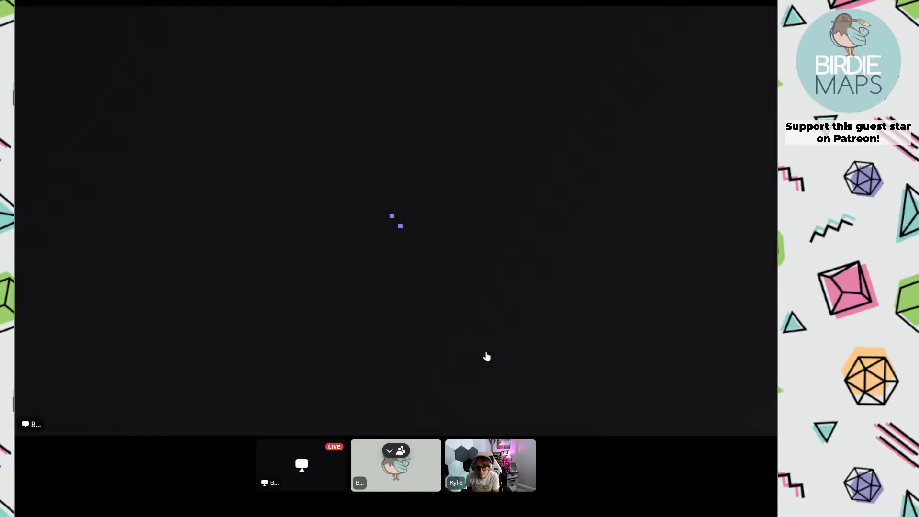
left_click(486, 358)
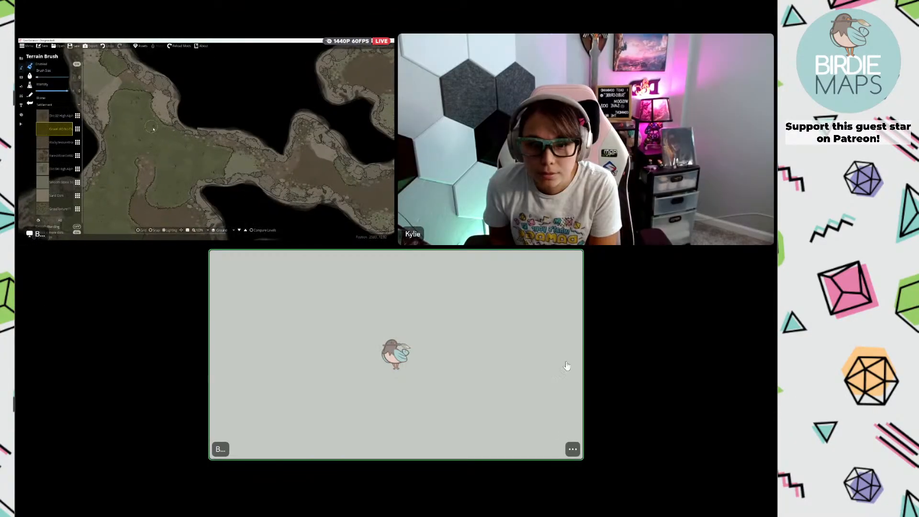
left_click(384, 179)
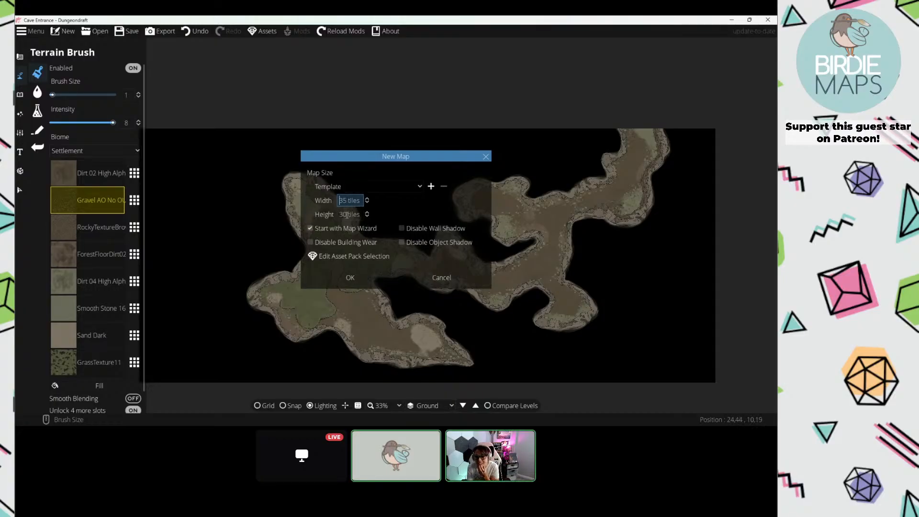
Step: Create a new map 35 tiles wide and 30 tiles high, starting with the Map Wizard
left_click(350, 280)
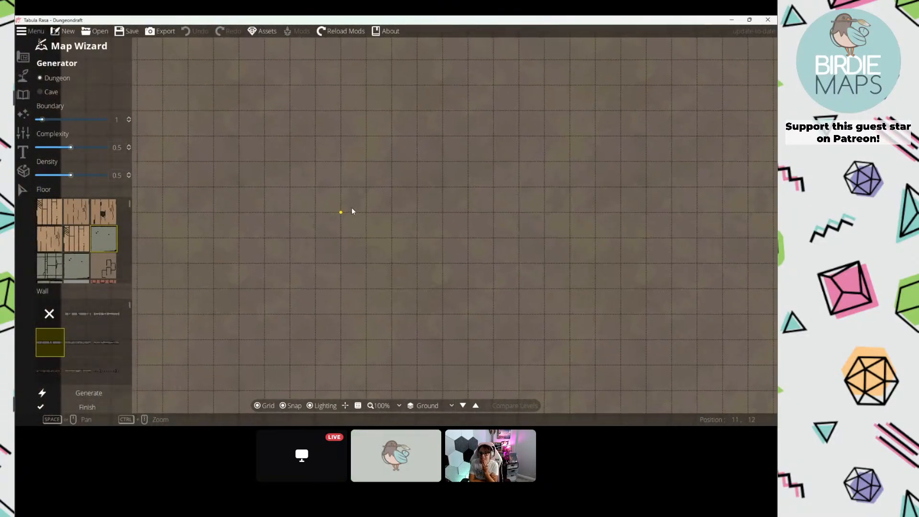
scroll(345, 221, "down", 3)
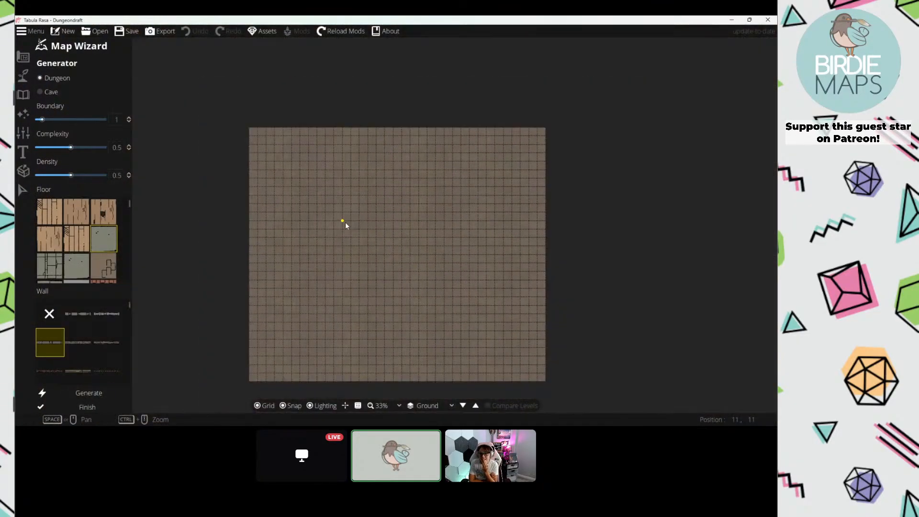
Step: Generate a dungeon layout with the Map Wizard's default settings and hide the grid
left_click(98, 393)
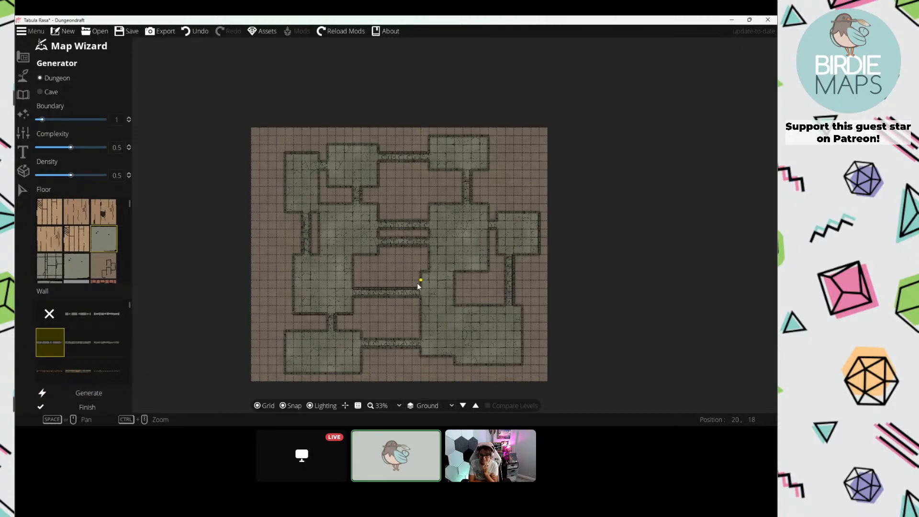
left_click(258, 406)
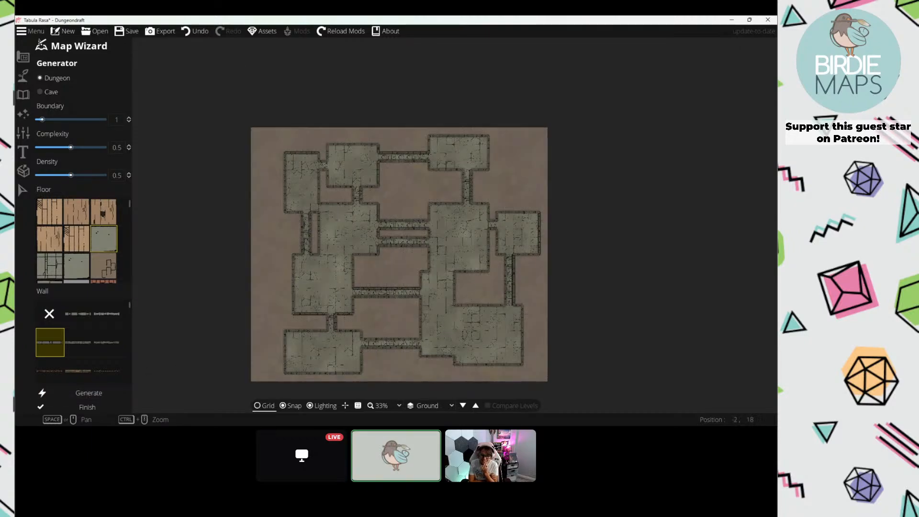
left_click_drag(443, 252, 395, 225)
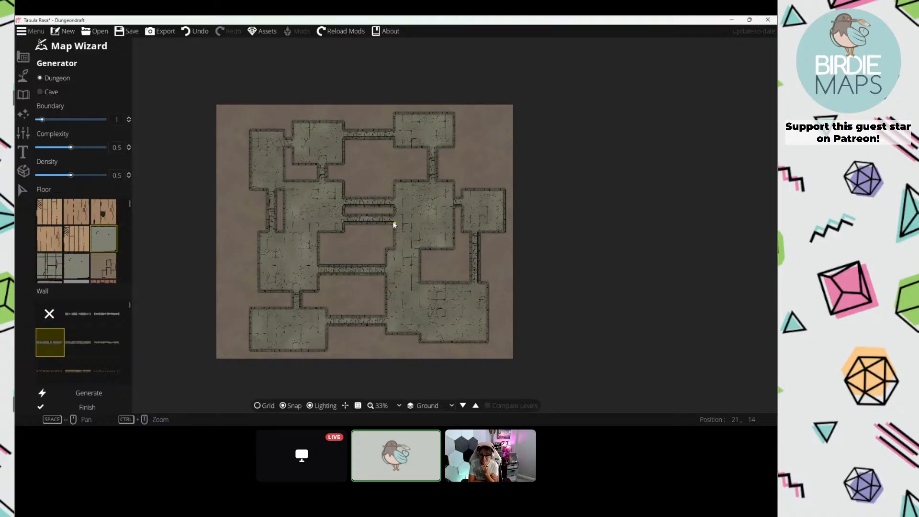
left_click_drag(369, 218, 365, 230)
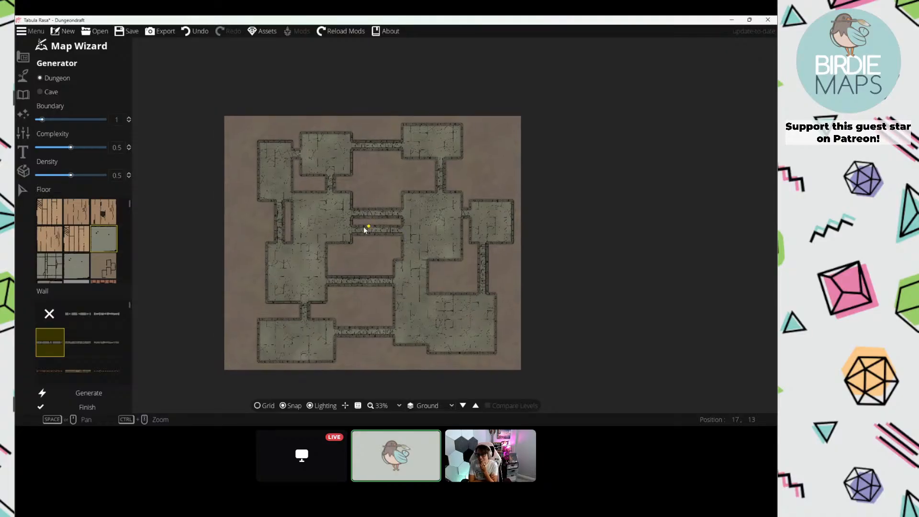
Step: Switch the generator to Cave with complexity 0.17 and density 0.38, and generate several cave layouts in a row
left_click(48, 92)
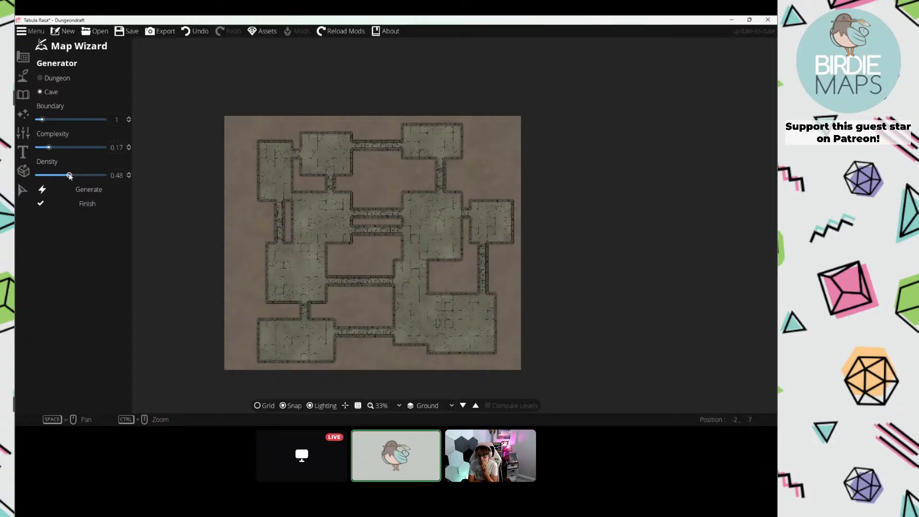
left_click_drag(67, 175, 63, 174)
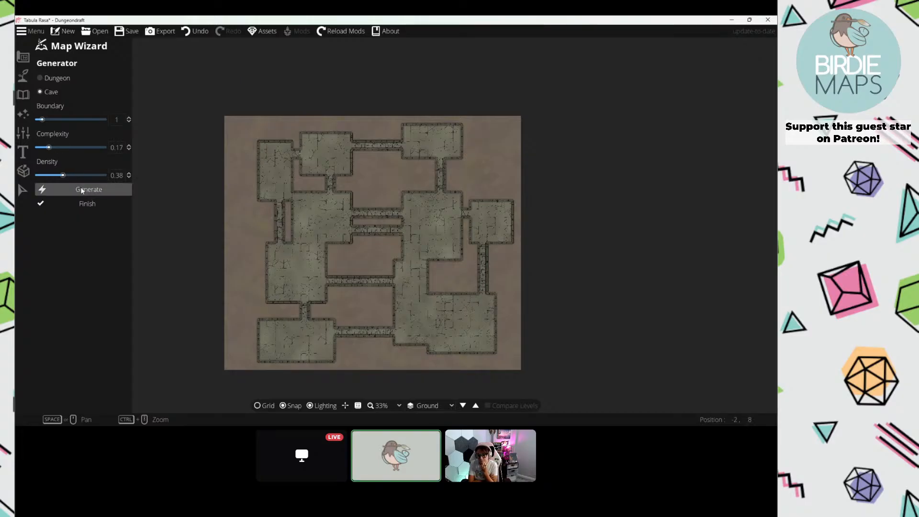
left_click(91, 190)
left_click_drag(359, 236, 315, 241)
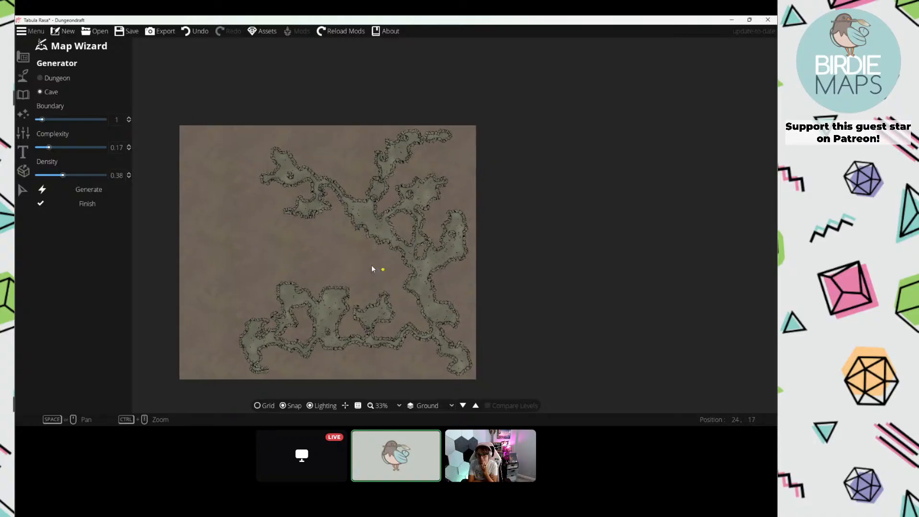
left_click(83, 192)
left_click(82, 192)
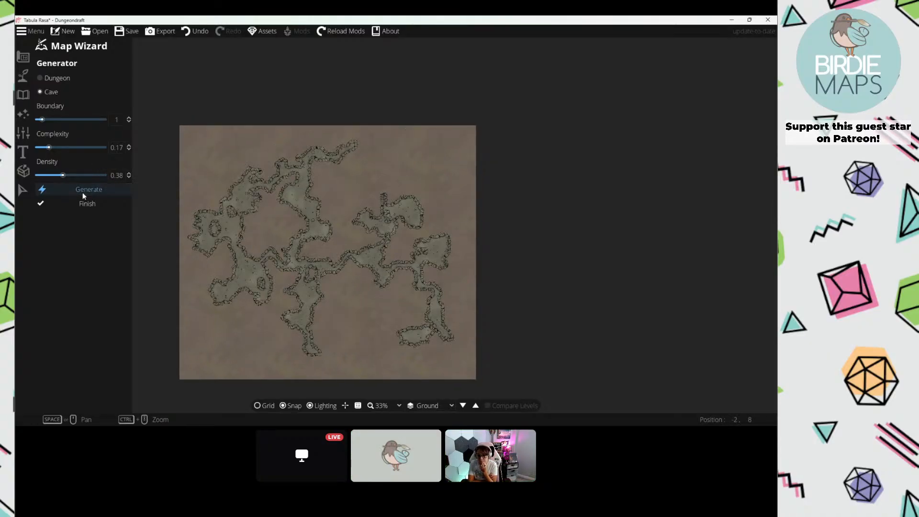
left_click(82, 191)
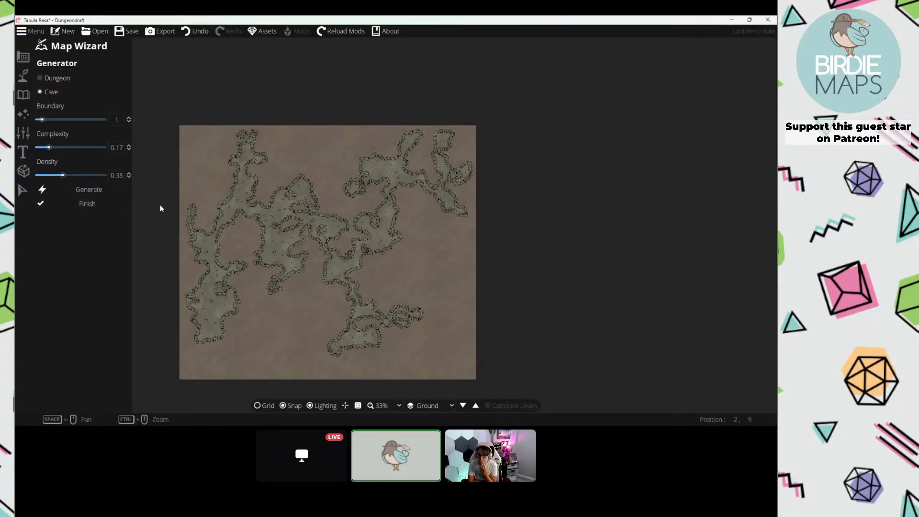
Step: Show the grid again and finish the Map Wizard with the current cave layout
left_click(264, 406)
left_click_drag(289, 195, 320, 207)
scroll(320, 207, "up", 3)
left_click_drag(268, 180, 330, 184)
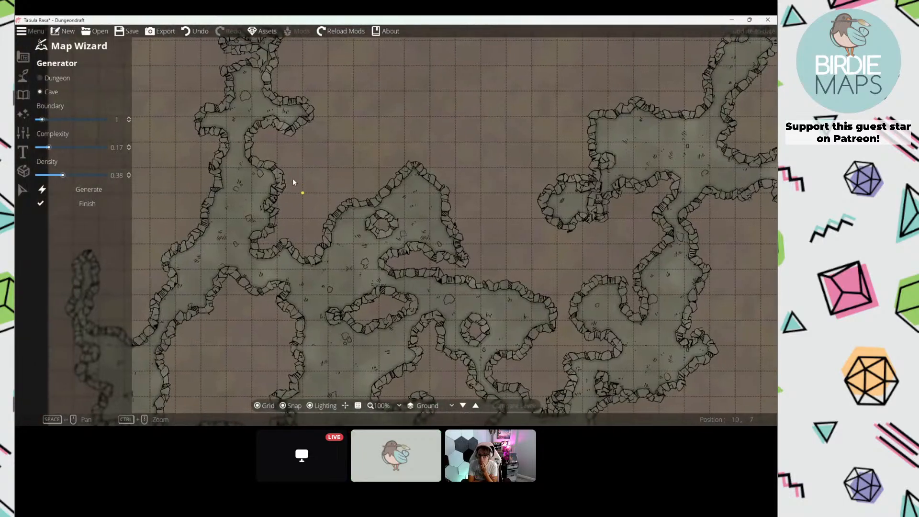
left_click(87, 202)
scroll(250, 187, "down", 4)
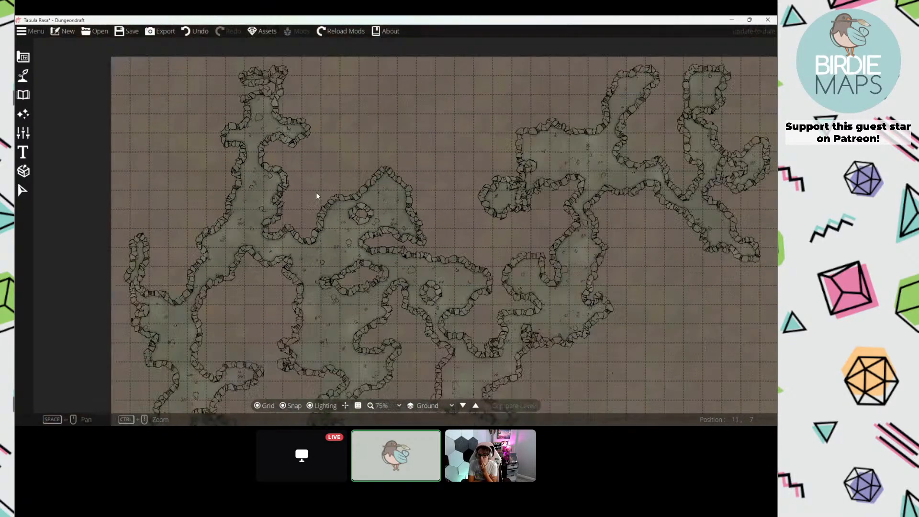
Step: Erase the entire generated cave from the map with the Cave Brush at its largest size
left_click(23, 76)
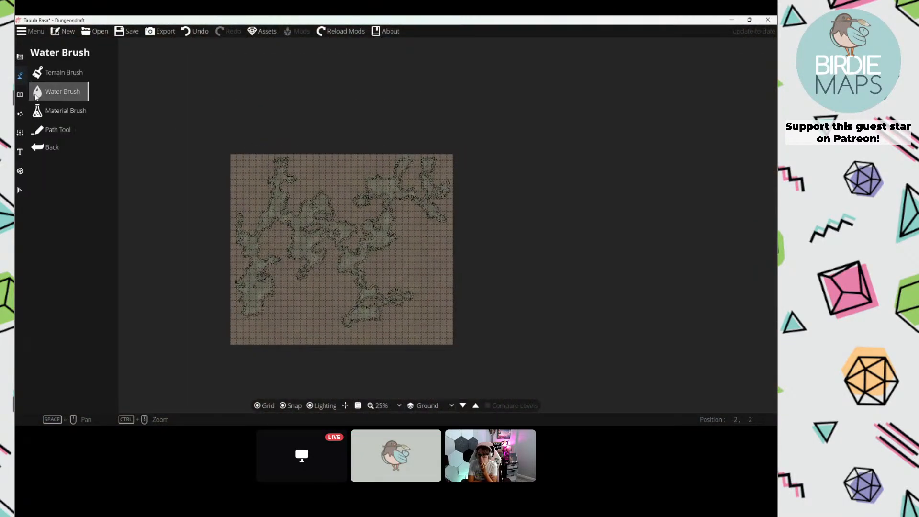
left_click(22, 93)
left_click(20, 58)
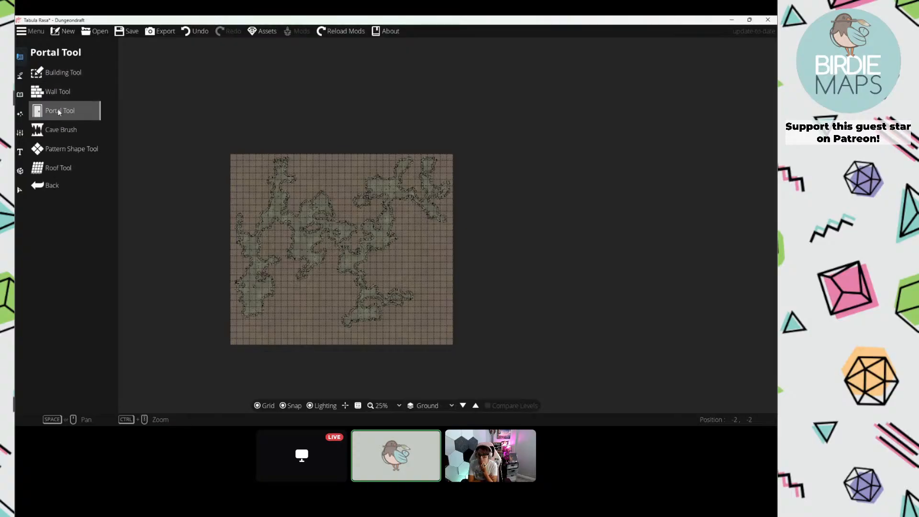
left_click(59, 125)
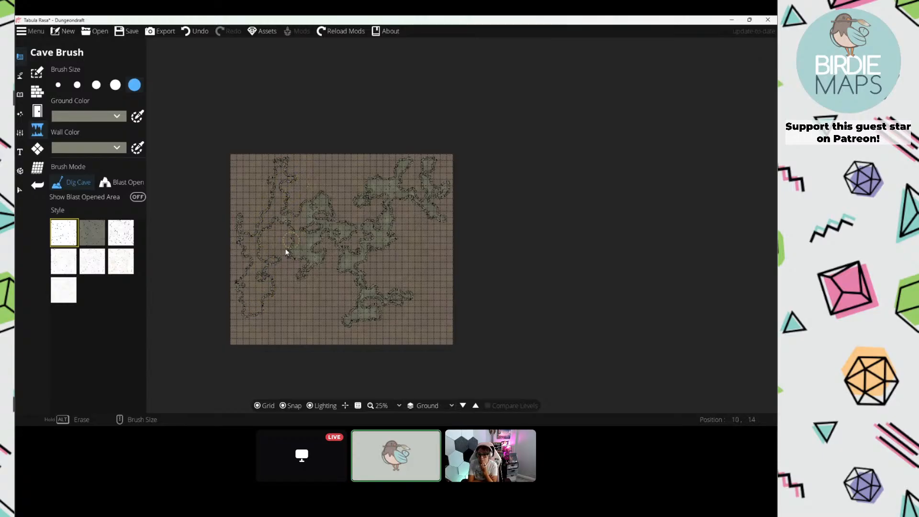
scroll(288, 237, "up", 4)
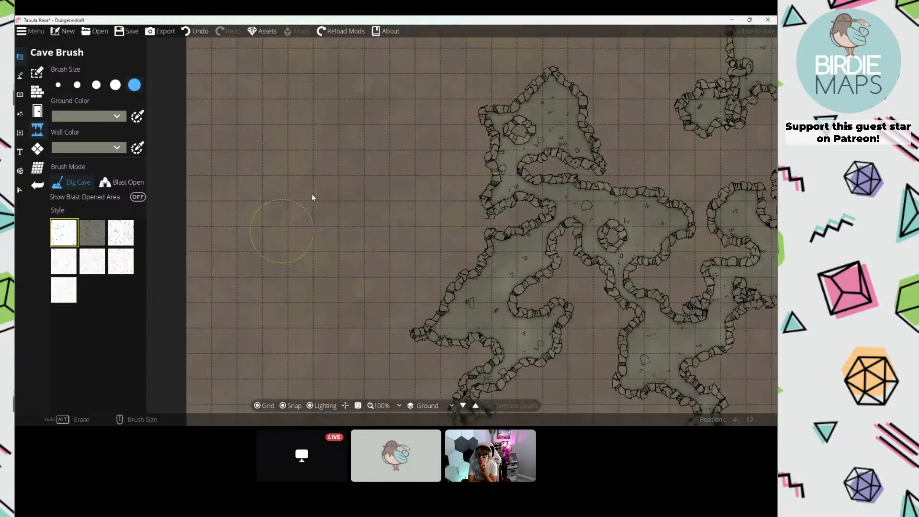
scroll(312, 197, "down", 3)
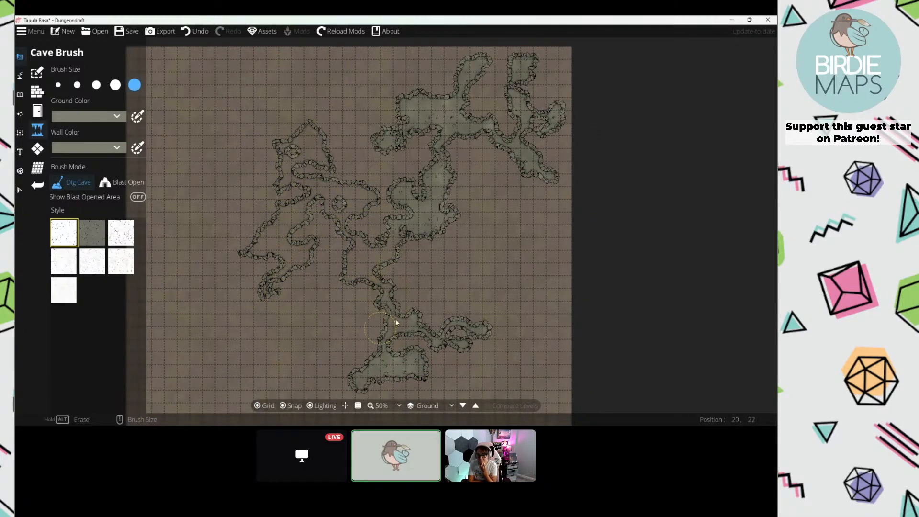
mouse_move(396, 320)
left_mouse_down()
mouse_move(482, 328)
mouse_move(361, 353)
mouse_move(348, 377)
mouse_move(360, 377)
left_mouse_up()
left_click_drag(319, 189, 289, 259)
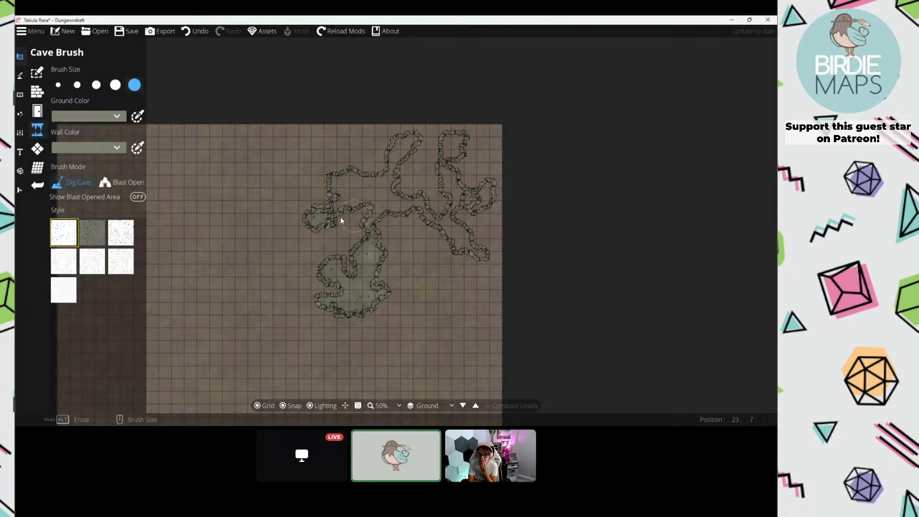
mouse_move(341, 218)
left_mouse_down()
mouse_move(341, 231)
mouse_move(394, 250)
left_mouse_up()
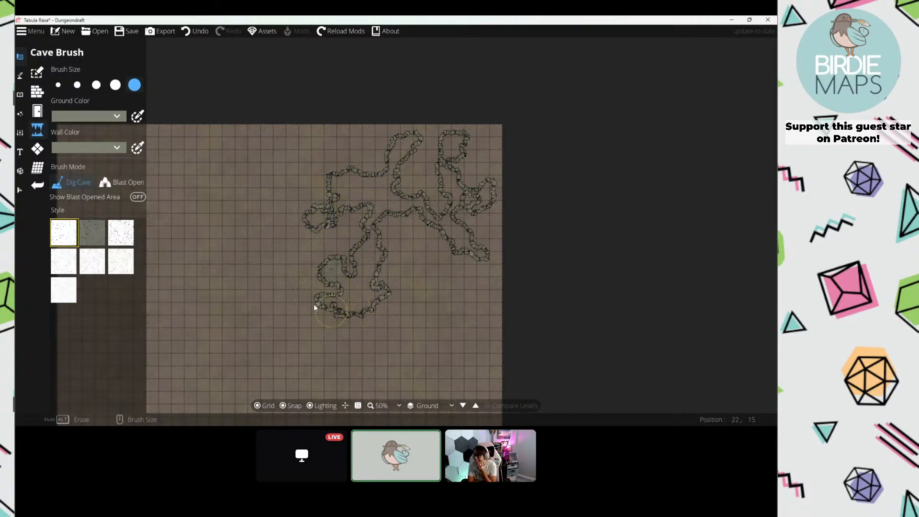
left_click_drag(344, 284, 285, 246)
mouse_move(212, 238)
left_mouse_down()
mouse_move(260, 222)
mouse_move(236, 237)
left_mouse_up()
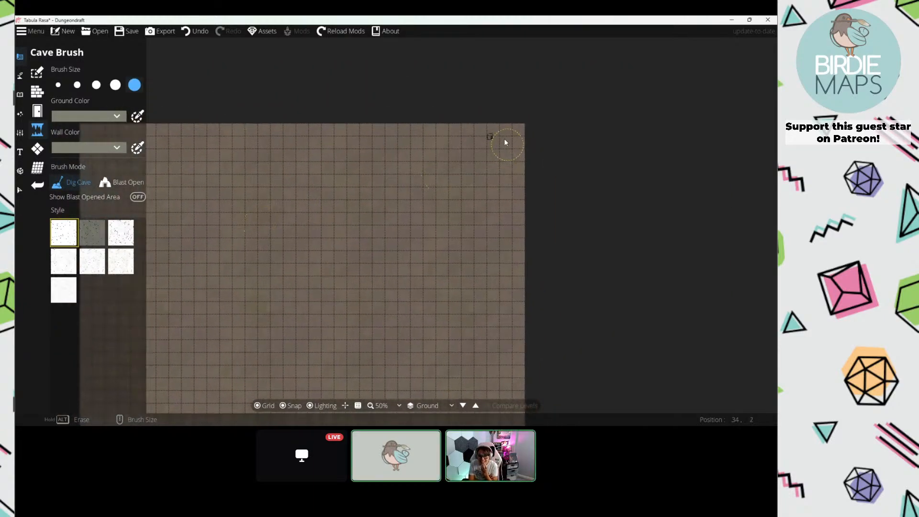
left_click_drag(277, 186, 389, 125)
scroll(378, 153, "down", 1)
left_click_drag(358, 171, 351, 188)
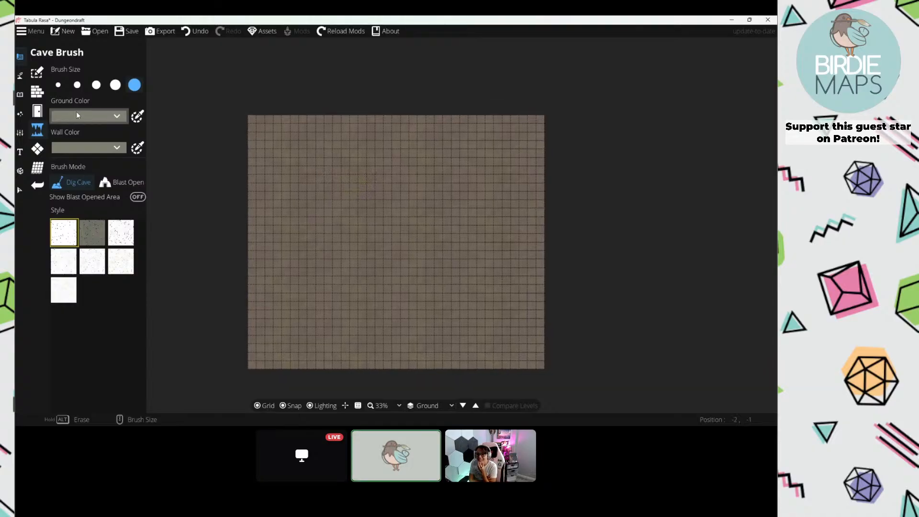
Step: Search the Path Tool's library for "cliff" and browse the matching paths
left_click(20, 75)
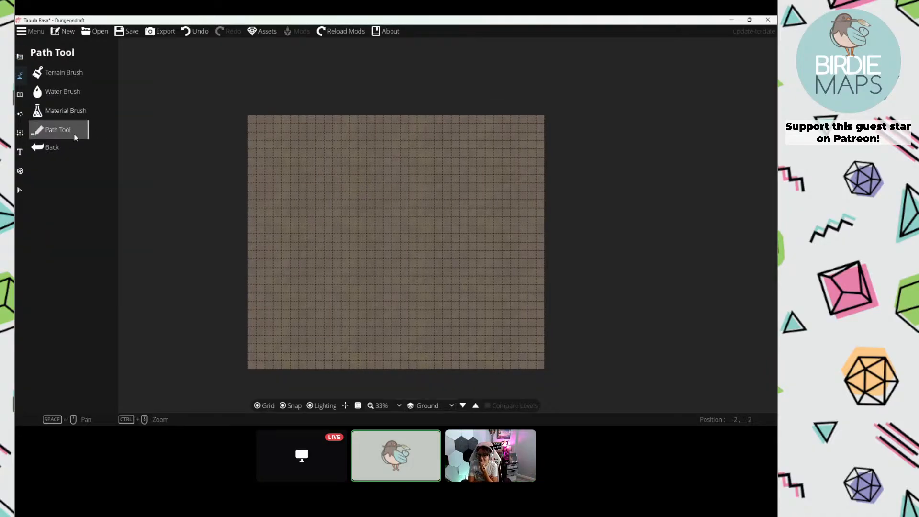
left_click(62, 127)
left_click(728, 64)
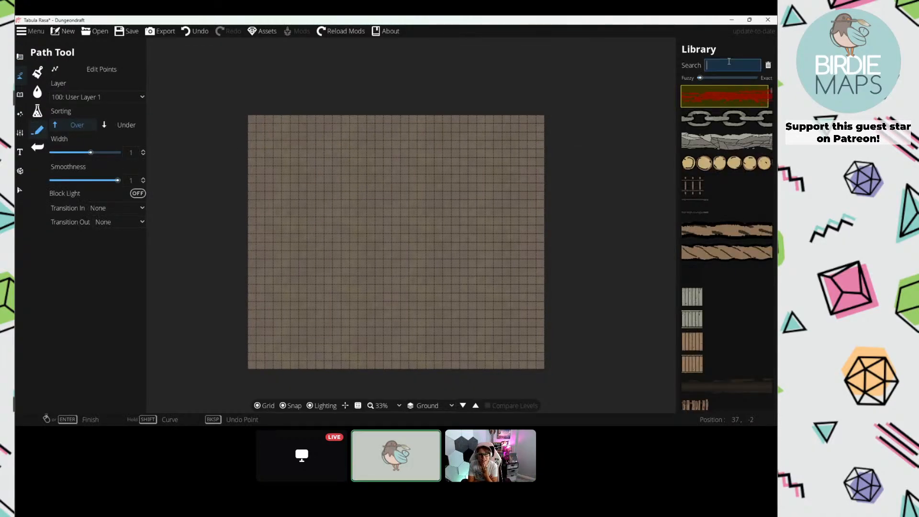
type("cliff")
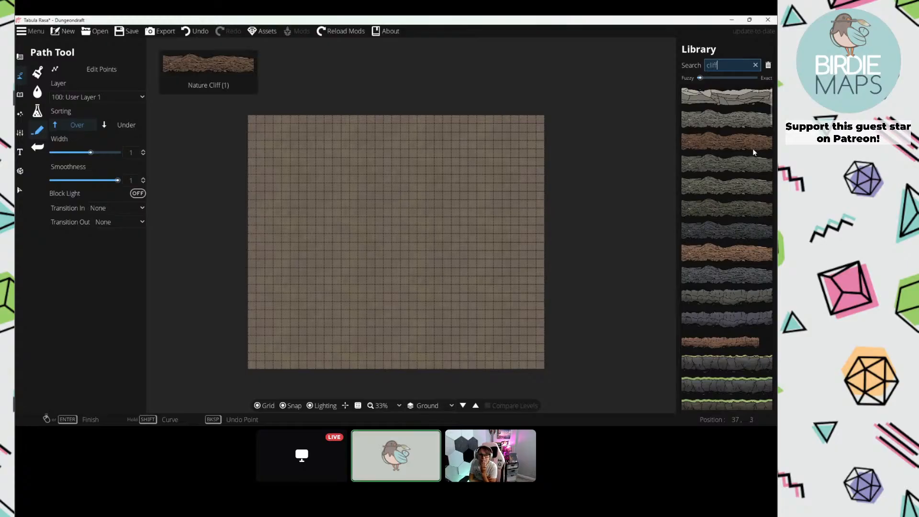
scroll(735, 163, "down", 5)
scroll(735, 164, "down", 3)
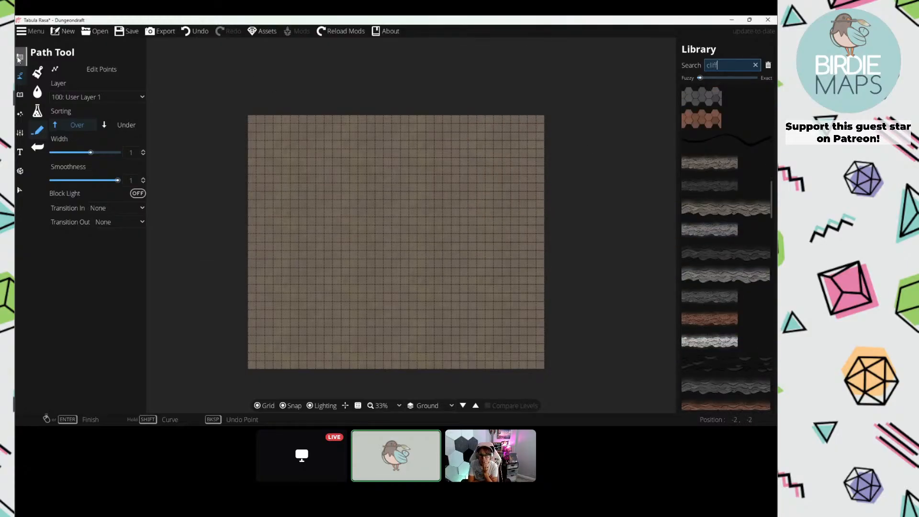
Step: Dig a bent cave passage with an upward branch in the map's upper-left area, using the Cave Brush at its largest size
left_click(19, 57)
left_click(61, 129)
scroll(317, 168, "up", 2)
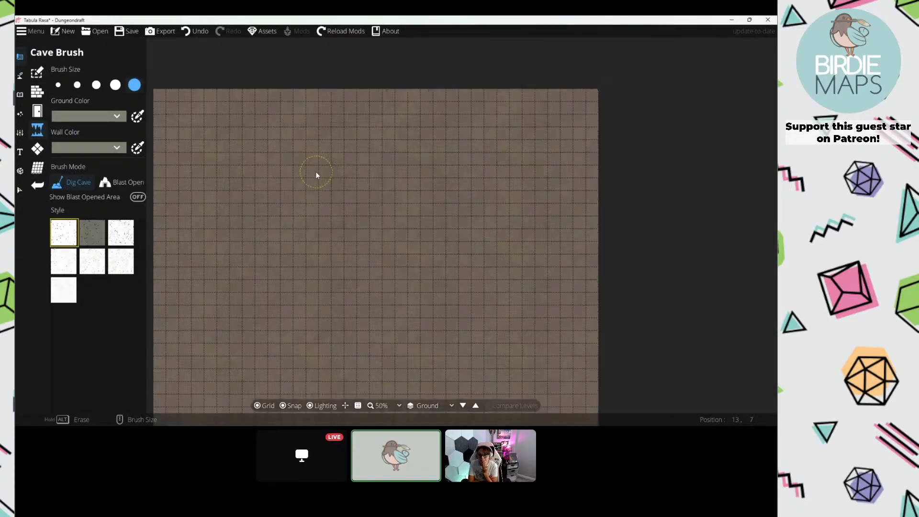
left_click_drag(234, 169, 322, 194)
scroll(281, 163, "up", 4)
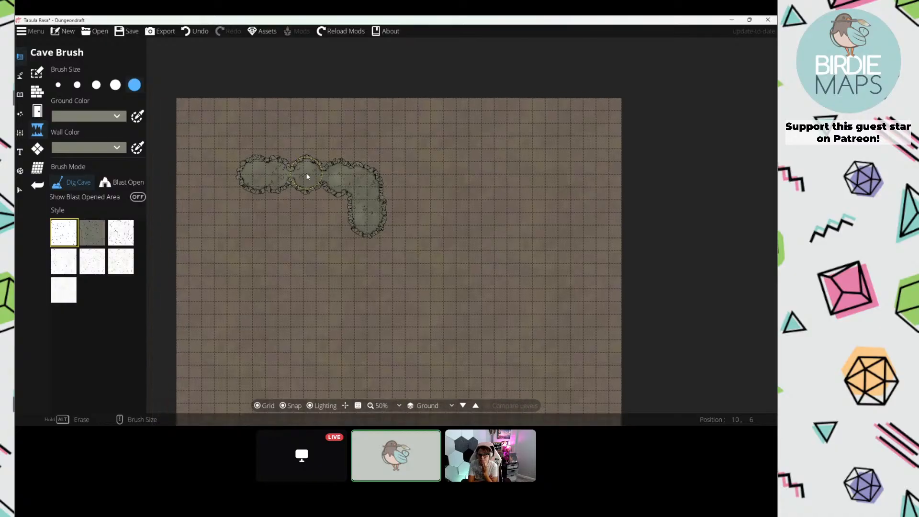
mouse_move(223, 158)
left_mouse_down()
mouse_move(305, 175)
mouse_move(272, 176)
mouse_move(320, 111)
left_mouse_up()
scroll(289, 173, "down", 1)
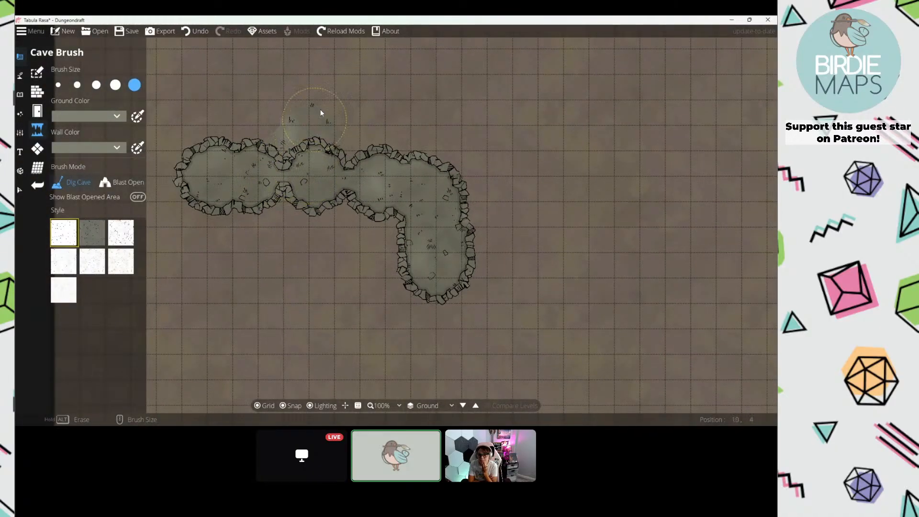
left_click_drag(348, 179, 324, 178)
scroll(323, 174, "down", 1)
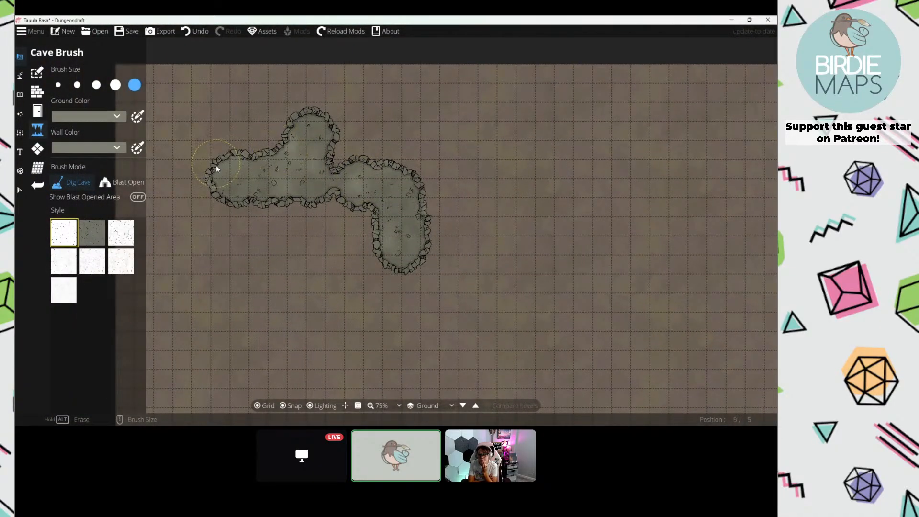
Step: Dig a small nook beside the upward branch with the second-largest brush, and erase the whole hand-dug cave
left_click(352, 148)
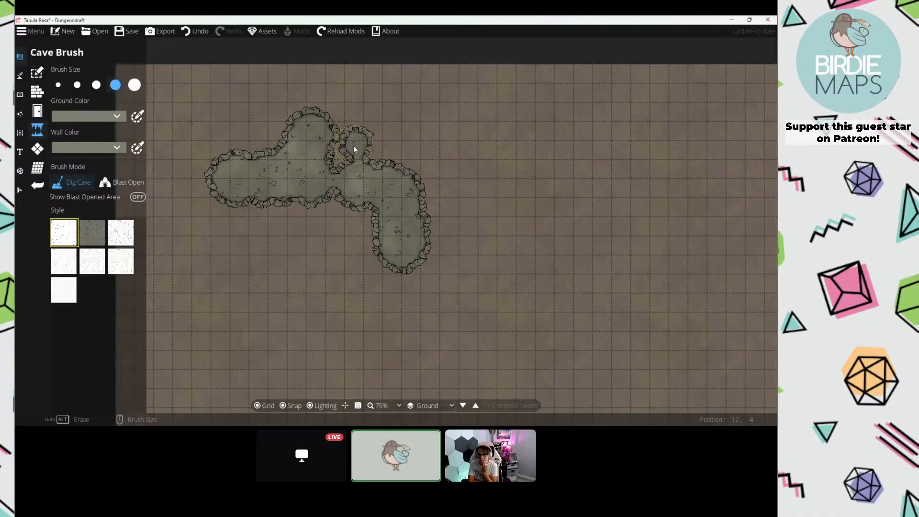
left_click_drag(336, 162, 321, 156)
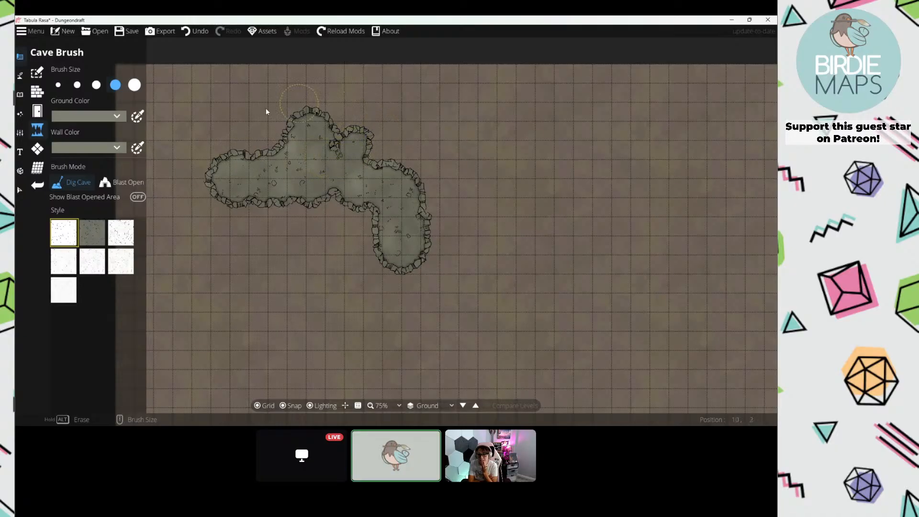
mouse_move(215, 213)
left_mouse_down()
mouse_move(300, 114)
mouse_move(390, 163)
left_mouse_up()
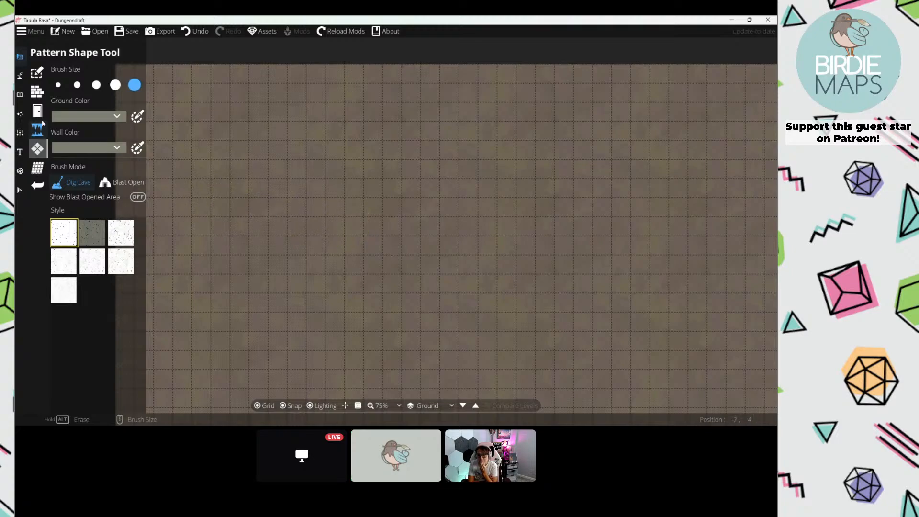
Step: Choose a gray, boulder-edged cliff path for the Path Tool from the "cliff" results and set its layer to 400: User Layer 4
left_click(20, 76)
left_click(51, 137)
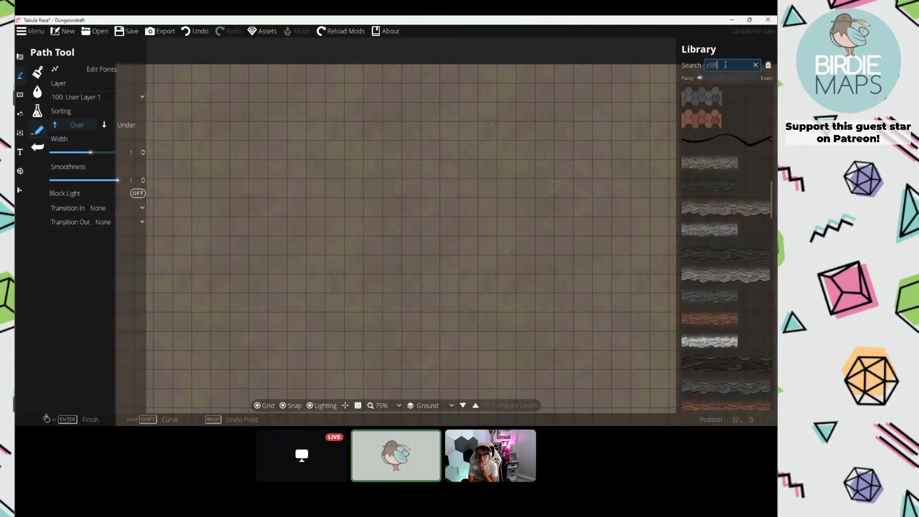
mouse_move(735, 220)
scroll(735, 221, "down", 10)
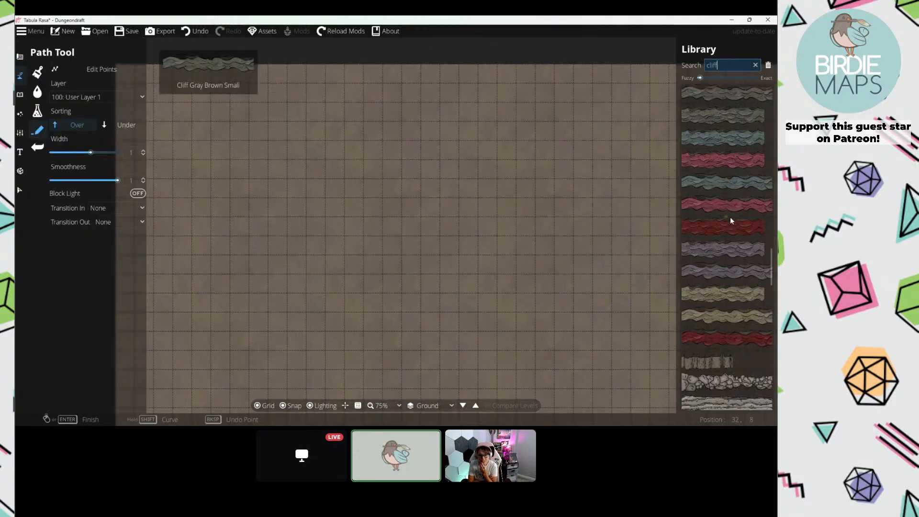
scroll(737, 219, "down", 5)
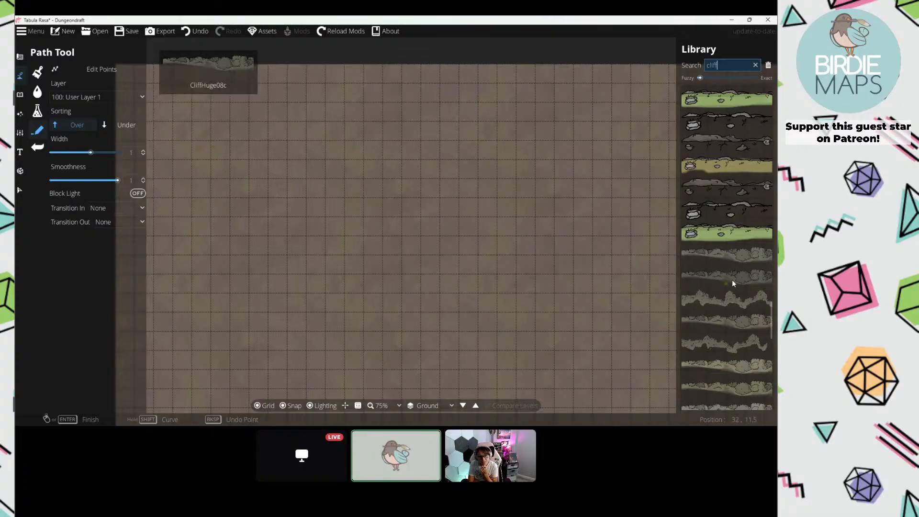
scroll(728, 294, "down", 5)
scroll(728, 295, "down", 5)
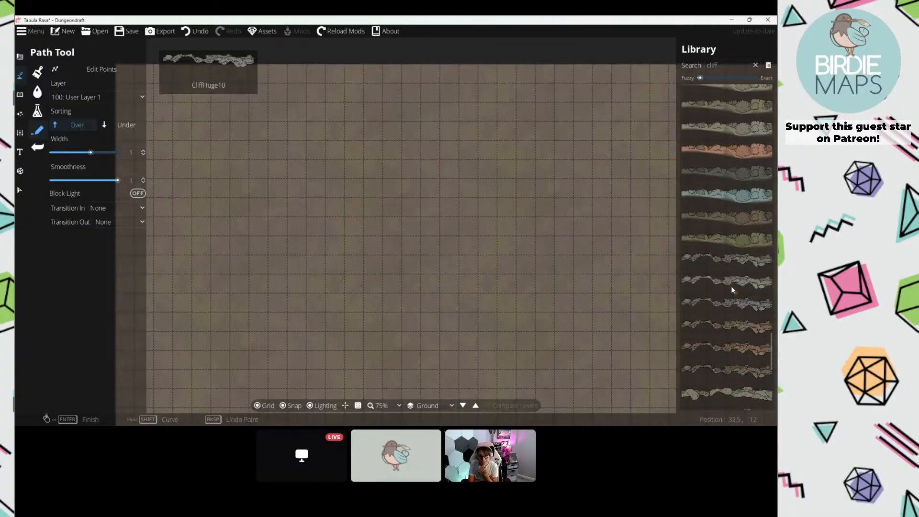
scroll(737, 209, "up", 3)
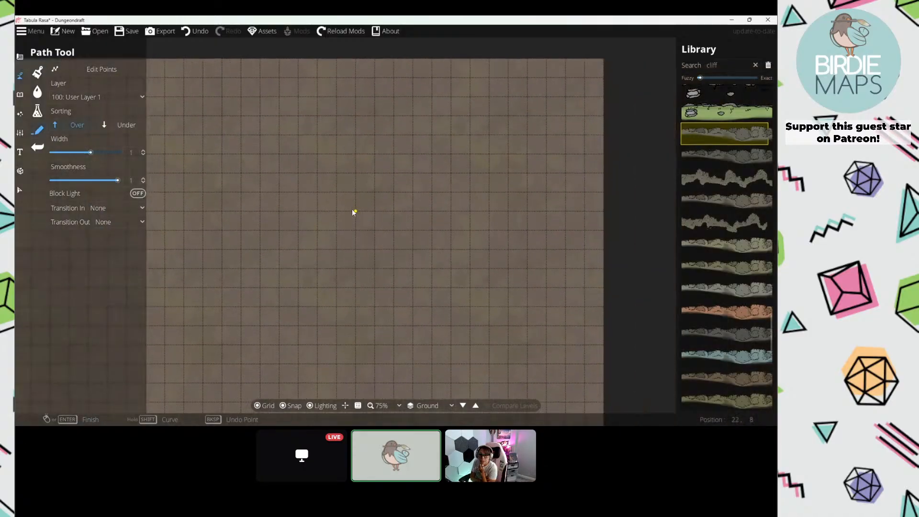
scroll(390, 204, "down", 2)
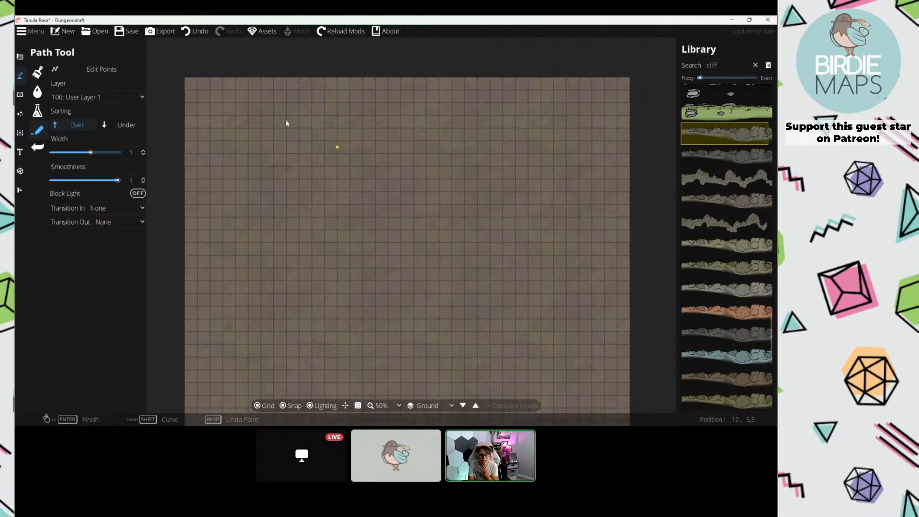
left_click(87, 97)
left_click(105, 217)
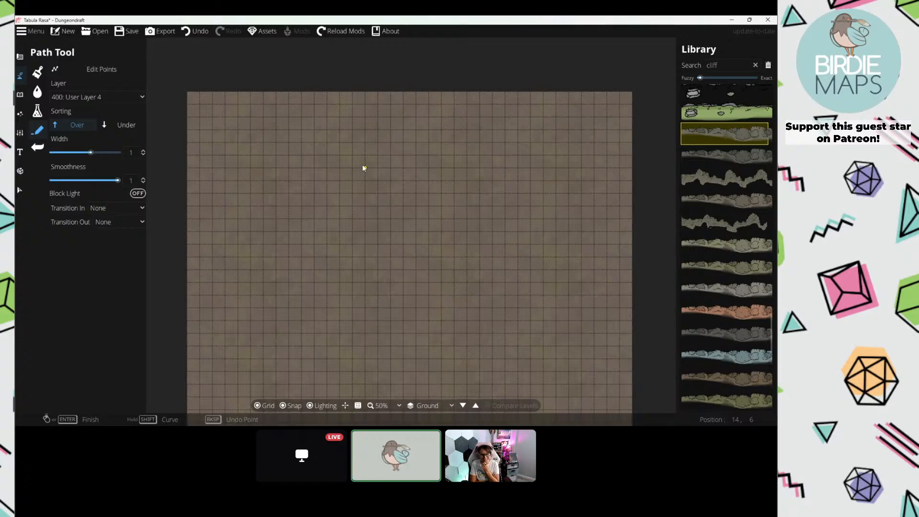
left_click(314, 154)
left_click_drag(308, 151, 340, 156)
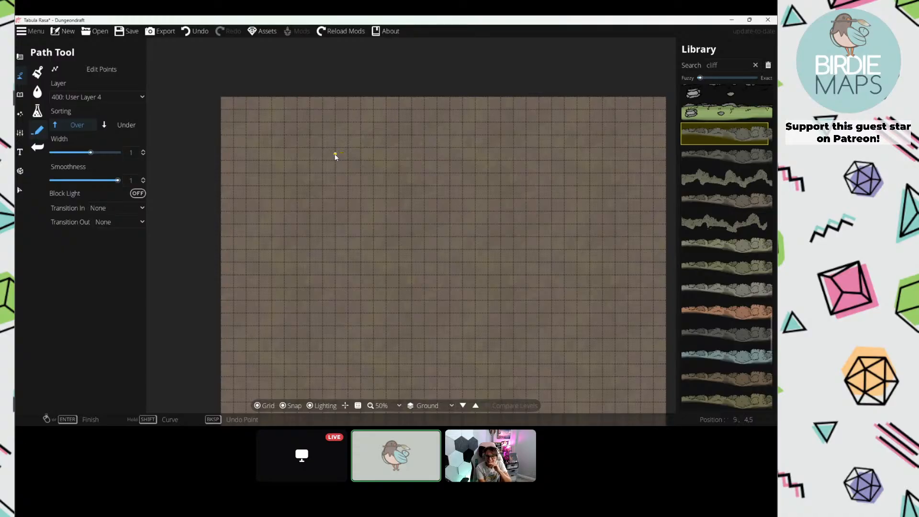
scroll(268, 153, "up", 3)
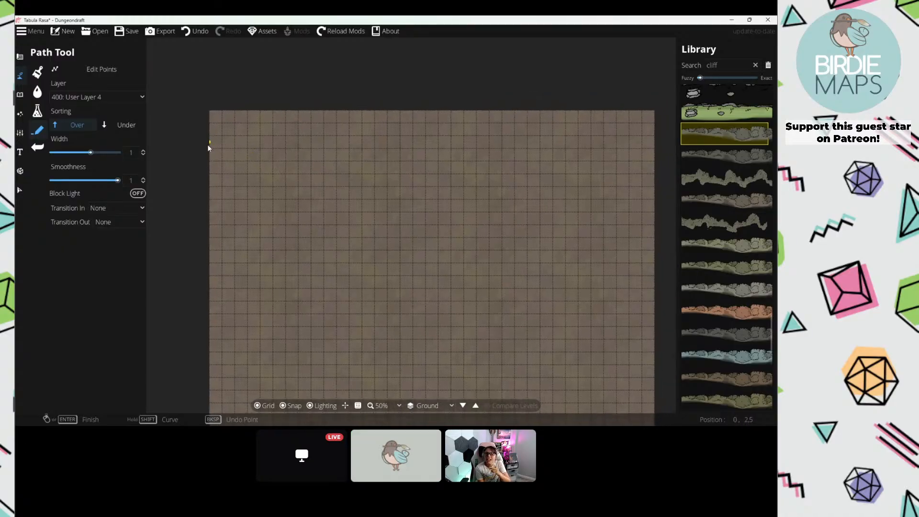
left_click(181, 139)
left_click(294, 161)
right_click(294, 161)
left_click_drag(335, 152, 359, 156)
key("ctrl+z")
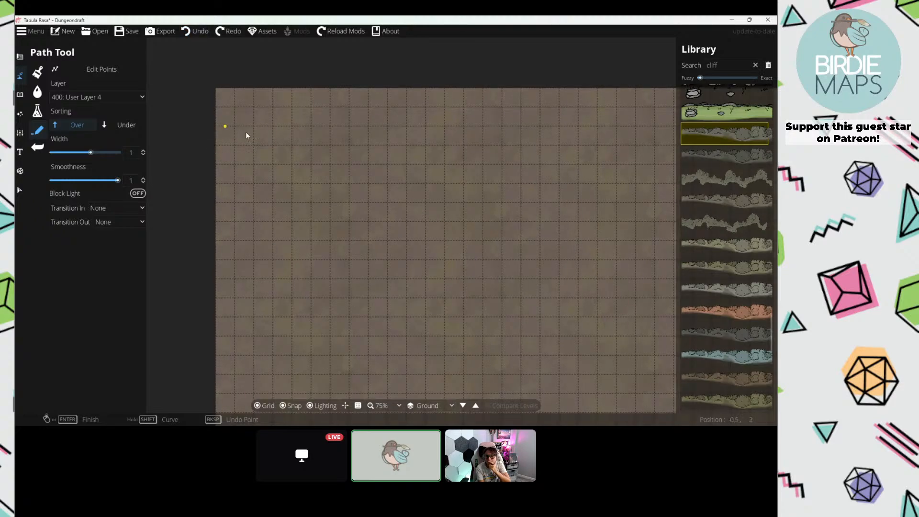
Step: Draw two roughly parallel cliff walls running diagonally inward from the map's upper-left edges, and turn snapping off
mouse_move(251, 140)
left_mouse_down()
mouse_move(277, 230)
mouse_move(336, 276)
mouse_move(339, 300)
left_mouse_up()
left_click_drag(347, 332, 297, 285)
left_click(298, 284)
right_click(297, 283)
mouse_move(342, 188)
left_mouse_down()
mouse_move(337, 177)
mouse_move(310, 225)
left_mouse_up()
mouse_move(450, 209)
left_mouse_down()
mouse_move(353, 206)
mouse_move(309, 159)
left_mouse_up()
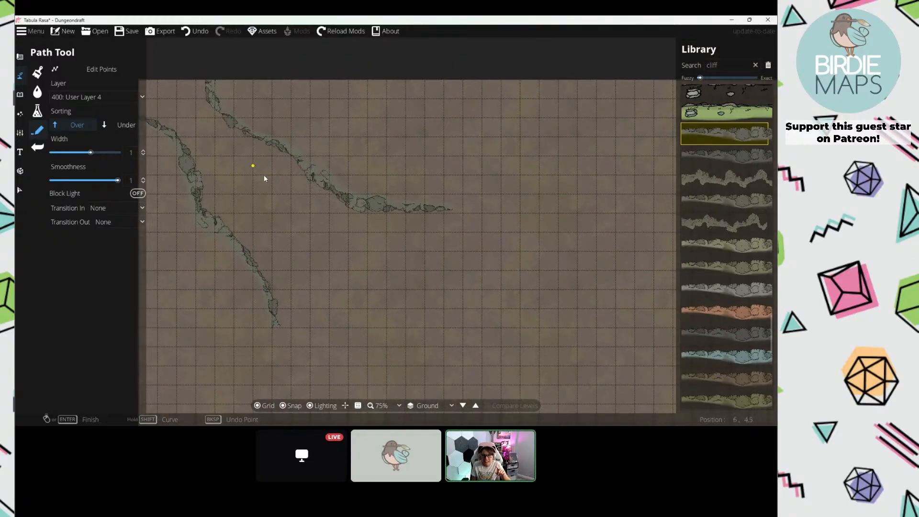
left_click_drag(316, 235, 262, 167)
left_click_drag(348, 177, 290, 196)
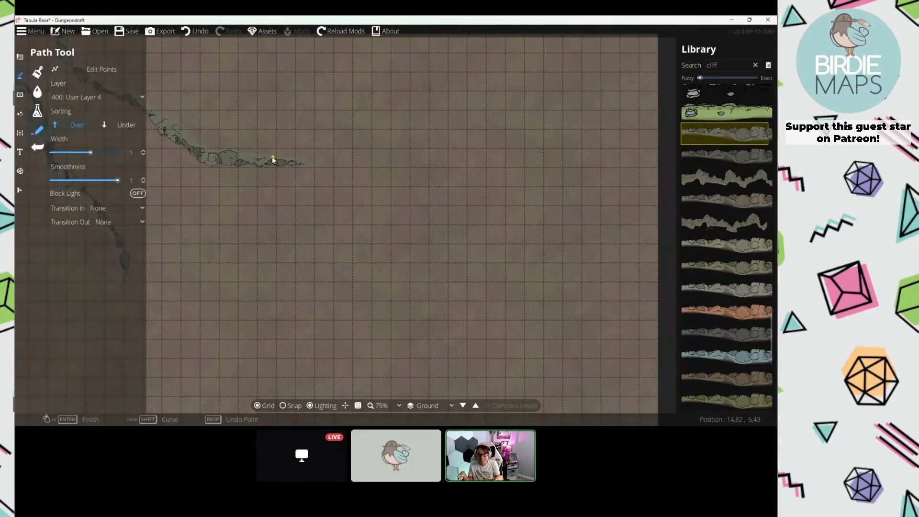
Step: Dig a large irregular cave in the map's upper-right area with the Cave Brush at its largest size
left_click(19, 56)
left_click(72, 130)
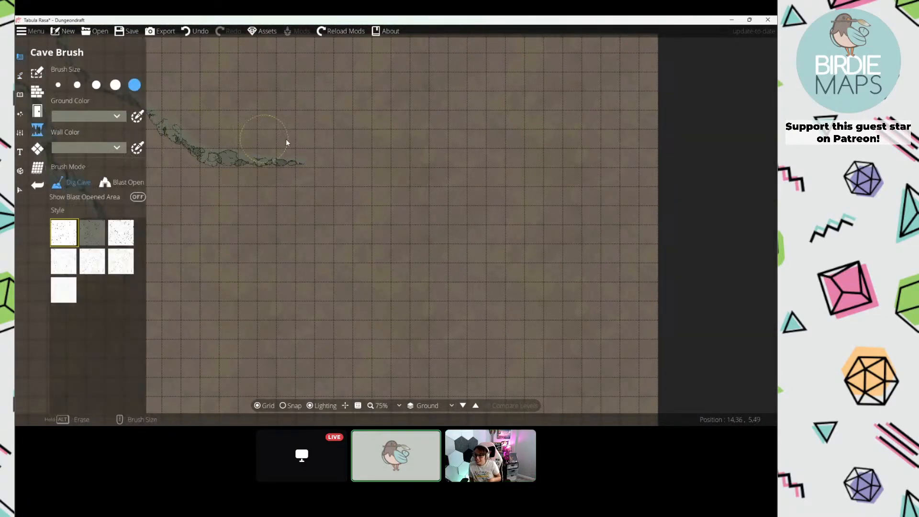
left_click_drag(361, 127, 307, 186)
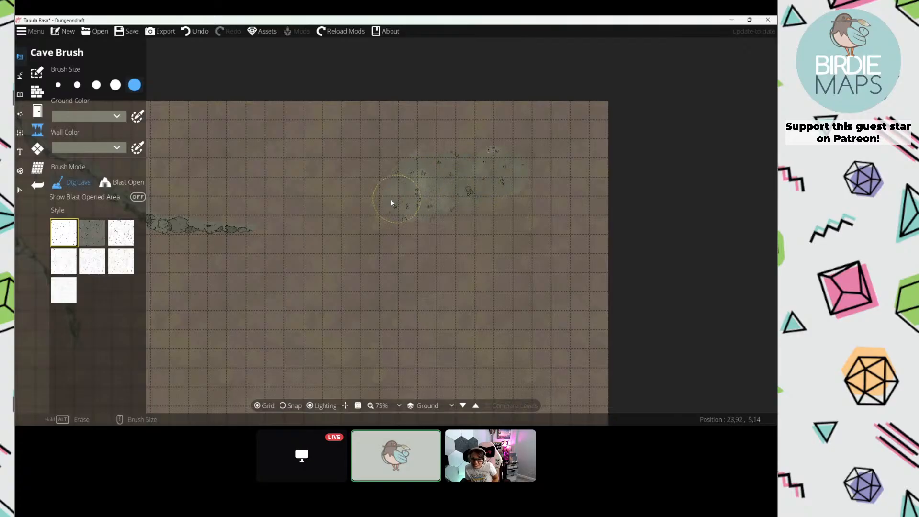
mouse_move(391, 203)
left_mouse_down()
mouse_move(384, 306)
mouse_move(424, 297)
left_mouse_up()
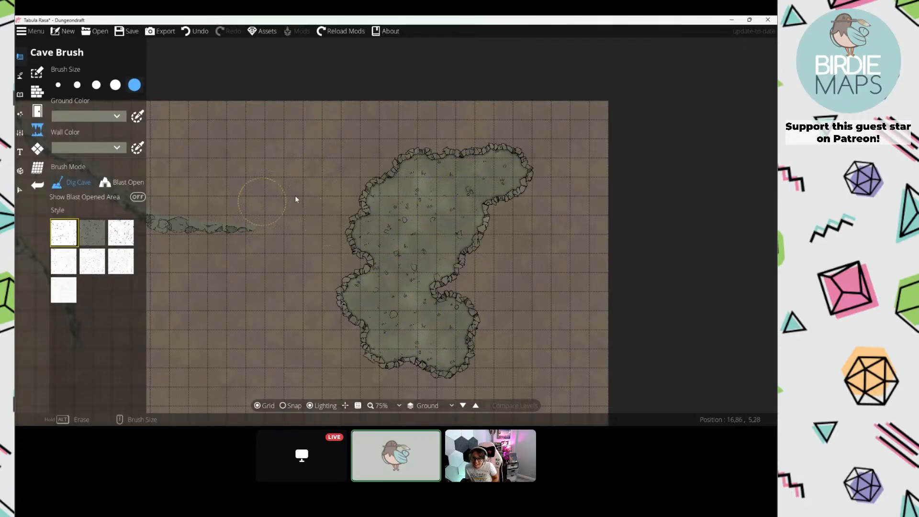
mouse_move(295, 197)
left_mouse_down()
mouse_move(271, 185)
mouse_move(307, 163)
left_mouse_up()
Step: Blast open the interior of the dug cave with the Cave Brush in Blast Open mode
scroll(440, 142, "down", 2)
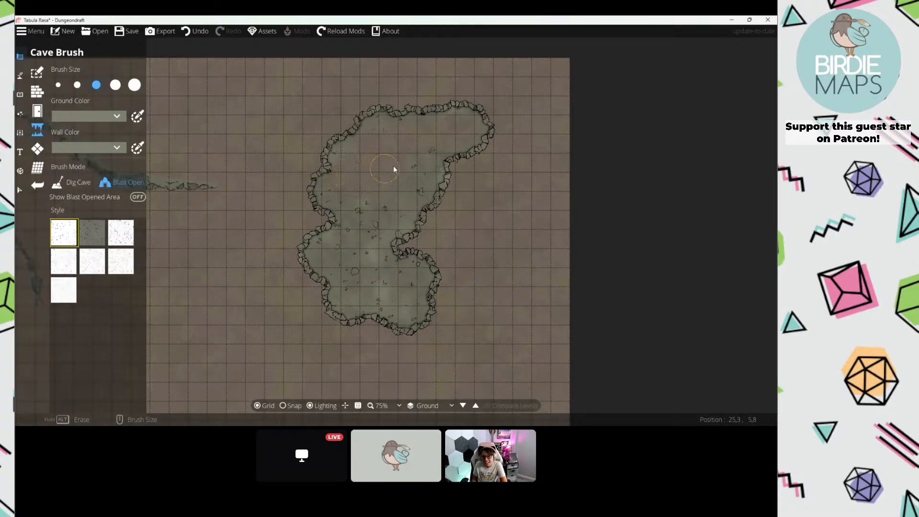
scroll(383, 186, "up", 2)
mouse_move(355, 265)
left_mouse_down()
mouse_move(407, 297)
mouse_move(359, 286)
mouse_move(358, 257)
mouse_move(418, 163)
left_mouse_up()
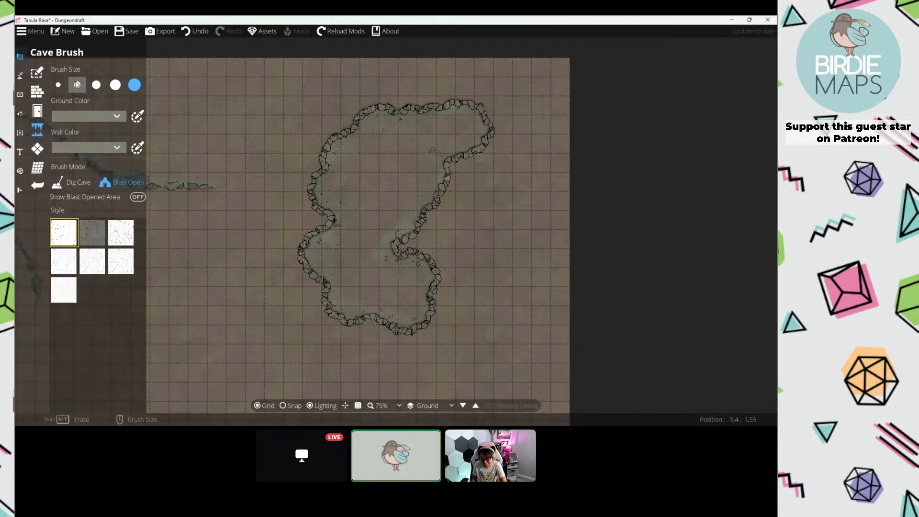
Step: Erase the whole blasted cave and its walls in Dig Cave mode with the largest brush
left_click(79, 182)
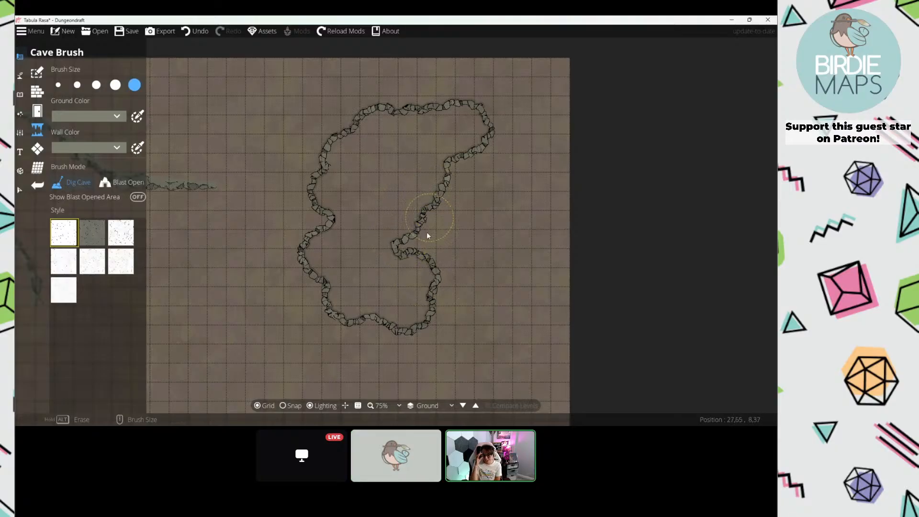
left_click_drag(427, 233, 471, 158)
left_click_drag(313, 206, 323, 202)
left_click(499, 137, "alt")
left_click_drag(392, 181, 524, 180)
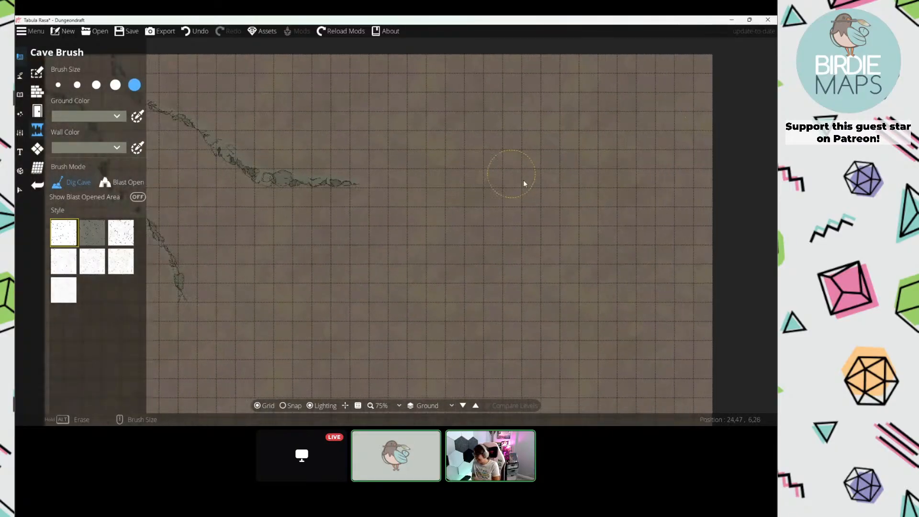
Step: Try to add another cliff path at the end of the upper wall with the Path Tool, and undo it
left_click(20, 75)
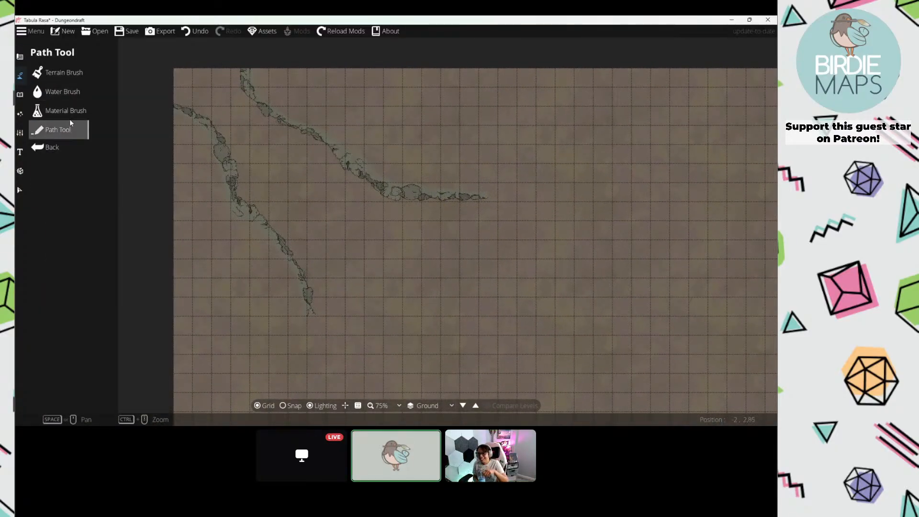
left_click(62, 131)
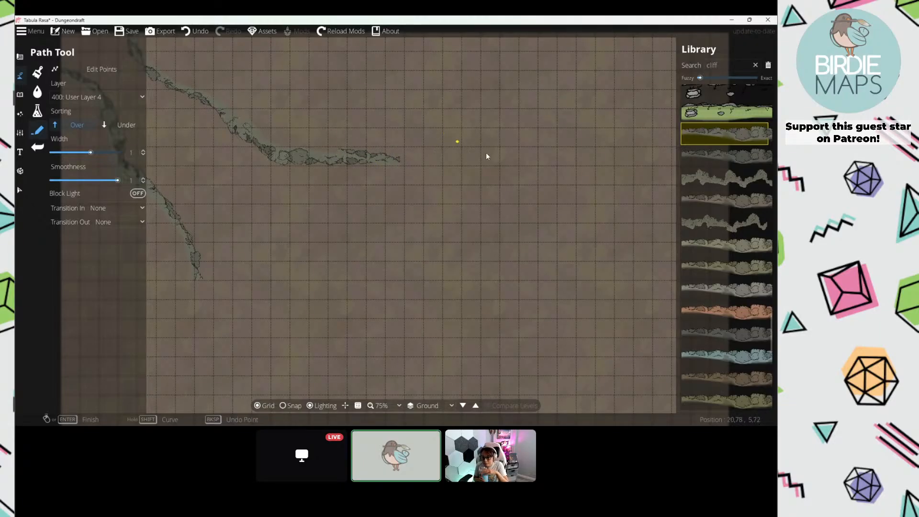
left_click_drag(381, 119, 369, 139)
key("ctrl+z")
left_click_drag(361, 190, 397, 153)
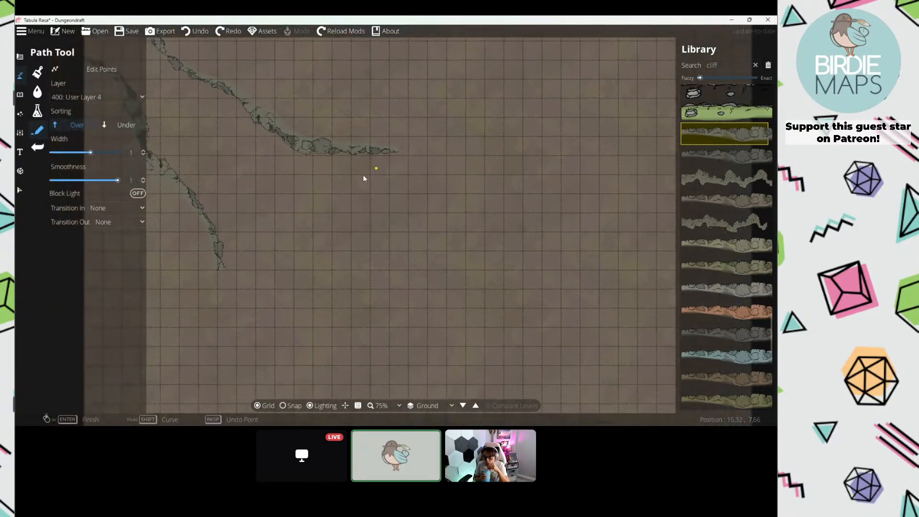
Step: Reshape both cliff walls by their points, raising the lower wall's end and bending the upper wall's middle and end downward
scroll(363, 178, "down", 2)
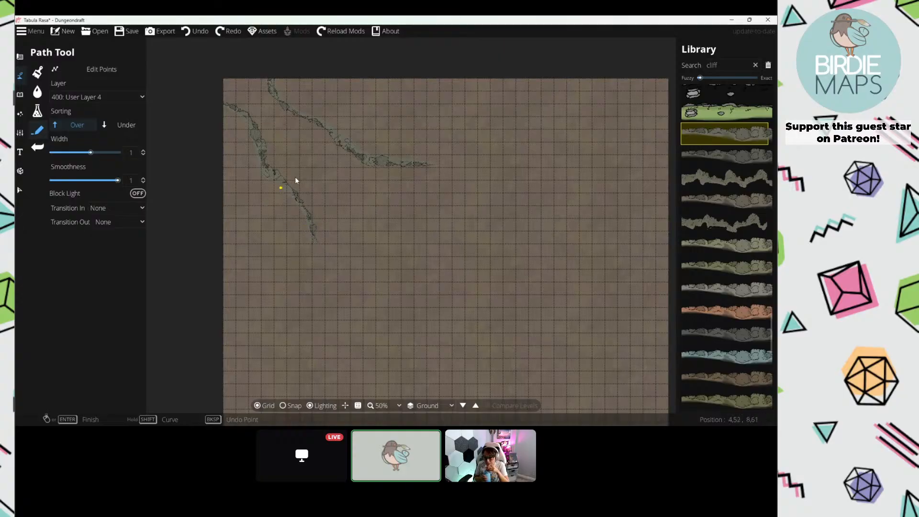
left_click(115, 70)
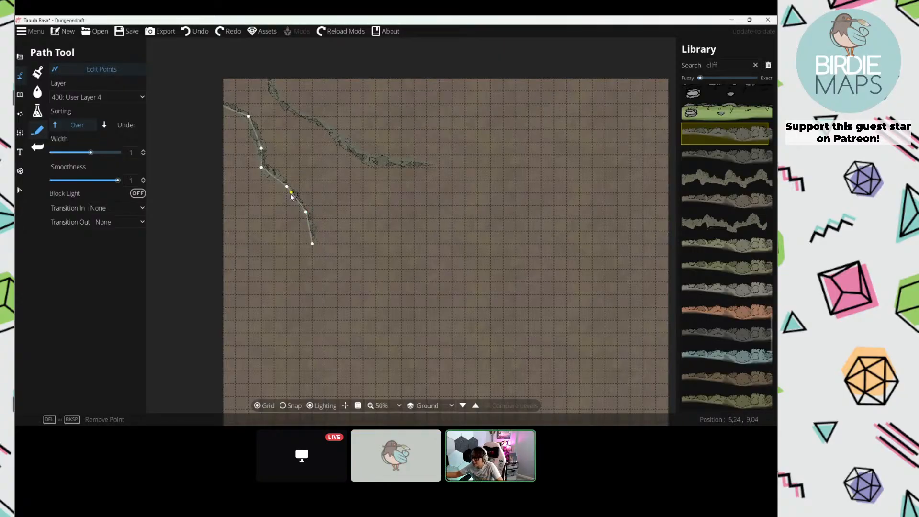
left_click(324, 258)
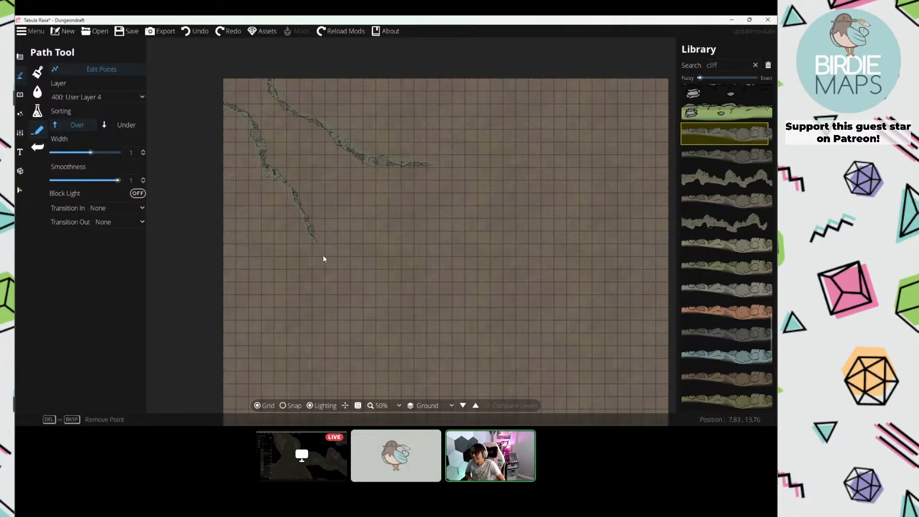
left_click_drag(313, 243, 320, 221)
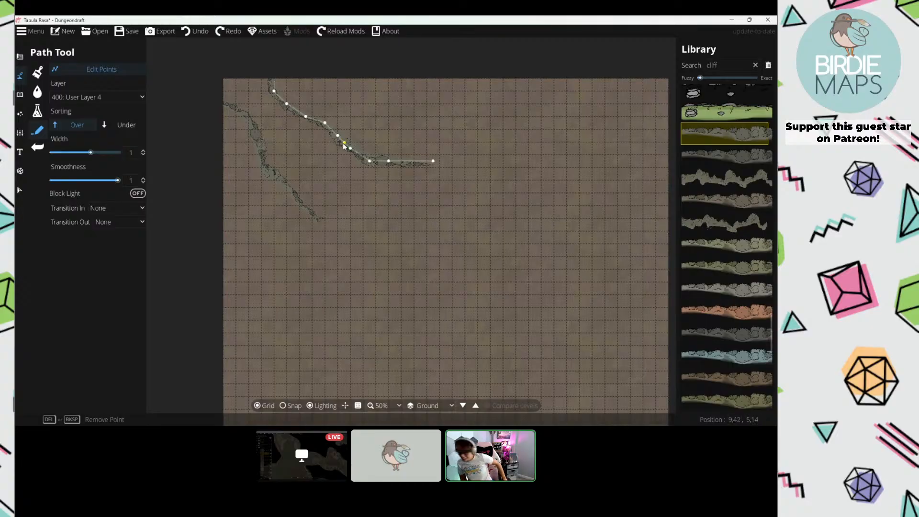
left_click_drag(328, 143, 368, 173)
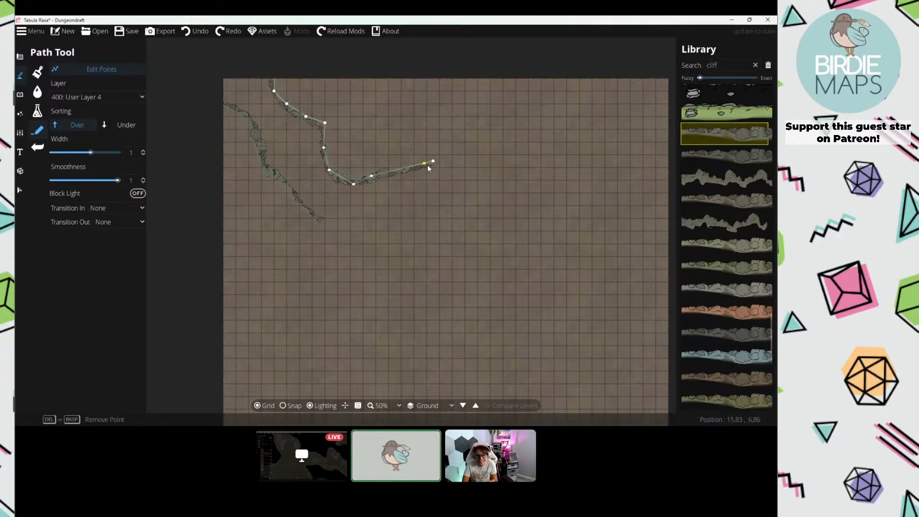
left_click_drag(428, 165, 404, 182)
left_click(119, 72)
Step: Continue the lower cliff wall in a winding path to the map's bottom edge, with sorting Under and smoothness 0.3
left_click_drag(334, 190, 297, 159)
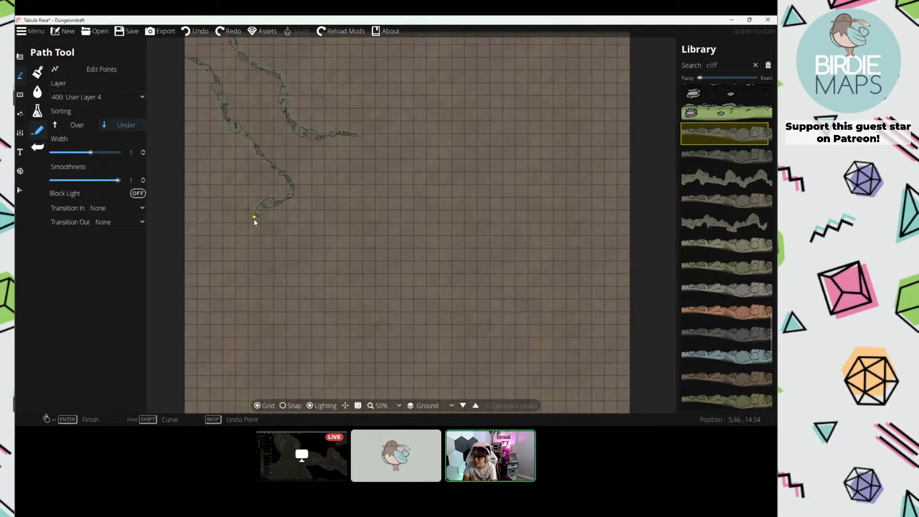
left_click_drag(83, 180, 73, 182)
left_click(267, 269)
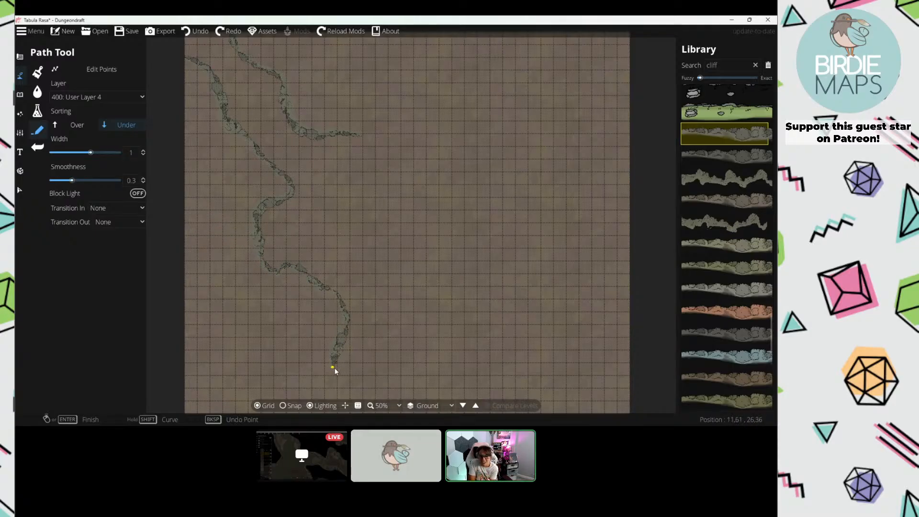
left_click_drag(336, 377, 326, 299)
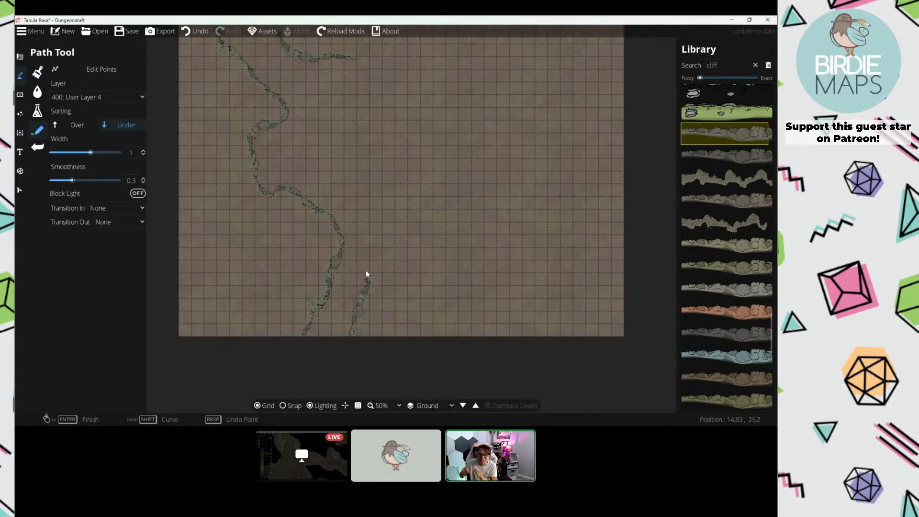
Step: Draw the facing cliff wall from the bottom edge upward, arching over the map's lower middle and winding down to the right edge
left_click_drag(368, 196, 336, 255)
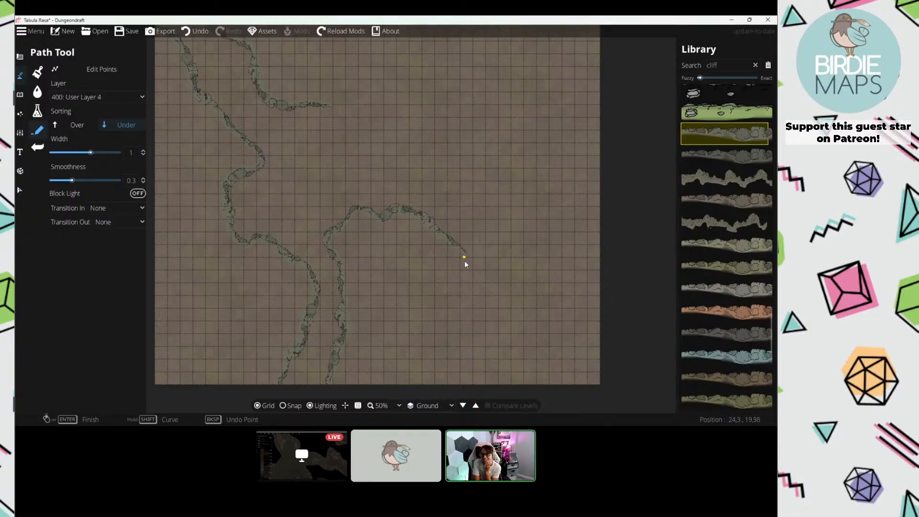
left_click_drag(464, 260, 472, 291)
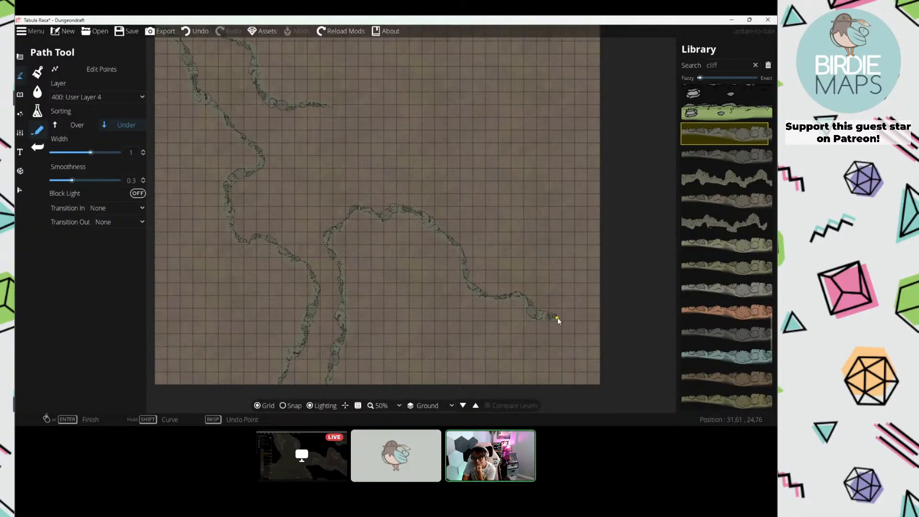
left_click(612, 330)
right_click(612, 330)
Step: Draw another cliff wall from the map's right edge, winding inward above the arched wall and up to the top edge
left_click_drag(543, 258, 459, 264)
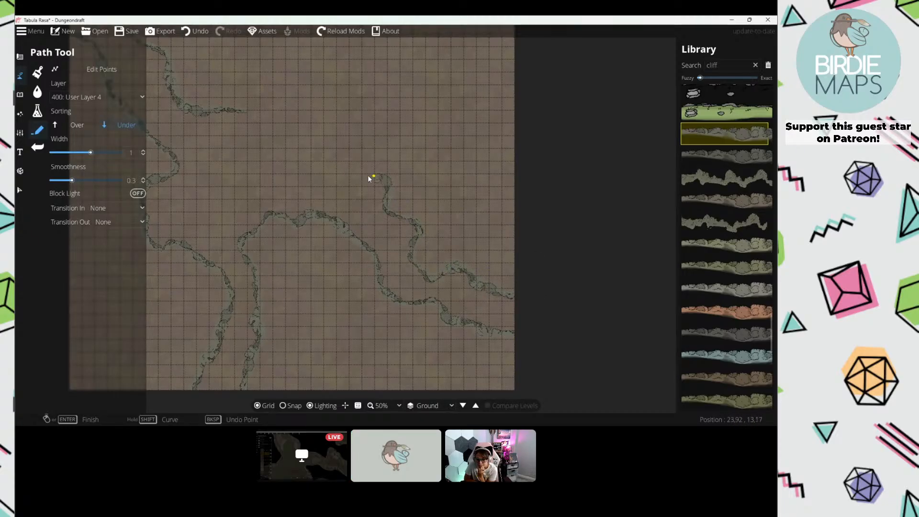
left_click_drag(315, 178, 377, 262)
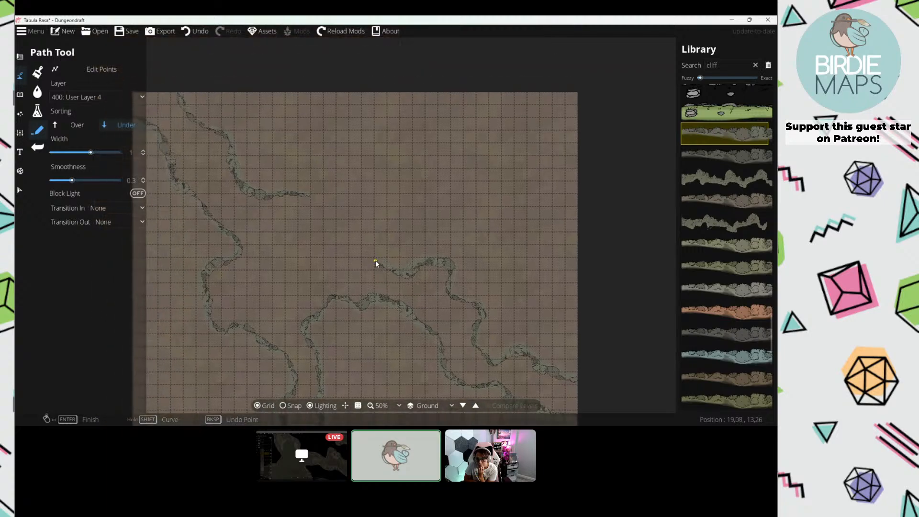
left_click(376, 260)
left_click(385, 230)
left_click(400, 217)
left_click_drag(421, 187, 376, 172)
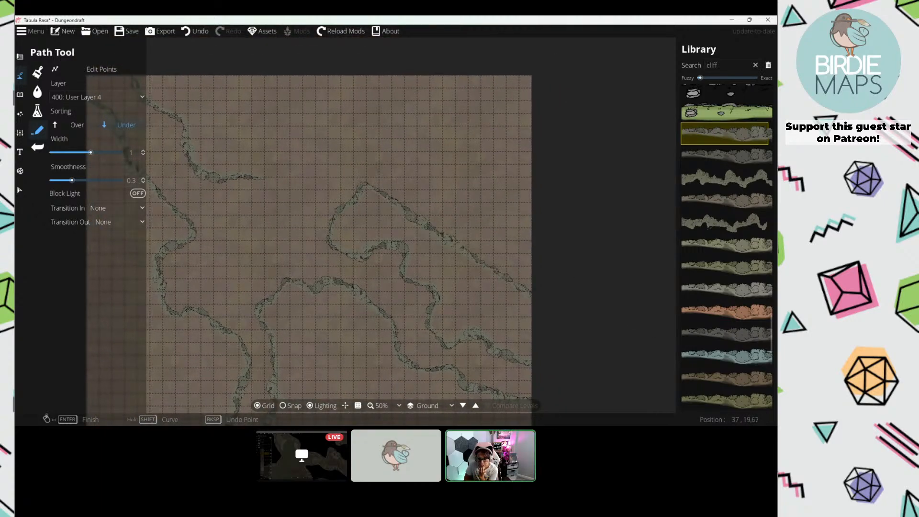
mouse_move(365, 179)
left_mouse_down()
mouse_move(377, 197)
mouse_move(418, 166)
mouse_move(418, 145)
mouse_move(401, 125)
mouse_move(412, 118)
left_mouse_up()
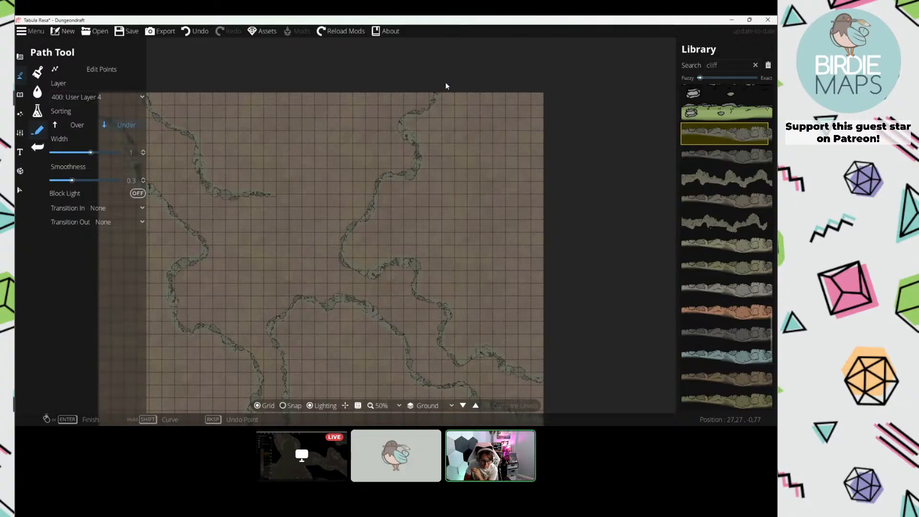
Step: Draw the facing cliff wall from the top edge down to meet the open end of the upper-left wall
scroll(407, 163, "up", 4)
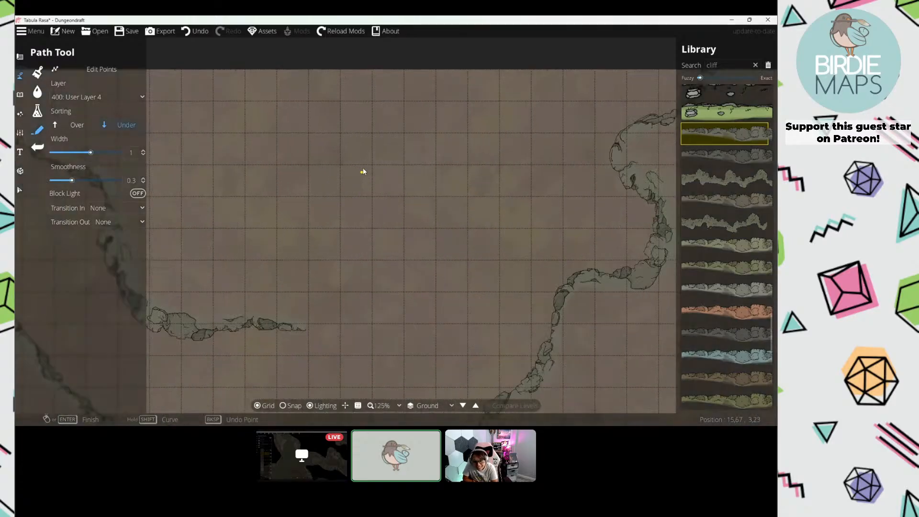
left_click_drag(363, 167, 304, 200)
left_click_drag(468, 96, 429, 116)
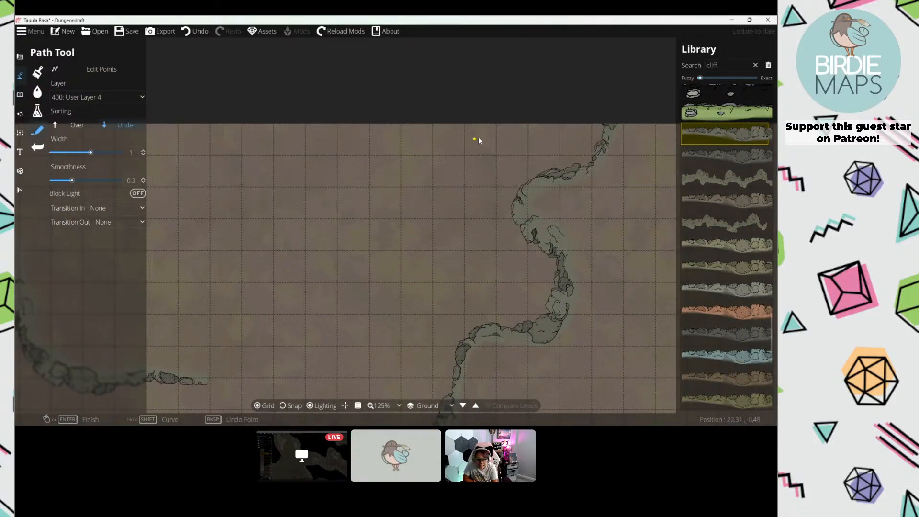
left_click_drag(339, 271, 368, 175)
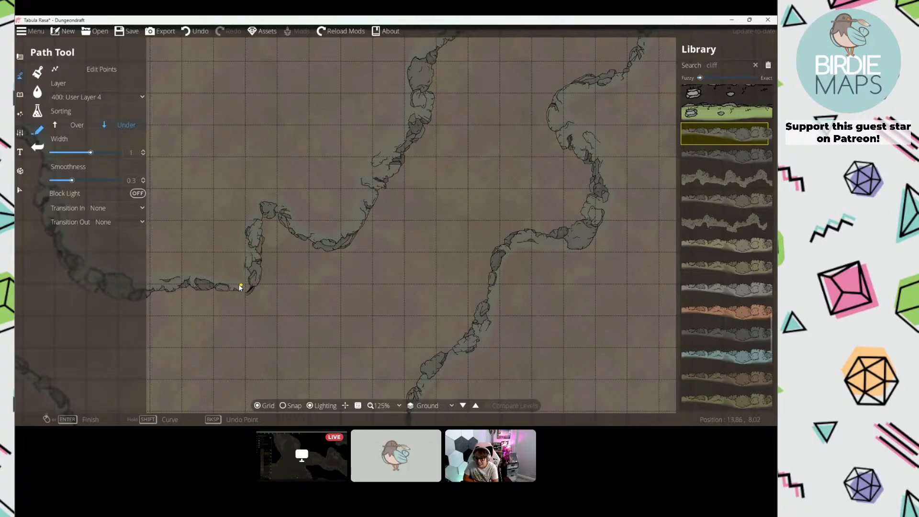
scroll(242, 209, "down", 5)
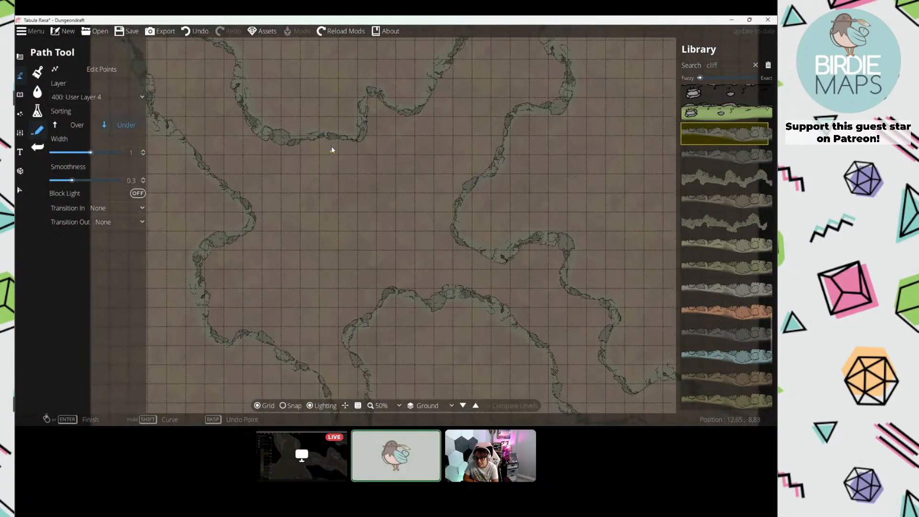
Step: Try to add a short winding cliff path in the map's upper right area, ending beside the existing passage wall
left_click_drag(429, 164, 340, 171)
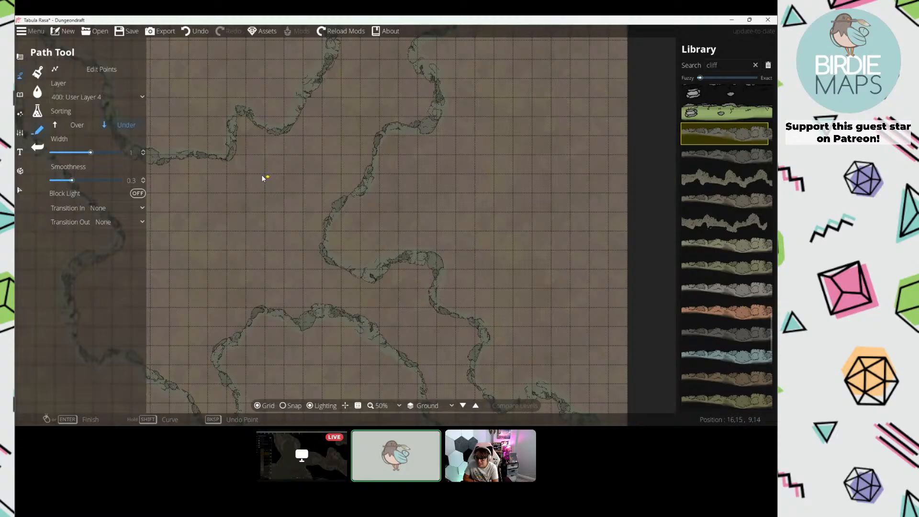
left_click_drag(387, 176, 349, 224)
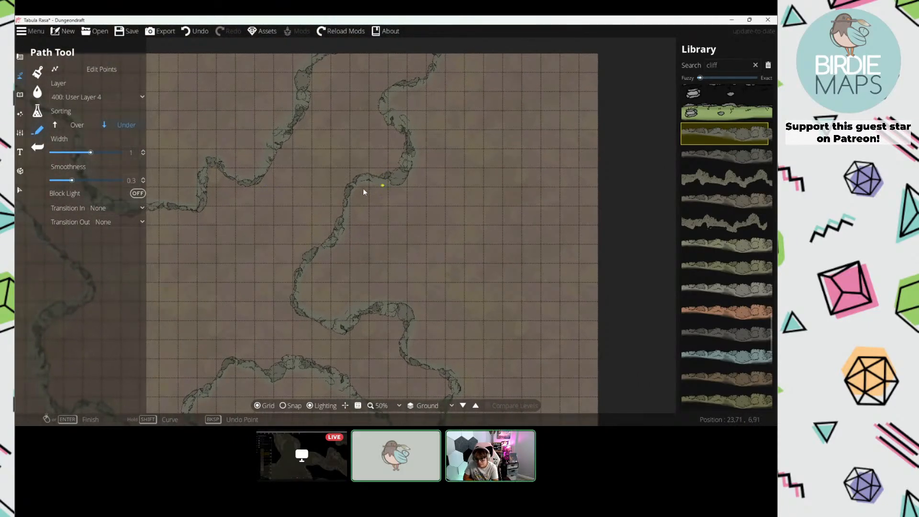
left_click_drag(325, 177, 287, 165)
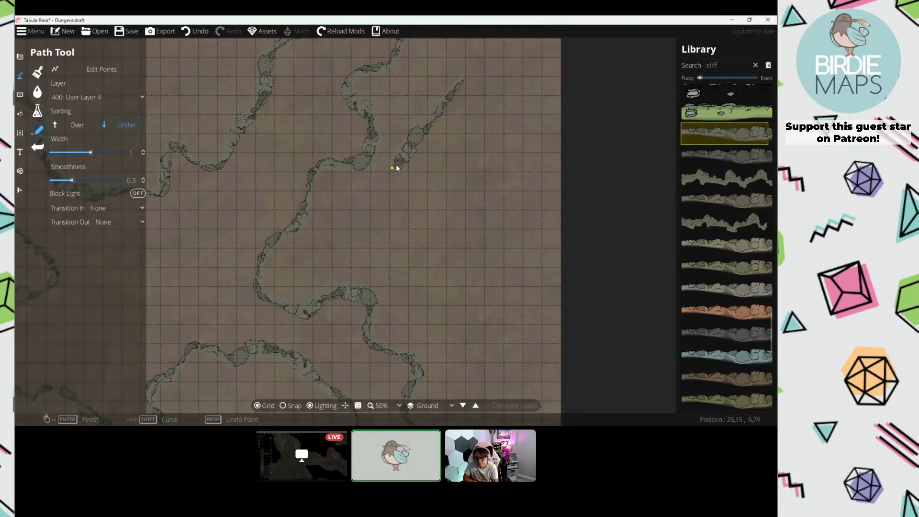
left_click(457, 152)
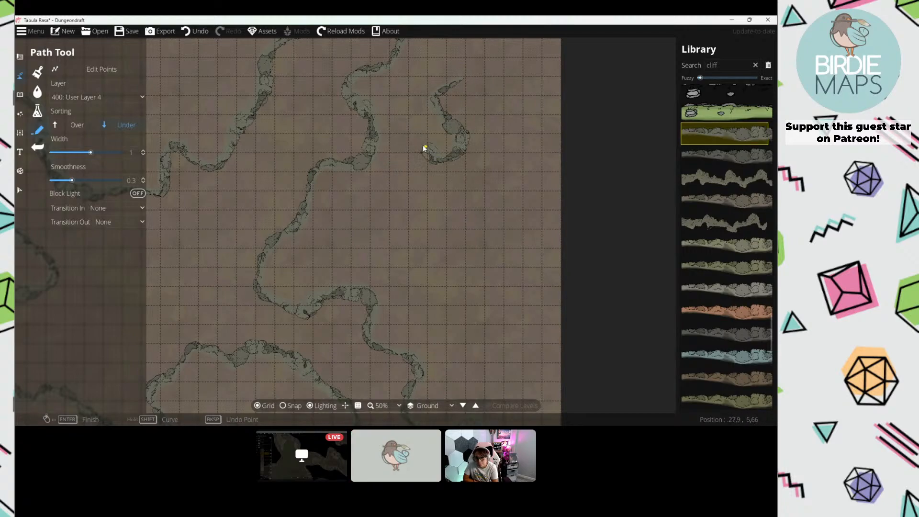
left_click_drag(386, 200, 359, 192)
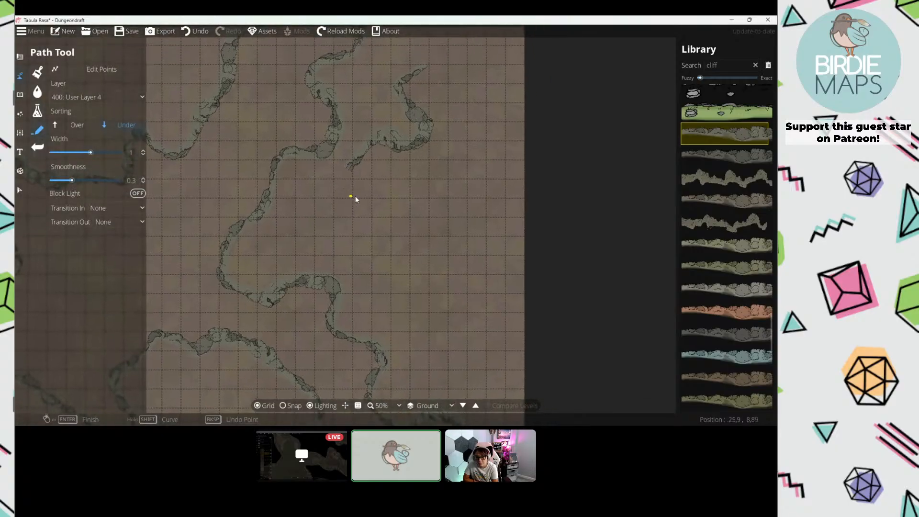
right_click(343, 160)
Step: Try to outline a side chamber with a second jagged cliff path near the right edge, and undo both added paths
left_click(512, 166)
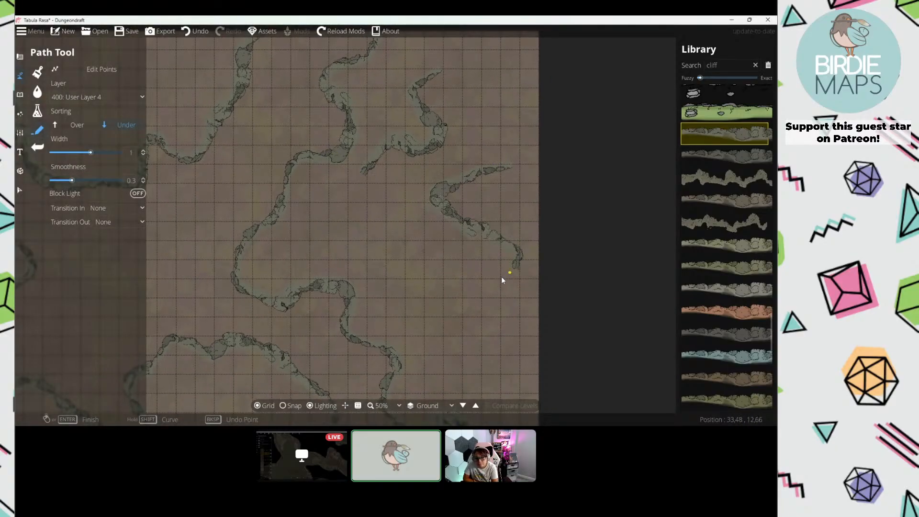
left_click(463, 301)
left_click(413, 254)
left_click(408, 307)
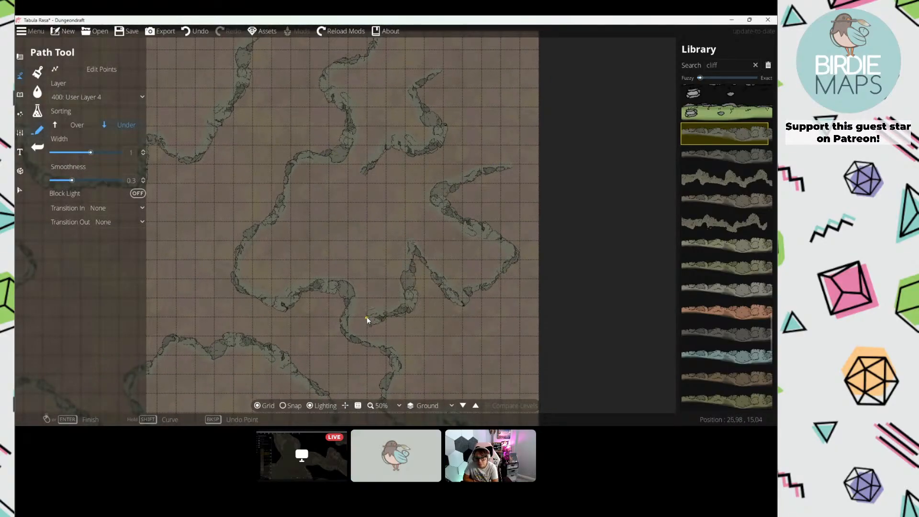
left_click(367, 317)
right_click(367, 316)
left_click_drag(345, 216, 456, 130)
key("ctrl+z")
key("ctrl+z")
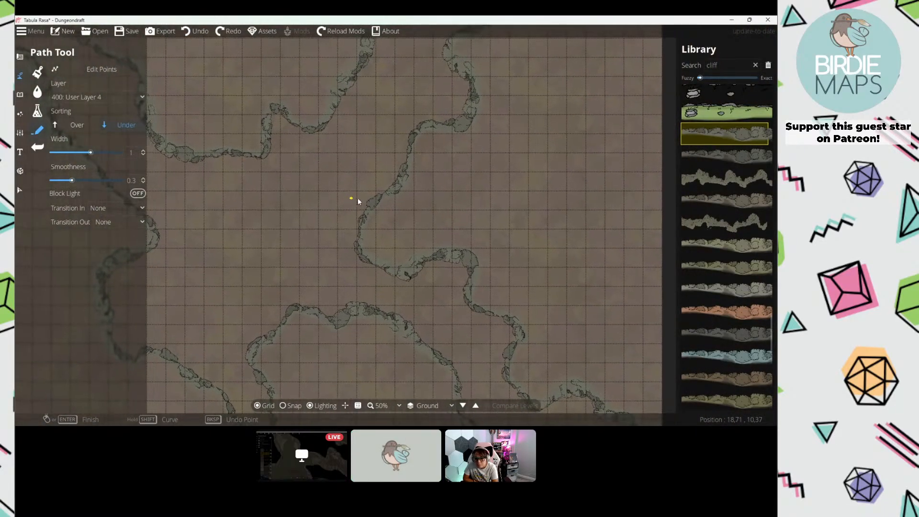
Step: Reshape the arched lower wall by its points, pulling the middle of its crest down into a deep notch
scroll(358, 197, "down", 2)
left_click_drag(354, 195, 378, 145)
scroll(378, 145, "up", 2)
left_click_drag(319, 139, 350, 170)
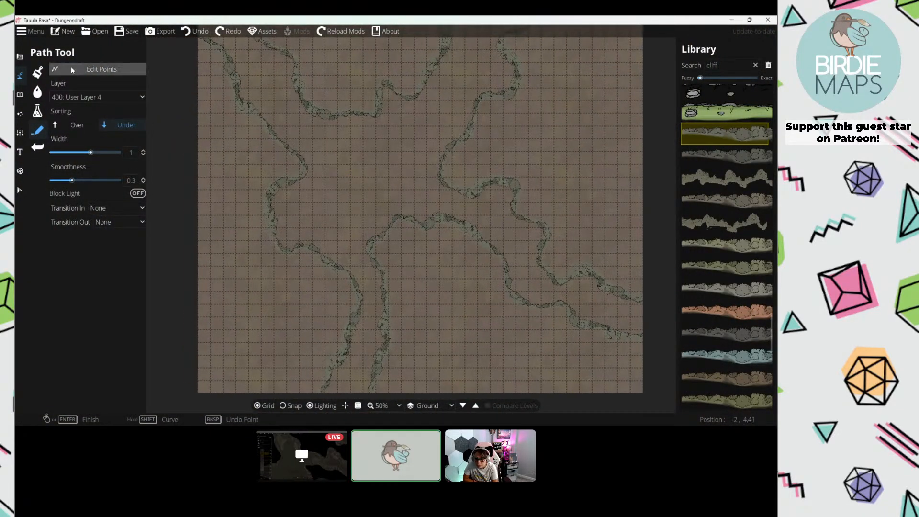
left_click(71, 68)
scroll(340, 196, "up", 3)
left_click(401, 148)
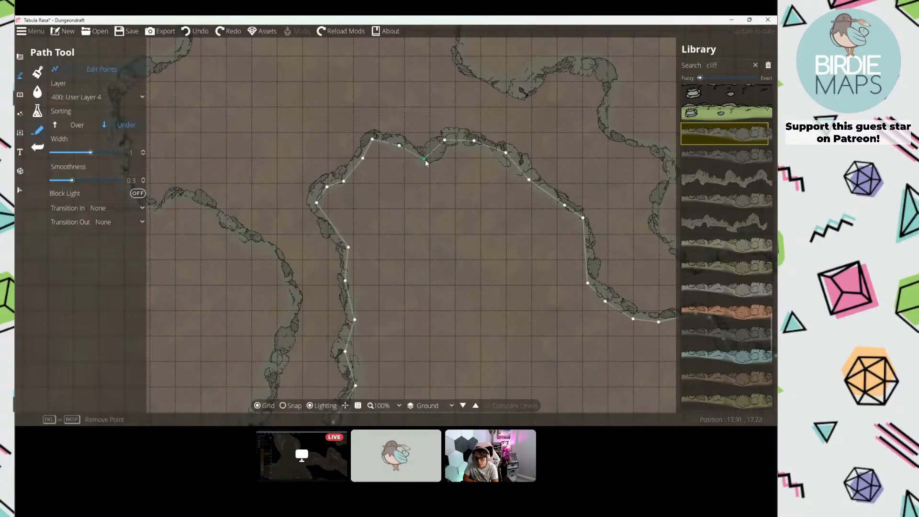
left_click_drag(399, 145, 394, 166)
left_click_drag(446, 140, 463, 172)
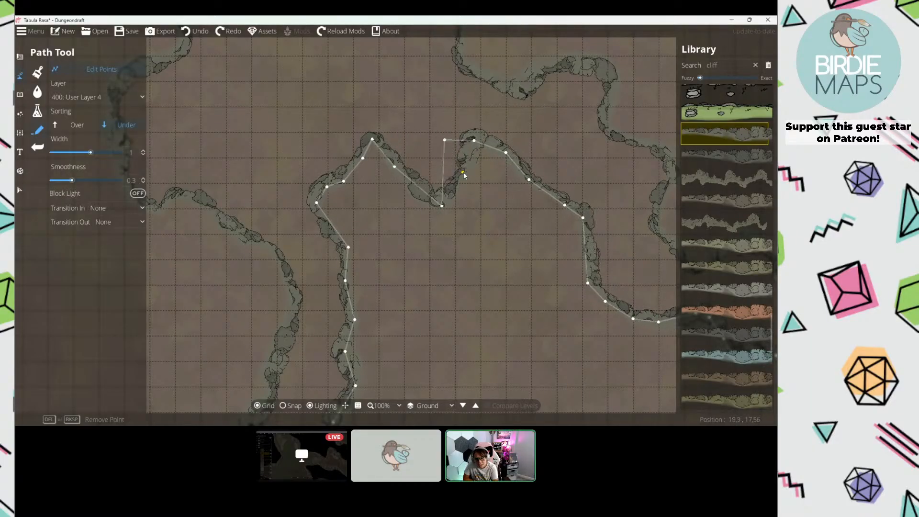
left_click_drag(474, 141, 485, 154)
Step: Reshape the wall on the right of the central cave by its points, adding jagged bends up to the top edge
left_click_drag(471, 121, 427, 259)
left_click_drag(422, 206, 402, 178)
left_click_drag(443, 133, 423, 133)
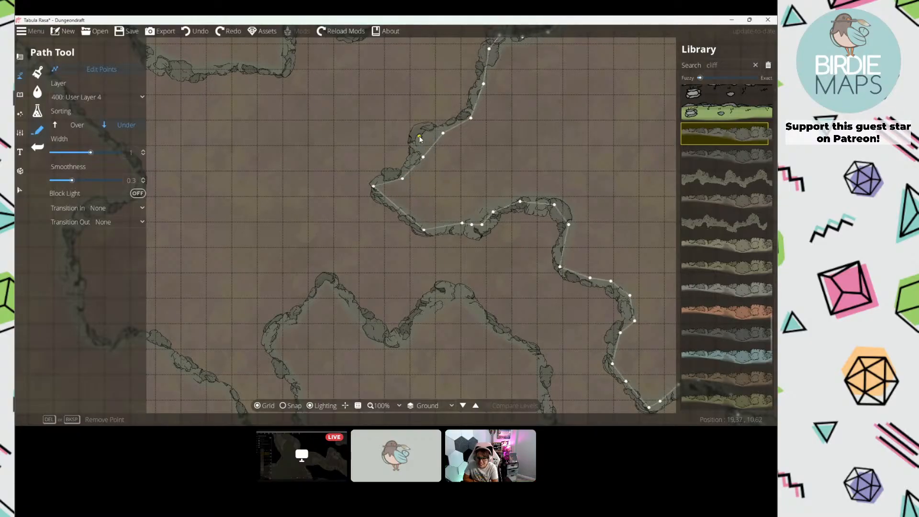
left_click_drag(342, 103, 399, 199)
left_click_drag(564, 172, 354, 226)
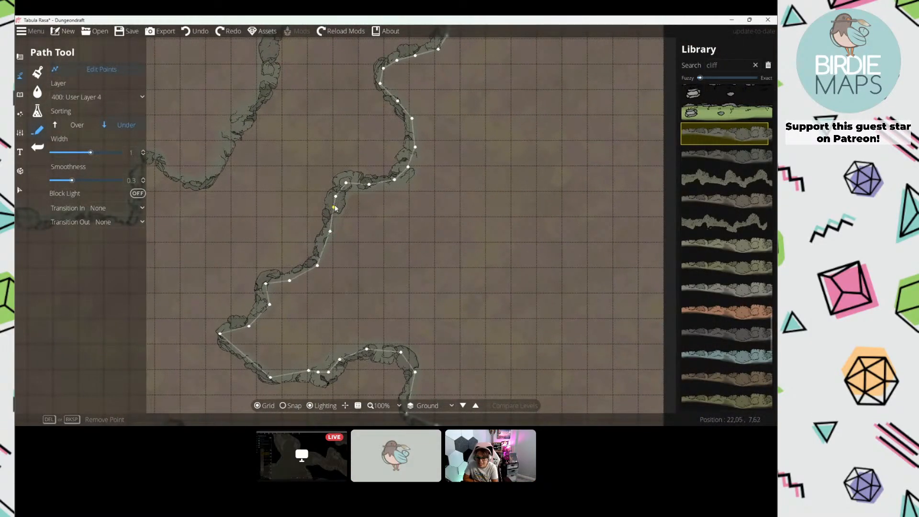
left_click_drag(300, 159, 383, 219)
left_click_drag(492, 118, 504, 100)
left_click_drag(480, 161, 483, 138)
left_click_drag(474, 130, 458, 139)
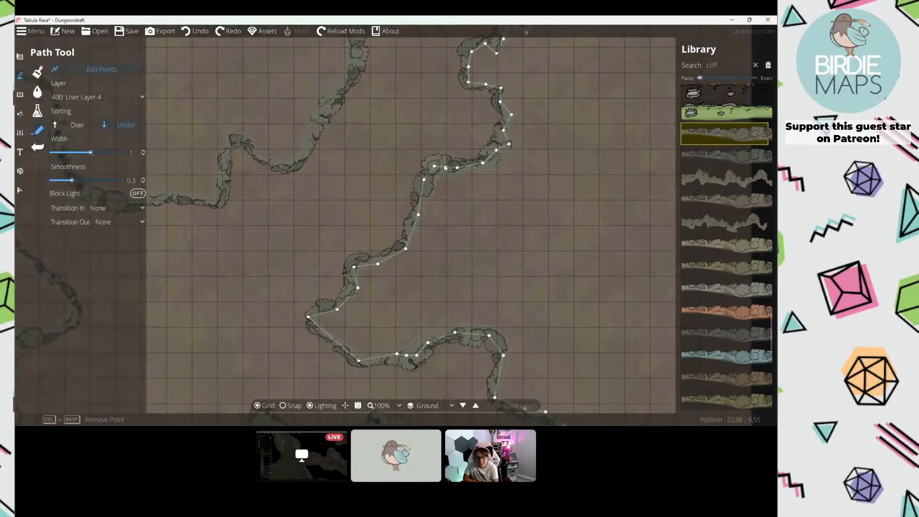
Step: Pull the upper-left wall's end down into a rounded bulge where it meets the adjoining wall, and adjust its neighbouring points
left_click_drag(407, 205, 579, 174)
left_click_drag(332, 165, 341, 202)
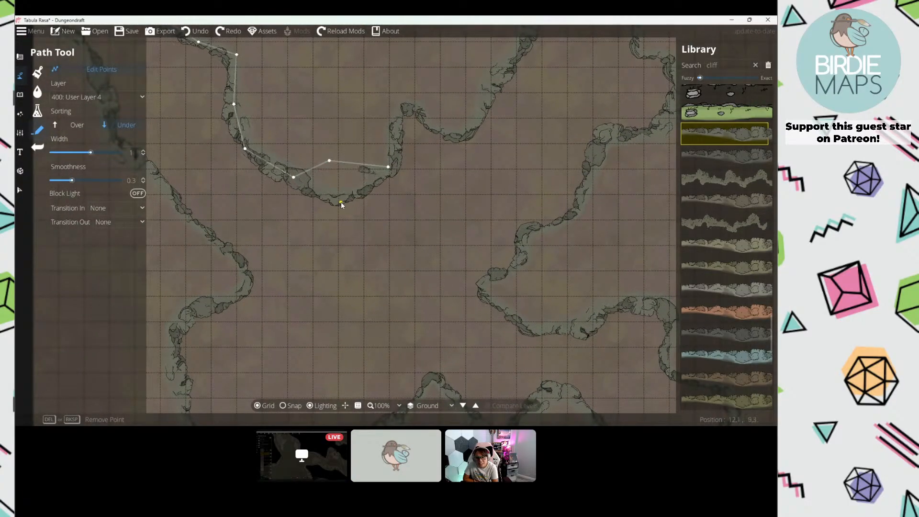
left_click_drag(340, 272, 415, 153)
left_click_drag(326, 166, 250, 81)
mouse_move(302, 131)
left_mouse_down()
mouse_move(291, 126)
mouse_move(308, 136)
left_mouse_up()
left_click_drag(310, 176, 305, 179)
Step: Remove the point at the arched wall's sharp left peak and shift a point on its left shoulder slightly upward
left_click_drag(530, 268, 409, 191)
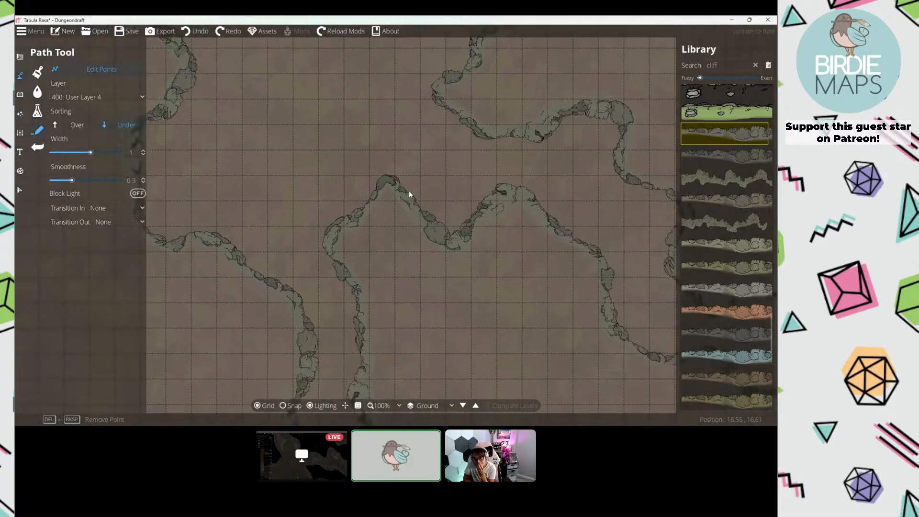
key("Delete")
left_click_drag(347, 122, 417, 89)
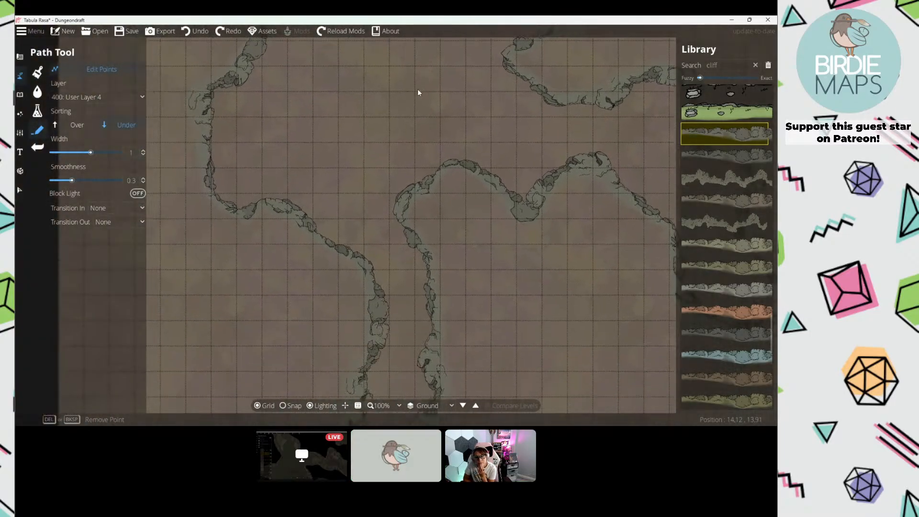
left_click_drag(401, 210, 405, 200)
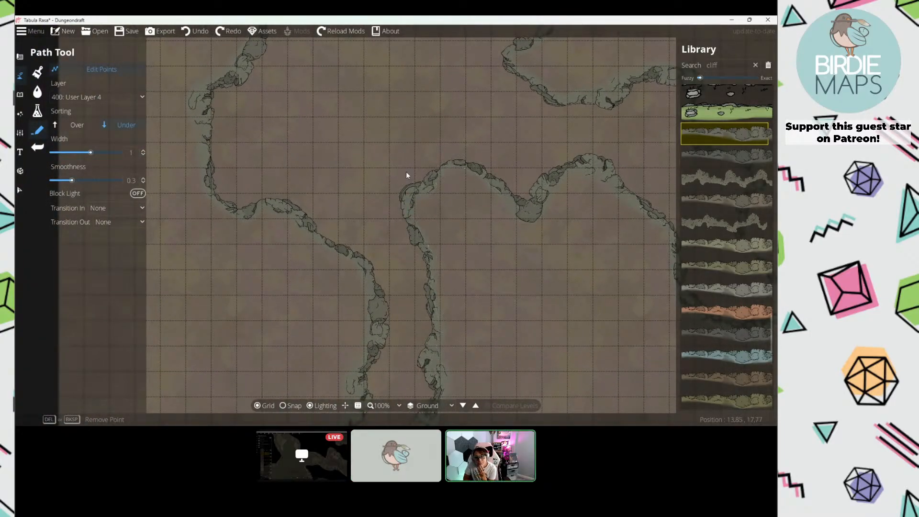
left_click_drag(390, 138, 350, 303)
scroll(349, 196, "down", 1)
left_click_drag(348, 196, 347, 157)
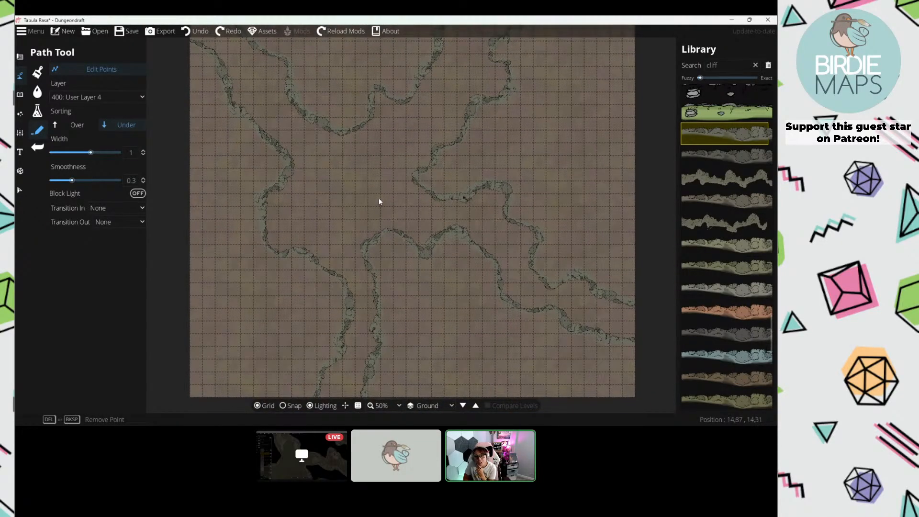
left_click_drag(392, 178, 348, 226)
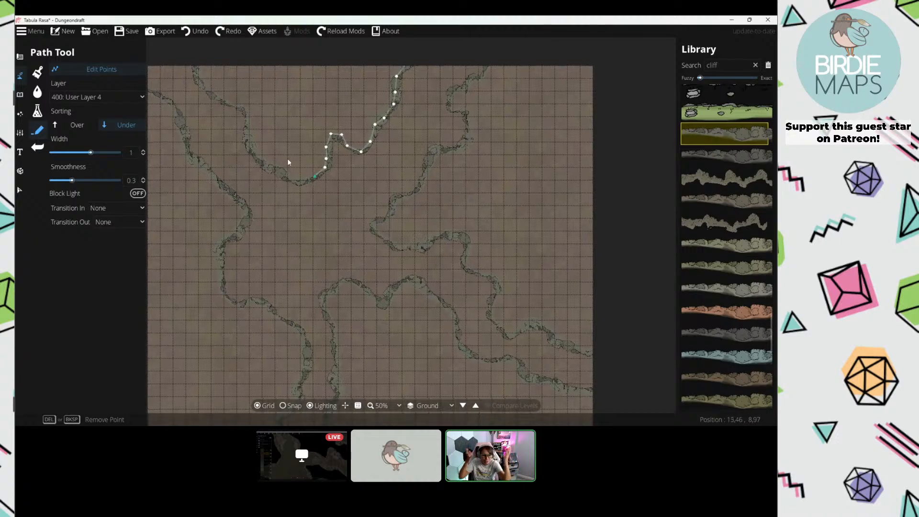
scroll(221, 108, "down", 1)
scroll(159, 86, "up", 1)
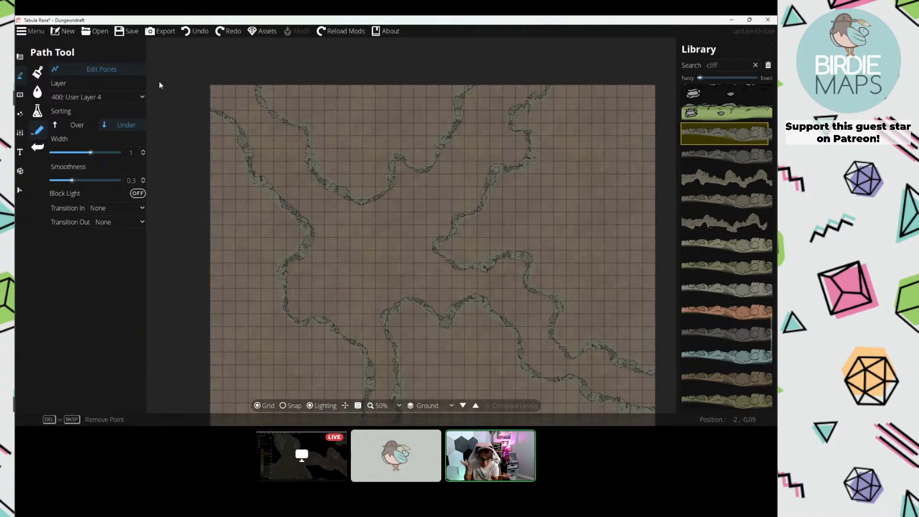
Step: Leave point editing, search the path library for "claff" and choose the grey-green layered rock path
left_click(100, 69)
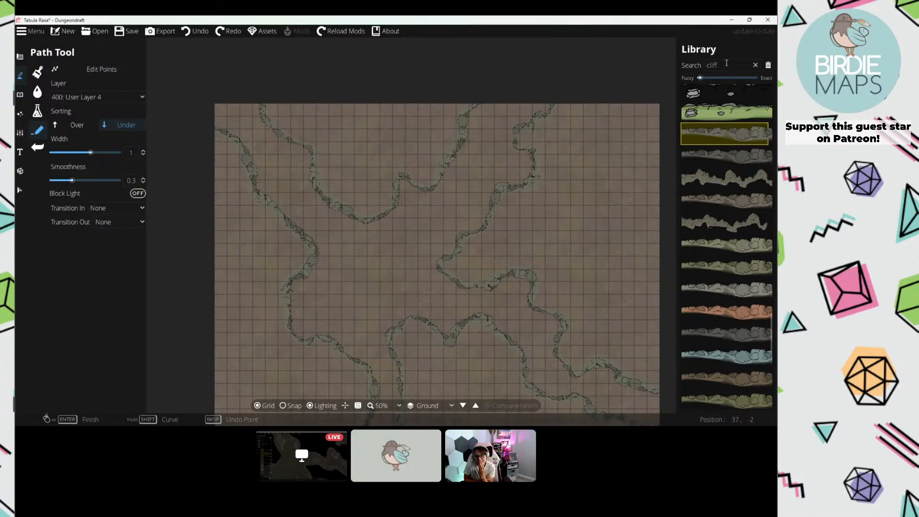
left_click(726, 63)
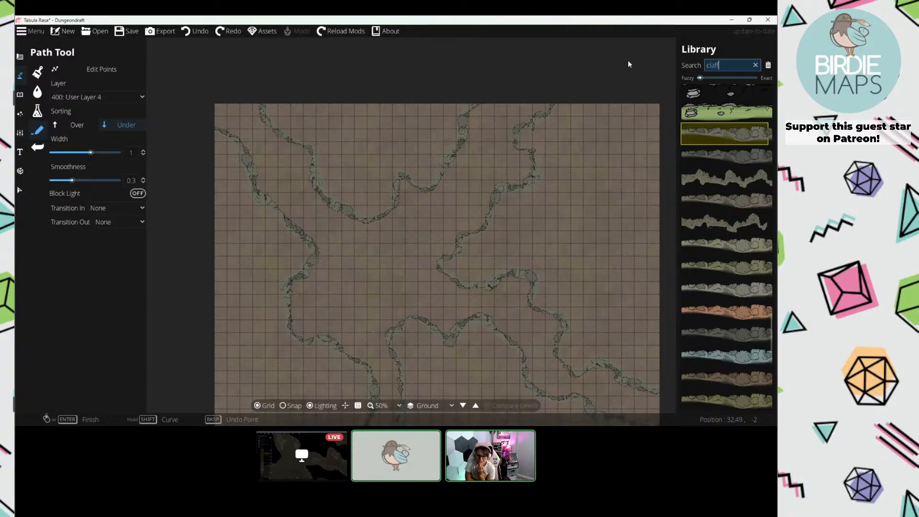
key("Return")
scroll(745, 166, "up", 4)
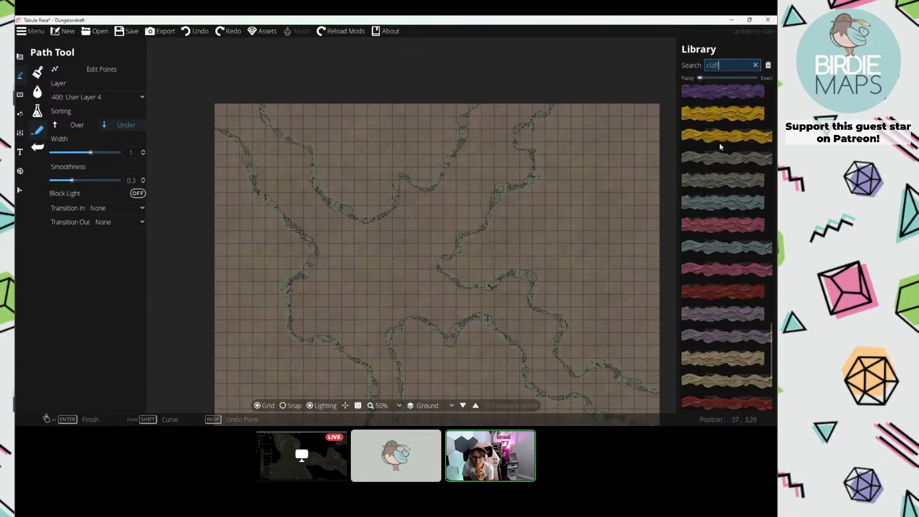
left_click(723, 180)
Step: On layer 300: User Layer 3 at width 1.28, draw the layered rock face beneath the central cave wall, around to the upper right
scroll(320, 163, "up", 5)
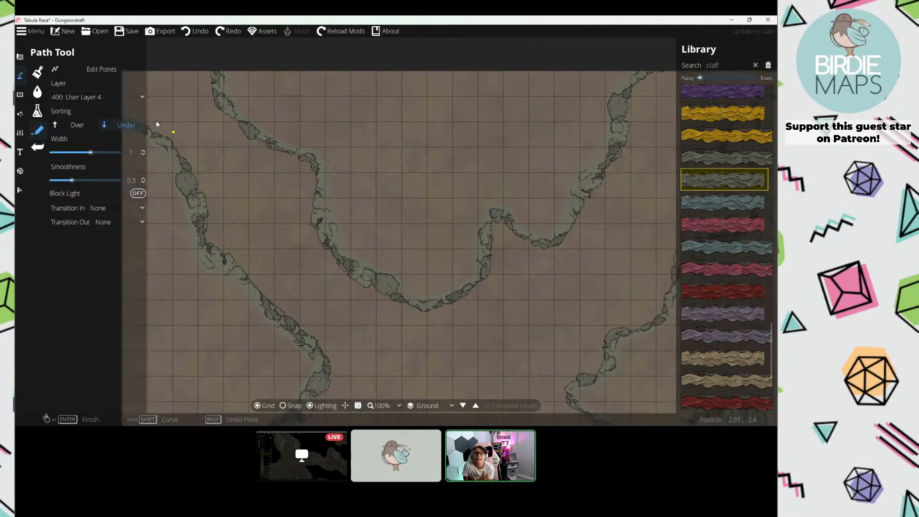
left_click(119, 98)
left_click(116, 201)
left_click_drag(386, 165, 96, 158)
left_click_drag(463, 124, 586, 75)
left_click_drag(246, 115, 357, 216)
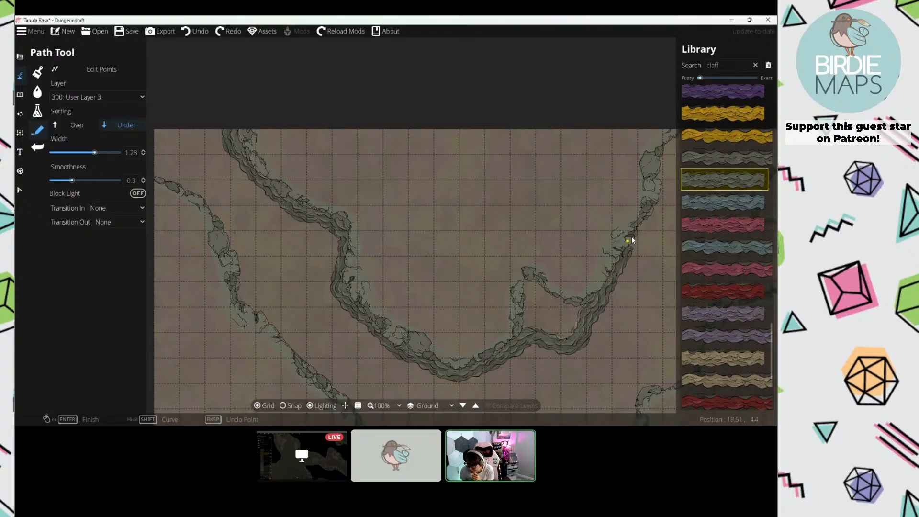
left_click_drag(632, 240, 330, 193)
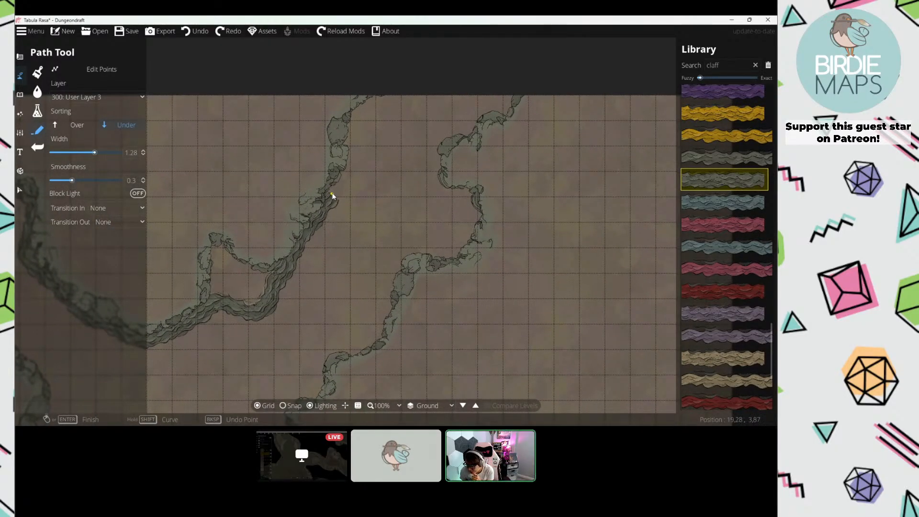
left_click_drag(556, 276, 701, 164)
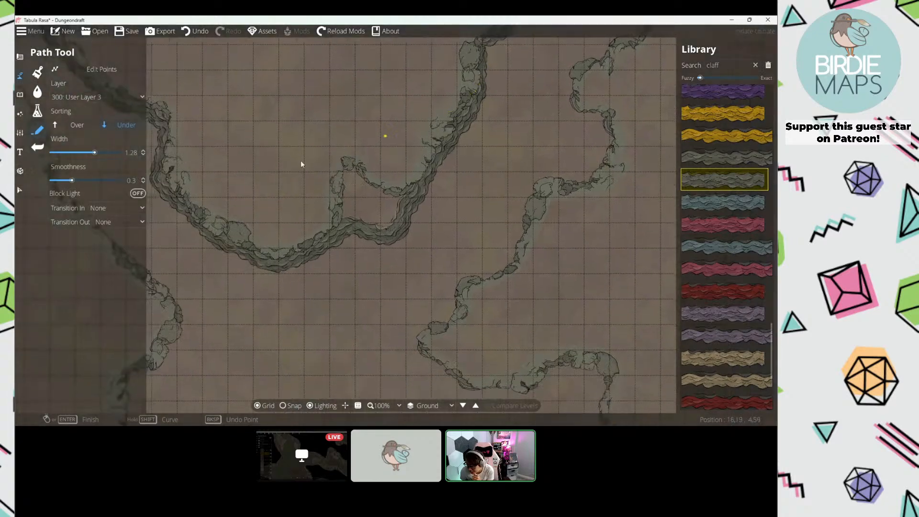
Step: Draw a rock face along the left cave wall's lower bend, running up to the notch below its bulge
left_click_drag(191, 182, 319, 114)
left_click_drag(299, 203, 266, 94)
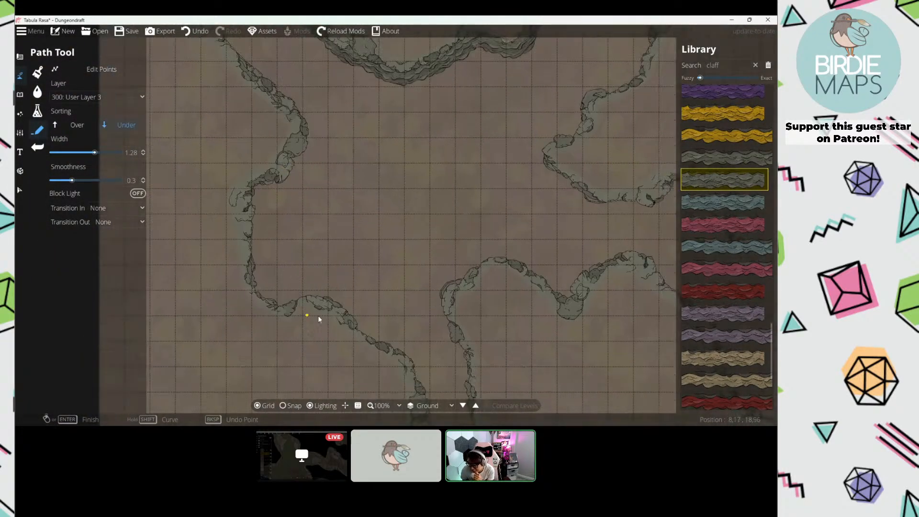
mouse_move(298, 301)
left_mouse_down()
mouse_move(273, 301)
mouse_move(253, 264)
left_mouse_up()
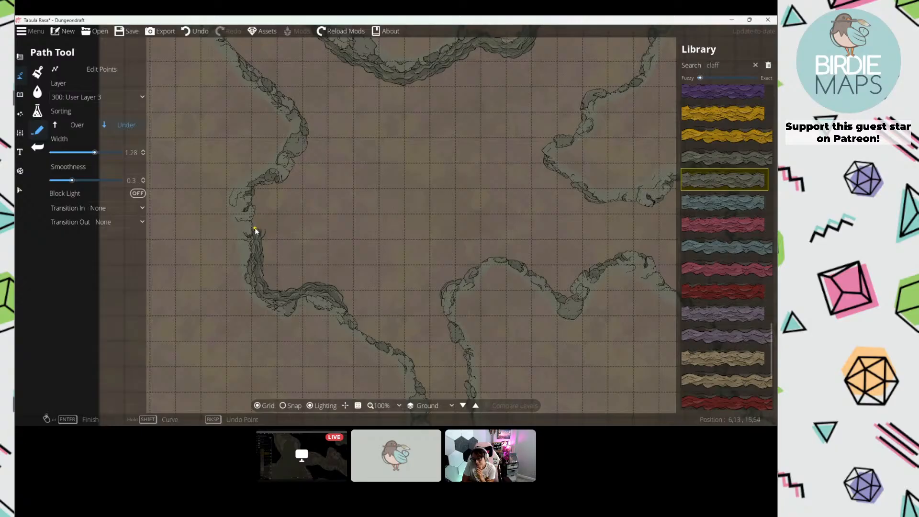
left_click_drag(255, 231, 262, 275)
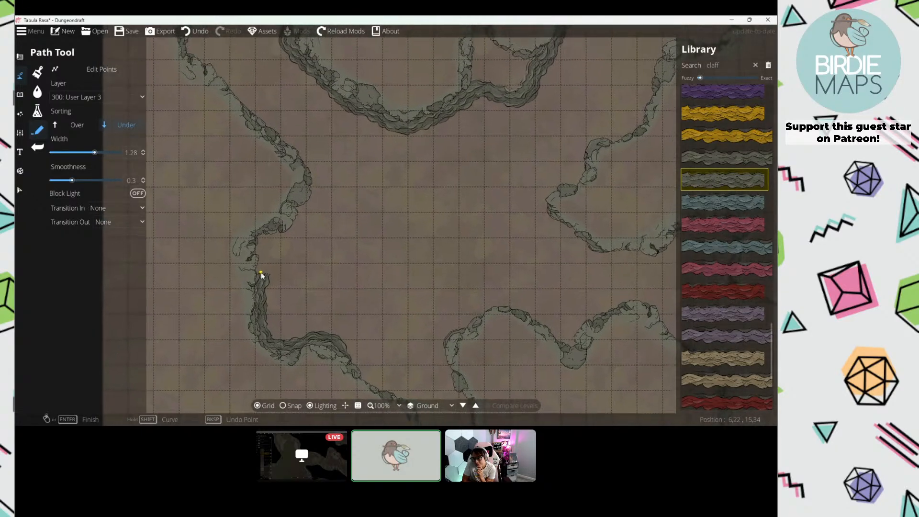
left_click(257, 235)
right_click(256, 236)
Step: Draw a rock face along the upper part of the left cave wall, from its bulge to the map's left edge
left_click_drag(293, 158, 296, 294)
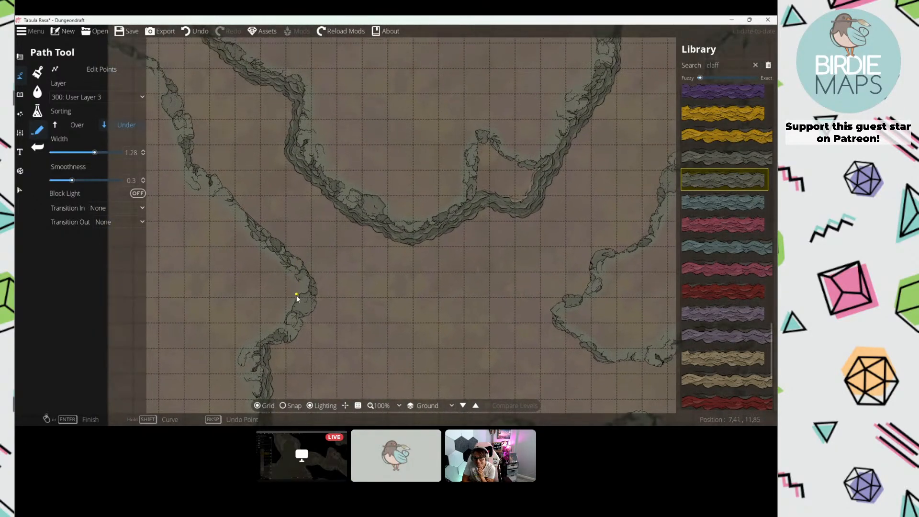
left_click(243, 189)
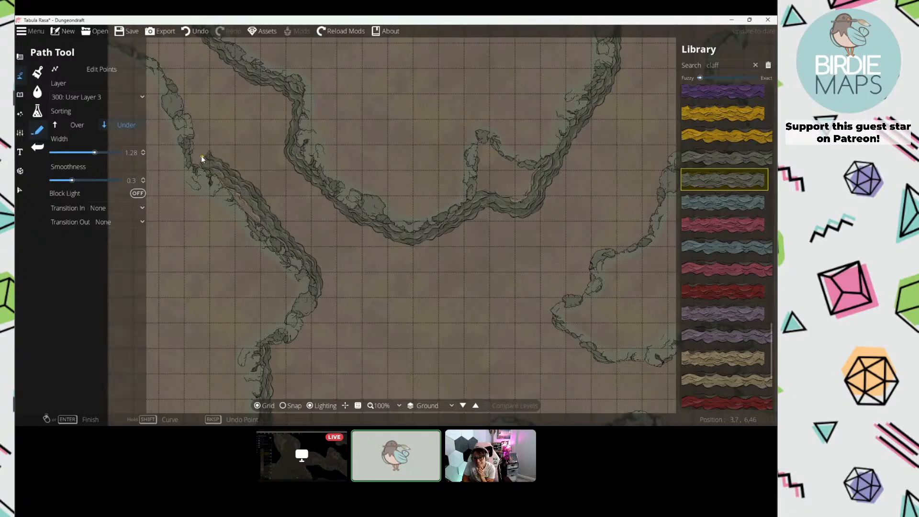
left_click(202, 156)
left_click(194, 132)
left_click_drag(188, 90, 309, 200)
left_click(280, 180)
left_click(257, 150)
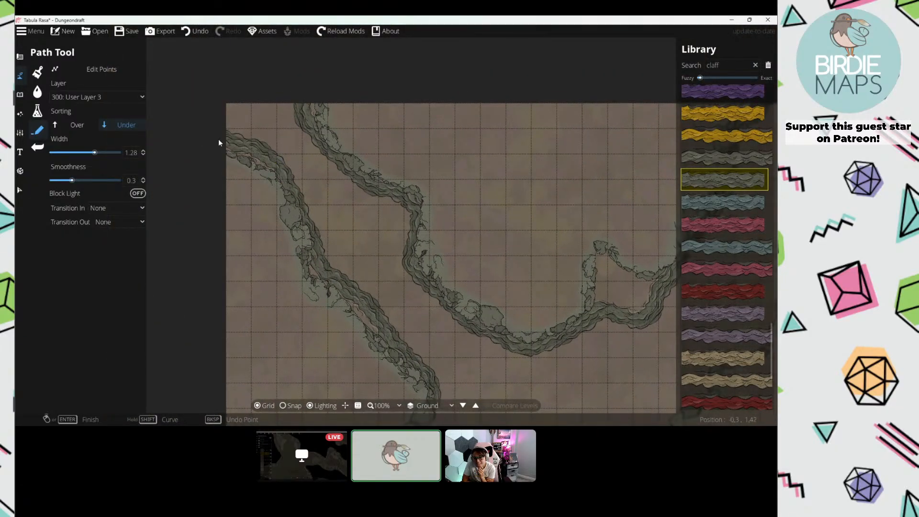
left_click(215, 141)
right_click(209, 141)
Step: Try a short rock-face spur branching down from the central wall into the open cave, and undo it
left_click_drag(485, 279, 261, 149)
left_click_drag(395, 351, 389, 254)
left_click_drag(341, 179, 344, 222)
left_click(374, 114)
left_click(364, 168)
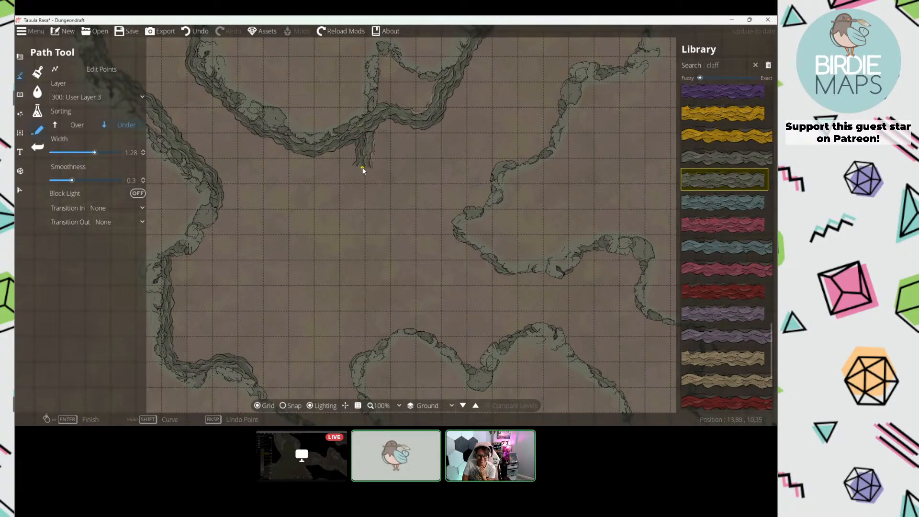
right_click(363, 168)
left_click_drag(392, 159, 415, 211)
key("ctrl+z")
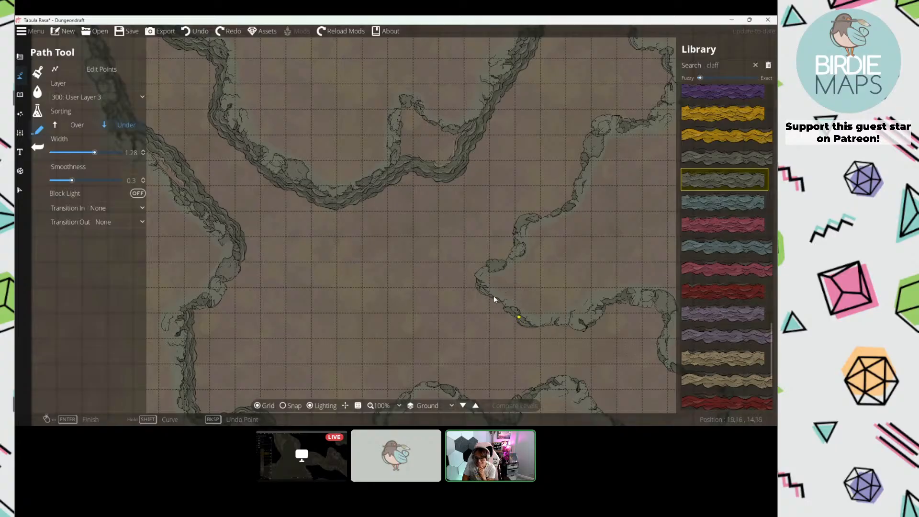
Step: Draw a rock face along the right cave wall, from the map's top edge down toward its pointed tip
left_click_drag(494, 299, 411, 236)
left_click_drag(547, 270, 421, 134)
left_click_drag(560, 249, 521, 294)
left_click_drag(428, 90, 428, 263)
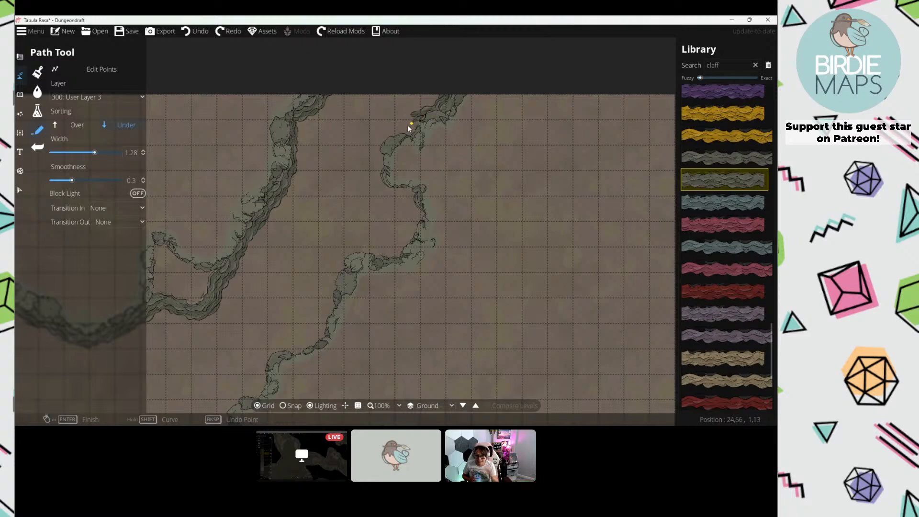
left_click(403, 212)
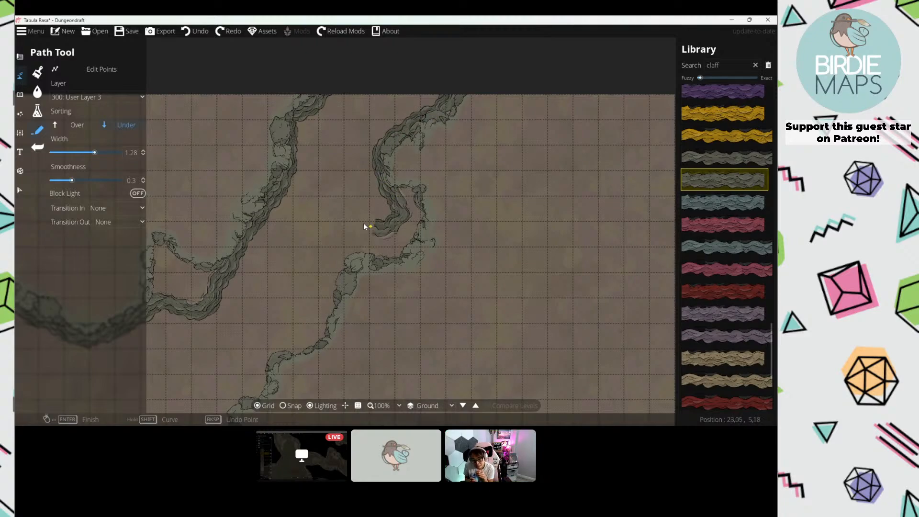
left_click_drag(310, 337, 423, 189)
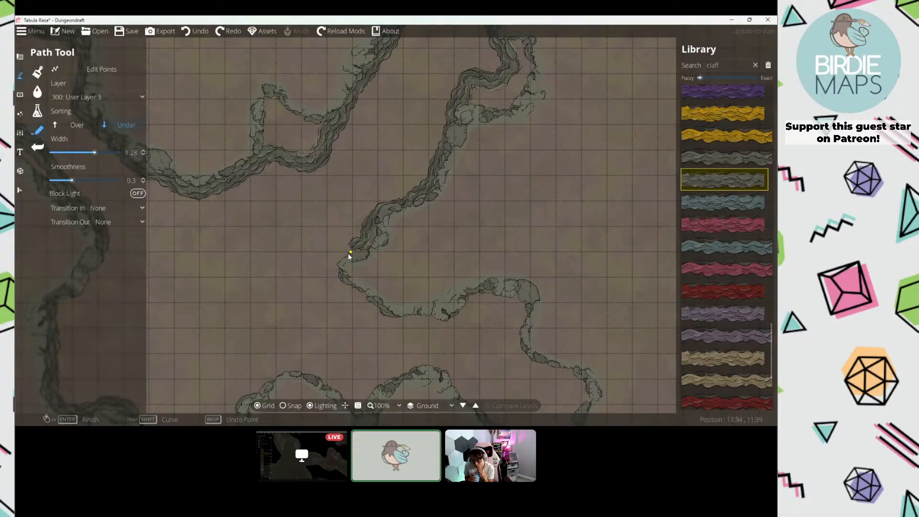
Step: Continue the rock face around the right wall's tip and across the mouth of the inlet beyond it
left_click(332, 266)
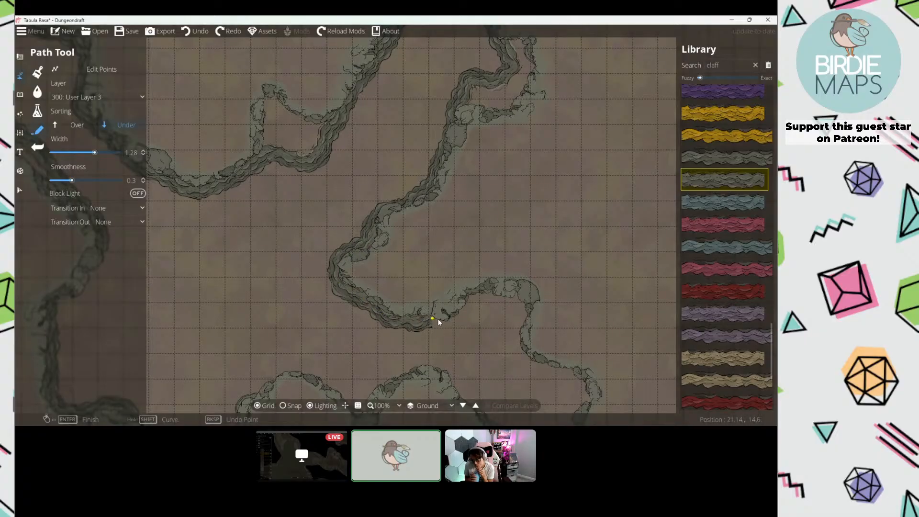
left_click(435, 319)
left_click_drag(451, 328, 478, 308)
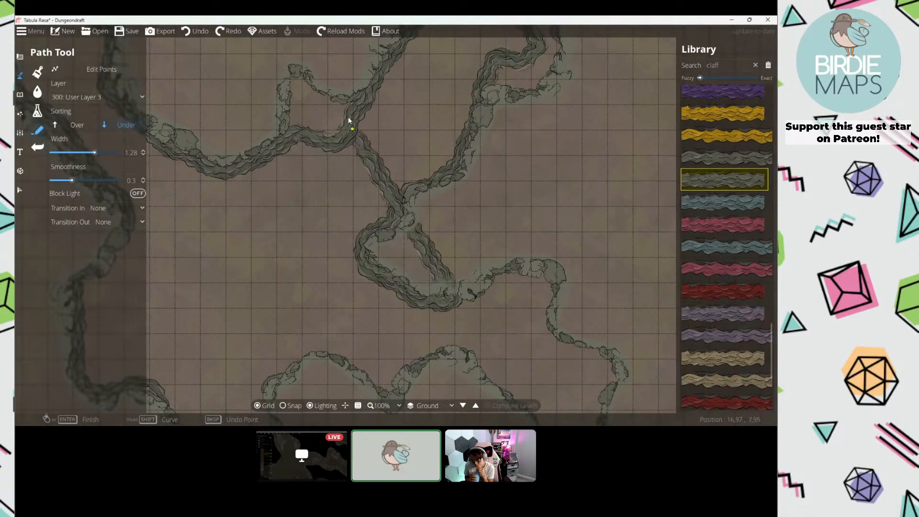
left_click_drag(415, 215, 328, 85)
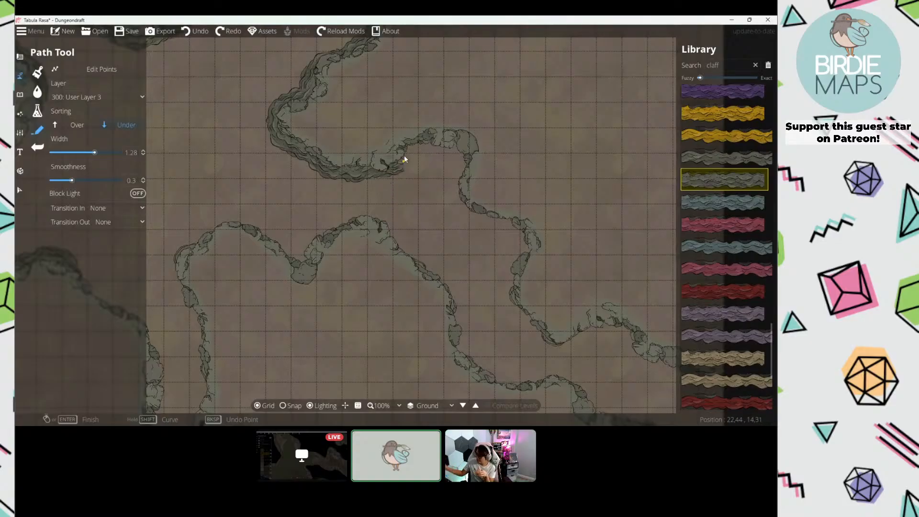
left_click(419, 205)
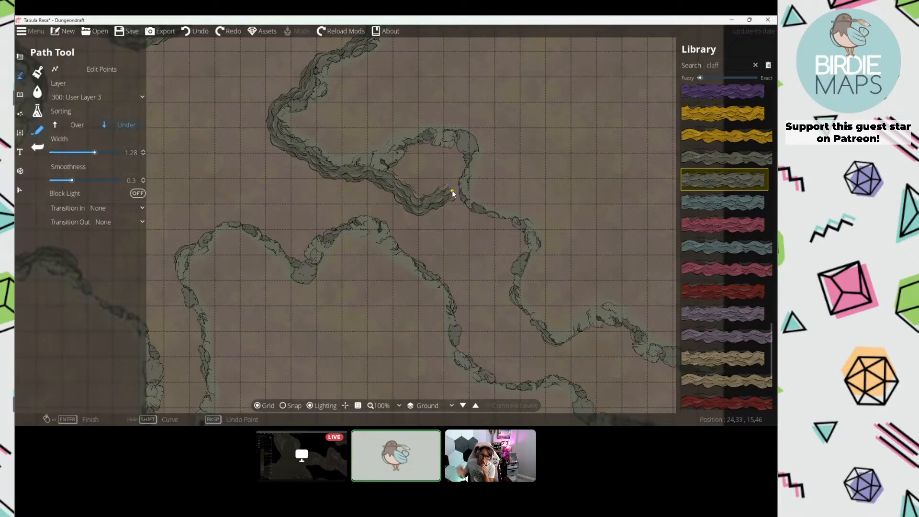
left_click(452, 189)
Step: Draw rock faces along the lower and upper walls of the lower-right passage, and undo the last stray path
left_click_drag(459, 210, 365, 82)
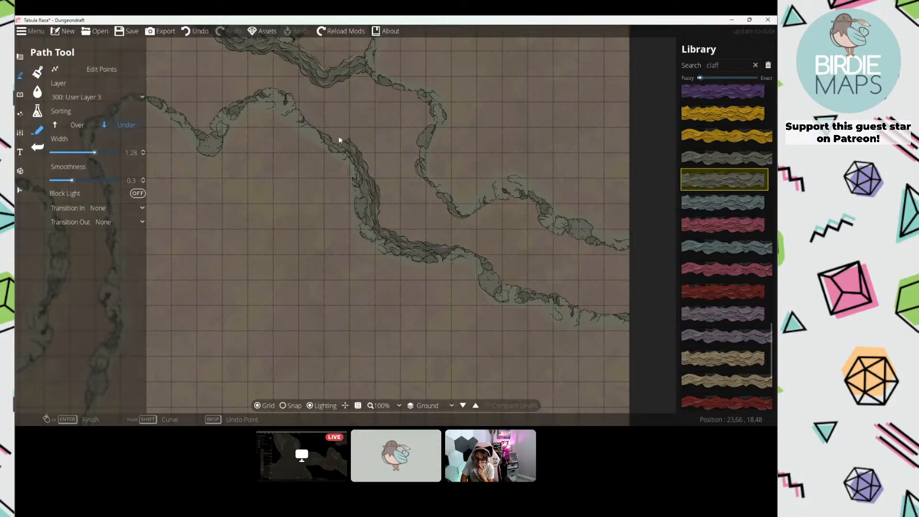
left_click_drag(472, 214, 314, 149)
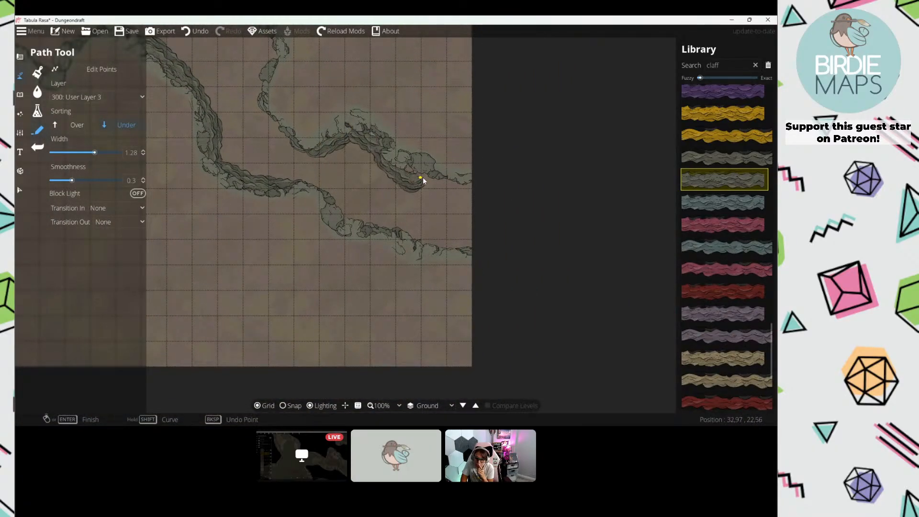
right_click(477, 192)
left_click_drag(288, 95, 464, 251)
right_click(431, 240)
key("ctrl+z")
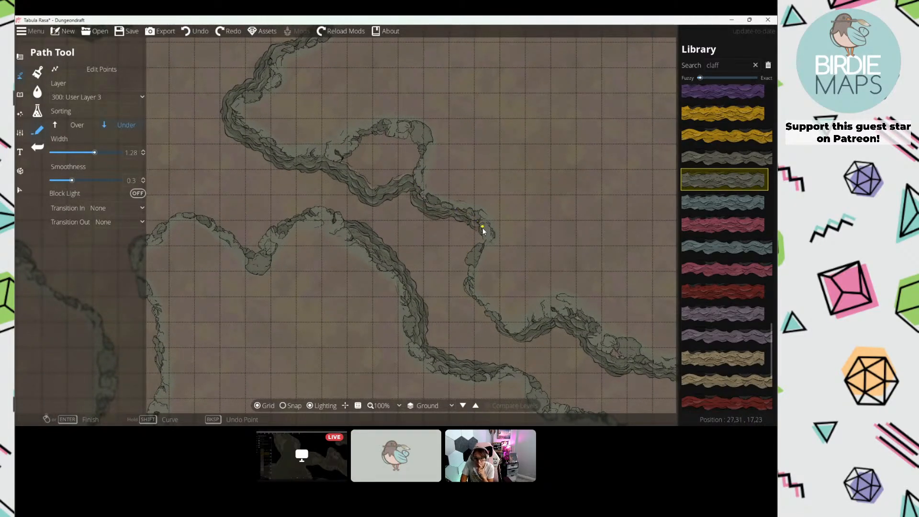
Step: Draw a rock face down the left side of the arched wall, beside the passage leading to the bottom
left_click_drag(319, 207, 539, 251)
left_click_drag(361, 289, 439, 179)
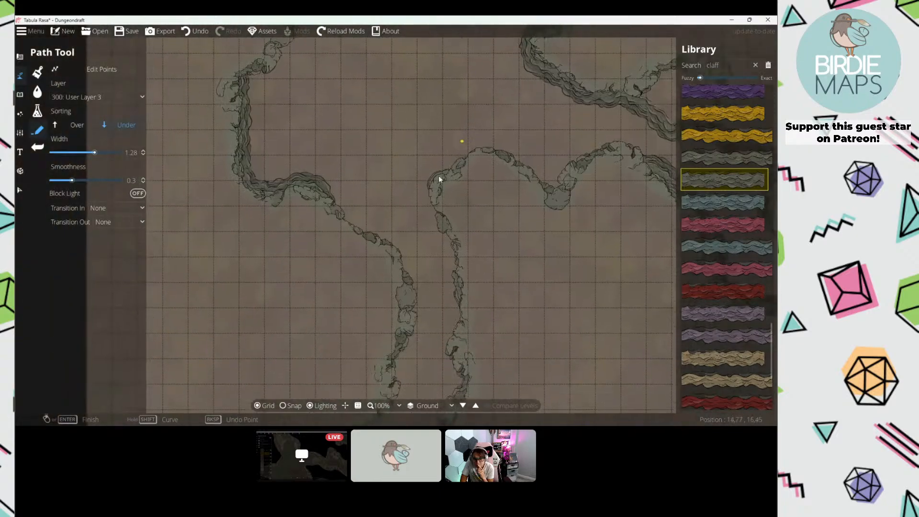
left_click(441, 235)
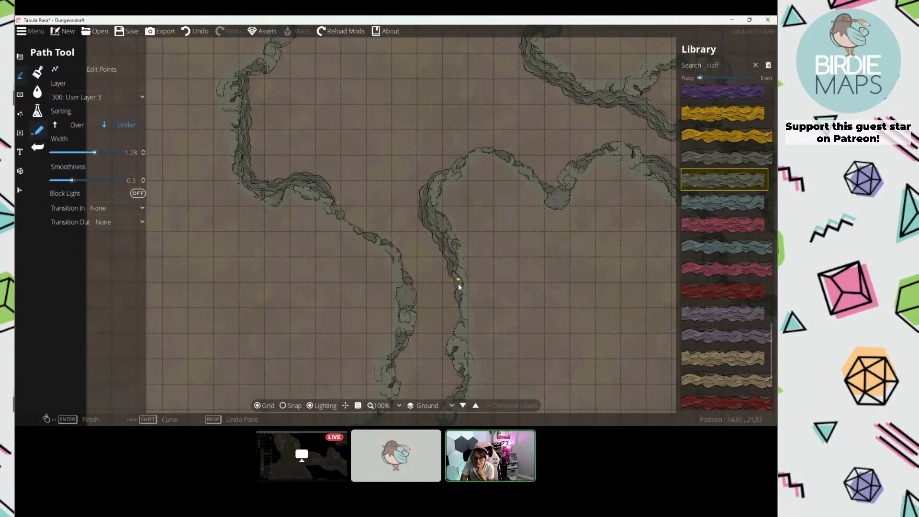
left_click_drag(424, 48, 375, 239)
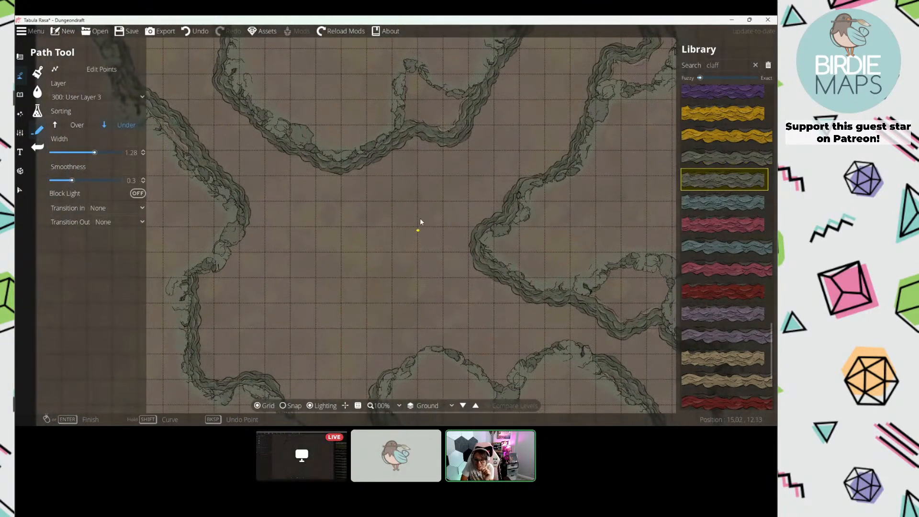
Step: Try a short rock face in the open middle of the cave, and undo it
left_click(420, 221)
left_click(392, 206)
right_click(359, 220)
left_click_drag(408, 176, 438, 162)
key("ctrl+z")
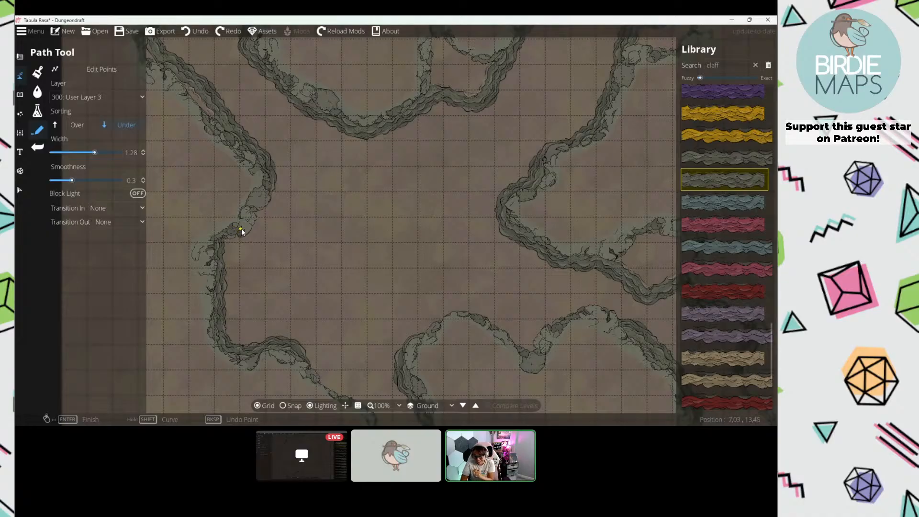
Step: Draw two rock ledges across the cave, from the left wall's notch to the central wall and from the lower-left bend to the right wall's tip
mouse_move(279, 208)
left_mouse_down()
mouse_move(359, 175)
mouse_move(456, 174)
mouse_move(452, 192)
mouse_move(403, 239)
mouse_move(400, 194)
mouse_move(409, 191)
mouse_move(338, 234)
mouse_move(368, 236)
mouse_move(437, 147)
left_mouse_up()
key("BackSpace")
right_click(434, 153)
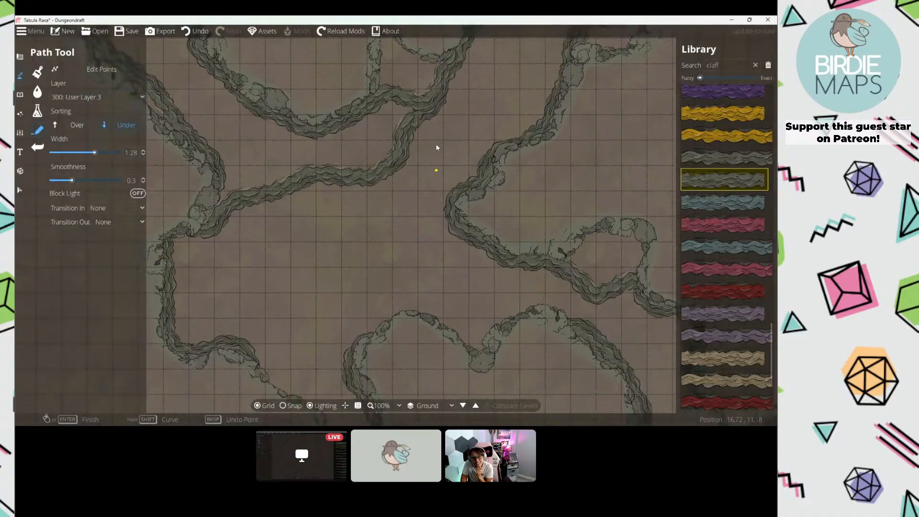
mouse_move(466, 198)
left_mouse_down()
mouse_move(484, 144)
mouse_move(429, 196)
mouse_move(392, 257)
mouse_move(380, 300)
mouse_move(306, 289)
mouse_move(261, 298)
mouse_move(188, 280)
left_mouse_up()
left_click_drag(352, 174, 350, 286)
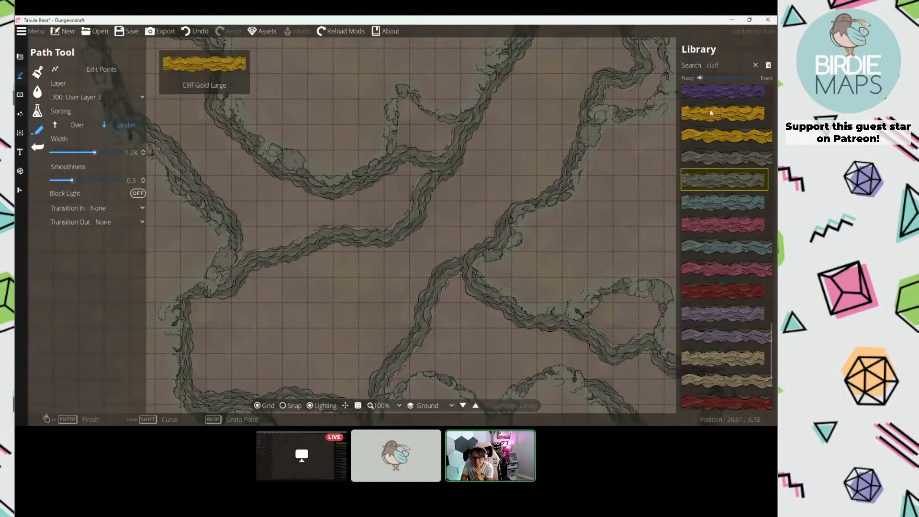
Step: Search the path library for "cliff" and choose the narrow grey rocky-edge path below the boulder-edged ones
double_click(726, 64)
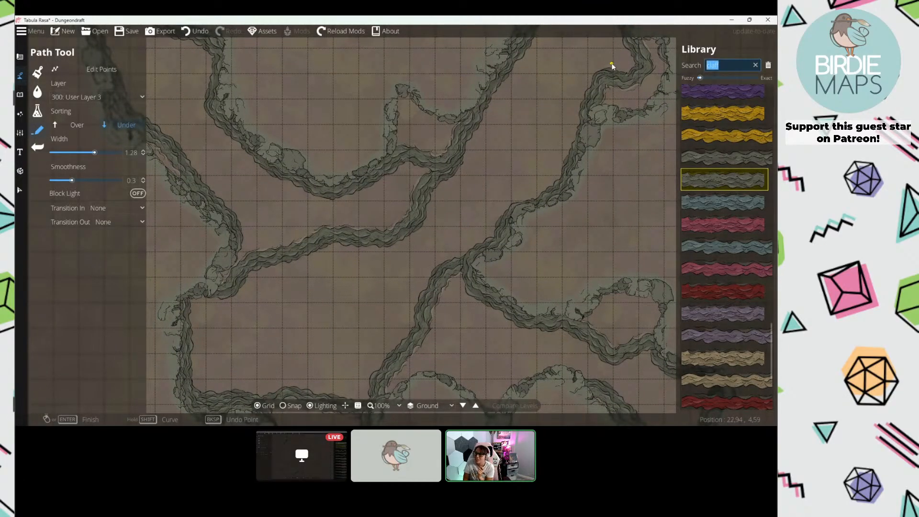
type("cliff")
mouse_move(704, 186)
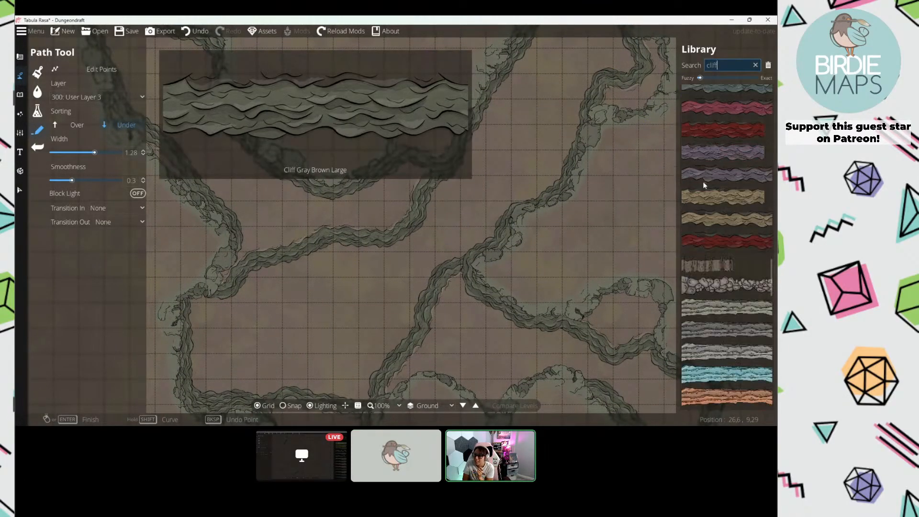
scroll(708, 192, "down", 5)
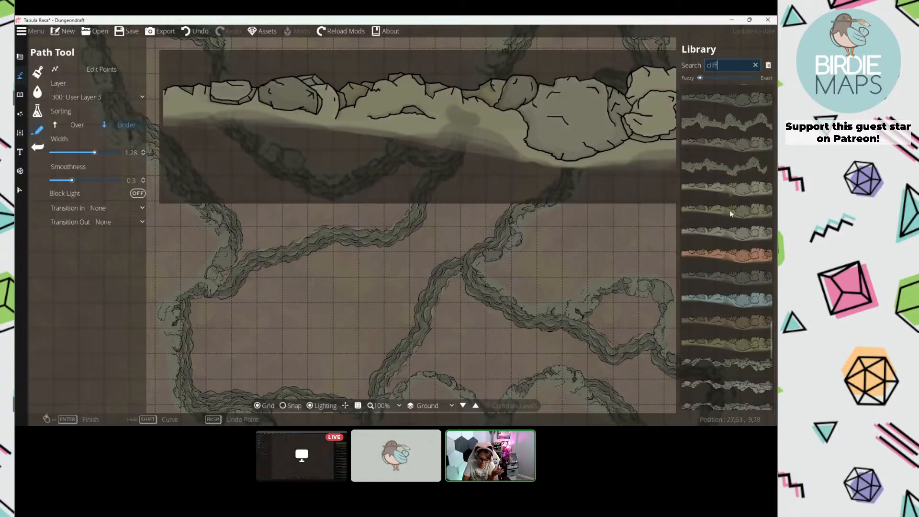
scroll(723, 302, "down", 2)
left_click(739, 290)
Step: Set the path sorting to Over and trace a cliff edge along the upper ledge's right bend, starting at its upper end
left_click_drag(380, 213, 409, 187)
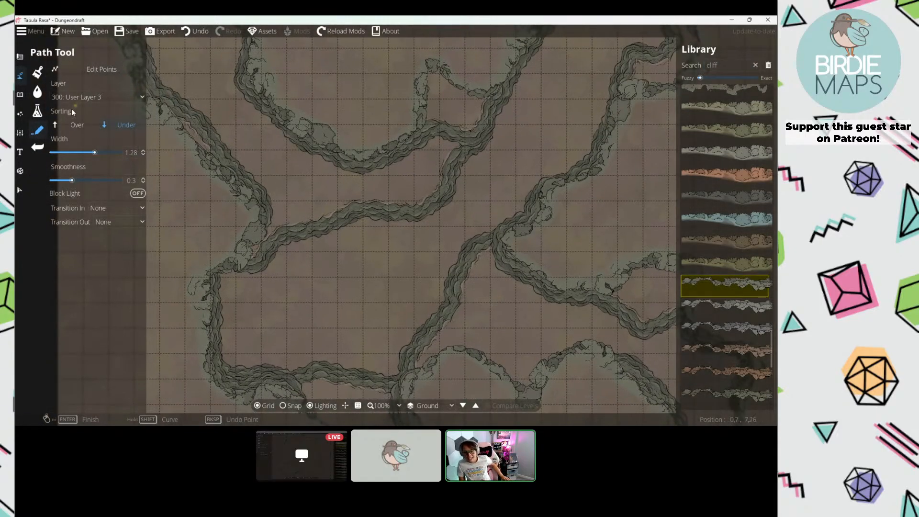
left_click(76, 125)
left_click_drag(455, 142, 410, 156)
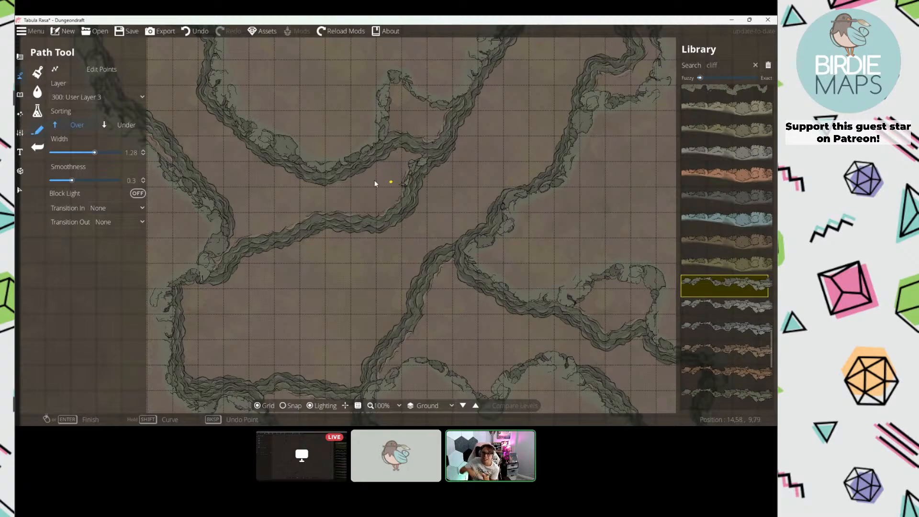
scroll(378, 184, "up", 6)
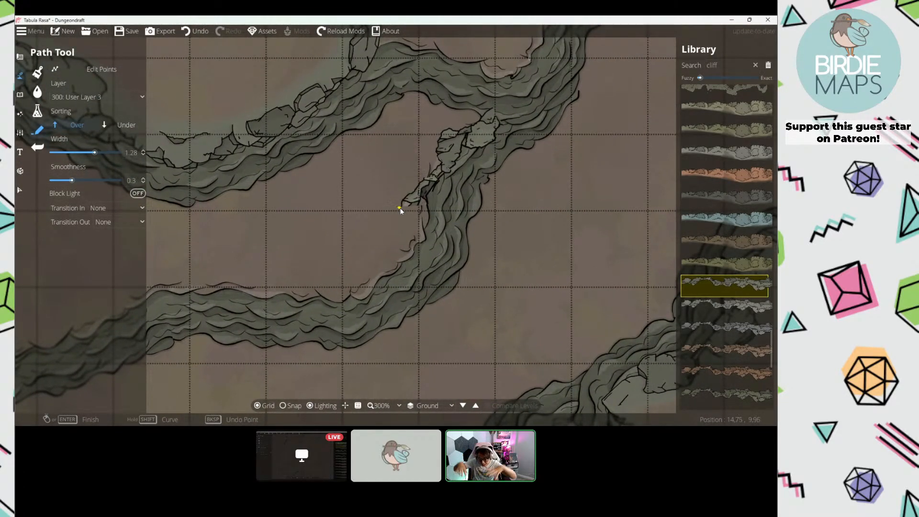
left_click(394, 198)
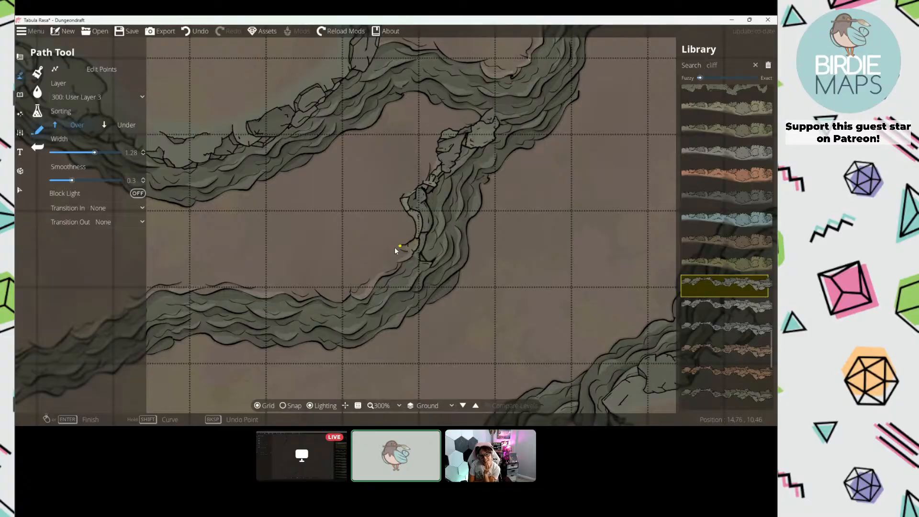
left_click(348, 266)
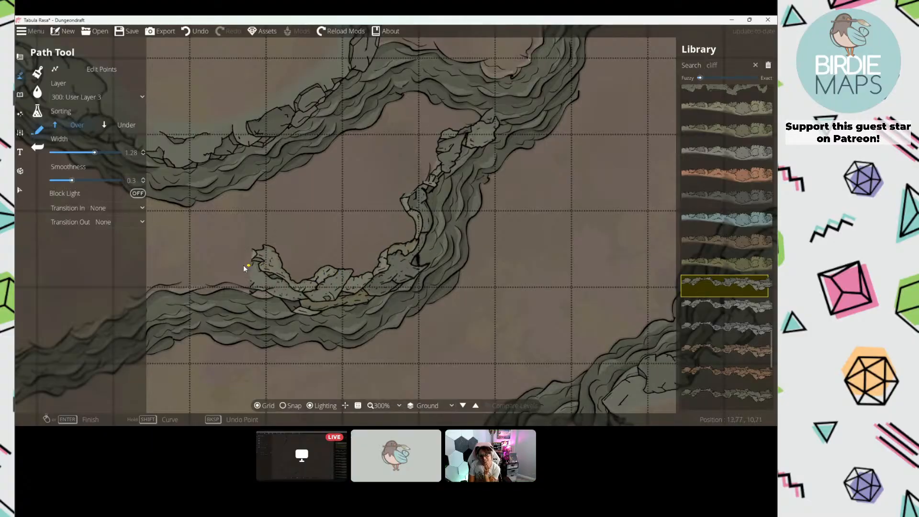
Step: Reduce the path width to 1.09 and extend the cliff edge along the rest of the upper ledge to the left wall
left_click_drag(225, 274, 494, 187)
left_click(430, 189)
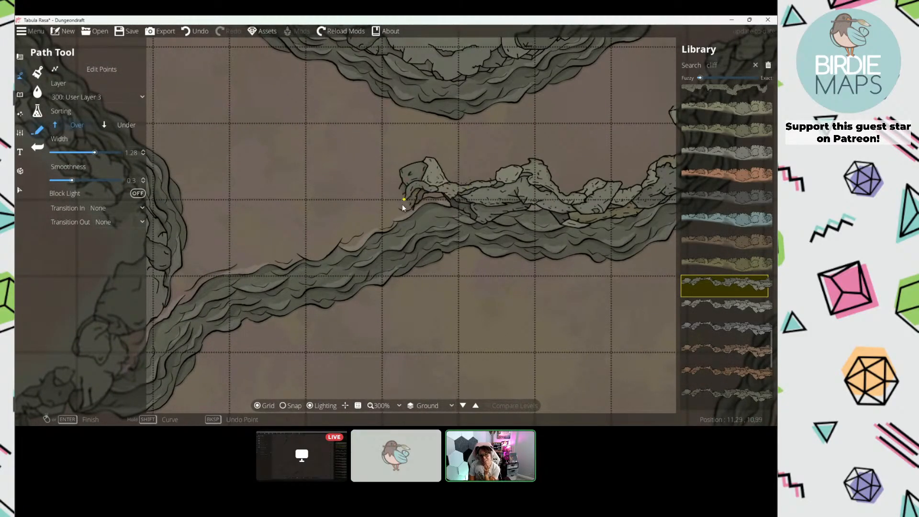
left_click(328, 225)
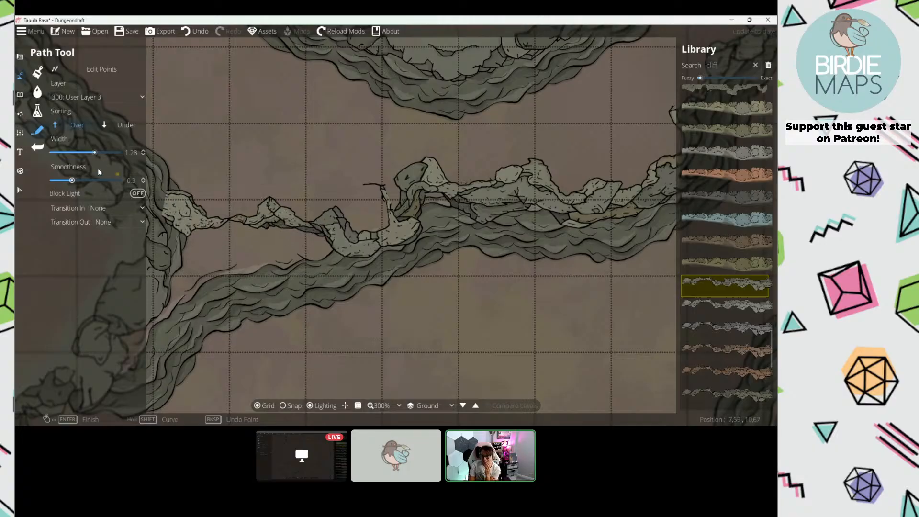
left_click_drag(92, 153, 92, 153)
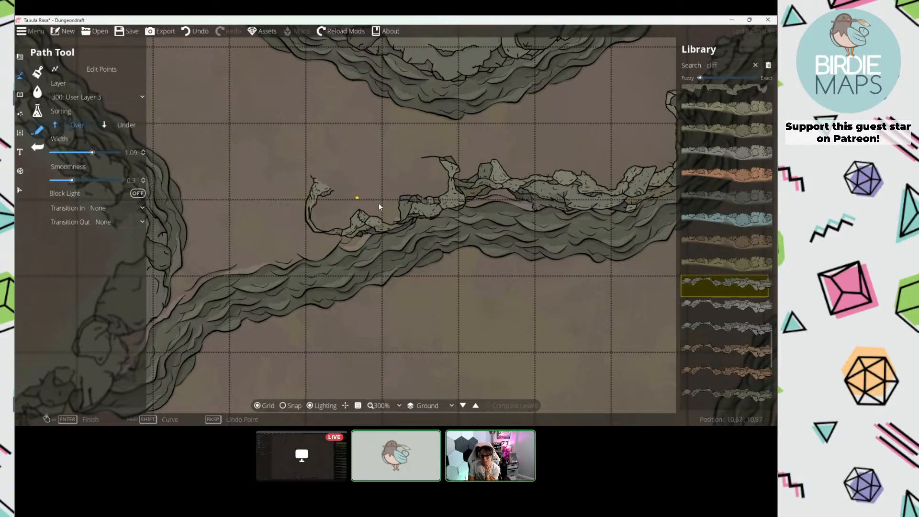
left_click_drag(378, 205, 453, 161)
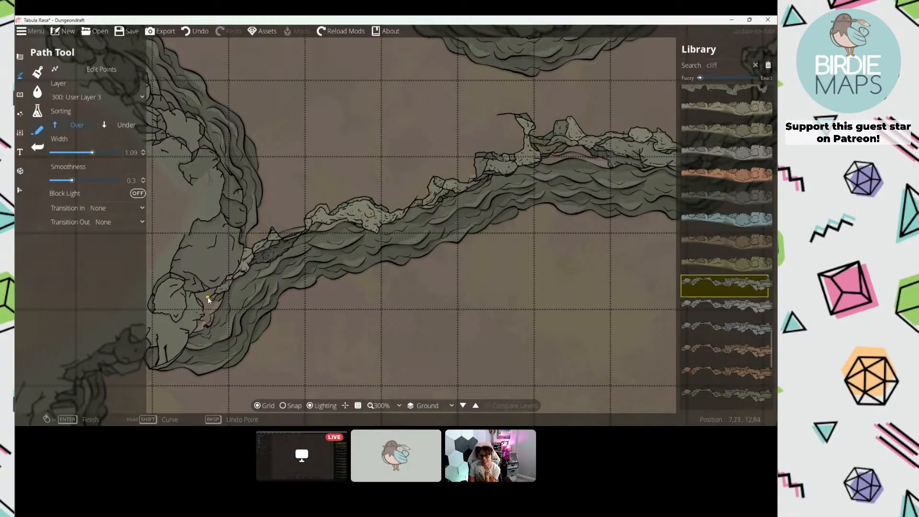
scroll(473, 158, "down", 8)
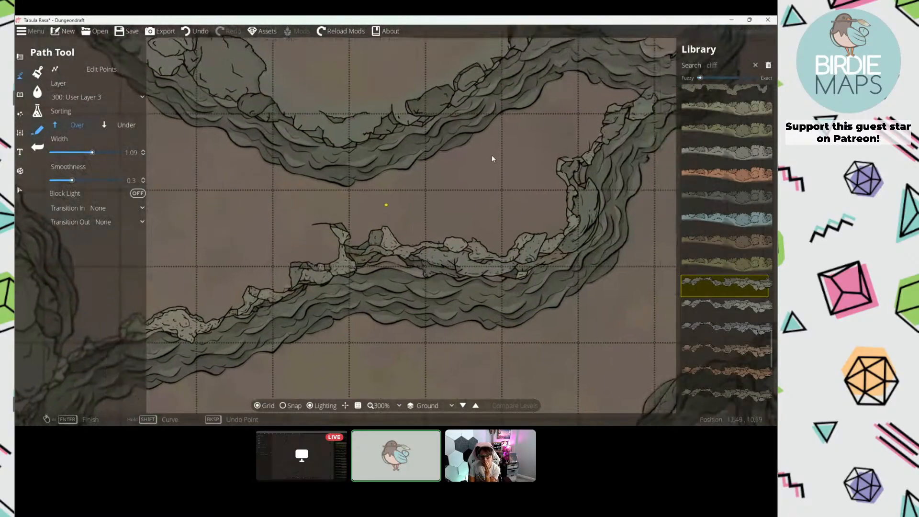
Step: Draw a cliff edge up the right side of the lower ledge's diagonal part, with the sorting set to Under
left_click_drag(390, 187, 383, 158)
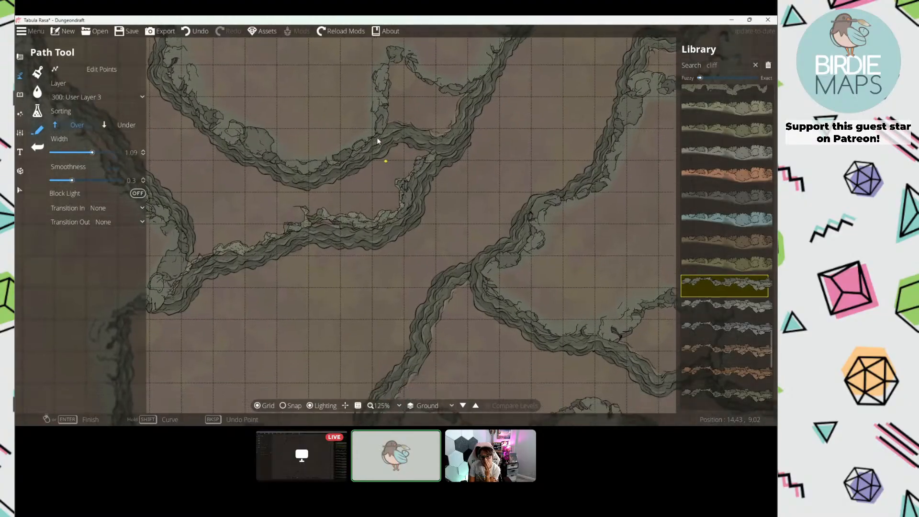
left_click_drag(430, 215, 388, 98)
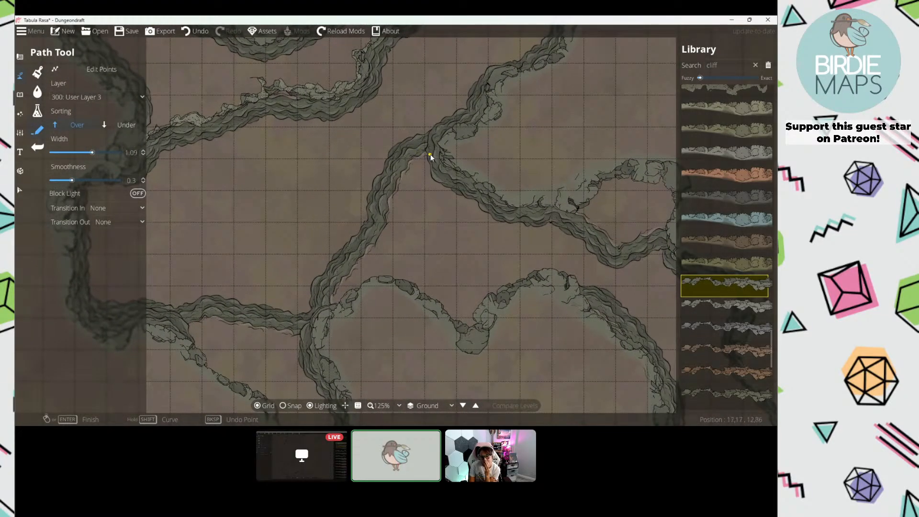
left_click_drag(437, 141, 464, 166)
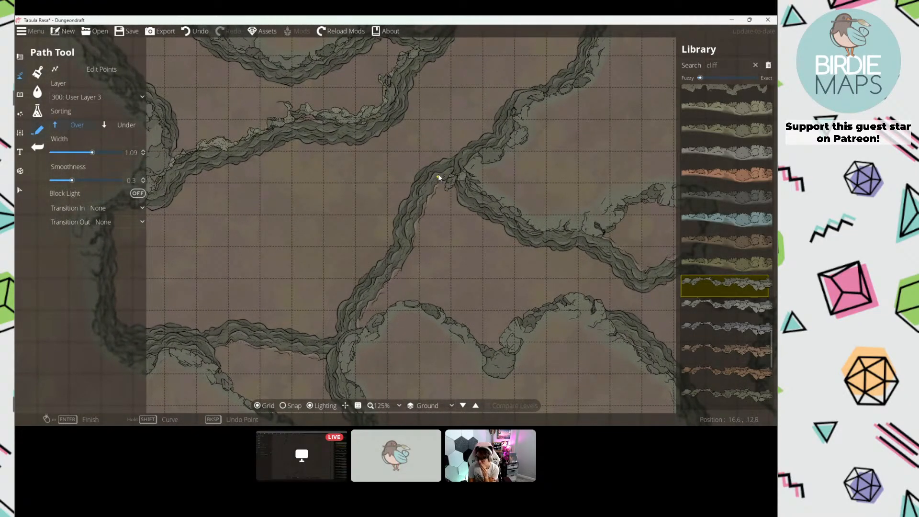
left_click_drag(391, 208, 421, 153)
key("ctrl+z")
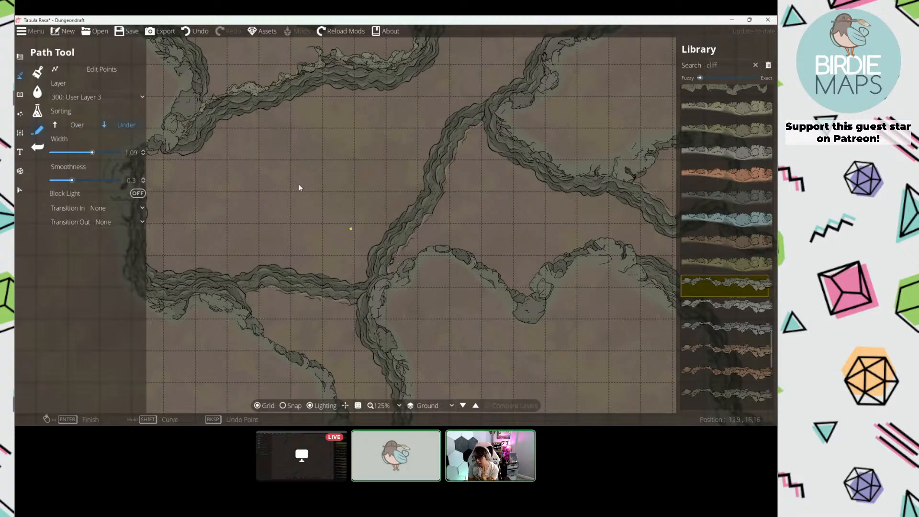
left_click_drag(298, 185, 337, 201)
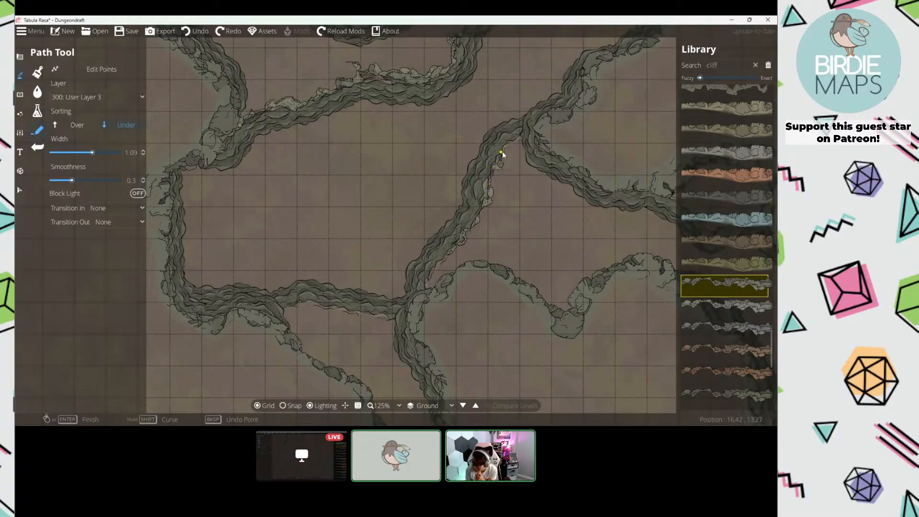
Step: Send the lower ledge path to the back so that it lies beneath the new cliff edge
left_click(18, 189)
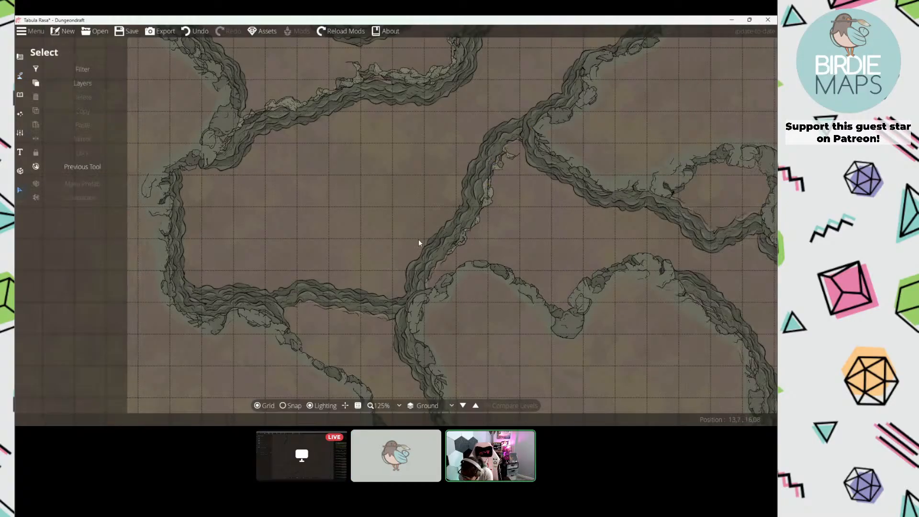
left_click(446, 228)
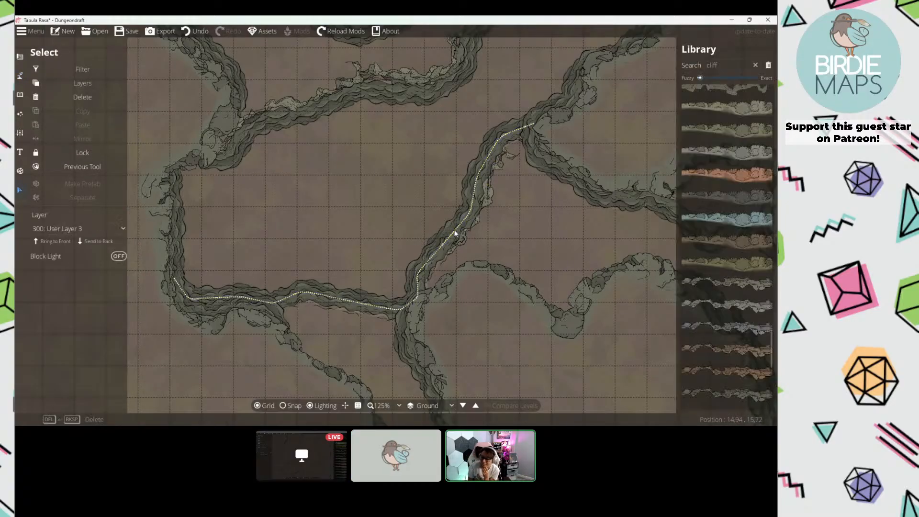
left_click(107, 245)
left_click(498, 72)
left_click_drag(444, 105, 440, 211)
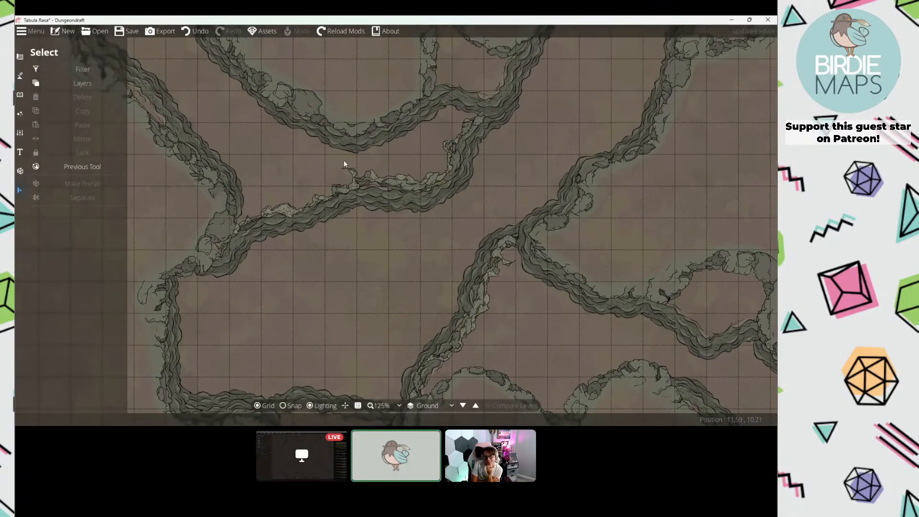
Step: Return to the path tool and draw a cliff edge along the underside of the lower ledge's horizontal part, up to the central wall junction
left_click_drag(344, 164, 346, 125)
scroll(346, 182, "down", 1)
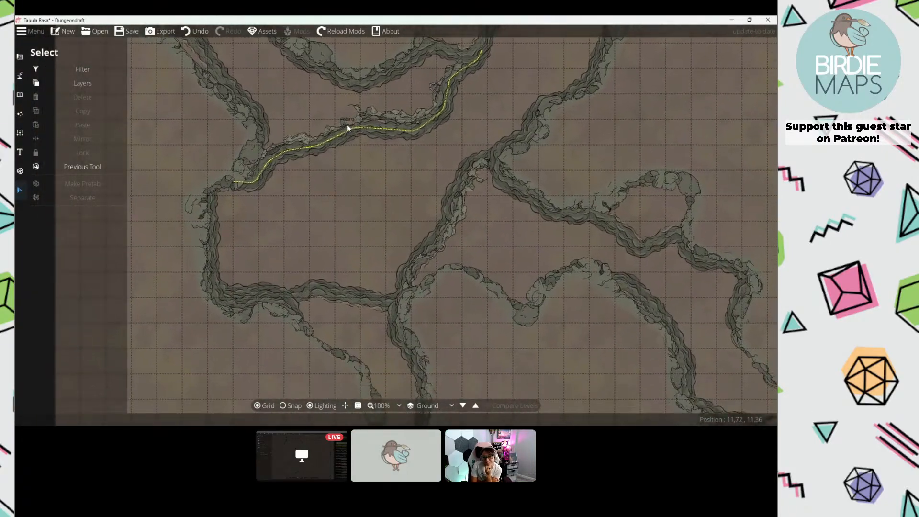
left_click(84, 175)
scroll(360, 254, "up", 1)
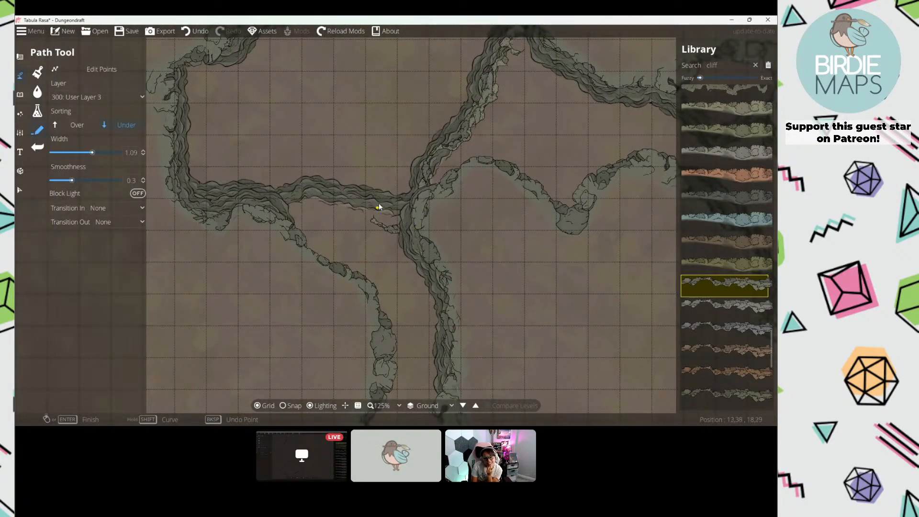
left_click_drag(332, 209, 374, 223)
key("ctrl+z")
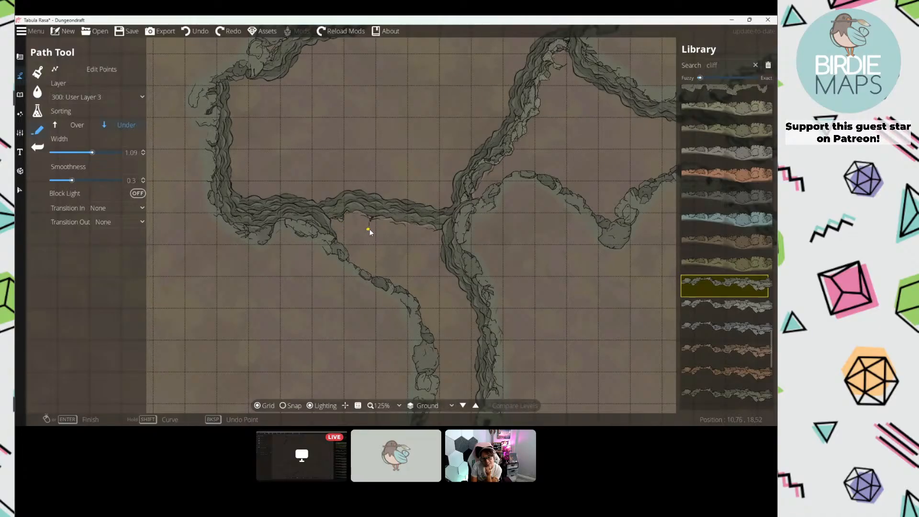
right_click(451, 232)
Step: Select the lower ledge path and place it behind the cliff edge on its underside
left_click(20, 191)
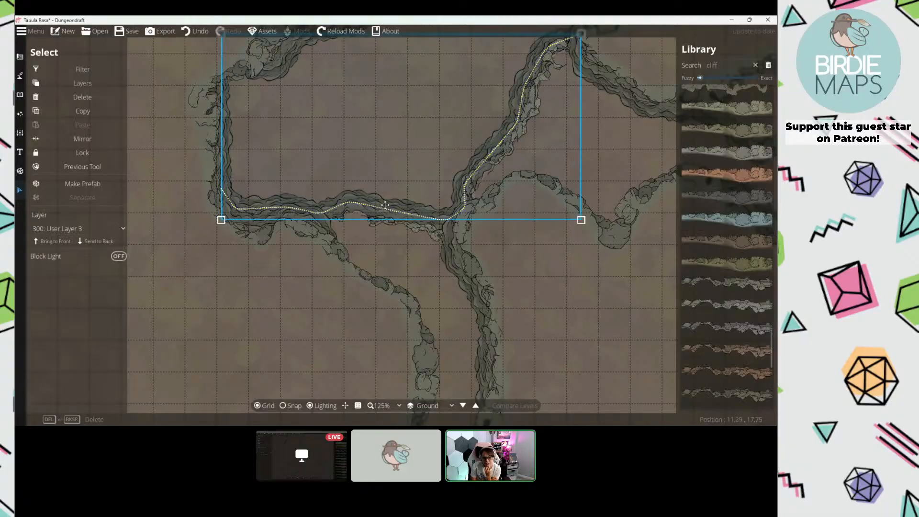
left_click(386, 205)
left_click(255, 291)
left_click_drag(363, 141, 341, 191)
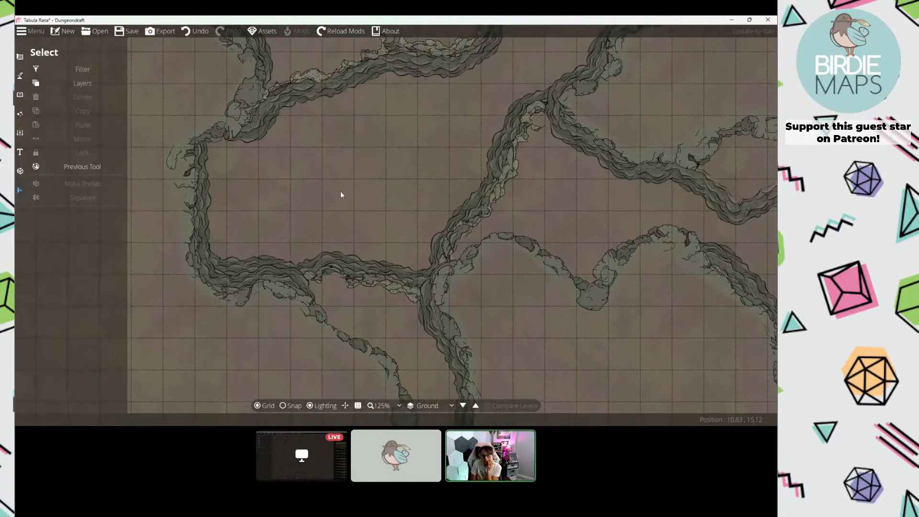
Step: Choose the plain grey-green pattern for pattern shapes on User Layer 1 and sample its color from the upper ledge's cliff-edge rocks
left_click_drag(402, 139, 339, 263)
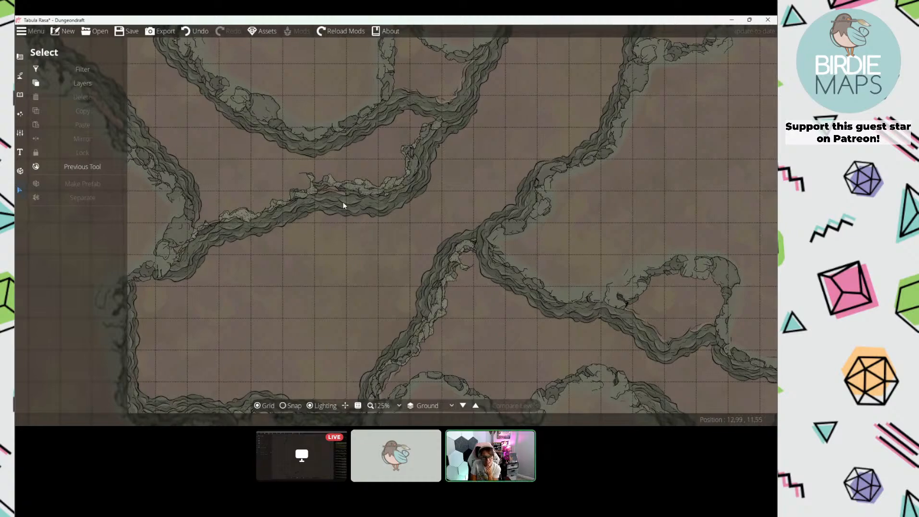
mouse_move(318, 154)
left_mouse_down()
mouse_move(350, 164)
mouse_move(364, 208)
left_mouse_up()
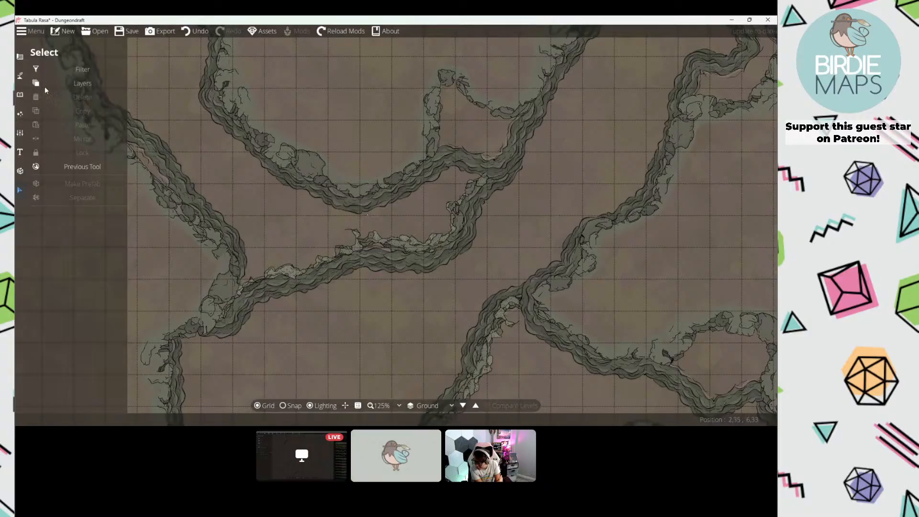
left_click(19, 57)
left_click(62, 132)
left_click(67, 149)
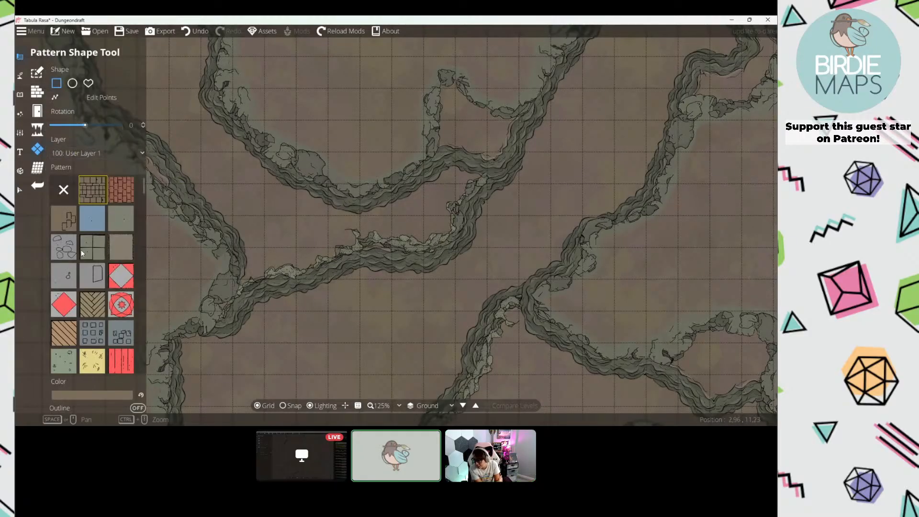
left_click_drag(299, 230, 269, 274)
scroll(383, 258, "up", 5)
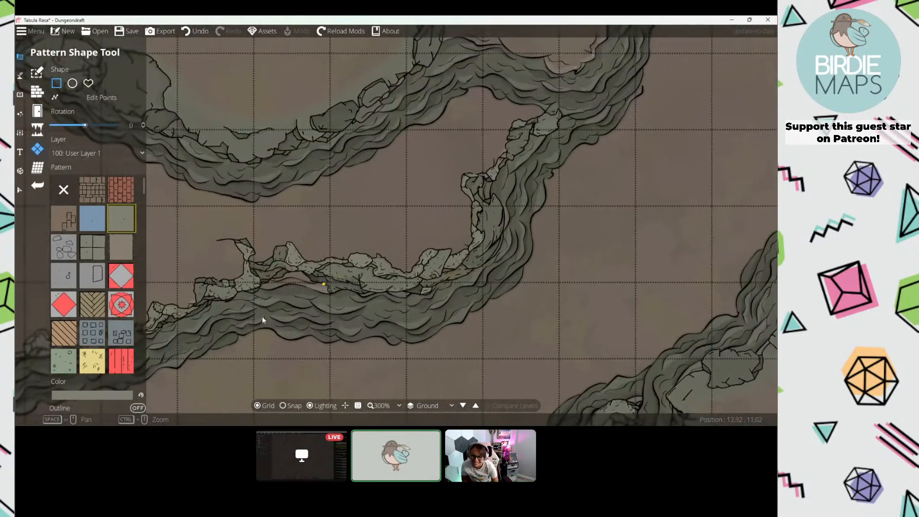
left_click(117, 395)
left_click(127, 309)
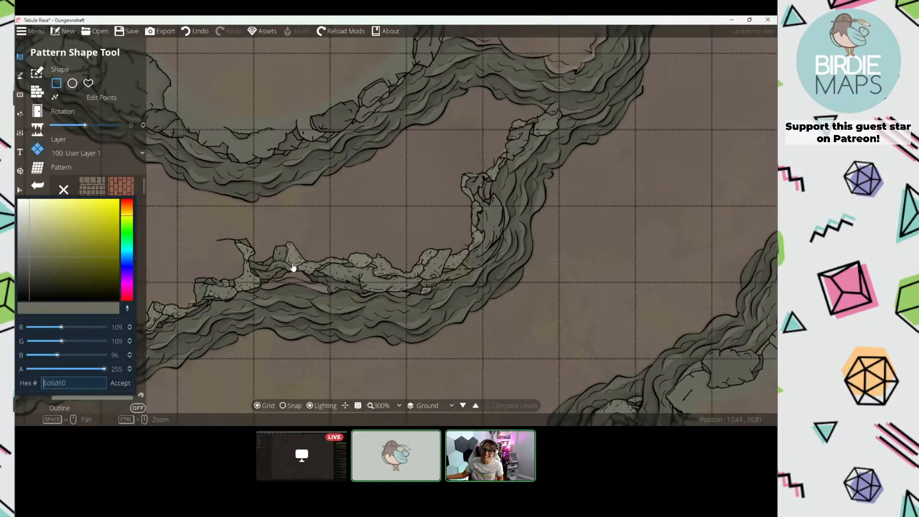
left_click(292, 266)
left_click(120, 384)
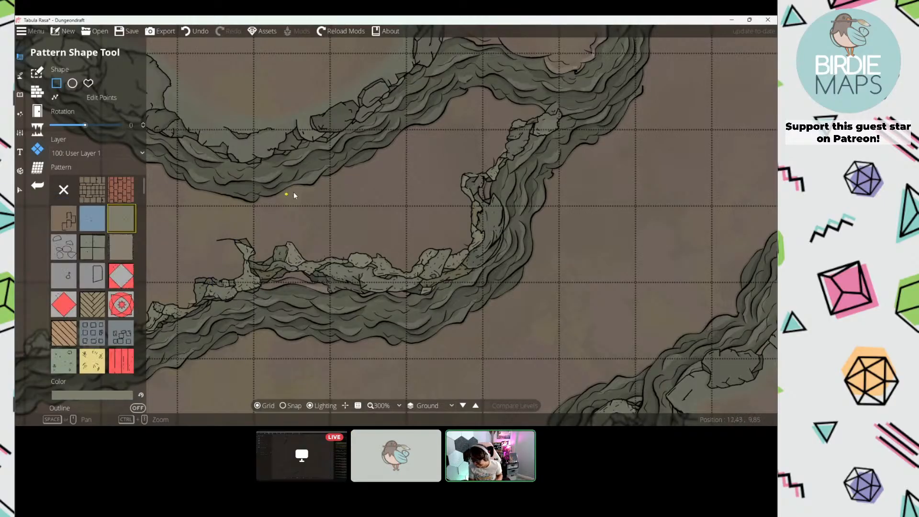
Step: Draw a freeform pattern shape covering the floor between the curved upper wall and the right half of the upper ledge
scroll(406, 211, "down", 6)
scroll(431, 153, "up", 6)
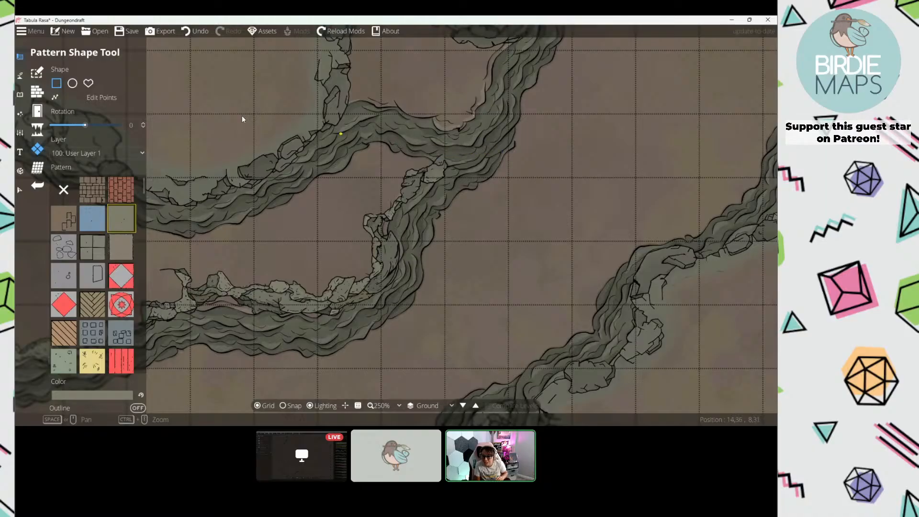
left_click(441, 158)
left_click(421, 146)
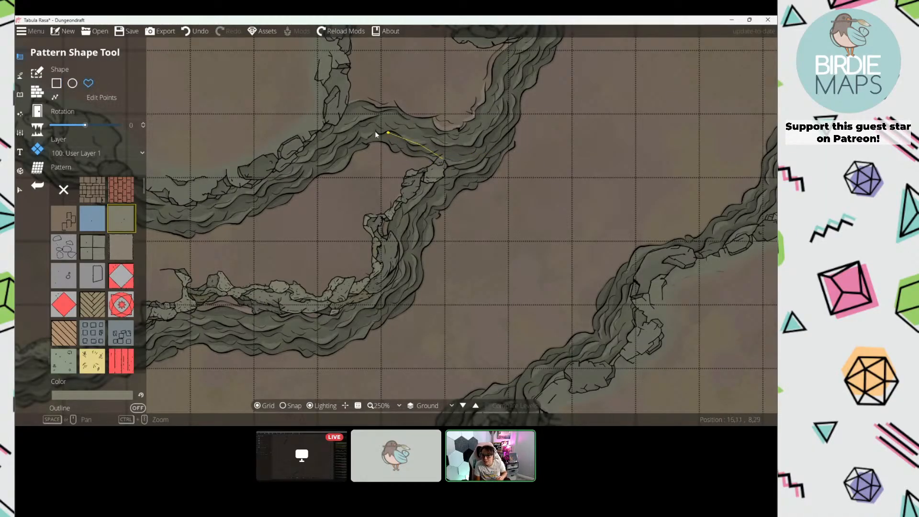
left_click(362, 131)
left_click(344, 148)
left_click_drag(207, 210, 299, 176)
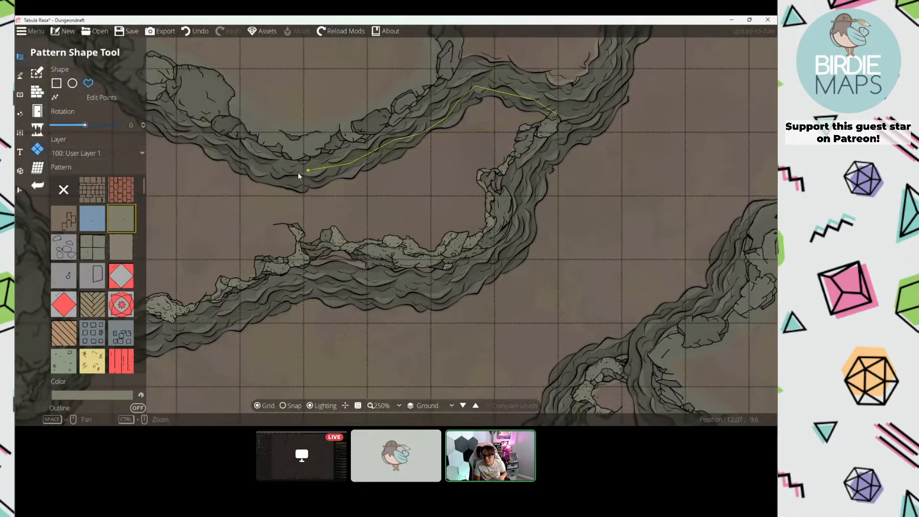
left_click(296, 231)
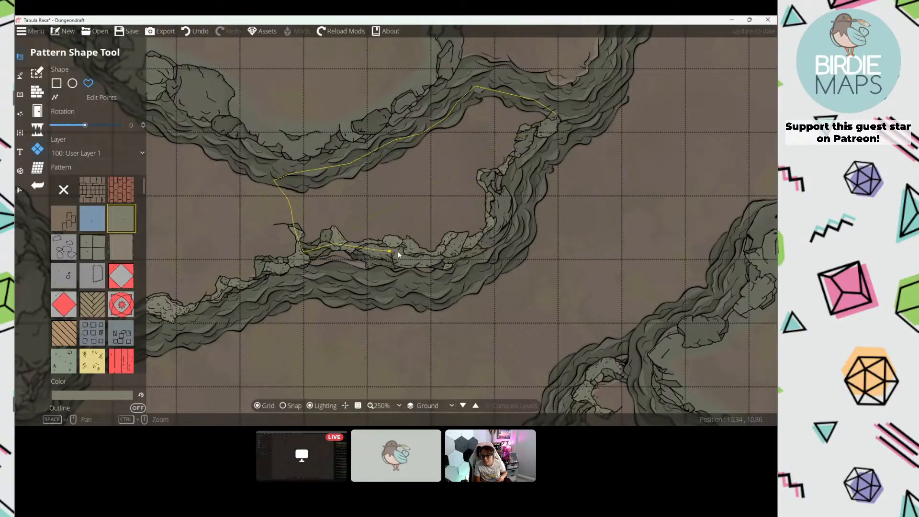
left_click(450, 251)
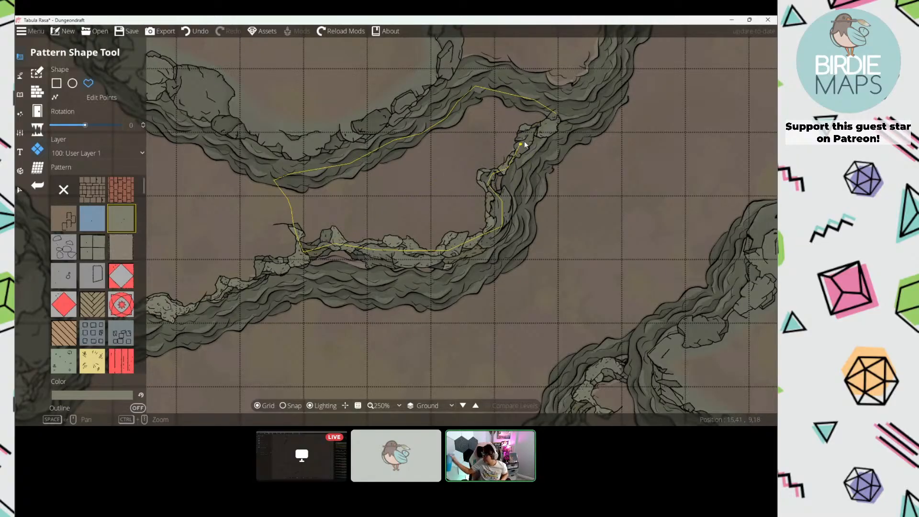
left_click(555, 120)
scroll(410, 148, "down", 6)
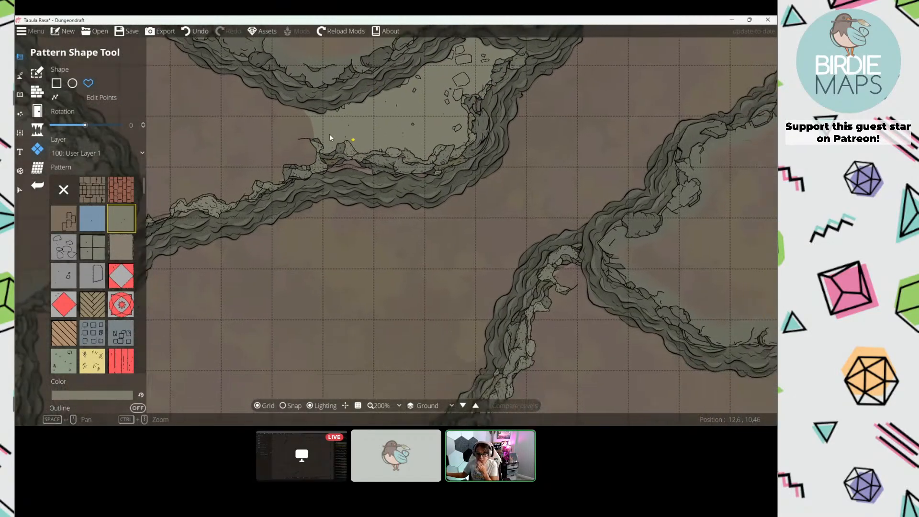
Step: Draw a freeform pattern shape over the raised floor below the central wall junction, between the diagonal wall and the curved rock ledge
left_click_drag(356, 217, 317, 148)
scroll(388, 139, "up", 6)
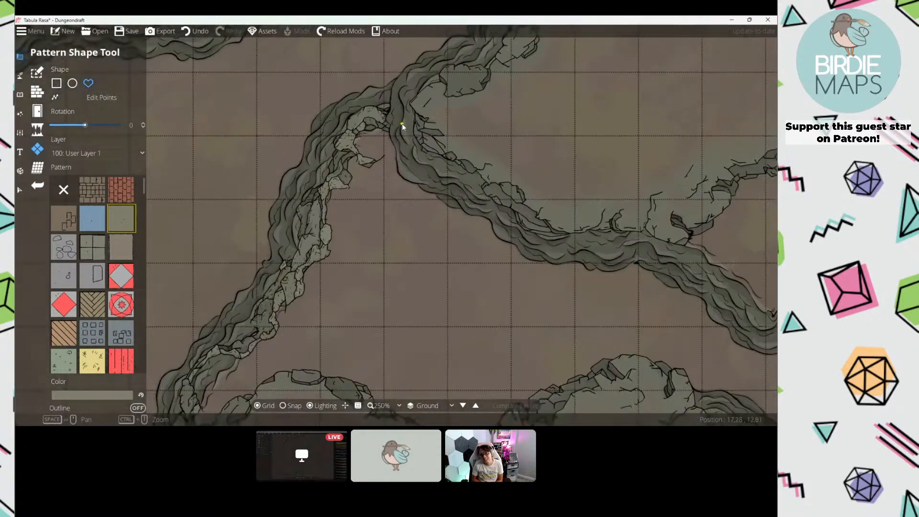
left_click(402, 124)
left_click(364, 120)
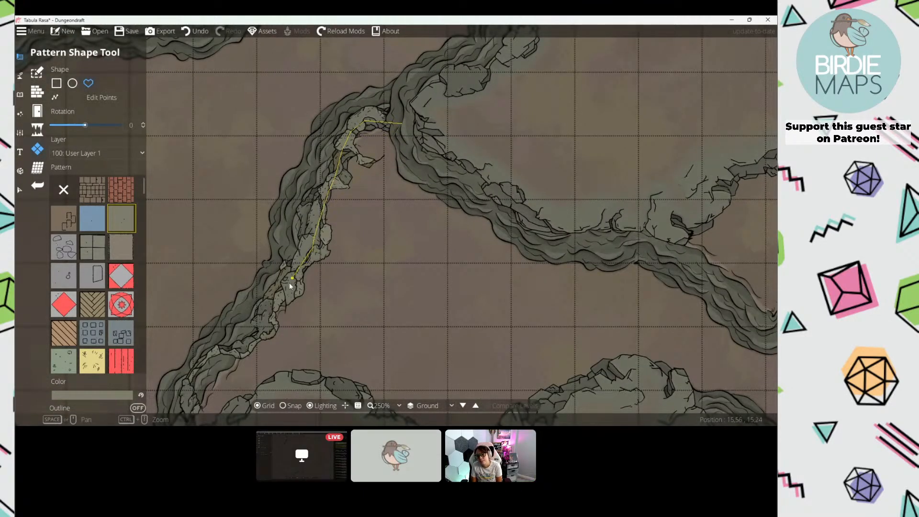
left_click_drag(290, 285, 369, 185)
left_click_drag(343, 214, 298, 238)
left_click_drag(301, 310, 395, 249)
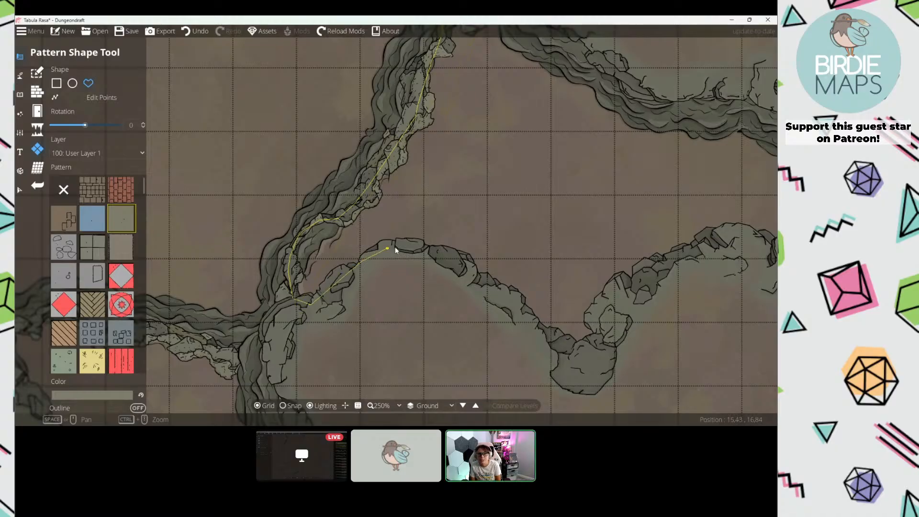
left_click_drag(465, 271, 498, 206)
mouse_move(527, 119)
left_mouse_down()
mouse_move(387, 265)
mouse_move(365, 148)
mouse_move(289, 166)
left_mouse_up()
Step: Draw a freeform pattern shape over the lower ledge's floor, between the horizontal cliff edge, the diagonal rock ledge and the central wall
scroll(258, 178, "down", 6)
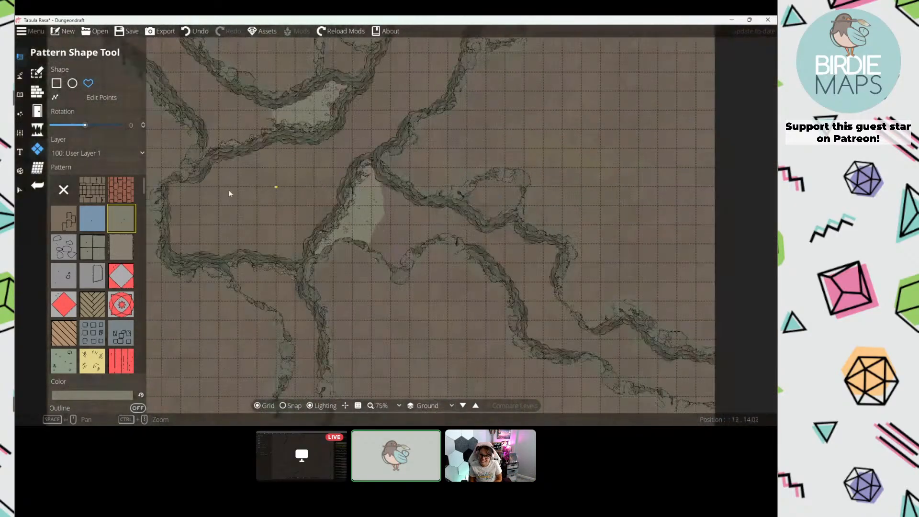
scroll(337, 140, "up", 5)
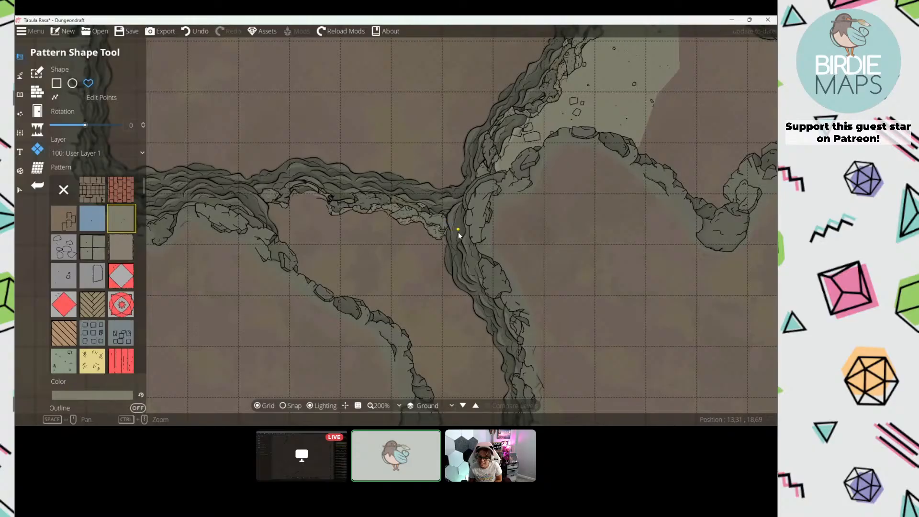
scroll(458, 231, "up", 1)
scroll(460, 233, "up", 1)
left_click(464, 231)
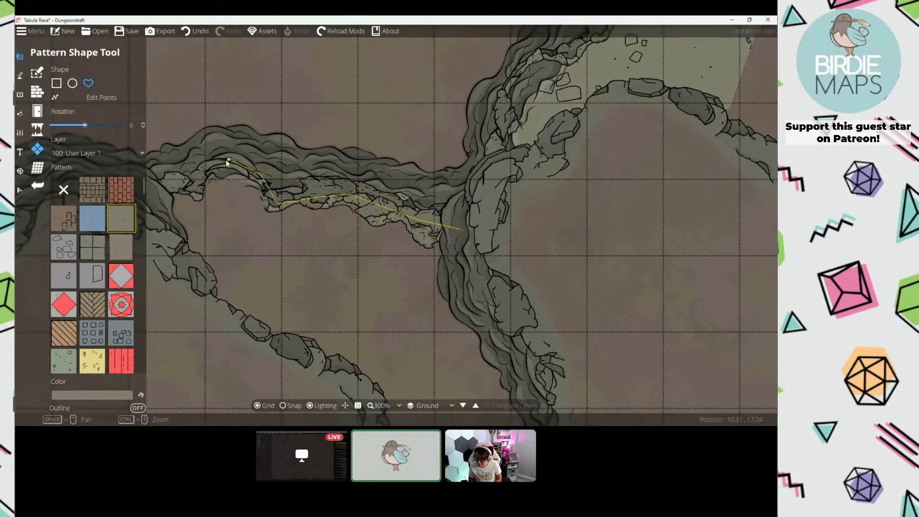
left_click(229, 159)
left_click(187, 176)
left_click_drag(155, 184, 208, 146)
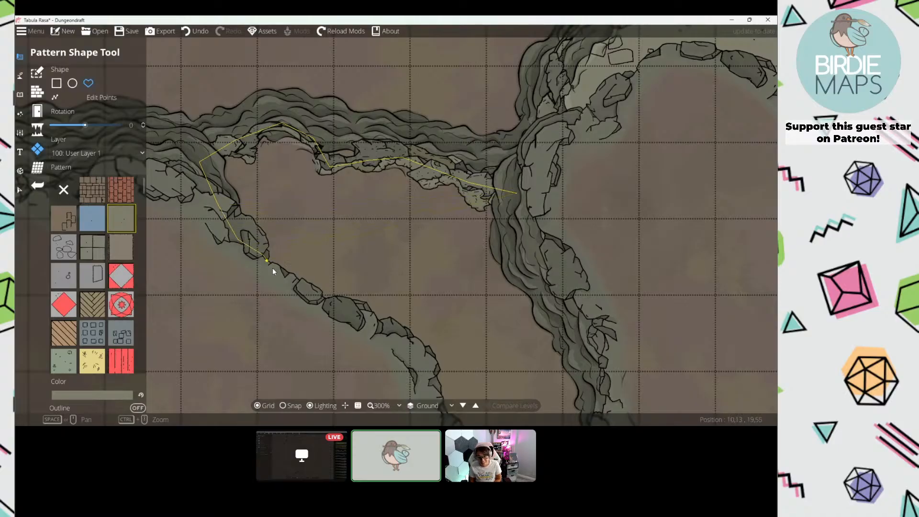
left_click_drag(273, 271, 351, 317)
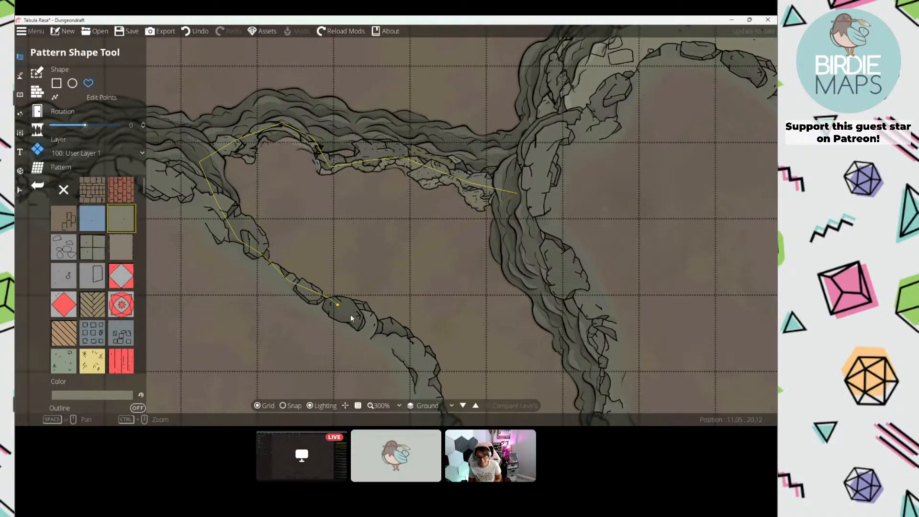
left_click(518, 195)
Step: Sample the darker color 5c5b4f from the rock wall above the upper ledge as the pattern color
scroll(357, 125, "down", 8)
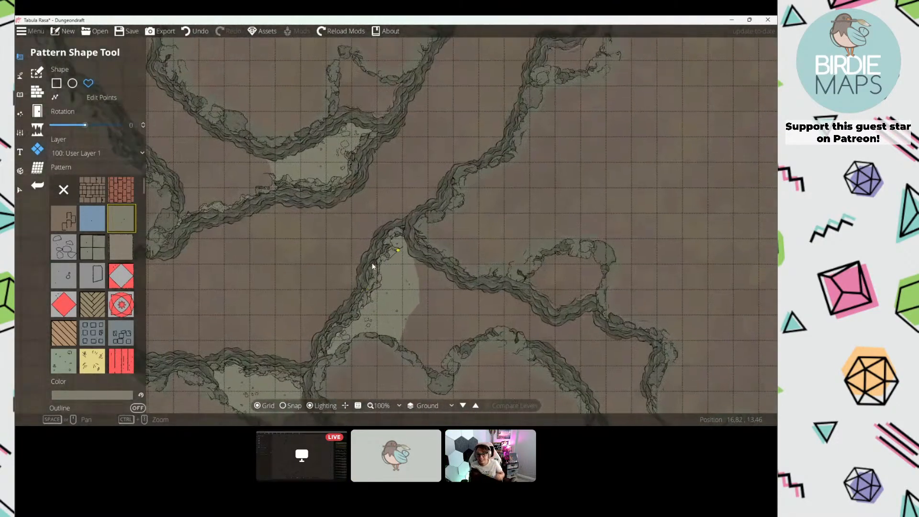
scroll(373, 266, "up", 8)
left_click(83, 391)
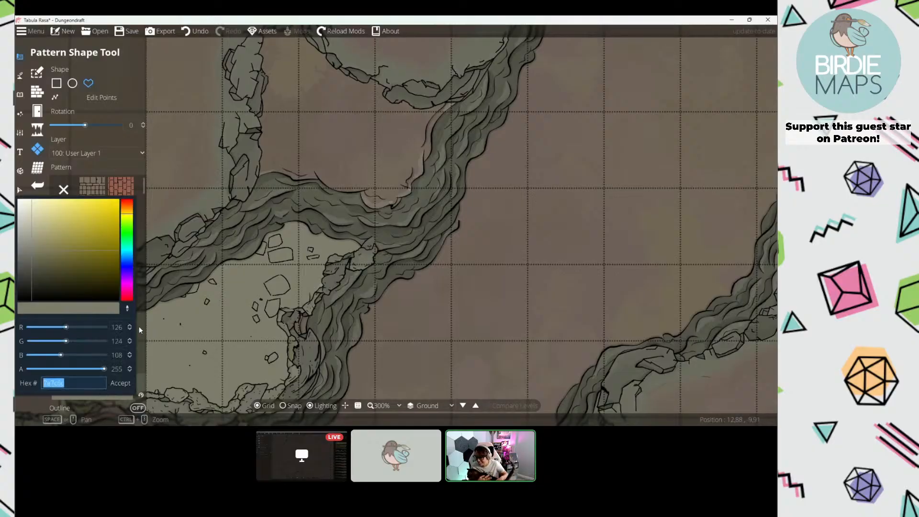
left_click(127, 310)
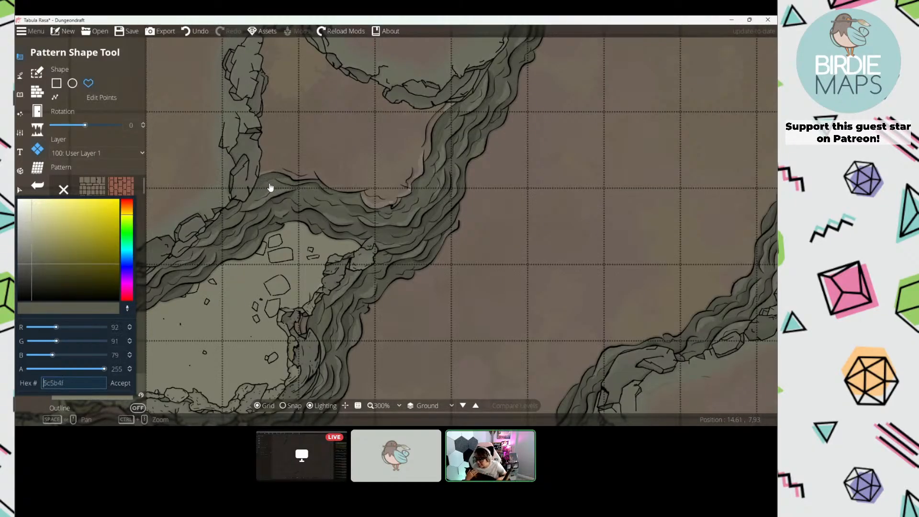
left_click(121, 386)
Step: Draw a freeform shape in the darker pattern color over the rock-enclosed floor directly above the upper ledge
scroll(252, 246, "down", 2)
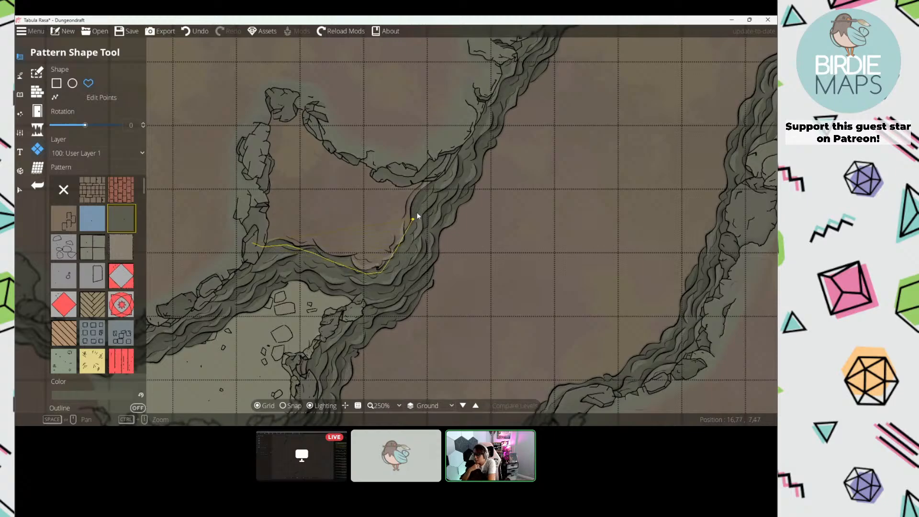
left_click_drag(417, 213, 433, 168)
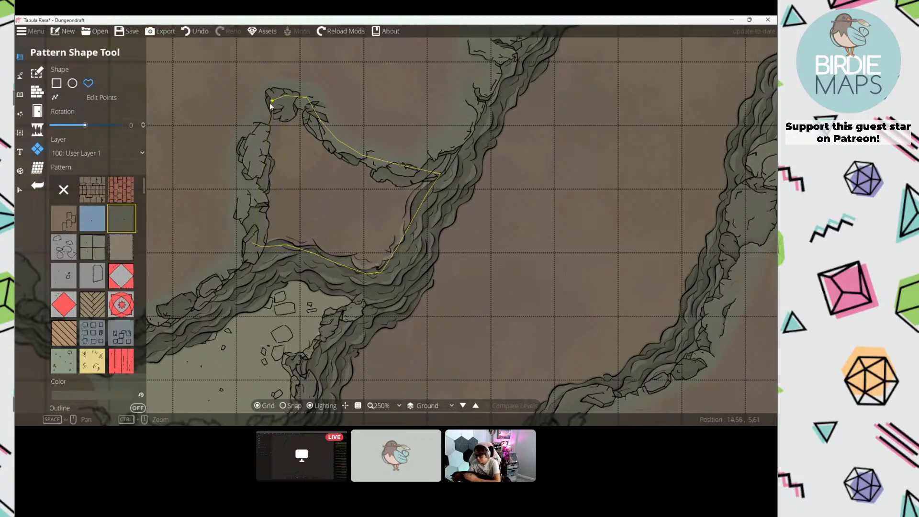
left_click_drag(257, 227, 252, 241)
Step: Fill the narrow gap between the upper-left diagonal wall and its outer rocks with a freeform pattern shape
scroll(251, 241, "down", 6)
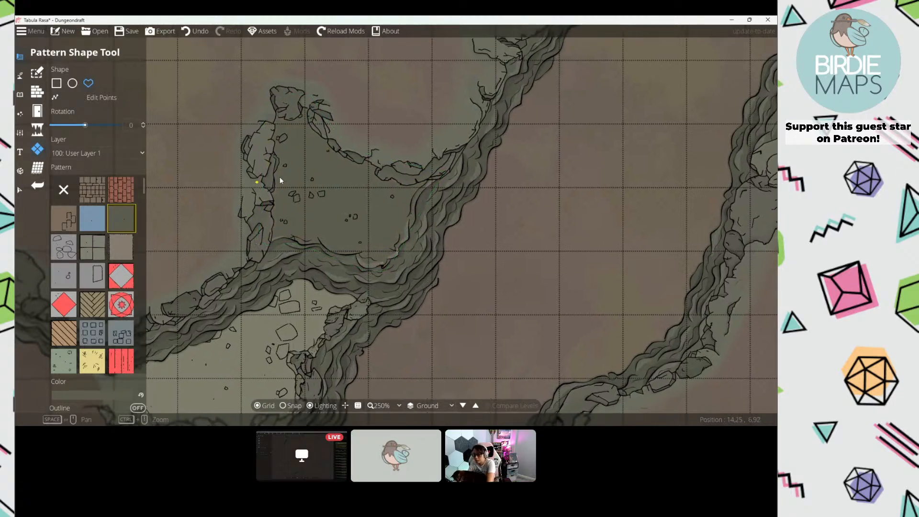
left_click_drag(464, 146, 268, 253)
scroll(246, 193, "up", 5)
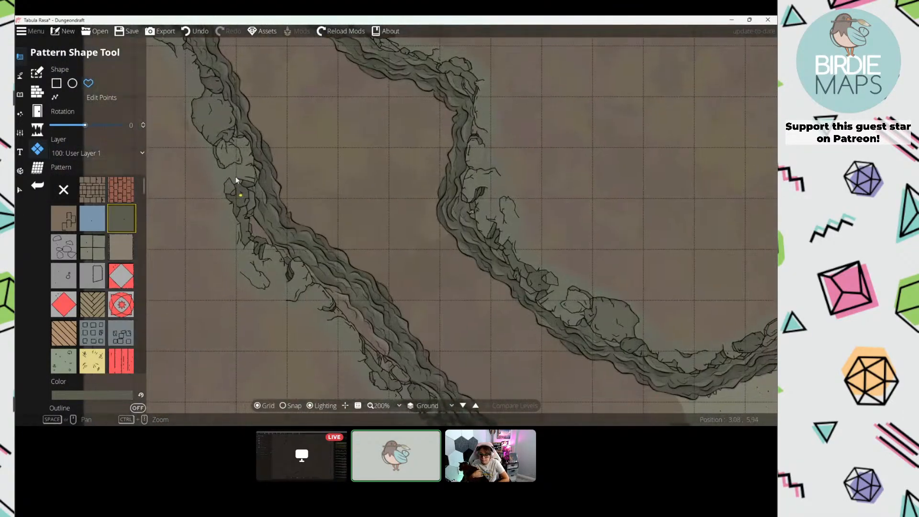
left_click_drag(218, 122, 254, 172)
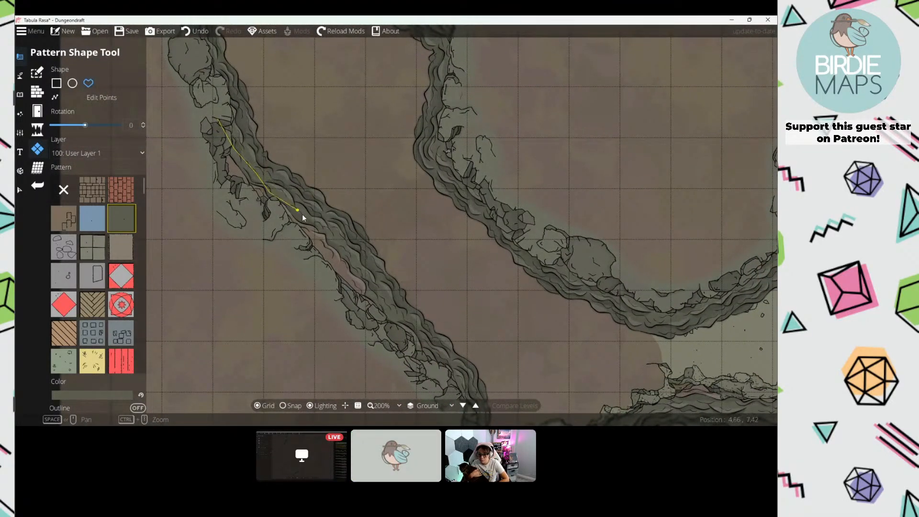
left_click_drag(362, 262, 407, 334)
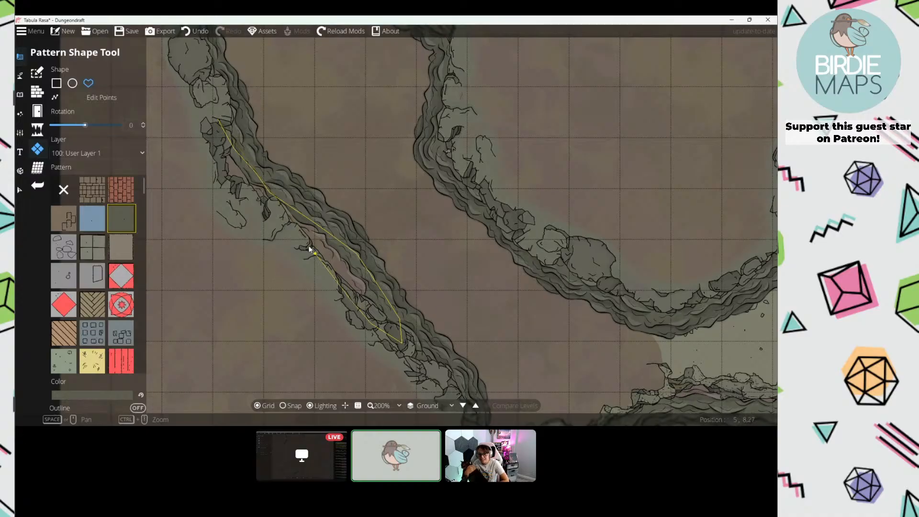
left_click_drag(215, 122, 216, 122)
Step: Draw a freeform pattern shape over the rounded, rock-enclosed floor to the right of the central wall junction
scroll(231, 123, "down", 5)
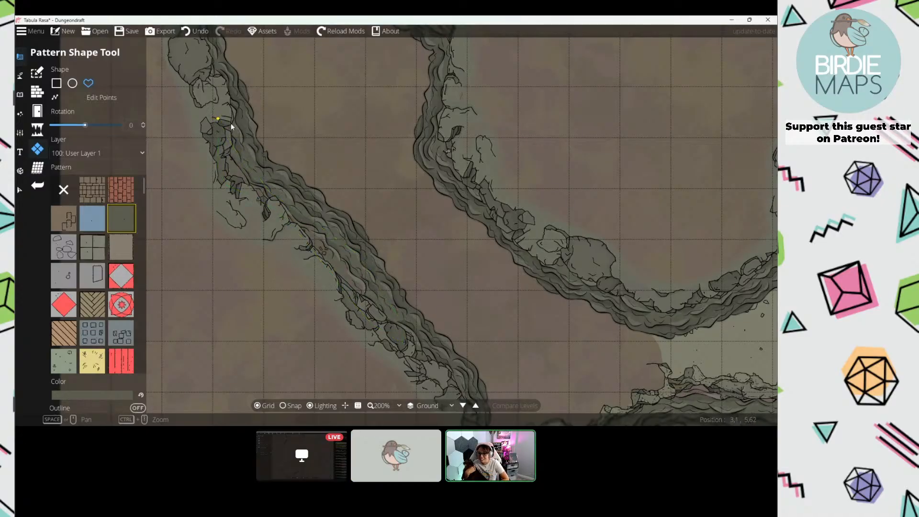
scroll(263, 149, "up", 6)
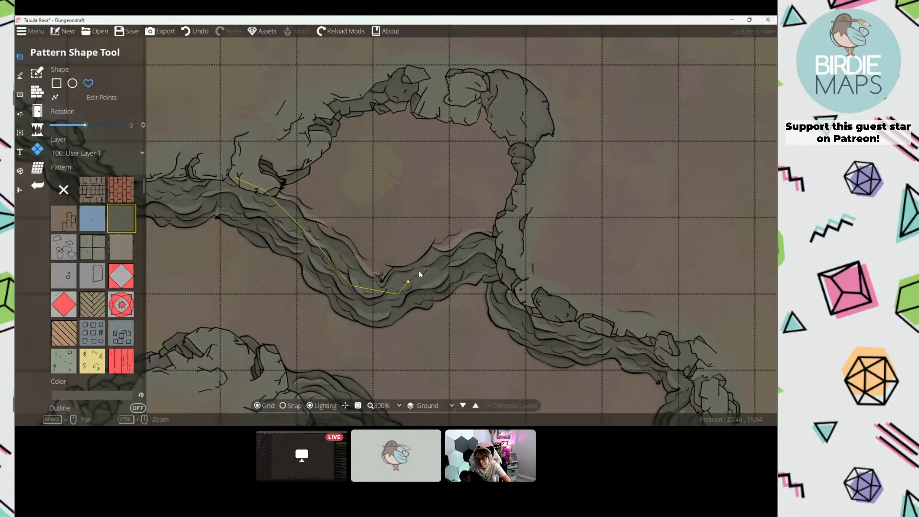
mouse_move(536, 150)
left_mouse_down()
mouse_move(493, 99)
mouse_move(422, 90)
left_mouse_up()
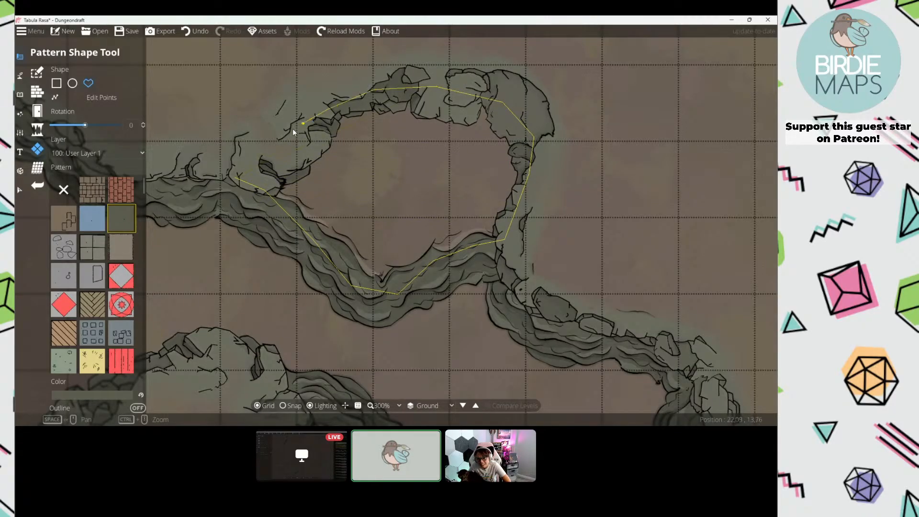
left_click_drag(293, 132, 303, 123)
Step: Examine the light and dark filled floors around the central junction and the rounded enclosure
scroll(272, 209, "down", 6)
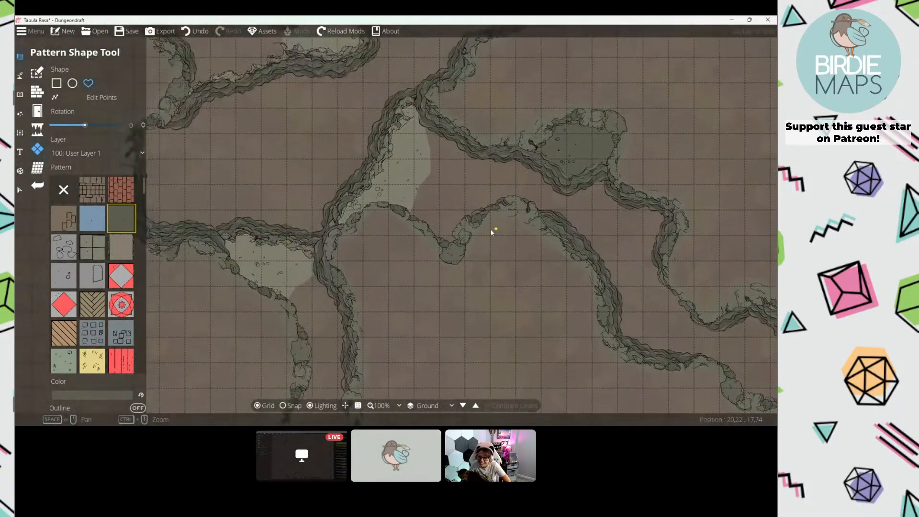
scroll(491, 229, "down", 3)
scroll(405, 248, "up", 3)
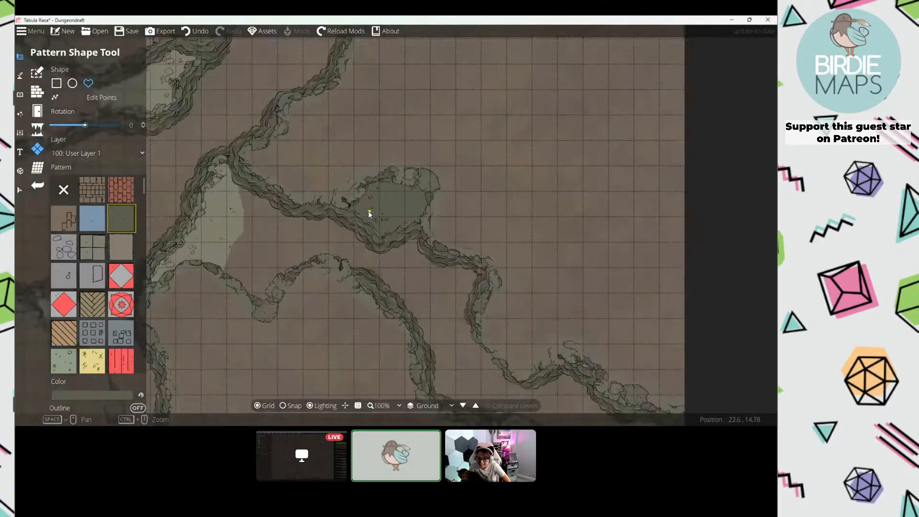
left_click_drag(414, 214, 438, 215)
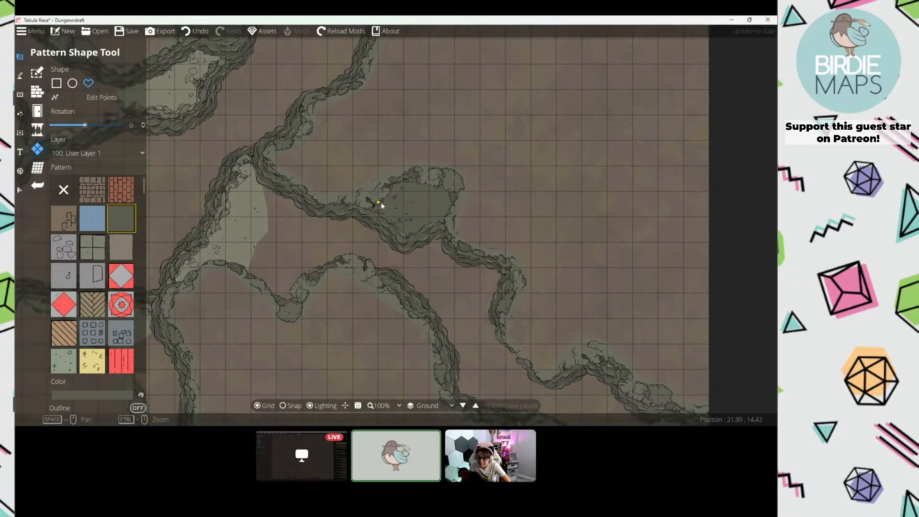
left_click_drag(382, 203, 314, 206)
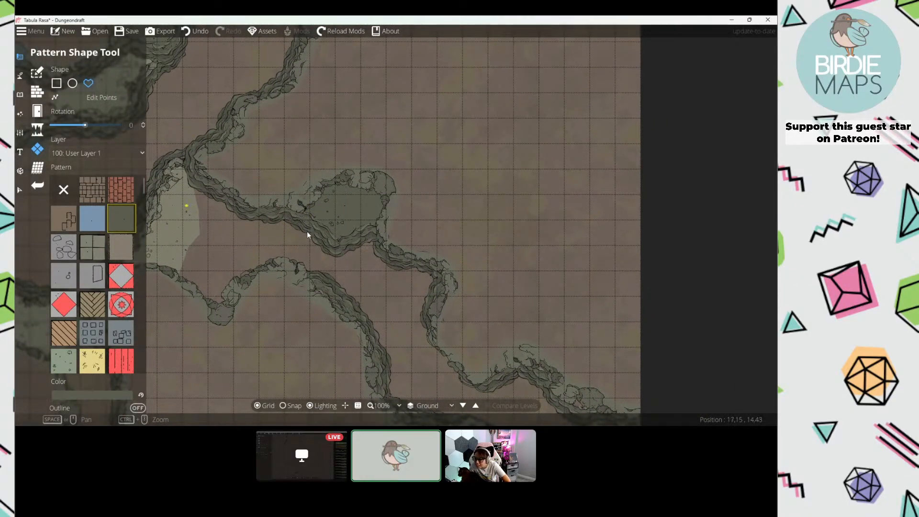
scroll(307, 222, "up", 4)
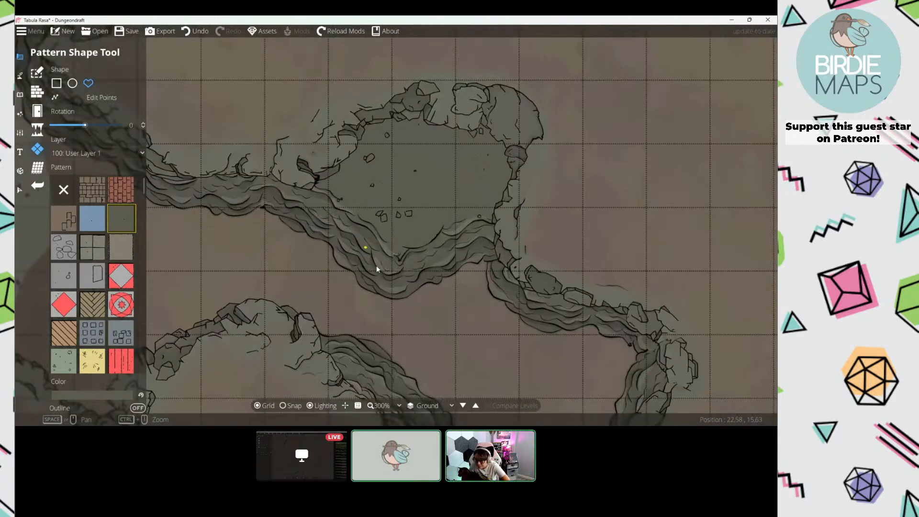
scroll(344, 232, "down", 6)
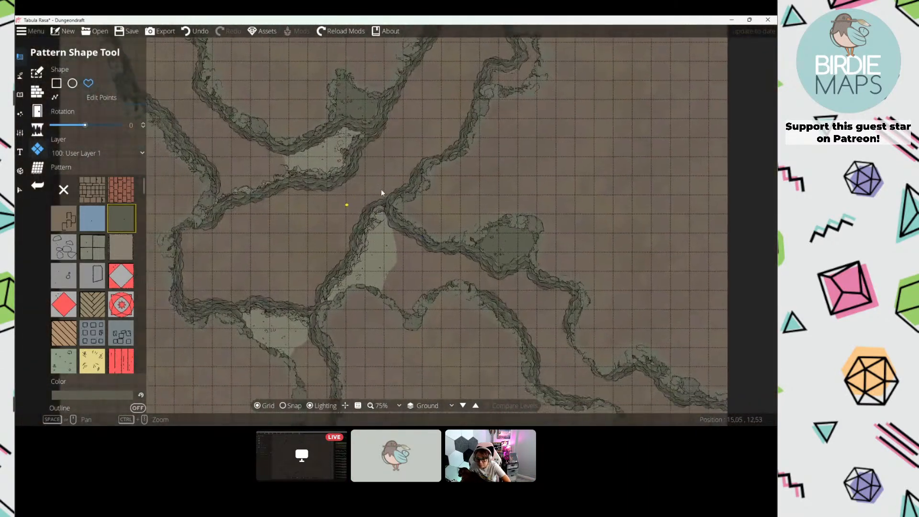
left_click_drag(368, 255, 338, 214)
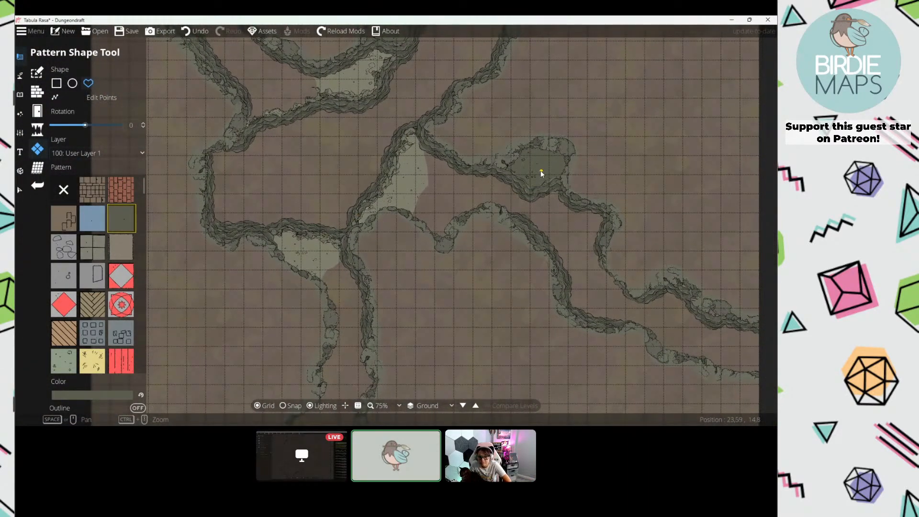
left_click_drag(541, 172, 450, 222)
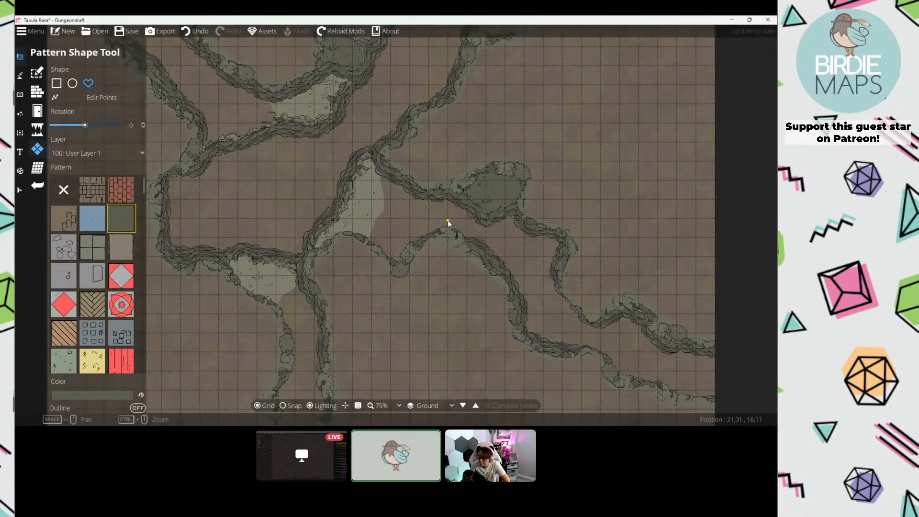
Step: Fill the gap between the lower-right wall and its rocks near the map's right edge with a freeform pattern shape
left_click_drag(356, 185, 418, 207)
left_click_drag(295, 177, 275, 113)
left_click_drag(402, 304, 135, 154)
scroll(550, 242, "up", 4)
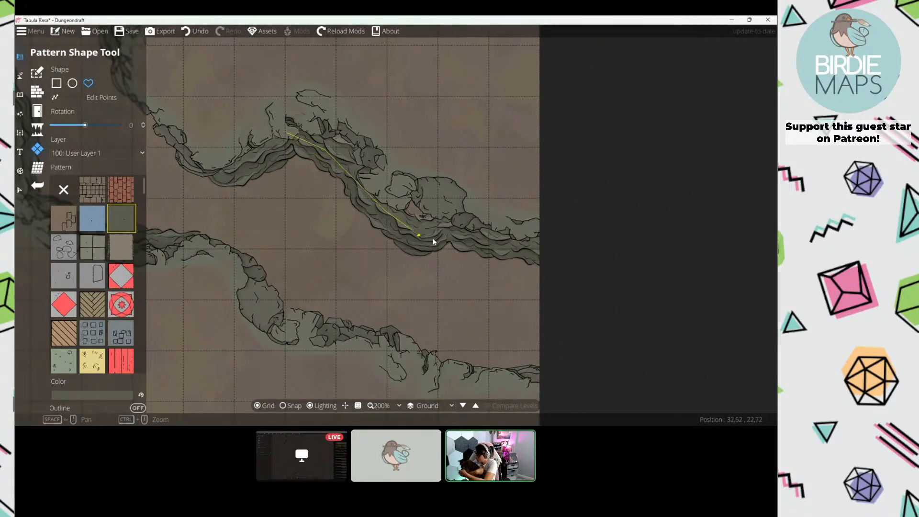
right_click(286, 133)
Step: Draw a freeform pattern shape over the rock-enclosed floor beside the bend of the map's upper-right wall
left_click_drag(247, 134, 403, 209)
scroll(402, 209, "down", 3)
left_click_drag(342, 204, 423, 355)
left_click_drag(283, 110, 411, 307)
left_click_drag(341, 192, 308, 269)
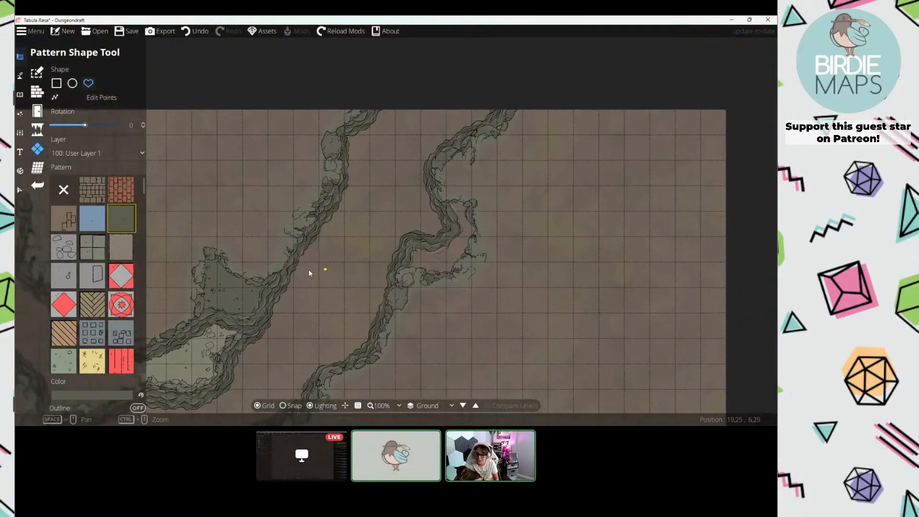
scroll(436, 191, "up", 3)
left_click(383, 274)
left_click(354, 302)
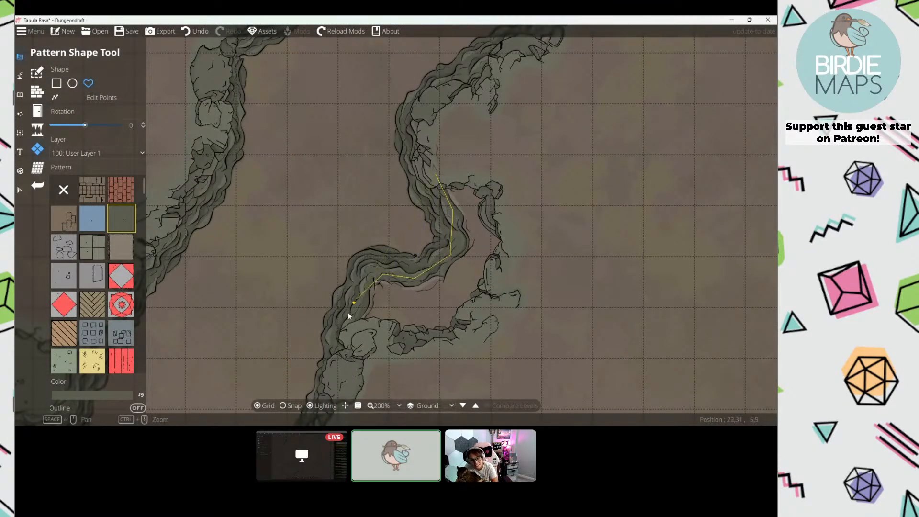
left_click(426, 343)
left_click(462, 328)
left_click(480, 299)
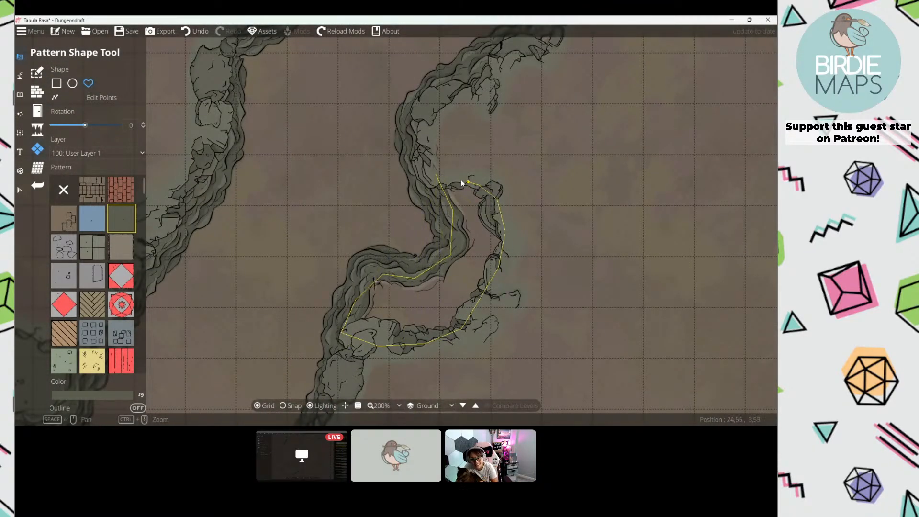
left_click(436, 175)
Step: Switch to the Path Tool and set the path layer to -100: Below Water
left_click_drag(410, 118, 570, 72)
scroll(432, 205, "down", 2)
left_click_drag(158, 369, 340, 151)
scroll(383, 182, "down", 2)
left_click(19, 76)
left_click(62, 129)
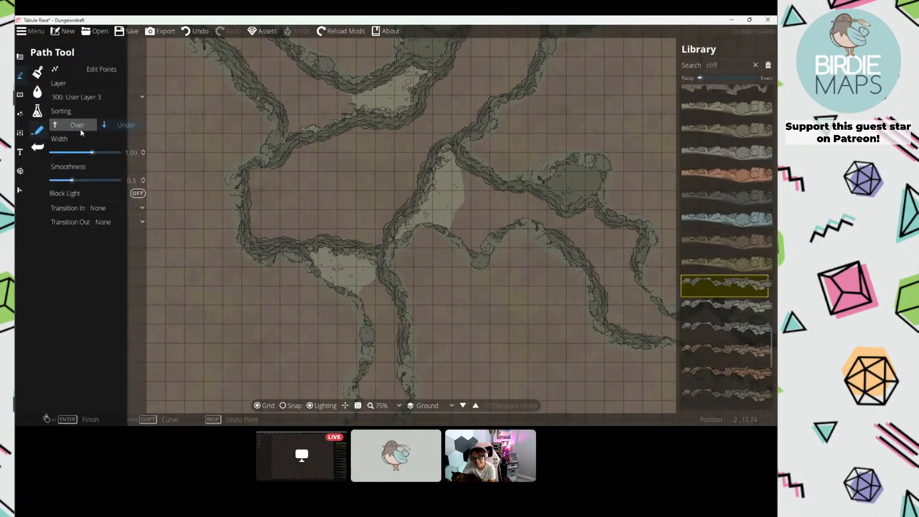
left_click_drag(434, 141, 462, 203)
left_click_drag(271, 128, 244, 143)
left_click(96, 96)
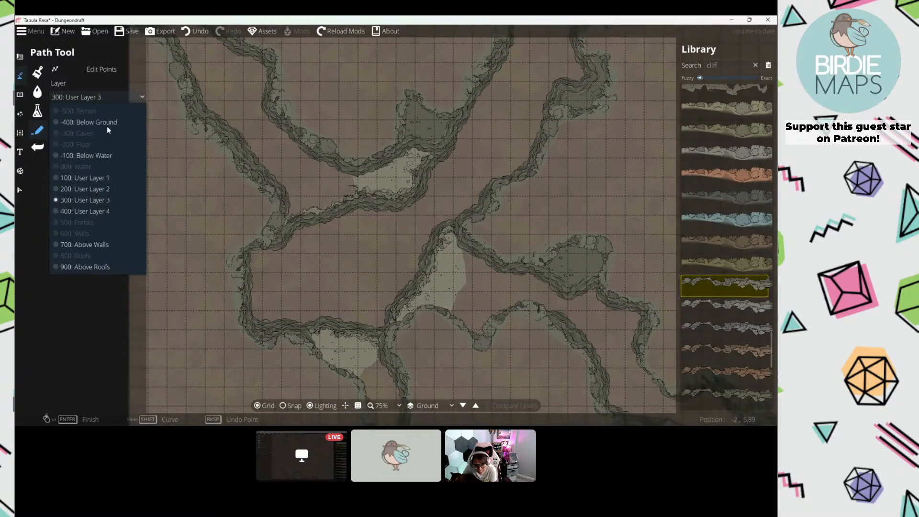
left_click(101, 154)
Step: Browse the cliff paths for a rocky ledge texture to draw beneath the existing corridor walls
left_click_drag(391, 139, 322, 182)
scroll(744, 162, "down", 8)
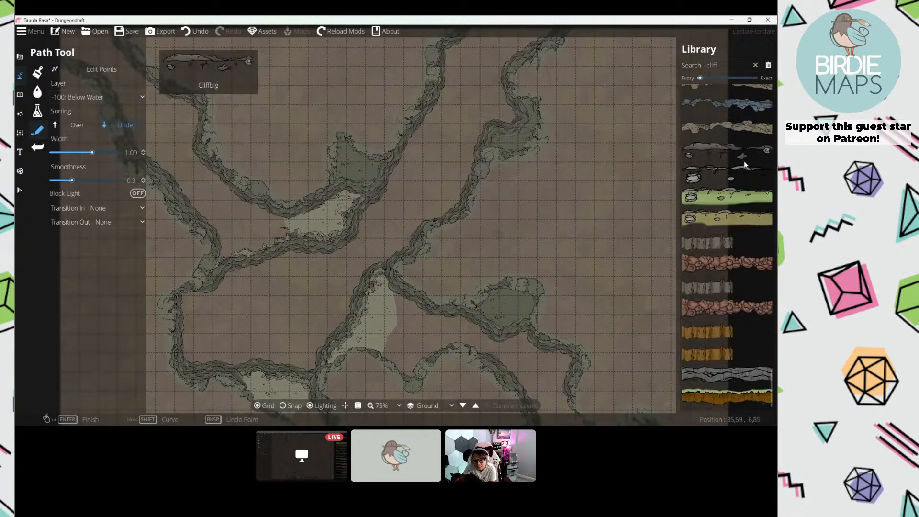
scroll(744, 164, "up", 5)
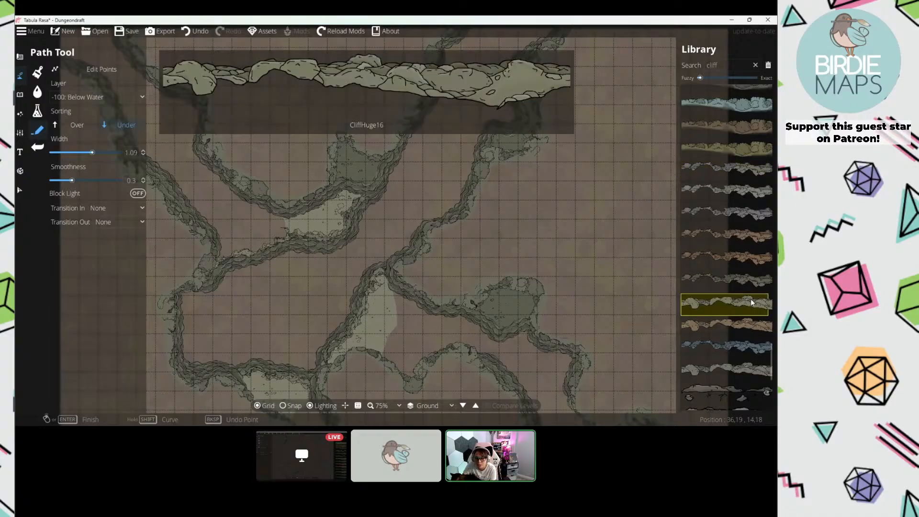
scroll(758, 196, "down", 5)
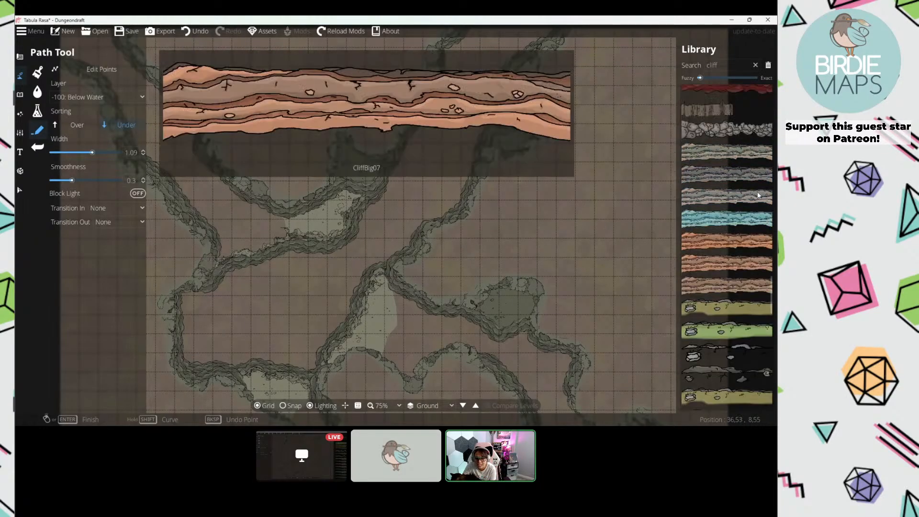
scroll(759, 196, "up", 5)
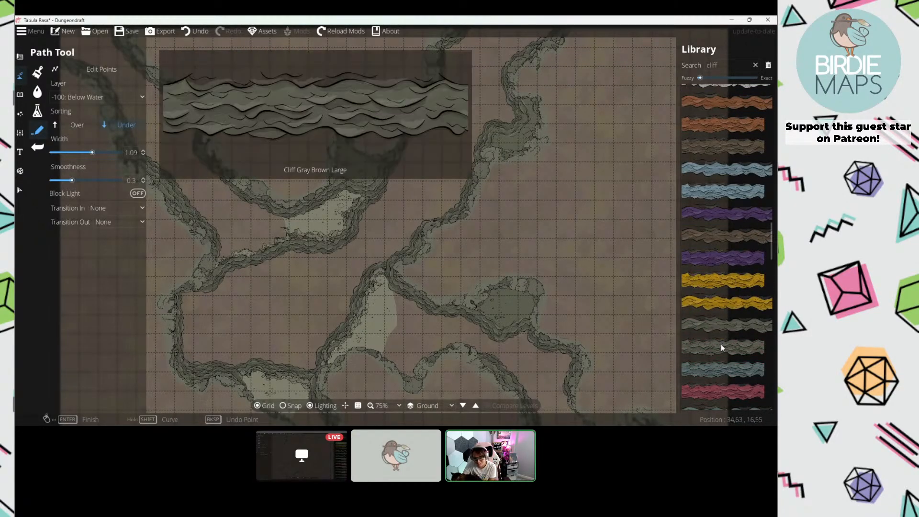
left_click(723, 348)
scroll(427, 160, "up", 5)
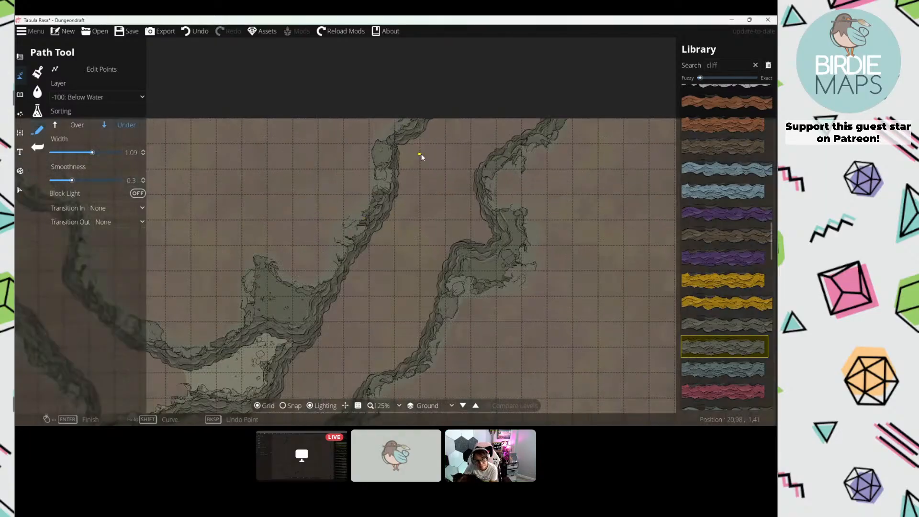
scroll(422, 157, "up", 1)
scroll(686, 176, "down", 5)
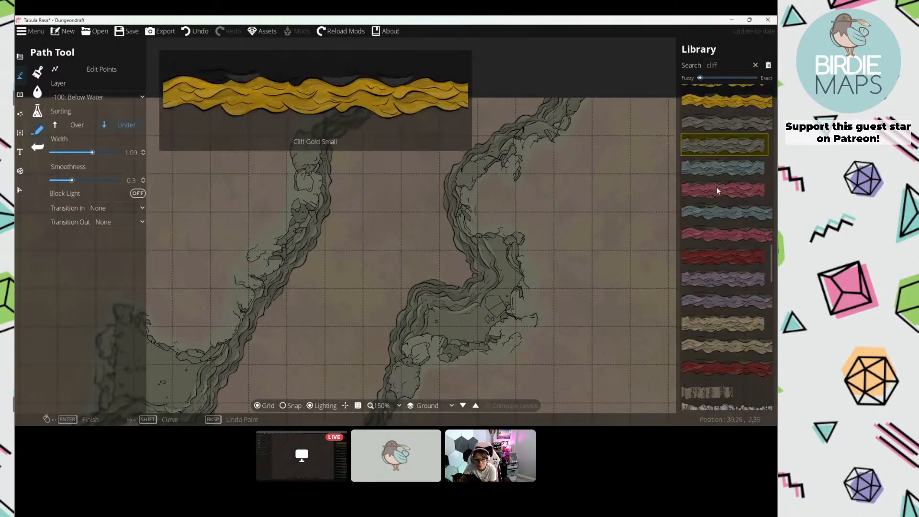
scroll(717, 188, "down", 10)
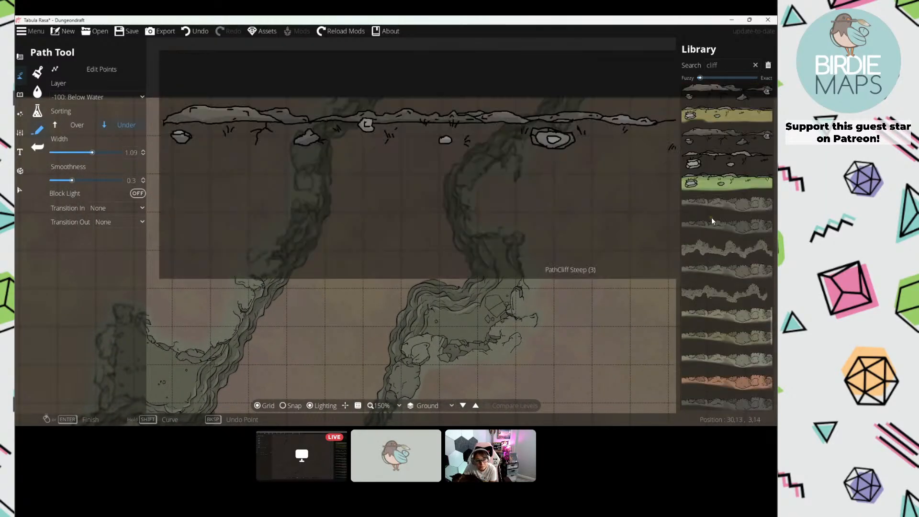
scroll(711, 220, "down", 5)
left_click(726, 290)
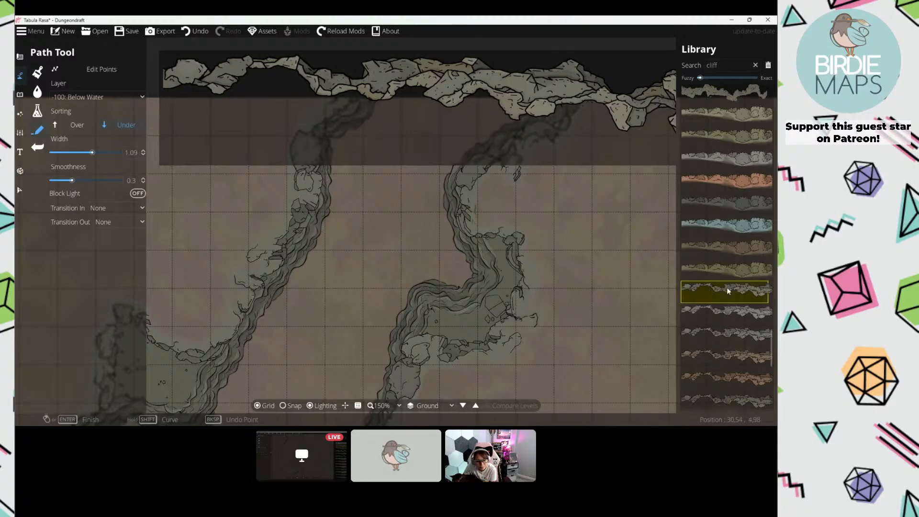
Step: Test a brown rocky cliff path at the top of the corridor, choose the grey rock variant instead, and undo the test path
scroll(727, 290, "down", 1)
left_click(703, 347)
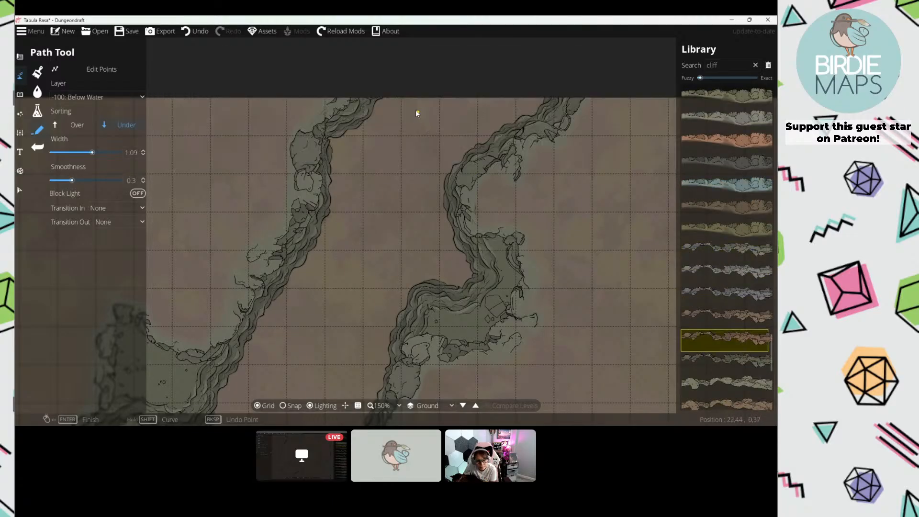
left_click(744, 364)
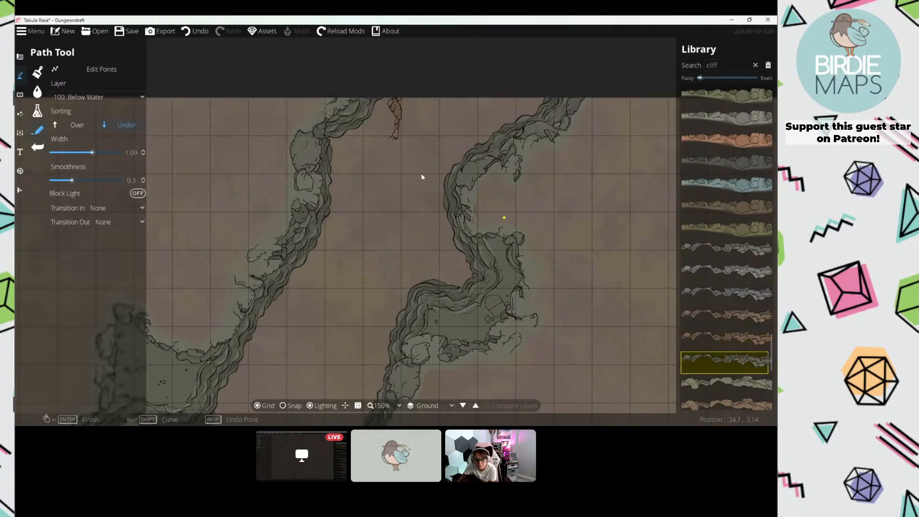
key("w")
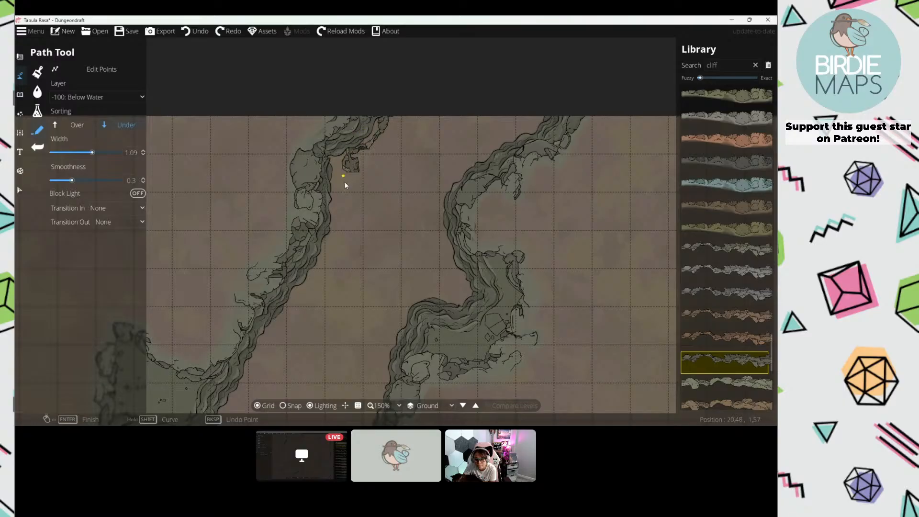
Step: Draw the grey rocky cliff path along the corridor's upper-left wall, from the map's top edge down to the left wall junction
left_click(320, 243)
left_click_drag(290, 285, 344, 127)
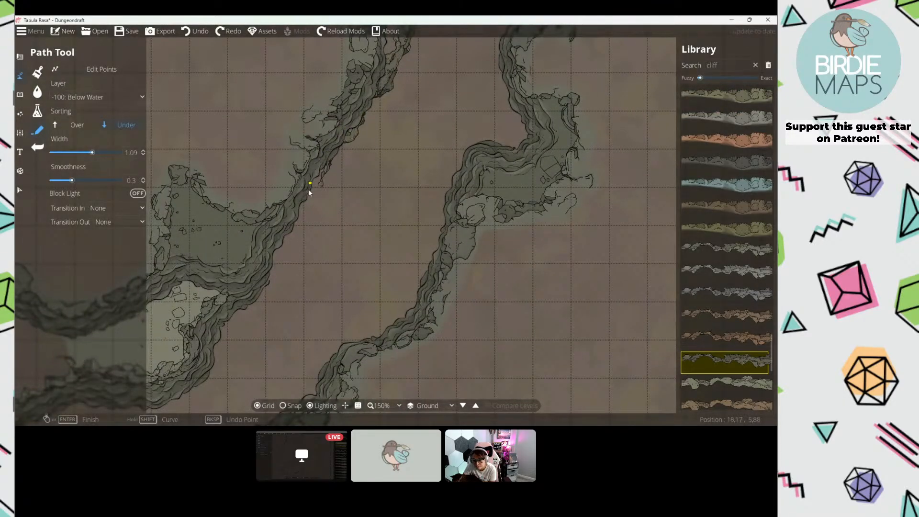
left_click(303, 254)
left_click_drag(290, 275, 402, 98)
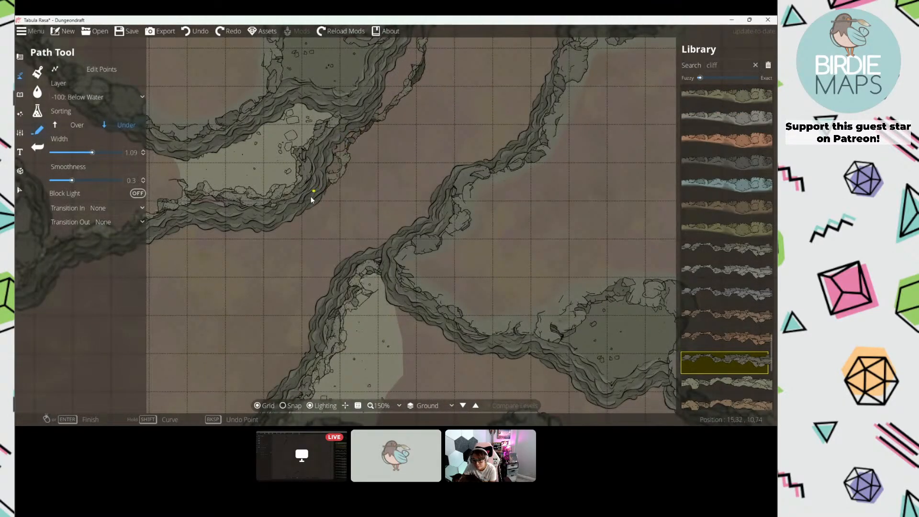
left_click(267, 234)
left_click_drag(275, 236, 448, 120)
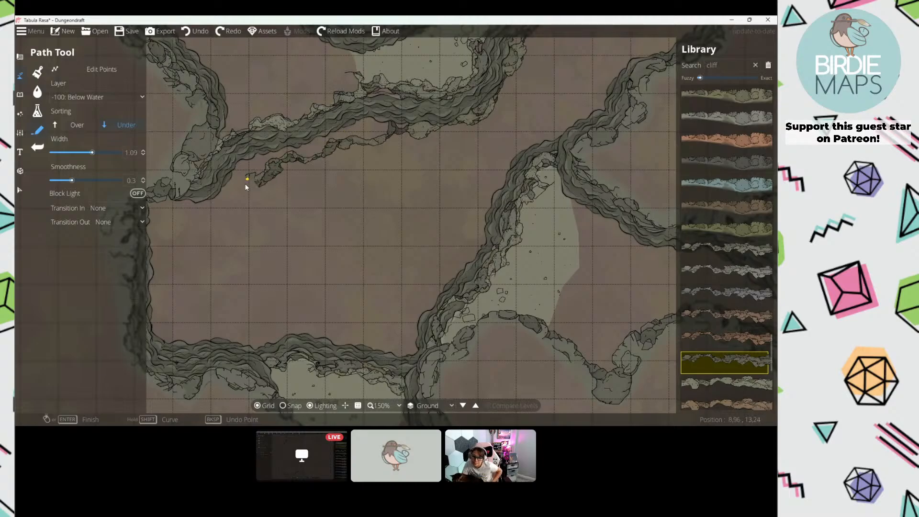
left_click_drag(154, 191, 310, 117)
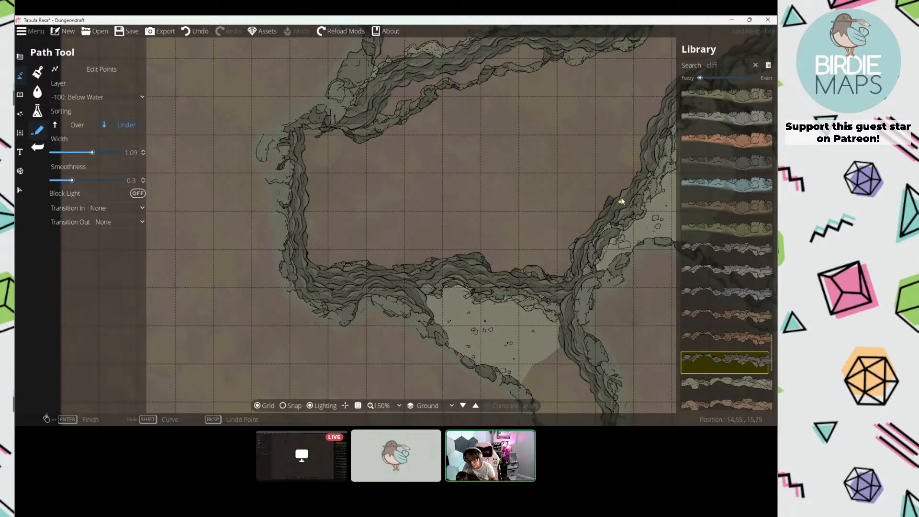
Step: Extend the grey rocky cliff path up the central wall, past the junction and along the corridor's right wall to the map's top edge
left_click_drag(652, 152, 363, 270)
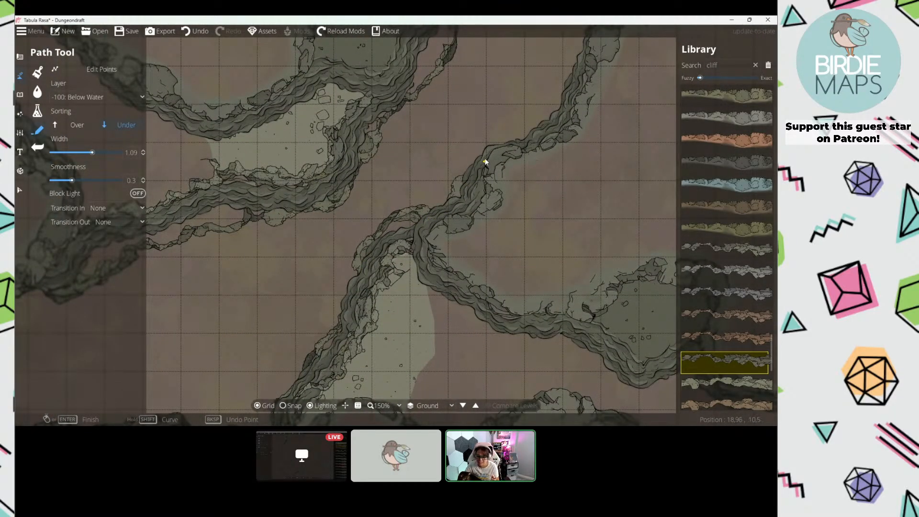
left_click(485, 162)
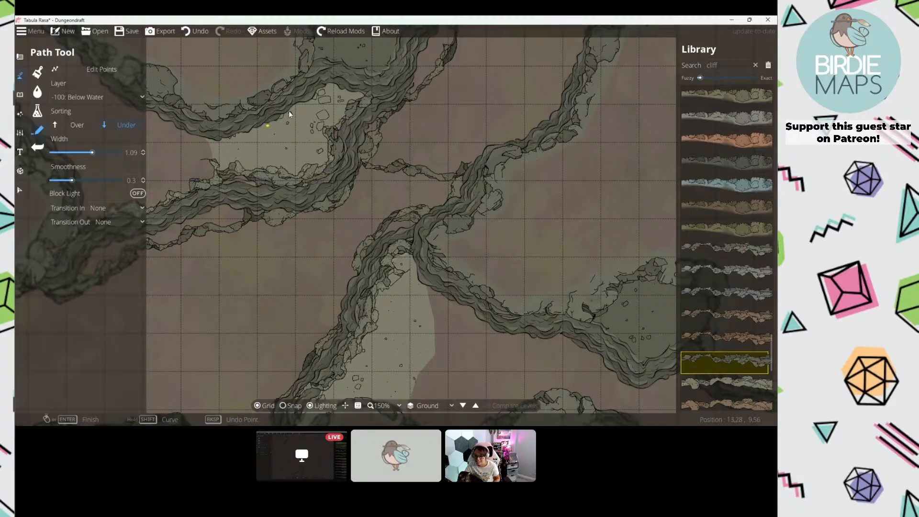
left_click_drag(449, 129, 296, 287)
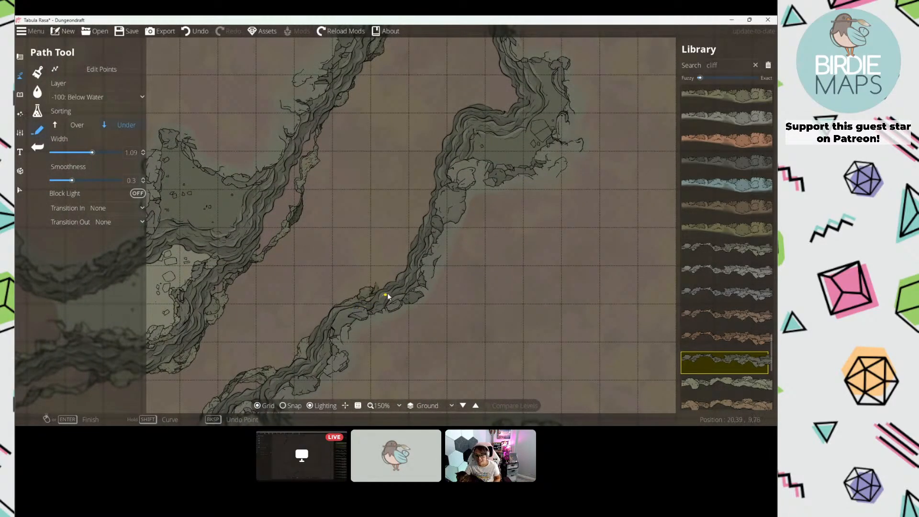
left_click(462, 114)
left_click_drag(462, 113, 397, 265)
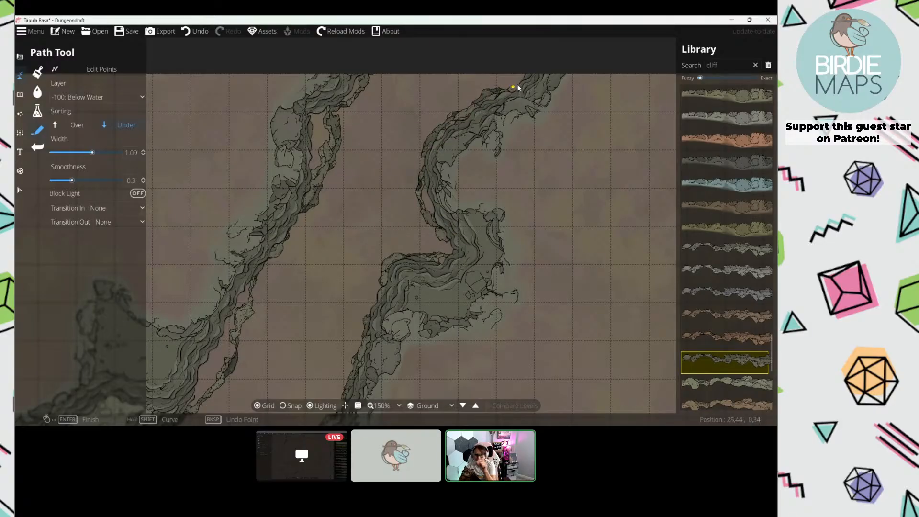
scroll(364, 203, "down", 3)
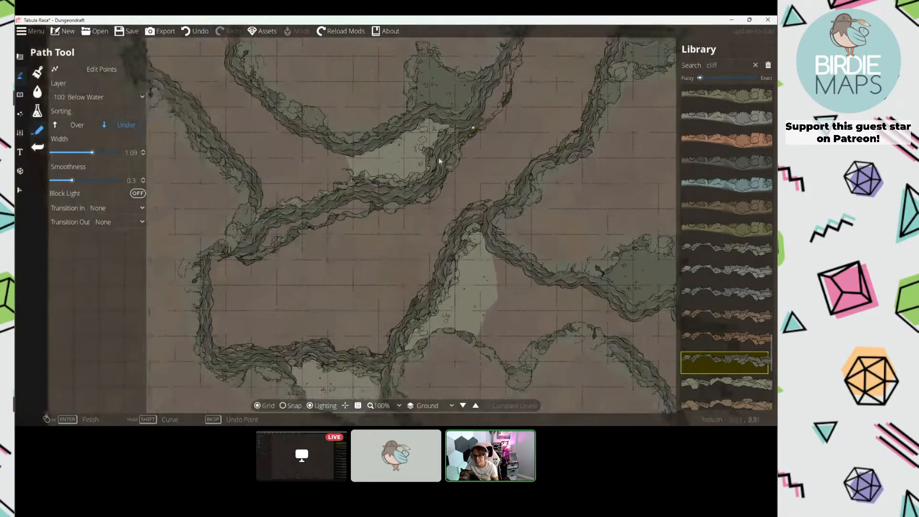
Step: Draw a freeform pattern shape in colour 636253 over the long ledge between the left corridor wall and its lower rock path
left_click_drag(391, 150, 382, 208)
left_click(20, 56)
left_click(72, 149)
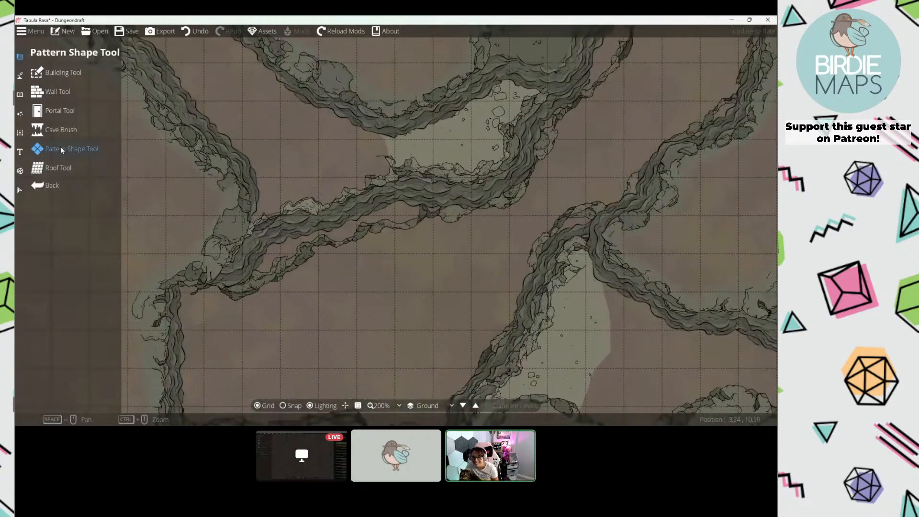
left_click(103, 395)
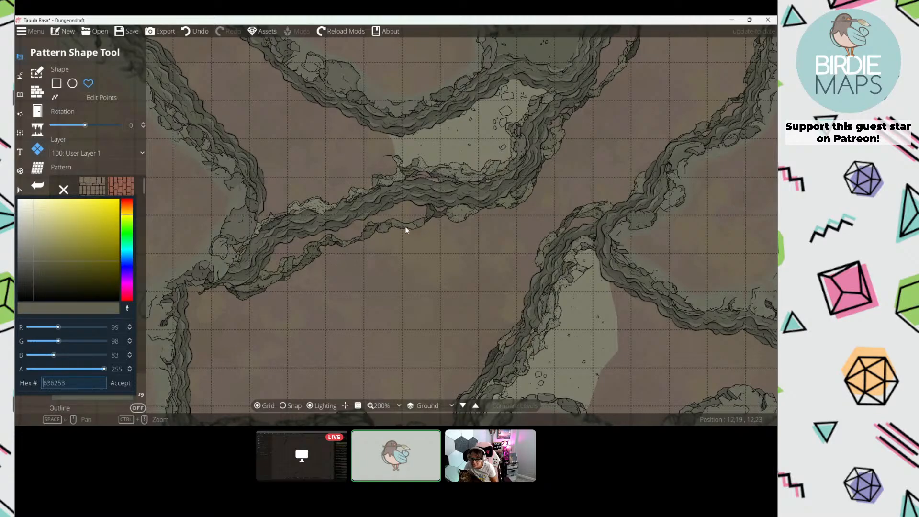
left_click(116, 388)
scroll(299, 260, "up", 4)
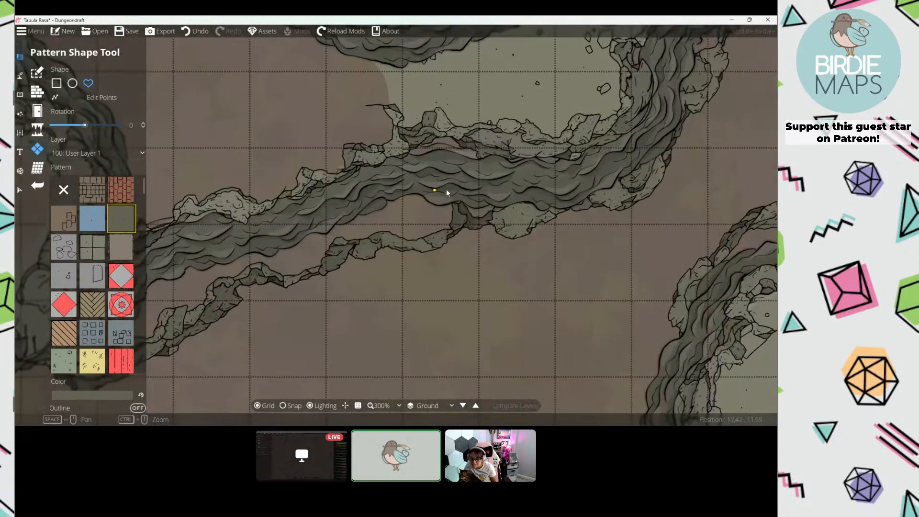
mouse_move(513, 166)
left_mouse_down()
mouse_move(457, 165)
mouse_move(394, 192)
mouse_move(217, 234)
mouse_move(163, 292)
mouse_move(229, 317)
left_mouse_up()
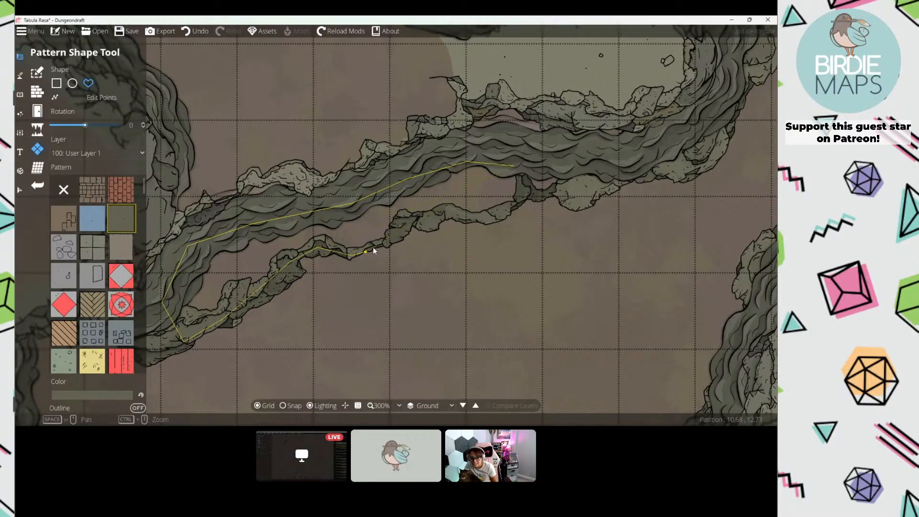
left_click(527, 195)
left_click(513, 166)
left_click_drag(500, 190, 283, 215)
Step: Limit the selection filter to patterns and move the new ledge pattern to layer -100: Below Water
left_click(20, 191)
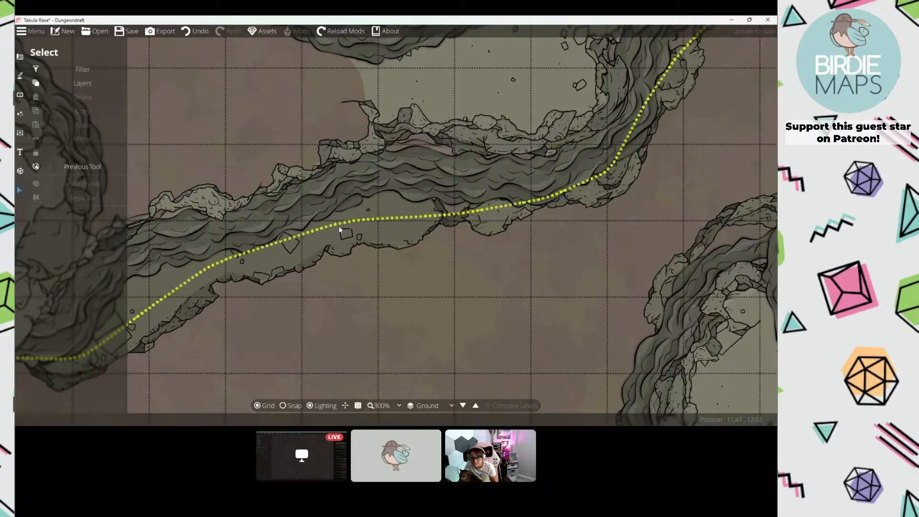
key("Escape")
left_click(82, 69)
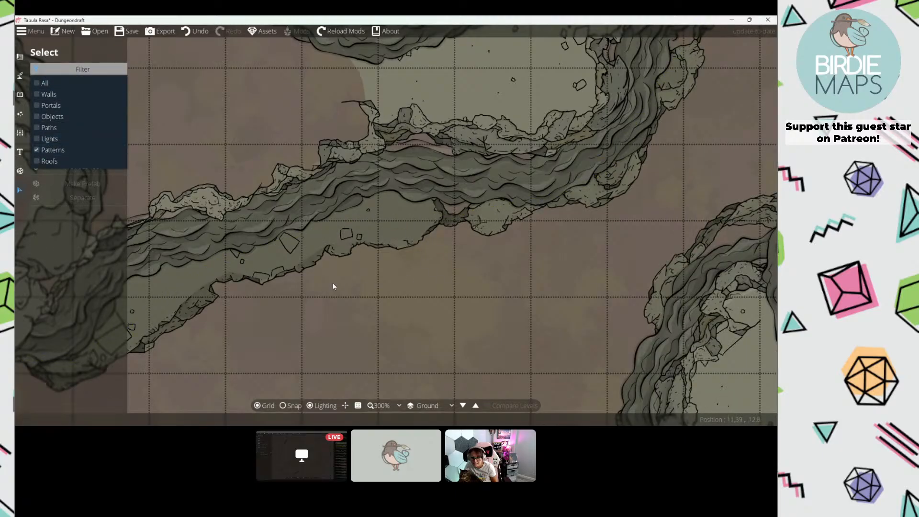
left_click(354, 212)
left_click(68, 229)
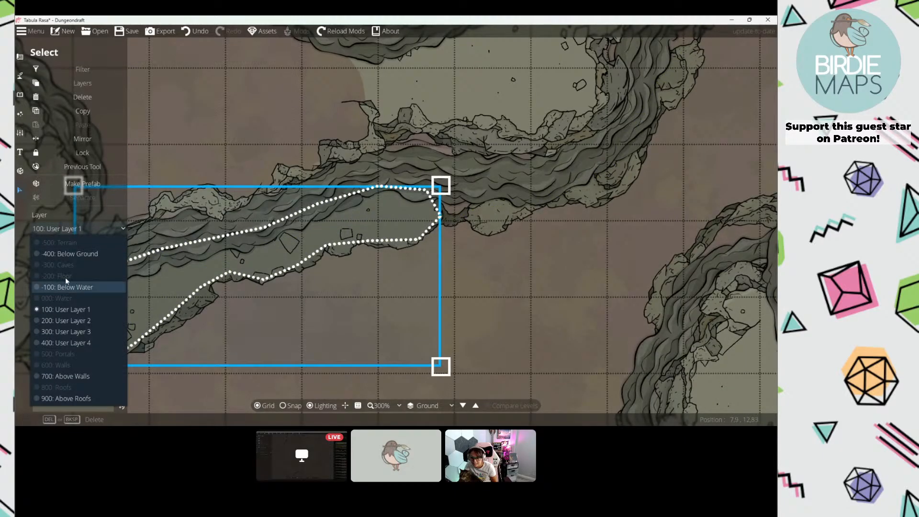
left_click(63, 254)
left_click(494, 301)
Step: Set the Pattern Shape Tool's layer to -100: Below Water and fill the small rock gap at the right end of the long ledge
left_click(86, 165)
left_click_drag(245, 214, 104, 232)
left_click(91, 154)
left_click(95, 213)
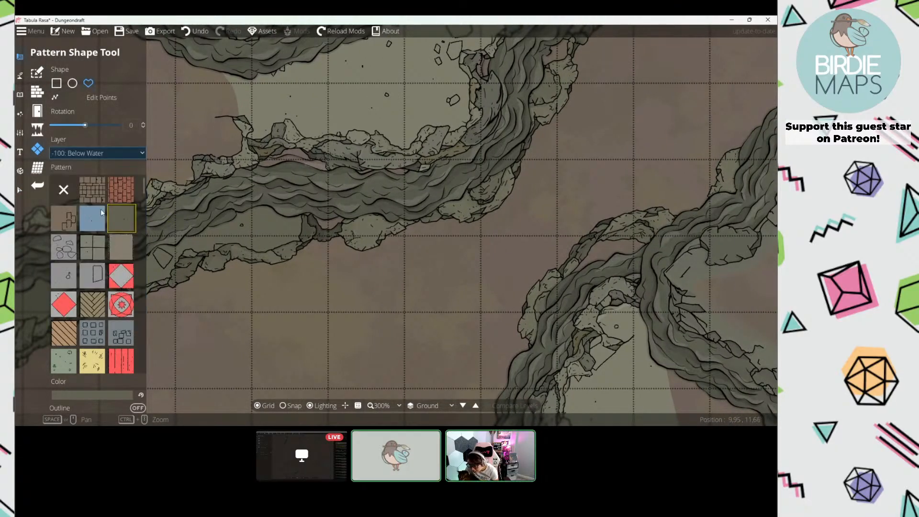
left_click(288, 193)
left_click(307, 229)
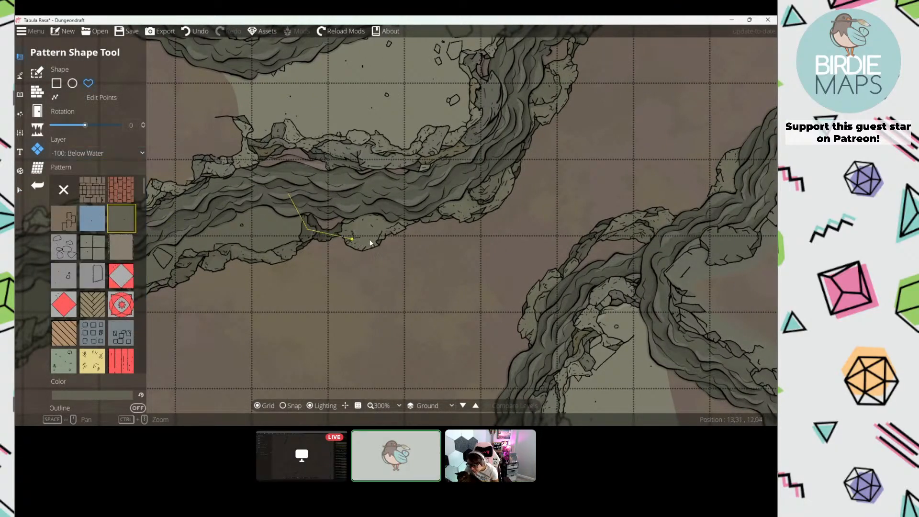
left_click(288, 194)
Step: Draw freeform pattern shapes over the narrow ledges above the central wall junction and at the lower bend of the corridor's right wall
left_click_drag(405, 220, 123, 194)
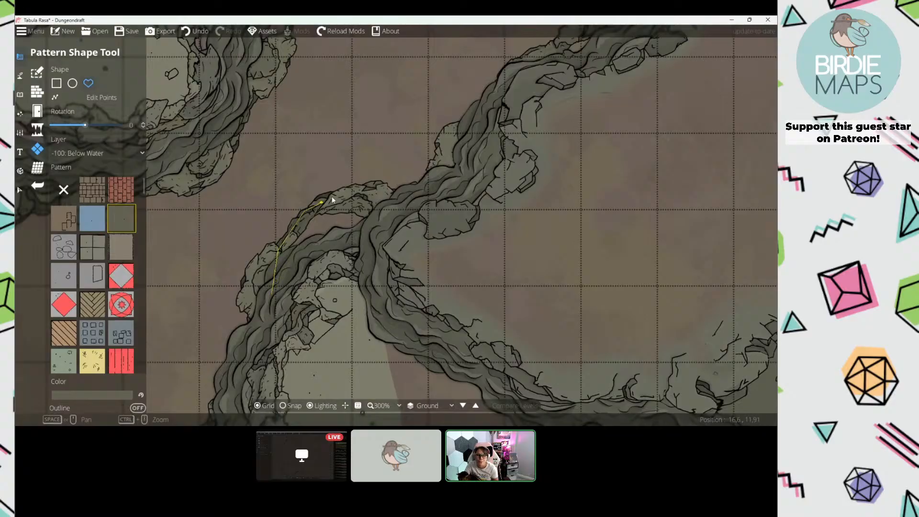
left_click(273, 293)
left_click_drag(591, 59, 328, 374)
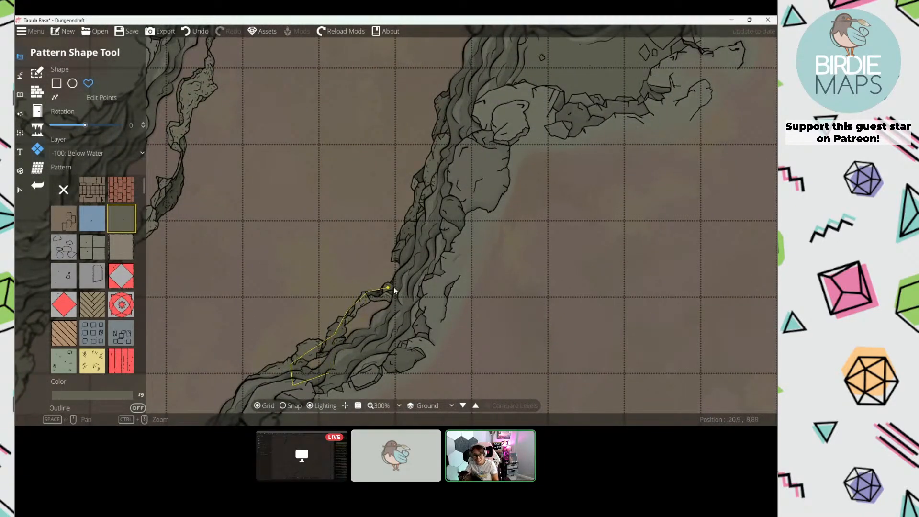
left_click(328, 372)
Step: Draw a freeform pattern shape over the long narrow ledge between the corridor's left wall and its outer rock path
left_click_drag(253, 225, 374, 234)
left_click_drag(215, 210, 340, 240)
left_click(296, 295)
left_click_drag(389, 263, 421, 217)
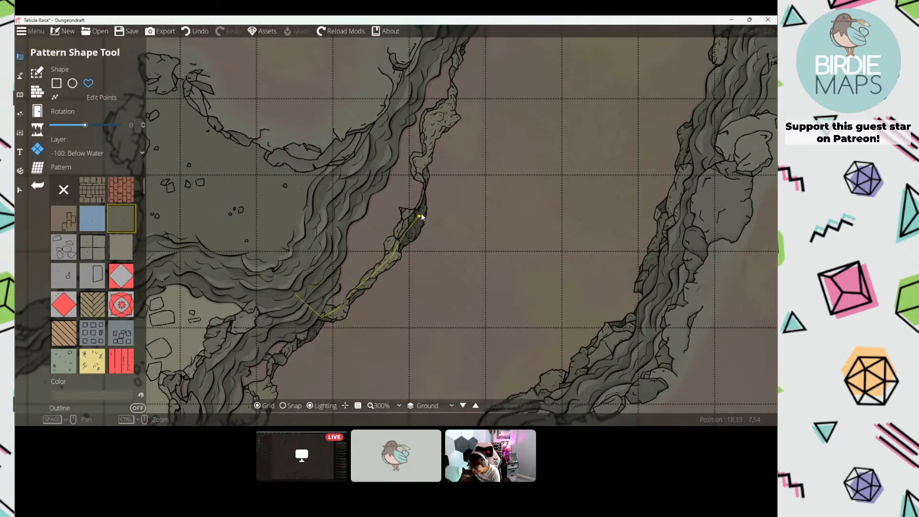
left_click(428, 164)
left_click_drag(451, 95, 410, 195)
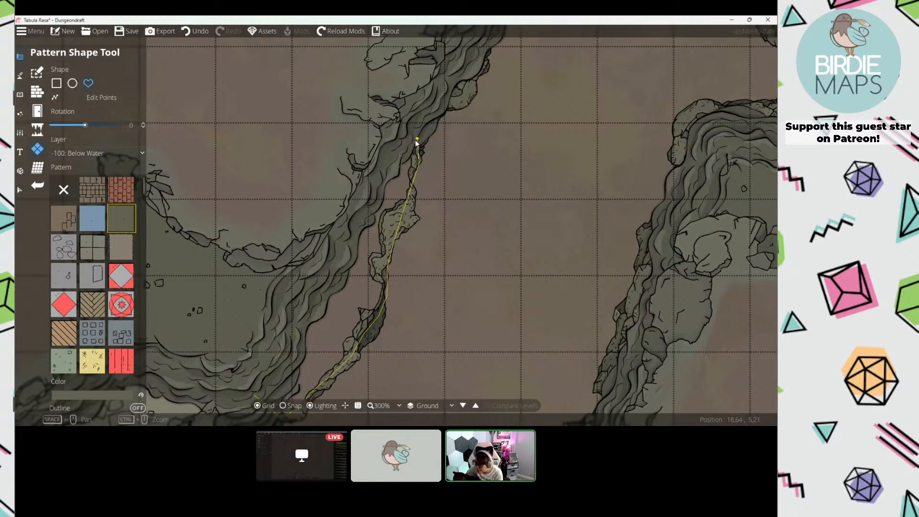
left_click_drag(261, 365, 287, 244)
left_click(284, 280)
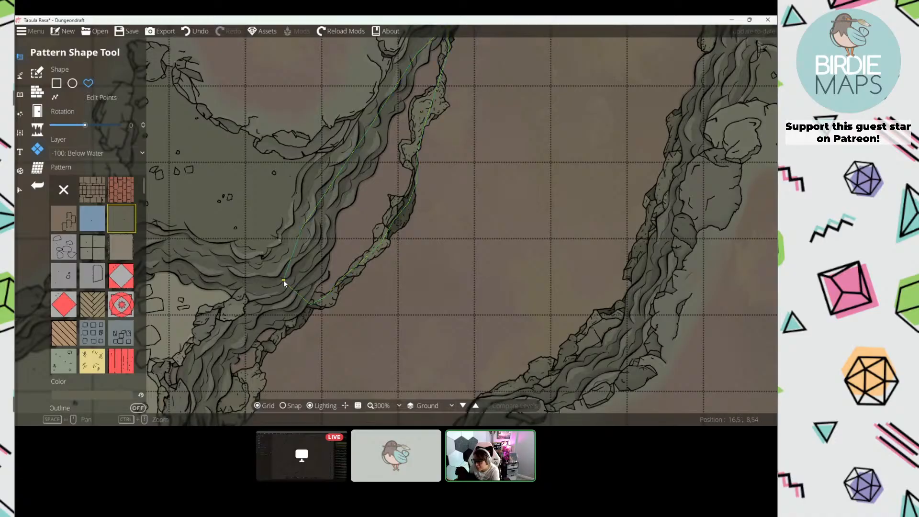
Step: Draw a freeform pattern shape over the open ledge near the upper end of the corridor's left wall
left_click_drag(417, 170, 302, 271)
scroll(361, 222, "down", 3)
left_click_drag(494, 136, 357, 214)
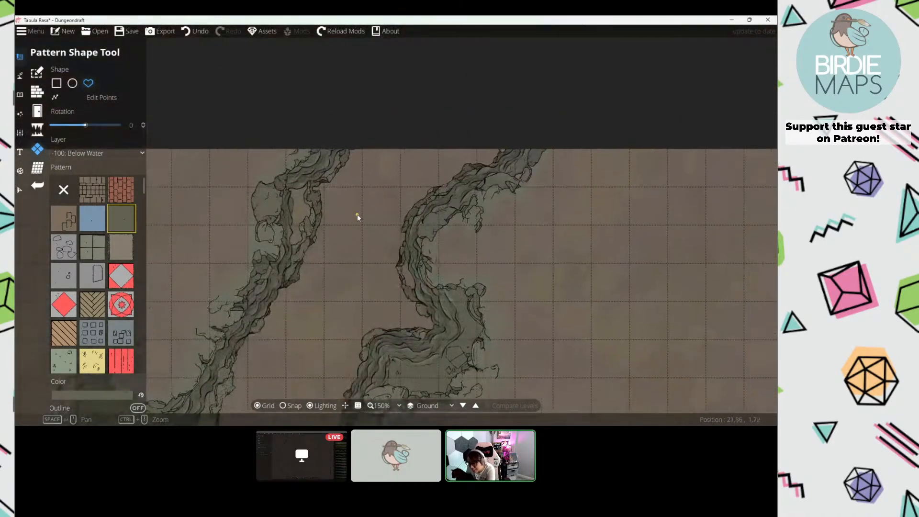
scroll(348, 175, "up", 2)
left_click_drag(341, 137, 401, 120)
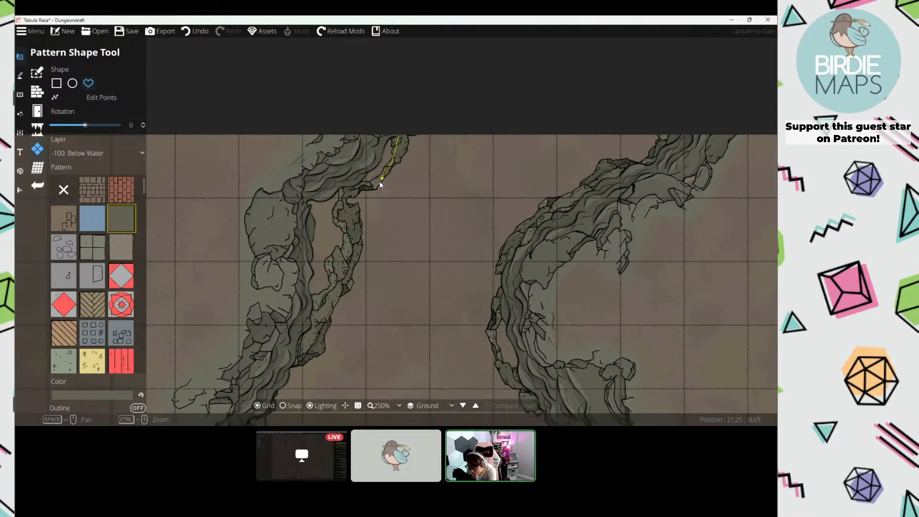
right_click(384, 114)
left_click_drag(339, 203, 352, 154)
left_click(354, 158)
left_click(358, 130)
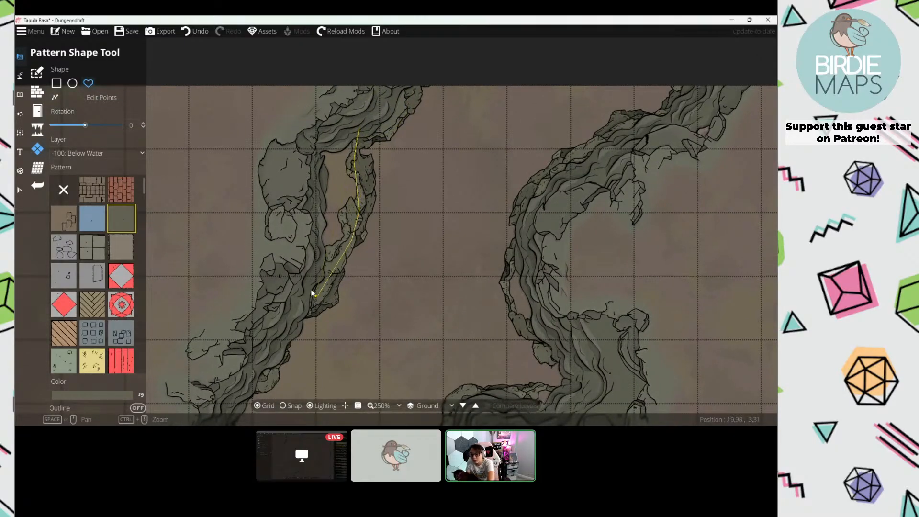
left_click(357, 128)
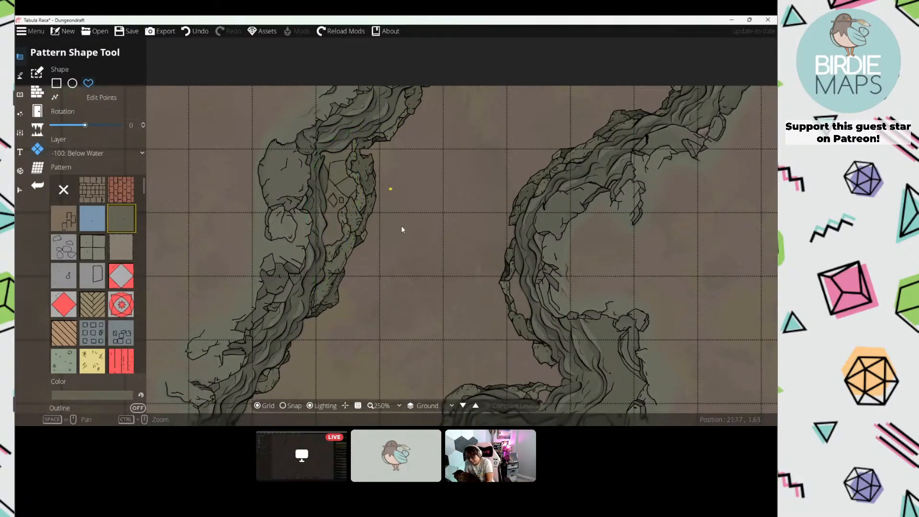
Step: Draw a freeform pattern shape over the narrow gap along the outer curve of the corridor's upper right wall
left_click_drag(504, 298, 364, 189)
left_click(366, 157)
left_click(365, 168)
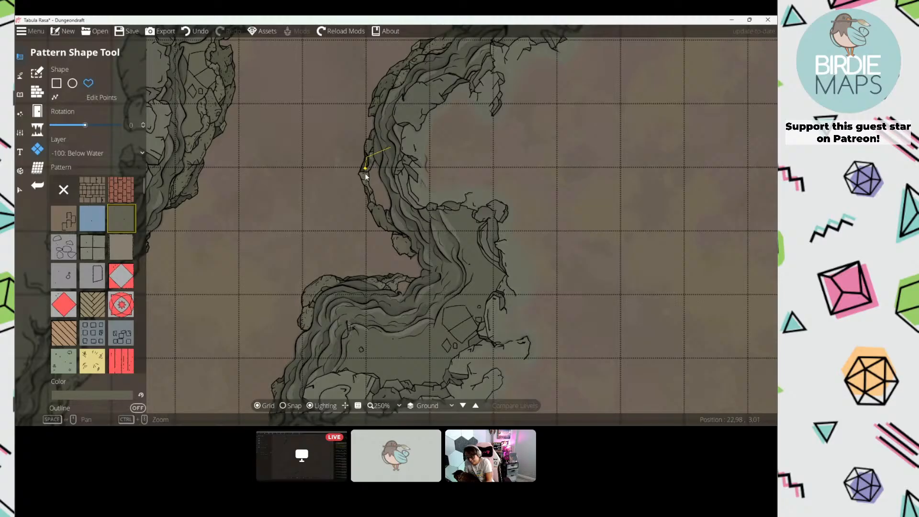
left_click(387, 223)
left_click(400, 217)
left_click_drag(373, 135, 346, 270)
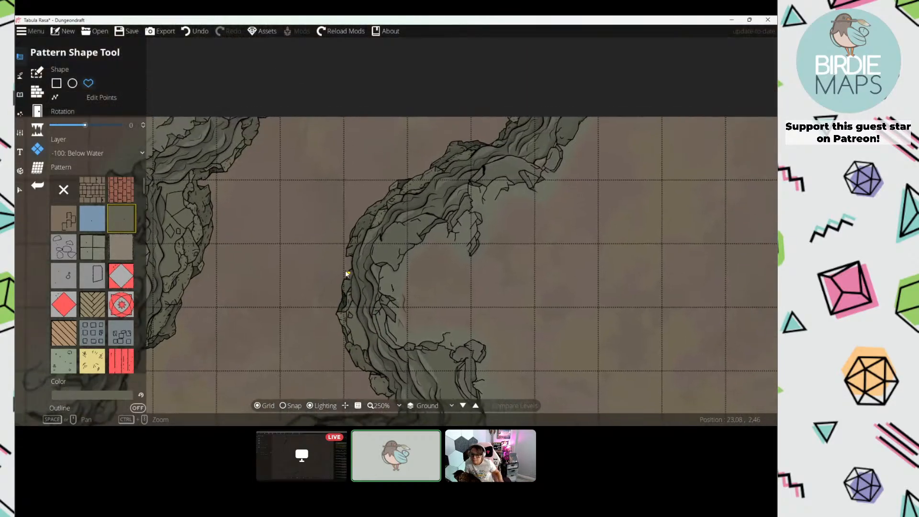
Step: Fill the small rock gap on the corridor side of the wall beside the pale central ledge with a freeform pattern shape
scroll(345, 270, "down", 3)
left_click_drag(201, 383, 484, 157)
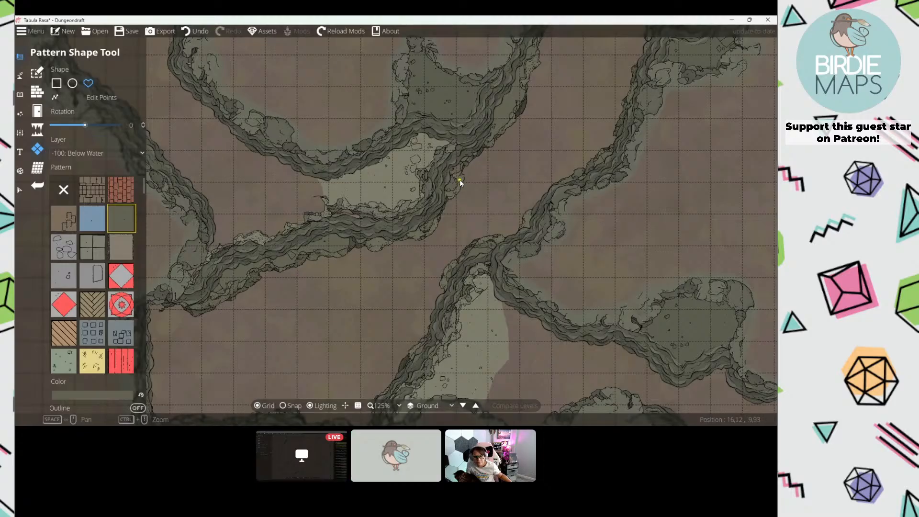
scroll(460, 173, "up", 5)
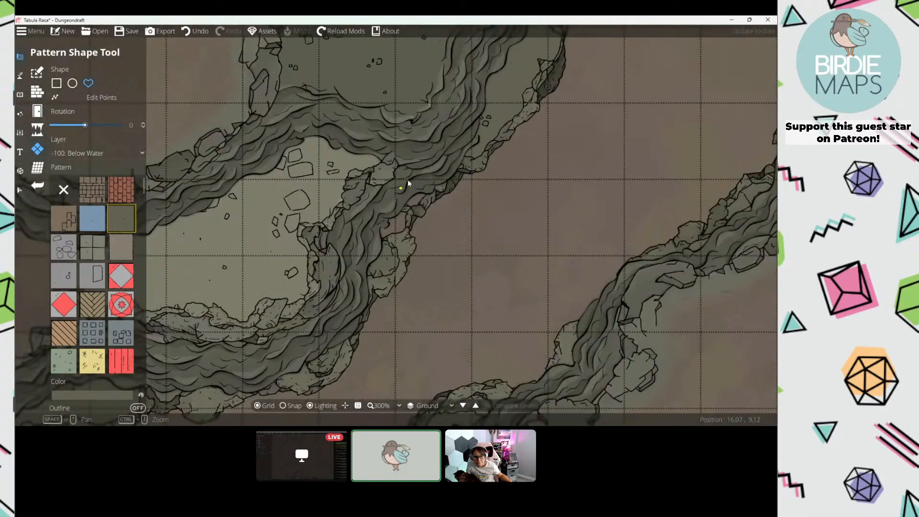
left_click_drag(434, 178, 461, 139)
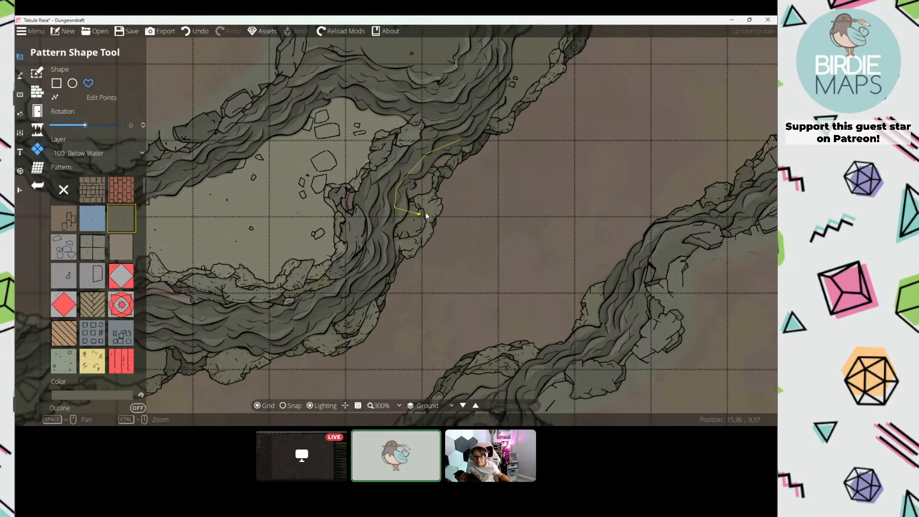
Step: Draw a freeform pattern shape over the thin gap between the pale central ledge's lower rock edge and the wall
scroll(351, 142, "down", 4)
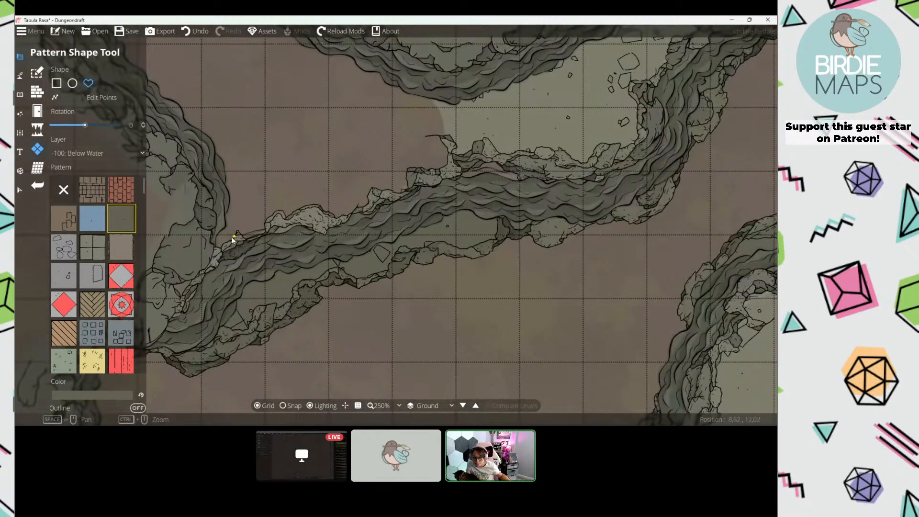
left_click_drag(231, 237, 362, 196)
left_click(390, 177)
left_click(433, 156)
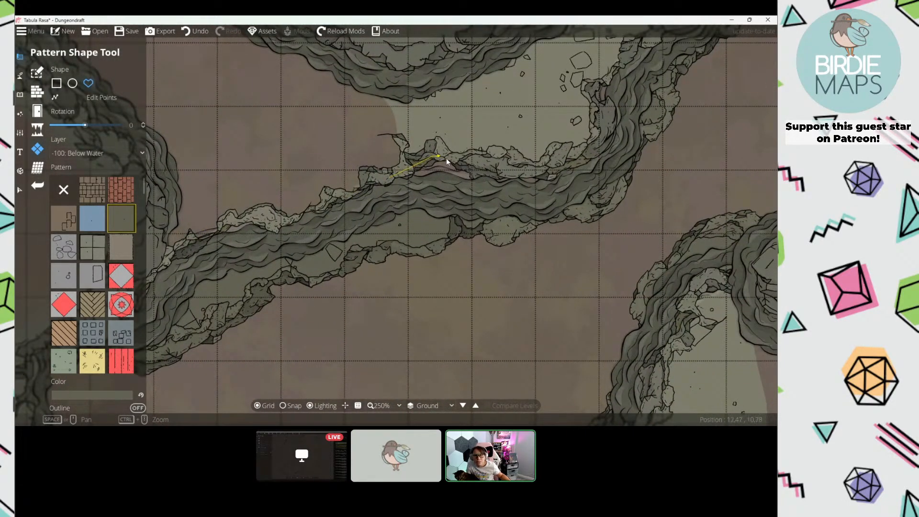
left_click(499, 177)
left_click(531, 168)
left_click(567, 173)
left_click(555, 192)
left_click(517, 198)
left_click(391, 179)
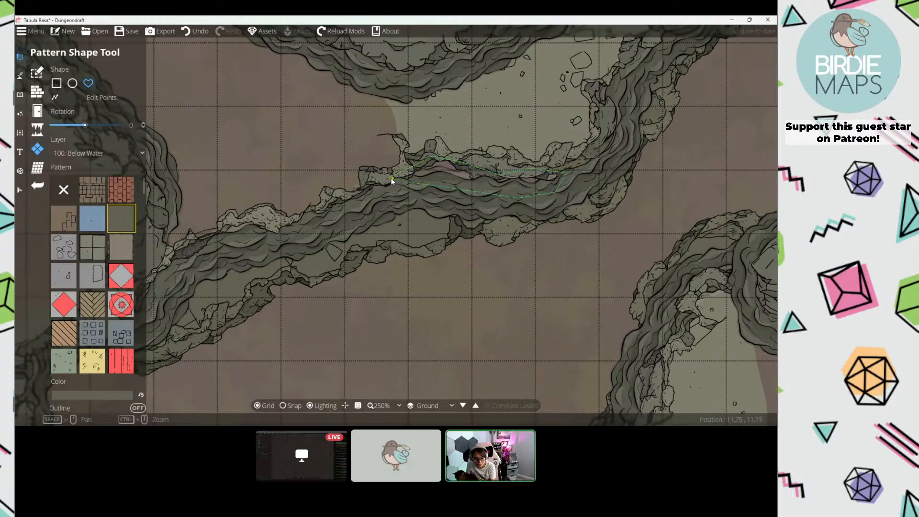
Step: Draw a freeform pattern shape over the narrow ledge on the corridor side of the wall beside the lower pale ledge
left_click_drag(646, 211, 383, 115)
scroll(410, 174, "down", 1)
scroll(411, 177, "down", 3)
left_click_drag(393, 256, 384, 204)
scroll(369, 180, "up", 4)
left_click(404, 157)
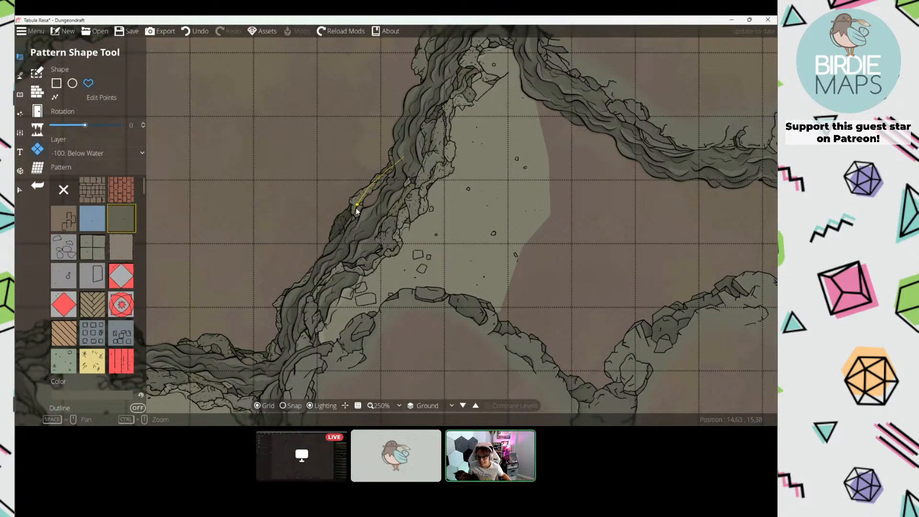
left_click_drag(407, 158, 507, 187)
Step: Switch to the Path Tool with point editing and inspect the points of the long ledge's lower rock path
scroll(392, 206, "down", 1)
left_click_drag(329, 229, 507, 225)
mouse_move(399, 197)
left_mouse_down()
mouse_move(365, 251)
mouse_move(442, 210)
mouse_move(488, 211)
left_mouse_up()
left_click(20, 76)
left_click(58, 129)
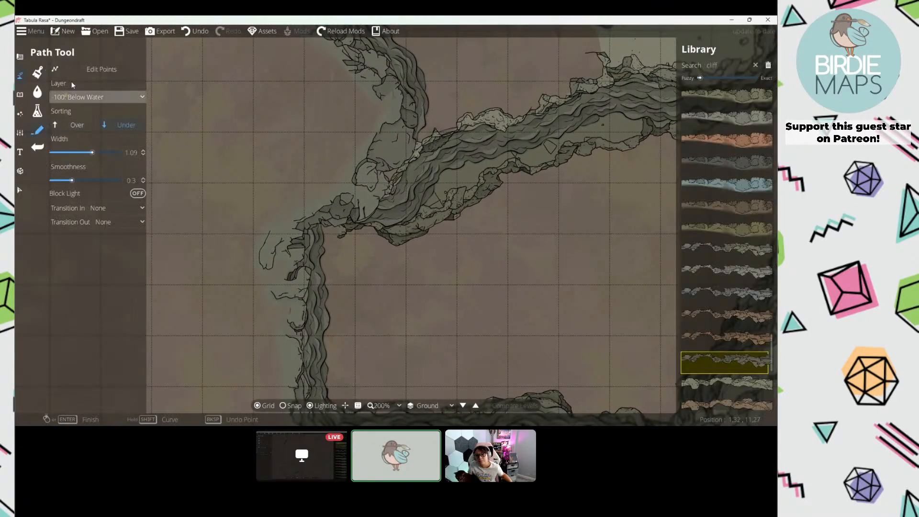
left_click(88, 69)
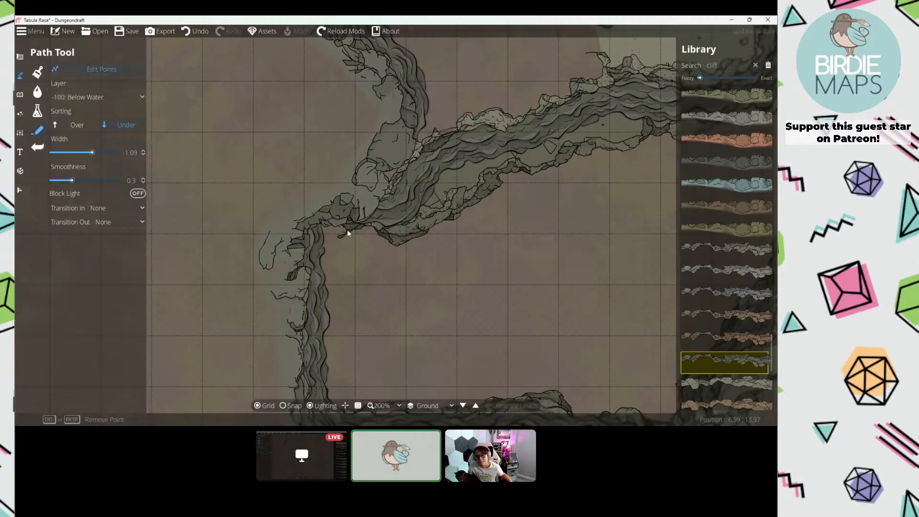
left_click(346, 227)
scroll(318, 220, "down", 6)
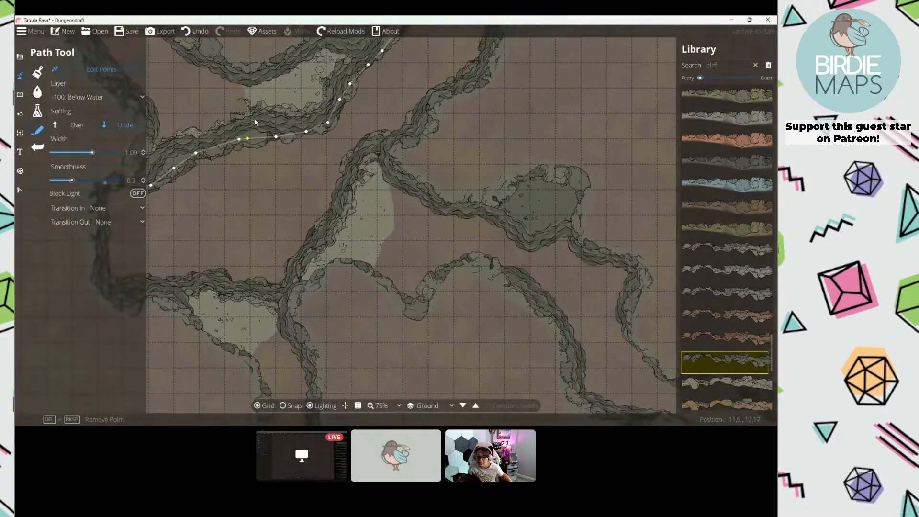
left_click_drag(352, 233, 397, 342)
left_click_drag(270, 217, 306, 222)
Step: Choose the grey-green wavy cliff path from the cliff assets and turn off point editing
left_click(723, 65)
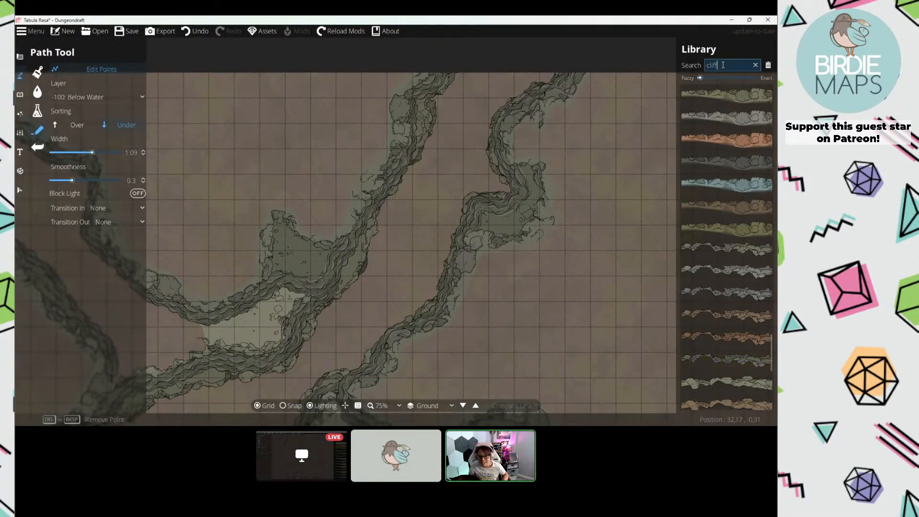
scroll(733, 211, "up", 5)
scroll(733, 210, "up", 5)
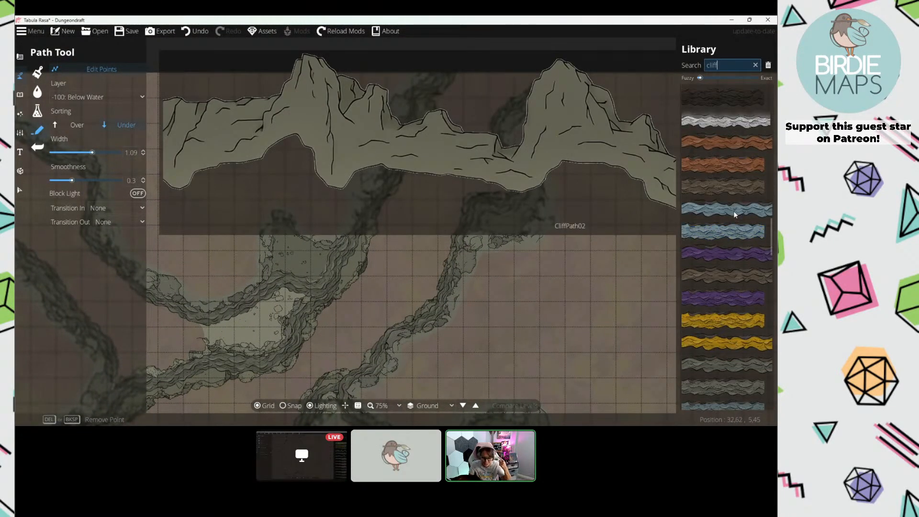
scroll(734, 210, "down", 3)
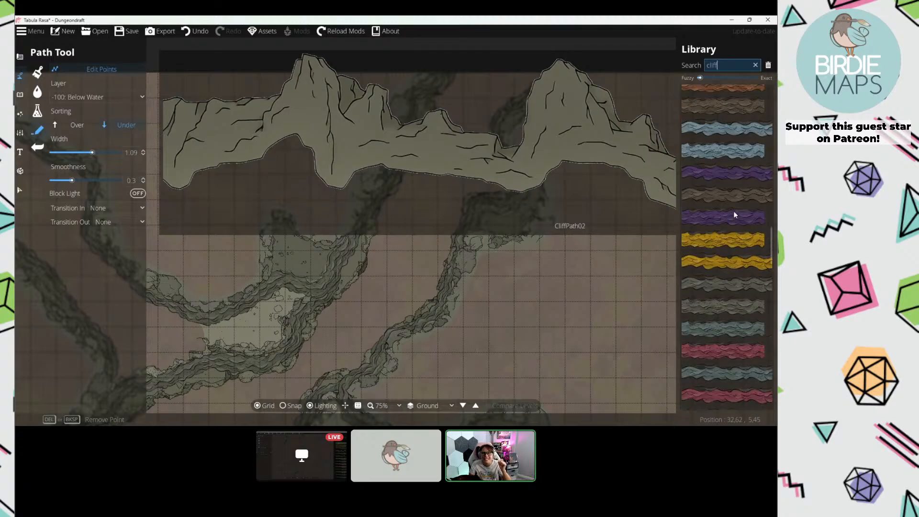
left_click(709, 309)
left_click(109, 71)
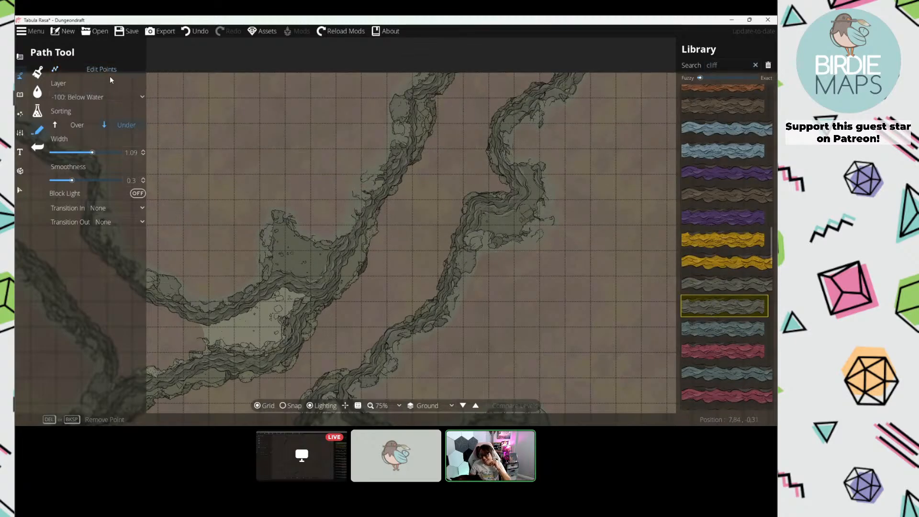
Step: Draw the wavy cliff path along the corridor side of the left wall's ledges, from the left junction toward the map's upper edge
scroll(334, 132, "up", 3)
left_click(264, 213)
scroll(241, 214, "up", 2)
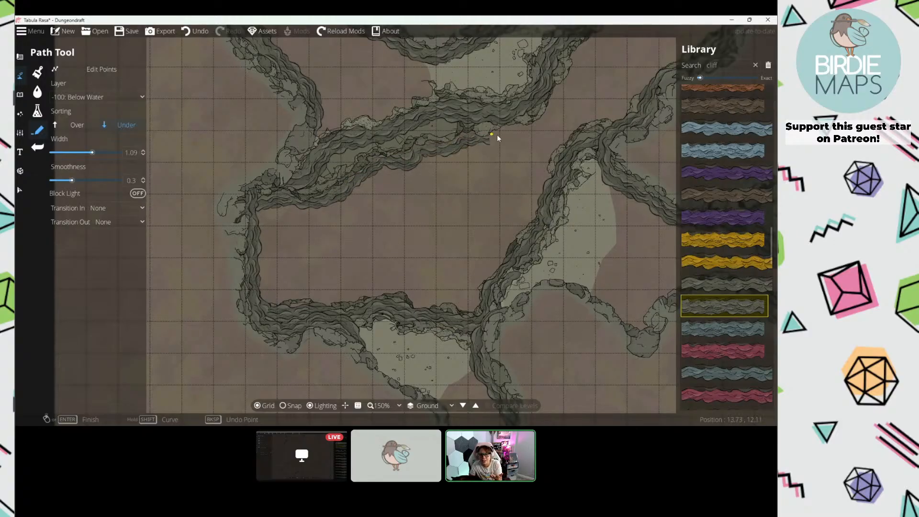
left_click_drag(558, 57, 307, 318)
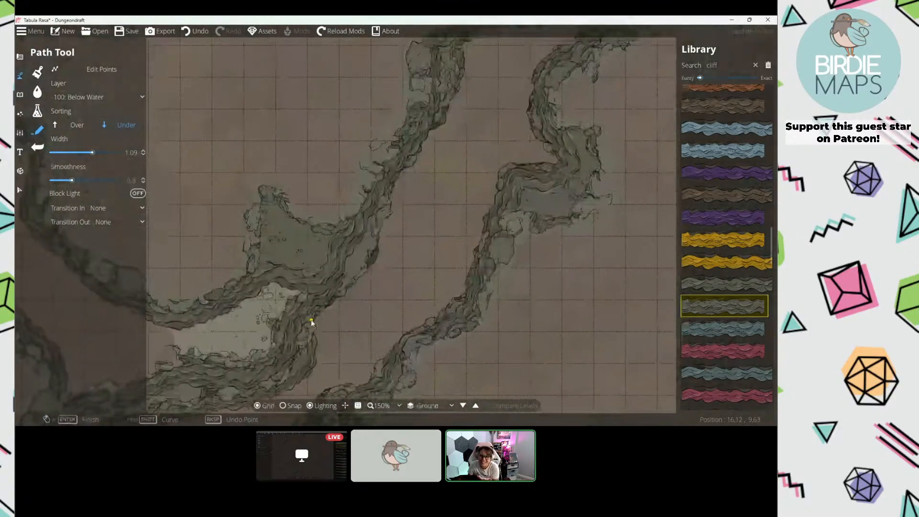
left_click_drag(358, 285, 384, 200)
key("ctrl+z")
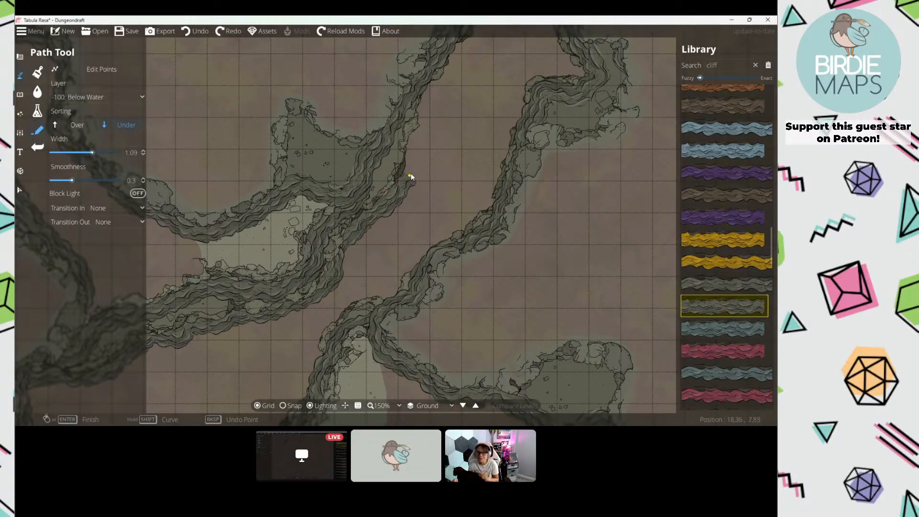
left_click_drag(435, 81, 327, 269)
right_click(323, 263)
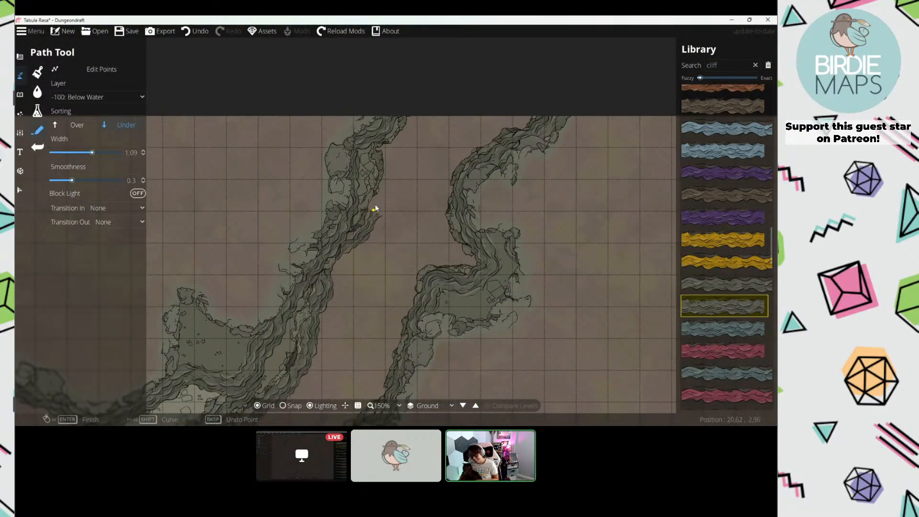
Step: Draw the wavy cliff path down the corridor's right wall, past the central junction and along the lower wall to its left end
left_click_drag(472, 99, 424, 77)
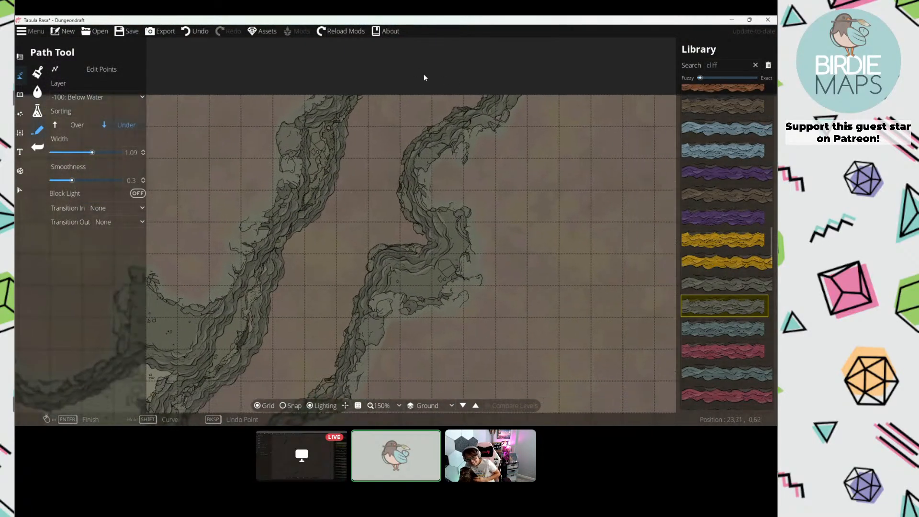
left_click(449, 116)
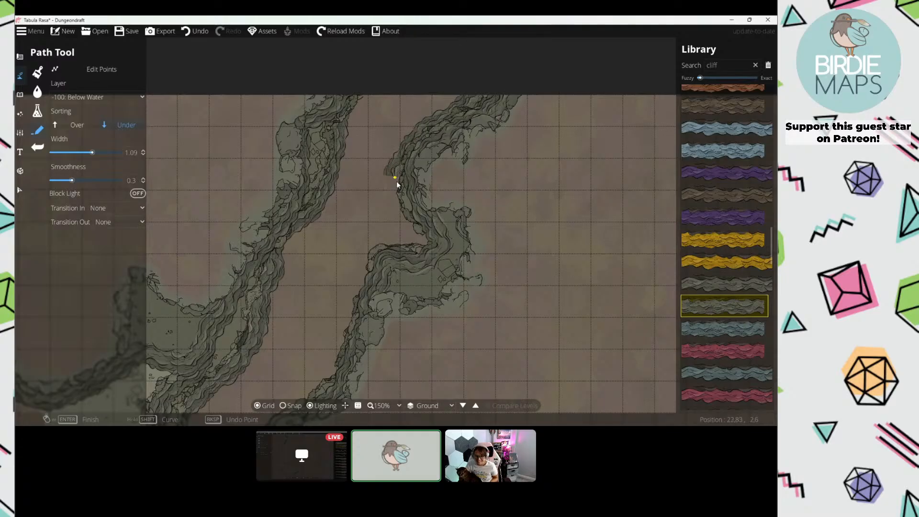
left_click(361, 280)
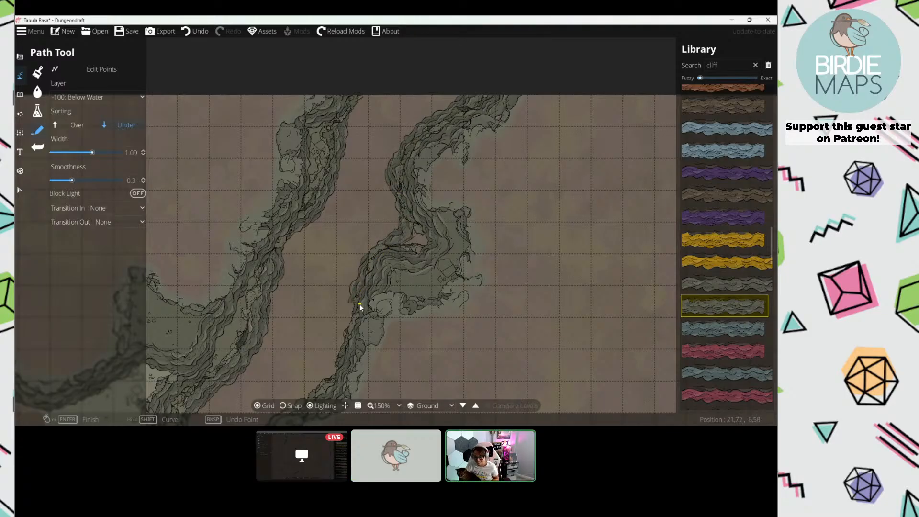
left_click_drag(359, 333, 533, 100)
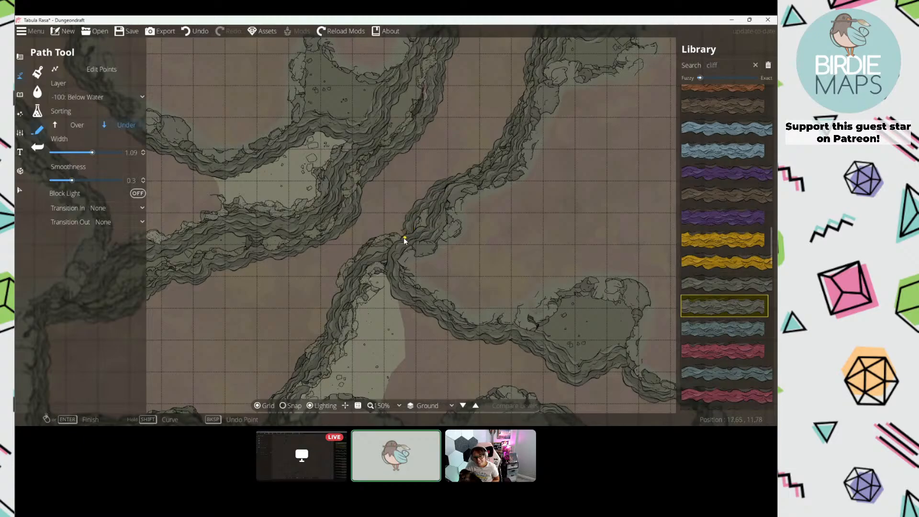
left_click_drag(390, 246, 473, 117)
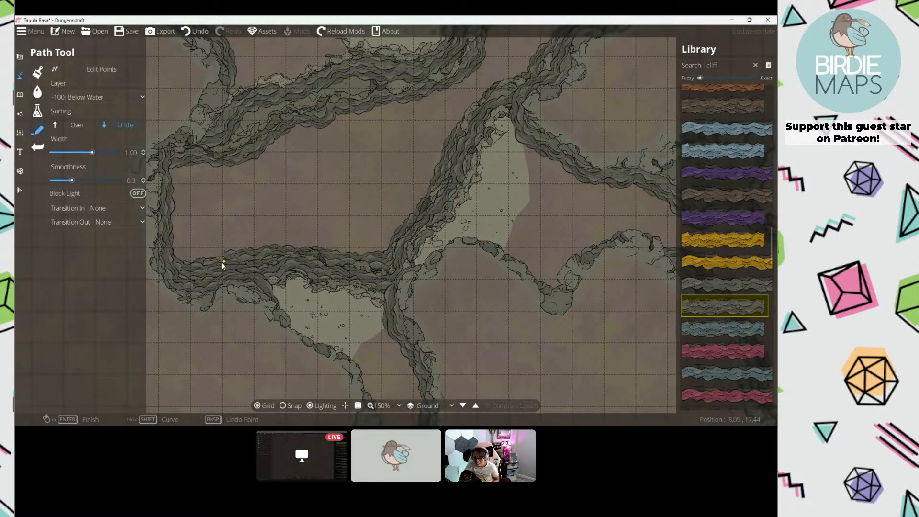
left_click_drag(354, 171, 368, 244)
scroll(397, 225, "down", 1)
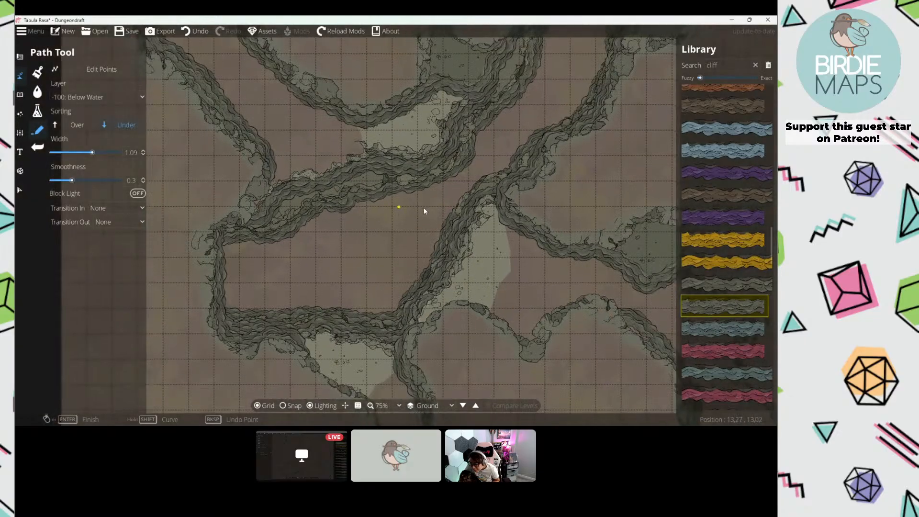
left_click_drag(423, 208, 258, 175)
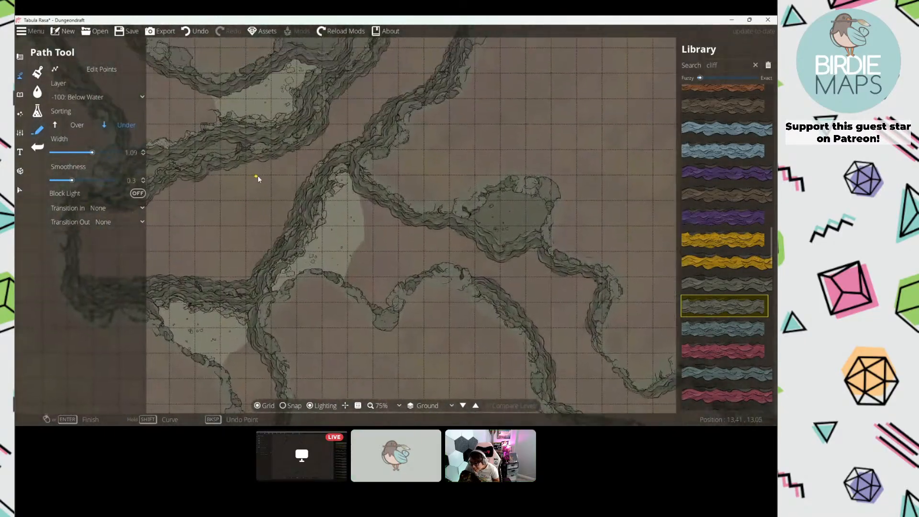
scroll(258, 177, "down", 3)
left_click_drag(304, 145, 347, 184)
scroll(327, 184, "up", 2)
left_click_drag(279, 176, 364, 160)
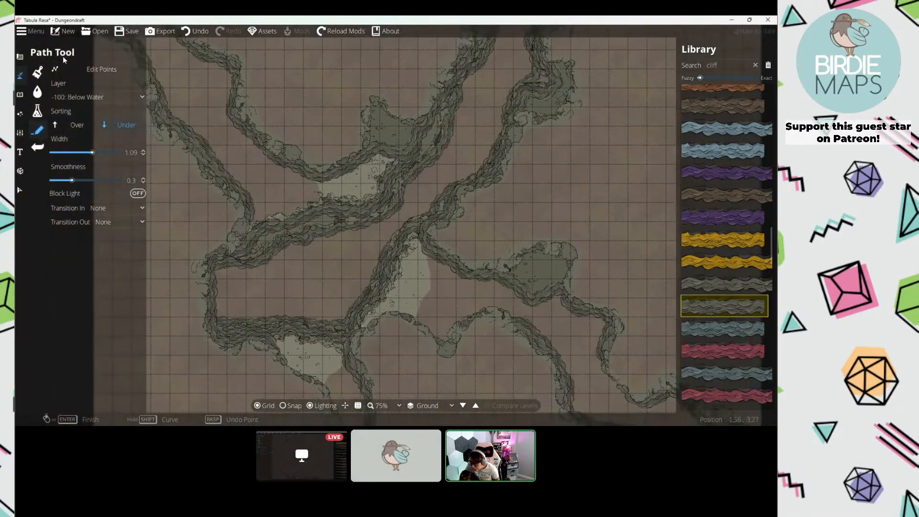
Step: Switch to the Water Brush, change the shallow color from green to light blue, and choose the free-form shape
left_click(37, 91)
left_click(96, 143)
left_click(102, 162)
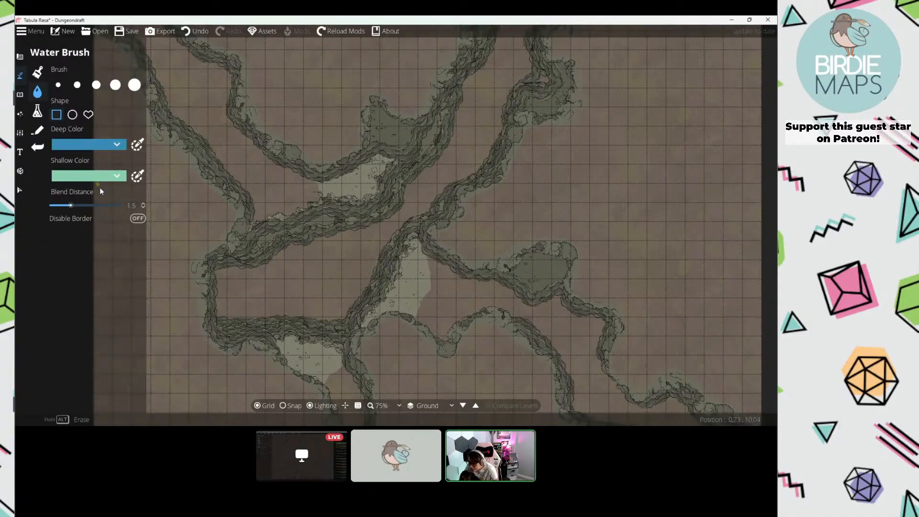
left_click(99, 176)
left_click(100, 191)
left_click(86, 115)
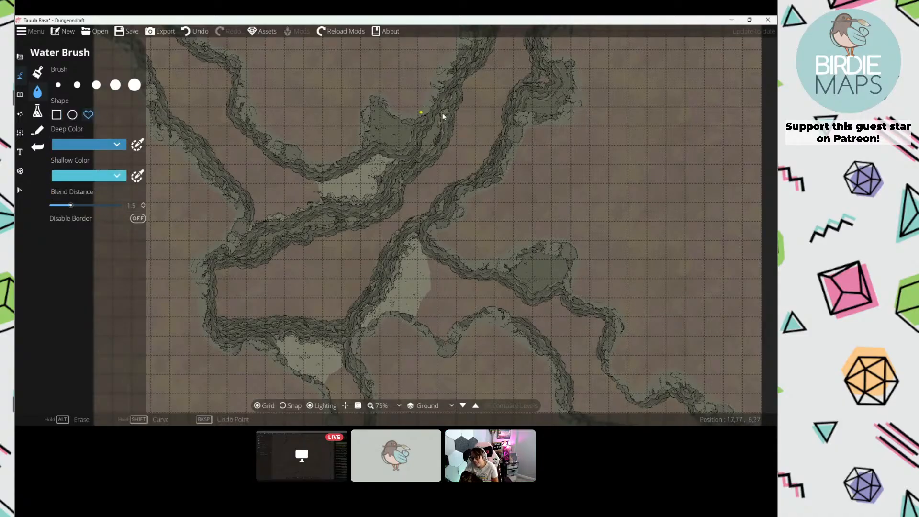
Step: Start a free-form water outline at the map's upper edge and trace it down the corridor's left wall to the left junction
scroll(437, 116, "up", 4)
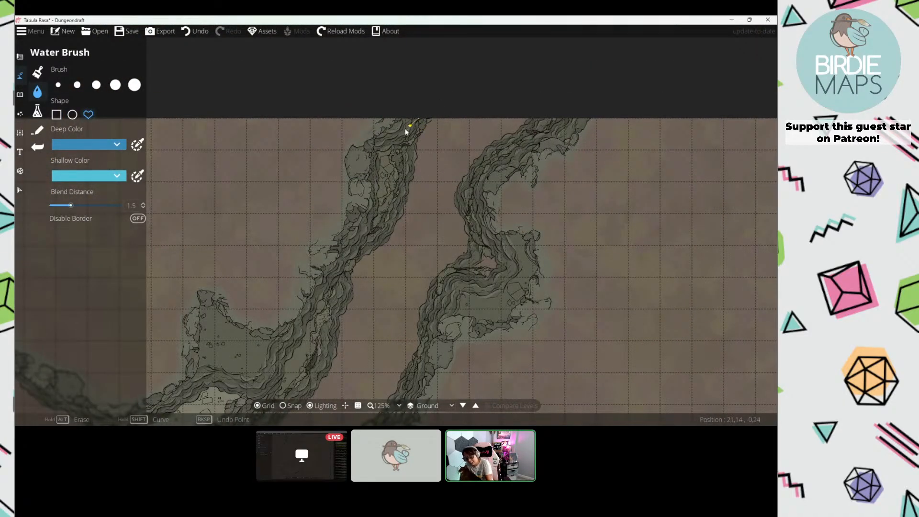
left_click(366, 221)
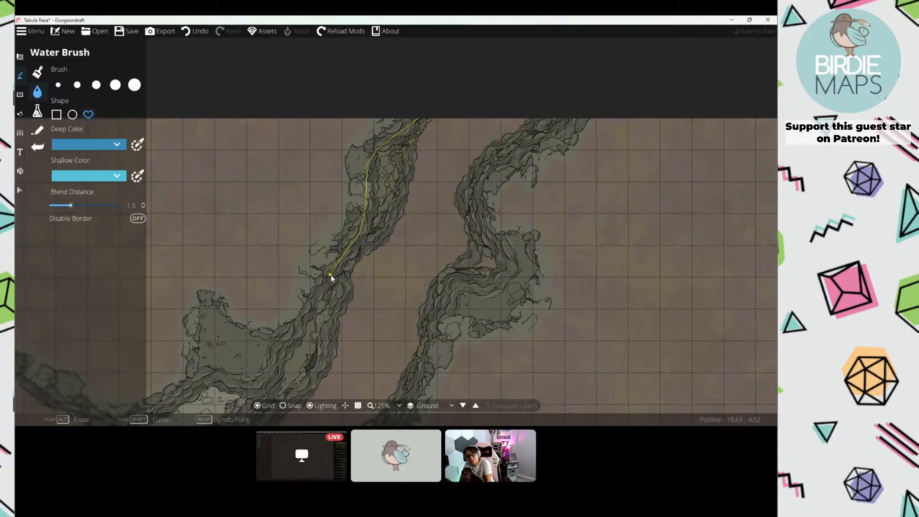
left_click_drag(331, 275, 467, 121)
left_click(472, 107)
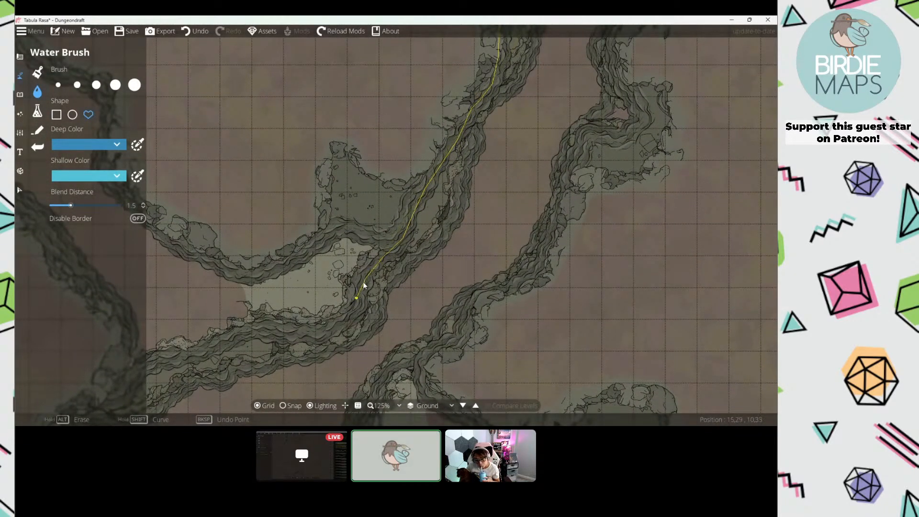
left_click_drag(373, 273, 444, 211)
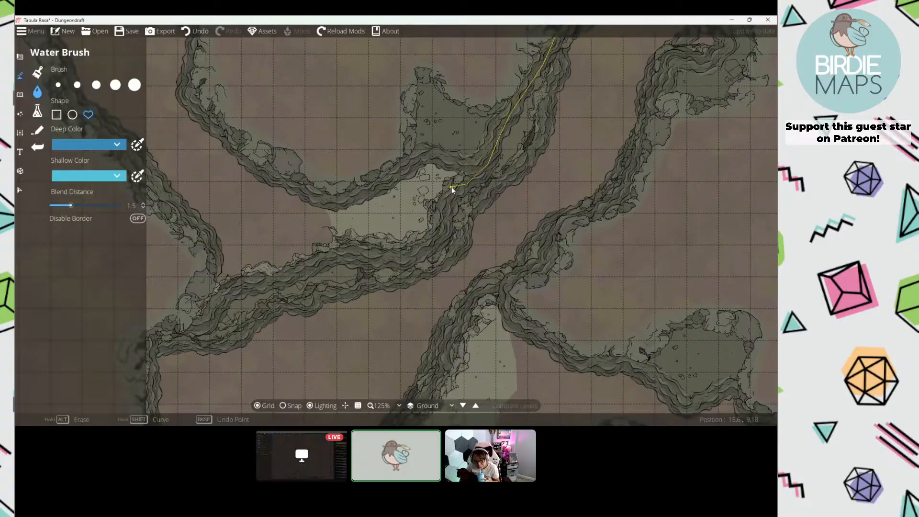
left_click(443, 231)
left_click(437, 245)
left_click(401, 261)
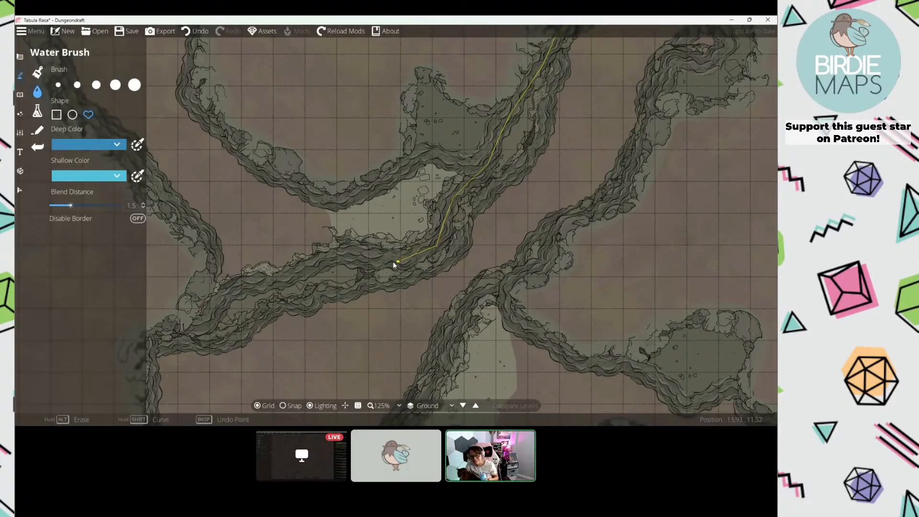
left_click(352, 263)
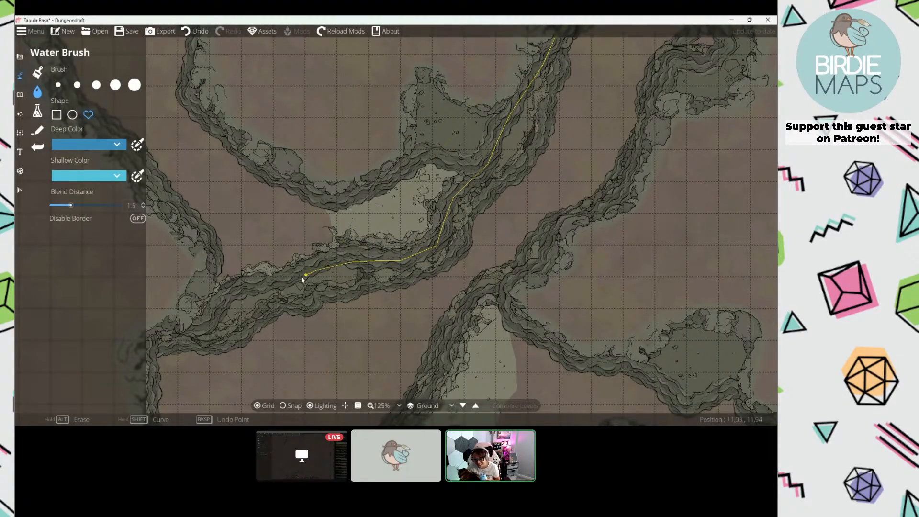
left_click(289, 280)
left_click(233, 289)
left_click_drag(175, 335, 291, 153)
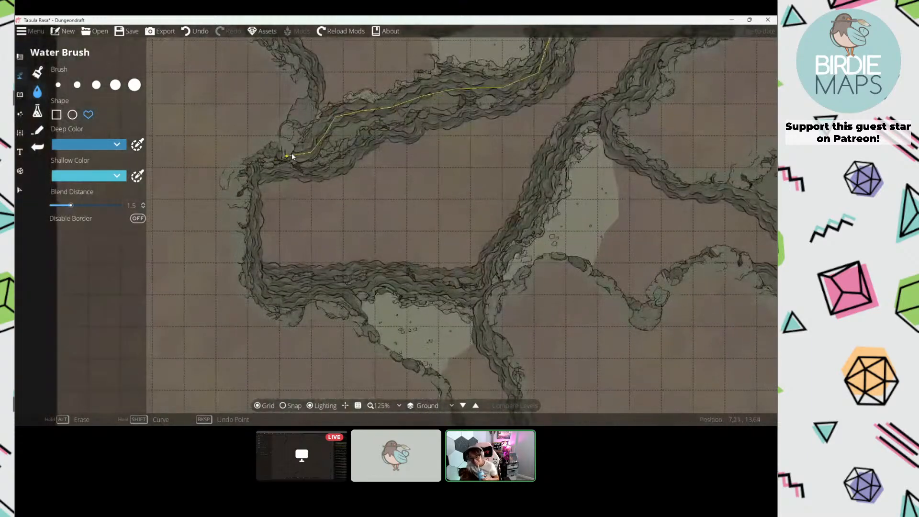
Step: Continue the water outline around the corridor's closed left end and along its lower wall toward the lower junction
left_click(291, 153)
left_click(266, 159)
left_click(254, 172)
left_click(252, 198)
left_click(254, 233)
left_click(254, 259)
left_click(256, 285)
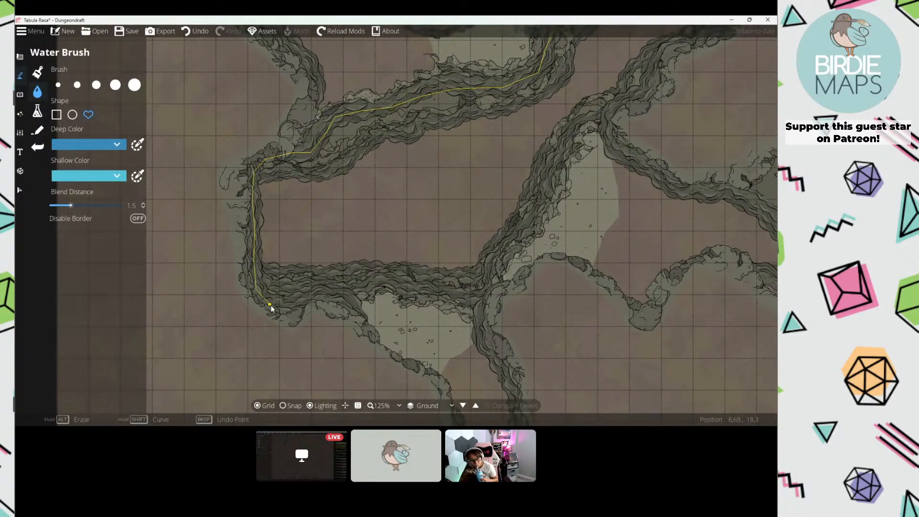
left_click(271, 305)
left_click(294, 304)
left_click(382, 285)
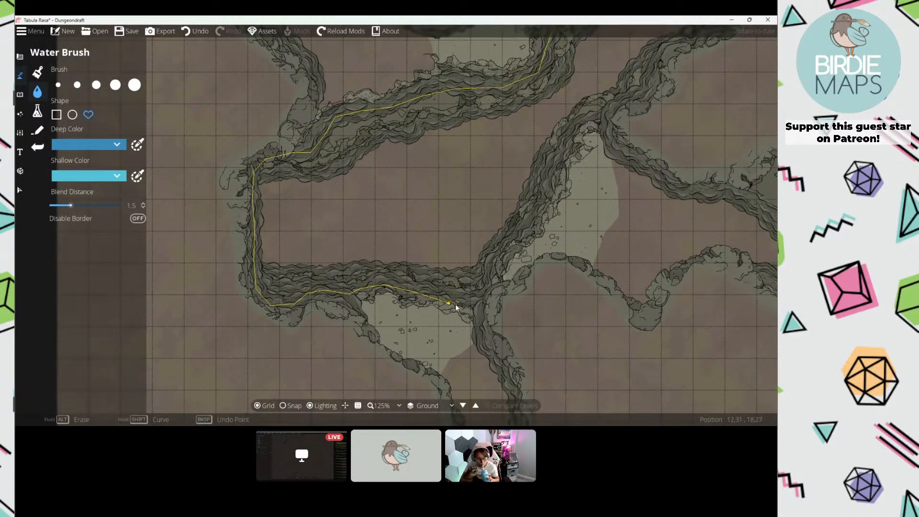
Step: Trace the water outline up the corridor's right wall past the central junction to the map's upper edge and close the shape
left_click_drag(513, 241, 404, 317)
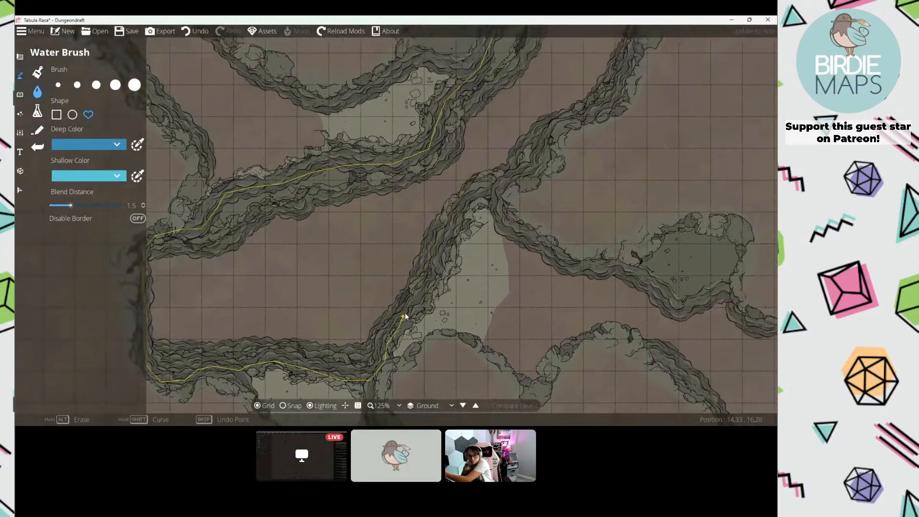
left_click(467, 204)
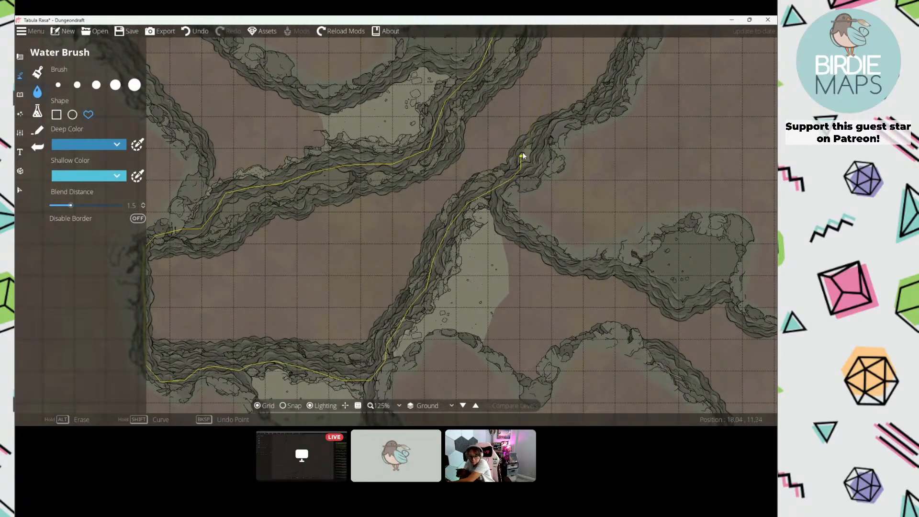
left_click_drag(566, 118, 314, 321)
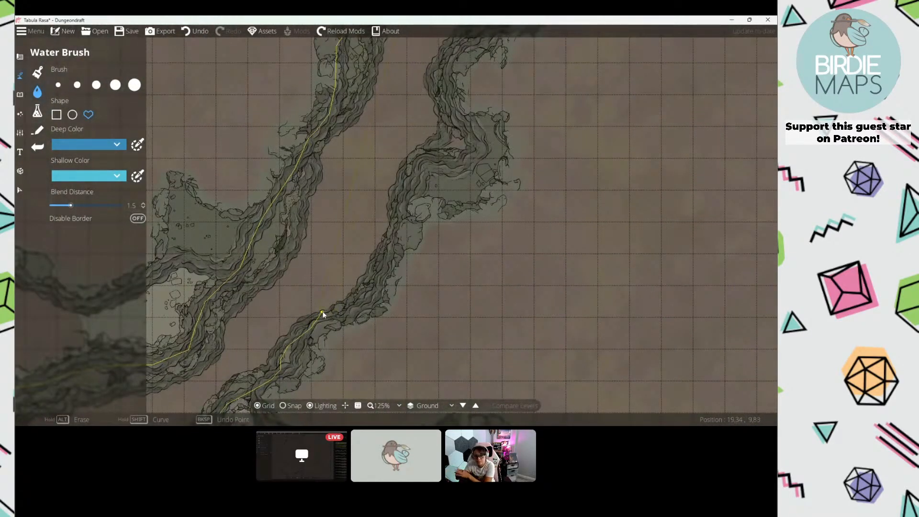
left_click(342, 305)
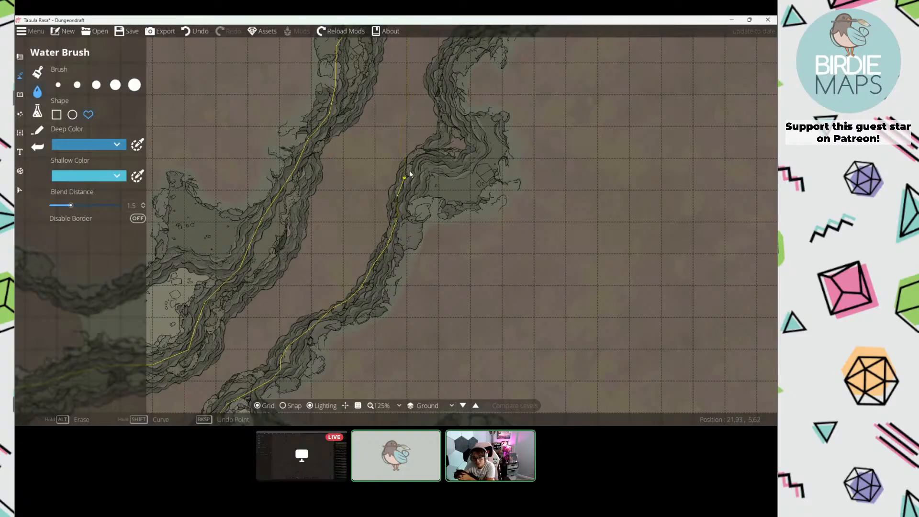
left_click_drag(410, 170, 388, 287)
left_click(387, 282)
left_click(422, 253)
left_click(423, 232)
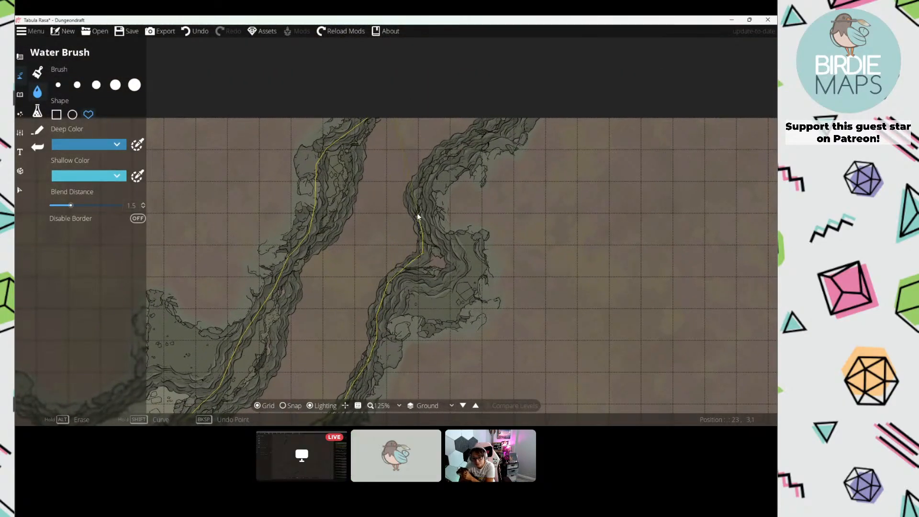
left_click(418, 214)
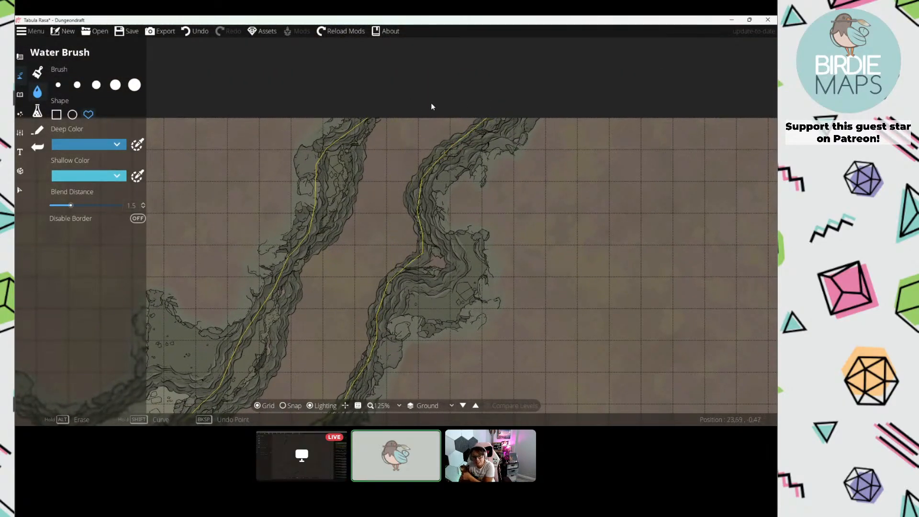
left_click(398, 102)
Step: Add a free-form water patch along the upper right wall, filling the uncovered notch beside the dark ledge
mouse_move(153, 347)
left_mouse_down()
mouse_move(311, 249)
mouse_move(272, 226)
mouse_move(242, 265)
left_mouse_up()
left_click_drag(334, 208, 523, 217)
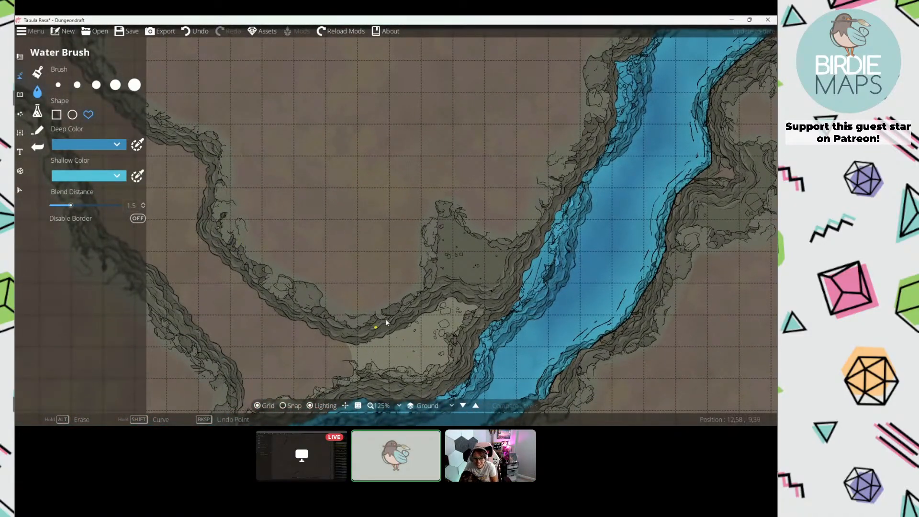
left_click_drag(177, 144, 260, 163)
left_click_drag(399, 196, 218, 202)
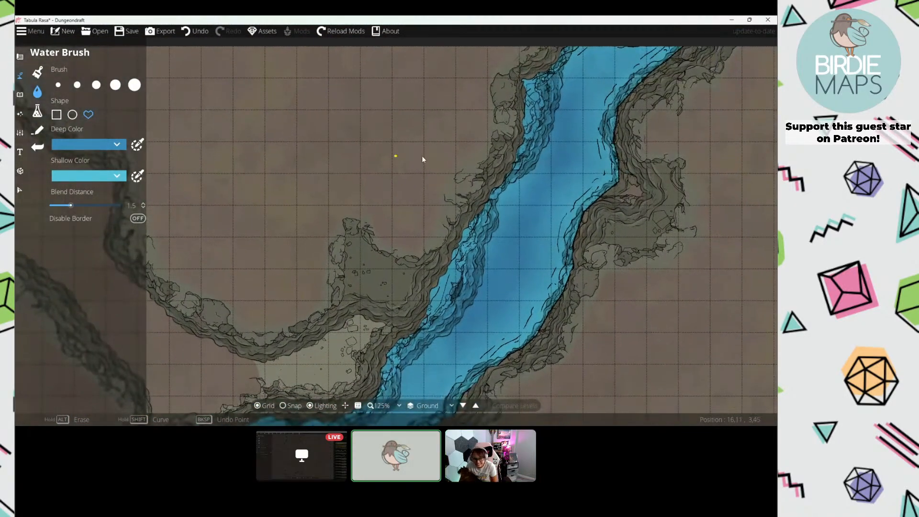
left_click_drag(515, 143, 436, 183)
left_click_drag(431, 231, 400, 177)
left_click_drag(507, 125, 417, 202)
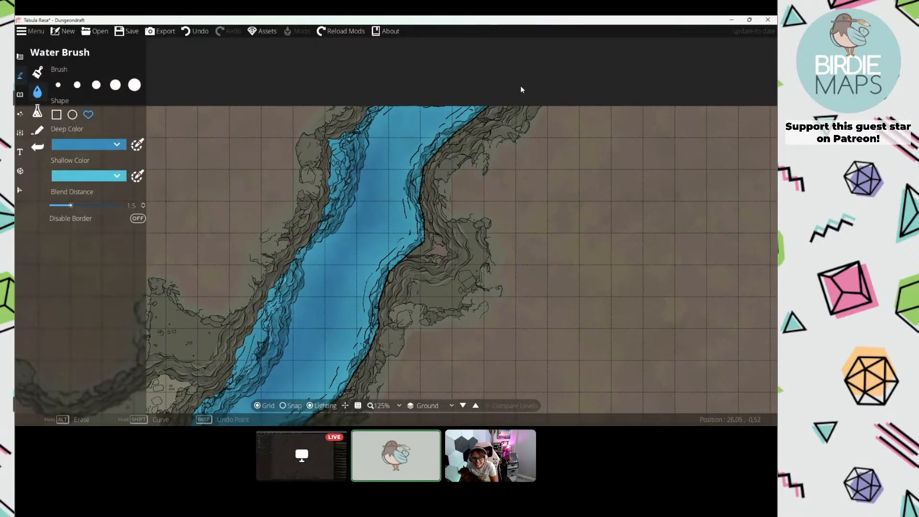
left_click(520, 88)
left_click(508, 118)
left_click(444, 154)
left_click(422, 177)
left_click(420, 208)
left_click(449, 230)
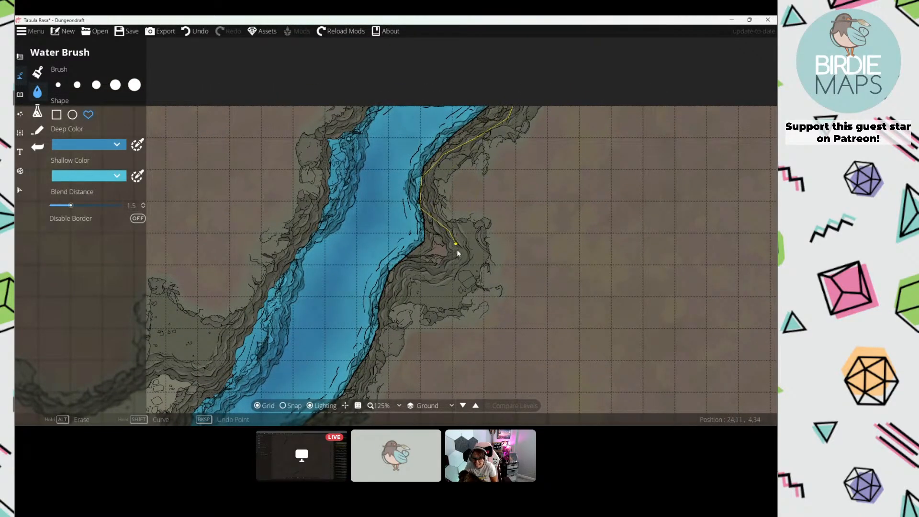
left_click(451, 269)
left_click(396, 276)
left_click(359, 263)
left_click(395, 148)
right_click(462, 85)
Step: Extend the water under the corridor's right wall from the notch down toward the central junction with another free-form patch
mouse_move(353, 244)
left_mouse_down()
mouse_move(404, 142)
mouse_move(424, 73)
left_mouse_up()
left_click(472, 143)
left_click(455, 159)
left_click(439, 182)
left_click(437, 211)
left_click(421, 251)
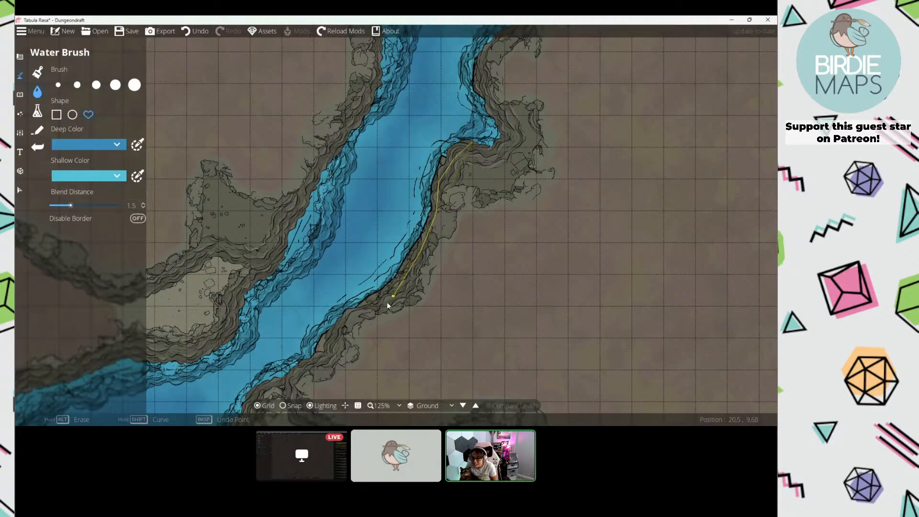
left_click(372, 316)
left_click(348, 329)
left_click(338, 337)
left_click(324, 357)
left_click(294, 364)
left_click(309, 300)
left_click(389, 169)
left_click(454, 114)
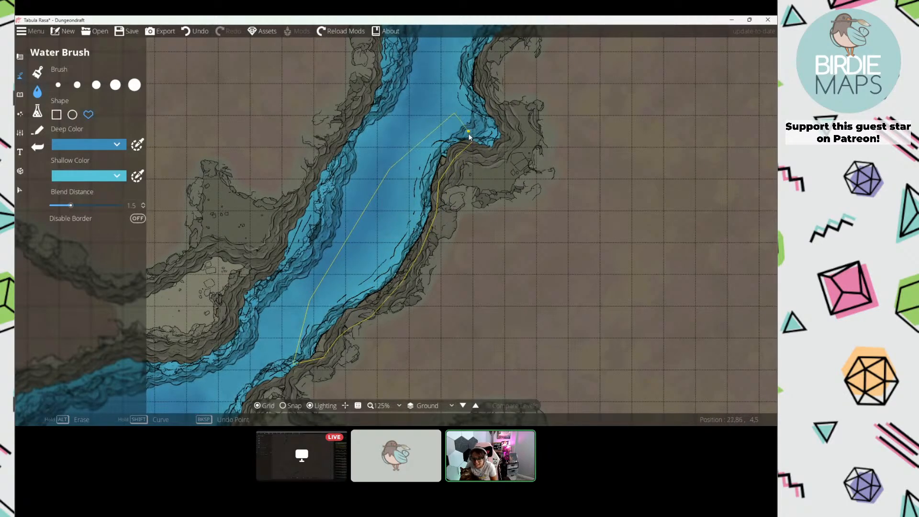
left_click(470, 142)
Step: Leave the Water Brush for the Select tool and examine the water-filled corridor with its surrounding walls and ledges
mouse_move(266, 253)
left_mouse_down()
mouse_move(462, 145)
mouse_move(316, 254)
left_mouse_up()
left_click(18, 189)
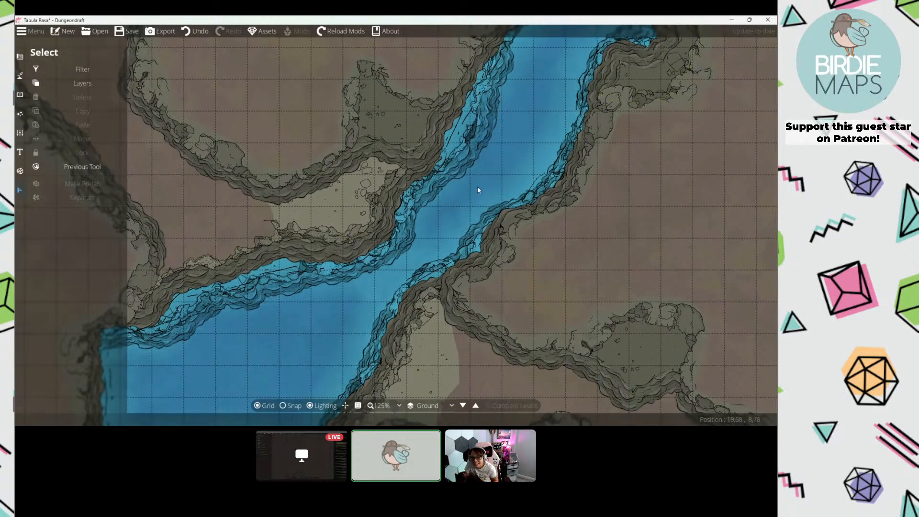
scroll(415, 237, "down", 2)
scroll(459, 160, "down", 2)
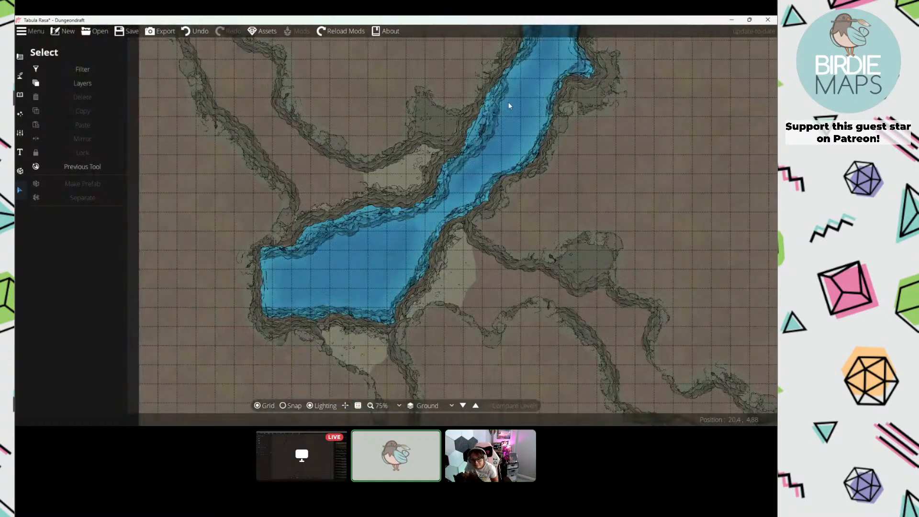
left_click_drag(508, 105, 463, 159)
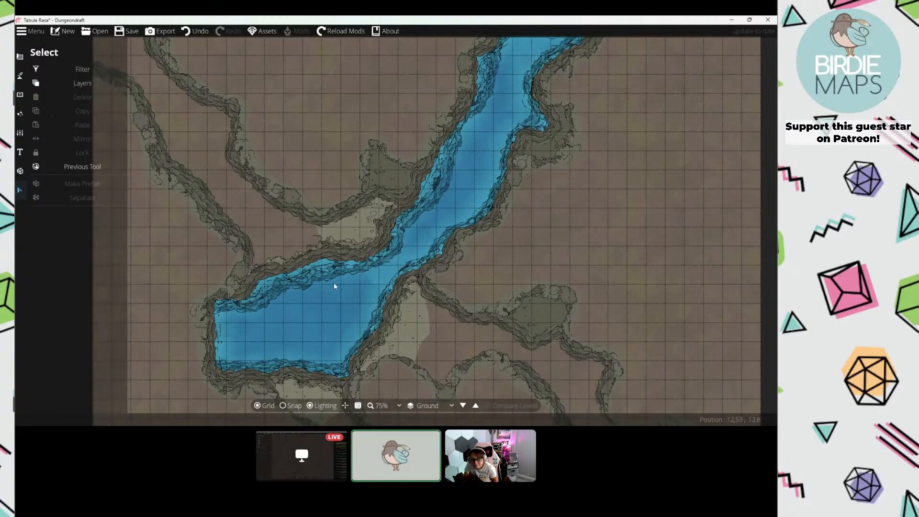
left_click_drag(334, 283, 359, 221)
left_click_drag(313, 169, 299, 229)
left_click_drag(399, 264, 354, 266)
left_click_drag(349, 188, 326, 66)
Step: Switch to the Path Tool, choose the brownish-grey wavy cliff path above the current one, and set its layer to 100: User Layer 1
left_click(20, 75)
left_click(45, 126)
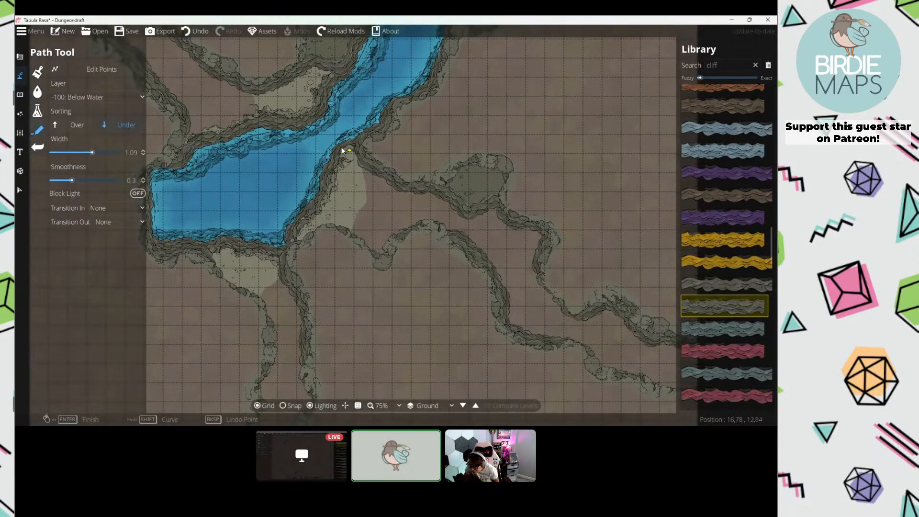
left_click_drag(342, 150, 301, 148)
left_click(724, 283)
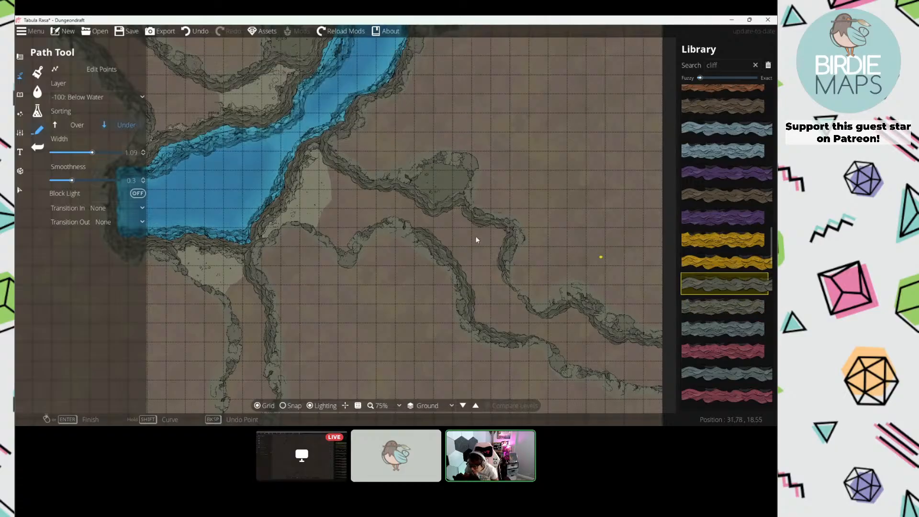
scroll(364, 192, "up", 2)
left_click(139, 97)
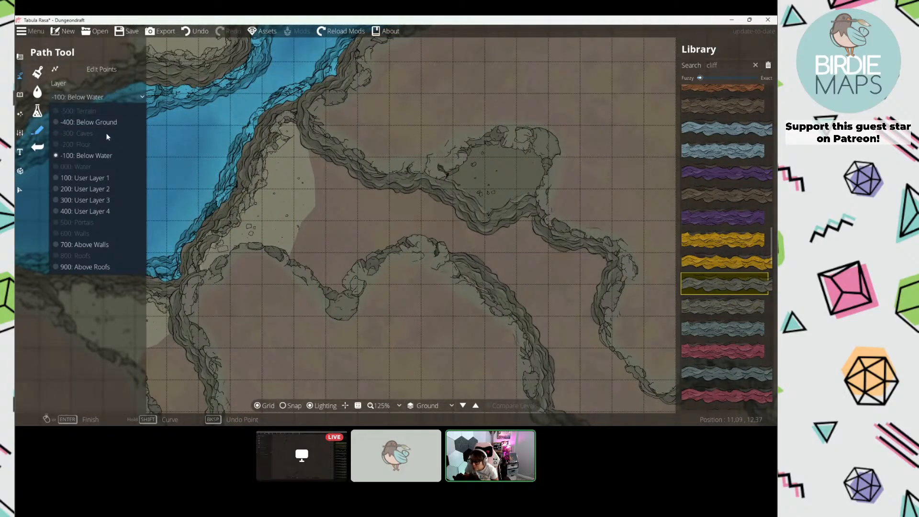
left_click(106, 177)
Step: Try to draw the cliff path from the central junction along the pale ledge's open edge, and undo it
left_click(304, 128)
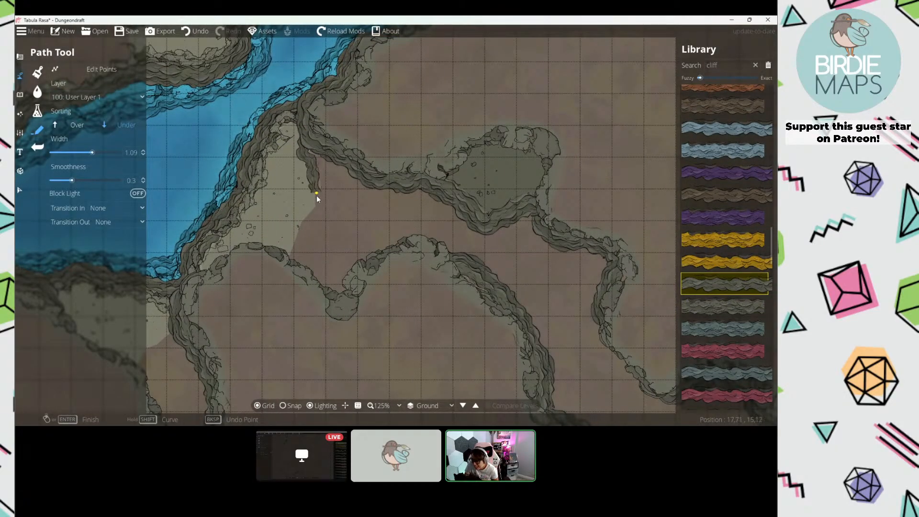
left_click(317, 196)
left_click(306, 225)
left_click(329, 234)
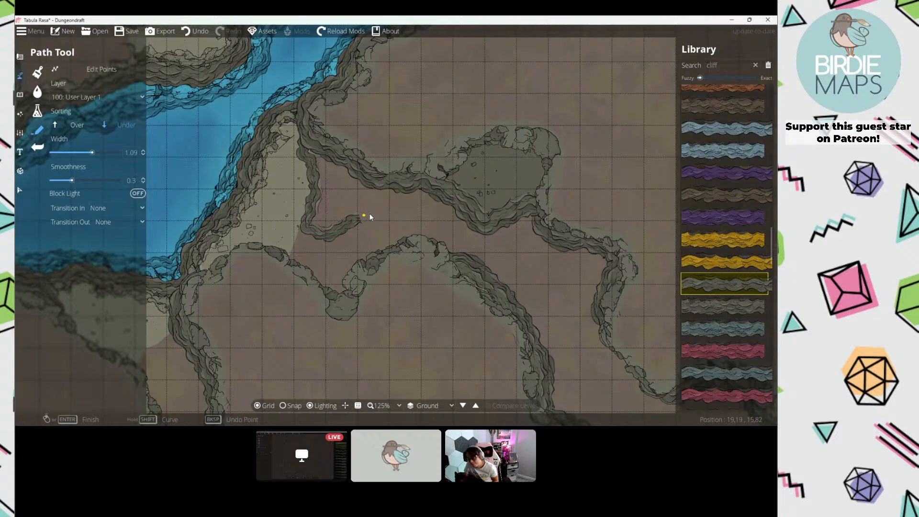
right_click(337, 197)
left_click_drag(338, 197, 358, 200)
key("ctrl+z")
Step: Redraw the cliff path along the open edge of the pale ledge below the central junction, and set path sorting to Over
left_click(322, 130)
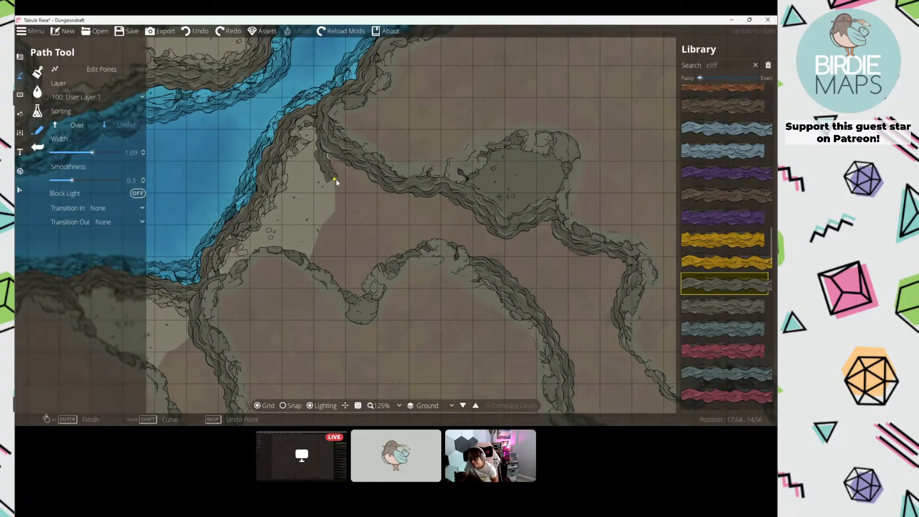
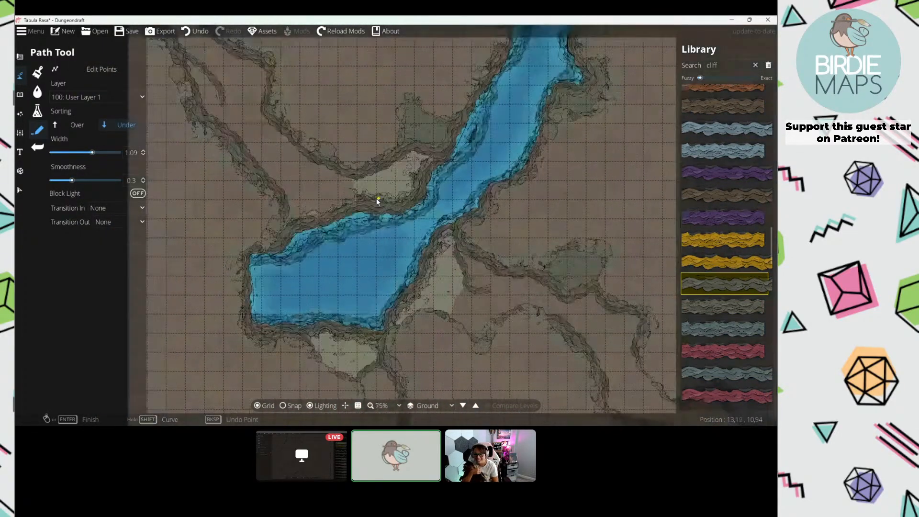
scroll(376, 198, "up", 3)
left_click(73, 125)
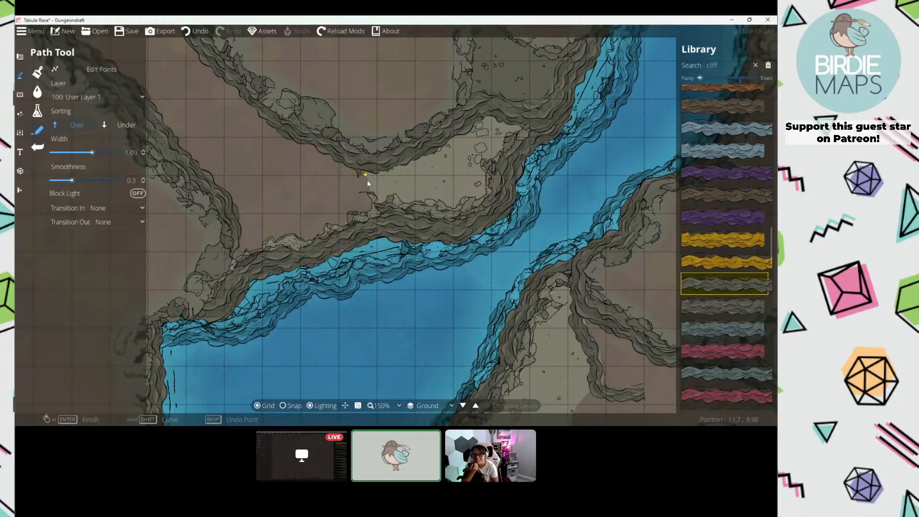
Step: Try to draw a short cliff path across the open edge of the pale ledge above the river, and undo it
left_click(370, 199)
right_click(369, 199)
left_click_drag(273, 171, 295, 189)
key("ctrl+z")
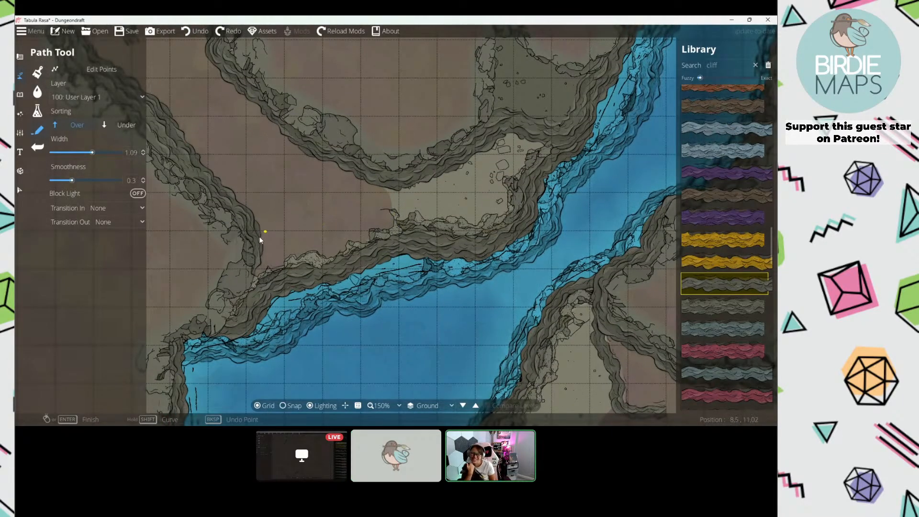
Step: Draw a cliff path across the bend in the upper wall of the southeast passage, joining the wall at both ends
left_click_drag(622, 341, 297, 206)
scroll(314, 152, "down", 2)
left_click_drag(383, 180, 284, 159)
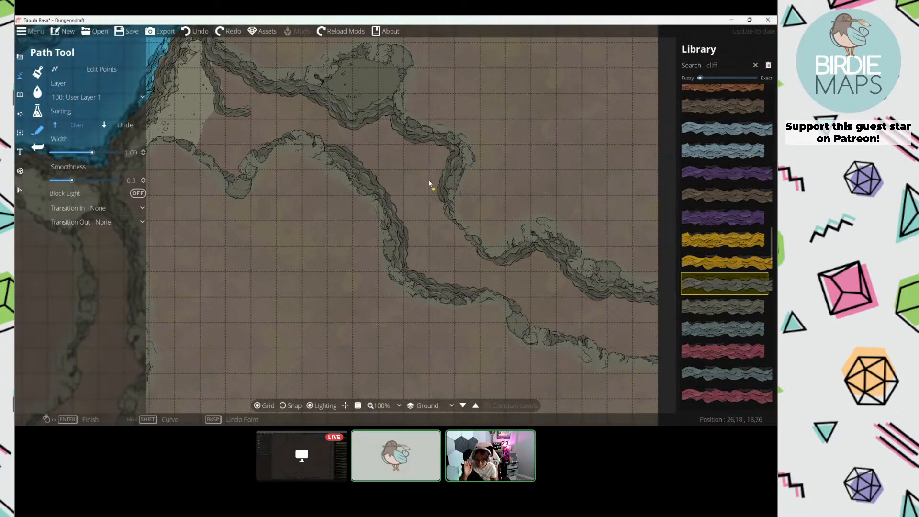
left_click_drag(424, 169, 385, 186)
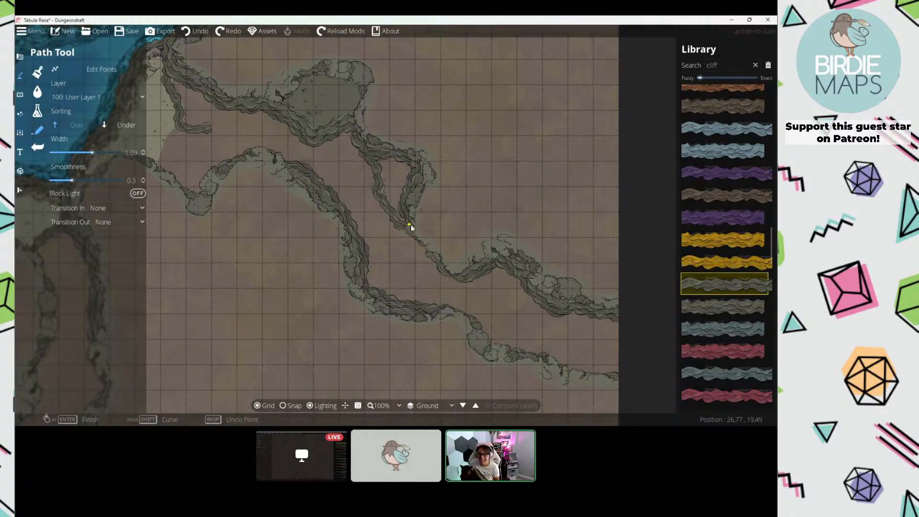
Step: Draw a cliff path across the rocky bulge in the lower wall of the southeast passage, undoing and redoing along the way
left_click_drag(190, 49, 375, 152)
left_click_drag(291, 79, 463, 234)
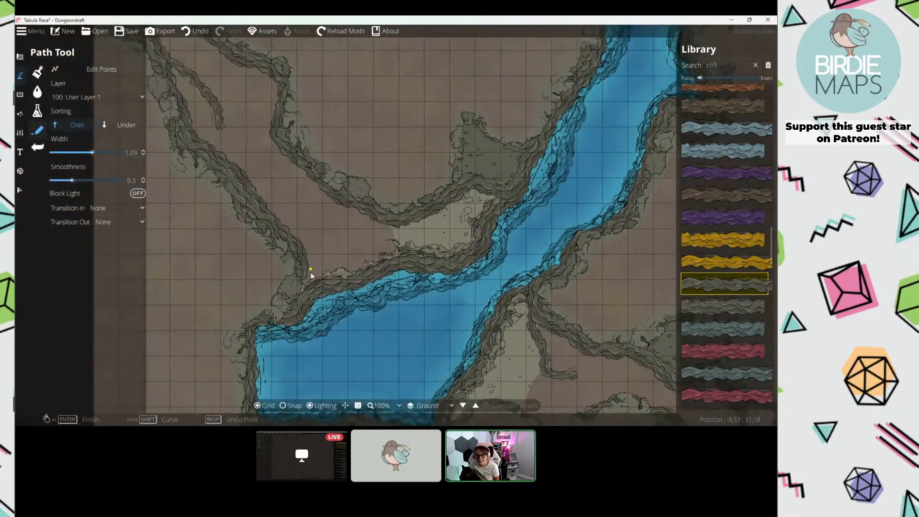
left_click_drag(281, 147, 286, 159)
left_click_drag(339, 168, 247, 88)
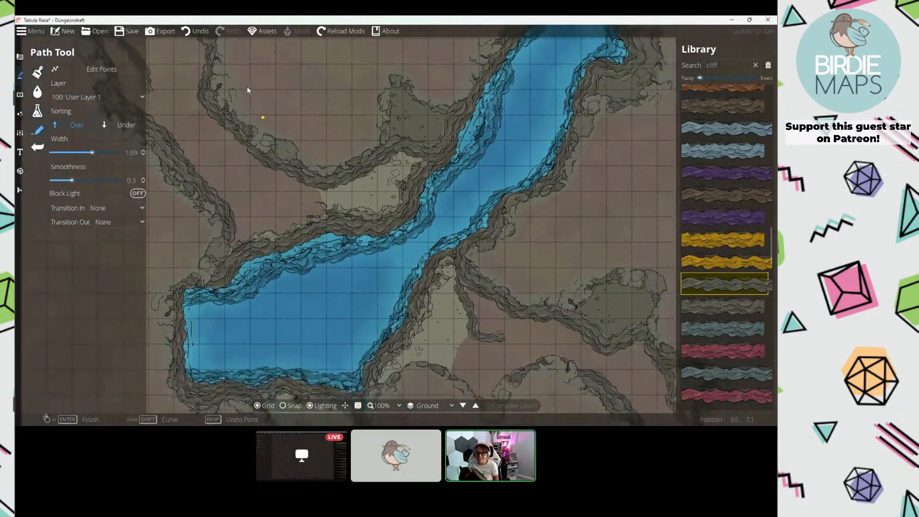
left_click_drag(454, 250, 277, 48)
left_click_drag(489, 237, 303, 130)
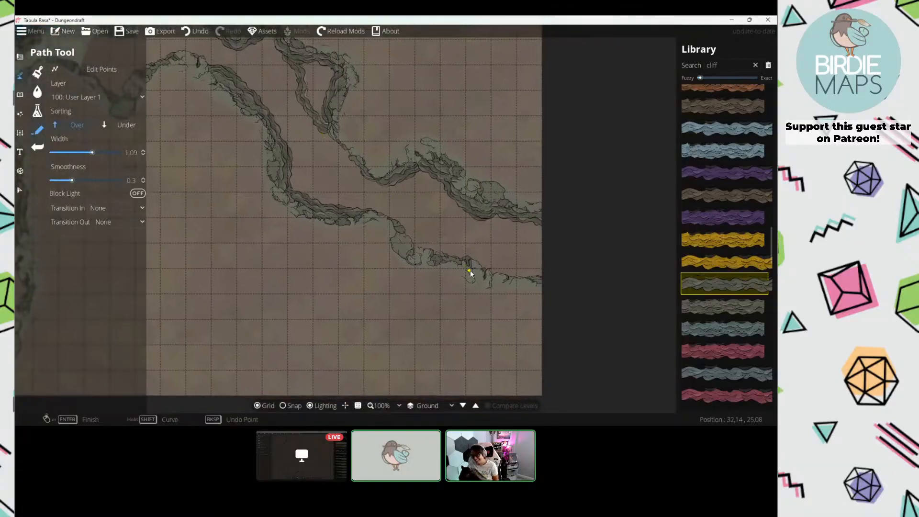
left_click_drag(394, 199, 490, 235)
key("ctrl+z")
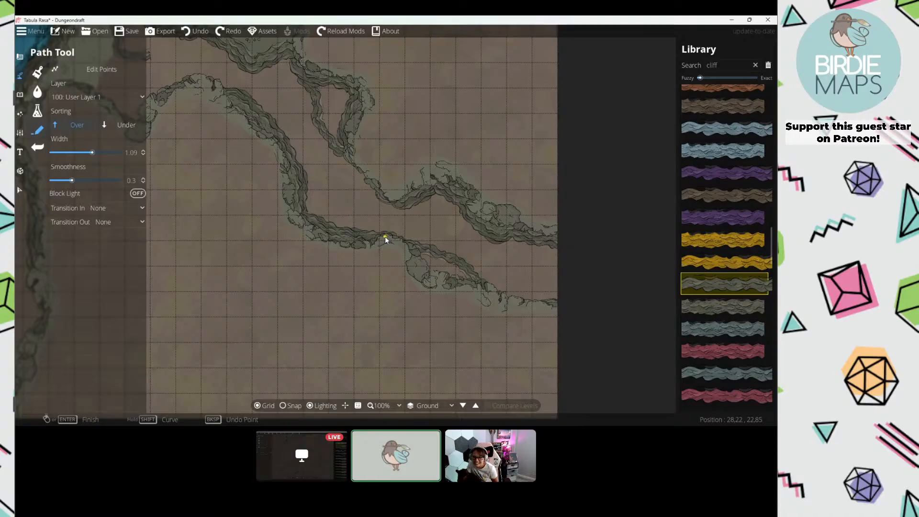
key("ctrl+y")
Step: Switch to the Scatter Tool and search the object library for "rock"
left_click_drag(251, 168, 386, 321)
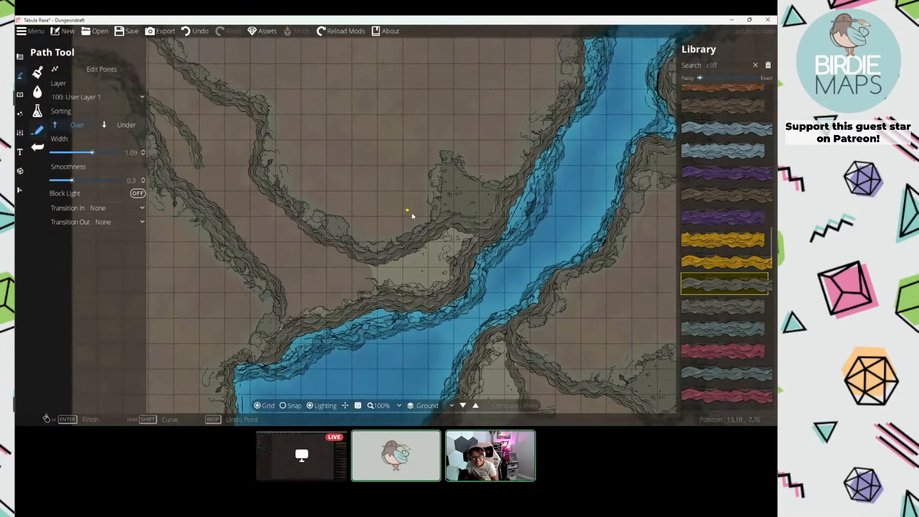
left_click_drag(359, 187, 415, 193)
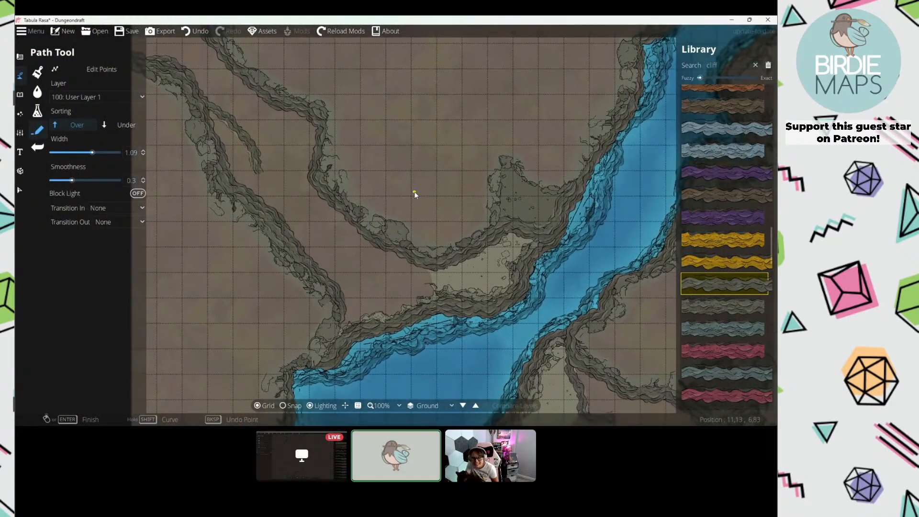
left_click_drag(453, 235, 405, 137)
left_click_drag(450, 211, 476, 271)
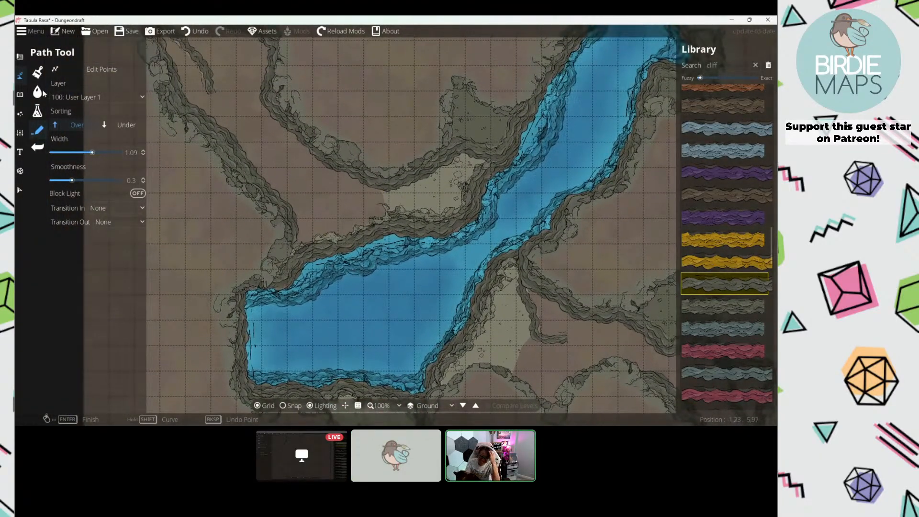
left_click(20, 95)
left_click(55, 73)
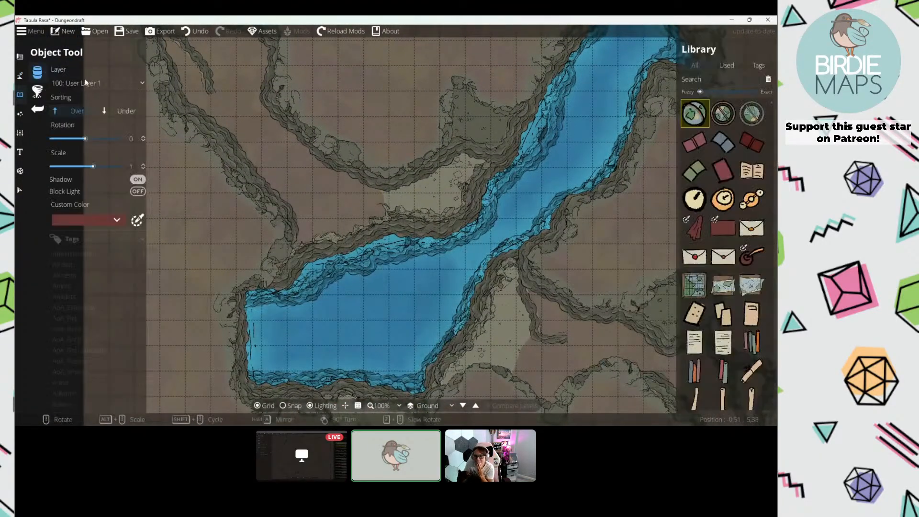
left_click(42, 93)
left_click_drag(313, 98, 268, 152)
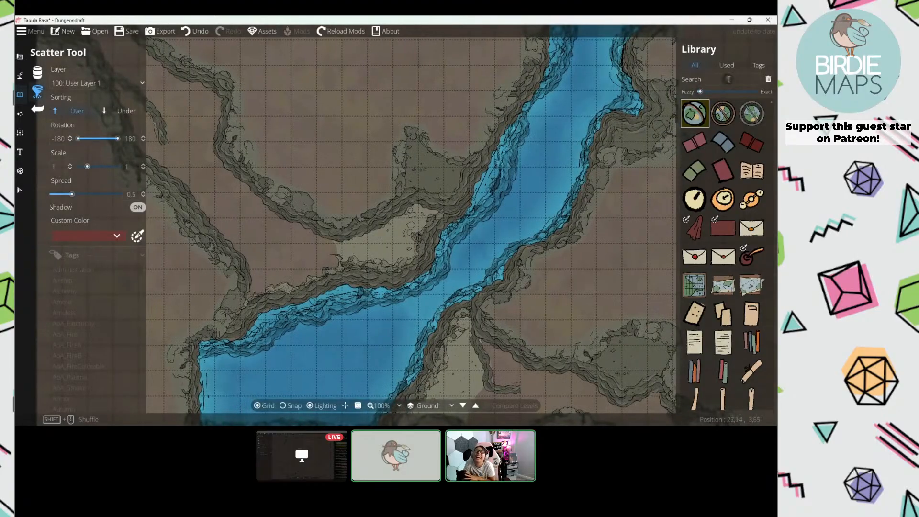
left_click(726, 78)
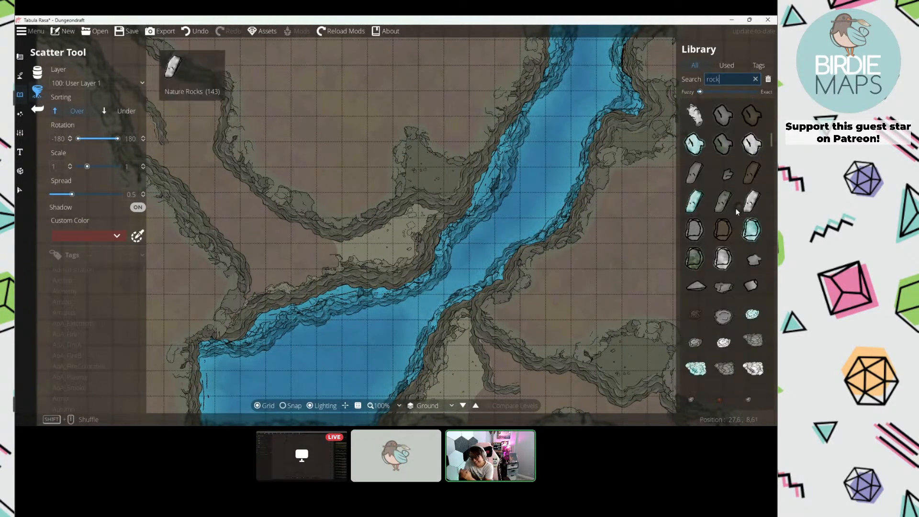
Step: Widen the library and select seven of the reddish, recolourable Large Rock objects for scattering
scroll(737, 212, "down", 2)
left_click_drag(673, 232, 628, 231)
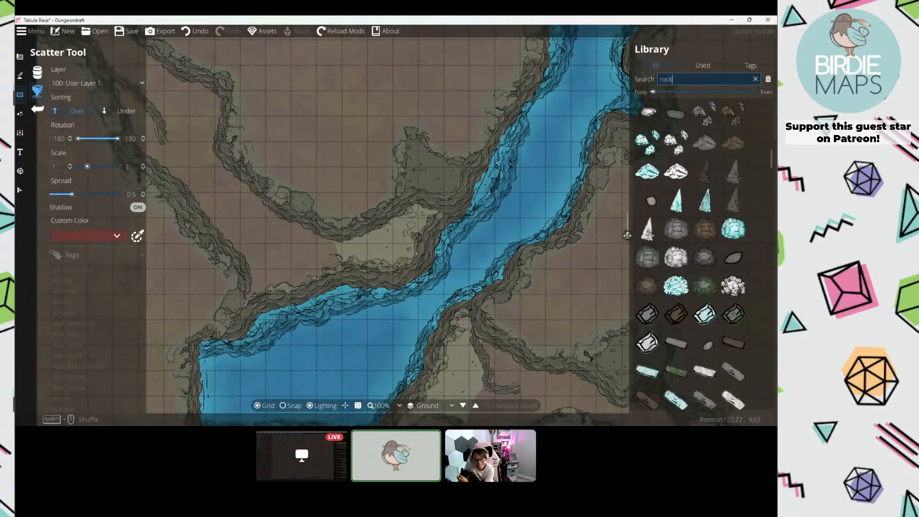
scroll(689, 222, "down", 5)
scroll(689, 224, "down", 10)
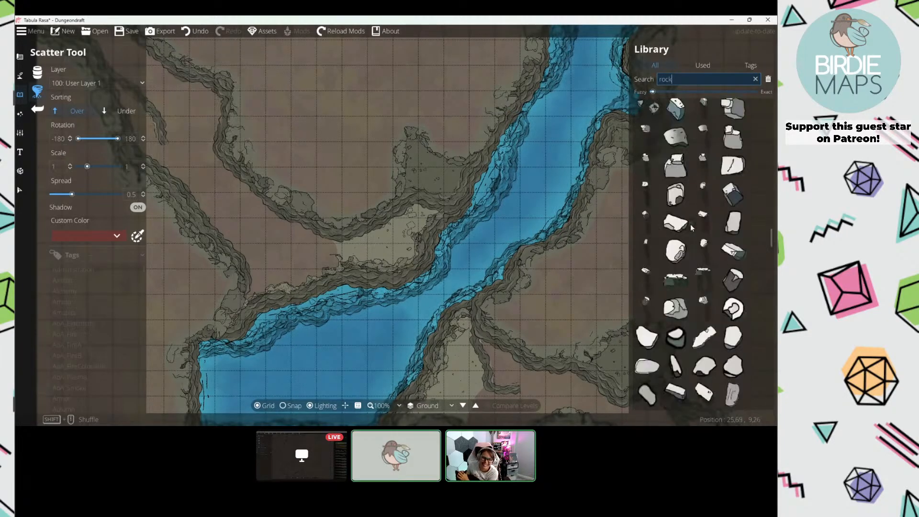
scroll(692, 225, "down", 10)
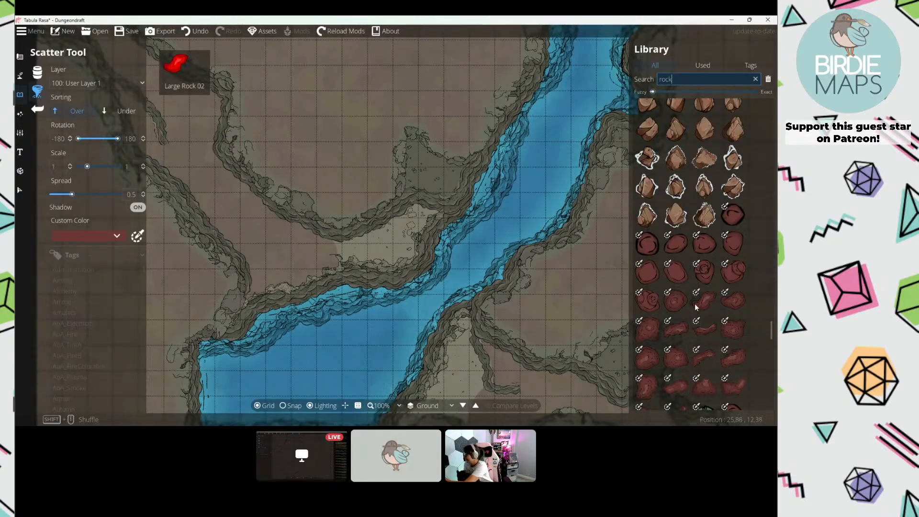
scroll(695, 303, "down", 1)
left_click(671, 263)
left_click(702, 263, "ctrl")
left_click(729, 263, "ctrl")
left_click(647, 293, "ctrl")
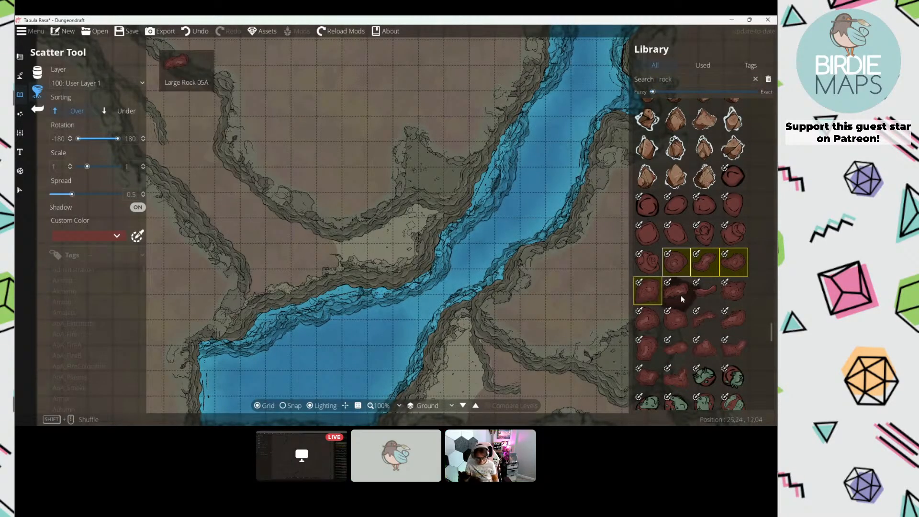
left_click(726, 292, "ctrl")
left_click(648, 318, "ctrl")
left_click(679, 318, "ctrl")
Step: Add custom rock colours 5b5a4f and 6c6b5f, sampling them from the grey cliffs on the map
left_click_drag(228, 247, 419, 227)
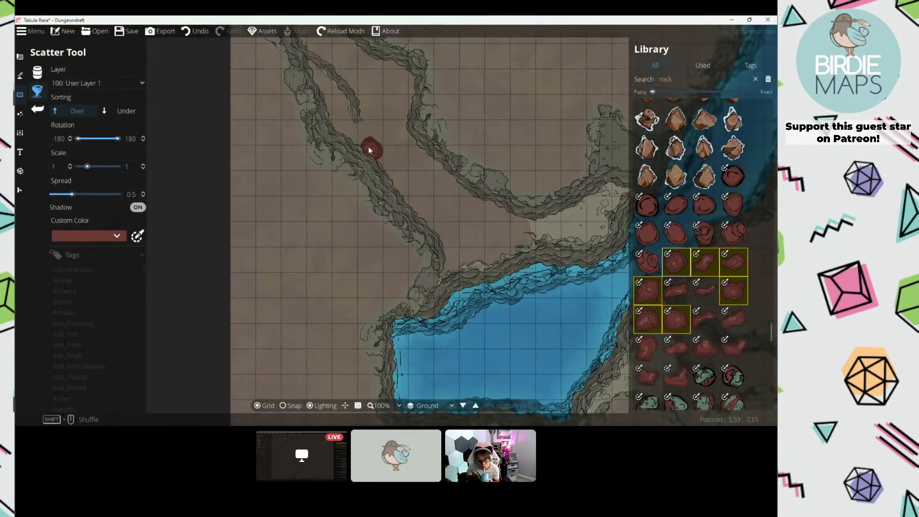
left_click_drag(369, 143, 310, 187)
left_click(95, 236)
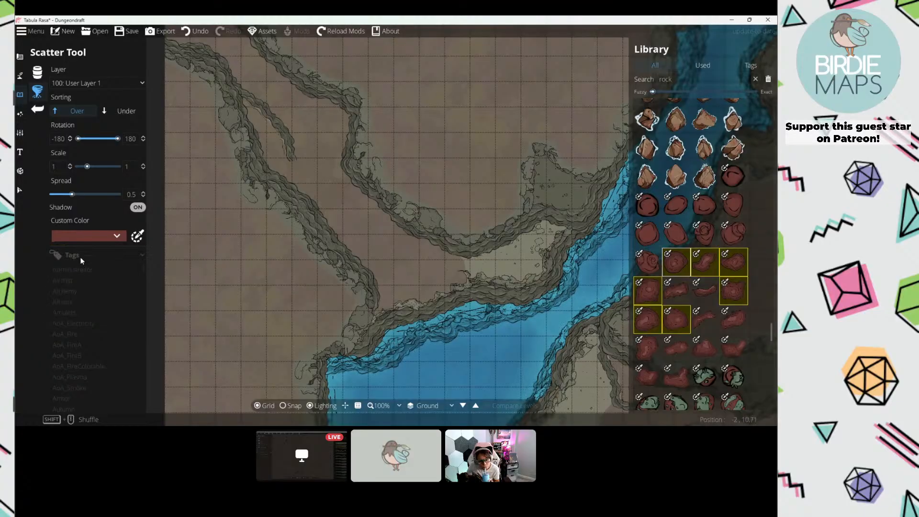
left_click(57, 323)
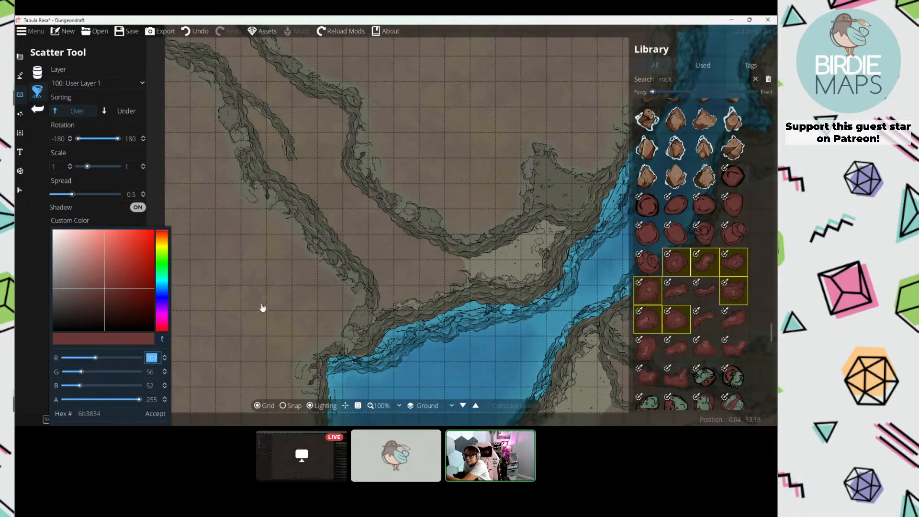
left_click(311, 219)
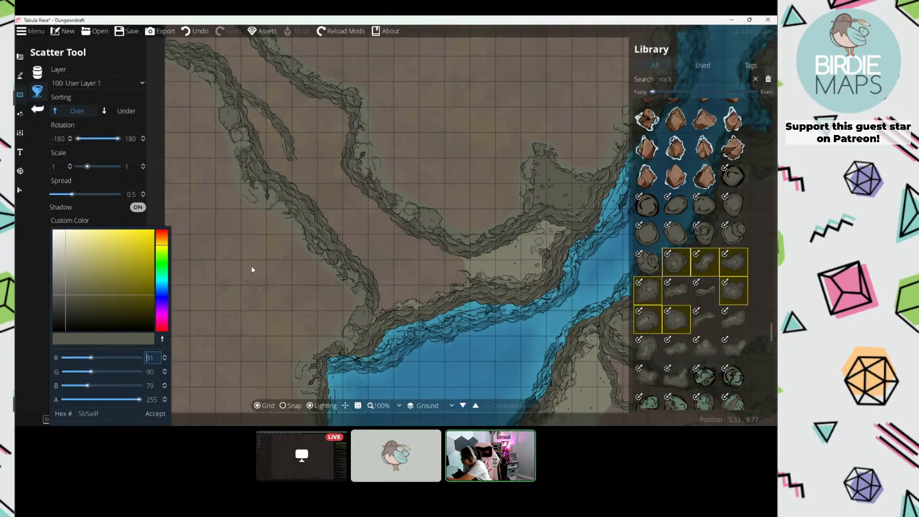
left_click(156, 413)
left_click(63, 319)
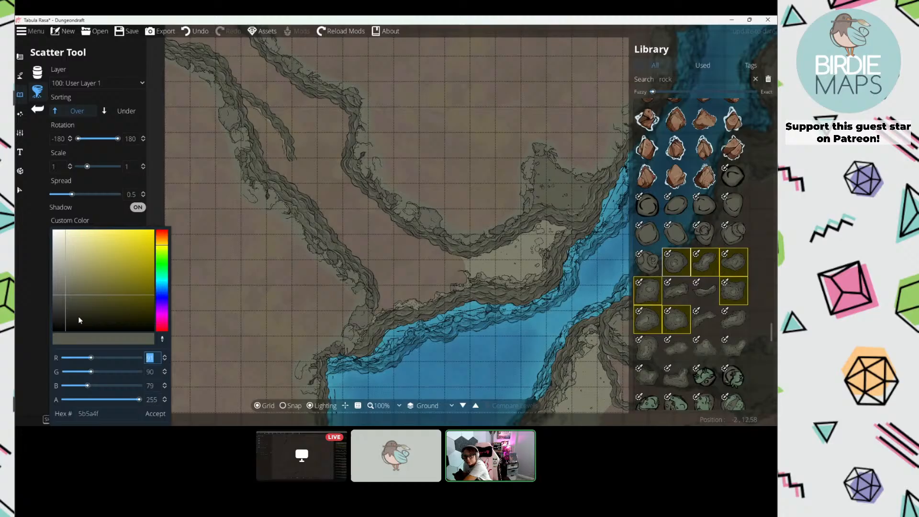
left_click(163, 340)
left_click(297, 230)
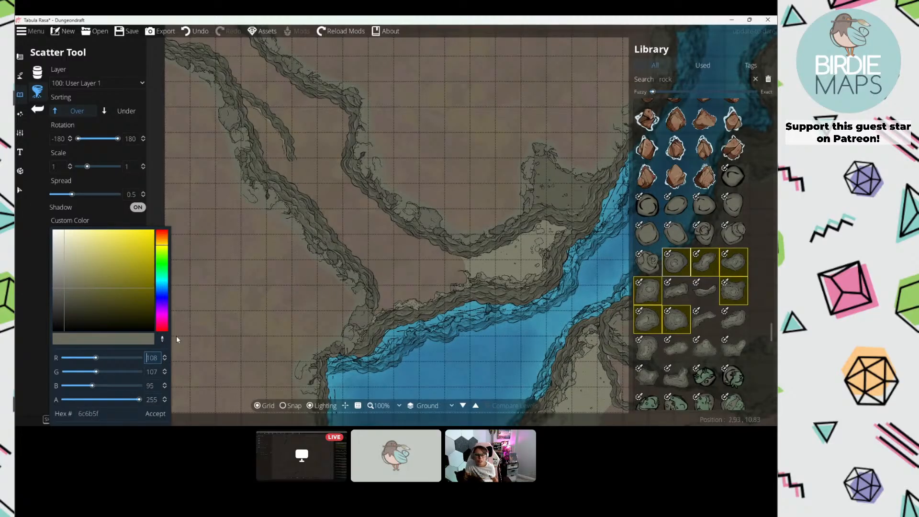
left_click(149, 414)
Step: Add three more grey-green custom rock colours: 716f61, 797764 and 6b6d59
left_click(84, 321)
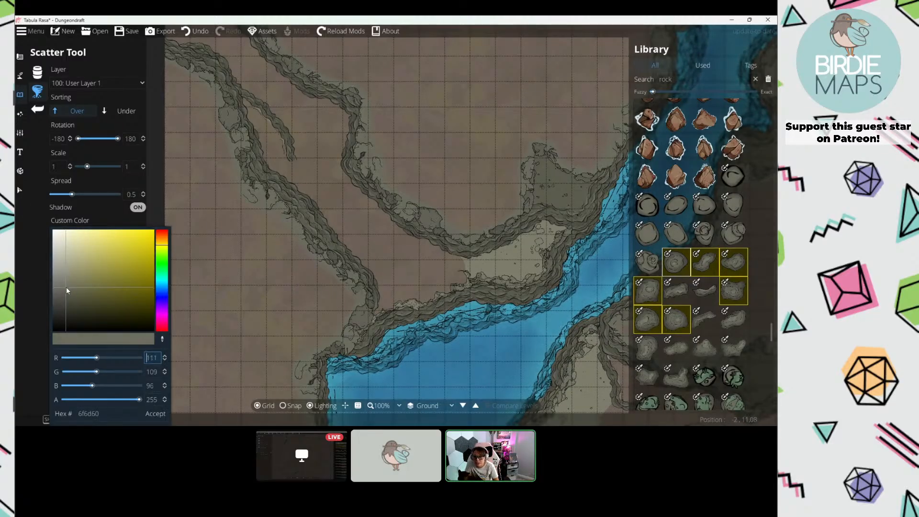
left_click(161, 415)
left_click(67, 266)
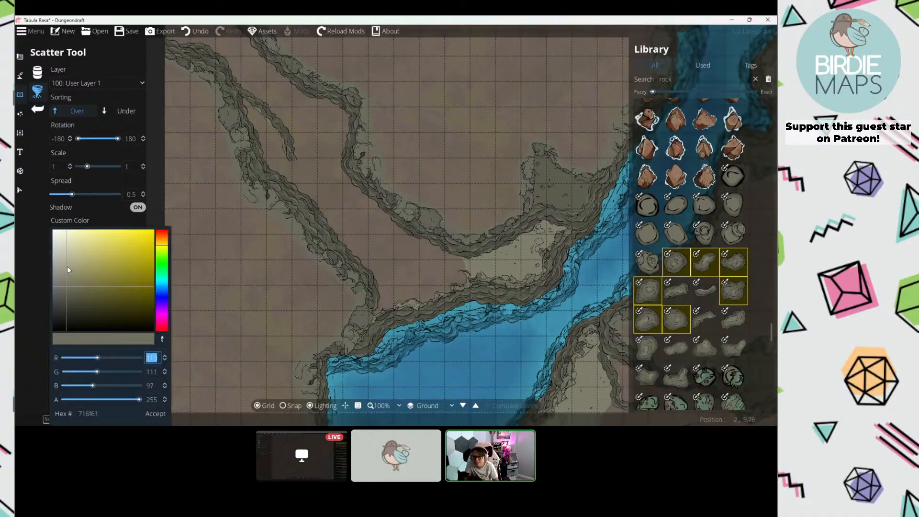
left_click(70, 283)
left_click(154, 414)
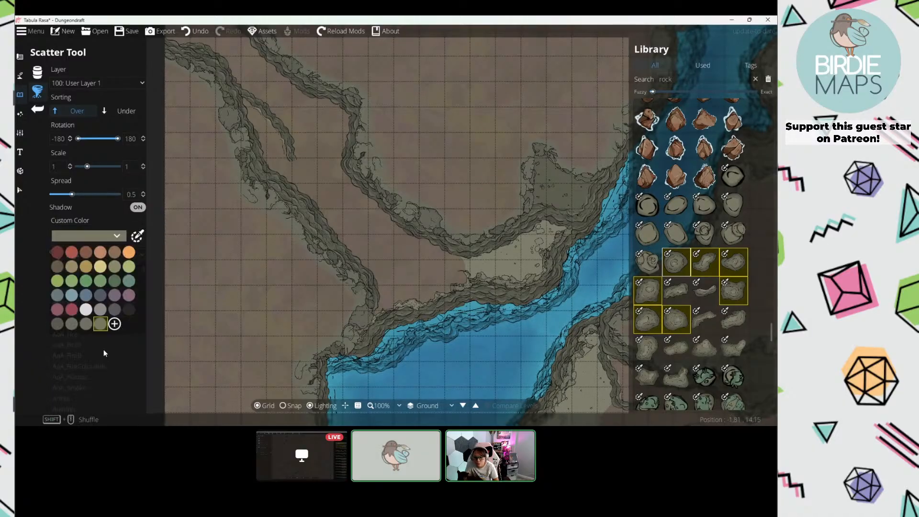
left_click(114, 327)
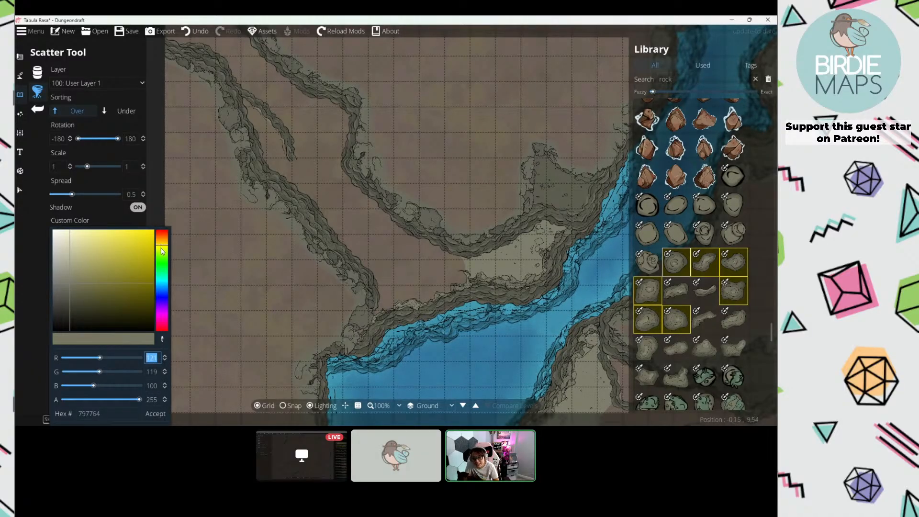
left_click(72, 287)
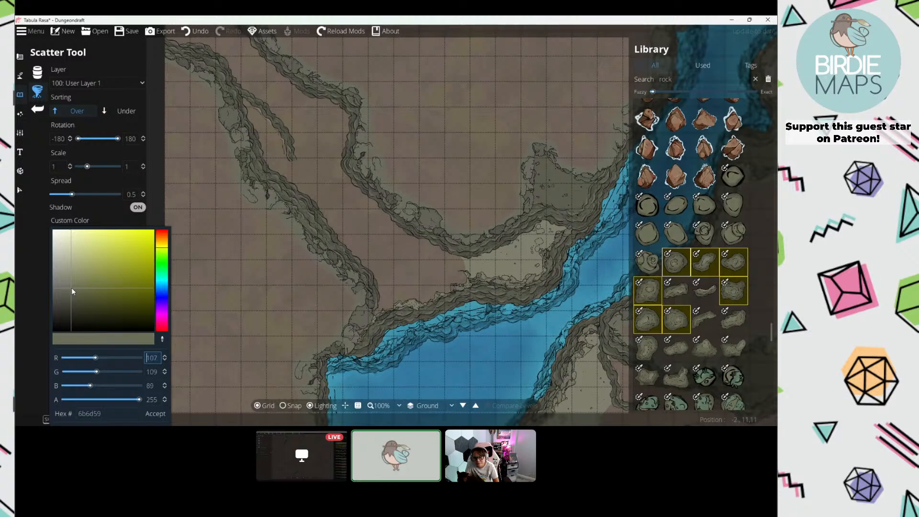
left_click(160, 418)
Step: Try scattering several rocks in the latest custom colour over the open floor north of the river, and undo them
left_click_drag(290, 163, 264, 216)
left_click(476, 133)
left_click(422, 159)
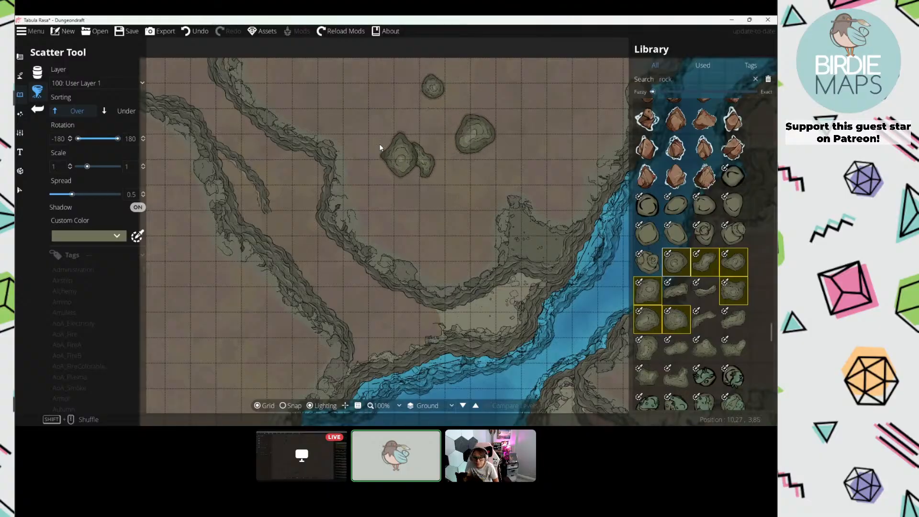
left_click_drag(400, 115, 360, 138)
left_click(329, 96)
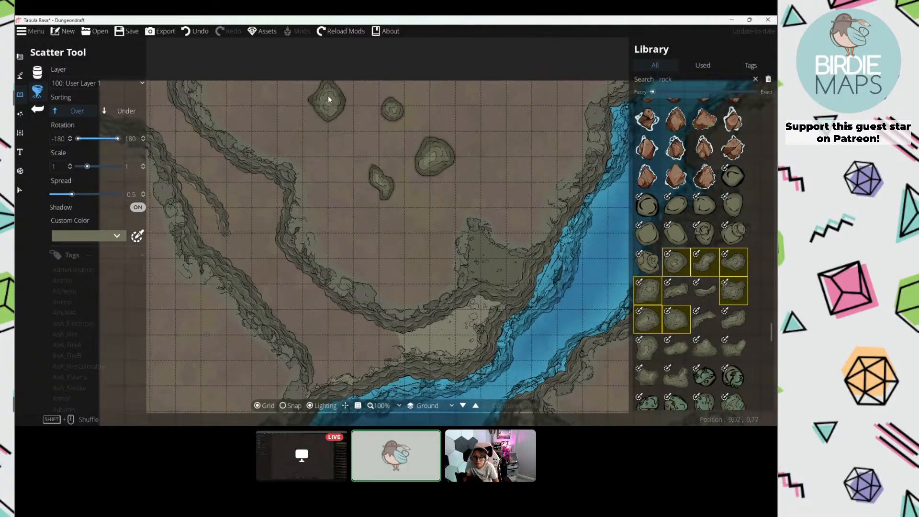
left_click(322, 140)
key("ctrl+z")
key("ctrl+z")
key("ctrl+z")
key("ctrl+z")
key("ctrl+z")
key("ctrl+z")
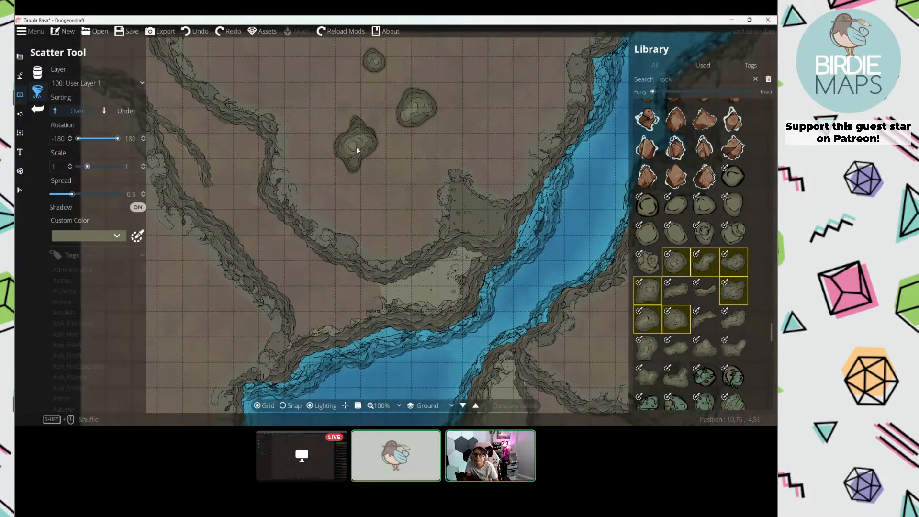
Step: Select all five grey custom colours together and place a rock at the lower end of the short northwest cliff path
left_click_drag(350, 192, 345, 75)
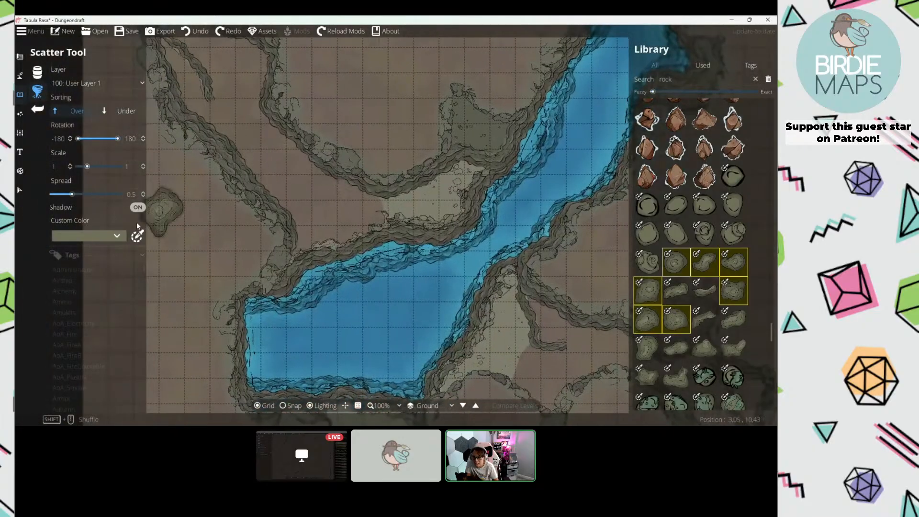
left_click(102, 238)
left_click(57, 325, "shift")
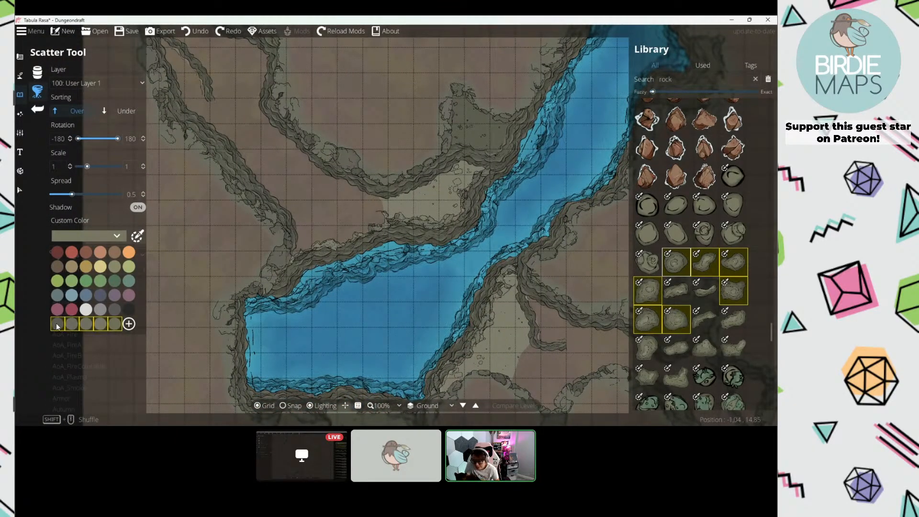
left_click_drag(296, 199, 298, 224)
mouse_move(212, 107)
left_mouse_down()
mouse_move(260, 189)
mouse_move(205, 153)
left_mouse_up()
left_click_drag(158, 72, 210, 125)
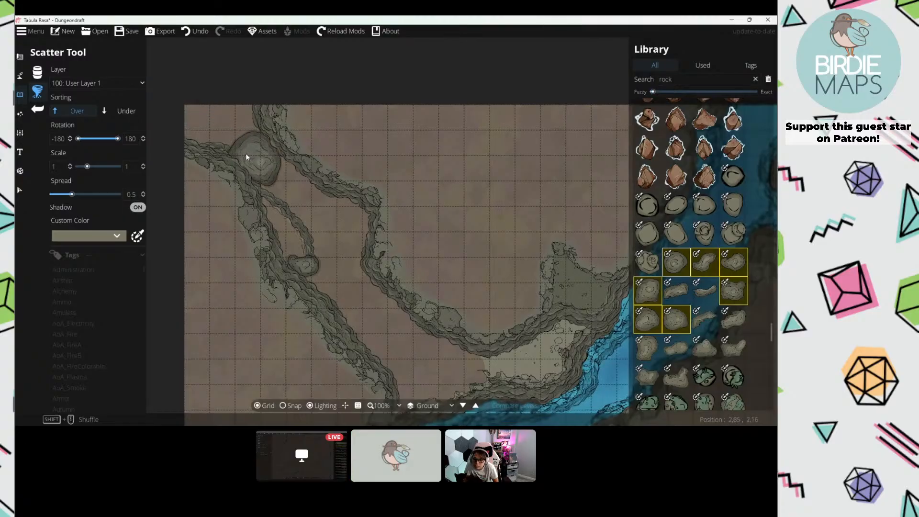
Step: Set the minimum scatter scale to 0.74 and place a rock where the short northwest cliff path branches from the wall
left_click_drag(246, 154, 207, 130)
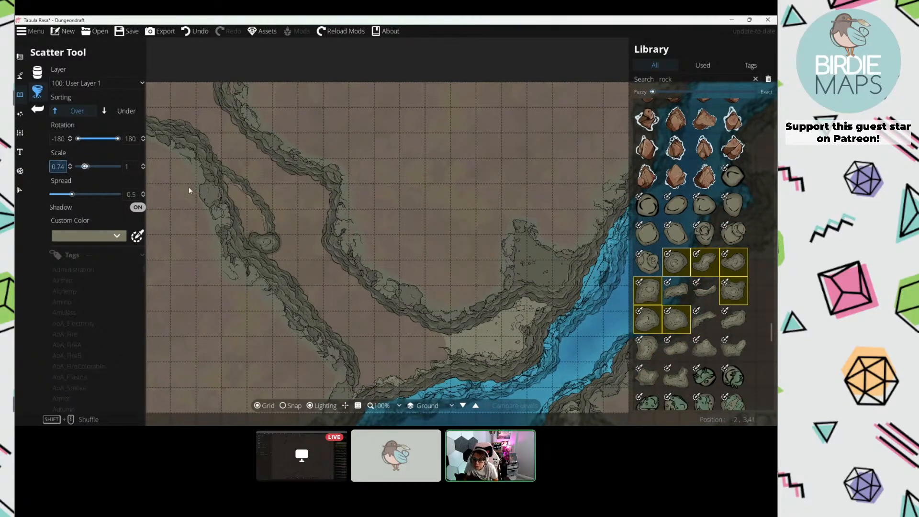
left_click_drag(283, 203, 310, 187)
left_click(237, 136)
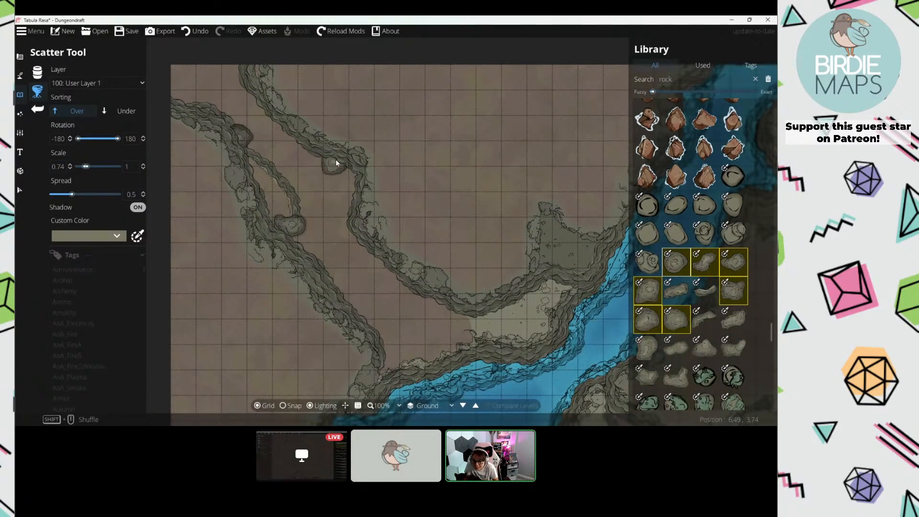
Step: Place rocks at the lower end of the northwest wall, on the short path's end southeast of the river, and on the cliff bump beneath it
left_click_drag(412, 324, 323, 217)
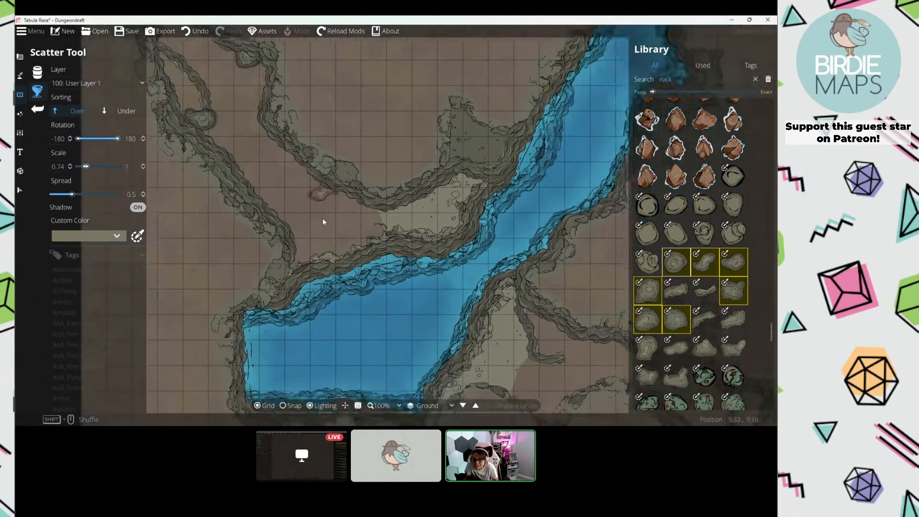
left_click(291, 247)
left_click_drag(620, 199, 438, 53)
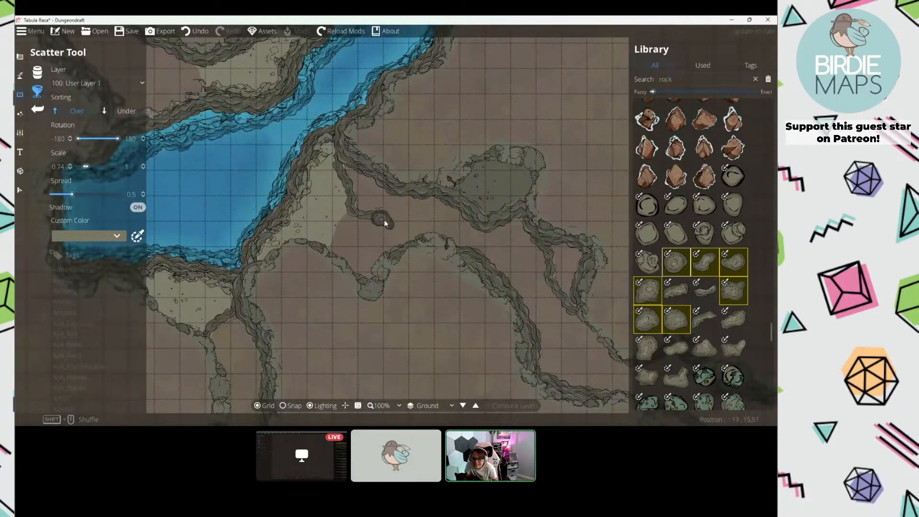
left_click(384, 219)
left_click_drag(365, 262, 383, 245)
left_click(386, 248)
Step: Place rocks below the eastern raised ledge and in the inner bend of the southeast cliff
left_click_drag(475, 242, 343, 191)
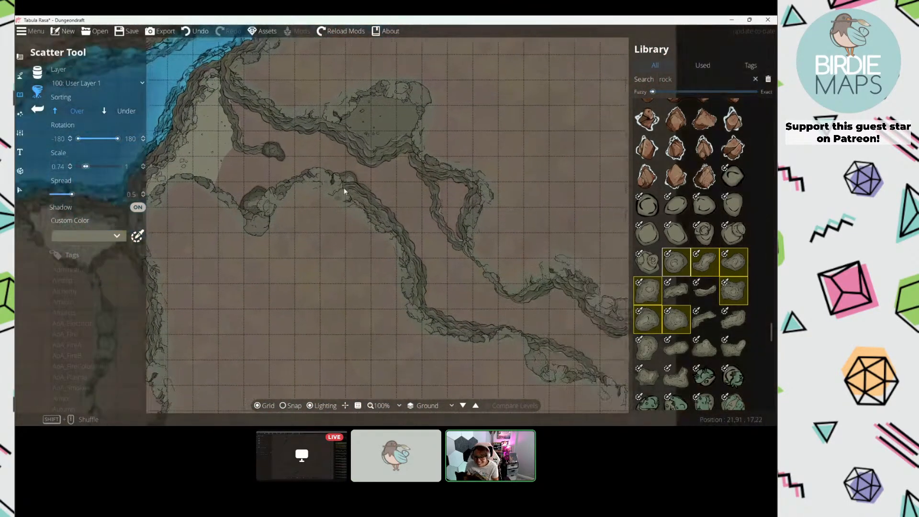
left_click(404, 165)
left_click_drag(538, 318, 375, 221)
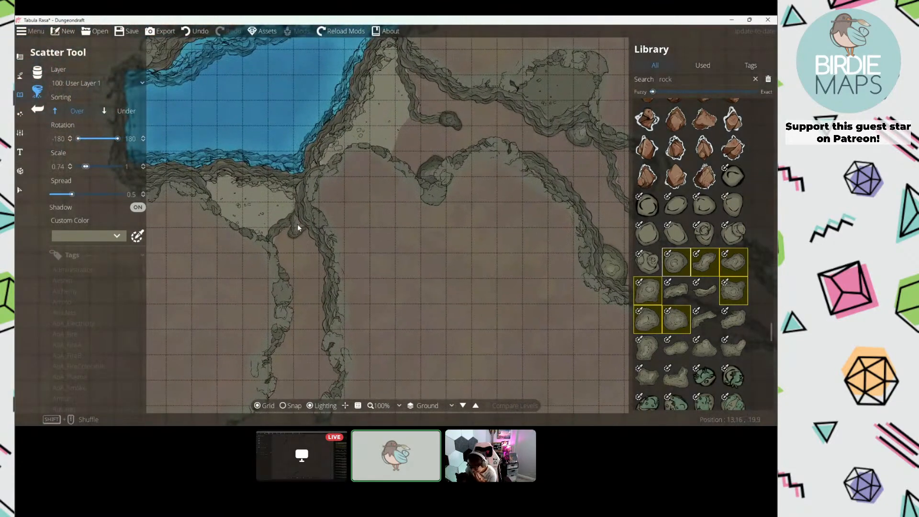
Step: Set the scatter layer to User Layer 2 and place rocks along the river's northwest bank
left_click(88, 94)
left_click(113, 176)
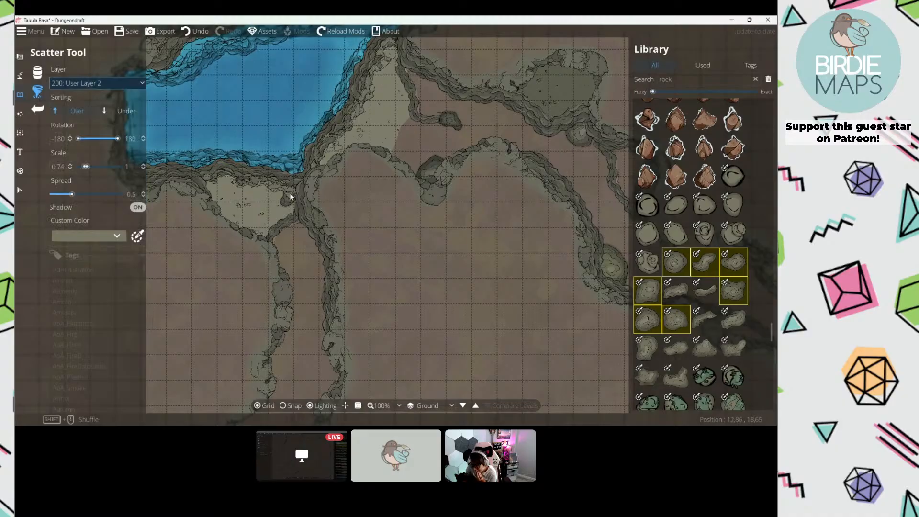
left_click_drag(315, 227, 351, 256)
left_click_drag(272, 69, 267, 202)
left_click_drag(418, 170, 290, 196)
left_click_drag(390, 139, 356, 192)
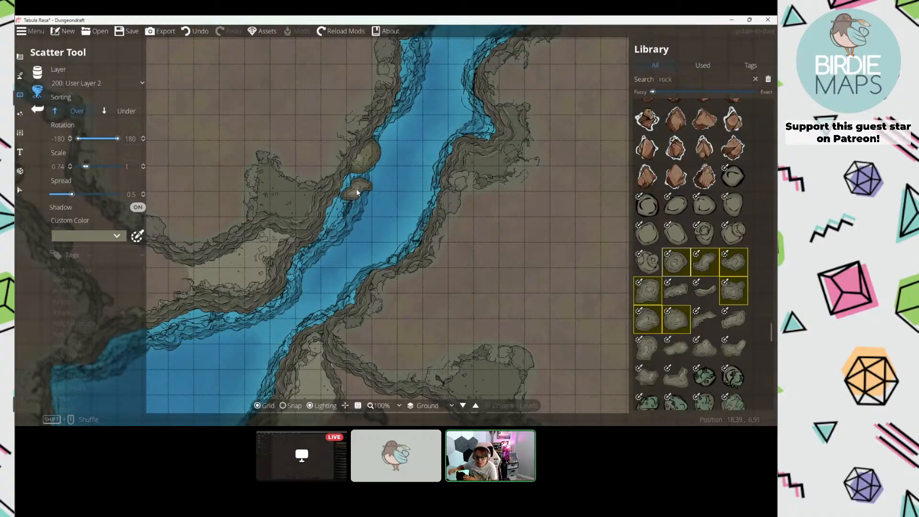
left_click(356, 189)
Step: Place a rock on the river's southeast bank, opposite the rocks on the northwest bank
left_click_drag(441, 176, 421, 198)
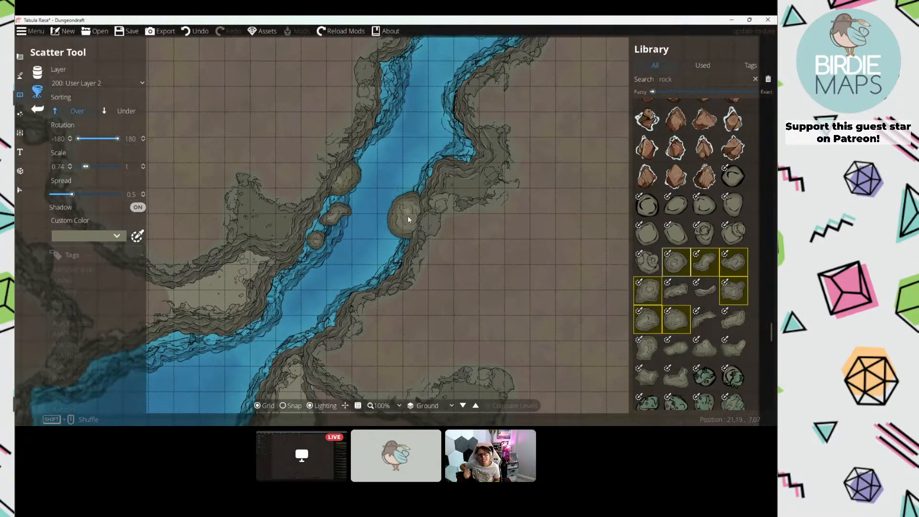
scroll(408, 215, "down", 1)
left_click(414, 221)
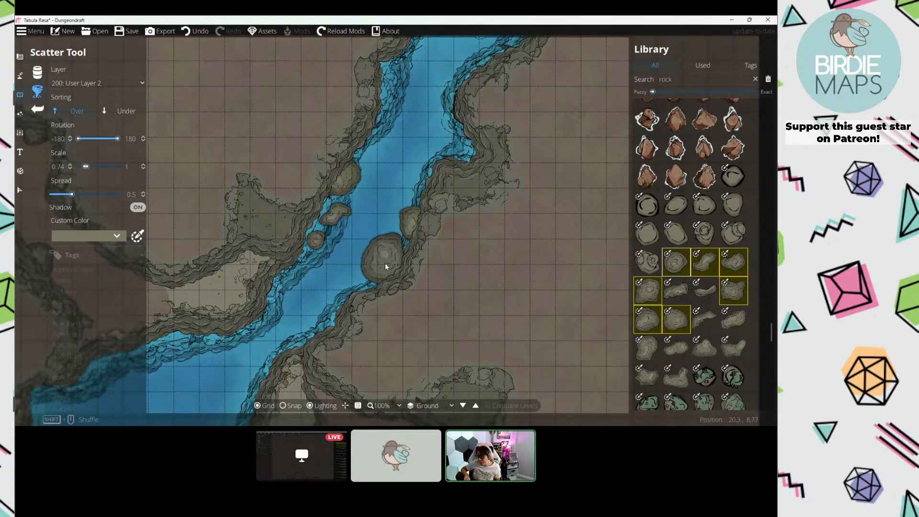
Step: Place rocks on the pool's eastern shore and at its northwest corner
left_click_drag(396, 237, 418, 165)
scroll(700, 312, "down", 1)
left_click_drag(320, 288, 392, 198)
left_click_drag(335, 243, 404, 190)
left_click(378, 222)
left_click_drag(259, 166, 272, 179)
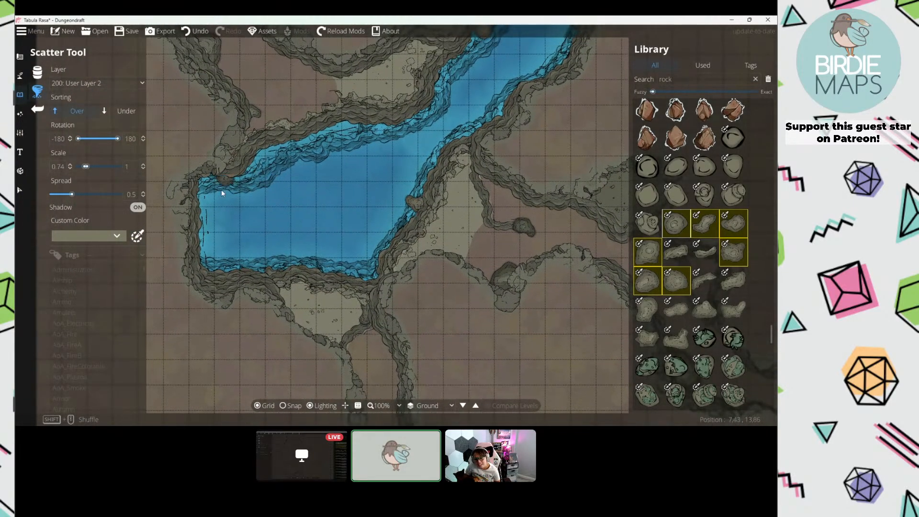
left_click(215, 263)
Step: Place a large rock on the southeast cliff where its lower branch splits off
left_click_drag(596, 236, 453, 212)
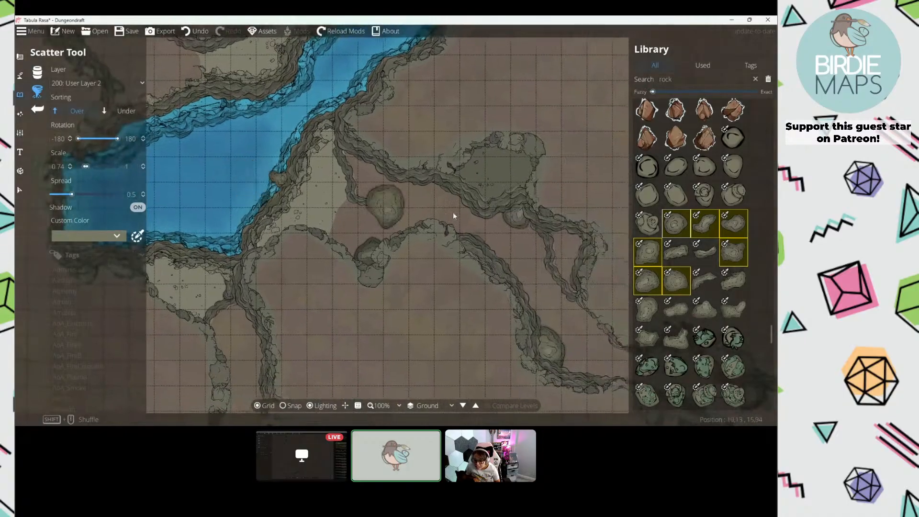
left_click_drag(528, 267, 397, 214)
left_click_drag(501, 293, 368, 202)
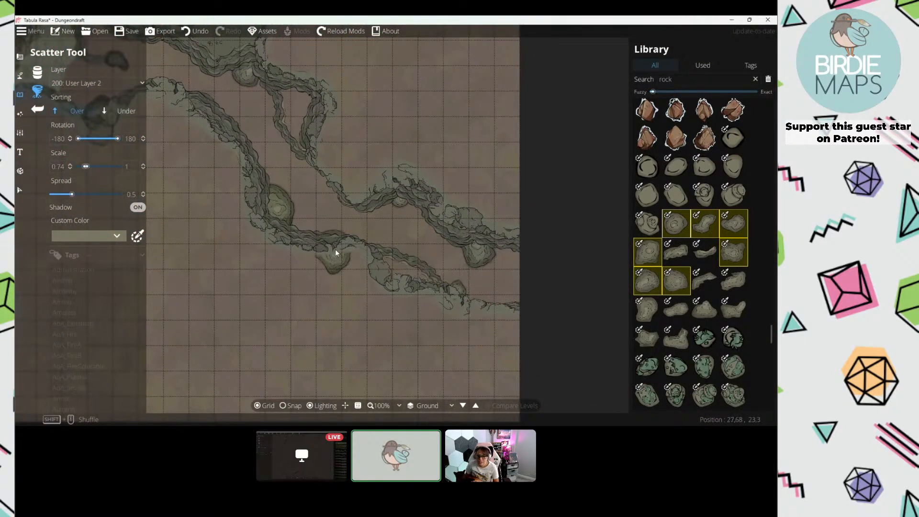
left_click(372, 243)
left_click_drag(252, 147, 408, 258)
Step: Set the scatter layer to User Layer 3 and place rocks where the eastern cliff forks and on the eastern raised ledge
left_click(127, 85)
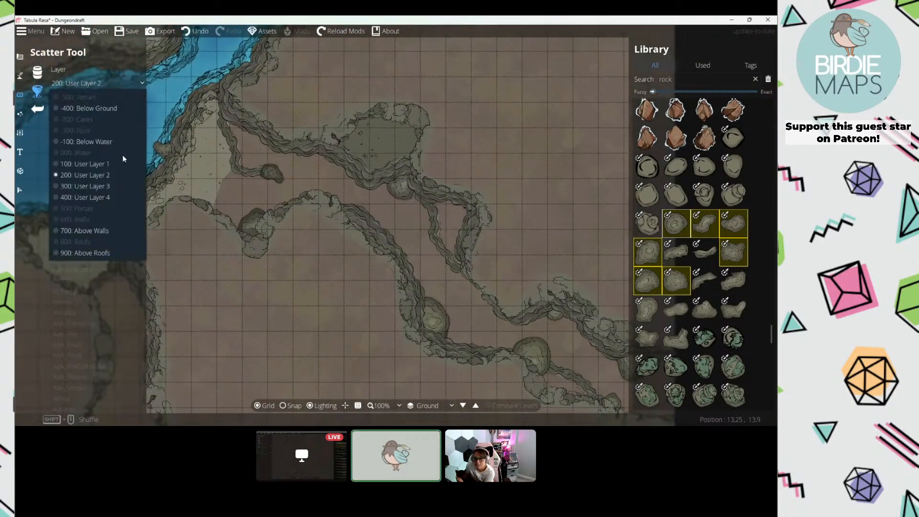
left_click(119, 187)
left_click_drag(253, 139, 258, 157)
left_click(236, 144)
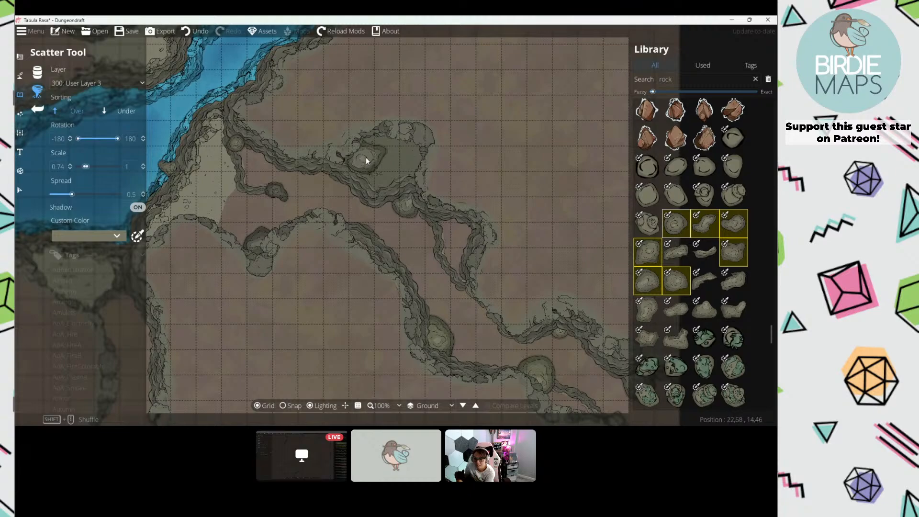
left_click(366, 157)
left_click(407, 145)
Step: Place two rocks on the cliff along the pool's southern edge
left_click_drag(266, 160, 595, 127)
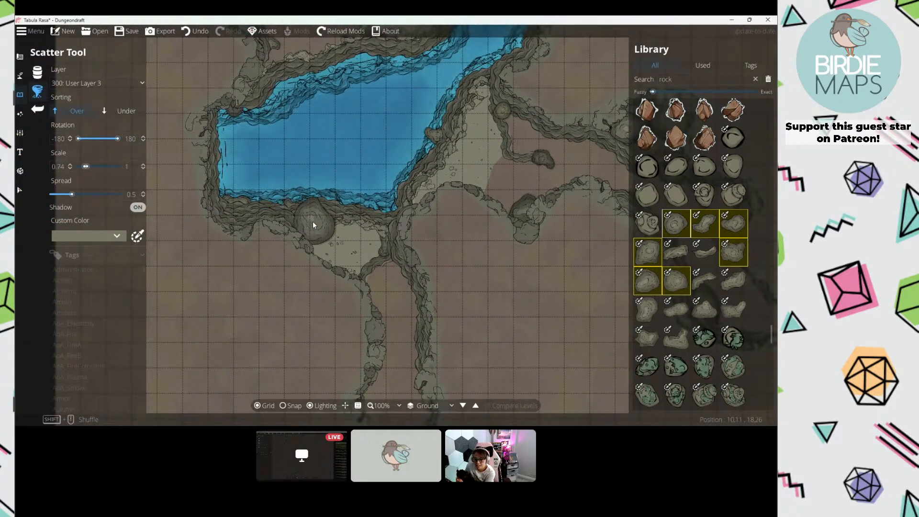
left_click(338, 216)
left_click_drag(260, 210, 284, 226)
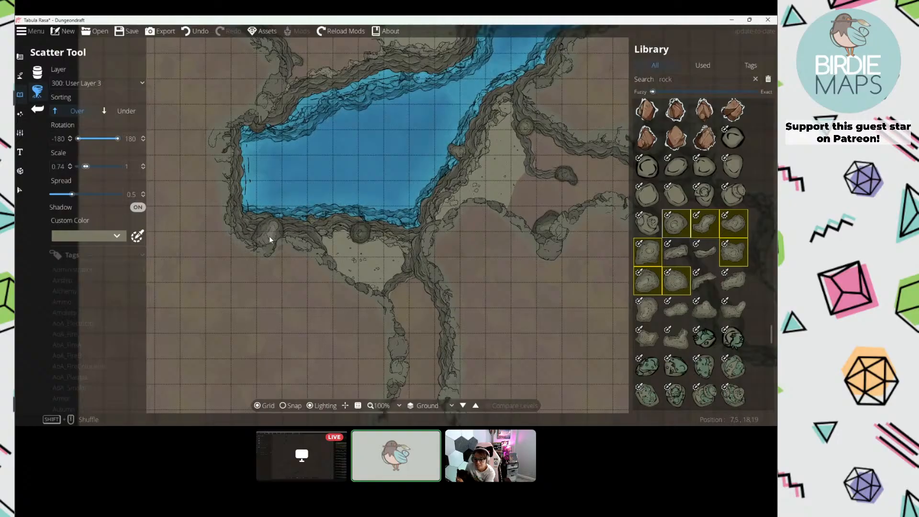
left_click(269, 238)
Step: Place a rock on the northwest wall and another on the raised ledge northwest of the river
left_click_drag(308, 52, 267, 251)
left_click_drag(230, 155, 186, 151)
left_click(217, 173)
left_click_drag(388, 162, 292, 193)
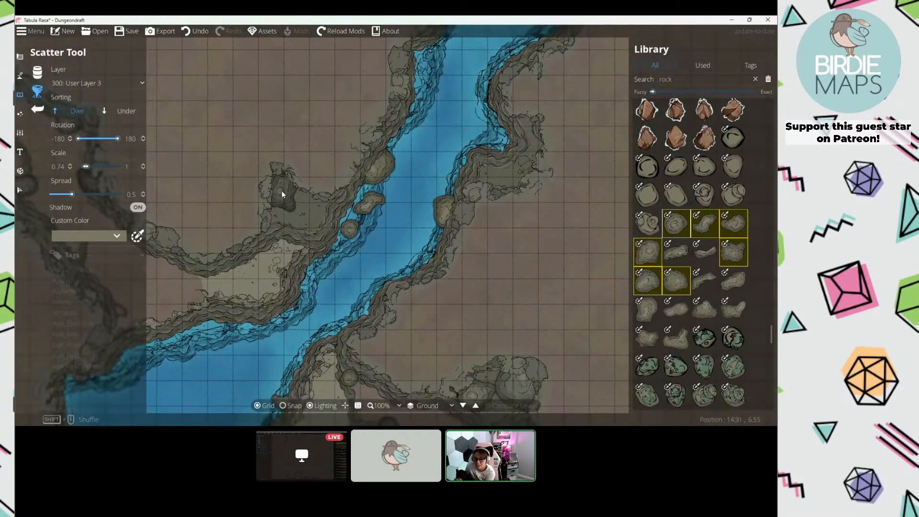
left_click(282, 191)
Step: Place rocks along the river's upper east bank and at the river's north end
left_click_drag(509, 166, 424, 194)
left_click(392, 191)
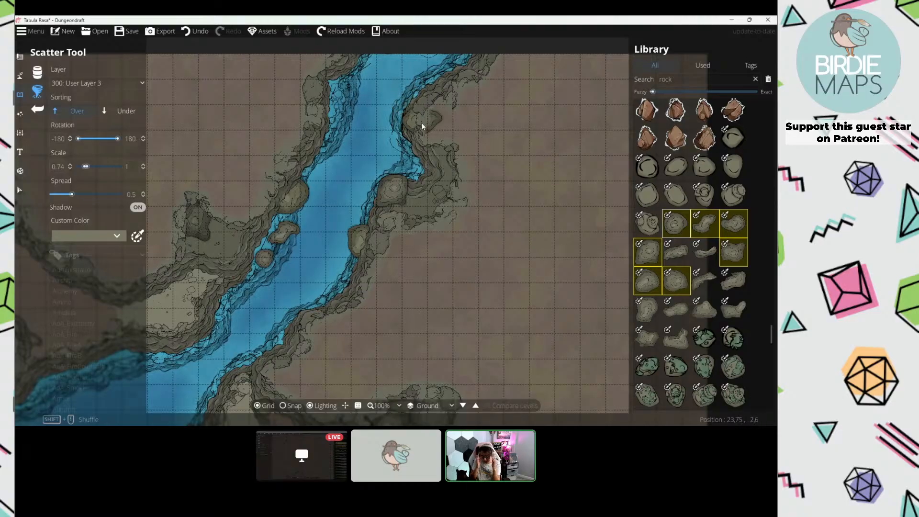
left_click(411, 128)
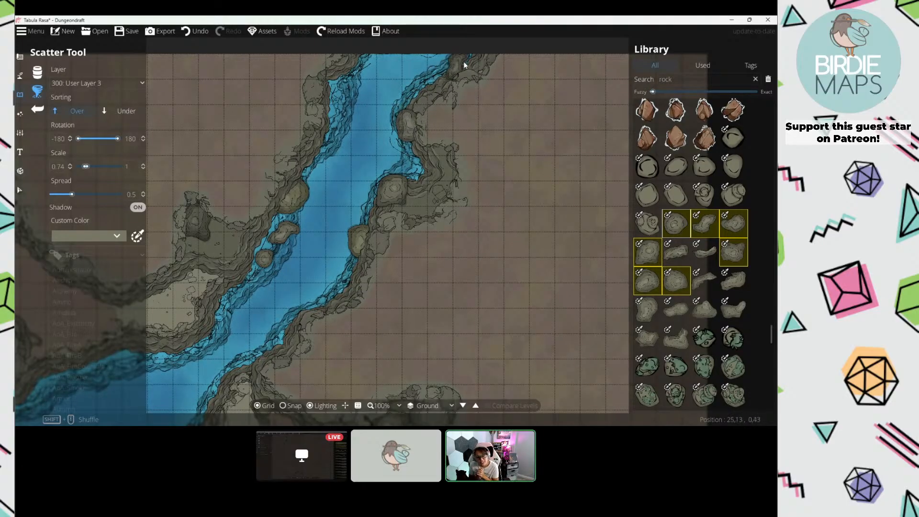
left_click(378, 57)
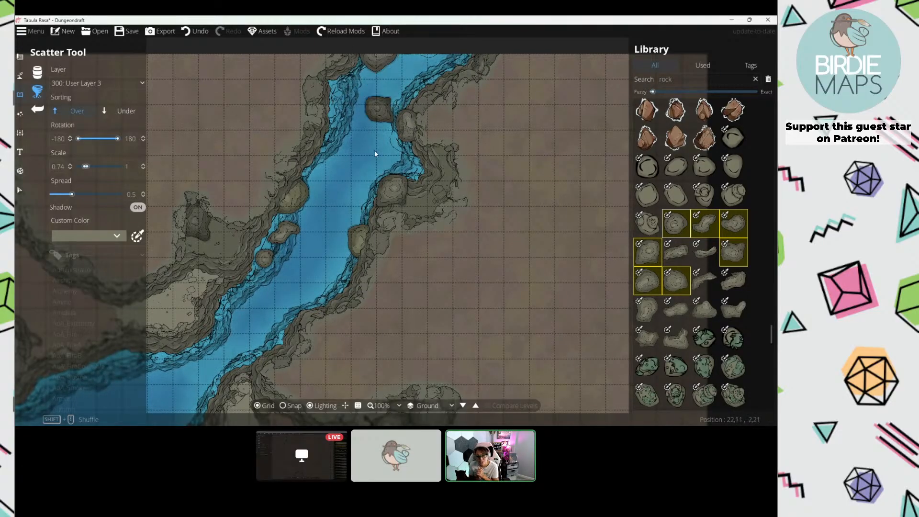
Step: Replace the scatter selection with the seven smooth cave rocks ending at Cave Rock 07
left_click_drag(327, 213, 351, 171)
left_click_drag(268, 258, 436, 94)
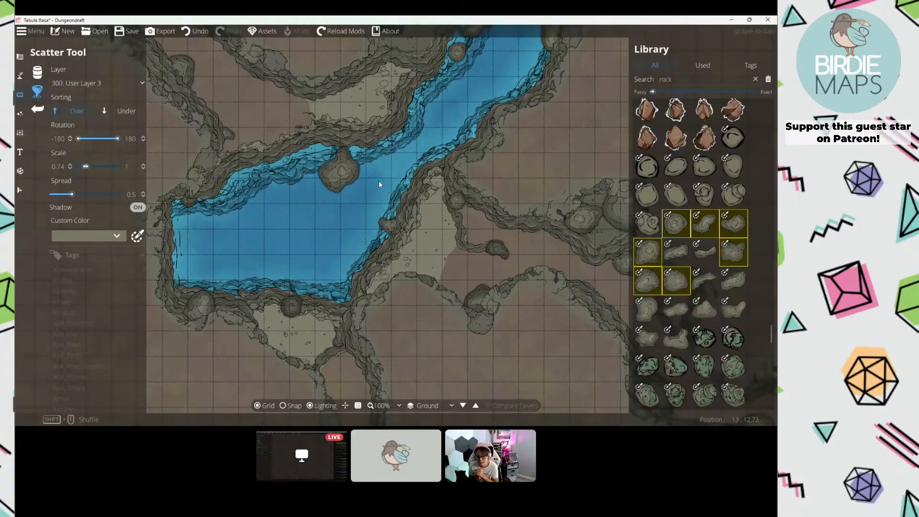
left_click(731, 139)
left_click(669, 197, "shift")
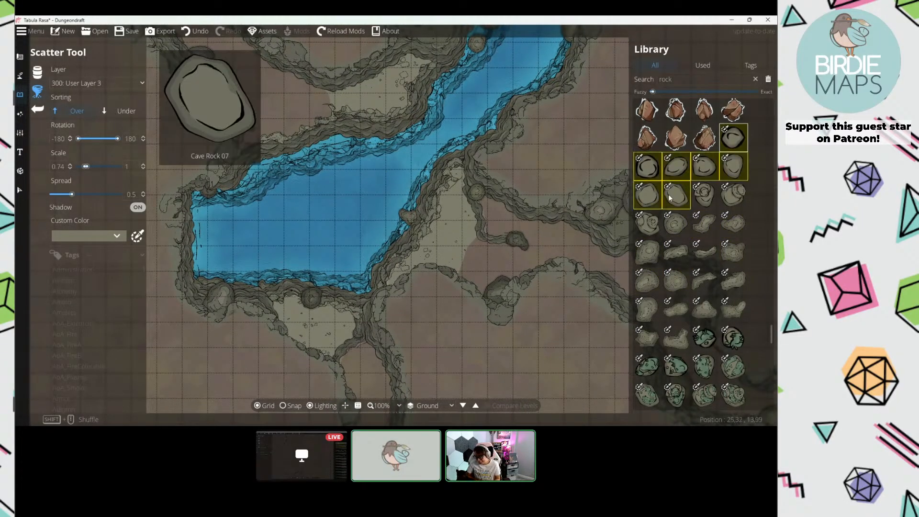
scroll(305, 214, "up", 5)
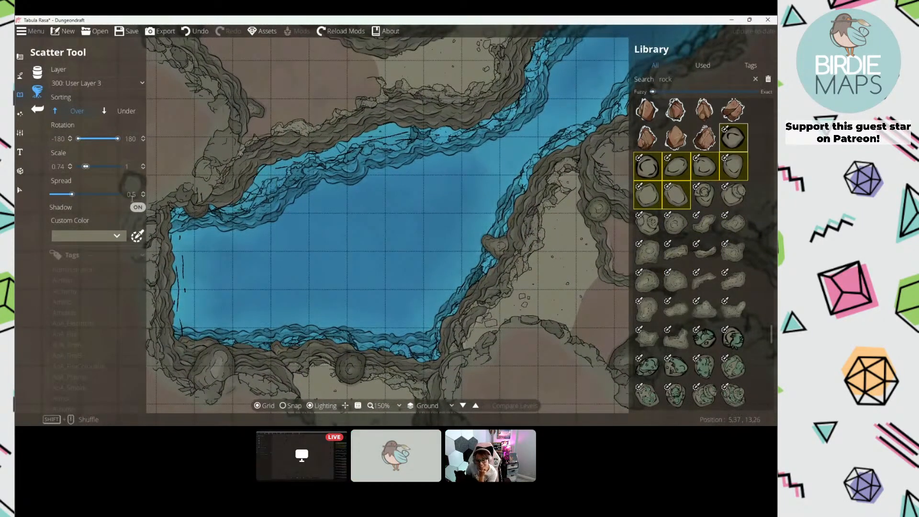
Step: Turn off the scatter shadow and scatter small rocks on User Layer 1 over the floor beside the northwest wall
left_click(137, 207)
left_click(93, 83)
left_click(102, 174)
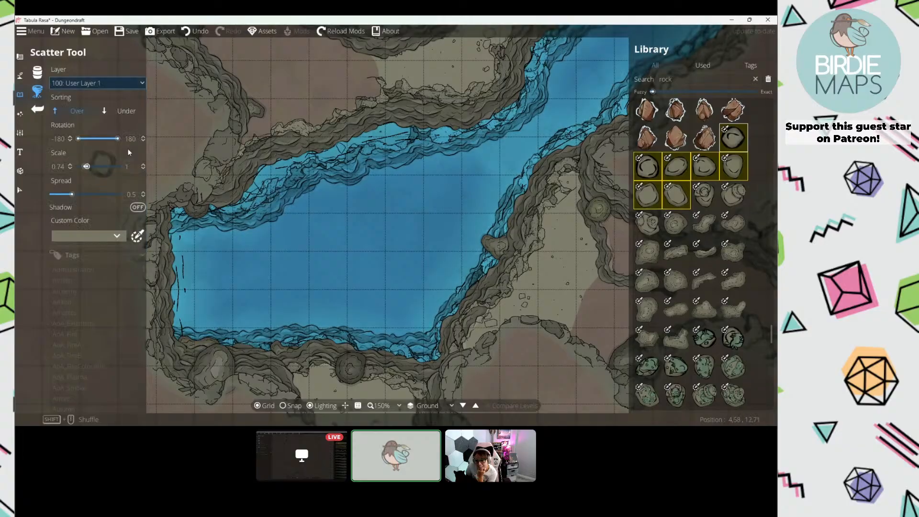
left_click_drag(243, 61, 276, 205)
left_click_drag(201, 123, 228, 164)
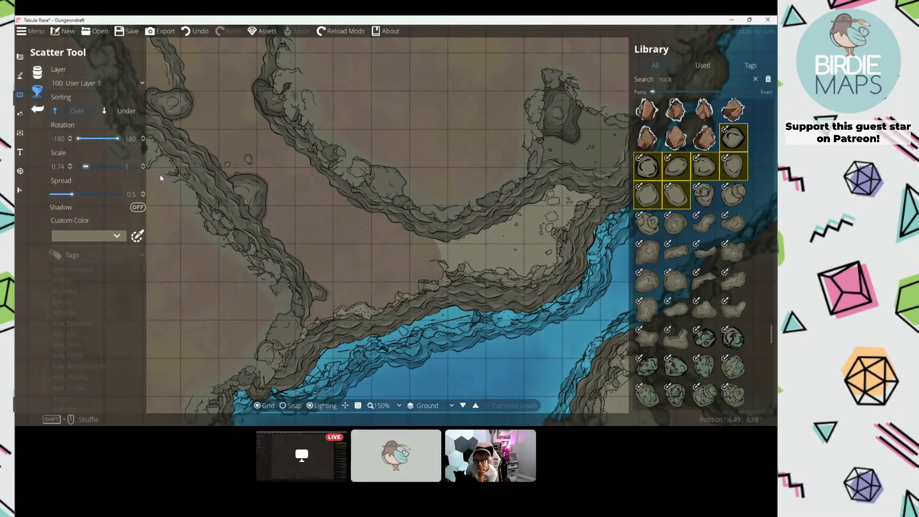
Step: Set the rock scatter's scale range to 0.89–1.17
left_click_drag(84, 166, 86, 167)
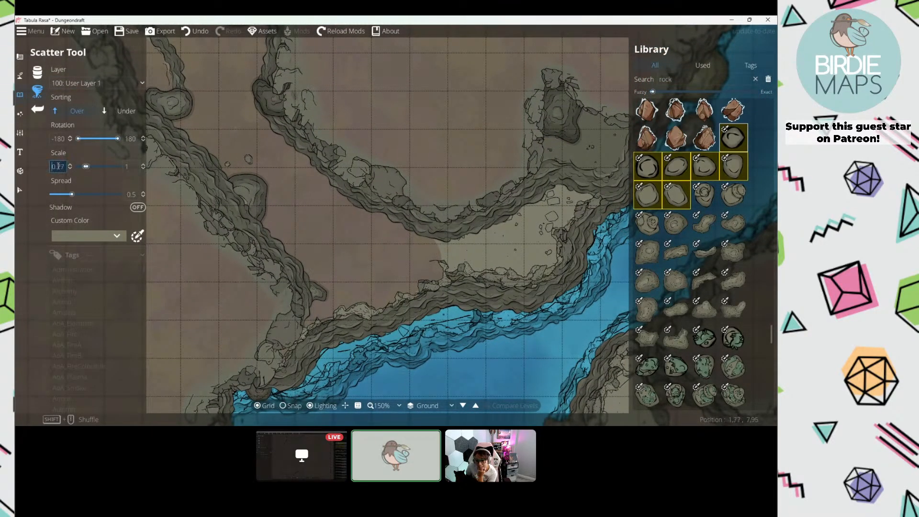
left_click(138, 165)
left_click_drag(278, 211, 298, 179)
left_click(289, 182)
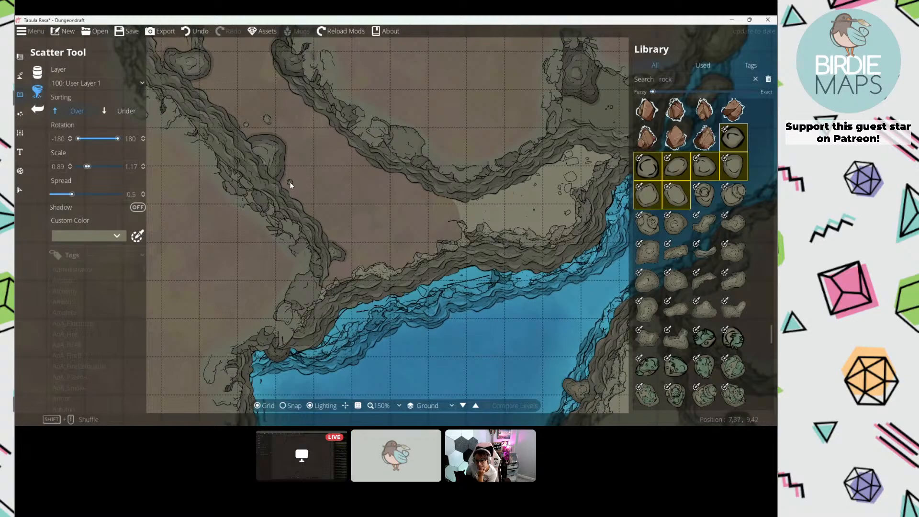
Step: Scatter rocks with Under sorting along the walls and boulders of the map's northwestern passage
left_click_drag(210, 124, 264, 234)
left_click(198, 83)
left_click_drag(198, 84, 223, 156)
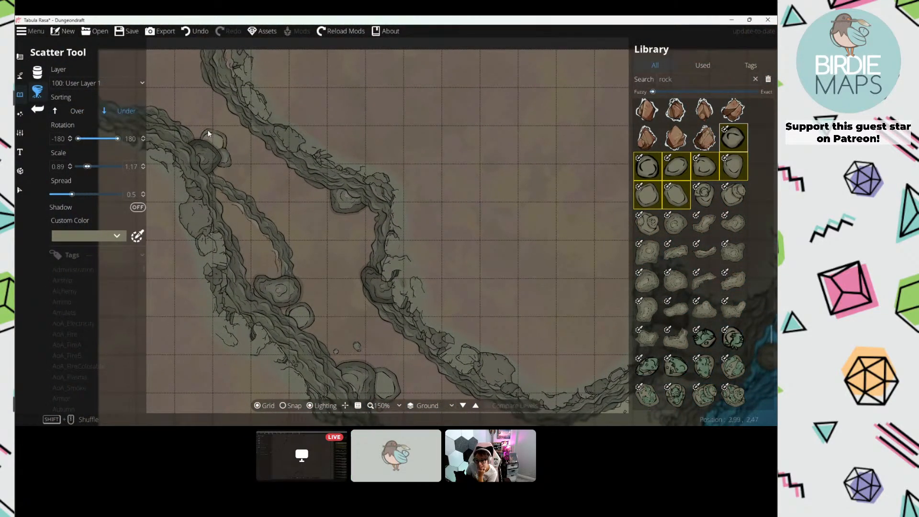
left_click(209, 137)
left_click_drag(213, 93, 245, 124)
left_click(245, 125)
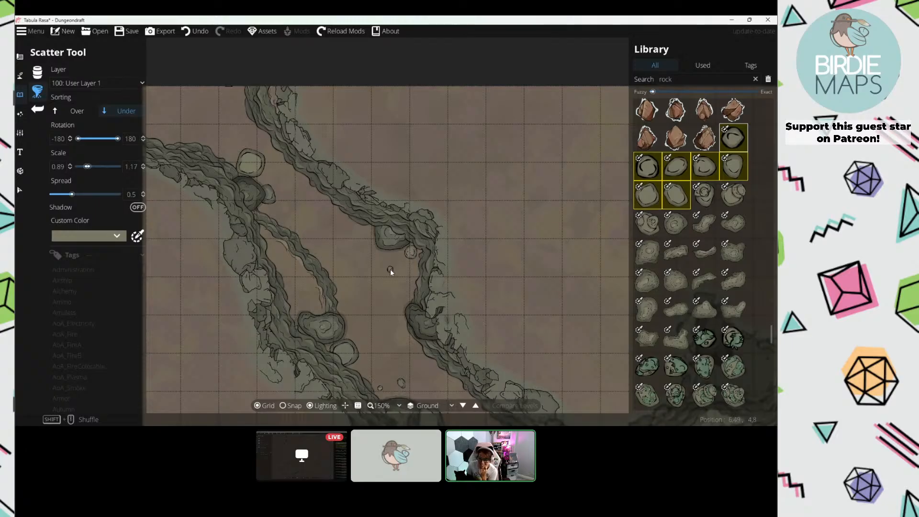
left_click(292, 285)
left_click_drag(292, 284, 257, 122)
Step: Scatter rocks around the pale rubble ledge and passage wall north of the pool
left_click_drag(497, 319, 301, 192)
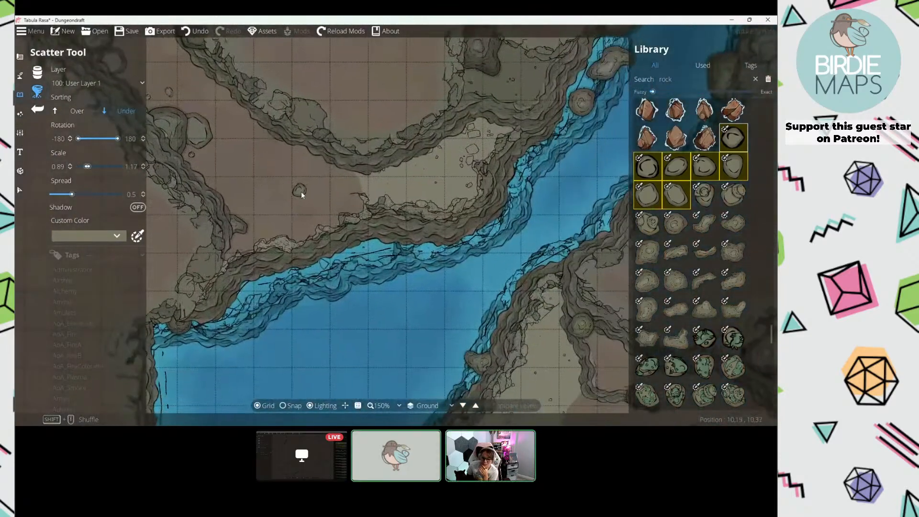
left_click(381, 176)
left_click_drag(440, 158, 388, 181)
left_click(388, 181)
left_click_drag(506, 378, 406, 168)
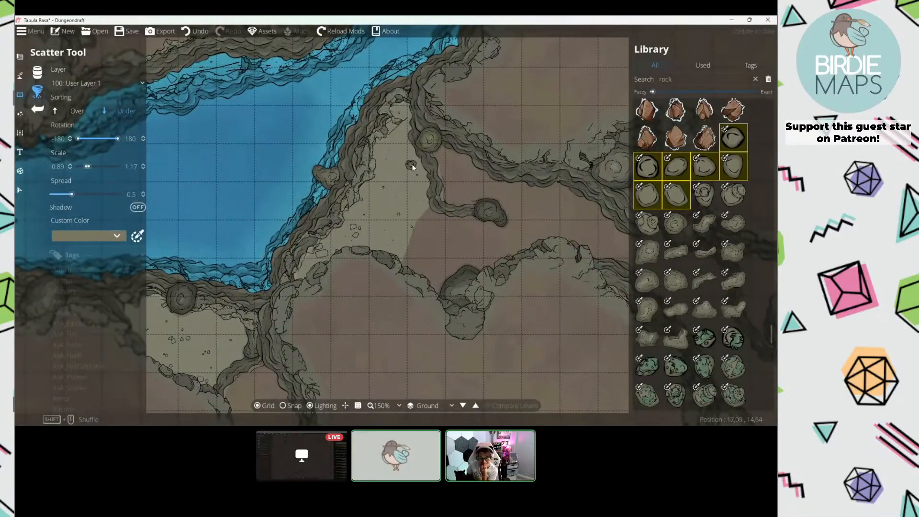
Step: Place rocks on the pale bank east of the pool and one large rock in the water beside it
left_click(411, 164)
left_click(415, 199)
left_click_drag(307, 194, 360, 165)
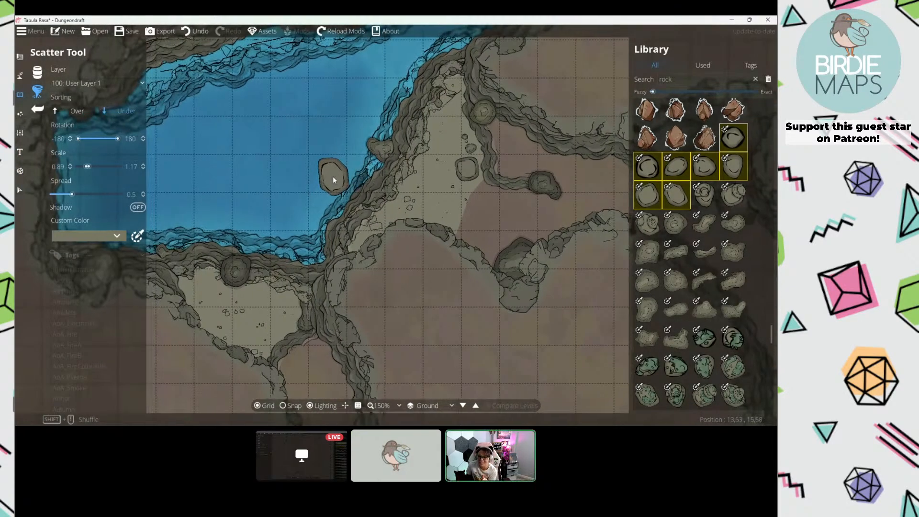
left_click(333, 176)
Step: Place small rocks beside the round boulder in the pale alcove south of the pool
left_click_drag(269, 205, 328, 186)
left_click_drag(273, 261, 301, 244)
left_click(297, 240)
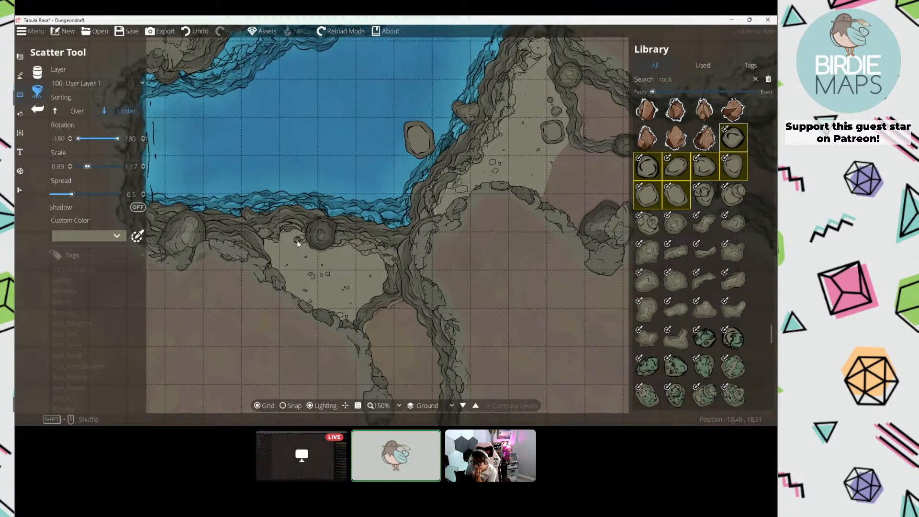
left_click(303, 250)
Step: Scatter rocks beside the boulders and walls of the passage winding from the pool's eastern bank toward the southeast
left_click_drag(505, 198, 276, 217)
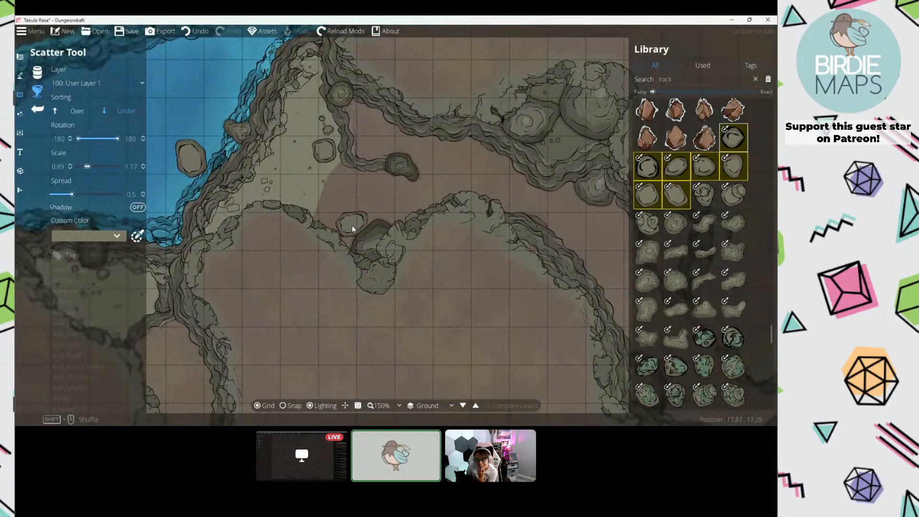
left_click_drag(408, 178, 272, 192)
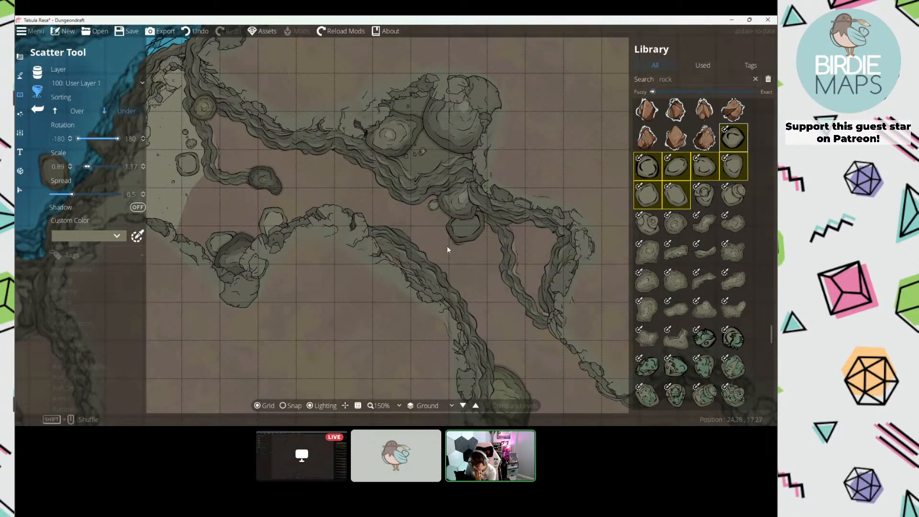
left_click_drag(429, 246, 290, 107)
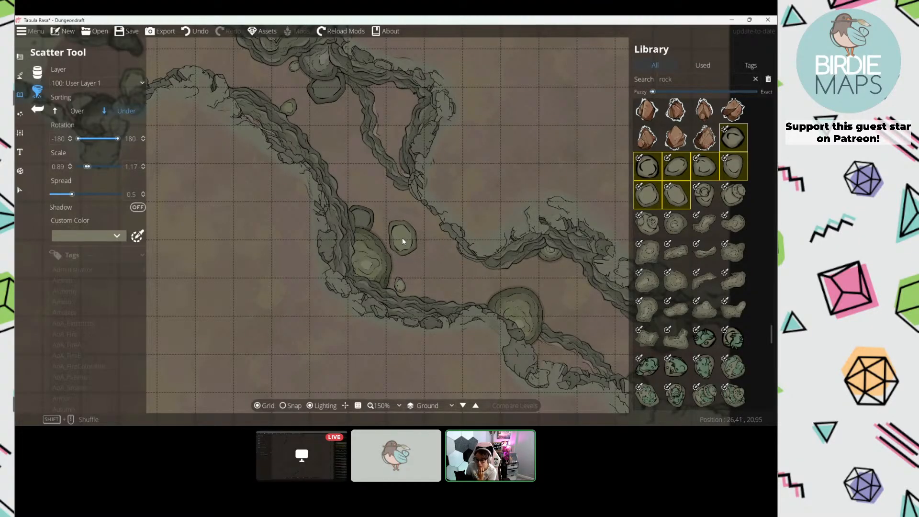
left_click_drag(403, 237, 317, 173)
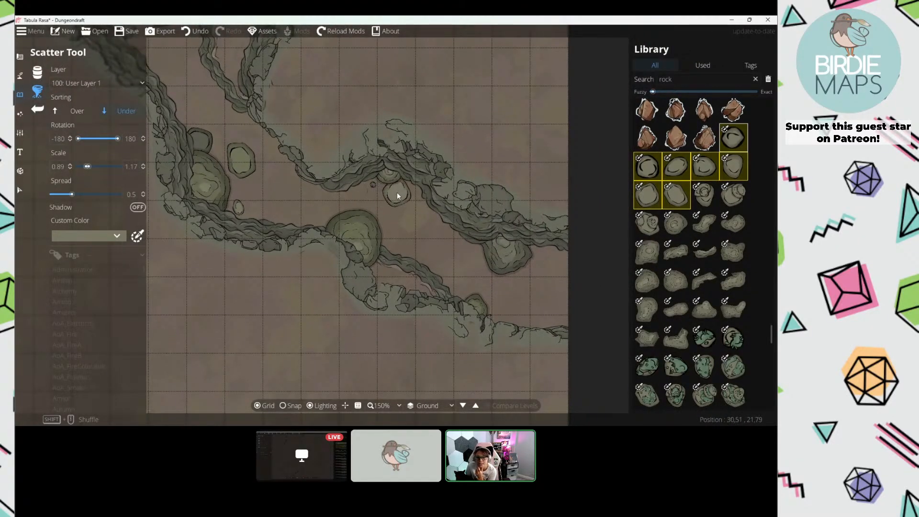
Step: Place small rocks around the large boulder near the map's eastern edge
left_click_drag(399, 239, 351, 230)
left_click(428, 239)
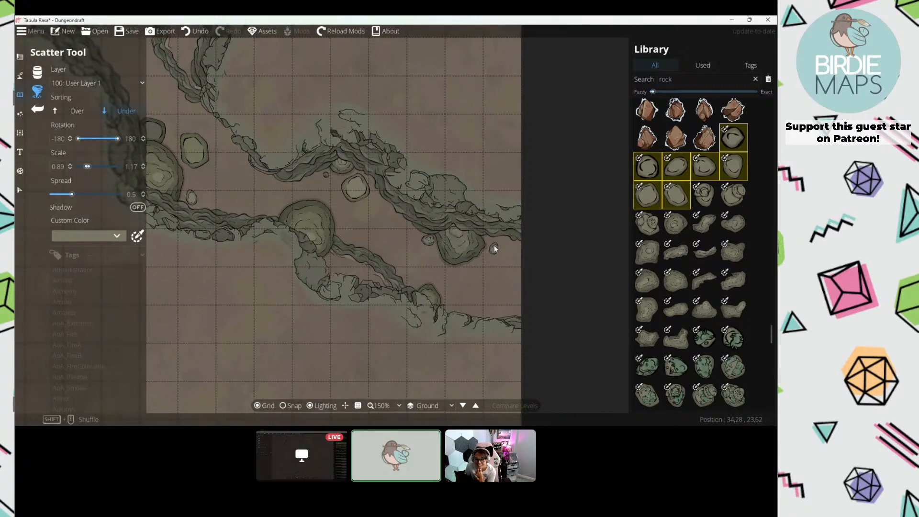
left_click(493, 244)
left_click(478, 263)
left_click(465, 273)
Step: Scatter more rocks in the chamber northwest of the pool and in the dark alcove beside the river
left_click_drag(257, 158, 479, 336)
left_click_drag(230, 151, 383, 233)
left_click_drag(184, 157, 294, 175)
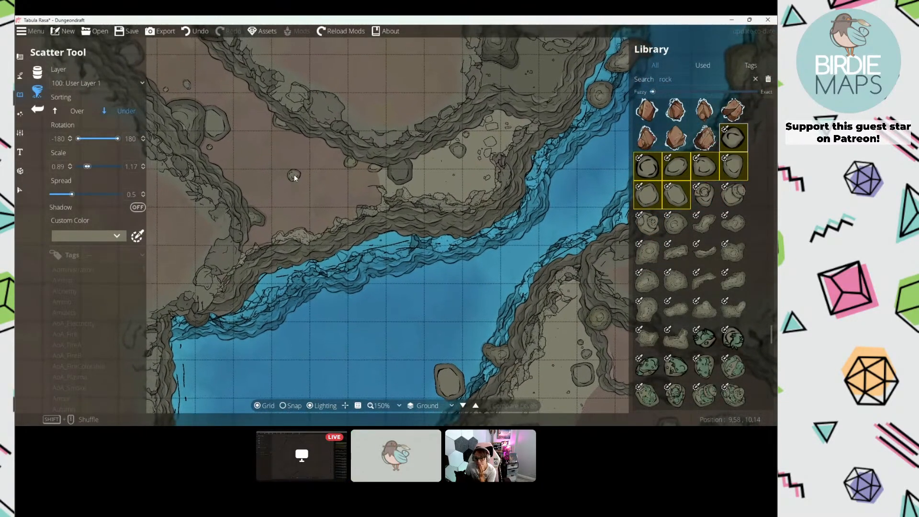
left_click_drag(312, 128, 310, 158)
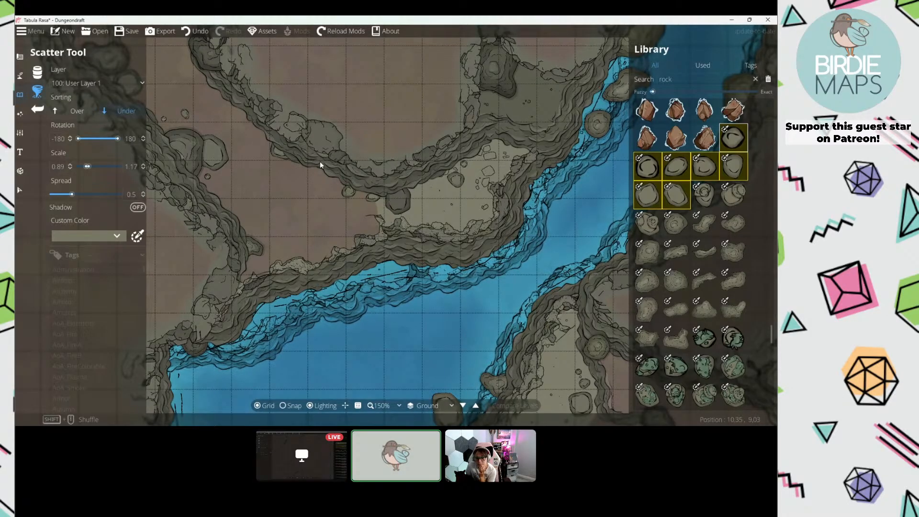
left_click_drag(320, 162, 280, 163)
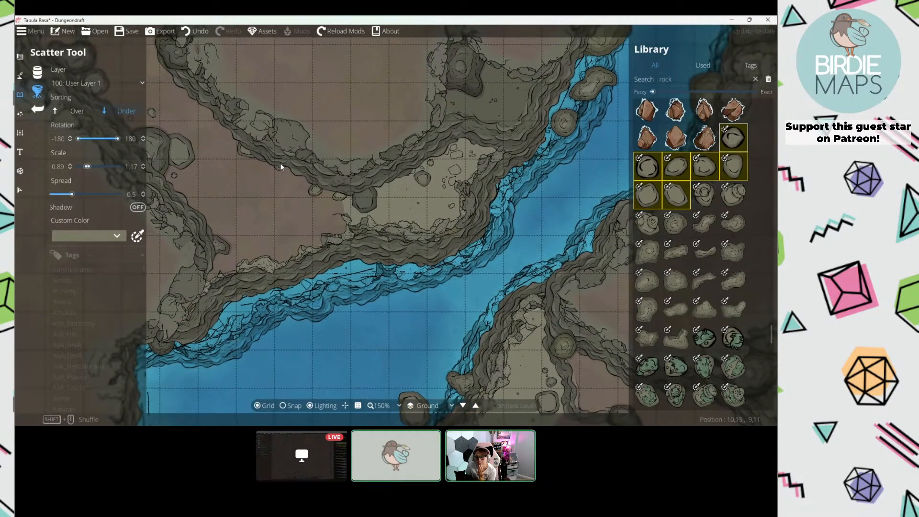
left_click(291, 220)
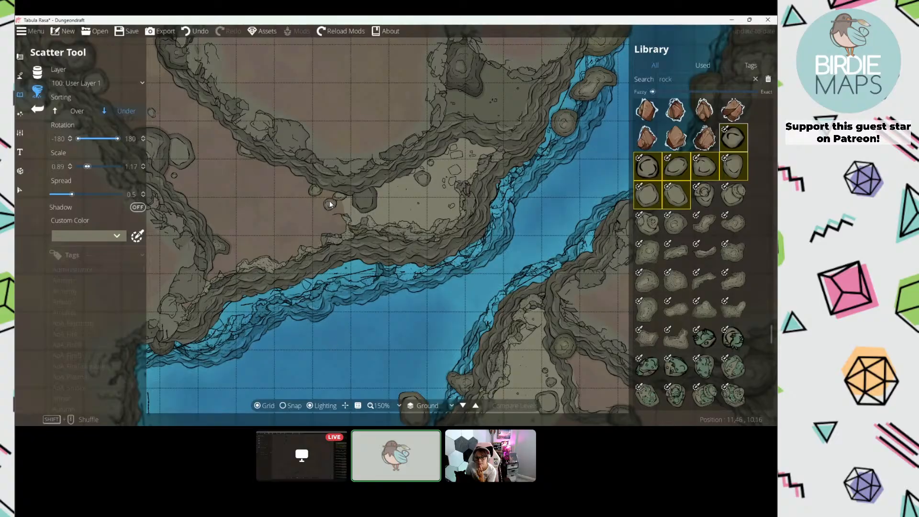
left_click_drag(329, 205, 309, 196)
left_click_drag(489, 101, 534, 121)
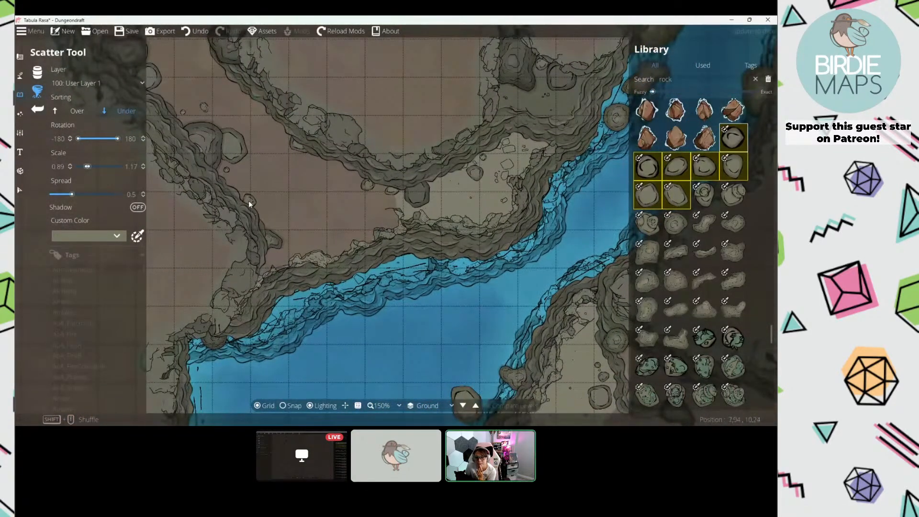
left_click(295, 232)
left_click_drag(290, 239, 290, 194)
Step: Add rocks at the tip of the alcove south of the pool and along the eastern bank's lower wall
left_click_drag(369, 203, 279, 52)
left_click_drag(298, 351, 258, 206)
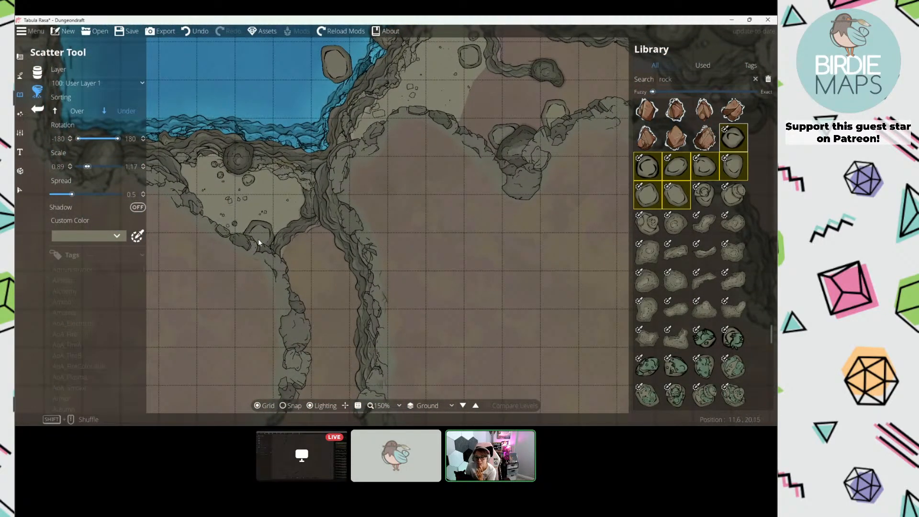
left_click_drag(309, 151, 216, 265)
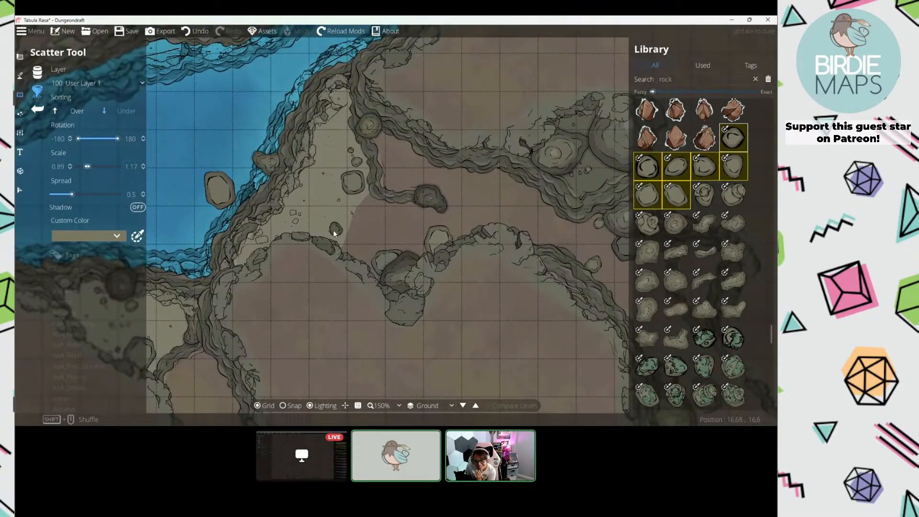
left_click_drag(342, 63, 304, 330)
left_click_drag(369, 126, 277, 295)
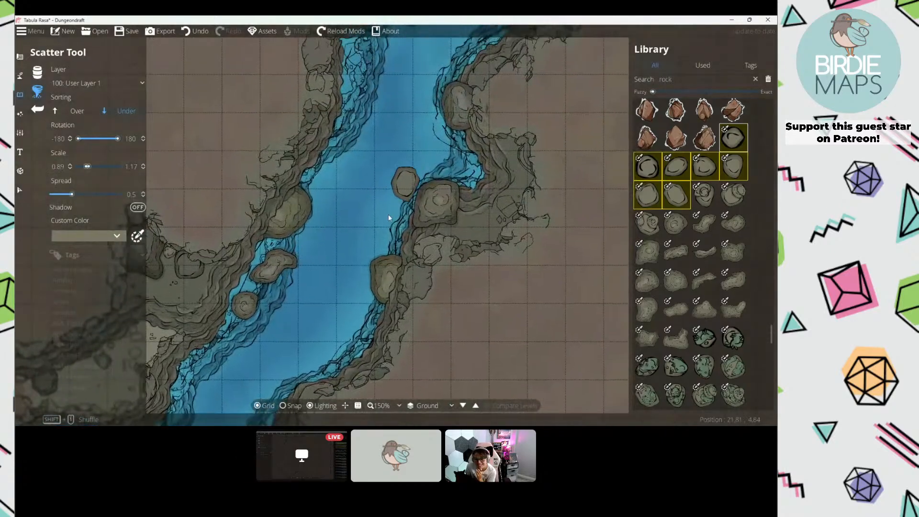
Step: Narrow the scatter selection to the first five round grey rock assets
left_click_drag(389, 218, 357, 260)
left_click(683, 148)
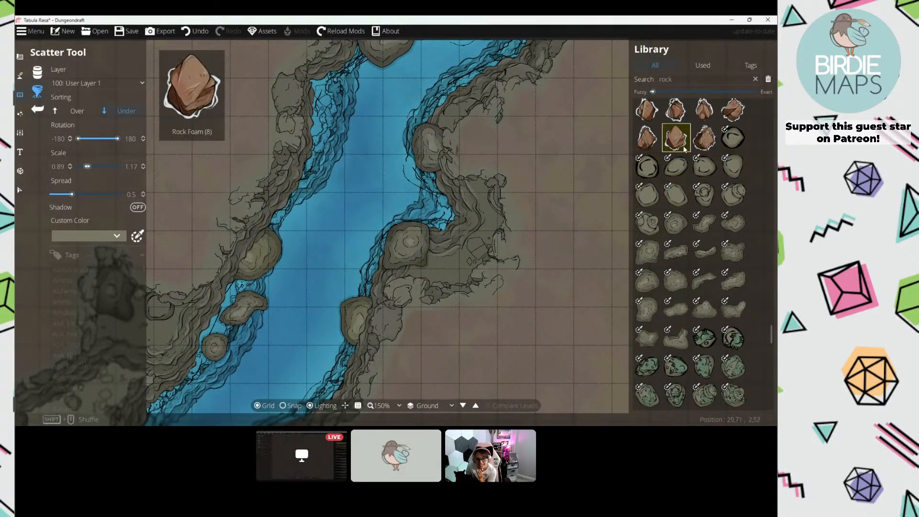
left_click(732, 139)
left_click(725, 171, "shift")
Step: Scatter small rocks in the upper river around the boulders on its eastern bank
left_click(414, 211)
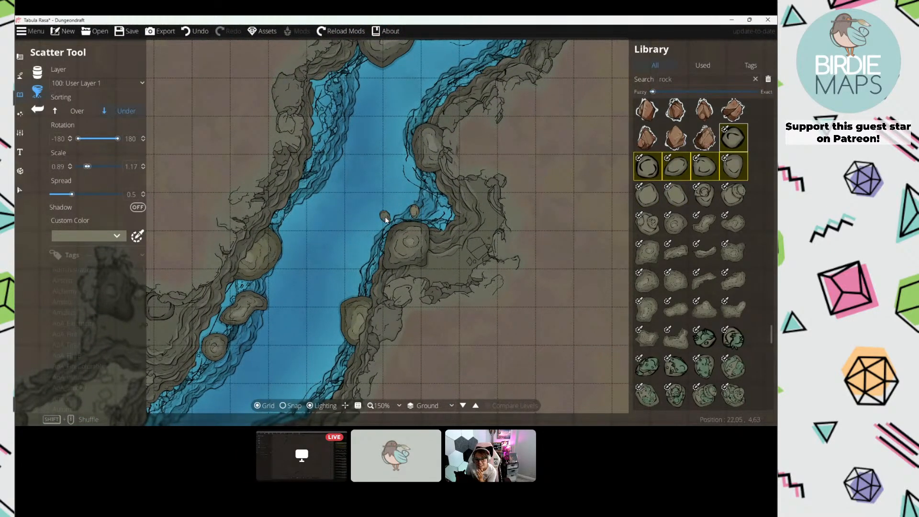
left_click(385, 218)
left_click(374, 240)
left_click(377, 262)
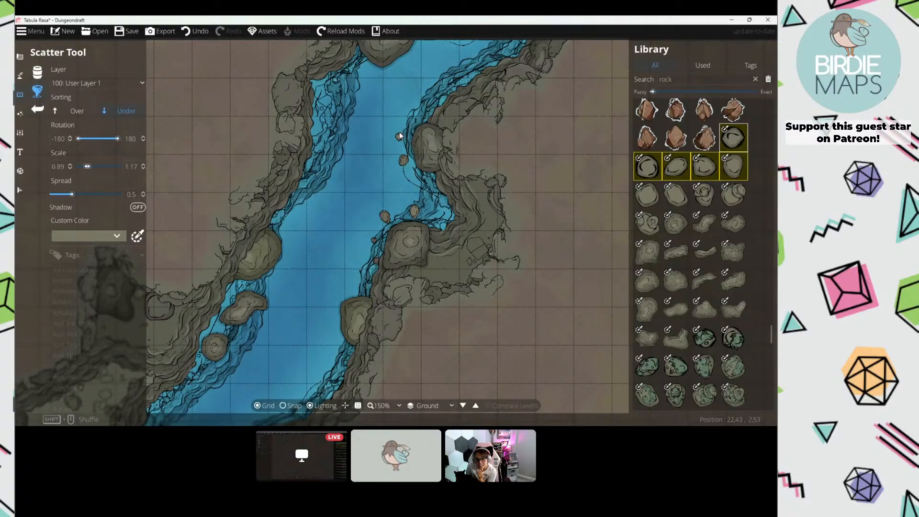
left_click(400, 134)
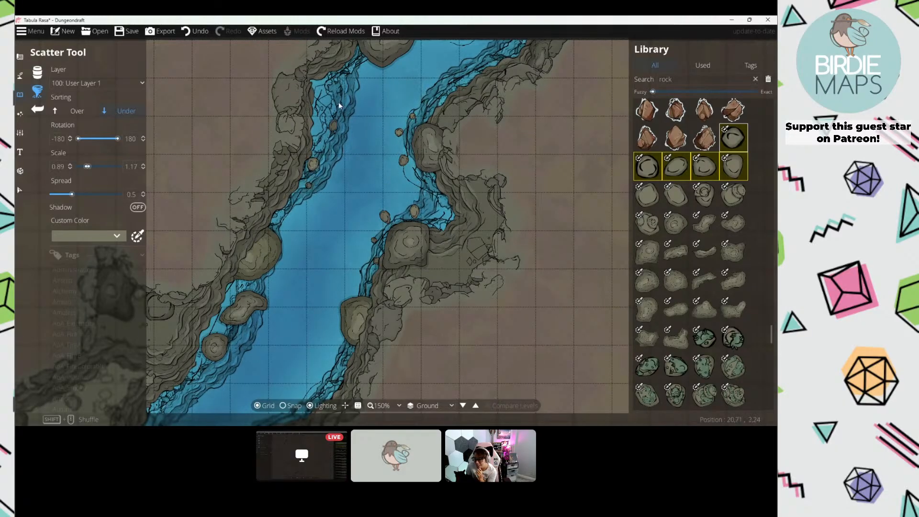
Step: Scatter small rocks around the cluster of boulders on the river's western bank
left_click_drag(421, 104, 396, 64)
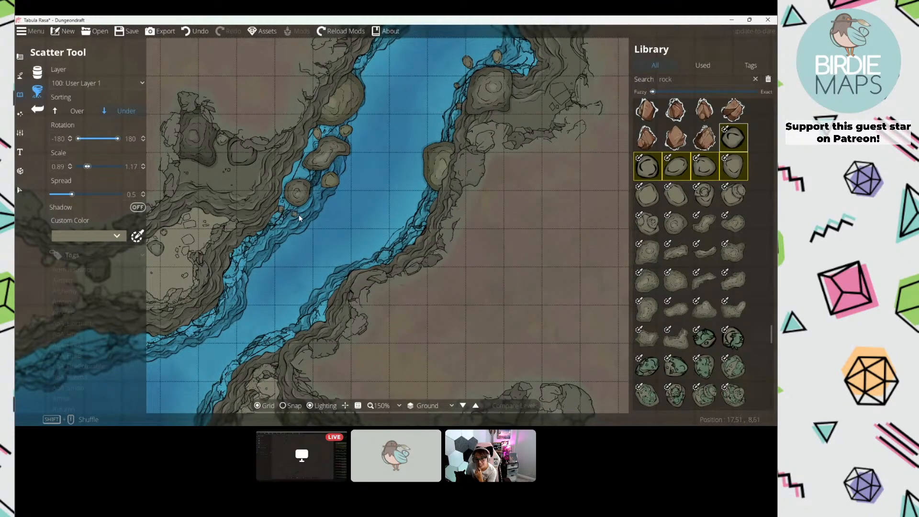
left_click(298, 216)
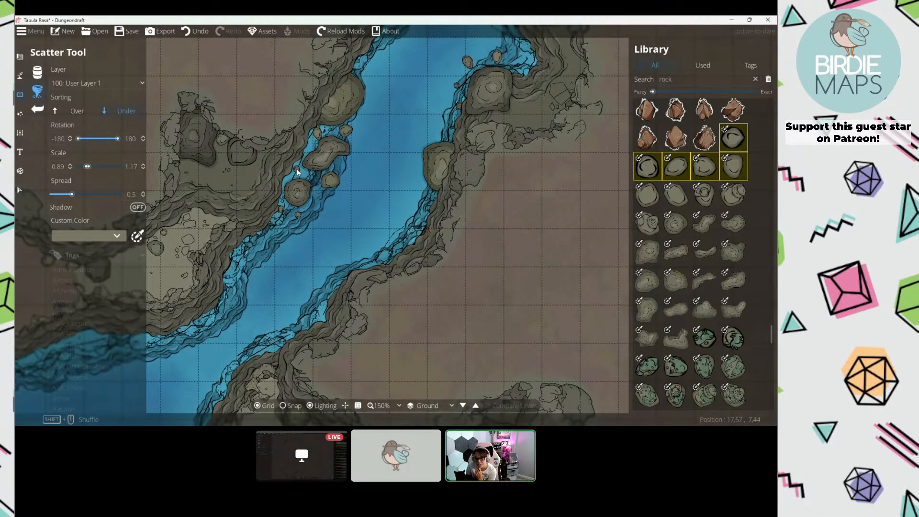
left_click(447, 132)
Step: Examine the pool's edges and the adjoining alcove and banks for places that need more rocks
key("Down")
key("Left")
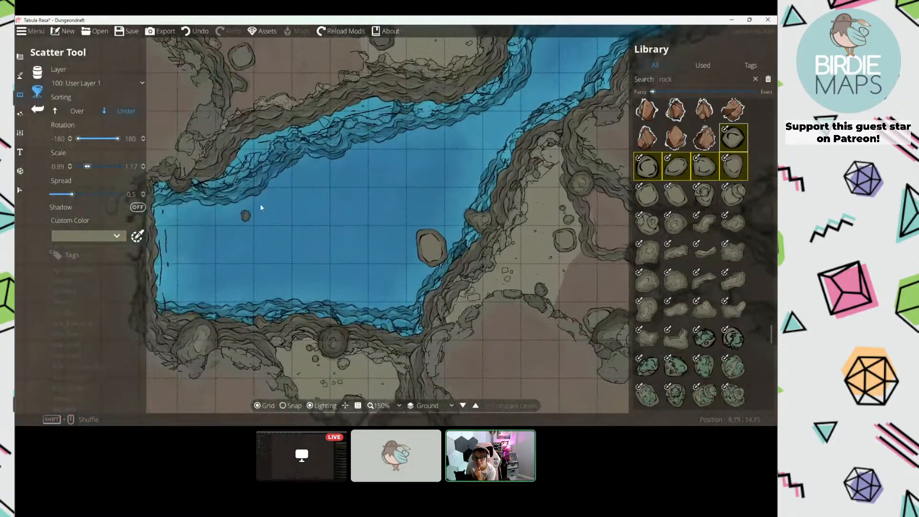
key("Down")
key("Left")
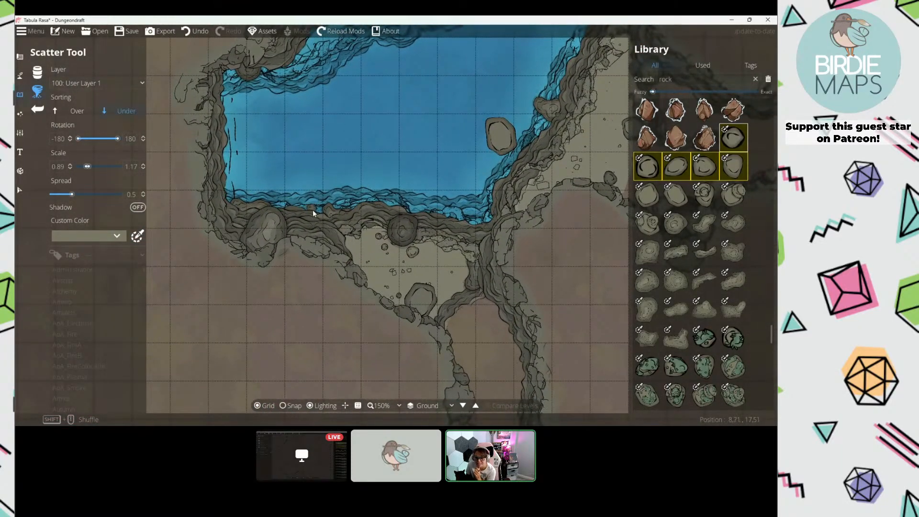
key("Down")
key("Right")
key("Up")
key("Right")
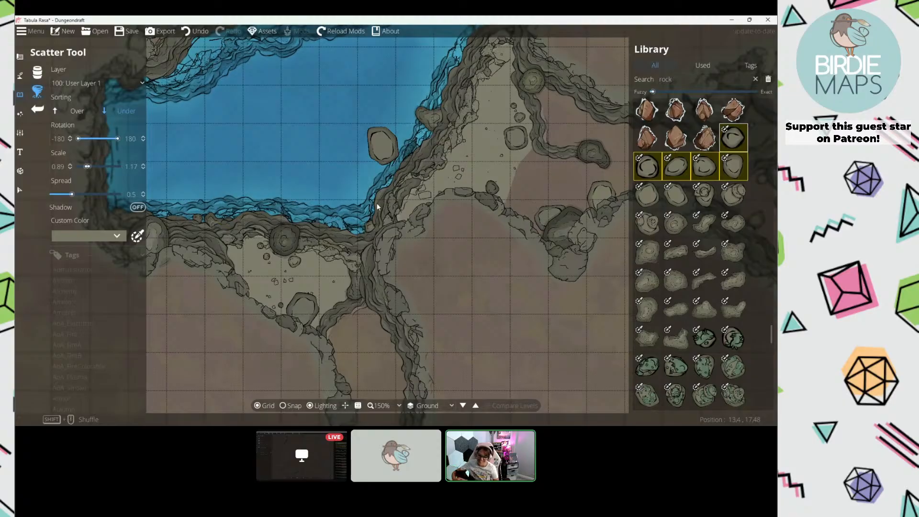
key("Up")
key("Up")
key("Right")
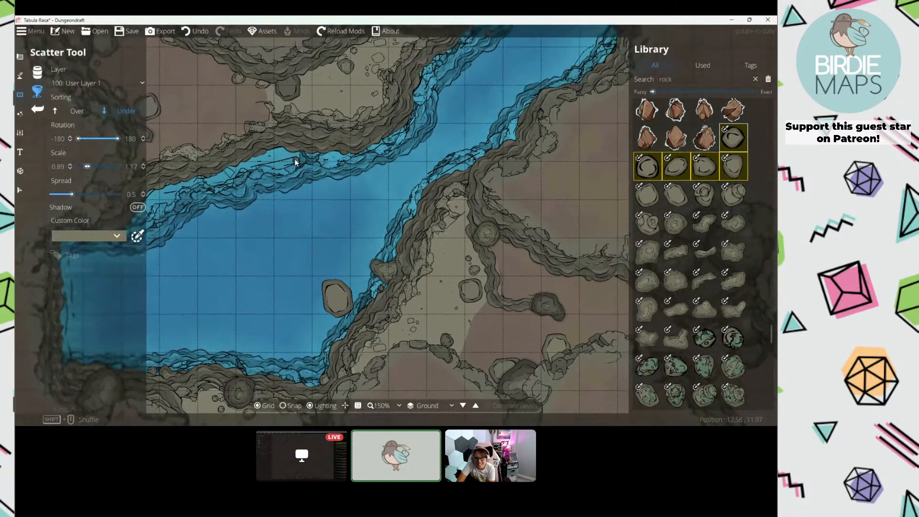
Step: Scatter small rocks in the shallows along the pool's northern bank
key("Left")
key("Down")
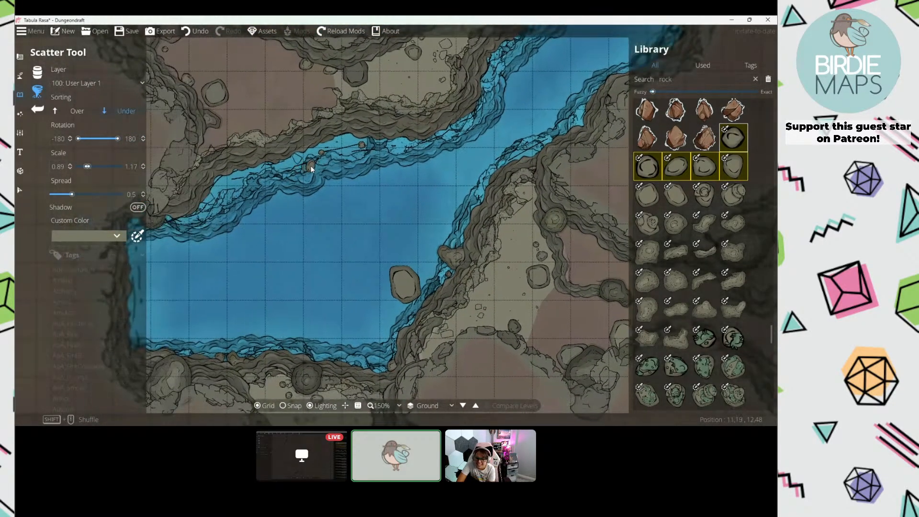
key("Left")
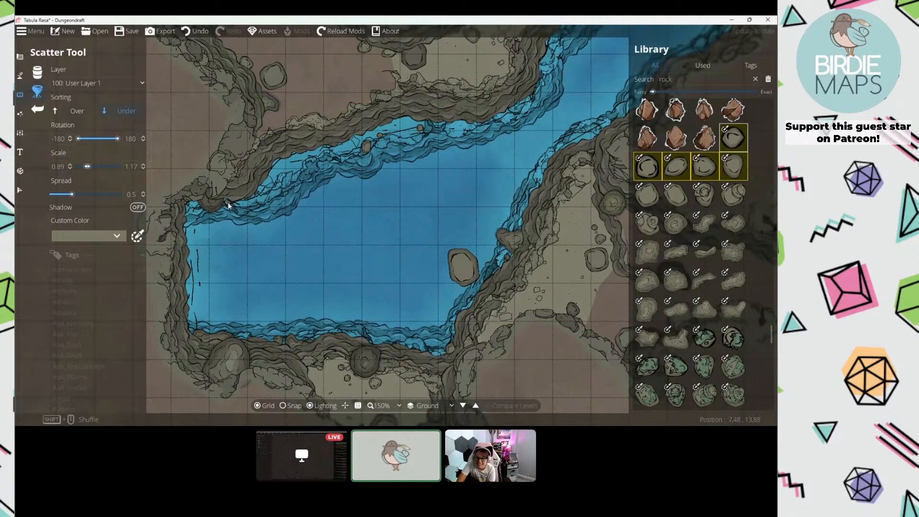
left_click(345, 154)
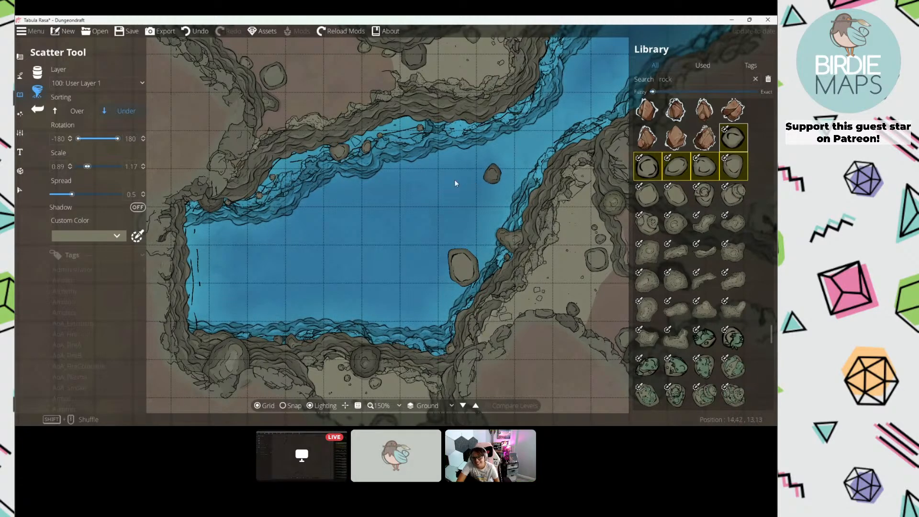
Step: Place a small rock in the passage east of the pool's pale bank
key("Right")
key("Down")
left_click(487, 208)
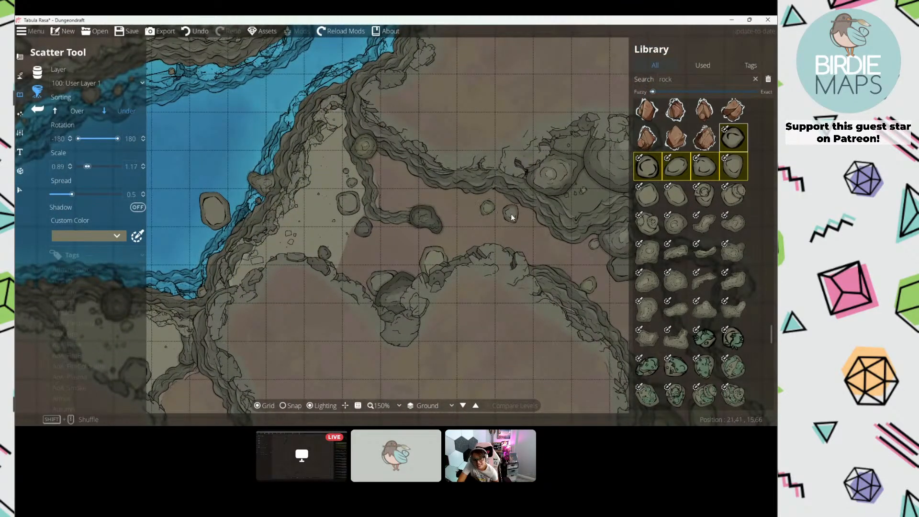
Step: Scatter small rocks along the eastern wall of the narrow passage running south from the pool
left_click_drag(240, 373, 314, 162)
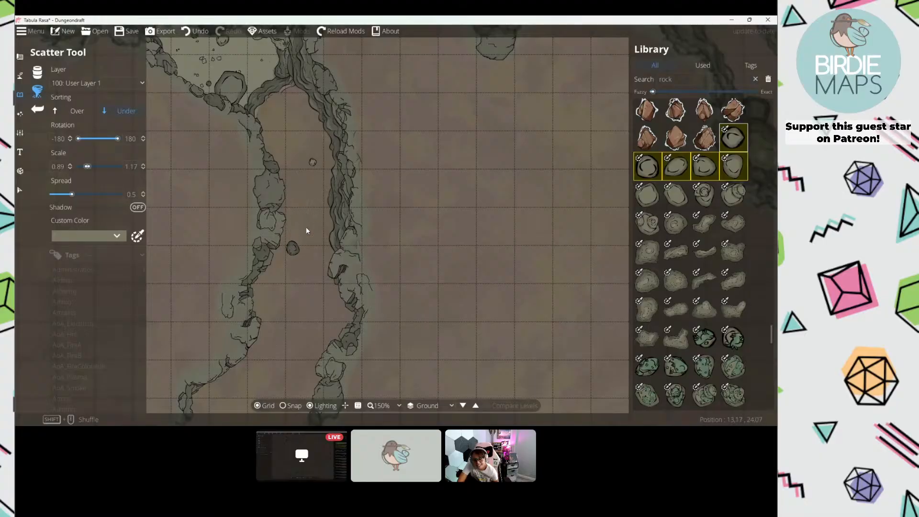
left_click_drag(306, 230, 362, 148)
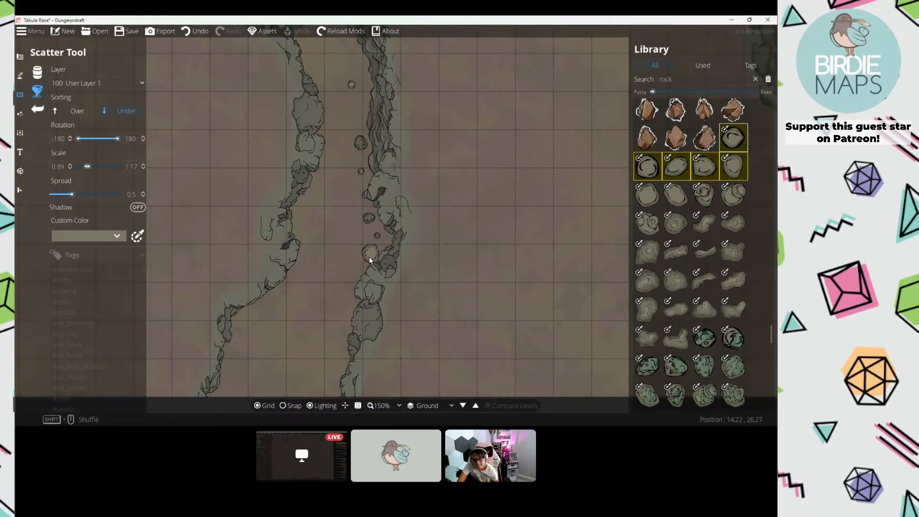
left_click(364, 260)
left_click_drag(317, 223, 348, 128)
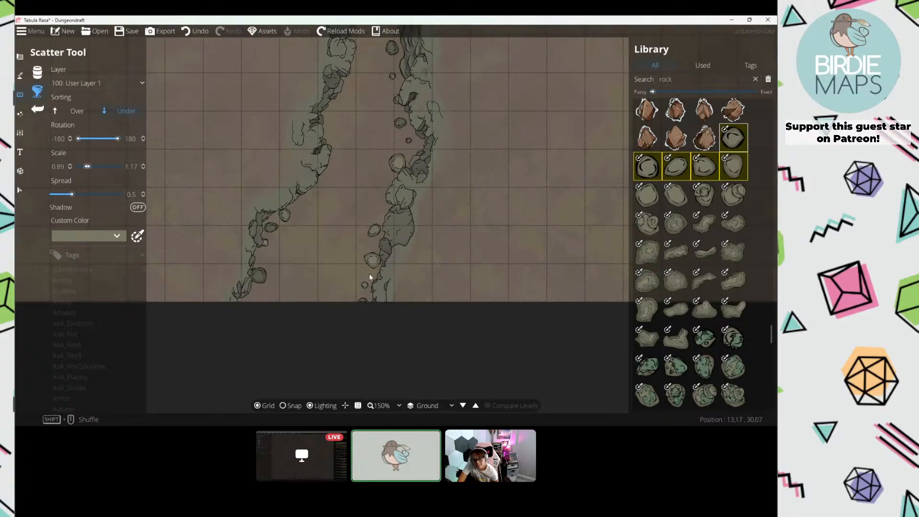
Step: Scatter small rocks along the southern passage's western wall and around its northern end
left_click_drag(369, 276, 296, 237)
left_click(296, 223)
left_click(285, 237)
left_click(290, 257)
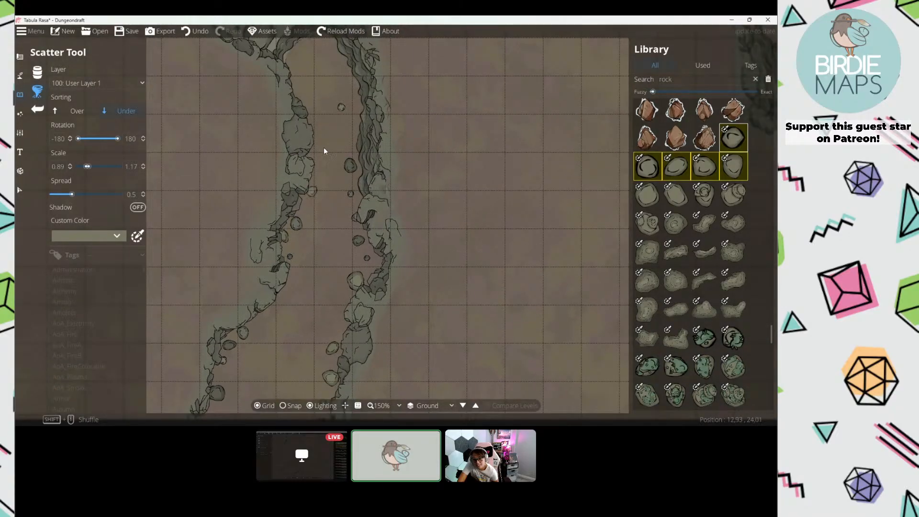
left_click_drag(299, 56, 289, 149)
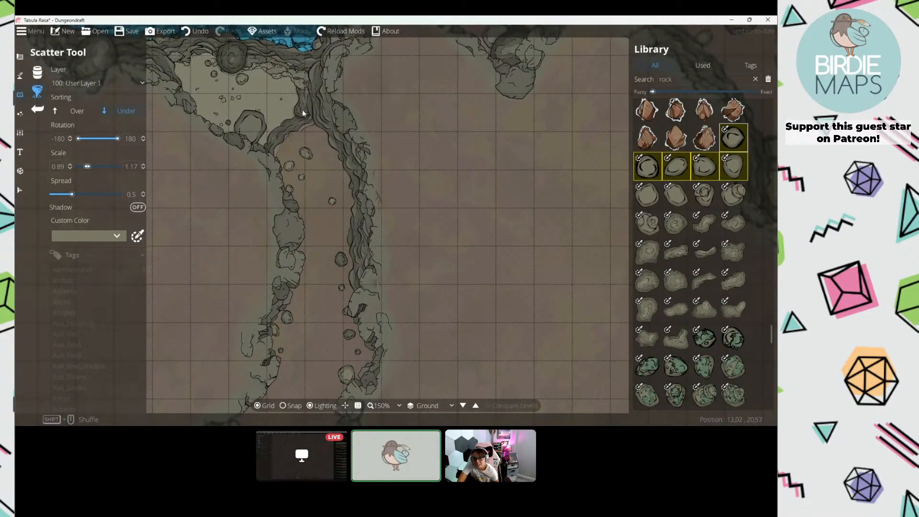
Step: Examine the eastern passages, the pool and the southern passage for places that need more rocks
left_click_drag(302, 113, 387, 237)
left_click_drag(577, 98, 332, 225)
left_click_drag(607, 347, 438, 247)
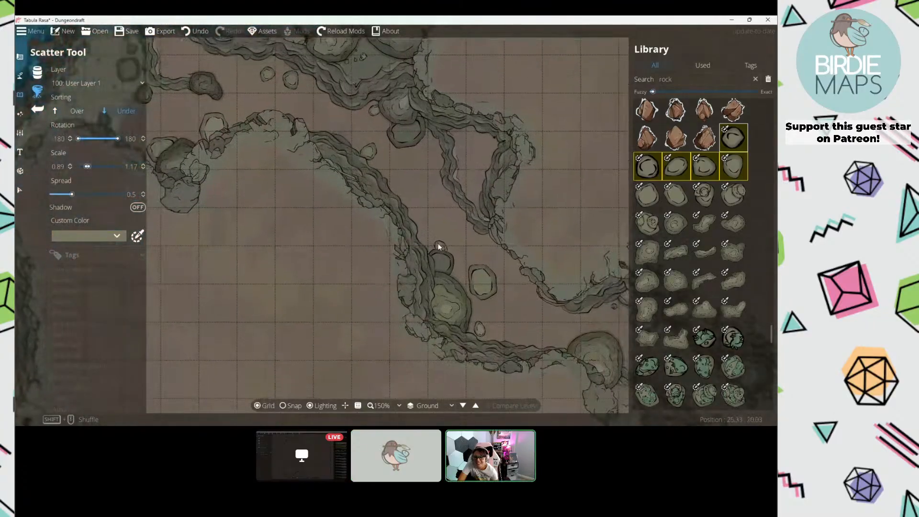
scroll(401, 184, "down", 3)
left_click_drag(289, 137, 355, 205)
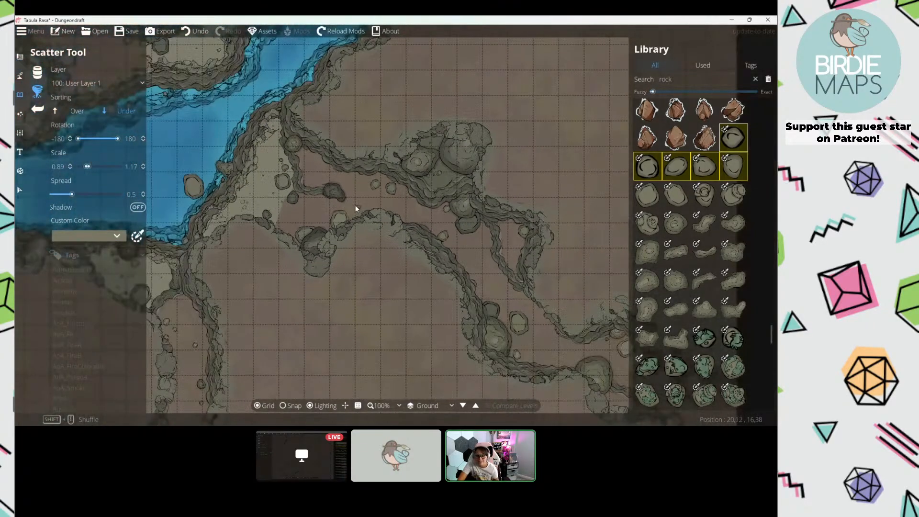
left_click_drag(263, 146, 308, 179)
scroll(298, 207, "up", 3)
scroll(309, 178, "down", 3)
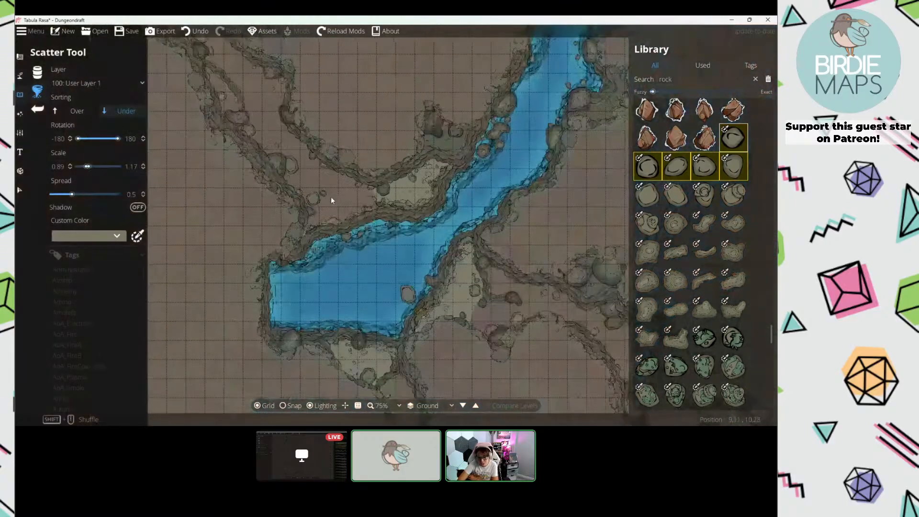
left_click_drag(383, 239, 326, 129)
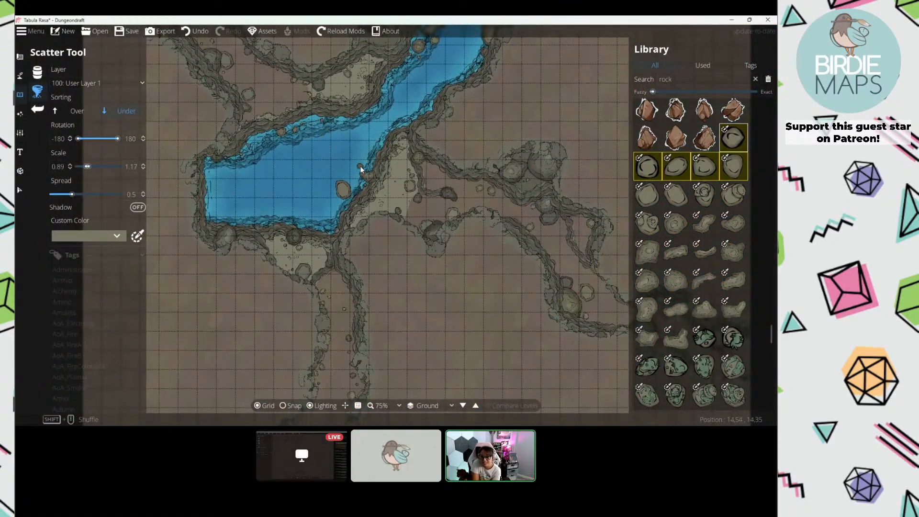
left_click_drag(359, 168, 298, 99)
left_click_drag(275, 177, 285, 134)
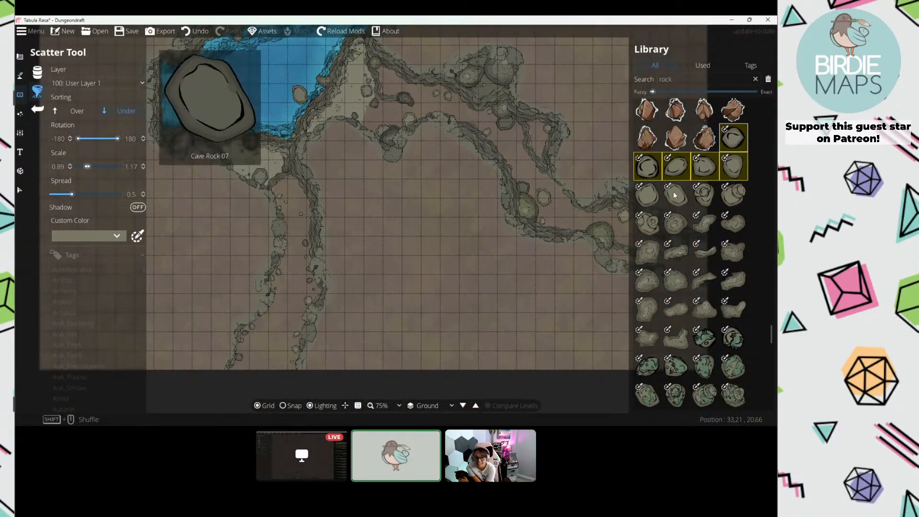
Step: Choose two larger, layered cave rocks for scattering and set their sorting to Over
left_click(716, 228)
left_click(726, 229, "ctrl")
left_click_drag(283, 313, 311, 222)
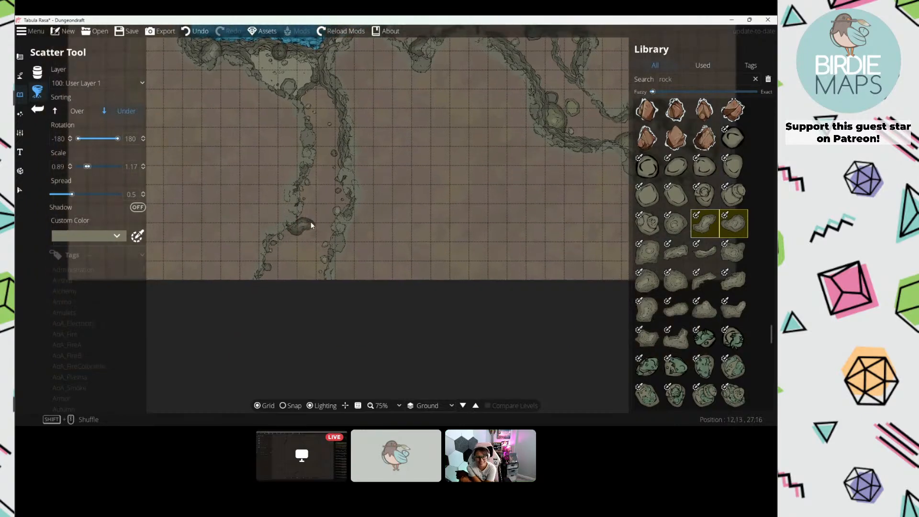
scroll(311, 202, "up", 3)
left_click(76, 110)
left_click_drag(275, 279, 304, 217)
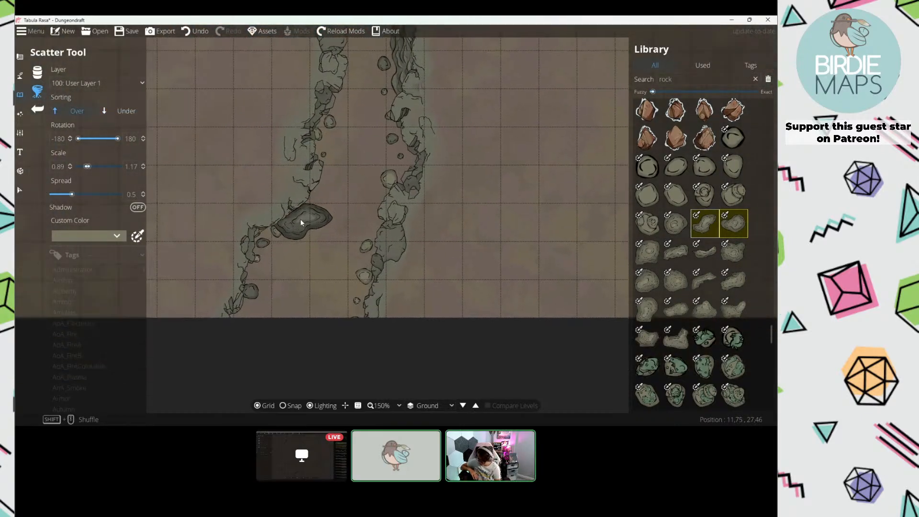
Step: Turn on shadows and place large rocks on the southern passage's walls, at its northern end and in the pool's southeastern corner
left_click(137, 207)
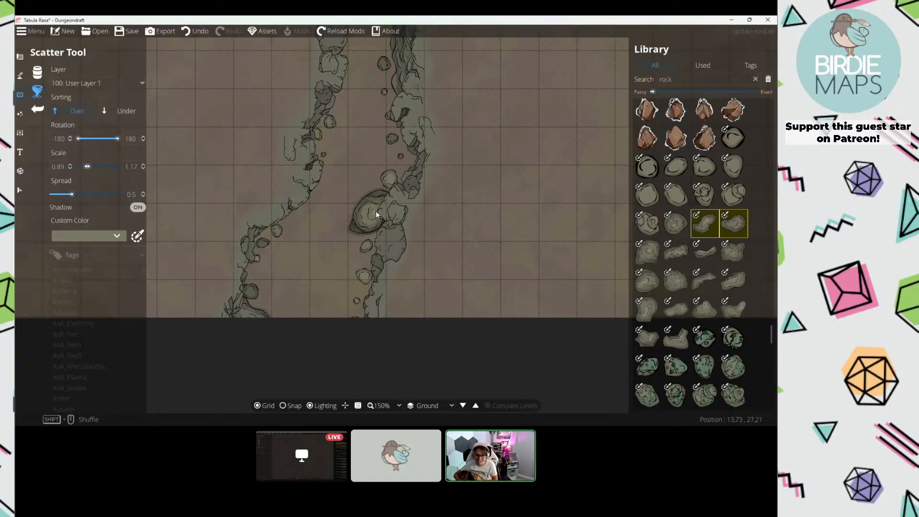
left_click_drag(375, 211, 307, 145)
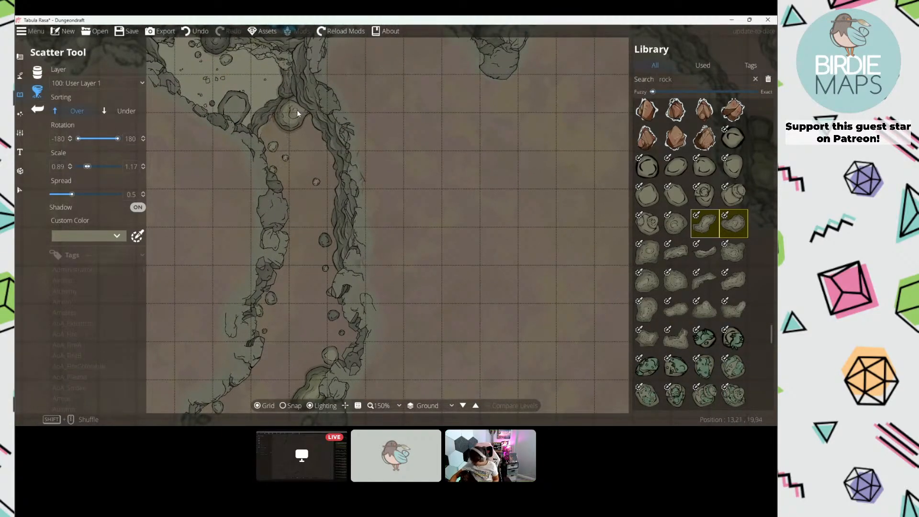
left_click_drag(285, 105, 317, 260)
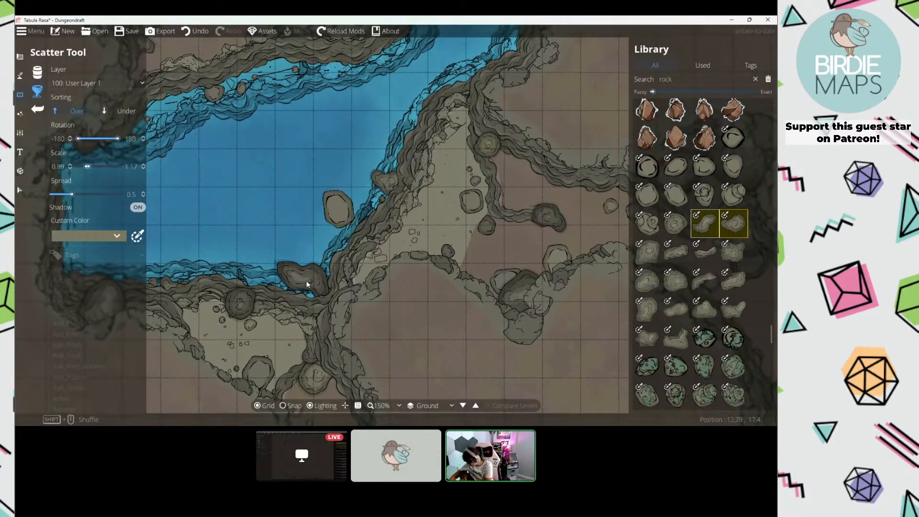
left_click_drag(386, 229, 299, 275)
Step: Switch to placing single objects and choose the tall, jagged grey rock formation from the rock assets
left_click(37, 72)
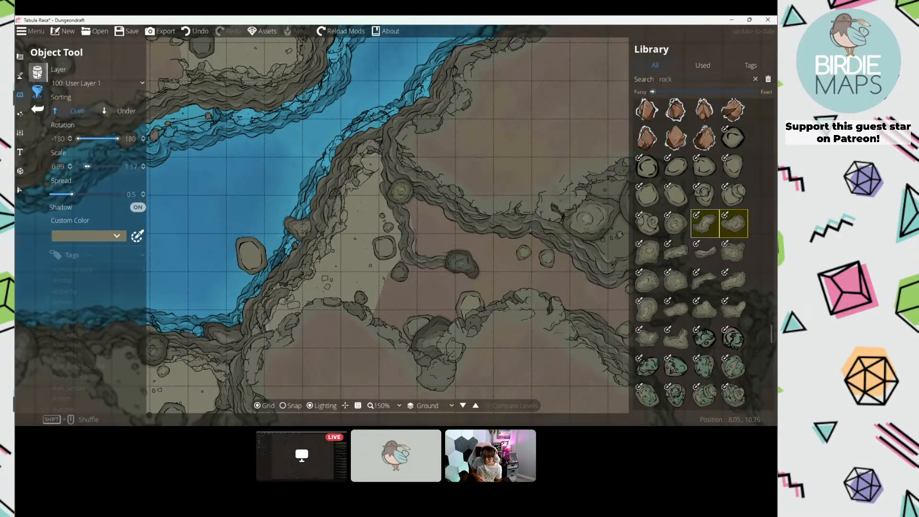
scroll(382, 232, "down", 3)
left_click_drag(386, 240, 266, 340)
left_click_drag(273, 214, 268, 151)
scroll(284, 209, "up", 1)
left_click(688, 81)
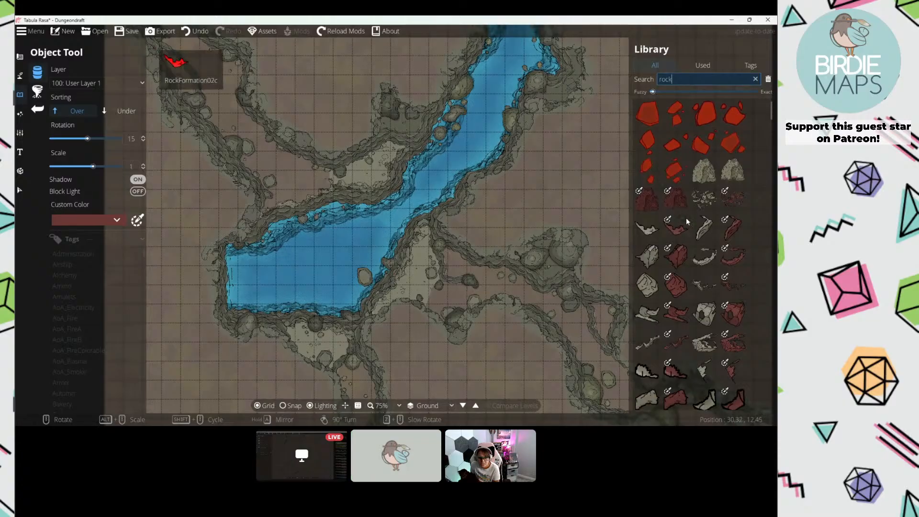
scroll(685, 217, "down", 5)
scroll(687, 219, "down", 8)
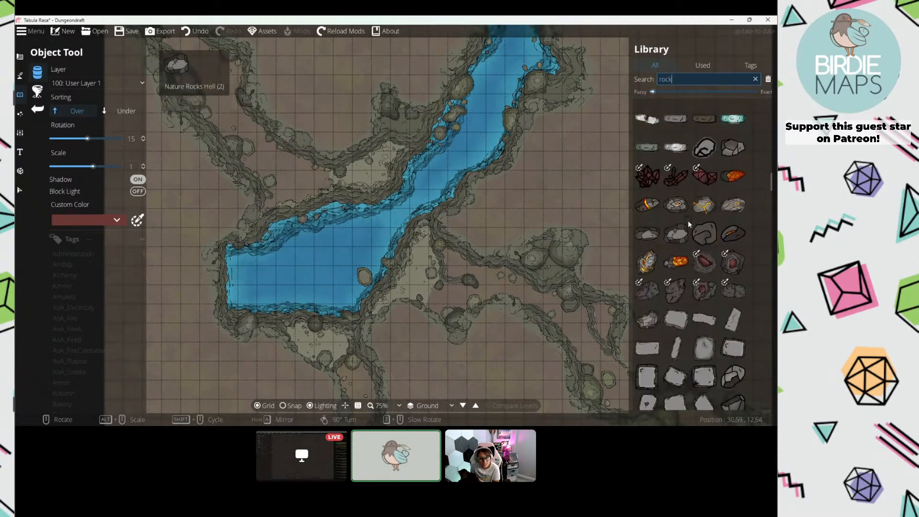
left_click(648, 181)
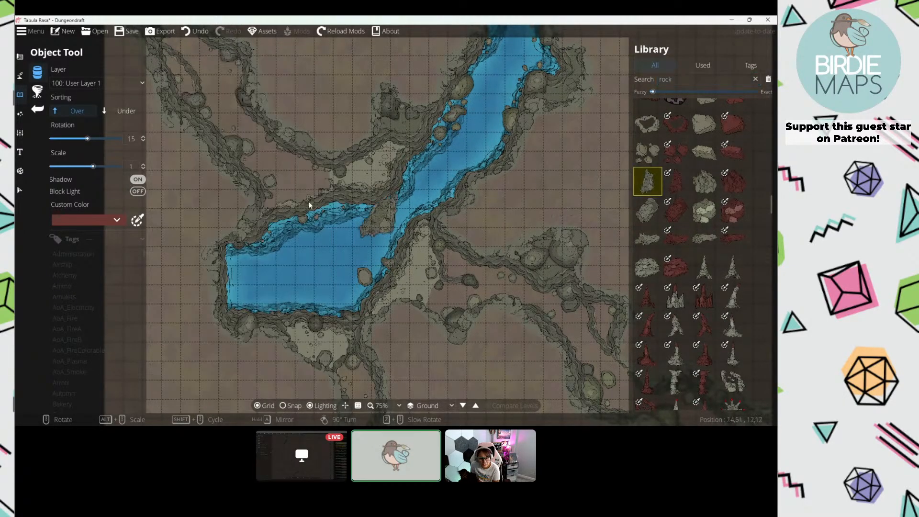
scroll(308, 201, "up", 5)
scroll(334, 209, "down", 4)
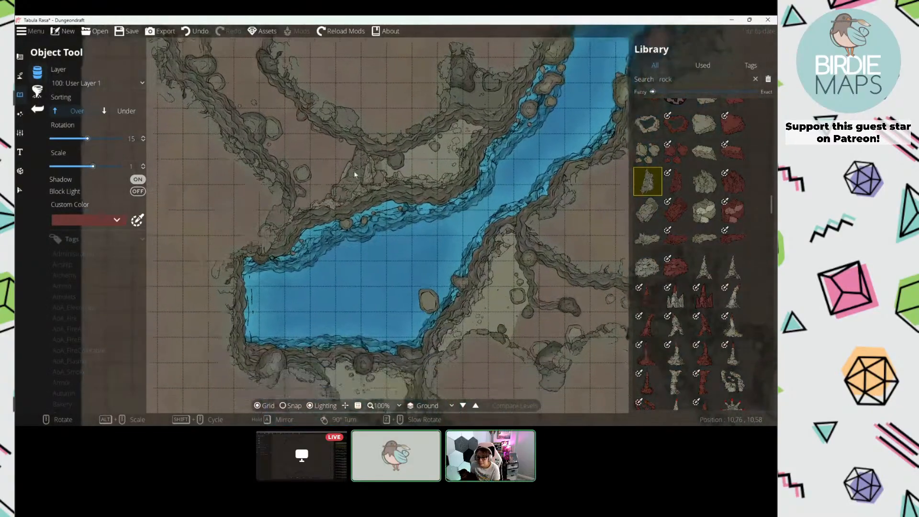
left_click(37, 91)
scroll(360, 257, "down", 4, "shift")
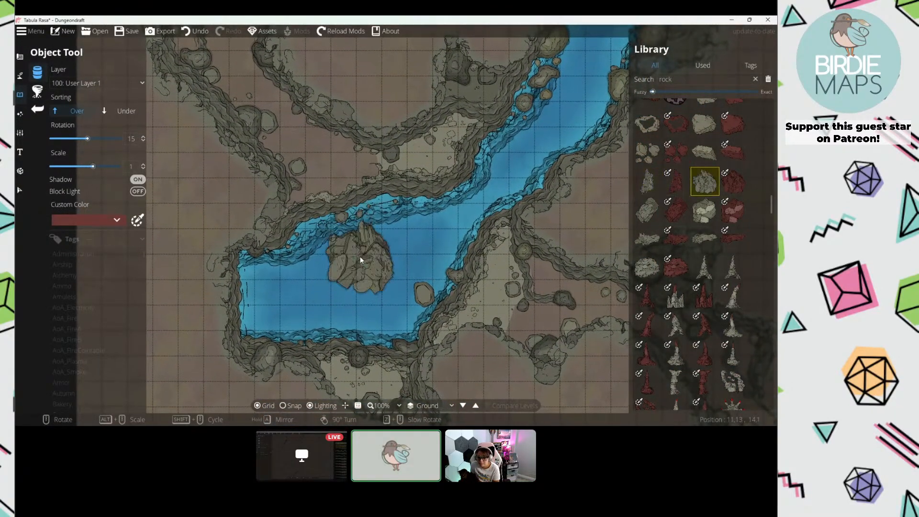
scroll(371, 255, "up", 3, "shift")
scroll(372, 252, "up", 1, "shift")
Step: Place the jagged rock formation, rotated 60 degrees, over the pool's southeastern corner
left_click_drag(337, 240, 337, 272)
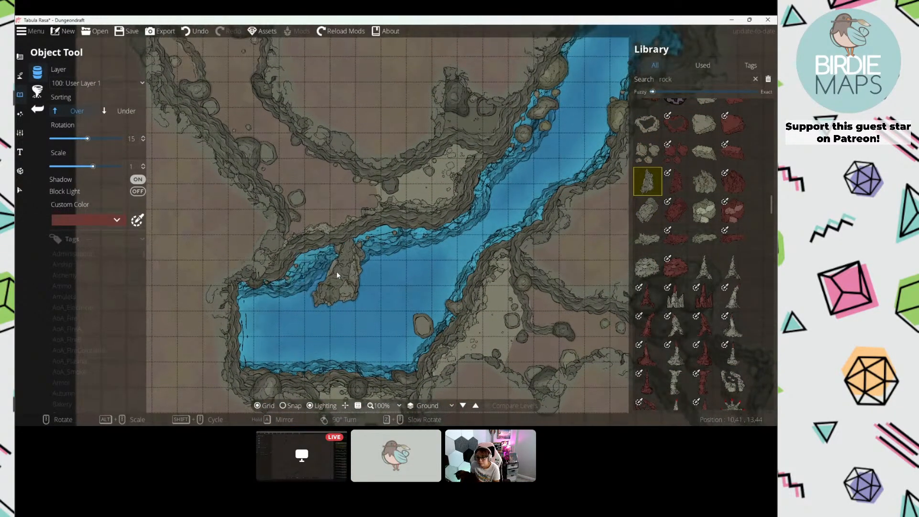
left_click_drag(452, 352, 370, 246)
left_click_drag(305, 243, 340, 209)
scroll(349, 220, "up", 3)
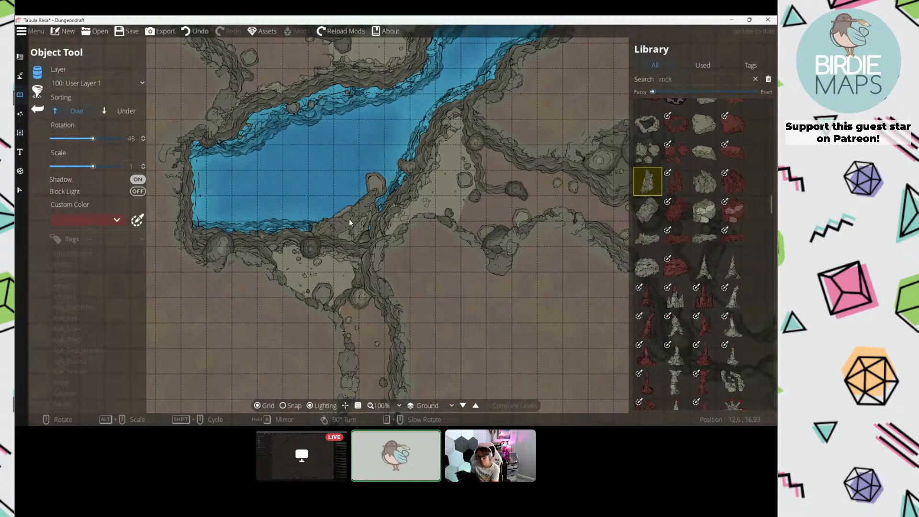
scroll(351, 220, "down", 1)
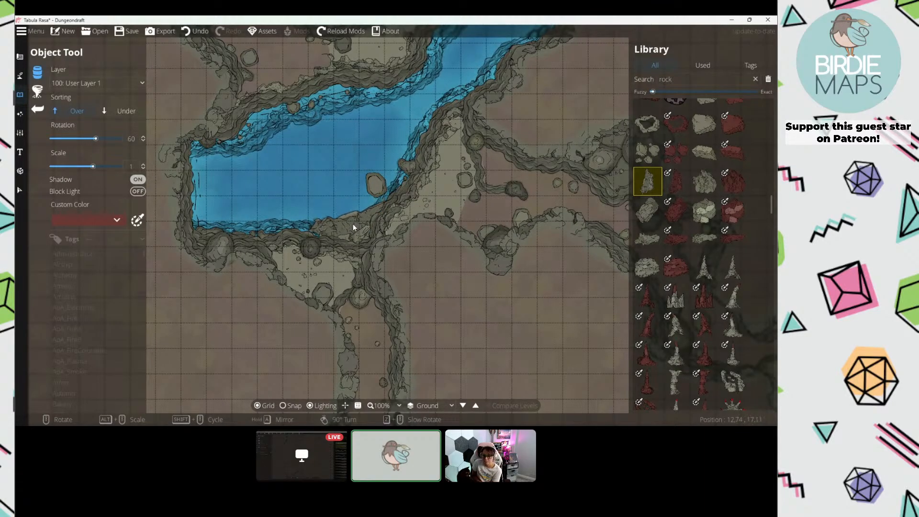
left_click(355, 229)
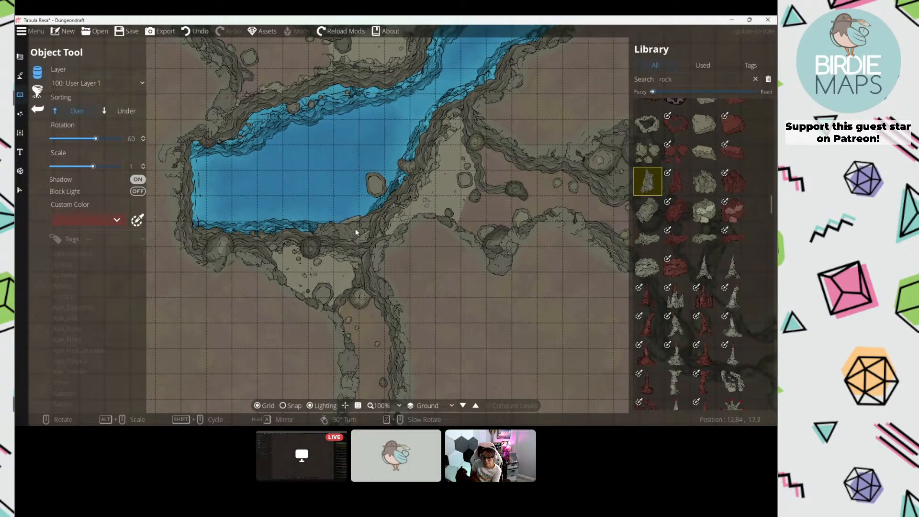
Step: Set the layer for the jagged rock formation to 300: User Layer 3
left_click_drag(488, 230, 294, 196)
left_click_drag(440, 235, 343, 214)
scroll(343, 214, "up", 1)
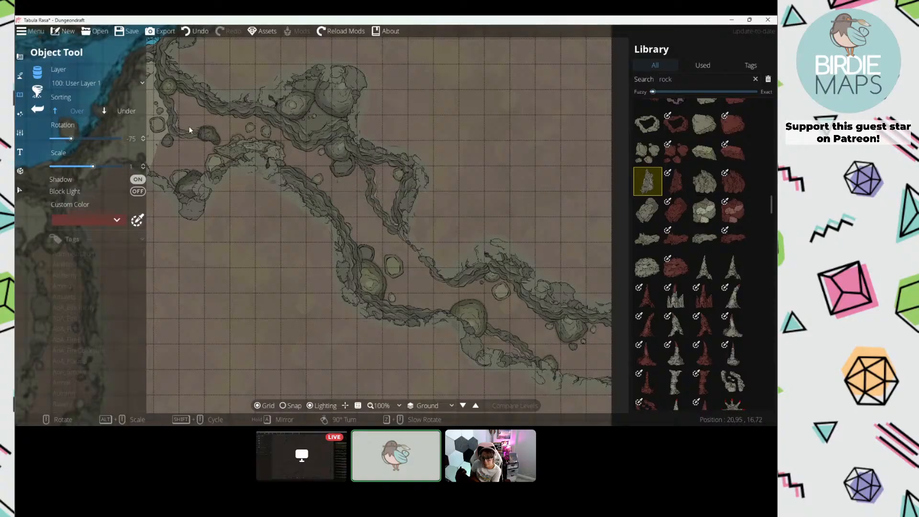
left_click(82, 84)
left_click(90, 183)
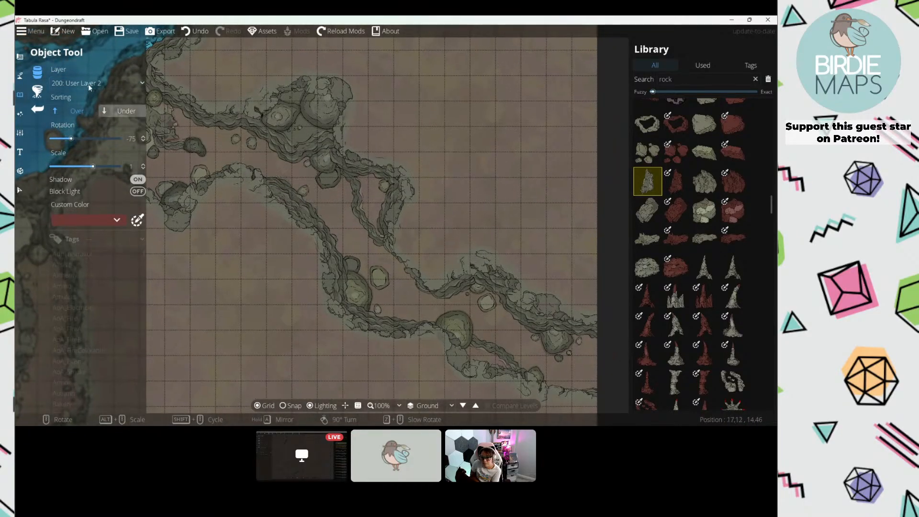
left_click(79, 84)
left_click(96, 196)
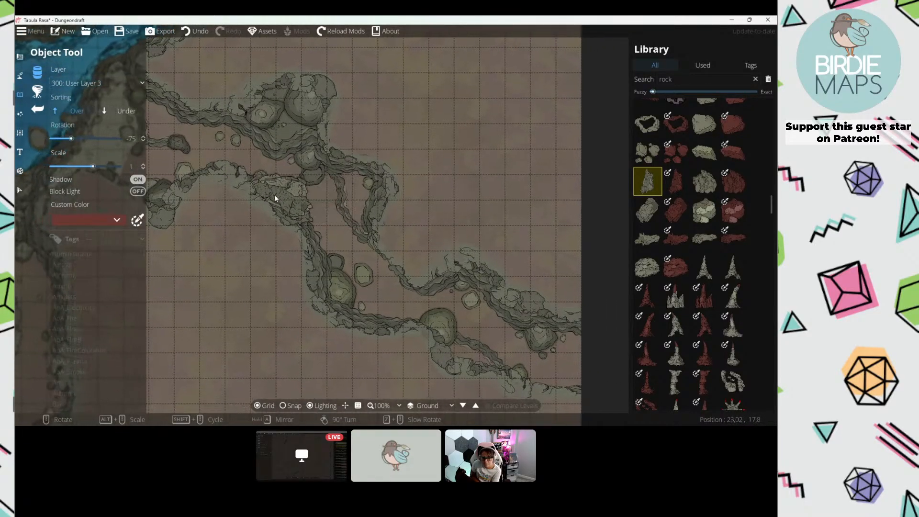
Step: Place the jagged formation at scale 0.8 on the eastern passage's southern wall and, rotated -165 degrees, on the small wall loop
scroll(273, 196, "up", 1)
scroll(269, 198, "down", 2, "alt")
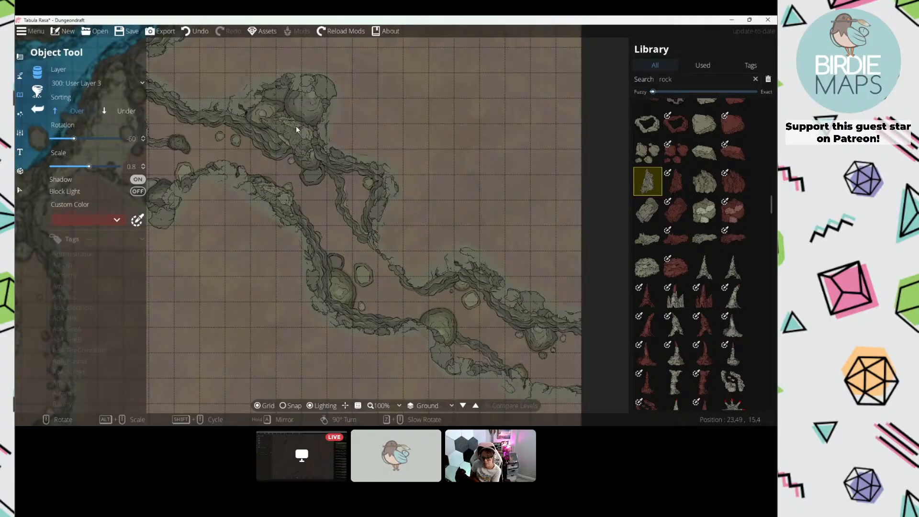
scroll(359, 206, "down", 10)
scroll(368, 214, "up", 1)
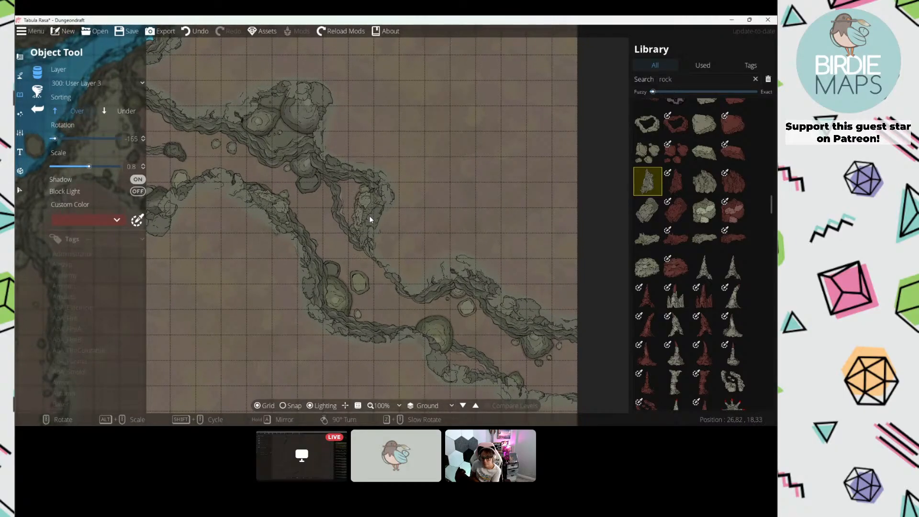
Step: Place loose grey stone clusters at the top of the wall loop and on the southeastern passage's southern wall
left_click(638, 159)
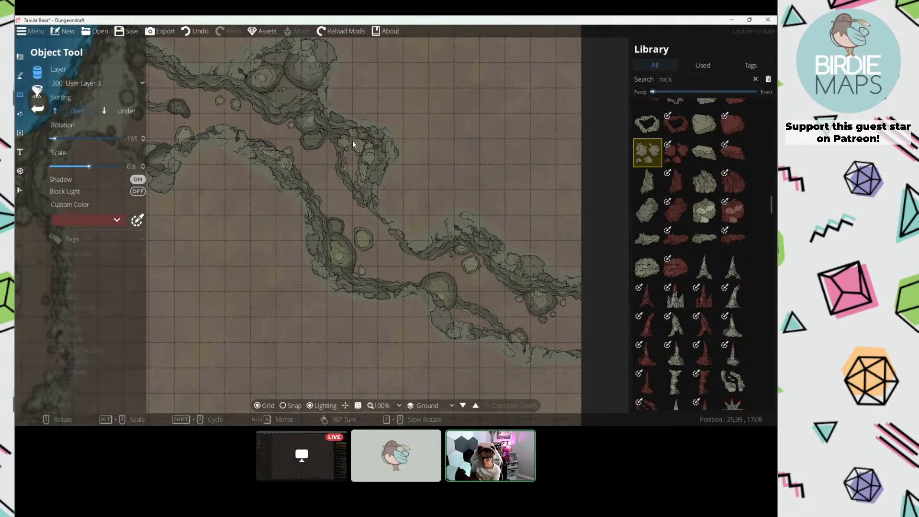
left_click(352, 139)
left_click_drag(442, 277, 366, 231)
scroll(381, 271, "up", 4)
left_click(381, 271)
left_click_drag(381, 271, 358, 259)
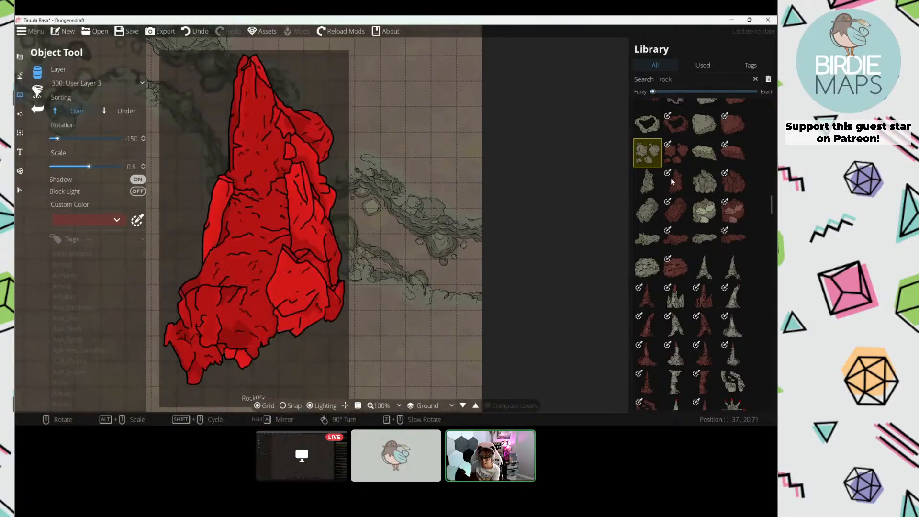
Step: Choose the flat grey rock ridge and position it, rotated 45 degrees at scale 0.9, at the pool's southwestern corner
scroll(677, 199, "up", 10)
scroll(679, 194, "down", 10)
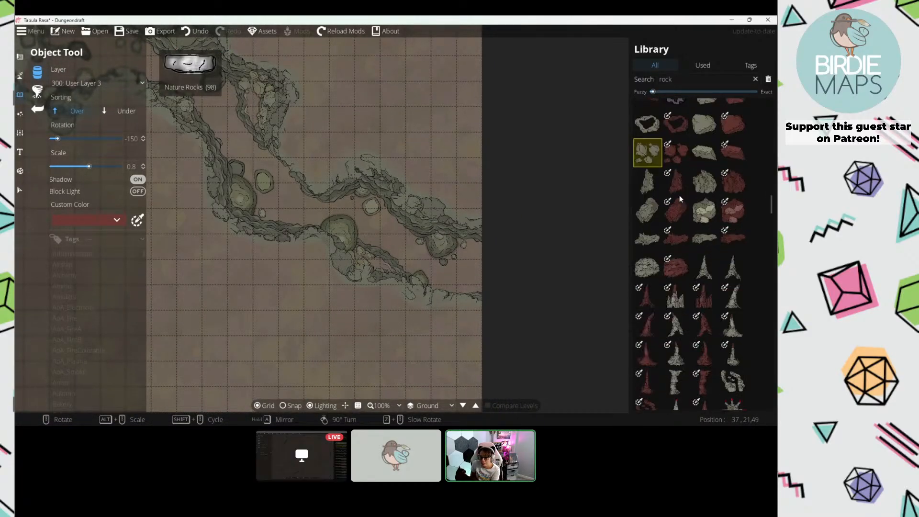
left_click(705, 240)
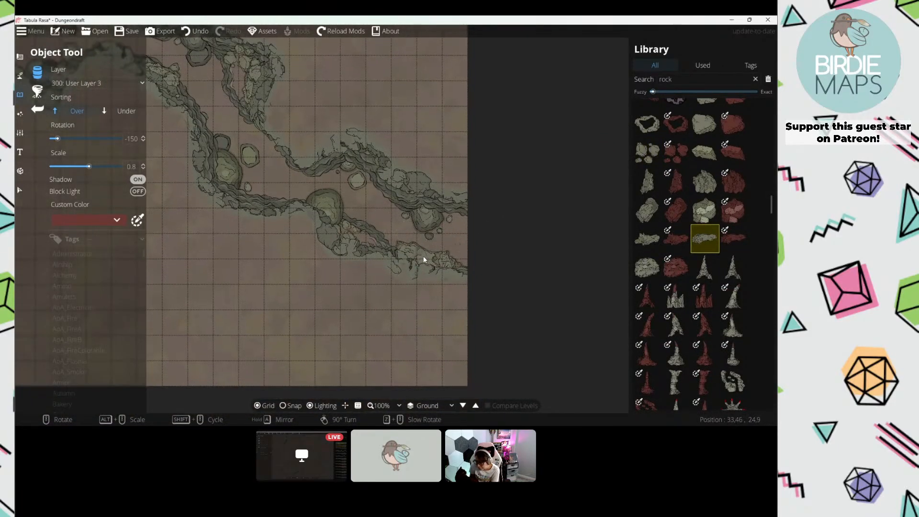
scroll(378, 247, "up", 2)
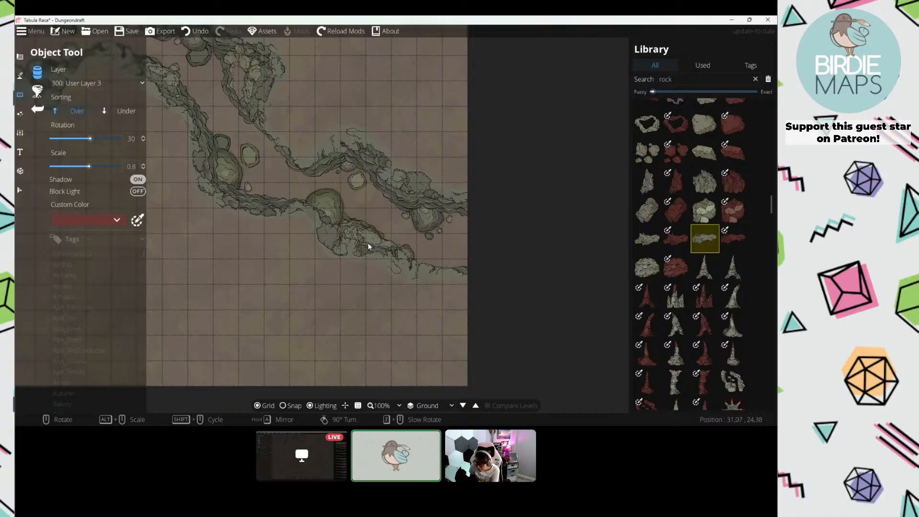
left_click_drag(295, 202, 318, 194)
left_click_drag(203, 122, 254, 220)
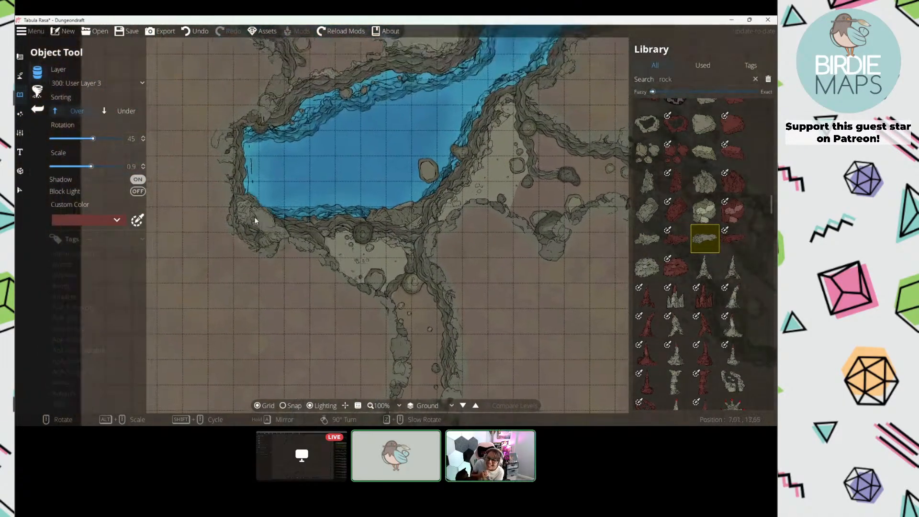
Step: Place the bulky craggy rock formation at scale 0.9 on the river's western bank beside the small alcove
scroll(251, 211, "up", 2)
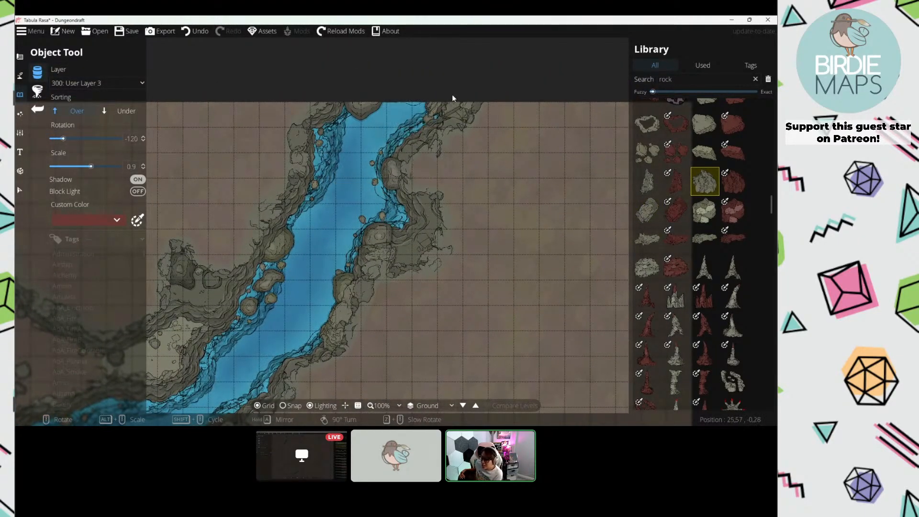
scroll(452, 95, "up", 2)
scroll(456, 99, "down", 4)
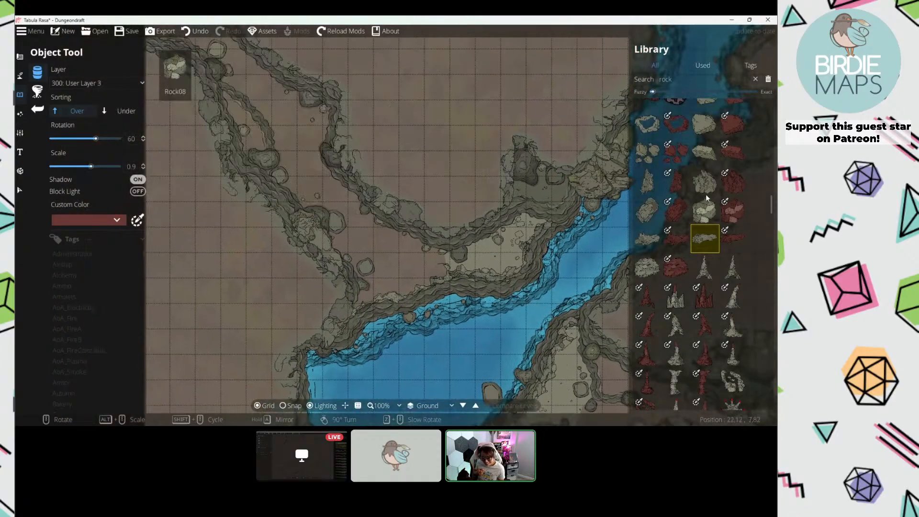
Step: Place loose grey stone clusters at scale 0.9 along the northwestern passage, varying the rotation between -15 and 15 degrees
left_click(652, 152)
left_click_drag(204, 151, 237, 194)
left_click_drag(185, 82, 184, 144)
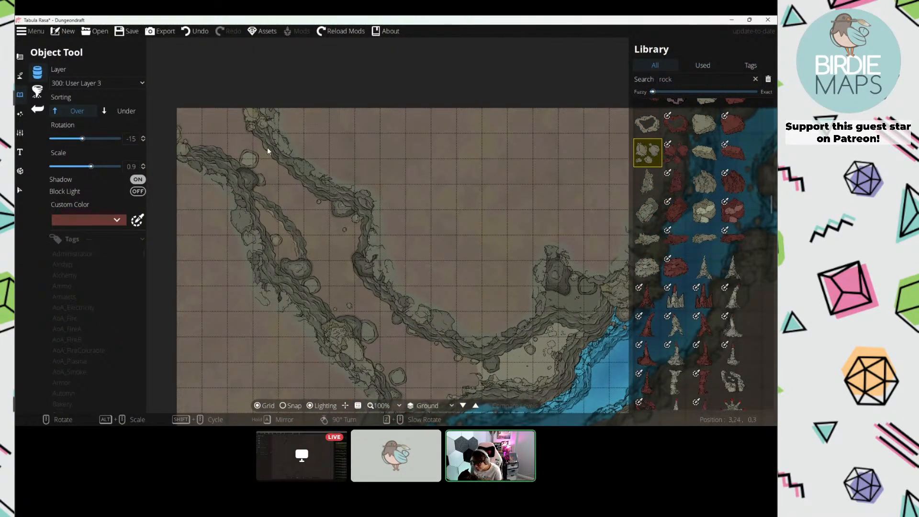
left_click_drag(364, 341, 294, 187)
scroll(352, 180, "up", 2)
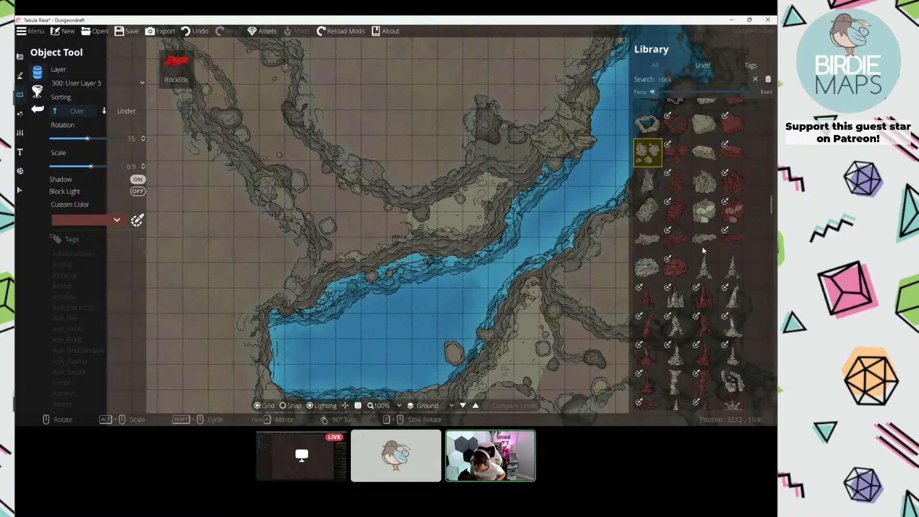
left_click(704, 267)
left_click_drag(515, 280, 445, 180)
scroll(439, 173, "down", 10)
scroll(438, 173, "down", 7)
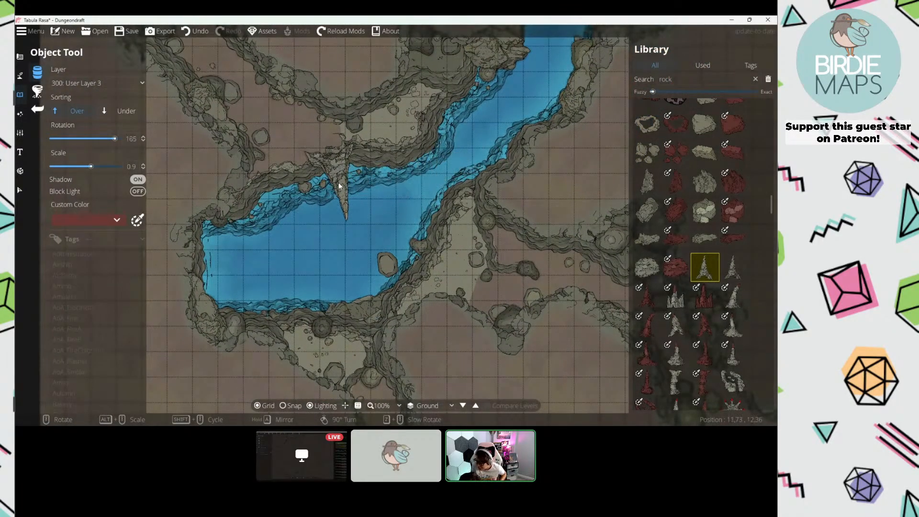
scroll(331, 210, "up", 6, "alt")
scroll(269, 212, "down", 2, "alt")
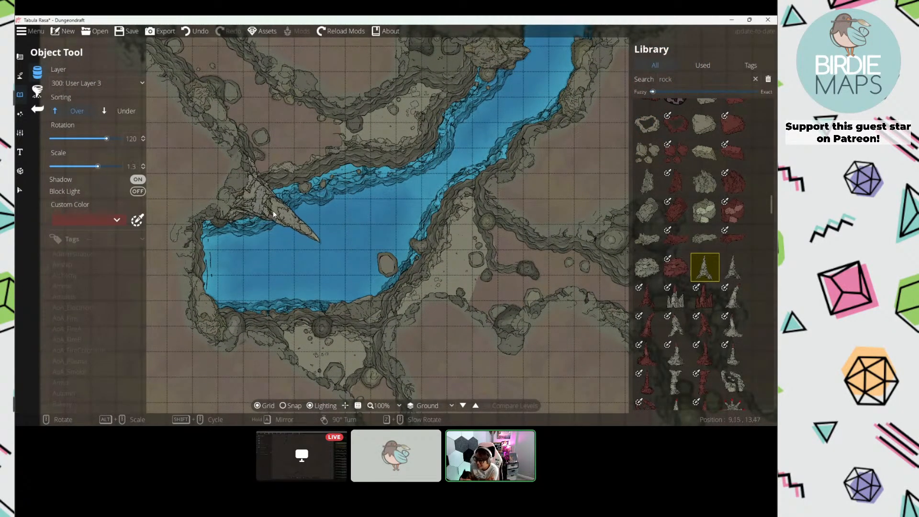
scroll(722, 289, "down", 3)
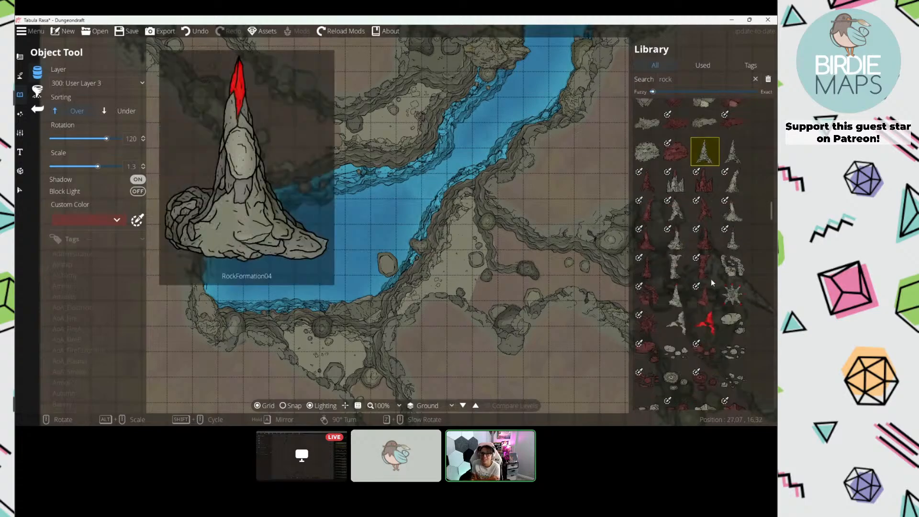
Step: Choose the grey three-pronged rock formation at scale 0.9 and set its layer to 400: User Layer 4
scroll(682, 228, "up", 4)
scroll(680, 229, "down", 5)
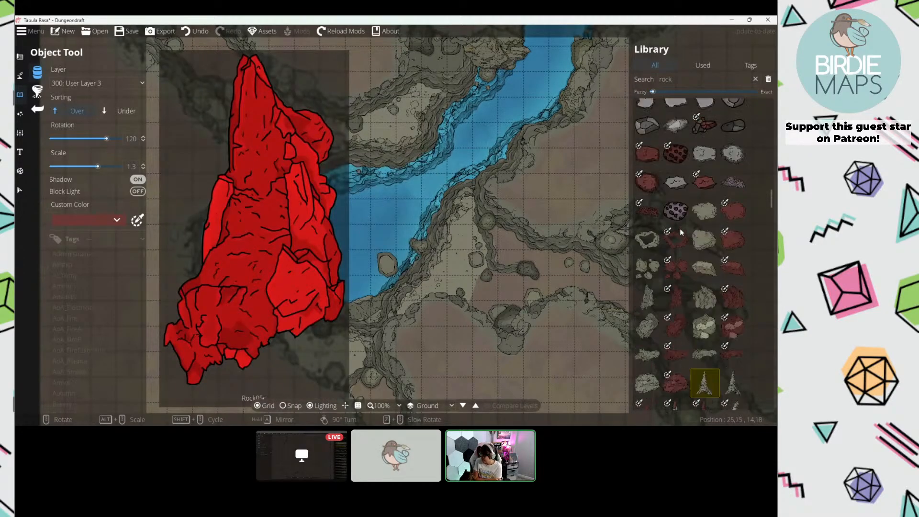
left_click(676, 245)
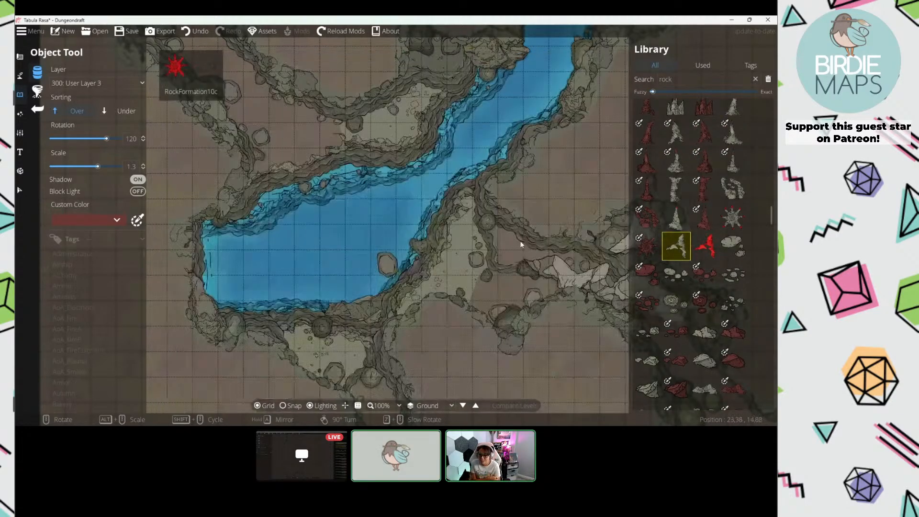
scroll(358, 228, "down", 11)
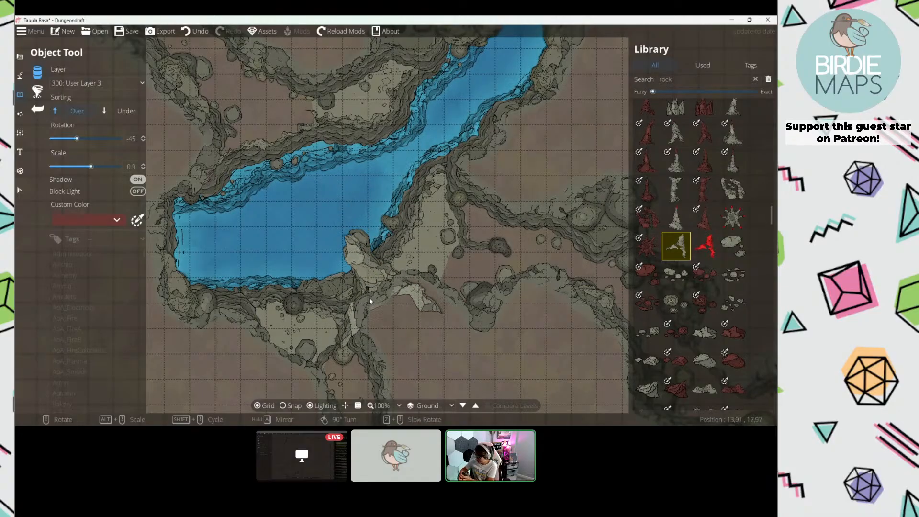
left_click(106, 83)
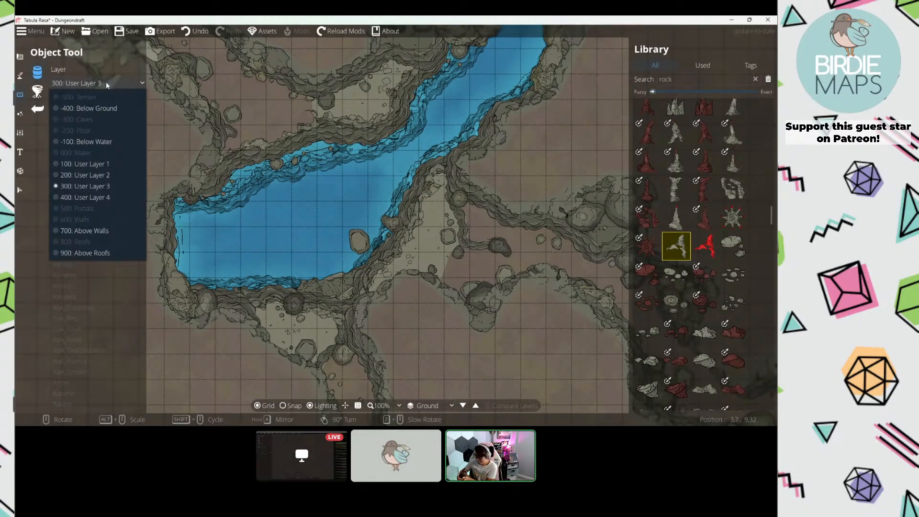
left_click(110, 198)
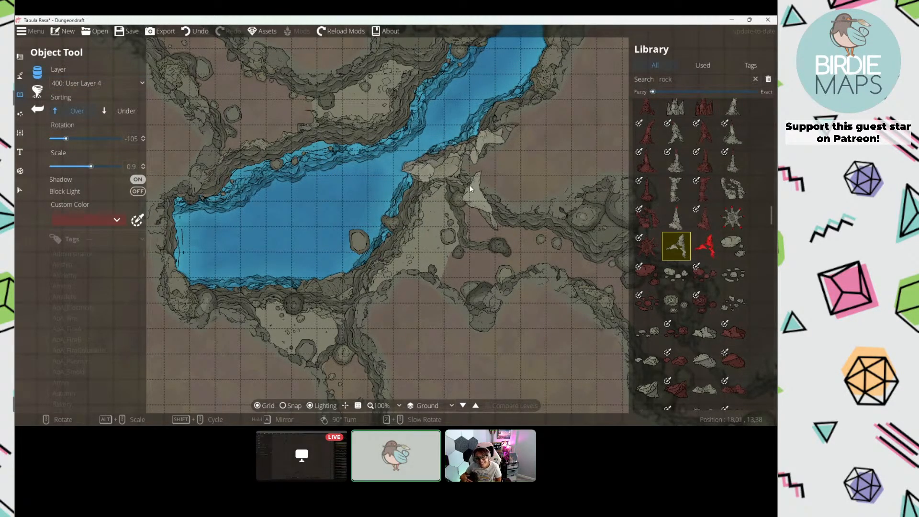
Step: Place the three-pronged rock formation, rotated 90 degrees at scale 0.9, over the wall junction at the pool's northwestern corner
left_click_drag(467, 186, 447, 220)
left_click_drag(364, 189, 411, 205)
scroll(366, 171, "down", 11)
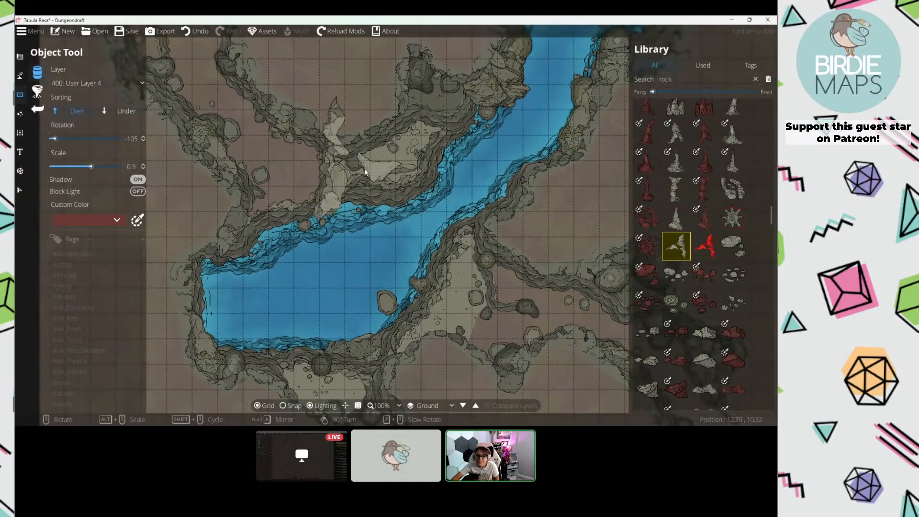
left_click_drag(271, 245, 283, 211)
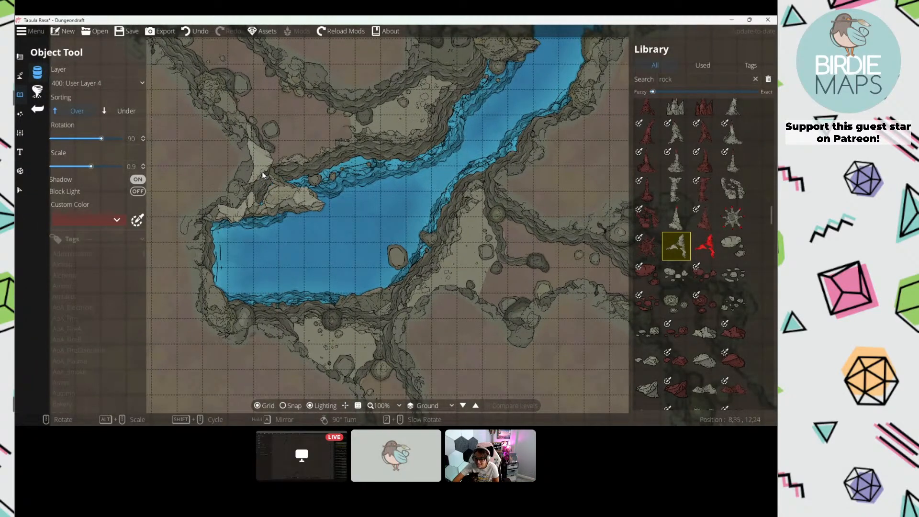
left_click(254, 168)
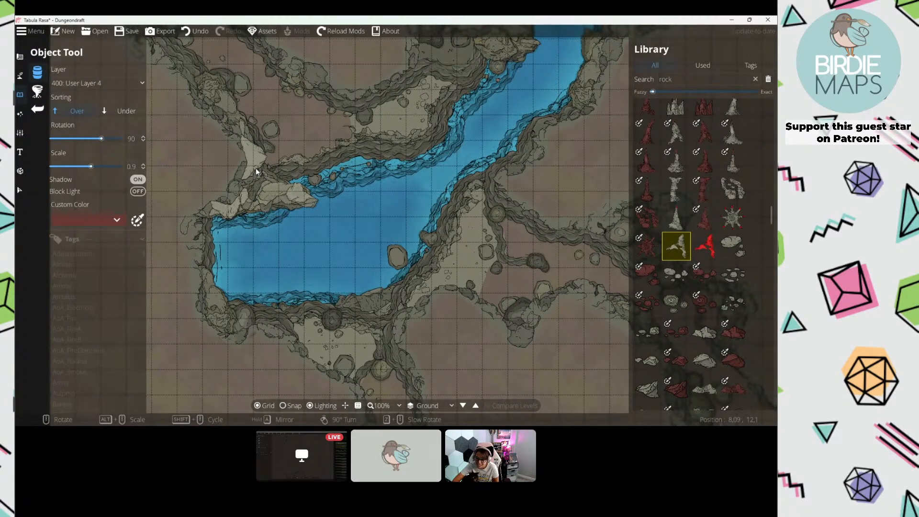
Step: Activate the Pattern Shape Tool and set its layer to 700: Above Walls
left_click_drag(195, 148, 222, 124)
scroll(306, 210, "up", 1)
left_click(24, 55)
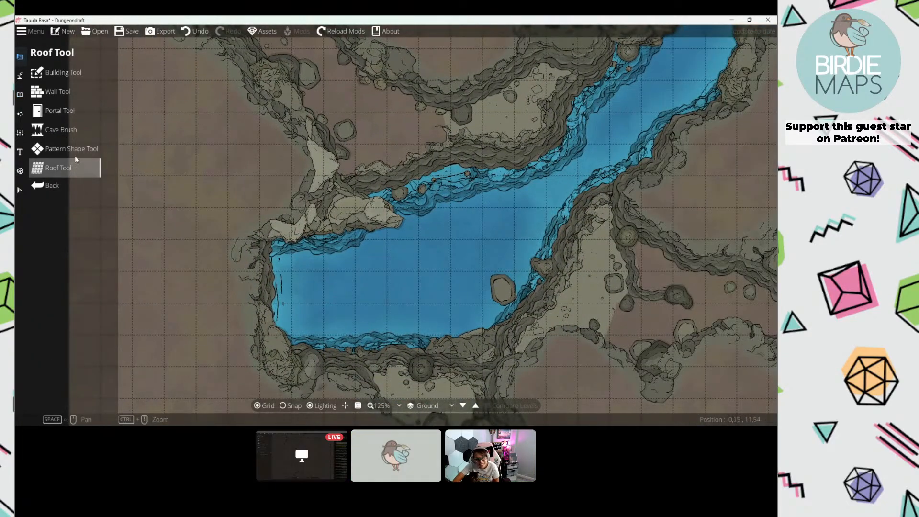
left_click(75, 156)
scroll(345, 231, "up", 3)
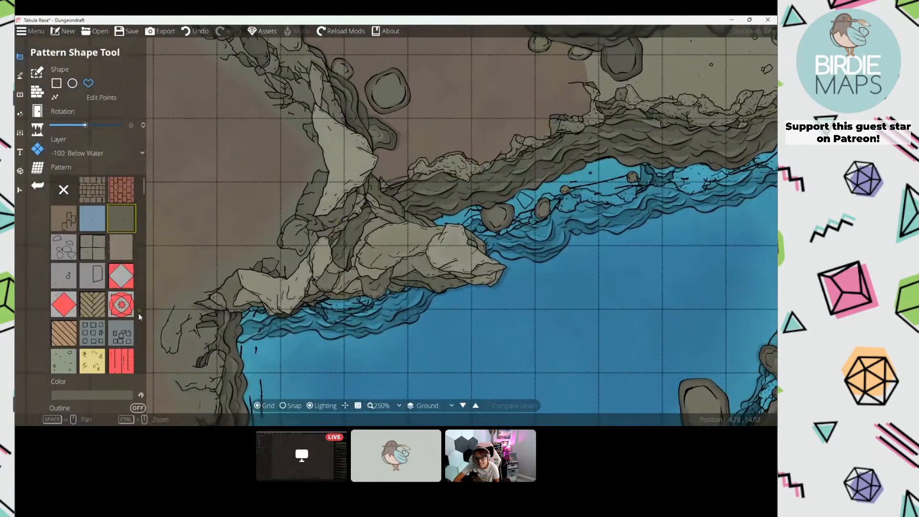
left_click(109, 395)
left_click(76, 152)
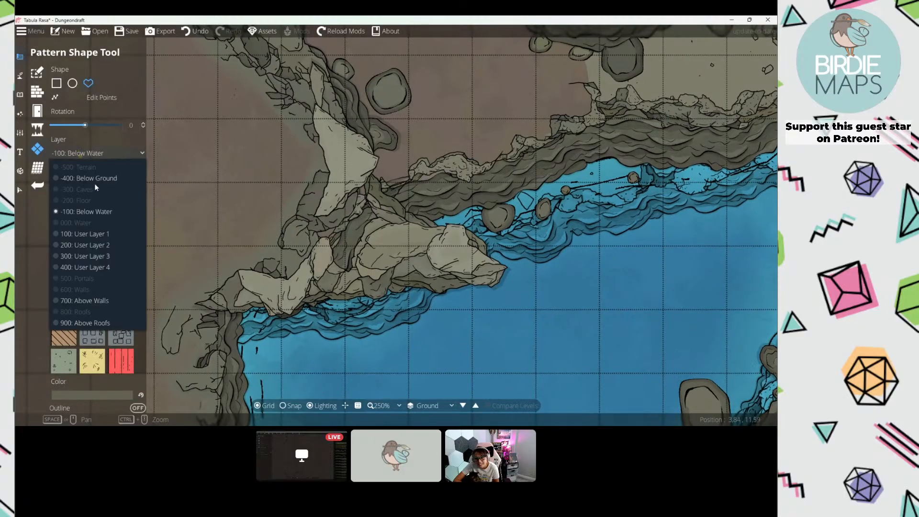
left_click(99, 266)
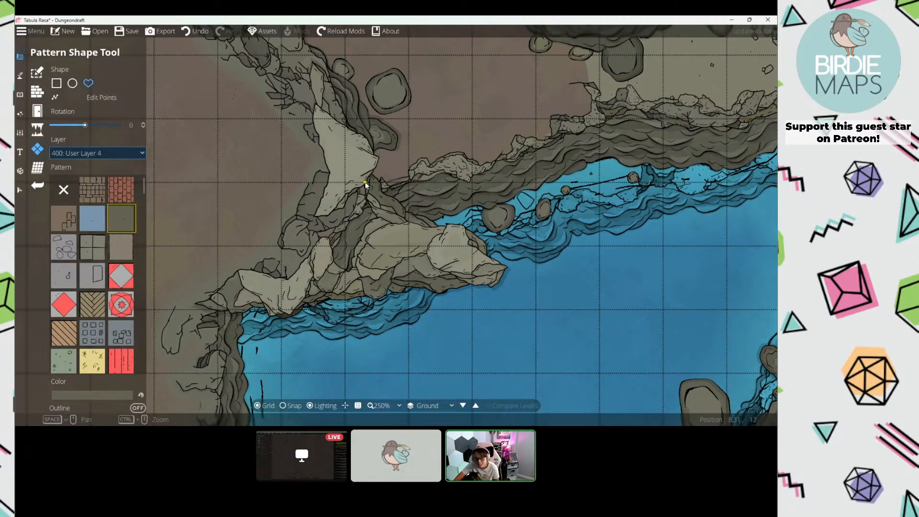
left_click(77, 152)
left_click(111, 301)
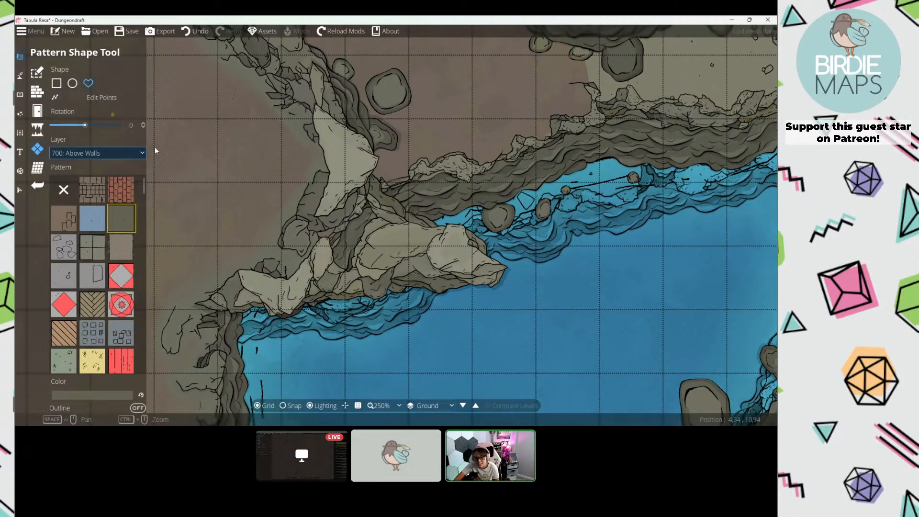
Step: Set the selection filter to All and change the three-pronged rock formation's layer to 300: User Layer 3
left_click(39, 187)
left_click(366, 251)
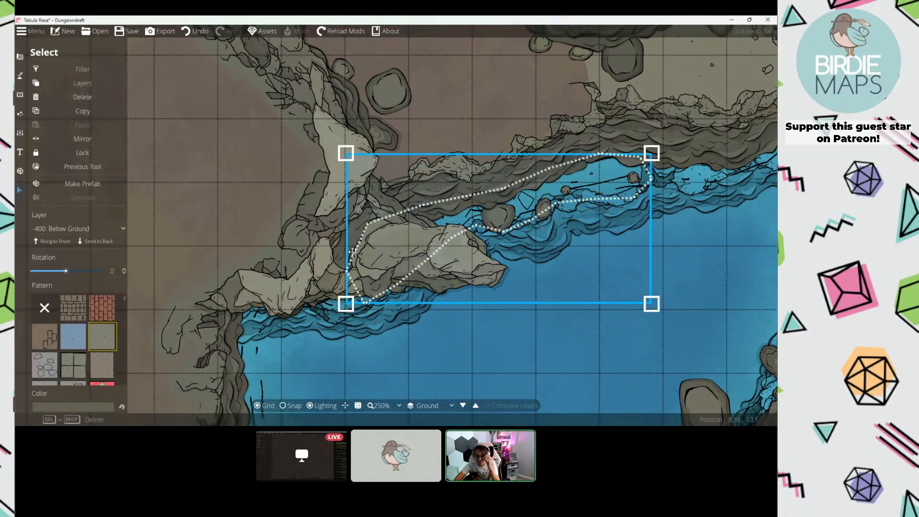
left_click(193, 178)
left_click(73, 67)
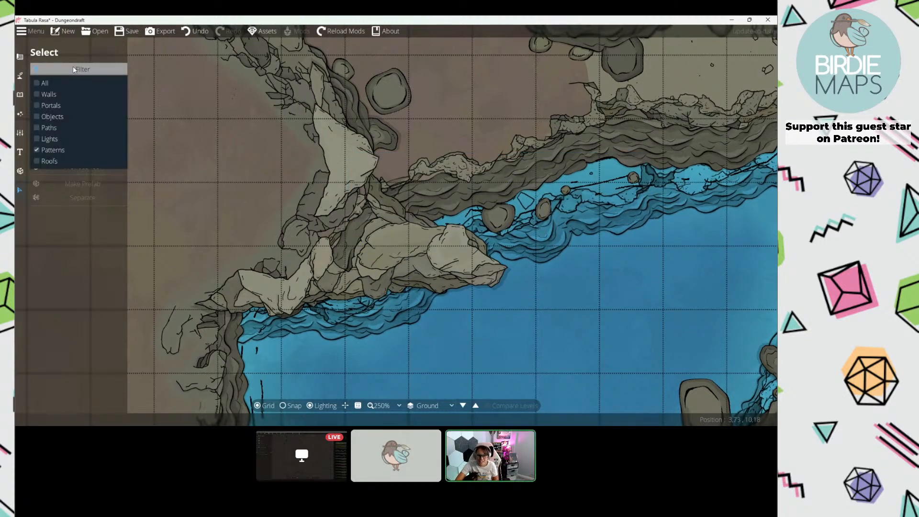
left_click(48, 84)
left_click(413, 268)
left_click(413, 267)
left_click(86, 228)
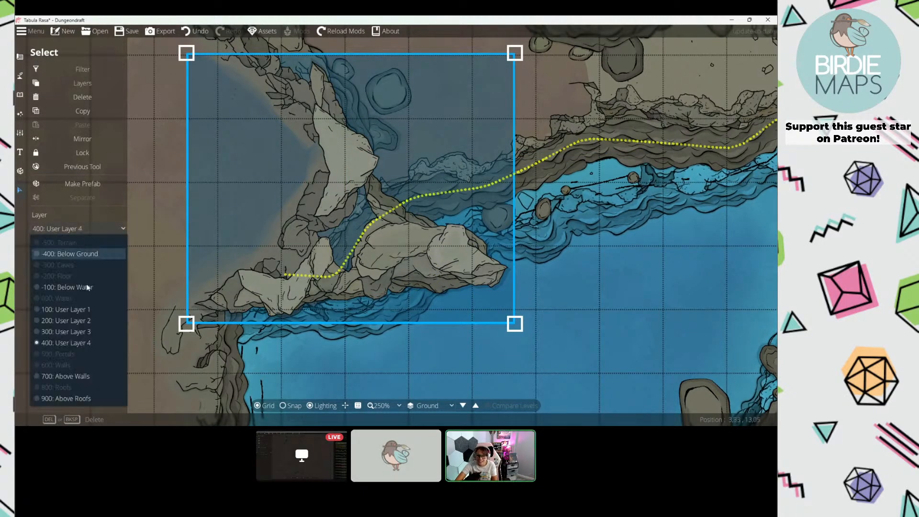
left_click(82, 332)
left_click(137, 196)
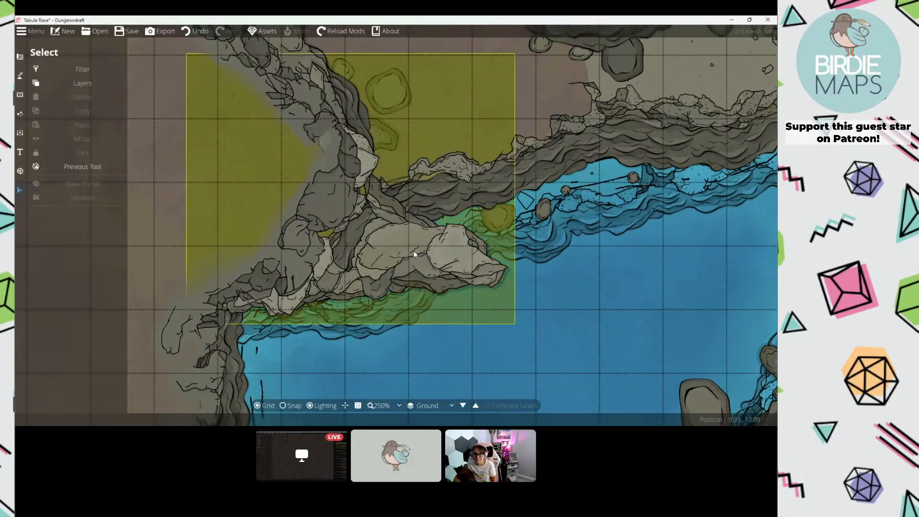
Step: Shift the three-pronged rock formation slightly southeast over the pool's bank and turn it a tiny amount clockwise
left_click_drag(409, 256, 430, 267)
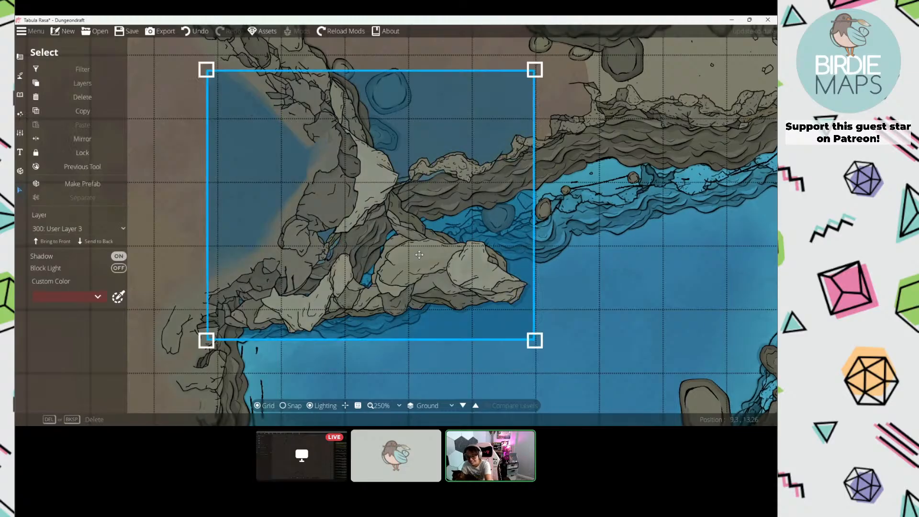
left_click_drag(404, 71, 406, 74)
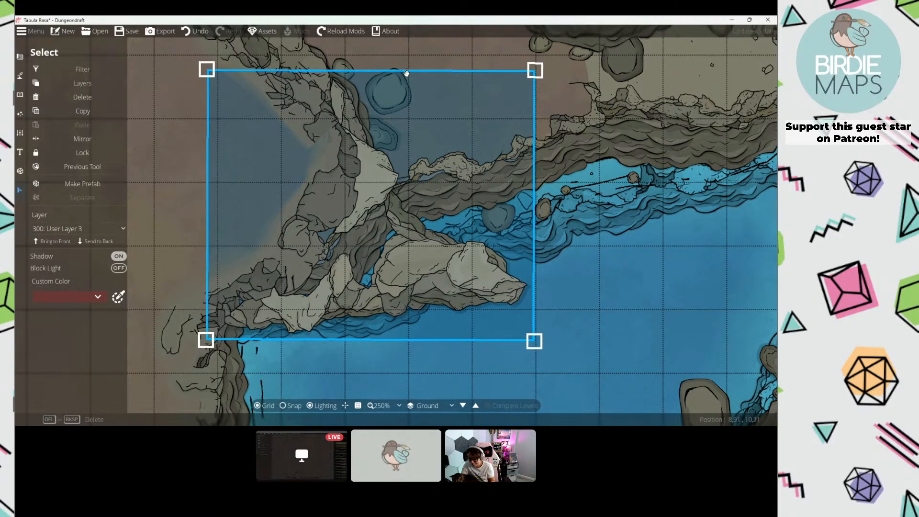
left_click_drag(264, 106, 327, 116)
left_click(192, 157)
Step: Activate the Pattern Shape Tool and set its layer to 400: User Layer 4
left_click(20, 56)
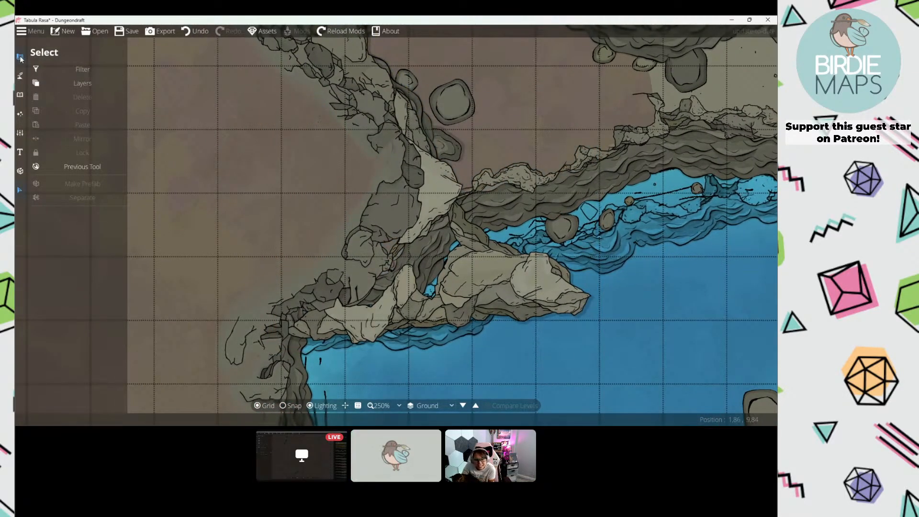
left_click(59, 134)
scroll(92, 216, "down", 1)
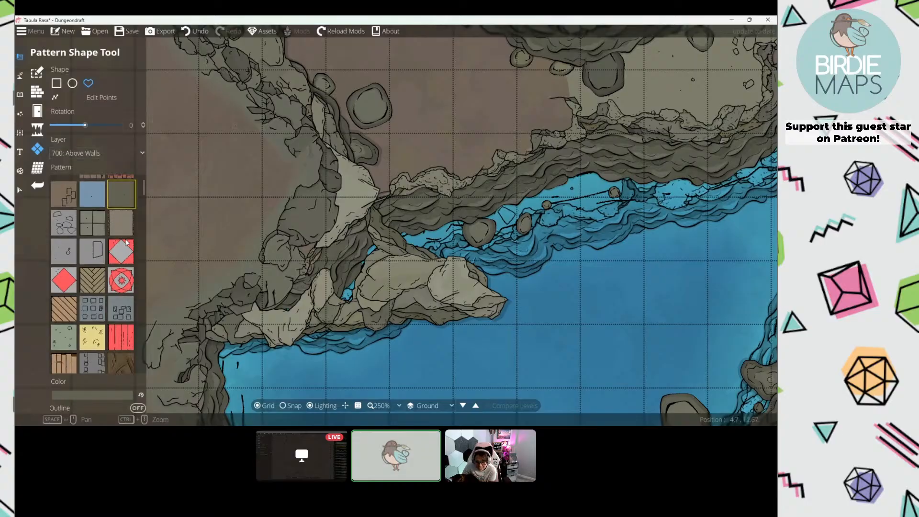
mouse_move(411, 250)
left_mouse_down()
mouse_move(431, 234)
mouse_move(423, 240)
left_mouse_up()
scroll(400, 243, "up", 3)
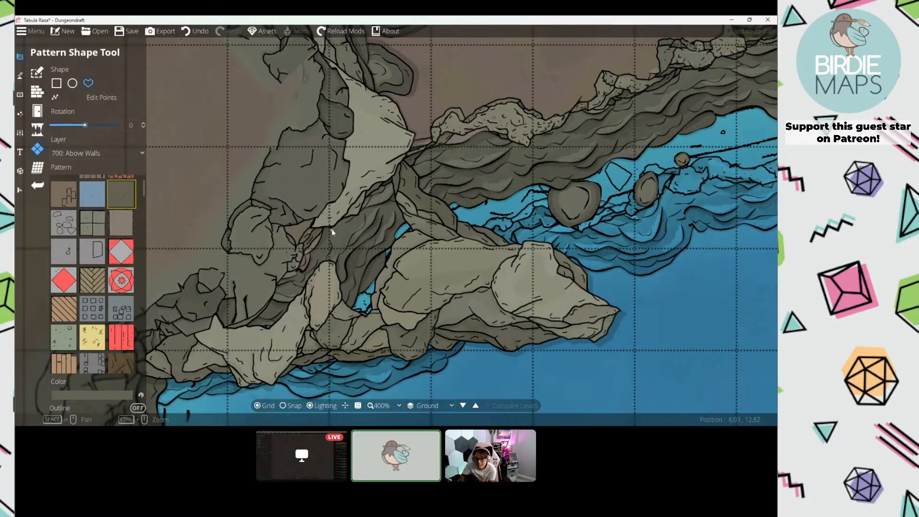
left_click(95, 152)
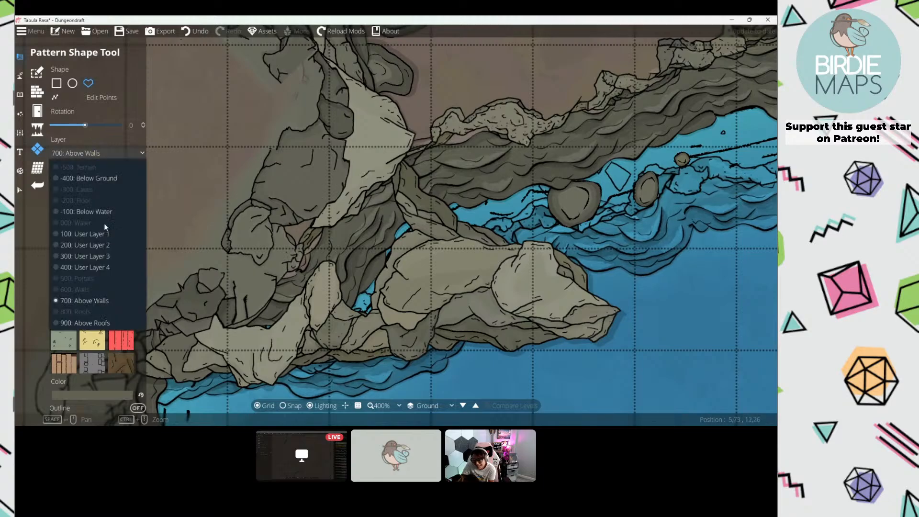
left_click(86, 267)
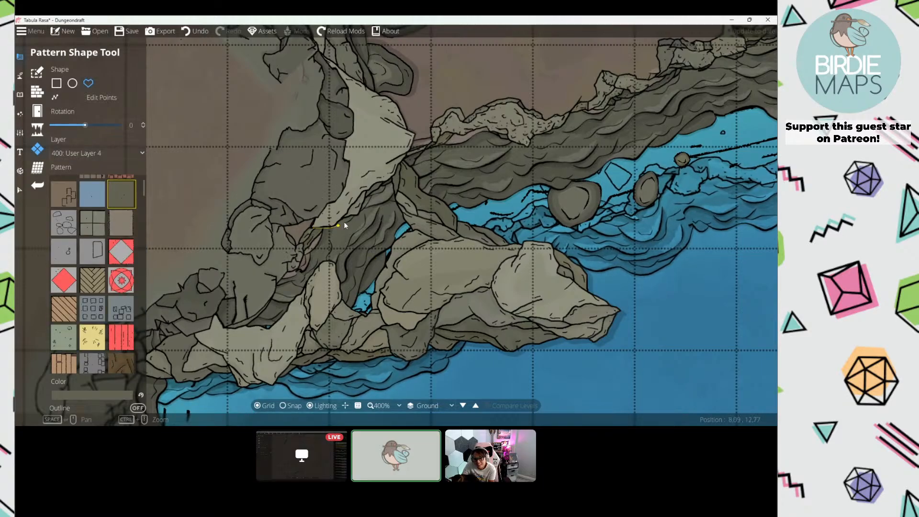
Step: Trace a freeform pattern shape with the outline on, filling the gap between the prongs of the rock formation at the pool's northwestern corner
left_click(368, 191)
left_click(378, 180)
left_click(393, 181)
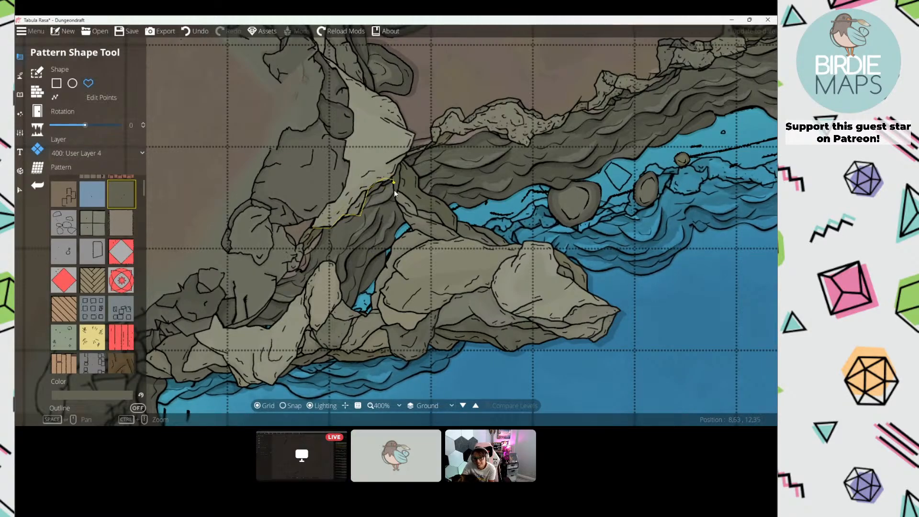
left_click(437, 242)
left_click(393, 266)
left_click(395, 273)
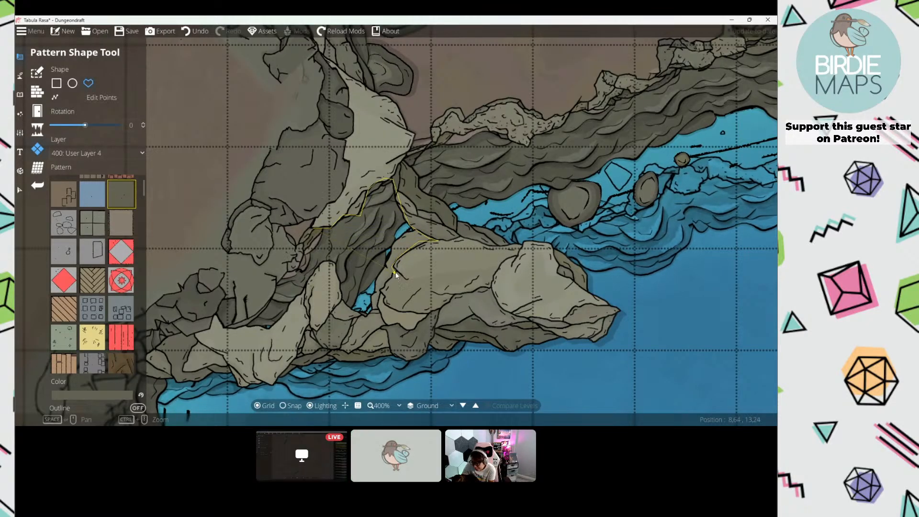
left_click(137, 408)
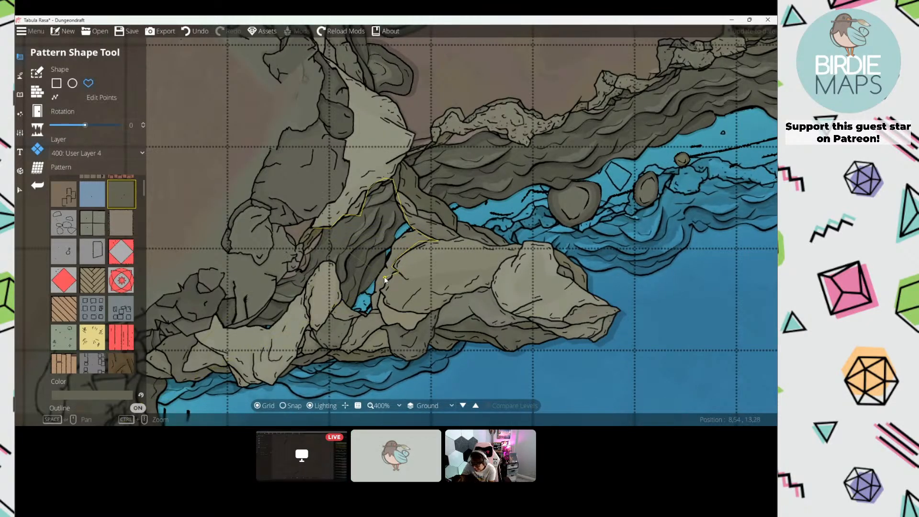
left_click(381, 291)
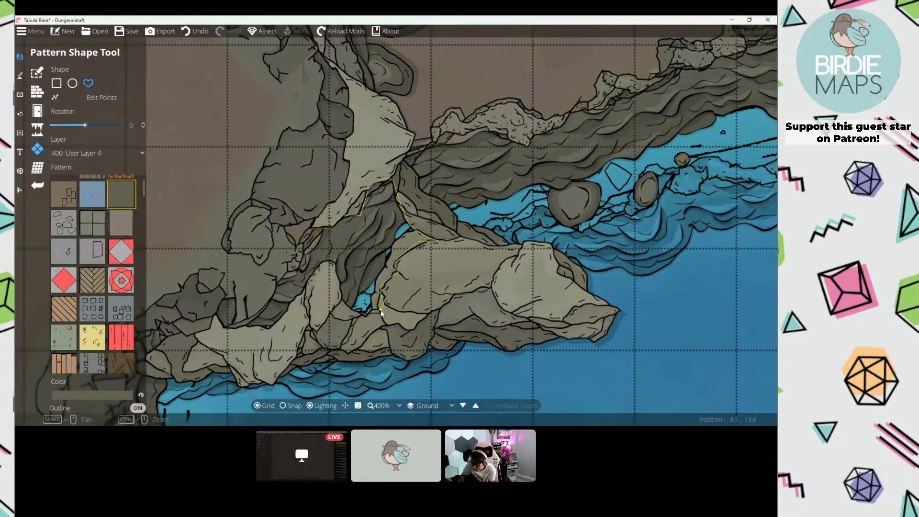
left_click(381, 311)
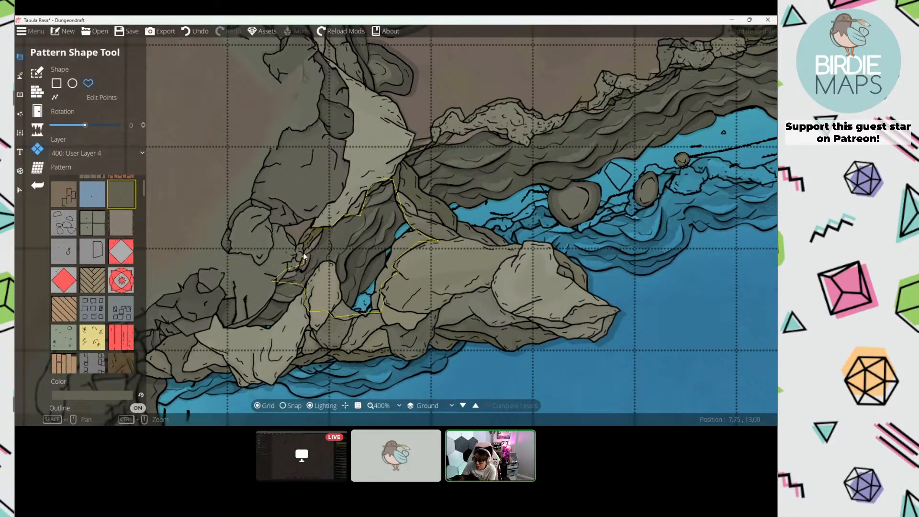
left_click(312, 230)
scroll(329, 218, "down", 5)
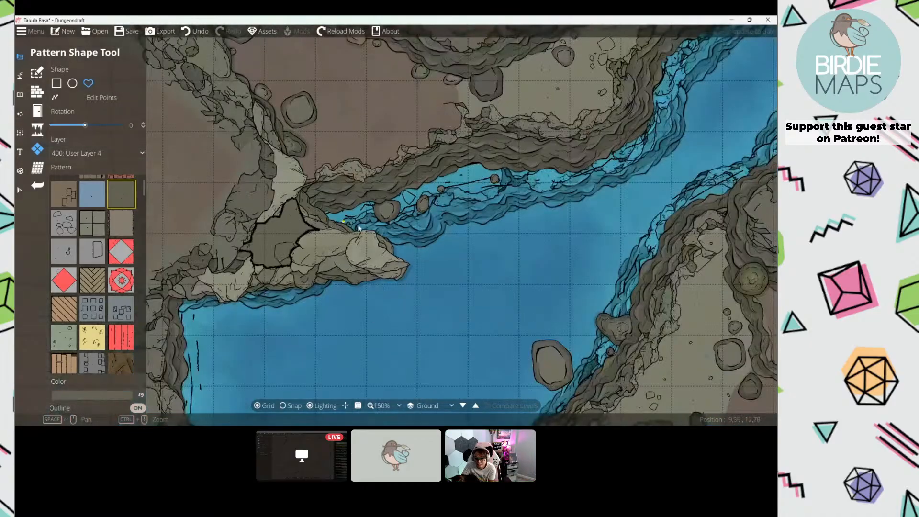
scroll(359, 228, "down", 3)
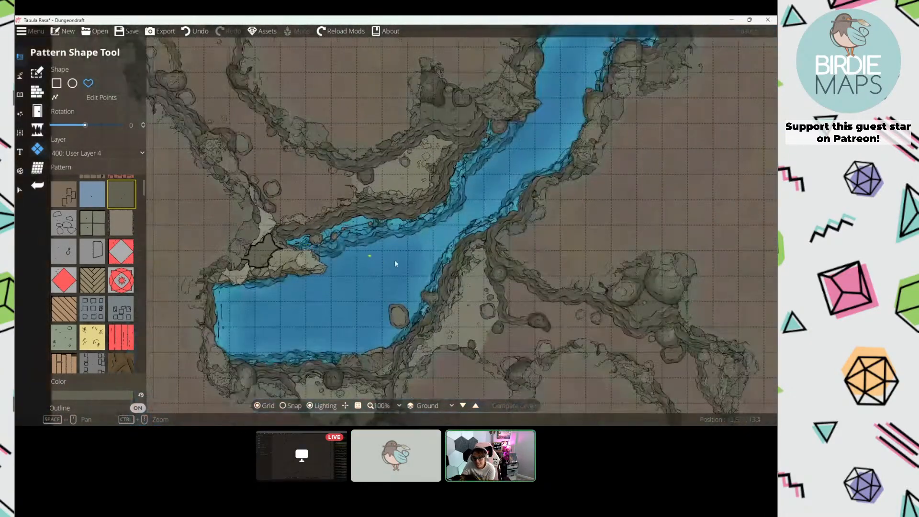
Step: Select the green pebble-speckled pattern for the shape tool and set its color to 6b6a5c
left_click_drag(395, 263, 474, 165)
scroll(361, 216, "up", 2)
left_click_drag(353, 213, 363, 232)
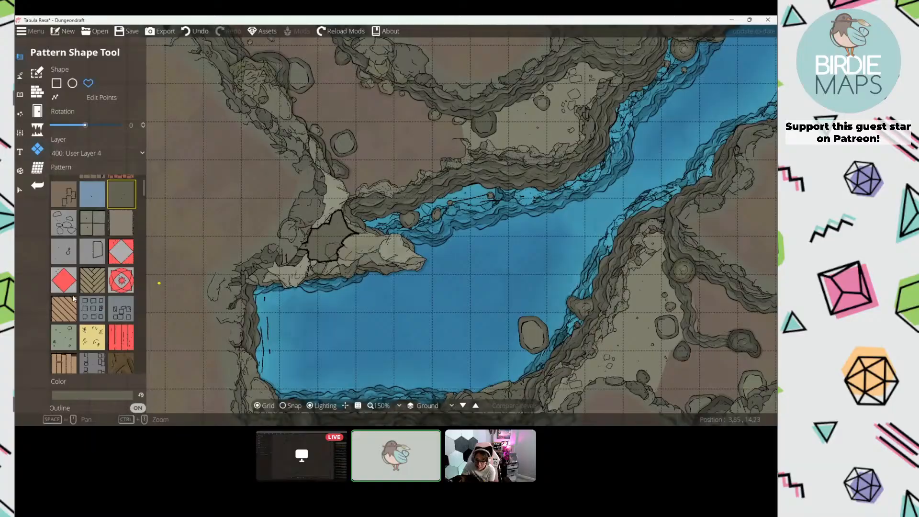
left_click(67, 339)
left_click_drag(402, 168, 368, 212)
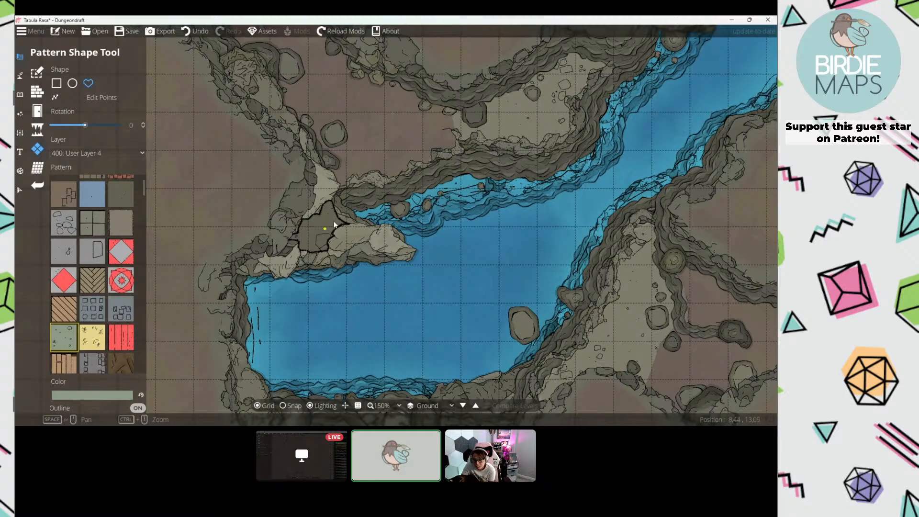
left_click_drag(551, 100, 294, 306)
scroll(415, 183, "up", 2)
left_click_drag(337, 249, 423, 144)
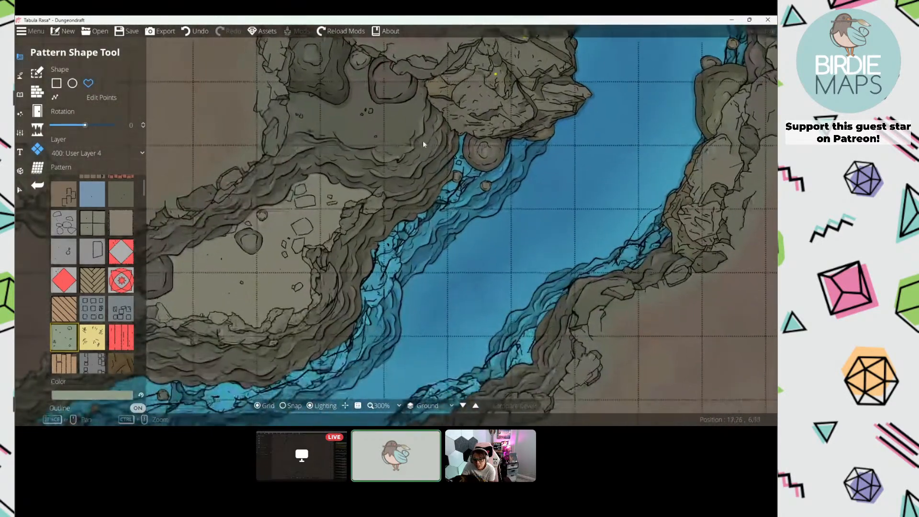
scroll(211, 271, "down", 2)
left_click_drag(211, 271, 313, 230)
left_click_drag(474, 122, 313, 226)
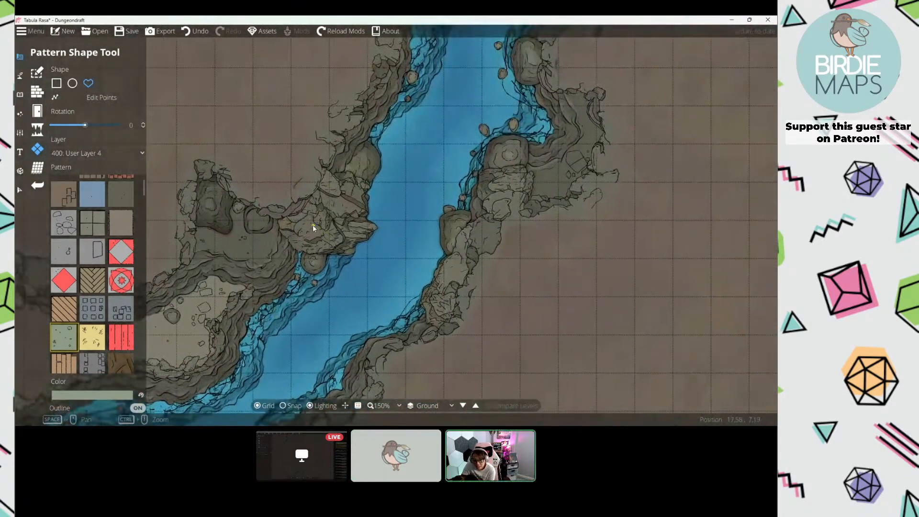
scroll(314, 227, "up", 2)
left_click(103, 394)
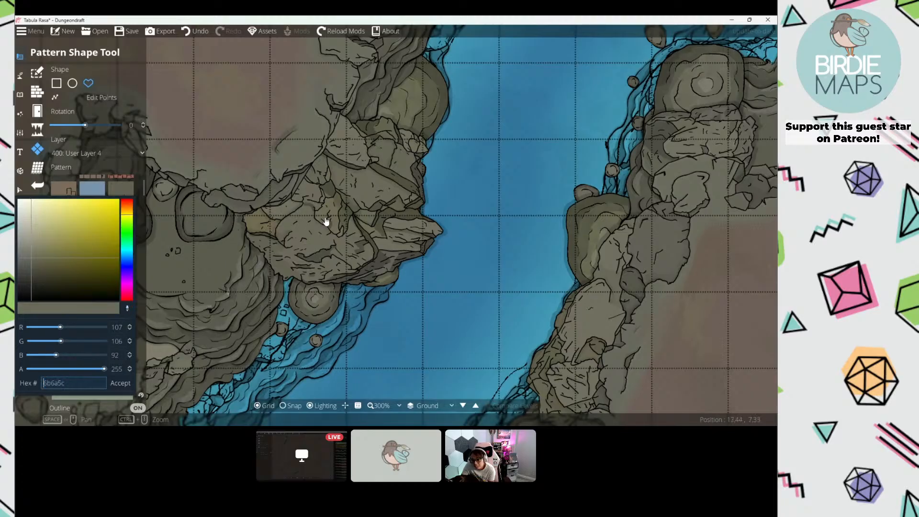
left_click(127, 383)
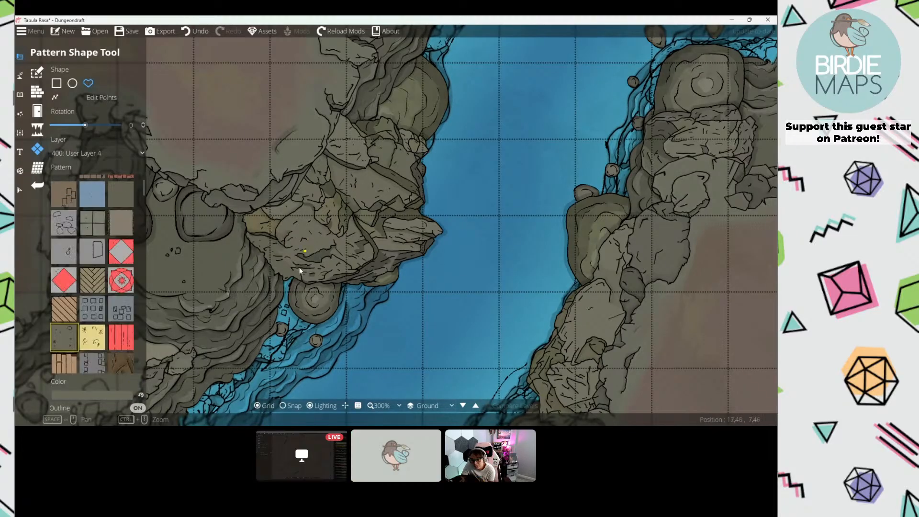
Step: Trace an outlined pebble-pattern shape along the crevices across the middle of the jagged rock formation on the river's west bank
left_click_drag(299, 268, 290, 297)
left_click_drag(364, 199, 374, 200)
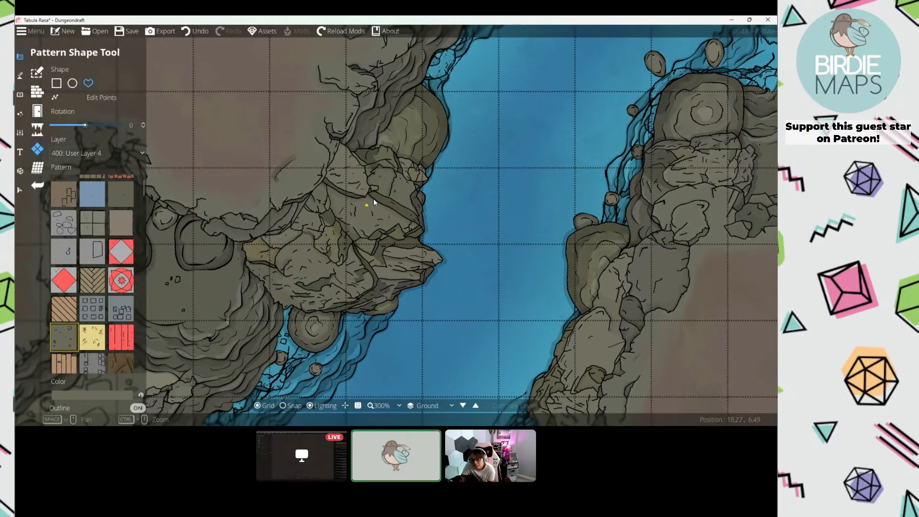
scroll(374, 199, "up", 3)
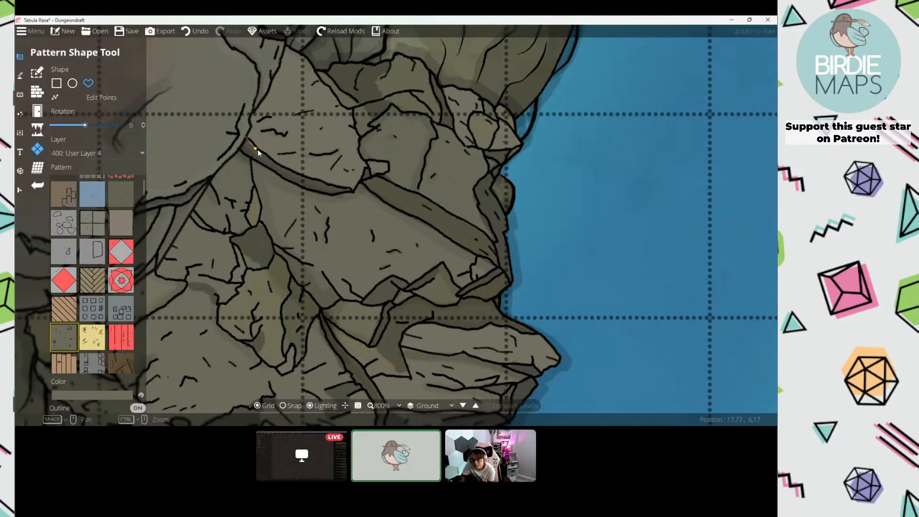
left_click_drag(258, 149, 278, 168)
left_click_drag(347, 191, 362, 182)
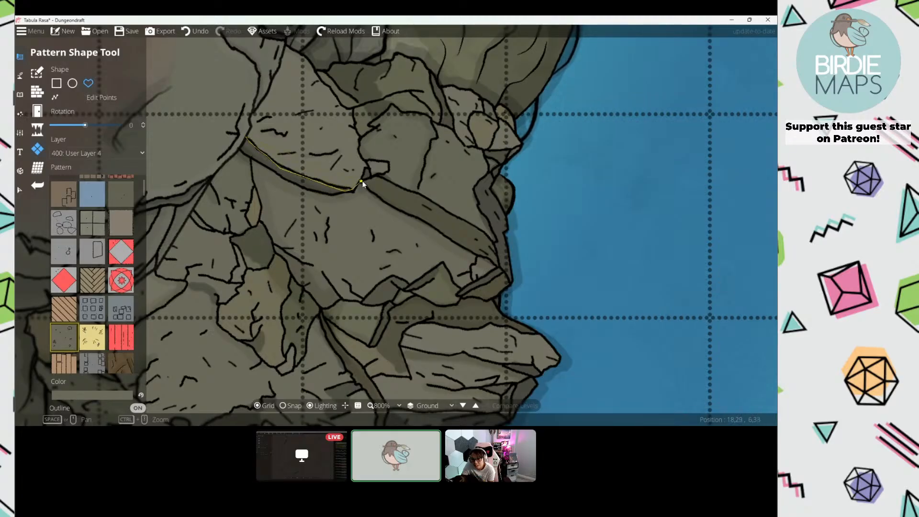
mouse_move(430, 229)
left_mouse_down()
mouse_move(491, 258)
mouse_move(491, 275)
mouse_move(463, 291)
mouse_move(444, 264)
mouse_move(433, 265)
mouse_move(390, 304)
mouse_move(368, 345)
mouse_move(396, 254)
left_mouse_up()
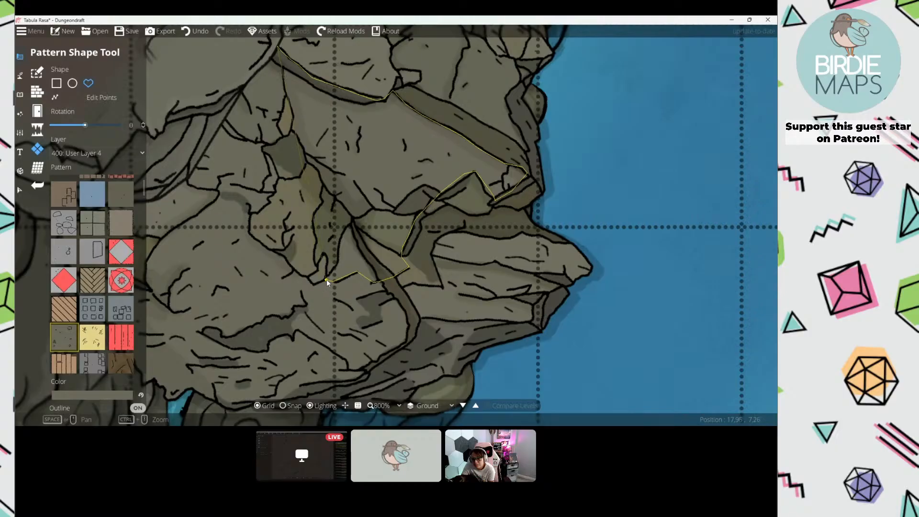
left_click_drag(326, 280, 289, 274)
left_click_drag(257, 230, 248, 206)
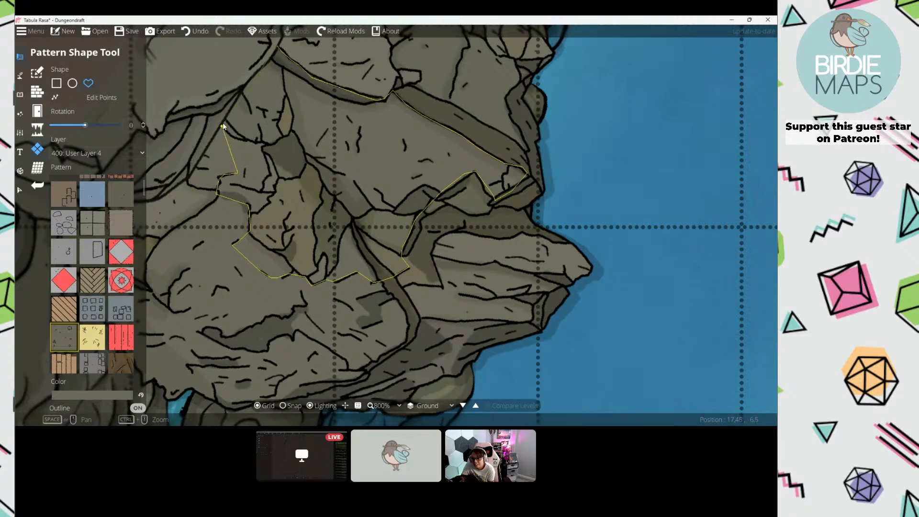
left_click_drag(271, 59, 273, 56)
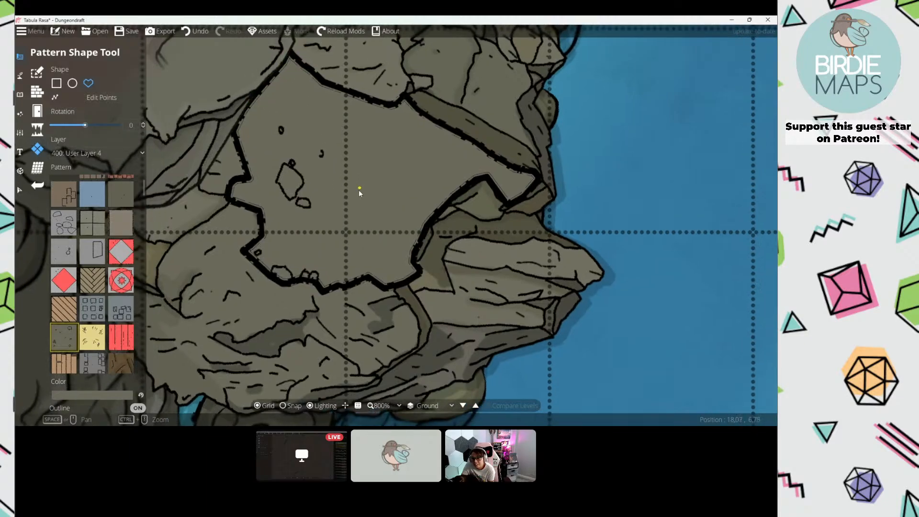
Step: Look over the pool, the river and the surrounding caves to review the two pattern shapes at map scale
scroll(358, 190, "down", 8)
left_click_drag(377, 242, 445, 161)
scroll(402, 255, "up", 1)
left_click_drag(403, 255, 451, 185)
left_click_drag(360, 276, 306, 330)
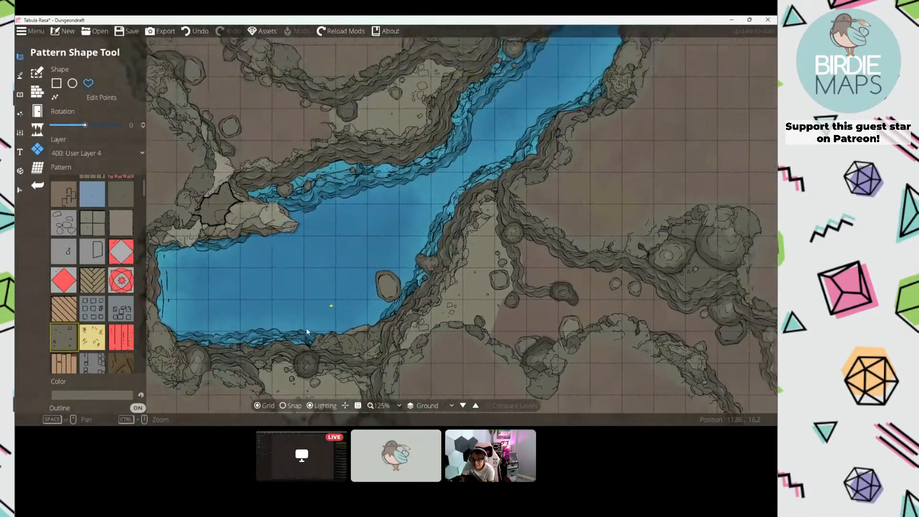
left_click_drag(490, 158, 390, 314)
left_click_drag(494, 196, 440, 181)
scroll(394, 281, "down", 2)
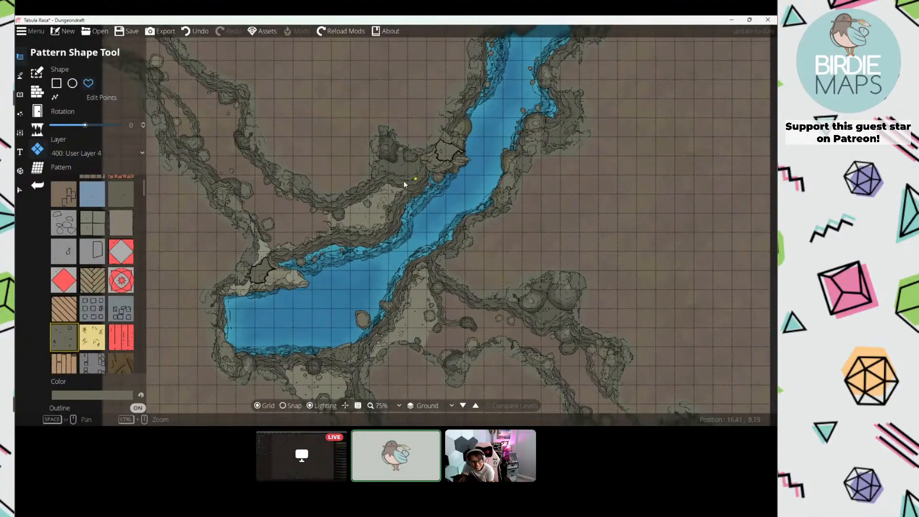
Step: Activate the Terrain Brush and replace the Terrain Gravel slot with the Dirt 04 High Alpha texture
left_click(20, 94)
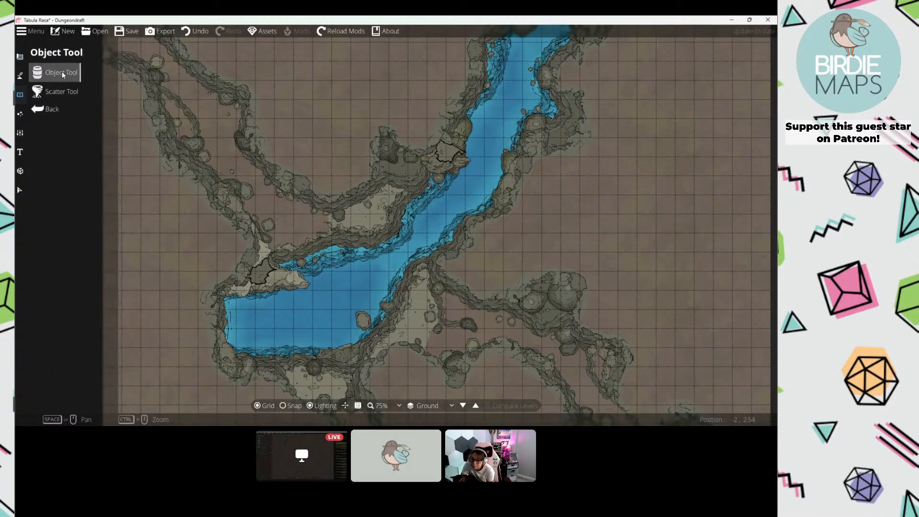
left_click(61, 71)
left_click(20, 75)
left_click(57, 64)
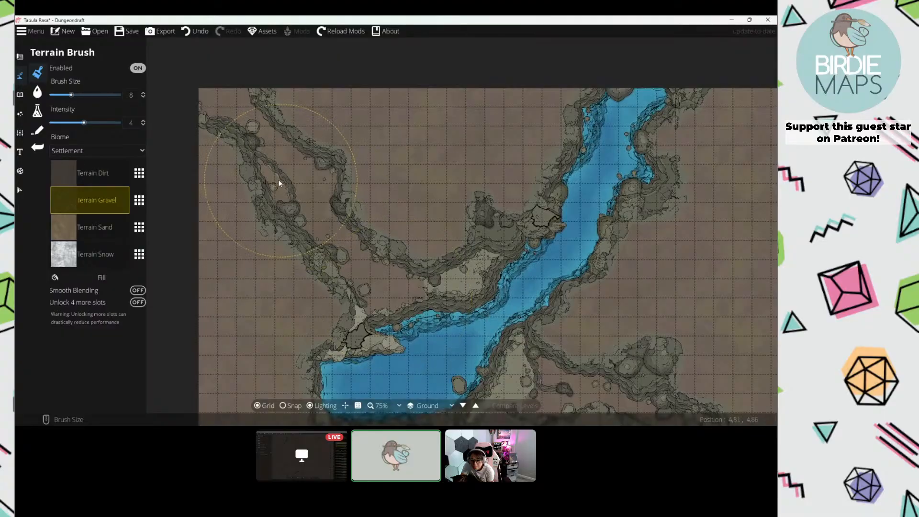
scroll(277, 184, "up", 2)
left_click(139, 200)
left_click(227, 175)
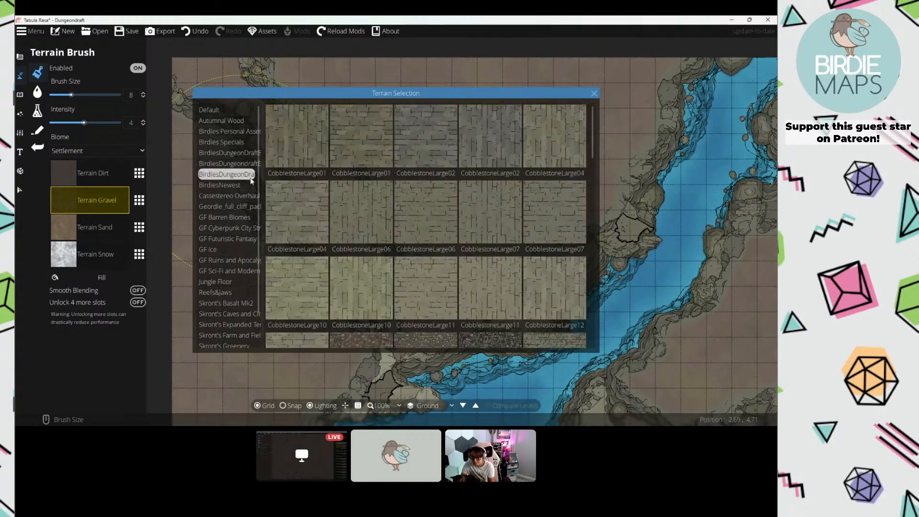
scroll(447, 230, "down", 5)
scroll(468, 237, "down", 3)
left_click(296, 216)
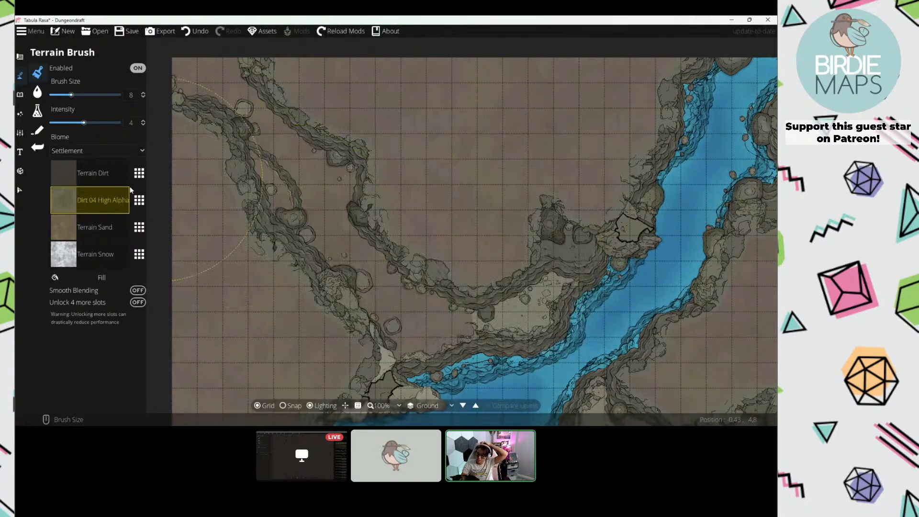
Step: Replace the Terrain Sand slot with the Smooth Stone 16 texture from Skront's Expanded pack
left_click(94, 227)
left_click(139, 227)
scroll(244, 226, "down", 2)
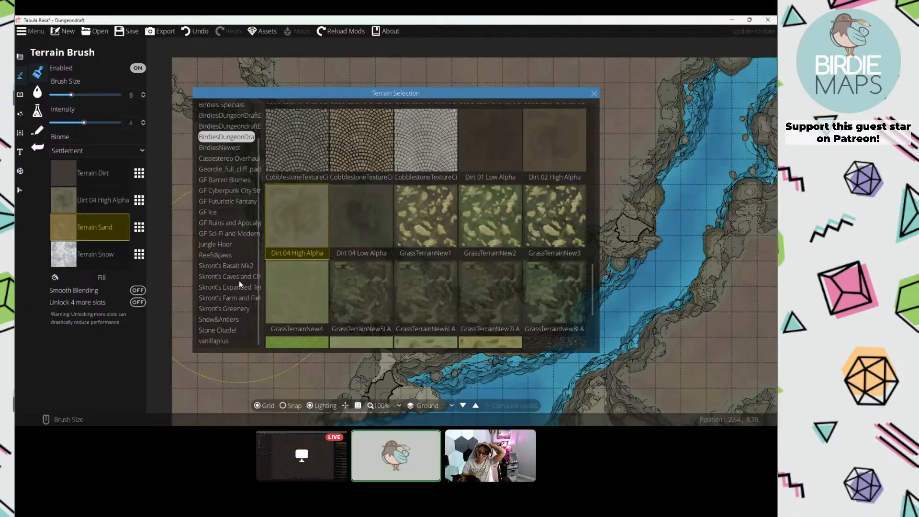
left_click(225, 287)
left_click(478, 231)
Step: Replace the Terrain Snow slot with the Sand Dark texture
left_click(95, 255)
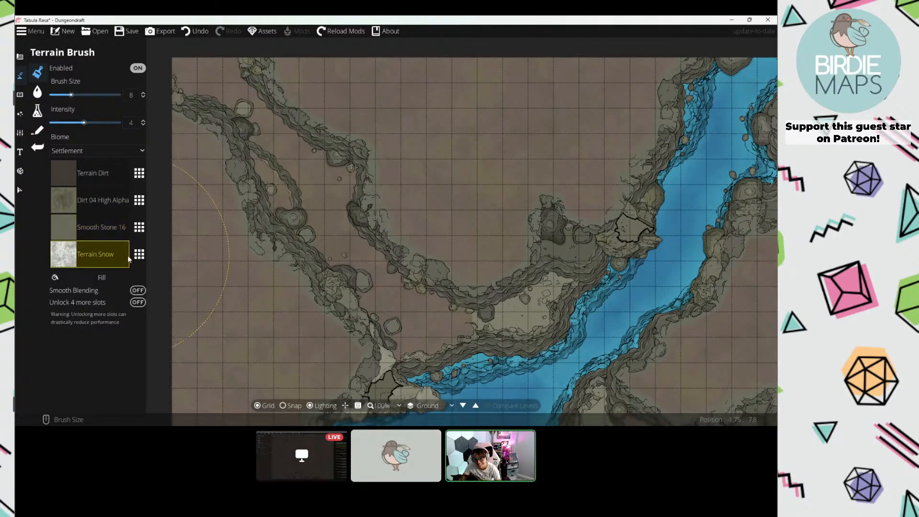
left_click(139, 254)
scroll(392, 197, "up", 2)
left_click(301, 197)
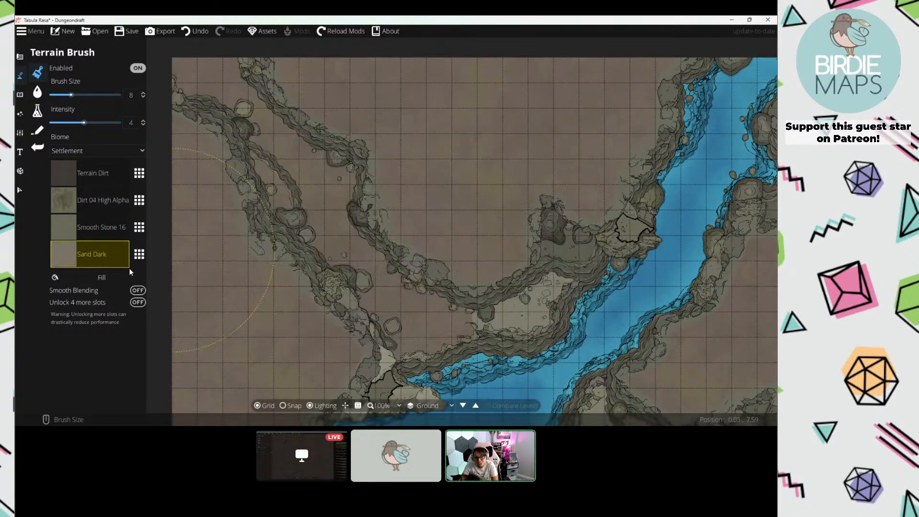
Step: Unlock four more terrain slots and replace the Terrain Moss slot with RockyTextureDarker from the Birdies Specials pack
left_click(138, 302)
left_click(95, 281)
left_click(135, 281)
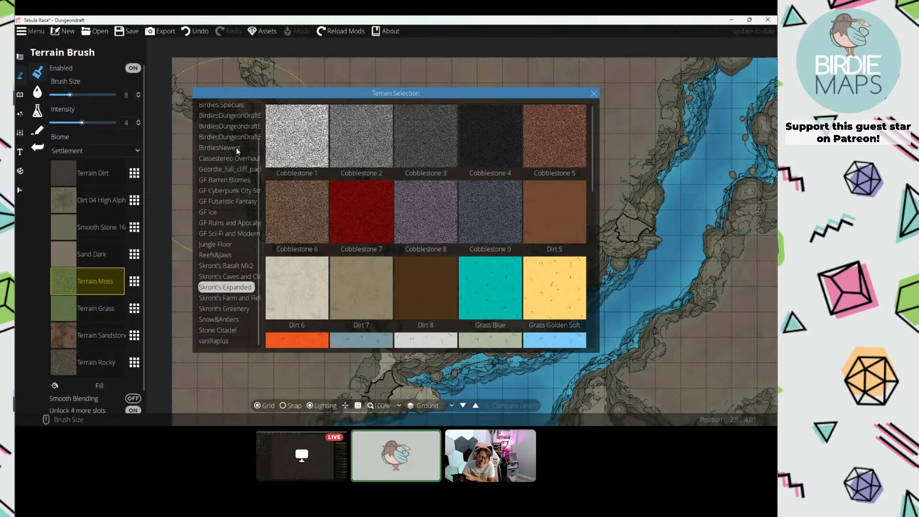
left_click(238, 134)
left_click(244, 117)
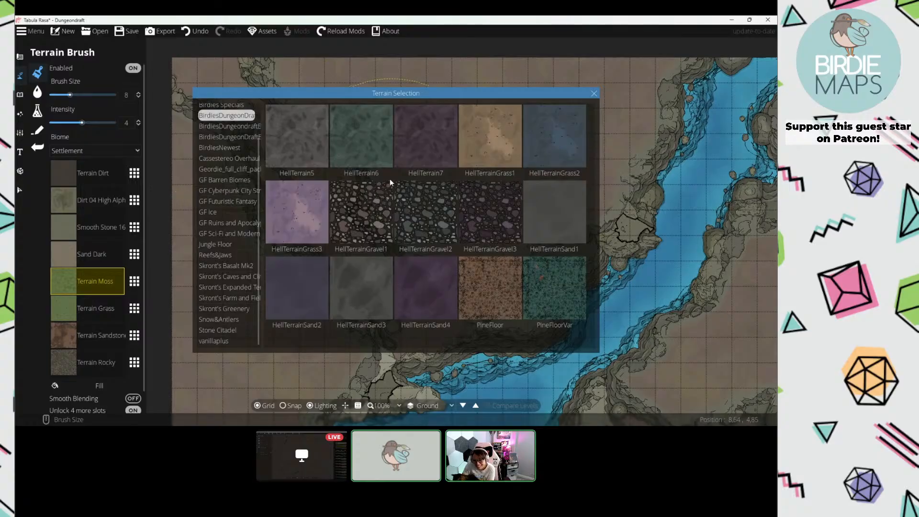
scroll(229, 128, "up", 1)
left_click(221, 142)
scroll(409, 183, "down", 1)
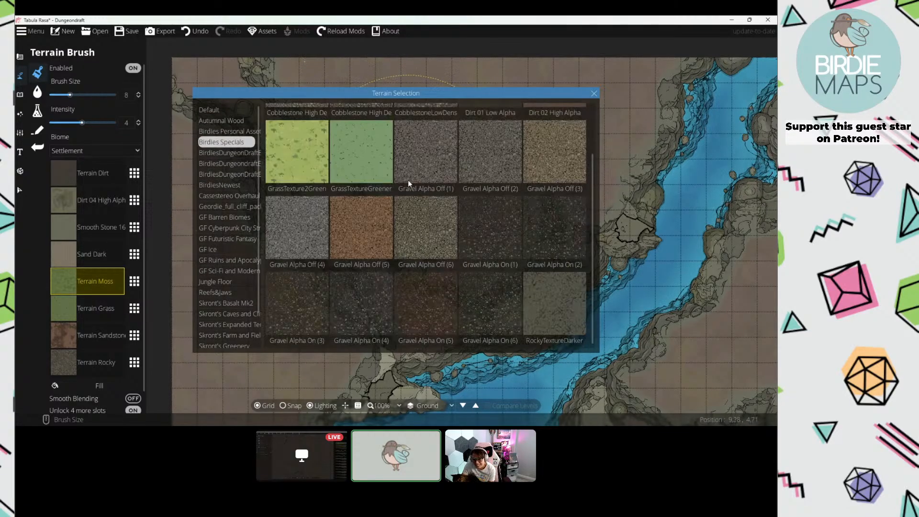
left_click(546, 296)
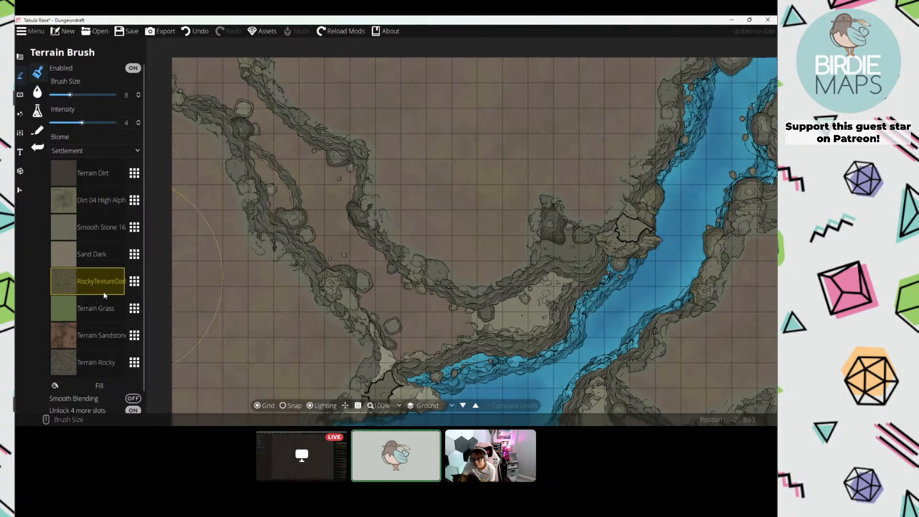
Step: Replace the Terrain Grass slot with the Dirt 01 Low Alpha texture from the Birdies Dungeondraft pack
left_click(104, 313)
left_click(134, 308)
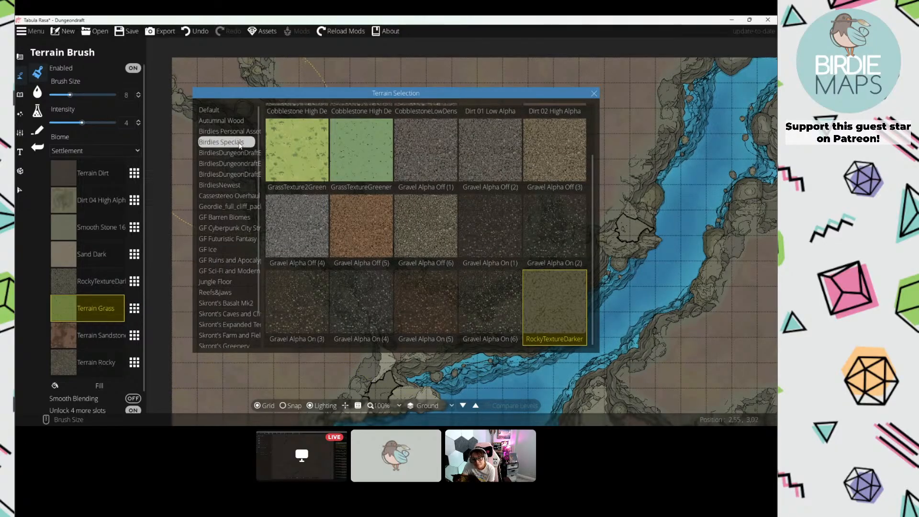
left_click(243, 174)
scroll(416, 234, "down", 10)
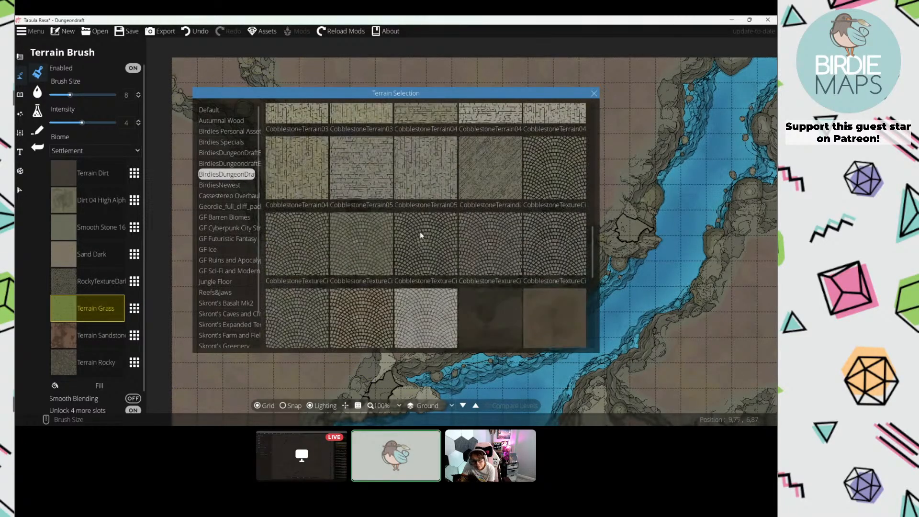
scroll(421, 233, "up", 5)
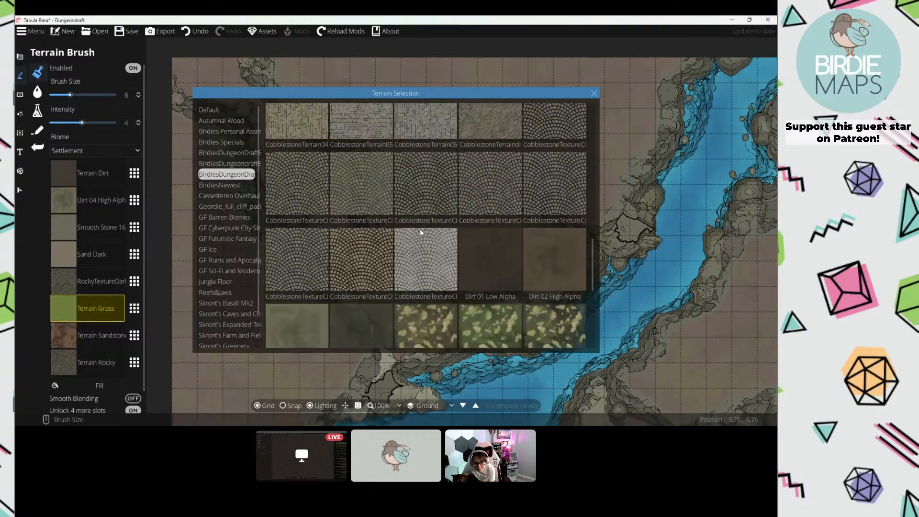
left_click(509, 292)
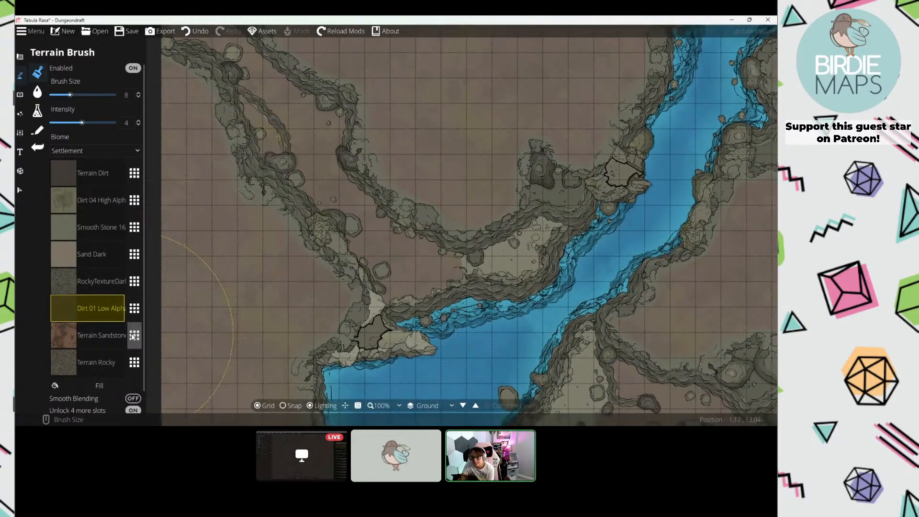
Step: Set both the Terrain Sandstone and Terrain Rocky slots to the default Terrain Void texture
left_click(134, 336)
left_click(232, 111)
left_click(410, 307)
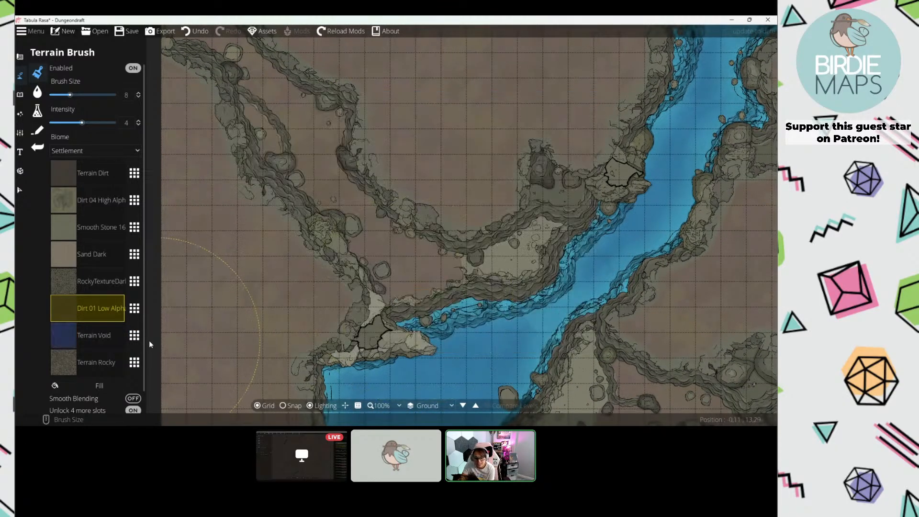
left_click(134, 362)
left_click(426, 288)
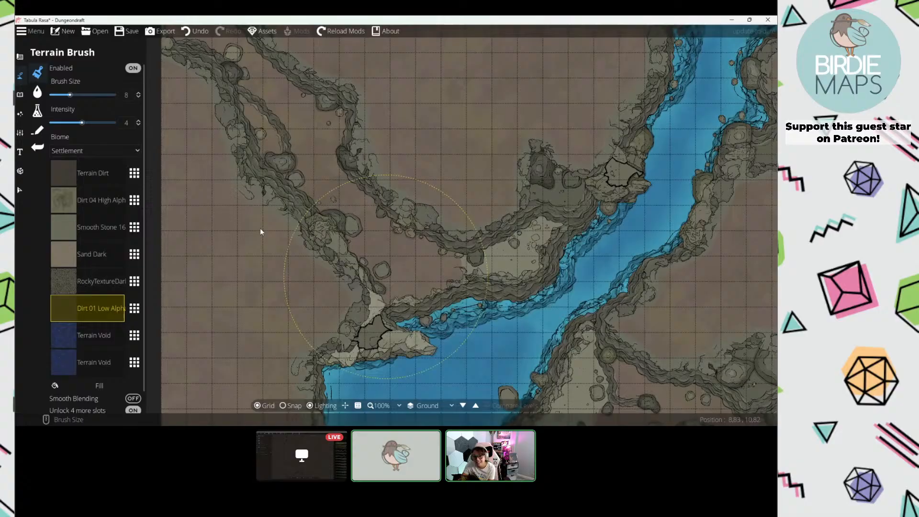
Step: Paint Sand Dark along the floor of the northwest passage at intensity 8, using brush sizes 1 and 2
left_click(95, 254)
scroll(306, 168, "down", 7)
key("w")
key("a")
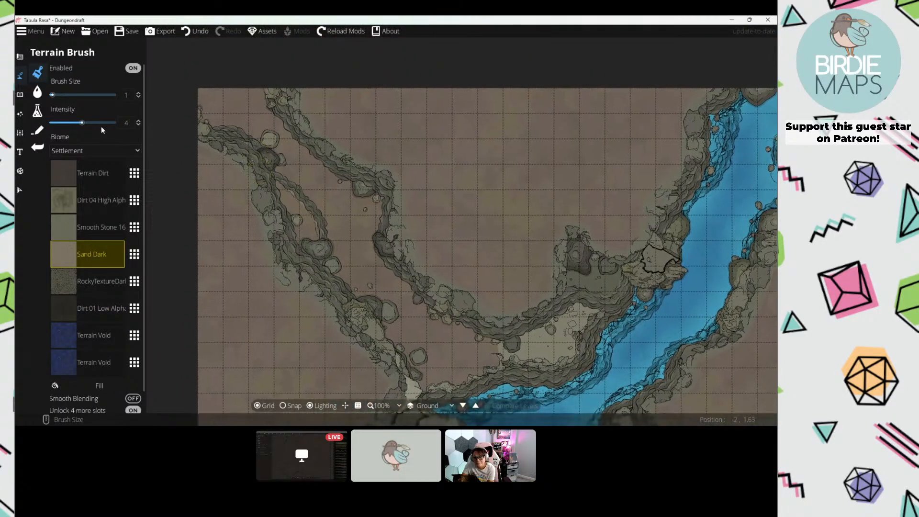
left_click(114, 123)
mouse_move(213, 128)
left_mouse_down()
mouse_move(255, 141)
mouse_move(280, 167)
left_mouse_up()
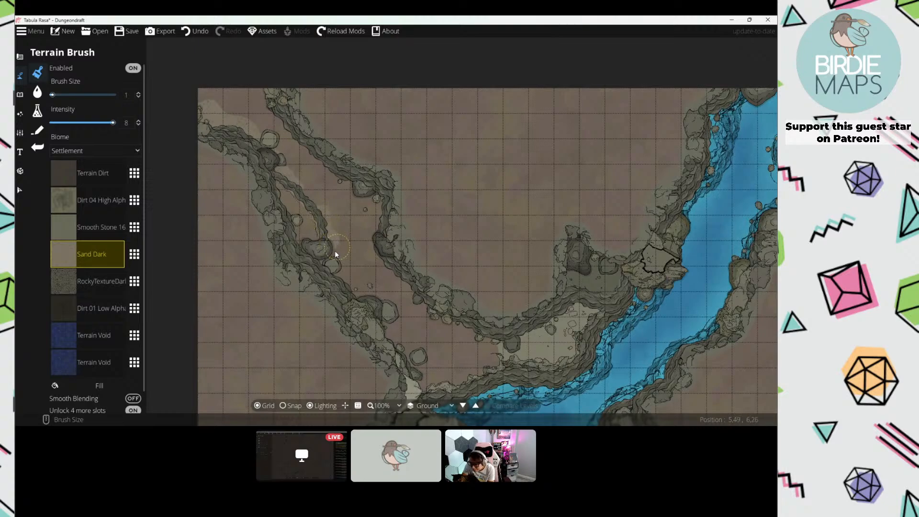
scroll(320, 204, "up", 1)
mouse_move(281, 154)
left_mouse_down()
mouse_move(275, 148)
mouse_move(351, 226)
mouse_move(398, 318)
mouse_move(468, 359)
mouse_move(388, 268)
mouse_move(302, 209)
left_mouse_up()
Step: Replace the first Terrain Void slot with a Gravel AO No OUtline texture from the Birdies Dungeondraft pack
left_click(114, 281)
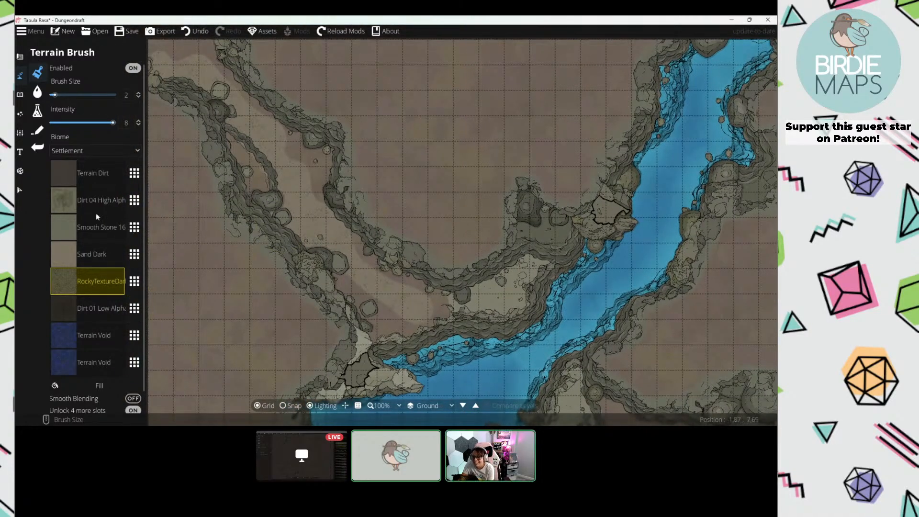
left_click(94, 308)
left_click(101, 174)
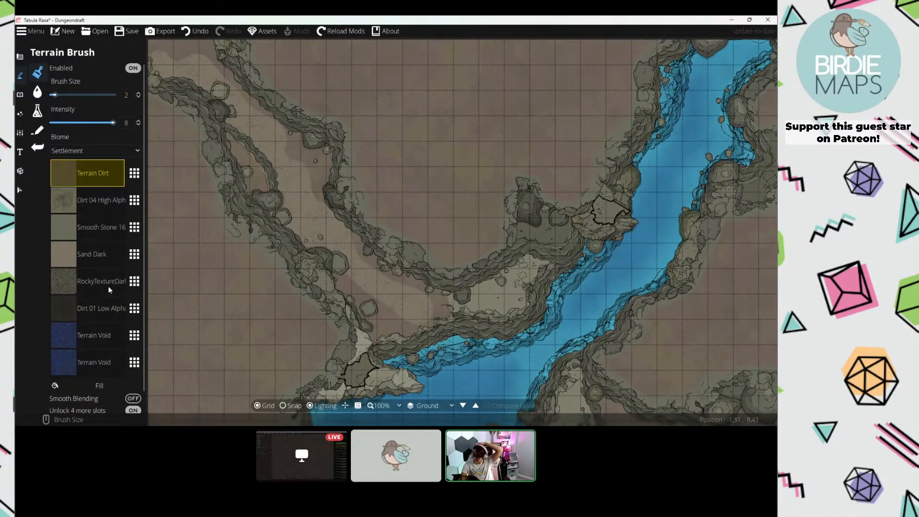
left_click(103, 335)
left_click(134, 335)
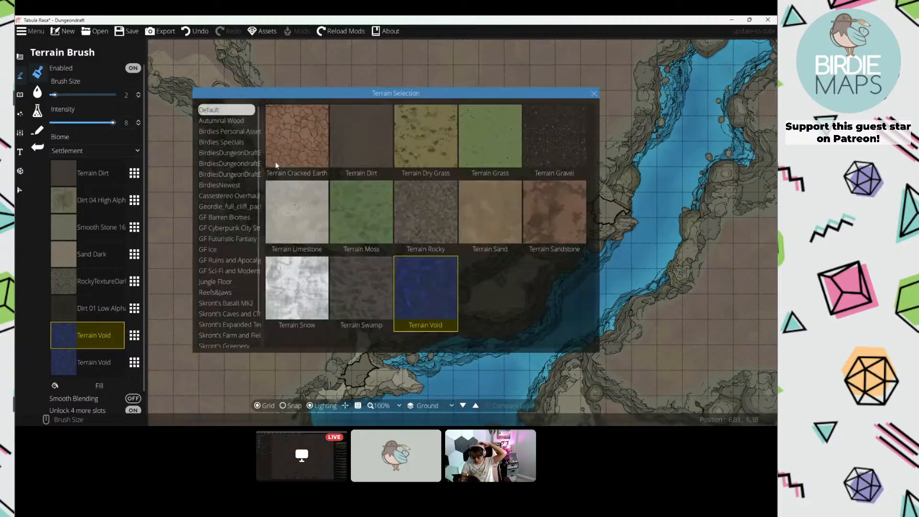
left_click(235, 165)
scroll(461, 237, "down", 3)
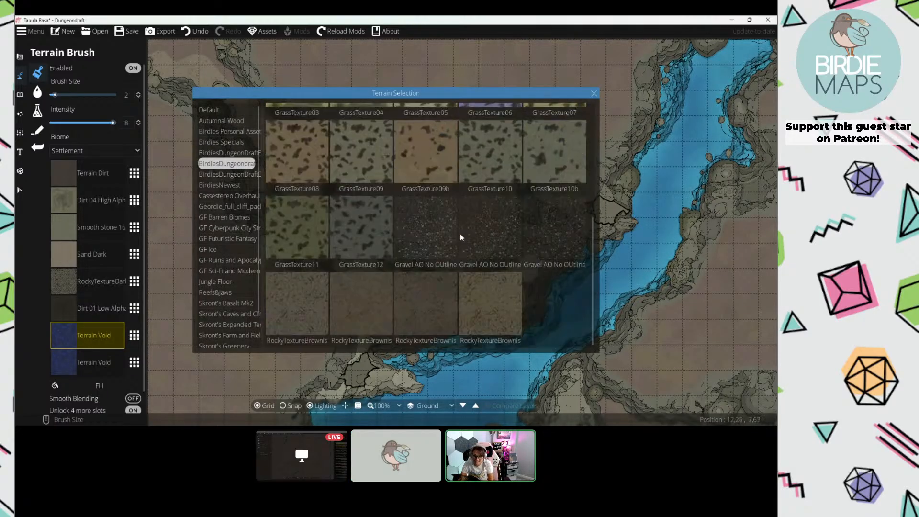
left_click(439, 243)
Step: Paint the gravel texture along the wall edges and the lower end of the northwest passage
key("Down")
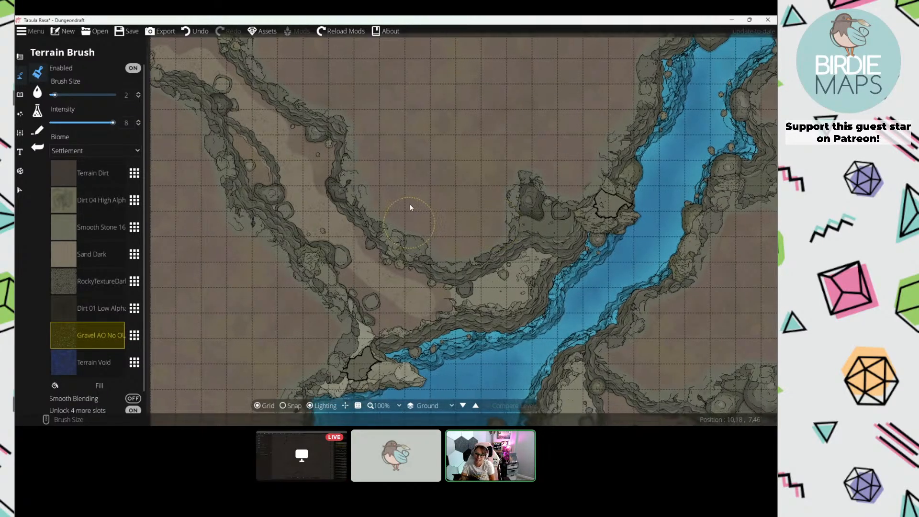
mouse_move(404, 234)
left_mouse_down()
mouse_move(366, 218)
mouse_move(335, 177)
mouse_move(316, 101)
mouse_move(270, 76)
mouse_move(314, 195)
mouse_move(281, 133)
mouse_move(228, 80)
left_mouse_up()
mouse_move(390, 319)
left_mouse_down()
mouse_move(297, 199)
mouse_move(289, 217)
mouse_move(331, 254)
mouse_move(330, 268)
mouse_move(376, 215)
mouse_move(337, 247)
mouse_move(353, 243)
left_mouse_up()
left_click_drag(146, 48, 202, 150)
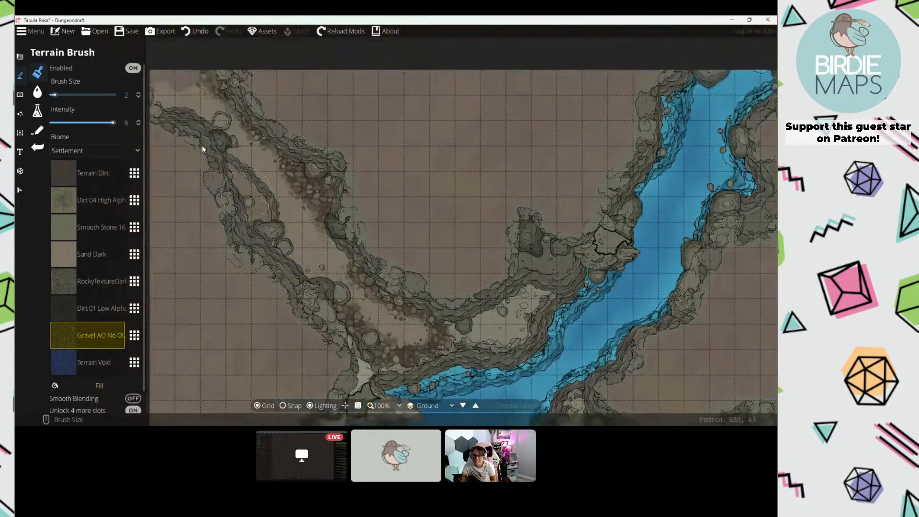
left_click_drag(188, 115, 230, 145)
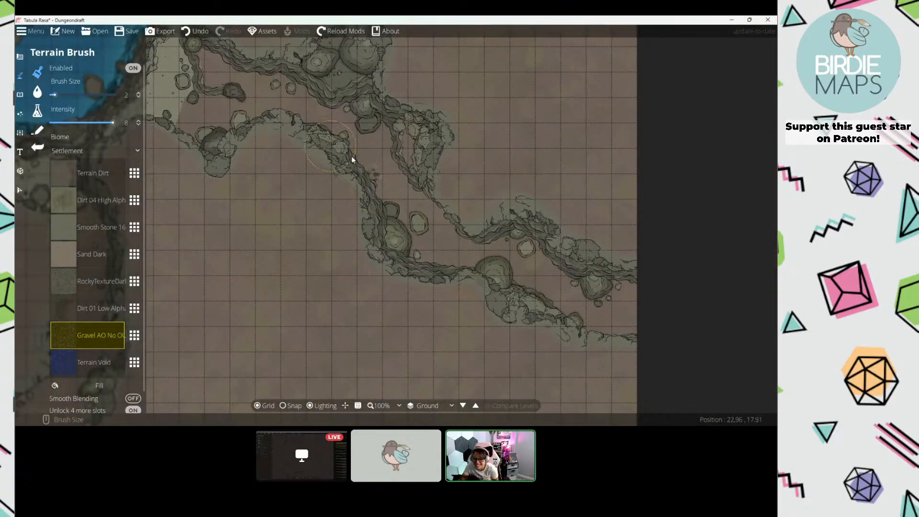
Step: Paint gravel patches along the walls and around the boulders of the winding southeast tunnel
left_click_drag(616, 334, 536, 297)
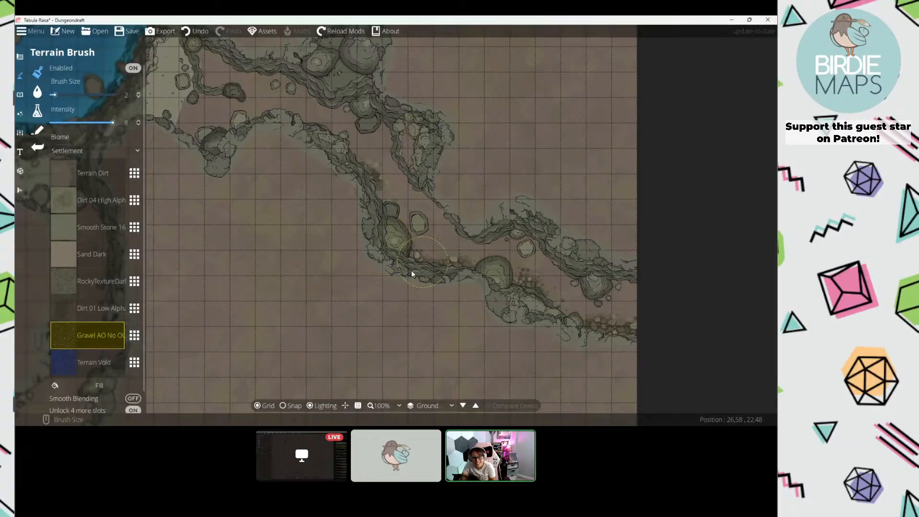
mouse_move(412, 273)
left_mouse_down()
mouse_move(397, 215)
mouse_move(365, 164)
left_mouse_up()
mouse_move(305, 98)
left_mouse_down()
mouse_move(357, 166)
mouse_move(349, 157)
mouse_move(415, 189)
mouse_move(395, 174)
mouse_move(469, 254)
mouse_move(319, 173)
left_mouse_up()
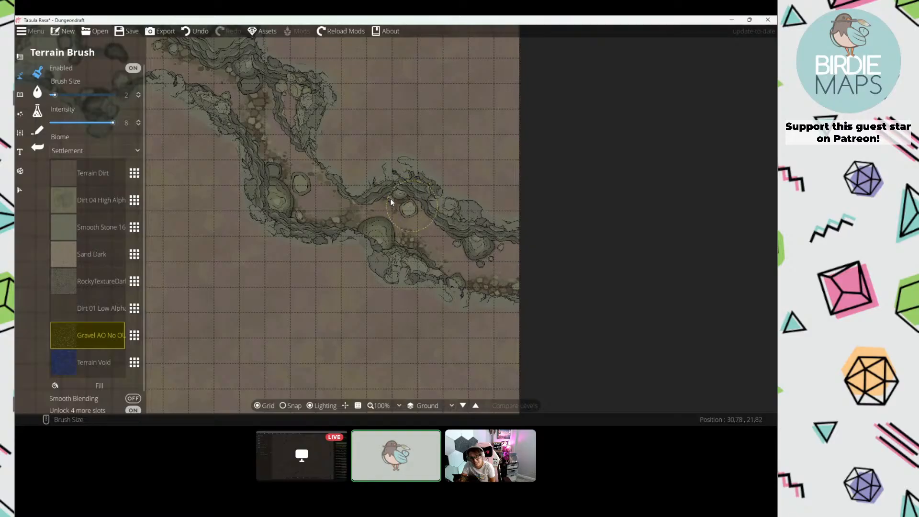
left_click_drag(290, 142, 449, 222)
Step: Paint gravel along both walls of the southern tunnel down to the map's bottom edge
left_click_drag(158, 230, 382, 202)
left_click_drag(348, 146, 316, 126)
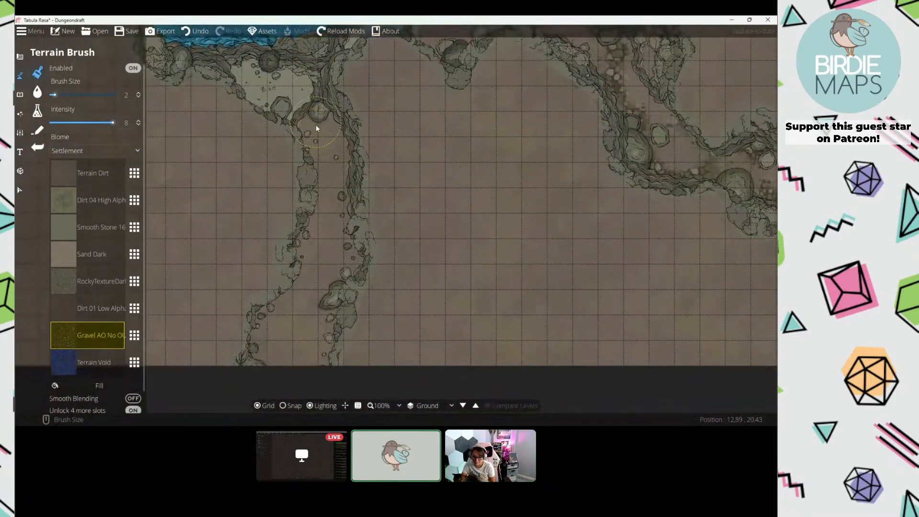
left_click_drag(329, 162, 345, 106)
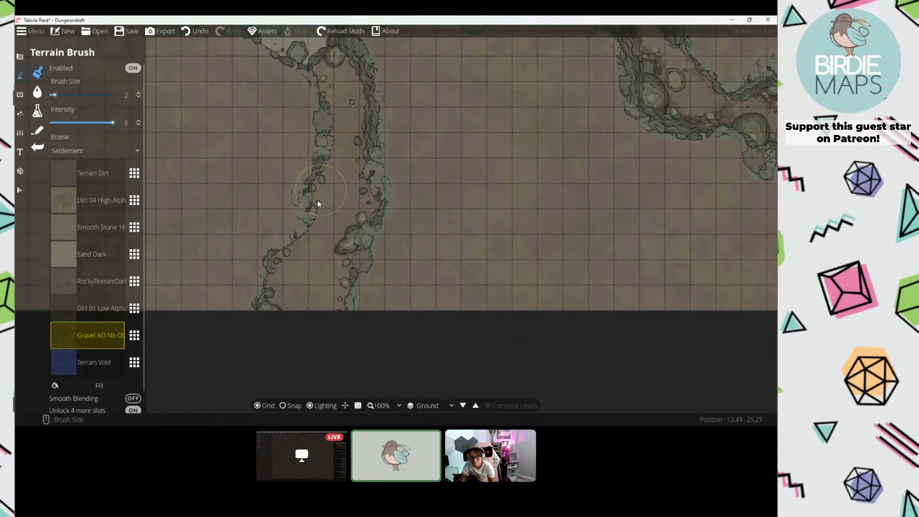
mouse_move(283, 263)
left_mouse_down()
mouse_move(334, 197)
mouse_move(310, 104)
mouse_move(340, 80)
mouse_move(367, 126)
mouse_move(367, 194)
mouse_move(382, 184)
mouse_move(350, 286)
mouse_move(353, 254)
left_mouse_up()
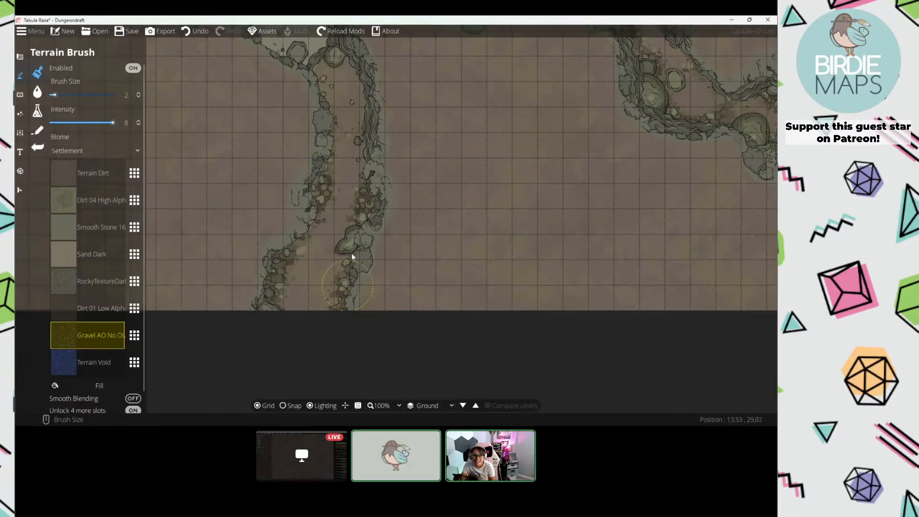
left_click_drag(347, 121, 337, 248)
left_click_drag(330, 95, 347, 220)
Step: Paint gravel across the entrance of the northwest passage at the map's top corner
left_click_drag(283, 82, 325, 244)
left_click_drag(208, 120, 313, 167)
left_click_drag(190, 81, 276, 154)
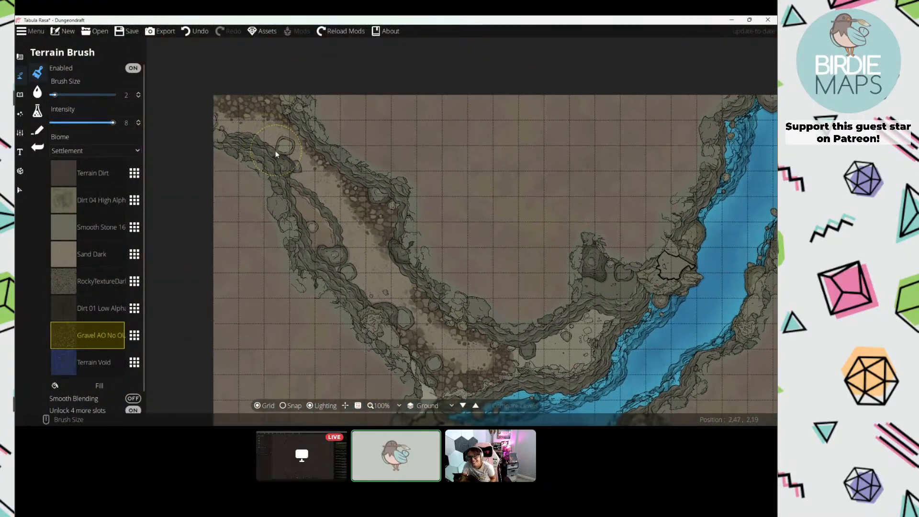
Step: Paint Dirt 04 High Alpha over the gravel at the northwest entrance and along the passage's upper wall
left_click(107, 209)
left_click_drag(224, 103, 233, 98)
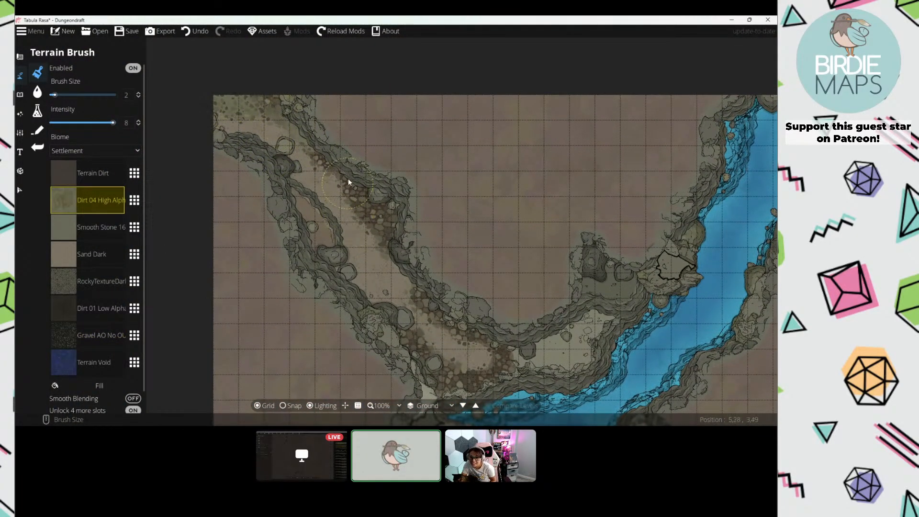
left_click_drag(349, 182, 383, 213)
left_click_drag(273, 268, 220, 201)
Step: Paint Sand Dark through the narrow side gap and middle of the northwest passage to soften the gravel
left_click(75, 260)
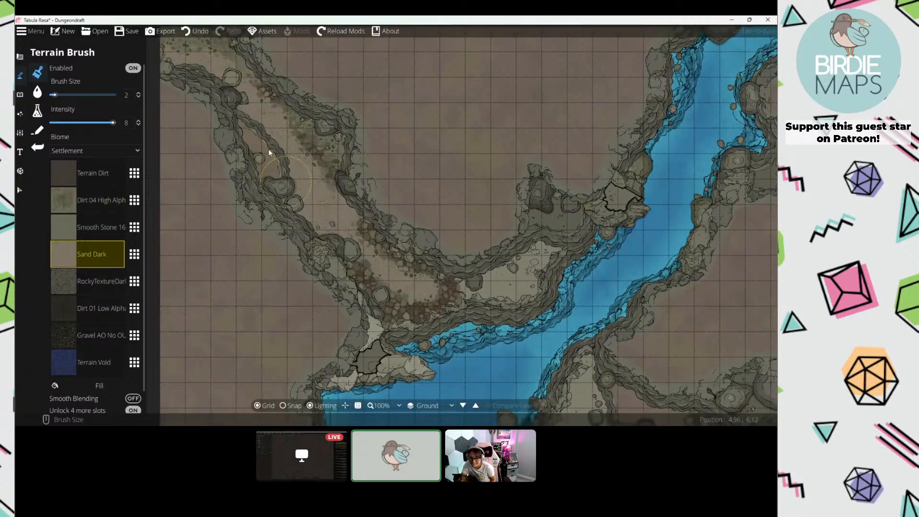
mouse_move(269, 152)
left_mouse_down()
mouse_move(272, 191)
mouse_move(254, 136)
mouse_move(246, 148)
left_mouse_up()
mouse_move(325, 238)
left_mouse_down()
mouse_move(261, 152)
mouse_move(175, 68)
left_mouse_up()
mouse_move(273, 180)
left_mouse_down()
mouse_move(299, 149)
mouse_move(272, 162)
left_mouse_up()
mouse_move(272, 161)
left_mouse_down()
mouse_move(292, 225)
mouse_move(302, 208)
left_mouse_up()
Step: Blend RockyTextureDarker over the gravel at the lower end and along the edges of the northwest passage
left_click(107, 281)
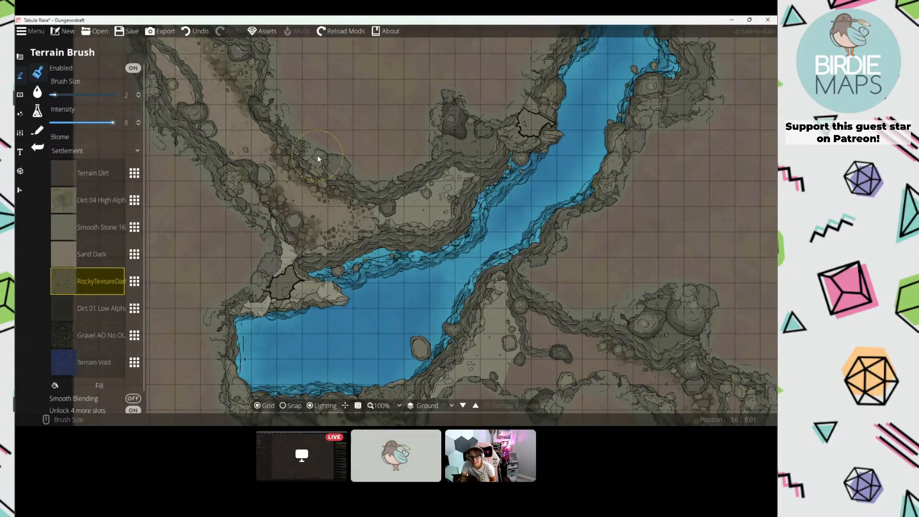
mouse_move(289, 215)
left_mouse_down()
mouse_move(349, 172)
mouse_move(289, 162)
mouse_move(267, 181)
left_mouse_up()
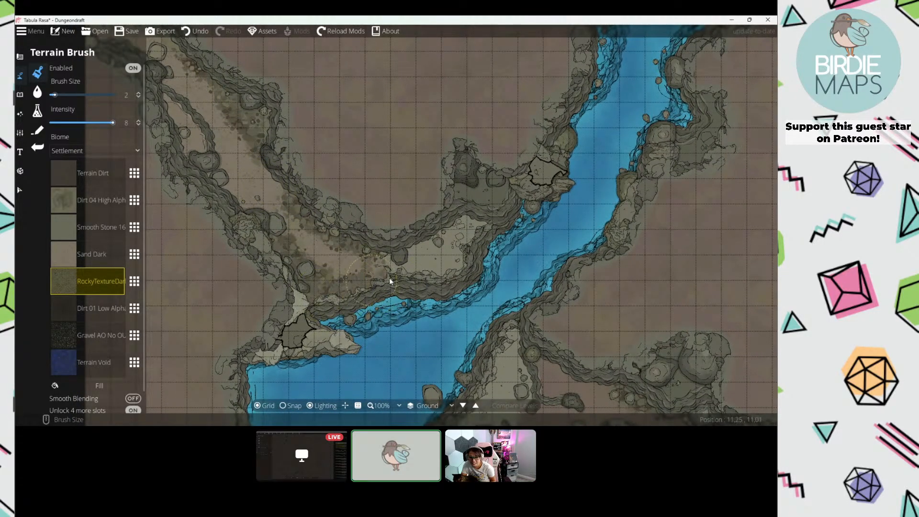
left_click_drag(252, 215, 181, 80)
left_click_drag(425, 254, 369, 221)
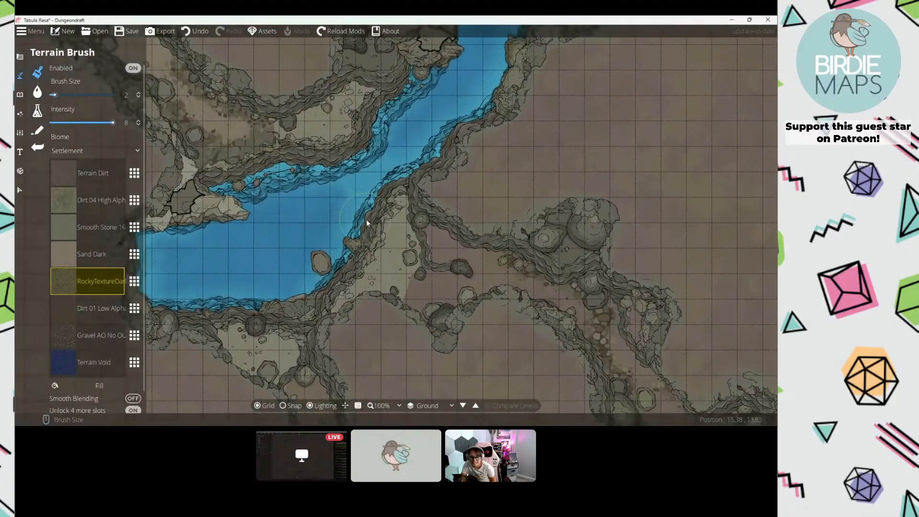
left_click_drag(214, 146, 338, 263)
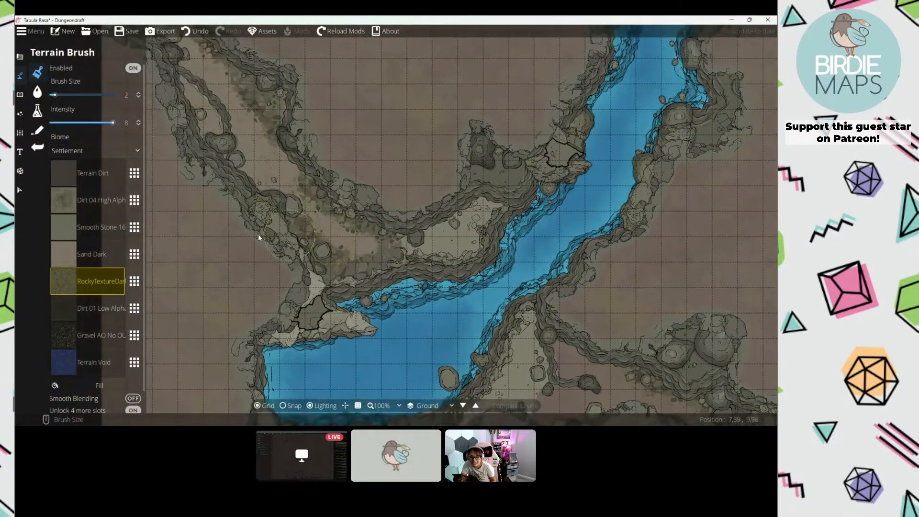
Step: Paint Smooth Stone 16 over the floor at the lower end of the northwest passage
left_click(86, 221)
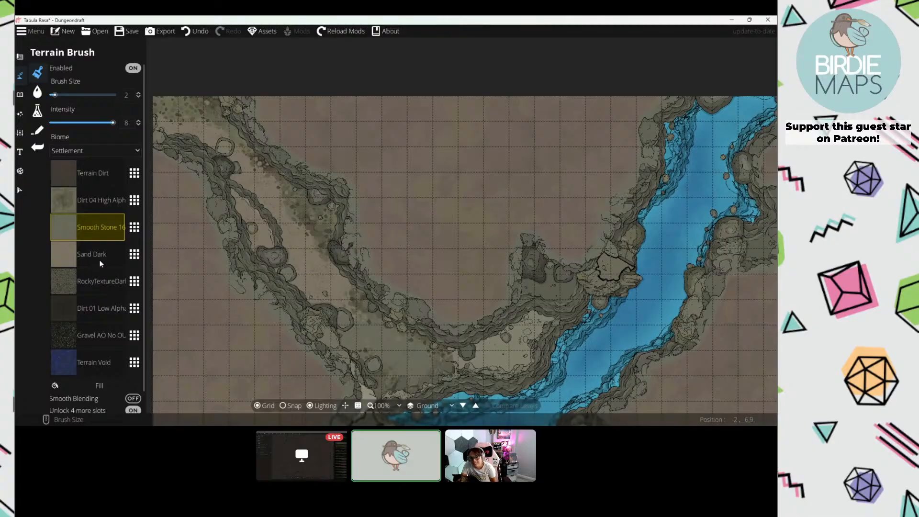
left_click(36, 103)
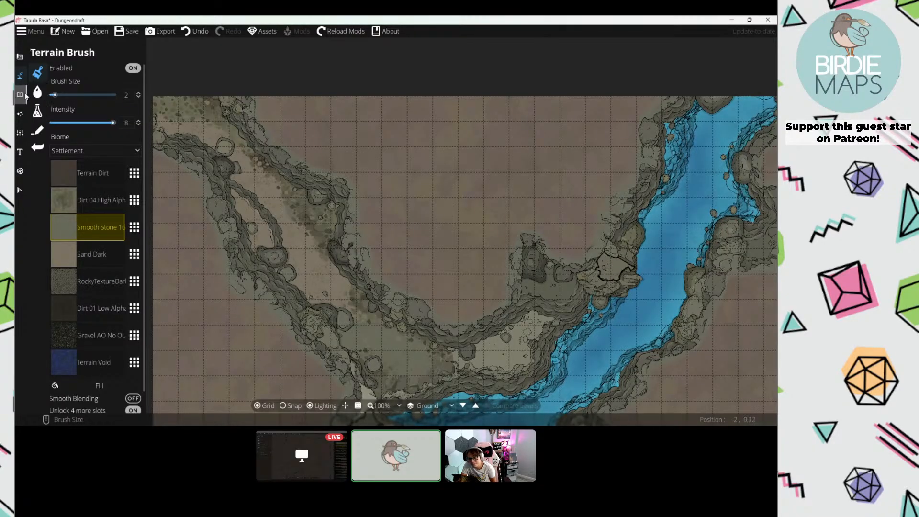
Step: Paint Gravel AO across the middle of the northwest passage and its side gap, blending it with RockyTextureDarker
key("Left")
key("Up")
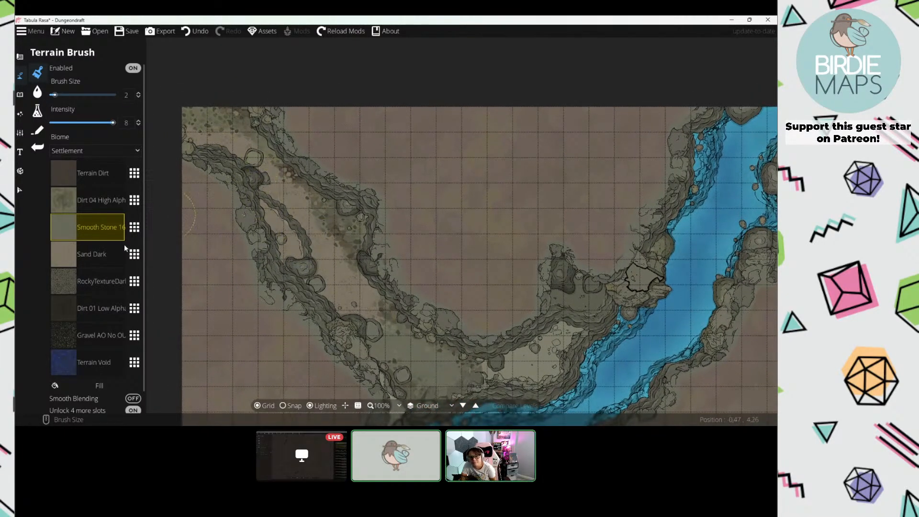
left_click(89, 280)
left_click(100, 335)
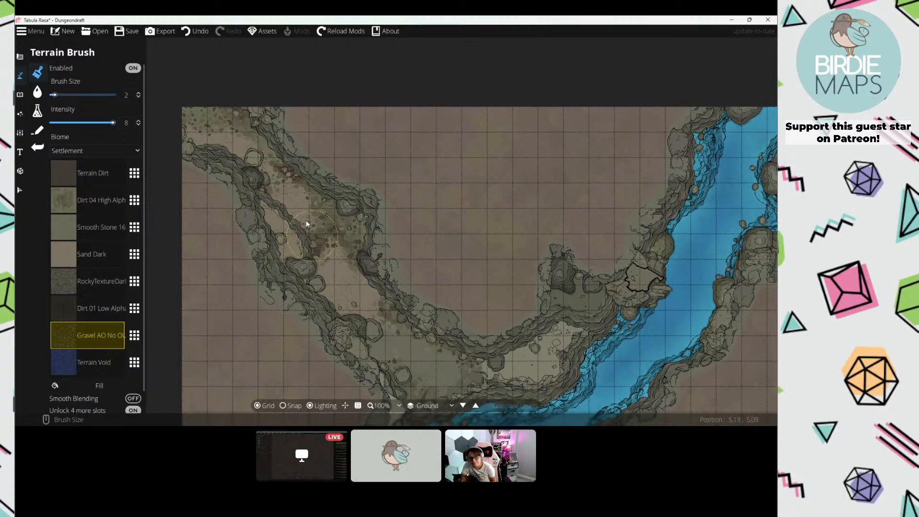
left_click(96, 278)
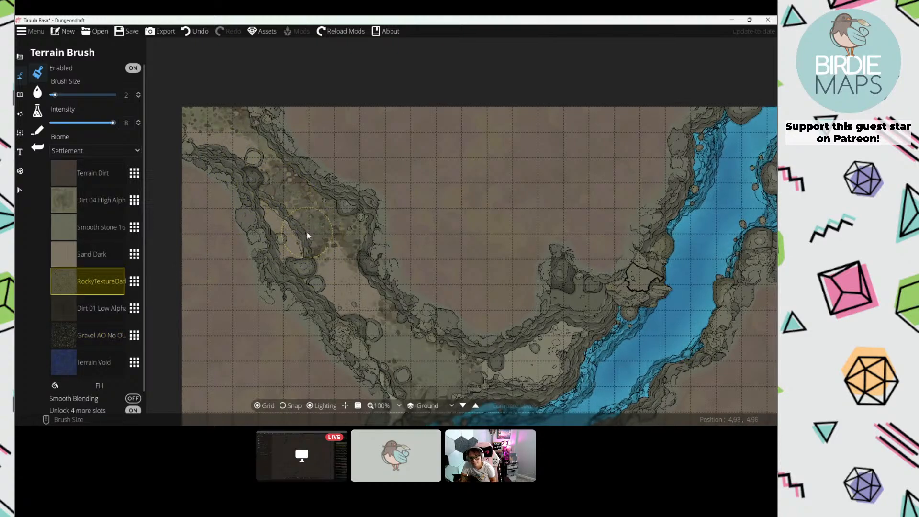
left_click_drag(460, 371, 396, 283)
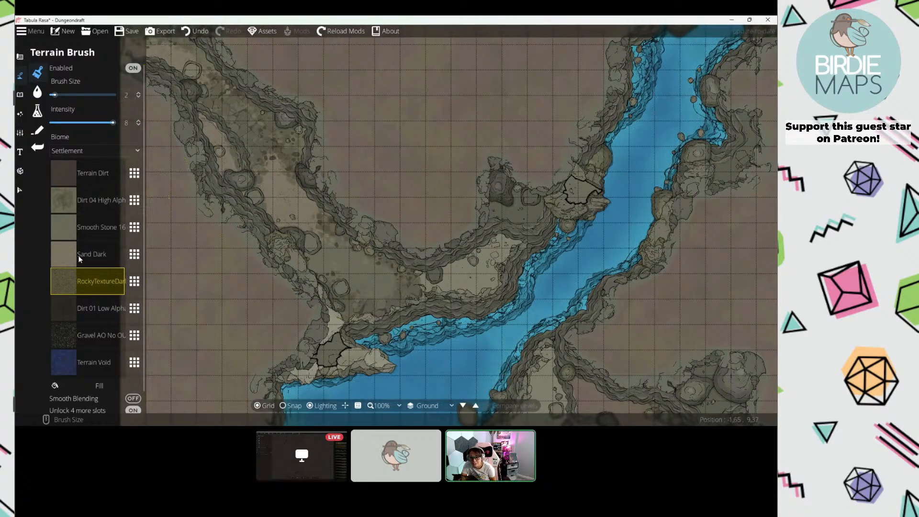
Step: Paint Smooth Stone 16 along the lower half of the northwest passage to blend the floor textures
left_click(93, 227)
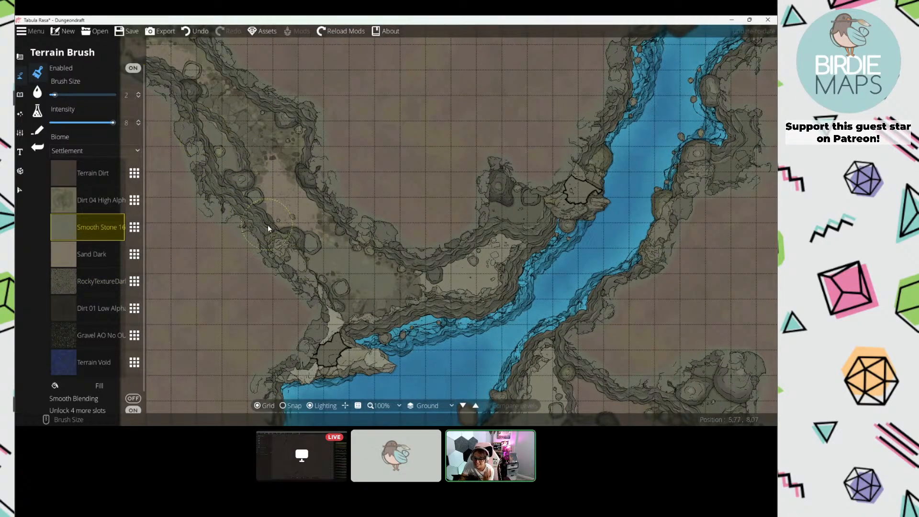
left_click_drag(336, 239, 206, 101)
mouse_move(366, 210)
left_mouse_down()
mouse_move(444, 241)
mouse_move(533, 300)
left_mouse_up()
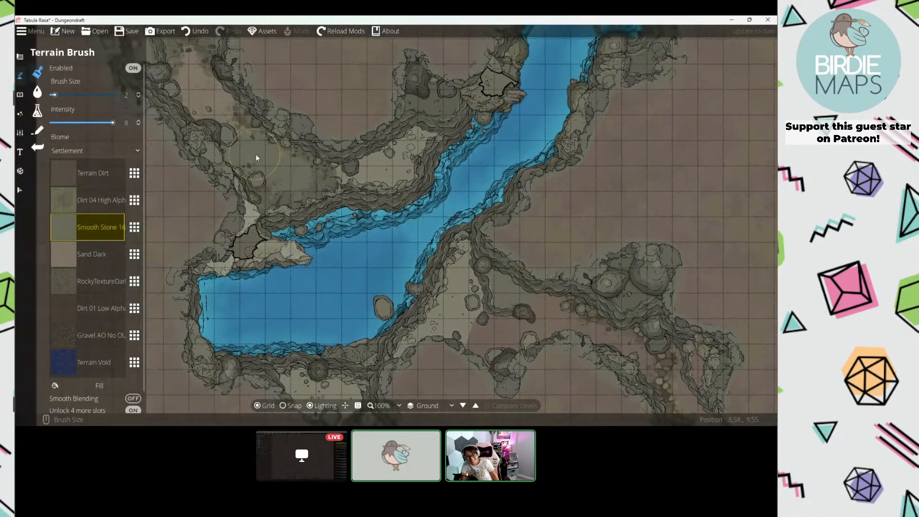
left_click_drag(256, 156, 225, 79)
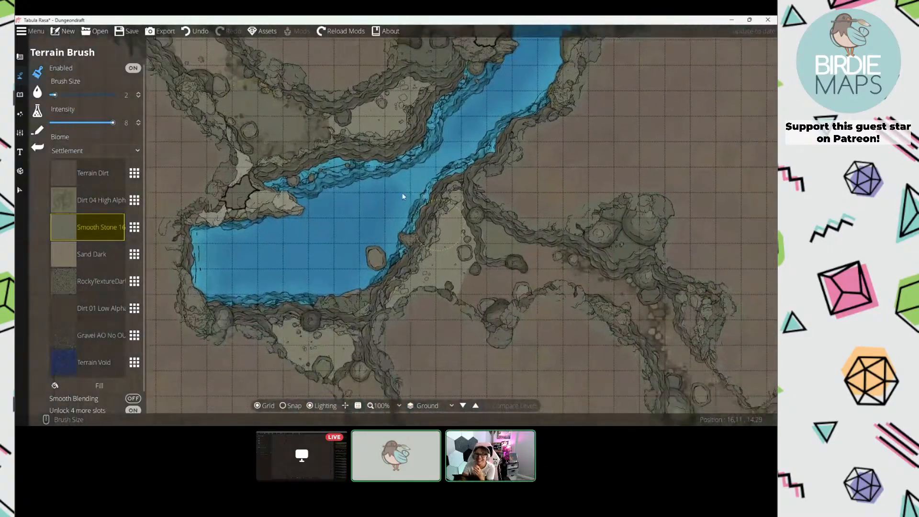
Step: Paint Gravel AO patches along the southeast passage and down both edges of the south passage
left_click_drag(431, 218, 320, 179)
left_click_drag(334, 229, 460, 283)
left_click(88, 336)
mouse_move(282, 320)
left_mouse_down()
mouse_move(145, 193)
mouse_move(111, 226)
left_mouse_up()
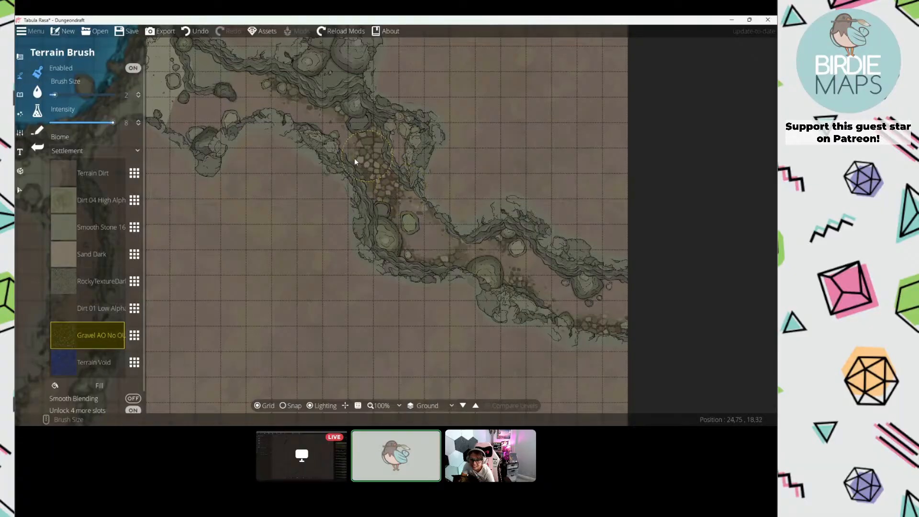
left_click_drag(355, 158, 375, 205)
left_click_drag(245, 162, 361, 210)
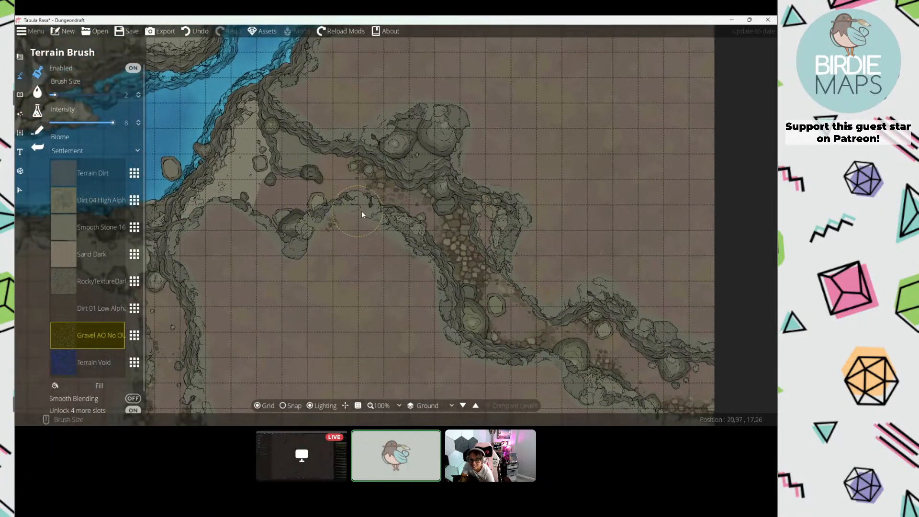
left_click_drag(191, 135, 402, 254)
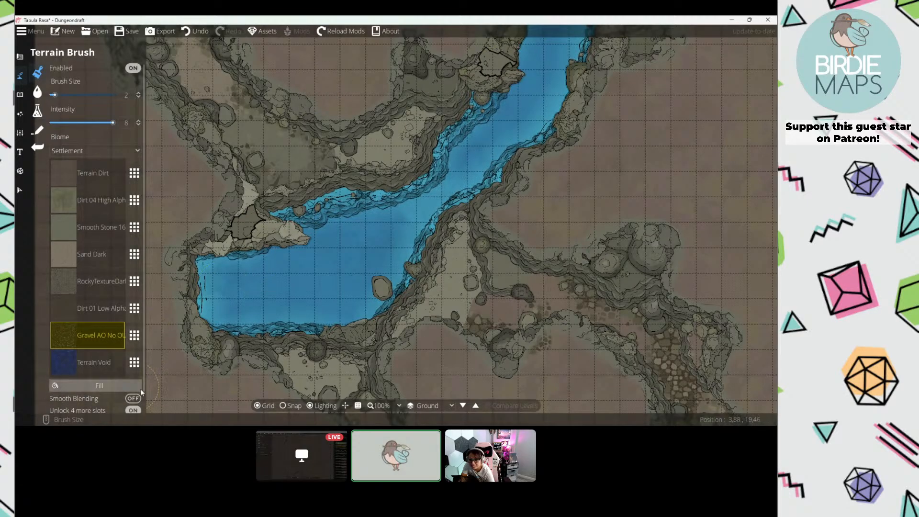
left_click_drag(308, 386, 297, 234)
mouse_move(360, 350)
left_mouse_down()
mouse_move(315, 226)
mouse_move(326, 139)
mouse_move(343, 148)
mouse_move(318, 215)
mouse_move(332, 160)
mouse_move(332, 176)
mouse_move(311, 195)
left_mouse_up()
Step: Paint Sand Dark over the gravel in the upper part of the south passage
left_click(89, 256)
left_click_drag(312, 163, 287, 234)
left_click_drag(355, 163, 322, 211)
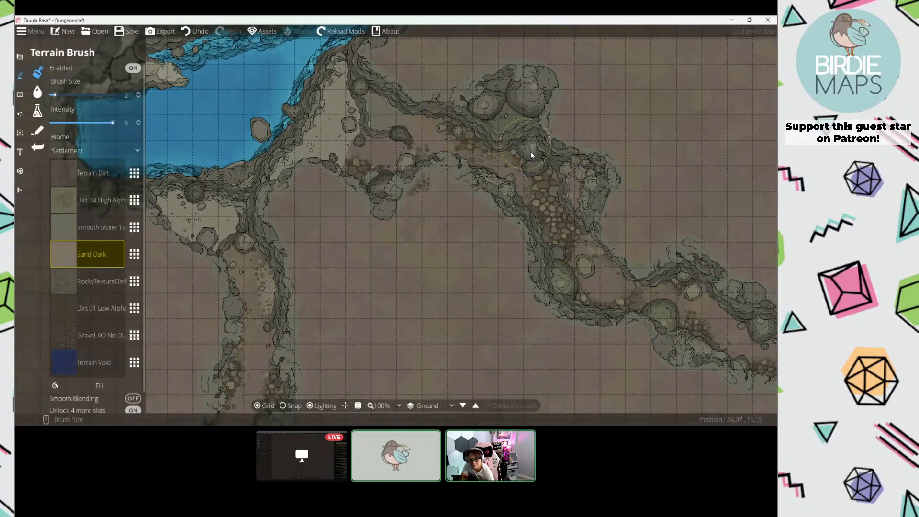
left_click_drag(367, 140, 343, 170)
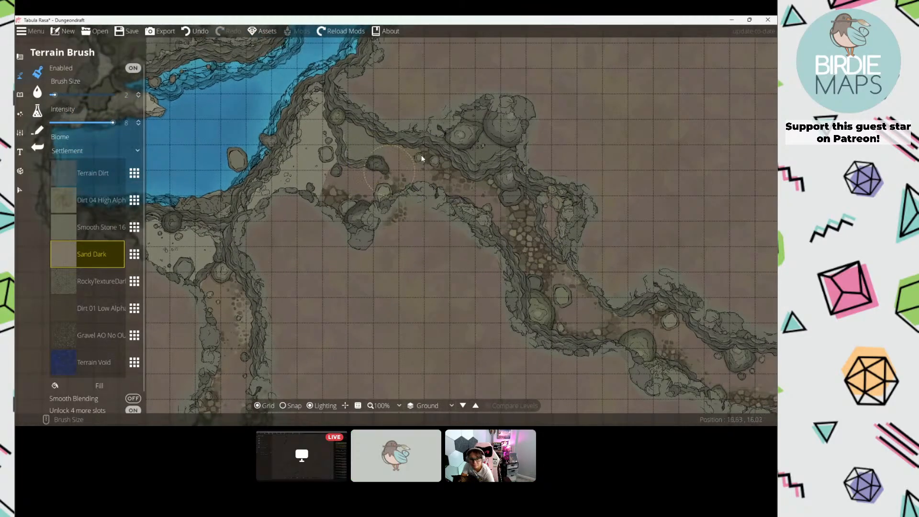
left_click_drag(149, 160, 197, 259)
Step: Paint Dirt 04 High Alpha over the upper and middle floor of the northwest passage
left_click(95, 279)
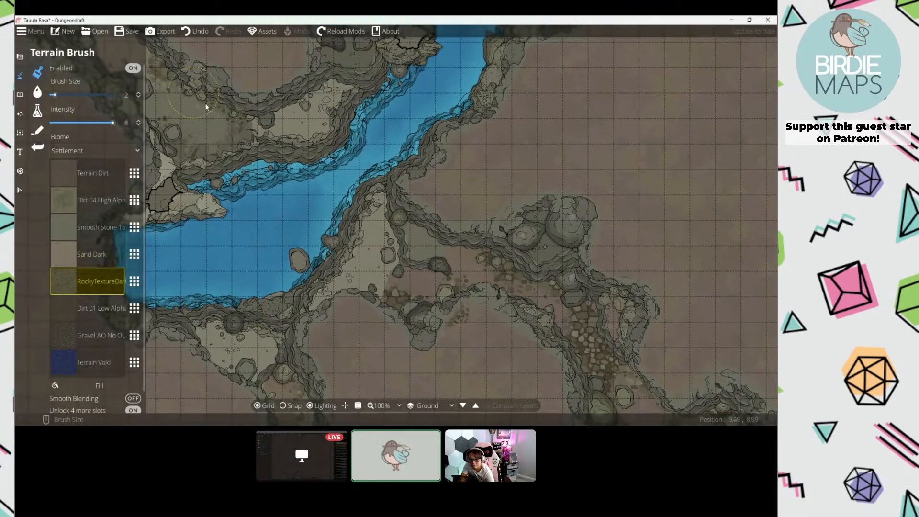
left_click_drag(205, 103, 297, 193)
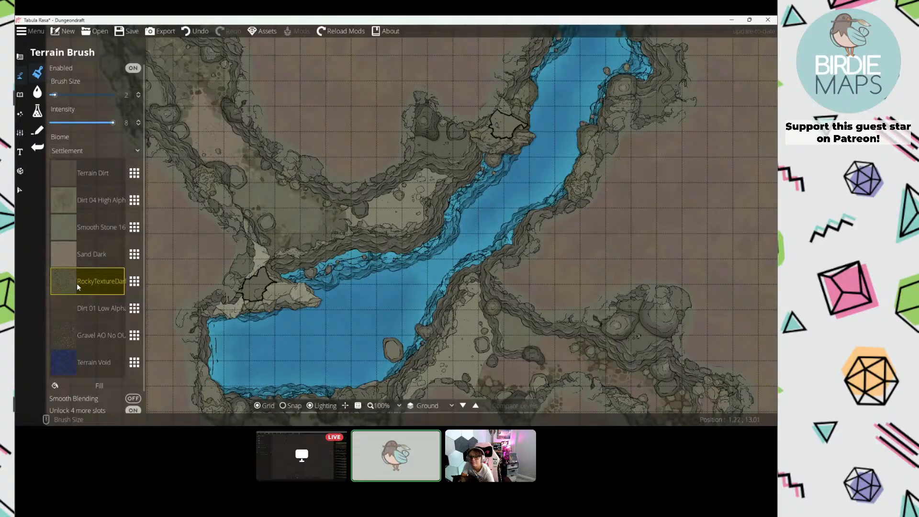
left_click(88, 209)
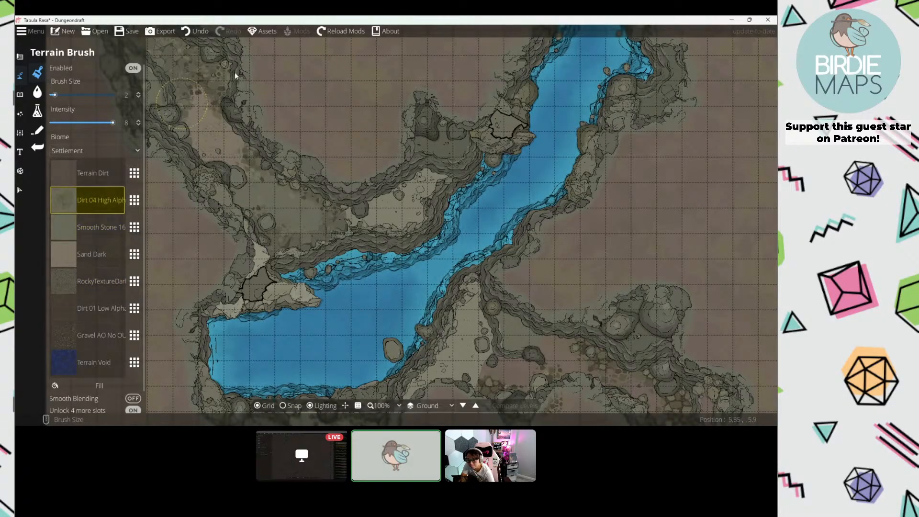
mouse_move(235, 71)
left_mouse_down()
mouse_move(308, 125)
mouse_move(312, 174)
left_mouse_up()
left_click_drag(233, 130, 254, 130)
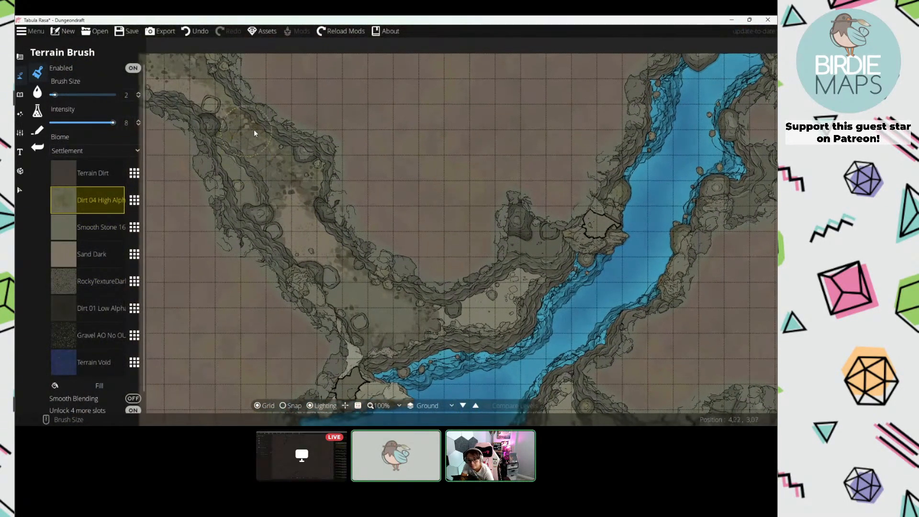
left_click_drag(227, 170, 234, 200)
left_click(105, 223)
left_click(111, 200)
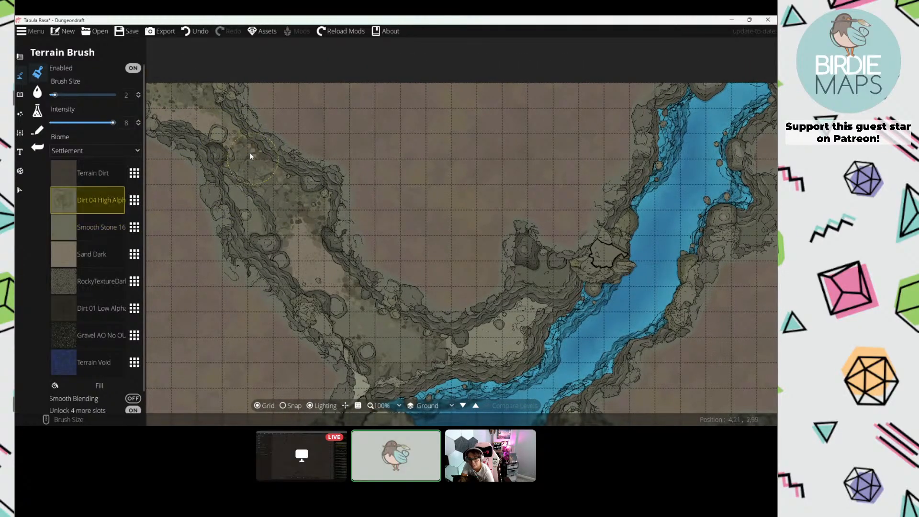
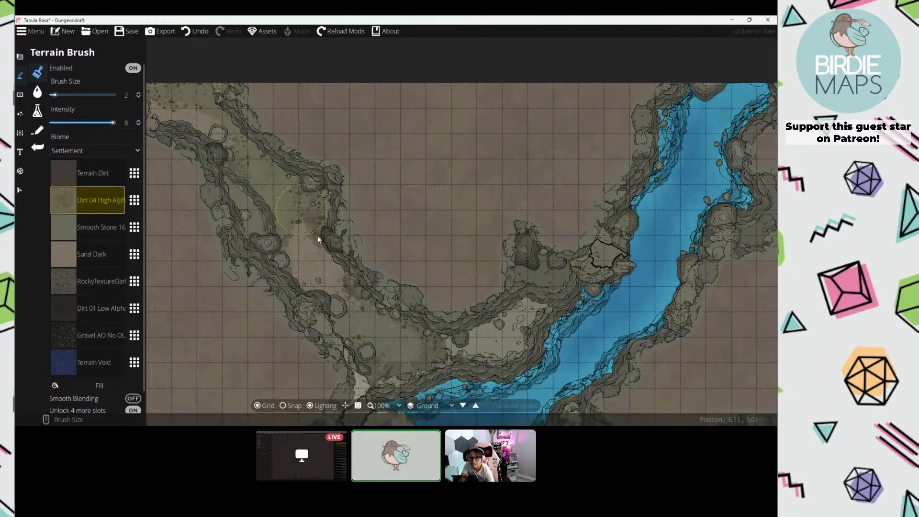
left_click_drag(317, 236, 263, 171)
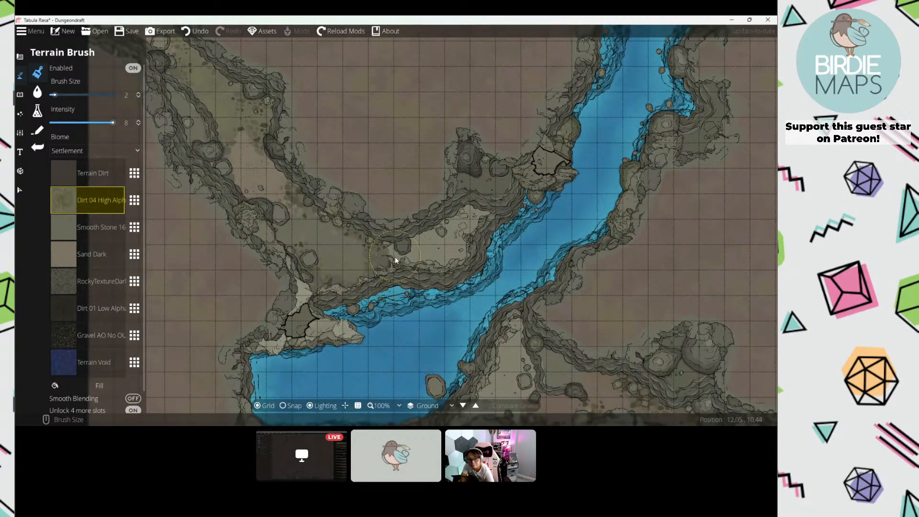
Step: Paint Sand Dark along the whole southeast passage, from the river bank to the map's east edge
left_click(93, 253)
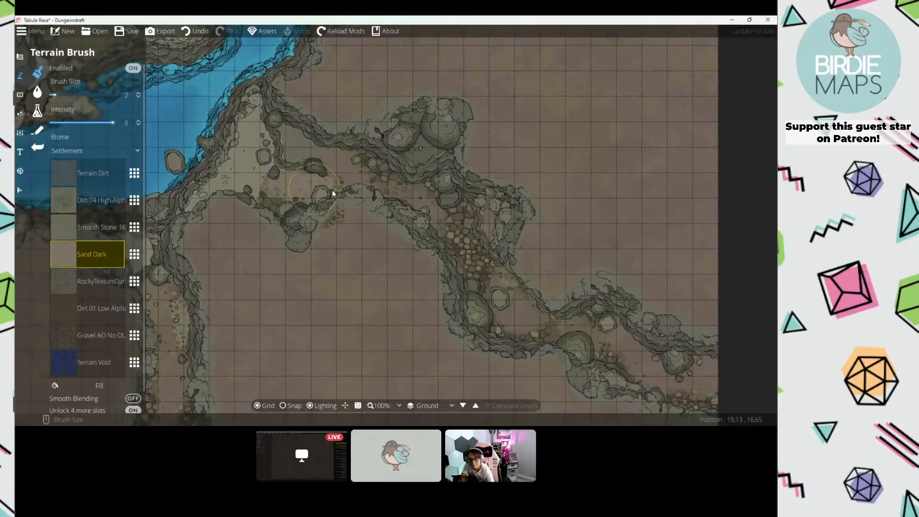
mouse_move(266, 190)
left_mouse_down()
mouse_move(357, 203)
mouse_move(325, 191)
mouse_move(400, 224)
mouse_move(405, 254)
mouse_move(398, 224)
mouse_move(449, 315)
mouse_move(450, 278)
mouse_move(319, 191)
left_mouse_up()
mouse_move(317, 231)
left_mouse_down()
mouse_move(493, 295)
mouse_move(551, 303)
mouse_move(447, 246)
mouse_move(346, 241)
mouse_move(226, 114)
mouse_move(177, 89)
mouse_move(289, 121)
left_mouse_up()
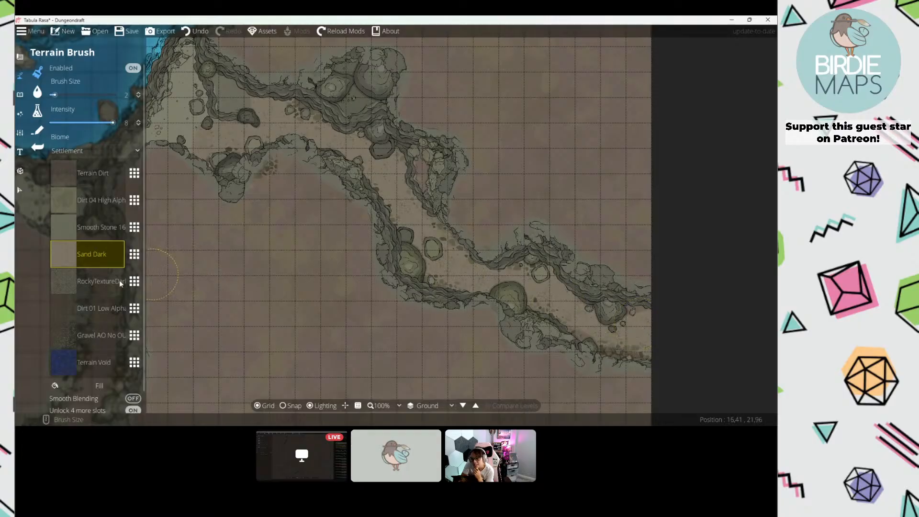
Step: Paint Dirt 04 High Alpha in the southeast passage's side pocket and, with brush size 1, along the passage edges
left_click(96, 200)
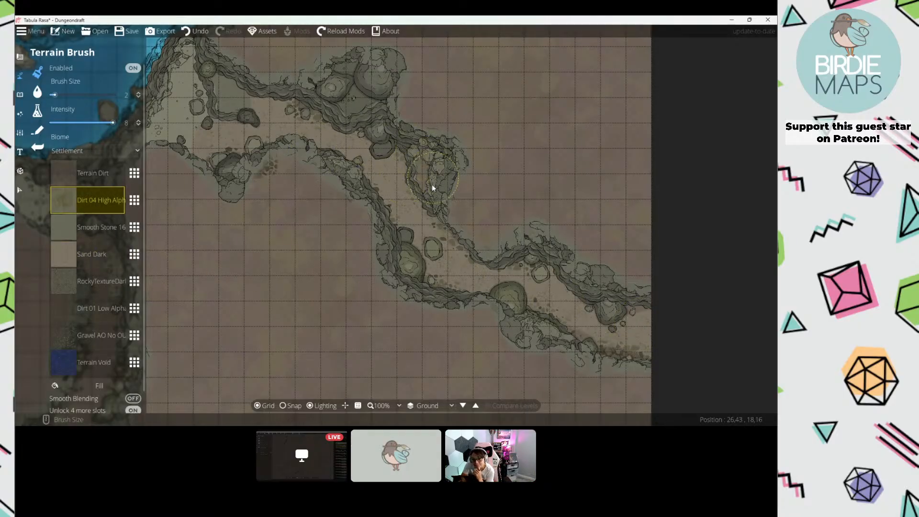
left_click_drag(433, 153, 351, 113)
scroll(370, 262, "down", 1)
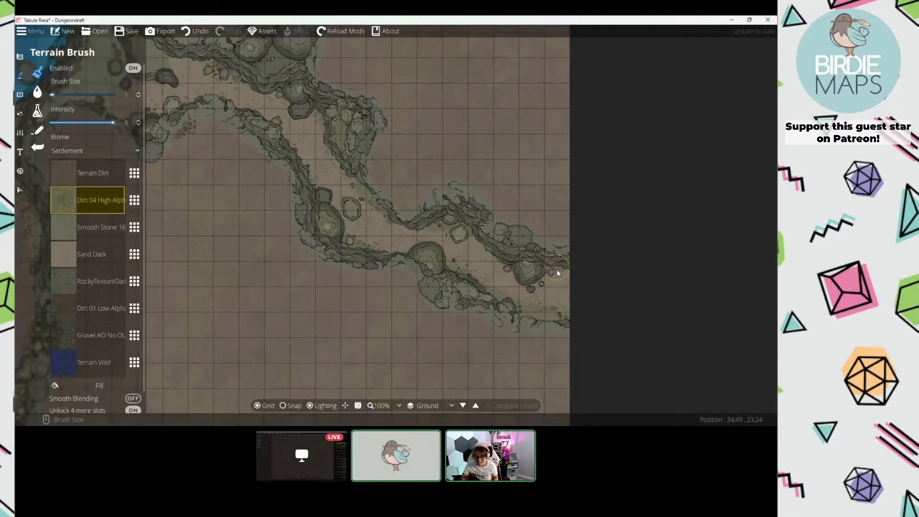
left_click_drag(369, 244, 328, 243)
left_click_drag(305, 213, 339, 252)
left_click_drag(231, 93, 317, 177)
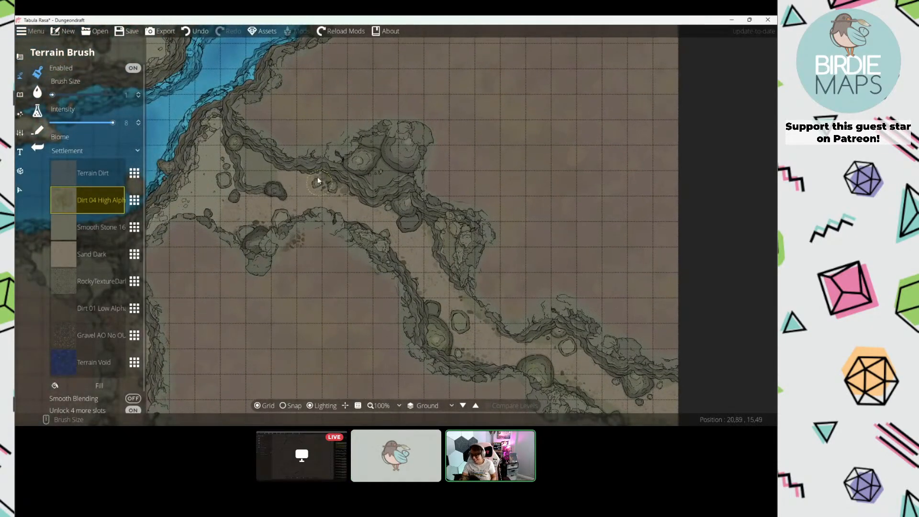
Step: Paint Dirt 04 High Alpha at the south passage's upper end with brush size 2, and Sand Dark down its length
left_click_drag(199, 264, 298, 235)
mouse_move(178, 316)
left_mouse_down()
mouse_move(303, 248)
mouse_move(313, 225)
left_mouse_up()
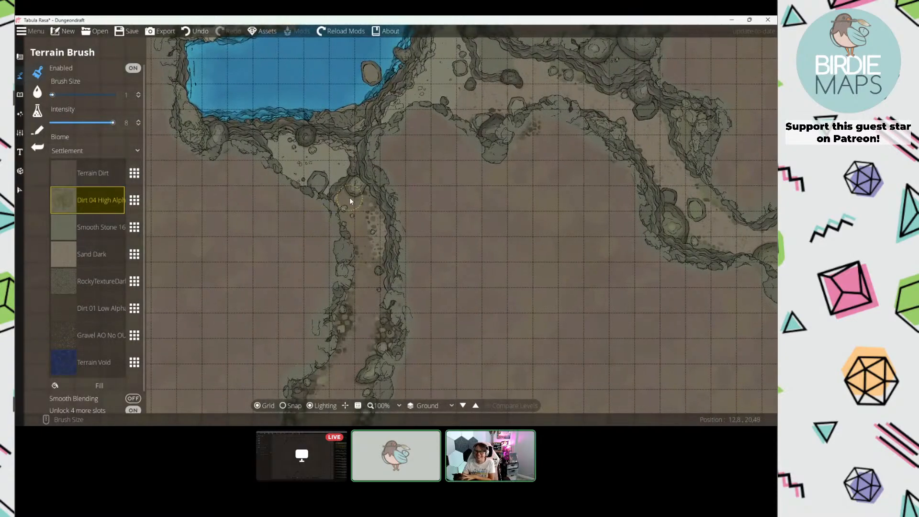
scroll(359, 189, "up", 1)
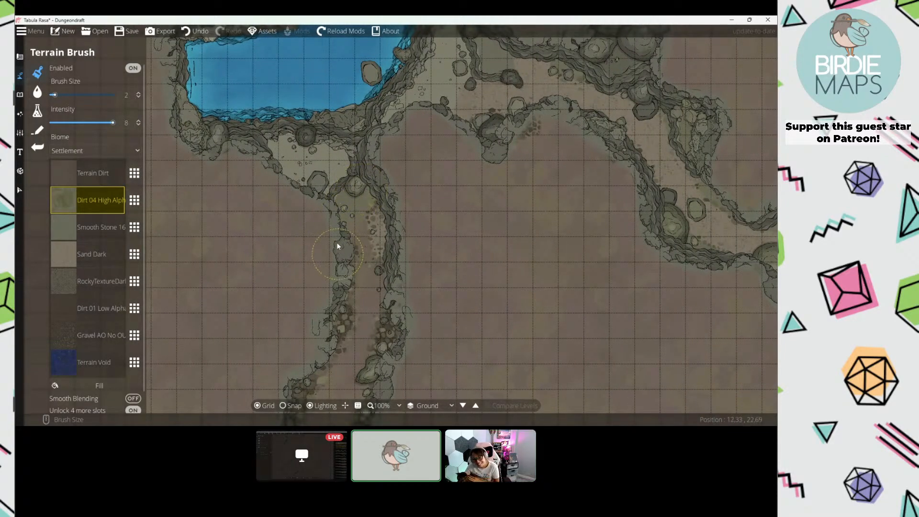
left_click_drag(337, 255, 335, 214)
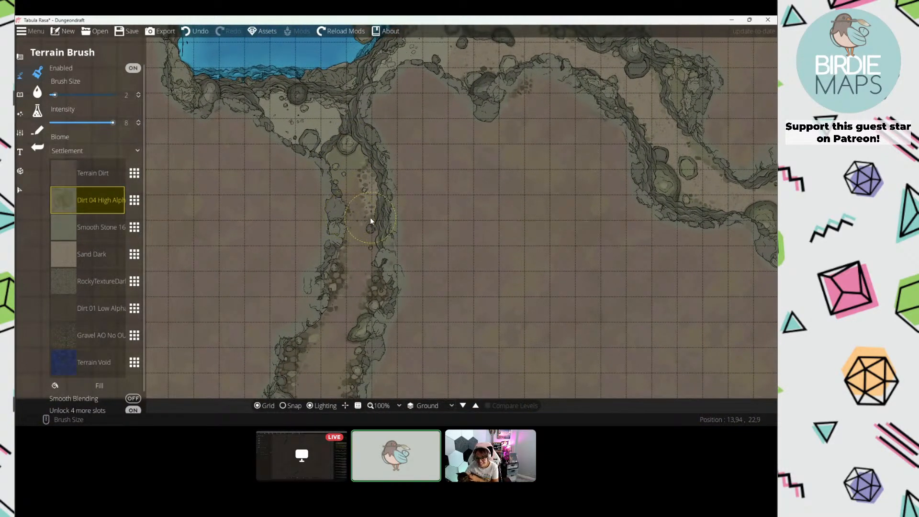
mouse_move(365, 202)
left_mouse_down()
mouse_move(375, 212)
mouse_move(366, 208)
mouse_move(342, 292)
mouse_move(351, 209)
mouse_move(339, 363)
mouse_move(354, 294)
mouse_move(367, 311)
mouse_move(358, 210)
mouse_move(327, 259)
mouse_move(347, 178)
mouse_move(354, 225)
mouse_move(332, 342)
mouse_move(337, 276)
mouse_move(325, 330)
mouse_move(339, 318)
left_mouse_up()
left_click(83, 254)
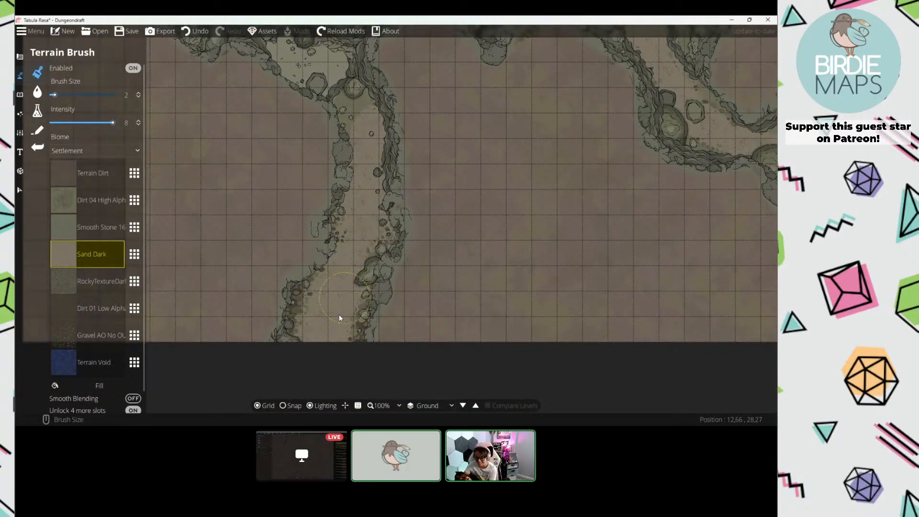
Step: Paint Gravel AO along both edges and the upper end of the south passage with brush size 1
left_click(93, 223)
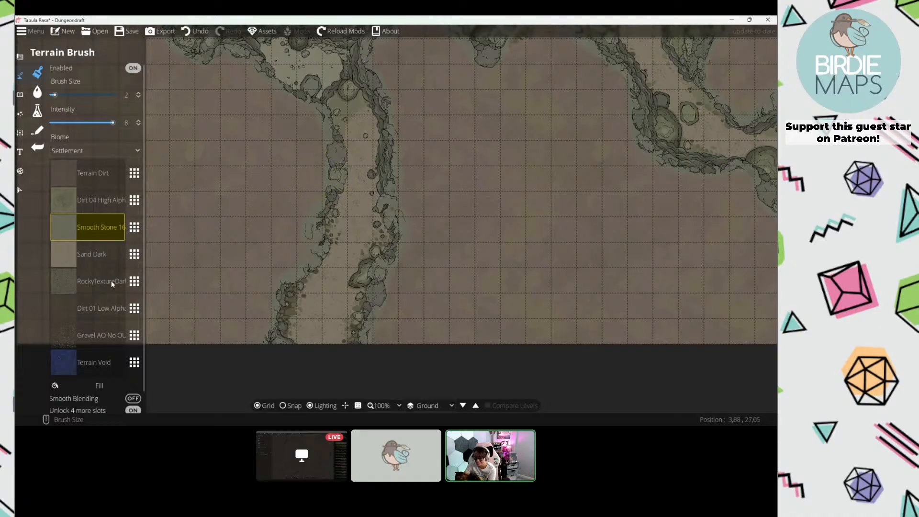
left_click(110, 330)
scroll(381, 259, "down", 1)
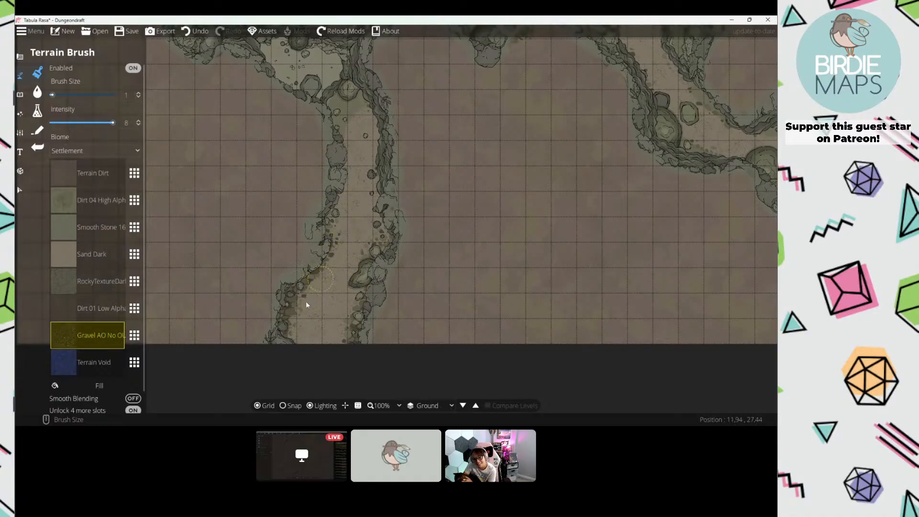
left_click_drag(306, 304, 302, 321)
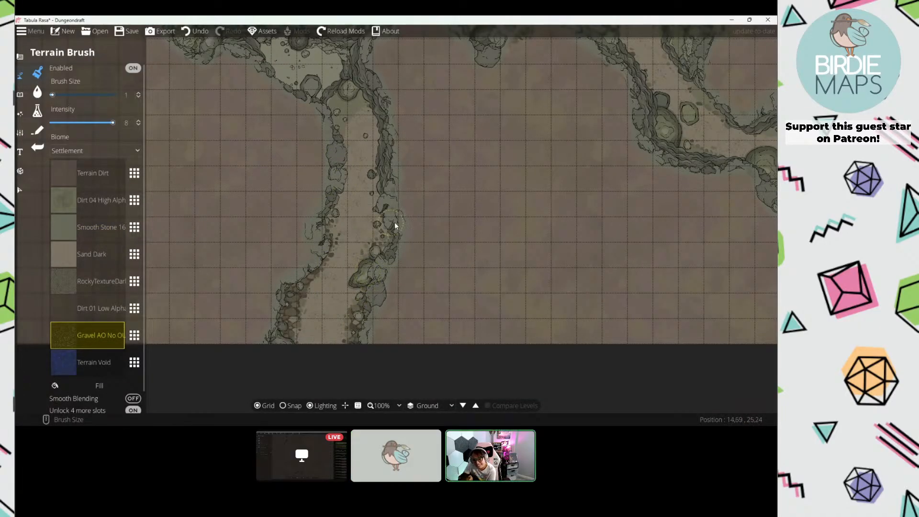
left_click_drag(372, 154, 366, 235)
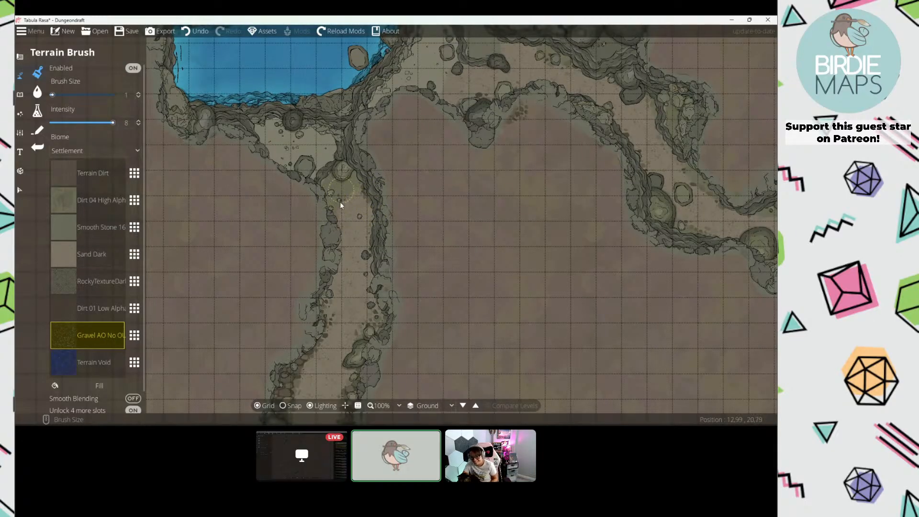
left_click_drag(346, 231, 372, 233)
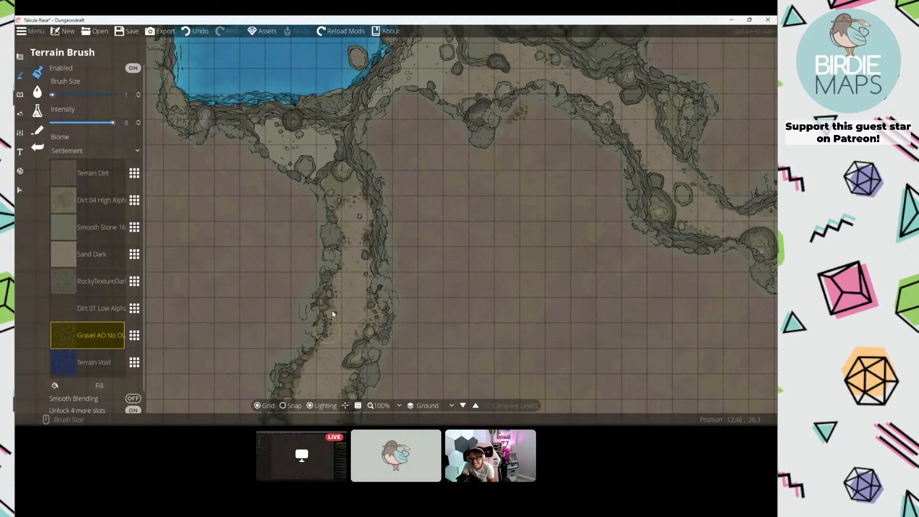
left_click(334, 332)
left_click_drag(341, 289, 355, 178)
Step: Blend RockyTextureDarker over the gravel at the lower end of the south passage with brush size 2
scroll(319, 284, "up", 1)
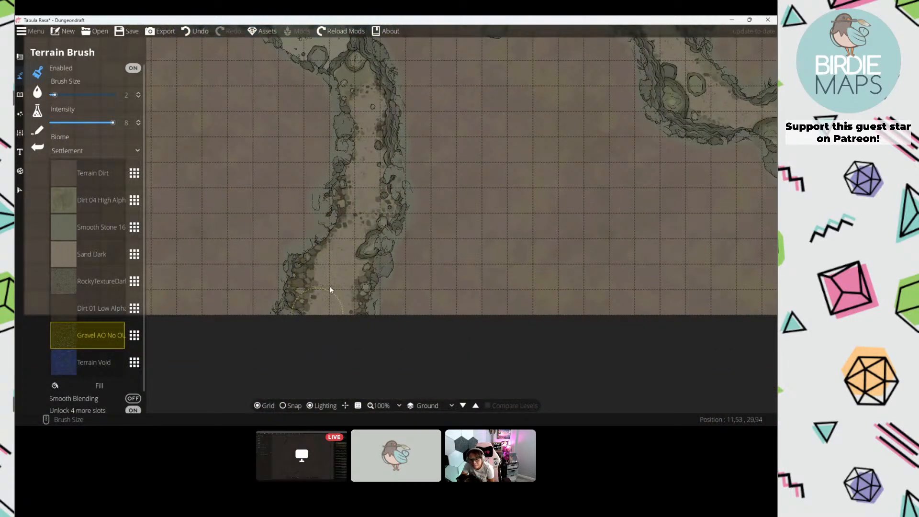
left_click(121, 279)
mouse_move(306, 281)
left_mouse_down()
mouse_move(313, 321)
mouse_move(361, 339)
left_mouse_up()
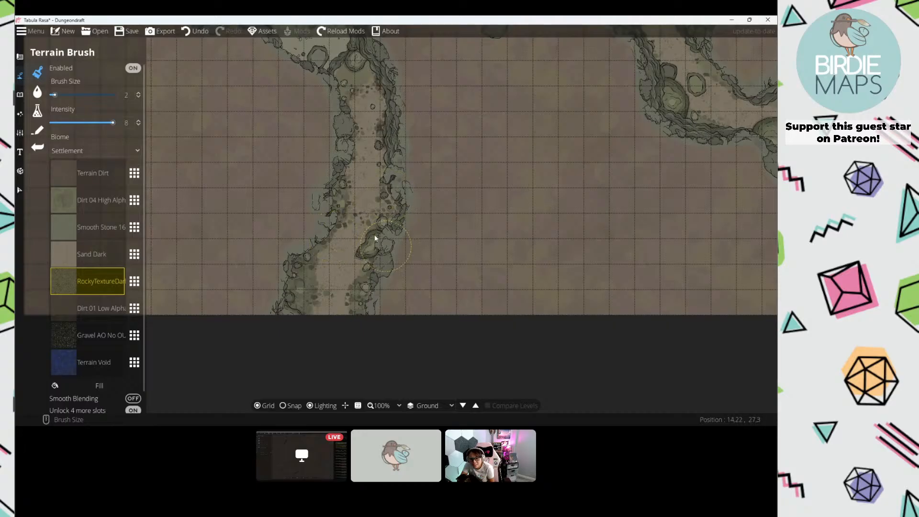
Step: Look over the painted floors of the south, southeast and northwest passages and the river banks
left_click_drag(357, 185, 329, 204)
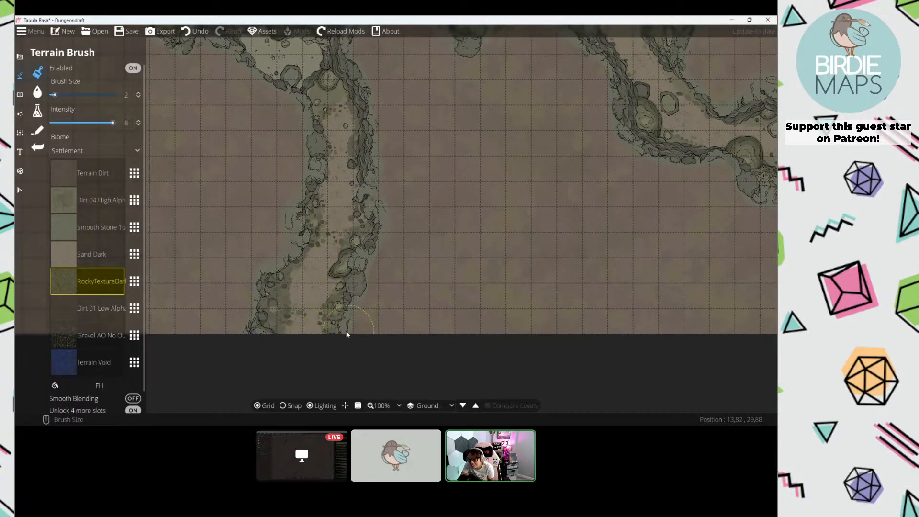
left_click_drag(305, 209, 295, 300)
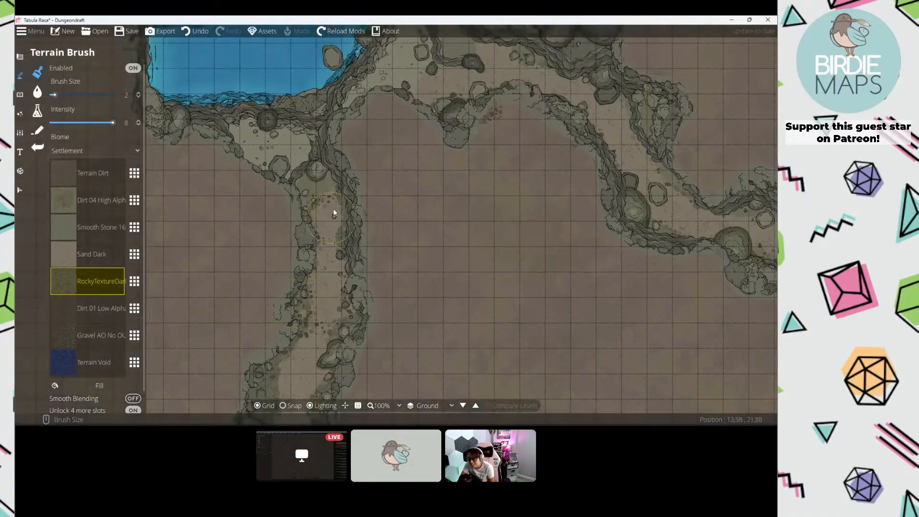
left_click_drag(301, 191, 311, 243)
left_click_drag(335, 210, 326, 260)
left_click_drag(366, 194, 339, 256)
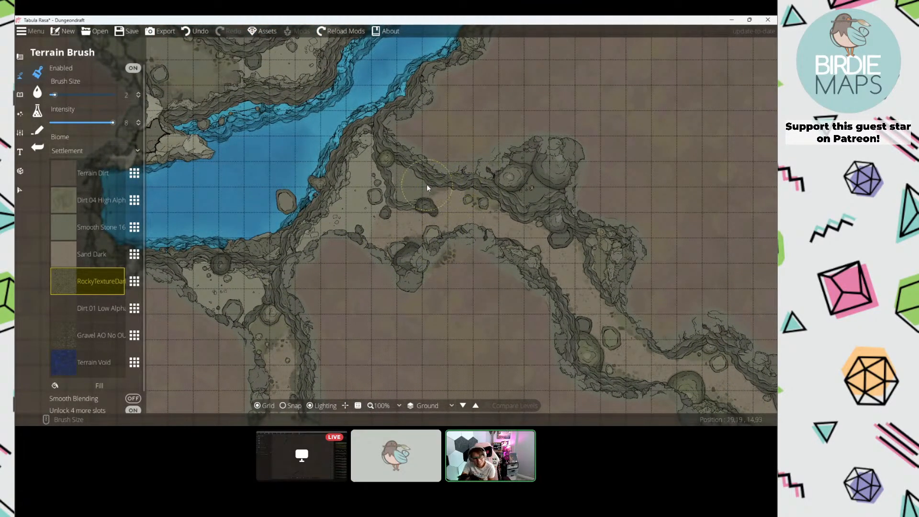
left_click_drag(548, 237, 377, 193)
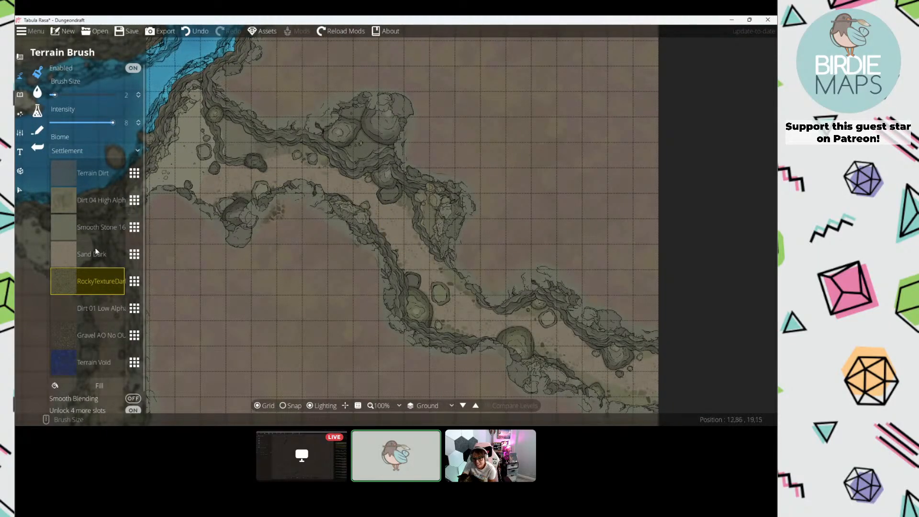
left_click_drag(378, 212, 629, 126)
left_click_drag(389, 128, 430, 280)
left_click_drag(386, 179, 383, 316)
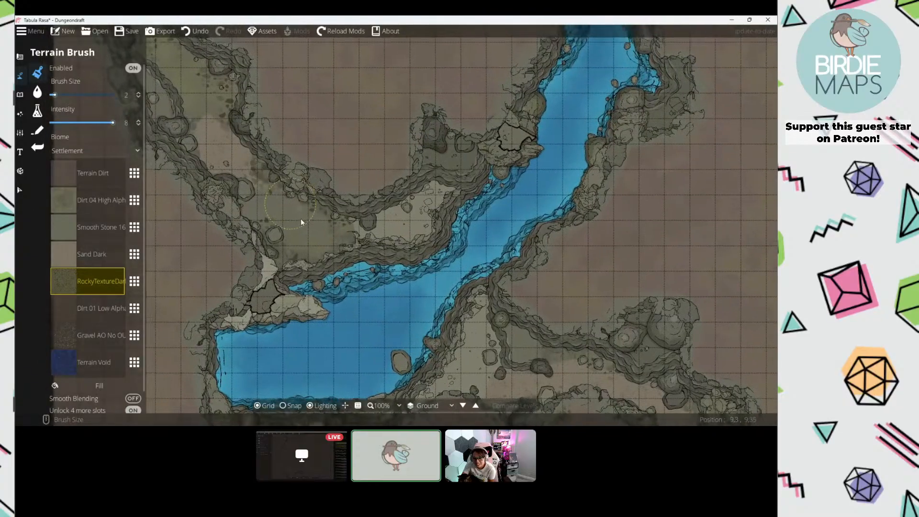
left_click_drag(301, 218, 343, 122)
left_click_drag(427, 276, 329, 110)
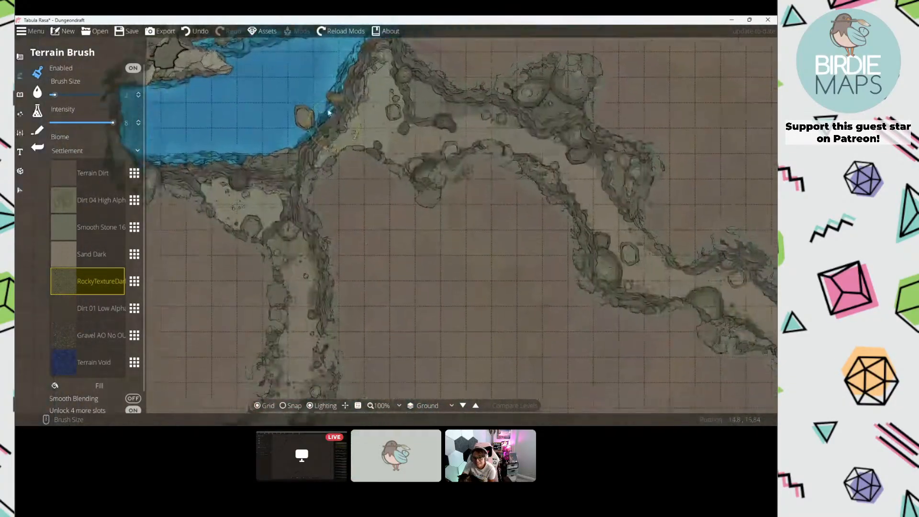
left_click_drag(330, 225, 335, 105)
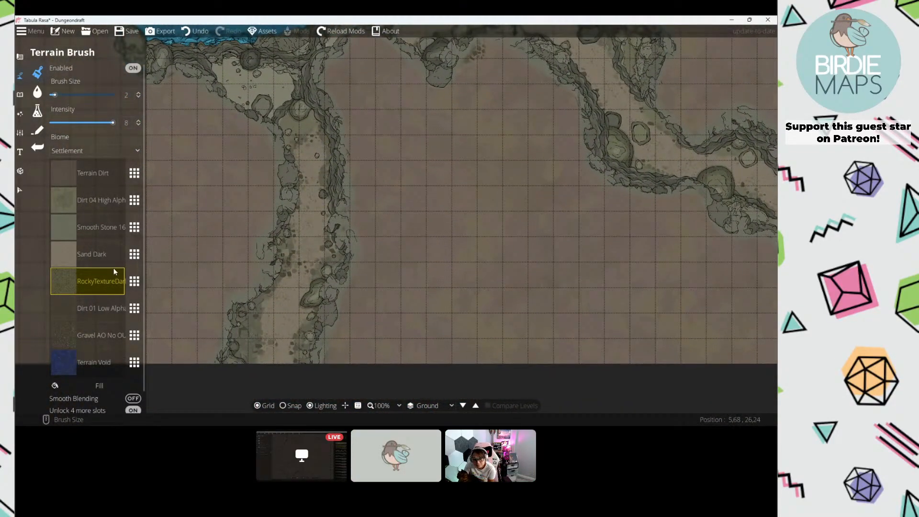
Step: Paint Sand Dark down the middle of the south passage's upper half with brush size 2
left_click(64, 257)
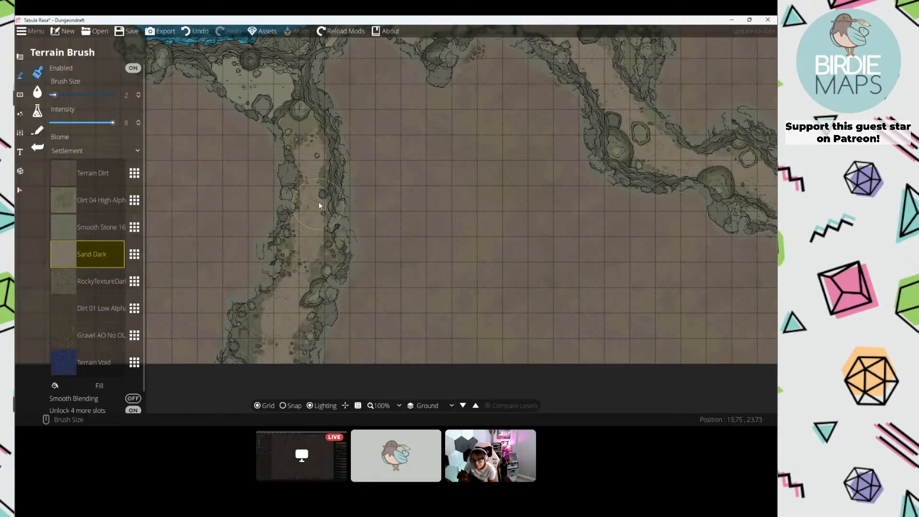
left_click_drag(313, 147, 323, 240)
scroll(323, 237, "up", 5)
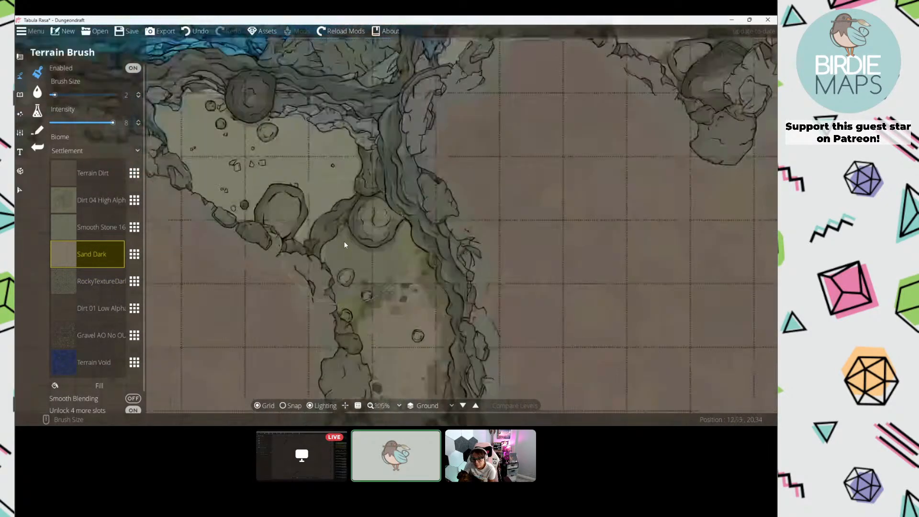
scroll(325, 245, "down", 3)
scroll(401, 274, "up", 1)
scroll(401, 274, "down", 2)
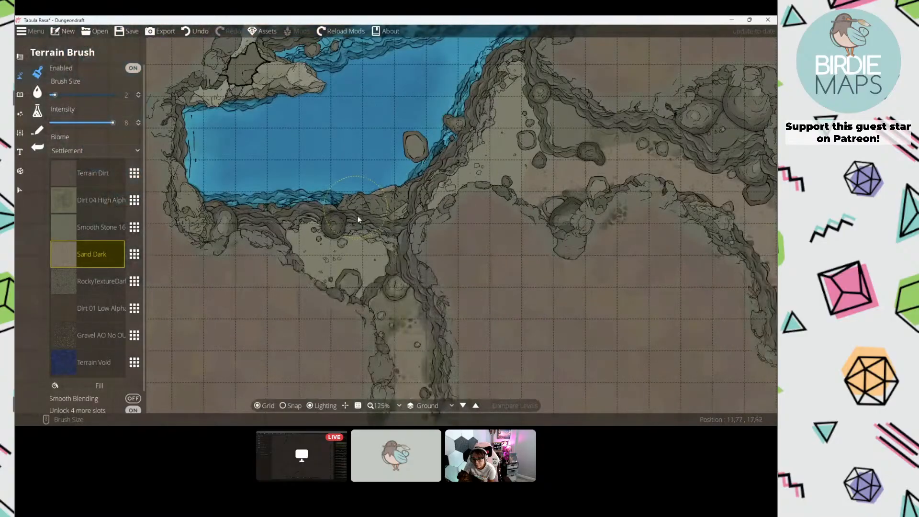
Step: Switch to the Path Tool, search its library for "sand" and choose the dark grey-brown sand border
left_click(37, 130)
double_click(680, 67)
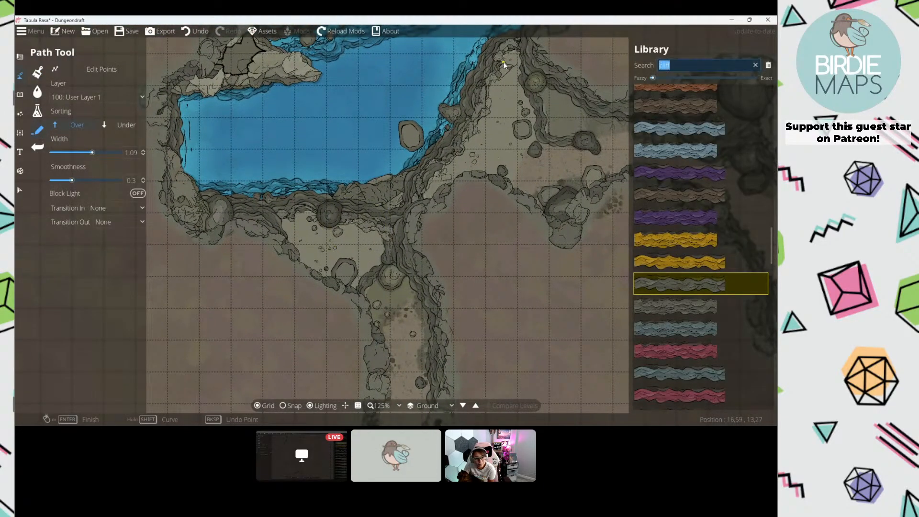
type("sand")
scroll(733, 98, "up", 4)
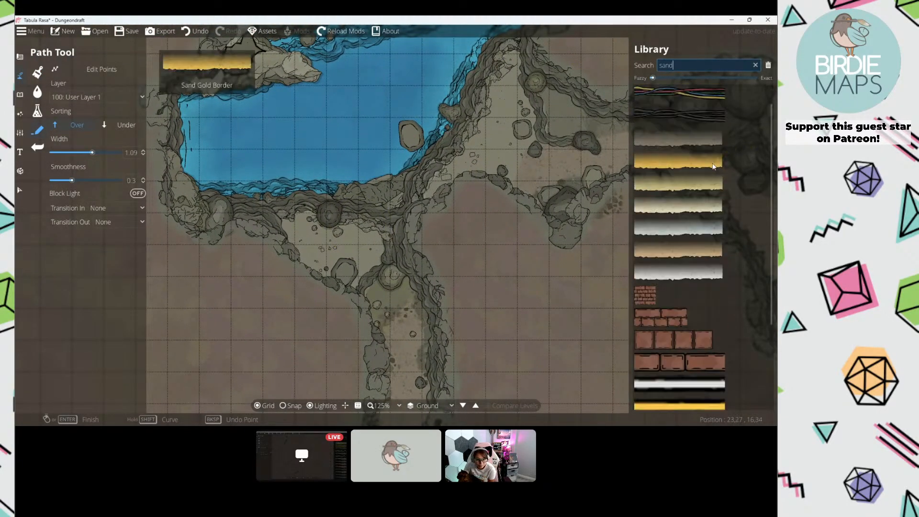
left_click(689, 184)
left_click(687, 163)
Step: Draw sand border paths across the upper and lower ends of the sand patch in the northwest passage
left_click_drag(375, 52, 371, 180)
left_click_drag(231, 70, 386, 187)
scroll(478, 184, "up", 1)
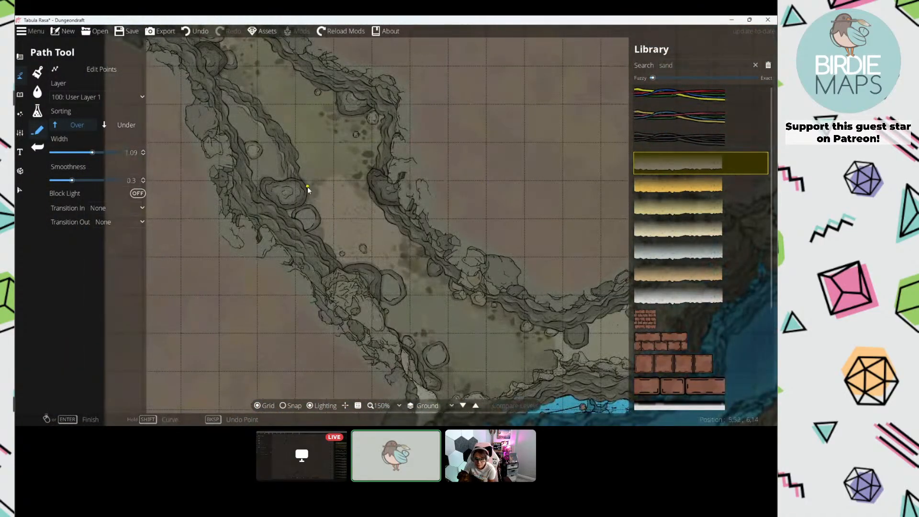
left_click_drag(358, 183, 340, 179)
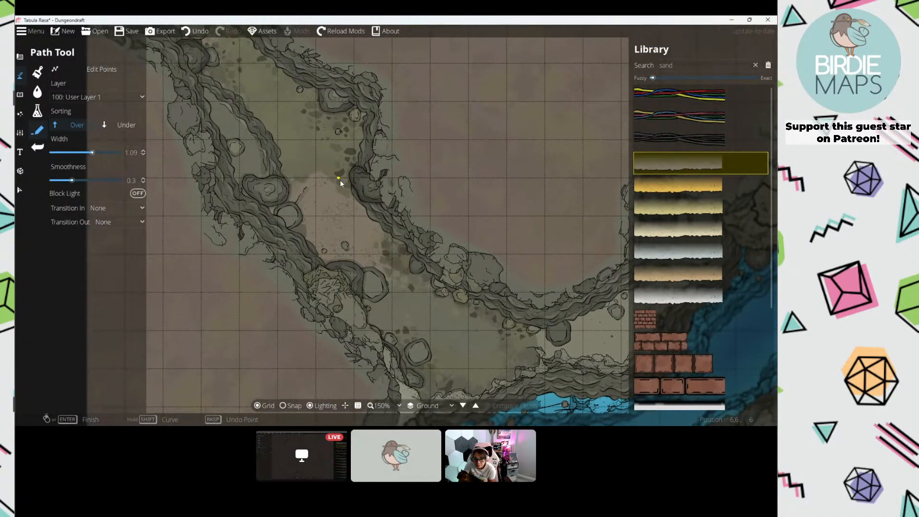
key("ctrl+z")
left_click(386, 266)
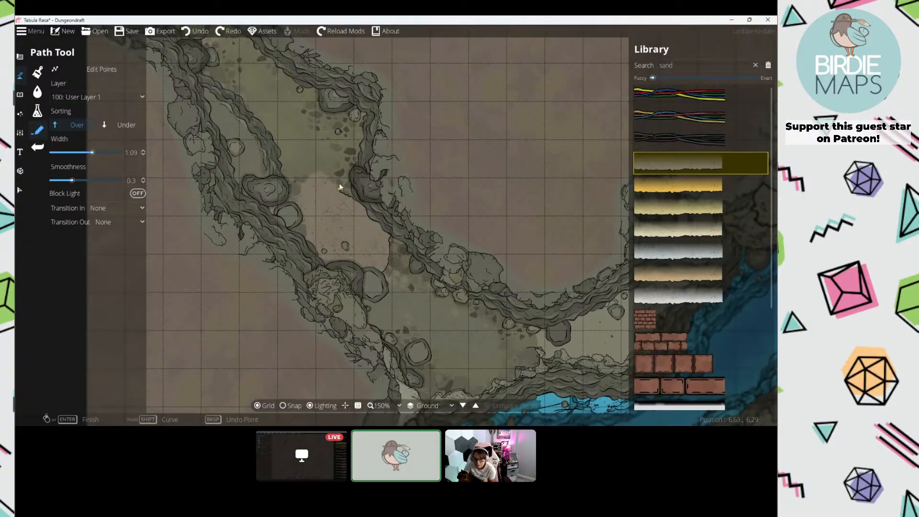
left_click(321, 170)
left_click(290, 195)
right_click(290, 194)
Step: Draw the sand border path along the edges of the sand in the passage east of the river
left_click_drag(282, 131, 408, 289)
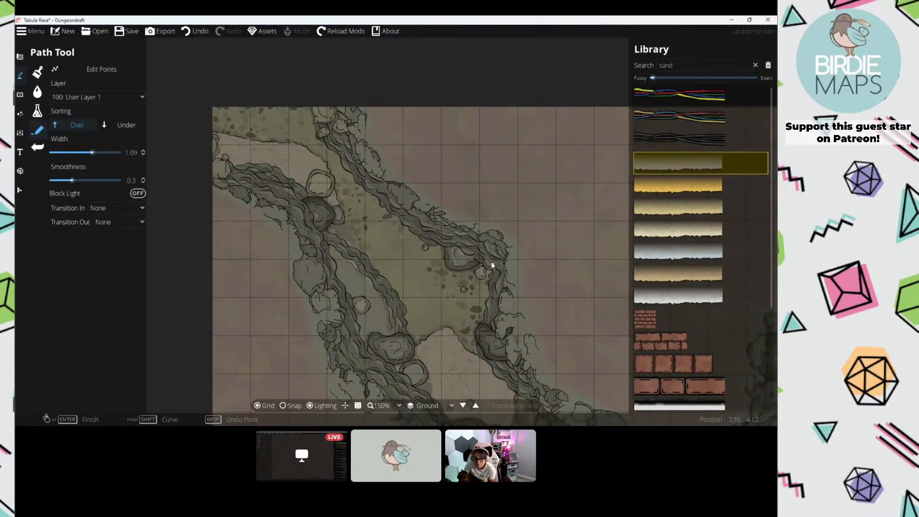
left_click_drag(492, 264, 285, 124)
scroll(286, 124, "down", 3)
left_click_drag(460, 277, 241, 124)
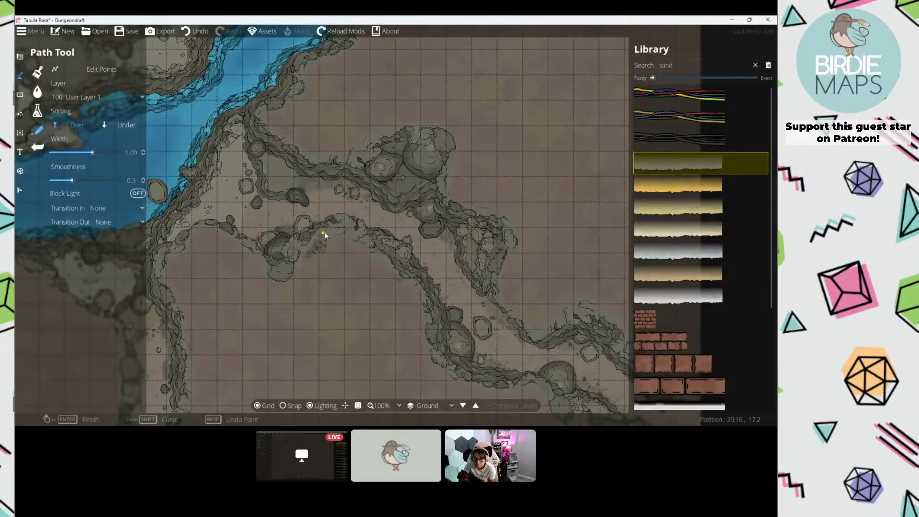
key("ctrl+z")
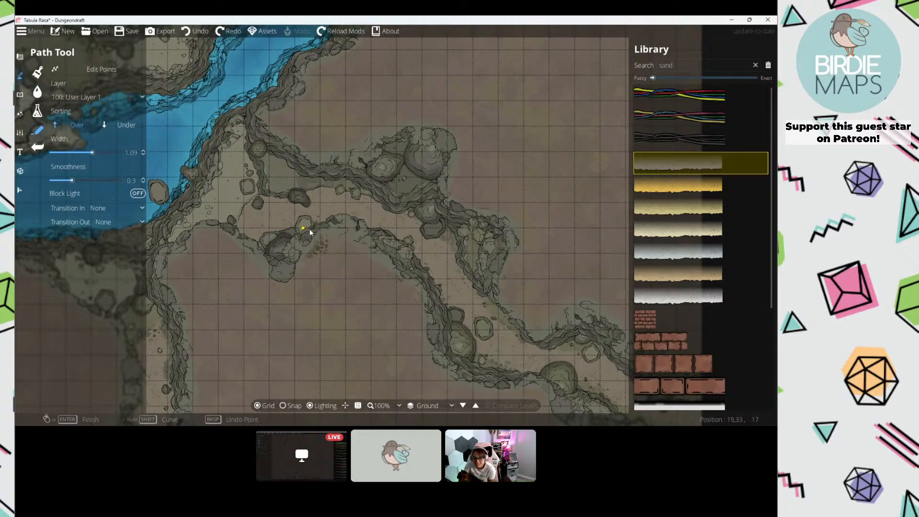
key("ctrl+y")
Step: Draw the sand border path along the southeast passage's sand edge toward the map's east edge
left_click_drag(573, 339, 371, 194)
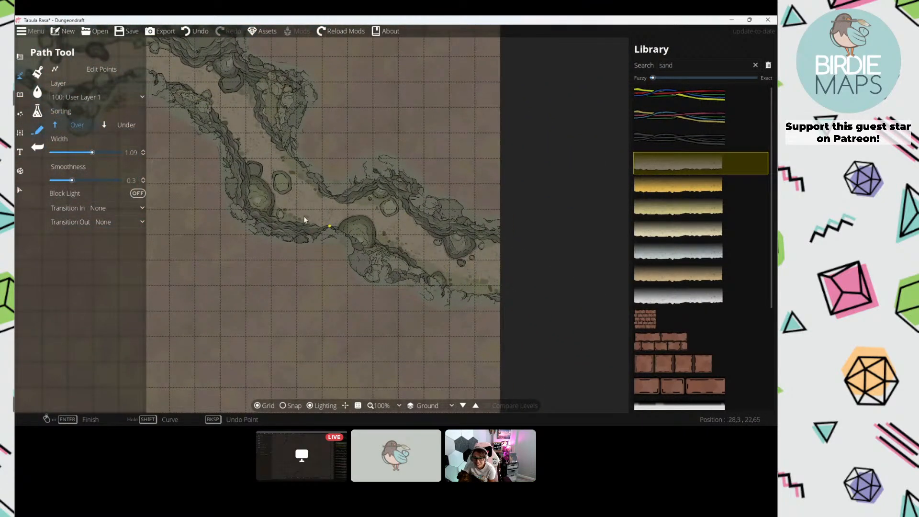
key("ctrl+z")
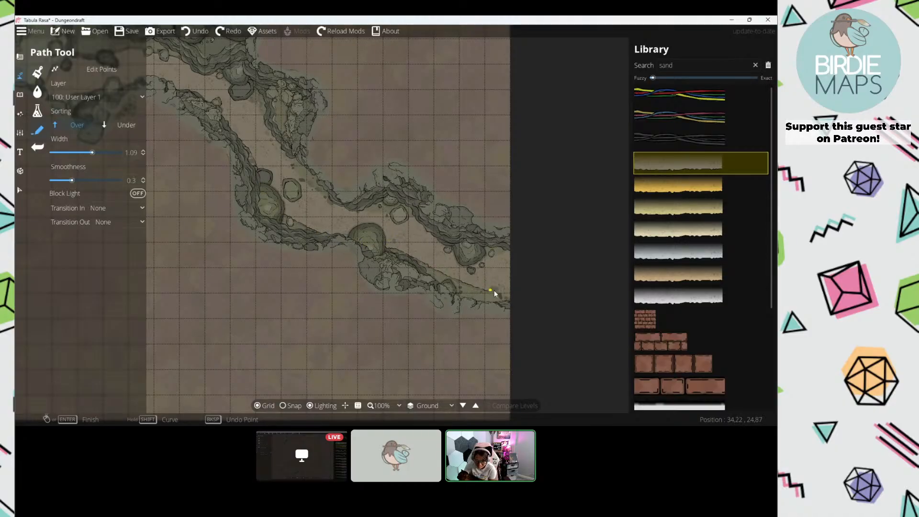
key("ctrl+y")
key("a")
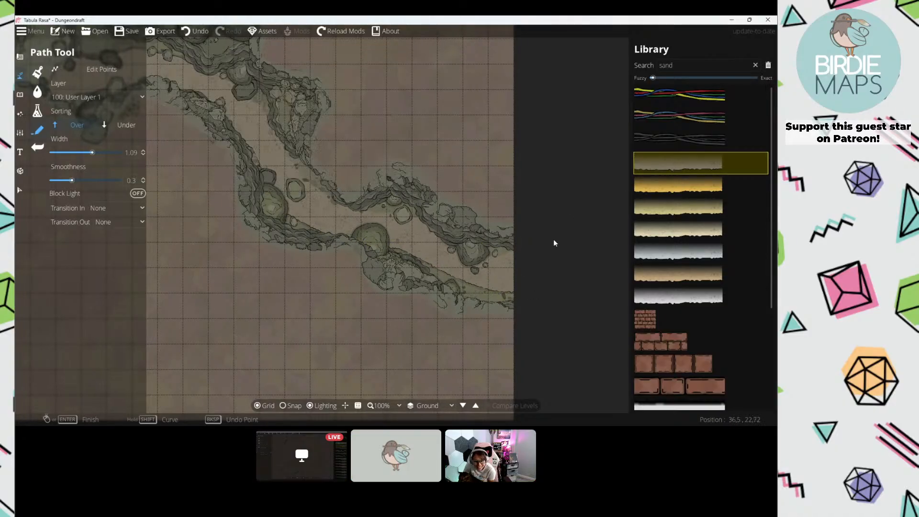
mouse_move(667, 173)
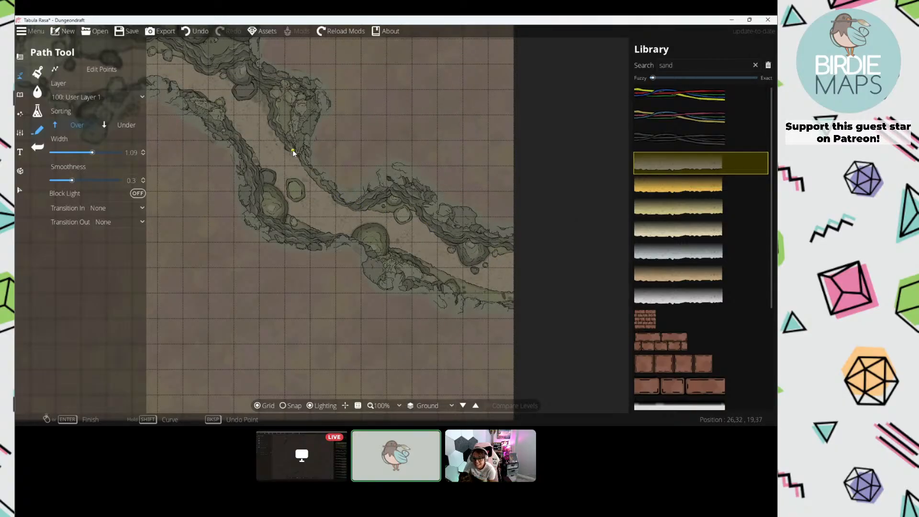
left_click_drag(297, 151, 360, 235)
mouse_move(670, 163)
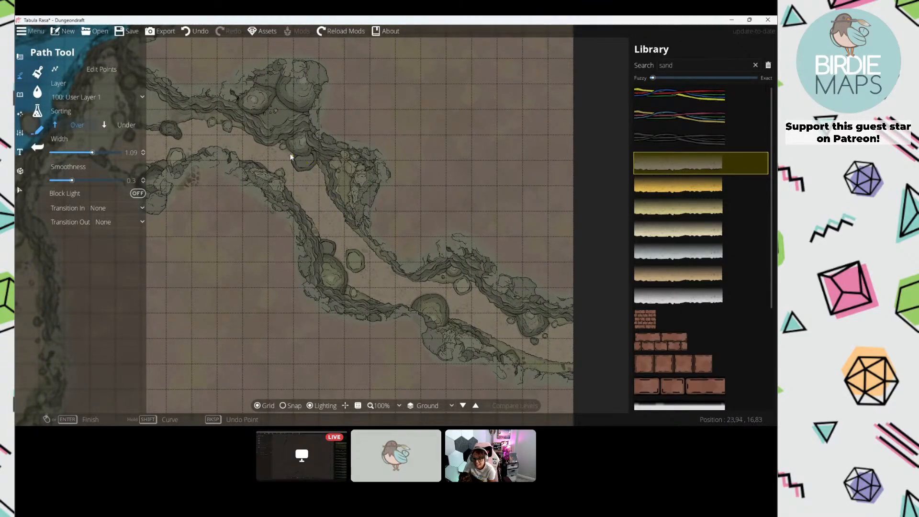
Step: Redraw the sand border path around the sand in the south passage, along both sides down to the map's south edge
left_click_drag(266, 134, 290, 84)
left_click_drag(271, 310, 320, 174)
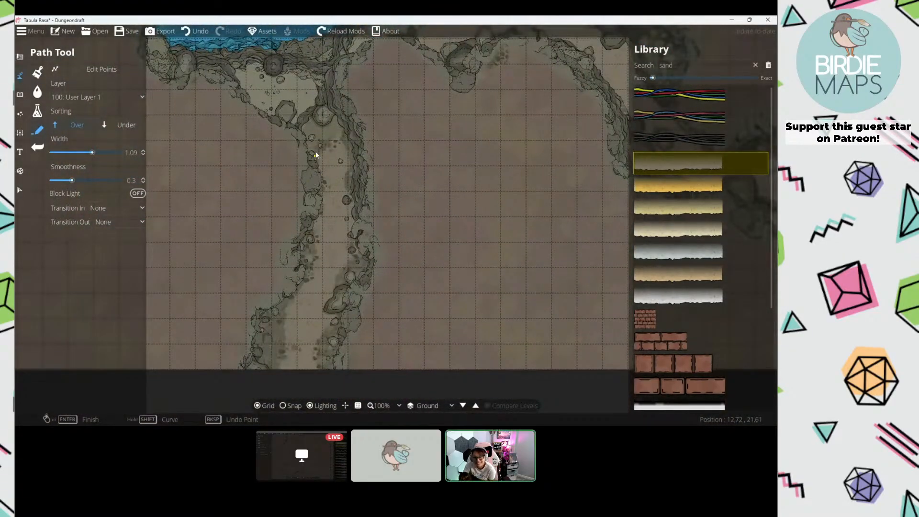
key("ctrl+z")
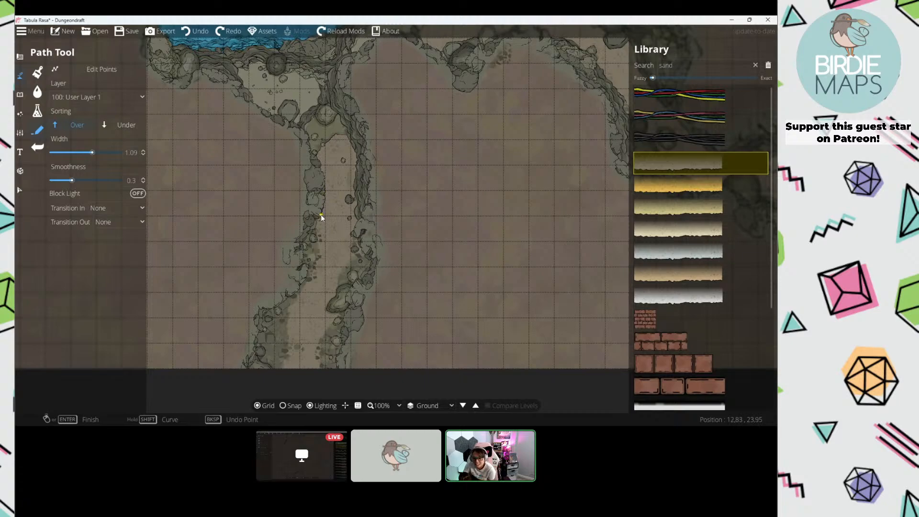
left_click(283, 369)
right_click(283, 369)
left_click_drag(314, 346, 308, 302)
left_click(319, 337)
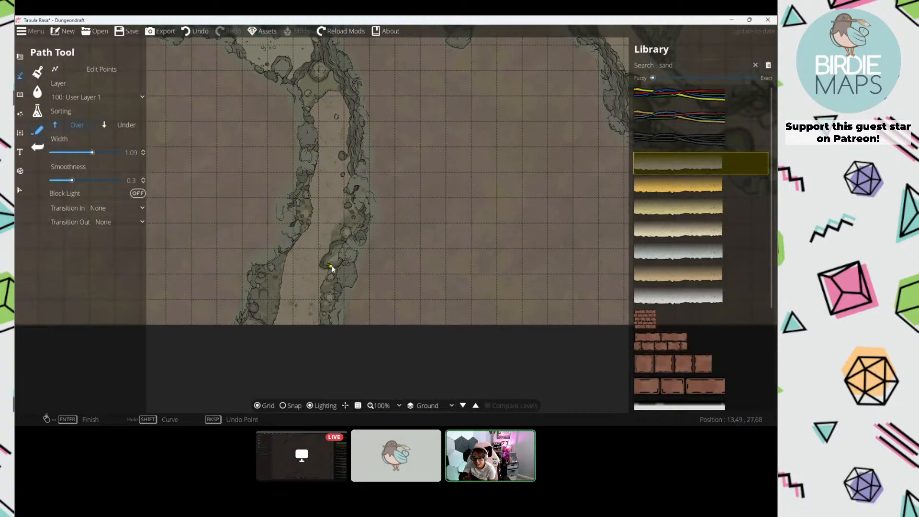
Step: Switch to the Pattern Shape Tool and accept hex colour 656457 for the dark speckled stone pattern
left_click_drag(358, 158, 383, 274)
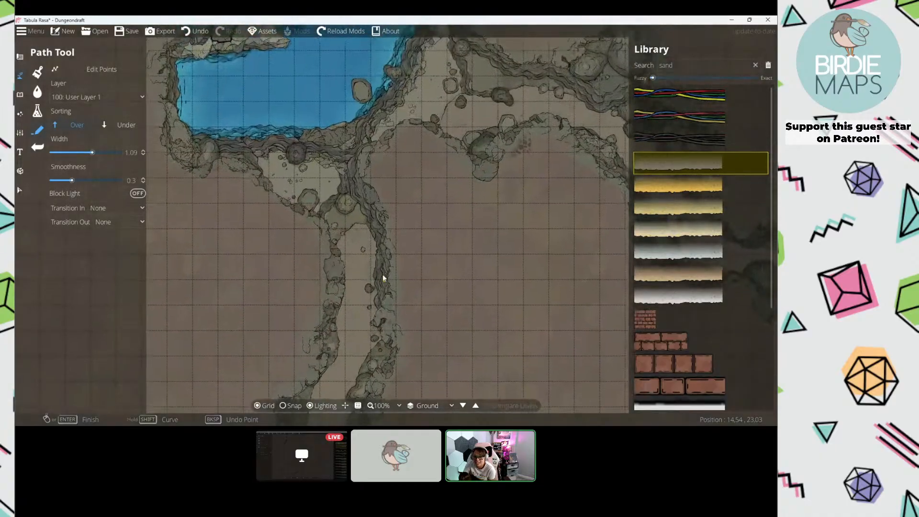
left_click_drag(381, 163, 352, 253)
left_click_drag(358, 204, 406, 316)
left_click_drag(353, 206, 389, 240)
scroll(326, 153, "down", 2)
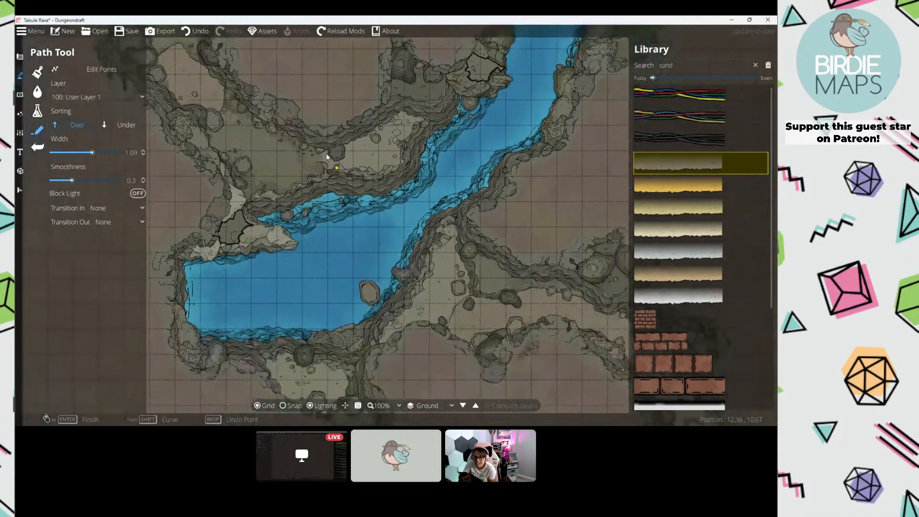
scroll(369, 199, "up", 4)
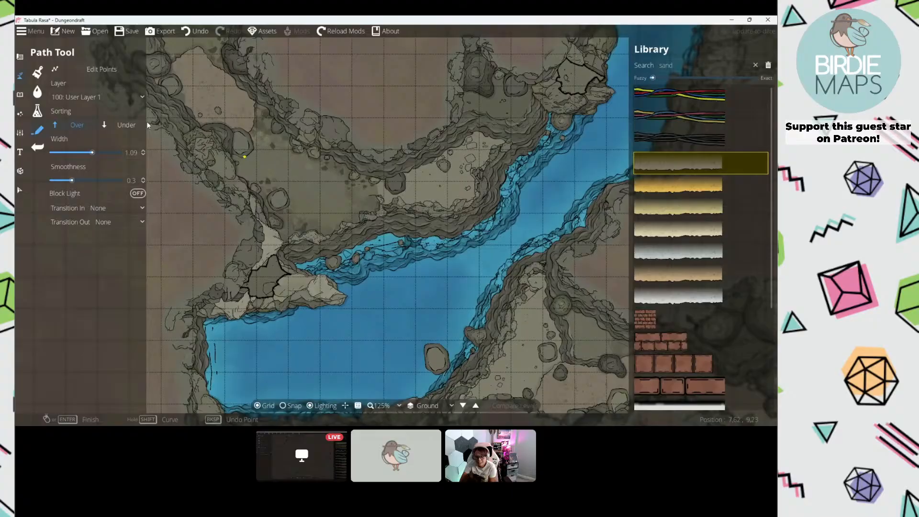
left_click(20, 56)
left_click(77, 158)
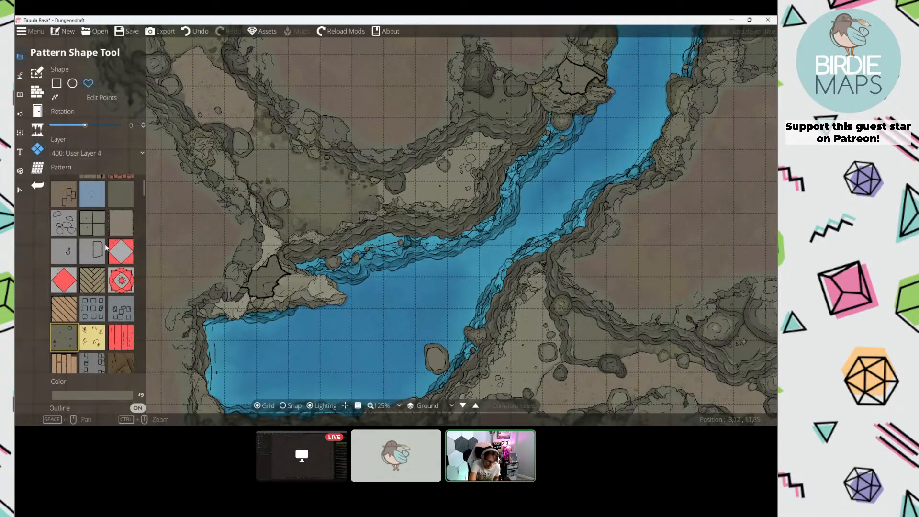
left_click(116, 398)
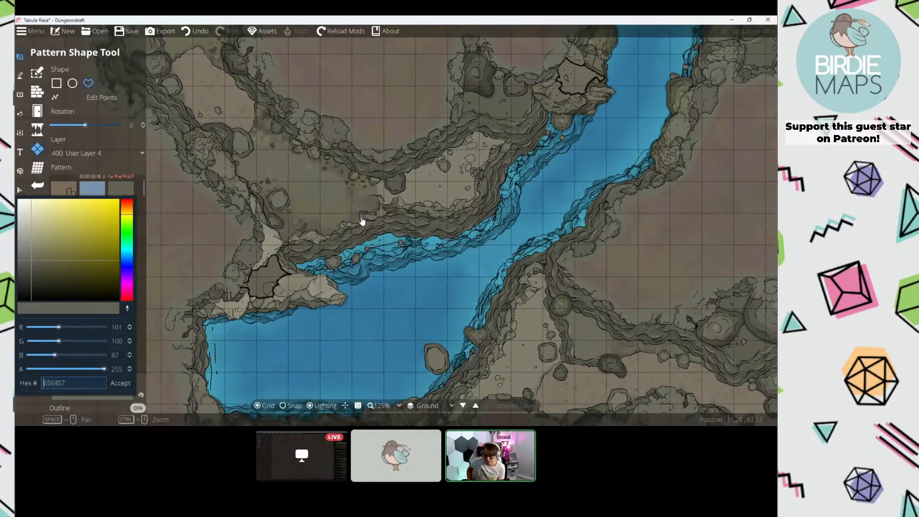
left_click(120, 383)
Step: Examine close up the cave floors along the river and where the sand meets the lighter stone floor east of it
left_click_drag(340, 238, 394, 239)
scroll(394, 240, "up", 3)
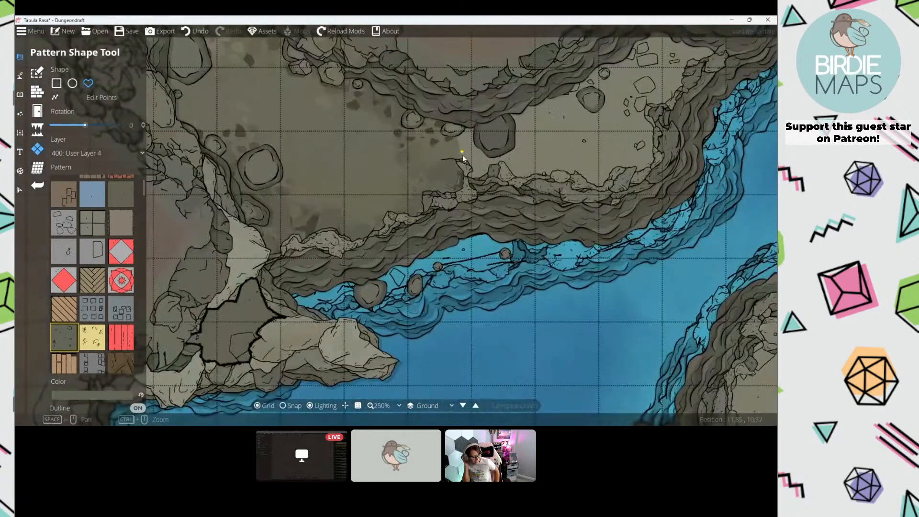
left_click_drag(462, 155, 451, 187)
left_click_drag(343, 266, 208, 109)
left_click_drag(595, 232, 416, 141)
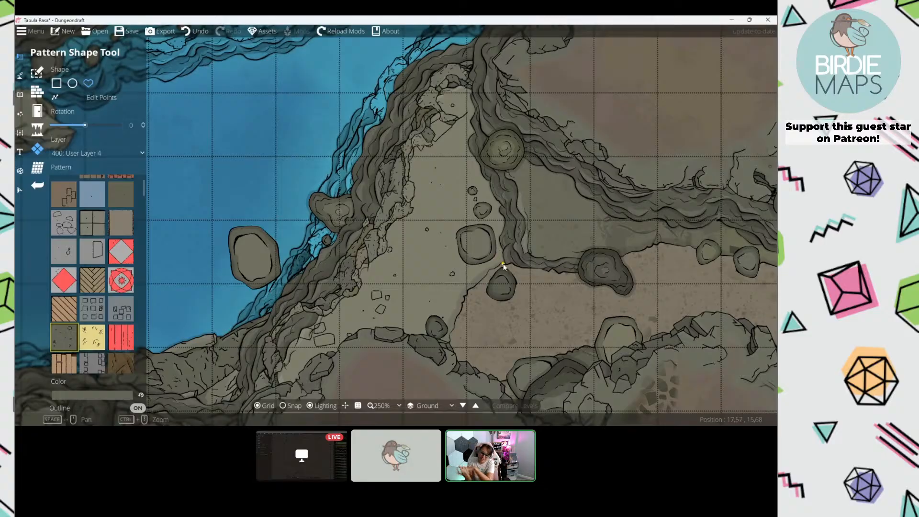
left_click_drag(500, 266, 355, 192)
left_click_drag(670, 407, 468, 279)
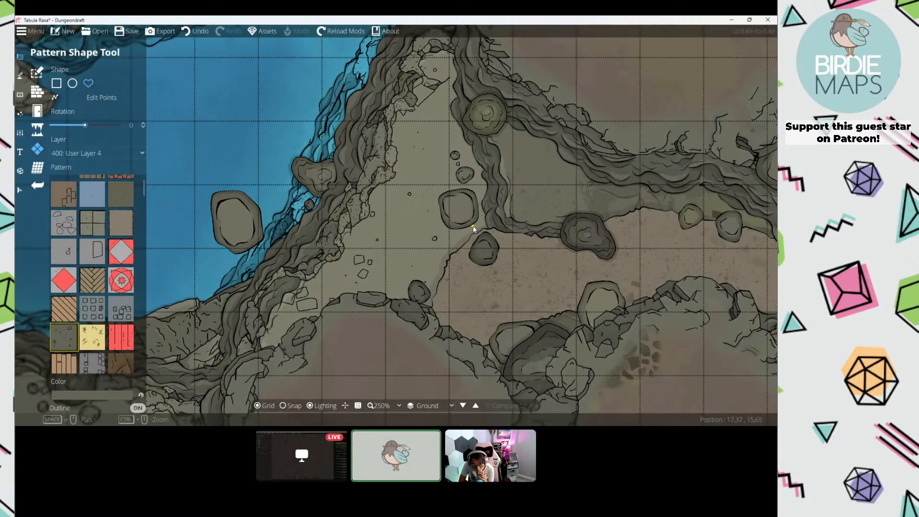
left_click_drag(426, 223, 449, 232)
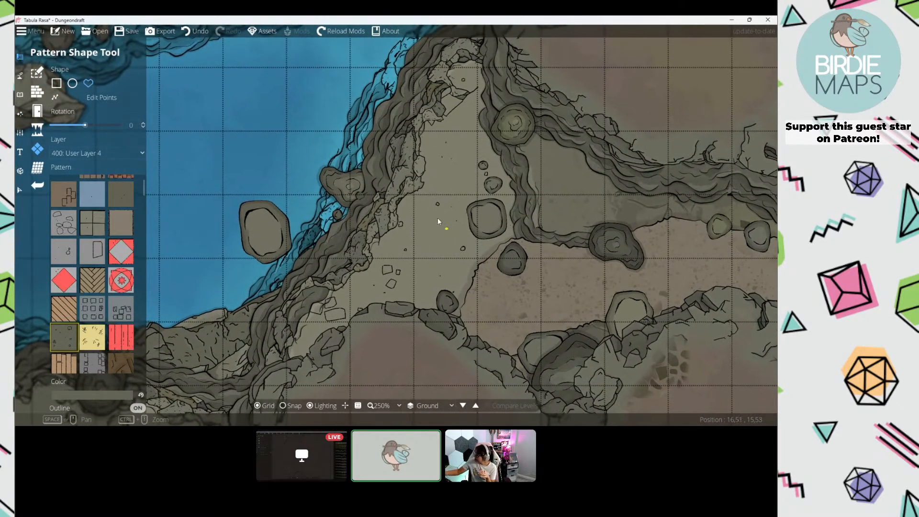
Step: Start a freeform speckled stone pattern shape across the northwest passage floor beside the river and set its layer to 100: User Layer 1
left_click_drag(388, 154, 545, 292)
left_click_drag(373, 129, 400, 205)
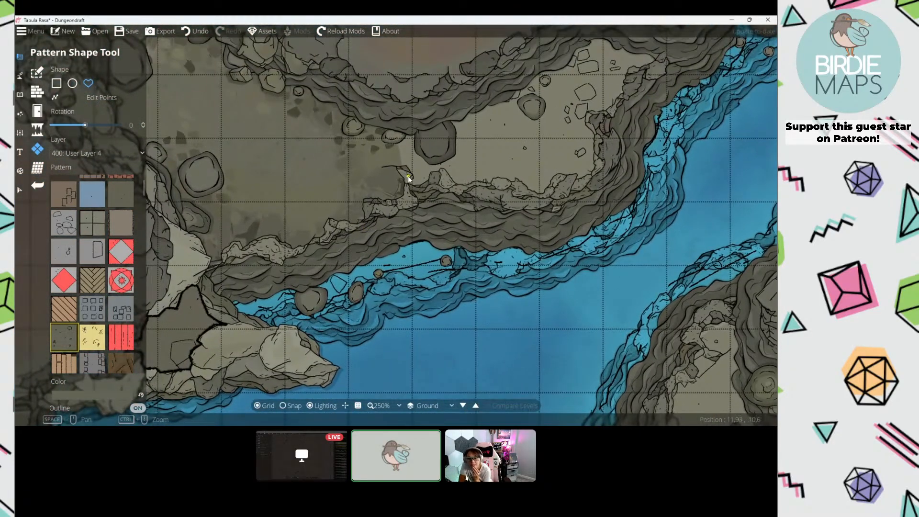
left_click_drag(404, 169, 417, 185)
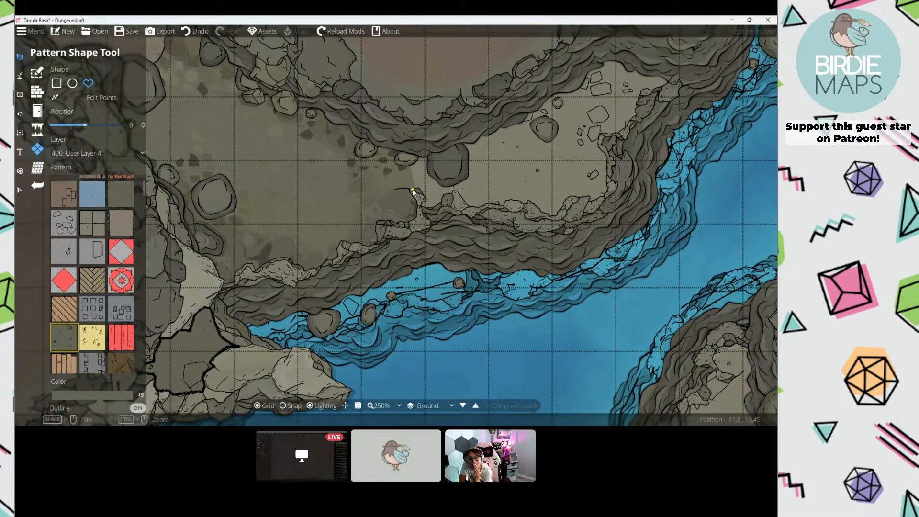
left_click(412, 189)
left_click(391, 190)
left_click(384, 195)
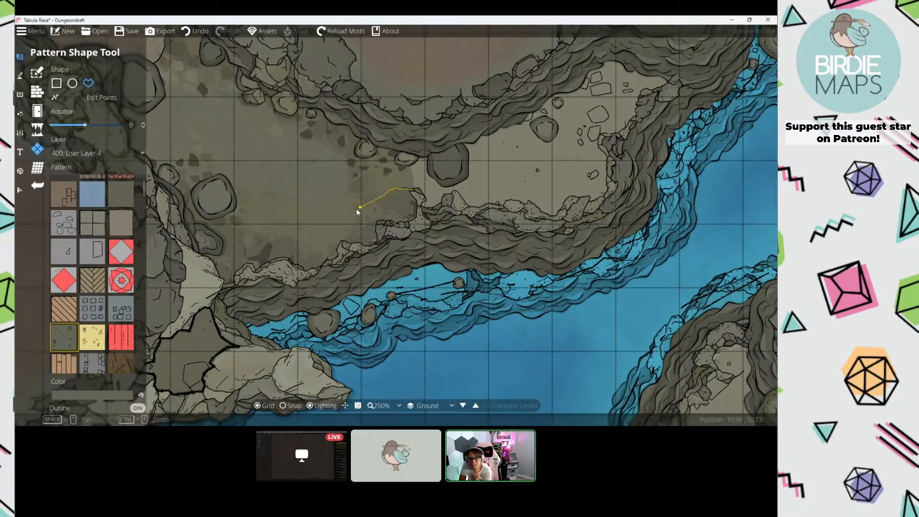
left_click(223, 264)
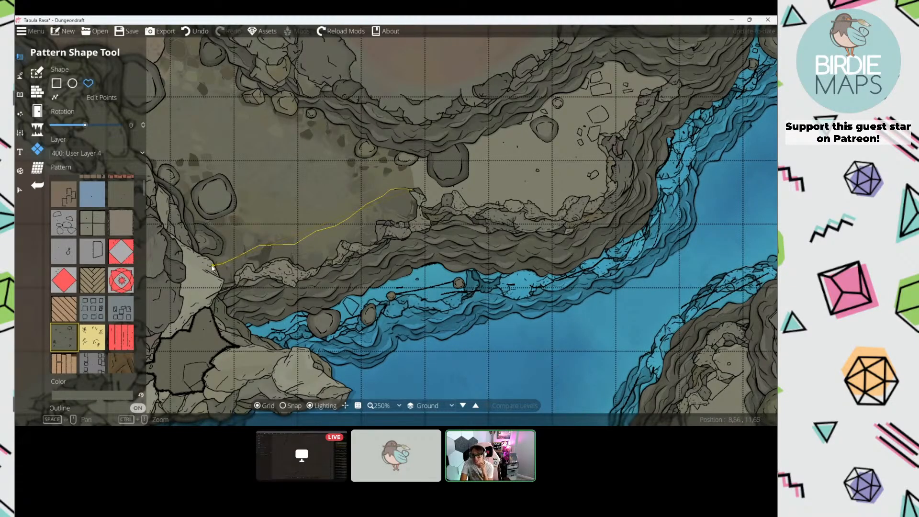
left_click(111, 155)
left_click(106, 233)
Step: Try closing the outlined stone shape along the northwest passage's south rock wall, and undo it
left_click(208, 271)
left_click(215, 285)
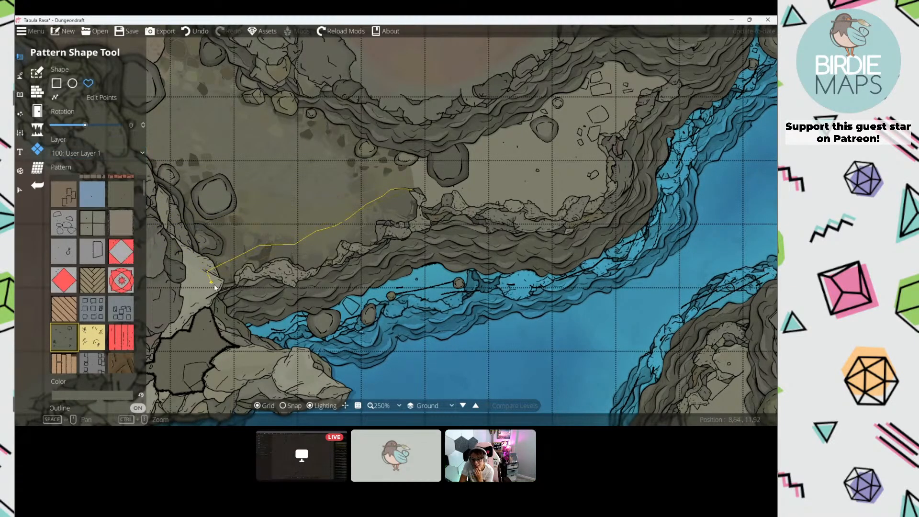
left_click(237, 285)
left_click(250, 274)
left_click(280, 272)
left_click(316, 274)
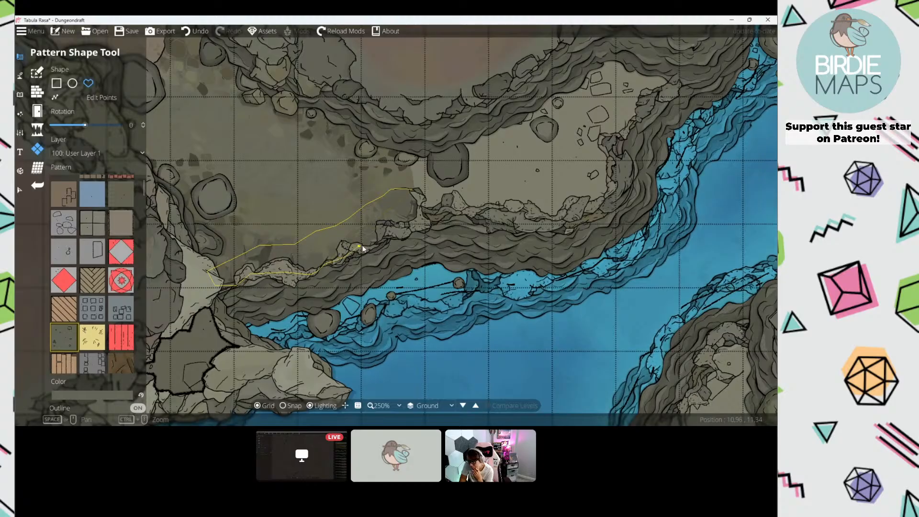
left_click(414, 192)
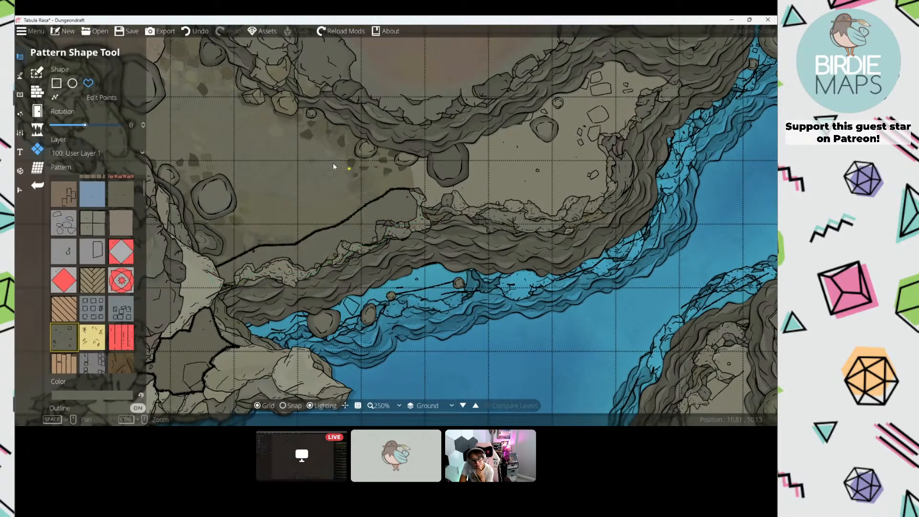
left_click_drag(332, 162, 386, 191)
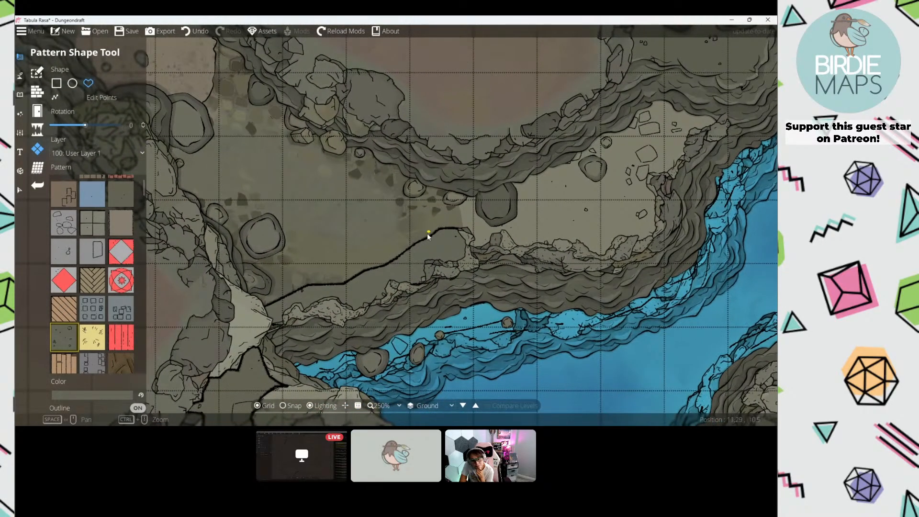
key("ctrl+z")
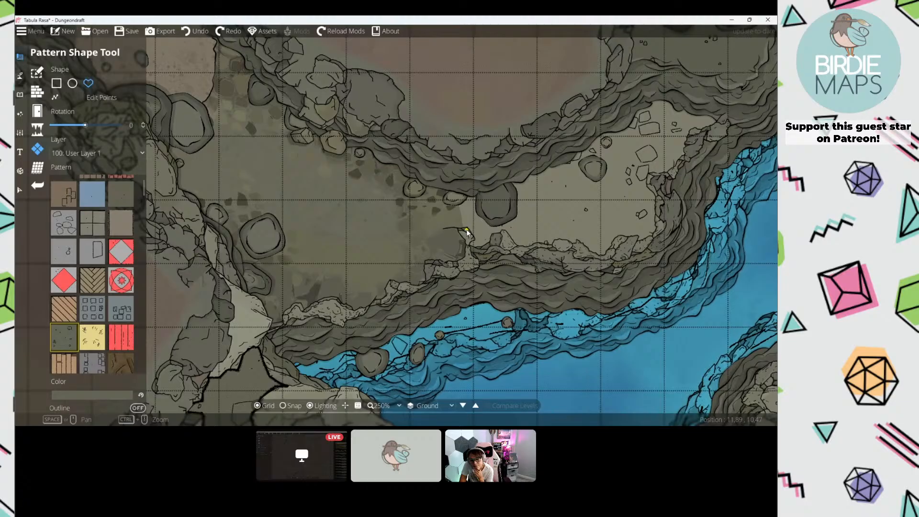
Step: Draw an outline-free speckled stone shape in colour 7b796c along the northwest passage's south rock wall
left_click(110, 393)
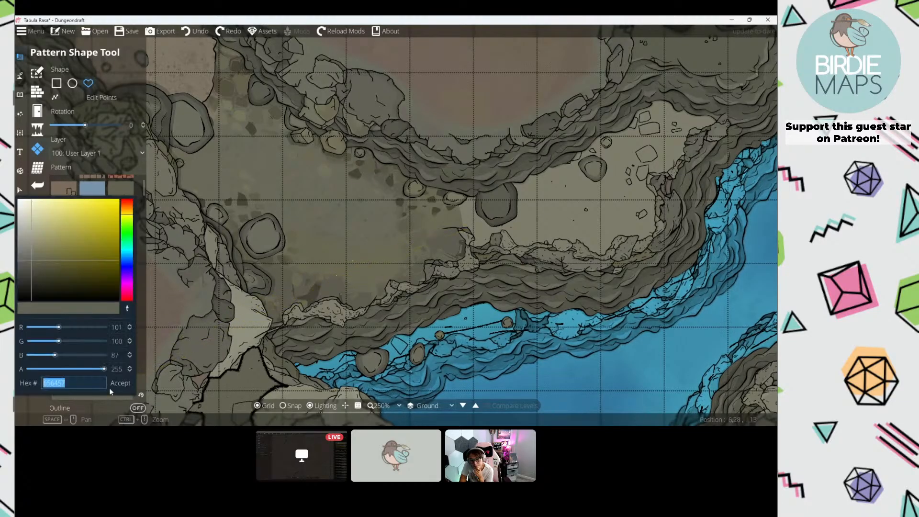
left_click(30, 252)
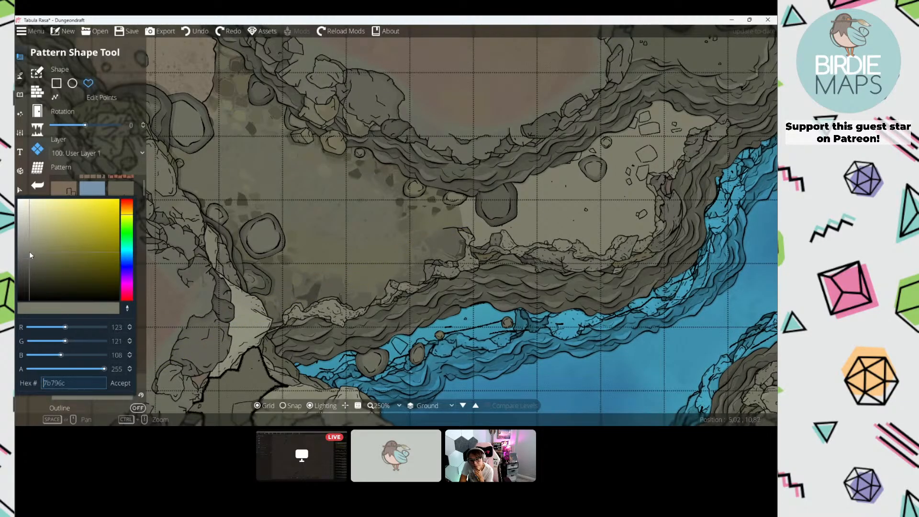
left_click(120, 383)
mouse_move(444, 228)
left_mouse_down()
mouse_move(441, 176)
mouse_move(421, 194)
mouse_move(353, 219)
left_mouse_up()
left_click(482, 170)
left_click(461, 168)
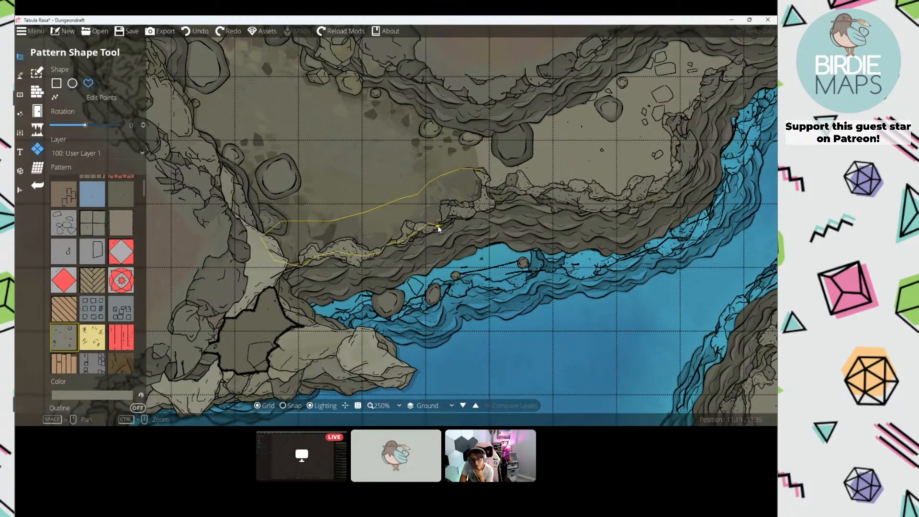
left_click(485, 175)
Step: Paint a Sand Dark terrain band with a small brush along the north edge of the new speckled stone shape
scroll(421, 144, "down", 5)
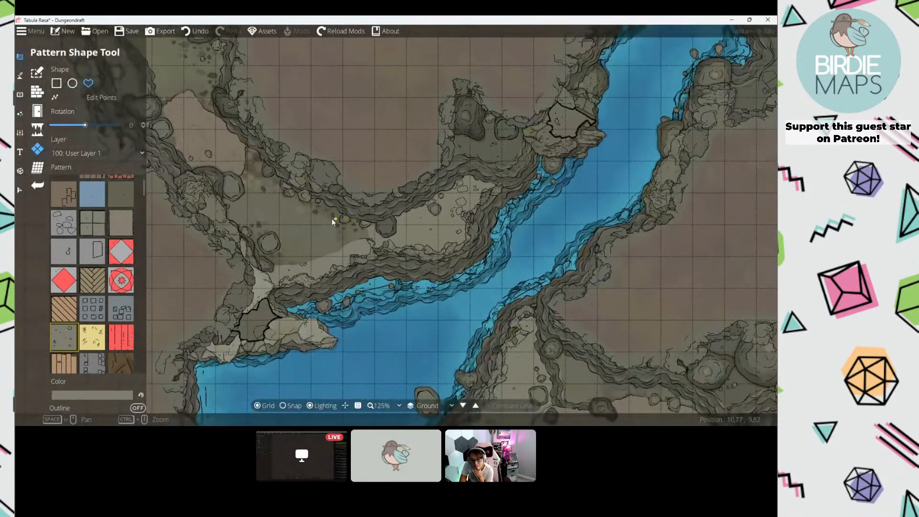
left_click(21, 75)
left_click(70, 132)
left_click_drag(169, 180, 161, 160)
left_click(37, 91)
left_click(37, 73)
scroll(315, 223, "up", 4)
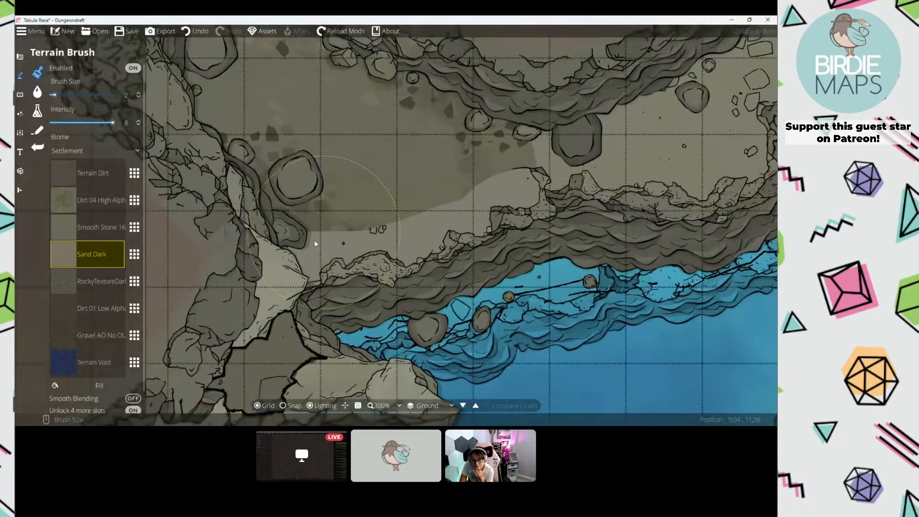
scroll(278, 254, "down", 1)
mouse_move(314, 241)
left_mouse_down()
mouse_move(292, 260)
mouse_move(363, 252)
mouse_move(350, 257)
mouse_move(445, 209)
left_mouse_up()
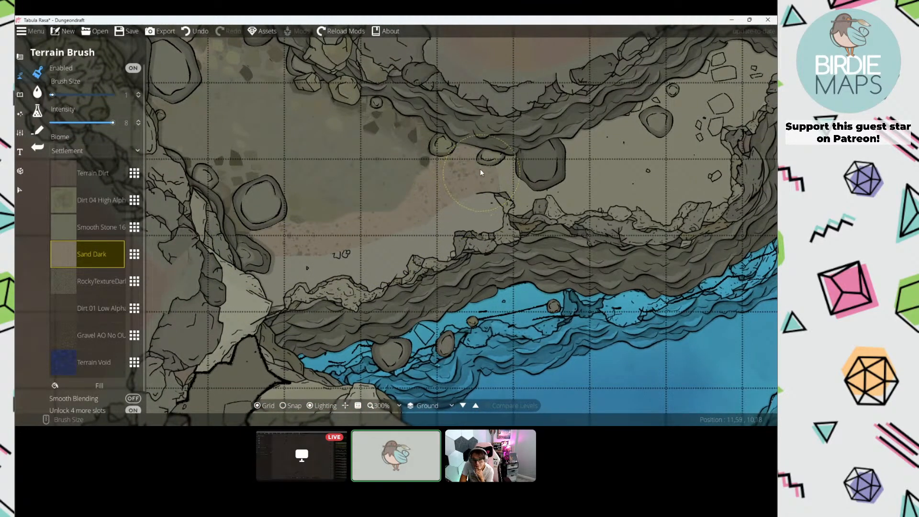
Step: Draw the sand border path between the sand band and the stone shape on 200: User Layer 2, with width 0.94 and smoothness 1
left_click(37, 130)
left_click(96, 97)
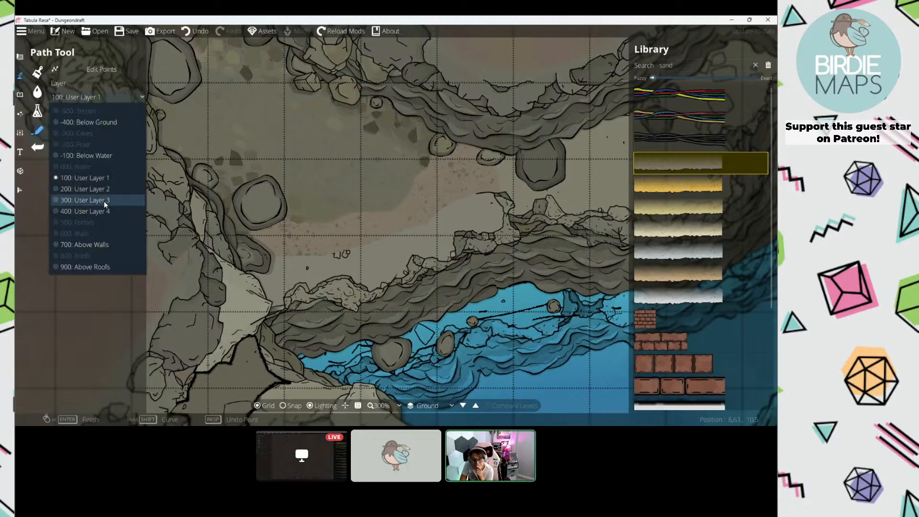
left_click(104, 190)
left_click_drag(436, 163, 400, 158)
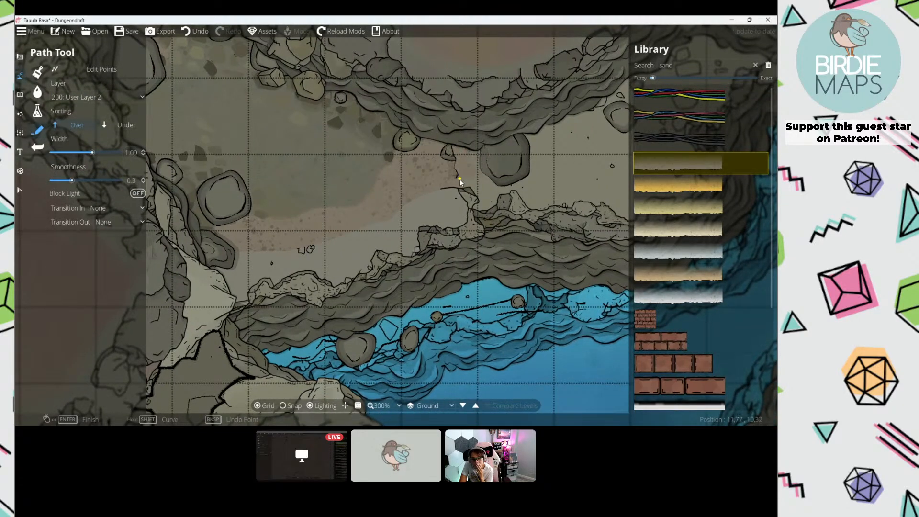
left_click_drag(285, 179, 340, 170)
key("ctrl+z")
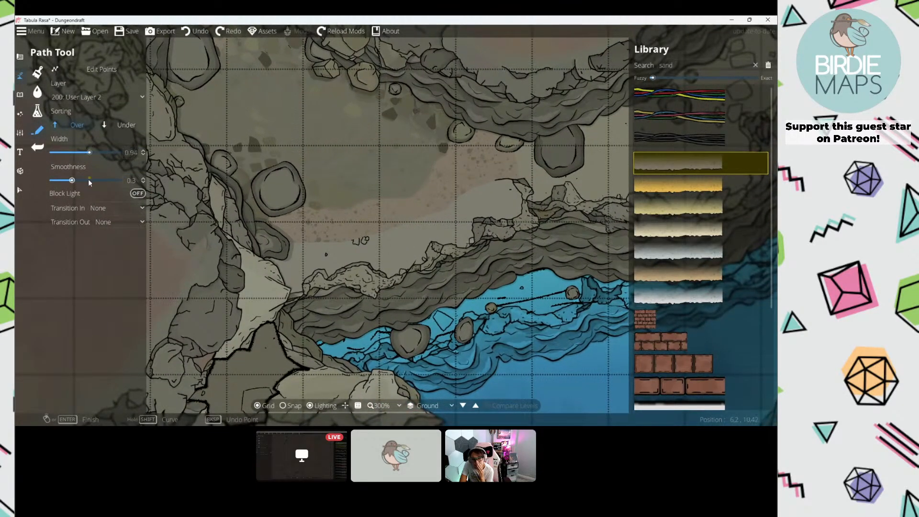
left_click_drag(299, 245, 261, 246)
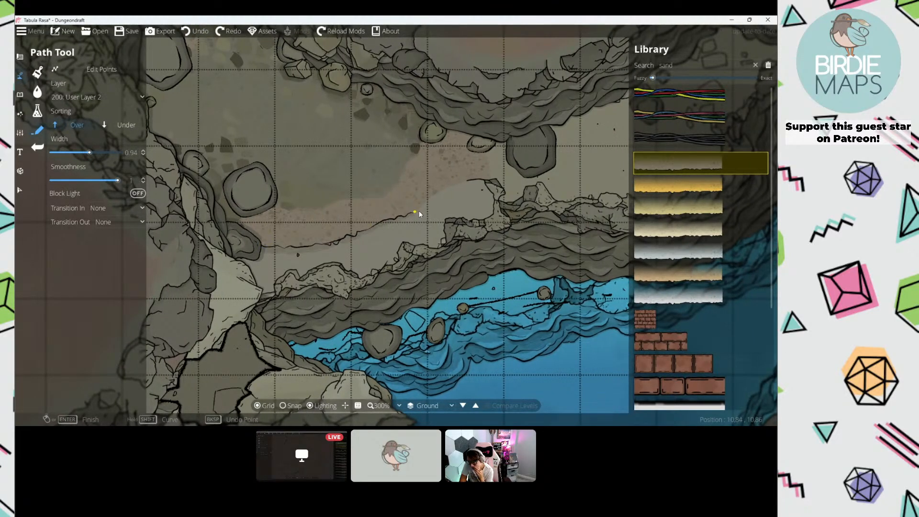
left_click(493, 180)
Step: Examine the decorated cave floors and the river passages across the whole map
scroll(404, 171, "down", 6)
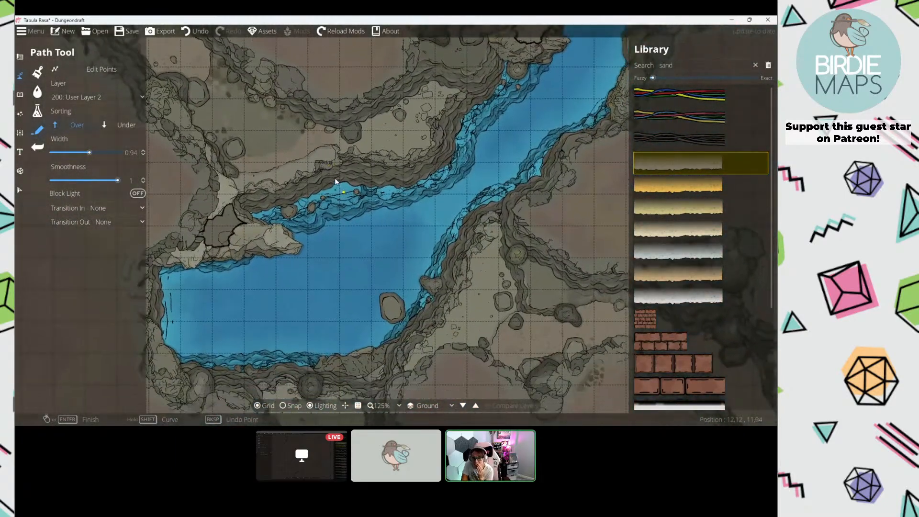
left_click_drag(335, 182, 257, 142)
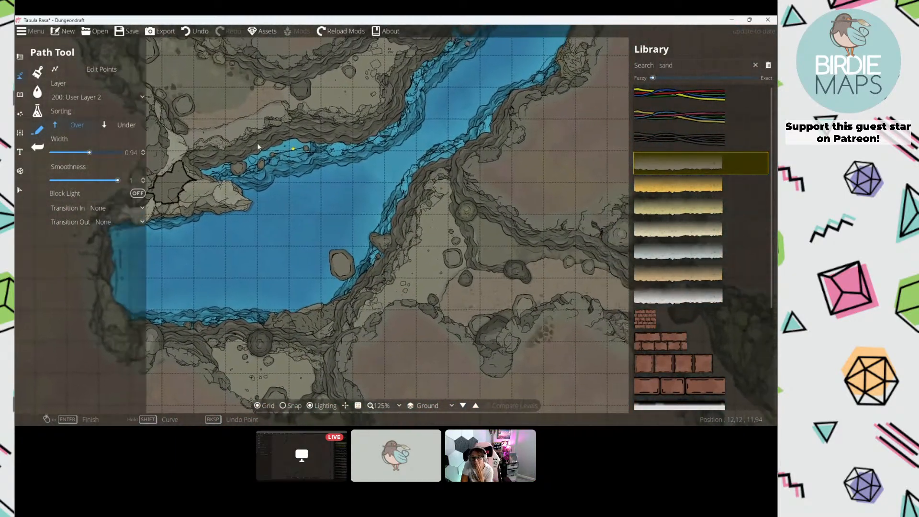
left_click_drag(359, 234, 216, 69)
left_click_drag(428, 206, 422, 376)
scroll(259, 194, "down", 1)
scroll(364, 247, "down", 2)
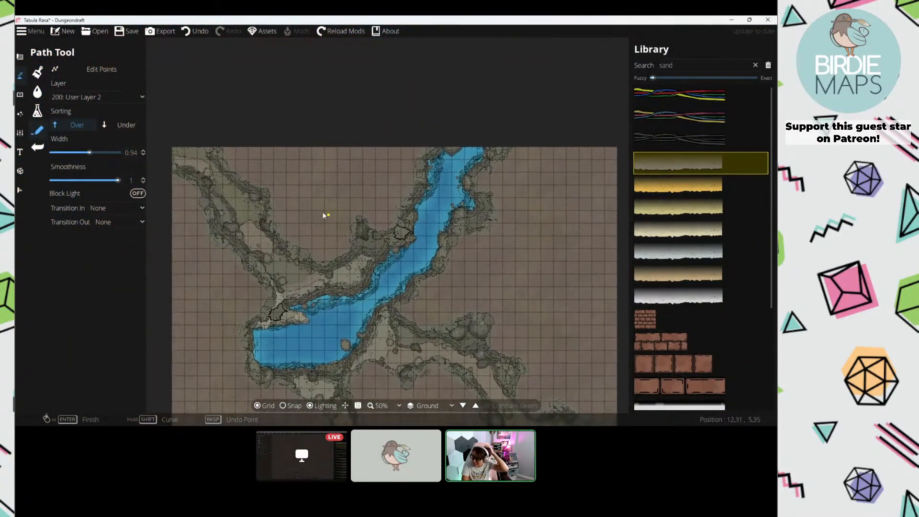
scroll(330, 233, "up", 1)
left_click_drag(400, 312, 452, 305)
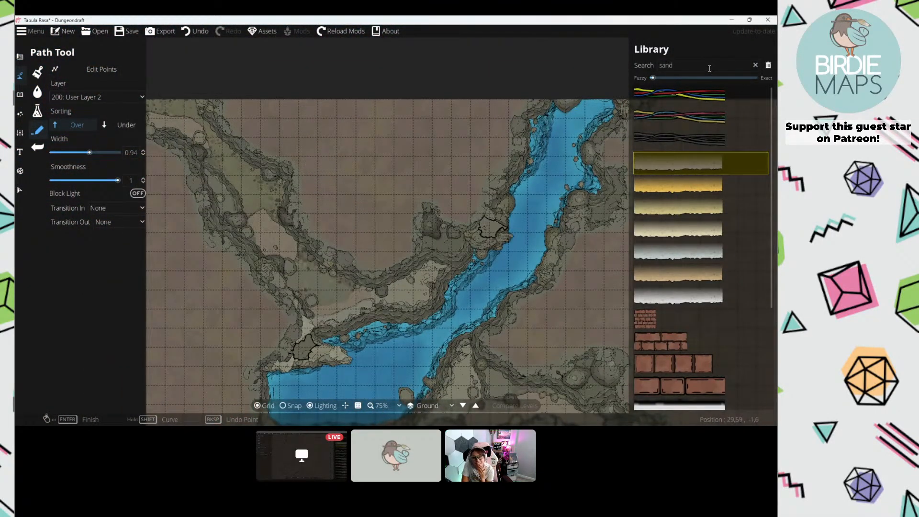
Step: Search the path library for "line", choose the rough black line, enable Block Light and set the layer to 700: Above Walls
left_click_drag(709, 67, 411, 51)
type("line")
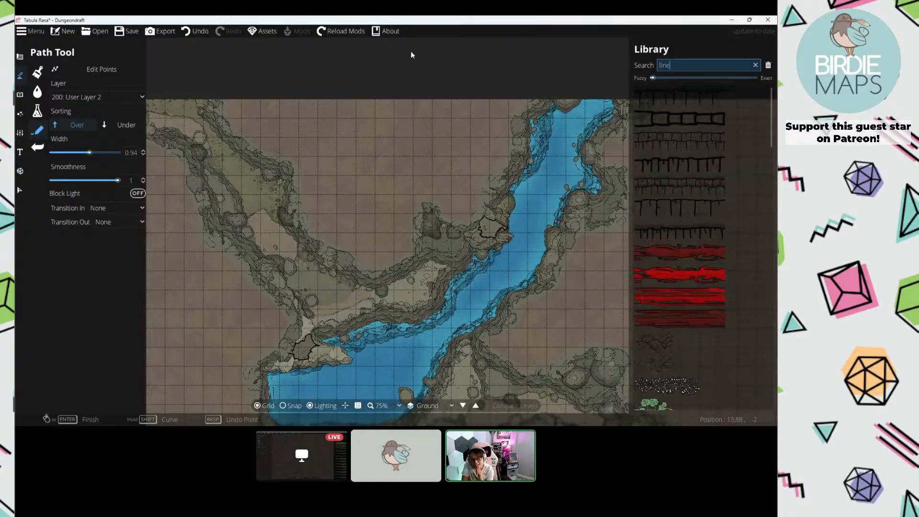
scroll(651, 223, "down", 10)
scroll(690, 217, "up", 3)
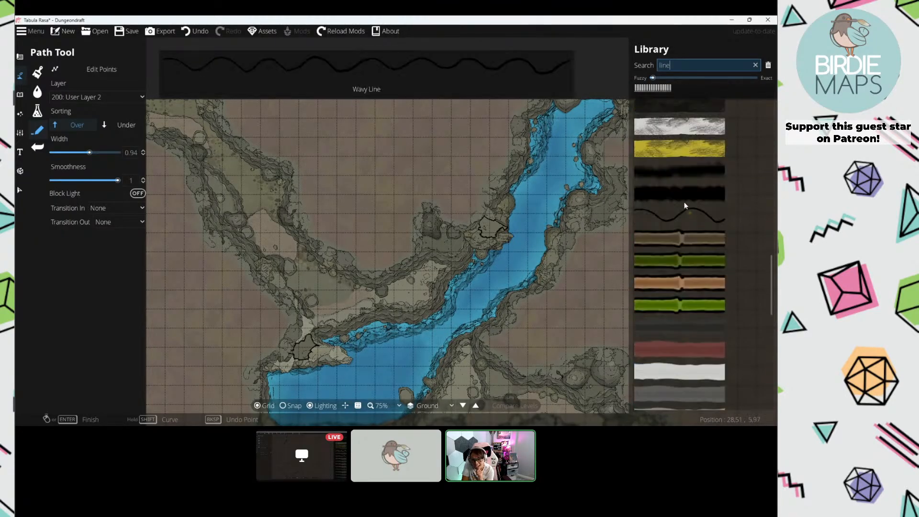
left_click(676, 177)
left_click(139, 196)
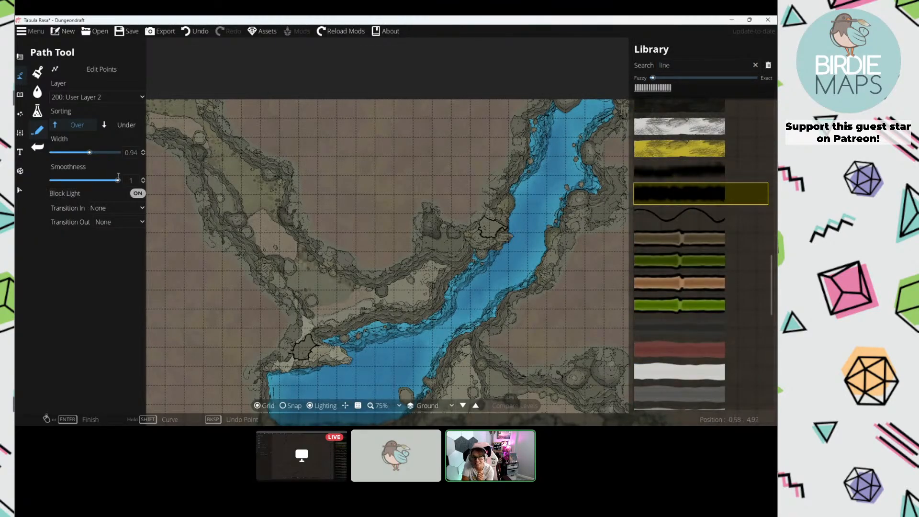
left_click(88, 96)
left_click(105, 246)
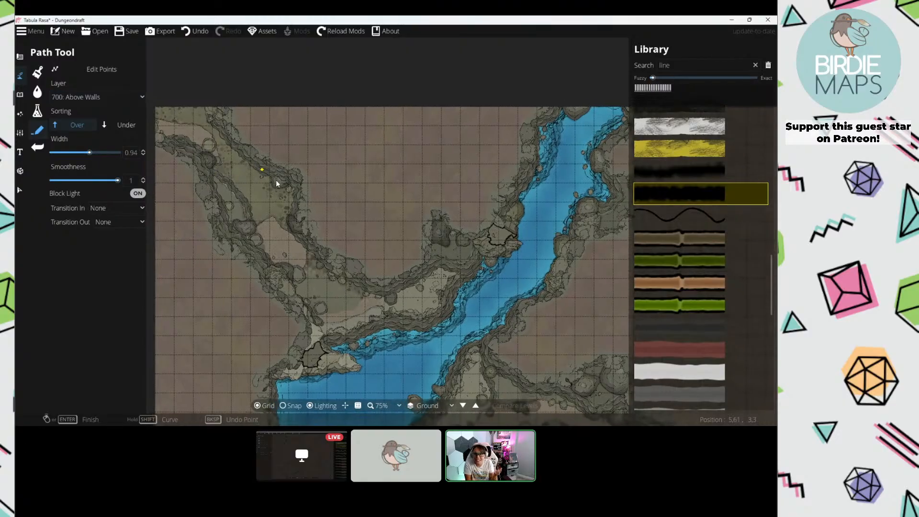
Step: Draw the light-blocking black path with smoothness 0 along the northwest passage's outer rock edge, from the map's north edge southward
scroll(189, 182, "up", 2)
scroll(280, 139, "up", 3)
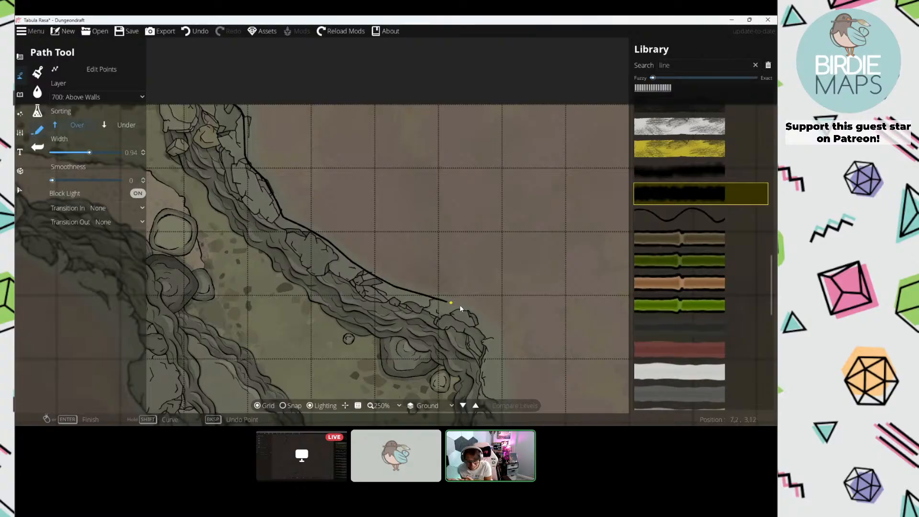
left_click_drag(497, 336, 310, 139)
left_click(314, 156)
left_click(313, 185)
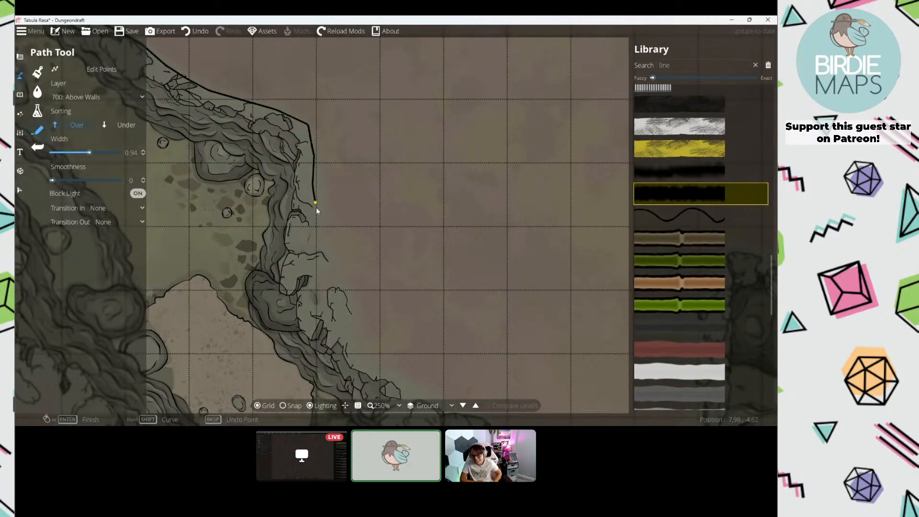
left_click(315, 207)
left_click(311, 238)
left_click(305, 249)
Step: Continue the light-blocking path around the rock bend north of the passage and up toward the small alcove west of the river
left_click_drag(315, 291, 216, 147)
left_click(219, 164)
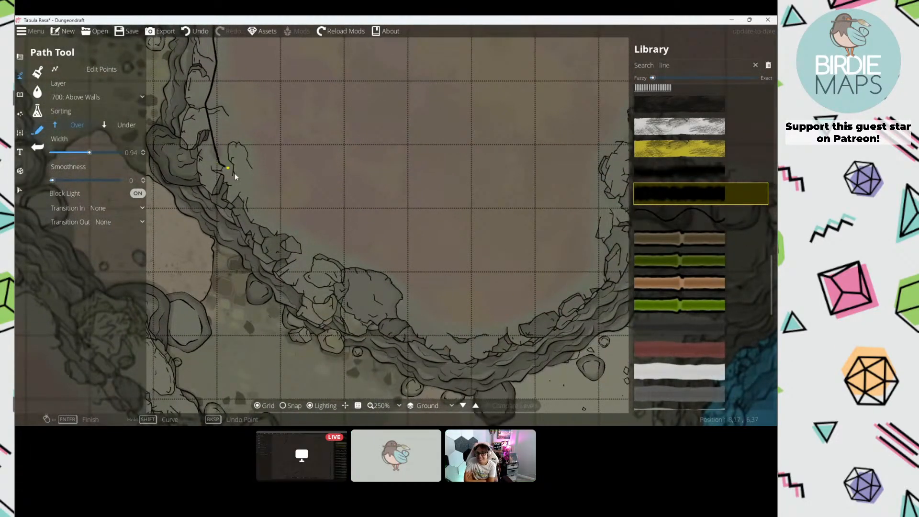
left_click(282, 223)
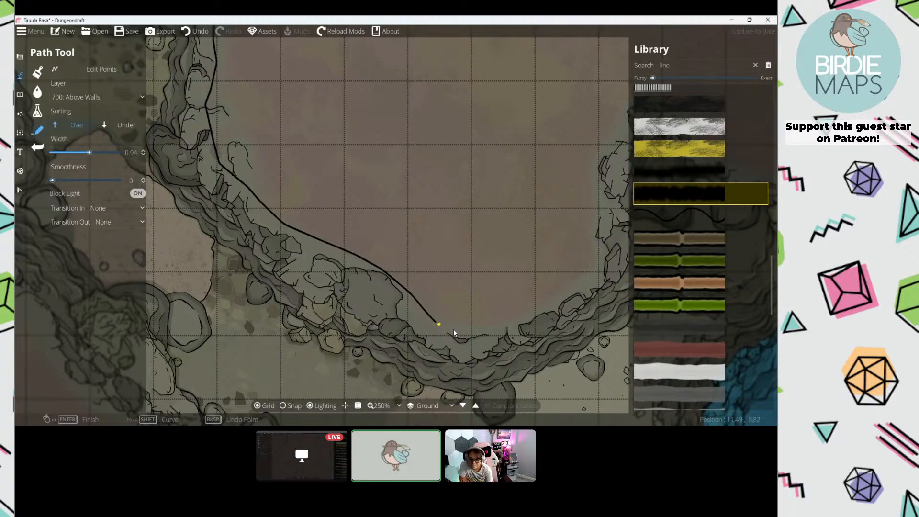
left_click(515, 320)
left_click(581, 270)
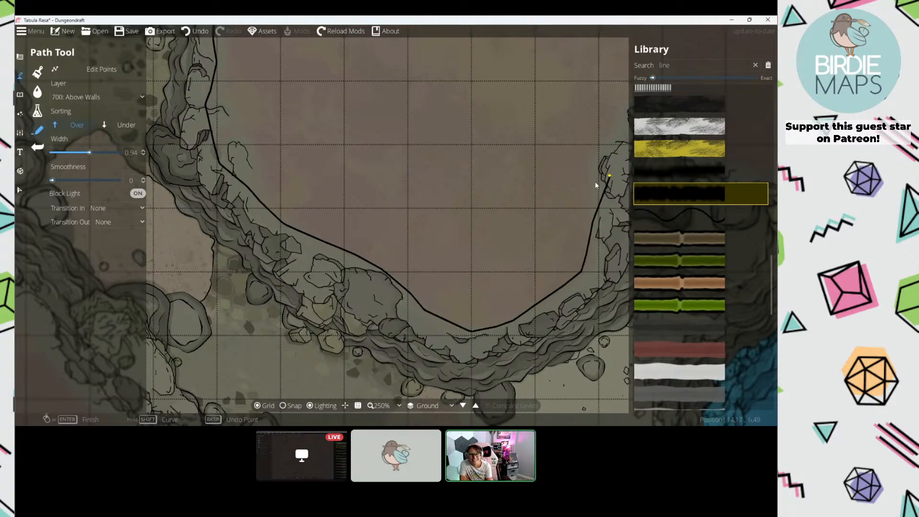
Step: Continue the light-blocking path around the small alcove west of the river and along the outer rocks toward the northeast
left_click_drag(602, 162, 325, 289)
left_click(323, 274)
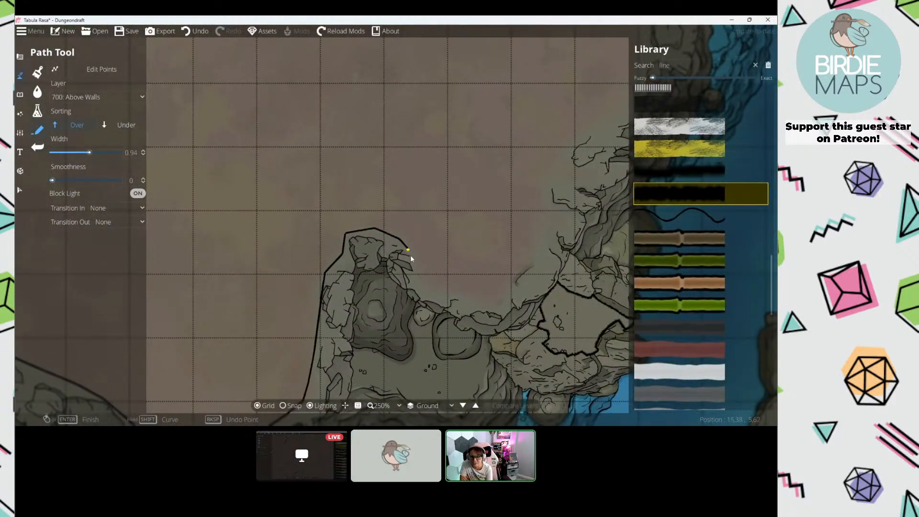
left_click_drag(549, 214, 359, 254)
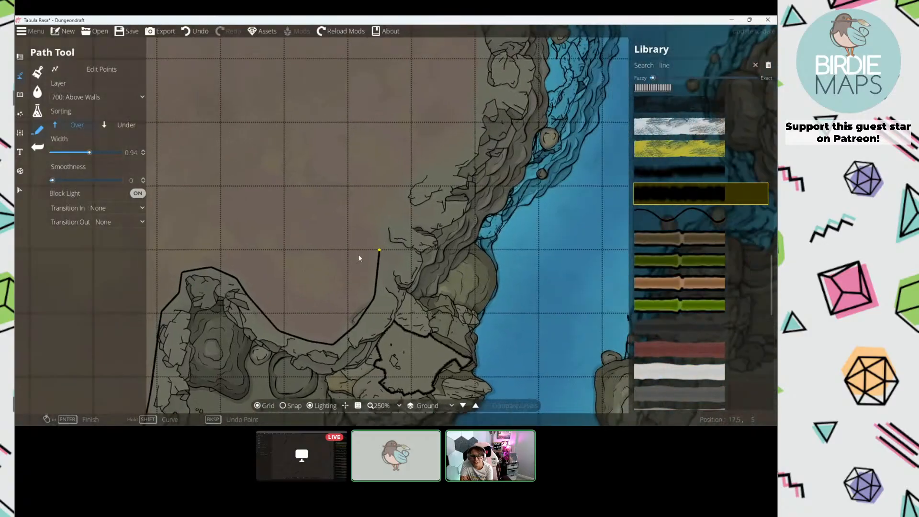
left_click(433, 170)
left_click(447, 153)
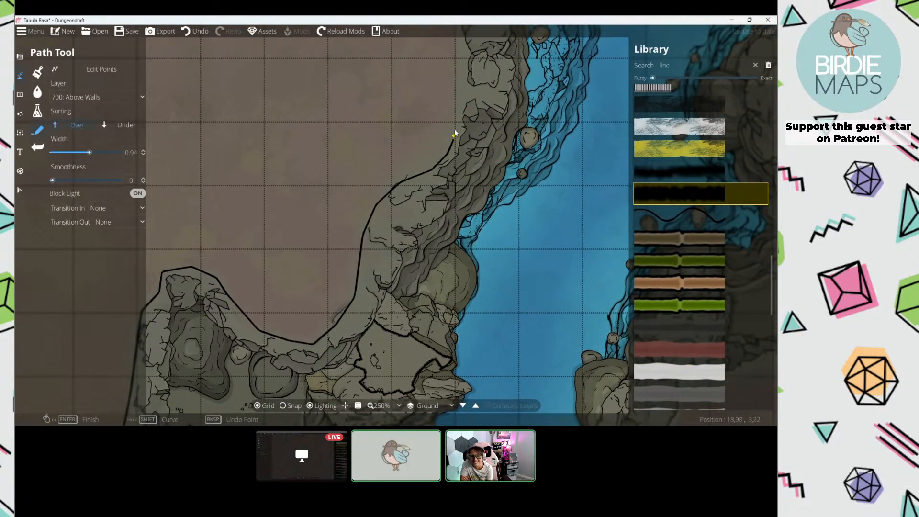
Step: Trace the path up the outer rock edge of the river's west bank and finish it at the map's north edge
left_click_drag(454, 121, 442, 272)
left_click(448, 231)
left_click(448, 190)
left_click(447, 154)
left_click(459, 138)
left_click(484, 120)
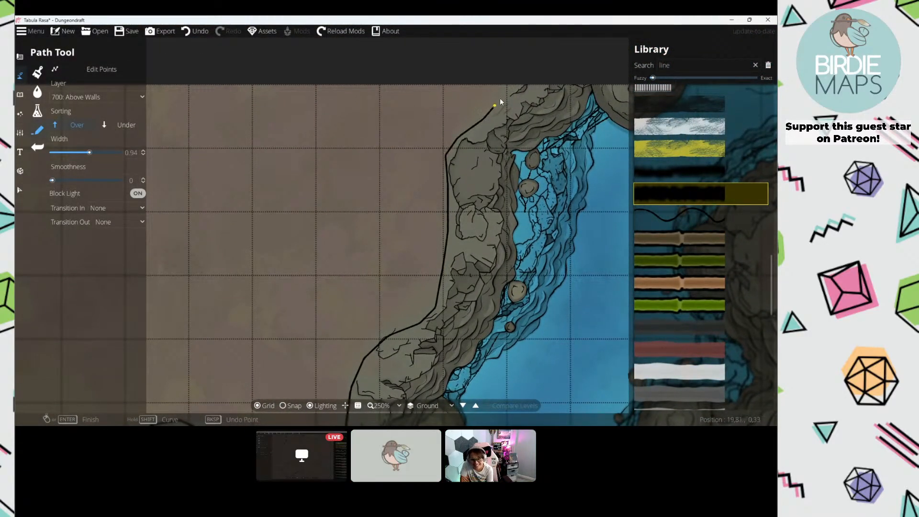
left_click(506, 85)
right_click(507, 86)
Step: Start a new light-blocking path at the north edge east of the river and trace the outer rocks southwest to the recess
left_click_drag(442, 73, 374, 156)
scroll(441, 200, "down", 3)
left_click_drag(440, 200, 361, 156)
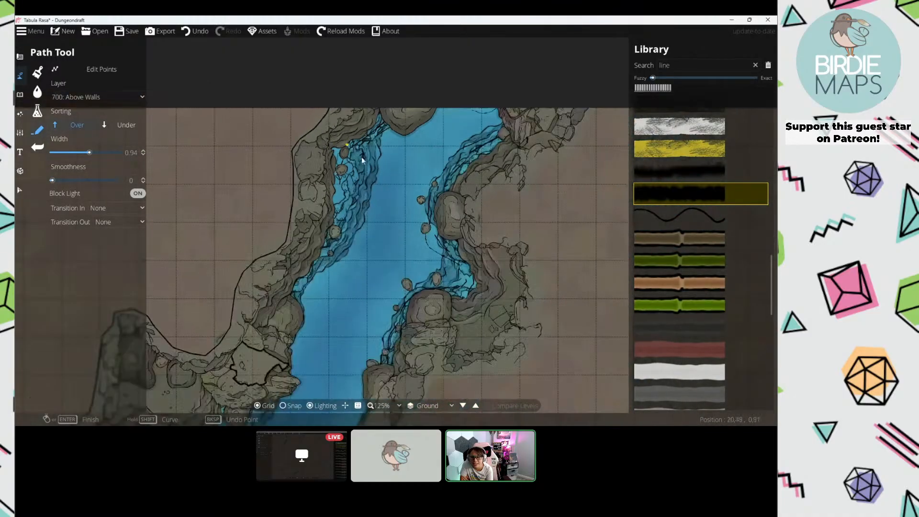
left_click_drag(575, 135, 425, 100)
left_click(487, 89)
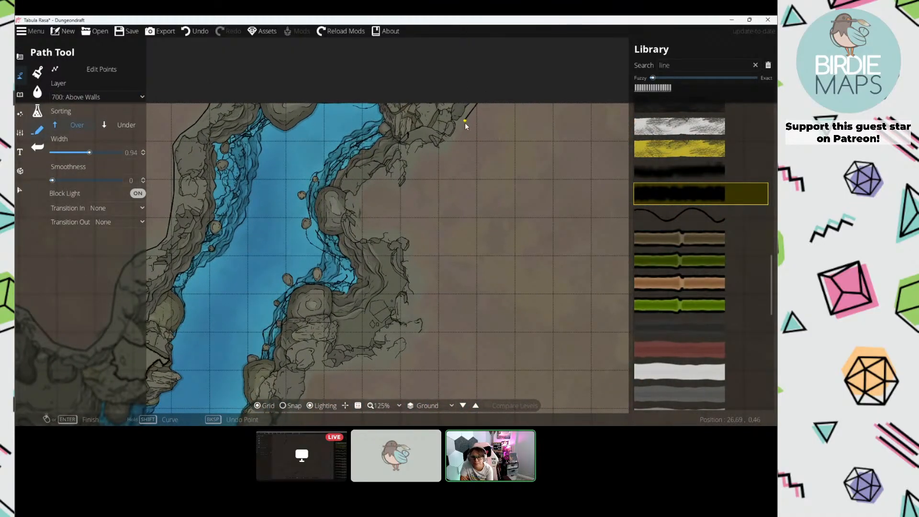
left_click(440, 152)
left_click(397, 188)
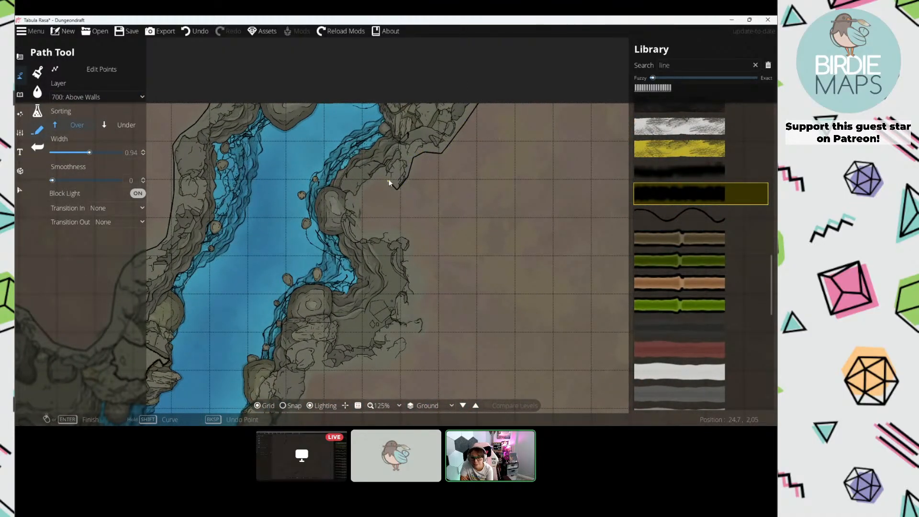
Step: Continue the path around the inside of the recess to the upper corner of the rocky outcrop east of the river
left_click(362, 191)
left_click(356, 211)
left_click(357, 225)
left_click(375, 232)
left_click(400, 229)
left_click(413, 241)
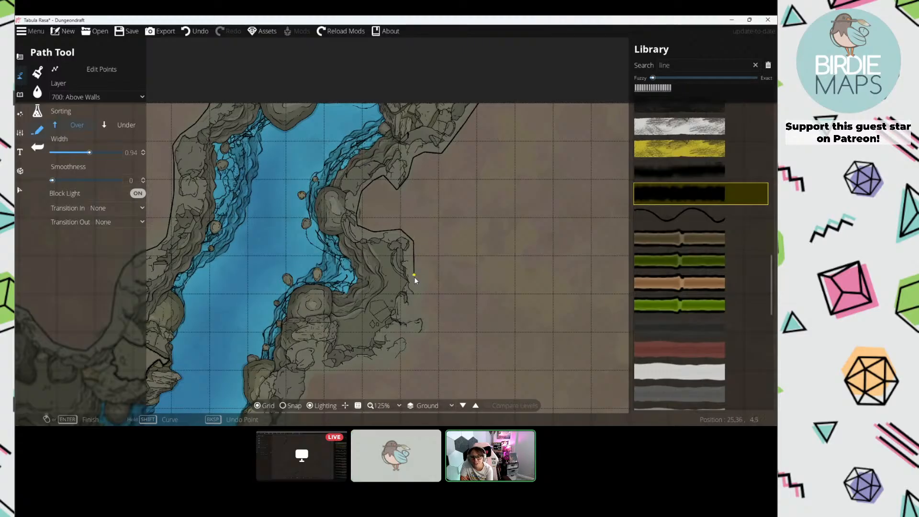
Step: Trace the path down the outcrop's east side and back west along its southern rock edge
left_click(415, 275)
left_click(424, 296)
left_click(403, 338)
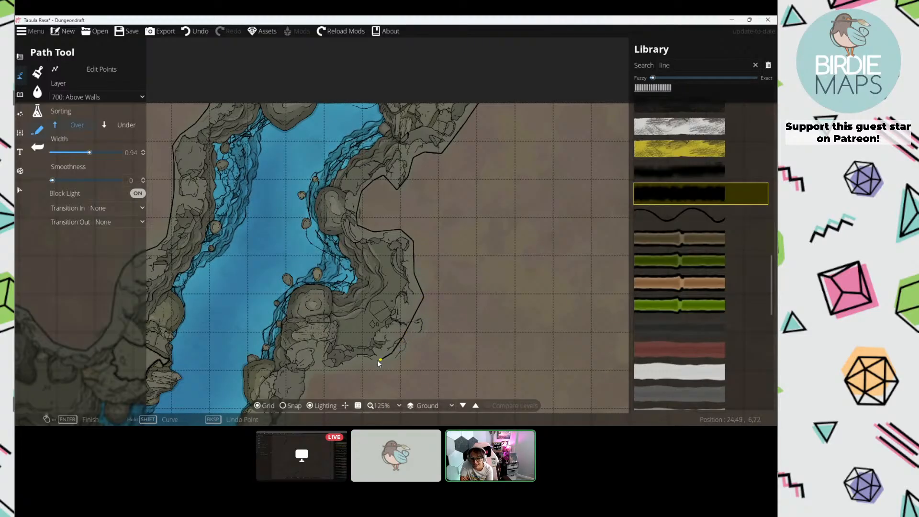
left_click(377, 360)
left_click(323, 371)
Step: Extend the path southwest along the outer rocks of the river's east bank toward the junction with the southeast passage
left_click_drag(312, 381, 417, 180)
left_click(416, 181)
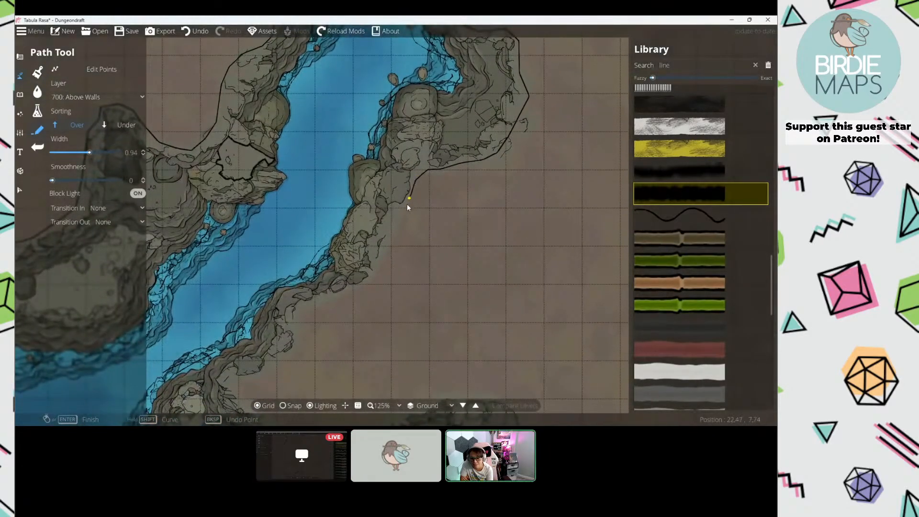
left_click(363, 285)
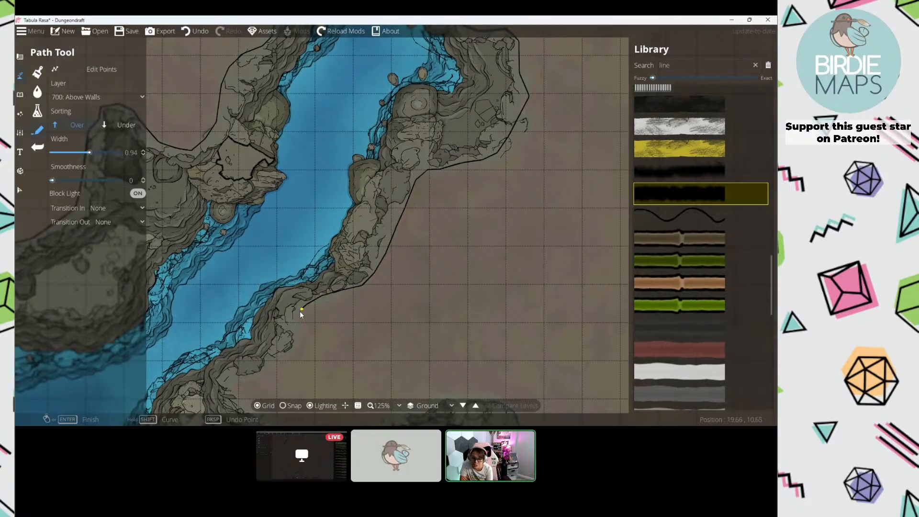
left_click_drag(297, 337, 374, 182)
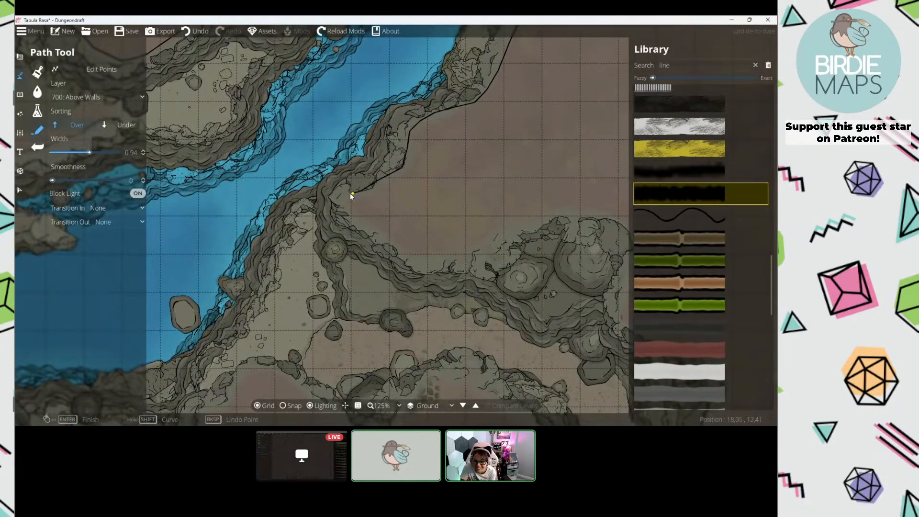
Step: Continue the path along the southeast passage's northern rock wall and around the cluster of large boulders
mouse_move(365, 224)
left_mouse_down()
mouse_move(414, 258)
mouse_move(495, 250)
mouse_move(516, 236)
left_mouse_up()
left_click(533, 225)
left_click(551, 215)
mouse_move(581, 208)
left_mouse_down()
mouse_move(351, 125)
mouse_move(395, 140)
mouse_move(410, 157)
mouse_move(392, 194)
left_mouse_up()
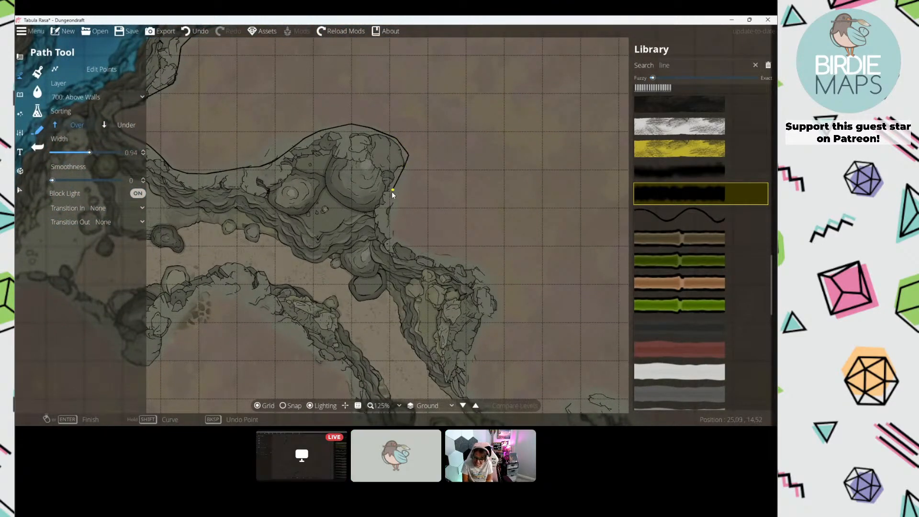
left_click_drag(409, 247, 452, 259)
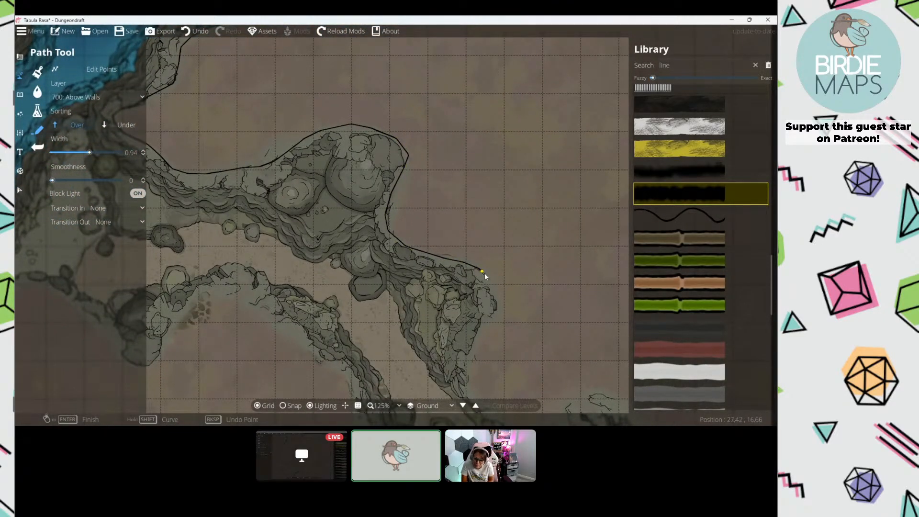
Step: Trace the path around the rock spur, replacing one misplaced point, and along the outer wall to the map's east edge, then finish it
left_click(496, 314)
left_click(475, 341)
left_click_drag(473, 341, 265, 166)
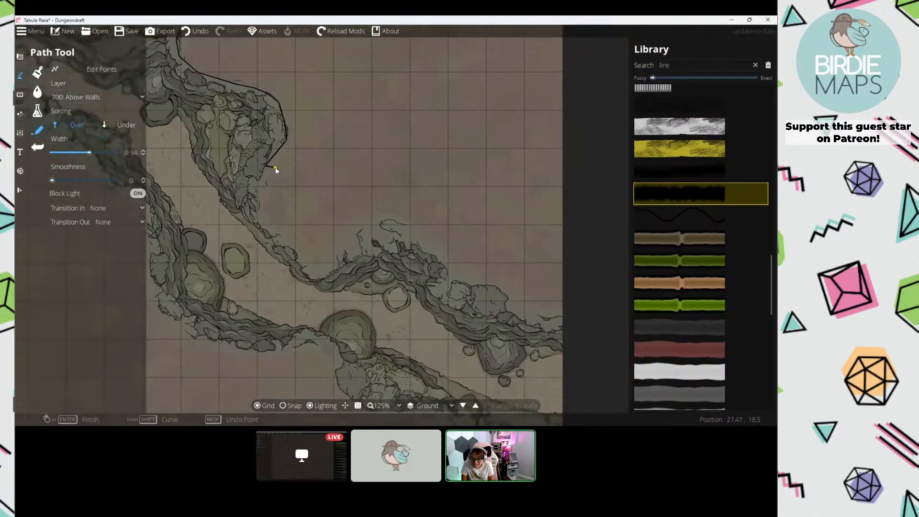
key("BackSpace")
left_click(259, 183)
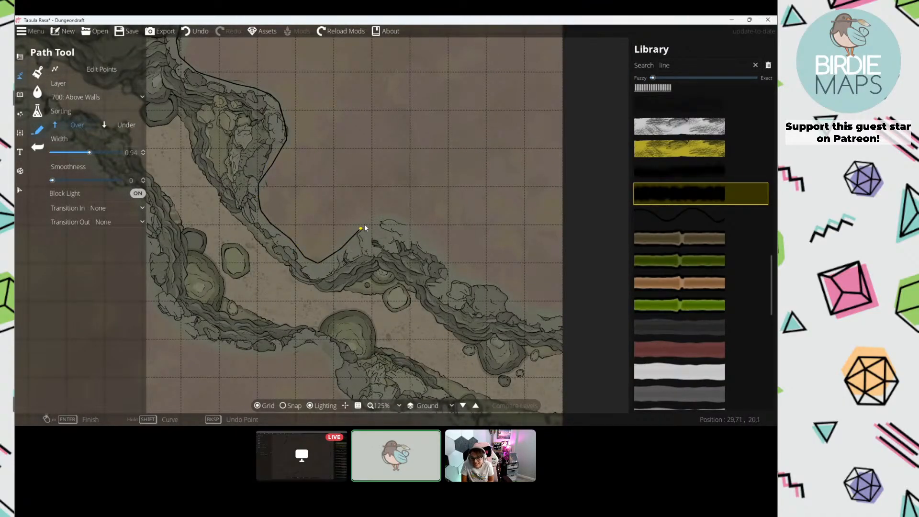
left_click(463, 276)
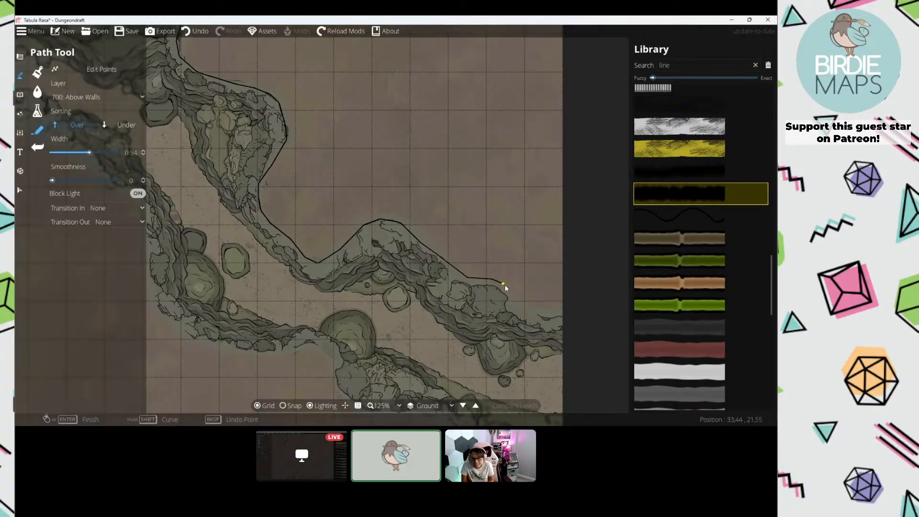
right_click(573, 309)
Step: Examine the traced rock edges from the southeast passage back across the river to the northwest passage
left_click_drag(277, 159, 437, 221)
scroll(438, 221, "down", 3)
left_click_drag(331, 172, 474, 281)
left_click_drag(304, 142, 321, 211)
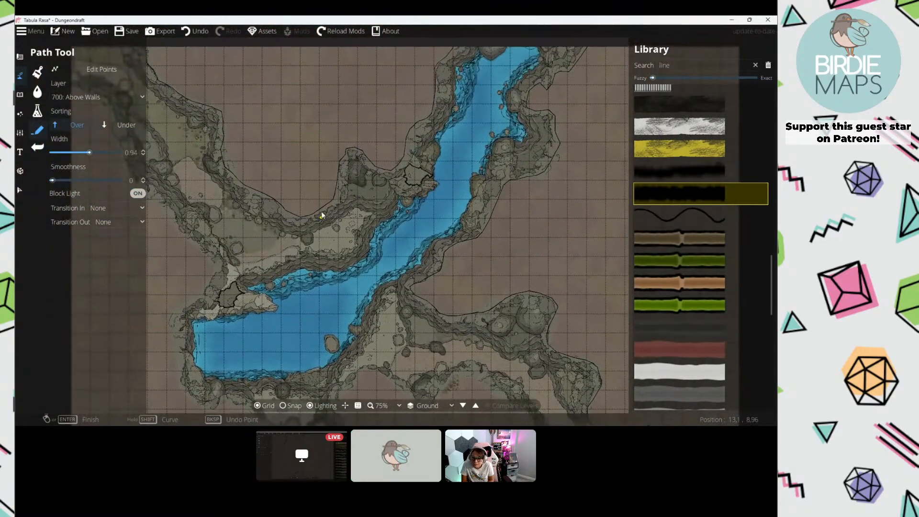
left_click_drag(347, 117, 349, 195)
mouse_move(249, 139)
left_mouse_down()
mouse_move(325, 137)
mouse_move(258, 137)
left_mouse_up()
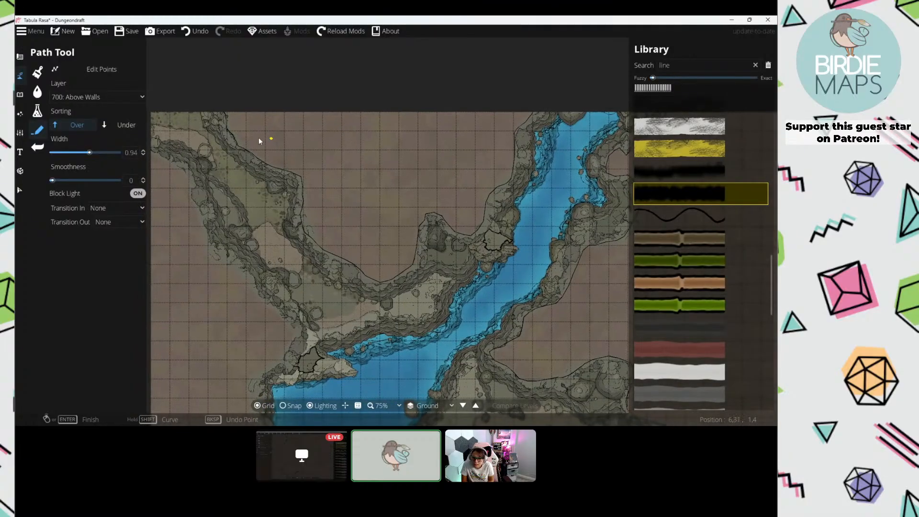
left_click(19, 113)
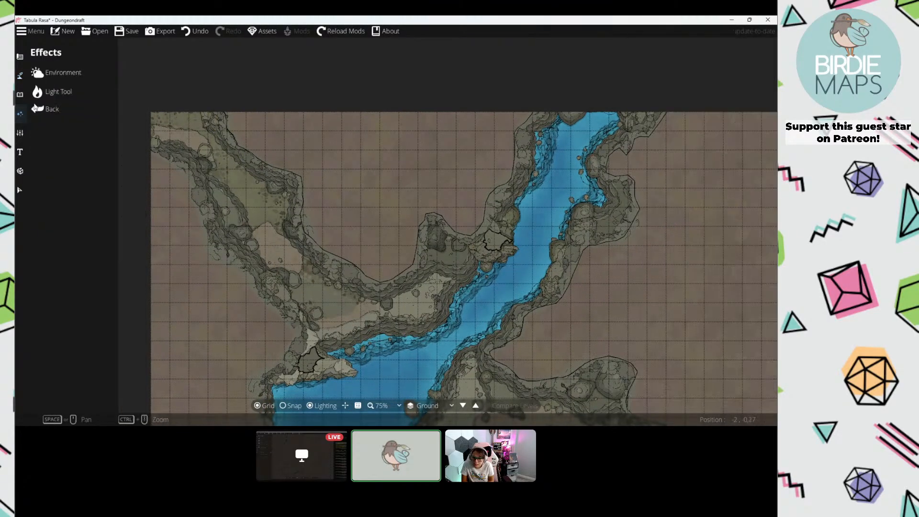
left_click(20, 76)
left_click(56, 127)
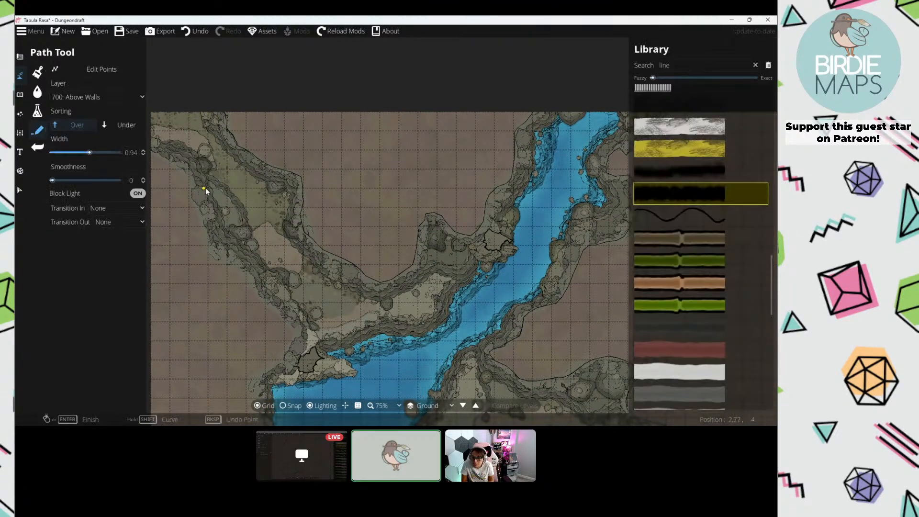
left_click_drag(205, 188, 273, 195)
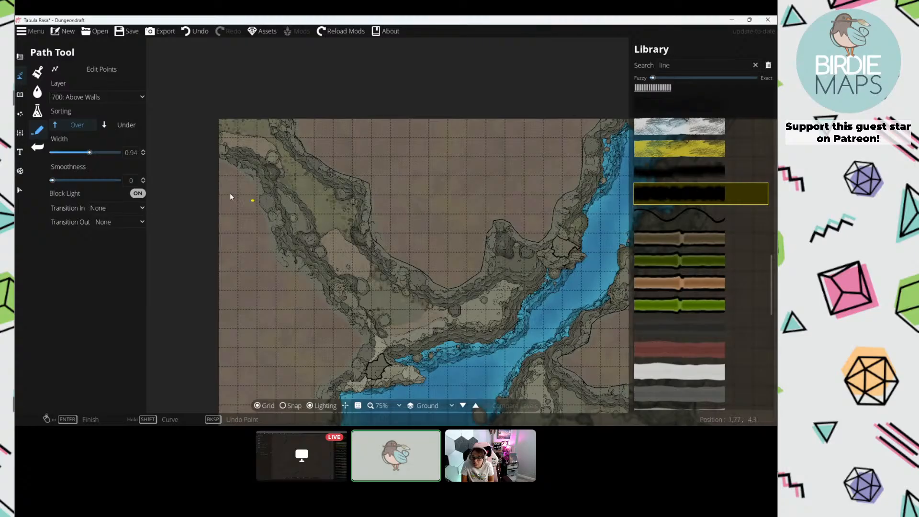
scroll(230, 193, "up", 3)
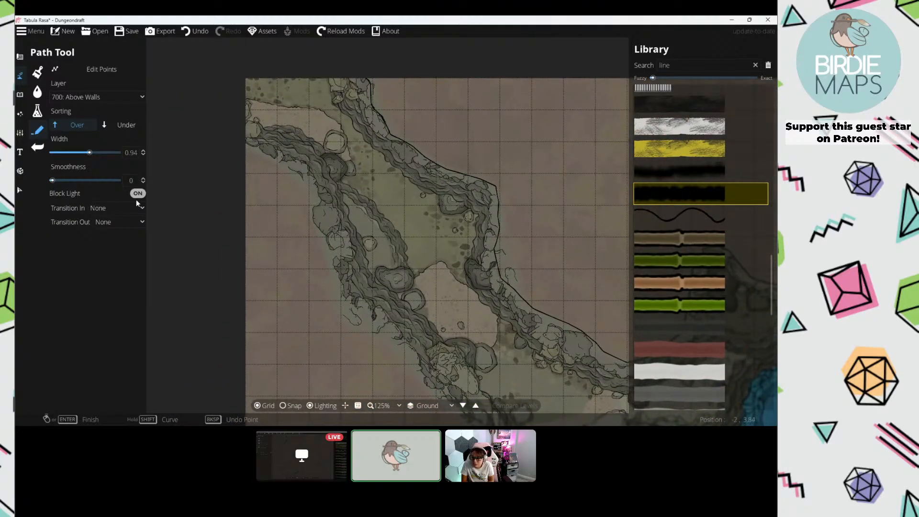
left_click_drag(257, 188, 218, 184)
Step: Preview a light of range 9.5 and intensity 3 in the northwest passage to check how the traced path blocks it
left_click(20, 113)
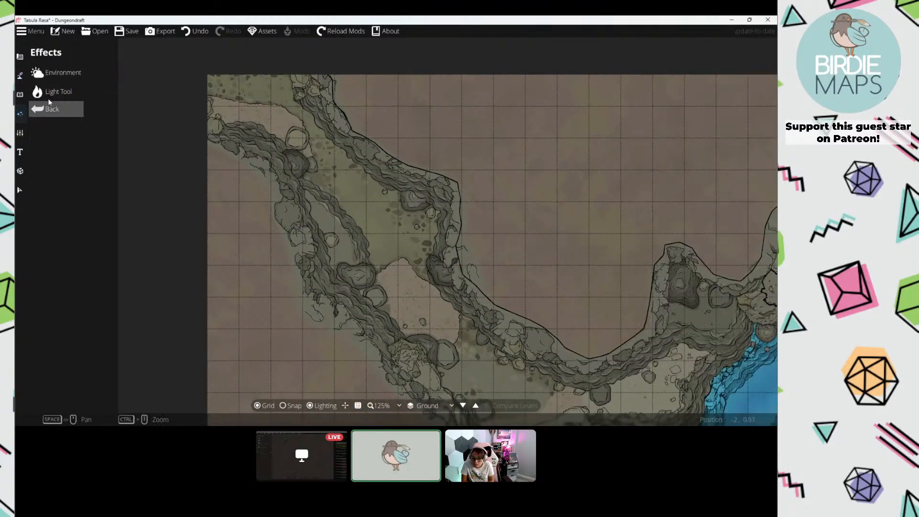
left_click(50, 95)
left_click(118, 111)
scroll(325, 168, "up", 9)
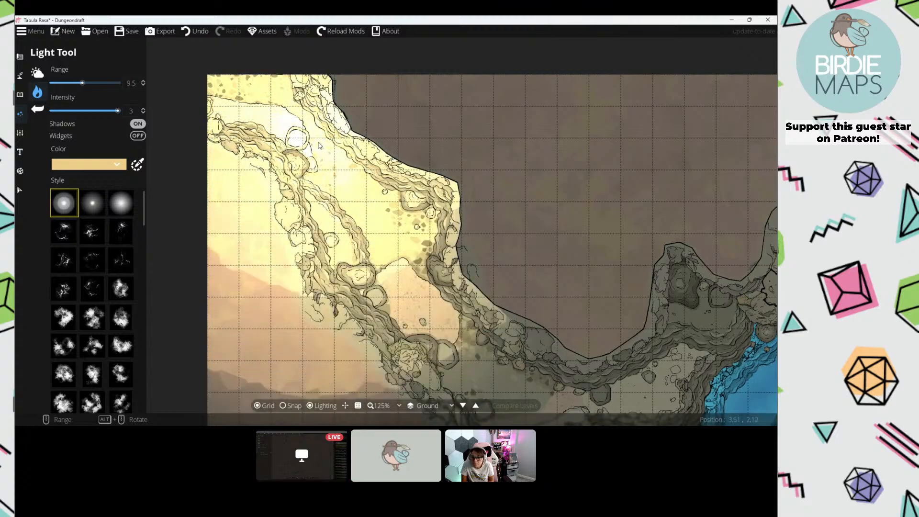
left_click_drag(335, 174, 294, 108)
scroll(294, 111, "down", 1)
key("Up")
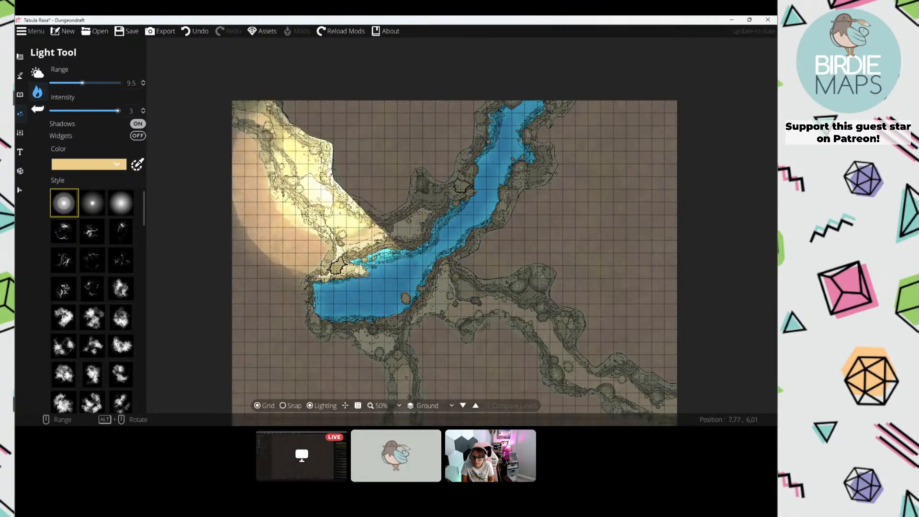
Step: Draw a new light-blocking path from the map's west edge along the northwest passage's southwestern outer rocks
left_click(20, 56)
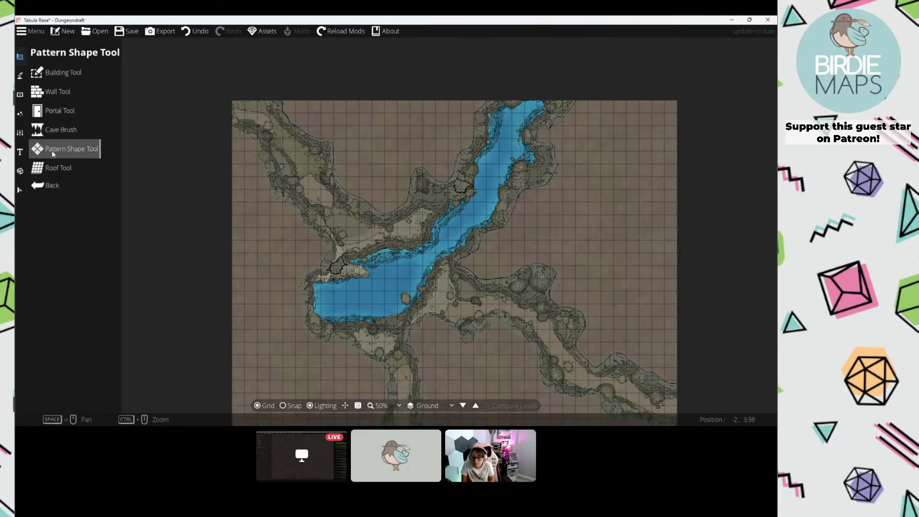
left_click(20, 75)
left_click(54, 133)
scroll(279, 164, "up", 5)
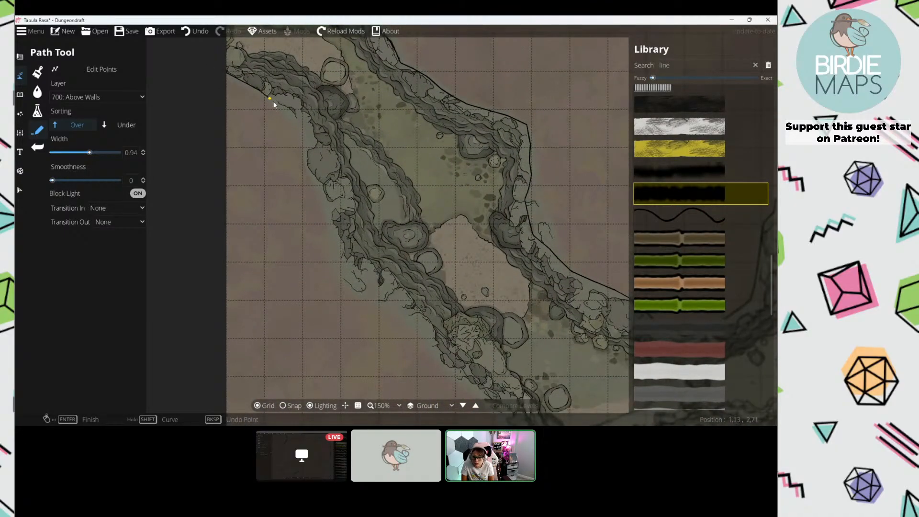
mouse_move(307, 133)
left_mouse_down()
mouse_move(347, 271)
mouse_move(364, 283)
left_mouse_up()
left_click(394, 305)
left_click(425, 326)
Step: Continue the path down the passage's southwestern rock edge to its narrow lower end above the river pool
mouse_move(438, 354)
left_mouse_down()
mouse_move(284, 193)
mouse_move(244, 127)
left_mouse_up()
left_click(234, 114)
left_click(246, 134)
left_click(329, 203)
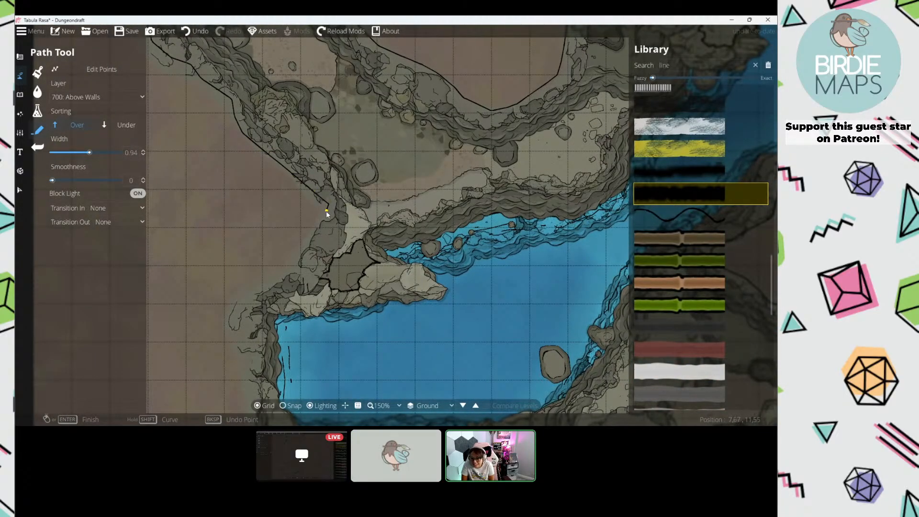
Step: Trace the path around the pool's western rocks and along the outer wall southeast to the top of the south passage
left_click(282, 274)
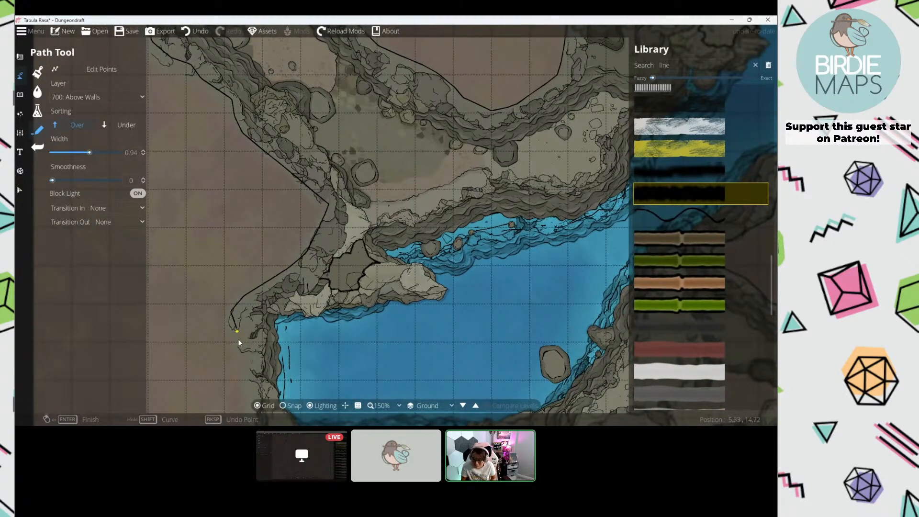
mouse_move(240, 350)
left_mouse_down()
mouse_move(231, 207)
mouse_move(251, 100)
left_mouse_up()
left_click(253, 110)
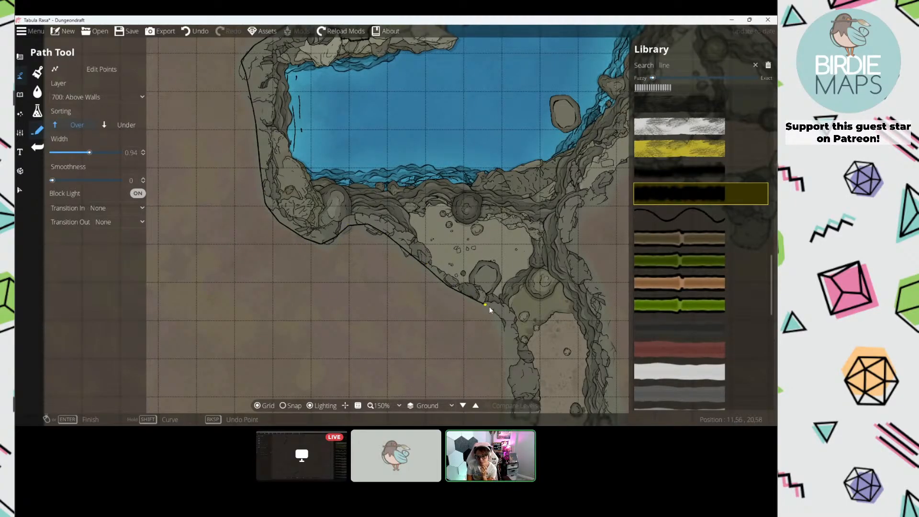
Step: Extend the path down the south passage's western outer rock edge and end it at the map's south edge
left_click_drag(509, 346, 374, 145)
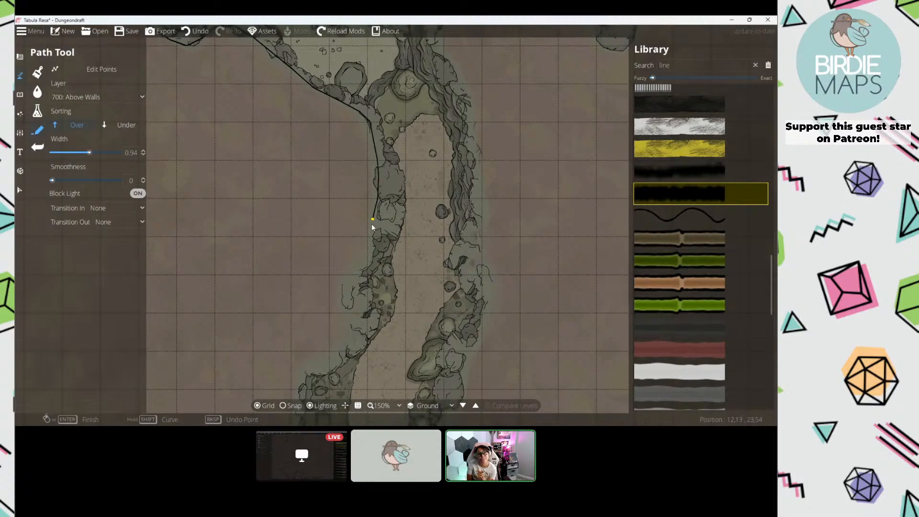
left_click(359, 270)
left_click(347, 284)
left_click_drag(342, 349, 431, 154)
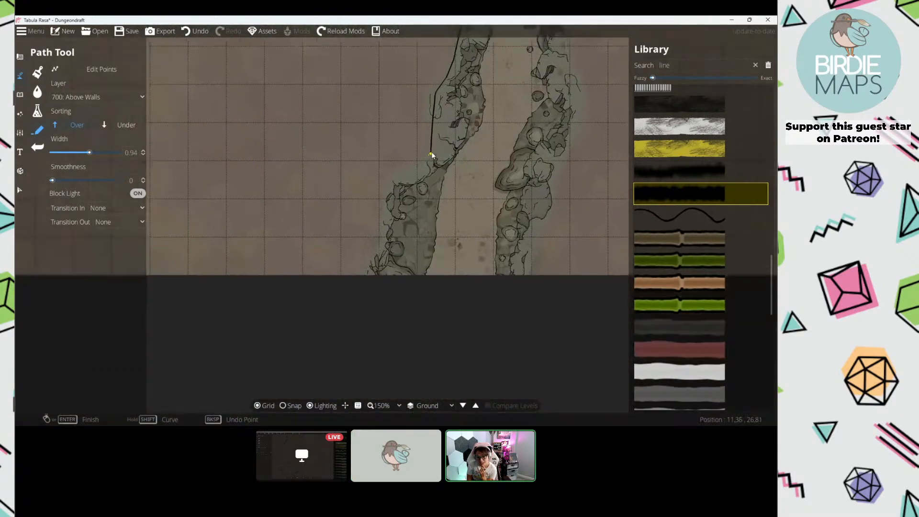
left_click(394, 181)
left_click(385, 197)
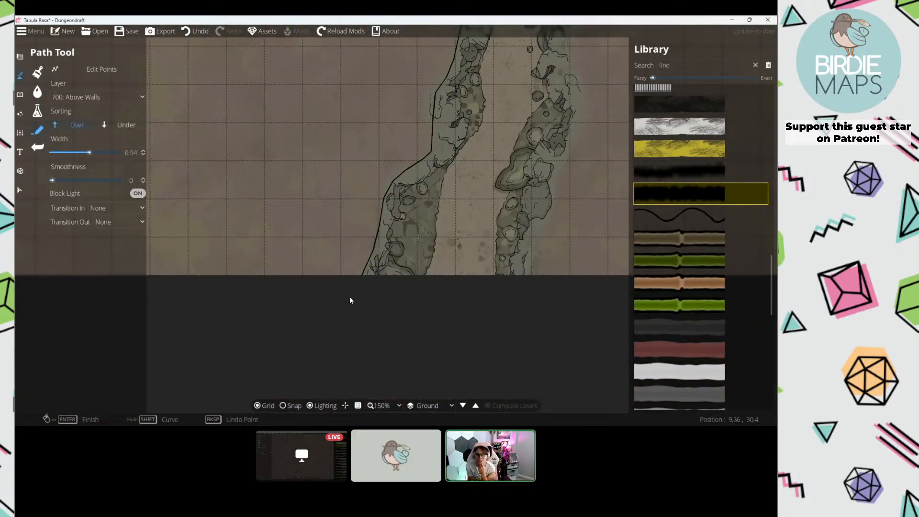
Step: Draw a new light-blocking path from the map's south edge up the south passage's eastern outer rocks to the junction below the river
left_click_drag(463, 238, 278, 277)
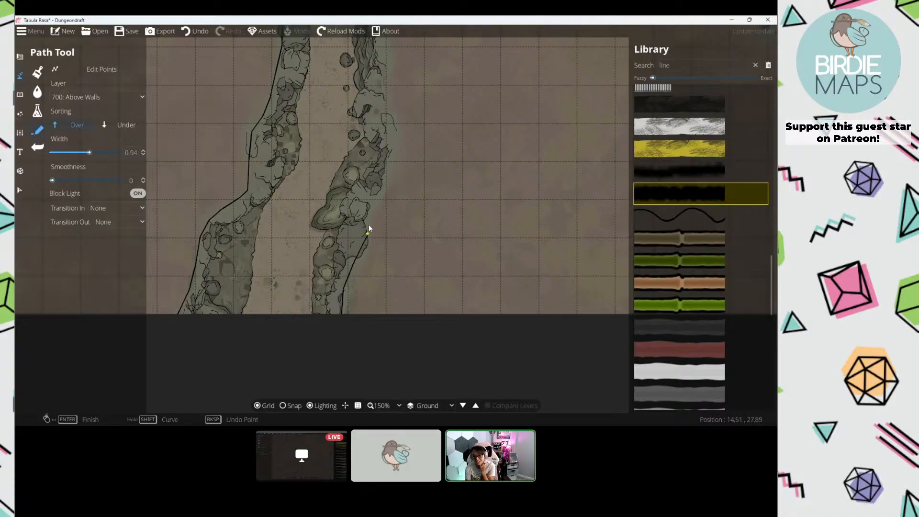
left_click_drag(386, 92, 321, 286)
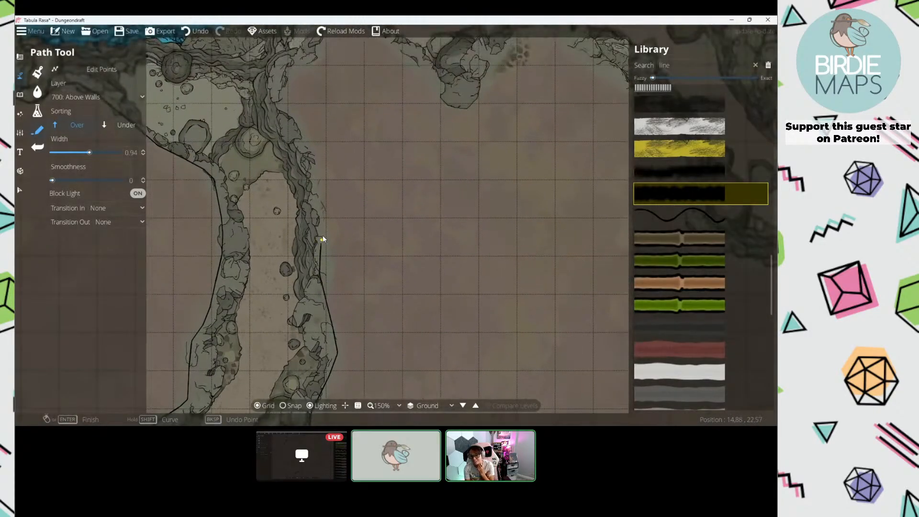
left_click(305, 122)
left_click(292, 106)
left_click_drag(282, 87, 270, 212)
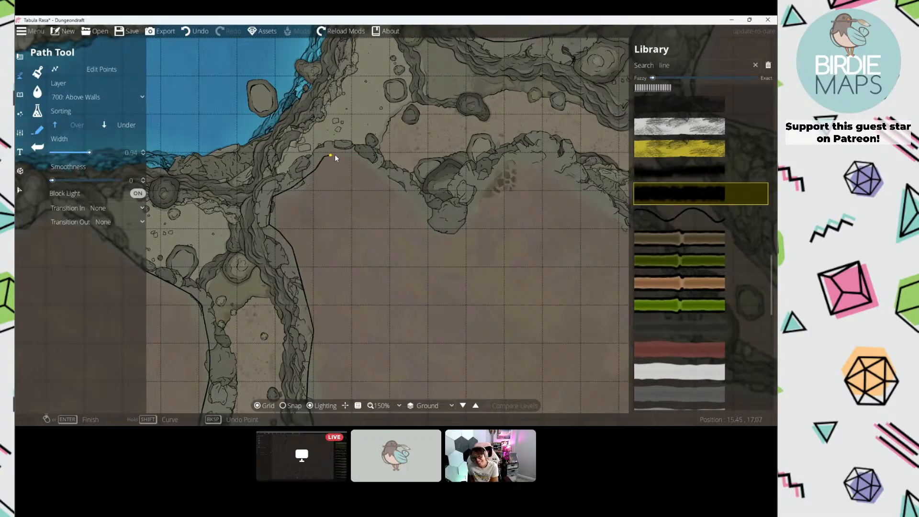
Step: Continue the path east beneath the junction, around the protruding rock and over the arched wall into the southeast passage
left_click(363, 161)
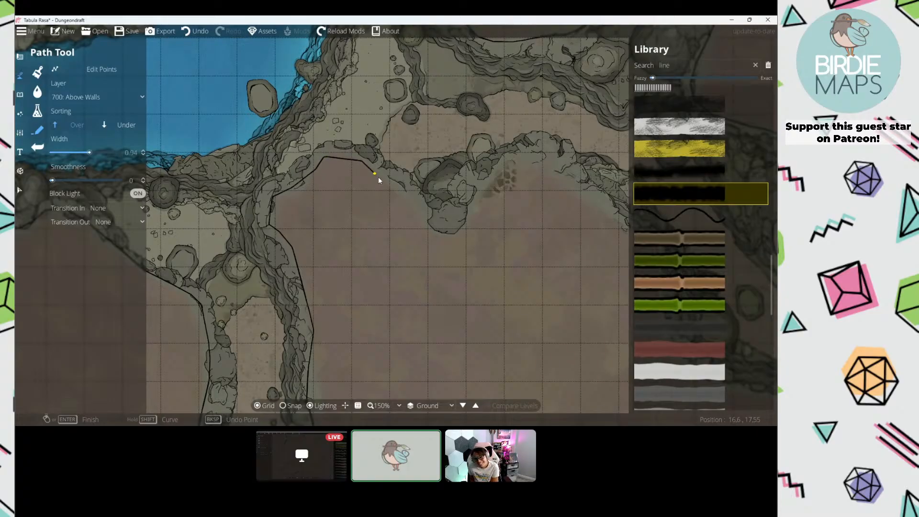
left_click(472, 219)
left_click(480, 191)
left_click(522, 160)
left_click(565, 170)
left_click_drag(569, 187, 237, 146)
left_click(259, 142)
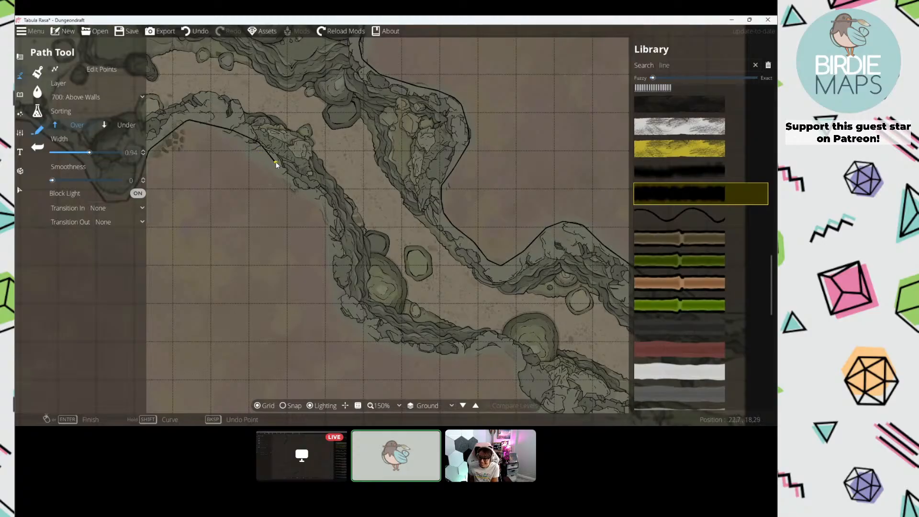
Step: Extend the path along the southeast passage's southwestern outer rocks and end it at the map's east edge
left_click(316, 193)
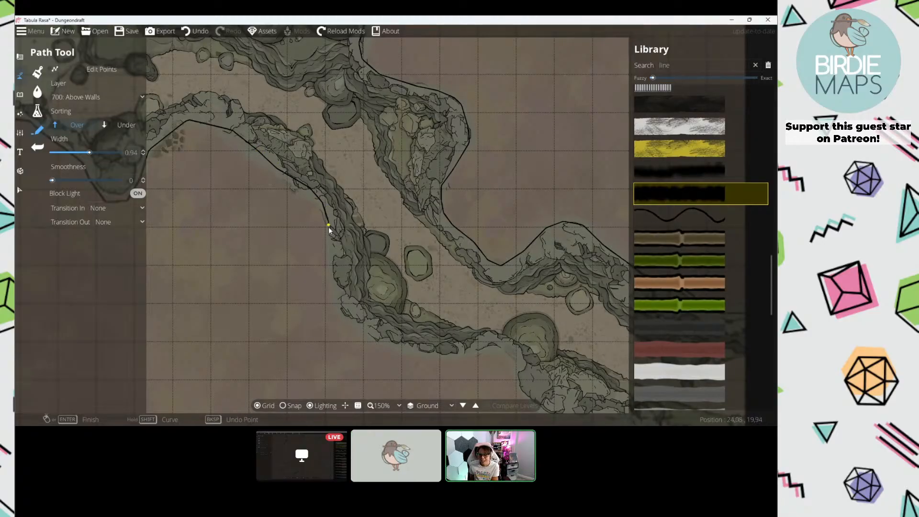
left_click(349, 322)
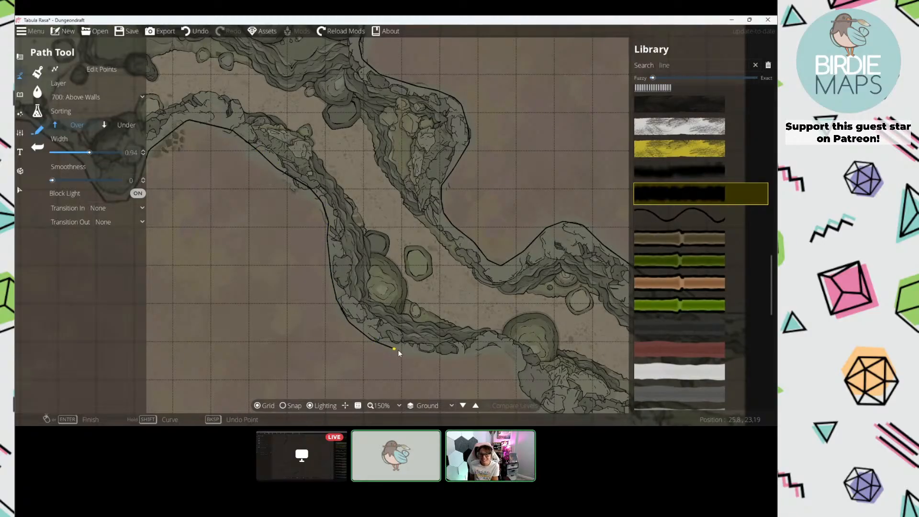
left_click(450, 357)
left_click(516, 355)
left_click_drag(518, 376, 288, 238)
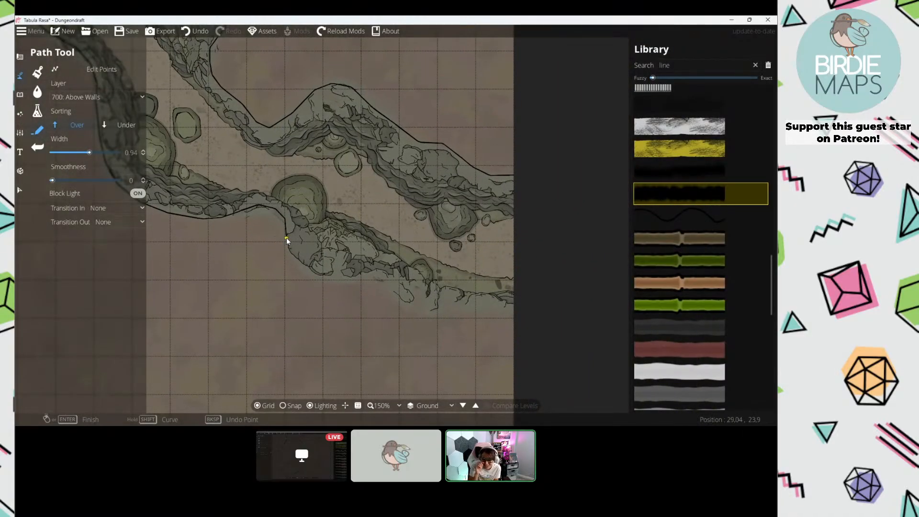
left_click(287, 249)
left_click(311, 271)
left_click(341, 277)
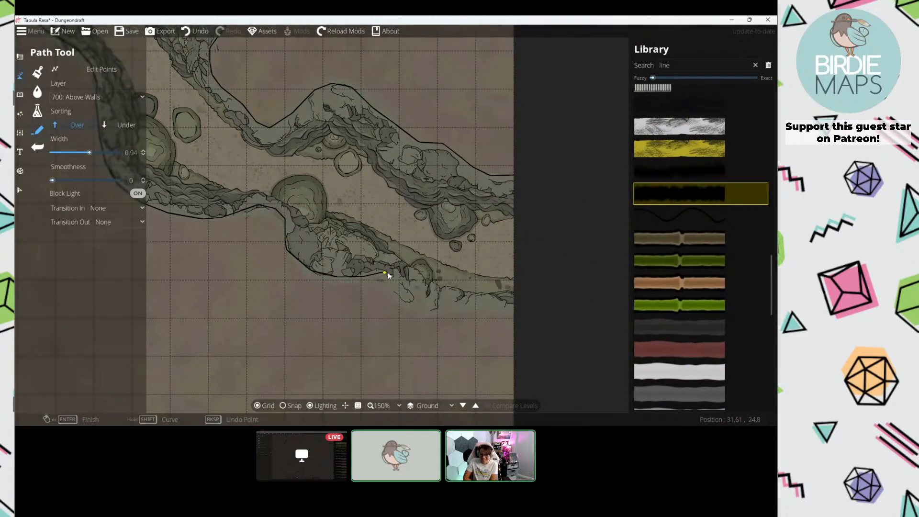
left_click(430, 296)
scroll(531, 316, "down", 5)
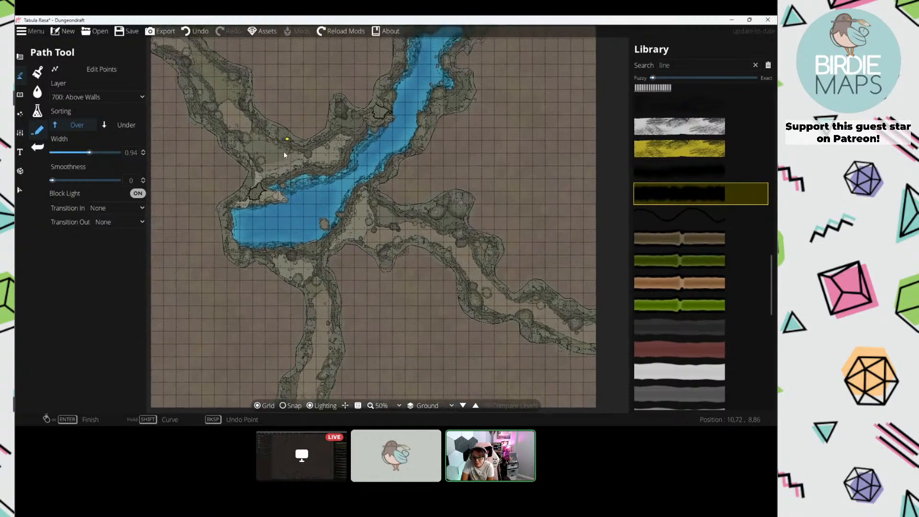
Step: Set up a freeform pattern shape with the solid black pattern on layer 400: User Layer 4
left_click(19, 56)
left_click(51, 151)
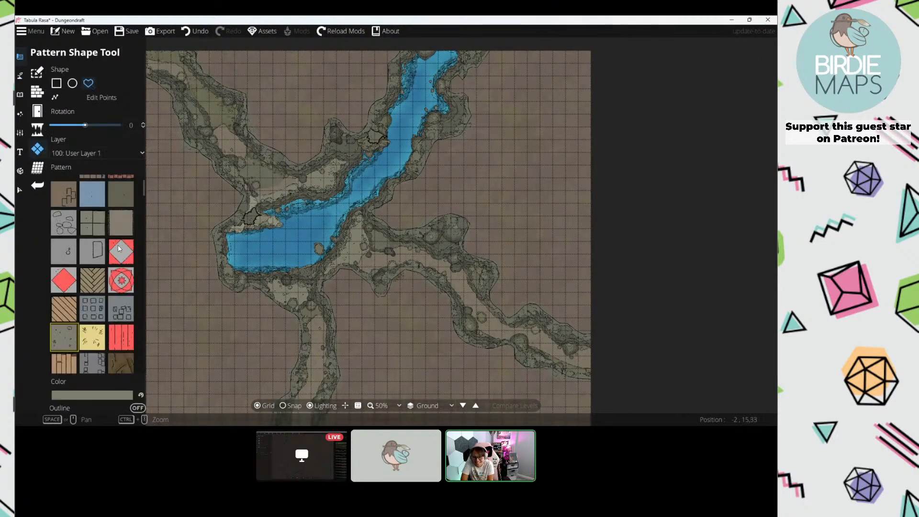
scroll(116, 295, "down", 6)
scroll(113, 295, "down", 8)
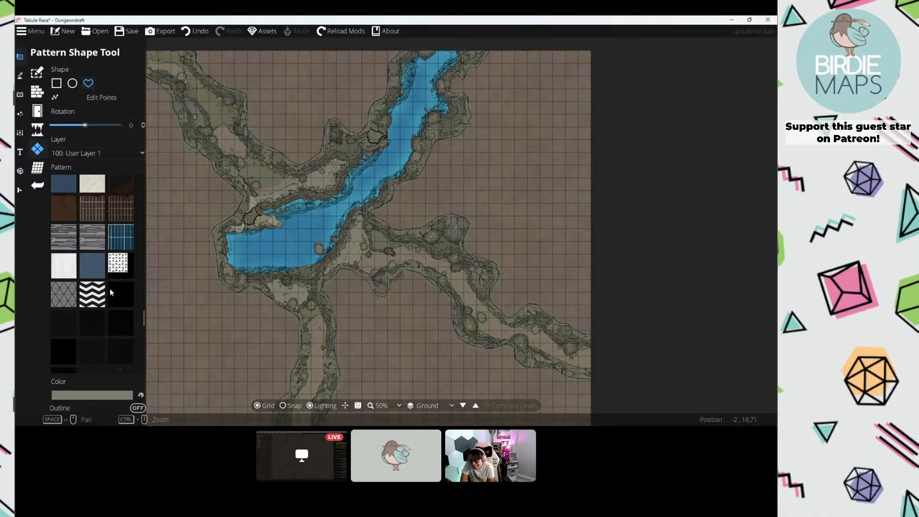
left_click(111, 289)
left_click(88, 153)
left_click(100, 259)
scroll(325, 205, "up", 5)
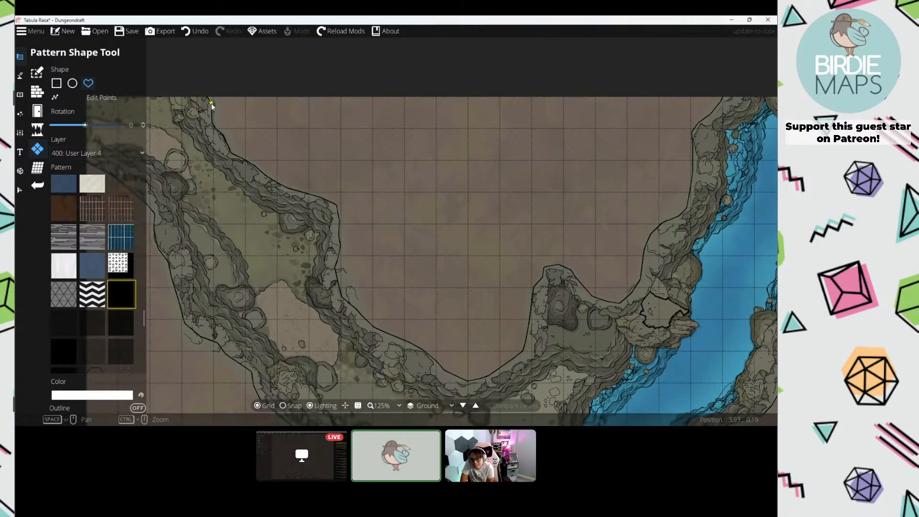
Step: Fill the solid rock area between the northwest passage and the river with black, following the outer path up to the map's north edge
mouse_move(211, 102)
left_mouse_down()
mouse_move(237, 159)
mouse_move(331, 207)
mouse_move(340, 259)
left_mouse_up()
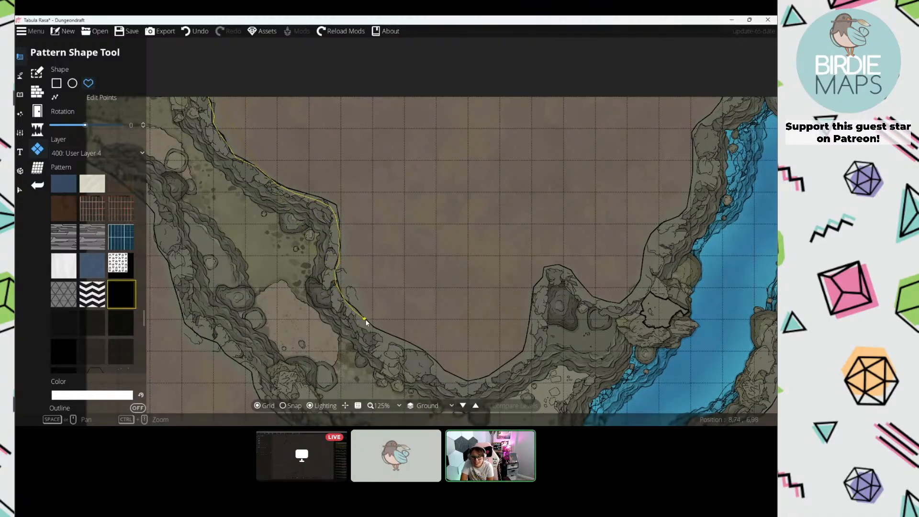
mouse_move(366, 319)
left_mouse_down()
mouse_move(442, 375)
mouse_move(474, 386)
mouse_move(528, 352)
mouse_move(535, 335)
mouse_move(547, 271)
mouse_move(317, 213)
mouse_move(343, 217)
mouse_move(375, 245)
mouse_move(414, 237)
mouse_move(441, 178)
mouse_move(469, 149)
mouse_move(477, 71)
mouse_move(415, 221)
mouse_move(435, 197)
mouse_move(413, 170)
left_mouse_up()
left_click_drag(234, 144, 568, 157)
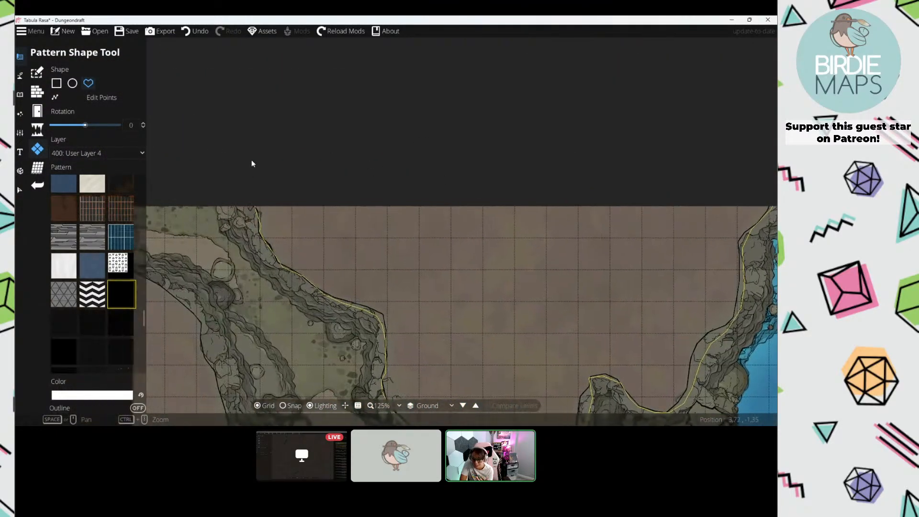
right_click(323, 166)
Step: Start a black pattern shape at the map's west edge and outline the northwest passage's southwestern rocks down to the pool's west side
left_click_drag(302, 183, 448, 50)
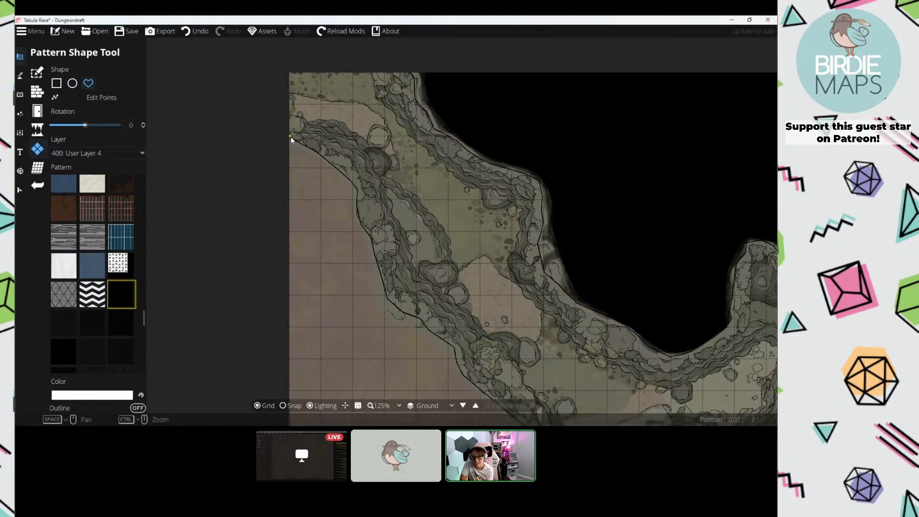
left_click_drag(314, 153, 358, 191)
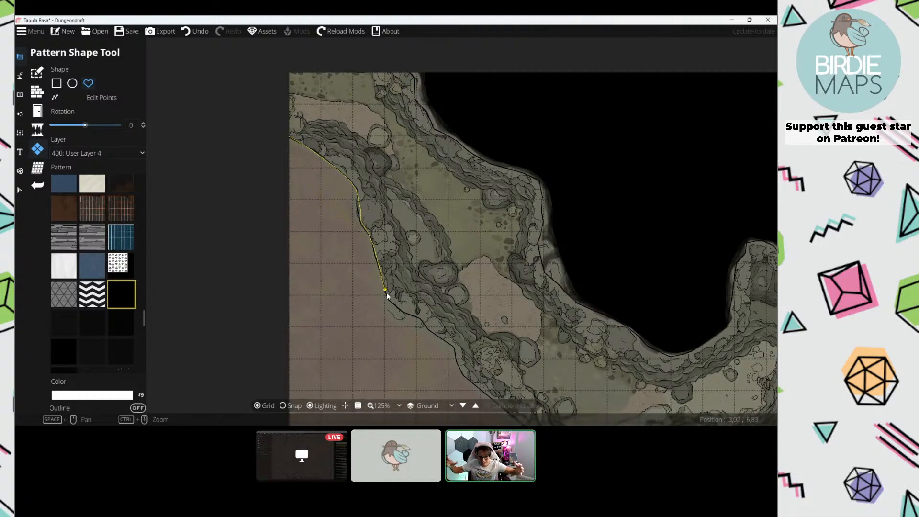
left_click_drag(461, 360, 246, 94)
left_click(254, 107)
left_click(301, 140)
mouse_move(317, 162)
left_mouse_down()
mouse_move(311, 191)
mouse_move(250, 269)
left_mouse_up()
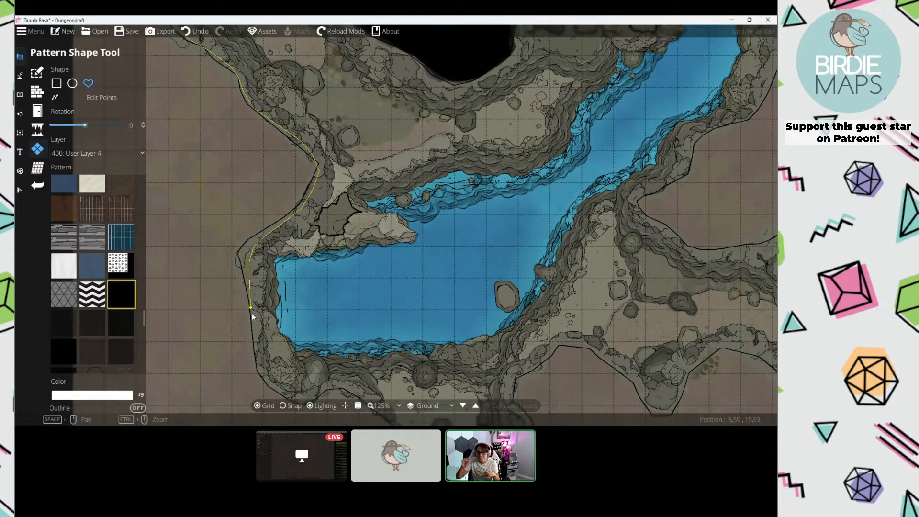
Step: Continue the black shape's outline around the pool's southwest rocks and down the south passage's western edge to the map's south edge
left_click_drag(252, 313, 242, 114)
left_click(242, 123)
left_click(246, 146)
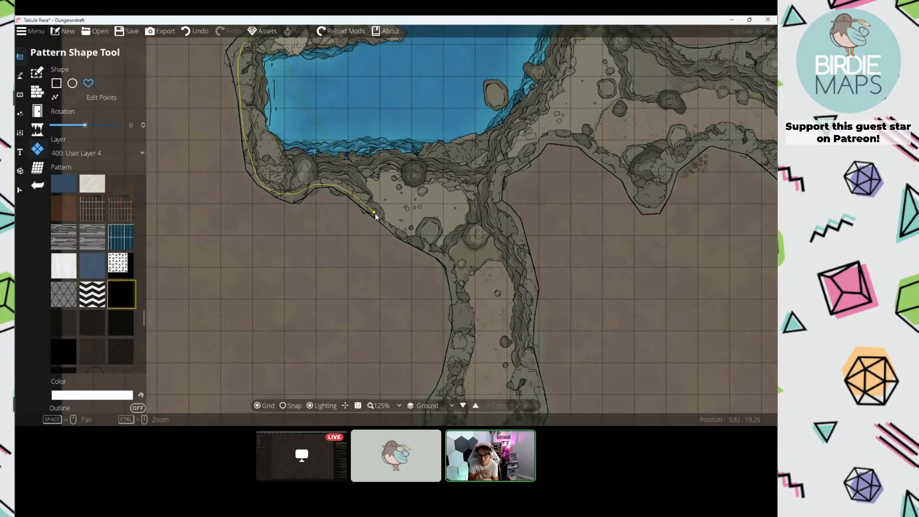
left_click_drag(453, 287, 394, 133)
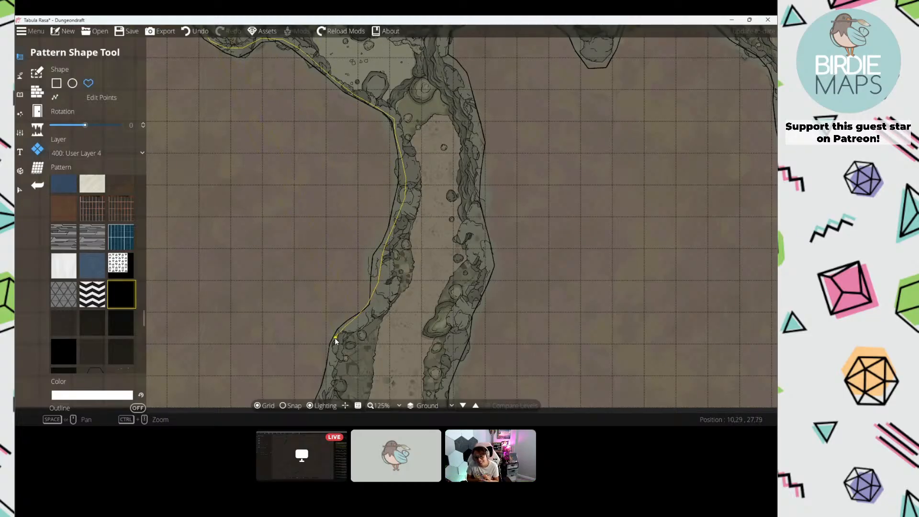
left_click_drag(332, 368, 446, 228)
Step: Close the black shape around the map's southwest corner and up beyond the west edge to fill the western rock area
left_click(429, 266)
left_click_drag(381, 284, 516, 284)
left_click(256, 290)
left_click_drag(281, 95, 314, 383)
left_click_drag(285, 158, 276, 402)
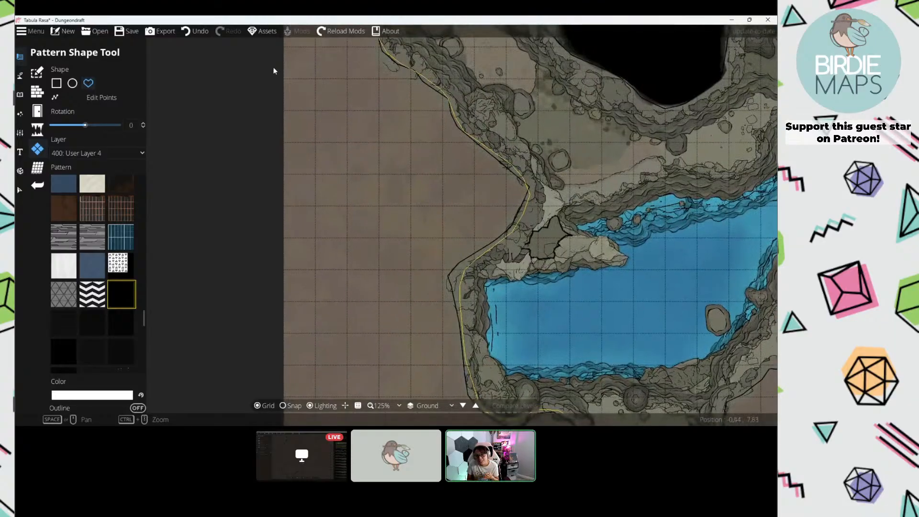
right_click(281, 80)
scroll(335, 199, "down", 5)
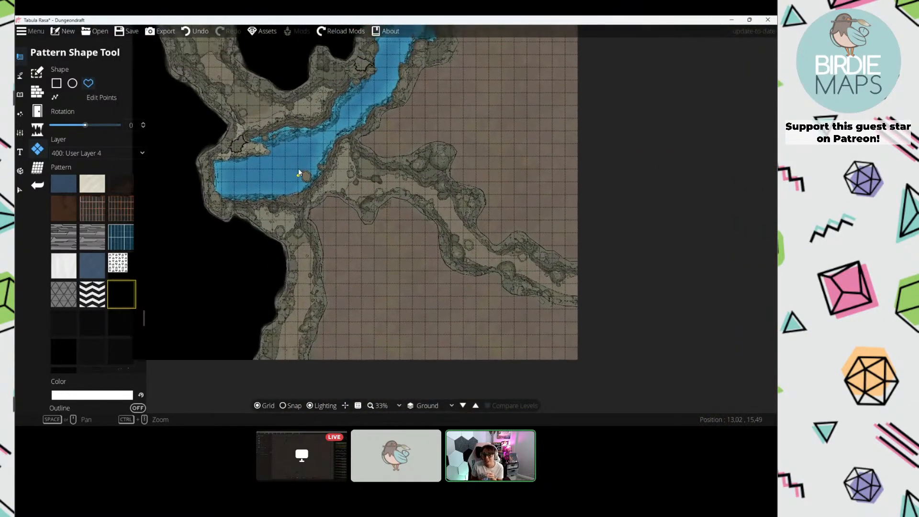
Step: Outline a new black shape from the map's south edge up the south passage's eastern rocks and along the southeast passage's lower wall
scroll(308, 307, "up", 3)
left_click(274, 320)
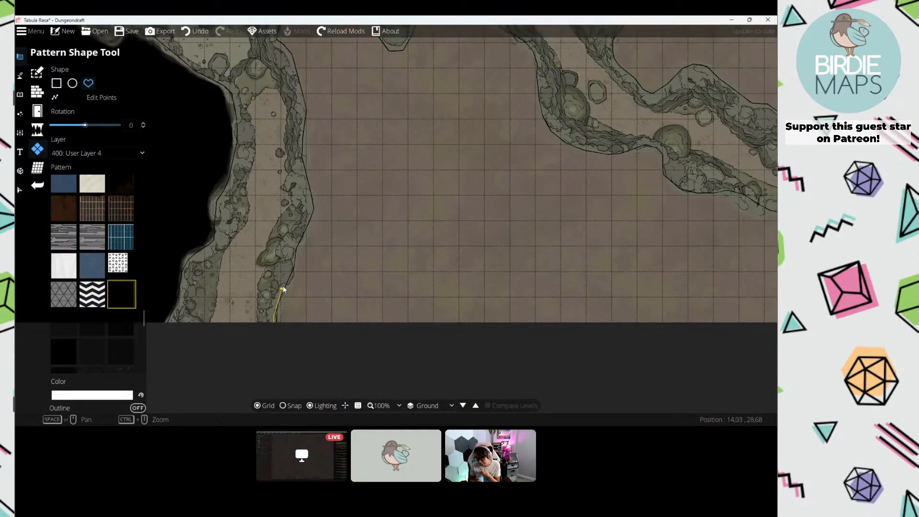
mouse_move(293, 257)
left_mouse_down()
mouse_move(306, 201)
mouse_move(300, 180)
left_mouse_up()
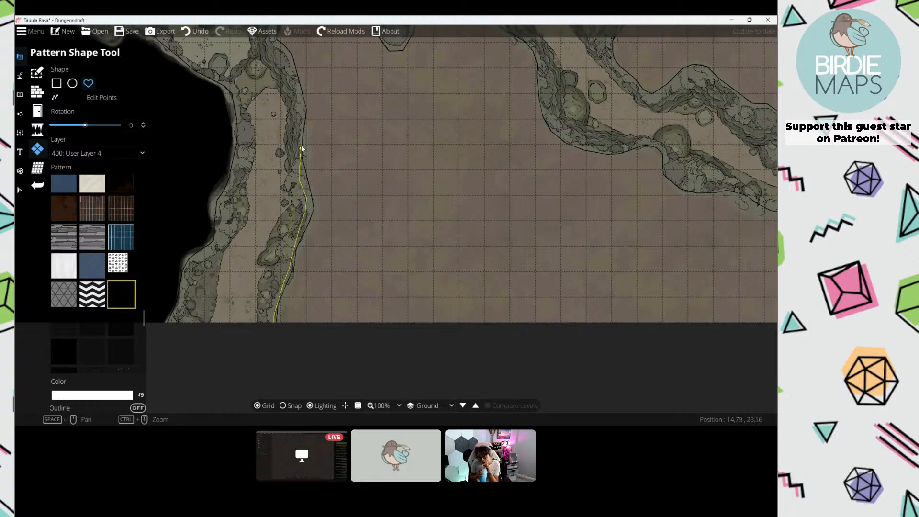
mouse_move(301, 148)
left_mouse_down()
mouse_move(318, 161)
mouse_move(321, 234)
left_mouse_up()
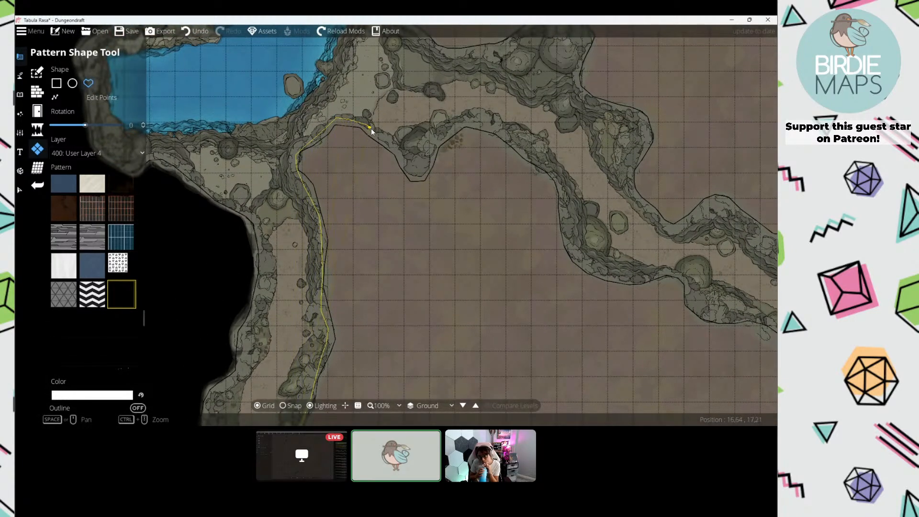
mouse_move(372, 130)
left_mouse_down()
mouse_move(417, 179)
mouse_move(458, 127)
mouse_move(518, 146)
mouse_move(559, 181)
mouse_move(575, 253)
mouse_move(278, 246)
mouse_move(288, 242)
mouse_move(270, 187)
mouse_move(301, 252)
mouse_move(337, 268)
left_mouse_up()
right_click(286, 238)
right_click(285, 204)
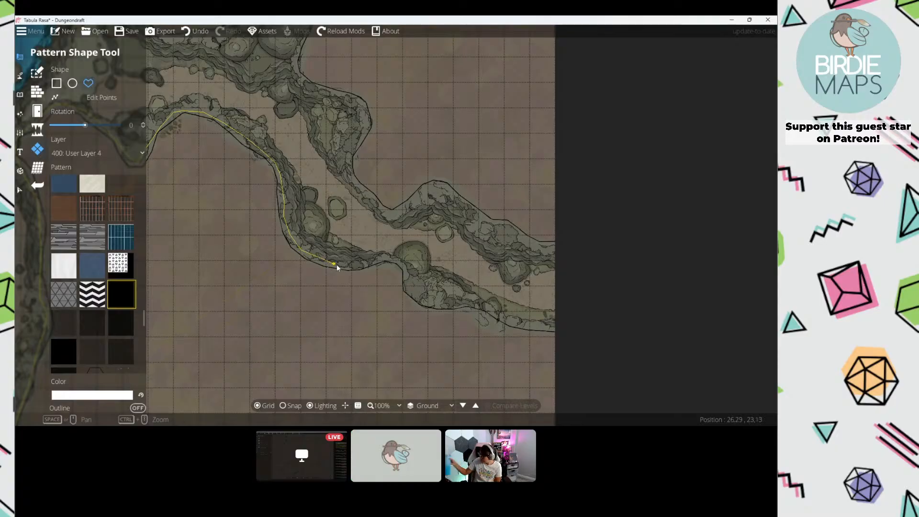
Step: Extend the outline to the map's east edge and close it around the southeast corner to fill the southern rock area black
left_click_drag(395, 263, 404, 269)
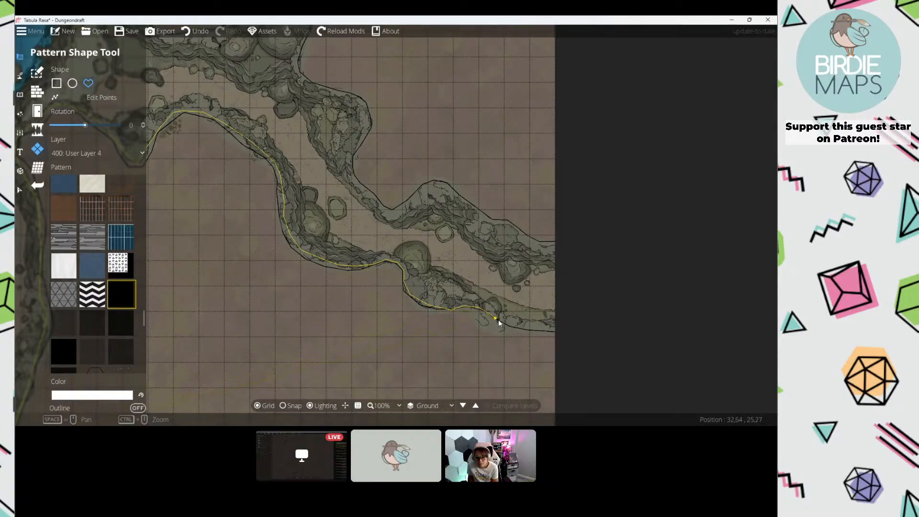
left_click_drag(573, 338, 607, 148)
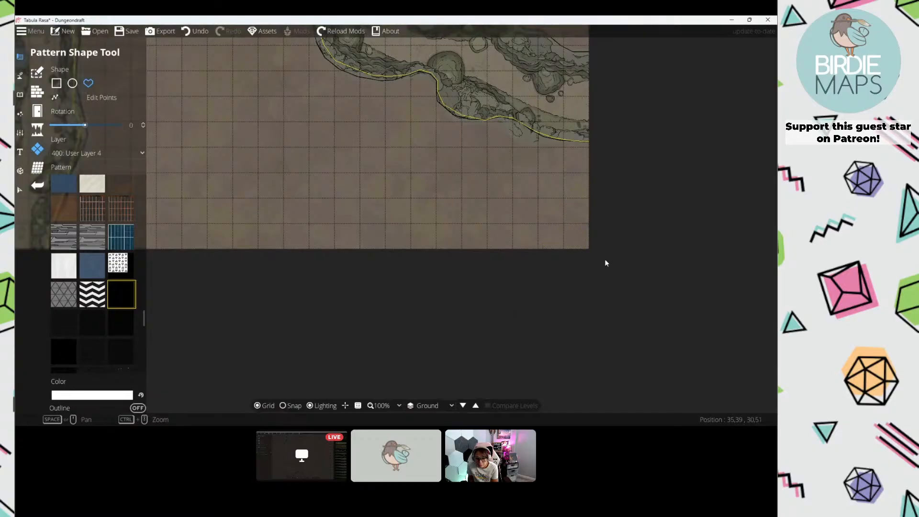
left_click_drag(307, 266, 565, 277)
right_click(397, 300)
Step: Start a black shape at the map's east edge and outline the southeast passage's northeastern outer rocks northwest toward the river
left_click_drag(587, 144, 482, 219)
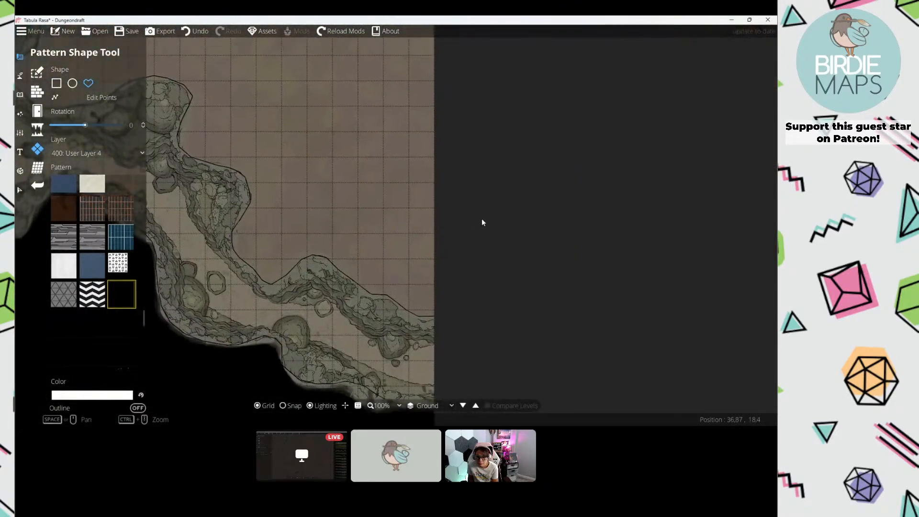
left_click(432, 316)
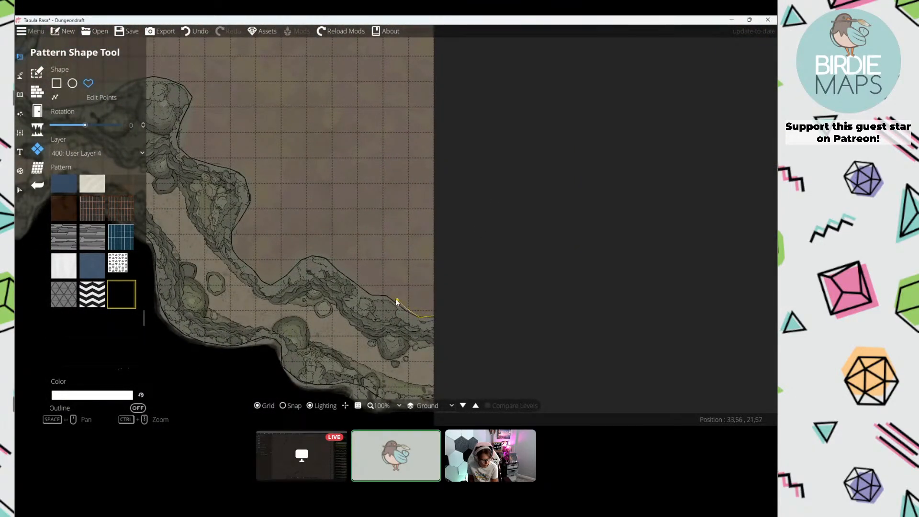
left_click(371, 293)
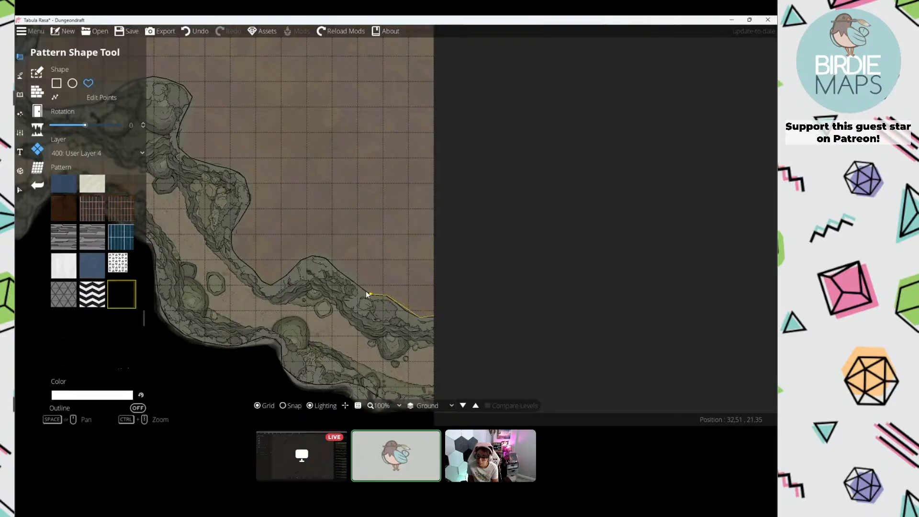
left_click(311, 255)
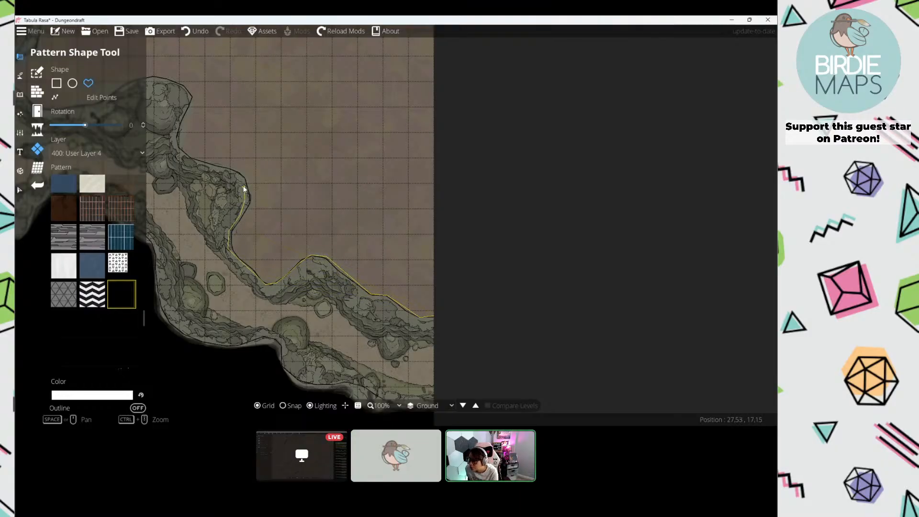
mouse_move(180, 126)
left_mouse_down()
mouse_move(183, 87)
mouse_move(393, 180)
mouse_move(353, 174)
left_mouse_up()
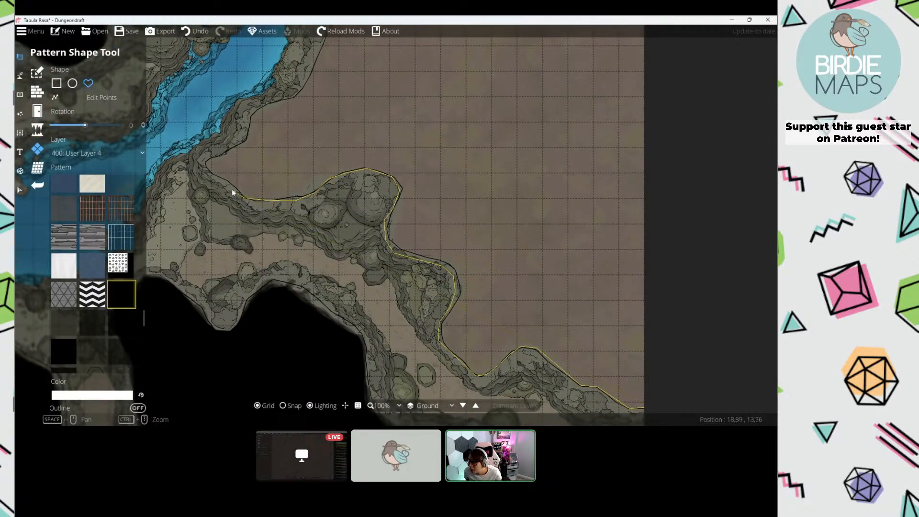
Step: Continue the black shape's outline north along the river's eastern outer rocks toward the map's top edge
left_click(255, 106)
left_click(295, 95)
left_click(303, 90)
mouse_move(308, 88)
left_mouse_down()
mouse_move(331, 259)
mouse_move(358, 192)
mouse_move(405, 178)
mouse_move(421, 159)
mouse_move(423, 119)
mouse_move(382, 92)
left_mouse_up()
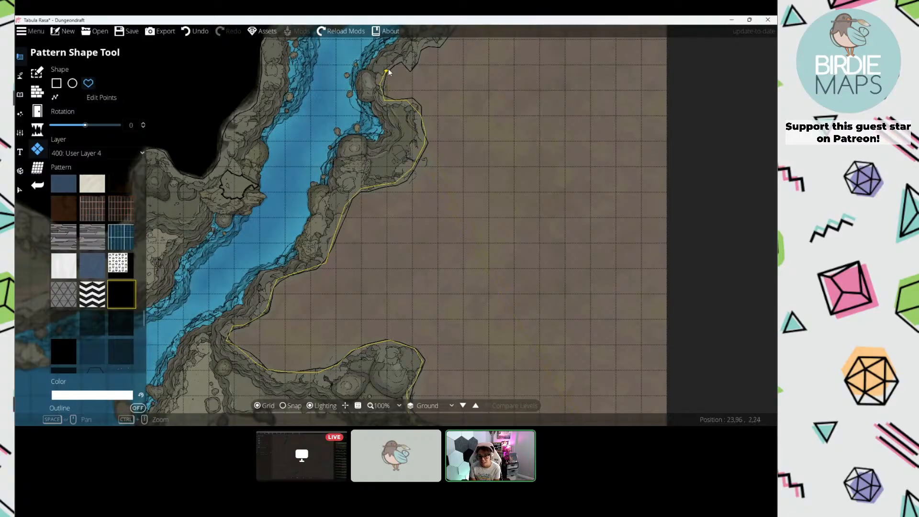
left_click(386, 71)
left_click_drag(406, 61, 340, 215)
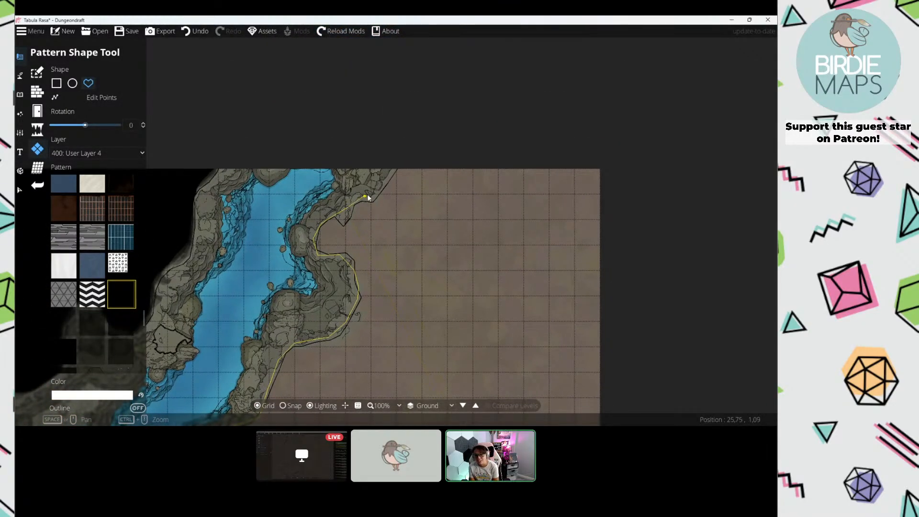
Step: Extend the outline around the map's northeast corner and down the east edge, closing it to fill the eastern rock area black
left_click_drag(537, 185, 487, 60)
left_click_drag(538, 421, 441, 60)
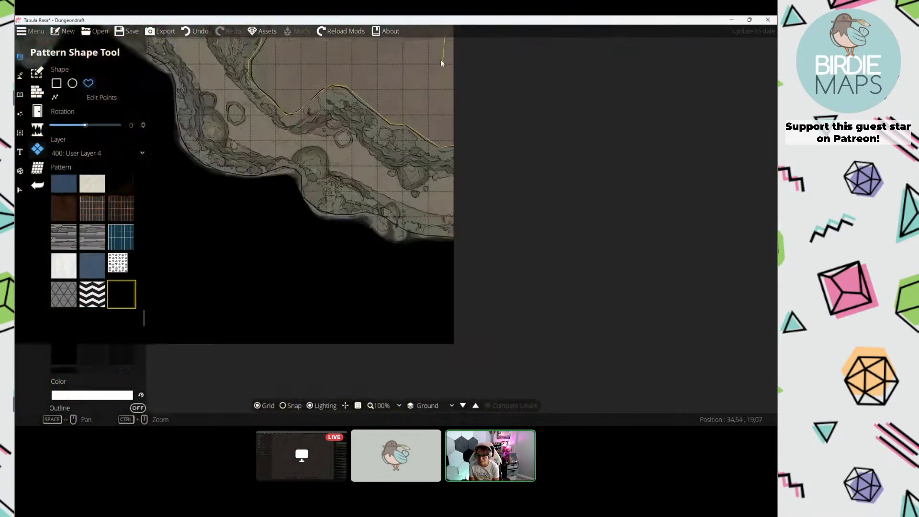
right_click(505, 119)
Step: Hide the map grid and review the black-filled rock areas across the whole cave map
left_click_drag(202, 62, 352, 266)
scroll(437, 246, "down", 3)
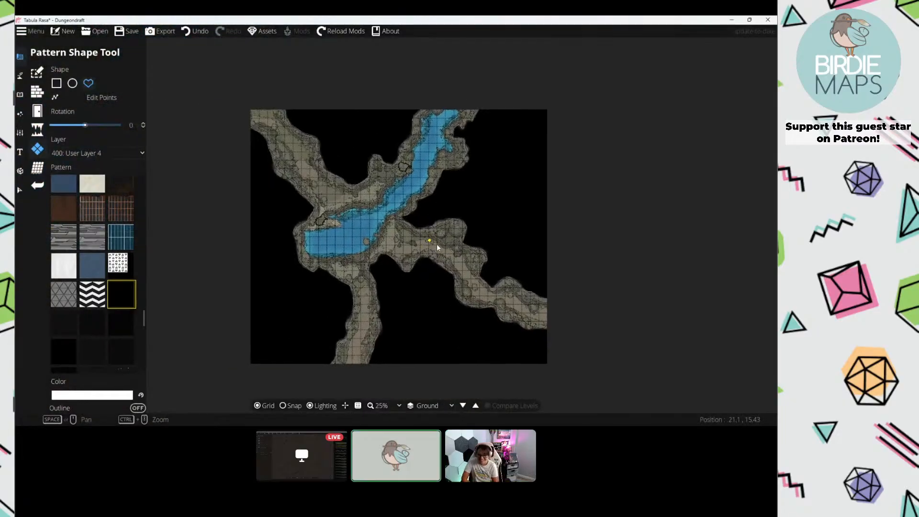
left_click_drag(349, 211, 335, 243)
left_click(265, 405)
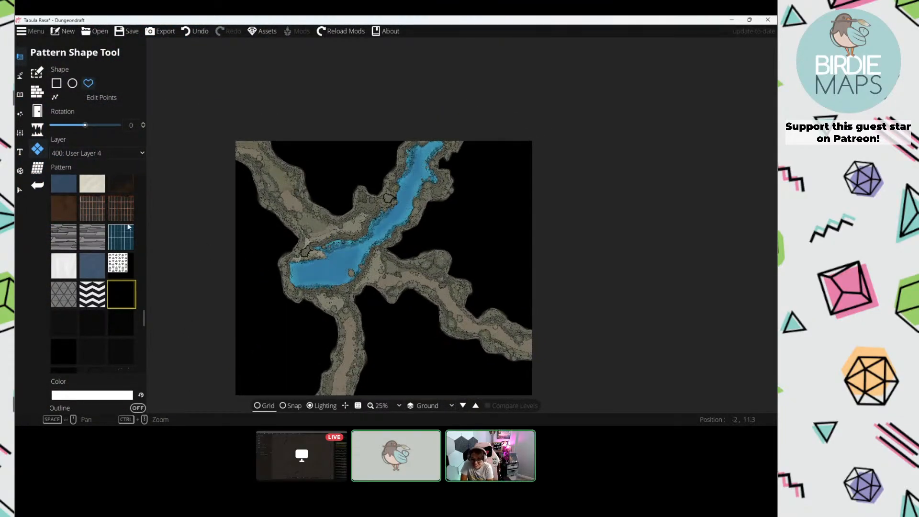
scroll(364, 148, "up", 2)
left_click_drag(335, 142, 328, 188)
scroll(340, 234, "up", 1)
scroll(376, 226, "down", 1)
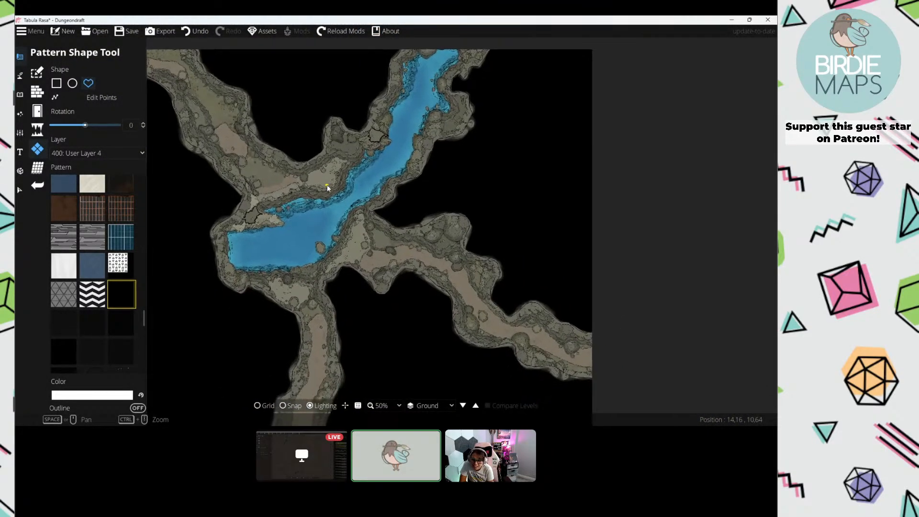
left_click_drag(279, 169, 298, 223)
Step: Switch to the Object Tool and set its layer to 200: User Layer 2
left_click(19, 95)
left_click(80, 80)
left_click(96, 83)
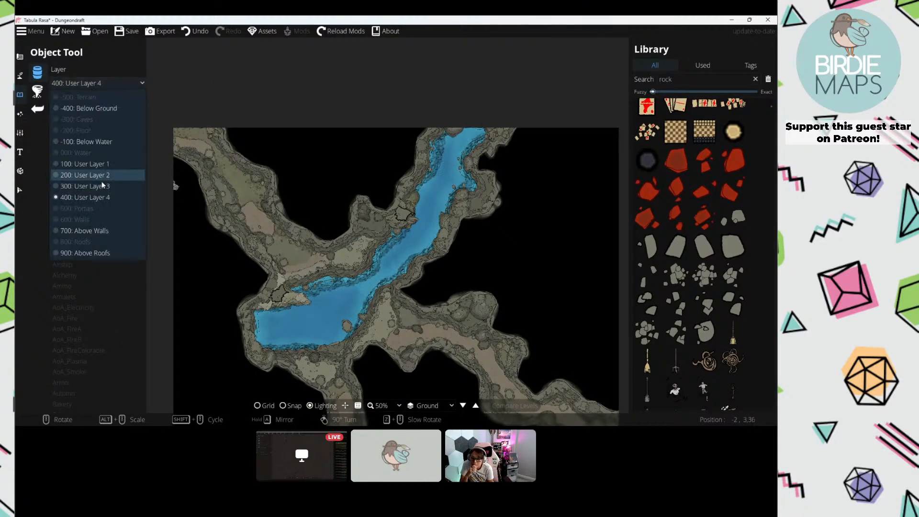
left_click(102, 180)
left_click_drag(242, 190, 348, 200)
scroll(347, 196, "up", 2)
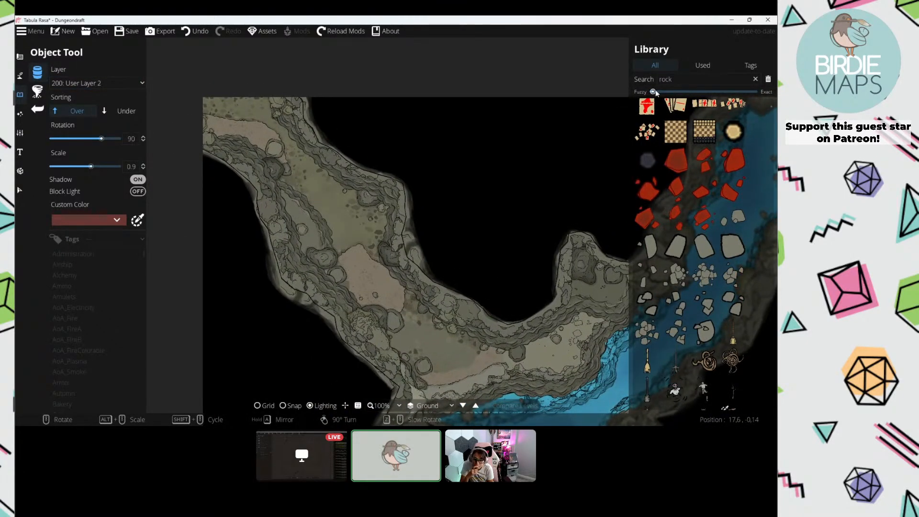
Step: Search the object library for "mushroom" and select a colorable mushroom cluster
double_click(665, 80)
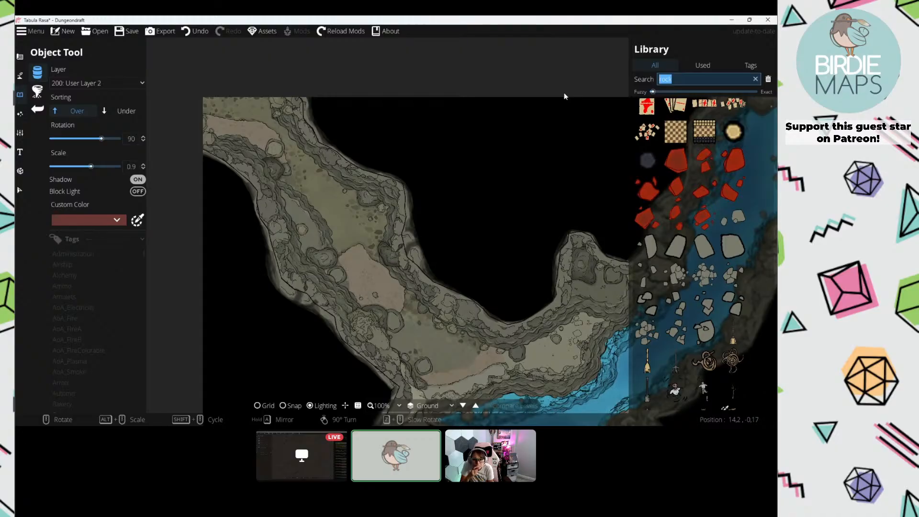
type("mushroom")
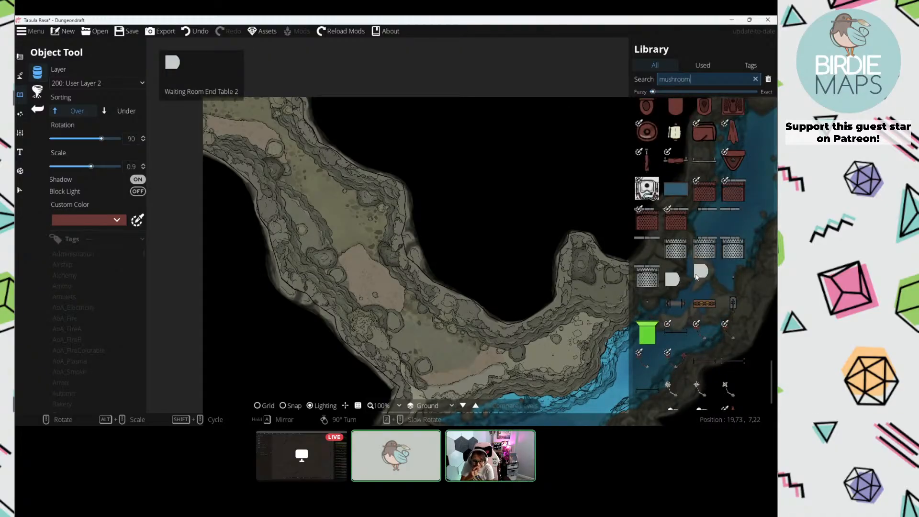
scroll(683, 255, "up", 5)
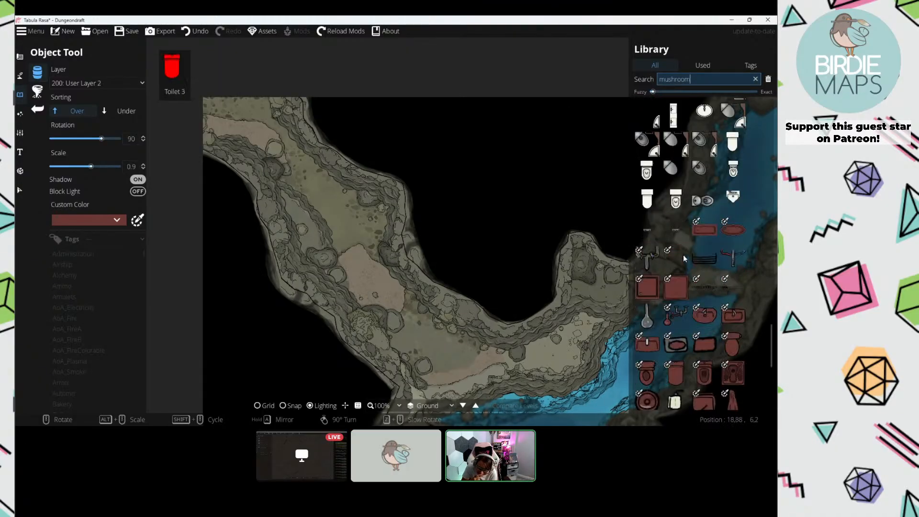
left_click_drag(768, 343, 757, 116)
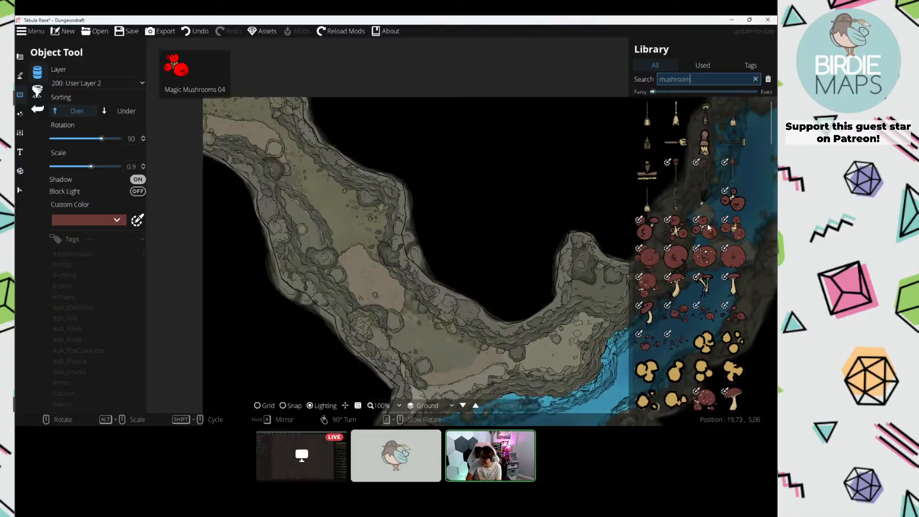
scroll(680, 235, "down", 5)
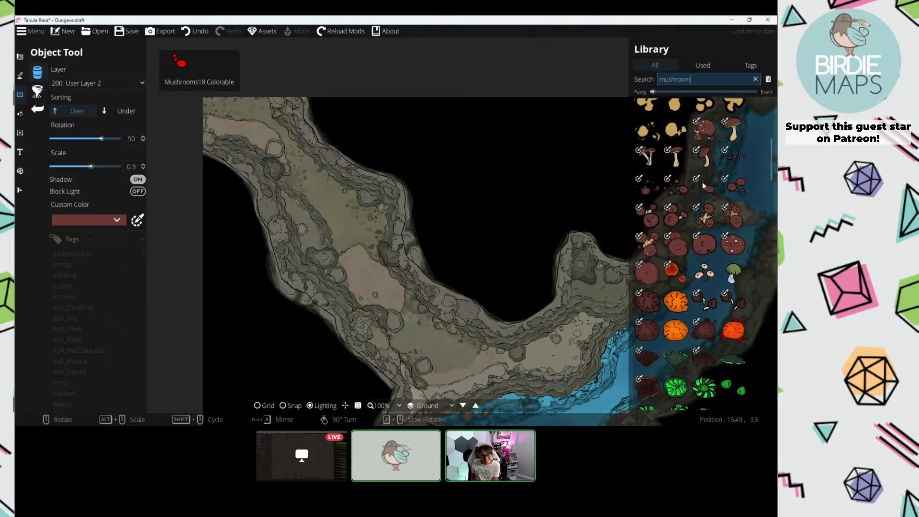
left_click(734, 216)
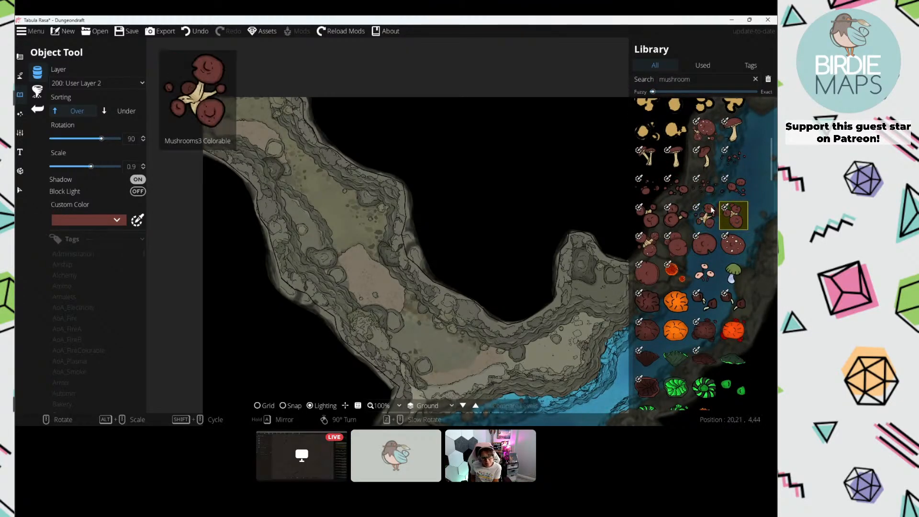
Step: Switch to the Scatter Tool and select six neighbouring colorable mushroom clusters from the mushroom results
left_click(38, 92)
left_click(685, 79)
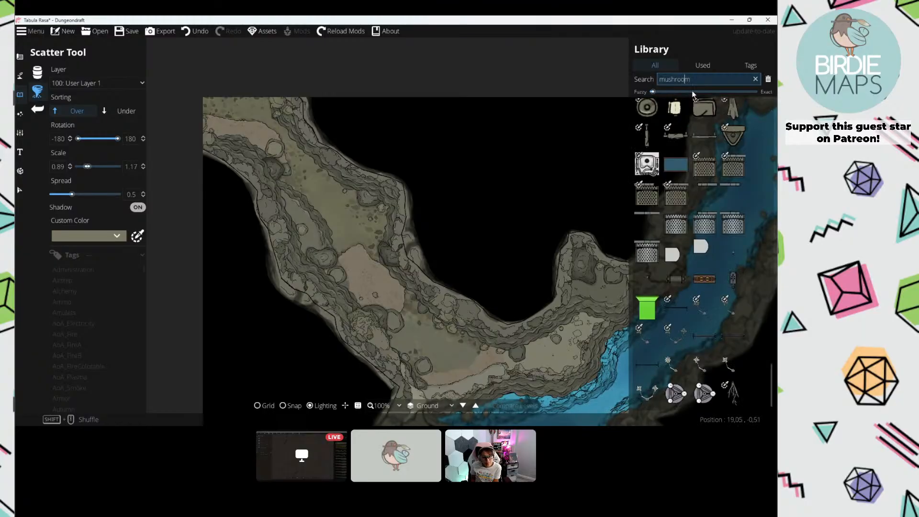
scroll(721, 232, "up", 1)
scroll(721, 232, "up", 6)
left_click(734, 338)
left_click_drag(770, 335, 758, 106)
scroll(700, 238, "up", 1)
scroll(716, 222, "down", 3)
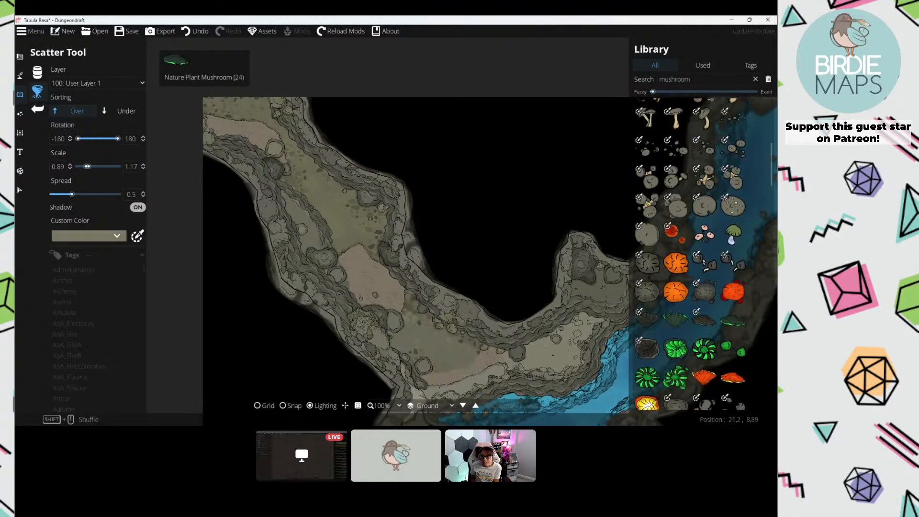
left_click(733, 148)
left_click(657, 210, "shift")
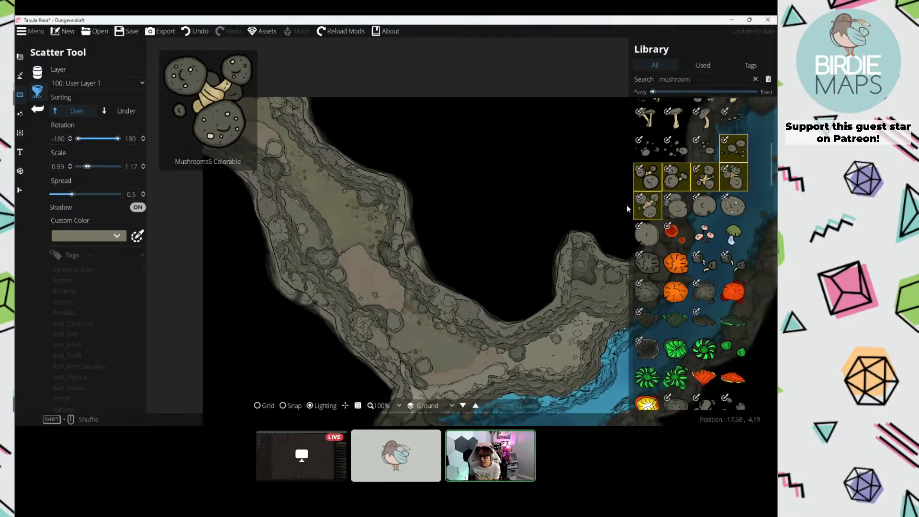
Step: Set the custom color of the scatter mushrooms to light tan only
left_click(88, 235)
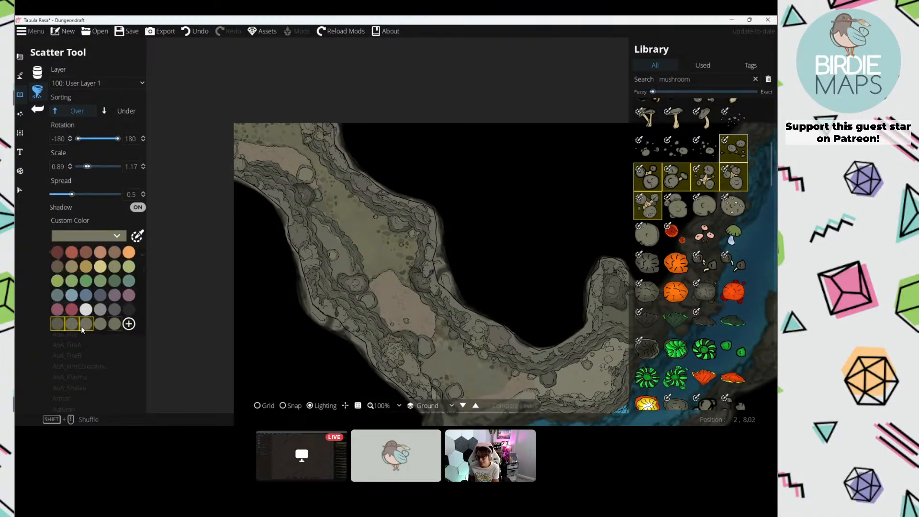
left_click(62, 325)
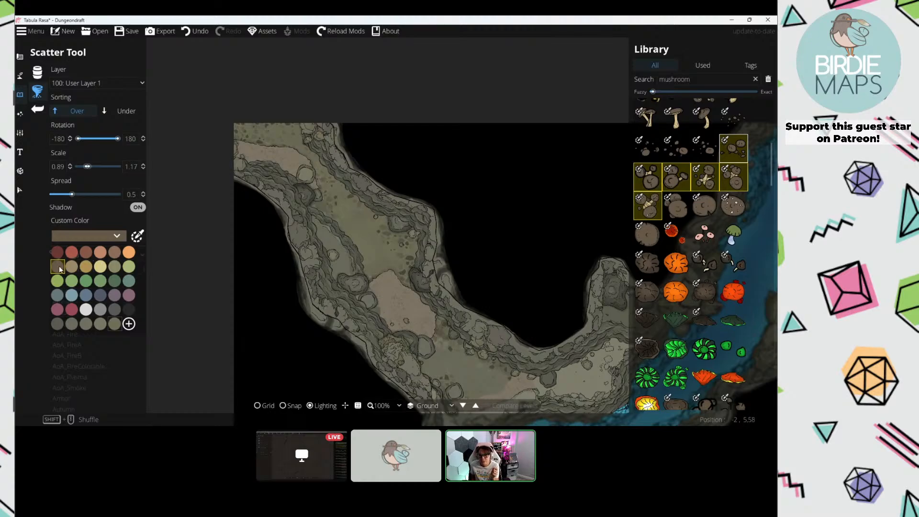
left_click(72, 266)
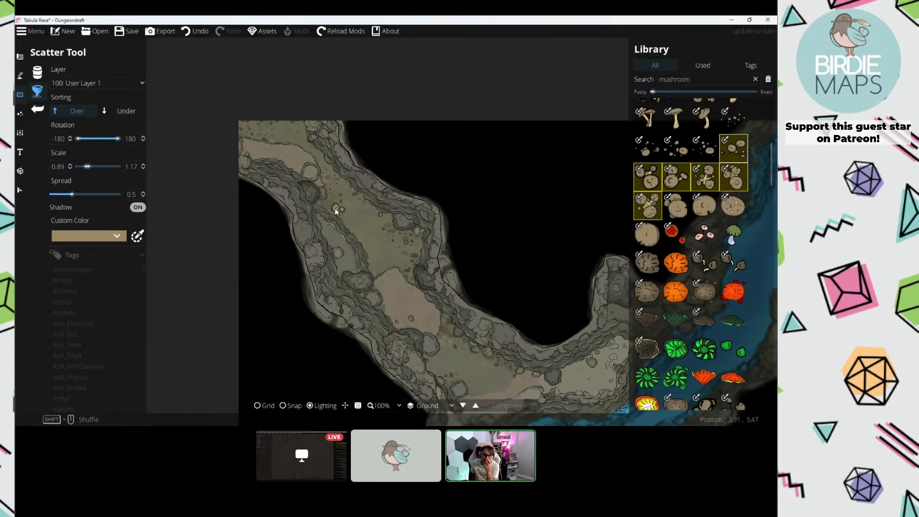
Step: Scatter tan mushroom clusters on User Layer 1 beside the rocks and walls along the northwest passage
left_click(318, 208)
left_click_drag(385, 221, 320, 123)
scroll(335, 132, "up", 1)
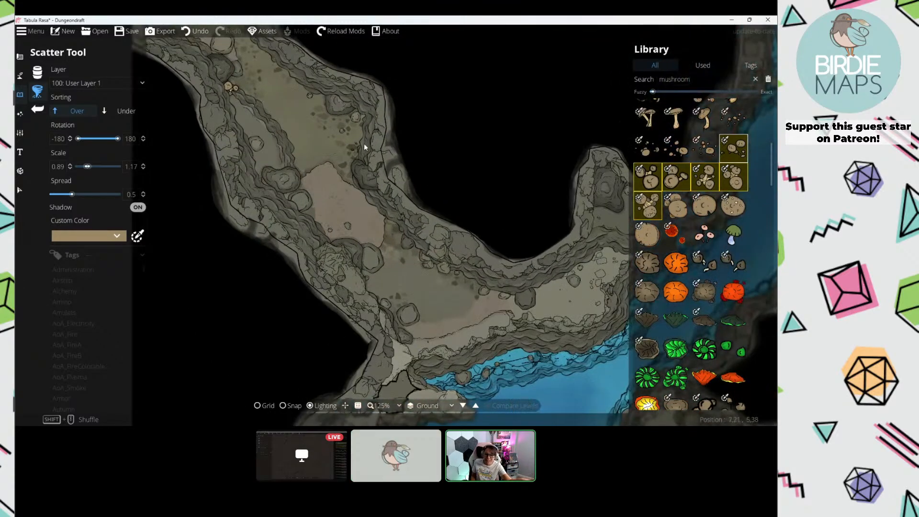
left_click(350, 128)
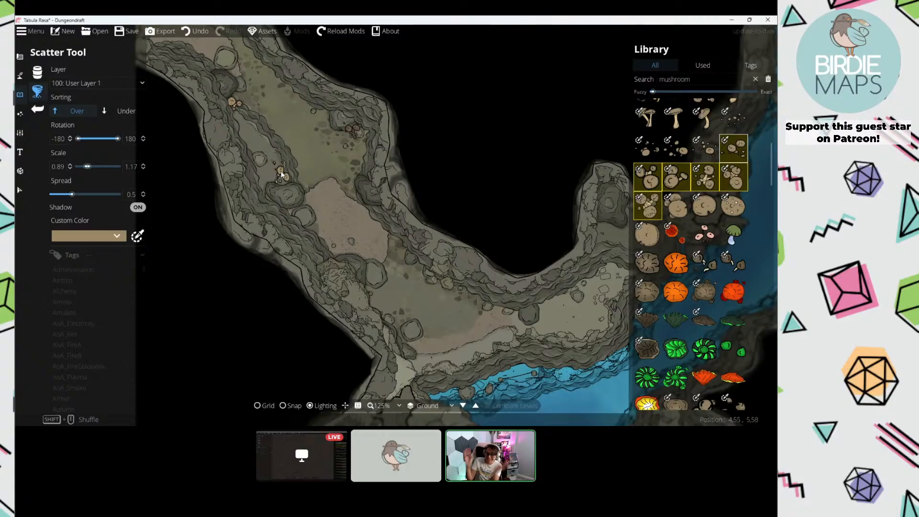
left_click(298, 214)
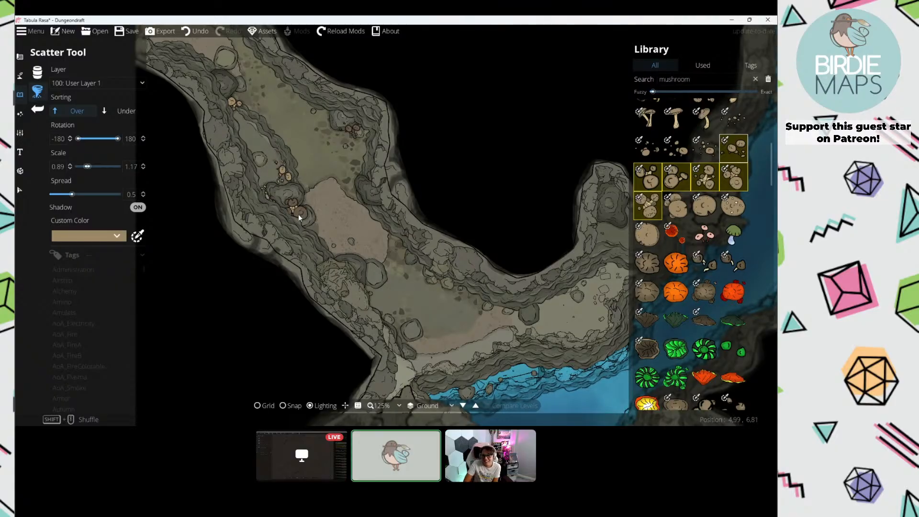
left_click_drag(394, 258, 299, 186)
left_click_drag(360, 212, 279, 191)
left_click_drag(420, 203, 386, 197)
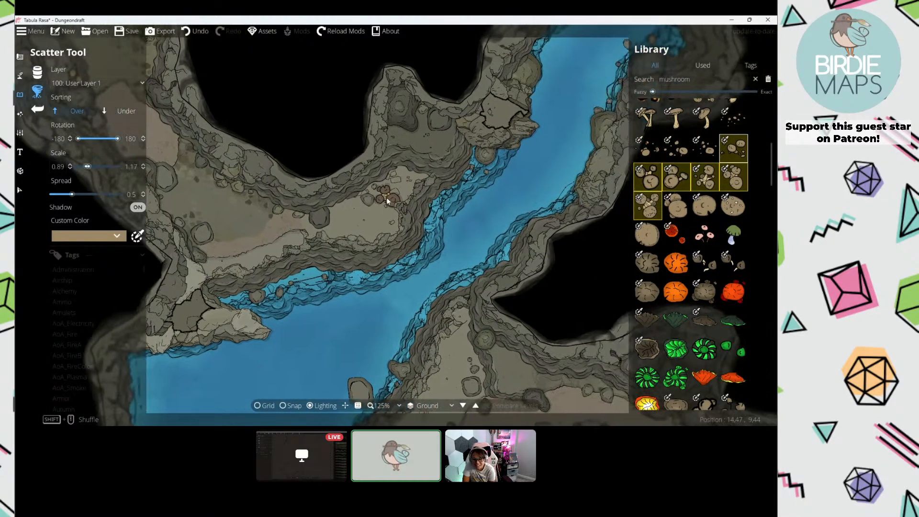
Step: Set the scatter layer to 200: User Layer 2 and add more mushroom clusters around the northwest passage's boulders and walls
left_click(88, 81)
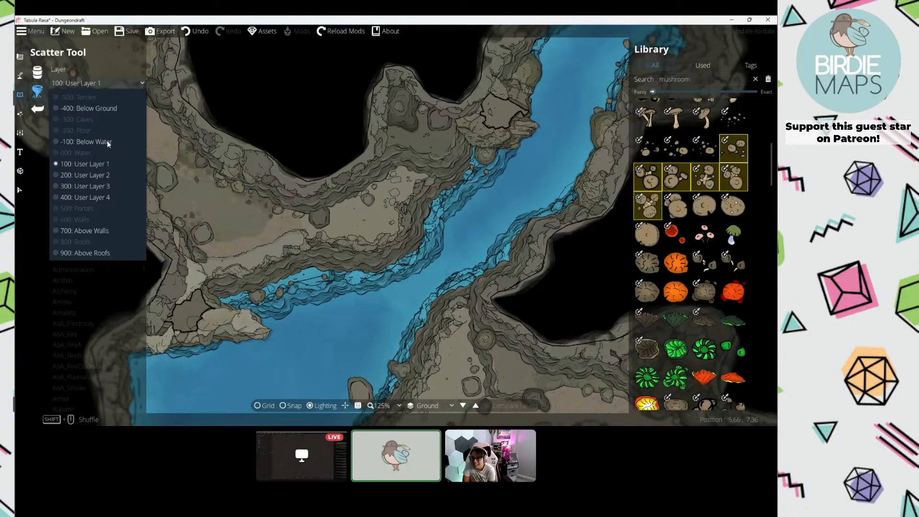
left_click(100, 171)
left_click_drag(179, 231, 228, 228)
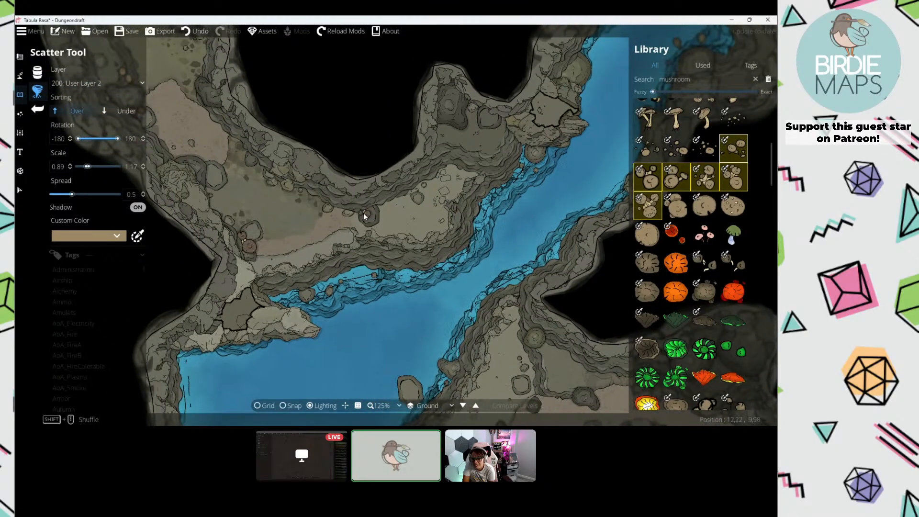
left_click_drag(283, 169, 413, 215)
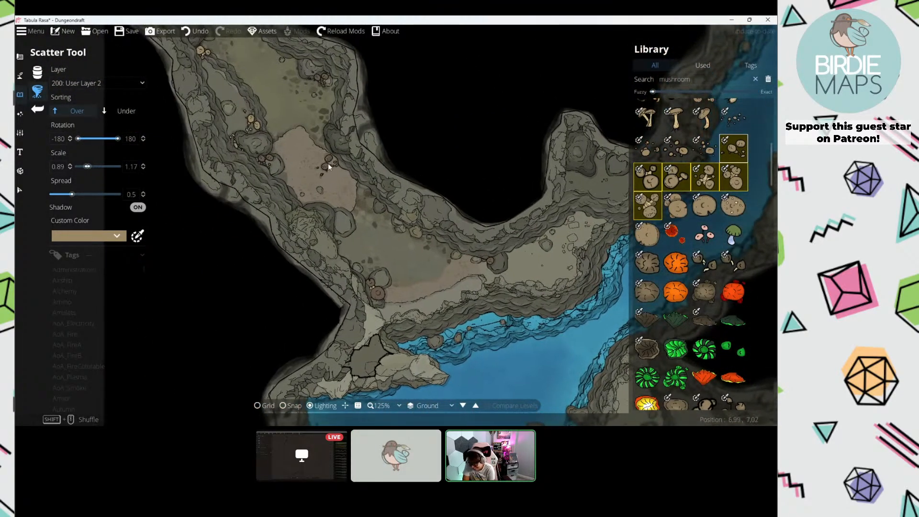
left_click_drag(291, 113, 338, 218)
left_click_drag(412, 306, 311, 110)
left_click_drag(390, 185, 172, 162)
left_click_drag(484, 222, 544, 225)
left_click_drag(213, 156, 462, 227)
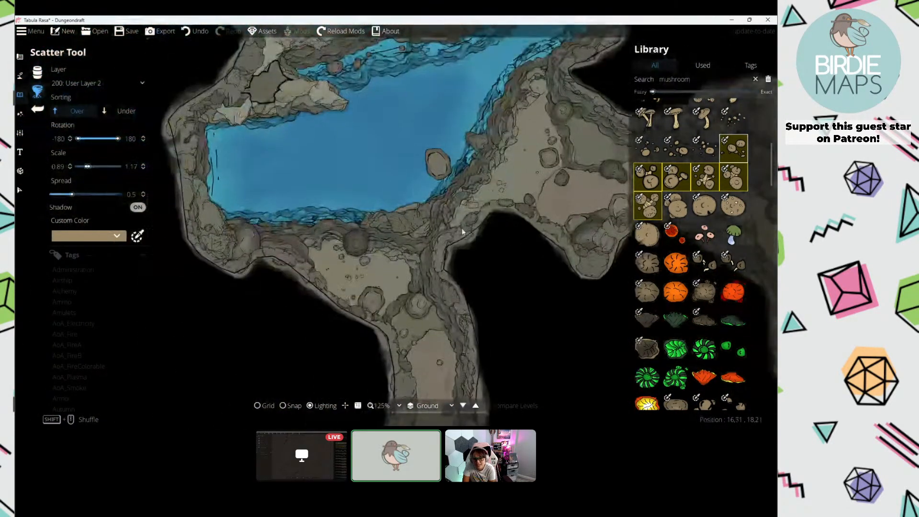
Step: Scatter mushroom clusters along the rocky edges of the tunnel in the map's southeast
left_click_drag(322, 190, 195, 179)
left_click_drag(526, 287, 294, 194)
left_click_drag(474, 268, 389, 256)
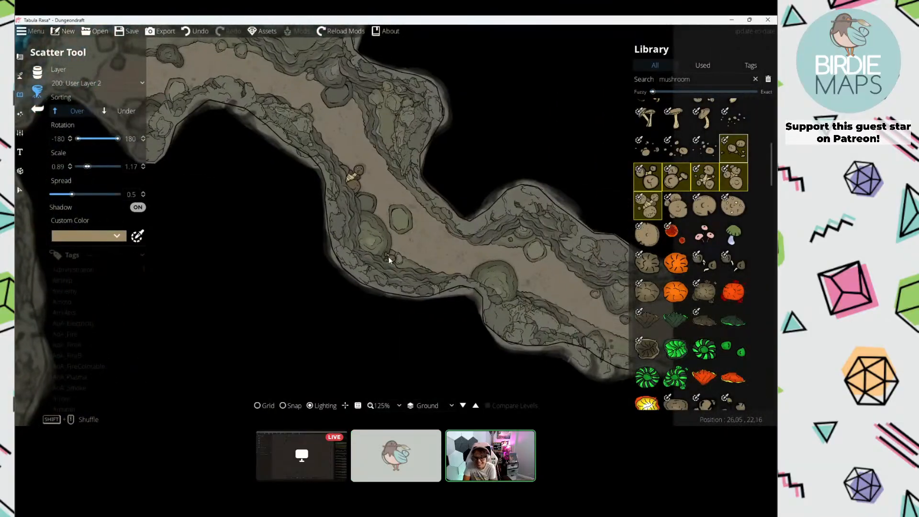
left_click(406, 260)
left_click_drag(521, 266, 402, 209)
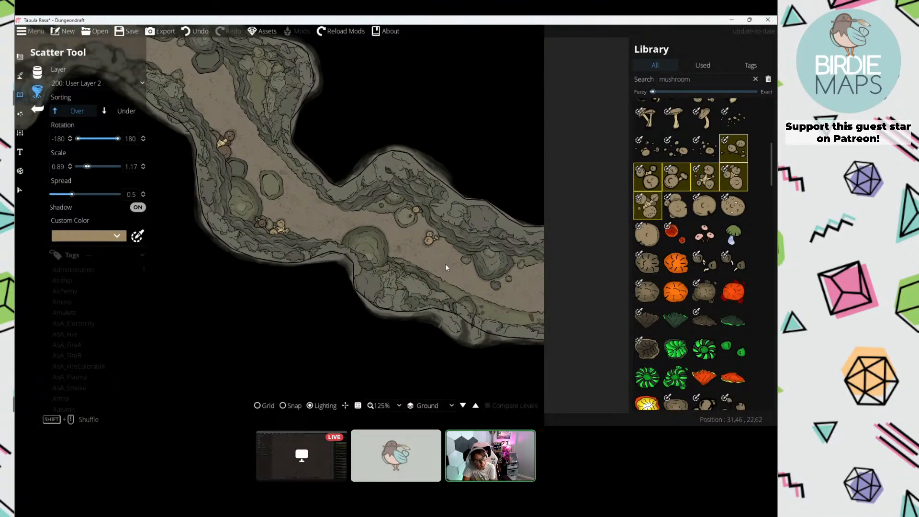
left_click(524, 263)
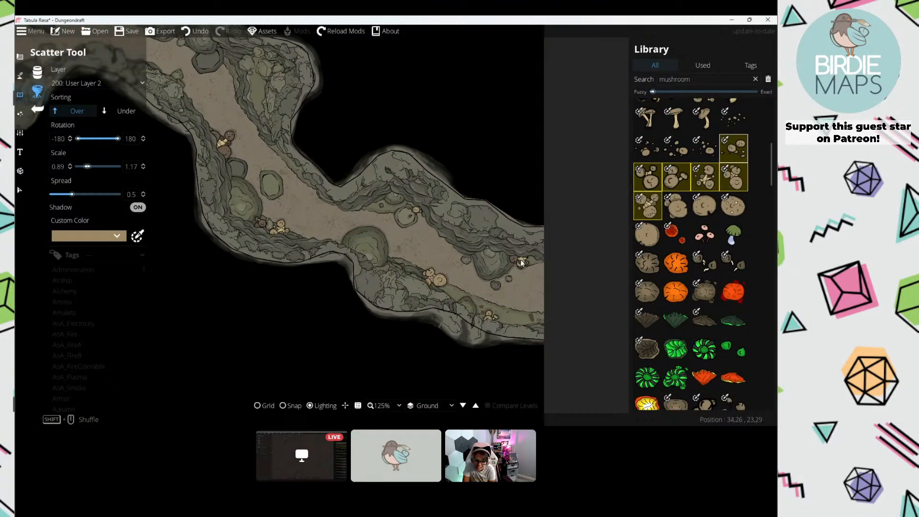
left_click(522, 264)
left_click(257, 169)
Step: Scatter mushroom clusters along both walls of the passage leading to the map's south edge
left_click_drag(285, 150, 493, 252)
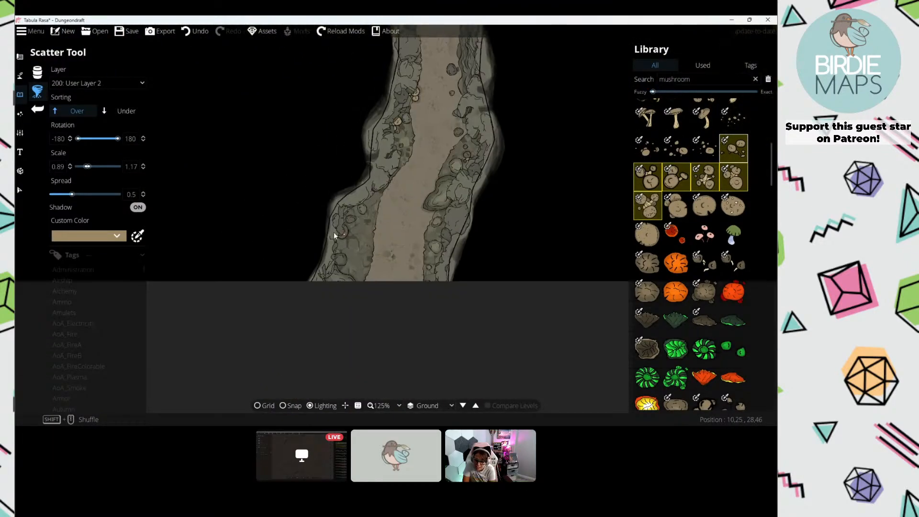
left_click(343, 247)
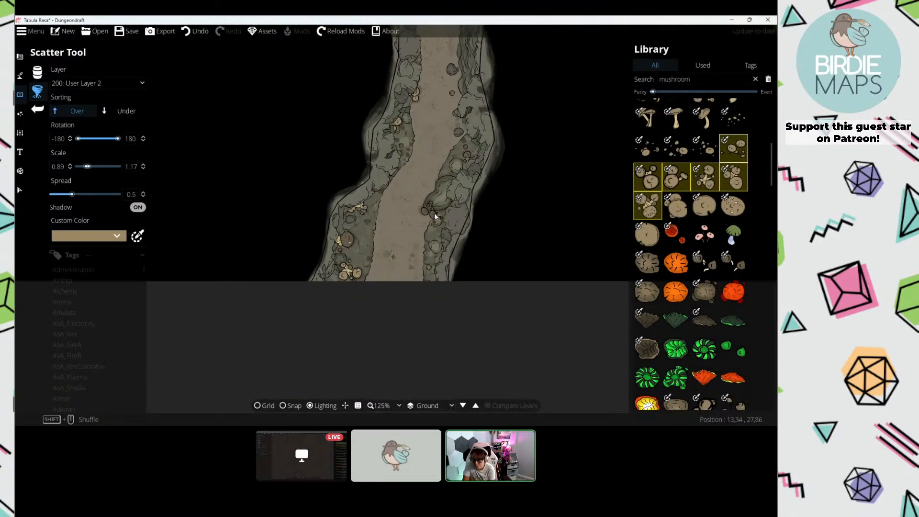
left_click_drag(410, 169, 391, 312)
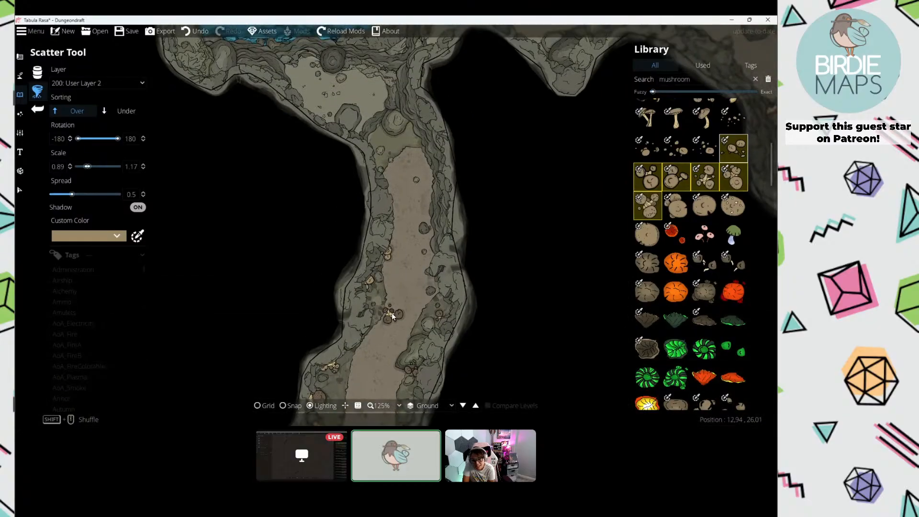
Step: Scatter mushroom clusters in the rocky alcove southeast of the pool and along the northwest tunnel
left_click_drag(413, 81, 413, 281)
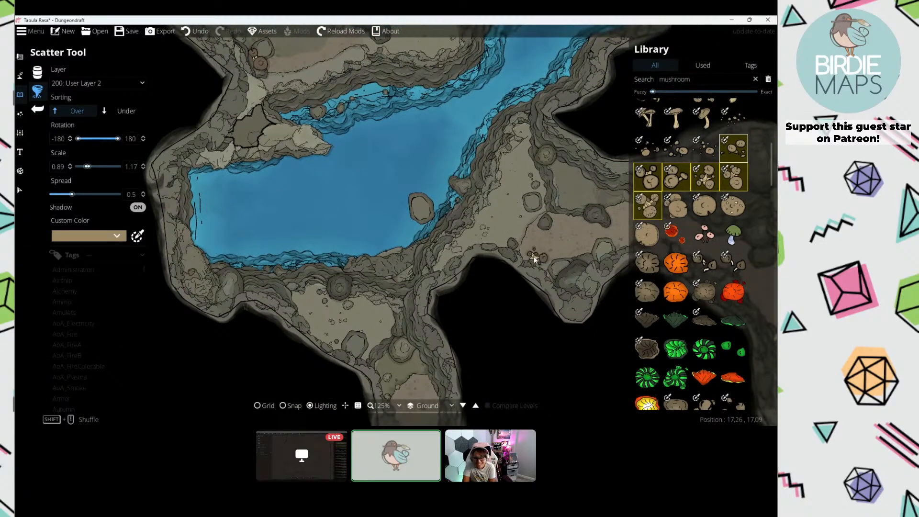
left_click(577, 266)
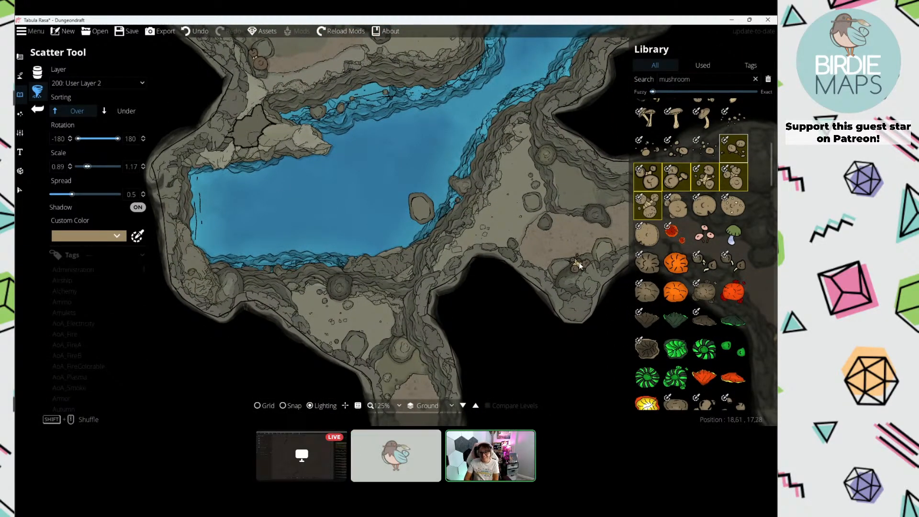
left_click_drag(467, 206, 450, 342)
scroll(366, 206, "down", 2)
left_click_drag(327, 183, 369, 280)
left_click_drag(249, 180, 297, 209)
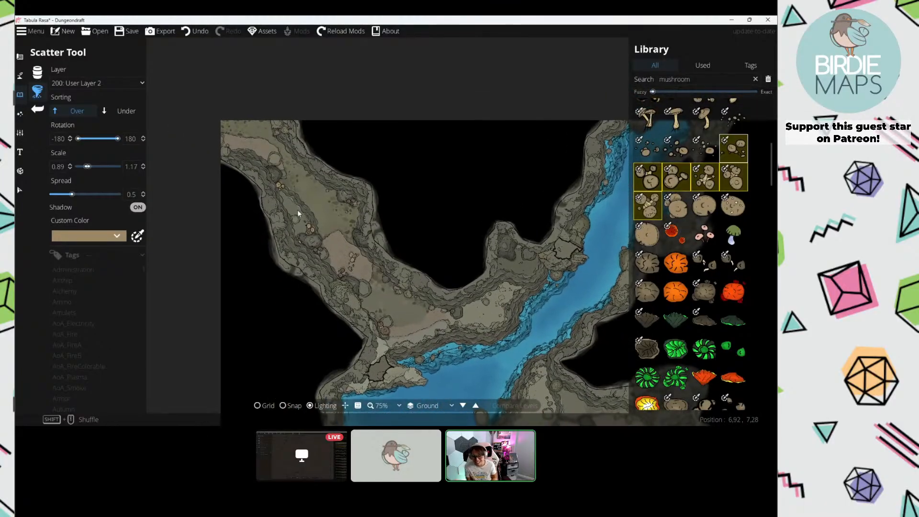
scroll(258, 125, "up", 3)
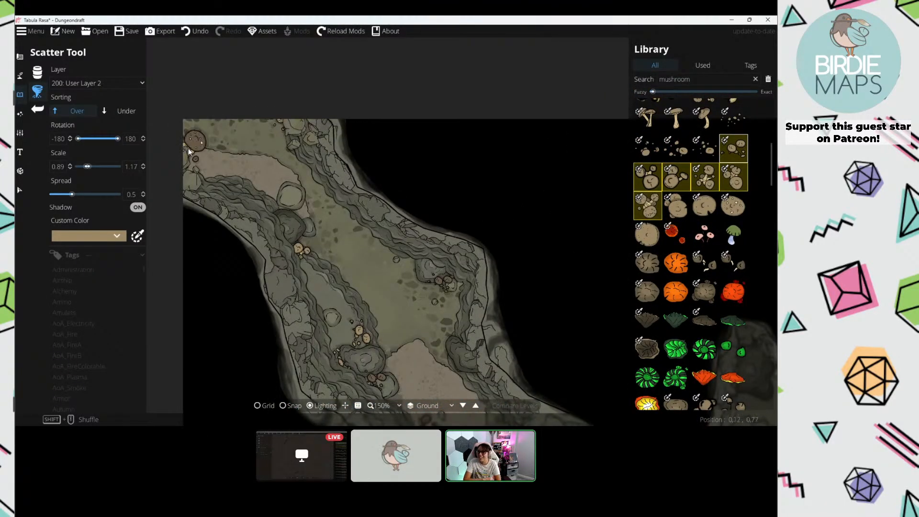
scroll(303, 217, "down", 2)
Step: Scatter mushroom clusters in the small rocky alcove east of the river near the map's north edge
left_click_drag(411, 335, 213, 93)
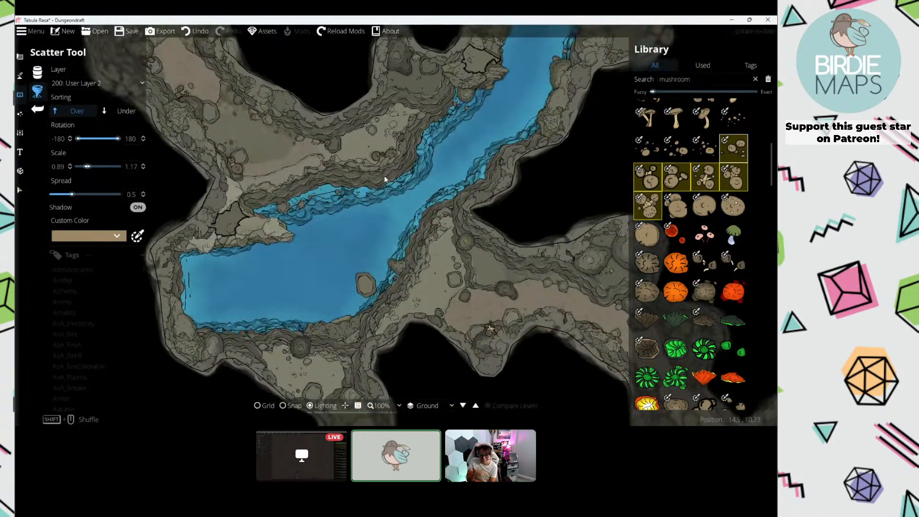
left_click_drag(479, 82, 403, 212)
left_click_drag(601, 141, 457, 219)
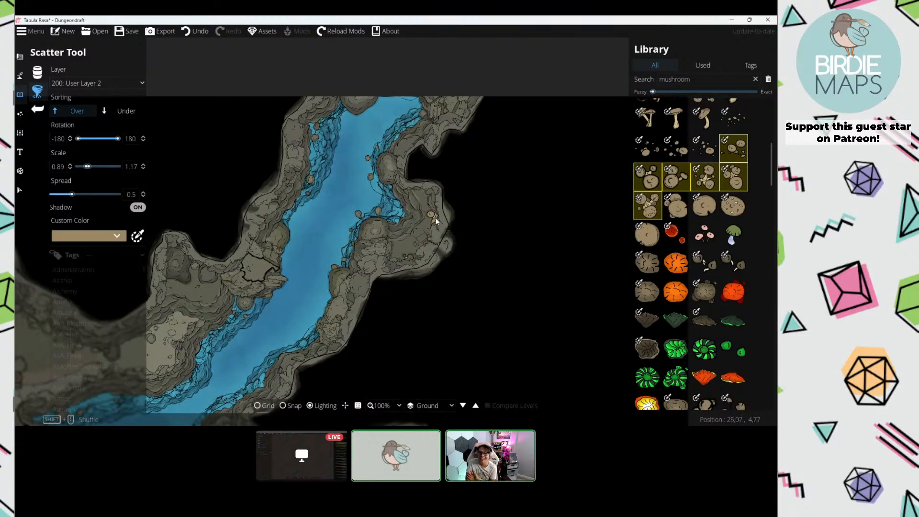
left_click(435, 219)
left_click_drag(410, 196, 426, 156)
left_click(441, 199)
Step: Search the asset library for "plank" and browse to the wooden structure planks
left_click_drag(307, 230, 366, 158)
scroll(365, 159, "down", 1)
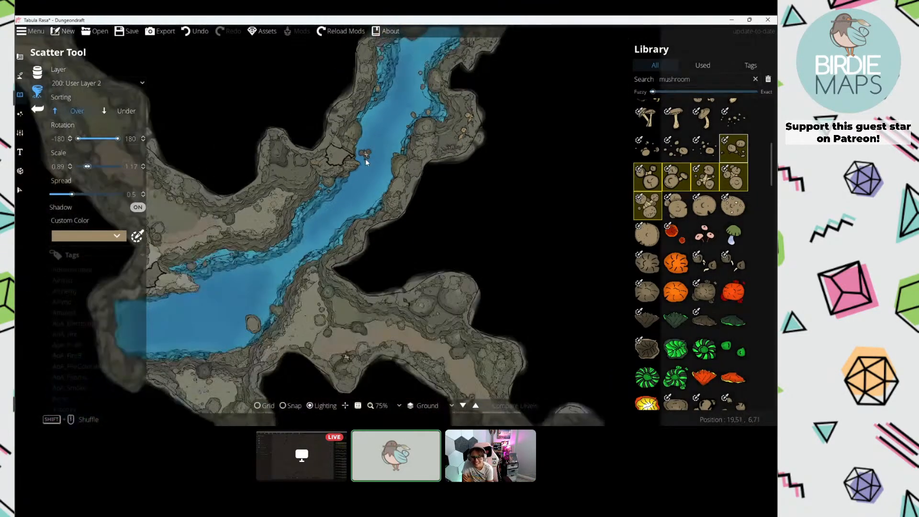
scroll(366, 159, "down", 1)
left_click_drag(339, 239, 401, 132)
scroll(354, 138, "up", 1)
left_click_drag(334, 144, 353, 239)
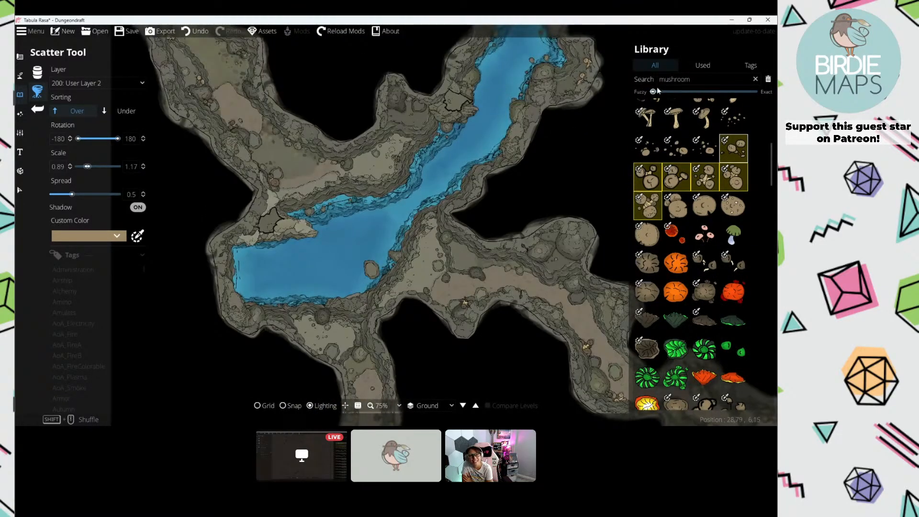
double_click(698, 81)
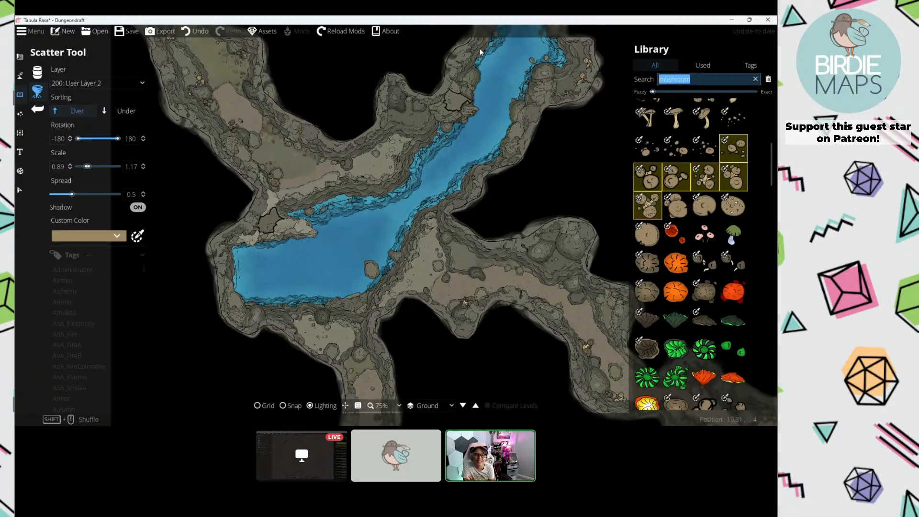
type("plank")
mouse_move(703, 196)
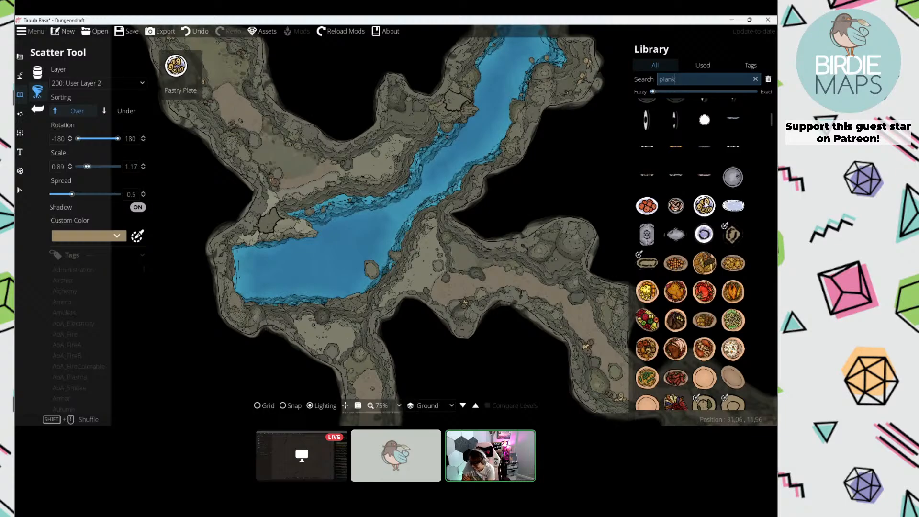
scroll(703, 197, "down", 15)
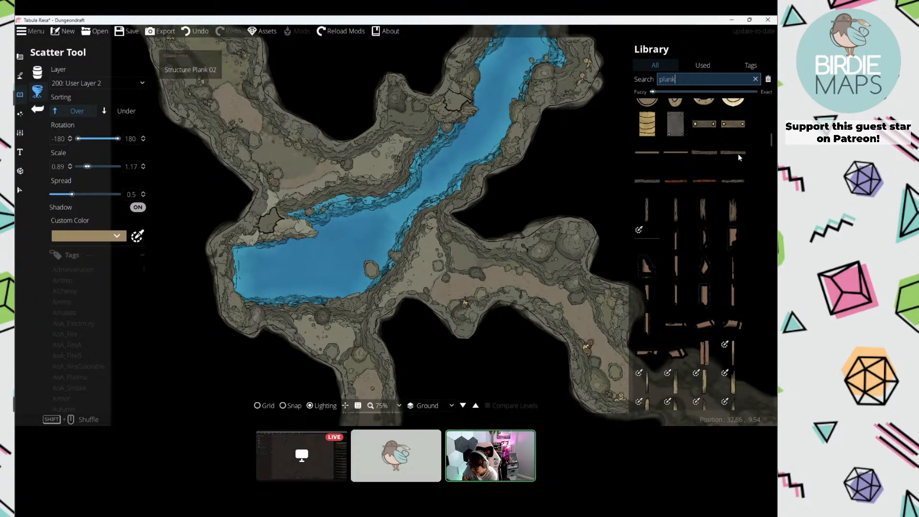
left_click(739, 155)
left_click(694, 160)
scroll(344, 215, "up", 5)
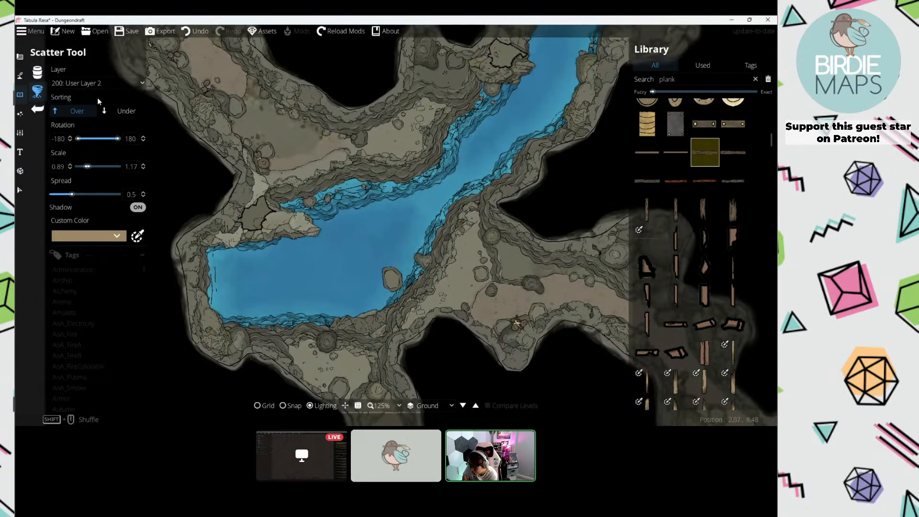
left_click(96, 83)
left_click(76, 187)
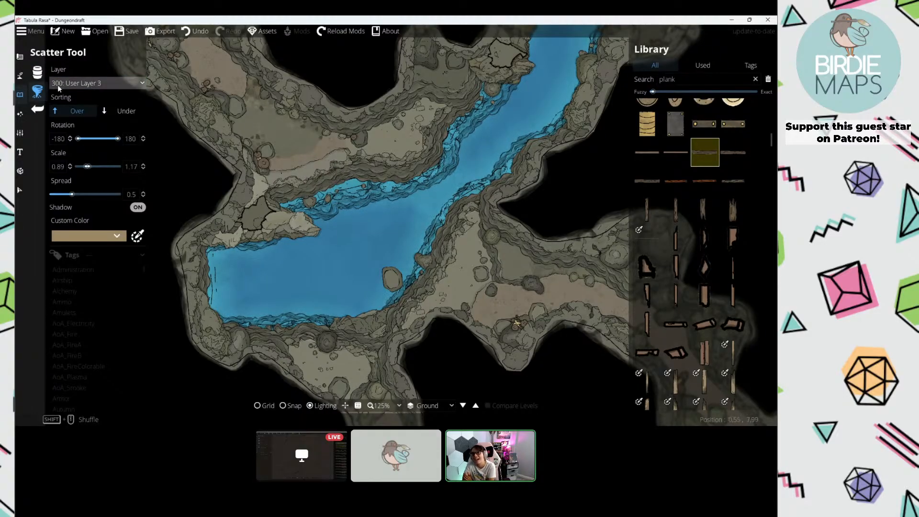
Step: Switch to the Object Tool and choose Structure Plank 01 from the plank assets
left_click(38, 75)
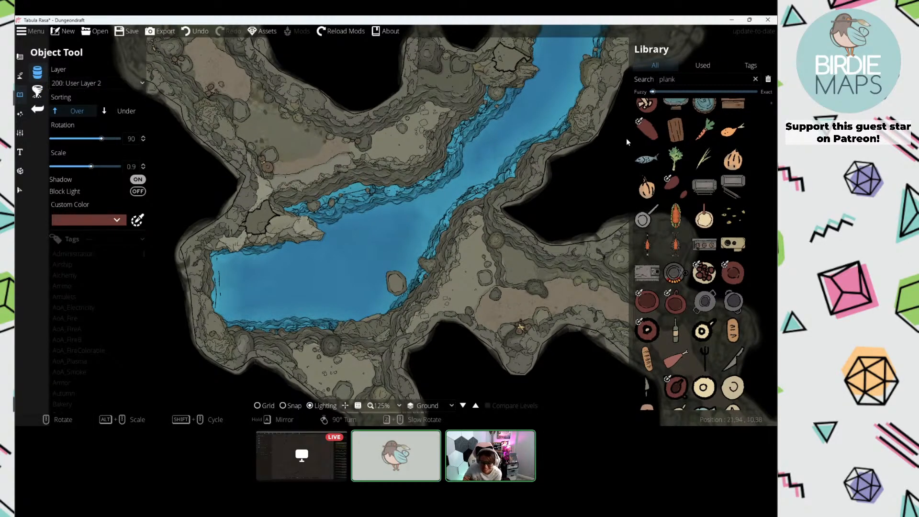
left_click(676, 79)
scroll(718, 237, "up", 4)
scroll(718, 237, "down", 10)
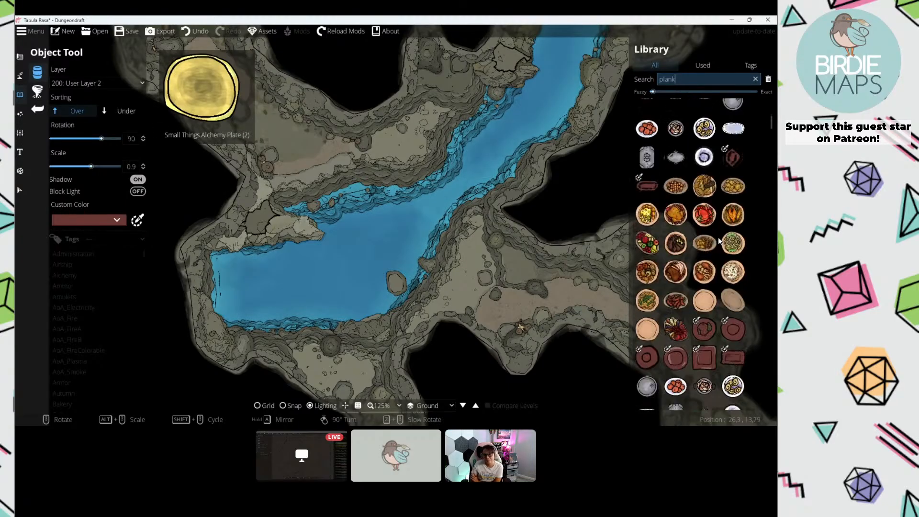
scroll(718, 240, "down", 10)
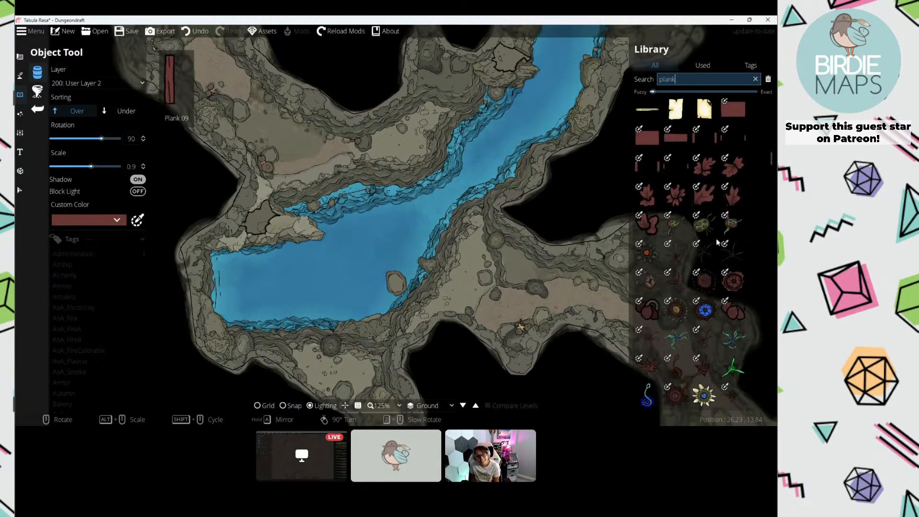
scroll(715, 237, "up", 8)
left_click(704, 268)
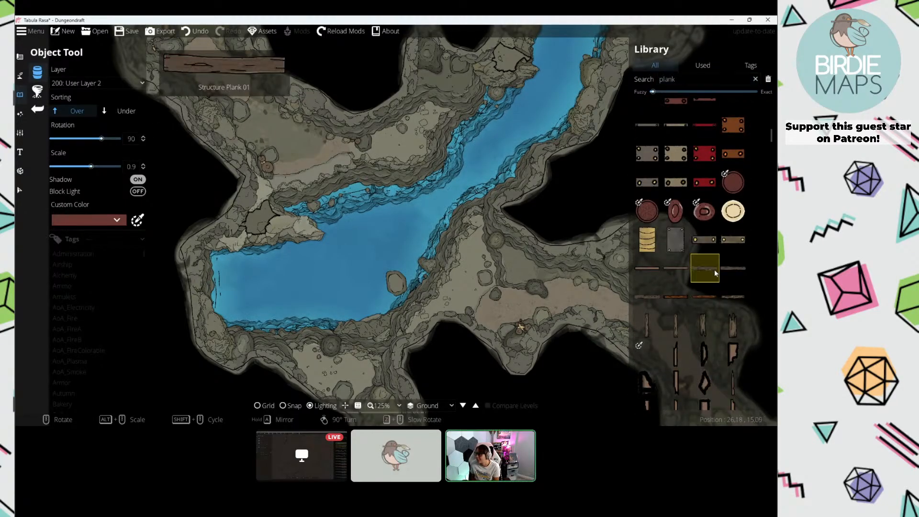
Step: Set the plank's layer to 300: User Layer 3 and its sorting to Under
scroll(360, 186, "up", 4)
left_click(96, 83)
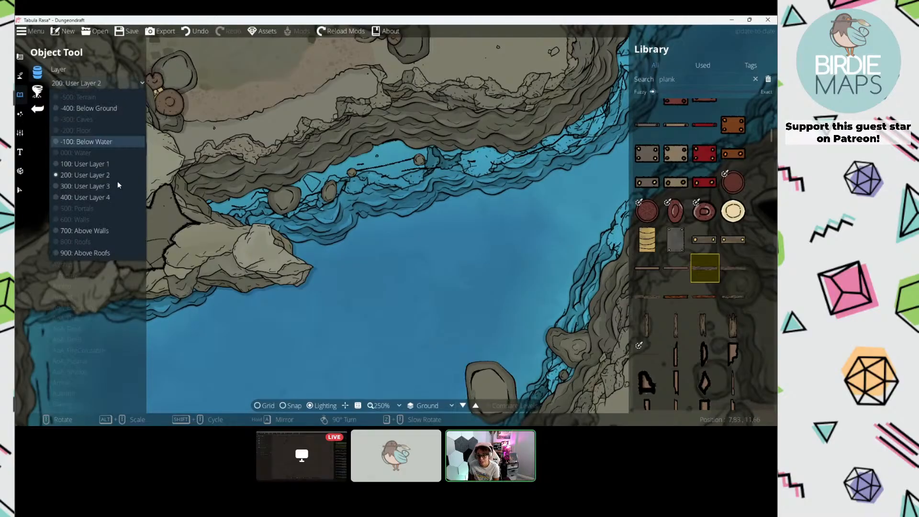
left_click(110, 186)
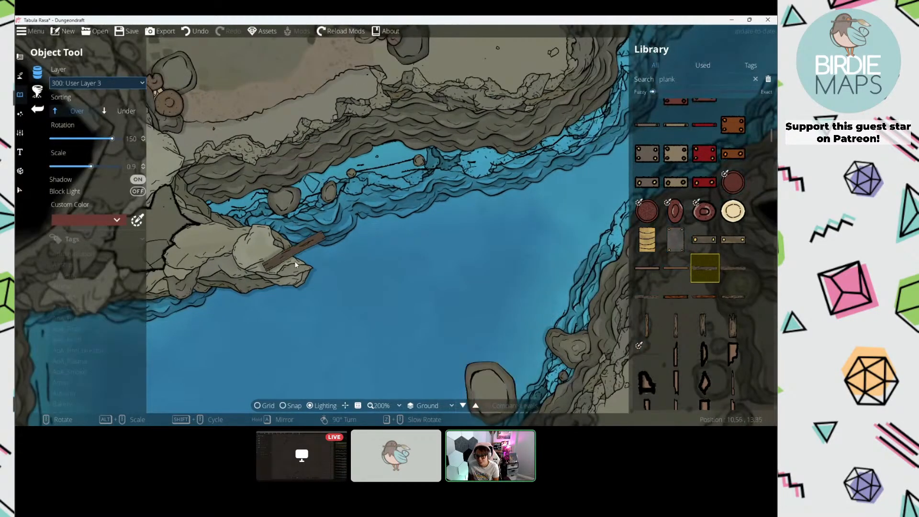
left_click_drag(308, 241, 369, 248)
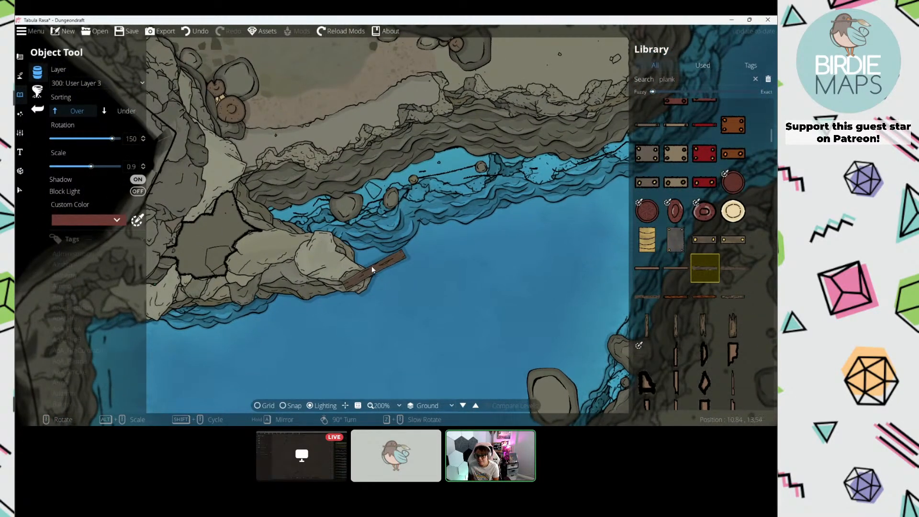
left_click(122, 113)
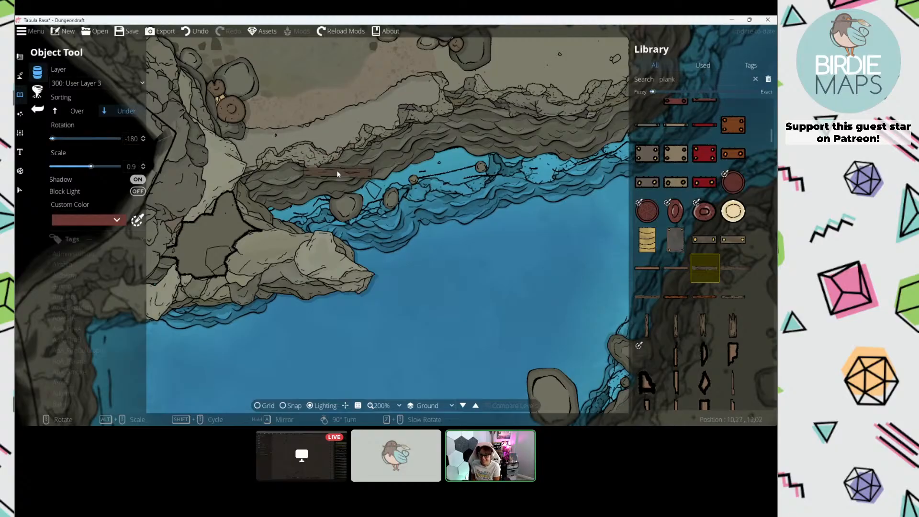
Step: Place two parallel planks at rotation 165 and scale 1.2 on the rocky bank north of the pool's stone outcrop
scroll(341, 155, "down", 1)
scroll(346, 147, "up", 3)
left_click(346, 147)
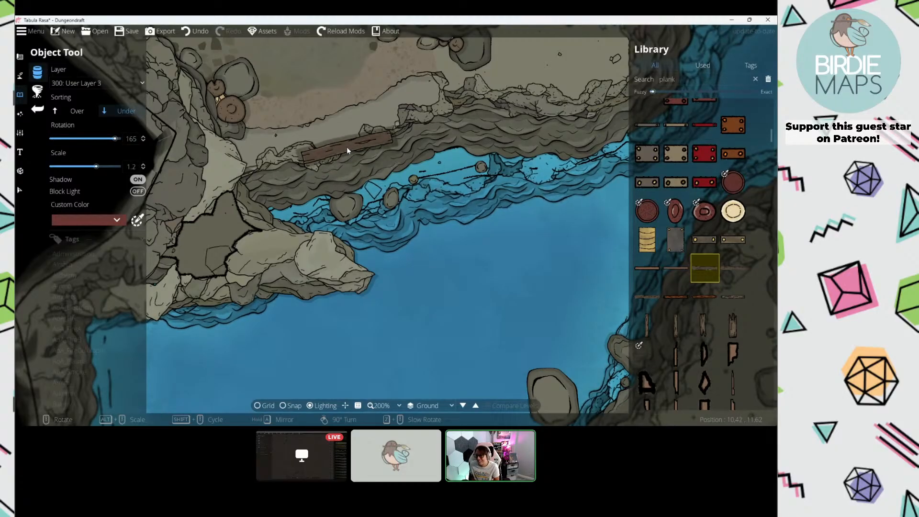
scroll(360, 189, "down", 20)
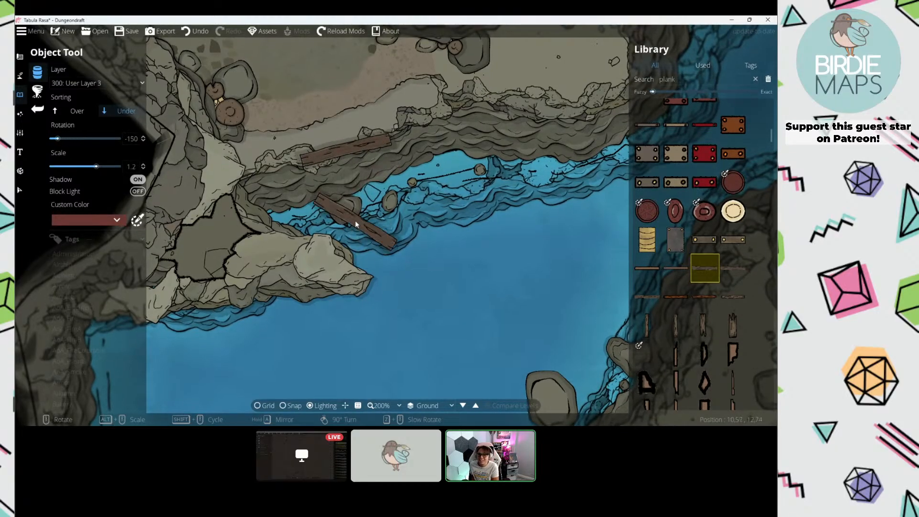
scroll(355, 184, "up", 20)
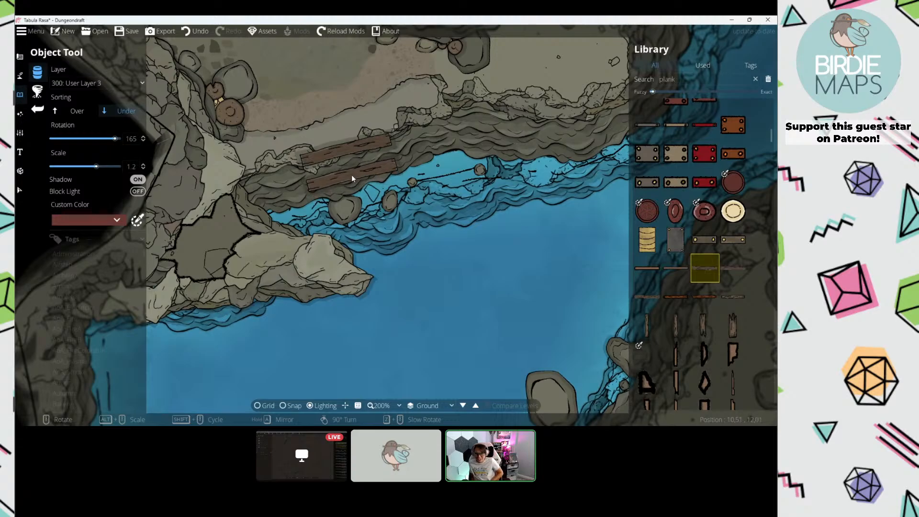
left_click(352, 175)
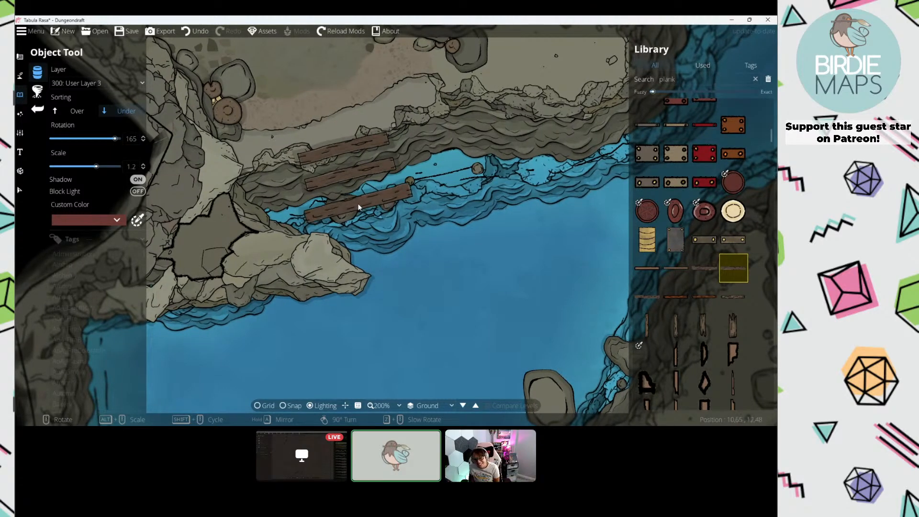
Step: Place three more parallel planks at scales between 0.9 and 1 down the water's edge beside the stone outcrop
scroll(358, 203, "down", 2)
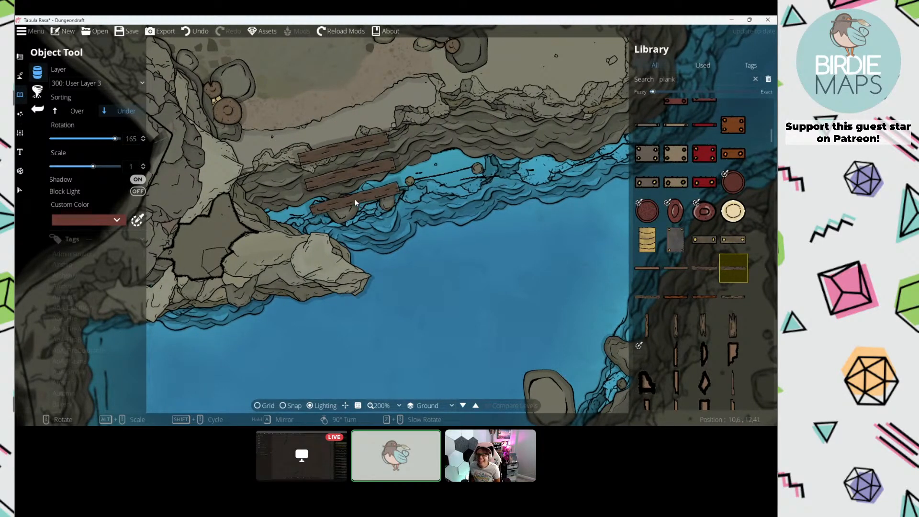
left_click(354, 199)
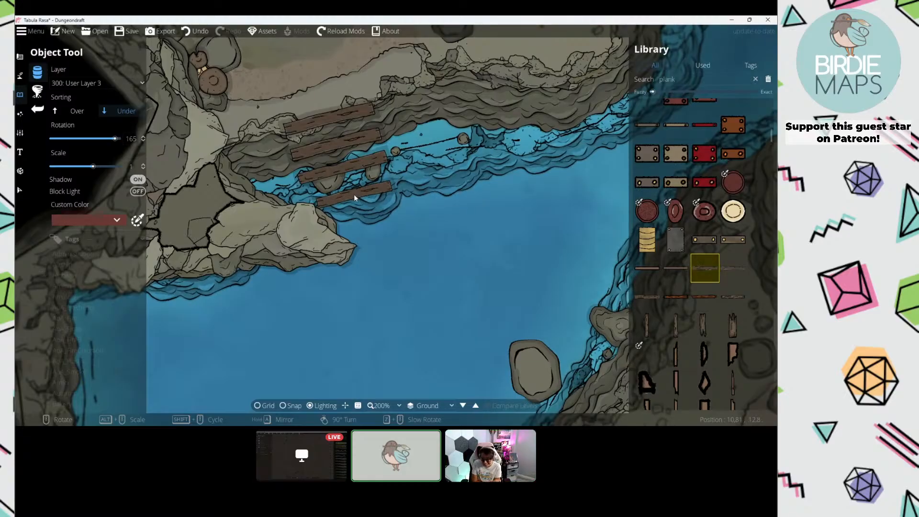
left_click(354, 194)
scroll(352, 194, "up", 1)
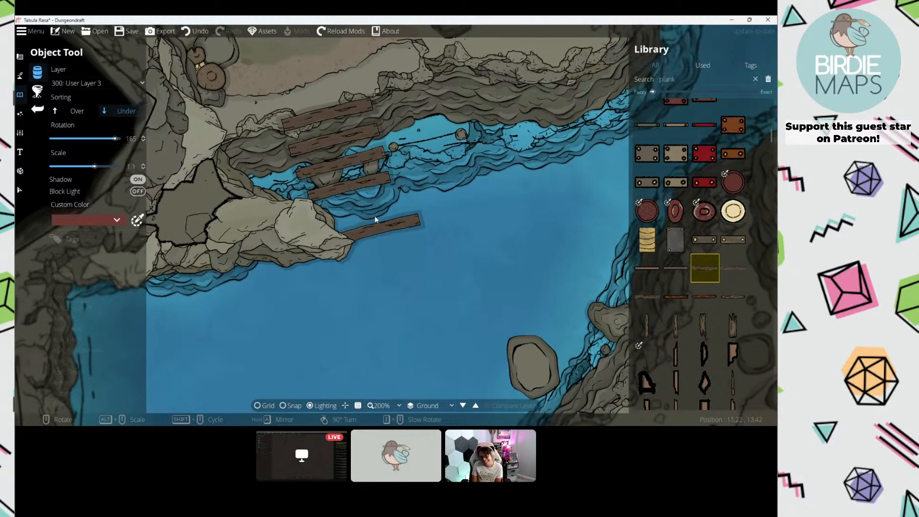
scroll(353, 192, "down", 2)
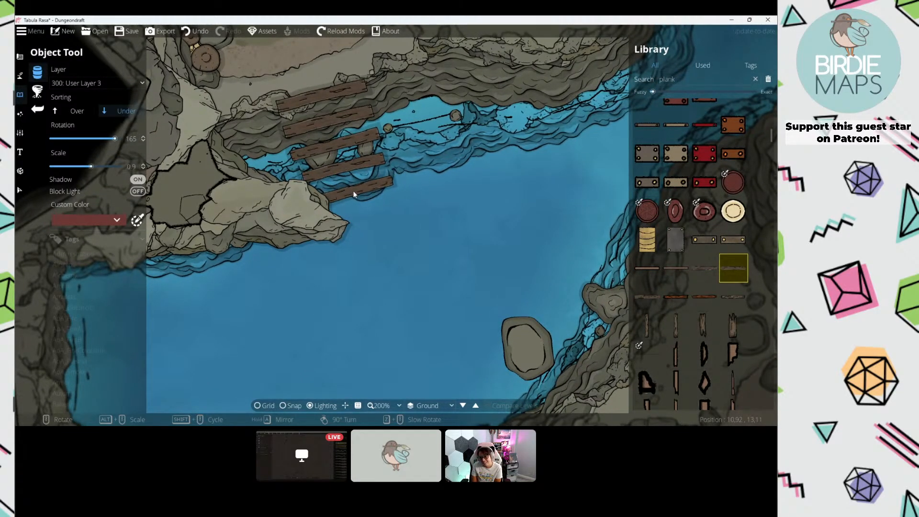
left_click(353, 191)
scroll(352, 191, "up", 1)
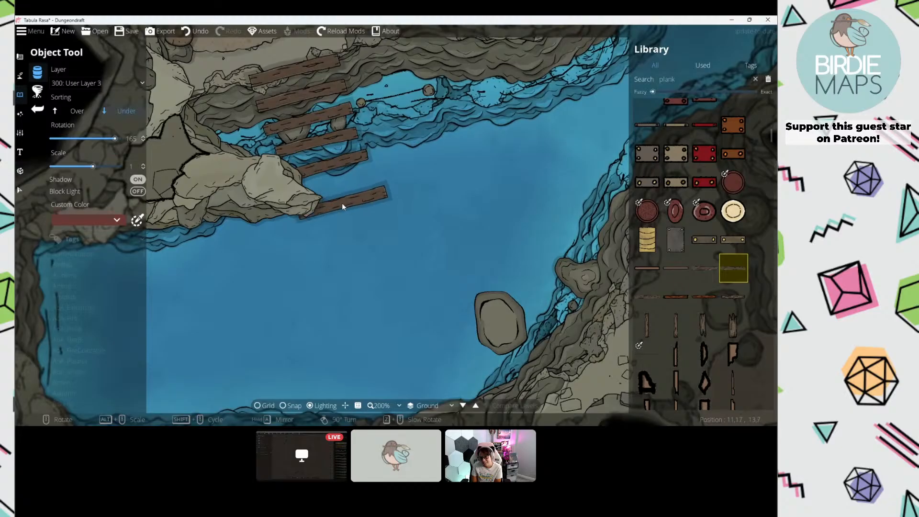
Step: Turn the plank to rotation -15 and place one at scale 1 just off the outcrop's tip
scroll(342, 203, "up", 1)
scroll(339, 188, "down", 4)
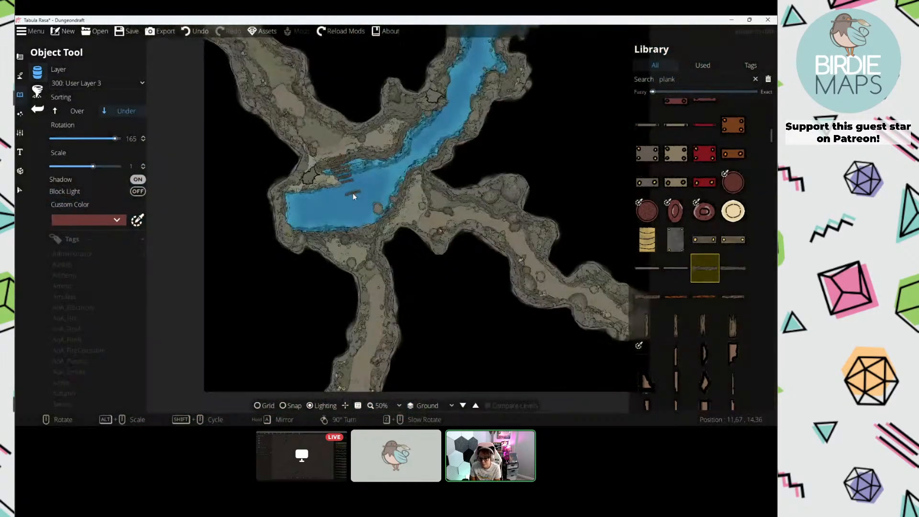
scroll(352, 193, "up", 3)
scroll(340, 175, "down", 12)
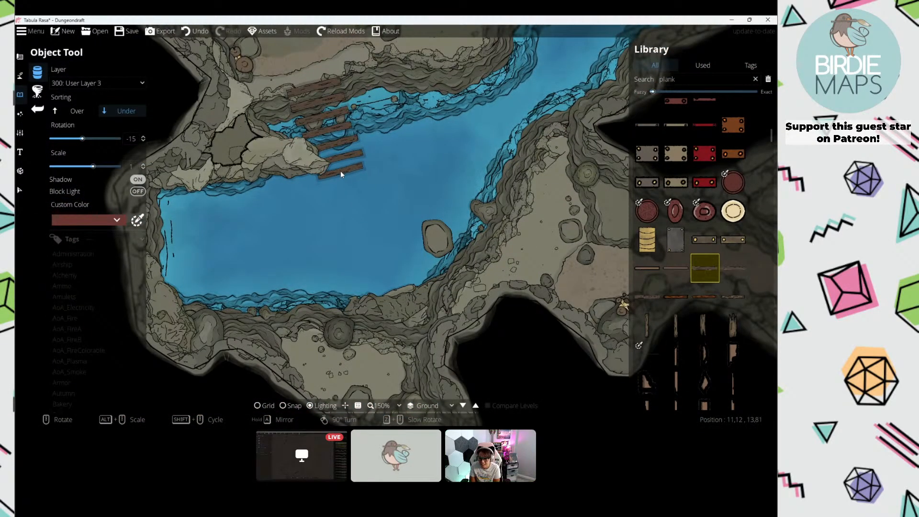
scroll(340, 171, "up", 2)
left_click(341, 170)
Step: Continue the plank row with three more parallel planks over the open water south of the outcrop, varying their scale slightly
scroll(352, 204, "up", 2)
scroll(349, 202, "down", 1)
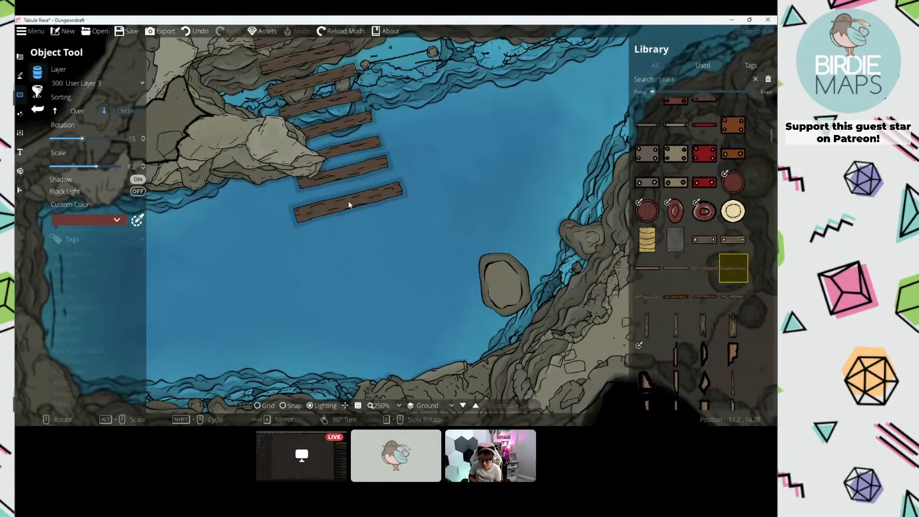
scroll(354, 195, "down", 2)
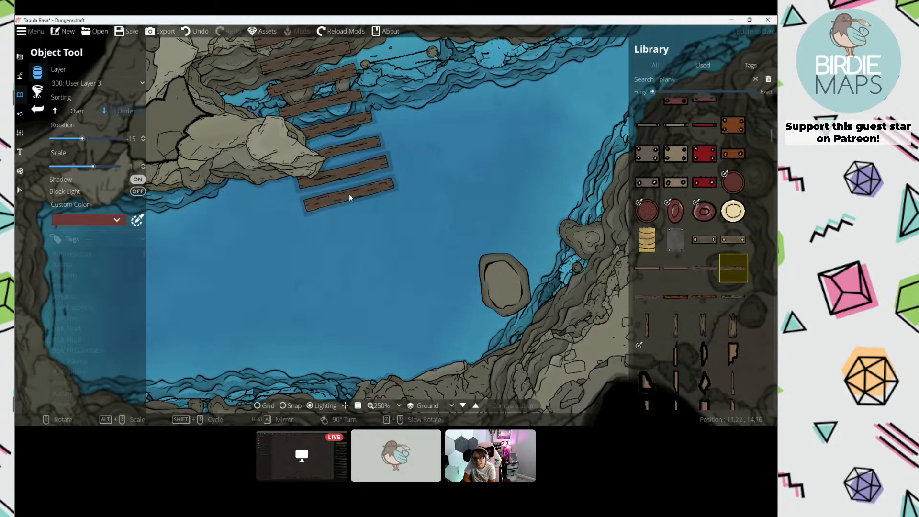
left_click(349, 193)
scroll(348, 209, "down", 1)
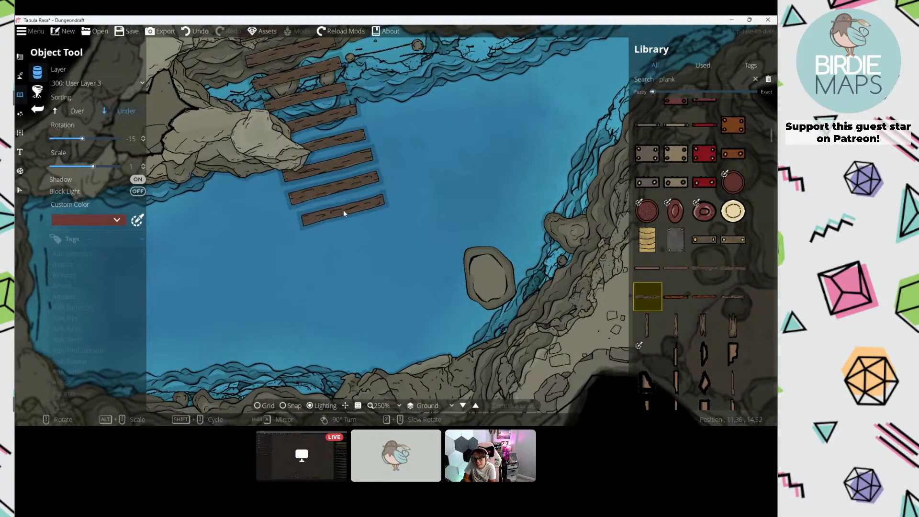
scroll(341, 209, "up", 1)
left_click(341, 210)
left_click_drag(338, 239, 341, 223)
scroll(341, 222, "up", 2)
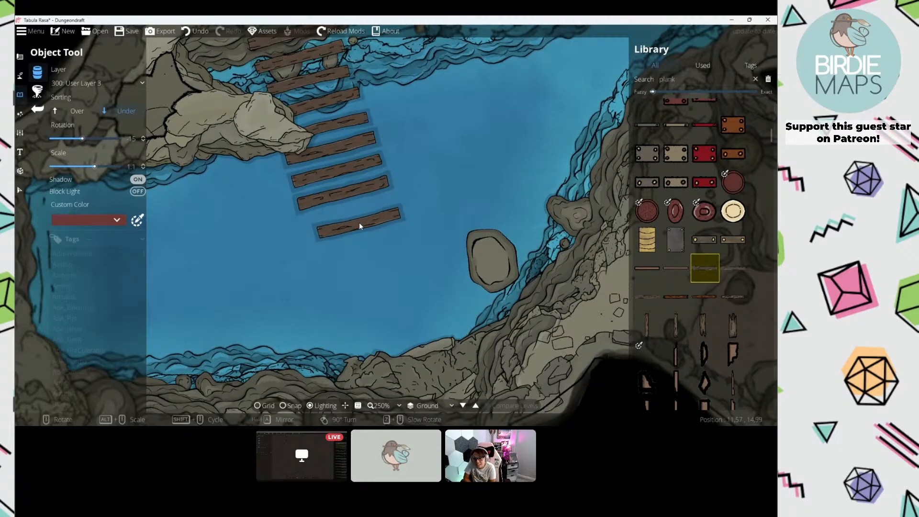
scroll(356, 221, "up", 2)
scroll(346, 220, "down", 1)
left_click(349, 215)
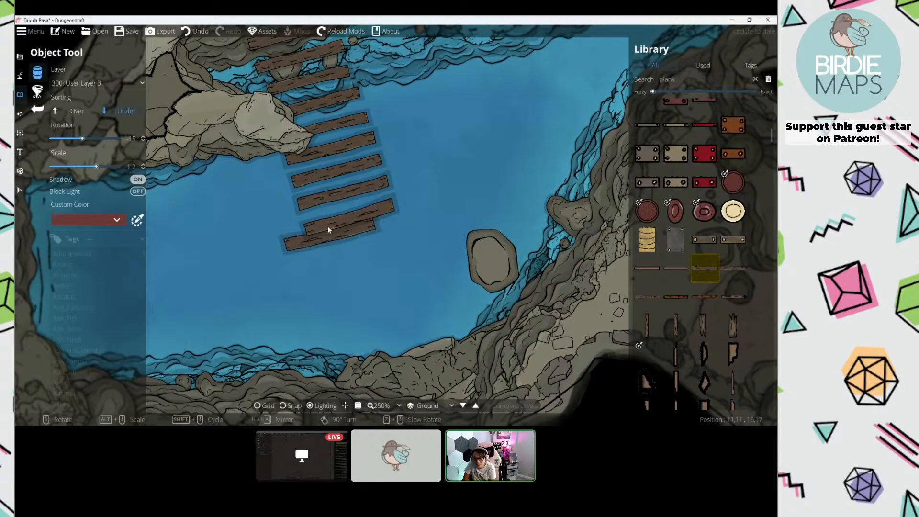
Step: Add two more parallel planks to the row's southern end, the second at scale 1.2
left_click_drag(328, 227, 321, 208)
scroll(348, 223, "down", 1)
scroll(347, 229, "down", 2)
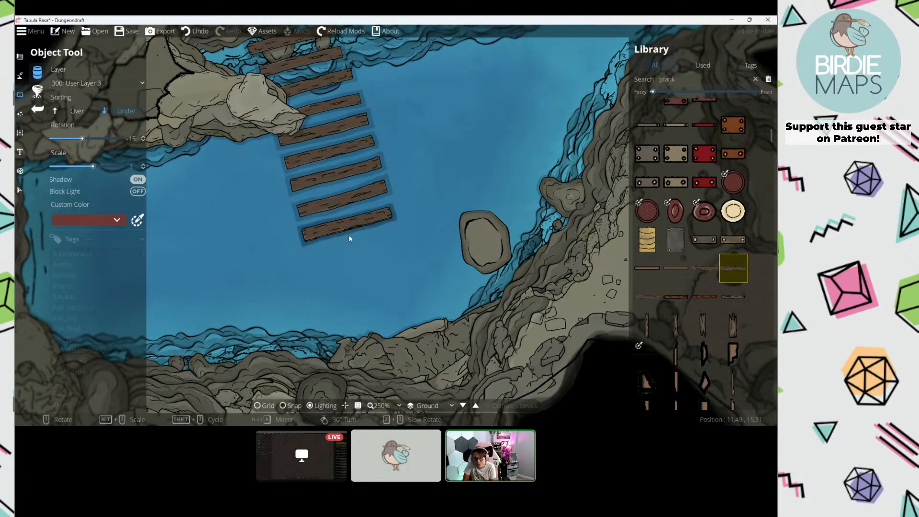
left_click_drag(351, 250, 348, 218)
scroll(350, 220, "down", 1)
scroll(351, 220, "up", 2)
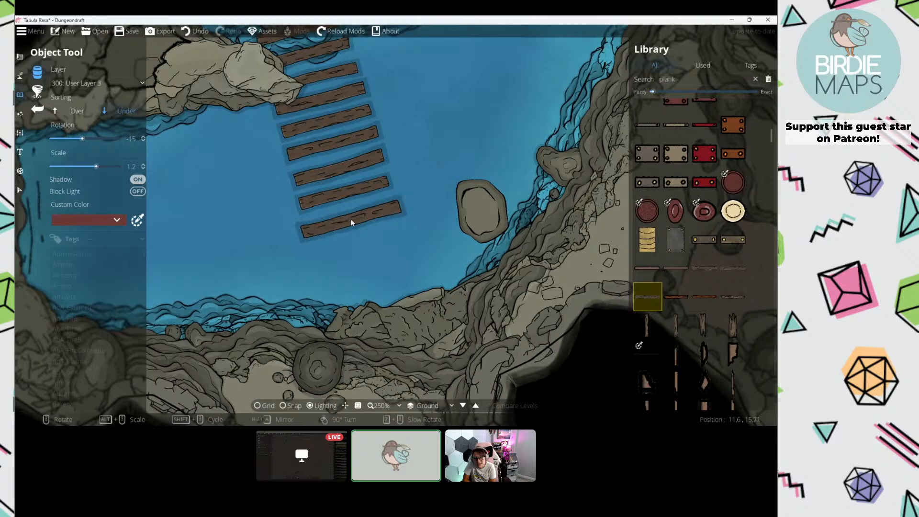
left_click(351, 220)
Step: Extend the row to near the pool's southern shore with two more planks, the last at scale 1.1
left_click_drag(345, 246, 341, 227)
scroll(354, 232, "down", 1)
scroll(351, 226, "up", 1)
left_click(352, 226)
scroll(363, 227, "down", 1)
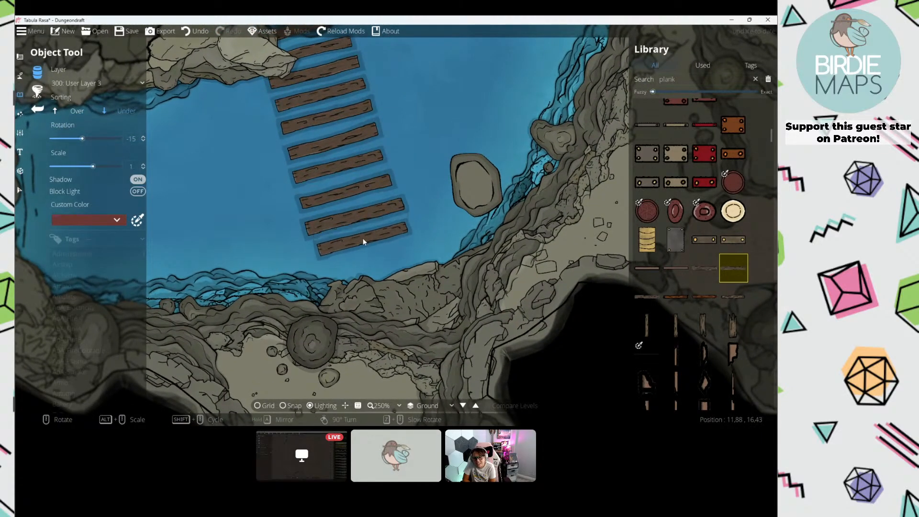
scroll(363, 242, "up", 1)
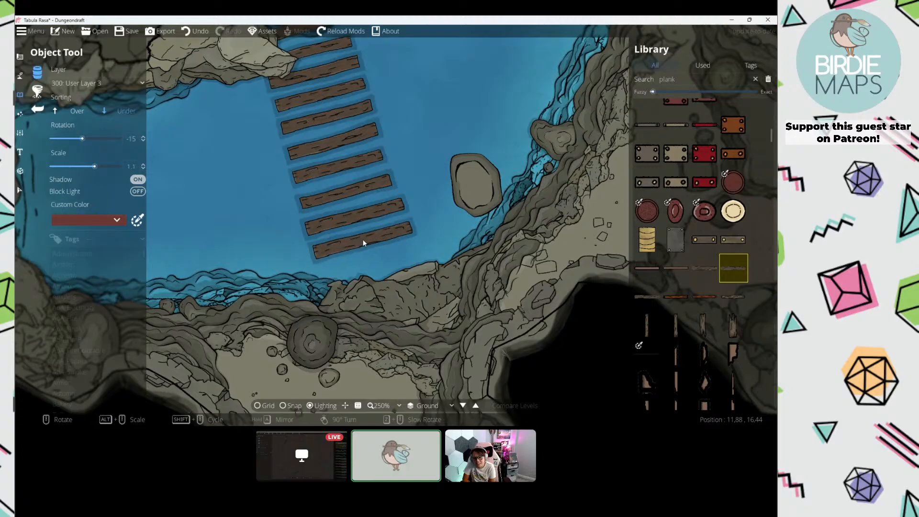
left_click(361, 241)
Step: Use the Select tool to gather the southern planks as a group, then move and rotate them toward the pool's eastern shore
left_click_drag(328, 103, 331, 260)
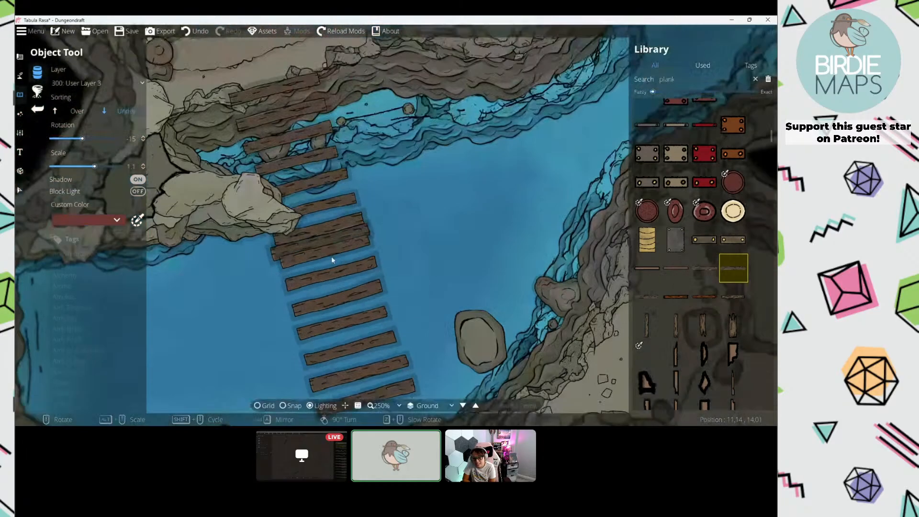
scroll(332, 257, "down", 2)
left_click(23, 191)
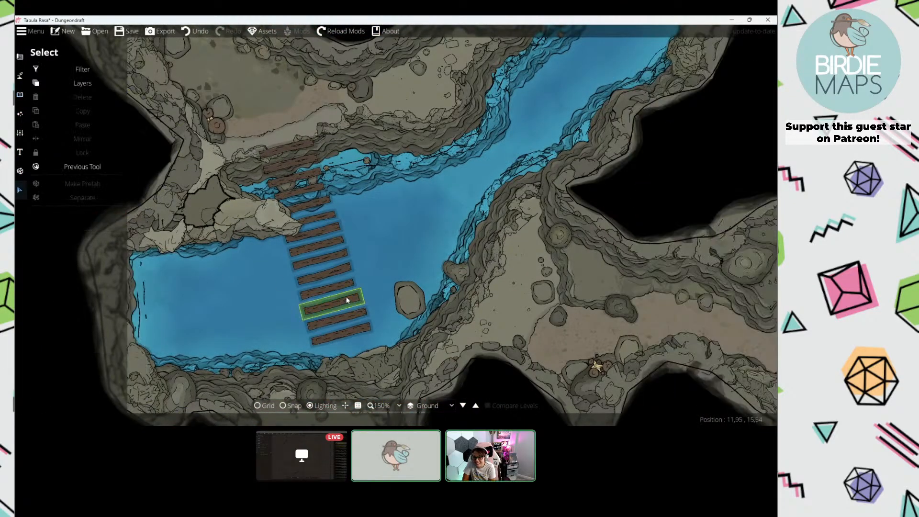
left_click_drag(346, 297, 363, 234)
left_click(85, 68)
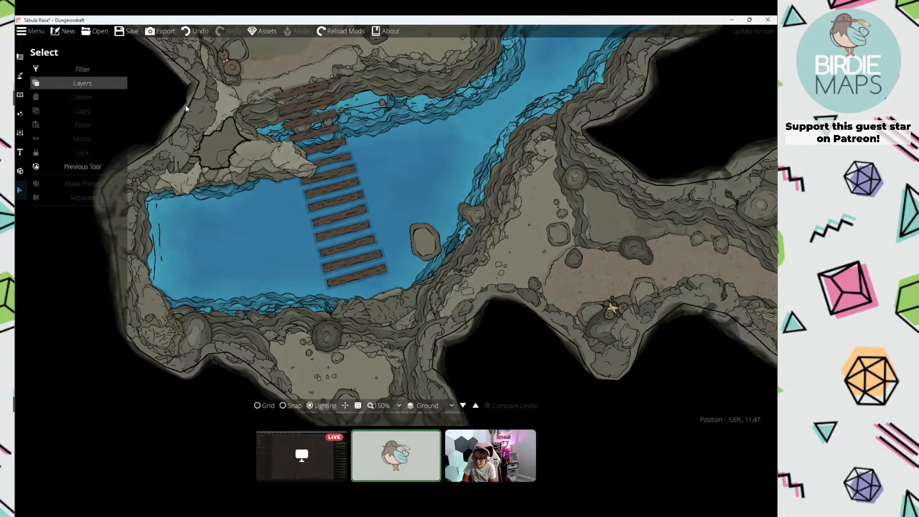
left_click_drag(389, 168, 311, 289)
scroll(311, 289, "down", 1)
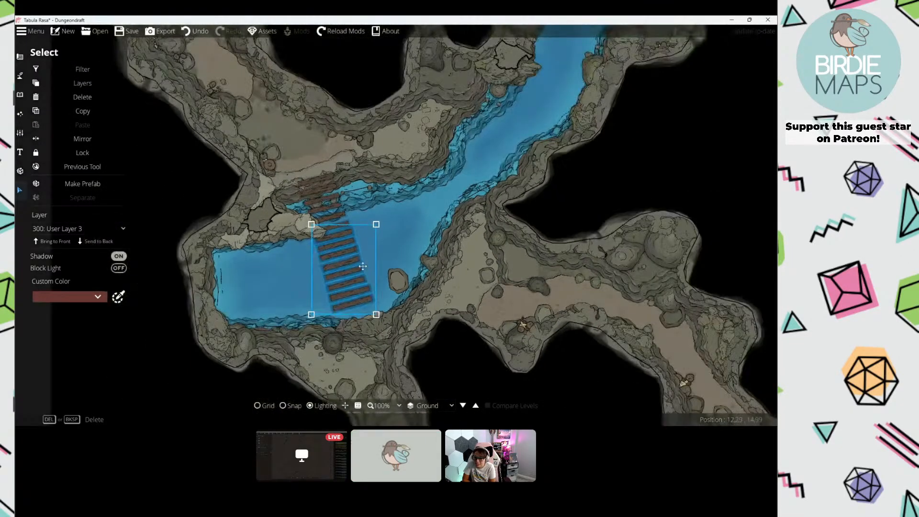
left_click_drag(363, 266, 416, 211)
scroll(349, 194, "up", 2)
scroll(345, 236, "down", 1)
scroll(340, 244, "up", 2)
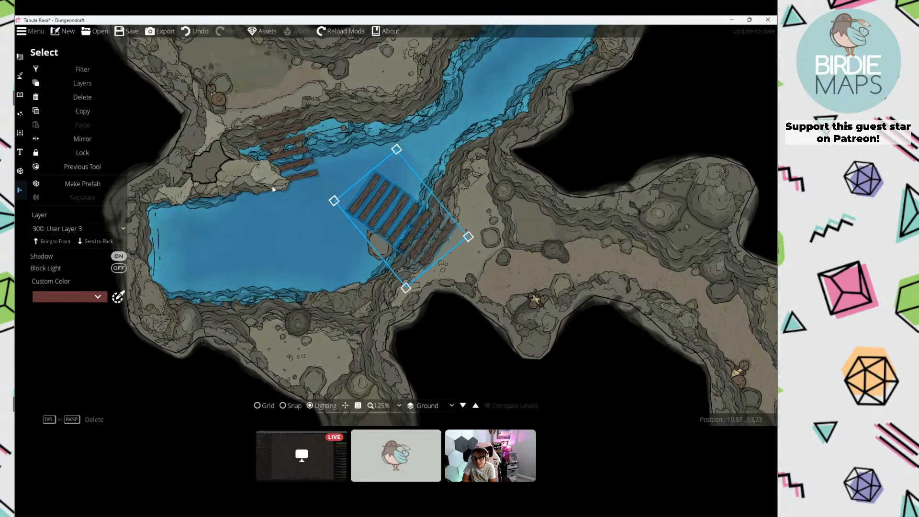
Step: Select the remaining planks on the northern bank and rotate and shift them to angle the bridge toward the eastern shore
left_click(318, 148)
left_click_drag(334, 190, 268, 116)
left_click_drag(290, 144, 319, 141)
left_click(385, 164)
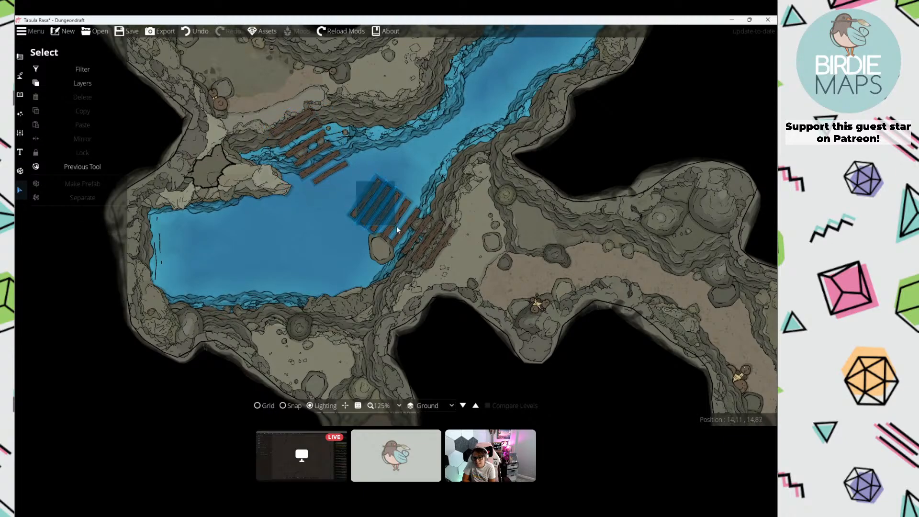
Step: Select the four westernmost planks of the eastern group, then rotate and move them up to the northern planks
left_click_drag(396, 226, 396, 227)
left_click_drag(379, 213, 354, 204)
left_click_drag(358, 155, 356, 186)
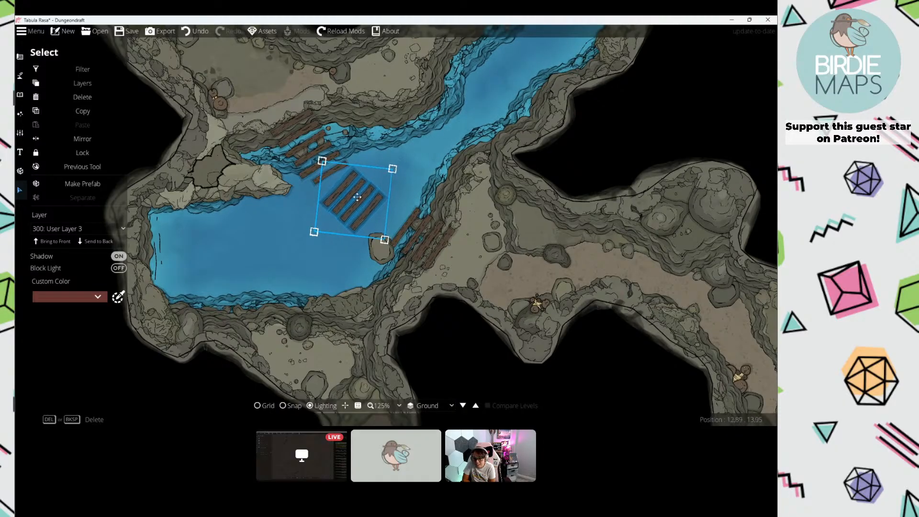
mouse_move(357, 197)
left_mouse_down()
mouse_move(395, 219)
mouse_move(340, 190)
left_mouse_up()
left_click(385, 150)
scroll(366, 170, "up", 3)
Step: Reposition individual planks between the two banks to space the bridge evenly across to the eastern shore
left_click_drag(354, 149, 336, 138)
left_click(354, 146)
left_click(334, 155)
left_click(376, 161)
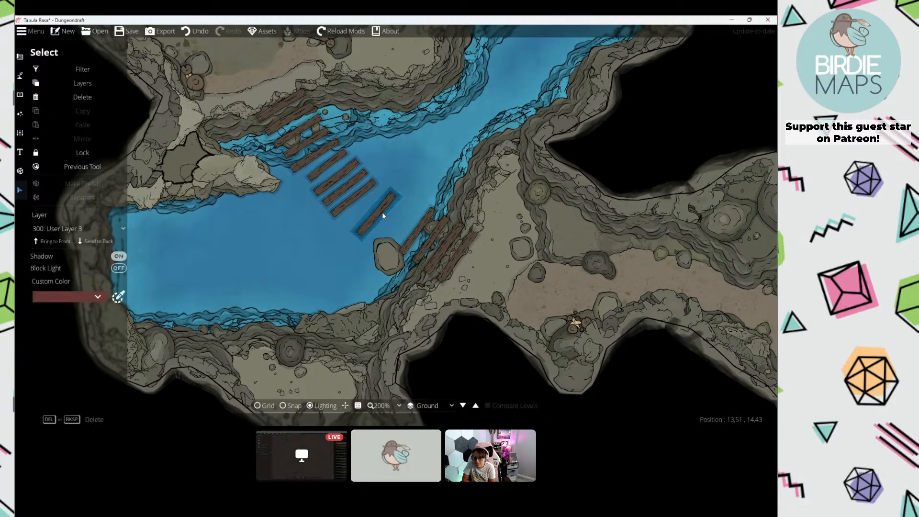
left_click_drag(388, 216, 383, 214)
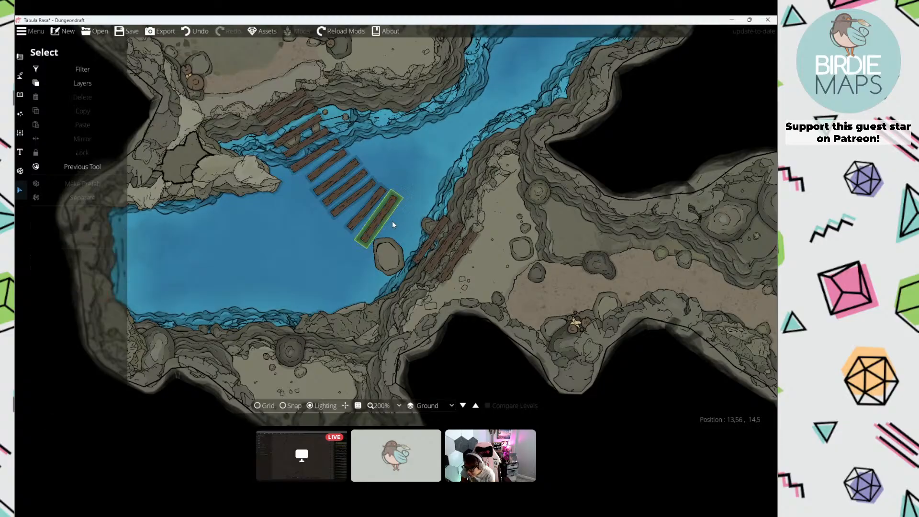
left_click_drag(433, 238, 402, 243)
left_click_drag(451, 259, 423, 254)
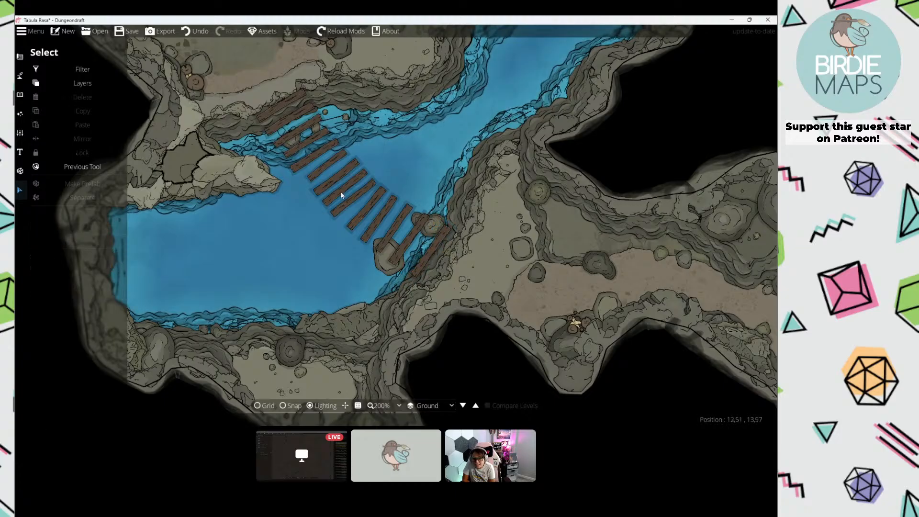
Step: Return to the Object Tool, repeat the "plank" search, and look through the library for further assets
left_click_drag(341, 195, 361, 228)
left_click(91, 167)
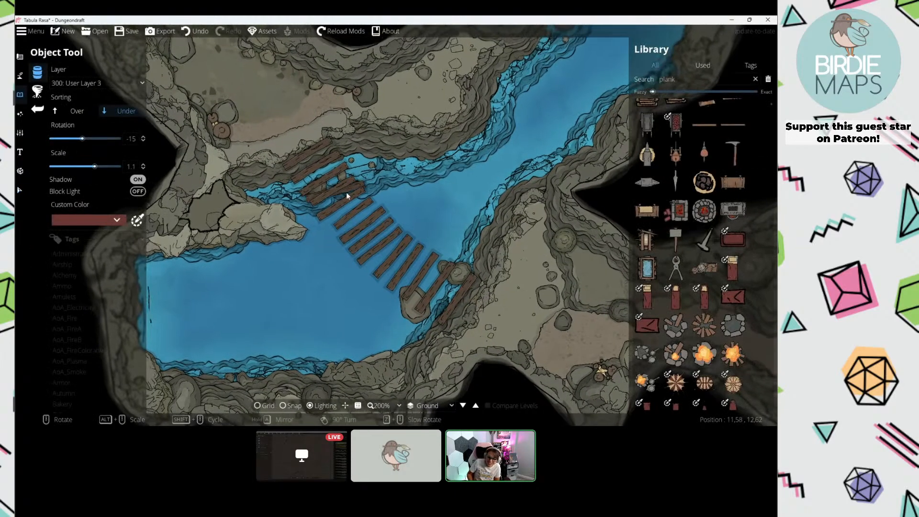
scroll(346, 195, "up", 1)
left_click(683, 79)
key("Return")
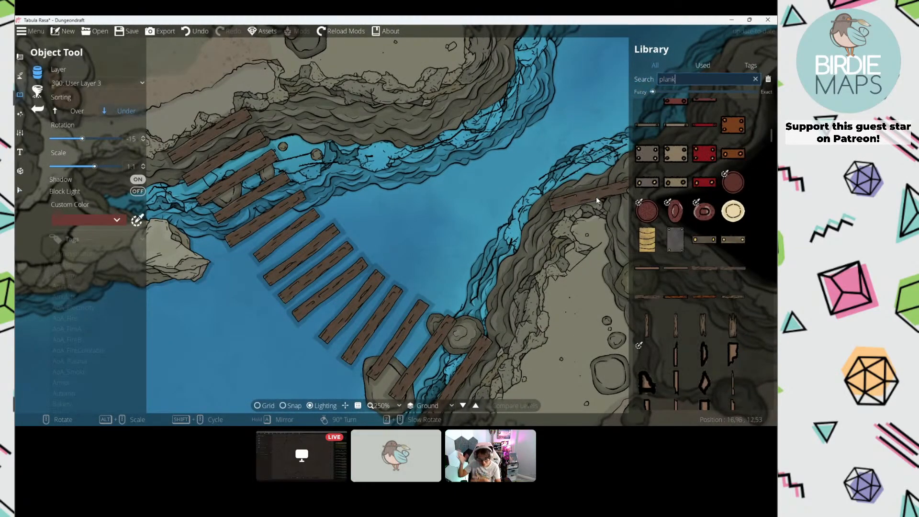
scroll(690, 248, "down", 2)
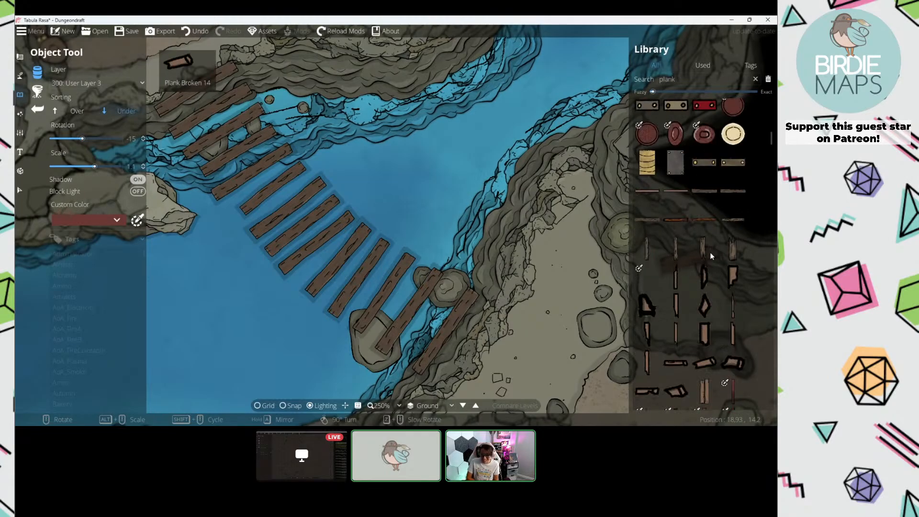
scroll(711, 257, "down", 10)
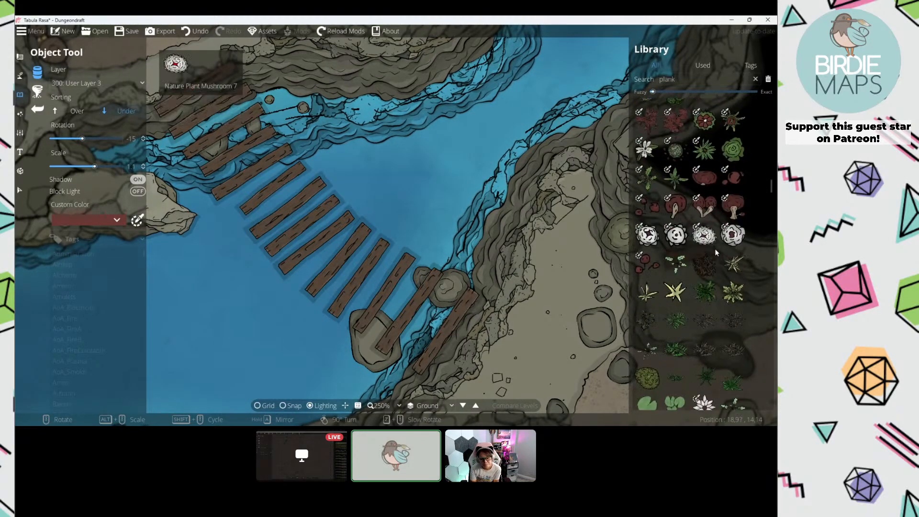
scroll(715, 249, "down", 8)
left_click_drag(349, 218, 484, 226)
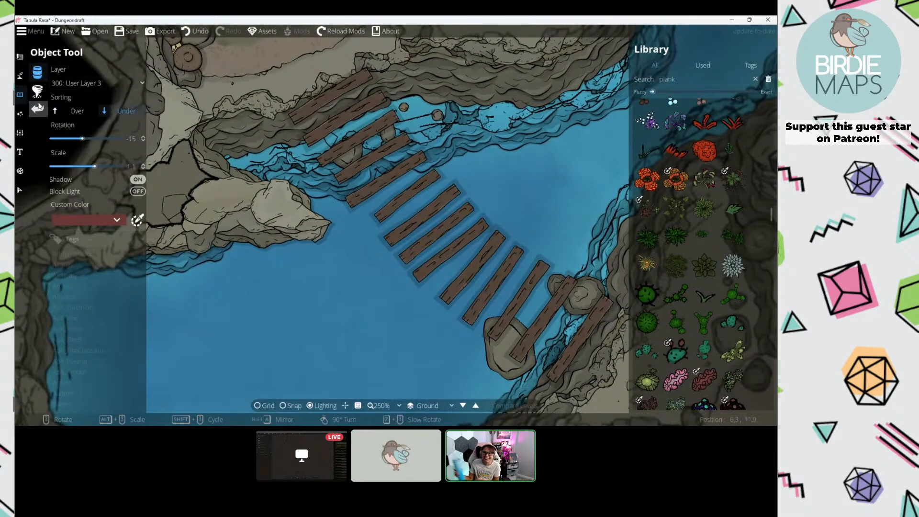
Step: Switch to the Path Tool, search the library for "rope", and choose a brown twisted rope path
left_click(19, 75)
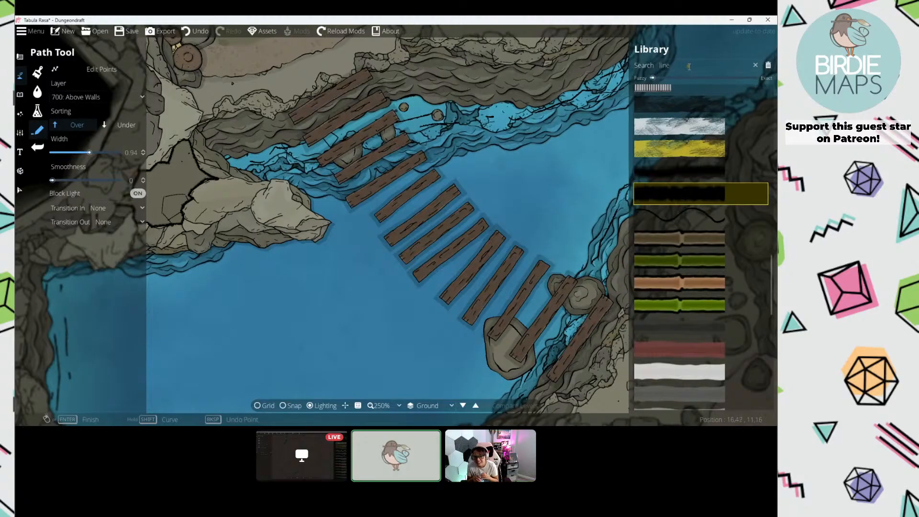
left_click(689, 66)
type("rope")
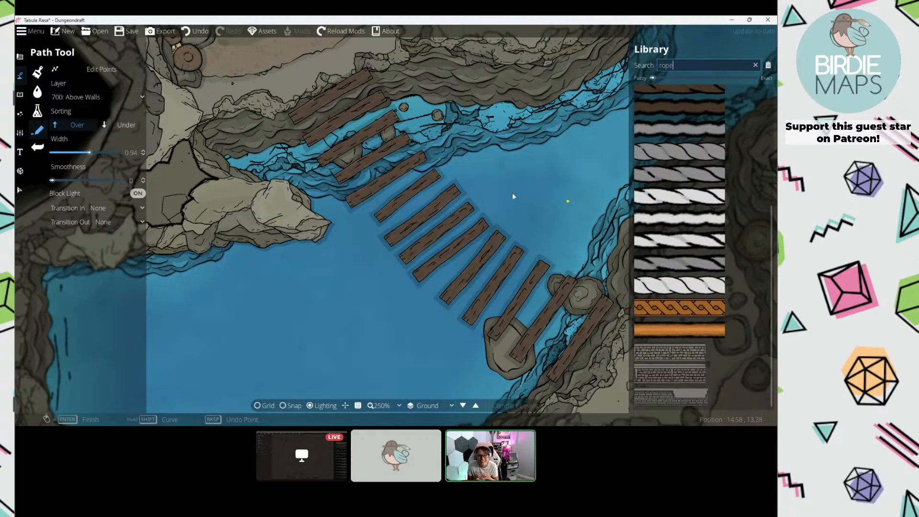
left_click_drag(513, 196, 522, 242)
scroll(738, 192, "up", 4)
left_click(685, 140)
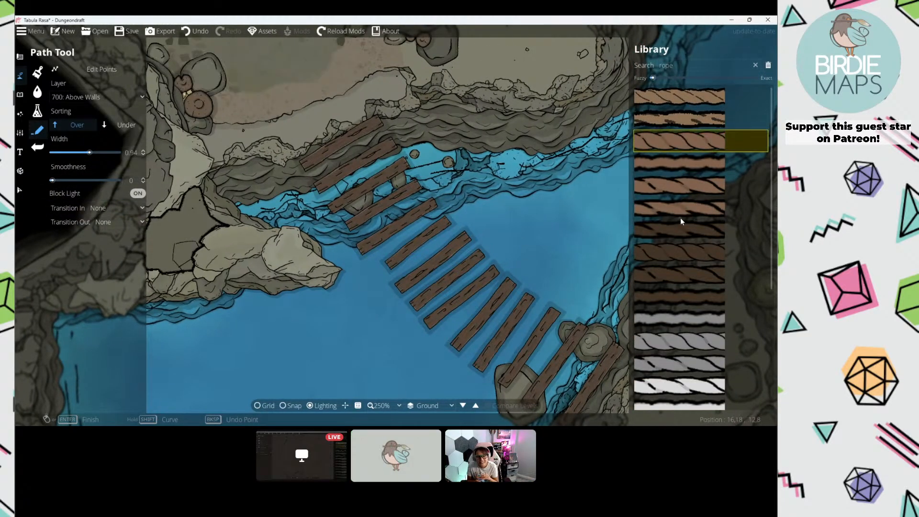
left_click(682, 216)
Step: Undo a test rope over the water and set path width to 1.16, Block Light off, and layer to 300: User Layer 3
left_click(467, 196)
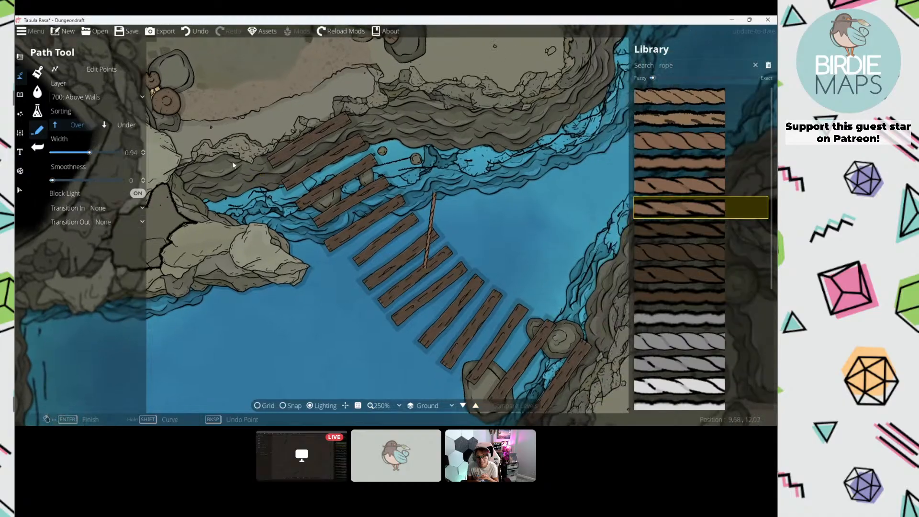
key("ctrl+z")
left_click_drag(90, 153, 93, 152)
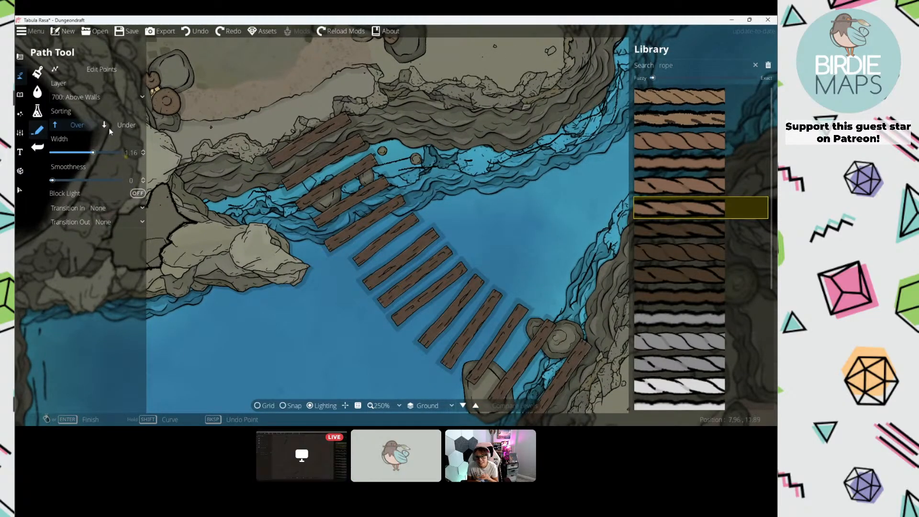
left_click(96, 97)
left_click(77, 198)
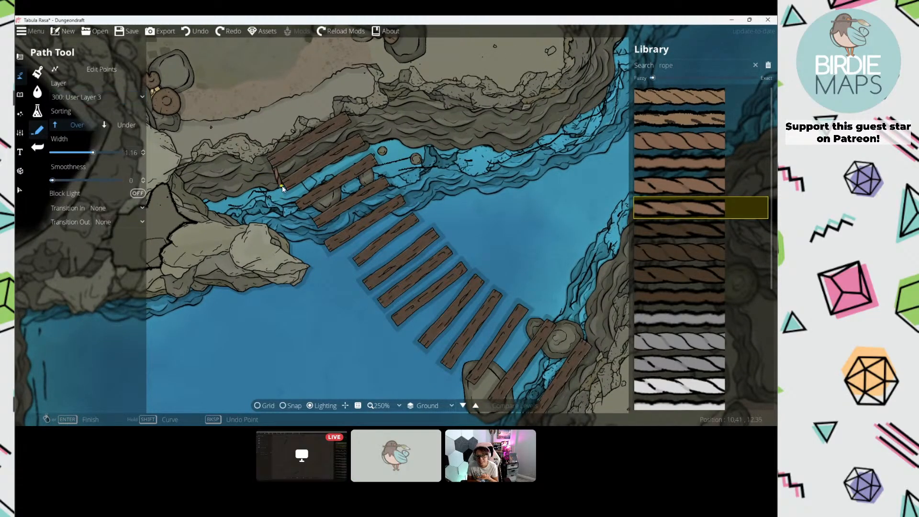
Step: Draw a rope along the western ends of the northern planks, with a loose end hanging over the water
right_click(274, 173)
key("ctrl+z")
left_click(273, 160)
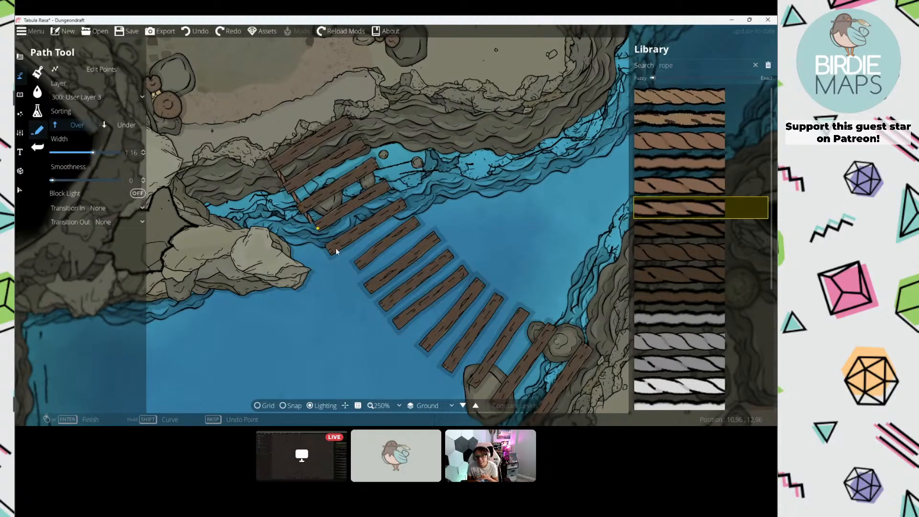
left_click_drag(336, 258, 283, 167)
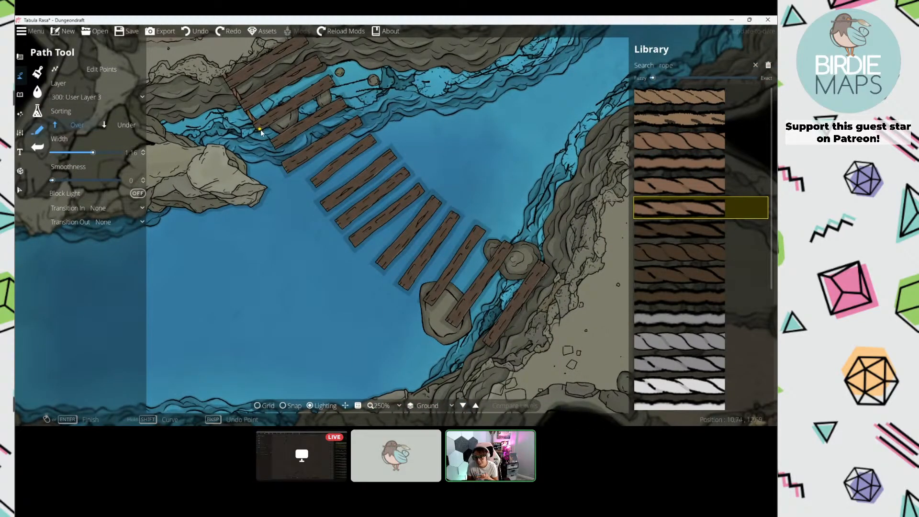
right_click(288, 165)
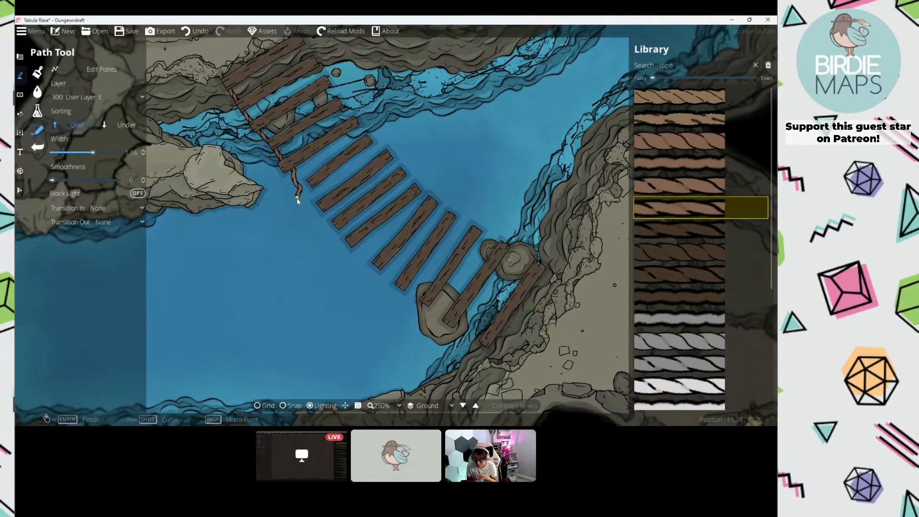
right_click(296, 201)
Step: Set smoothness to 1 and rope both edges of the eastern planks and the remaining edge of the northern planks, leaving loose ends
left_click_drag(457, 325, 435, 303)
left_click_drag(420, 263, 397, 256)
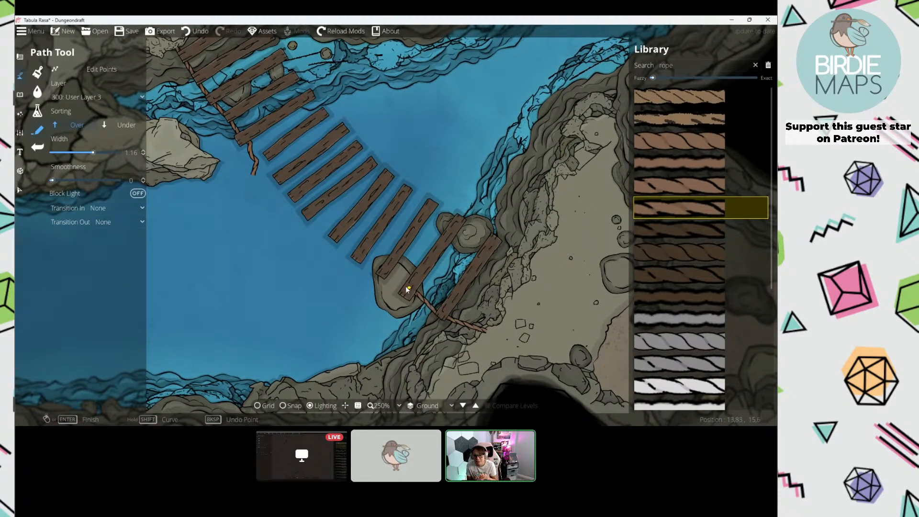
left_click(117, 180)
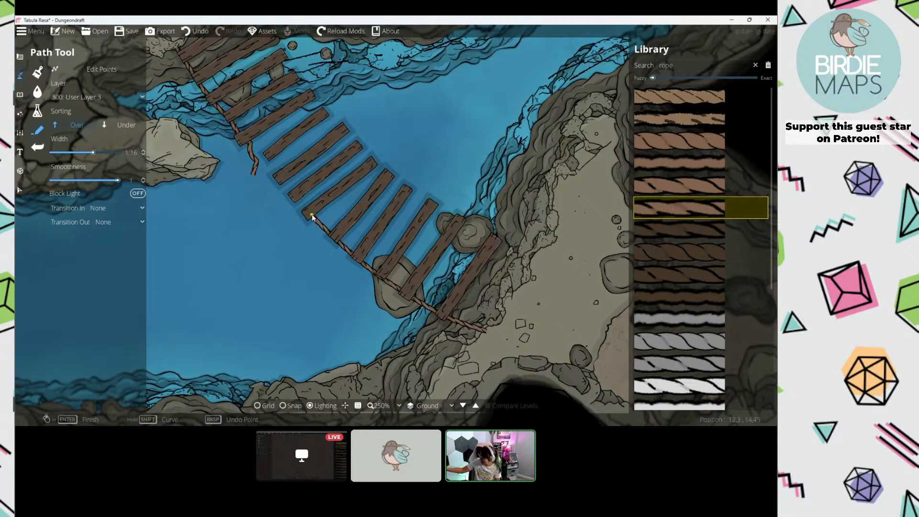
left_click_drag(387, 182, 360, 187)
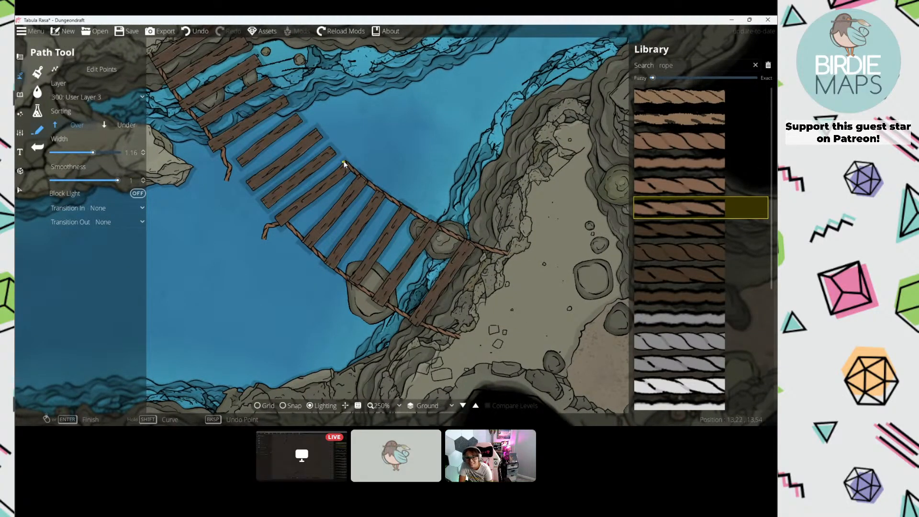
left_click_drag(352, 129, 427, 215)
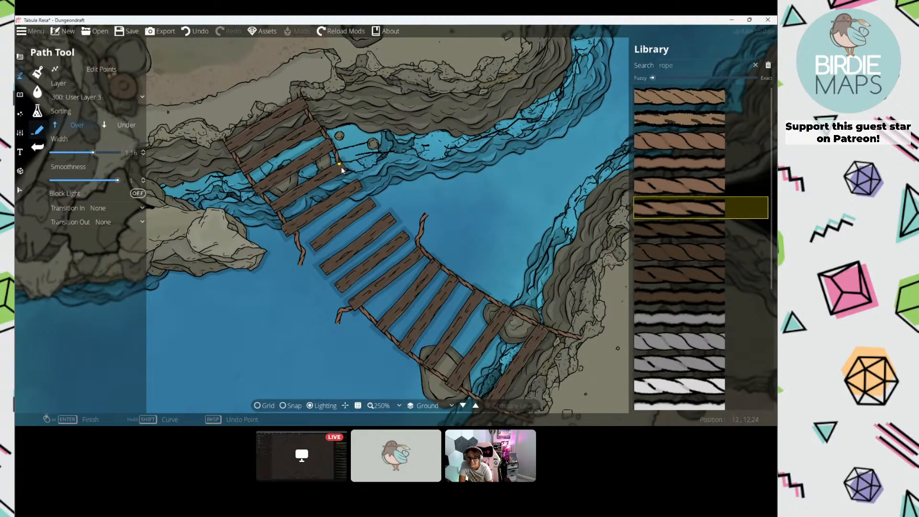
Step: Set the rope path layer to -100: Below Water
left_click(113, 96)
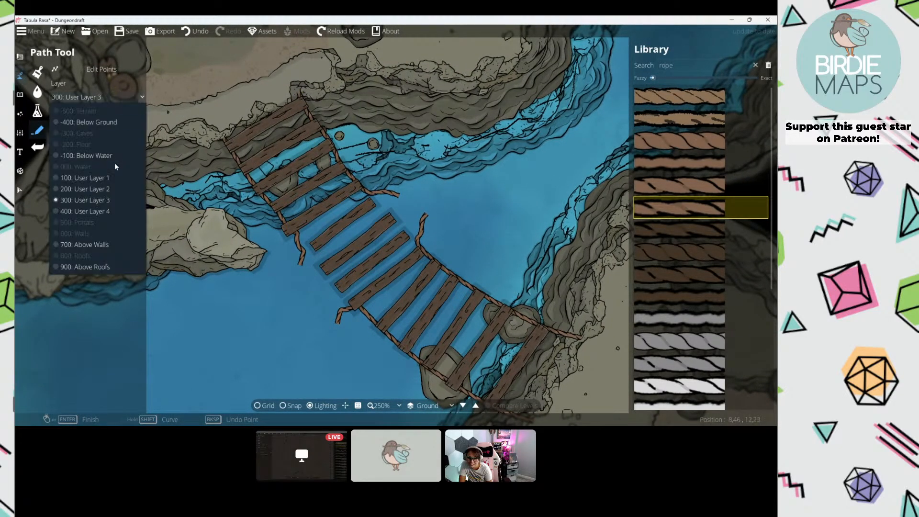
left_click(113, 157)
left_click_drag(298, 264, 312, 199)
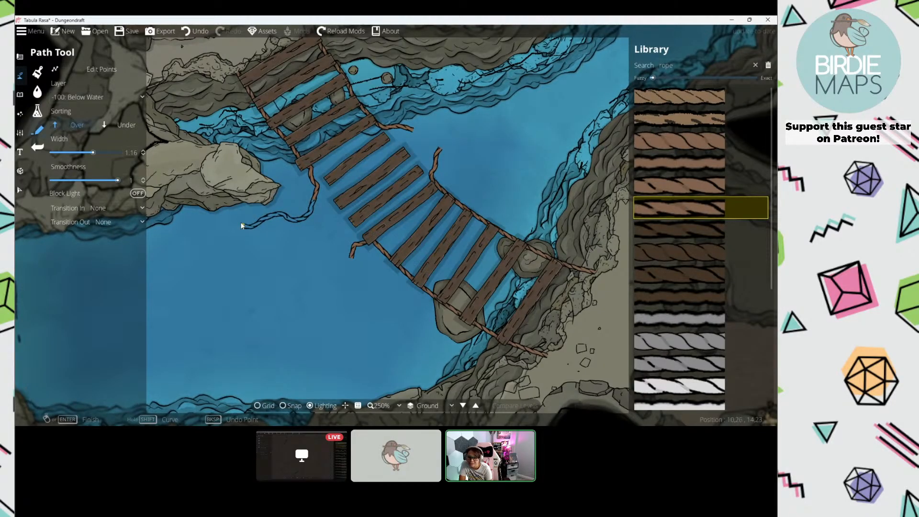
left_click_drag(298, 199, 256, 169)
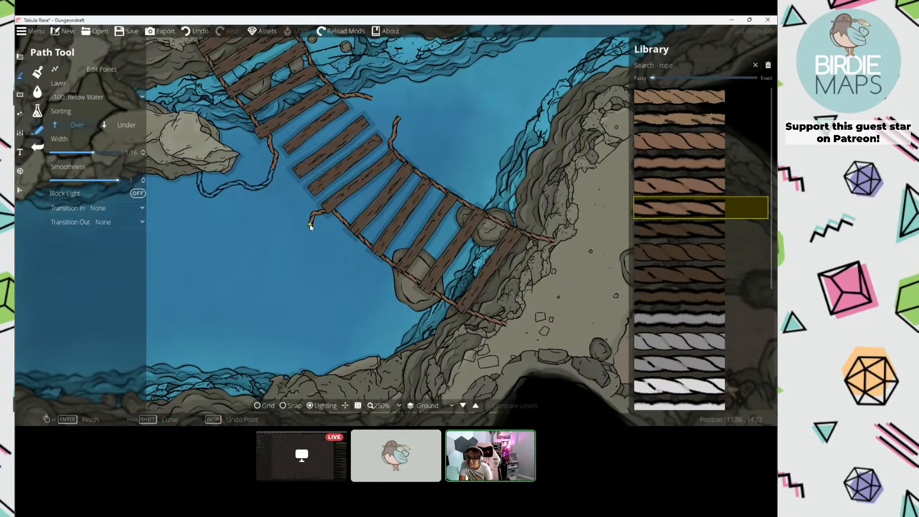
left_click(333, 287)
left_click(320, 303)
left_click(306, 295)
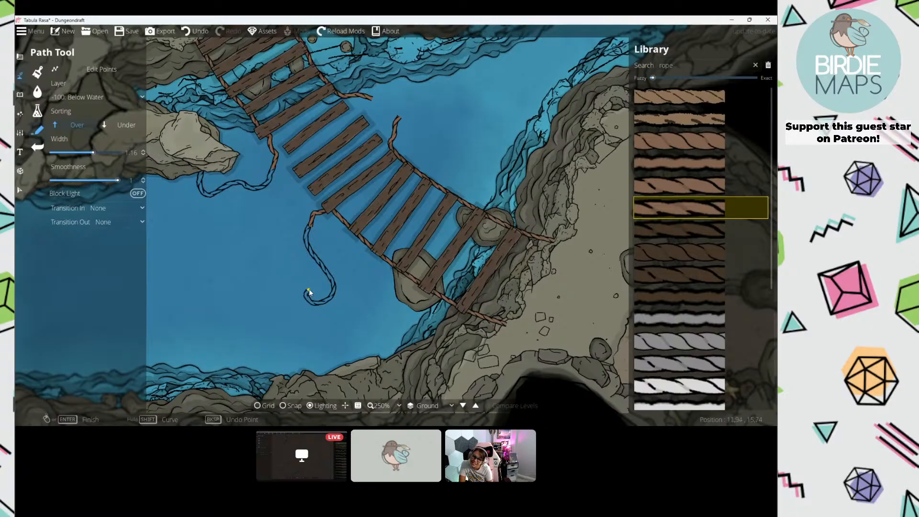
left_click_drag(412, 166, 345, 244)
mouse_move(359, 187)
left_mouse_down()
mouse_move(400, 172)
mouse_move(432, 144)
left_mouse_up()
key("ctrl+z")
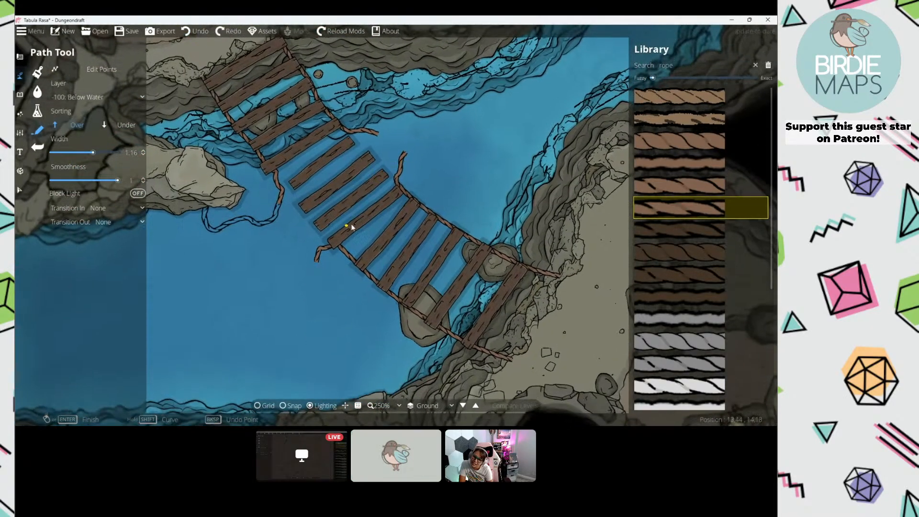
left_click_drag(349, 228, 372, 198)
key("ctrl+z")
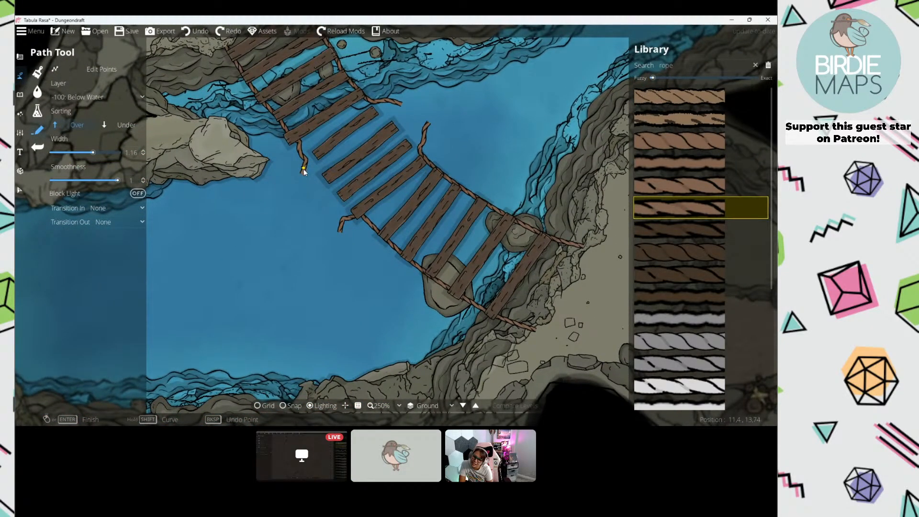
Step: Extend the four loose rope ends with short curving tails beneath the water surface
left_click_drag(303, 168, 302, 179)
left_click(301, 181)
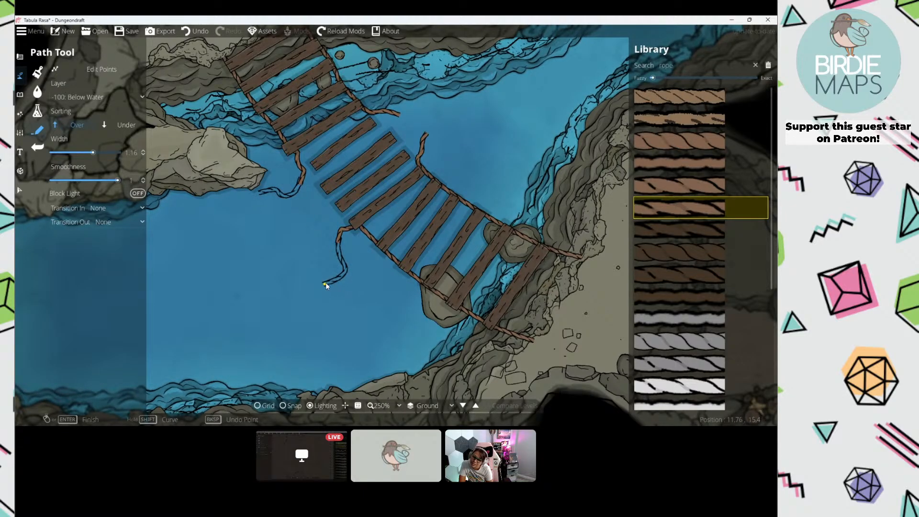
left_click_drag(436, 148, 387, 205)
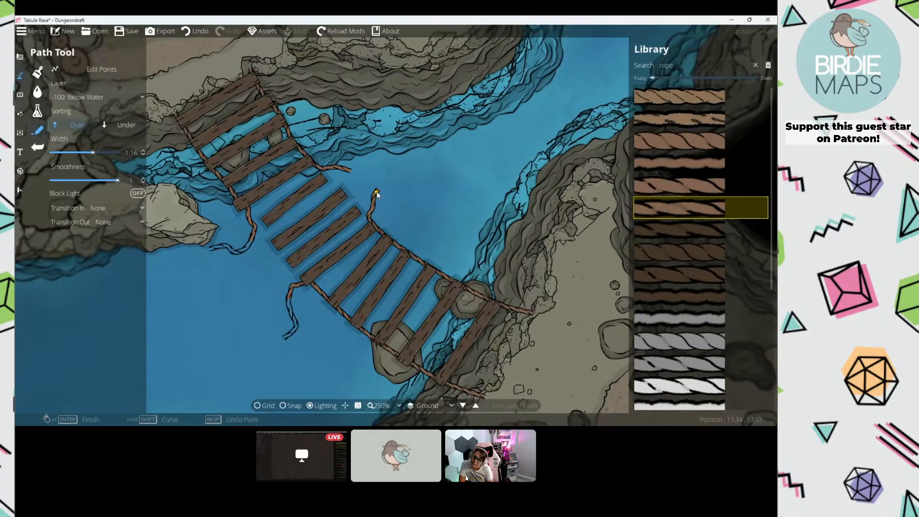
right_click(409, 183)
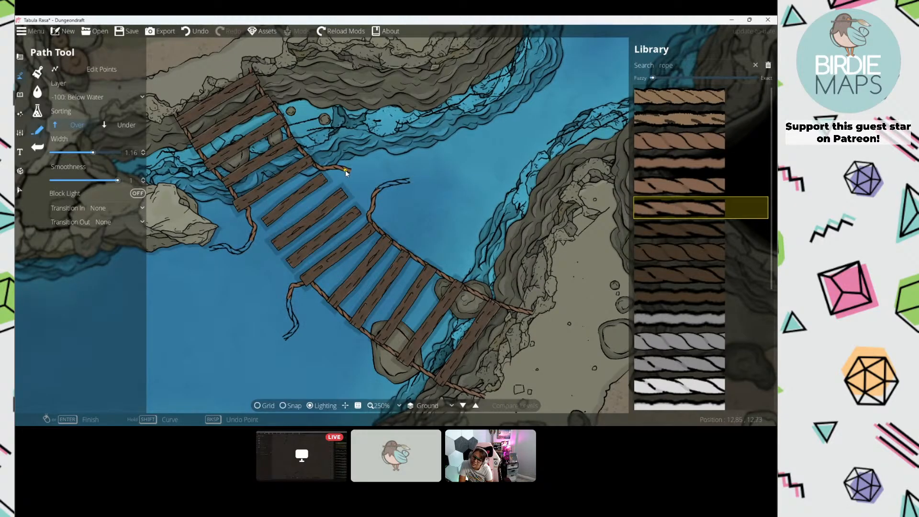
scroll(372, 160, "down", 5)
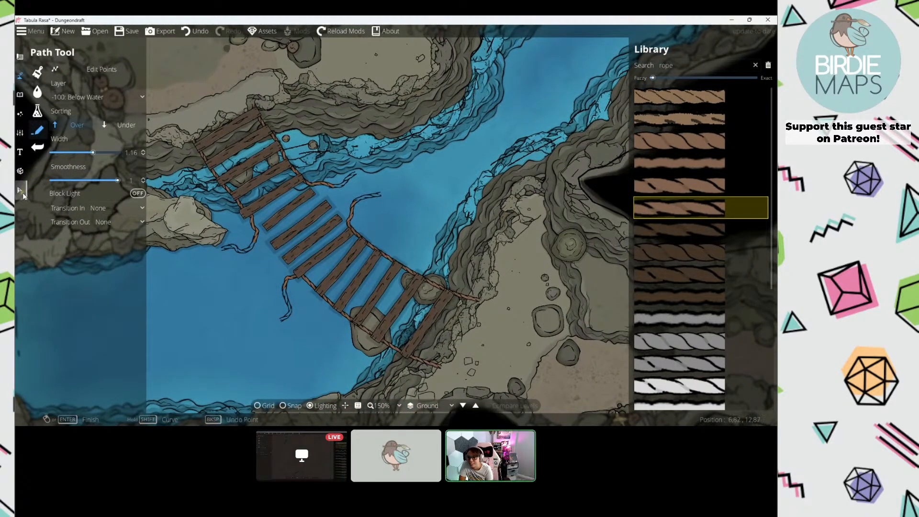
Step: Select the loose planks in the middle of the bridge and delete them to leave a gap
left_click(20, 190)
left_click(288, 207)
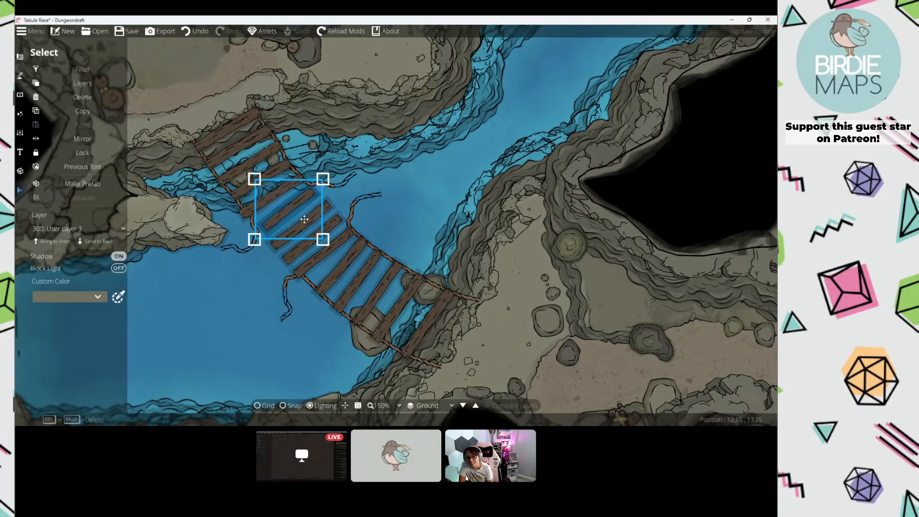
left_click_drag(288, 207, 323, 233)
key("Delete")
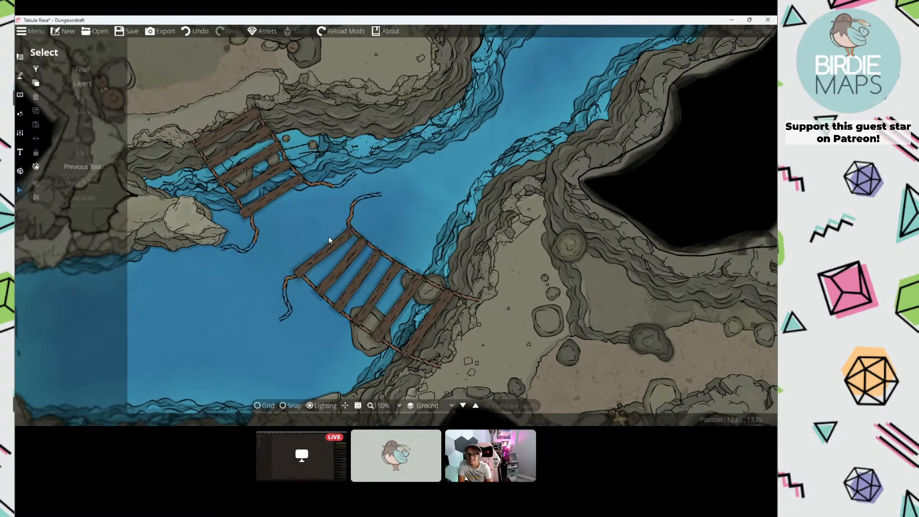
Step: Select the eastern bridge section's ropes and planks, scale it down slightly, and reposition it against the eastern shore
left_click(348, 222)
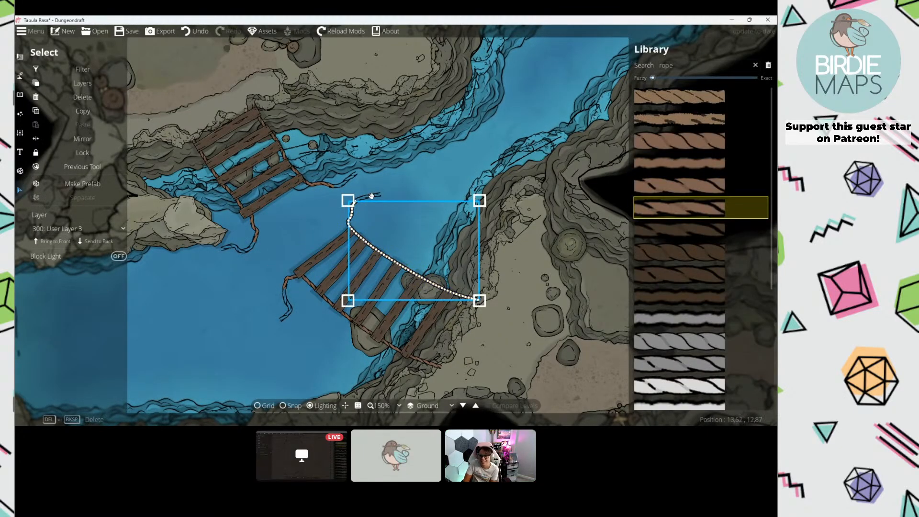
left_click(289, 279, "shift")
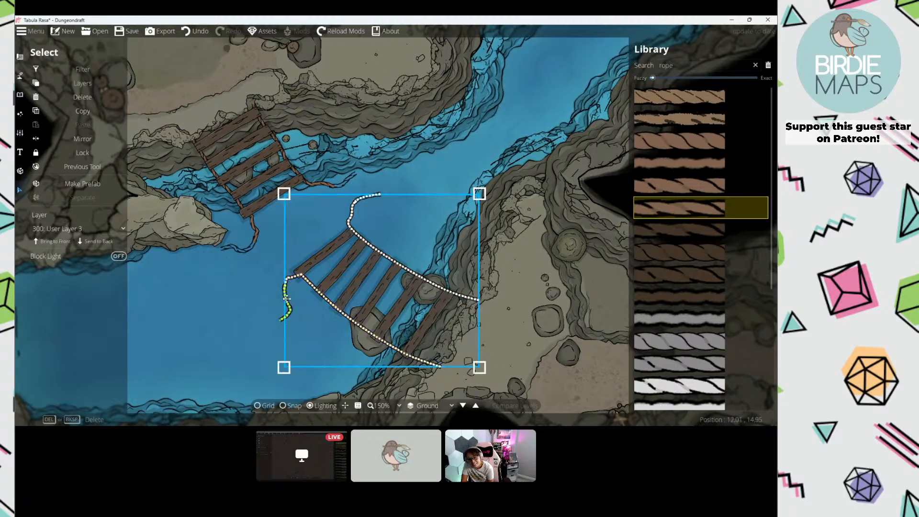
left_click_drag(313, 226, 426, 322)
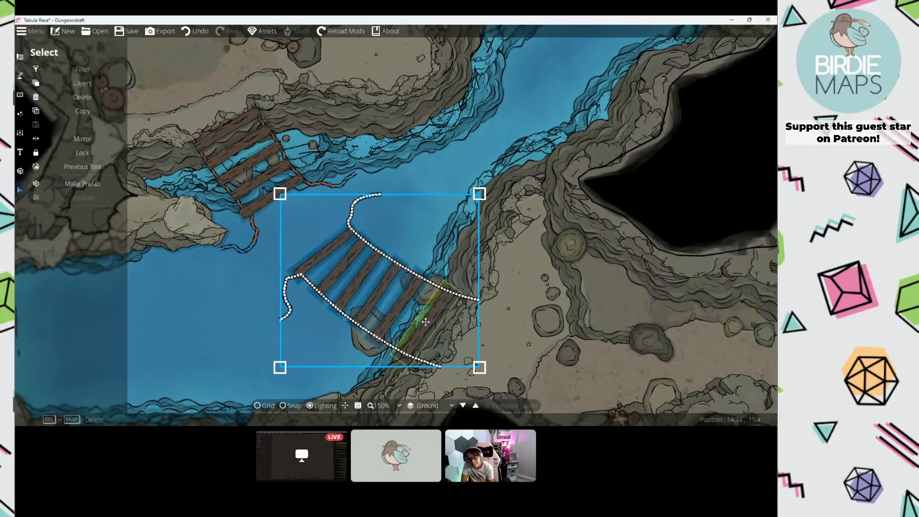
left_click_drag(381, 291, 390, 289)
left_click_drag(286, 191, 311, 212)
left_click_drag(383, 267, 377, 271)
left_click(350, 186)
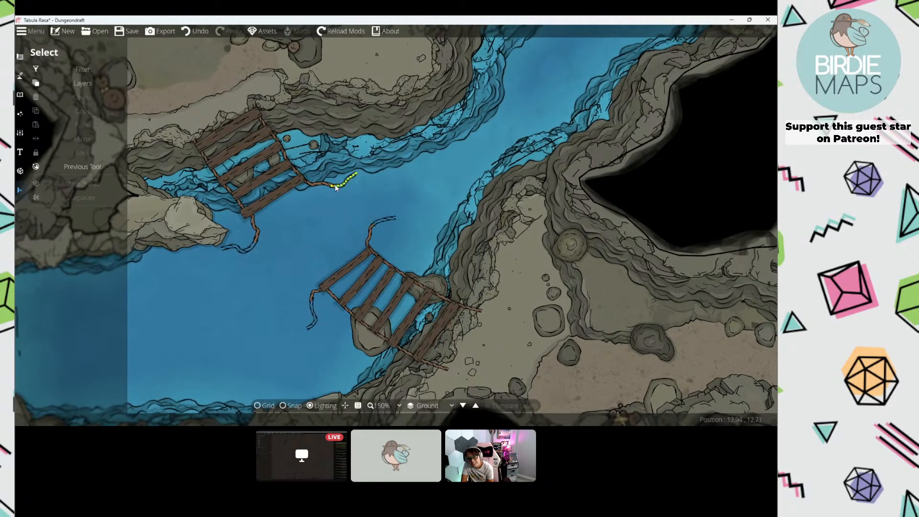
Step: Select the northern bridge section with its ropes and underwater tails, scale it down slightly, and nudge it into place
left_click(336, 187)
left_click(251, 247, "shift")
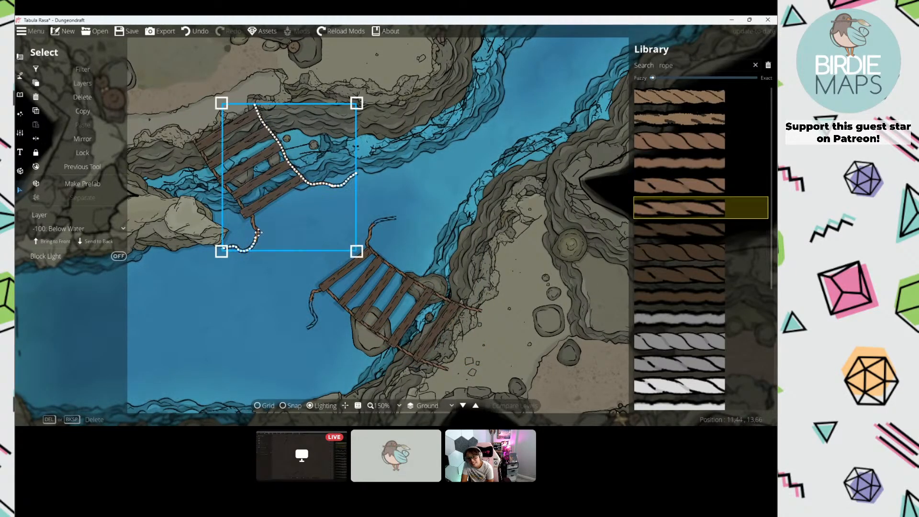
left_click(240, 205, "shift")
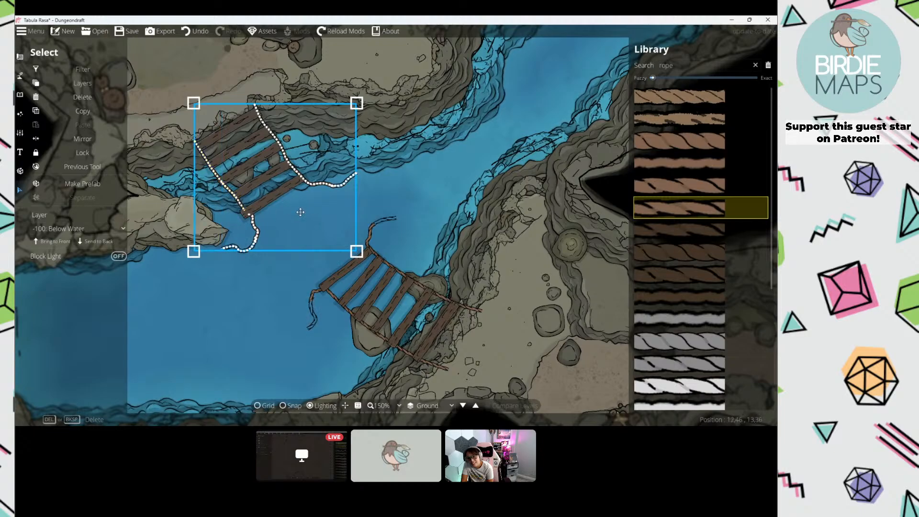
left_click_drag(226, 123, 224, 122)
left_click_drag(186, 98, 255, 143)
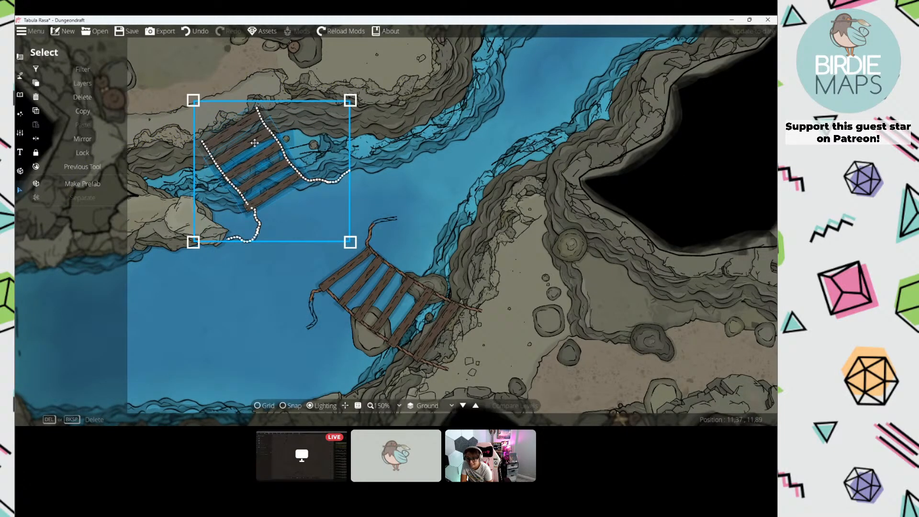
left_click(407, 184)
Step: Leave the selection and set the Scatter Tool to place objects on the -100: Below Water layer
left_click(82, 167)
left_click(19, 95)
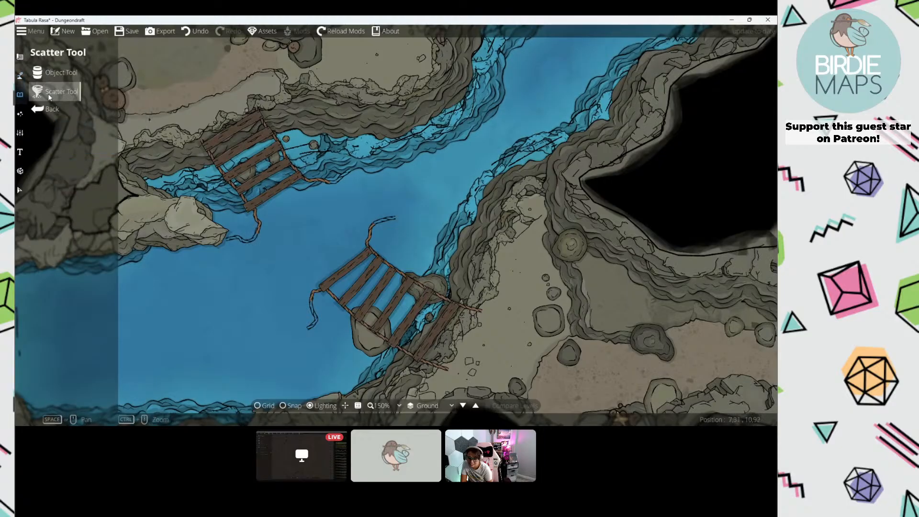
left_click(48, 93)
left_click(95, 83)
left_click(91, 141)
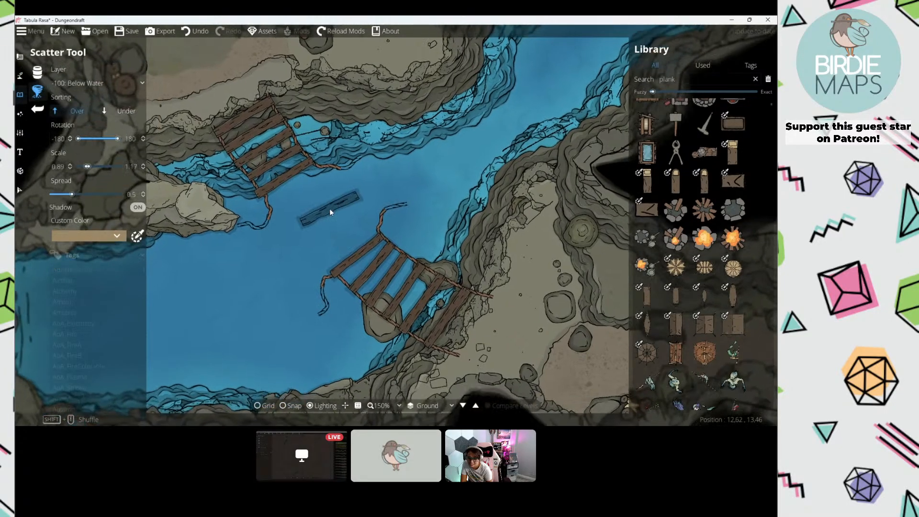
Step: Find a burnt broken plank among the plank assets and place it underwater beneath the northern bridge section's eastern rope end
left_click(707, 79)
key("Return")
left_click_drag(458, 211, 496, 216)
scroll(712, 301, "down", 3)
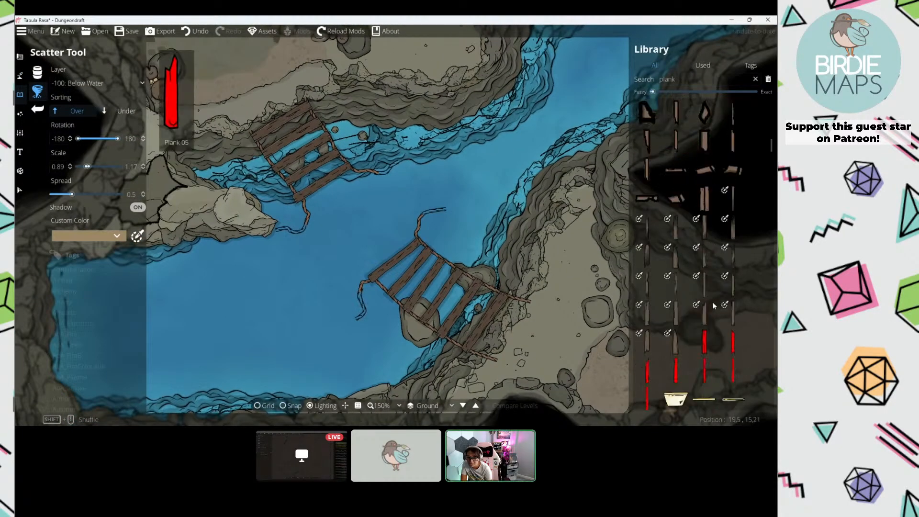
left_click(647, 255)
scroll(364, 187, "up", 4)
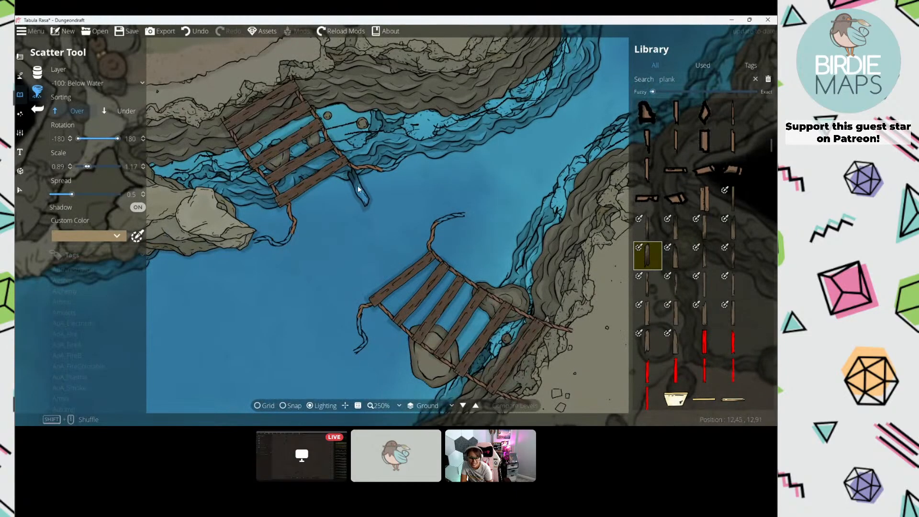
left_click_drag(357, 187, 331, 190)
left_click(335, 185)
left_click_drag(384, 241, 386, 215)
Step: Place another burnt broken plank underwater at the tip of the eastern bridge section's northern rope tail
left_click(676, 280)
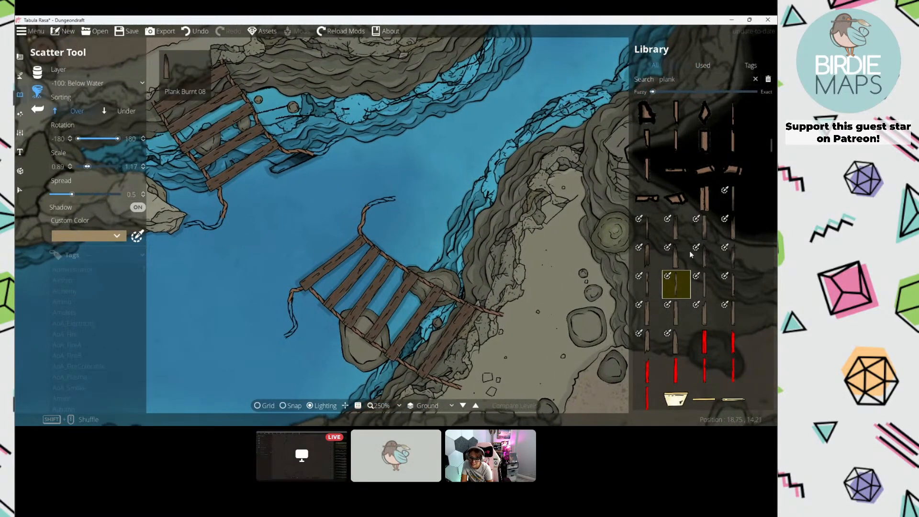
left_click(648, 256)
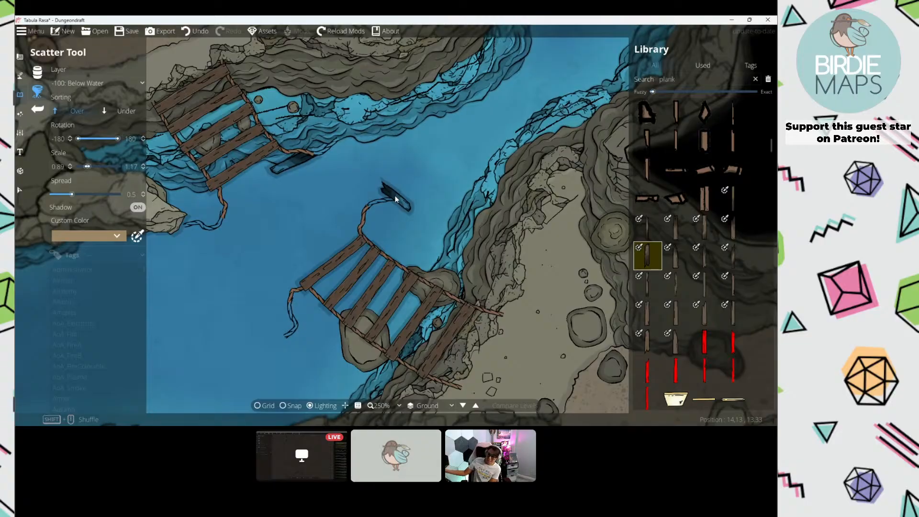
left_click(391, 196)
left_click_drag(361, 188, 388, 213)
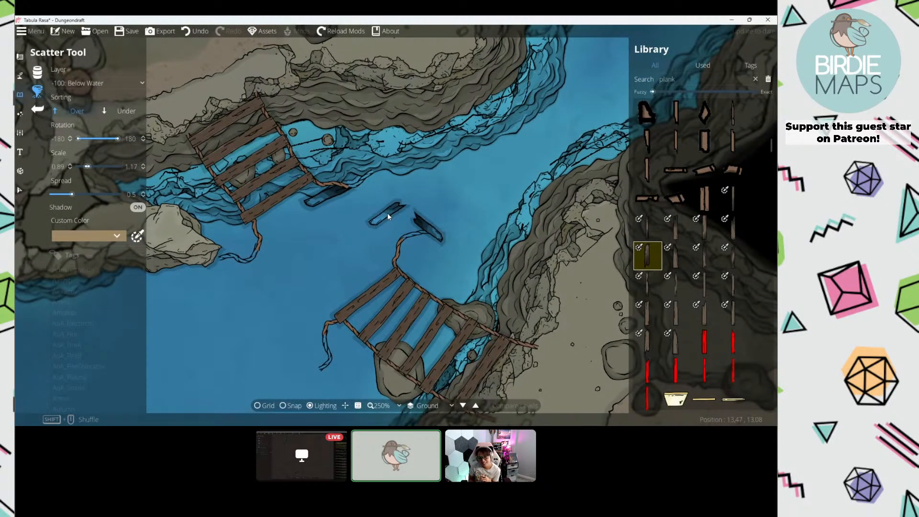
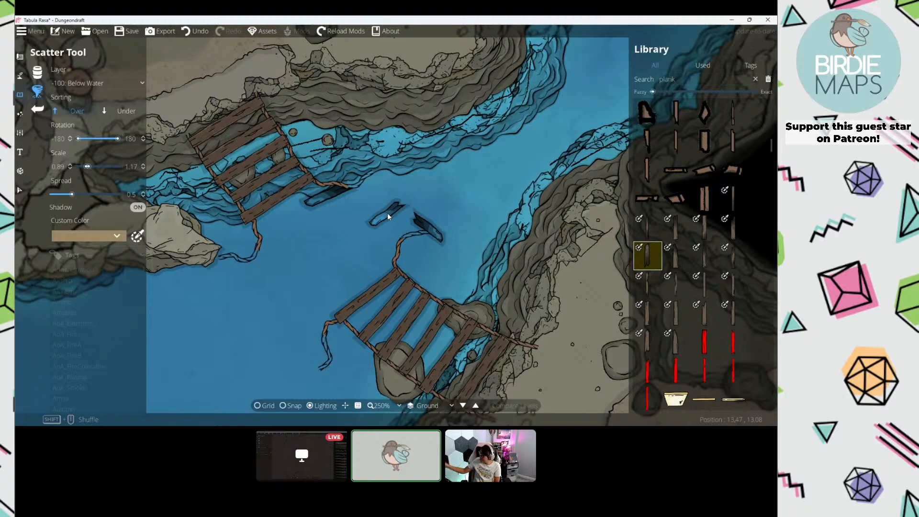
left_click_drag(346, 175, 431, 160)
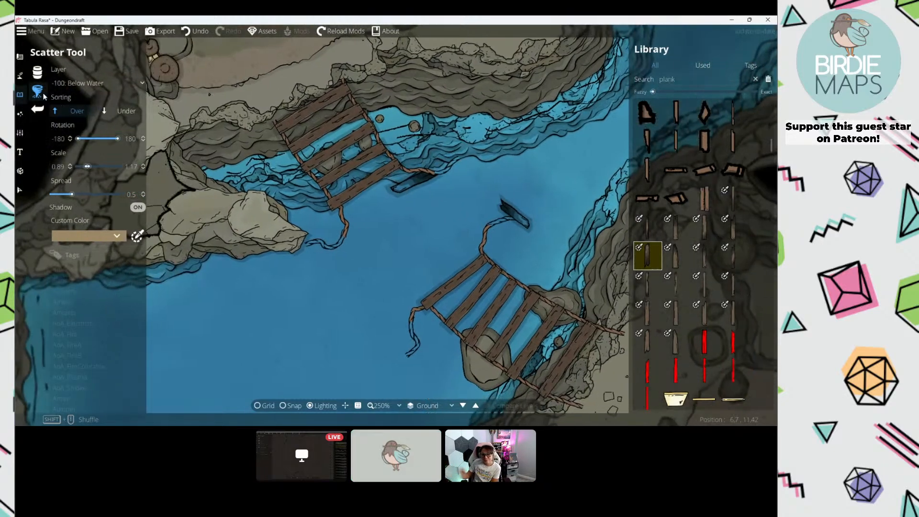
Step: Switch to the Object Tool, pick a burnt plank from the plank assets, and set its custom color to brown
left_click(38, 71)
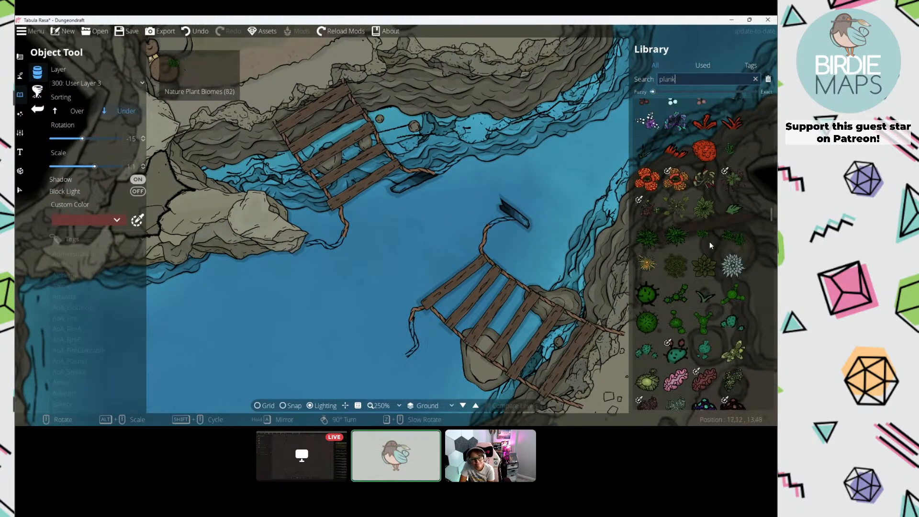
scroll(711, 246, "up", 10)
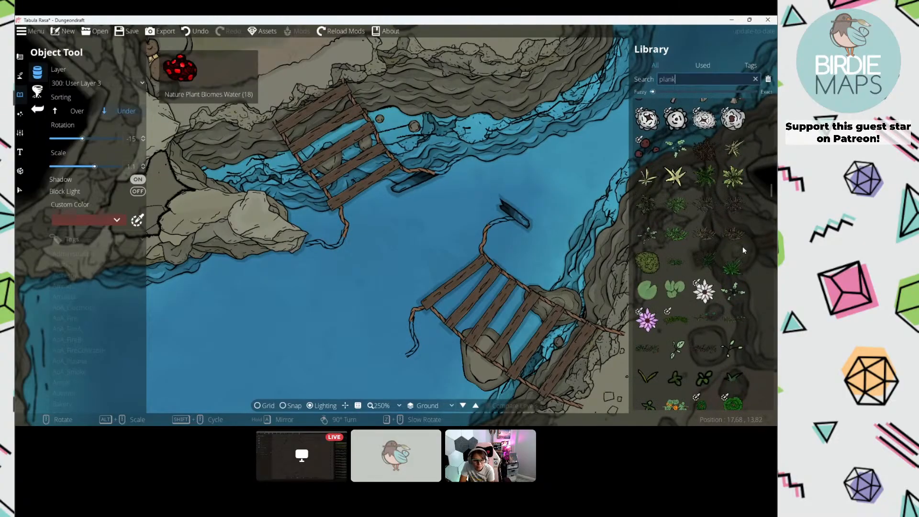
scroll(742, 246, "up", 10)
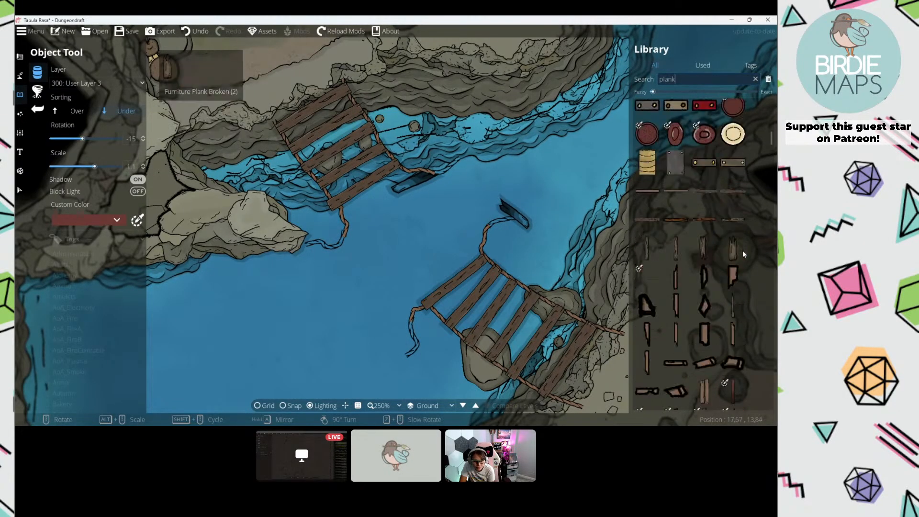
scroll(745, 254, "down", 5)
left_click(676, 187)
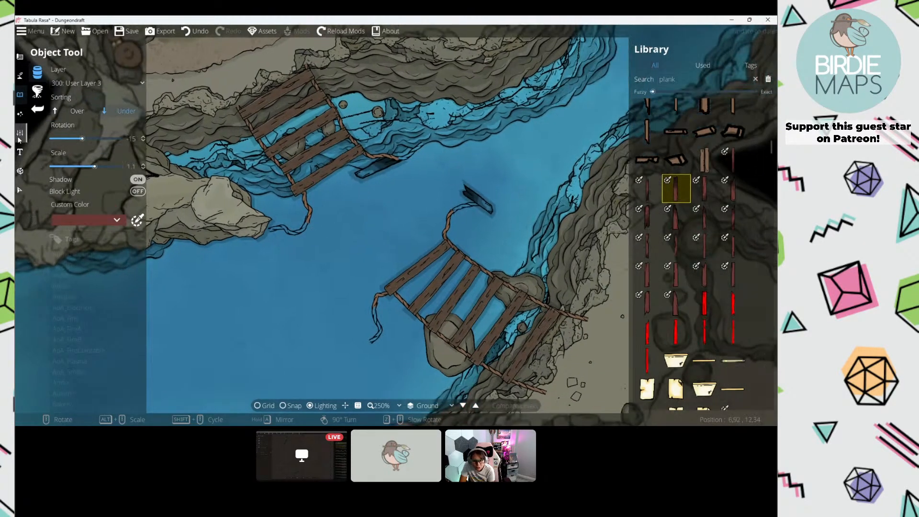
left_click(79, 218)
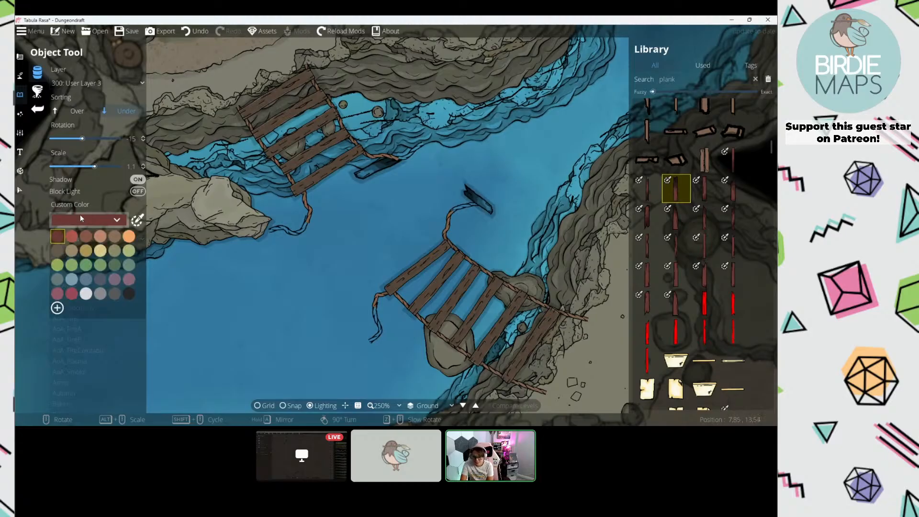
left_click(57, 251)
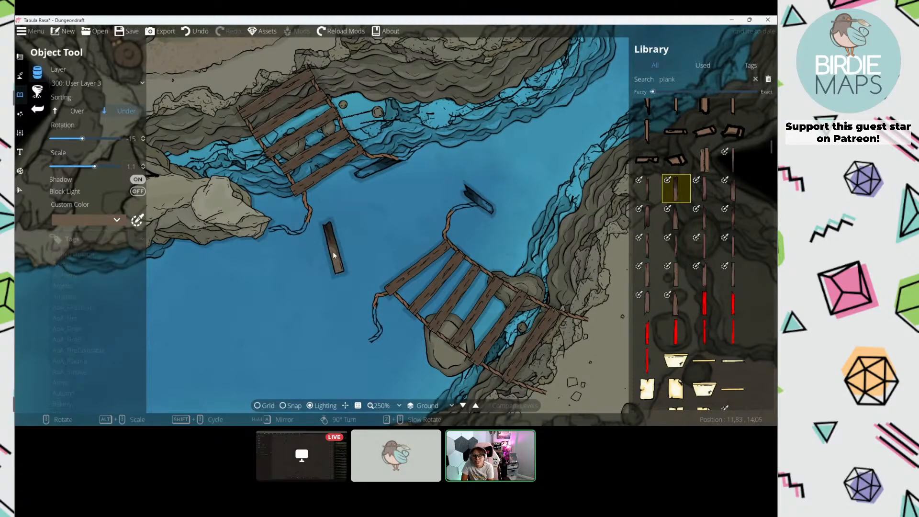
Step: Place a broken plank at -90 rotation and 0.9 scale on the northern bridge section's southern rope tail
scroll(316, 242, "down", 1, "shift")
scroll(313, 242, "down", 2)
scroll(306, 234, "up", 1, "shift")
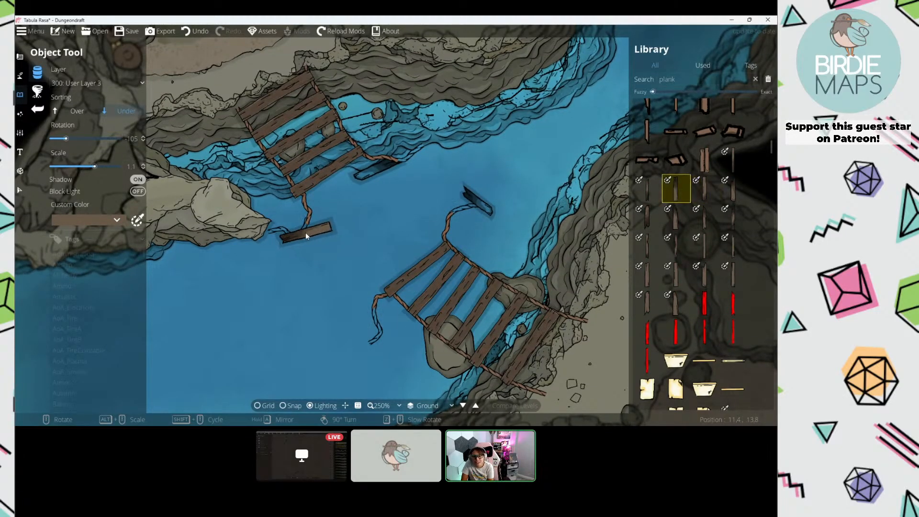
scroll(294, 227, "down", 4)
scroll(366, 221, "down", 3, "shift")
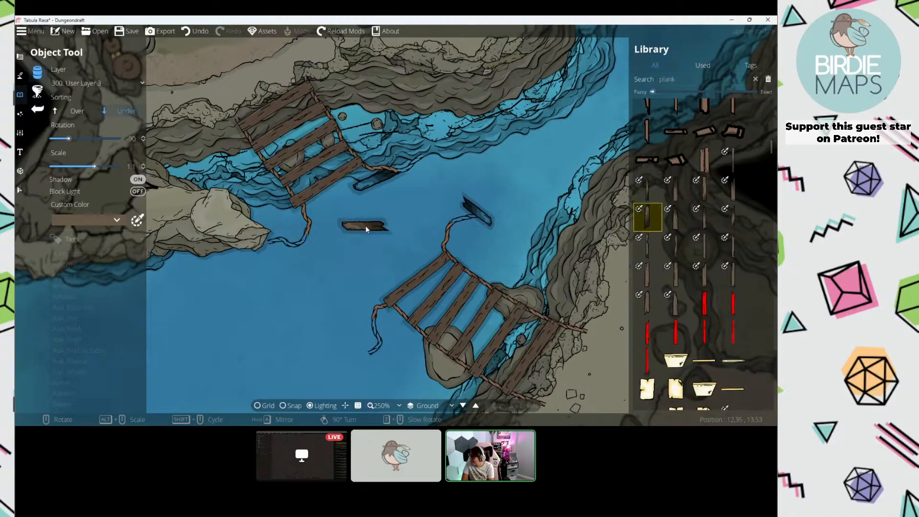
scroll(313, 228, "up", 2)
scroll(312, 231, "down", 2)
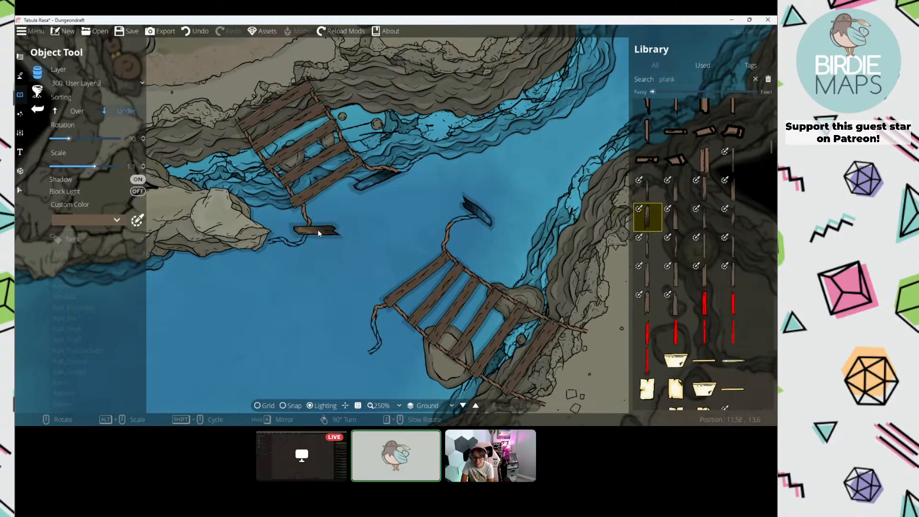
scroll(320, 233, "down", 2, "alt")
left_click(321, 233)
left_click_drag(444, 213, 382, 212)
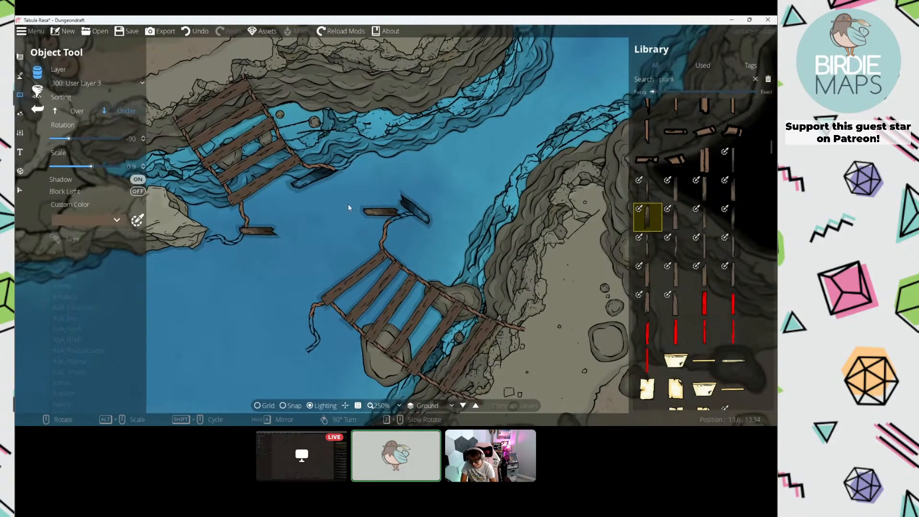
Step: Set the layer to 100: User Layer 1 and place a broken plank rotated 165 by the northern bridge's eastern rope end
left_click(100, 85)
left_click(94, 166)
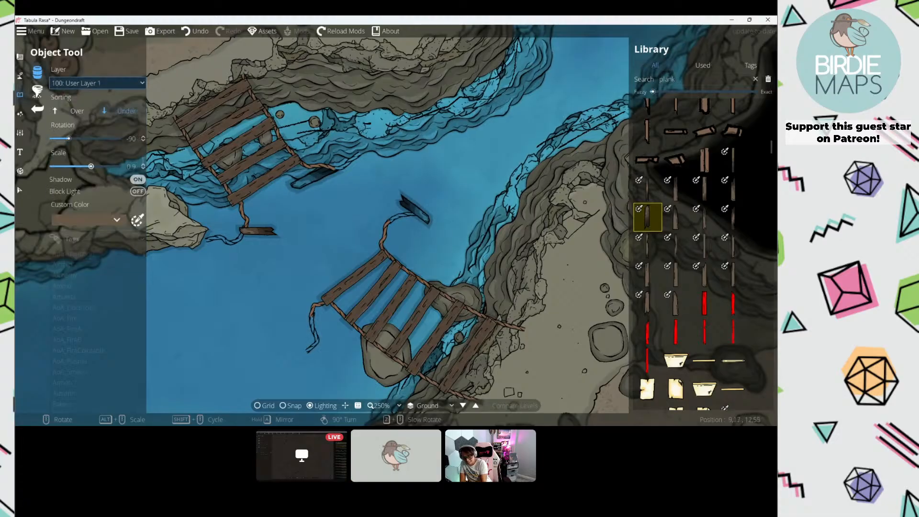
left_click_drag(300, 171, 302, 199)
scroll(341, 190, "down", 4)
scroll(331, 173, "down", 3)
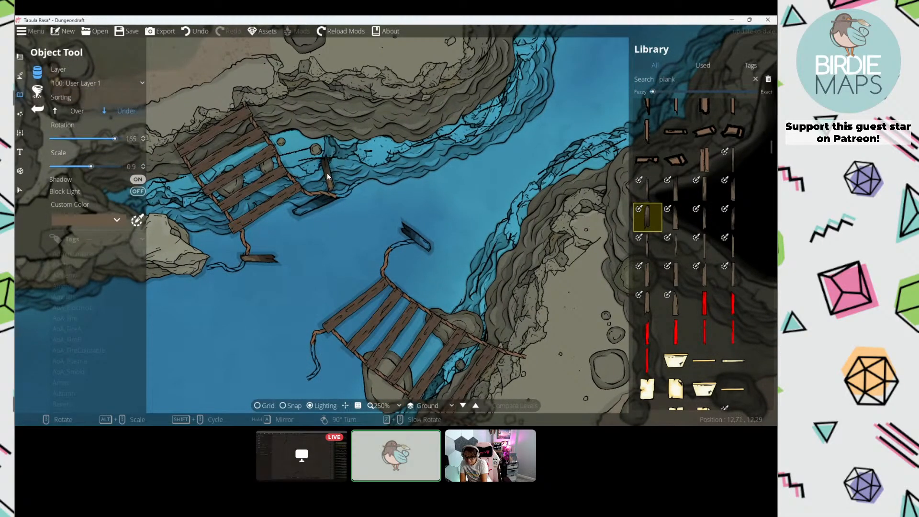
left_click(330, 177)
left_click_drag(337, 196, 378, 189)
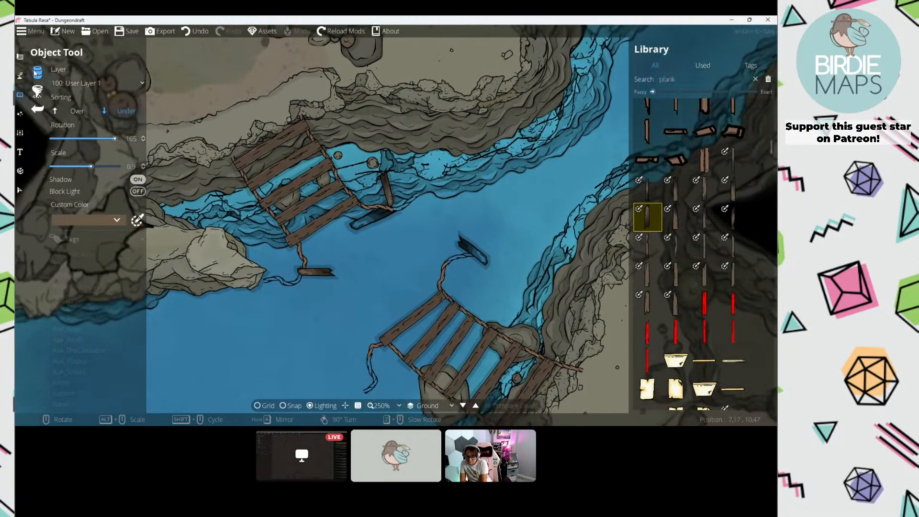
Step: Set the layer to -100: Below Water and place a different burnt plank rotated 150 beside the eastern bridge's western rope tail
left_click(100, 84)
left_click(79, 141)
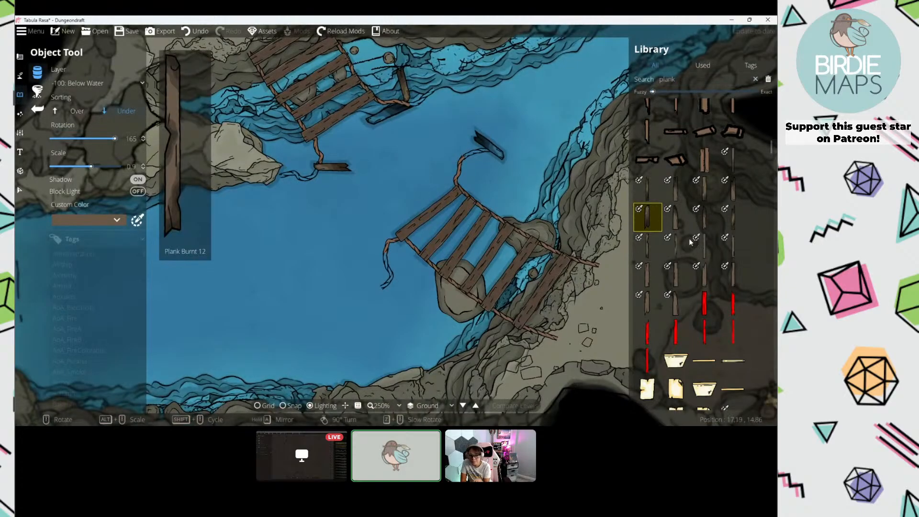
left_click(676, 217)
left_click_drag(382, 291, 386, 274)
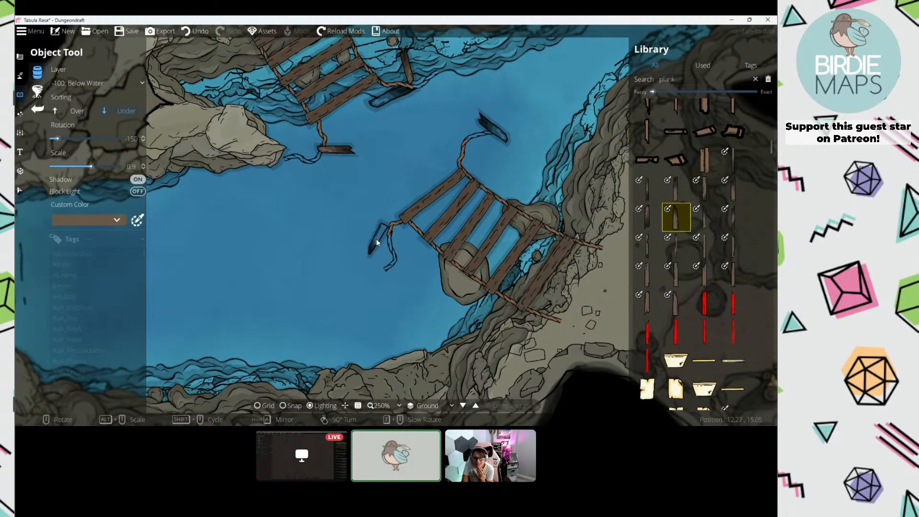
scroll(413, 257, "down", 4)
scroll(407, 251, "down", 1)
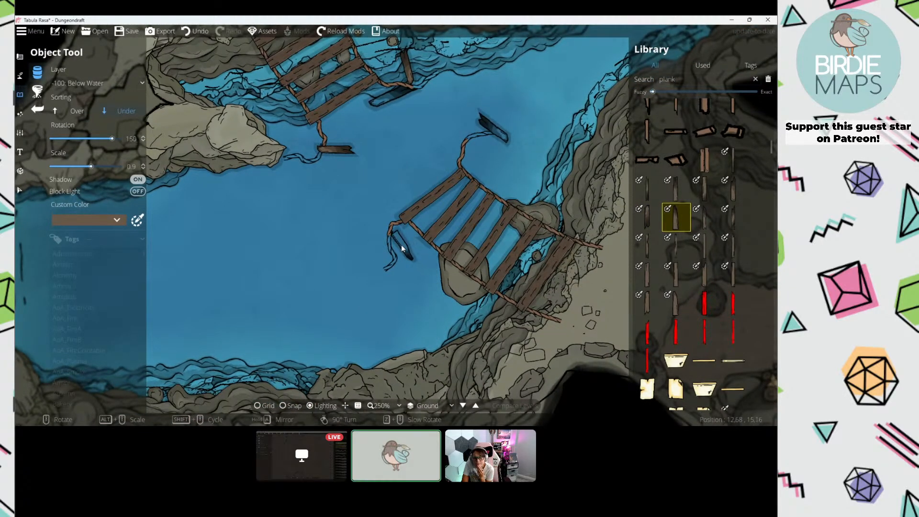
left_click(402, 244)
left_click_drag(552, 133, 437, 217)
Step: Pick another burnt plank, rotate it, and place it underwater against the eastern shore north of the bridge section
left_click(676, 189)
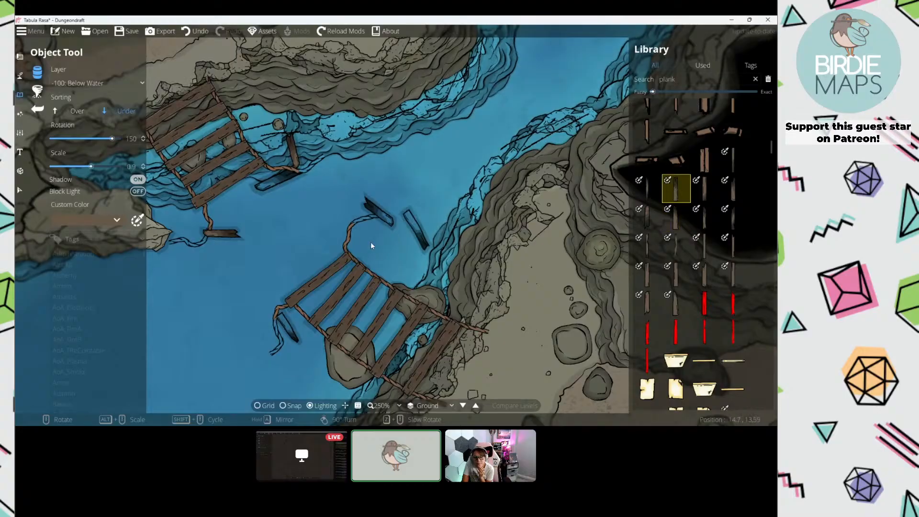
left_click_drag(371, 242, 395, 232)
scroll(394, 231, "down", 7)
scroll(389, 228, "up", 3)
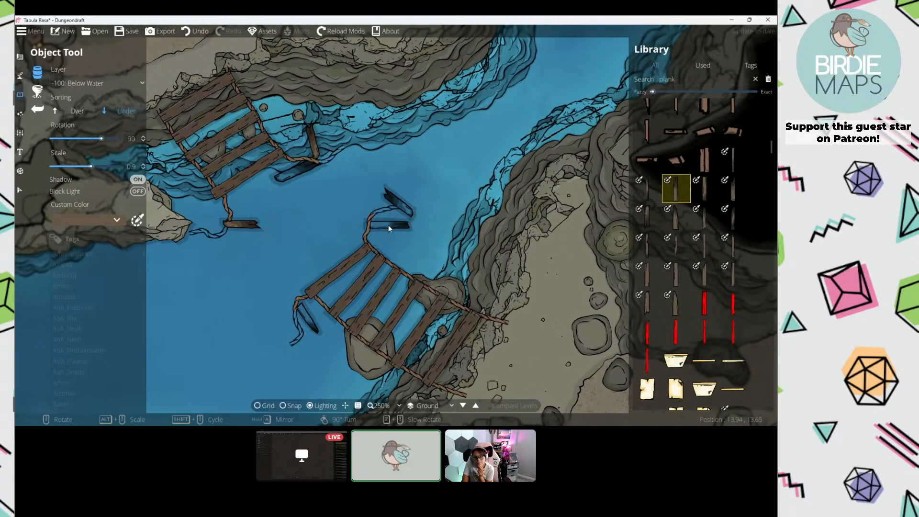
left_click_drag(390, 207, 423, 239)
scroll(426, 233, "down", 1)
left_click(433, 238)
Step: Place another plank variant rotated 60 underwater beside the eastern bridge section's northern rope tail
left_click(648, 303)
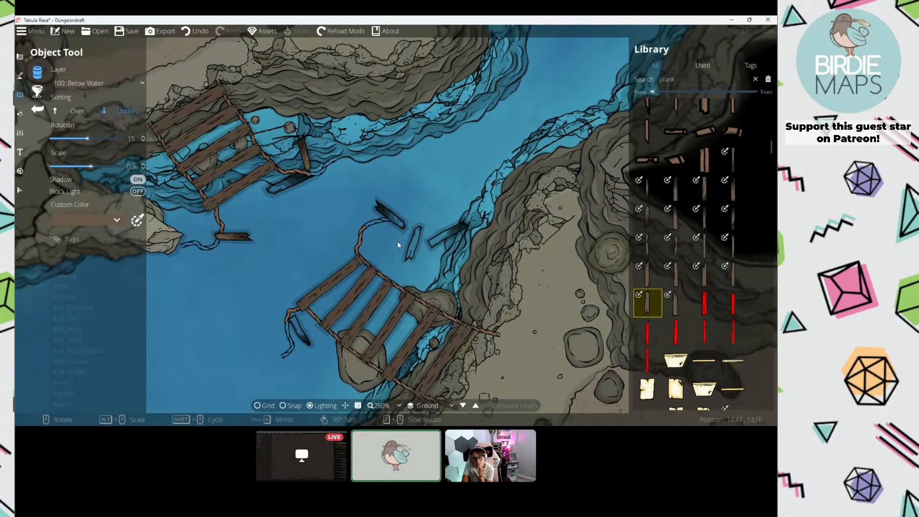
scroll(349, 237, "up", 3)
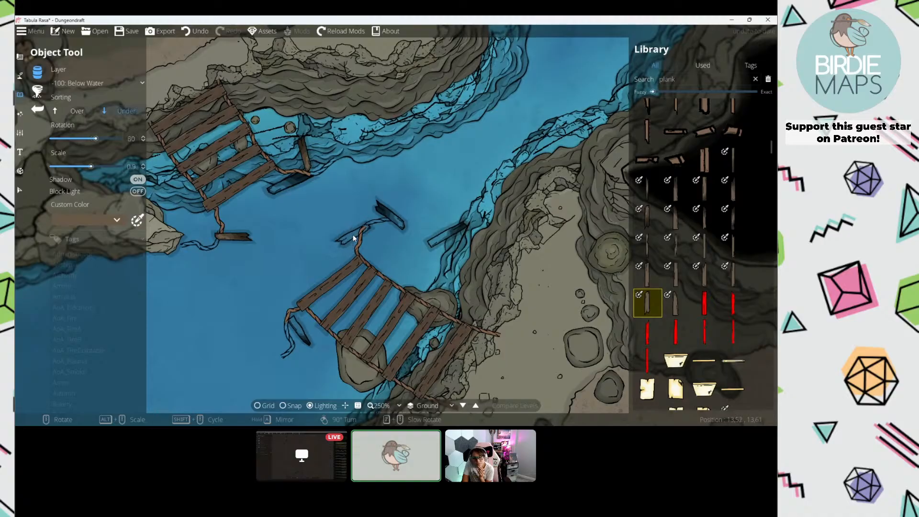
left_click_drag(326, 234, 405, 230)
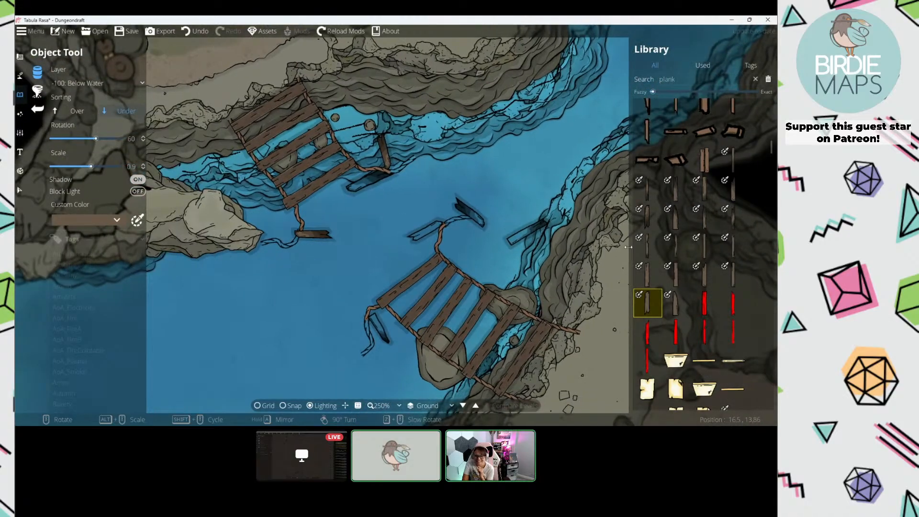
Step: Pick a different broken plank and place it rotated 135 underwater between the large rock and the northern bridge section
left_click(652, 194)
left_click(732, 187)
left_click_drag(313, 218, 338, 218)
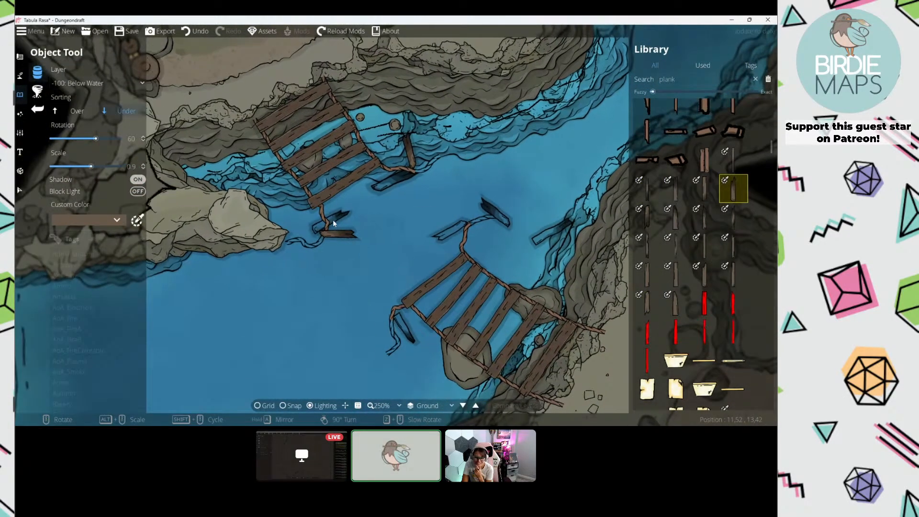
scroll(260, 196, "up", 5)
left_click(263, 202)
left_click_drag(416, 233, 427, 244)
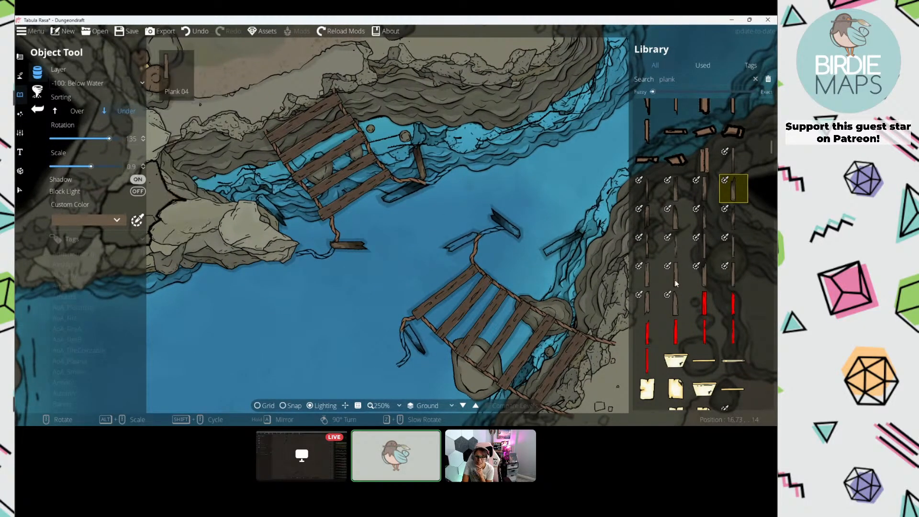
Step: Pick another plank variant and place it rotated 15 underwater beneath the northern bridge section's planks
left_click(676, 300)
left_click_drag(405, 234, 359, 229)
scroll(302, 192, "down", 7)
left_click(296, 184)
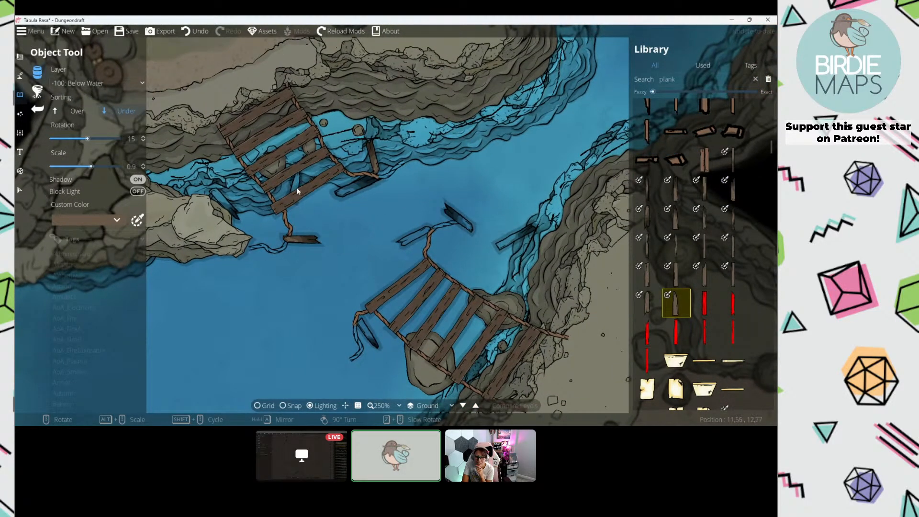
Step: Place the same plank rotated -60 underwater at the large rock's eastern tip, by the end of the rope tail
left_click_drag(281, 253, 305, 243)
scroll(280, 239, "down", 5)
scroll(266, 236, "down", 1)
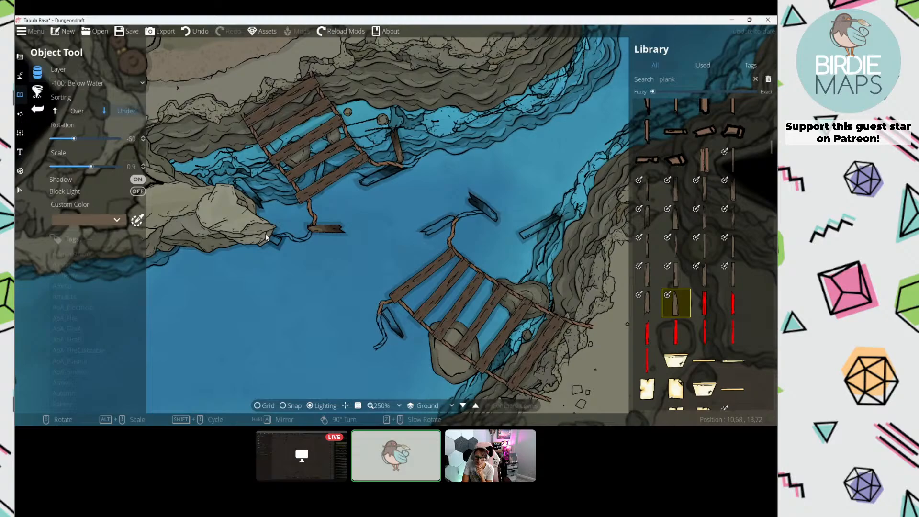
left_click(266, 238)
Step: Rotate the broken plank close to vertical and place it underwater beside the eastern bridge section's western rope tail
left_click_drag(353, 284, 357, 263)
scroll(364, 271, "down", 1)
left_click_drag(381, 297, 353, 271)
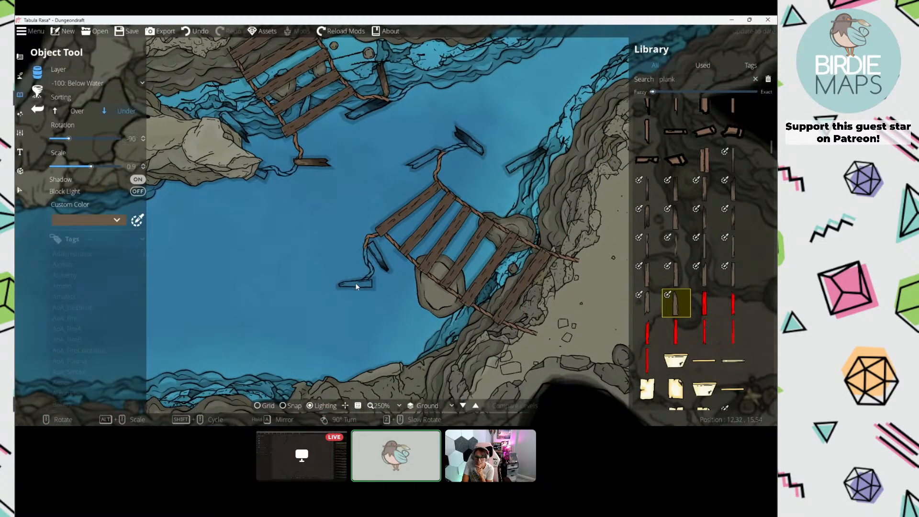
scroll(346, 246, "down", 5)
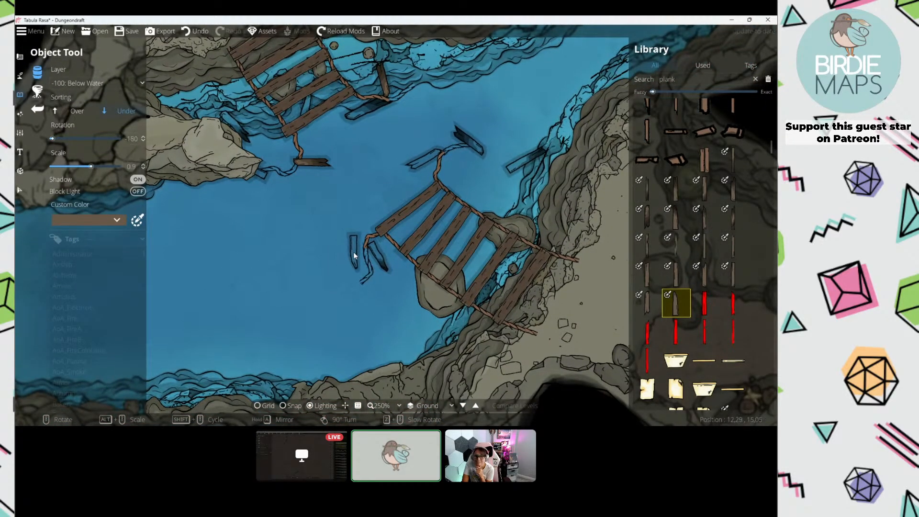
left_click(356, 252)
left_click_drag(355, 252, 312, 304)
left_click(651, 194)
scroll(326, 233, "up", 5)
left_click_drag(464, 253, 430, 208)
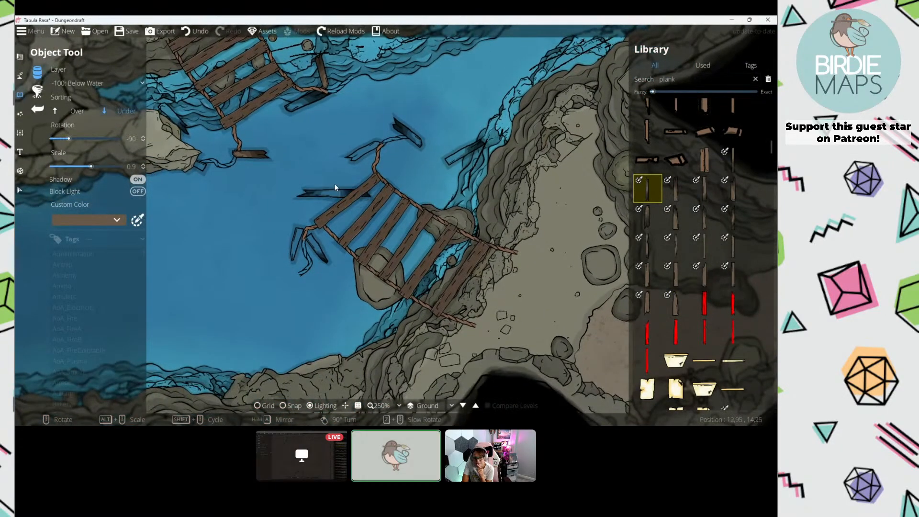
left_click(334, 183)
left_click_drag(389, 178, 412, 228)
Step: Place a broken plank underwater by the eastern section's northern rope, rotated -135, and another by the northern section's southern rope tail, rotated 75
left_click(675, 302)
scroll(366, 227, "down", 3)
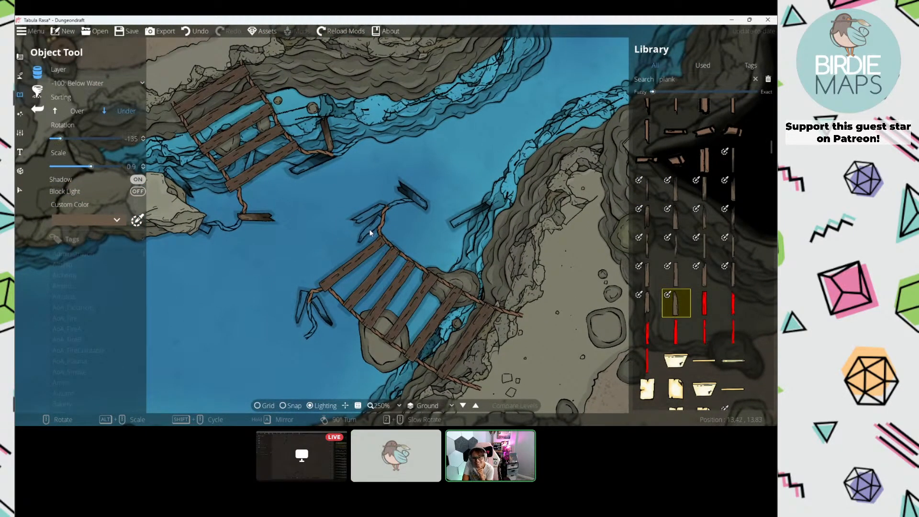
left_click(368, 233)
scroll(296, 196, "down", 1)
left_click_drag(287, 194, 305, 199)
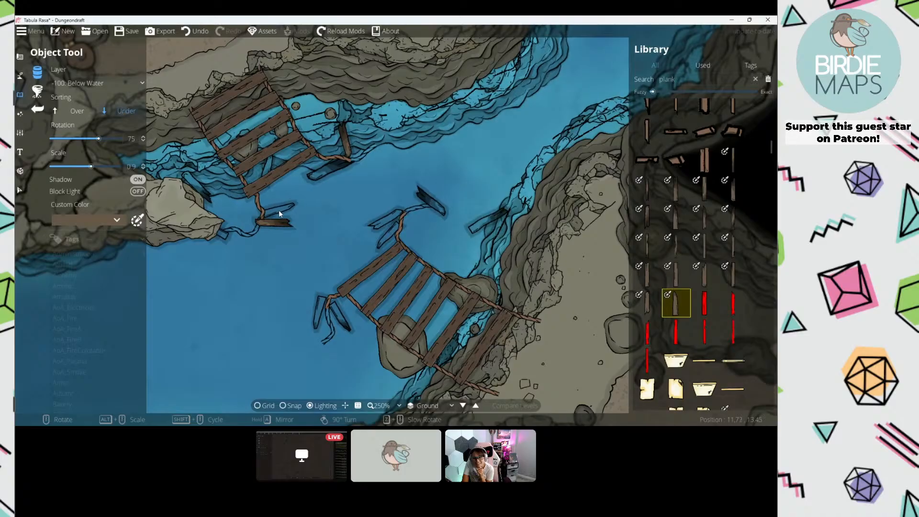
Step: Switch to layer 100: User Layer 1 and place the plank rotated 75 above water, just over the sunken plank at the rope tail
left_click(95, 83)
left_click(101, 165)
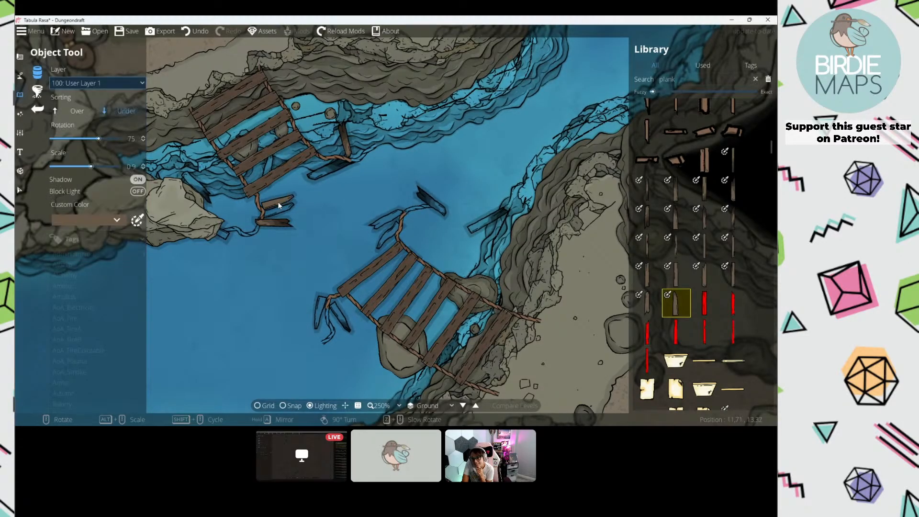
scroll(323, 161, "down", 5)
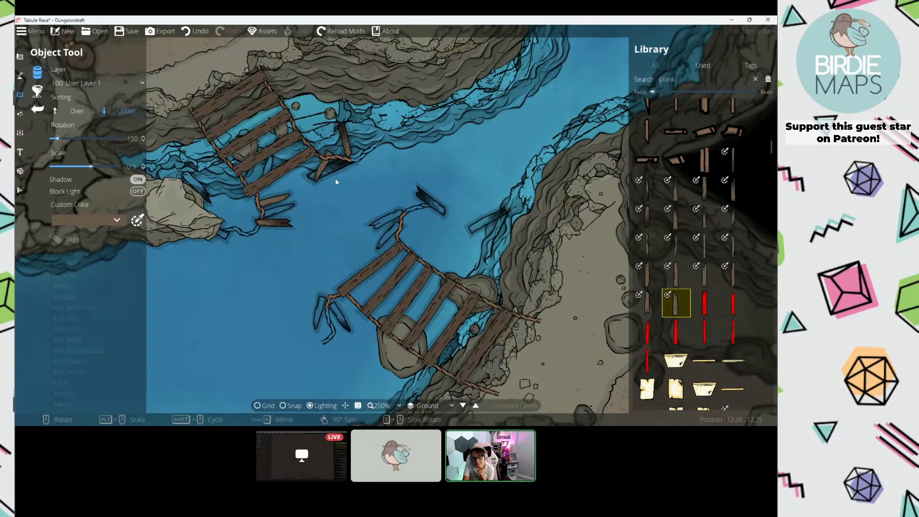
scroll(683, 219, "up", 5)
left_click(732, 199)
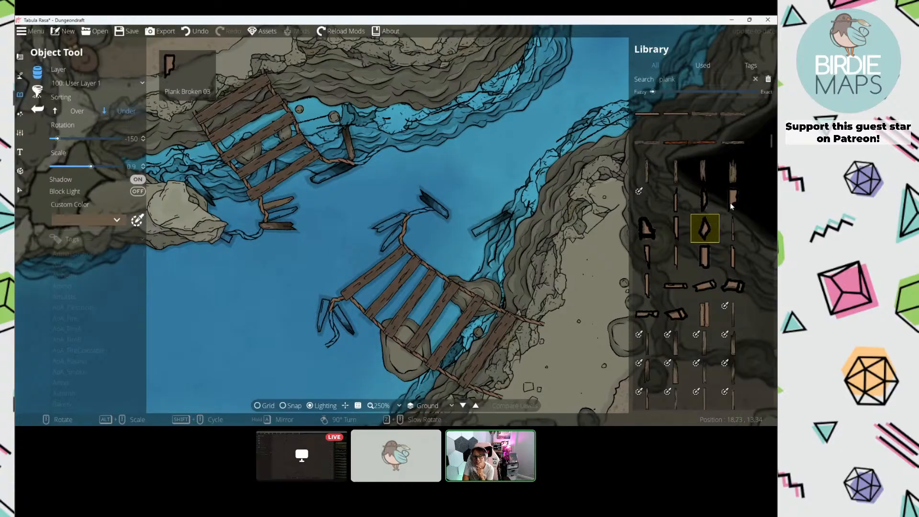
scroll(321, 164, "up", 7)
scroll(321, 164, "up", 4)
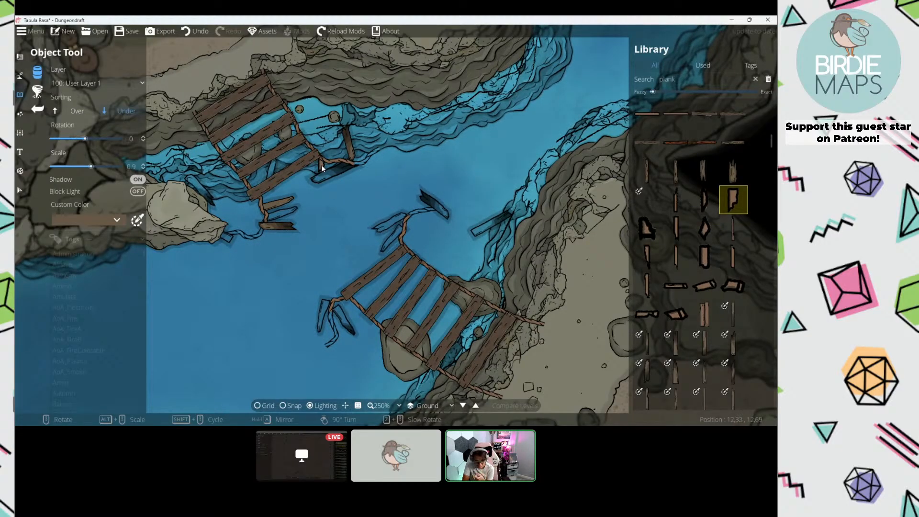
scroll(653, 252, "down", 5)
scroll(665, 247, "up", 10)
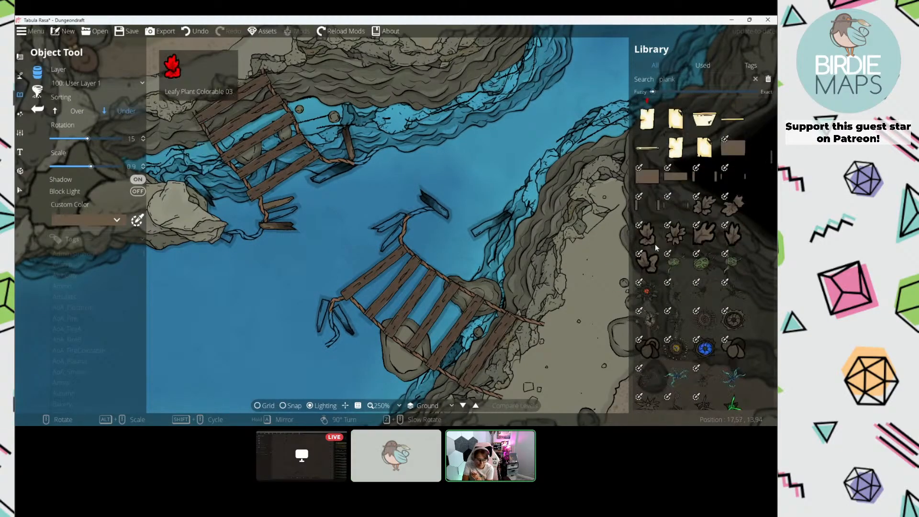
scroll(680, 242, "down", 9)
scroll(683, 240, "down", 10)
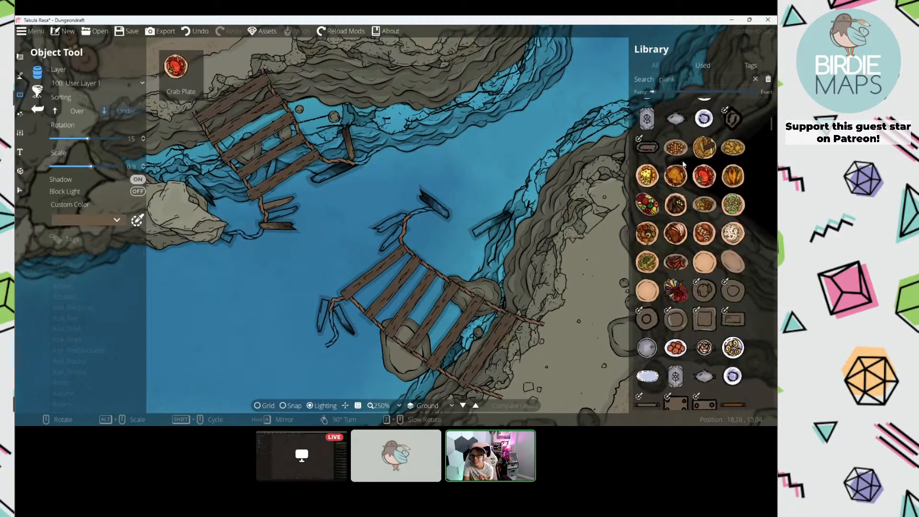
scroll(718, 215, "up", 8)
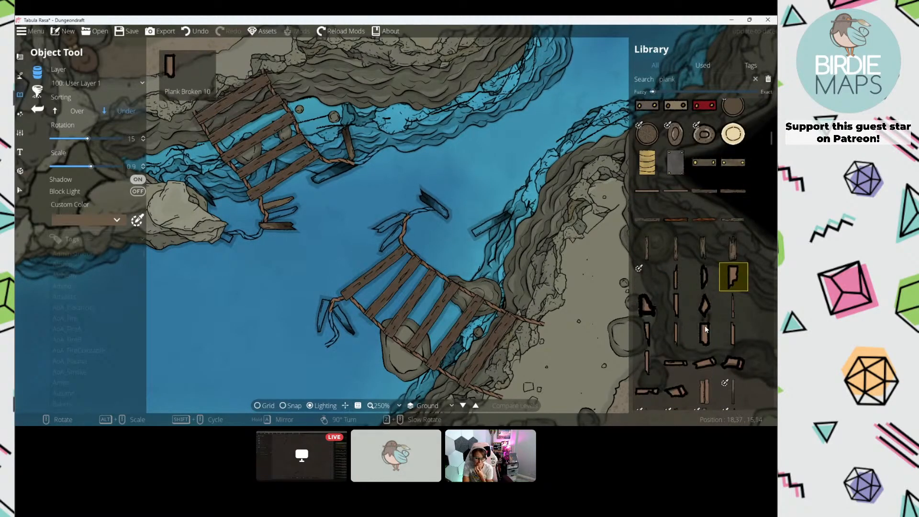
scroll(706, 321, "down", 3)
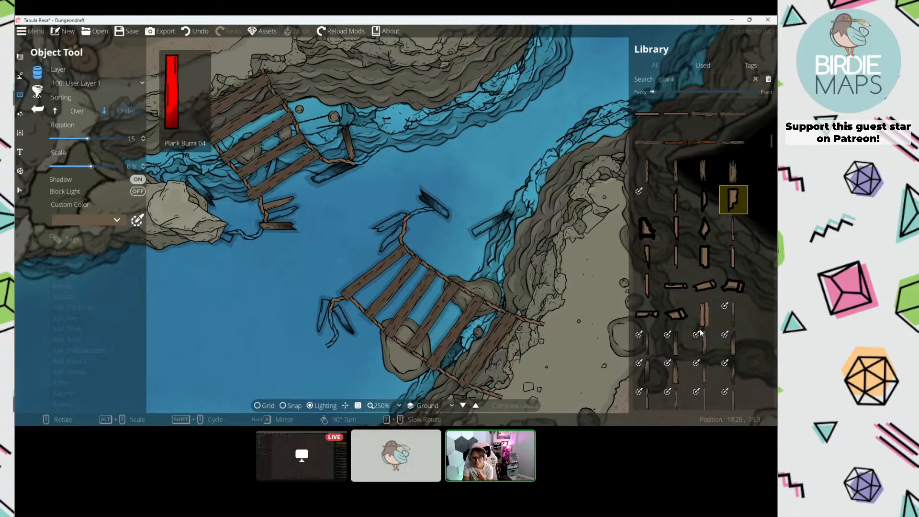
scroll(700, 320, "down", 3)
left_click_drag(316, 168, 317, 176)
scroll(317, 176, "down", 4)
left_click(319, 181)
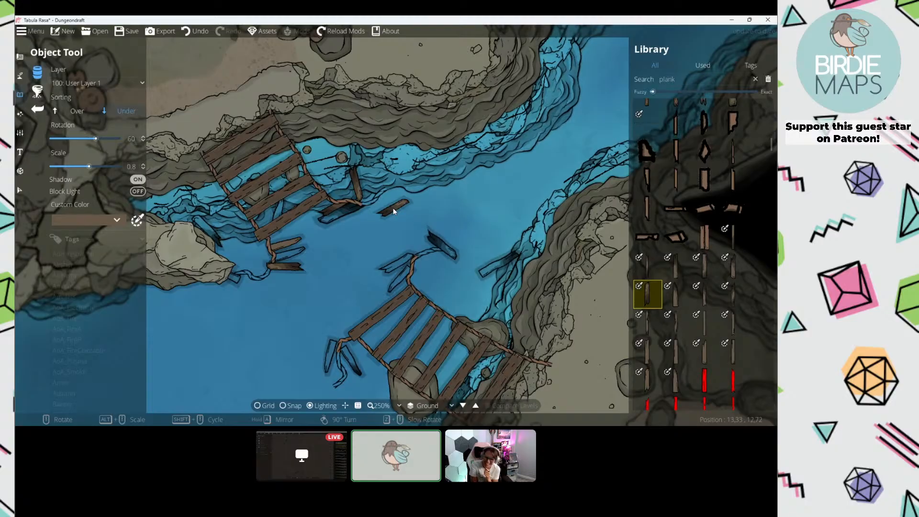
Step: Look through more library assets and review the broken bridge within the wider river and cave
scroll(682, 297, "down", 10)
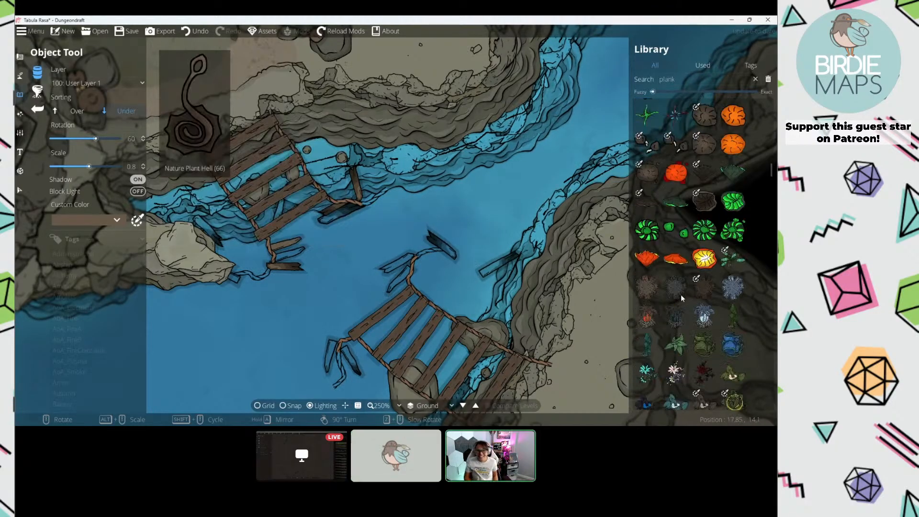
scroll(681, 298, "down", 3)
left_click_drag(389, 297, 547, 211)
left_click_drag(354, 239, 246, 225)
left_click_drag(427, 268, 366, 236)
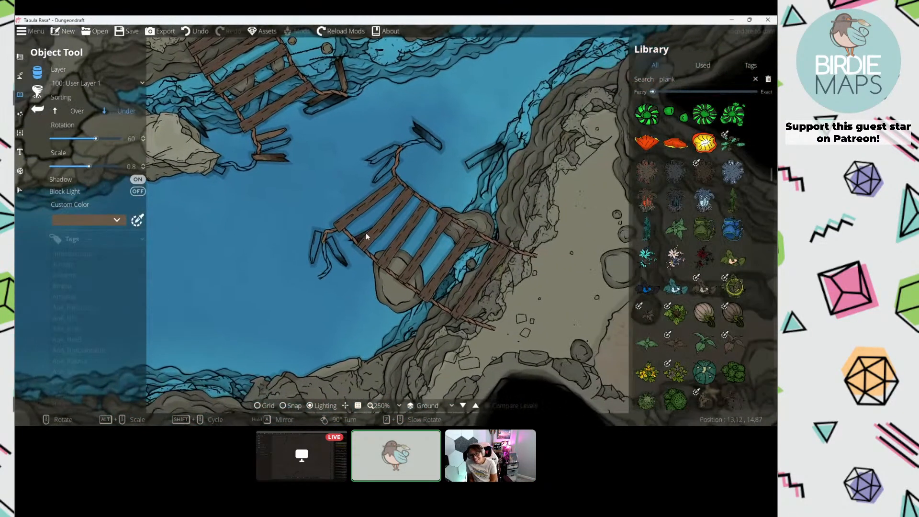
left_click_drag(518, 100, 389, 236)
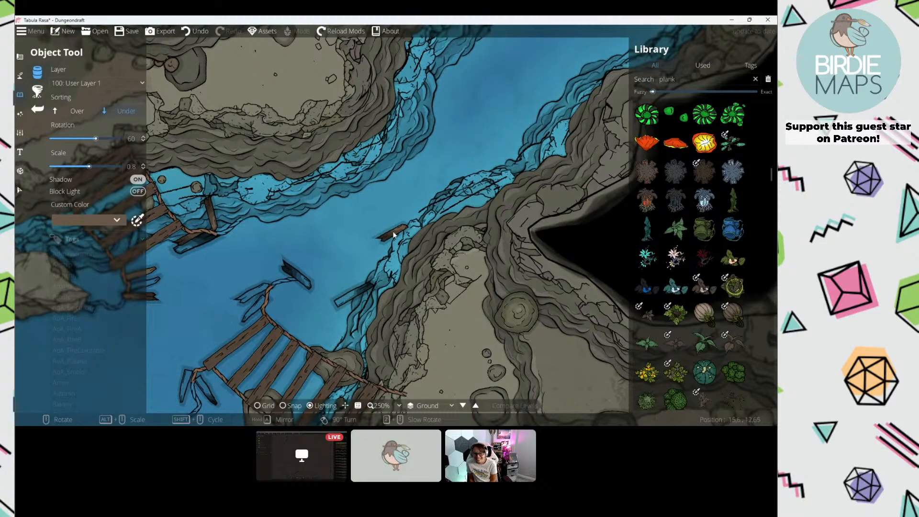
scroll(393, 234, "down", 5)
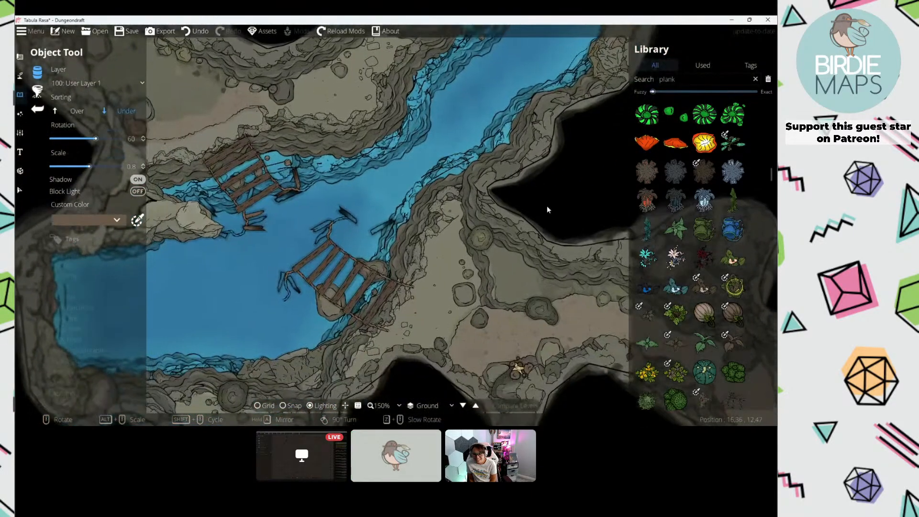
scroll(694, 230, "down", 3)
scroll(370, 212, "down", 2)
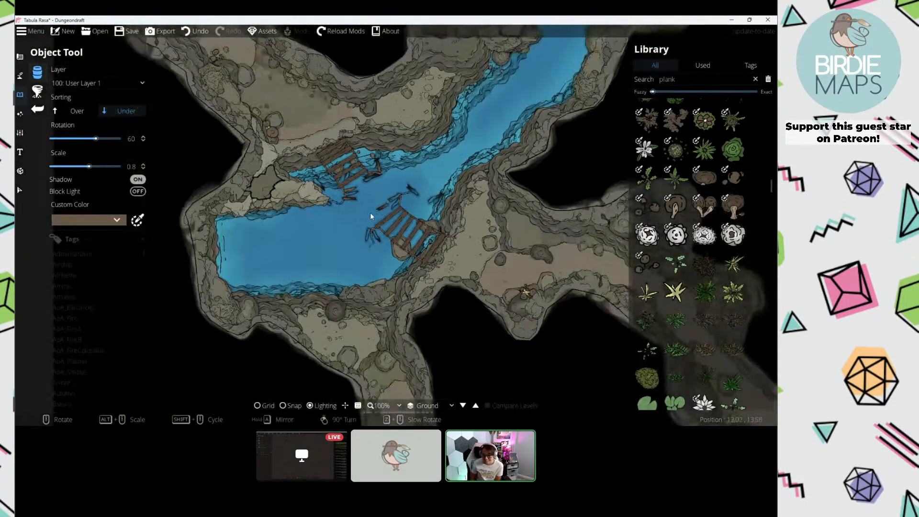
left_click_drag(369, 213, 355, 250)
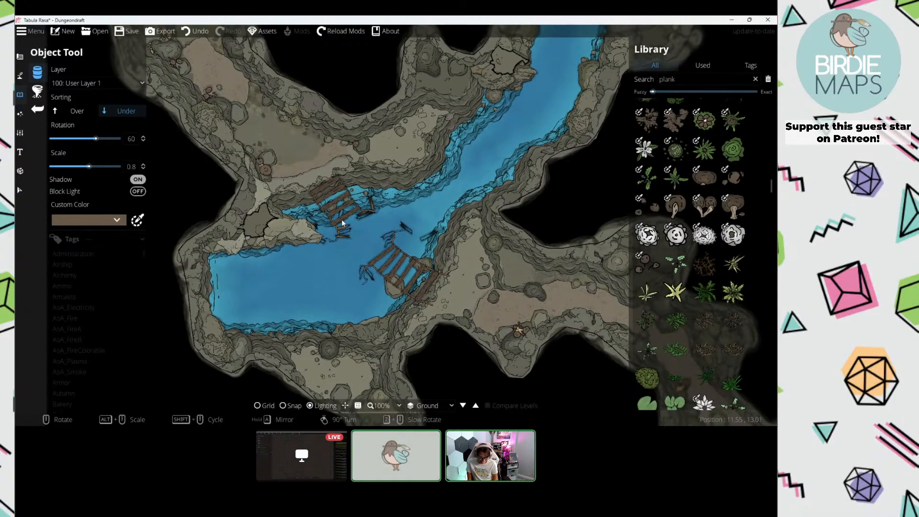
Step: Select the northern bridge section's southernmost plank and delete it
scroll(342, 222, "up", 4)
left_click(24, 191)
left_click(363, 208)
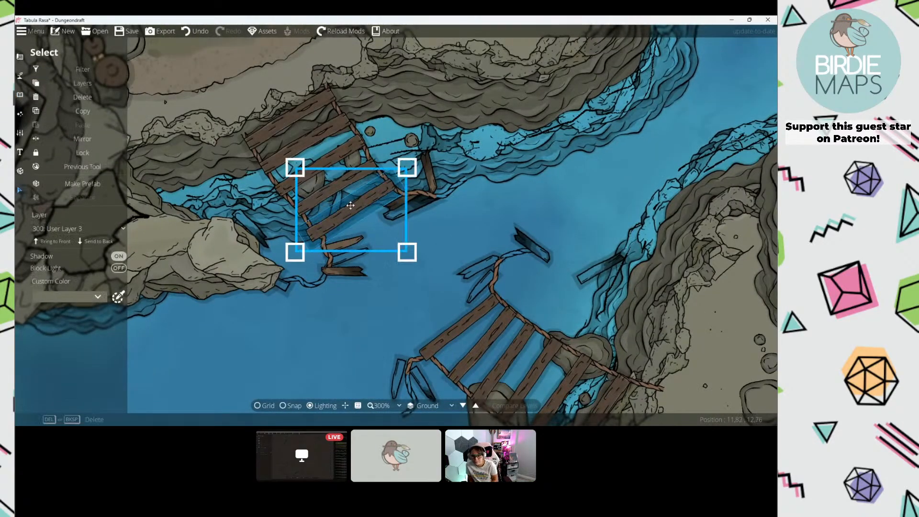
key("Delete")
Step: Place a broken plank on layer 300: User Layer 3, rotated -120 at scale 0.8, on the western rope where the plank was removed
left_click(100, 167)
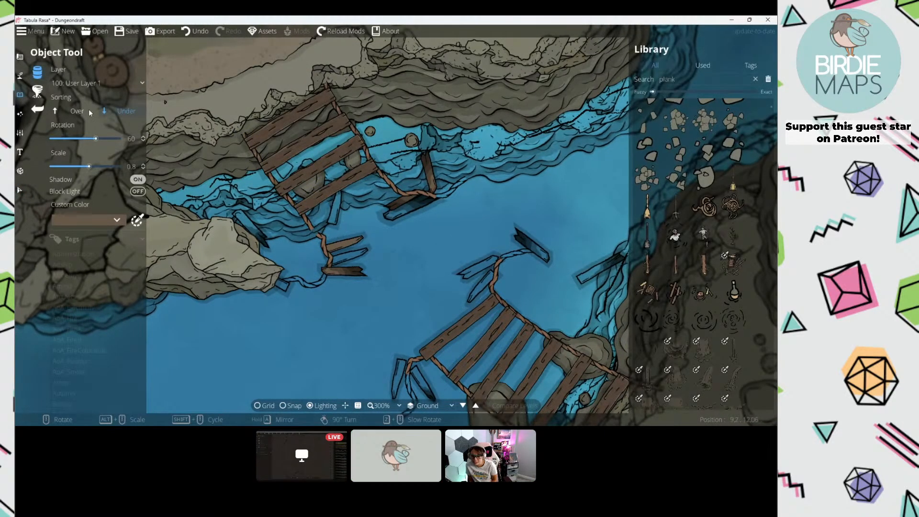
right_click(323, 229)
right_click(320, 230)
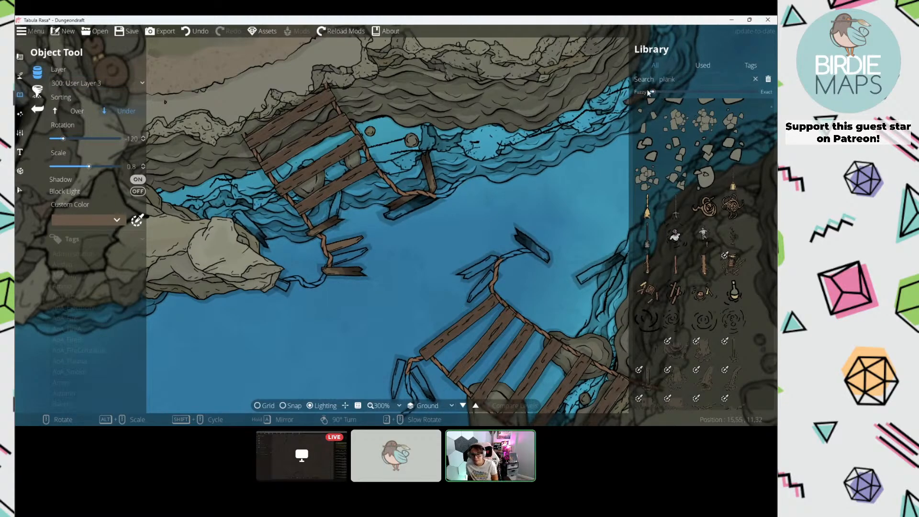
Step: Choose another broken plank from the library and place it rotated -135 at scale 0.7 on the northern section's eastern rope, opposite the first stub
left_click(677, 79)
key("Return")
scroll(697, 187, "down", 1)
scroll(698, 187, "down", 10)
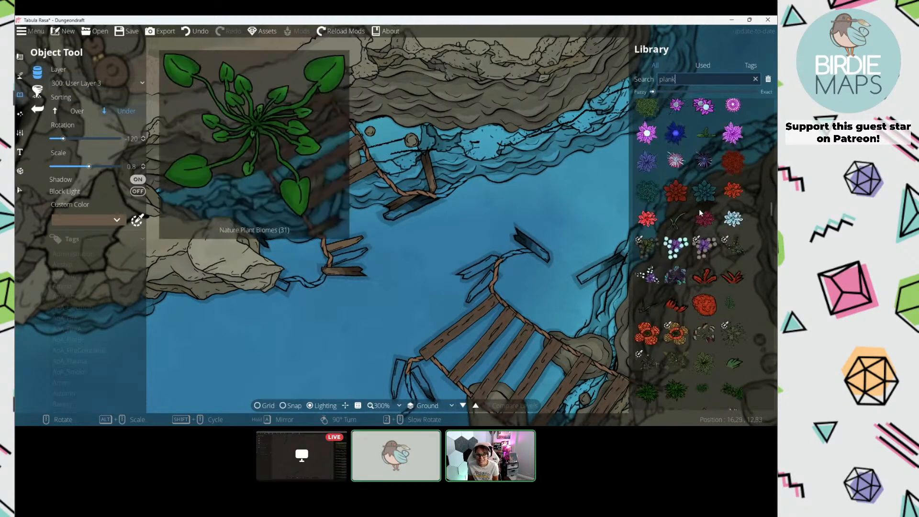
scroll(699, 222, "down", 15)
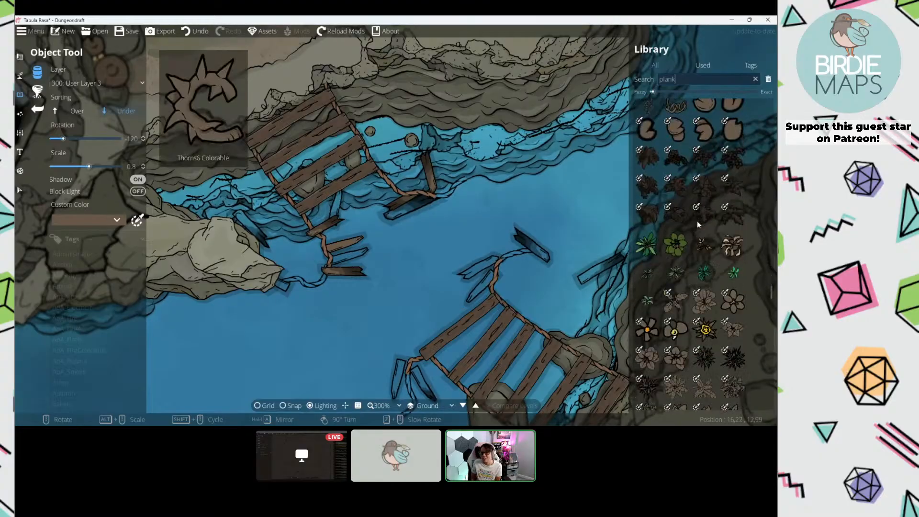
scroll(695, 223, "down", 15)
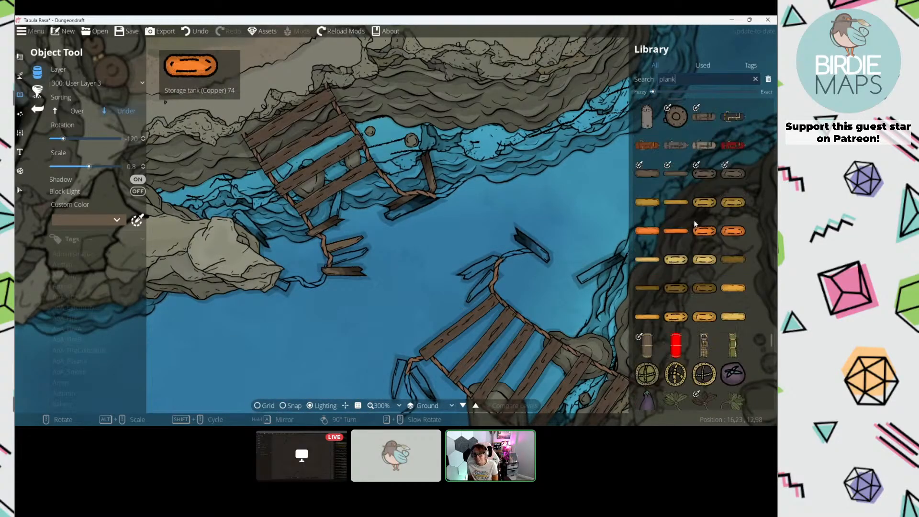
scroll(745, 129, "down", 15)
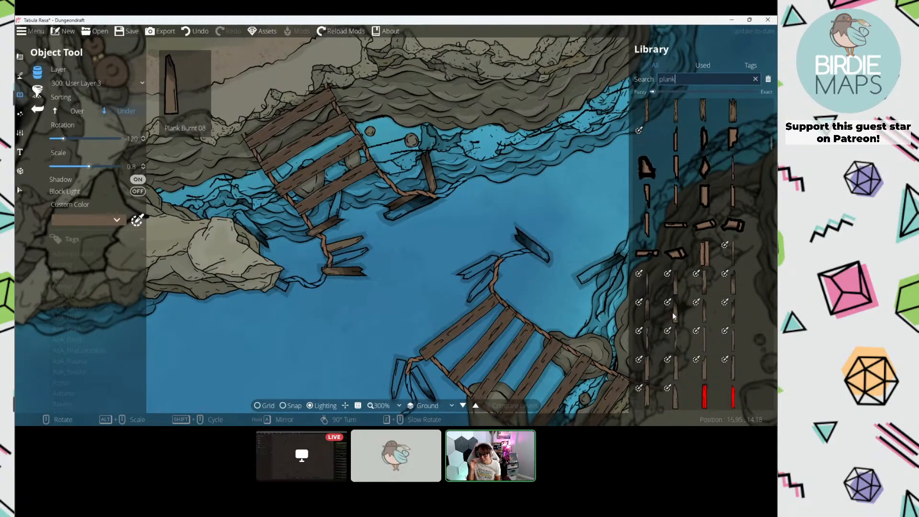
left_click(737, 278)
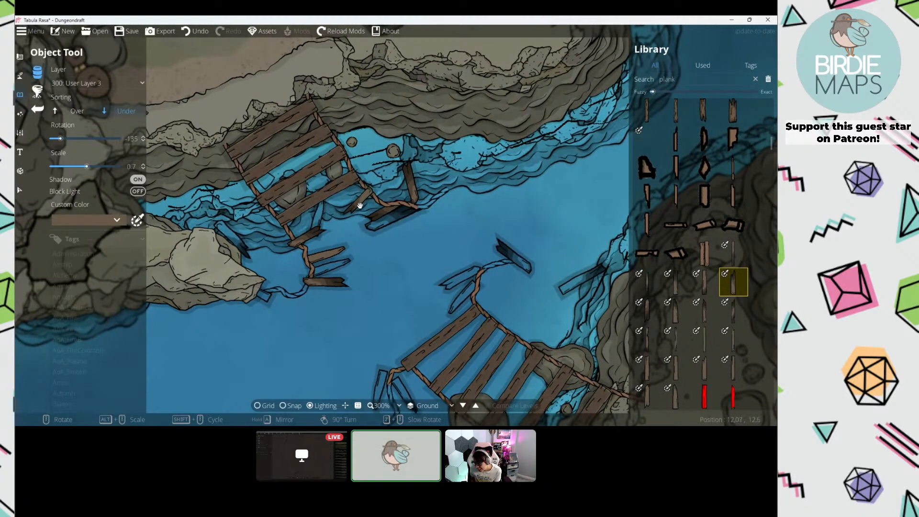
left_click_drag(389, 184, 410, 215)
scroll(401, 234, "down", 2)
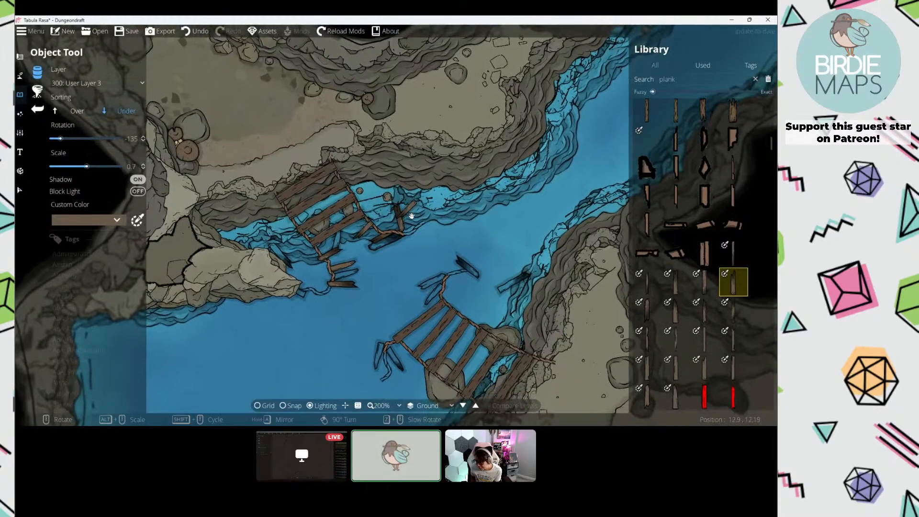
Step: Examine the cave passages north and east of the river for spots that could hold a loose broken plank
left_click_drag(266, 129, 314, 211)
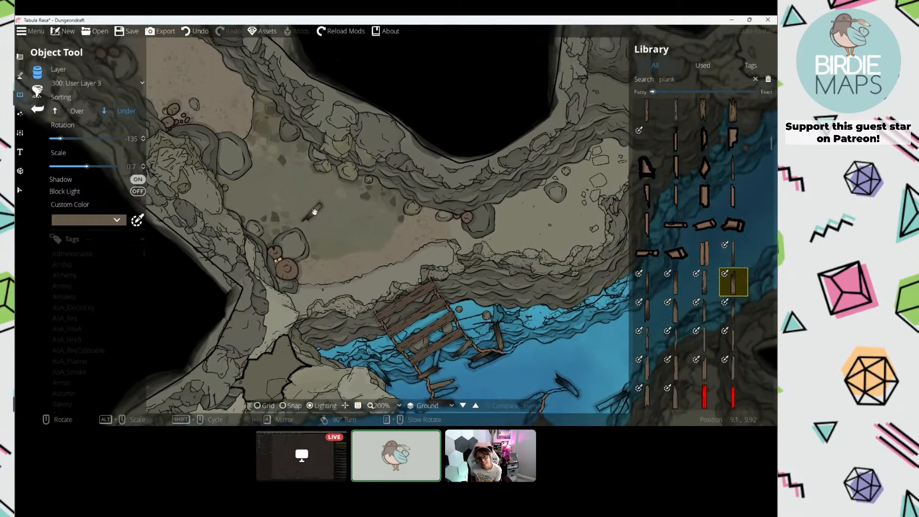
left_click_drag(299, 161, 312, 178)
scroll(278, 143, "down", 1)
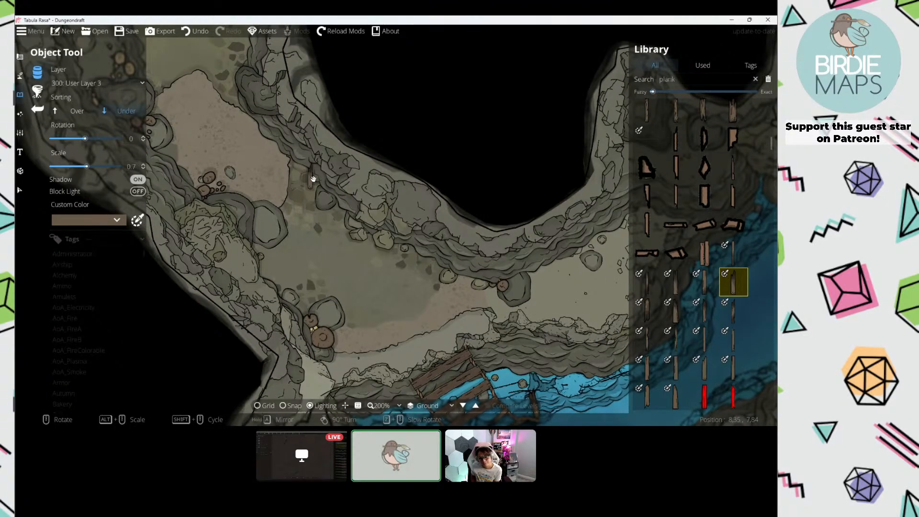
left_click_drag(325, 190, 325, 176)
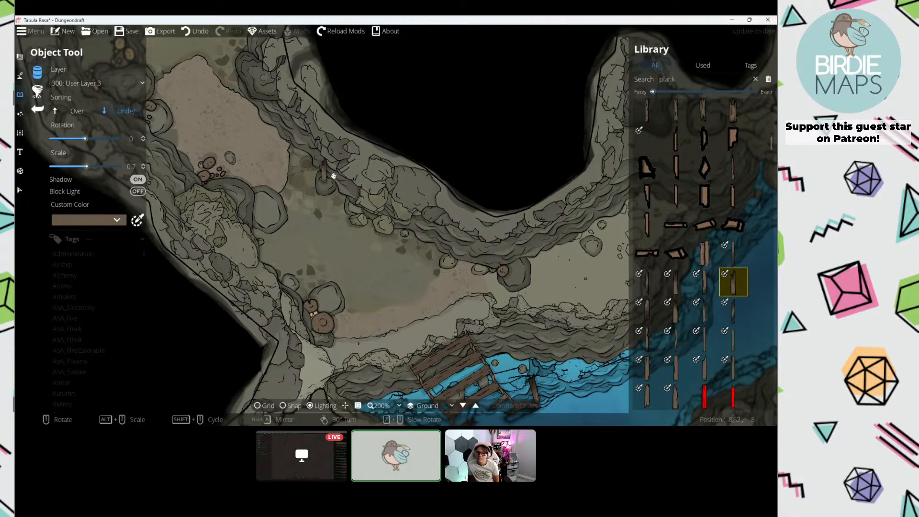
left_click_drag(368, 192, 323, 175)
left_click_drag(431, 251, 306, 167)
right_click(422, 141)
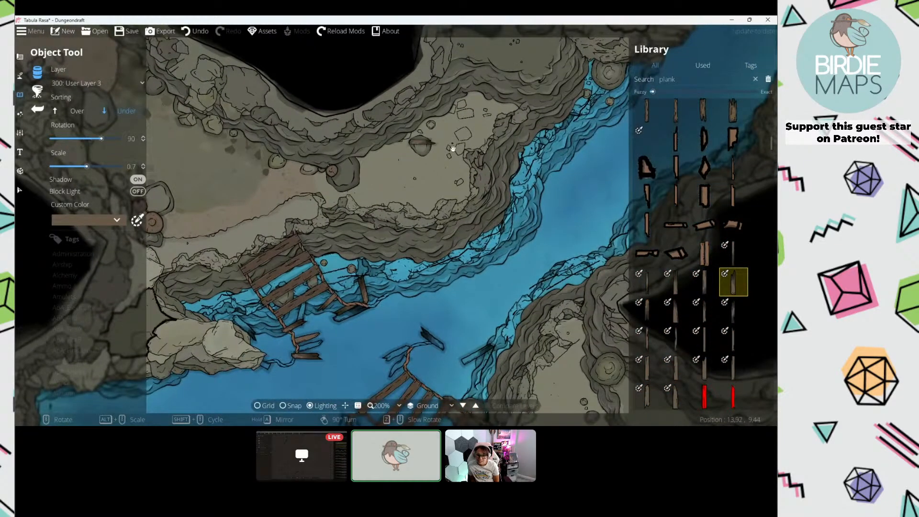
scroll(489, 160, "down", 1)
left_click_drag(490, 161, 400, 168)
scroll(400, 168, "up", 1)
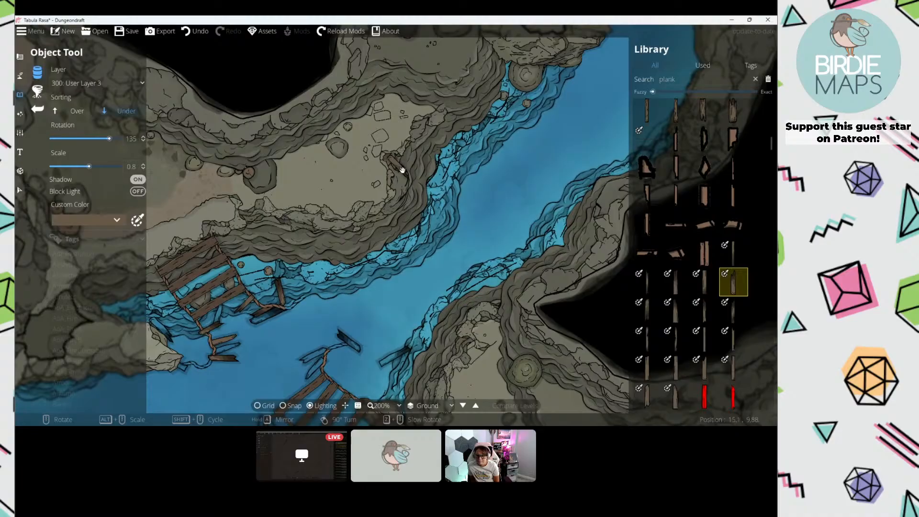
scroll(402, 170, "down", 4)
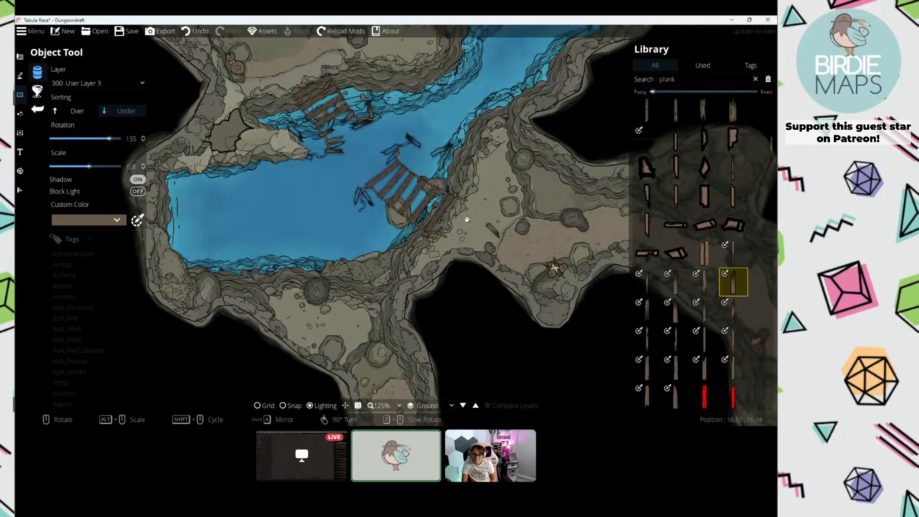
Step: Try another broken plank rotated 75 at scale 0.8 in the cave passage east of the river, and undo the last placement
left_click_drag(467, 219, 345, 255)
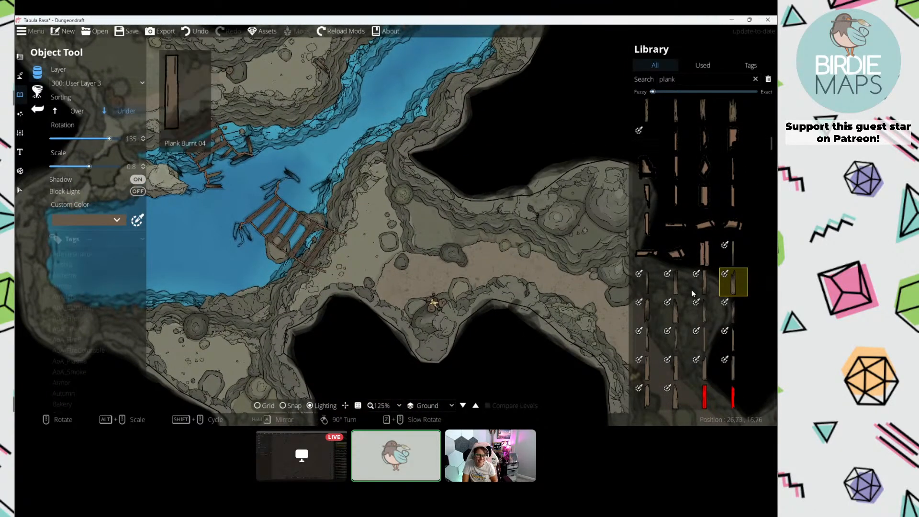
left_click(674, 290)
left_click(649, 288)
left_click_drag(333, 217, 273, 185)
left_click_drag(294, 146, 300, 176)
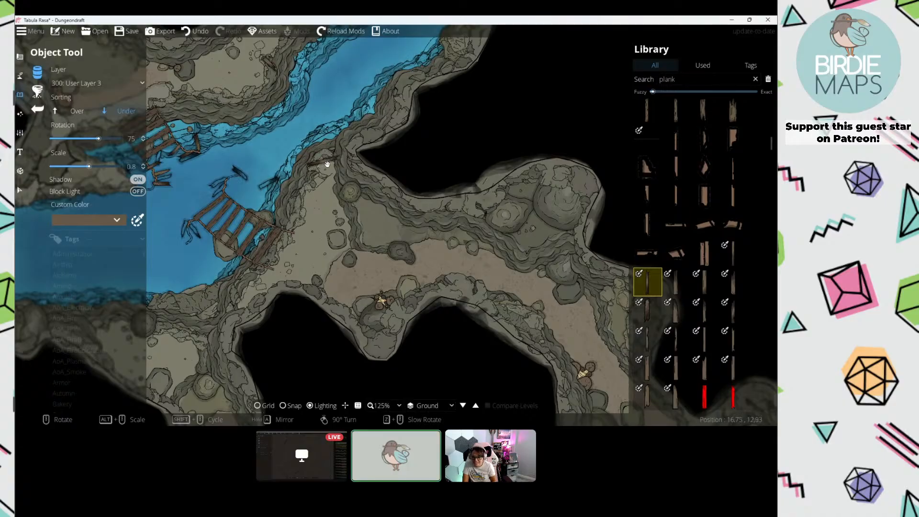
key("ctrl+z")
left_click_drag(321, 164, 467, 215)
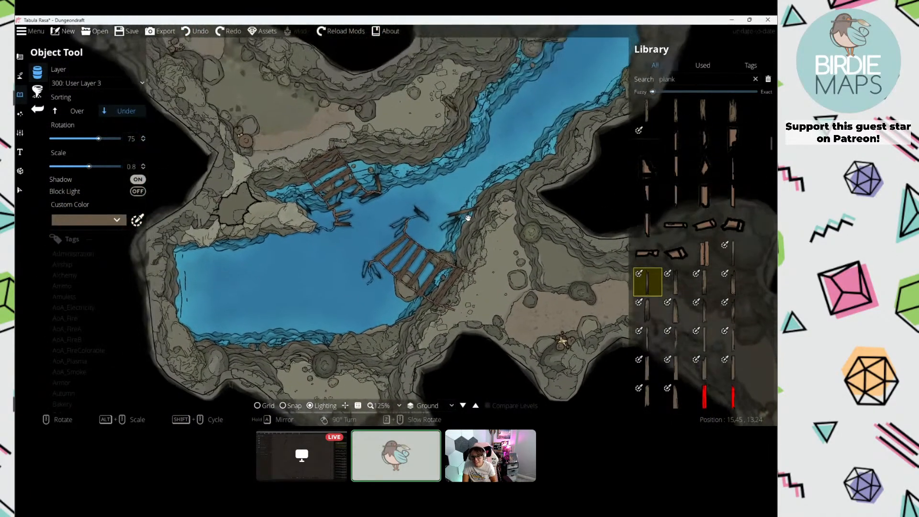
Step: Choose a burnt plank from the library and set the object layer to 700: Above Walls
left_click_drag(371, 155, 415, 273)
scroll(718, 282, "down", 2)
left_click(705, 262)
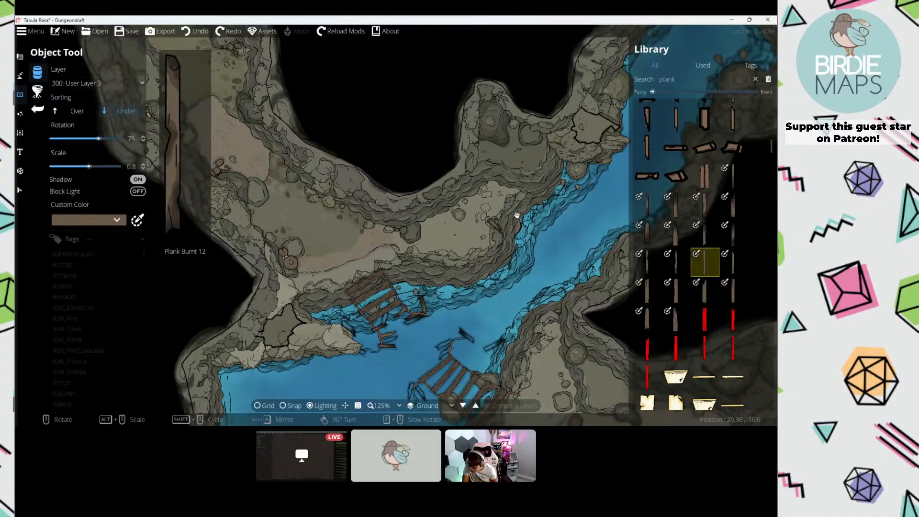
left_click_drag(515, 216, 609, 282)
left_click(89, 83)
left_click(94, 230)
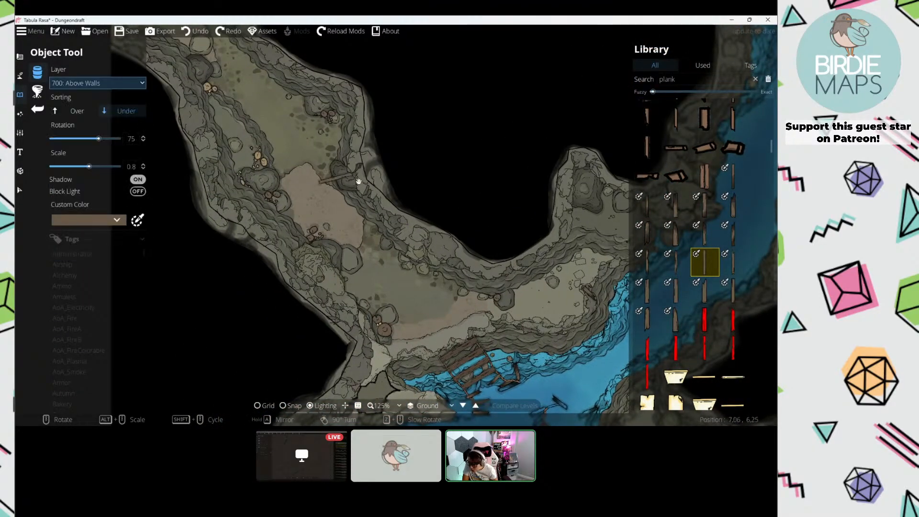
Step: Try a long wooden plank spanning the northwest cave passage at scale 1.9, rotated -30 and -60
left_click_drag(306, 158, 349, 232)
scroll(240, 154, "up", 4)
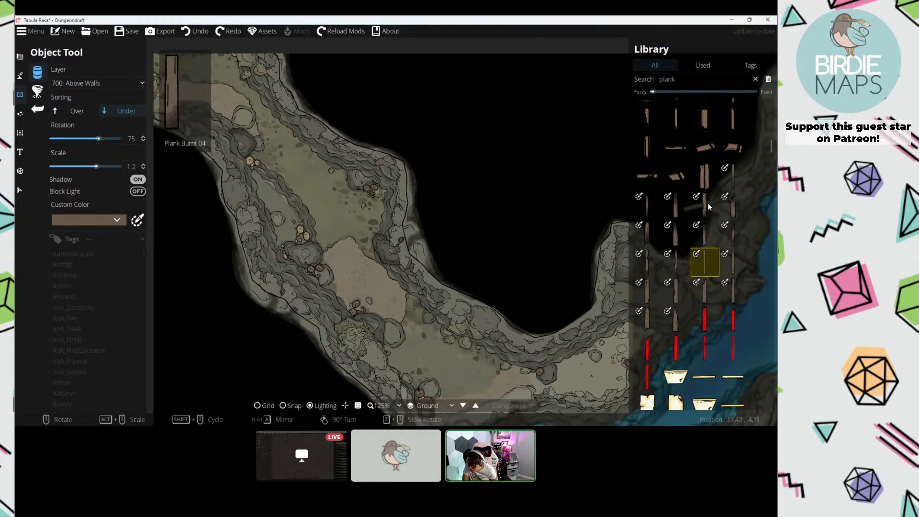
scroll(705, 207, "up", 4)
left_click(705, 130)
left_click_drag(227, 118, 248, 157)
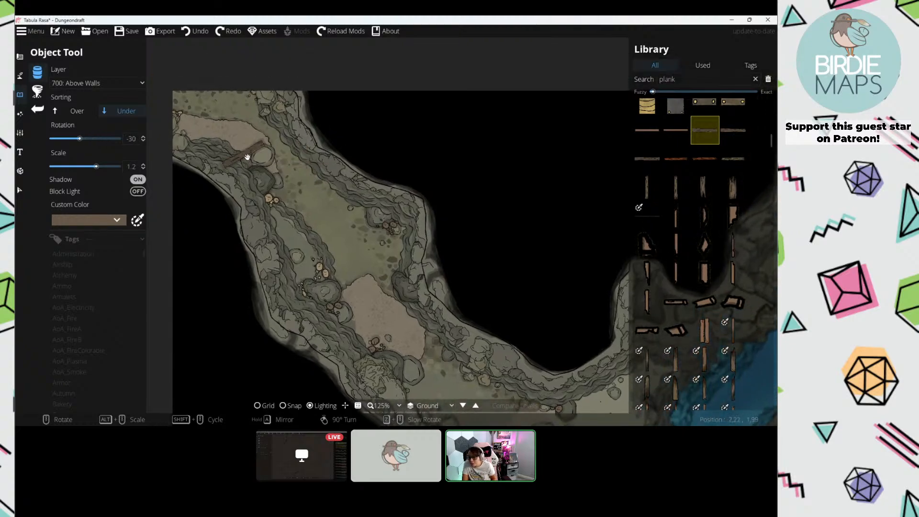
scroll(275, 158, "up", 7)
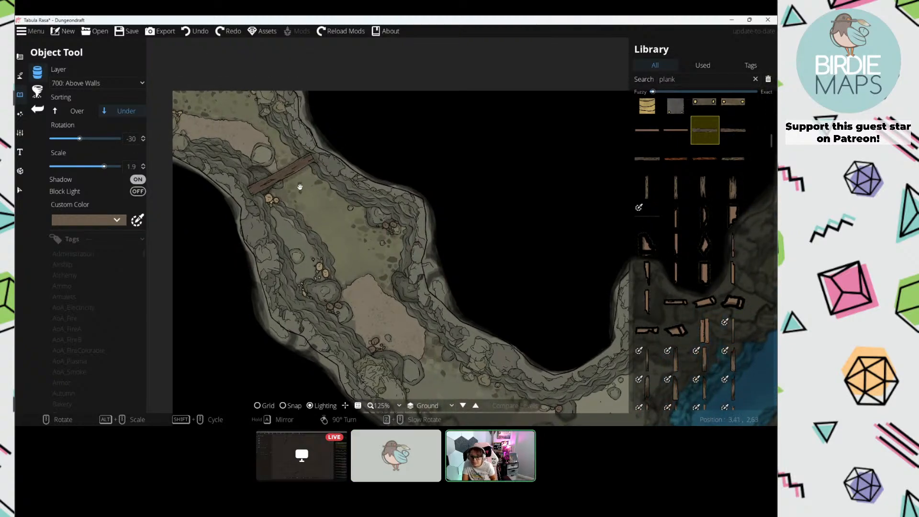
left_click_drag(355, 220, 305, 105)
scroll(356, 226, "down", 2)
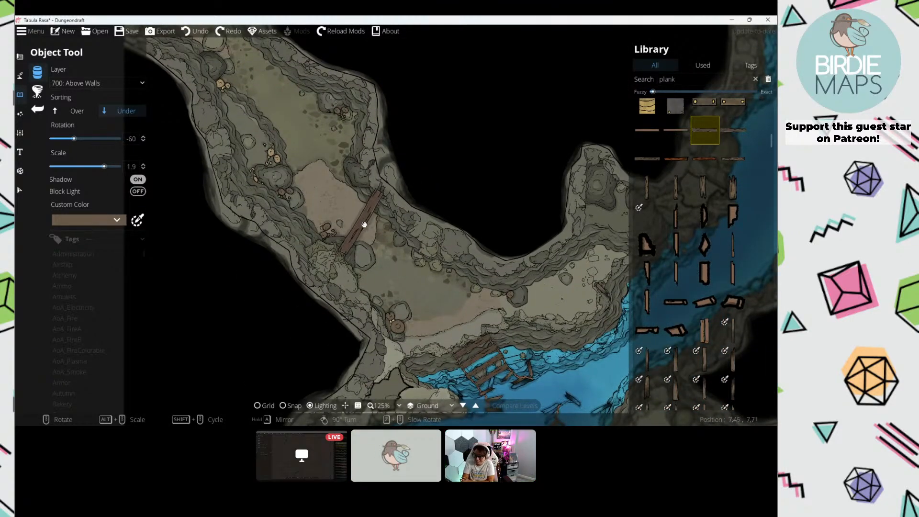
scroll(363, 224, "up", 1)
Step: Draw brown rope paths on layer 300: User Layer 3 along both walls of the northwest passage and across it north of the bridge
left_click(21, 60)
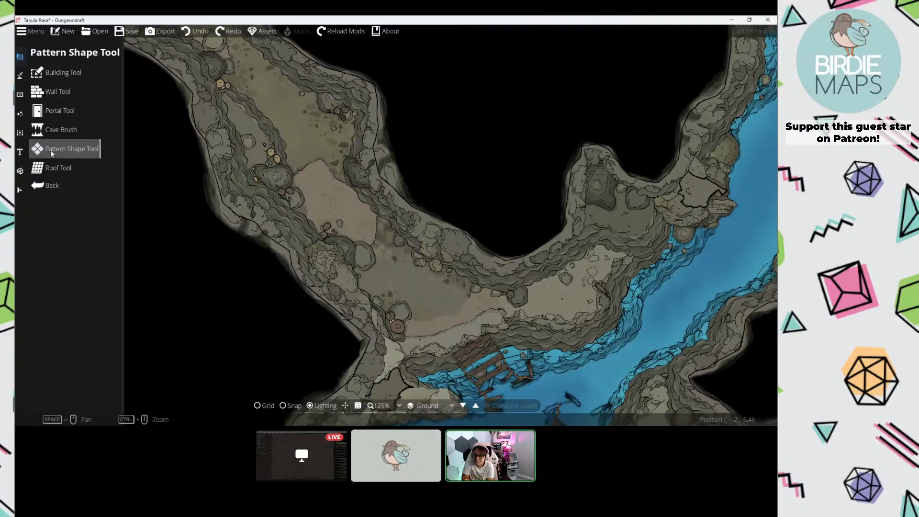
left_click(19, 75)
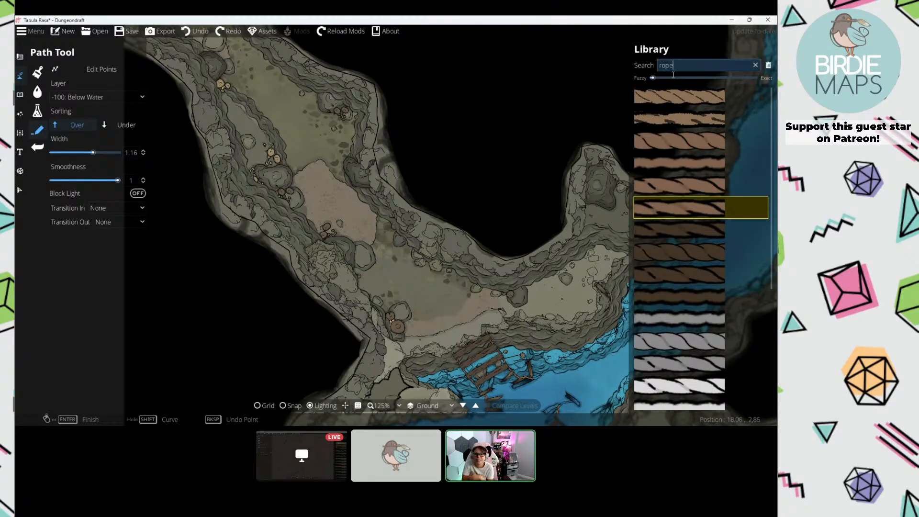
left_click_drag(200, 99, 230, 136)
left_click(96, 97)
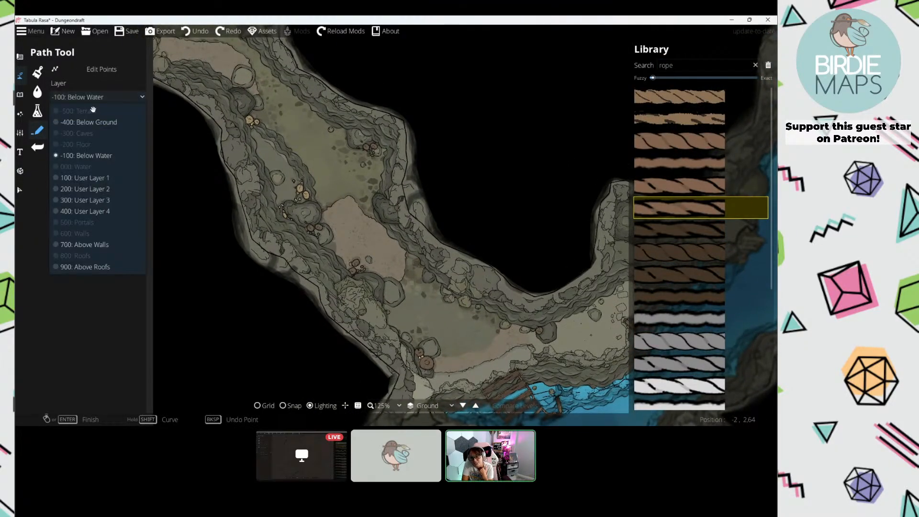
left_click(98, 200)
left_click(276, 194)
right_click(276, 194)
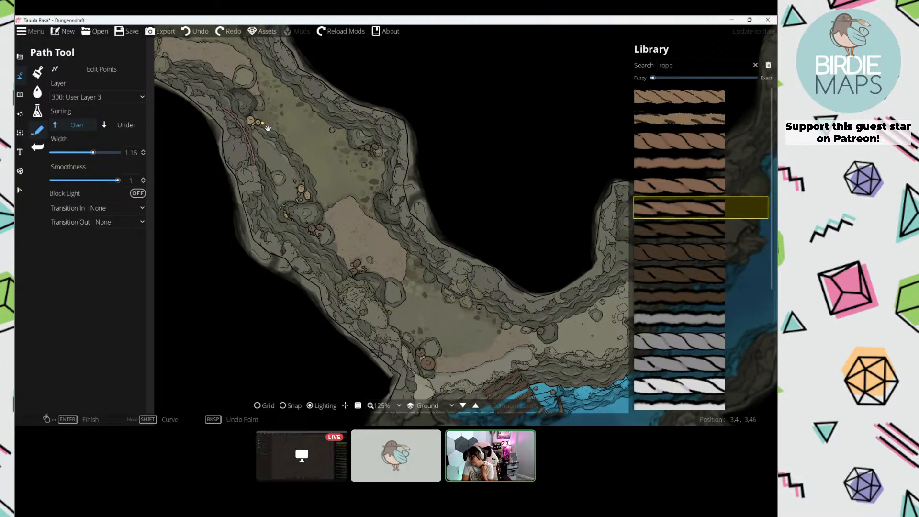
left_click_drag(327, 135, 289, 101)
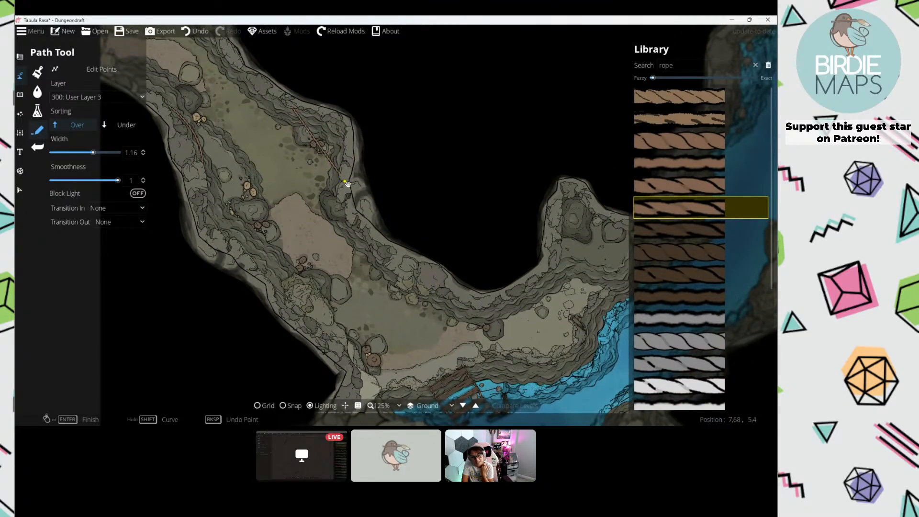
left_click_drag(296, 293, 257, 163)
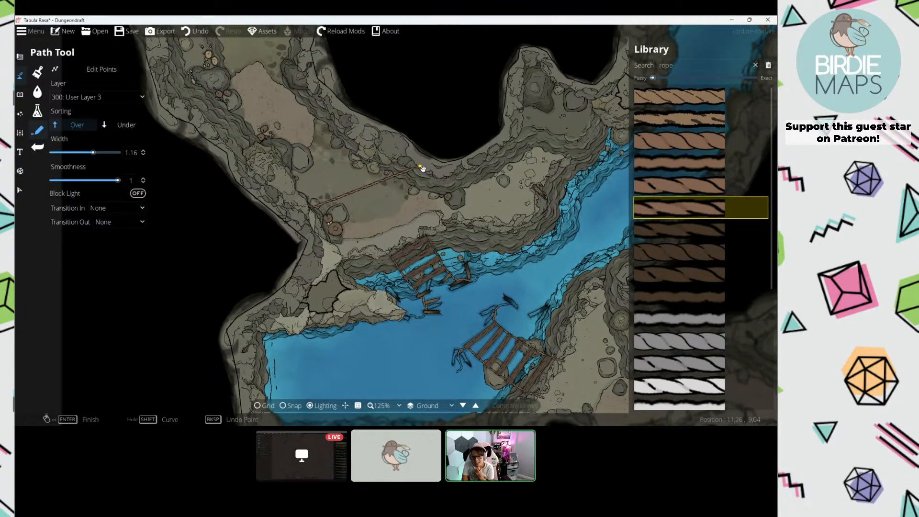
left_click_drag(315, 220, 311, 218)
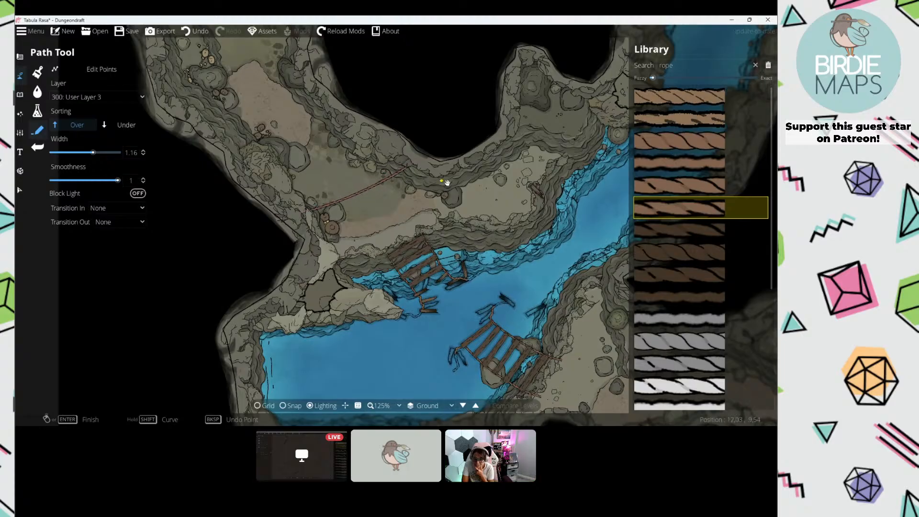
Step: Try a rope path across the river upstream of the broken bridge and undo it
left_click_drag(447, 183, 279, 166)
left_click_drag(517, 200, 426, 230)
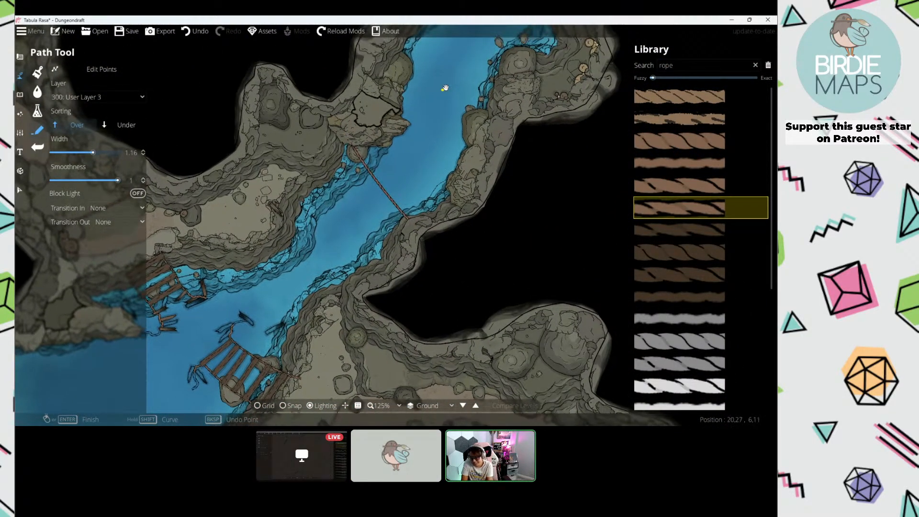
left_click_drag(397, 158, 417, 115)
key("ctrl+z")
Step: Draw the rope across the river upstream of the bridge on layer 400: User Layer 4, sorted Under
left_click(87, 100)
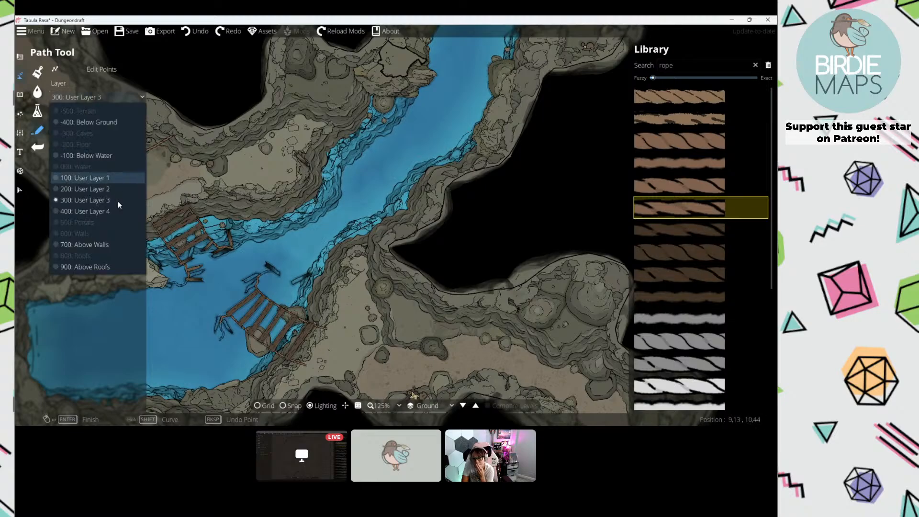
left_click(117, 203)
left_click(126, 125)
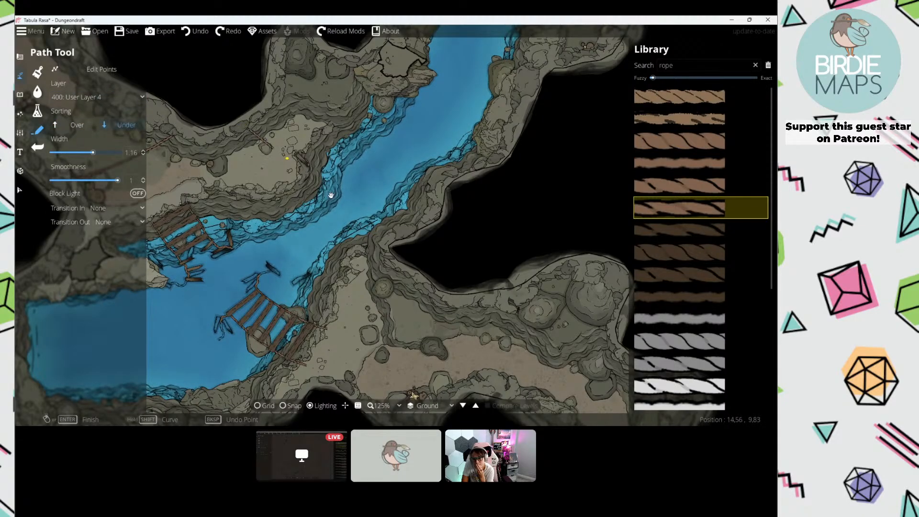
left_click_drag(344, 239, 251, 41)
Step: Draw two rope paths spanning the southeastern passage from wall to wall
left_click_drag(579, 176, 412, 149)
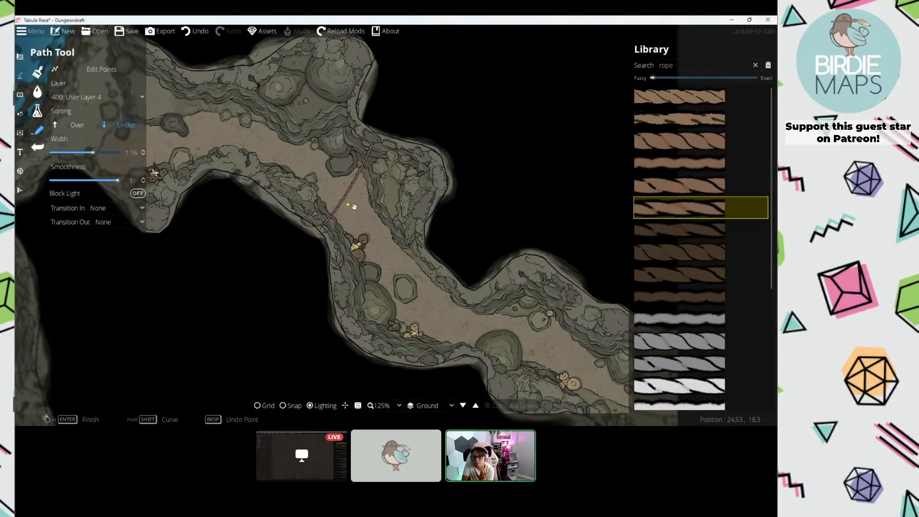
left_click_drag(455, 330, 364, 251)
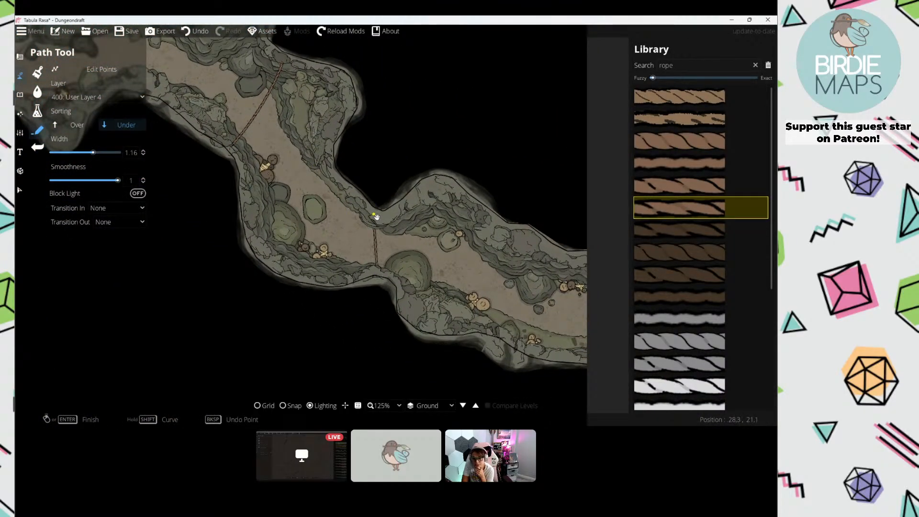
left_click_drag(517, 254, 378, 192)
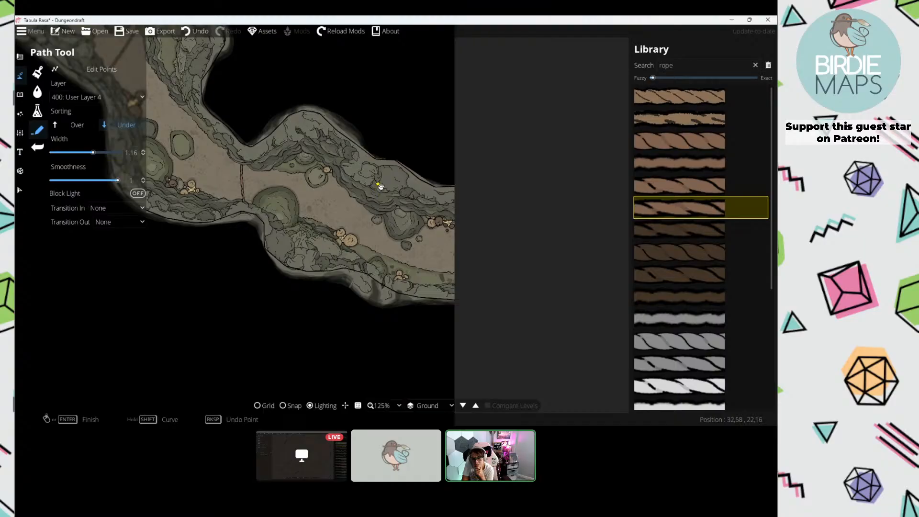
Step: Draw a rope path along the southern wall of the passage at the map's eastern edge
left_click_drag(330, 221, 320, 217)
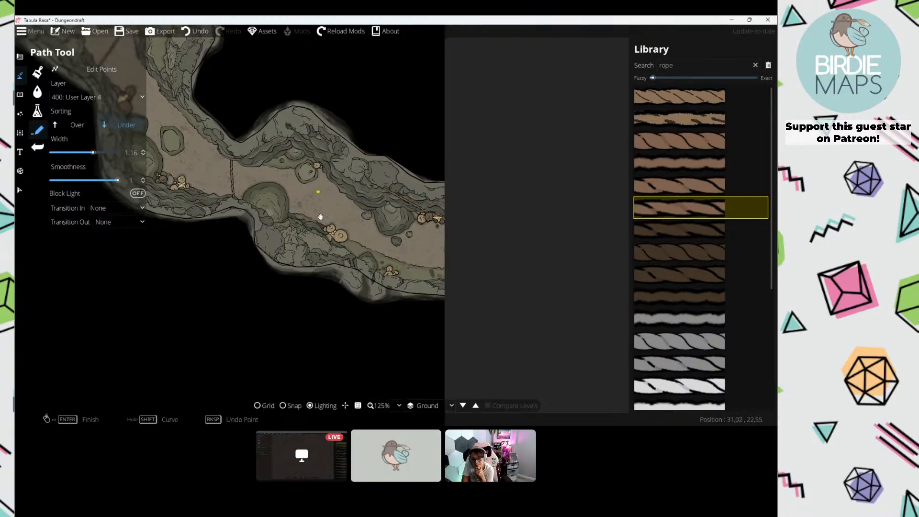
left_click_drag(342, 261, 329, 246)
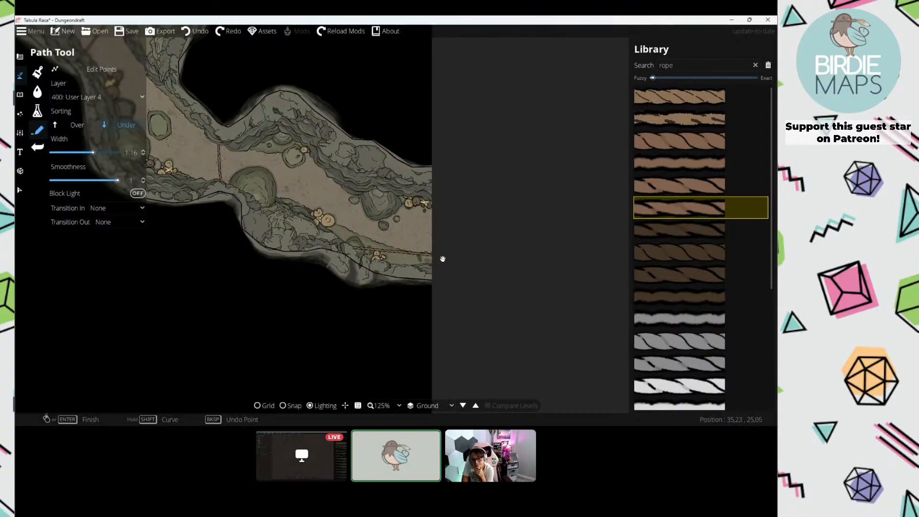
left_click_drag(334, 202, 323, 180)
key("ctrl+z")
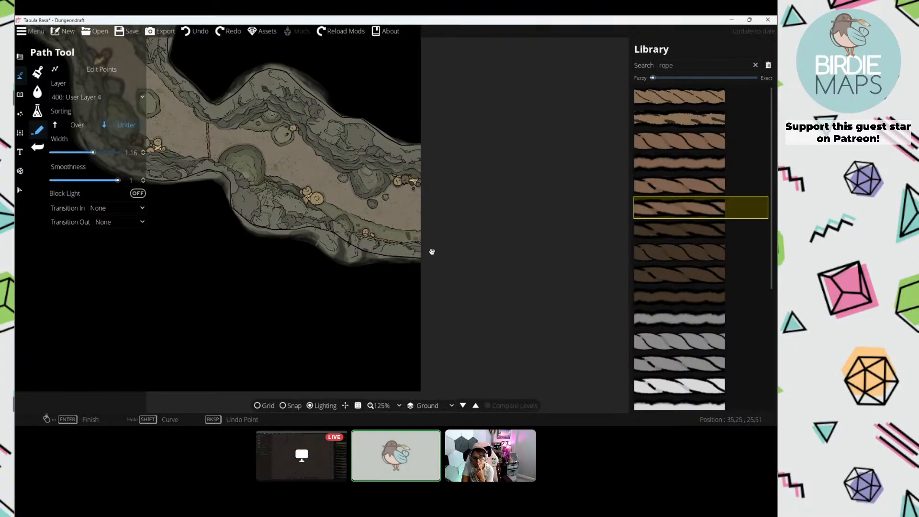
left_click_drag(191, 104, 379, 207)
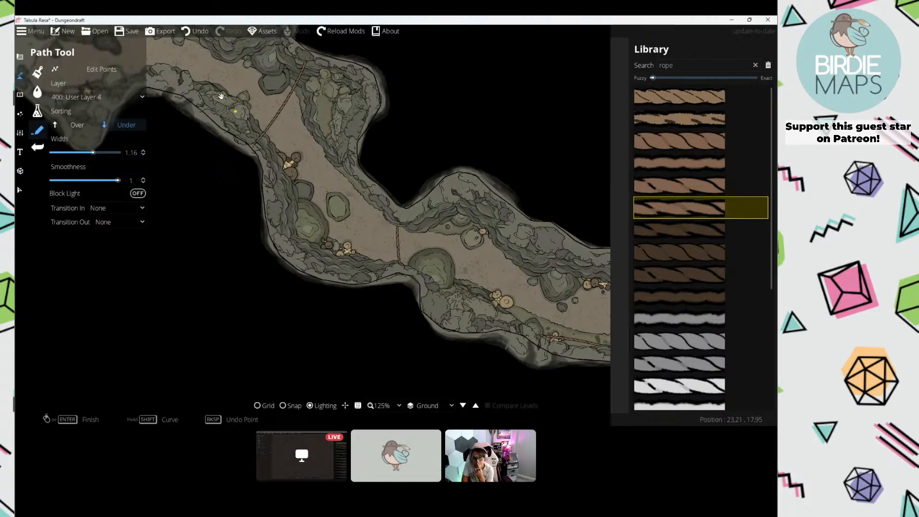
Step: Search the path library for plank and choose a dark brown wooden plank path
left_click_drag(221, 96, 364, 245)
left_click_drag(227, 146, 463, 282)
left_click_drag(187, 113, 376, 302)
left_click_drag(294, 229, 286, 253)
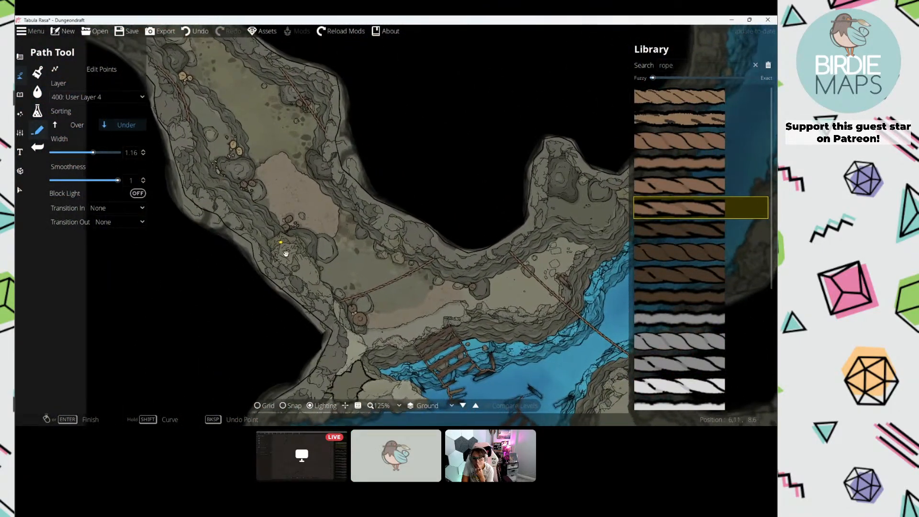
scroll(286, 253, "down", 2)
left_click_drag(344, 246, 239, 100)
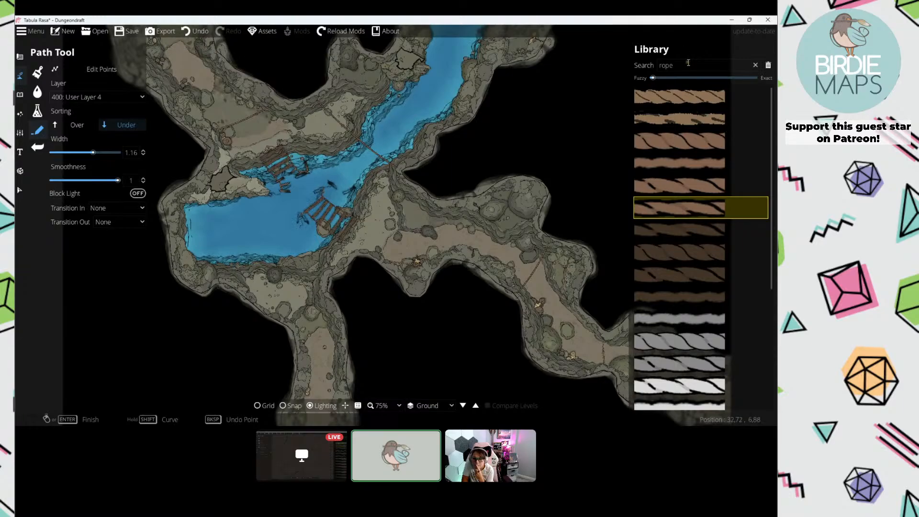
left_click(689, 63)
type("plank")
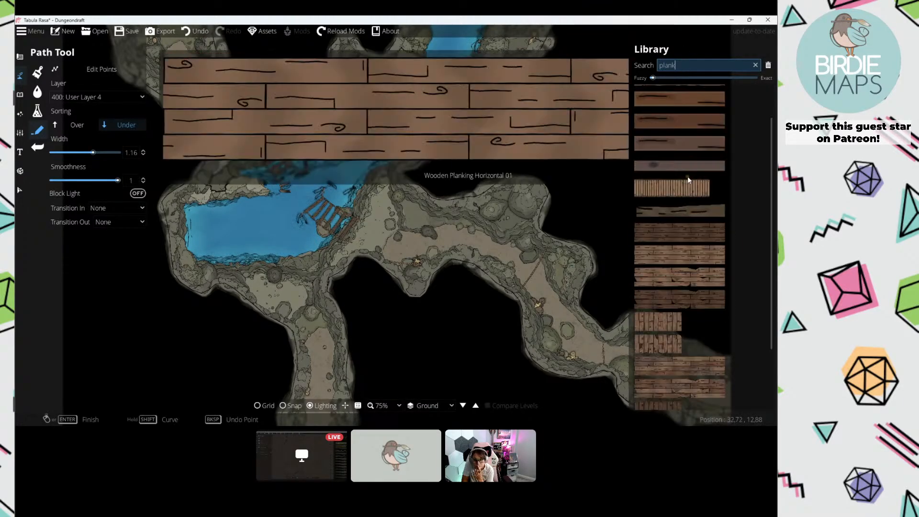
left_click(675, 115)
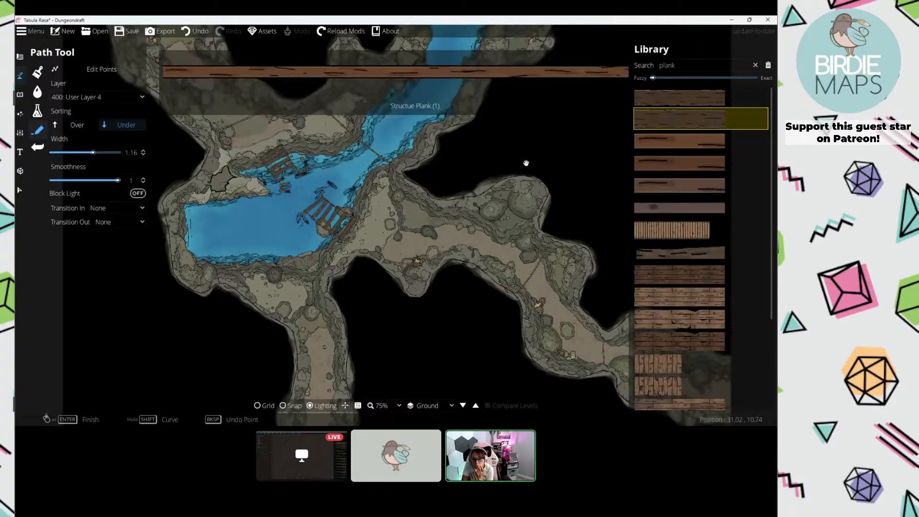
Step: Try the plank path as a beam across the northwest passage at widths 1.16 and 0.8, undoing the attempts
left_click_drag(262, 147, 368, 248)
scroll(367, 248, "up", 4)
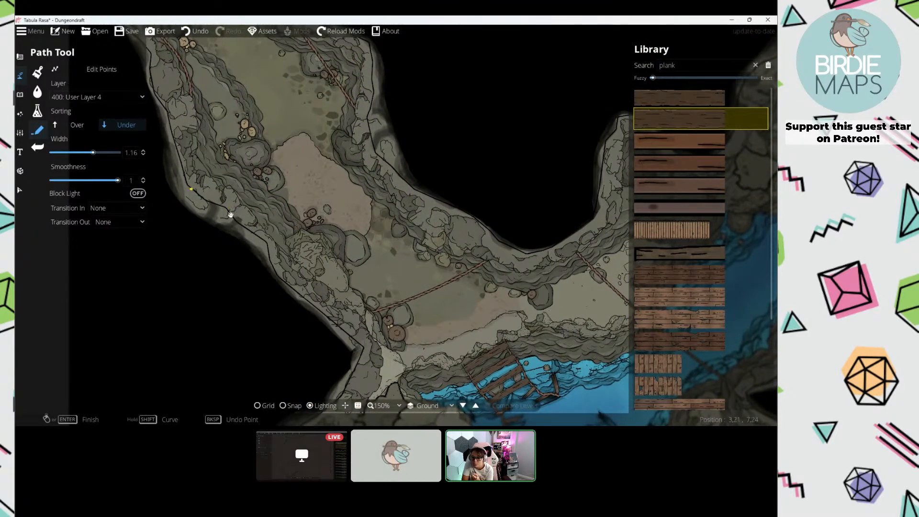
left_click(255, 224)
left_click_drag(348, 141, 360, 168)
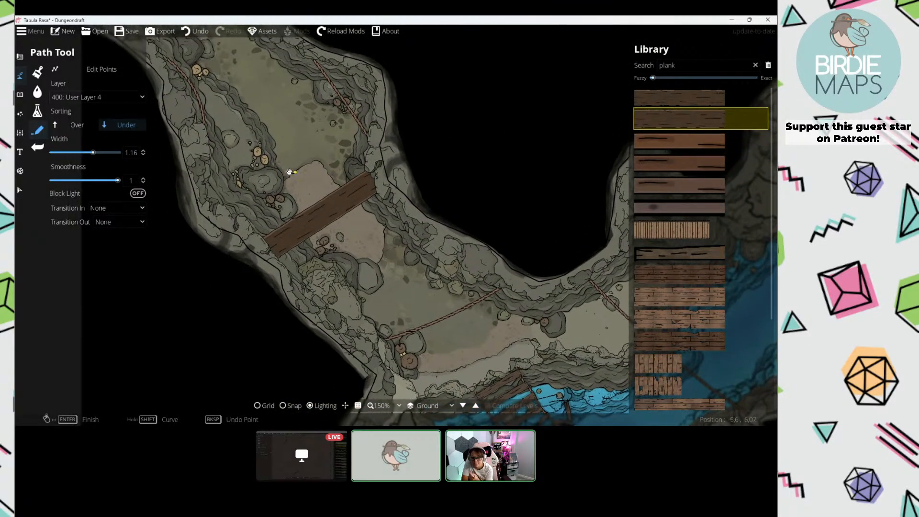
key("ctrl+z")
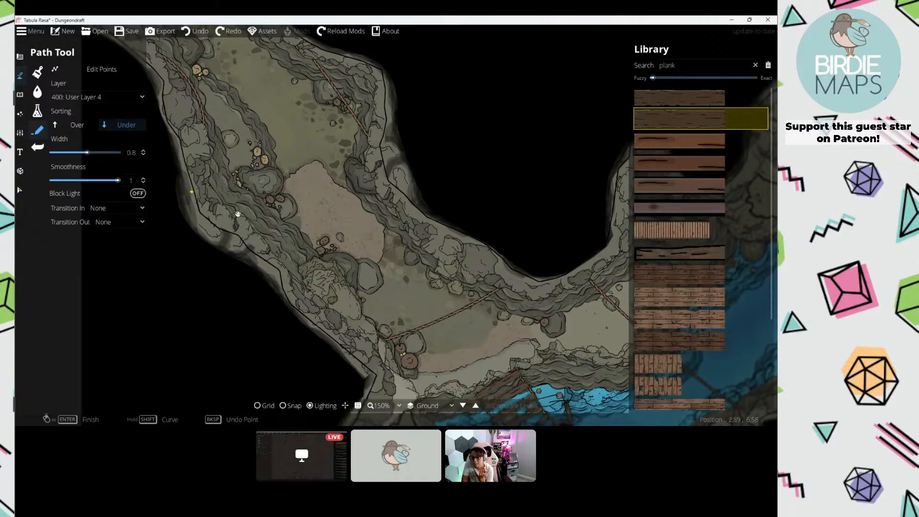
left_click_drag(270, 167, 290, 174)
key("ctrl+z")
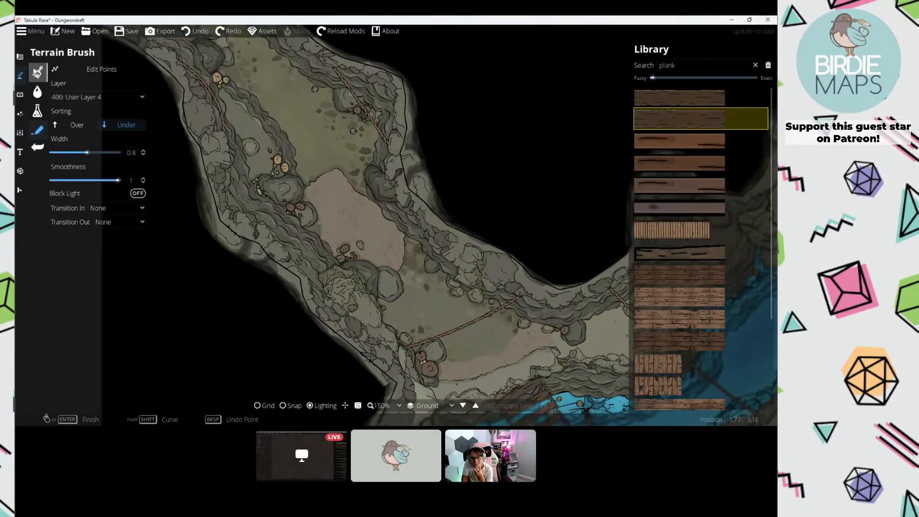
Step: Browse the wall styles for a wooden texture suitable for a beam across the passage
left_click(20, 57)
left_click(57, 93)
scroll(105, 230, "down", 1)
scroll(105, 229, "down", 6)
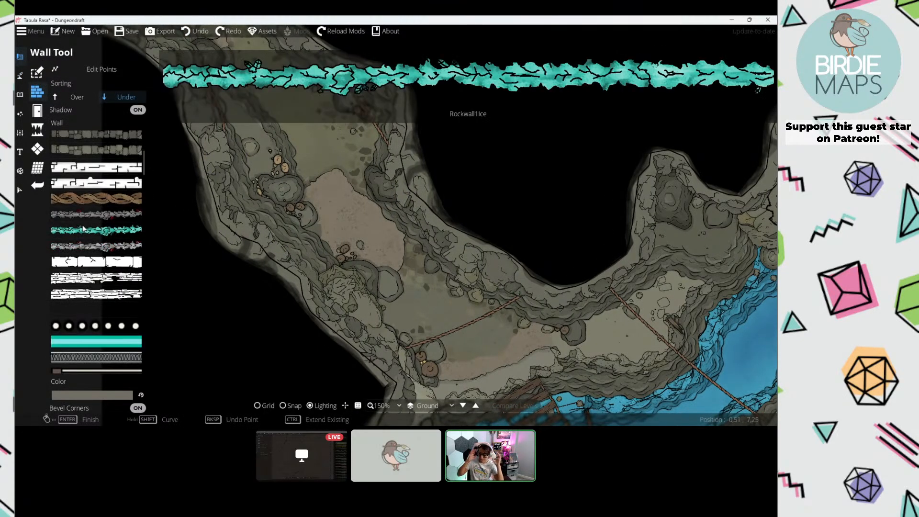
scroll(101, 218, "down", 15)
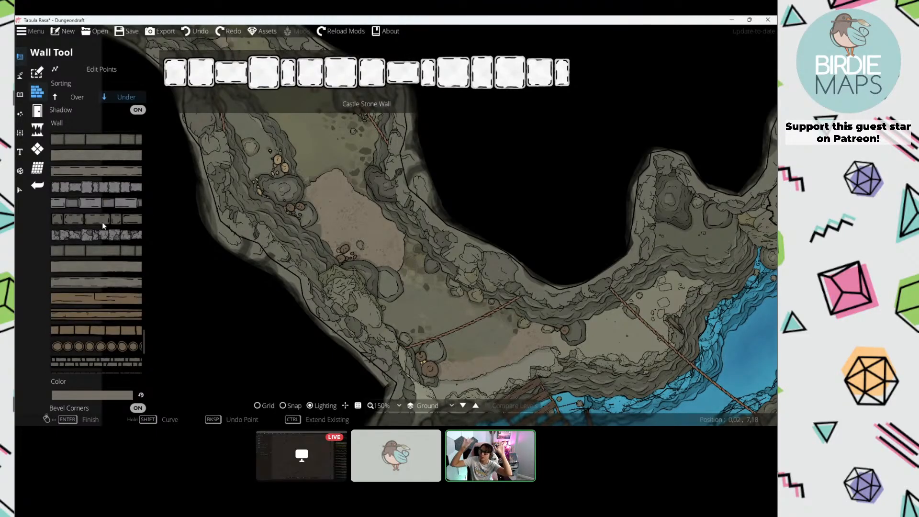
left_click(111, 299)
left_click_drag(346, 207, 262, 212)
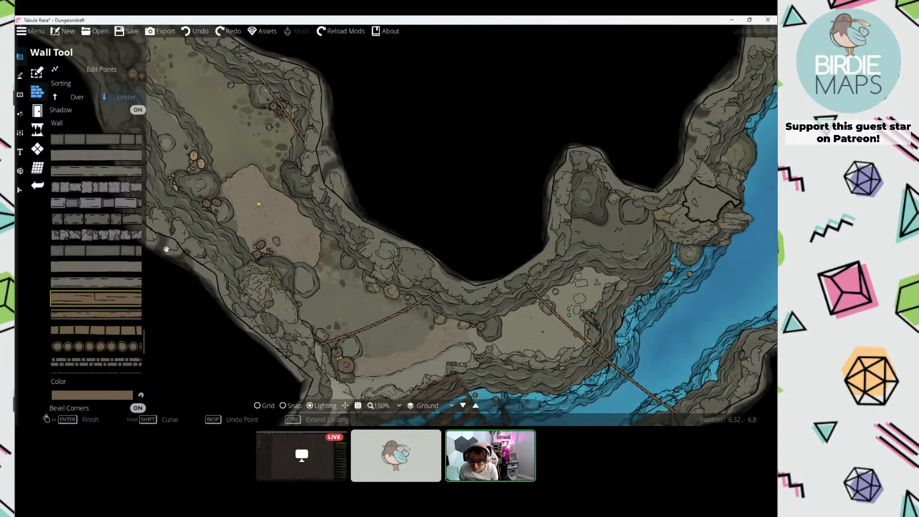
left_click(114, 314)
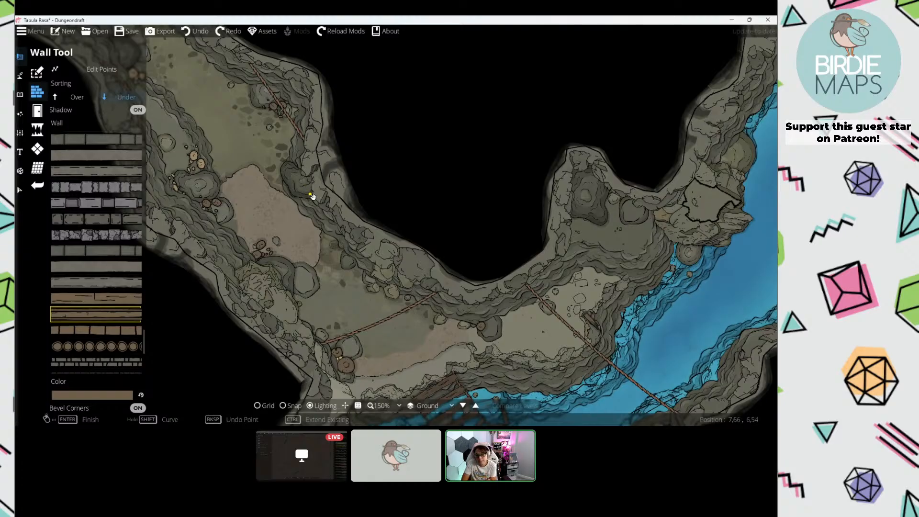
left_click_drag(314, 196, 358, 180)
scroll(256, 196, "up", 3)
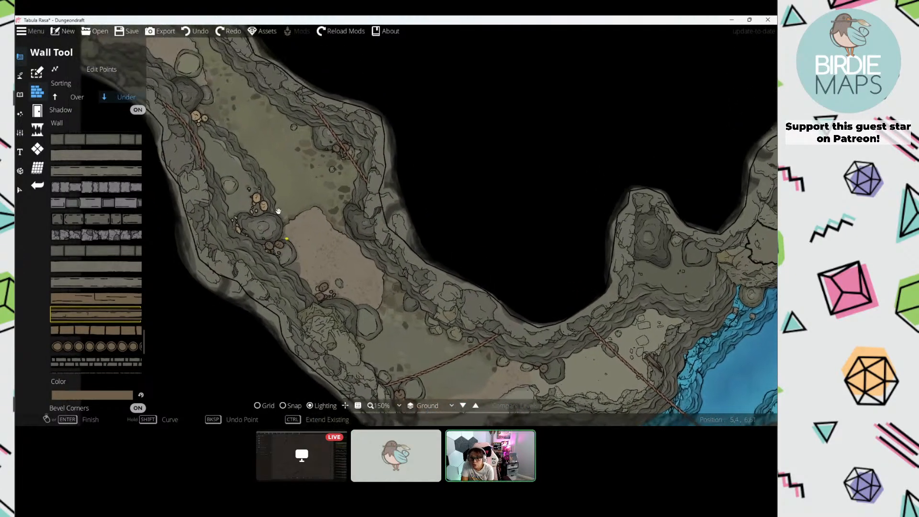
Step: Look through the plank objects in the library and choose the long dark brown furniture plank
left_click(19, 94)
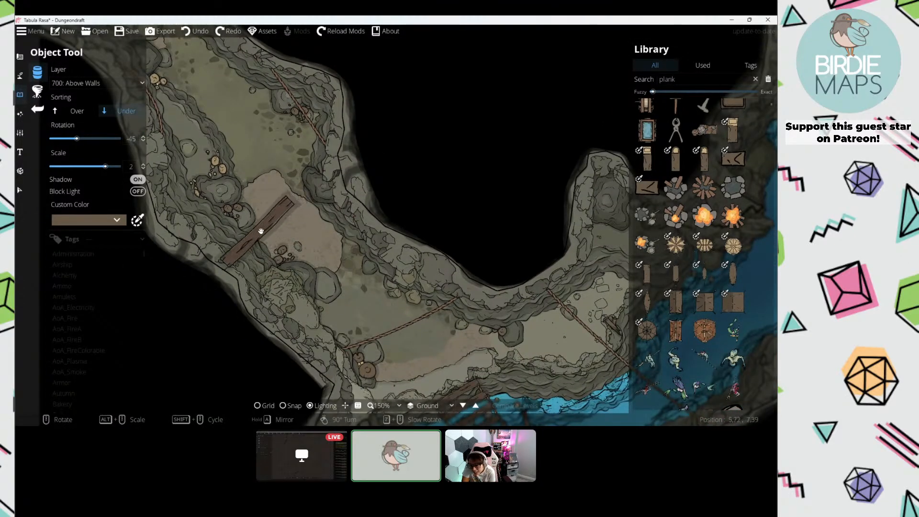
left_click_drag(170, 96, 208, 231)
left_click_drag(150, 175, 236, 199)
scroll(283, 193, "up", 1)
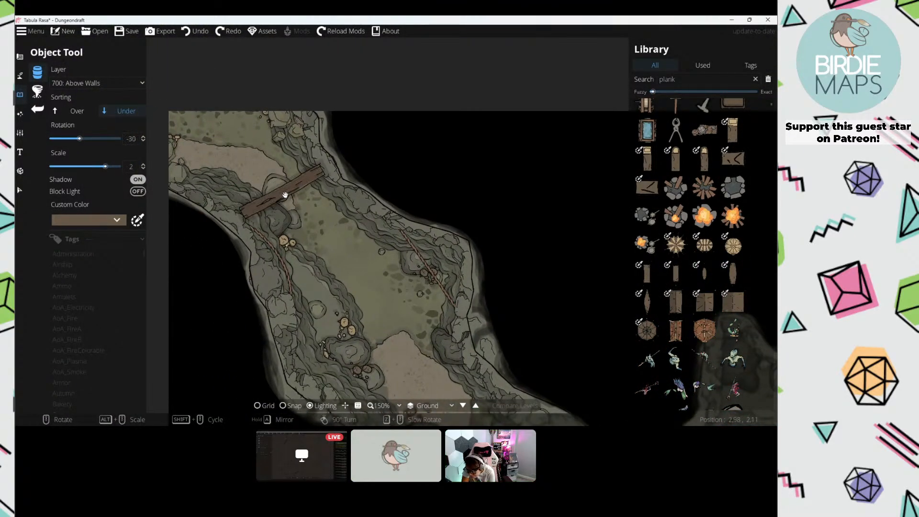
scroll(285, 195, "down", 1)
scroll(285, 195, "up", 1)
left_click(698, 79)
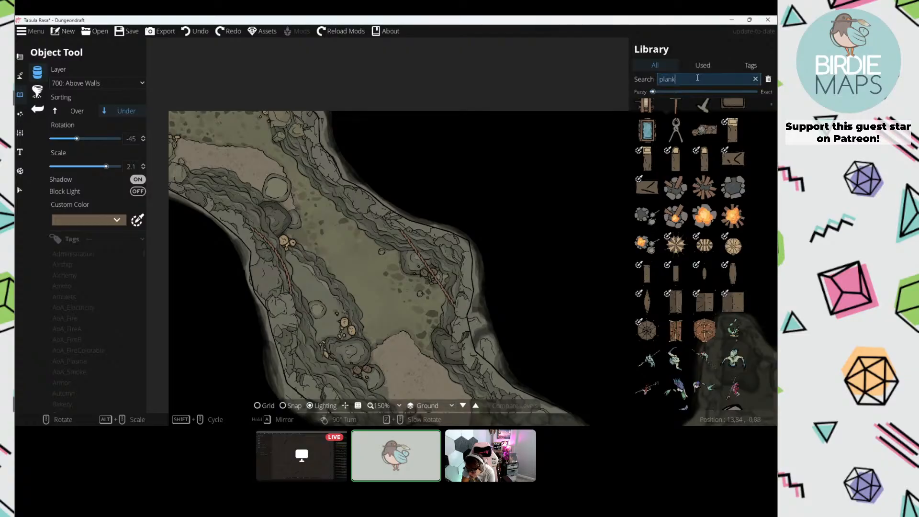
scroll(679, 192, "down", 10)
scroll(710, 215, "down", 10)
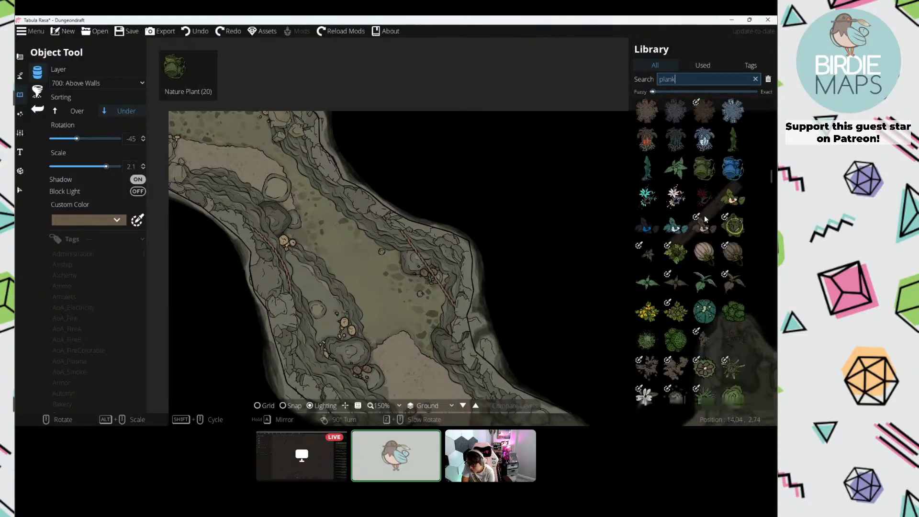
scroll(711, 220, "down", 15)
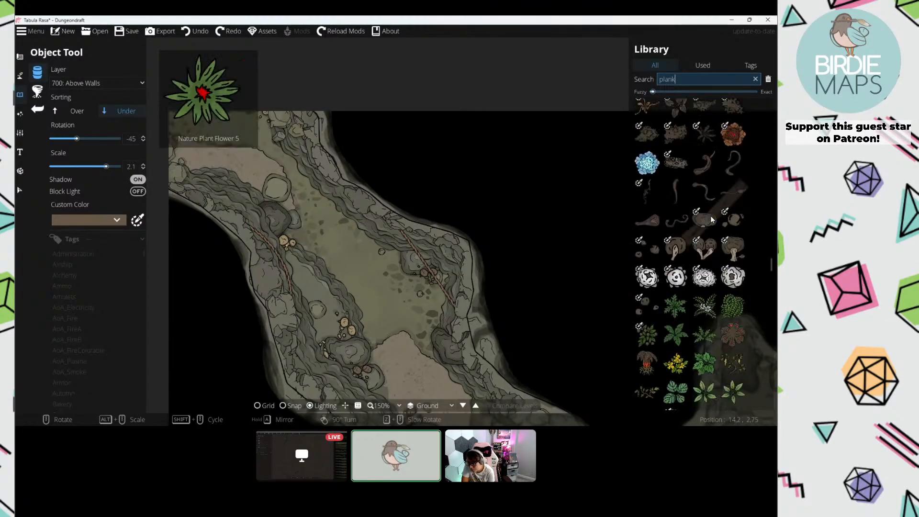
scroll(714, 221, "down", 4)
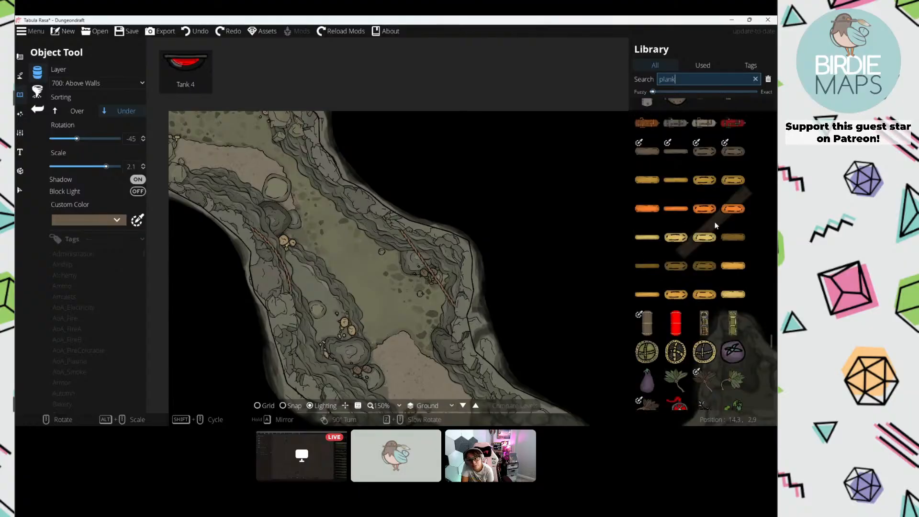
scroll(718, 217, "up", 12)
left_click_drag(773, 331, 752, 152)
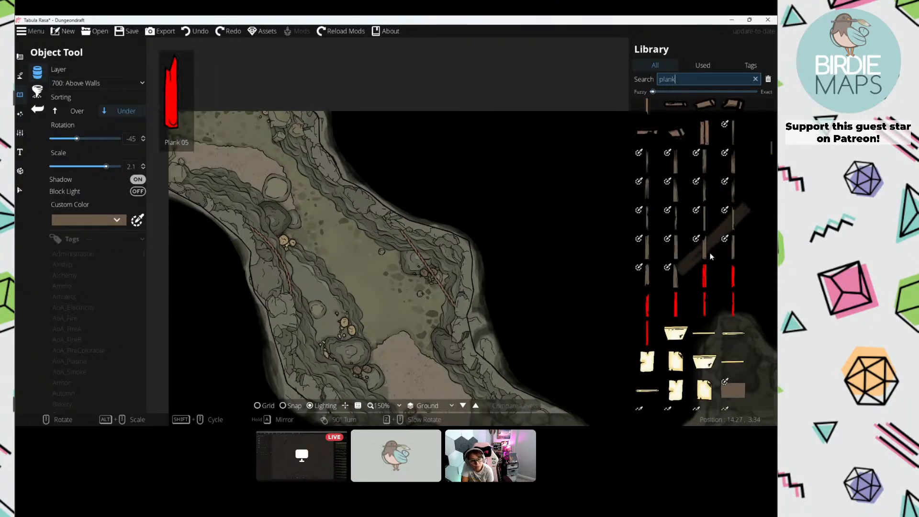
scroll(718, 178, "down", 3)
scroll(716, 177, "down", 10)
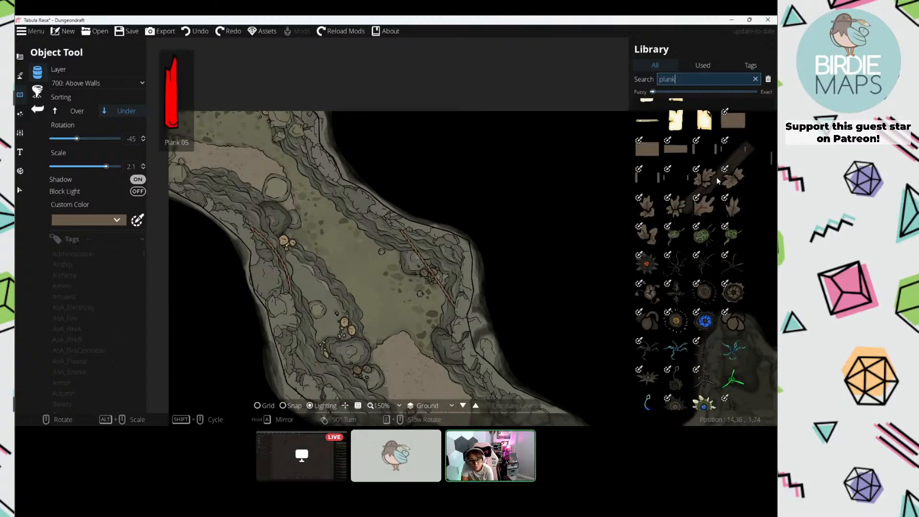
scroll(717, 177, "up", 15)
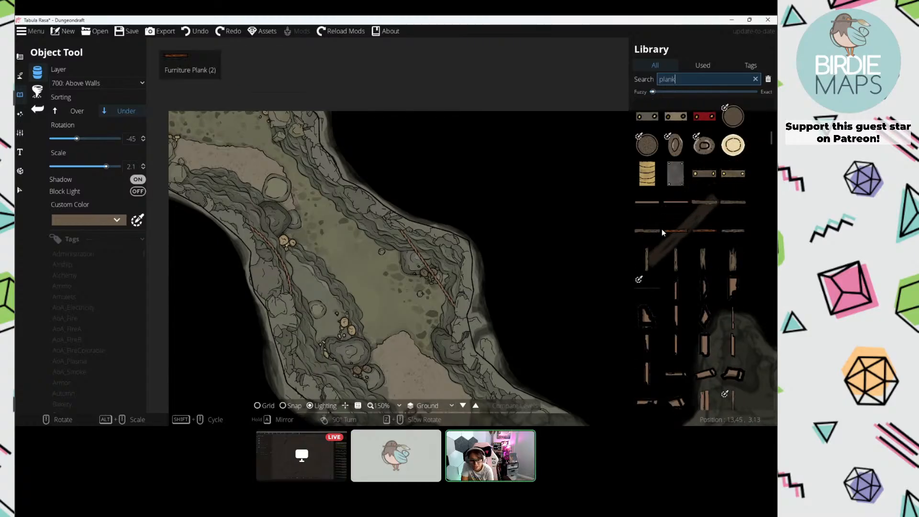
left_click(647, 230)
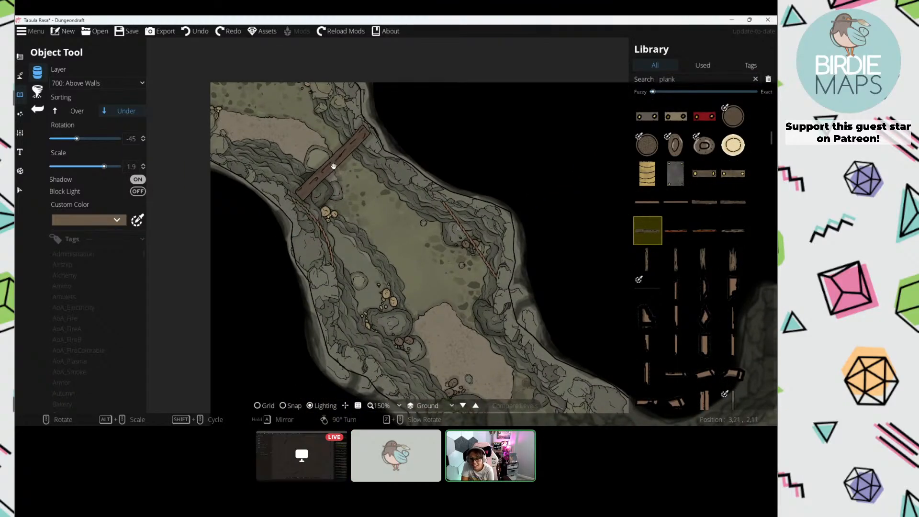
Step: Place plank beams across the northwest passage at rotation -30, scale 1.9, and farther southeast at rotation -60, scale 2.2
left_click(325, 168)
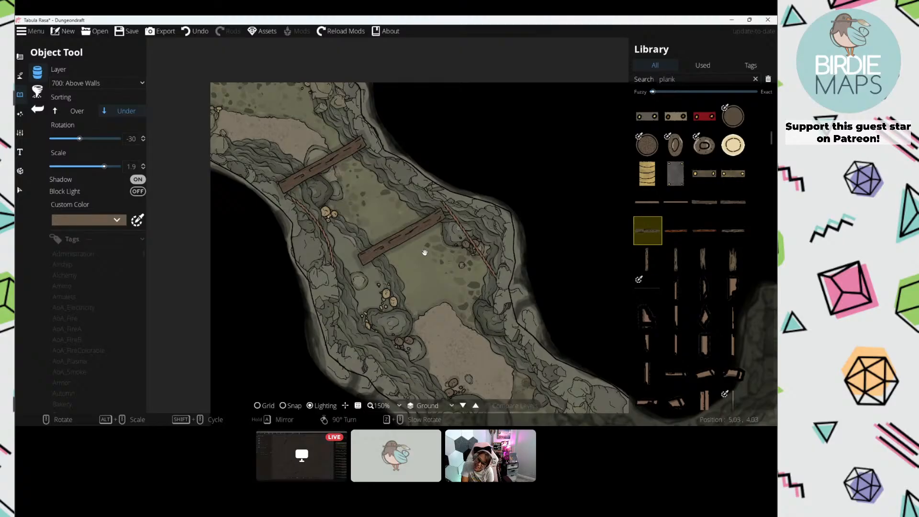
scroll(364, 213, "up", 2)
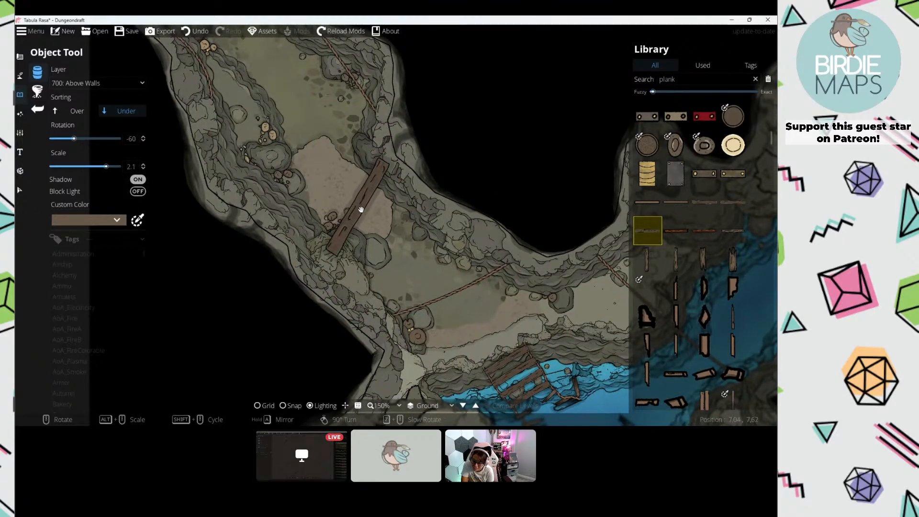
left_click_drag(401, 226, 344, 232)
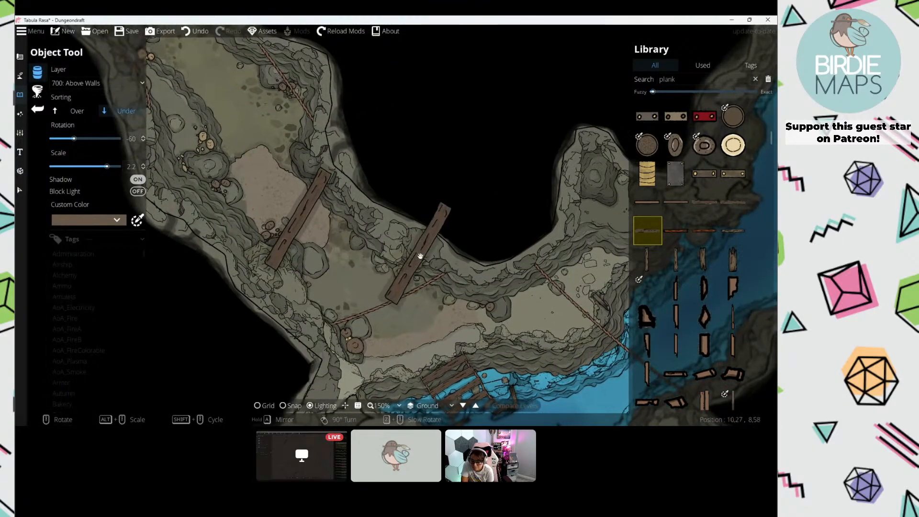
Step: Place scale 1.6 beams across the small northern alcove at rotation -30 and along the wall southeast of the river at rotation -150
left_click_drag(519, 246, 293, 225)
scroll(381, 171, "down", 8)
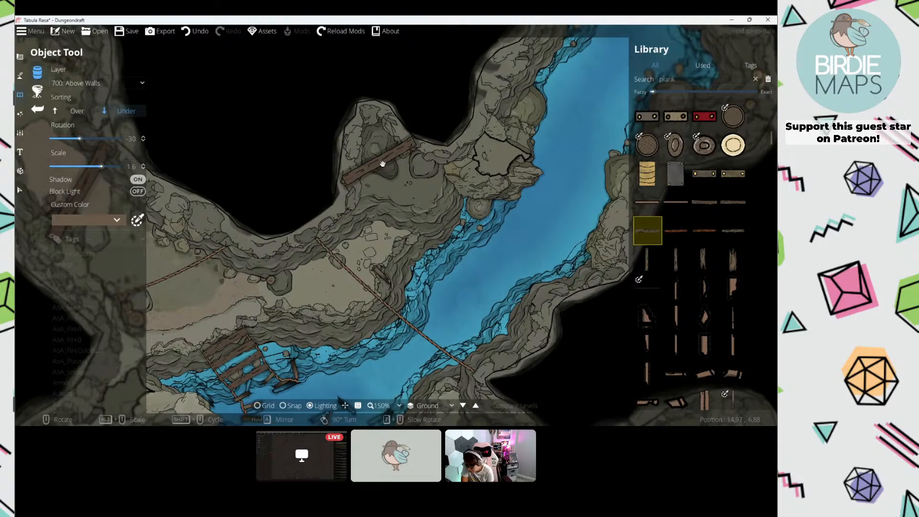
left_click_drag(479, 330, 394, 164)
left_click_drag(414, 300, 339, 188)
scroll(339, 189, "up", 8)
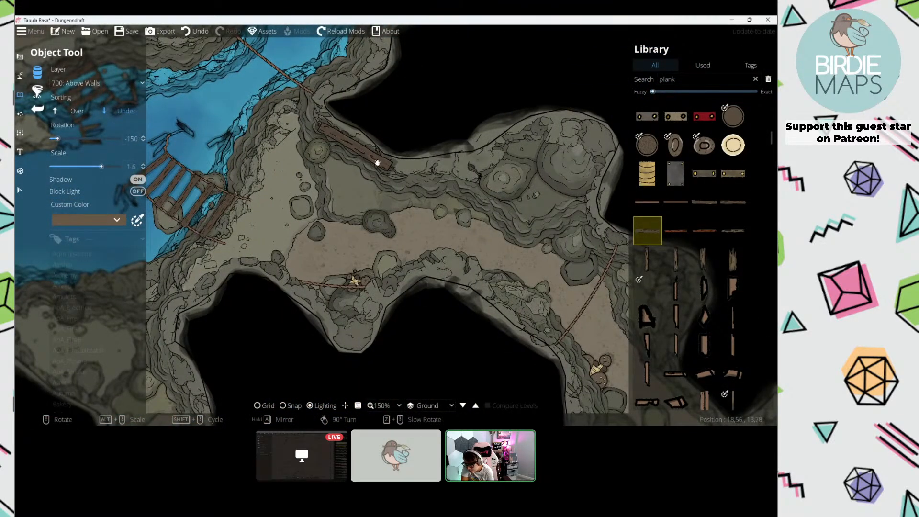
left_click(356, 147)
Step: Place an upright beam across the passage east of the river and another farther southeast at rotation -15, scale 1.8
left_click_drag(441, 218, 378, 187)
left_click(377, 188)
left_click_drag(530, 232, 383, 163)
right_click(358, 198)
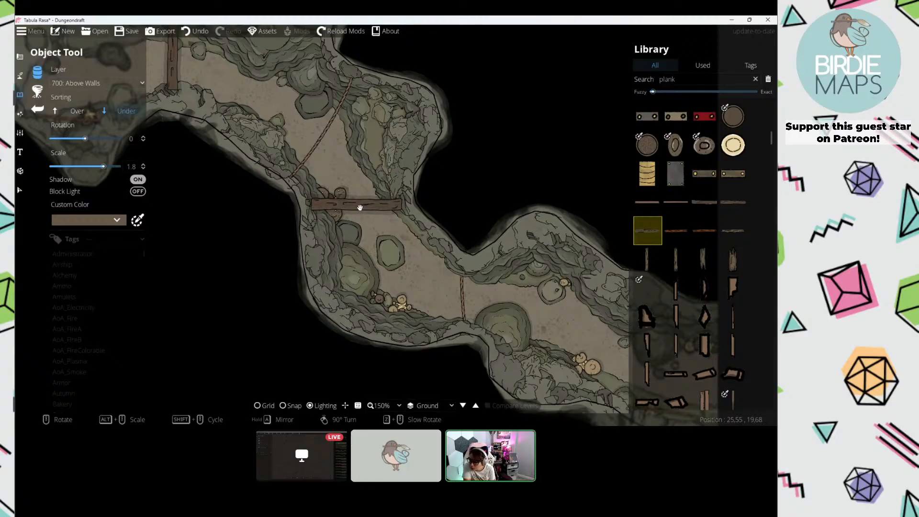
left_click_drag(363, 207, 367, 209)
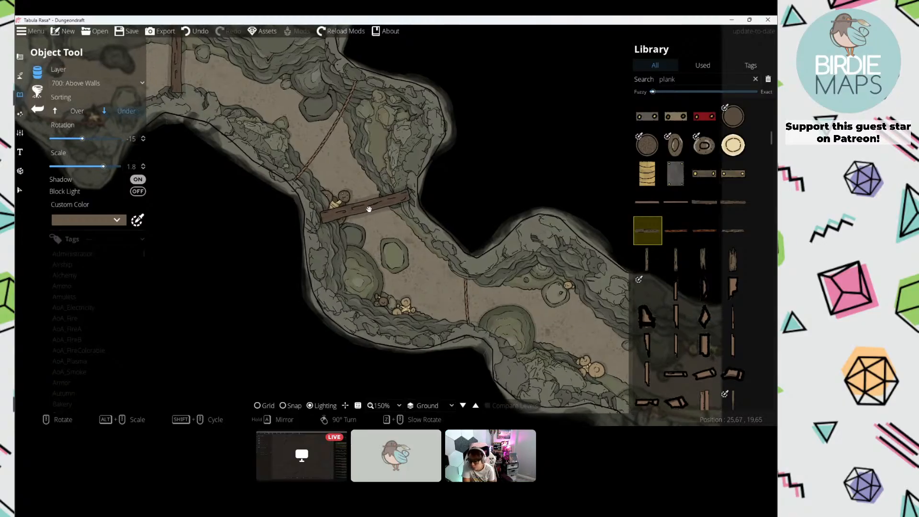
scroll(367, 209, "down", 1)
left_click(366, 209)
Step: Switch to another plank variant and place it beside the northwest passage's beam at rotation 140 and scale 1.9
left_click_drag(509, 307, 457, 297)
scroll(425, 244, "down", 20)
scroll(355, 193, "down", 3)
left_click_drag(230, 100, 286, 179)
scroll(286, 178, "up", 2)
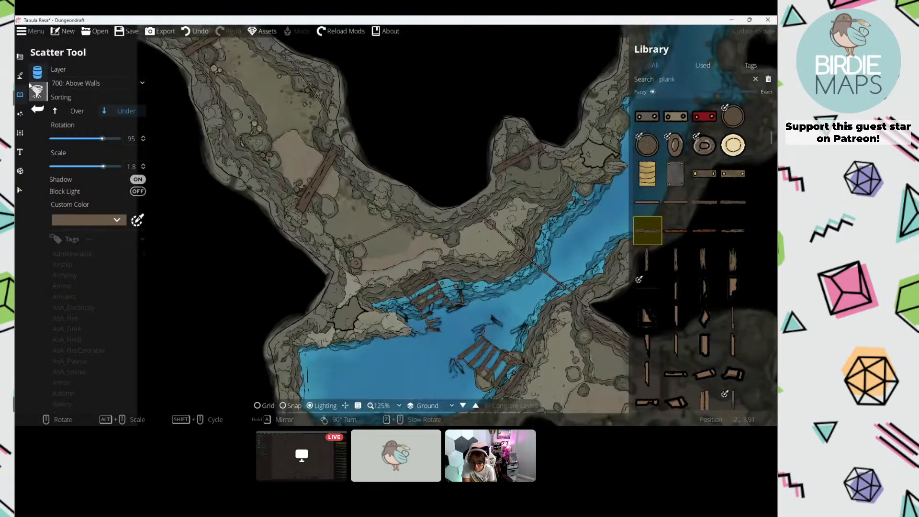
left_click(32, 87)
left_click_drag(280, 134, 332, 215)
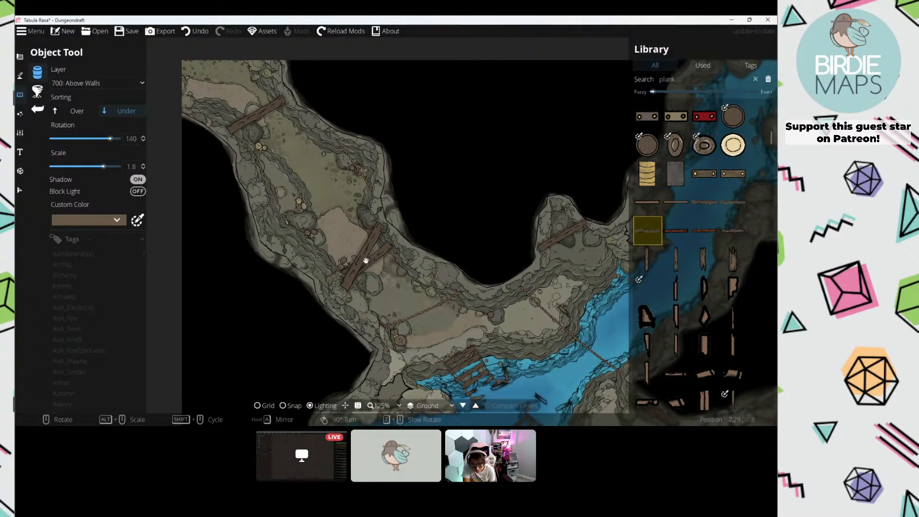
scroll(365, 258, "up", 1)
scroll(383, 239, "up", 2)
scroll(386, 235, "up", 1)
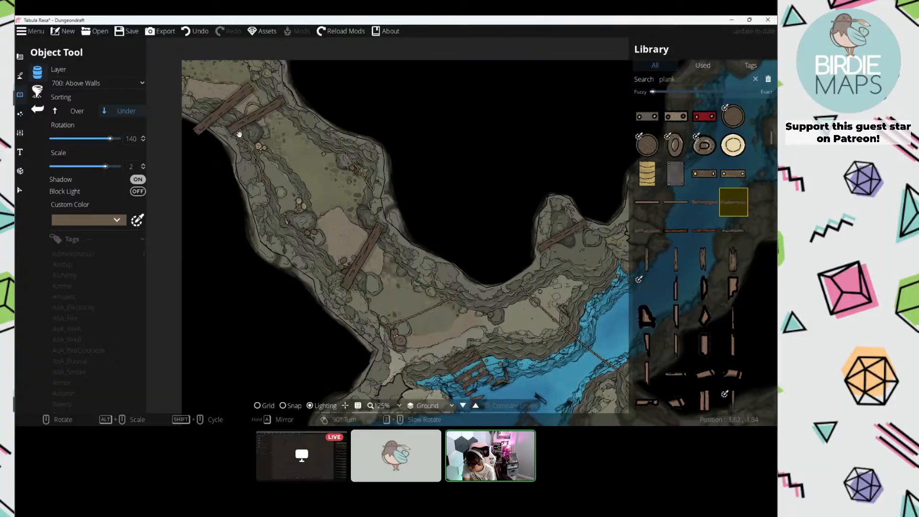
left_click_drag(238, 135, 258, 170)
scroll(279, 138, "down", 1)
left_click(273, 139)
left_click_drag(371, 203, 280, 57)
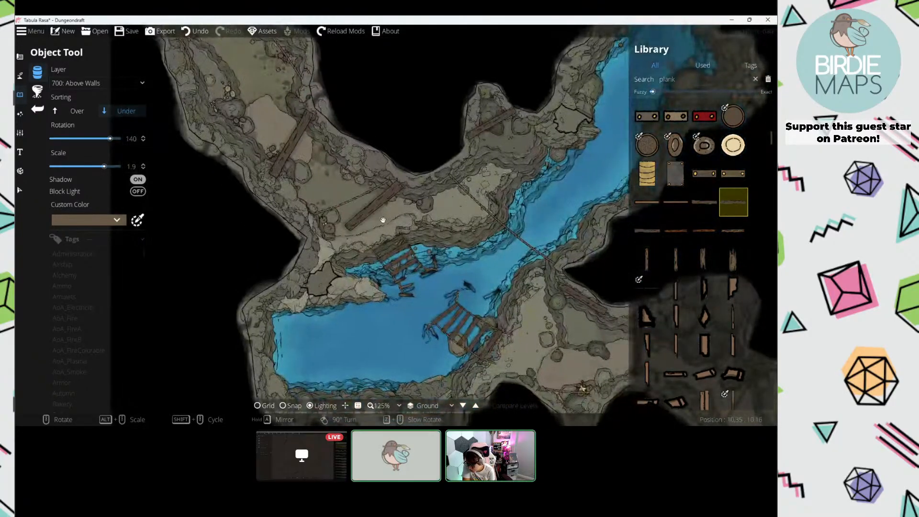
left_click_drag(381, 220, 333, 170)
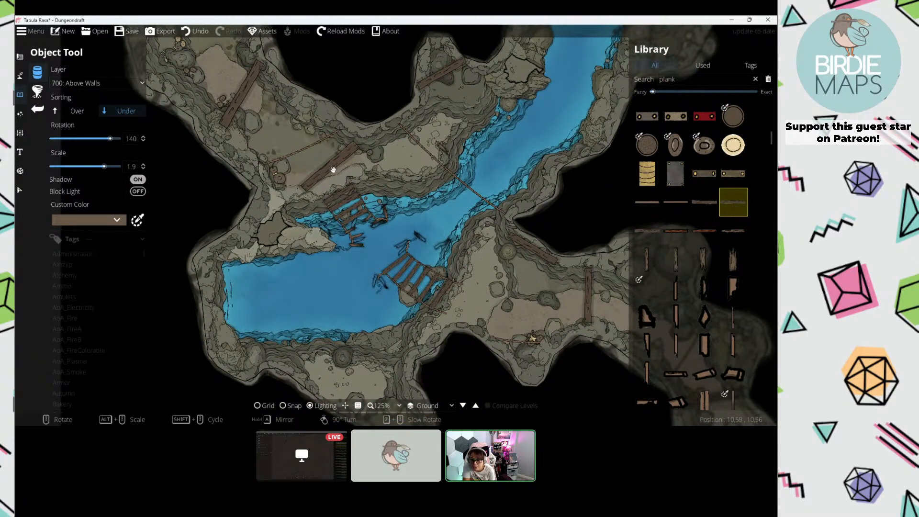
left_click_drag(300, 163, 325, 161)
left_click_drag(313, 191, 237, 95)
scroll(284, 191, "down", 3)
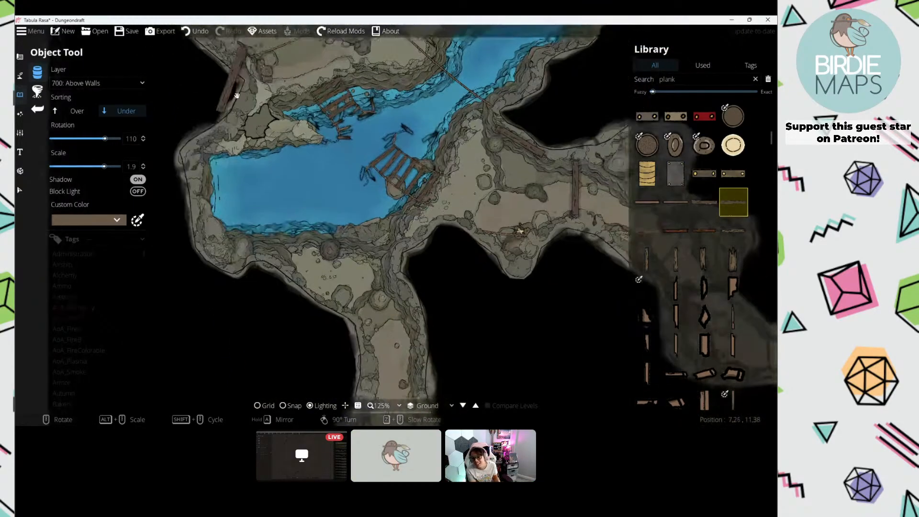
left_click_drag(333, 212, 369, 321)
left_click_drag(334, 186, 367, 242)
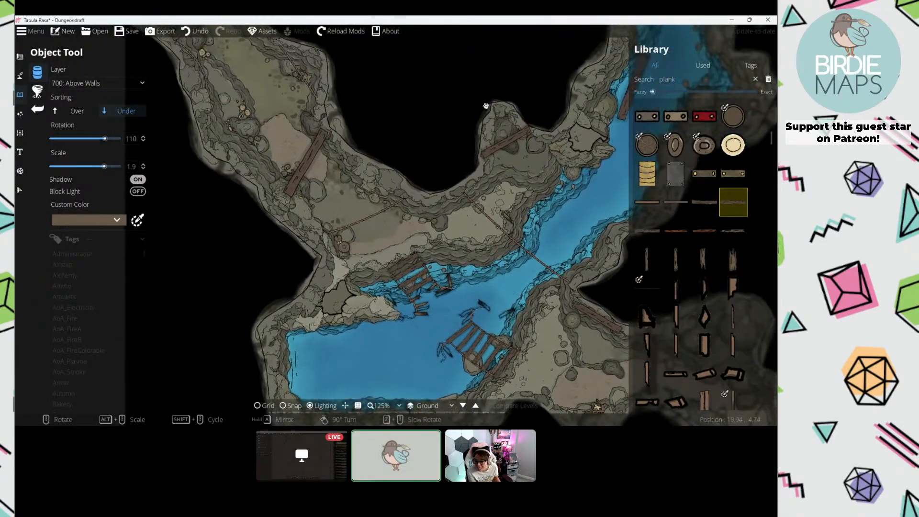
Step: Choose the reddish-brown plank path style and set the path layer to 300: User Layer 3
left_click(21, 74)
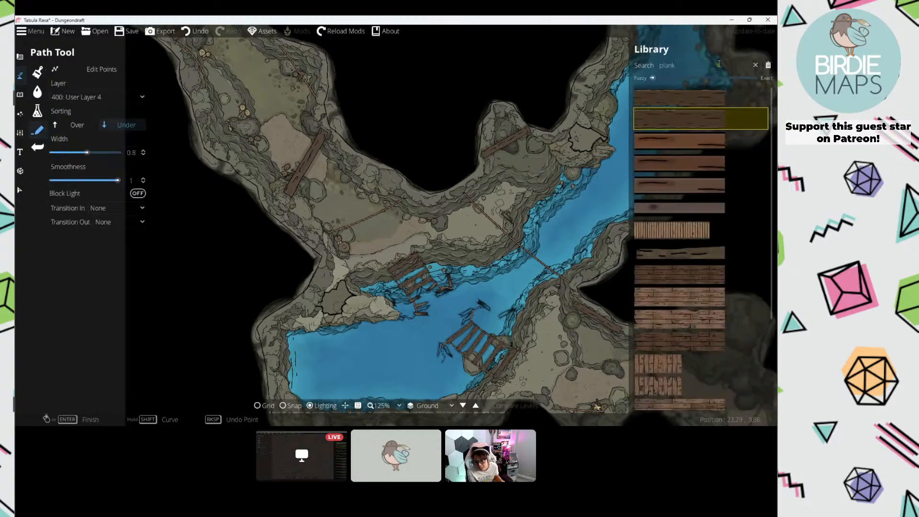
left_click(680, 142)
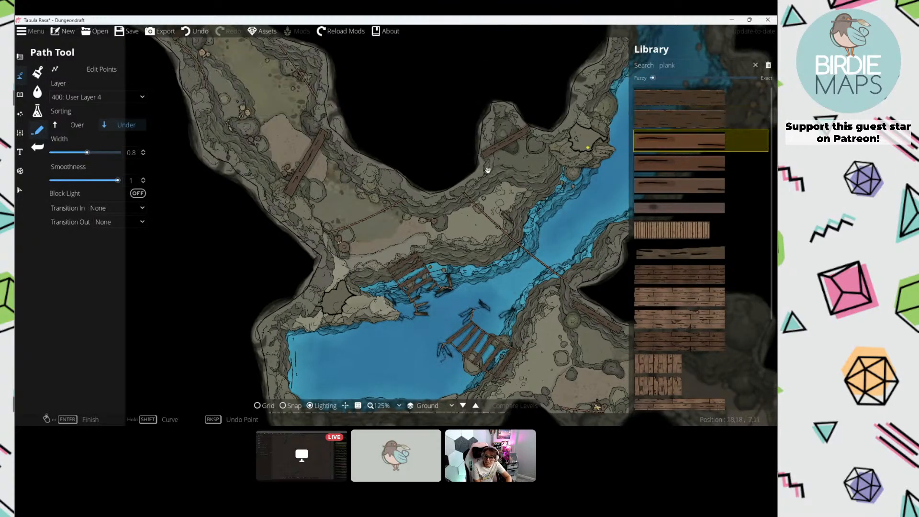
left_click(670, 185)
left_click(670, 168)
scroll(378, 168, "up", 3)
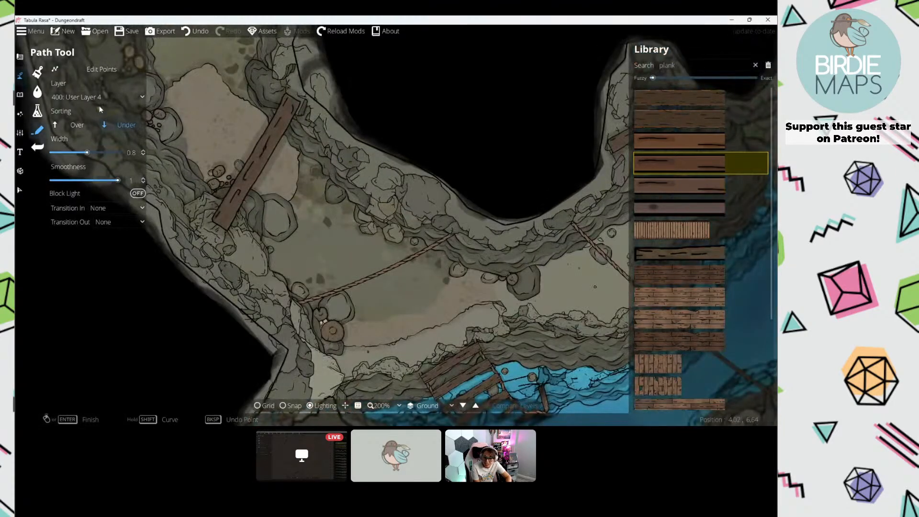
left_click(106, 97)
left_click(115, 200)
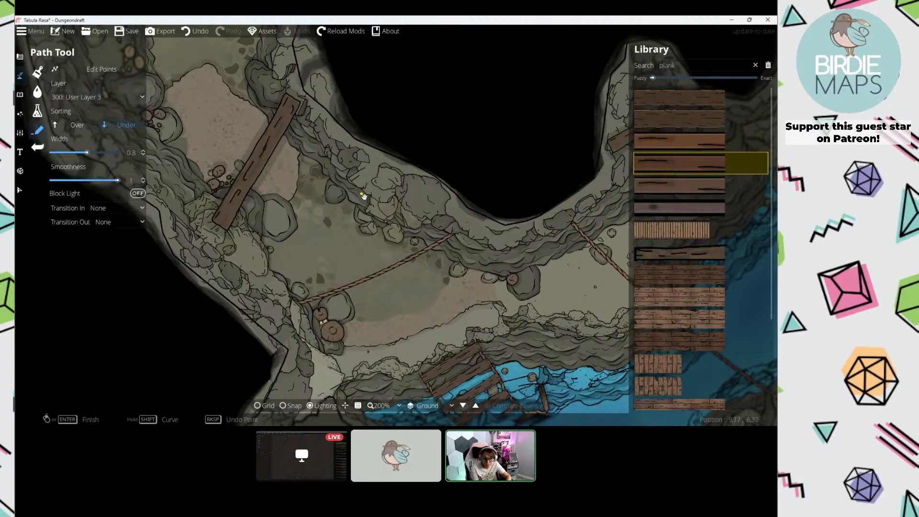
Step: Try the reddish-brown plank path at width 0.8 in the northwest passage, and undo the attempts
left_click_drag(361, 194, 575, 216)
key("ctrl+z")
key("ctrl+y")
left_click_drag(243, 147, 309, 205)
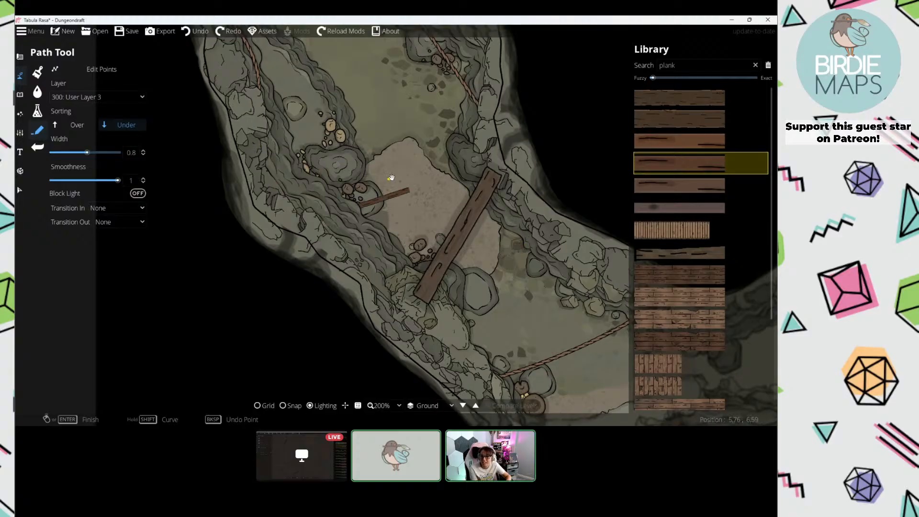
left_click_drag(328, 148, 339, 192)
key("ctrl+z")
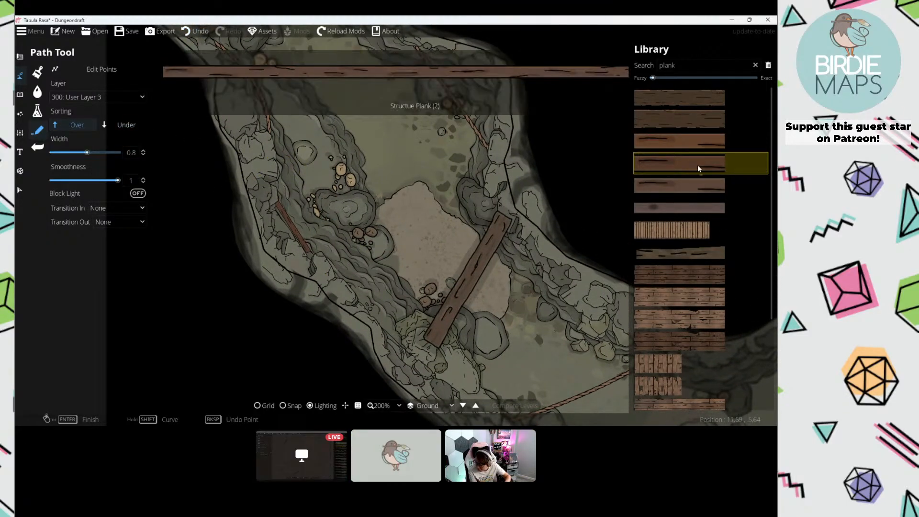
Step: Switch to the muted brown plank path style at width 0.96 and draw thin planks along the northwest passage's walls
left_click(696, 185)
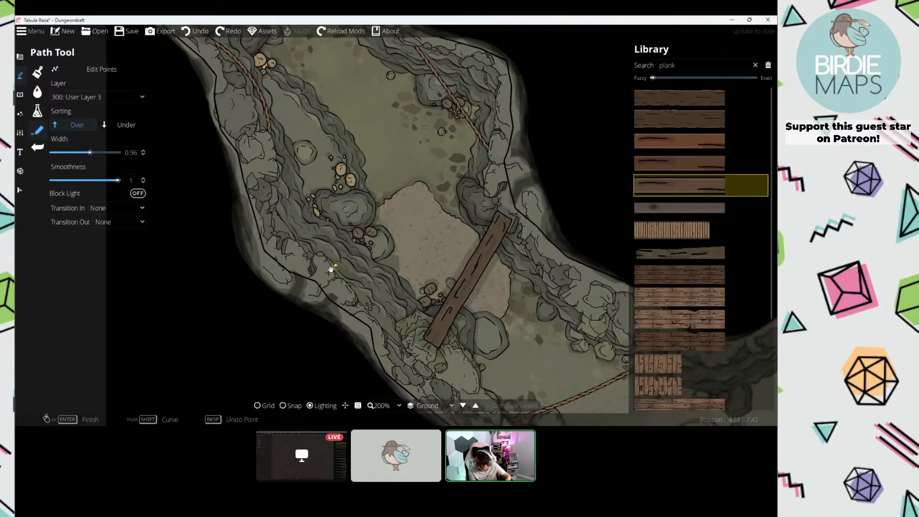
left_click_drag(304, 162, 316, 187)
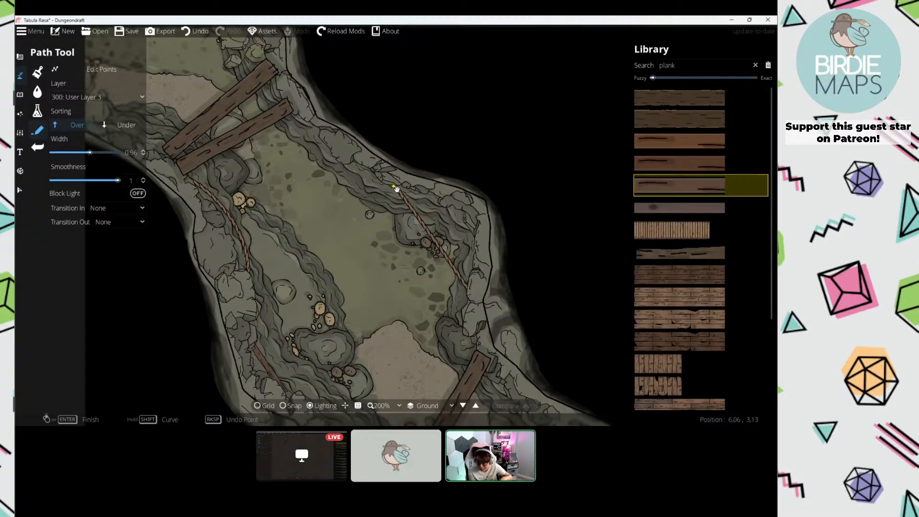
left_click_drag(397, 189, 303, 129)
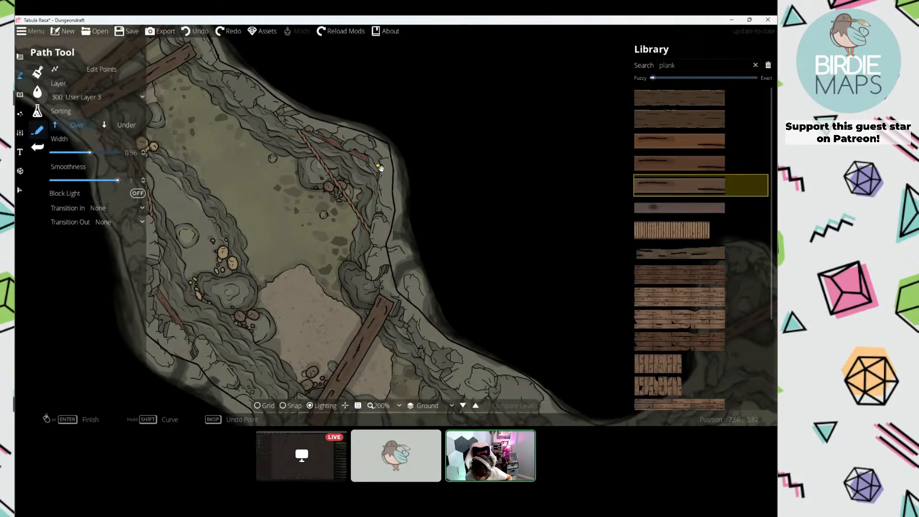
left_click_drag(288, 250, 426, 237)
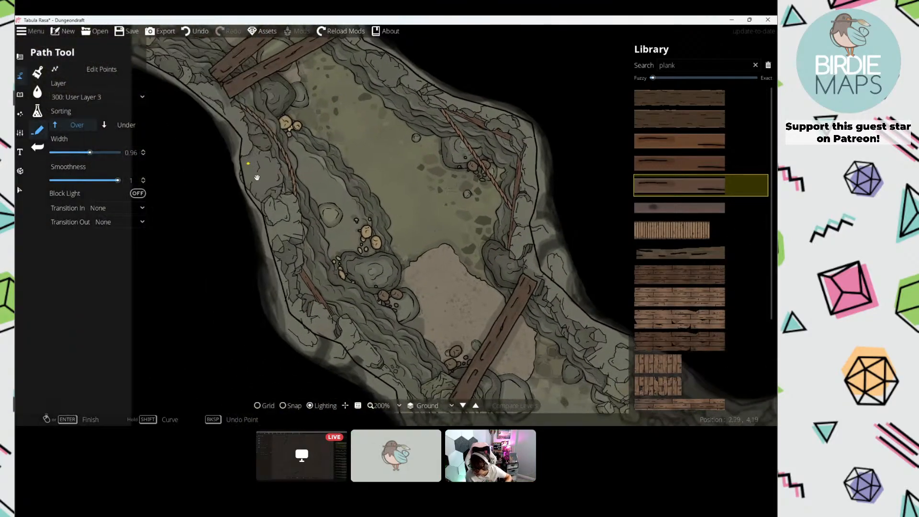
left_click_drag(151, 89, 228, 186)
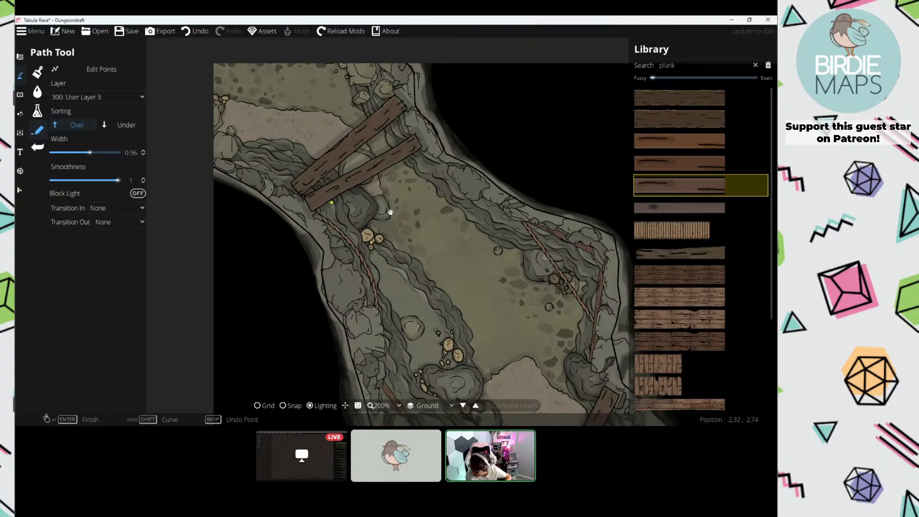
Step: Draw a thin plank along the east wall of the south passage below the pool
mouse_move(582, 407)
left_mouse_down()
mouse_move(476, 281)
mouse_move(293, 128)
left_mouse_up()
mouse_move(257, 274)
left_mouse_down()
mouse_move(256, 179)
mouse_move(275, 141)
left_mouse_up()
left_click_drag(229, 190, 195, 141)
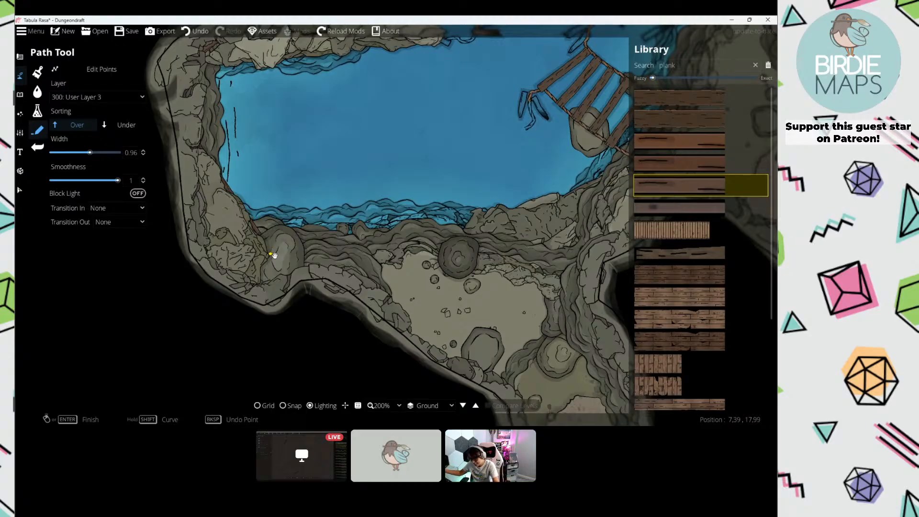
left_click_drag(500, 255, 337, 131)
left_click(366, 178)
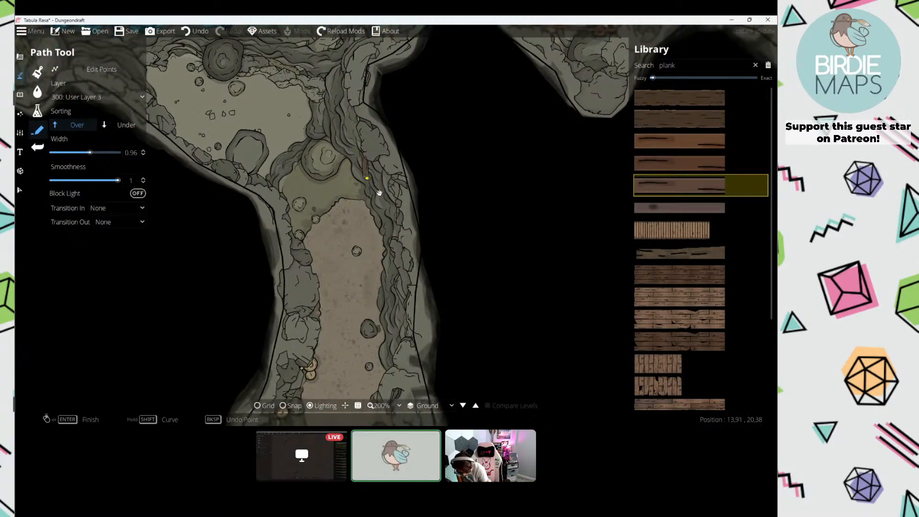
left_click_drag(297, 225, 348, 135)
left_click_drag(345, 271, 325, 89)
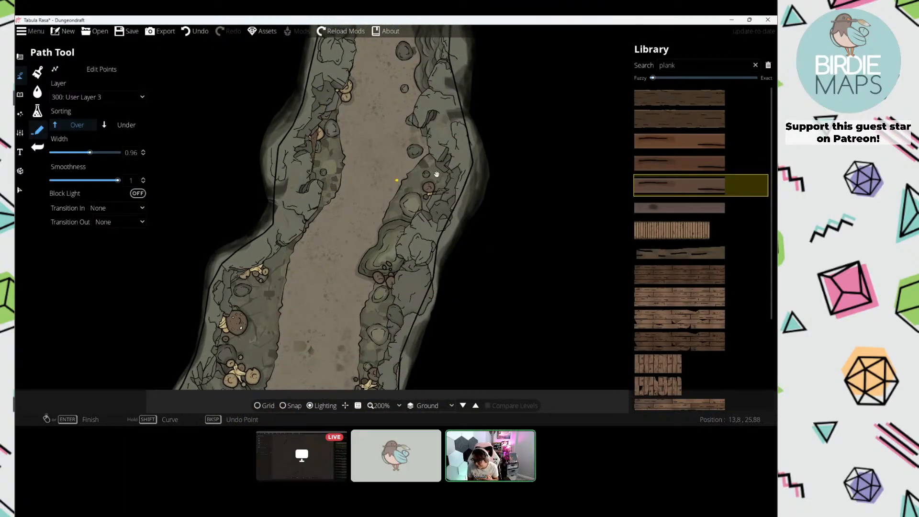
Step: Draw thin planks along the south wall and across the northern alcove of the southeast passage
left_click_drag(418, 181, 365, 235)
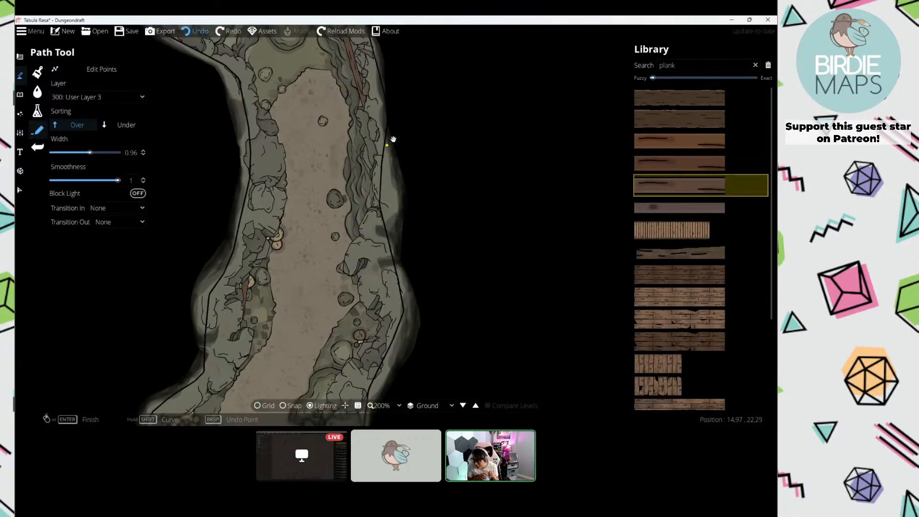
left_click_drag(393, 138, 304, 311)
left_click_drag(536, 108, 388, 215)
left_click_drag(449, 180, 215, 135)
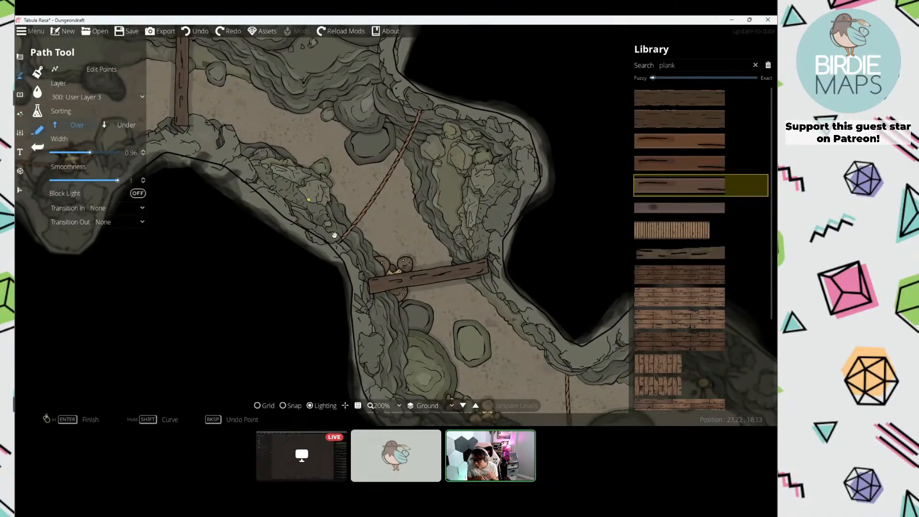
left_click_drag(476, 197, 275, 232)
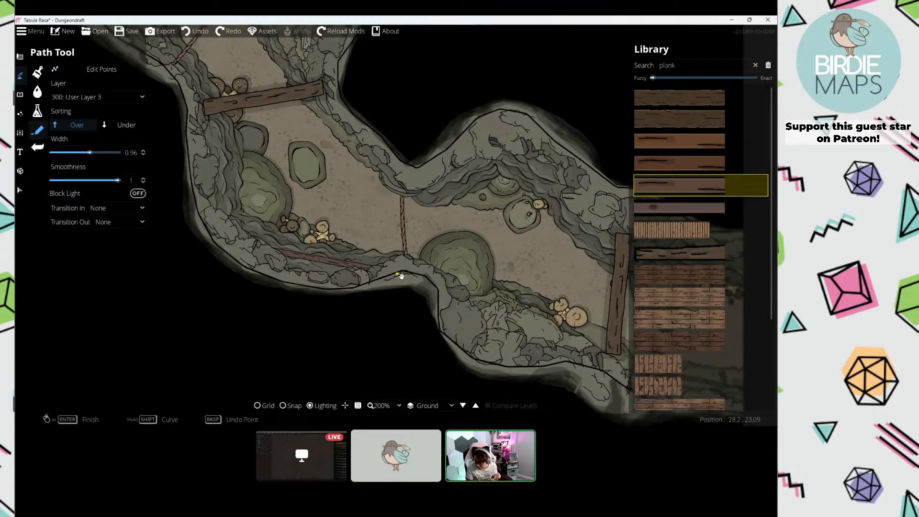
left_click_drag(401, 276, 313, 167)
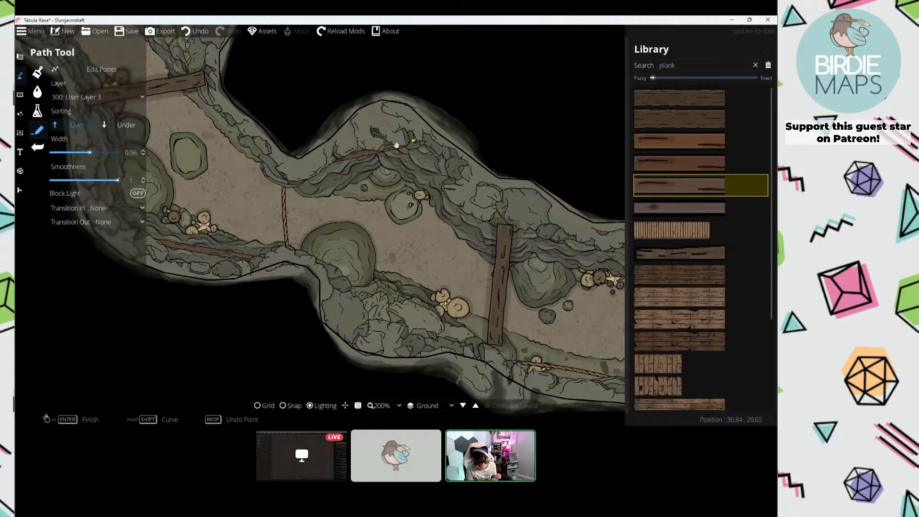
Step: Draw a thin plank along the southwest wall of the small chamber south of the pool
scroll(397, 145, "down", 2)
left_click_drag(303, 134, 432, 213)
left_click_drag(373, 199, 618, 222)
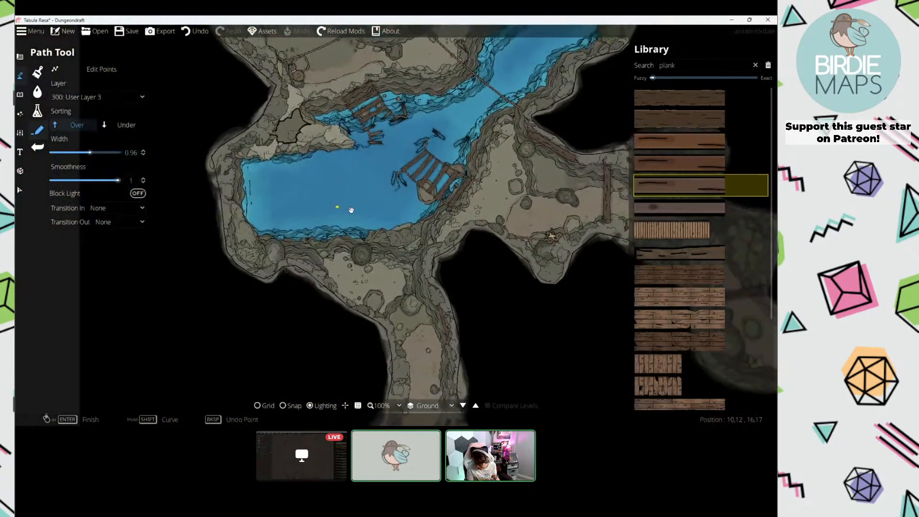
left_click_drag(351, 209, 339, 165)
scroll(325, 250, "up", 2)
left_click_drag(325, 250, 390, 275)
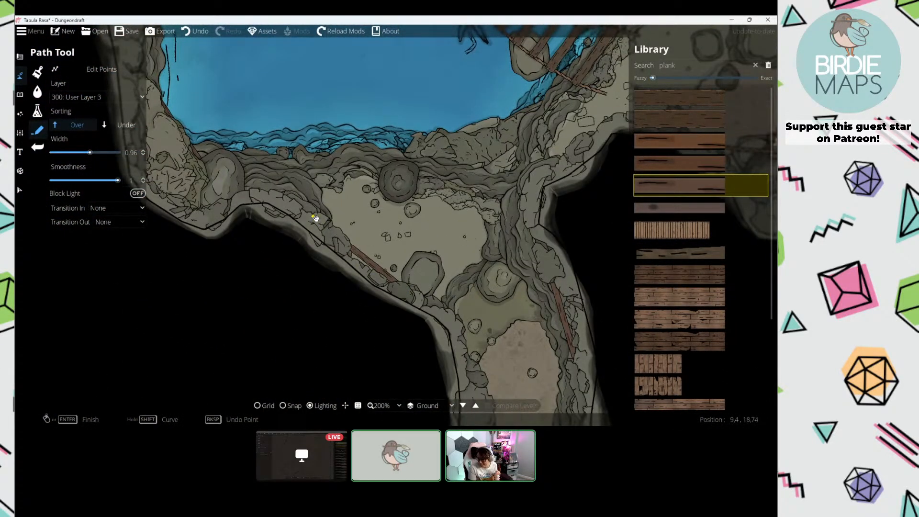
left_click_drag(421, 206, 296, 311)
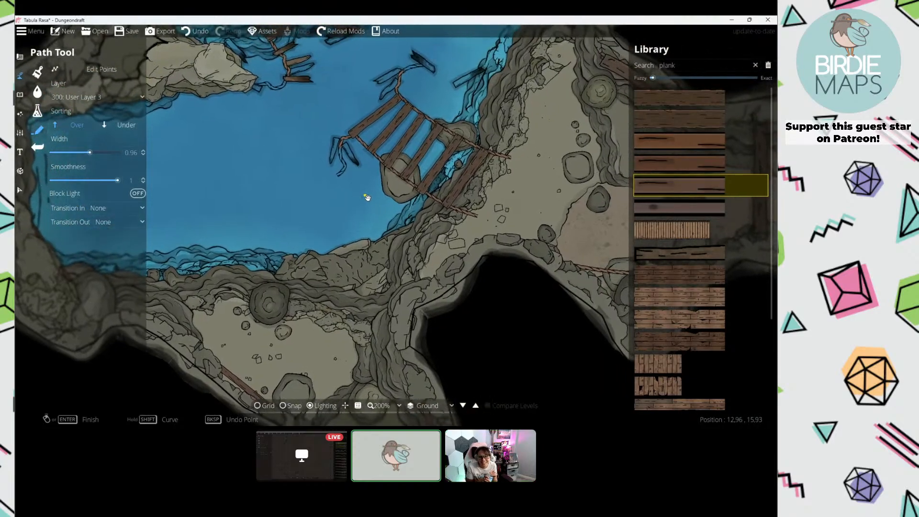
Step: Switch to the Object Tool, search the library for "web", and choose a tangled web
left_click_drag(365, 197, 372, 372)
left_click_drag(383, 142, 390, 166)
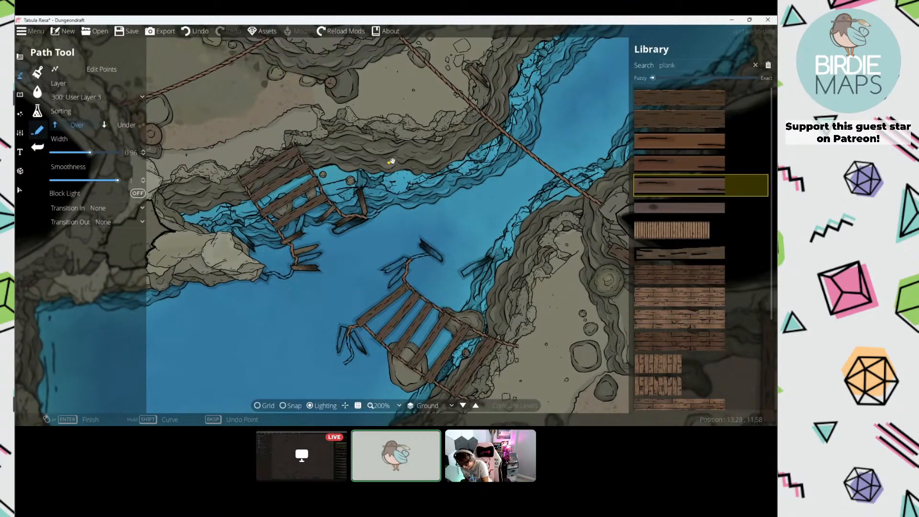
scroll(391, 161, "down", 5)
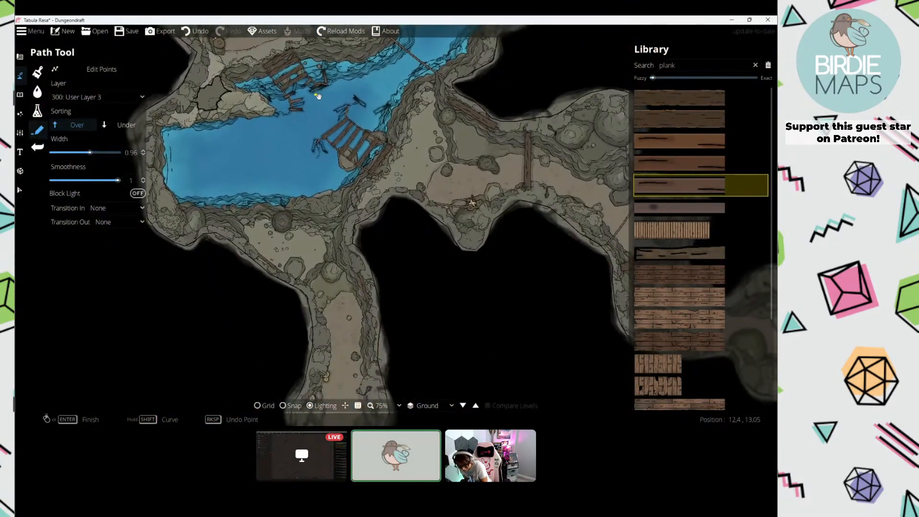
left_click_drag(318, 96, 378, 202)
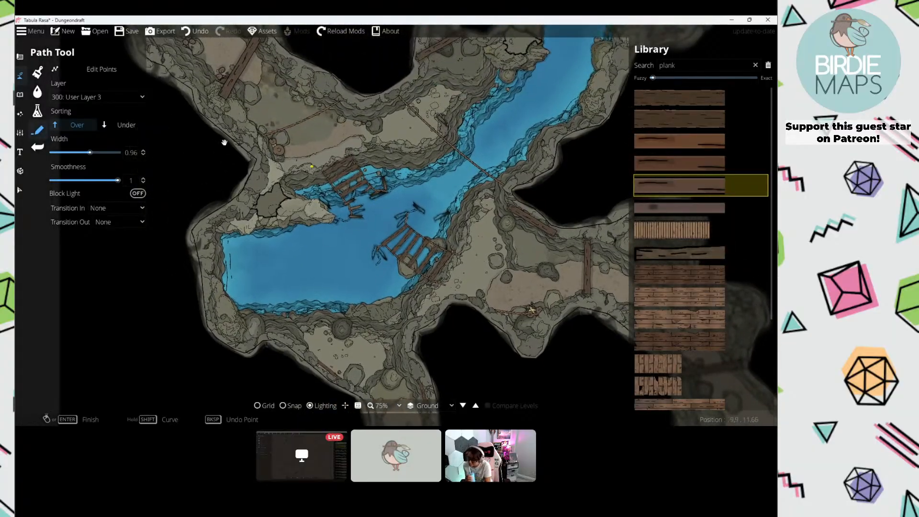
left_click(37, 91)
left_click(20, 94)
left_click(58, 71)
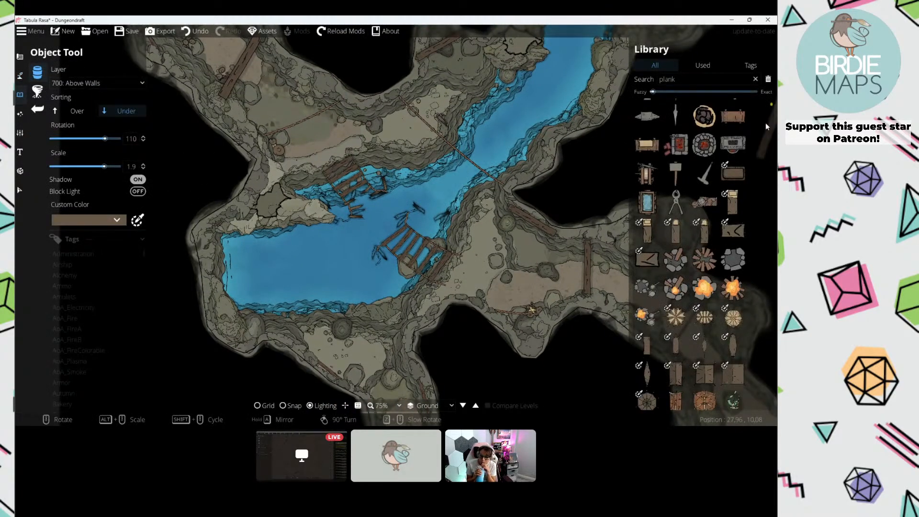
double_click(692, 79)
type("web")
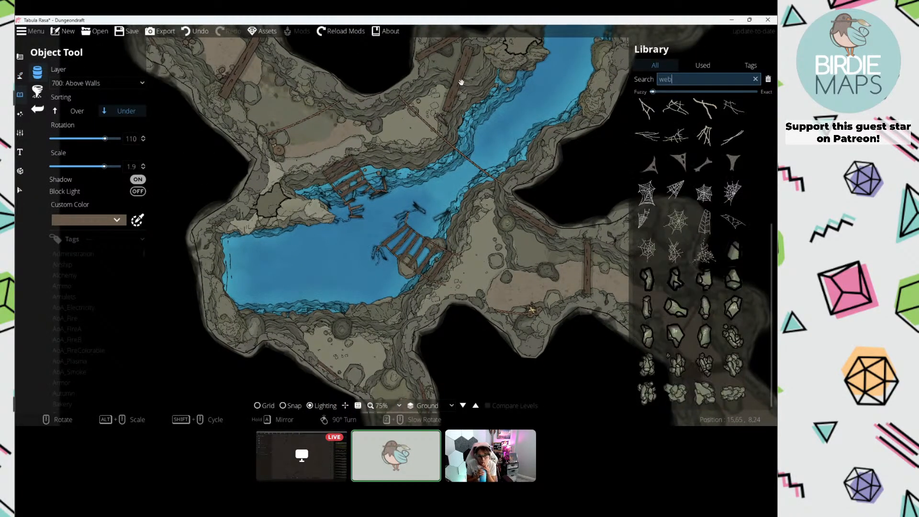
left_click(684, 253)
Step: Set the web to layer 300: User Layer 3 with shadow off, rotation -175 and scale 1.2
left_click_drag(417, 188, 462, 273)
scroll(302, 182, "up", 2)
left_click_drag(287, 182, 307, 261)
scroll(301, 258, "down", 5)
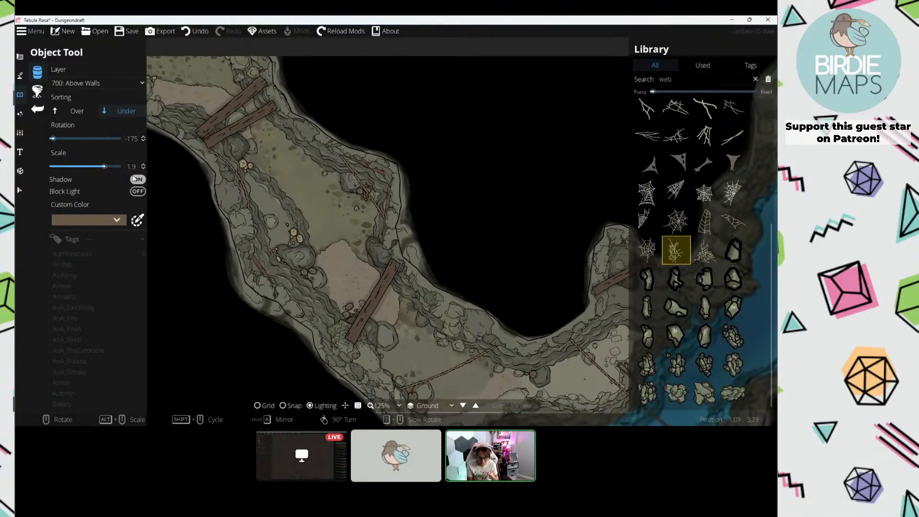
left_click(138, 179)
scroll(285, 268, "down", 6, "alt")
left_click(96, 83)
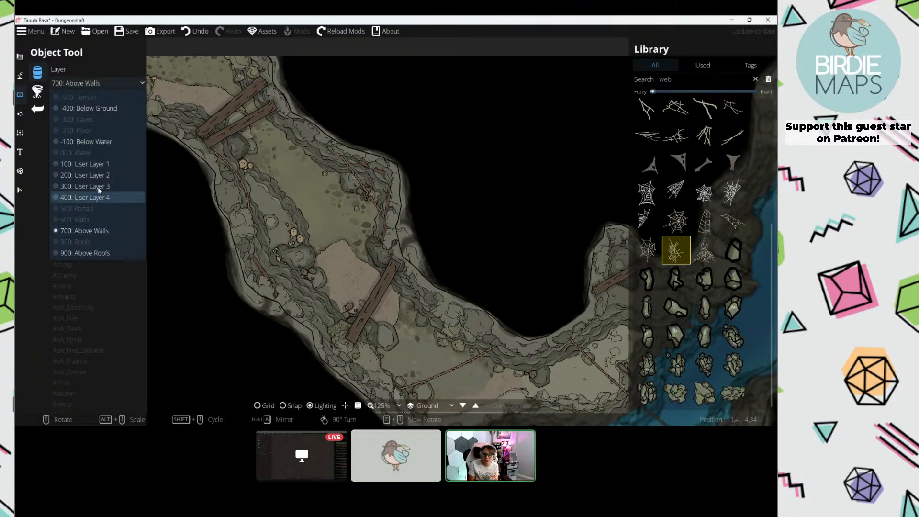
left_click(125, 194)
scroll(263, 262, "down", 1, "alt")
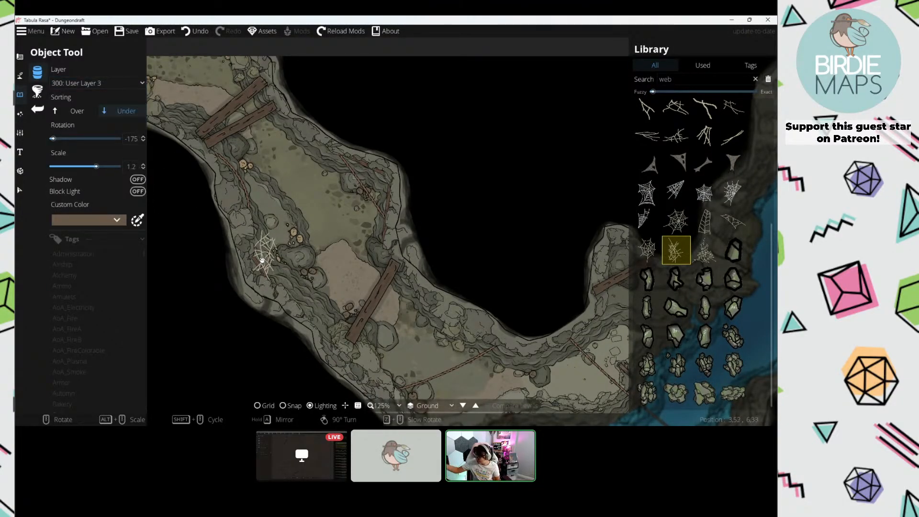
Step: Place tangled webs at scale 1.2 beside the northwest passage's west wall and over the ropes at its northeast wall
scroll(365, 189, "up", 8)
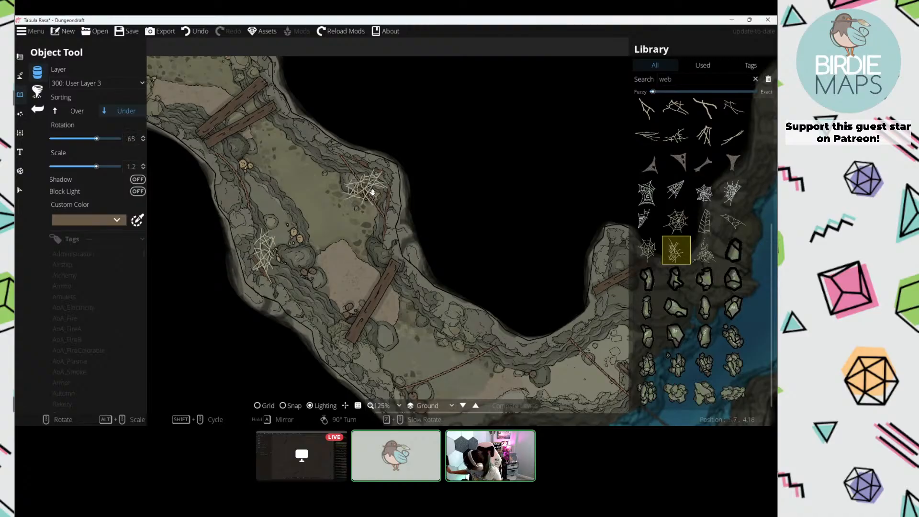
scroll(372, 190, "down", 8)
left_click_drag(355, 172, 355, 177)
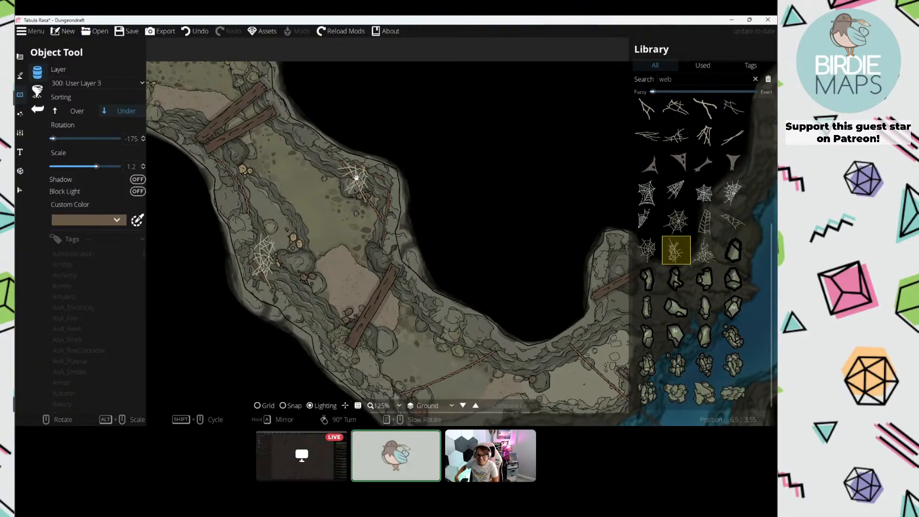
scroll(351, 171, "down", 2)
left_click(351, 170)
left_click_drag(299, 168, 476, 235)
Step: Choose the ladder-shaped web and place it beside the northwest passage's crossed beams at rotation 85 and scale 1.2
left_click(704, 221)
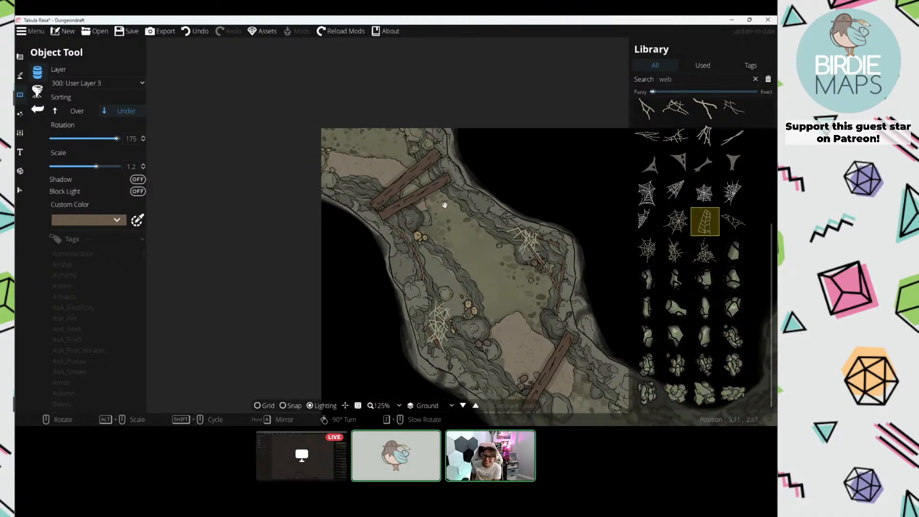
scroll(366, 200, "up", 3)
scroll(365, 182, "down", 6)
right_click(467, 116)
right_click(353, 204)
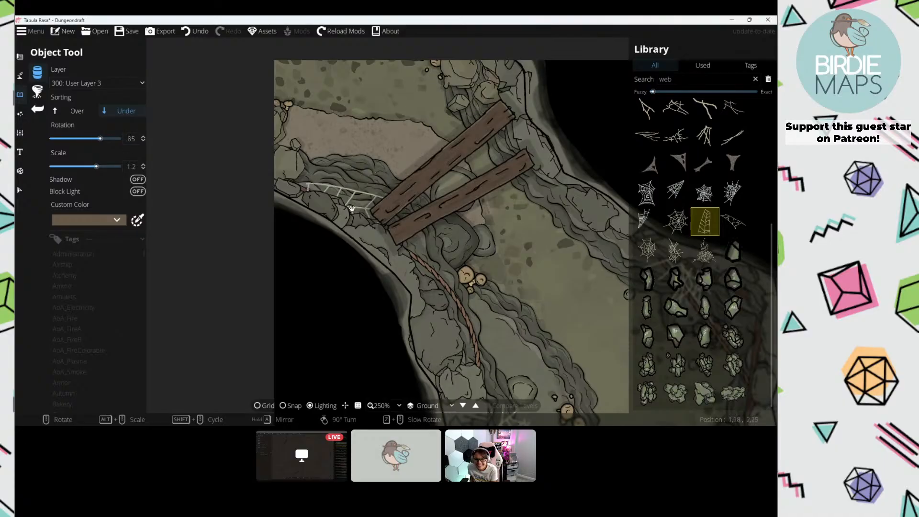
left_click(347, 200)
Step: Place another ladder-shaped web below the west end of the southeast passage's first beam at rotation 55
left_click_drag(417, 153, 300, 84)
scroll(300, 84, "down", 4)
left_click_drag(511, 287, 277, 125)
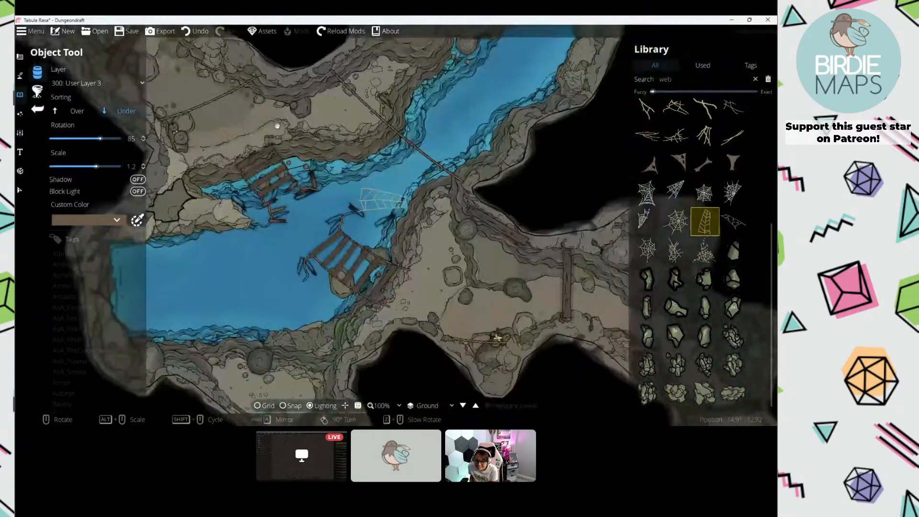
left_click_drag(598, 335, 388, 225)
scroll(451, 255, "down", 7)
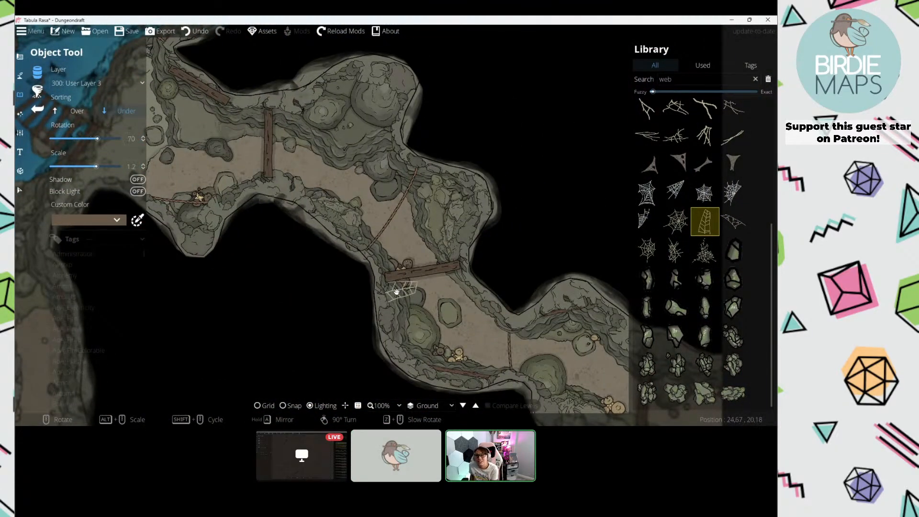
left_click_drag(519, 308, 363, 213)
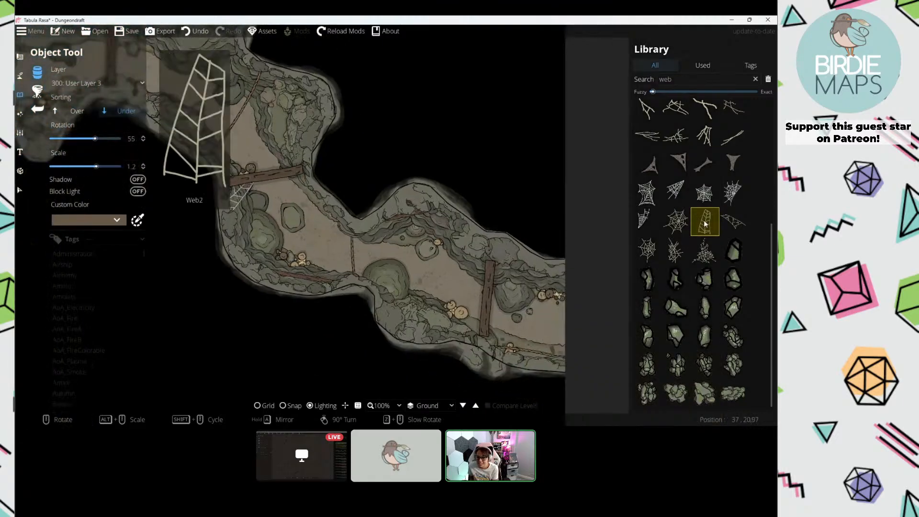
Step: Choose the draped web variant and place it along the rope crossing the southeast passage
left_click(734, 222)
left_click_drag(412, 304, 364, 235)
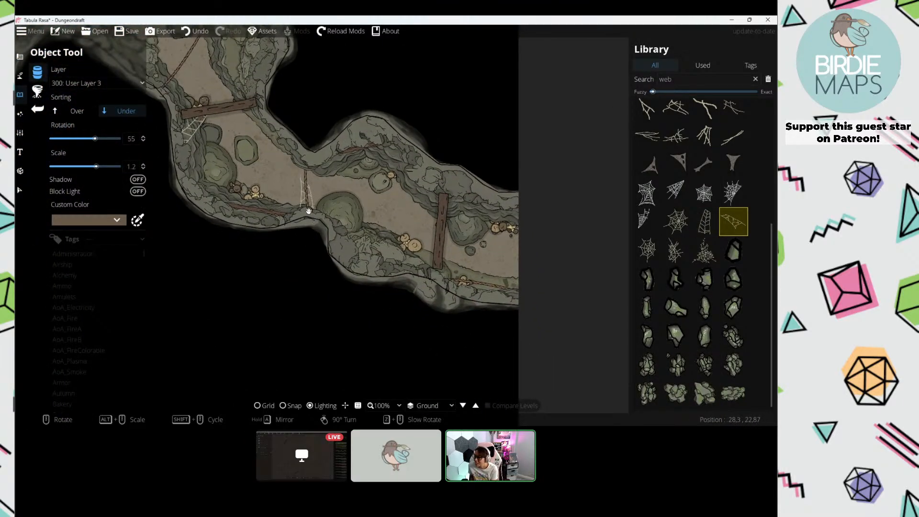
left_click(311, 202)
Step: Choose a thin-strand web and place it beside the upper end of the far southeast beam at rotation 85
left_click_drag(468, 180, 435, 179)
scroll(686, 187, "up", 5)
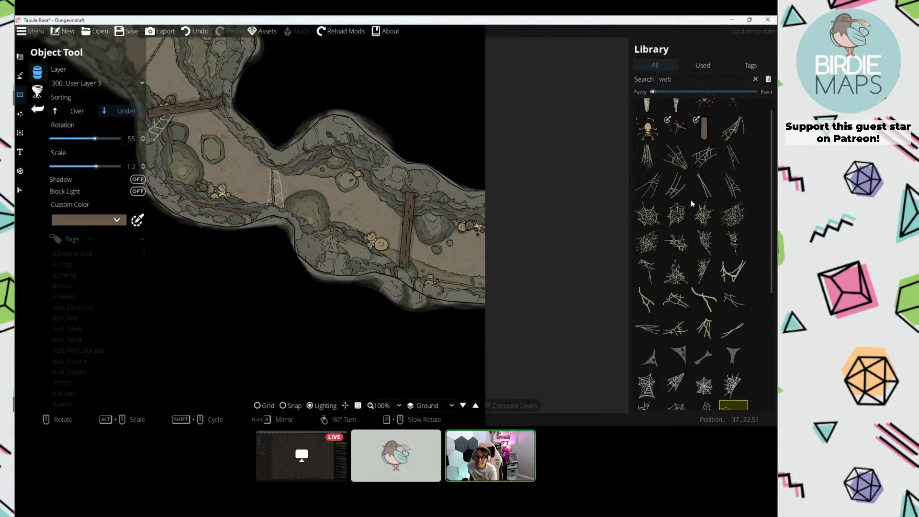
left_click(704, 191)
scroll(430, 210, "up", 2)
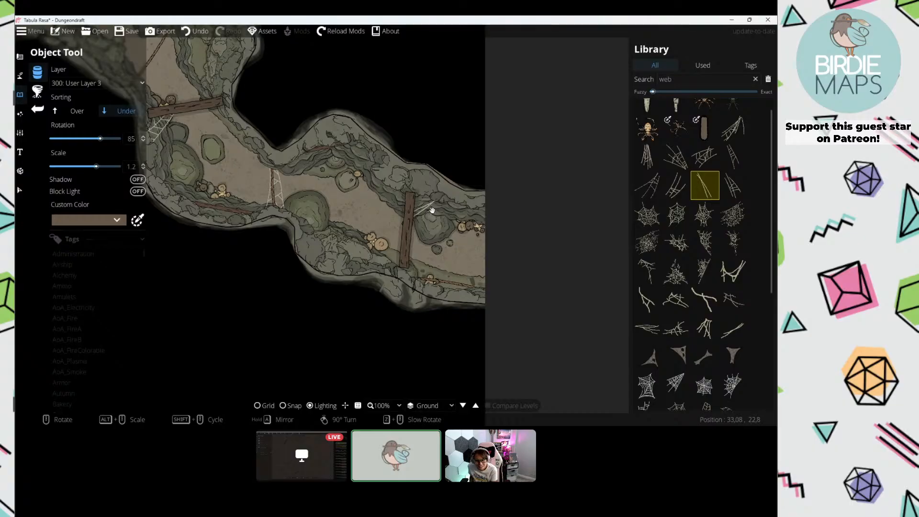
Step: Choose the fanned-strand web and place it at the lower end of the far southeast beam
left_click(644, 163)
left_click(644, 163)
scroll(402, 273, "down", 5)
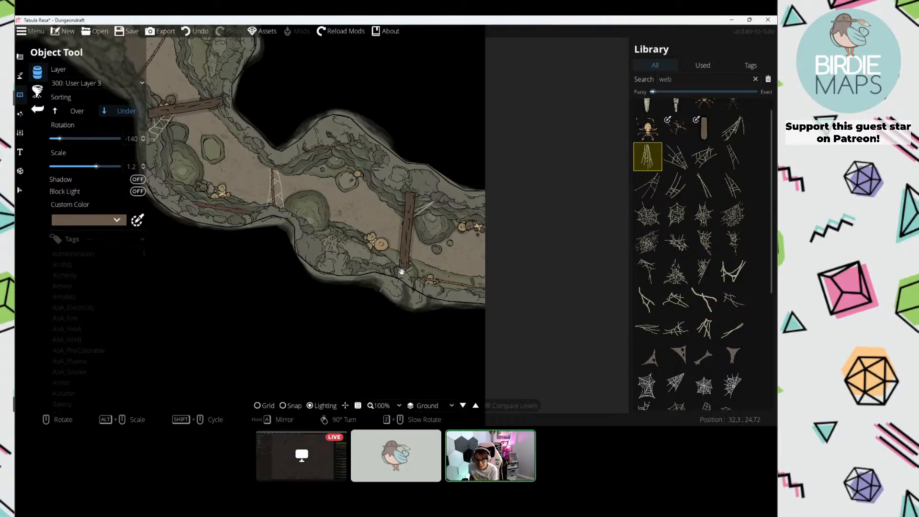
left_click_drag(396, 270, 513, 357)
Step: Place the draped web in the southeast passage's northern alcove at rotation -125, and another in the rocky pocket east of its upper rope
left_click(705, 159)
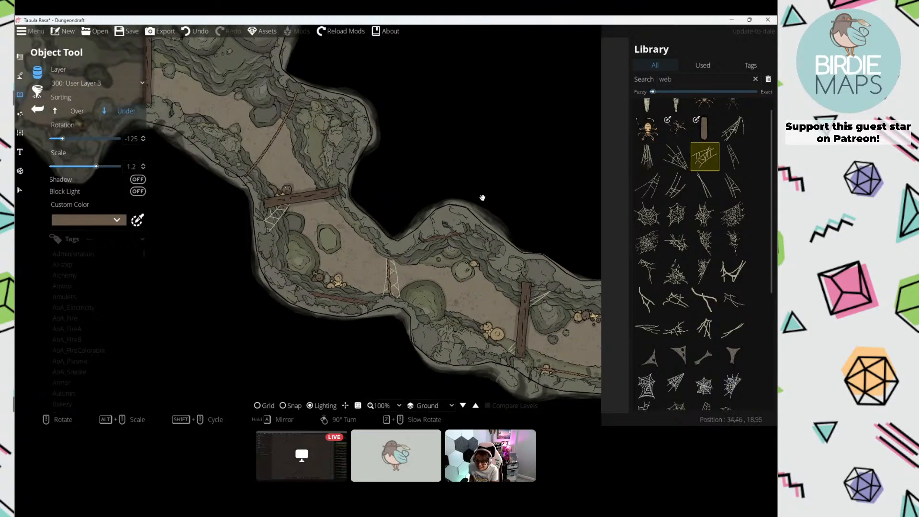
left_click_drag(458, 237, 452, 230)
left_click(475, 235)
left_click_drag(315, 118, 367, 213)
scroll(358, 222, "up", 1)
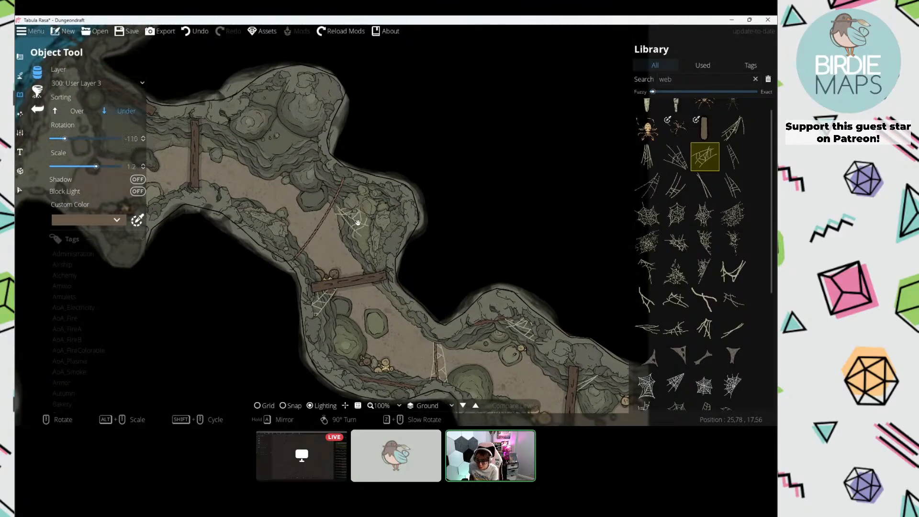
left_click_drag(353, 177, 453, 221)
Step: Place the fanned-strand web on the rocky corner above the southeast passage's upper rope at rotation 40
left_click(647, 157)
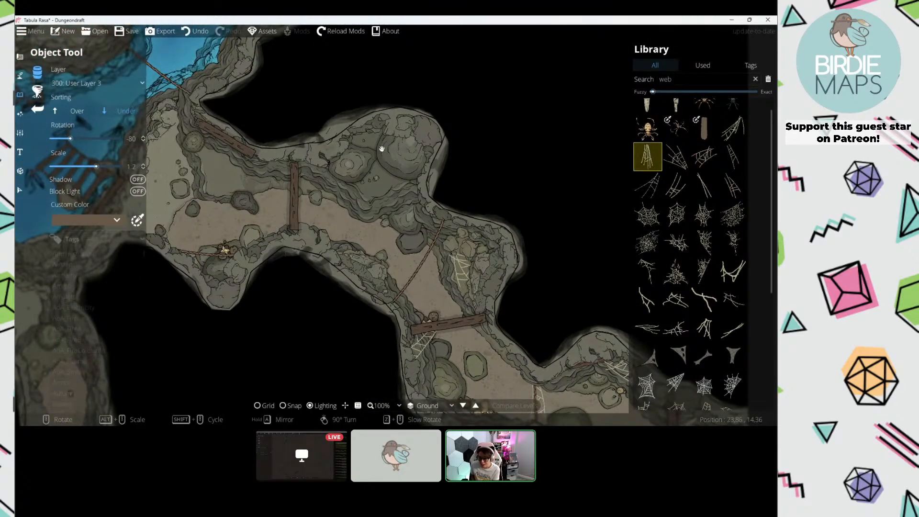
scroll(403, 213, "up", 9)
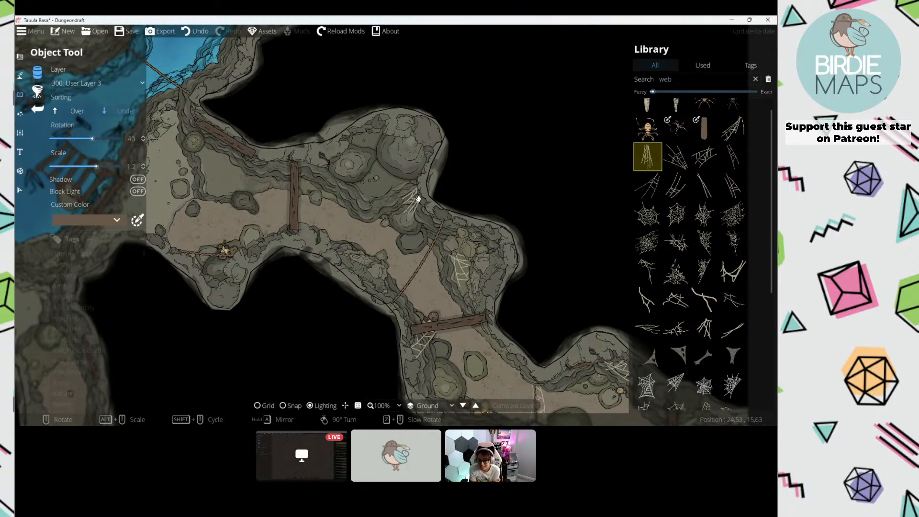
scroll(418, 198, "down", 1)
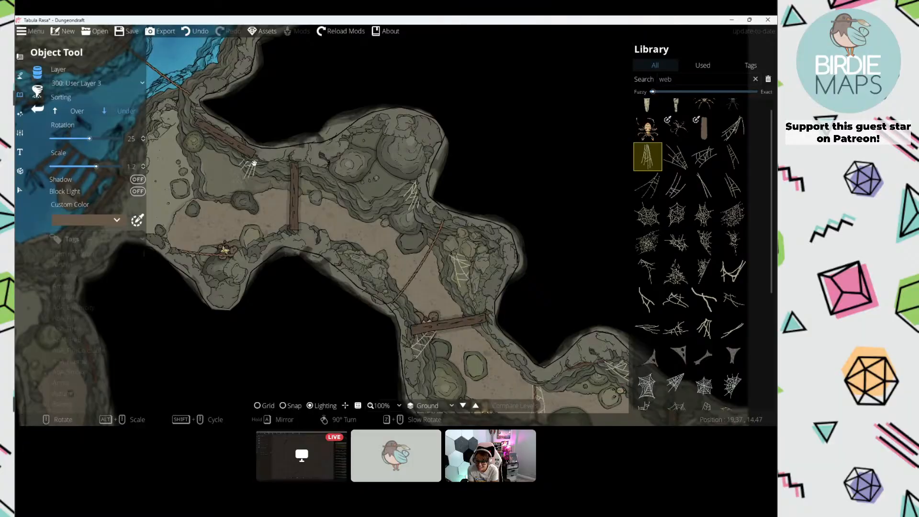
Step: Search the object library for "lantern" and choose the square lantern
scroll(254, 164, "down", 5)
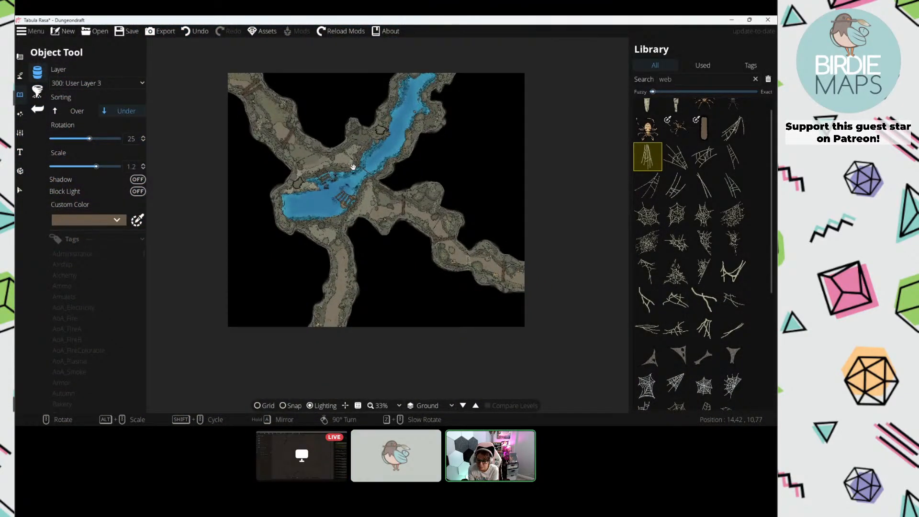
key("BackSpace")
key("BackSpace")
key("BackSpace")
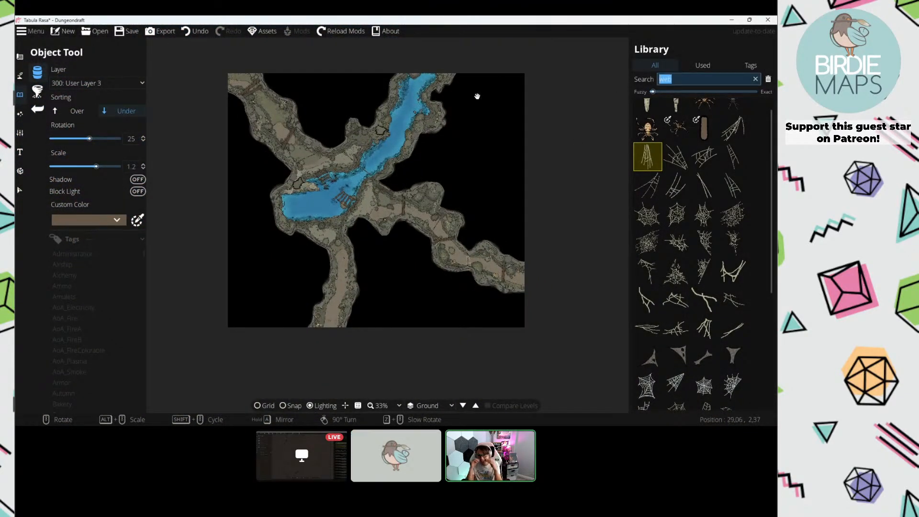
type("lantern")
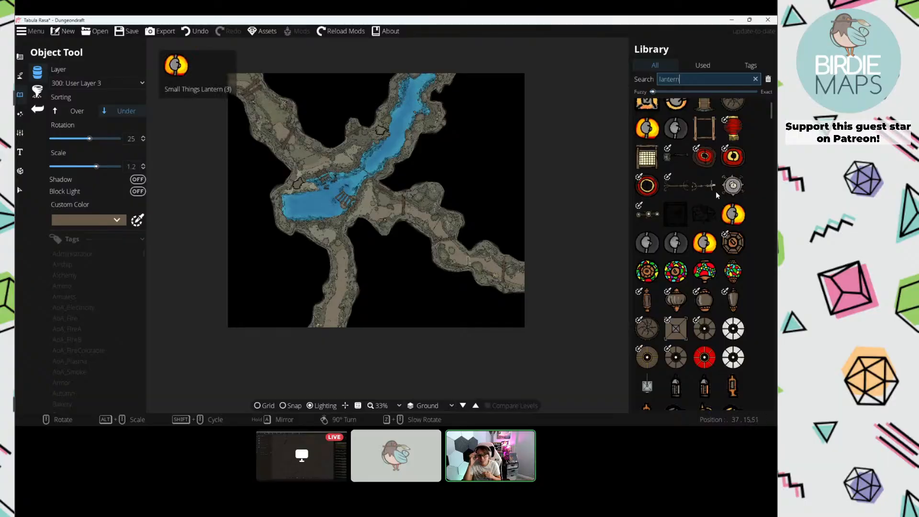
left_click(654, 121)
Step: Set the object layer to 200: User Layer 2 and place the square lantern beside the mushrooms below the northwest crossed beams
scroll(301, 142, "up", 5)
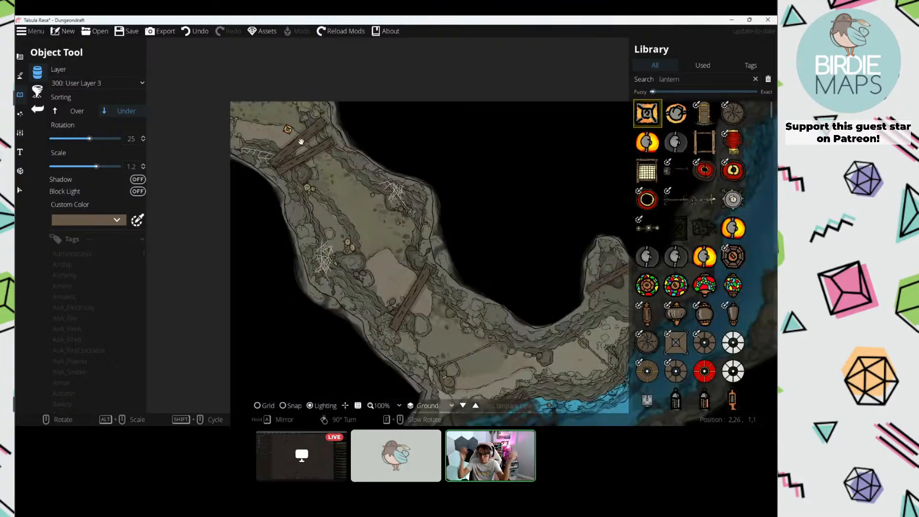
left_click_drag(315, 145, 279, 108)
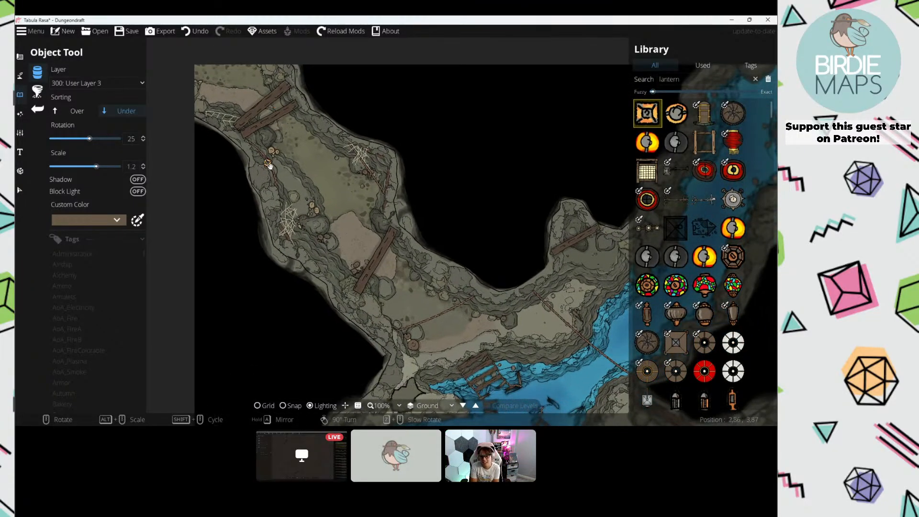
left_click(96, 82)
left_click(96, 176)
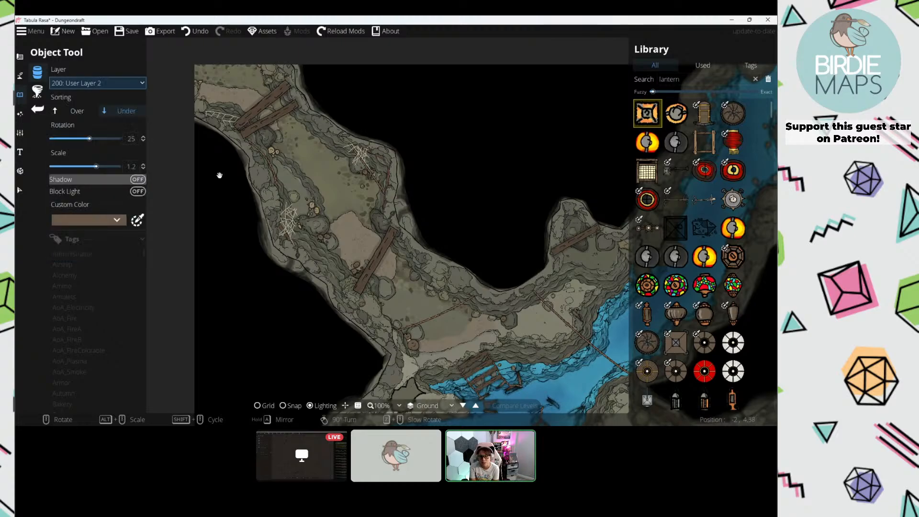
left_click(106, 84)
left_click(289, 172)
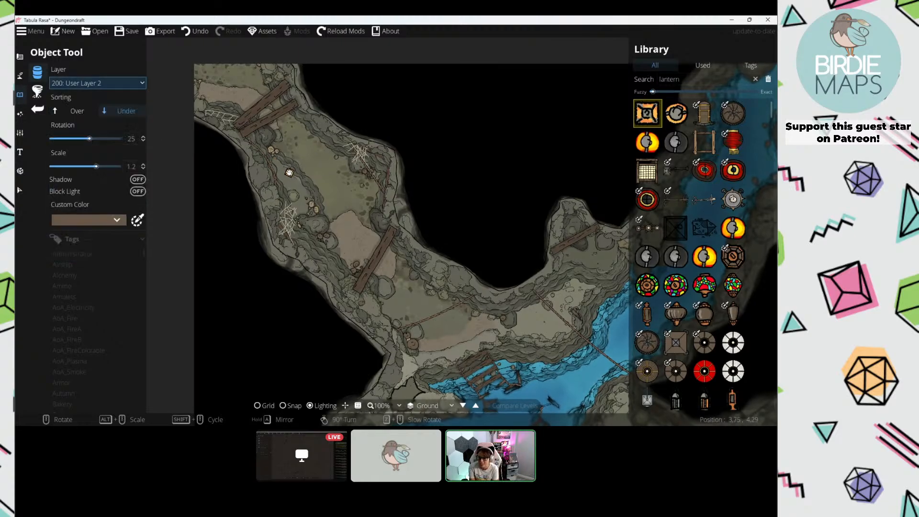
left_click_drag(286, 170, 277, 162)
left_click(271, 153)
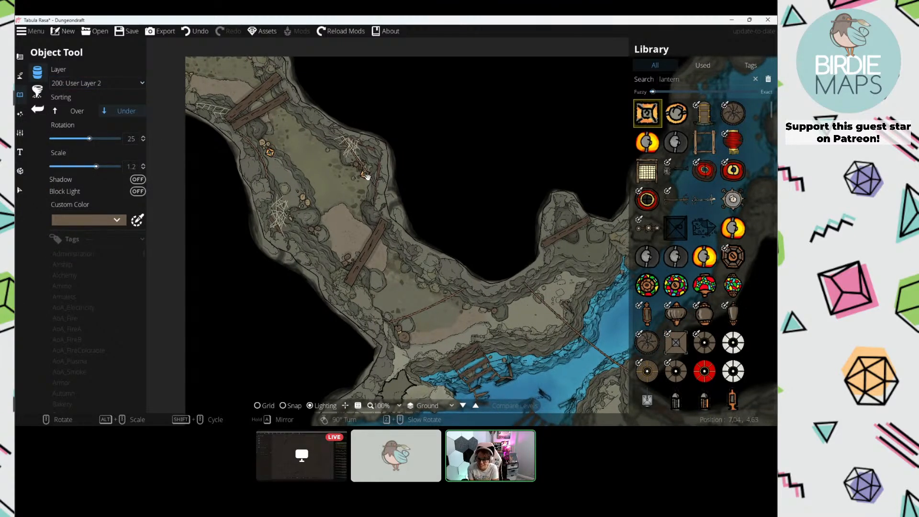
Step: Replace the lantern beside the northwest passage's eastern web using Over sorting, and place another midway along the rope farther south
left_click_drag(372, 225, 343, 189)
key("ctrl+z")
left_click(82, 111)
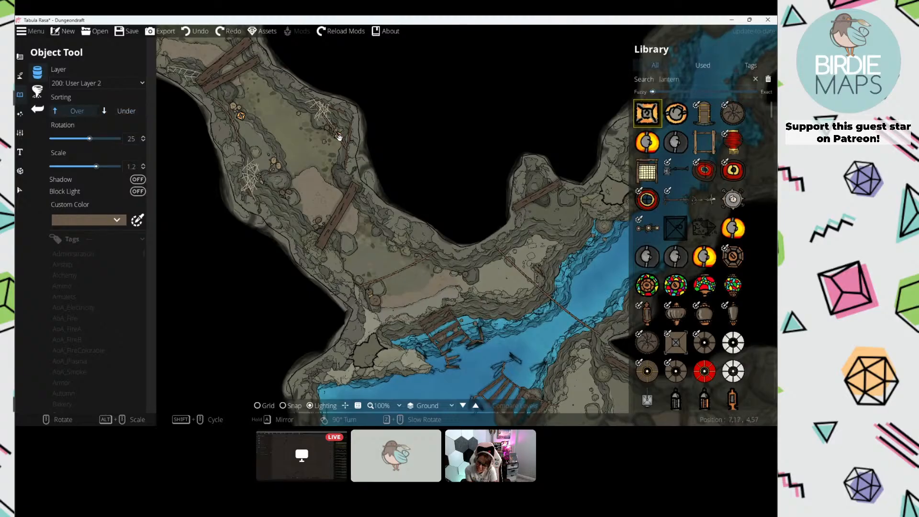
left_click_drag(404, 273, 370, 197)
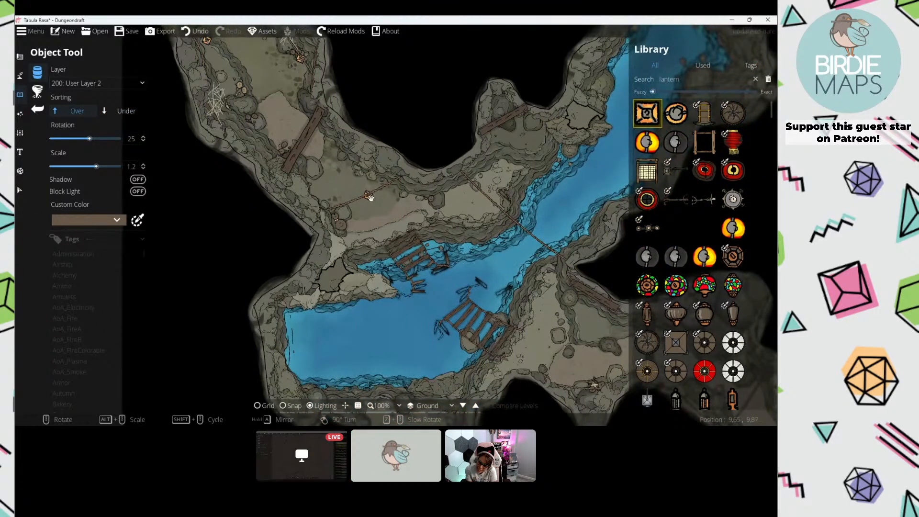
left_click_drag(504, 239, 328, 172)
Step: Place reduced-size lanterns in the southeast passage: the round variant on the upper rope and one beside the rope on the south wall
left_click(675, 113)
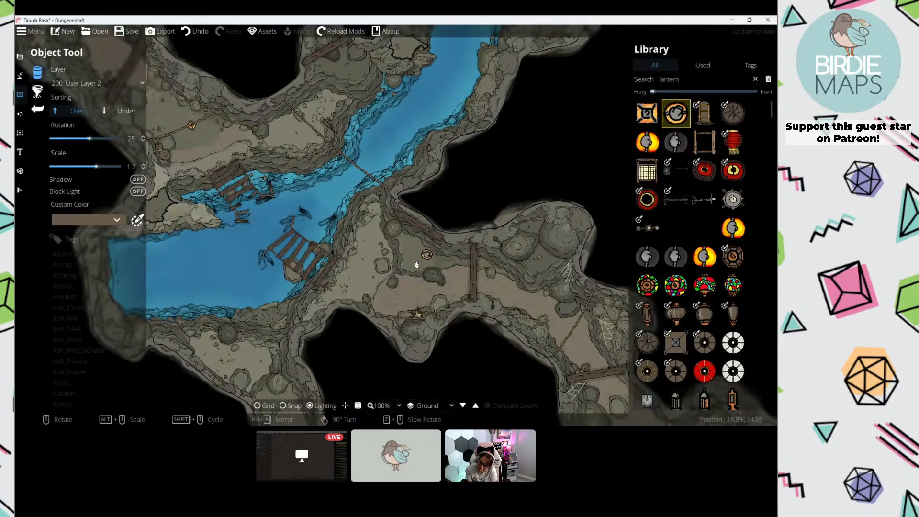
left_click_drag(417, 265, 394, 201)
left_click_drag(509, 237, 332, 175)
scroll(332, 175, "down", 2)
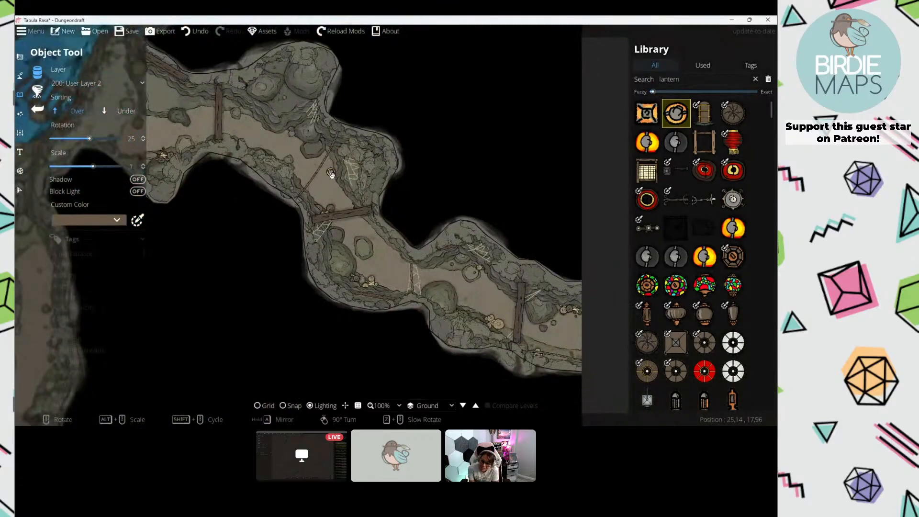
left_click(319, 168)
left_click_drag(449, 250, 418, 196)
left_click(647, 113)
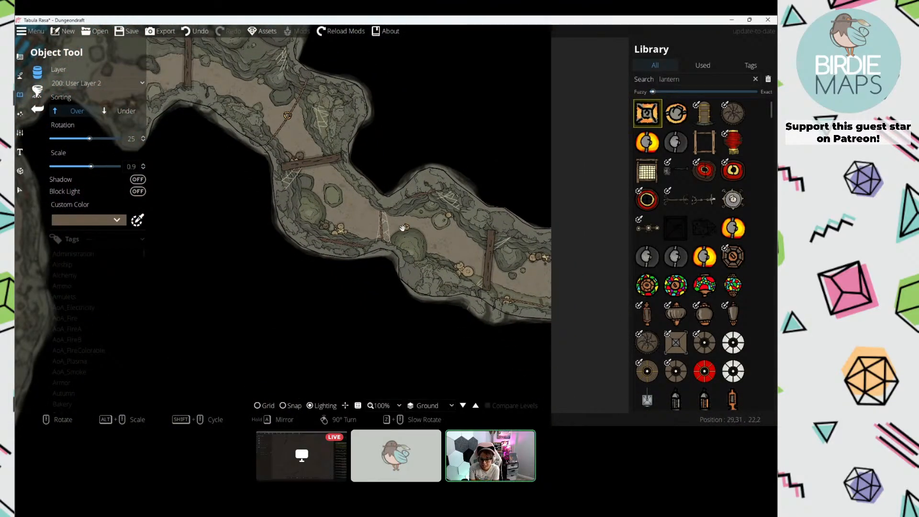
left_click_drag(316, 167, 531, 287)
left_click_drag(158, 95, 273, 184)
Step: Switch to the Path Tool and search its library for "shadow"
left_click(20, 76)
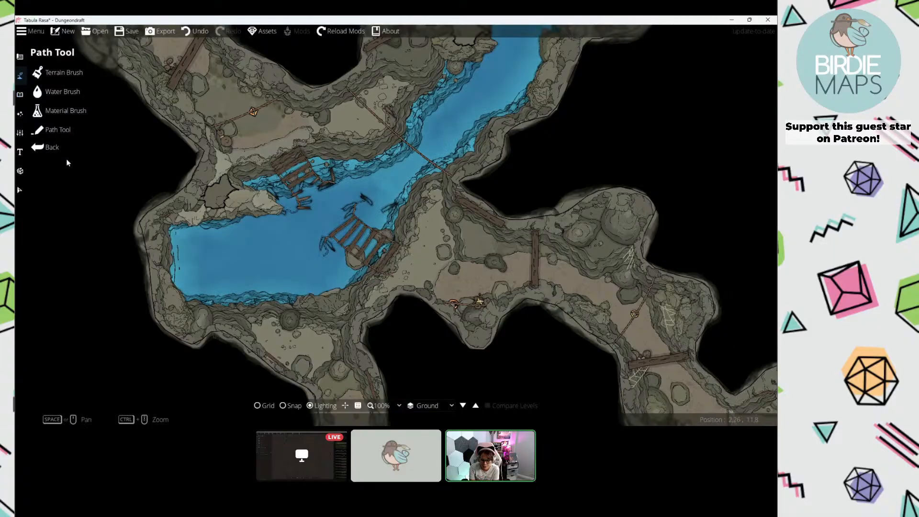
left_click(677, 64)
type("sh")
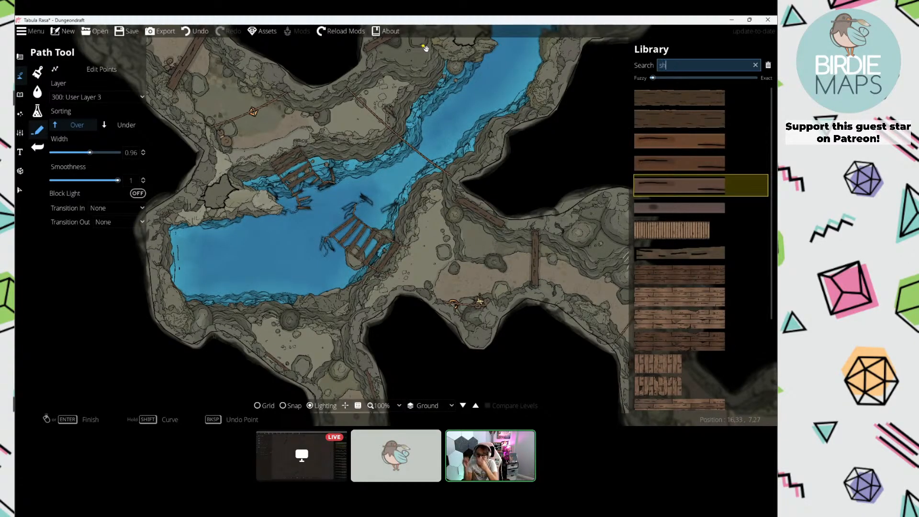
type("adow")
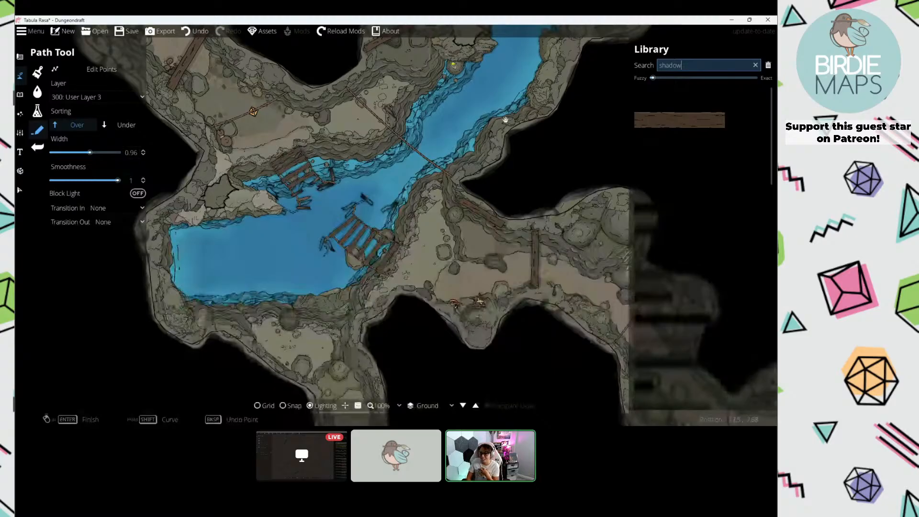
Step: Choose the DoubleShadowPathVSmall50 path and draw a shadow alongside the single beam in the northwest passage
left_click_drag(334, 193, 501, 347)
scroll(365, 168, "up", 2)
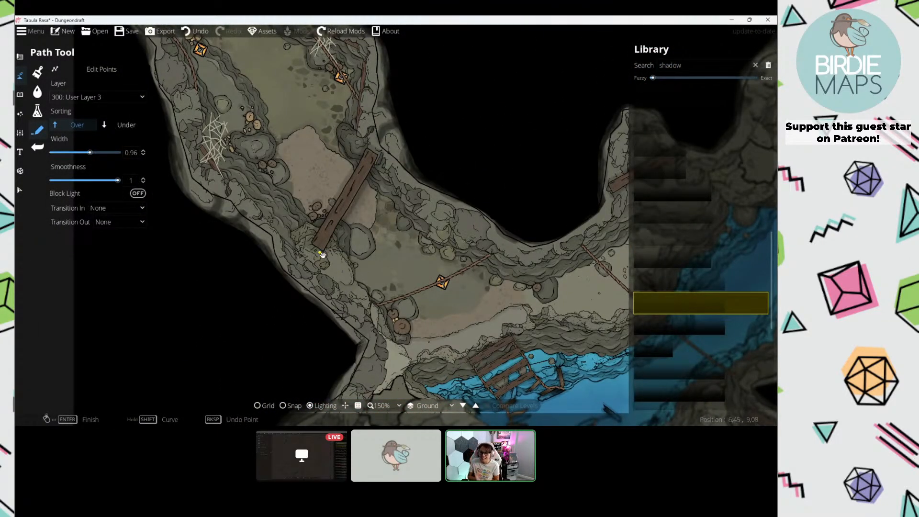
left_click_drag(387, 202, 354, 203)
scroll(701, 238, "up", 5)
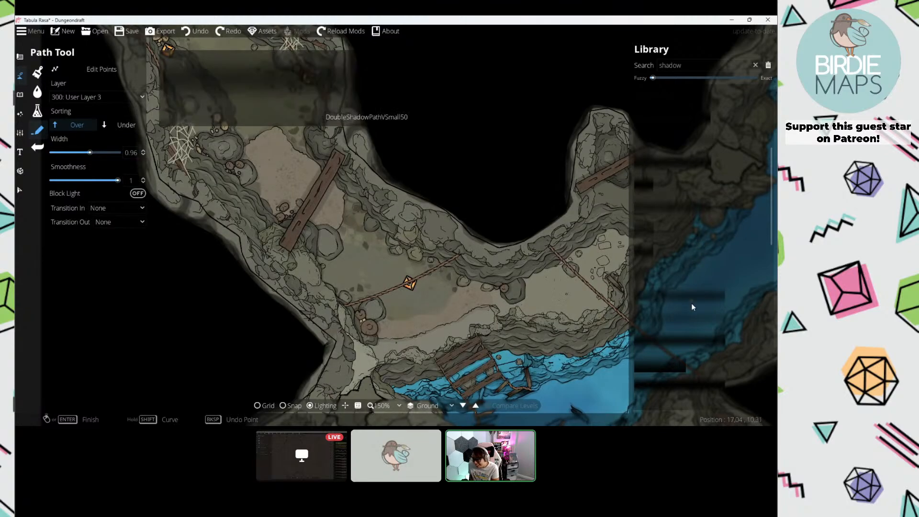
left_click(692, 305)
mouse_move(442, 214)
left_mouse_down()
mouse_move(436, 200)
mouse_move(438, 215)
left_mouse_up()
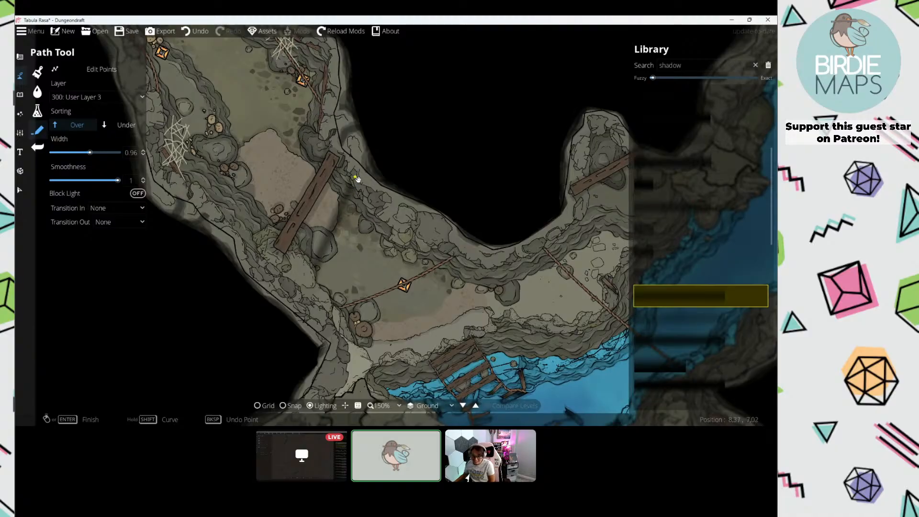
Step: Draw shadow paths beside the northwest passage's crossed beams and along the upright beam at the southeast passage's western end
left_click_drag(238, 38, 354, 224)
left_click(234, 222)
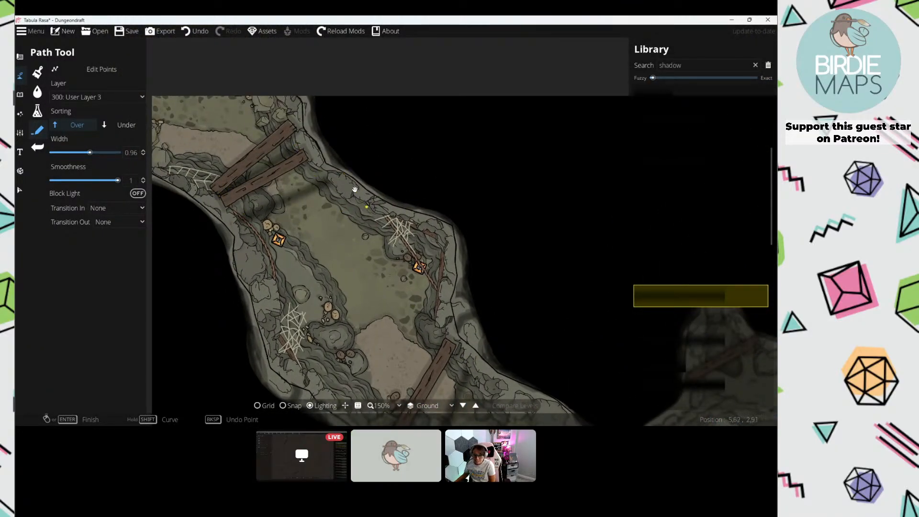
left_click_drag(354, 189, 326, 96)
scroll(441, 267, "down", 2)
left_click_drag(441, 266, 397, 222)
left_click_drag(475, 314, 359, 173)
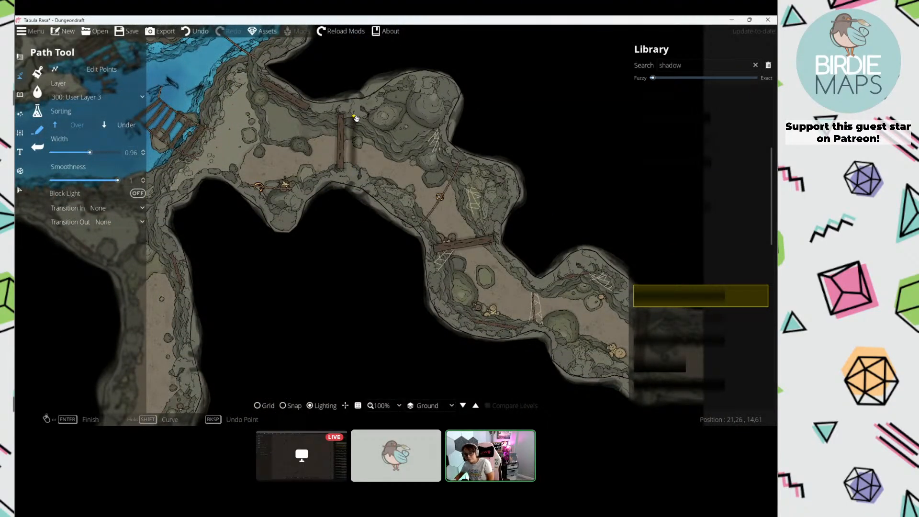
Step: Draw shadow paths below the slanted beam in the middle of the southeast passage and beside the far southeast beam
left_click_drag(376, 148, 305, 108)
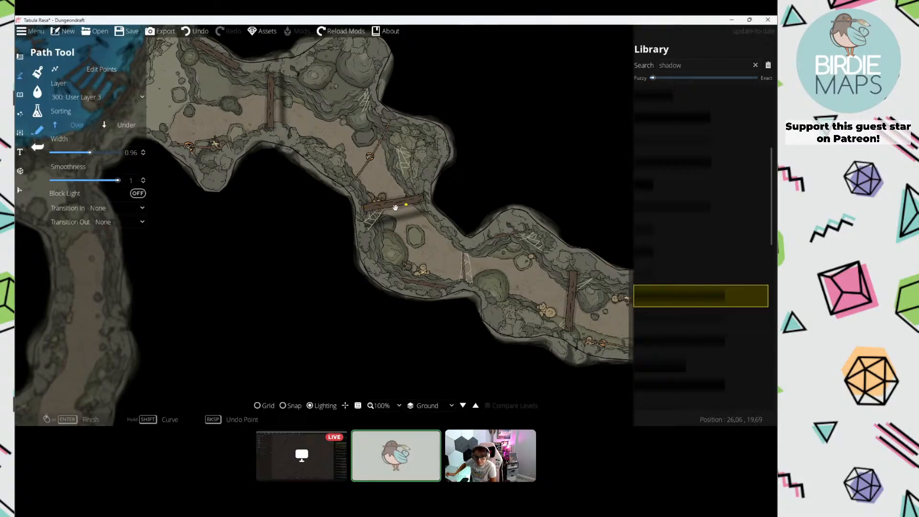
left_click_drag(380, 208, 342, 177)
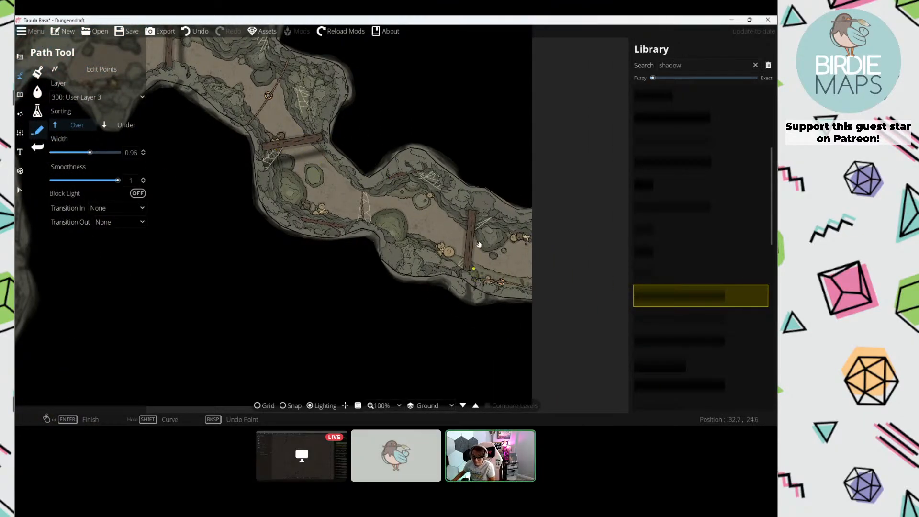
left_click_drag(489, 211, 386, 196)
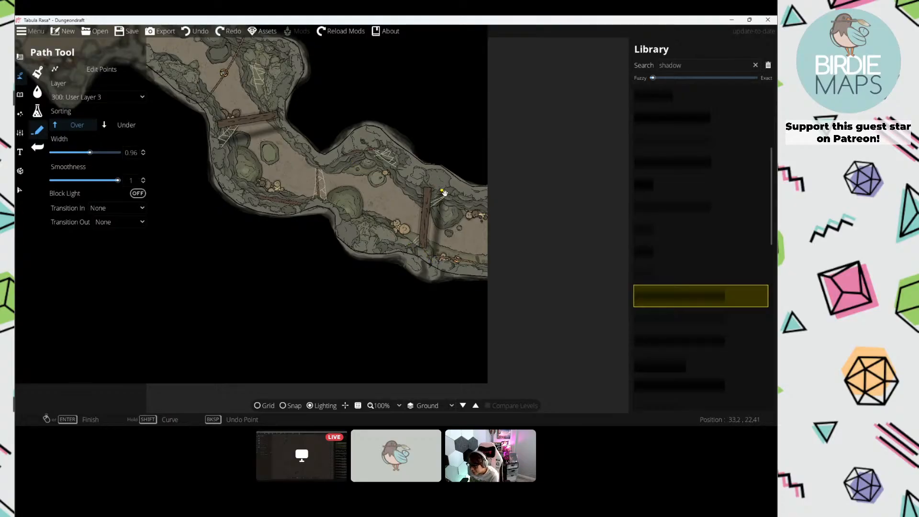
Step: Choose the next shadow path variant and draw it alongside the rope spanning the river
scroll(444, 193, "down", 5)
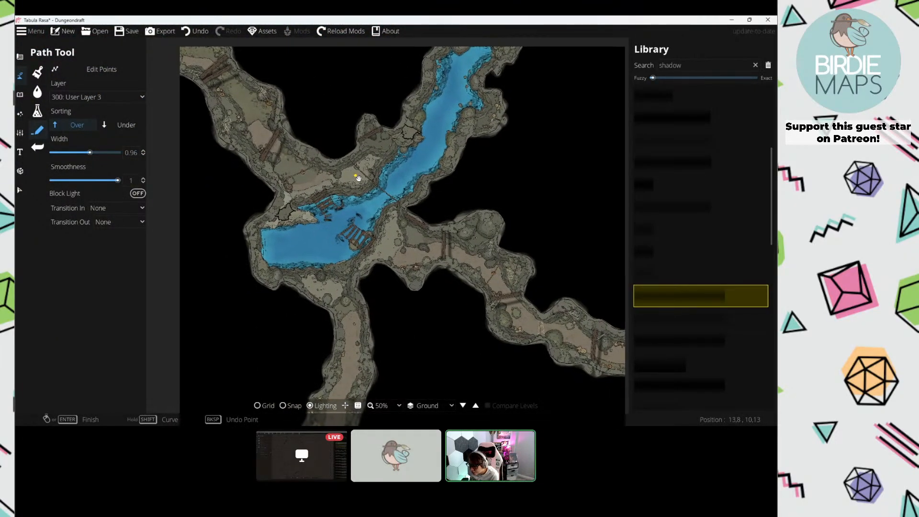
scroll(358, 178, "up", 3)
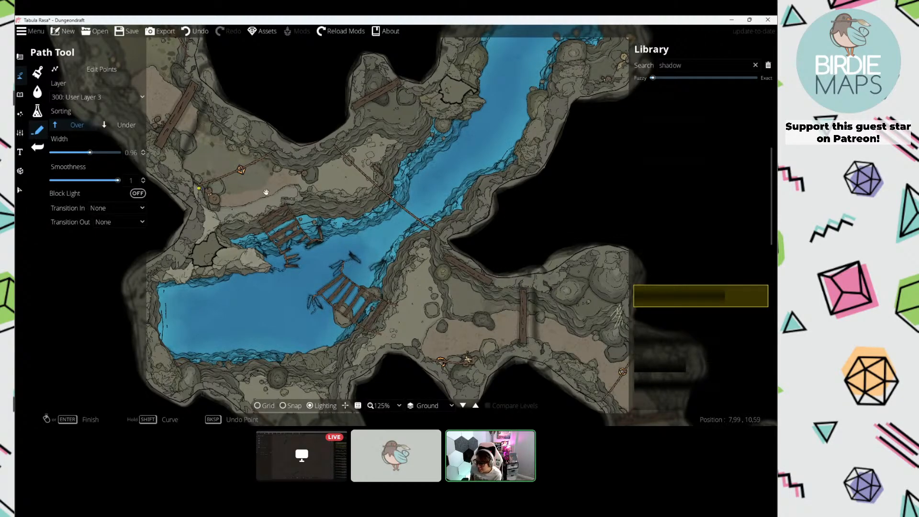
left_click_drag(267, 192, 214, 167)
scroll(249, 153, "up", 3)
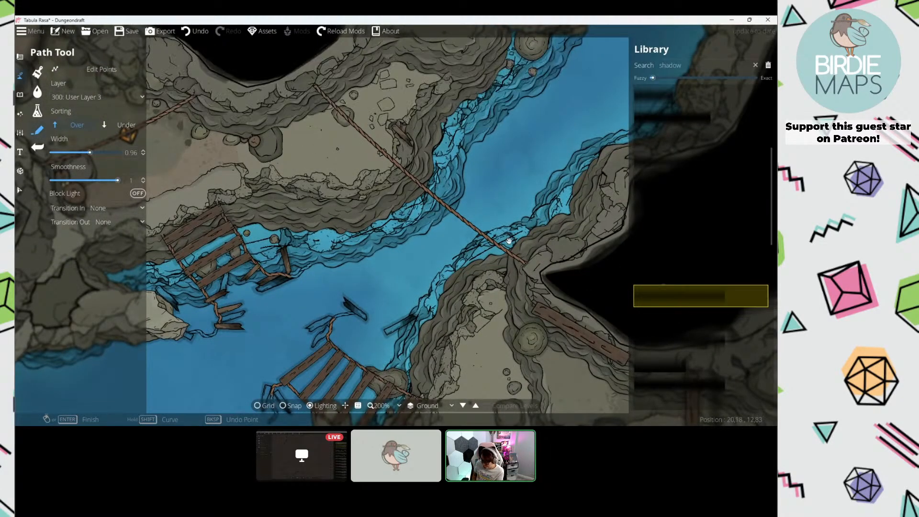
mouse_move(322, 216)
left_mouse_down()
mouse_move(564, 162)
mouse_move(548, 170)
mouse_move(291, 123)
mouse_move(310, 228)
left_mouse_up()
left_click(702, 322)
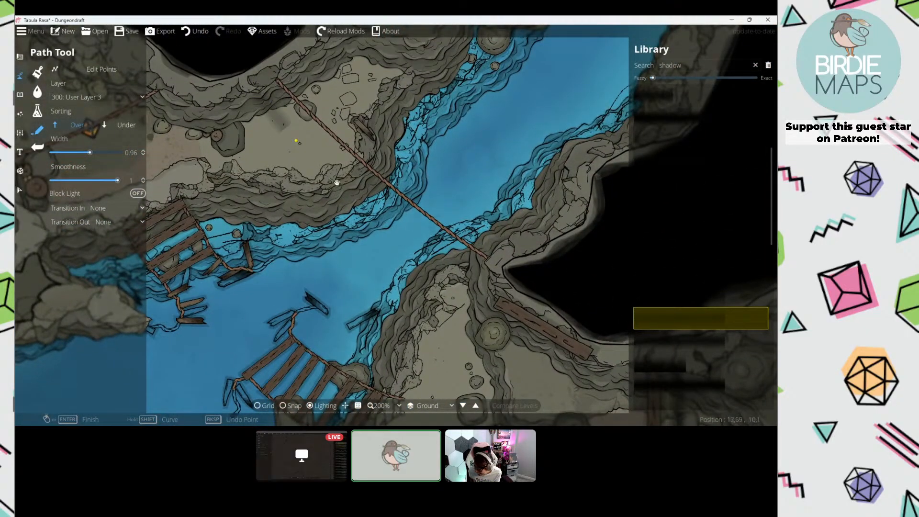
left_click(472, 276)
scroll(488, 294, "down", 3)
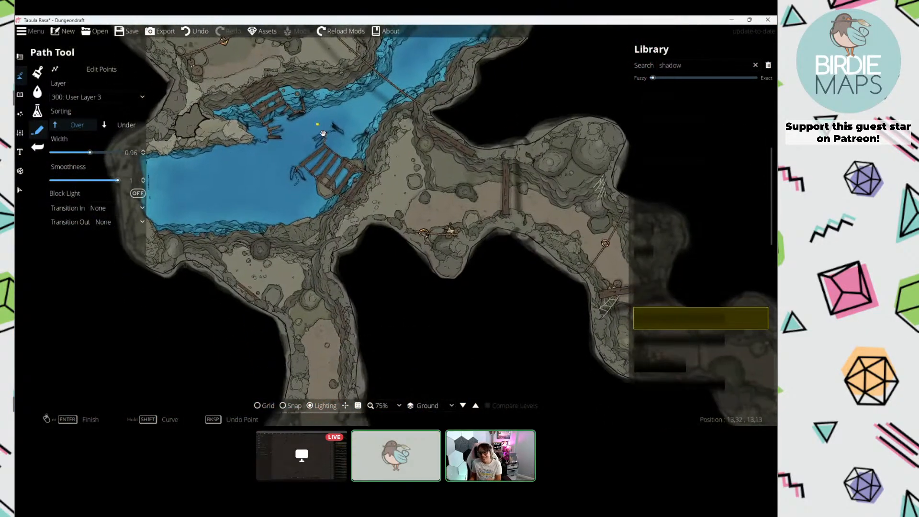
Step: Examine the ropes and beams with their shadows from the northwest passage across the river to the southeast passage
mouse_move(323, 133)
left_mouse_down()
mouse_move(411, 187)
mouse_move(491, 208)
mouse_move(501, 223)
left_mouse_up()
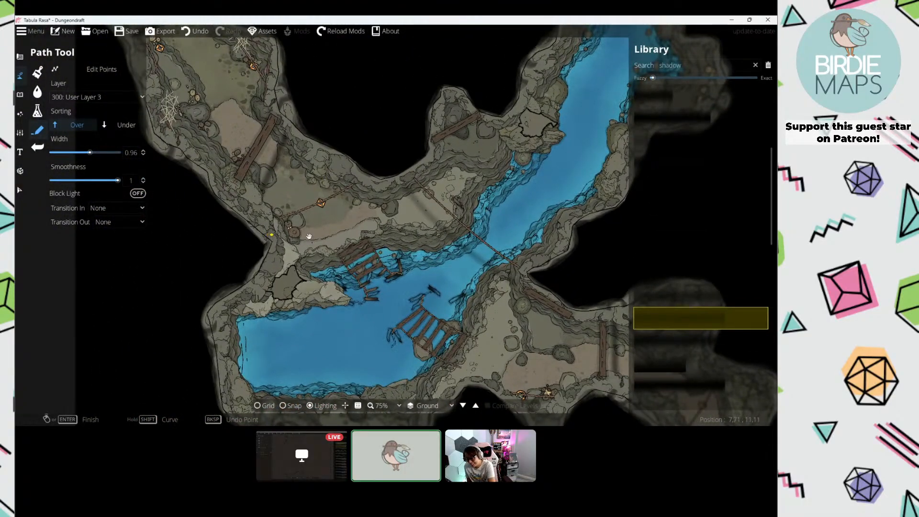
mouse_move(284, 154)
left_mouse_down()
mouse_move(366, 266)
mouse_move(253, 150)
left_mouse_up()
left_click_drag(598, 378, 319, 163)
left_click_drag(413, 268, 343, 223)
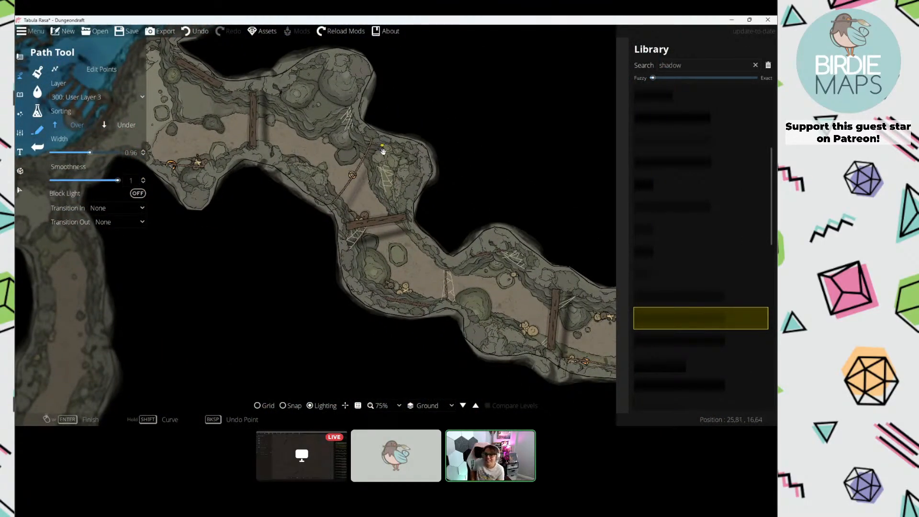
left_click_drag(292, 164, 239, 130)
left_click_drag(508, 240, 392, 182)
left_click_drag(288, 164, 379, 197)
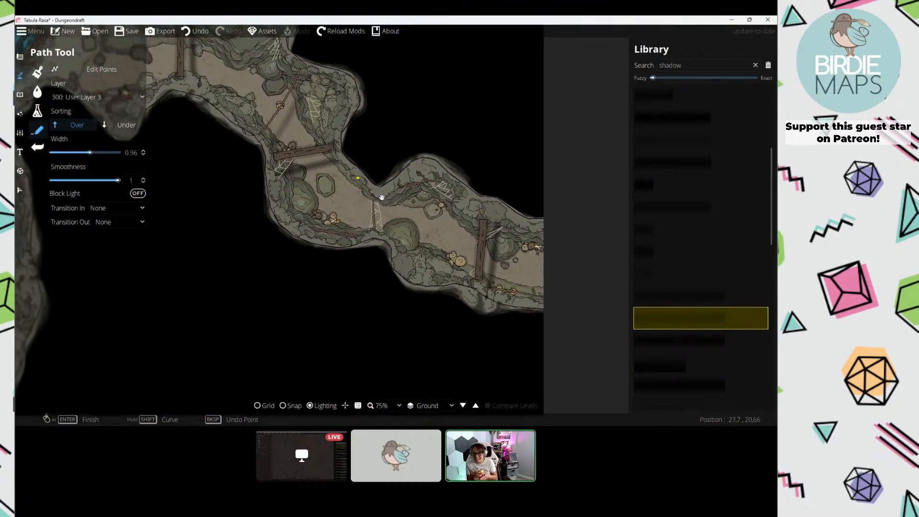
scroll(345, 191, "down", 2)
left_click_drag(283, 162, 431, 191)
left_click_drag(368, 146, 357, 223)
Step: Switch to the Scatter tool, search the library for "tool" and choose the pickaxe
left_click(21, 95)
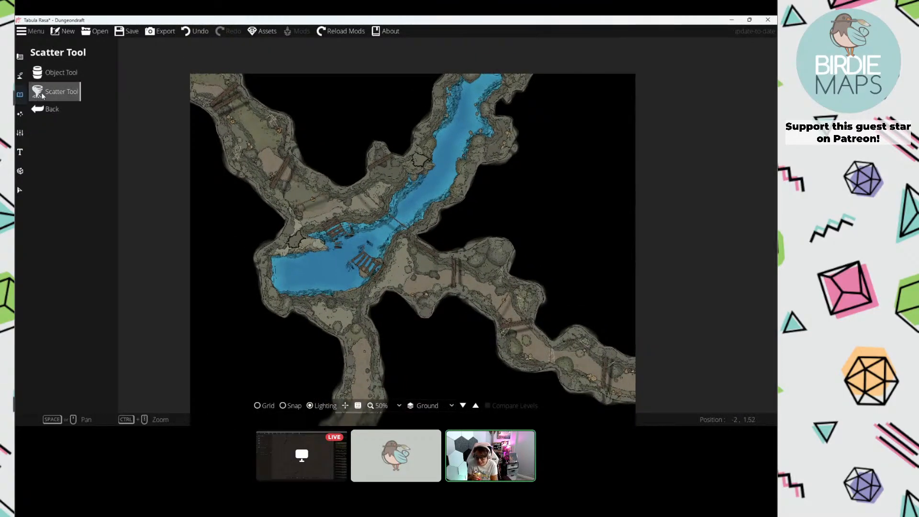
double_click(670, 79)
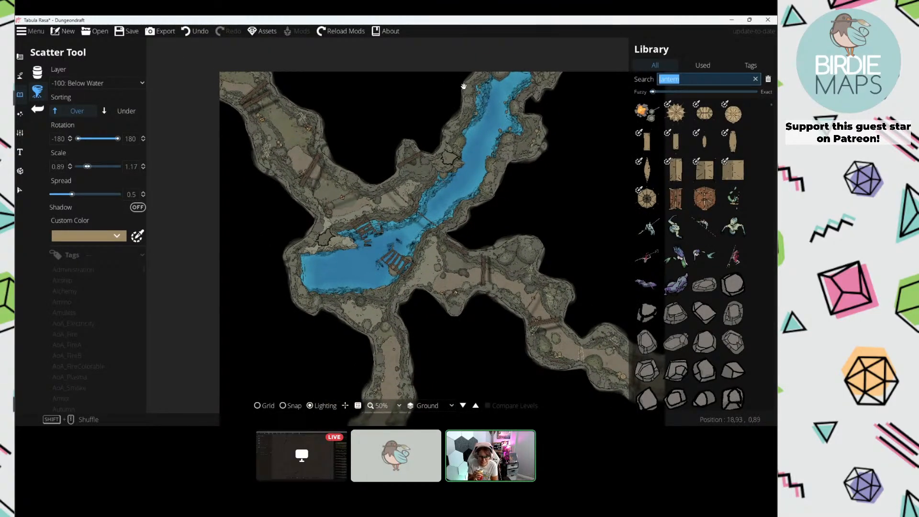
type("tool")
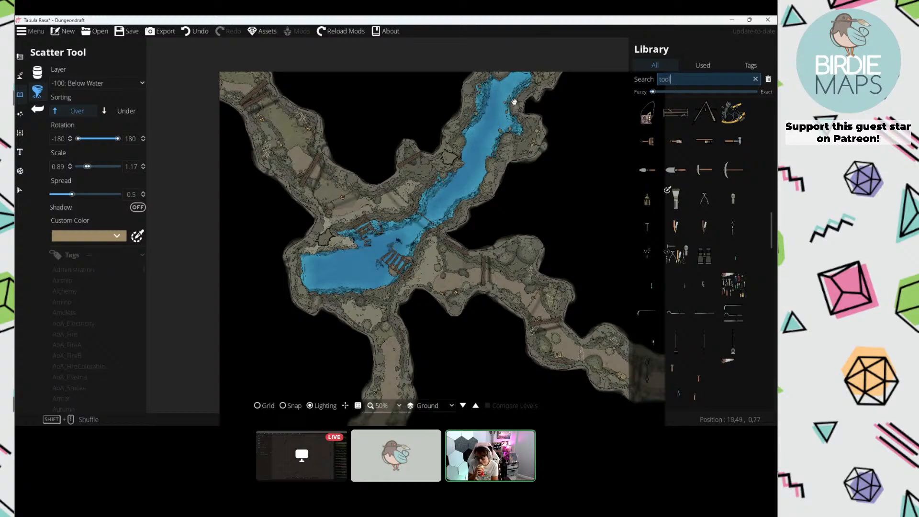
scroll(681, 206, "up", 5)
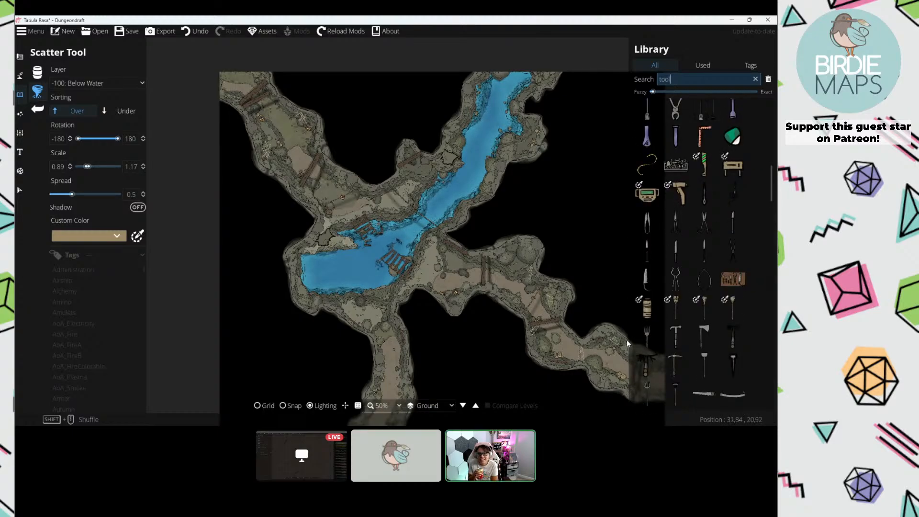
left_click(676, 336)
left_click(676, 365)
Step: Set the scatter layer to 200: User Layer 2 and place a pickaxe by the rock beneath the northwest passage's crossed beams
scroll(386, 199, "up", 3)
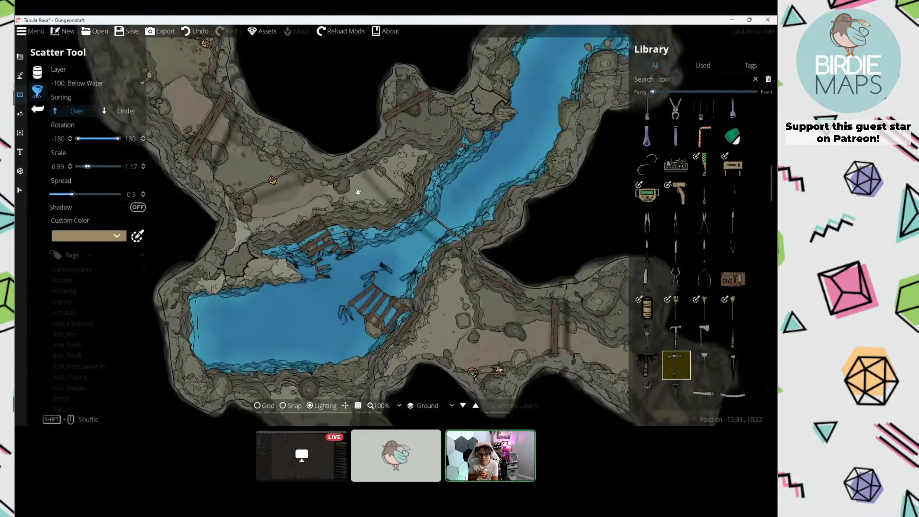
scroll(230, 153, "up", 1)
left_click(85, 82)
left_click(100, 176)
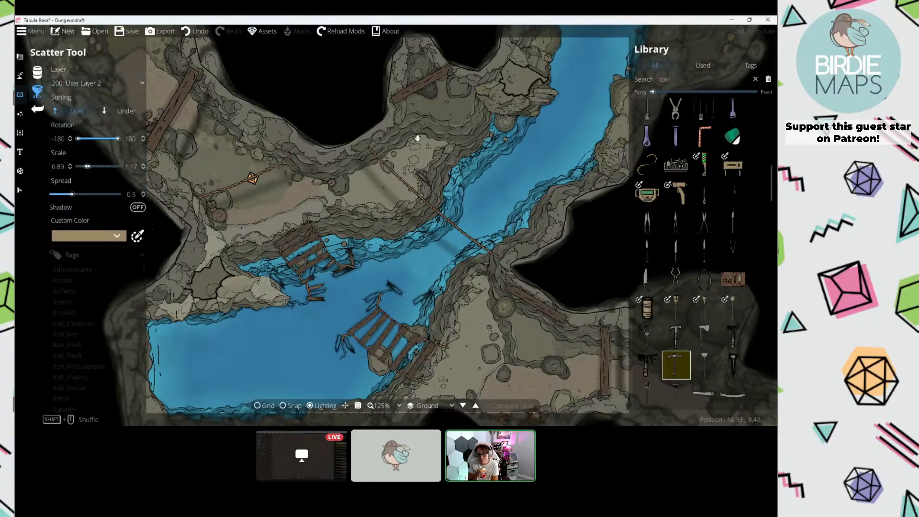
left_click_drag(186, 152, 289, 170)
left_click_drag(441, 358, 174, 175)
Step: Try the Tool Hammer and the spike-shaped tool as scatter objects around the southeast passage
left_click(733, 336)
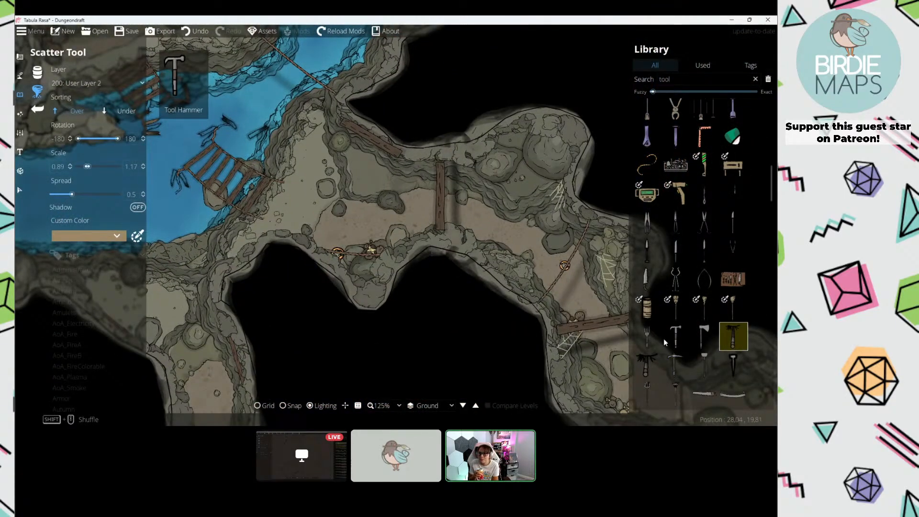
left_click(731, 366)
left_click_drag(474, 263, 383, 216)
scroll(428, 188, "up", 2)
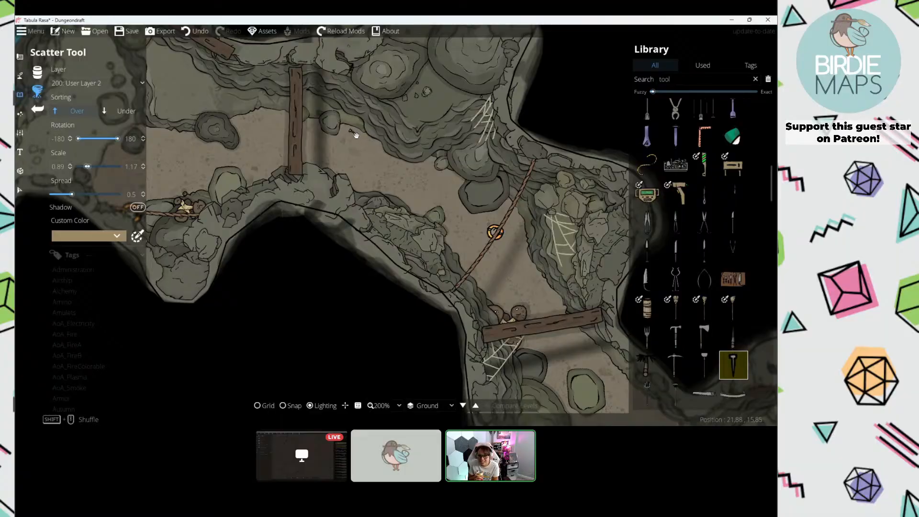
left_click_drag(219, 139, 566, 271)
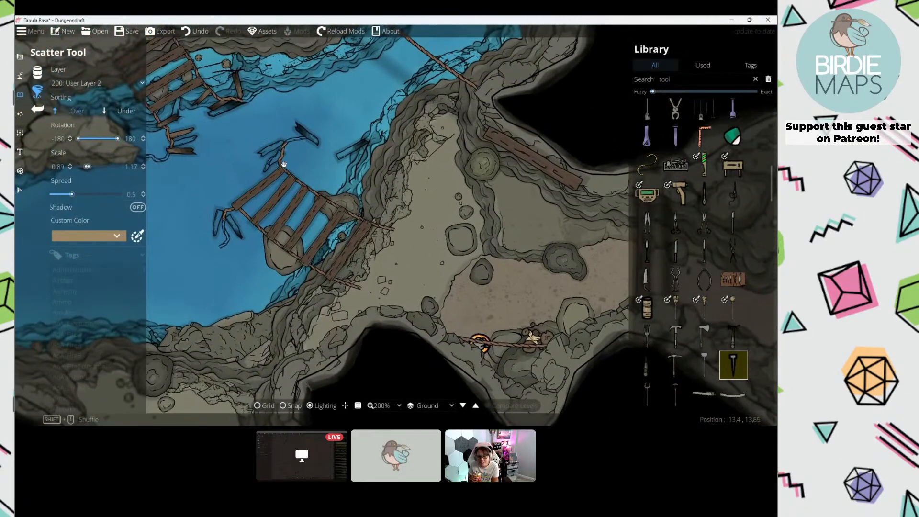
left_click_drag(626, 289, 238, 130)
Step: Scatter pickaxes beside two mossy boulders in the middle of the southeast passage
left_click_drag(575, 305, 343, 97)
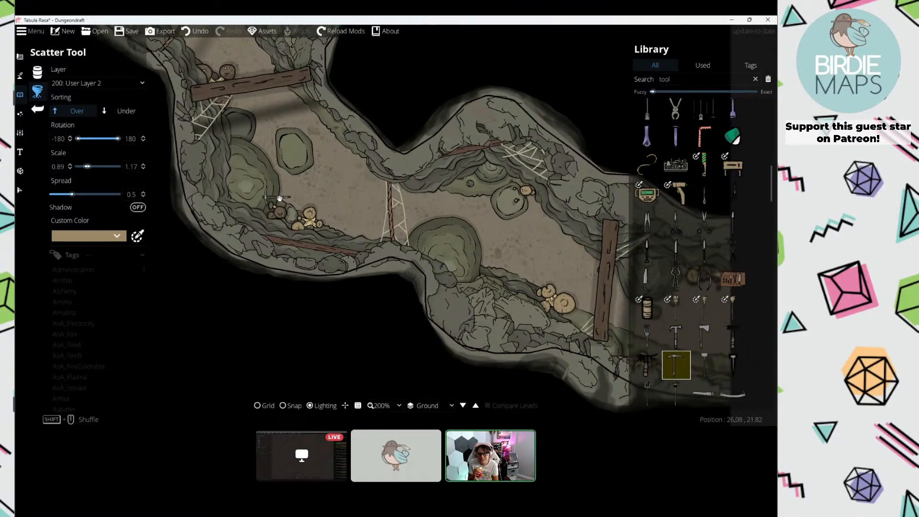
left_click_drag(520, 191, 537, 313)
scroll(691, 294, "down", 5)
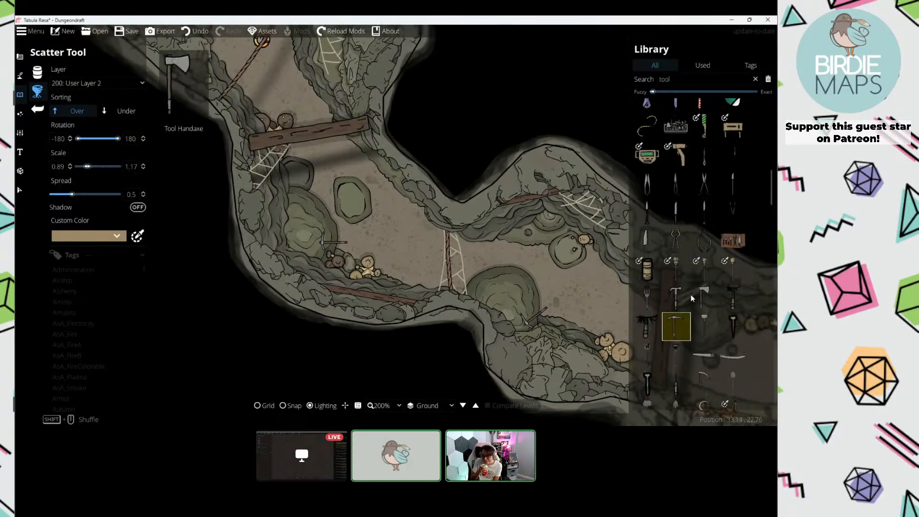
Step: Try the hooked tool and Tool Shovel 02 as scatter objects for the northwest passage
left_click(696, 247)
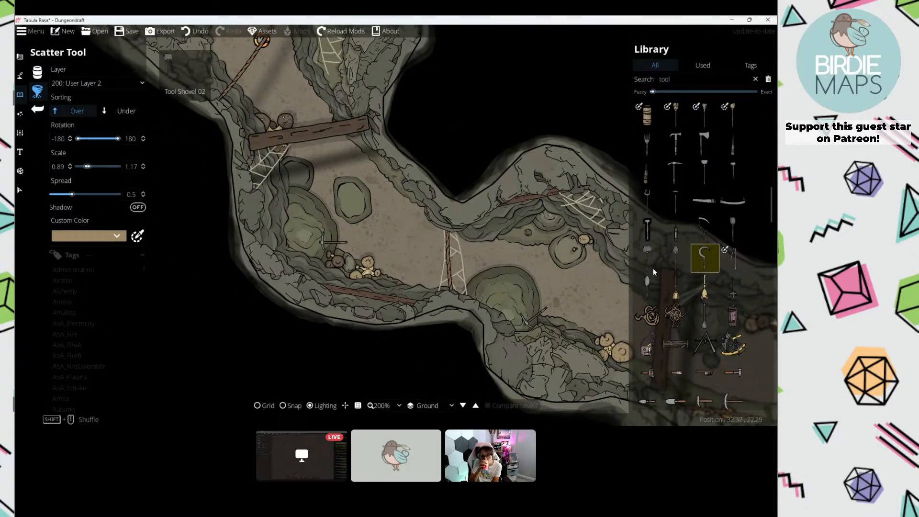
left_click(648, 266)
left_click_drag(187, 113, 438, 266)
scroll(324, 228, "down", 3)
left_click_drag(125, 96, 389, 285)
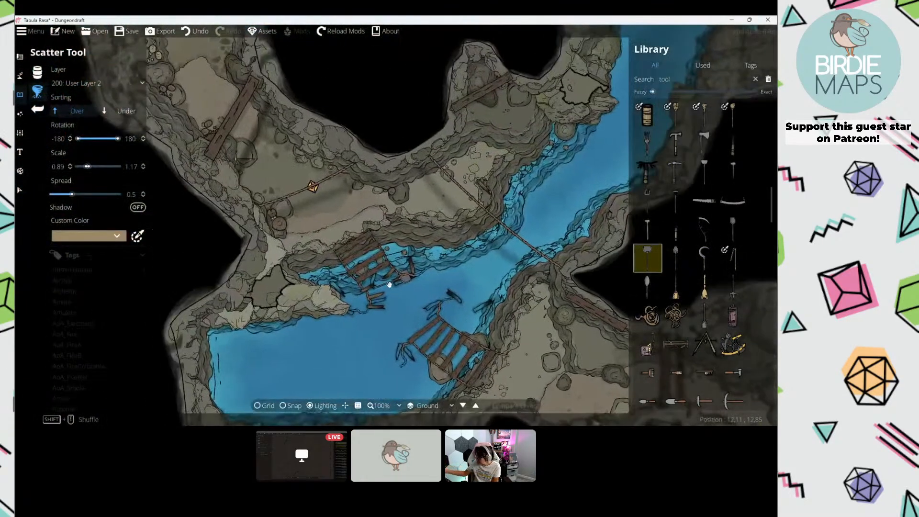
left_click_drag(452, 200, 332, 244)
Step: Switch to the Object tool and choose the Hammer from the library's "tool" assets
left_click(37, 73)
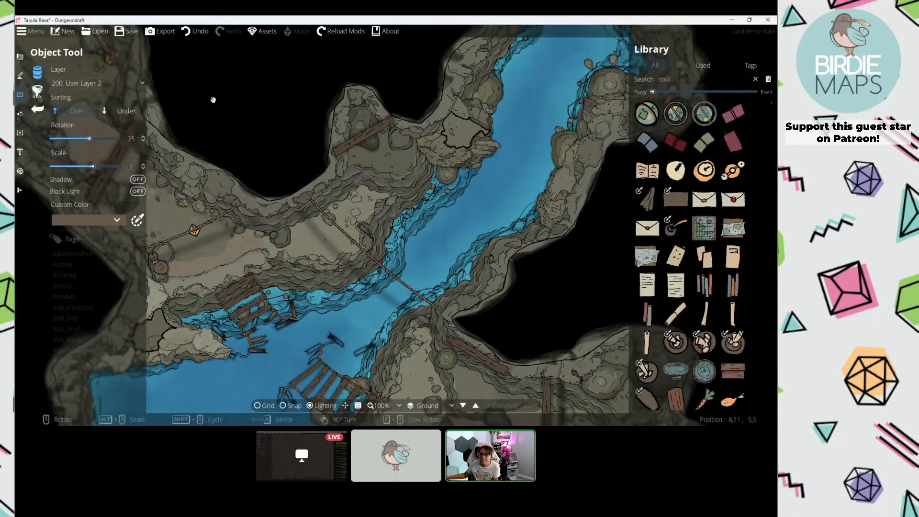
left_click(692, 78)
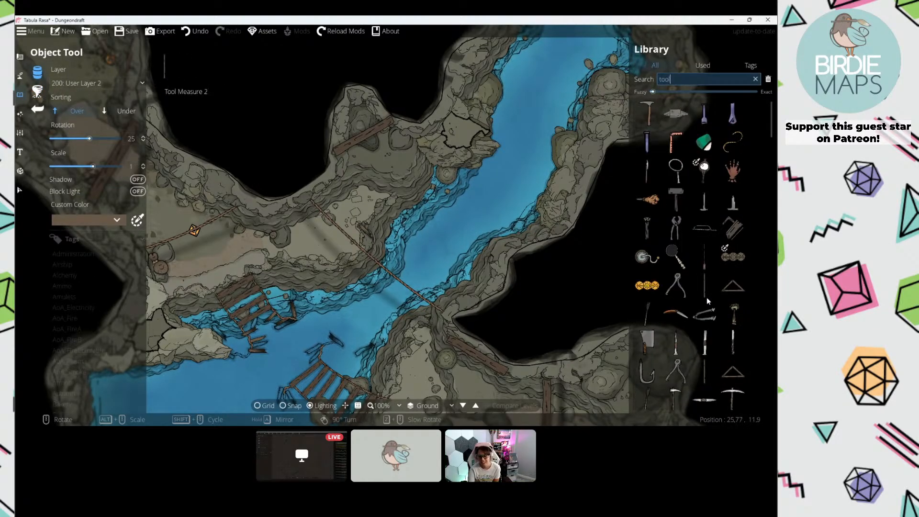
scroll(683, 264, "up", 3)
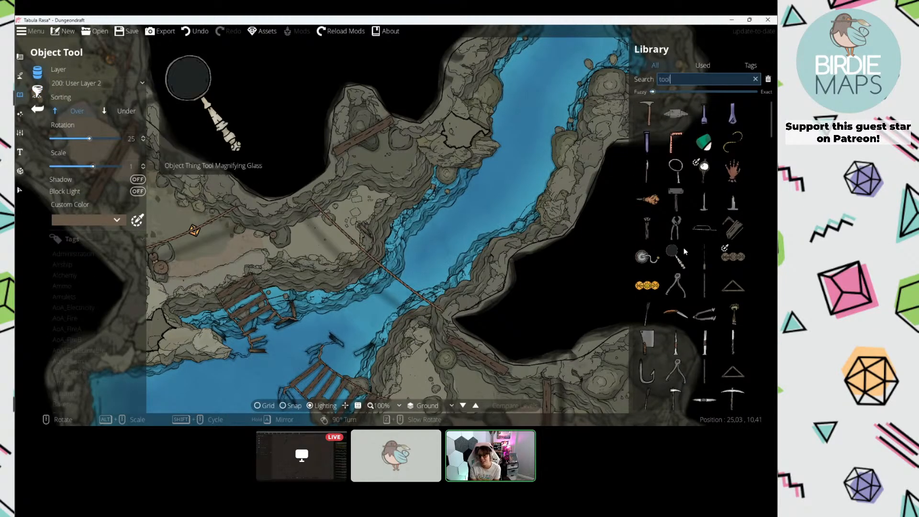
scroll(685, 252, "up", 5)
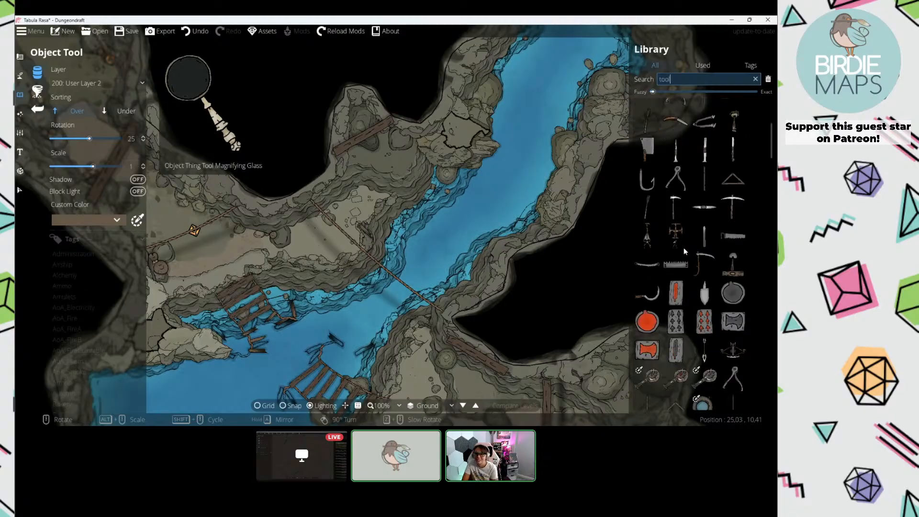
scroll(685, 251, "down", 1)
left_click(677, 243)
scroll(334, 176, "up", 1)
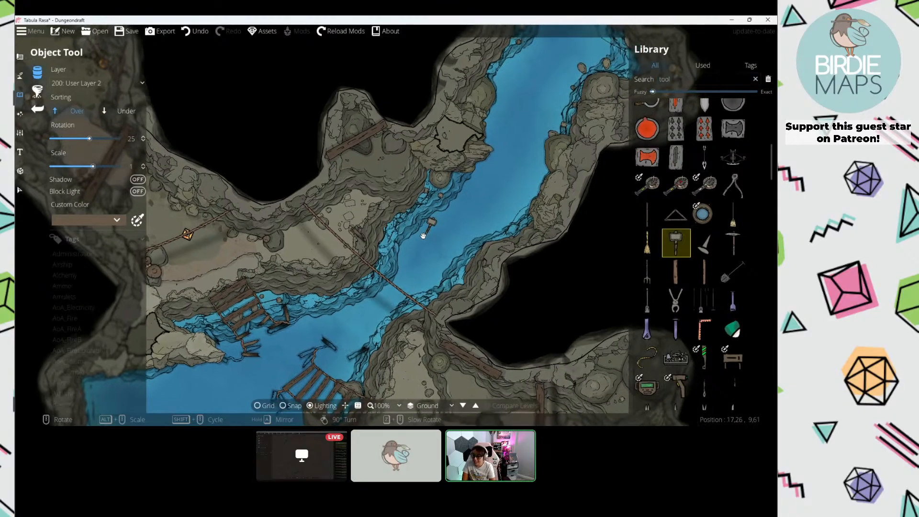
Step: Set the object scale to 0.9, turn on its shadow and place the hammer beside the boulder in the northern alcove
scroll(334, 176, "up", 1)
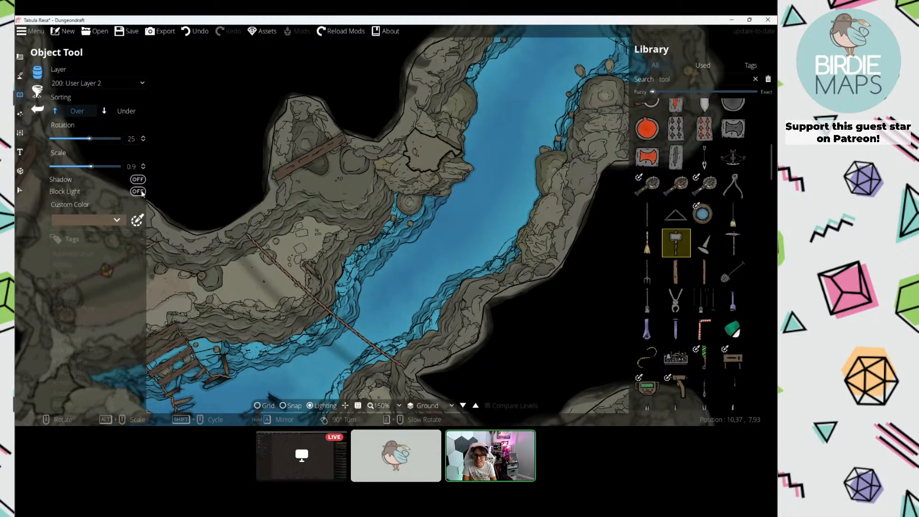
left_click(705, 243)
scroll(335, 153, "up", 3)
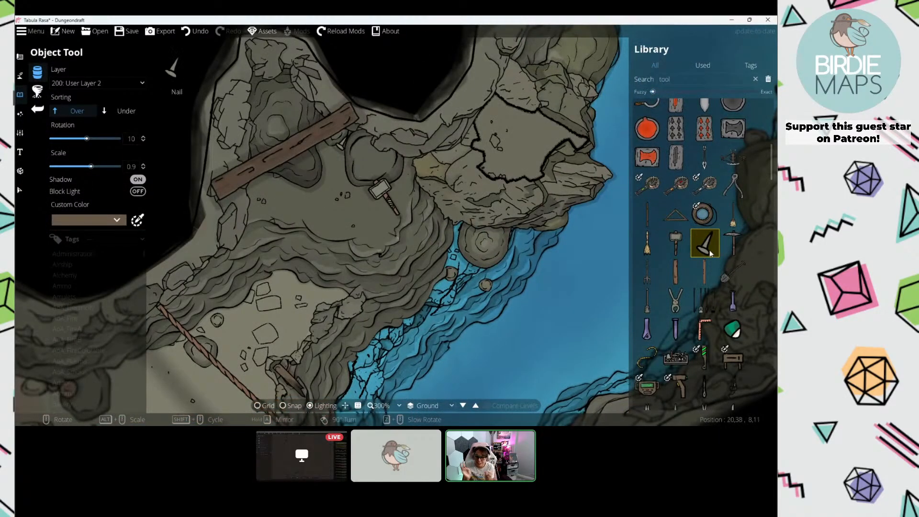
Step: Place a Pickaxe rotated to -5 next to the hammer in the northern alcove
left_click(733, 243)
scroll(258, 185, "down", 6)
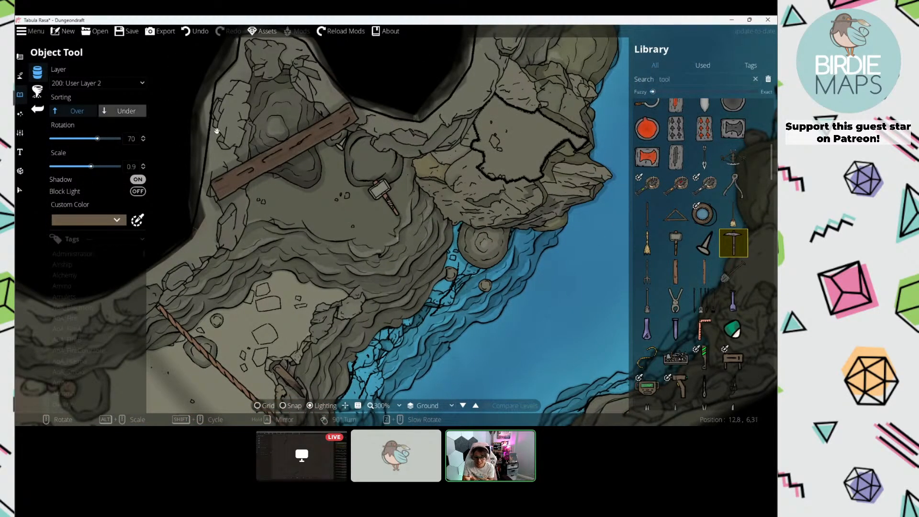
scroll(407, 190, "up", 5)
left_click(402, 187)
left_click_drag(402, 187, 518, 201)
Step: Choose Broom2, rotate it to -80 and position it above the round rock near the lantern rope in the northwest passage
left_click(647, 243)
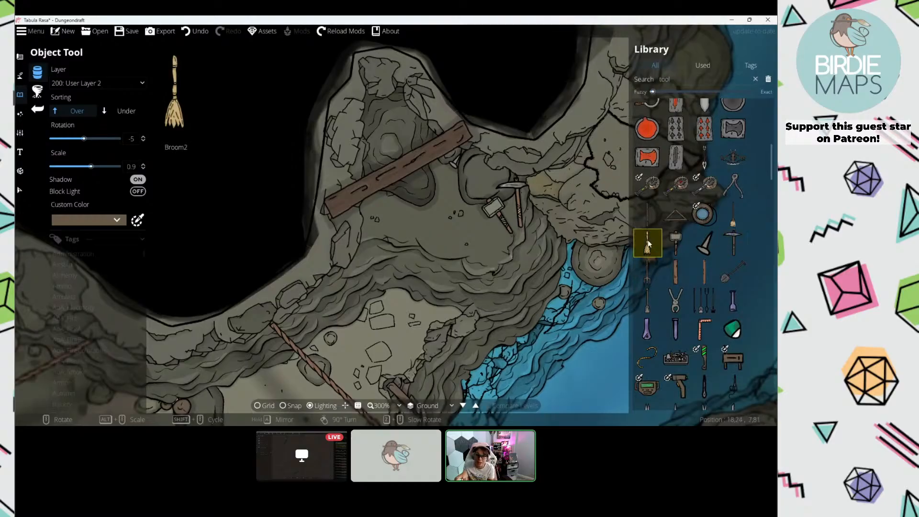
left_click_drag(429, 225, 663, 96)
left_click_drag(232, 228, 270, 162)
scroll(317, 198, "up", 5)
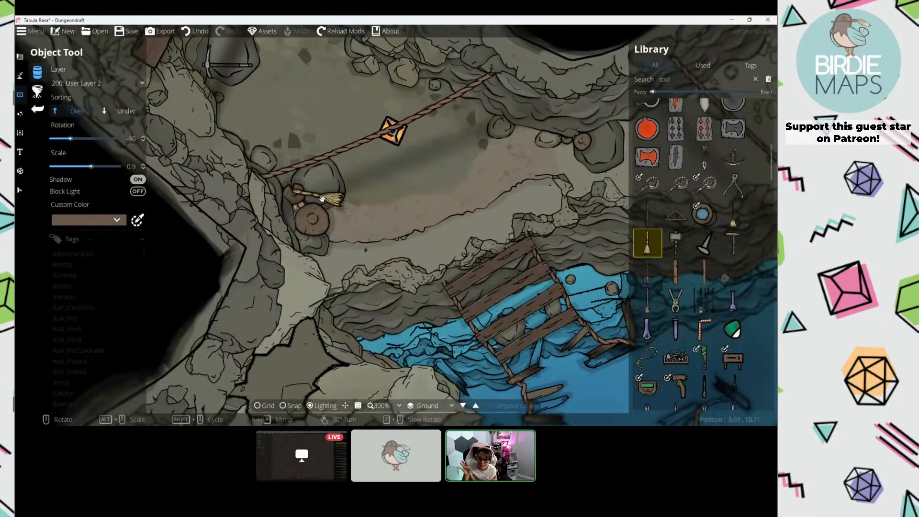
Step: Look through the remaining tool assets for more props to place in the cave
left_click_drag(608, 206, 311, 352)
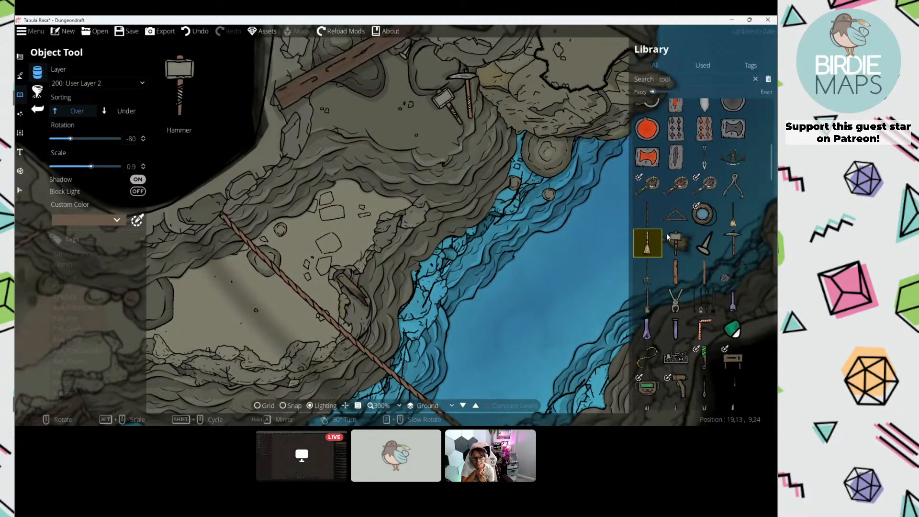
left_click_drag(520, 358, 485, 229)
scroll(484, 229, "down", 1)
scroll(485, 229, "down", 2)
scroll(723, 231, "down", 5)
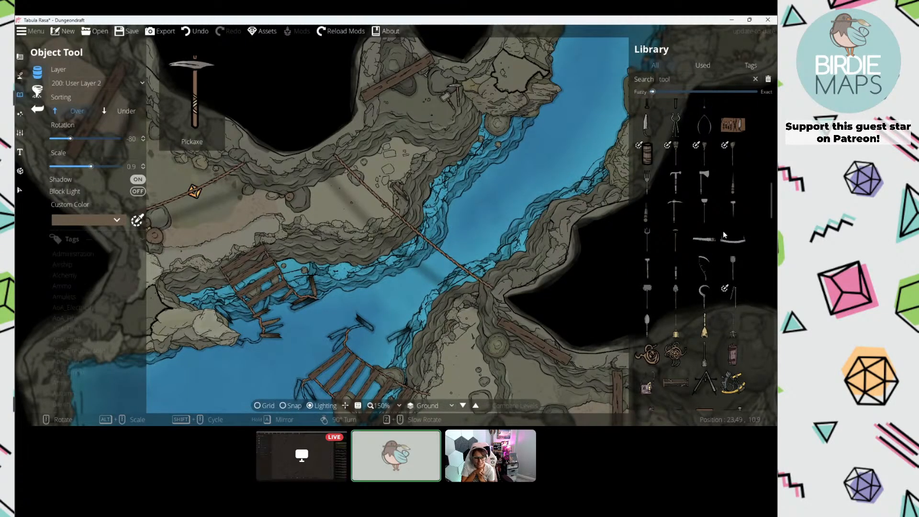
scroll(724, 235, "up", 5)
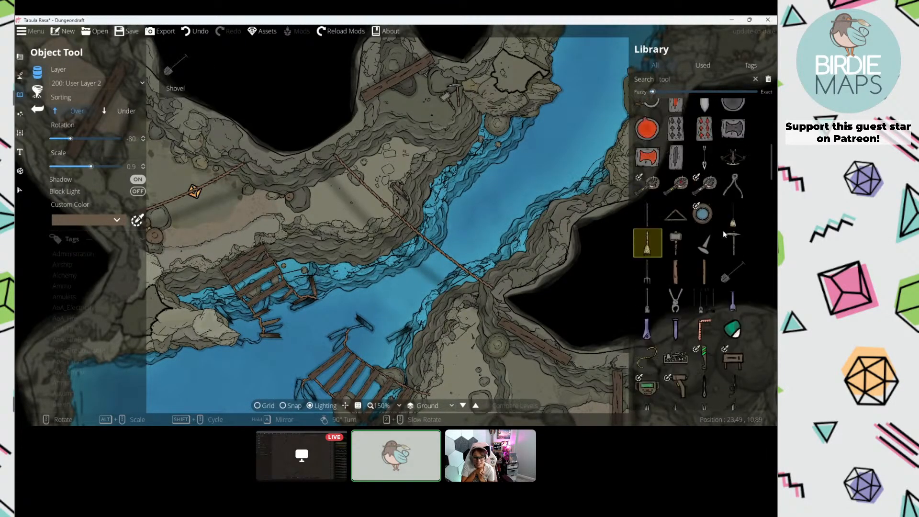
scroll(711, 234, "up", 3)
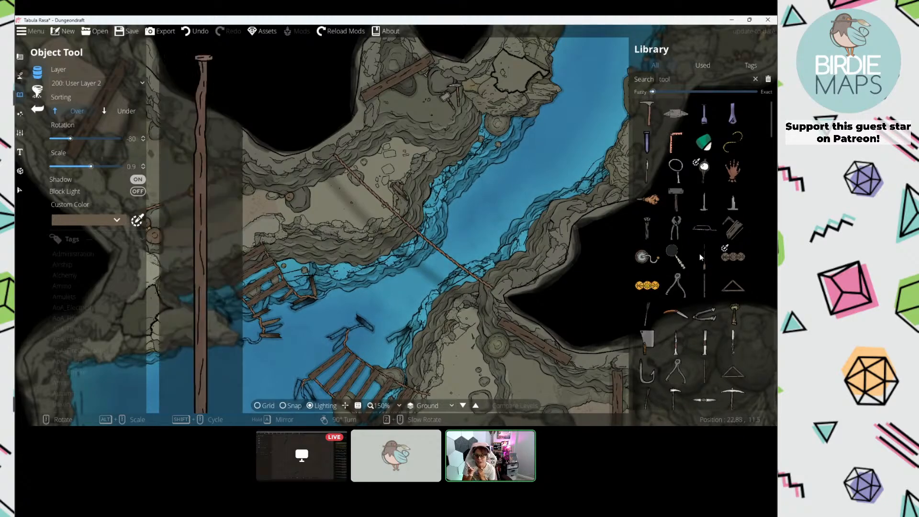
Step: Search the object library for ladder assets and choose Ladder 01
left_click(646, 78)
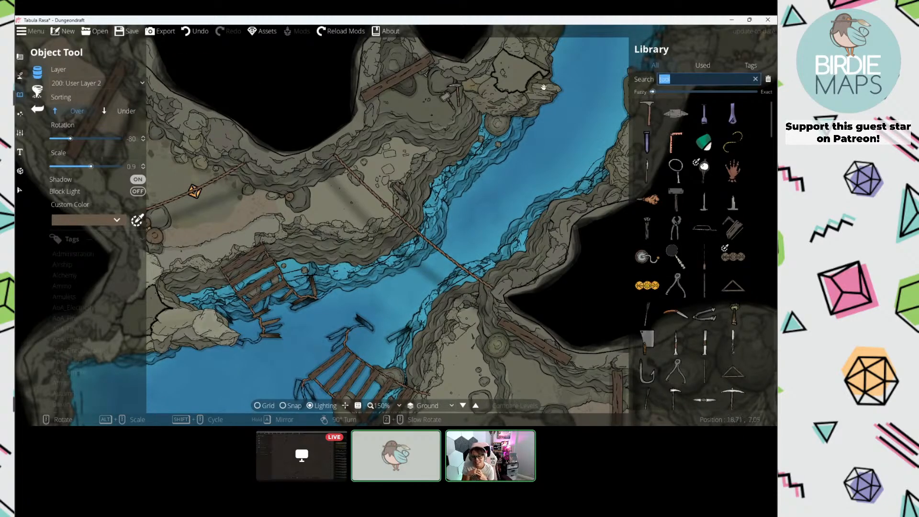
type("ladder")
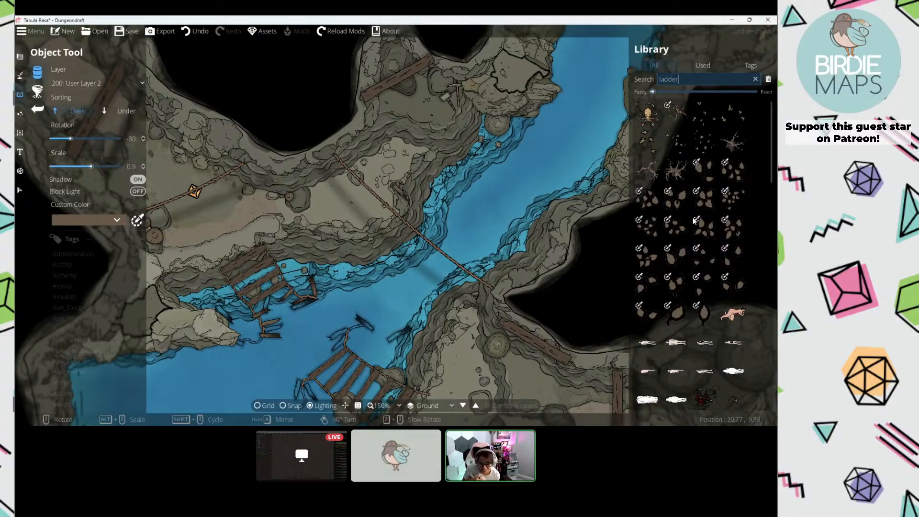
scroll(696, 220, "down", 10)
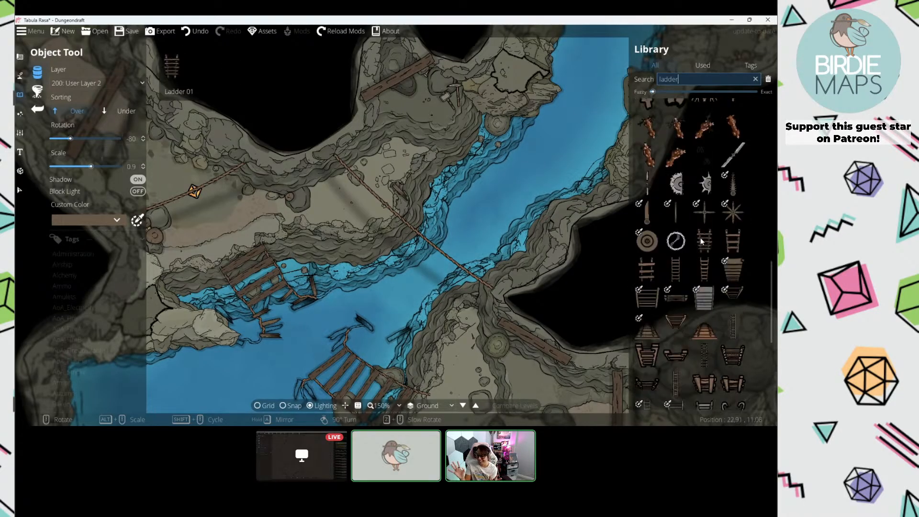
scroll(699, 239, "down", 3)
left_click(703, 170)
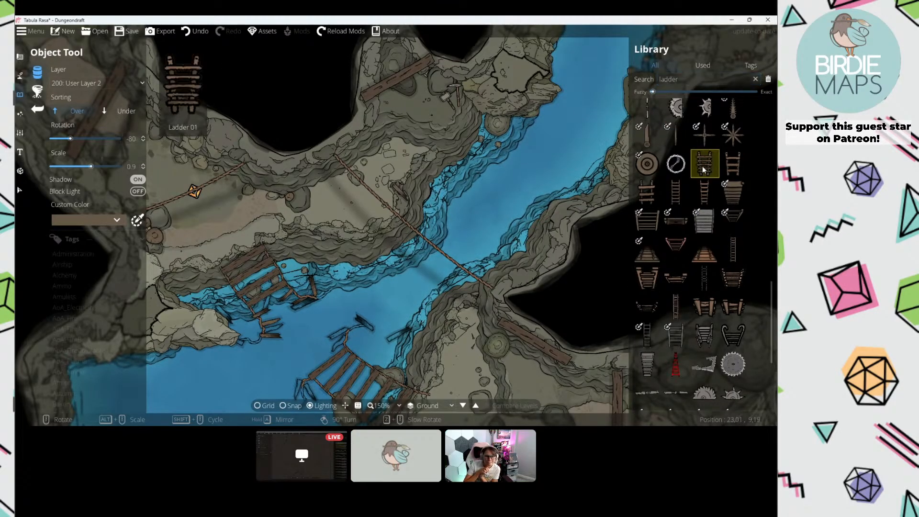
Step: Set the layer to 300: User Layer 3 and place the ladder at scale 1.2, rotated to 10, on the ledge below the northern alcove
scroll(350, 191, "up", 4)
left_click(96, 83)
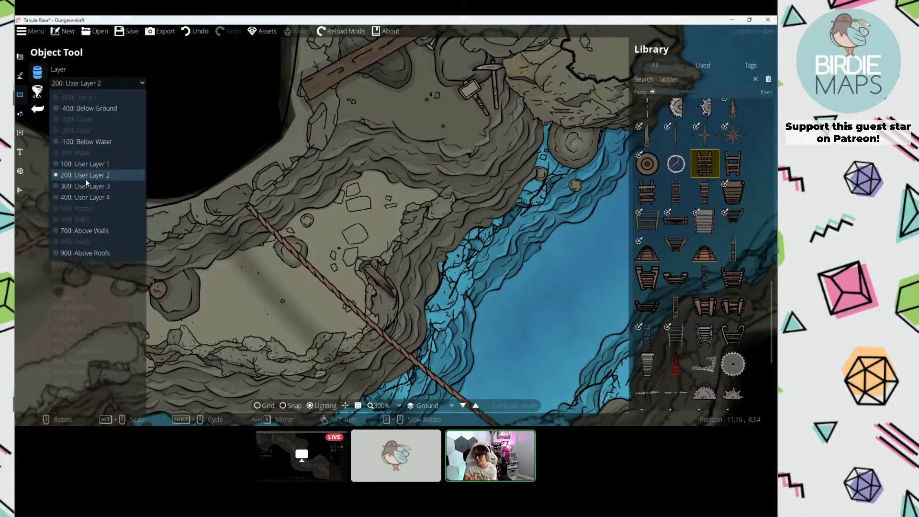
left_click(87, 184)
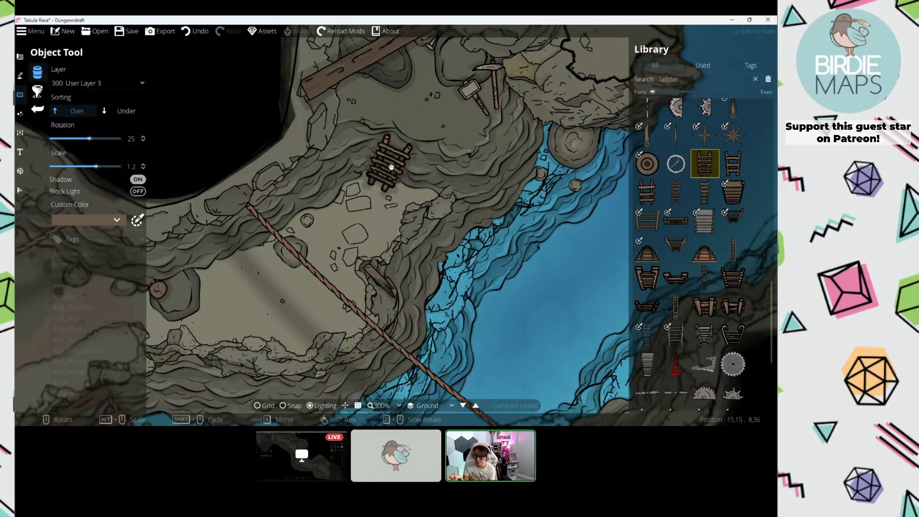
scroll(389, 160, "down", 3)
left_click(386, 154)
Step: Place a second ladder at scale 1.1, rotated to -5, on the ledge east of the upright beam in the eastern passage
scroll(422, 239, "down", 4)
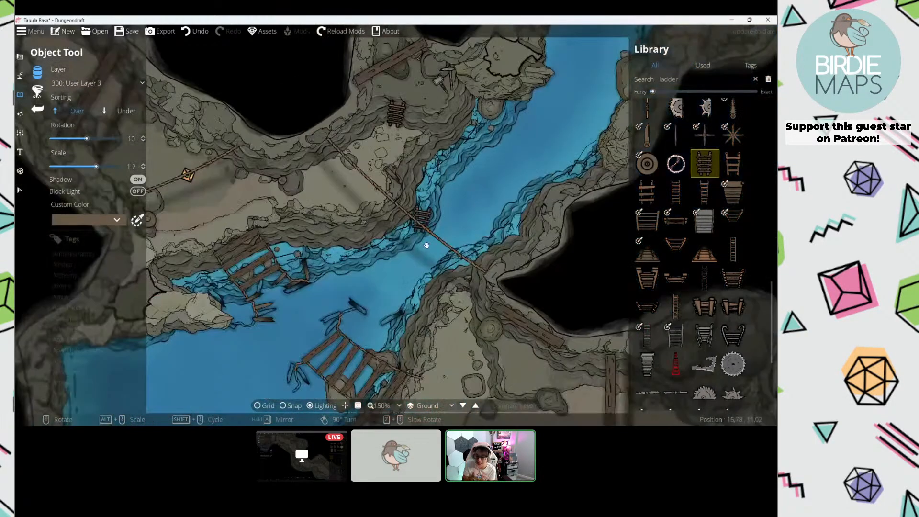
left_click_drag(426, 245, 237, 59)
left_click_drag(469, 212, 433, 178)
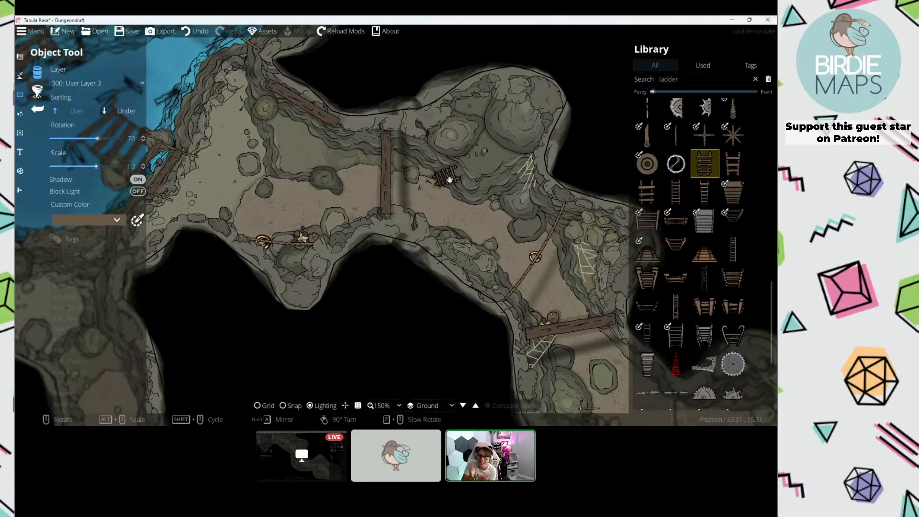
scroll(479, 189, "down", 12)
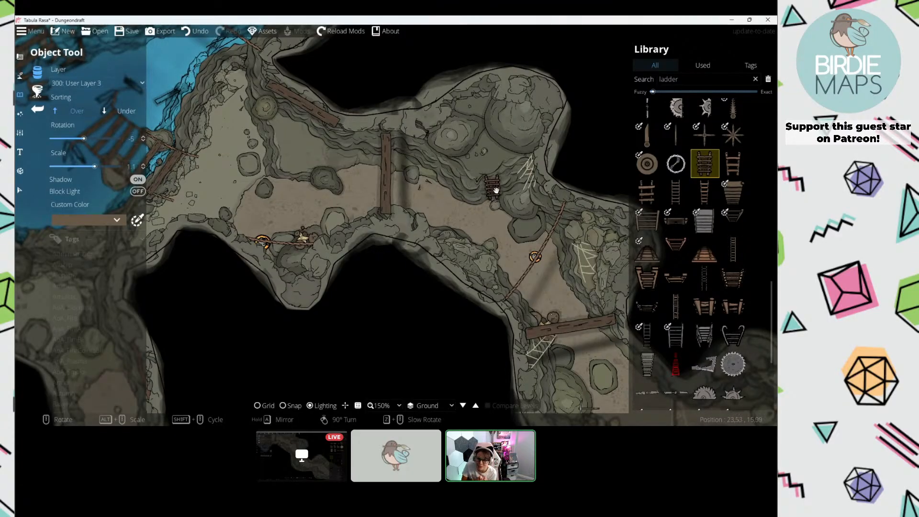
Step: Place another ladder rotated to -125 on the ledge below the mushroom lantern in the northwest passage
left_click_drag(566, 273, 425, 182)
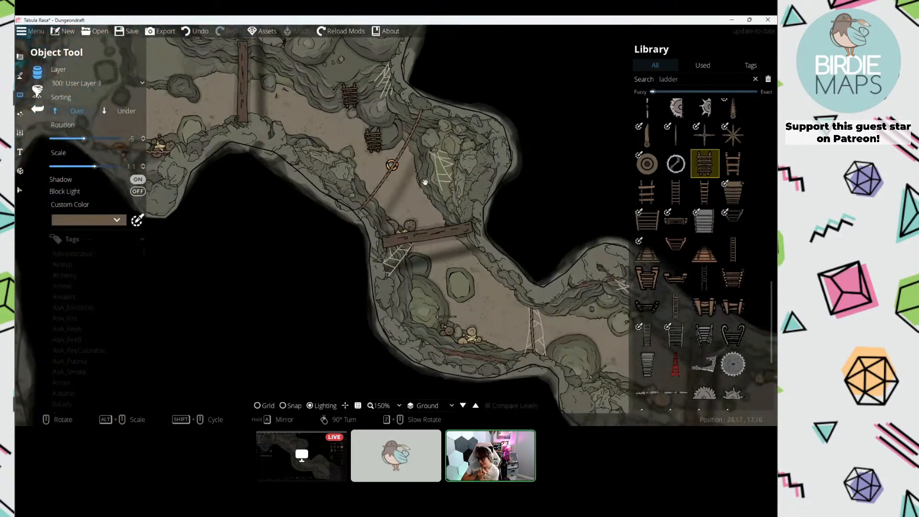
left_click_drag(467, 229, 359, 138)
left_click_drag(513, 280, 431, 230)
scroll(431, 228, "up", 10)
left_click_drag(372, 214, 505, 260)
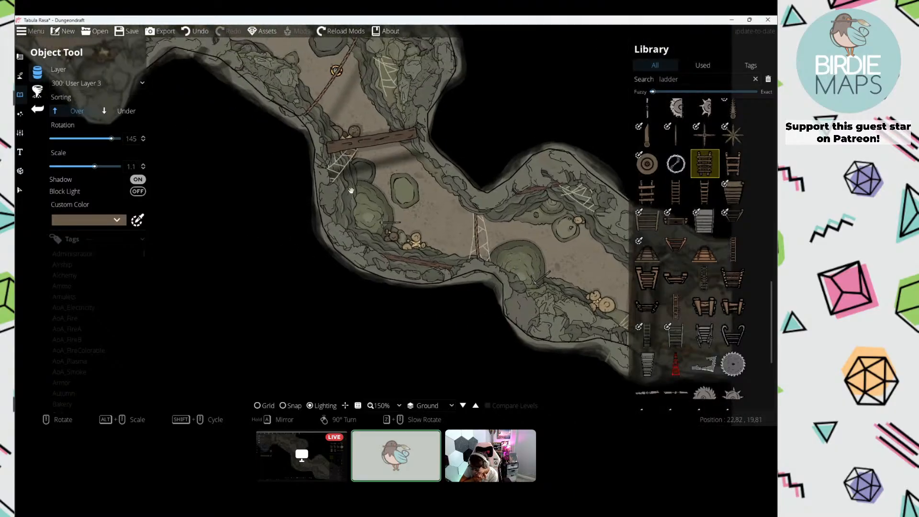
left_click_drag(351, 191, 536, 326)
left_click_drag(337, 191, 505, 383)
left_click_drag(359, 158, 425, 282)
left_click_drag(325, 252, 447, 413)
scroll(279, 192, "up", 7)
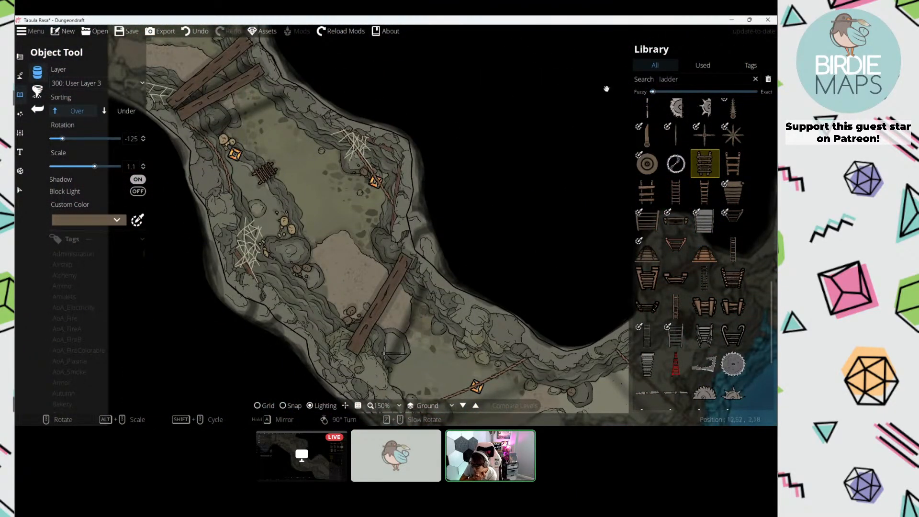
Step: Search the object library for gem assets and look through them
double_click(691, 81)
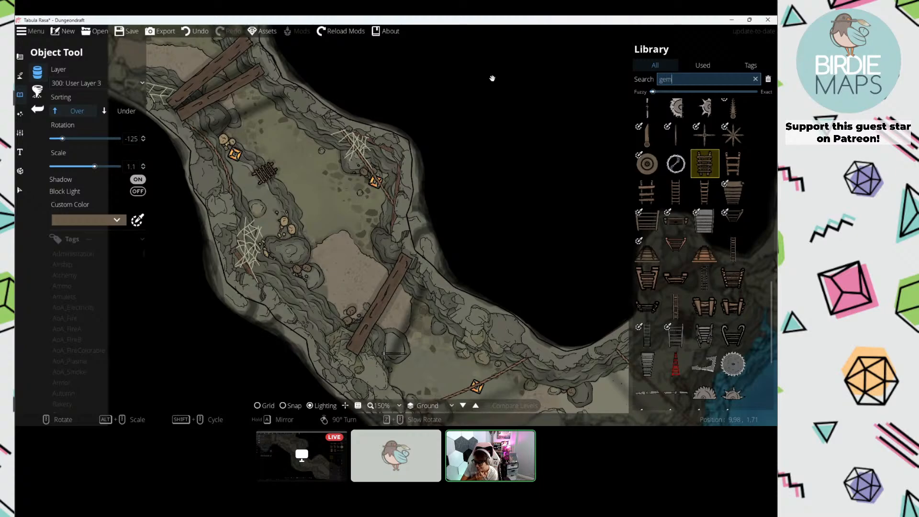
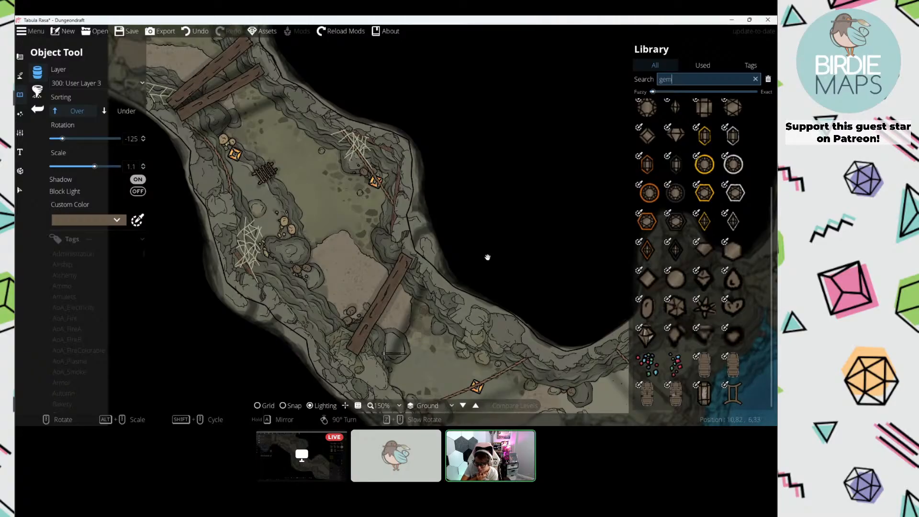
left_click_drag(445, 246, 386, 173)
scroll(386, 173, "down", 1)
Step: Search for tool assets, choose the pickaxe and place it at scale 1, rotated to -110, beside the web and mushrooms in the northwest passage
left_click_drag(680, 80, 574, 85)
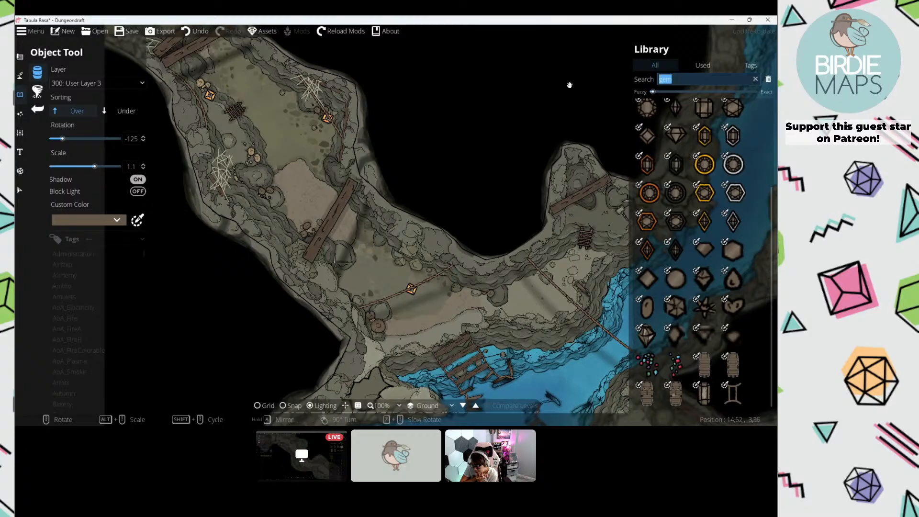
type("tool")
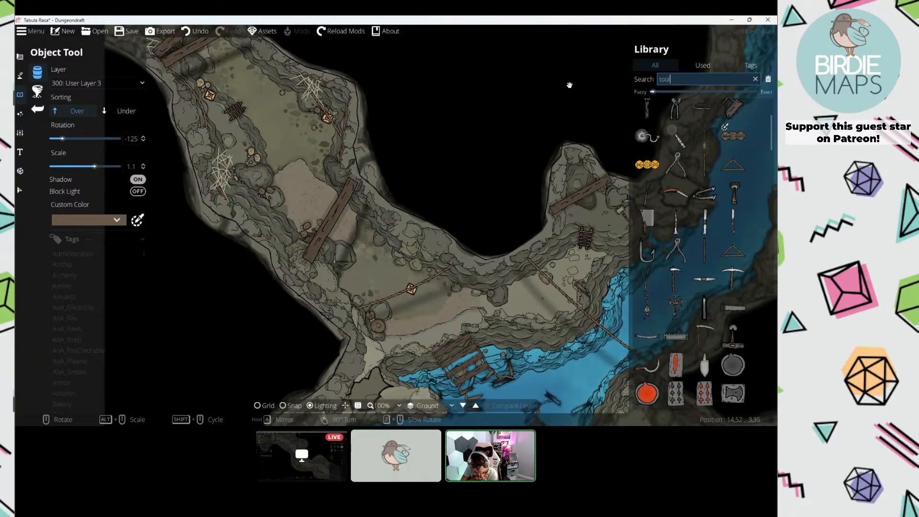
left_click_drag(570, 84, 684, 141)
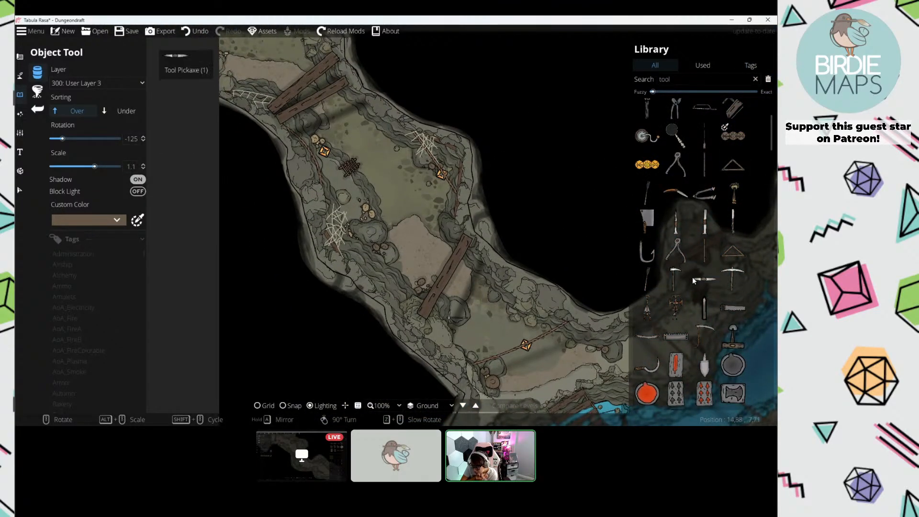
left_click(733, 278)
scroll(353, 215, "up", 2)
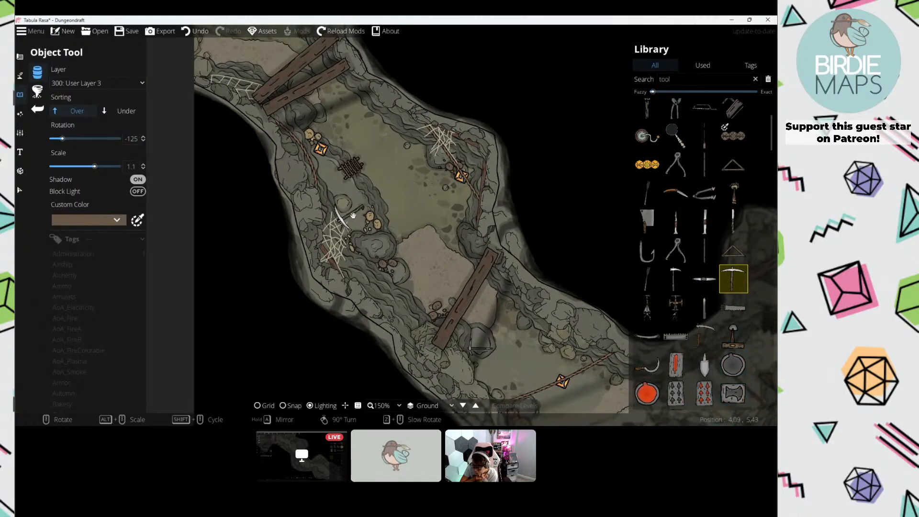
scroll(351, 215, "down", 1)
left_click_drag(353, 211, 179, 19)
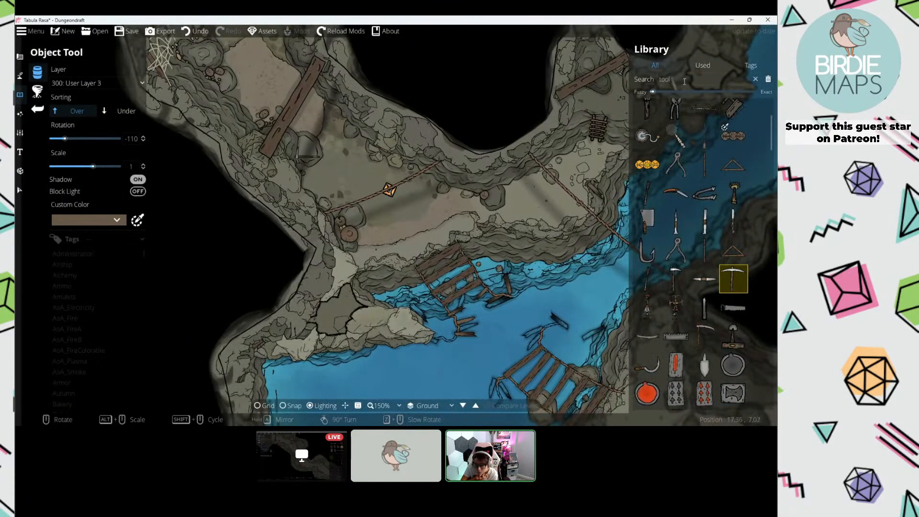
Step: Search the object library for bucket assets and choose the round bucket seen from above
left_click(684, 80)
left_click_drag(441, 209, 196, 111)
left_click_drag(378, 192, 371, 209)
type("buc")
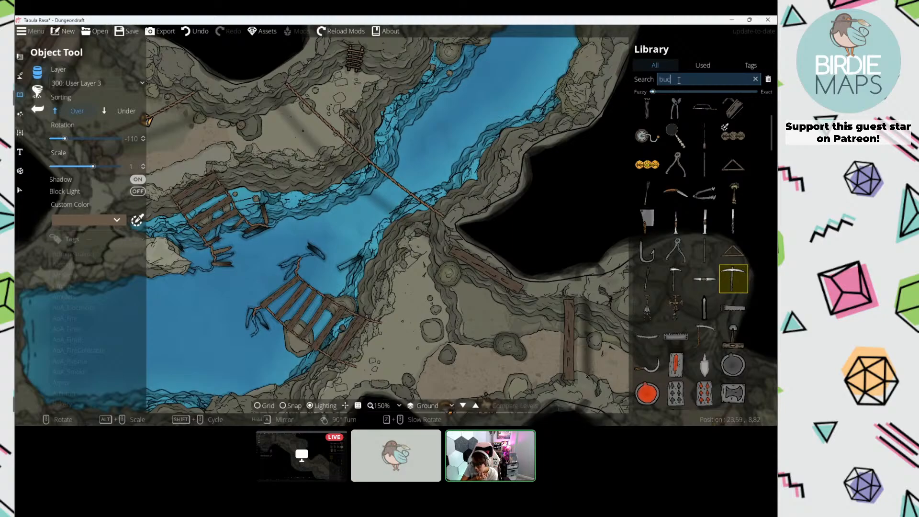
type("ek")
type("t")
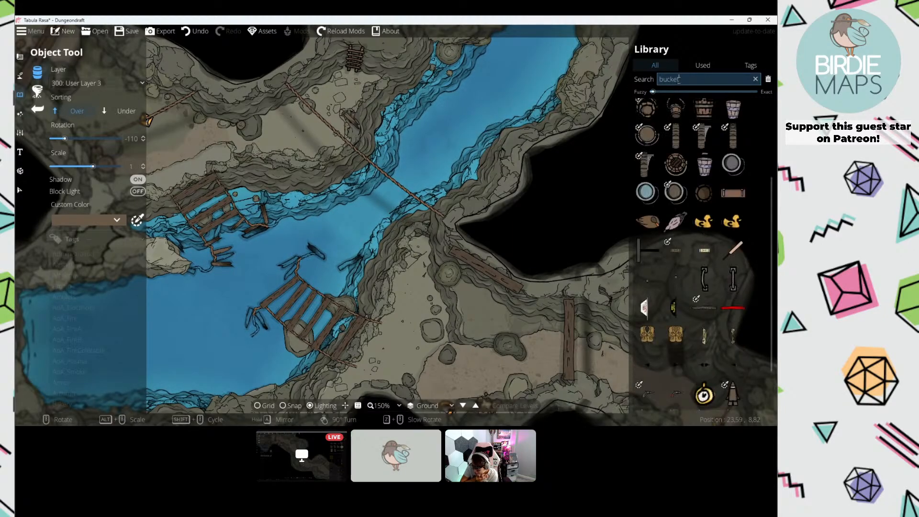
left_click(682, 167)
Step: Place two round buckets at scale 0.9 and a handled bucket at scale 1.1, rotated to 160, around the small rocks east of the broken bridge
left_click_drag(447, 297, 457, 220)
scroll(450, 218, "down", 1)
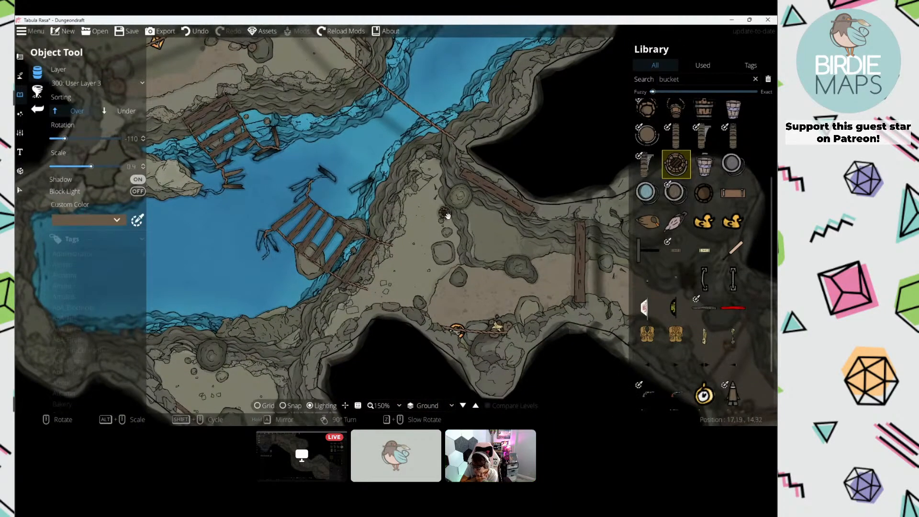
left_click(448, 220)
scroll(458, 239, "up", 3)
left_click(456, 239)
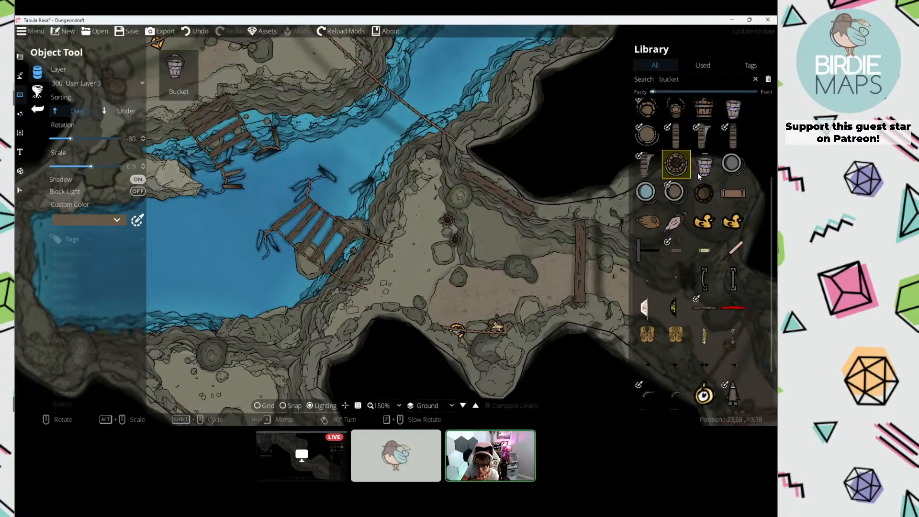
left_click(676, 110)
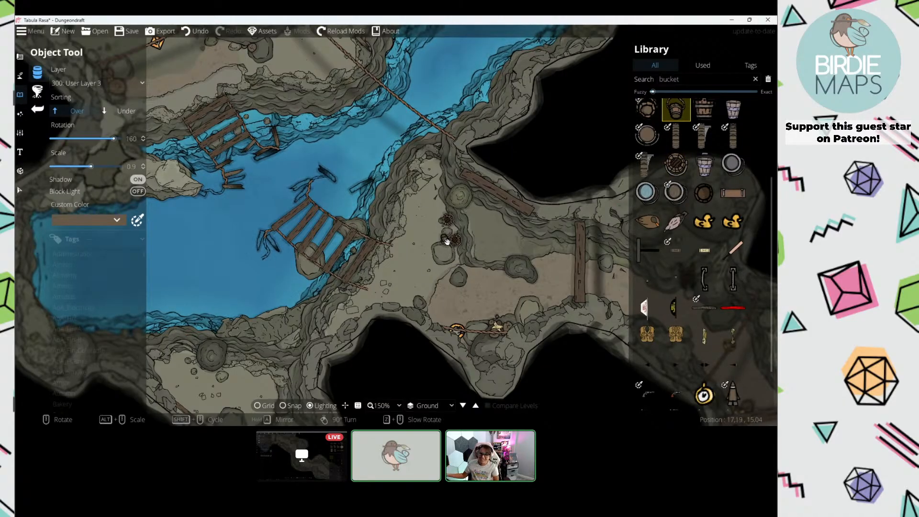
scroll(413, 185, "up", 2)
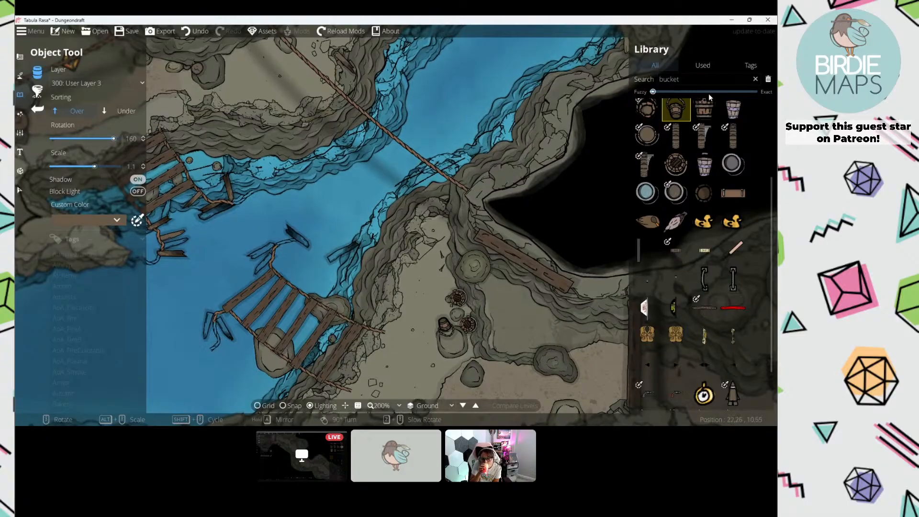
Step: Clear the object search, widen the library to six asset columns and browse all assets for more props
left_click_drag(694, 80, 616, 78)
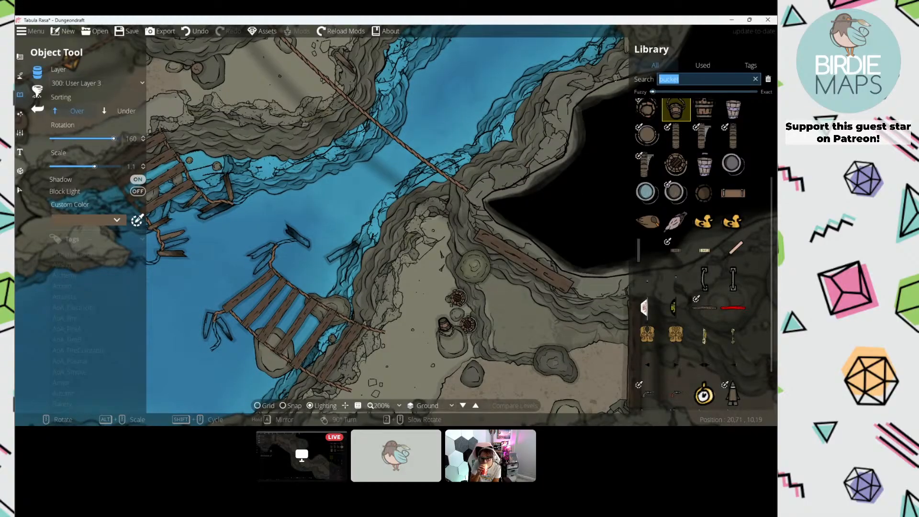
left_click(768, 79)
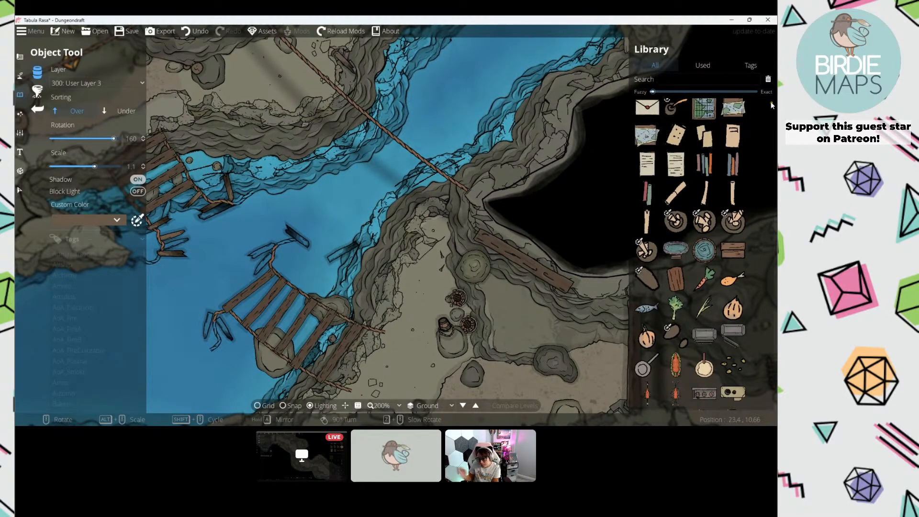
scroll(771, 105, "down", 10)
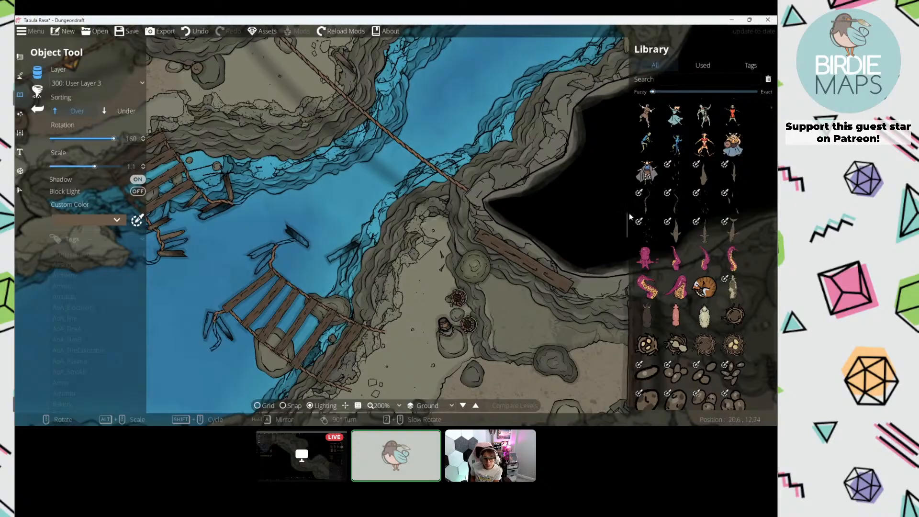
left_click_drag(626, 221, 566, 223)
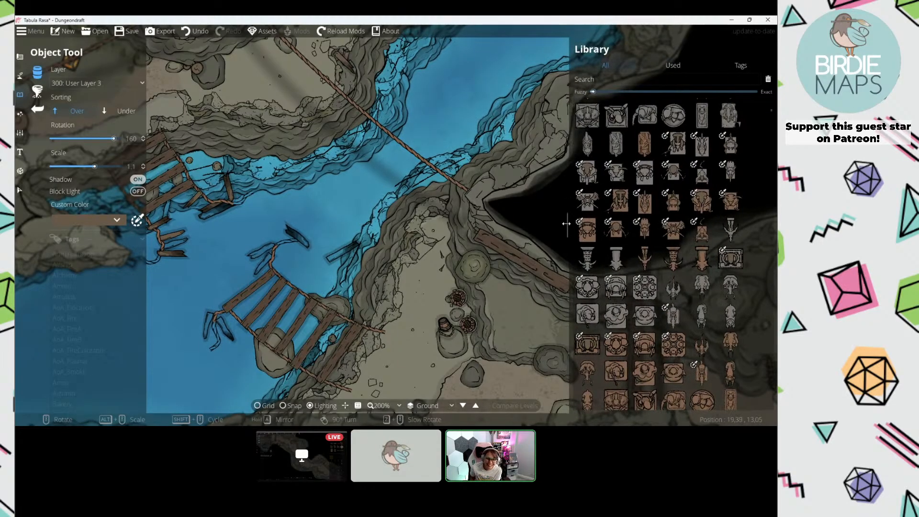
Step: Browse the object library for mining and cave props that suit the rocky ledge
left_click_drag(771, 113, 771, 181)
left_click_drag(771, 183, 772, 309)
scroll(698, 242, "up", 7)
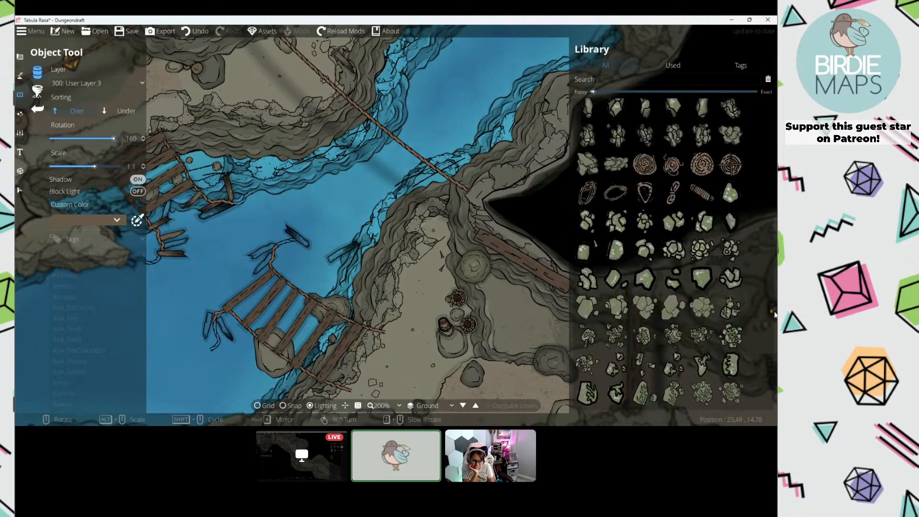
scroll(697, 240, "down", 8)
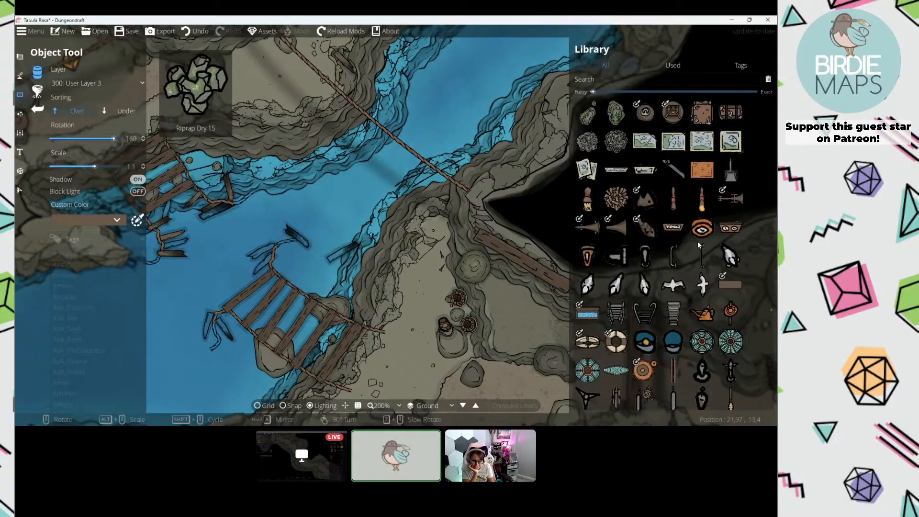
scroll(697, 241, "down", 10)
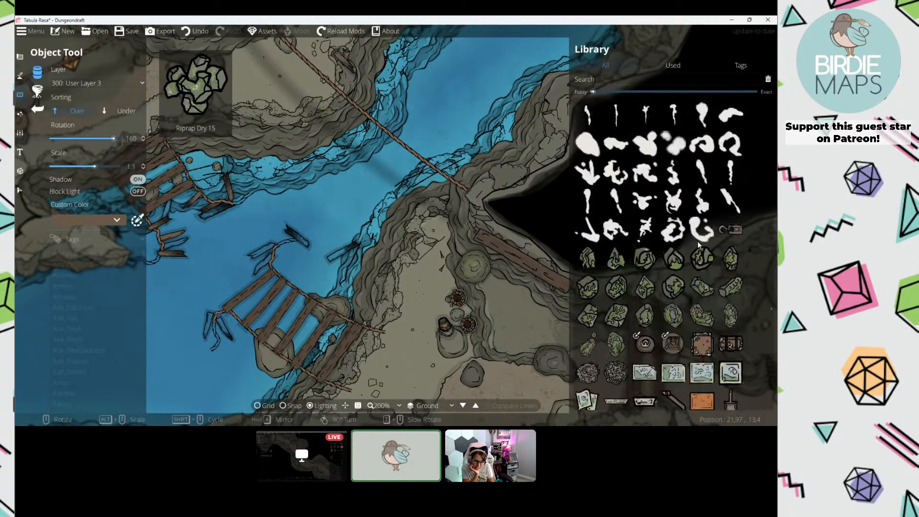
scroll(698, 241, "up", 10)
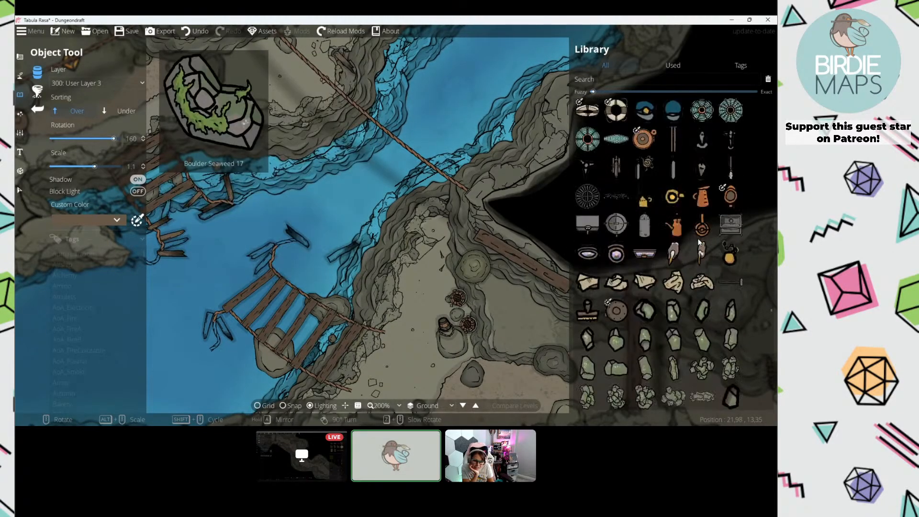
scroll(698, 239, "down", 12)
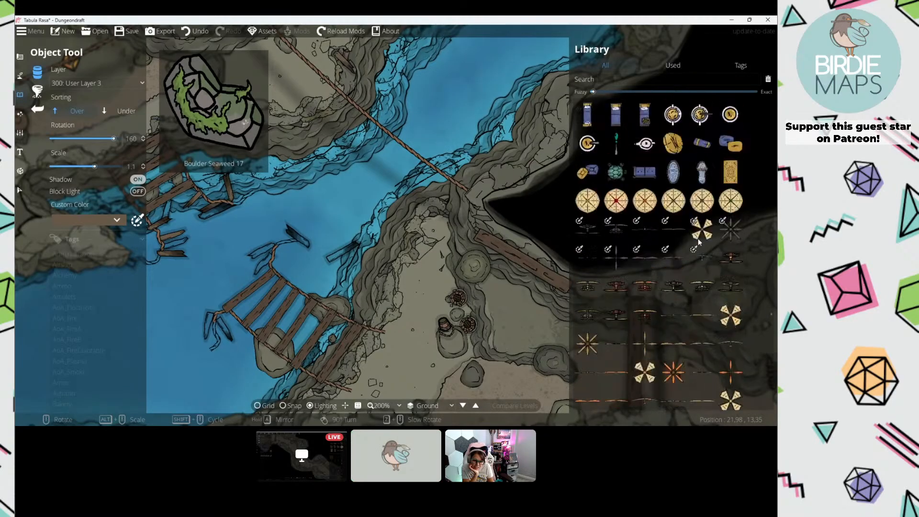
scroll(771, 320, "down", 10)
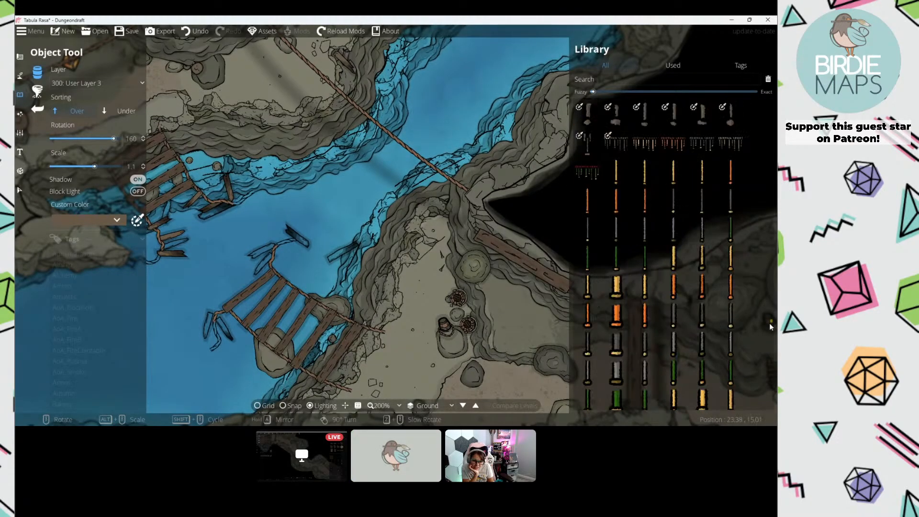
scroll(768, 325, "down", 10)
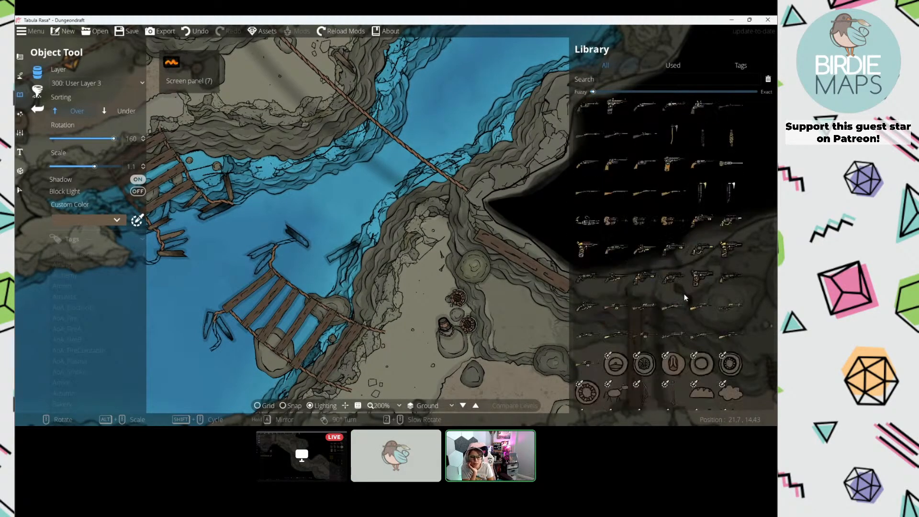
scroll(770, 326, "down", 12)
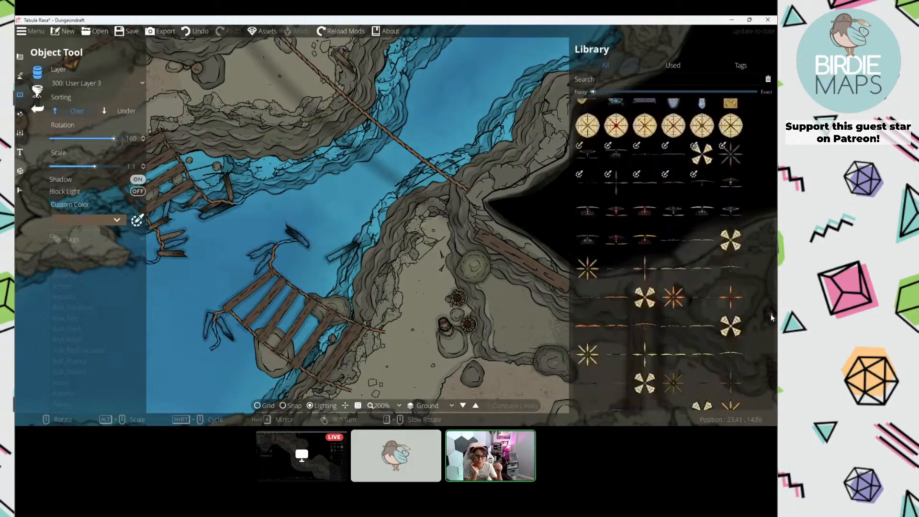
scroll(771, 302, "down", 12)
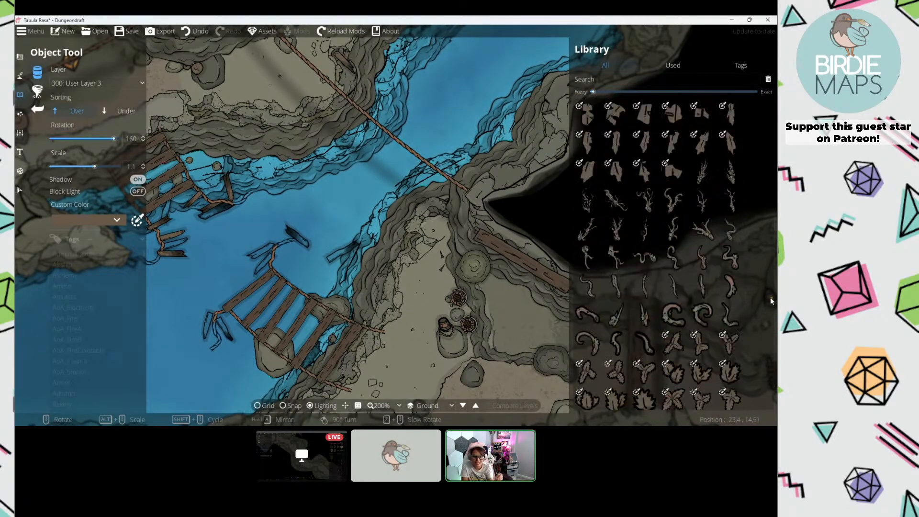
scroll(770, 289, "down", 12)
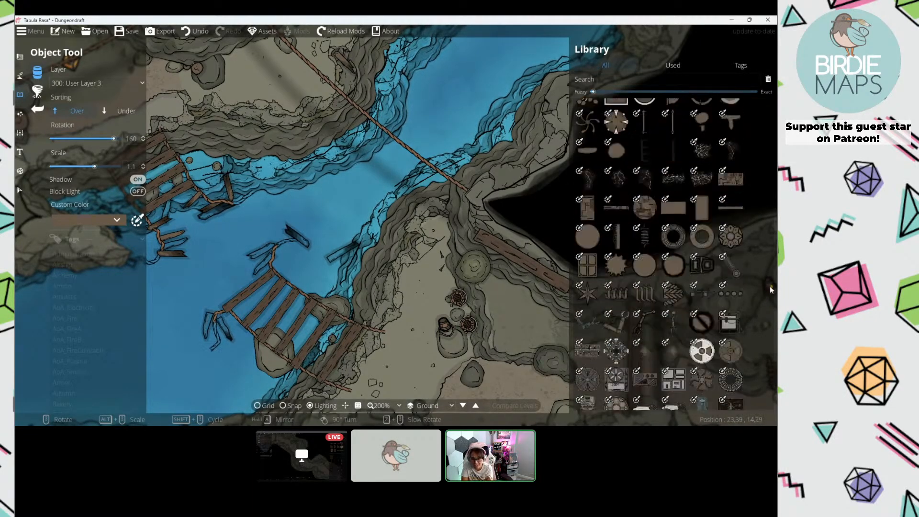
scroll(770, 282, "down", 12)
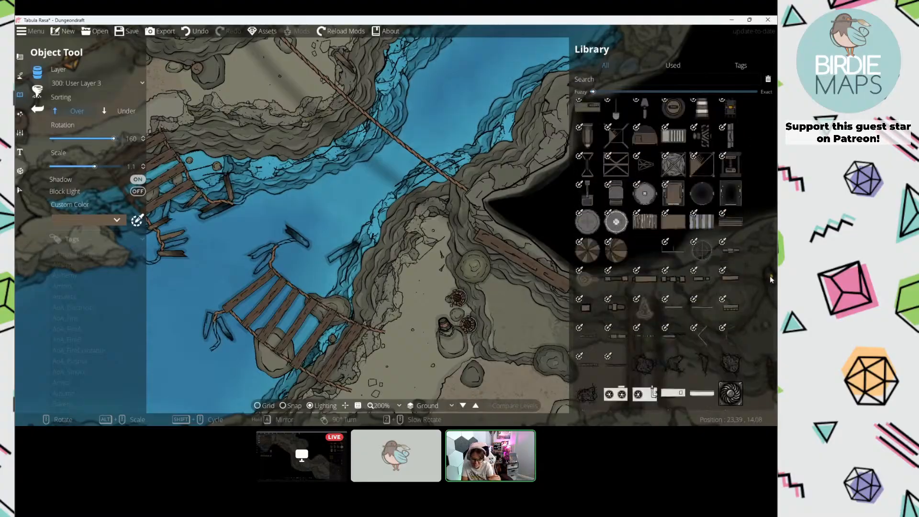
scroll(771, 268, "down", 6)
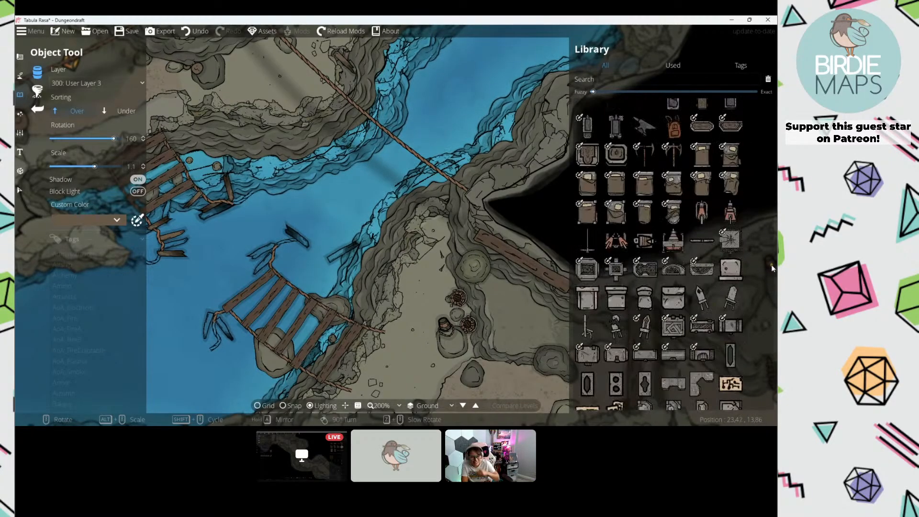
scroll(679, 268, "down", 10)
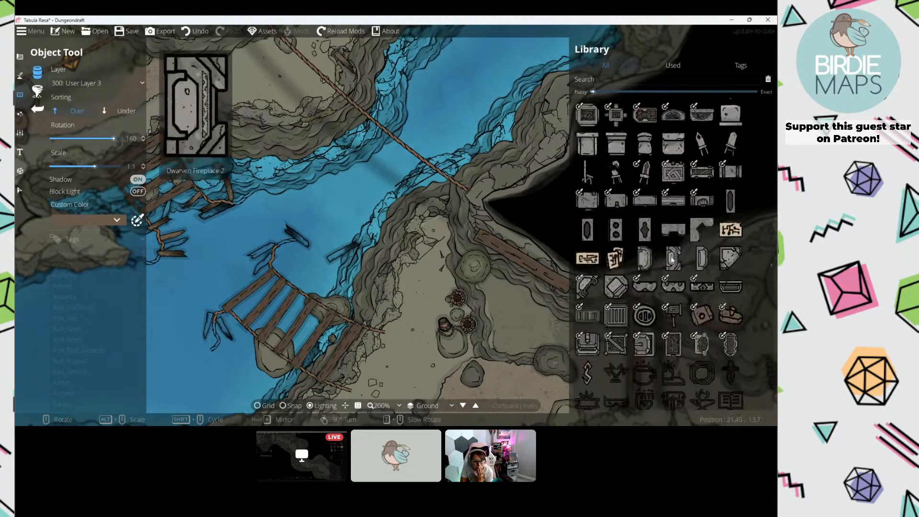
scroll(674, 259, "down", 10)
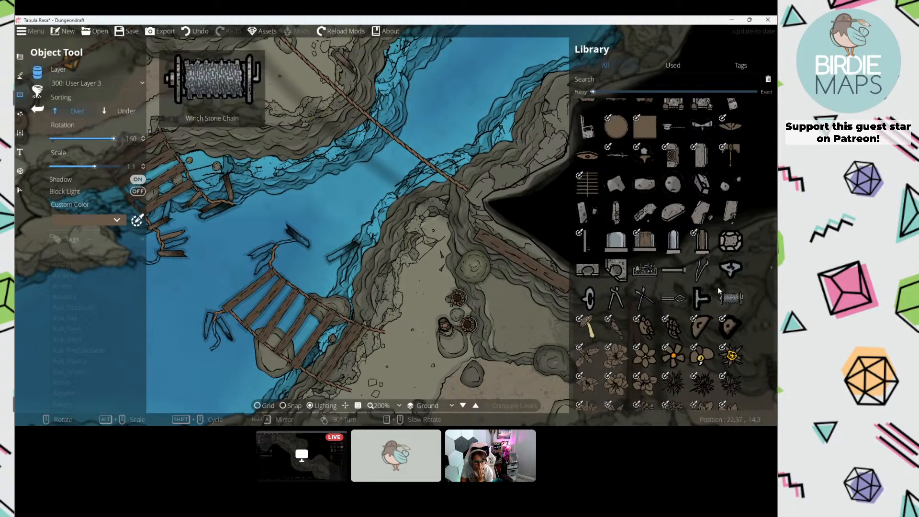
scroll(638, 290, "down", 10)
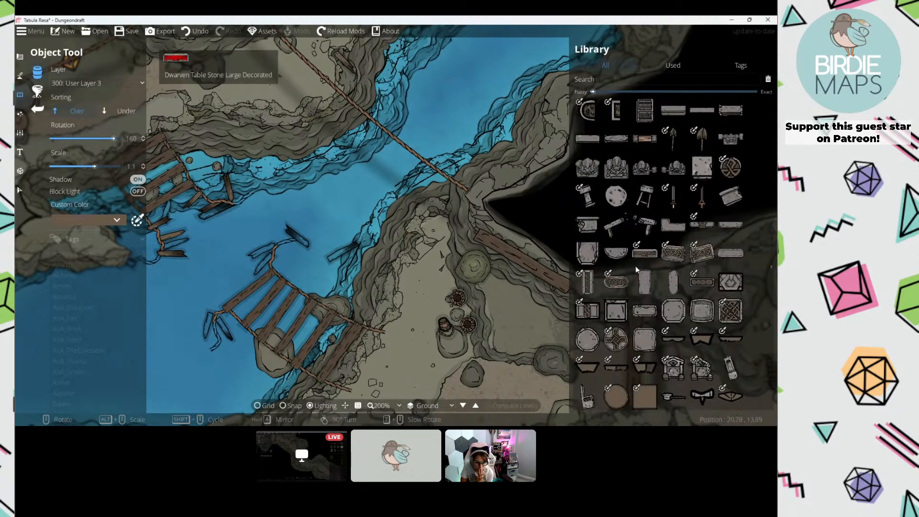
scroll(679, 262, "down", 10)
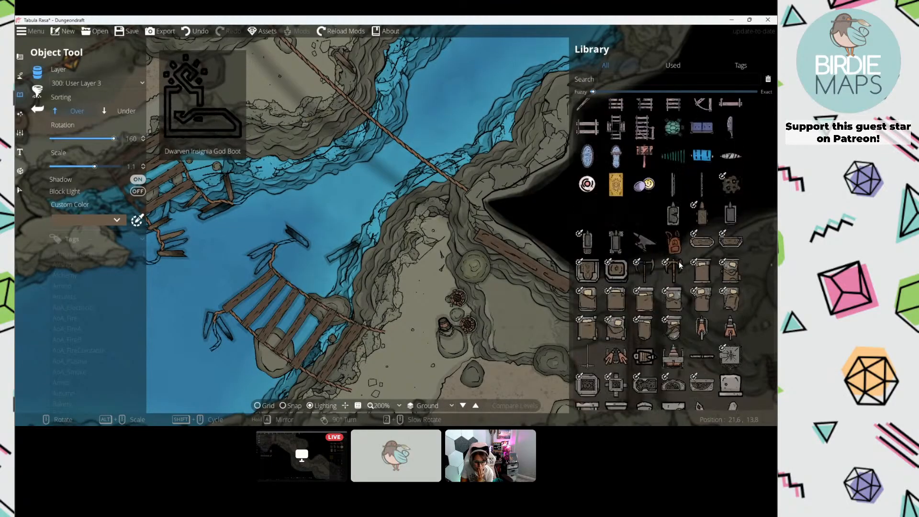
scroll(681, 261, "down", 10)
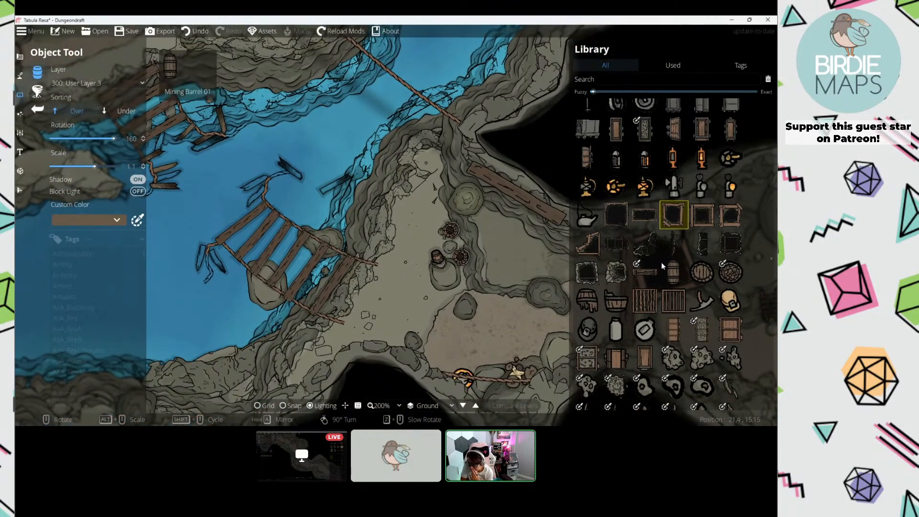
left_click(672, 270)
scroll(342, 212, "down", 1)
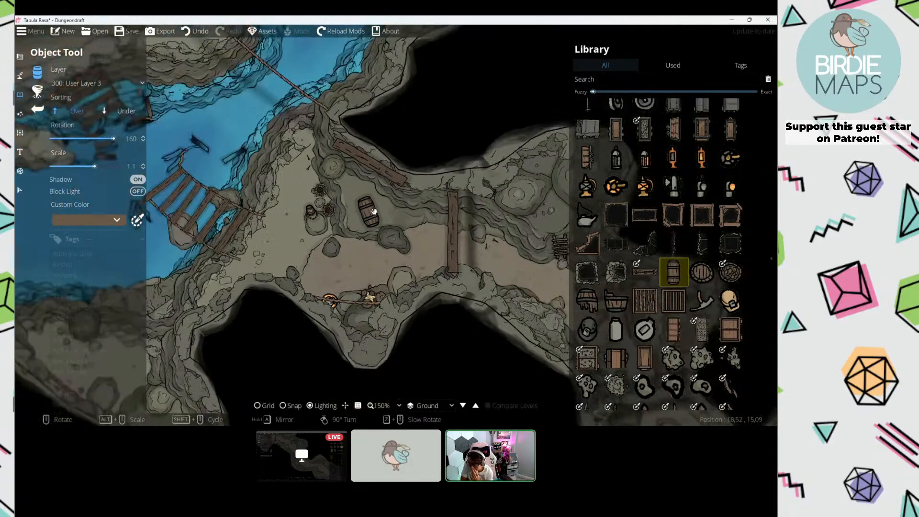
left_click_drag(377, 216, 377, 199)
scroll(377, 201, "up", 1)
left_click_drag(440, 214, 515, 247)
scroll(453, 177, "down", 1)
Step: Place Mining Barrel Broken 01 at 0.8 scale against the rock wall at the upper end of the riverside ledge
left_click_drag(462, 225, 540, 261)
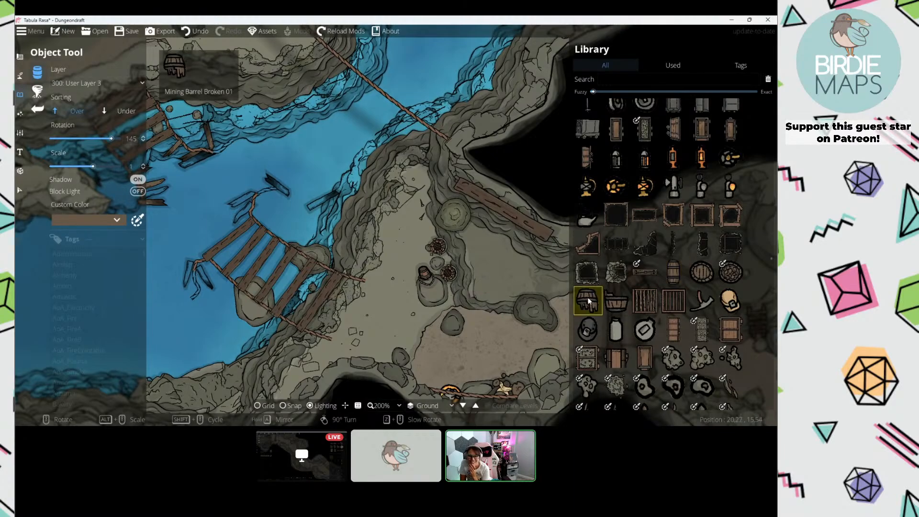
left_click_drag(377, 181, 391, 193)
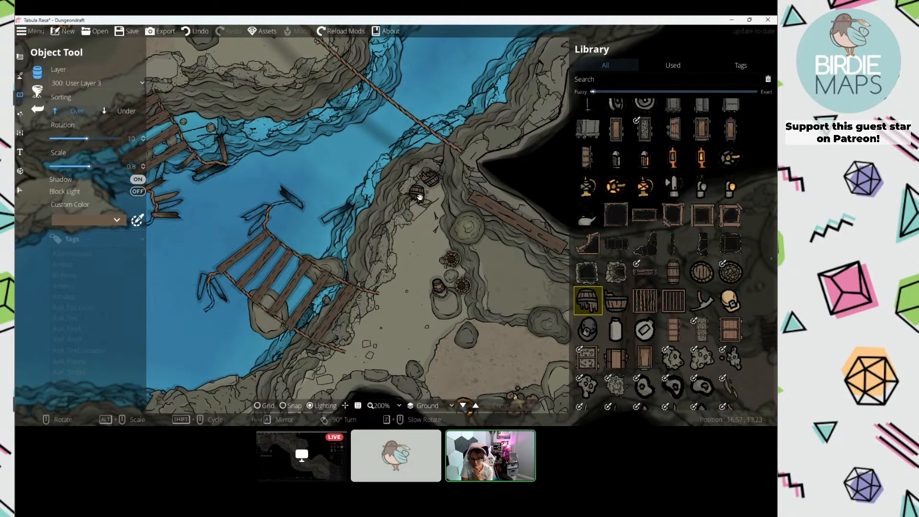
left_click_drag(424, 191, 441, 218)
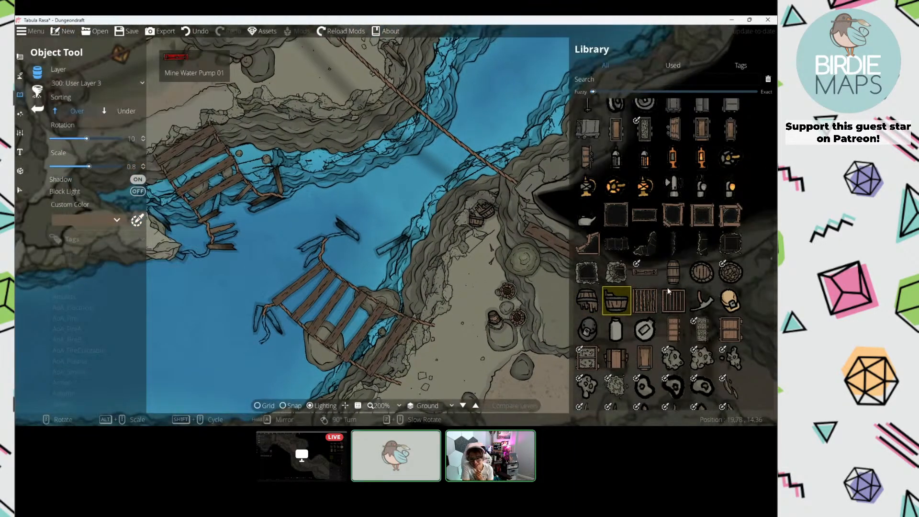
Step: Place the wooden wheeled mining machine beside the broken barrel on the ledge, rotated to -140
scroll(664, 254, "up", 5)
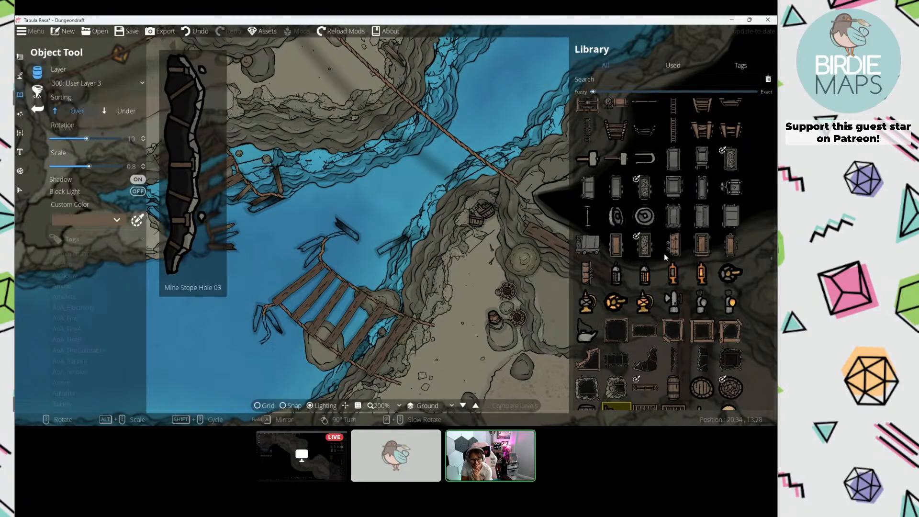
left_click(587, 179)
left_click_drag(450, 257, 380, 230)
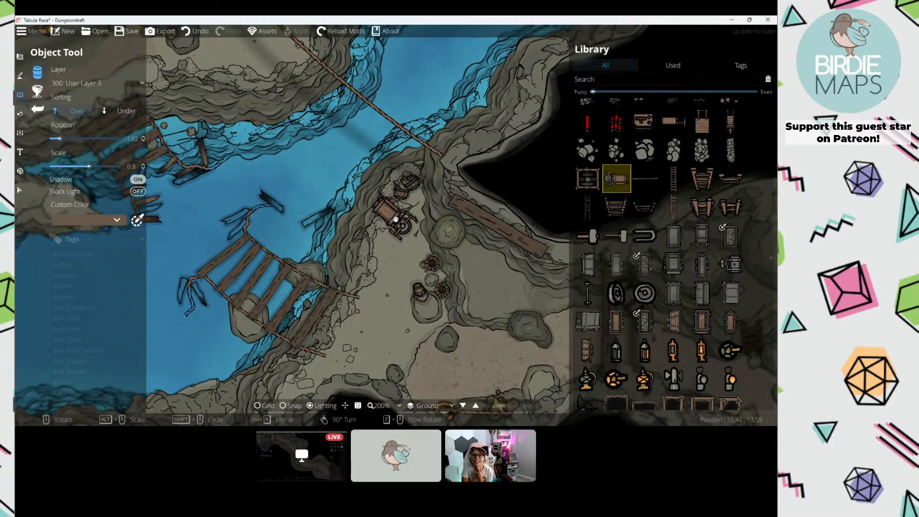
left_click_drag(372, 217, 414, 217)
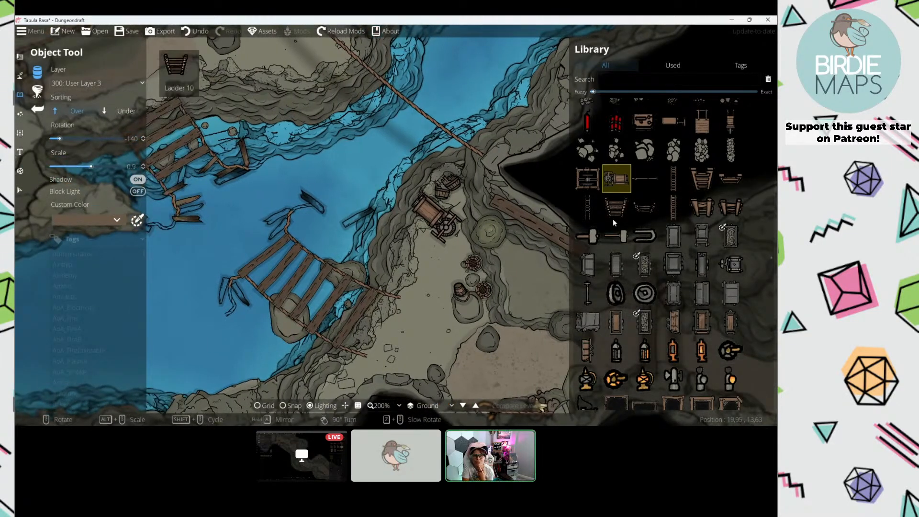
Step: Place Metal Anchor 01 props above and below the small barrel group on the ledge
left_click(643, 237)
left_click_drag(451, 258, 456, 228)
scroll(466, 228, "down", 2)
left_click_drag(472, 258, 445, 278)
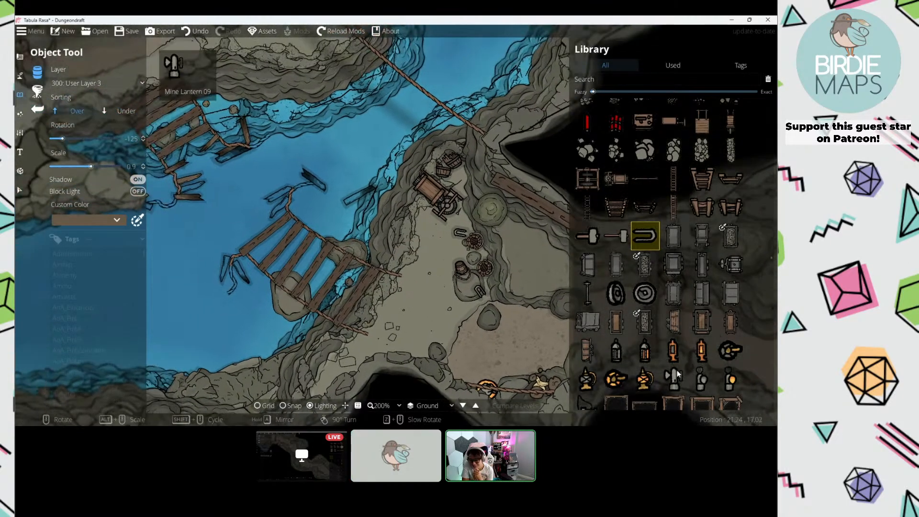
Step: Place copies of Mine Lantern 09 at 1.1 scale around the ledge and the upper cavern, varying their rotation
left_click(673, 379)
left_click_drag(518, 285, 399, 210)
left_click_drag(300, 157, 651, 344)
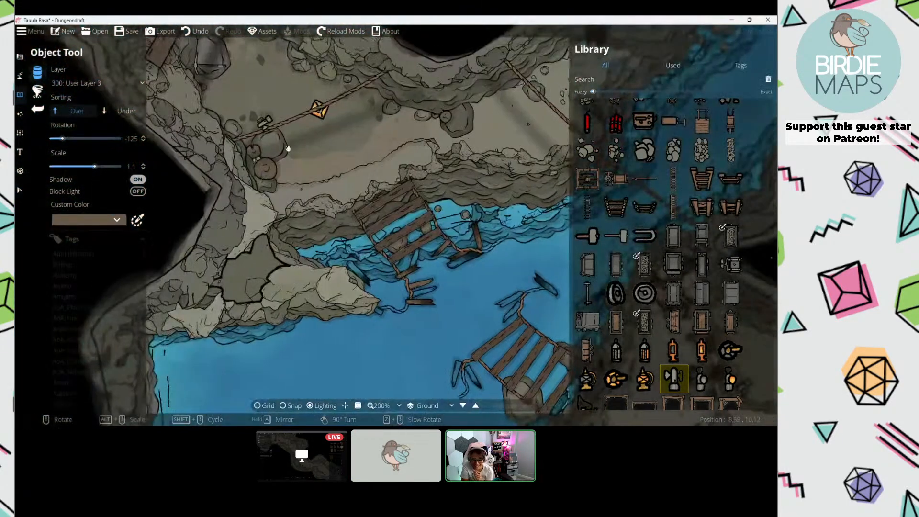
left_click_drag(318, 109, 671, 316)
left_click_drag(488, 180, 131, 174)
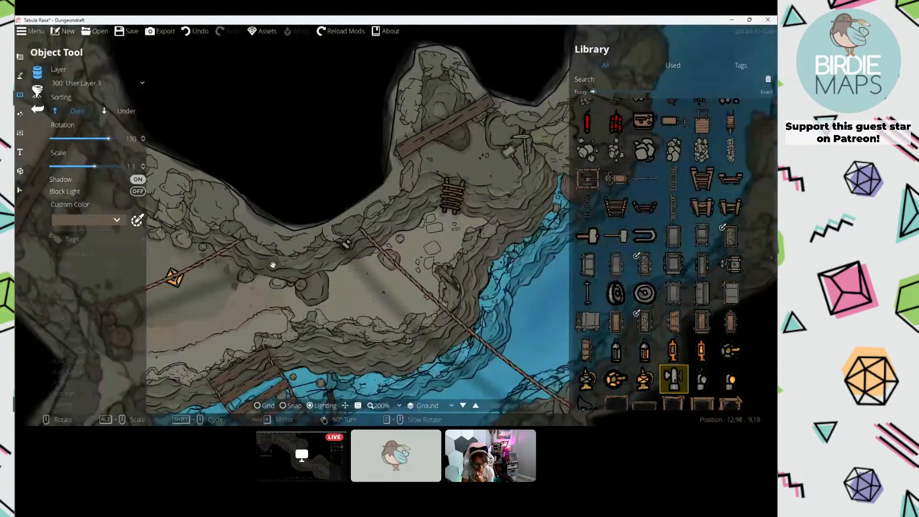
left_click_drag(273, 264, 145, 291)
left_click_drag(421, 203, 400, 163)
scroll(701, 371, "down", 1)
Step: Turn off the object shadow and add the next two mine lantern variants at 1.1 scale
left_click(703, 345)
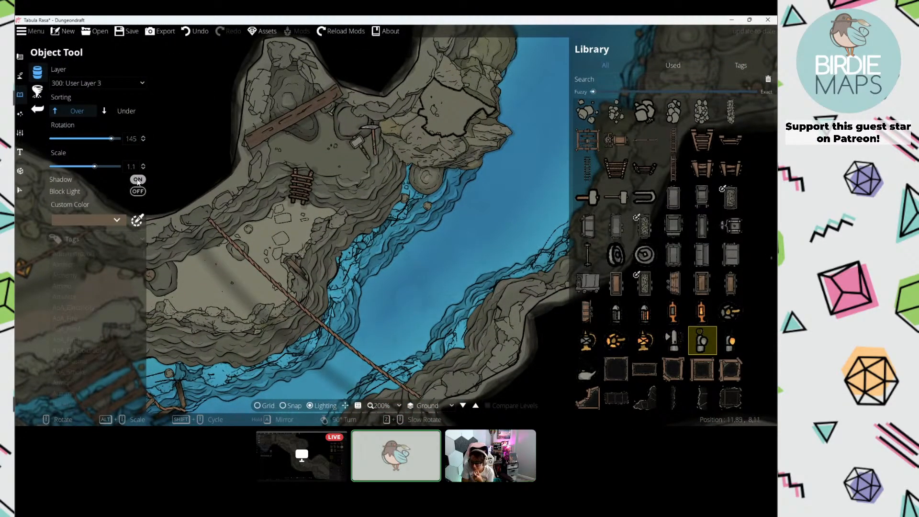
left_click_drag(325, 239, 461, 40)
left_click(733, 342)
left_click_drag(462, 199, 392, 62)
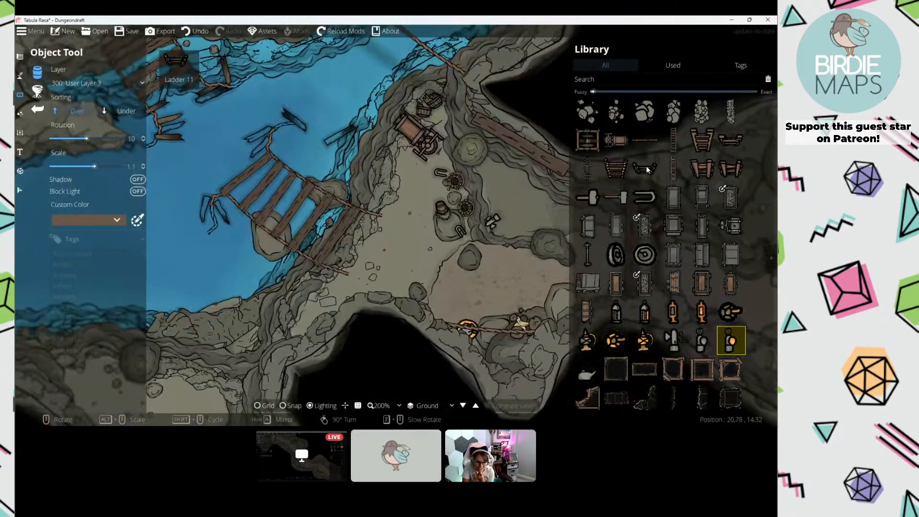
Step: Lay the long wooden pole over the wheeled machine, aligned with it at -140 rotation and 0.8 scale
scroll(616, 198, "up", 1)
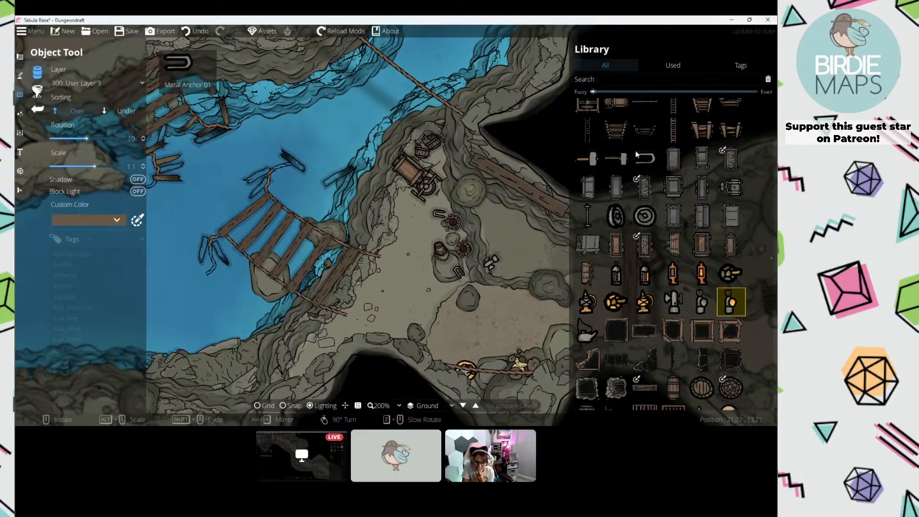
left_click(645, 179)
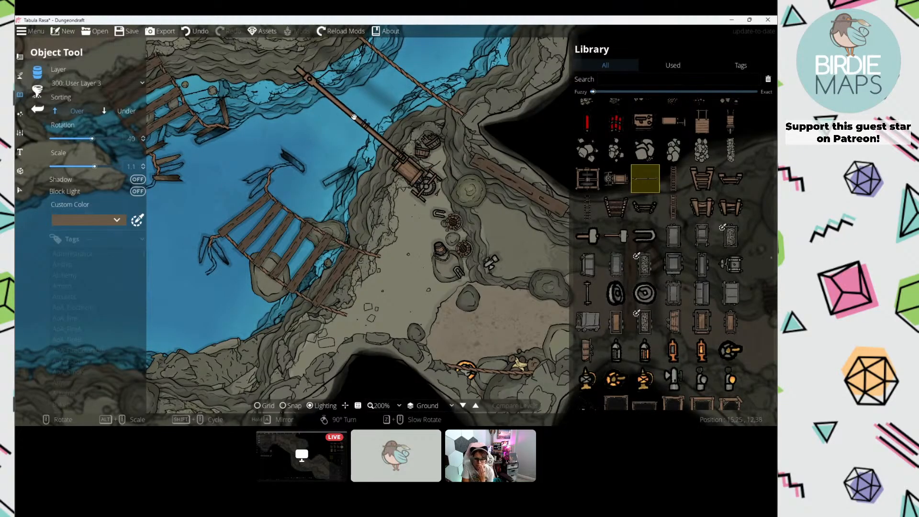
left_click_drag(354, 117, 351, 133)
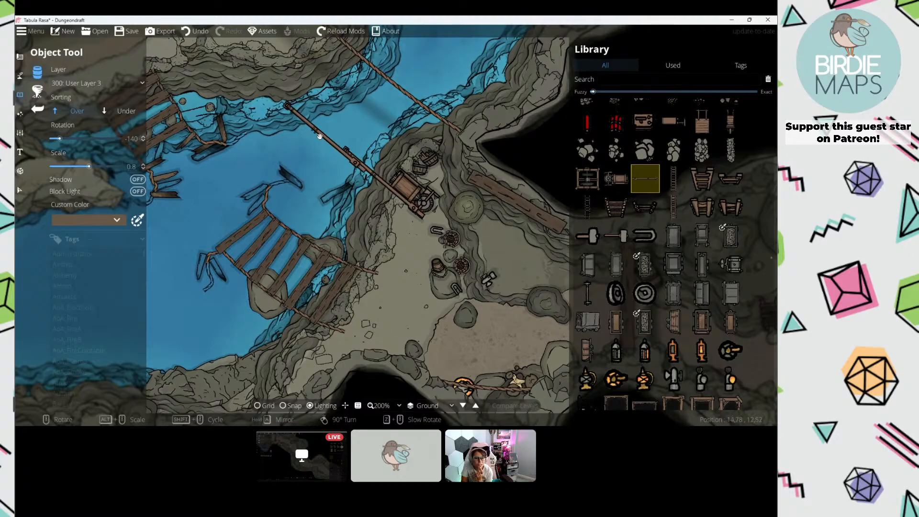
left_click_drag(320, 136, 325, 159)
Step: Place the wooden cart with handles beside the beam across the lower passage, at -65 rotation and 0.8 scale with its shadow on
left_click(731, 179)
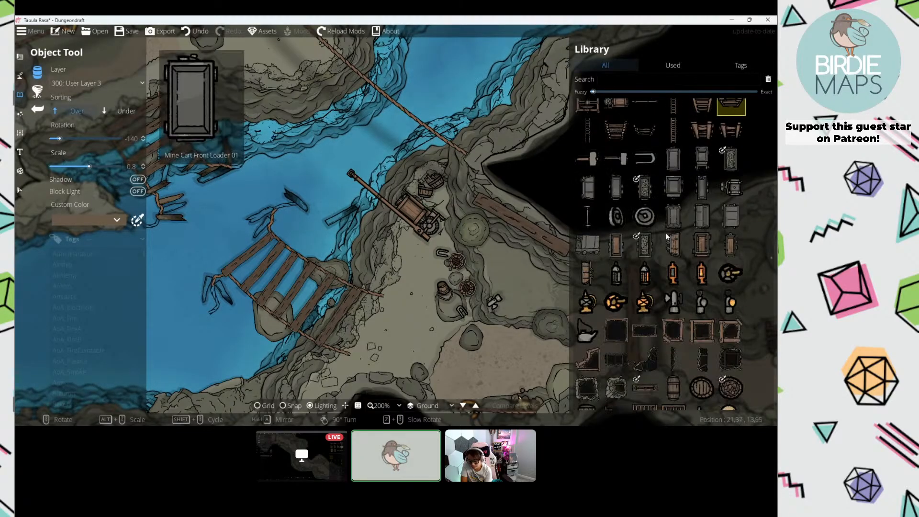
scroll(668, 225, "up", 1)
left_click(702, 160)
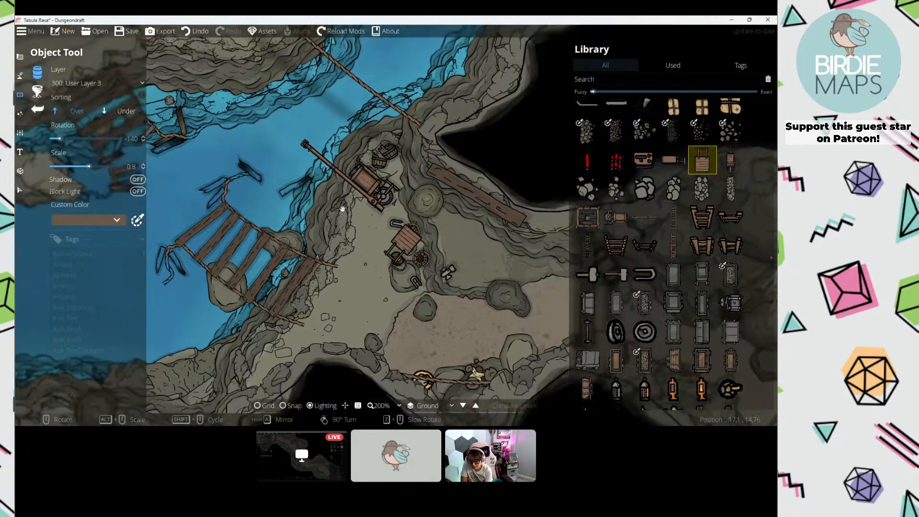
left_click_drag(417, 186, 391, 138)
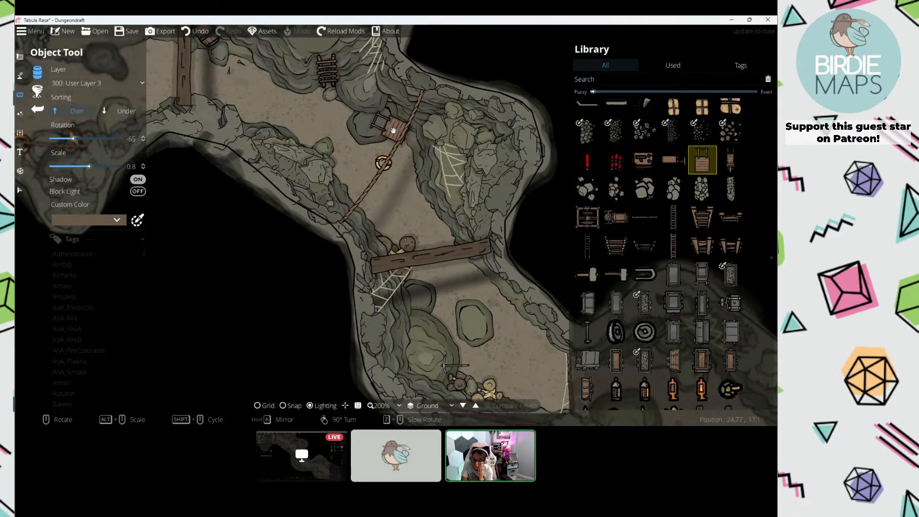
left_click_drag(396, 133, 560, 217)
left_click_drag(290, 178, 478, 237)
scroll(683, 168, "up", 2)
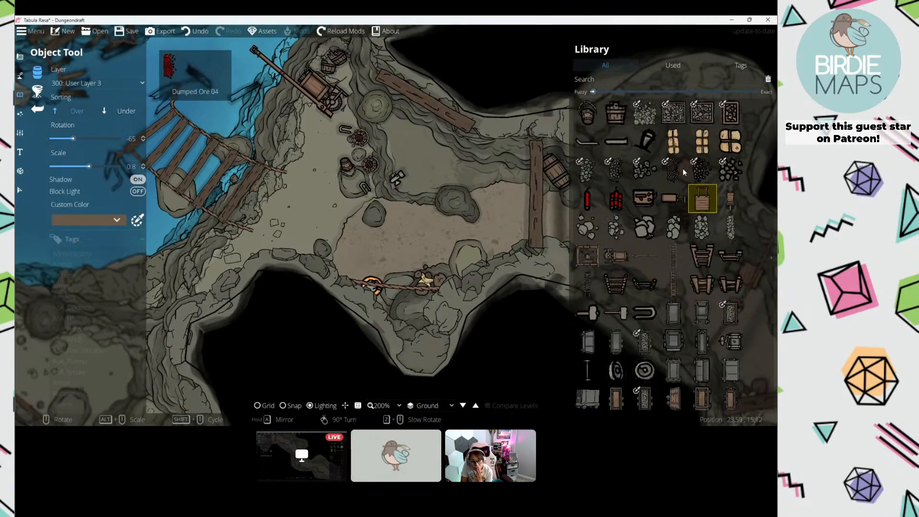
Step: Add a small tool prop next to the wooden cart by the beam, at 40 rotation and 0.8 scale
left_click(674, 181)
left_click_drag(311, 137, 322, 189)
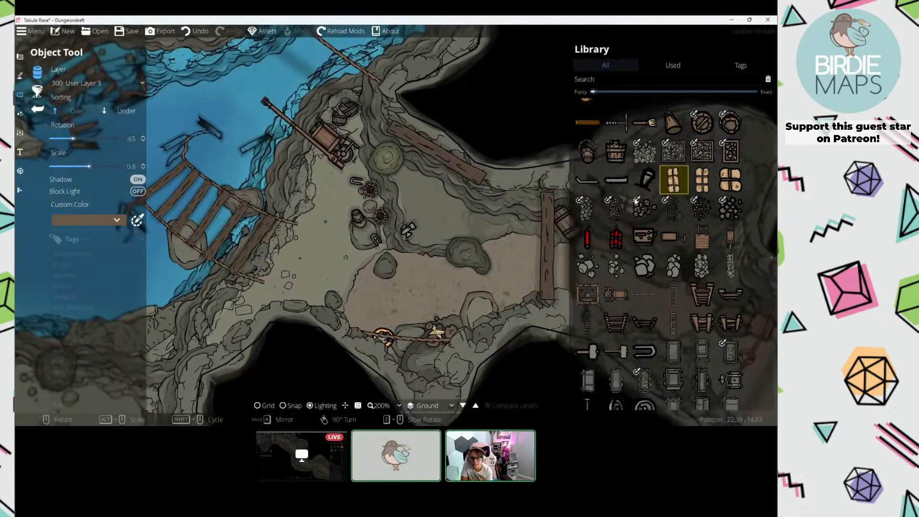
scroll(637, 201, "up", 1)
left_click(626, 163)
left_click_drag(538, 208, 420, 188)
Step: Place the wooden support frame beneath the wheeled machine, sorted Under, at -140 rotation and scale 1
scroll(669, 277, "down", 5)
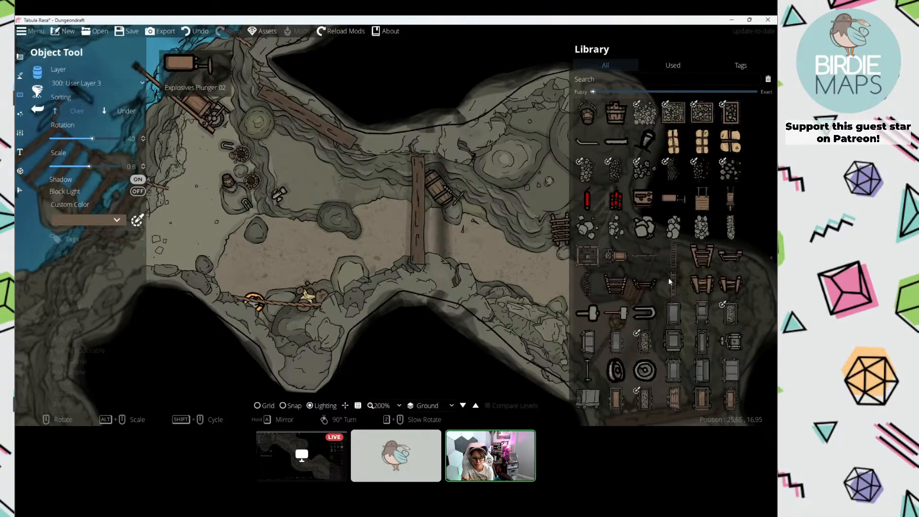
scroll(663, 274, "down", 5)
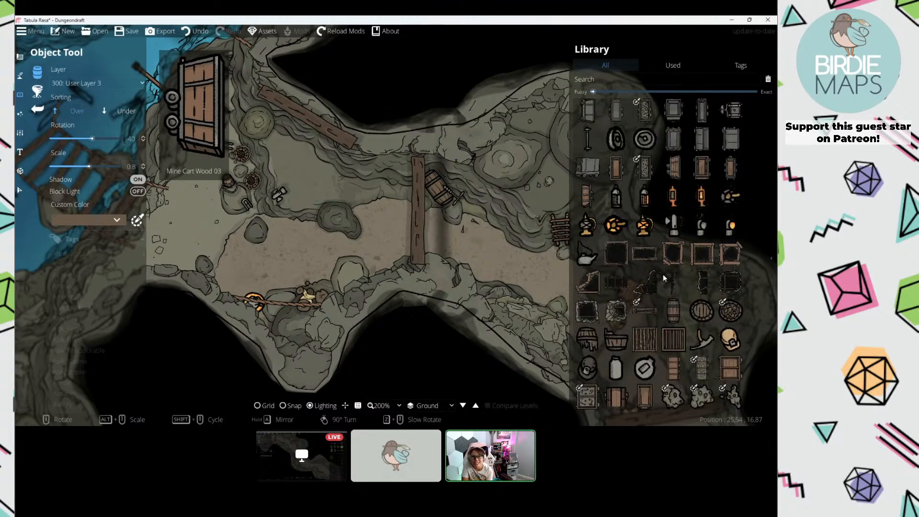
scroll(641, 304, "down", 5)
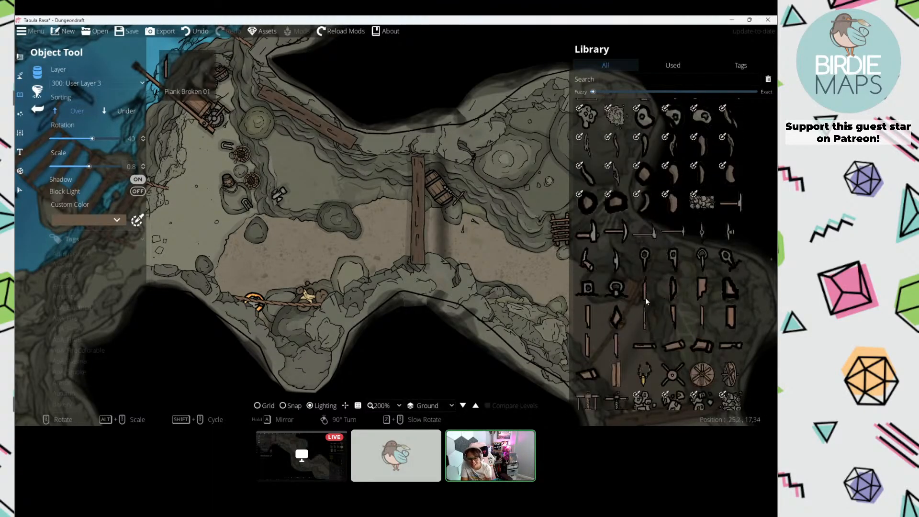
scroll(694, 230, "down", 3)
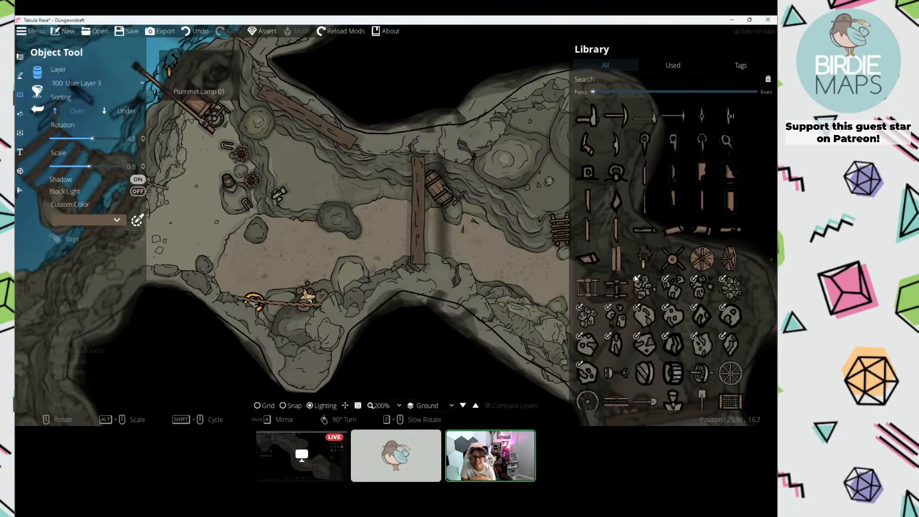
left_click(588, 278)
left_click_drag(494, 287, 508, 289)
scroll(356, 223, "down", 3)
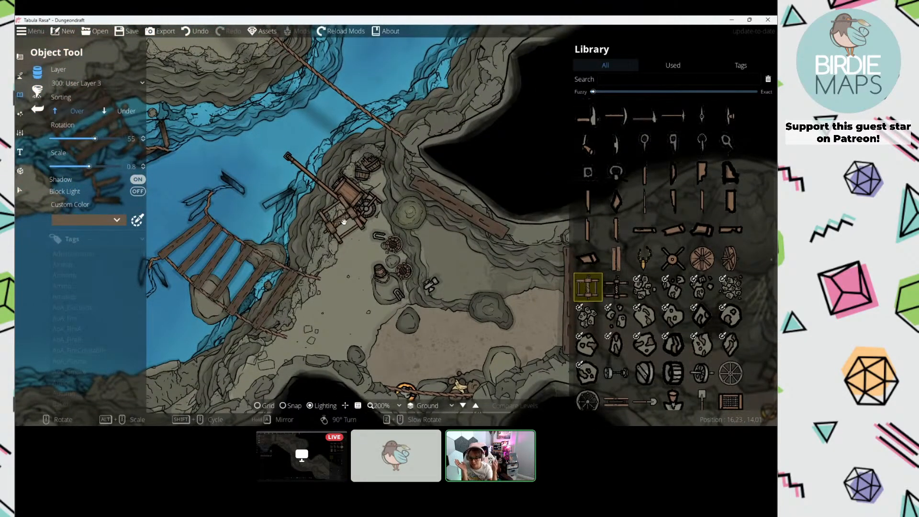
scroll(364, 206, "up", 9)
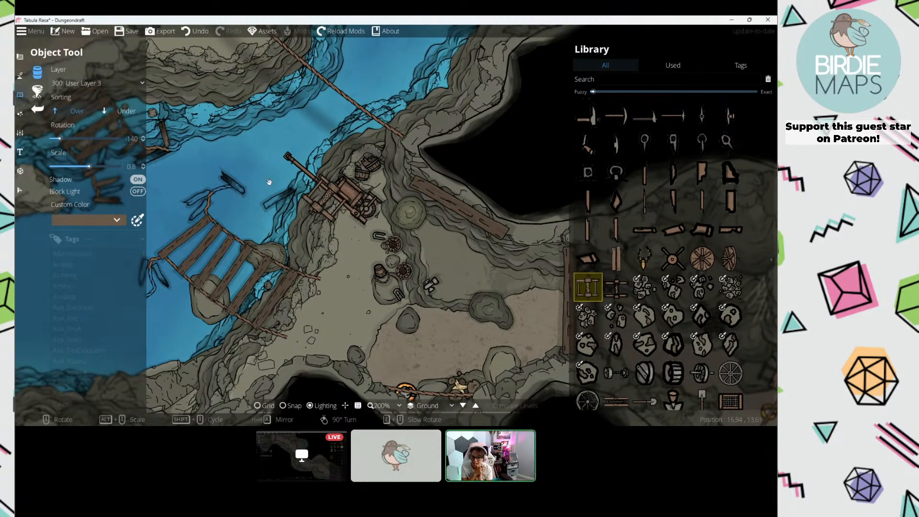
left_click(128, 112)
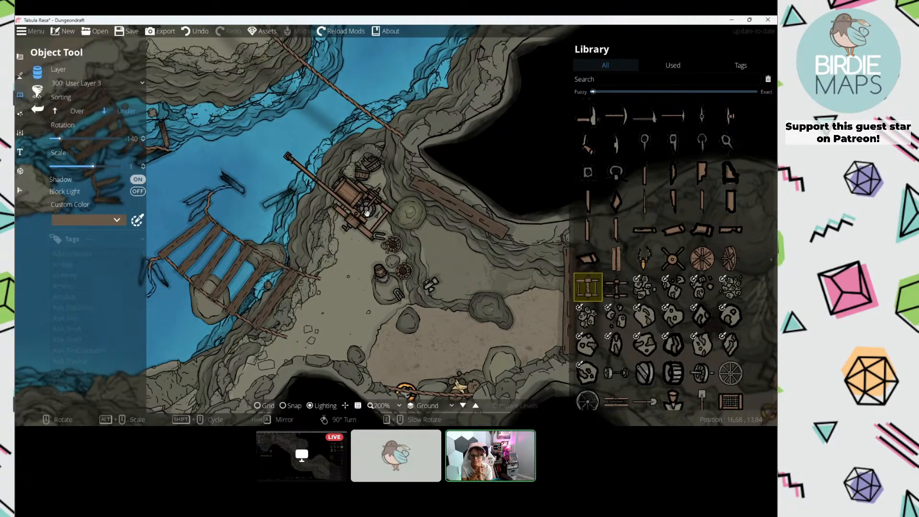
left_click_drag(367, 214, 428, 247)
Step: Draw a brown rope path with a Grow transition in, hanging from the pole's tip and winding back along it to the machine
left_click(20, 75)
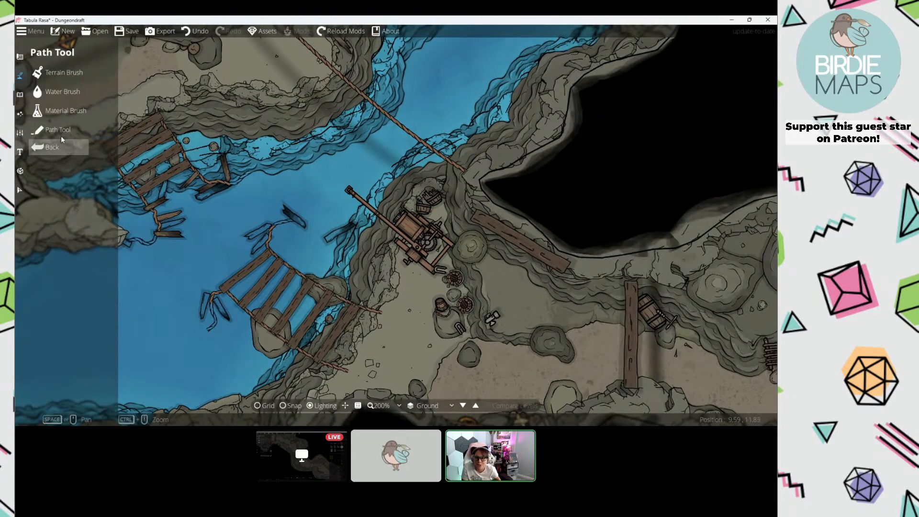
left_click(631, 68)
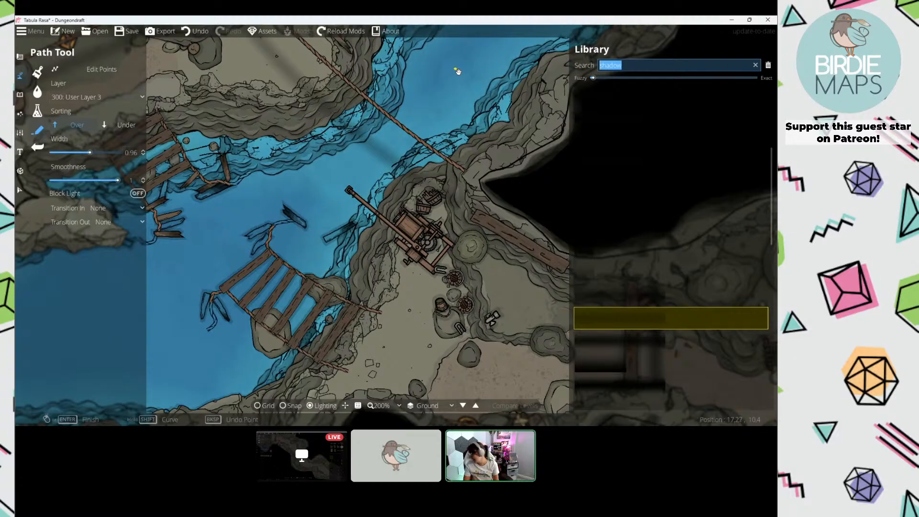
scroll(642, 191, "up", 4)
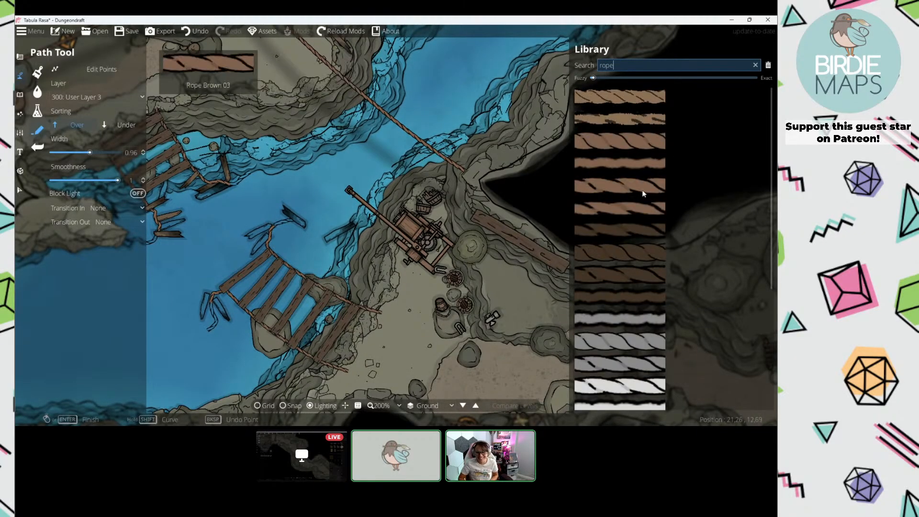
left_click(624, 196)
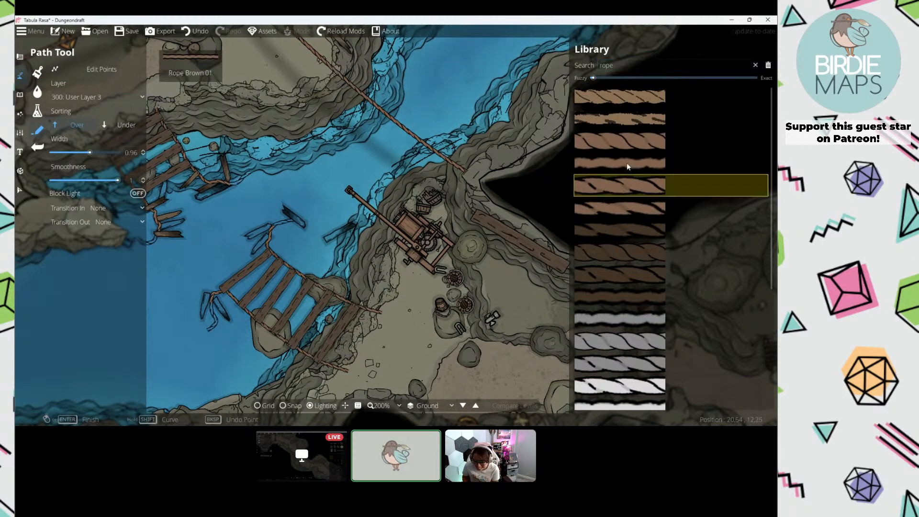
scroll(325, 189, "up", 5)
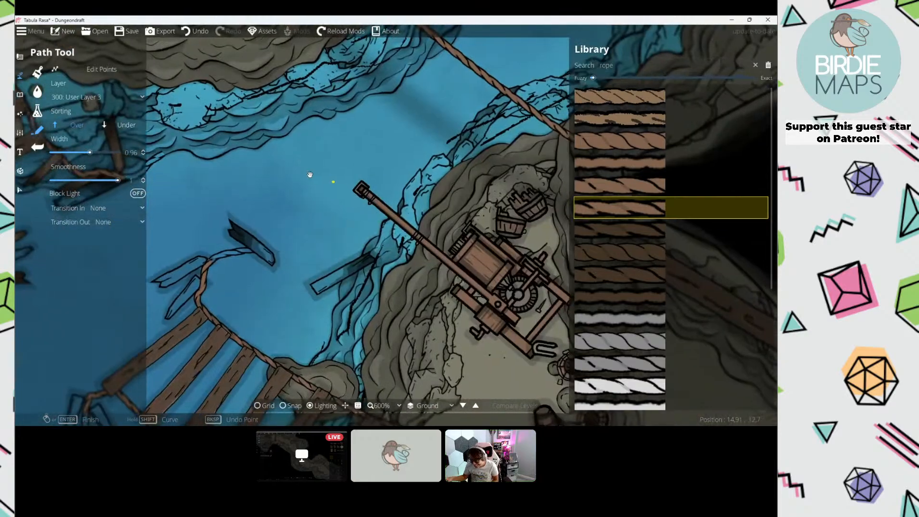
left_click(103, 208)
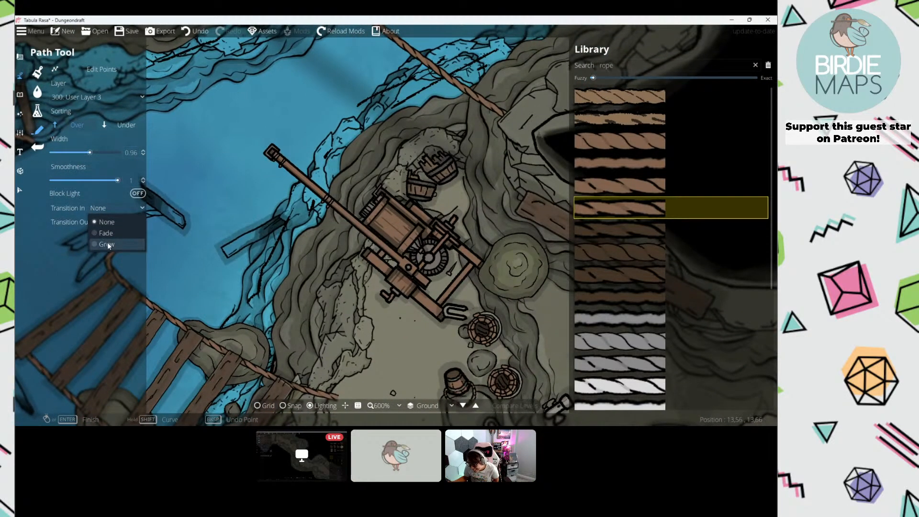
left_click(107, 243)
left_click(254, 180)
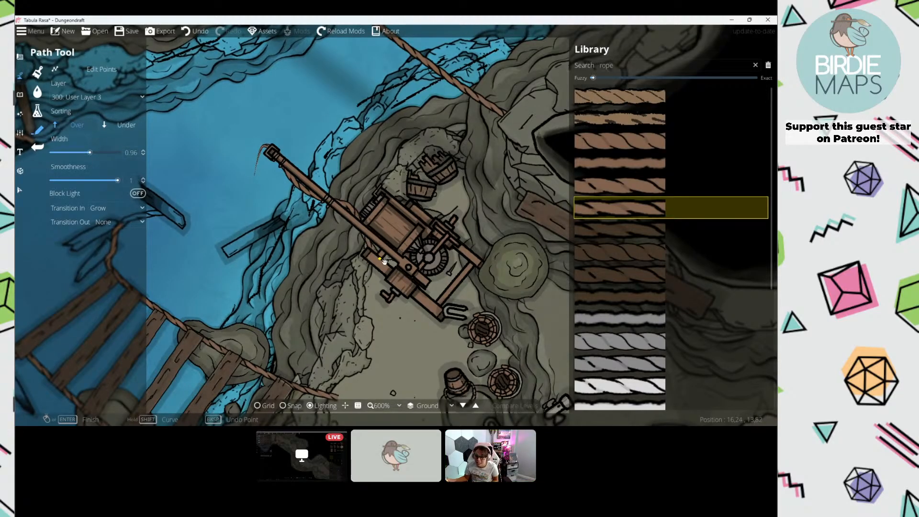
left_click_drag(306, 206, 393, 252)
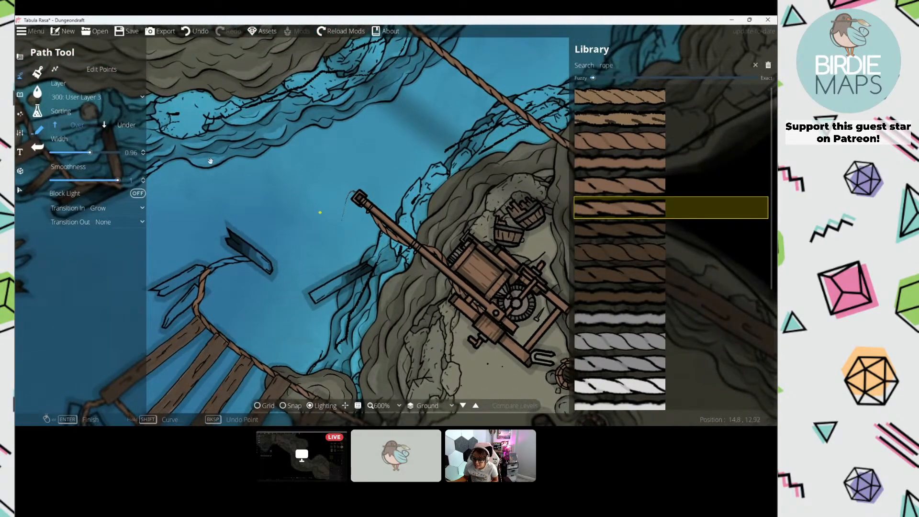
Step: Edit the rope's points to reshape its loose end hanging off the pole's tip
left_click(112, 69)
left_click_drag(345, 222, 343, 210)
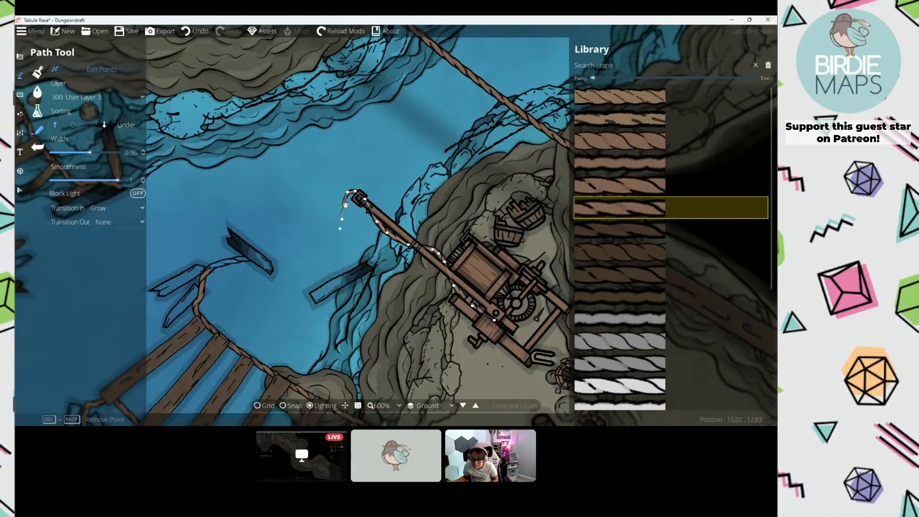
scroll(303, 214, "down", 6)
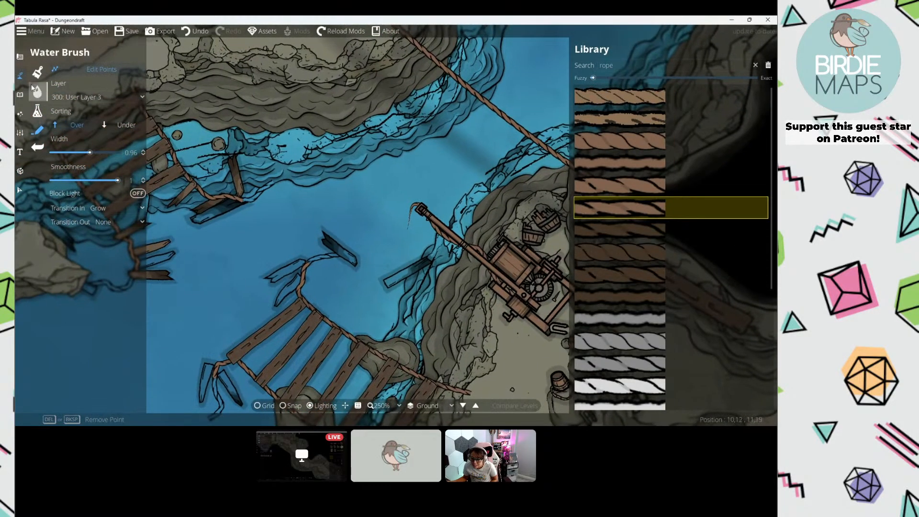
Step: Place the wooden bucket in the river under the pole's tip, on the -100: Below Water layer at 1.2 scale with its shadow off
left_click(21, 95)
left_click(61, 72)
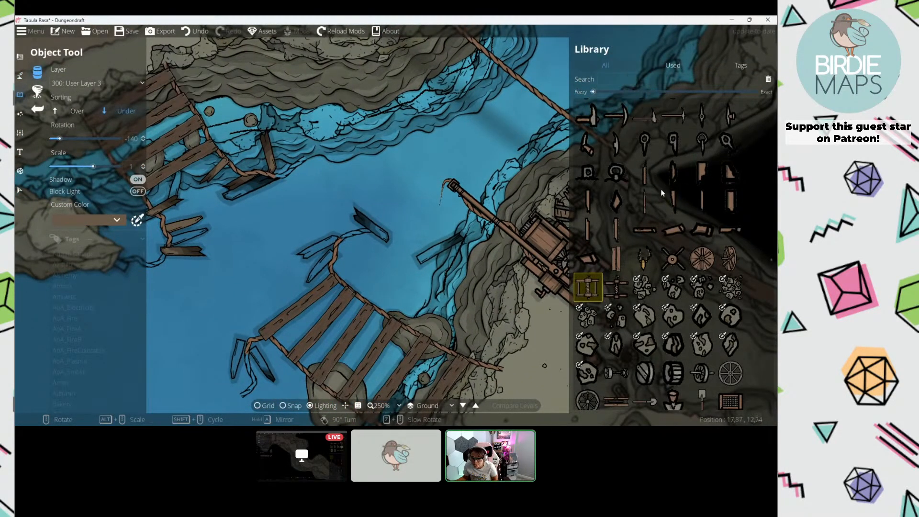
scroll(654, 240, "up", 5)
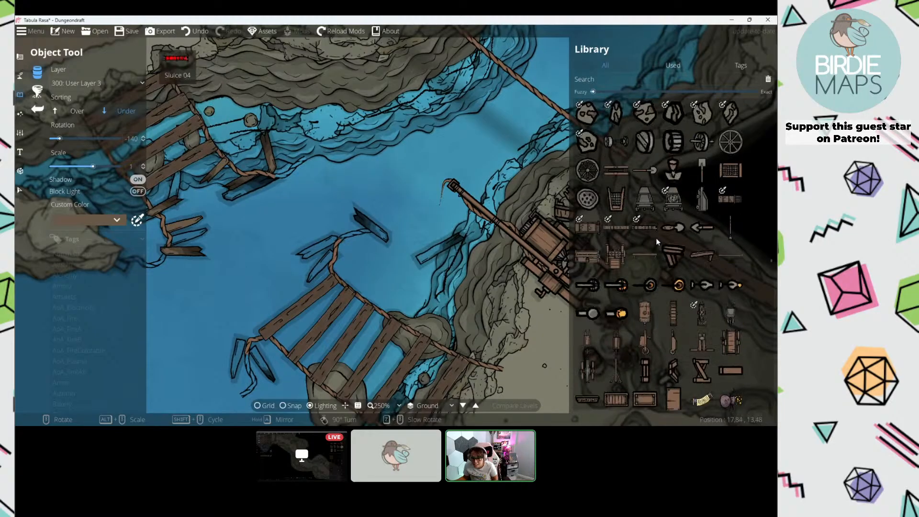
scroll(656, 237, "up", 5)
left_click(617, 224)
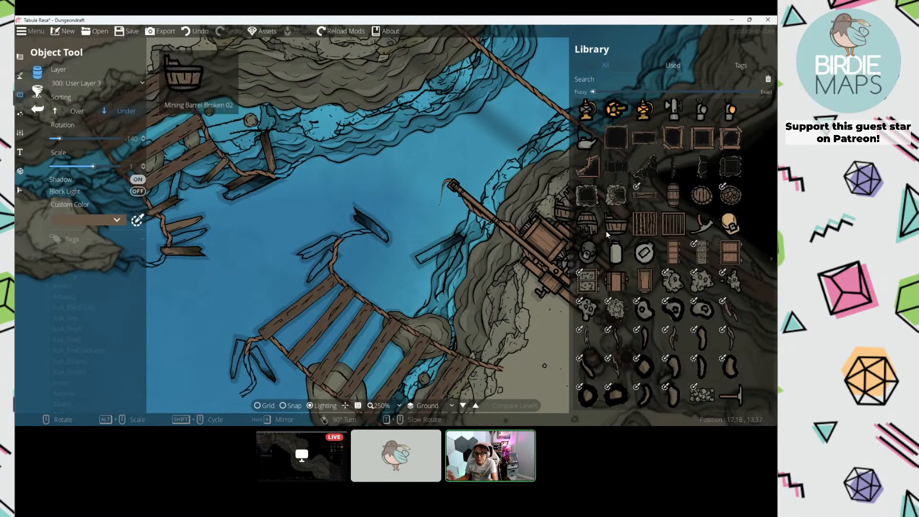
scroll(694, 211, "up", 4)
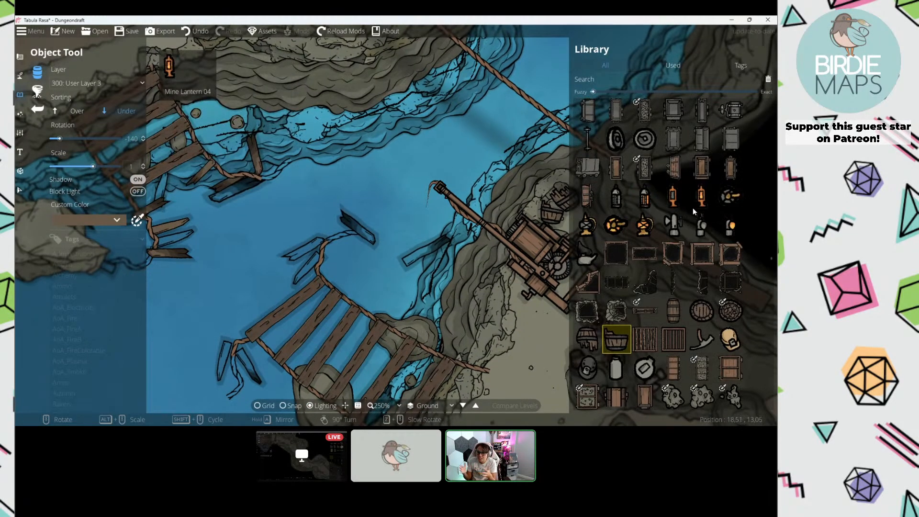
scroll(703, 264, "up", 10)
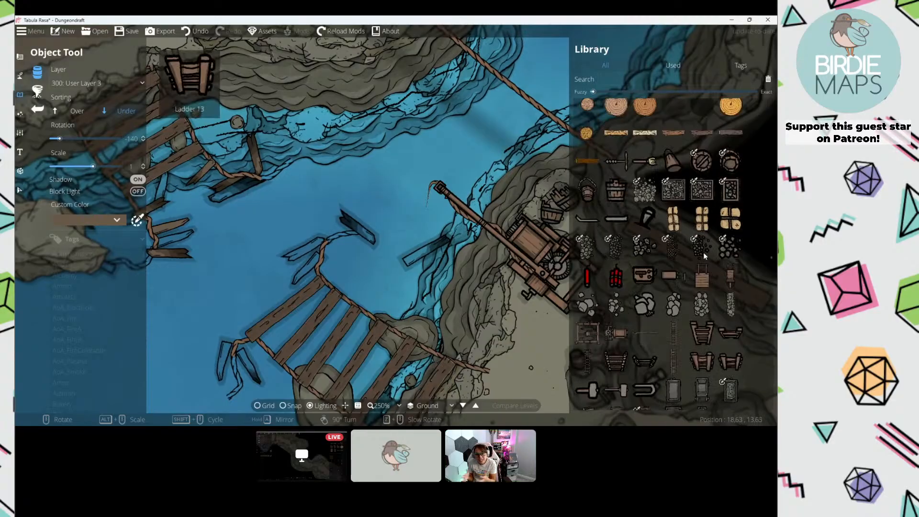
left_click(616, 190)
left_click(96, 83)
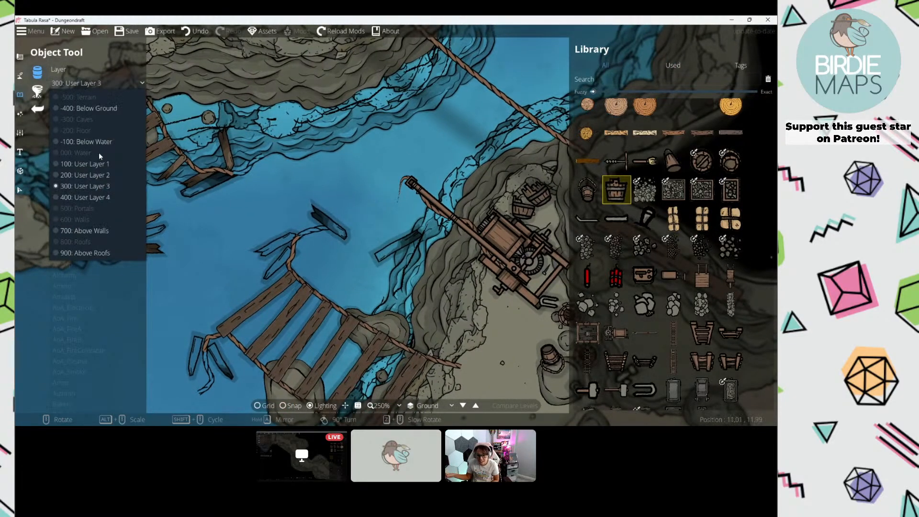
left_click(102, 143)
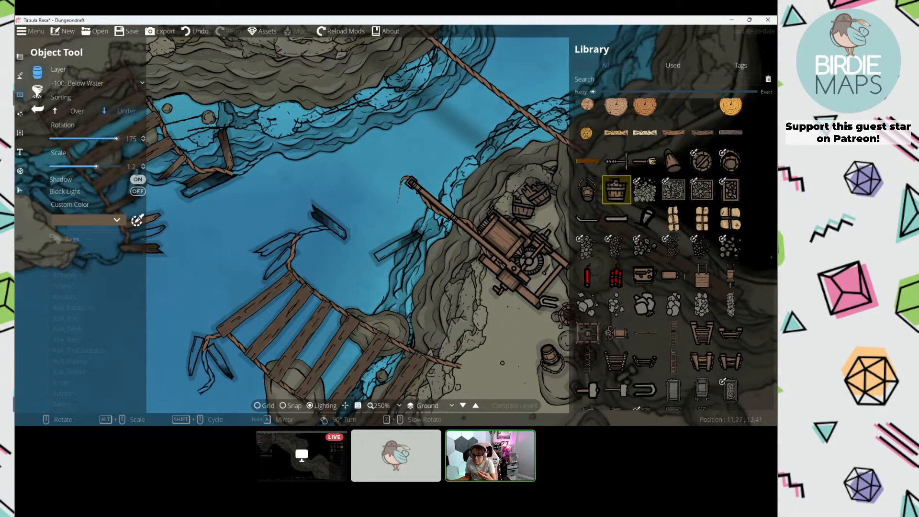
left_click(412, 224)
scroll(335, 197, "down", 2)
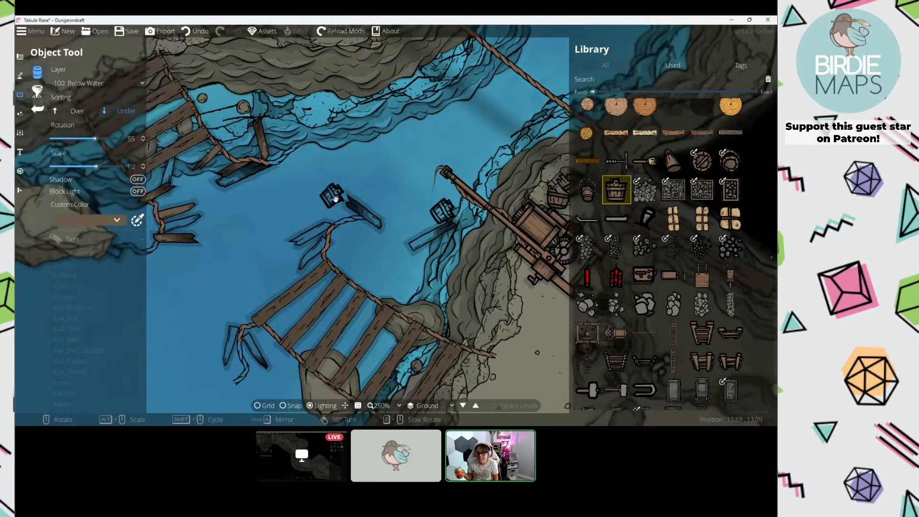
Step: Place the ringed anchor spike at the river-crossing rope's lower end, on 400: User Layer 4, at -20 rotation and 1.4 scale
left_click_drag(335, 196, 273, 132)
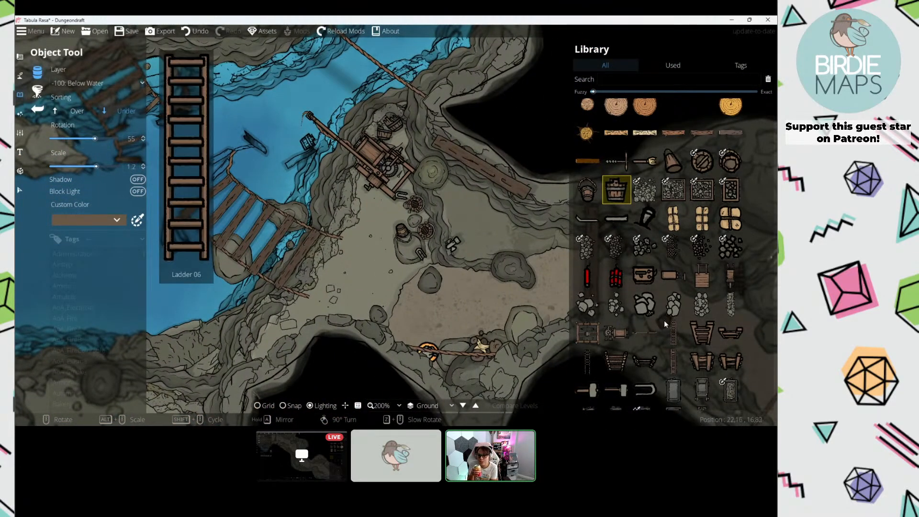
scroll(694, 287, "down", 1)
scroll(723, 256, "down", 5)
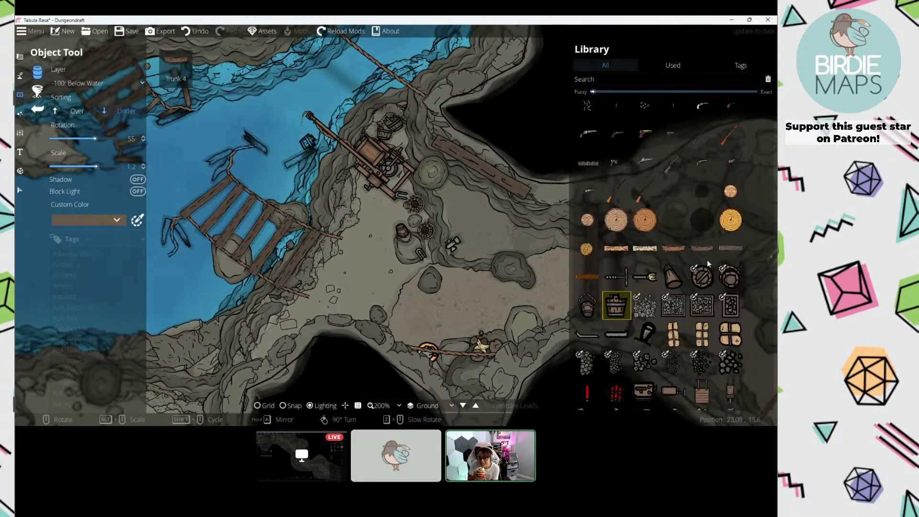
scroll(699, 266, "down", 10)
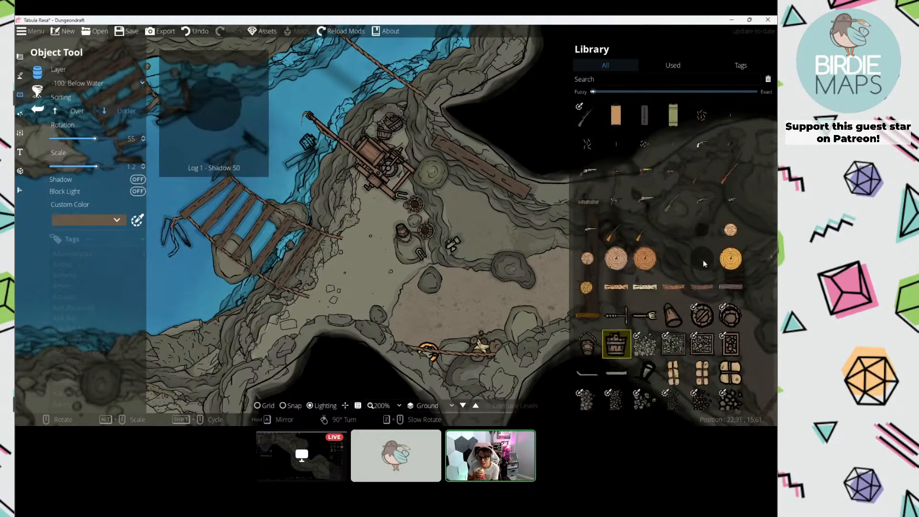
scroll(702, 260, "down", 7)
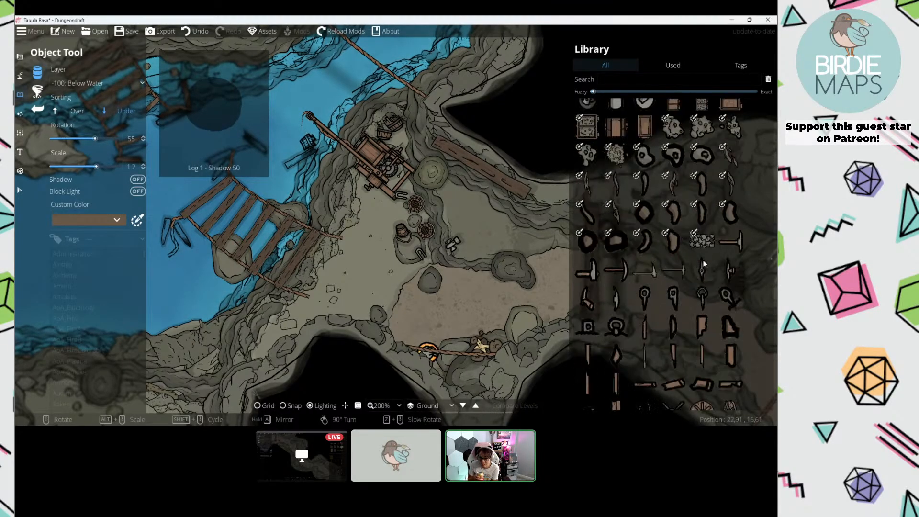
left_click_drag(494, 249, 524, 374)
left_click(101, 84)
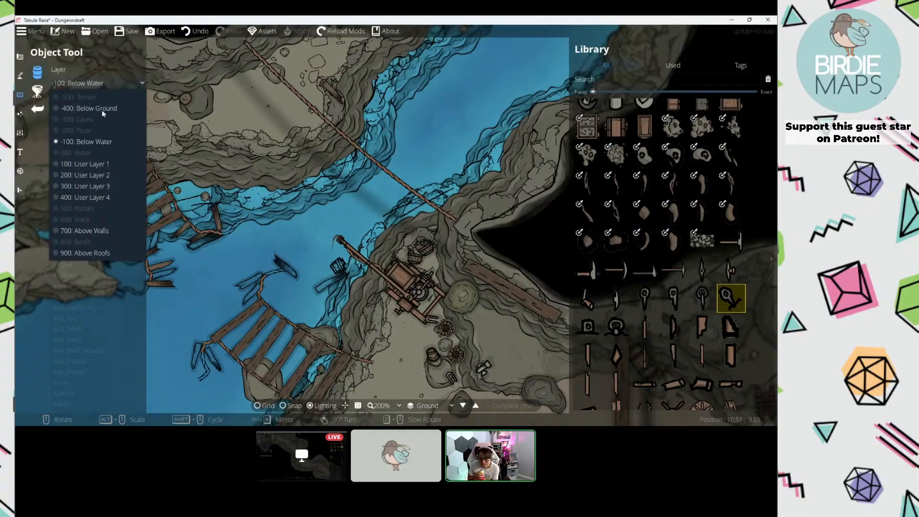
left_click(102, 198)
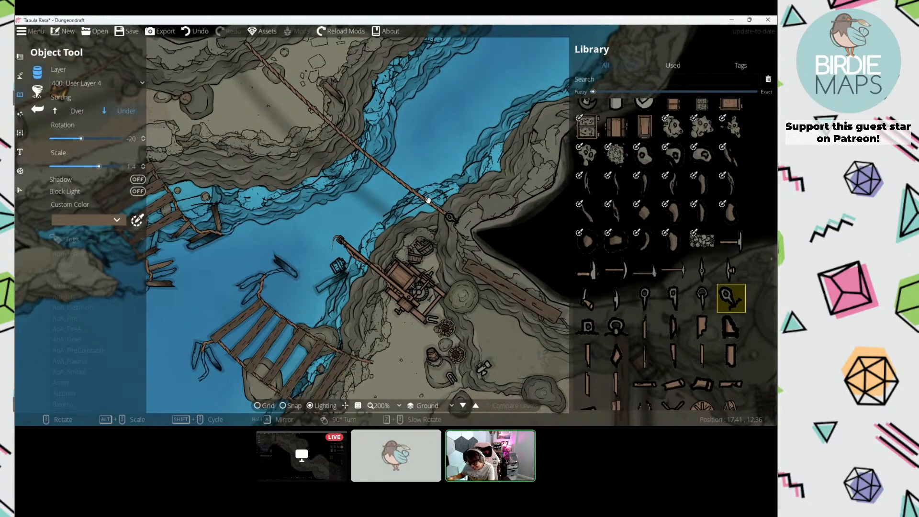
left_click_drag(428, 201, 493, 287)
Step: Place another anchor spike at the upper end of the rope crossing the river, at 175 rotation
scroll(318, 152, "up", 13)
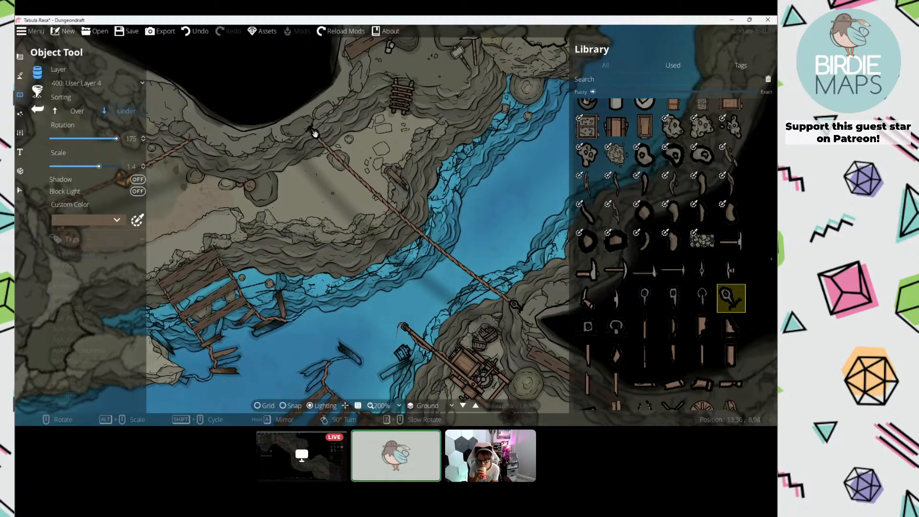
left_click_drag(402, 245, 328, 119)
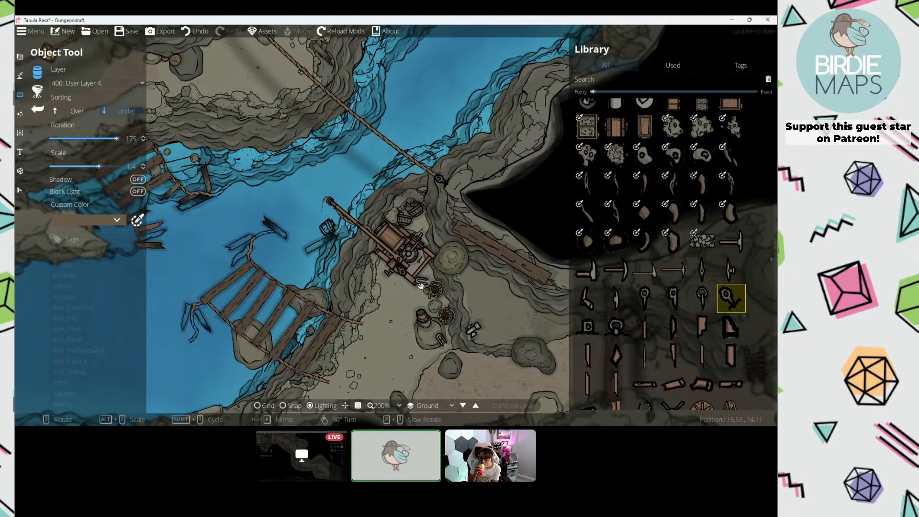
left_click_drag(346, 225, 423, 250)
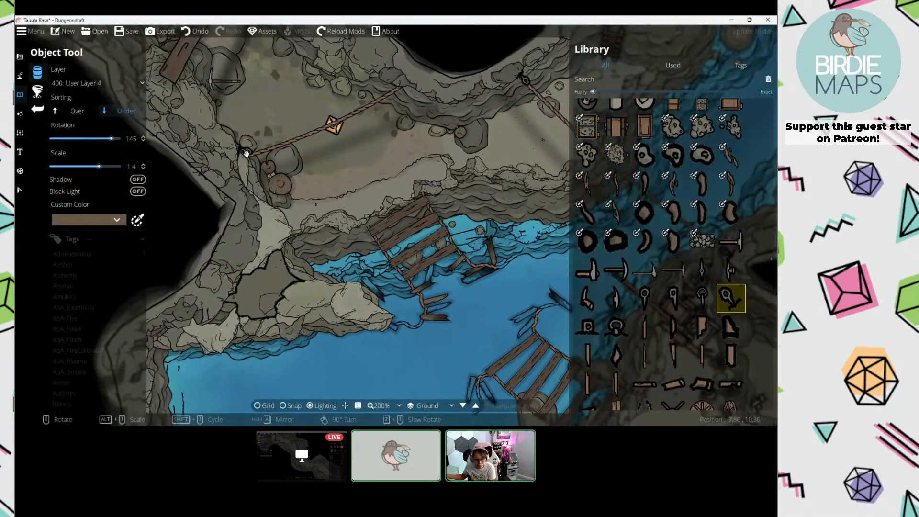
Step: Anchor both ends of the lantern rope in the cave north of the river with spikes at 100 and -80 rotation
scroll(251, 158, "down", 5)
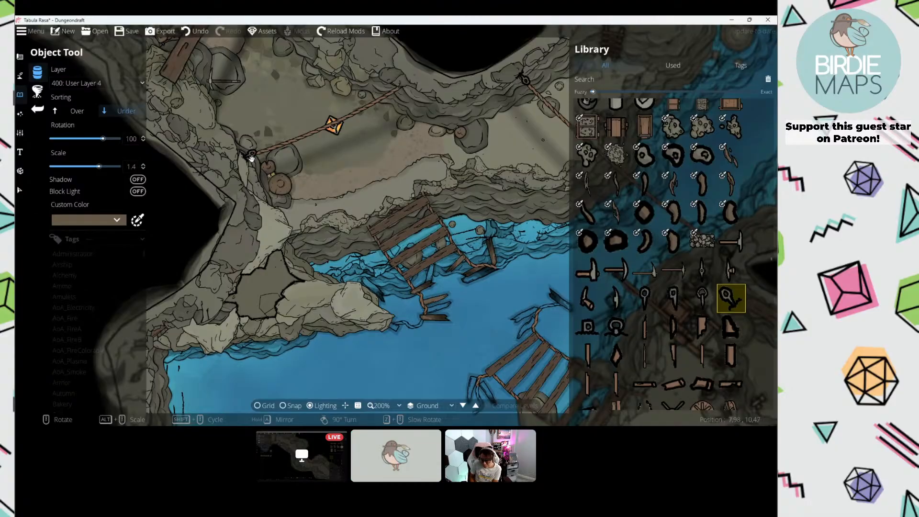
left_click(252, 158)
left_click_drag(368, 110, 345, 150)
scroll(375, 130, "down", 7)
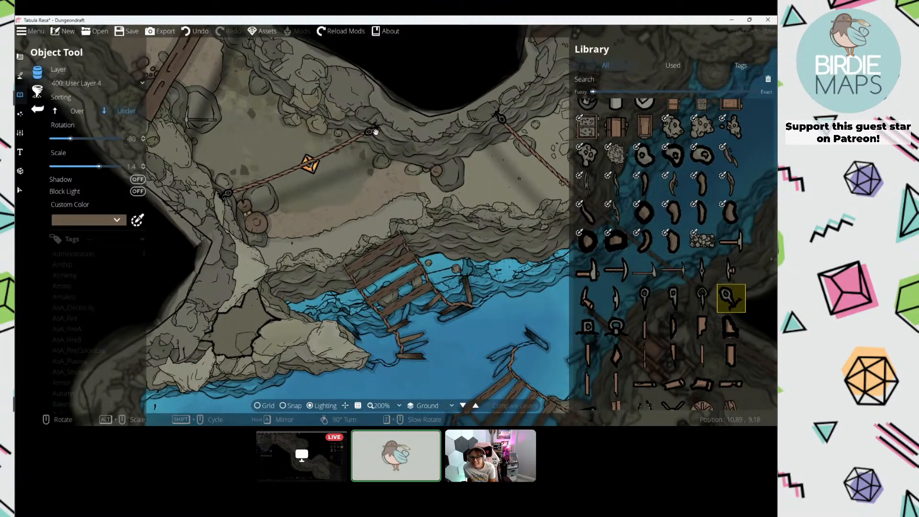
left_click(374, 130)
Step: Place an anchor spike at -125 rotation on the upper end of the lantern rope spanning the eastern tunnel
left_click_drag(485, 217, 273, 87)
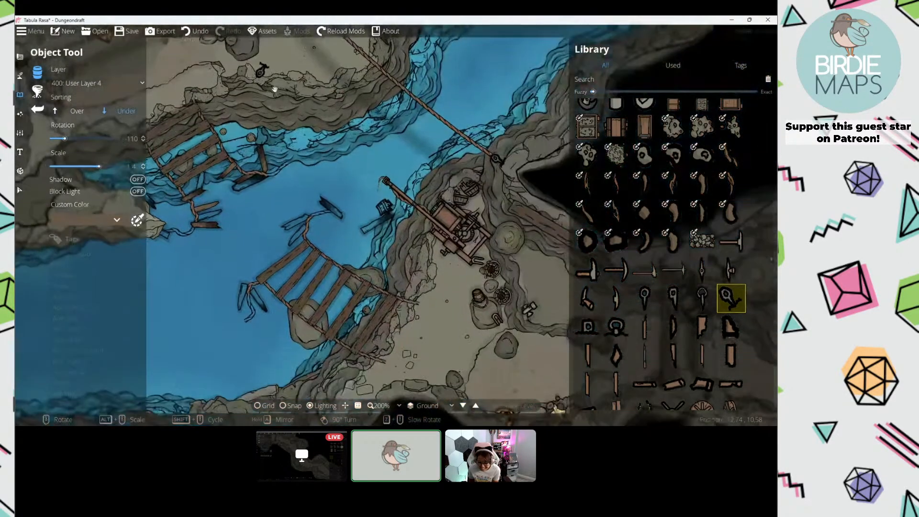
left_click_drag(306, 144, 244, 82)
left_click_drag(305, 178, 278, 135)
left_click_drag(374, 133, 364, 119)
left_click_drag(490, 235, 186, 187)
left_click_drag(460, 218, 330, 168)
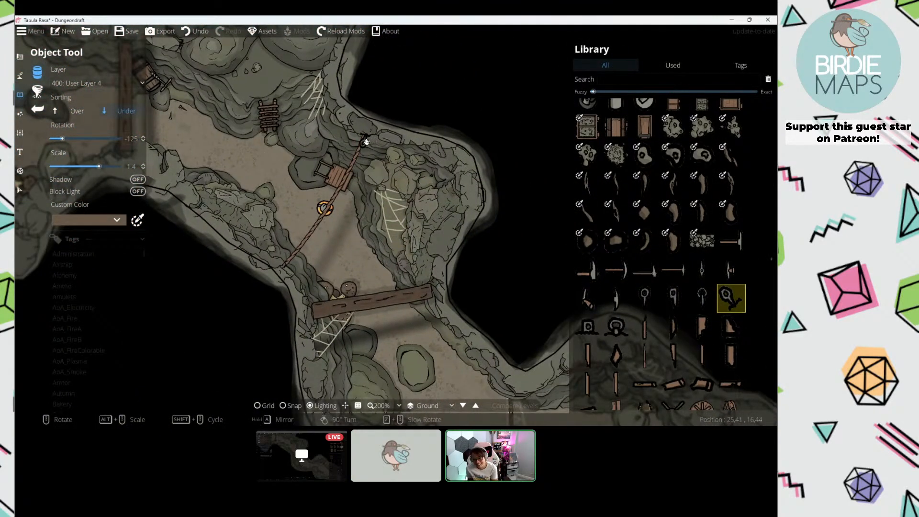
left_click_drag(364, 141, 502, 219)
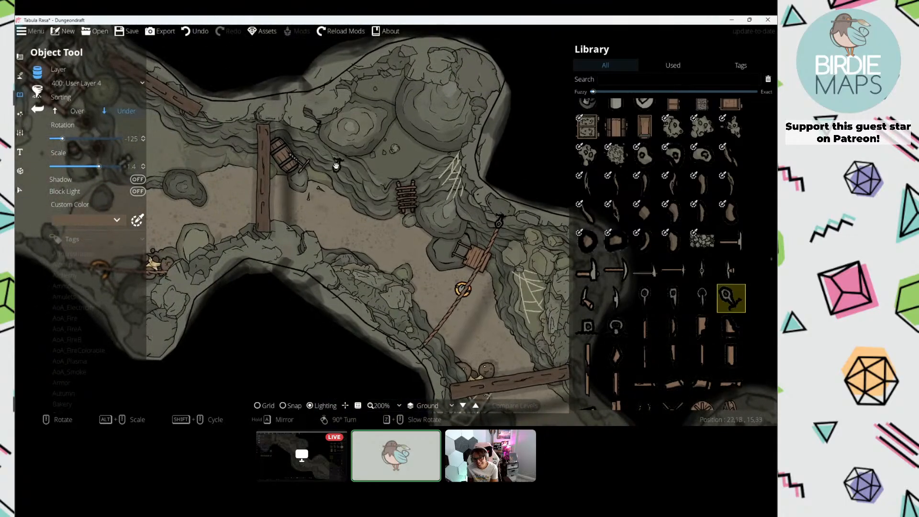
Step: Place anchor spikes at 1.4 scale on the ends of the wall-hung ropes in the northwest cave
left_click_drag(305, 144, 502, 233)
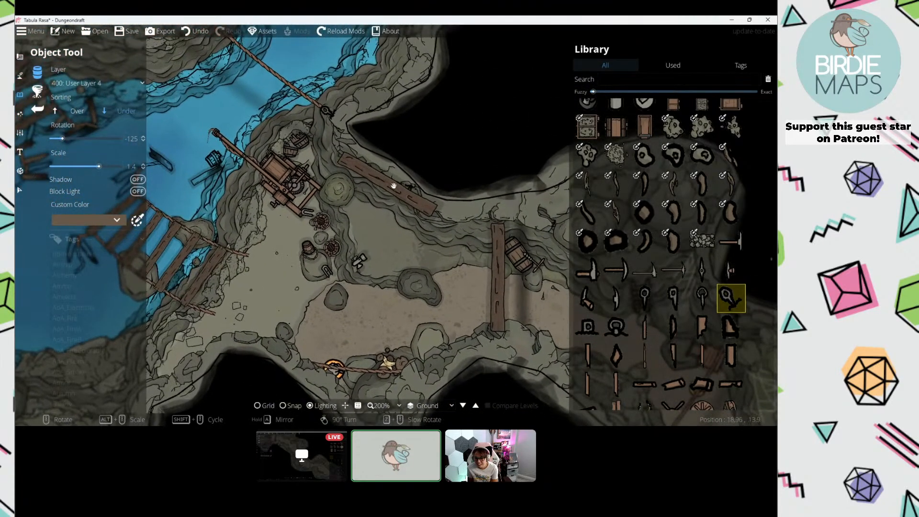
left_click_drag(394, 186, 467, 220)
left_click_drag(369, 176, 519, 269)
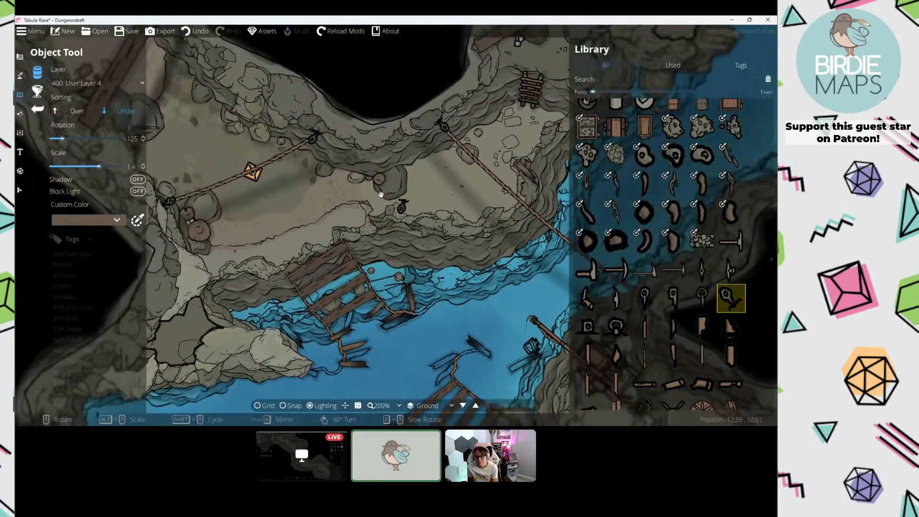
left_click_drag(379, 195, 468, 266)
left_click_drag(302, 168, 435, 254)
left_click_drag(341, 208, 396, 283)
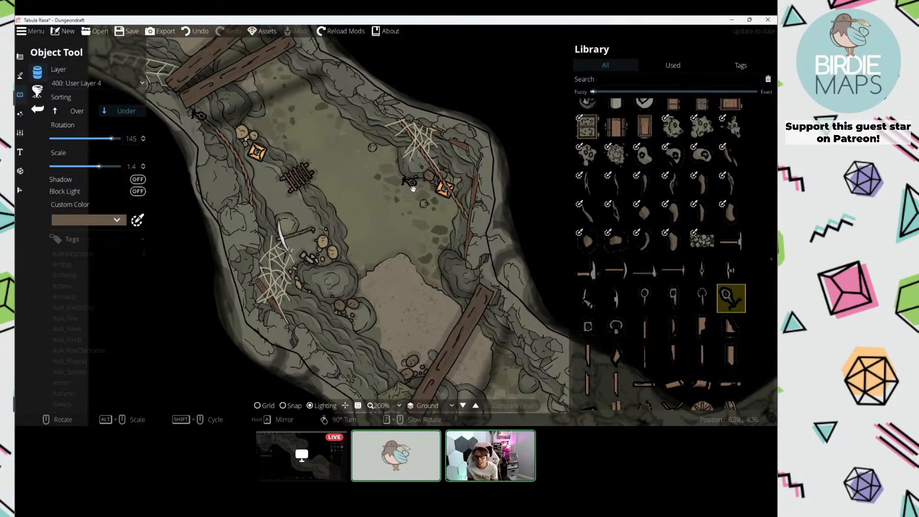
scroll(410, 185, "down", 3)
left_click_drag(396, 182, 268, 96)
left_click_drag(484, 230, 318, 94)
scroll(690, 215, "up", 5)
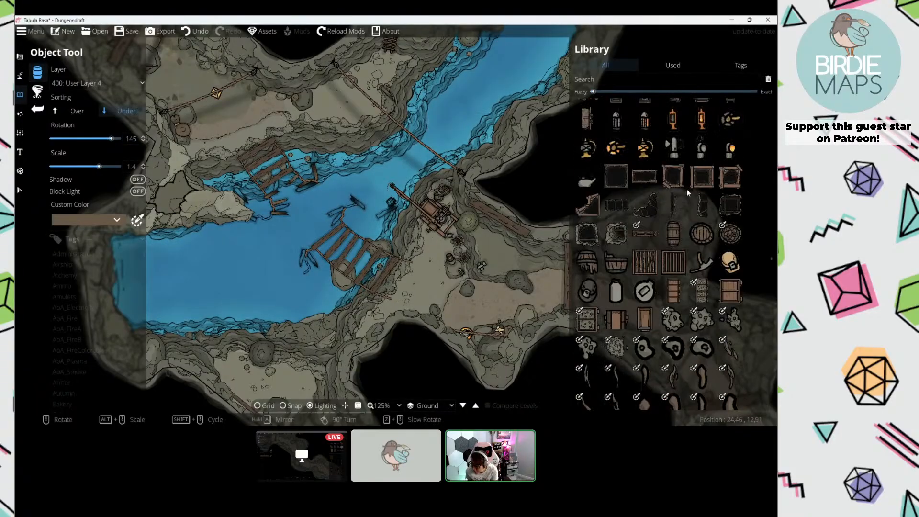
scroll(659, 212, "down", 4)
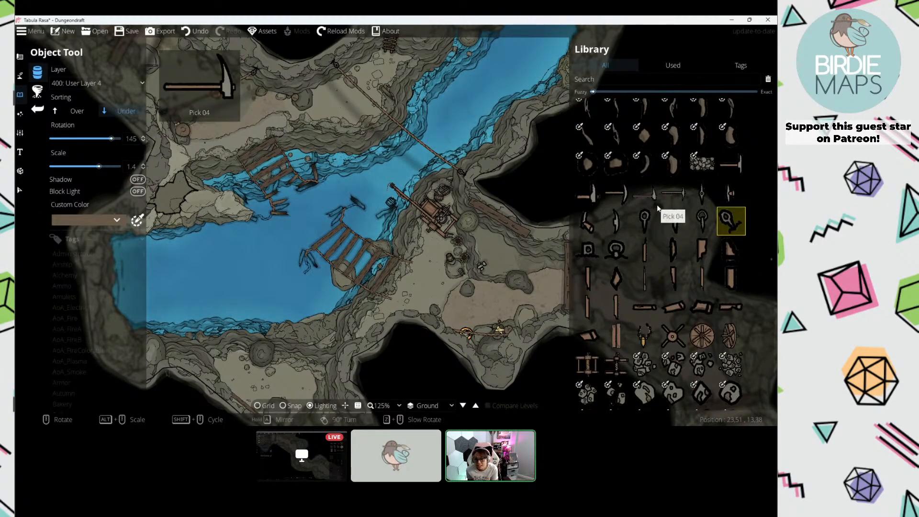
scroll(657, 206, "down", 1)
left_click(592, 189)
left_click_drag(464, 254, 332, 209)
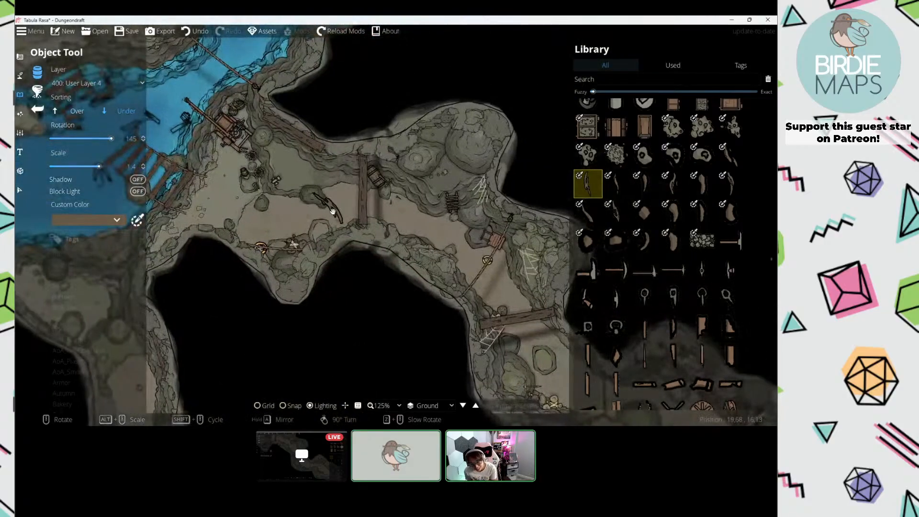
scroll(335, 215, "down", 5)
left_click(88, 221)
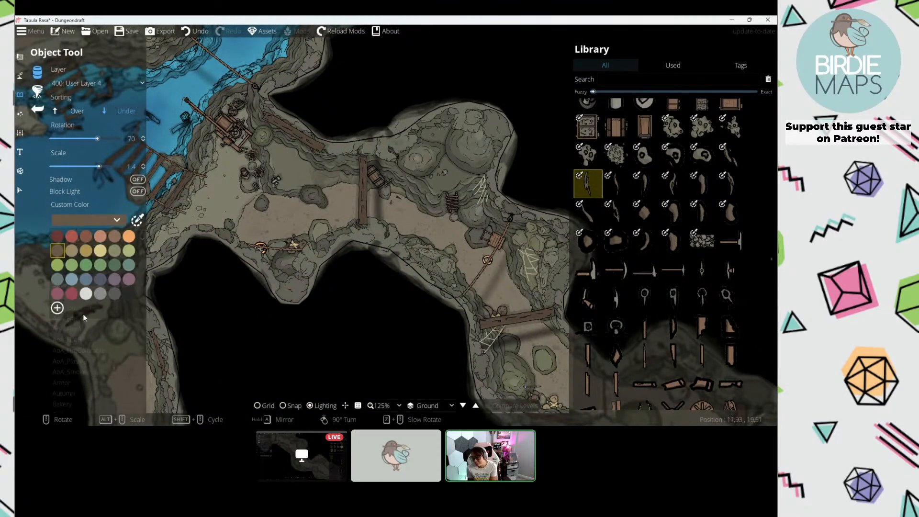
left_click(73, 283)
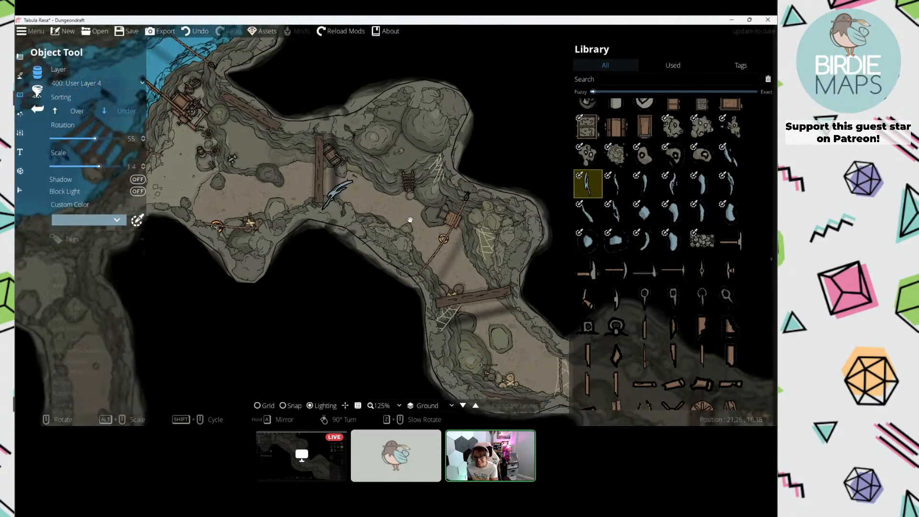
Step: Place the angled timber beam on the bank beside the crane machine, at -80 rotation and 1.1 scale
scroll(655, 263, "down", 10)
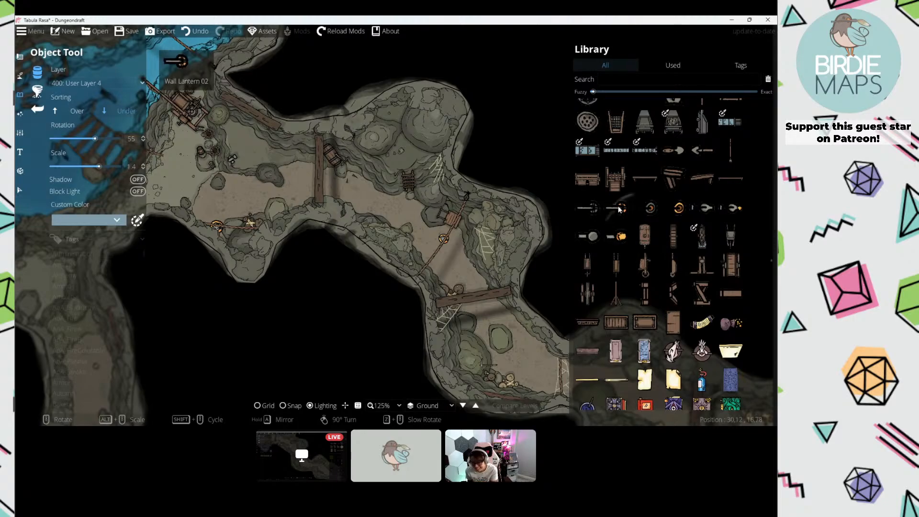
scroll(619, 209, "down", 1)
left_click(700, 141)
left_click_drag(142, 122, 315, 205)
scroll(345, 201, "down", 5)
scroll(341, 199, "up", 3)
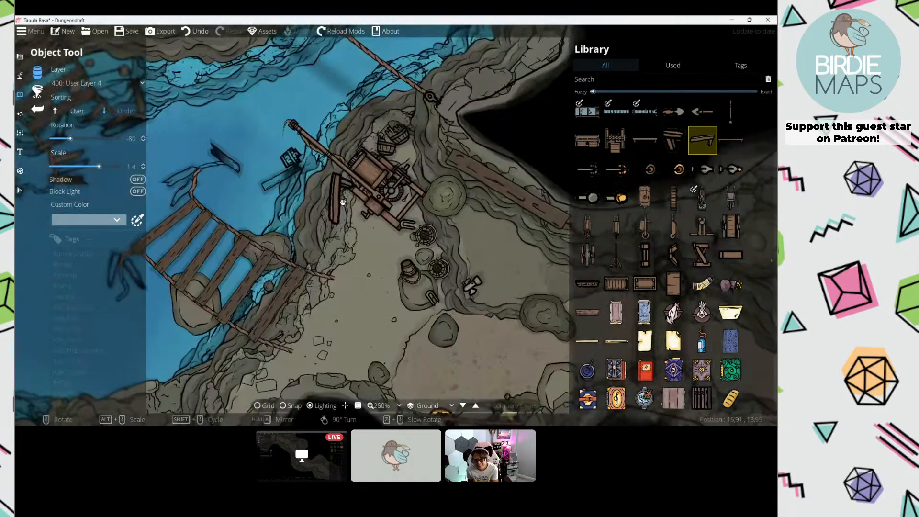
scroll(342, 201, "down", 3)
left_click(343, 201)
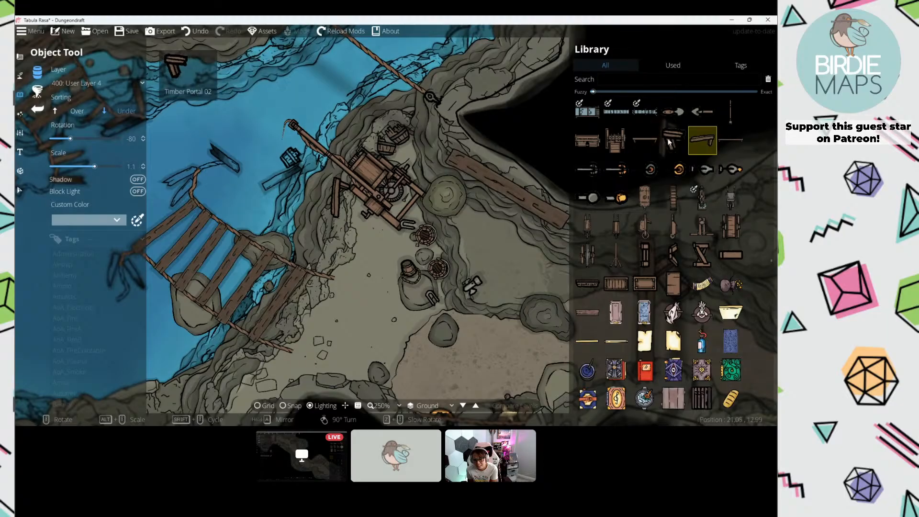
Step: Place Timber Portal 02 near the bank end of the broken bridge, at -35 rotation and 1.1 scale
left_click(670, 140)
scroll(332, 256, "up", 3)
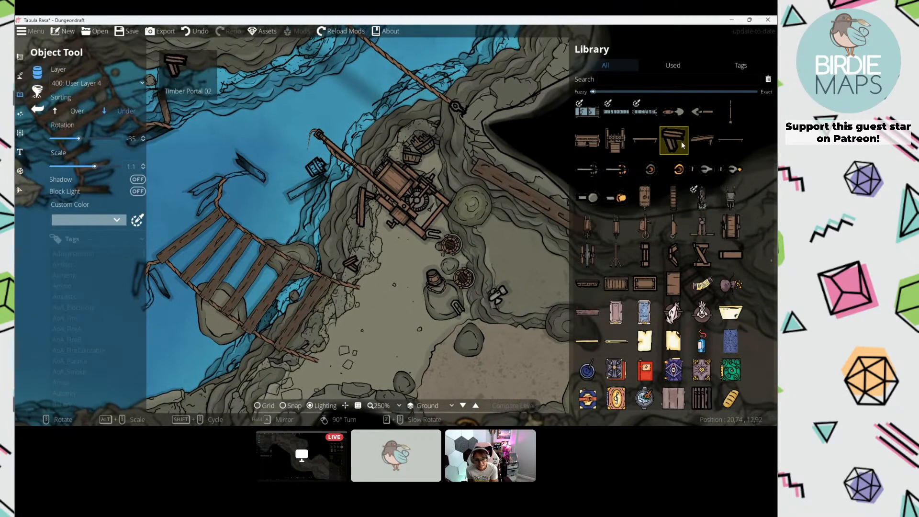
Step: Try the long timber beam along the northern riverbank, setting the layer to 300: User Layer 3 and the scale to 0.8
left_click(731, 140)
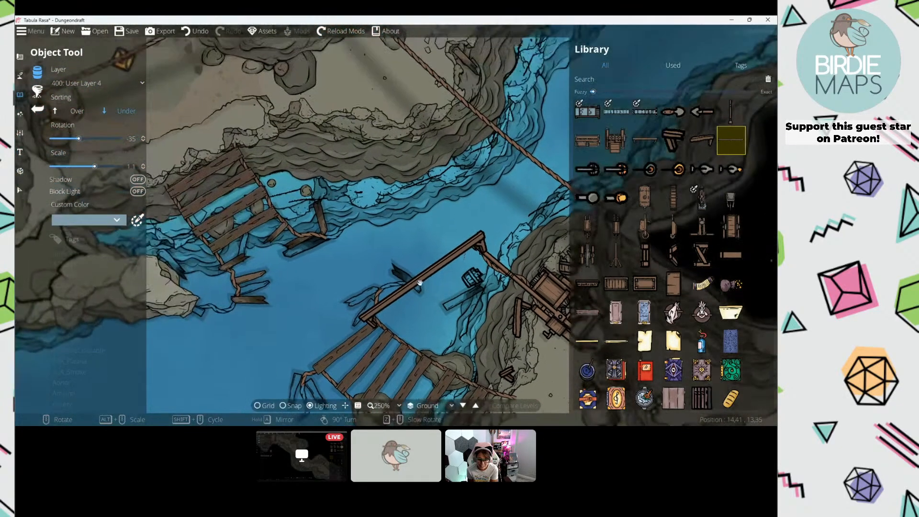
left_click_drag(420, 282, 469, 203)
scroll(211, 221, "up", 2)
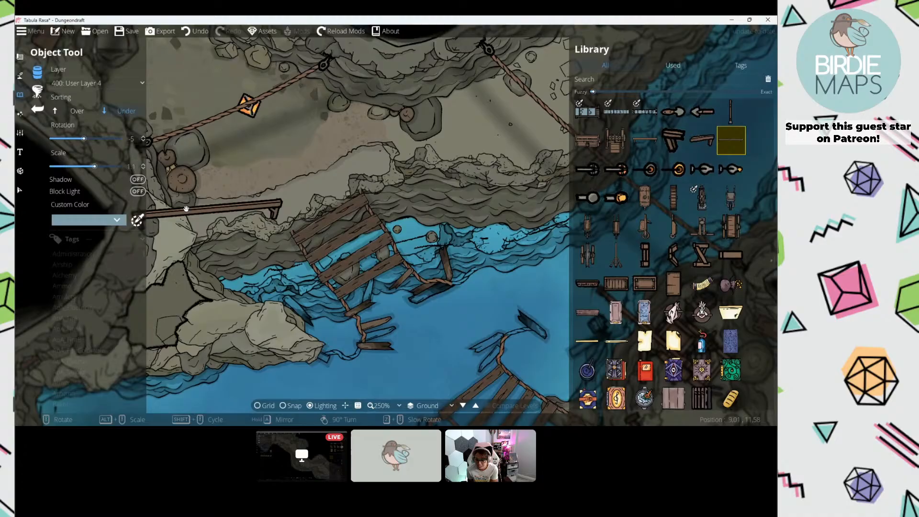
left_click(89, 83)
left_click(77, 184)
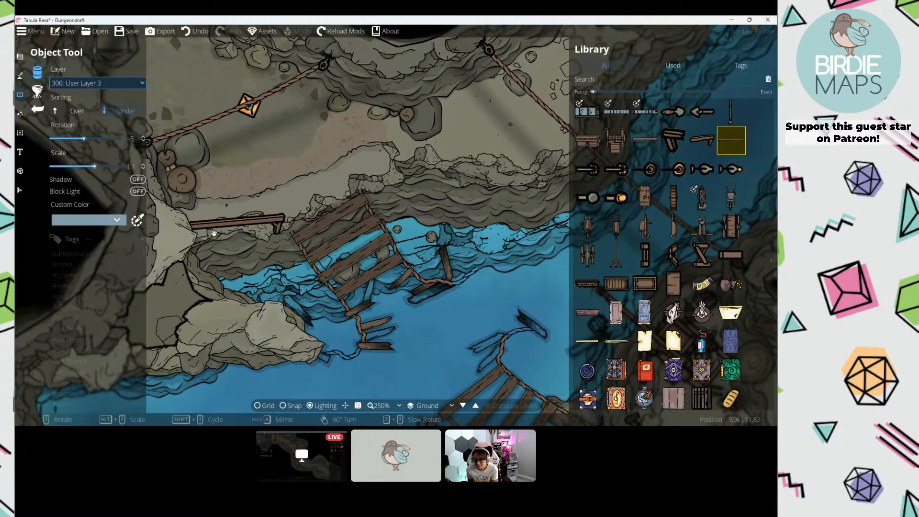
scroll(214, 233, "down", 3)
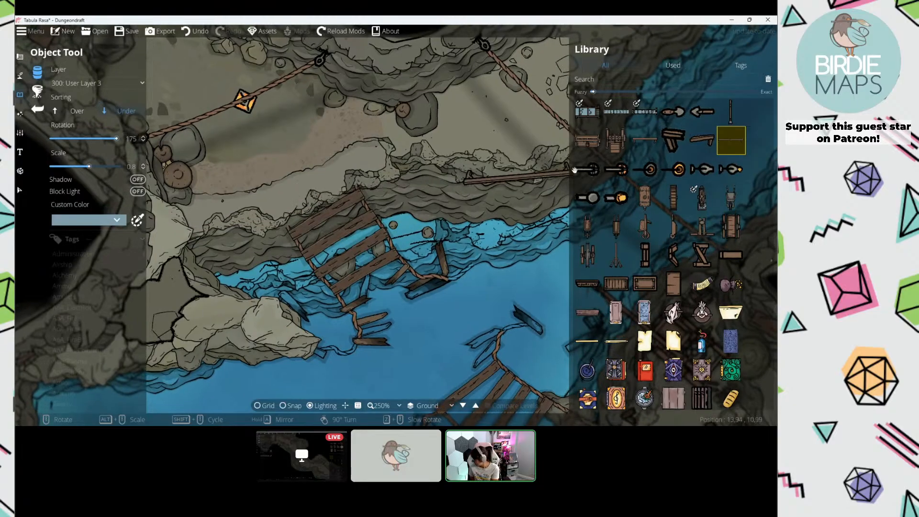
Step: Place the shorter timber beam against the rocks south of the broken bridge, at -65 rotation and 0.8 scale
left_click(651, 137)
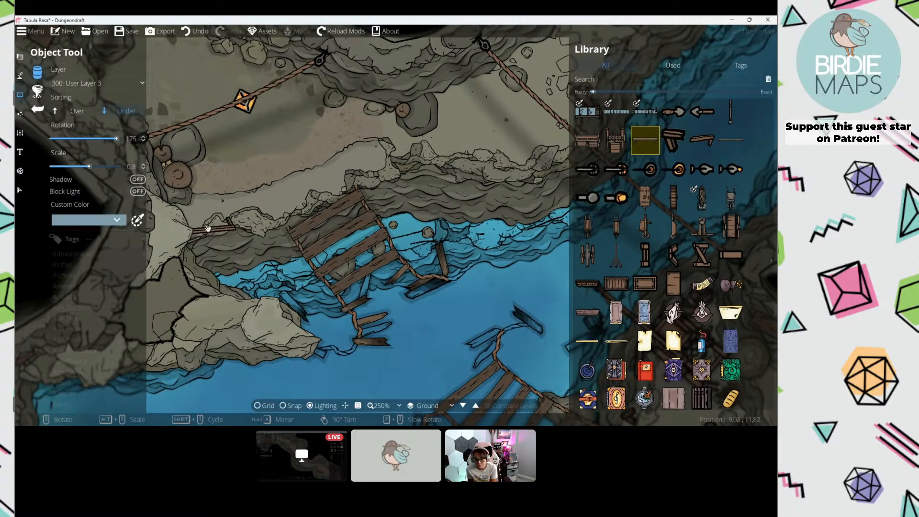
left_click_drag(311, 187, 240, 102)
left_click_drag(452, 340, 365, 234)
left_click_drag(384, 299, 340, 260)
left_click_drag(338, 346, 338, 304)
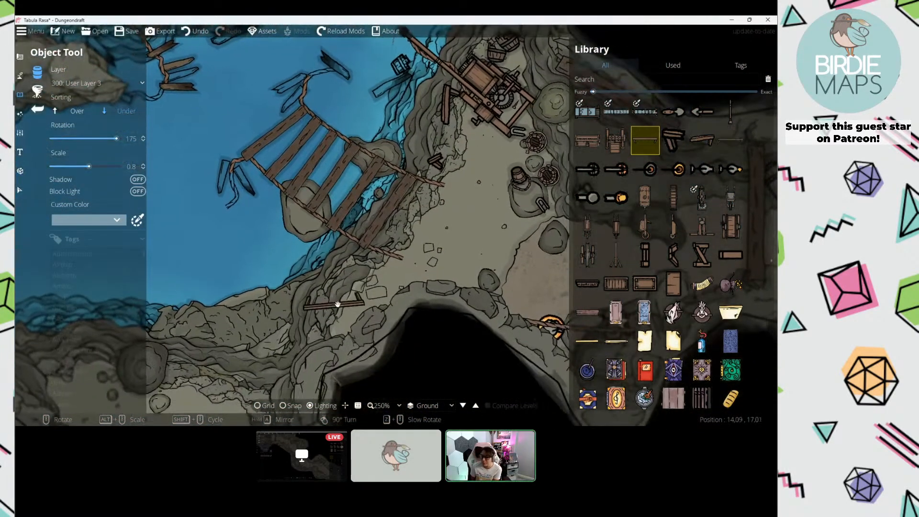
scroll(337, 305, "down", 8)
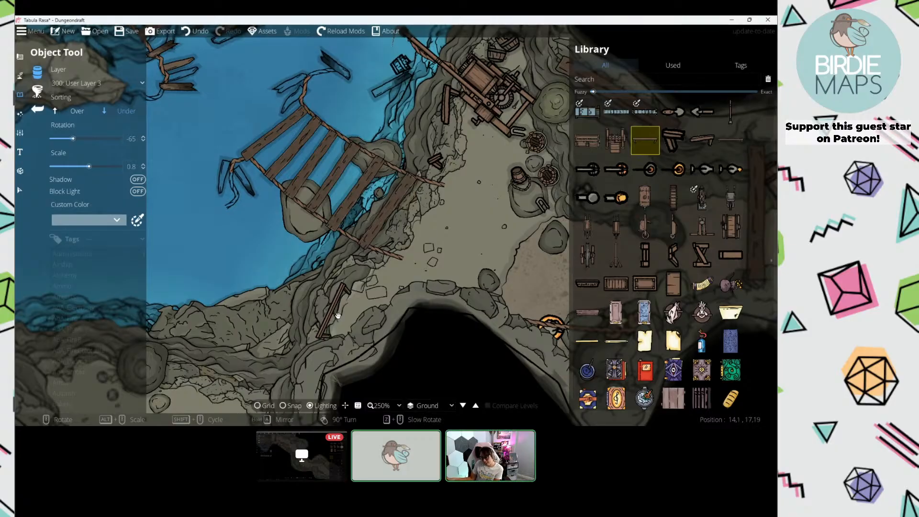
left_click_drag(345, 299, 314, 287)
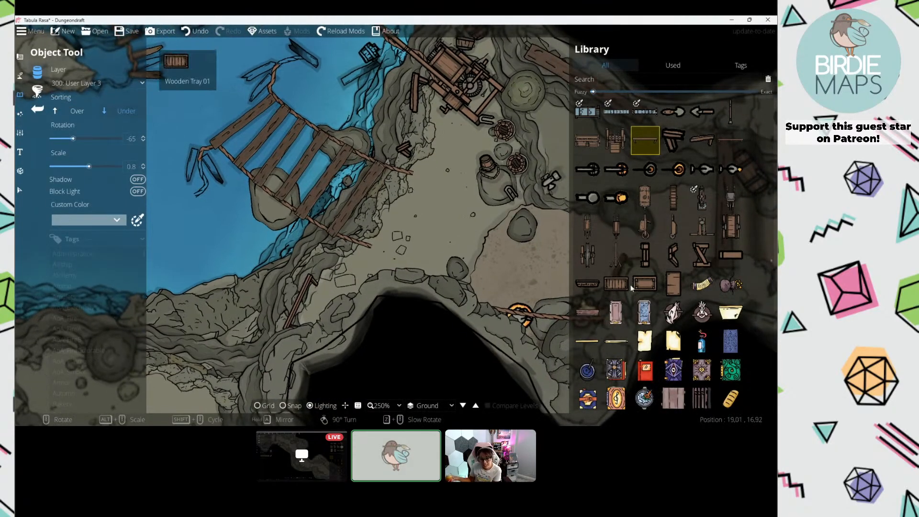
Step: Place the T-shaped timber frame against the eastern tunnel wall below the crossbeam, with shadow on, -125 rotation and 1.1 scale
left_click(708, 231)
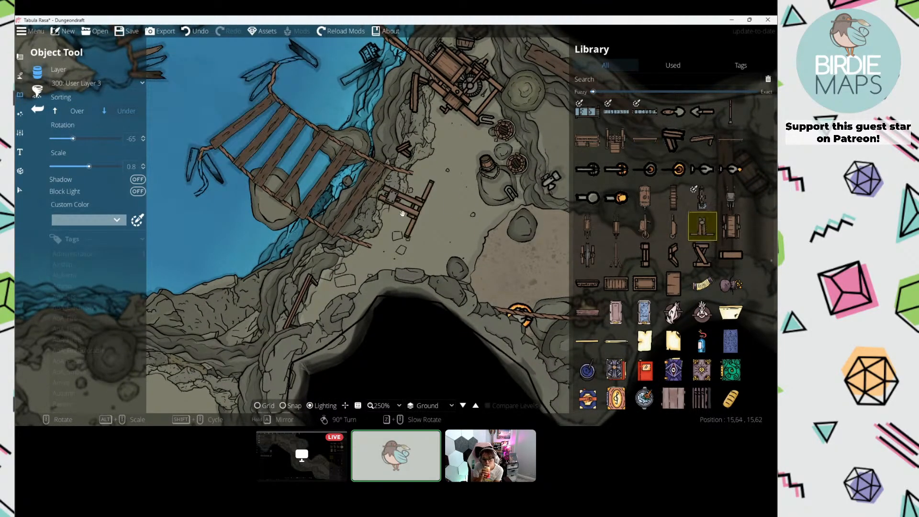
scroll(411, 206, "down", 4)
left_click_drag(479, 245, 349, 211)
left_click_drag(511, 349, 324, 153)
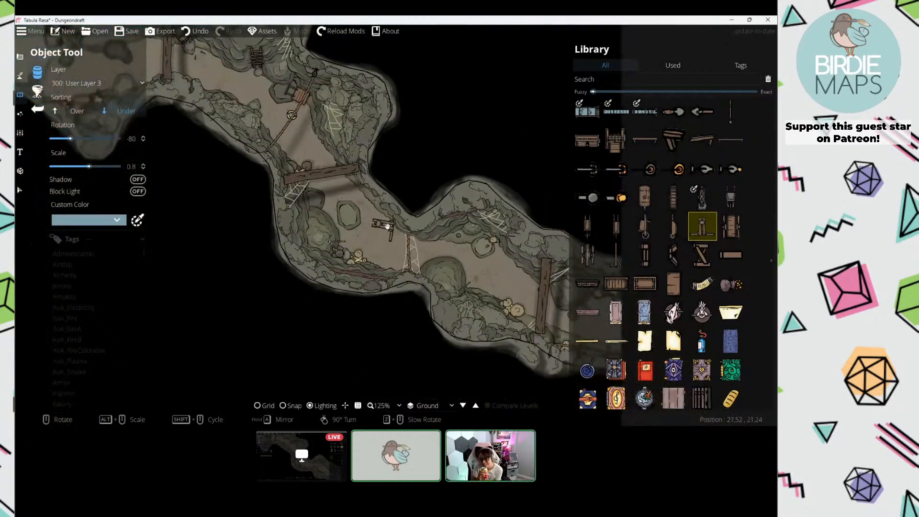
scroll(379, 209, "down", 3)
left_click(137, 179)
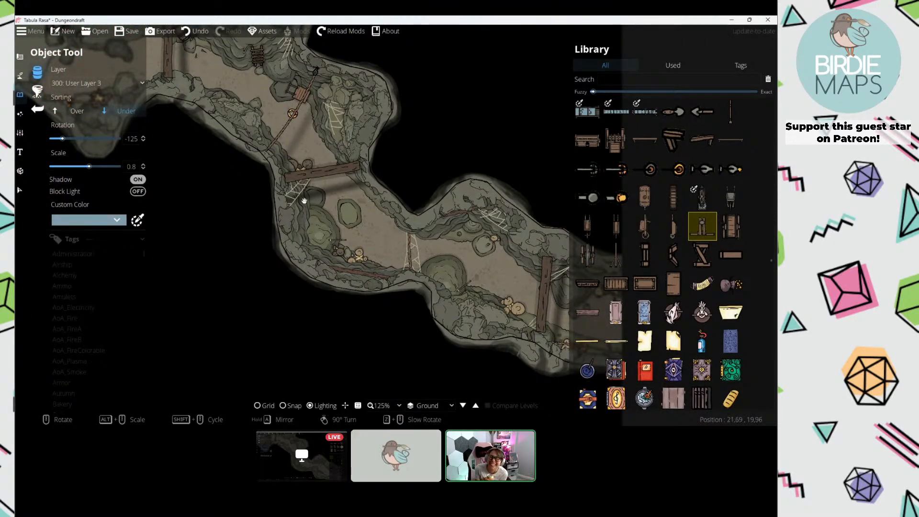
scroll(359, 204, "up", 3)
left_click(366, 206)
left_click_drag(291, 167, 372, 245)
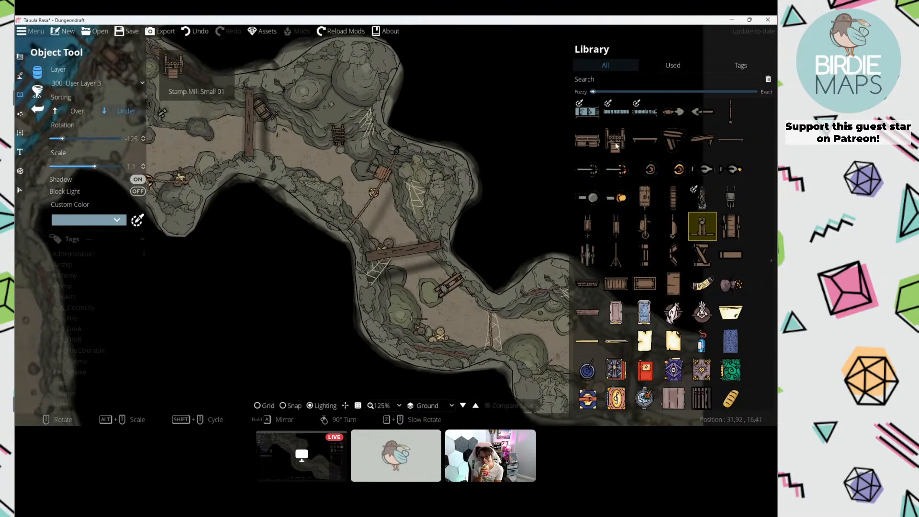
Step: Search the library for "skeleton" and place the crouching skeleton against the east wall of the southern tunnel at 1.1 scale
scroll(642, 182, "down", 5)
left_click_drag(158, 184, 355, 201)
left_click_drag(155, 323, 302, 183)
left_click(621, 79)
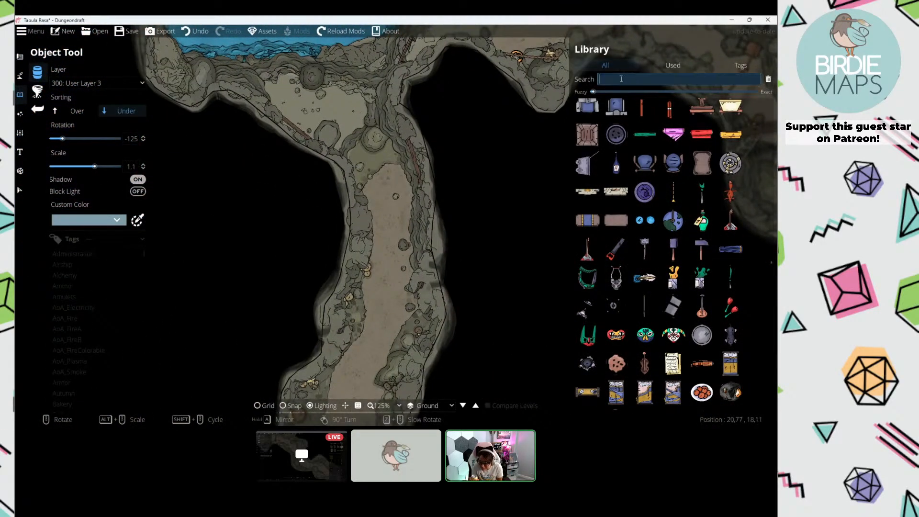
type("skeleton")
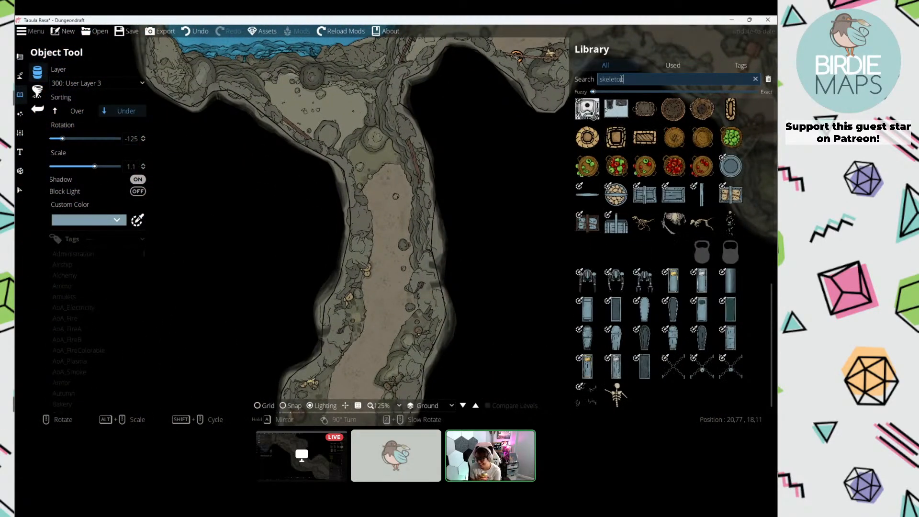
scroll(676, 224, "up", 3)
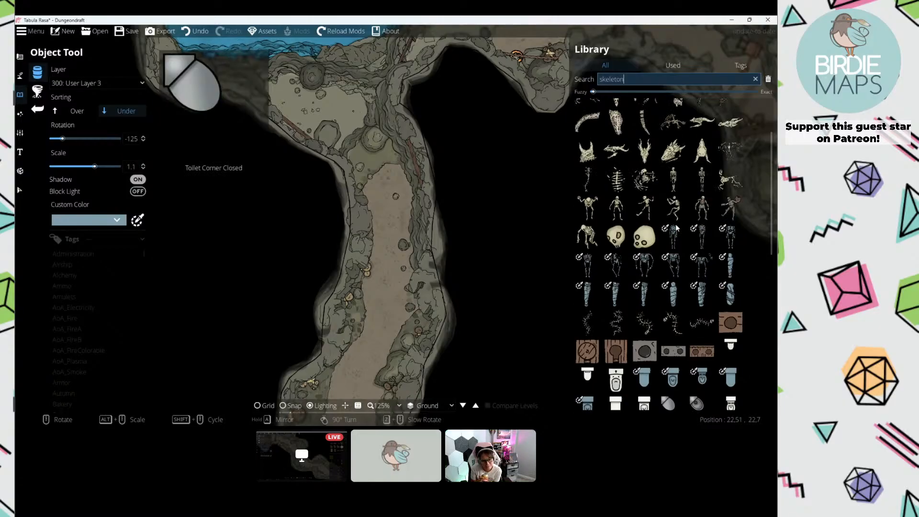
left_click(674, 208)
left_click_drag(364, 334, 352, 208)
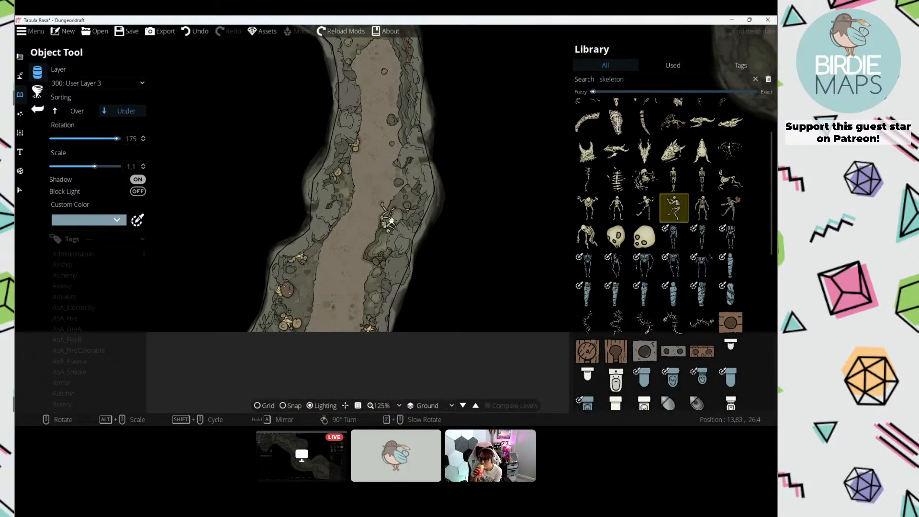
left_click(391, 220)
Step: Place a second, sprawled skeleton by the west wall of the southern tunnel, at -65 rotation and scale 1
scroll(391, 220, "down", 3)
left_click_drag(491, 251, 537, 204)
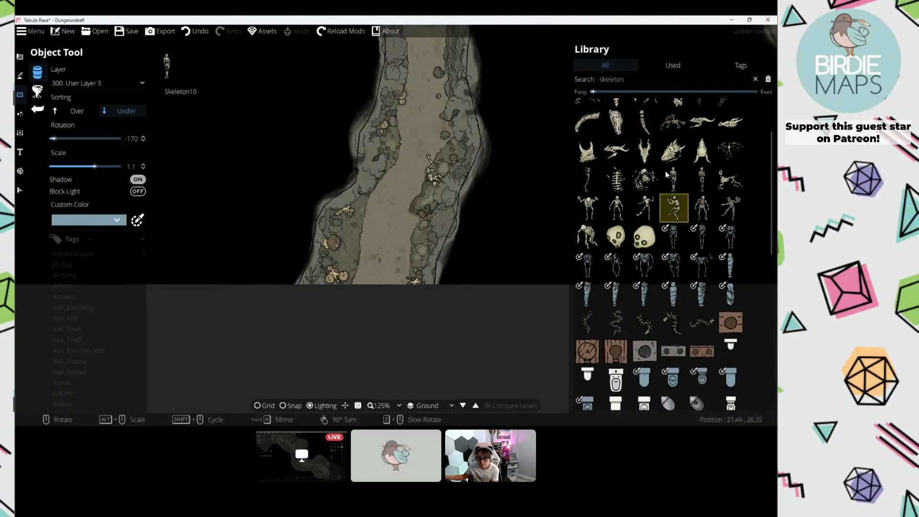
scroll(737, 119, "up", 2)
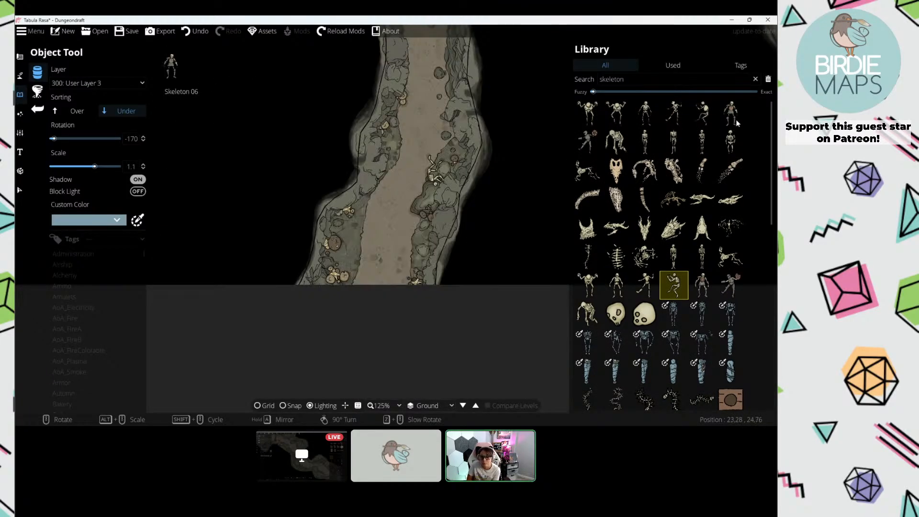
left_click(616, 285)
scroll(350, 232, "down", 10)
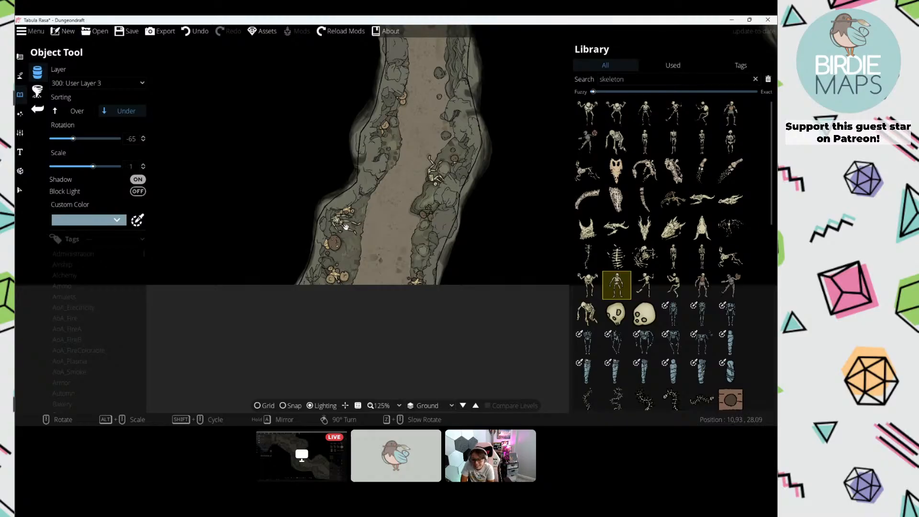
Step: Search for "tool" and place one pickaxe beside the crouching skeleton and another by the west tunnel wall at 100 rotation and 0.9 scale
double_click(652, 76)
type("too")
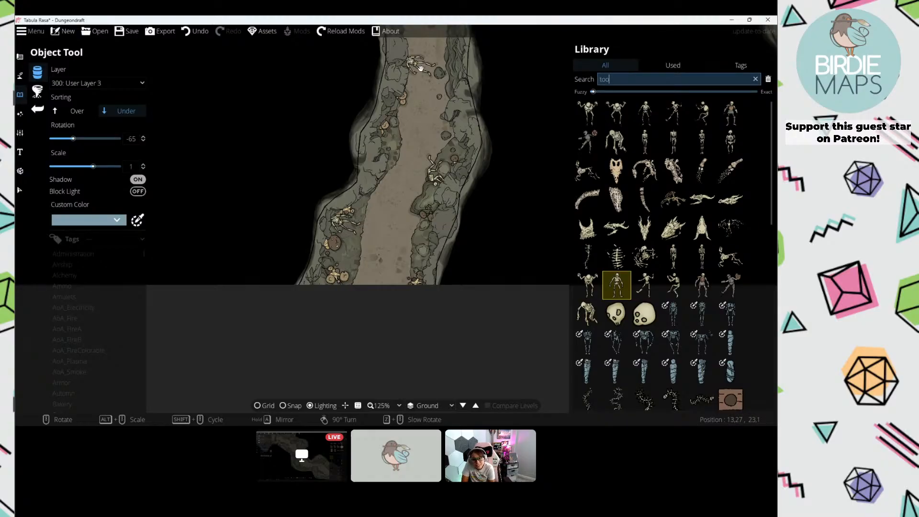
type("l")
left_click(617, 314)
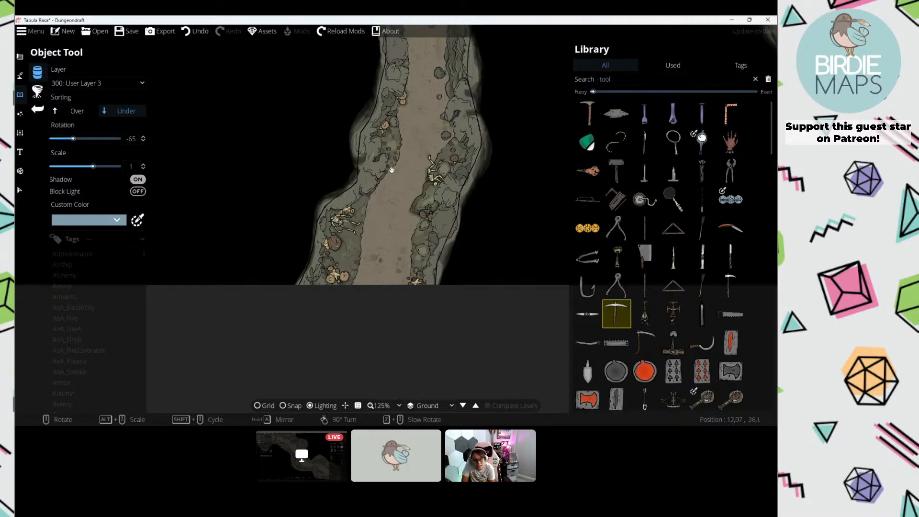
left_click(439, 190)
left_click_drag(409, 127, 403, 178)
scroll(394, 163, "down", 12)
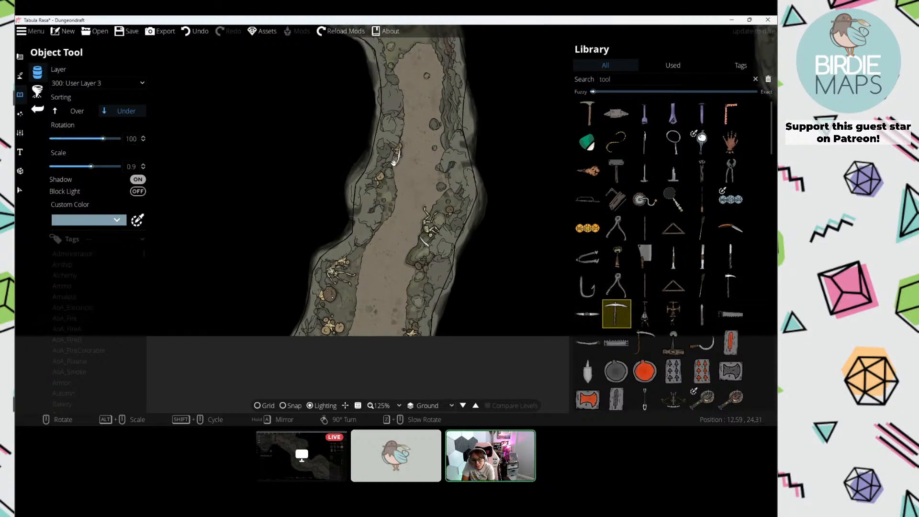
Step: Search the object library for "bootle"
double_click(645, 79)
left_click_drag(437, 44, 407, 190)
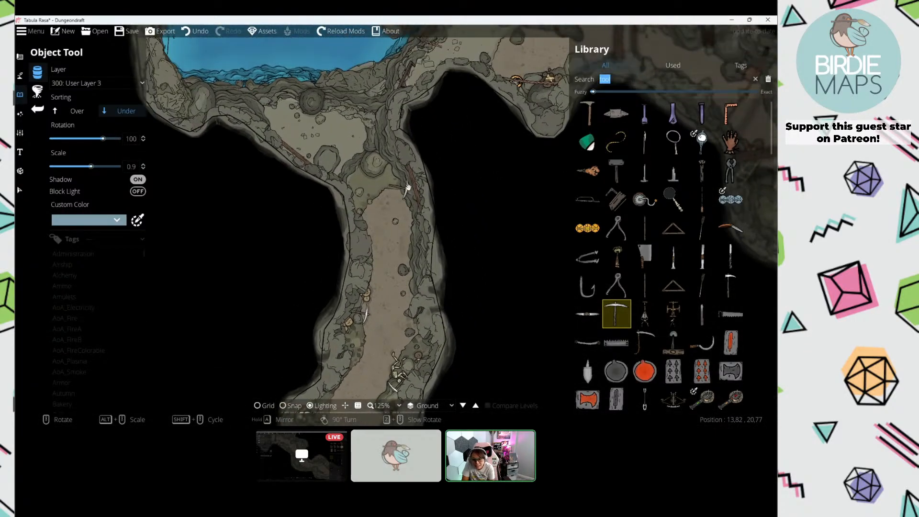
left_click(627, 75)
type("bootle")
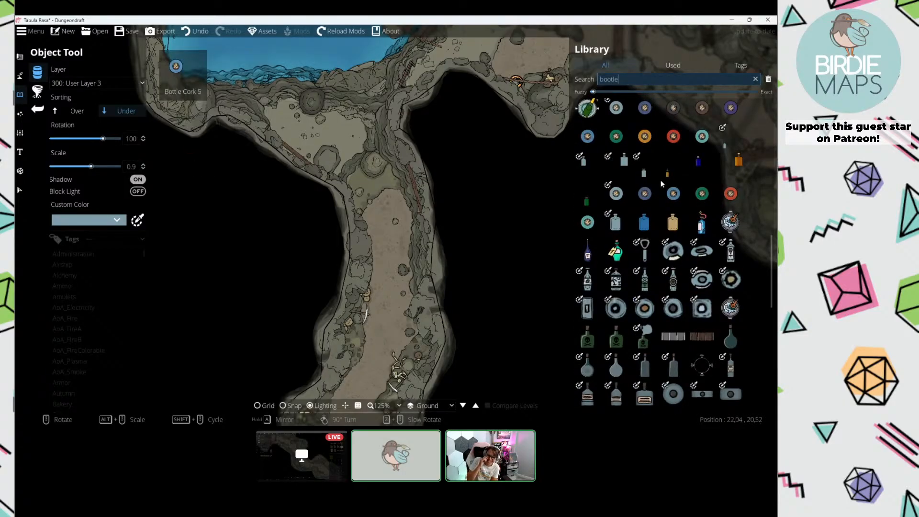
Step: Search the library for "rock" and pick a smooth, colorable rock
left_click_drag(631, 80, 282, 70)
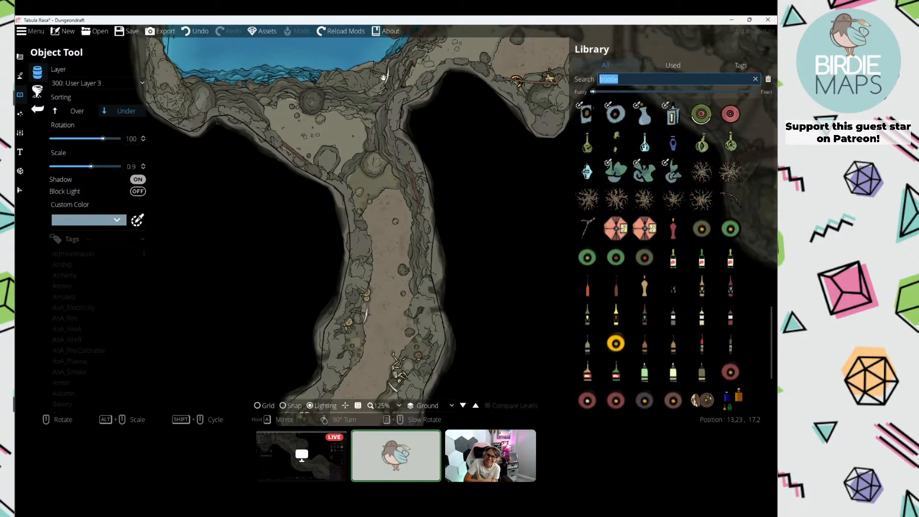
type("rock")
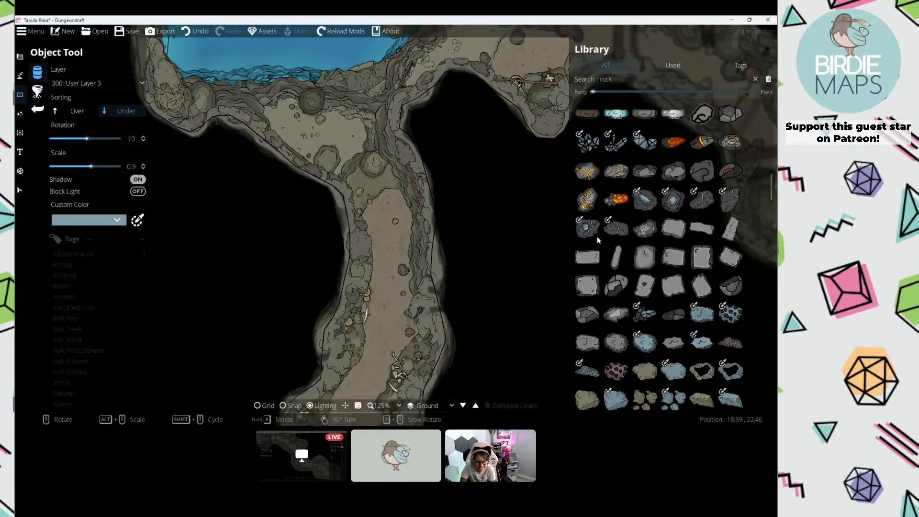
scroll(628, 234, "down", 10)
scroll(638, 229, "down", 8)
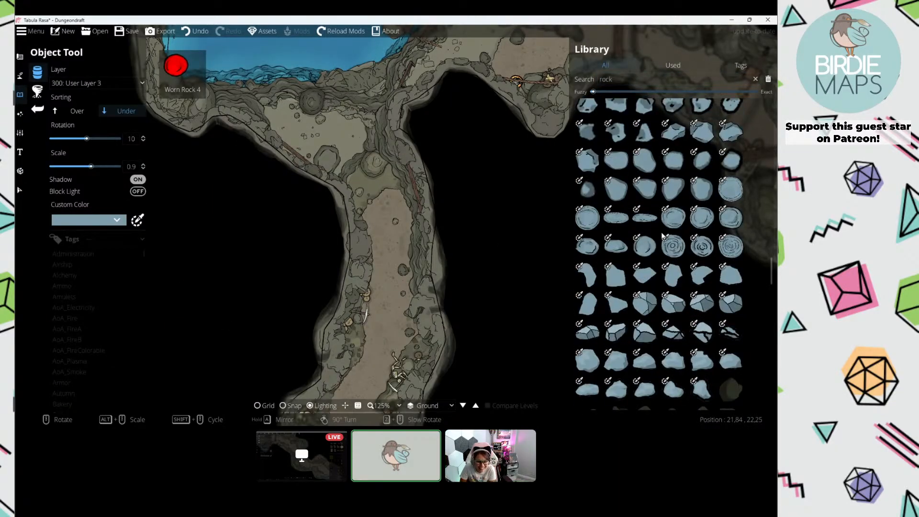
left_click(617, 188)
Step: Add a new custom object color sampled from the cave rock on the map
left_click_drag(339, 260, 317, 163)
left_click(72, 221)
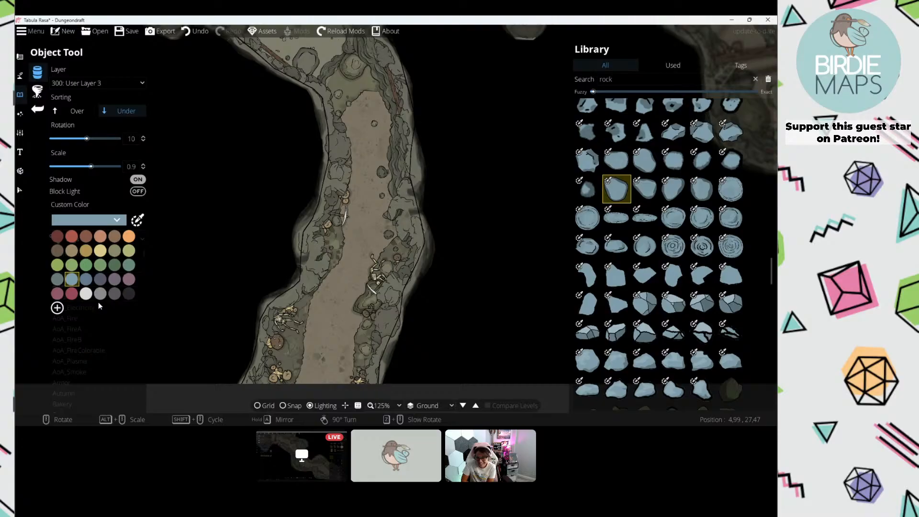
left_click(57, 307)
left_click(163, 339)
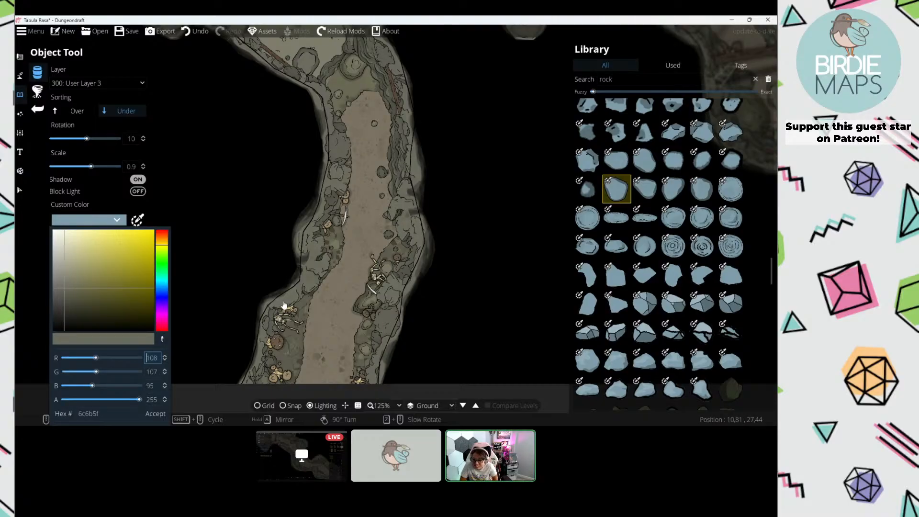
left_click(316, 287)
left_click(155, 413)
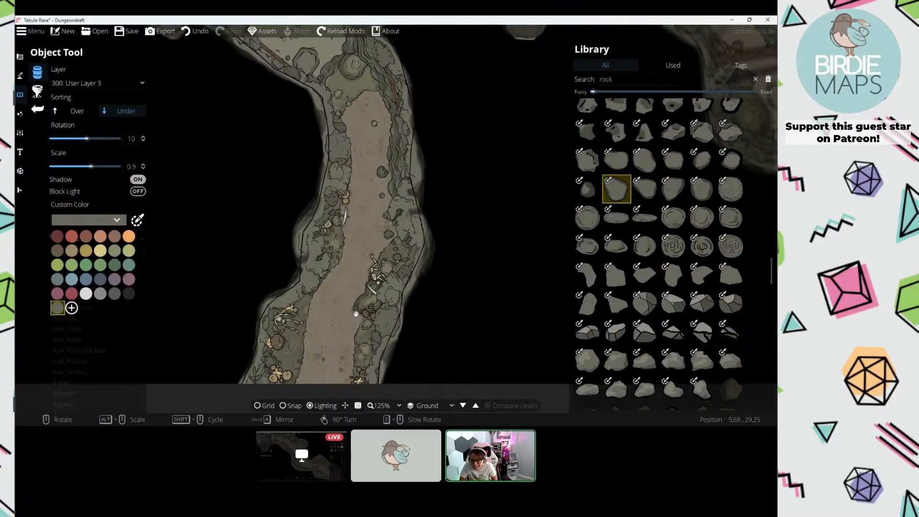
Step: Place small smooth pebbles around the crouching skeleton, with sorting set to Over, shadow off and 1.1 scale
scroll(388, 229, "up", 5)
scroll(372, 221, "down", 5)
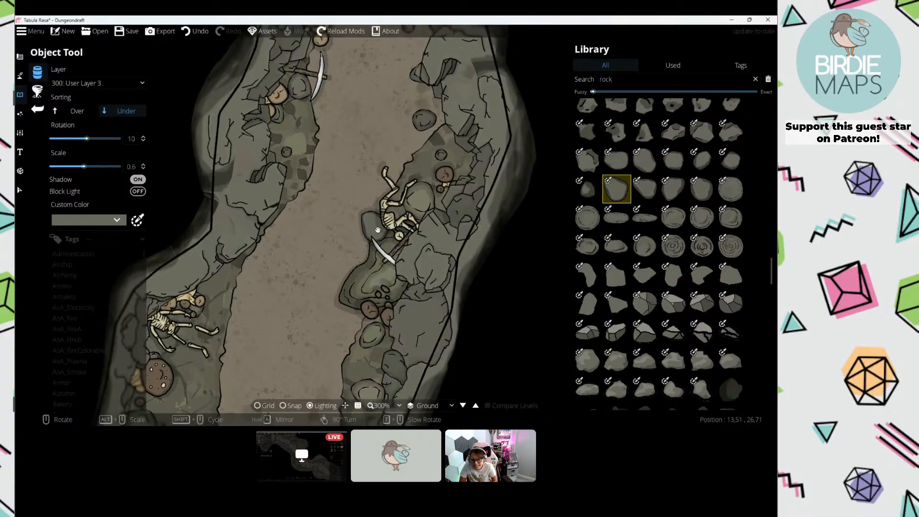
left_click(702, 160)
scroll(385, 237, "up", 4)
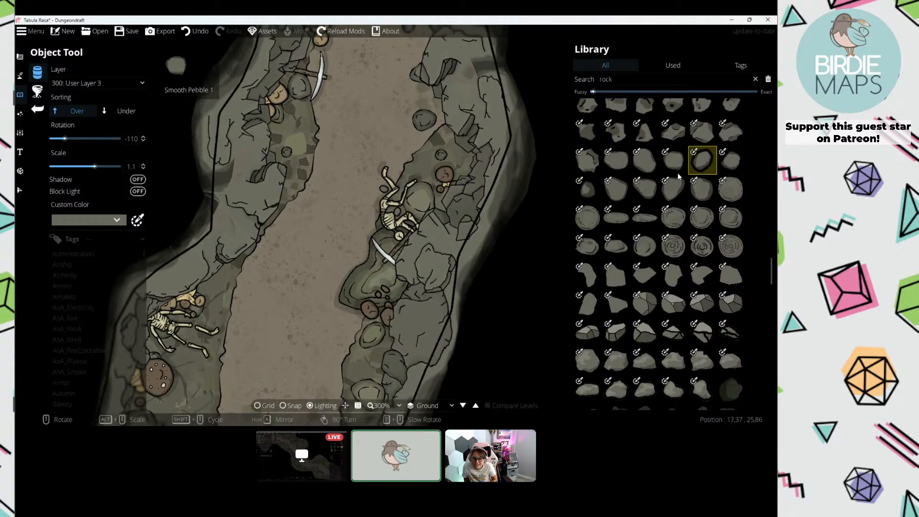
scroll(393, 233, "down", 1, "shift")
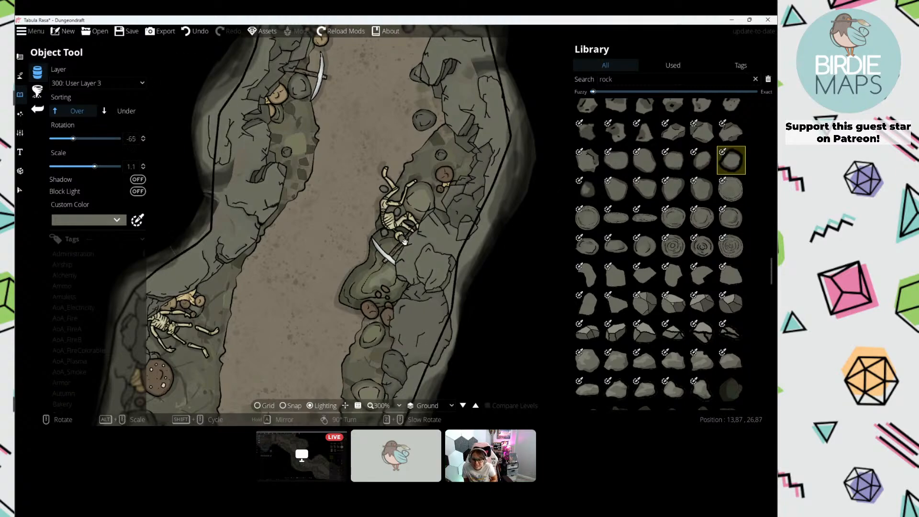
Step: Search for "blood" and place Blood Stain 3 under the crouching skeleton on 100: User Layer 1, at -20 rotation and 0.8 scale
left_click(626, 78)
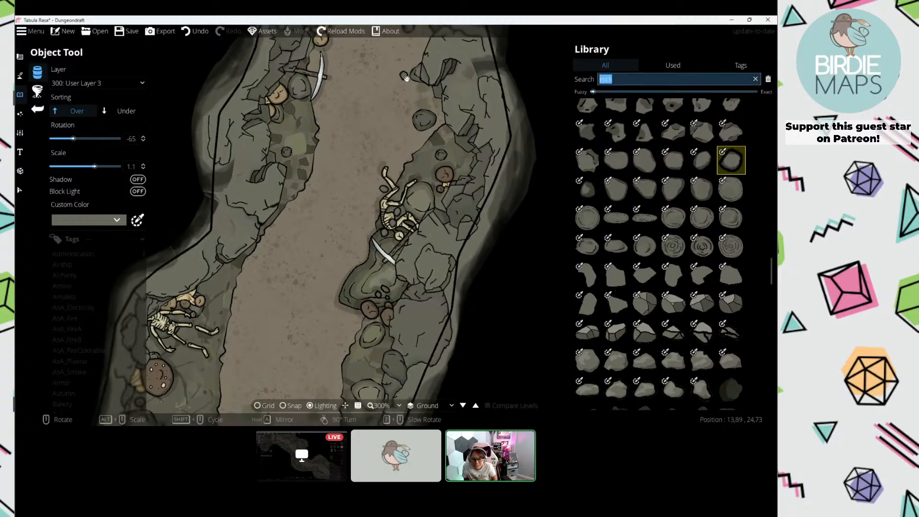
type("blood")
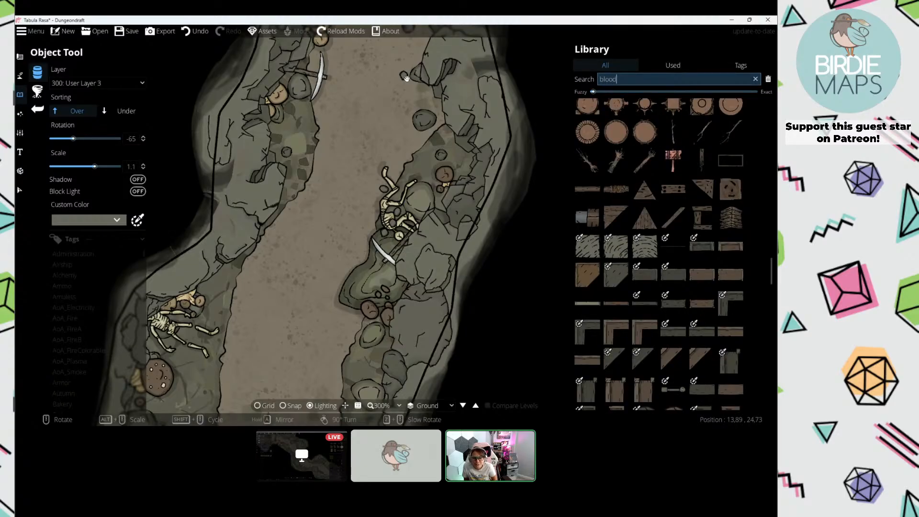
scroll(627, 213, "down", 10)
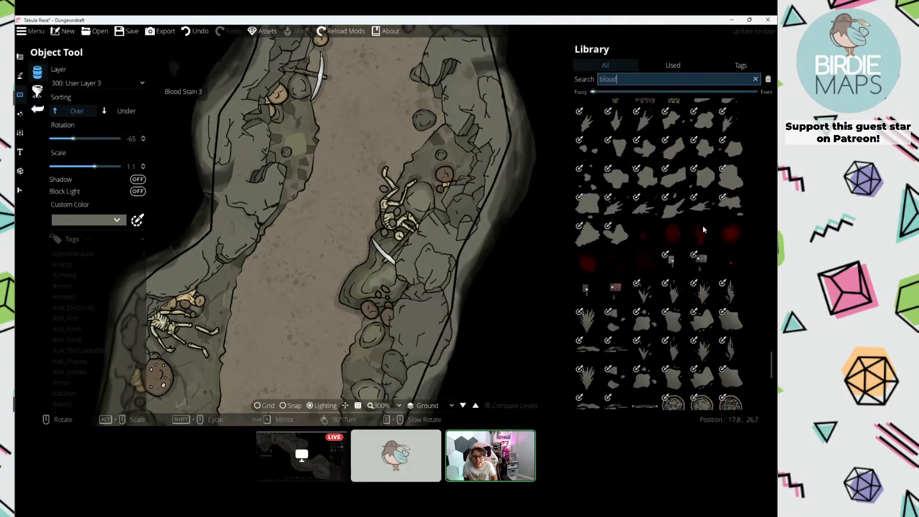
left_click(703, 229)
left_click(96, 83)
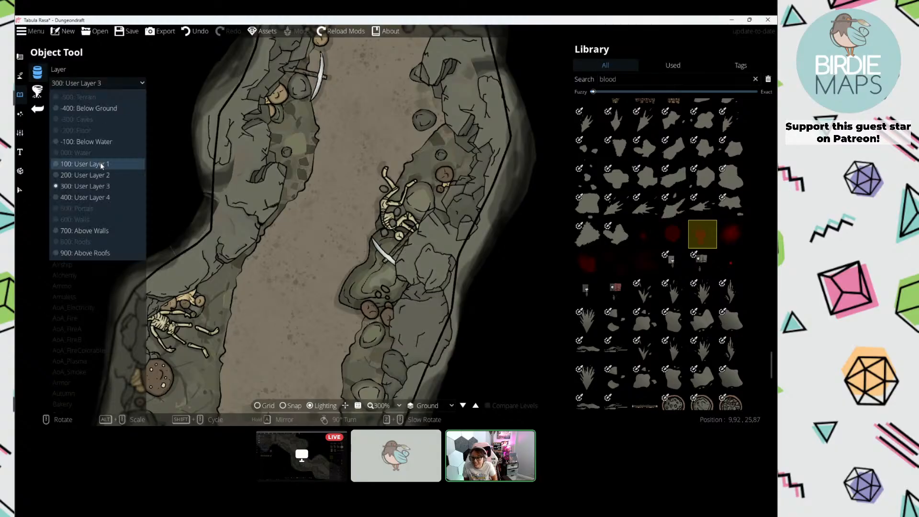
left_click(102, 166)
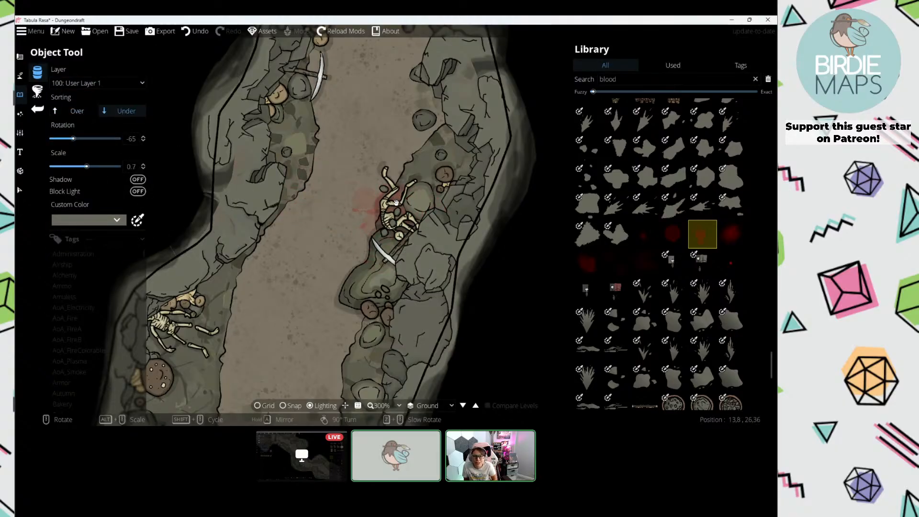
scroll(395, 205, "up", 1)
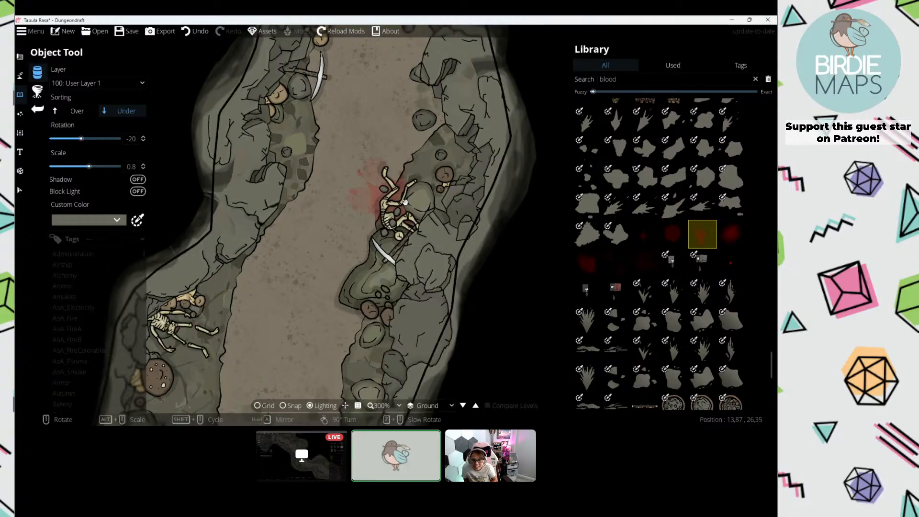
left_click_drag(405, 203, 399, 282)
left_click_drag(396, 178, 373, 252)
scroll(373, 252, "down", 2)
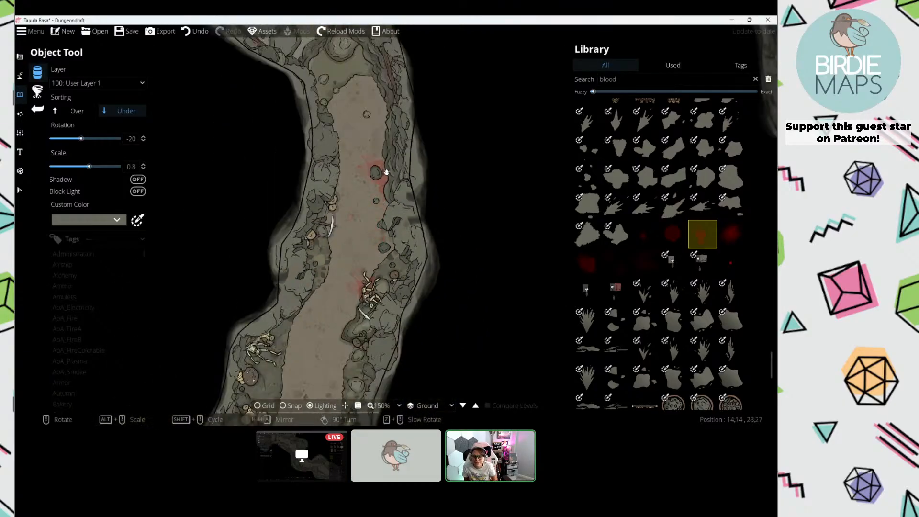
left_click_drag(383, 70, 380, 161)
scroll(386, 170, "down", 2)
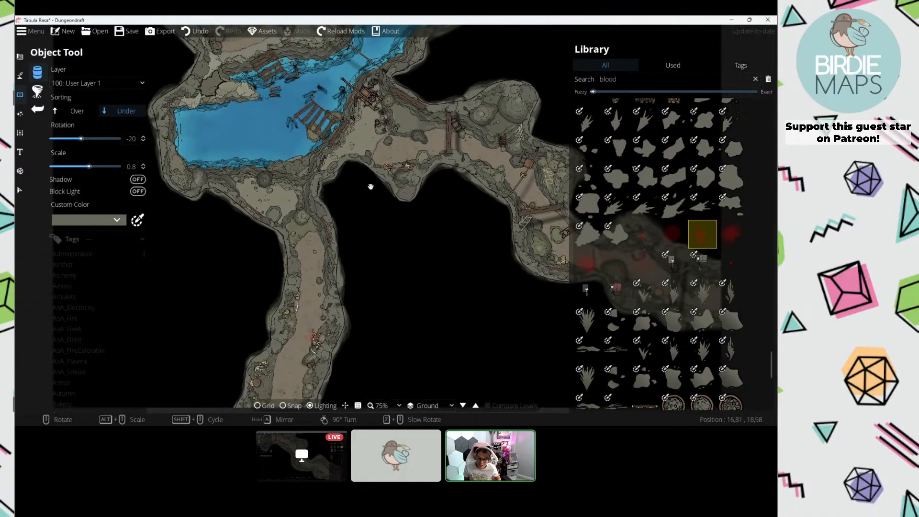
scroll(654, 233, "up", 10)
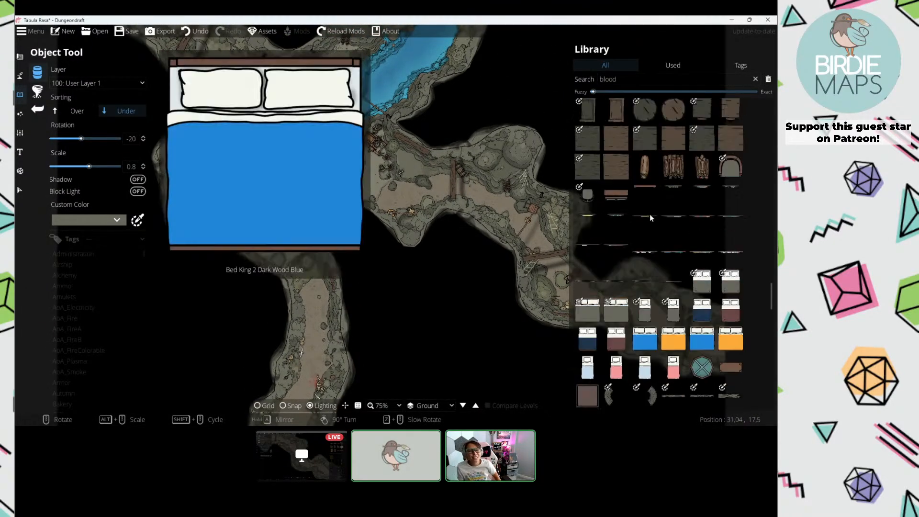
scroll(643, 239, "up", 10)
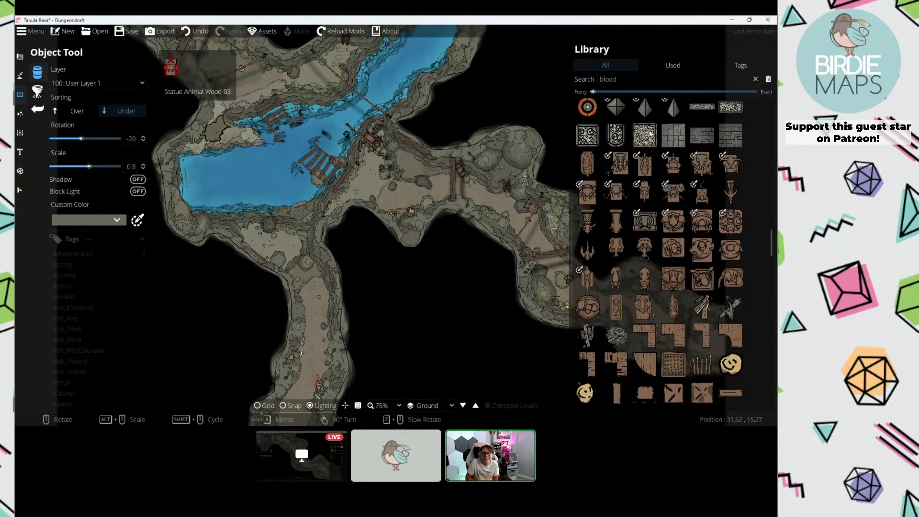
Step: Search the library for "ash" and place a colorable ash scatter near the timber beam in the eastern tunnel
double_click(621, 75)
type("ash")
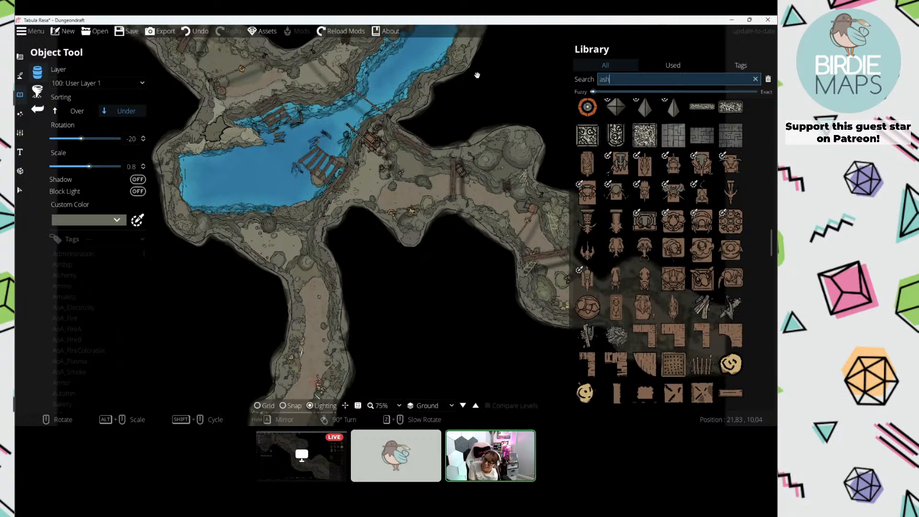
scroll(669, 223, "up", 3)
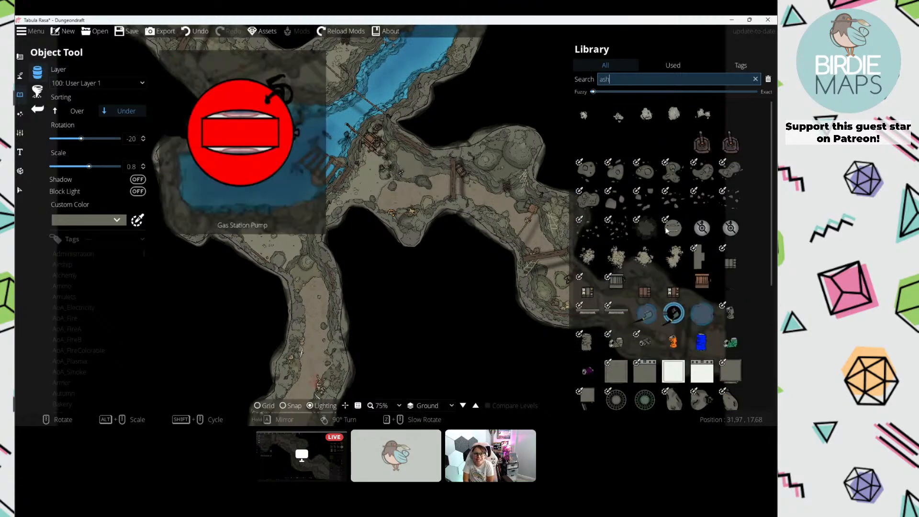
left_click(674, 255)
scroll(418, 177, "up", 5)
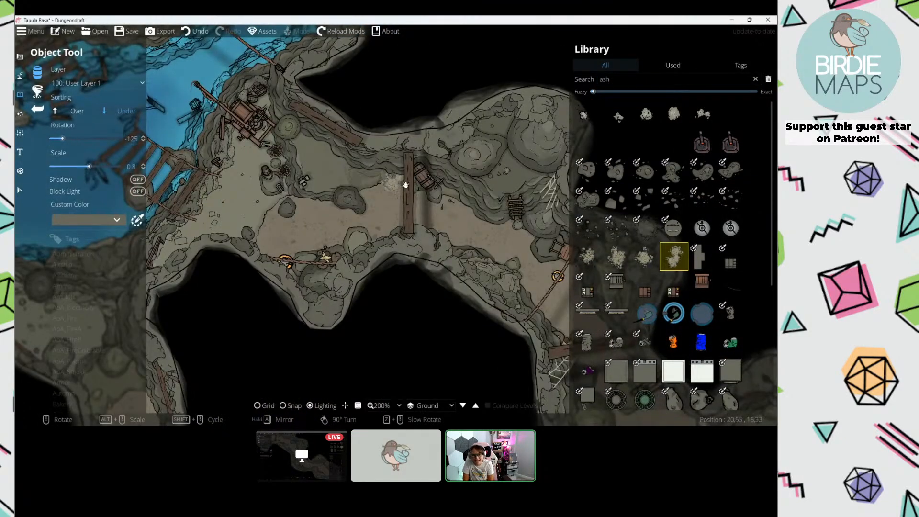
left_click_drag(513, 256, 355, 169)
scroll(360, 196, "down", 7)
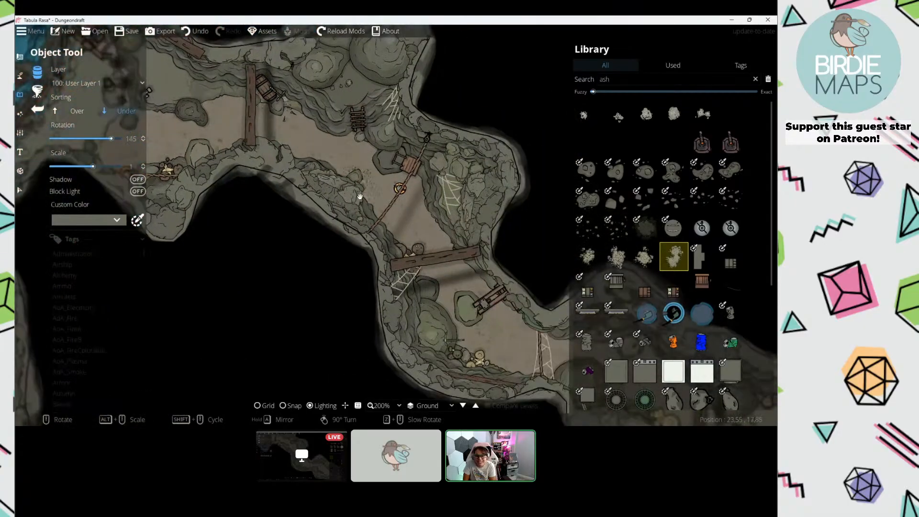
Step: Scatter ash piles along the walls of the winding southeastern tunnel on 100: User Layer 1, sorted Under at 1 scale
left_click(366, 200)
left_click_drag(470, 263, 330, 160)
scroll(434, 265, "down", 10)
scroll(407, 275, "up", 6)
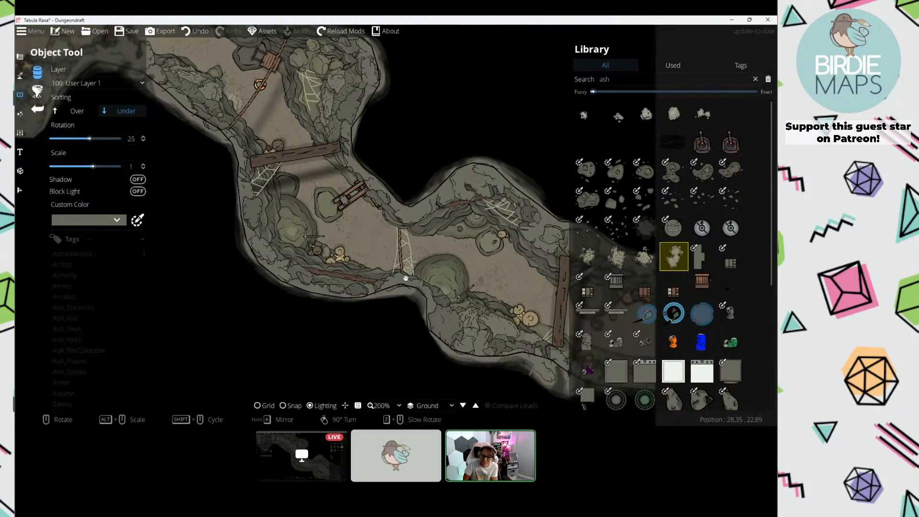
left_click(414, 273)
left_click_drag(461, 285, 320, 209)
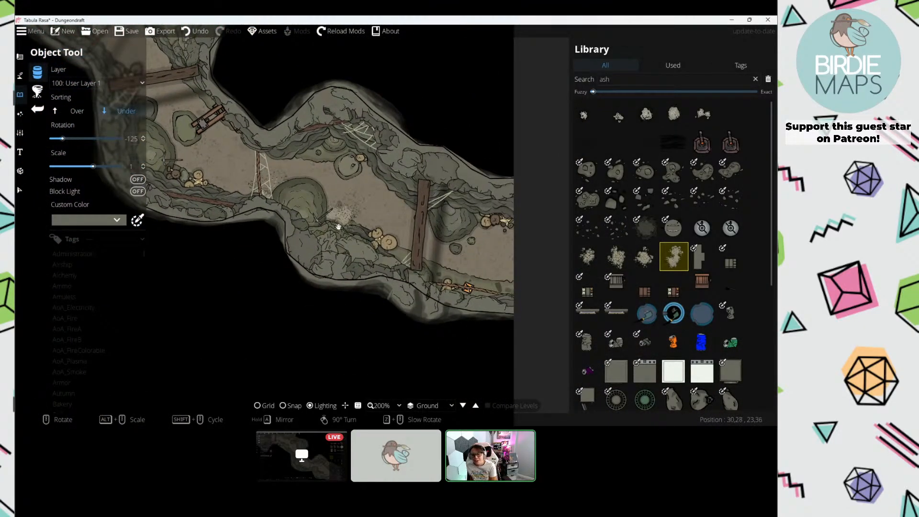
left_click(356, 219)
scroll(387, 193, "up", 2)
left_click(387, 193)
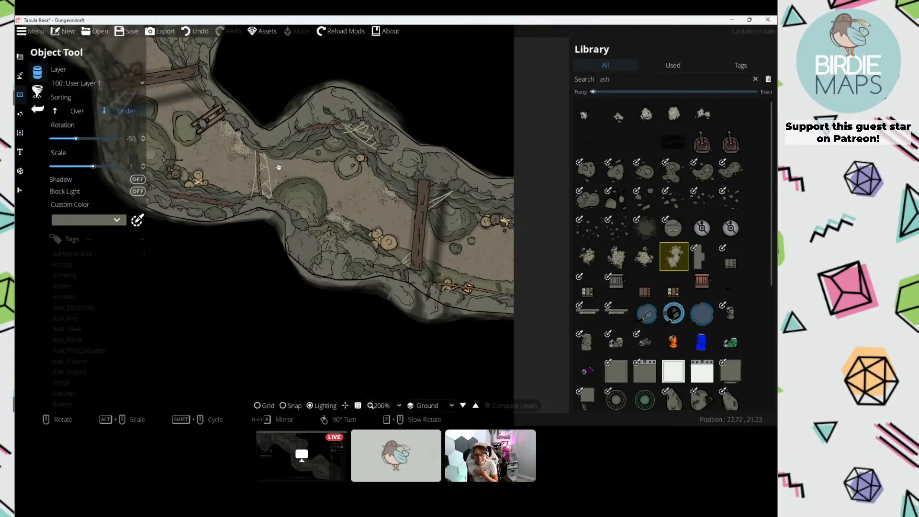
Step: Place ash piles in the northwest cave beside the lantern rope and by the tunnel wall above the timber beam
left_click_drag(258, 154, 479, 282)
left_click_drag(301, 172, 527, 336)
scroll(368, 250, "up", 8)
scroll(378, 245, "up", 1)
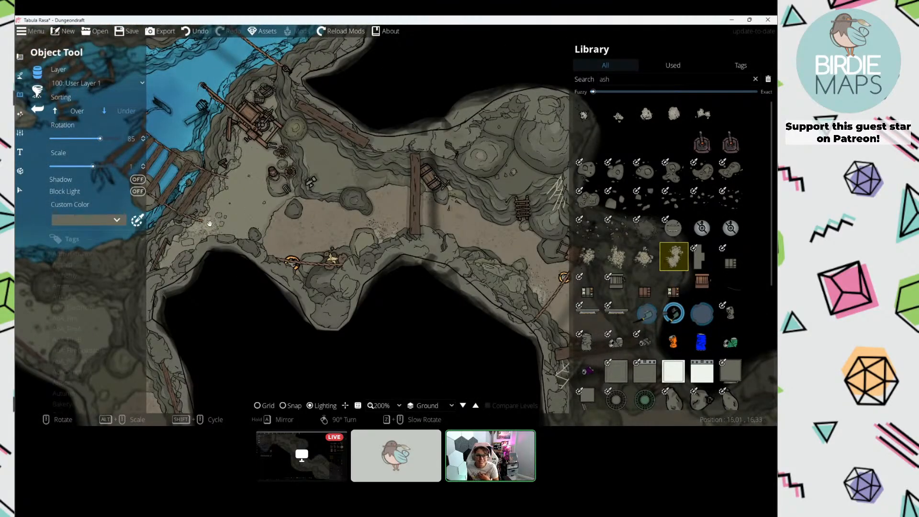
left_click_drag(209, 224, 426, 185)
scroll(223, 263, "up", 3)
left_click_drag(232, 181, 258, 335)
left_click_drag(256, 149, 342, 278)
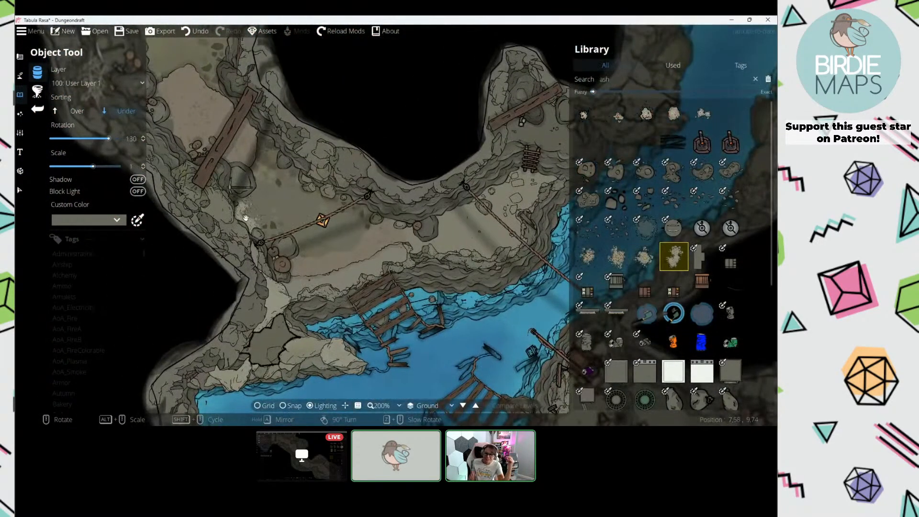
left_click(246, 218)
scroll(341, 194, "up", 9)
left_click(342, 197)
left_click_drag(211, 130, 323, 245)
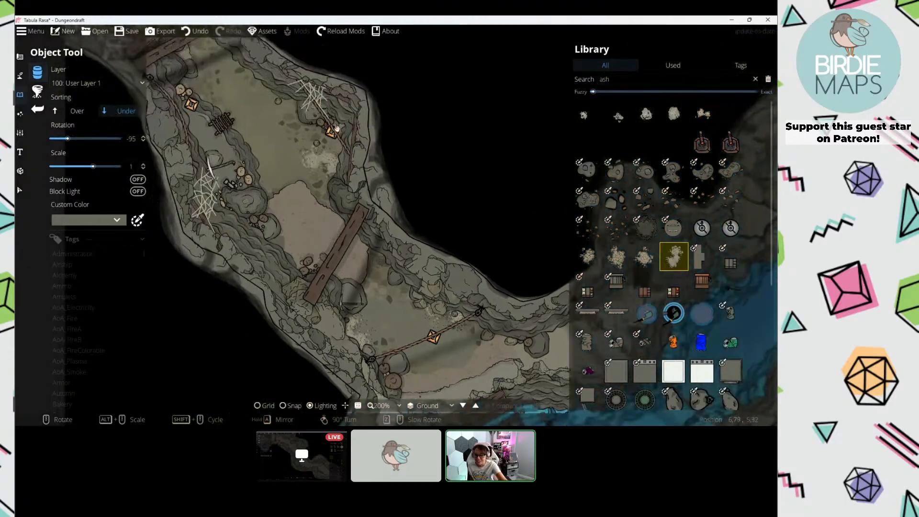
Step: Add more ashes, including Ashes1, along the northeast wall of the northwest tunnel, varying their rotation
scroll(334, 160, "up", 7)
left_click_drag(293, 103, 342, 133)
scroll(277, 131, "down", 8)
scroll(341, 178, "up", 3)
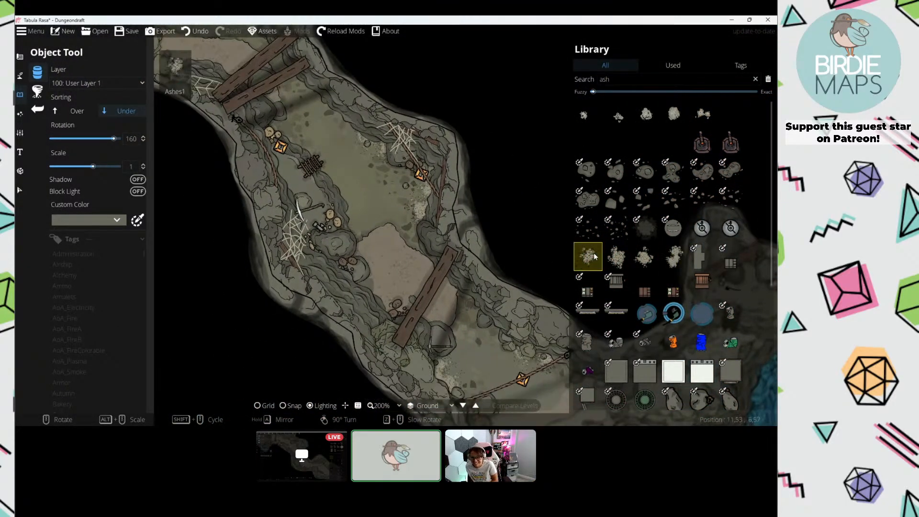
scroll(350, 137, "down", 5)
left_click(340, 116)
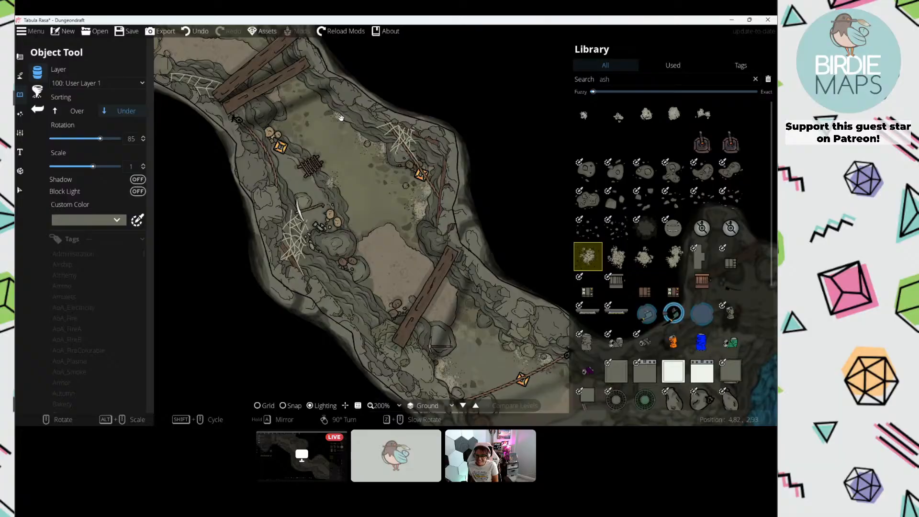
left_click(669, 257)
scroll(283, 181, "up", 2)
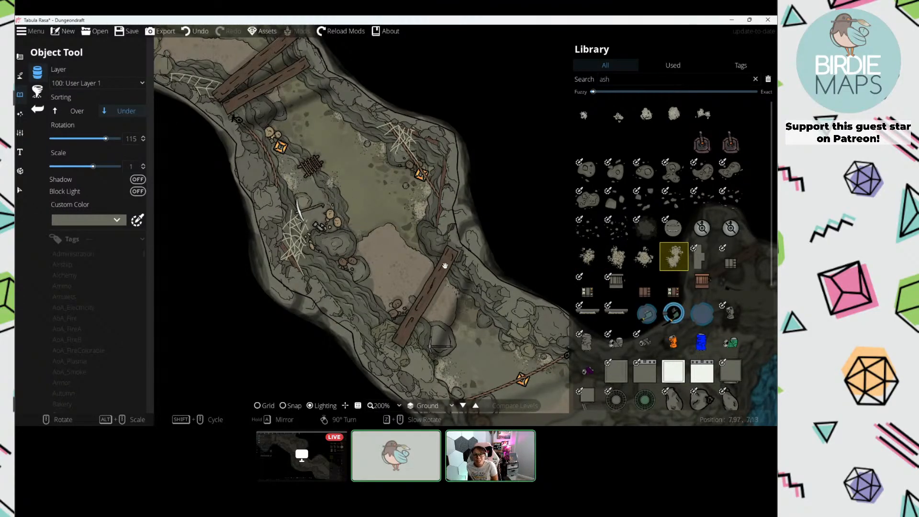
Step: Place ashes on the river's north bank beside the rope stretched across the water
left_click_drag(445, 266, 235, 131)
left_click_drag(369, 214, 245, 183)
scroll(333, 207, "up", 8)
left_click(331, 205)
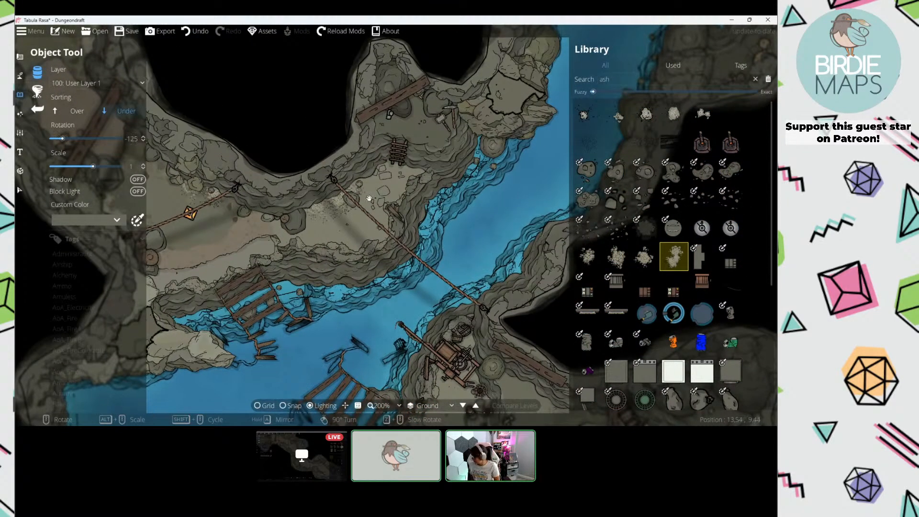
left_click_drag(446, 182, 249, 251)
left_click_drag(394, 170, 421, 110)
scroll(299, 234, "up", 1)
Step: Place ashes in the central cave below the slanted timber beam, at -65 rotation and 1 scale
left_click_drag(335, 359, 368, 184)
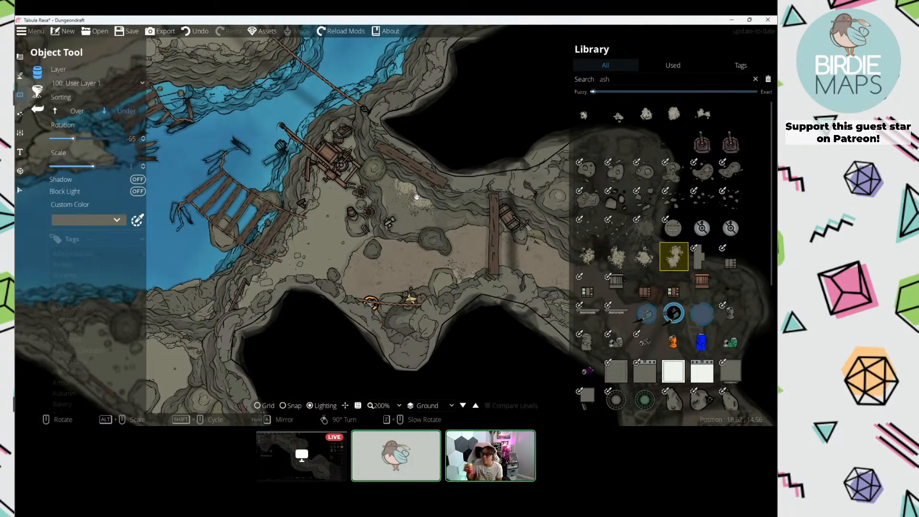
left_click_drag(310, 257, 397, 215)
left_click_drag(201, 289, 246, 252)
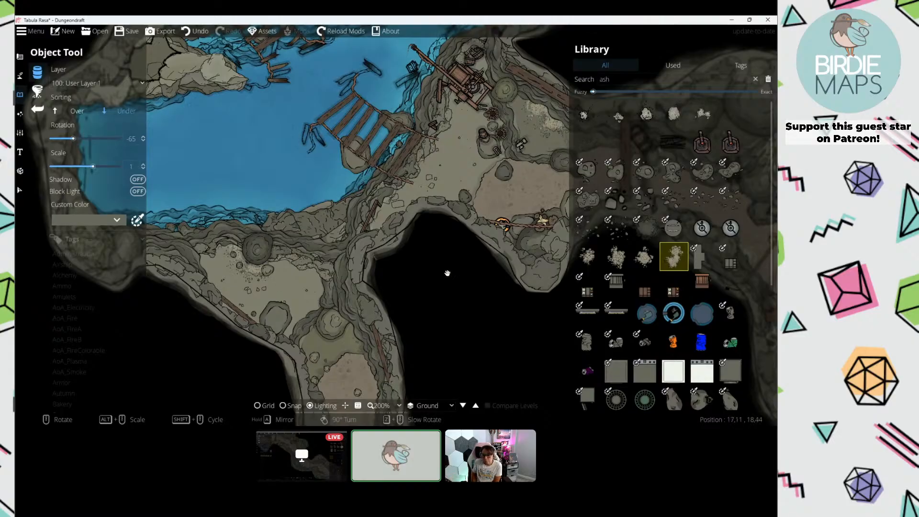
left_click_drag(535, 222, 355, 240)
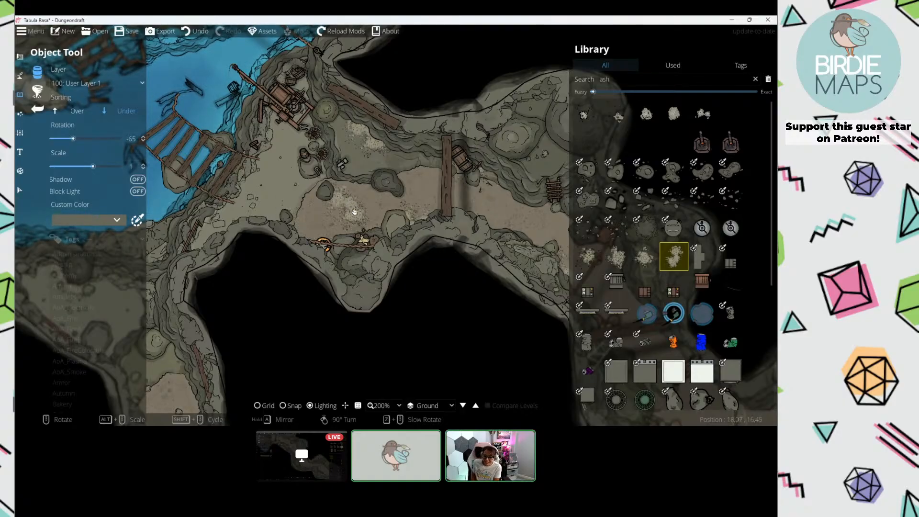
Step: Place ashes against the upper west wall of the south tunnel, at 145 rotation and 1 scale
key("a")
key("s")
scroll(354, 286, "up", 5)
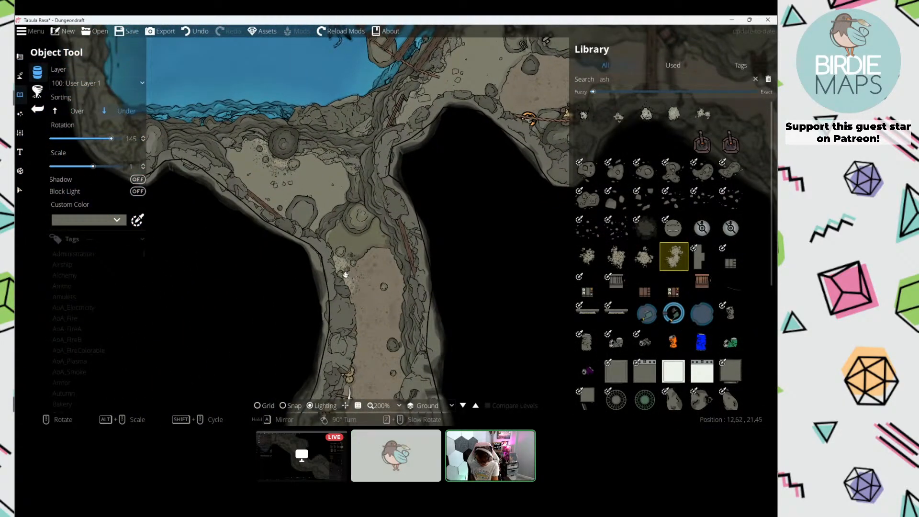
key("s")
Step: Search the library for "web" and pick a dense, tapering spiderweb
left_click(623, 79)
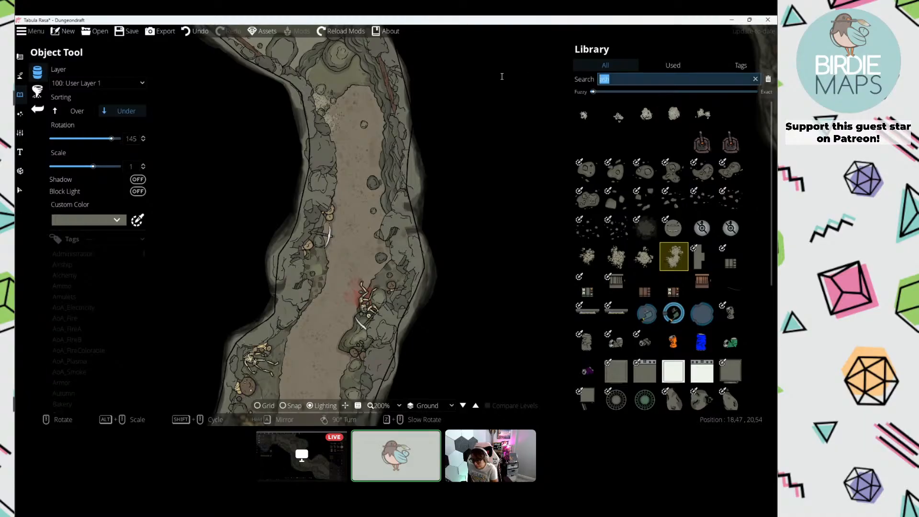
type("wer")
key("BackSpace")
type("b")
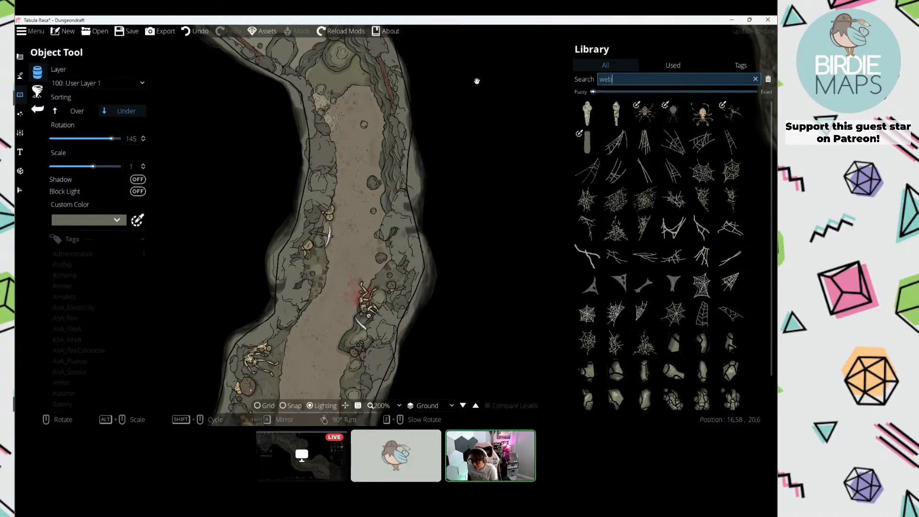
left_click(644, 228)
Step: Place the web by the barrels at the south tunnel's lower west wall, on 200: User Layer 2 at 1.2 scale, sorted Over
key("s")
scroll(316, 244, "up", 15)
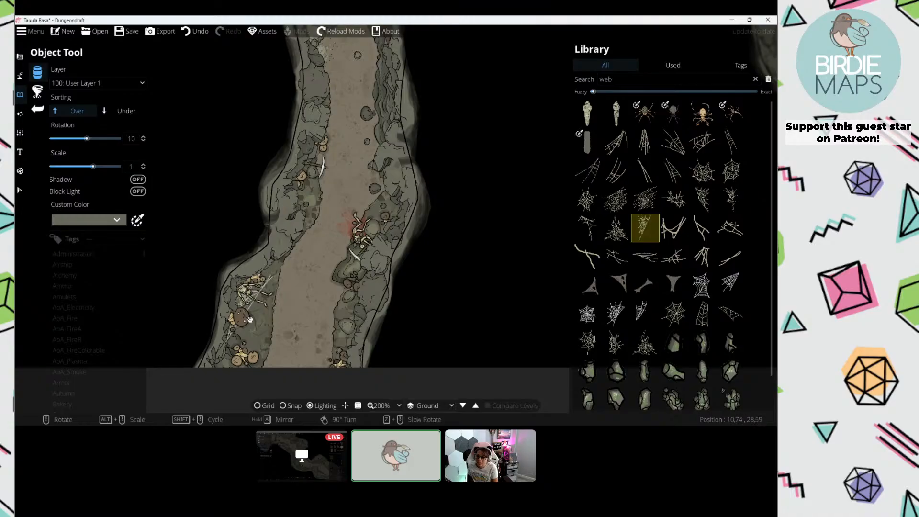
left_click(102, 83)
left_click(102, 175)
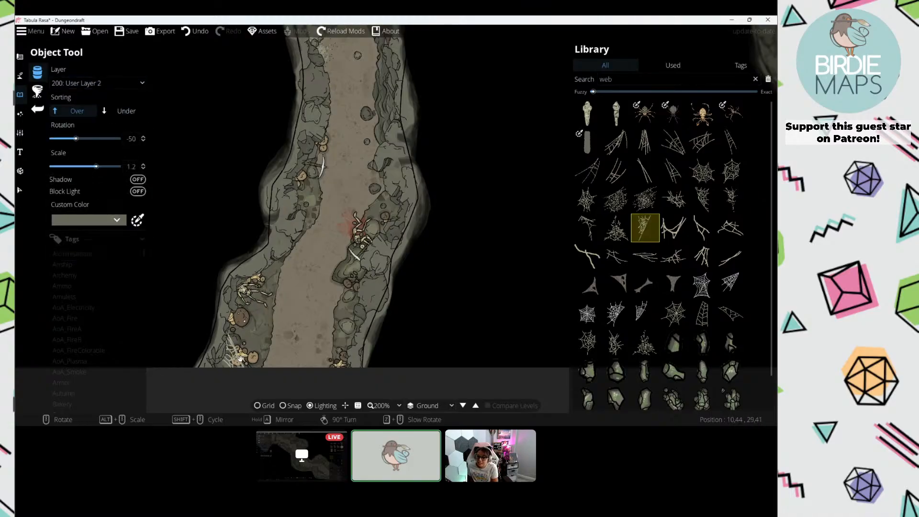
left_click(245, 364)
Step: Pick a bushy spiderweb and place it behind the bloodied skeleton, at -140 rotation and 0.9 scale
left_click(645, 199)
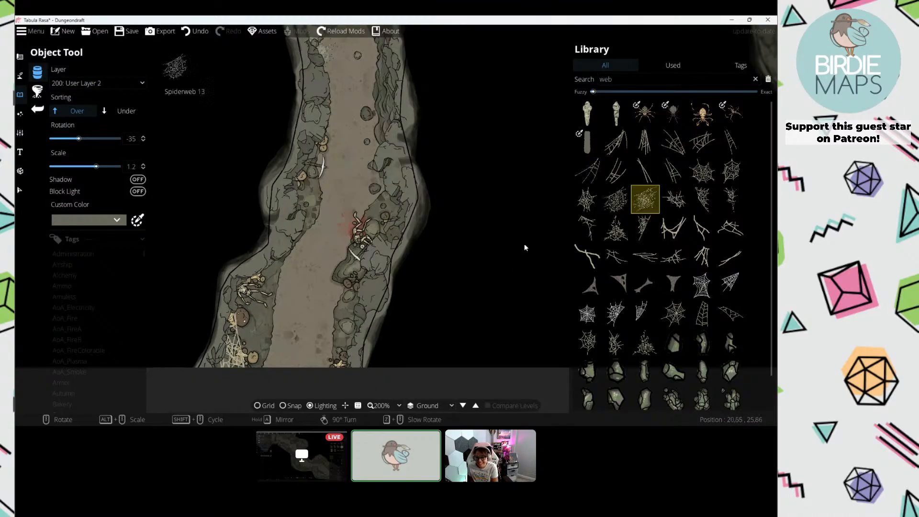
left_click_drag(305, 322, 308, 275)
scroll(308, 297, "up", 5)
left_click(617, 228)
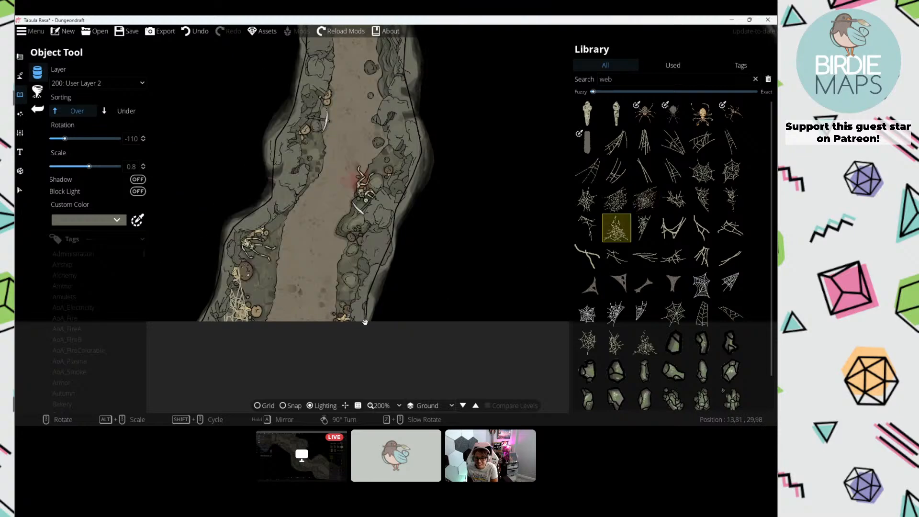
scroll(346, 302, "up", 4)
scroll(393, 178, "up", 1)
scroll(397, 182, "down", 3)
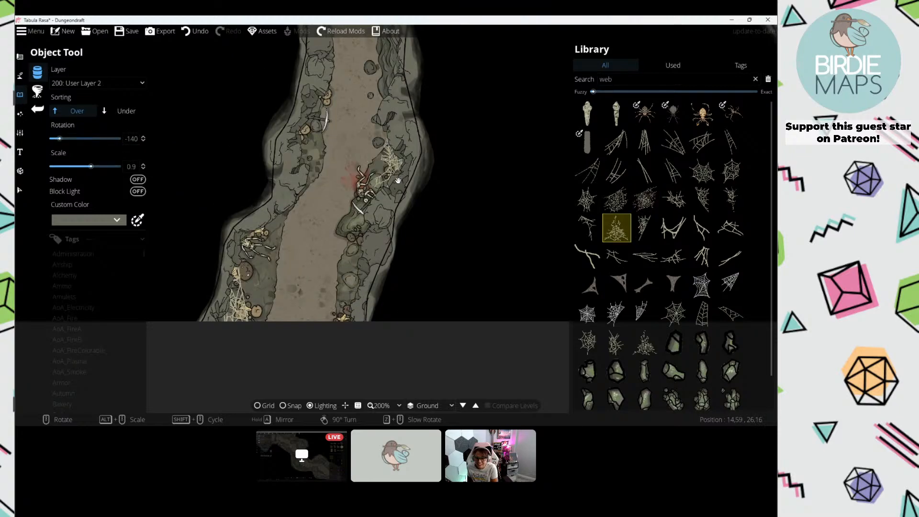
left_click(398, 182)
left_click_drag(371, 146, 414, 215)
Step: Place ladder-like spiderwebs along the south tunnel's west wall and on the east wall below the bloodied skeleton, at 1.1 scale
left_click(671, 170)
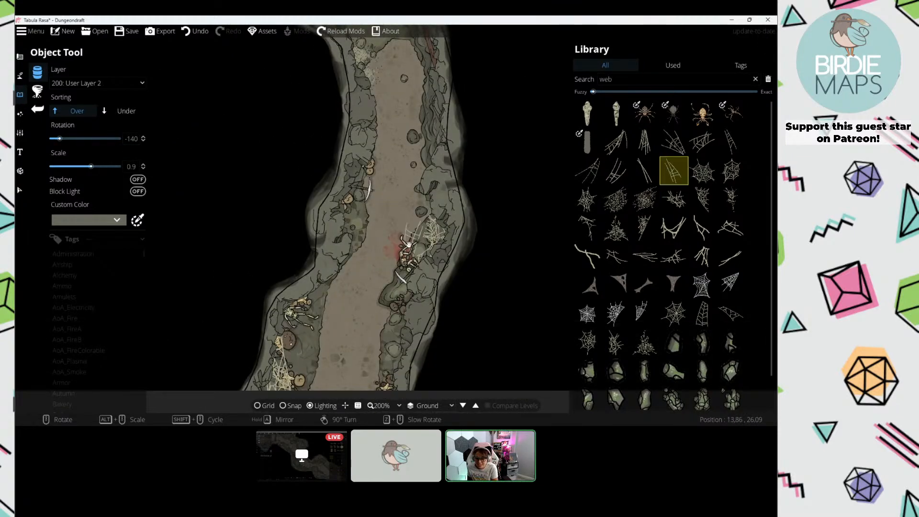
scroll(349, 213, "up", 2, "alt")
left_click(349, 212)
scroll(323, 285, "down", 1)
left_click_drag(322, 286, 323, 259)
scroll(330, 265, "down", 6)
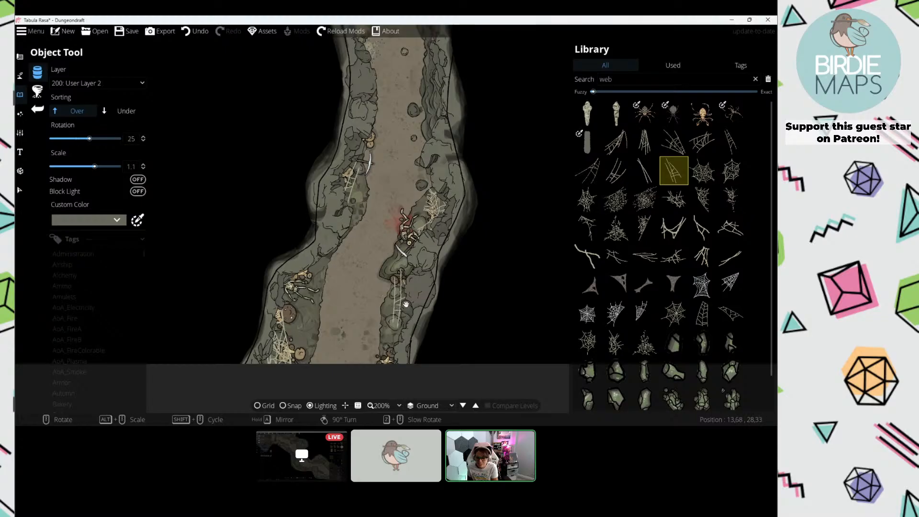
Step: Position a branching spiderweb between the lower-west skeleton and the barrel, at 25 rotation and 1.1 scale
left_click(582, 230)
scroll(316, 282, "down", 7)
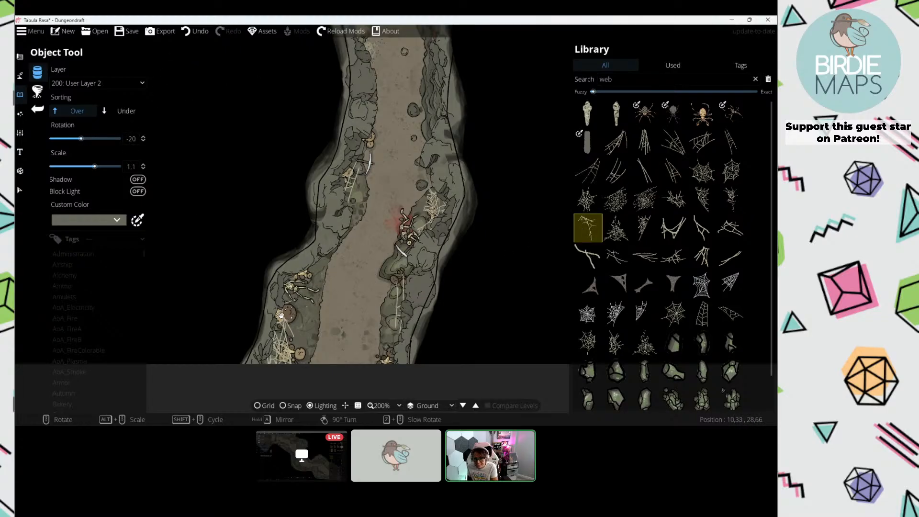
scroll(284, 311, "down", 3)
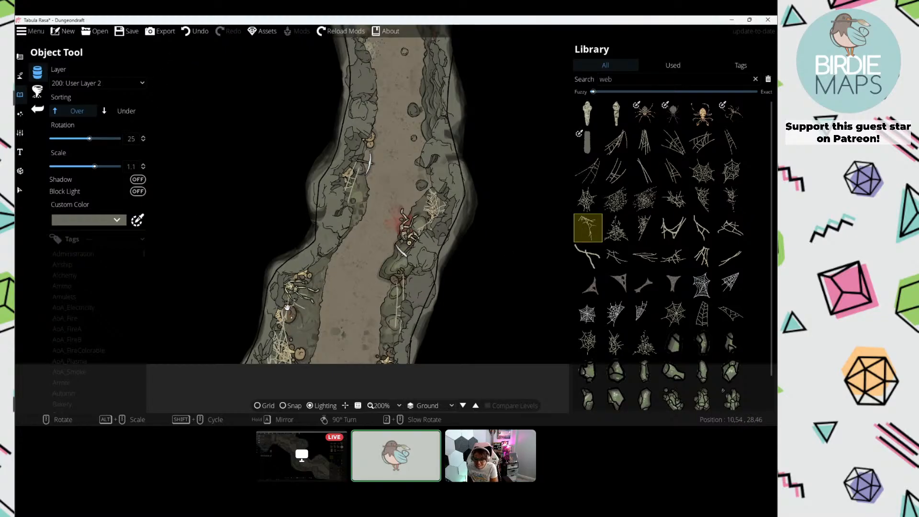
left_click(703, 201)
Step: Place a ladder-like spiderweb above the round rock at the south tunnel's entrance, on 300: User Layer 3 at -140 rotation
left_click(675, 172)
left_click_drag(353, 186, 314, 374)
scroll(391, 199, "down", 4)
left_click_drag(351, 163, 340, 240)
left_click(97, 82)
left_click(86, 186)
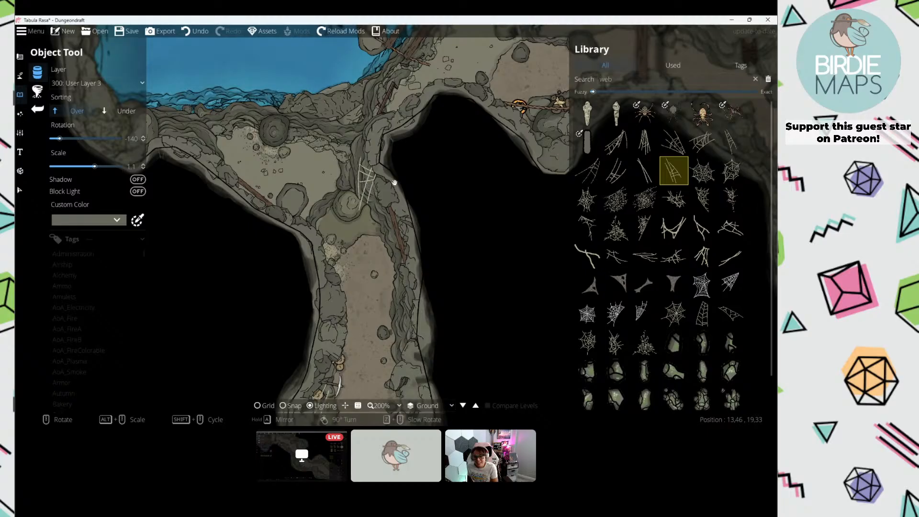
Step: Position a wide, fan-shaped spiderweb beside the round rock in the southwest cave, at -140 rotation and 1.1 scale
left_click(588, 170)
scroll(316, 211, "down", 8)
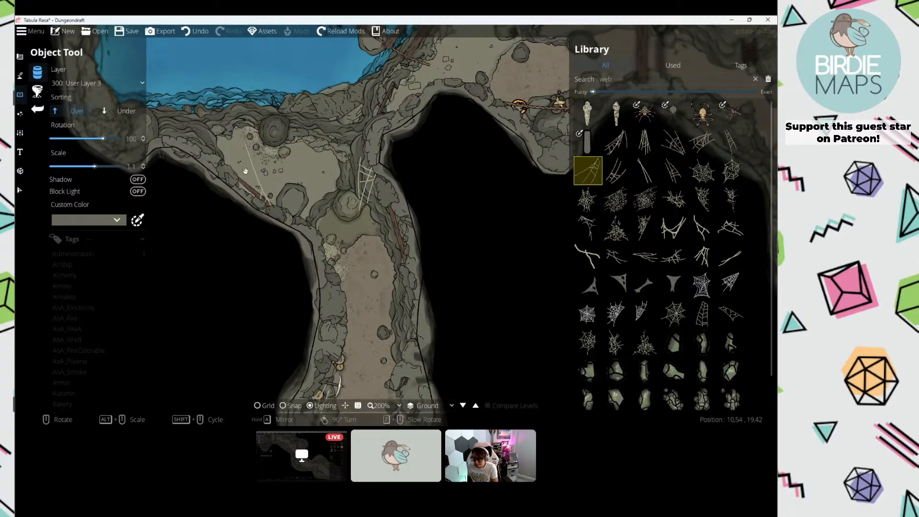
left_click_drag(246, 171, 313, 250)
scroll(316, 249, "up", 8)
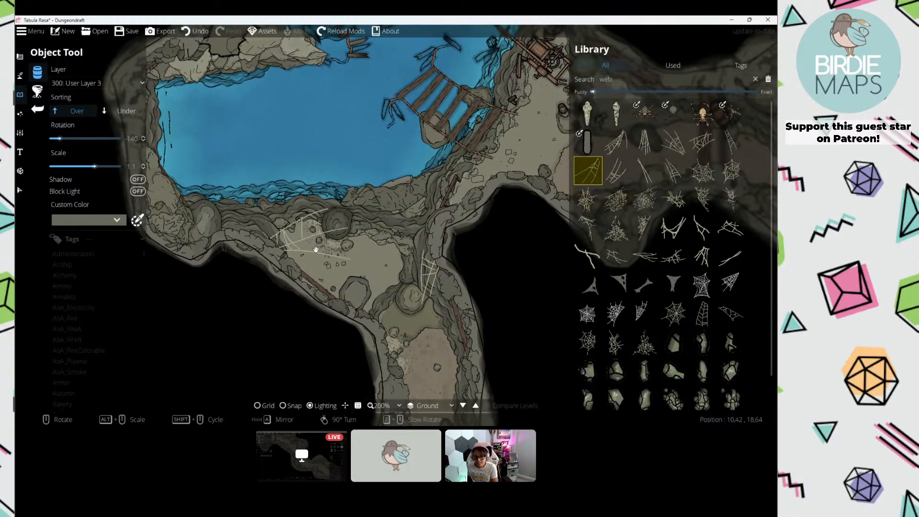
left_click_drag(348, 215, 150, 325)
Step: Clear the object library search and switch to the Path Tool
left_click_drag(614, 79, 420, 101)
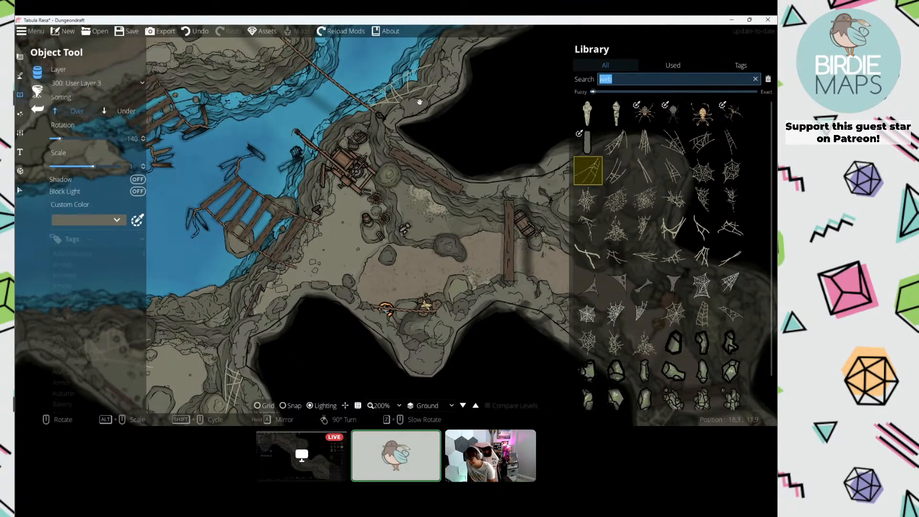
key("BackSpace")
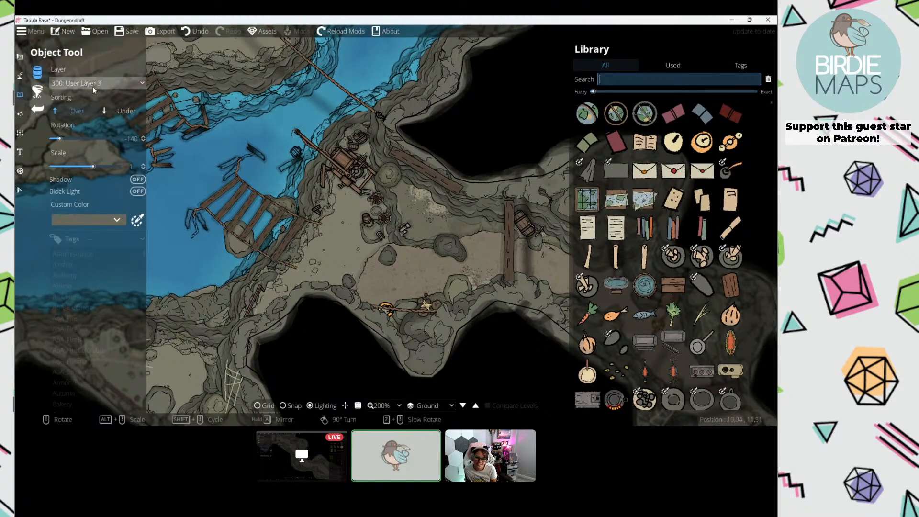
left_click(19, 75)
left_click(52, 129)
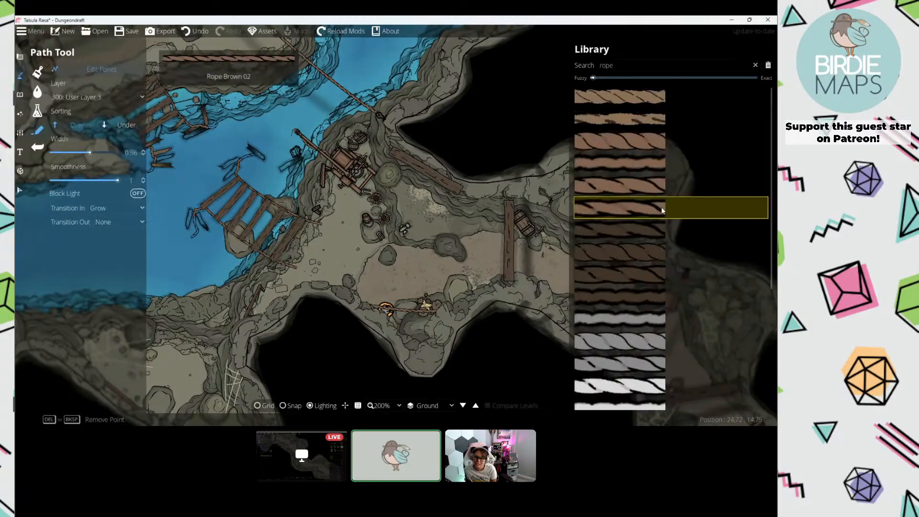
Step: Search the path library for "cliff" and pick the dark Nature Cliff (6) path
type("cliff")
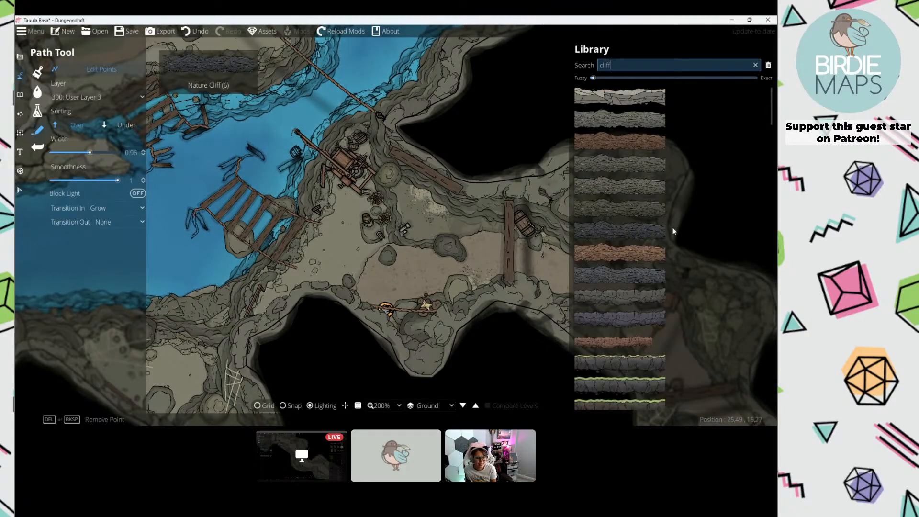
scroll(673, 230, "down", 2)
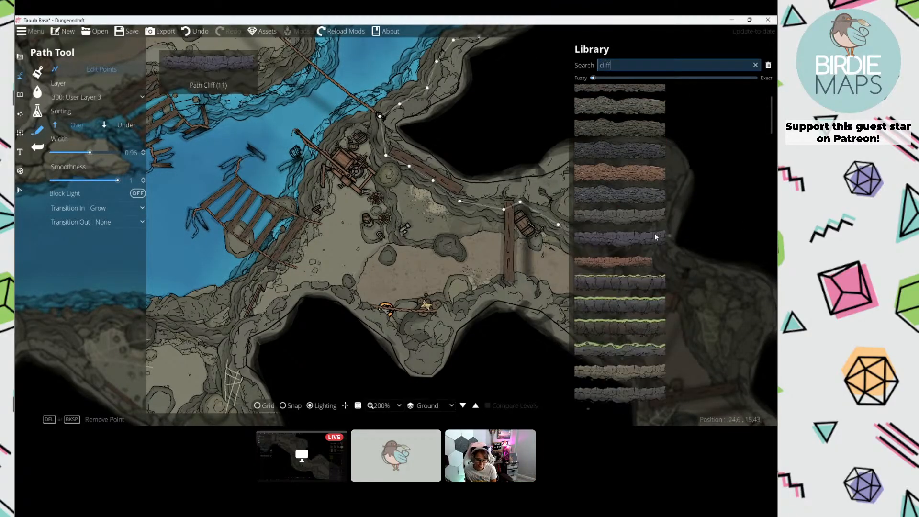
left_click(595, 154)
left_click_drag(429, 193, 380, 133)
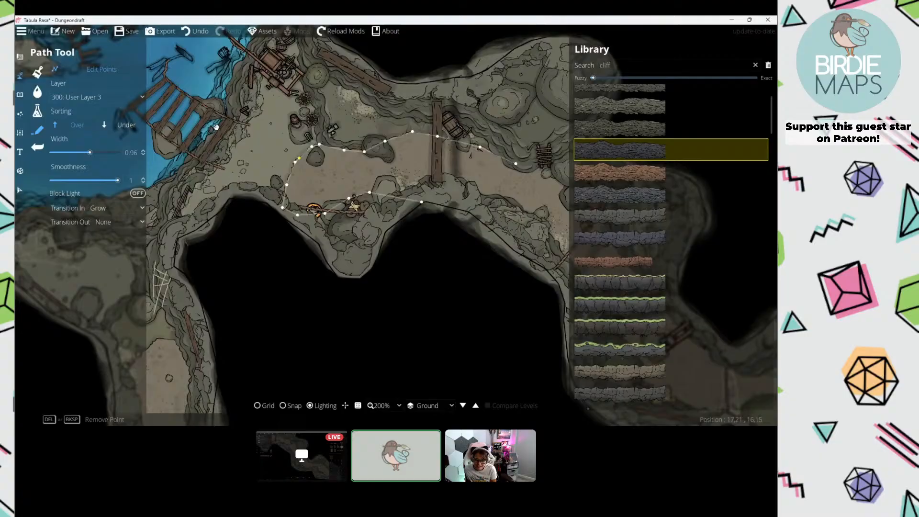
Step: Turn off point editing, set the path to 200: User Layer 2 without transitions, sorted under, and sketch a cliff ledge along the east tunnel's south wall
left_click(115, 73)
left_click(99, 98)
left_click(94, 189)
left_click_drag(341, 263, 215, 254)
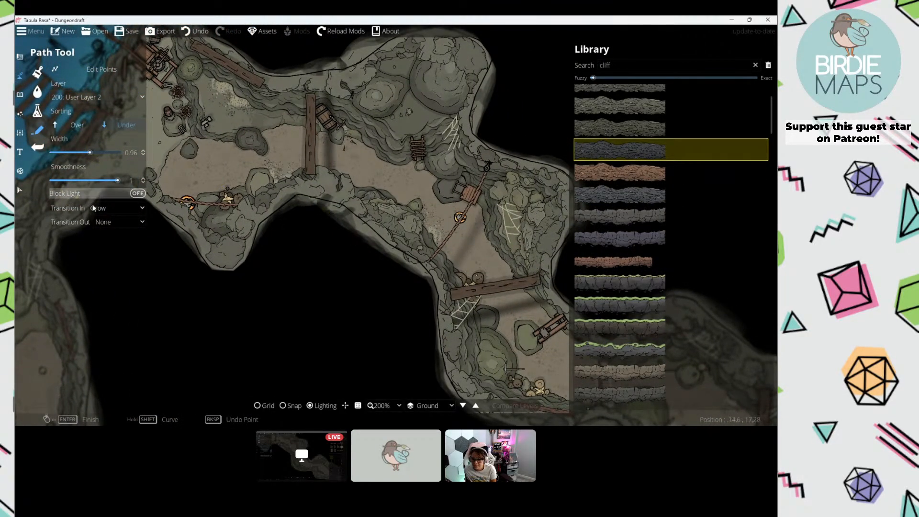
left_click(117, 208)
left_click(115, 220)
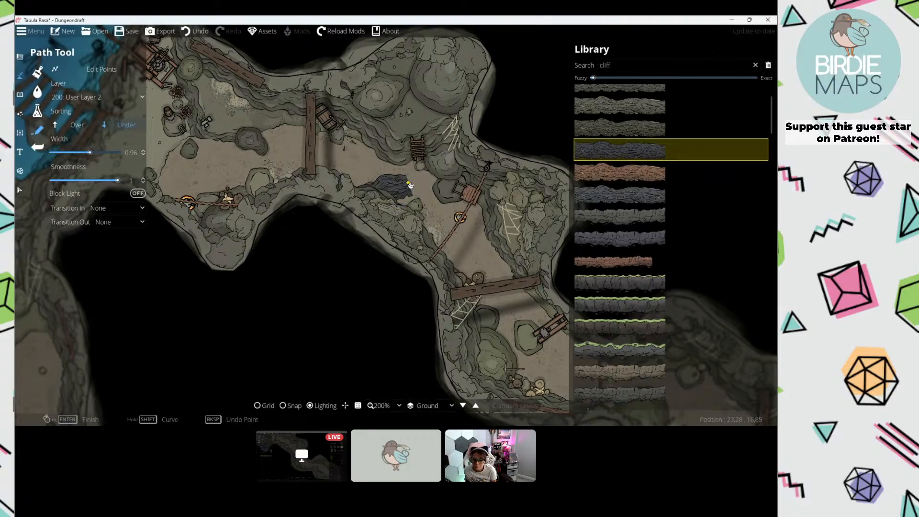
Step: Draw short cliff ledges by the skeletons and below the northern spiderweb in the east tunnel, on 300: User Layer 3 sorted under
left_click_drag(464, 235, 251, 153)
key("ctrl+z")
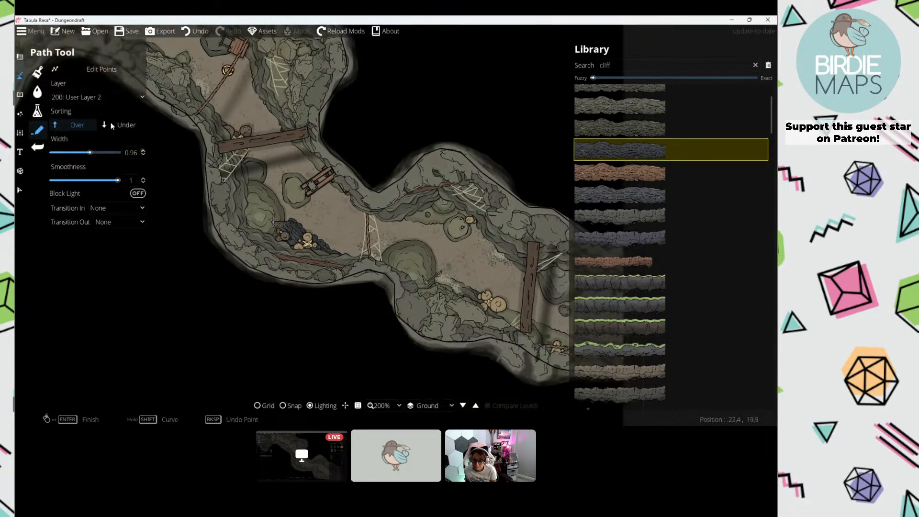
left_click_drag(304, 295, 285, 229)
left_click(96, 96)
left_click(96, 200)
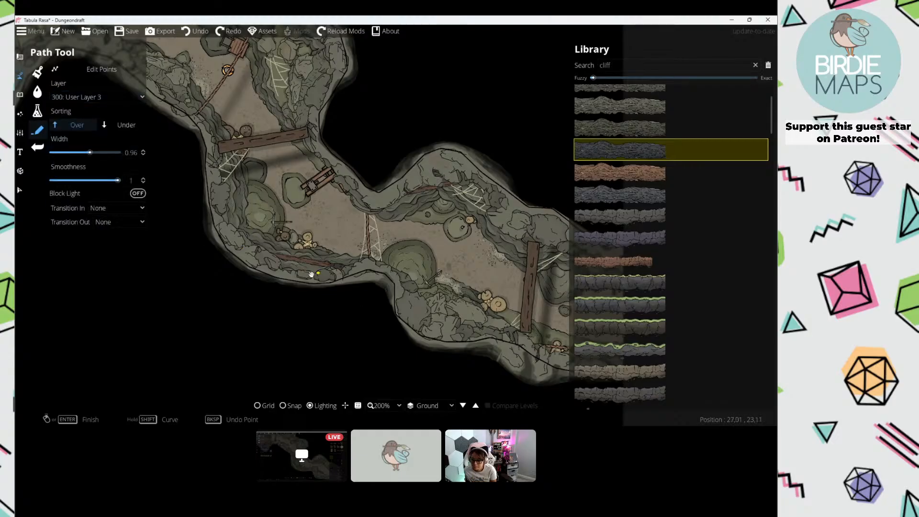
left_click(122, 125)
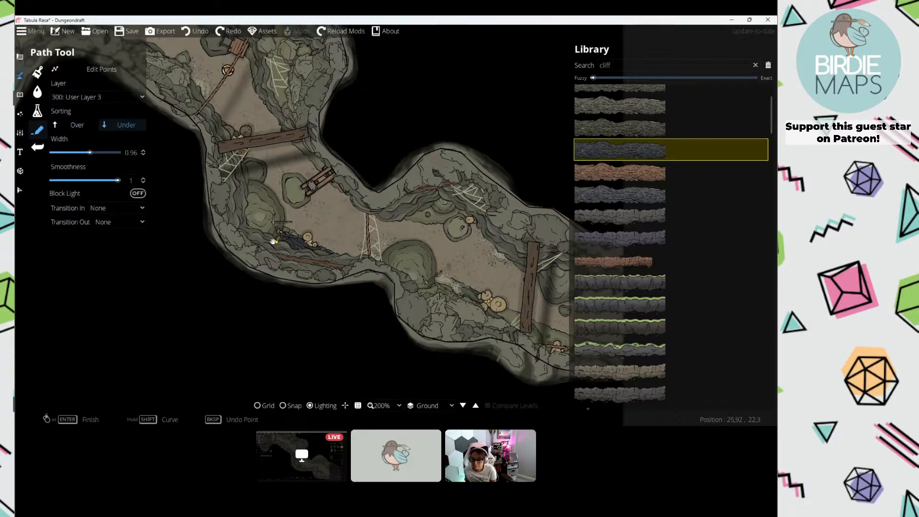
left_click_drag(373, 219, 249, 169)
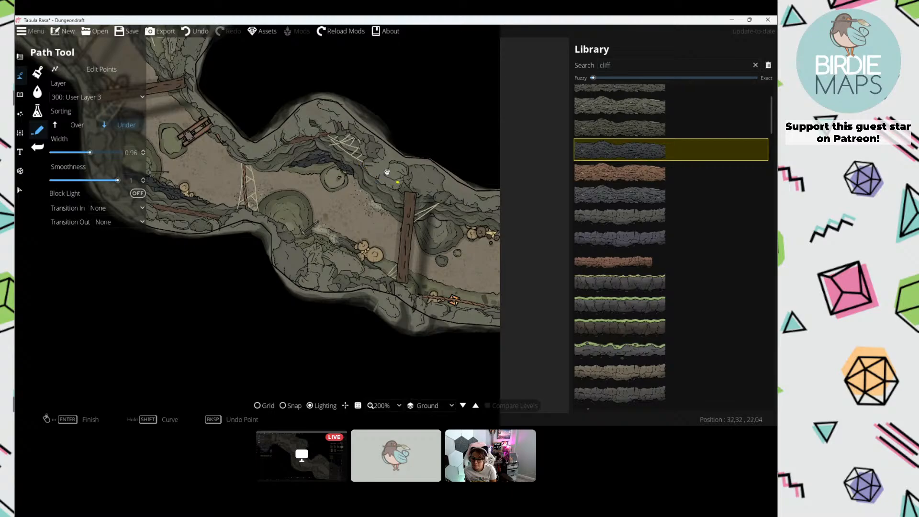
Step: Draw a short cliff ledge beside the large round rocks in the alcove north of the east tunnel, sorted over
left_click_drag(179, 54, 478, 330)
left_click(73, 125)
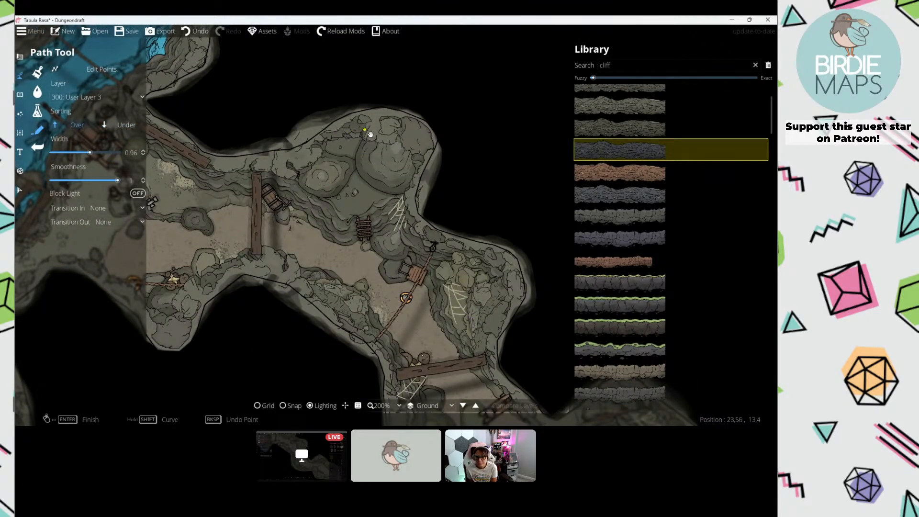
key("ctrl+z")
left_click_drag(320, 166, 328, 158)
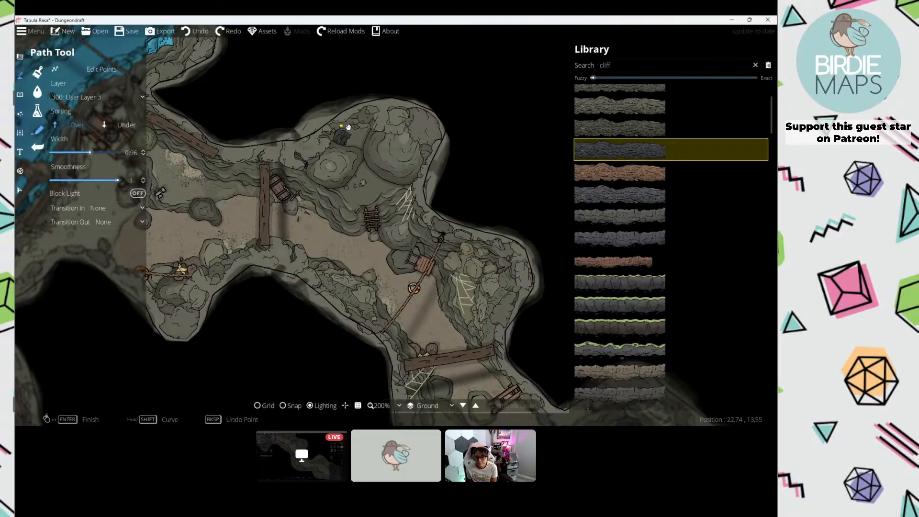
key("ctrl+y")
Step: Try to draw a cliff ledge on the east wall at the head of the south tunnel, on 300: User Layer 3
left_click_drag(390, 123, 529, 99)
left_click_drag(170, 337, 365, 111)
left_click(349, 97)
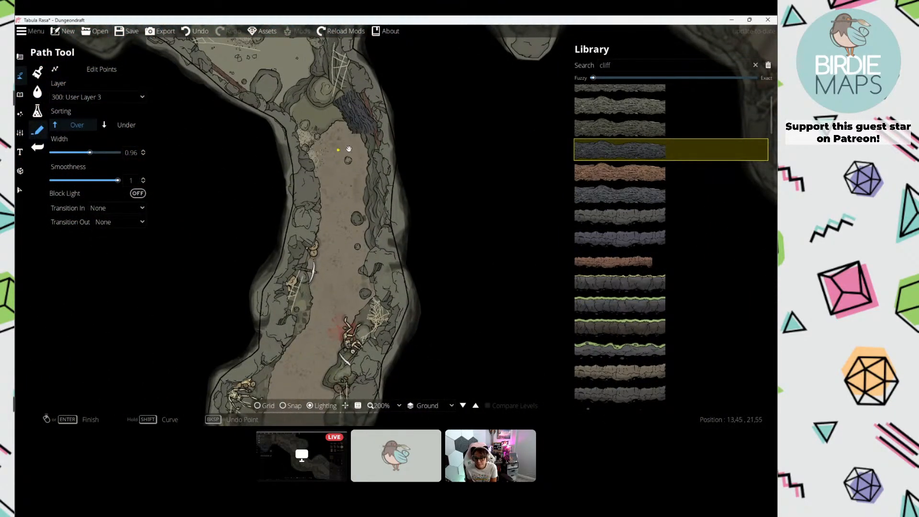
left_click_drag(349, 149, 350, 128)
key("ctrl+z")
Step: Draw a narrow cliff ledge along the south tunnel's upper east wall, on 200: User Layer 2 sorted under
left_click(112, 99)
left_click(116, 188)
left_click(112, 128)
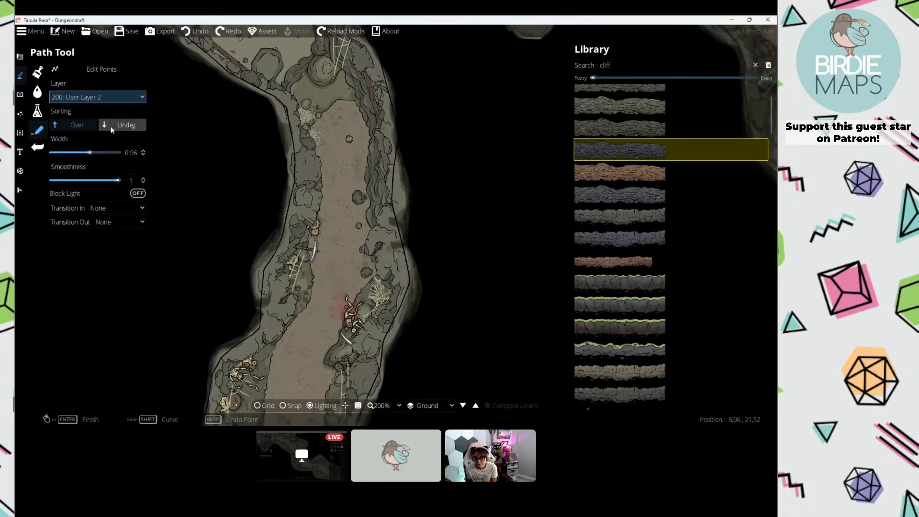
left_click(375, 111)
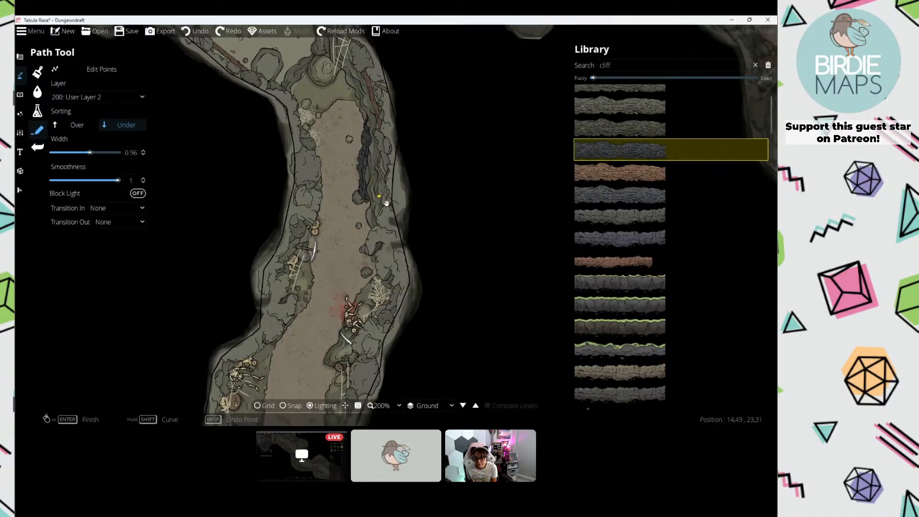
Step: Draw a cliff ledge beneath the long spiderweb south of the bloodied skeleton on the south tunnel's east wall
left_click_drag(392, 230, 438, 81)
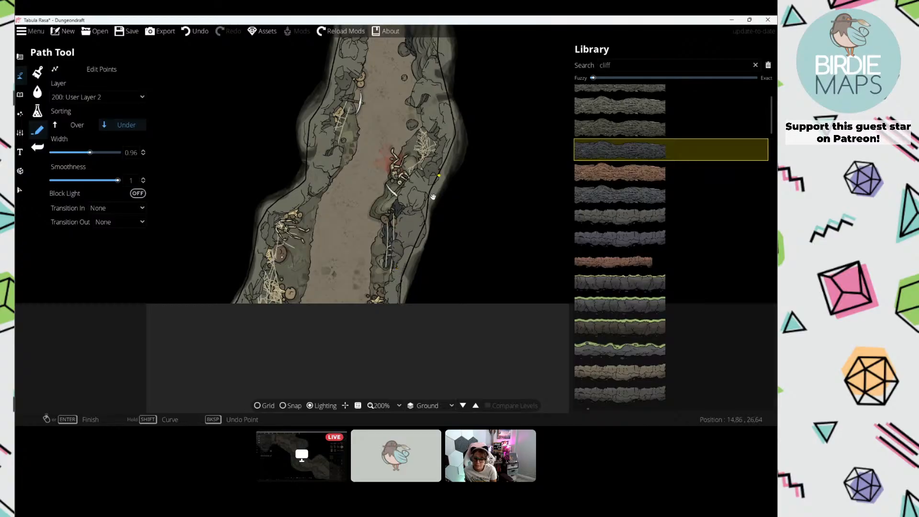
left_click_drag(407, 228, 401, 220)
key("ctrl+z")
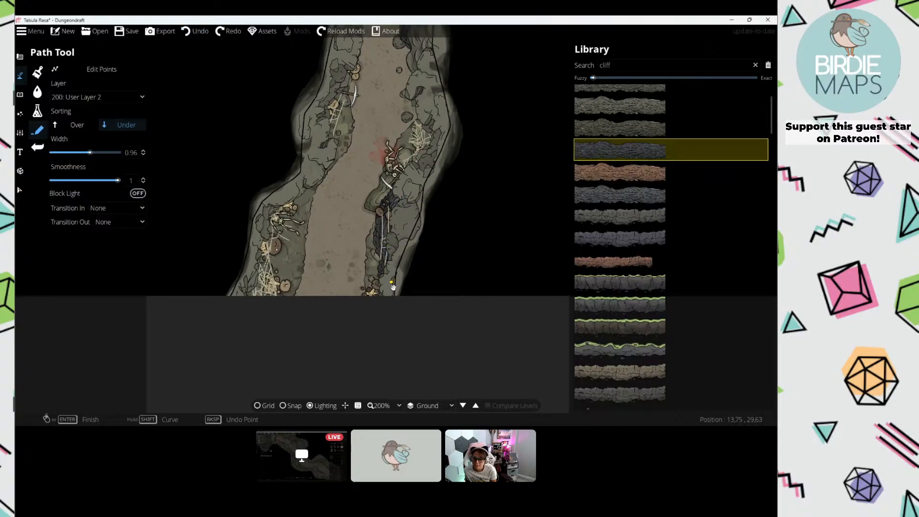
key("ctrl+y")
left_click_drag(425, 178, 421, 205)
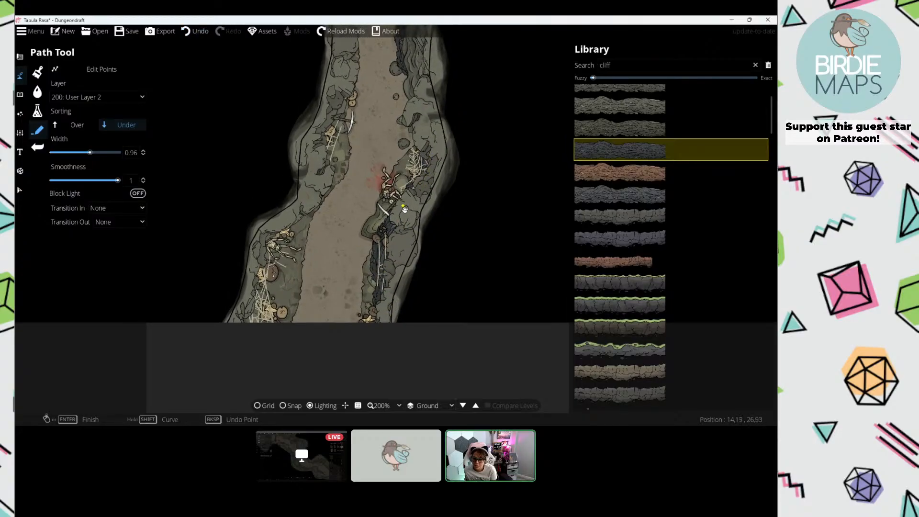
Step: Draw a short cliff ledge behind the spiderweb near the pickaxe on the south tunnel's west wall
left_click_drag(316, 181, 335, 194)
left_click(343, 192)
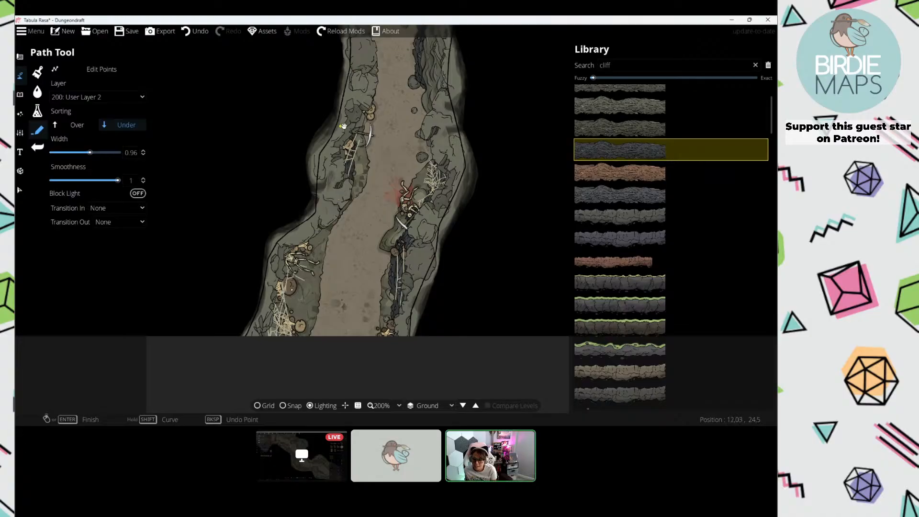
key("ctrl+z")
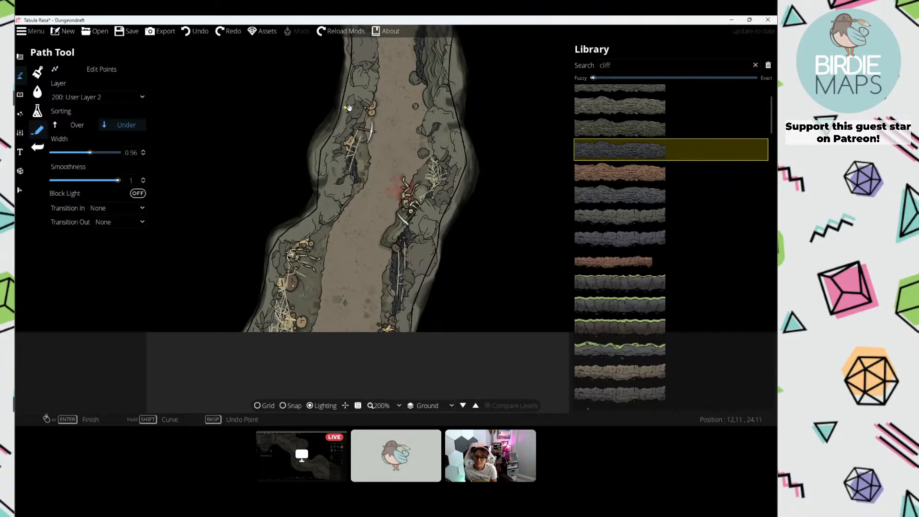
left_click(349, 108)
left_click_drag(304, 196, 317, 171)
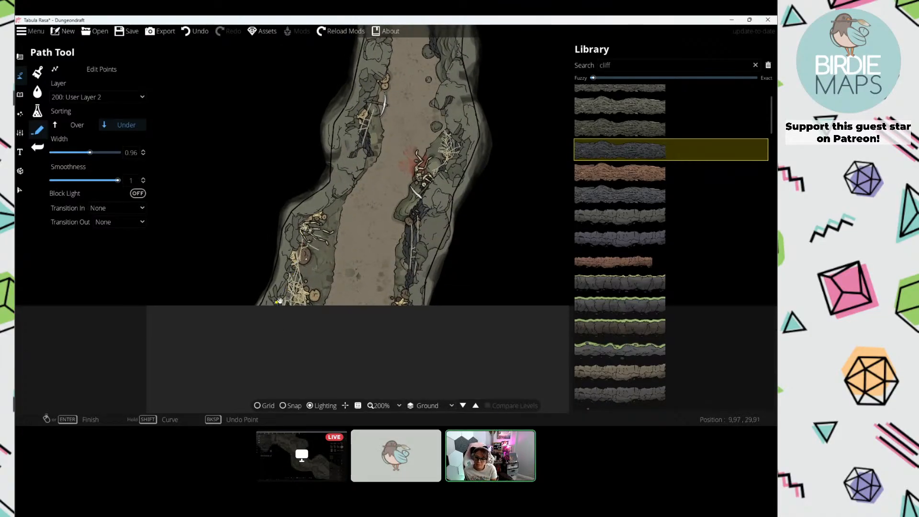
Step: Draw a small cliff ledge on the northwest tunnel's southwest wall, beside the wooden beam
scroll(386, 144, "down", 3)
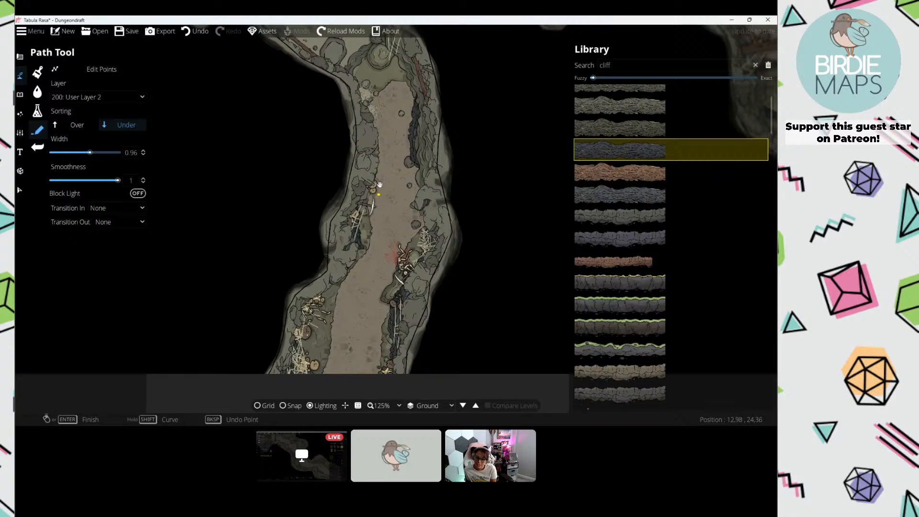
left_click_drag(341, 48, 340, 217)
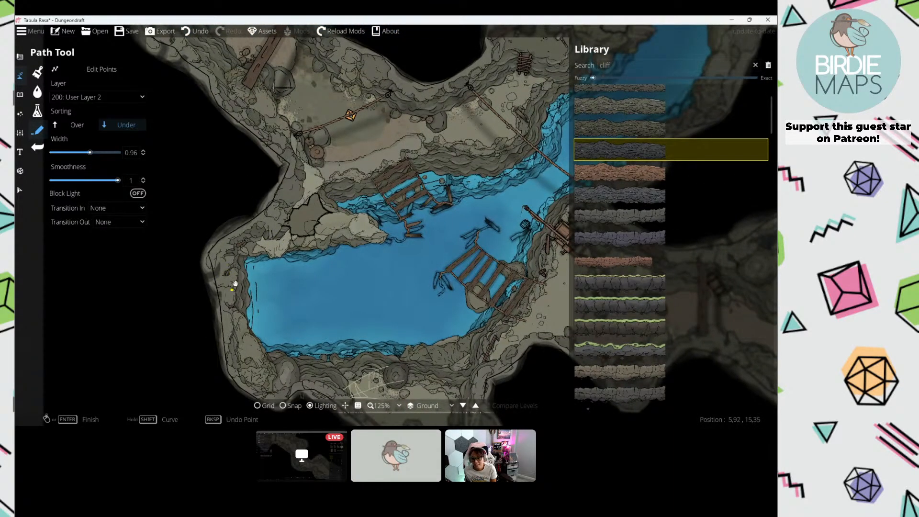
left_click(234, 288)
right_click(253, 245)
left_click_drag(226, 88, 291, 257)
key("ctrl+z")
left_click_drag(247, 208, 270, 268)
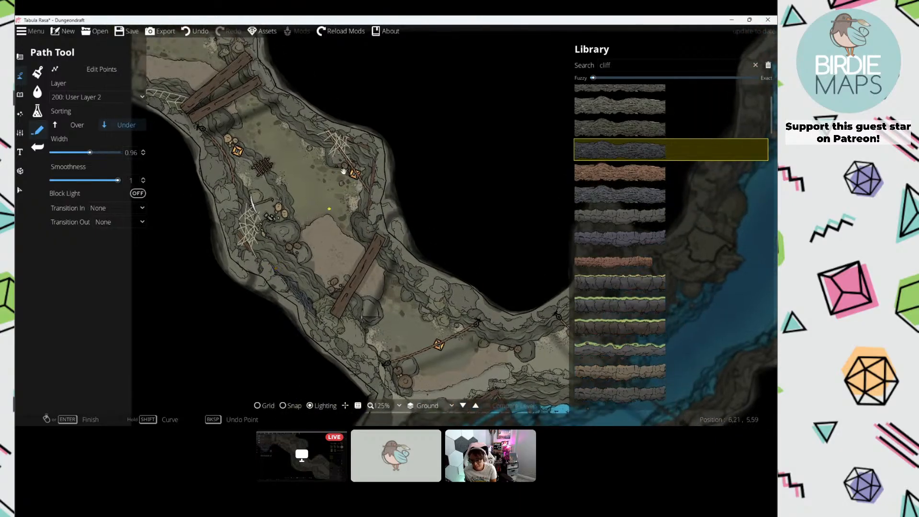
Step: Try to draw a cliff ledge in the alcove behind the plank west of the river, on 300: User Layer 3 sorted over
left_click_drag(292, 105, 263, 129)
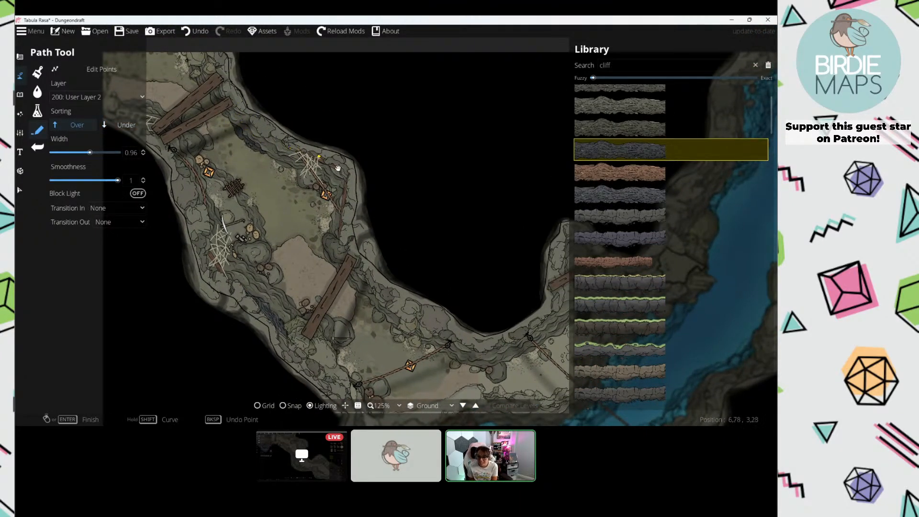
left_click_drag(338, 168, 303, 194)
left_click(101, 98)
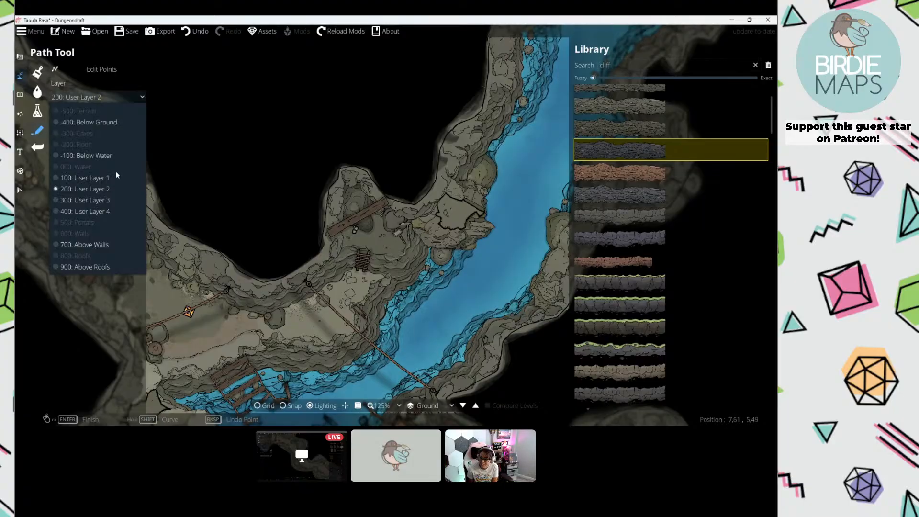
left_click(98, 200)
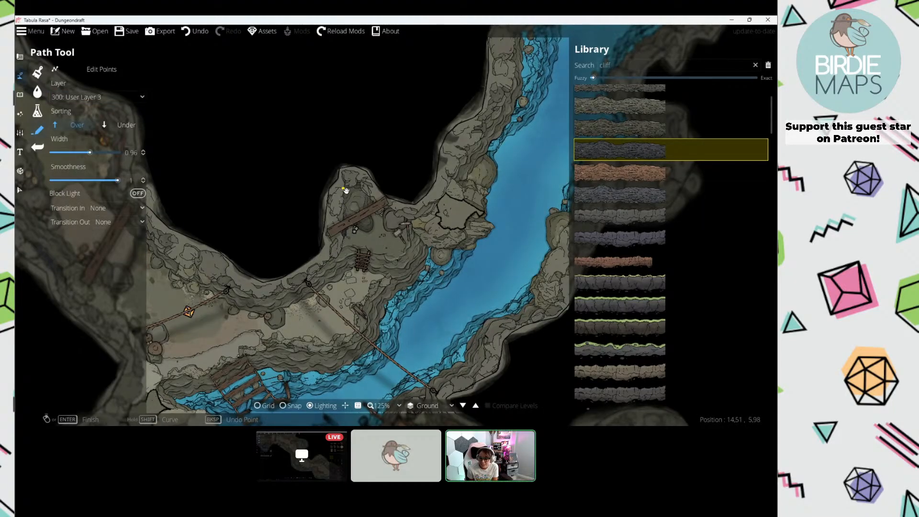
left_click_drag(346, 190, 315, 163)
key("ctrl+z")
Step: Draw a cliff ledge in the alcove behind the plank west of the river, on 400: User Layer 4 sorted under
left_click(74, 97)
left_click(88, 211)
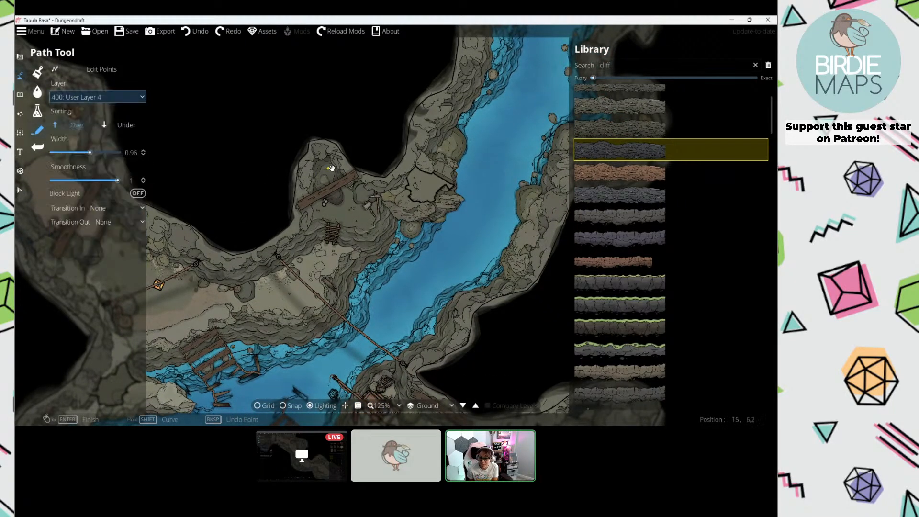
left_click(365, 176)
right_click(329, 154)
left_click_drag(301, 153, 314, 156)
key("ctrl+z")
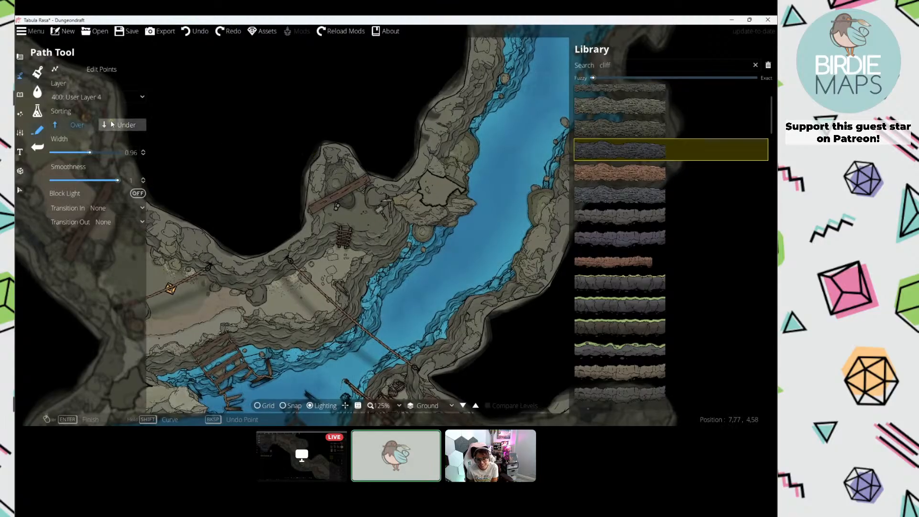
left_click(113, 124)
left_click(324, 168)
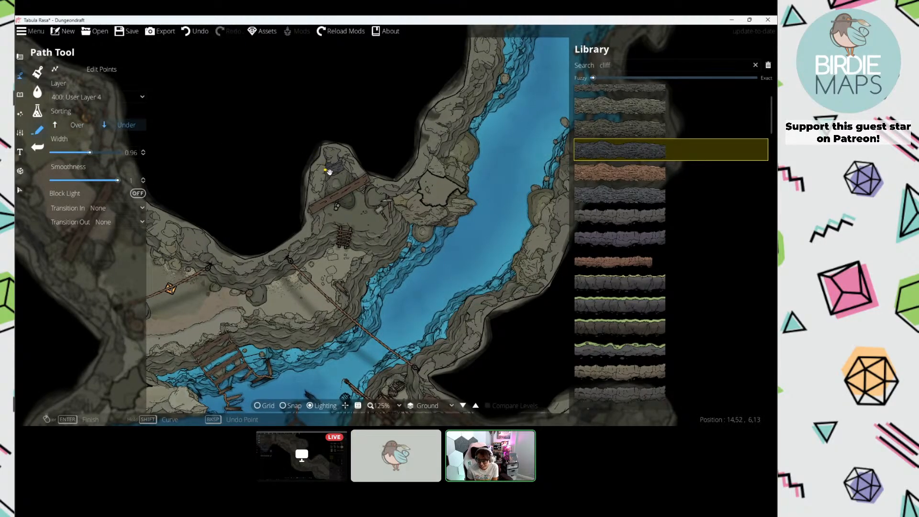
key("ctrl+z")
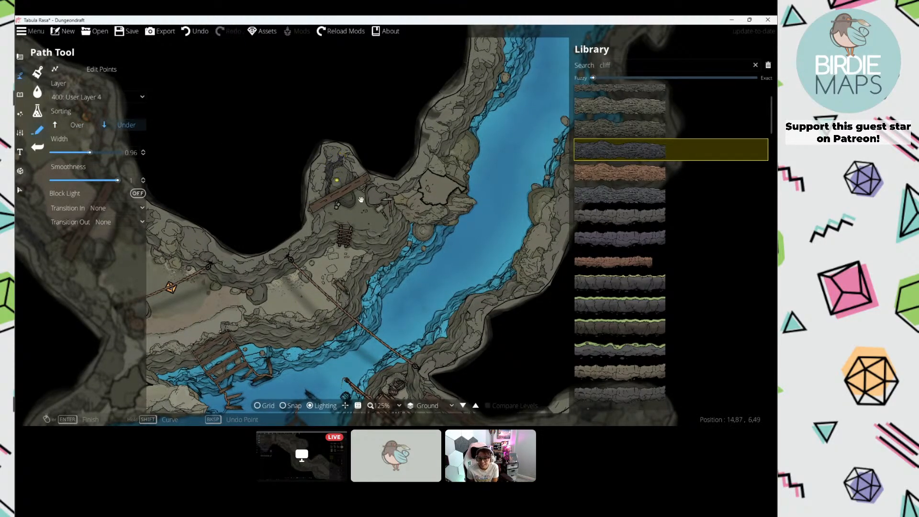
Step: Draw a dark cliff ledge on the river's east bank, south of the small skeleton cave
left_click_drag(526, 219, 386, 203)
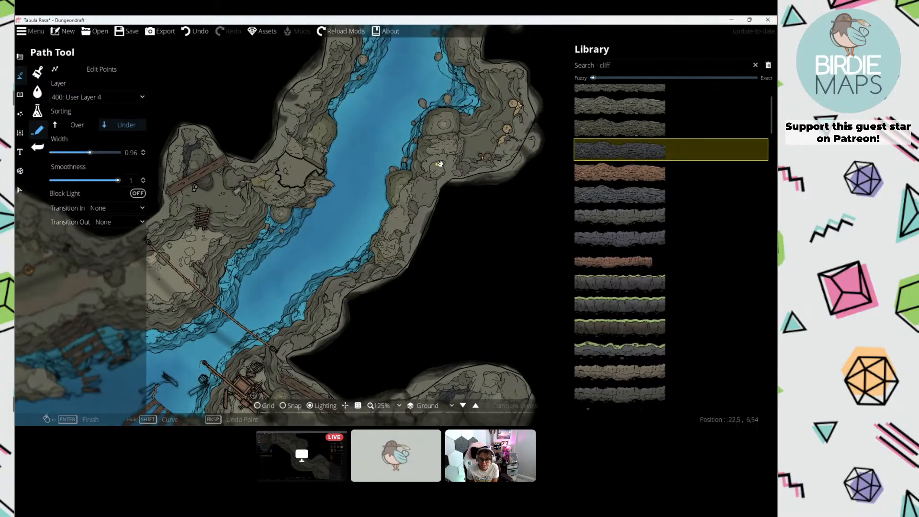
left_click_drag(440, 162, 428, 205)
left_click_drag(463, 115, 448, 157)
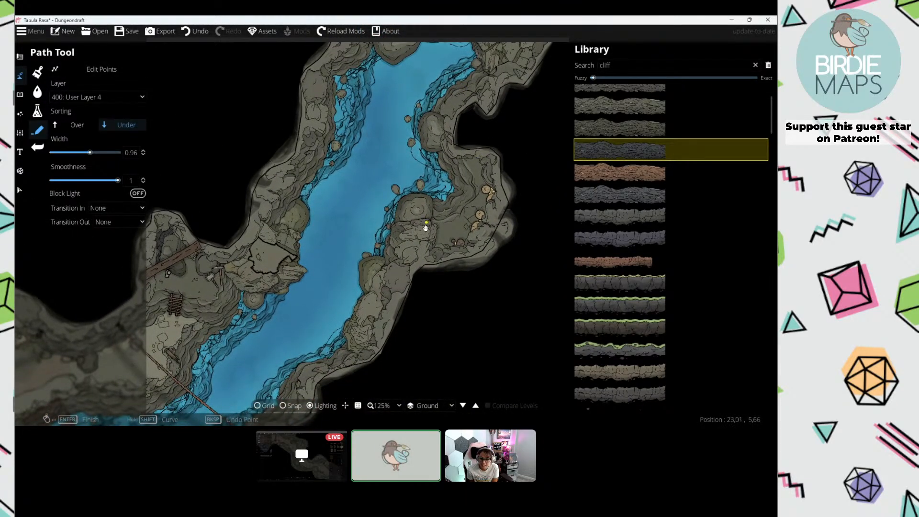
left_click_drag(426, 228, 442, 188)
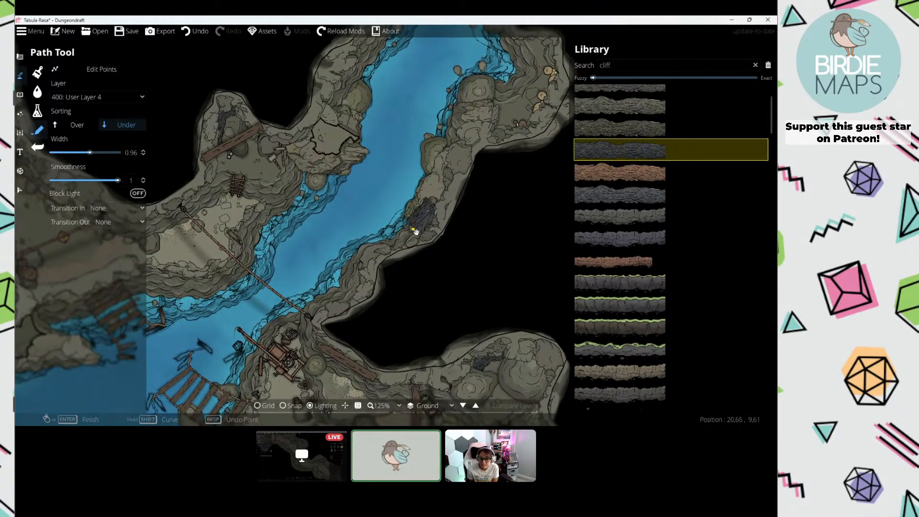
key("ctrl+z")
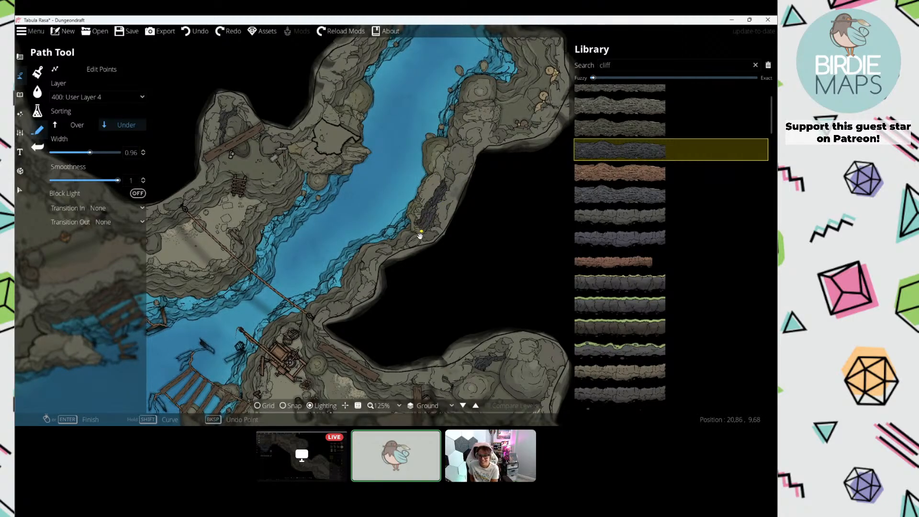
left_click_drag(343, 214, 386, 195)
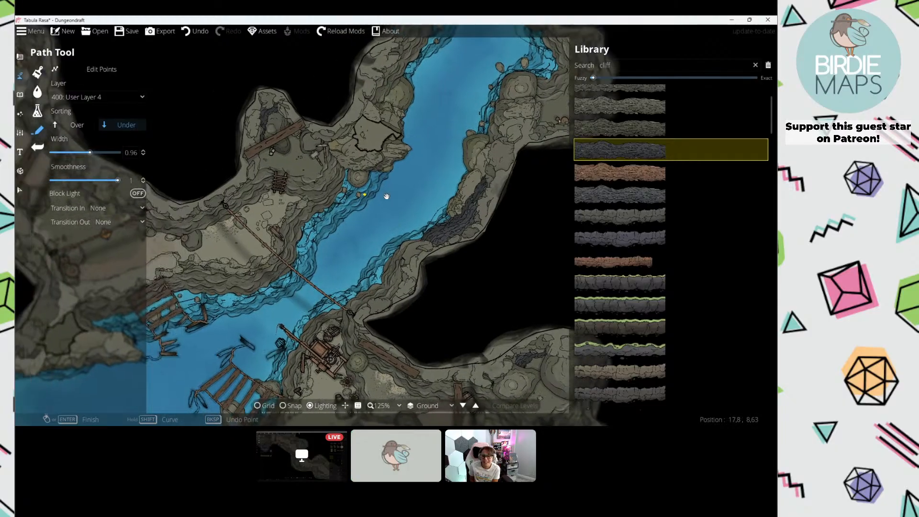
Step: Draw a dark cliff ledge along the cave's south wall, southeast of the broken bridge and beside the fallen lantern
left_click_drag(296, 235, 562, 48)
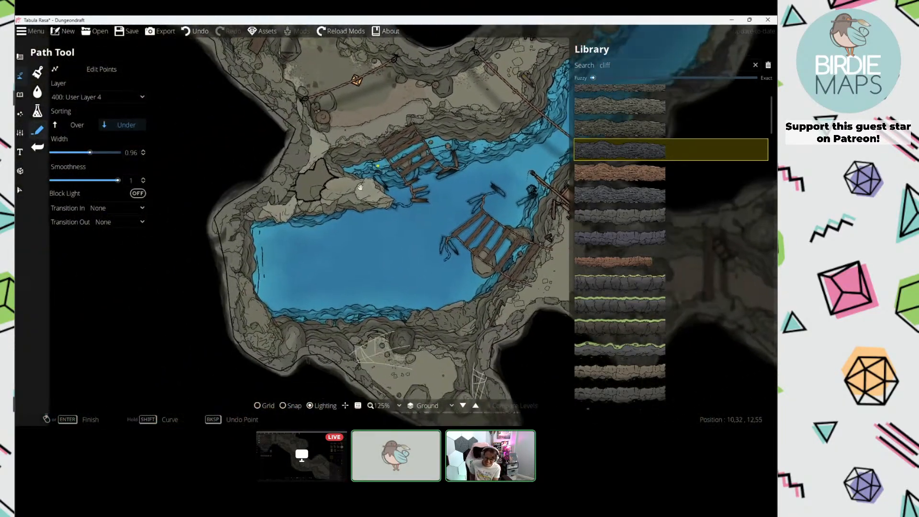
left_click_drag(405, 248, 314, 180)
left_click_drag(492, 169, 410, 179)
left_click_drag(481, 96, 326, 102)
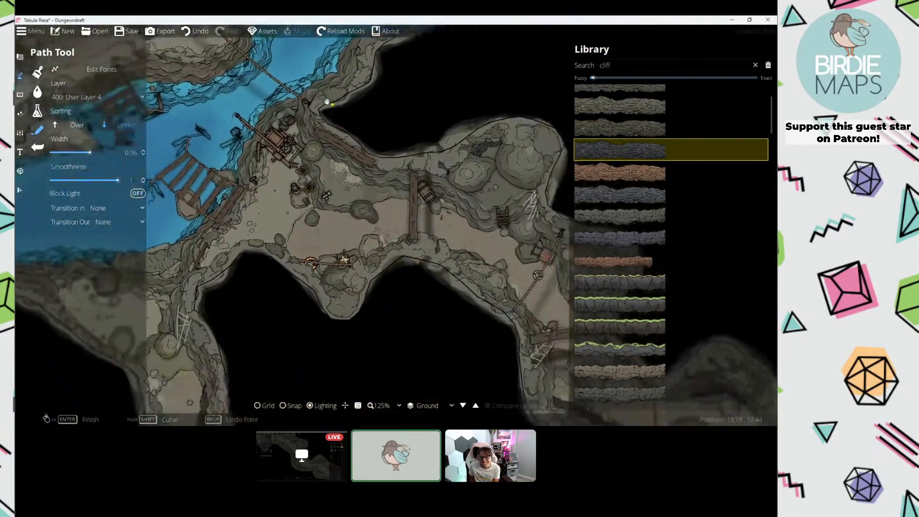
left_click_drag(392, 185, 374, 135)
left_click_drag(427, 195, 422, 180)
scroll(427, 201, "down", 1)
scroll(427, 201, "down", 1)
mouse_move(323, 183)
left_mouse_down()
mouse_move(426, 191)
mouse_move(435, 214)
mouse_move(287, 245)
left_mouse_up()
scroll(417, 209, "up", 2)
key("ctrl+z")
left_click(381, 243)
right_click(381, 244)
scroll(283, 243, "down", 1)
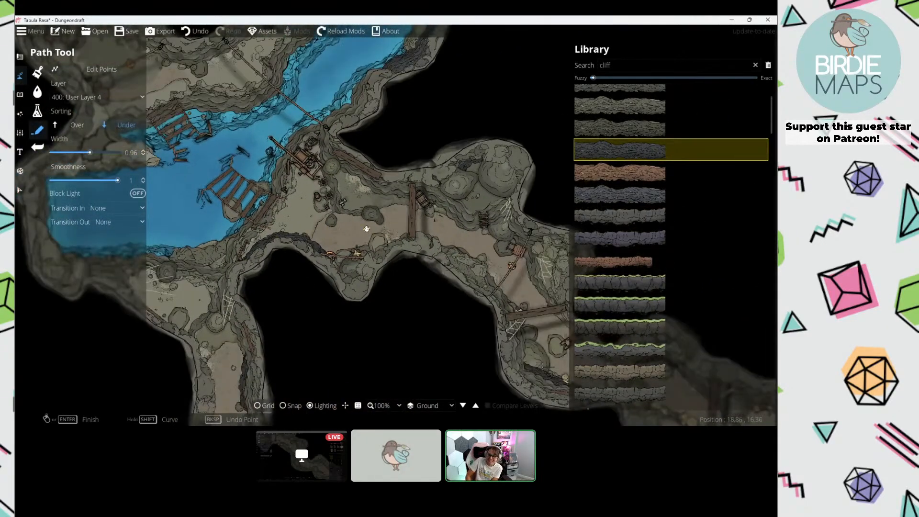
Step: Switch to the Scatter Tool and search the library for ore assets, looking through the available ore shapes
left_click_drag(367, 228, 310, 191)
left_click(20, 94)
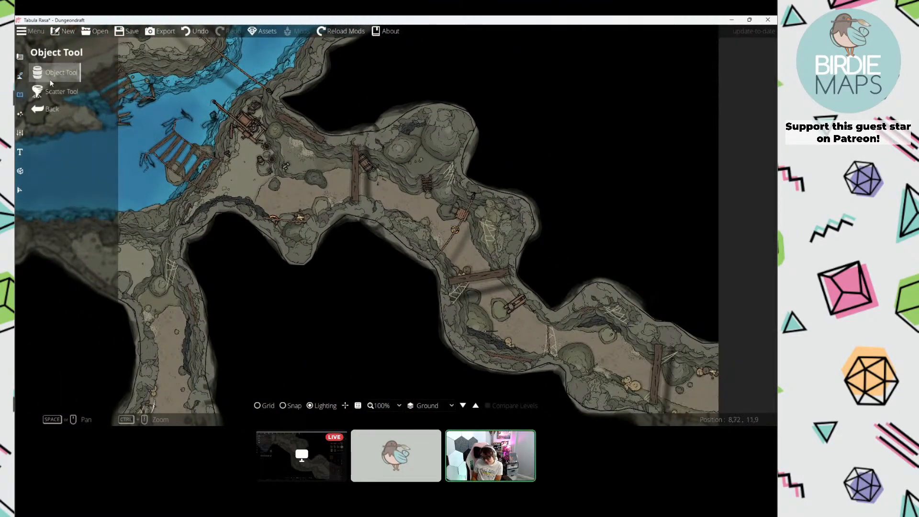
left_click(60, 93)
left_click(621, 79)
type("o")
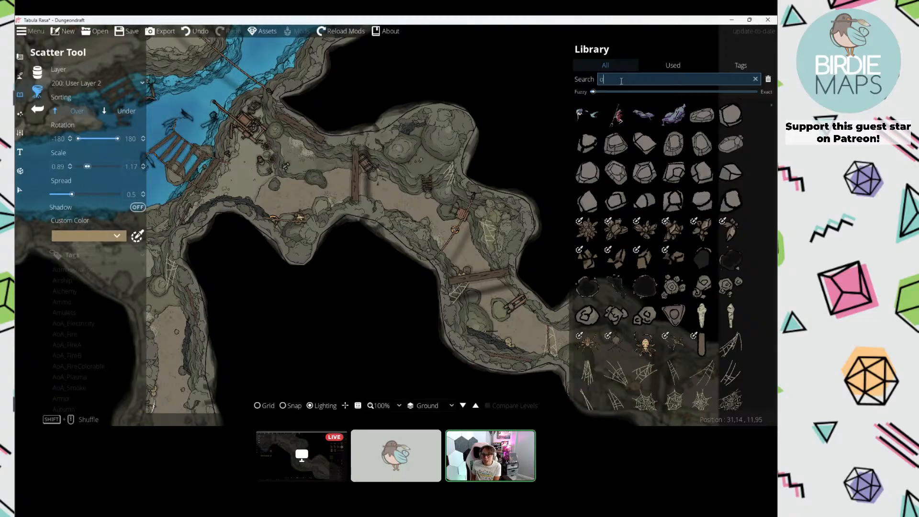
type("re")
scroll(705, 219, "up", 3)
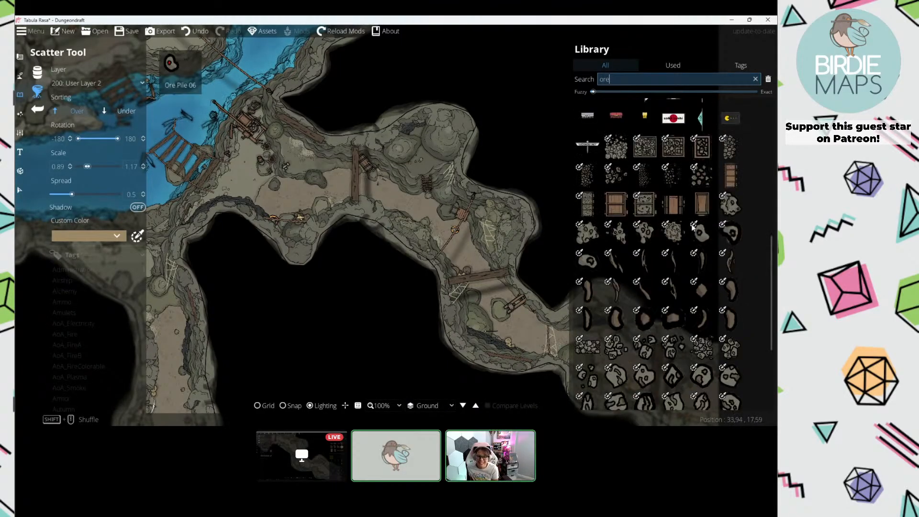
scroll(667, 296, "down", 5)
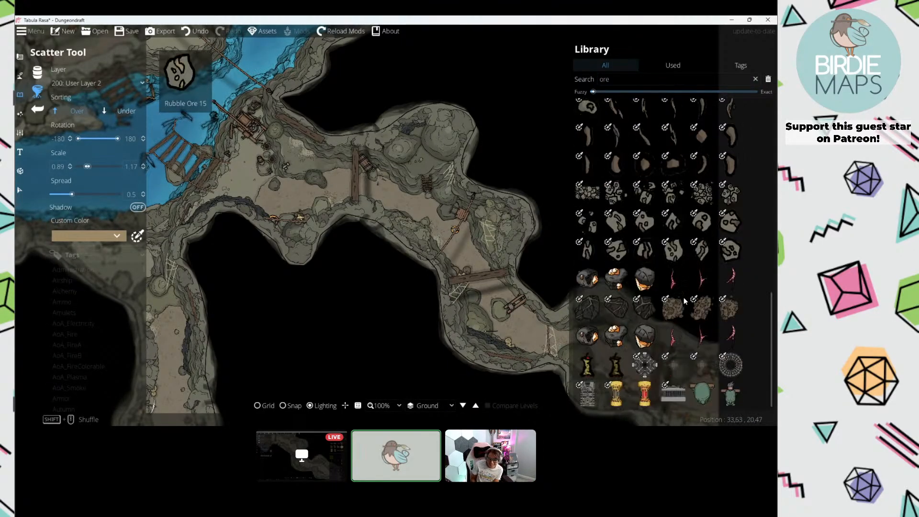
scroll(662, 199, "up", 6)
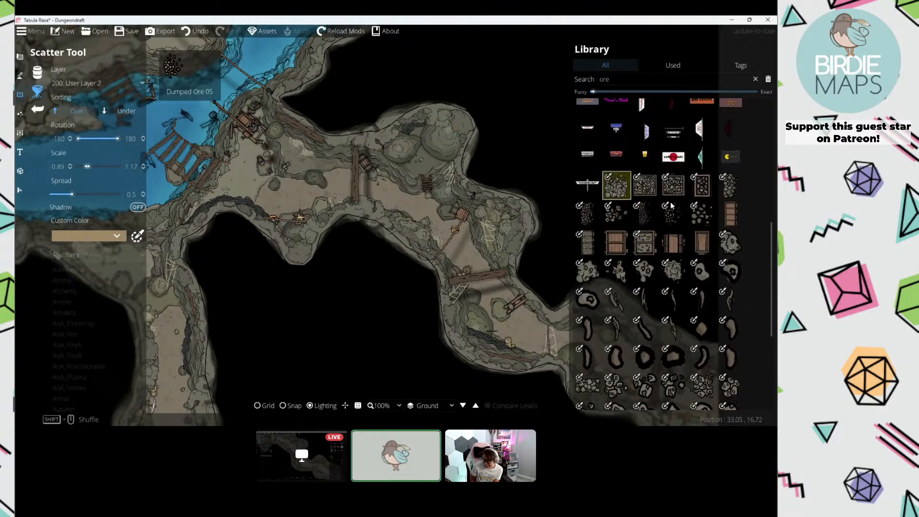
scroll(674, 207, "up", 3)
scroll(675, 207, "down", 10)
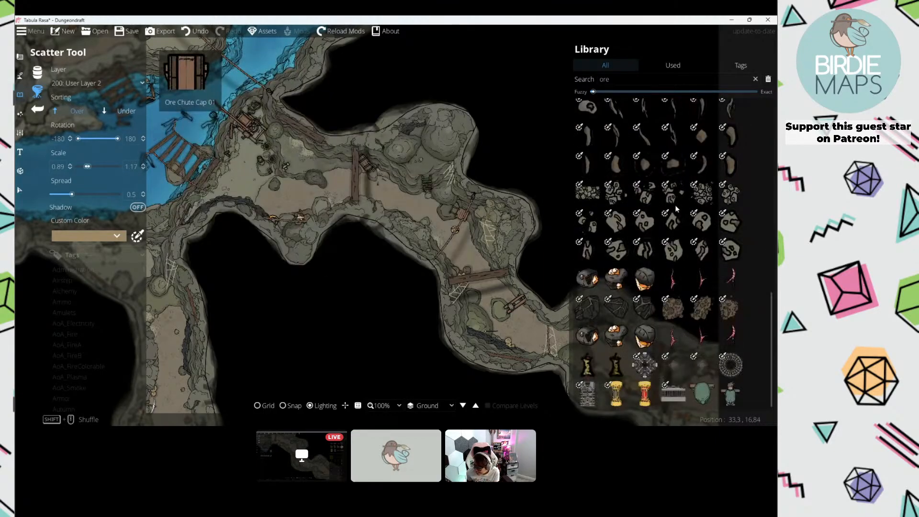
Step: Select a thin ore vein as the scatter object and set its custom color to dark blue-grey
left_click(632, 79)
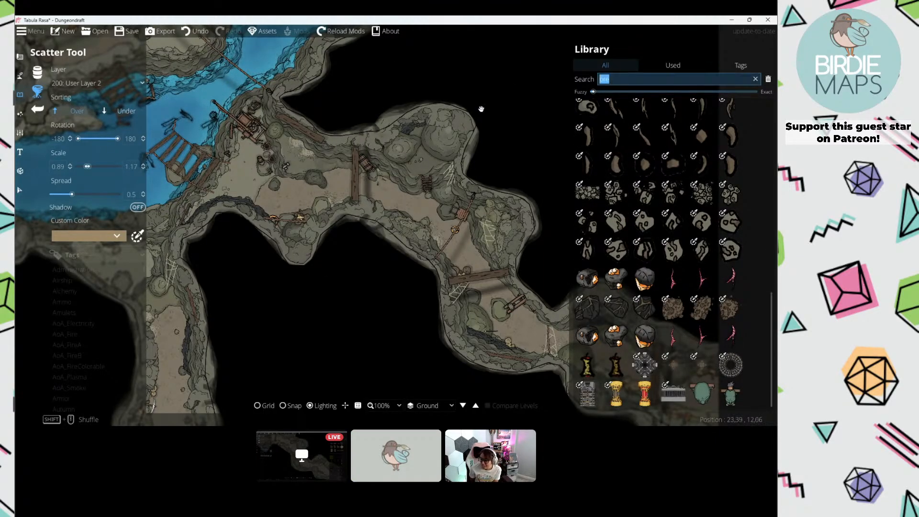
left_click(645, 109)
left_click(91, 235)
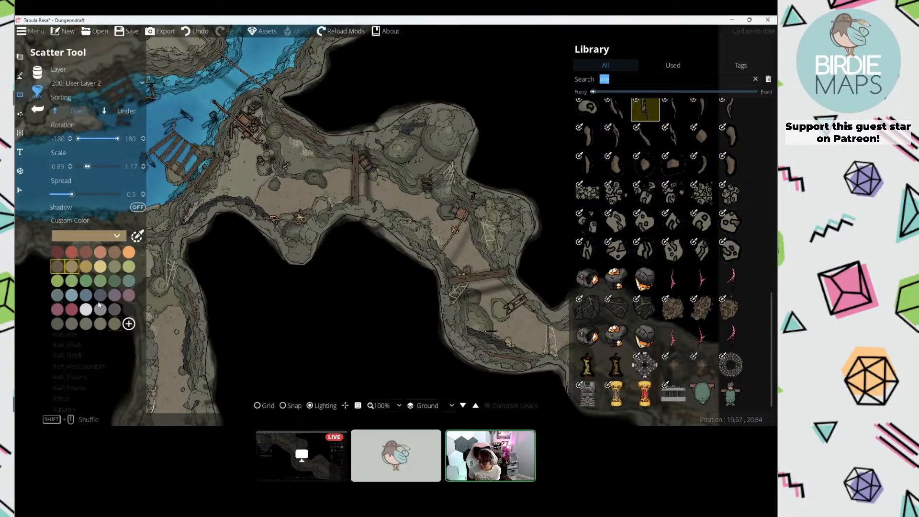
left_click_drag(359, 274, 401, 298)
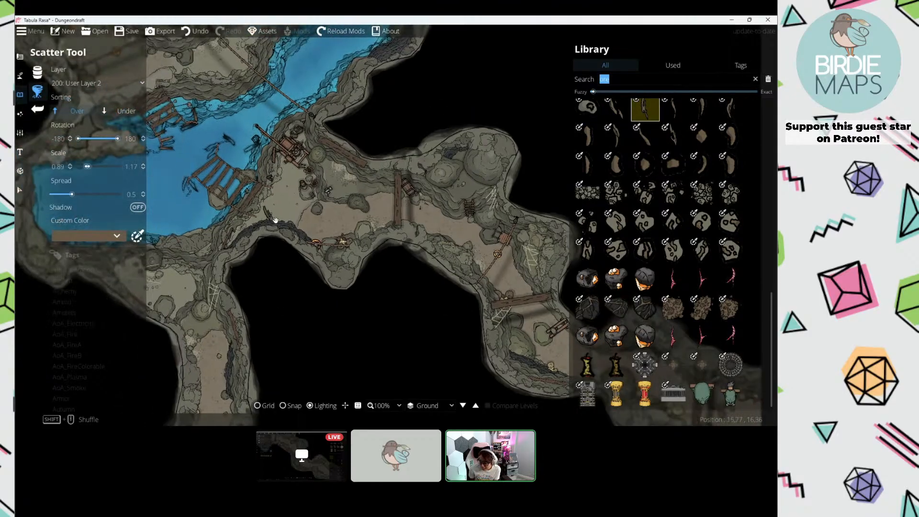
scroll(275, 220, "up", 5)
left_click(113, 235)
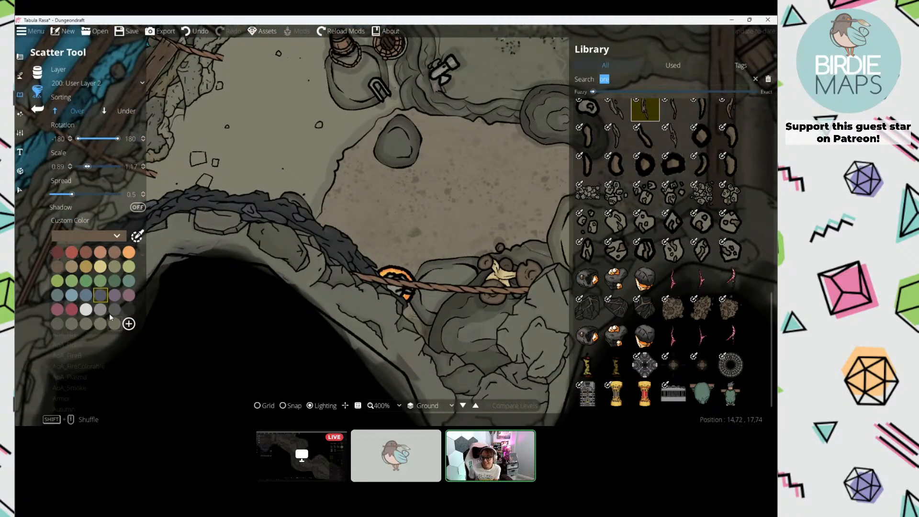
scroll(403, 149, "down", 5)
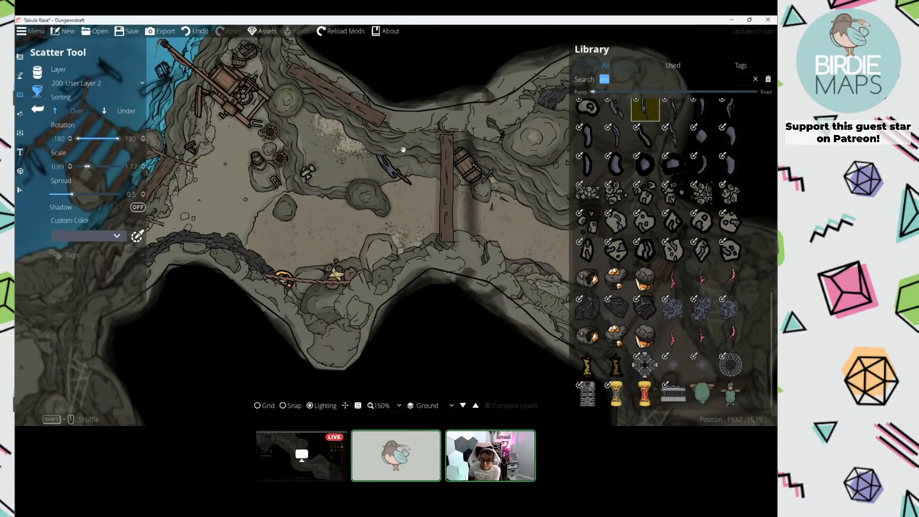
Step: Place an ore vein on 300: User Layer 3, on the eastern cave wall beside the rope's upper anchor
left_click_drag(403, 149, 192, 161)
left_click(88, 84)
left_click(112, 184)
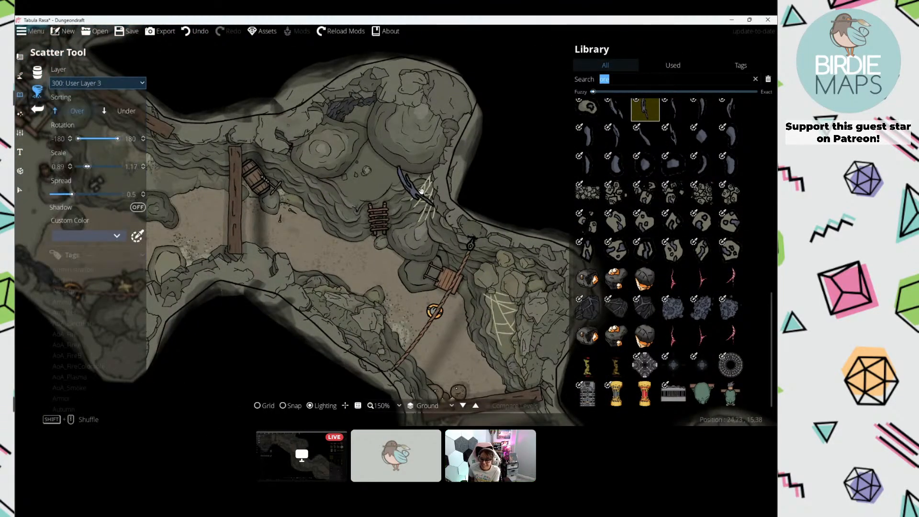
left_click(453, 231)
left_click_drag(452, 231, 397, 192)
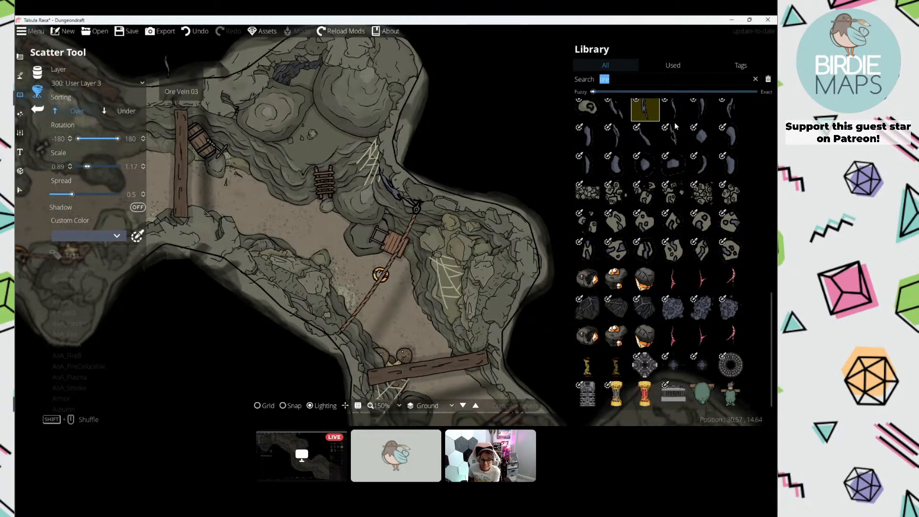
Step: Scatter differently shaped ore veins along the walls of the tunnel southeast of the river, including its southwest rock wall
left_click(616, 136)
left_click_drag(519, 304, 472, 202)
left_click_drag(436, 279, 411, 244)
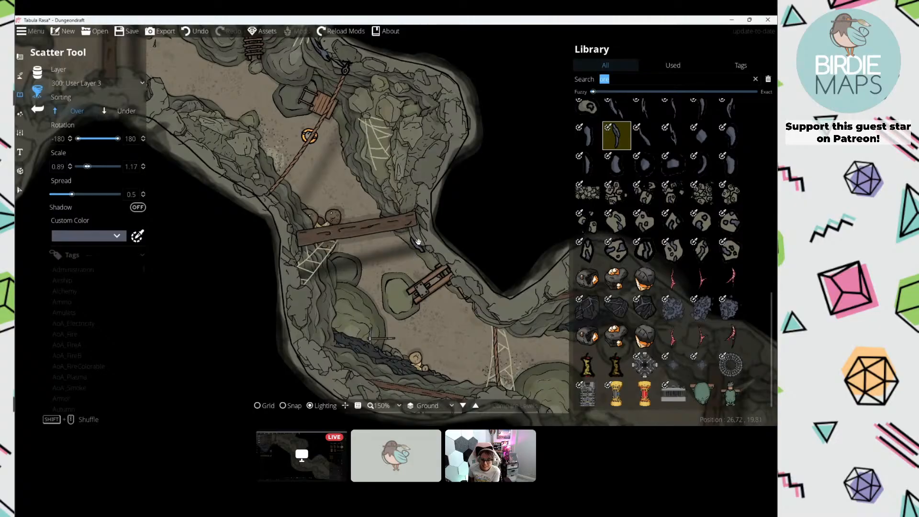
left_click_drag(288, 146, 453, 223)
scroll(370, 198, "up", 4)
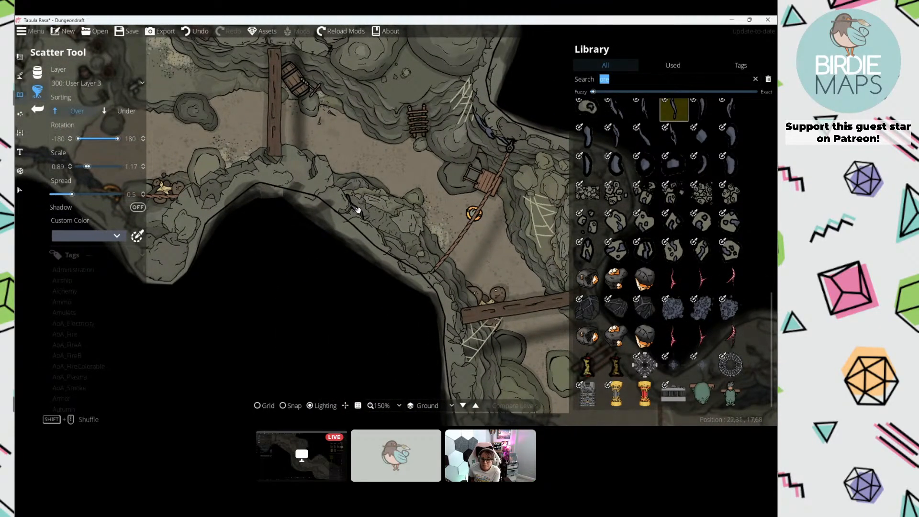
scroll(624, 159, "up", 3)
left_click(616, 184)
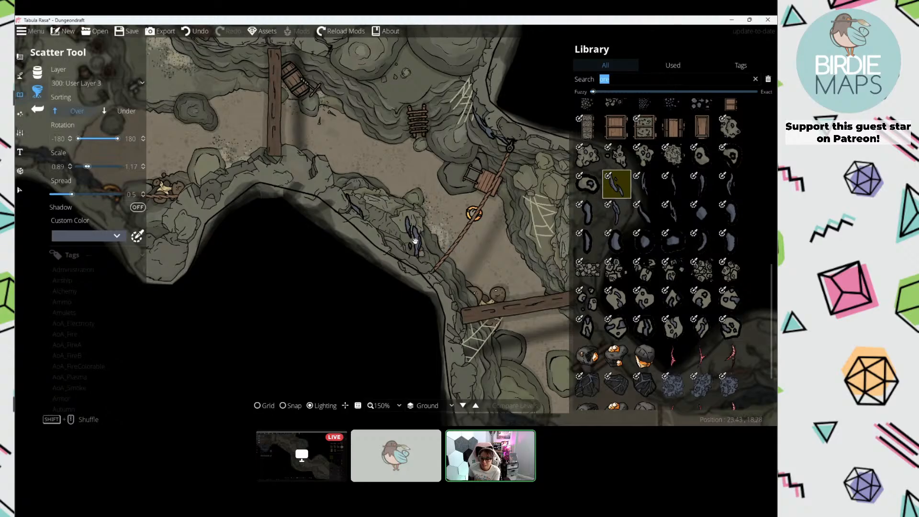
Step: Place ore veins on the walls of the tunnel running south, including its west wall above the skeleton remains
left_click_drag(297, 153, 386, 207)
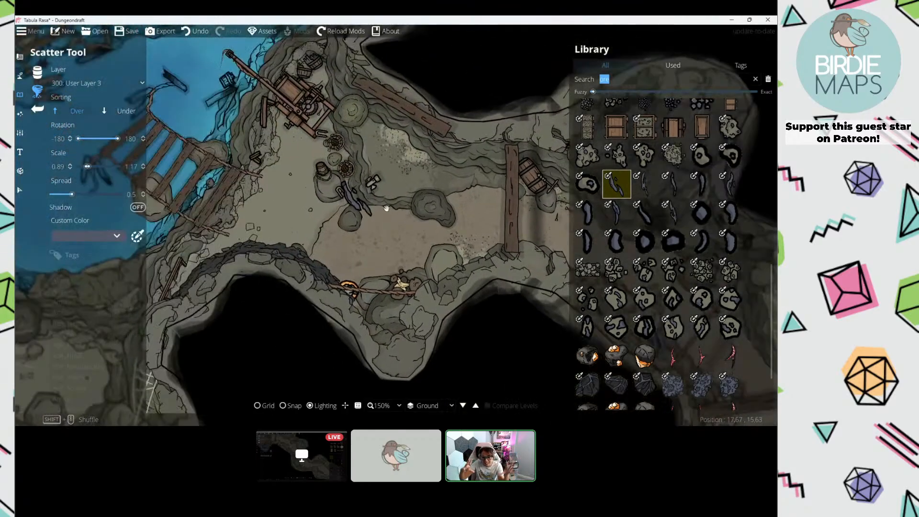
left_click_drag(211, 206, 367, 263)
left_click_drag(282, 297, 326, 230)
left_click_drag(407, 281, 420, 226)
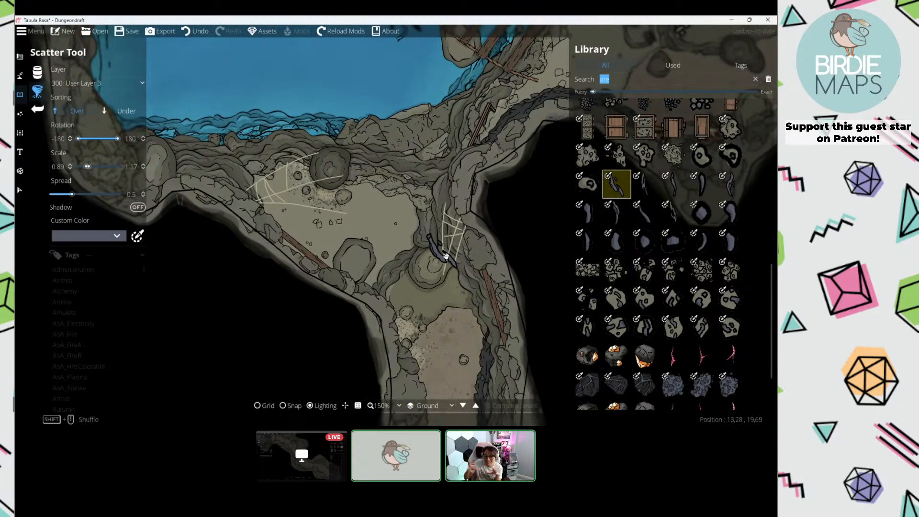
left_click_drag(469, 262, 415, 190)
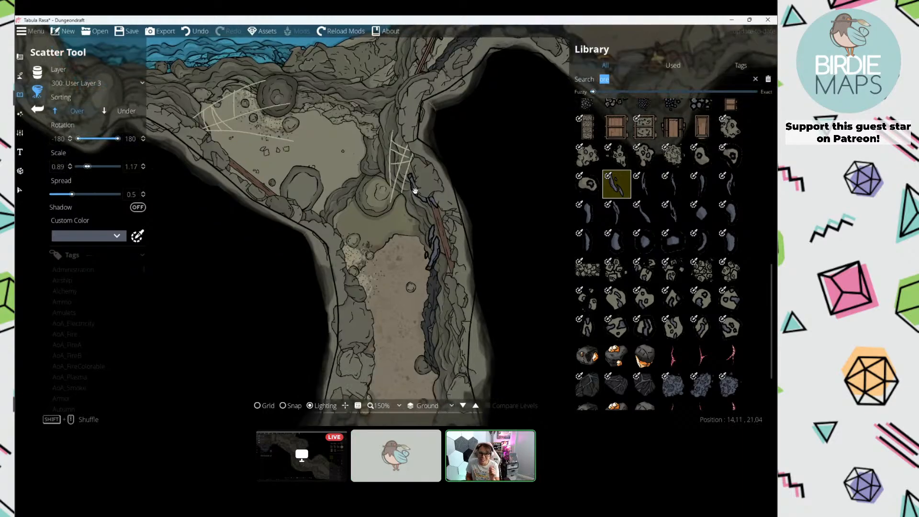
left_click_drag(363, 374, 317, 199)
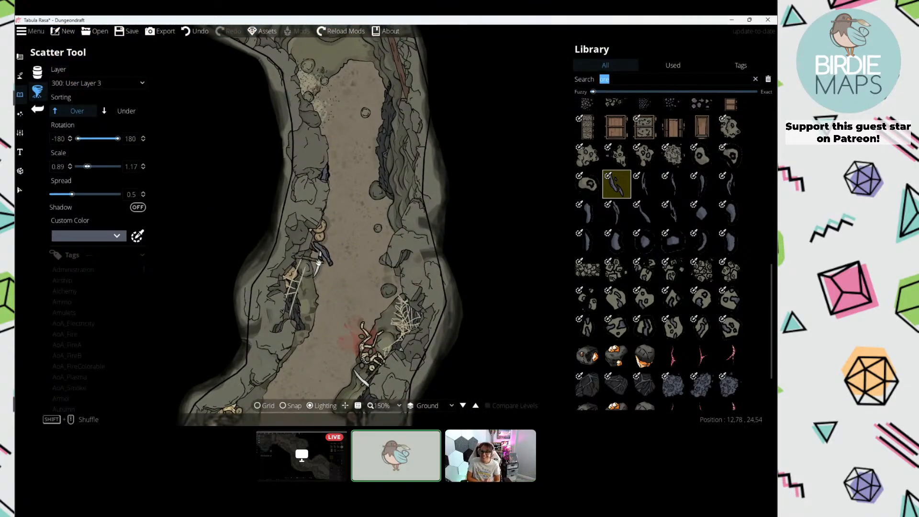
Step: Switch to another ore vein shape and place one on the rocks at the cave's southwest corner, below the pool
key("s")
left_click(645, 184)
key("s")
left_click_drag(372, 266, 409, 202)
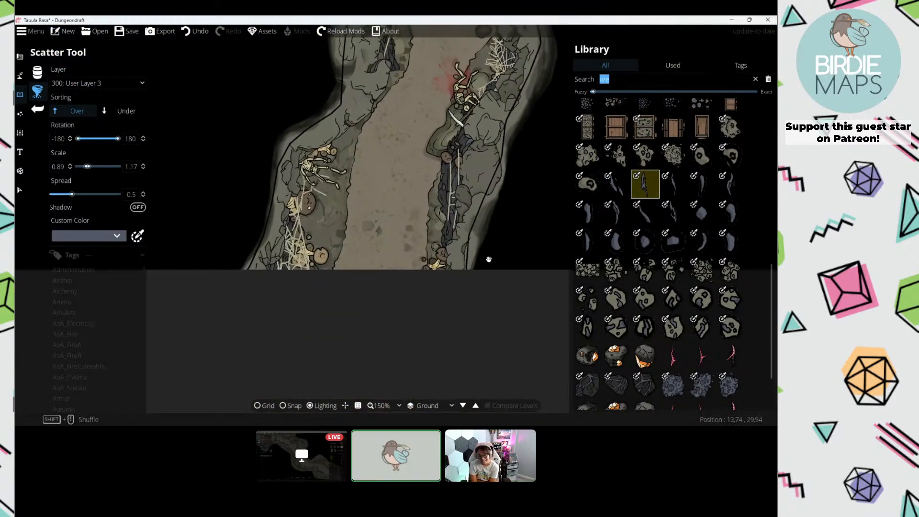
left_click_drag(312, 169, 346, 405)
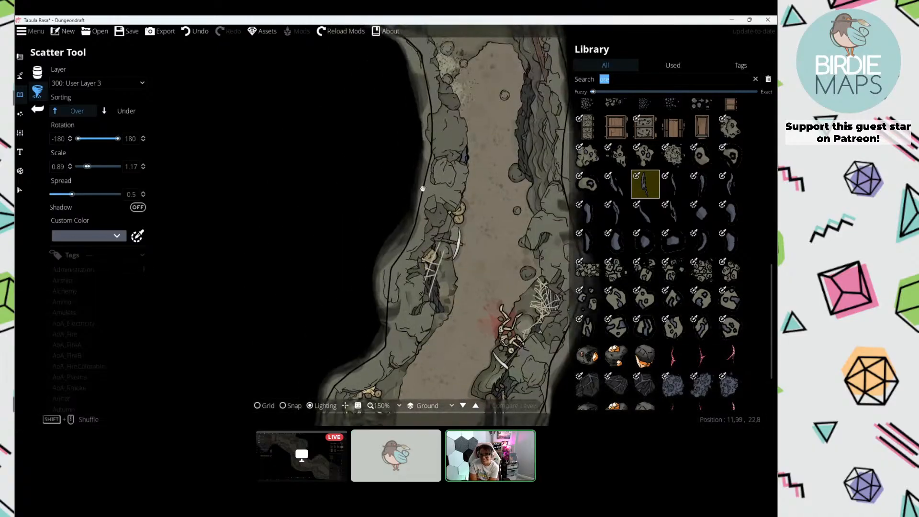
left_click_drag(378, 52, 422, 318)
left_click(249, 256)
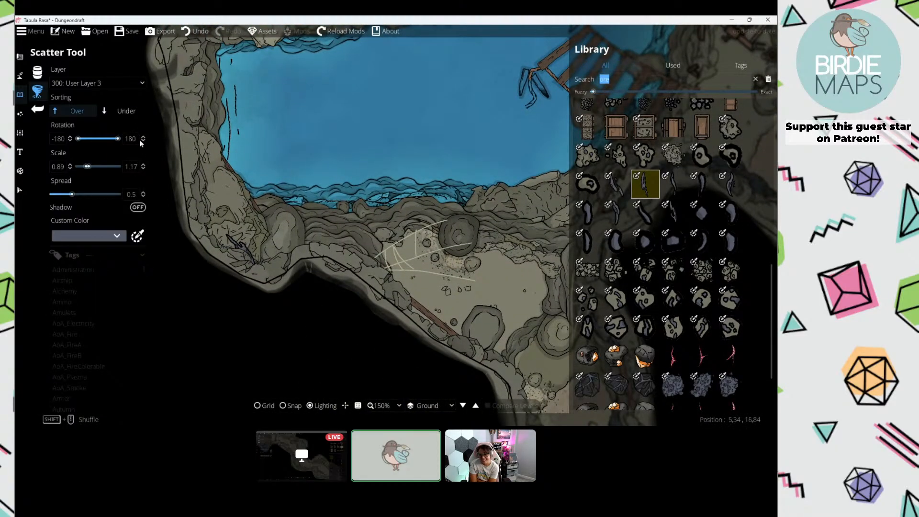
left_click_drag(249, 255, 275, 289)
Step: Set the layer to 400: User Layer 4, select a range of ore vein shapes and place one on the pool's west wall
left_click(91, 83)
left_click(99, 198)
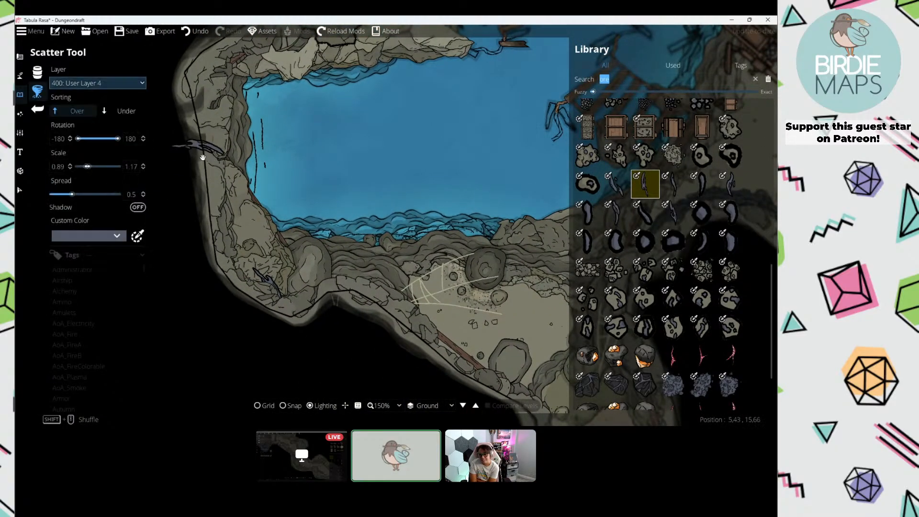
left_click_drag(336, 191, 358, 237)
left_click(621, 194)
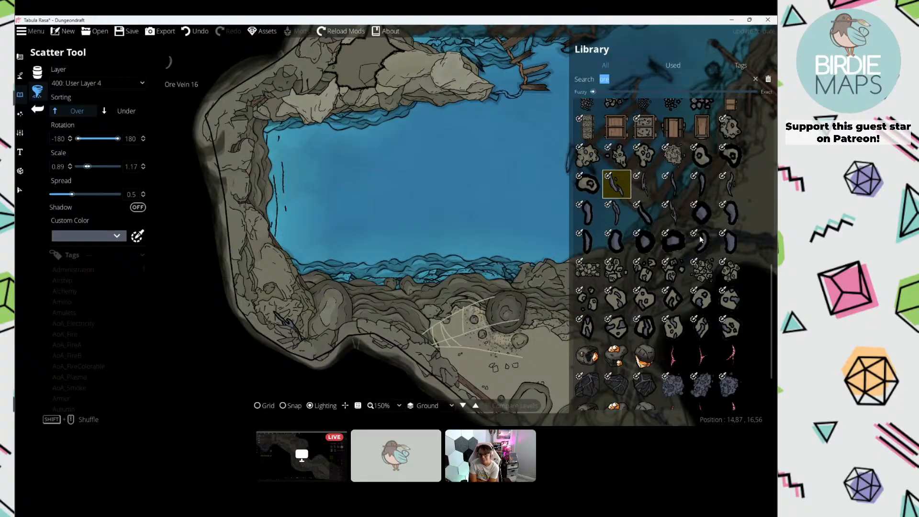
left_click(673, 214, "shift")
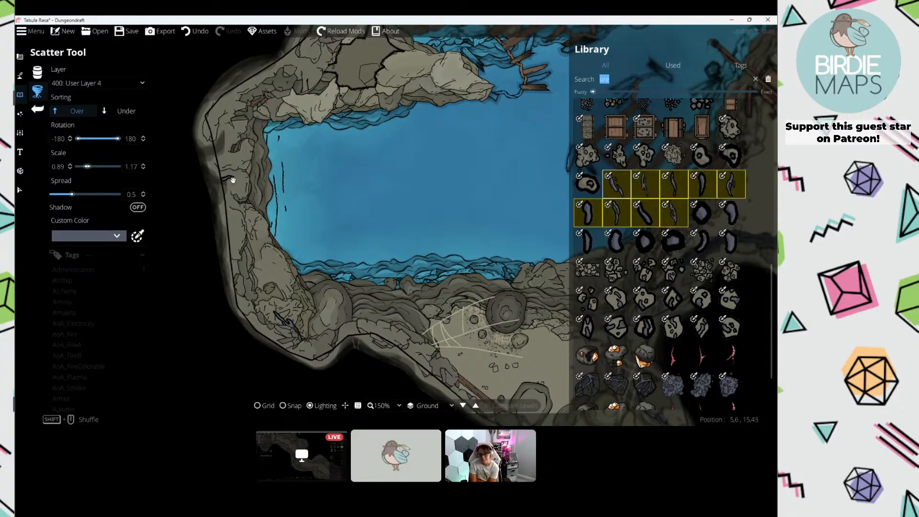
left_click(233, 153)
Step: Scatter ore veins on the wall northwest of the pool, beside the dark flat rock and below the lantern rope's anchor
left_click_drag(328, 47, 302, 154)
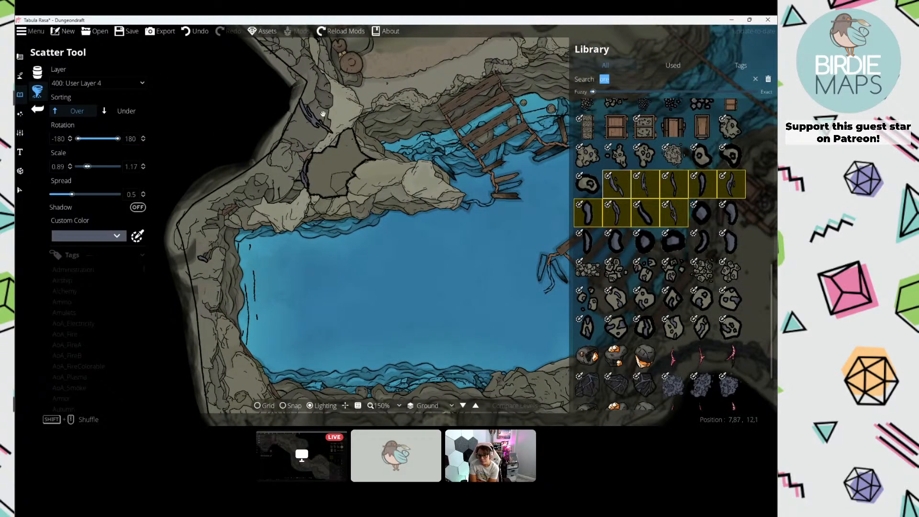
left_click_drag(324, 113, 318, 201)
left_click_drag(267, 117, 258, 194)
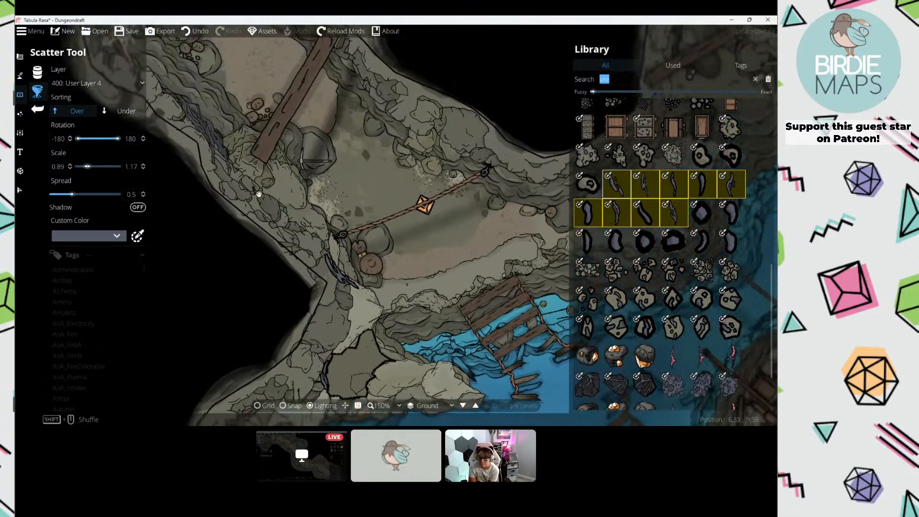
Step: Place an ore vein on the northwest cave's northeast wall, just above the spiderweb
left_click_drag(348, 164, 386, 271)
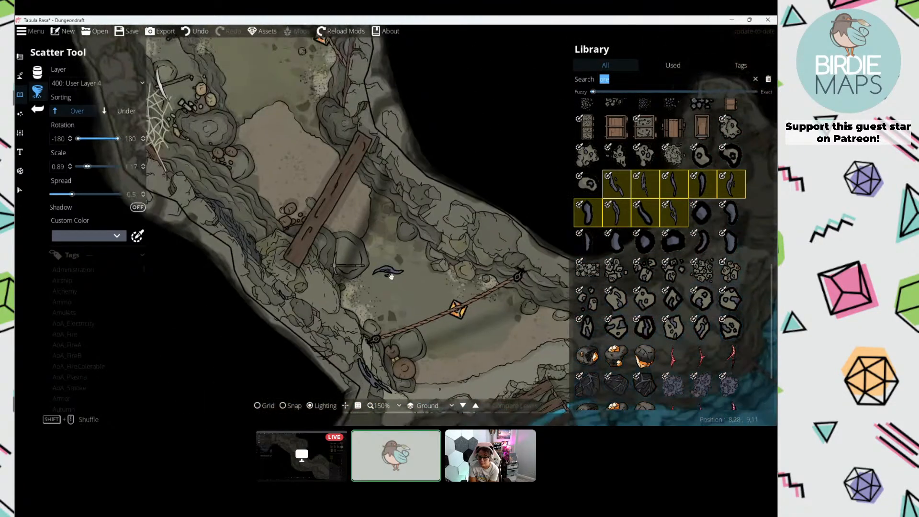
left_click_drag(334, 72, 329, 292)
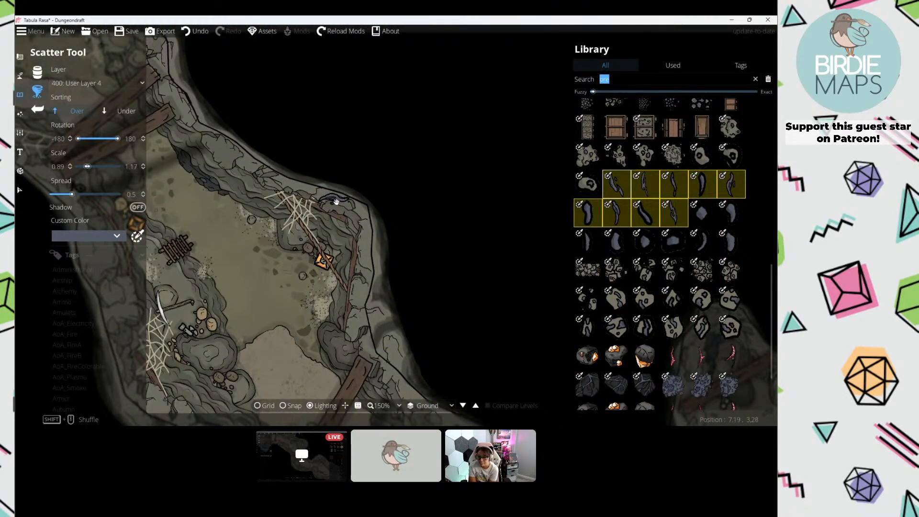
left_click(337, 203)
left_click_drag(230, 144, 332, 235)
left_click_drag(336, 194, 198, 72)
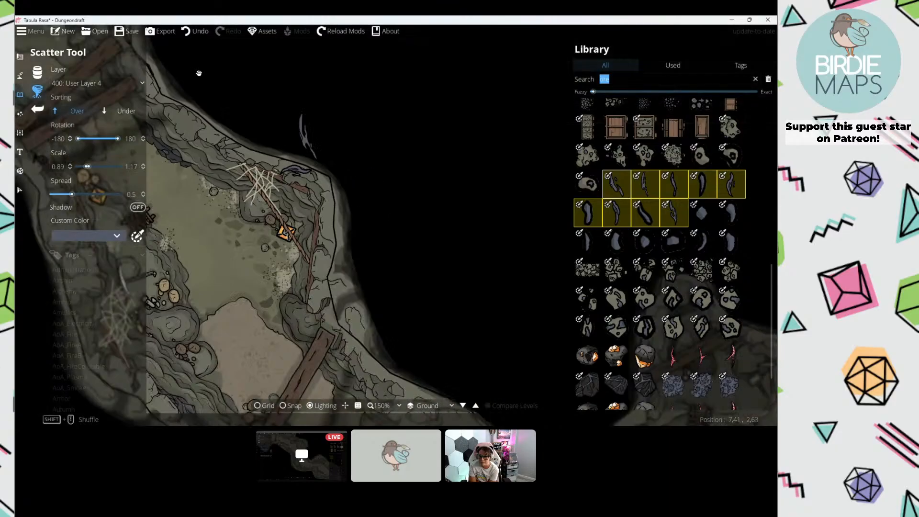
left_click_drag(527, 215, 185, 107)
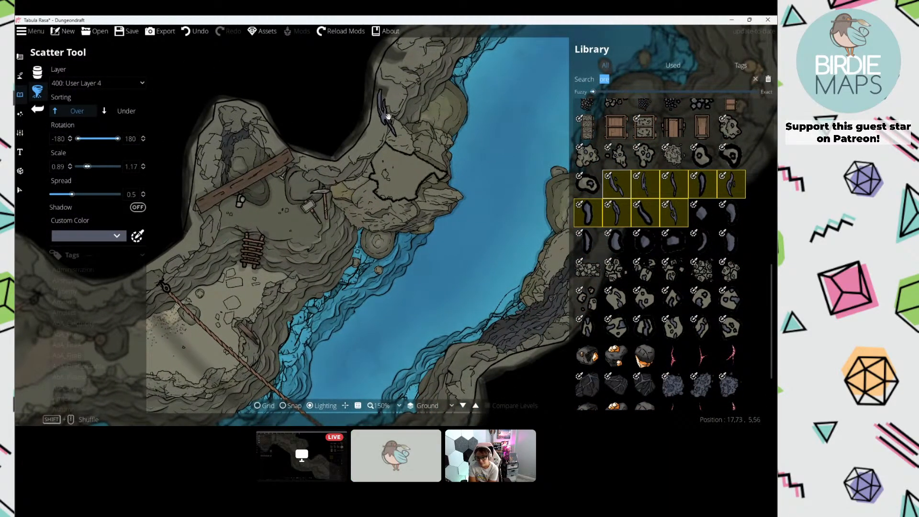
Step: Scatter ore veins on the wall above the dark flat rock and on the east bank around the skeleton alcove and its northern boulder
left_click(387, 92)
left_click_drag(407, 146, 184, 177)
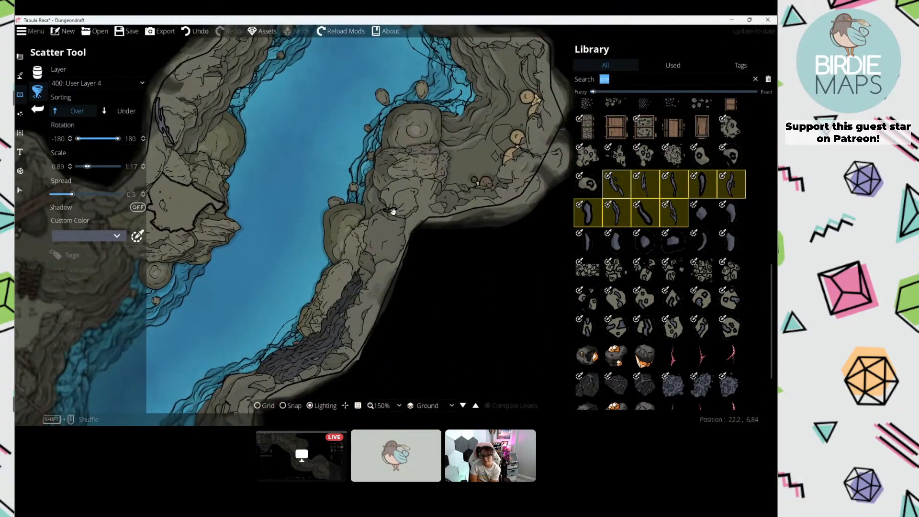
left_click(443, 200)
left_click_drag(462, 156, 401, 297)
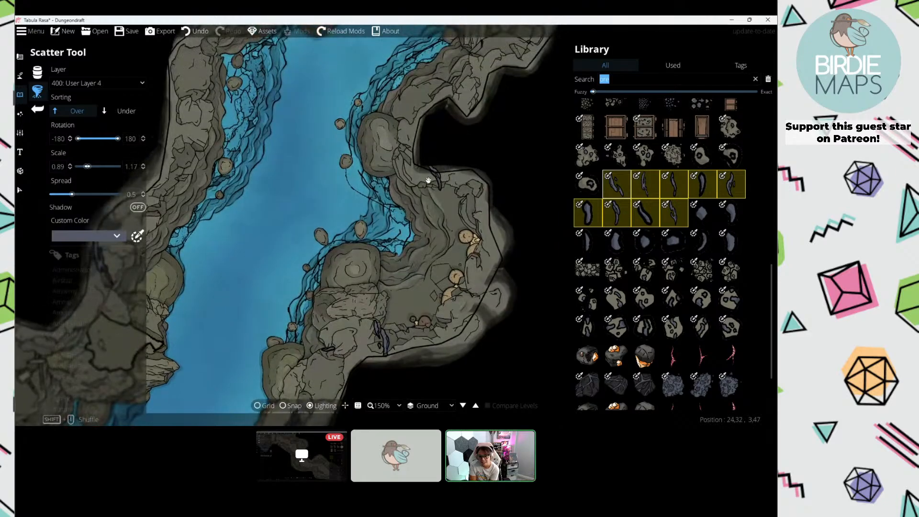
left_click(408, 171)
left_click_drag(377, 149, 413, 255)
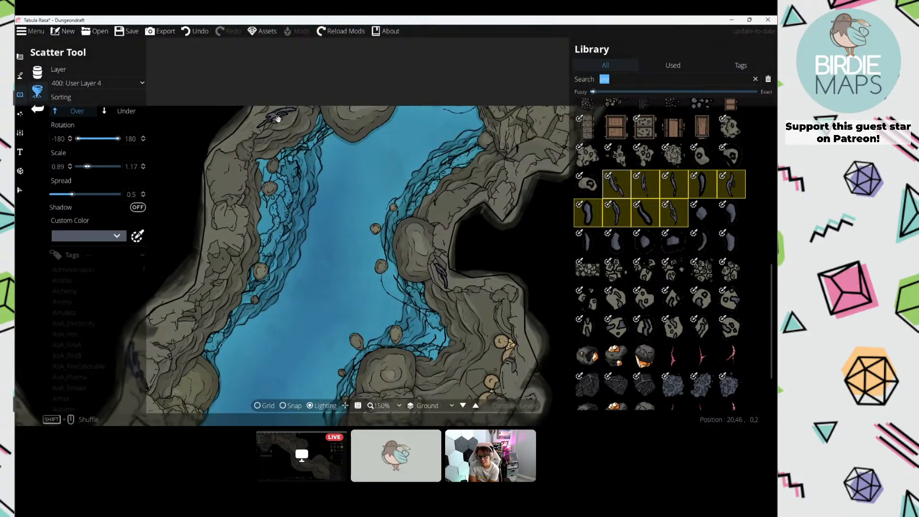
Step: Scatter ore veins along both river walls at the map's north edge, including the rocks in the northeast corner
left_click(278, 119)
left_click_drag(428, 157, 346, 171)
left_click(425, 168)
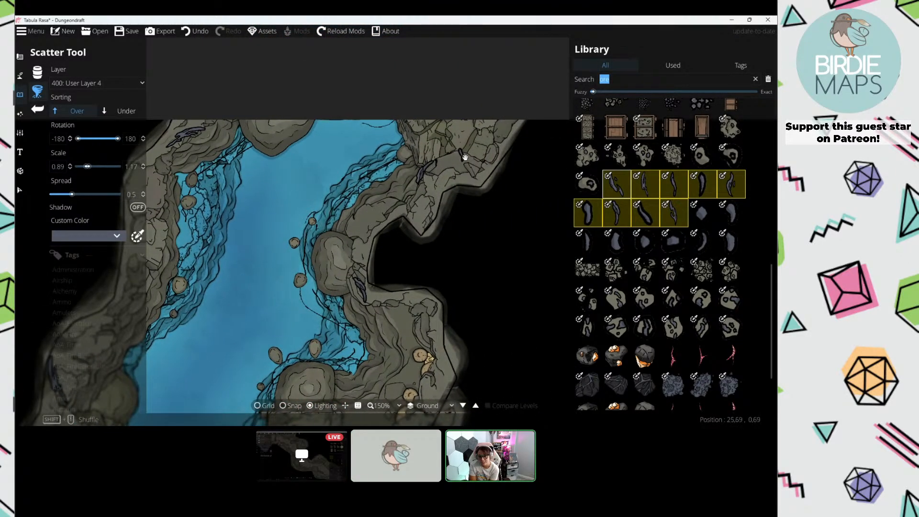
left_click(481, 159)
left_click(488, 129)
left_click_drag(360, 208, 391, 149)
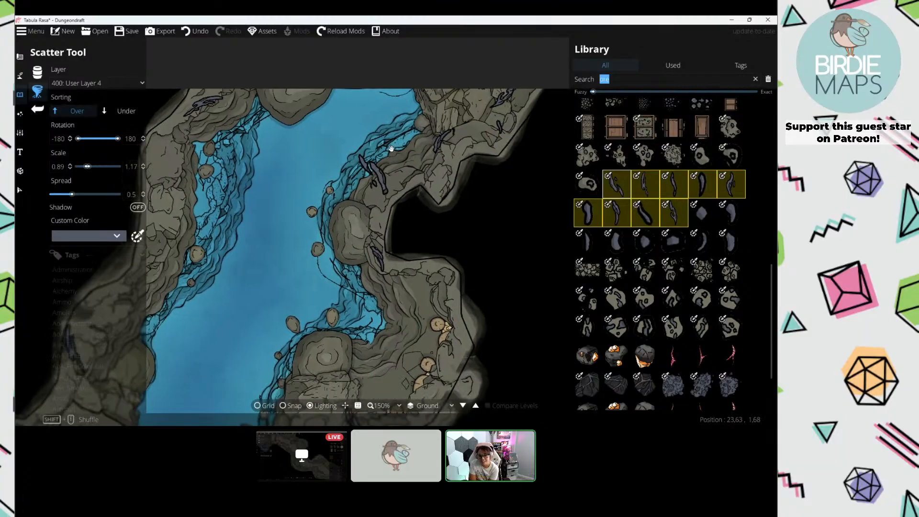
Step: Place an ore vein on the northeast wall of the southeast tunnel's rocky alcove, above the spiderweb
scroll(391, 148, "down", 2)
left_click_drag(406, 372, 403, 172)
scroll(403, 173, "up", 2)
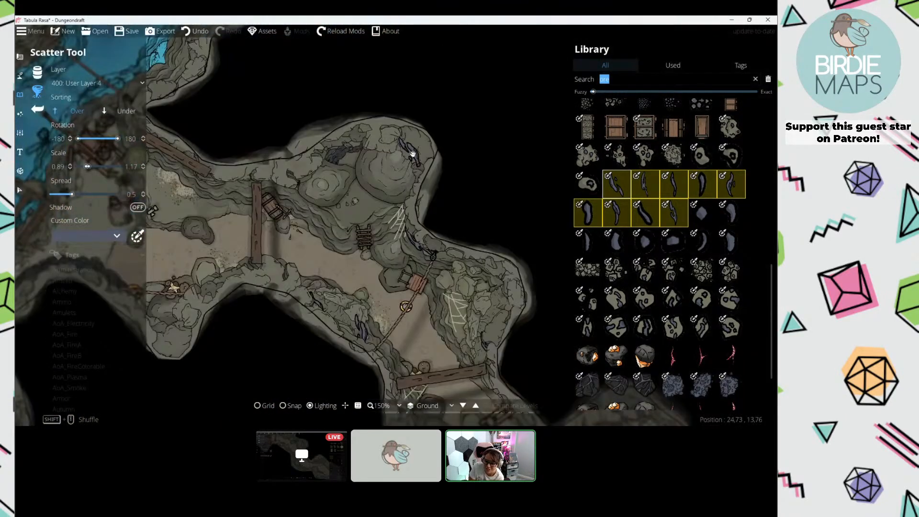
left_click_drag(428, 217, 292, 100)
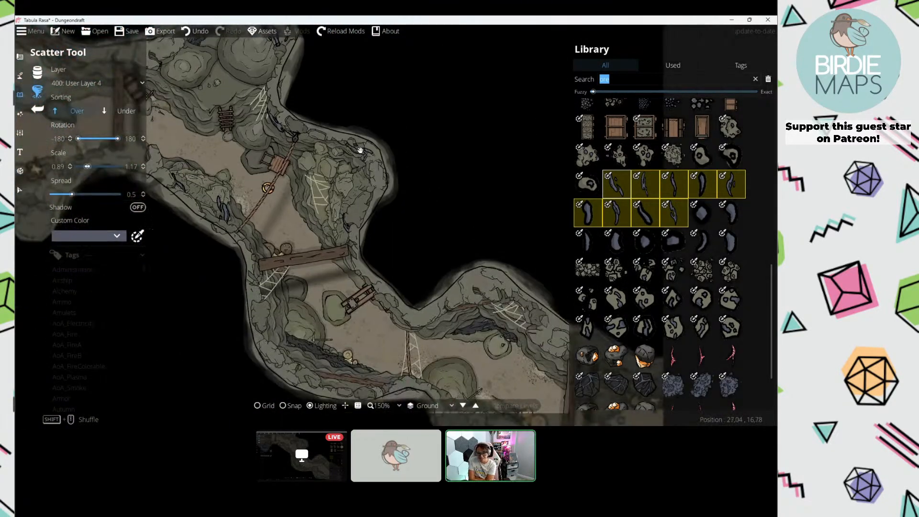
left_click_drag(355, 148, 289, 104)
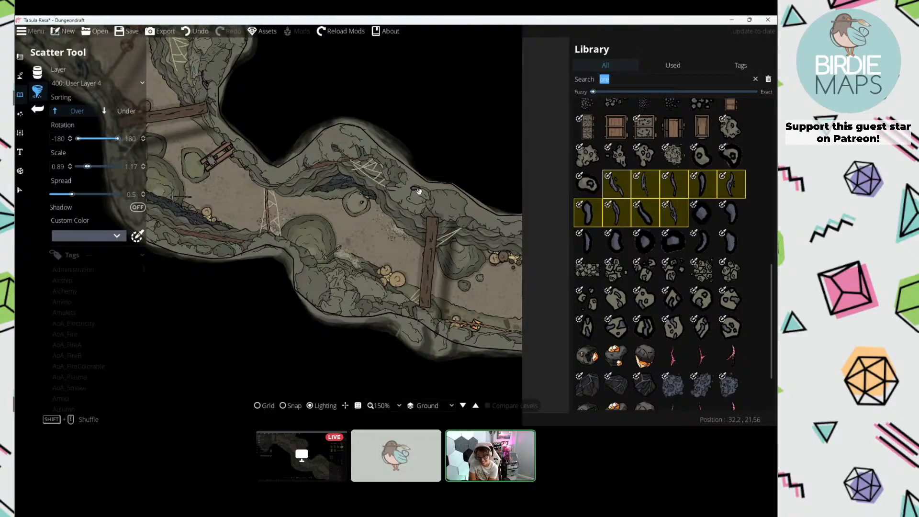
left_click_drag(351, 217, 395, 201)
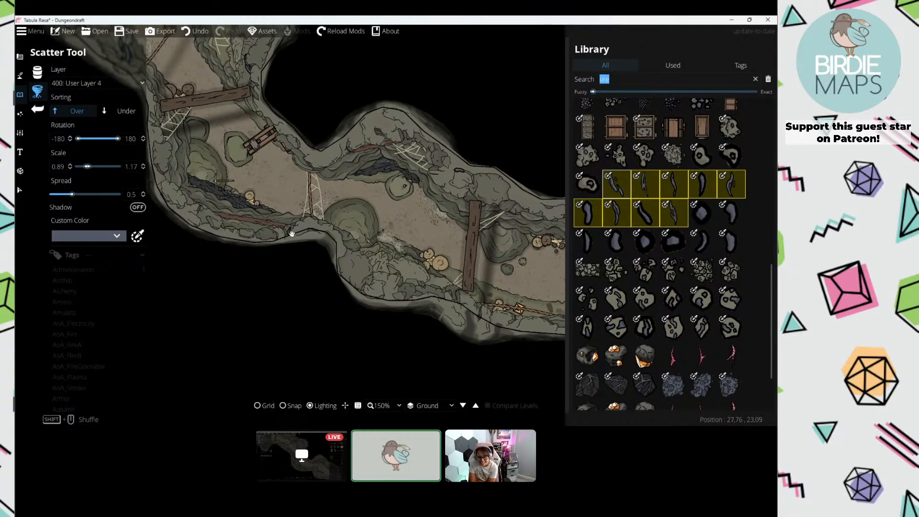
left_click_drag(394, 276, 579, 407)
Step: Replace the ore vein selection with the two full rows of ore rubble shapes starting at Rubble Ore 06
left_click(590, 303)
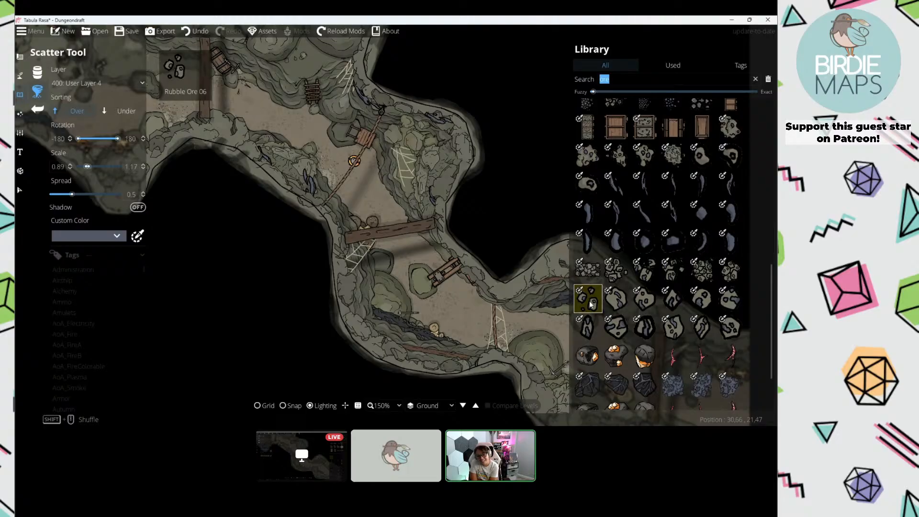
left_click(737, 328, "shift")
left_click_drag(331, 175, 363, 209)
scroll(342, 158, "up", 3)
left_click_drag(263, 93, 373, 201)
scroll(364, 201, "down", 2)
left_click_drag(280, 187, 359, 180)
scroll(270, 189, "down", 2)
scroll(330, 219, "up", 2)
scroll(343, 288, "up", 2)
left_click_drag(343, 289, 343, 193)
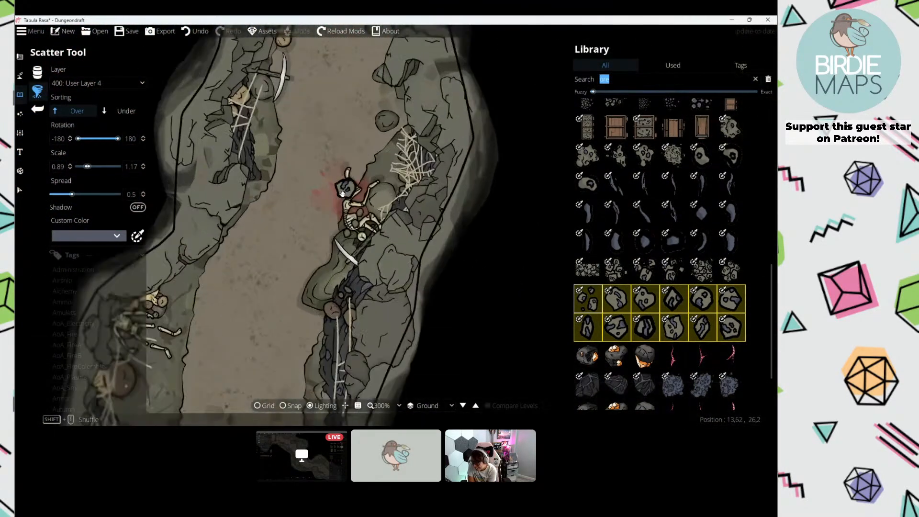
Step: Set the layer to 100: User Layer 1 with Under sorting and scatter ore rubble around the bloodstained skeleton and its pickaxe
left_click(325, 229)
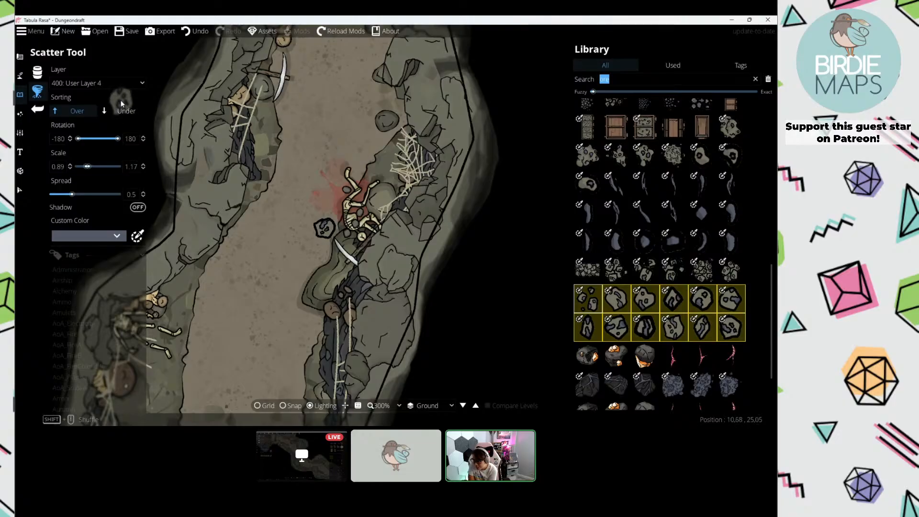
left_click(95, 84)
left_click(105, 163)
left_click_drag(201, 173, 206, 182)
key("ctrl+z")
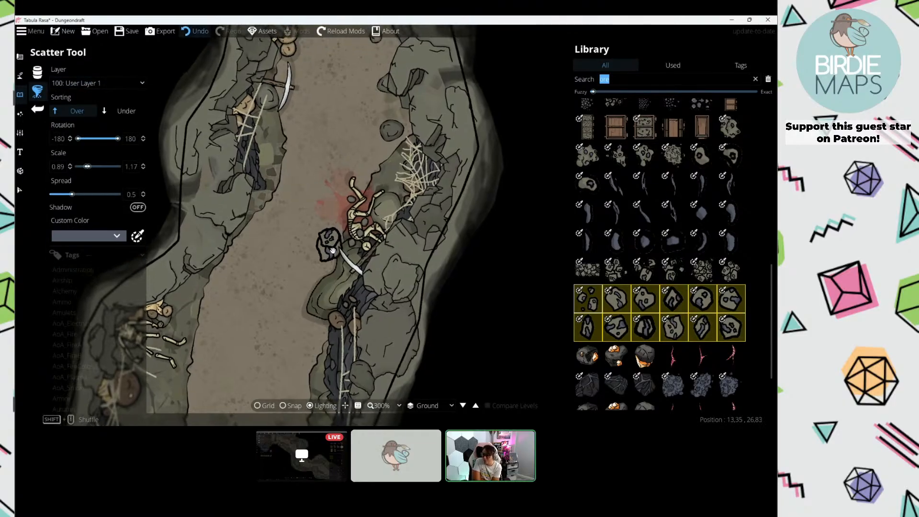
left_click(120, 113)
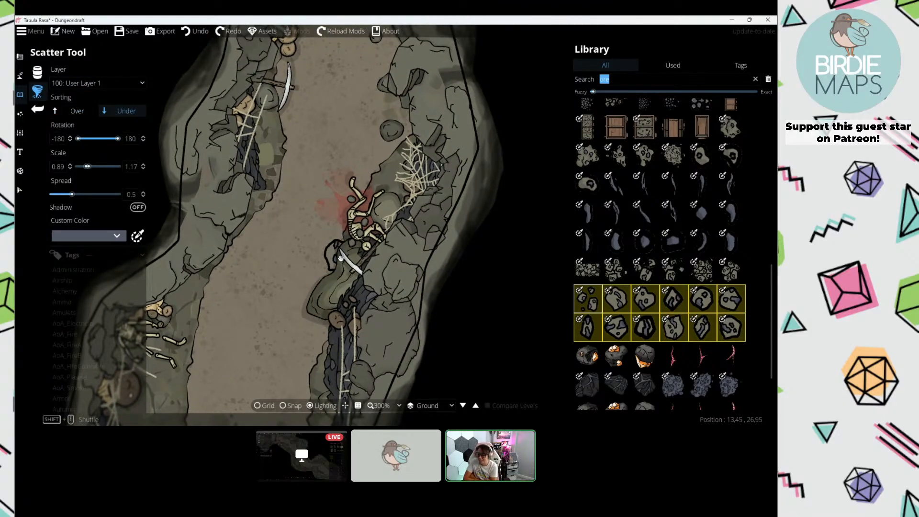
left_click(391, 186)
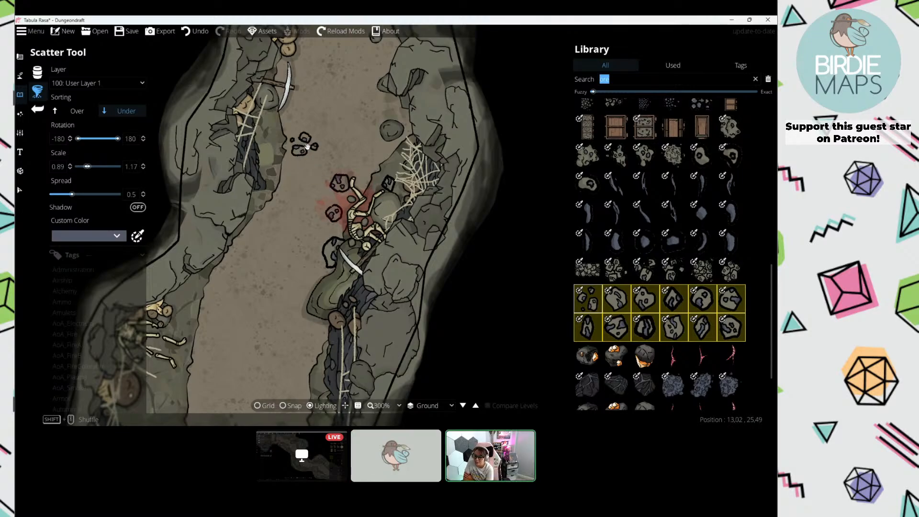
Step: Scatter ore rubble along the southern end of the tunnel, on the path and beside the skeletons and webs
left_click_drag(248, 257, 399, 231)
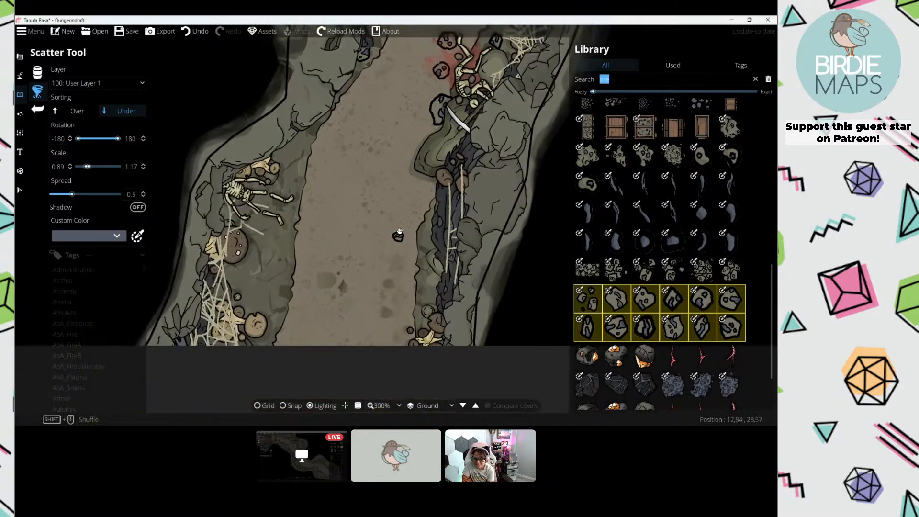
left_click(401, 227)
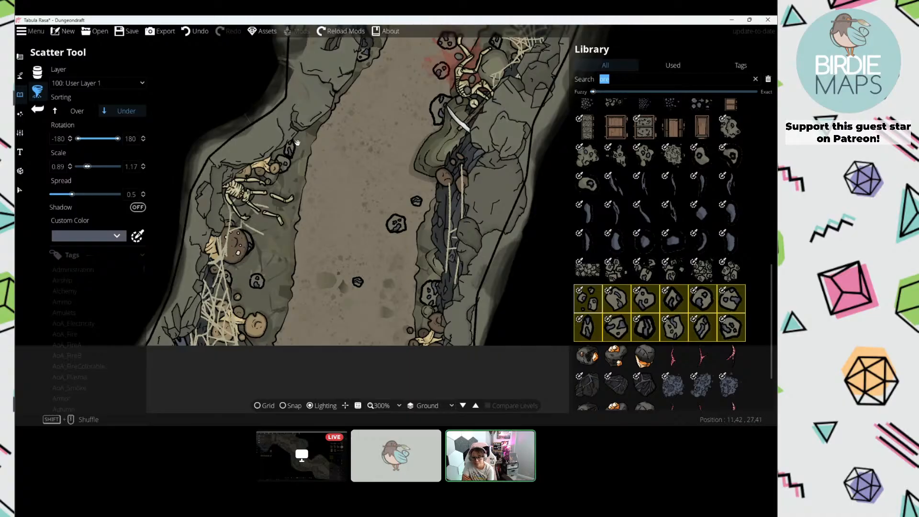
left_click_drag(318, 129, 275, 299)
scroll(340, 171, "down", 5)
Step: Search the library for "rock" and select a range of four cave rock shapes
left_click_drag(375, 90, 349, 215)
left_click_drag(324, 65, 354, 237)
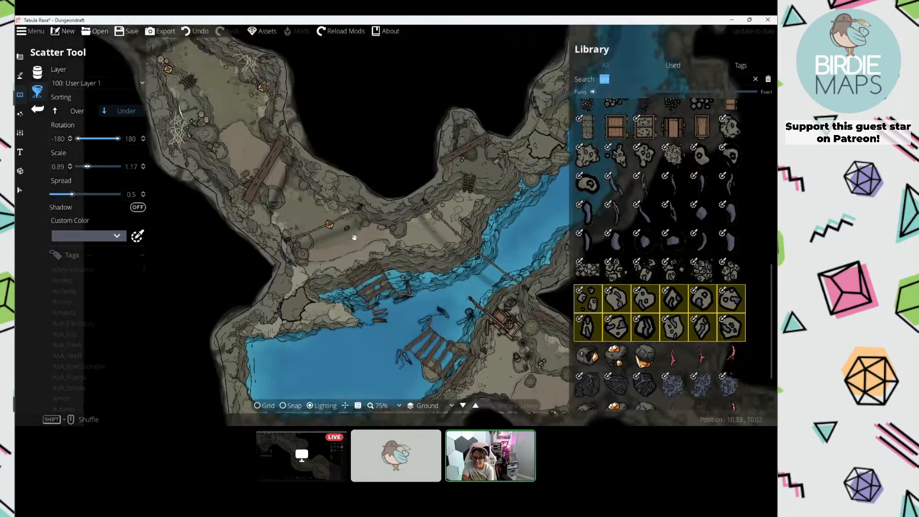
scroll(335, 220, "up", 2)
left_click_drag(318, 208, 320, 121)
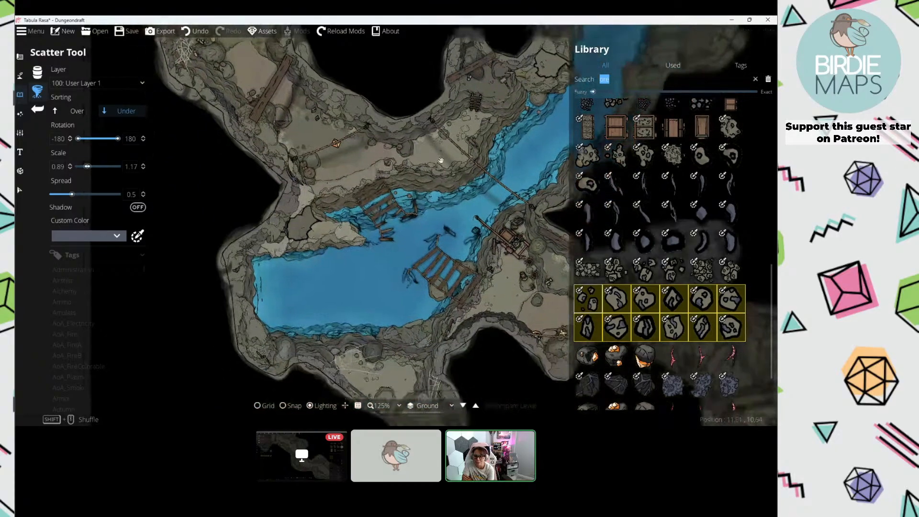
left_click(691, 84)
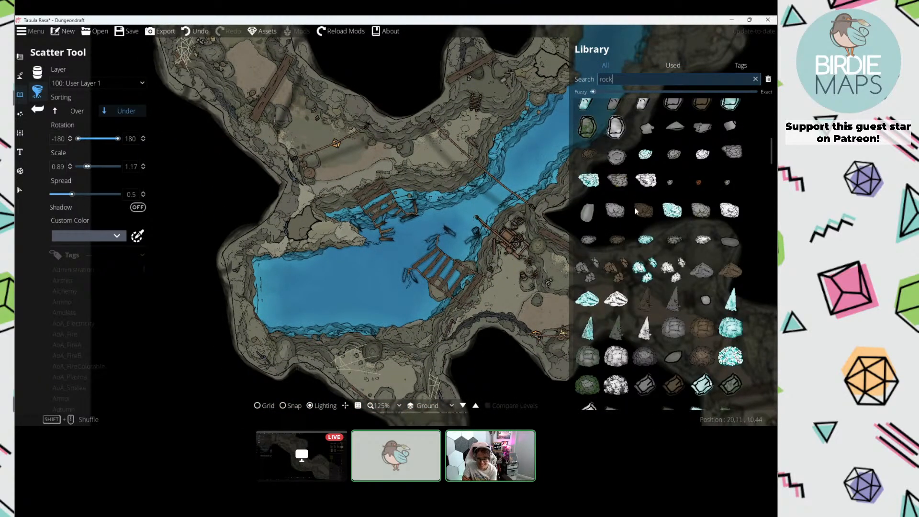
scroll(679, 247, "down", 5)
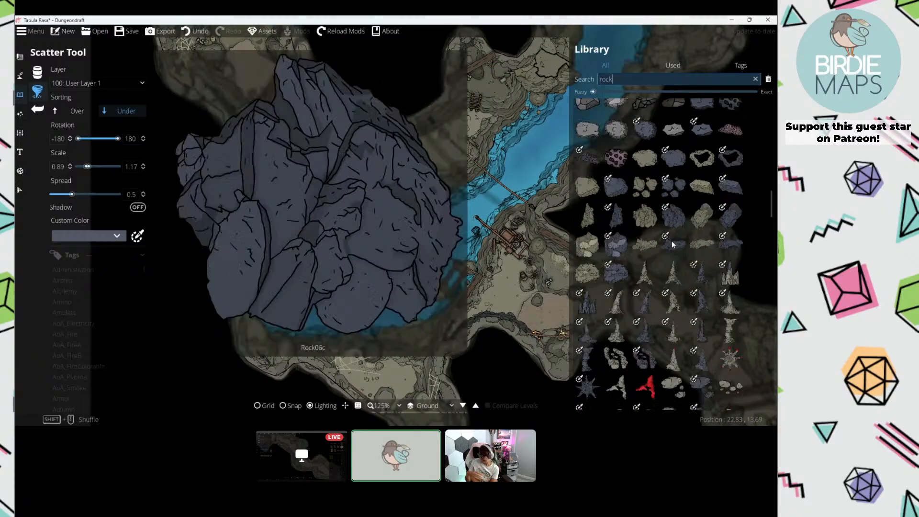
scroll(622, 208, "down", 5)
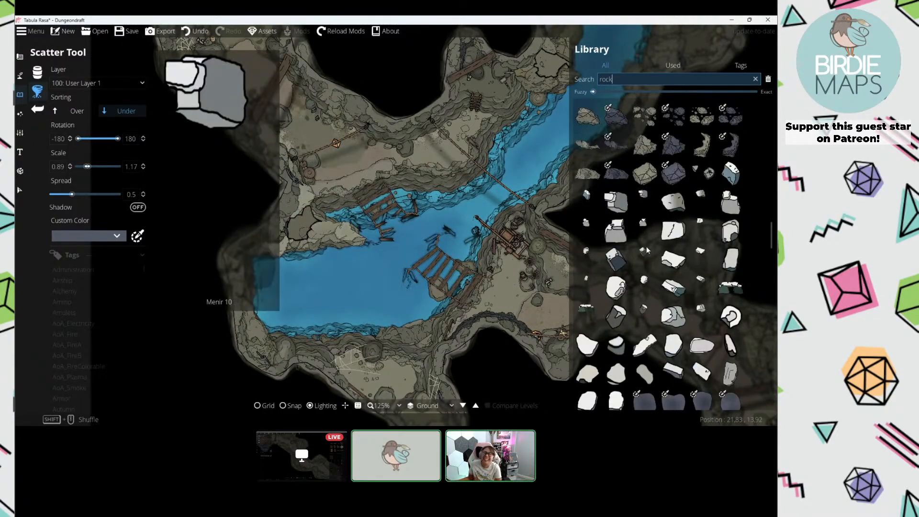
scroll(647, 250, "down", 10)
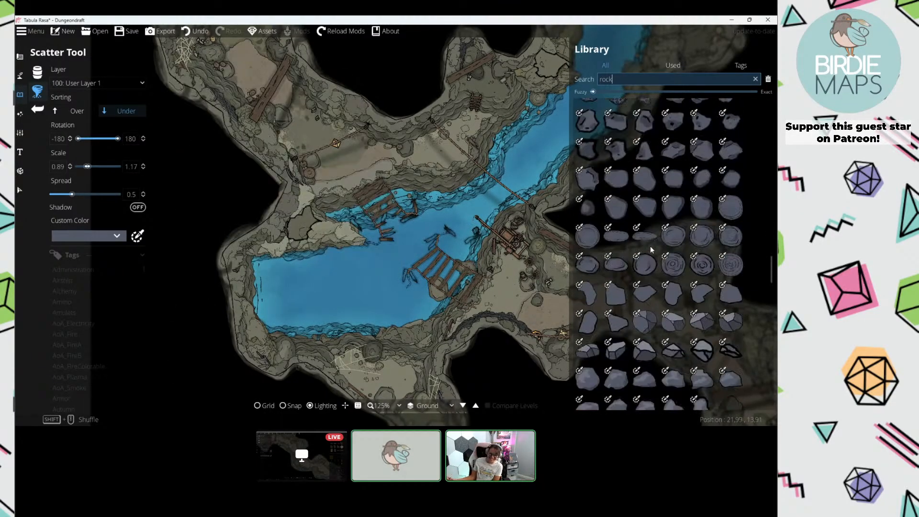
scroll(648, 246, "down", 6)
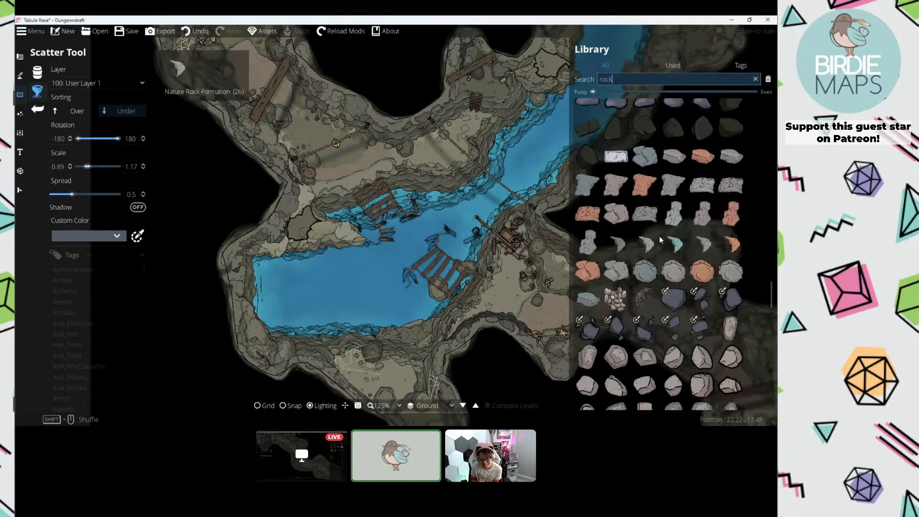
scroll(660, 236, "down", 5)
left_click(644, 236)
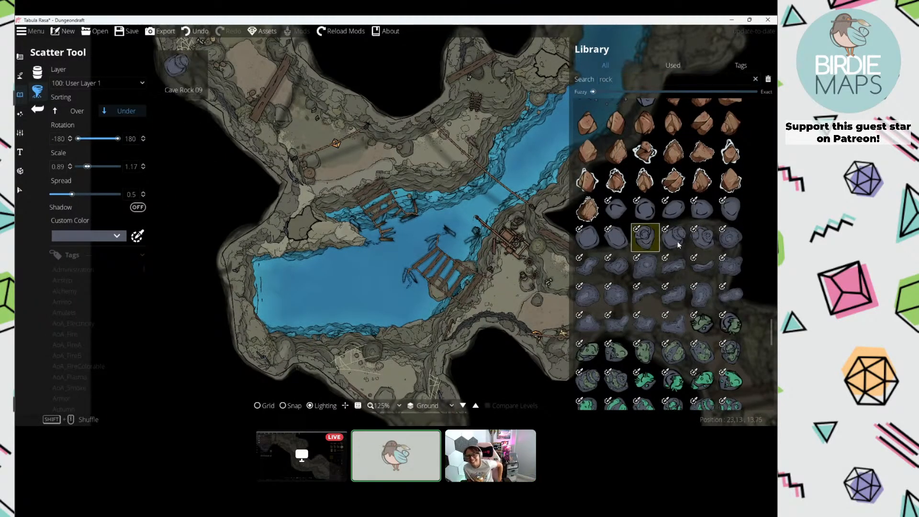
left_click(731, 237)
left_click(647, 267, "shift")
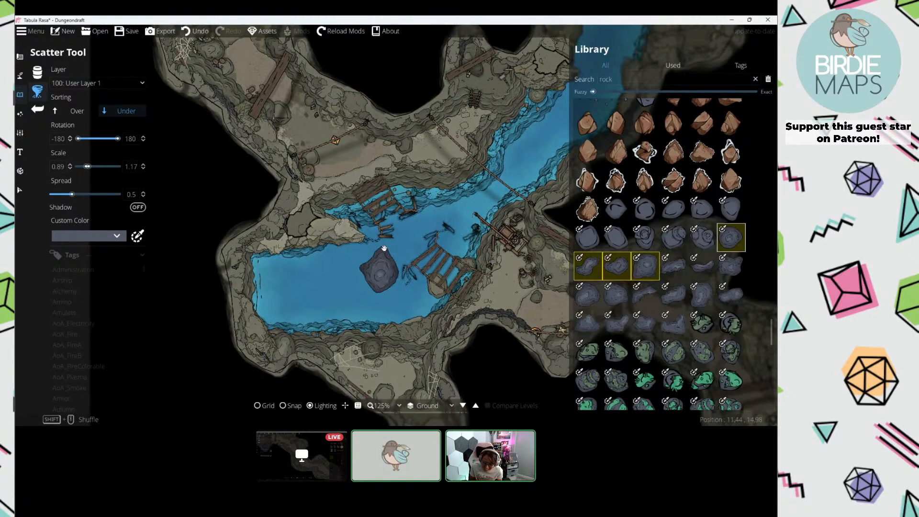
Step: Set the rocks' custom color to the five saved grey-brown swatches together
scroll(321, 278, "up", 3)
left_click(89, 235)
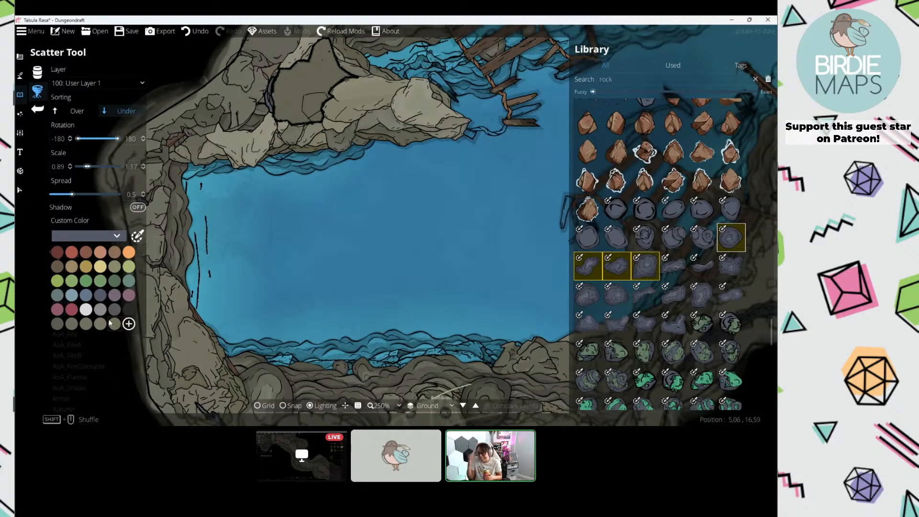
left_click(113, 323)
left_click(100, 324, "ctrl")
left_click(86, 323, "ctrl")
left_click(72, 324, "ctrl")
left_click(57, 324, "ctrl")
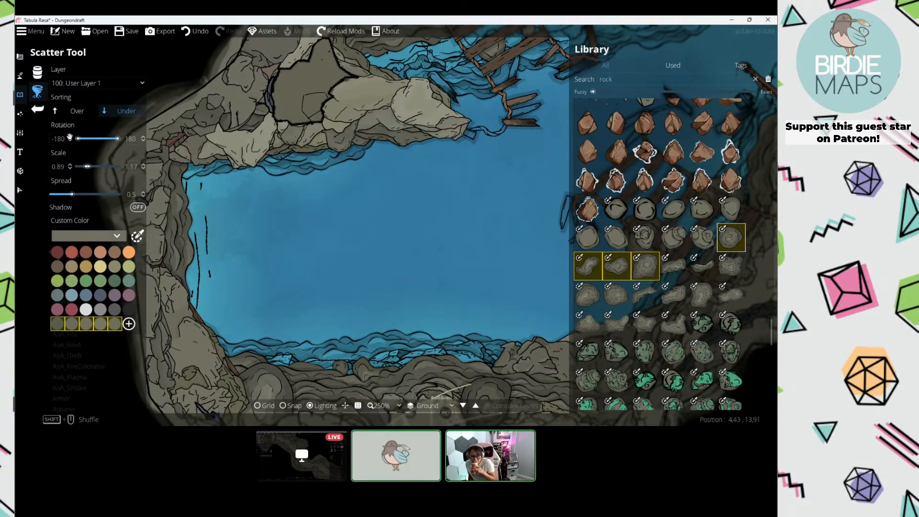
Step: Set the layer to -400: Below Ground with shadow on and place a submerged rock by the pool's southern bank near the broken bridge
left_click(96, 82)
left_click(94, 139)
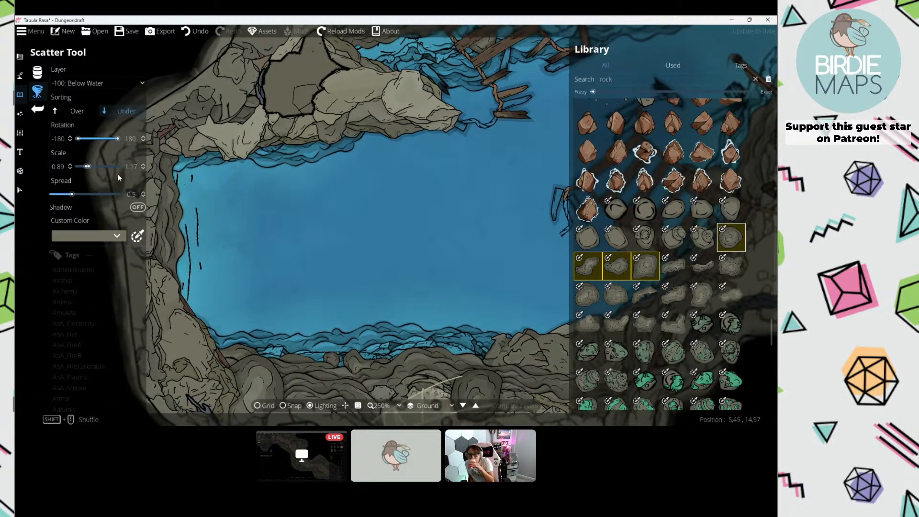
left_click(96, 83)
left_click(94, 108)
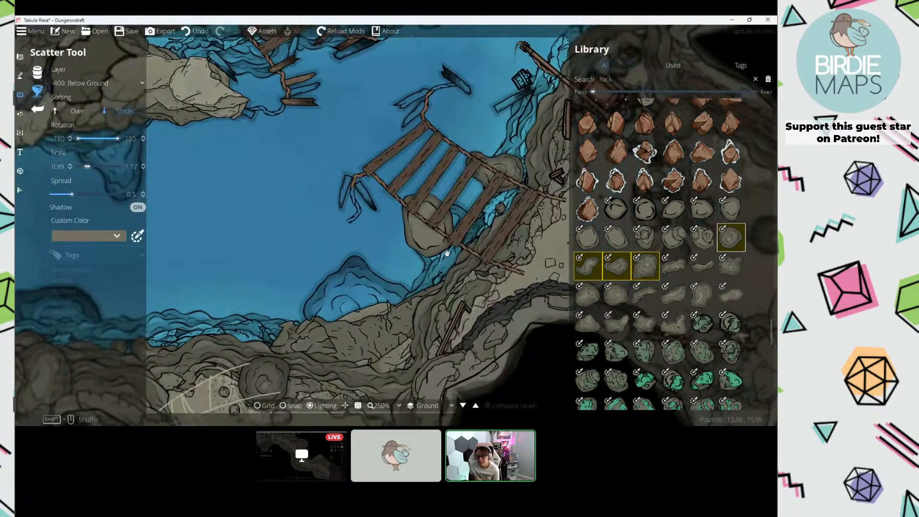
left_click_drag(305, 293, 267, 283)
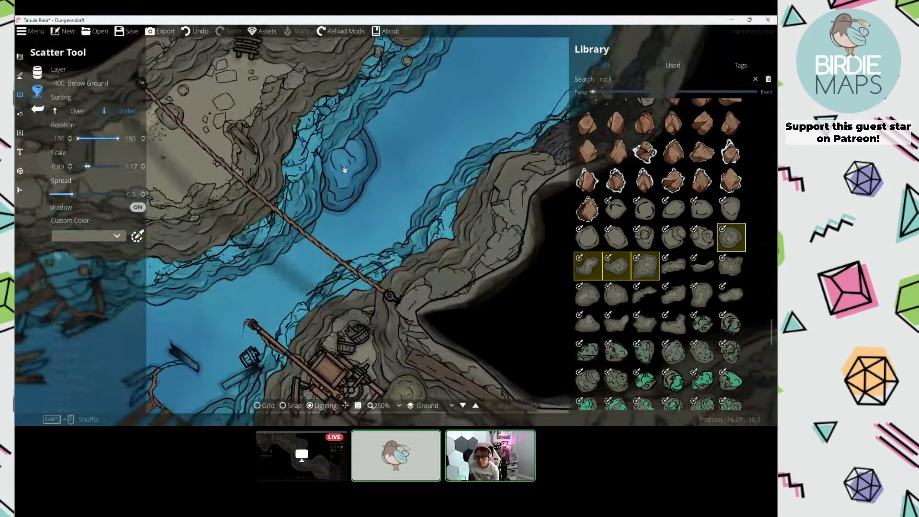
Step: Scatter submerged cave rocks along both banks of the river between the rope crossing and the dark flat rock
left_click_drag(450, 127, 285, 294)
left_click(433, 219)
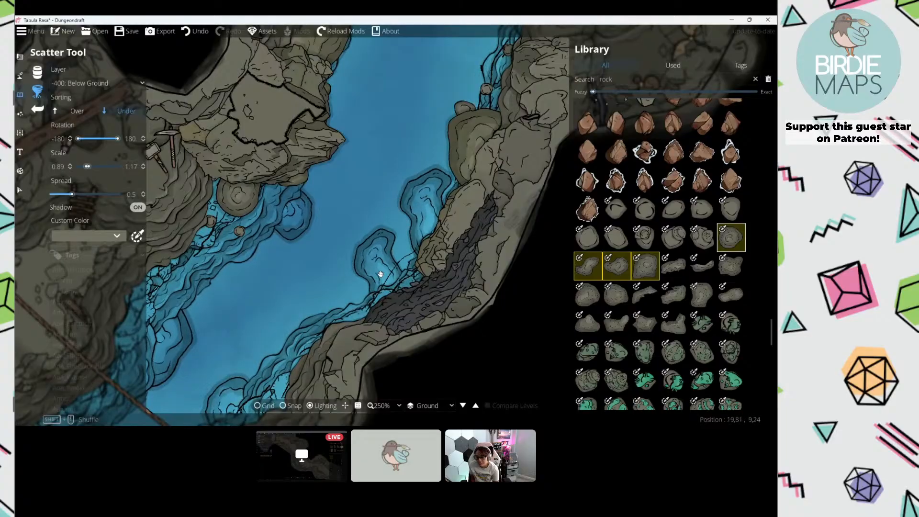
left_click(378, 273)
left_click_drag(383, 134, 281, 304)
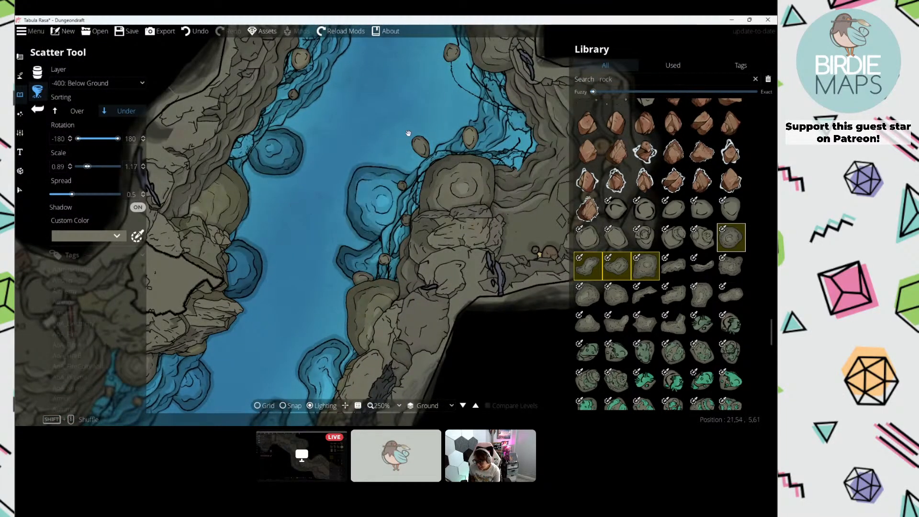
Step: Scatter submerged cave rocks along both banks of the northern river, beside and above the skeleton alcove
left_click_drag(408, 134, 365, 292)
left_click(424, 266)
left_click(330, 138)
left_click_drag(384, 68, 365, 148)
Step: Scatter the smooth submerged cave rocks, with shadow off, through the northern river and down into the western pool
scroll(331, 261, "down", 4)
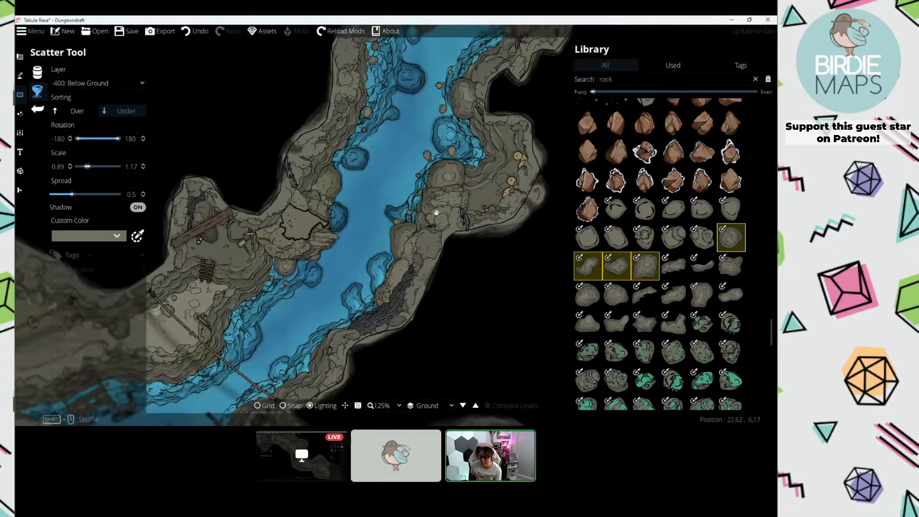
left_click(639, 211)
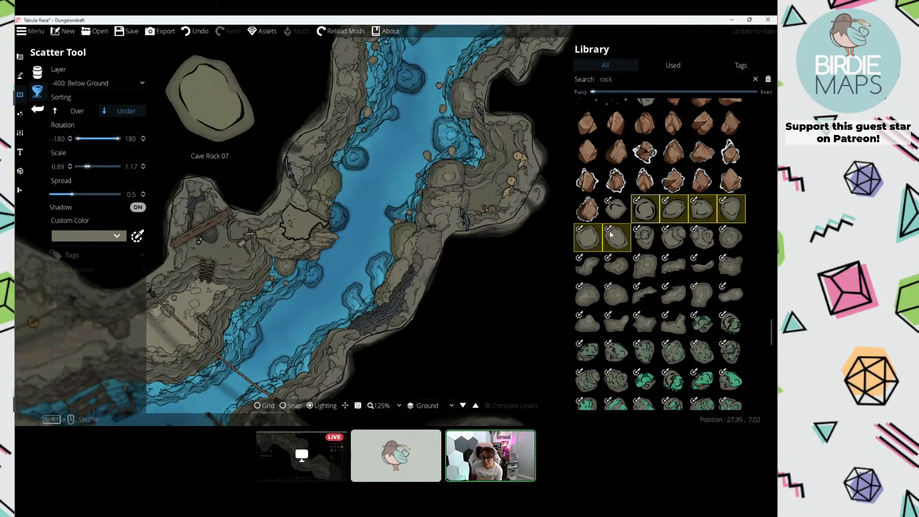
left_click(138, 207)
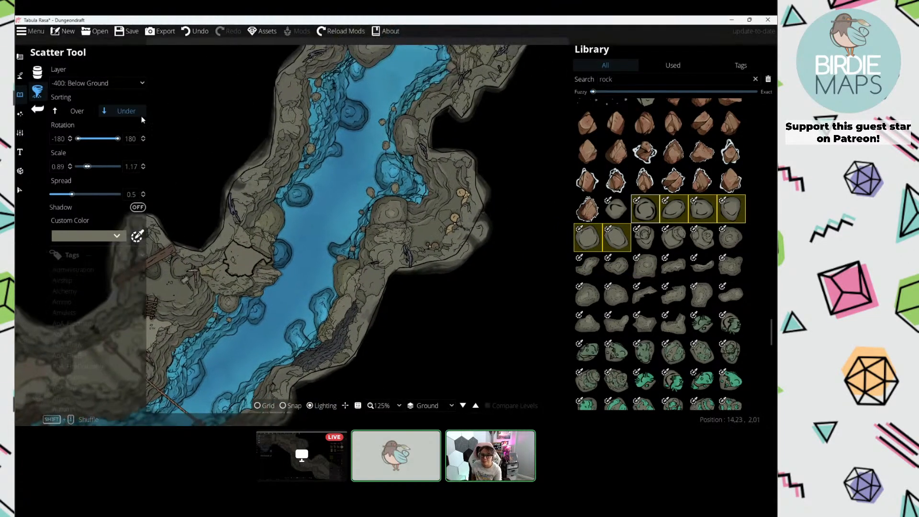
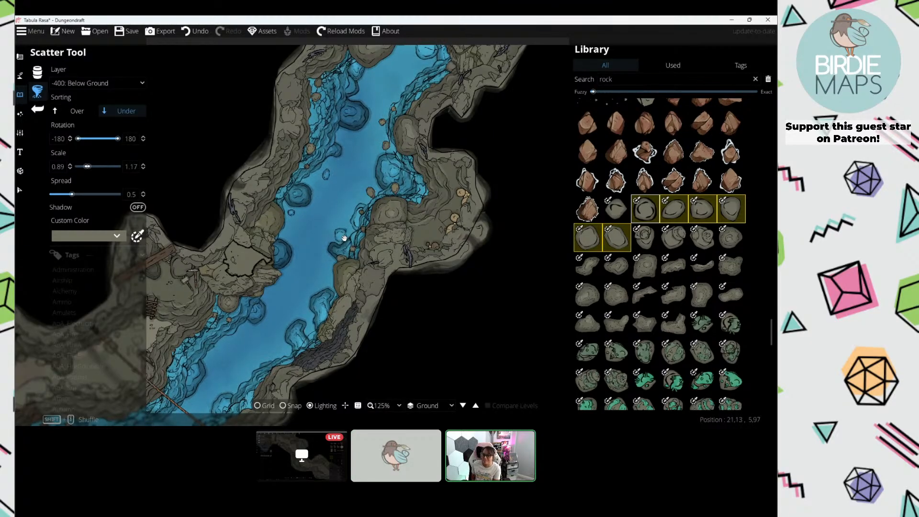
left_click_drag(344, 238, 403, 187)
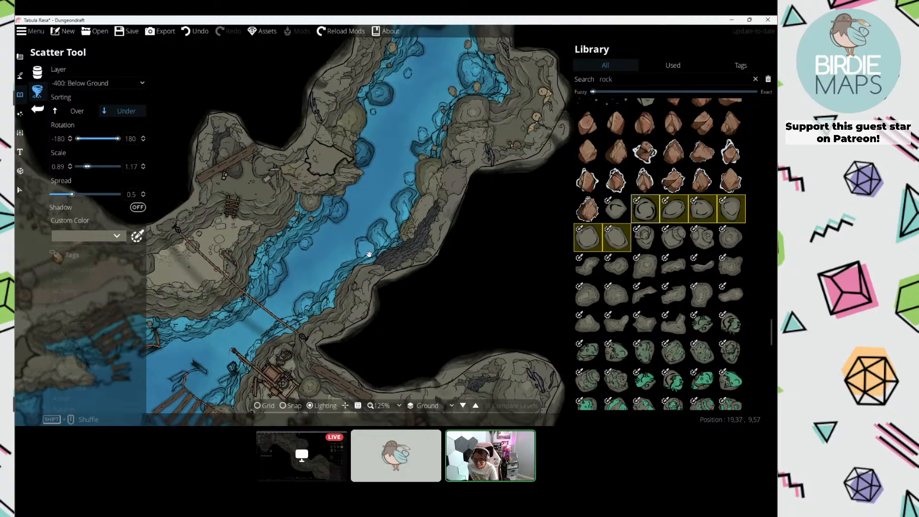
left_click_drag(369, 254, 391, 173)
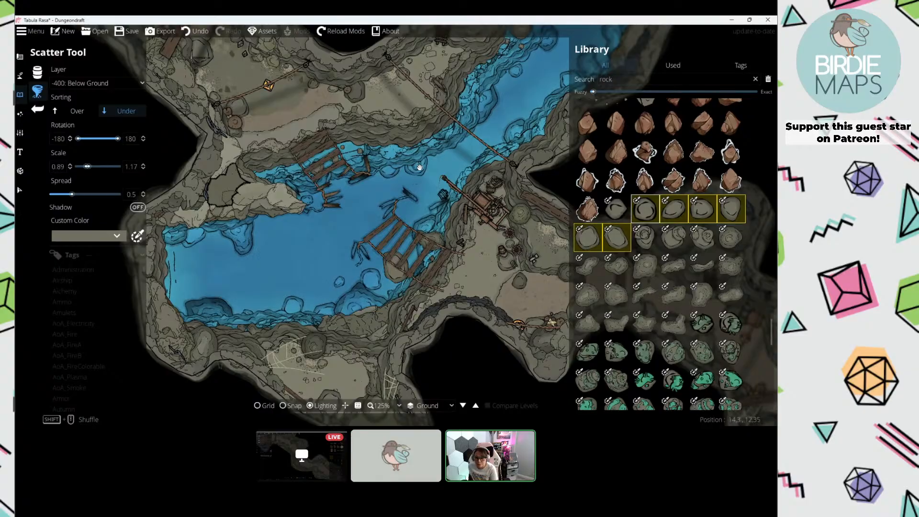
left_click_drag(310, 204, 420, 194)
Step: Search the placeable objects for water, pick a colorable waterfall and set its custom color to pale blue
left_click(37, 71)
left_click(621, 78)
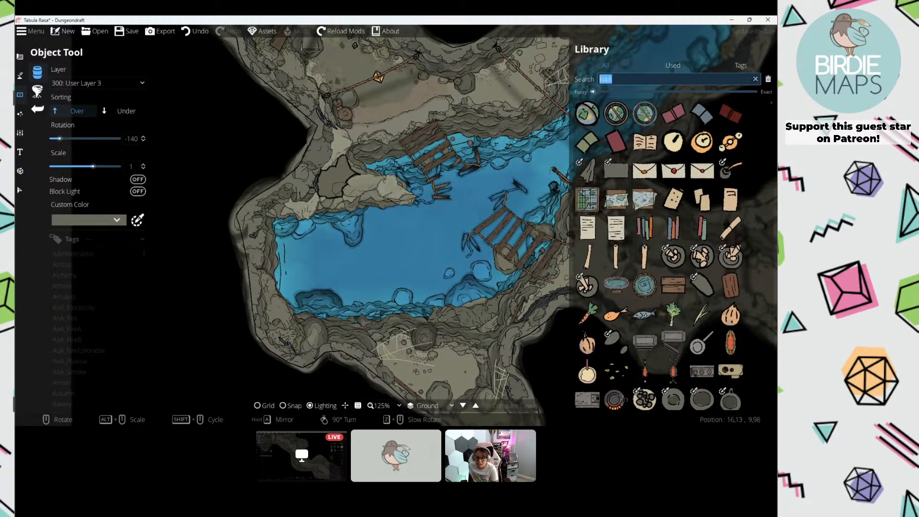
type("water")
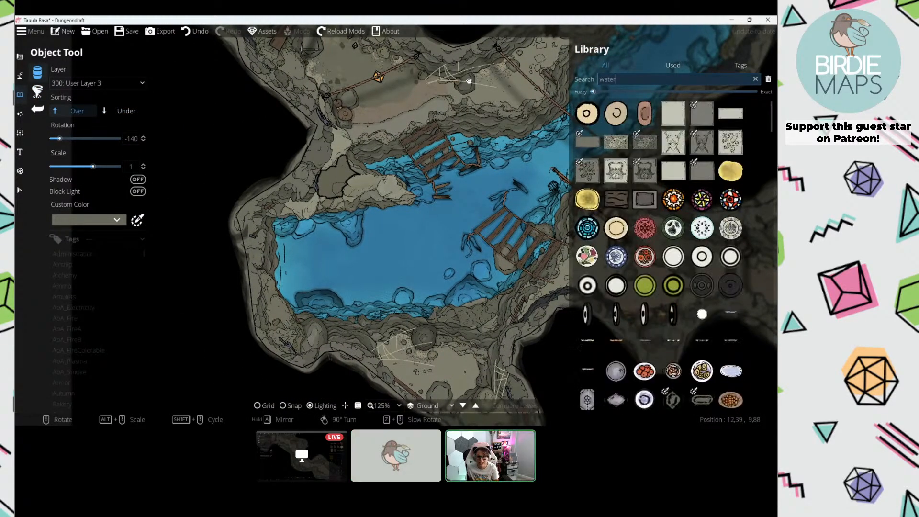
scroll(721, 210, "down", 10)
scroll(701, 211, "up", 8)
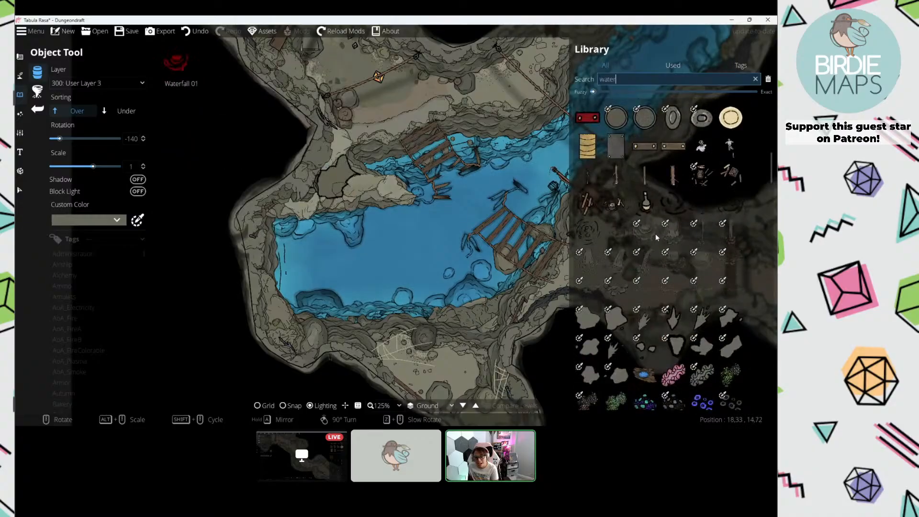
left_click(673, 232)
left_click_drag(260, 257, 260, 248)
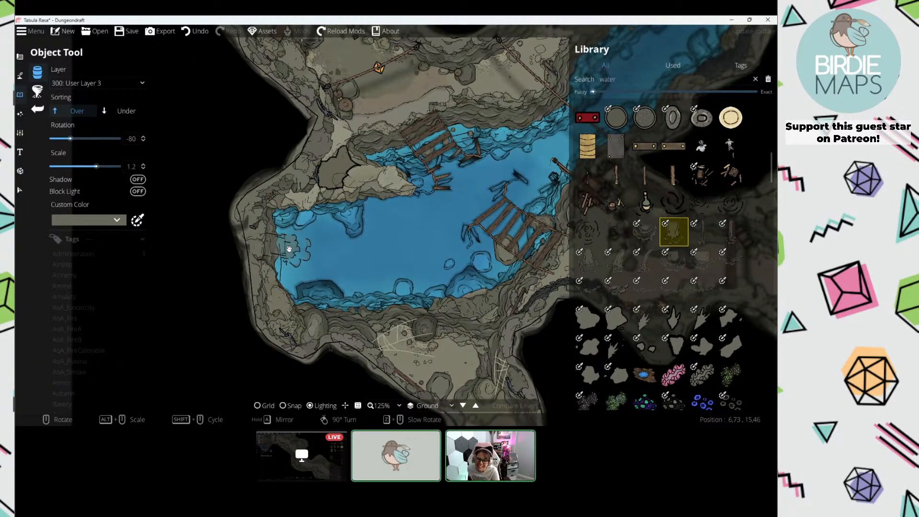
scroll(289, 249, "up", 1)
left_click(96, 220)
left_click(75, 281)
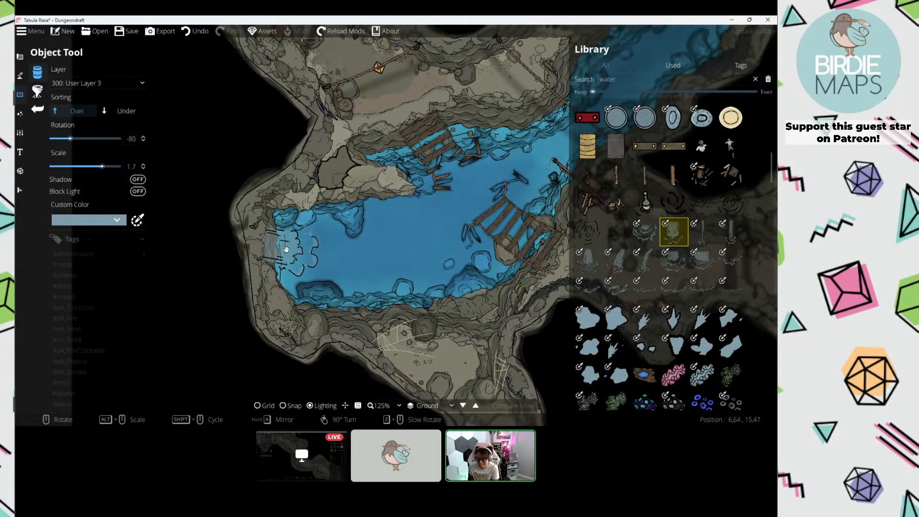
Step: Switch to the wide waterfall with the broad splash, reduce it to scale 0.8 and set its sorting to Under
left_click_drag(353, 246, 378, 234)
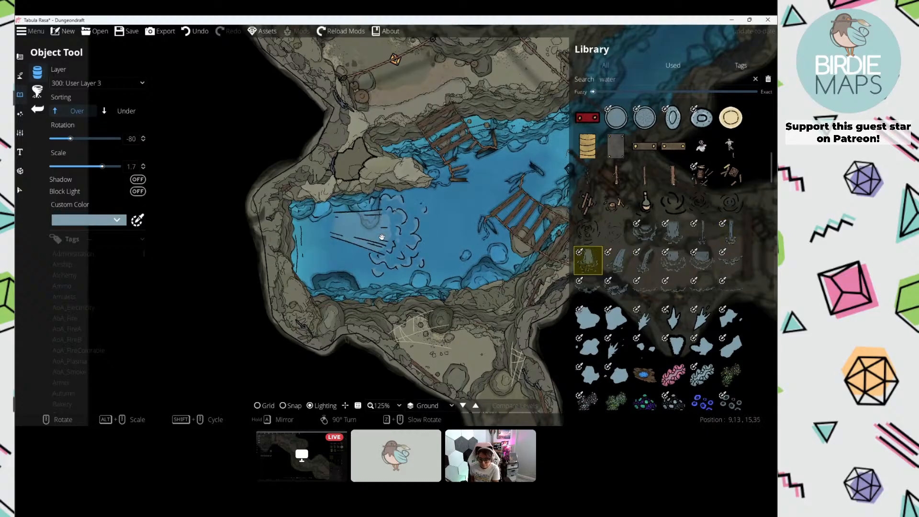
left_click_drag(295, 232, 194, 218)
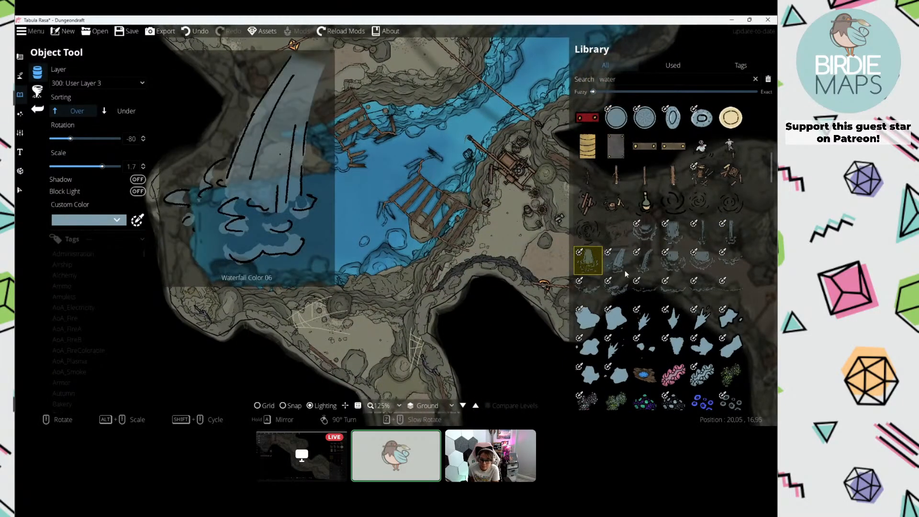
left_click(690, 265)
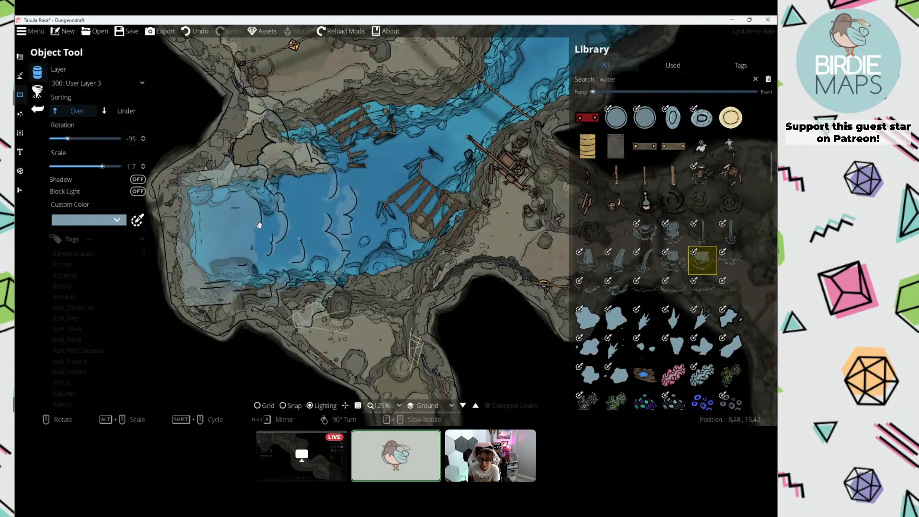
scroll(212, 219, "down", 5, "alt")
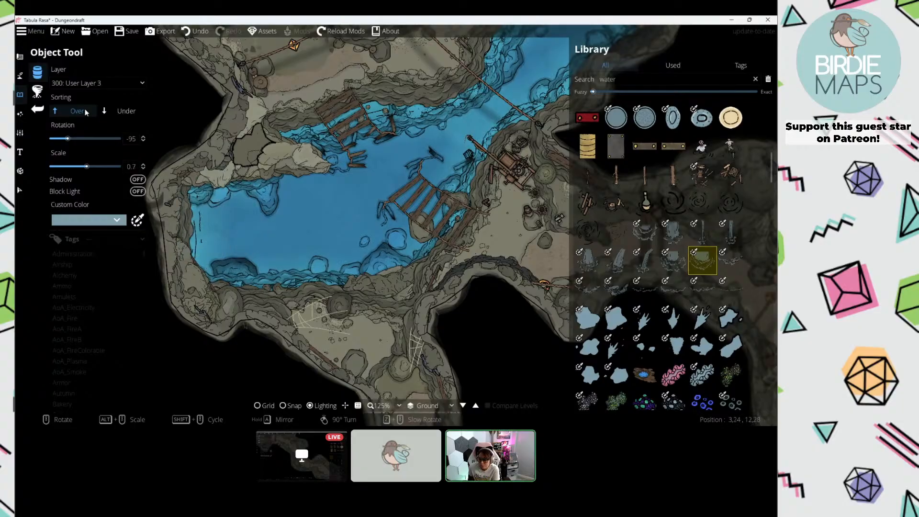
left_click(124, 111)
scroll(223, 229, "up", 1, "alt")
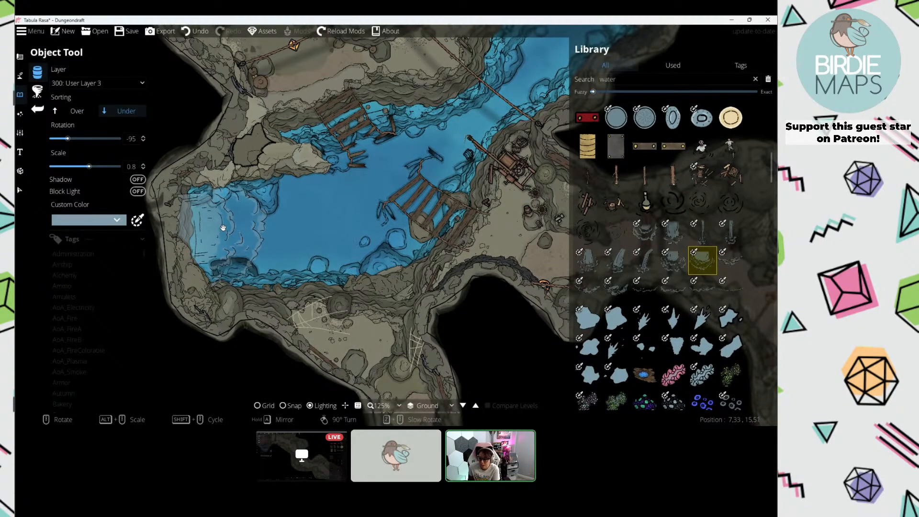
Step: Try the wide waterfall at rotation -80 on the pool's western end and undo the placement
scroll(223, 228, "up", 3)
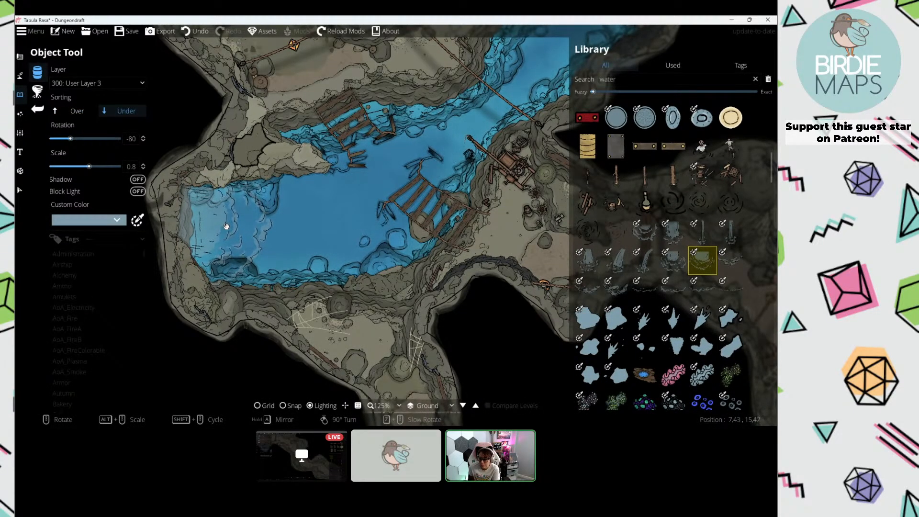
left_click(226, 226)
left_click_drag(325, 220, 416, 221)
key("ctrl+z")
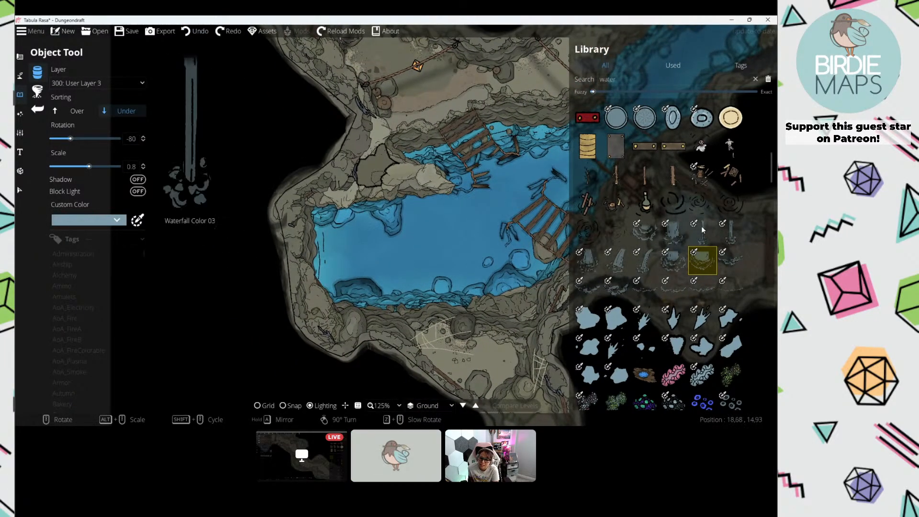
Step: Place a narrower pale blue waterfall at rotation -50 and scale 0.9 in the pool's northwestern corner
left_click(674, 260)
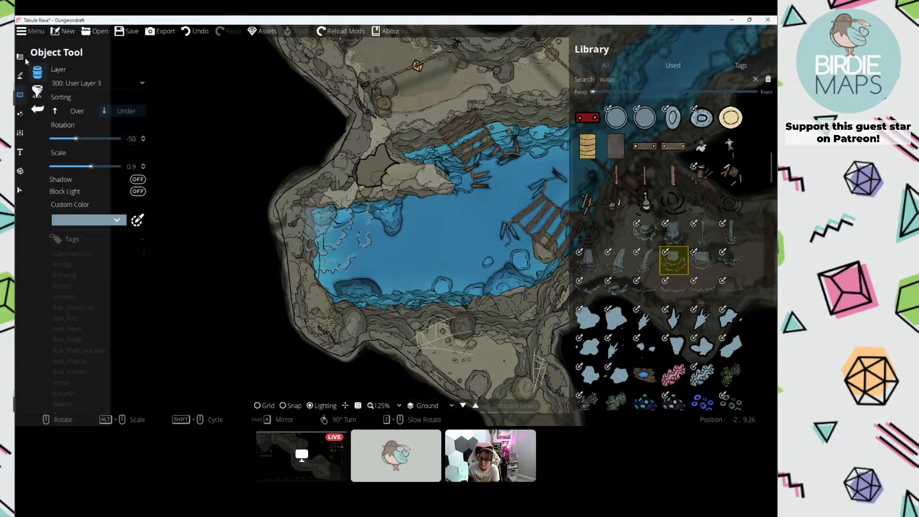
Step: Search the Path Tool's assets for water, choose the dark water-line path, and undo a trial stroke by the pool
left_click(20, 76)
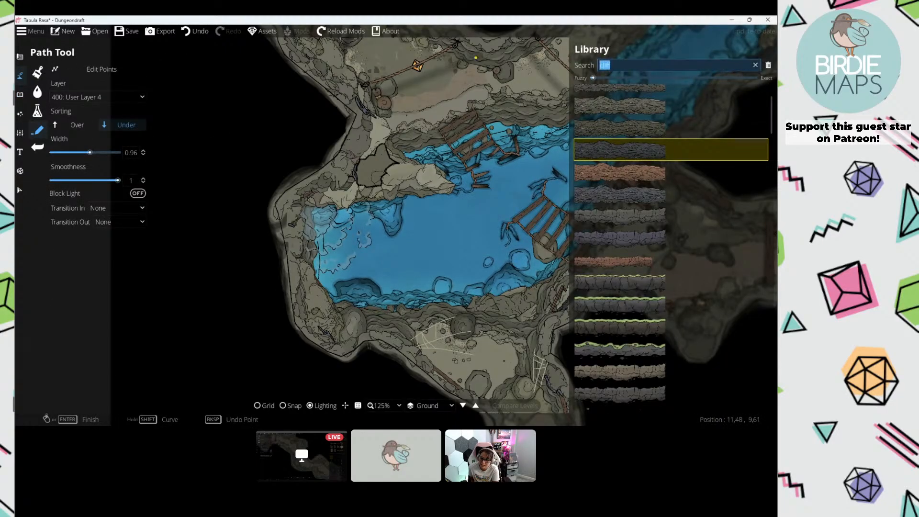
type("water")
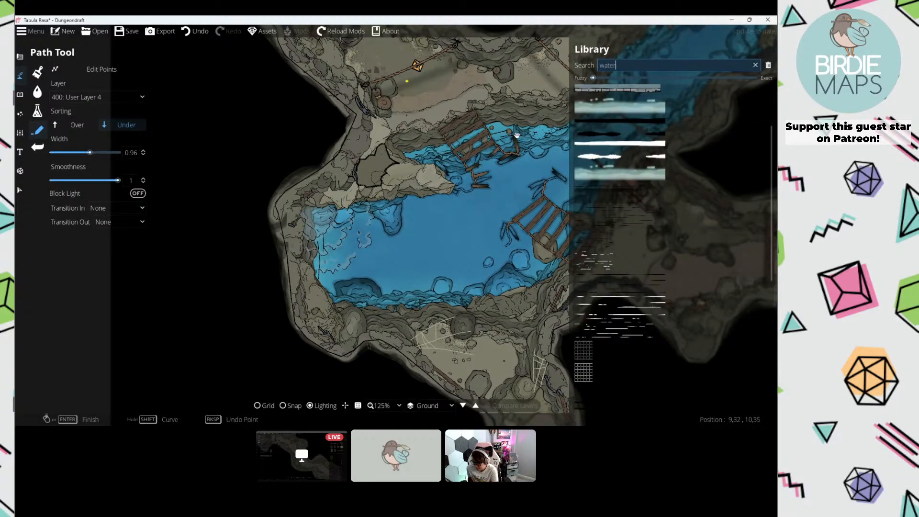
left_click(619, 172)
scroll(554, 206, "up", 3)
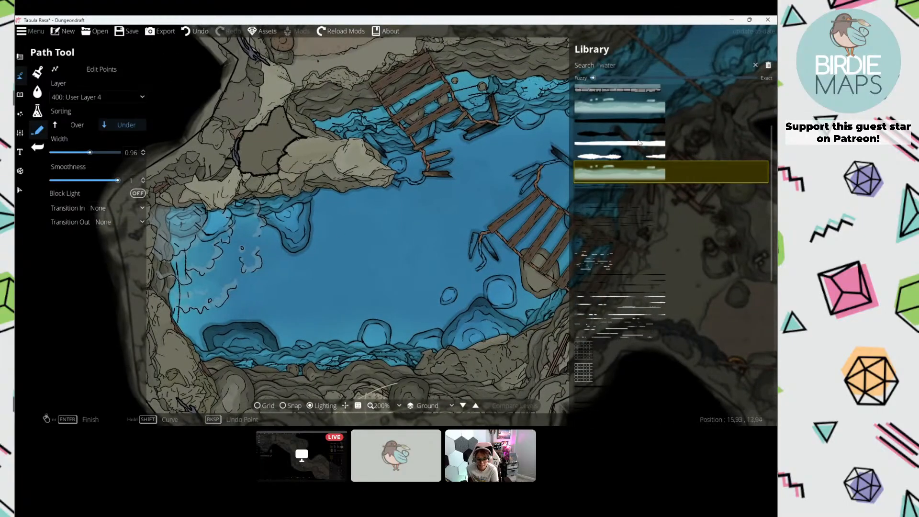
scroll(645, 181, "up", 2)
left_click(622, 207)
left_click_drag(386, 235, 440, 178)
left_click_drag(255, 162, 275, 185)
key("ctrl+z")
Step: Set the water path to layer 100: User Layer 1 with Transition In Grow and Transition Out Shrink
left_click(88, 96)
left_click(92, 177)
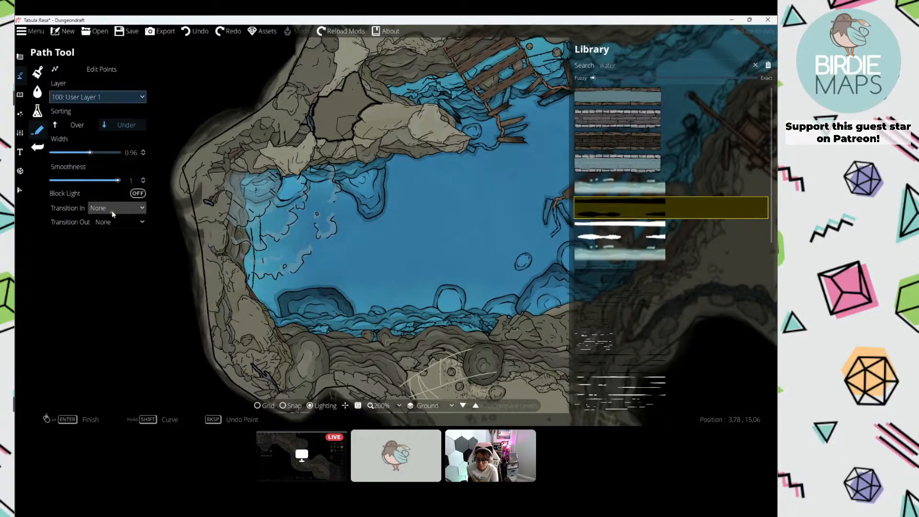
left_click(115, 208)
left_click(112, 243)
left_click(117, 221)
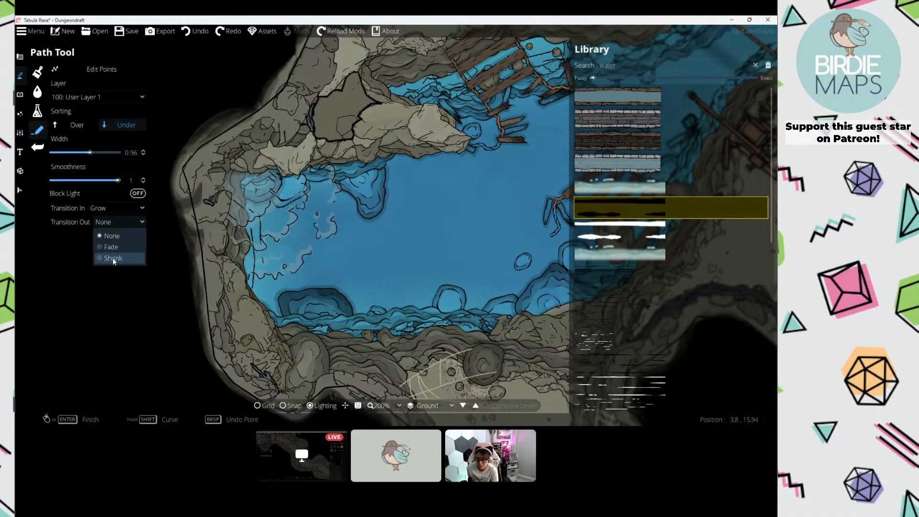
left_click(114, 258)
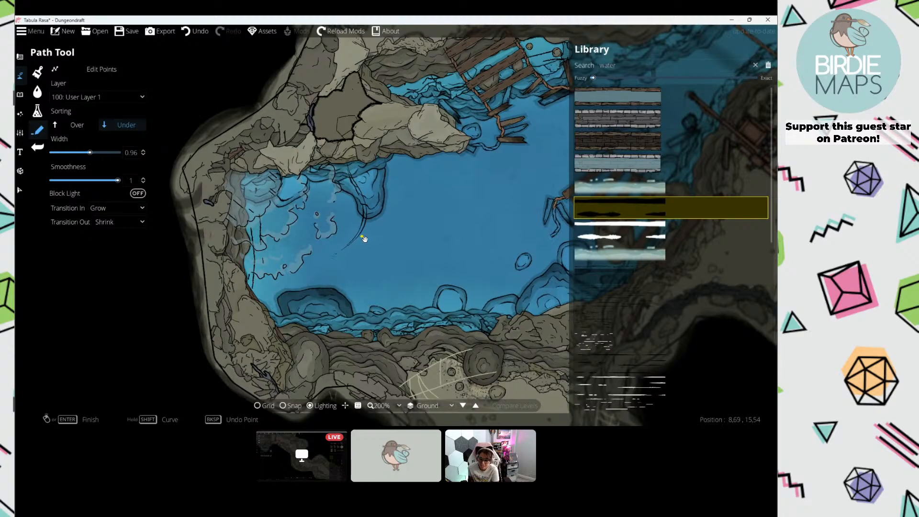
Step: Draw curved dark water lines below the pool's northern rocks, in mid-pool and beside the broken bridge end
left_click_drag(430, 145, 350, 139)
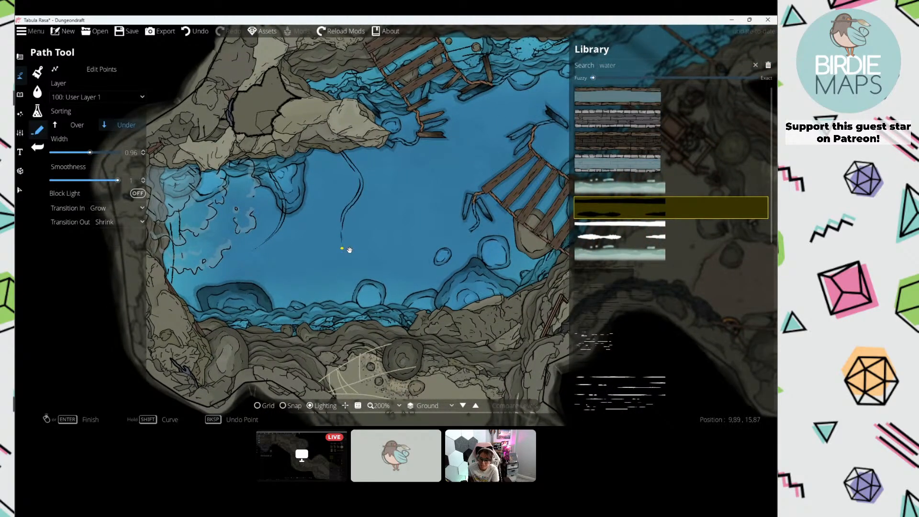
left_click_drag(415, 150, 300, 205)
left_click(309, 192)
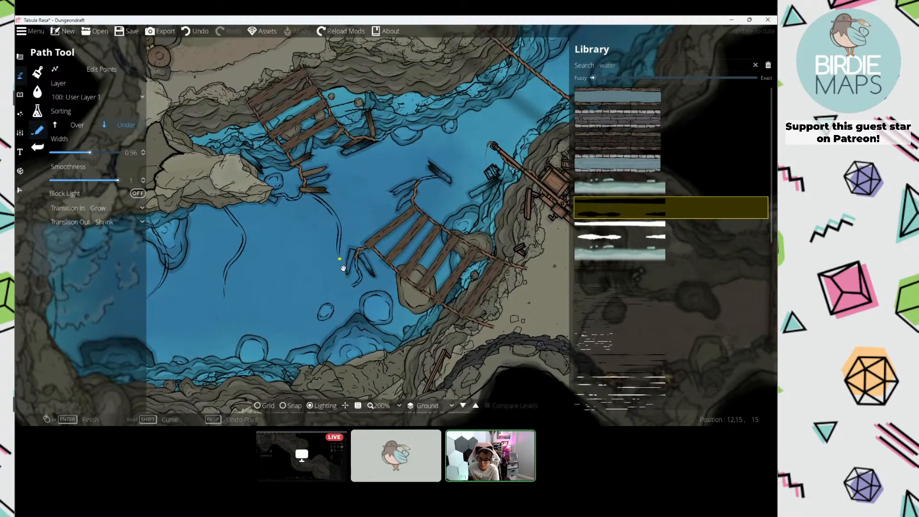
right_click(342, 268)
Step: Draw dark water lines by the eastern bridge fragment, below the rope crossing, along the southern bank and at the southwestern rock
left_click_drag(366, 213, 305, 272)
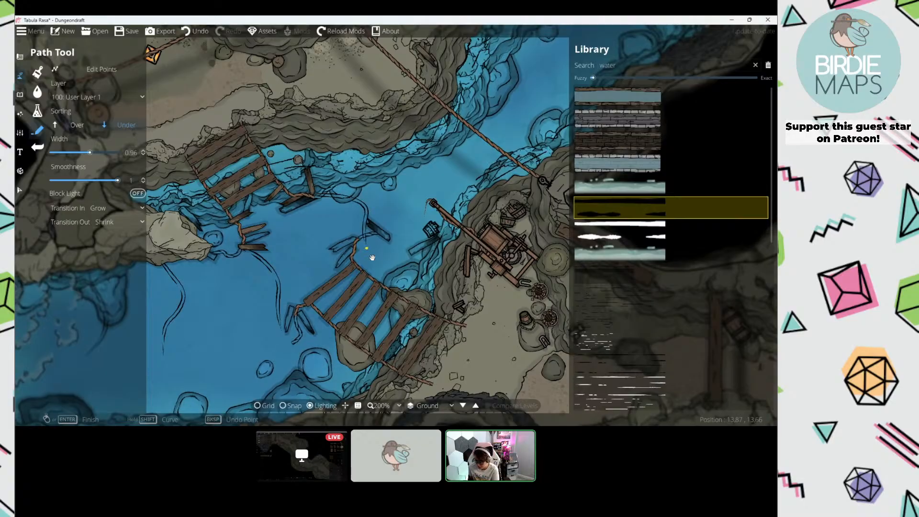
left_click_drag(360, 301, 290, 351)
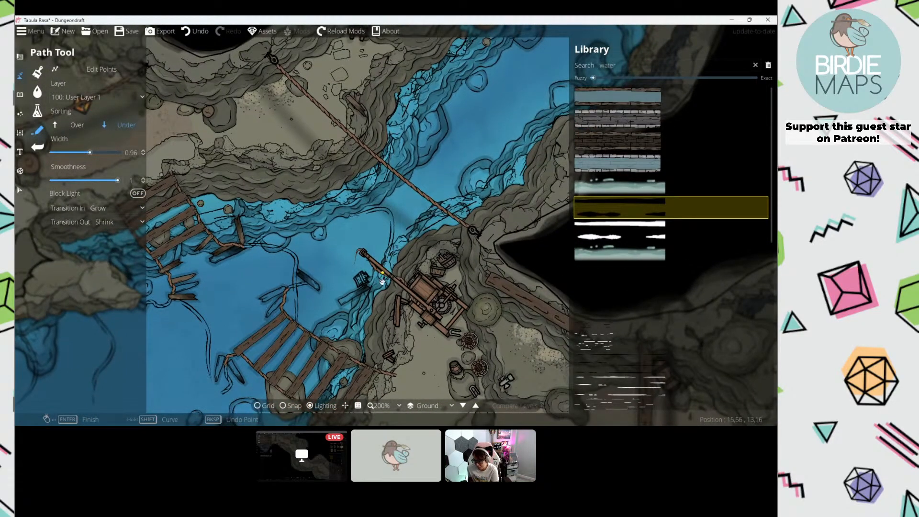
left_click_drag(242, 394, 471, 203)
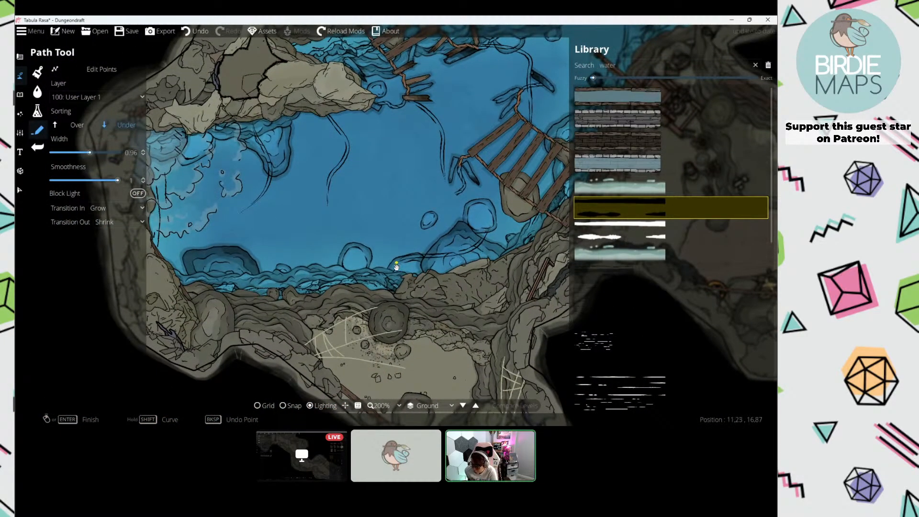
left_click_drag(287, 236, 299, 257)
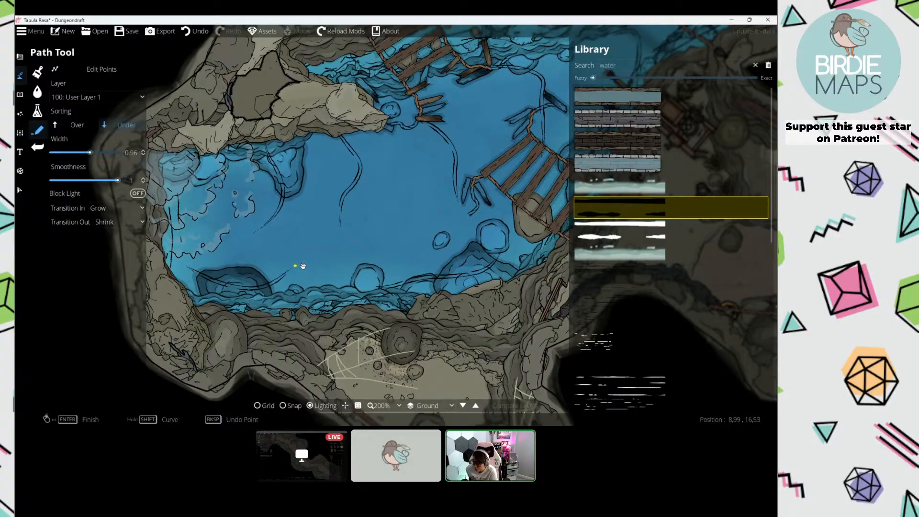
Step: Try a water line in the river north of the rope crossing and undo it
left_click_drag(443, 196, 301, 328)
left_click_drag(507, 69, 307, 267)
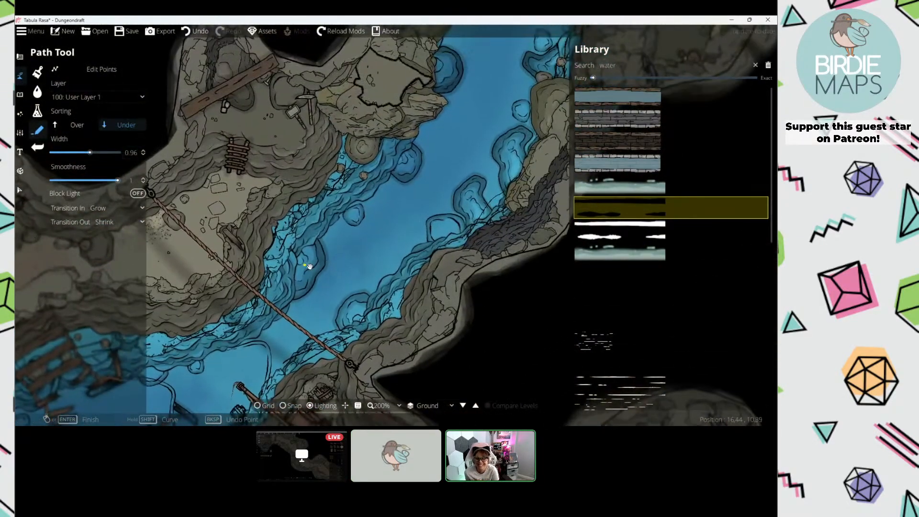
key("ctrl+z")
left_click_drag(471, 144, 365, 255)
Step: Try disabling the water's border with the Water Brush
left_click(37, 91)
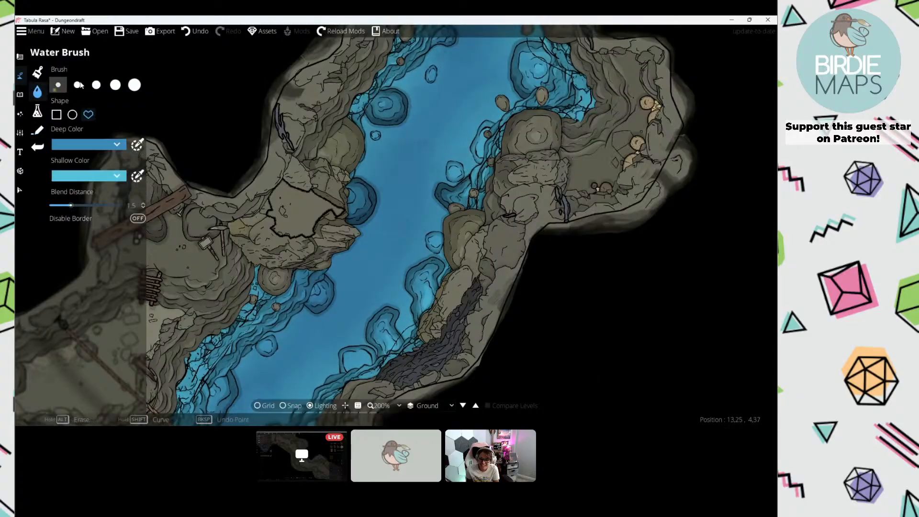
left_click(137, 219)
key("Down")
key("Right")
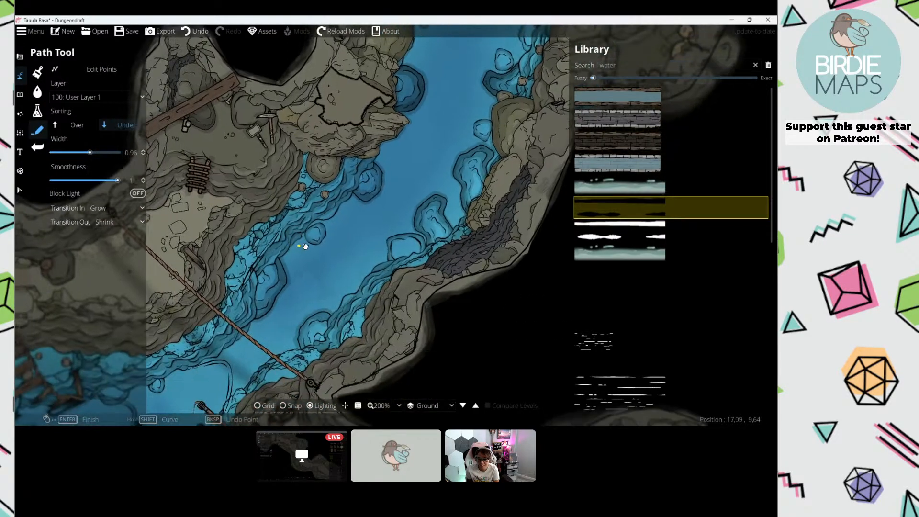
Step: Draw dark water lines along the river's western bank, beside the northeastern rocks and along the eastern bank
left_click_drag(413, 114, 338, 267)
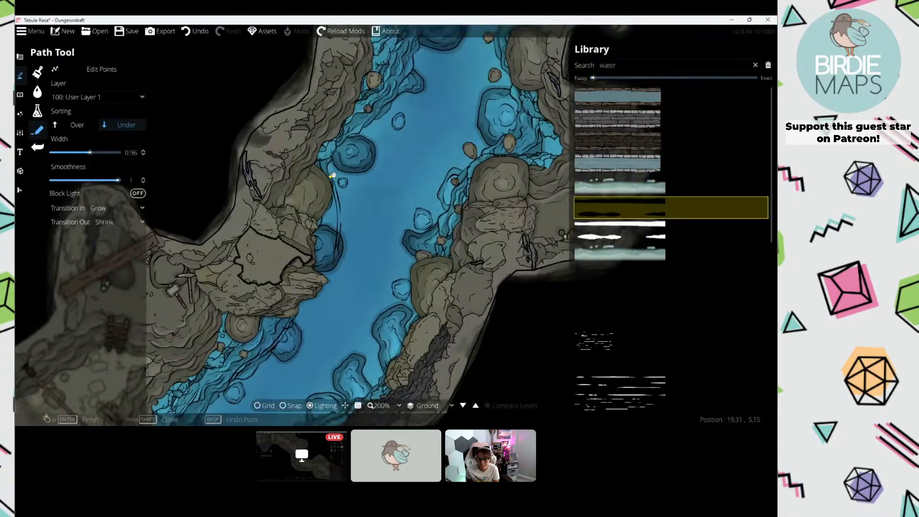
left_click_drag(359, 121, 298, 283)
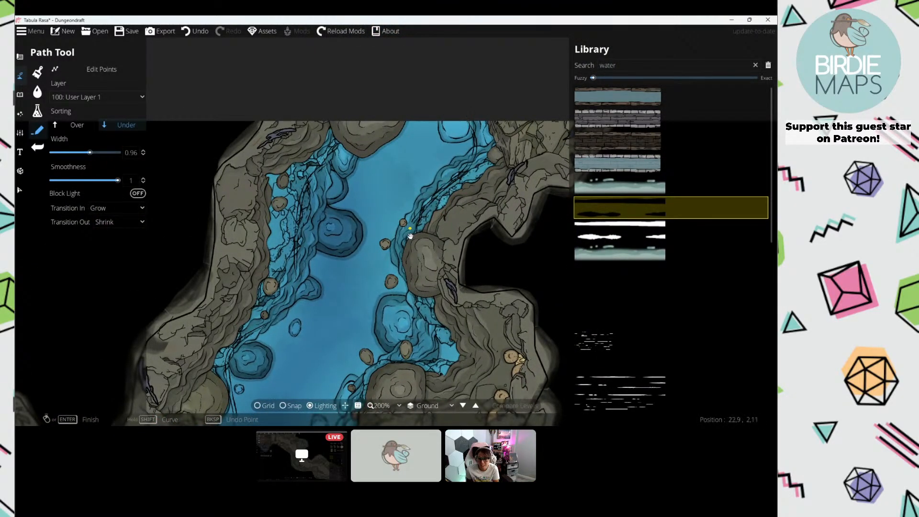
left_click_drag(410, 236, 420, 184)
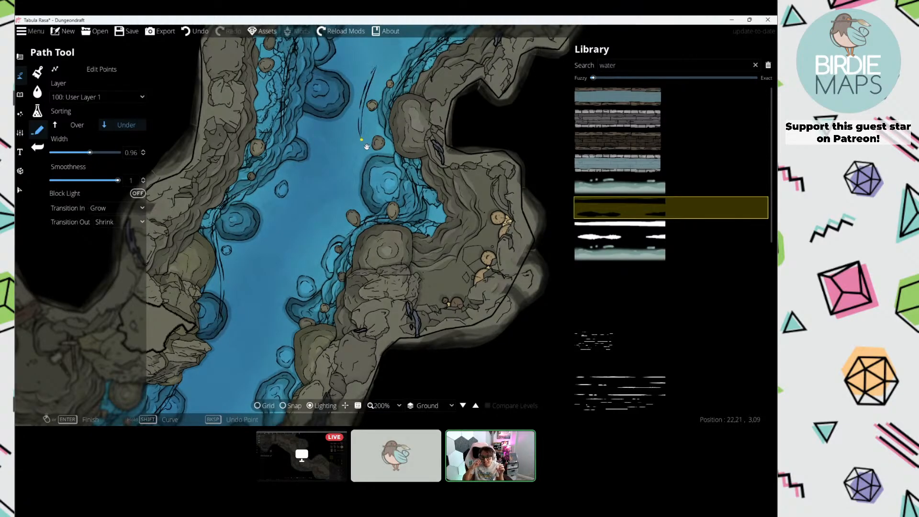
left_click_drag(312, 215, 426, 113)
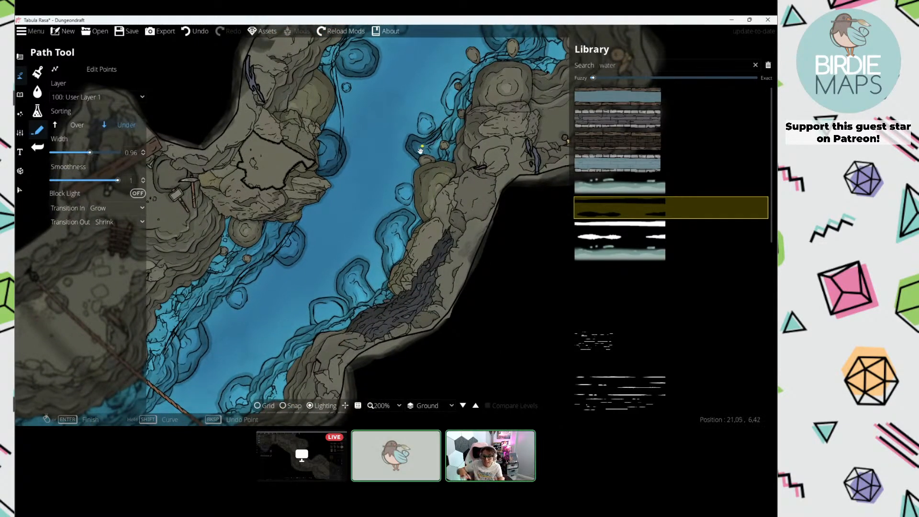
left_click_drag(410, 194, 468, 145)
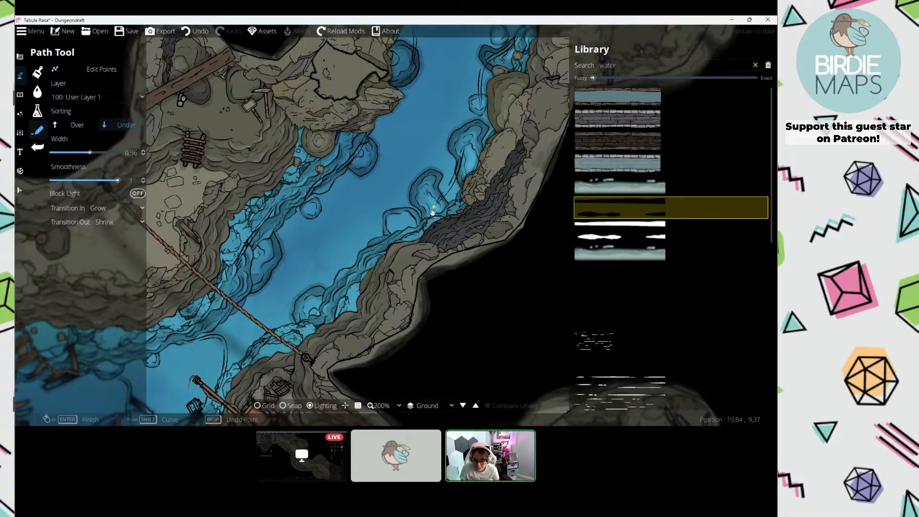
left_click_drag(394, 213, 485, 132)
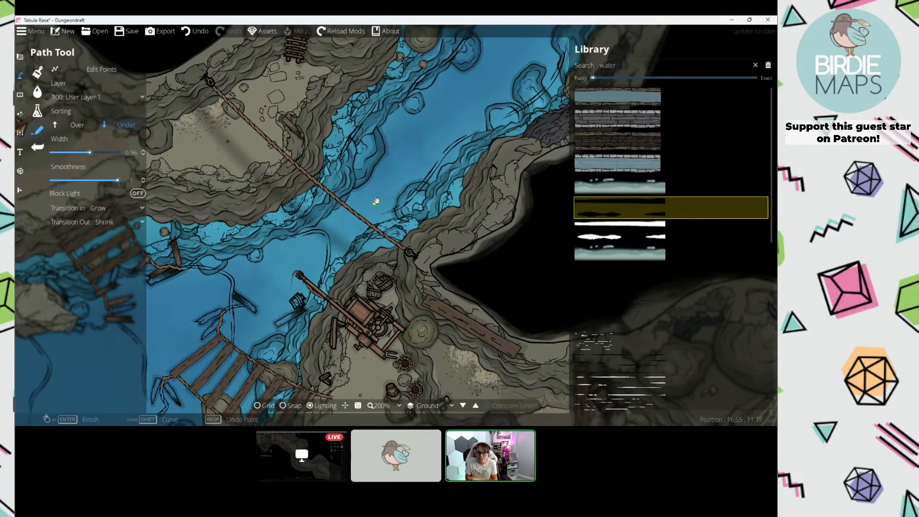
Step: Draw curved dark water lines in mid-river beside the small submerged rock in the northern stretch
scroll(376, 201, "down", 5)
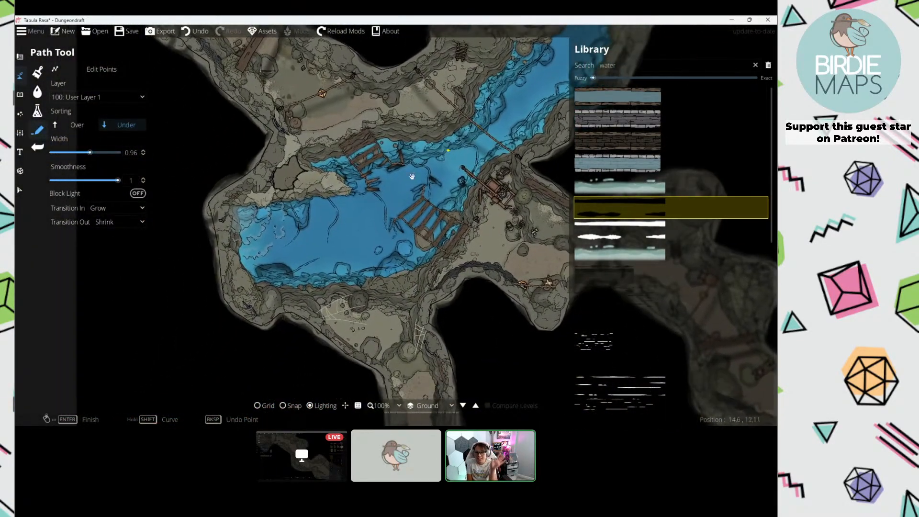
scroll(429, 175, "up", 2)
left_click_drag(402, 190, 347, 227)
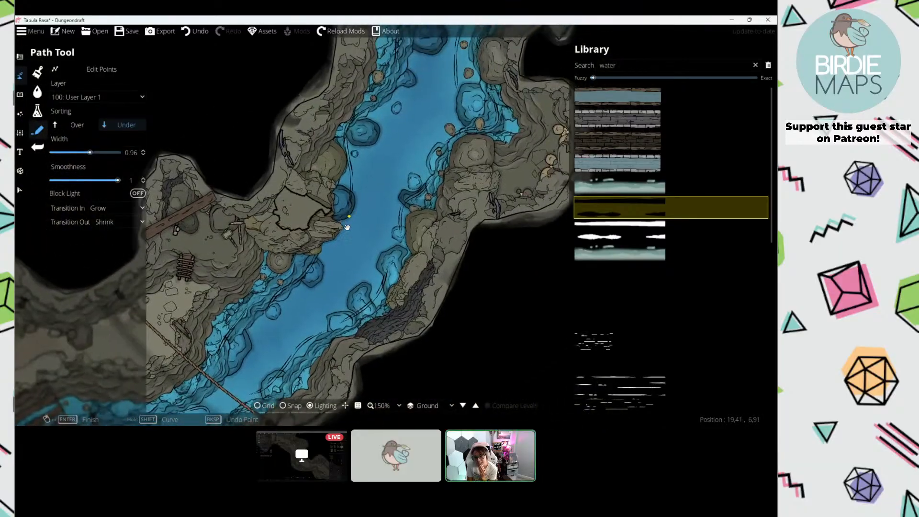
left_click(413, 120)
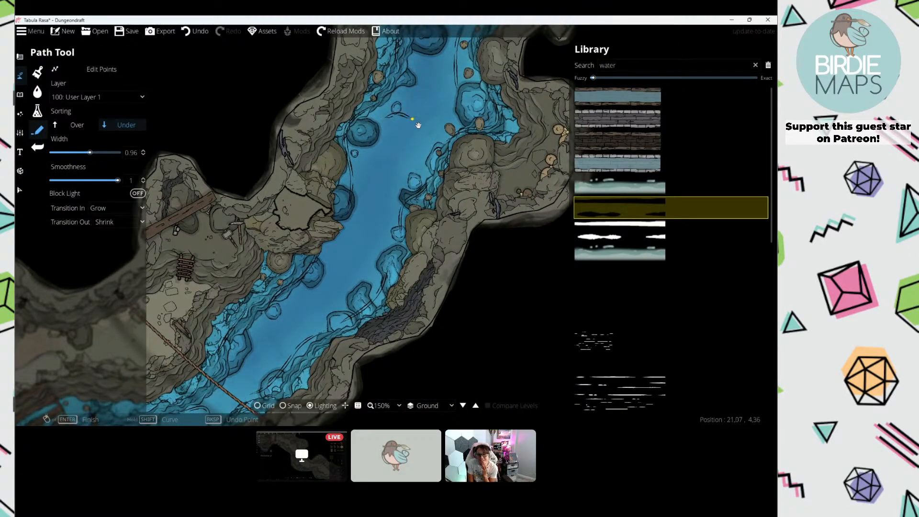
left_click_drag(433, 52, 415, 114)
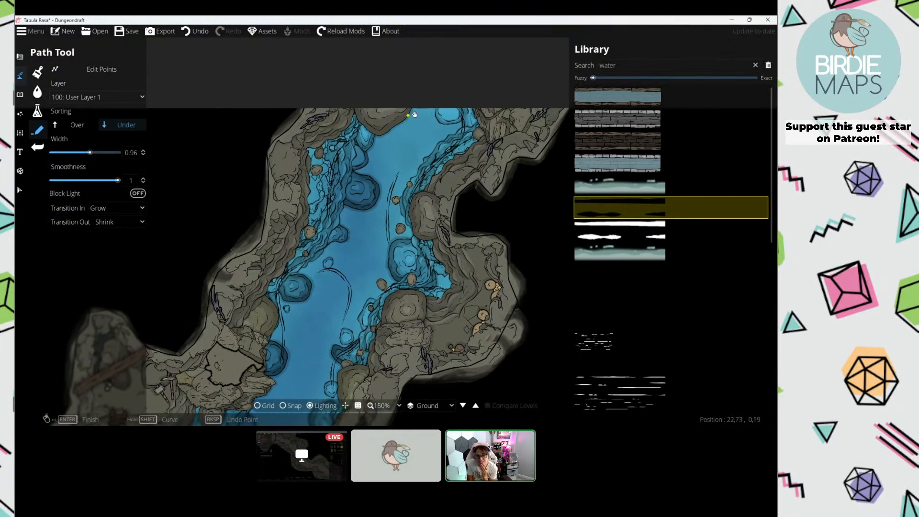
left_click_drag(405, 182, 432, 134)
left_click_drag(358, 181, 405, 129)
left_click_drag(375, 164, 442, 119)
left_click_drag(199, 187, 290, 128)
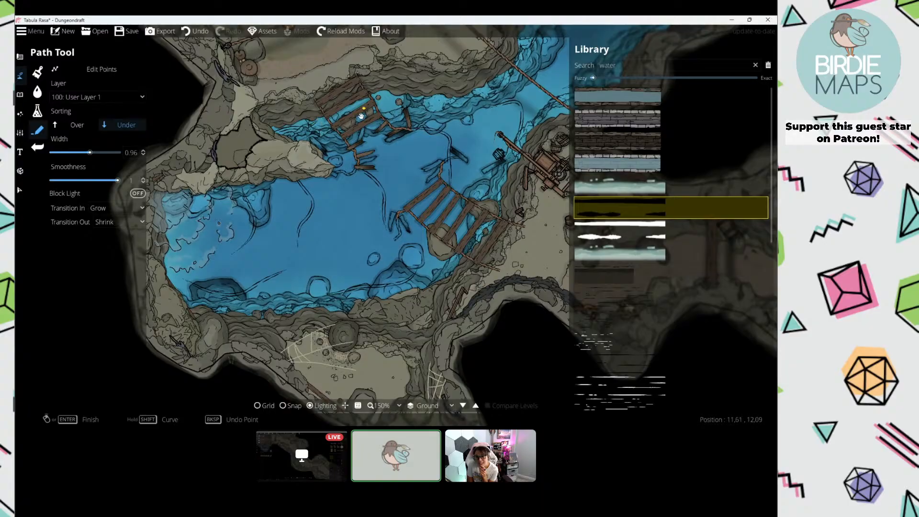
left_click_drag(361, 116, 358, 118)
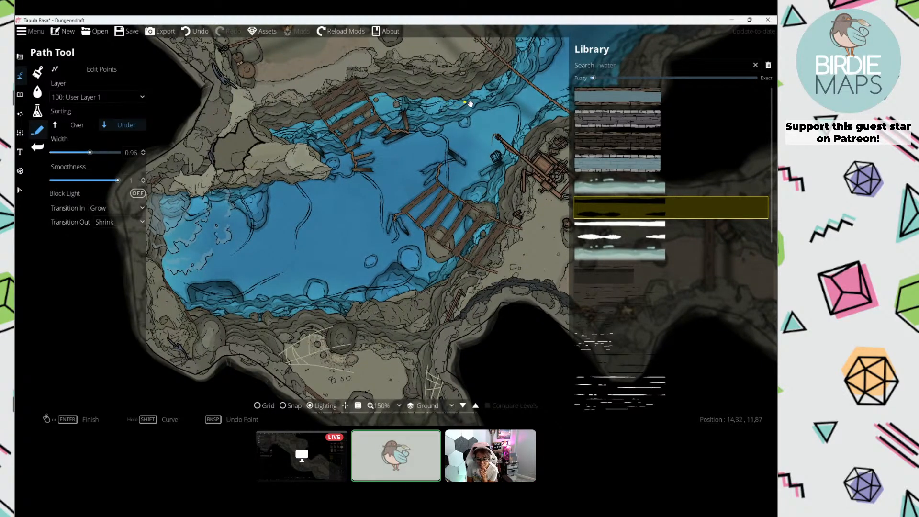
left_click_drag(470, 104, 525, 57)
Step: Try toggling the Water Brush's Disable Border option and leave it on
left_click(37, 92)
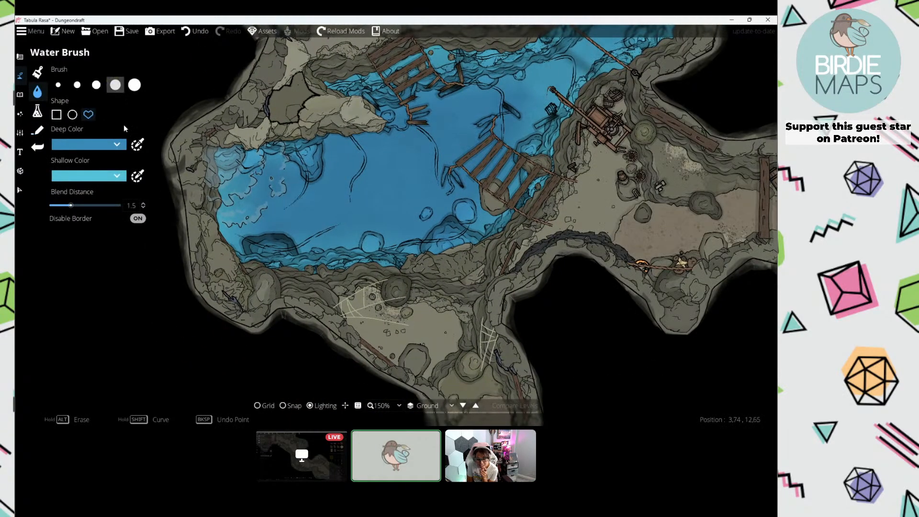
left_click(138, 220)
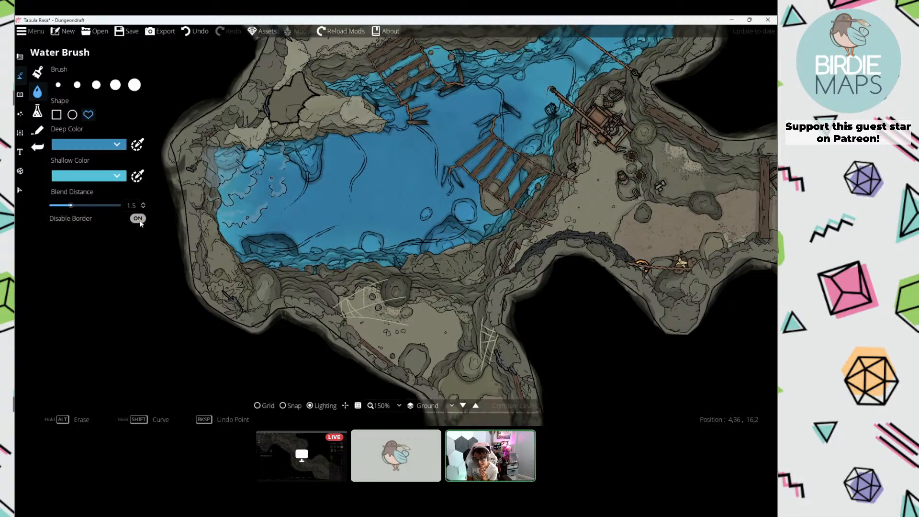
left_click(138, 218)
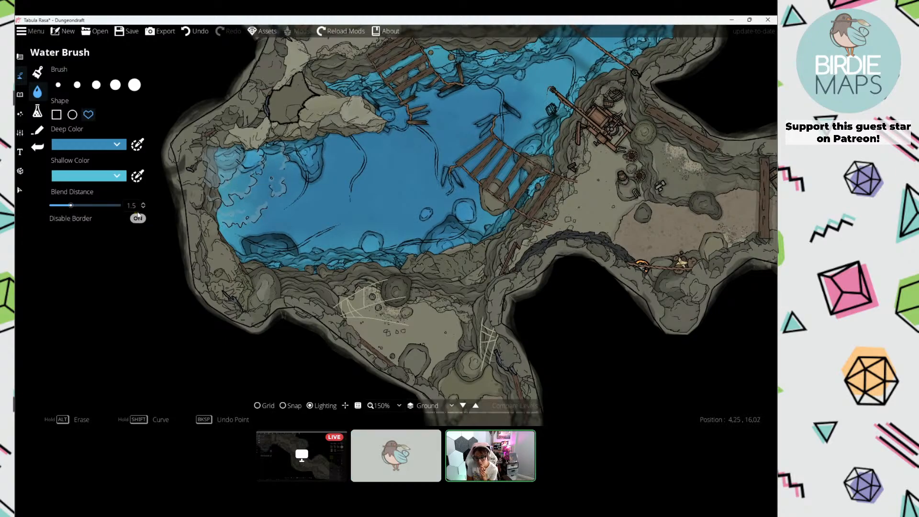
Step: Paint the northern riverbed with the Terrain Brush at size 2, using the Dirt 04 High Alpha texture
left_click_drag(355, 129, 317, 201)
scroll(317, 201, "down", 3)
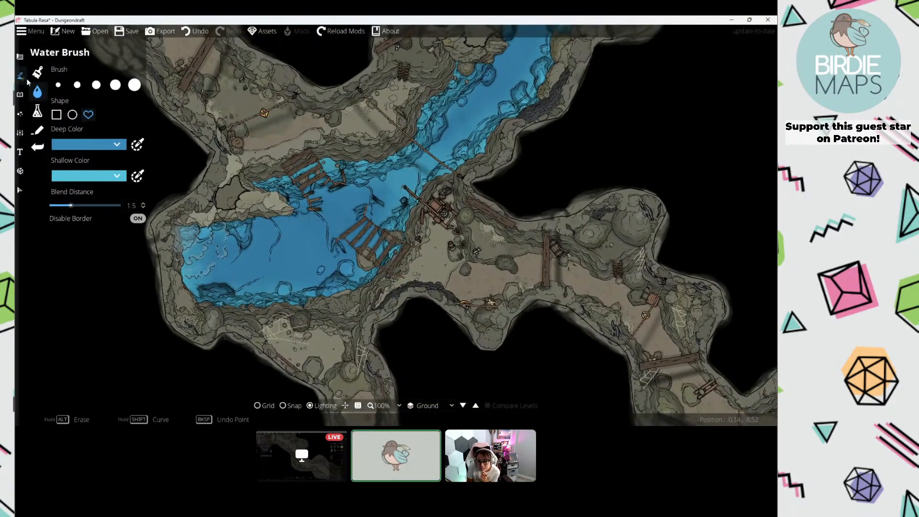
left_click(37, 71)
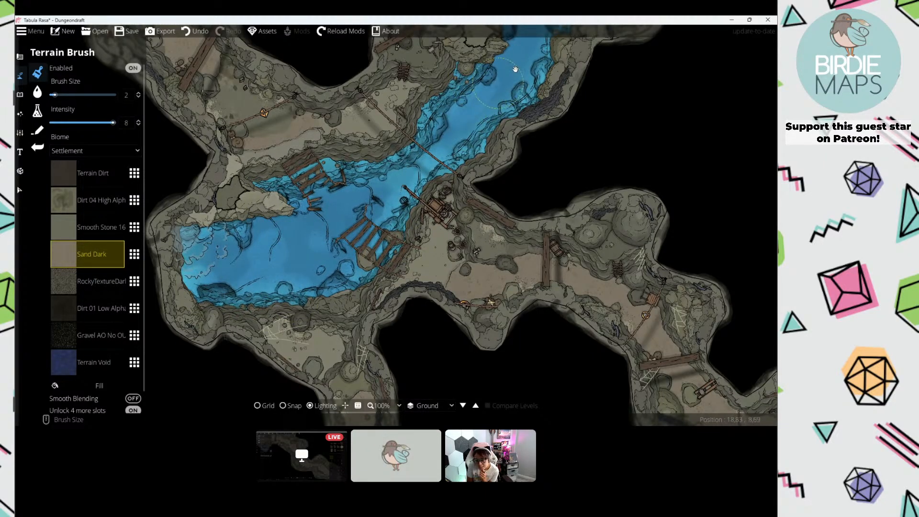
left_click_drag(516, 69, 449, 194)
left_click_drag(426, 135, 407, 55)
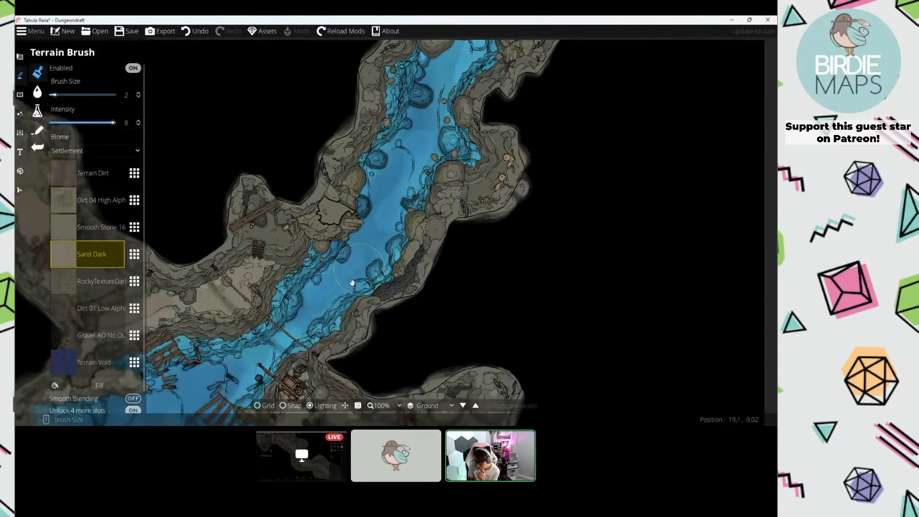
left_click(87, 210)
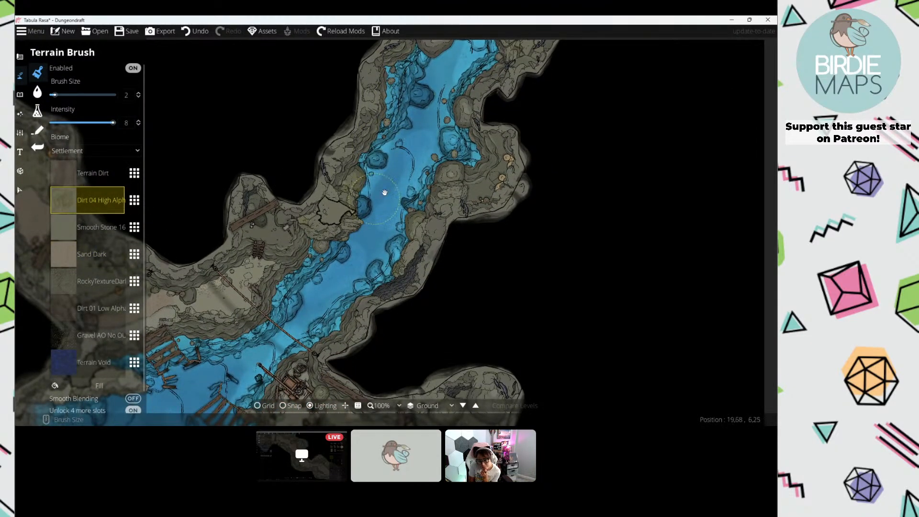
Step: Paint the RockyTextureDark terrain under the water along the river and in the pool
left_click(92, 282)
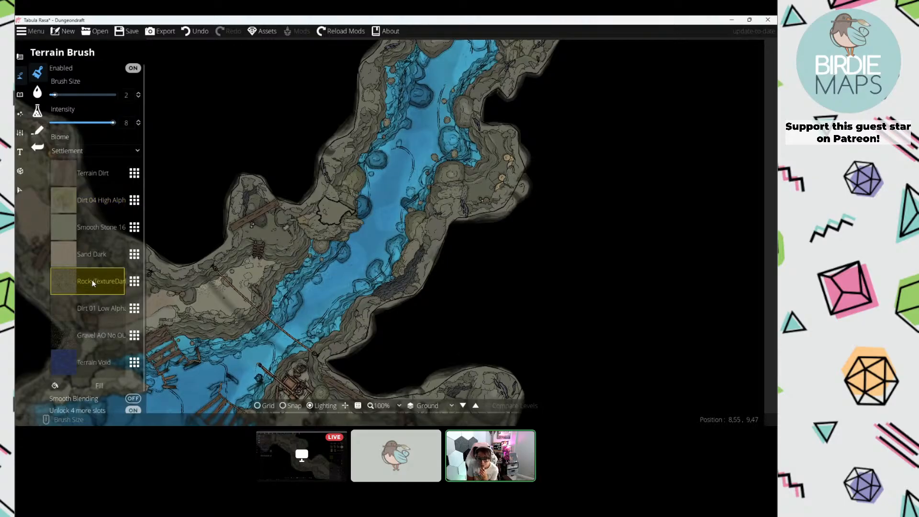
left_click_drag(377, 262, 448, 152)
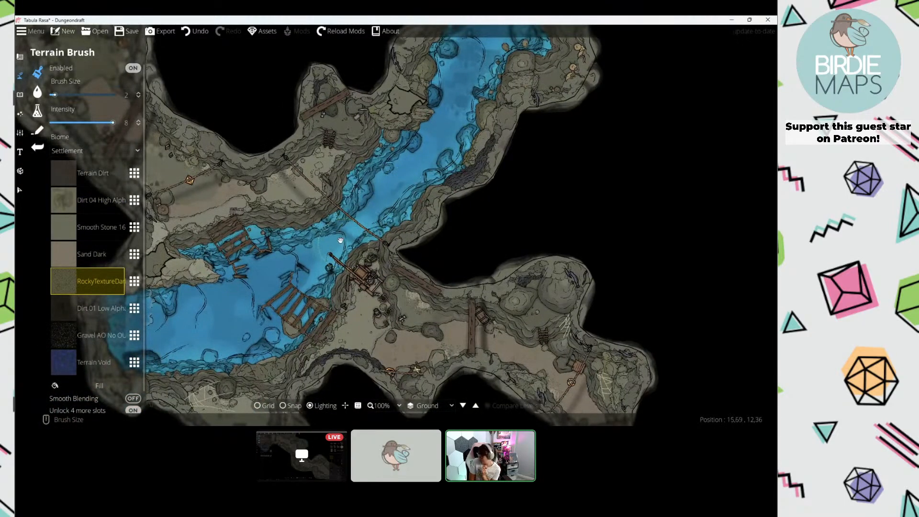
left_click_drag(256, 301, 349, 232)
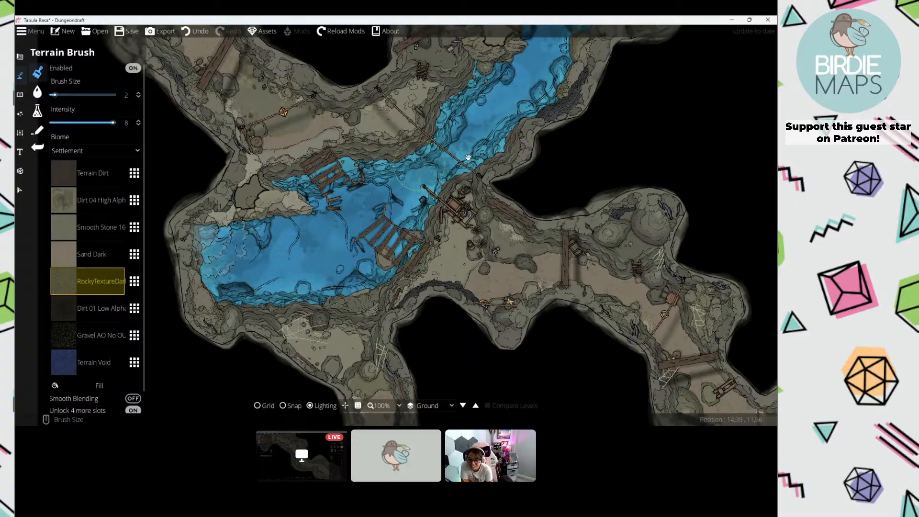
left_click_drag(584, 80, 406, 276)
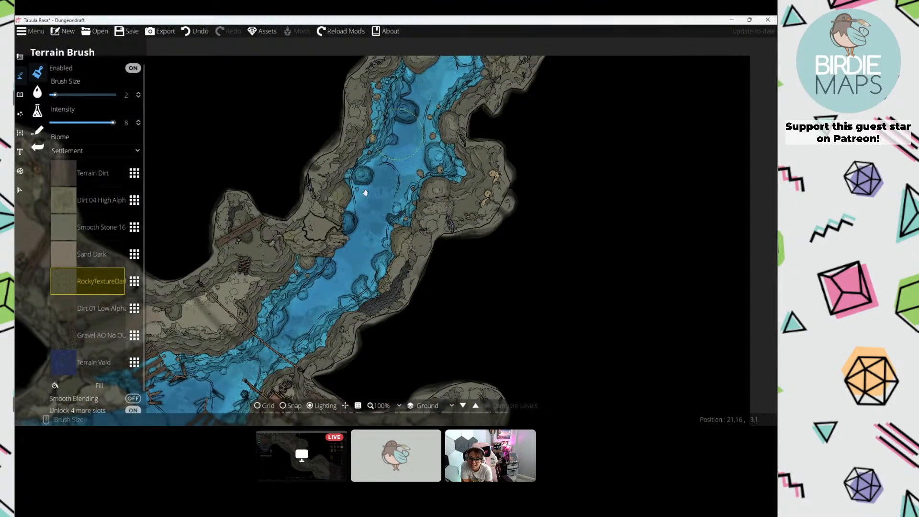
left_click_drag(365, 193, 436, 93)
left_click_drag(407, 204, 522, 132)
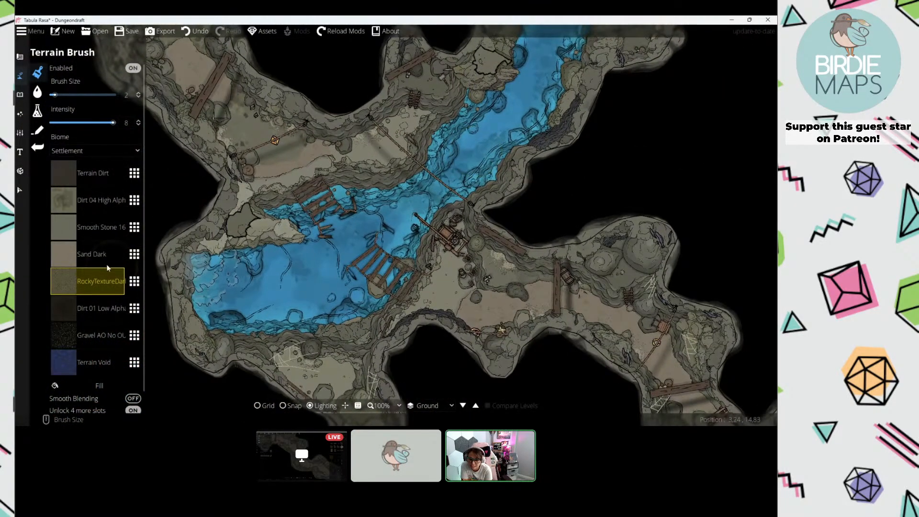
Step: Scatter patches of the Gravel AO terrain across the pool bed and up the river to its northern end
left_click(88, 206)
left_click(96, 335)
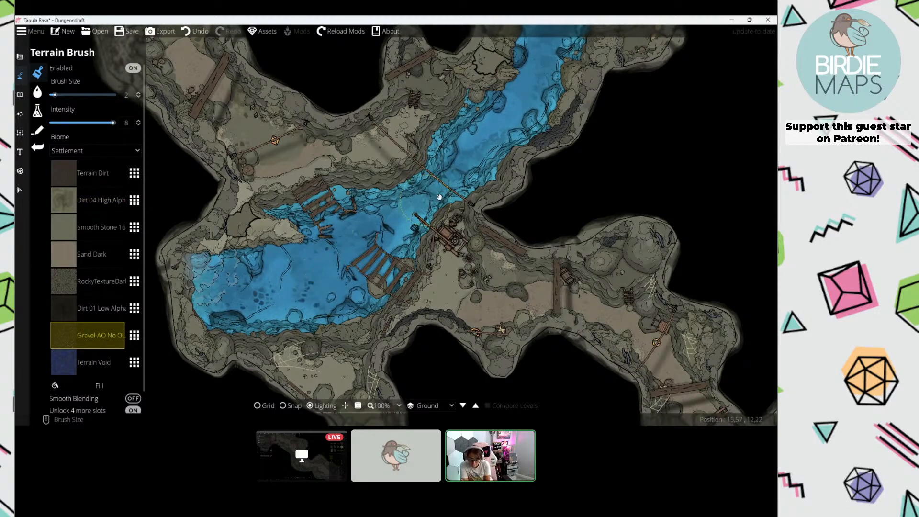
left_click_drag(439, 197, 405, 214)
left_click_drag(488, 143, 450, 153)
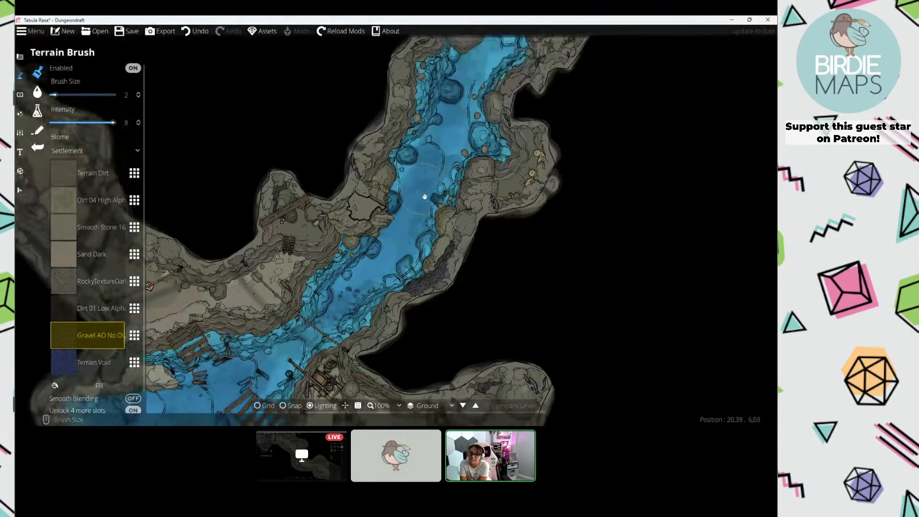
left_click_drag(469, 112, 438, 169)
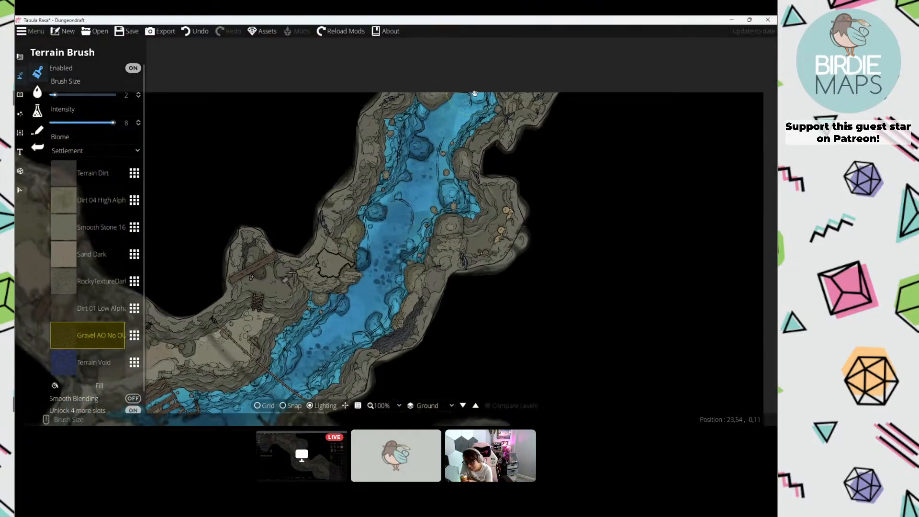
left_click_drag(475, 80, 350, 233)
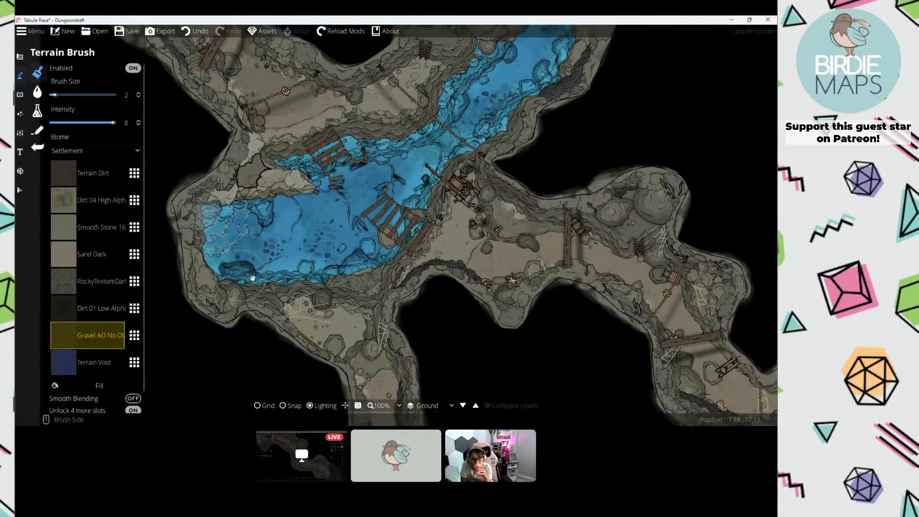
left_click_drag(435, 141, 303, 222)
left_click_drag(409, 105, 478, 170)
Step: Search the path library for "hill" and choose the dark gradient path below the light textures
scroll(410, 226, "down", 2)
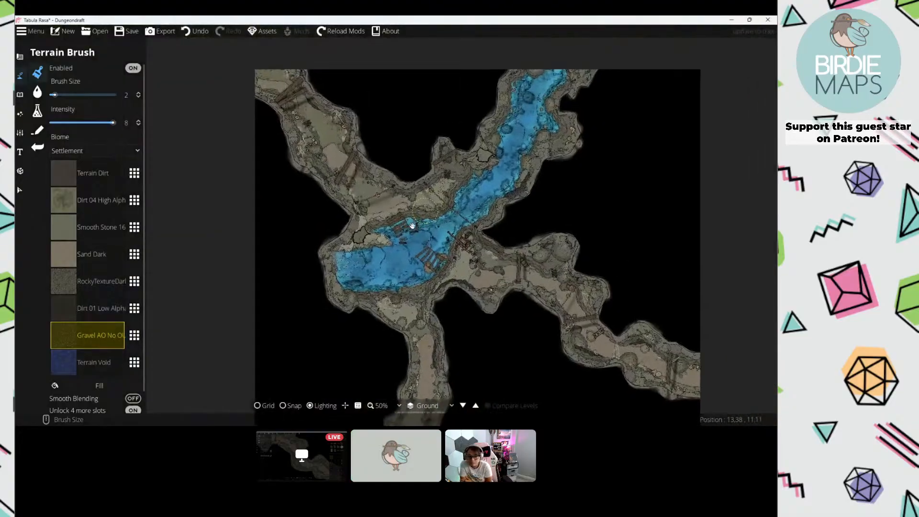
left_click_drag(410, 225, 390, 240)
scroll(390, 240, "up", 1)
left_click(38, 131)
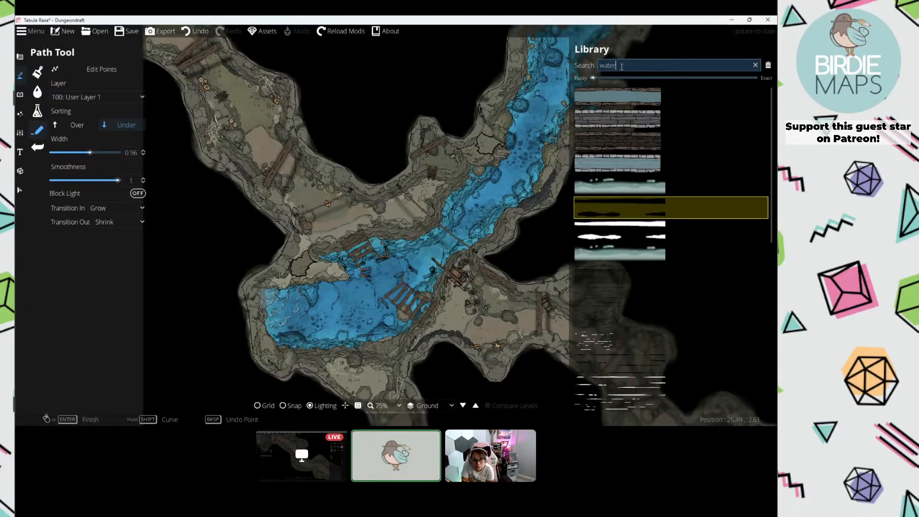
type("ll")
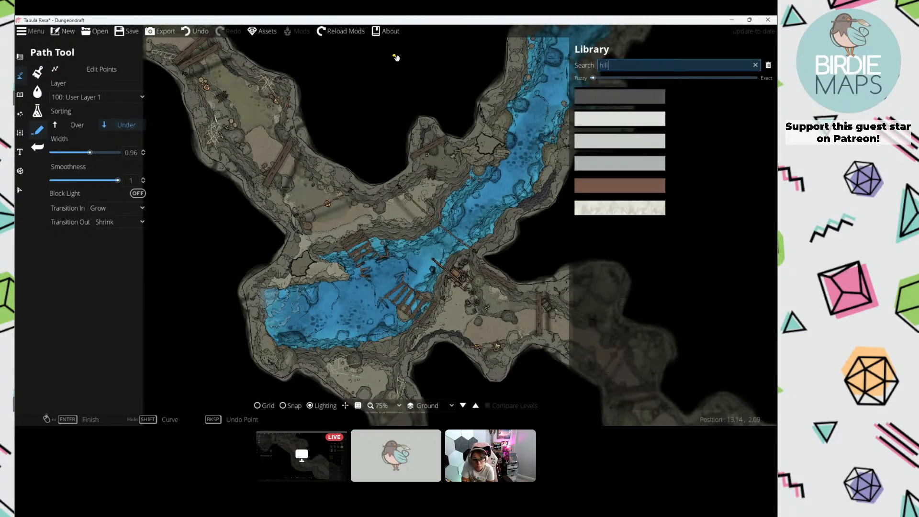
left_click(628, 252)
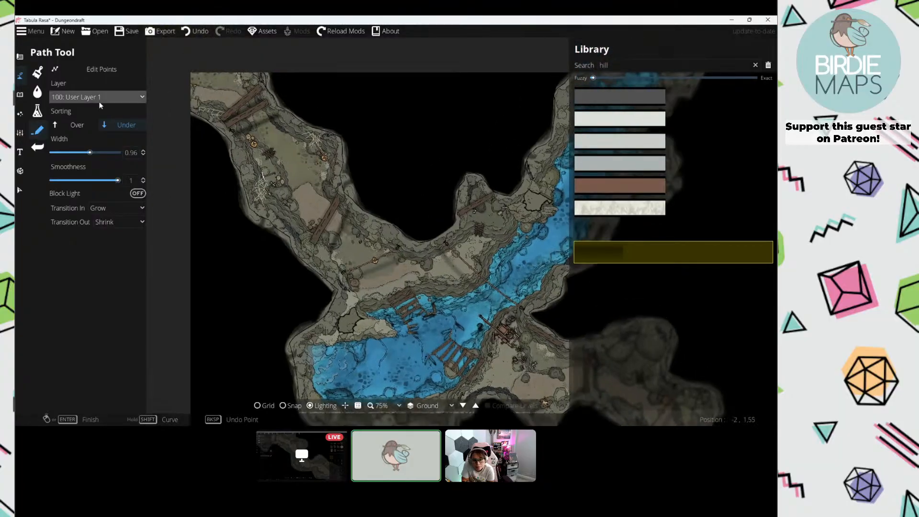
Step: Set the path to layer 400: User Layer 4 with a width of 0.84
left_click(99, 98)
left_click(101, 224)
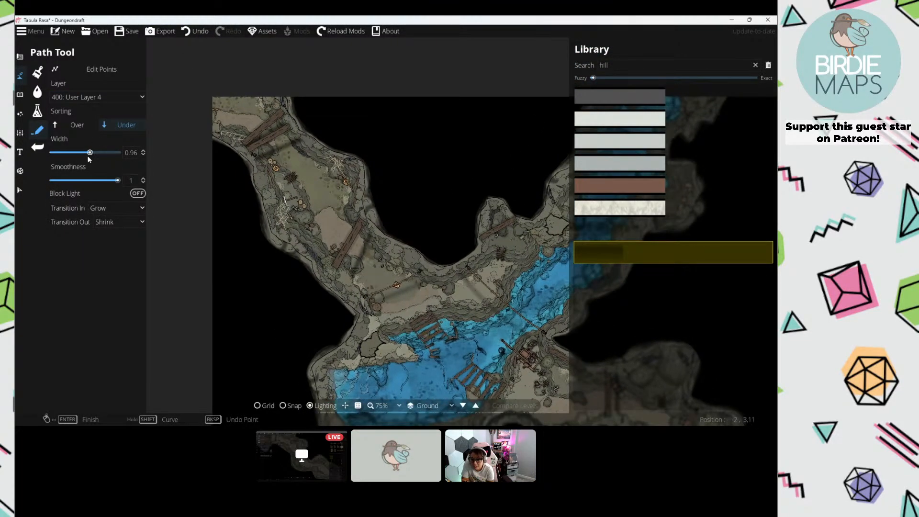
left_click_drag(87, 156, 88, 154)
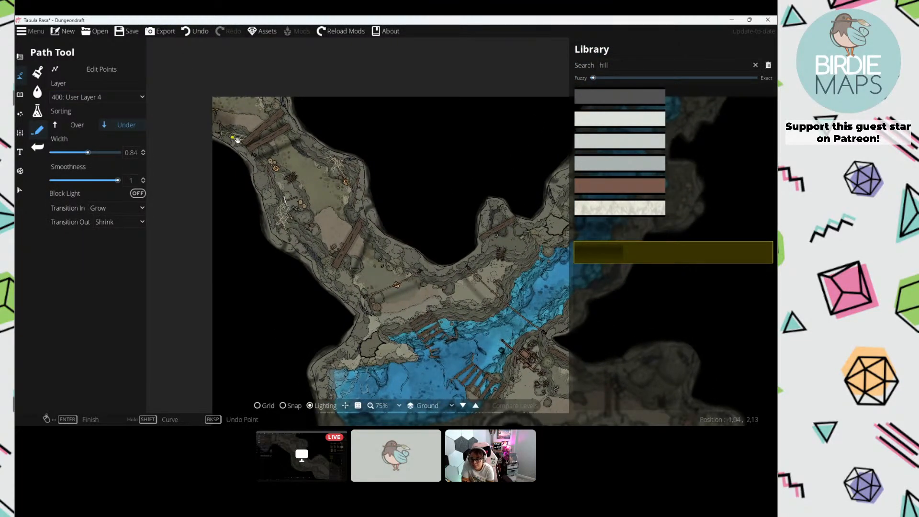
Step: Try a dark gradient path at the northwestern tunnel and undo it
left_click(298, 186)
right_click(298, 187)
left_click_drag(225, 170, 291, 196)
key("ctrl+z")
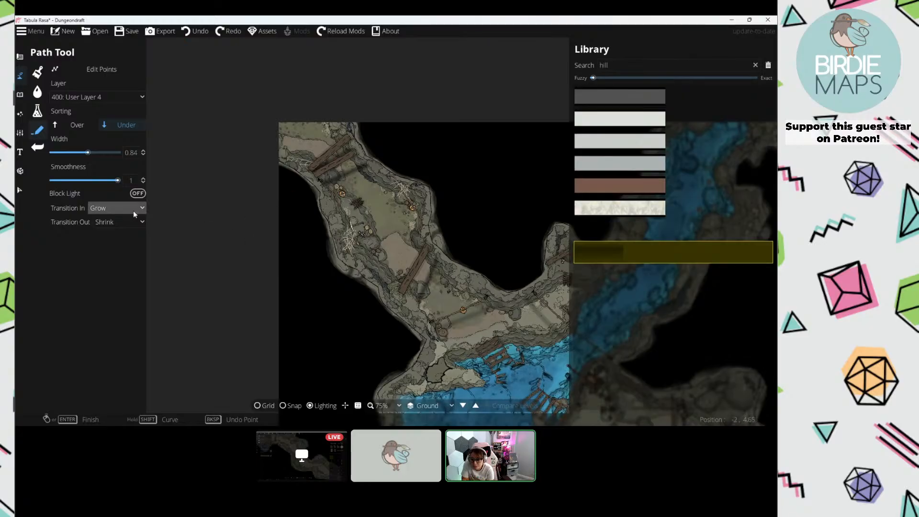
Step: Set both the Transition In and Transition Out of the dark gradient path to Fade
left_click(134, 214)
left_click(116, 220)
left_click(111, 224)
left_click(107, 248)
left_click(111, 208)
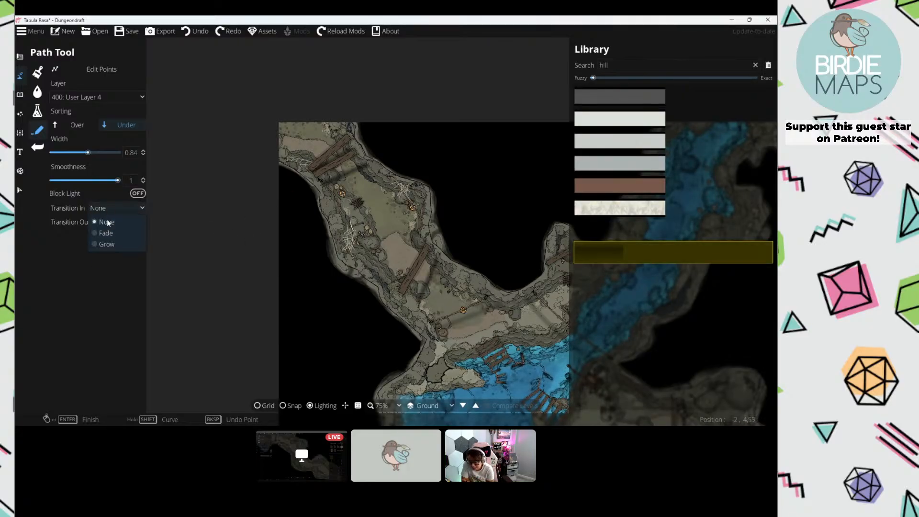
left_click(107, 230)
Step: Look over the shading and props in the northwestern, southern and eastern tunnels and along the river
mouse_move(333, 200)
left_mouse_down()
mouse_move(350, 252)
mouse_move(412, 309)
mouse_move(335, 113)
mouse_move(352, 164)
mouse_move(332, 184)
mouse_move(295, 210)
mouse_move(291, 225)
mouse_move(291, 212)
mouse_move(234, 208)
left_mouse_up()
left_click_drag(216, 72, 248, 153)
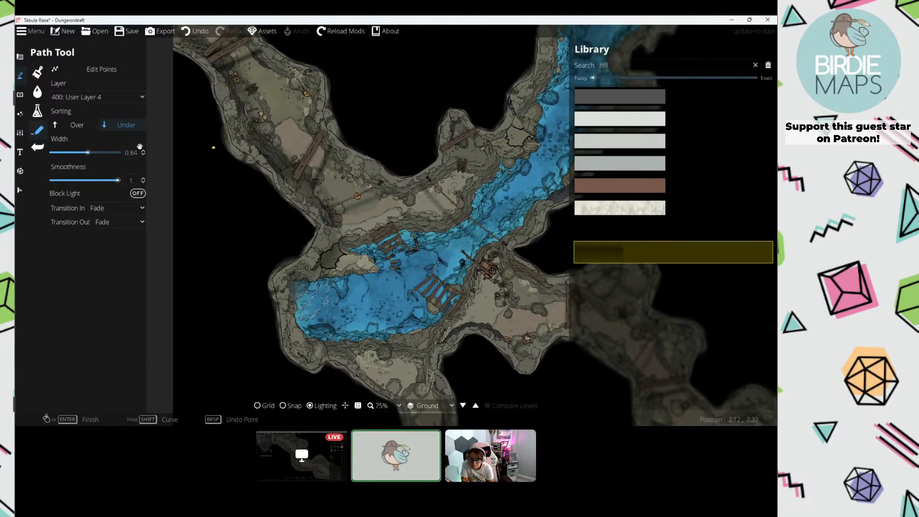
left_click_drag(273, 213, 223, 69)
left_click_drag(324, 214, 300, 107)
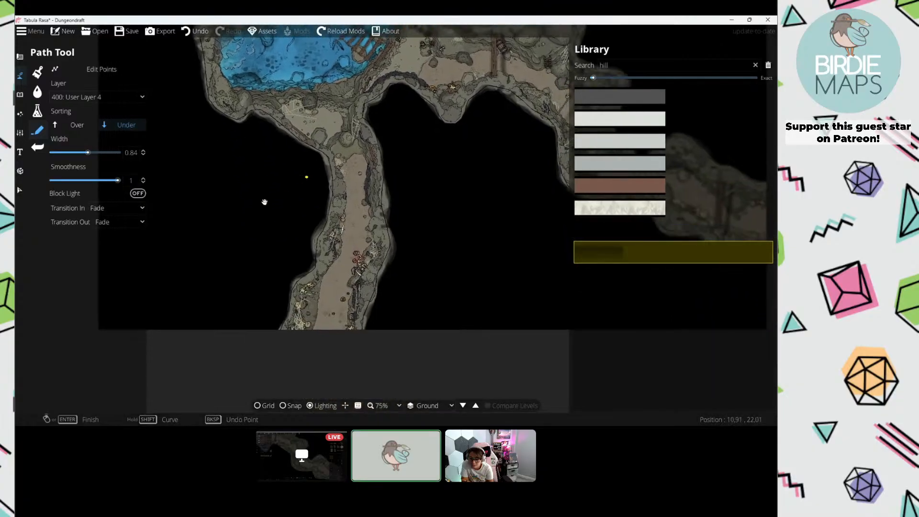
left_click(337, 229)
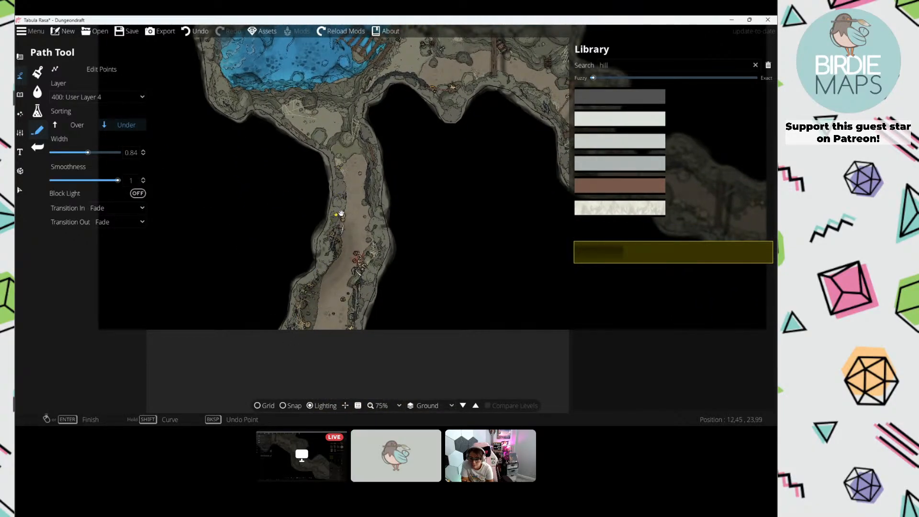
left_click_drag(272, 130, 292, 201)
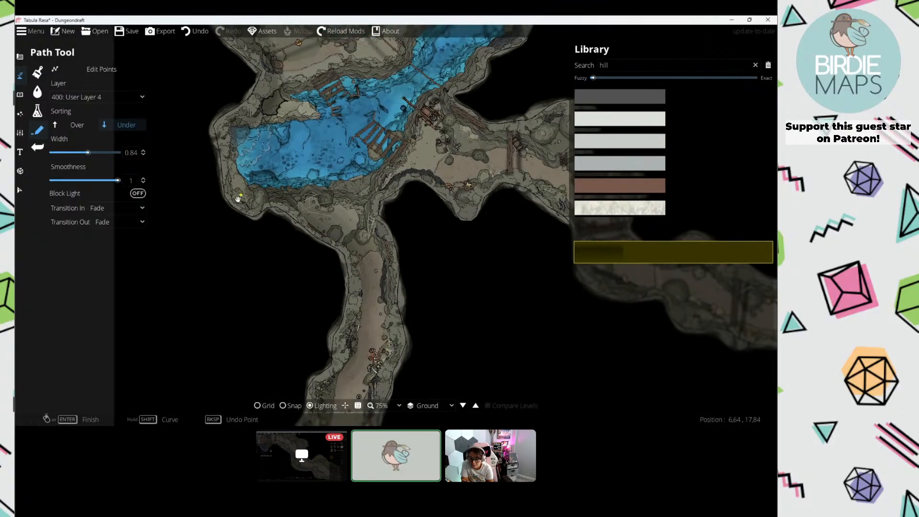
left_click_drag(328, 170, 326, 240)
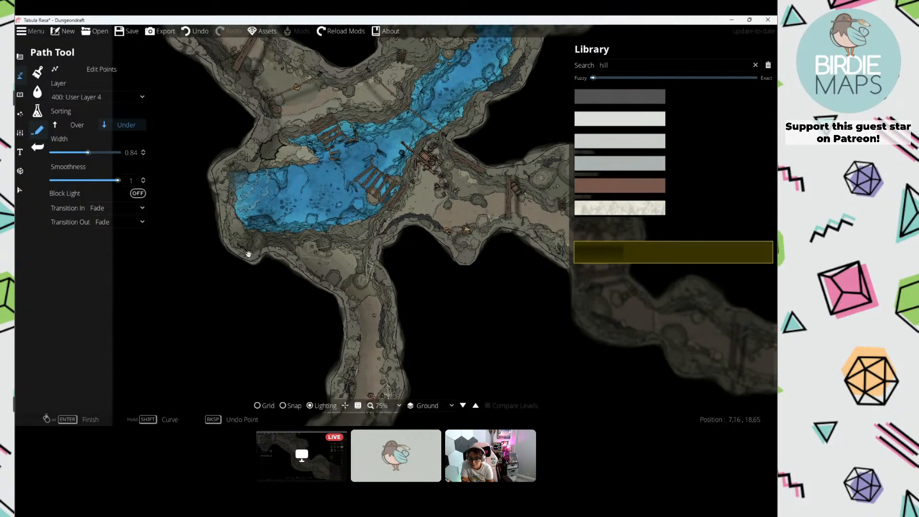
left_click_drag(504, 277, 193, 158)
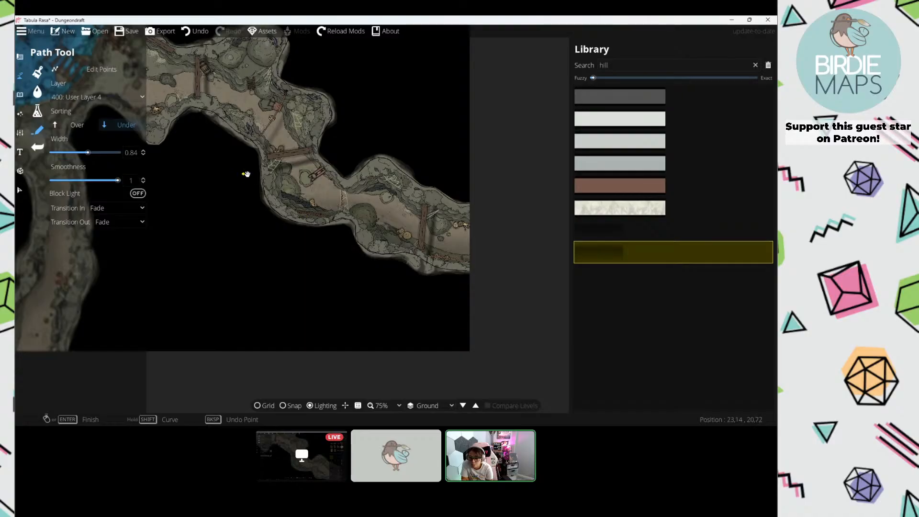
left_click_drag(246, 174, 285, 234)
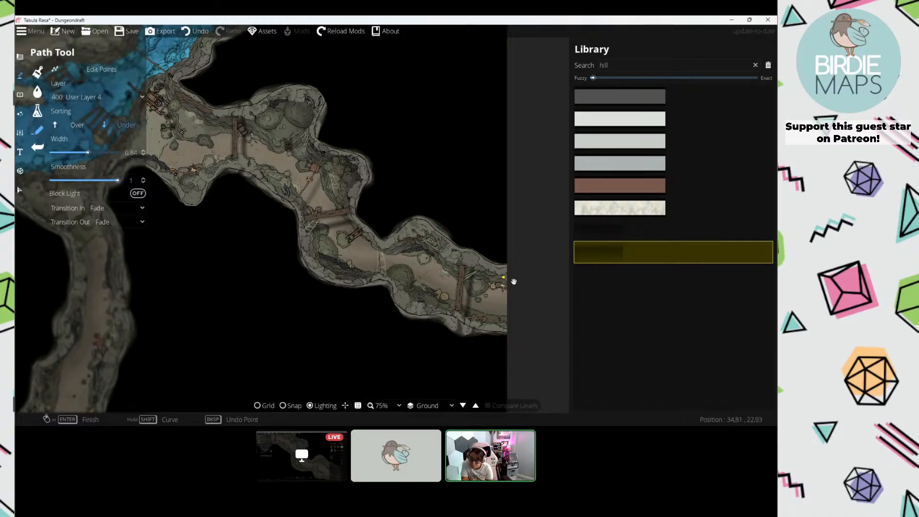
left_click_drag(251, 105, 315, 304)
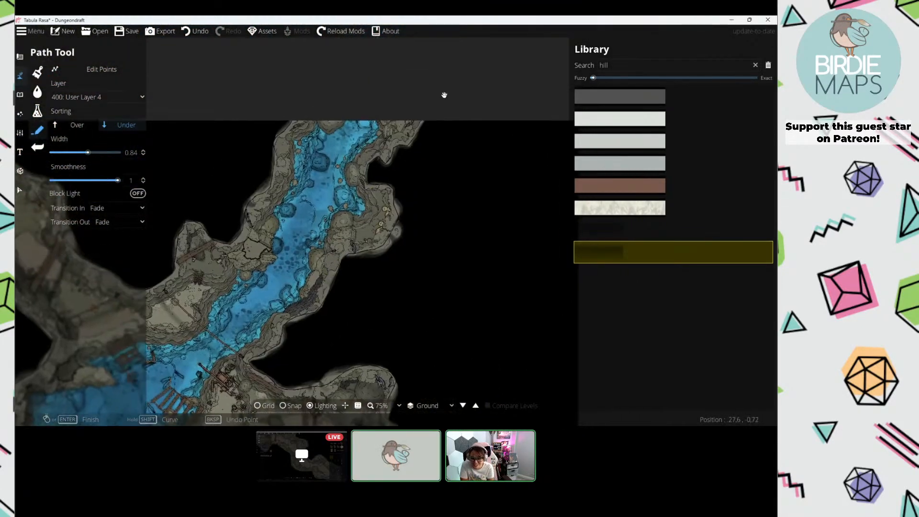
left_click_drag(402, 175, 425, 128)
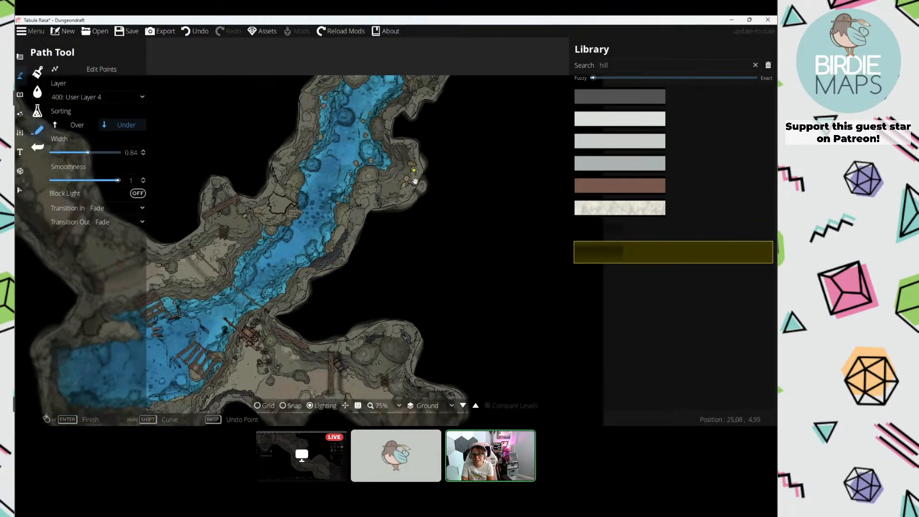
left_click_drag(279, 302, 414, 130)
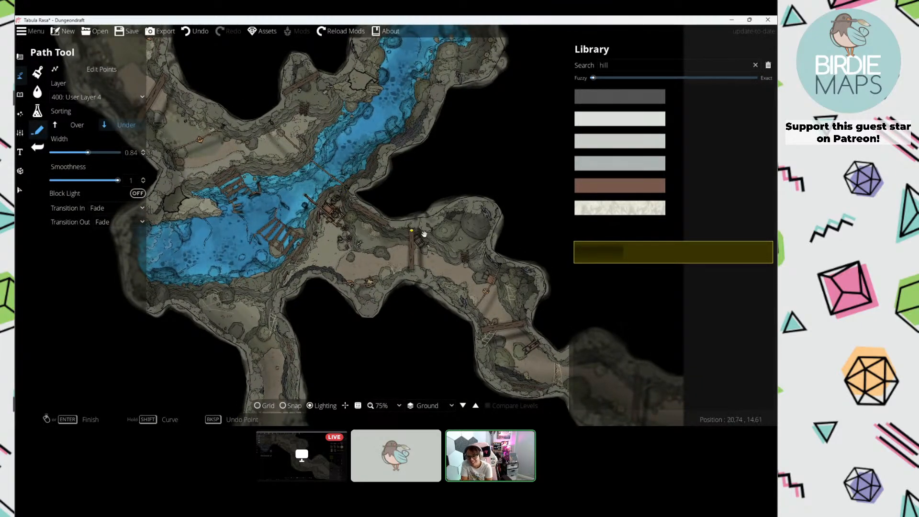
left_click_drag(354, 60, 348, 219)
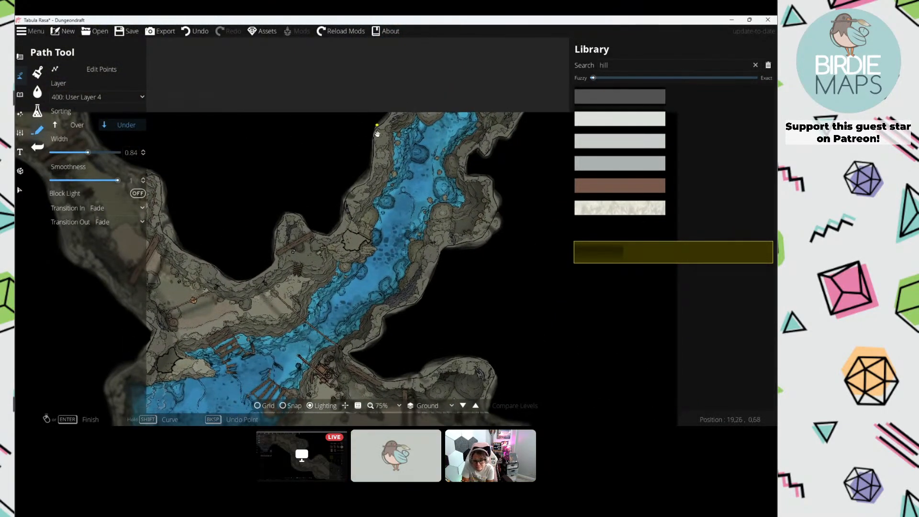
left_click_drag(274, 200, 368, 119)
left_click_drag(249, 137, 346, 205)
left_click_drag(395, 263, 369, 148)
Step: Review the overall map, inspect the skeleton and pickaxe in the southern tunnel up close, and check the pool and northwestern tunnel
scroll(381, 208, "down", 2)
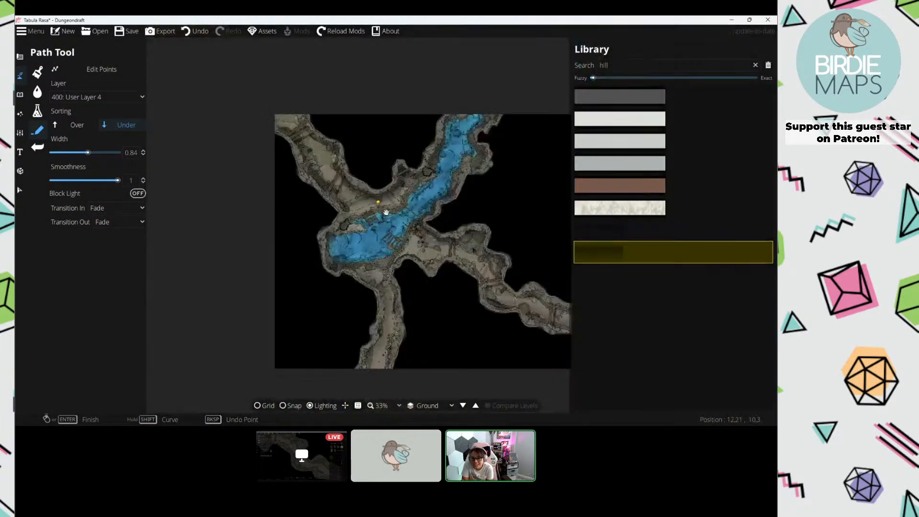
left_click_drag(403, 257, 428, 209)
scroll(342, 181, "up", 2)
left_click_drag(377, 197, 373, 51)
scroll(380, 224, "up", 4)
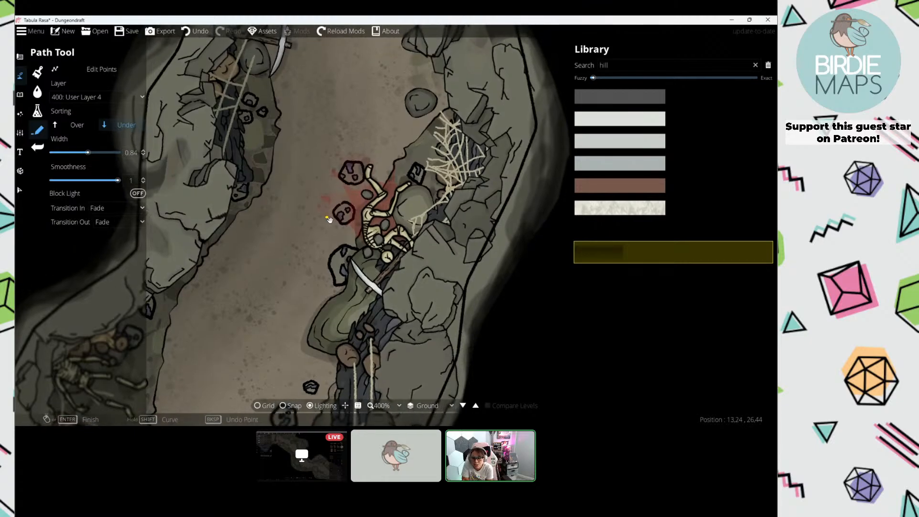
scroll(327, 216, "down", 2)
left_click_drag(326, 170, 374, 291)
scroll(374, 291, "down", 1)
left_click_drag(359, 110, 343, 230)
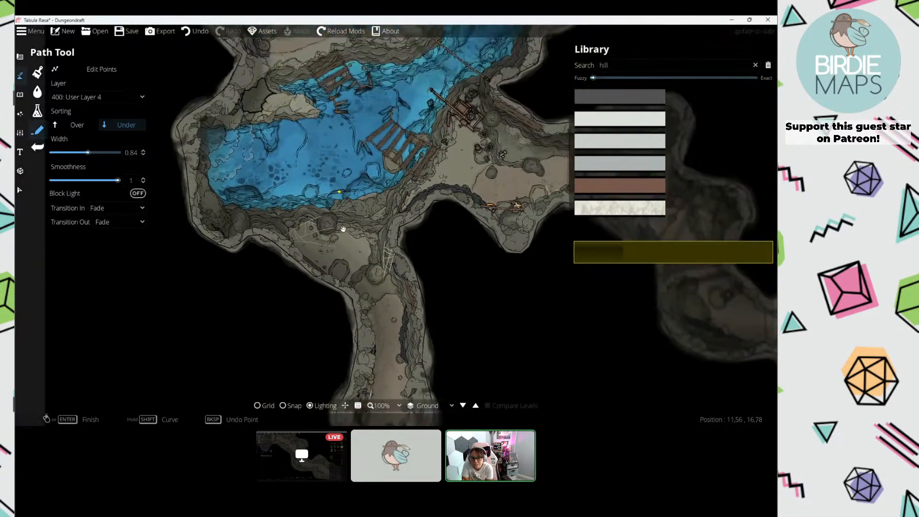
mouse_move(326, 124)
left_mouse_down()
mouse_move(316, 210)
mouse_move(325, 239)
mouse_move(341, 250)
left_mouse_up()
left_click_drag(257, 176, 277, 218)
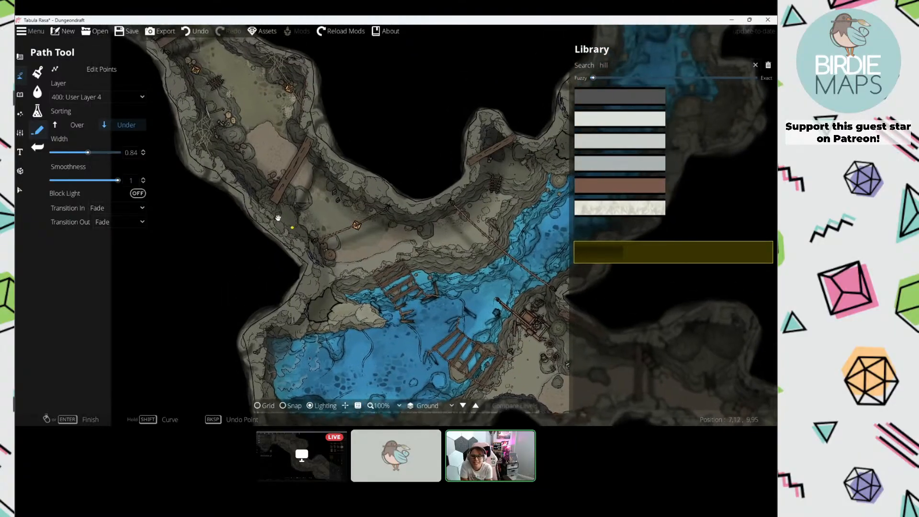
Step: Choose a black pattern for the Pattern Shape Tool and examine the tunnels, pool and river across the map
left_click(20, 56)
left_click(62, 148)
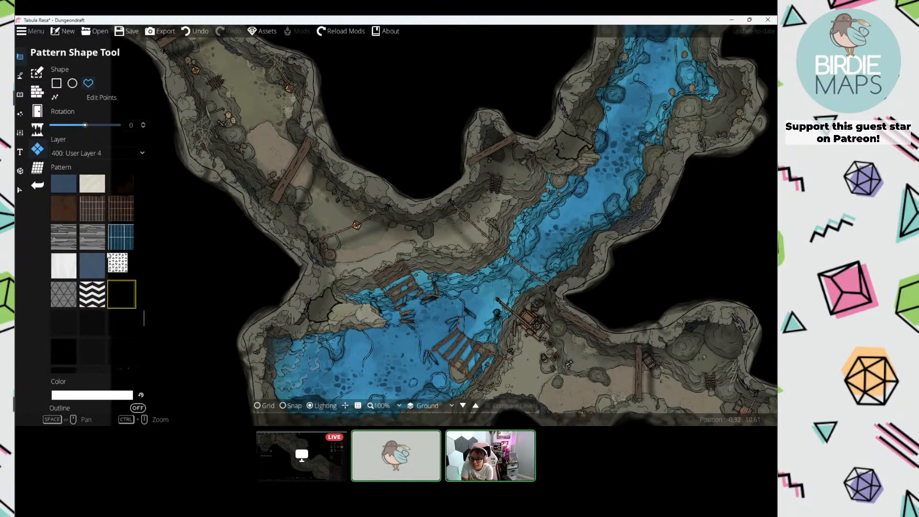
left_click_drag(286, 196, 229, 150)
left_click_drag(398, 217, 304, 137)
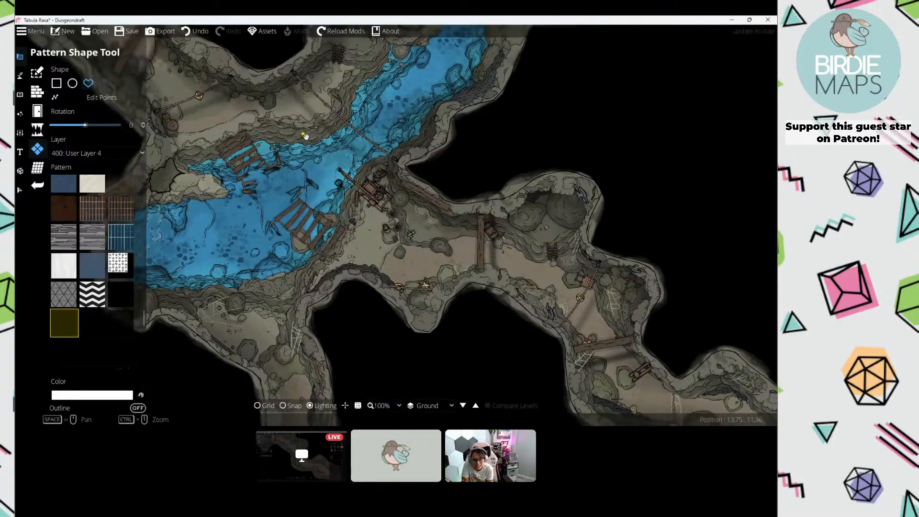
left_click_drag(210, 72, 400, 247)
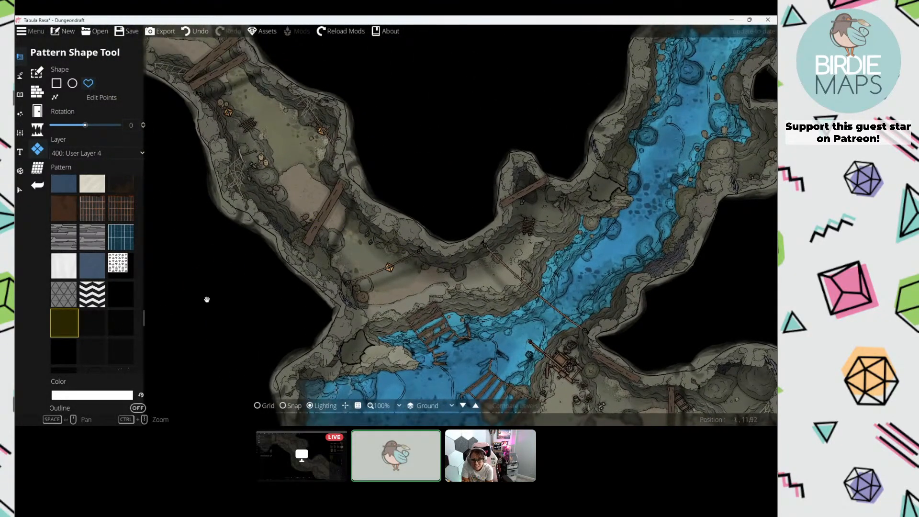
left_click_drag(207, 300, 160, 186)
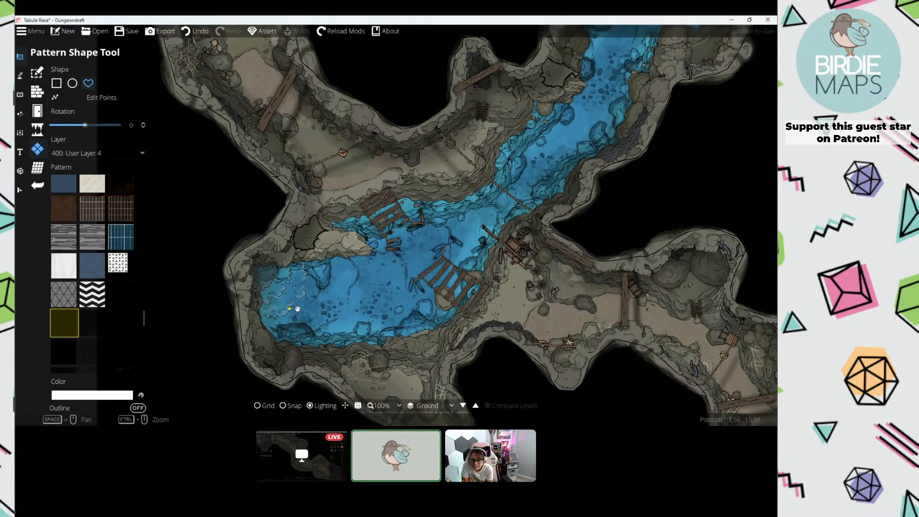
left_click_drag(371, 304, 279, 230)
left_click_drag(387, 279, 305, 178)
left_click_drag(498, 282, 538, 152)
left_click_drag(366, 178, 435, 320)
left_click_drag(338, 129, 426, 330)
mouse_move(383, 172)
left_mouse_down()
mouse_move(383, 250)
mouse_move(433, 269)
left_mouse_up()
Step: Return to the Path Tool with the northwestern tunnel and river in view
scroll(385, 207, "down", 1)
left_click(19, 76)
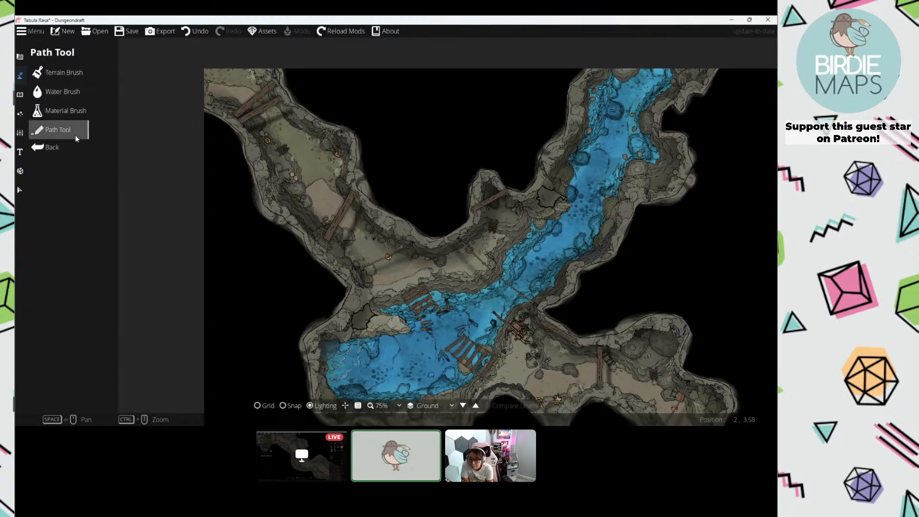
Step: Activate the Path Tool, search the library for "print" and select a boot-like footprint path
left_click(76, 136)
type("print")
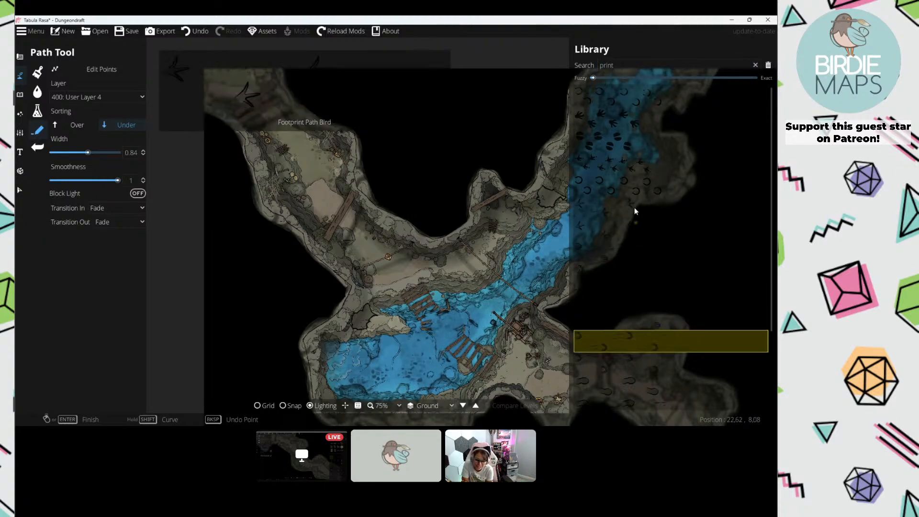
scroll(634, 206, "down", 3)
left_click(651, 373)
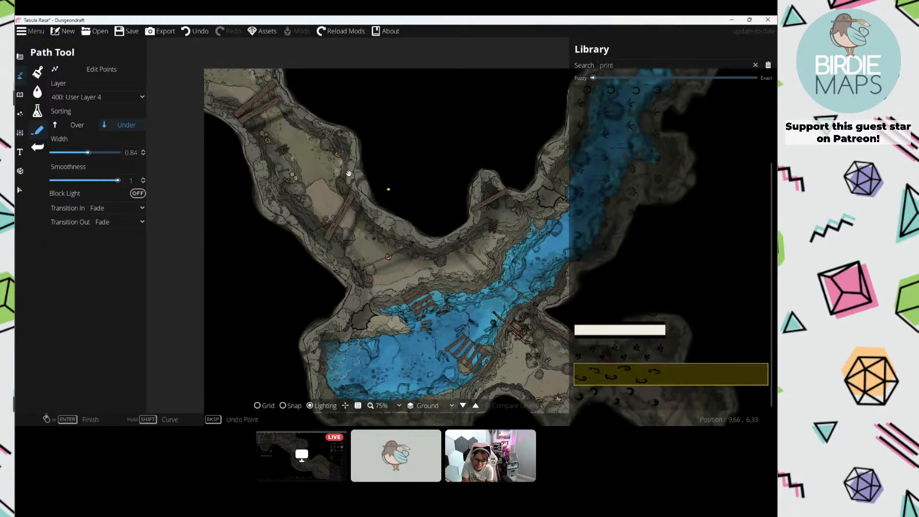
left_click_drag(290, 201, 302, 243)
scroll(284, 163, "up", 3)
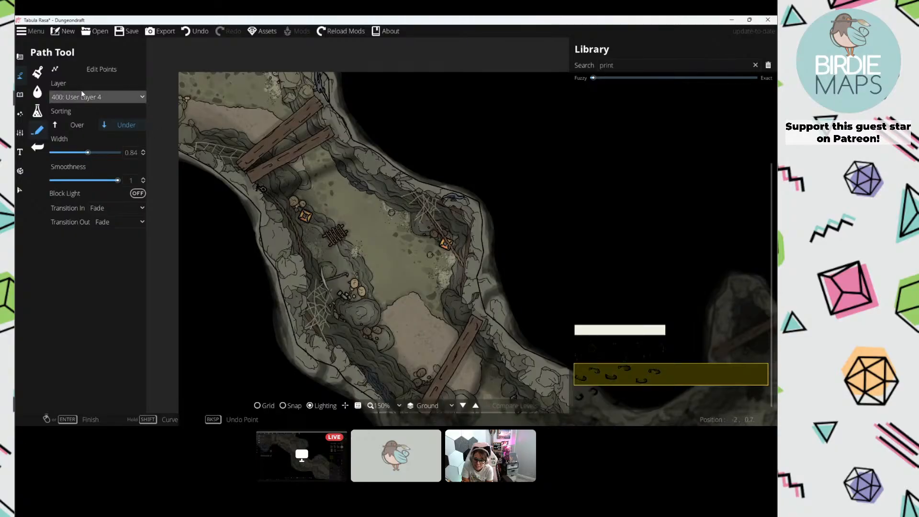
Step: Put the footprint path on layer -400: Below Ground and set its width to 1.23
left_click(85, 97)
left_click(99, 124)
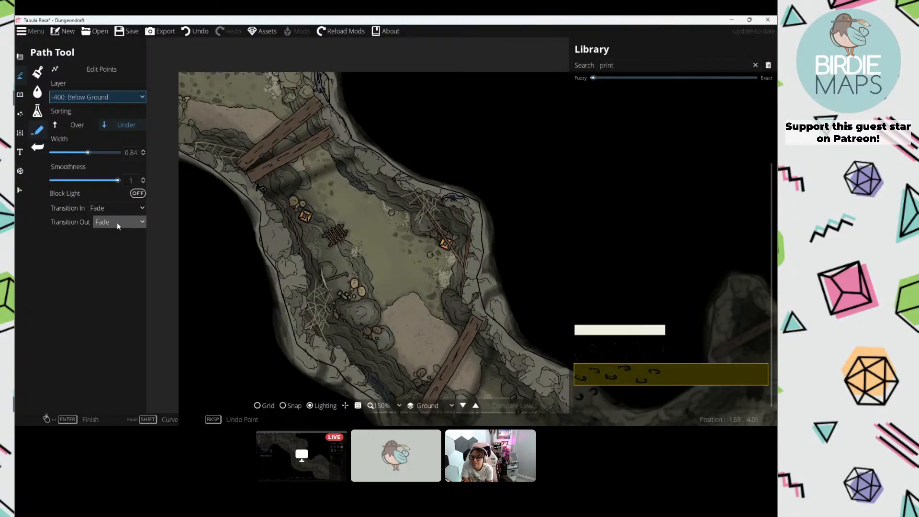
left_click(95, 153)
left_click(245, 68)
left_click_drag(330, 163, 267, 119)
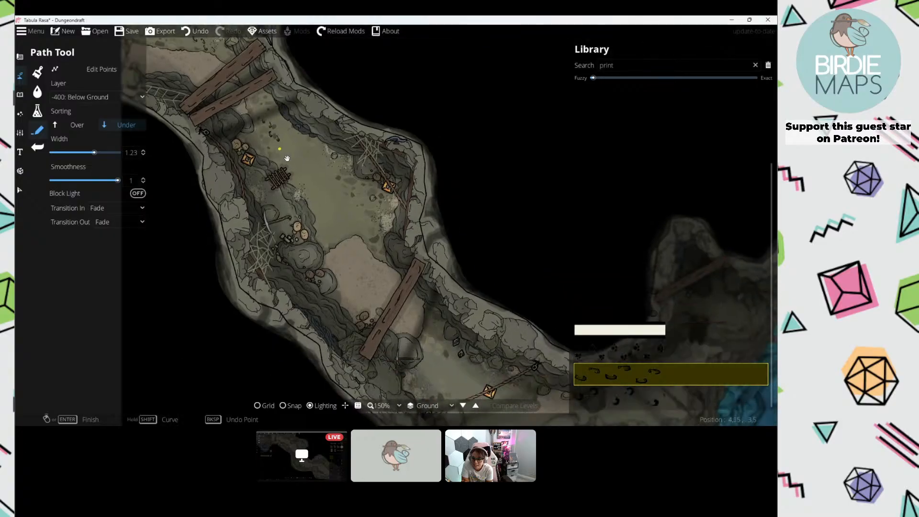
left_click_drag(314, 198, 276, 149)
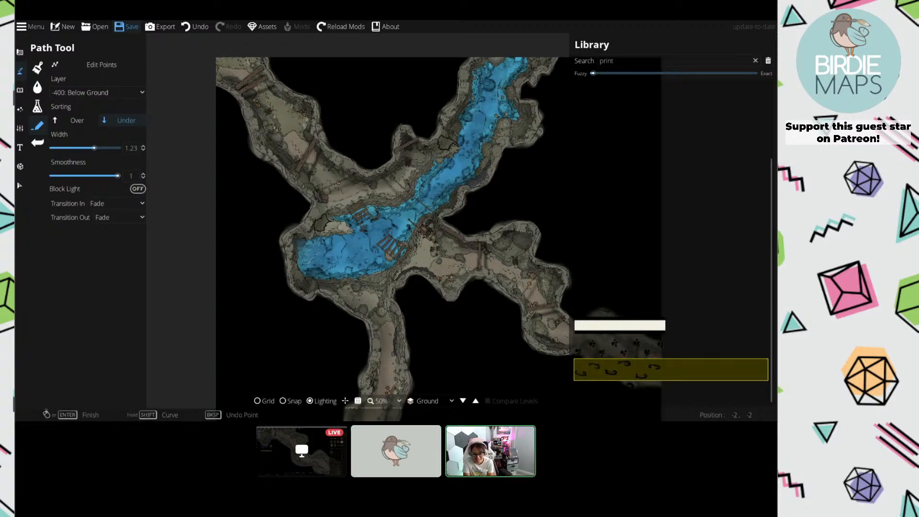
Step: Save the cave map as Cave02
key("ctrl+s")
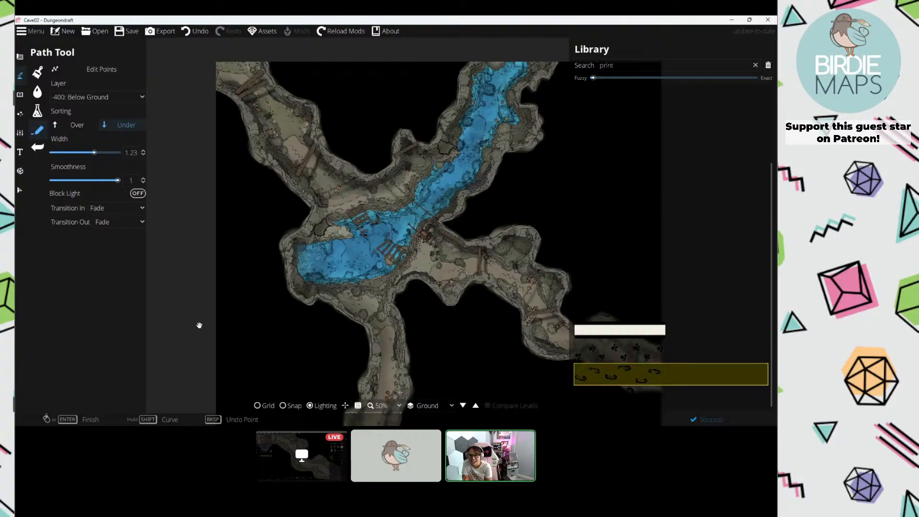
mouse_move(363, 225)
left_mouse_down()
mouse_move(371, 282)
mouse_move(312, 276)
left_mouse_up()
scroll(308, 255, "up", 2)
left_click_drag(282, 243, 357, 335)
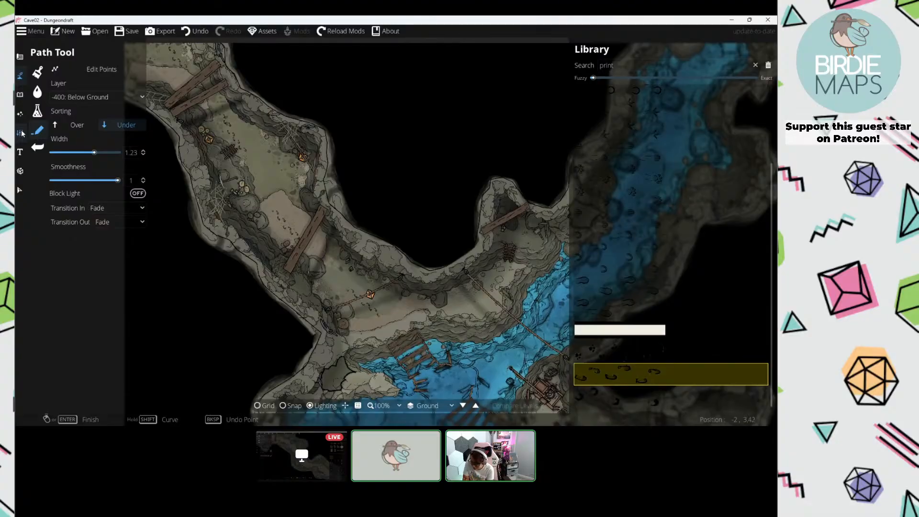
Step: Create a new level labelled "Lighting" cloned from the Ground level, and switch to it on creation
left_click(21, 133)
left_click(73, 70)
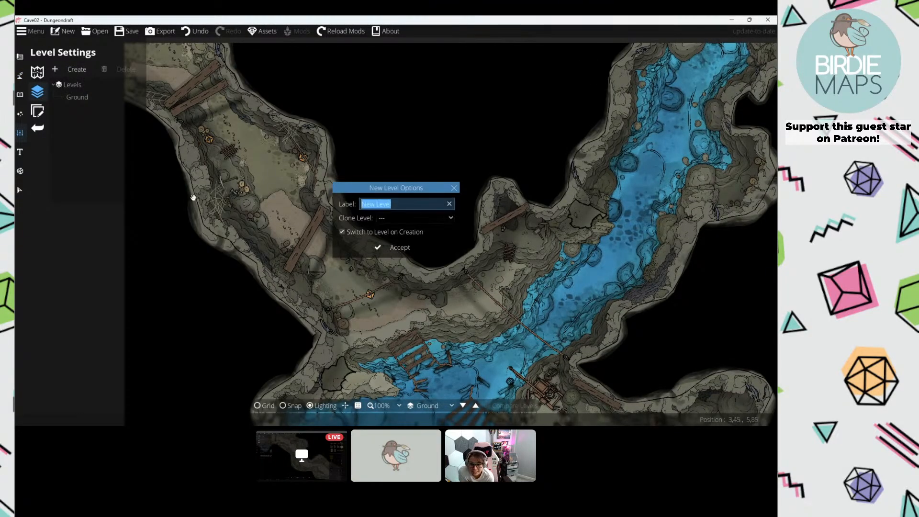
type("Lighting")
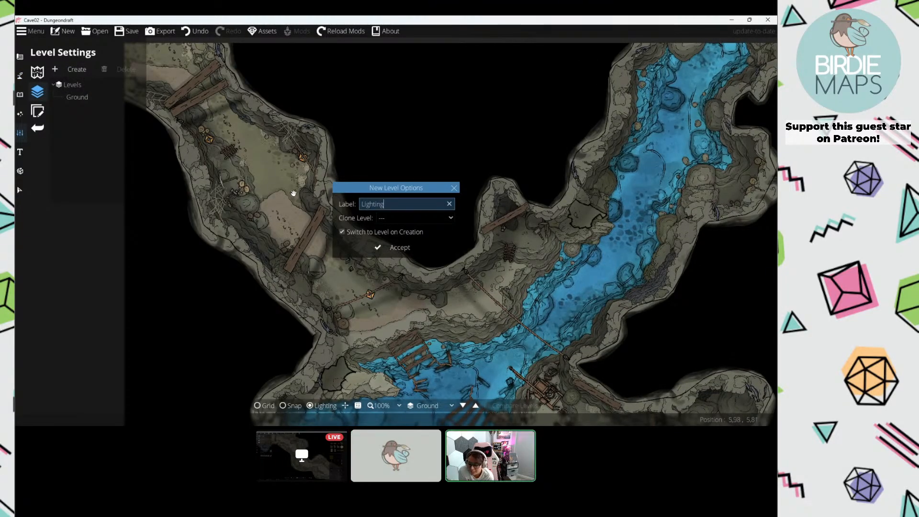
left_click(392, 218)
left_click(398, 242)
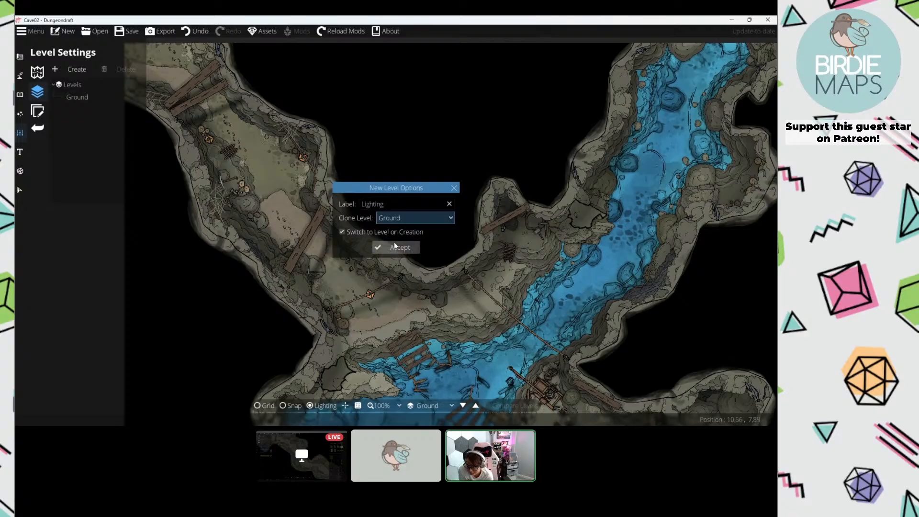
left_click(394, 248)
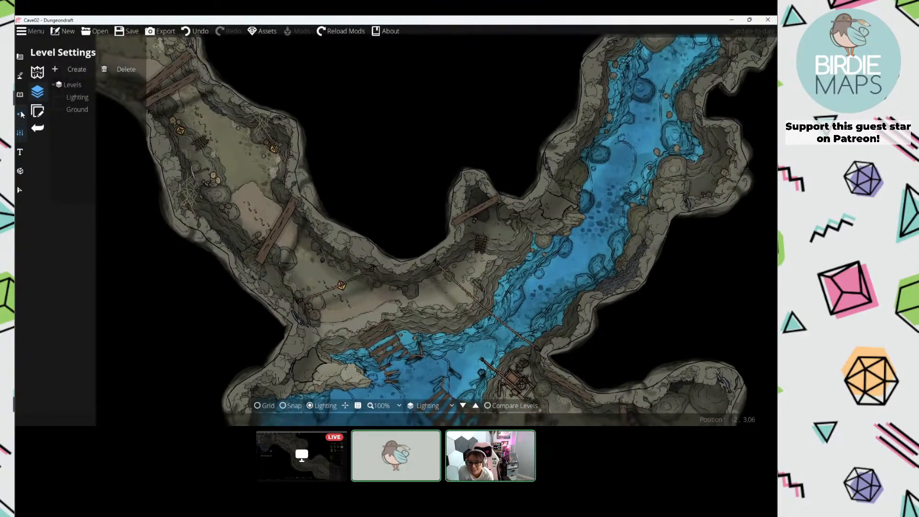
Step: Darken the Lighting level's ambient light to a dark grey with R, G and B each at 50
left_click(21, 113)
left_click(59, 75)
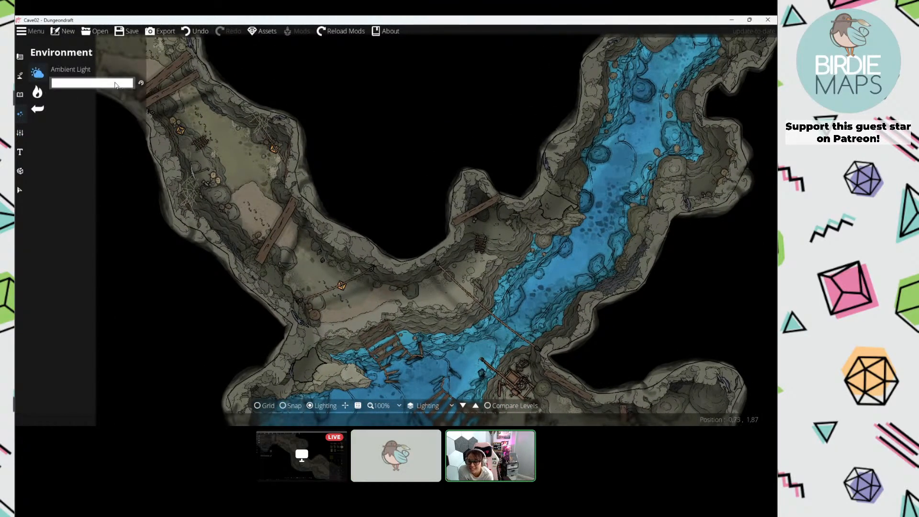
left_click(115, 82)
left_click(116, 157)
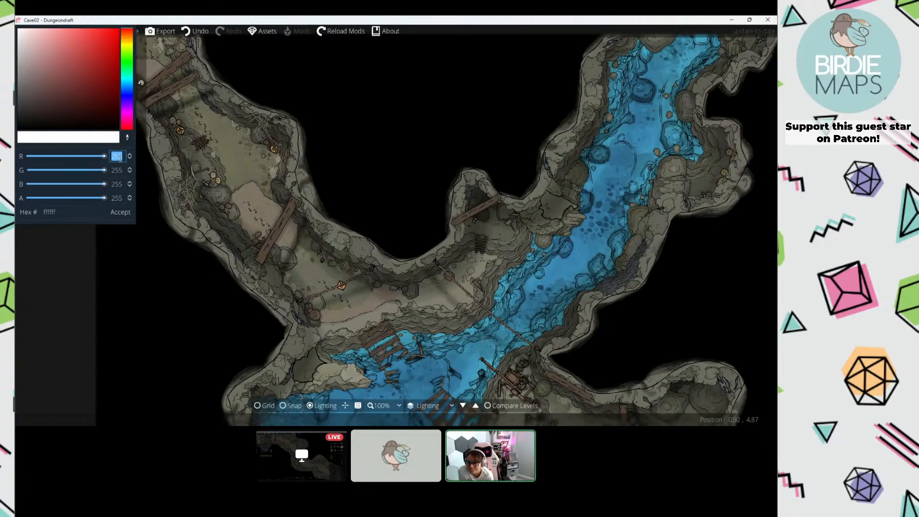
type("5")
key("Tab")
left_click(120, 157)
type("0")
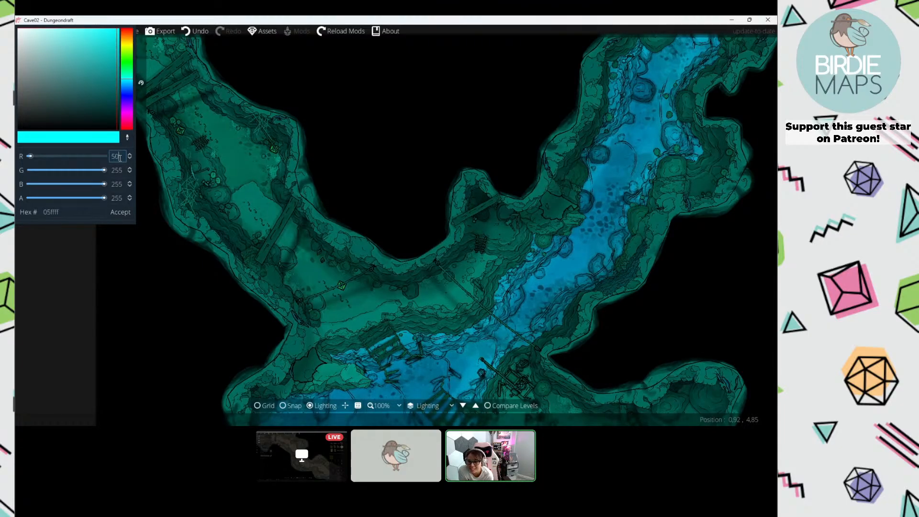
key("Tab")
type("50")
key("Tab")
type("50")
key("Tab")
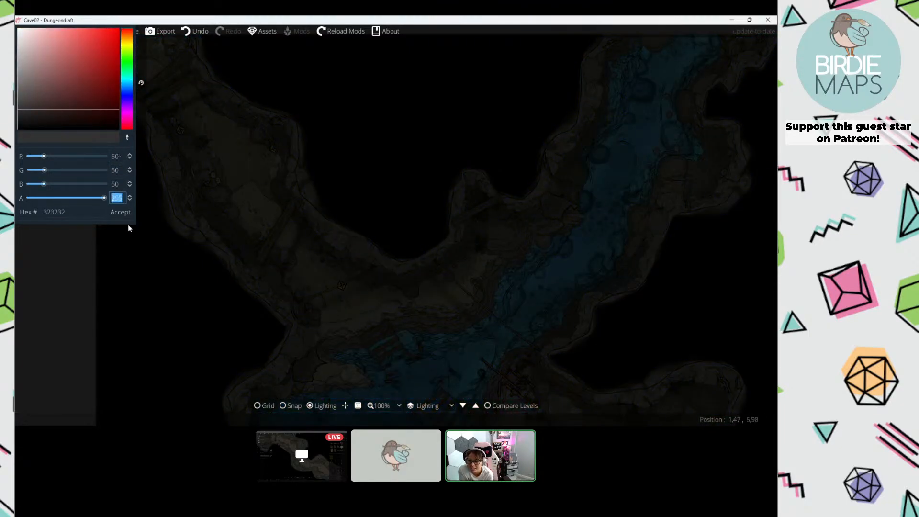
left_click(121, 214)
Step: Add a pale cyan custom light colour for the Light Tool, hex 6ed0ebe8 with alpha 110
left_click(38, 91)
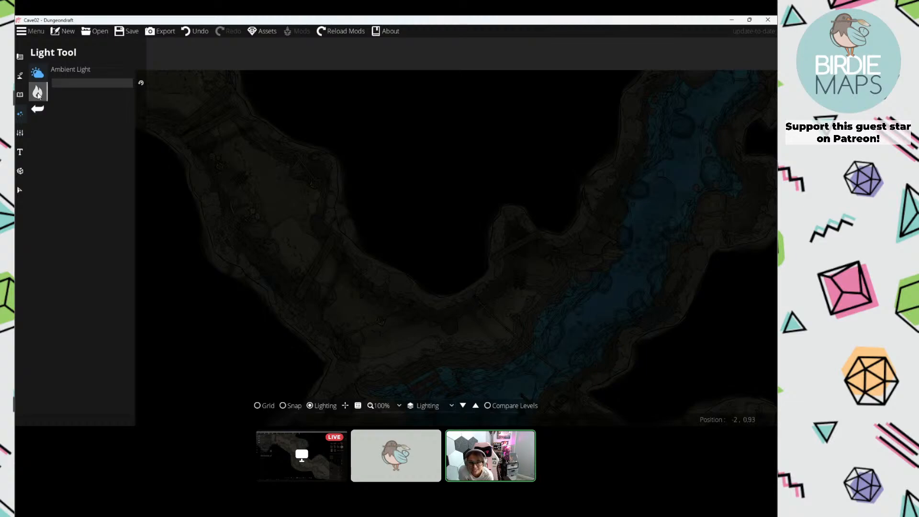
left_click(130, 180)
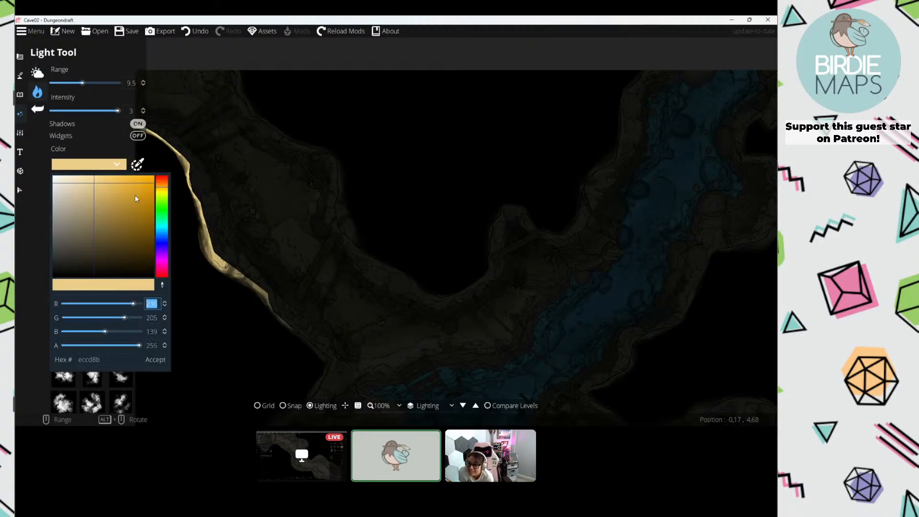
left_click(164, 194)
left_click_drag(164, 194, 164, 222)
left_click(64, 184)
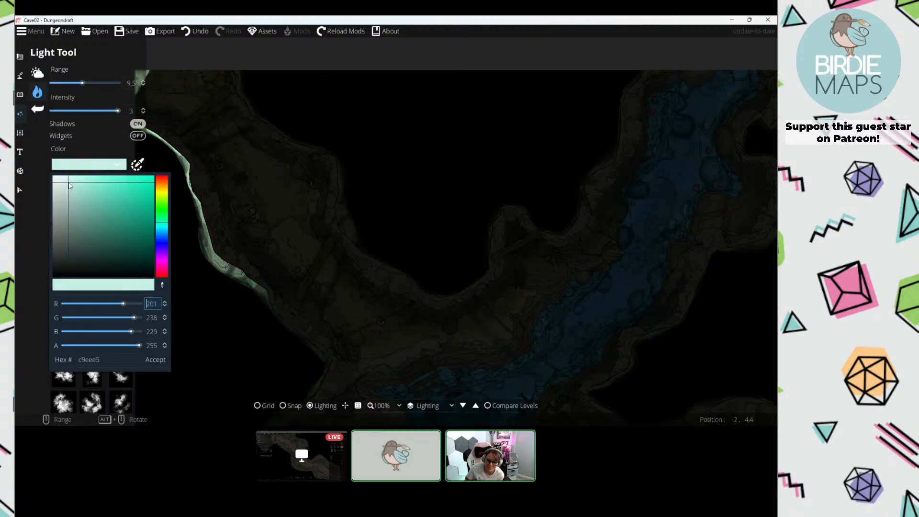
left_click(162, 227)
left_click_drag(139, 345, 96, 347)
left_click(155, 360)
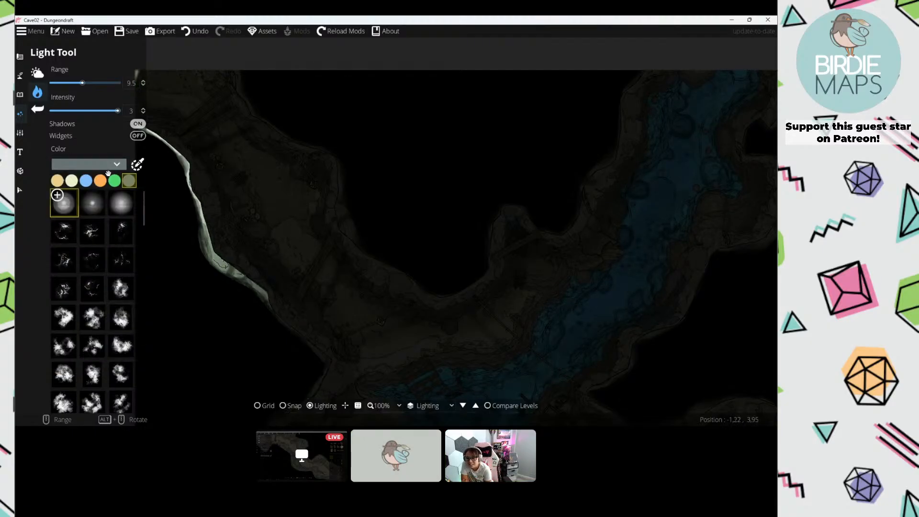
Step: Shift the custom light colour's hue to a pale lavender, hex 6ed7d0eb, and accept it
left_click(86, 164)
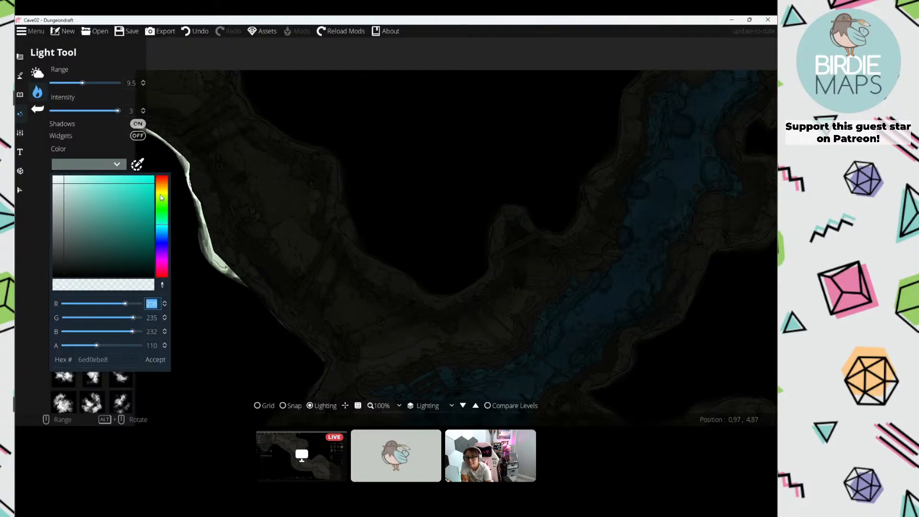
left_click(162, 247)
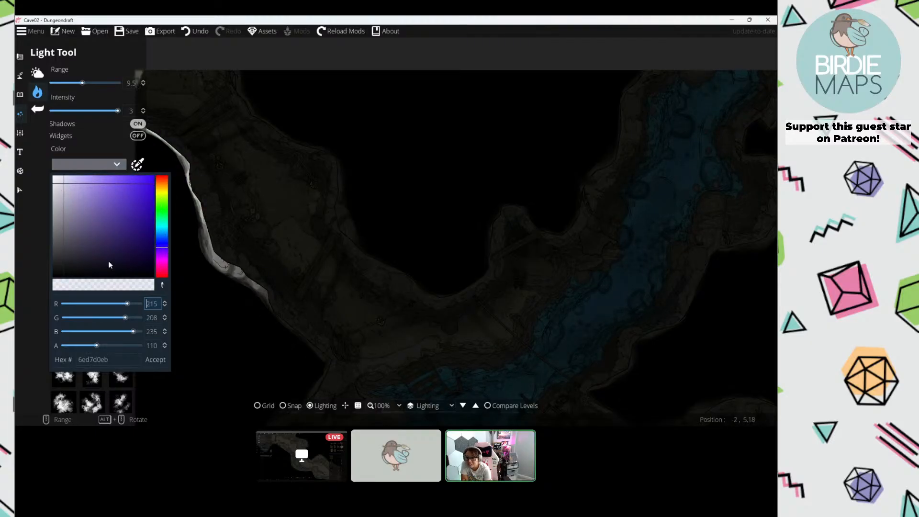
left_click(154, 359)
Step: Choose a cloudy light style and lower the light intensity to 0.5
left_click_drag(179, 338, 186, 352)
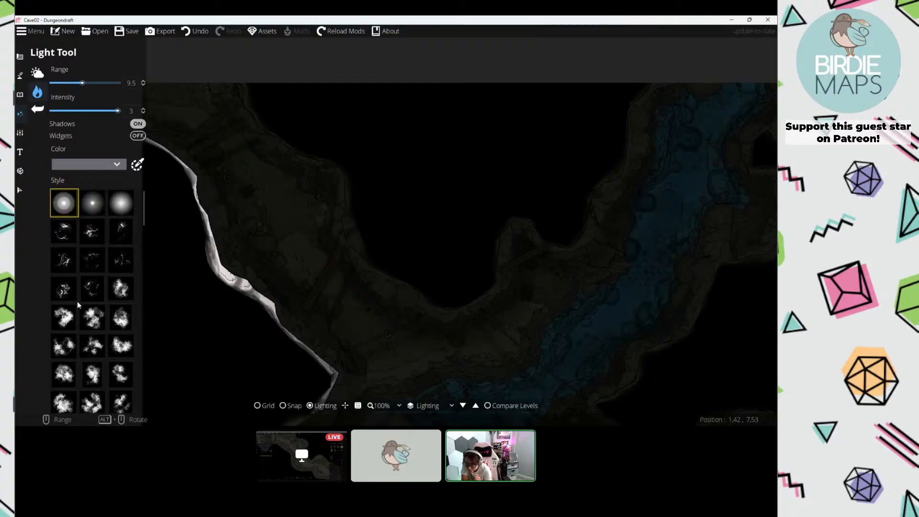
left_click(121, 288)
left_click_drag(76, 111, 54, 110)
left_click_drag(191, 136, 226, 169)
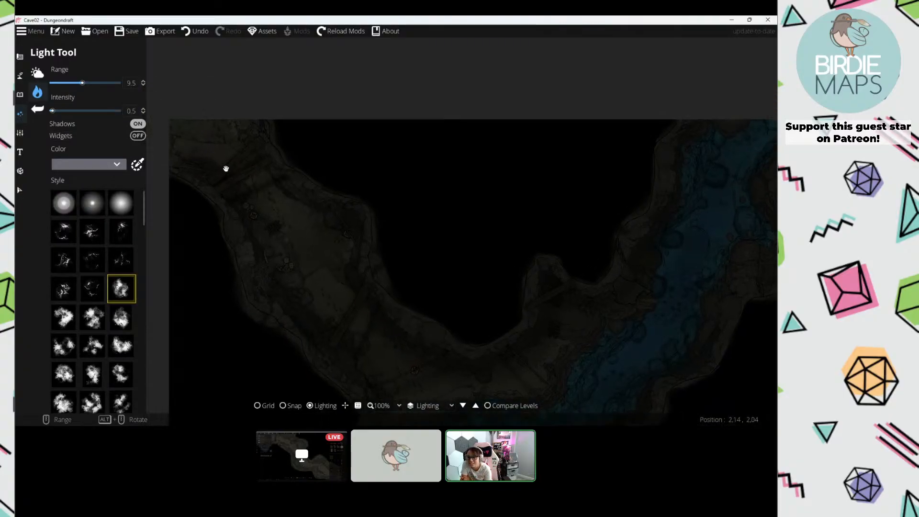
Step: Add another custom swatch to the light colours, starting from the current pale lavender
left_click(96, 164)
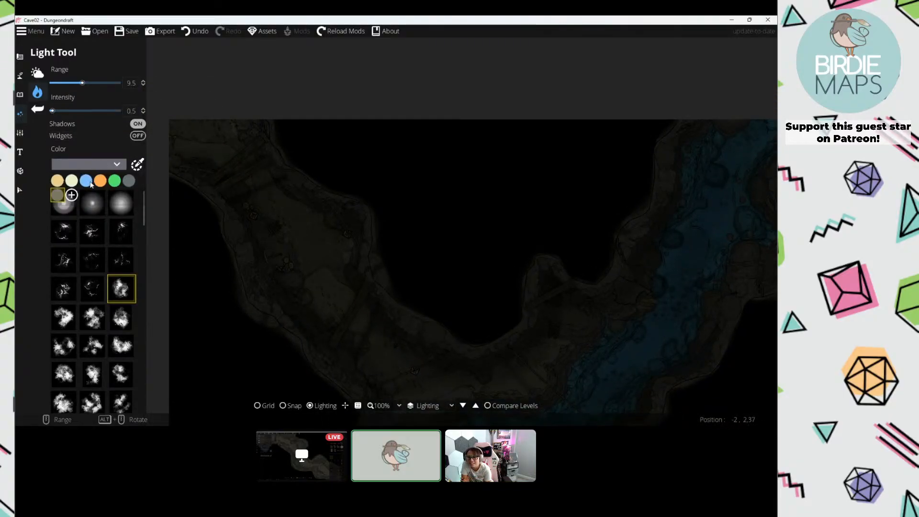
left_click(72, 194)
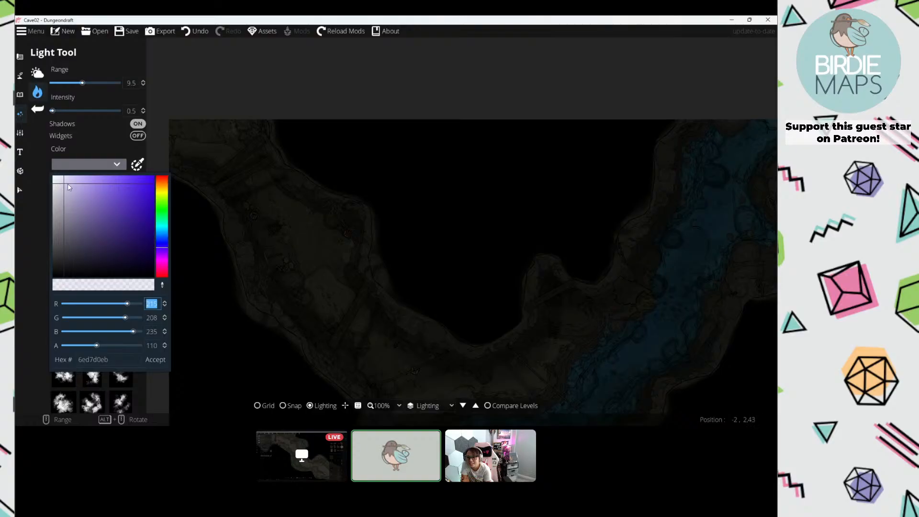
left_click(154, 359)
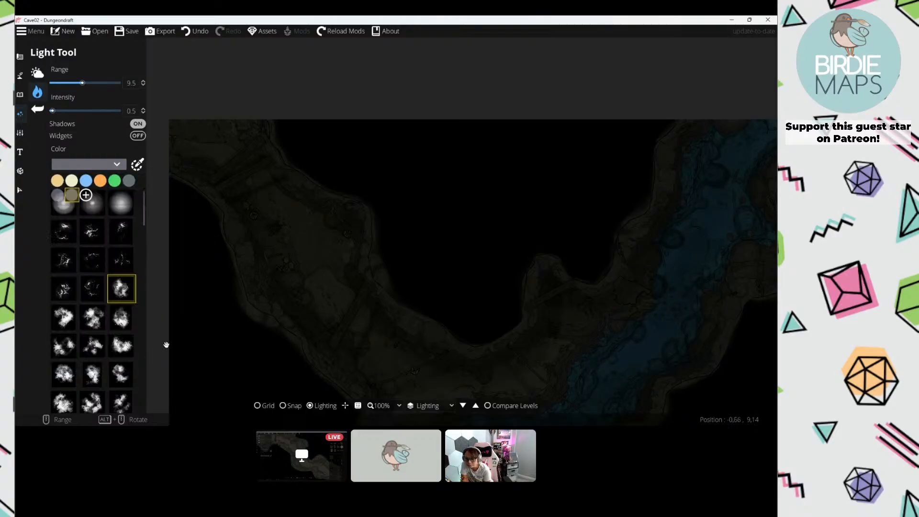
Step: Place faint cloudy lights over the upper-left cave passage, raising the light range to 11
left_click_drag(255, 207, 267, 219)
scroll(229, 149, "down", 2)
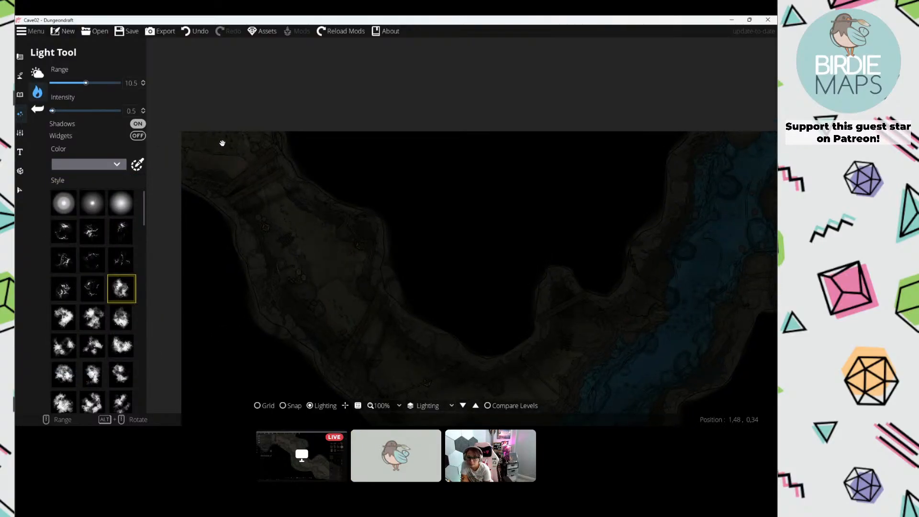
scroll(290, 191, "up", 1)
left_click_drag(290, 250, 283, 168)
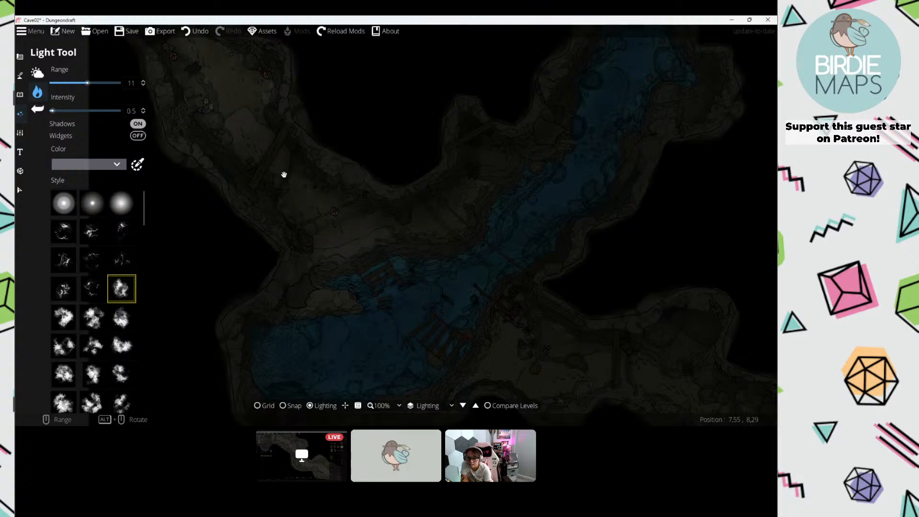
scroll(351, 199, "down", 2)
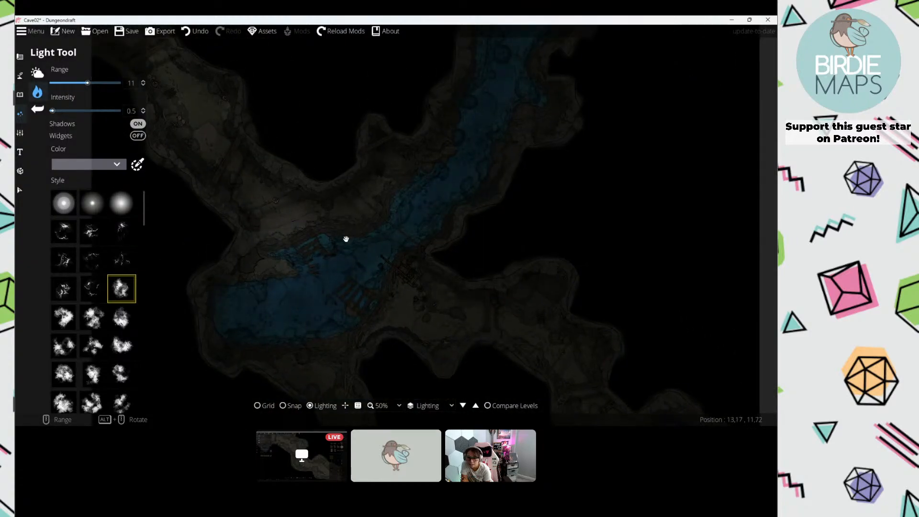
Step: Switch to another cloudy light style at range 9, undo the last light placed and turn light shadows off
left_click_drag(355, 234, 343, 107)
left_click(120, 321)
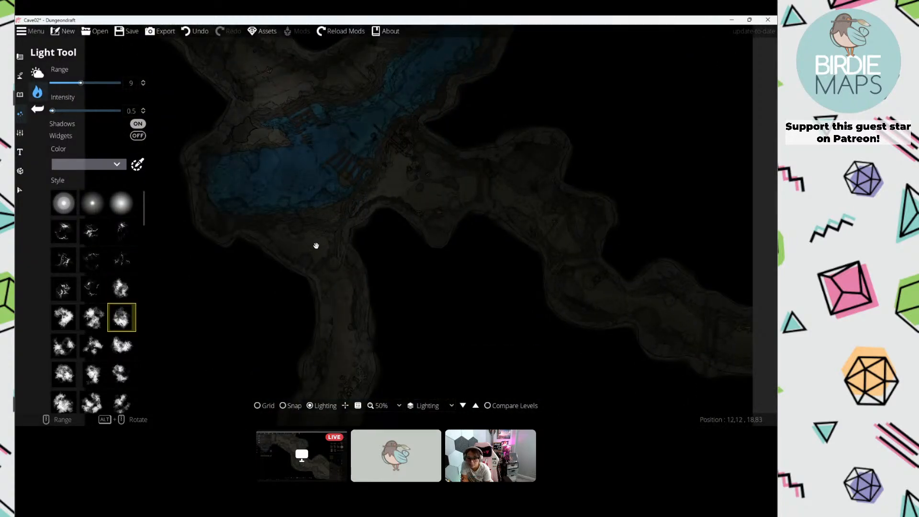
left_click_drag(308, 265, 319, 160)
left_click(195, 31)
left_click(138, 123)
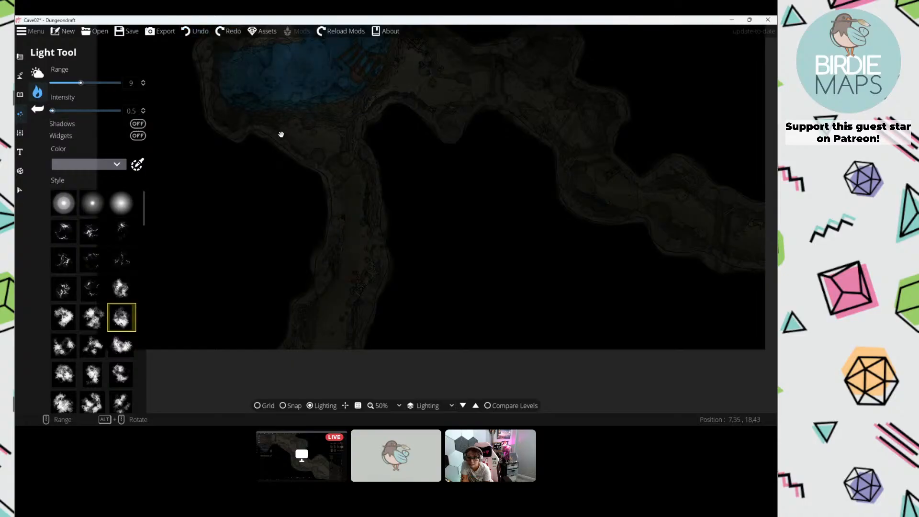
Step: Scatter faint shadowless cloudy lights at range 9 over the southern passage, the eastern tunnel and the river cave
left_click_drag(281, 134, 279, 167)
left_click(306, 154)
left_click_drag(322, 310, 312, 230)
left_click_drag(408, 206, 237, 335)
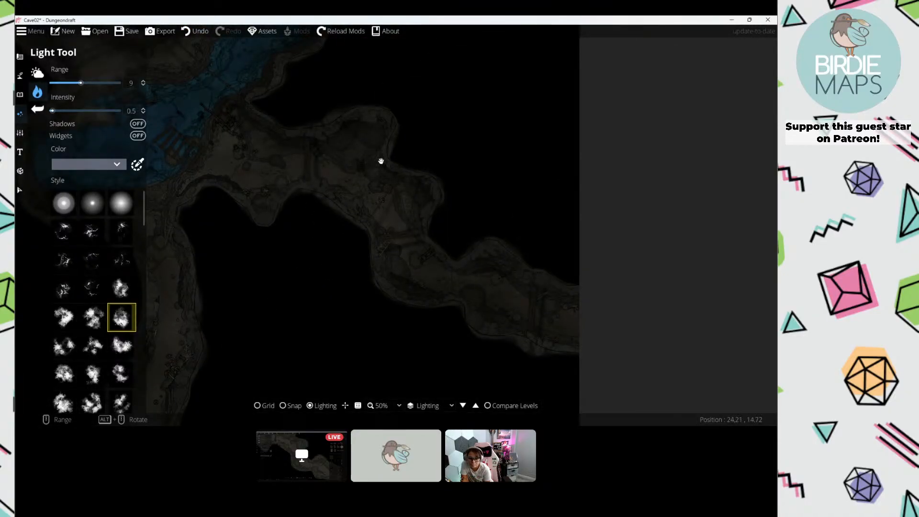
left_click_drag(381, 160, 396, 139)
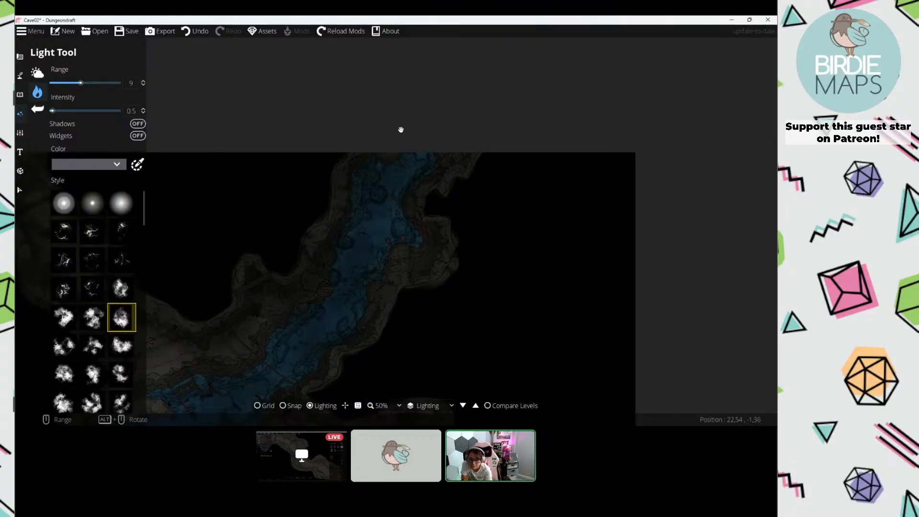
left_click_drag(310, 271, 526, 165)
left_click_drag(313, 250, 421, 199)
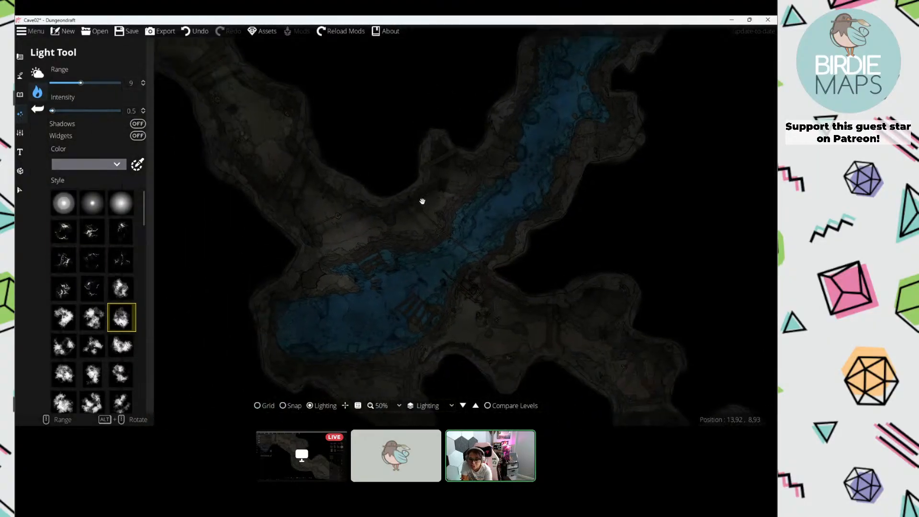
Step: Pick another muted grey light colour swatch and a different cloudy light style, and set the light range to 8
left_click(116, 164)
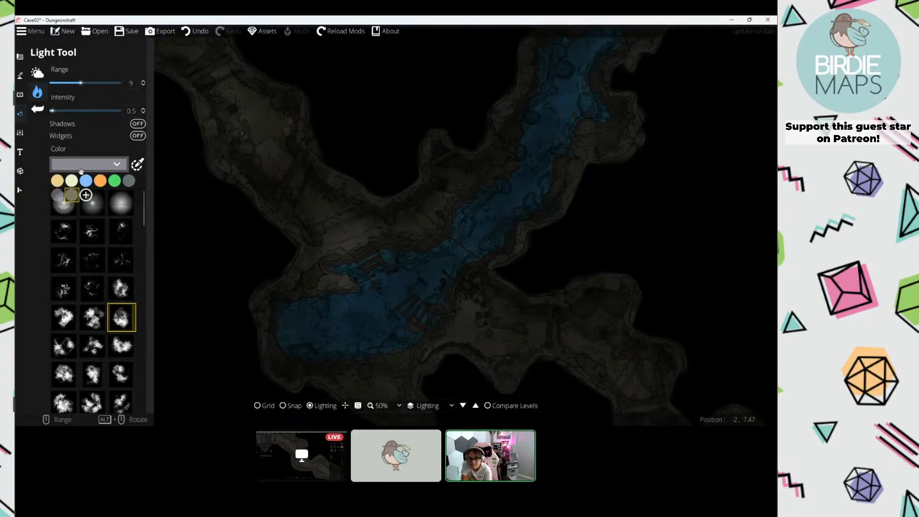
left_click(128, 180)
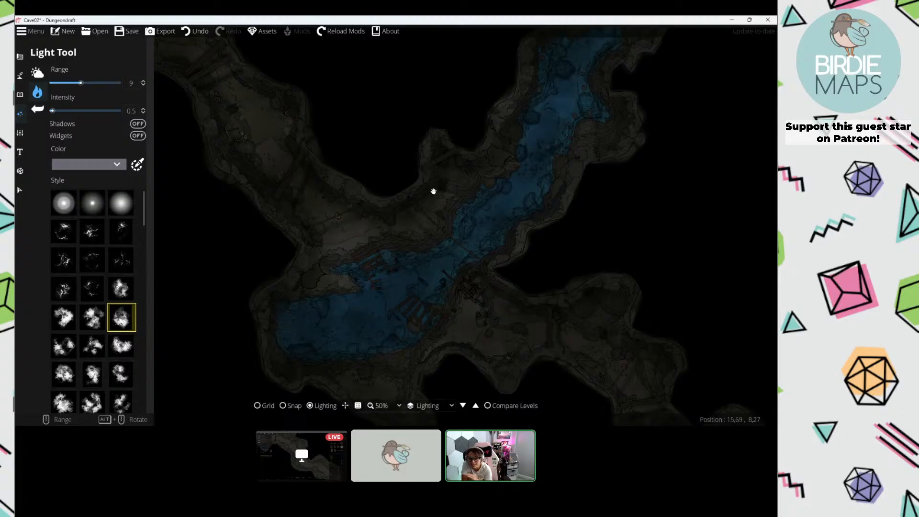
left_click(62, 317)
scroll(461, 189, "down", 2)
left_click_drag(287, 191, 325, 191)
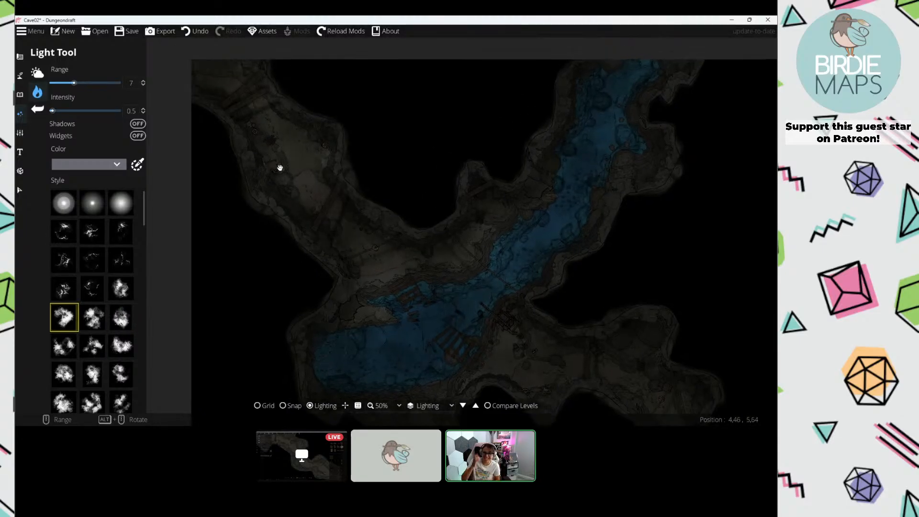
left_click_drag(396, 267, 287, 199)
scroll(361, 163, "up", 1)
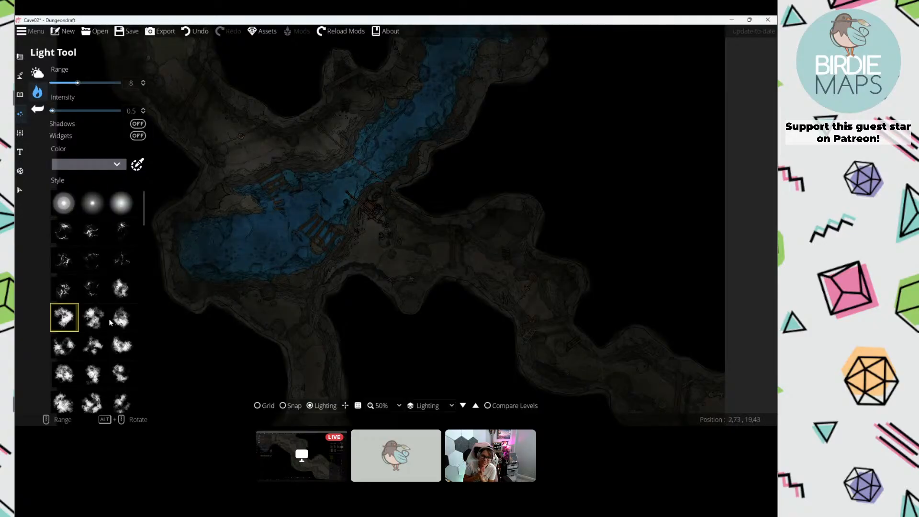
Step: Try another cloudy light style at range 8 around the eastern riverbank and undo the last light placed
left_click(122, 346)
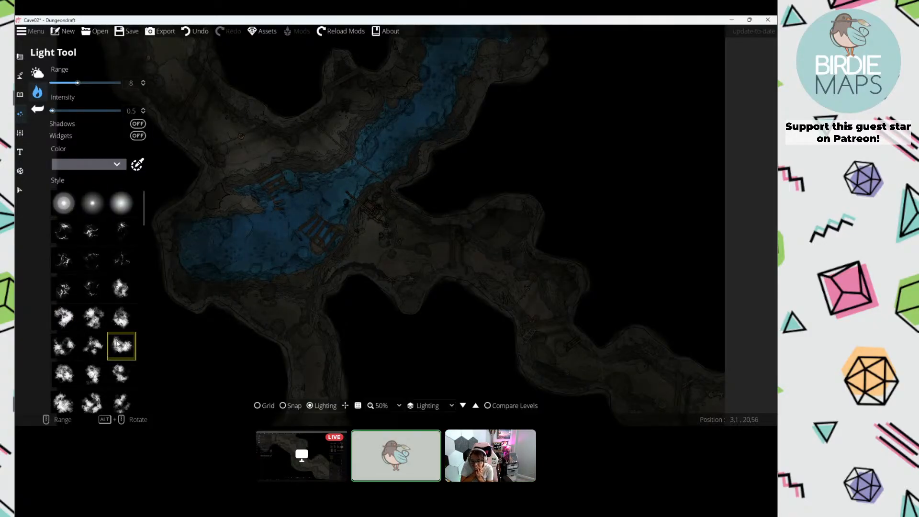
left_click_drag(378, 213, 382, 212)
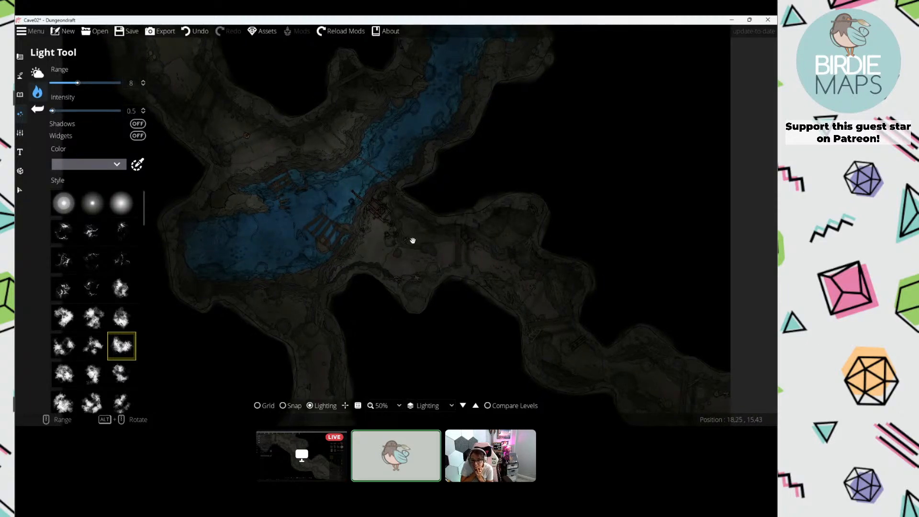
left_click_drag(292, 245, 403, 222)
key("ctrl+z")
Step: Add a custom muted beige light colour with RGB 135, 128, 114 and alpha 66
left_click(89, 164)
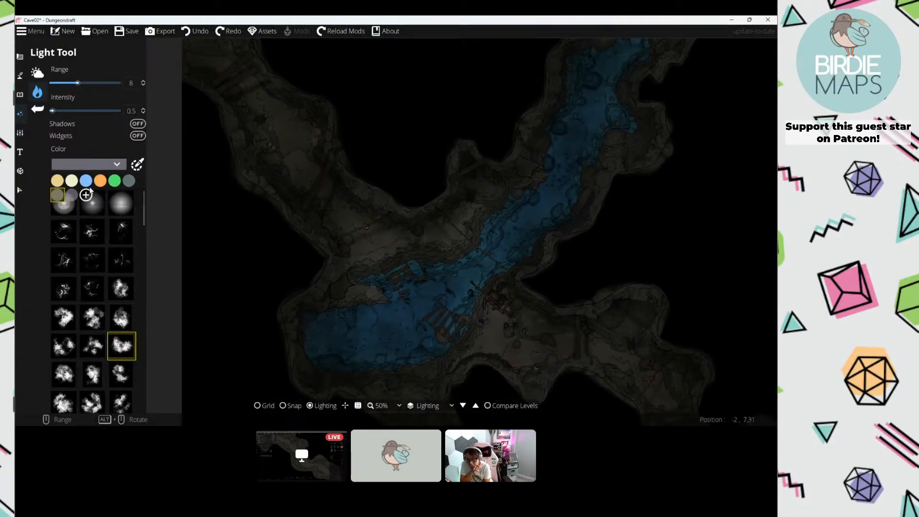
left_click(85, 195)
left_click(166, 189)
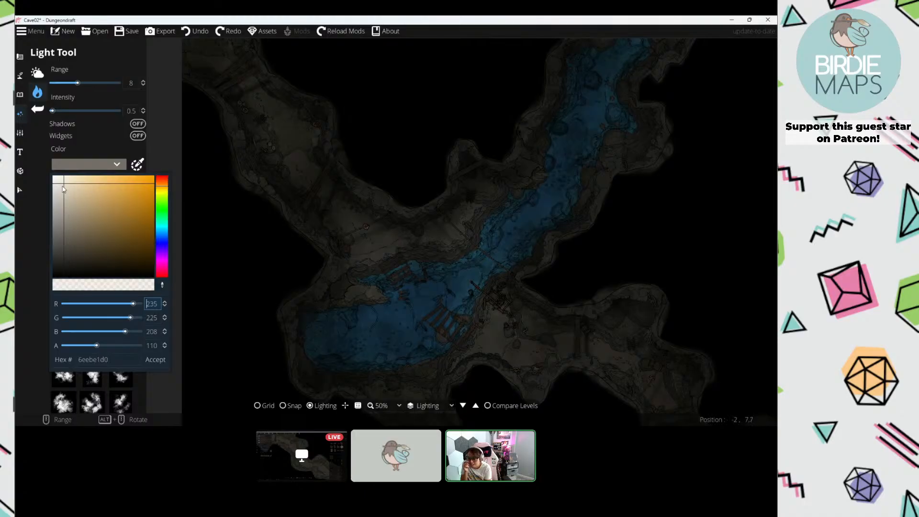
left_click_drag(62, 186, 68, 223)
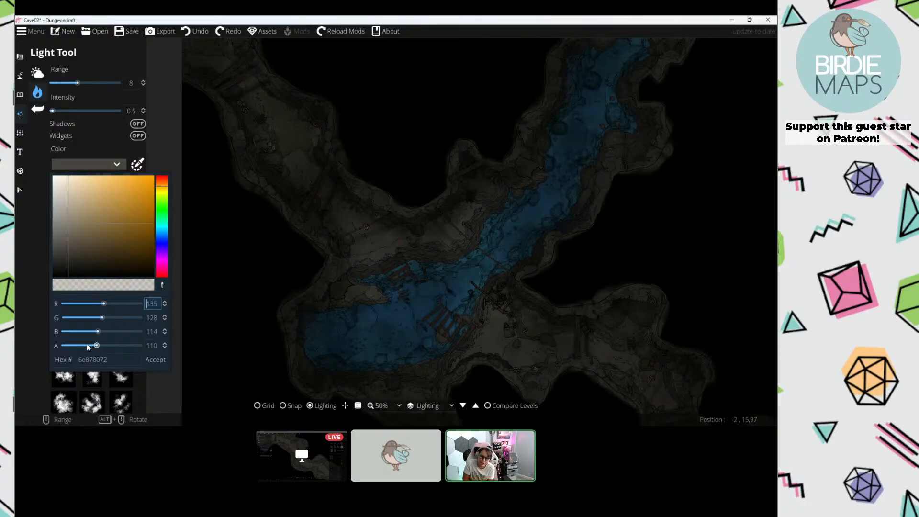
left_click(156, 360)
Step: Reduce the light range to 3.5, raise the intensity to 0.7 and change the colour to brown, RGB 129, 108, 79
scroll(321, 227, "down", 1)
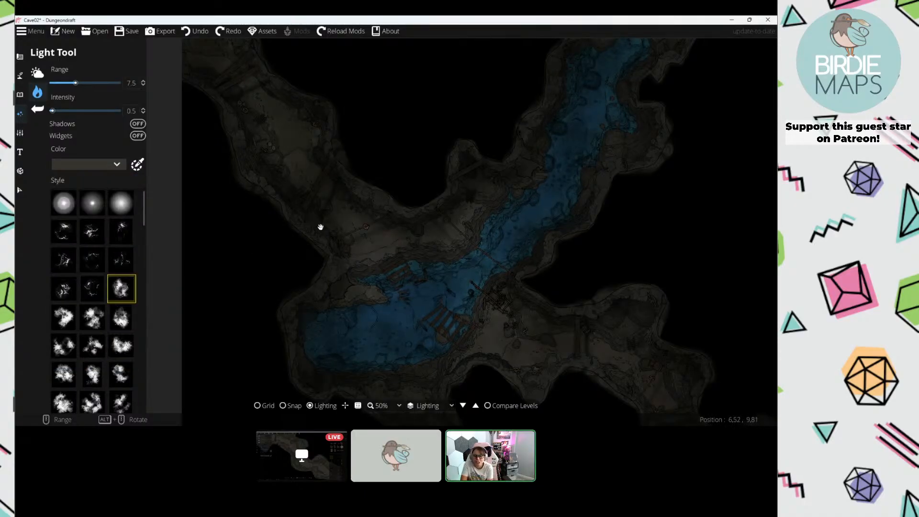
scroll(99, 110, "up", 2)
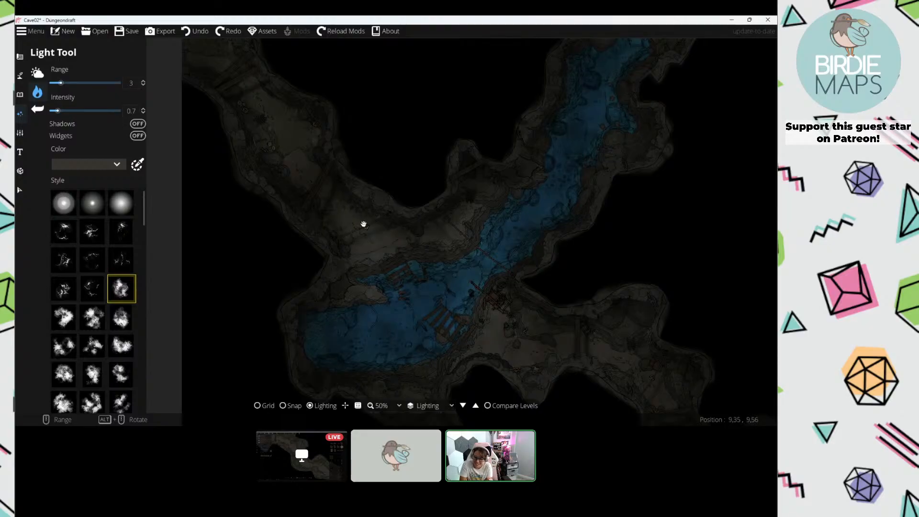
scroll(360, 222, "up", 1)
left_click(115, 164)
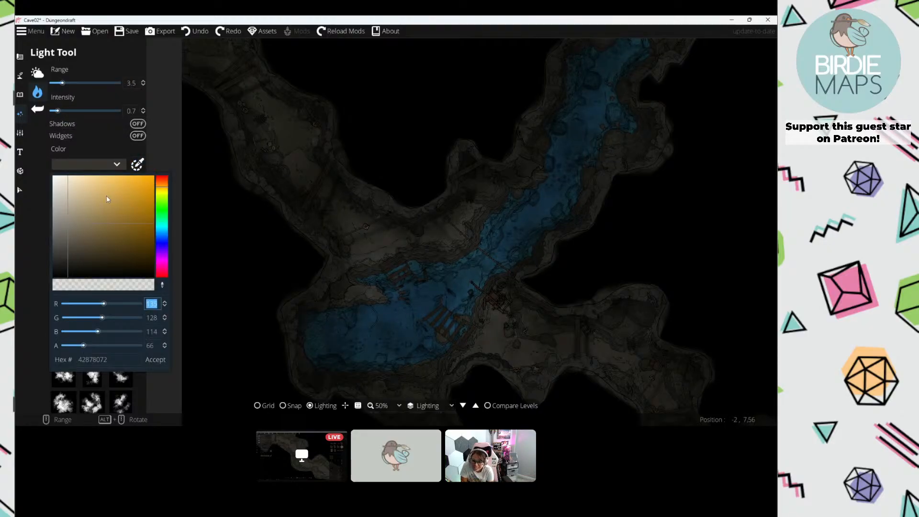
left_click(91, 225)
left_click(162, 185)
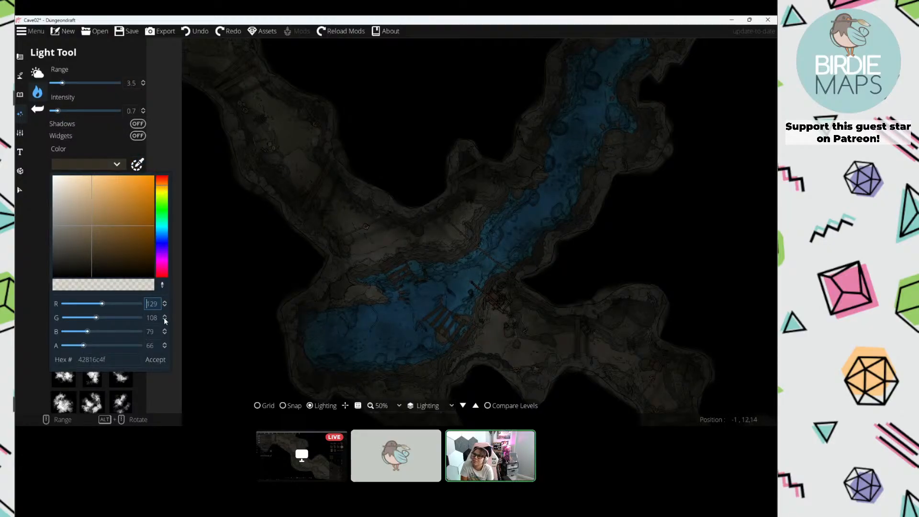
left_click(156, 360)
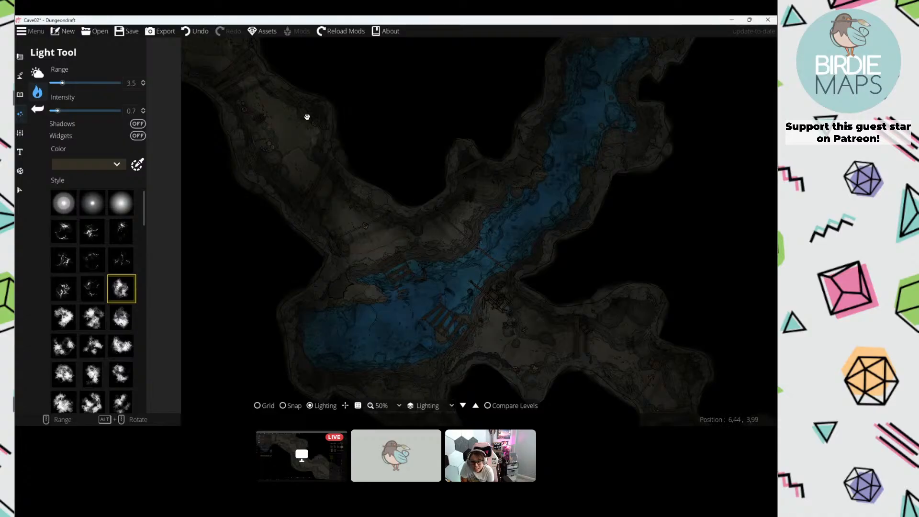
Step: Switch to another cloudy style and scatter small brown lights at range 3.5 along the cave passages
left_click(122, 344)
left_click_drag(254, 111, 255, 119)
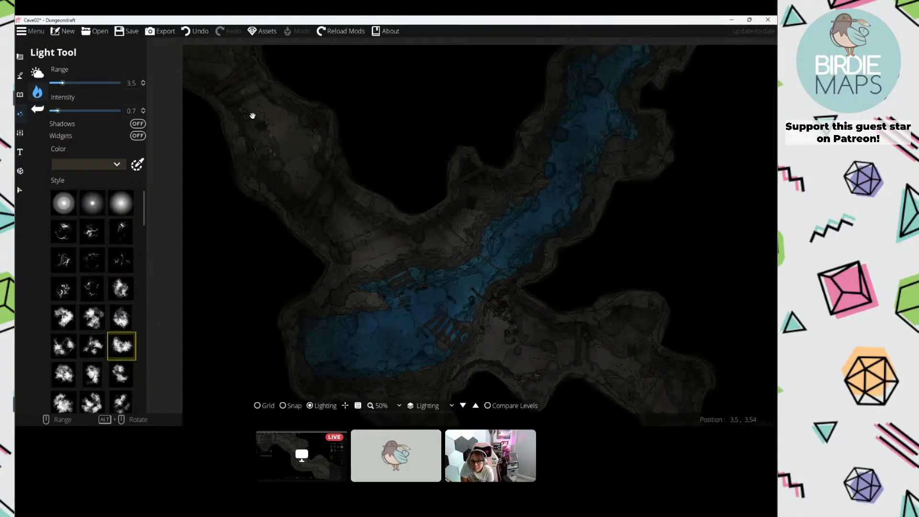
left_click_drag(406, 243, 265, 138)
left_click_drag(417, 244, 560, 179)
left_click_drag(416, 101, 412, 290)
Step: Choose the faint soft round light style and raise the light range to 9.5
scroll(104, 269, "down", 10)
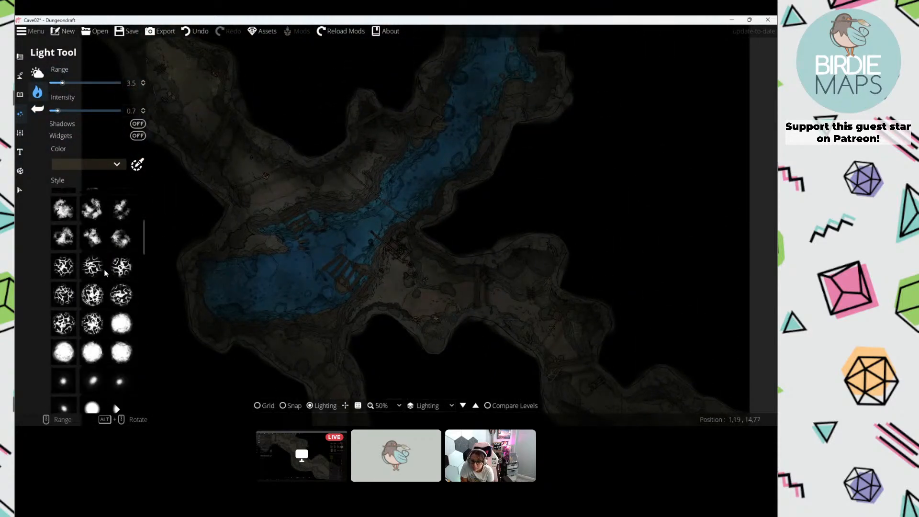
scroll(112, 303, "down", 2)
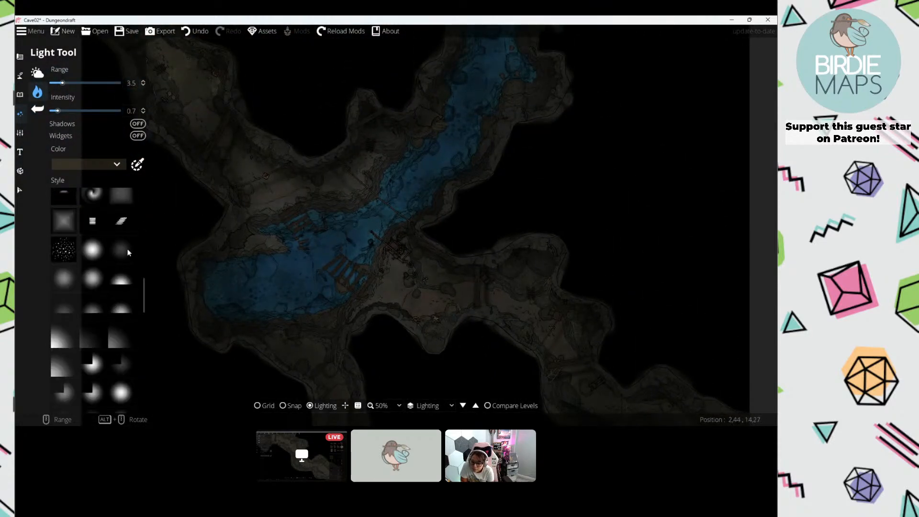
left_click(126, 252)
left_click_drag(271, 259, 286, 324)
scroll(280, 239, "up", 5)
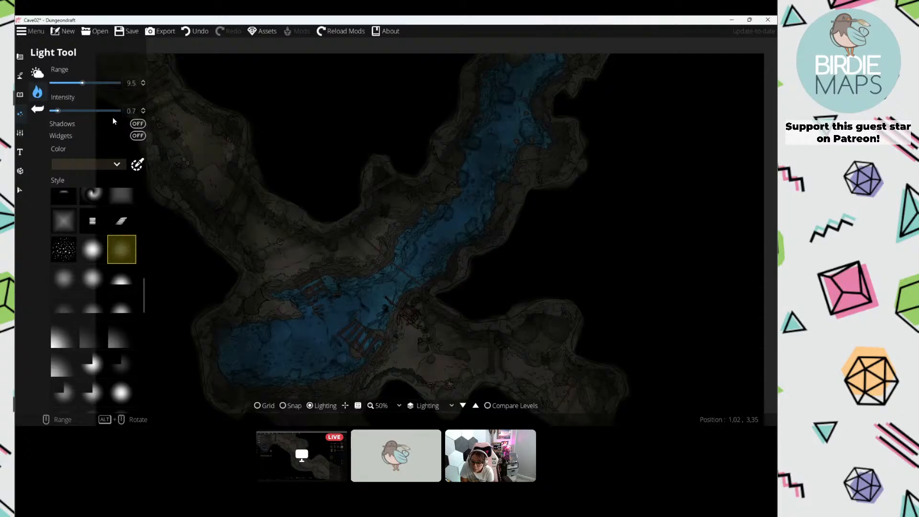
Step: Change the light colour to a dark, semi-transparent blue with alpha 103
left_click(110, 164)
left_click(108, 200)
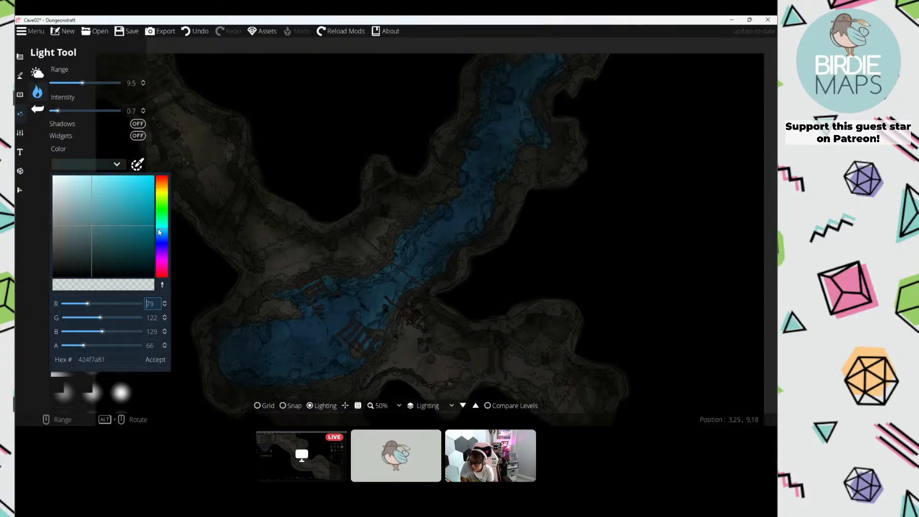
mouse_move(158, 228)
left_mouse_down()
mouse_move(161, 241)
mouse_move(160, 224)
left_mouse_up()
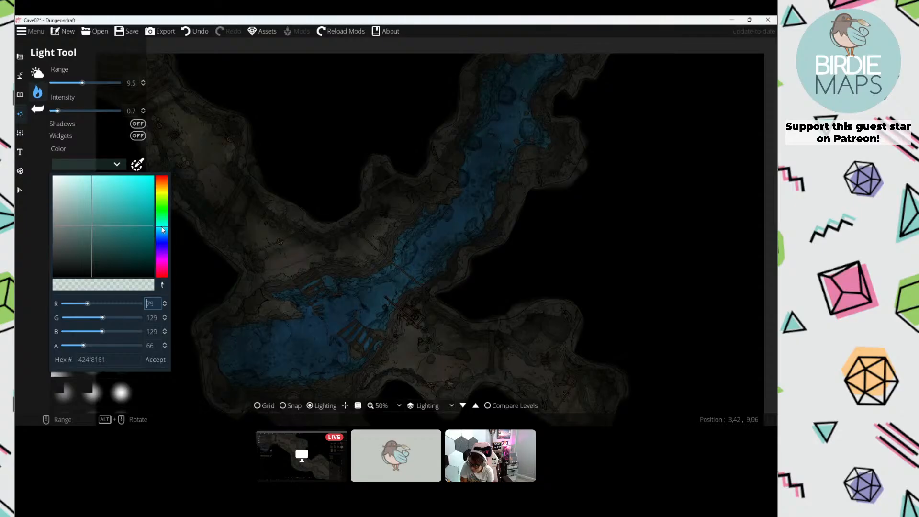
left_click_drag(92, 214, 108, 232)
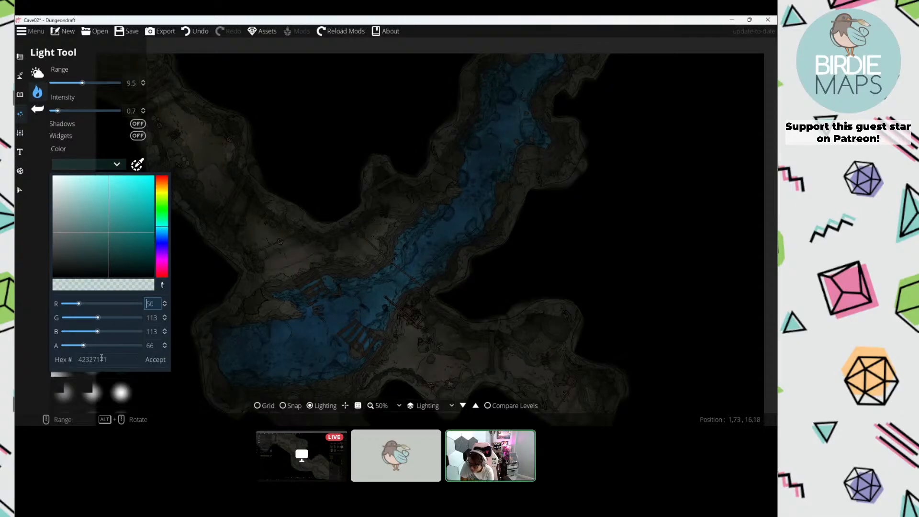
left_click_drag(88, 347, 94, 345)
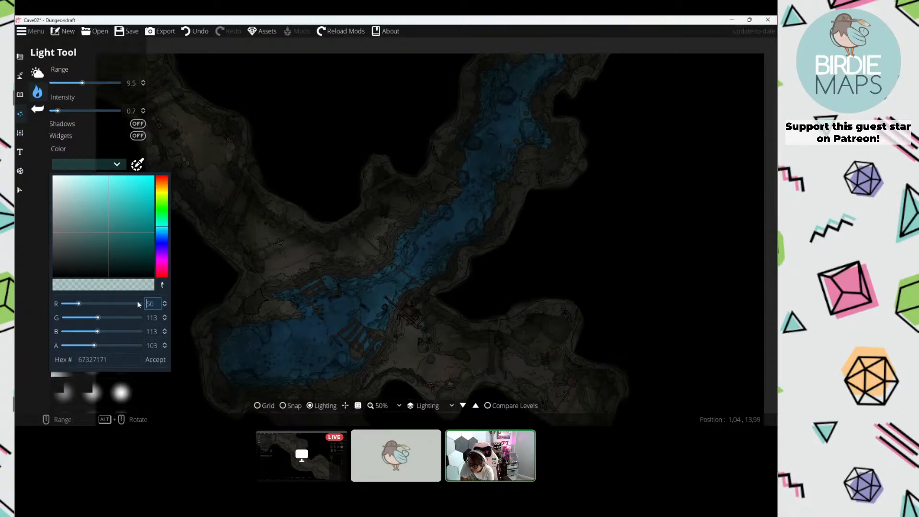
left_click(161, 239)
left_click(157, 360)
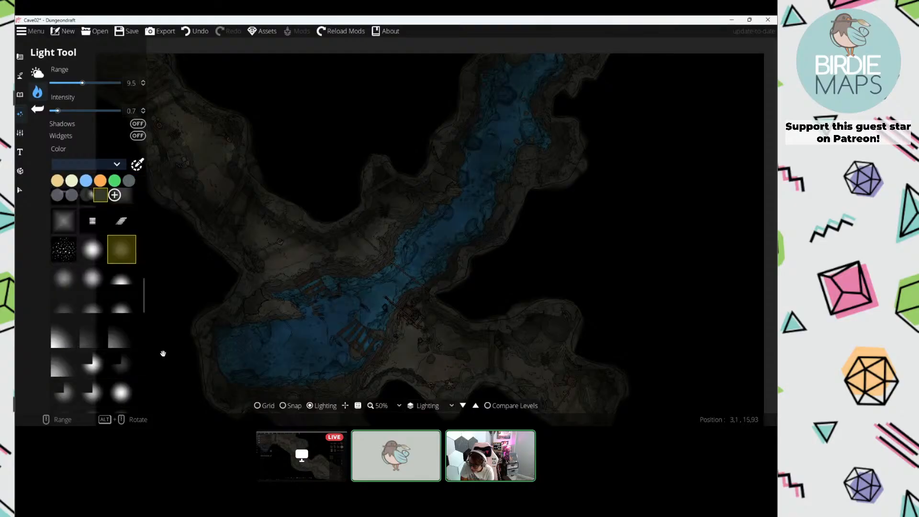
Step: Place soft dark blue lights at range 9.5 and intensity 0.7 over the upper-left cave passage
left_click(276, 234)
left_click_drag(253, 213, 298, 234)
left_click_drag(248, 192, 314, 226)
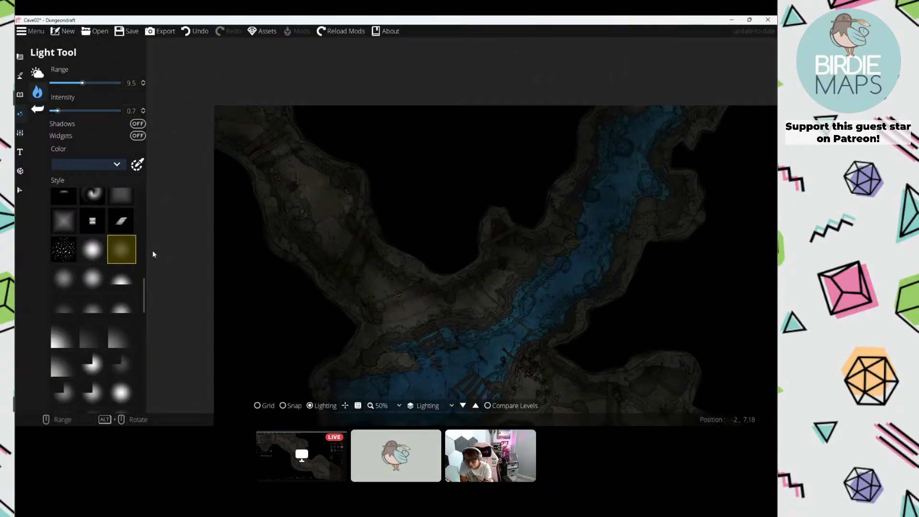
left_click_drag(284, 169, 254, 154)
left_click_drag(368, 268, 324, 222)
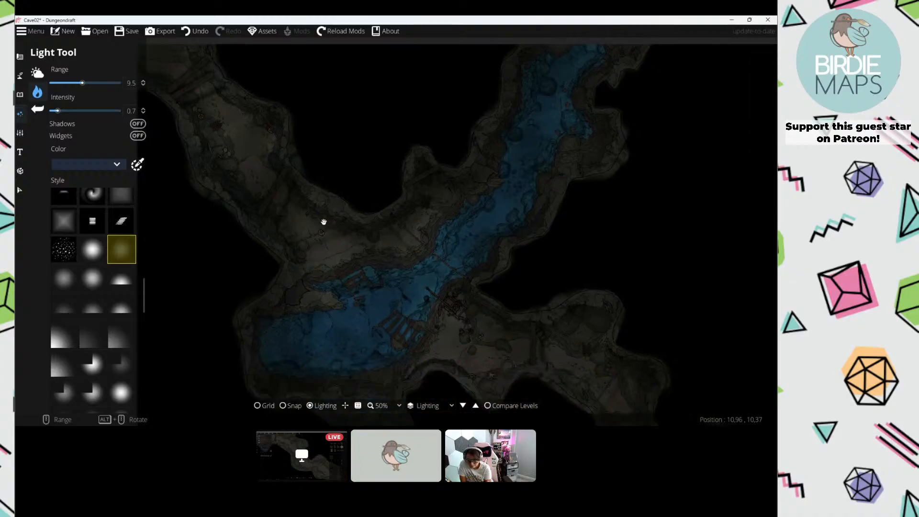
Step: Place more soft dark blue lights at range 9.5 along the river and over the pool
left_click_drag(417, 286, 365, 243)
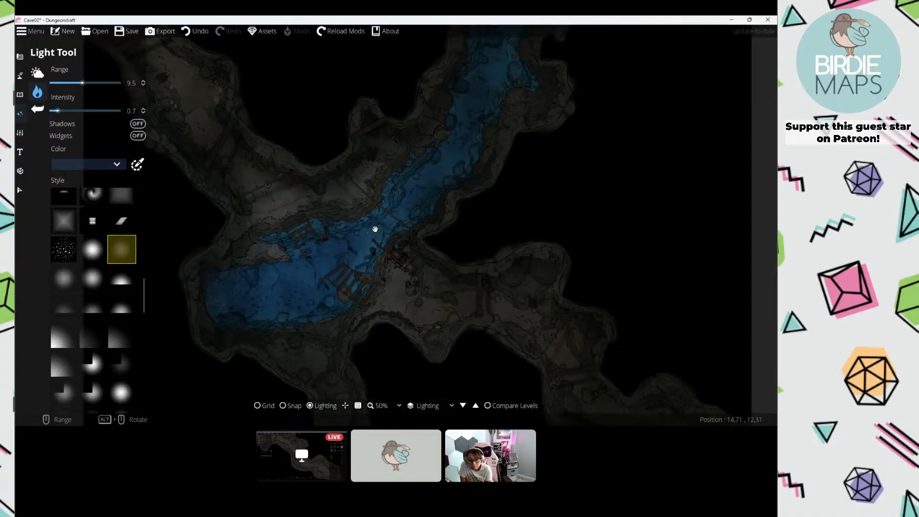
left_click_drag(432, 181, 429, 211)
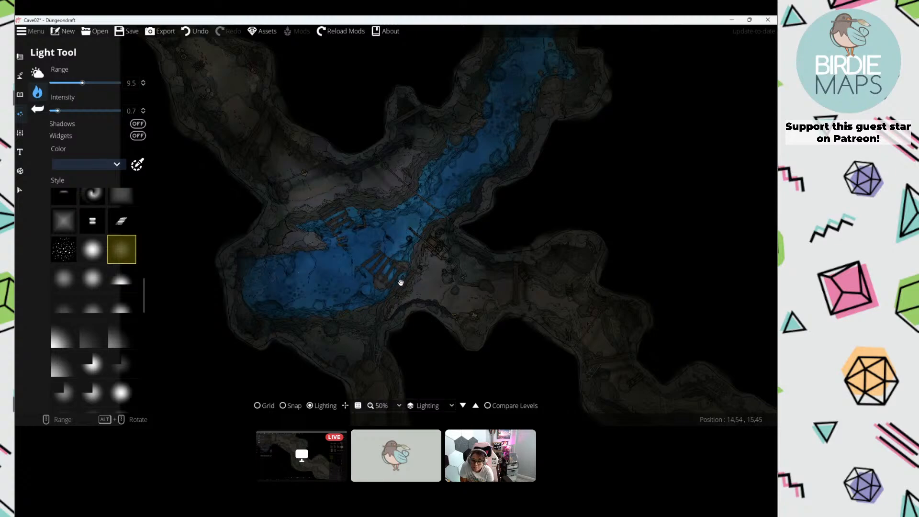
left_click_drag(417, 257, 295, 202)
scroll(346, 222, "down", 3)
scroll(341, 222, "up", 2)
left_click_drag(322, 237, 328, 237)
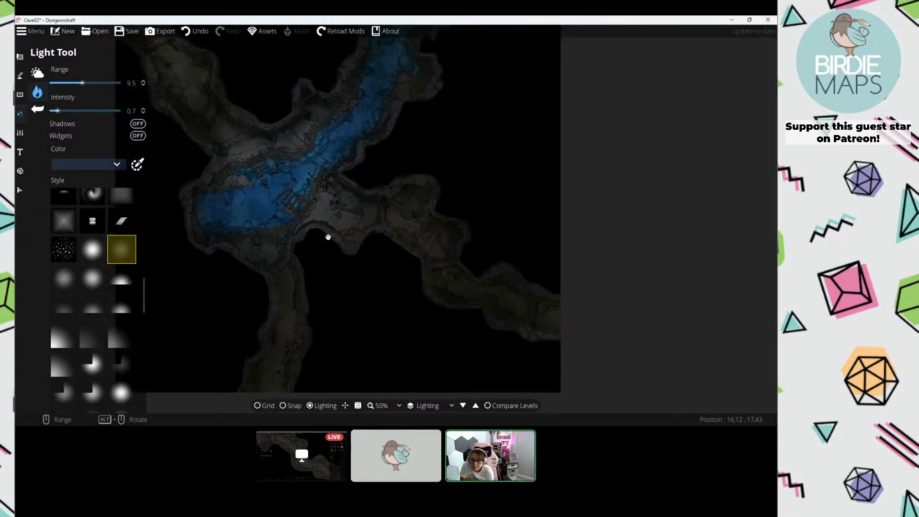
Step: Set the light colour to pale yellow and the intensity to 0.5, and briefly show the light widgets
left_click(96, 164)
left_click(71, 185)
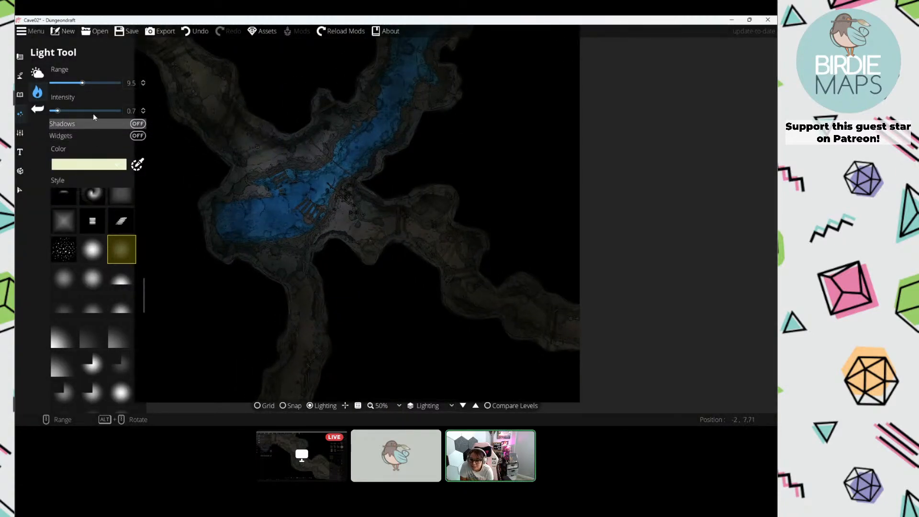
left_click(52, 111)
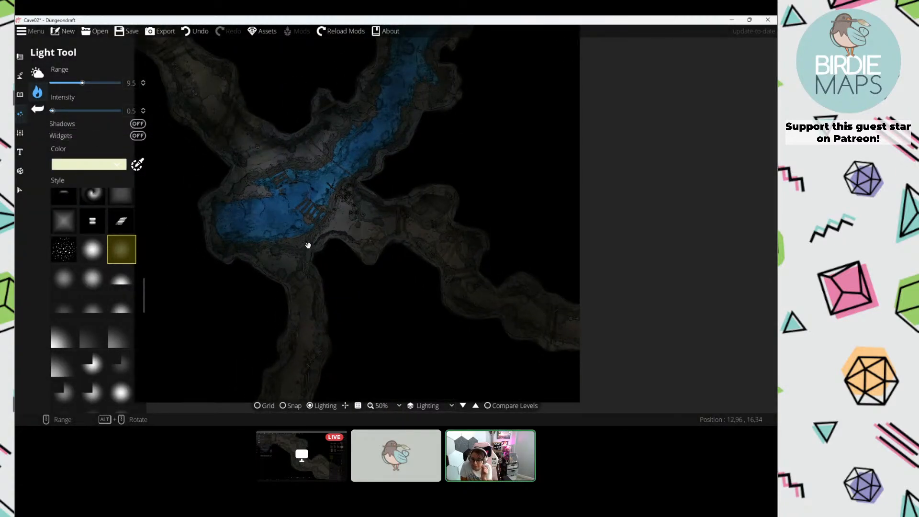
left_click(137, 136)
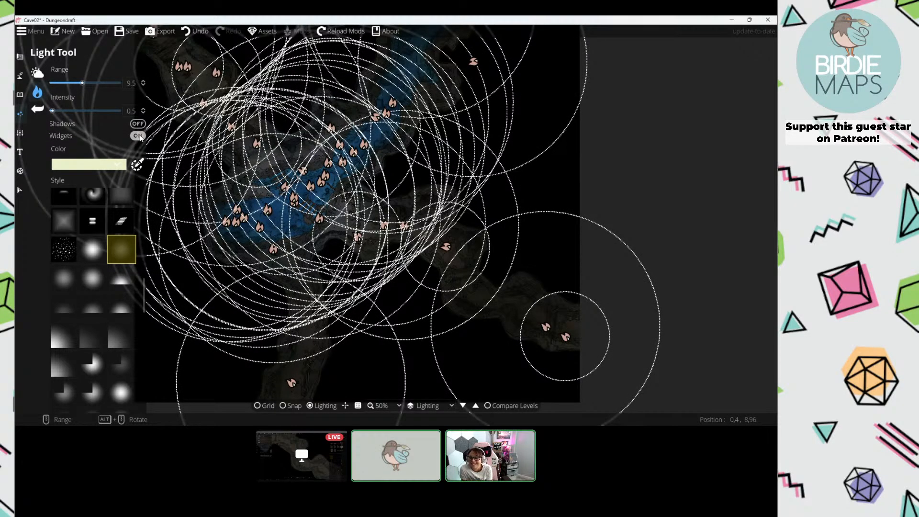
left_click(139, 136)
Step: Reduce the light range to 6 and place faint pale yellow lights over the eastern and southern tunnels
left_click_drag(332, 160, 367, 187)
scroll(383, 167, "down", 4)
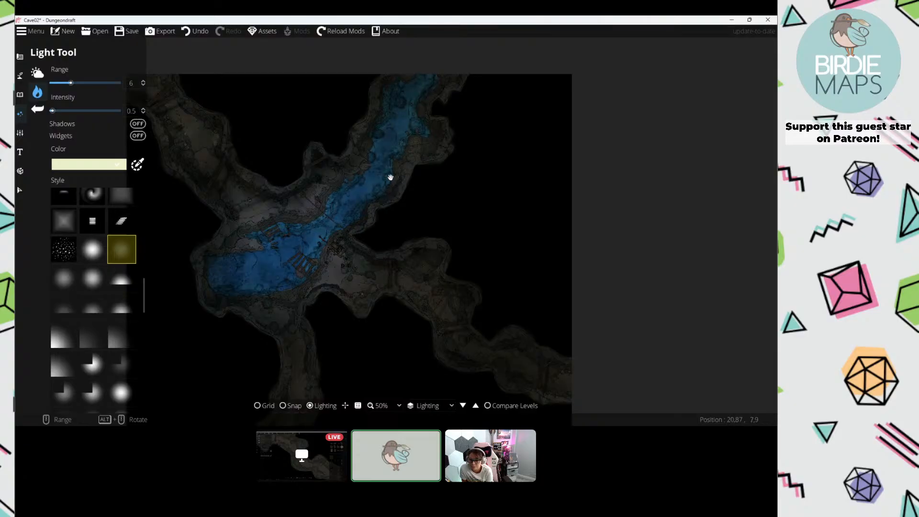
left_click_drag(387, 230, 343, 162)
left_click_drag(284, 257, 306, 240)
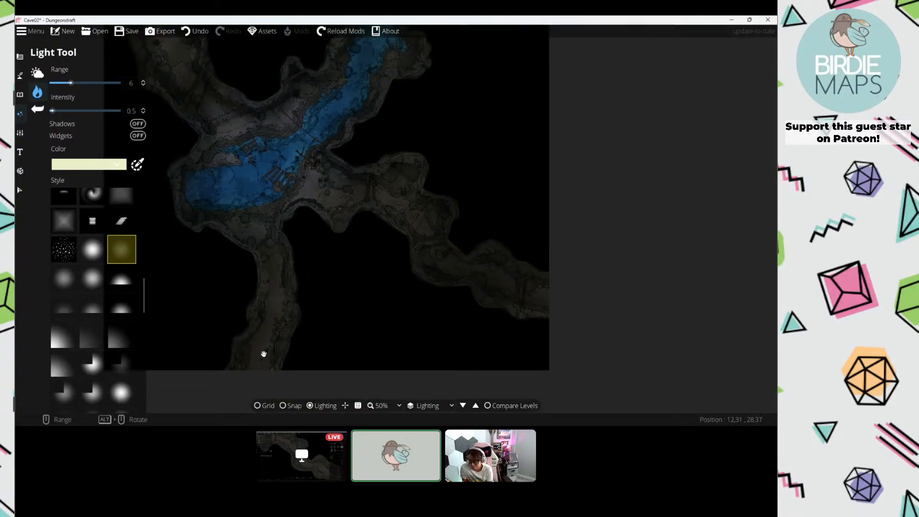
Step: Set the light colour to light blue and reduce the light range to 4 for the cave map
left_click(89, 165)
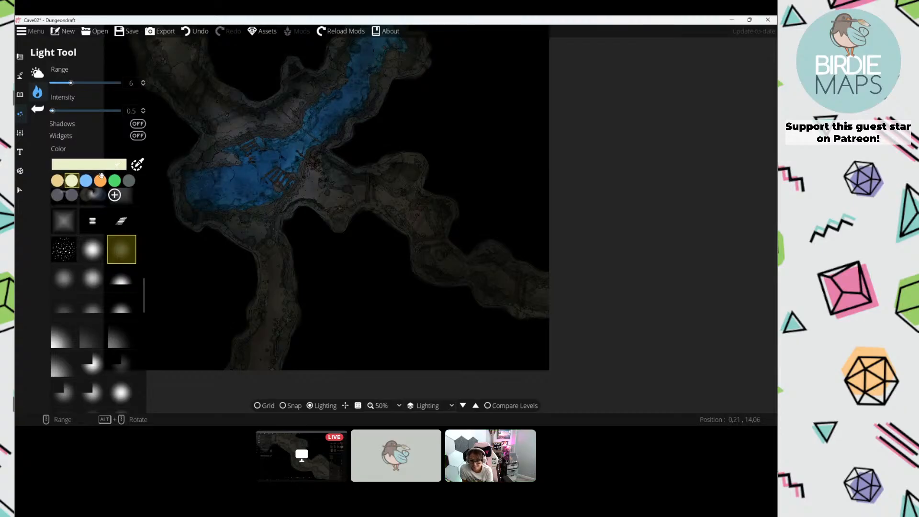
left_click(83, 185)
left_click_drag(307, 177, 348, 243)
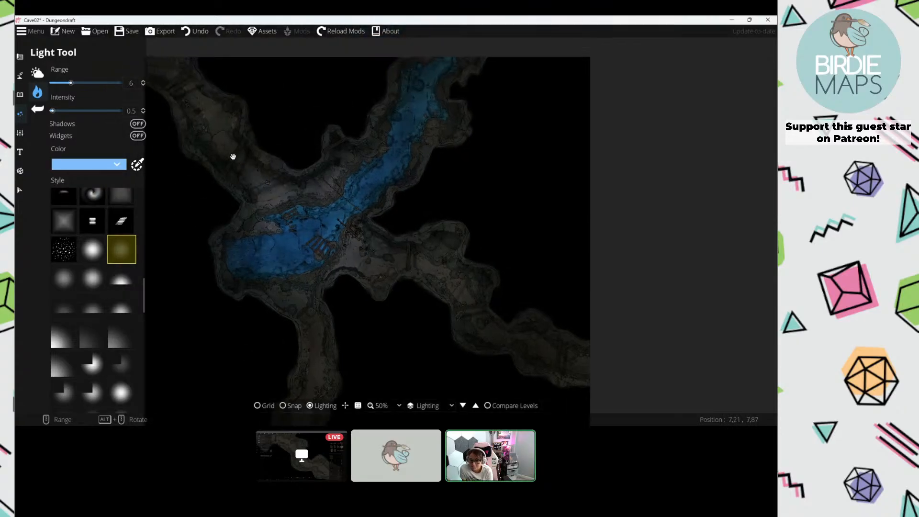
left_click_drag(425, 232, 414, 228)
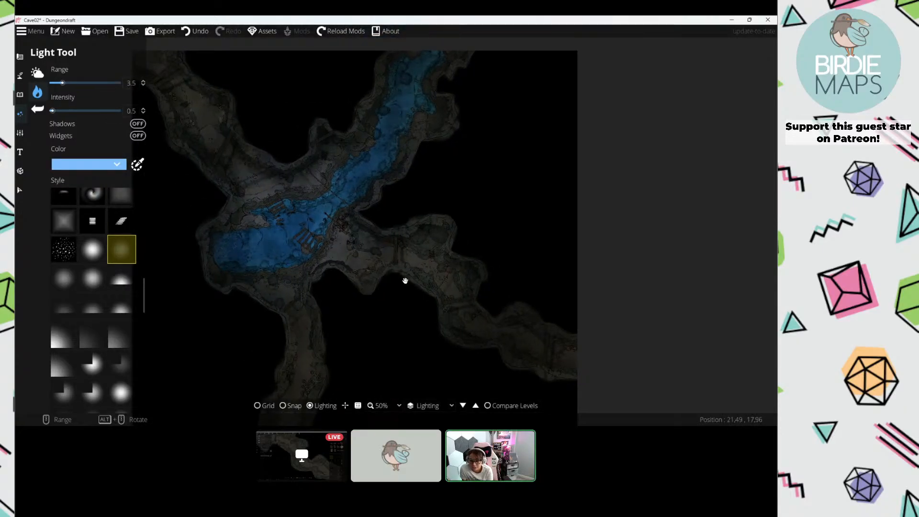
scroll(303, 220, "down", 2)
scroll(324, 252, "up", 4)
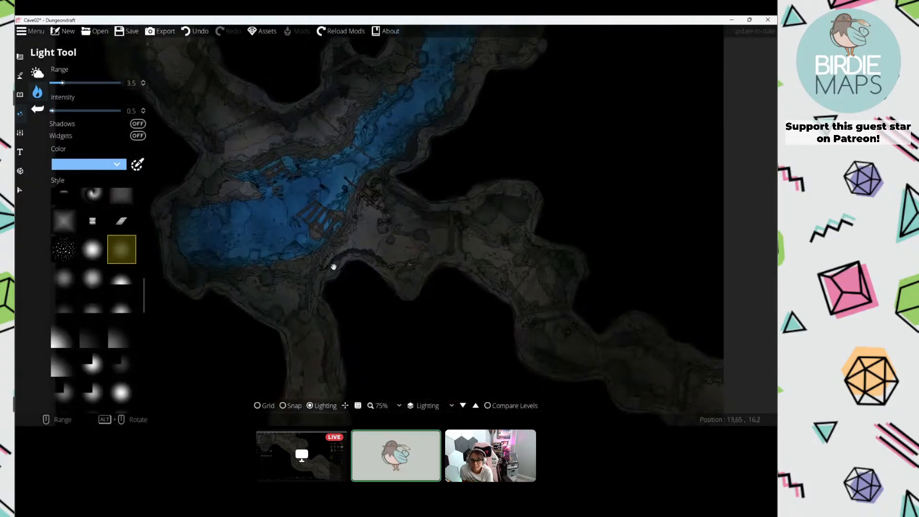
scroll(334, 266, "down", 4)
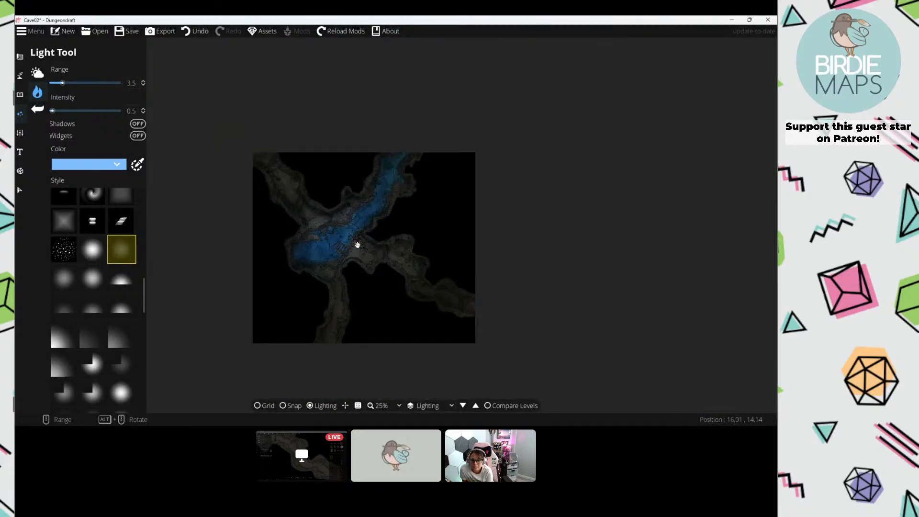
scroll(349, 238, "up", 2)
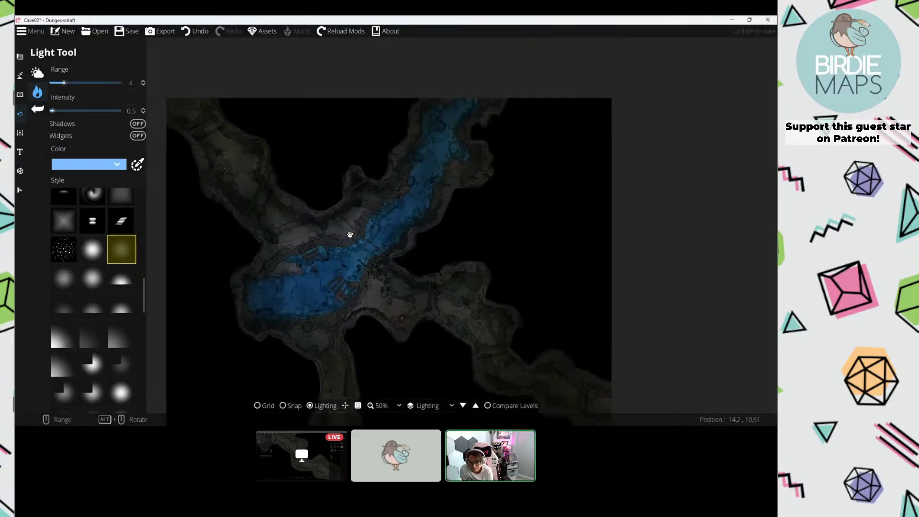
Step: Change the Lighting level's ambient light to a very dark purple, hex 231e26
left_click(39, 74)
left_click(77, 83)
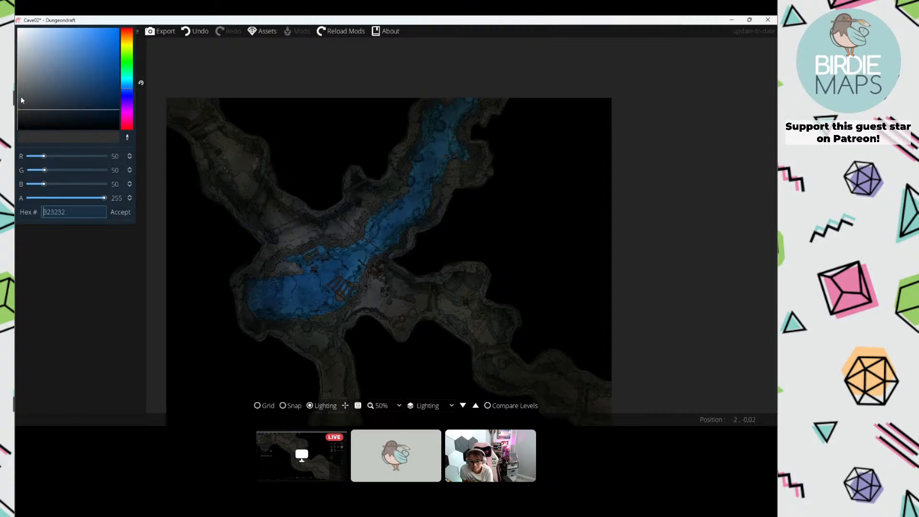
left_click_drag(24, 109, 32, 122)
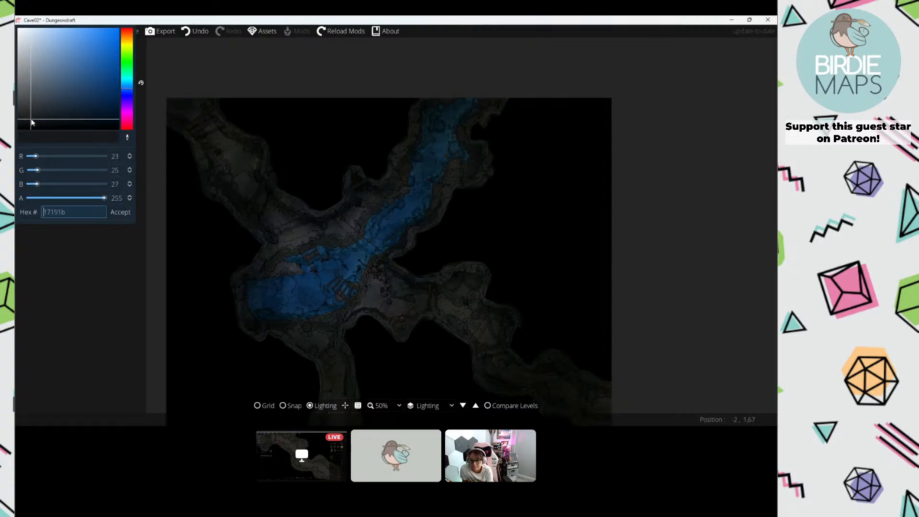
left_click_drag(127, 89, 128, 87)
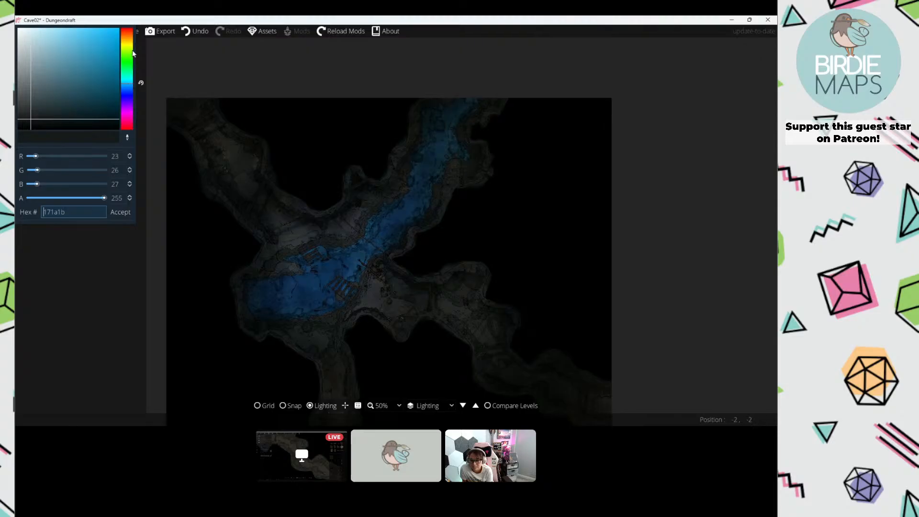
left_click_drag(133, 54, 126, 112)
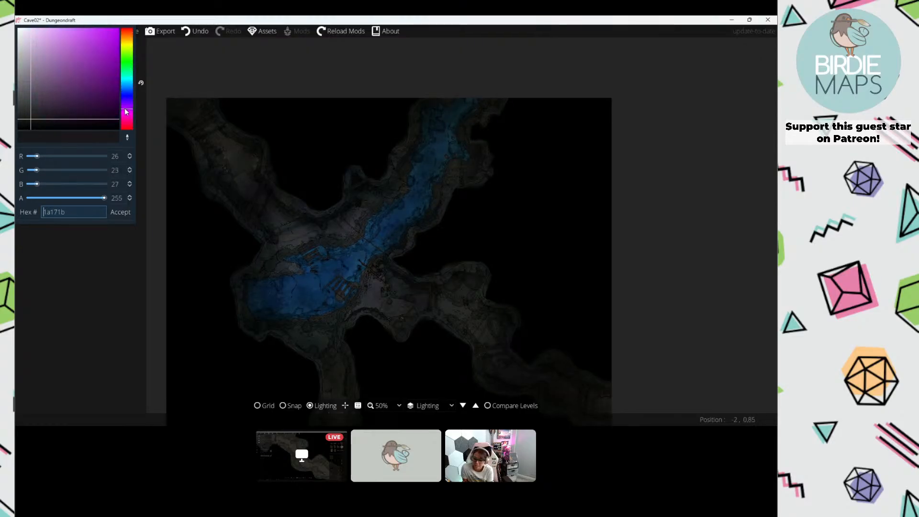
mouse_move(30, 120)
left_mouse_down()
mouse_move(58, 124)
mouse_move(36, 126)
mouse_move(38, 116)
left_mouse_up()
left_click(124, 109)
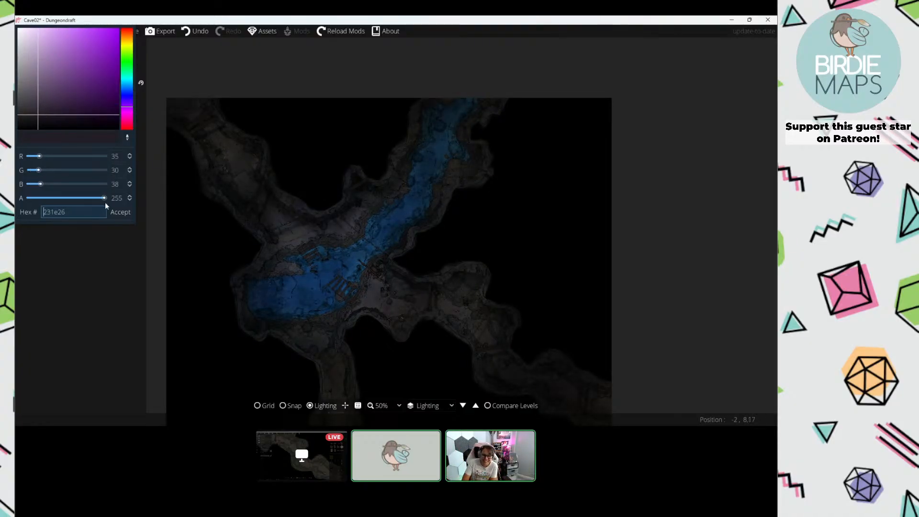
left_click(120, 212)
Step: Inspect the darkened river, pool and passages up close and save the Cave02 map
left_click_drag(418, 260, 416, 218)
scroll(364, 189, "down", 1)
scroll(355, 189, "up", 2)
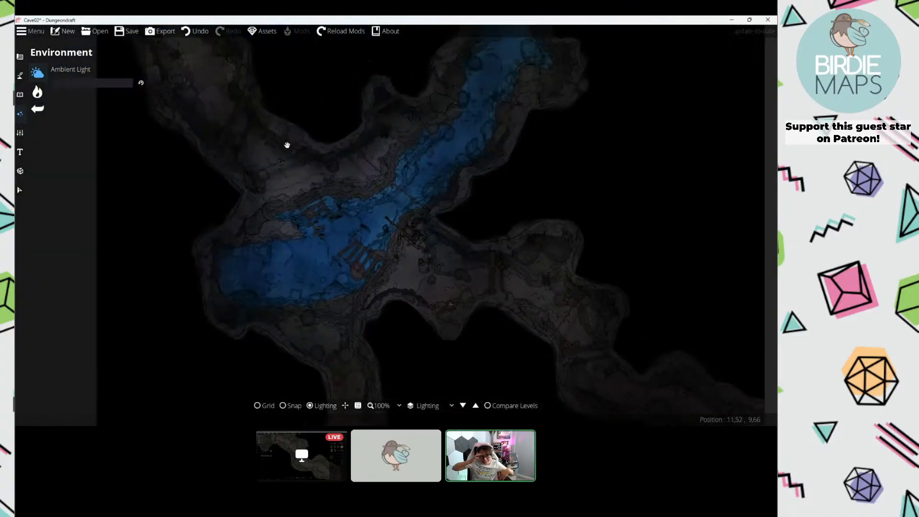
left_click_drag(287, 145, 229, 273)
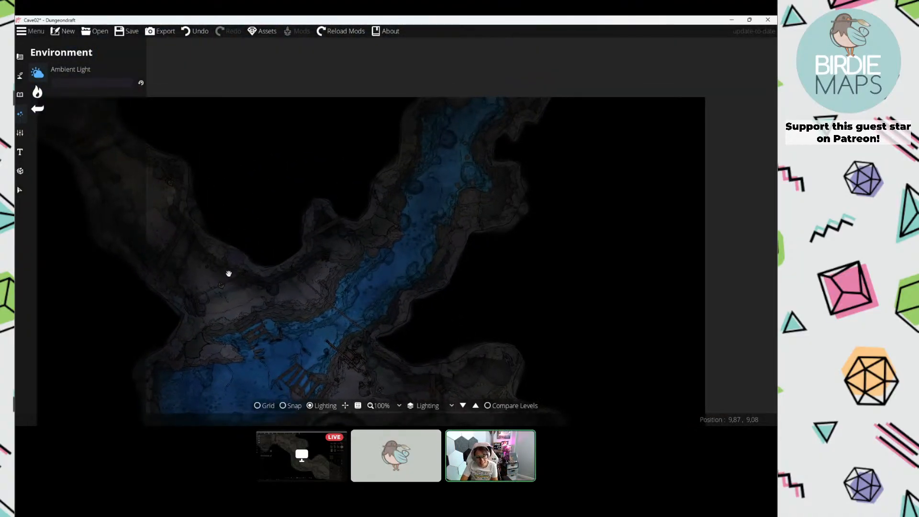
left_click_drag(369, 199, 348, 164)
left_click_drag(347, 215, 346, 178)
key("ctrl+s")
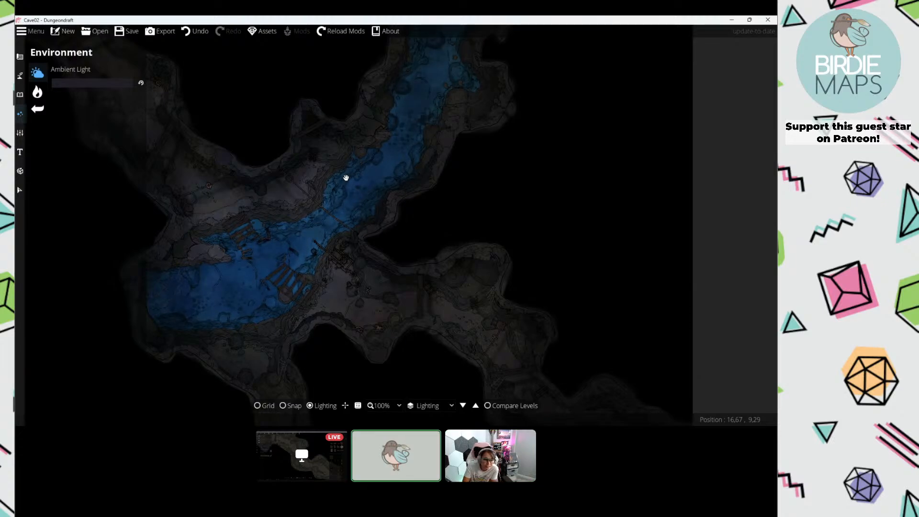
Step: Open the recent map Cave Entrance.dungeondraft_map from the LiveStreamCaves Cave01 folder
scroll(345, 174, "down", 2)
left_click_drag(351, 174, 344, 142)
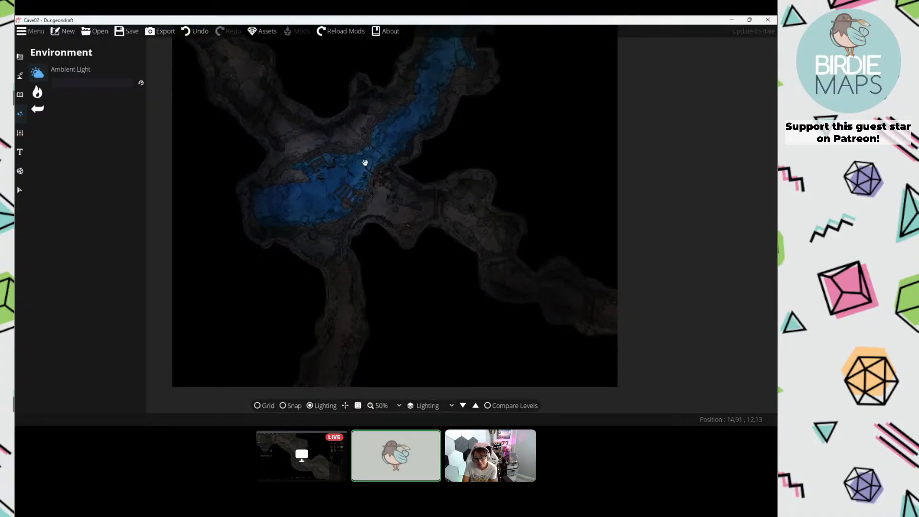
left_click(42, 33)
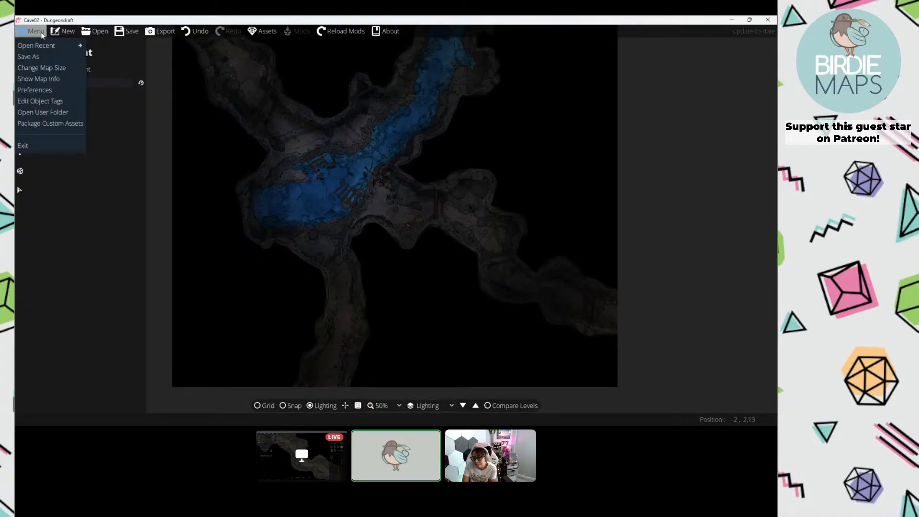
mouse_move(41, 47)
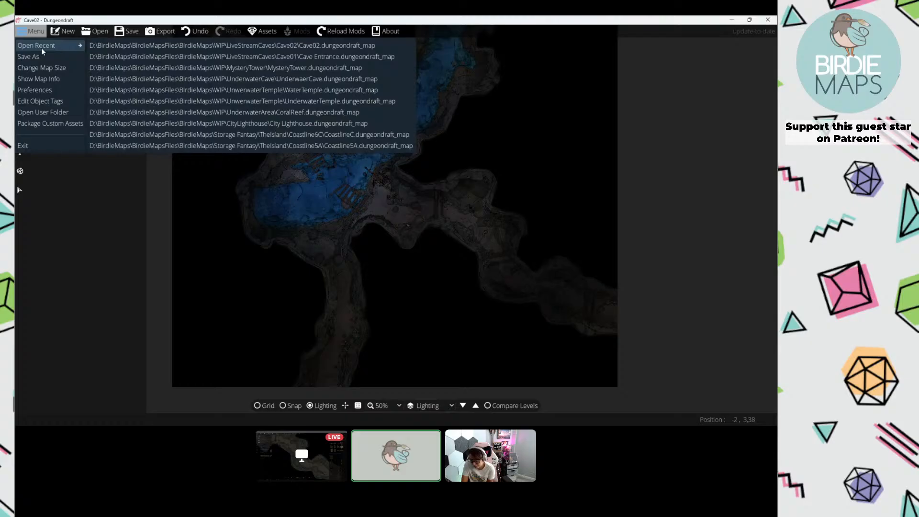
left_click(261, 57)
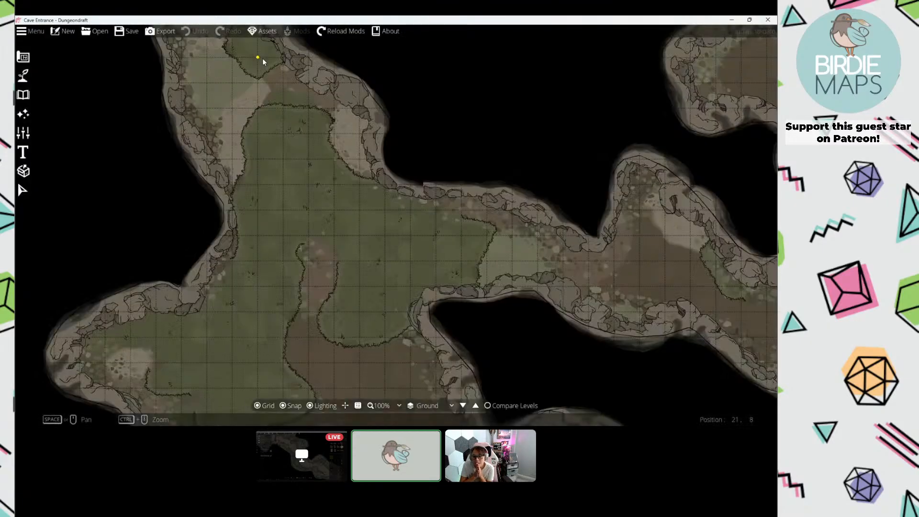
Step: Hide the grid on the Cave Entrance map and switch to the Base level to view the outdoor cliffs
scroll(263, 58, "down", 2)
scroll(390, 160, "down", 3)
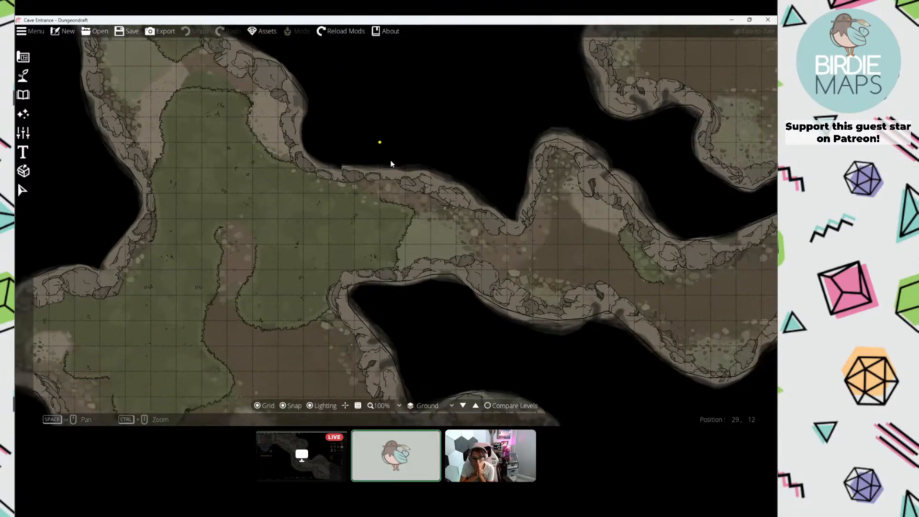
left_click_drag(441, 193, 430, 222)
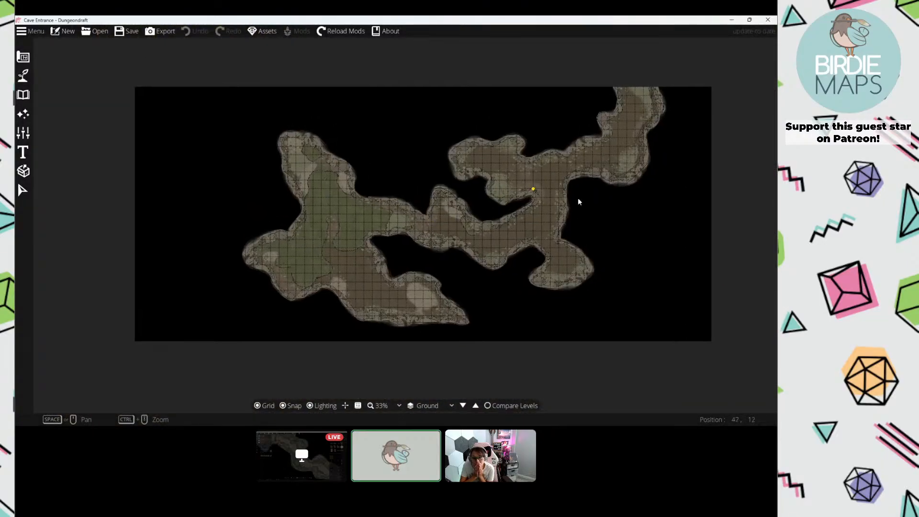
left_click(266, 406)
left_click_drag(418, 267, 379, 288)
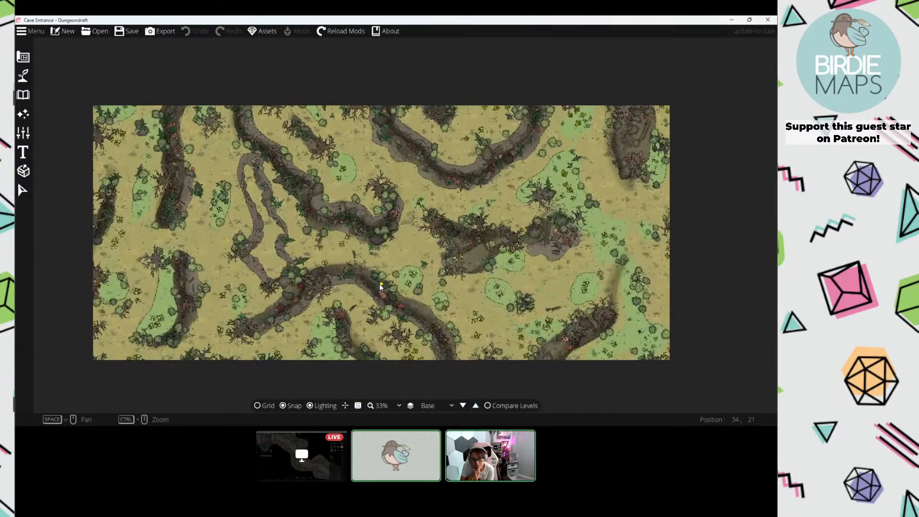
left_click_drag(342, 260, 389, 274)
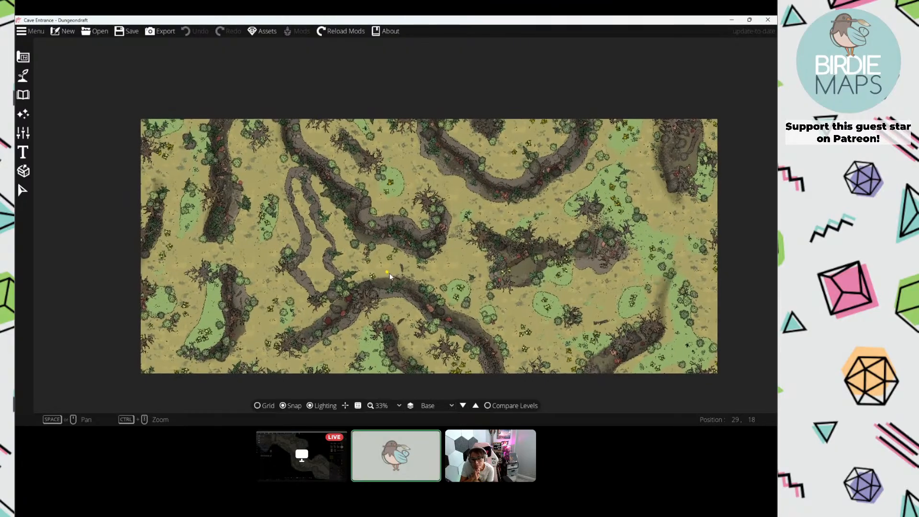
scroll(385, 266, "up", 2)
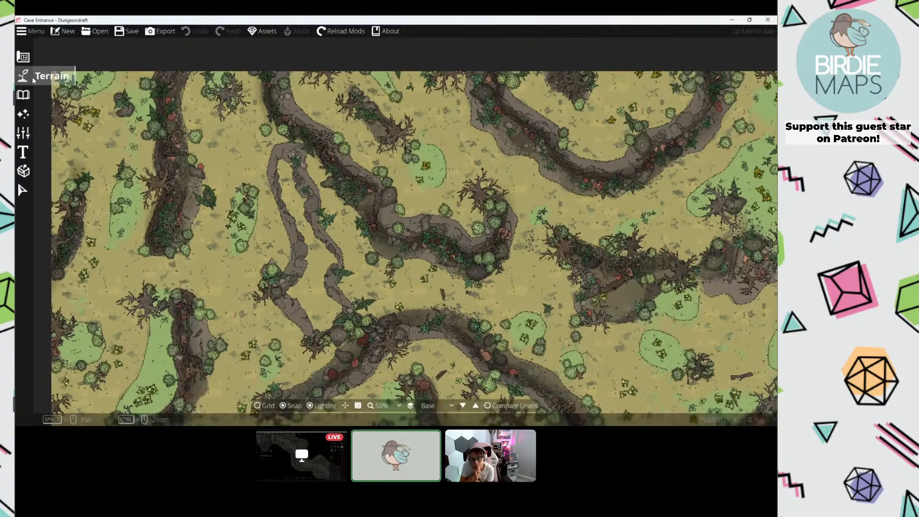
Step: Toggle the Base level's terrain off and on to compare the cliffs with and without it
left_click(23, 76)
left_click(77, 75)
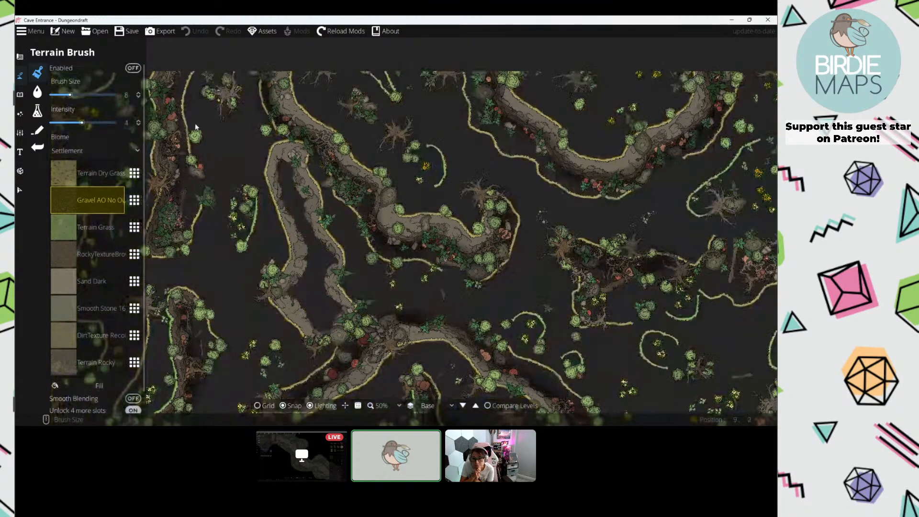
left_click(133, 66)
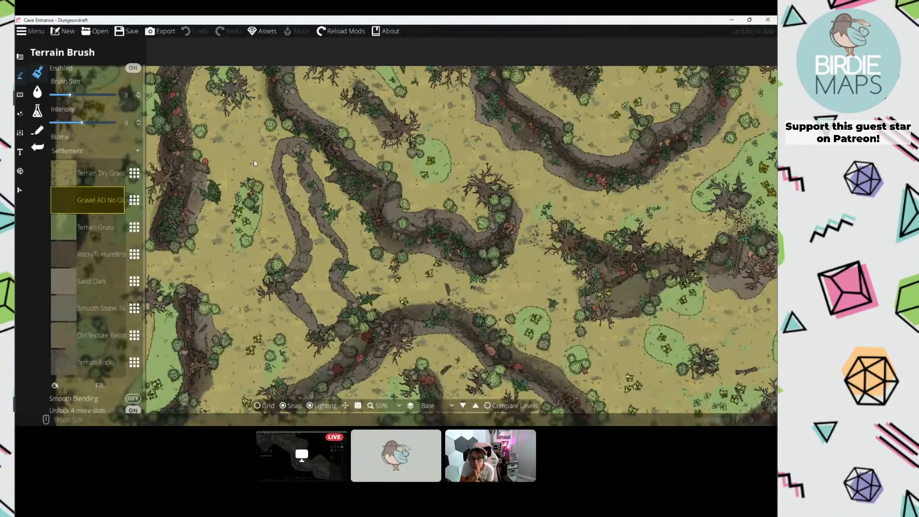
left_click(55, 72)
left_click_drag(284, 186, 310, 189)
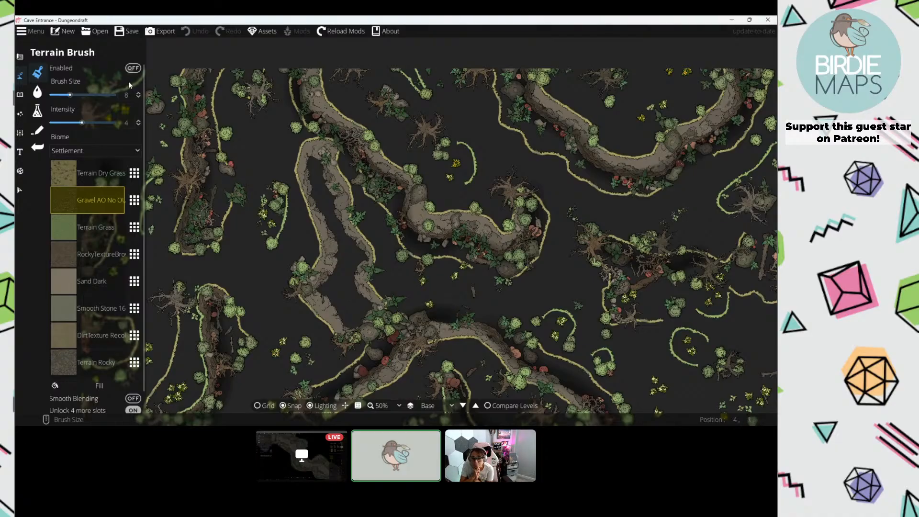
left_click(133, 67)
Step: Look at the Trees level and switch down to the Ground level for a closer view of the cave
left_click(476, 406)
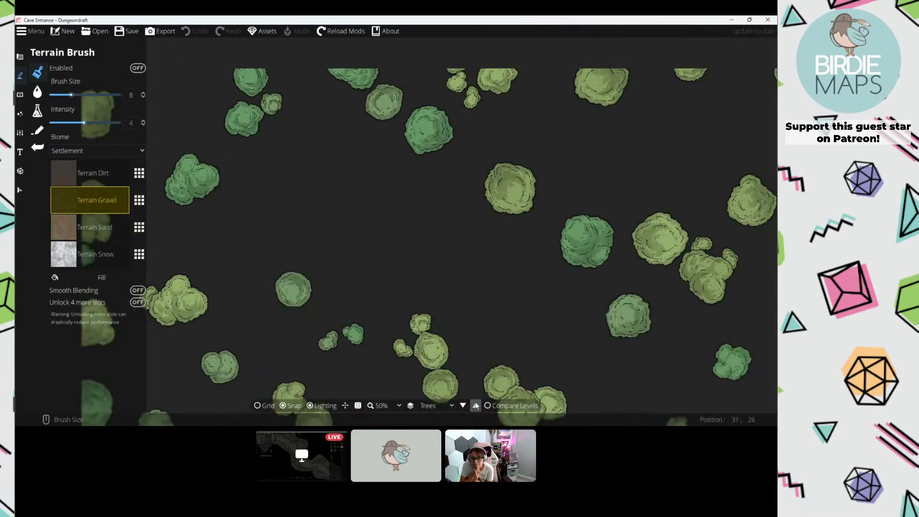
left_click(463, 405)
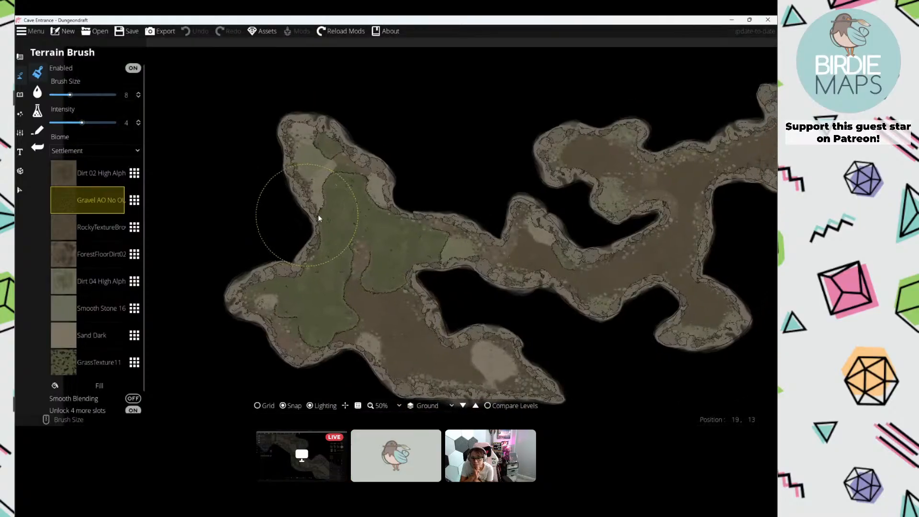
scroll(318, 214, "up", 3)
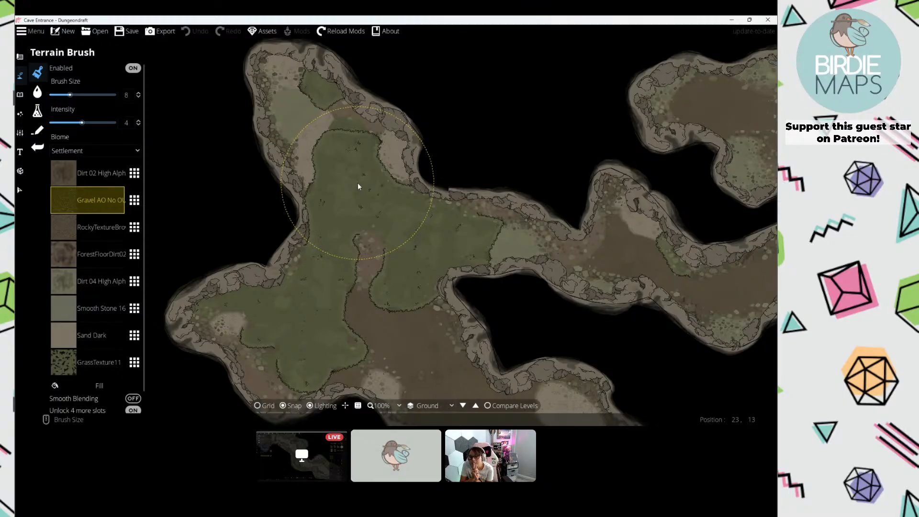
Step: Find cliff paths in the Path Tool library by searching "cliff" and choose the large dark brown cliff texture
left_click(37, 131)
left_click(729, 66)
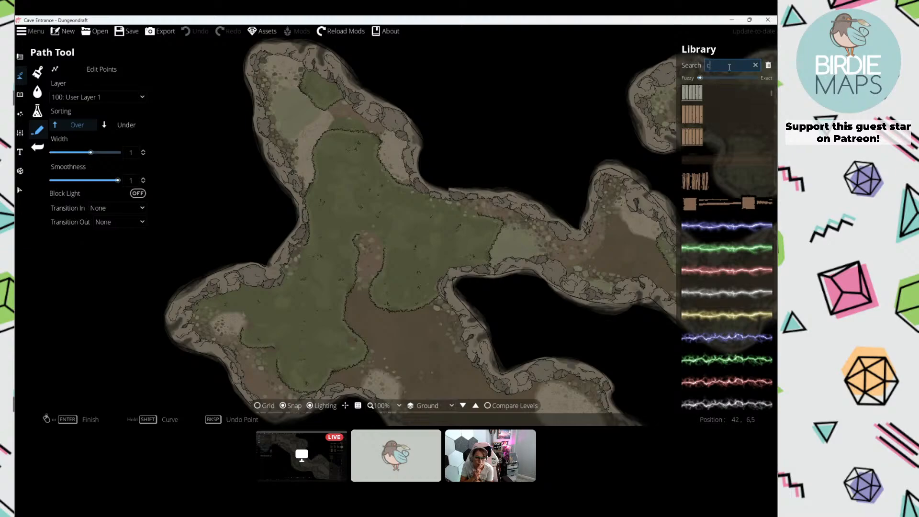
type("cliff")
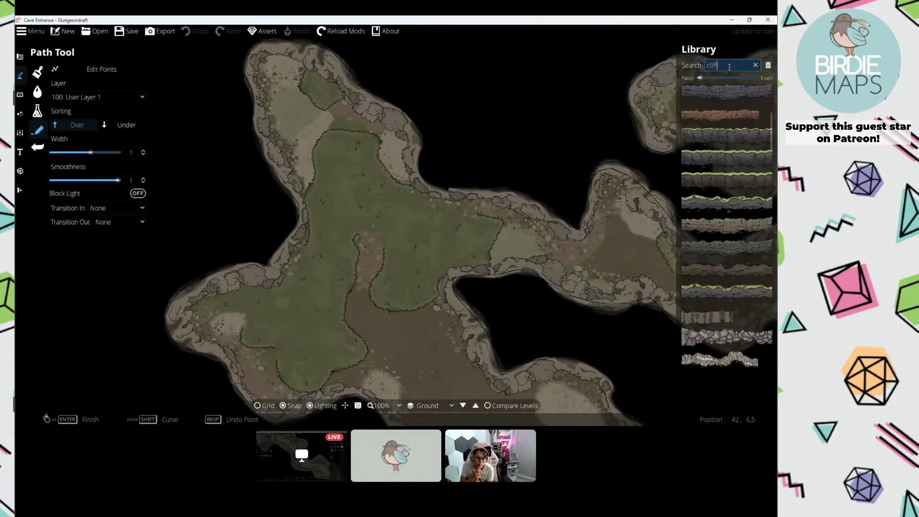
scroll(748, 150, "up", 6)
scroll(717, 215, "down", 2)
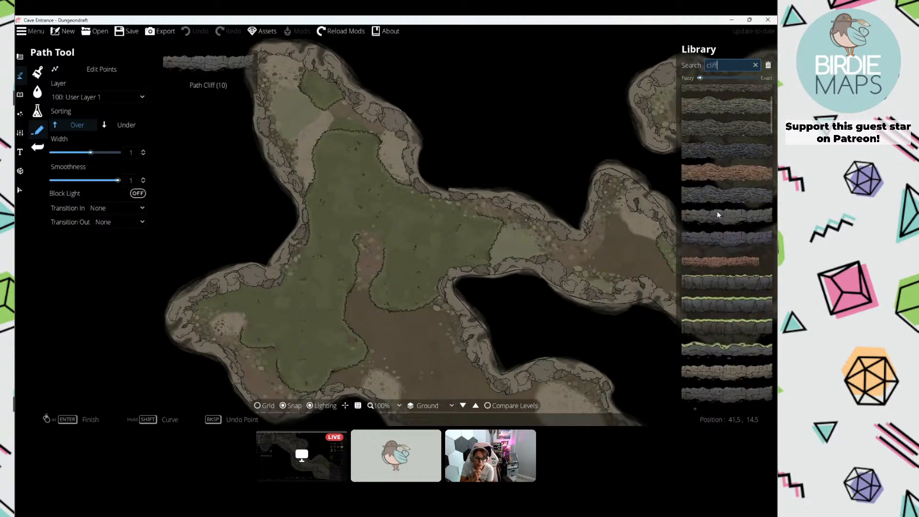
scroll(720, 192, "up", 3)
scroll(748, 147, "down", 10)
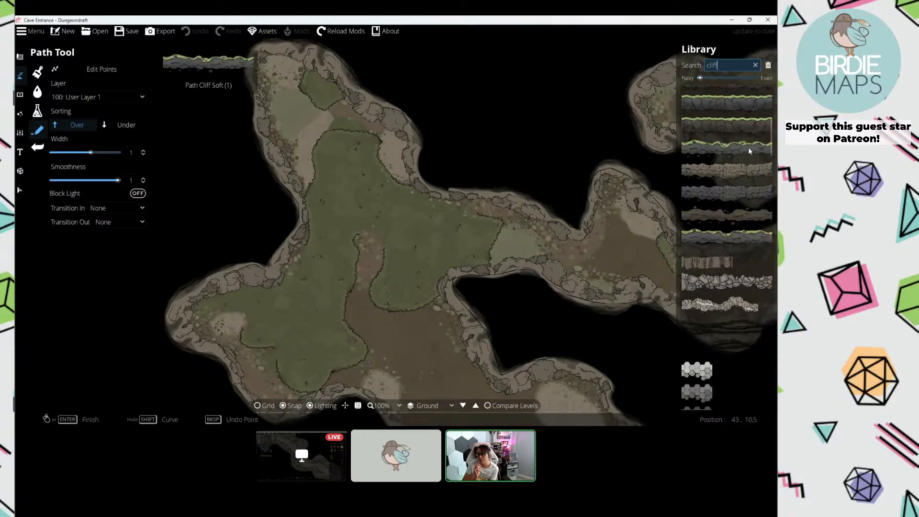
scroll(727, 220, "down", 2)
left_click(718, 227)
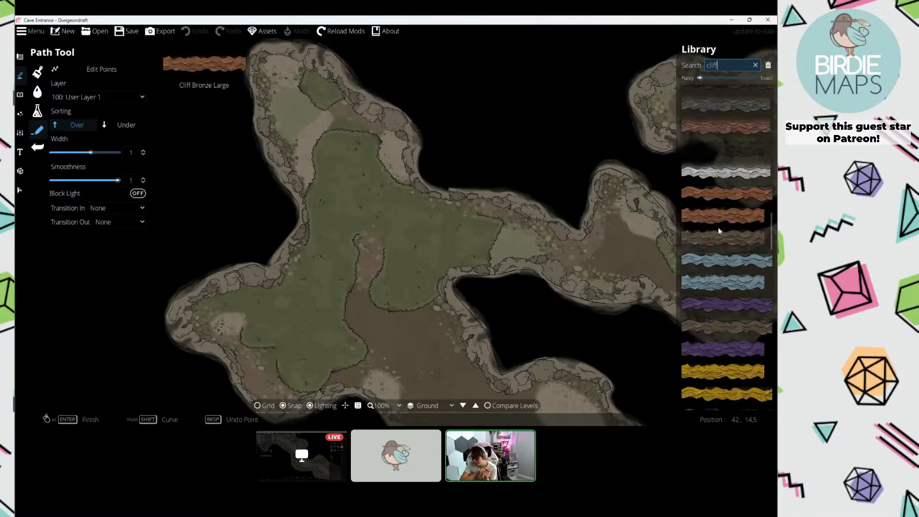
Step: Keep the cliff path on User Layer 1, set its sorting to Under, and turn off snapping
left_click(74, 100)
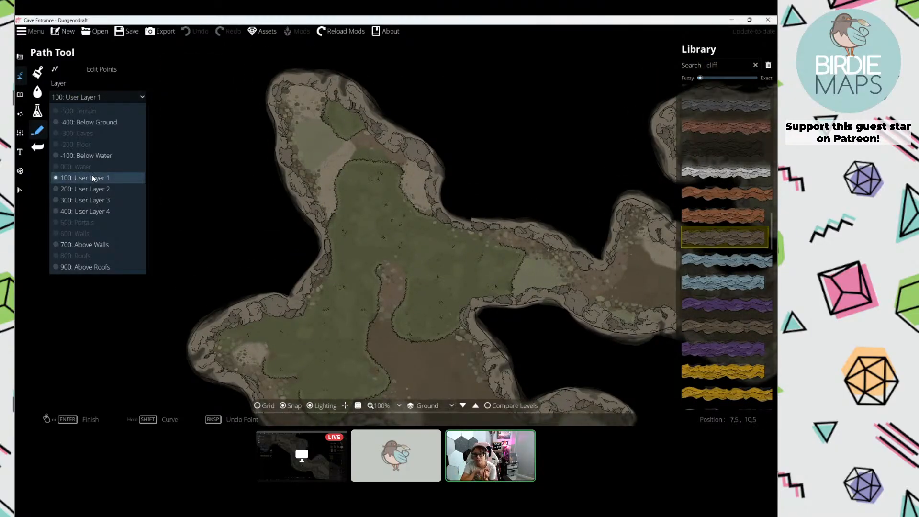
left_click(95, 177)
left_click(126, 125)
key("s")
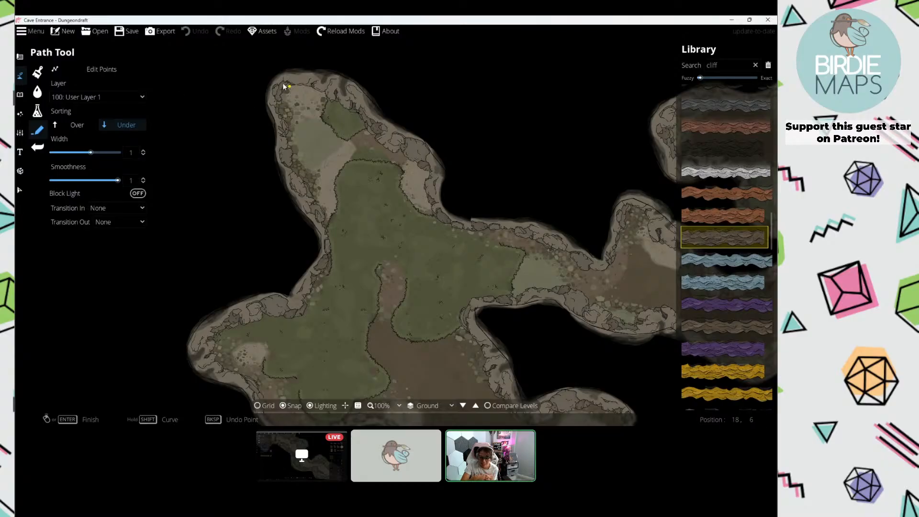
Step: Try a cliff path at width 1 across the northwest chamber and undo it
left_click(286, 87)
right_click(346, 144)
left_click_drag(301, 145, 287, 151)
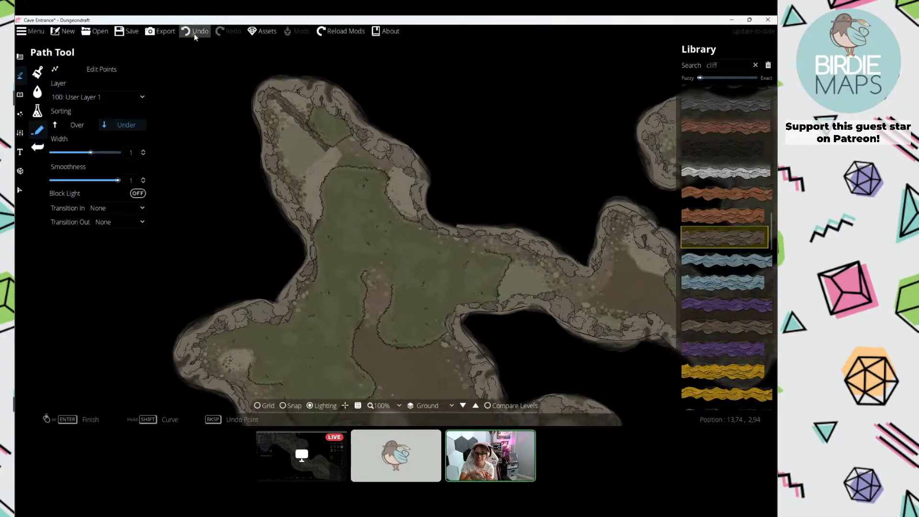
left_click(194, 33)
Step: Set the path width to 1.38 and draw cliffs along the cave's western and southwestern walls
left_click_drag(91, 152, 97, 153)
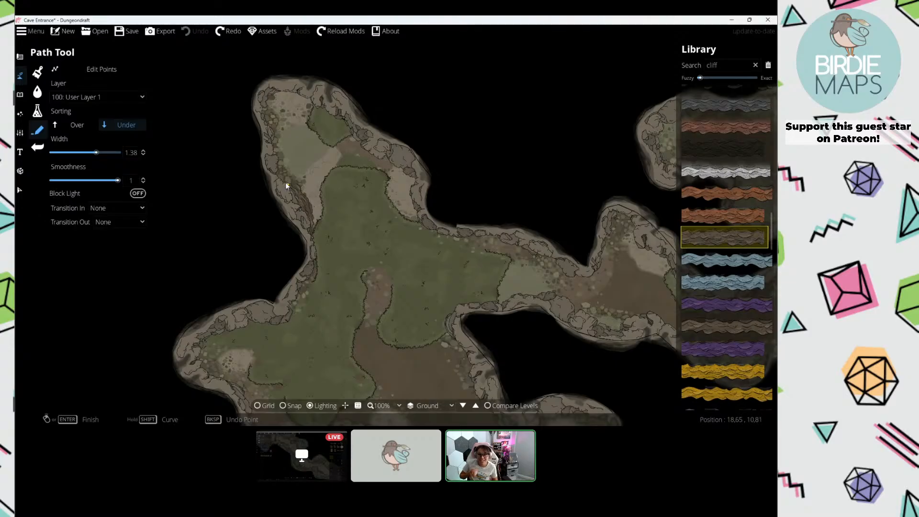
right_click(269, 93)
key("s")
key("a")
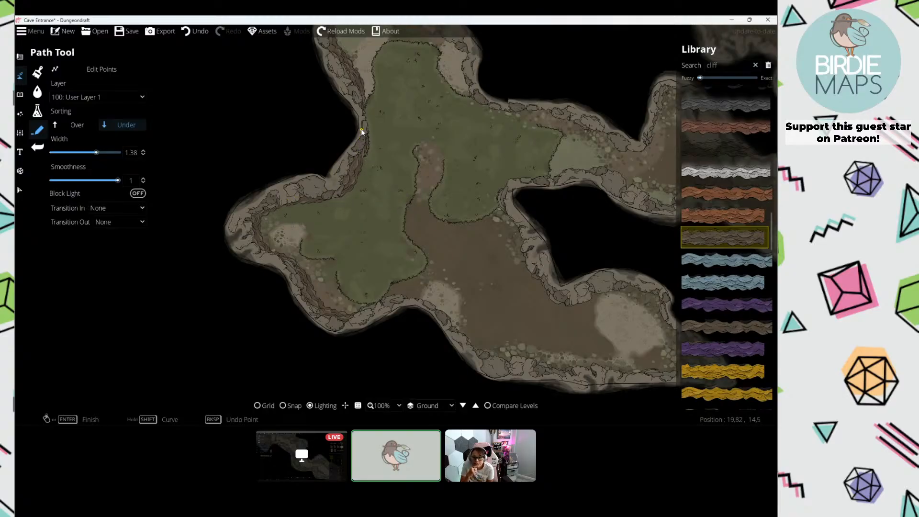
Step: Draw cliffs along the inner rock wall of the southern chamber and along the chamber's southwestern wall
left_click_drag(485, 185, 366, 136)
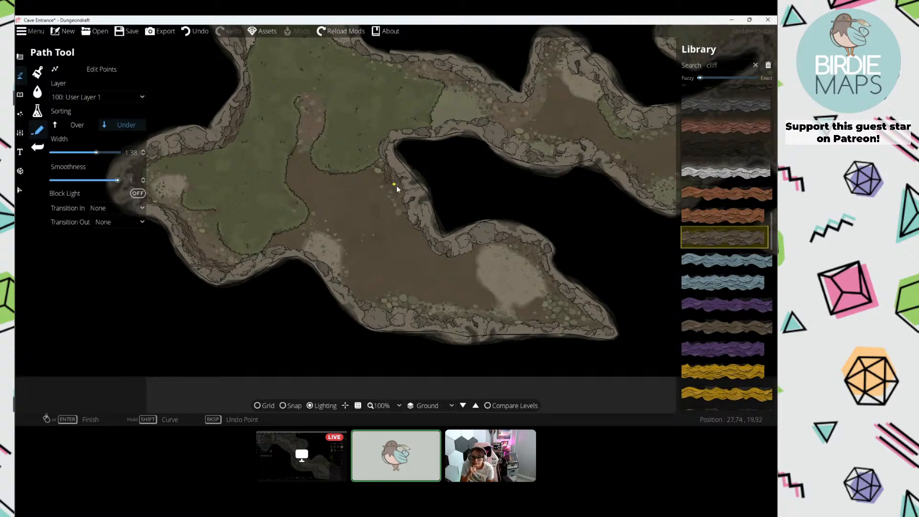
right_click(543, 255)
left_click_drag(426, 263, 427, 266)
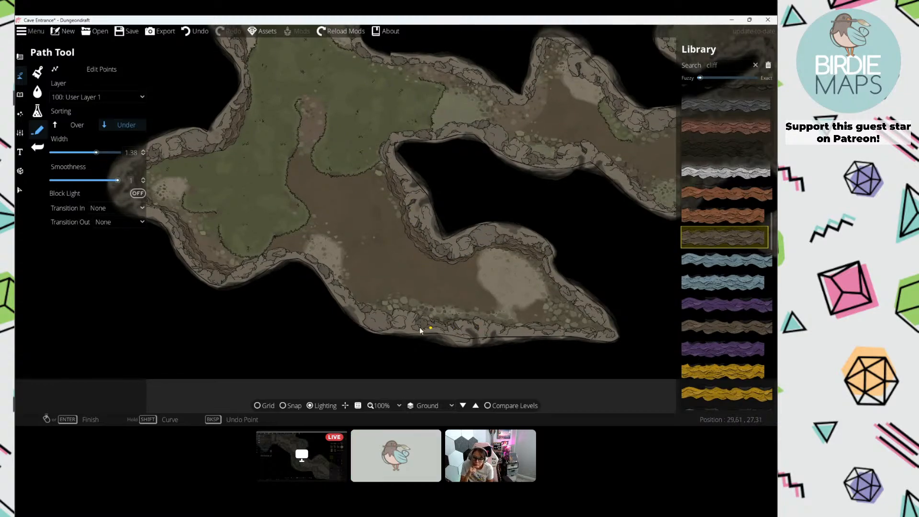
left_click(312, 253)
left_click(263, 260)
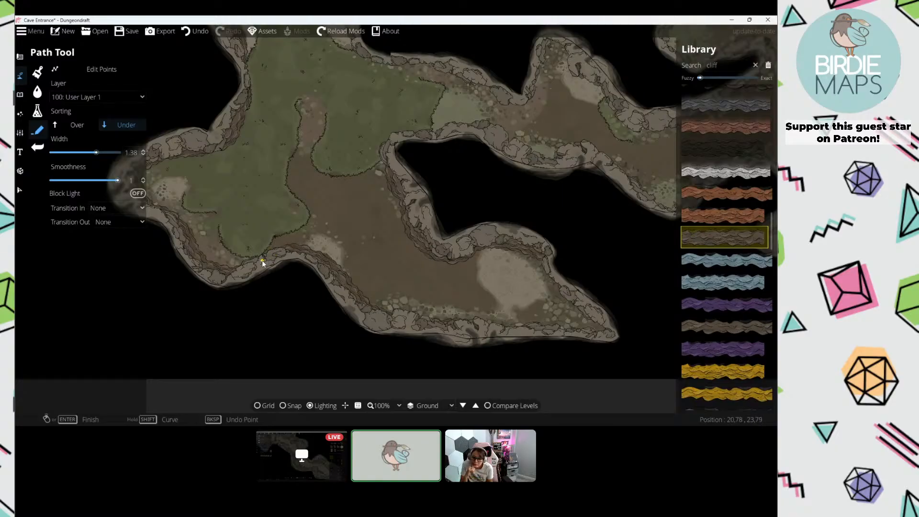
right_click(263, 260)
Step: Draw cliffs along the southern wall of the passage leading east from the grassy chamber
left_click_drag(360, 173, 301, 278)
left_click_drag(636, 216, 527, 213)
left_click_drag(383, 193, 469, 206)
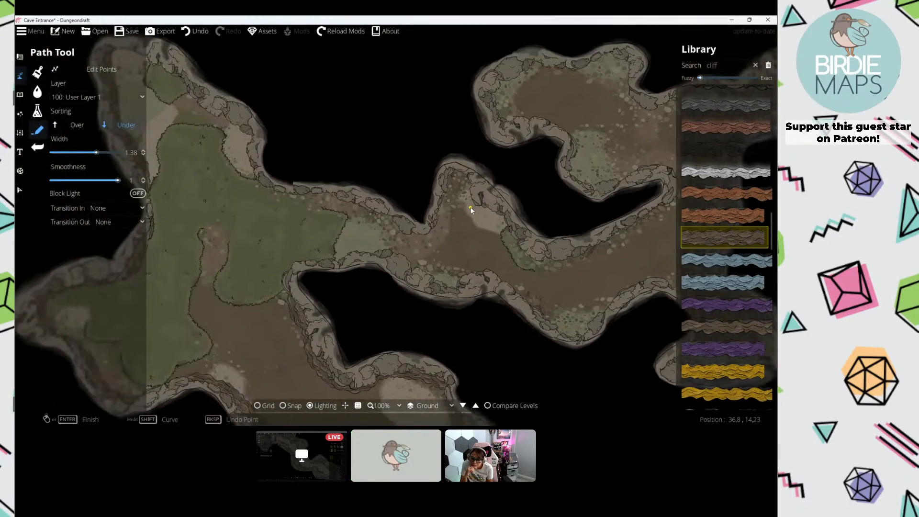
left_click_drag(327, 198, 382, 203)
left_click_drag(296, 287, 425, 284)
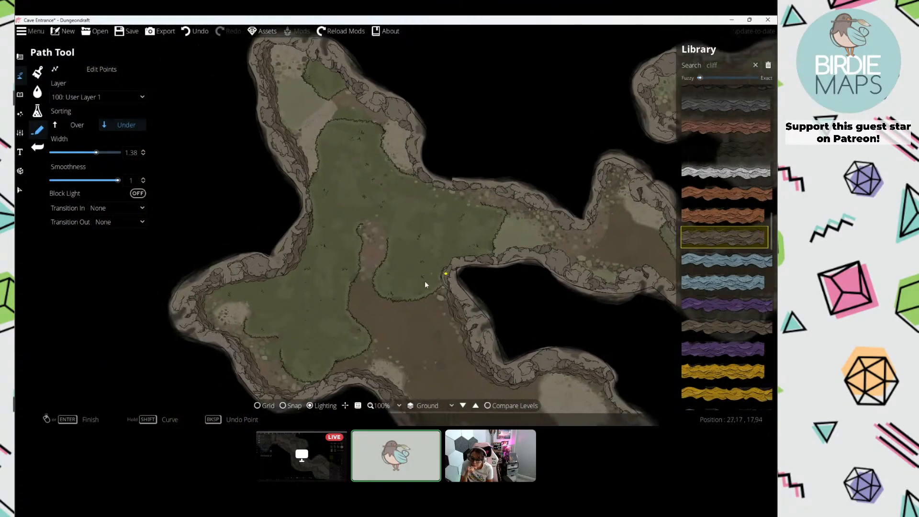
left_click_drag(420, 220, 240, 211)
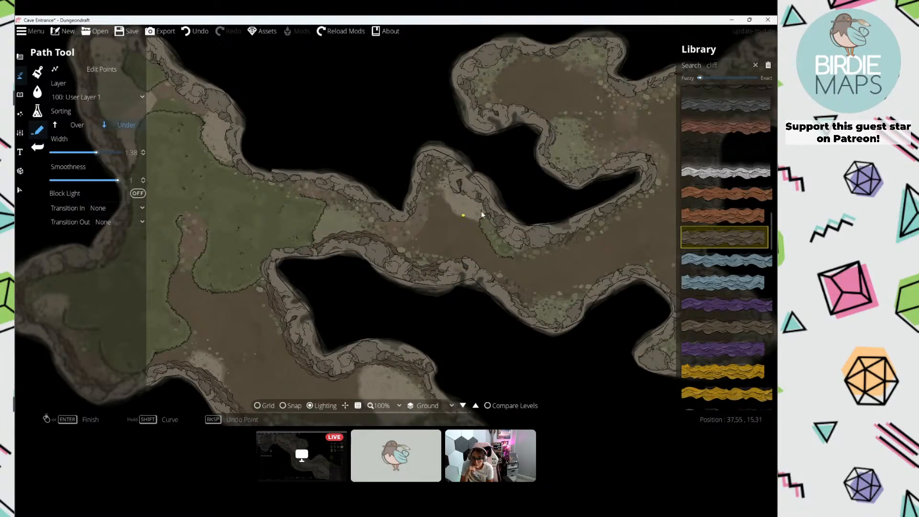
Step: Draw a cliff along the eastern wall of the northeast passage and undo the last path change
left_click_drag(575, 141, 394, 206)
left_click_drag(607, 90, 413, 201)
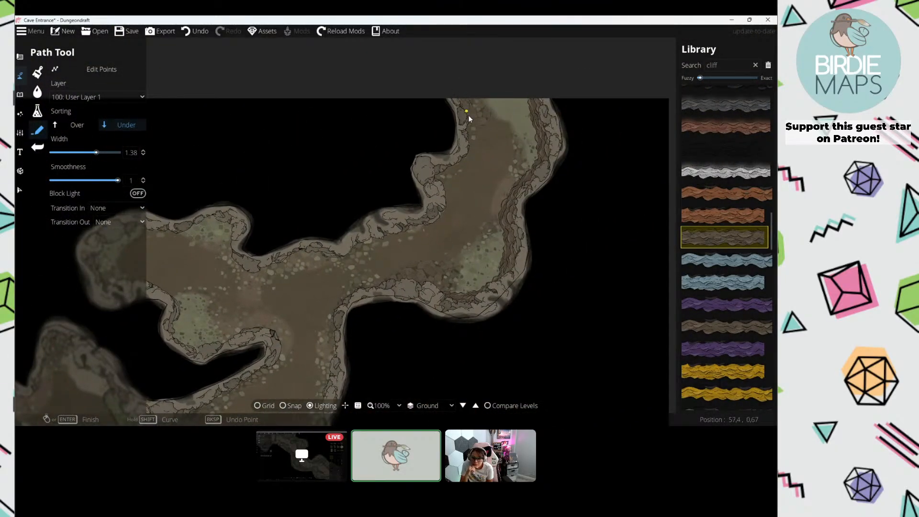
left_click(199, 31)
left_click_drag(265, 213, 402, 142)
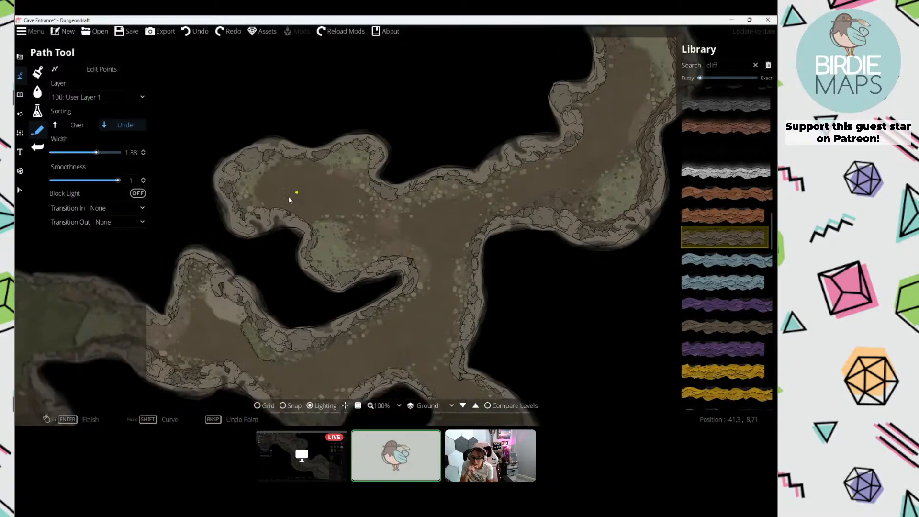
Step: Draw a cliff path around the western end of the northern chamber
left_click(308, 235)
left_click(283, 210)
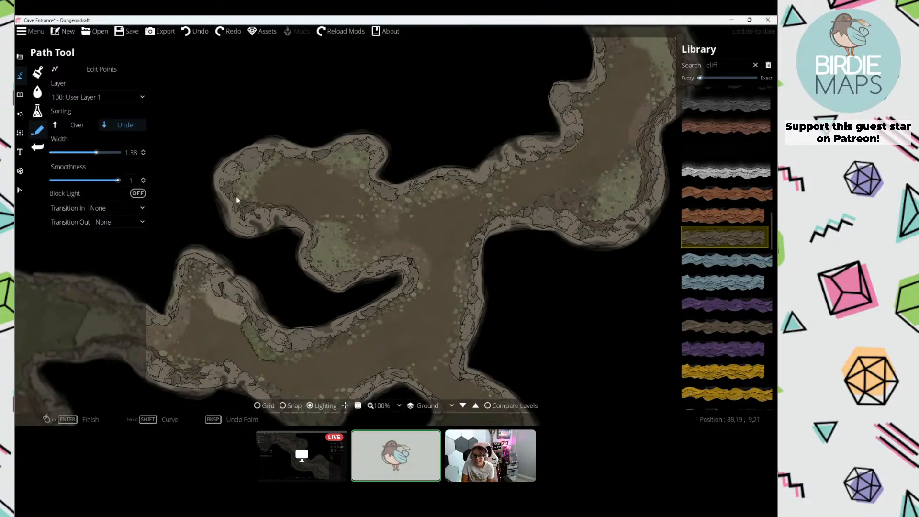
right_click(285, 152)
Step: Draw cliffs along the central passage's eastern wall and the mossy alcove on its southern side
left_click_drag(366, 216, 496, 137)
left_click_drag(386, 242, 228, 141)
left_click_drag(440, 64, 435, 99)
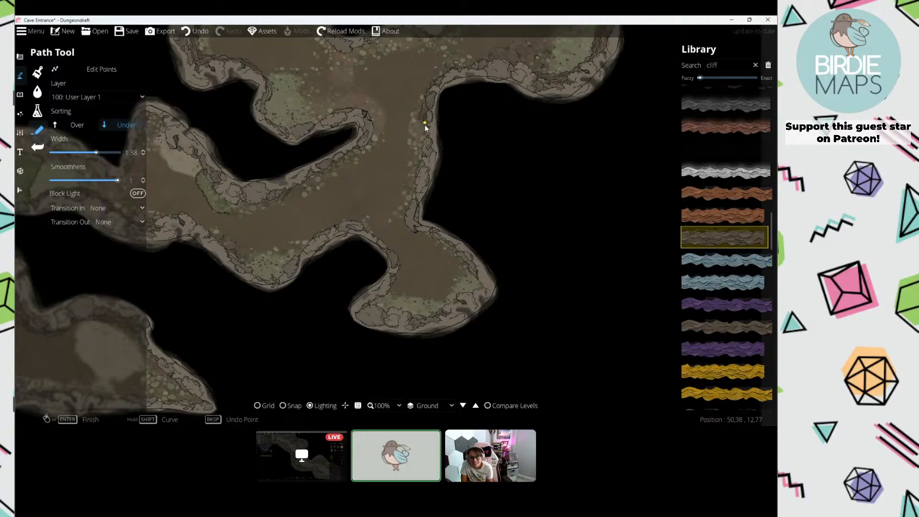
left_click_drag(347, 241, 419, 265)
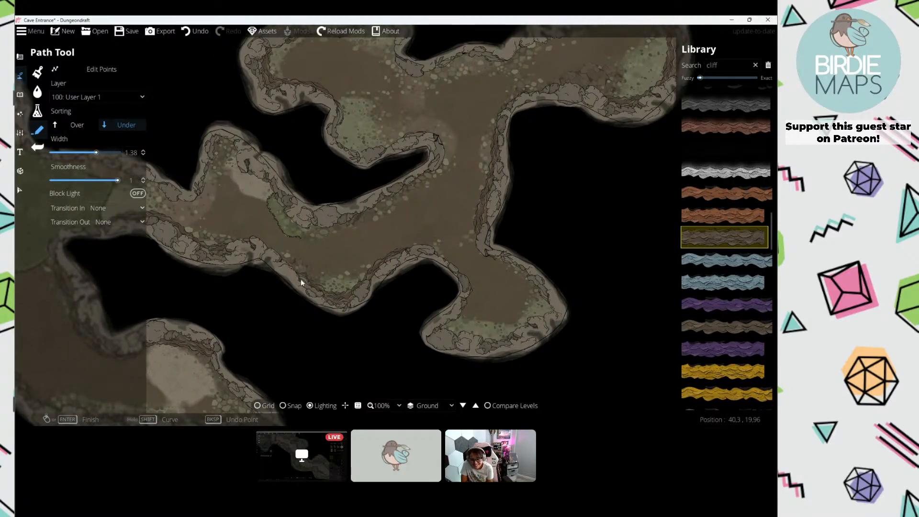
Step: Draw a cliff along the eastern wall of the small southeast chamber
left_click_drag(538, 82, 421, 52)
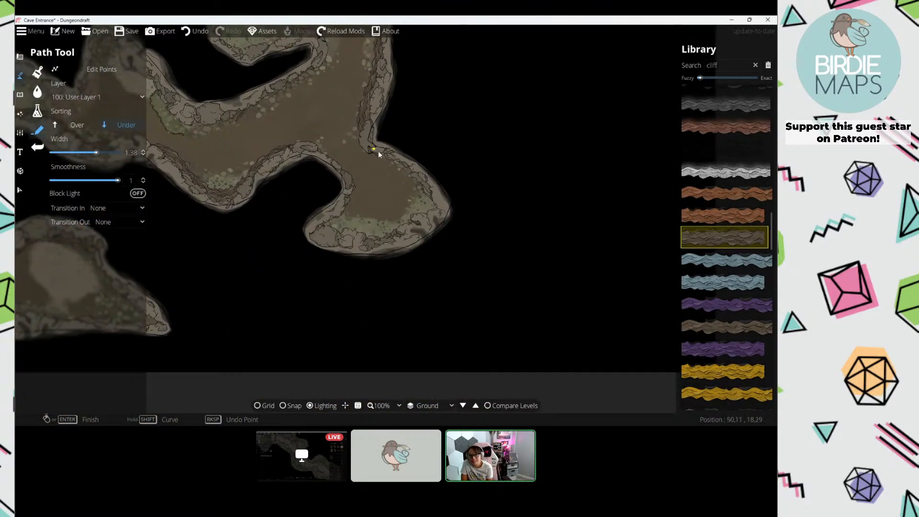
left_click(399, 163)
left_click(430, 194)
left_click(435, 221)
right_click(435, 222)
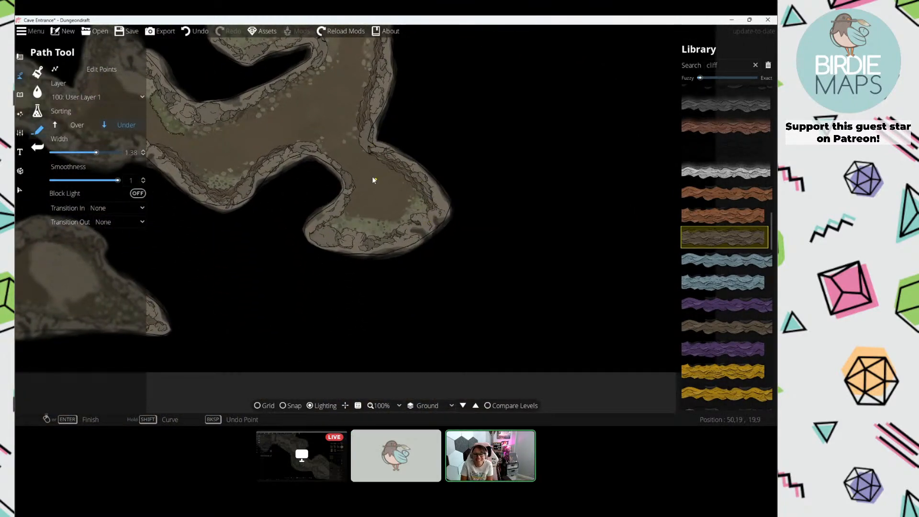
Step: Draw a cliff path across the dirt floor of the southern chamber, joining its western wall to the inner rock wall
left_click_drag(235, 153, 508, 194)
left_click_drag(337, 161, 509, 222)
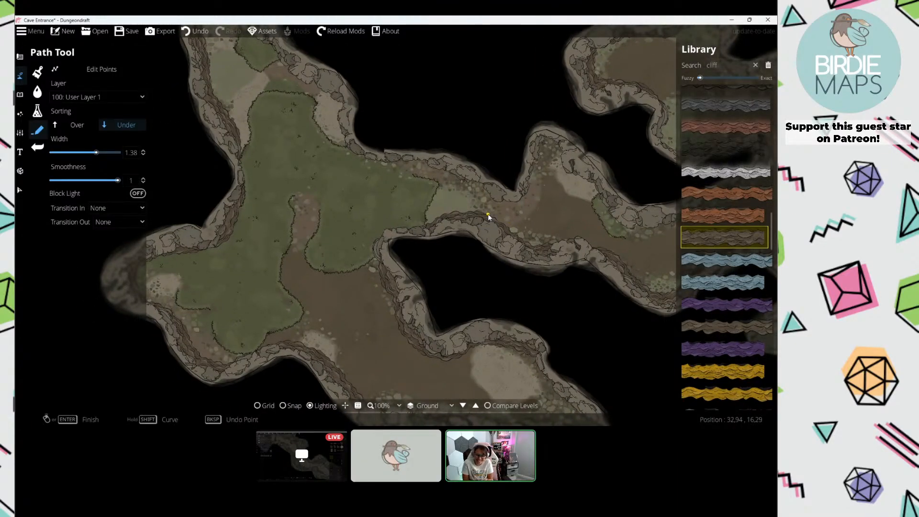
left_click_drag(379, 170, 359, 166)
left_click_drag(359, 280, 351, 175)
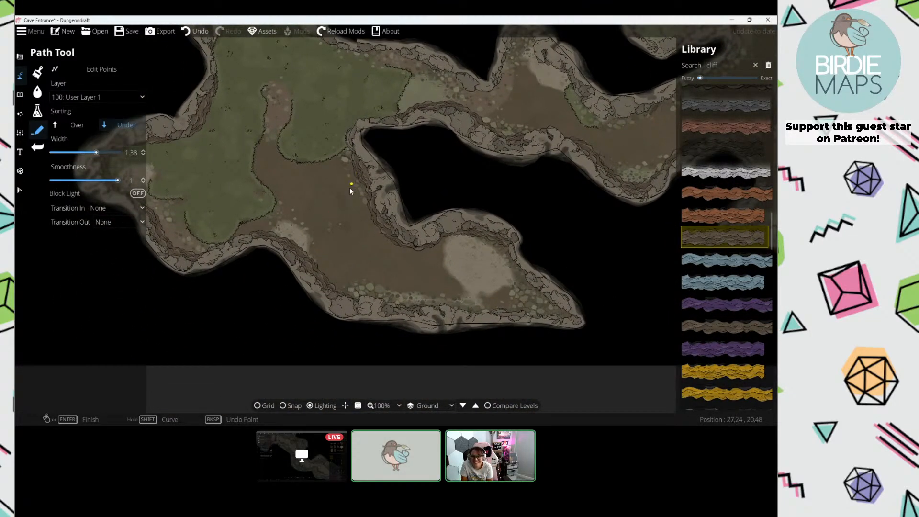
scroll(358, 222, "up", 2)
mouse_move(358, 222)
left_mouse_down()
mouse_move(325, 200)
mouse_move(350, 237)
left_mouse_up()
scroll(314, 210, "down", 1)
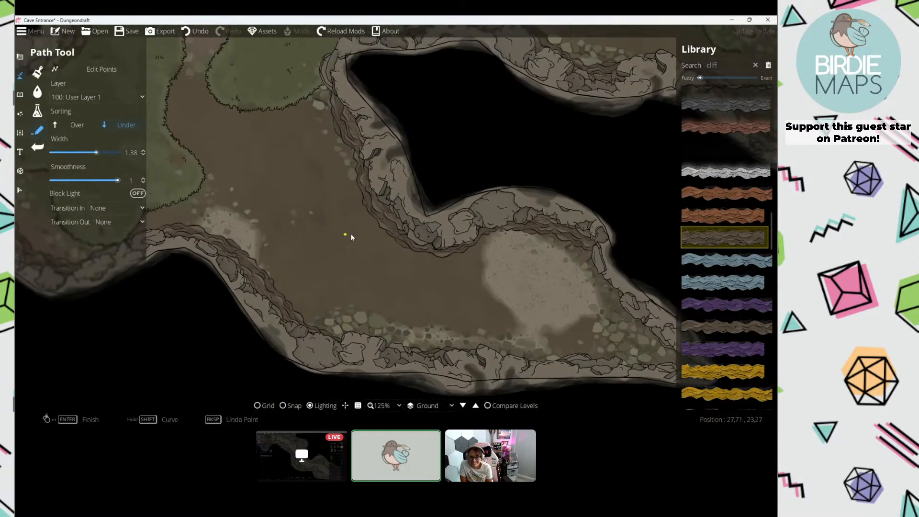
left_click(191, 31)
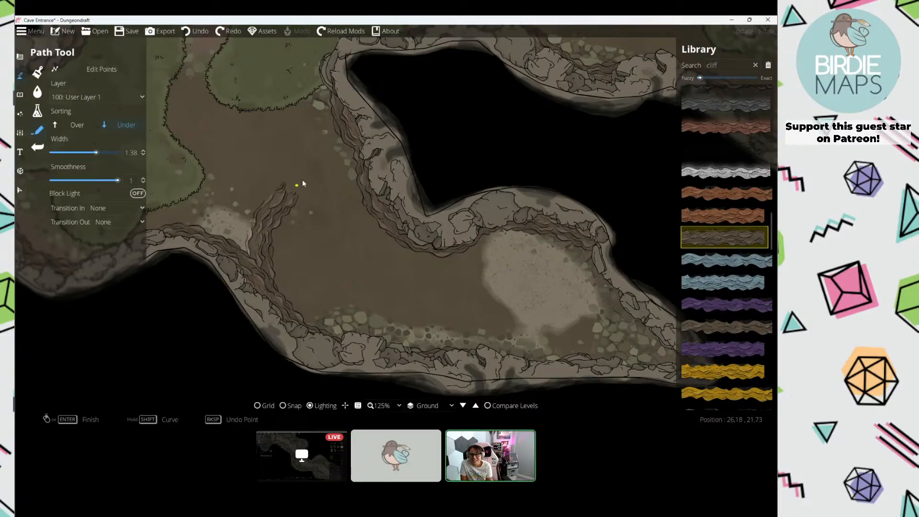
key("ctrl+y")
left_click_drag(344, 153, 280, 196)
Step: Edit the points of the crossing cliff path and move its middle point westward to smooth the curve
scroll(342, 236, "down", 2)
left_click(113, 70)
left_click(278, 219)
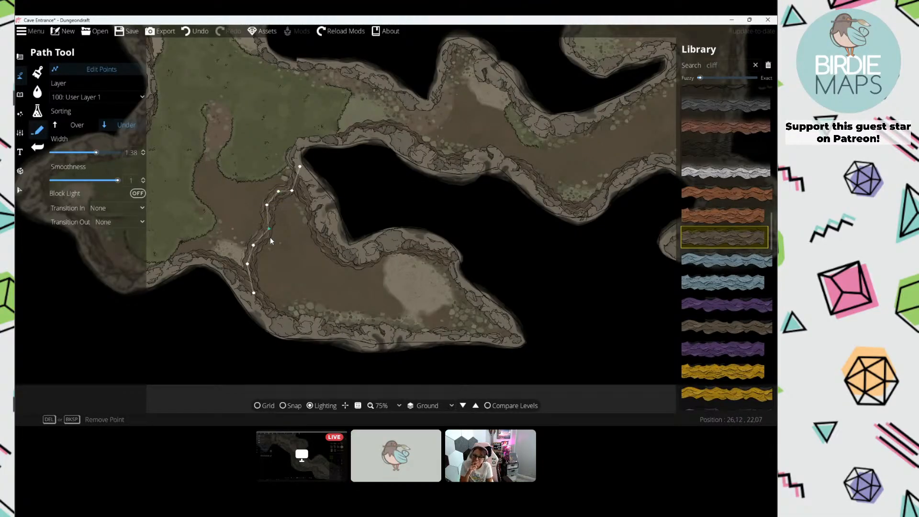
left_click_drag(268, 228, 256, 224)
Step: Paint Gravel AO terrain with brush size 3 along the eastern foot of the crossing cliff
left_click(38, 72)
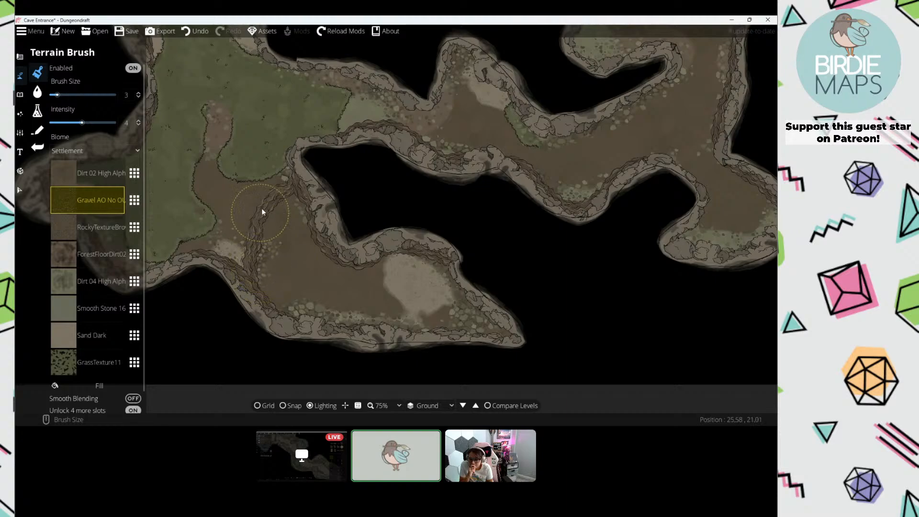
mouse_move(261, 208)
left_mouse_down()
mouse_move(291, 196)
mouse_move(277, 220)
left_mouse_up()
scroll(278, 220, "up", 2)
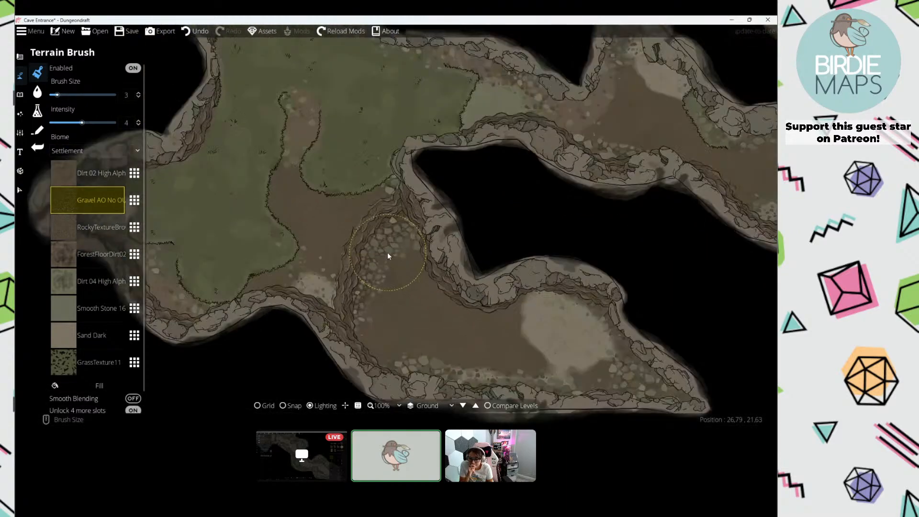
left_click_drag(387, 252, 381, 263)
Step: Paint brown rocky texture terrain with a smaller brush over the gravel to thin it beside the cliff
left_click(117, 224)
scroll(159, 232, "down", 2)
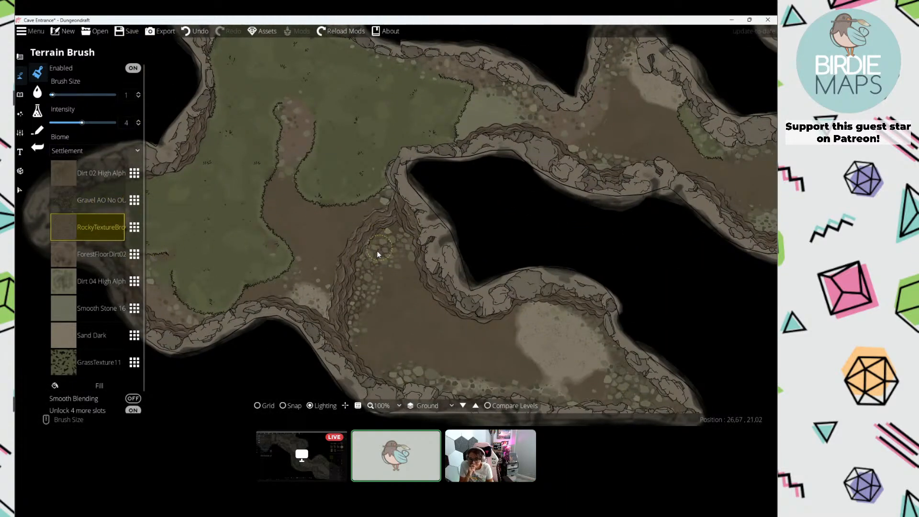
left_click_drag(429, 293, 302, 220)
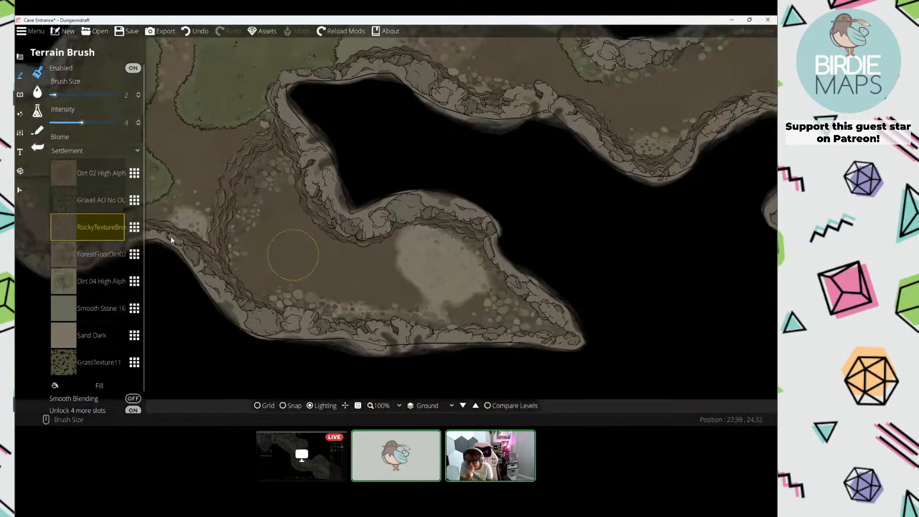
Step: Find a muted brown sand border path by searching the path library for sand, and outline the southern chamber's sand patch with it
left_click(37, 130)
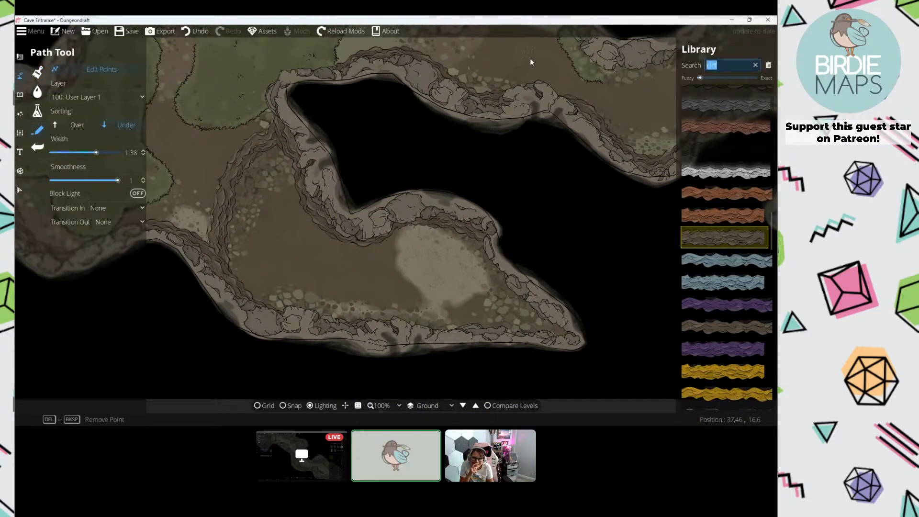
type("sn")
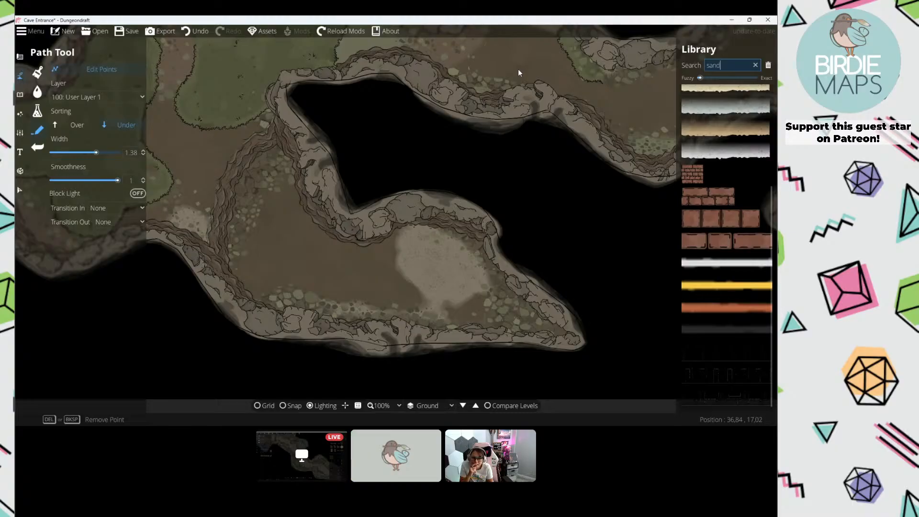
scroll(716, 196, "up", 3)
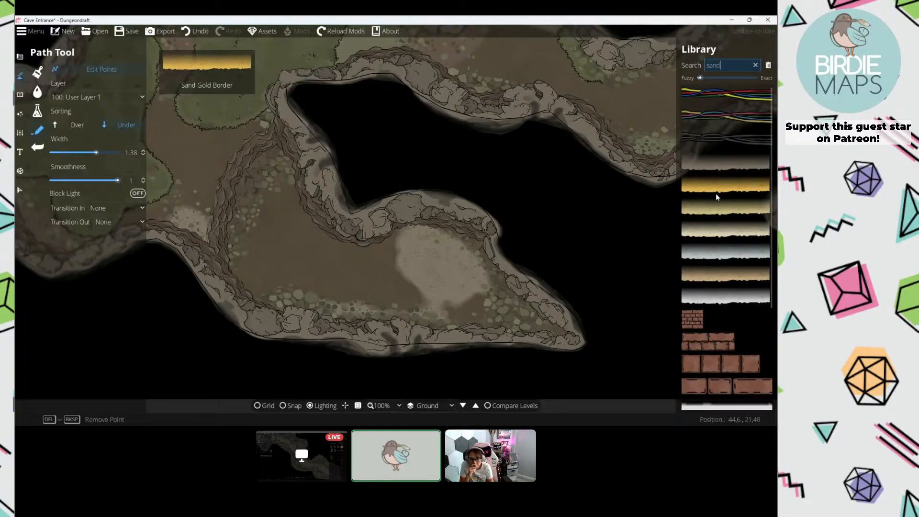
left_click(712, 161)
left_click(345, 228)
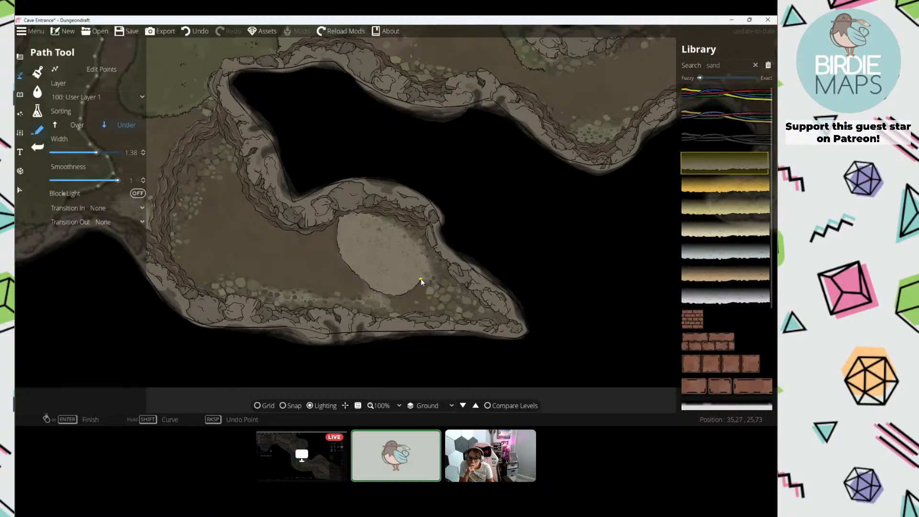
left_click_drag(421, 279, 373, 225)
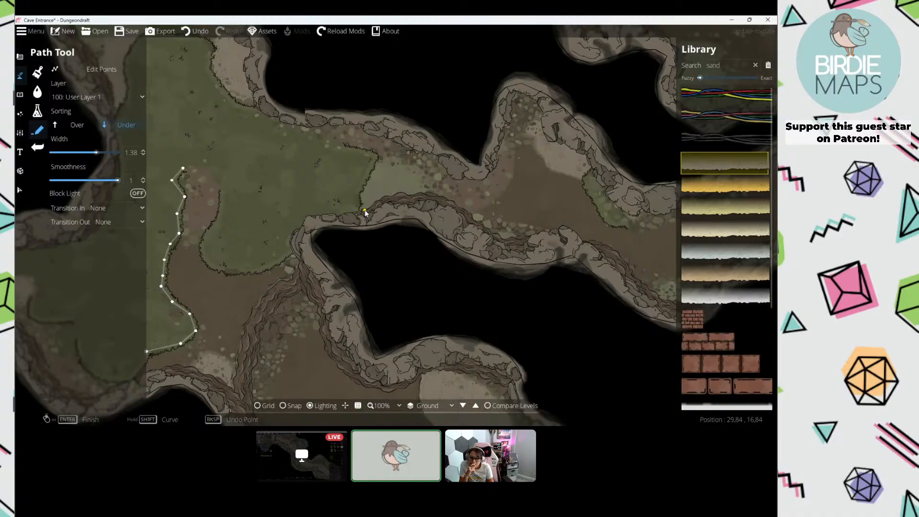
Step: Try a sand border path along the sand patch in the cave's northwestern arm
key("Up")
key("Left")
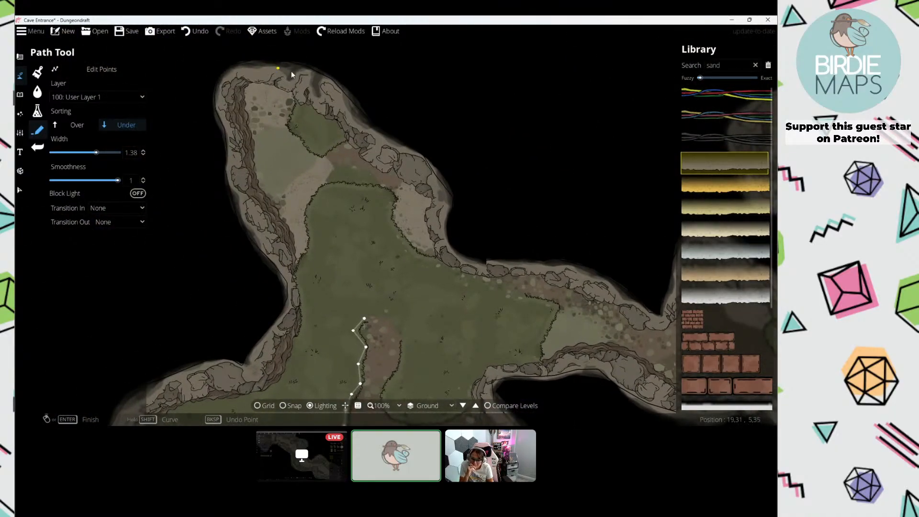
key("Up")
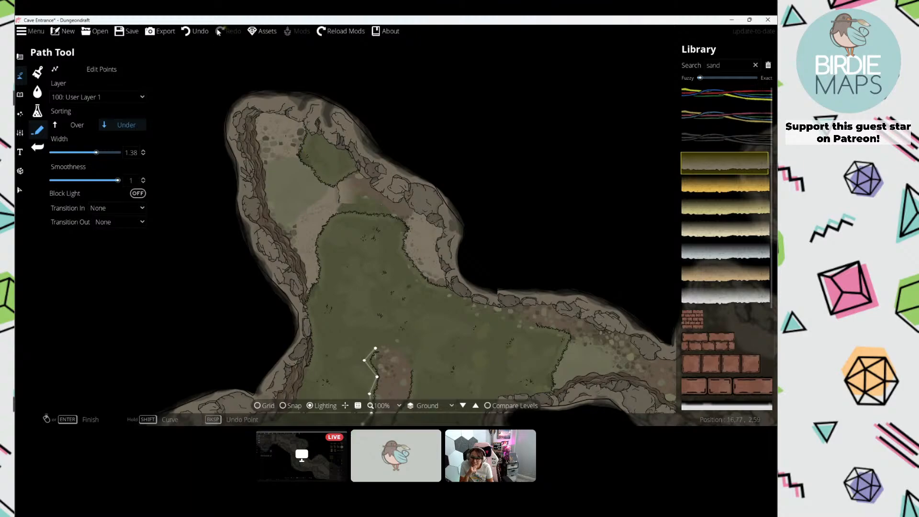
key("ctrl+z")
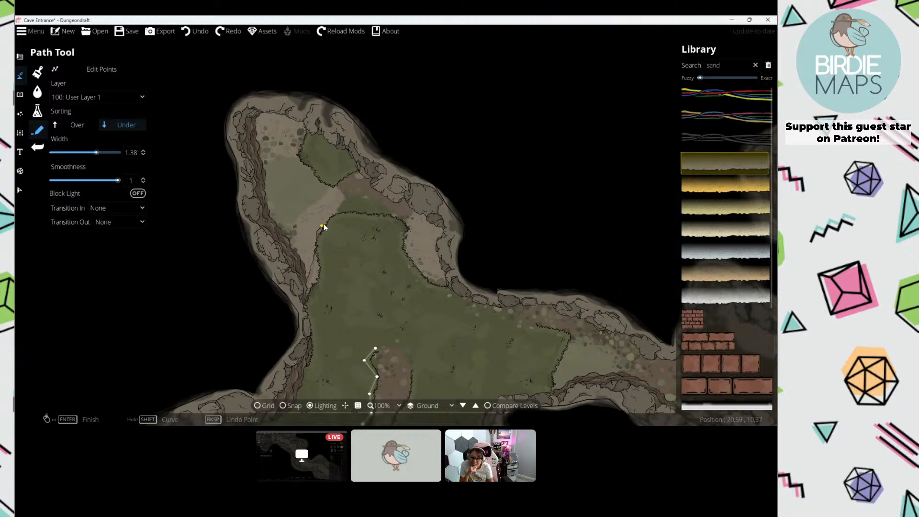
Step: Redraw the sand border path along the edge of the sand patch in the alcove on the central corridor's northern wall
key("Right")
key("Down")
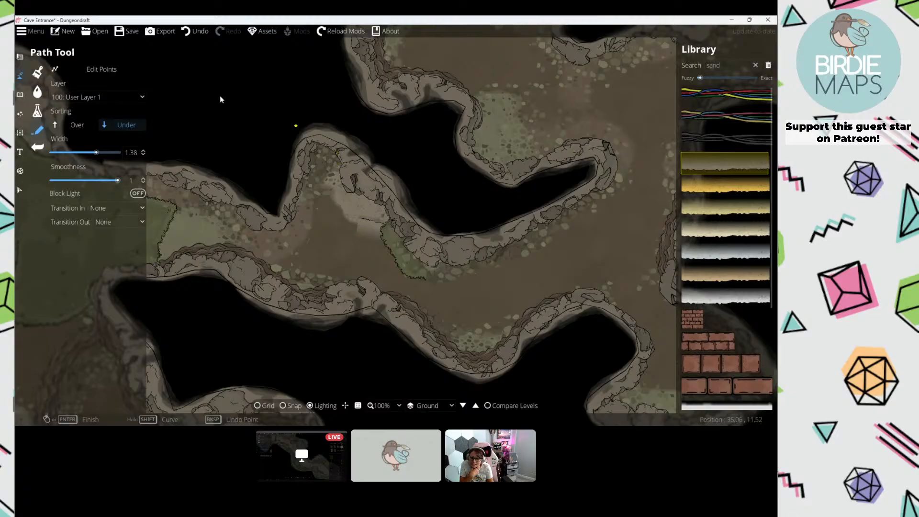
key("ctrl+z")
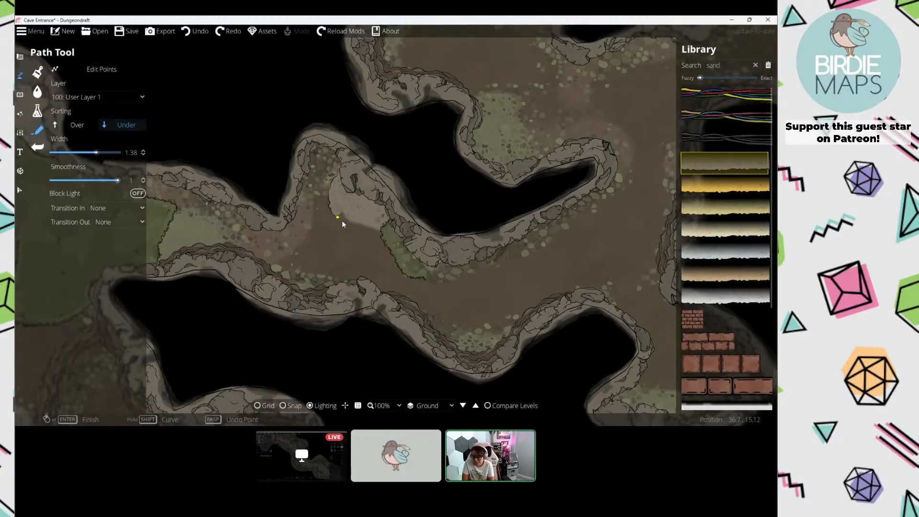
left_click(381, 233)
right_click(383, 234)
Step: Examine the central corridor, eastern passages and grassy western cavern for further edges that need detail paths
left_click_drag(454, 161, 359, 257)
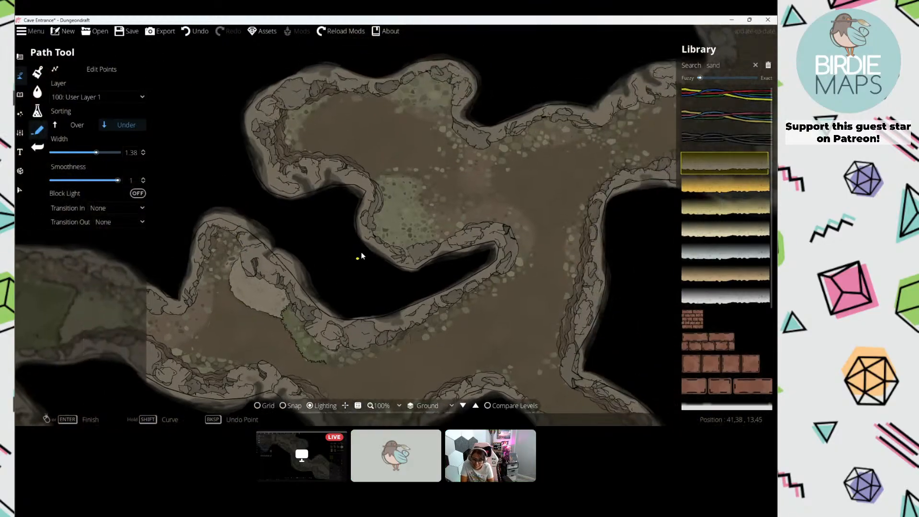
left_click_drag(489, 170, 339, 186)
scroll(344, 182, "down", 2)
left_click_drag(283, 260, 472, 174)
left_click_drag(274, 225, 394, 191)
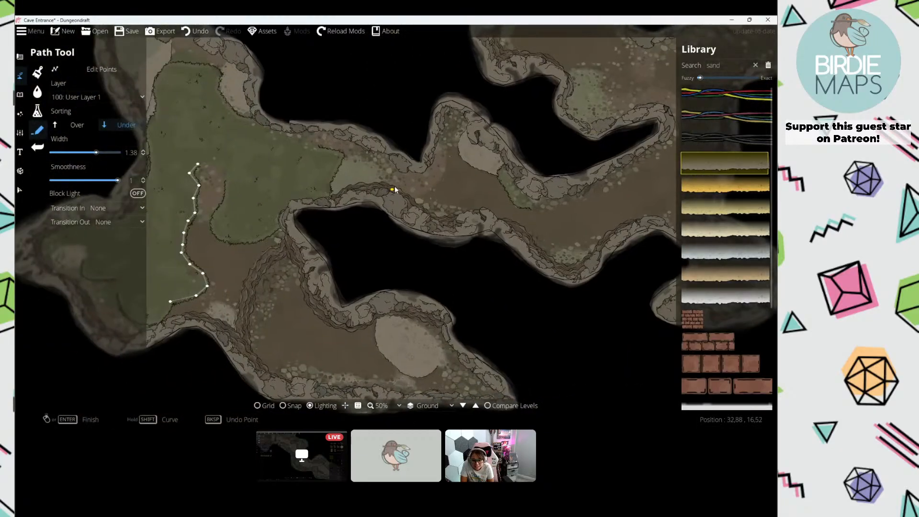
left_click_drag(378, 264, 437, 220)
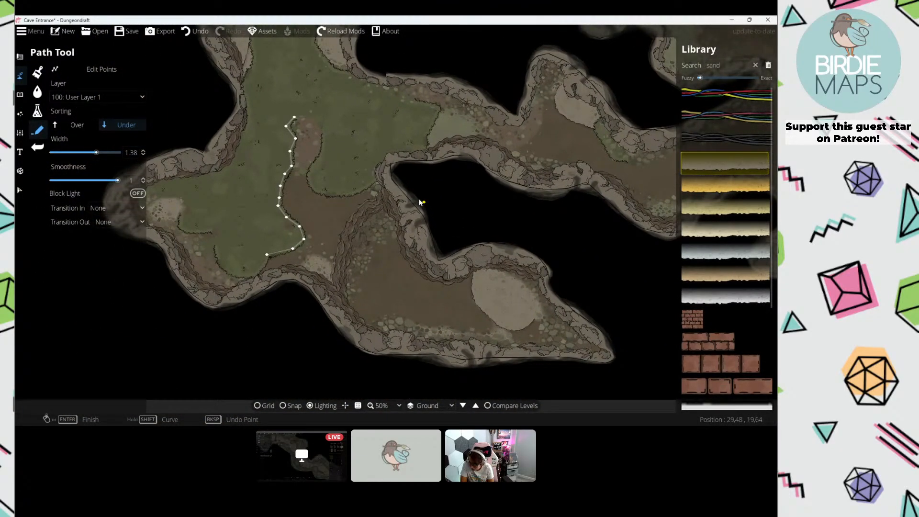
left_click_drag(342, 152, 377, 202)
left_click_drag(470, 178, 338, 205)
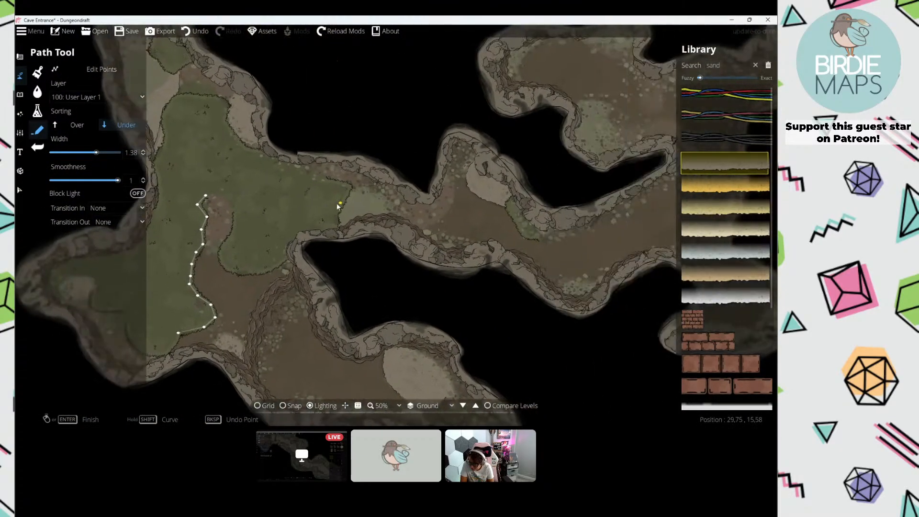
mouse_move(476, 181)
left_mouse_down()
mouse_move(454, 199)
mouse_move(335, 225)
mouse_move(443, 195)
mouse_move(367, 212)
left_mouse_up()
Step: Choose the brown cliff path by searching the path library for cliff, and draw it along the northern wall of the eastern passage
double_click(717, 62)
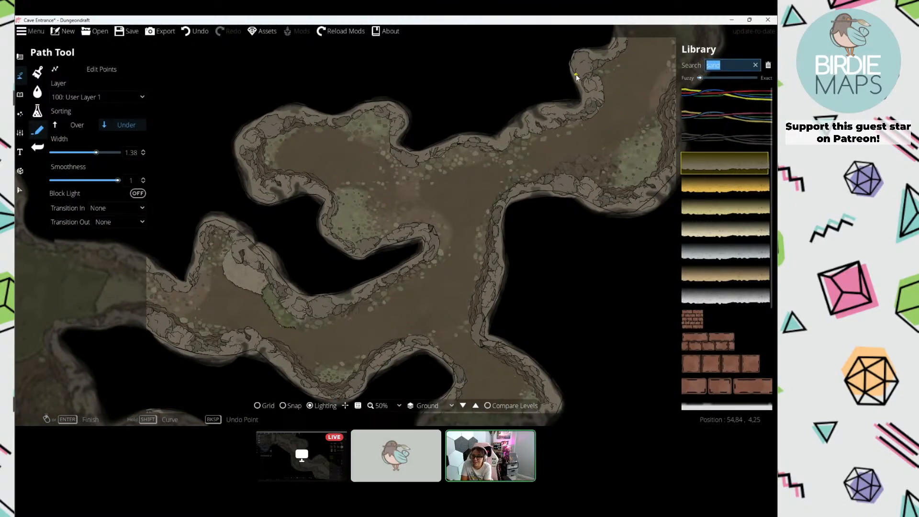
type("cliff")
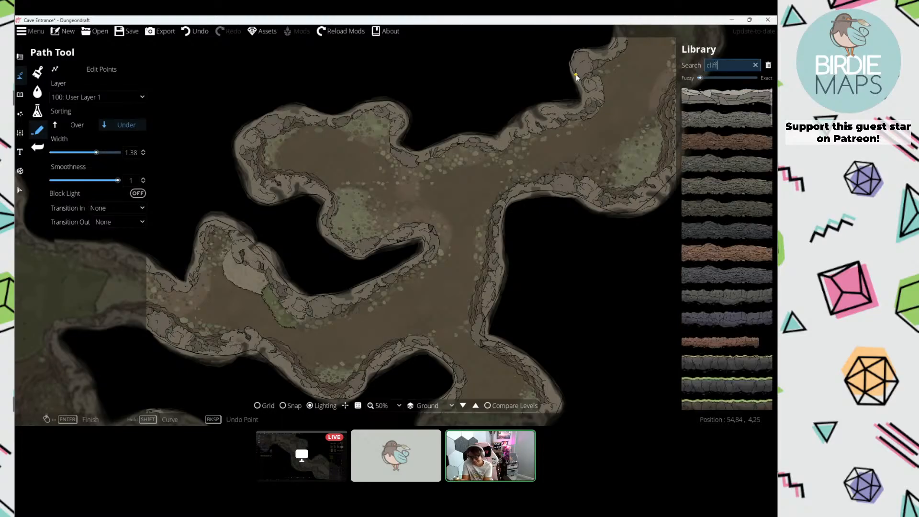
scroll(725, 230, "down", 10)
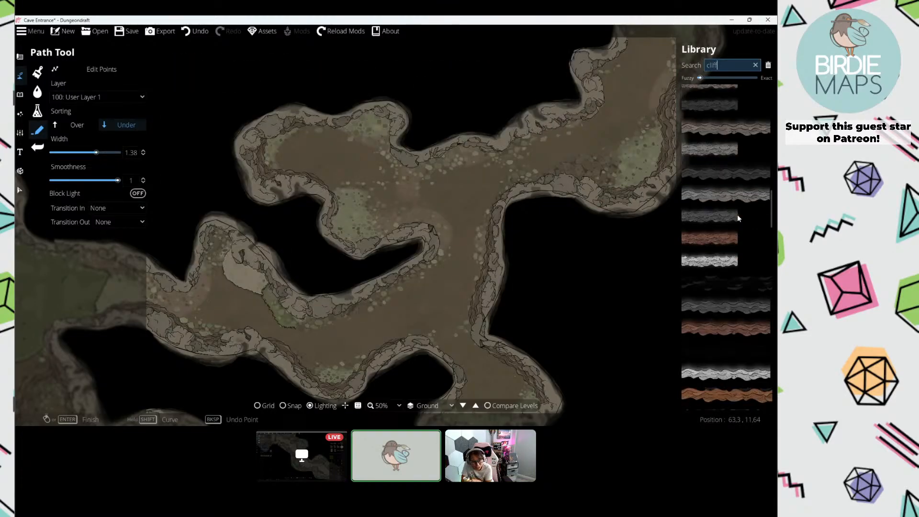
left_click(724, 318)
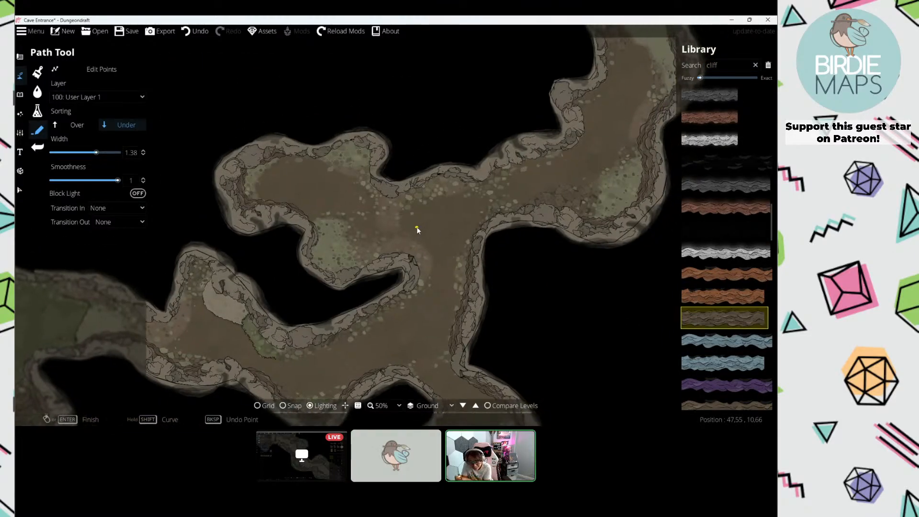
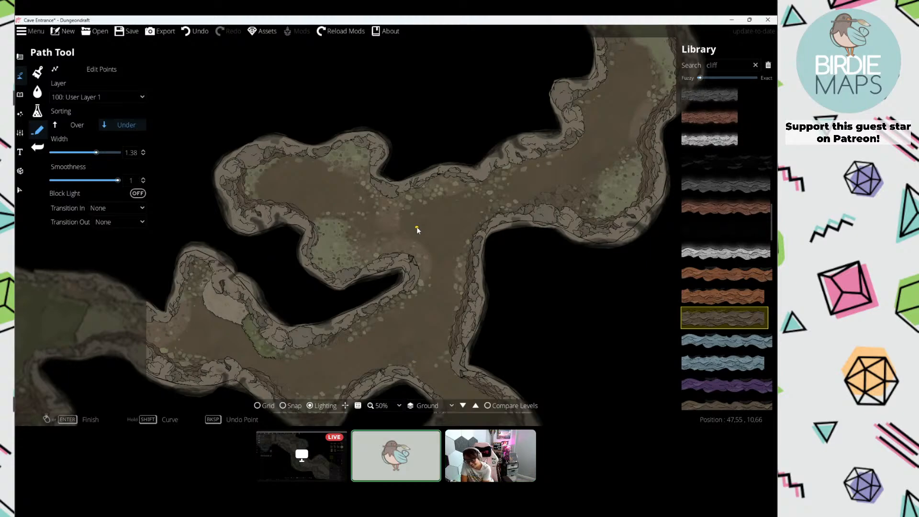
left_click_drag(404, 194, 391, 200)
left_click(401, 202)
left_click(422, 196)
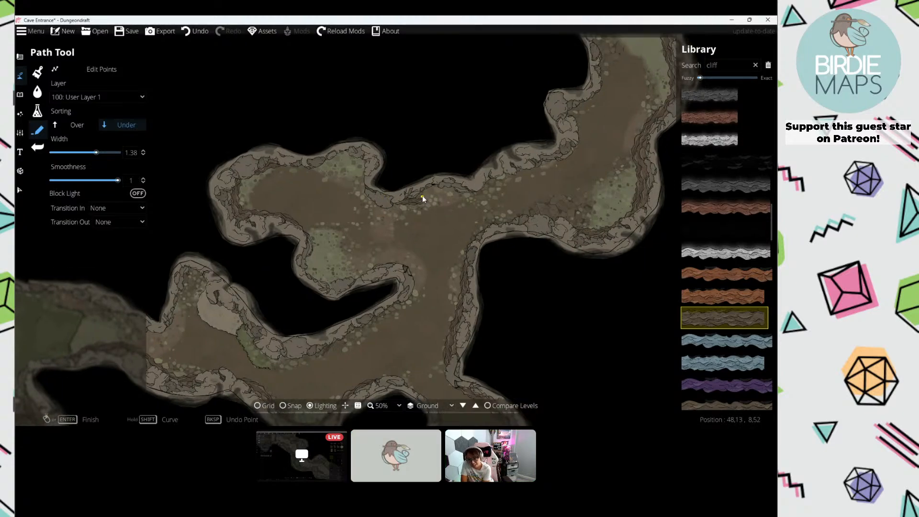
left_click(438, 186)
left_click(467, 191)
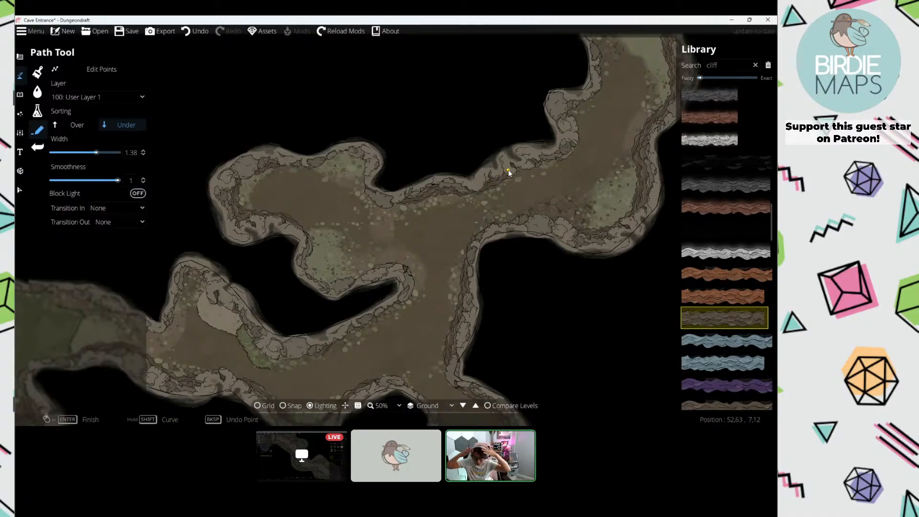
Step: Draw a brown cliff path along the inner rock wall curving around the southern edge of the green gravel patch
left_click_drag(348, 254, 377, 173)
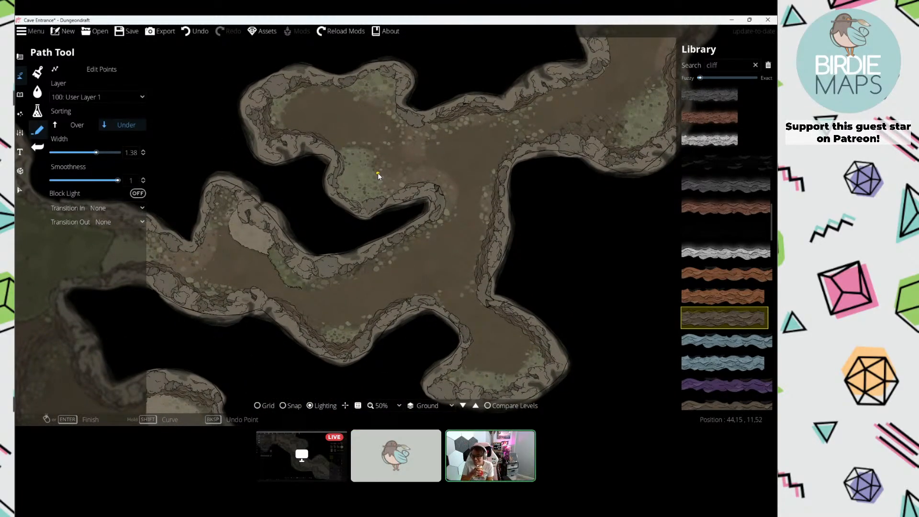
scroll(377, 175, "up", 3)
left_click_drag(444, 196, 461, 214)
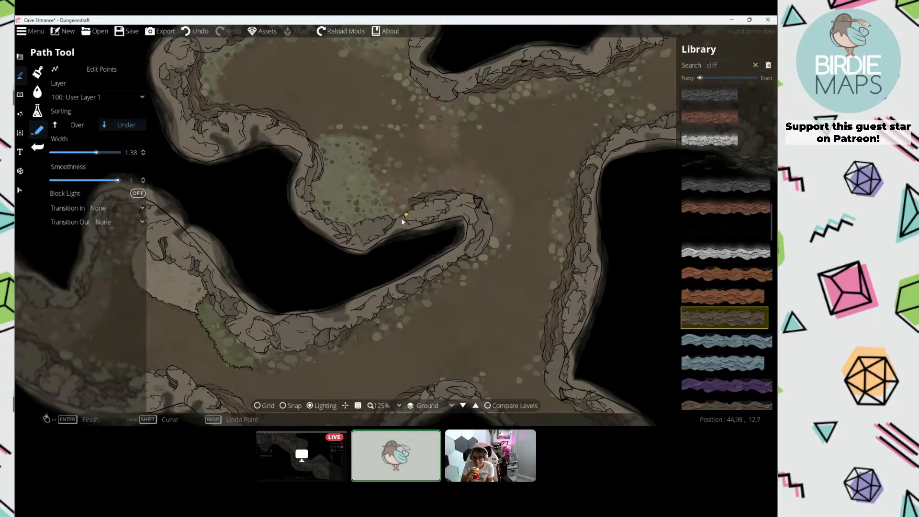
left_click(365, 232)
left_click(326, 215)
right_click(312, 171)
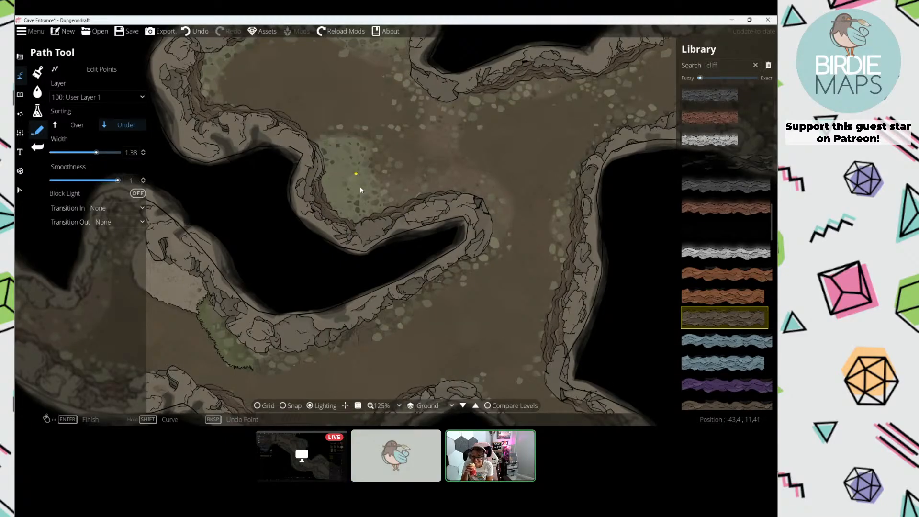
Step: Draw cliff paths across the entrance of the southeastern chamber and along the foot of the adjoining corridor's northern wall
scroll(361, 191, "down", 5)
scroll(409, 202, "up", 4)
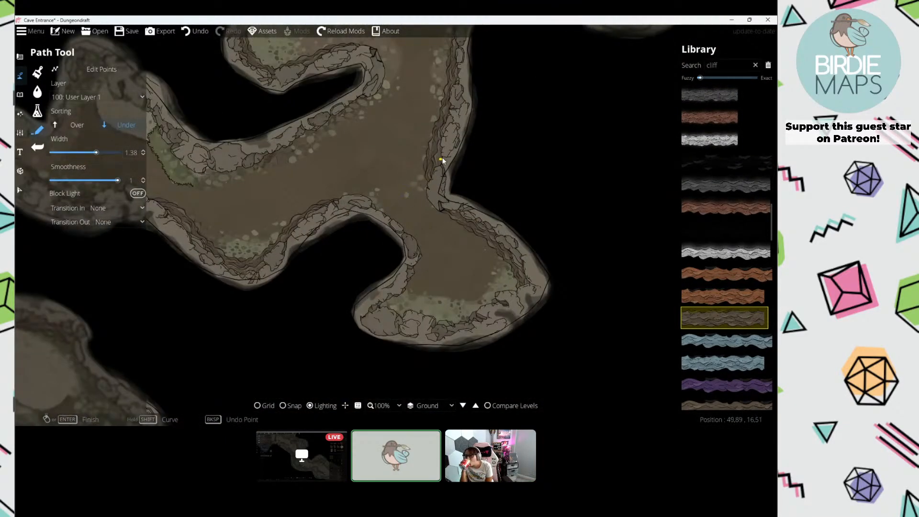
left_click(343, 206)
right_click(335, 213)
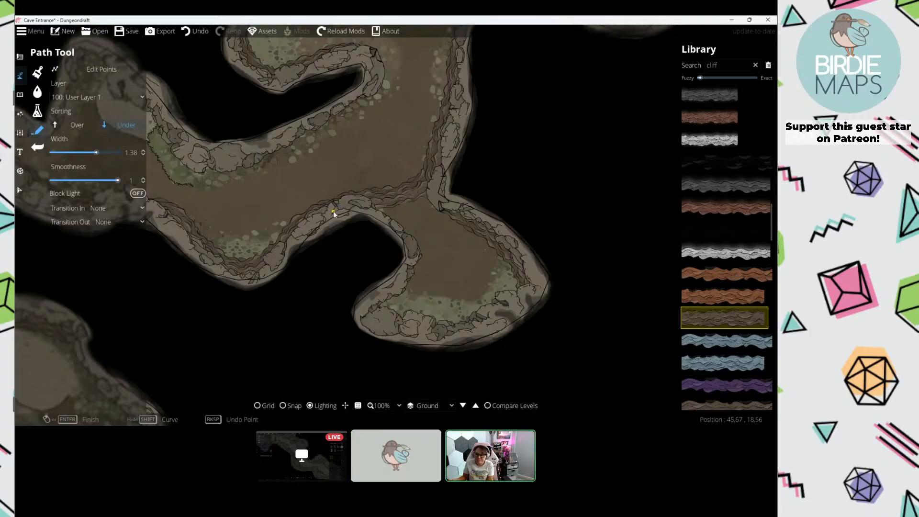
left_click_drag(442, 235, 370, 243)
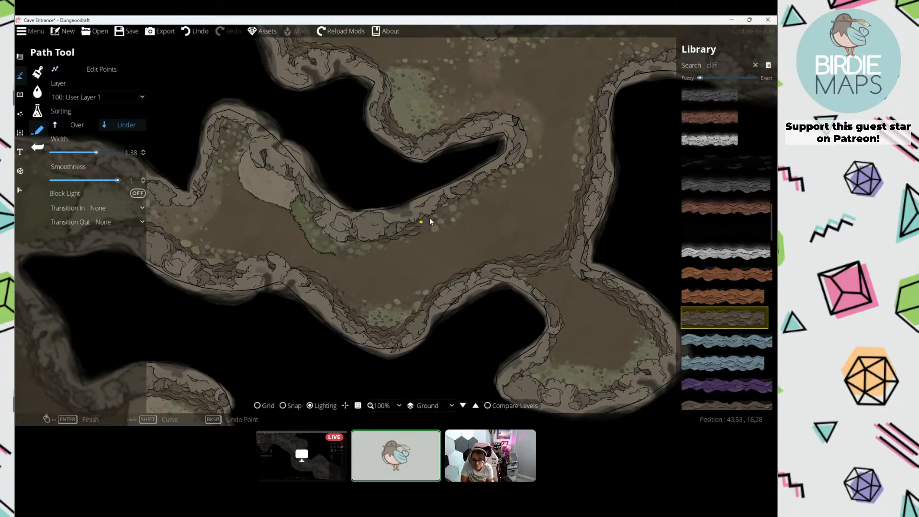
Step: Examine the whole cave from the grassy western cavern to the northeastern passage, and clear the displayed edit points of the grass edge path
scroll(420, 184, "down", 2)
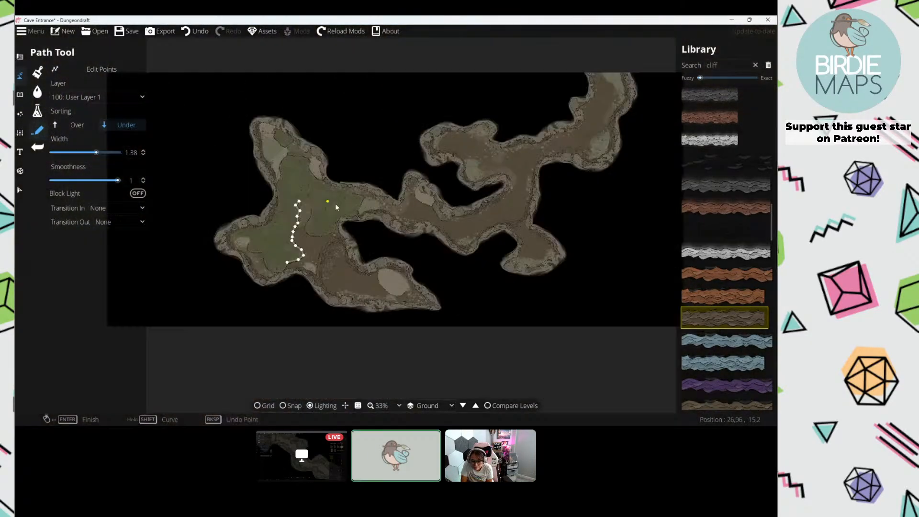
scroll(339, 233, "up", 3)
left_click_drag(339, 234, 323, 241)
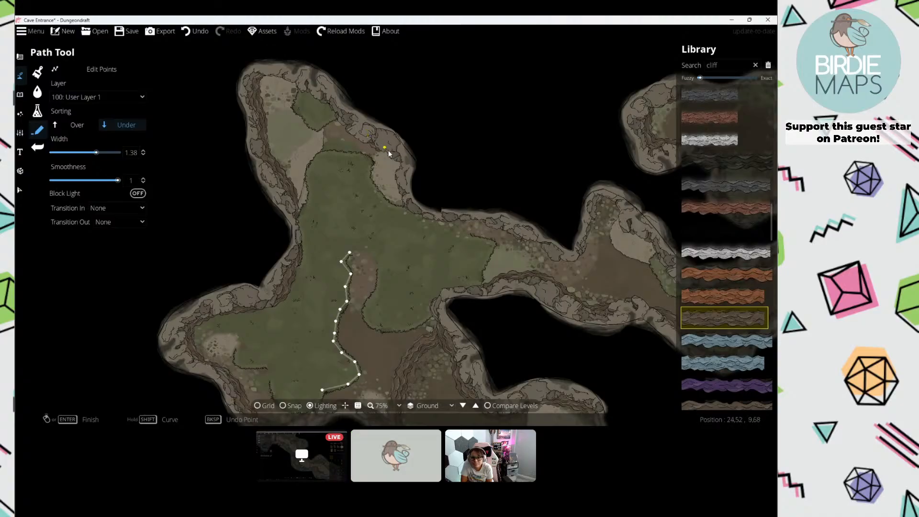
left_click_drag(468, 217, 377, 194)
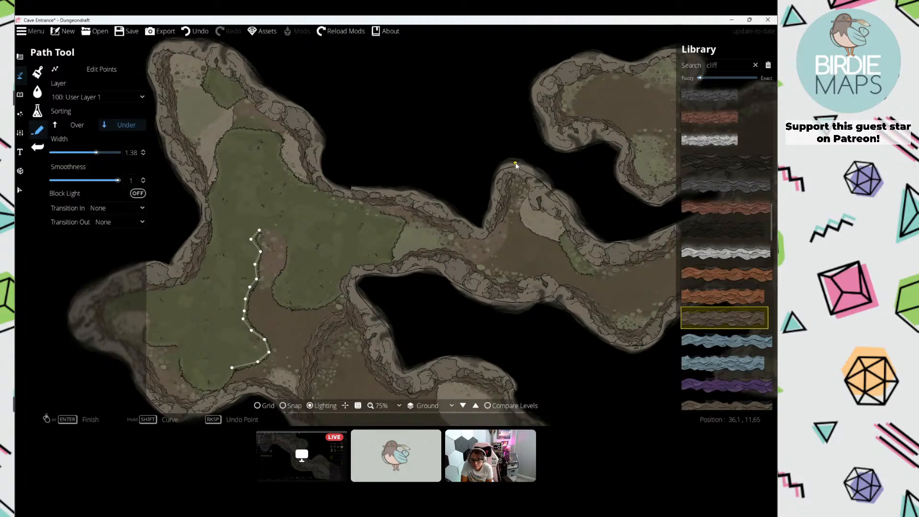
left_click_drag(516, 164, 359, 271)
left_click_drag(564, 184, 394, 216)
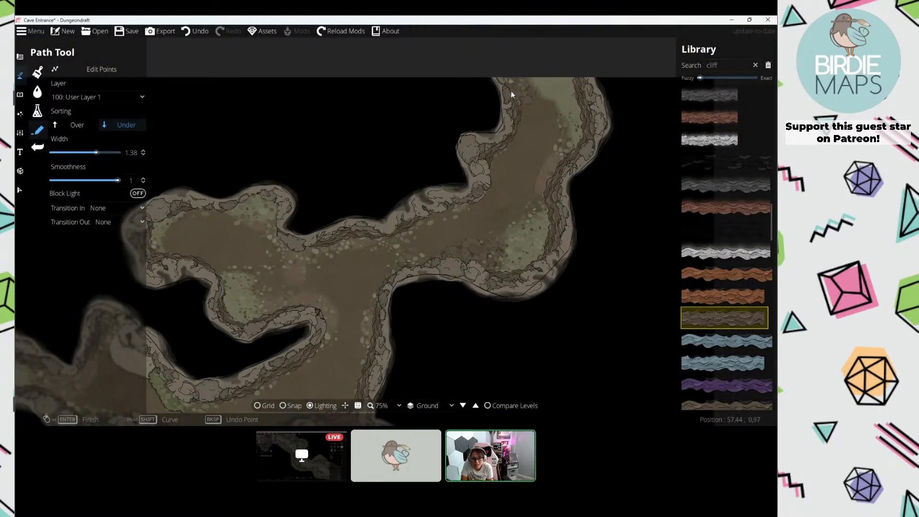
left_click_drag(538, 148, 470, 96)
left_click_drag(216, 239, 527, 158)
left_click_drag(191, 235, 378, 194)
double_click(94, 69)
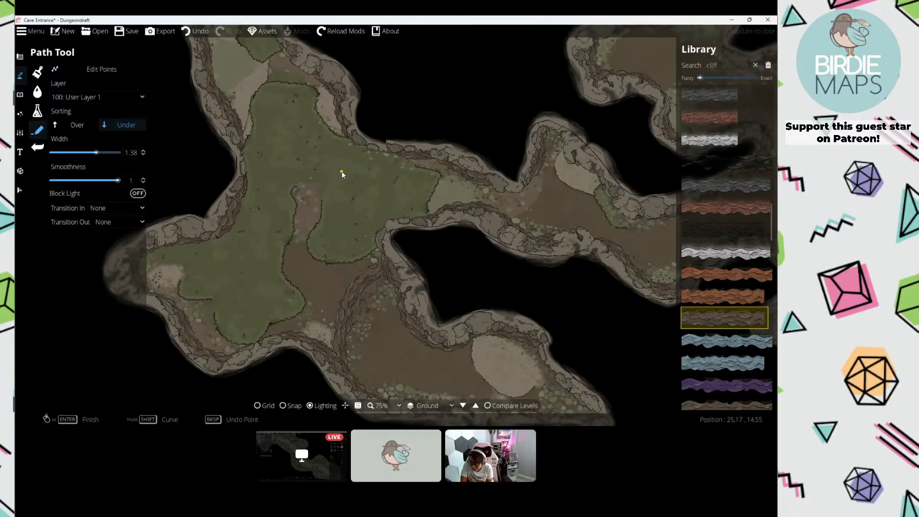
Step: Choose GrassTexture11 for the terrain brush, reduce the brush size to 1, and examine the grass edges and bare strip in the western cavern
left_click_drag(337, 164, 385, 206)
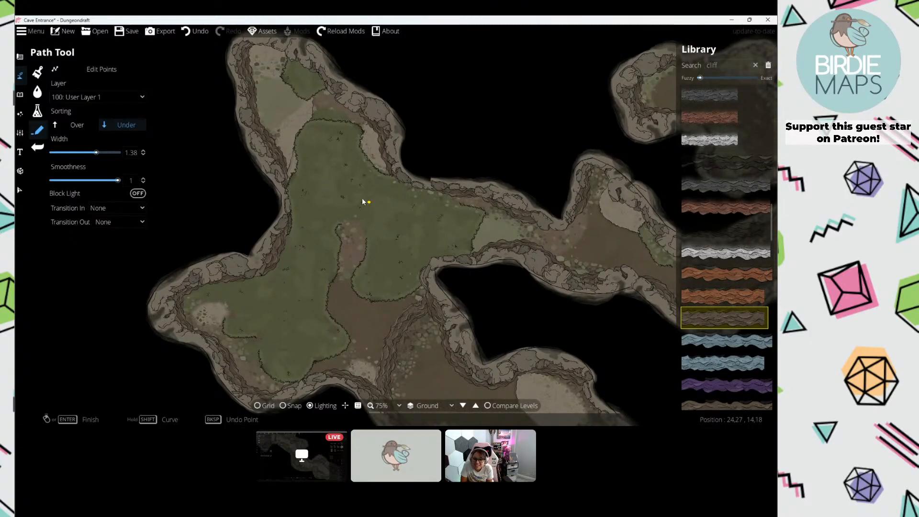
left_click_drag(340, 175, 333, 130)
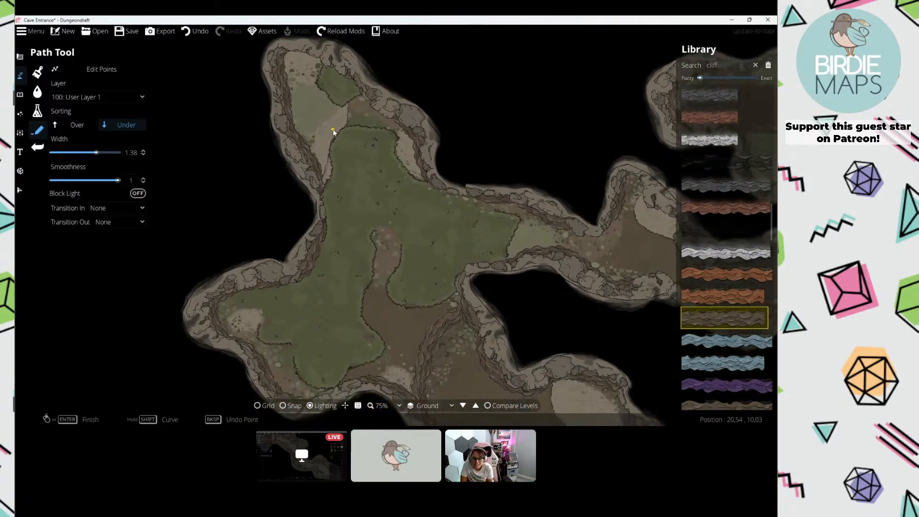
left_click_drag(333, 238, 335, 164)
left_click(38, 73)
scroll(239, 216, "up", 4)
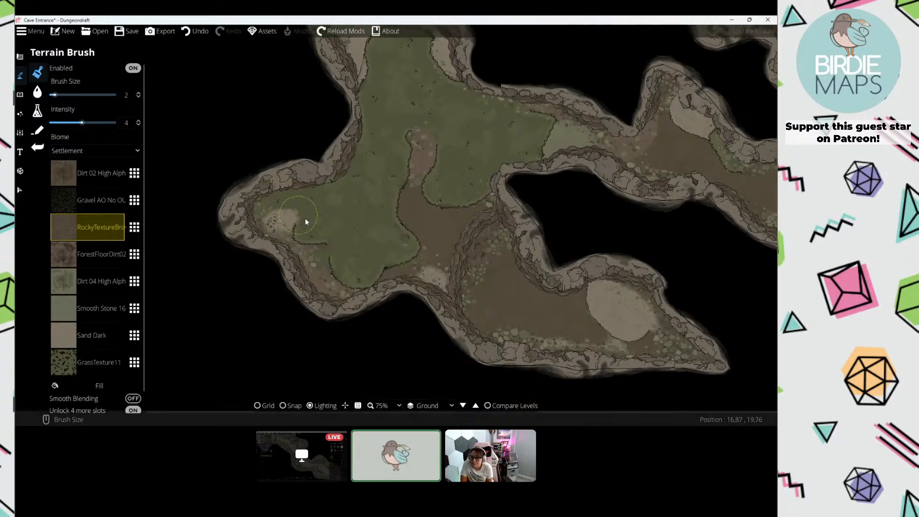
left_click(101, 358)
scroll(304, 221, "down", 1)
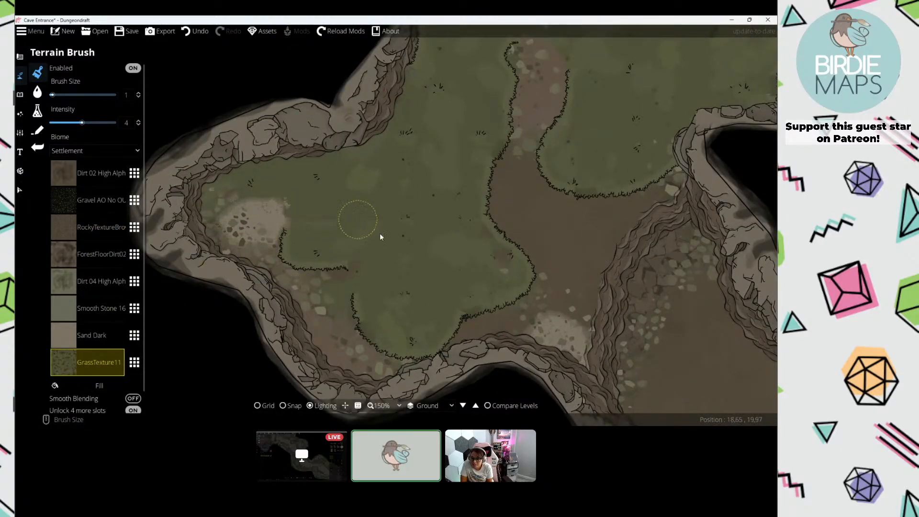
left_click_drag(460, 227, 370, 199)
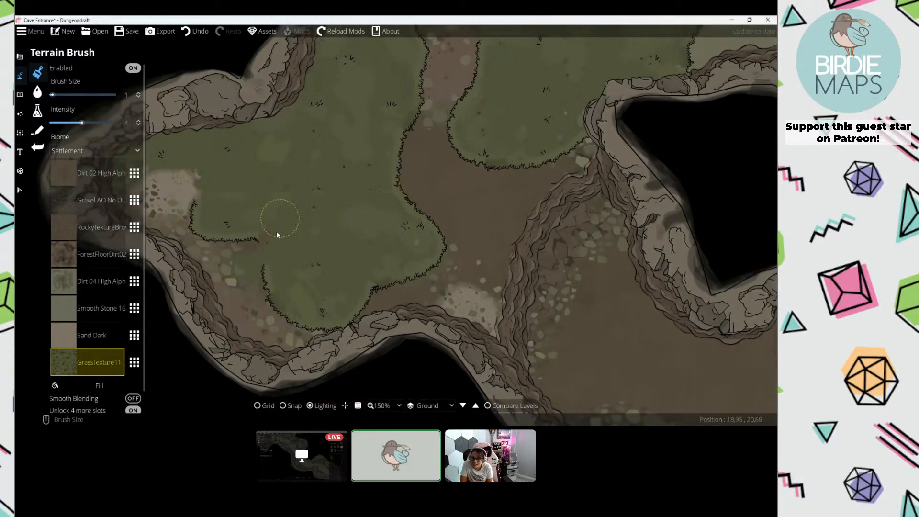
left_click_drag(323, 175, 231, 334)
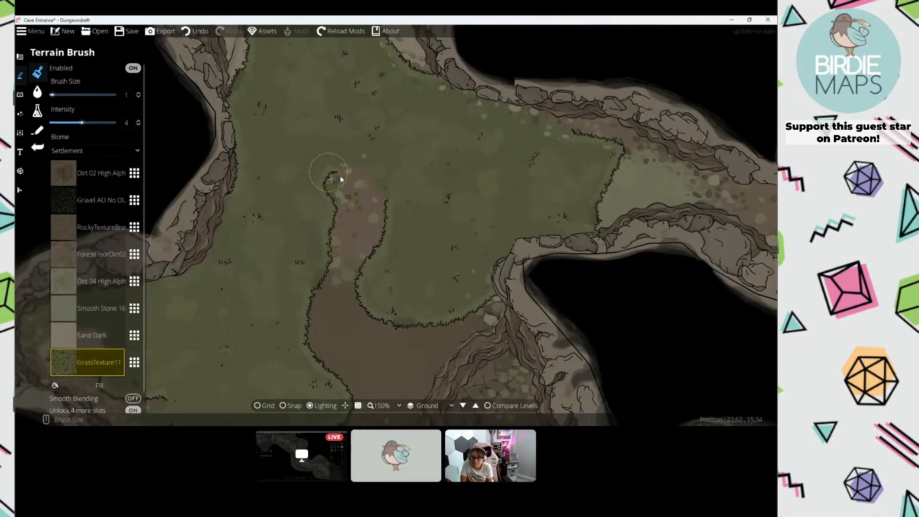
scroll(383, 191, "down", 4)
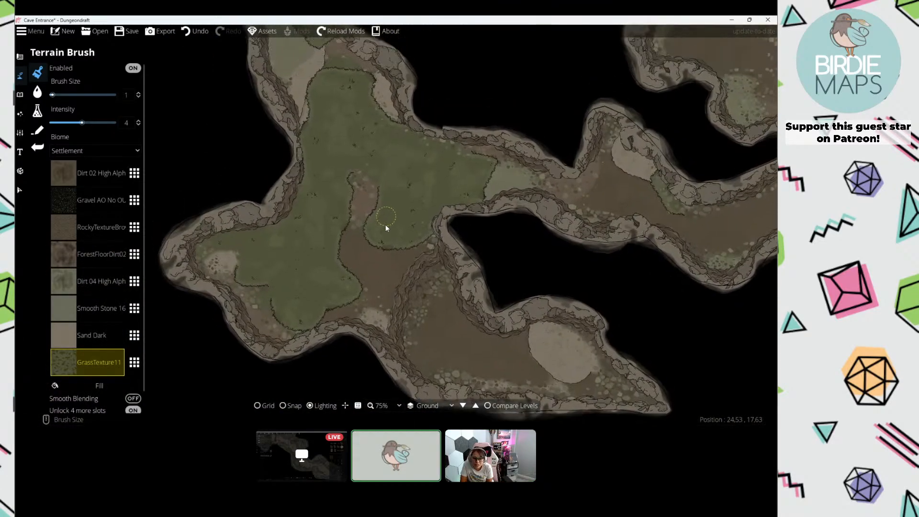
left_click(37, 111)
mouse_move(398, 187)
left_mouse_down()
mouse_move(331, 209)
mouse_move(281, 199)
left_mouse_up()
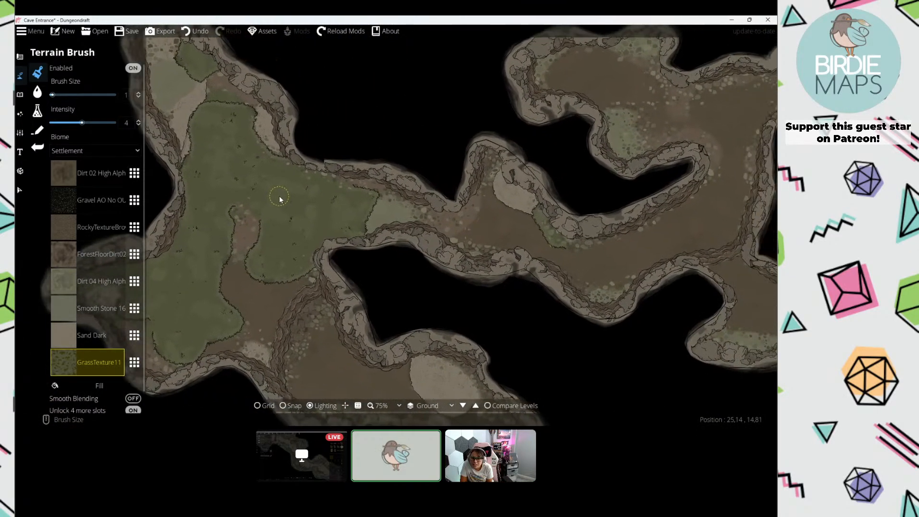
left_click_drag(388, 211, 428, 217)
left_click_drag(283, 202, 277, 98)
Step: Activate the Scatter Tool and search its object library for rock, browsing to the colourable cave rocks and large rocks
left_click(18, 95)
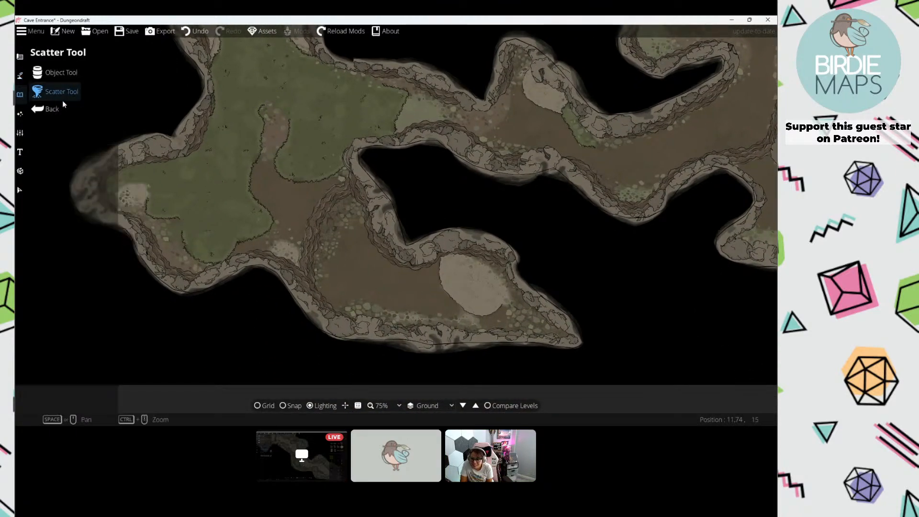
left_click_drag(525, 138, 527, 173)
left_click(725, 80)
type("r")
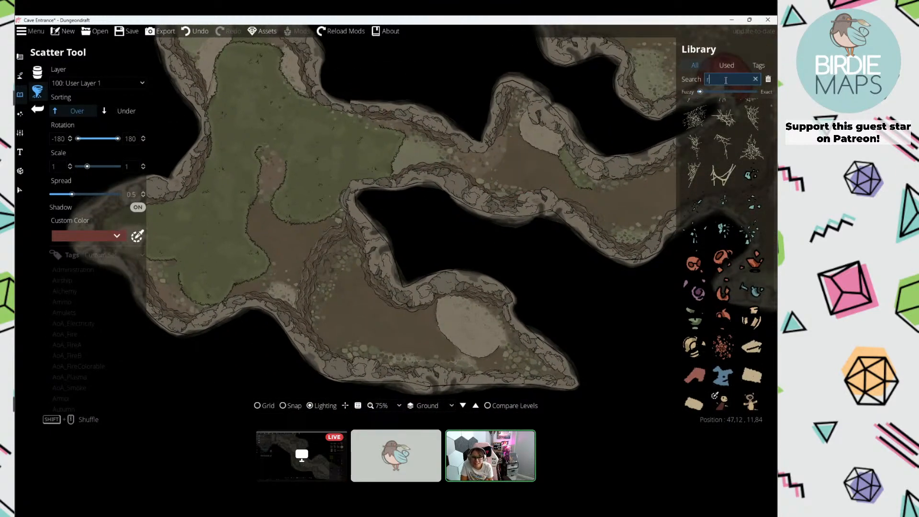
type("ock")
scroll(749, 186, "down", 3)
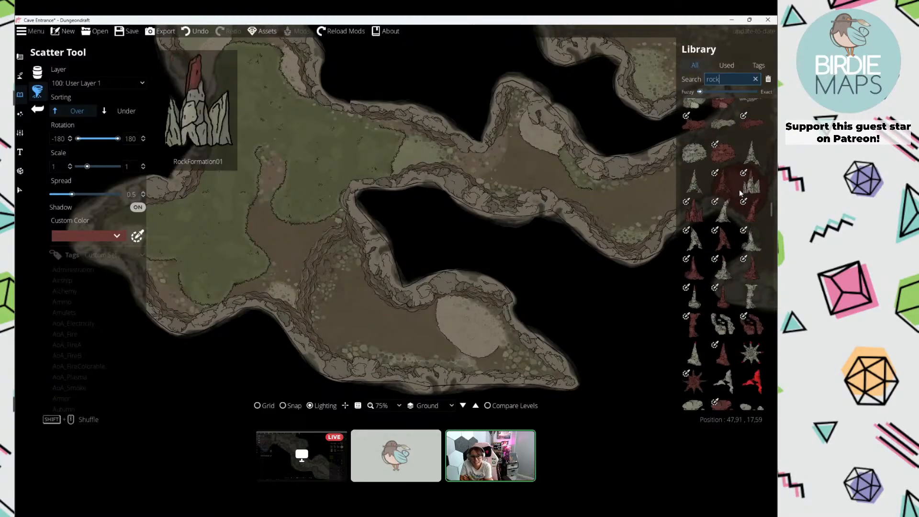
scroll(732, 192, "down", 10)
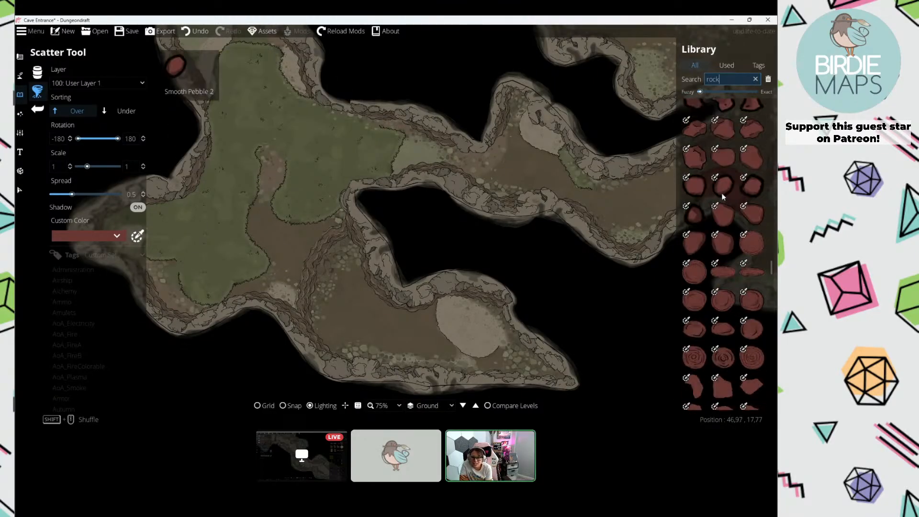
scroll(721, 196, "down", 8)
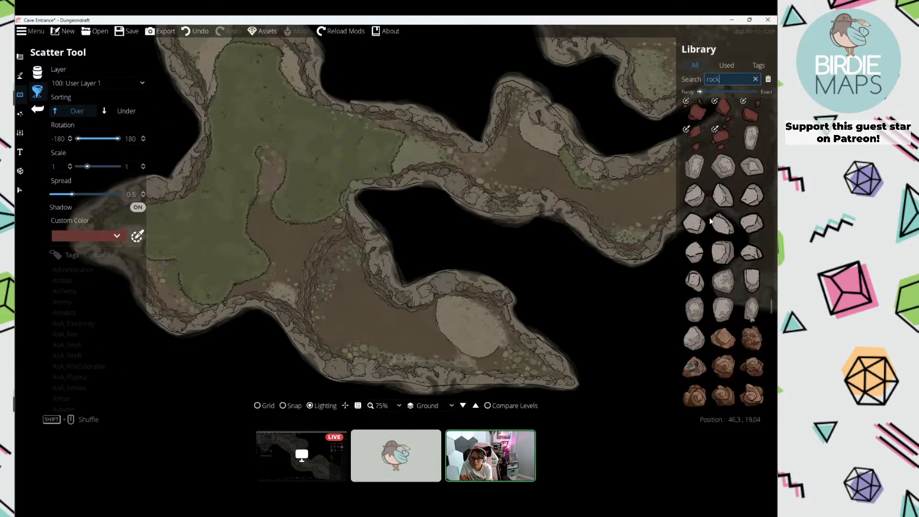
scroll(723, 206, "down", 10)
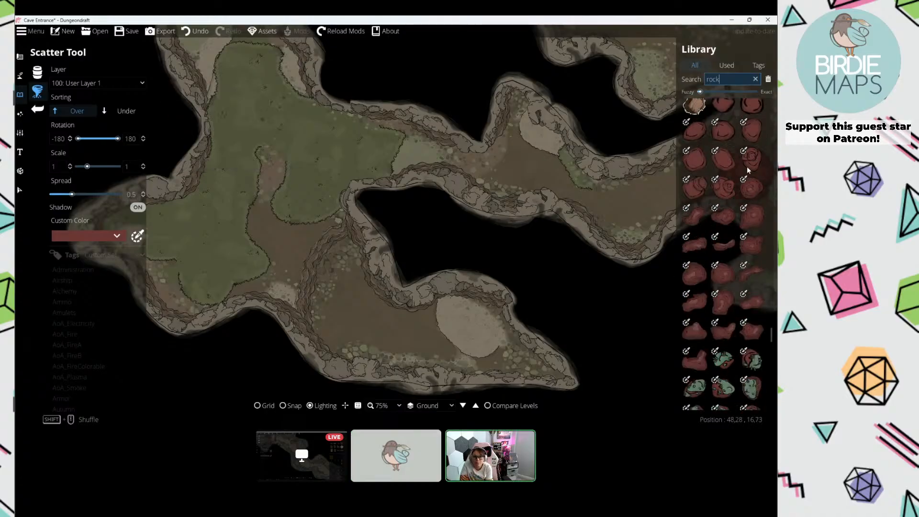
scroll(732, 239, "up", 3)
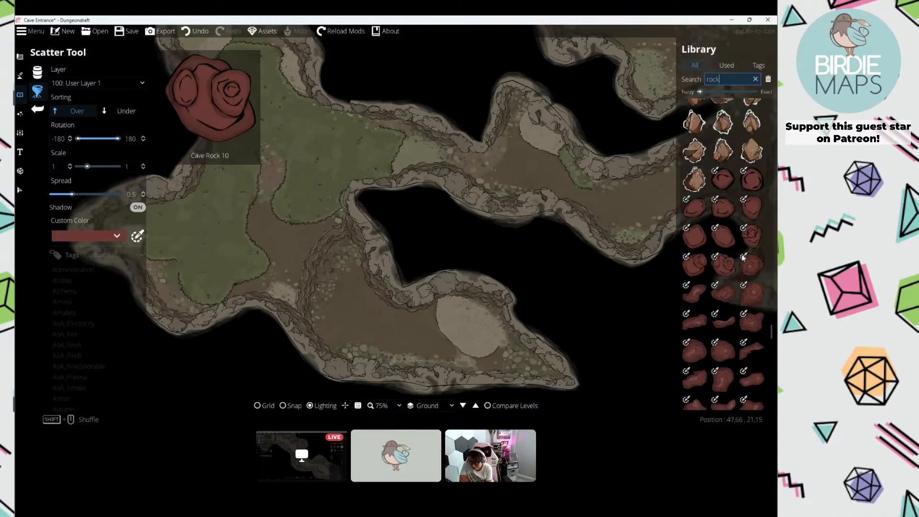
Step: Select six colourable large rocks together from the rock results as the set of objects to scatter
left_click(749, 266)
left_click(758, 296, "shift")
left_click(704, 351, "ctrl")
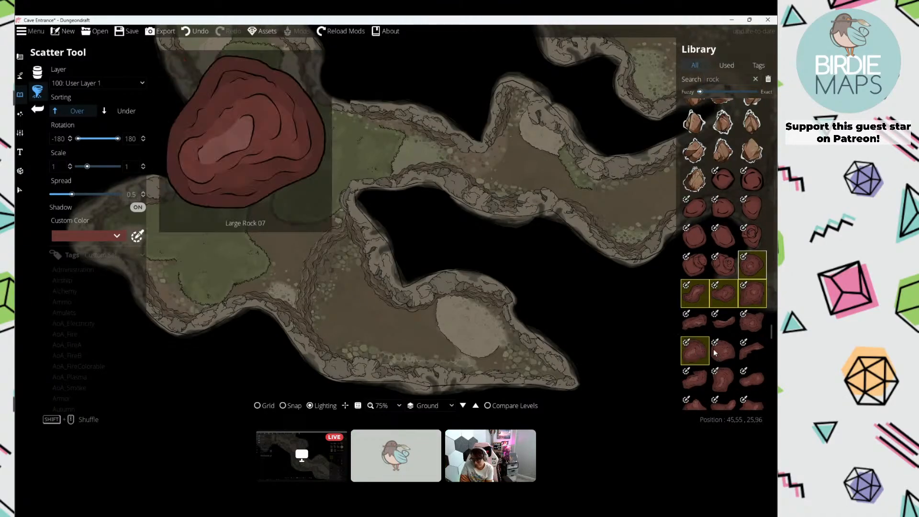
left_click(753, 320, "ctrl")
left_click_drag(380, 221, 464, 243)
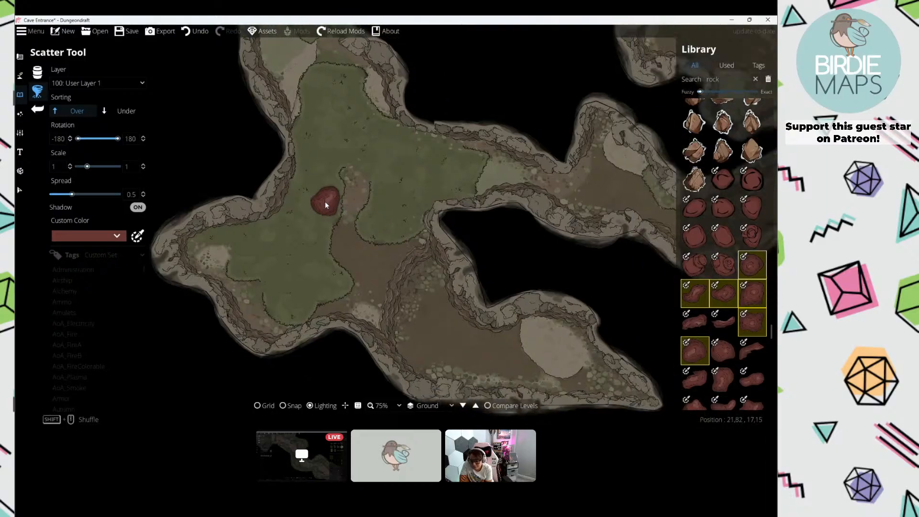
scroll(736, 333, "down", 3)
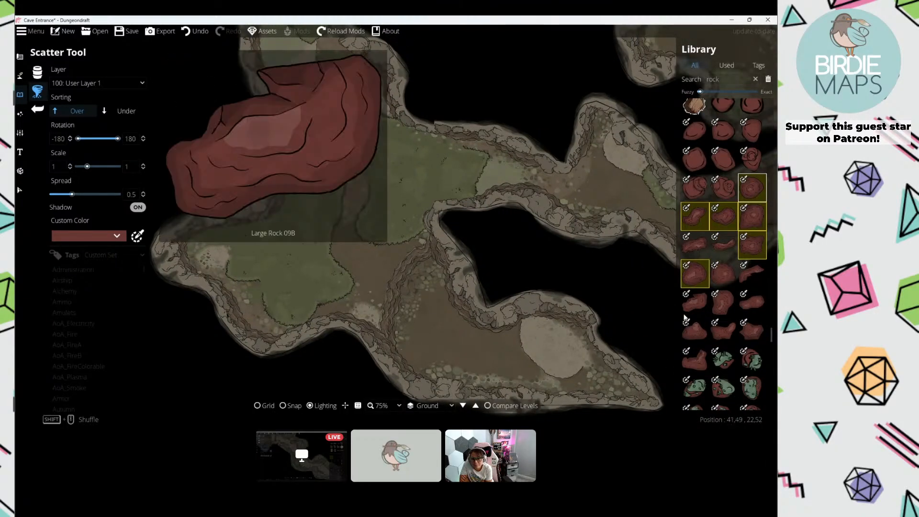
left_click_drag(355, 230, 410, 263)
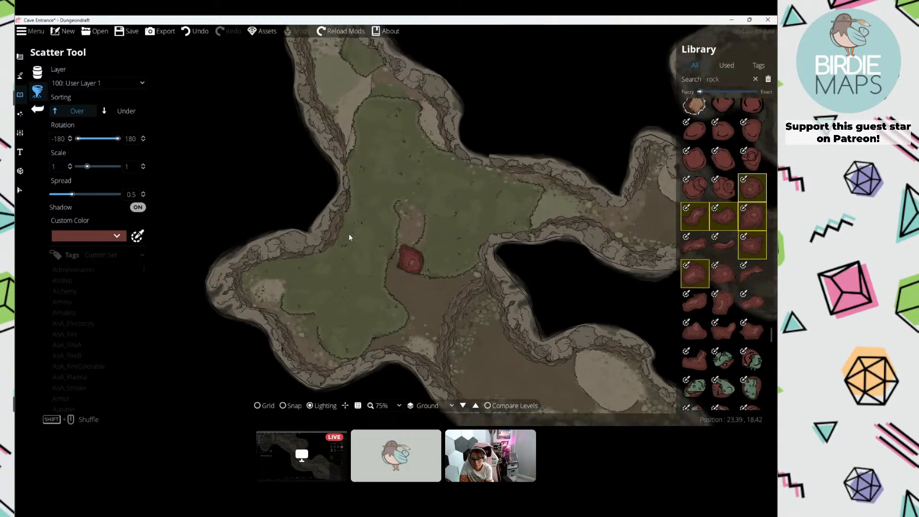
Step: Try to select the range of brown swatches at the end of the custom colour palette for the scattered rocks
left_click(116, 234)
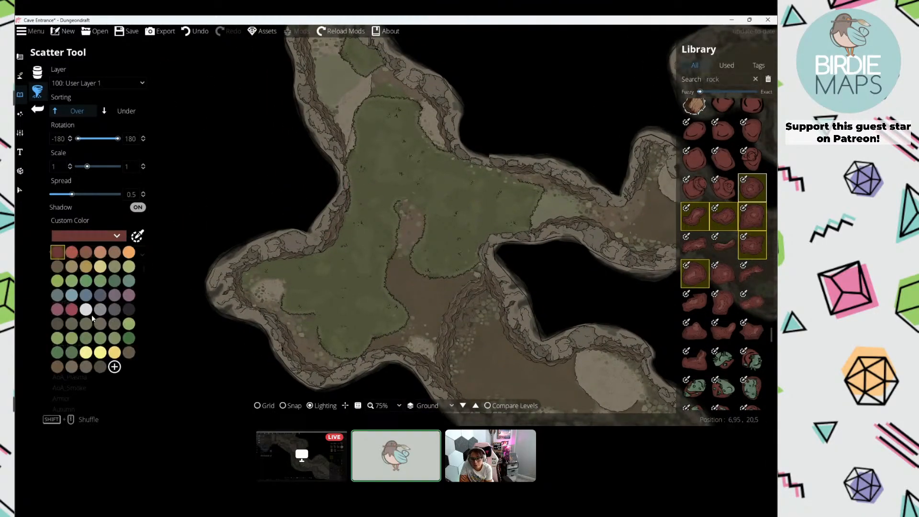
left_click(104, 368)
left_click(134, 354, "shift")
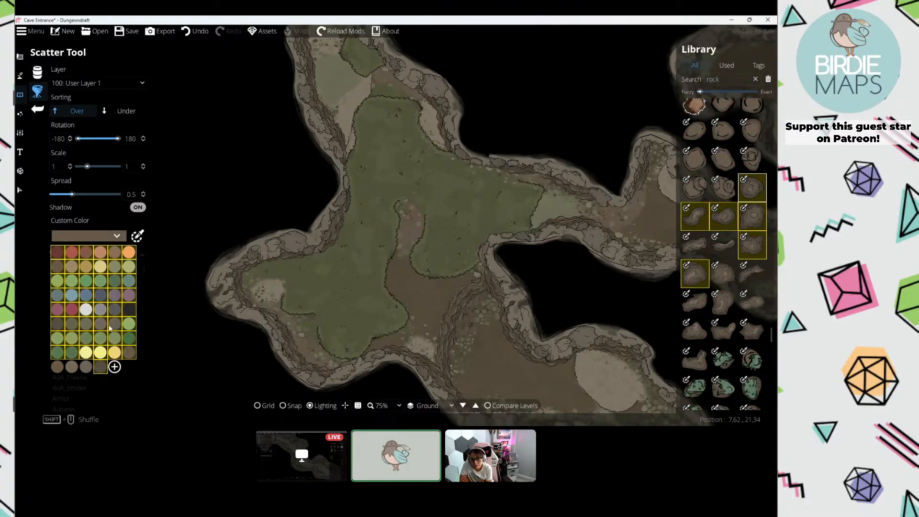
Step: Deselect the swatches in the custom colour palette row by row, working back from the yellows to the first row of reds and oranges
left_click(86, 352)
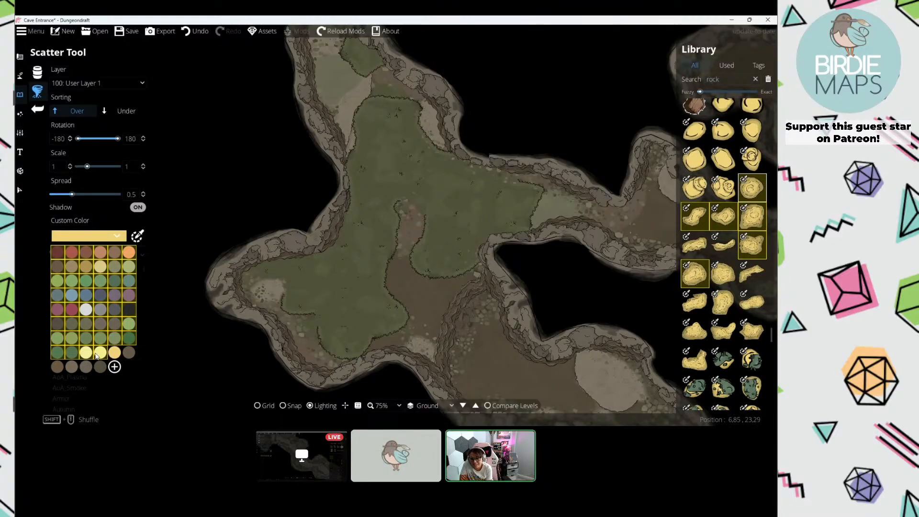
left_click(61, 349)
left_click(74, 342)
left_click(87, 342)
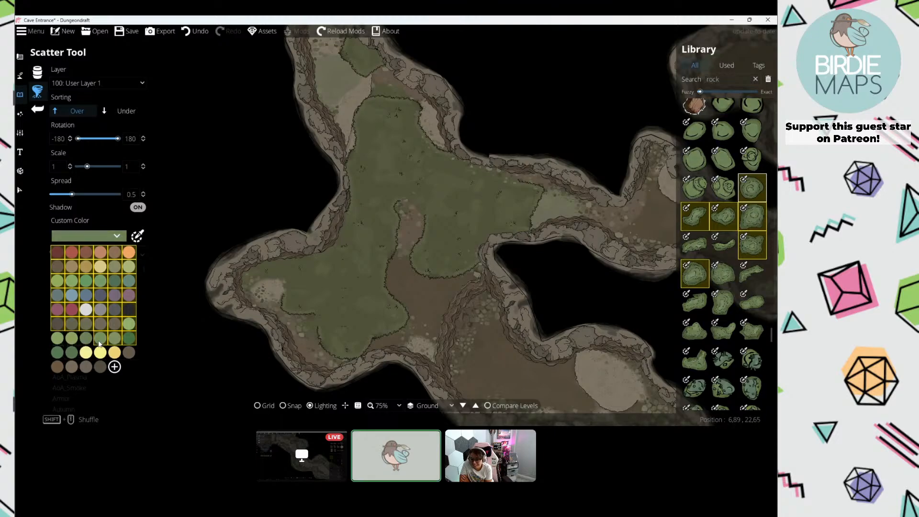
left_click(99, 342)
left_click(88, 326, "shift")
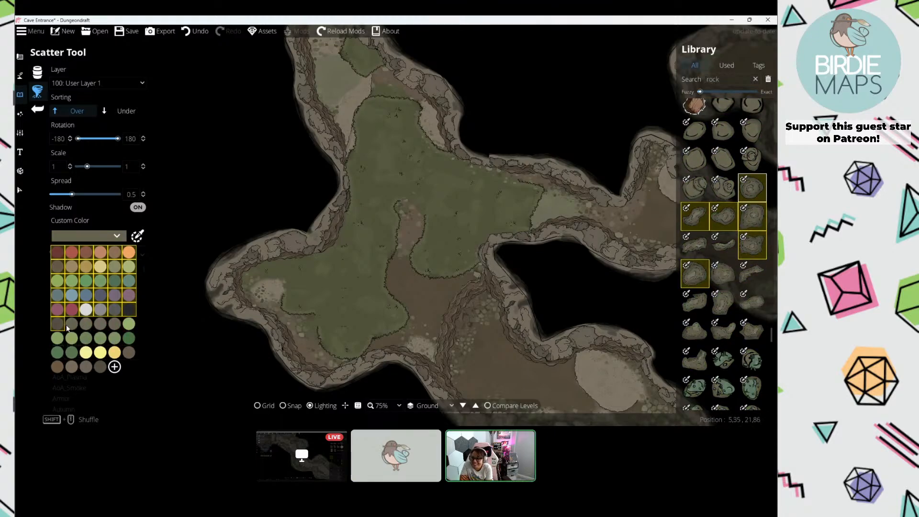
left_click(129, 310, "shift")
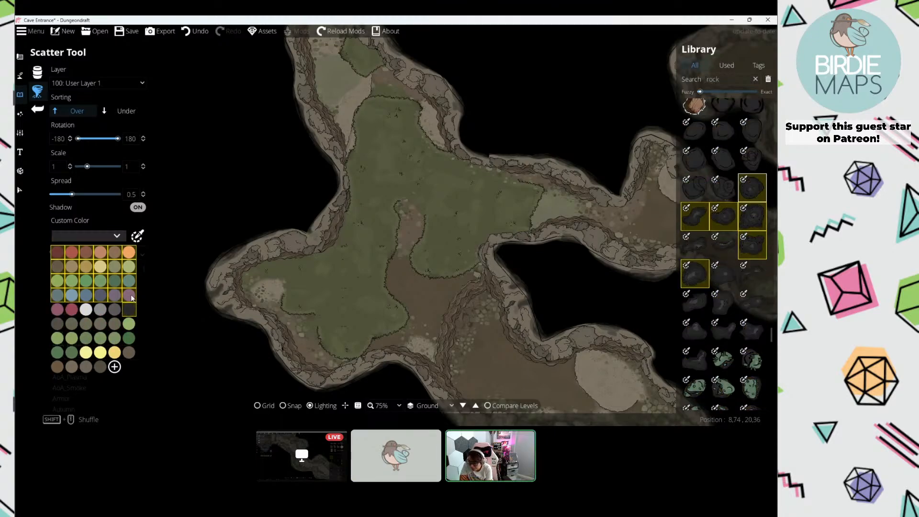
left_click(58, 295, "shift")
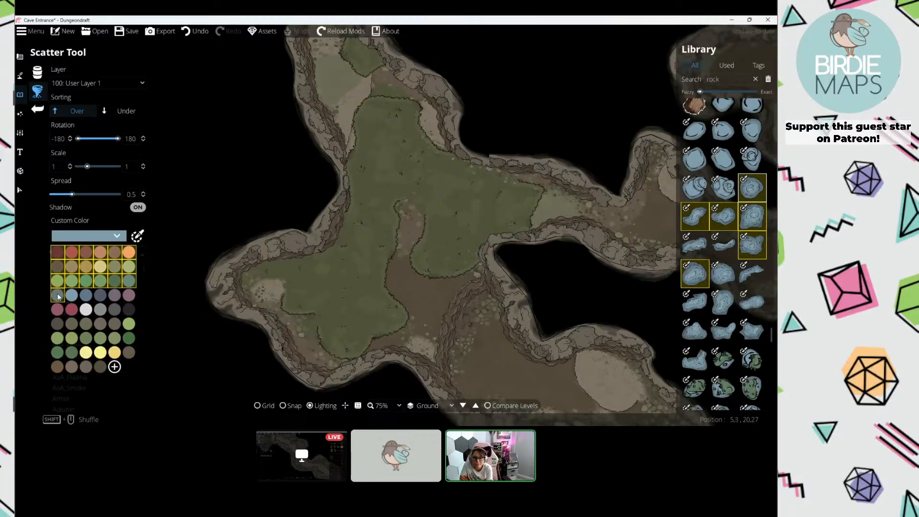
left_click(88, 283, "shift")
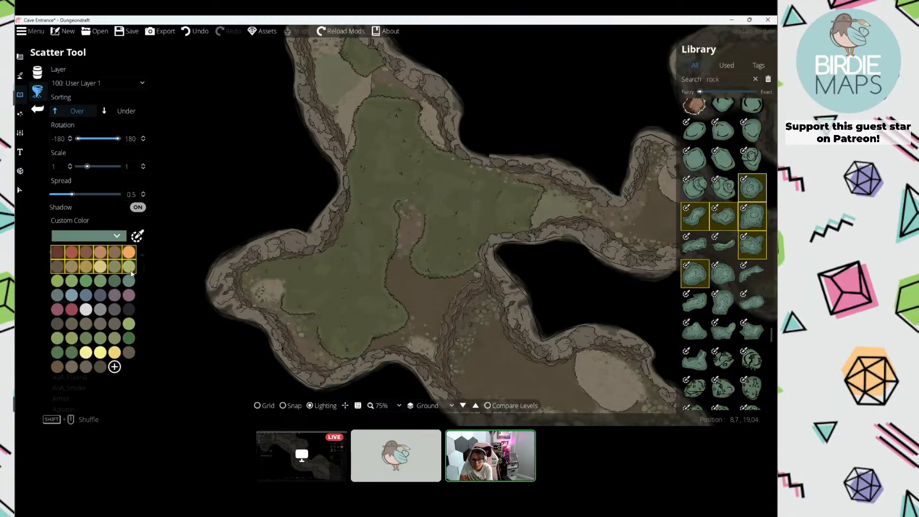
left_click(63, 270, "shift")
left_click(59, 268, "ctrl")
left_click(59, 254, "ctrl")
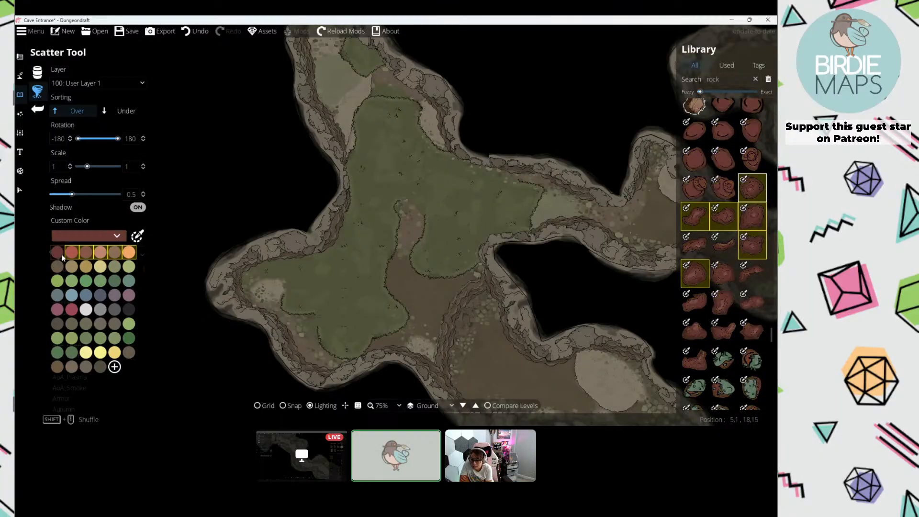
left_click(71, 254, "ctrl")
left_click(86, 254, "ctrl")
left_click(99, 254, "ctrl")
left_click(113, 256, "ctrl")
left_click(128, 254, "ctrl")
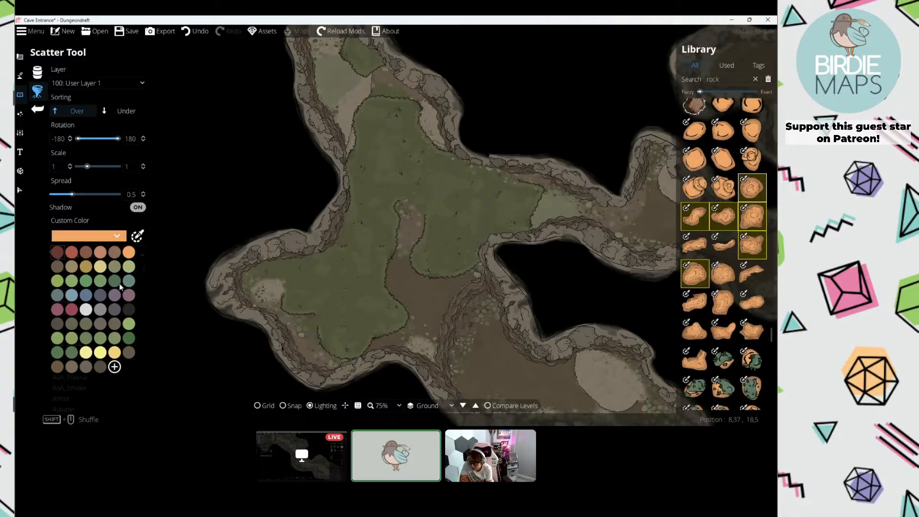
Step: Try again to select the brown swatches in the last two palette rows as a range for the rocks
left_click(126, 355, "ctrl")
left_click(101, 366, "shift")
left_click_drag(396, 201, 383, 266)
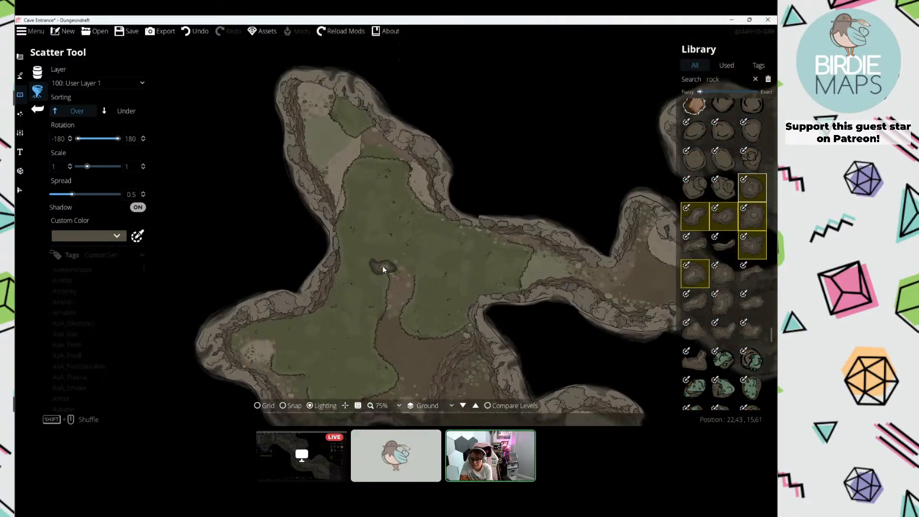
Step: Deselect every swatch in the first two rows of the custom colour palette, from the reds and oranges through the browns and yellows
left_click(57, 253, "ctrl")
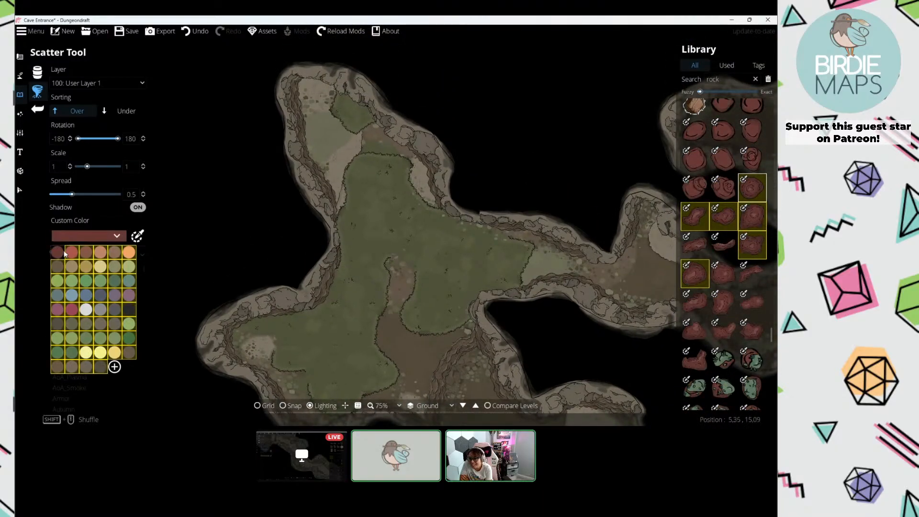
left_click(71, 252, "ctrl")
left_click(85, 252, "ctrl")
left_click(100, 253, "ctrl")
left_click(114, 253, "ctrl")
left_click(129, 252, "ctrl")
left_click(129, 266, "ctrl")
left_click(114, 267, "ctrl")
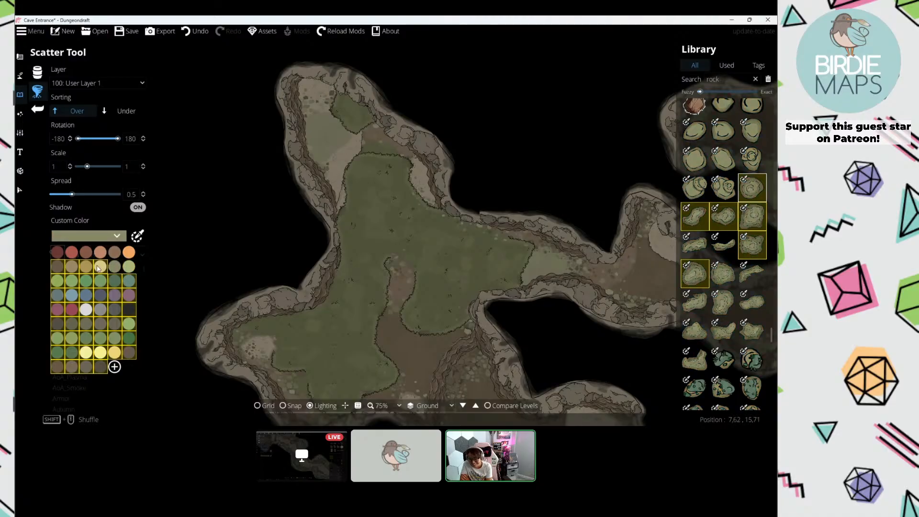
left_click(100, 267, "ctrl")
left_click(85, 267, "ctrl")
left_click(71, 267, "ctrl")
left_click(57, 266, "ctrl")
Step: Deselect the greens, blues and purples in the third and fourth rows of the custom colour palette
left_click(57, 281, "ctrl")
left_click(72, 281, "ctrl")
left_click(85, 281, "ctrl")
left_click(100, 281, "ctrl")
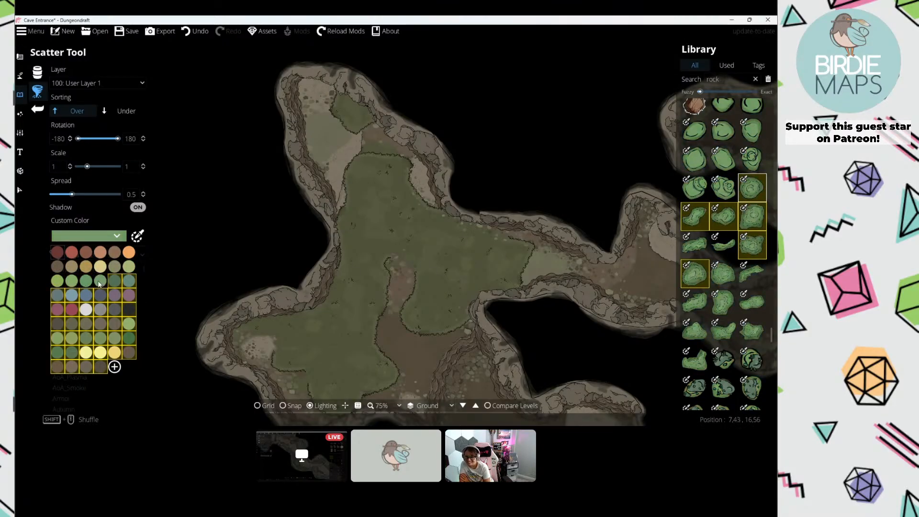
left_click(114, 281, "ctrl")
left_click(129, 281, "ctrl")
left_click(128, 296, "ctrl")
left_click(114, 296, "ctrl")
left_click(98, 295, "ctrl")
left_click(86, 295, "ctrl")
left_click(71, 295, "ctrl")
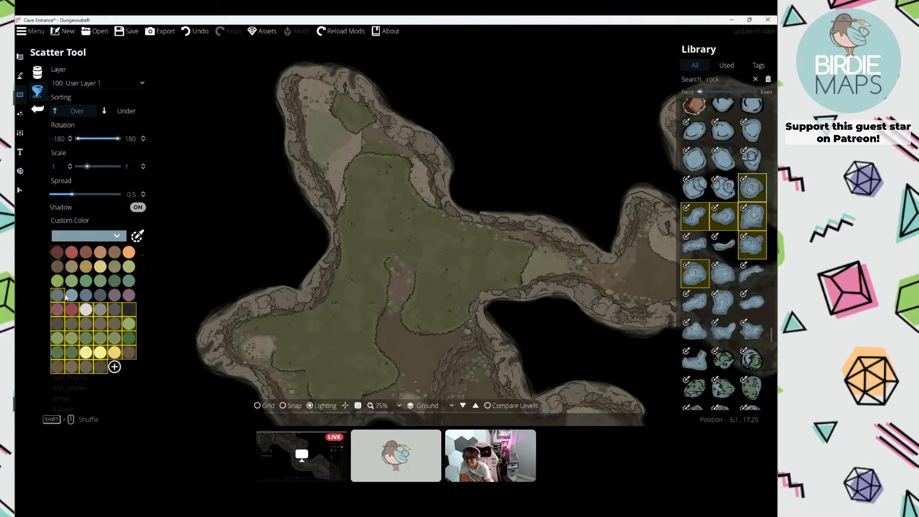
left_click(57, 295, "ctrl")
Step: Deselect the pinks, greys and remaining swatches in the fifth and sixth rows of the custom colour palette
left_click(57, 310, "ctrl")
left_click(71, 310, "ctrl")
left_click(85, 309, "ctrl")
left_click(100, 310, "ctrl")
left_click(114, 309, "ctrl")
left_click(129, 310, "ctrl")
left_click(128, 324, "ctrl")
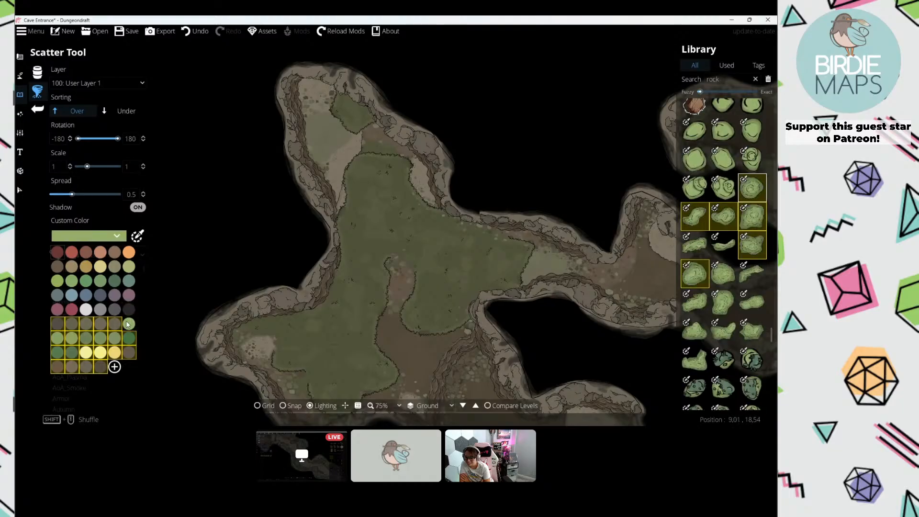
left_click(114, 324, "ctrl")
left_click(57, 324, "ctrl")
Step: Deselect the greens of the seventh row and the green and yellow swatches of the eighth row, keeping the final browns selected
left_click(57, 338, "ctrl")
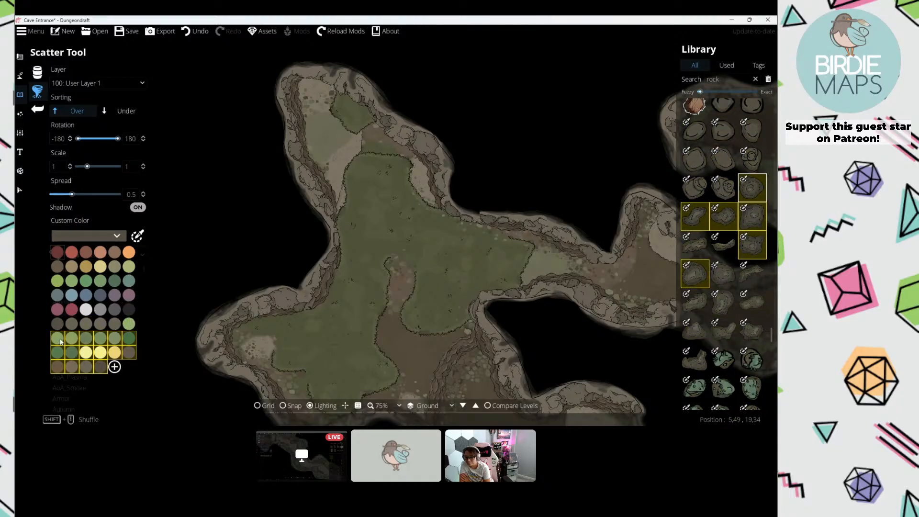
left_click(71, 338, "ctrl")
left_click(85, 339, "ctrl")
left_click(115, 339, "ctrl")
left_click(127, 339, "ctrl")
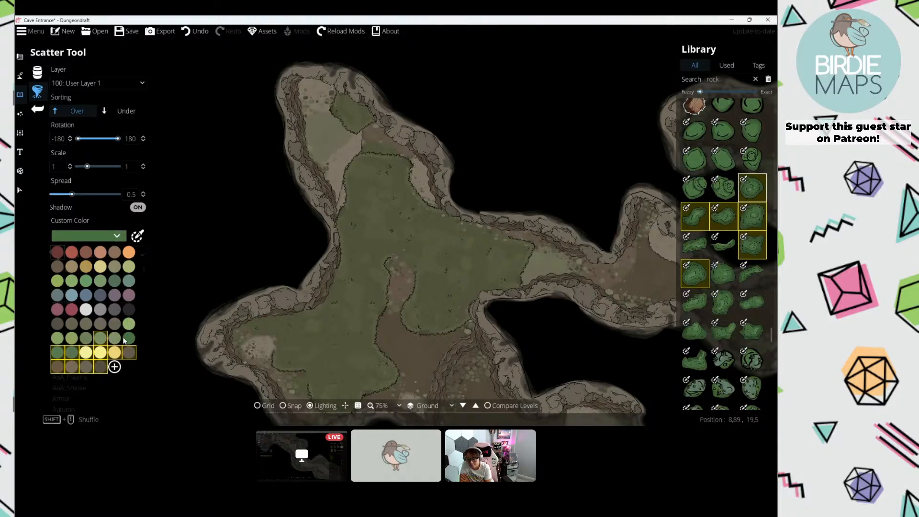
left_click(100, 338, "ctrl")
left_click(71, 352, "ctrl")
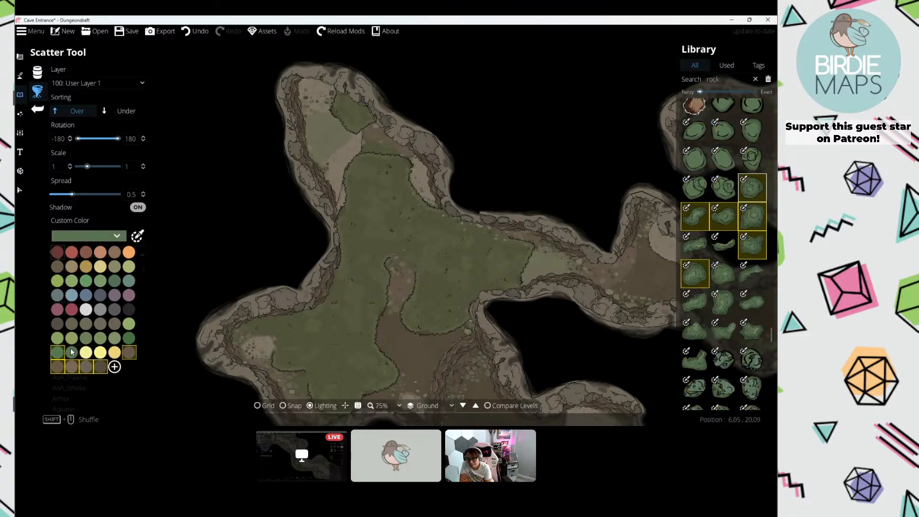
Step: Scatter rocks along the walls of the northern nook above the large grassy cavern
left_click_drag(353, 194, 352, 220)
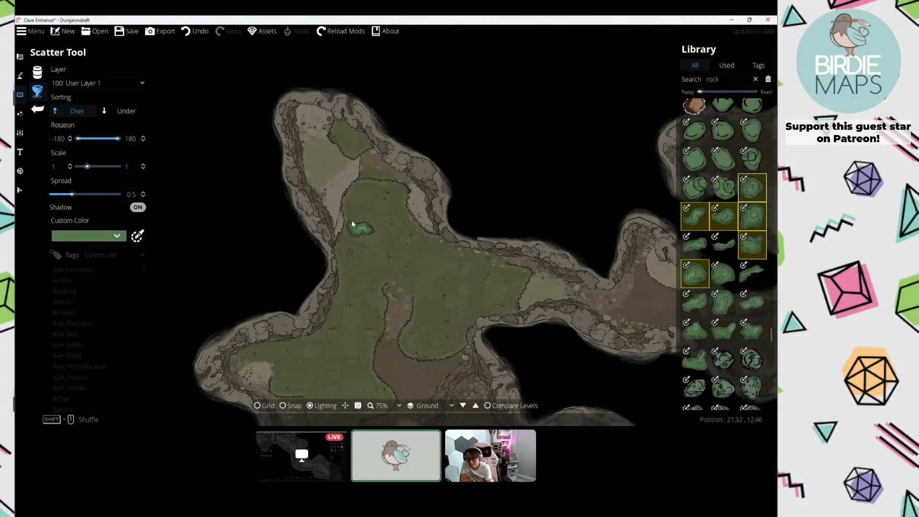
left_click(302, 182)
left_click(357, 132)
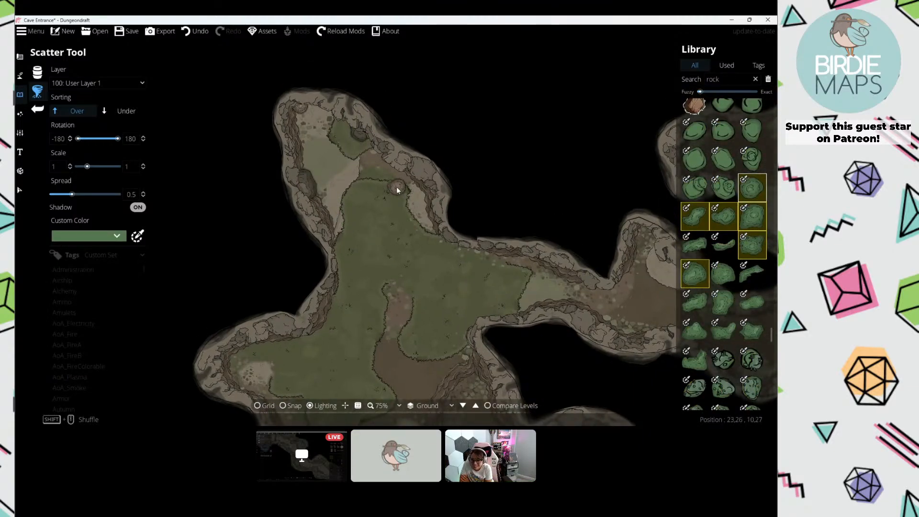
left_click(431, 193)
Step: Scatter rocks at the tip of the dirt path and along the southwestern edge of the grass
left_click_drag(334, 240, 319, 160)
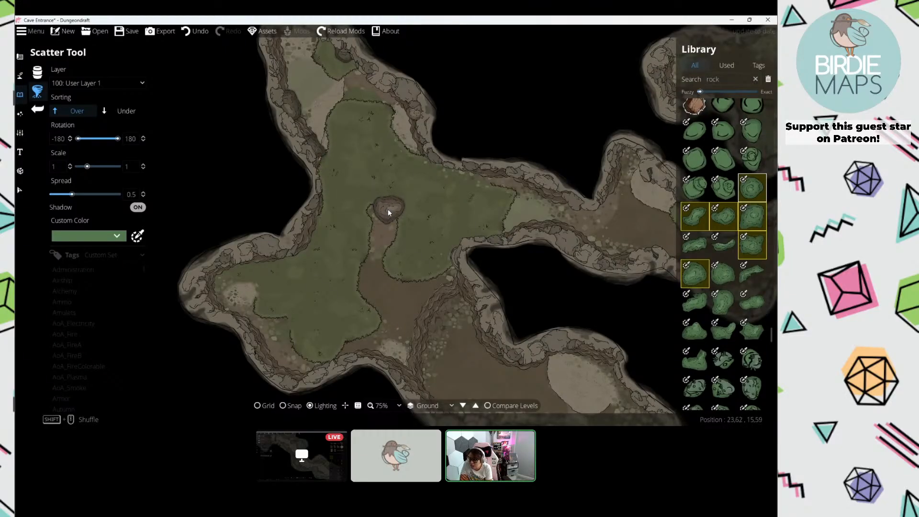
left_click(388, 209)
left_click_drag(387, 208, 365, 130)
left_click_drag(361, 218, 369, 191)
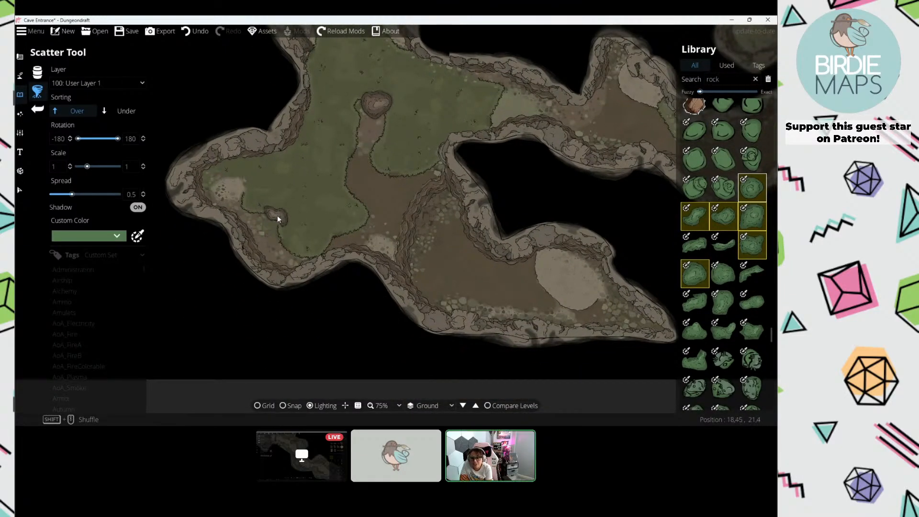
left_click(277, 216)
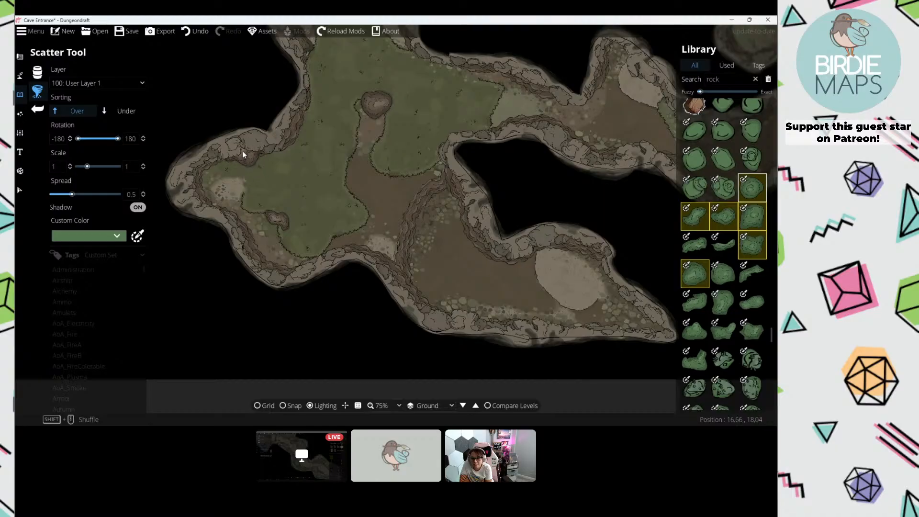
Step: Scatter rocks against the walls of the southern dirt chamber and at the start of the passage leading east
left_click_drag(421, 207, 306, 193)
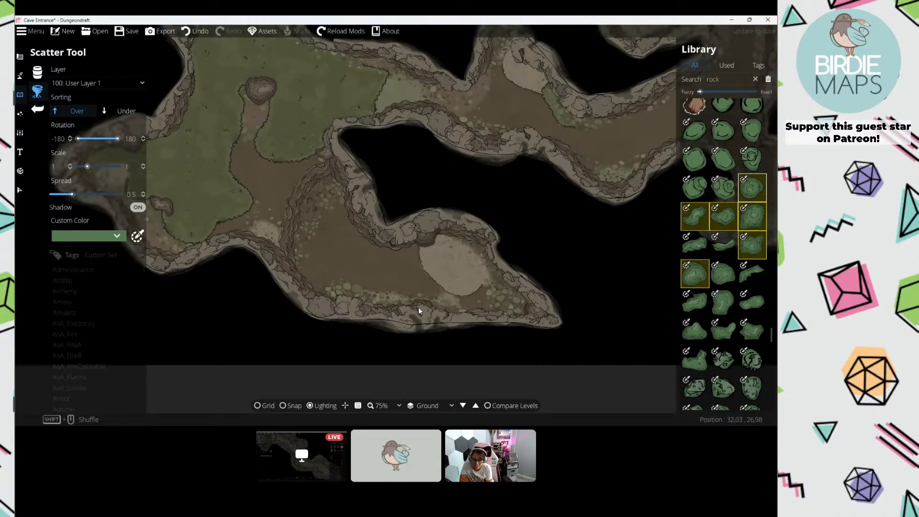
left_click(309, 286)
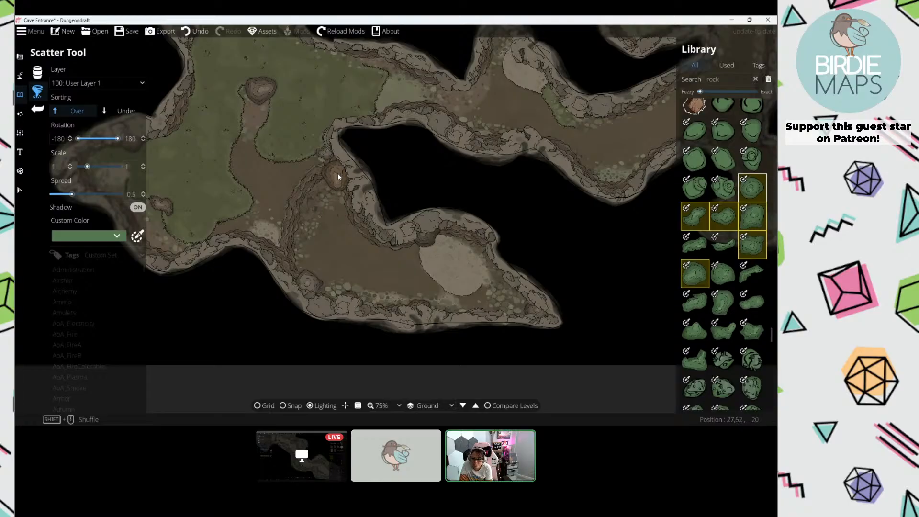
left_click_drag(347, 168, 305, 269)
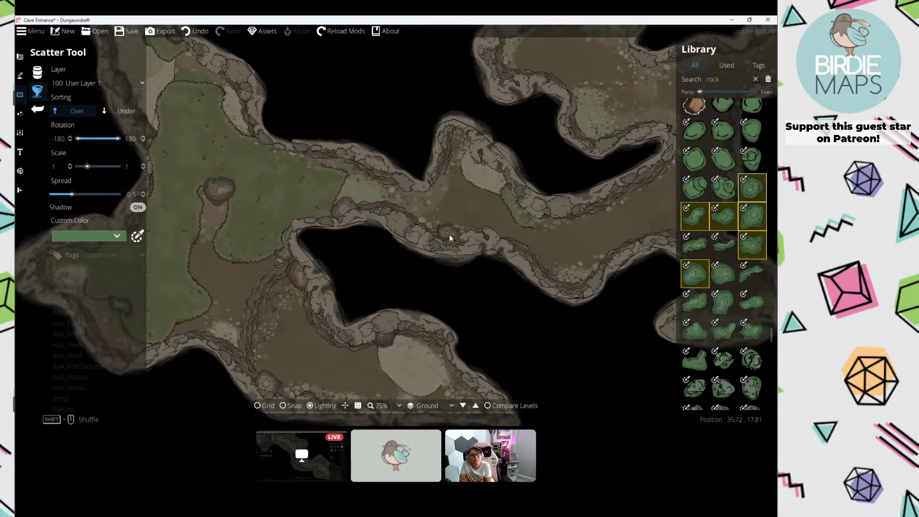
left_click(450, 235)
Step: Scatter rocks around the walls and corners of the central cave junction and its side pocket
left_click_drag(503, 80, 366, 174)
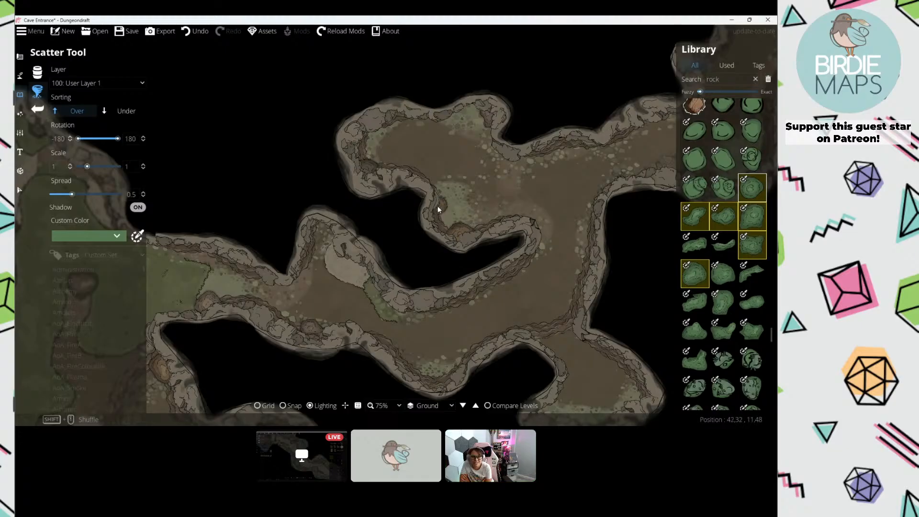
left_click_drag(493, 192, 367, 195)
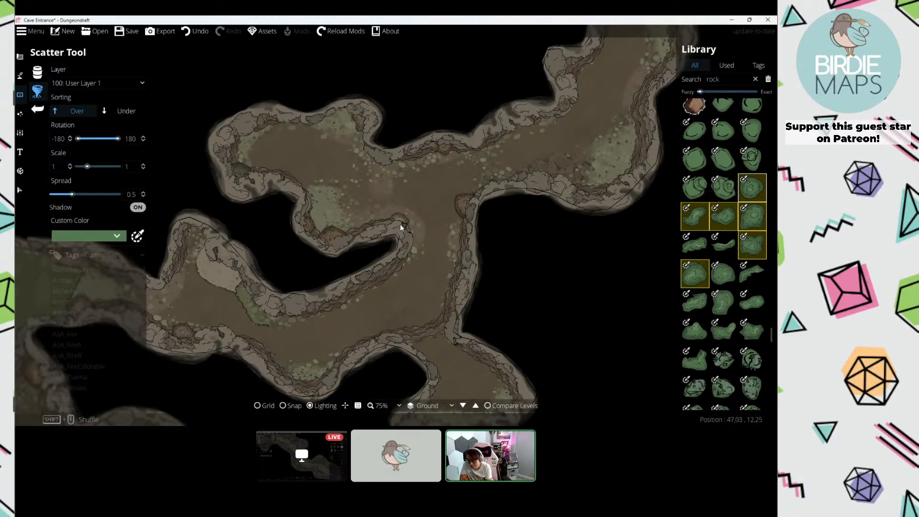
left_click(410, 239)
left_click_drag(434, 289, 443, 203)
left_click(459, 211)
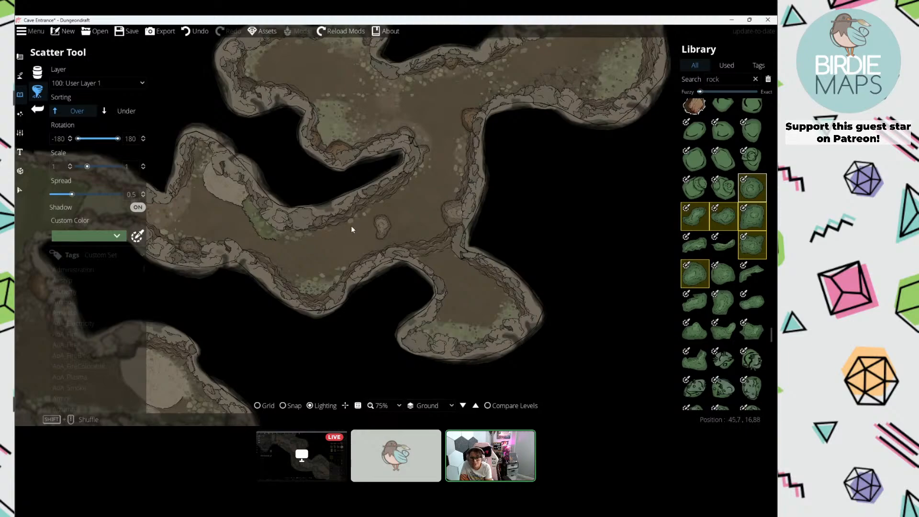
Step: Scatter a cluster of rocks beside the green patch at the northeastern bend and more along that tunnel's walls
mouse_move(473, 175)
left_mouse_down()
mouse_move(398, 257)
mouse_move(435, 221)
mouse_move(410, 266)
left_mouse_up()
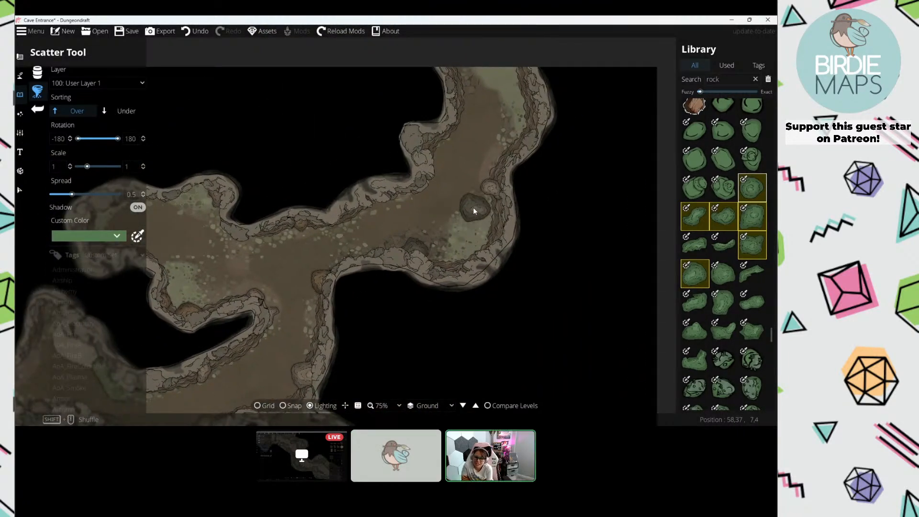
left_click(445, 251)
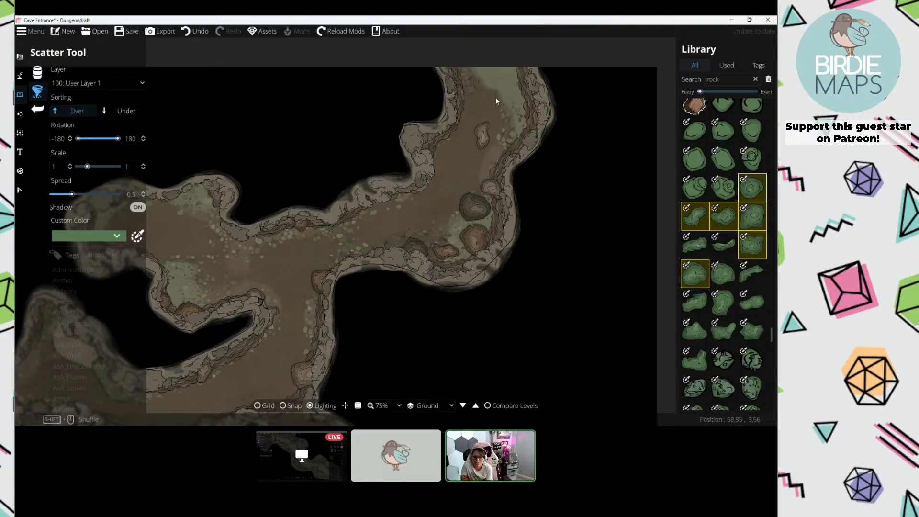
left_click_drag(508, 65, 491, 115)
left_click(445, 118)
left_click_drag(422, 200, 444, 153)
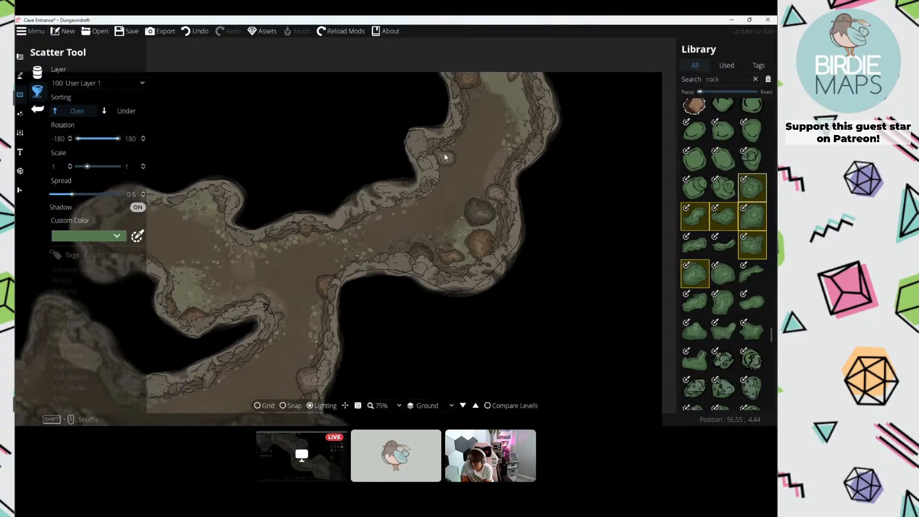
left_click(442, 160)
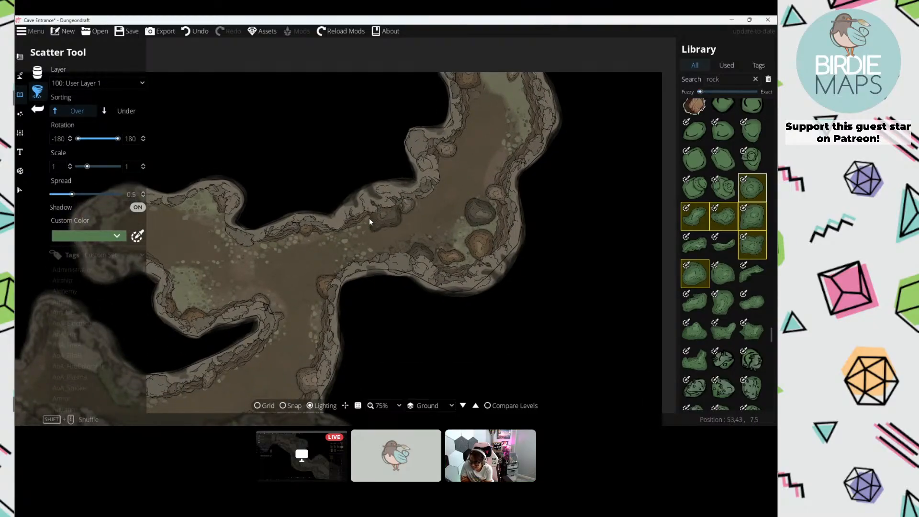
left_click_drag(369, 218, 421, 158)
left_click_drag(383, 297, 434, 202)
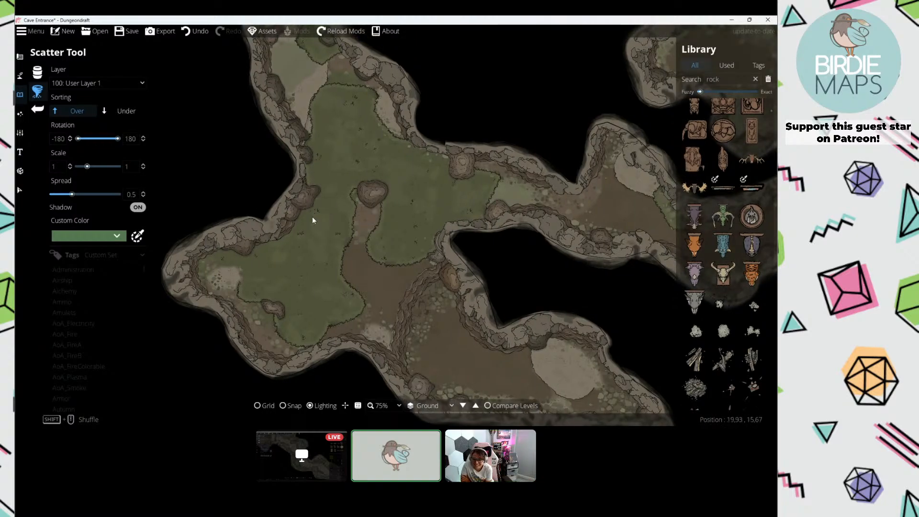
Step: Add more rocks beside the southern chamber's cliff, along its lower wall and around the pale ground patch
left_click_drag(357, 275, 315, 244)
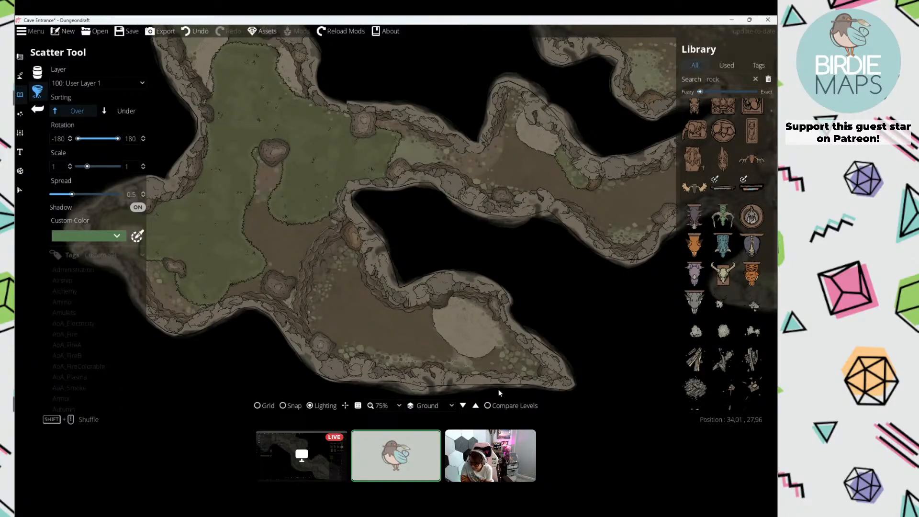
left_click_drag(364, 230, 305, 250)
left_click_drag(307, 300, 302, 240)
left_click(288, 224)
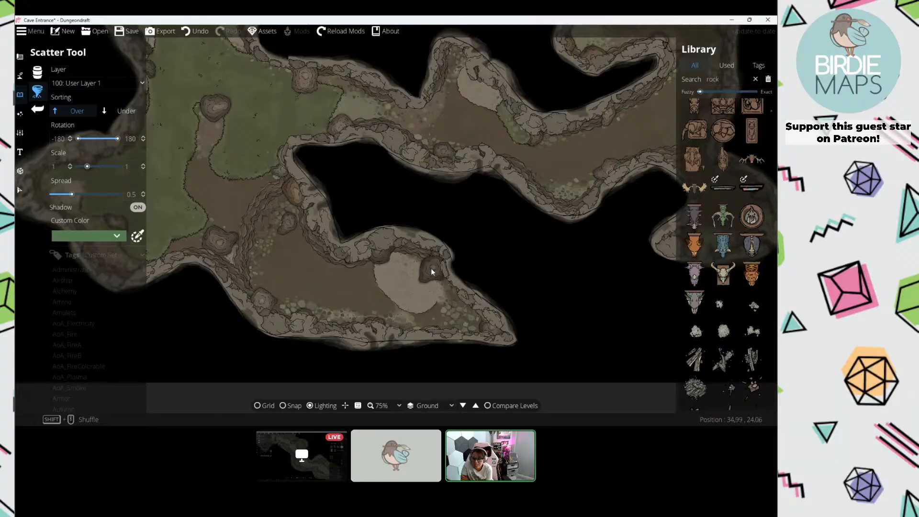
left_click(338, 318)
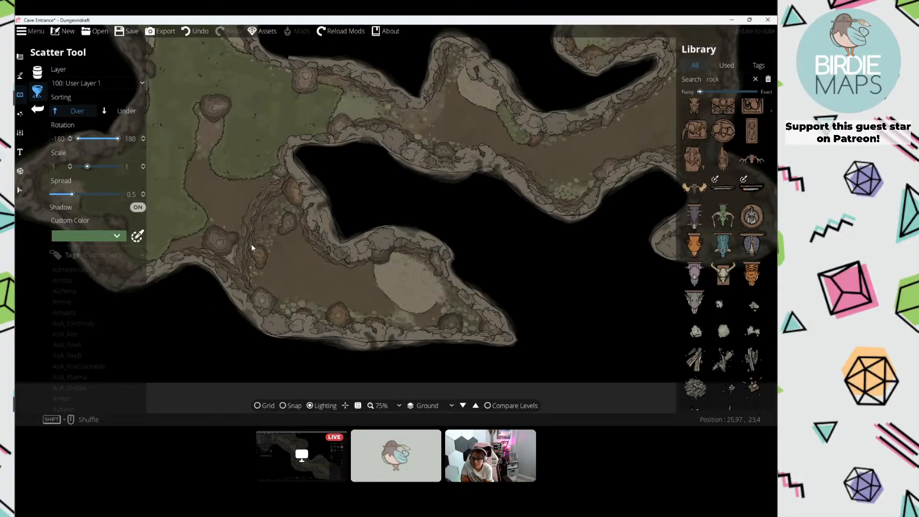
Step: Add more rocks along the central tunnels and on the open grass of the western cavern
left_click_drag(366, 171, 291, 222)
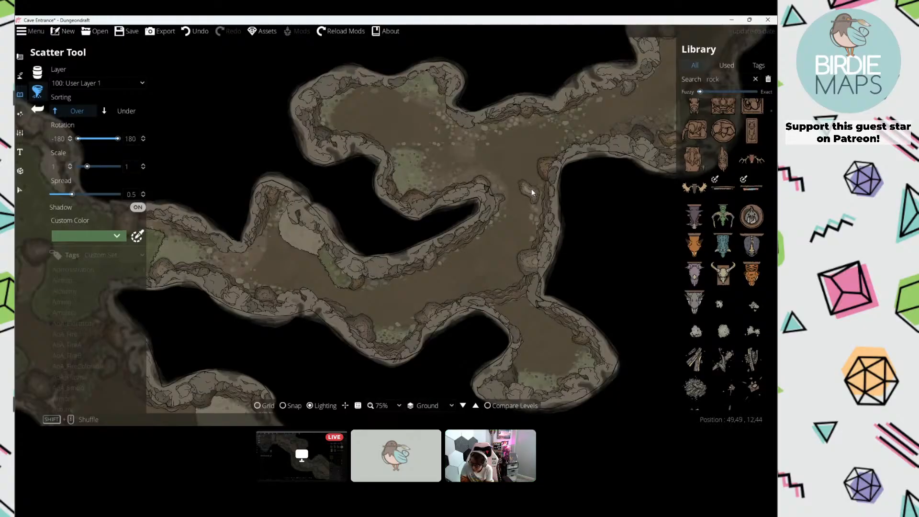
left_click(411, 79)
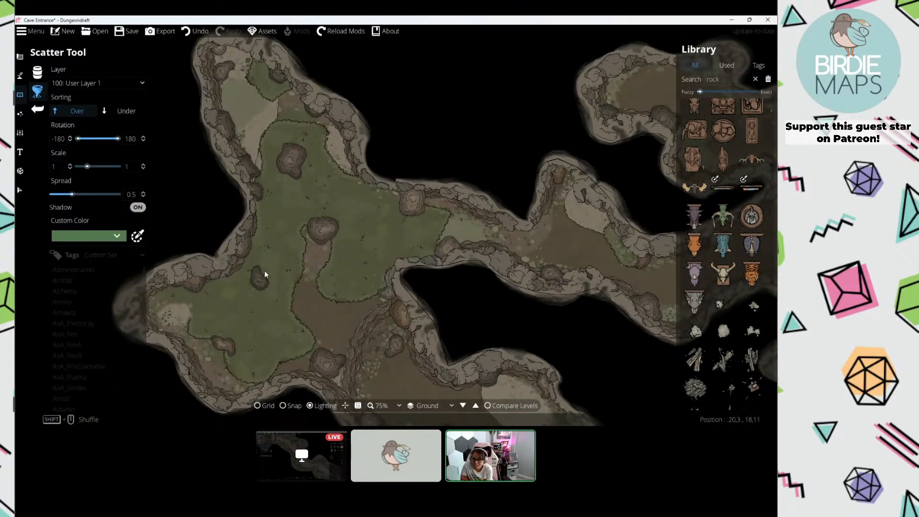
left_click_drag(265, 271, 288, 240)
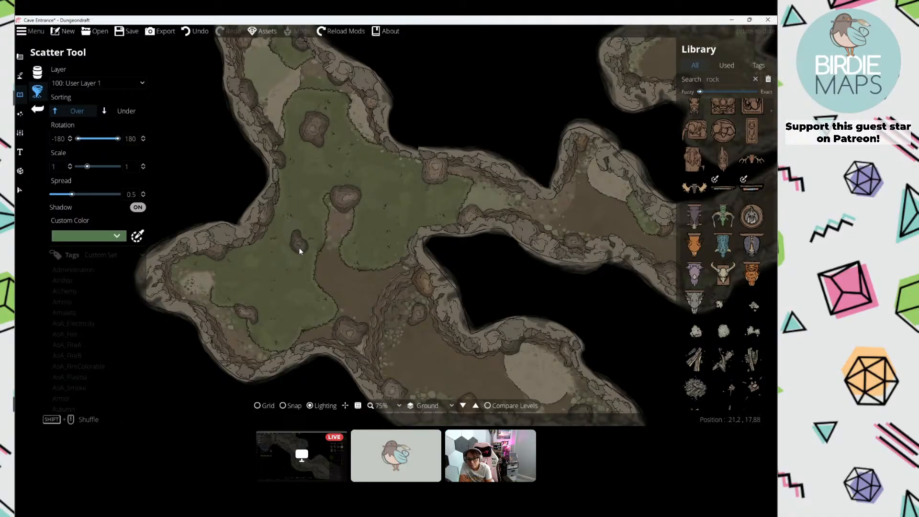
key("s")
left_click(209, 201)
Step: Set the scatter layer to -100: Below Water and place rocks beneath and beside the existing ones in the southern chamber
left_click_drag(555, 265, 393, 236)
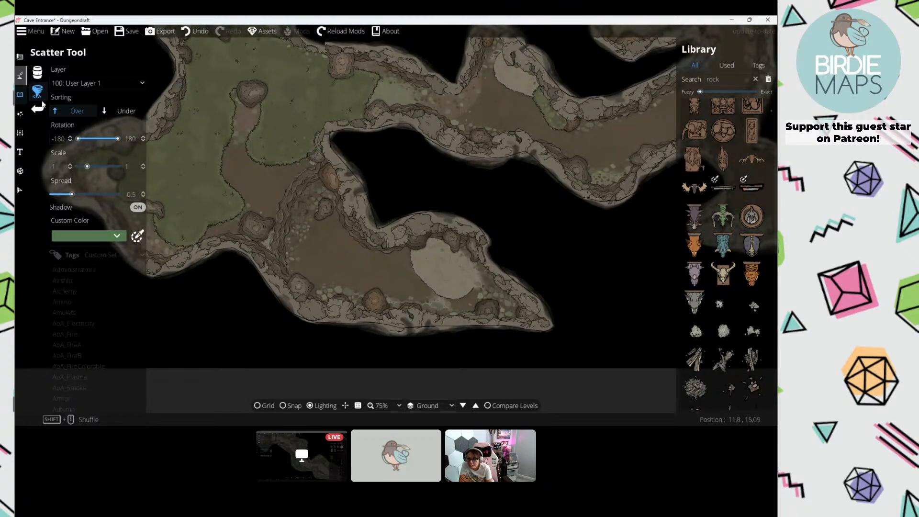
left_click(80, 85)
left_click(91, 138)
scroll(357, 215, "up", 1)
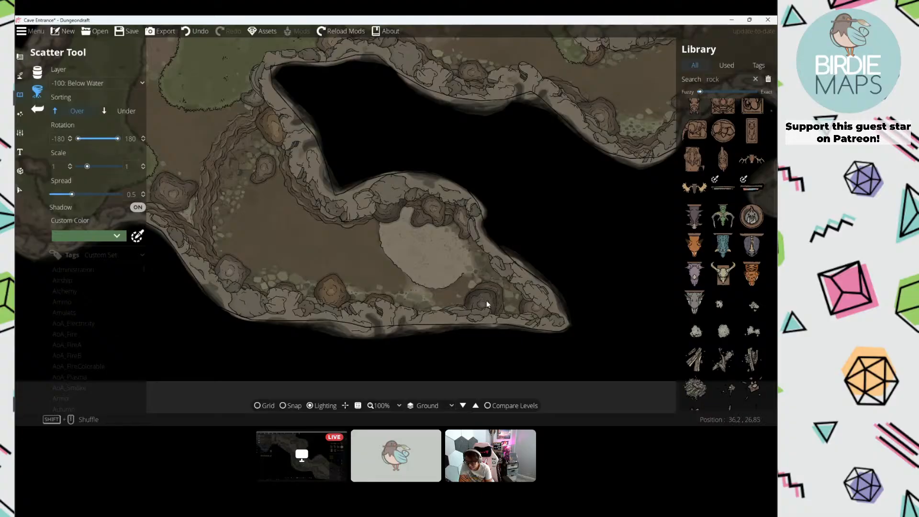
left_click(331, 287)
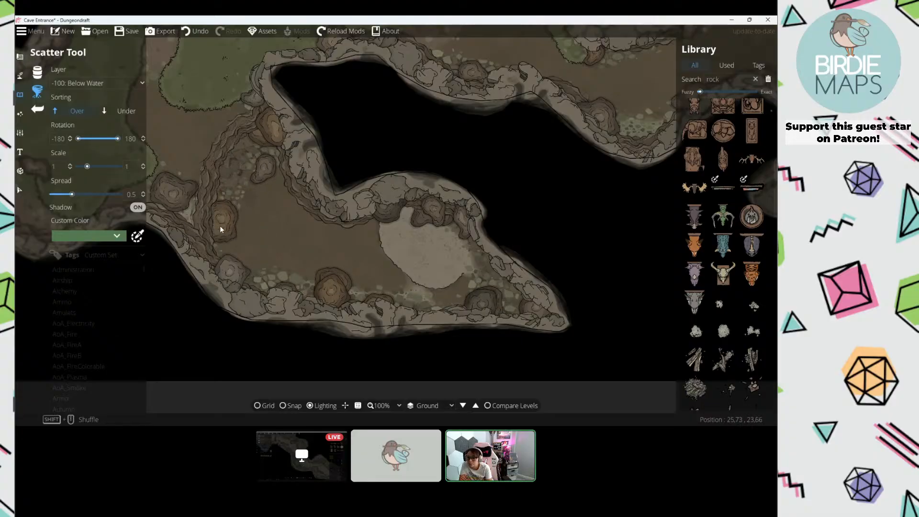
left_click(360, 217)
left_click(254, 290)
left_click_drag(265, 212, 283, 232)
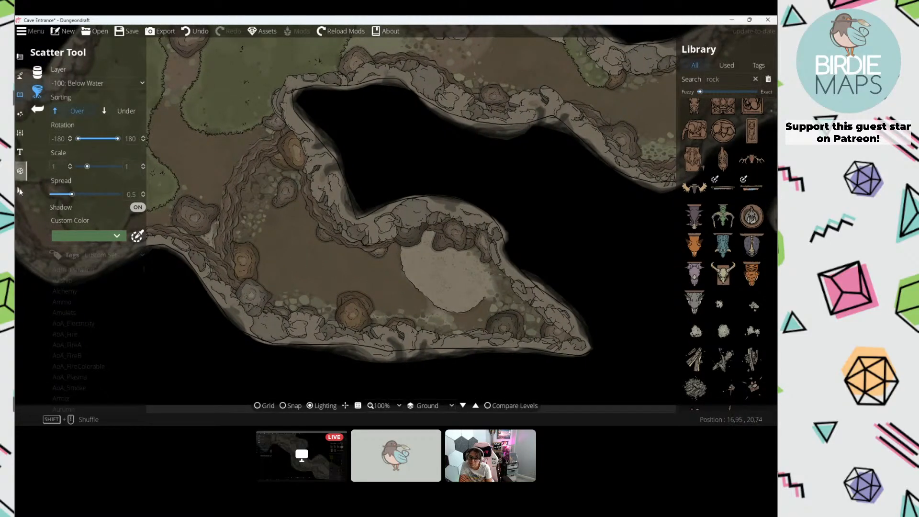
left_click(20, 190)
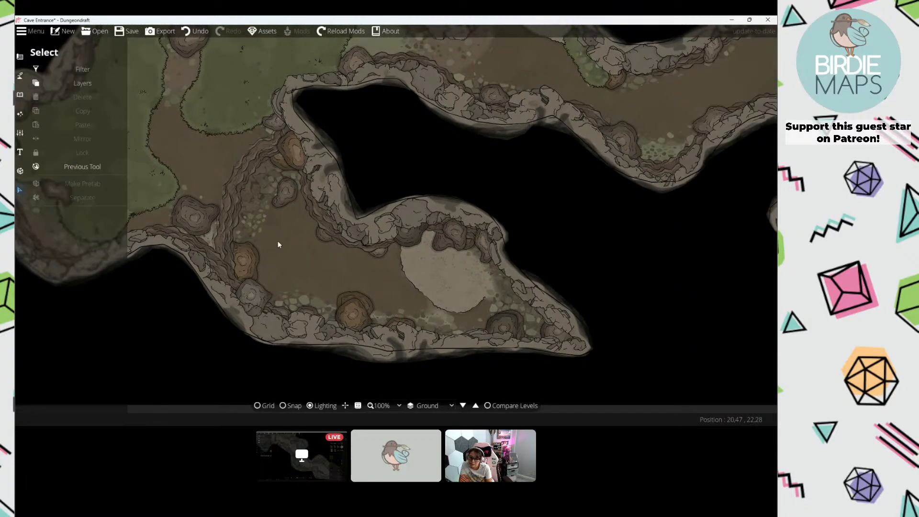
left_click(404, 265)
left_click(62, 237)
left_click(77, 284)
left_click(77, 166)
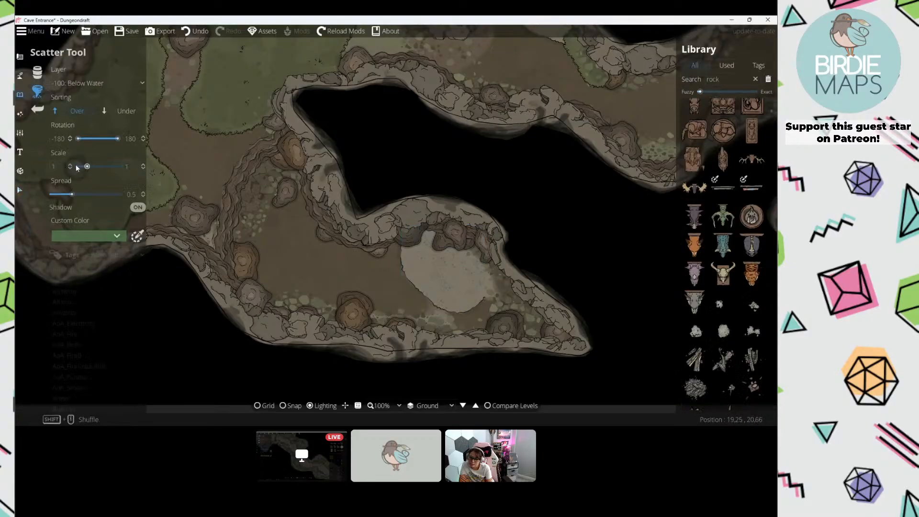
Step: Choose the Water Brush and set its deep colour to the dark green 376956 with an alpha of 176
left_click(20, 75)
left_click(20, 57)
left_click(20, 75)
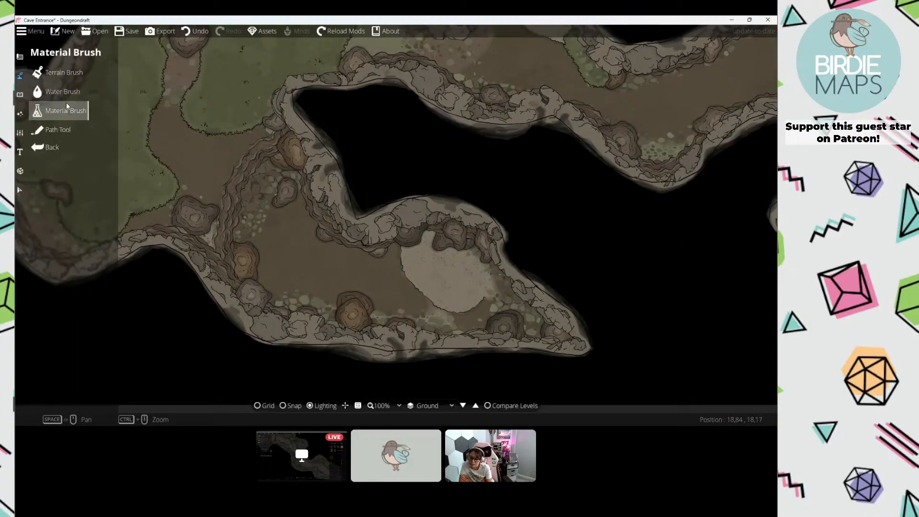
left_click(62, 91)
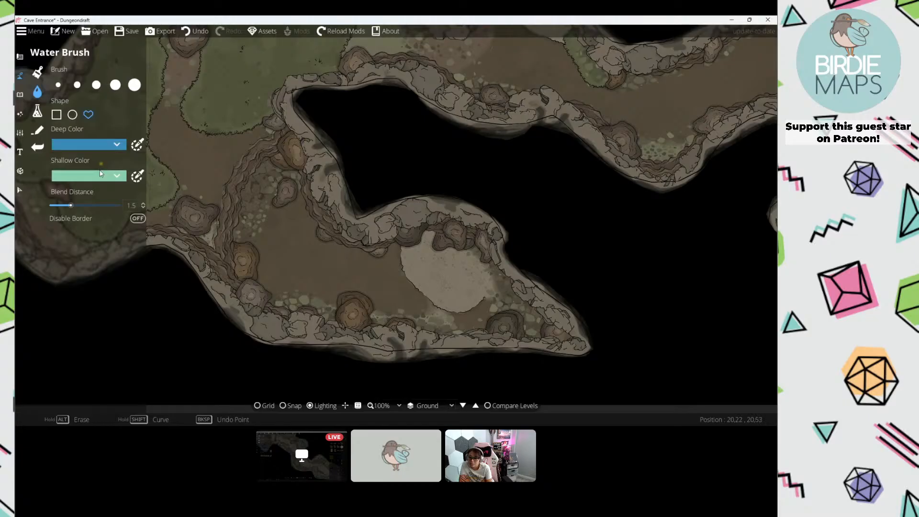
mouse_move(105, 151)
mouse_move(112, 179)
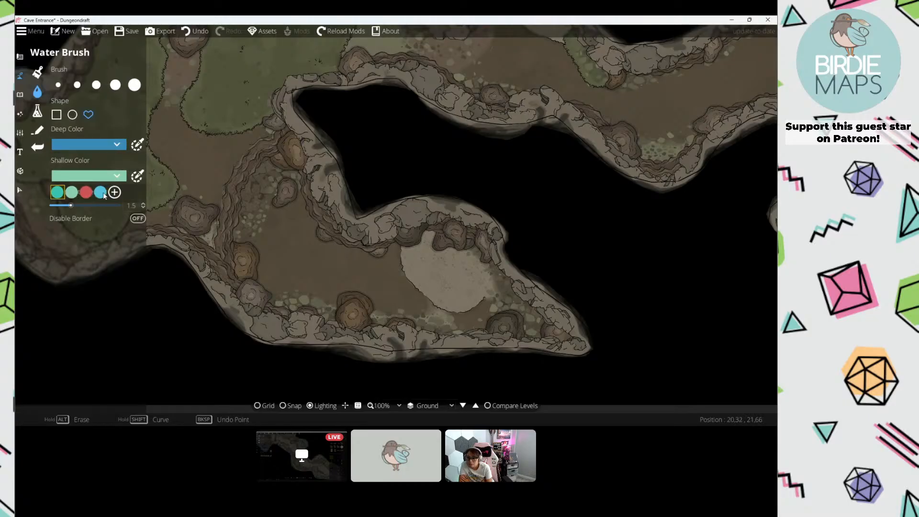
left_click(102, 194)
left_click(120, 146)
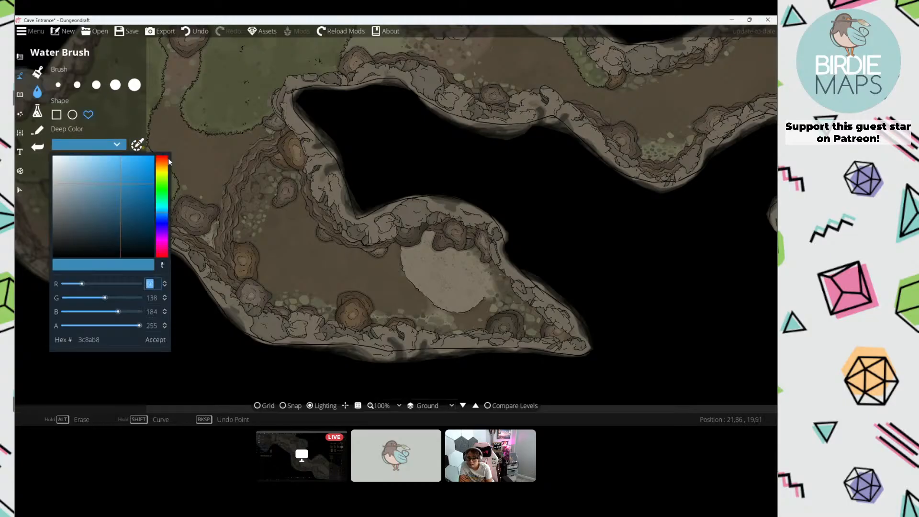
left_click(160, 195)
left_click_drag(120, 194, 100, 216)
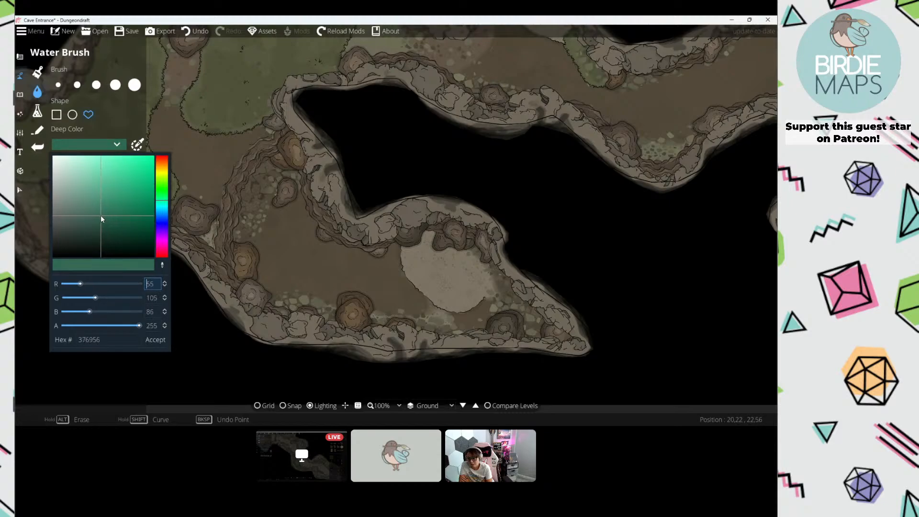
left_click_drag(139, 325, 117, 327)
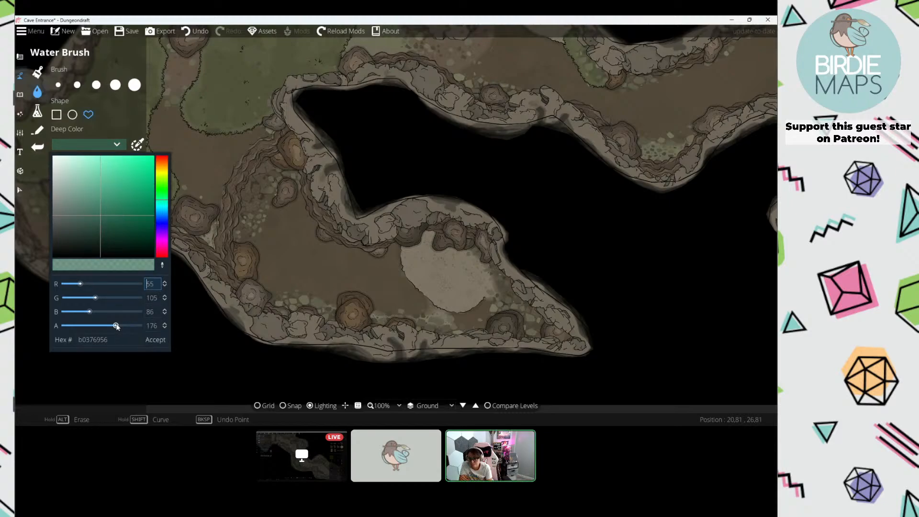
left_click(154, 340)
Step: Set the water's shallow colour to the muted green 407c54
left_click(142, 177)
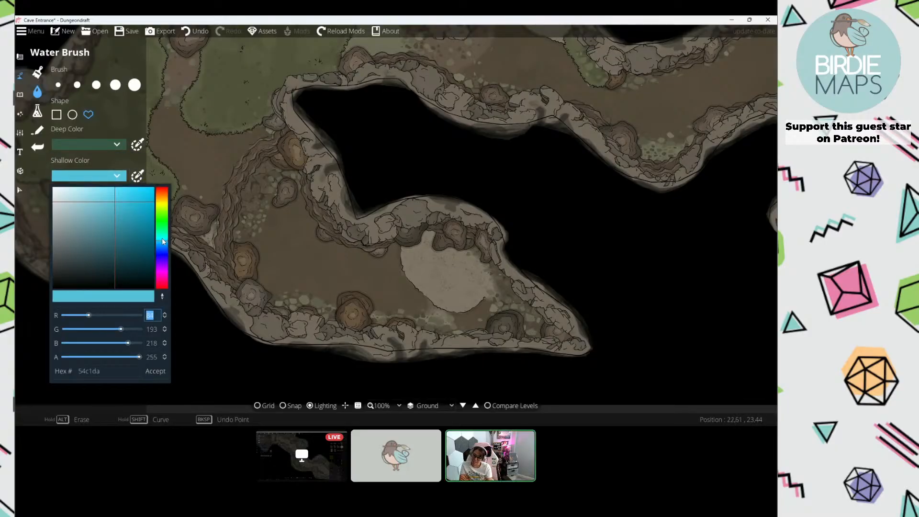
left_click_drag(161, 237, 166, 234)
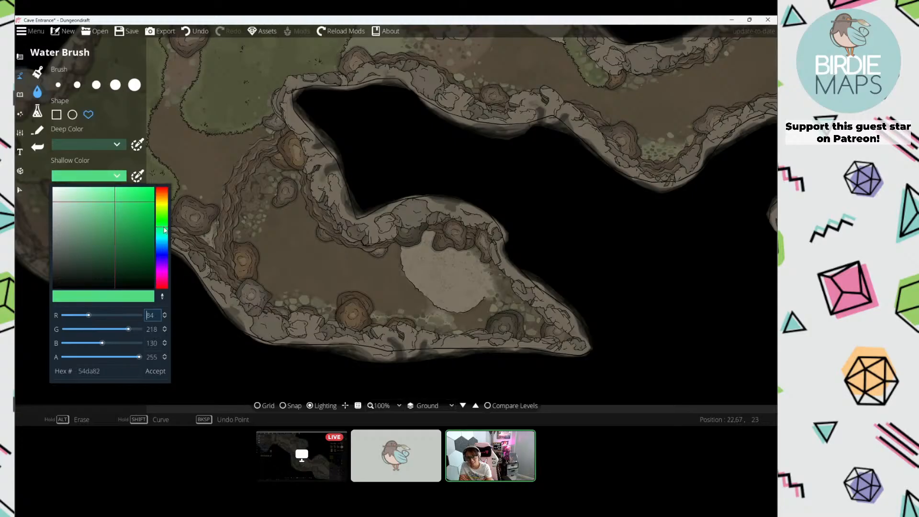
left_click_drag(117, 209, 98, 241)
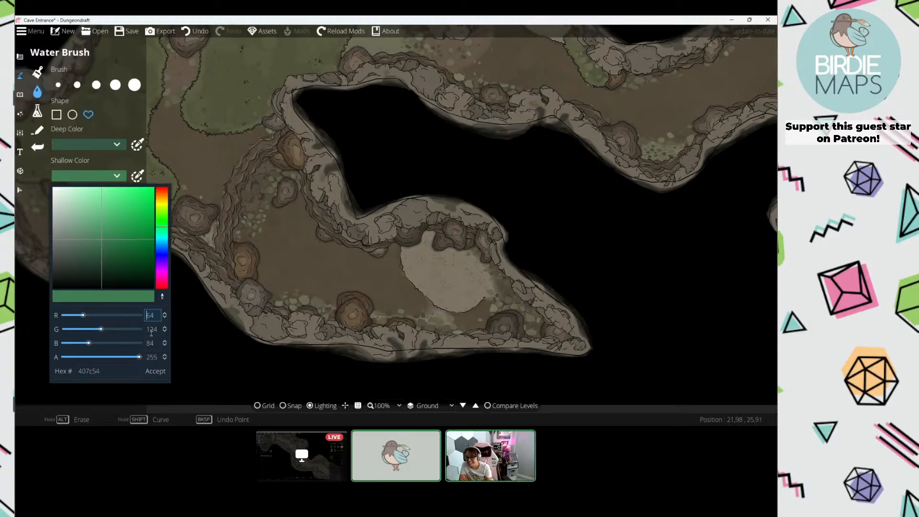
left_click(155, 371)
Step: Draw a freeform pool of water filling the southern chamber, following its walls and the curved western cliff
left_click_drag(245, 215, 275, 243)
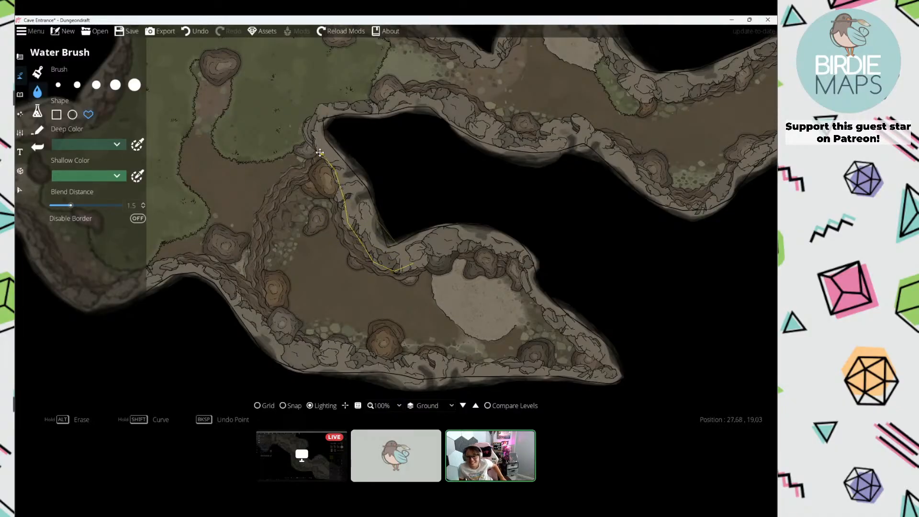
mouse_move(320, 153)
left_mouse_down()
mouse_move(275, 199)
mouse_move(260, 256)
mouse_move(266, 326)
mouse_move(304, 351)
mouse_move(399, 369)
mouse_move(432, 363)
left_mouse_up()
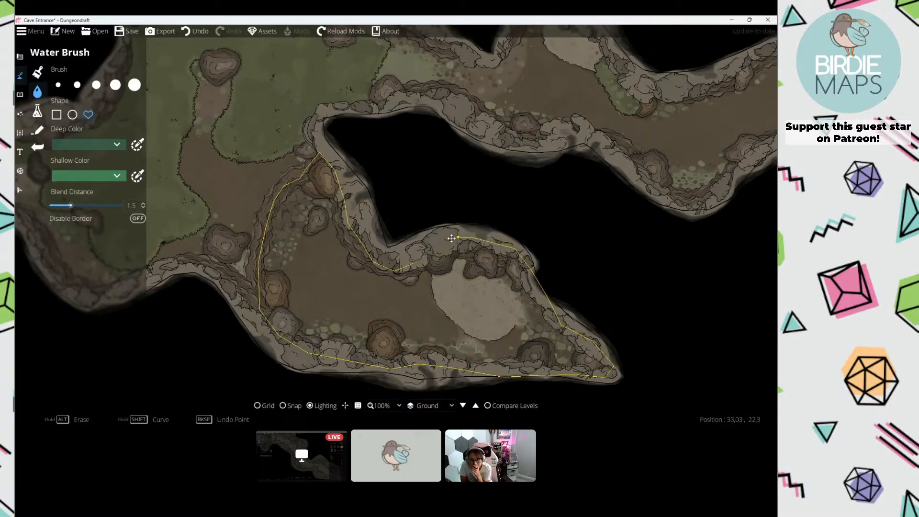
left_click(416, 264)
left_click_drag(309, 215, 269, 209)
scroll(272, 213, "down", 1)
scroll(272, 213, "up", 1)
Step: Scatter submerged rocks along the pool's lower wall and around the rock near its northwestern end
left_click(20, 94)
left_click(49, 95)
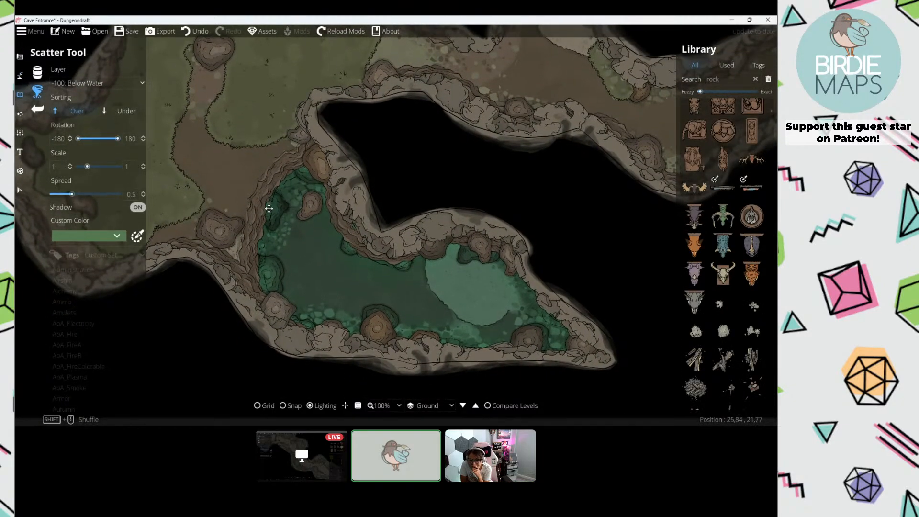
left_click_drag(303, 265, 293, 242)
left_click(322, 299)
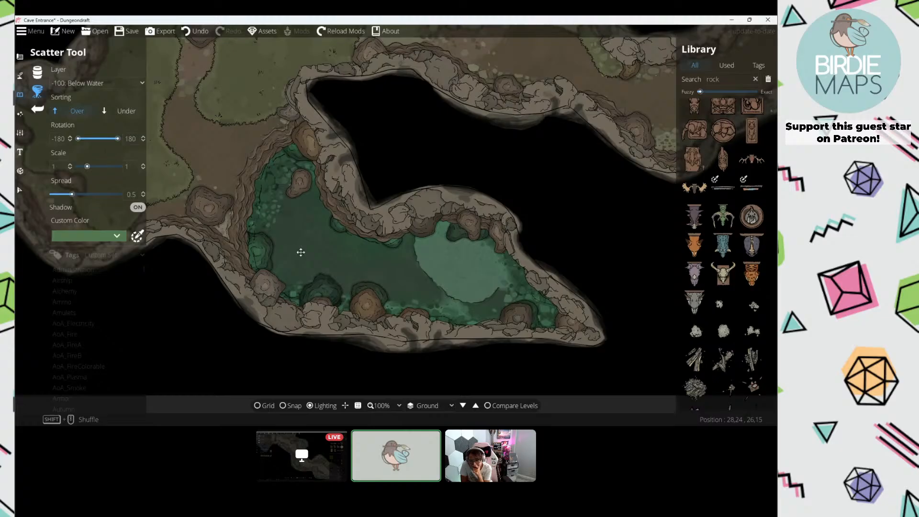
left_click(302, 189)
left_click_drag(505, 304, 498, 299)
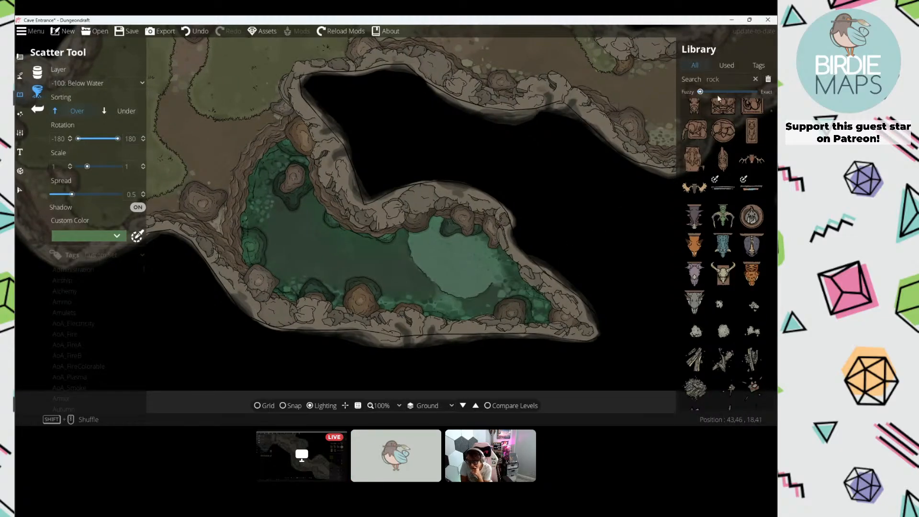
Step: Select the seven small cave rocks beginning with Cave Rock 01 from the rock assets for scattering
left_click(728, 79)
scroll(717, 237, "down", 12)
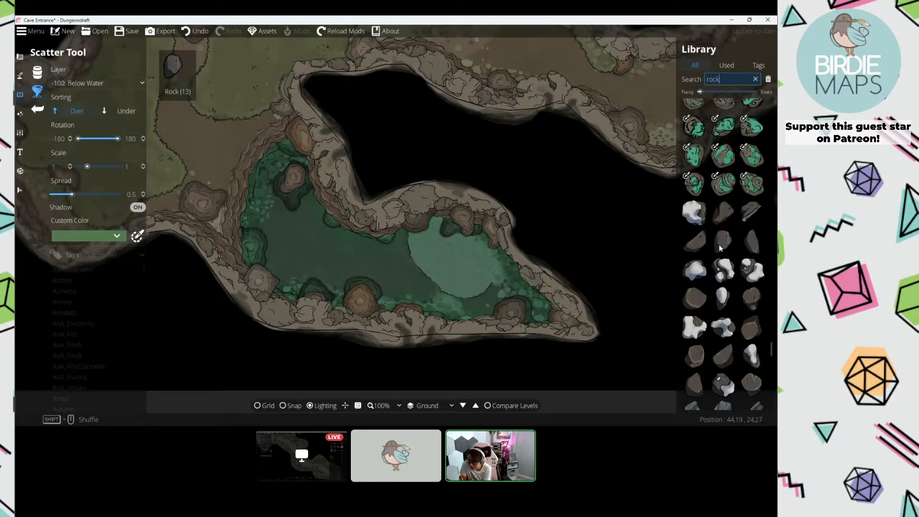
scroll(720, 245, "up", 8)
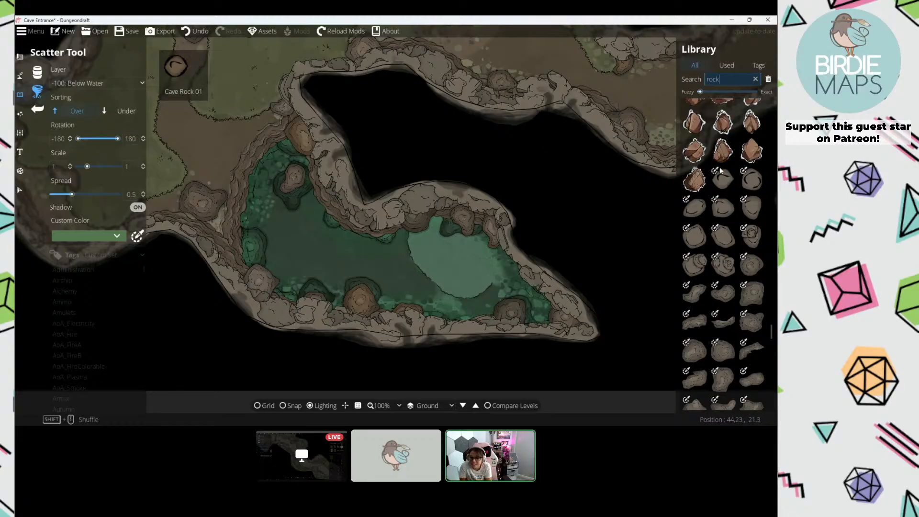
left_click(723, 178)
left_click(722, 239, "shift")
Step: Scatter small rocks around the large boulder in the northern part of the grassy cavern and along its western wall
left_click_drag(197, 45, 269, 181)
left_click_drag(172, 125, 251, 198)
left_click_drag(240, 82, 240, 174)
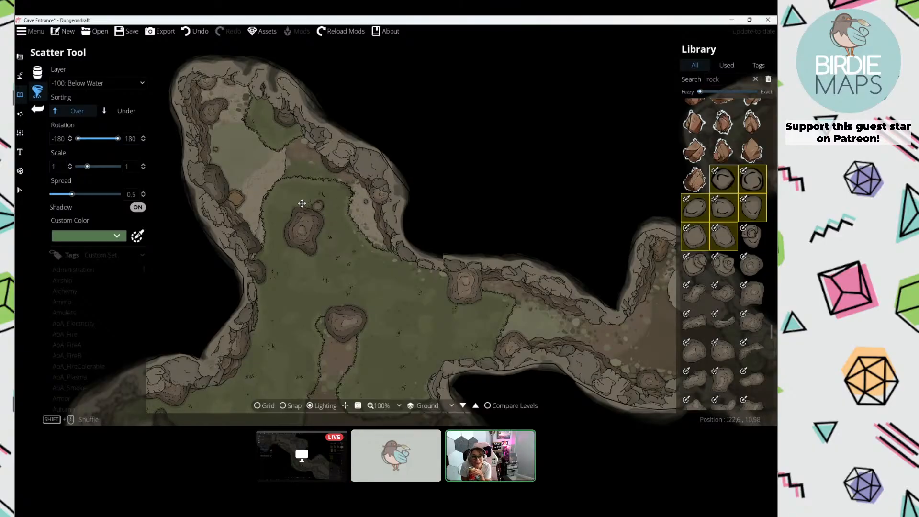
left_click(284, 217)
left_click_drag(310, 270, 404, 155)
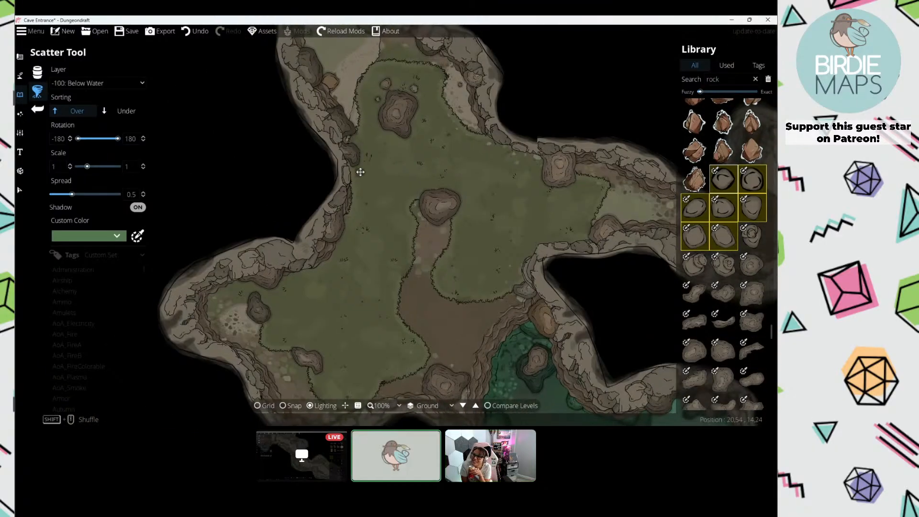
left_click(361, 171)
left_click(367, 139)
Step: Scatter small rocks by the cavern's western lobe, eastern tunnel mouth and central boulder, turning the scatter shadow off
left_click_drag(283, 239, 309, 164)
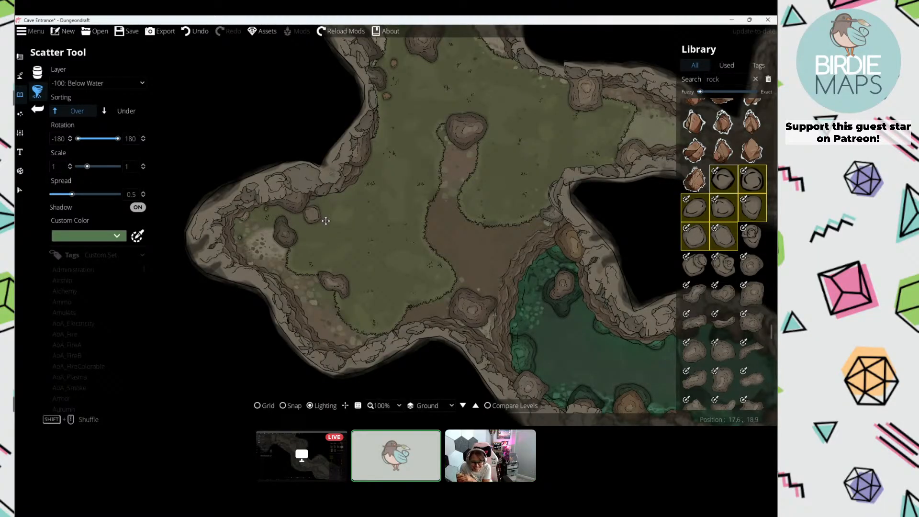
left_click_drag(604, 154, 401, 228)
left_click(401, 228)
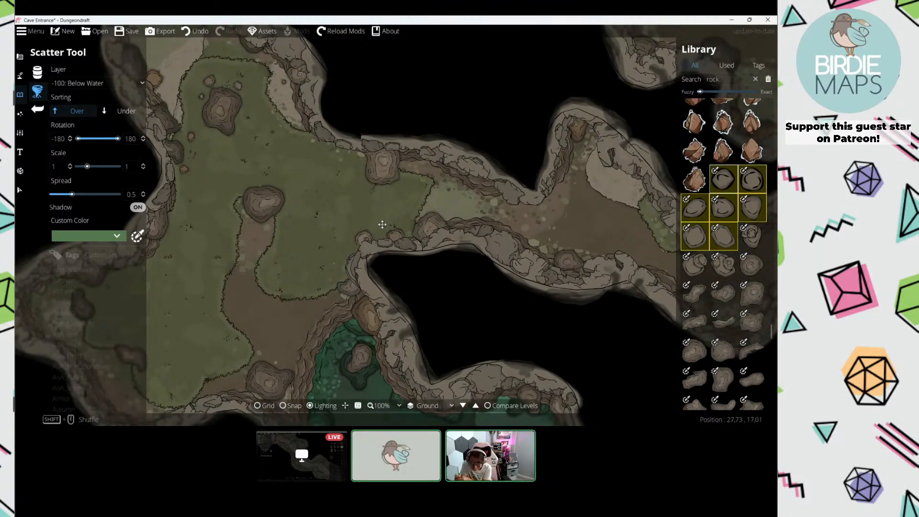
left_click(422, 166)
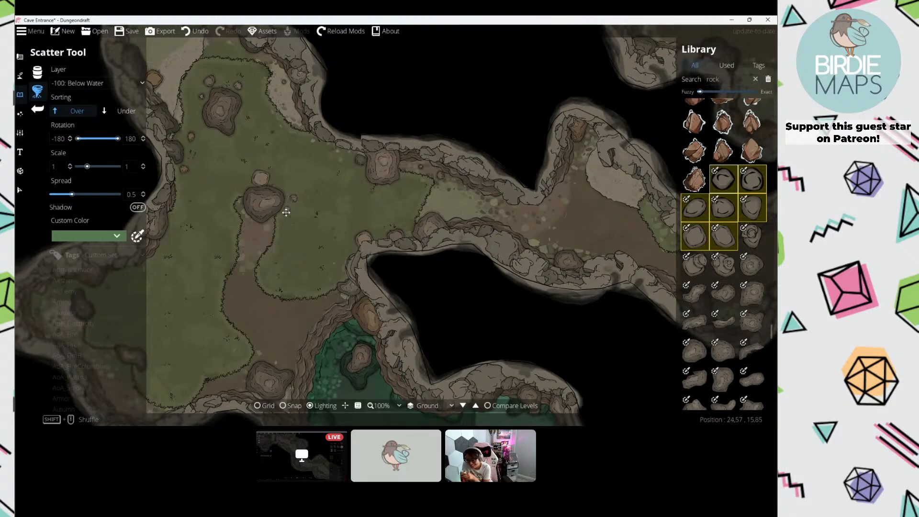
Step: Scatter small shadowless rocks along the central tunnel, around the eastern junction and through the northern chamber
left_click_drag(567, 186, 372, 180)
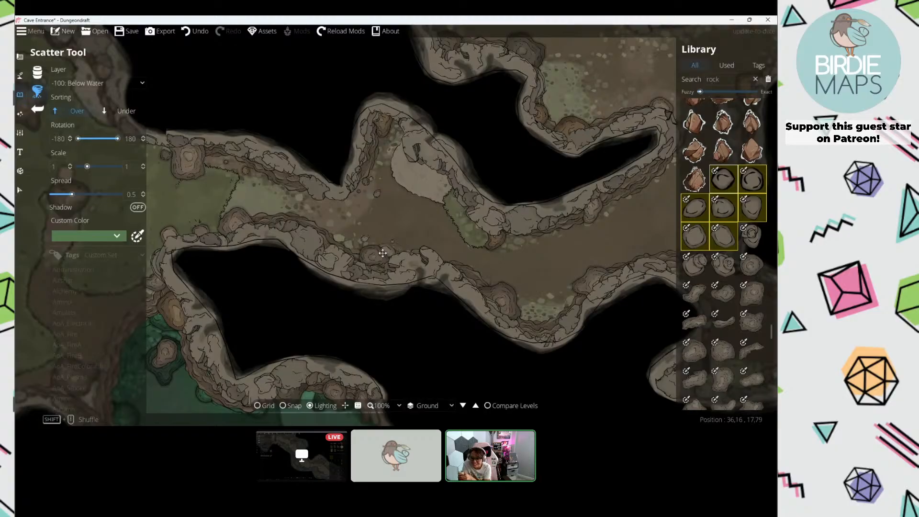
left_click_drag(463, 216, 402, 203)
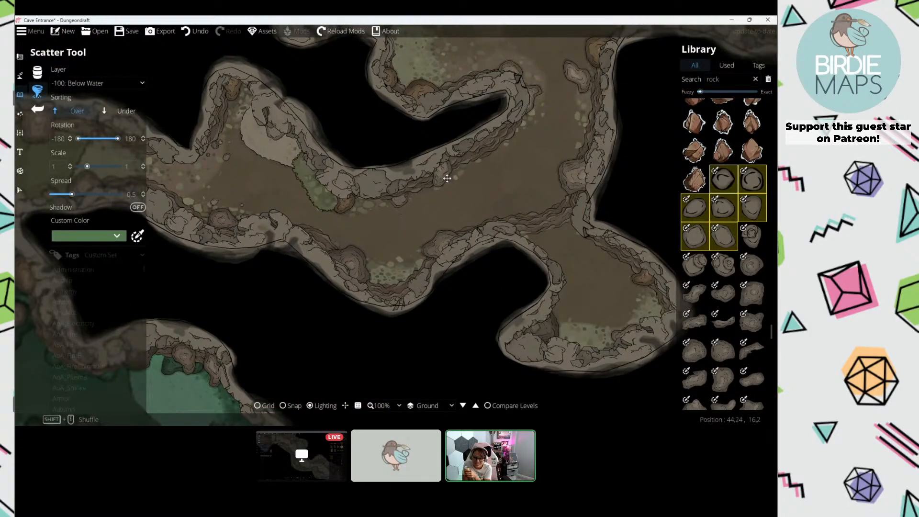
left_click_drag(468, 180, 423, 228)
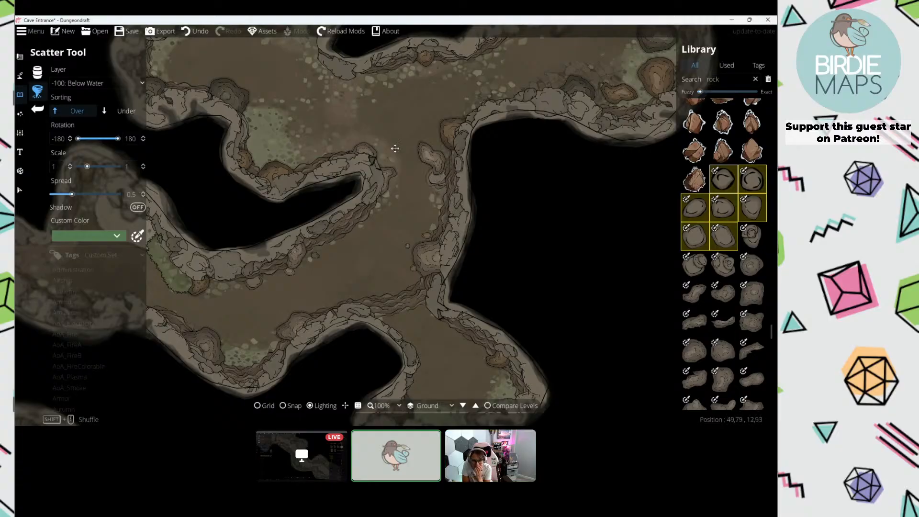
left_click_drag(339, 145, 265, 226)
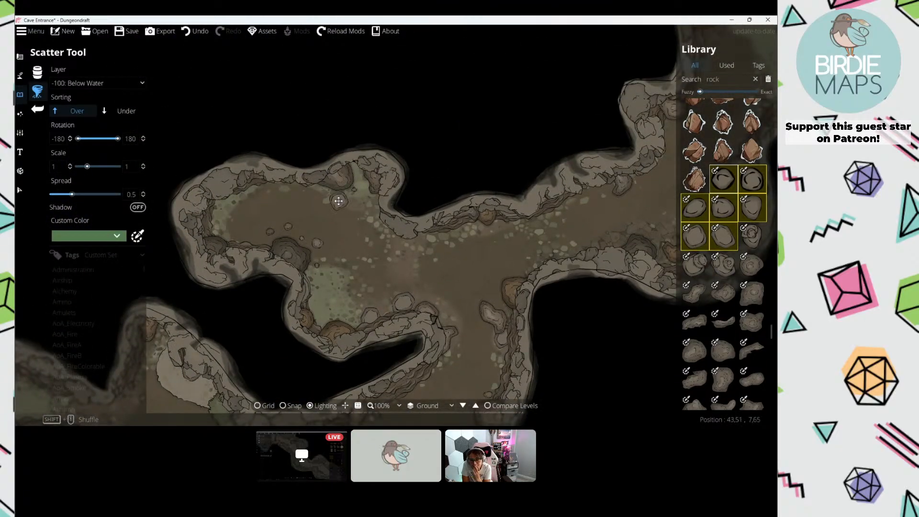
Step: Scatter small rocks among the boulders at the northeastern bend and along the walls of the tunnel leading north
left_click_drag(546, 251, 327, 214)
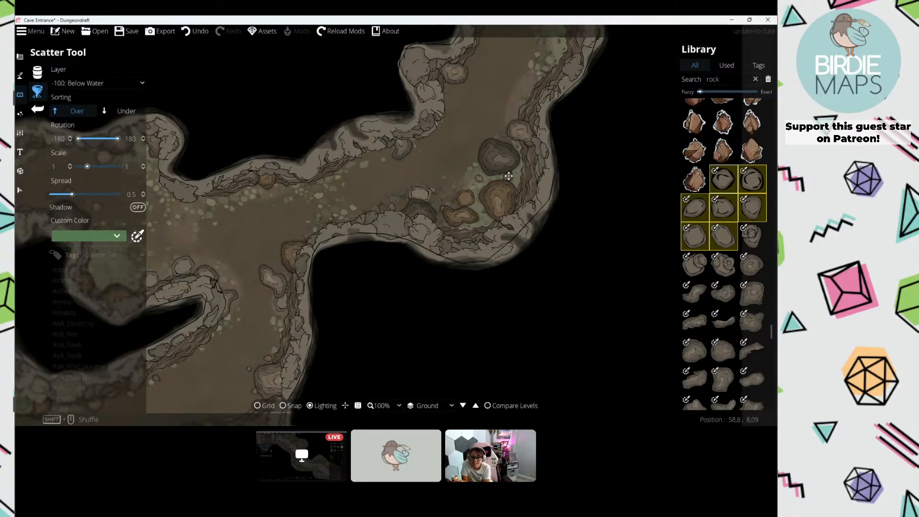
left_click_drag(482, 65, 414, 213)
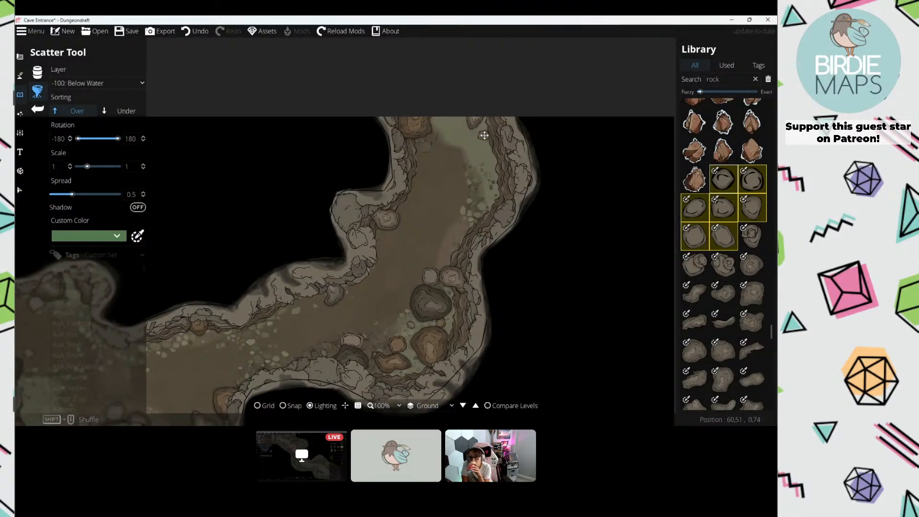
left_click(482, 134)
left_click(485, 180)
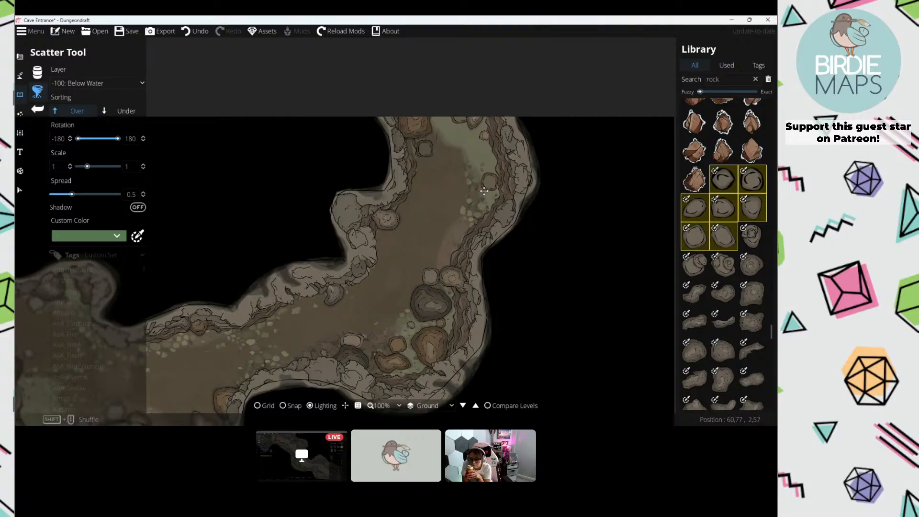
left_click(478, 209)
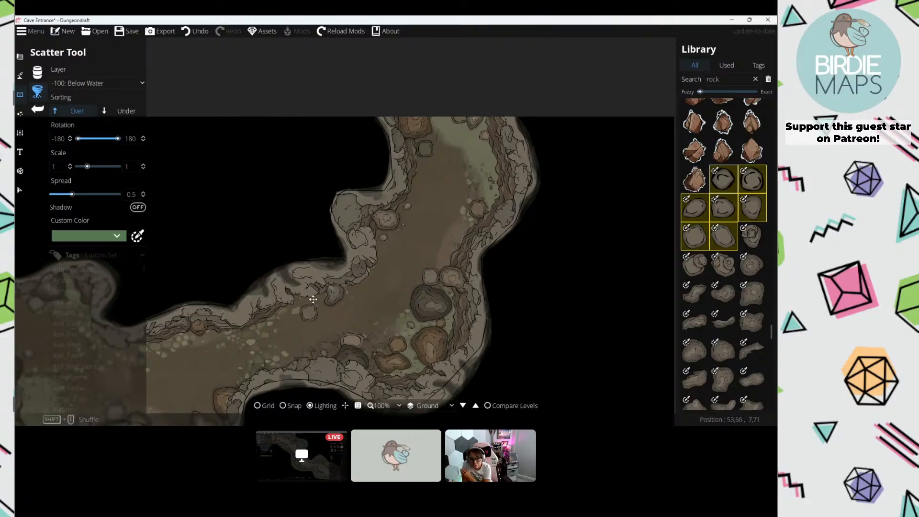
Step: Scatter small rocks beside the existing rocks and along the lower wall of the western cavern's southwestern lobe
left_click_drag(308, 307, 503, 110)
left_click_drag(234, 230, 404, 162)
left_click_drag(304, 214, 471, 145)
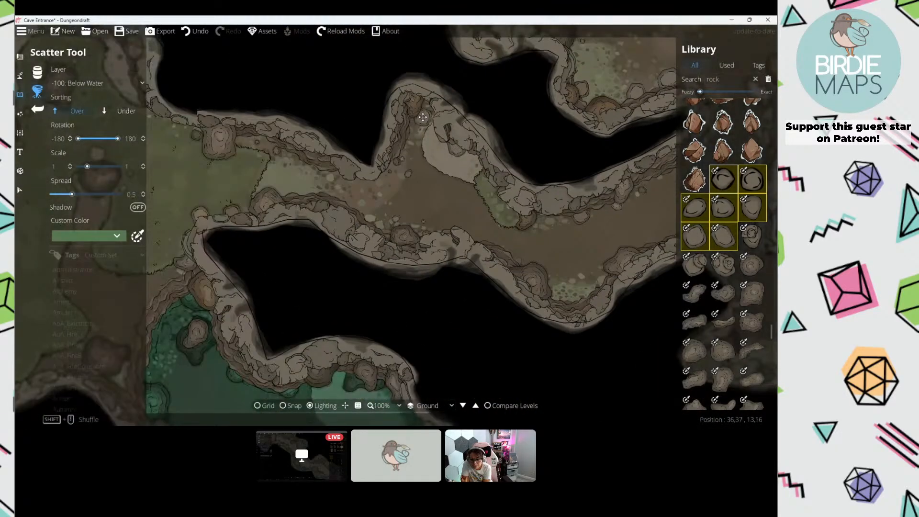
left_click_drag(209, 185, 387, 142)
left_click_drag(181, 253, 321, 183)
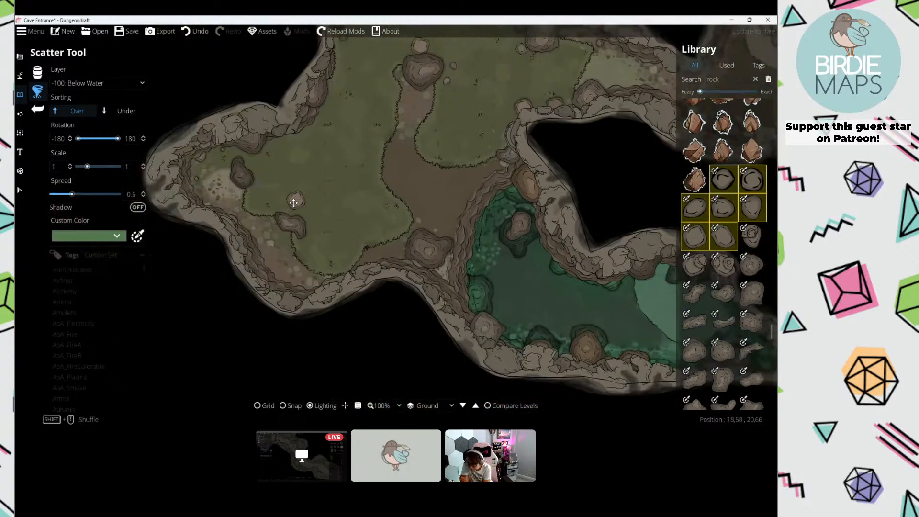
mouse_move(263, 237)
left_mouse_down()
mouse_move(274, 274)
mouse_move(293, 282)
left_mouse_up()
left_click_drag(452, 270, 480, 258)
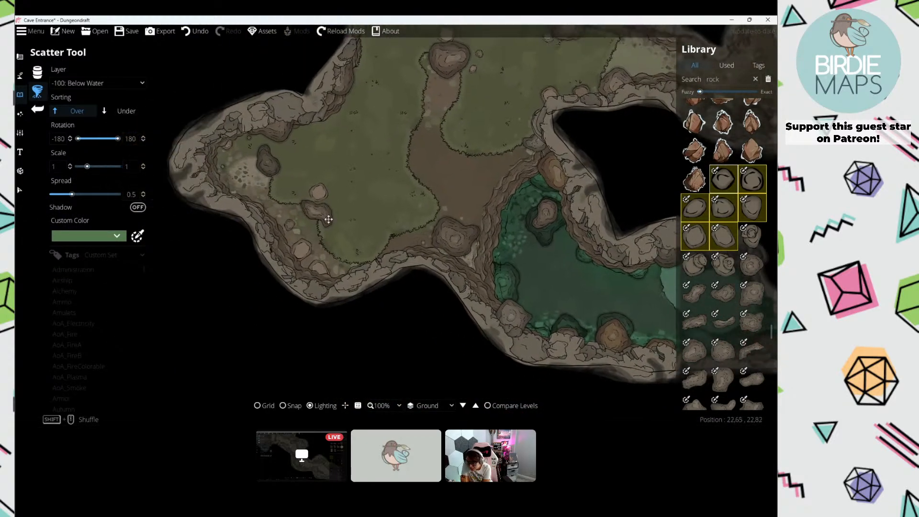
Step: Scatter small rocks under the existing objects across the floor of the green pool on the Below Water layer
left_click_drag(526, 219, 265, 157)
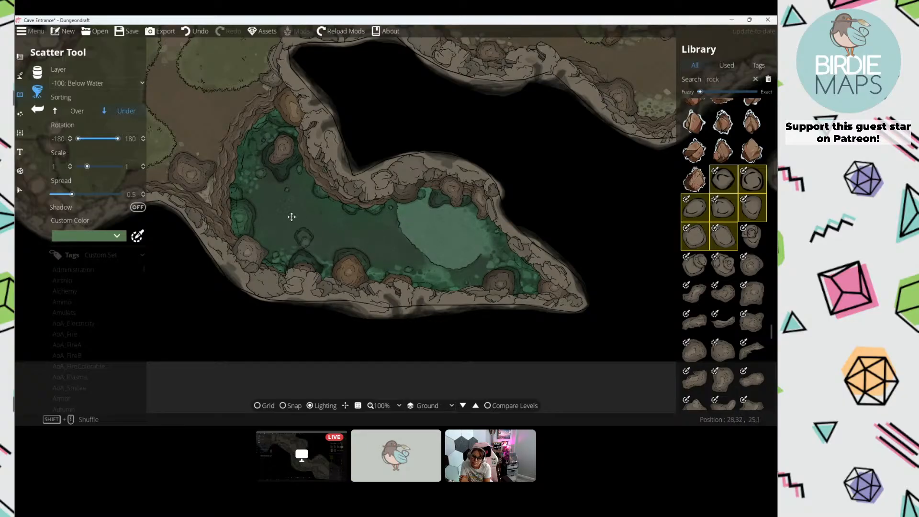
mouse_move(291, 217)
left_mouse_down()
mouse_move(270, 232)
mouse_move(458, 239)
left_mouse_up()
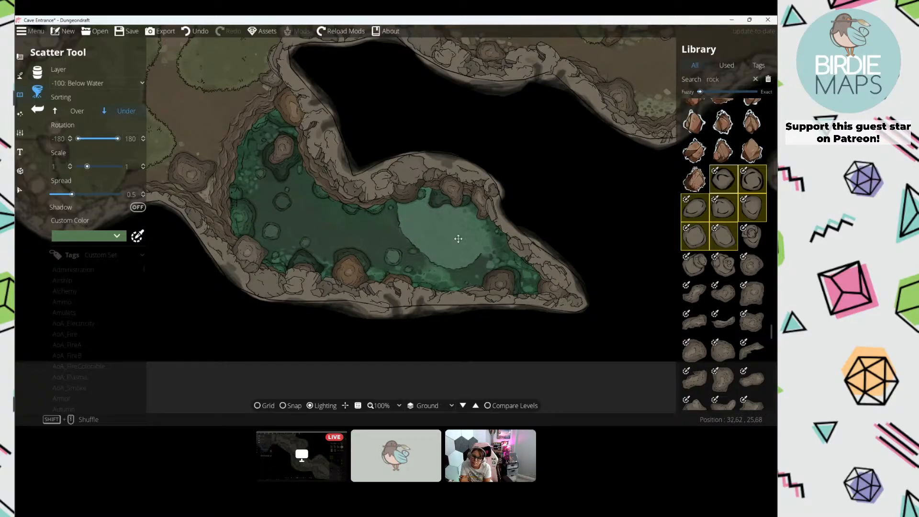
key("w")
key("a")
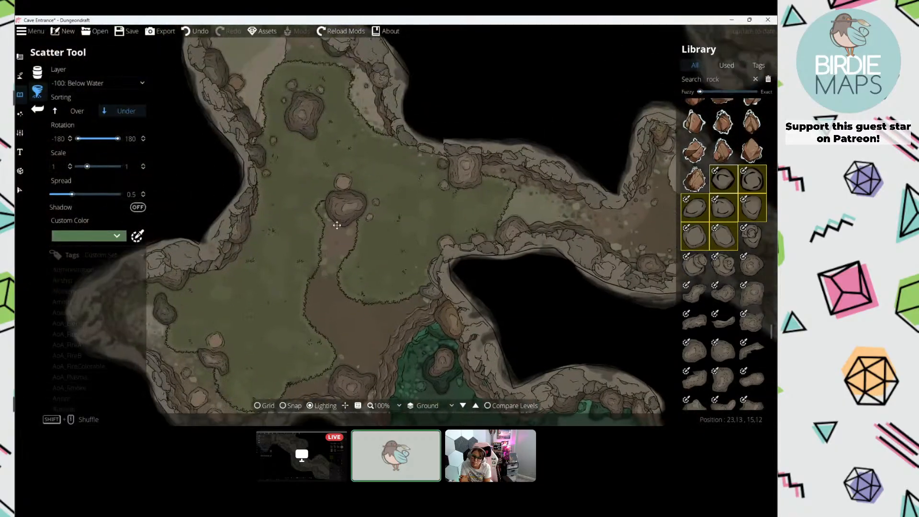
Step: Search the asset library for root and select the nine branching root assets starting with Roots1 Colorable for scattering
left_click_drag(724, 79, 438, 68)
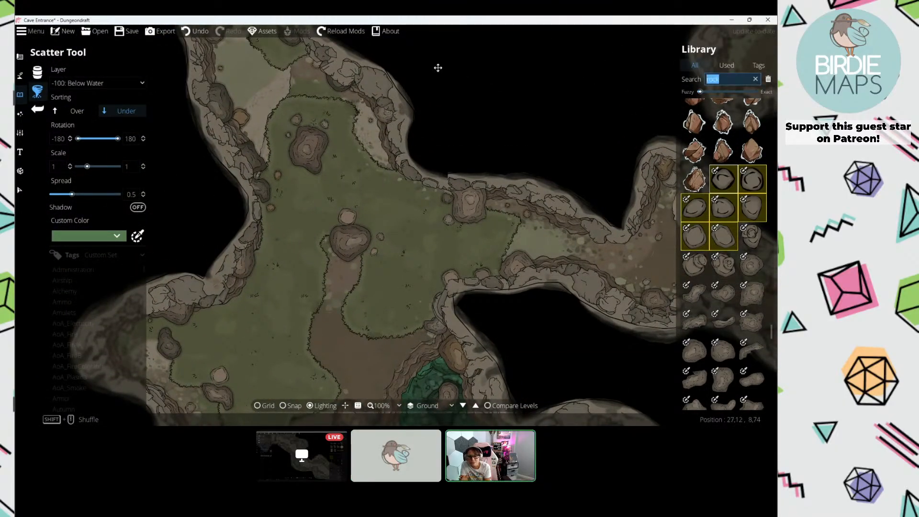
type("root")
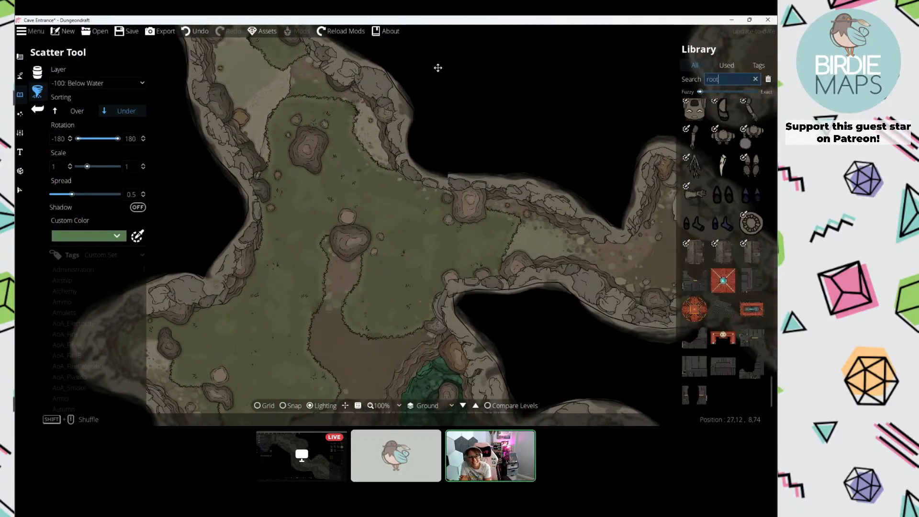
scroll(731, 241, "up", 10)
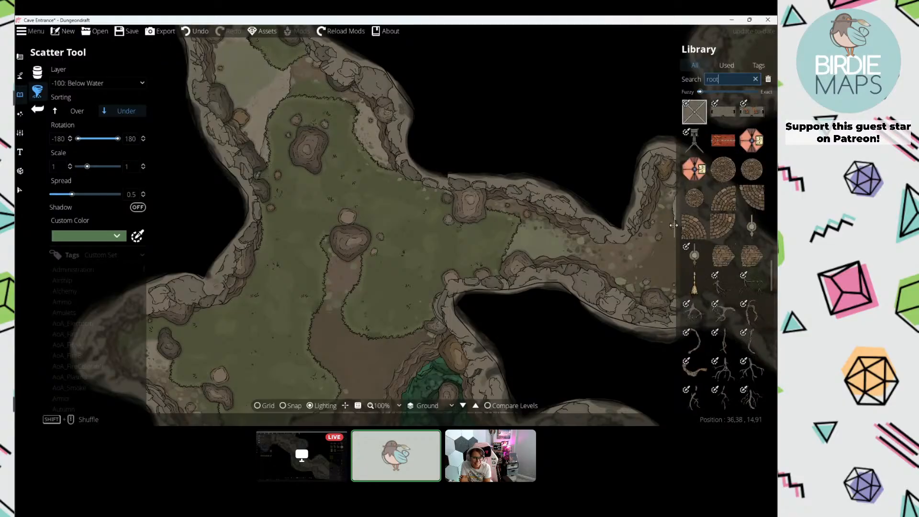
scroll(728, 291, "down", 3)
left_click(724, 292)
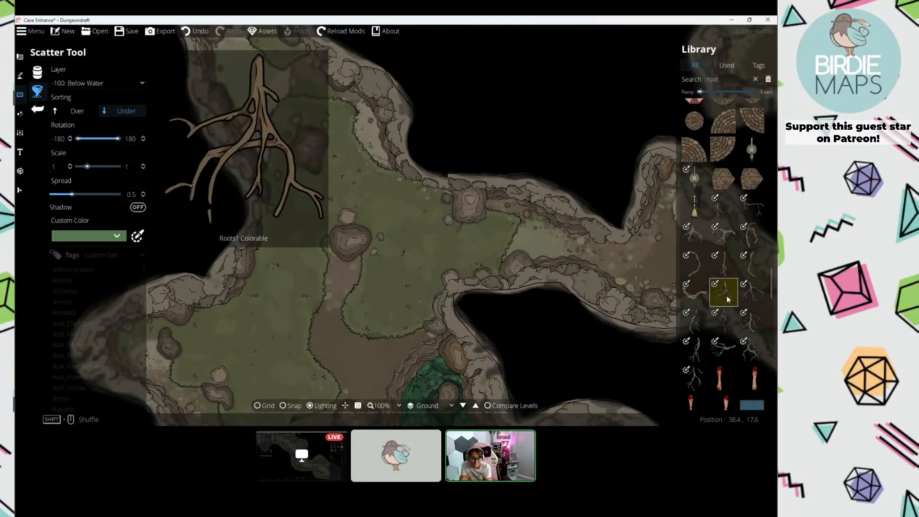
left_click(695, 379, "shift")
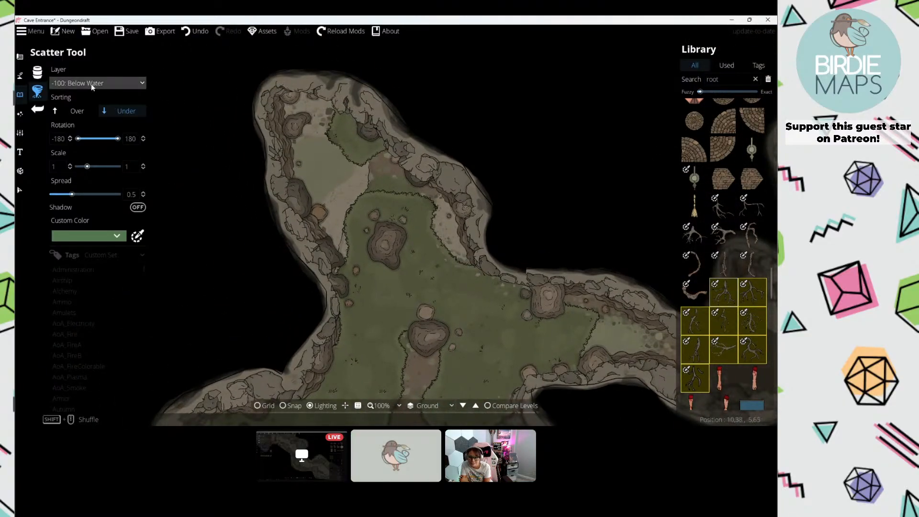
Step: Set the scatter's custom color to brown for the roots and try them over the green pool
left_click(109, 235)
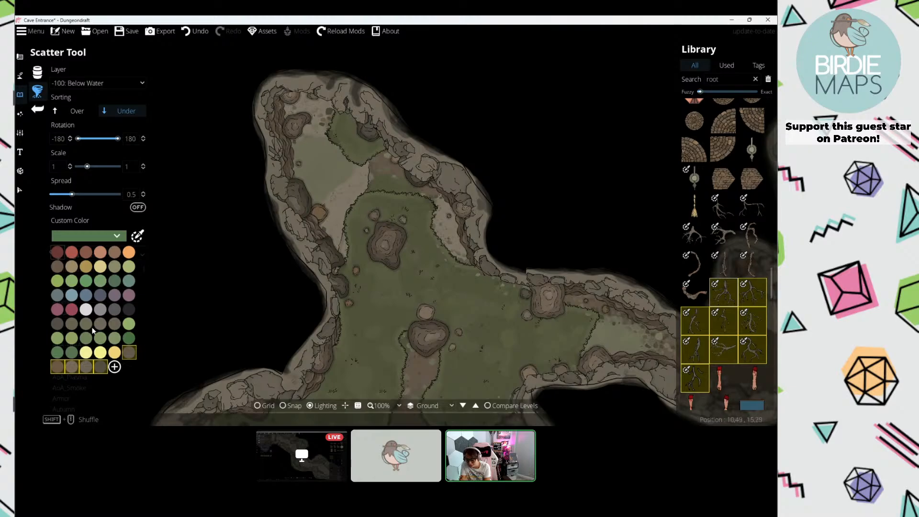
left_click_drag(348, 302, 302, 147)
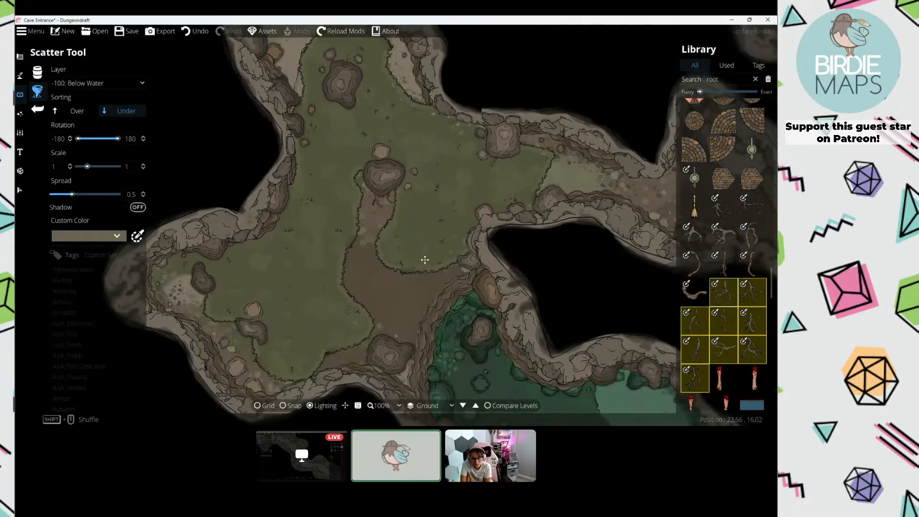
left_click_drag(425, 260, 269, 66)
left_click_drag(461, 215, 400, 187)
left_click(109, 239)
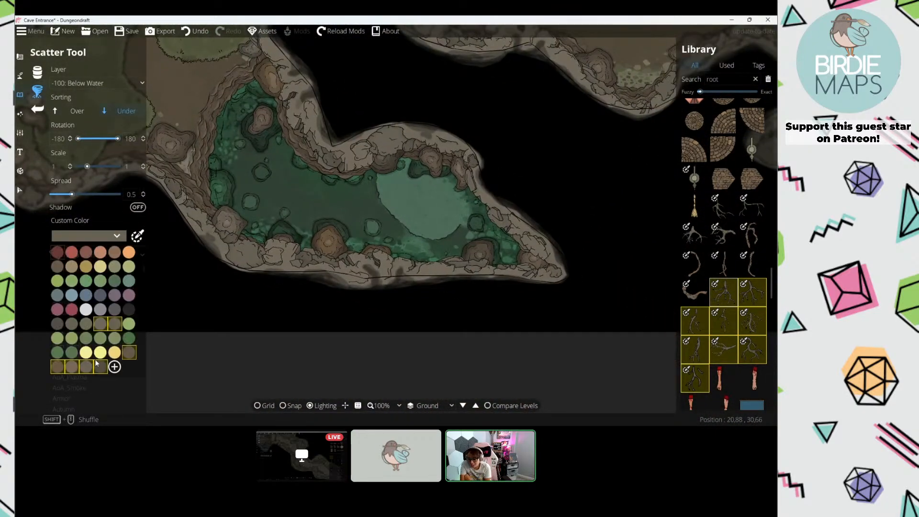
left_click(58, 268)
left_click_drag(387, 210, 371, 238)
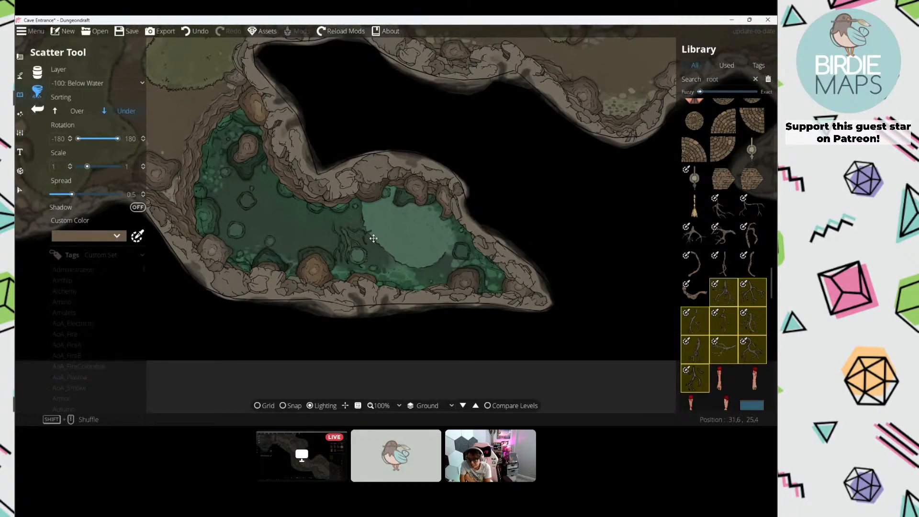
Step: Switch the scatter to layer 100: User Layer 1 and place roots along the green pool's northern edge
left_click(101, 83)
left_click(100, 169)
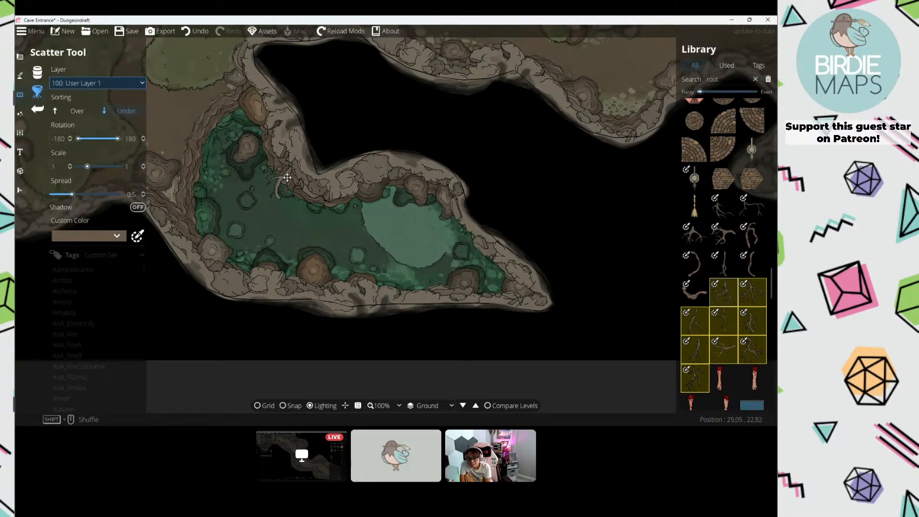
left_click_drag(287, 178, 383, 201)
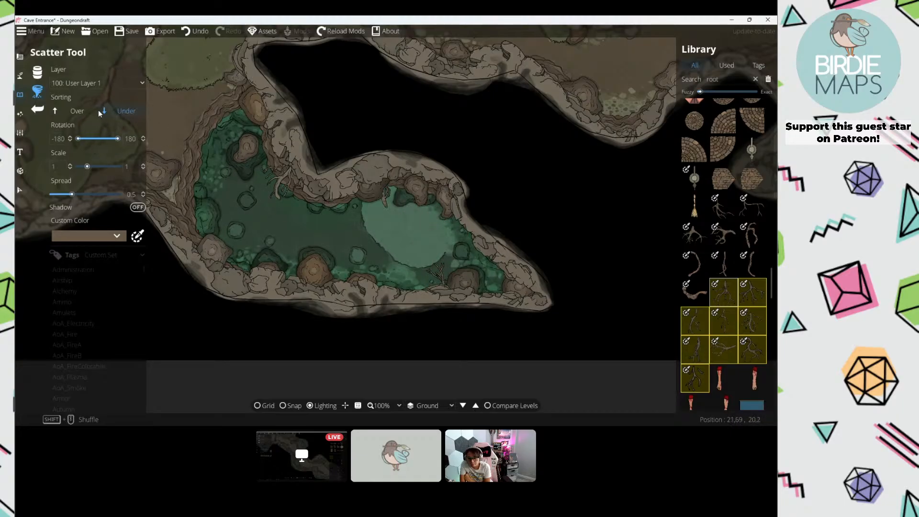
Step: Change the sorting to Over and scatter roots along the pool's northeastern, western and southern banks
left_click(76, 111)
left_click_drag(406, 179, 438, 201)
key("a")
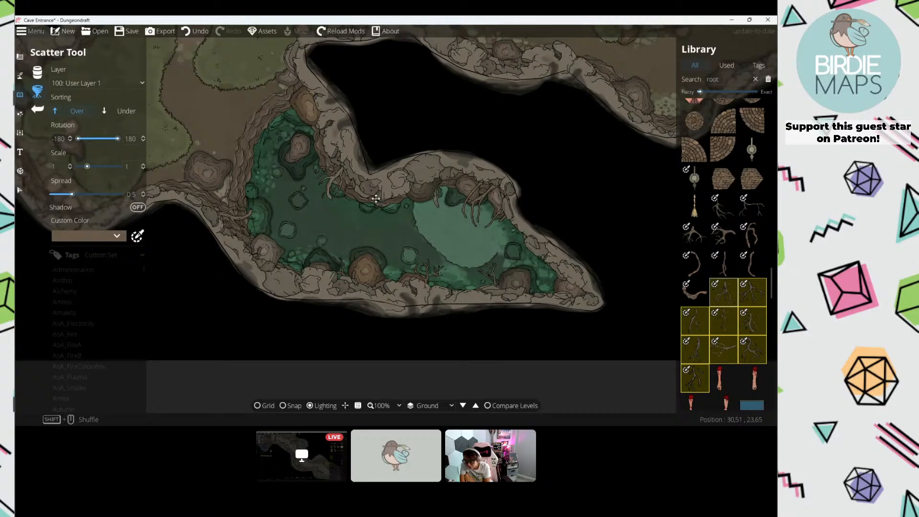
key("d")
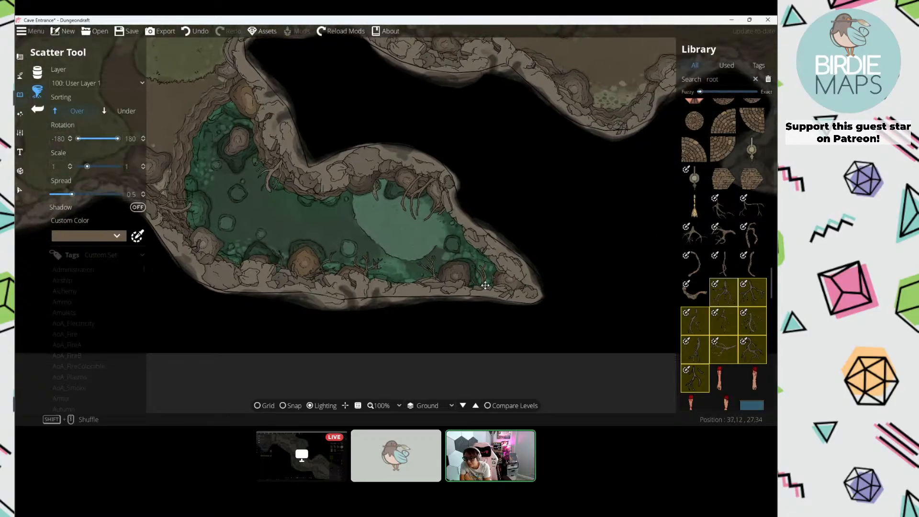
left_click_drag(383, 220, 501, 275)
Step: Scatter roots along the outer wall of the western cavern's lobe
left_click_drag(162, 128, 287, 213)
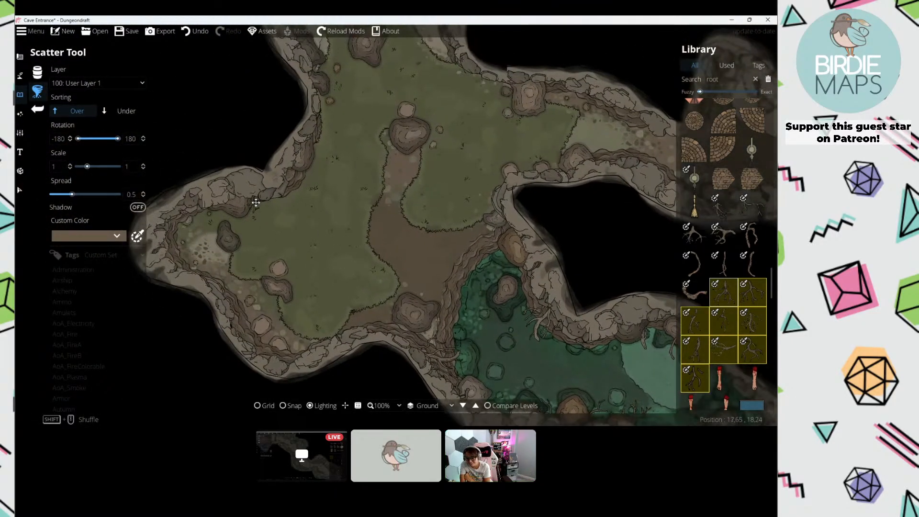
key("a")
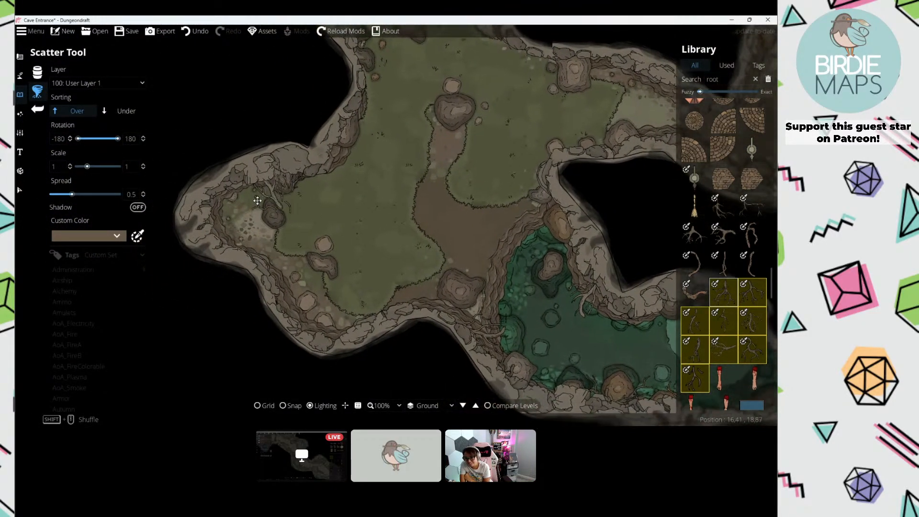
key("s")
key("d")
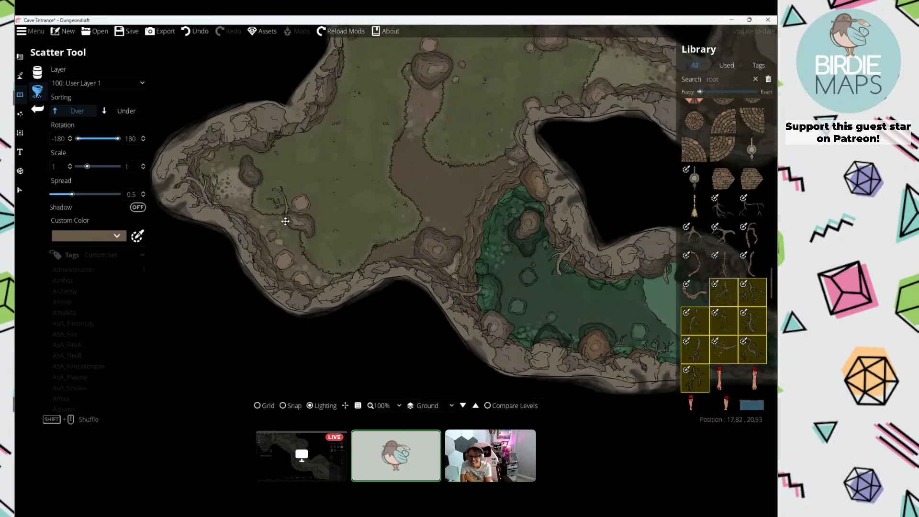
Step: Scatter roots in the northern chamber, placing some over the orange rock beside its western wall
key("w")
key("w")
key("d")
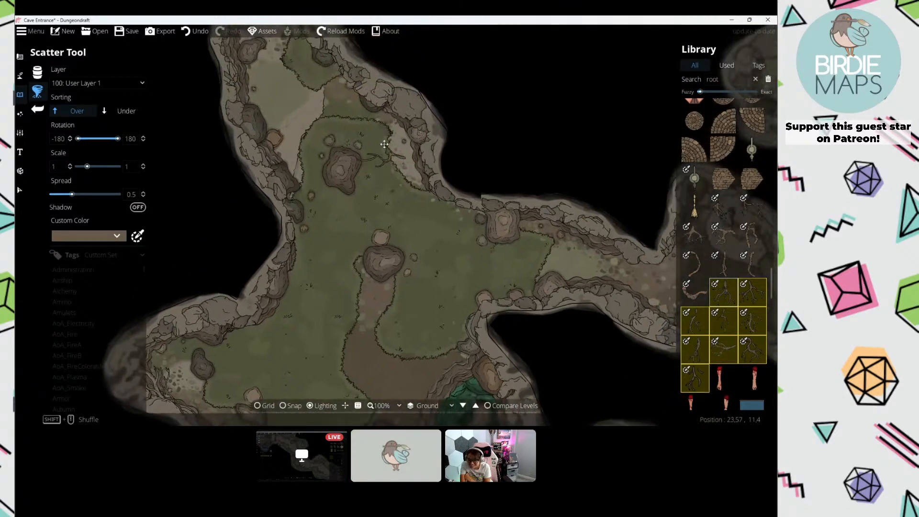
key("w")
key("a")
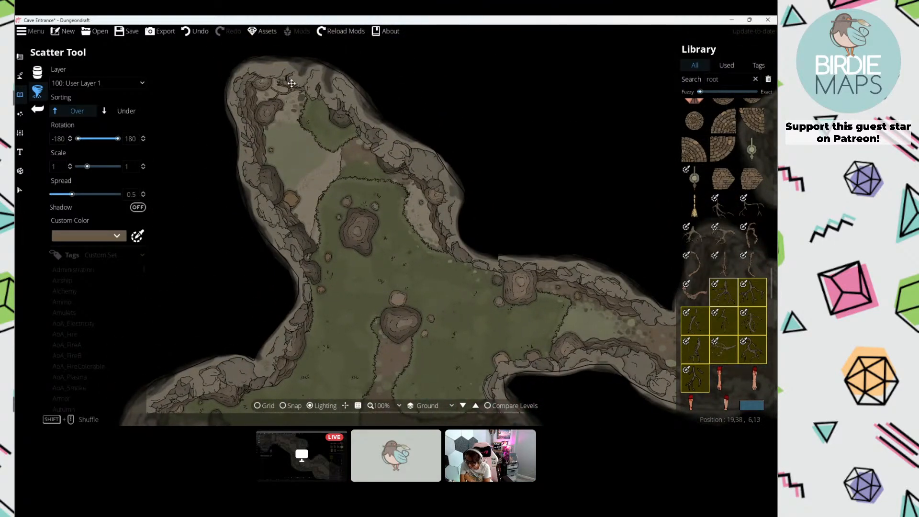
key("s")
key("d")
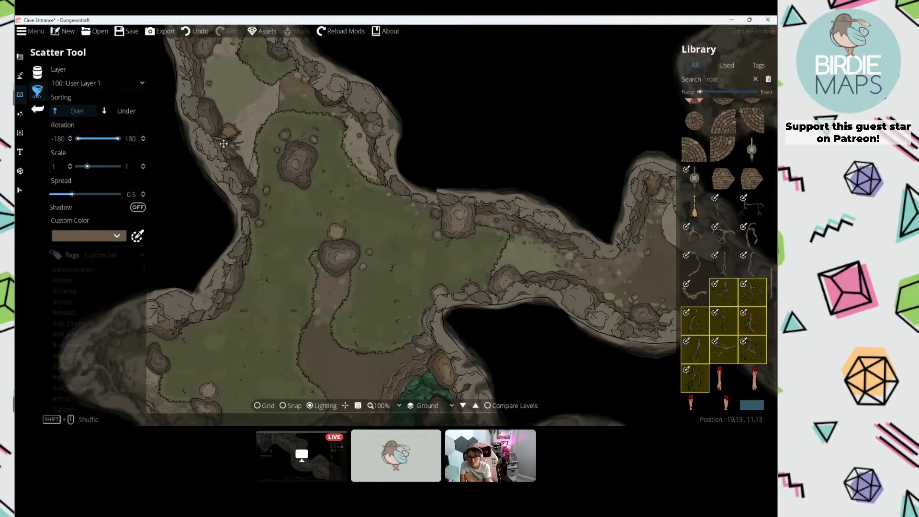
left_click(224, 143)
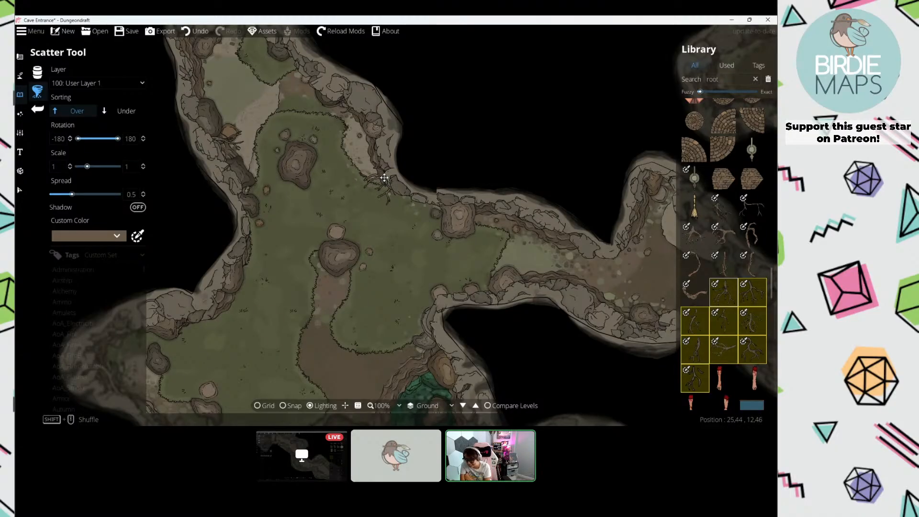
Step: Scatter roots beside the boulder in the southern bend of the eastern tunnel
key("d")
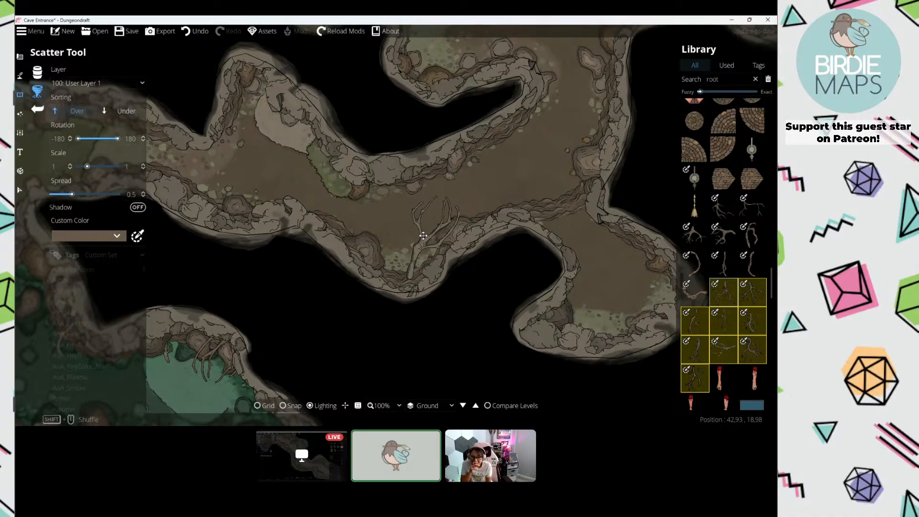
key("w")
key("a")
scroll(427, 265, "down", 1)
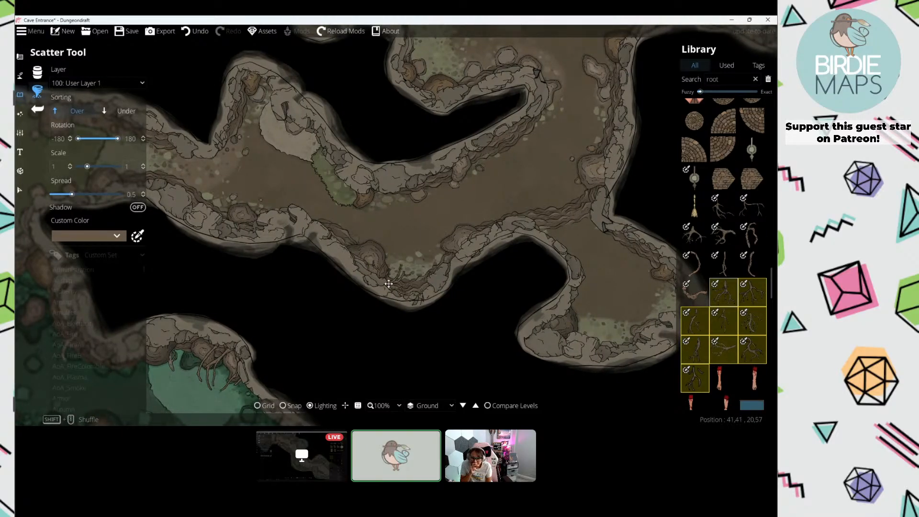
left_click(386, 272)
Step: Place roots over the rock at the inner corner where the eastern passage turns toward the northeast
key("d")
key("s")
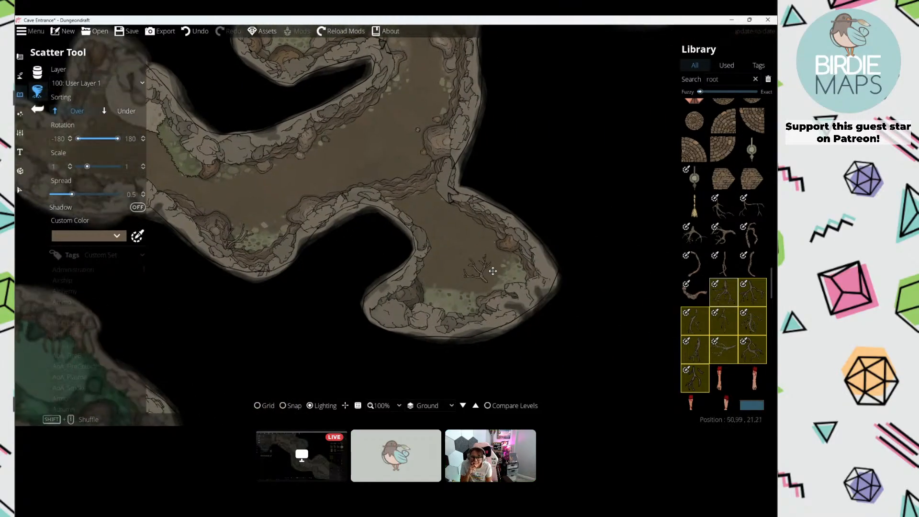
key("w")
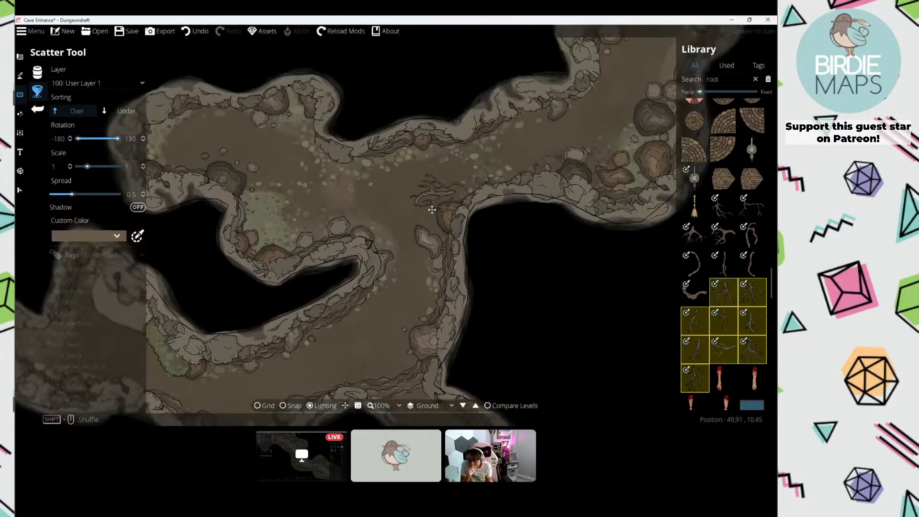
left_click(440, 233)
key("a")
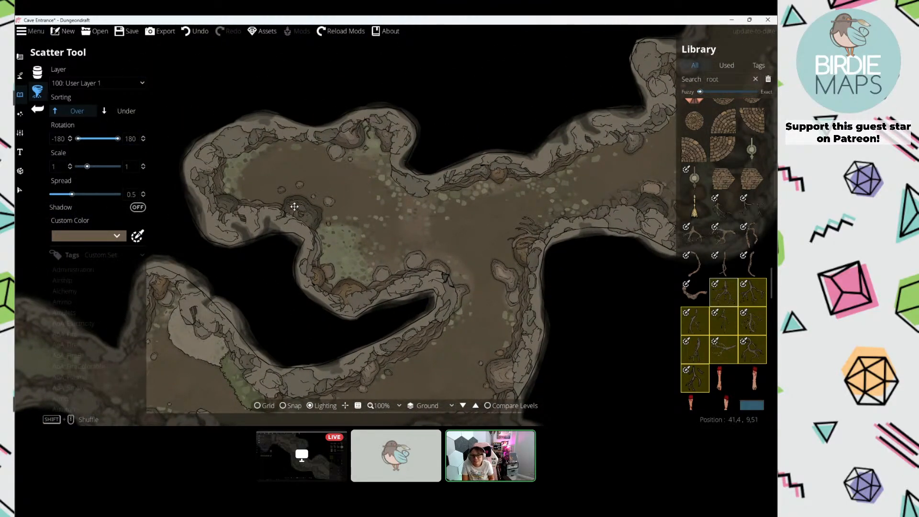
Step: Scatter roots by the boulders at the northeastern bend and by the rocks along the opposite wall
key("d")
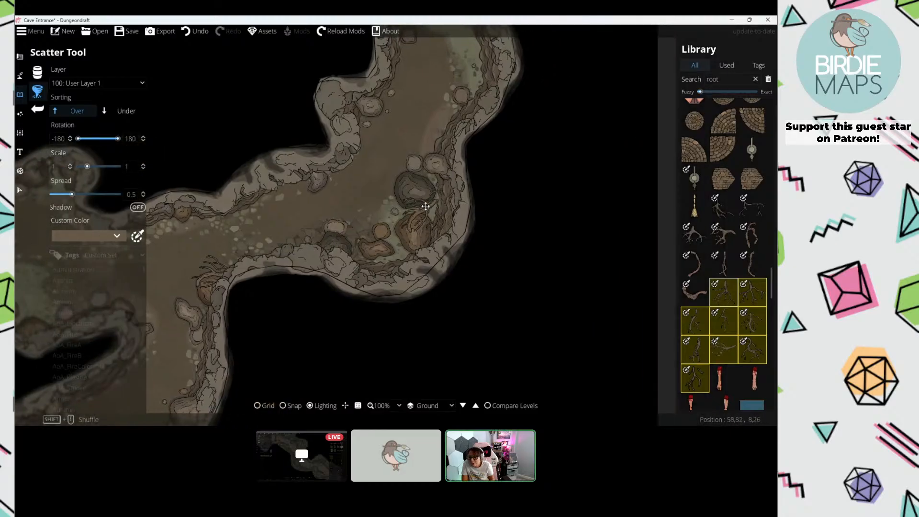
key("w")
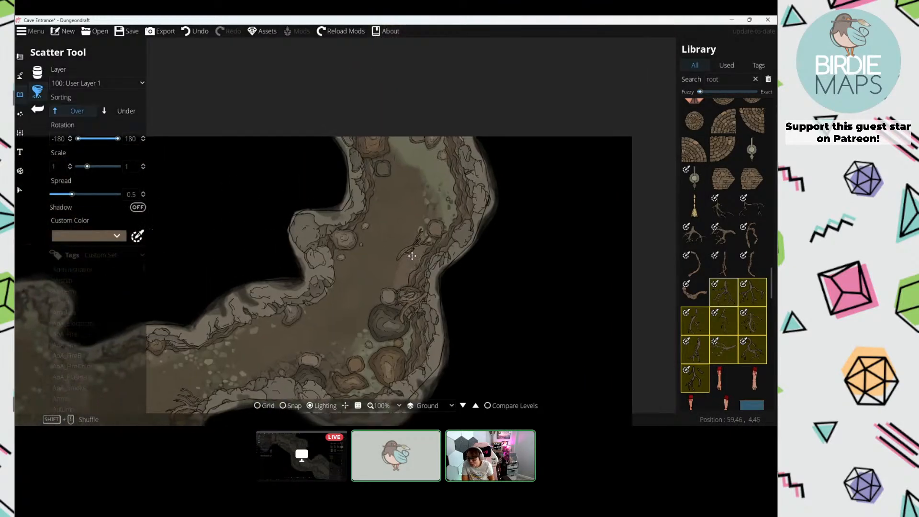
key("s")
key("s")
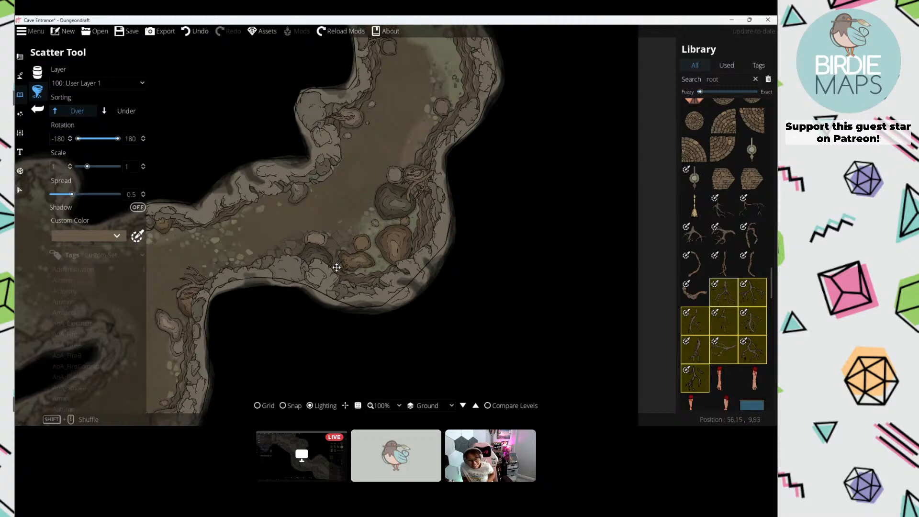
key("a")
key("s")
left_click(337, 168)
key("a")
key("s")
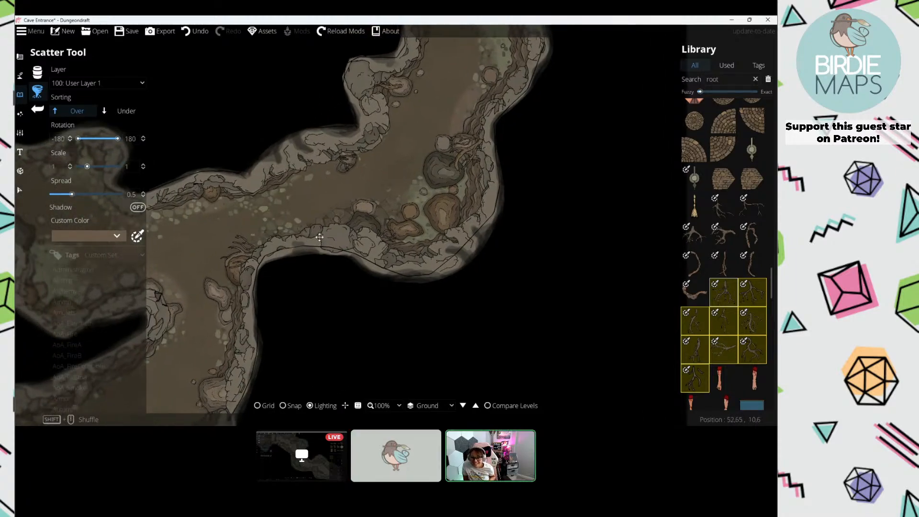
Step: Scatter roots in the eastern tunnel's northern alcove and along the central cavern's wall near the eastern tunnel mouth
left_click_drag(319, 237, 365, 220)
left_click_drag(292, 266, 464, 186)
left_click_drag(301, 165, 309, 170)
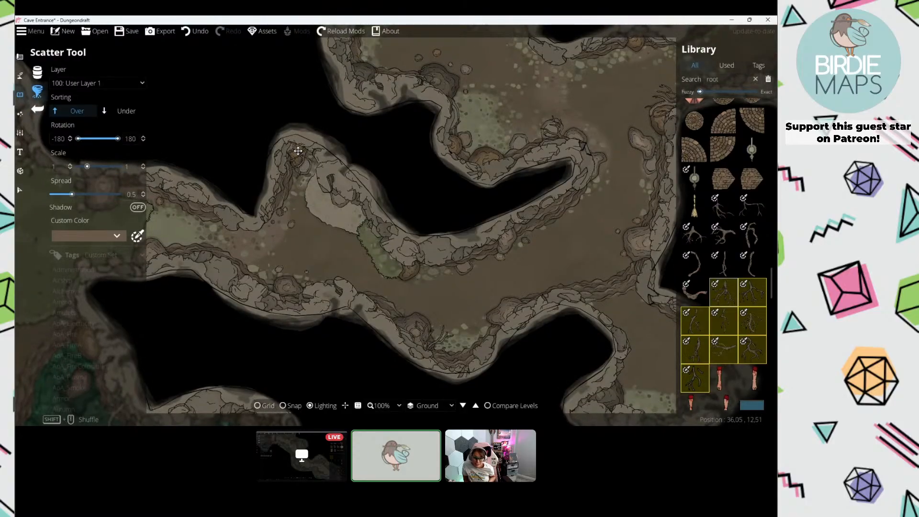
left_click_drag(244, 245, 340, 222)
left_click_drag(262, 216, 427, 250)
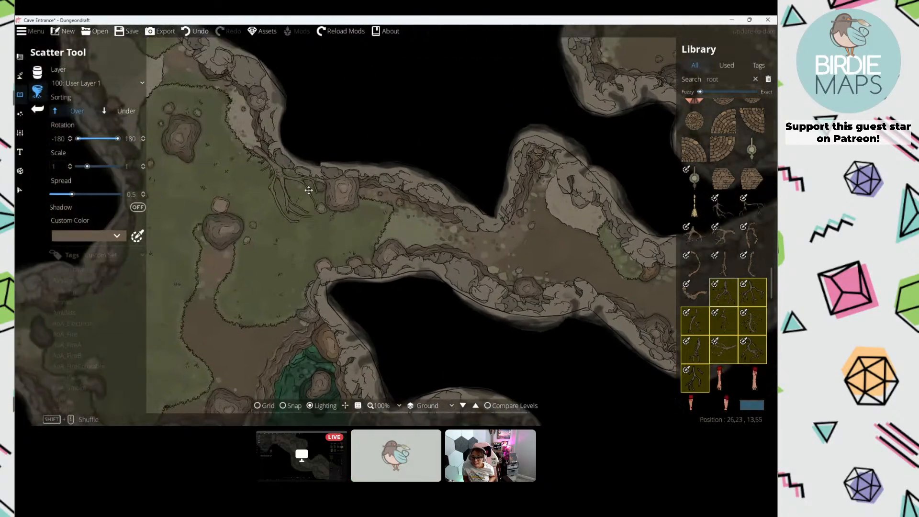
left_click_drag(308, 189, 348, 211)
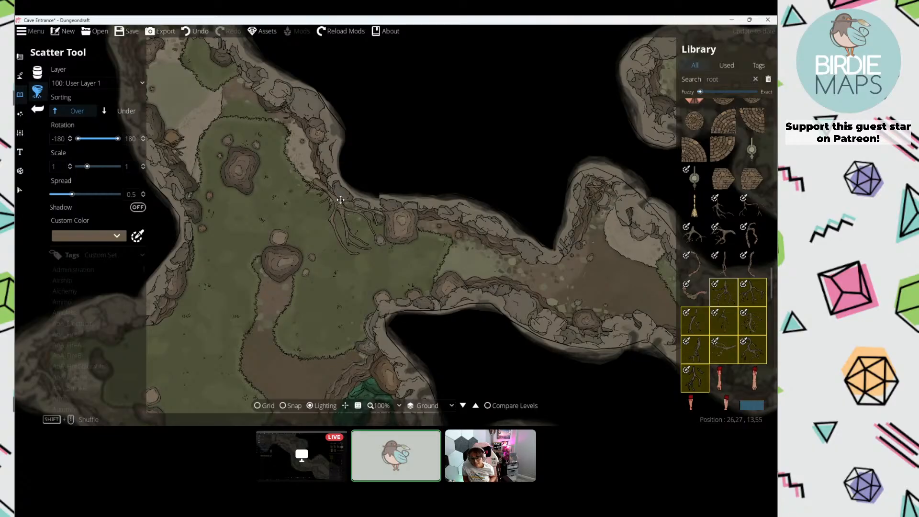
Step: Scatter roots over the pool's southwestern shore and at the rocky corner between the pool and the central cavern
key("a")
key("s")
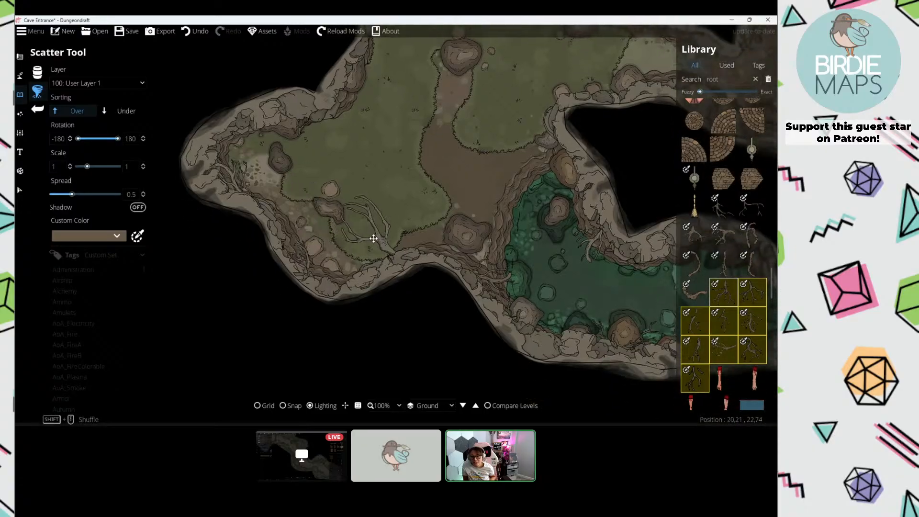
left_click_drag(573, 268, 353, 228)
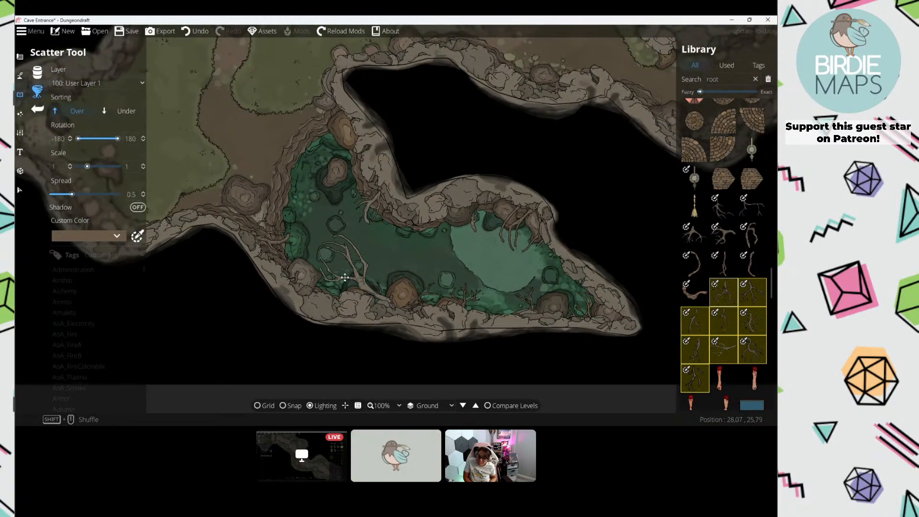
left_click(315, 282)
left_click_drag(331, 170, 365, 248)
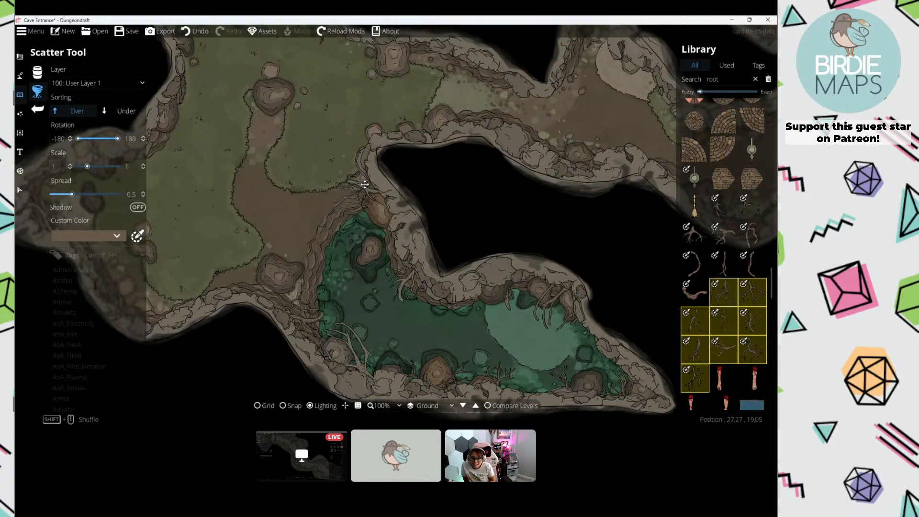
left_click_drag(325, 132, 358, 220)
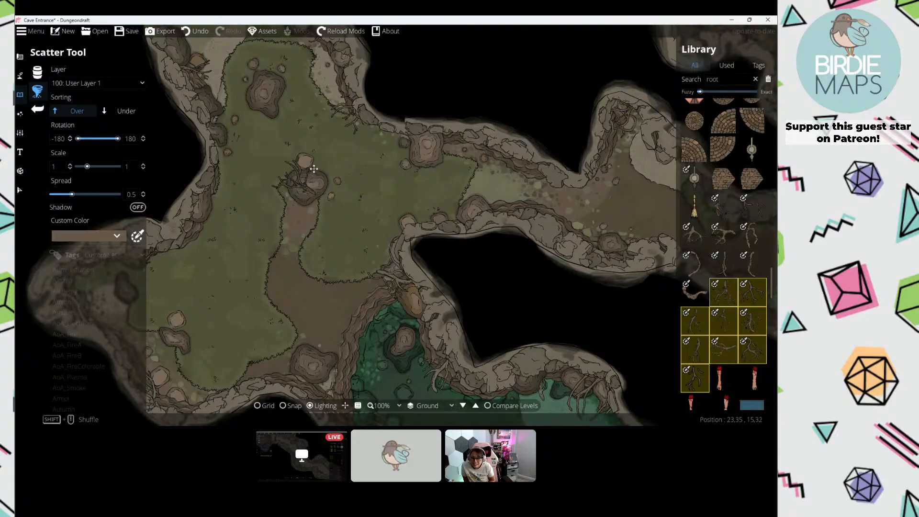
left_click_drag(421, 132, 376, 157)
Step: Set the scatter sorting to Under and scatter roots beside the boulder near the western end of the eastern tunnel
left_click(123, 111)
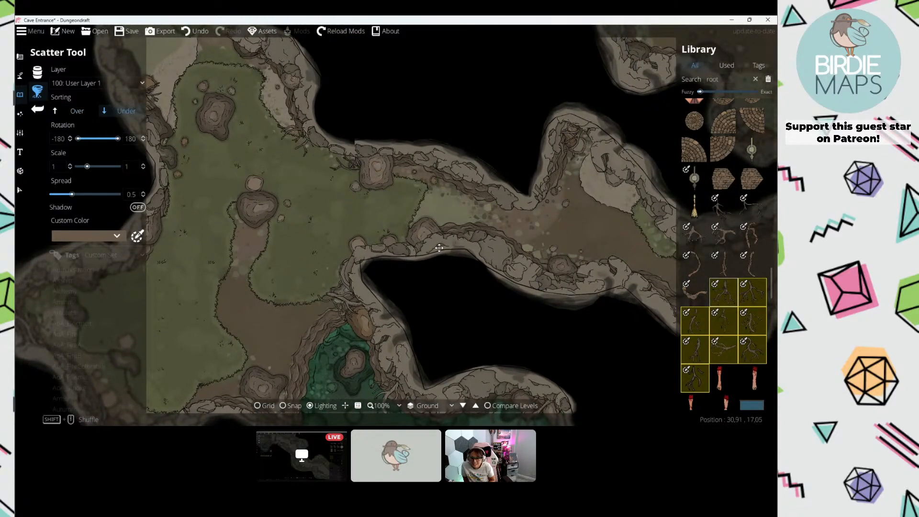
left_click_drag(508, 229, 324, 205)
left_click_drag(448, 203, 359, 226)
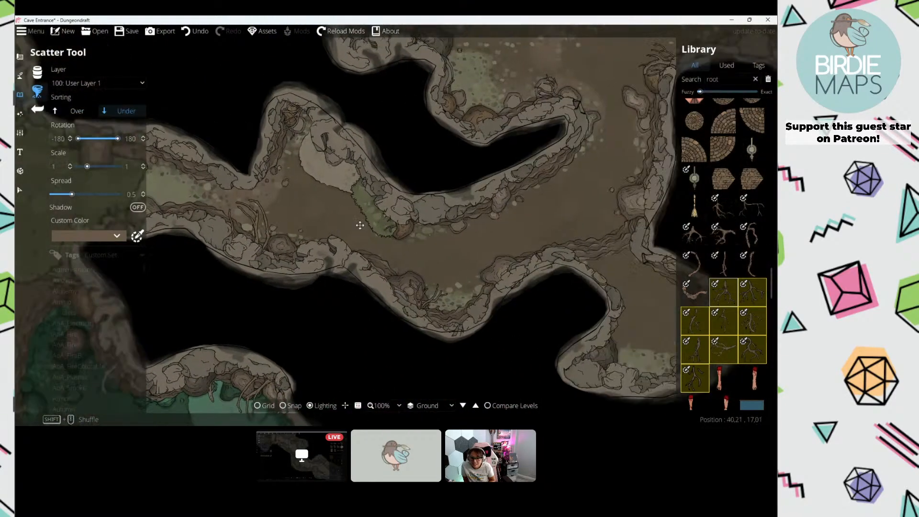
left_click_drag(483, 234, 366, 261)
Step: Scatter roots along the tunnel side of the narrow rock peninsula separating the eastern tunnel from the northern chamber
left_click_drag(509, 139, 415, 225)
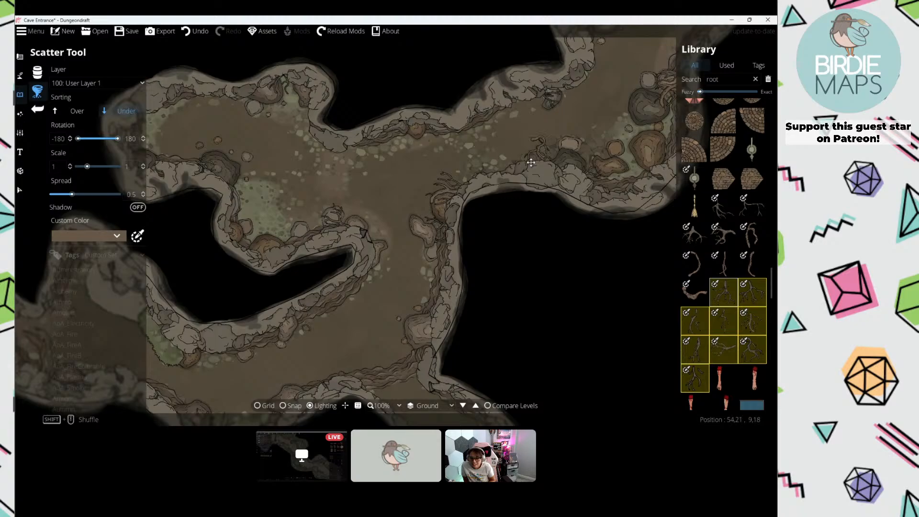
left_click_drag(531, 162, 463, 185)
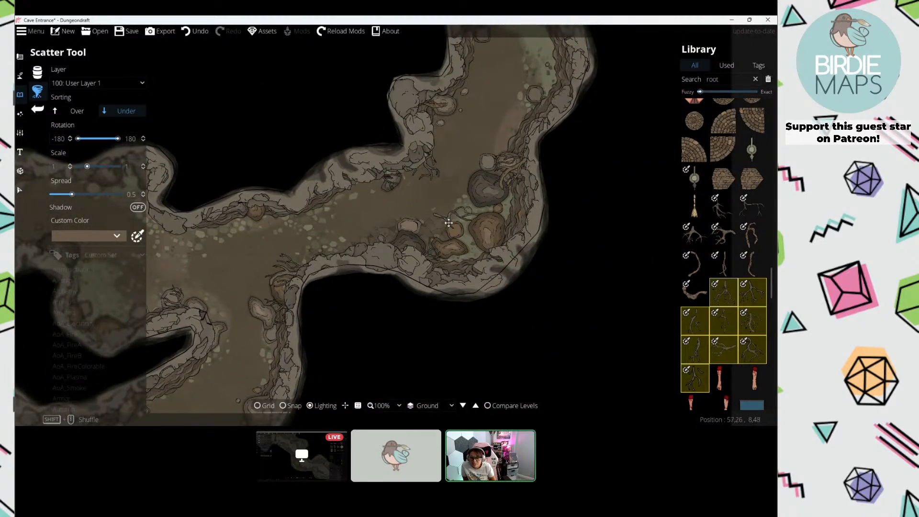
left_click_drag(287, 260, 343, 238)
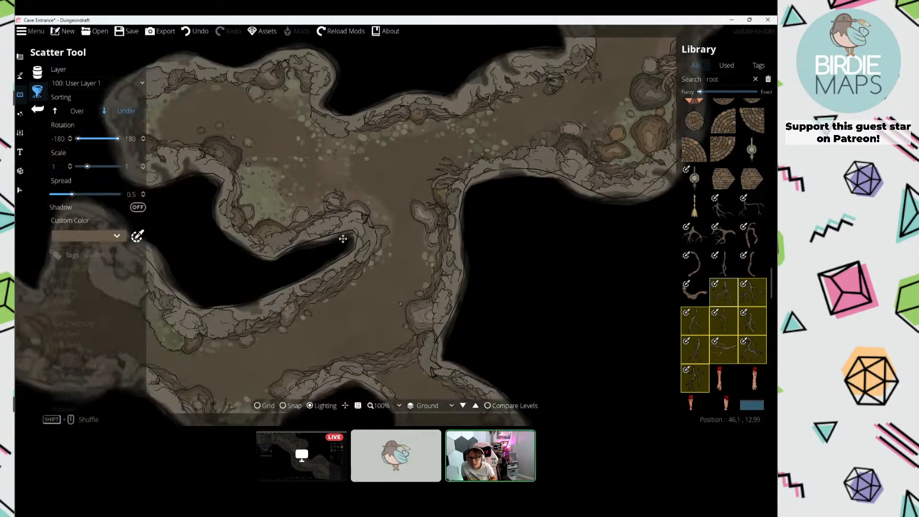
left_click_drag(381, 306, 374, 156)
left_click_drag(360, 261, 331, 212)
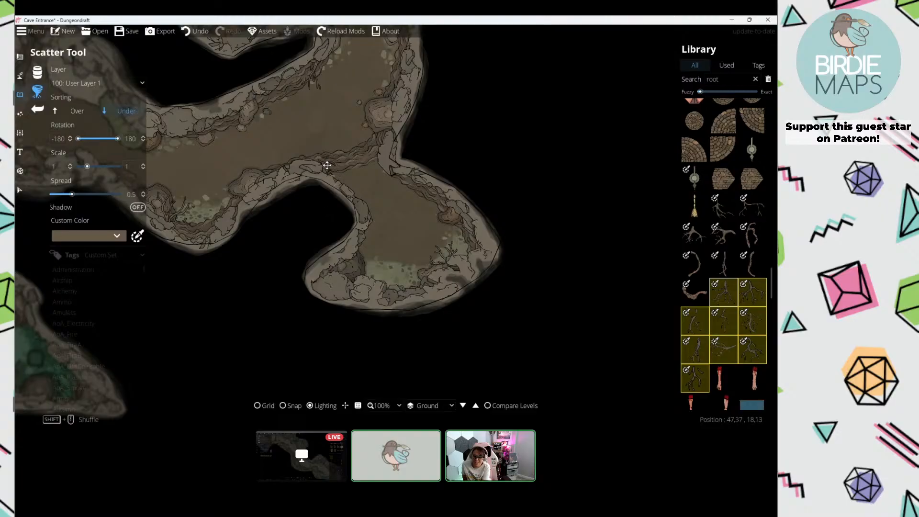
left_click_drag(358, 148, 421, 205)
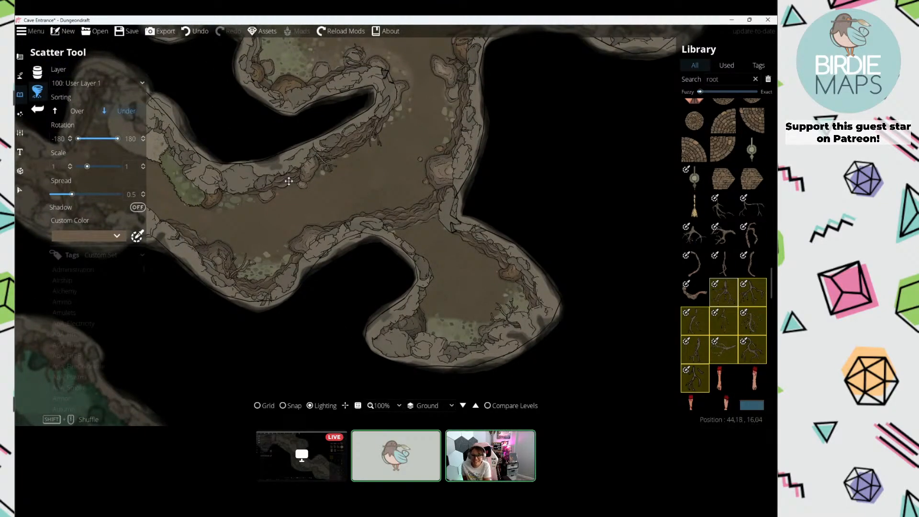
Step: Scatter roots along the eastern tunnel's north wall and by the boulder in the southeastern alcove
left_click_drag(222, 250, 294, 236)
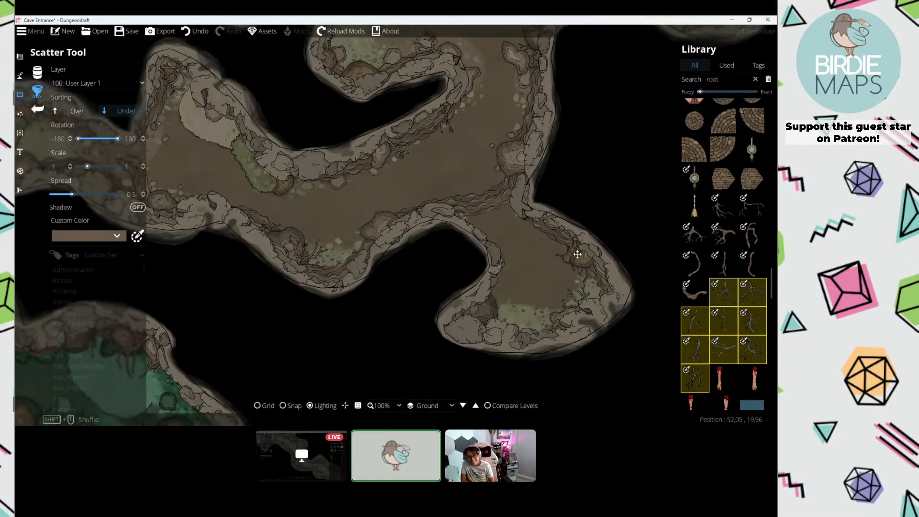
left_click_drag(514, 164, 482, 248)
left_click_drag(450, 105, 431, 246)
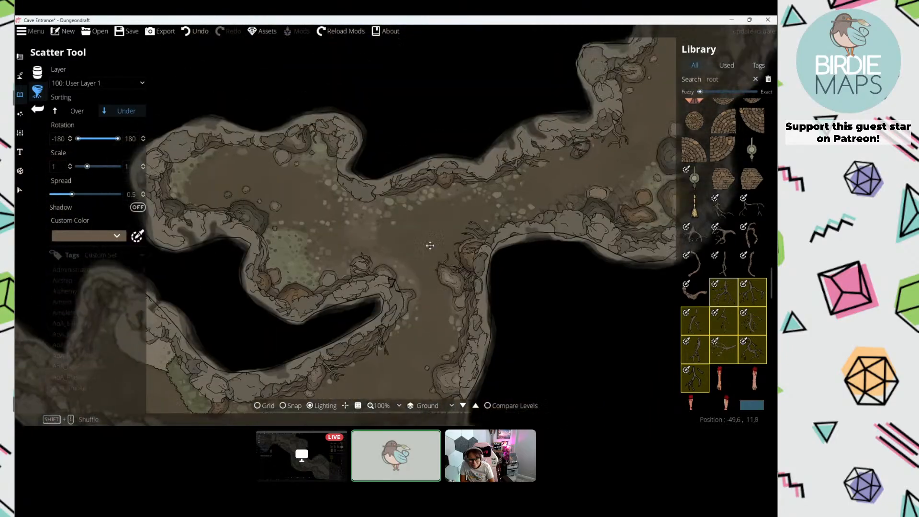
Step: Scatter roots along the north wall of the chamber above the eastern tunnel
left_click_drag(332, 297, 382, 299)
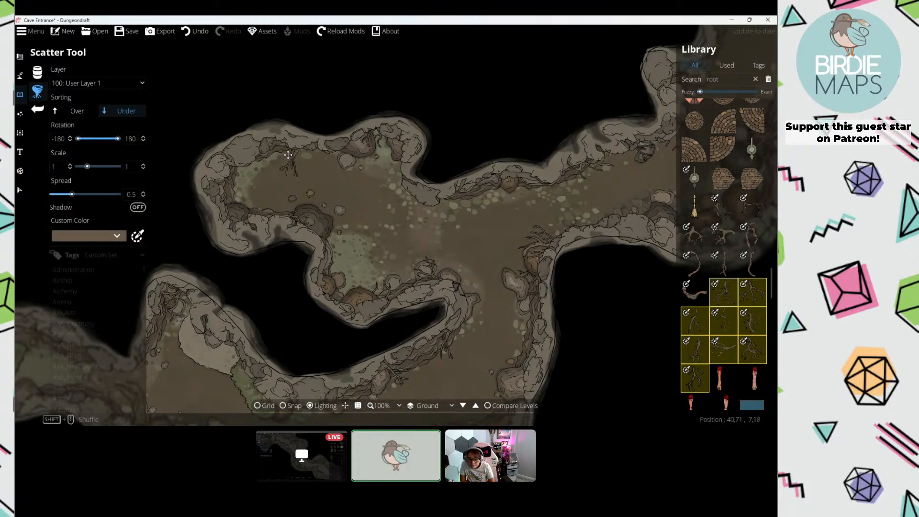
left_click_drag(661, 120, 338, 182)
left_click_drag(412, 143, 391, 231)
Step: Set the scatter layer to User Layer 3 and scatter roots along the central cavern's eastern wall around the tunnel mouth
left_click(110, 85)
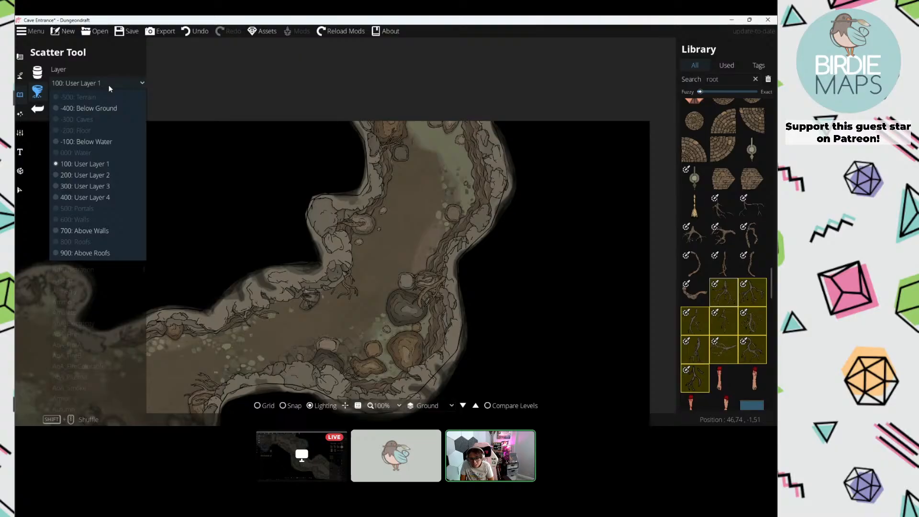
left_click(102, 185)
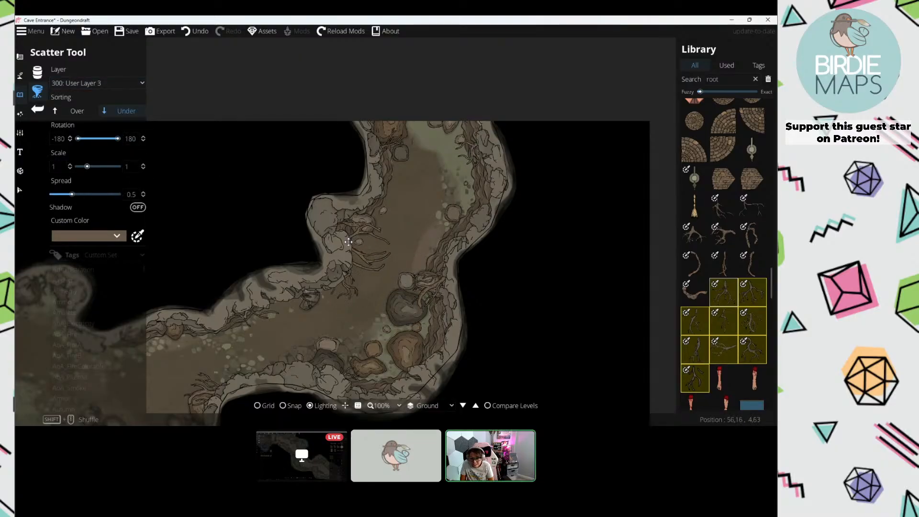
scroll(349, 243, "down", 3)
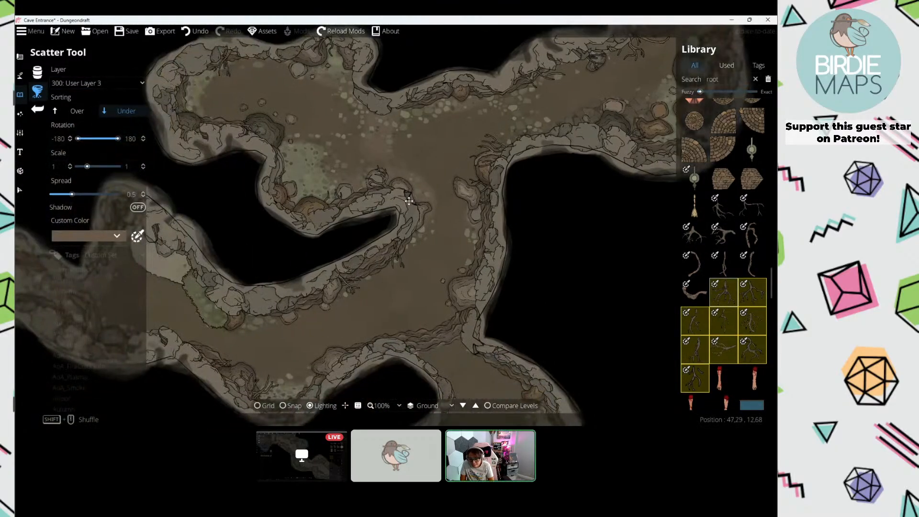
left_click_drag(271, 321, 697, 244)
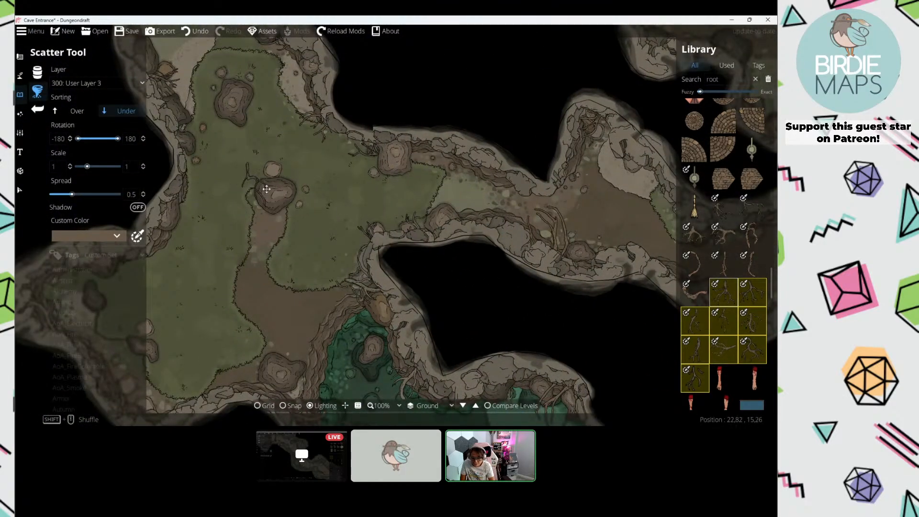
left_click_drag(267, 190, 319, 198)
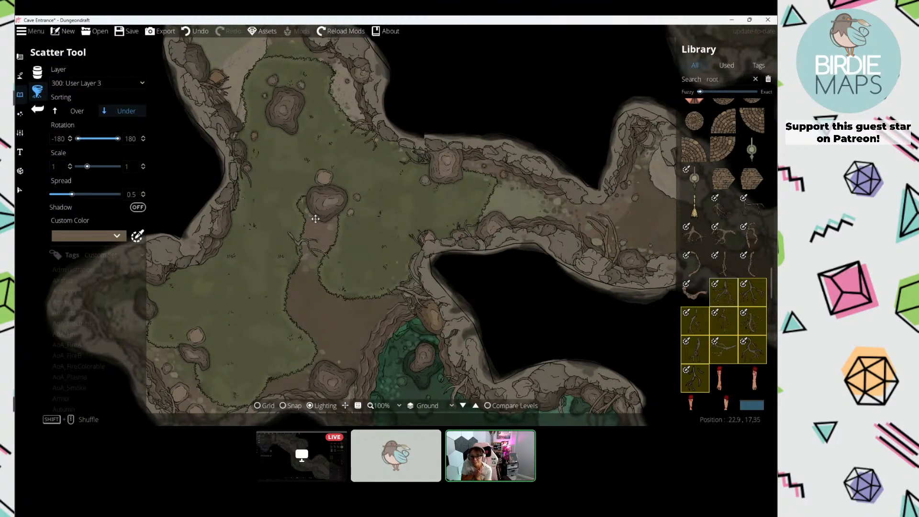
left_click_drag(312, 239, 335, 167)
left_click_drag(342, 269, 372, 209)
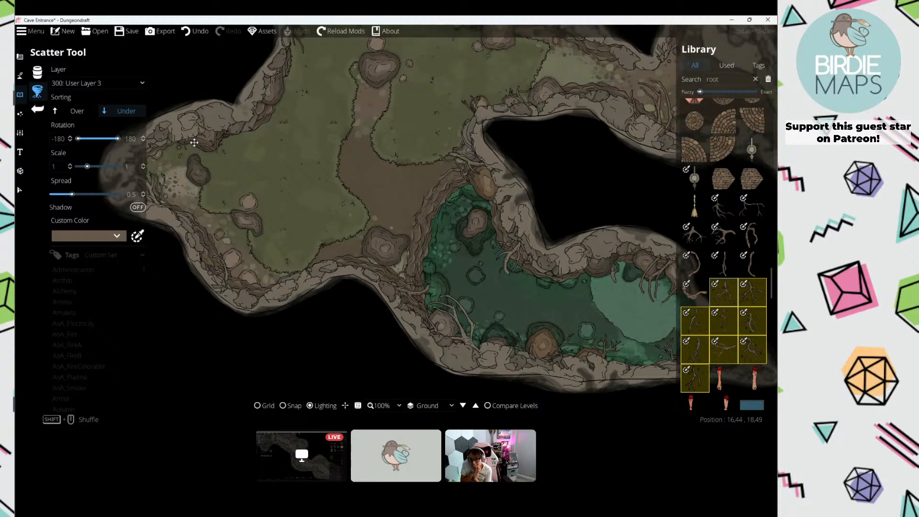
Step: Scatter roots along the entrance walls and beside the rocks of the southeastern alcove
scroll(344, 220, "down", 5)
scroll(459, 236, "up", 5)
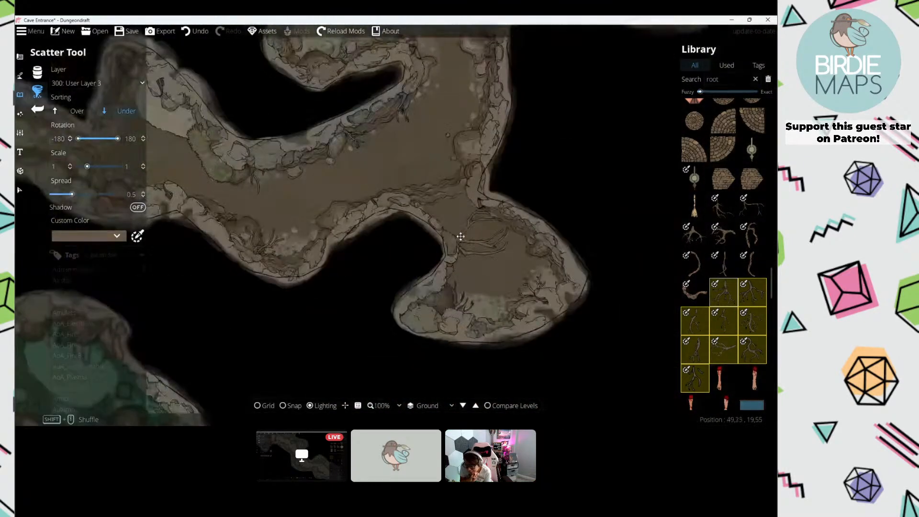
mouse_move(490, 221)
left_mouse_down()
mouse_move(532, 258)
mouse_move(529, 242)
mouse_move(551, 294)
left_mouse_up()
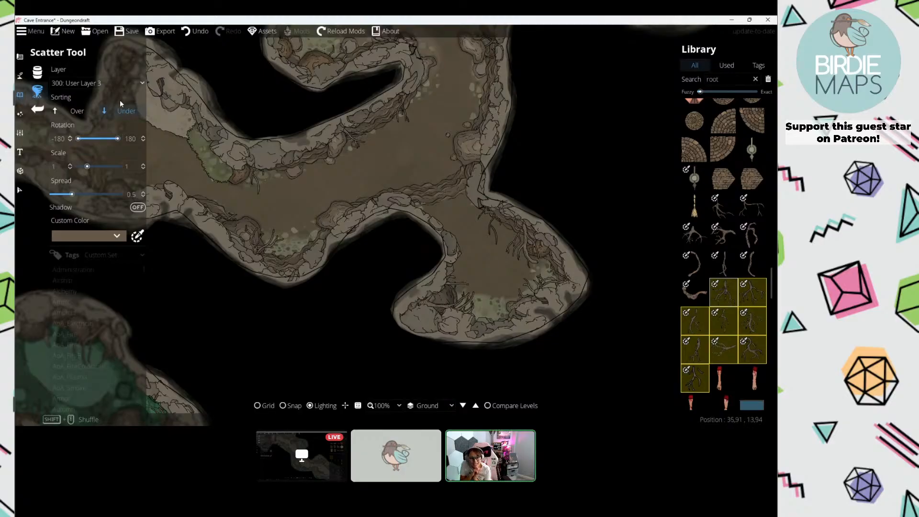
Step: Set the scatter layer to User Layer 2 and scatter roots along the central cavern's northwestern walls
left_click(104, 84)
left_click(86, 164)
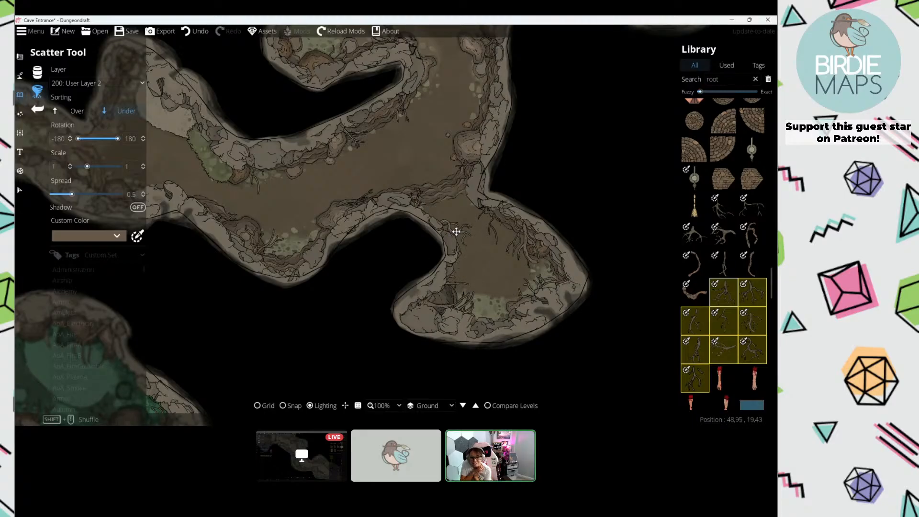
left_click_drag(304, 190, 381, 204)
left_click_drag(241, 131, 400, 192)
left_click_drag(323, 166, 622, 218)
left_click_drag(203, 93, 295, 125)
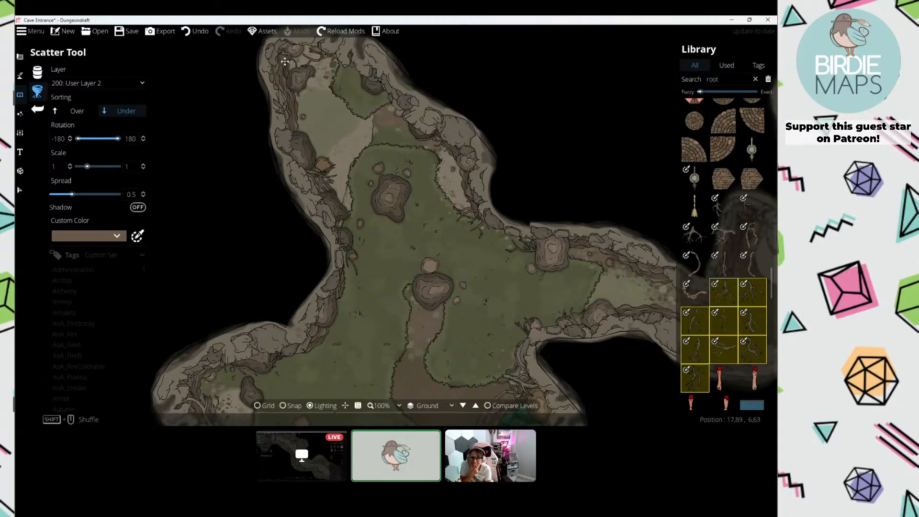
Step: Scatter roots beside the large boulder on the central cavern's southern wall
left_click_drag(340, 192, 346, 120)
left_click_drag(350, 218, 364, 143)
left_click_drag(421, 253, 307, 192)
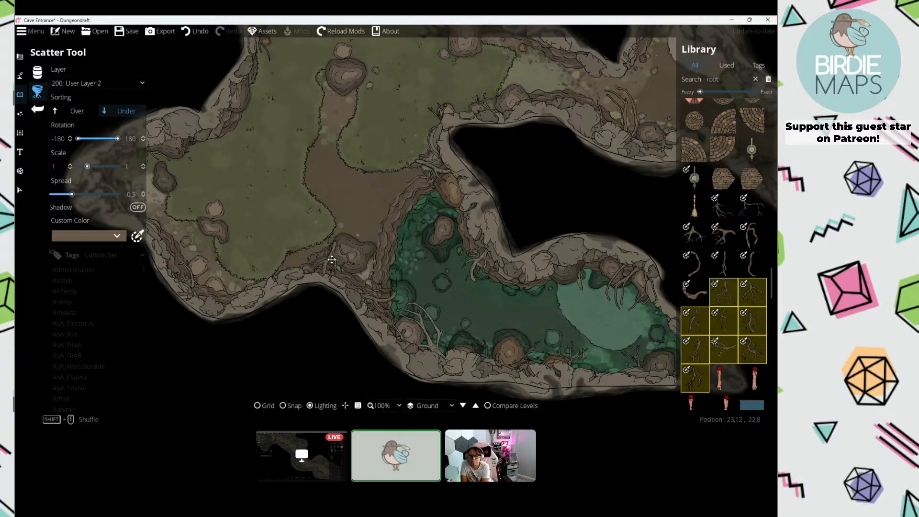
left_click_drag(354, 152, 336, 287)
left_click_drag(473, 206, 373, 218)
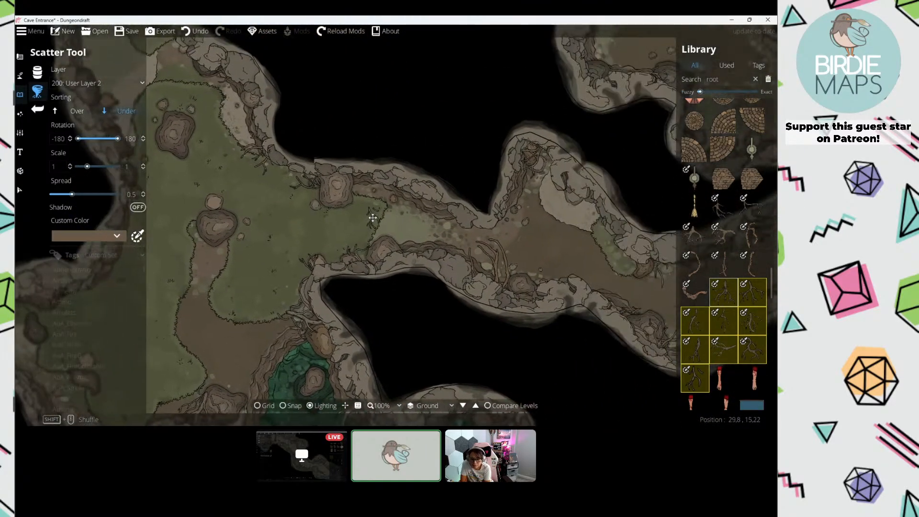
Step: Review the root placement in the tunnel, the northern chamber and the central cavern
left_click_drag(305, 171, 383, 167)
left_click_drag(668, 79, 403, 164)
scroll(402, 164, "down", 1)
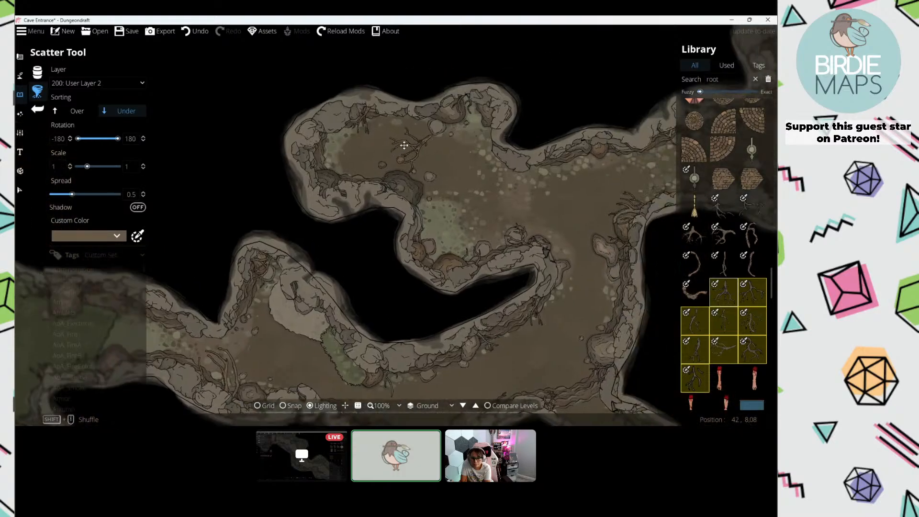
scroll(407, 220, "down", 1)
scroll(436, 210, "up", 3)
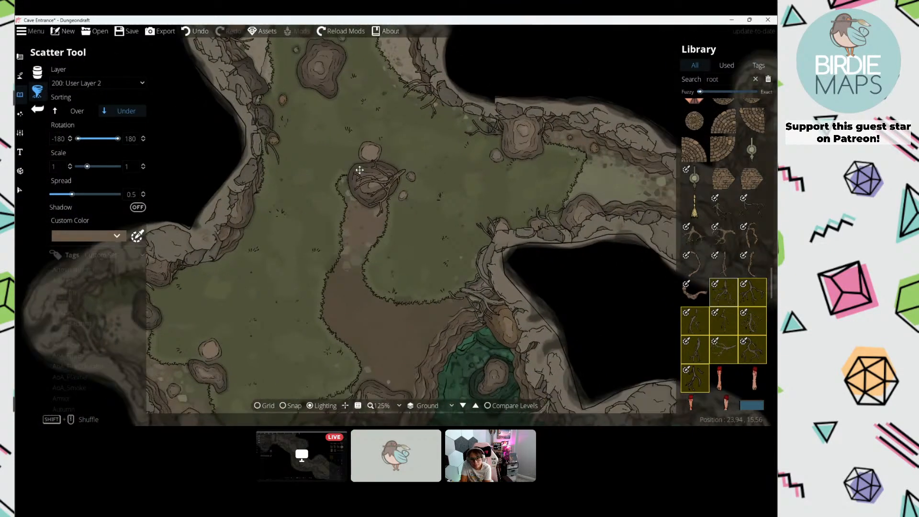
left_click_drag(360, 170, 314, 147)
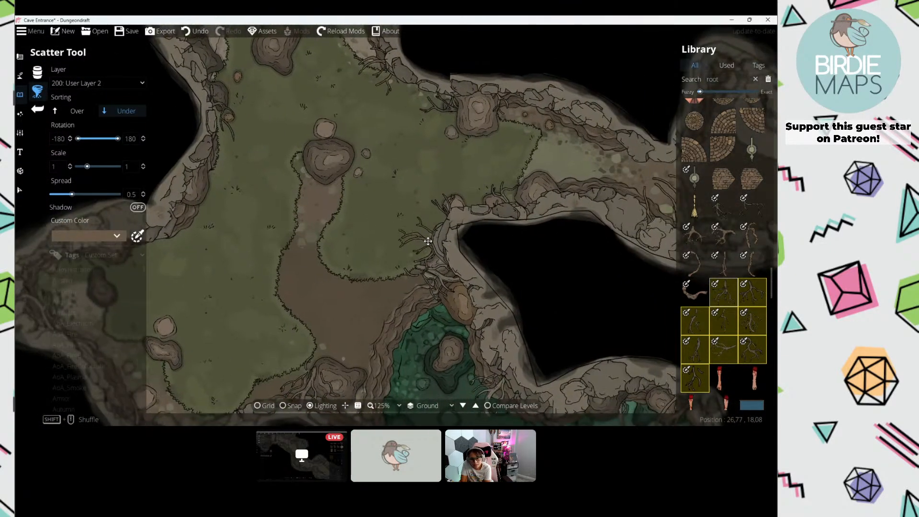
scroll(368, 216, "down", 4)
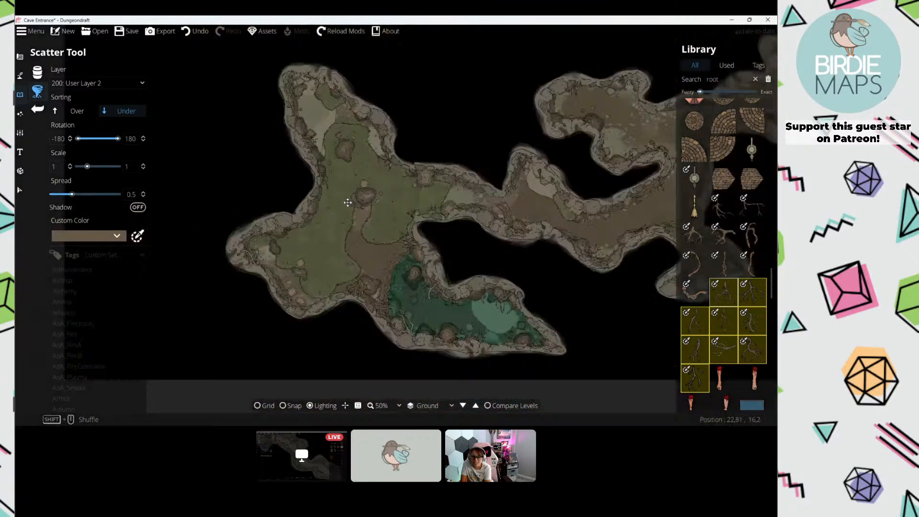
Step: Search the object library for tree and select the eleven bare log and branch assets as the scatter set
left_click(752, 234)
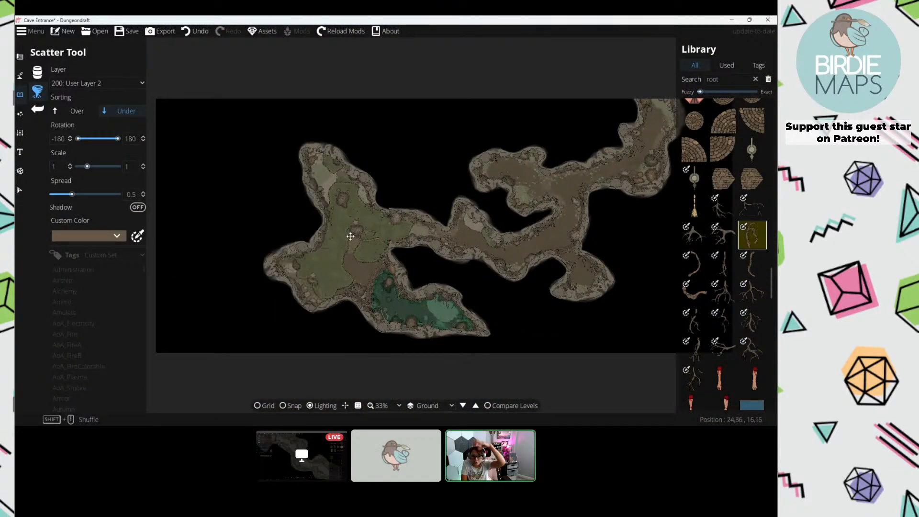
scroll(355, 237, "up", 3)
double_click(739, 82)
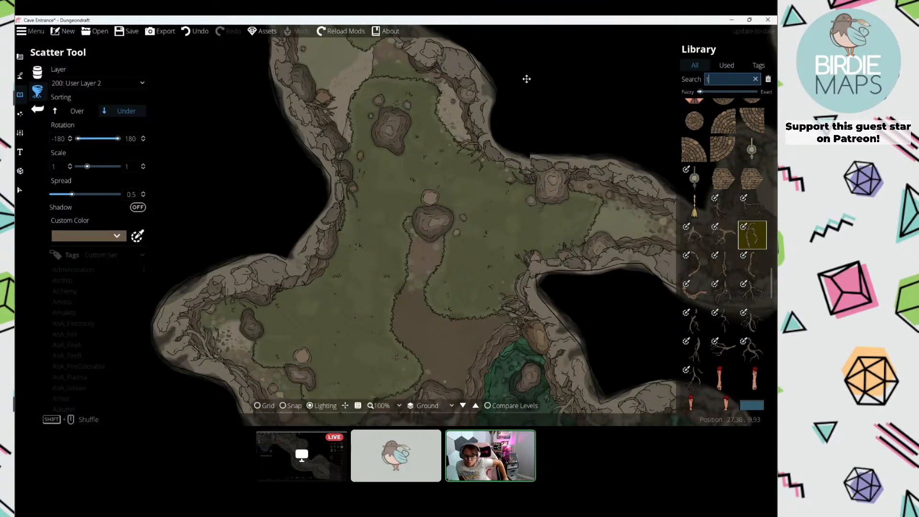
scroll(732, 269, "down", 7)
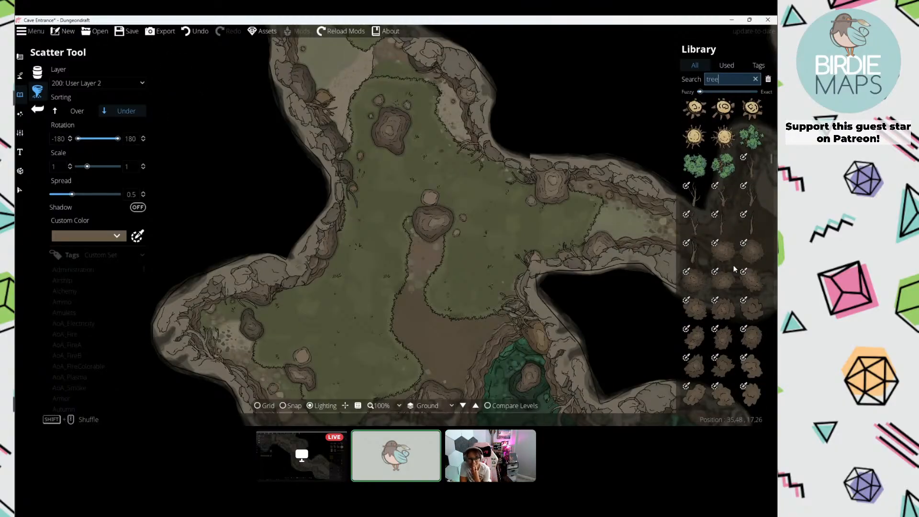
scroll(733, 269, "down", 5)
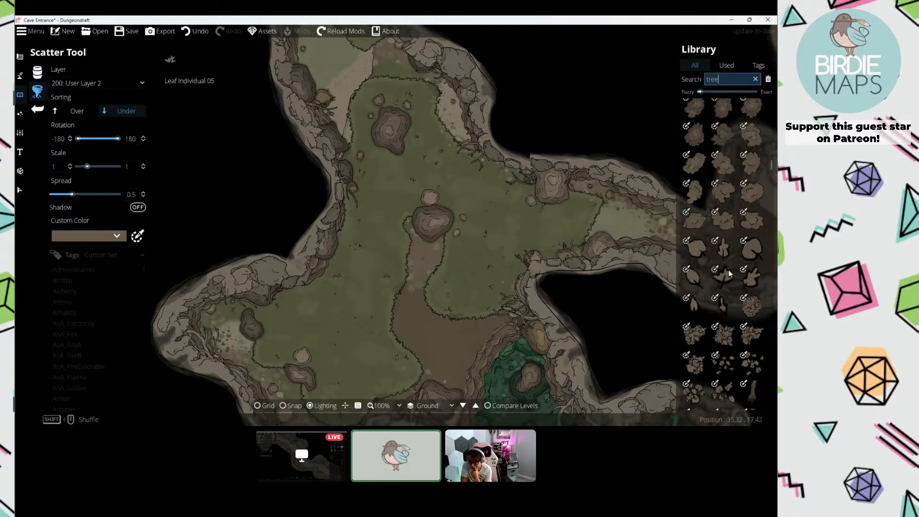
scroll(728, 271, "down", 1)
left_click(724, 142)
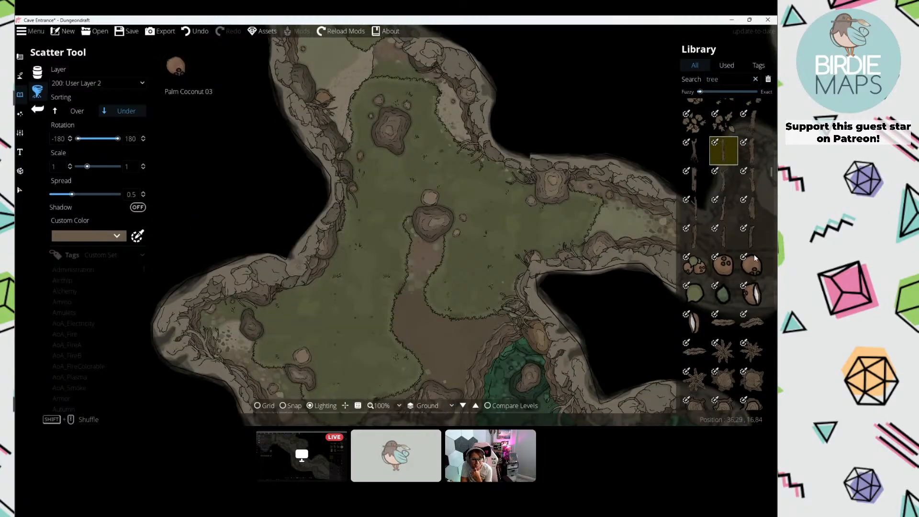
left_click(752, 237, "shift")
Step: Set the scatter layer to User Layer 3 and scatter branches beside the central boulder and along the dirt path's western edge
left_click_drag(403, 197, 370, 199)
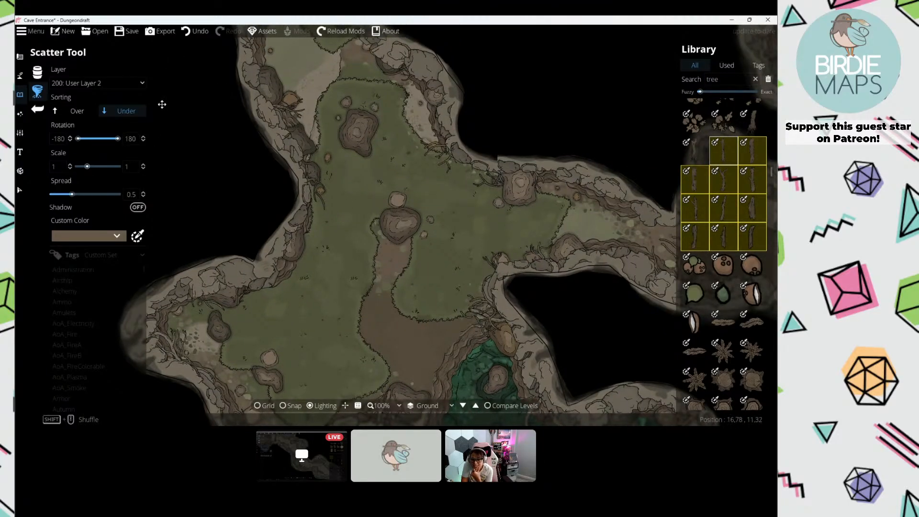
left_click(90, 81)
left_click(102, 186)
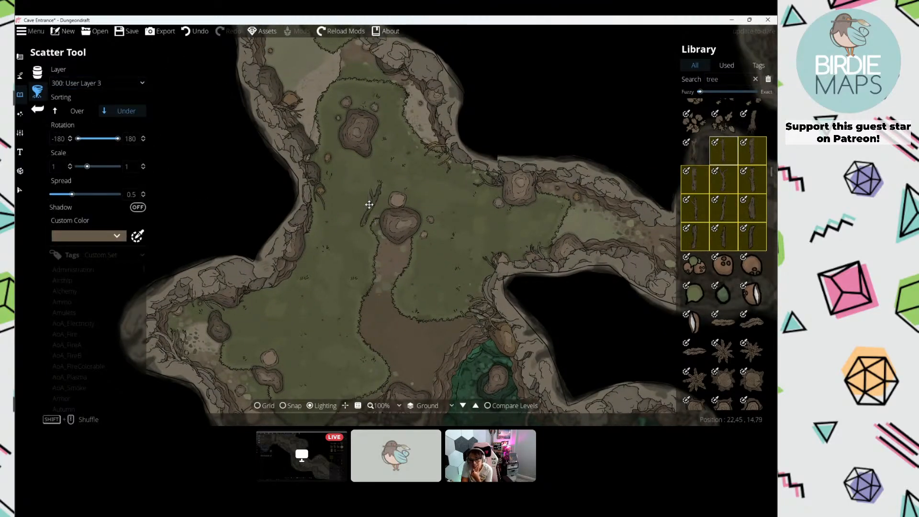
left_click(382, 225)
left_click_drag(356, 261, 333, 185)
scroll(363, 223, "down", 1)
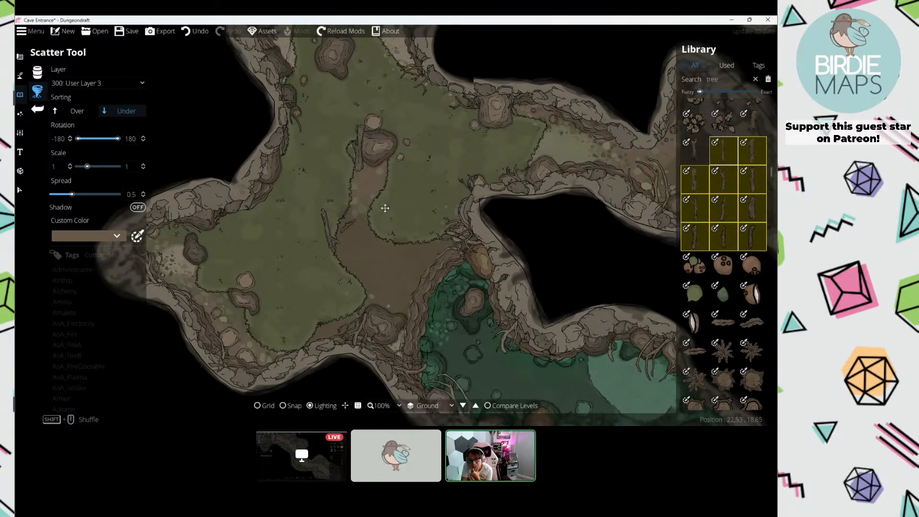
Step: Scatter more branches around the central and northern boulders and beside the central cavern's western wall
left_click_drag(351, 124, 365, 200)
left_click(340, 148)
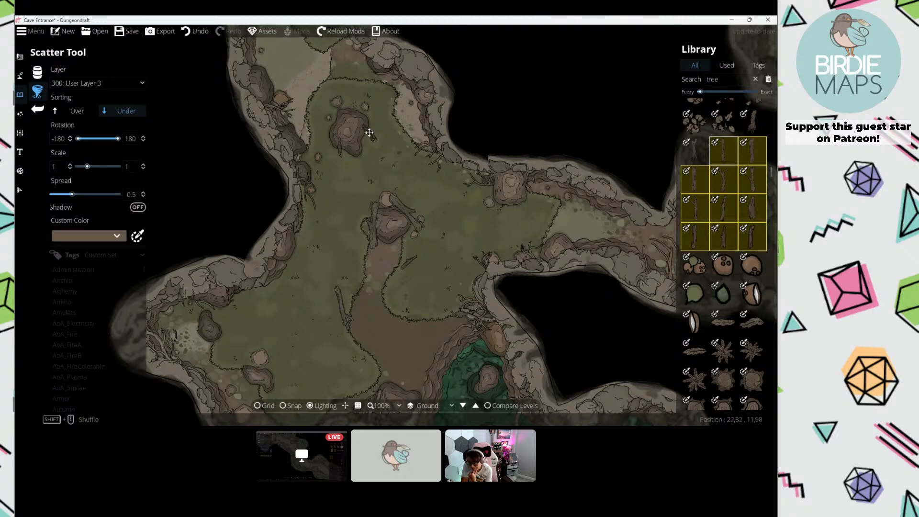
left_click(377, 190)
left_click_drag(435, 186, 408, 197)
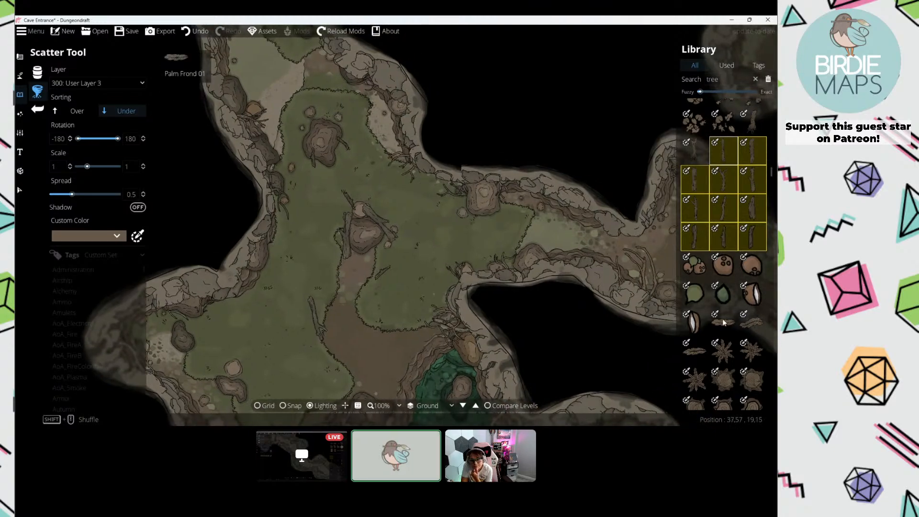
scroll(727, 320, "down", 5)
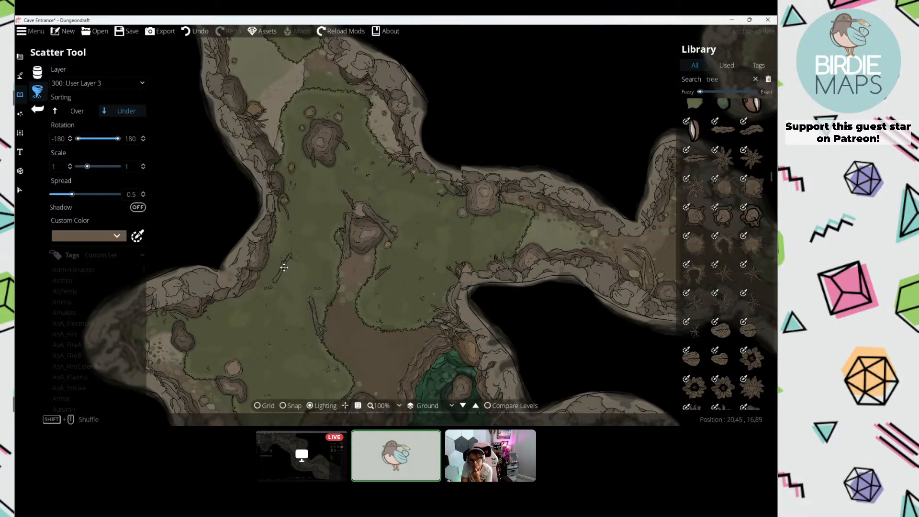
left_click(271, 245)
left_click_drag(304, 278, 357, 216)
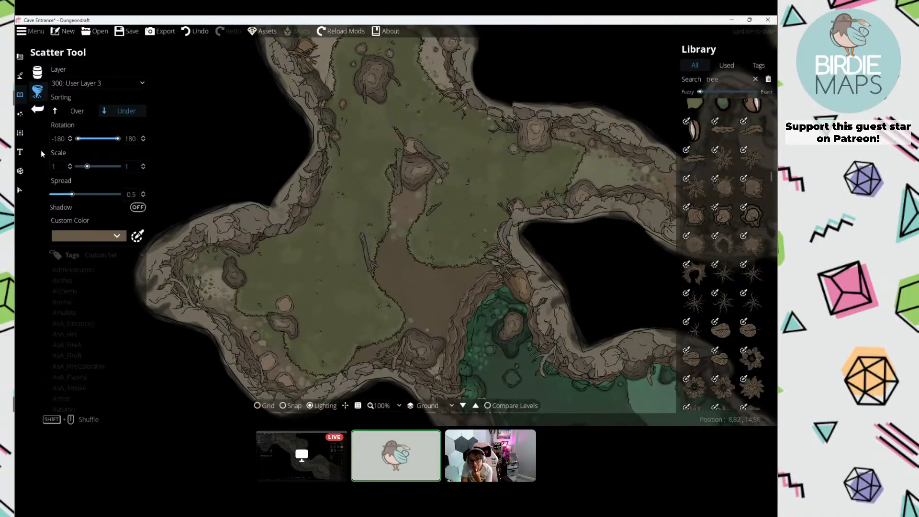
left_click_drag(371, 247, 388, 226)
left_click_drag(594, 154, 627, 258)
Step: Browse the remaining tree assets and preview the NAT FallenTree 1 prefab from the CAT_Nature set over the cavern
scroll(718, 248, "down", 10)
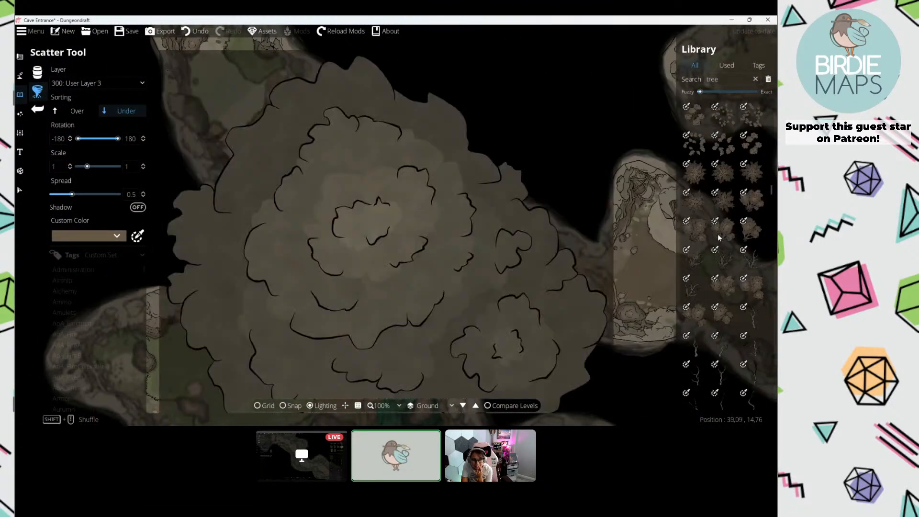
scroll(718, 237, "down", 5)
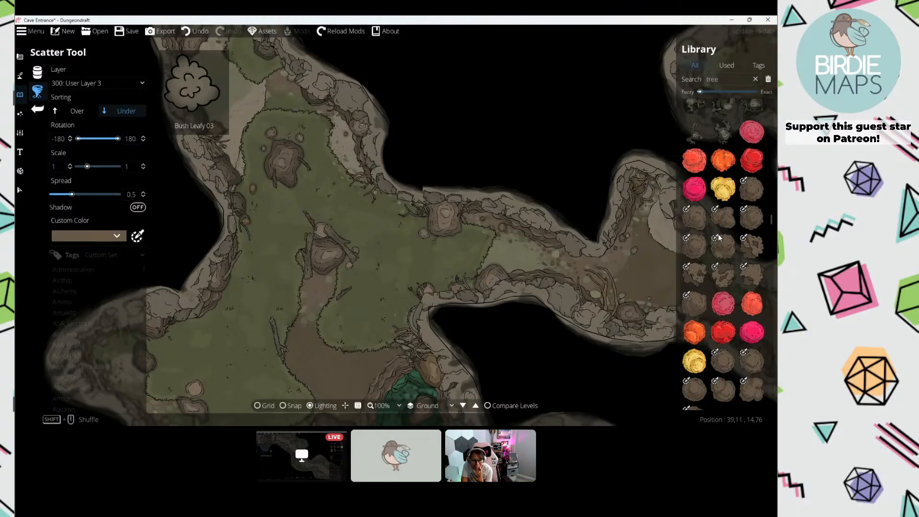
scroll(718, 237, "down", 8)
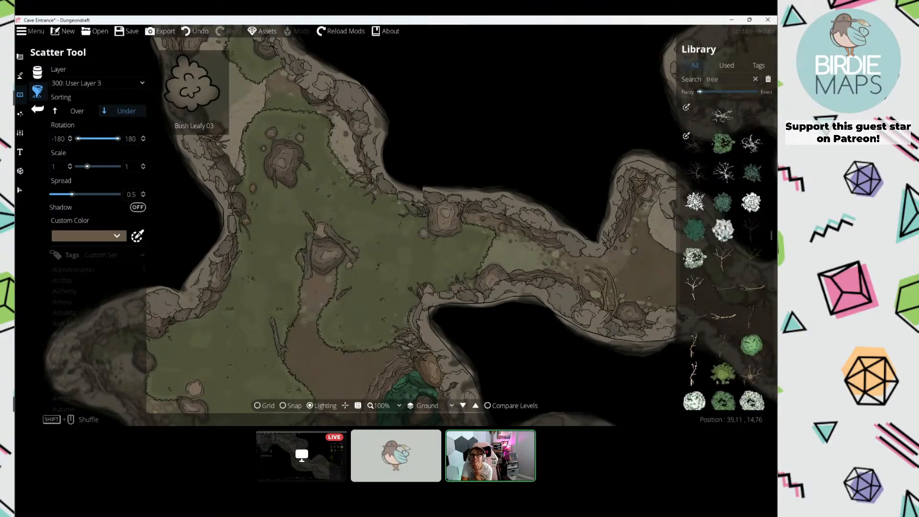
left_click(20, 172)
left_click(87, 84)
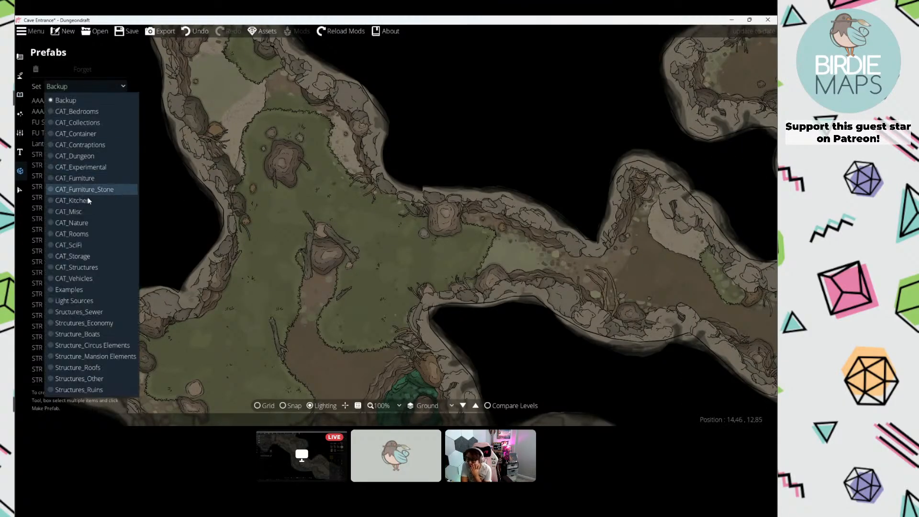
left_click(85, 225)
scroll(93, 180, "down", 5)
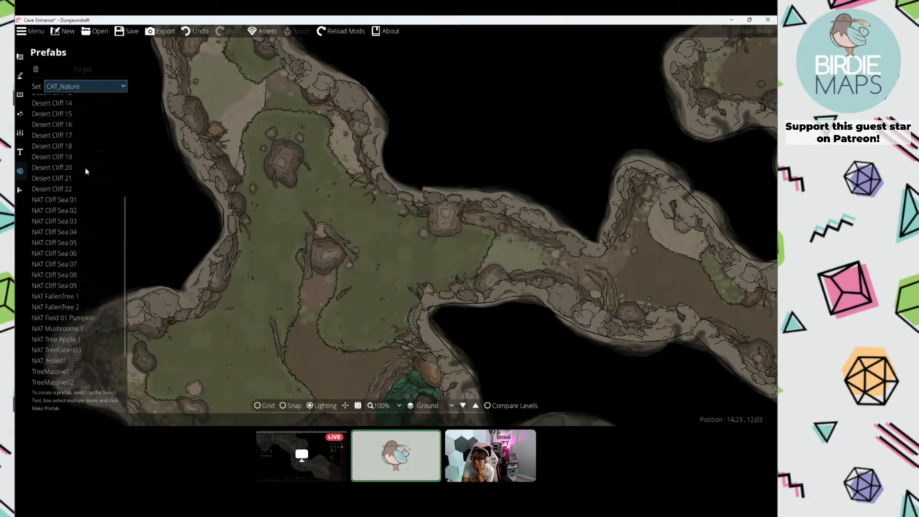
left_click(70, 298)
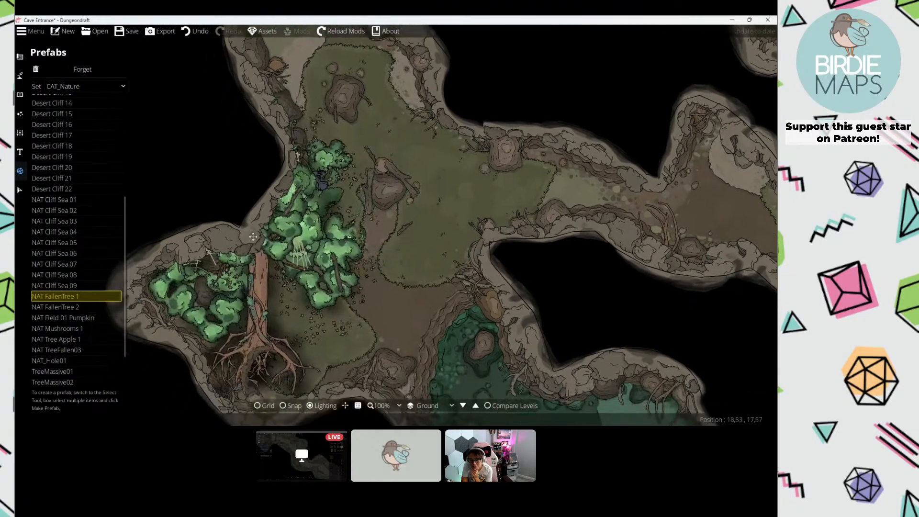
scroll(83, 335, "down", 3)
scroll(63, 363, "down", 1)
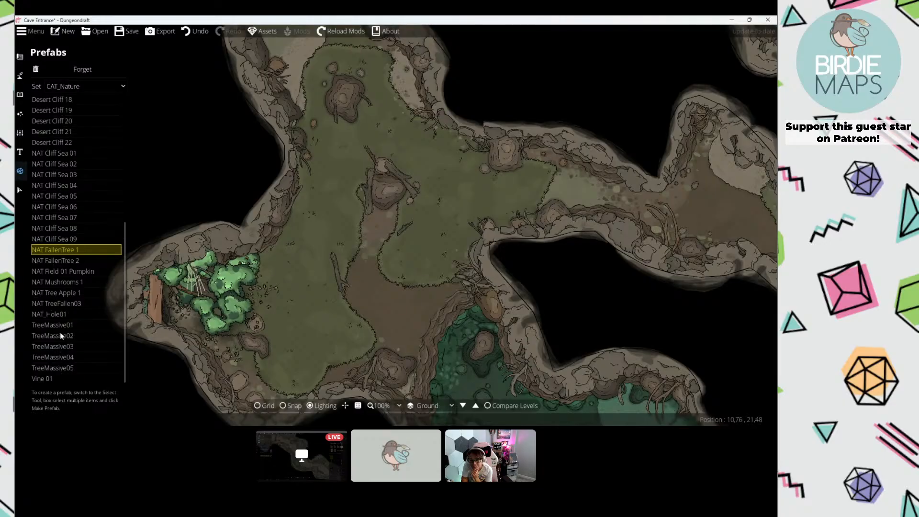
Step: Look through the CAT_Nature prefabs and preview NAT TreeFallen03 over the map
scroll(72, 263, "up", 10)
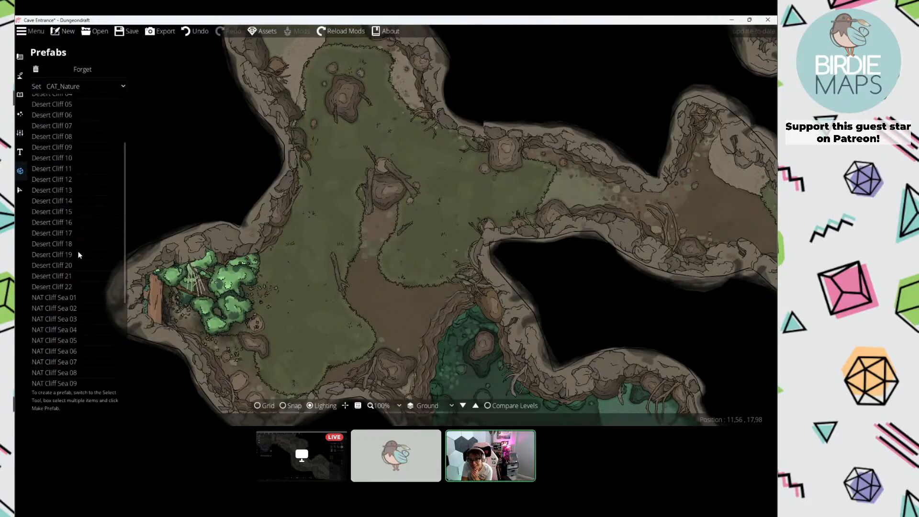
scroll(80, 256, "up", 3)
scroll(67, 160, "down", 7)
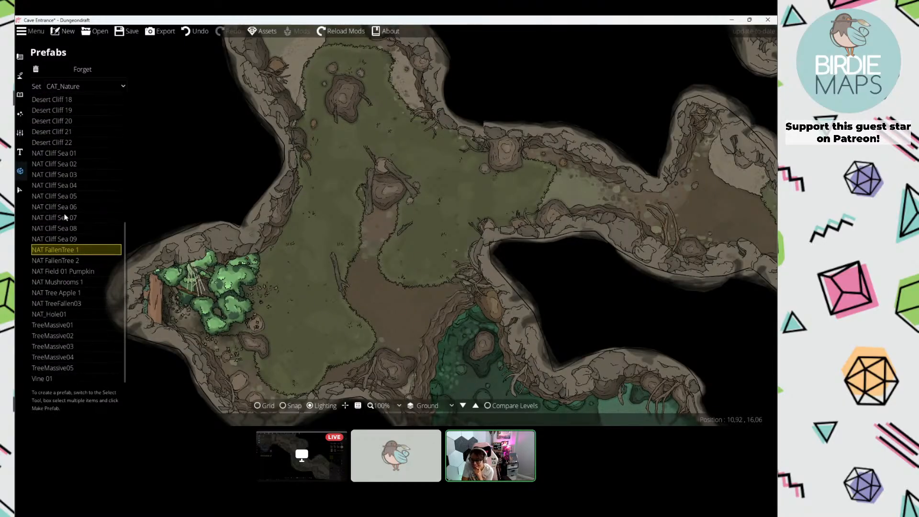
left_click(67, 300)
scroll(428, 172, "down", 6)
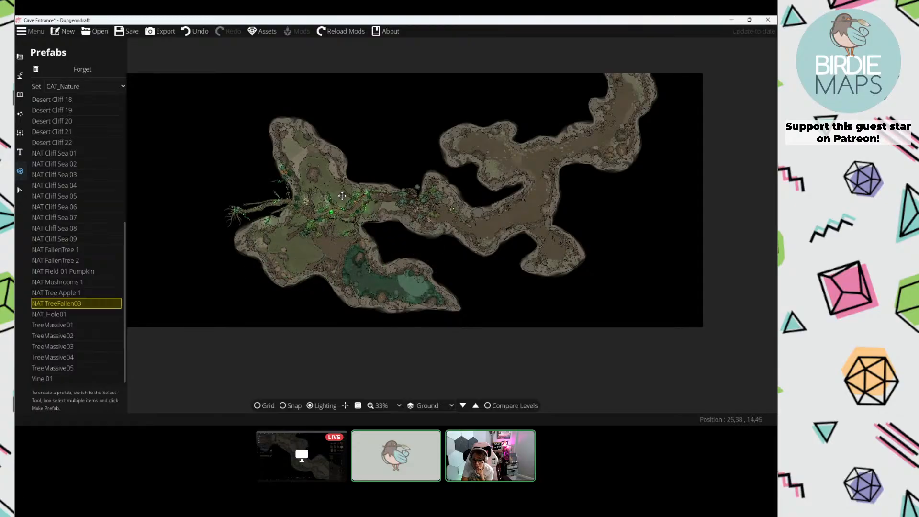
key("Up")
key("Left")
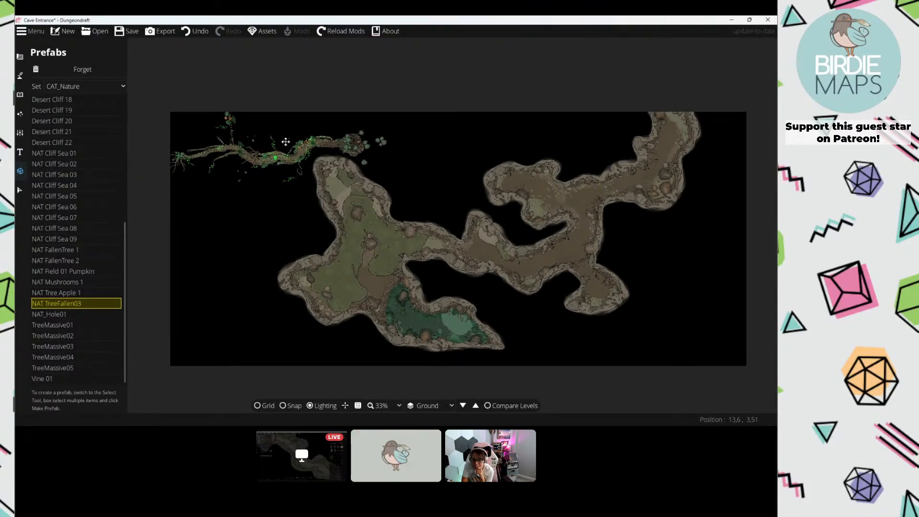
Step: Switch to the Object Tool, search the library for bush and pick a colorable leafy bush
left_click(20, 96)
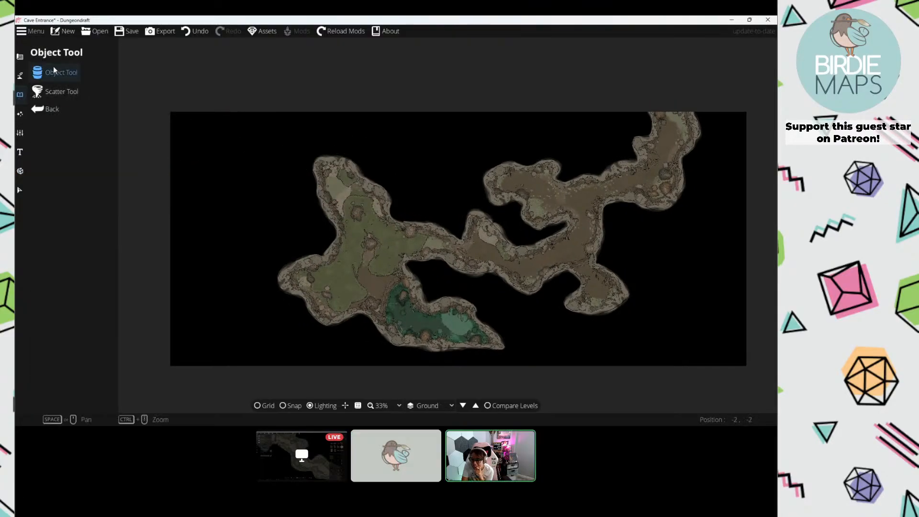
scroll(407, 235, "up", 6)
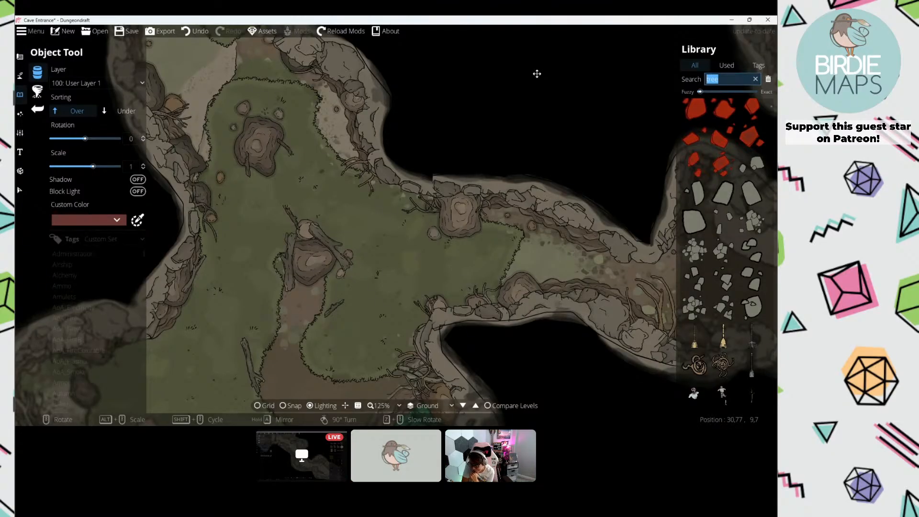
type("h")
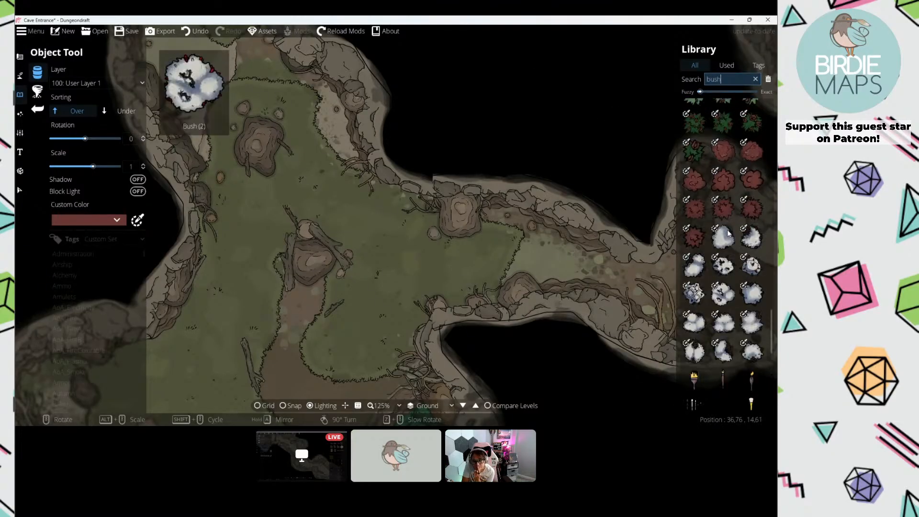
scroll(731, 224, "up", 20)
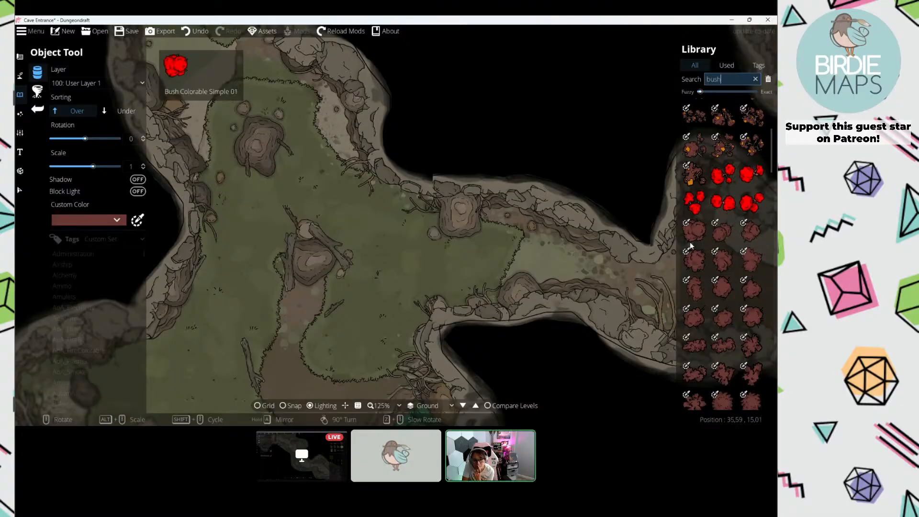
scroll(710, 230, "down", 3)
scroll(711, 228, "down", 10)
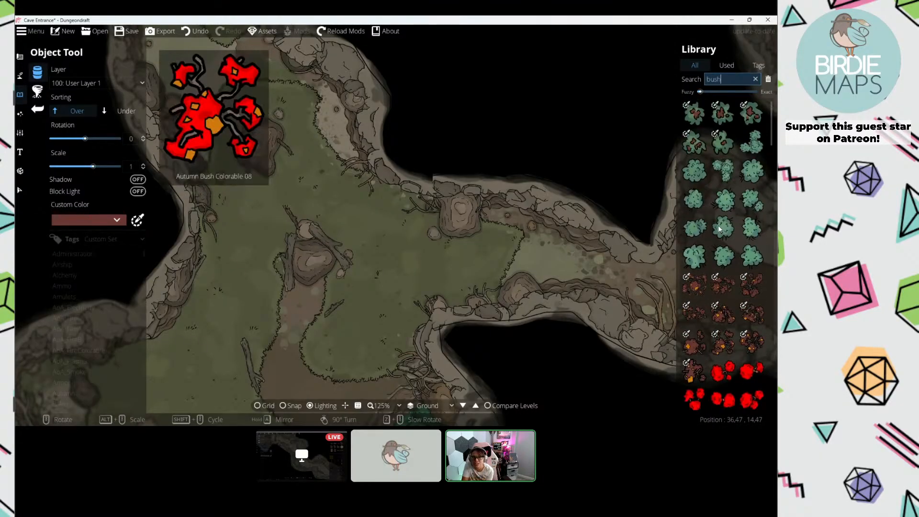
scroll(720, 225, "down", 15)
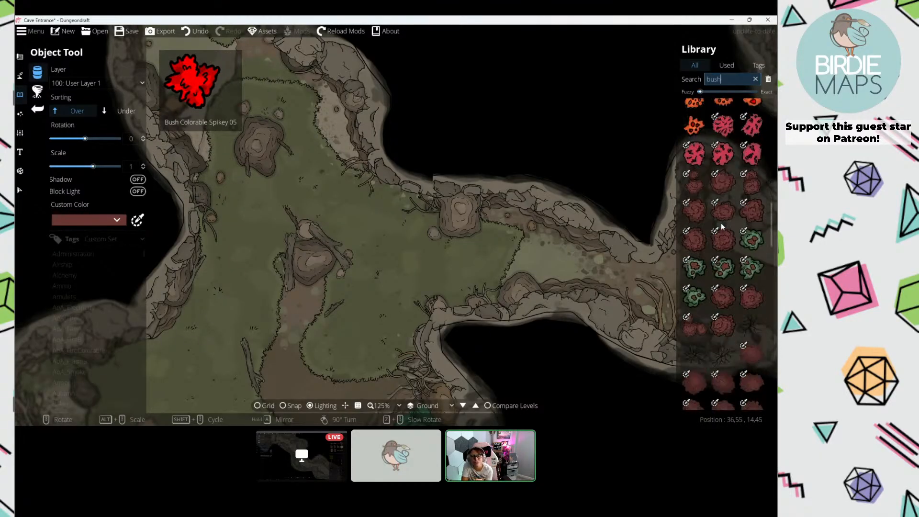
left_click(723, 238)
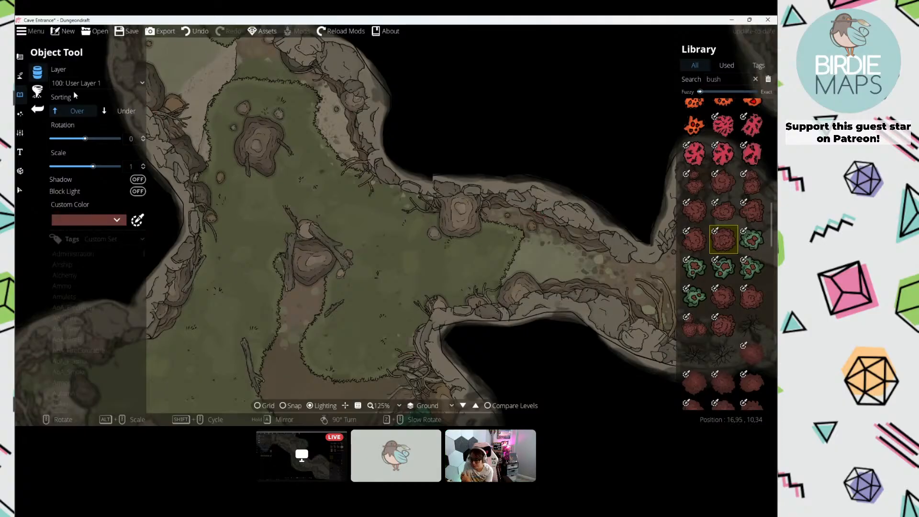
Step: Switch to the Scatter Tool and select the eight colorable leafy bushes from the bush assets as the scatter set
left_click(35, 91)
left_click(727, 78)
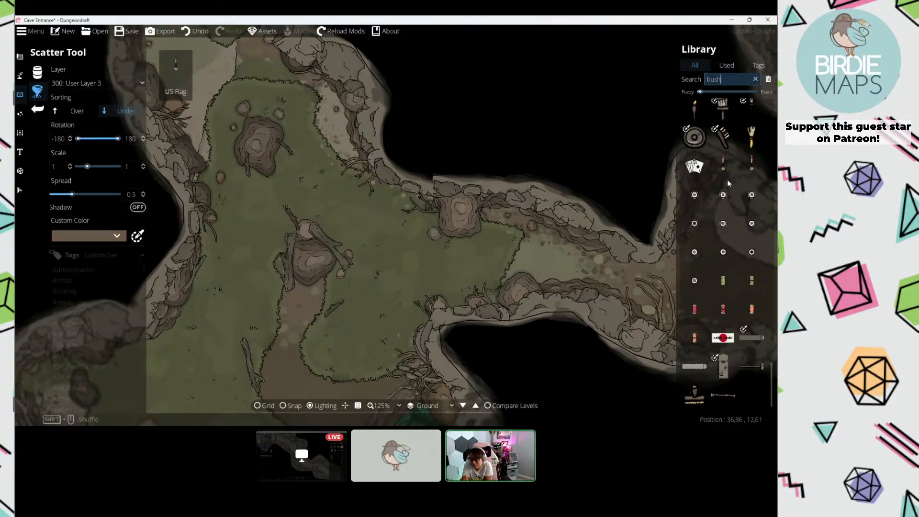
scroll(718, 211, "up", 7)
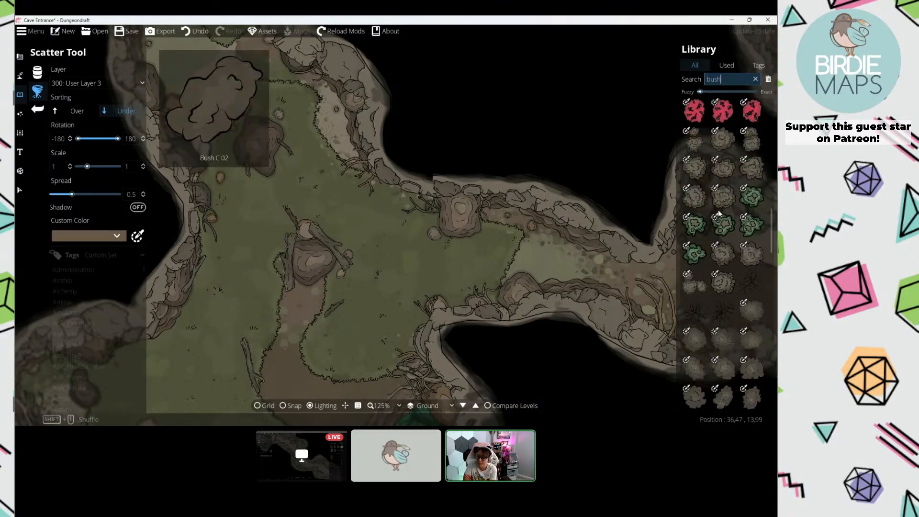
left_click(695, 253)
left_click(720, 315, "shift")
left_click_drag(304, 256, 354, 206)
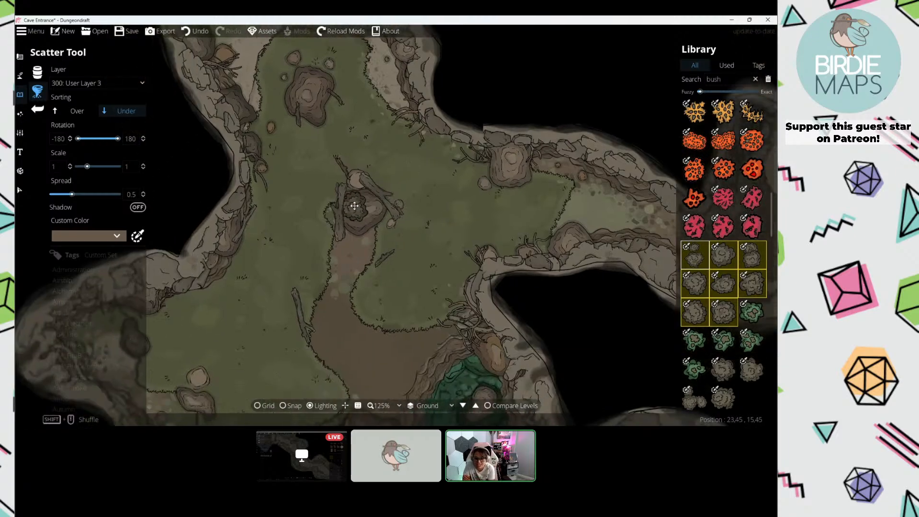
Step: Try a light brown custom color for the selected bushes and reopen the color palette
left_click(84, 234)
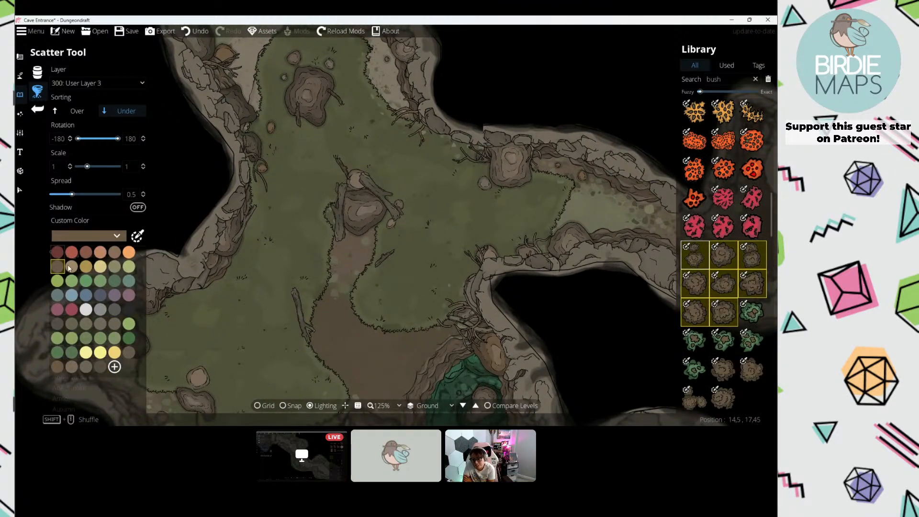
left_click(69, 267)
left_click(121, 238)
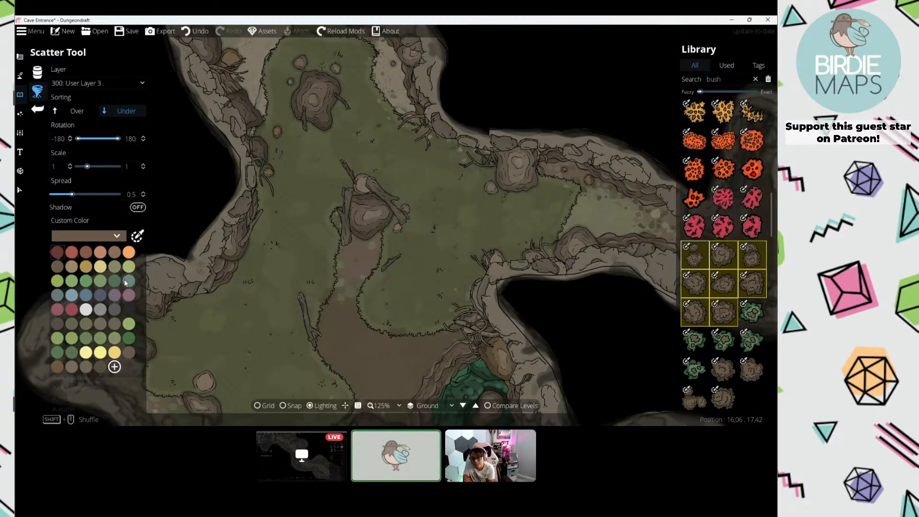
left_click(129, 336)
left_click(107, 235)
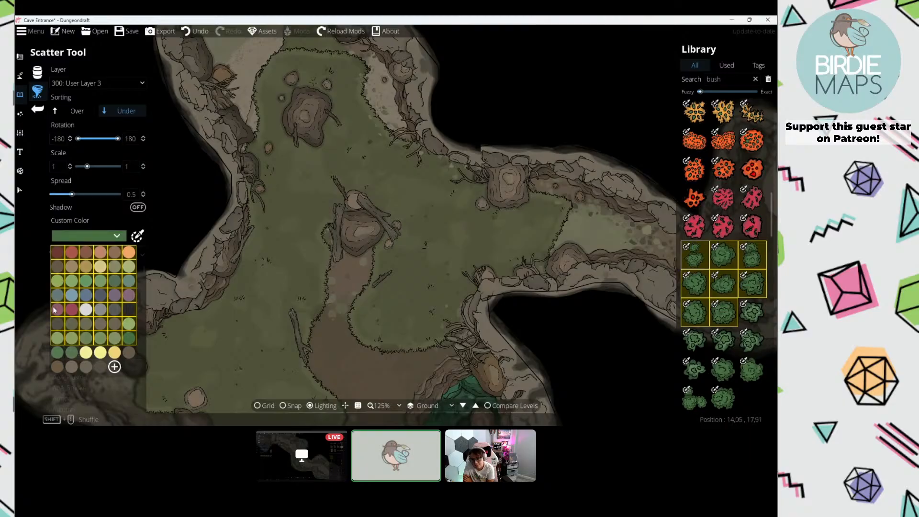
left_click(59, 257)
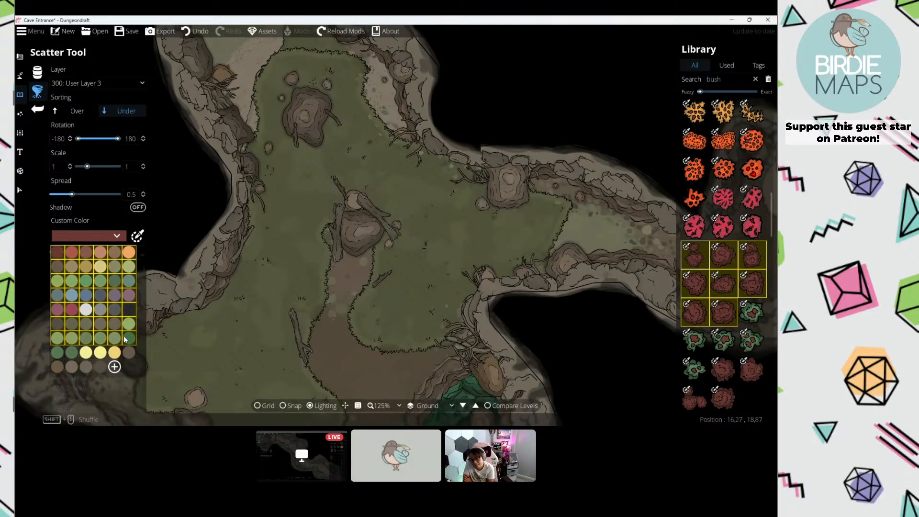
left_click(86, 367)
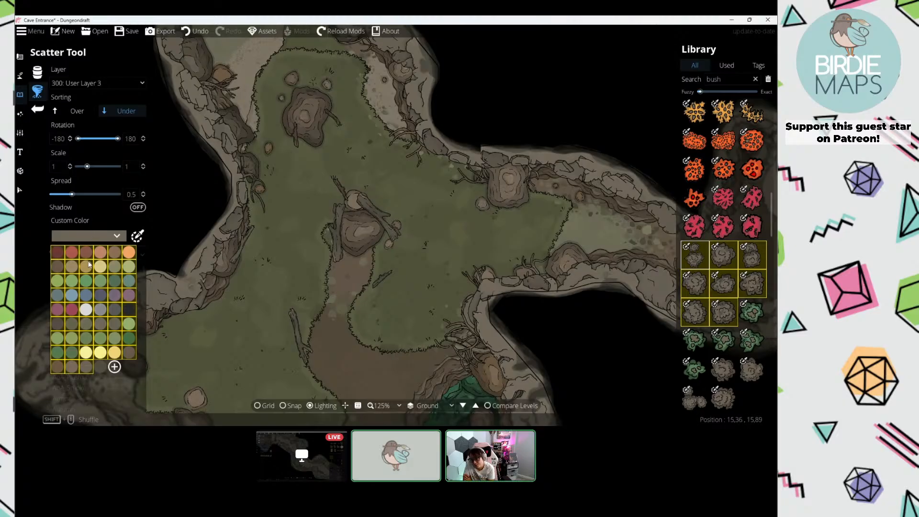
Step: Deselect every highlighted swatch in the scatter tool's custom color palette, from the last row up to the first
left_click(85, 352)
left_click(73, 366)
left_click(85, 353)
left_click(72, 353)
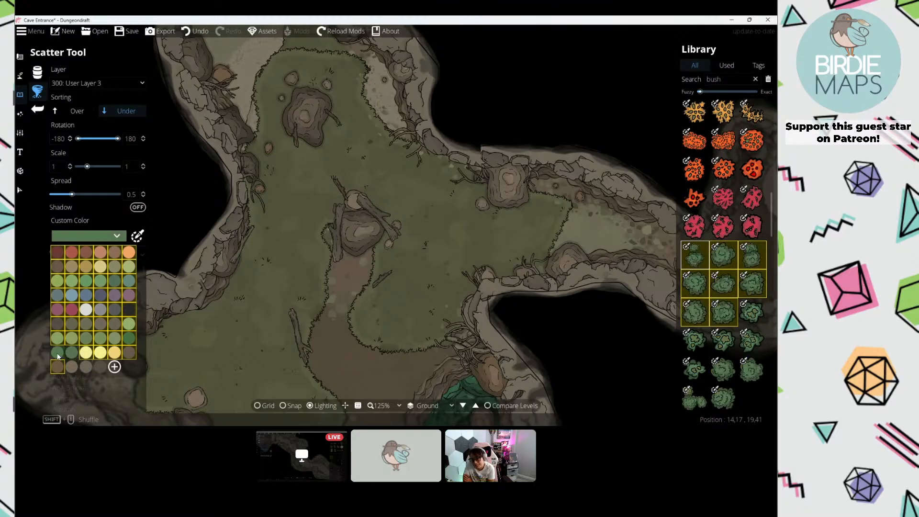
left_click(57, 369)
left_click(86, 353)
left_click(113, 353)
left_click(130, 350)
left_click(128, 338, "ctrl")
left_click(114, 338, "ctrl")
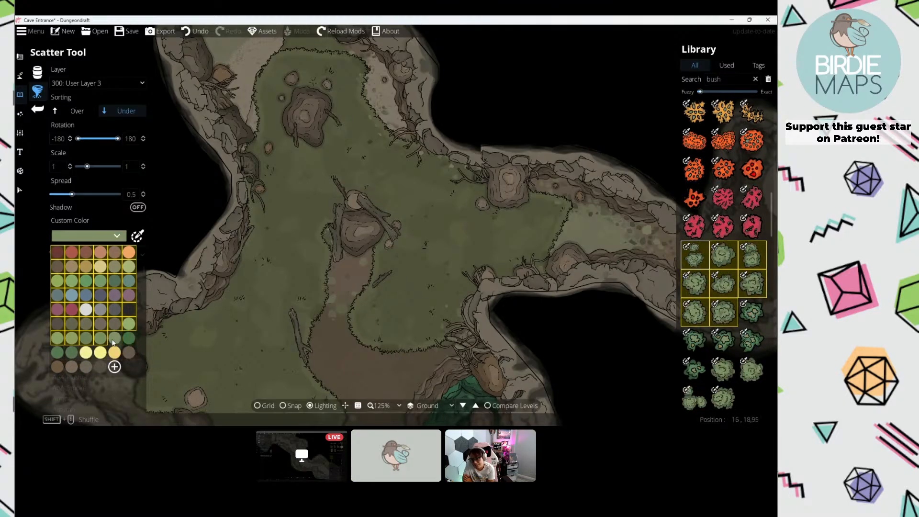
left_click(100, 338, "ctrl")
left_click(86, 338, "ctrl")
left_click(71, 338, "ctrl")
left_click(58, 338, "ctrl")
left_click(58, 324, "ctrl")
left_click(72, 325, "ctrl")
left_click(86, 325, "ctrl")
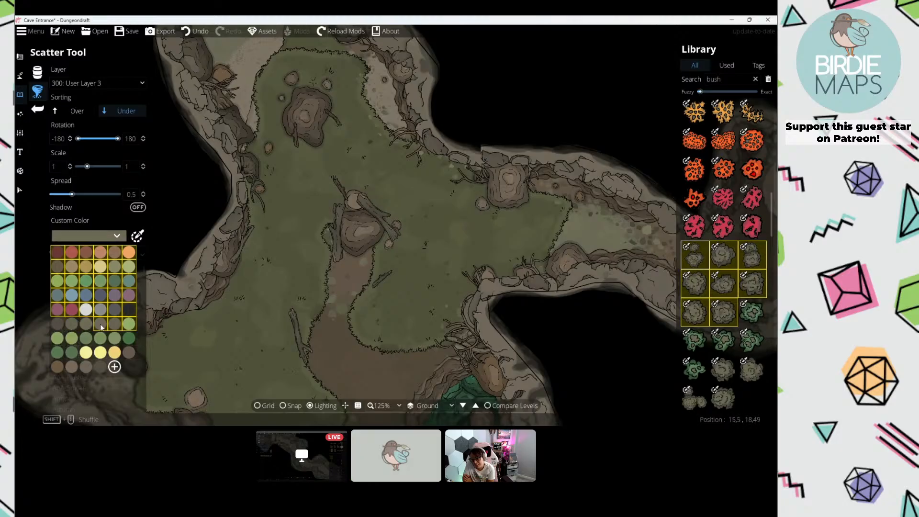
left_click(129, 324, "ctrl")
left_click(129, 310, "ctrl")
left_click(114, 310, "ctrl")
left_click(100, 309, "ctrl")
left_click(86, 309, "ctrl")
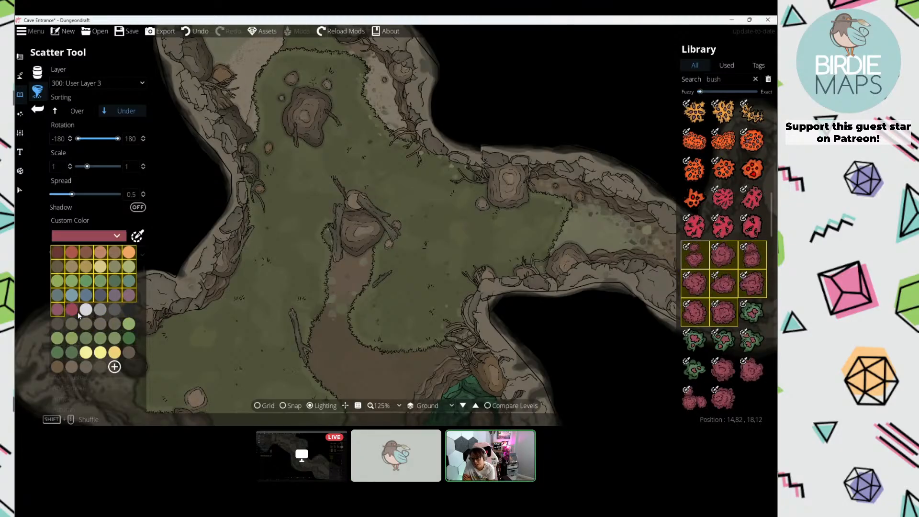
left_click(71, 310, "ctrl")
left_click(57, 309, "ctrl")
left_click(58, 295, "ctrl")
left_click(100, 295, "ctrl")
left_click(86, 295, "ctrl")
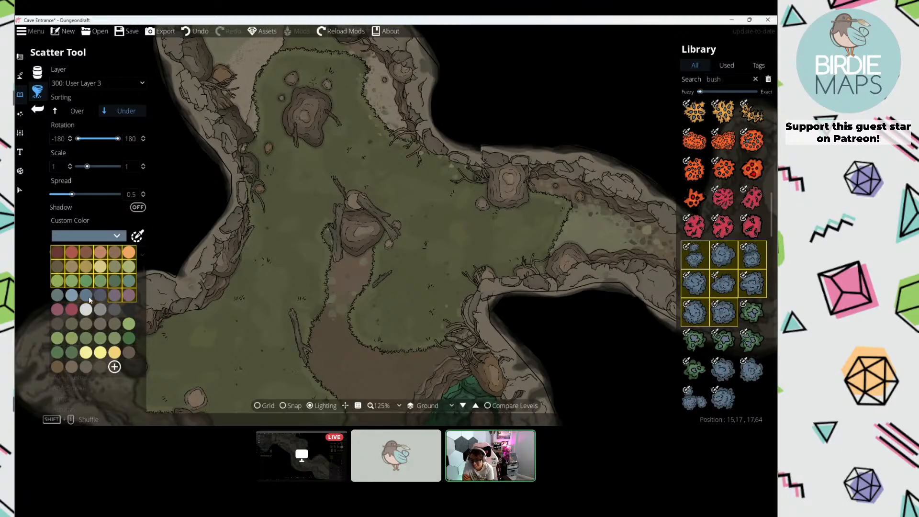
left_click(115, 295, "ctrl")
left_click(128, 296, "ctrl")
left_click(129, 282, "ctrl")
left_click(115, 282, "ctrl")
left_click(100, 281, "ctrl")
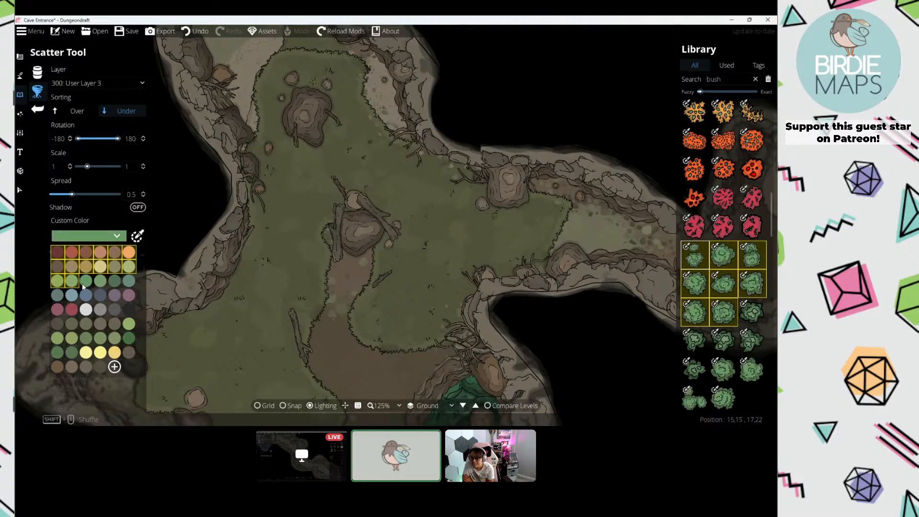
left_click(86, 282, "ctrl")
left_click(71, 281, "ctrl")
left_click(57, 281, "ctrl")
left_click(100, 266, "ctrl")
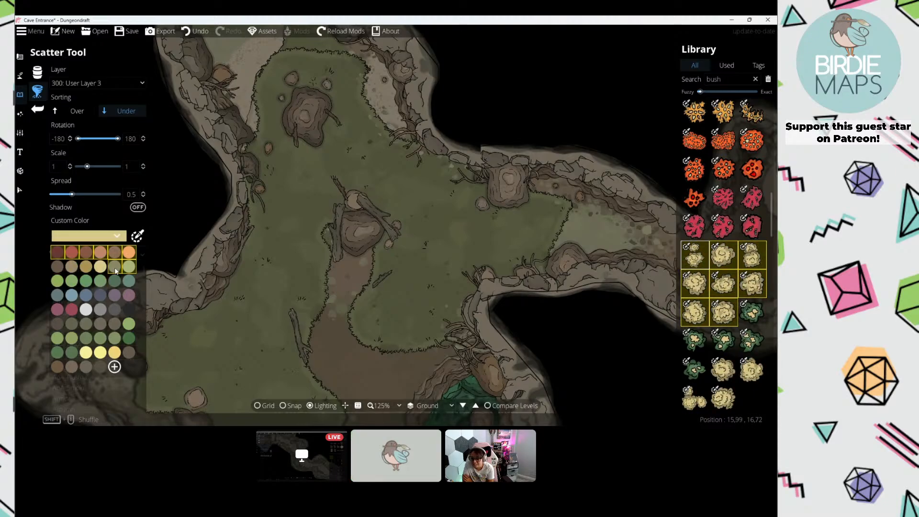
left_click(114, 267, "ctrl")
left_click(128, 267, "ctrl")
left_click(129, 254, "ctrl")
left_click(114, 253, "ctrl")
left_click(100, 254, "ctrl")
left_click(84, 255, "ctrl")
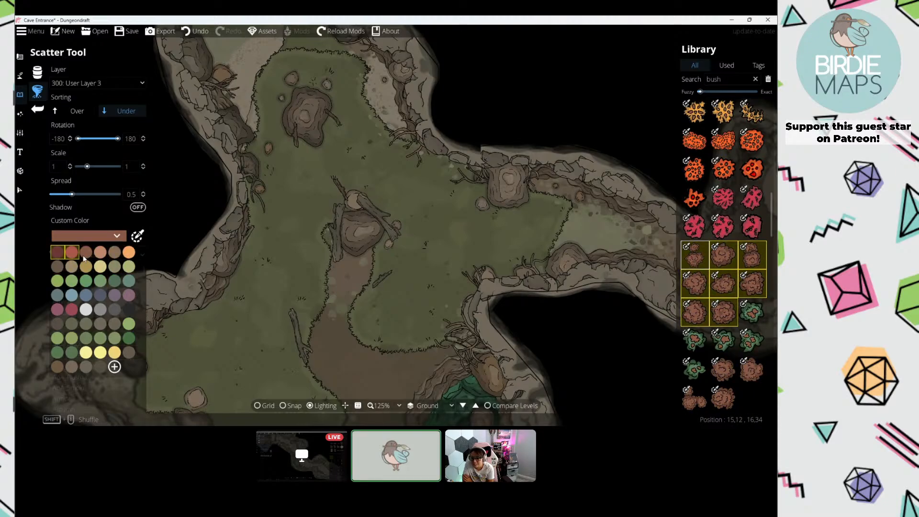
left_click(57, 253)
left_click(114, 253, "shift")
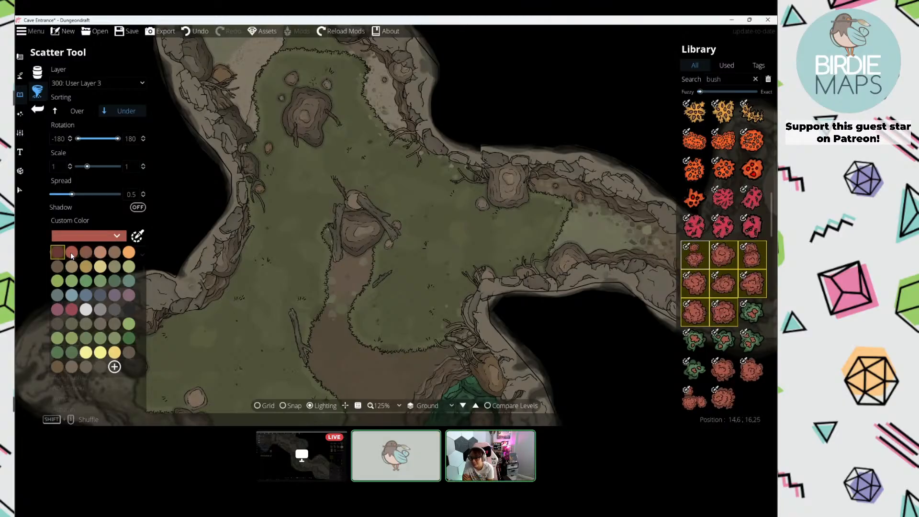
left_click(56, 252)
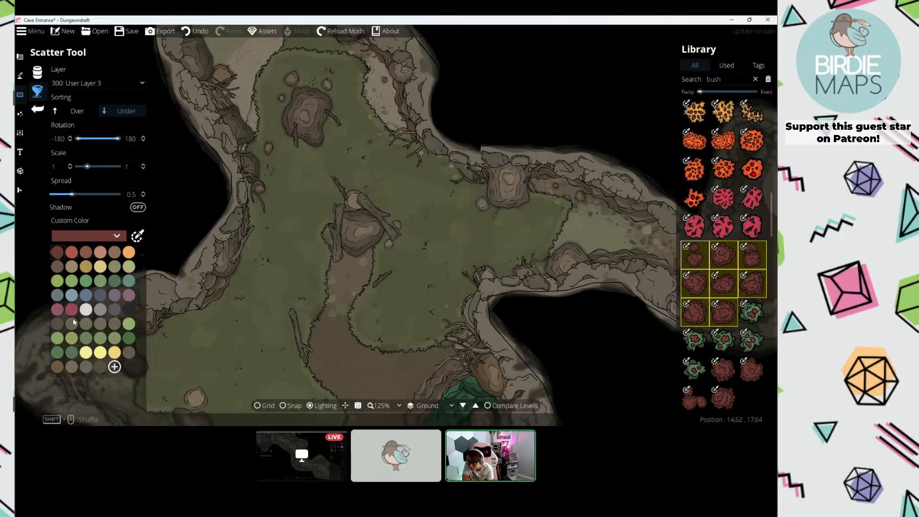
left_click(89, 255)
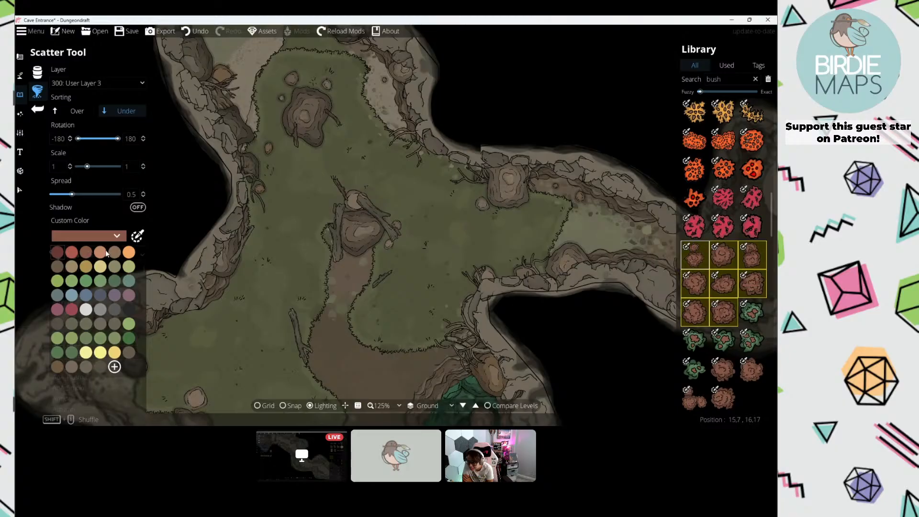
left_click(121, 256, "shift")
left_click(72, 253, "shift")
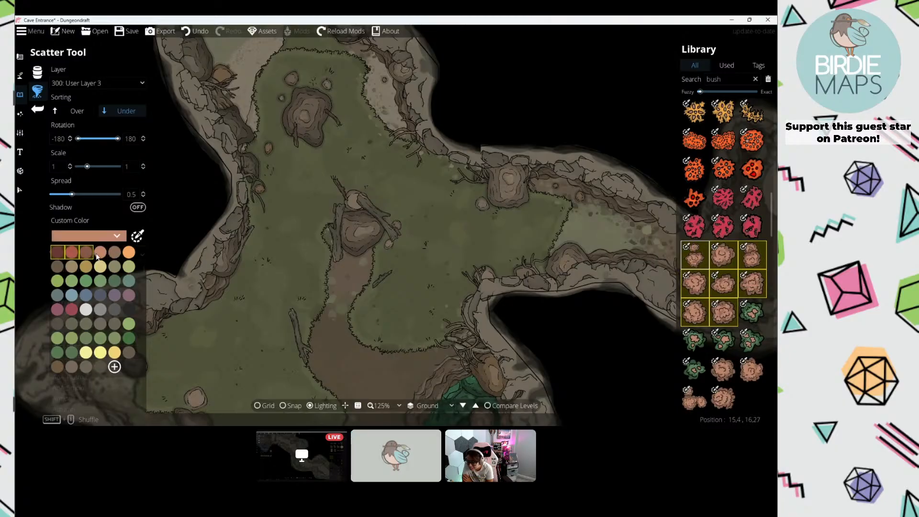
left_click(56, 254)
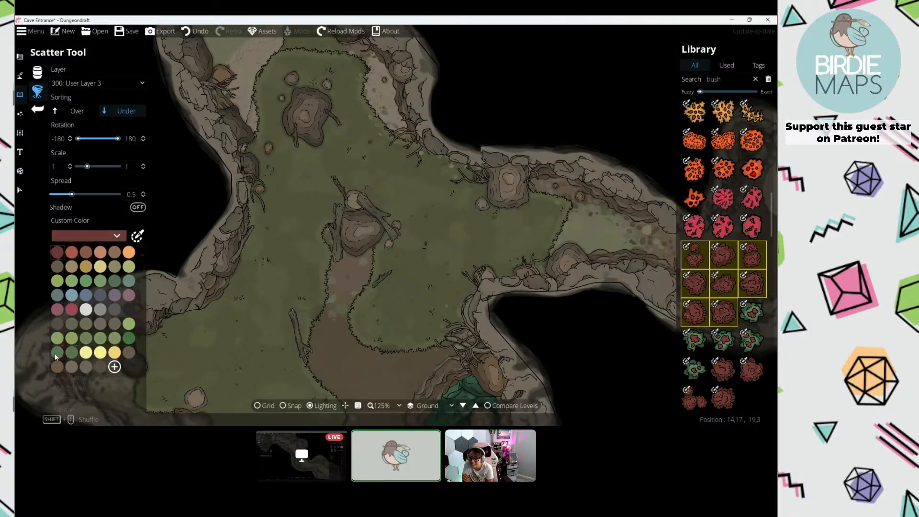
Step: Select seven green swatches as the bush colors: the first five of the seventh row and the first two of the eighth
left_click(83, 341)
left_click(73, 349, "shift")
left_click(58, 349, "shift")
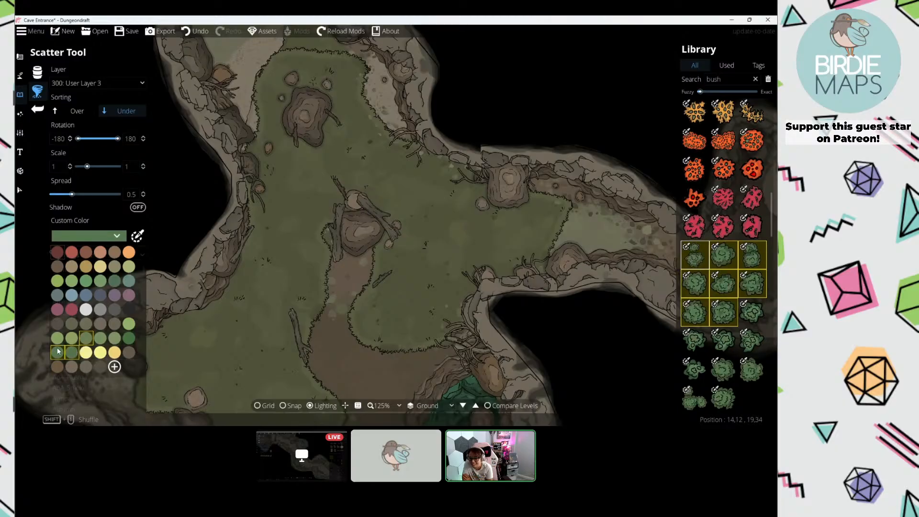
left_click(61, 338, "shift")
left_click(72, 338, "shift")
left_click(115, 337, "shift")
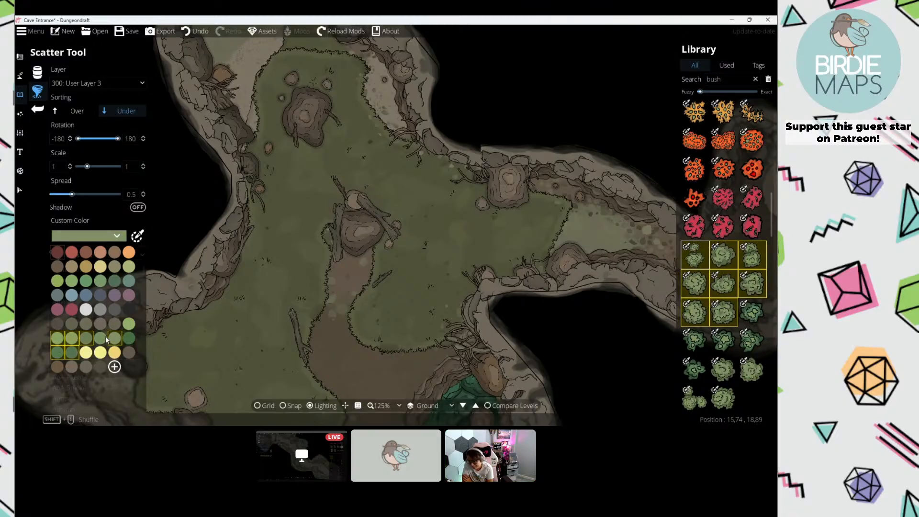
left_click(102, 338, "shift")
Step: Set the scatter sorting to Over and turn the shadow on
left_click(357, 213)
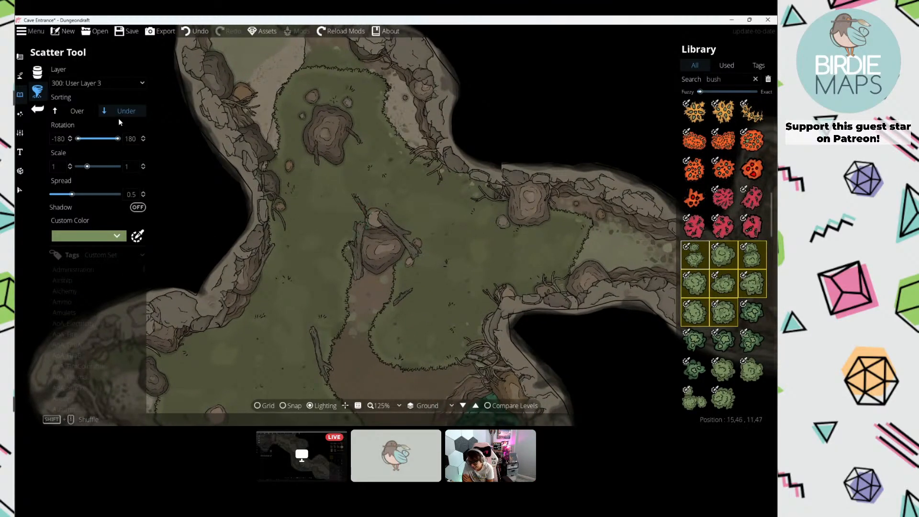
left_click(342, 239)
left_click(138, 207)
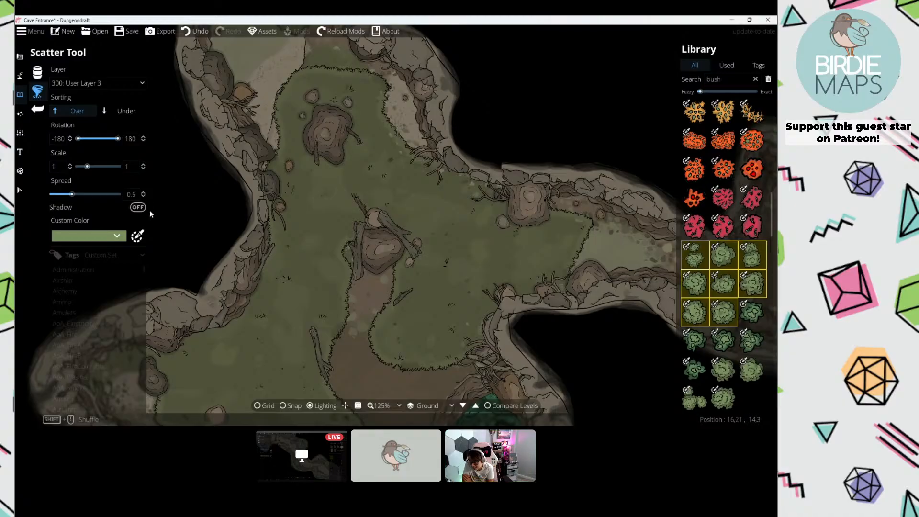
Step: Scatter green bushes around the central rock at the upper end of the dirt path
left_click(355, 233)
left_click(402, 261)
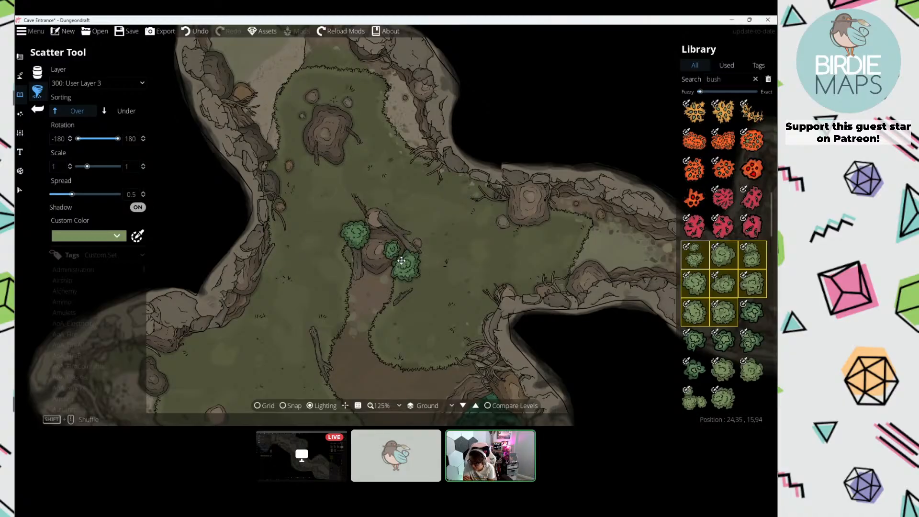
left_click_drag(362, 280, 334, 224)
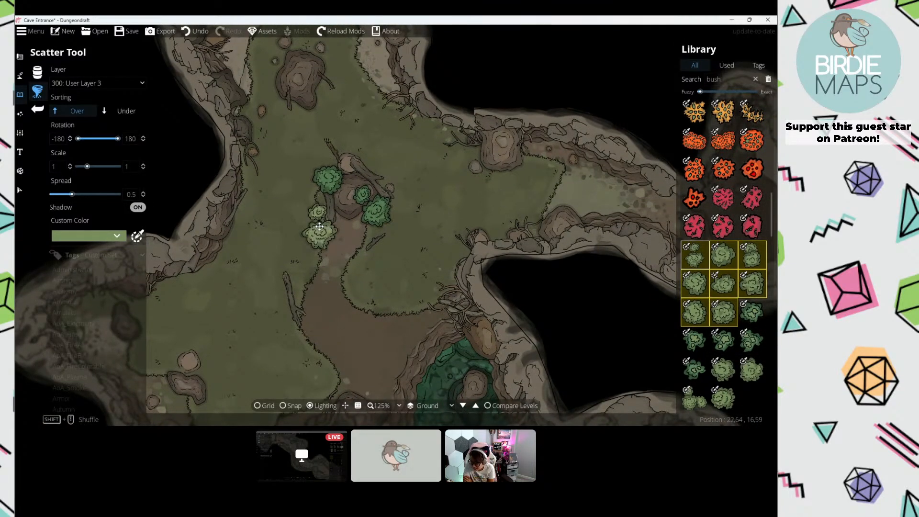
left_click(319, 233)
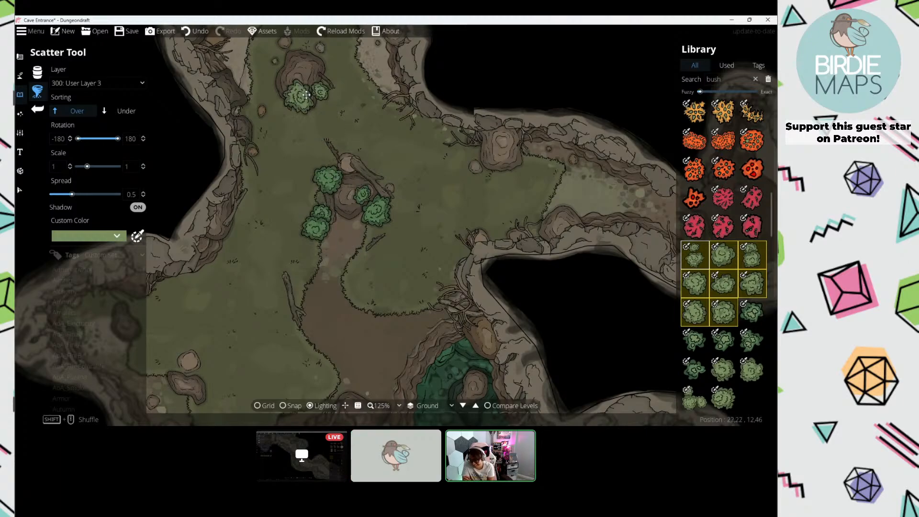
Step: Place bushes against the northern rock and along both sides of the dirt path
left_click(321, 81)
left_click_drag(334, 209, 328, 170)
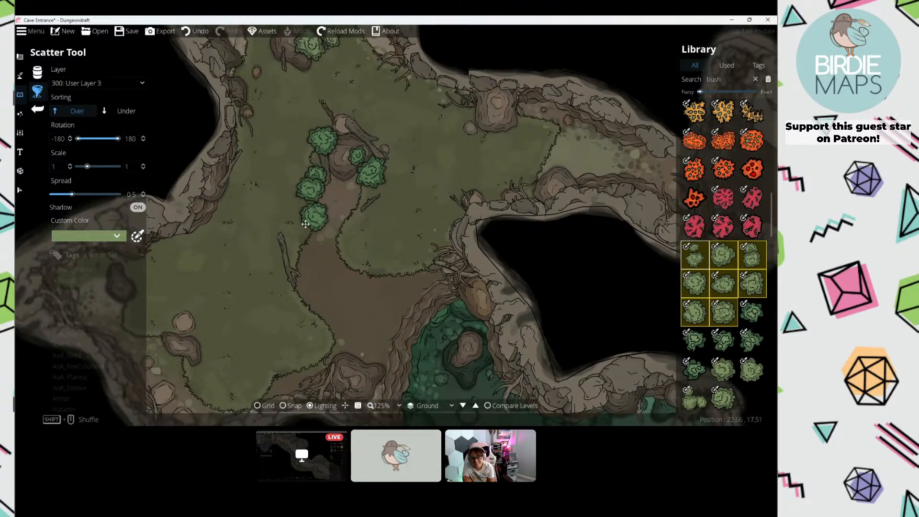
left_click(302, 224)
left_click(280, 273)
left_click(360, 225)
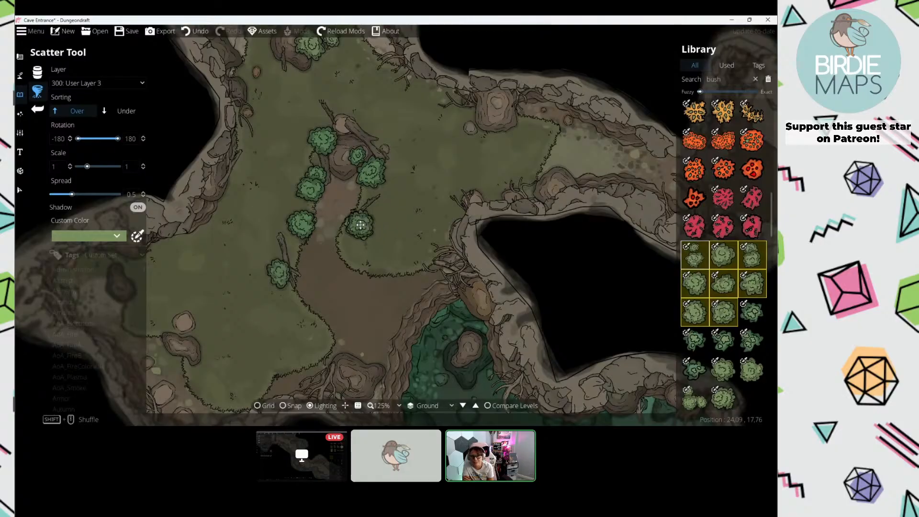
left_click(360, 225)
left_click_drag(345, 214, 325, 236)
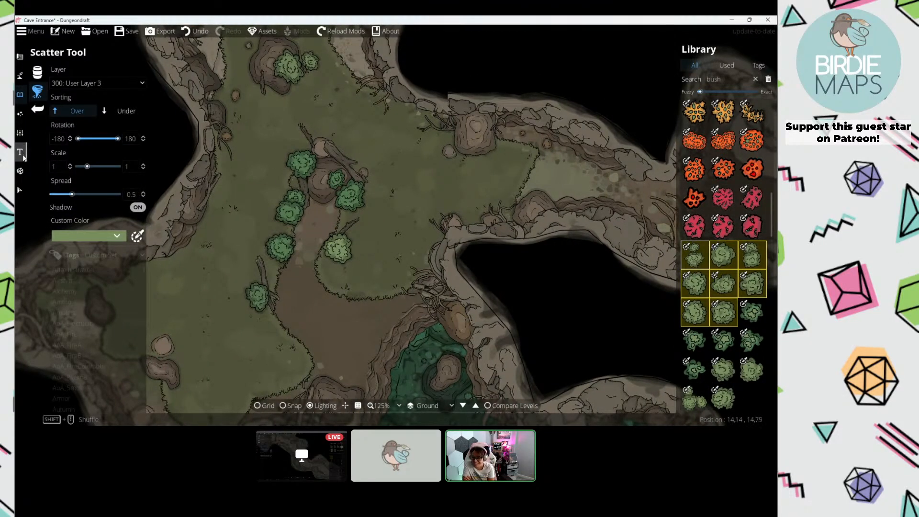
Step: Browse the prefabs in the CAT_Furniture set
left_click(19, 171)
left_click(112, 86)
left_click(82, 176)
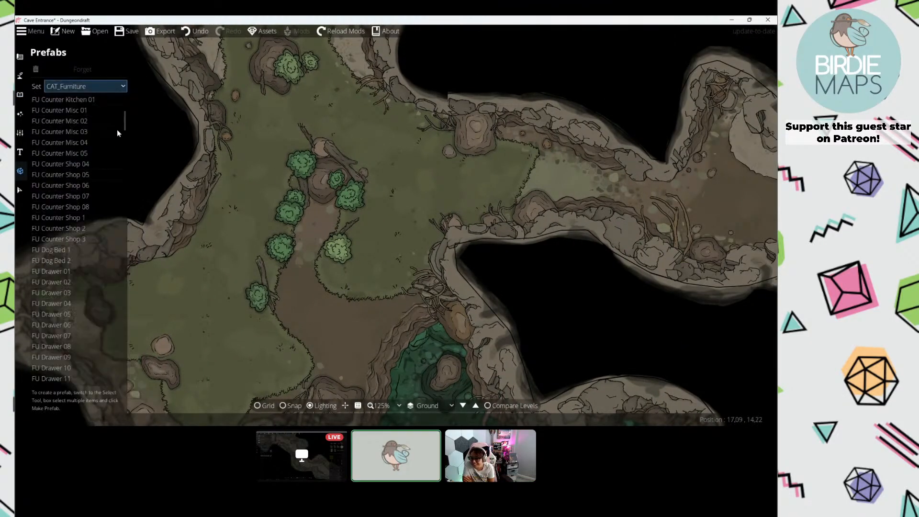
left_click_drag(125, 120, 121, 192)
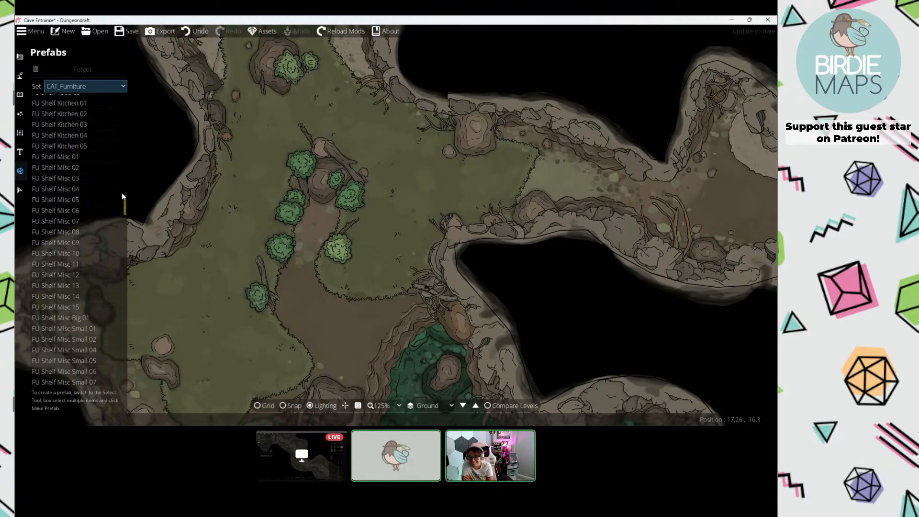
Step: Return to the Scatter Tool and place bushes in the southwest grass and against the cave walls east and northeast of the clearing
left_click(20, 95)
left_click(62, 100)
left_click_drag(335, 190, 314, 277)
left_click_drag(282, 330, 335, 205)
left_click_drag(501, 152, 372, 204)
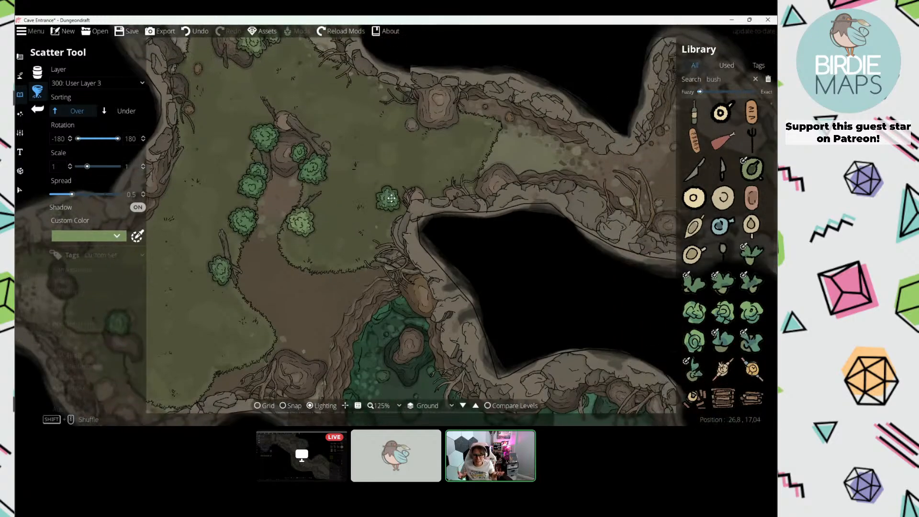
left_click_drag(375, 108, 361, 169)
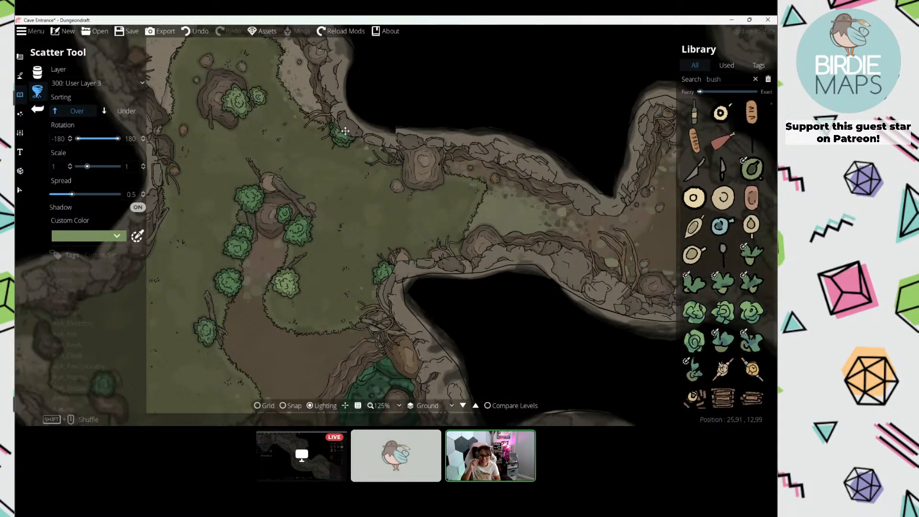
Step: Search the object library for "mushroom" and select three large round Mushroom Giant objects for scattering
scroll(315, 193, "down", 4)
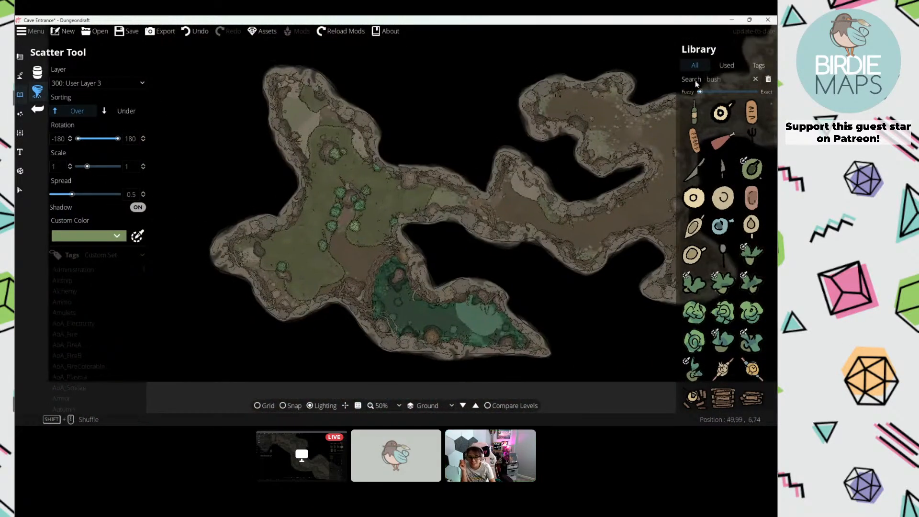
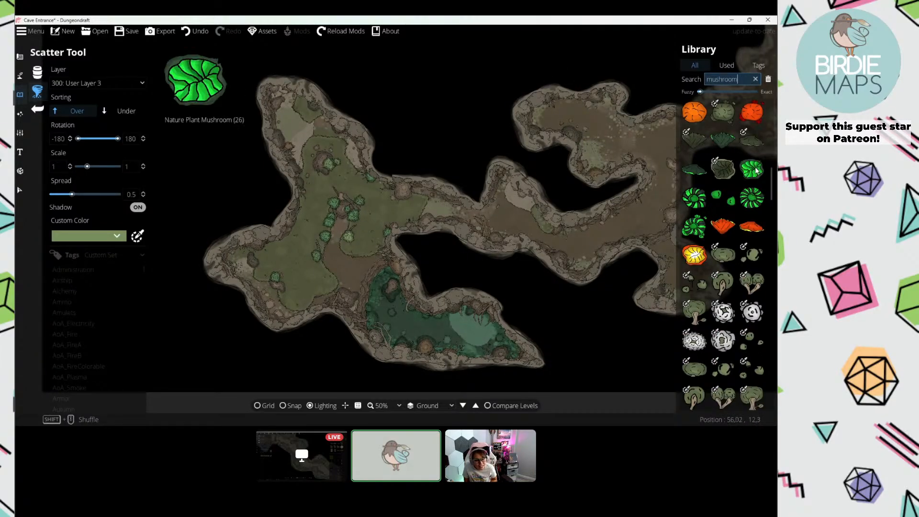
mouse_move(376, 159)
left_mouse_down()
mouse_move(320, 162)
mouse_move(321, 135)
left_mouse_up()
scroll(320, 162, "up", 3)
mouse_move(461, 223)
left_mouse_down()
mouse_move(395, 209)
mouse_move(375, 192)
left_mouse_up()
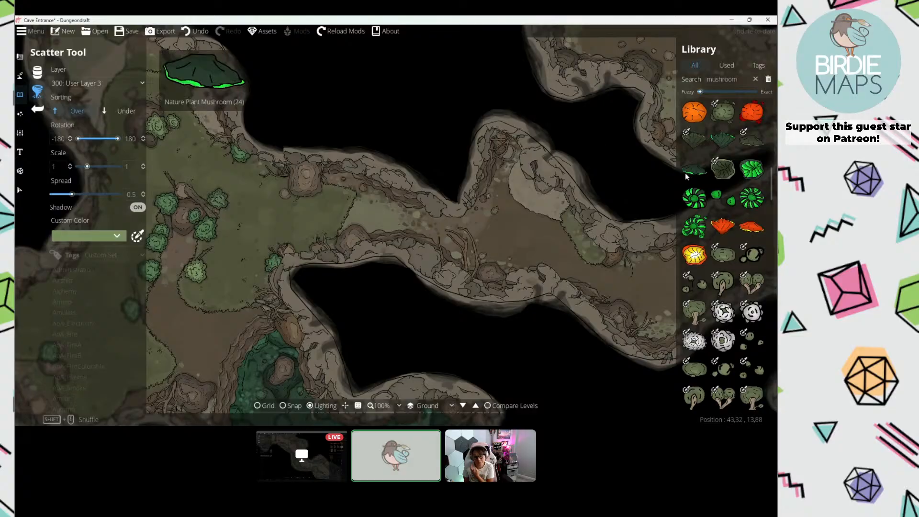
scroll(718, 197, "down", 5)
scroll(721, 199, "down", 5)
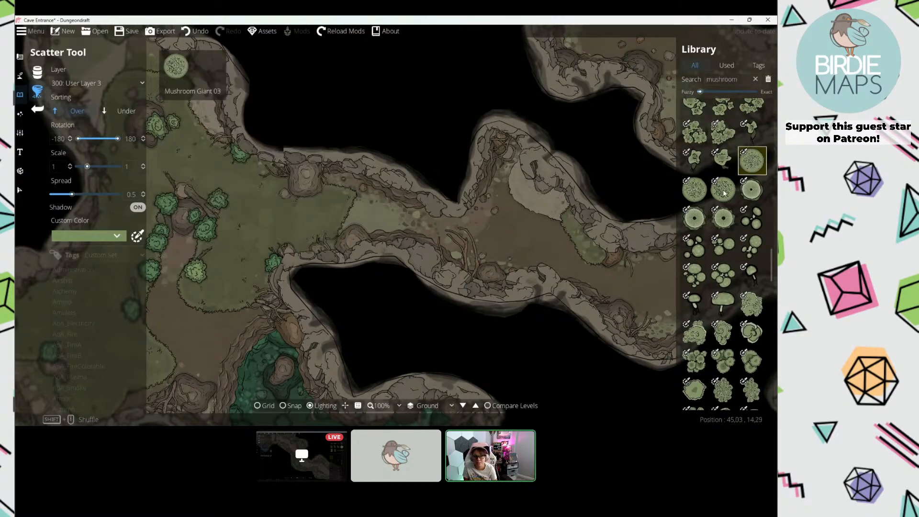
left_click(723, 193, "shift")
Step: Add a bright orange-red swatch to the custom color palette for the giant mushrooms
left_click_drag(393, 125, 175, 222)
left_click(65, 235)
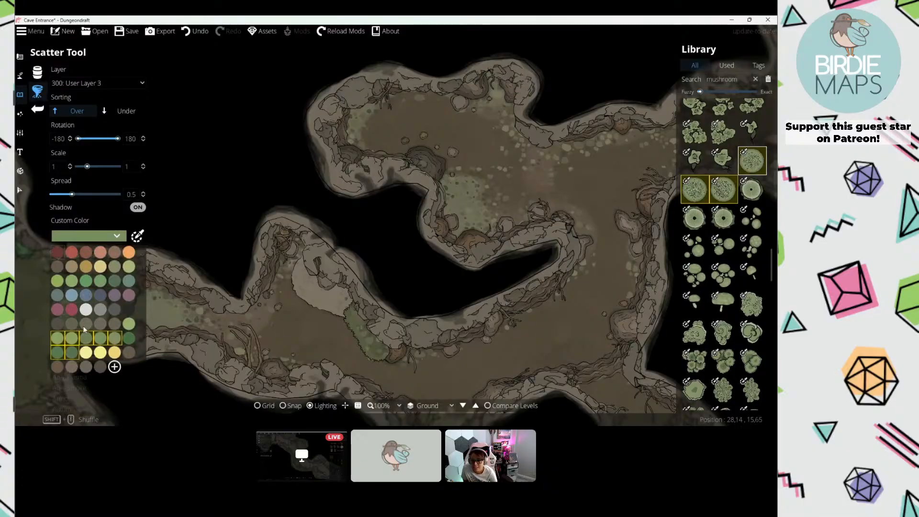
left_click(115, 338)
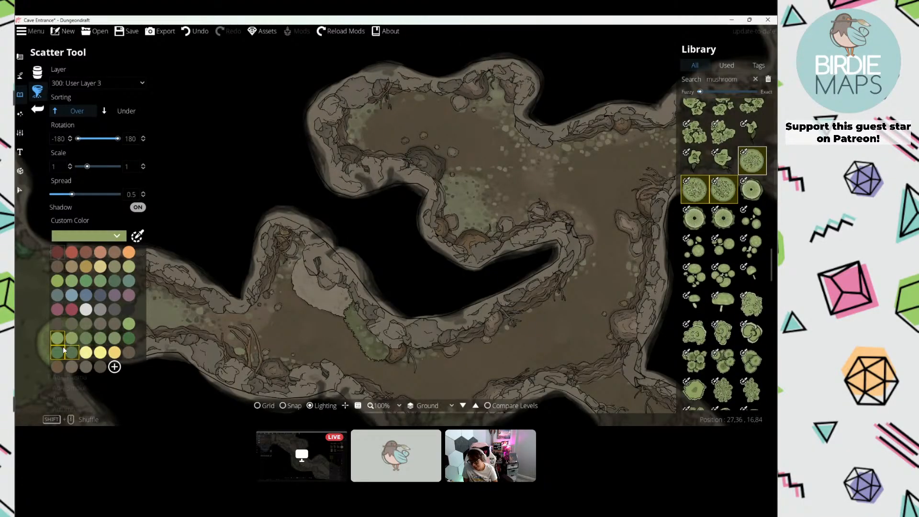
left_click(115, 367)
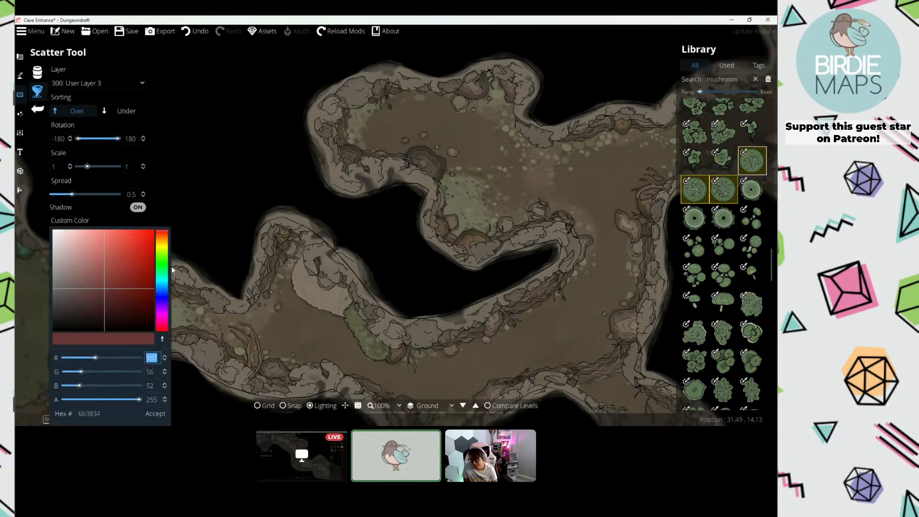
left_click_drag(163, 254, 163, 239)
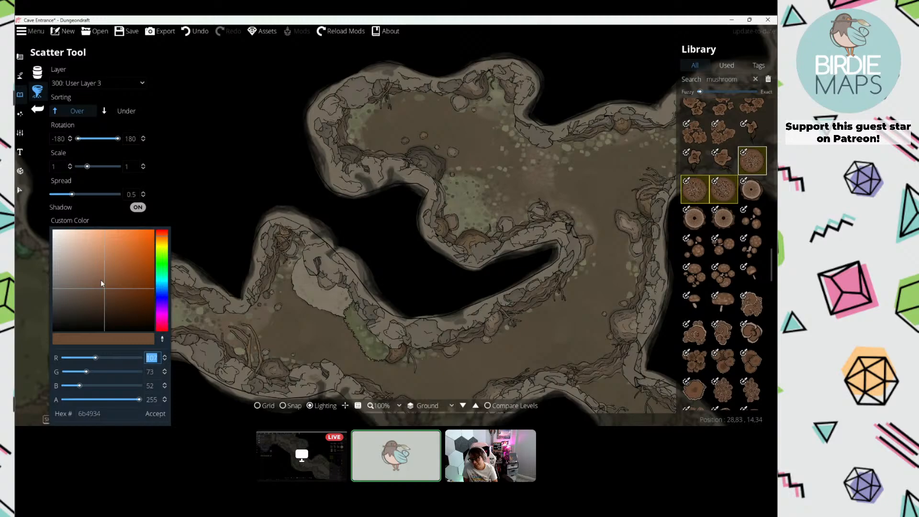
left_click_drag(101, 283, 141, 236)
left_click(164, 236)
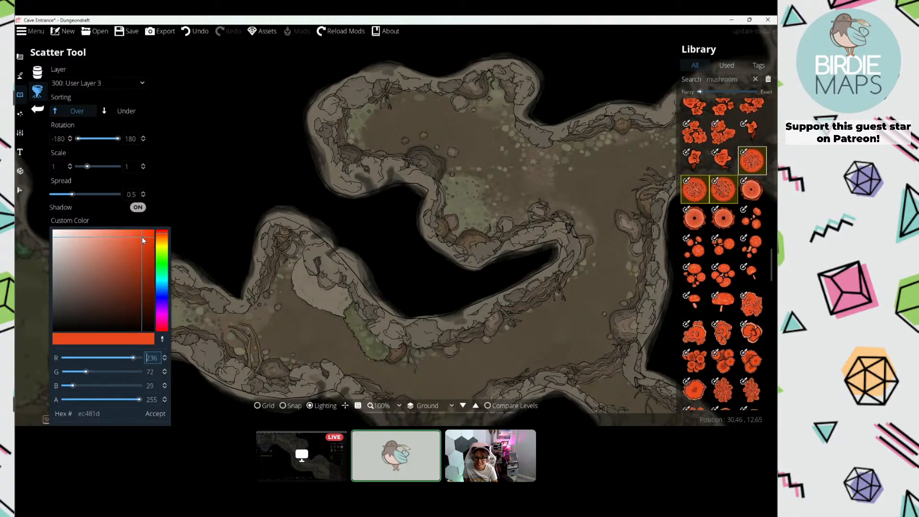
left_click(156, 417)
Step: Add a softer orange swatch, hex d86141, to the custom color palette
left_click_drag(467, 190, 389, 239)
left_click(86, 235)
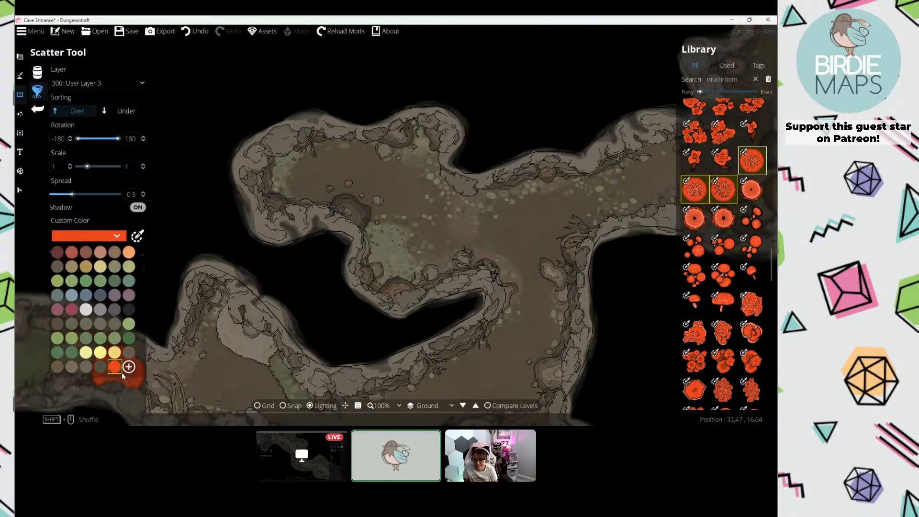
left_click(121, 372)
left_click_drag(118, 243, 123, 246)
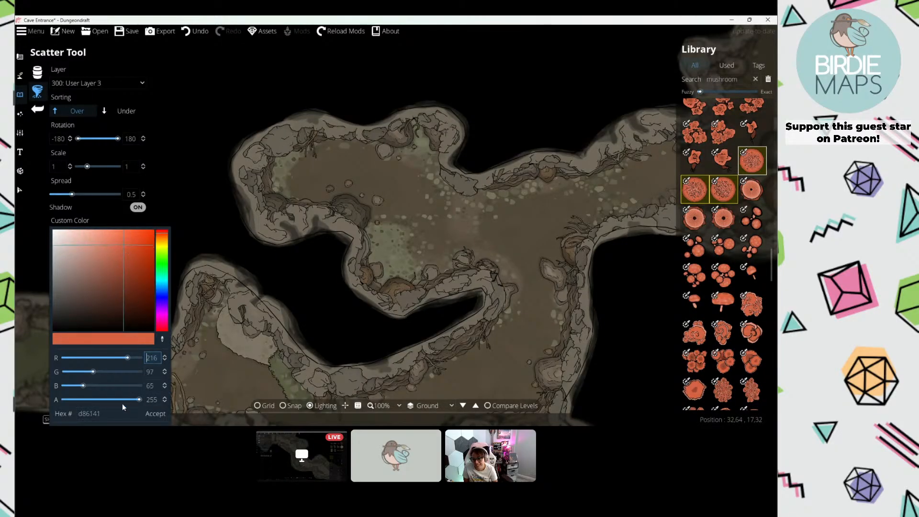
left_click(155, 413)
Step: Add a red swatch, hex d43c34, to the custom color palette
left_click(100, 233)
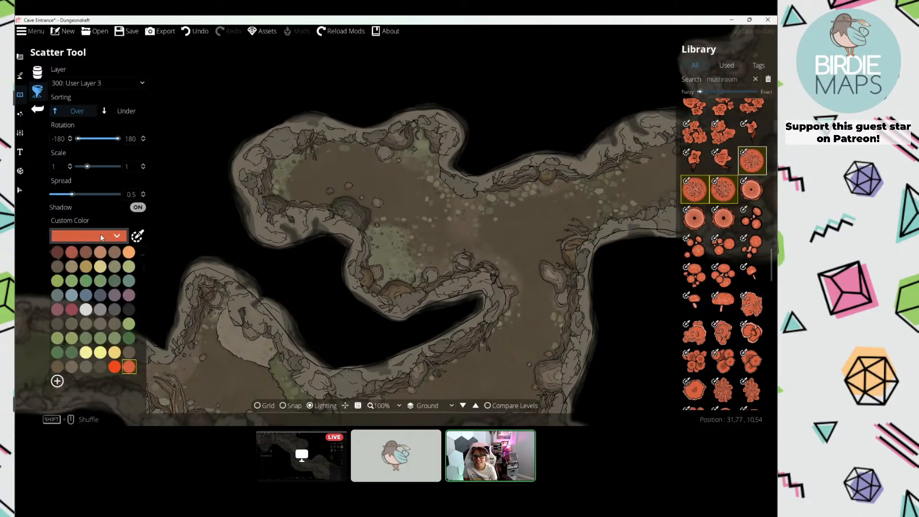
left_click(57, 381)
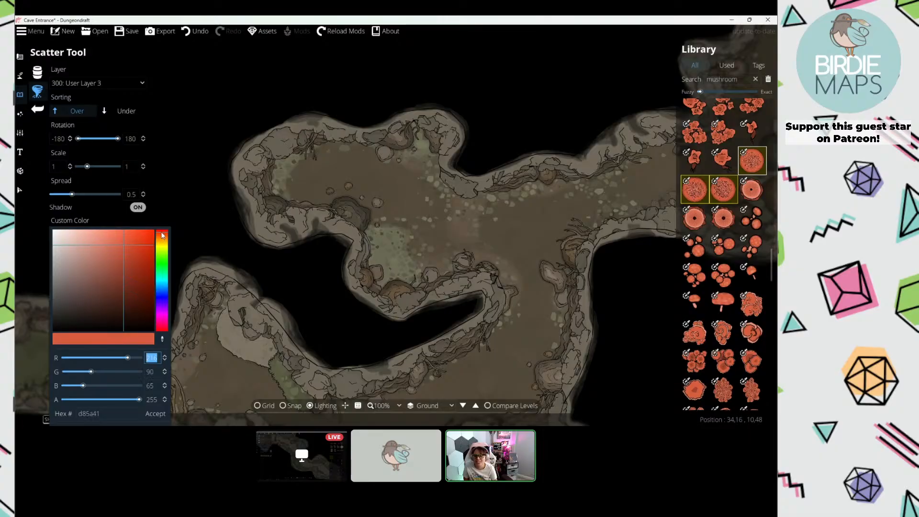
left_click_drag(162, 234, 162, 232)
left_click(129, 246)
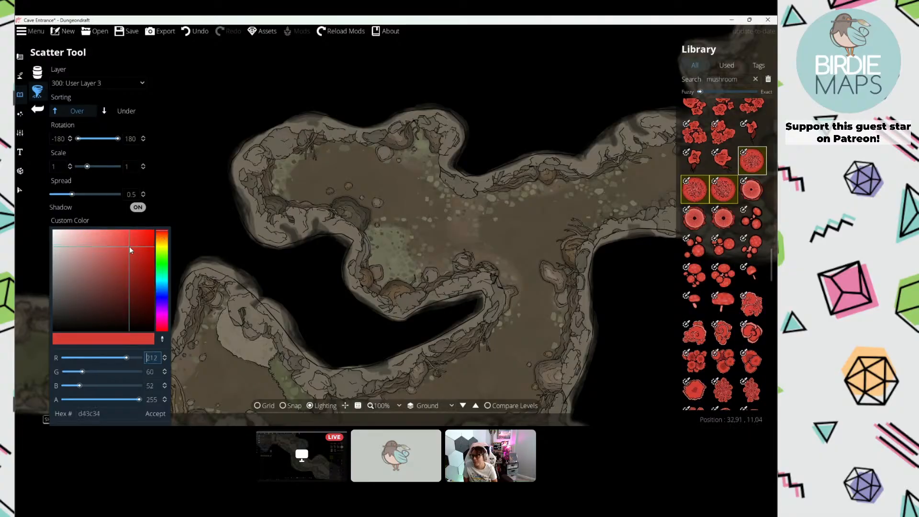
left_click(156, 413)
Step: Add an orange swatch d45533 and a muted brown-orange swatch 99523e to the custom colors
left_click(71, 381)
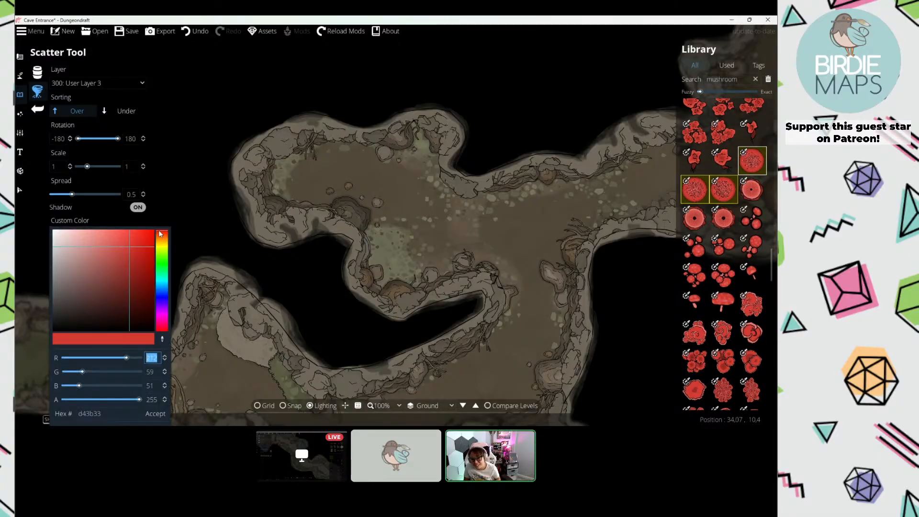
left_click_drag(161, 233, 161, 236)
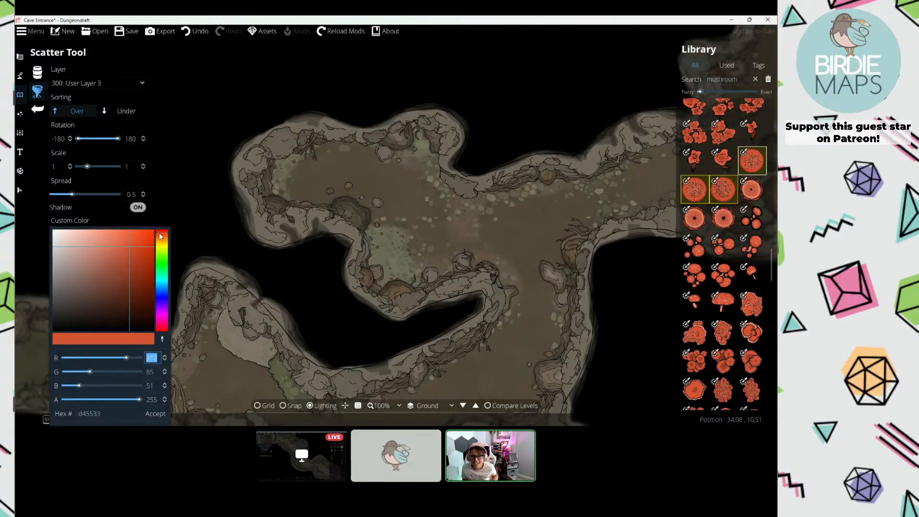
left_click(155, 414)
left_click(71, 381)
left_click_drag(134, 251, 113, 271)
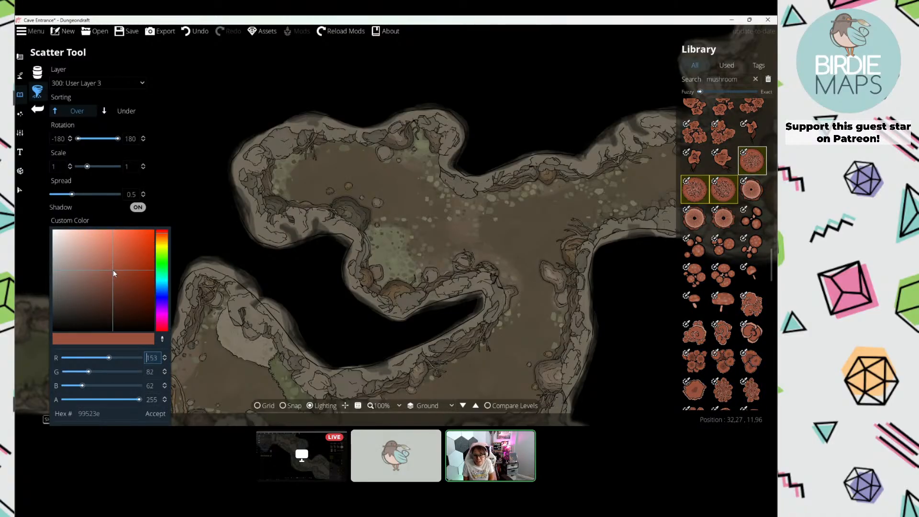
left_click(156, 413)
Step: Add two dark muted red swatches, 884a45 and 873e39, to the custom colors
left_click(100, 381)
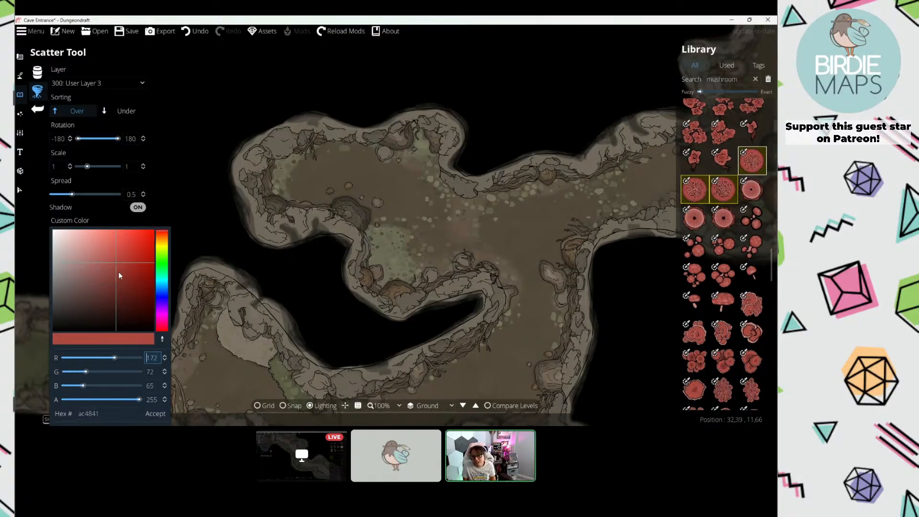
left_click_drag(105, 274, 103, 276)
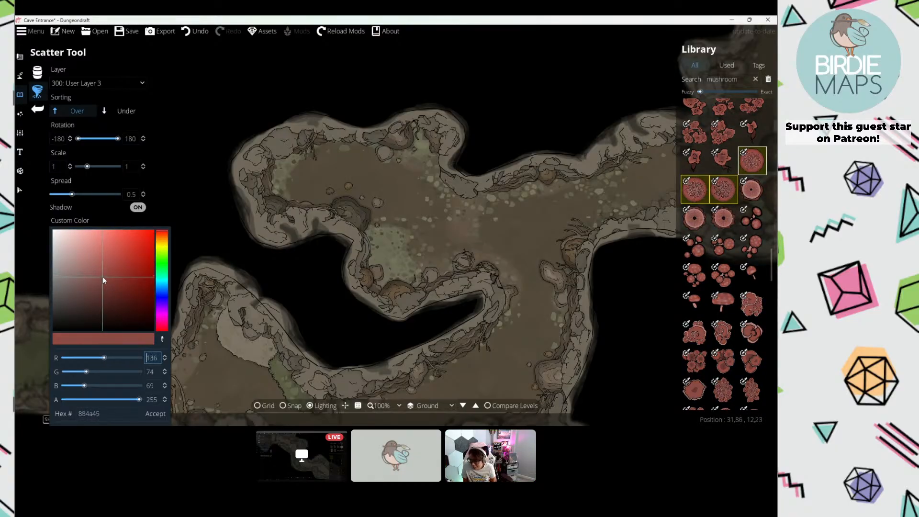
left_click(159, 418)
left_click(115, 373)
left_click_drag(100, 276, 113, 282)
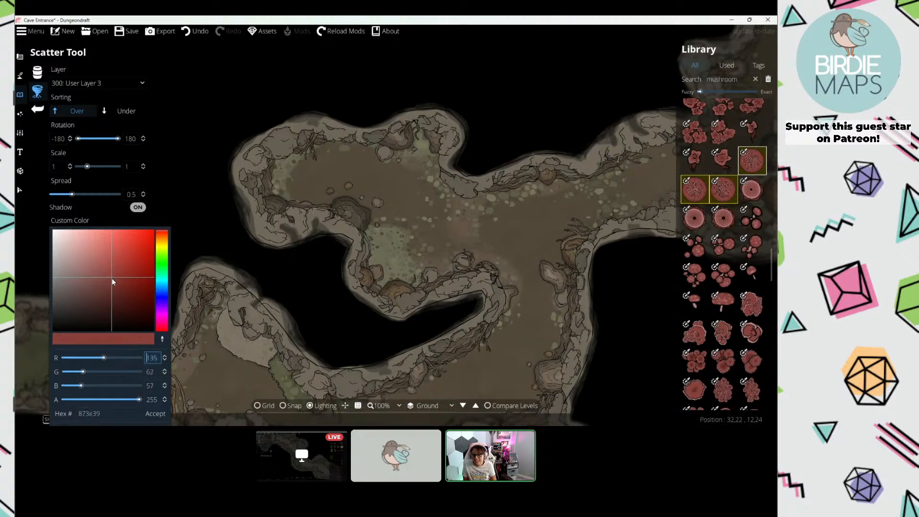
left_click(157, 415)
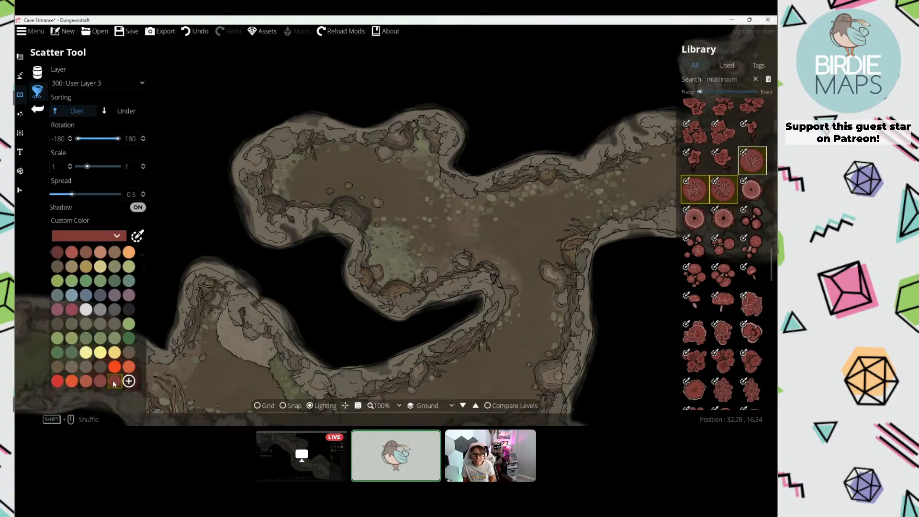
Step: Pick the three muted red swatches, set the scale range to 0.71–0.88 and scatter giant mushrooms along the western chamber's walls
left_click(84, 382)
left_click_drag(351, 236, 337, 263)
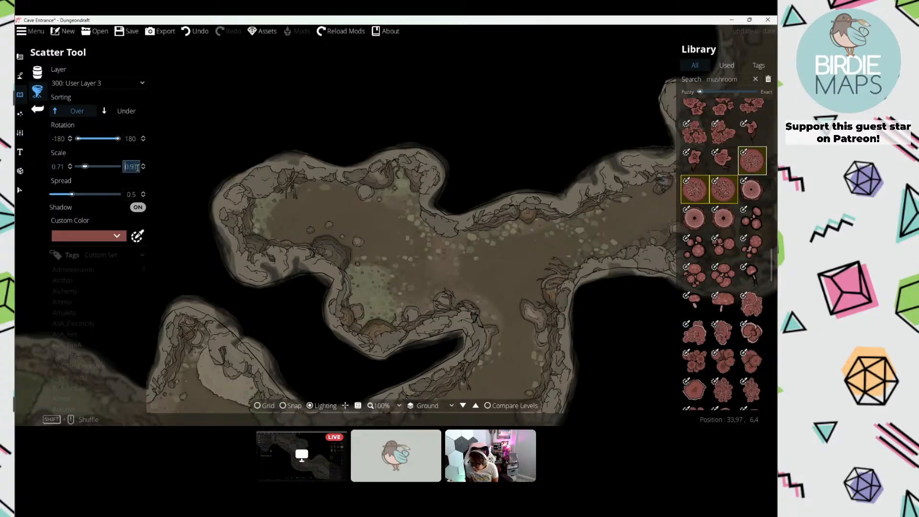
left_click_drag(323, 226, 309, 212)
scroll(300, 215, "down", 1)
left_click(290, 223)
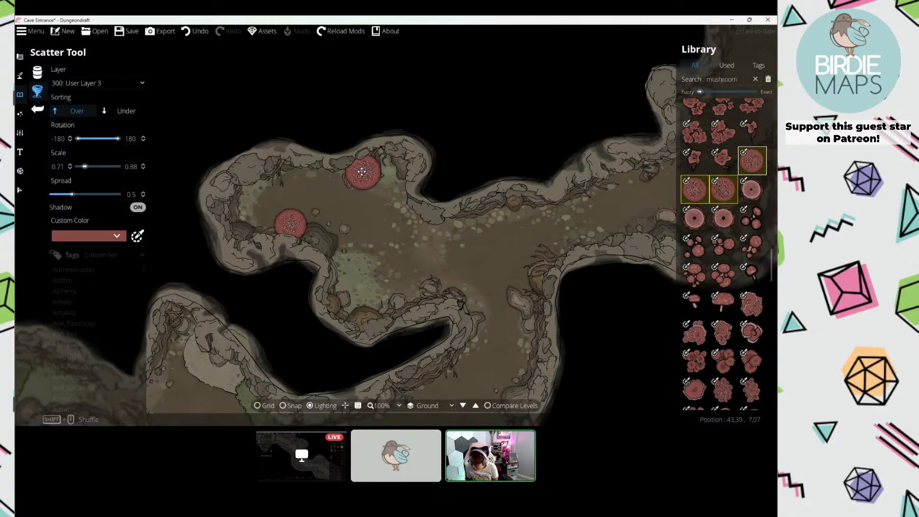
left_click(362, 172)
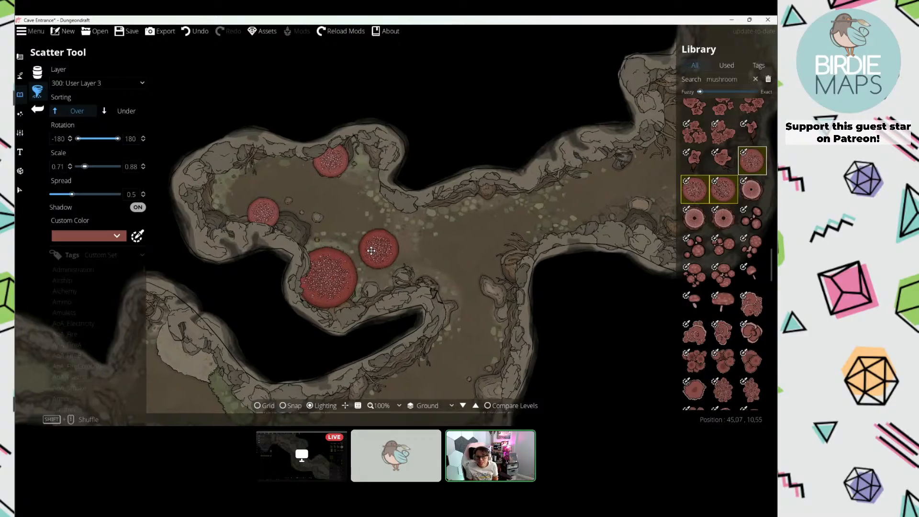
Step: Set sorting to Under and place giant mushrooms against the western chamber's northeast corner and beside the eastern bend's boulders
left_click(125, 111)
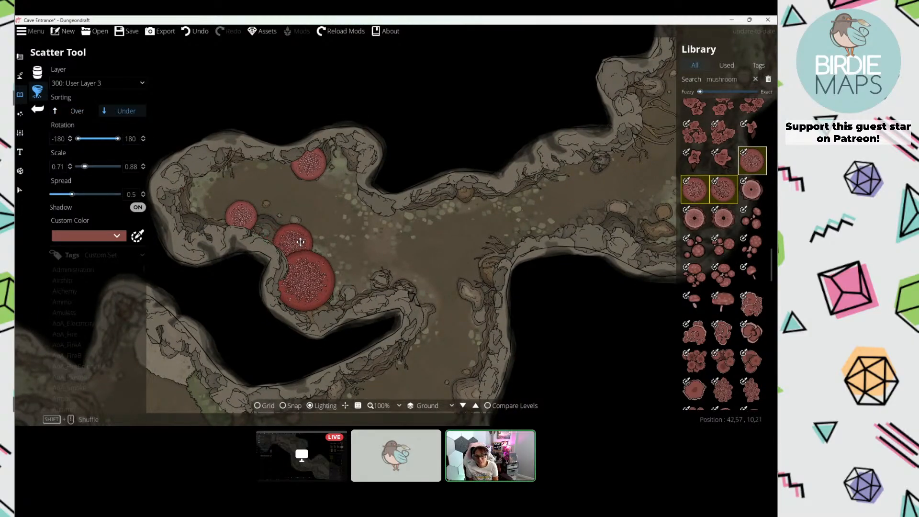
left_click(359, 203)
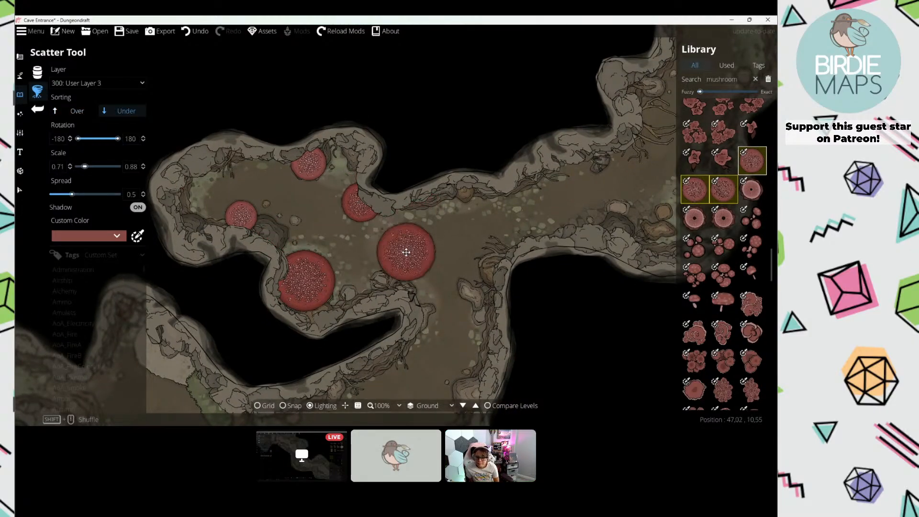
left_click_drag(424, 254, 352, 258)
left_click_drag(552, 220, 468, 256)
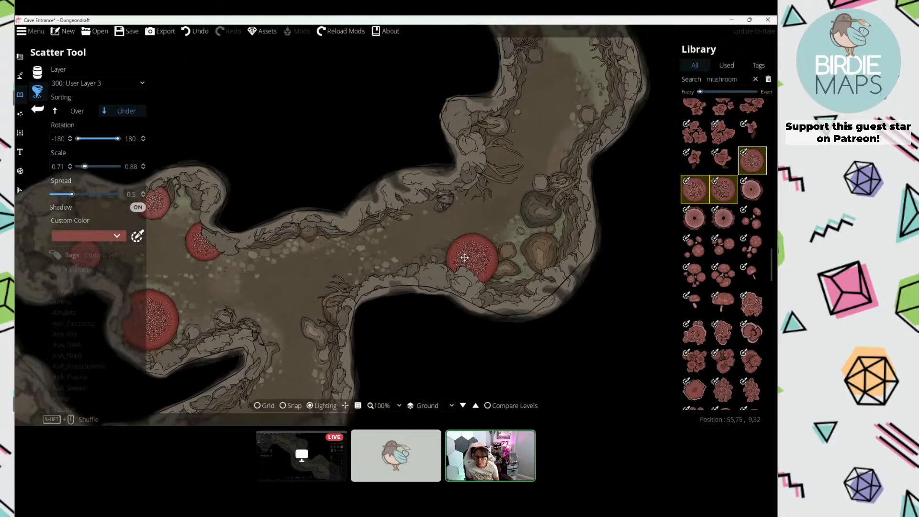
left_click(526, 276)
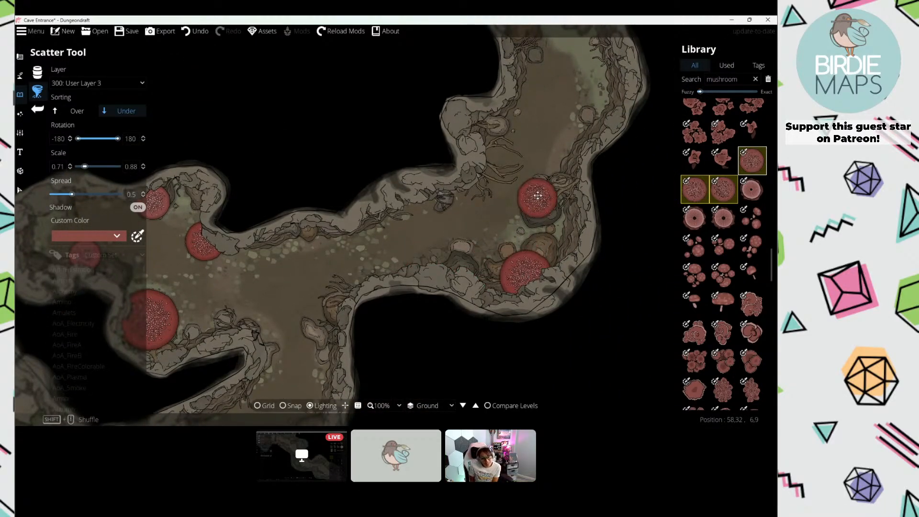
left_click_drag(537, 195, 456, 226)
Step: Choose the two bright orange swatches as scatter colors and select the six small mushroom cluster objects
left_click(125, 235)
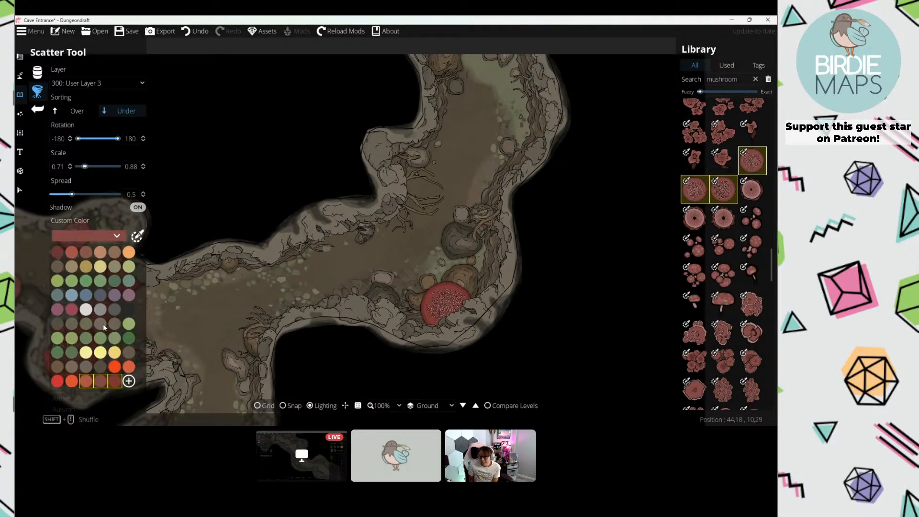
left_click(87, 381, "ctrl")
left_click(109, 381, "ctrl")
left_click(98, 380, "ctrl")
left_click(72, 381, "ctrl")
left_click(115, 367, "ctrl")
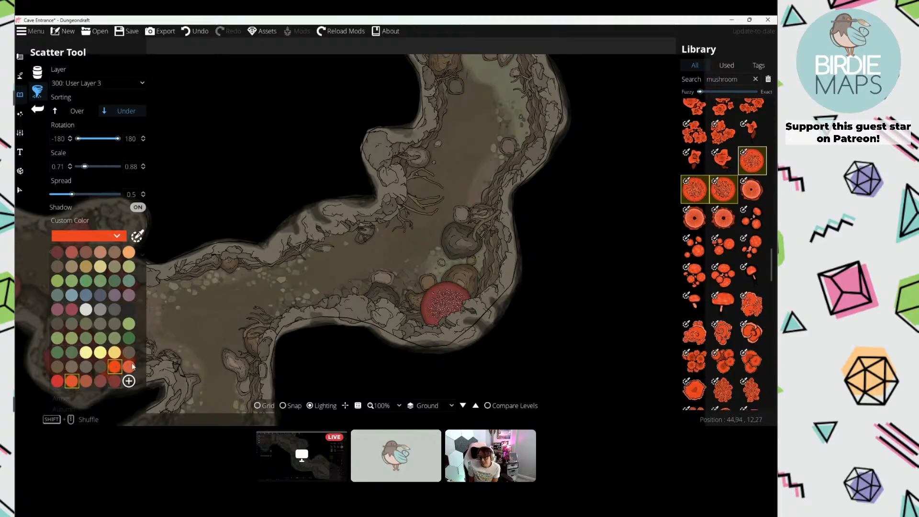
left_click(752, 218)
left_click(724, 276, "shift")
Step: Scatter small orange mushroom clusters around the giant mushroom at the eastern bend and by the opposite wall's rock
left_click_drag(467, 271, 447, 252)
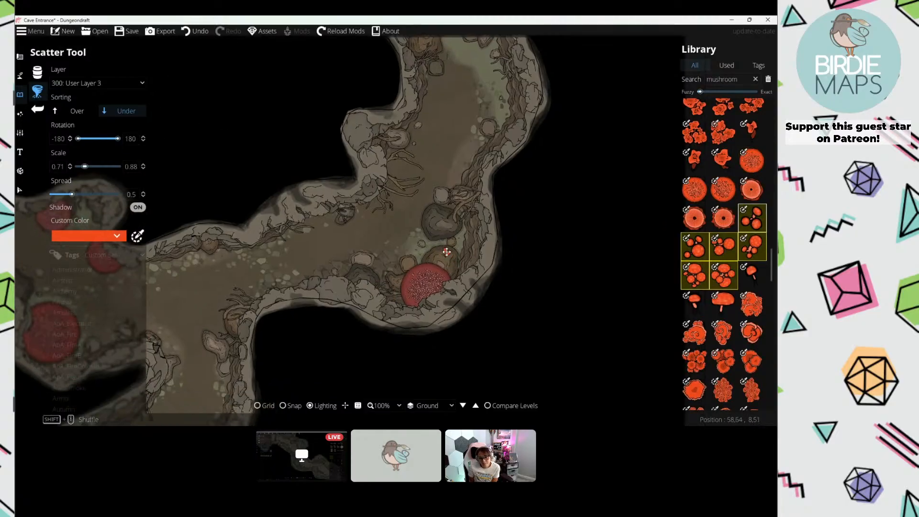
left_click(423, 260)
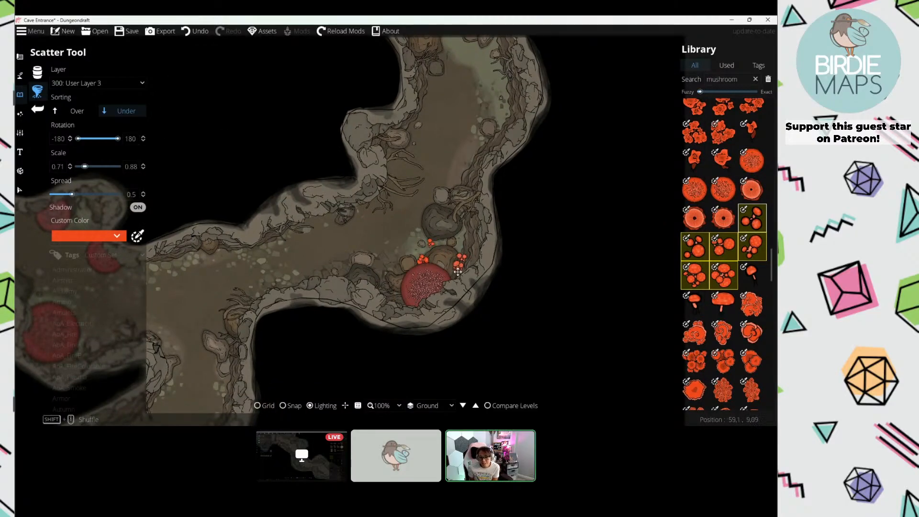
left_click(458, 271)
left_click_drag(357, 195, 371, 198)
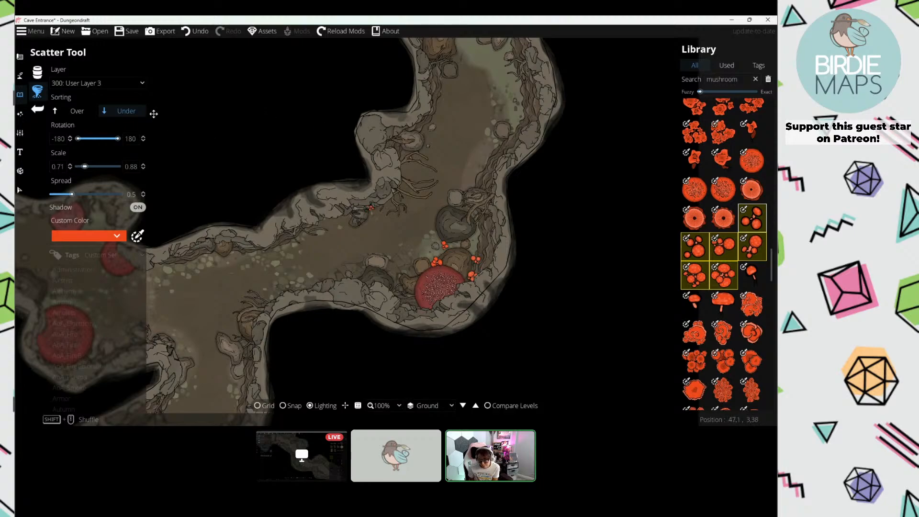
Step: Switch the layer to 200: User Layer 2 and place mushroom clusters by the rock above the eastern bend's roots
left_click(96, 82)
left_click(105, 173)
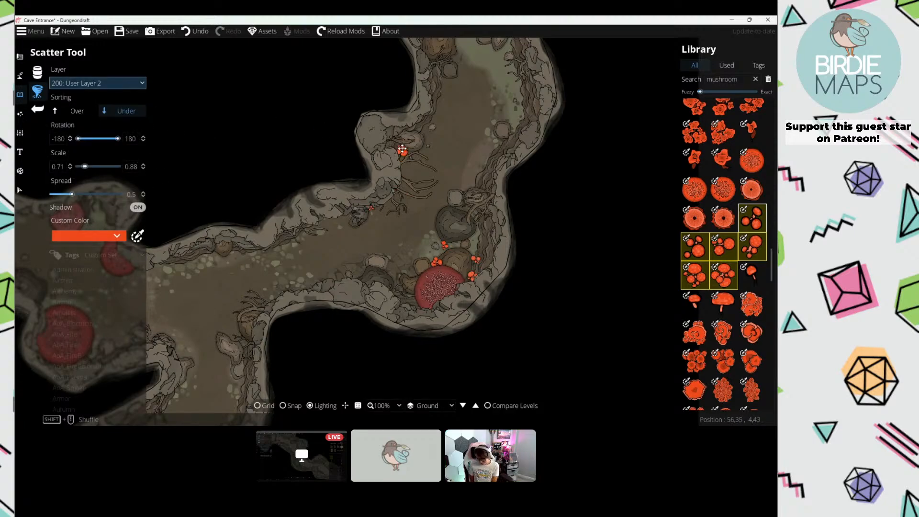
left_click(402, 149)
left_click(428, 138)
Step: Place small mushroom clusters beside the giant mushrooms along the western chamber's south wall
left_click_drag(106, 242, 315, 187)
left_click_drag(229, 165, 256, 157)
left_click(259, 207)
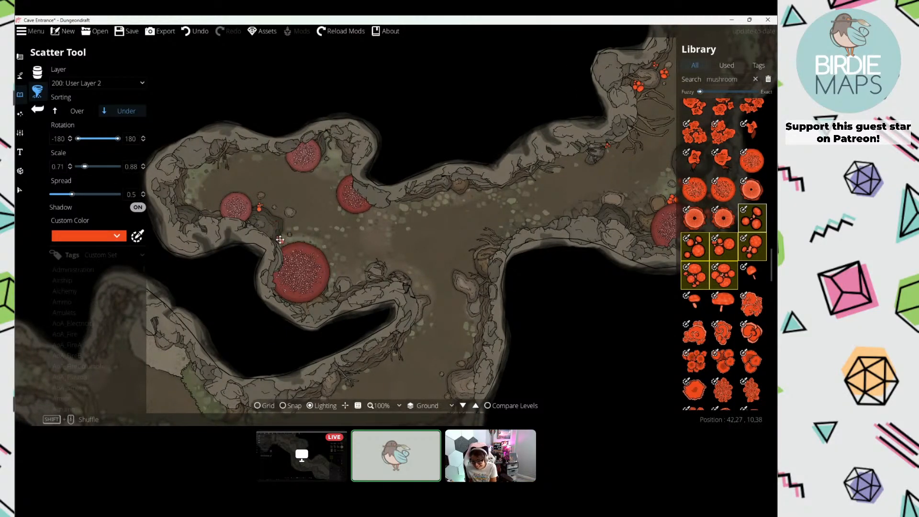
left_click(280, 240)
Step: Change the color to the softer orange and place mushroom clusters beside the largest mushroom and along the southern passage's east wall
left_click(96, 236)
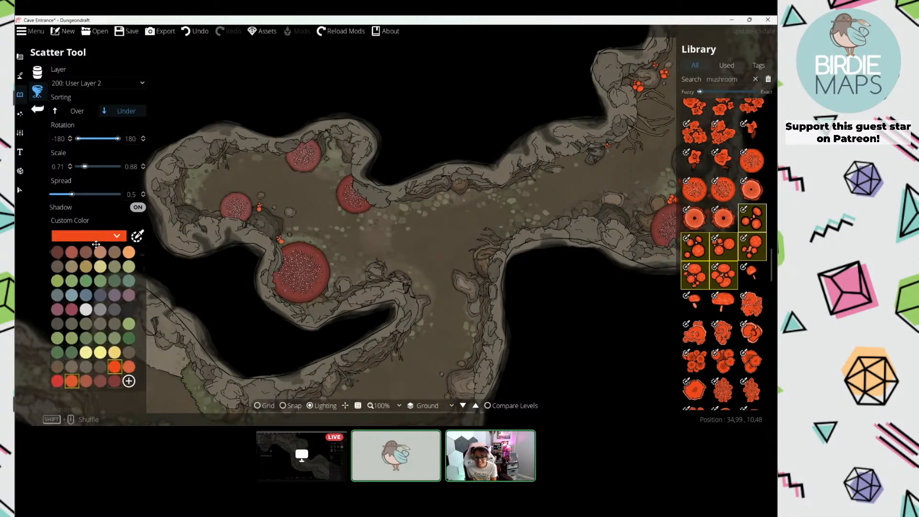
left_click(126, 365)
left_click(221, 325)
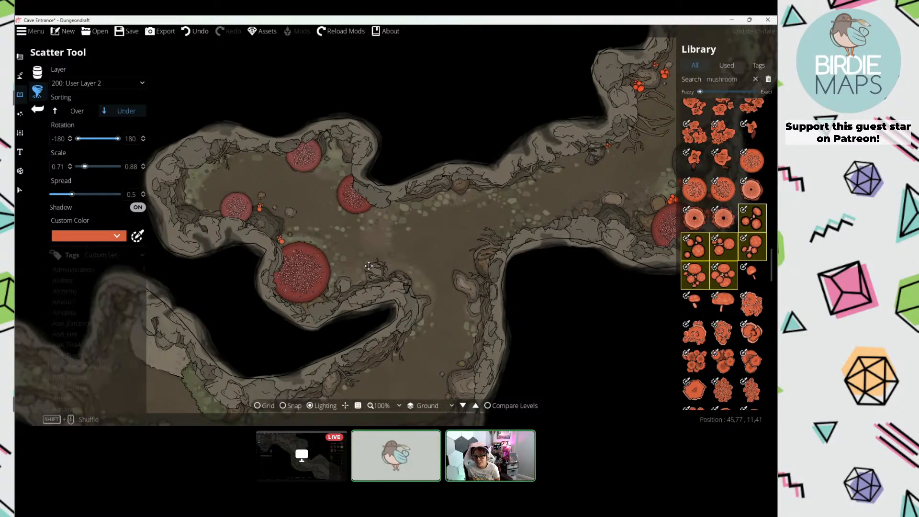
left_click(335, 266)
left_click(333, 281)
left_click_drag(468, 286, 399, 225)
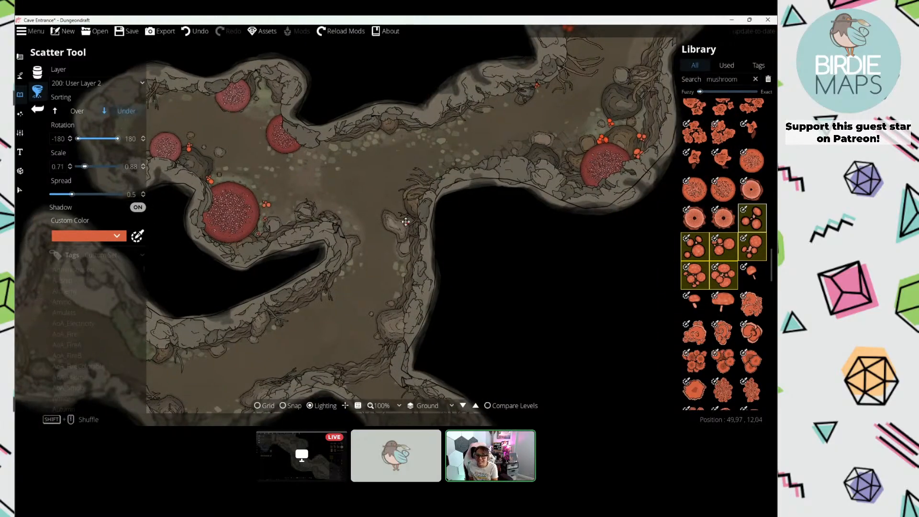
left_click(414, 233)
left_click_drag(391, 271, 371, 146)
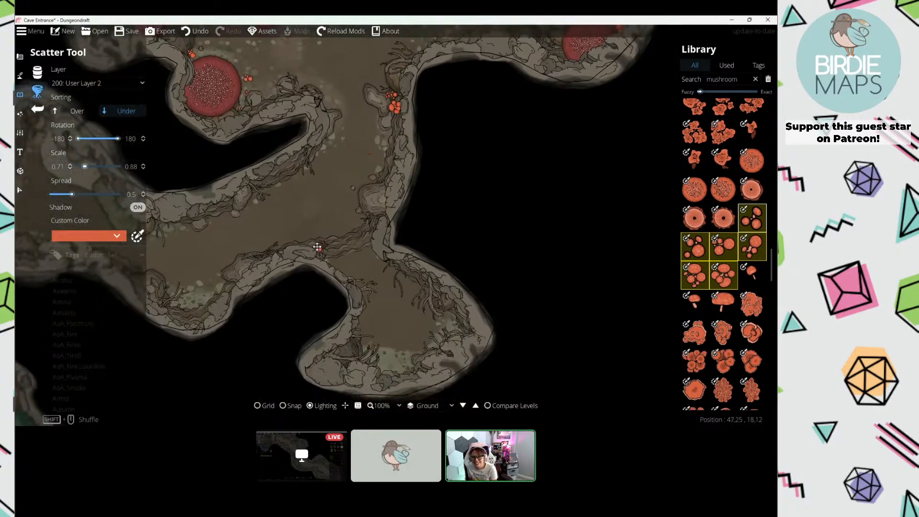
Step: Place orange mushroom clusters along the central junction's south and northwest walls and above the rock on its east wall
left_click(318, 253)
left_click(329, 248)
left_click_drag(323, 171, 341, 157)
left_click(399, 270)
left_click_drag(408, 154, 403, 192)
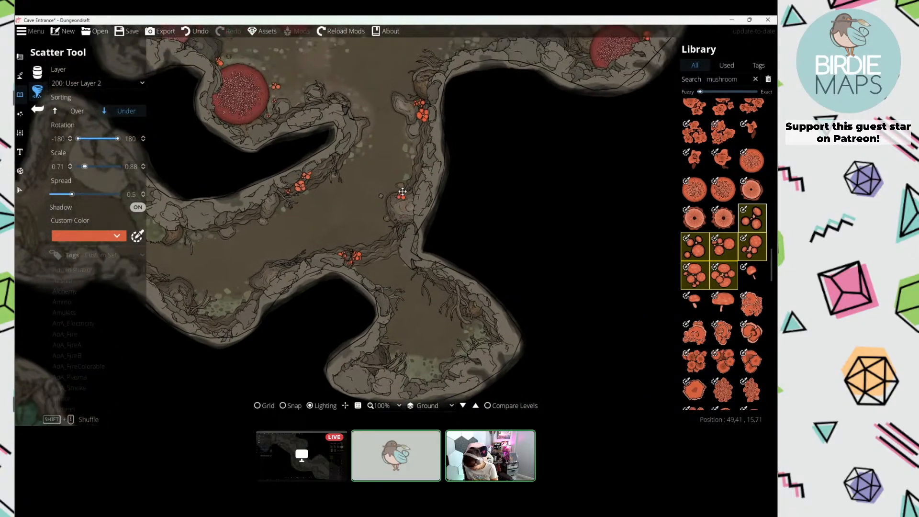
left_click(405, 189)
Step: Place mushroom clusters on both walls of the passage west of the junction and beside the rock at the northeastern passage's north end
left_click_drag(255, 228, 319, 213)
left_click(286, 216)
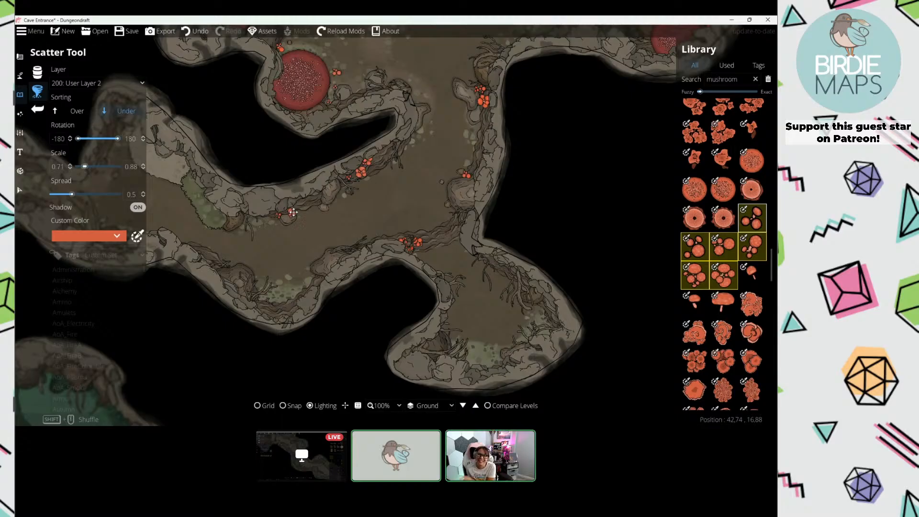
left_click(286, 309)
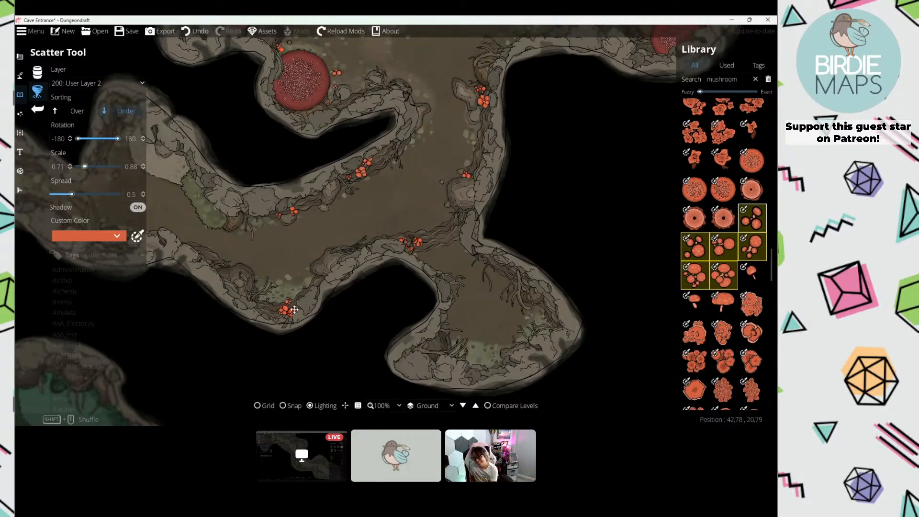
left_click_drag(385, 240, 186, 424)
left_click_drag(522, 41, 425, 158)
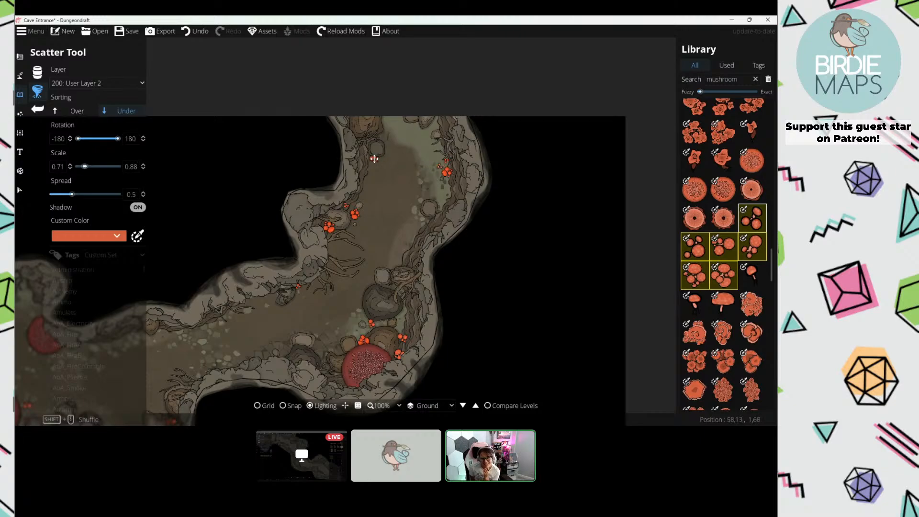
left_click(374, 159)
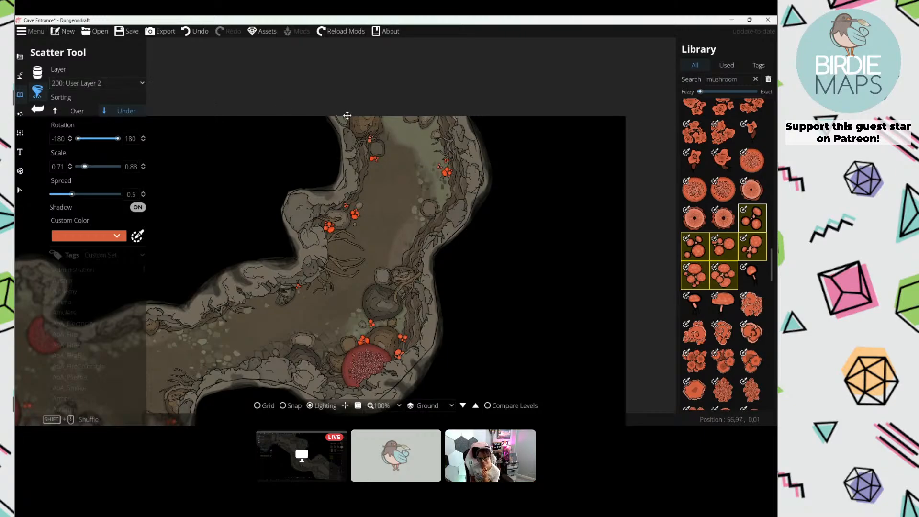
Step: Place mushroom clusters along the walls of the passage leading into the grassy chamber, by the rock and the roots
left_click_drag(269, 318, 455, 173)
left_click_drag(274, 270, 517, 168)
left_click_drag(166, 283, 382, 216)
left_click_drag(250, 288, 402, 224)
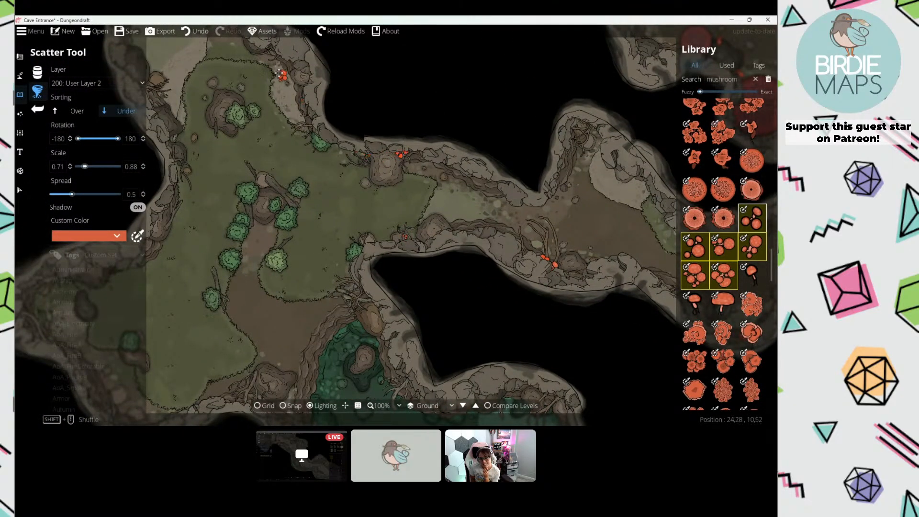
Step: Set the sorting to Over and place mushroom clusters at the grassy chamber's northern tip and by the stump on its west wall
left_click_drag(280, 73, 357, 169)
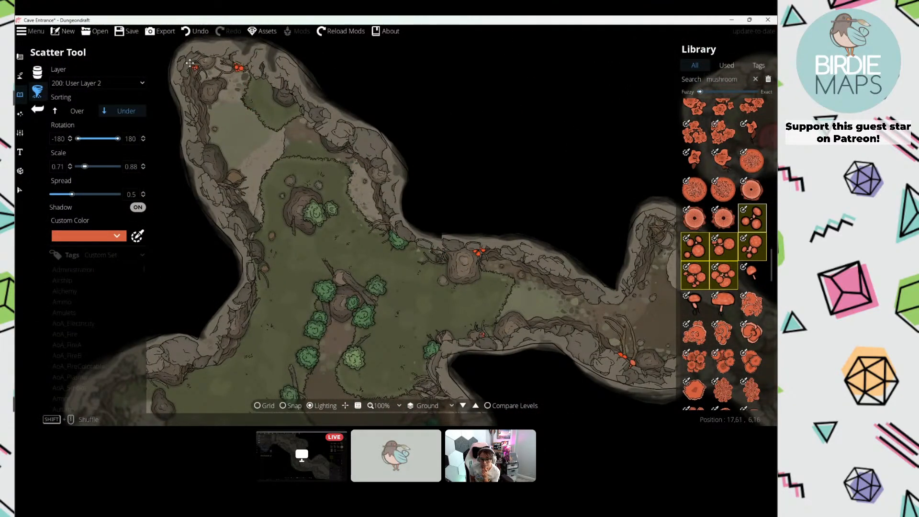
left_click(73, 110)
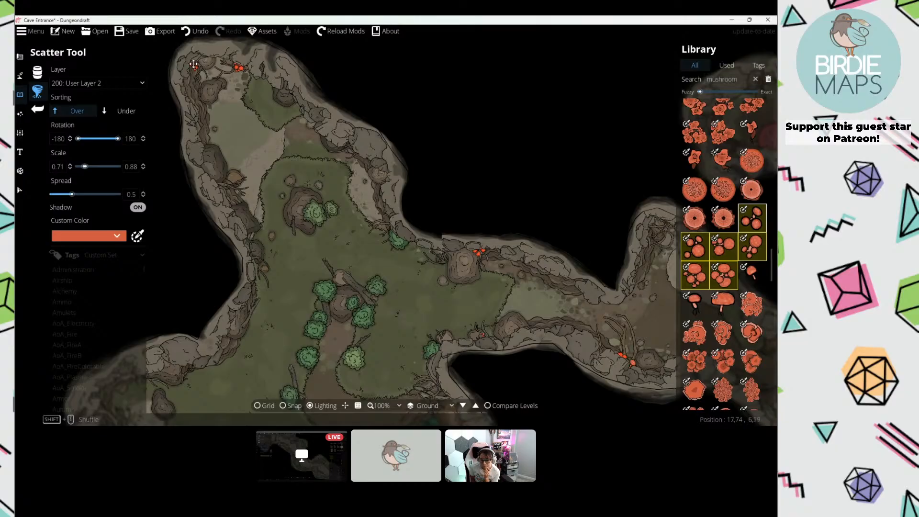
left_click_drag(193, 64, 261, 92)
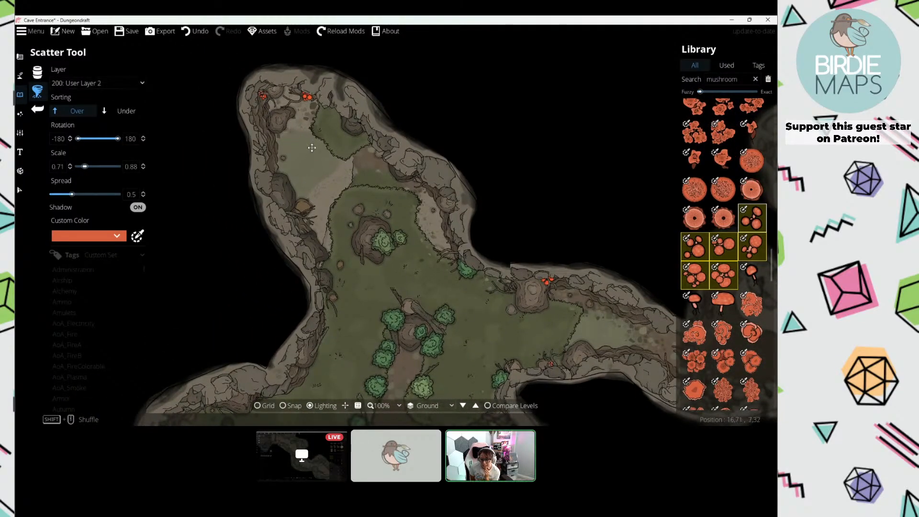
left_click_drag(310, 234, 303, 224)
left_click(289, 210)
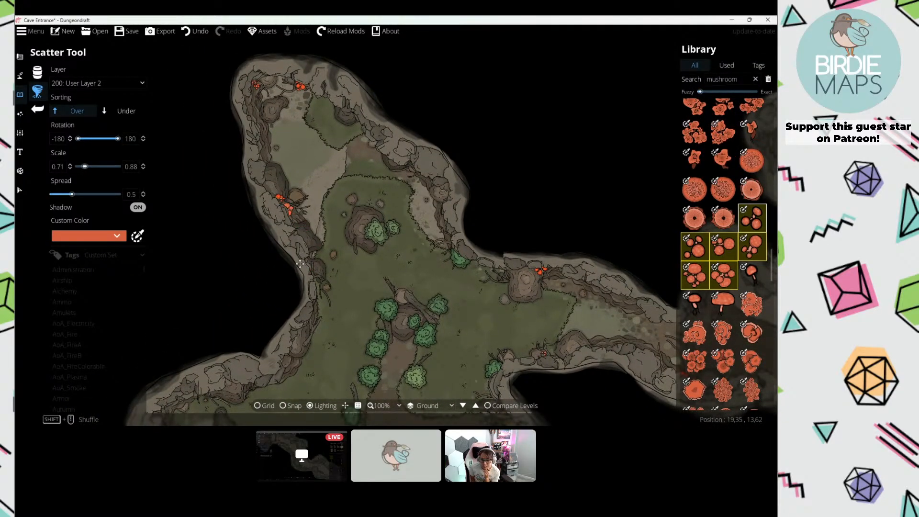
Step: Place mushroom clusters in the grassy chamber's western alcove, along its southwest wall and by the southern rock near the pool
left_click_drag(265, 344, 365, 152)
left_click(265, 234)
left_click(274, 258)
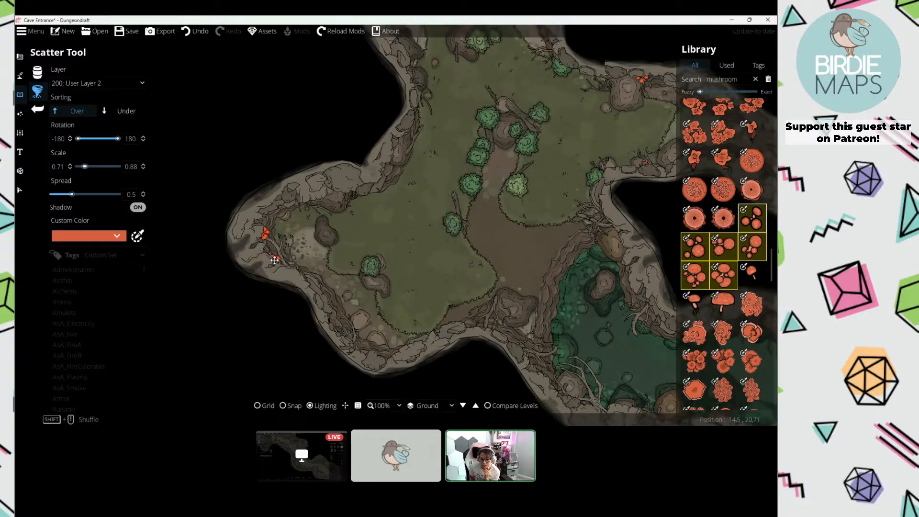
left_click(341, 326)
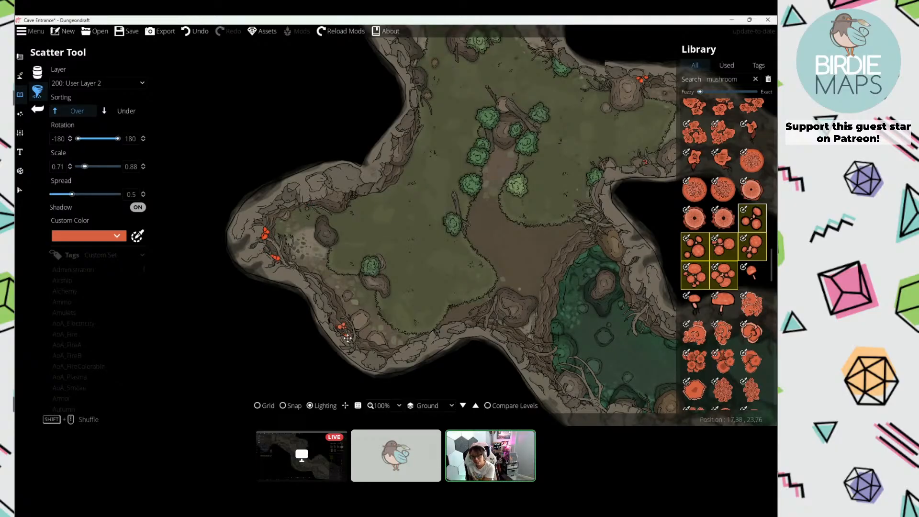
left_click(348, 337)
left_click_drag(426, 299, 288, 267)
left_click(342, 294)
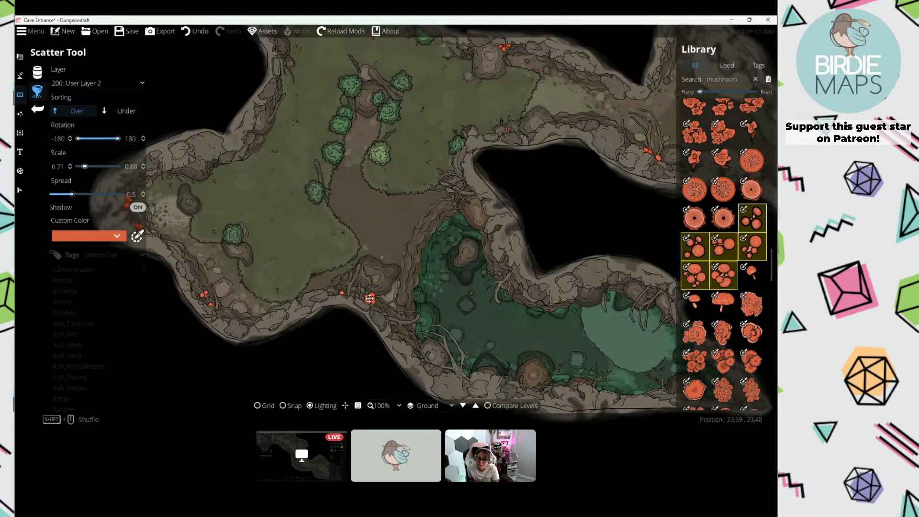
Step: Place mushroom clusters in the nook of the middle passage's north wall and on the north wall of the passage toward the northeast
left_click_drag(404, 173, 316, 224)
left_click(316, 224)
left_click_drag(579, 277, 389, 260)
left_click_drag(531, 159, 278, 292)
scroll(400, 170, "down", 3)
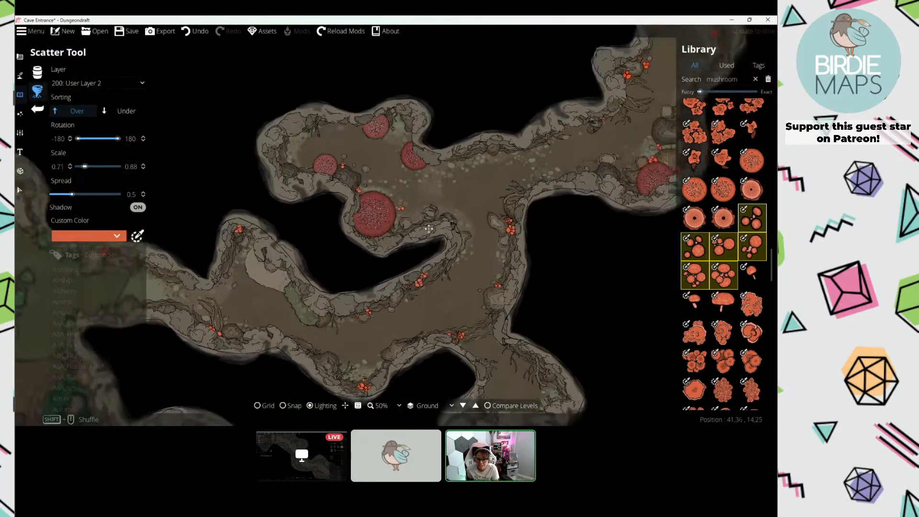
left_click_drag(528, 181, 380, 231)
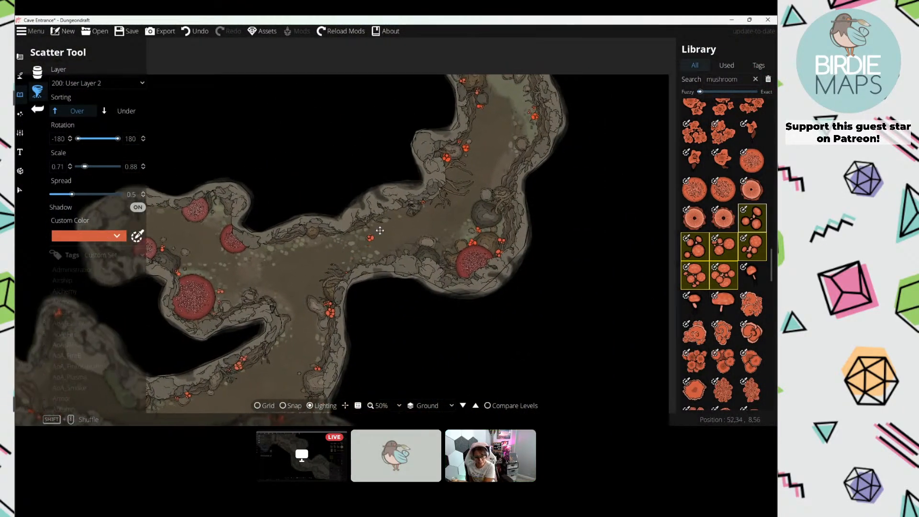
Step: Search the library for "plant", widen the asset list and select the whole set of colorable thorns starting from Thorns10
double_click(741, 78)
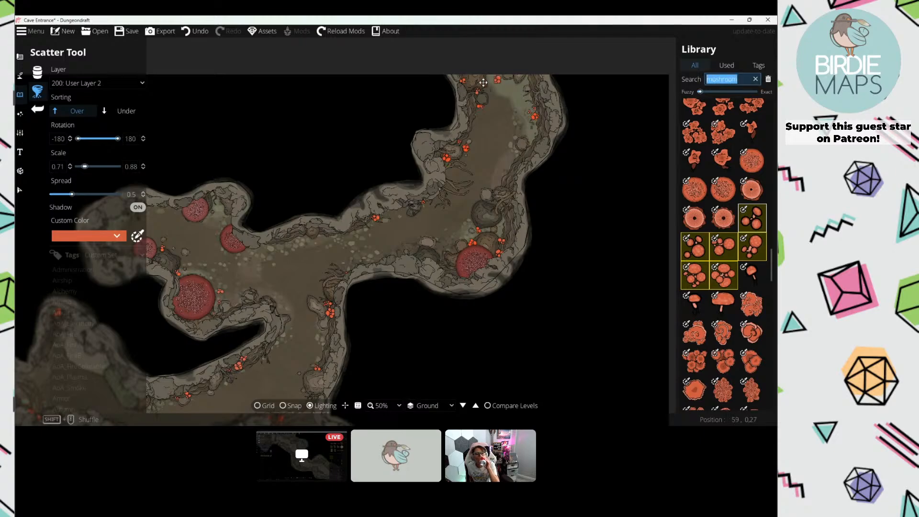
type("plant")
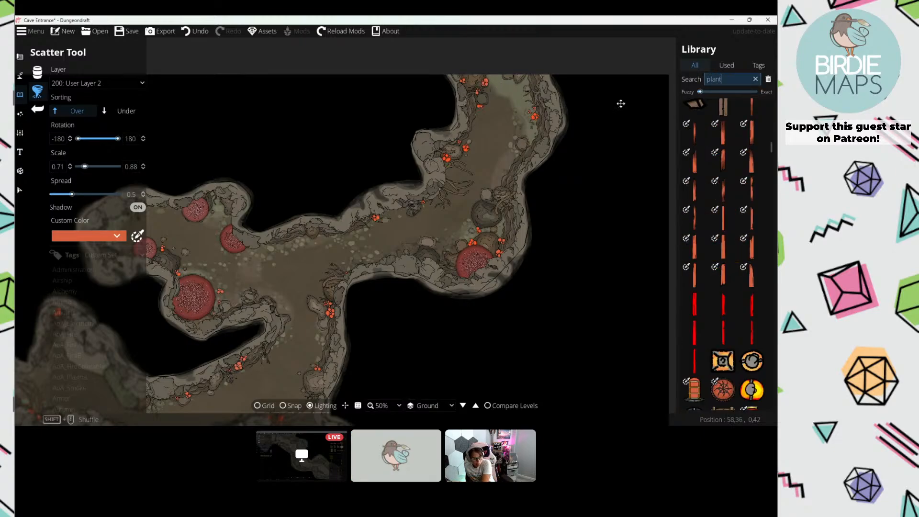
scroll(749, 191, "down", 5)
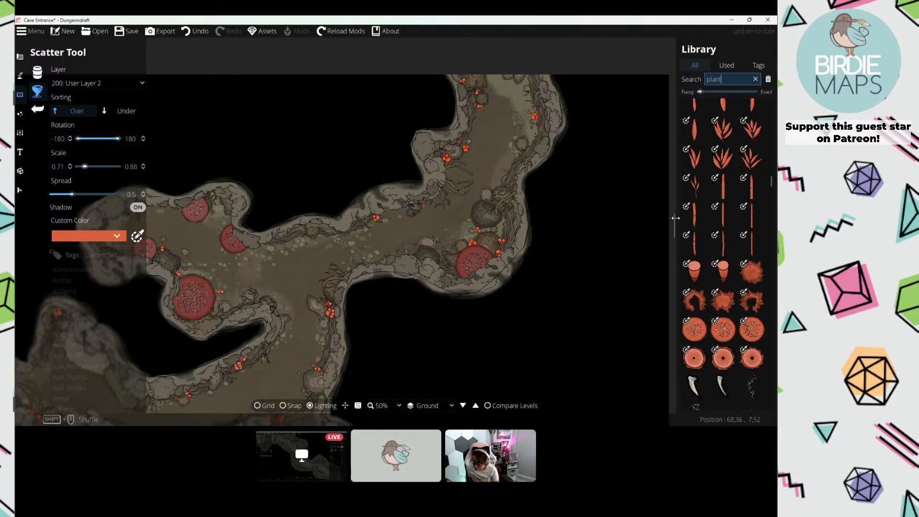
left_click_drag(675, 218, 616, 218)
scroll(685, 216, "down", 5)
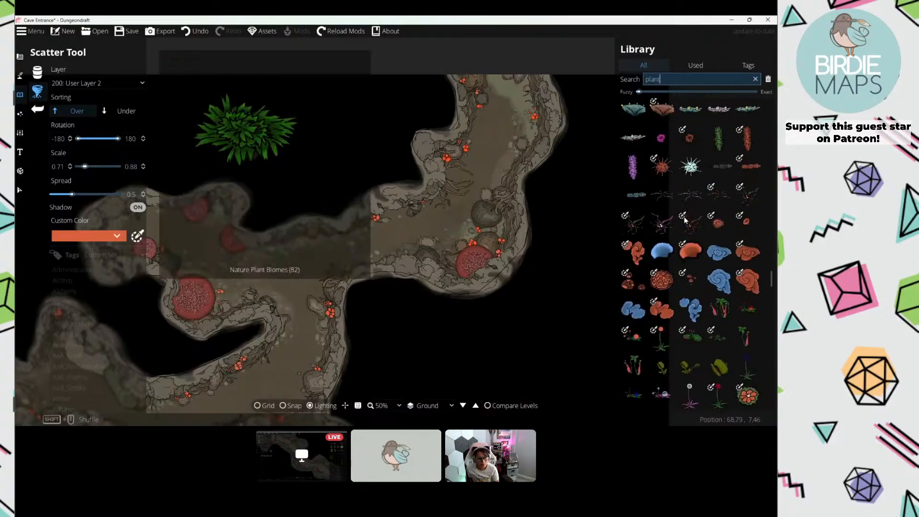
scroll(684, 217, "down", 12)
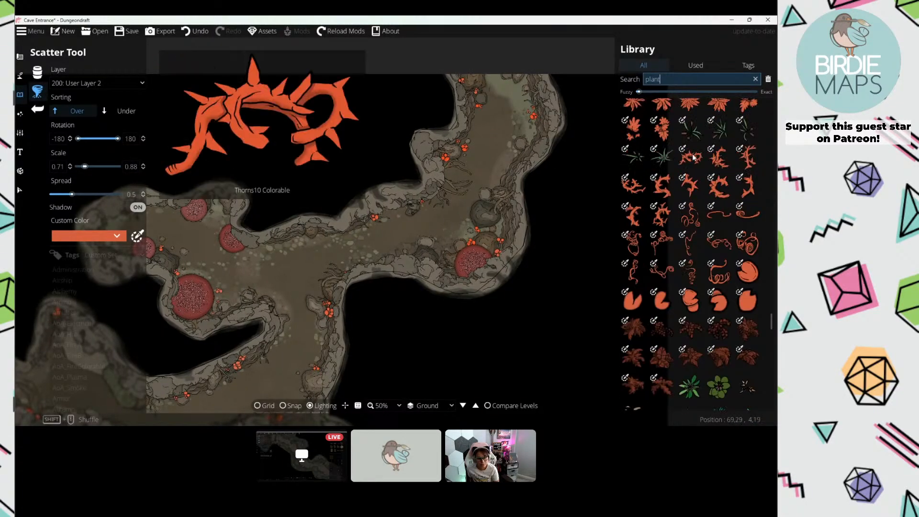
left_click(693, 158)
left_click(662, 215, "shift")
Step: Set the custom color to the dark grey-brown swatch and scatter thorns along the northeastern passage's walls
left_click(99, 236)
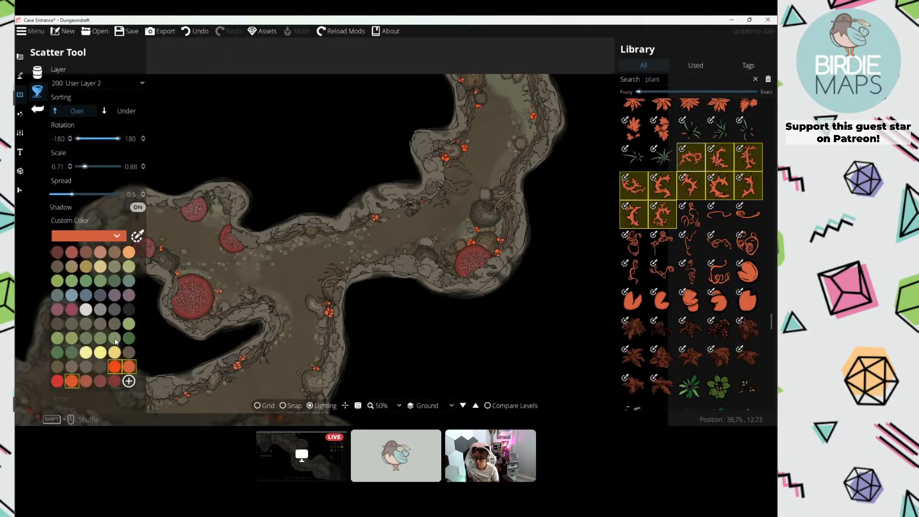
left_click(60, 367)
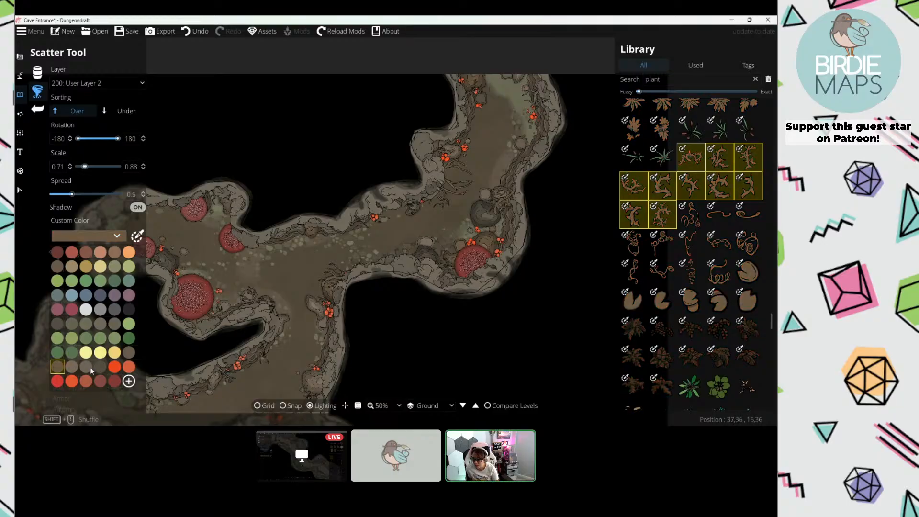
left_click(100, 367)
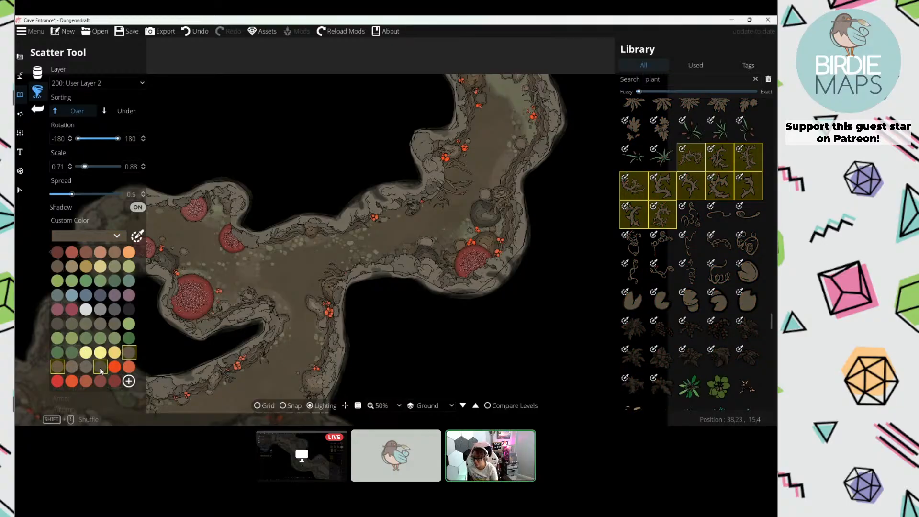
left_click_drag(359, 262, 376, 242)
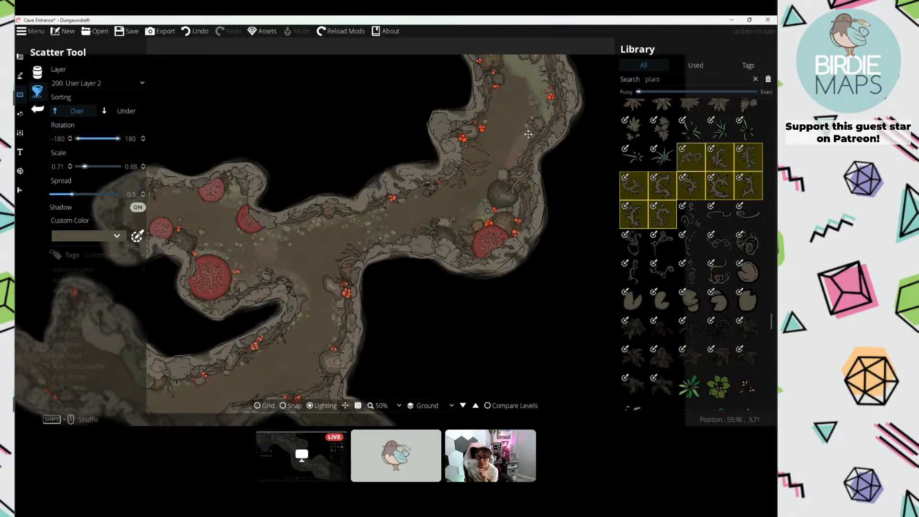
left_click_drag(533, 130, 526, 143)
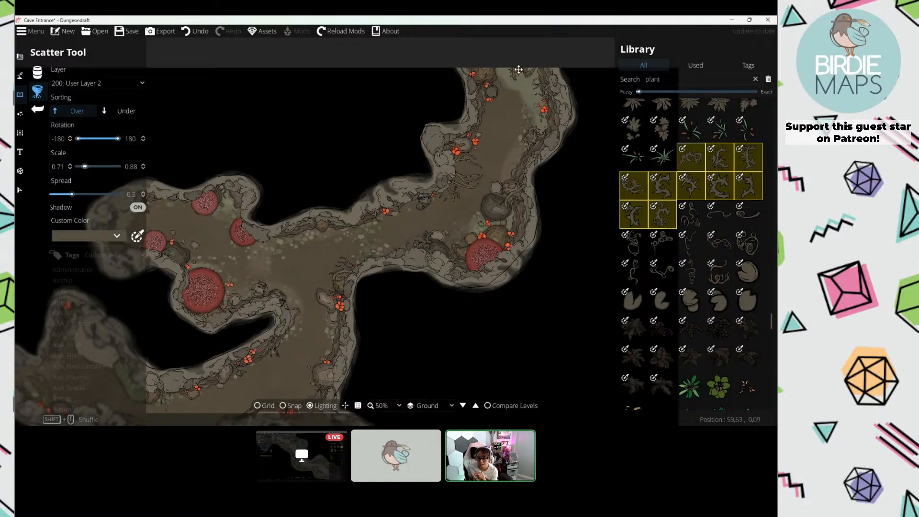
Step: Scatter thorns in the middle passage's pale alcove and pile them densely along the wall beside the pool's entrance
left_click_drag(347, 212, 579, 34)
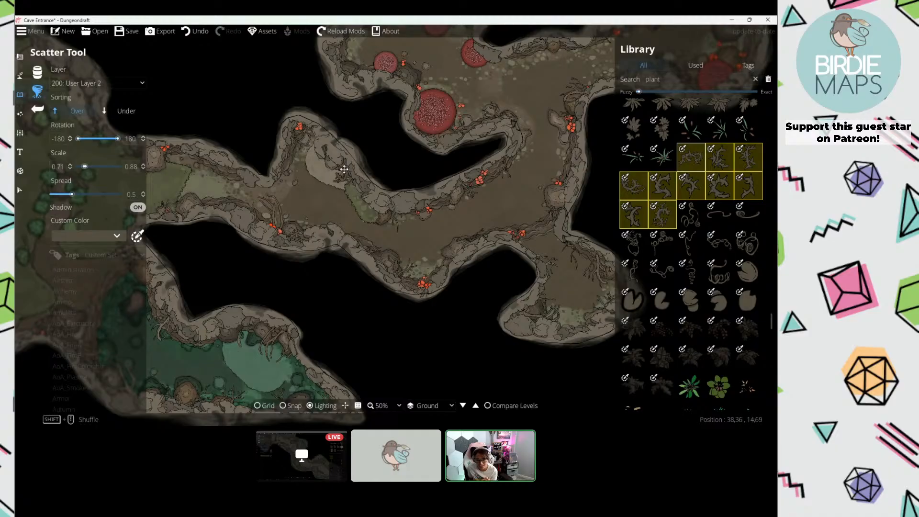
left_click_drag(367, 198, 603, 117)
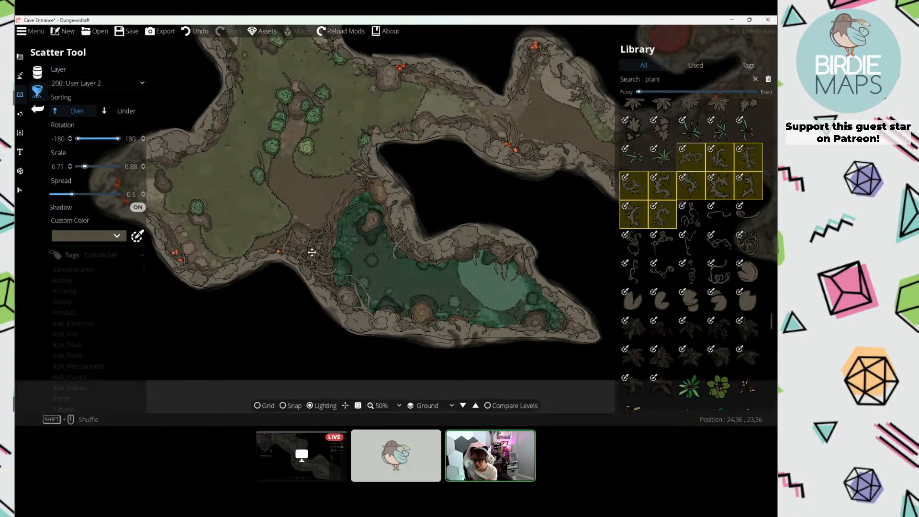
left_click_drag(370, 248, 389, 283)
left_click_drag(302, 140, 355, 202)
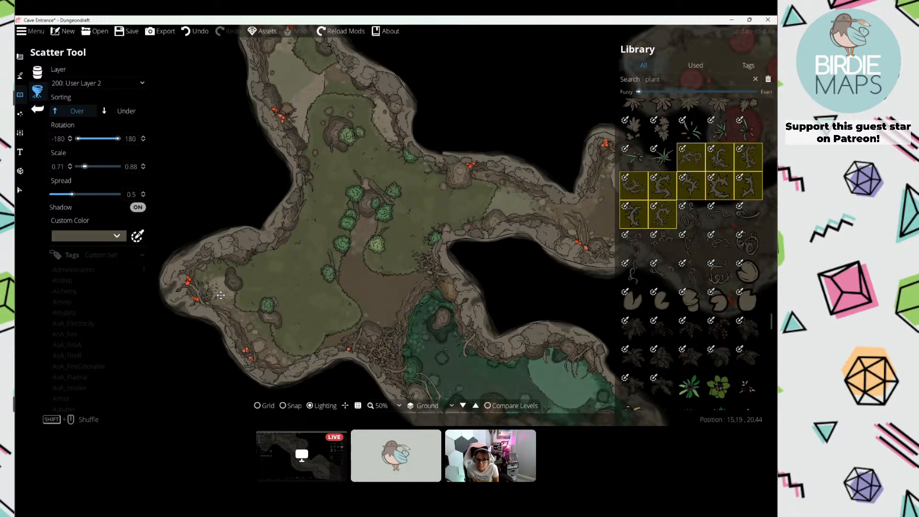
Step: Scatter more thorns in the grassy chamber's western alcove and along the pool's north shore
left_click_drag(211, 293, 247, 257)
left_click_drag(311, 293, 290, 261)
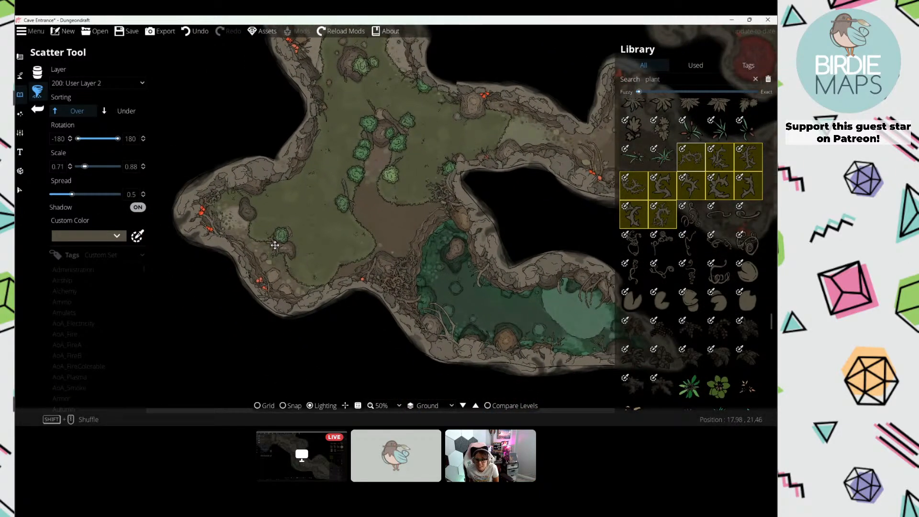
left_click_drag(350, 252, 271, 238)
left_click_drag(470, 332, 389, 300)
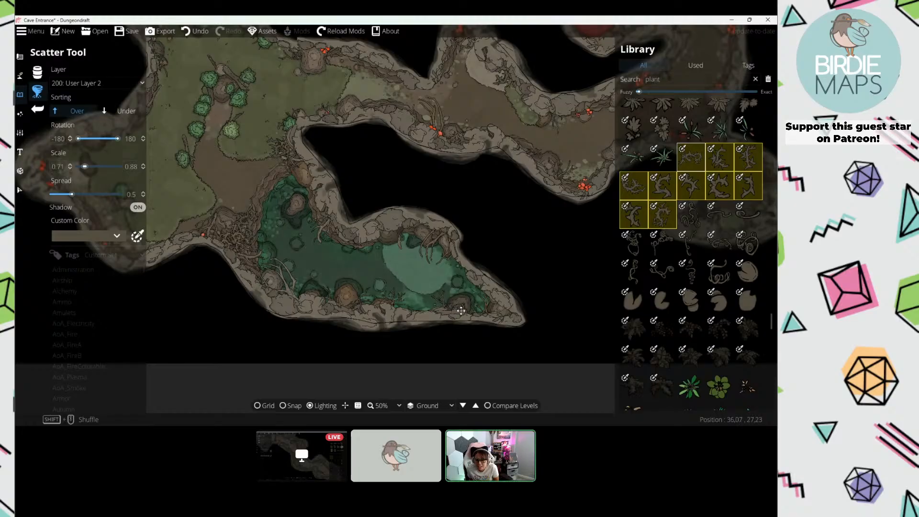
left_click_drag(310, 110, 293, 215)
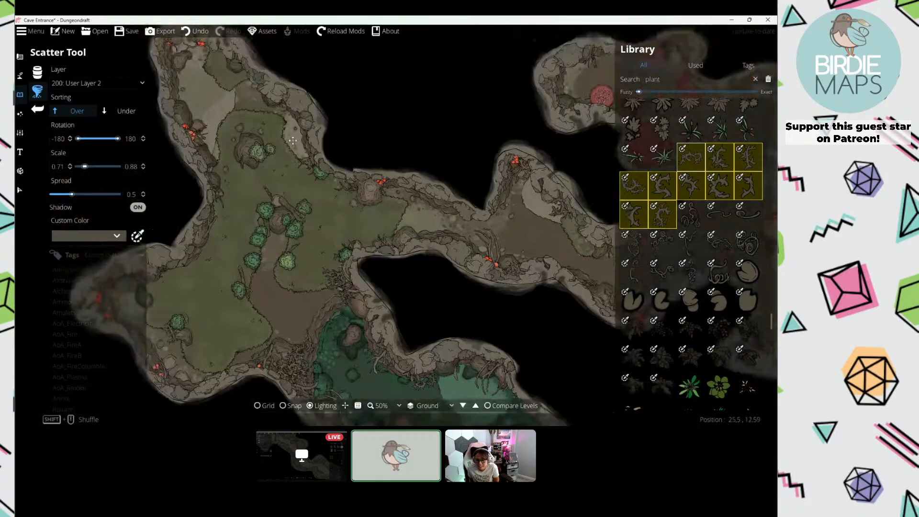
left_click_drag(219, 121, 335, 212)
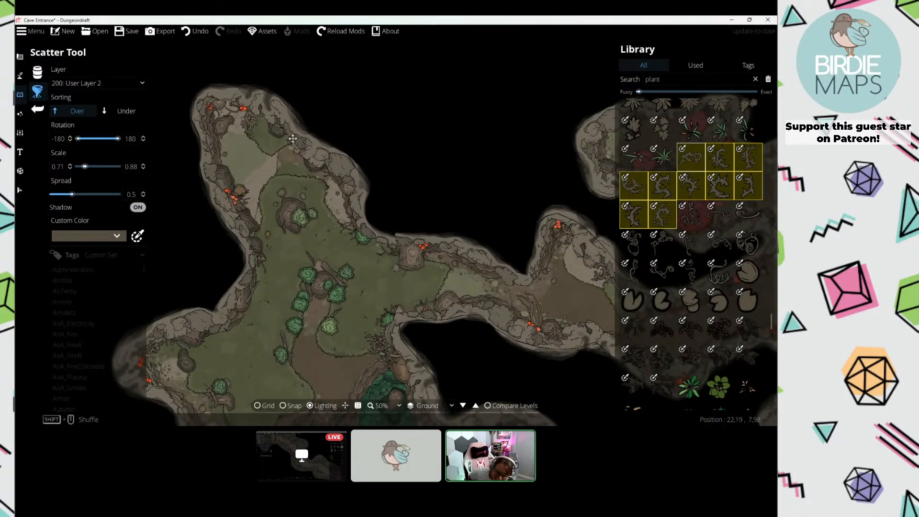
left_click_drag(287, 329, 282, 176)
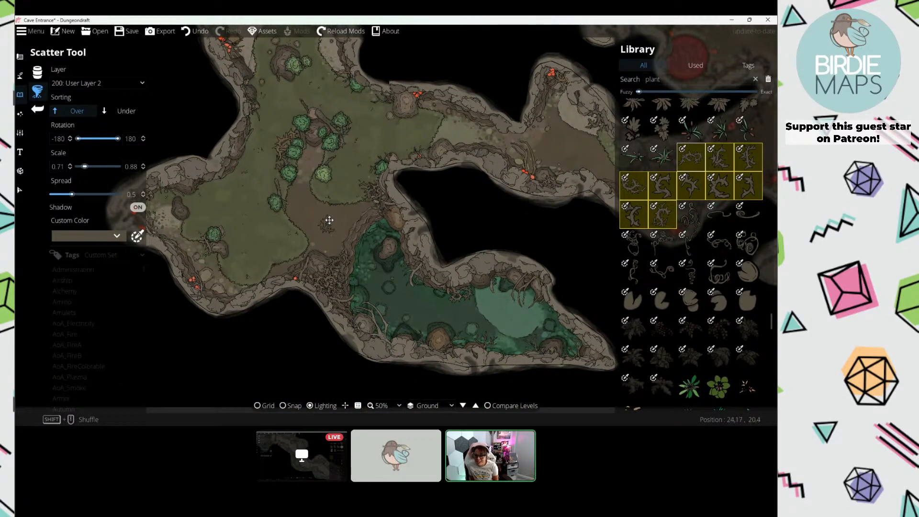
left_click_drag(284, 271, 247, 273)
Step: Switch to the Select tool and go up to the Base level to look over its outdoor vegetation
left_click(21, 191)
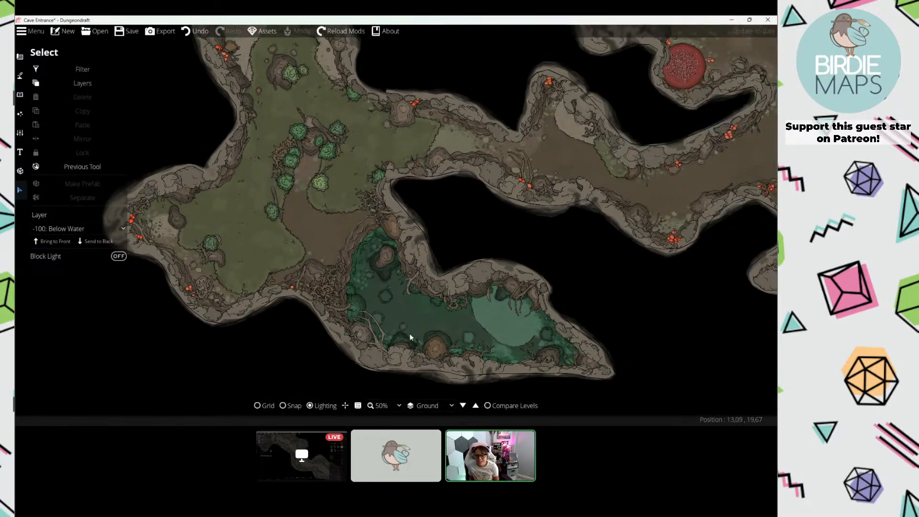
left_click(475, 406)
left_click_drag(389, 211, 443, 350)
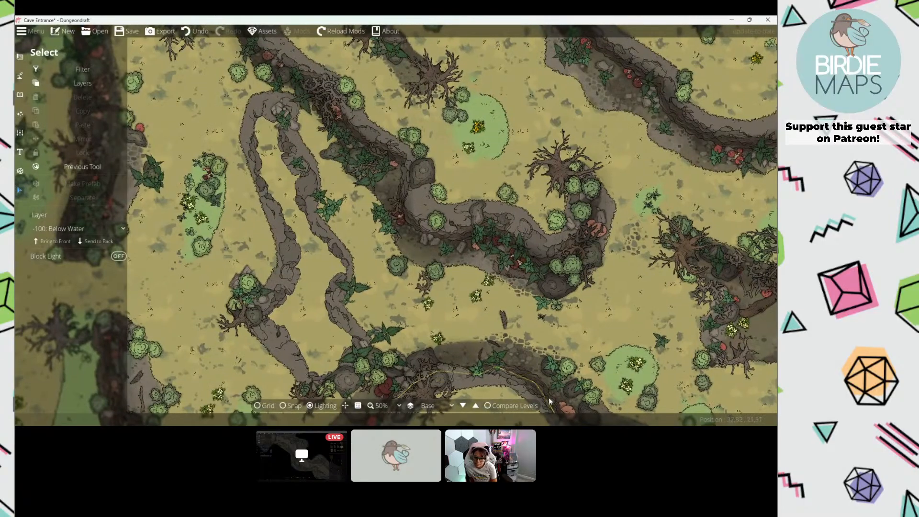
Step: Return to the Ground level and load the Scatter tool with Mushrooms5 Colorable and the two similar stalked clusters from a mushroom search
left_click(463, 406)
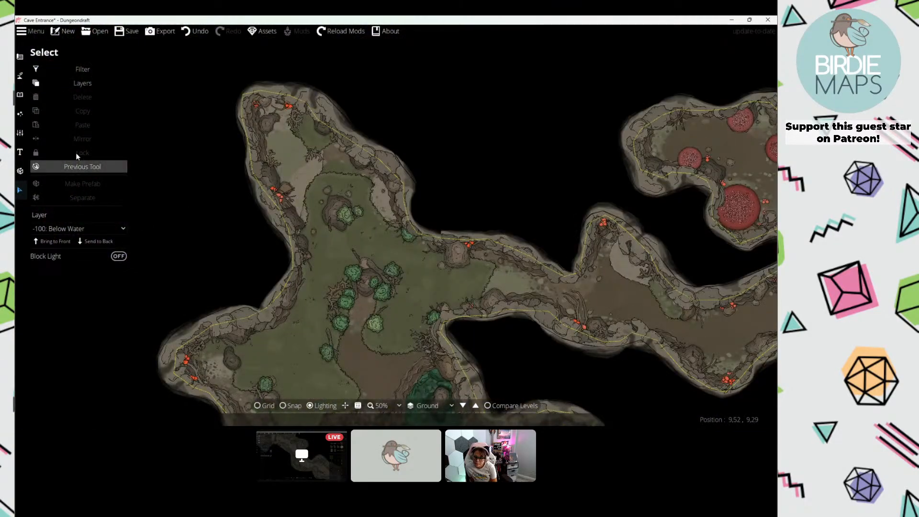
left_click(20, 95)
left_click(677, 77)
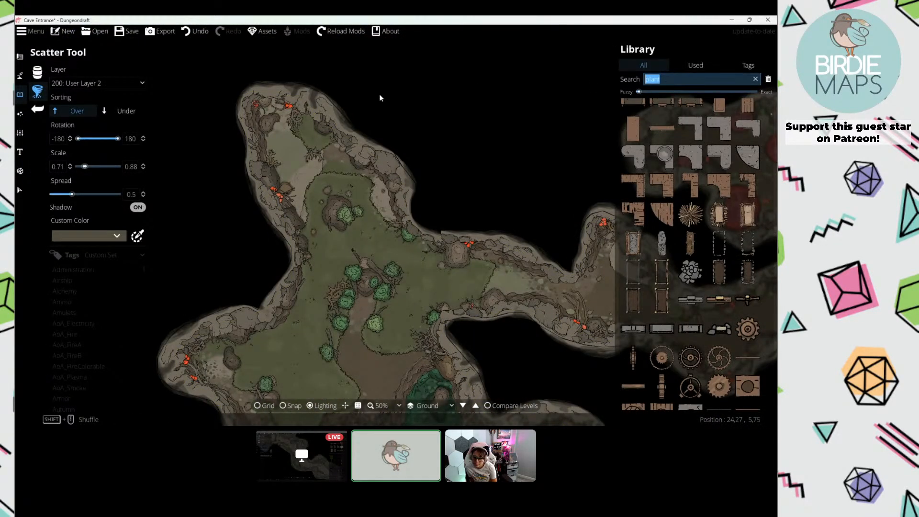
type("mushroom")
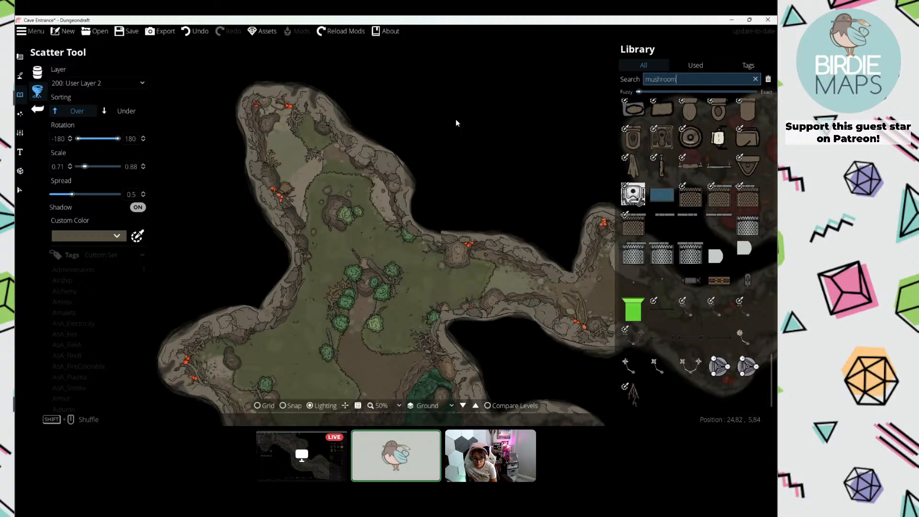
scroll(756, 310, "down", 10)
scroll(659, 210, "up", 8)
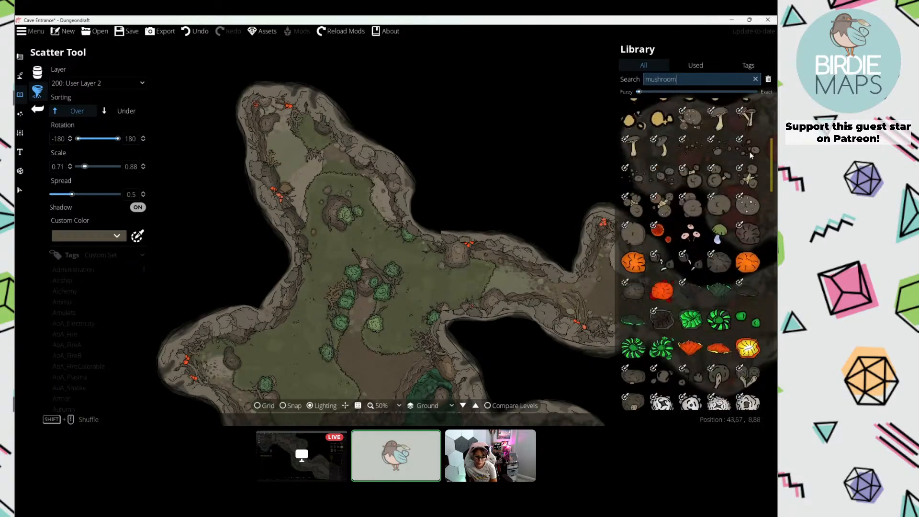
left_click(748, 189)
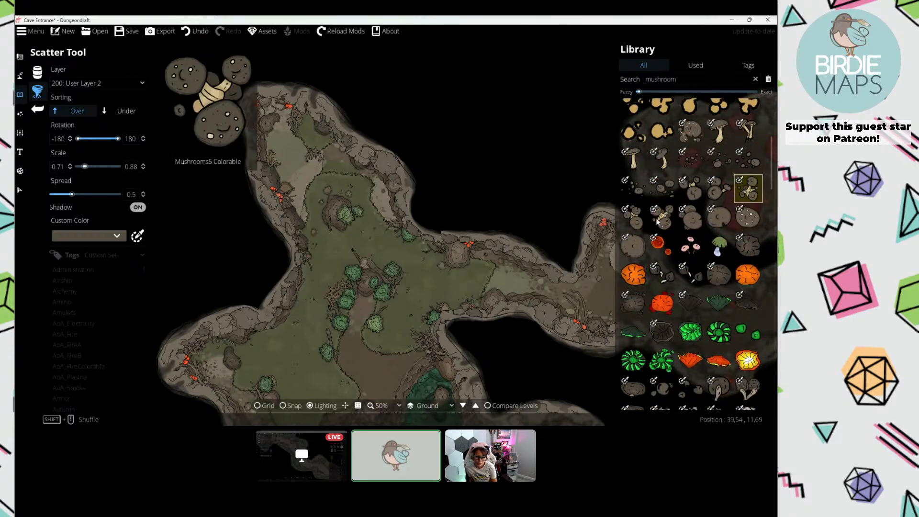
left_click(662, 217, "shift")
Step: Replace the grey-brown custom colors with the first three red-brown swatches for the mushrooms
left_click_drag(409, 276, 375, 156)
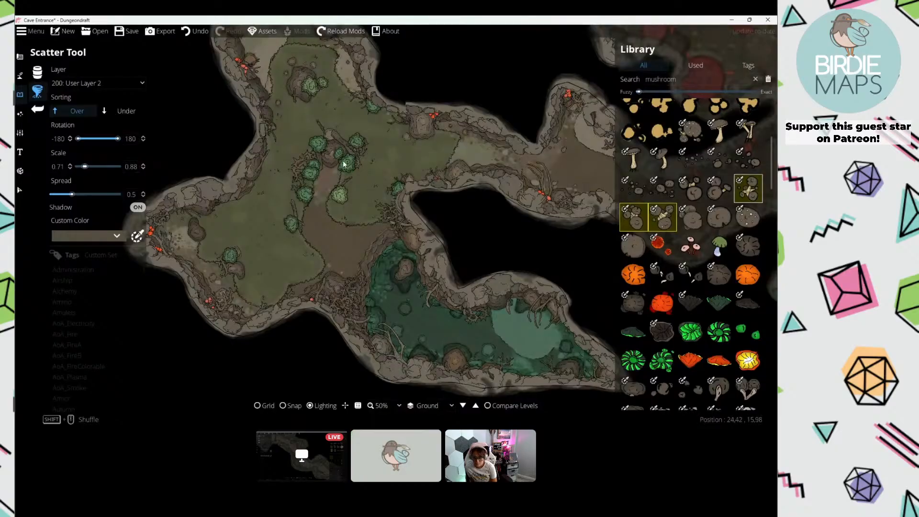
left_click(71, 238)
left_click(56, 366)
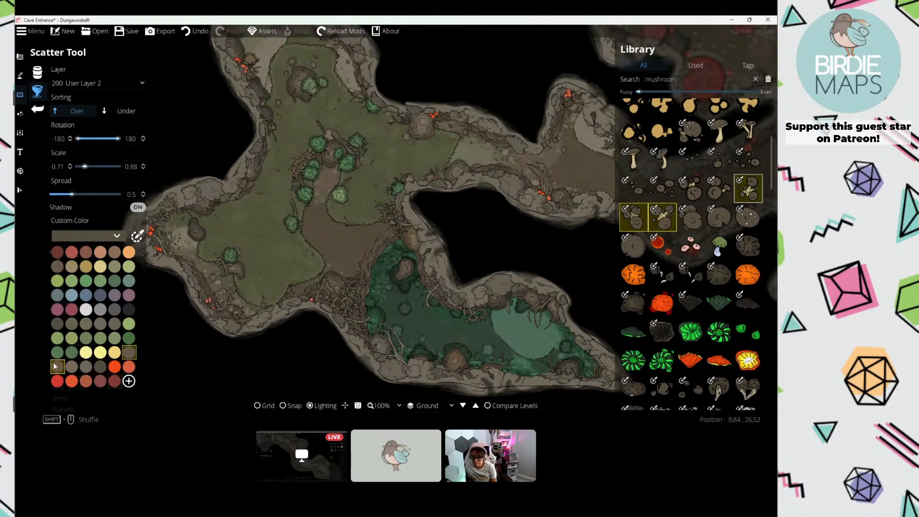
left_click(126, 353)
left_click(59, 251)
left_click(84, 251)
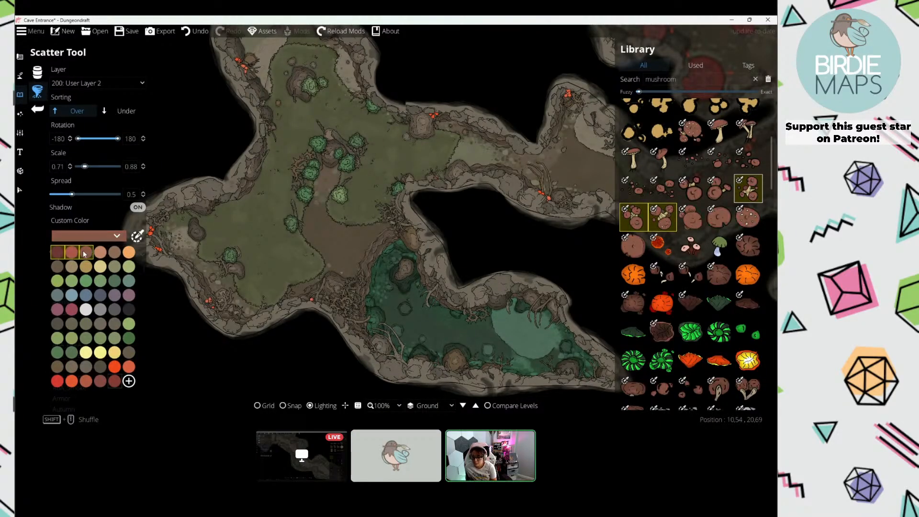
Step: Scatter stalked mushroom clusters around the bushes in the grassy chamber's center and switch placement to layer 300: User Layer 3
left_click_drag(336, 181, 336, 207)
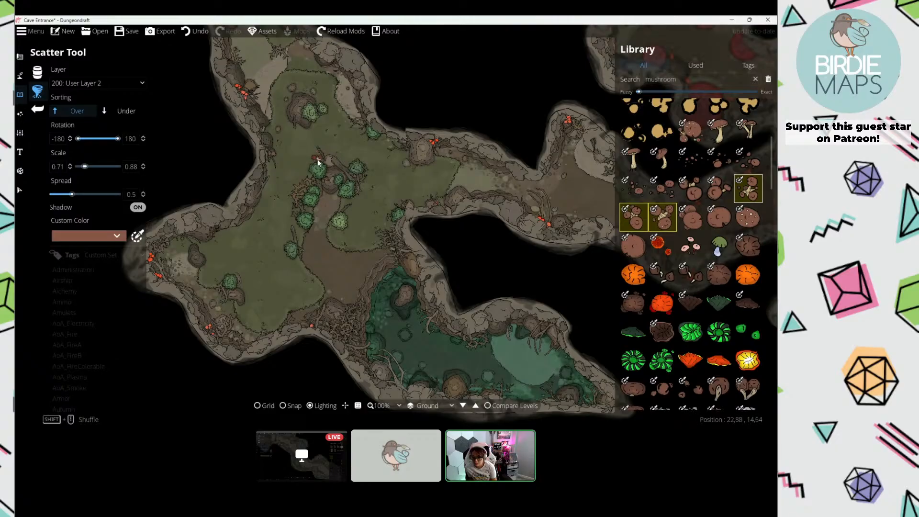
left_click(332, 157)
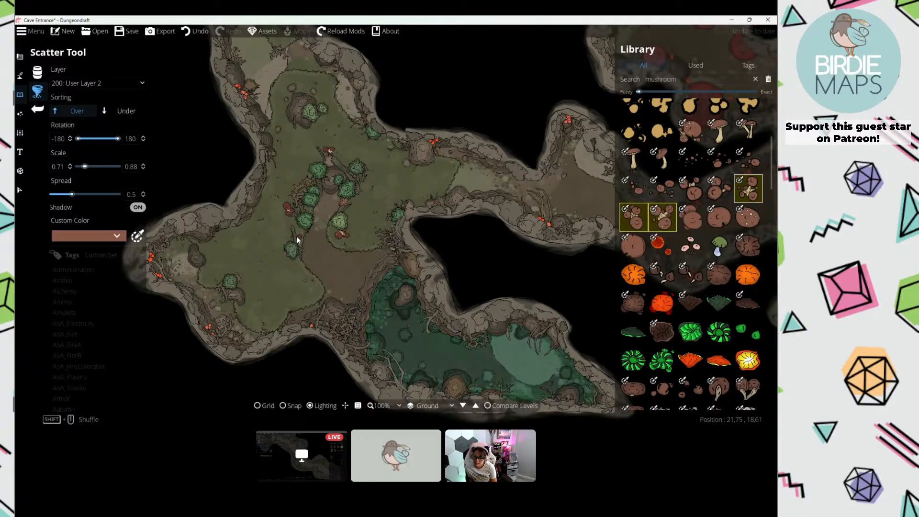
left_click(95, 83)
left_click(113, 191)
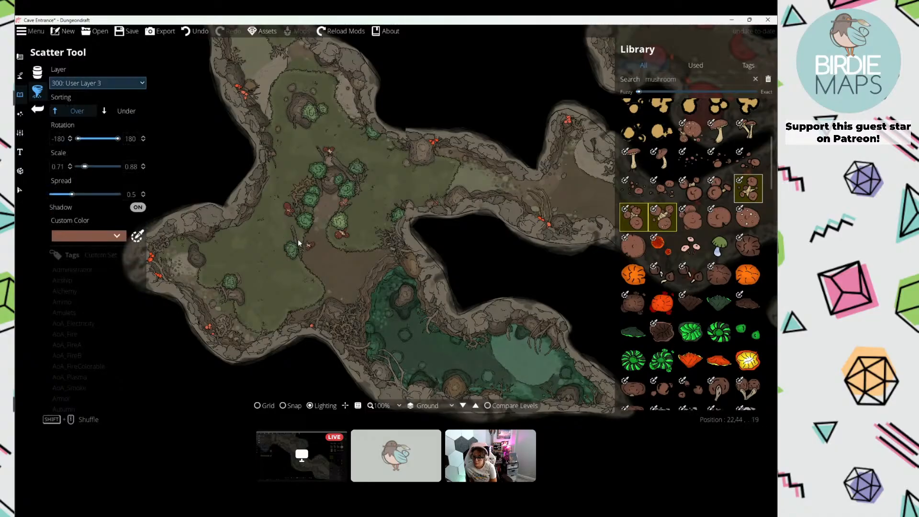
scroll(326, 228, "up", 4)
left_click(355, 238)
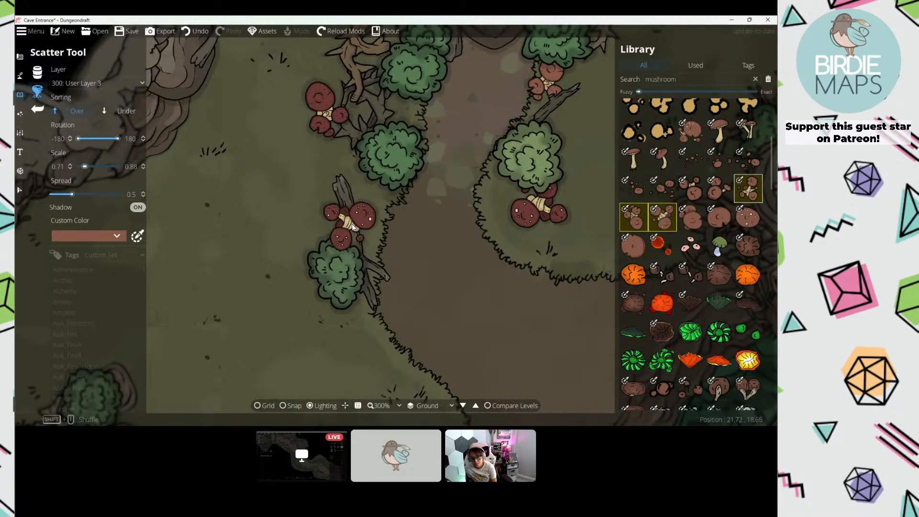
Step: Scatter Mushrooms1 Colorable and the neighboring small cluster variant on the dead logs and among the central bushes
left_click(697, 190)
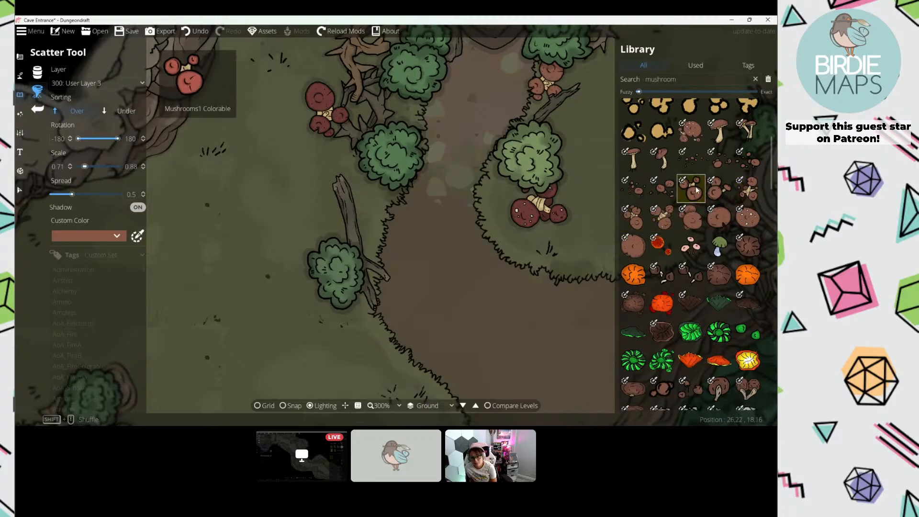
left_click(719, 188, "ctrl")
left_click(343, 190)
left_click_drag(527, 132, 303, 338)
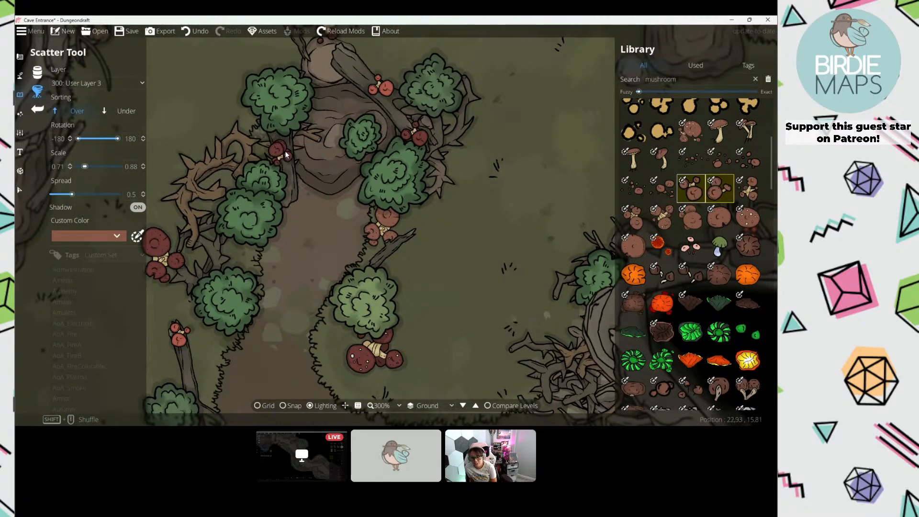
scroll(285, 151, "down", 5)
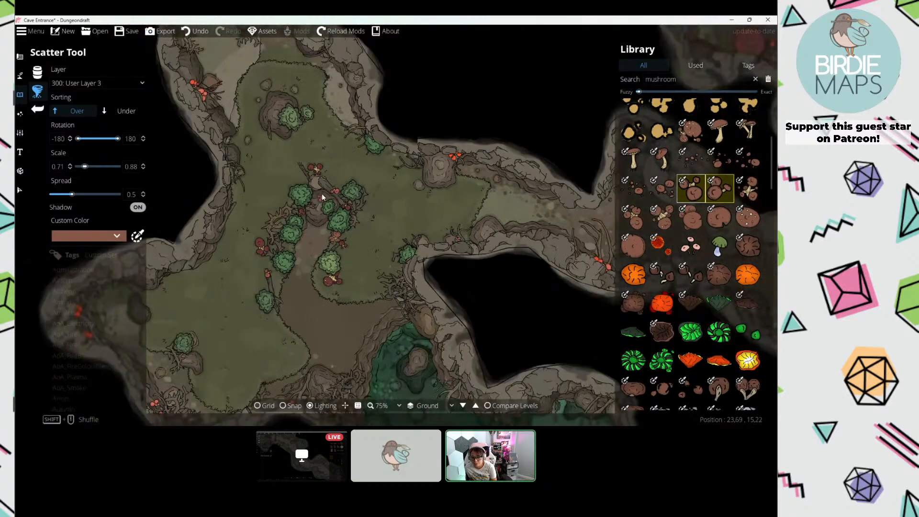
left_click_drag(307, 173, 386, 226)
Step: Switch to the Object tool and search the library for skeleton assets
left_click(37, 71)
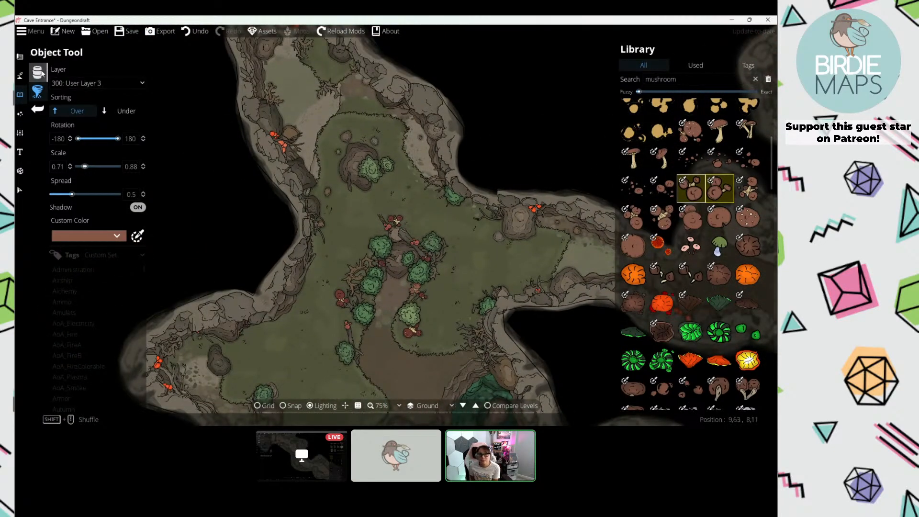
left_click(717, 83)
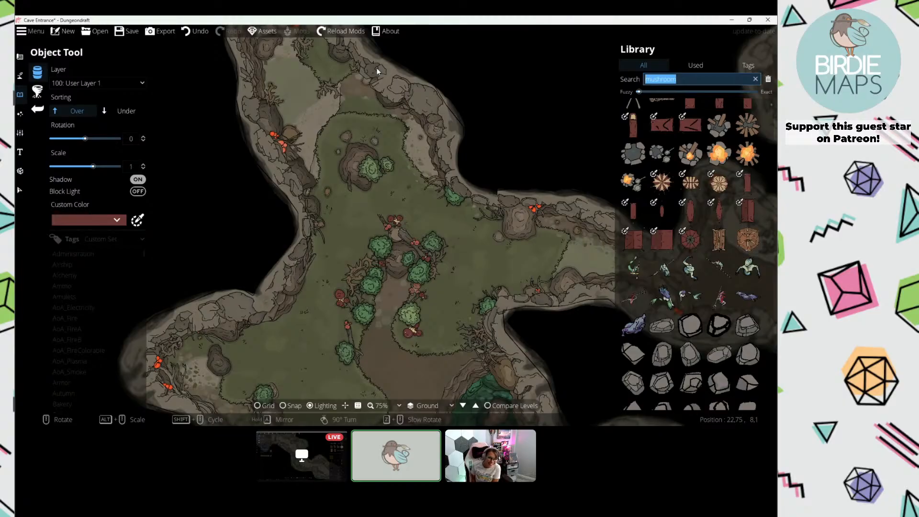
type("skeleton")
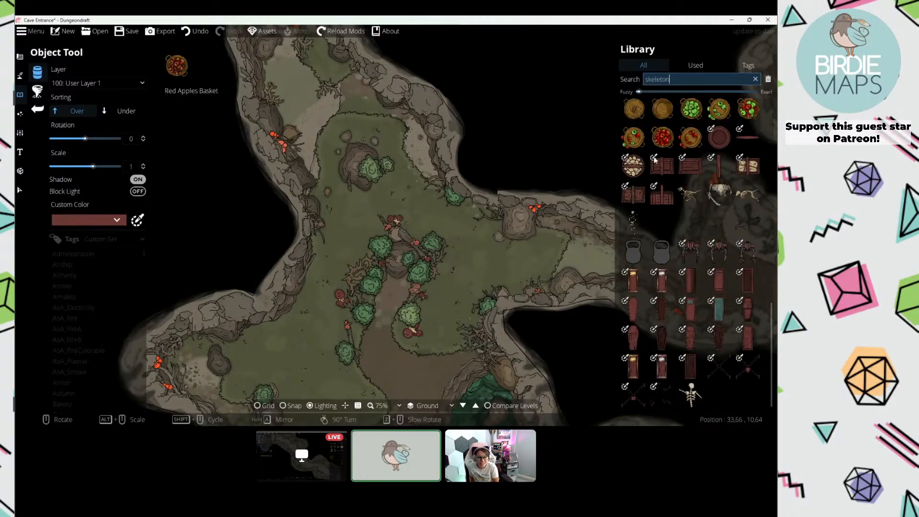
scroll(685, 205, "up", 5)
scroll(685, 205, "up", 1)
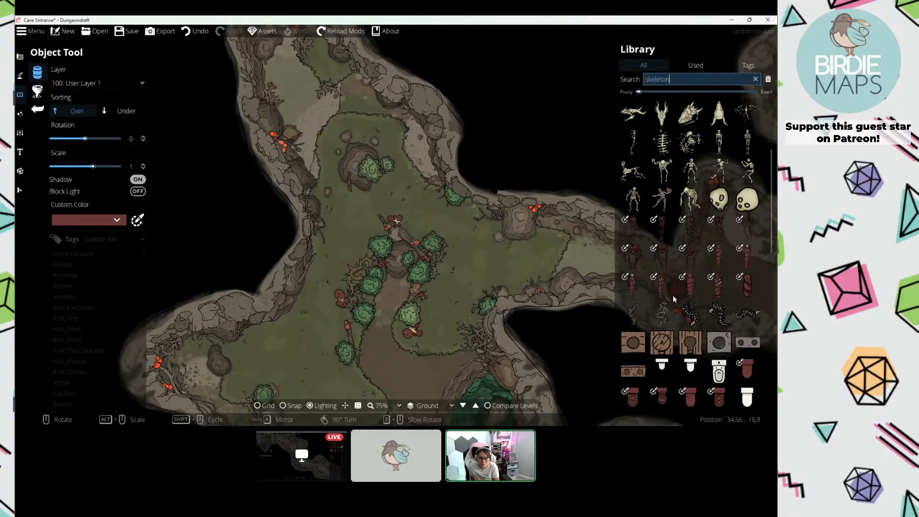
Step: Pick the dinosaur skeleton Skeleton01 and scale it to 1.5 over the central bushes of the grassy chamber
left_click_drag(424, 241, 371, 142)
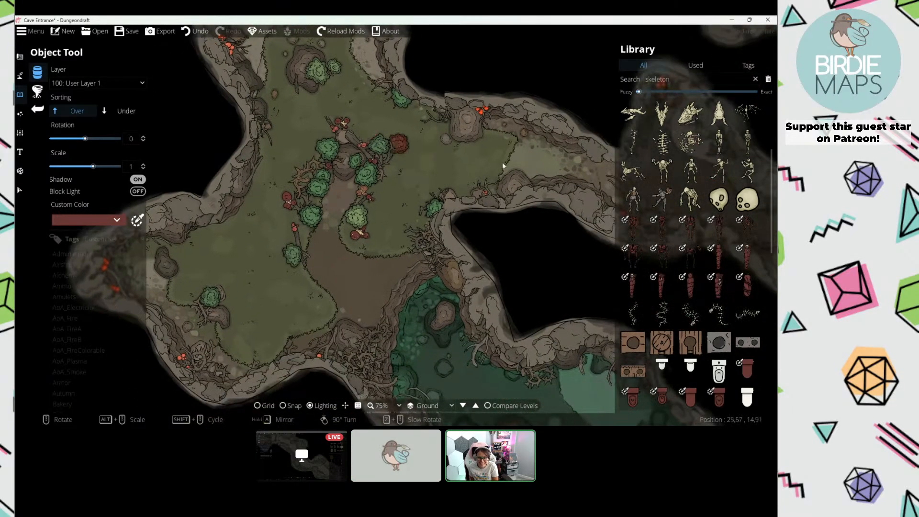
scroll(644, 169, "down", 3)
scroll(646, 175, "down", 6)
left_click(690, 309)
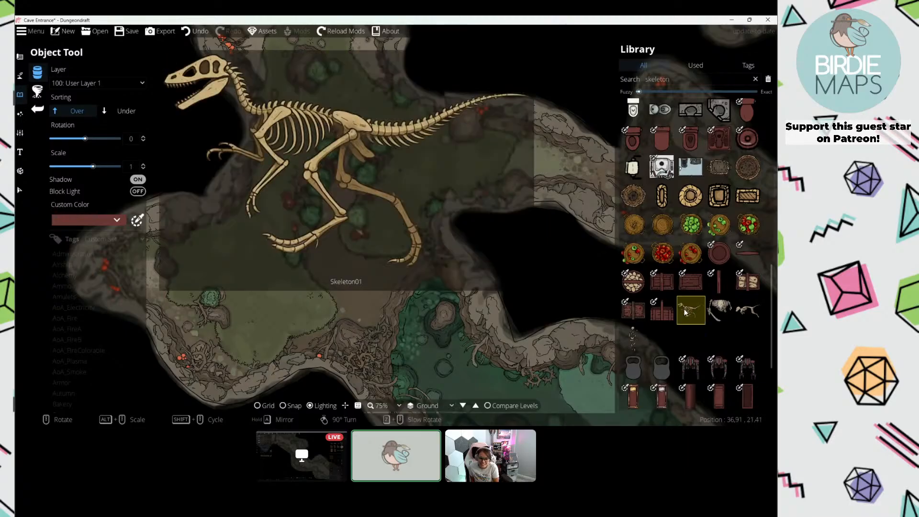
scroll(376, 198, "down", 6)
scroll(346, 199, "up", 5)
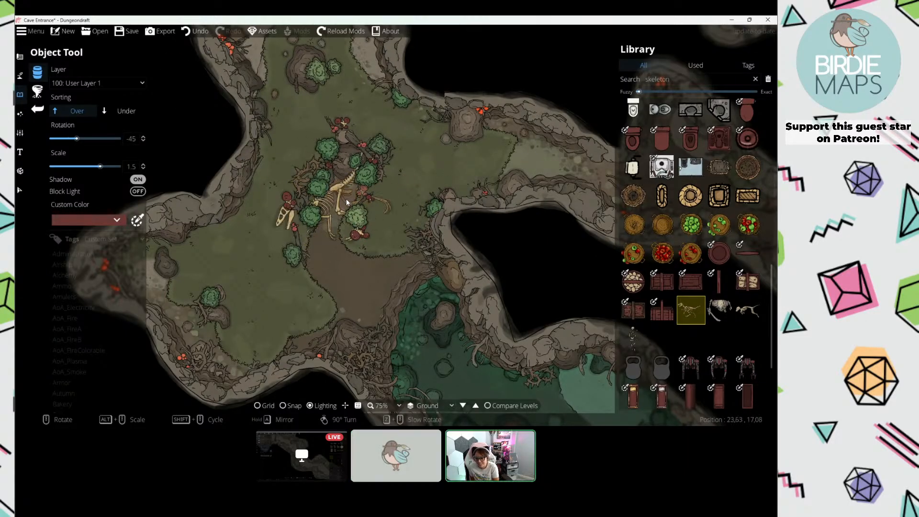
scroll(372, 206, "up", 5, "alt")
scroll(680, 222, "down", 4)
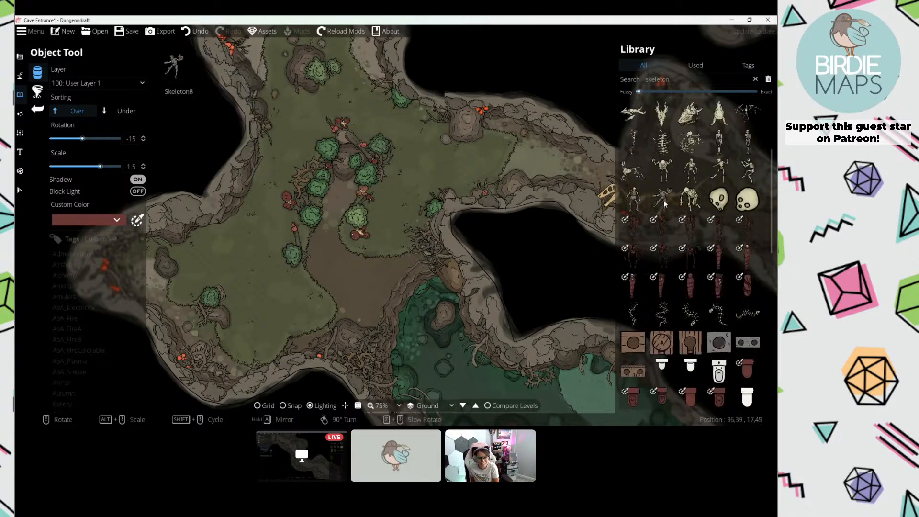
Step: Position the sprawling skeleton between the central bushes of the grassy chamber at scale 1.5 and rotation 0
left_click_drag(376, 211, 390, 200)
scroll(402, 191, "down", 20)
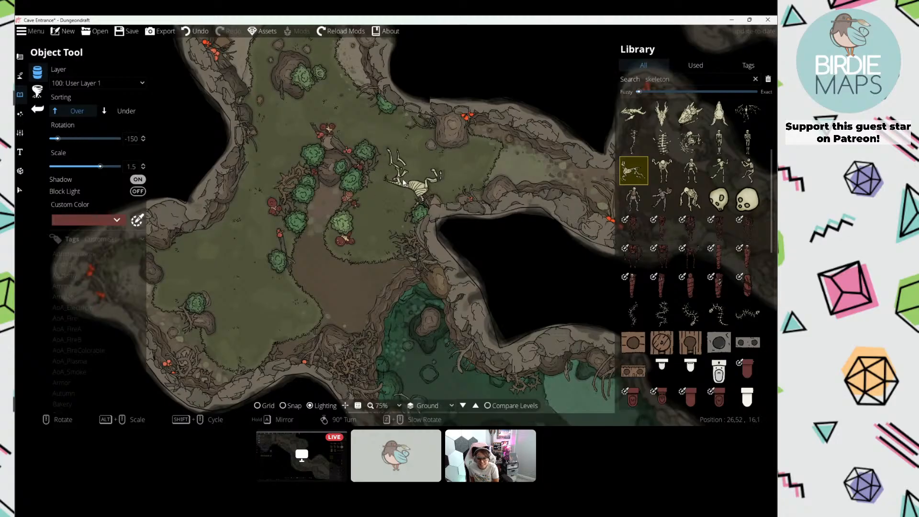
scroll(275, 225, "down", 4)
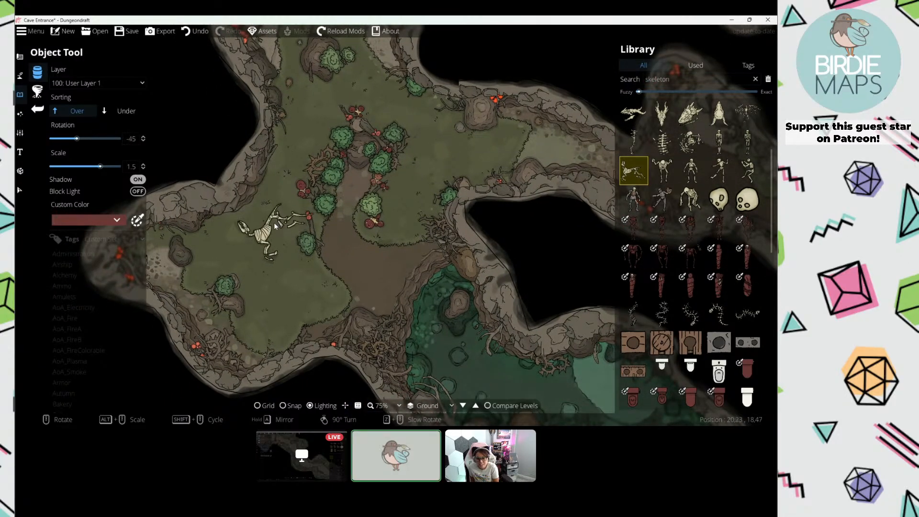
left_click_drag(276, 225, 295, 212)
scroll(308, 219, "down", 1)
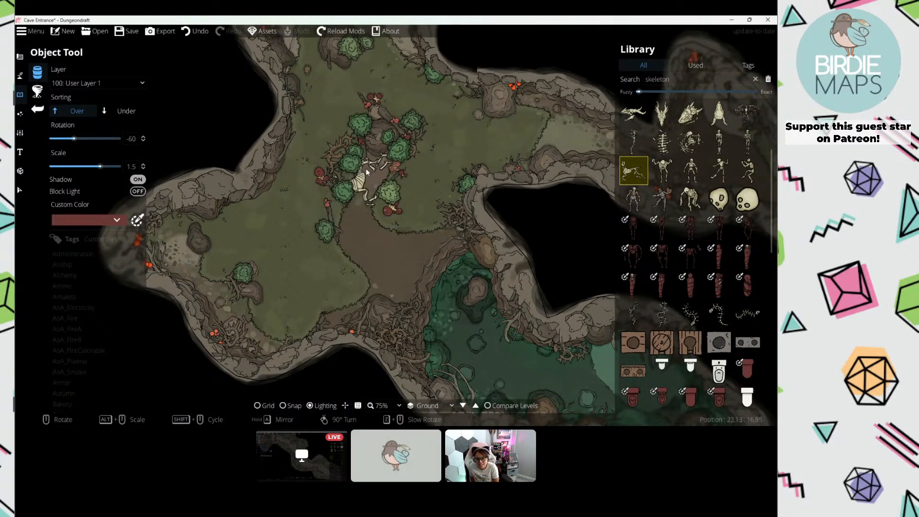
scroll(371, 180, "up", 5)
scroll(377, 179, "down", 3)
scroll(376, 180, "down", 5)
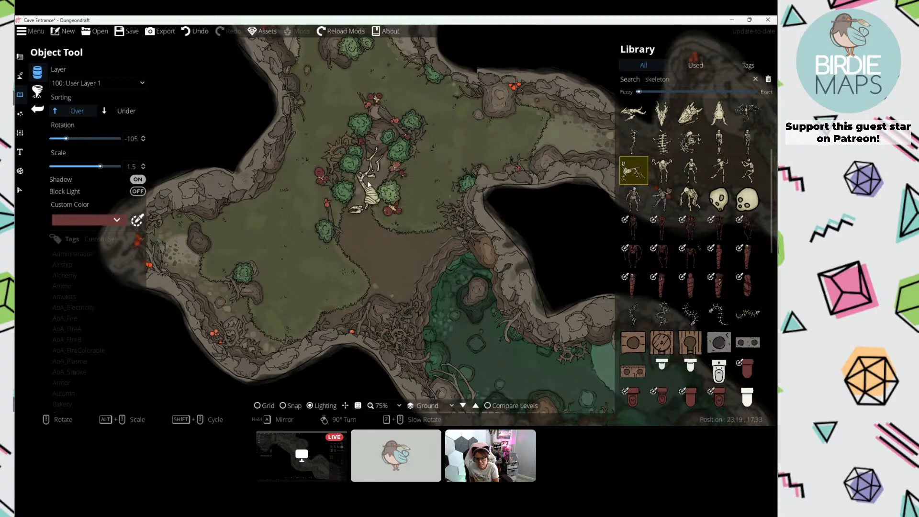
scroll(370, 183, "up", 4)
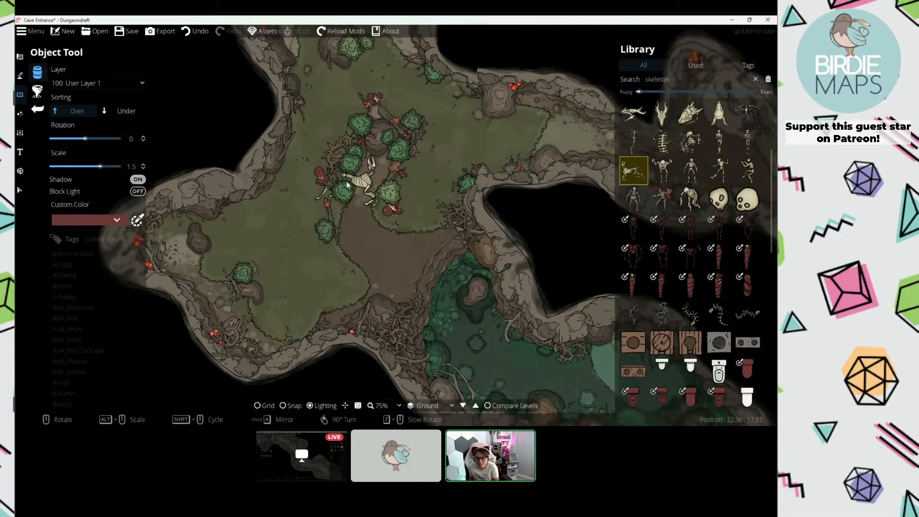
left_click_drag(346, 185, 288, 238)
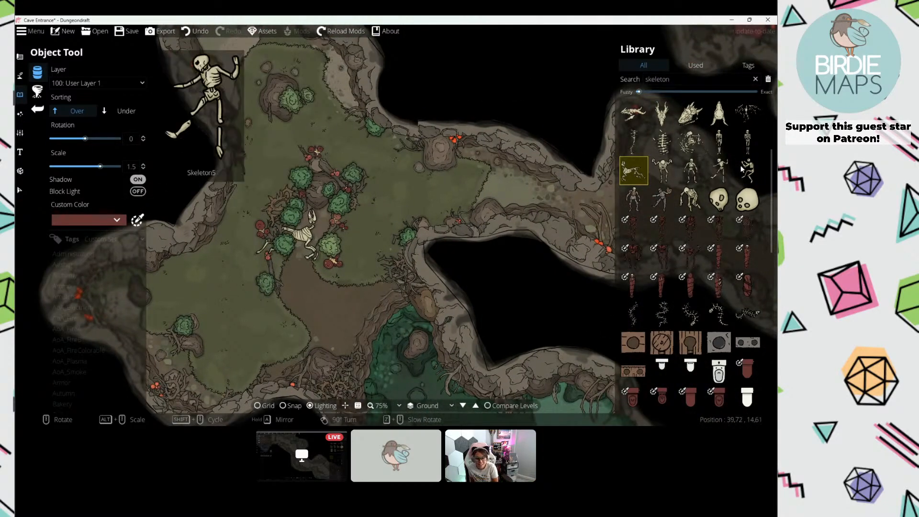
Step: Choose the rib cage skeleton and rotate it to -60 in the western end of the giant mushroom chamber
key("d")
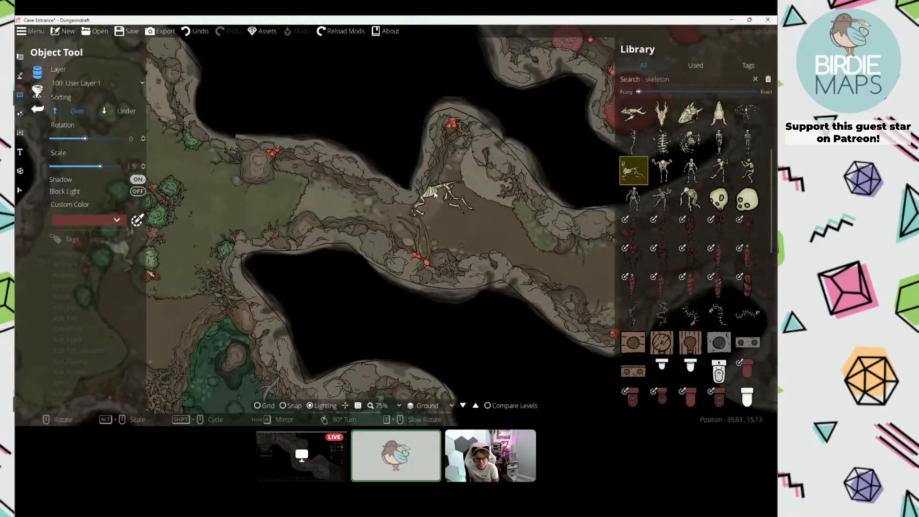
left_click_drag(613, 195, 526, 203)
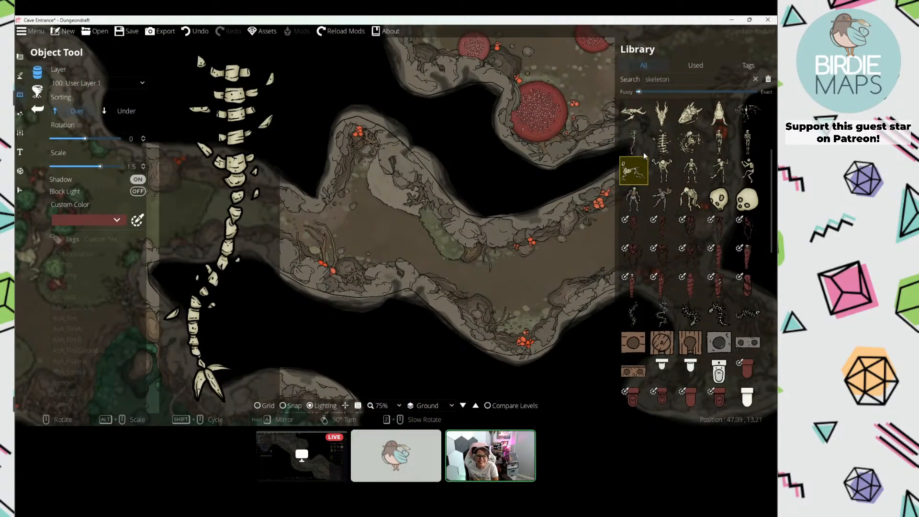
left_click(666, 142)
left_click_drag(464, 161, 224, 238)
left_click_drag(535, 117, 292, 250)
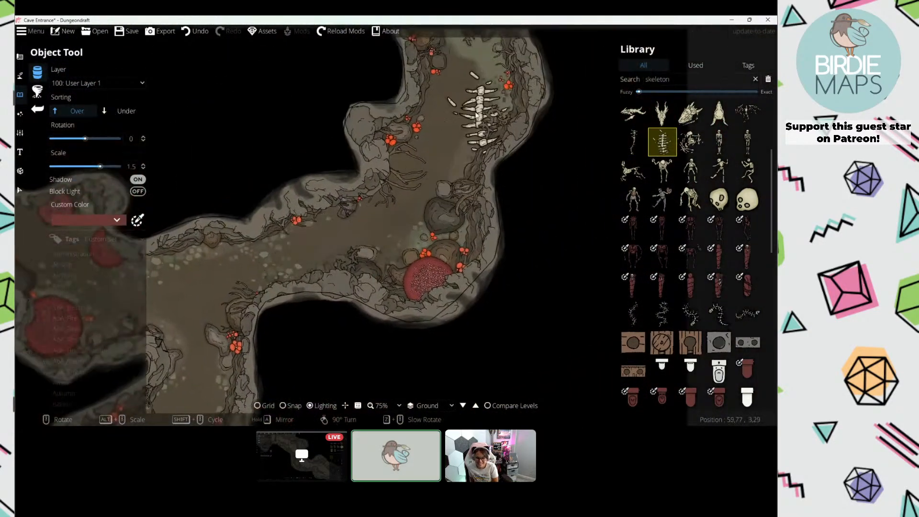
left_click_drag(481, 113, 458, 177)
left_click_drag(353, 181, 525, 91)
left_click_drag(268, 205, 392, 139)
scroll(282, 125, "down", 4)
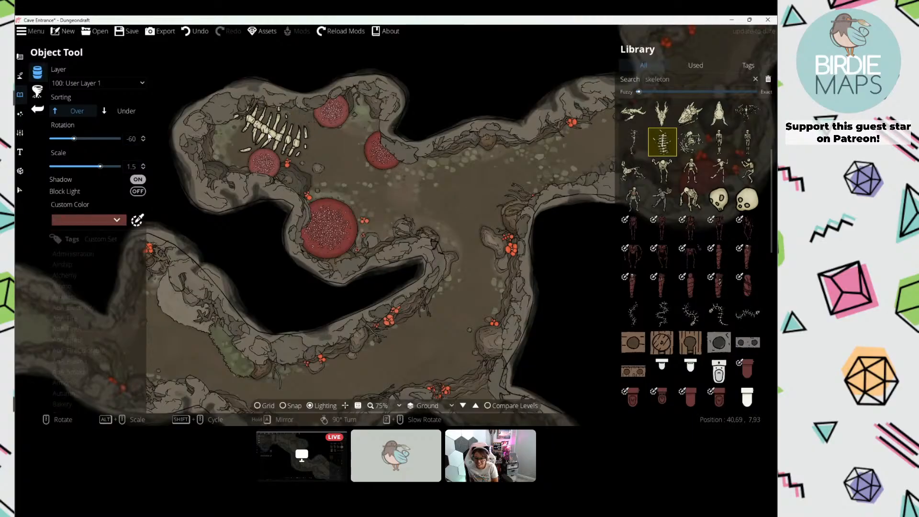
Step: Set sorting to Under, place the rib cage in the giant mushroom chamber, and attach the matching spine and tail skeleton at its eastern end
left_click(122, 110)
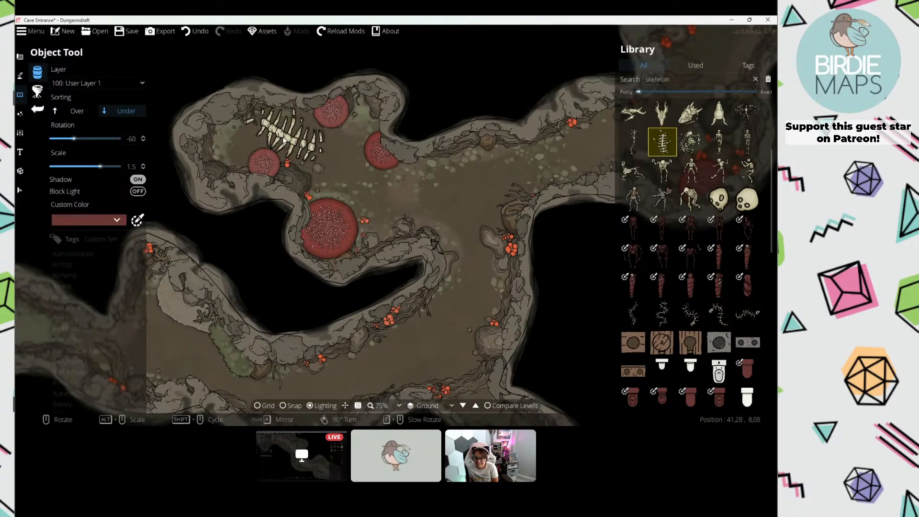
left_click(249, 142)
left_click(634, 142)
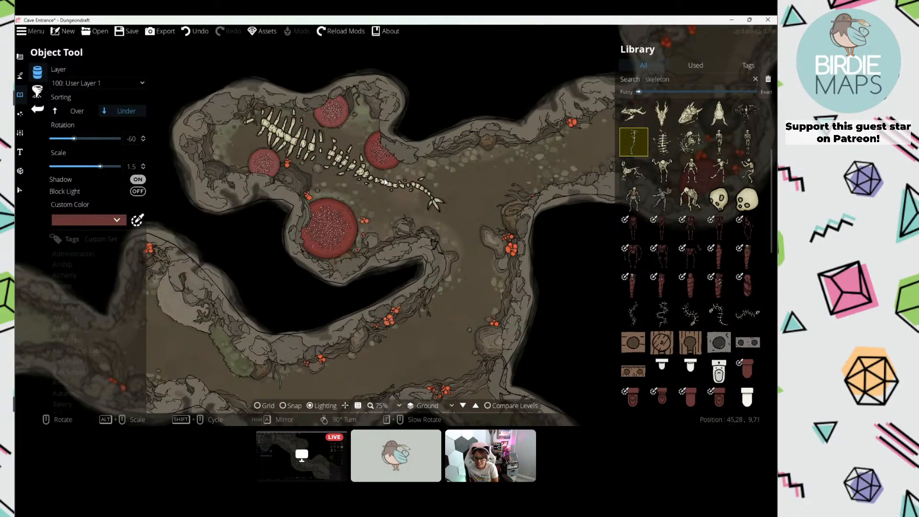
left_click(383, 182)
Step: Look through the skulls and remaining skeleton assets for a head that fits the rib cage
left_click(662, 113)
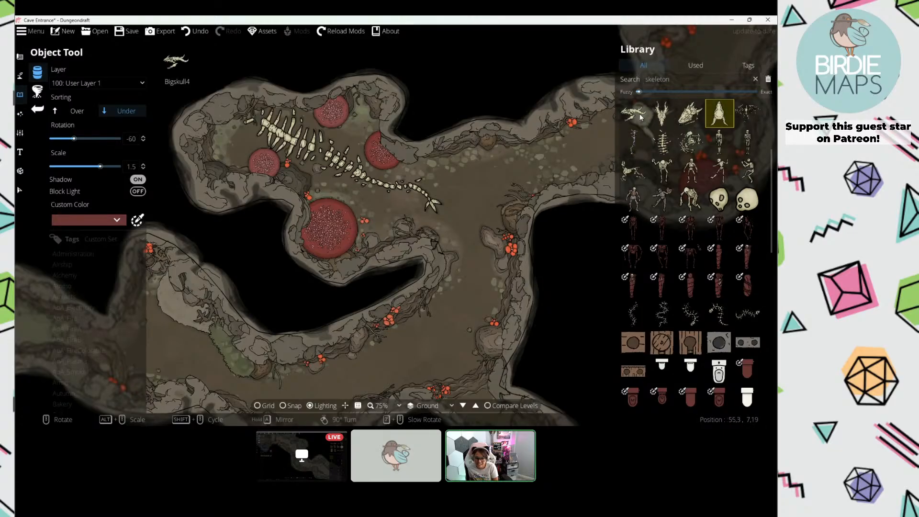
left_click_drag(476, 145, 497, 168)
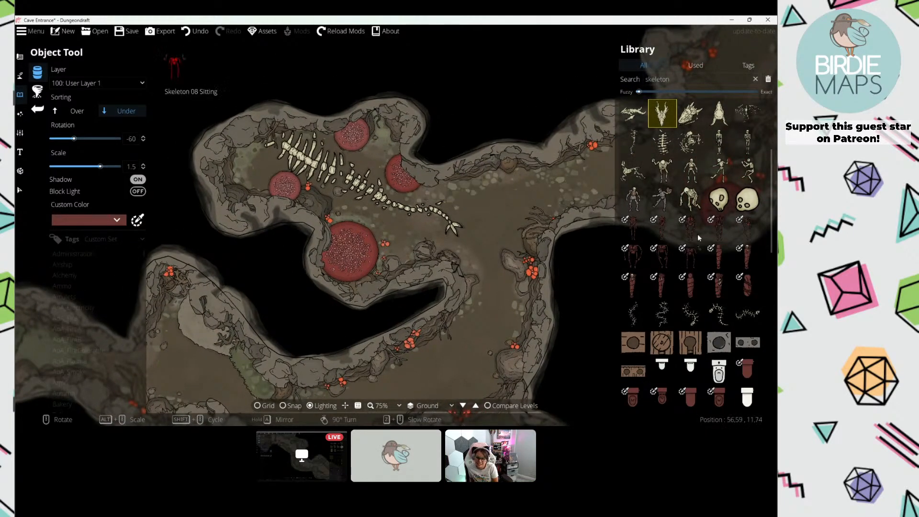
left_click(747, 199)
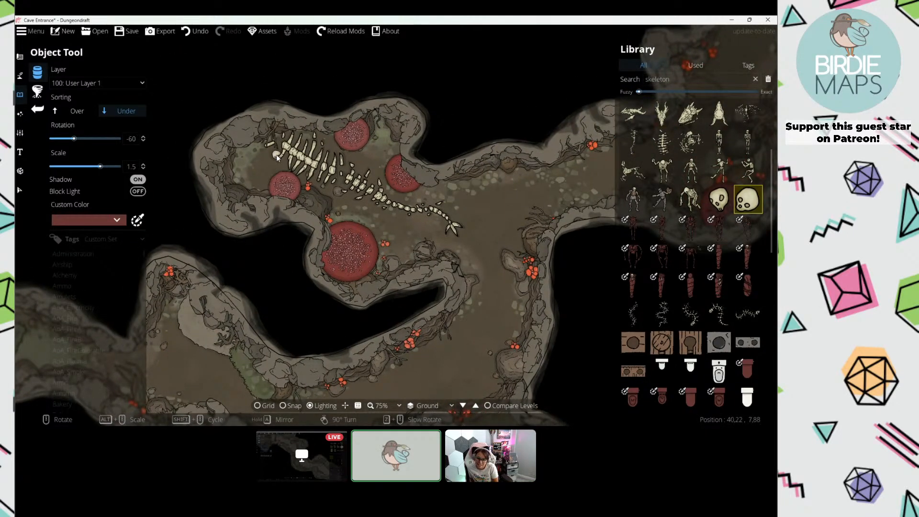
left_click_drag(277, 158, 338, 57)
scroll(680, 269, "down", 9)
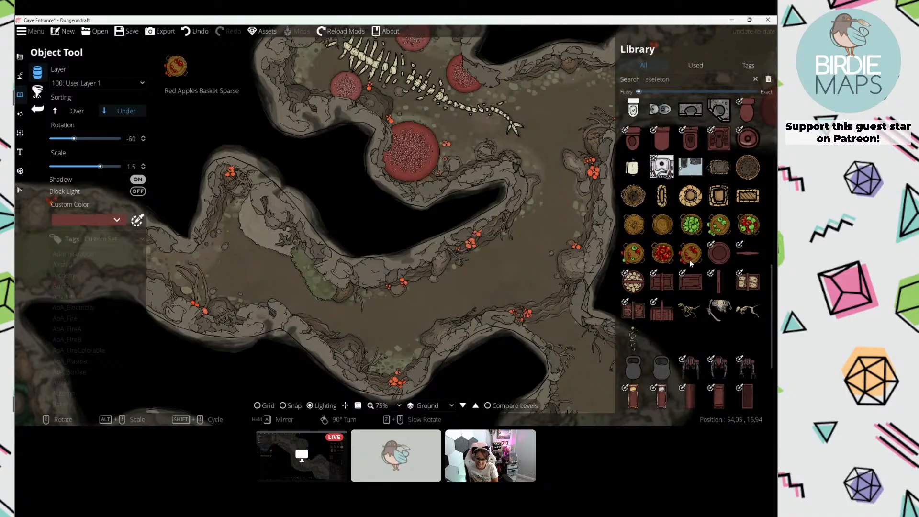
scroll(690, 262, "down", 4)
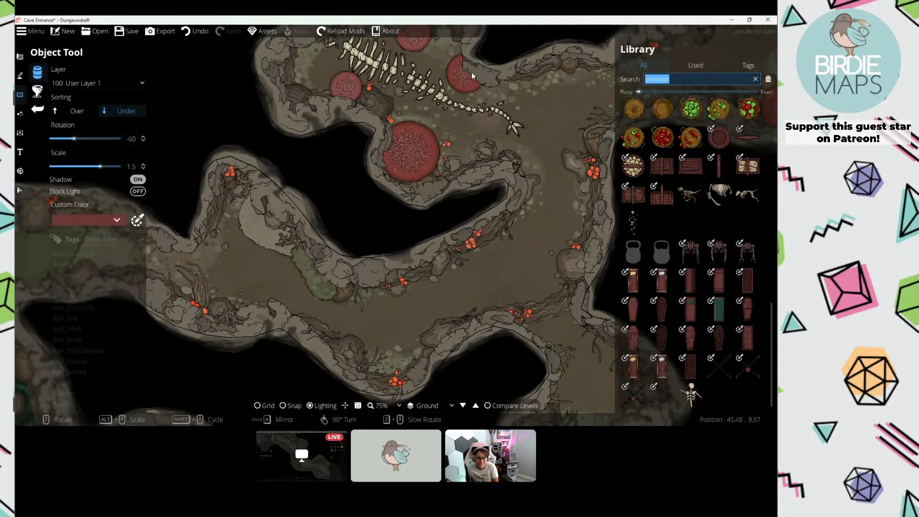
Step: Search the object library for "web" and choose a cobweb asset
left_click(768, 79)
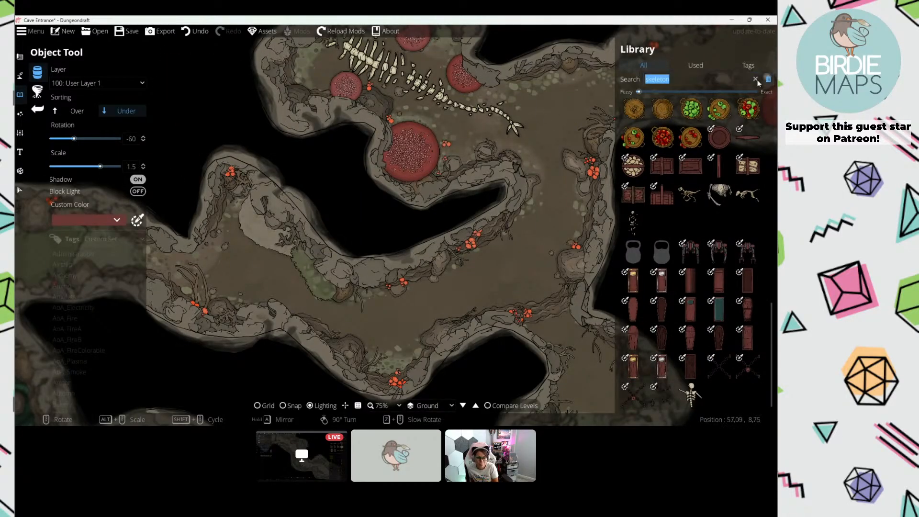
left_click_drag(266, 177, 505, 158)
left_click_drag(267, 195, 390, 176)
scroll(389, 177, "down", 1)
left_click_drag(410, 209, 283, 218)
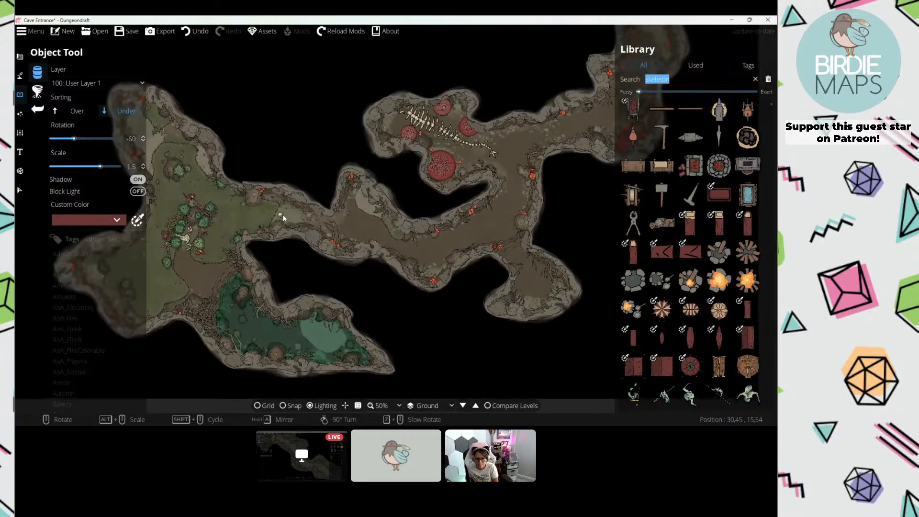
left_click(684, 74)
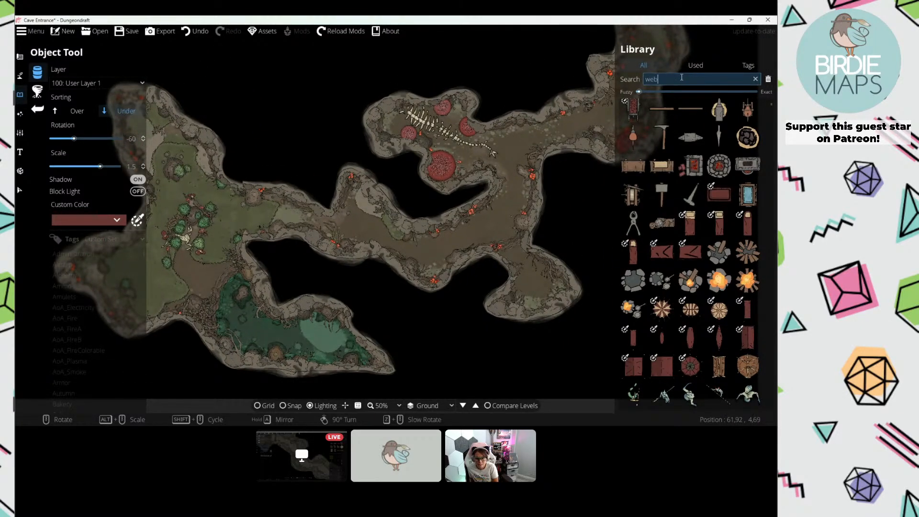
left_click(691, 111)
Step: Rotate the cobweb to follow the rock and place it at scale 1.5 on the grassy chamber's northeast wall, beside the bush
left_click_drag(215, 251, 328, 254)
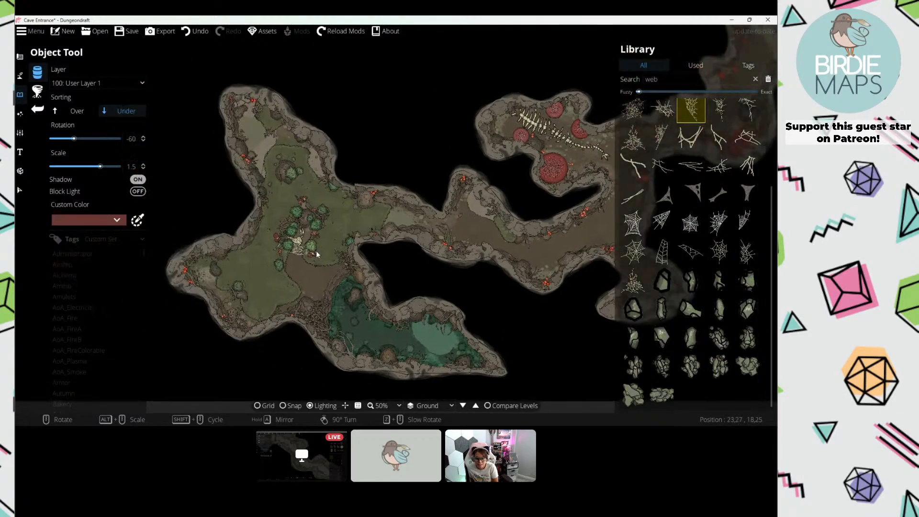
scroll(326, 255, "up", 4)
scroll(403, 250, "up", 8)
left_click_drag(372, 110, 383, 206)
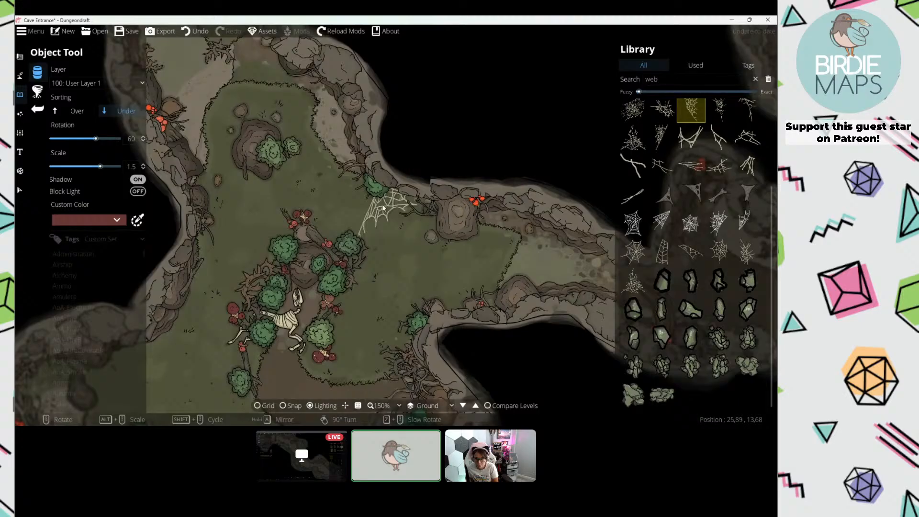
scroll(412, 209, "up", 3)
left_click(410, 200)
key("Up")
key("Left")
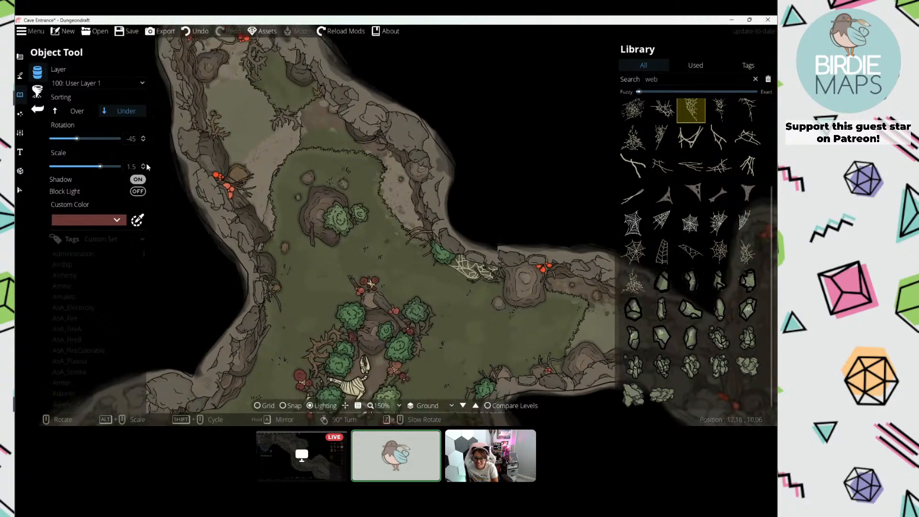
Step: Turn the shadow off, set sorting to Over, and place a cobweb on the west wall at the grassy chamber's northern end
left_click(138, 179)
left_click_drag(261, 134, 307, 224)
scroll(307, 223, "down", 5)
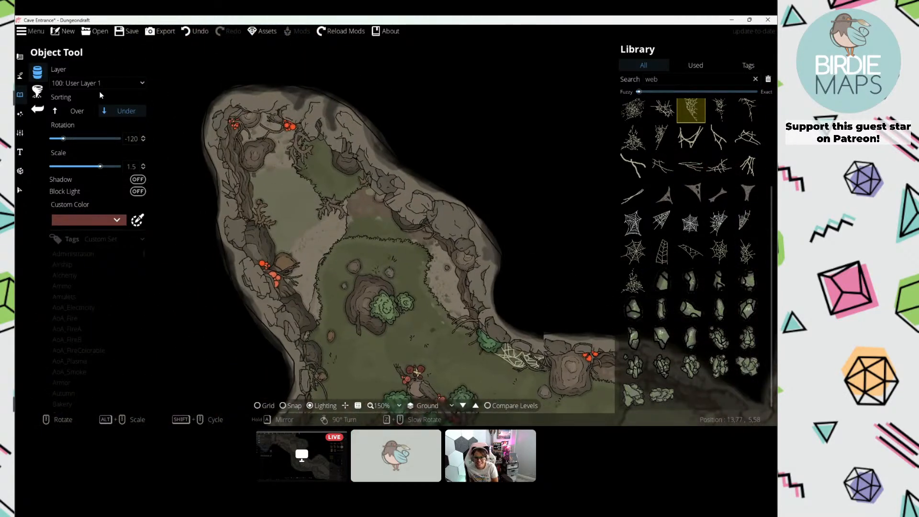
left_click(74, 111)
scroll(269, 129, "down", 1)
scroll(234, 146, "down", 1)
left_click_drag(344, 239, 412, 144)
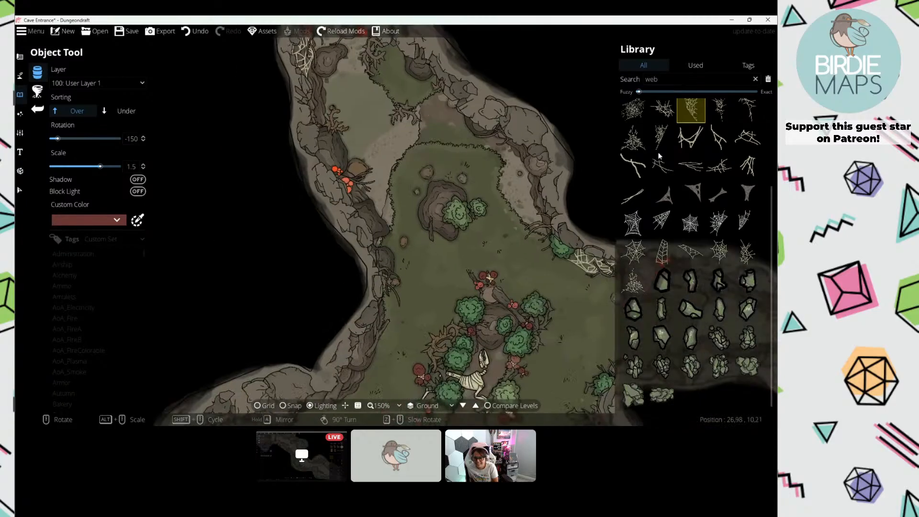
Step: Choose a denser, tangled web and place it along the grassy chamber's southwestern wall beside the roots
scroll(719, 168, "up", 3)
left_click(720, 222)
left_click_drag(351, 305, 441, 47)
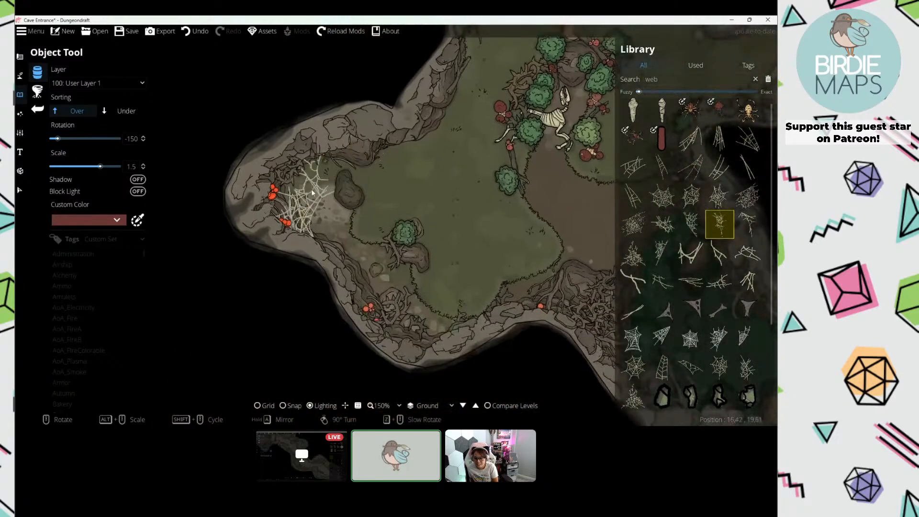
left_click_drag(364, 213, 309, 165)
scroll(369, 269, "down", 5)
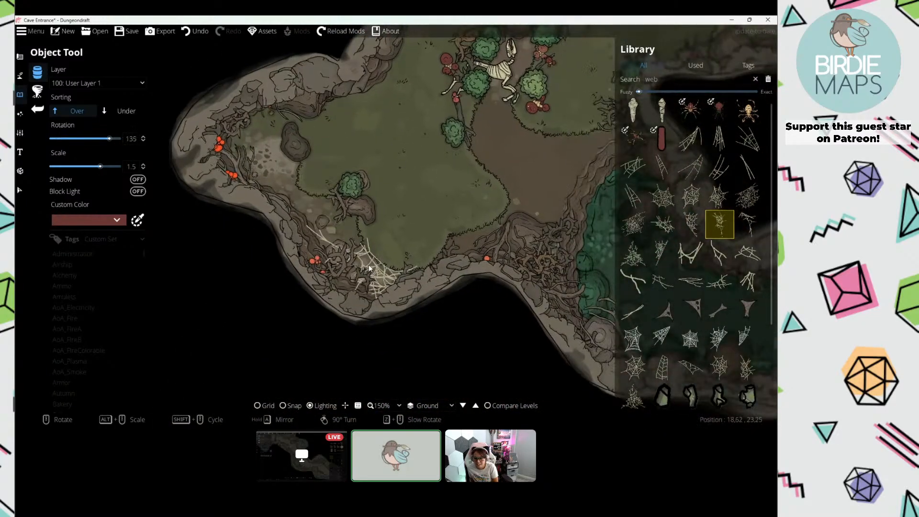
scroll(350, 287, "up", 1)
left_click(351, 288)
Step: Place the tangled web rotated to -15 against the rock wall at the northern tip of the green pool
left_click_drag(474, 246, 182, 179)
scroll(361, 201, "up", 9)
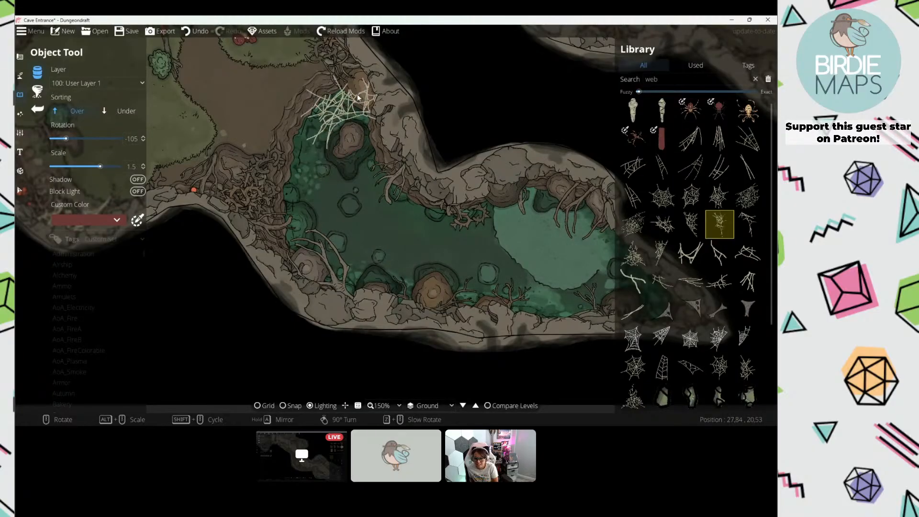
left_click_drag(351, 114, 366, 188)
scroll(369, 175, "up", 6)
left_click(374, 160)
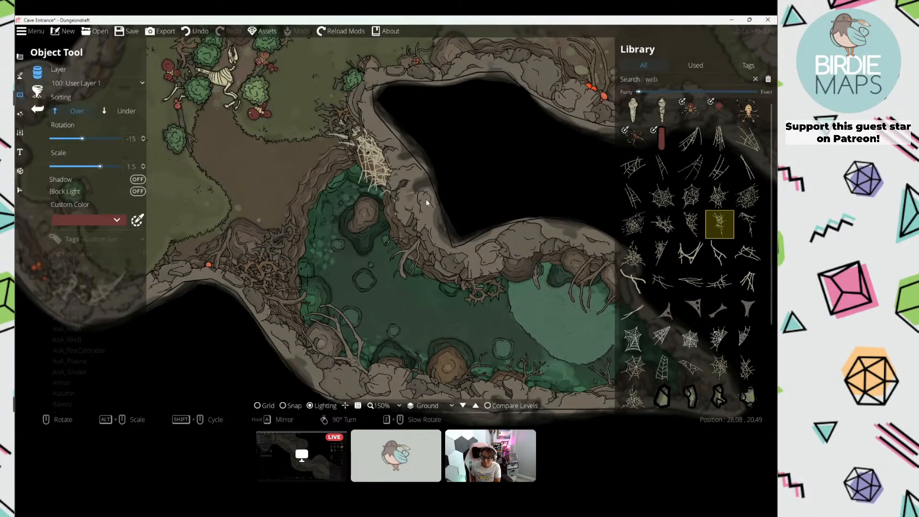
Step: Choose a narrow strand web and place it rotated to -90 over the tangled roots west of the green pool
left_click(633, 195)
left_click_drag(283, 207, 402, 180)
scroll(364, 218, "down", 9)
scroll(366, 226, "down", 1)
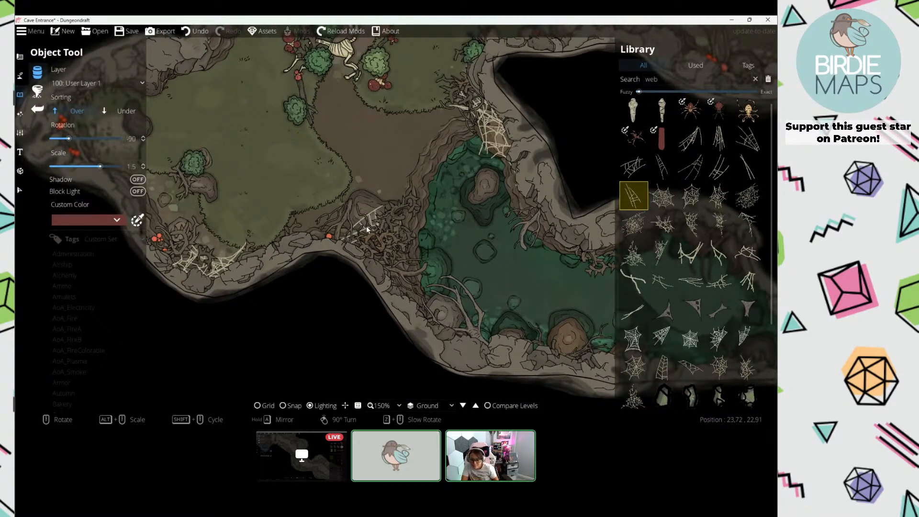
left_click(369, 229)
Step: Choose the ladder-like web and stretch it between the wall and boulder in the grassy chamber's western lobe
left_click_drag(338, 119, 311, 345)
left_click(662, 166)
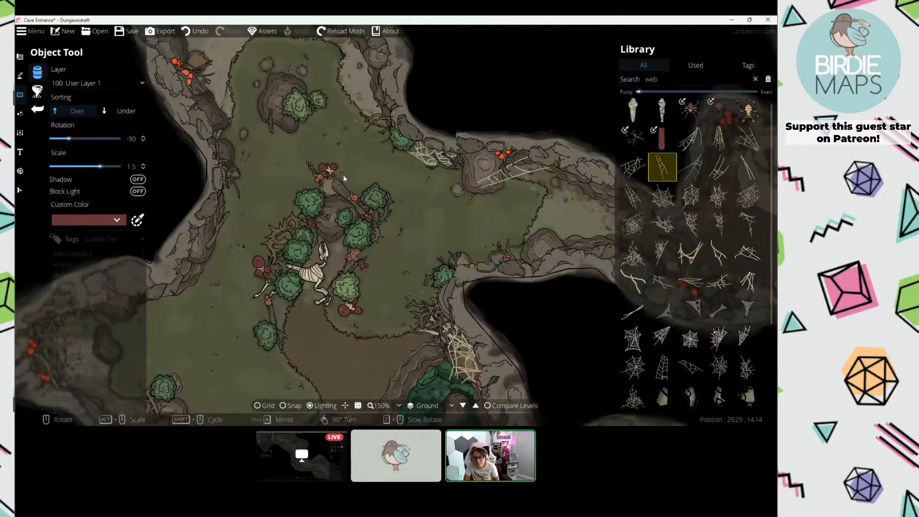
left_click_drag(144, 247, 346, 227)
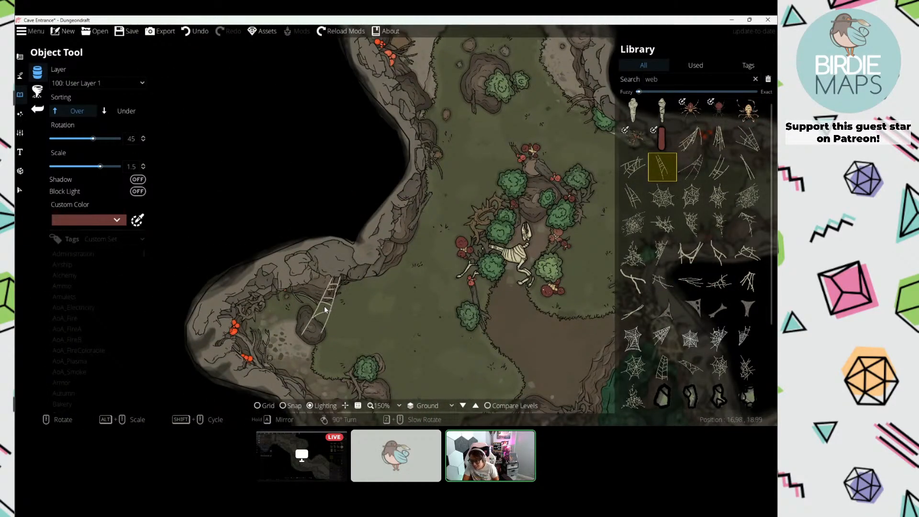
scroll(320, 301, "down", 1)
left_click(319, 298)
Step: Place ladder-like webs at scale 1.4 in the northern alcove and on the south wall of the corridor east of the grassy chamber
left_click_drag(599, 207, 277, 222)
left_click_drag(601, 221, 353, 186)
scroll(349, 134, "up", 2)
scroll(338, 250, "down", 8)
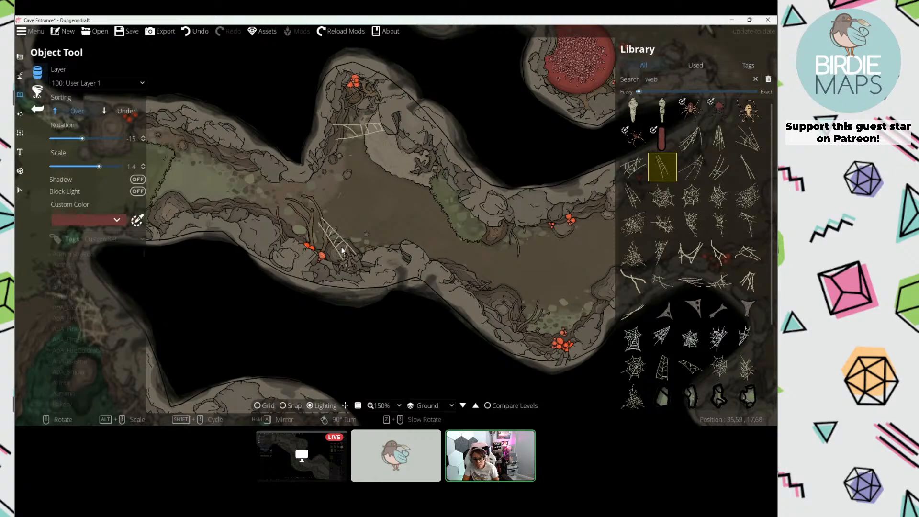
left_click(342, 250)
Step: Choose a spiky web and place it in the corridor's southern mushroom bay at rotation -75 and along the opposite north wall at 105
left_click_drag(447, 236, 359, 246)
left_click(662, 224)
left_click_drag(529, 271, 382, 231)
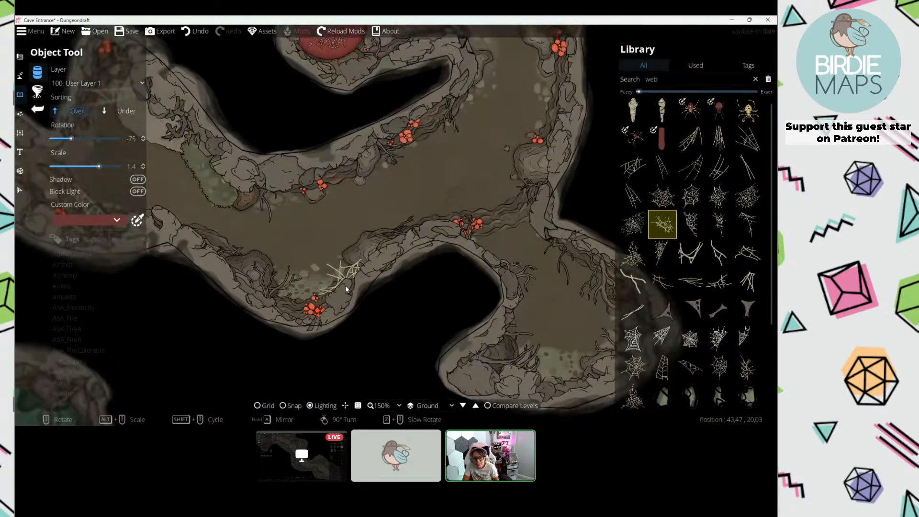
left_click(350, 282)
scroll(437, 201, "down", 11)
left_click_drag(431, 197, 323, 271)
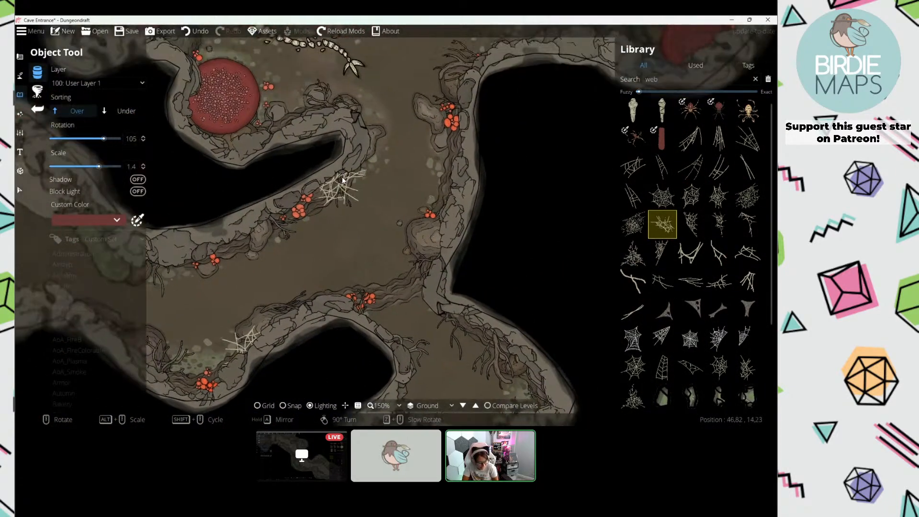
left_click(353, 166)
Step: Switch to the Terrain Brush, select the Gravel AO texture, and set the brush size to 3
mouse_move(353, 165)
left_mouse_down()
mouse_move(381, 153)
mouse_move(458, 154)
left_mouse_up()
left_click(20, 75)
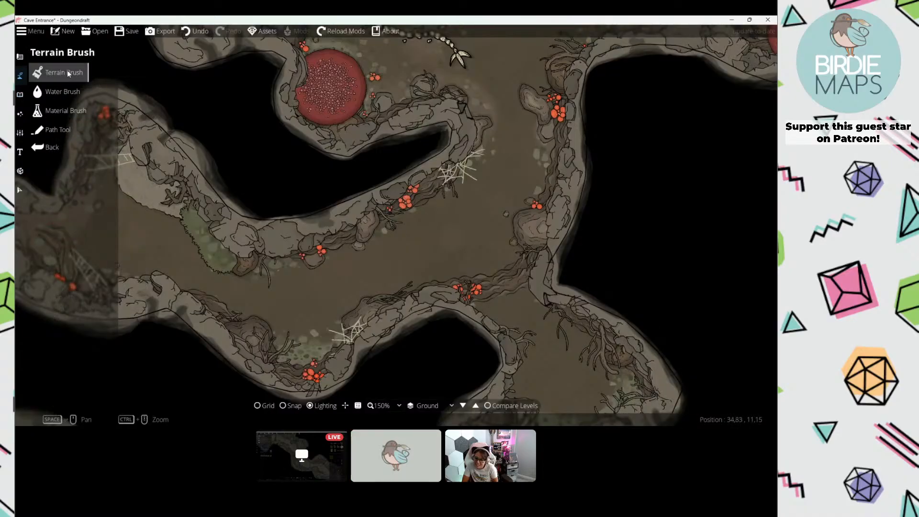
left_click(67, 72)
left_click_drag(348, 230, 300, 225)
scroll(300, 233, "down", 3)
left_click(89, 236)
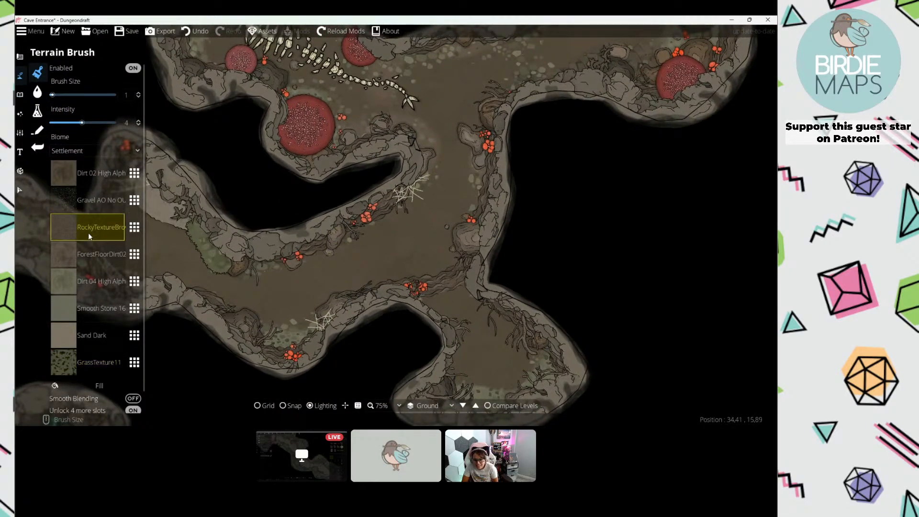
left_click(95, 193)
scroll(360, 260, "up", 2)
Step: Paint gravel patches across the corridor floor and up through the bend toward the giant mushroom chamber
left_click_drag(401, 257, 373, 253)
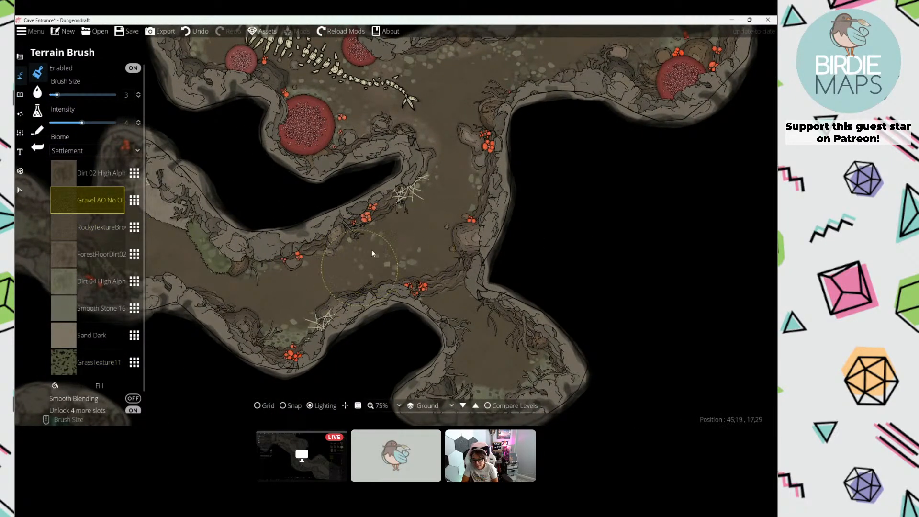
left_click_drag(474, 304, 426, 279)
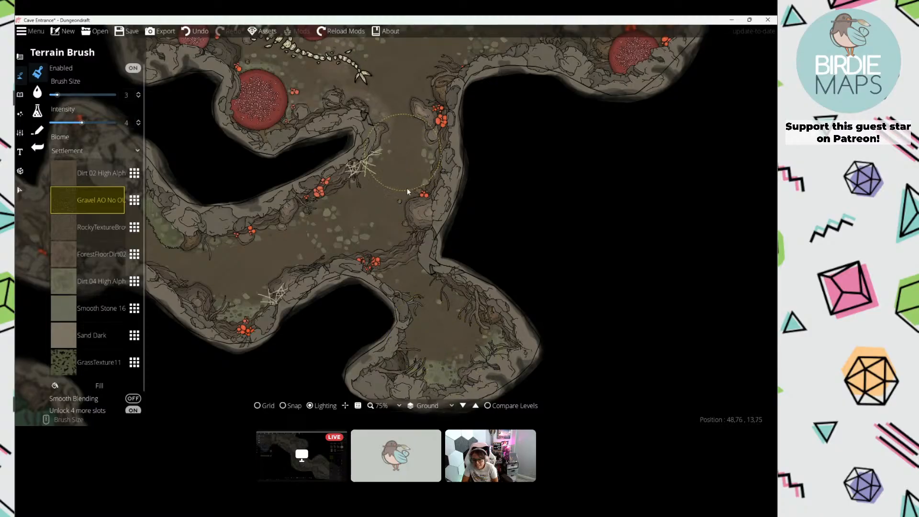
left_click_drag(433, 67, 421, 185)
left_click_drag(431, 242, 390, 90)
left_click_drag(444, 68, 482, 128)
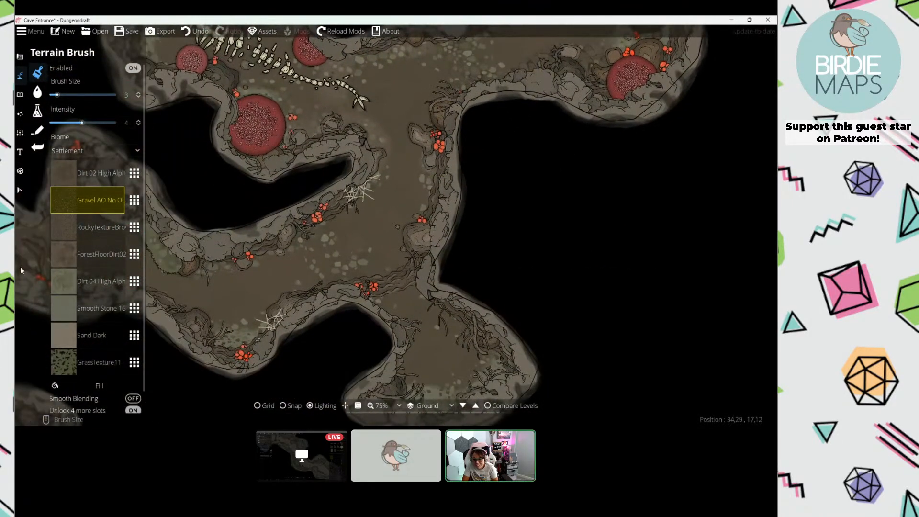
Step: Select the Dirt 04 texture and dab it on the corridor floor near the southern mushroom bay
left_click(79, 258)
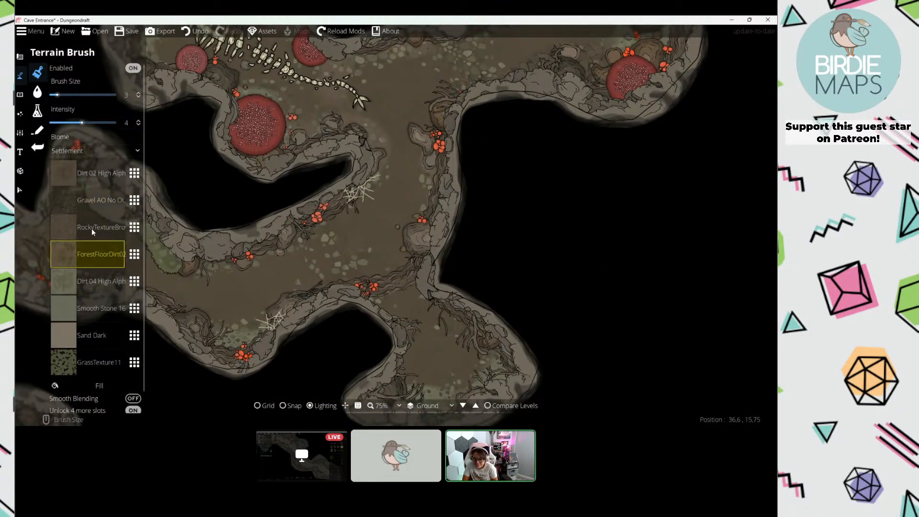
left_click(94, 284)
left_click(301, 246)
left_click_drag(344, 293, 363, 211)
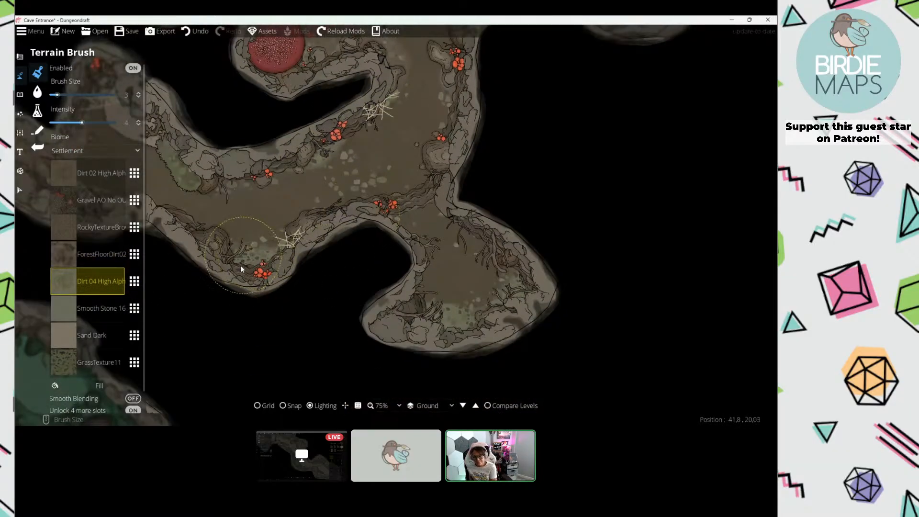
left_click_drag(241, 269, 231, 307)
Step: Paint Sand Dark patches at the inner corner of the corridor bend and across the middle of the corridor
left_click(91, 335)
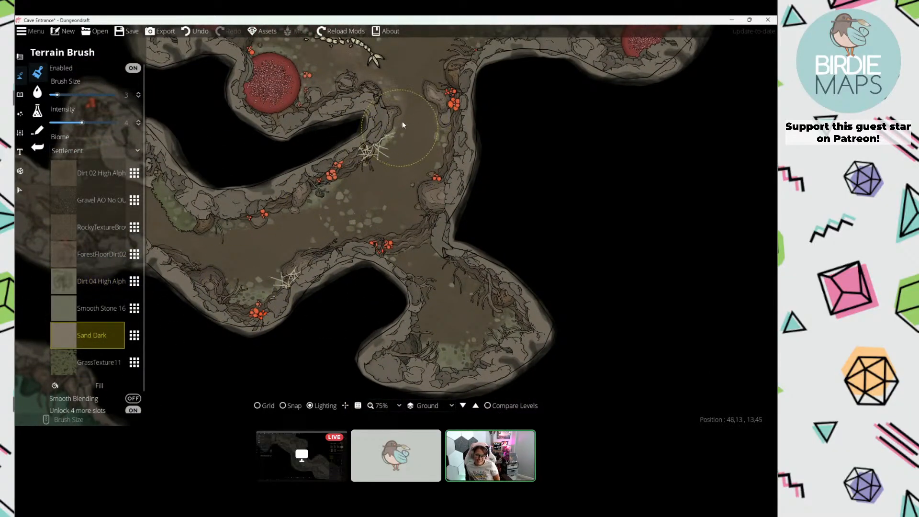
mouse_move(402, 125)
left_mouse_down()
mouse_move(370, 88)
mouse_move(410, 102)
mouse_move(453, 143)
left_mouse_up()
mouse_move(327, 238)
left_mouse_down()
mouse_move(350, 263)
mouse_move(355, 224)
mouse_move(340, 172)
mouse_move(309, 228)
left_mouse_up()
Step: Dab the Gravel AO texture over the sand patch in the middle of the corridor
left_click(91, 200)
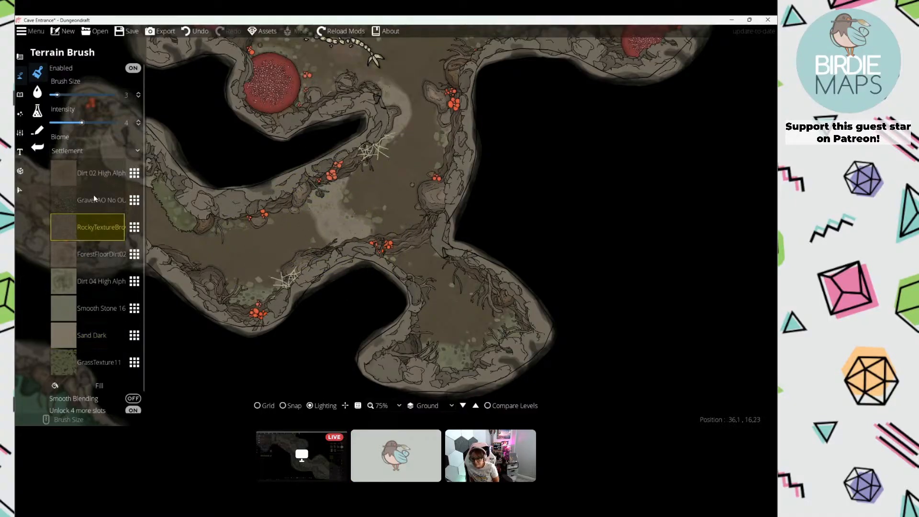
left_click_drag(416, 201, 312, 359)
left_click_drag(422, 167, 356, 280)
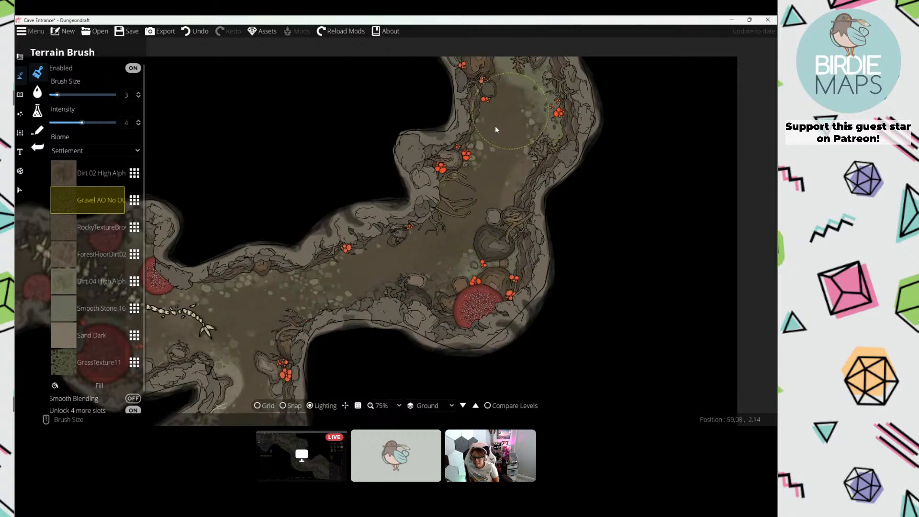
left_click_drag(270, 274, 686, 125)
mouse_move(188, 292)
left_mouse_down()
mouse_move(408, 184)
mouse_move(526, 148)
left_mouse_up()
left_click_drag(406, 237, 388, 247)
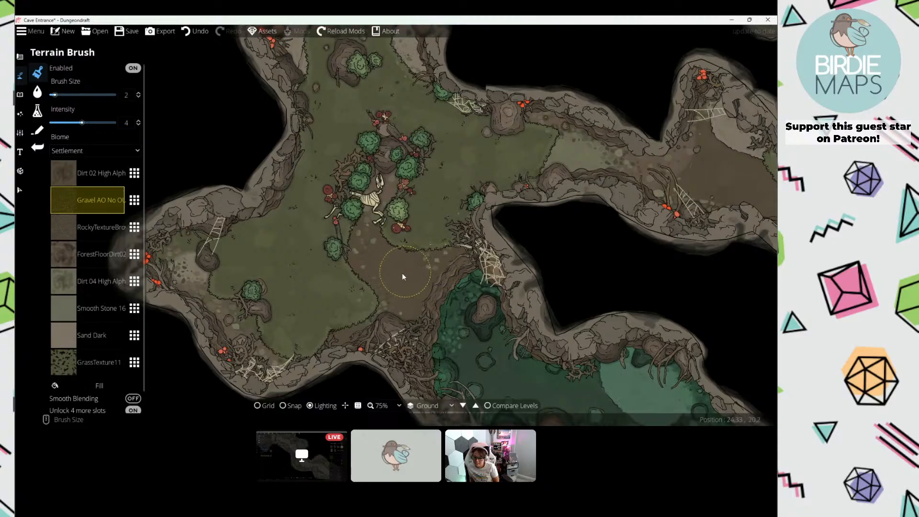
Step: Set the brush size to 1 and dab the RockyTexture terrain on the corridor floor between the grass patch and the southern mushroom bay
left_click(103, 355)
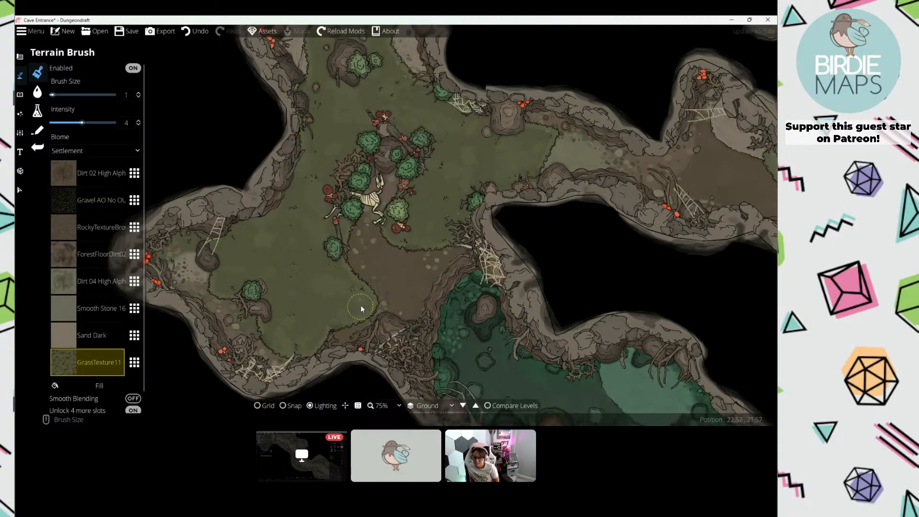
scroll(435, 242, "down", 4)
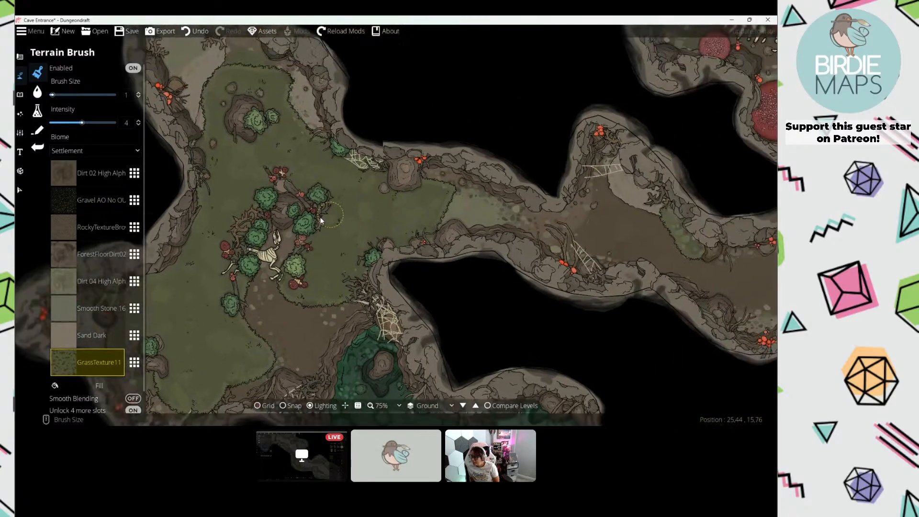
scroll(375, 205, "up", 5)
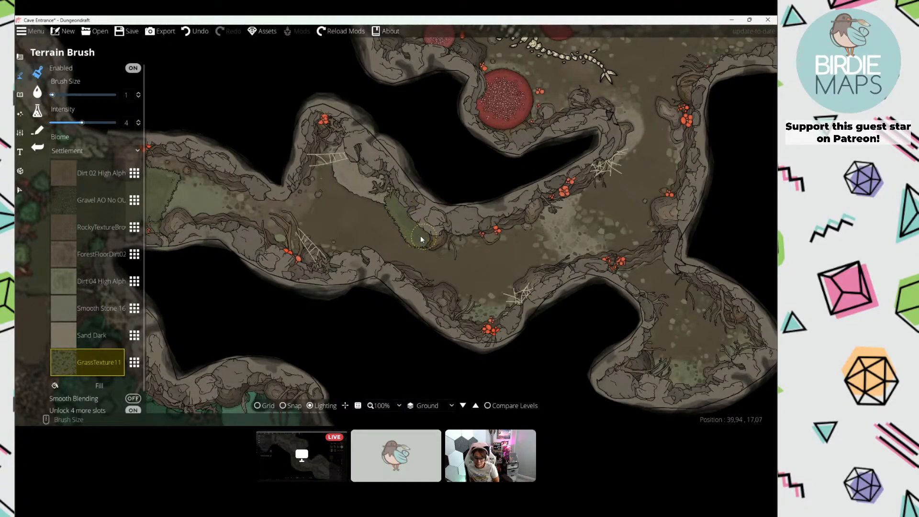
left_click_drag(349, 221, 246, 192)
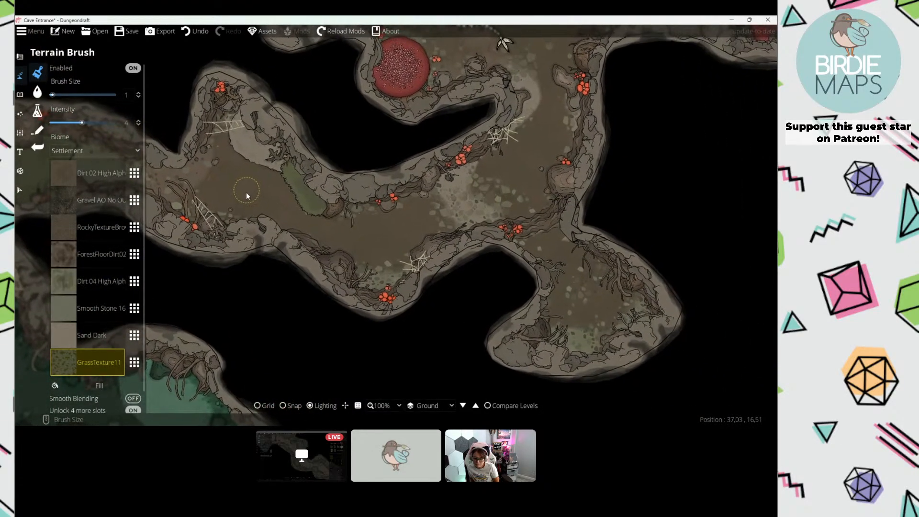
left_click(78, 232)
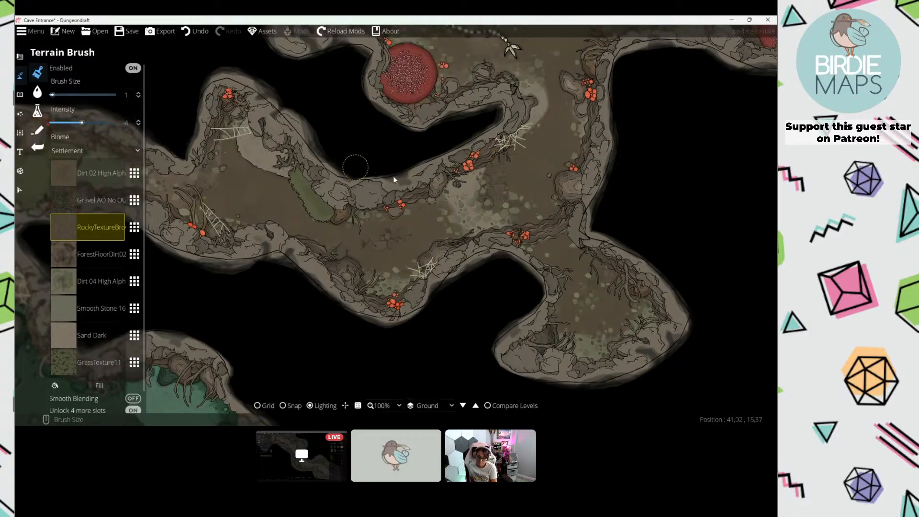
Step: Review the whole cave map, the skeleton chamber and the southeastern side chamber
scroll(411, 196, "down", 5)
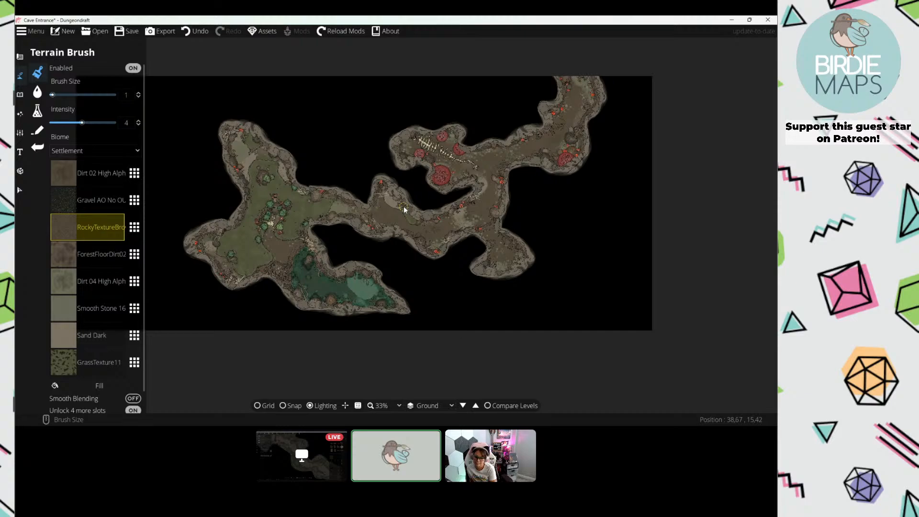
left_click_drag(379, 198, 442, 204)
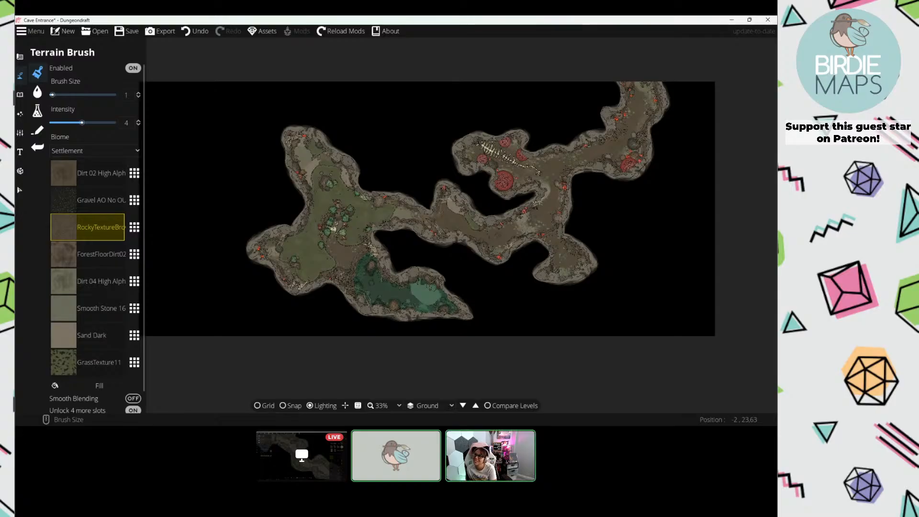
scroll(438, 240, "up", 5)
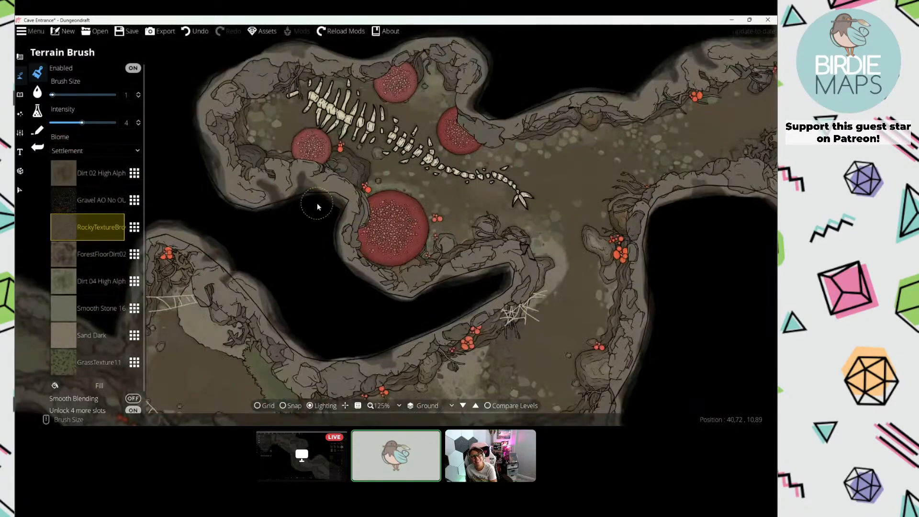
left_click_drag(318, 207, 361, 136)
left_click_drag(406, 280, 386, 327)
left_click_drag(390, 200, 346, 67)
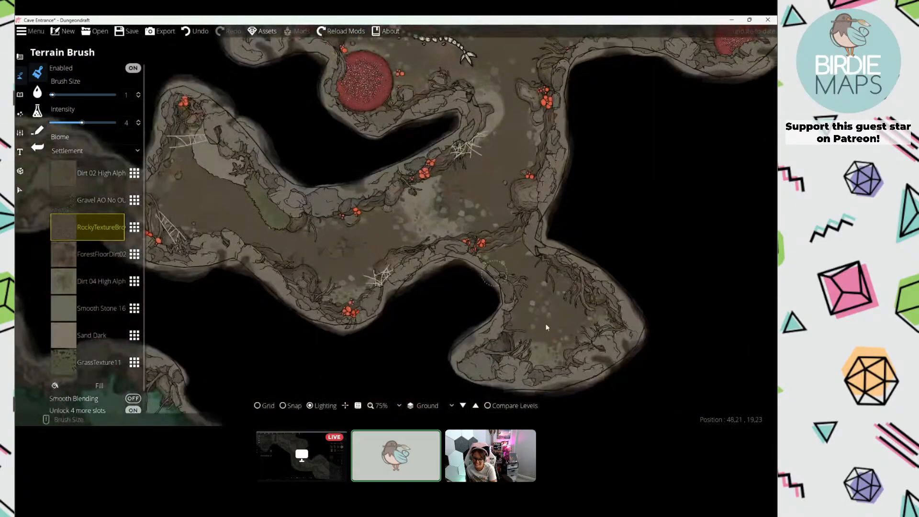
left_click_drag(544, 325, 368, 250)
Step: Switch to the Object Tool, search the object library for "rune", and browse the rune symbols and stone pieces
left_click(20, 94)
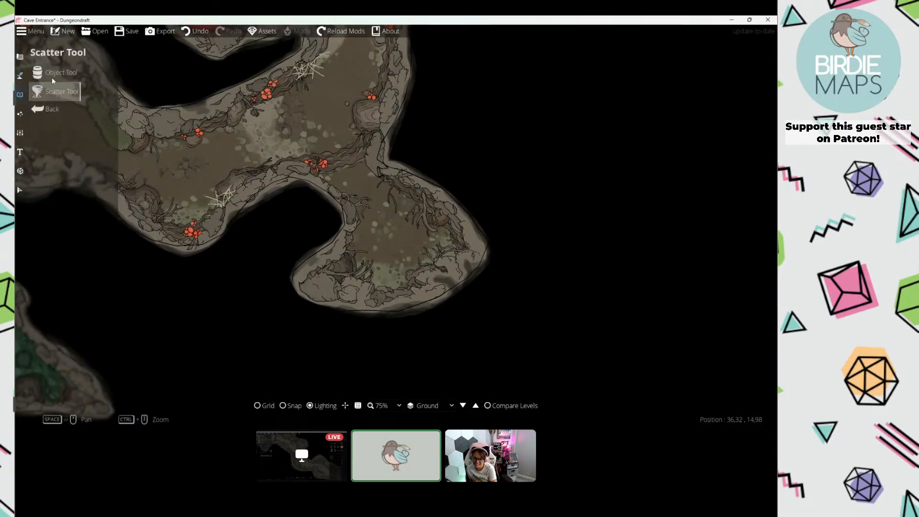
left_click(39, 72)
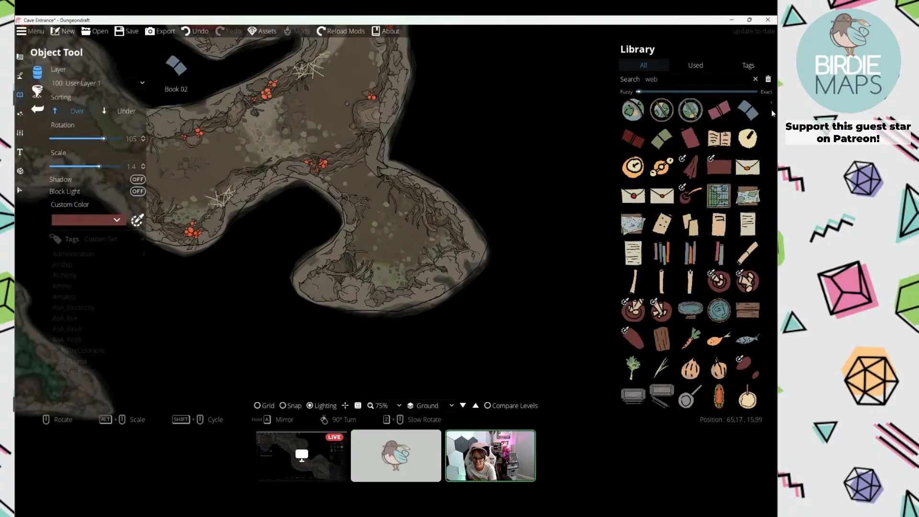
left_click_drag(772, 106, 774, 166)
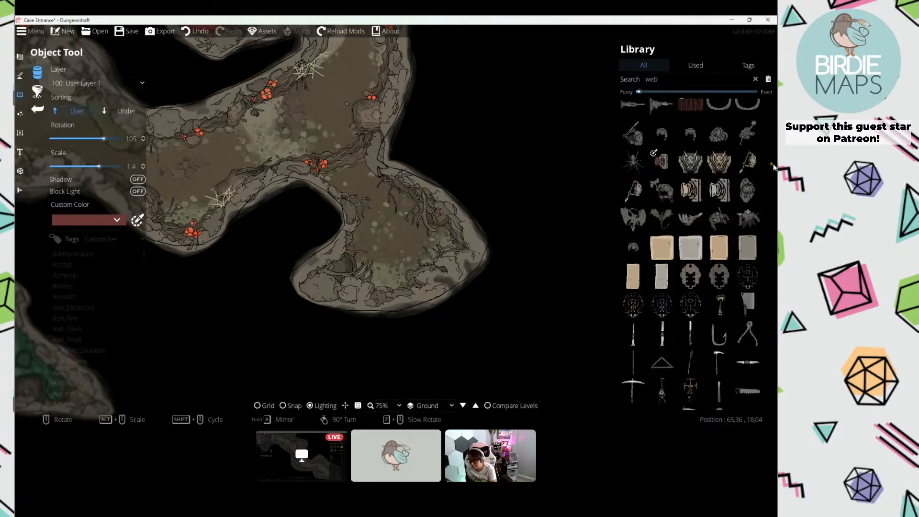
left_click(668, 80)
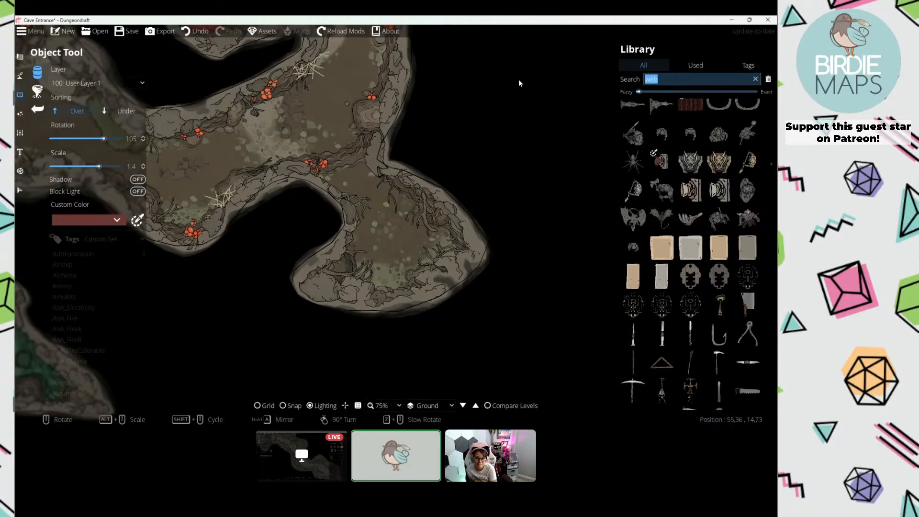
type("rune")
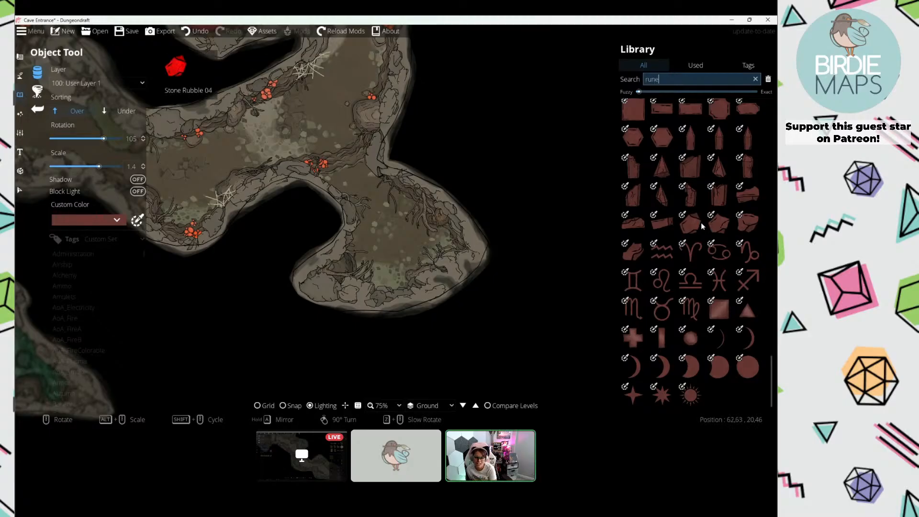
scroll(702, 222, "up", 10)
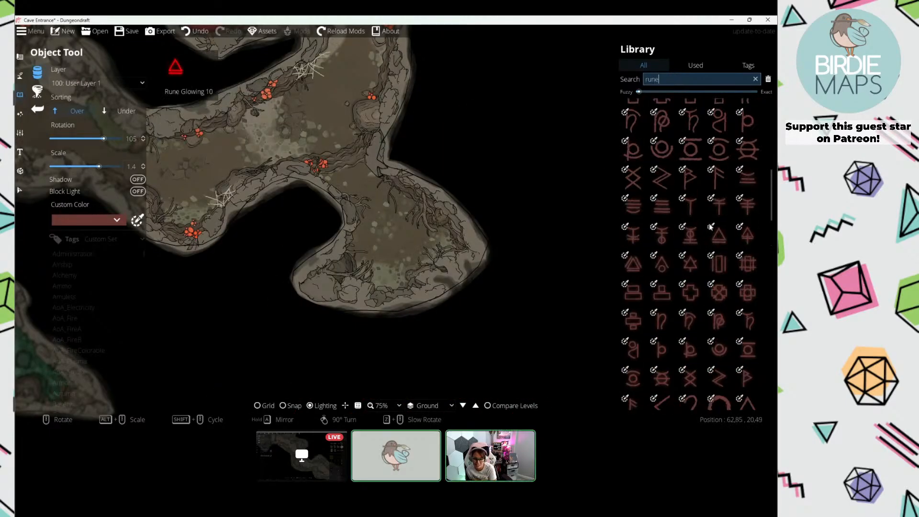
scroll(709, 218, "up", 6)
scroll(697, 224, "down", 15)
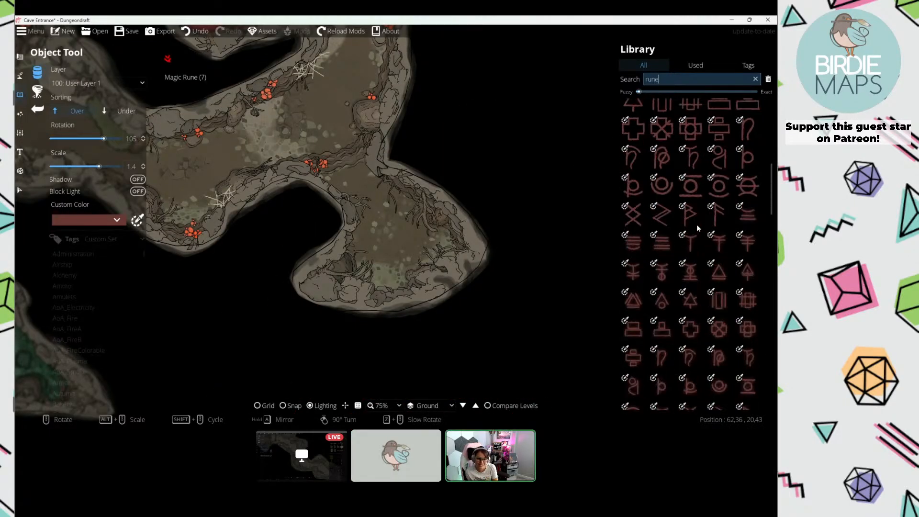
scroll(696, 223, "down", 12)
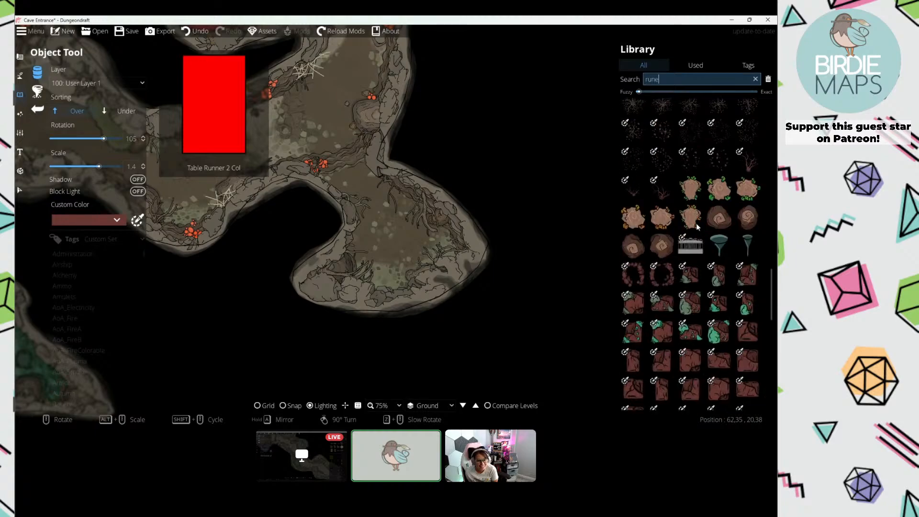
scroll(689, 212, "down", 10)
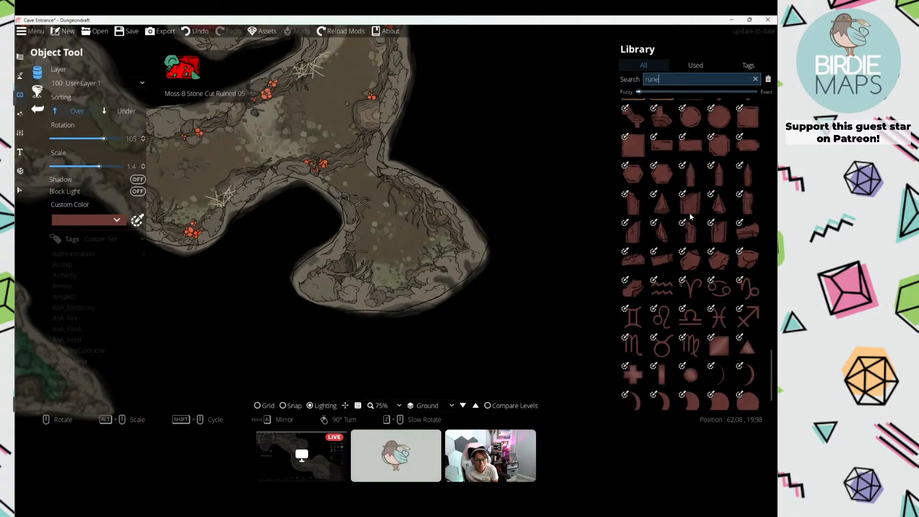
Step: Search the object library for "magic" and browse the magic circles, runes and rune stones
key("ctrl+a")
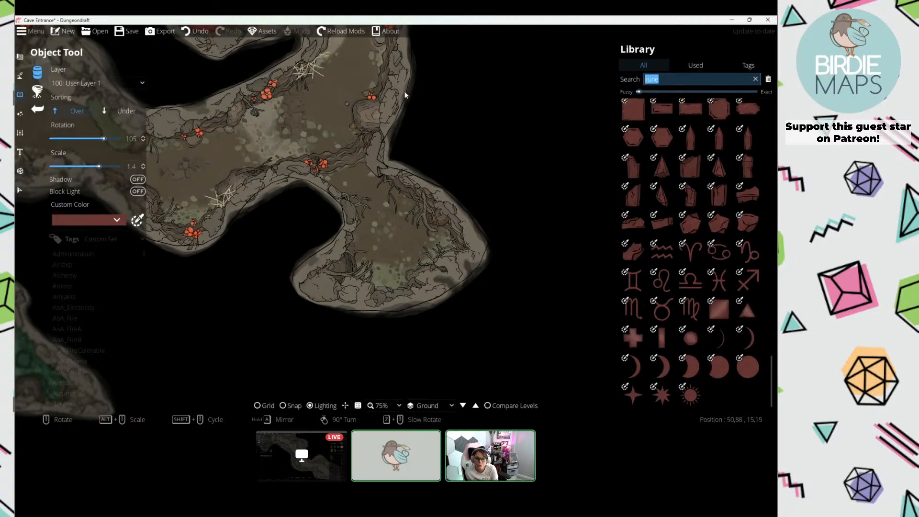
type("magic")
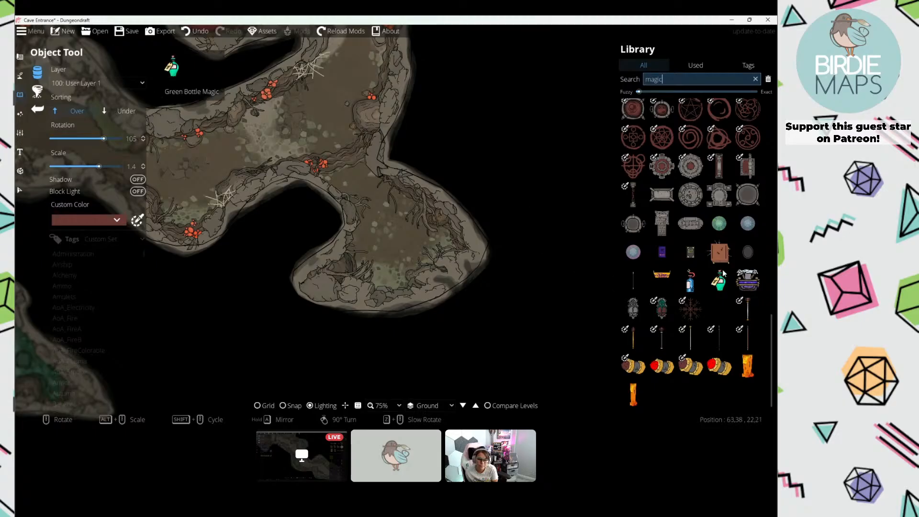
scroll(717, 253, "up", 10)
scroll(715, 253, "down", 2)
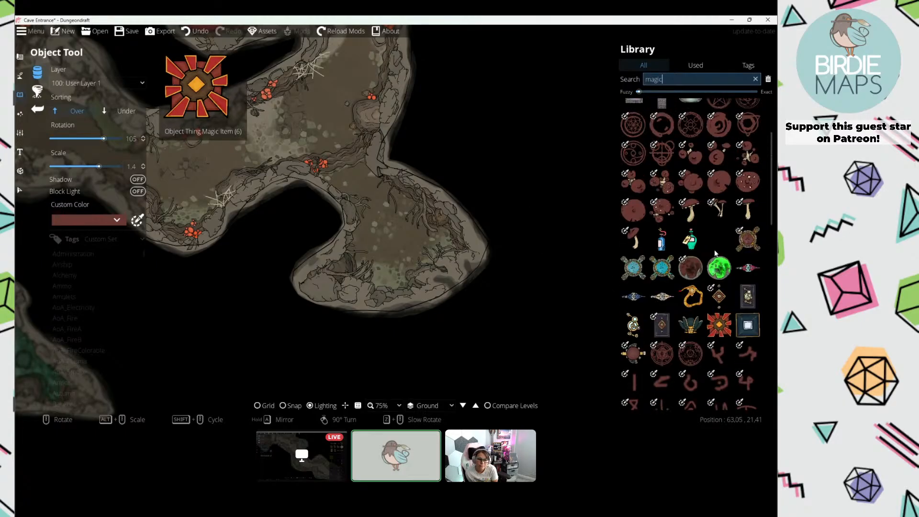
scroll(718, 249, "down", 10)
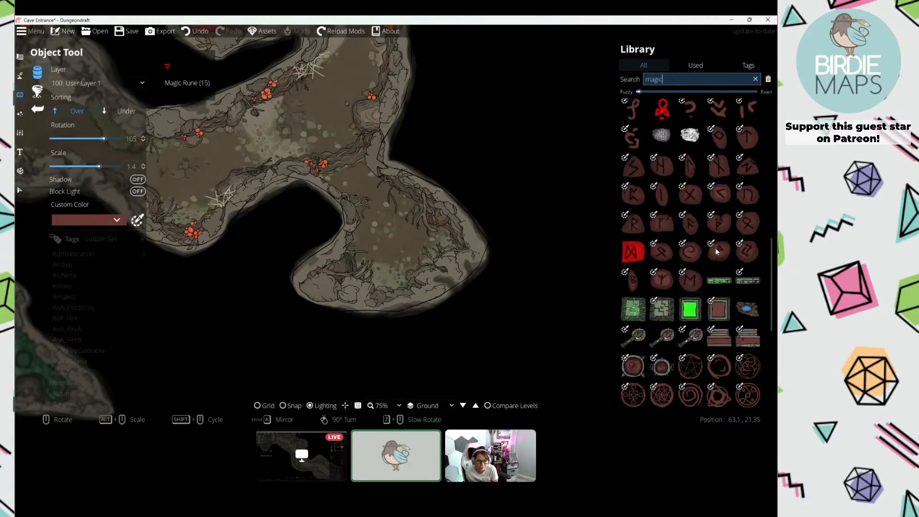
scroll(721, 244, "up", 8)
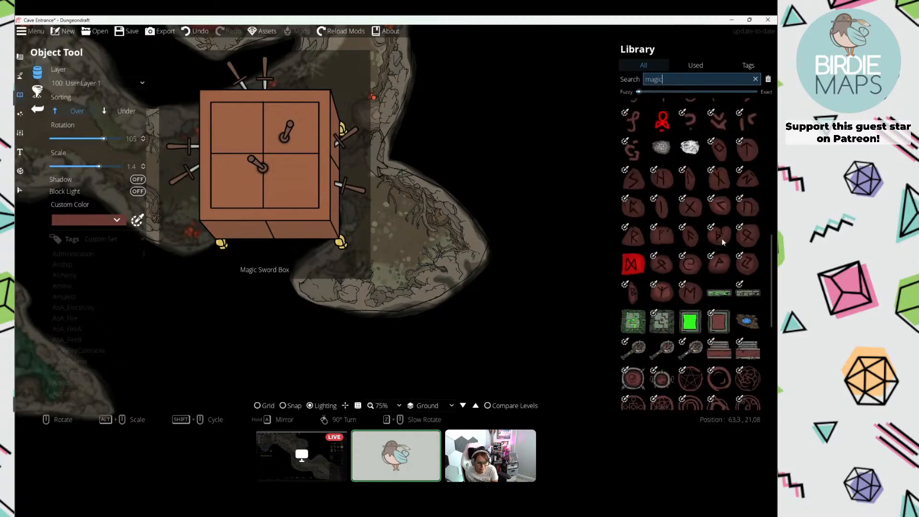
Step: Clear the library search, browse the full object collection, and choose the Structure Druid Stone (1) object
left_click(768, 79)
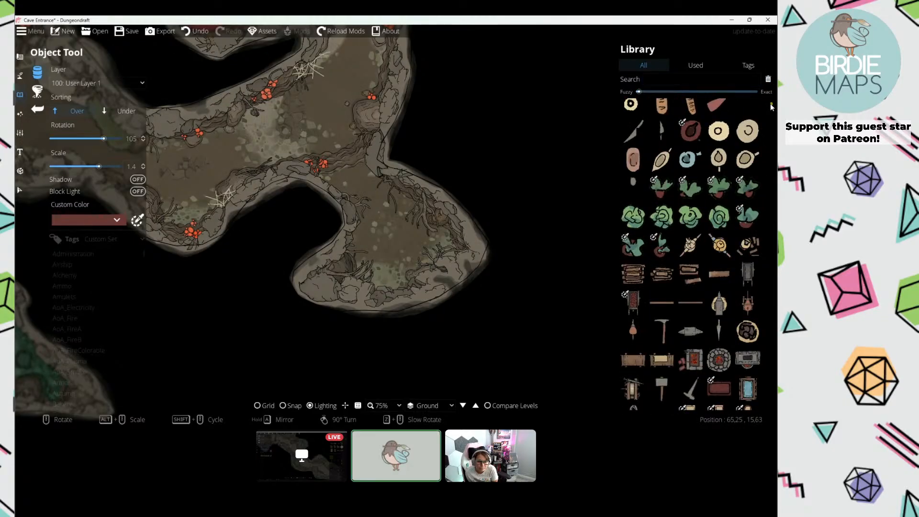
scroll(717, 168, "down", 15)
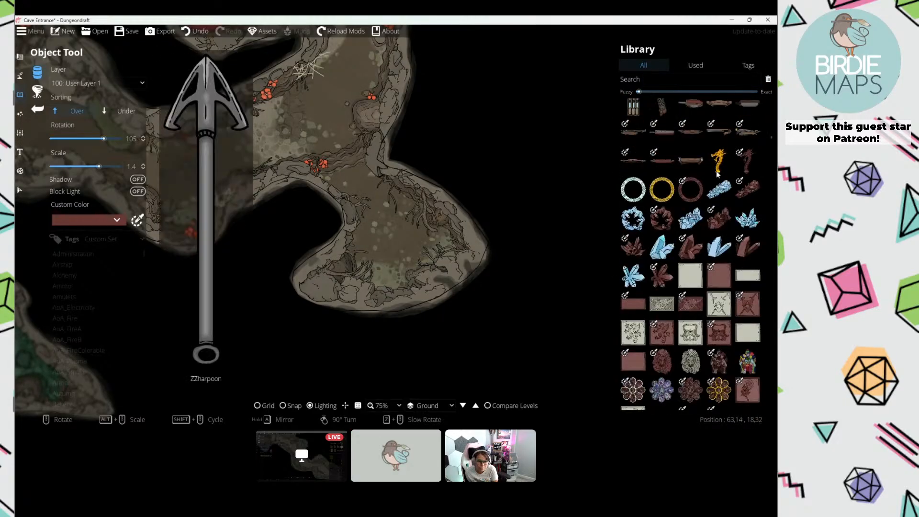
scroll(716, 175, "down", 15)
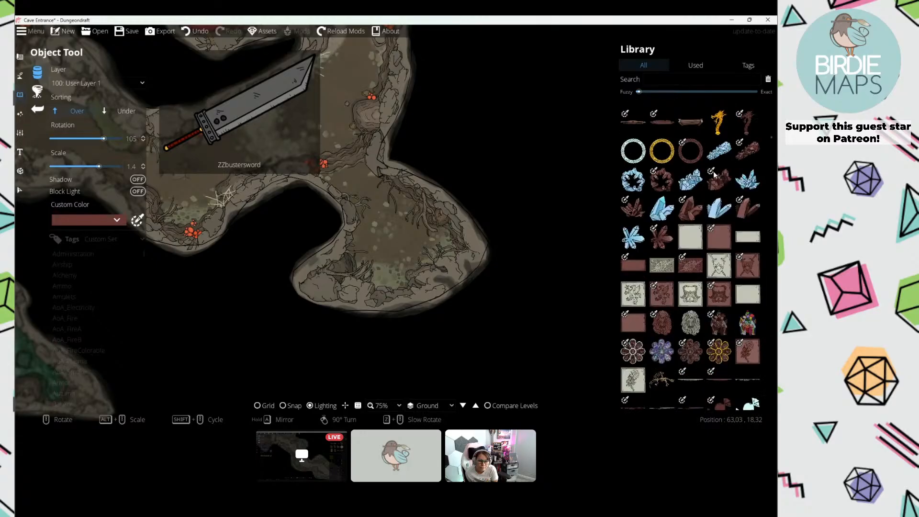
scroll(709, 182, "down", 15)
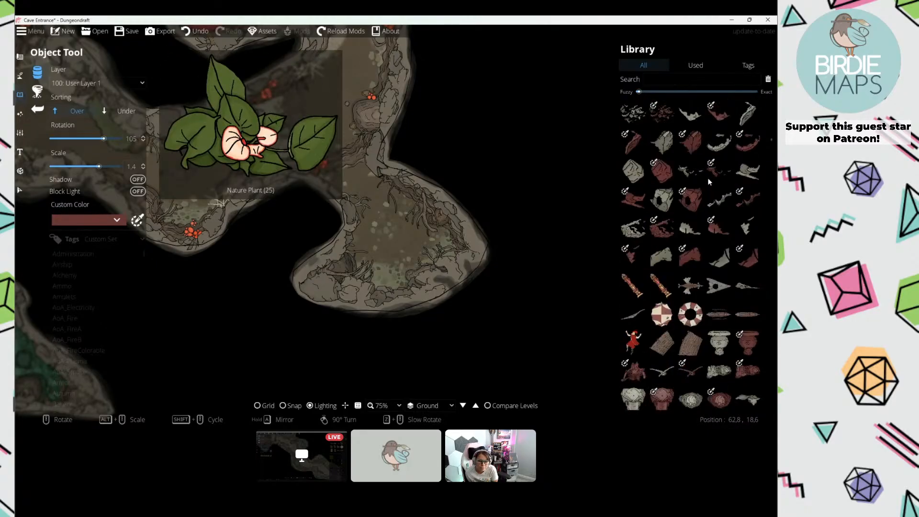
scroll(709, 186, "down", 3)
scroll(709, 186, "up", 4)
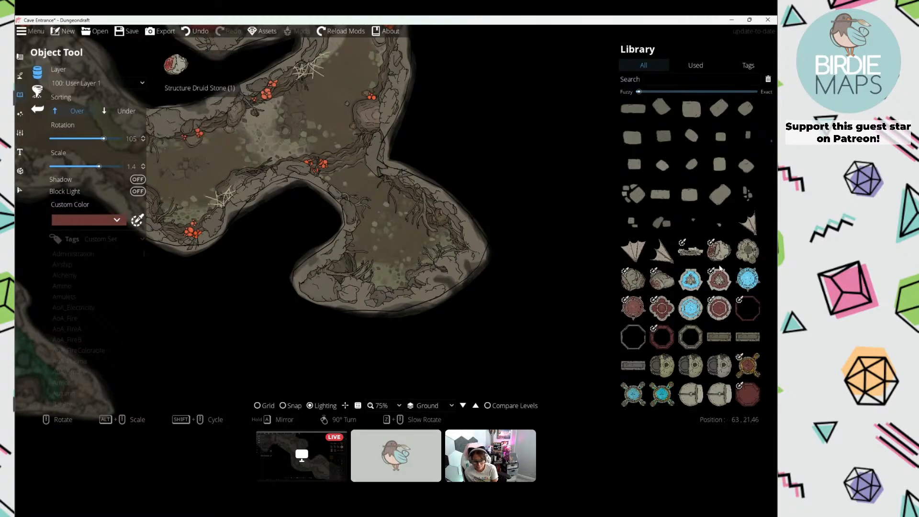
left_click(722, 251)
Step: Set the druid stone's custom colour to bright green, hex 40c715
left_click_drag(227, 252, 173, 236)
left_click(60, 220)
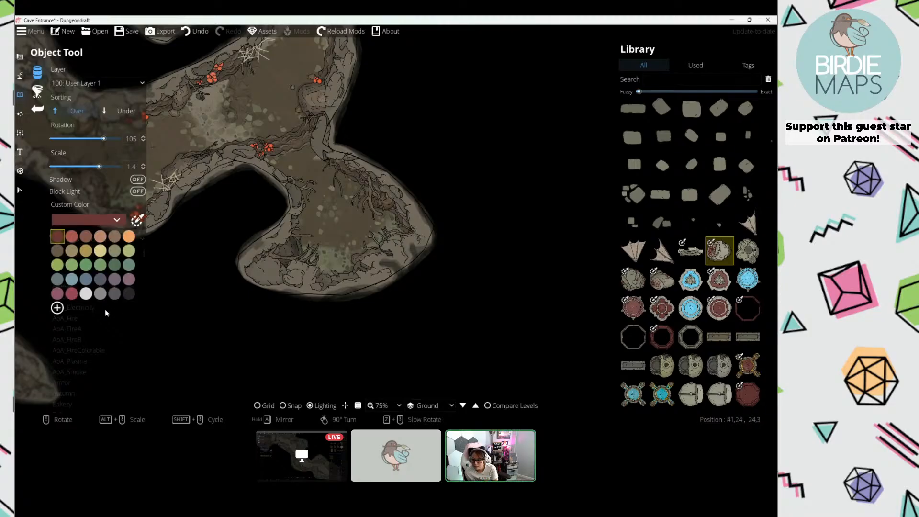
left_click(57, 308)
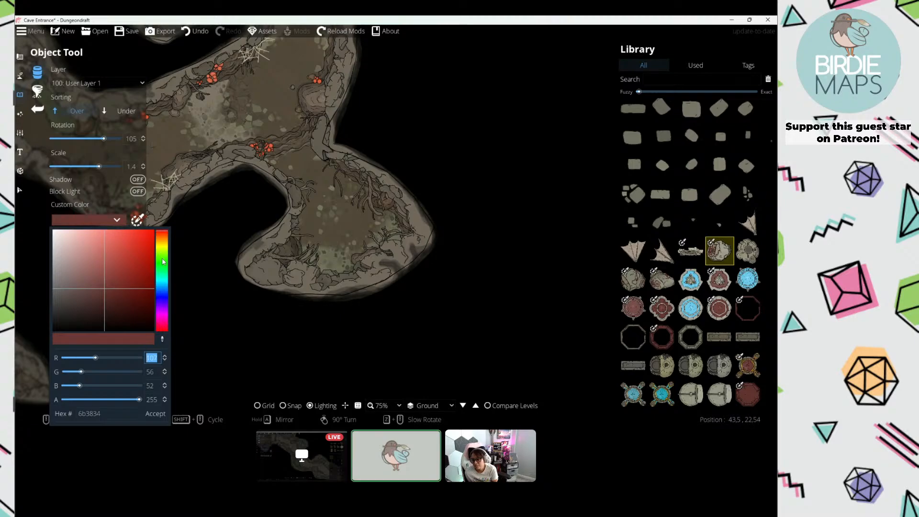
left_click(165, 264)
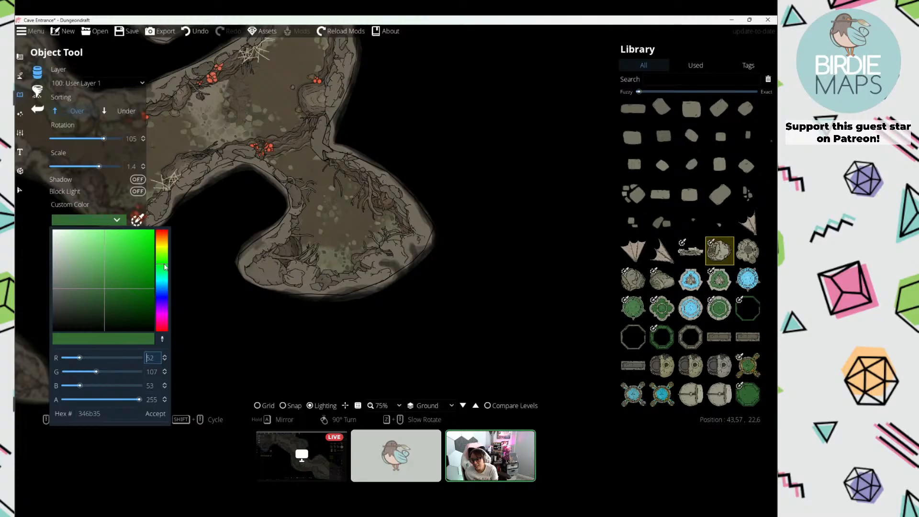
left_click_drag(163, 286, 168, 305)
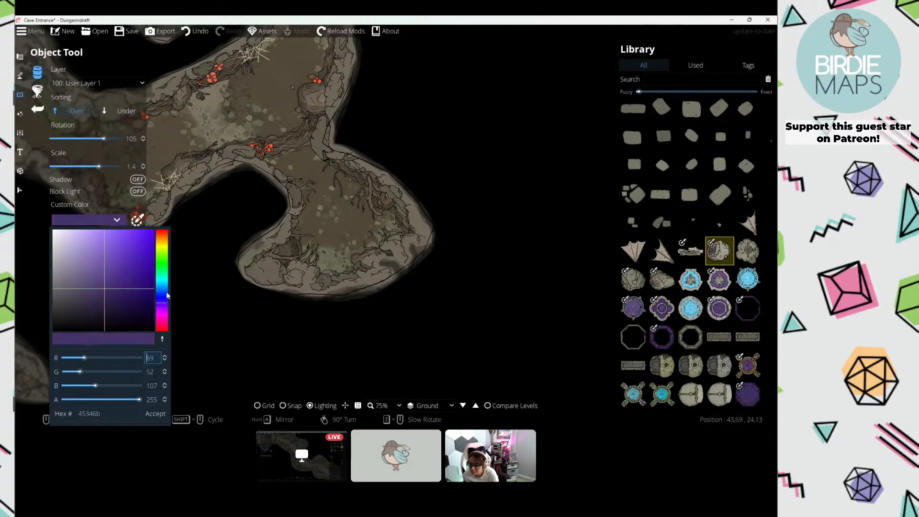
left_click(165, 275)
left_click(134, 266)
mouse_move(134, 267)
left_mouse_down()
mouse_move(167, 326)
mouse_move(163, 237)
mouse_move(165, 316)
mouse_move(163, 283)
left_mouse_up()
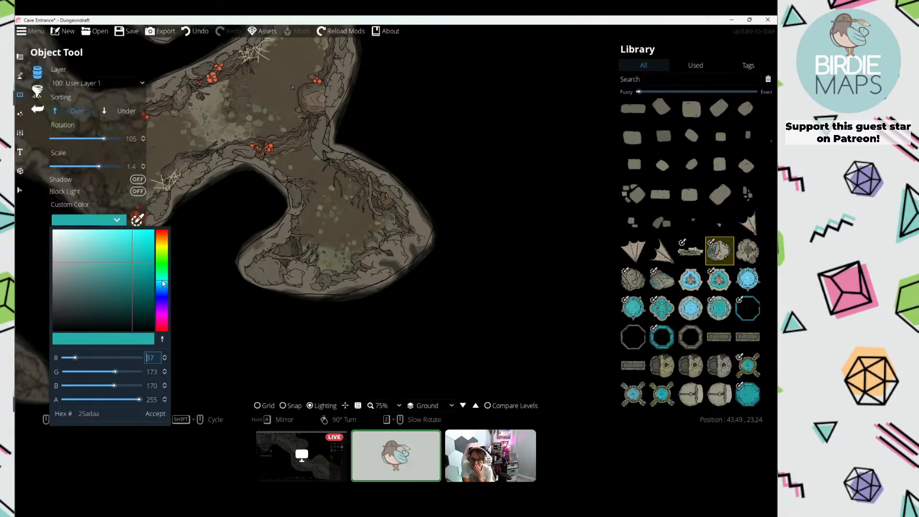
left_click_drag(162, 283, 145, 255)
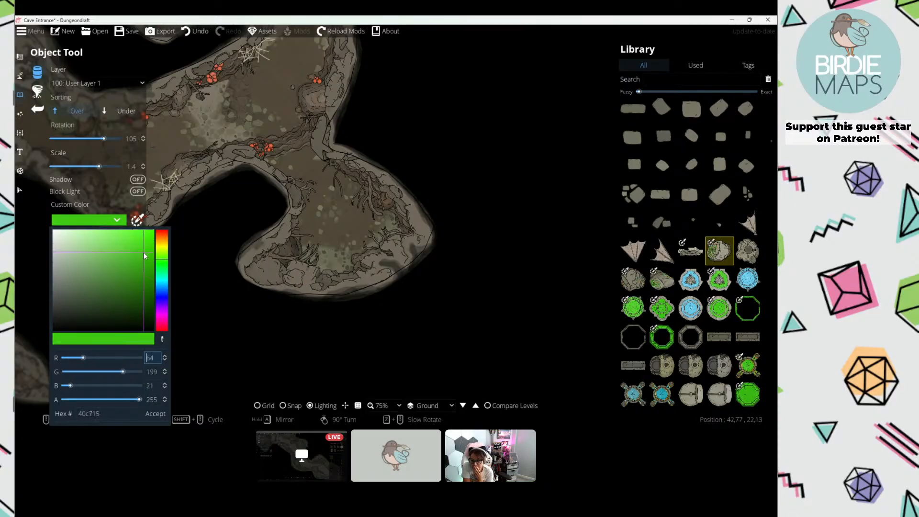
left_click(164, 419)
Step: Place the green druid stone against the east wall of the southeastern side chamber, at scale 1.2 and rotation -15
scroll(367, 234, "down", 5)
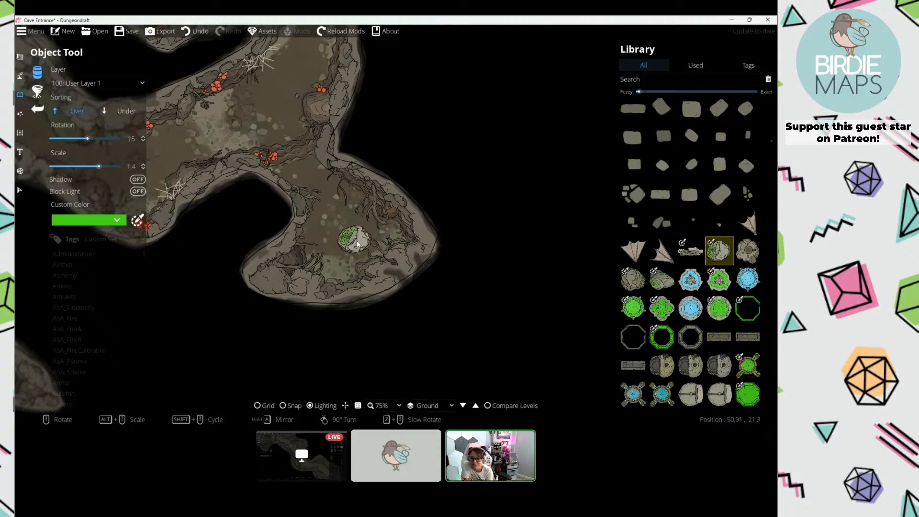
scroll(370, 240, "down", 1, "shift")
scroll(369, 238, "up", 1, "shift")
scroll(366, 238, "down", 1, "shift")
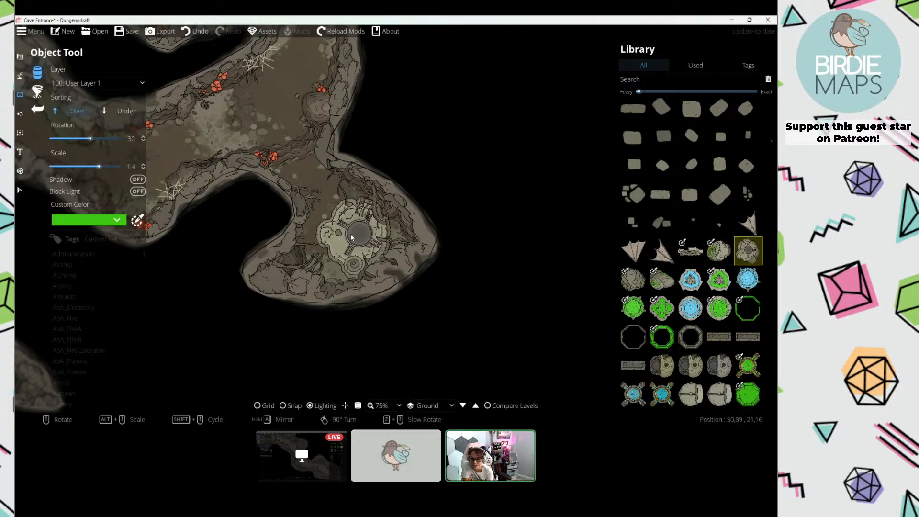
scroll(344, 235, "down", 10)
scroll(344, 235, "down", 2, "alt")
scroll(346, 236, "up", 2)
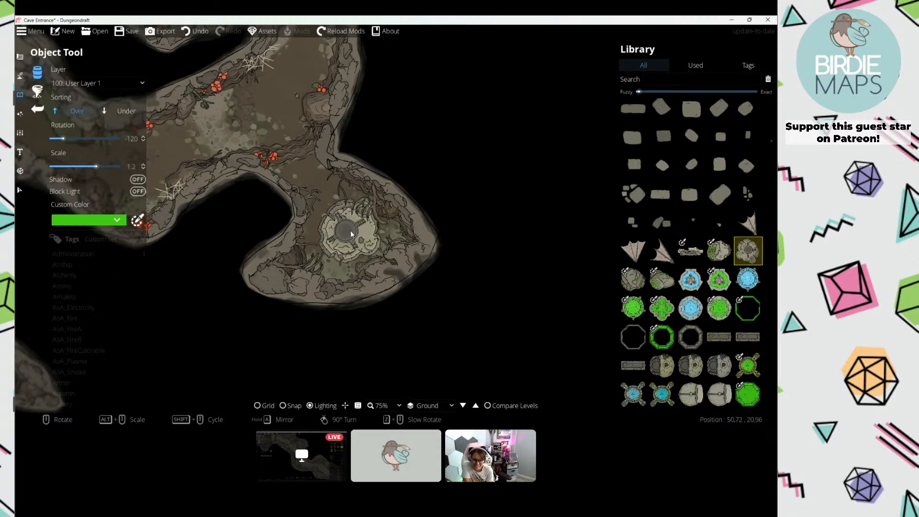
scroll(356, 240, "up", 1, "shift")
scroll(367, 237, "up", 5)
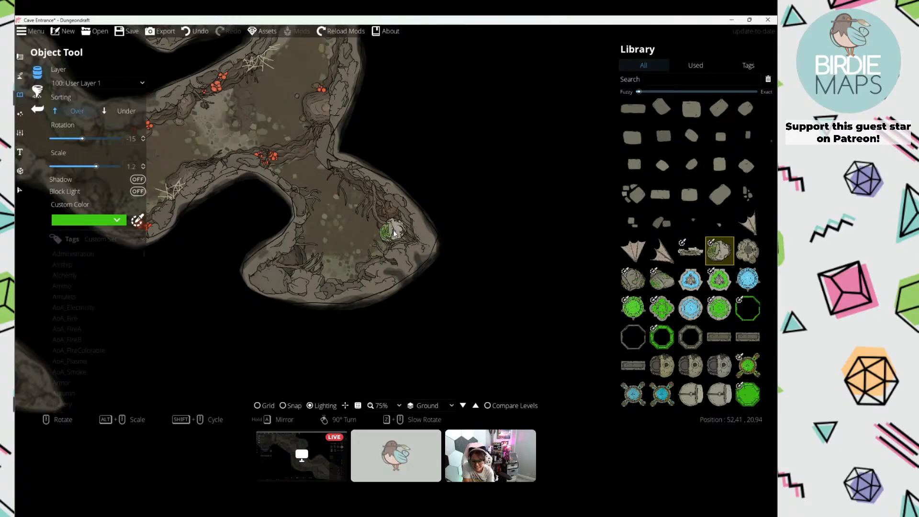
left_click(393, 232)
Step: Place a second druid stone variant along the side chamber's south wall, rotated to 45 at scale 1.2
scroll(362, 234, "down", 2, "shift")
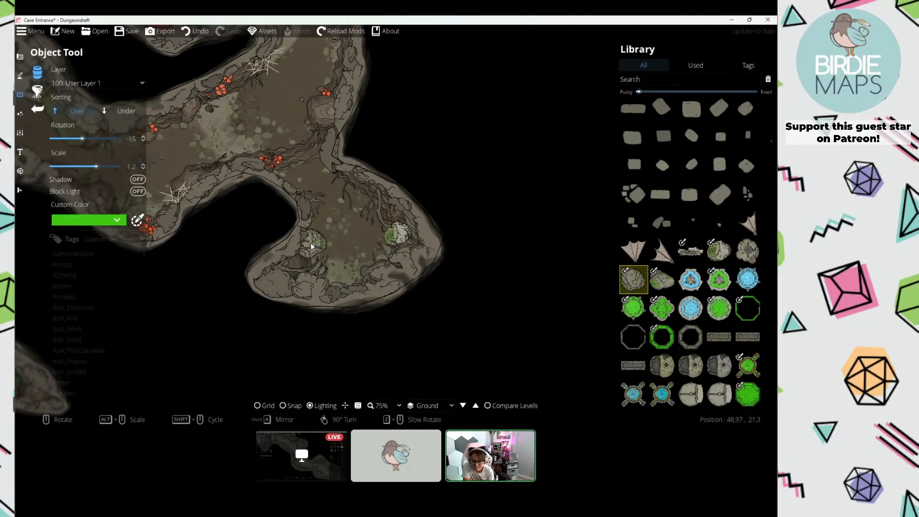
scroll(311, 243, "down", 4)
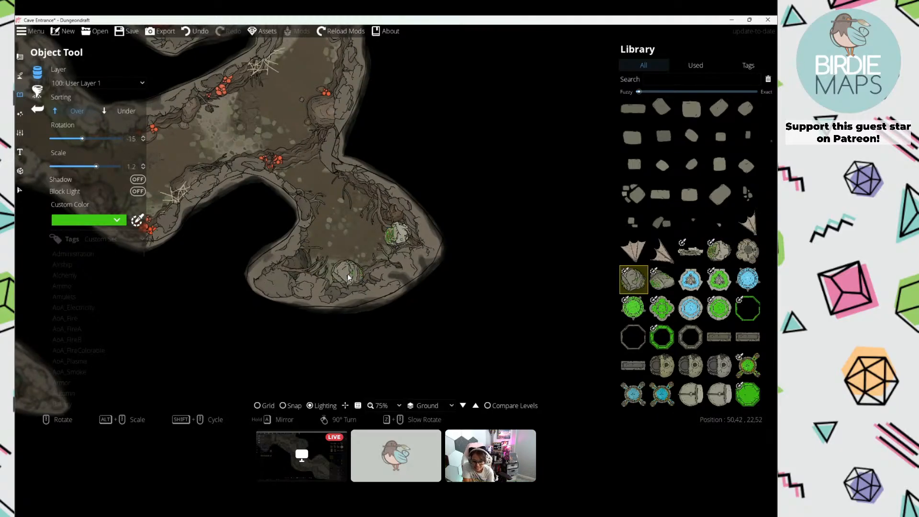
key("a")
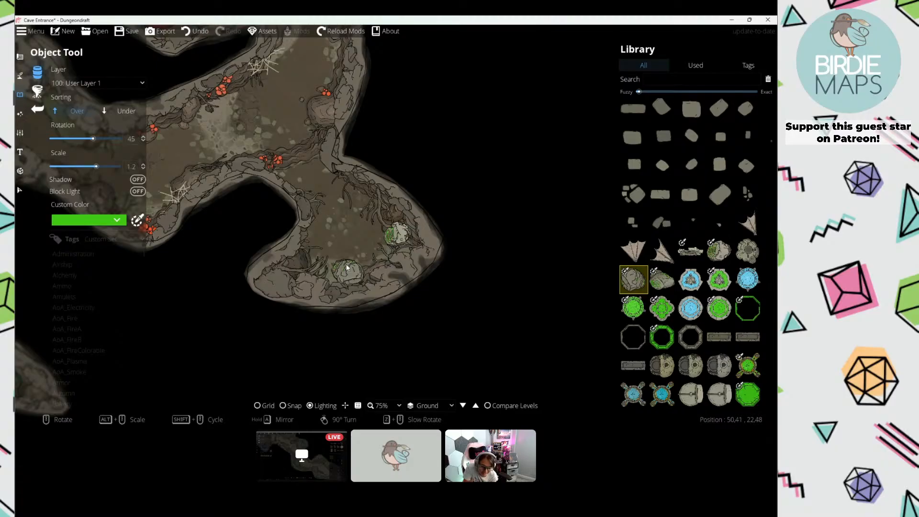
left_click(347, 273)
Step: Place a third druid stone variant by the side chamber's northeast wall, rotated to 90 at scale 1.2
scroll(327, 233, "down", 2, "shift")
scroll(328, 233, "up", 1, "shift")
scroll(335, 225, "down", 9)
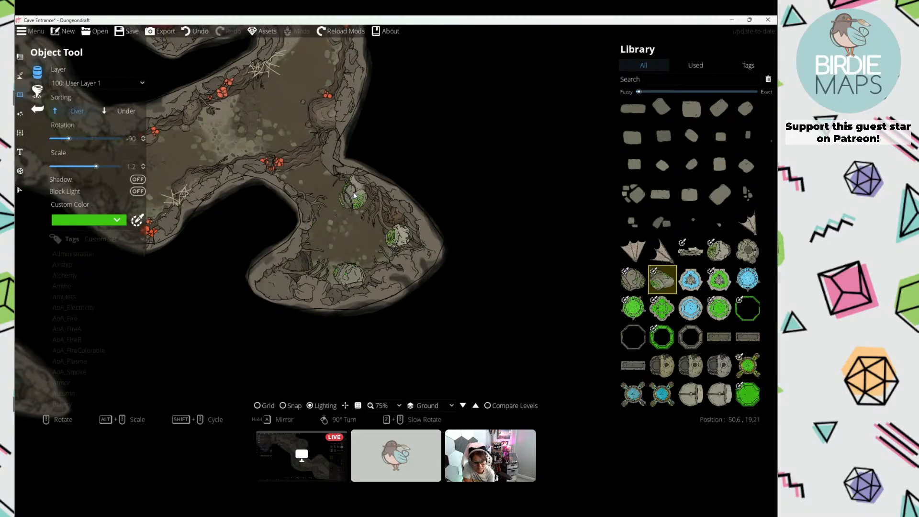
scroll(364, 202, "down", 13)
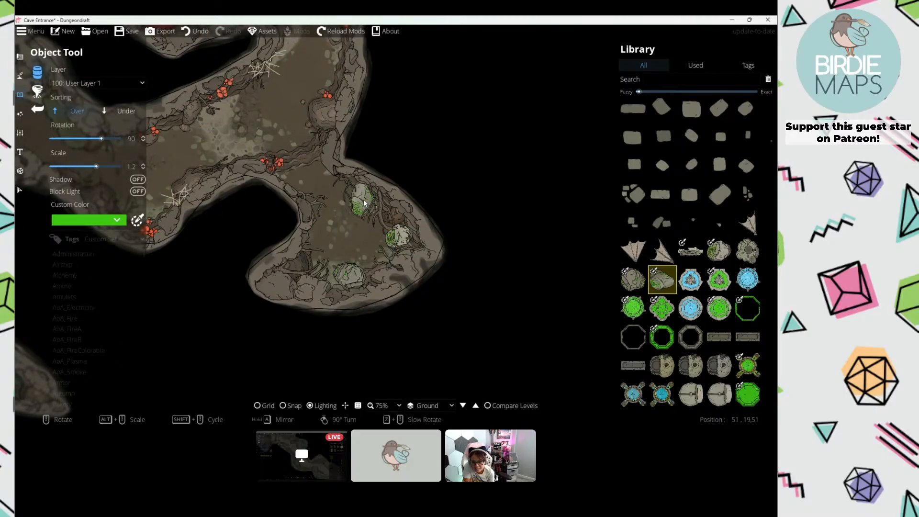
left_click(364, 203)
left_click_drag(315, 232, 389, 249)
scroll(401, 248, "up", 1, "ctrl")
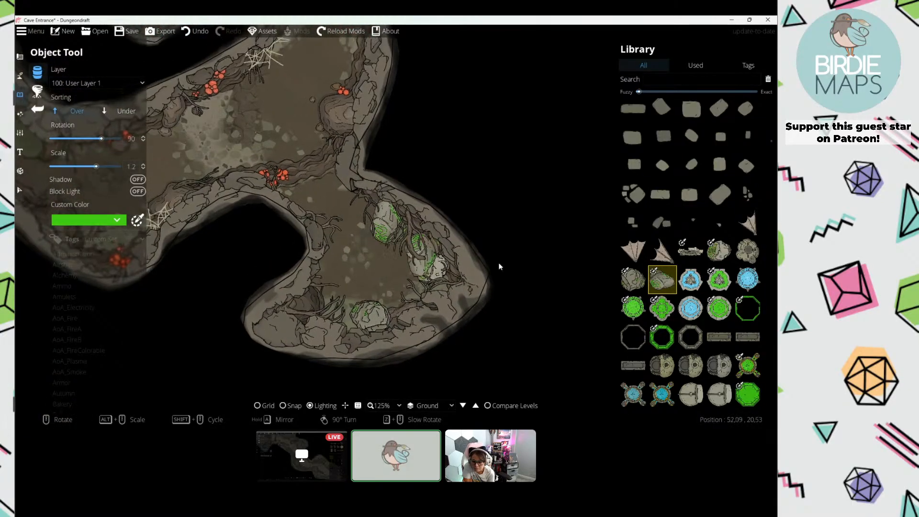
Step: Browse the object library and the list of custom asset packs for further magical decorations
scroll(696, 285, "down", 1)
scroll(702, 283, "down", 5)
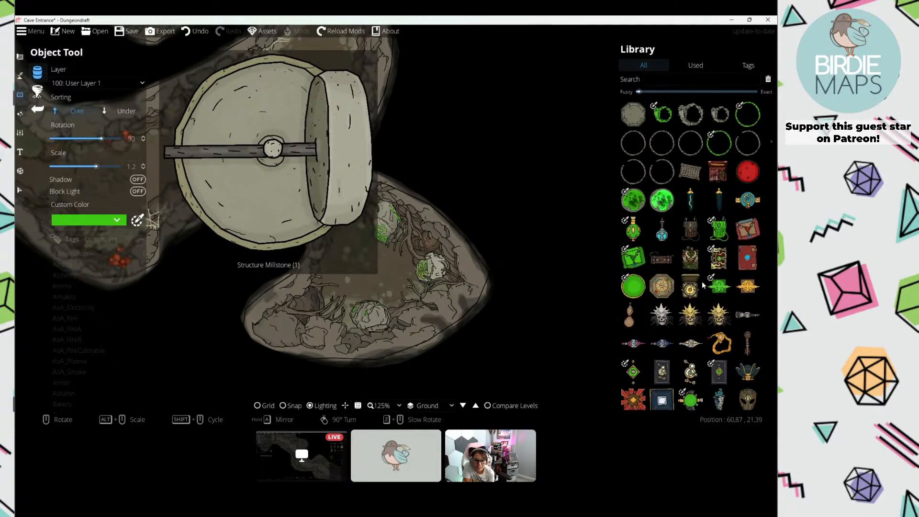
scroll(699, 245, "down", 1)
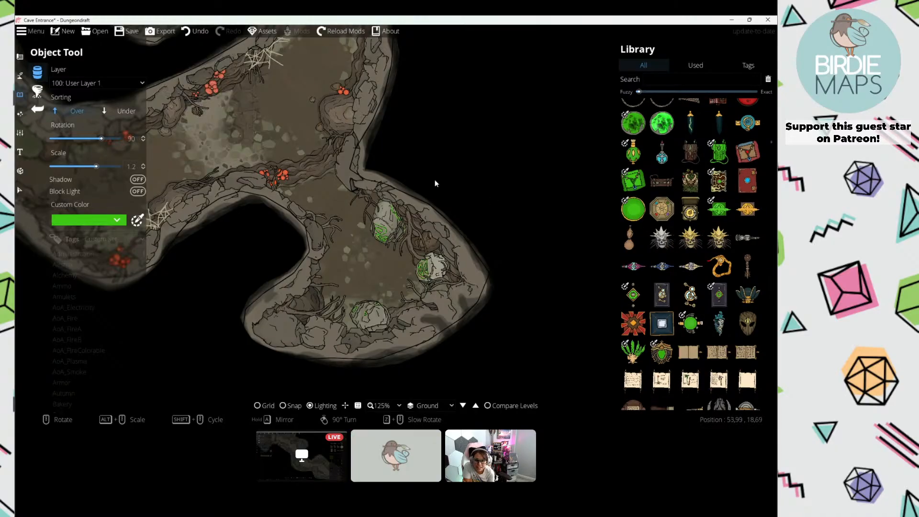
left_click(264, 31)
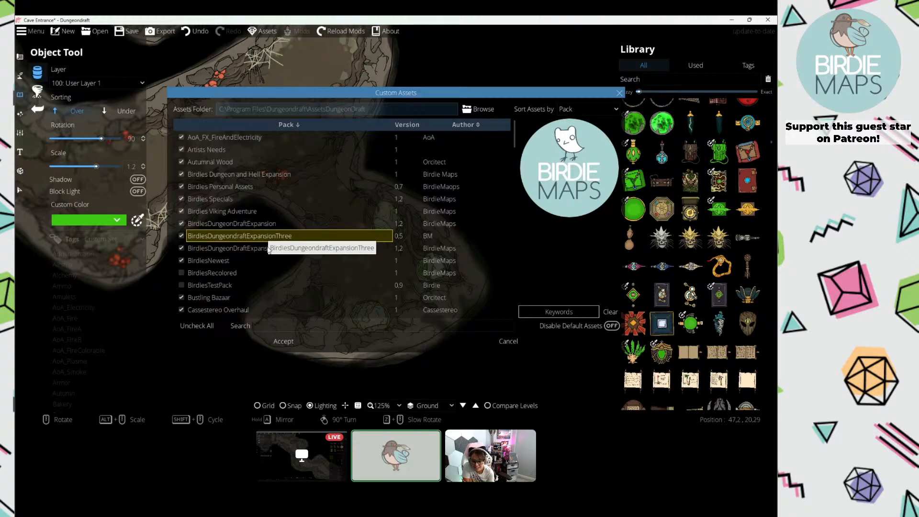
left_click(485, 341)
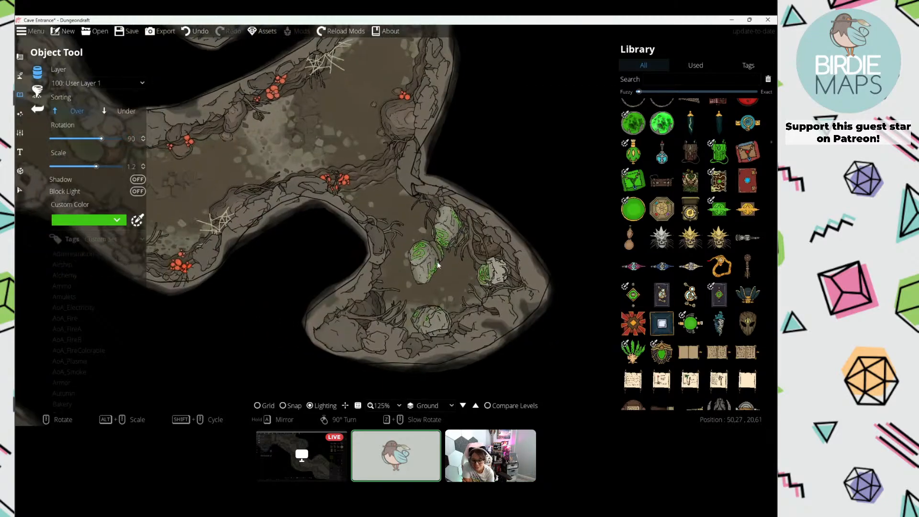
left_click(751, 320)
left_click_drag(657, 173, 601, 184)
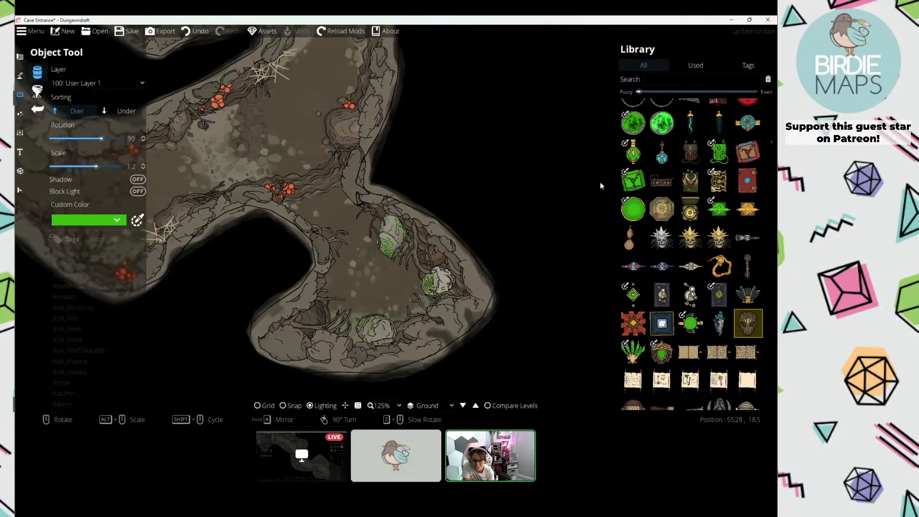
scroll(680, 226, "down", 10)
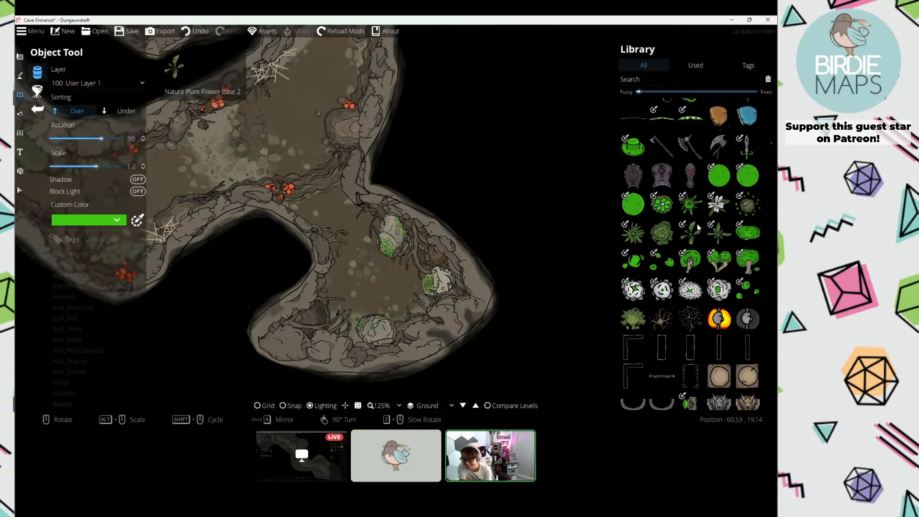
scroll(698, 228, "up", 10)
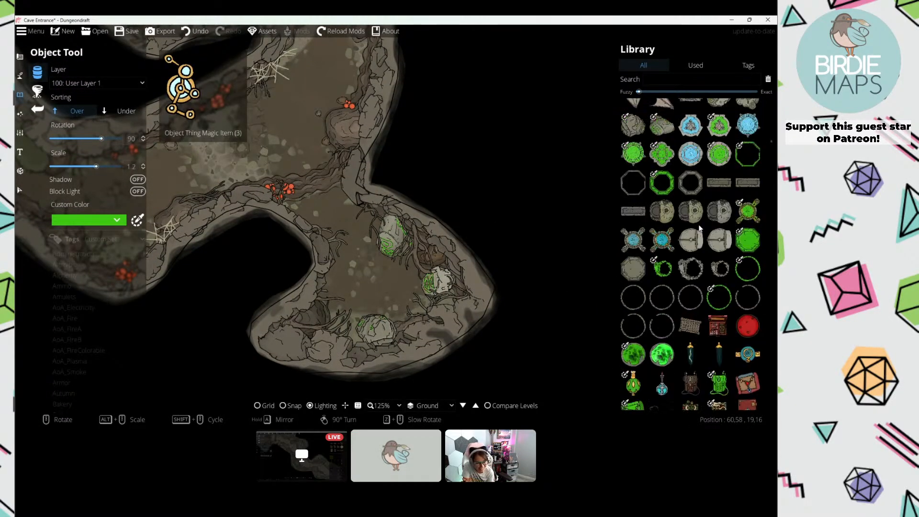
Step: Search the library for "rune", switch to the Scatter Tool, and select the set of Magic Rune symbols
left_click(660, 79)
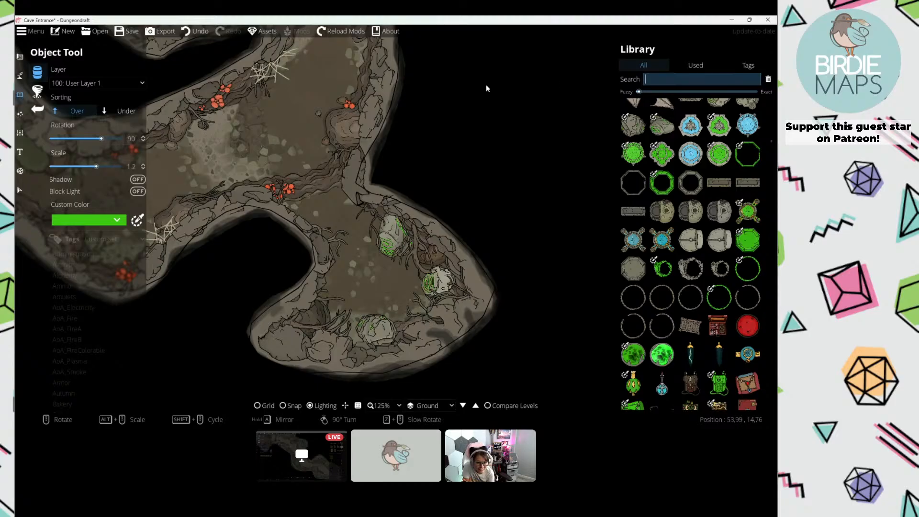
type("rune")
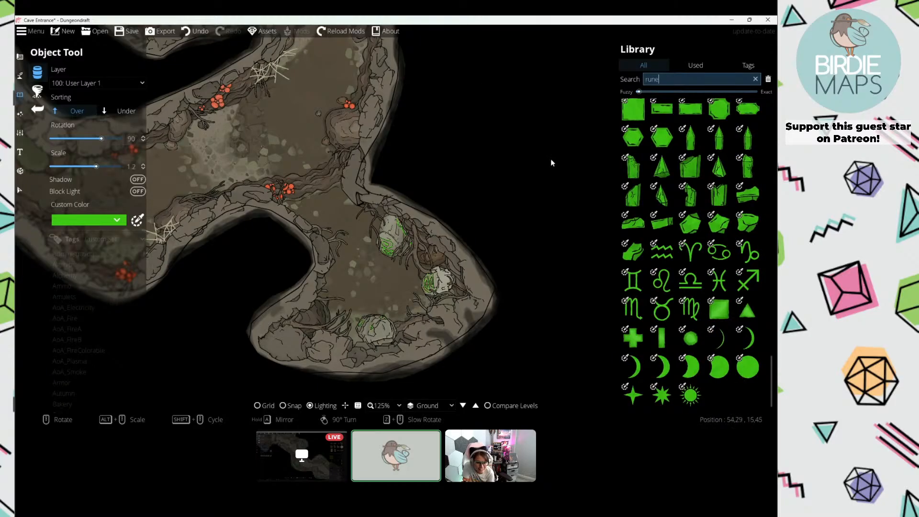
scroll(691, 247, "up", 10)
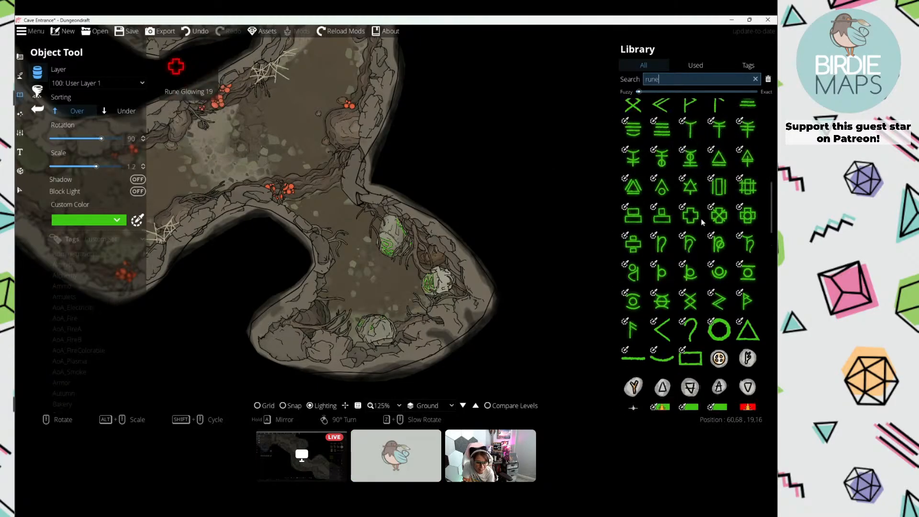
scroll(695, 198, "up", 8)
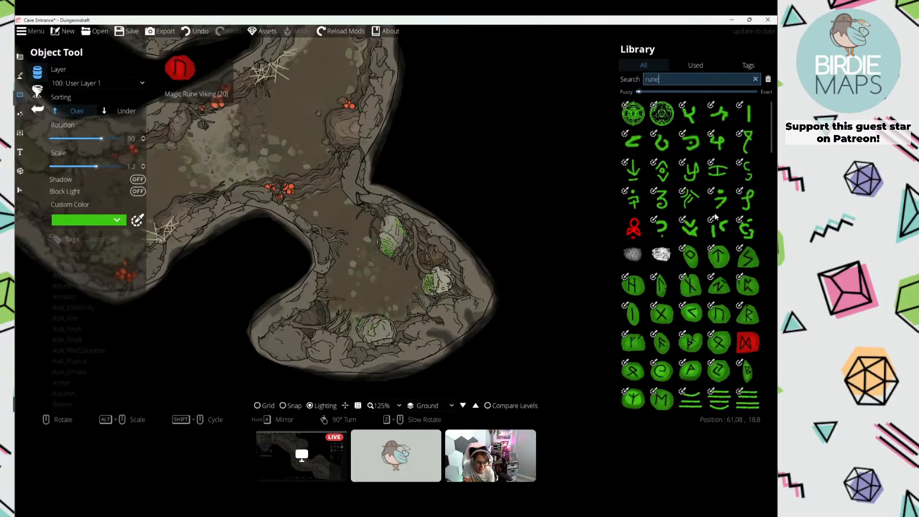
left_click(21, 94)
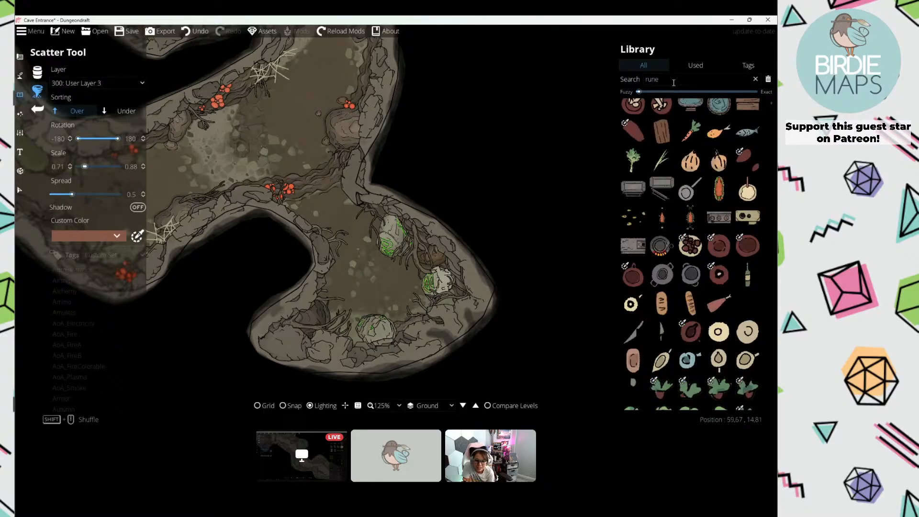
left_click(691, 113)
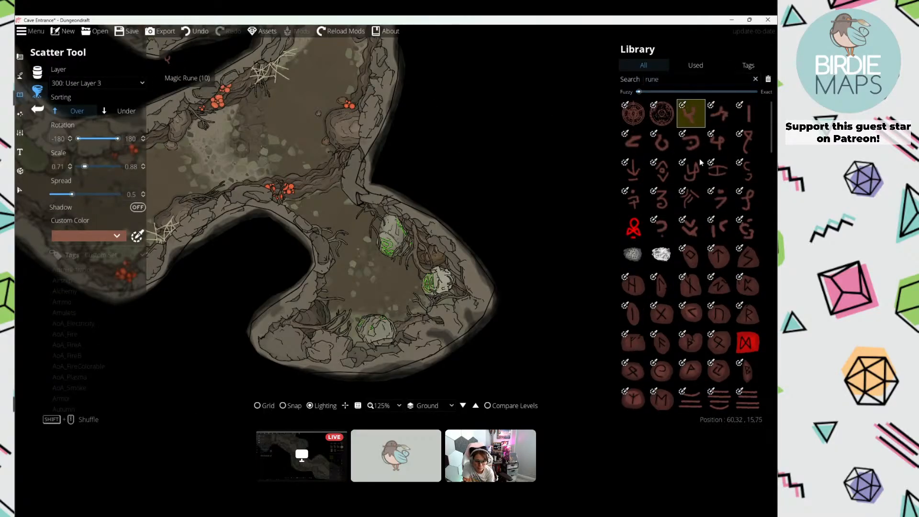
left_click(735, 231, "shift")
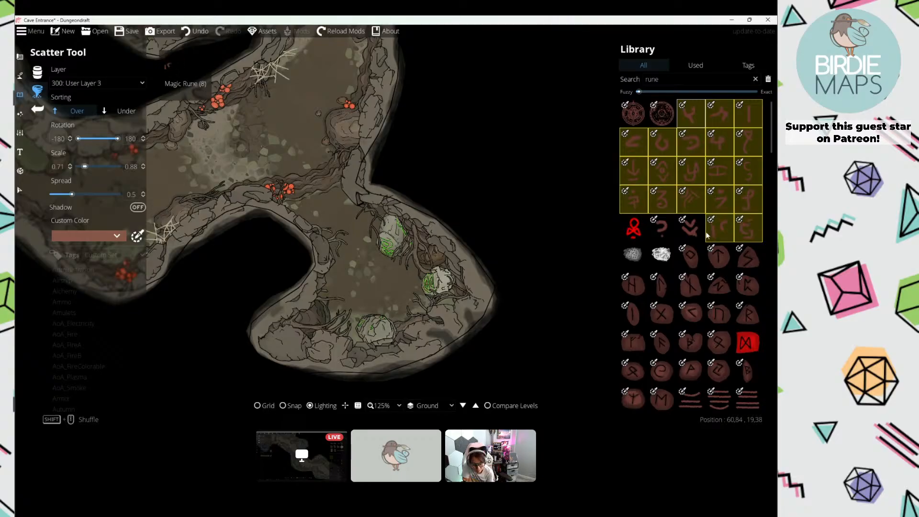
Step: Replace the reddish scatter colours with a custom bright green, hex 29db27
left_click(86, 236)
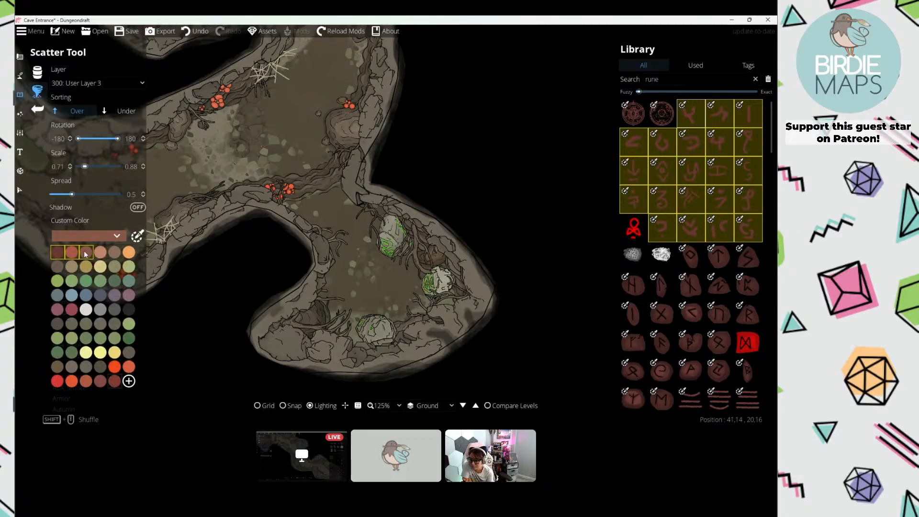
left_click(71, 252)
left_click(62, 252)
left_click(130, 382)
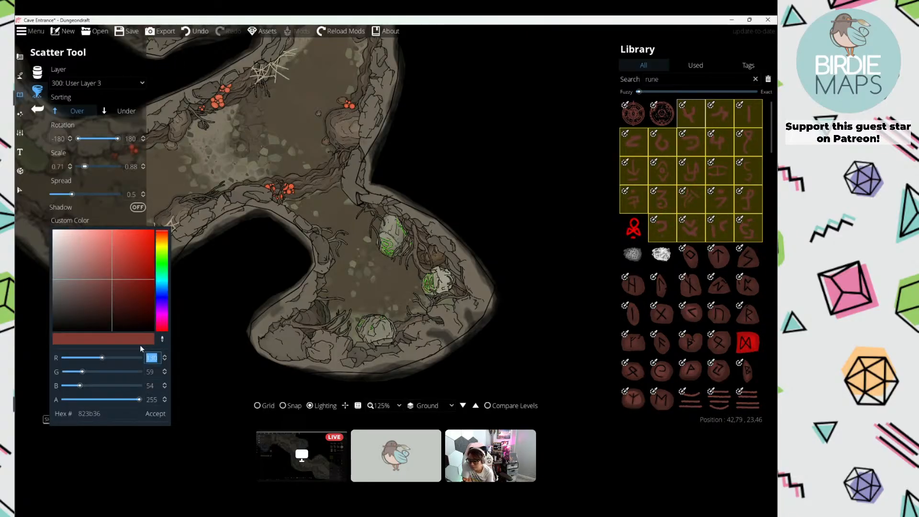
left_click(163, 263)
left_click(136, 243)
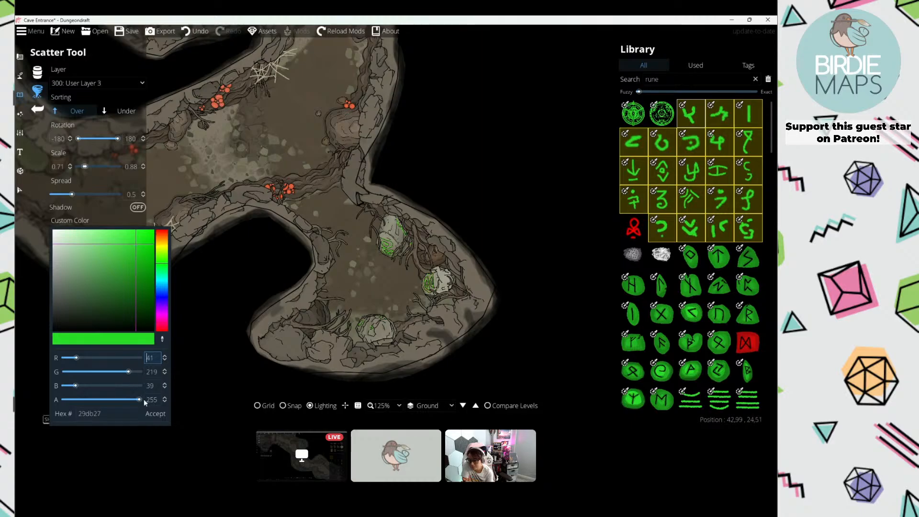
left_click(156, 413)
Step: Add several more custom green shades to the scatter colours, ranging from 4cd94b to the yellowish green 81be37
left_click(59, 392)
left_click(118, 244)
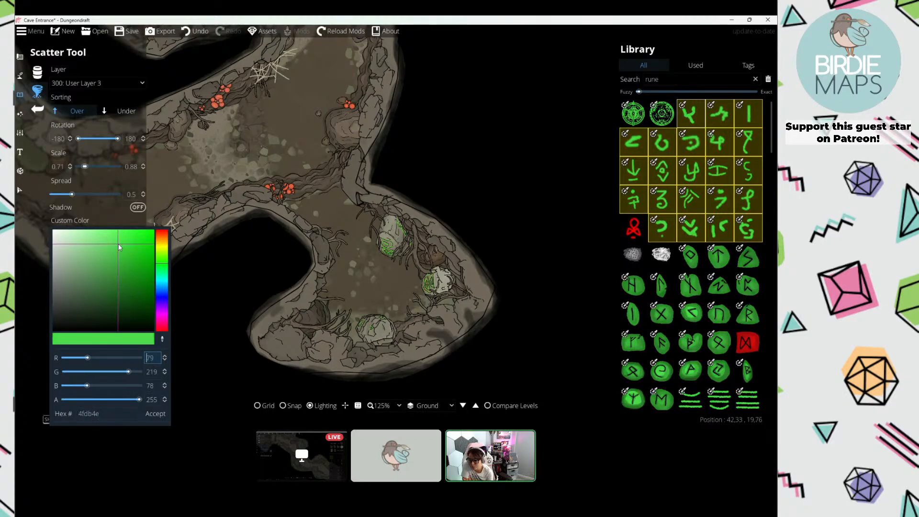
left_click(152, 411)
left_click(82, 388)
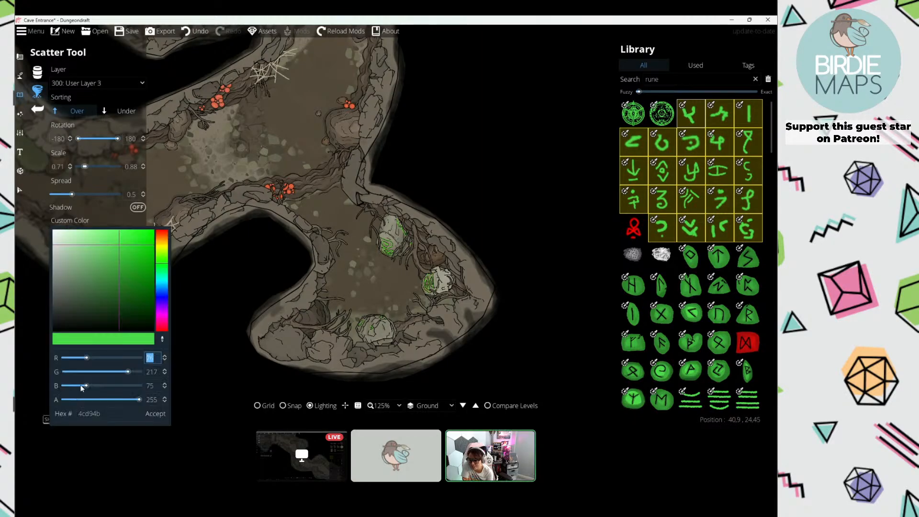
left_click(156, 415)
left_click(144, 280)
type("82")
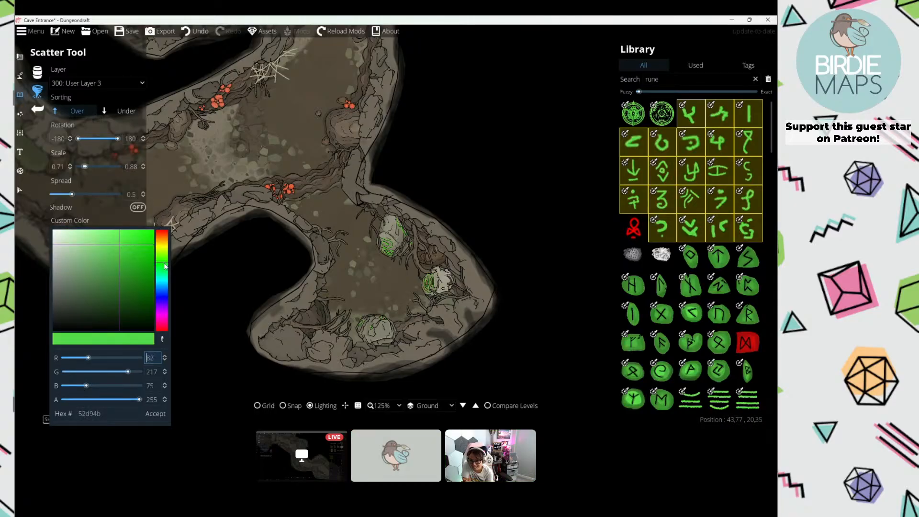
left_click(125, 258)
left_click(142, 415)
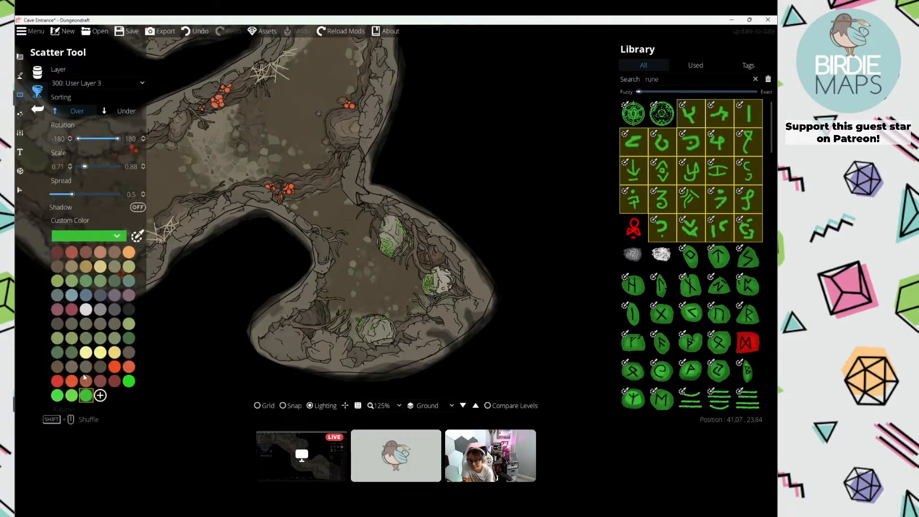
left_click(112, 386)
type("129")
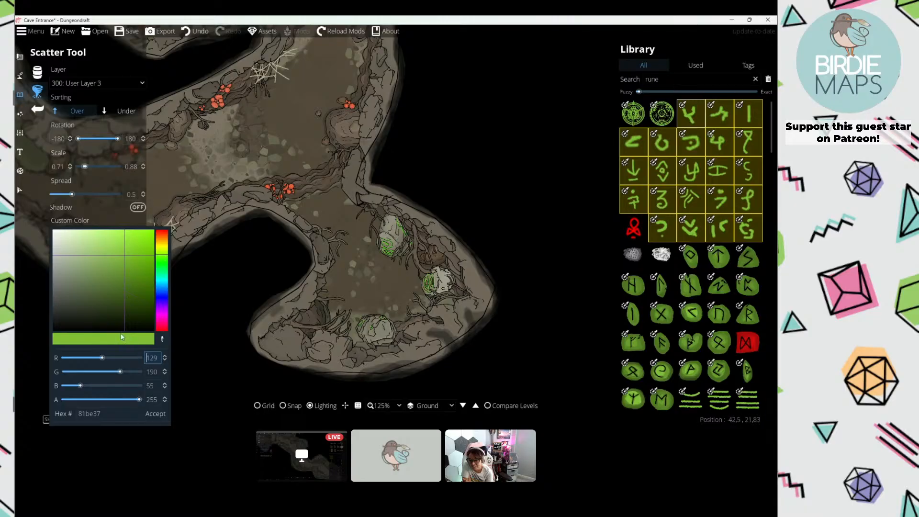
left_click(155, 413)
left_click(128, 382)
Step: Put the scatter on 400: User Layer 4 and scatter small green runes over the side chamber's northwest wall rock
scroll(321, 245, "up", 5)
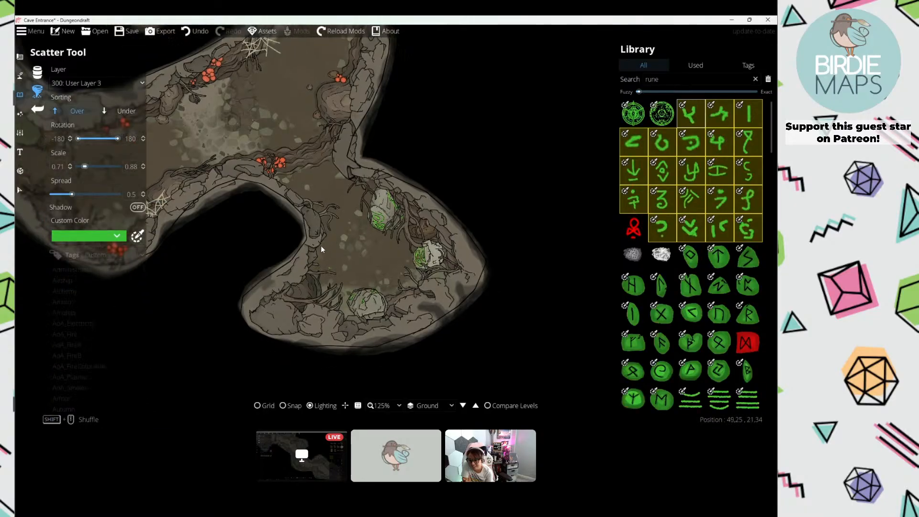
left_click(96, 84)
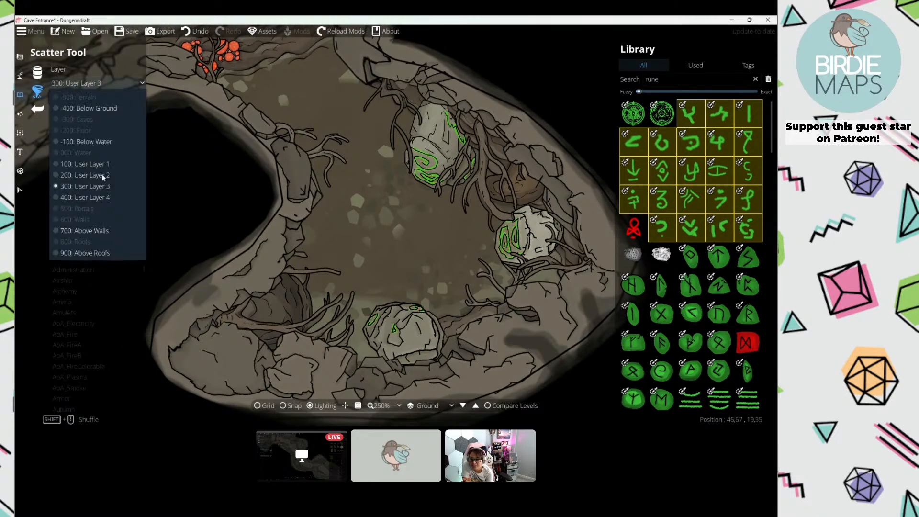
left_click(92, 231)
left_click(297, 188)
left_click_drag(298, 188, 217, 210)
left_click(108, 83)
left_click(100, 197)
left_click(209, 181)
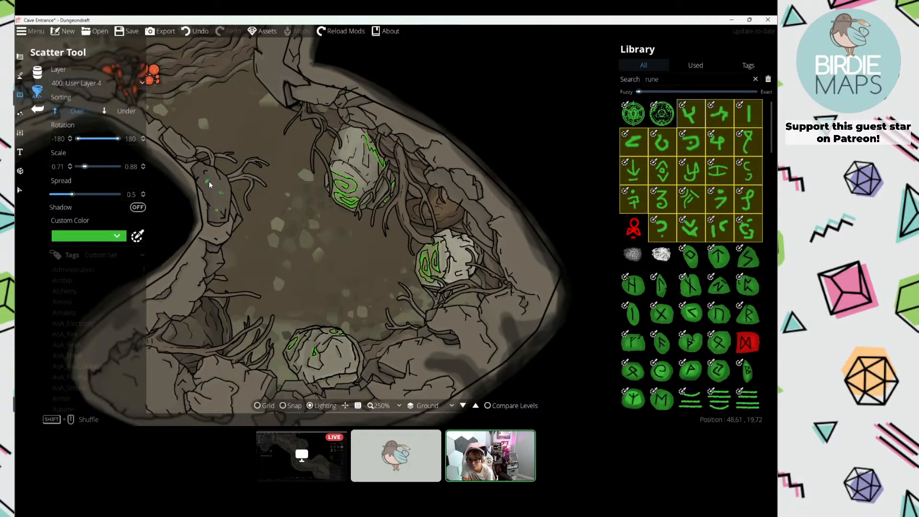
Step: Raise the scatter scale range to 1.16–1.51 and scatter runes along the side chamber's northeast and southeast walls
left_click(389, 119)
left_click_drag(86, 166, 90, 166)
left_click(373, 150)
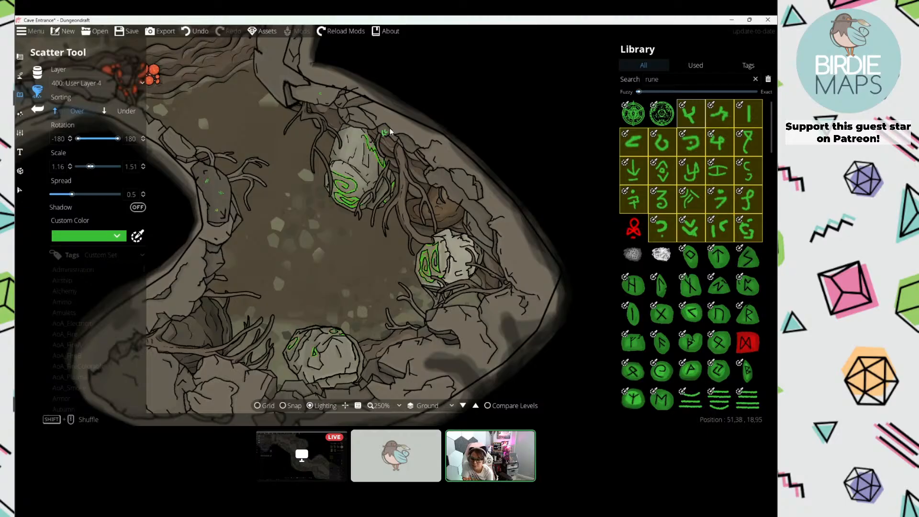
left_click(450, 159)
left_click(438, 165)
left_click(443, 181)
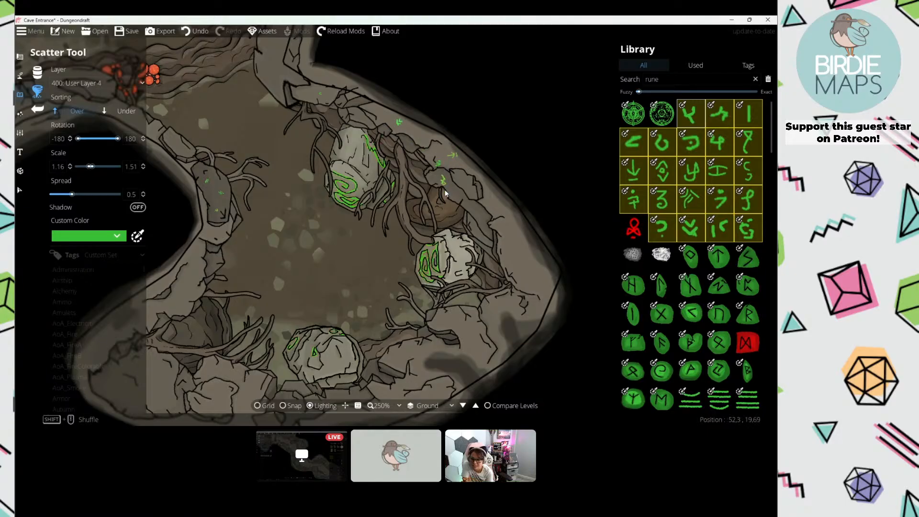
left_click_drag(434, 311, 439, 242)
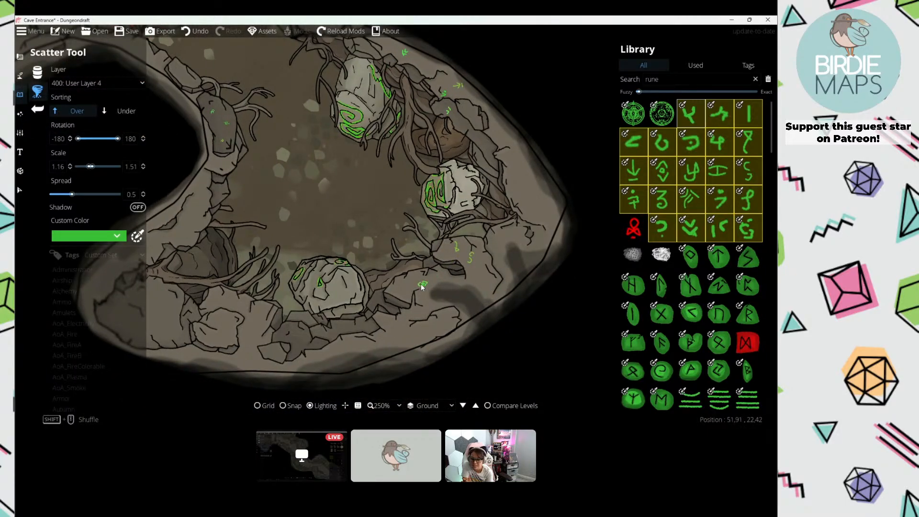
left_click(409, 319)
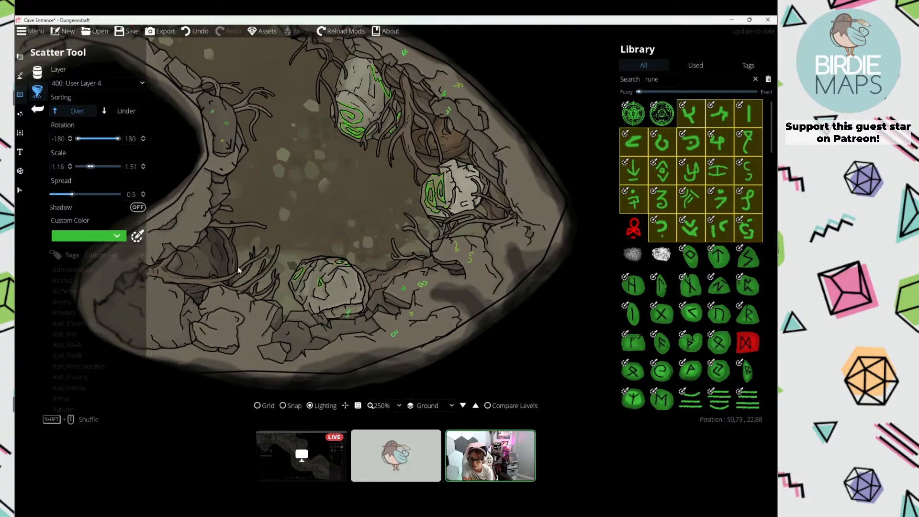
Step: Scatter green runes over the southern druid stone and the boulders in the side chamber's southwest corner
left_click_drag(267, 261, 322, 248)
left_click(280, 289)
left_click(290, 292)
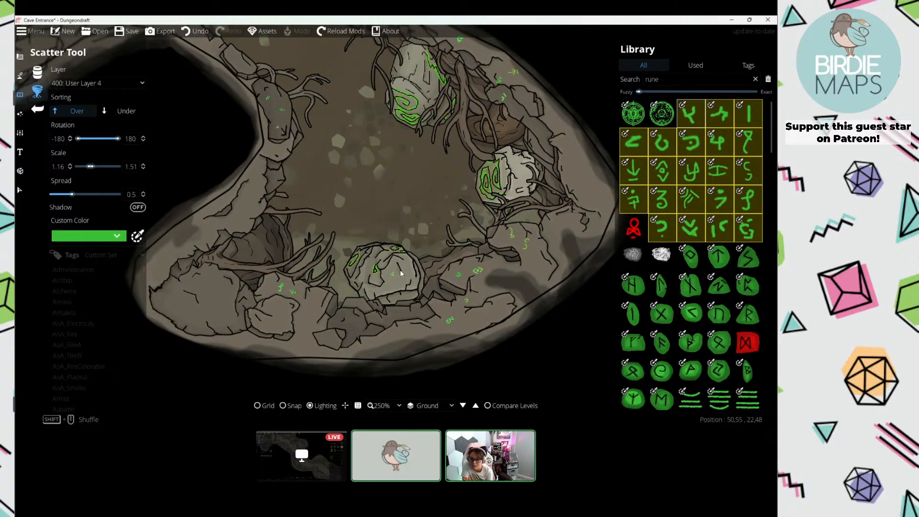
left_click(363, 278)
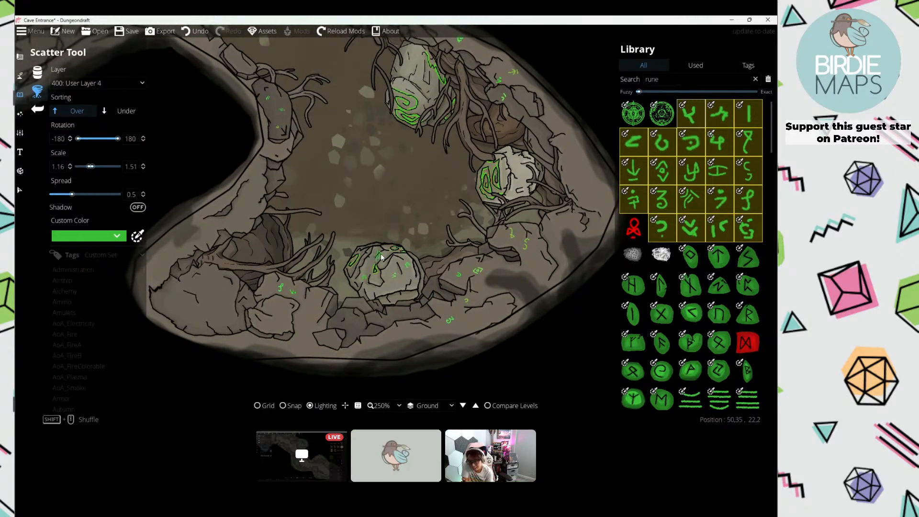
left_click(219, 290)
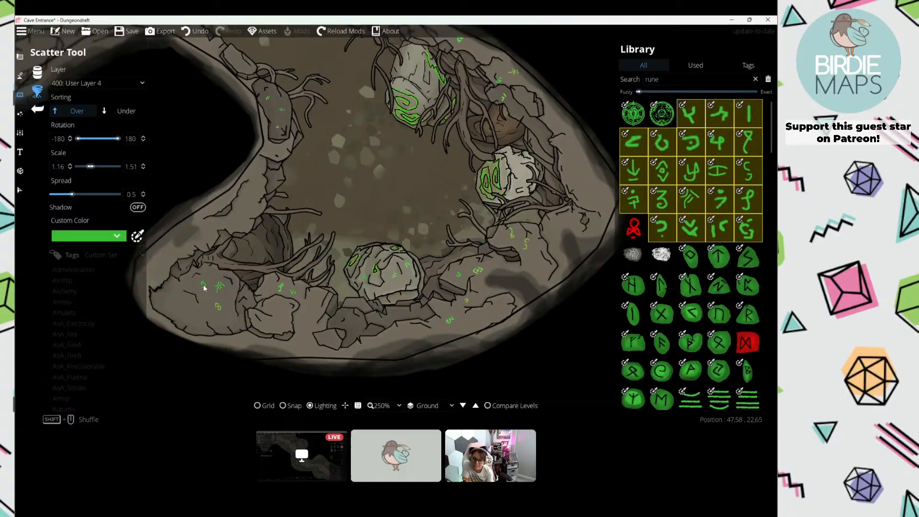
Step: Scatter runes on the brown western boulder, then set sorting to Under and continue them up the west wall
left_click(261, 233)
left_click(125, 111)
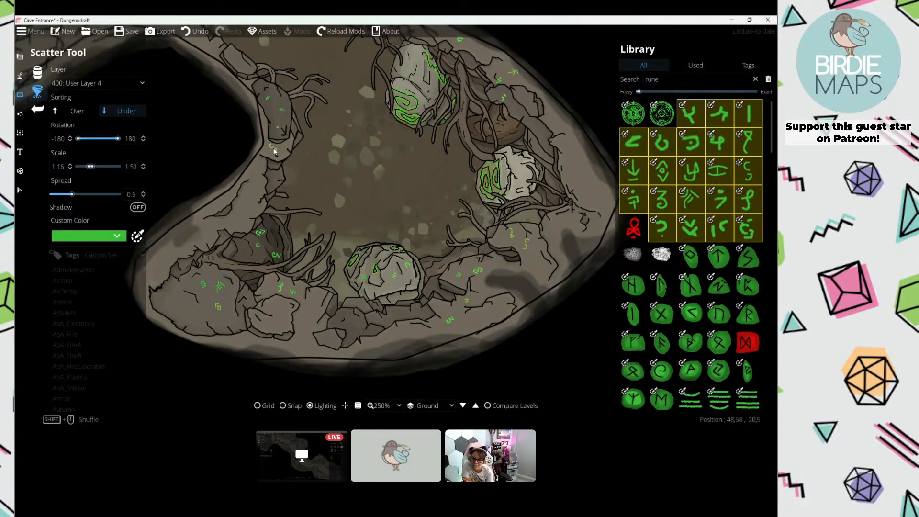
left_click(248, 198)
Step: Set the scatter layer to 200: User Layer 2 and scatter runes onto the side chamber's druid stones
left_click(91, 83)
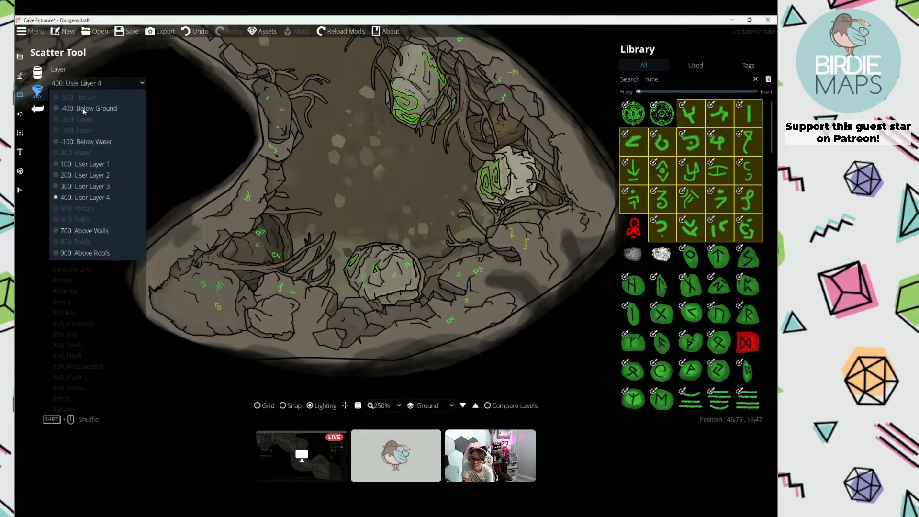
left_click(87, 175)
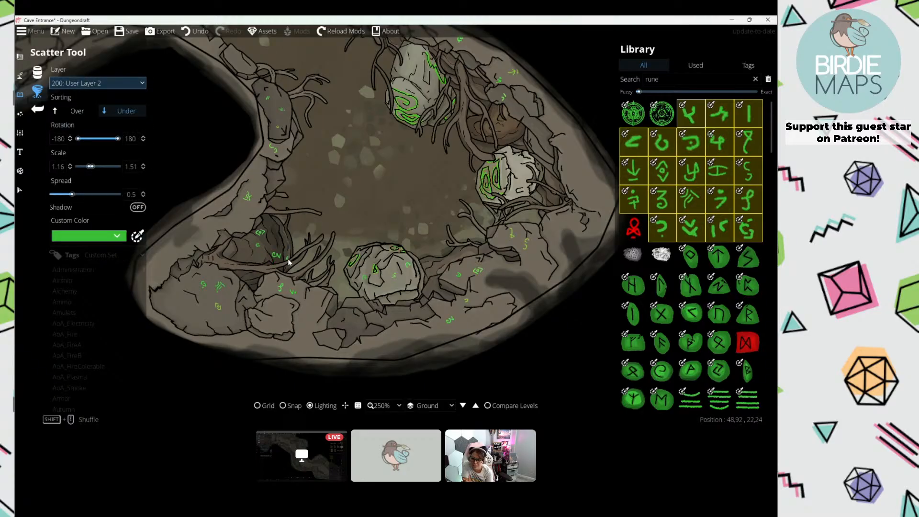
left_click(406, 243)
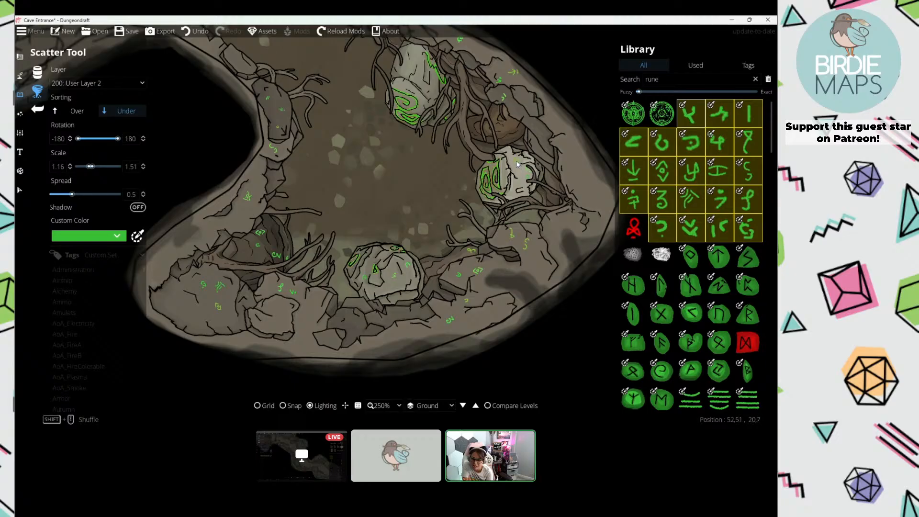
left_click_drag(421, 98, 413, 140)
left_click(408, 98)
Step: Return the scatter to 400: User Layer 4 and add more runes along the side chamber's northwest and southwest walls
left_click_drag(253, 116, 265, 206)
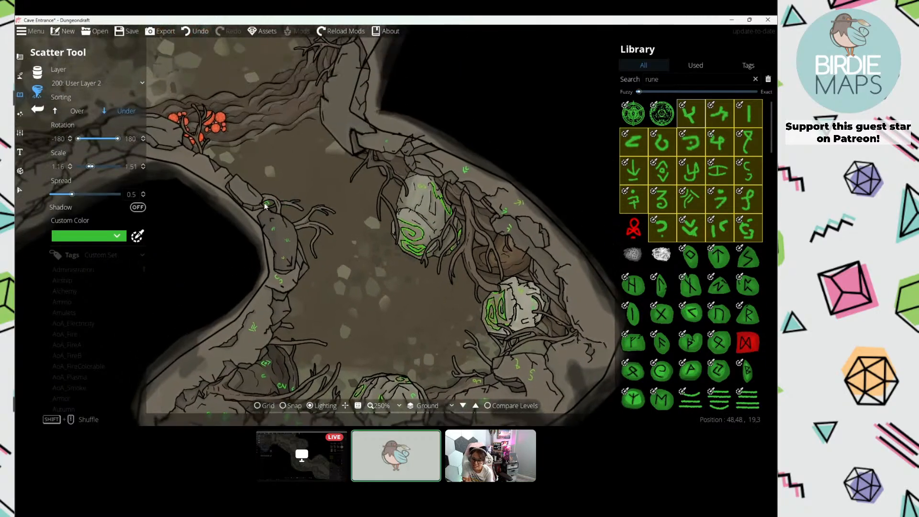
left_click(114, 81)
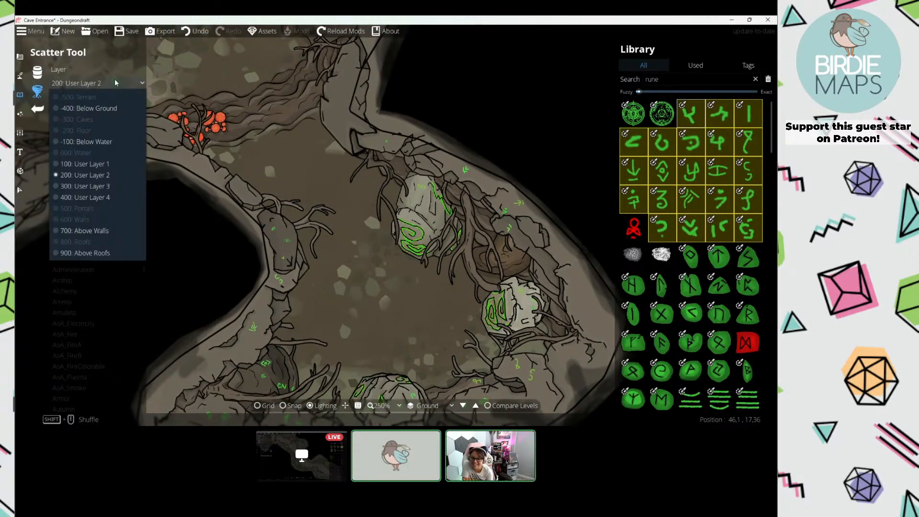
left_click(96, 200)
left_click(341, 123)
left_click_drag(291, 245, 309, 145)
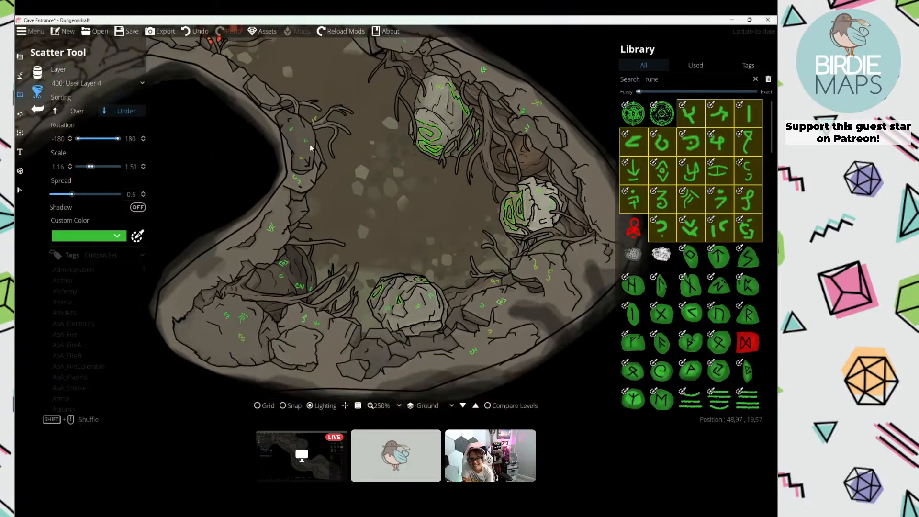
left_click(221, 258)
left_click(183, 301)
Step: Scatter green runes on the wall corner north of the side chamber and on the large brown rock above it
left_click_drag(428, 121, 383, 271)
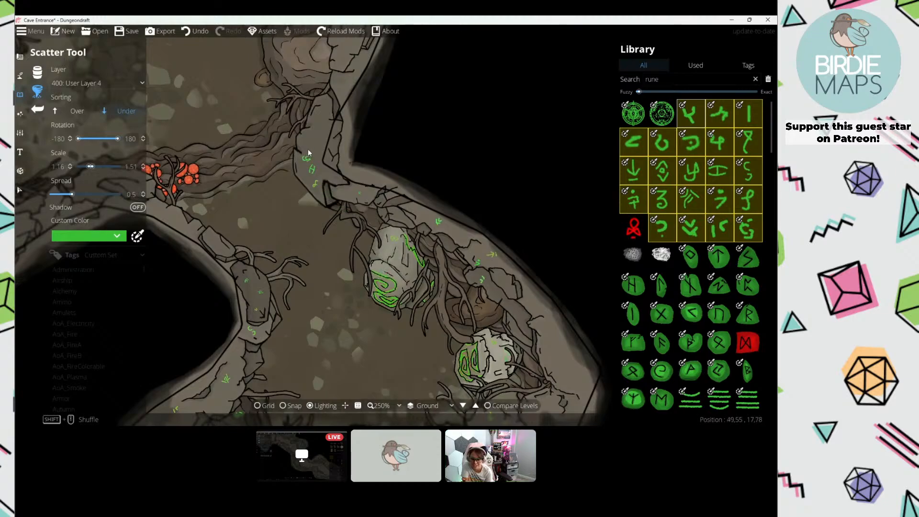
left_click_drag(330, 148, 348, 192)
left_click_drag(294, 79, 337, 197)
left_click(327, 195)
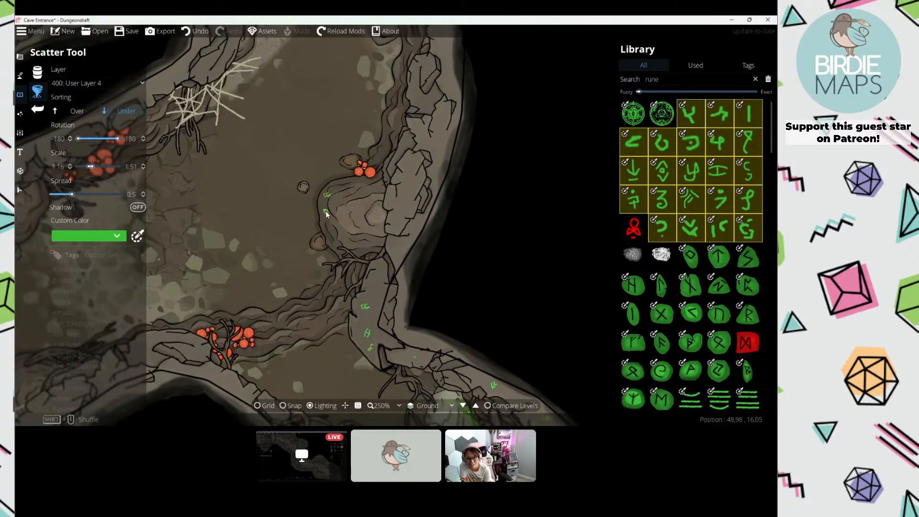
left_click(325, 214)
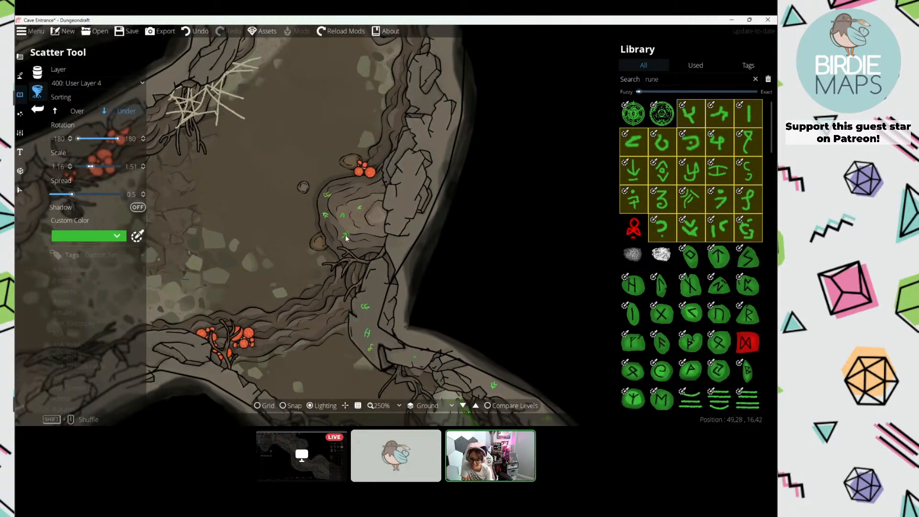
Step: Search the library for "web" and switch from the Scatter Tool to the Object Tool for placing single cobwebs
scroll(303, 215, "down", 4)
scroll(322, 199, "down", 2)
left_click_drag(323, 199, 588, 157)
left_click_drag(378, 259, 274, 304)
scroll(269, 287, "down", 1)
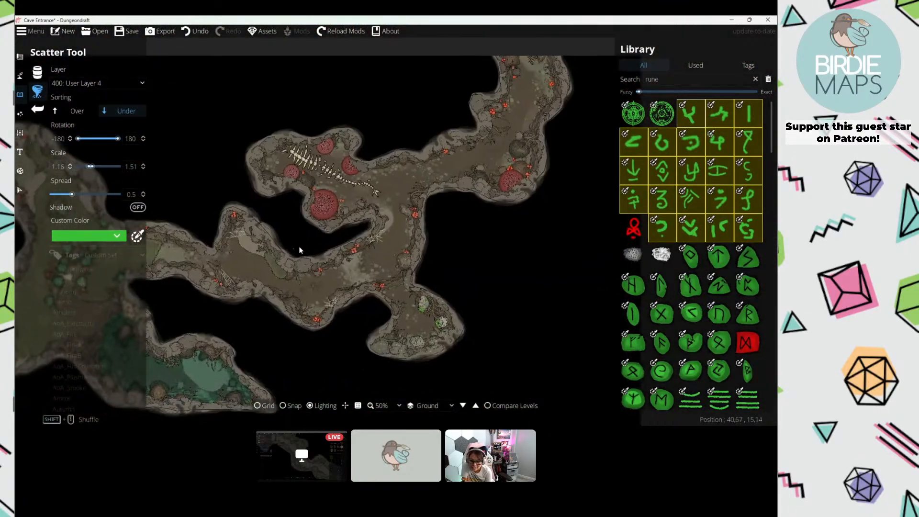
left_click(680, 79)
type("we")
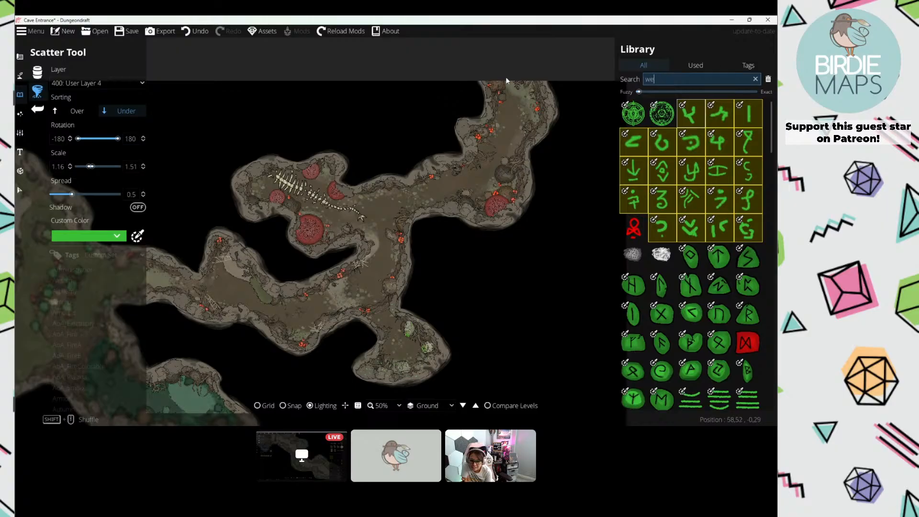
type("b")
left_click(719, 199)
left_click_drag(412, 160, 246, 129)
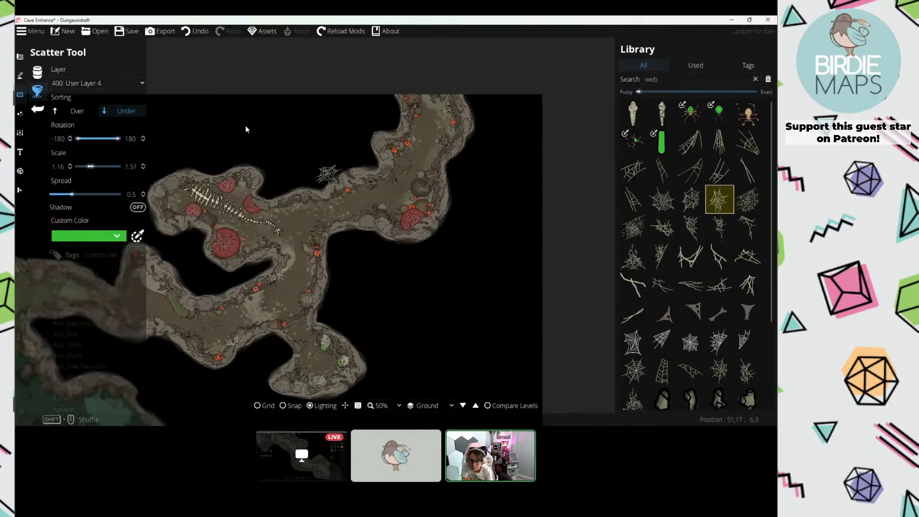
left_click(38, 72)
left_click(680, 79)
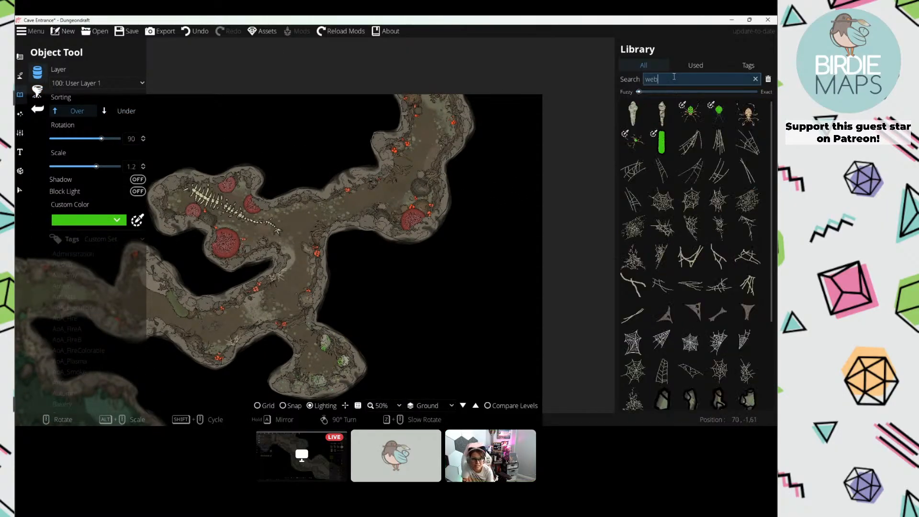
Step: Place a tangled cobweb at rotation 0 and scale 1.1 on the east wall above the northeastern red mushroom
left_click(719, 227)
scroll(444, 213, "up", 5)
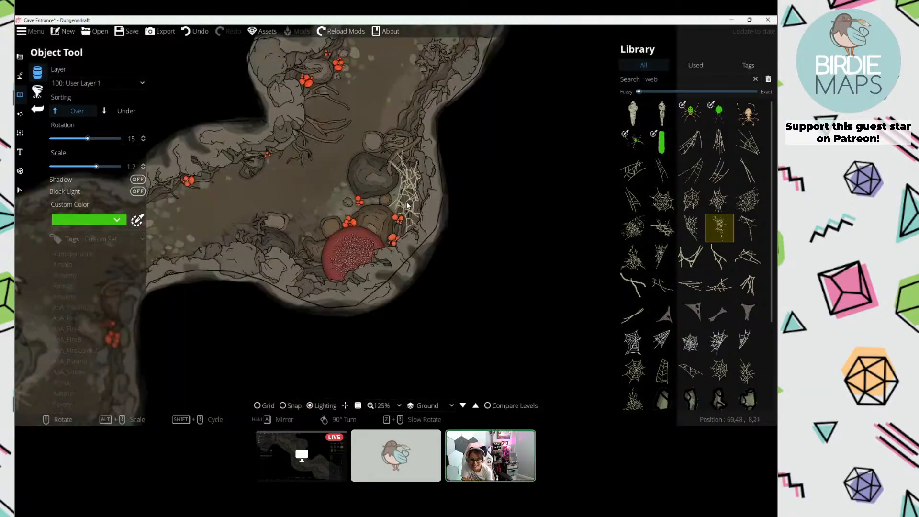
scroll(408, 209, "down", 1)
scroll(412, 207, "down", 1)
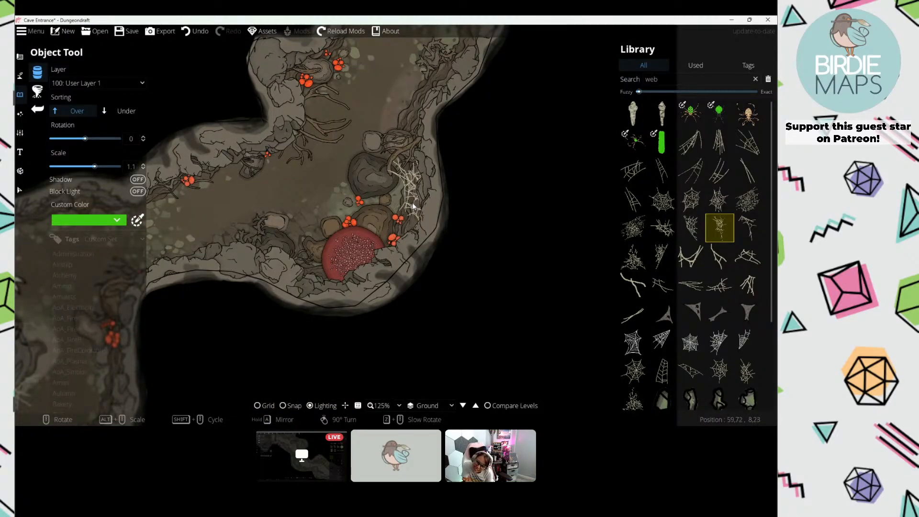
left_click(411, 205)
left_click_drag(375, 168, 476, 220)
Step: Place a ladder-like cobweb at rotation 105 and scale 1.3 in the skeleton chamber's northern recess beside the red mushroom
left_click(633, 205)
left_click_drag(446, 182, 344, 332)
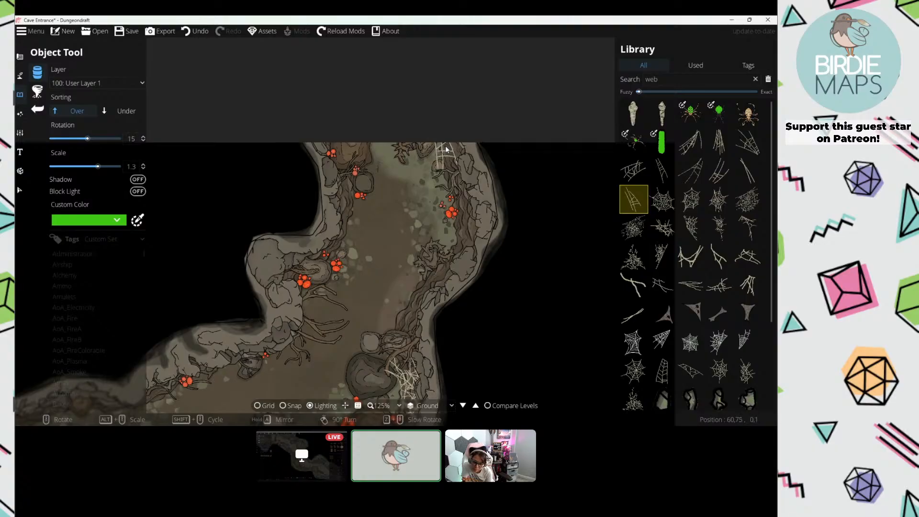
left_click_drag(224, 307, 413, 157)
left_click_drag(224, 266, 462, 222)
left_click(349, 158)
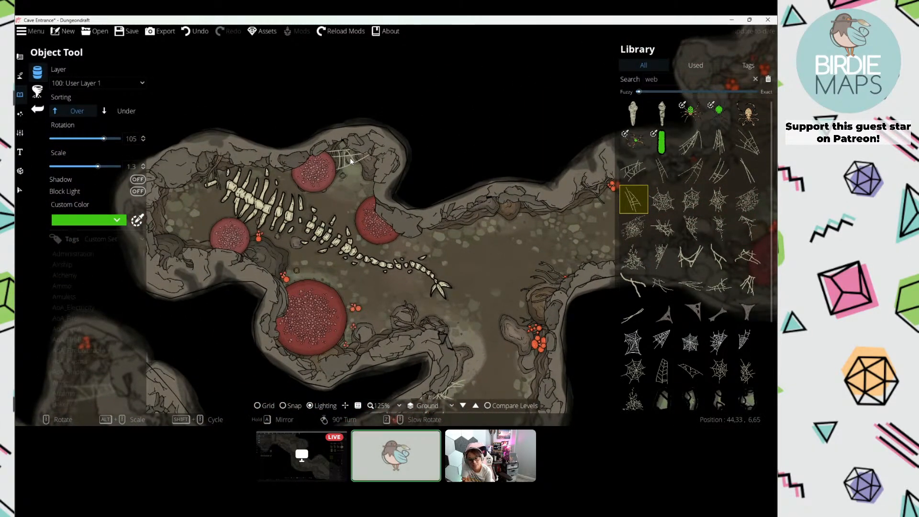
Step: Choose a different tangled cobweb and place it, turned to follow the rock, on the skeleton chamber's west wall at scale 1.3
left_click_drag(266, 193, 385, 189)
left_click(657, 225)
left_click_drag(301, 268, 285, 250)
scroll(266, 195, "down", 12)
scroll(267, 195, "down", 2)
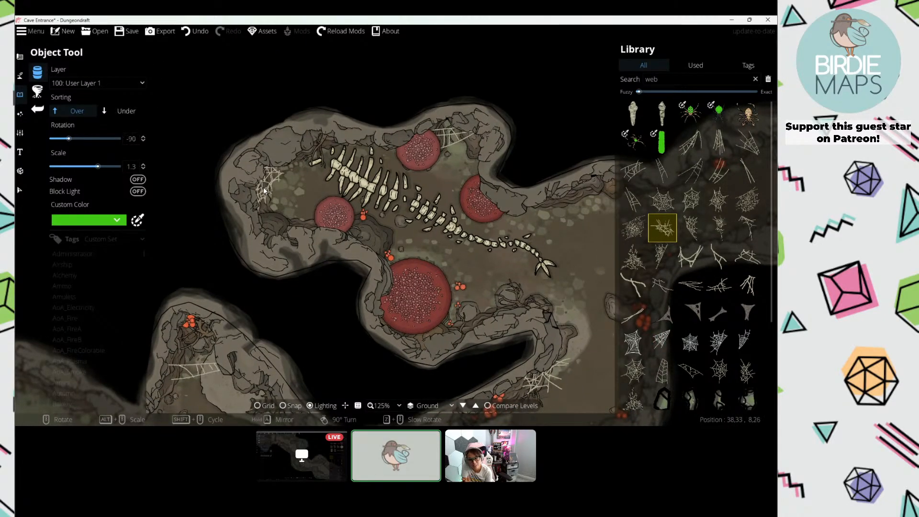
left_click(267, 195)
left_click_drag(304, 235, 257, 239)
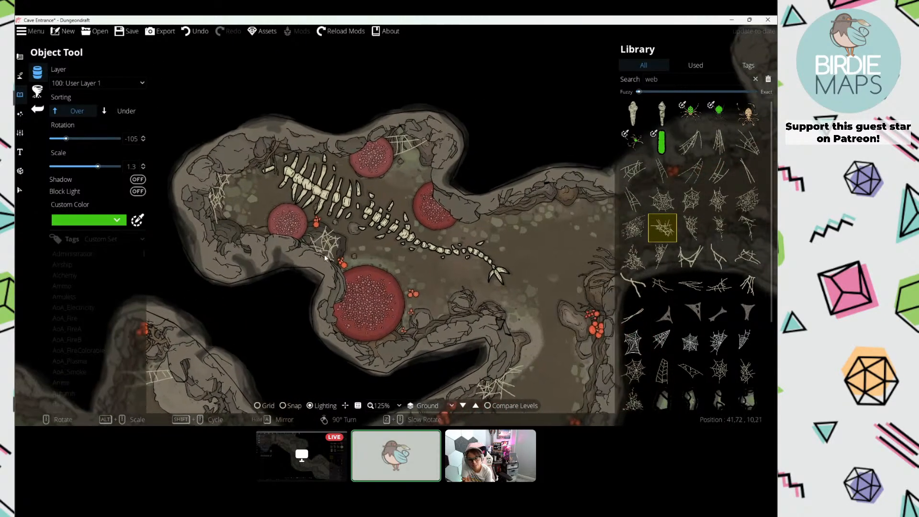
Step: Place the tangled cobweb at rotation 165 and scale 1.3 on the rocky corner above the orange mushrooms, east of the skeleton's tail
left_click_drag(439, 329, 379, 235)
scroll(362, 236, "up", 5)
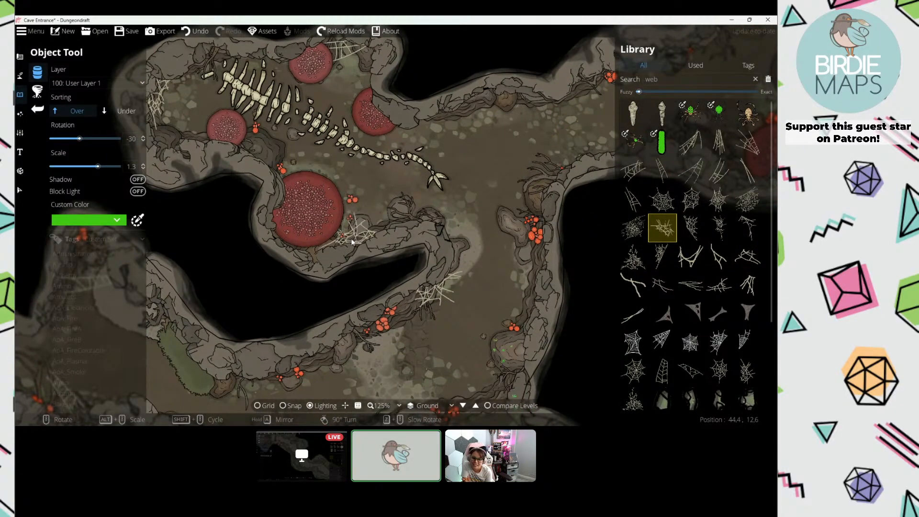
scroll(362, 237, "up", 3)
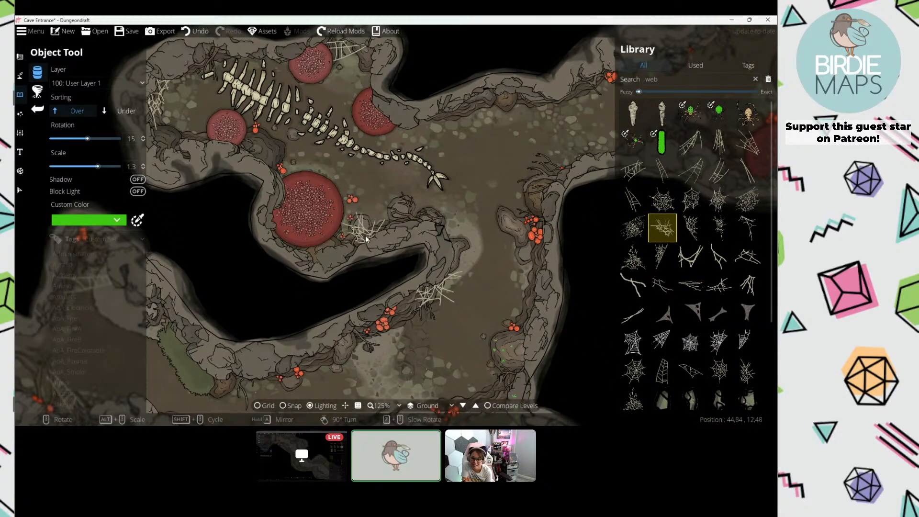
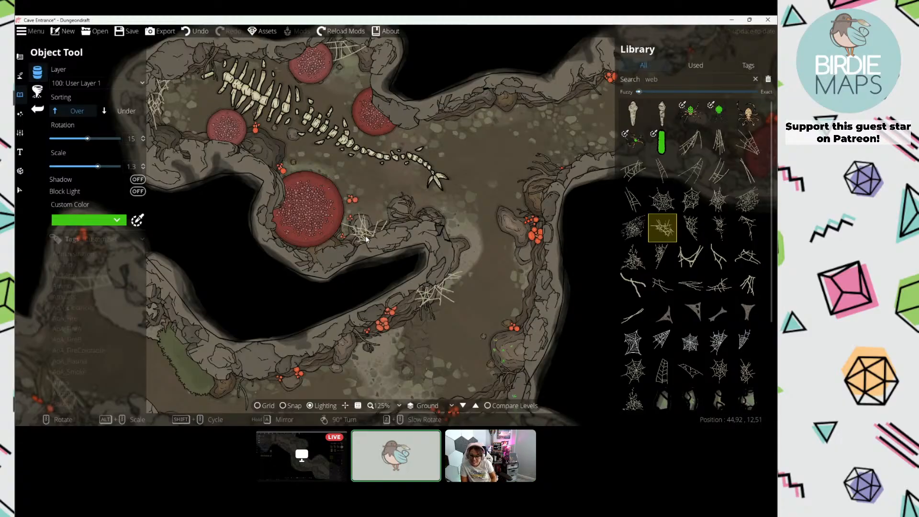
left_click_drag(501, 124, 411, 167)
scroll(453, 232, "up", 6)
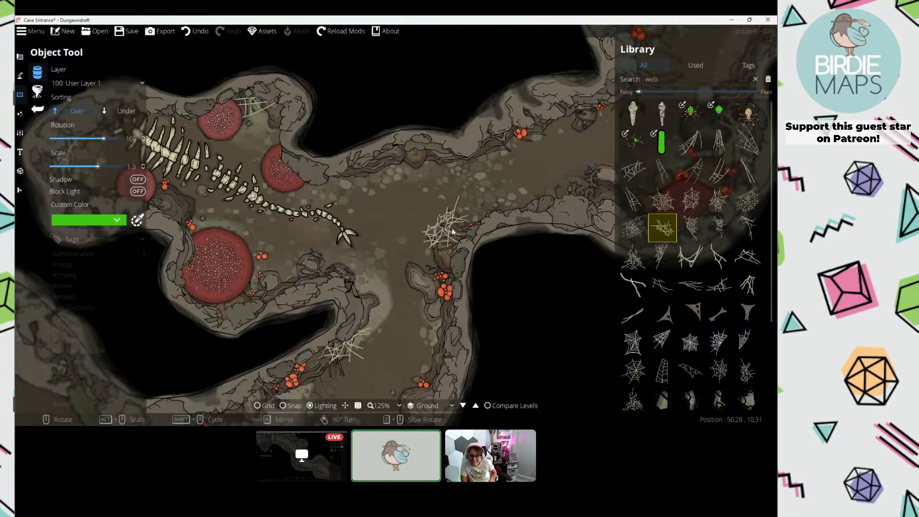
left_click(461, 242)
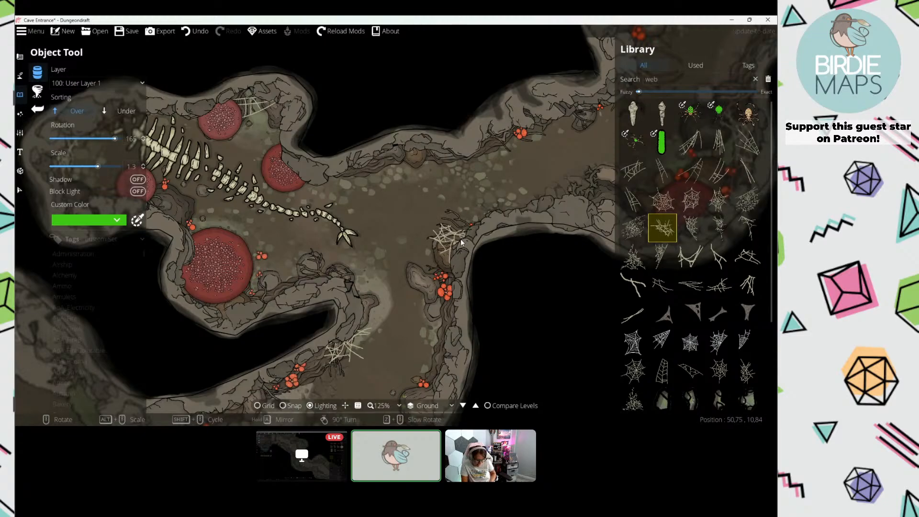
Step: Place a ladder-like cobweb at rotation -45 and scale 1.3 against the rock southeast of the skeleton chamber's largest red mushroom
left_click_drag(417, 214, 450, 232)
scroll(319, 178, "up", 6)
left_click_drag(274, 165, 338, 181)
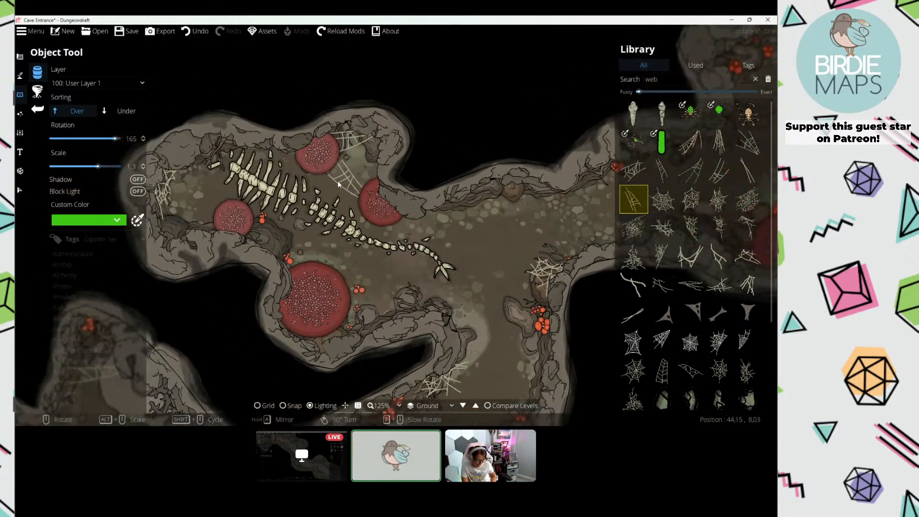
scroll(356, 314, "up", 3)
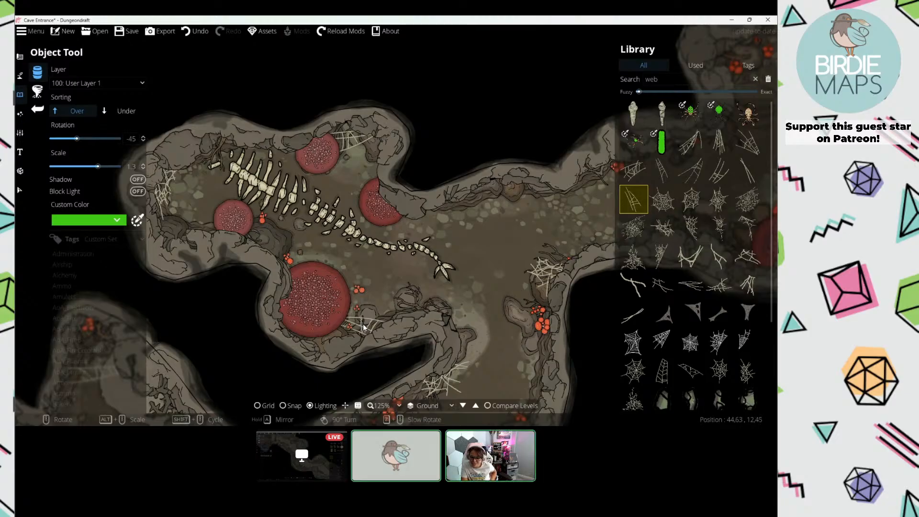
left_click(365, 323)
Step: Choose a narrower ladder-like cobweb and place it at rotation 45 and scale 1.3 in the narrow passage east of the grass chamber
left_click_drag(246, 300, 474, 102)
scroll(268, 278, "up", 9)
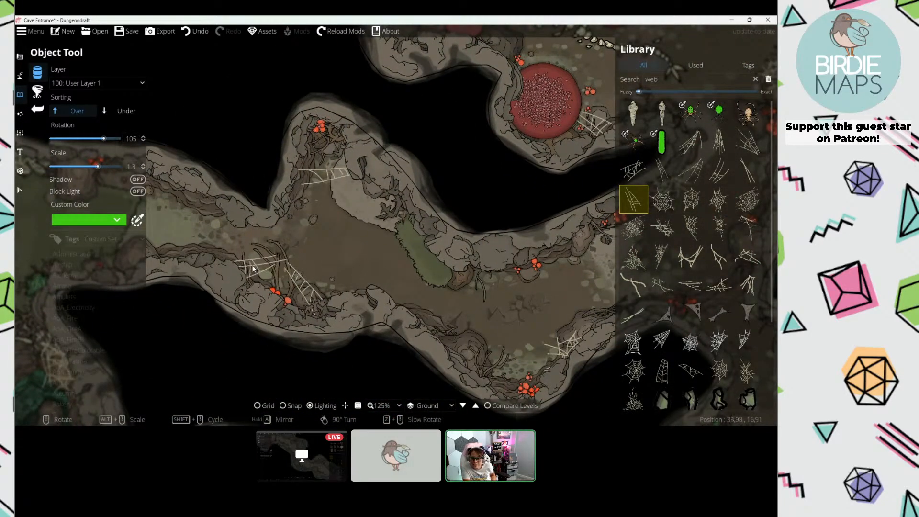
left_click_drag(254, 269, 351, 254)
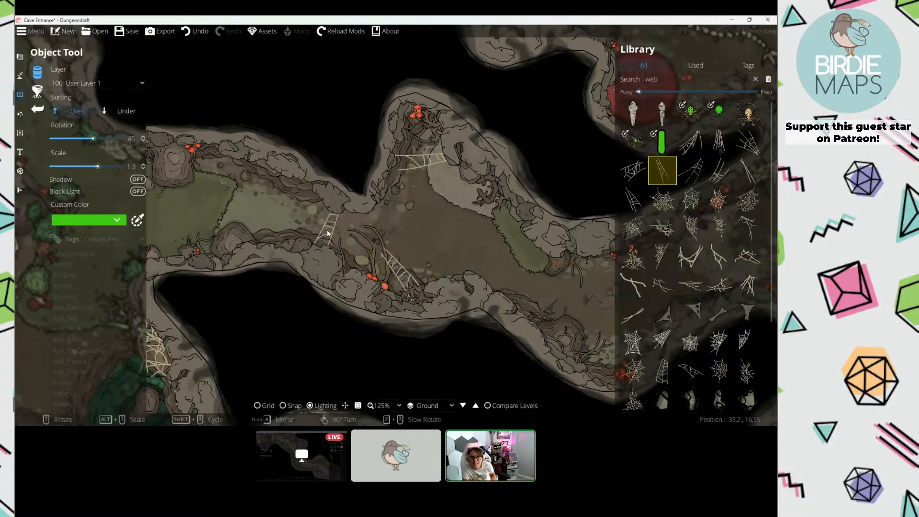
Step: Place the narrow cobweb at rotation -150 and scale 1.1 beside the tangled webs above the northeastern red mushroom
key("w")
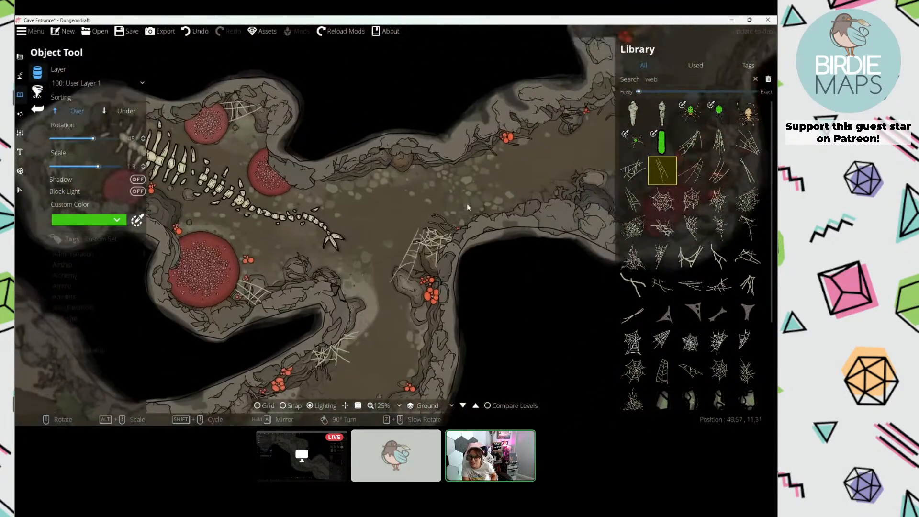
key("d")
scroll(466, 203, "down", 13)
key("w")
key("d")
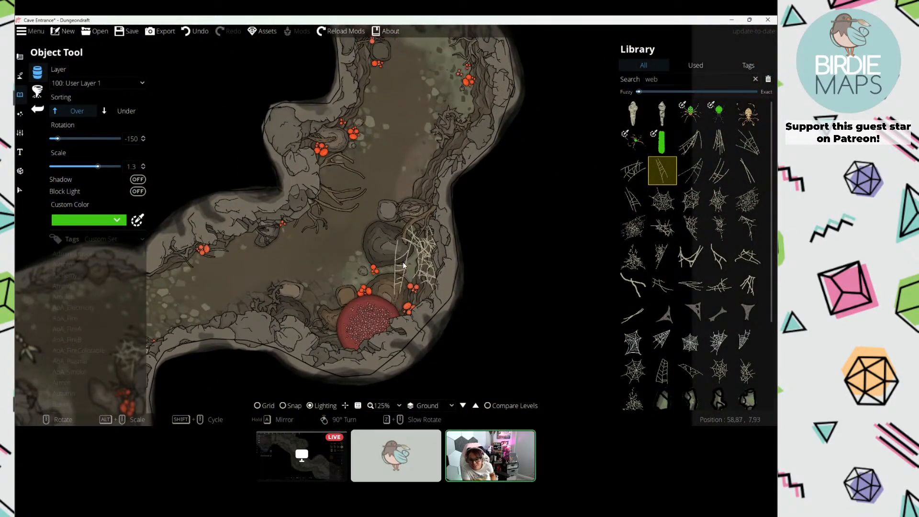
scroll(401, 262, "down", 2)
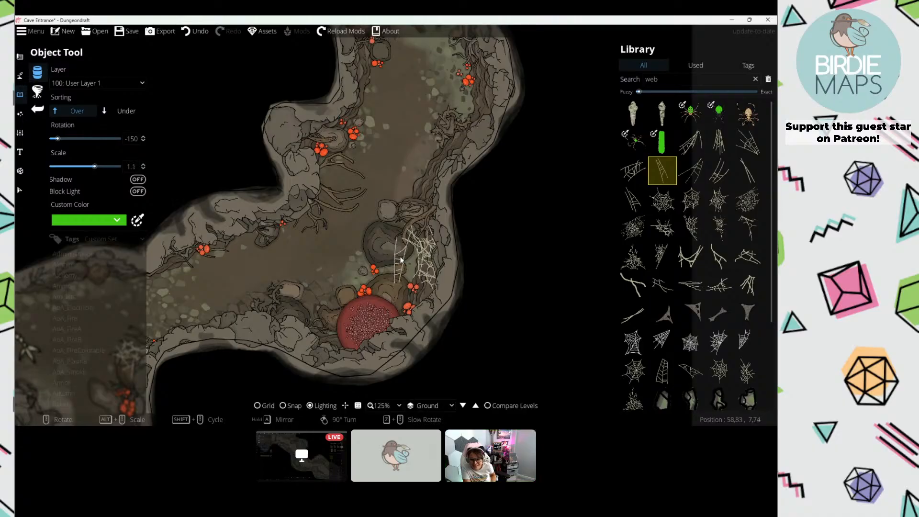
Step: Choose the wider ladder-like cobweb and place copies at scale 1.1 along the east wall of the northeastern passage
key("w")
key("d")
left_click(634, 199)
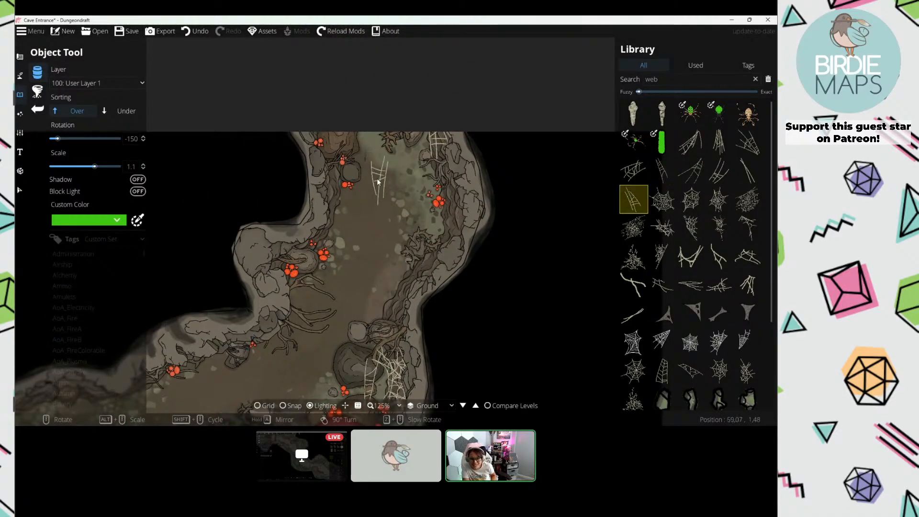
scroll(434, 181, "up", 7)
left_click(454, 183)
middle_click(328, 221)
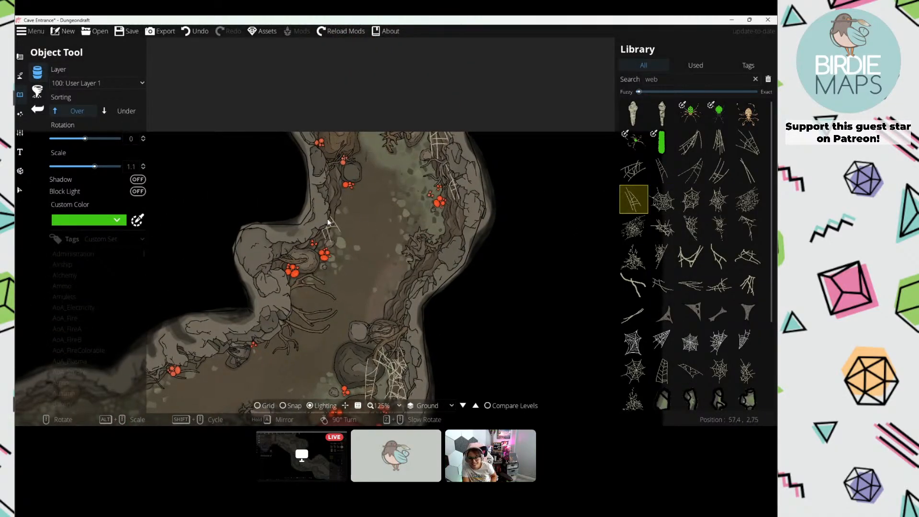
left_click_drag(334, 222, 362, 164)
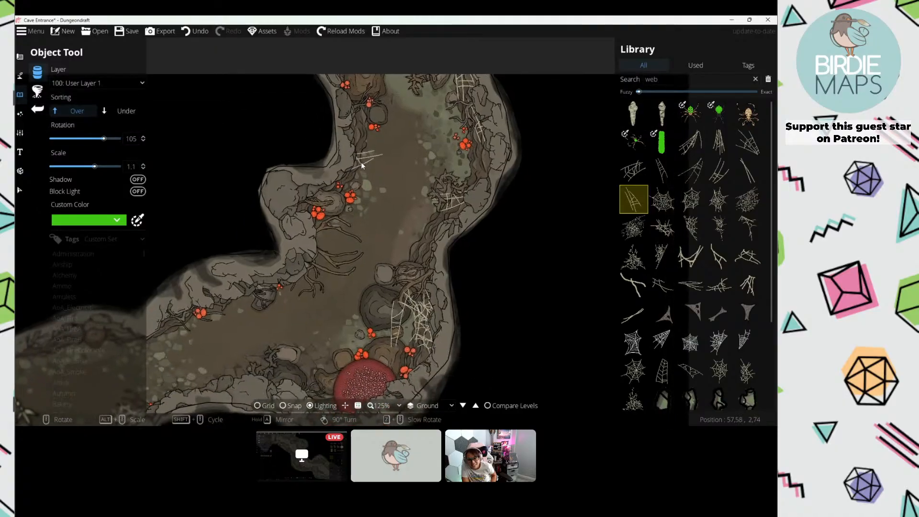
Step: Paint the green druid stone chamber's floor with the RockyTexture and ForestFloorDirt02 terrains at brush size 3 and intensity 4
scroll(410, 179, "down", 2)
left_click_drag(259, 290, 489, 68)
left_click_drag(241, 219, 466, 237)
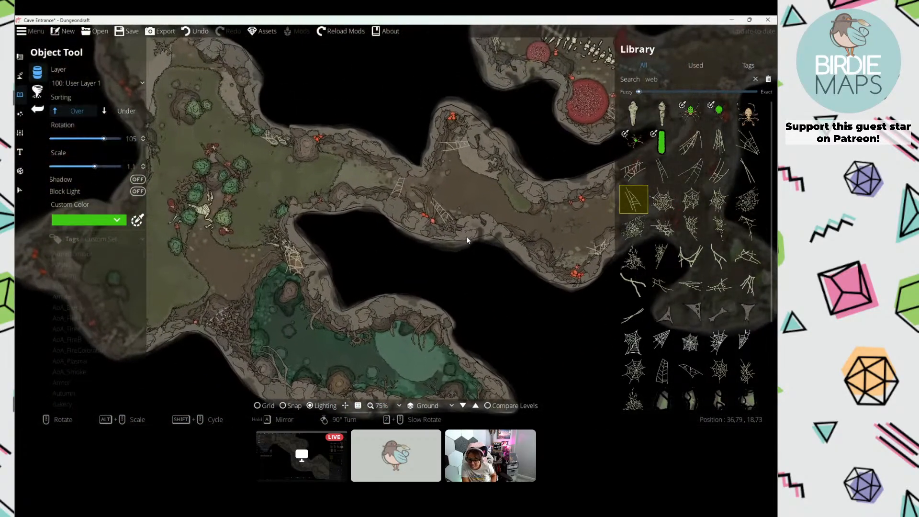
mouse_move(288, 242)
left_mouse_down()
mouse_move(404, 244)
mouse_move(437, 216)
mouse_move(220, 183)
mouse_move(137, 229)
mouse_move(159, 239)
left_mouse_up()
left_click_drag(326, 241, 248, 244)
left_click_drag(451, 245, 249, 196)
scroll(248, 196, "up", 2)
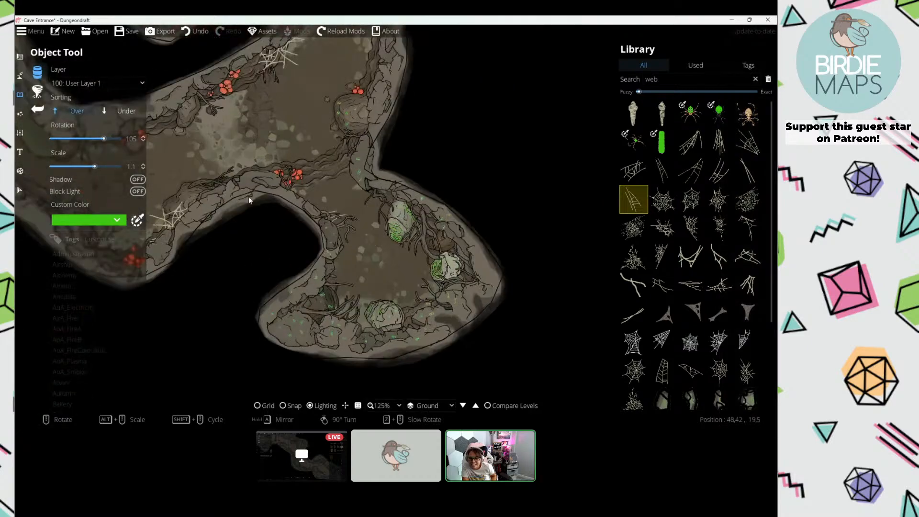
left_click(20, 75)
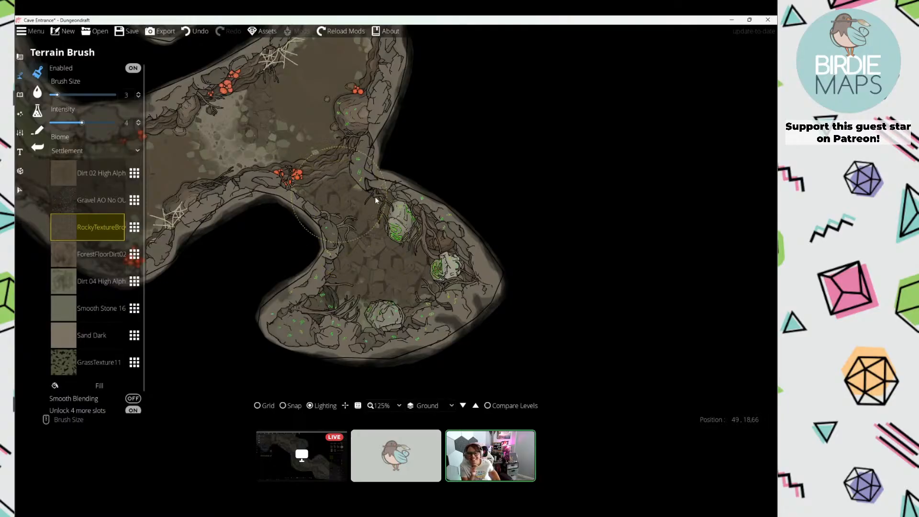
left_click(87, 258)
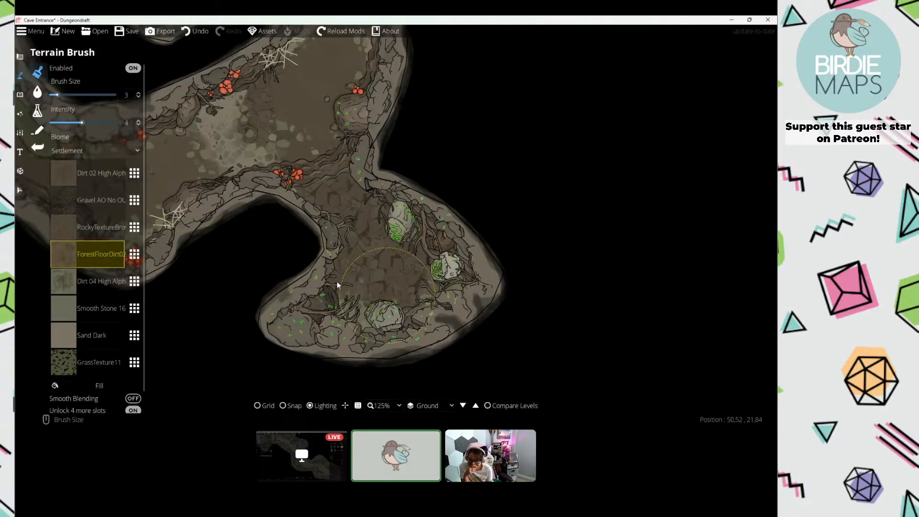
left_click_drag(295, 194, 454, 354)
Step: Dab Gravel AO terrain over the cave's chamber and passage floors with brush size 2 and intensity 4
left_click(87, 200)
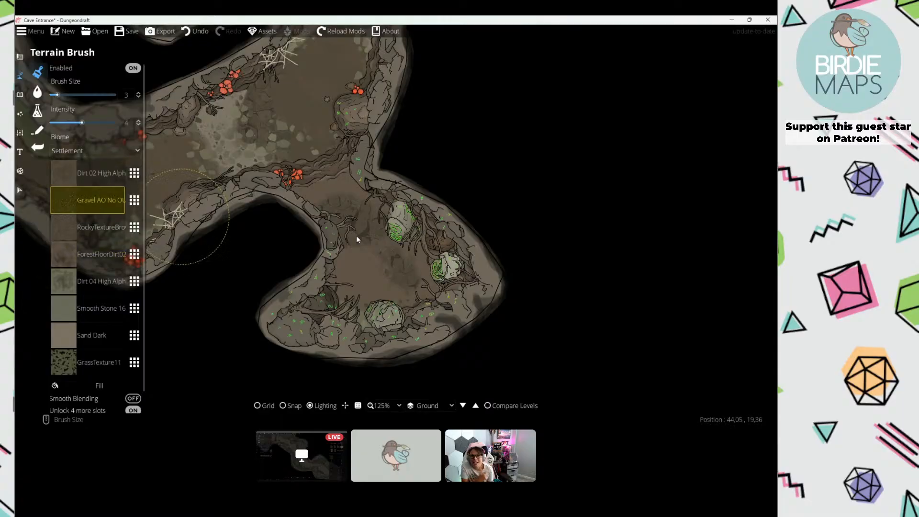
scroll(393, 287, "down", 1)
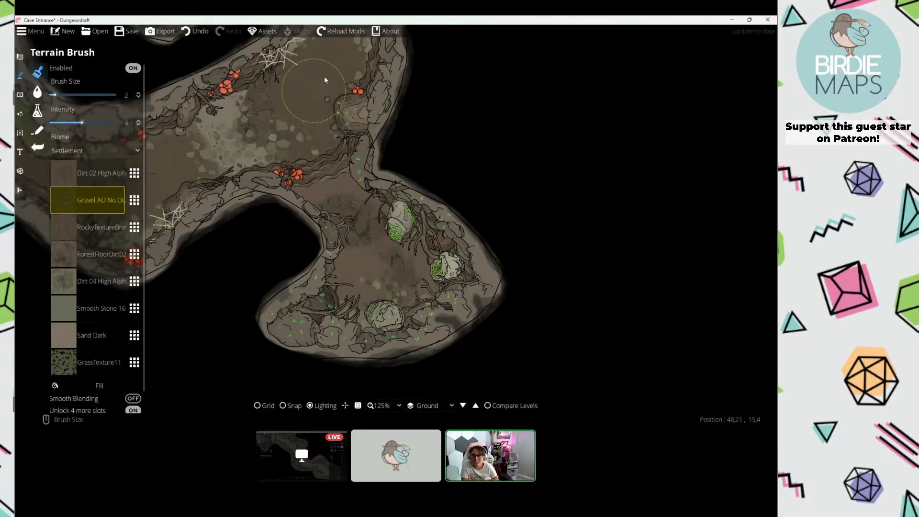
mouse_move(327, 114)
left_mouse_down()
mouse_move(325, 238)
mouse_move(373, 219)
mouse_move(485, 210)
mouse_move(608, 223)
left_mouse_up()
scroll(373, 219, "down", 2)
left_click_drag(346, 231, 379, 230)
mouse_move(527, 257)
left_mouse_down()
mouse_move(359, 228)
mouse_move(622, 222)
left_mouse_up()
mouse_move(392, 220)
left_mouse_down()
mouse_move(449, 216)
mouse_move(437, 150)
mouse_move(417, 135)
mouse_move(343, 147)
mouse_move(468, 273)
left_mouse_up()
left_click_drag(355, 196, 283, 195)
mouse_move(368, 177)
left_mouse_down()
mouse_move(386, 181)
mouse_move(428, 109)
mouse_move(526, 166)
mouse_move(520, 191)
left_mouse_up()
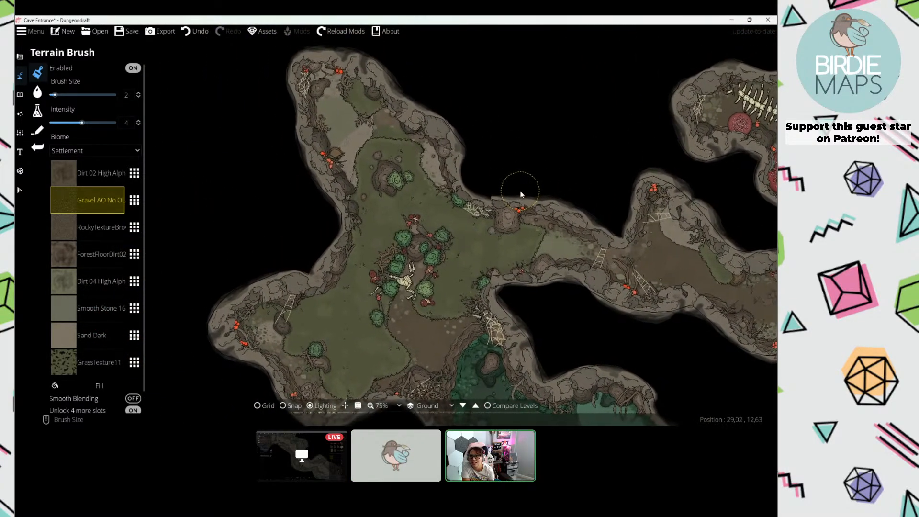
Step: Switch to the Path Tool, search the library for "print" and choose the paw-print footprint path
left_click(46, 133)
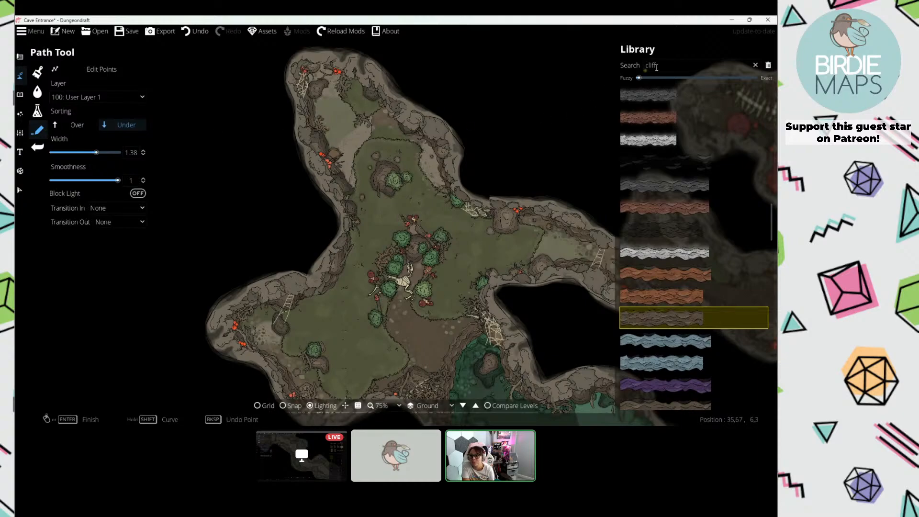
type("print")
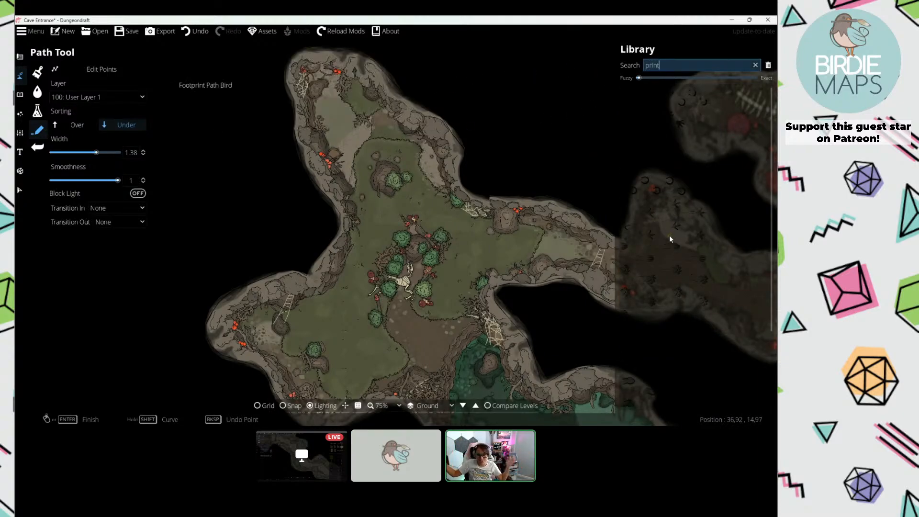
left_click(669, 235)
left_click_drag(525, 241, 273, 251)
scroll(641, 252, "down", 4)
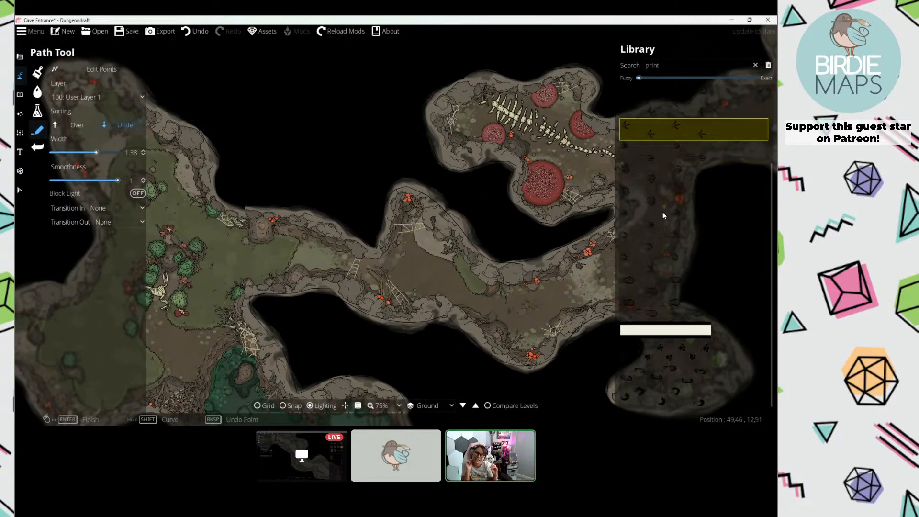
left_click(651, 175)
left_click(648, 196)
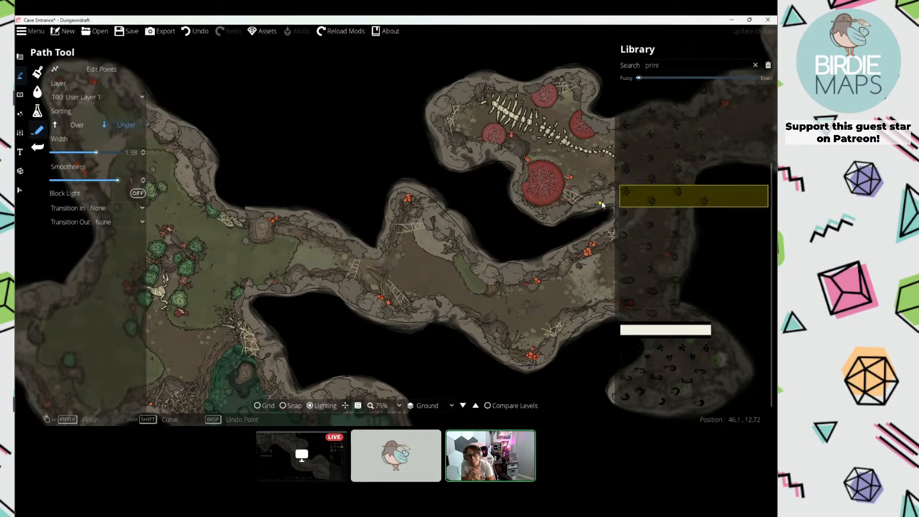
Step: Try a paw-print trail at width 1.38 across the eastern part of the grass chamber, and undo it
left_click_drag(333, 230, 427, 191)
scroll(319, 223, "up", 2)
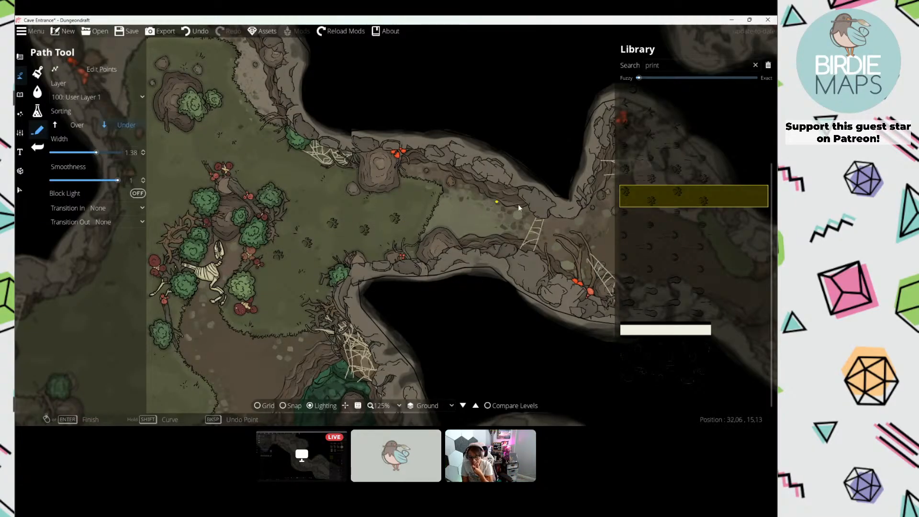
left_click_drag(518, 204, 553, 209)
key("ctrl+z")
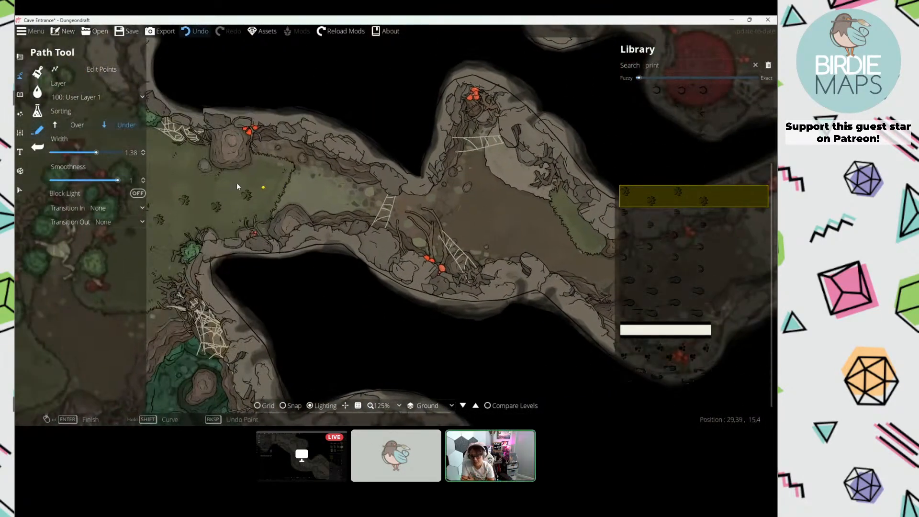
Step: Lay paw-print trails at width 0.78 from the grass chamber through the winding eastern passage up to the northeastern passage
left_click_drag(236, 182, 300, 191)
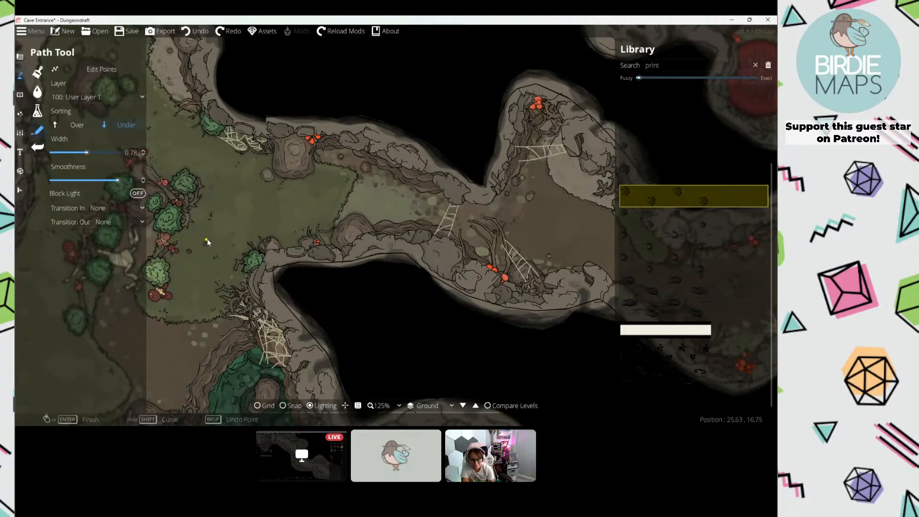
right_click(286, 209)
left_click_drag(341, 198, 134, 180)
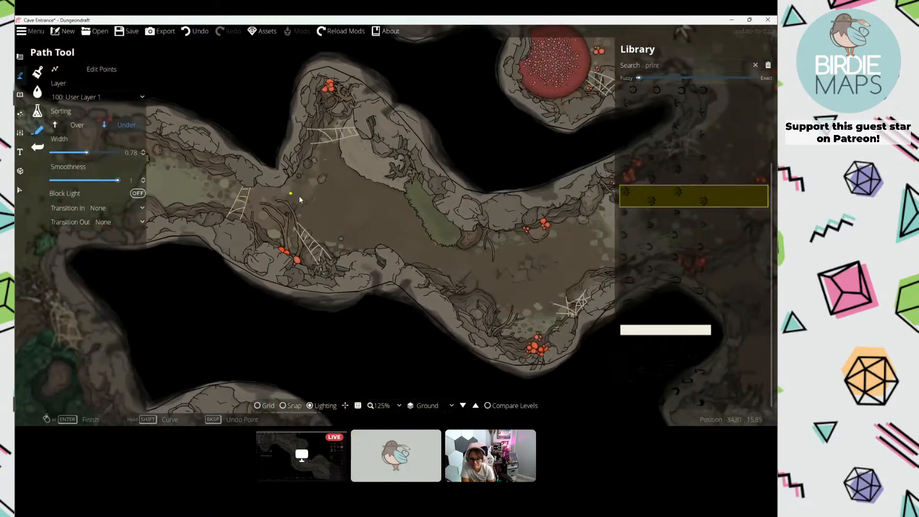
left_click(325, 203)
mouse_move(413, 254)
left_mouse_down()
mouse_move(312, 269)
mouse_move(464, 220)
mouse_move(427, 257)
left_mouse_up()
left_click_drag(422, 188, 324, 245)
left_click_drag(441, 203, 351, 333)
left_click_drag(319, 232, 452, 128)
scroll(291, 257, "down", 3)
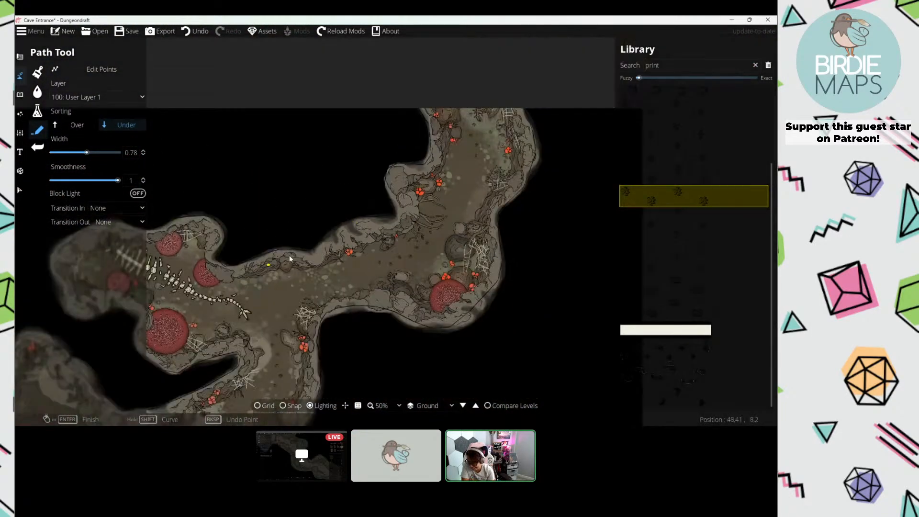
Step: Continue the paw-print trails at width 0.78 around the western side of the grass chamber
left_click_drag(291, 256, 474, 194)
left_click_drag(104, 240, 371, 207)
scroll(372, 208, "up", 2)
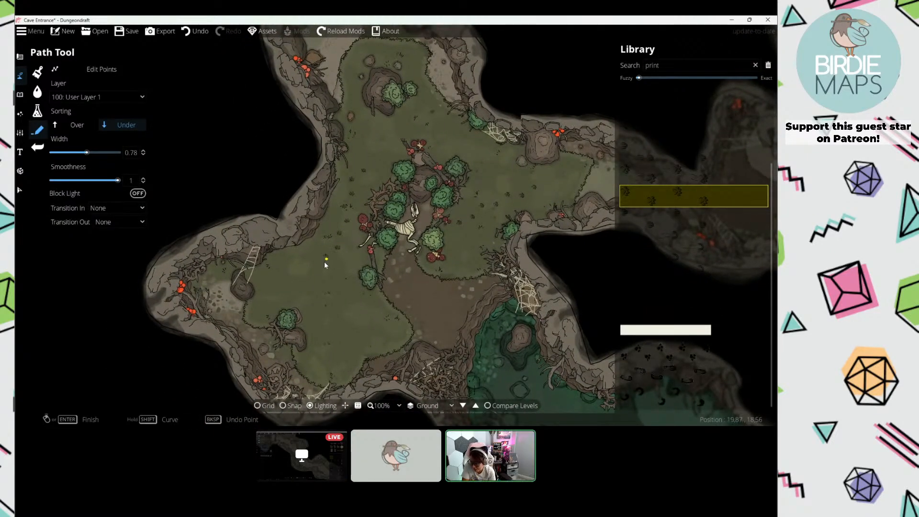
left_click_drag(323, 261, 257, 243)
scroll(322, 190, "down", 1)
left_click_drag(370, 195, 334, 232)
mouse_move(327, 158)
left_mouse_down()
mouse_move(327, 176)
mouse_move(306, 175)
mouse_move(362, 206)
mouse_move(392, 236)
left_mouse_up()
Step: Switch to the Terrain Brush and set it to size 2 with the ForestFloorDirt texture
left_click(38, 72)
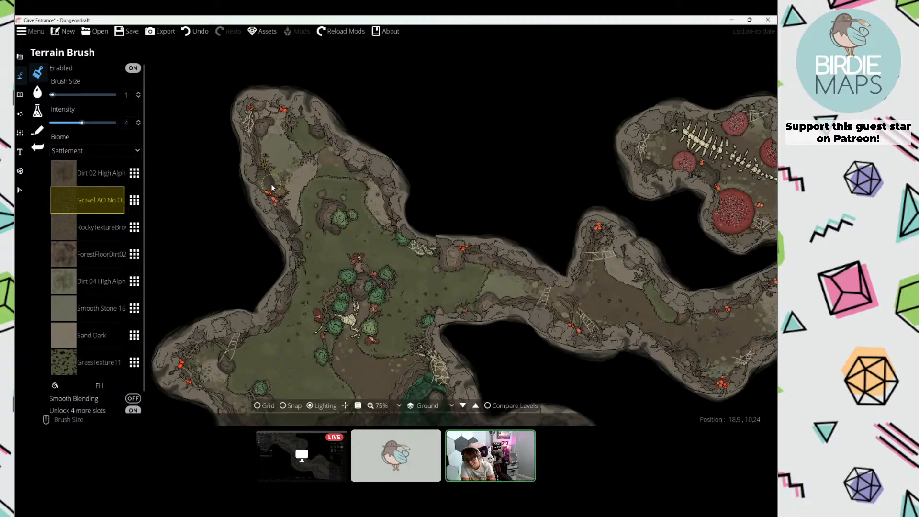
scroll(273, 183, "up", 1)
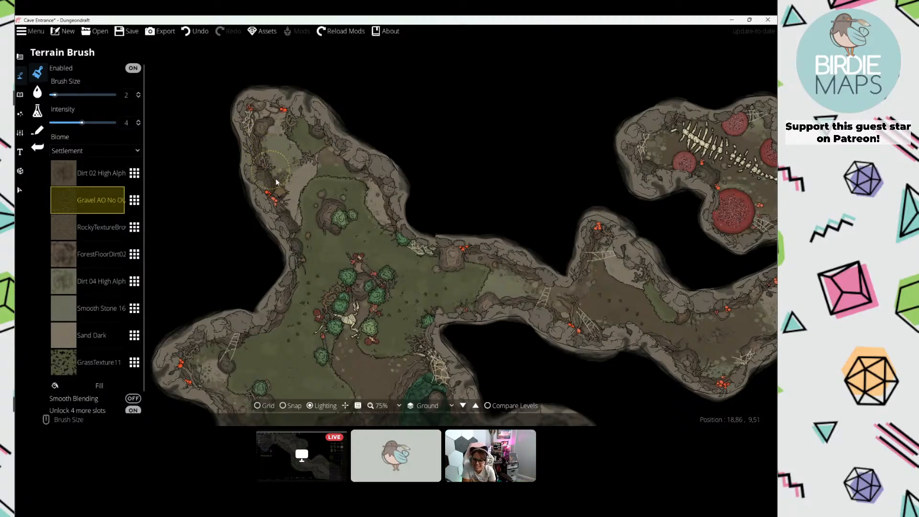
left_click(103, 249)
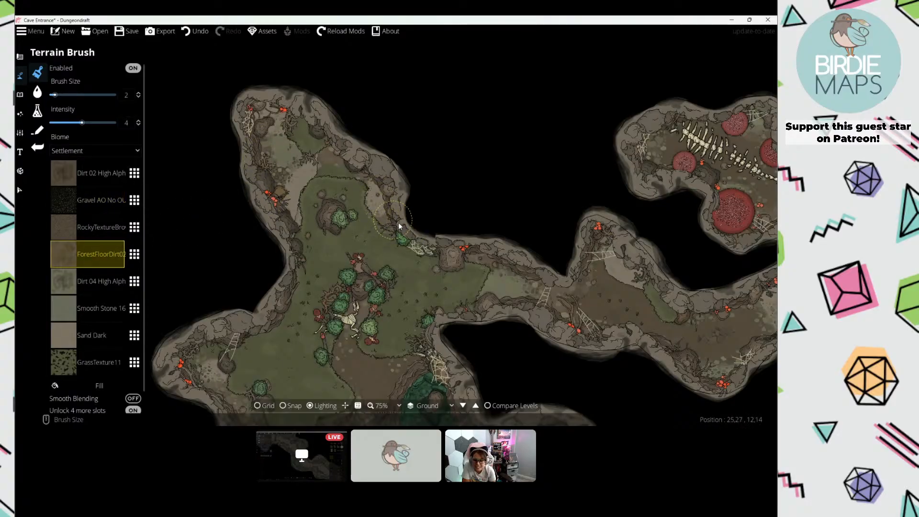
left_click_drag(474, 237, 374, 136)
left_click_drag(495, 163, 415, 163)
mouse_move(481, 184)
left_mouse_down()
mouse_move(404, 193)
mouse_move(380, 300)
left_mouse_up()
mouse_move(431, 204)
left_mouse_down()
mouse_move(410, 196)
mouse_move(359, 211)
left_mouse_up()
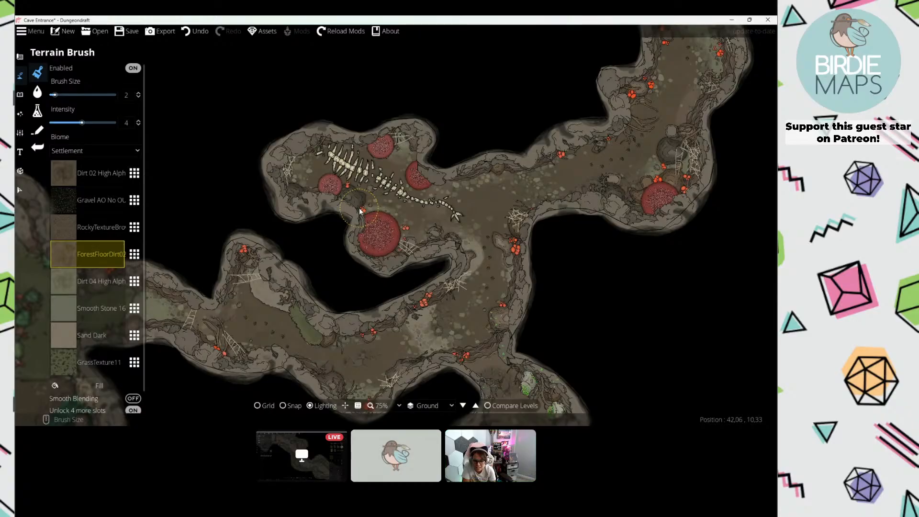
left_click(20, 95)
left_click(56, 74)
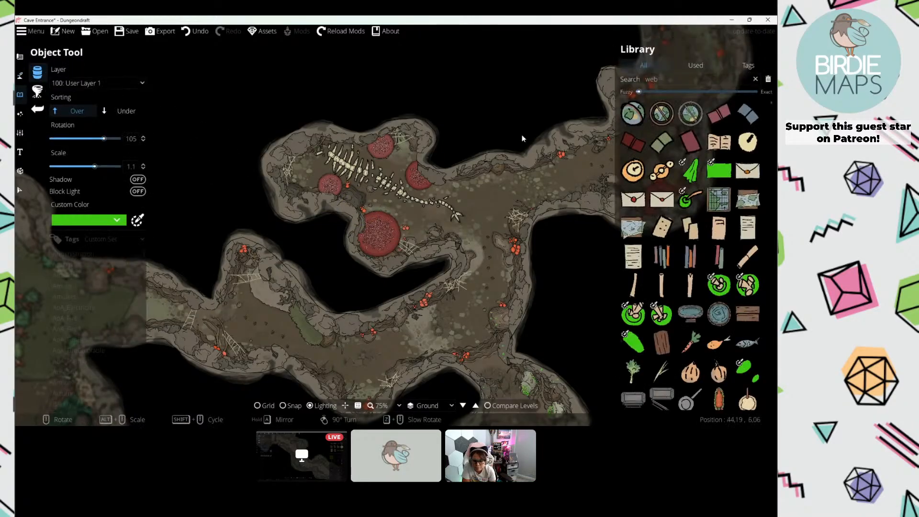
double_click(670, 80)
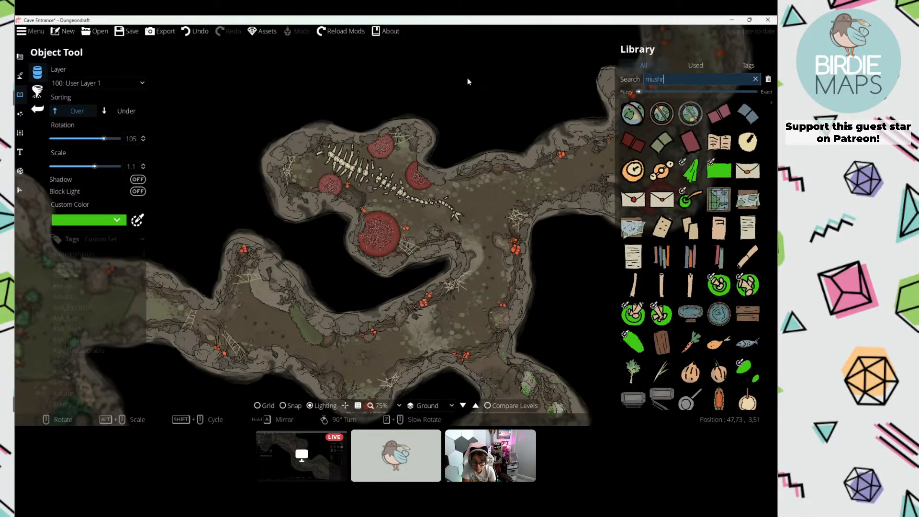
scroll(689, 215, "down", 5)
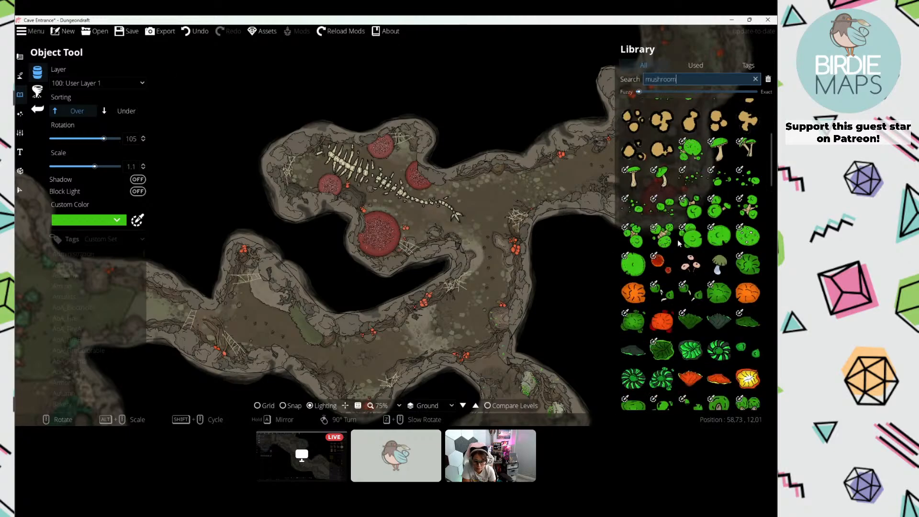
left_click(662, 235)
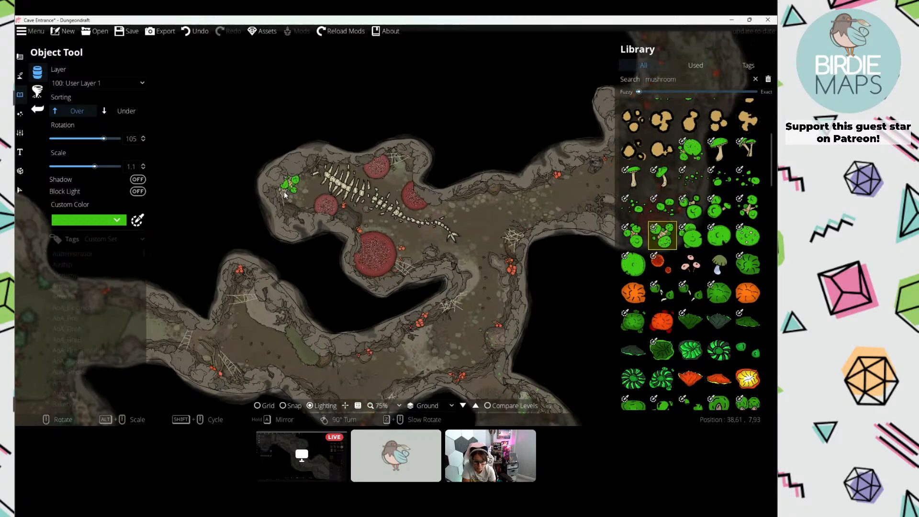
scroll(297, 185, "up", 3)
left_click(87, 222)
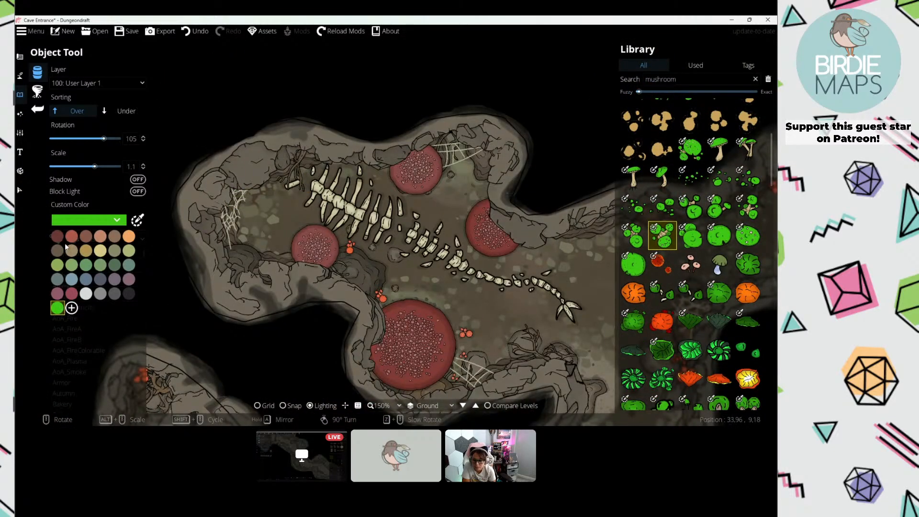
Step: Switch to the Scatter Tool and select the five colourable small mushroom clusters in the mushroom library
left_click(37, 91)
left_click(652, 79)
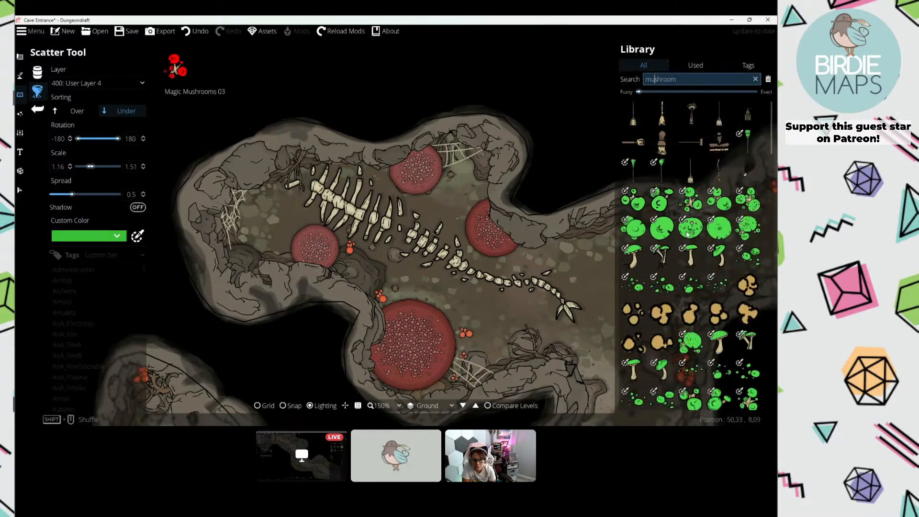
scroll(689, 288, "down", 2)
left_click(691, 294)
left_click(662, 322, "shift")
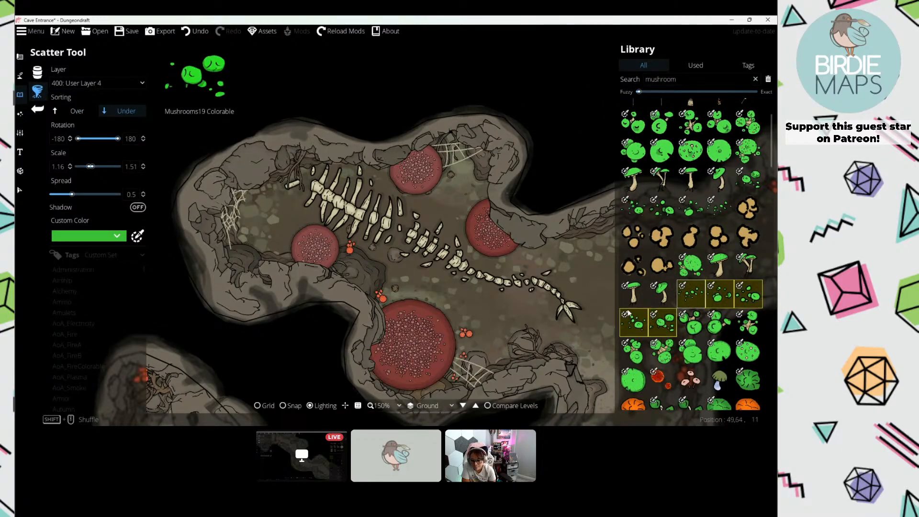
Step: Replace the green scatter colours with a mix of red and orange shades for the mushrooms
left_click(88, 236)
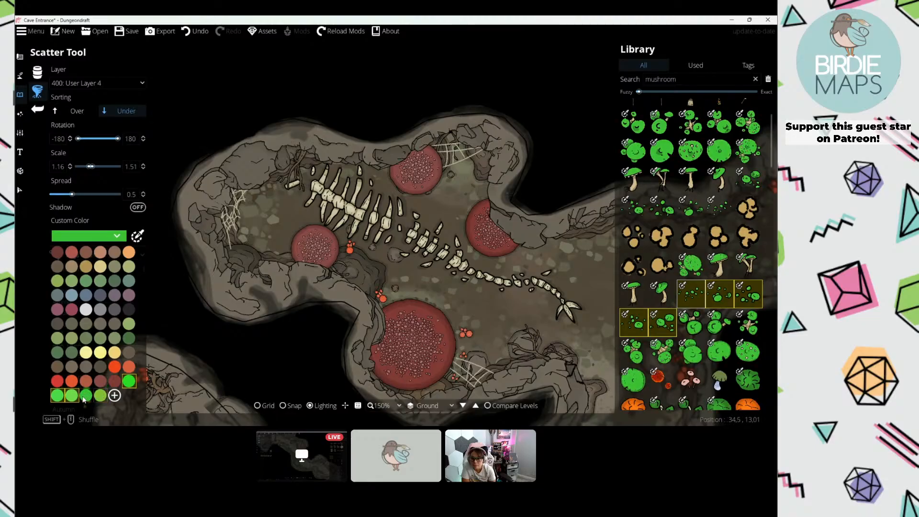
left_click(57, 380)
left_click(71, 381)
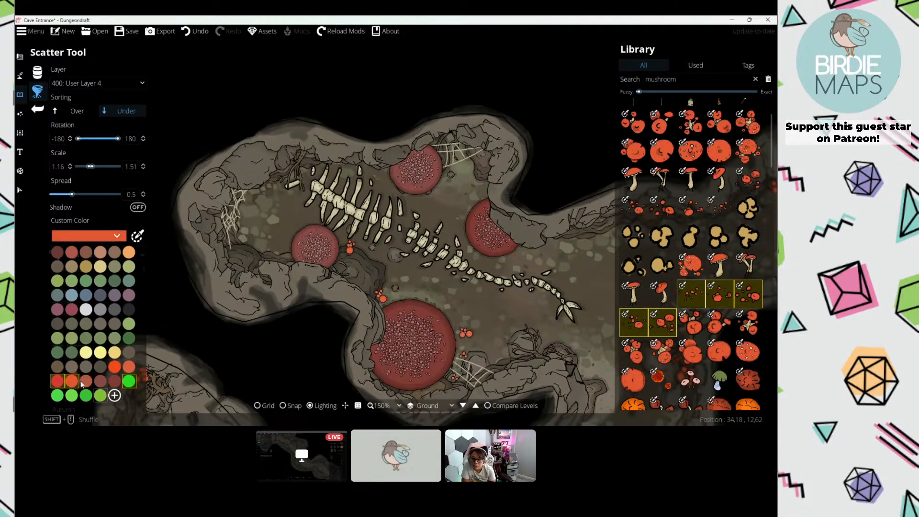
left_click(129, 380, "ctrl")
left_click(127, 366, "ctrl")
left_click(115, 367, "ctrl")
Step: Scatter red and orange mushroom clusters along the skeleton from skull to tail and in the chamber's northeastern nook
left_click_drag(339, 204, 326, 204)
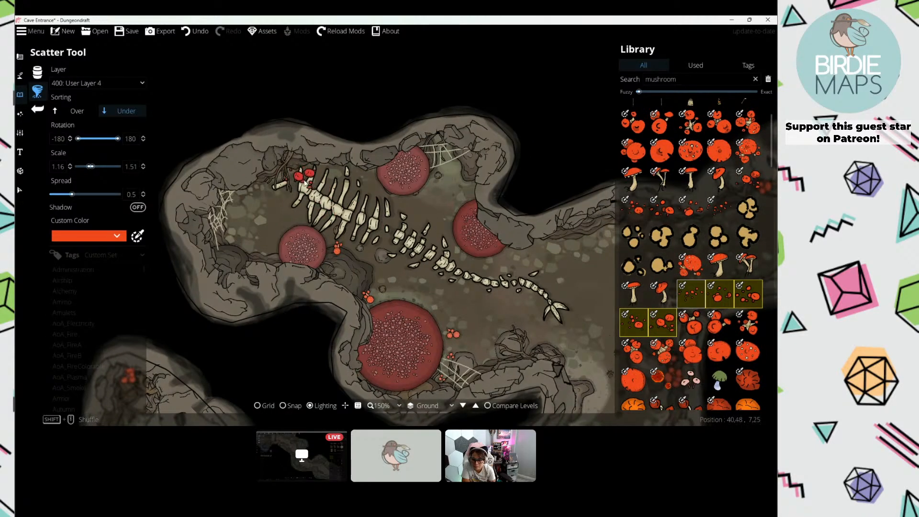
mouse_move(401, 225)
left_mouse_down()
mouse_move(354, 216)
mouse_move(386, 232)
left_mouse_up()
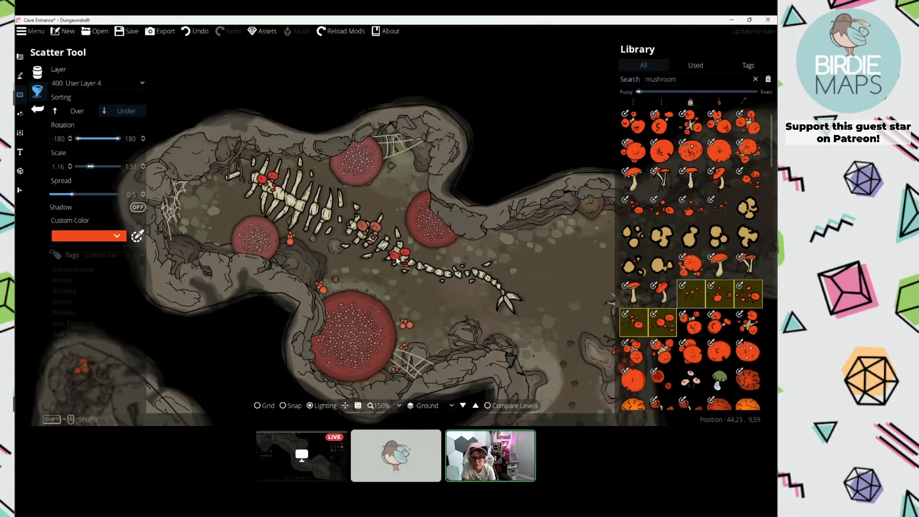
left_click_drag(484, 273, 439, 260)
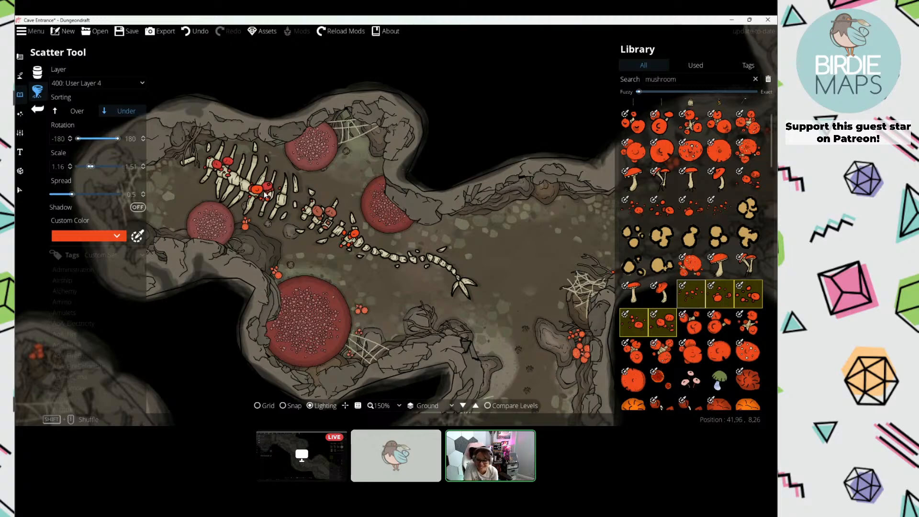
left_click_drag(215, 193, 339, 206)
left_click_drag(271, 193, 266, 178)
left_click_drag(256, 212, 207, 200)
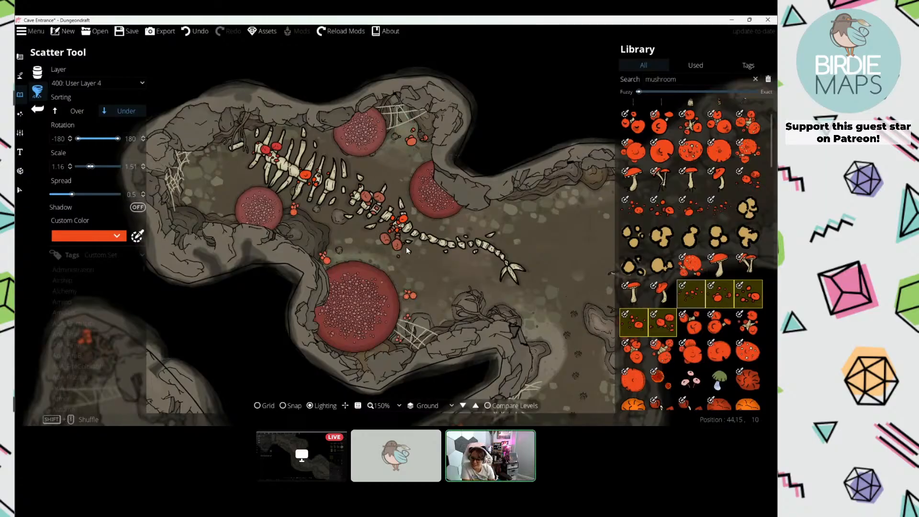
left_click_drag(510, 266, 352, 200)
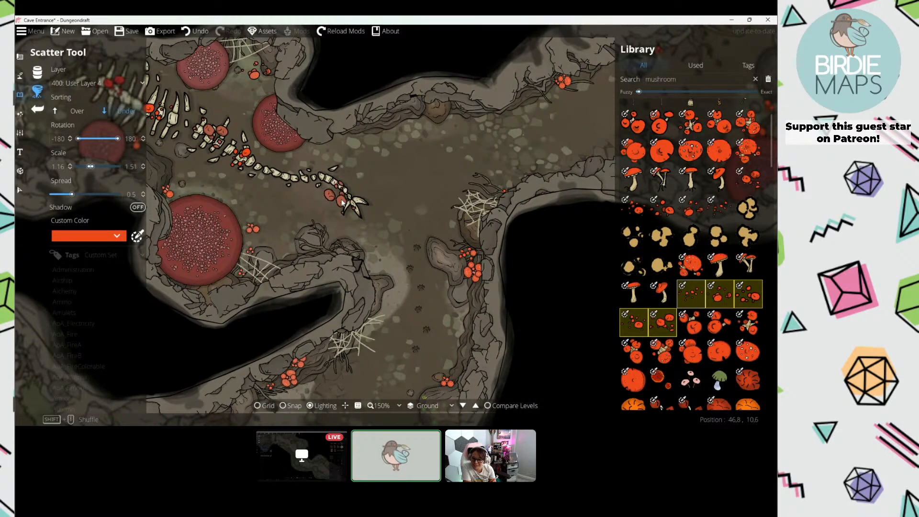
Step: Look over the passages around the skeleton chamber and browse the mushroom assets in the library
scroll(343, 203, "down", 4)
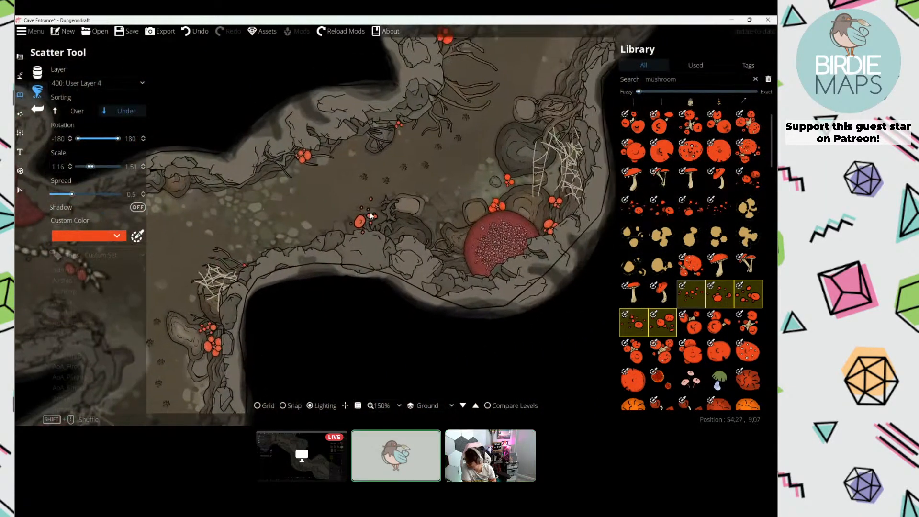
left_click_drag(290, 222, 455, 176)
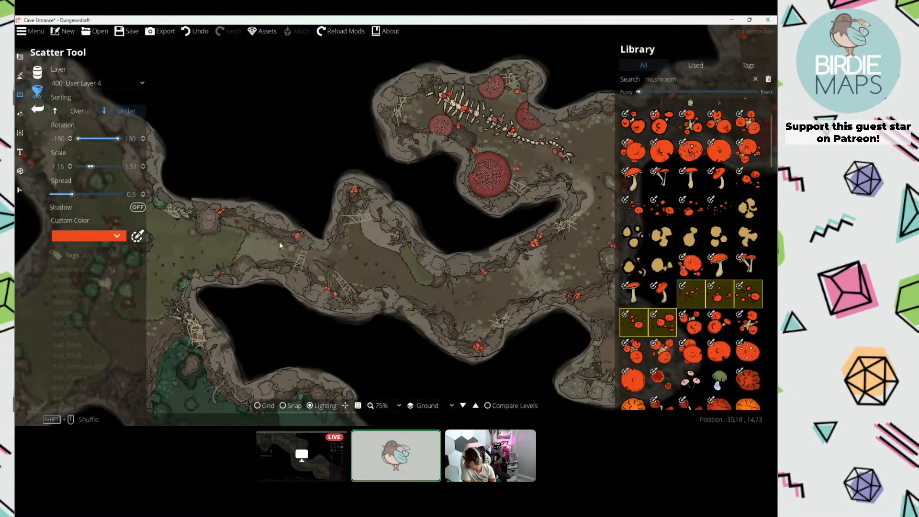
left_click_drag(279, 241, 318, 220)
left_click_drag(409, 211, 338, 220)
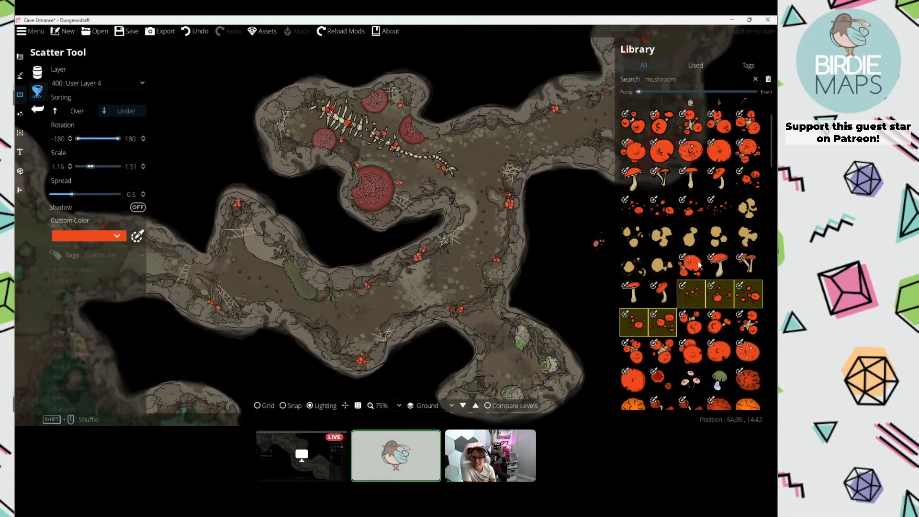
scroll(702, 280, "down", 2)
scroll(702, 280, "down", 2)
left_click_drag(400, 210, 370, 241)
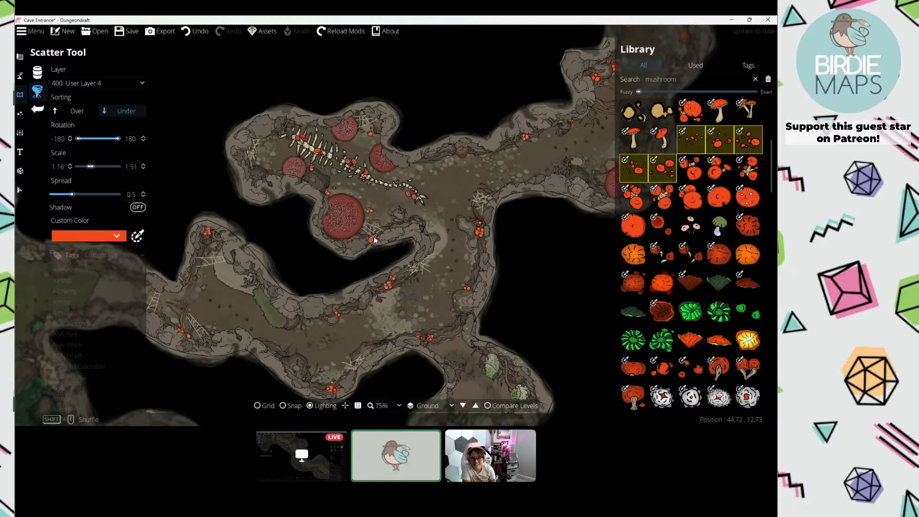
scroll(702, 225, "down", 8)
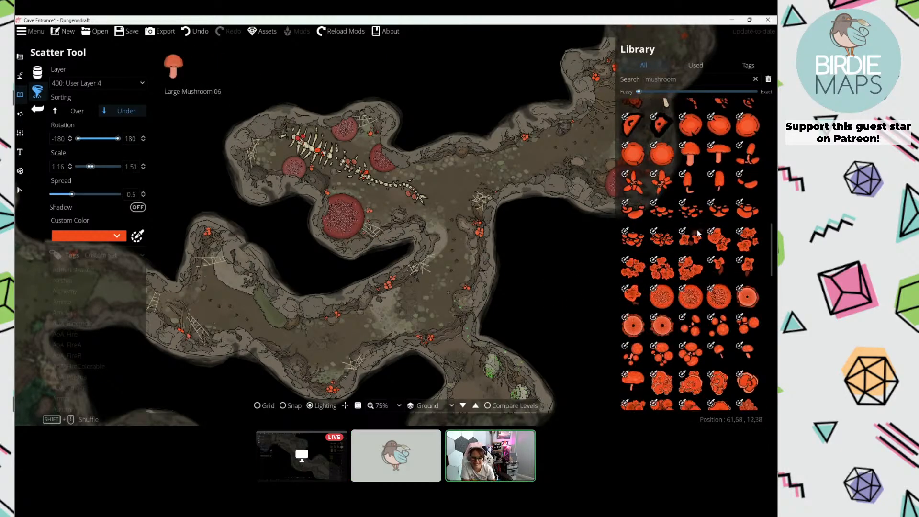
scroll(697, 229, "down", 10)
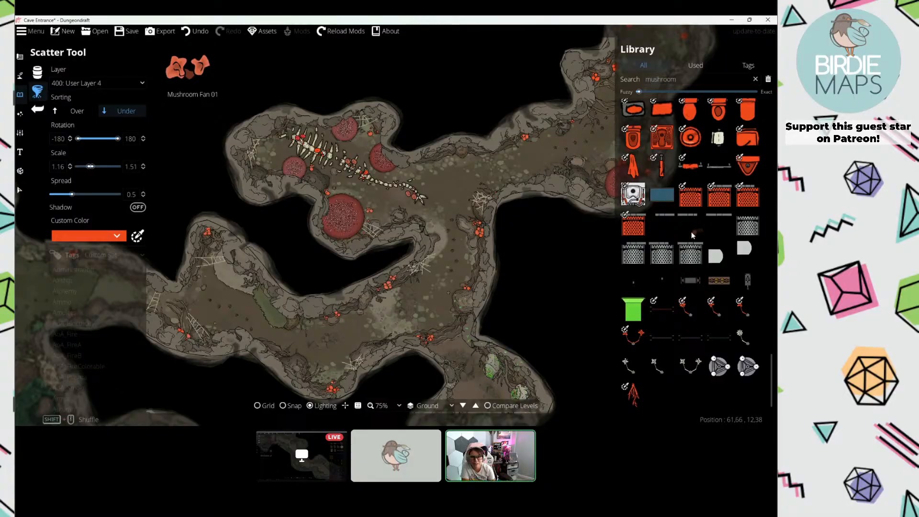
Step: Examine the mushroom coverage from the winding eastern passage up to the northeastern edge of the map
left_click_drag(310, 234, 475, 194)
left_click_drag(274, 229, 340, 230)
scroll(340, 229, "down", 1)
left_click_drag(416, 216, 229, 225)
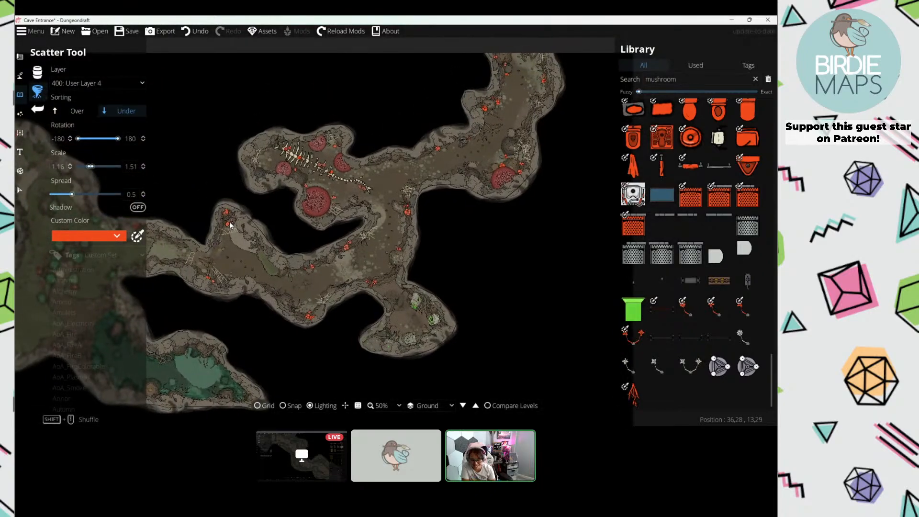
left_click_drag(434, 159, 375, 224)
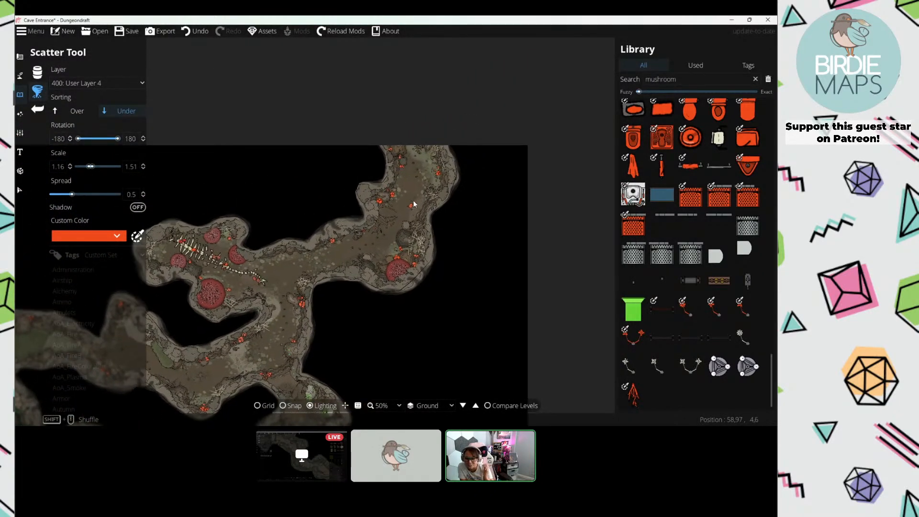
scroll(413, 202, "up", 2)
left_click_drag(413, 179, 370, 201)
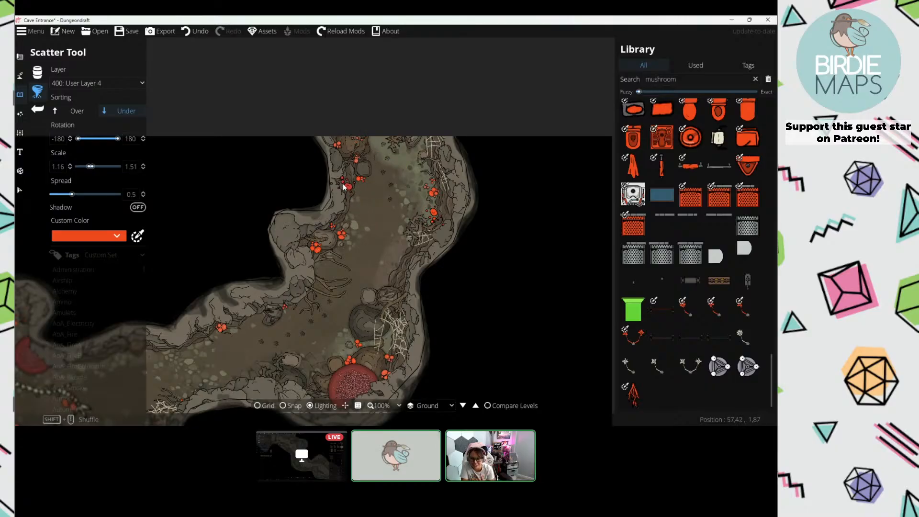
left_click_drag(273, 233, 524, 56)
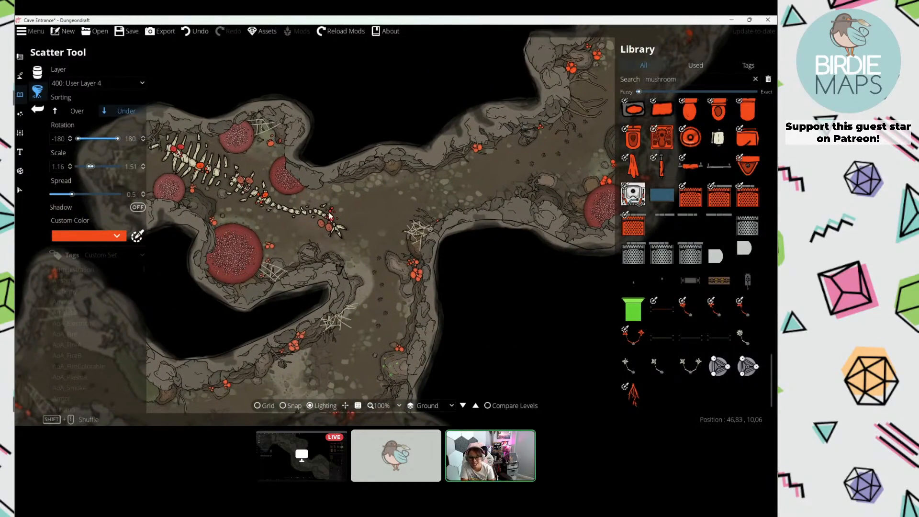
Step: Switch to the Path Tool, search the library for "cliff" and choose a brown-grey cliff path
left_click(19, 75)
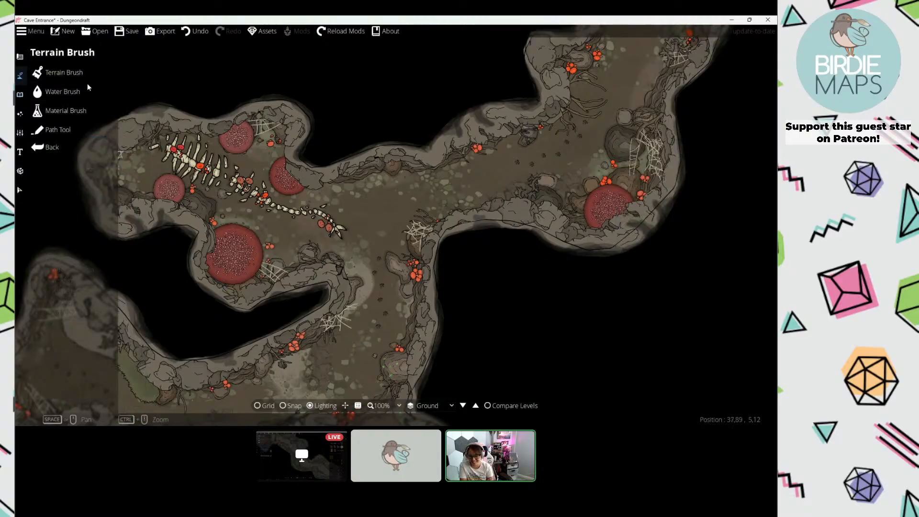
left_click(37, 130)
double_click(677, 63)
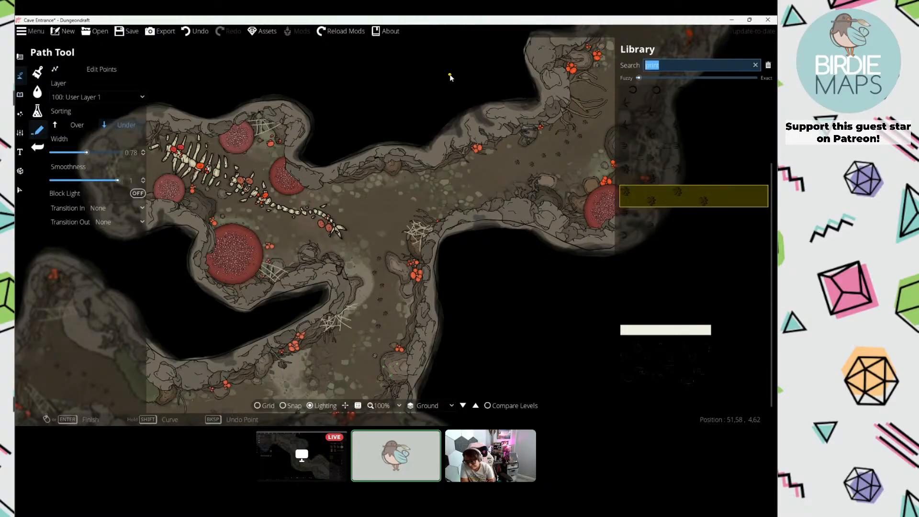
type("cliff")
scroll(705, 208, "down", 3)
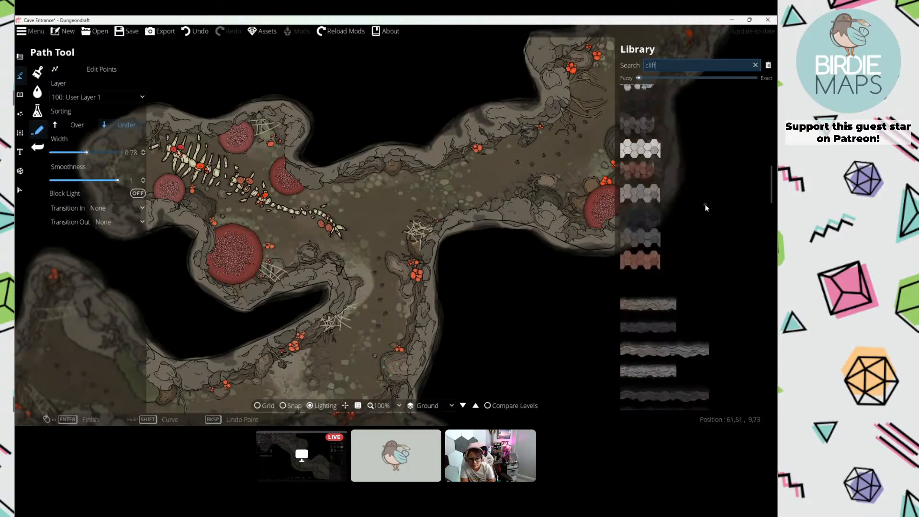
left_click(694, 266)
Step: Set the path width to 1.21 and lay a short cliff path around the rock spur south of the skeleton's tail
scroll(361, 225, "up", 3)
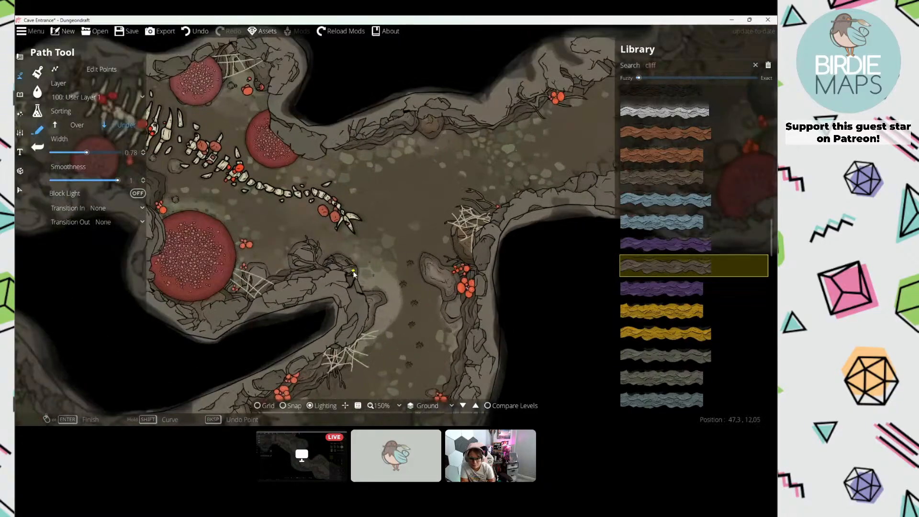
left_click(94, 153)
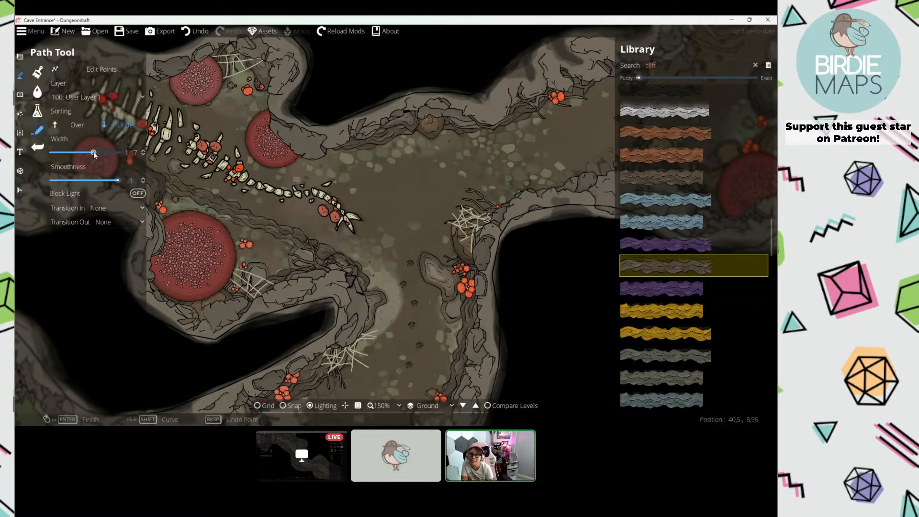
left_click_drag(94, 153, 95, 153)
left_click_drag(330, 257, 351, 244)
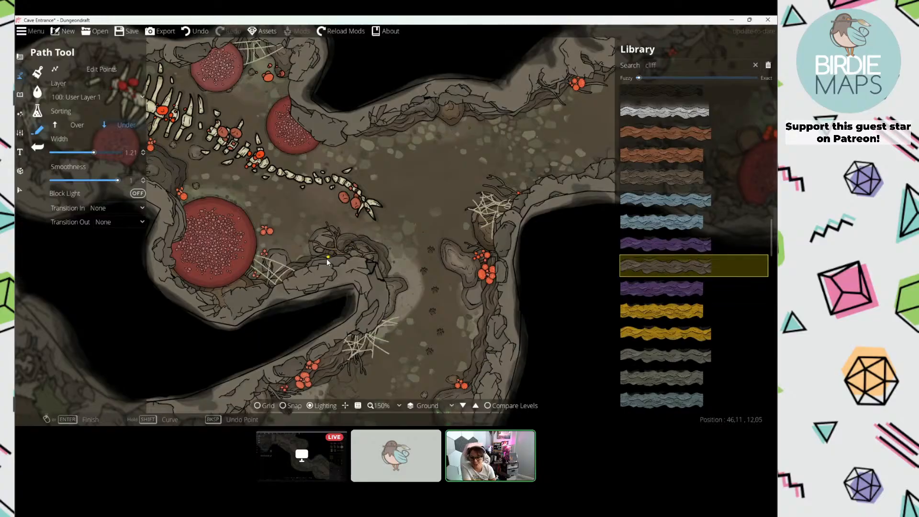
left_click_drag(229, 75, 303, 168)
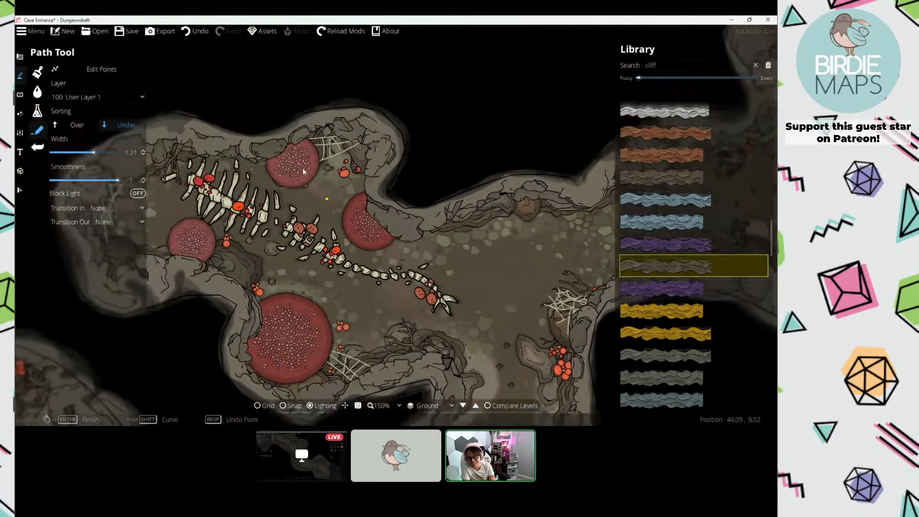
Step: Set the layer for the cliff path to -100: Below Water
left_click_drag(152, 162, 245, 137)
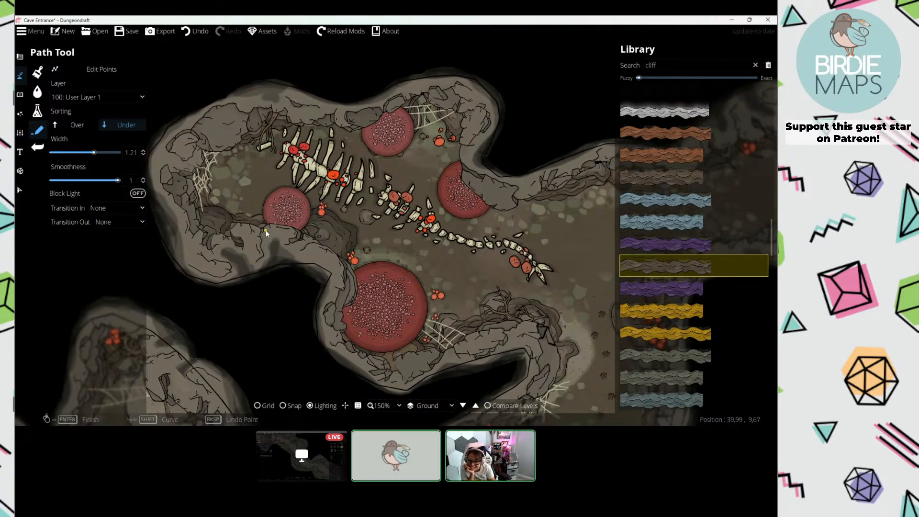
left_click_drag(443, 142, 273, 148)
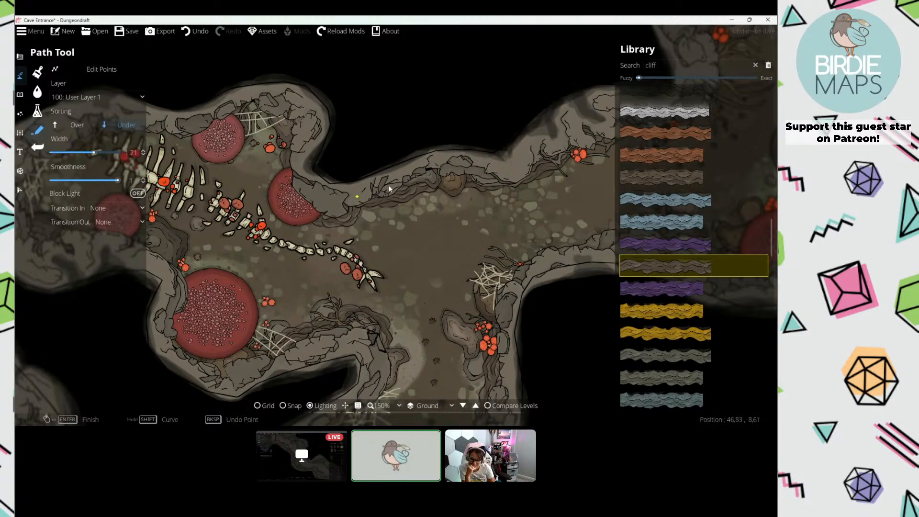
left_click_drag(389, 189, 257, 195)
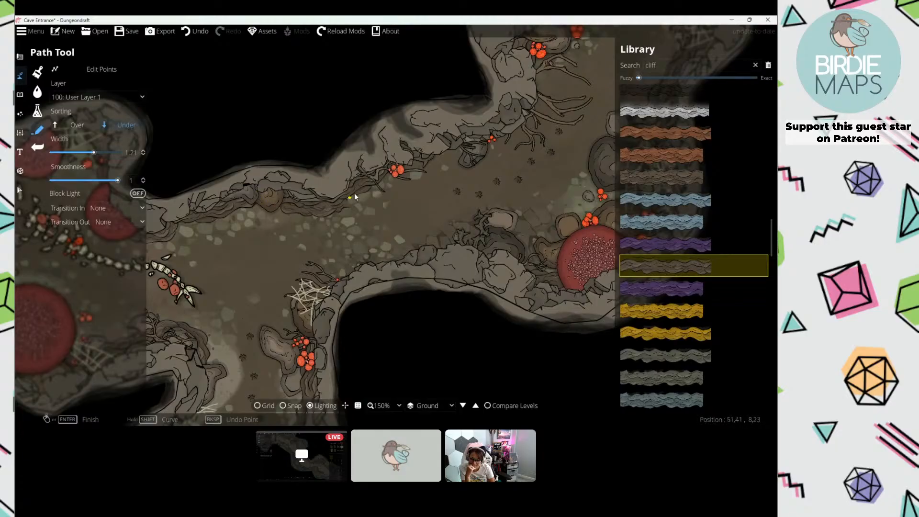
left_click_drag(485, 114, 375, 155)
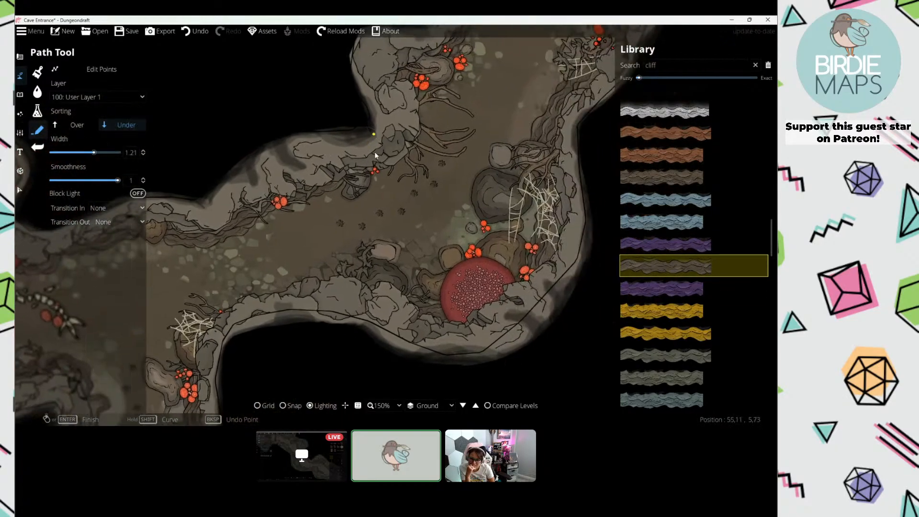
left_click_drag(329, 254, 456, 202)
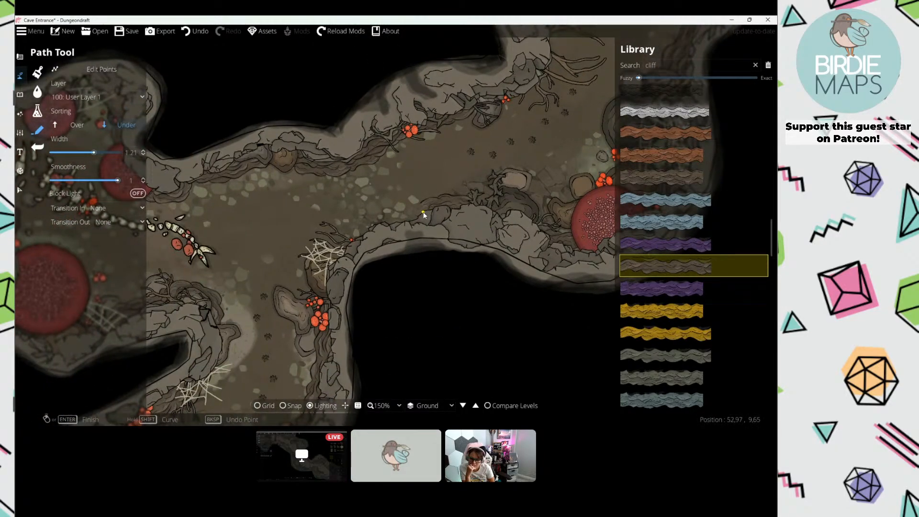
left_click_drag(417, 129, 304, 191)
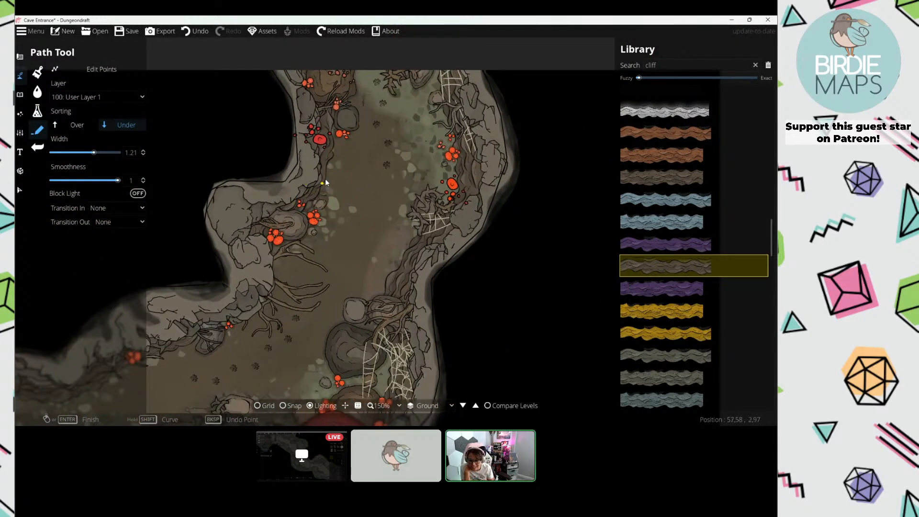
left_click(112, 97)
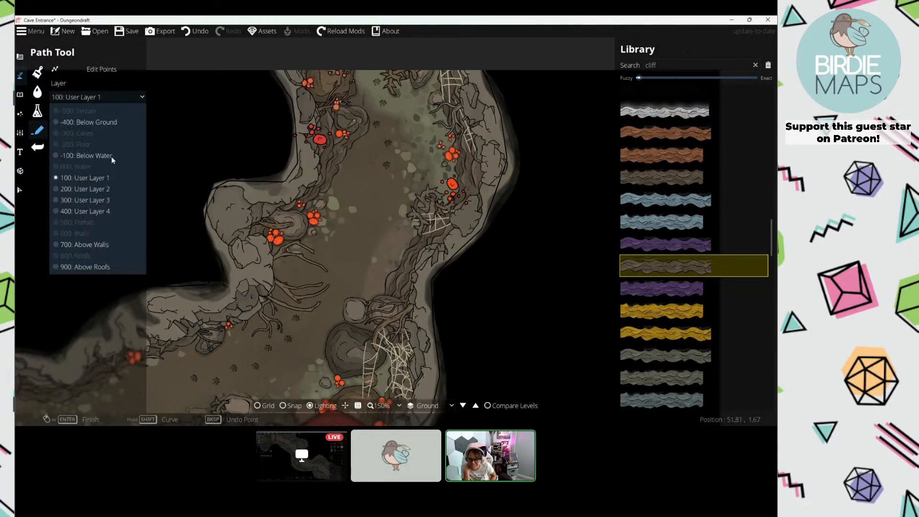
left_click(113, 159)
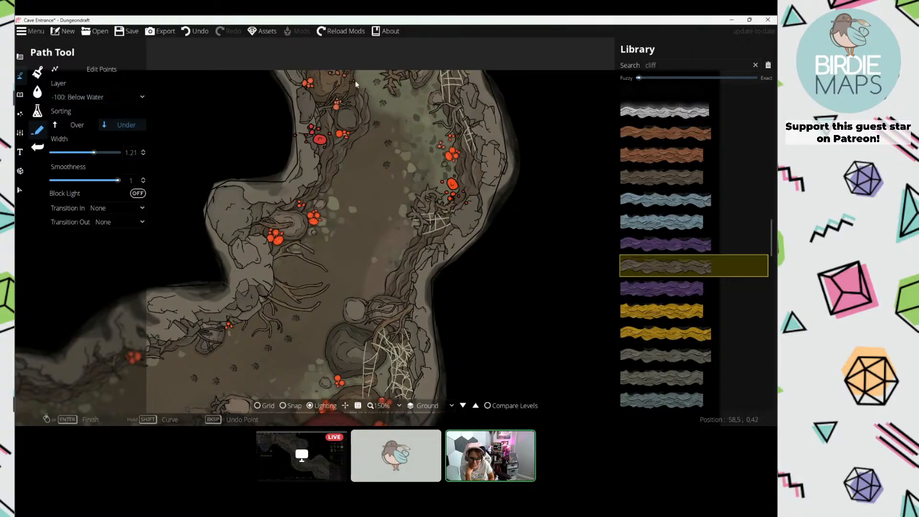
Step: Lay cliff paths along the northeastern passage, around the reddish ledge by its eastern wall and along the southern side near the boulders
left_click_drag(380, 136, 408, 153)
left_click(402, 172)
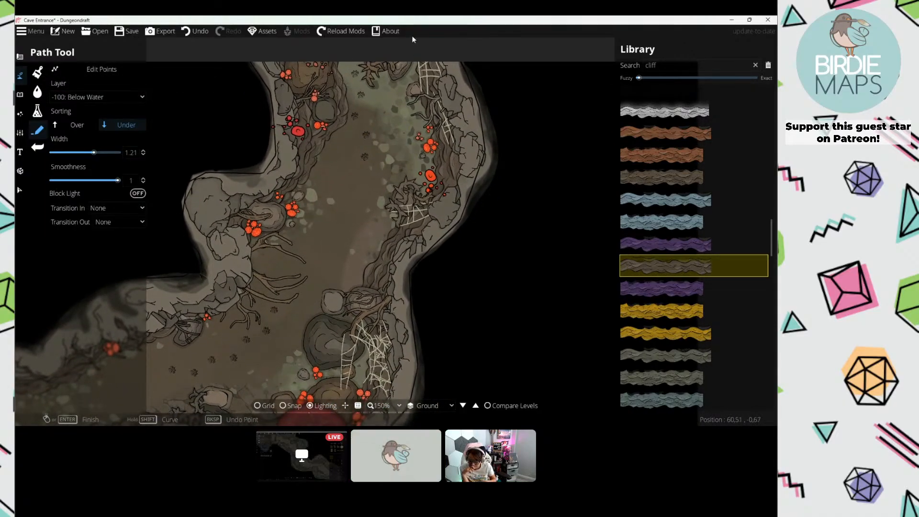
left_click(432, 169)
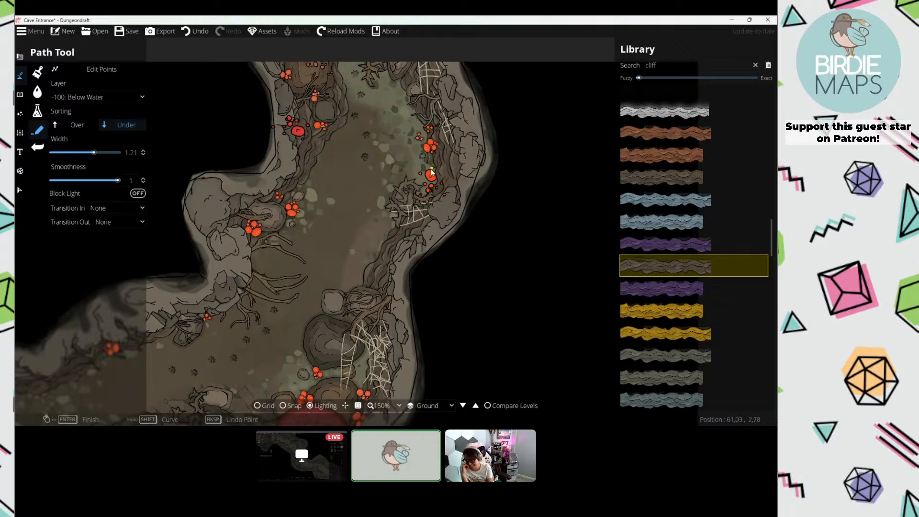
left_click_drag(413, 226, 487, 130)
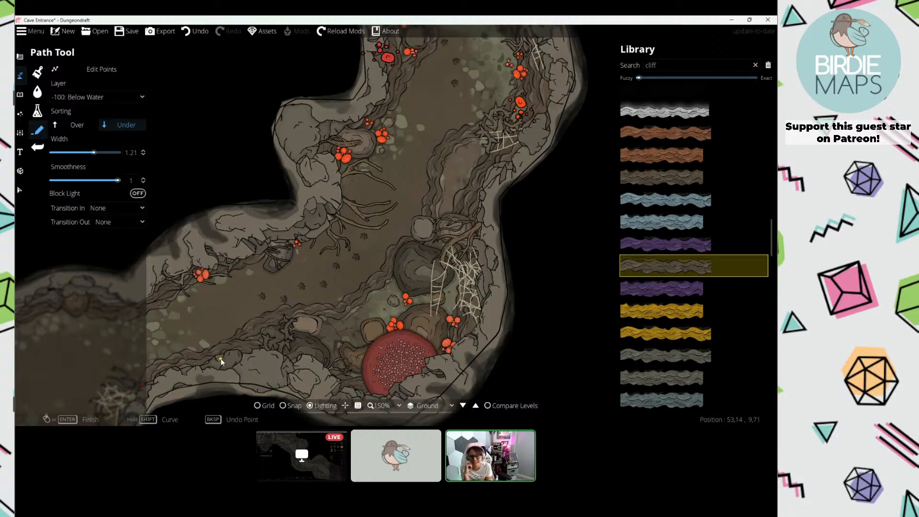
left_click_drag(337, 198, 327, 255)
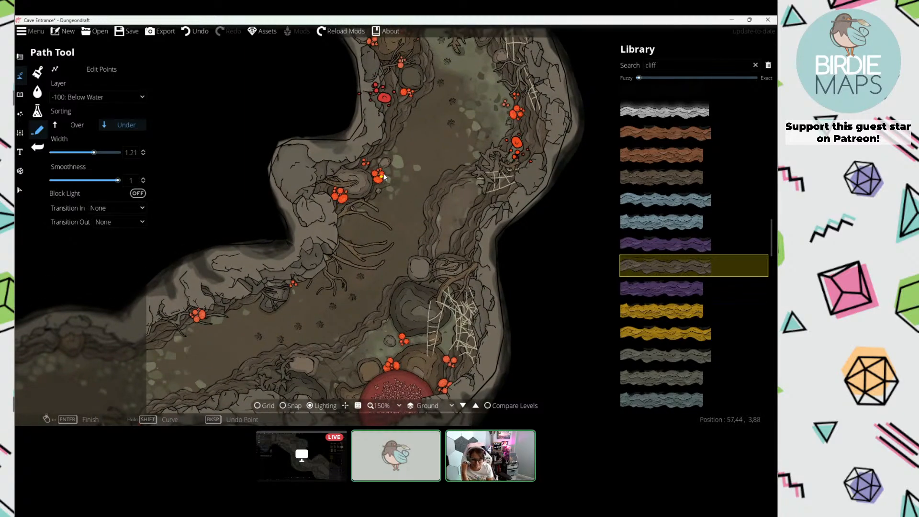
left_click_drag(368, 136, 388, 115)
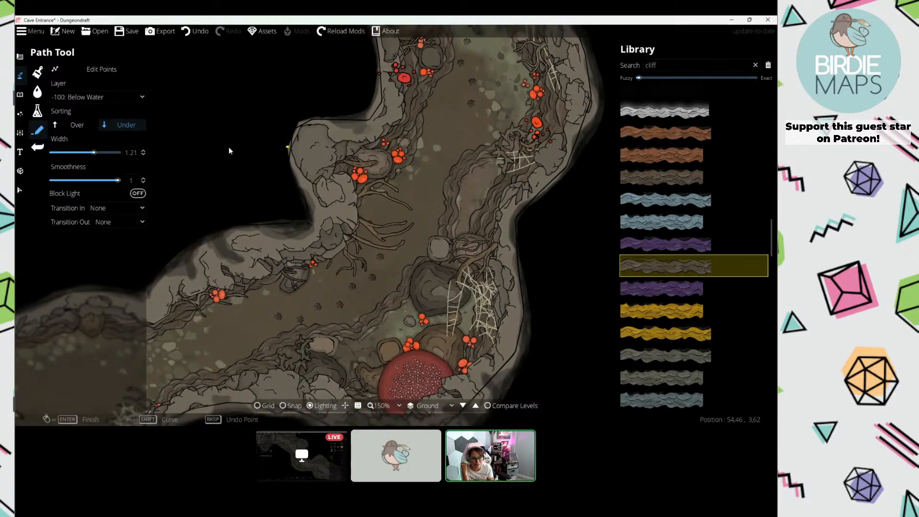
Step: Switch to the Pattern Shape Tool, choose the grey speckled ground pattern and sample the dark brown floor colour 4e4439 for it
left_click(21, 57)
left_click(61, 152)
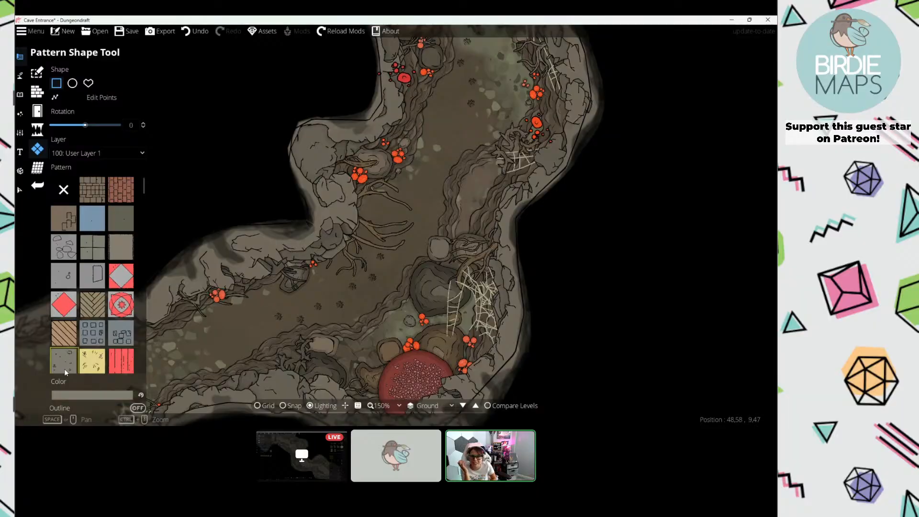
left_click(100, 395)
left_click(128, 309)
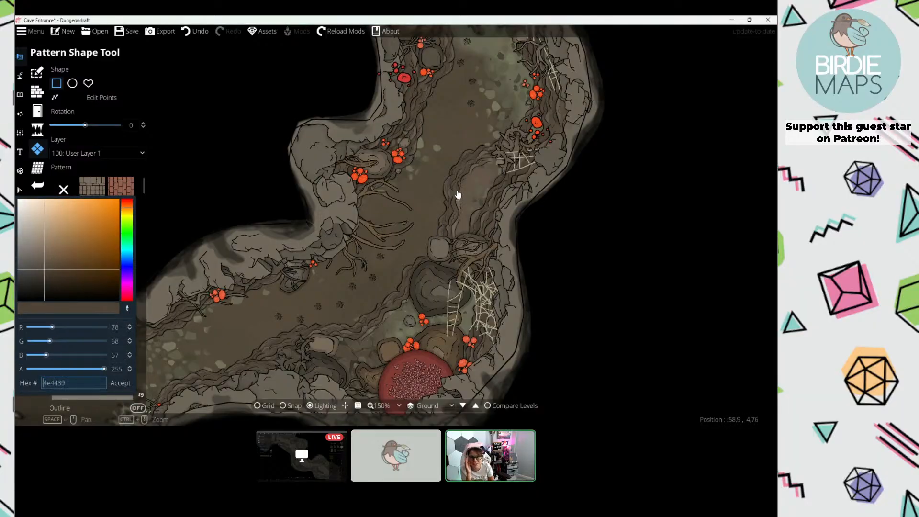
left_click(121, 384)
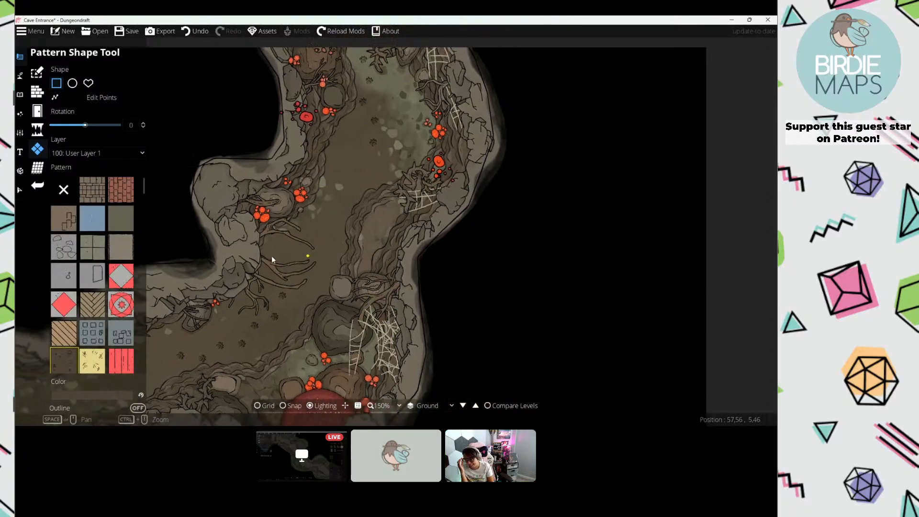
Step: Lighten the pattern colour to 65574a, choose the freeform shape and set the pattern layer to -400: Below Ground
left_click(91, 396)
left_click(44, 261)
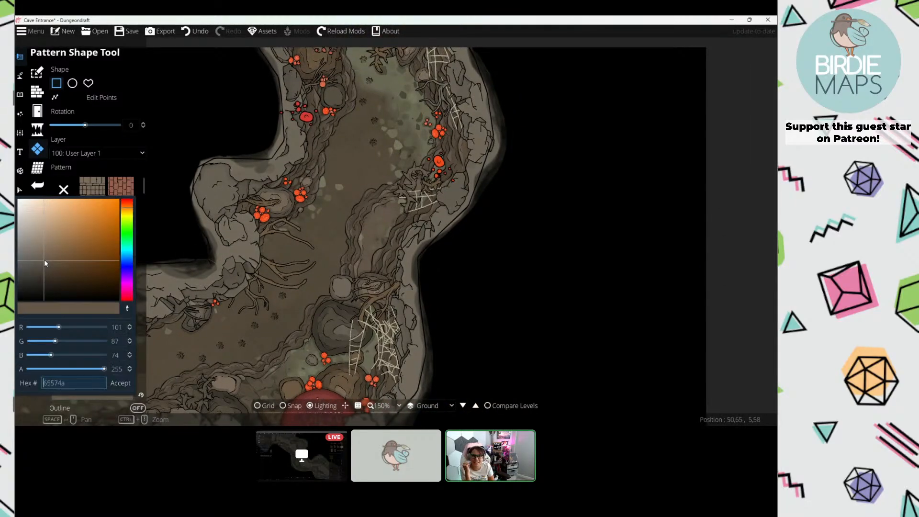
left_click(121, 382)
scroll(401, 194, "up", 3)
left_click(88, 83)
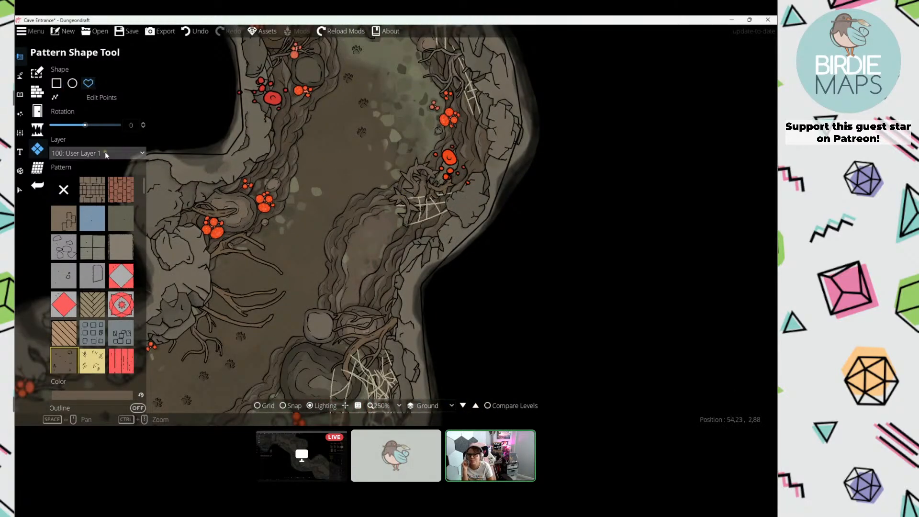
left_click(105, 153)
left_click(105, 177)
Step: Outline a freeform pattern area over the reddish ledge between the cliff edge and the eastern wall of the northeastern passage
left_click(445, 205)
left_click_drag(379, 205, 343, 252)
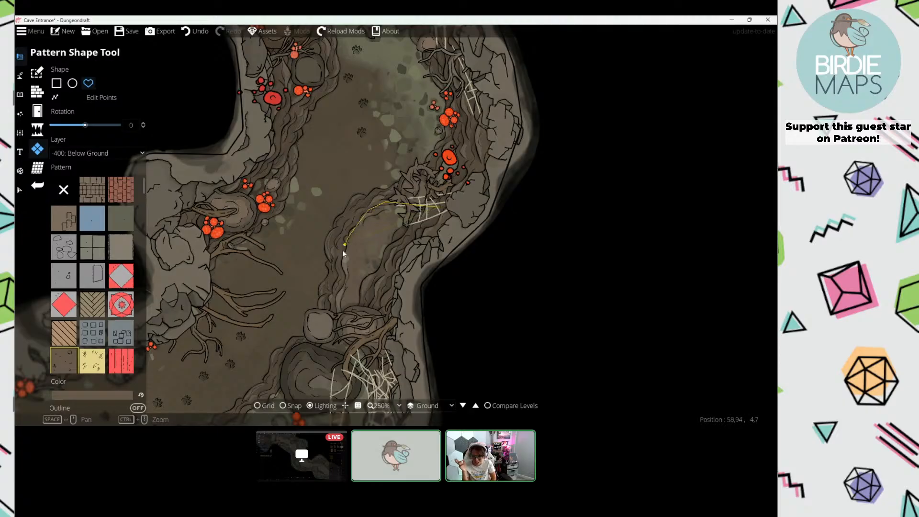
mouse_move(331, 320)
left_mouse_down()
mouse_move(367, 330)
mouse_move(404, 296)
left_mouse_up()
left_click(437, 209)
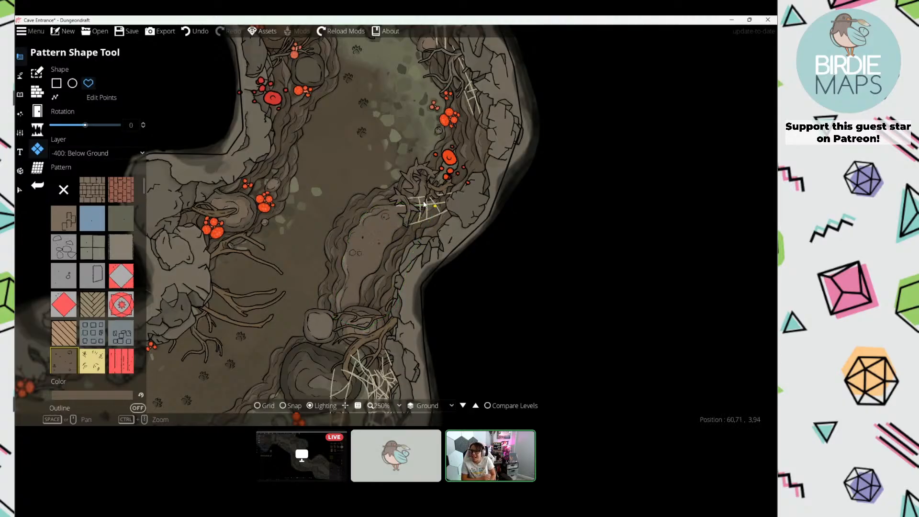
Step: Outline a pattern area on the western side of the passage, around the boulder with the orange mushrooms above the roots
left_click_drag(339, 178, 404, 205)
scroll(403, 205, "down", 2)
left_click_drag(351, 178, 371, 164)
left_click_drag(382, 153, 388, 169)
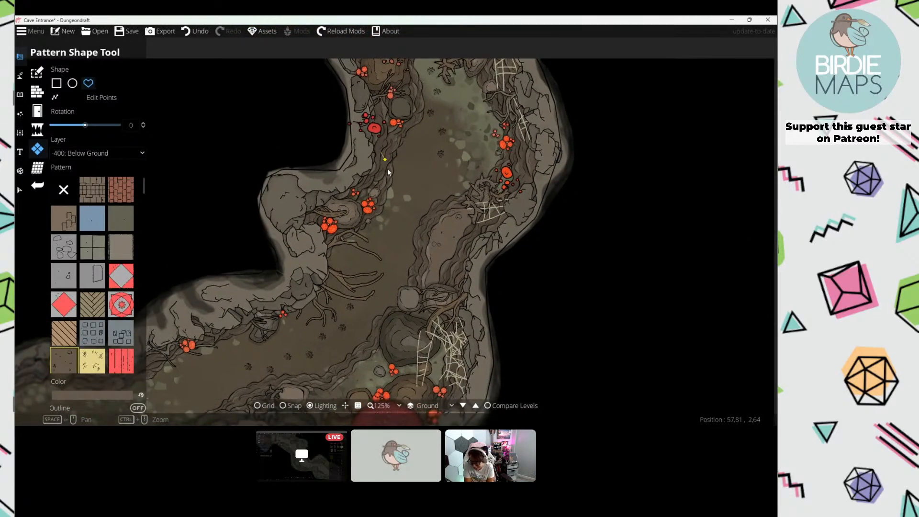
mouse_move(363, 215)
left_mouse_down()
mouse_move(334, 229)
mouse_move(332, 196)
left_mouse_up()
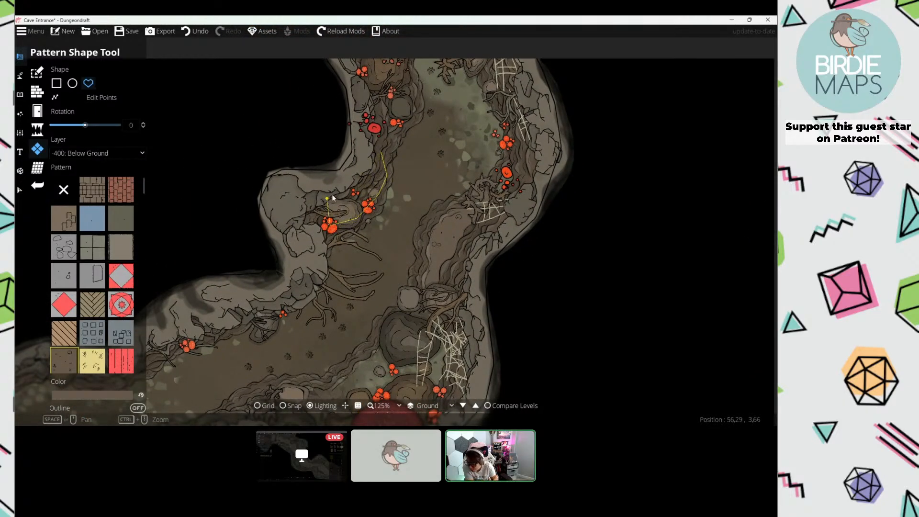
left_click(380, 150)
Step: Outline a pattern area along the cliff edge on the southern side of the passage, towards the boulders near the large red mushroom
left_click_drag(359, 161, 460, 72)
scroll(394, 132, "down", 2)
left_click_drag(371, 188, 375, 171)
scroll(369, 191, "up", 3)
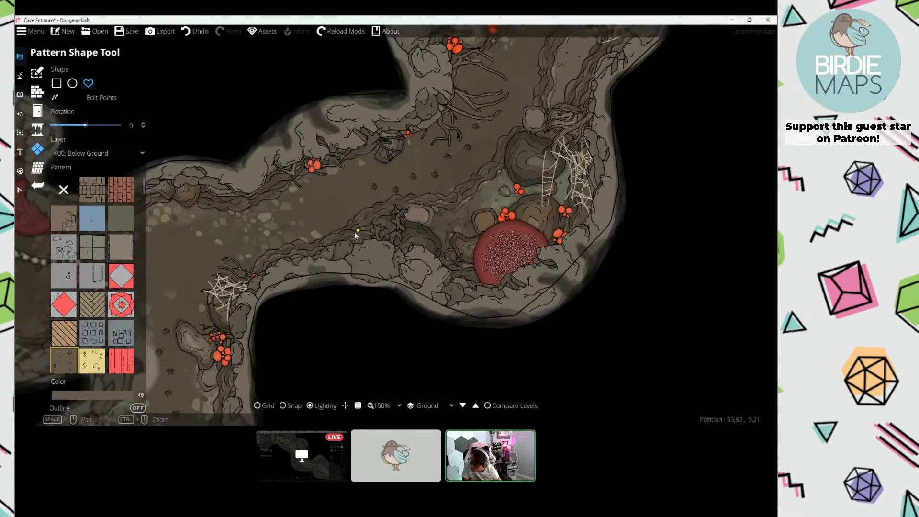
left_click_drag(355, 235, 244, 276)
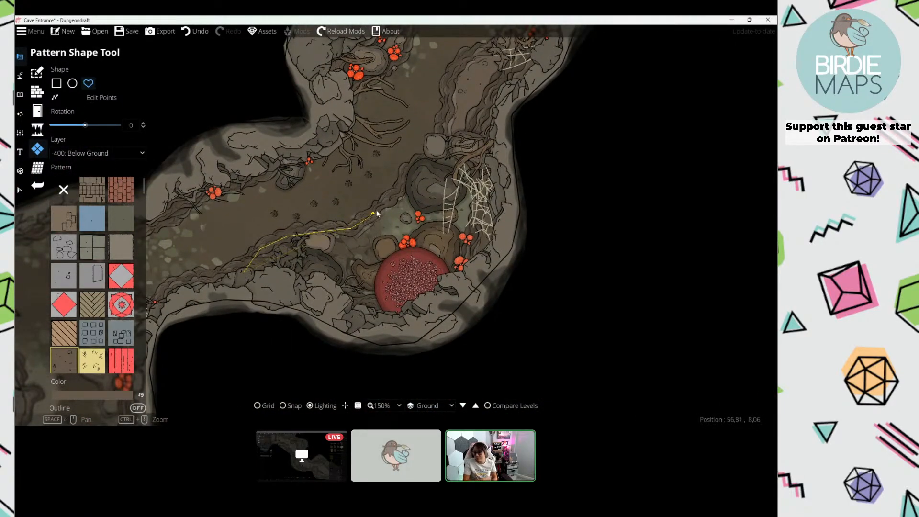
Step: Finish outlining the freeform brown ground pattern around the rocky alcove that holds the large red mushroom cap
mouse_move(377, 214)
left_mouse_down()
mouse_move(436, 153)
mouse_move(466, 151)
left_mouse_up()
mouse_move(499, 185)
left_mouse_down()
mouse_move(495, 258)
mouse_move(448, 310)
mouse_move(386, 329)
left_mouse_up()
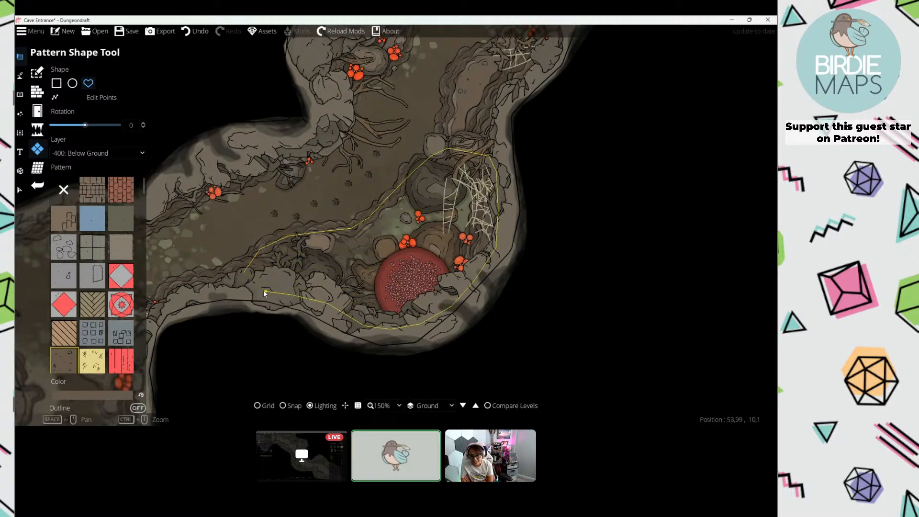
mouse_move(265, 292)
left_mouse_down()
mouse_move(237, 271)
mouse_move(323, 241)
mouse_move(387, 254)
mouse_move(549, 254)
mouse_move(567, 249)
mouse_move(541, 210)
mouse_move(578, 201)
left_mouse_up()
Step: Examine the passages, the grassy cavern with the skeleton and the green pool cave for areas needing more detail
left_click_drag(494, 243, 558, 156)
left_click_drag(398, 240, 611, 186)
left_click_drag(409, 255, 580, 239)
left_click_drag(453, 225, 499, 201)
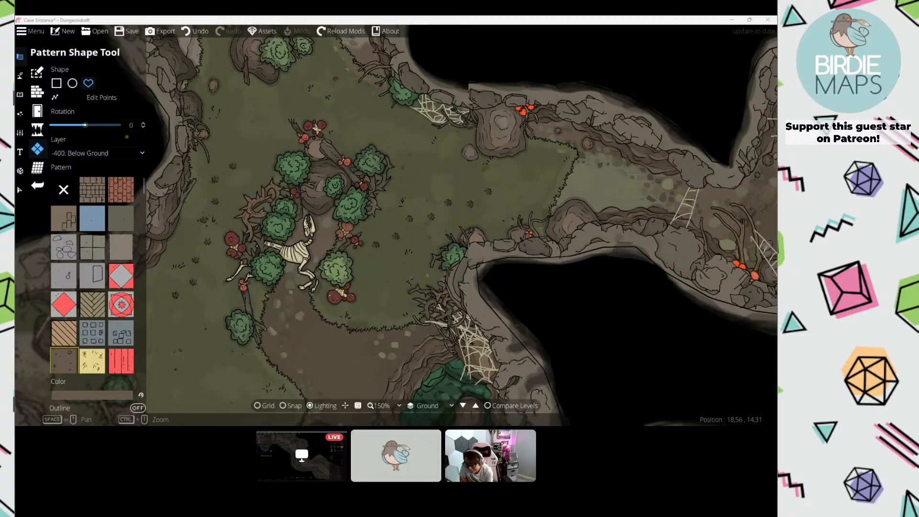
scroll(354, 188, "down", 4)
scroll(503, 208, "up", 3)
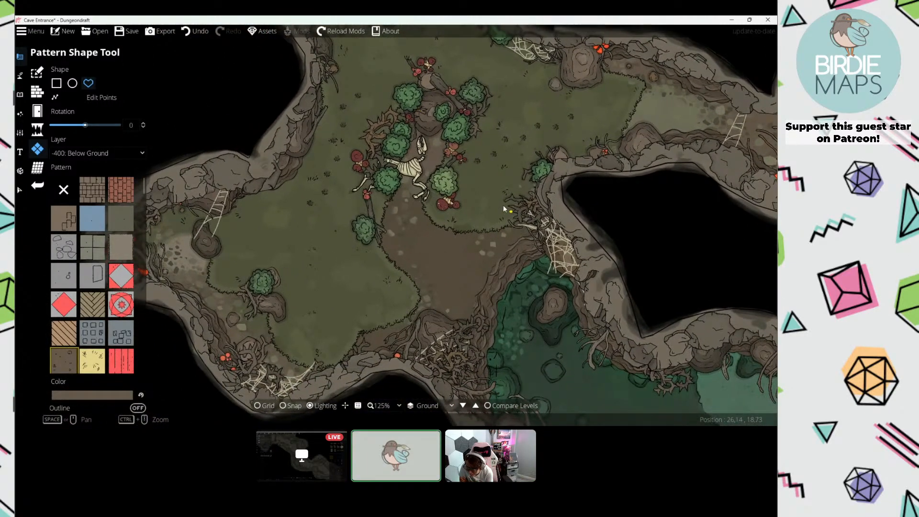
left_click_drag(504, 209, 381, 116)
left_click_drag(455, 223, 296, 160)
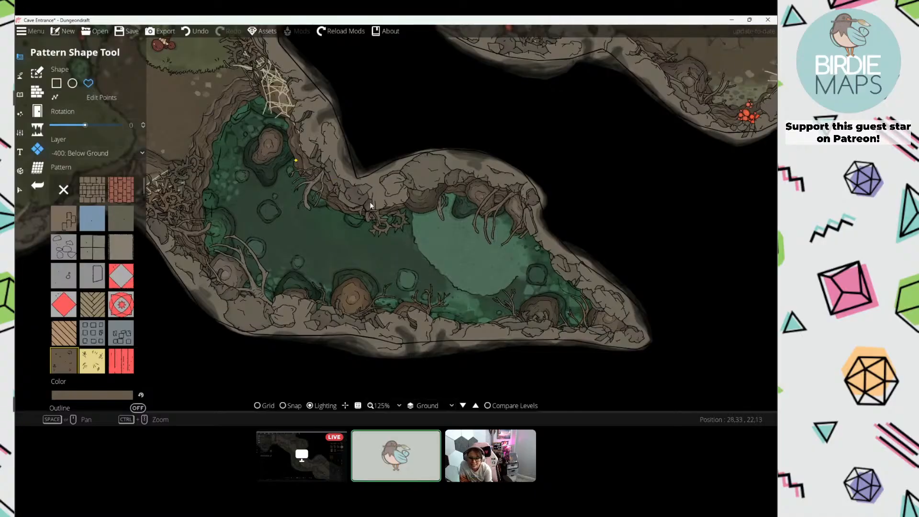
scroll(369, 234, "up", 1)
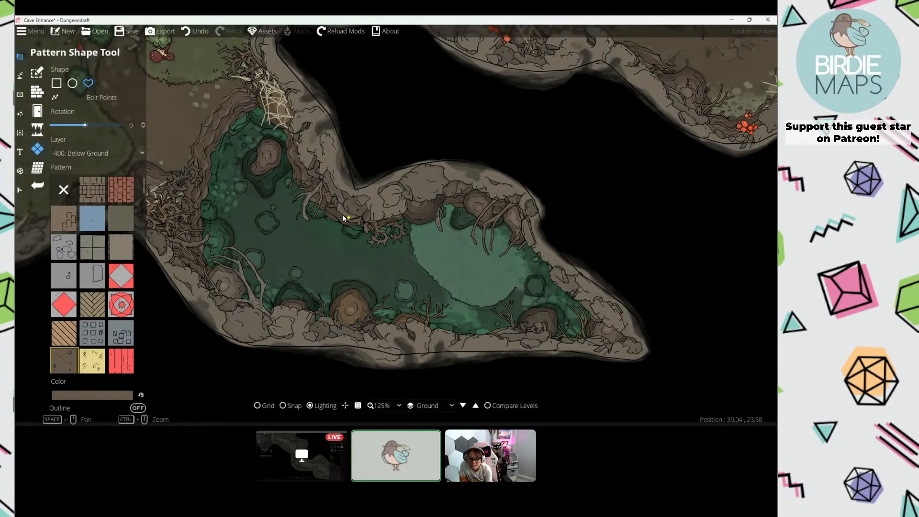
Step: Search the object library for "root" and choose a colorable branching root for placement
left_click(20, 94)
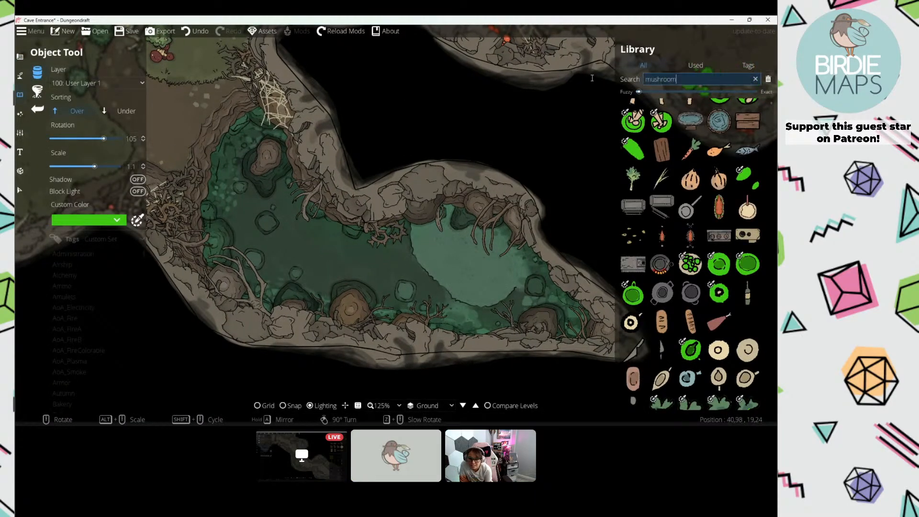
left_click_drag(696, 80, 592, 78)
type("root")
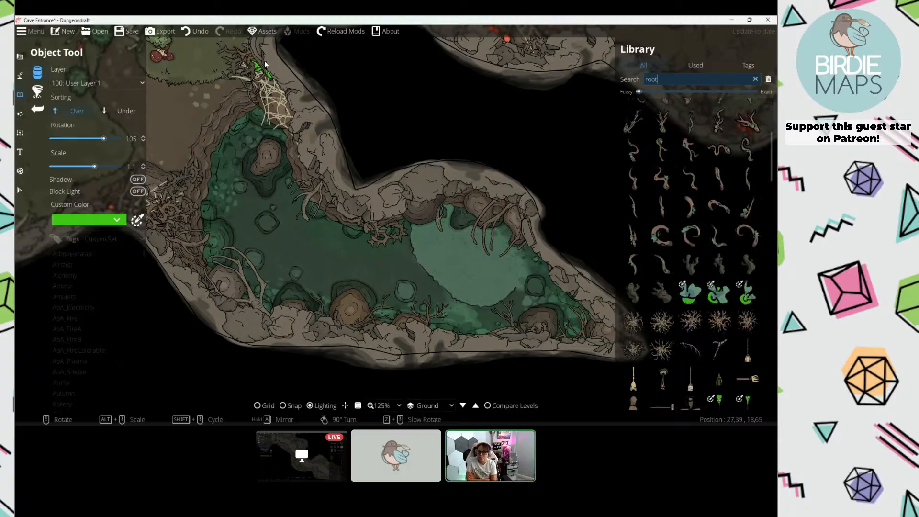
scroll(696, 277, "down", 10)
scroll(696, 277, "up", 8)
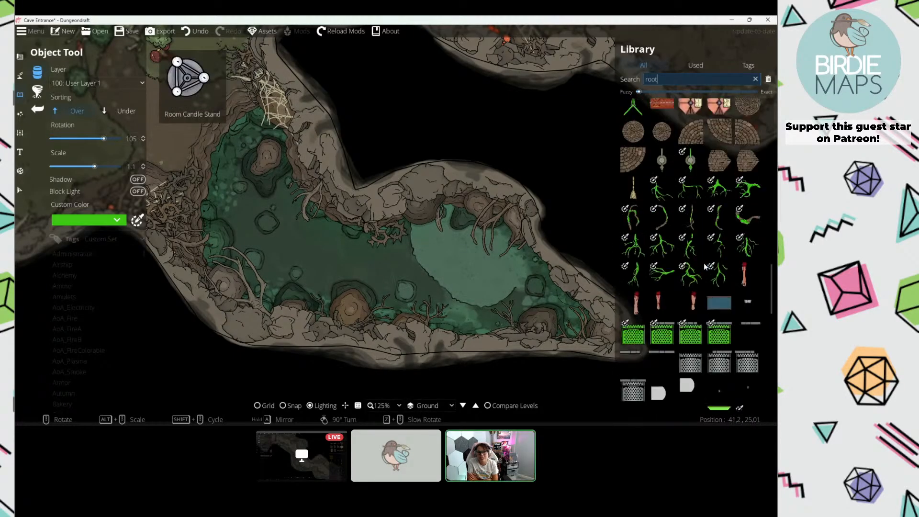
left_click(720, 284)
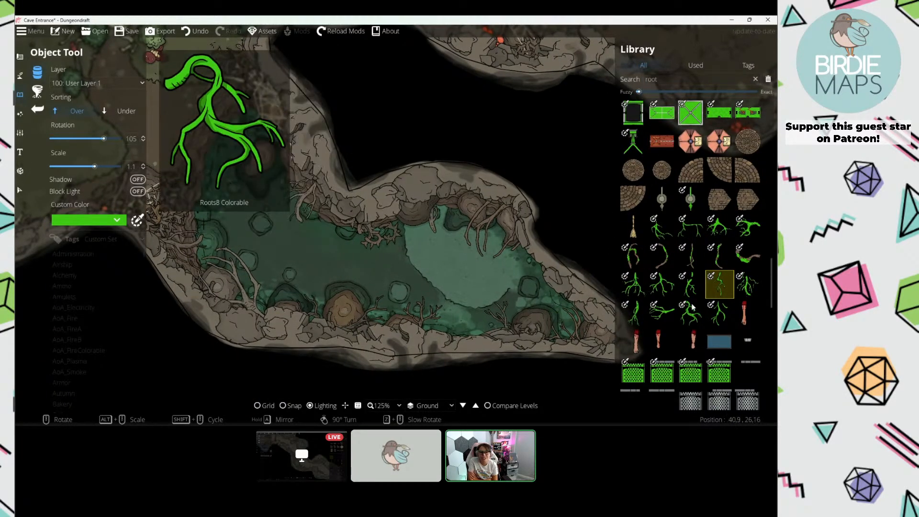
left_click(690, 313)
Step: Set the root to the -100: Below Water layer, give it a brown custom color and turn its shadow on
scroll(316, 211, "up", 3)
left_click(79, 85)
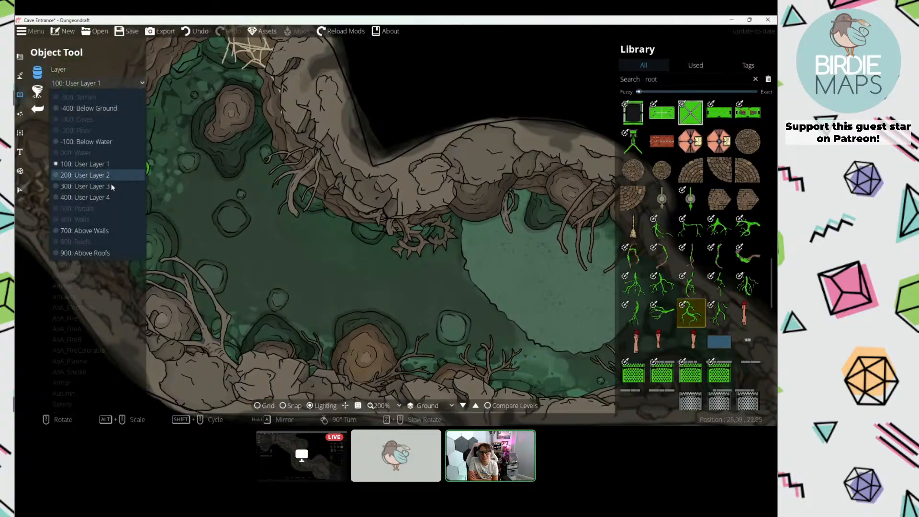
left_click(90, 143)
left_click(86, 221)
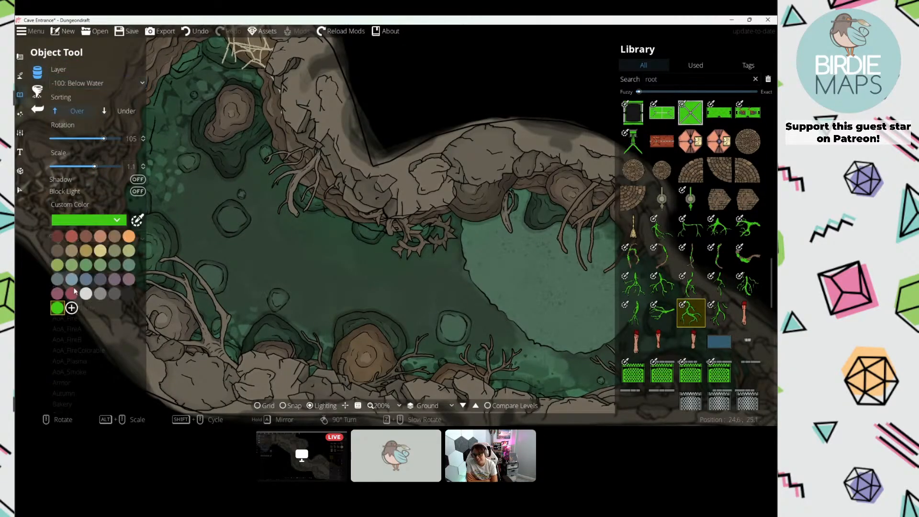
left_click(57, 251)
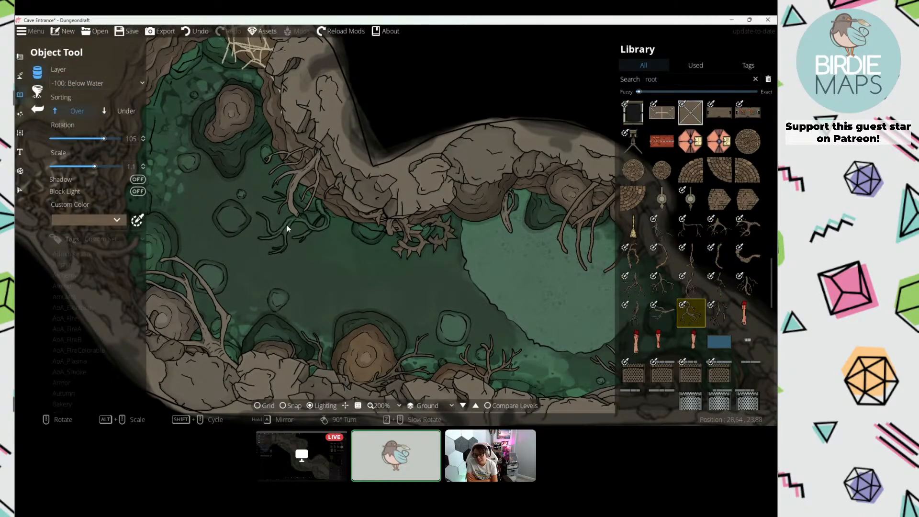
left_click(138, 180)
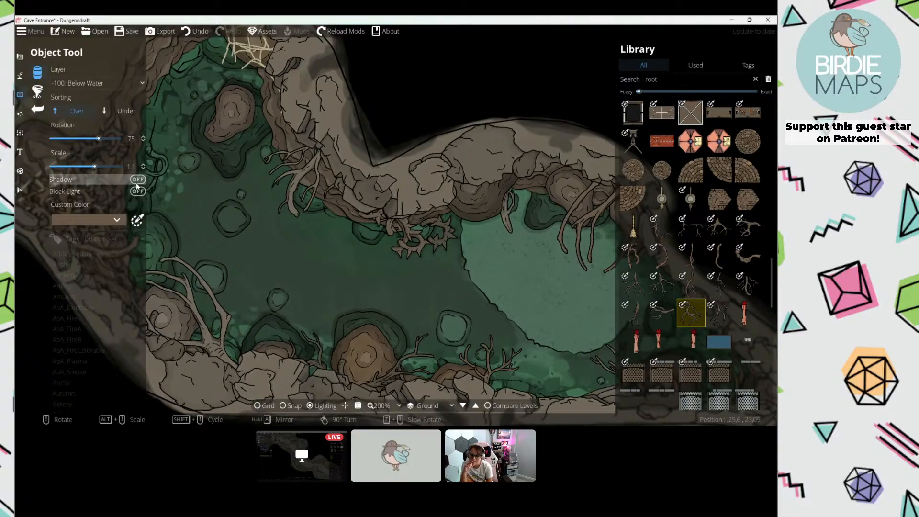
Step: Place rotated roots in the water beneath the overhanging rocks along the pool's upper bank
scroll(287, 235, "down", 10)
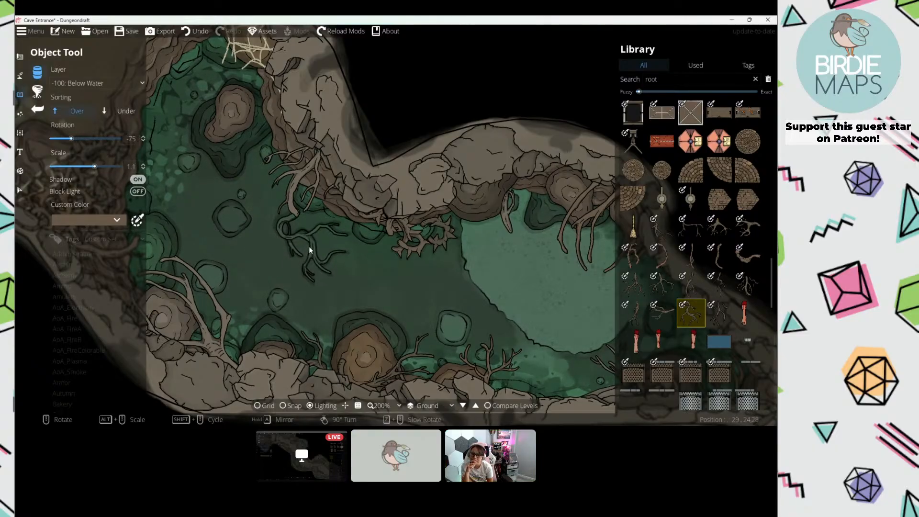
left_click(303, 239)
left_click_drag(447, 260, 337, 243)
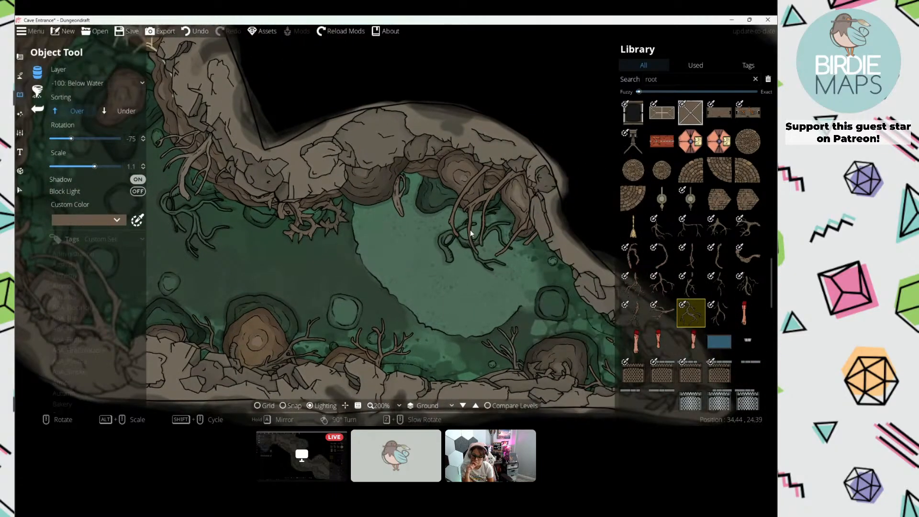
scroll(421, 205, "up", 8)
left_click(418, 205)
left_click_drag(561, 317, 456, 265)
Step: Add rotated copies of the root among the boulders and branches along the pool's lower bank
scroll(505, 307, "up", 9)
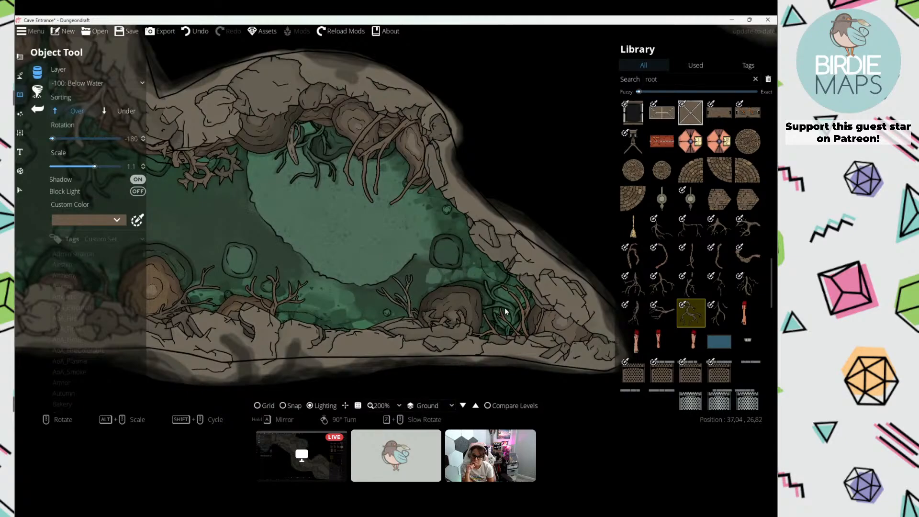
left_click(369, 322)
left_click_drag(258, 257, 368, 274)
scroll(337, 282, "down", 9)
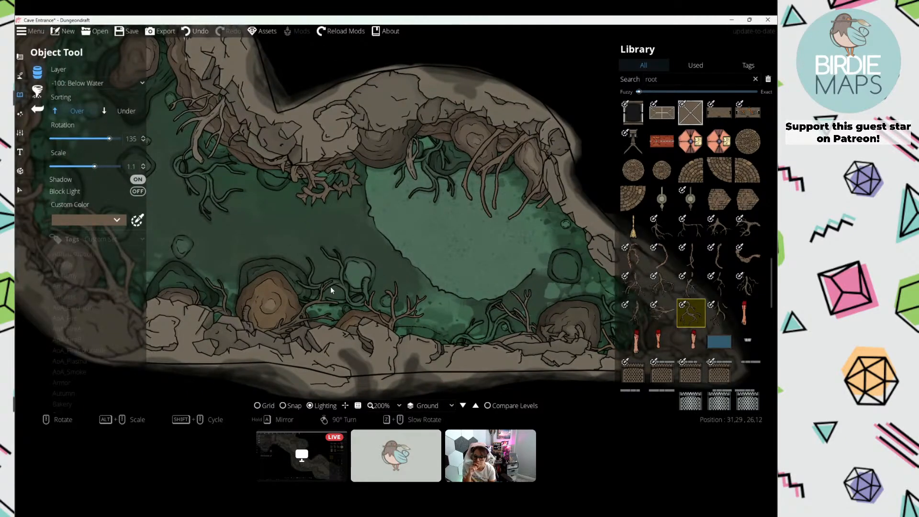
left_click(328, 305)
left_click_drag(412, 236, 489, 257)
Step: Search the object library for "plant" and choose the dark spiky plant with the red center
left_click_drag(663, 80, 490, 75)
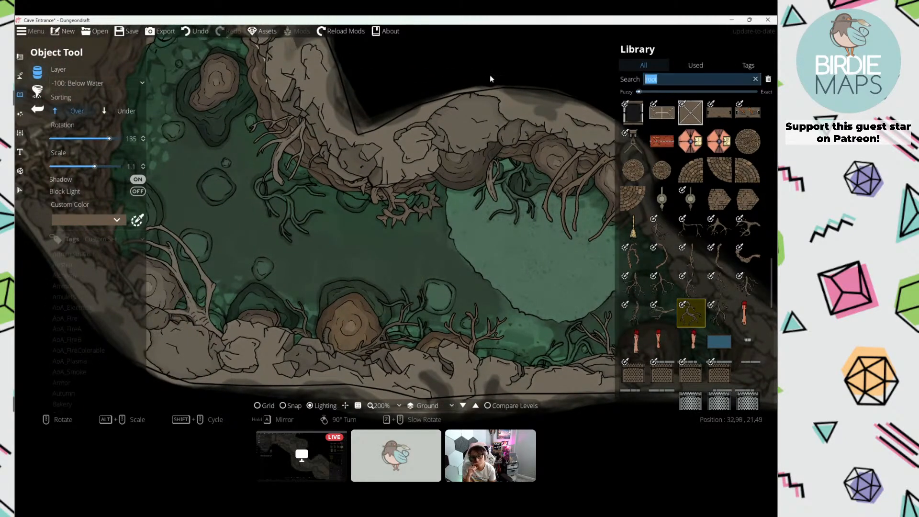
type("plant")
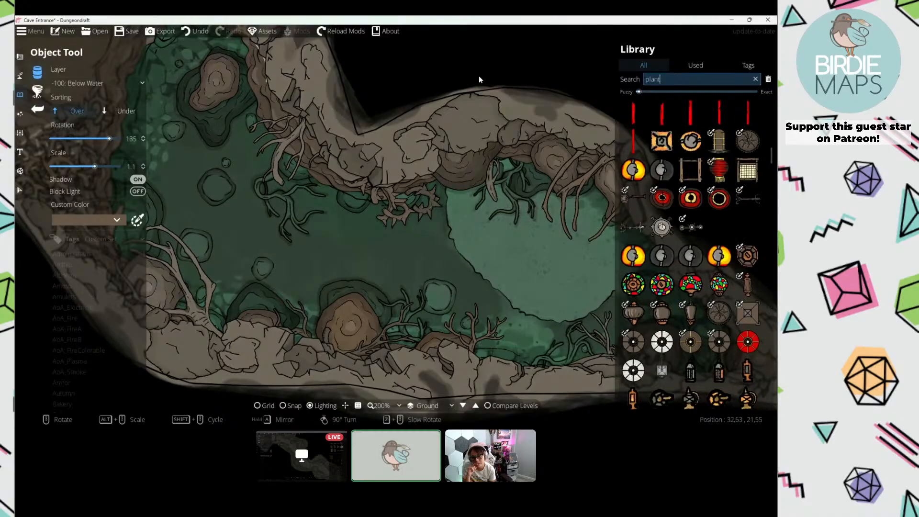
scroll(696, 153, "up", 8)
scroll(696, 154, "down", 18)
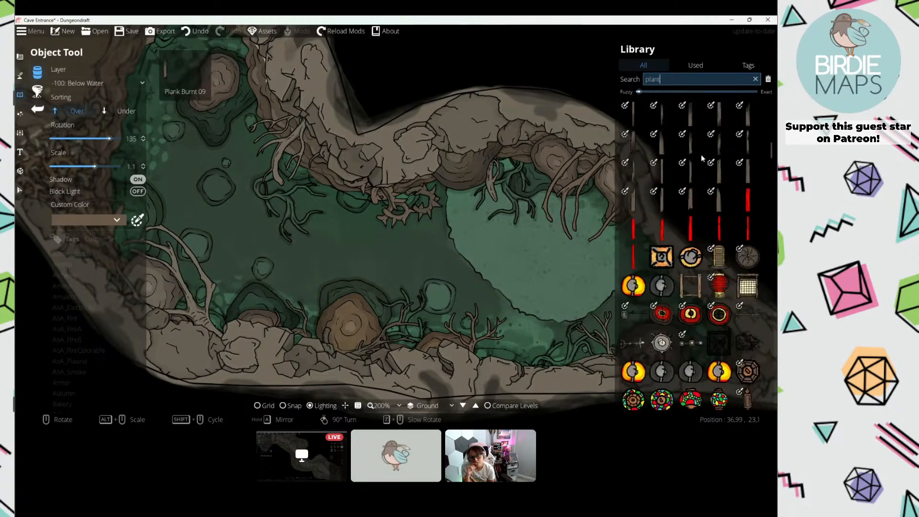
scroll(717, 174, "down", 6)
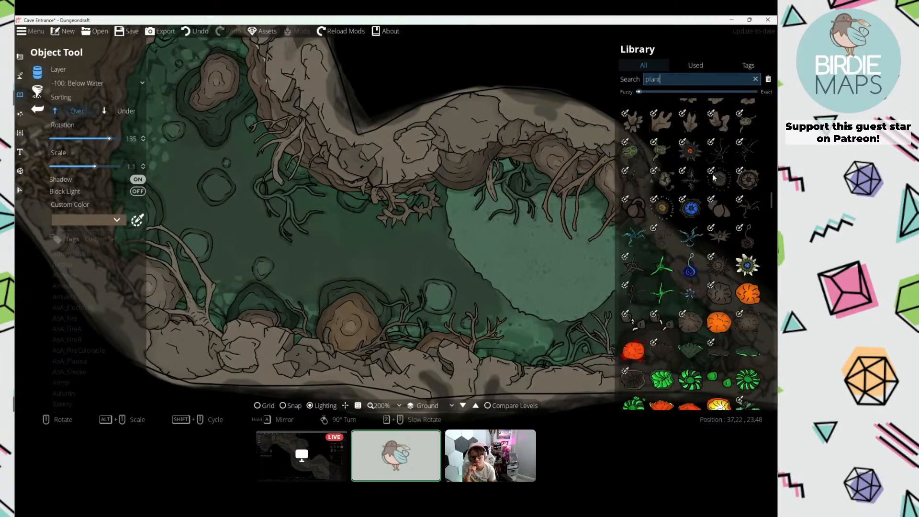
left_click(690, 149)
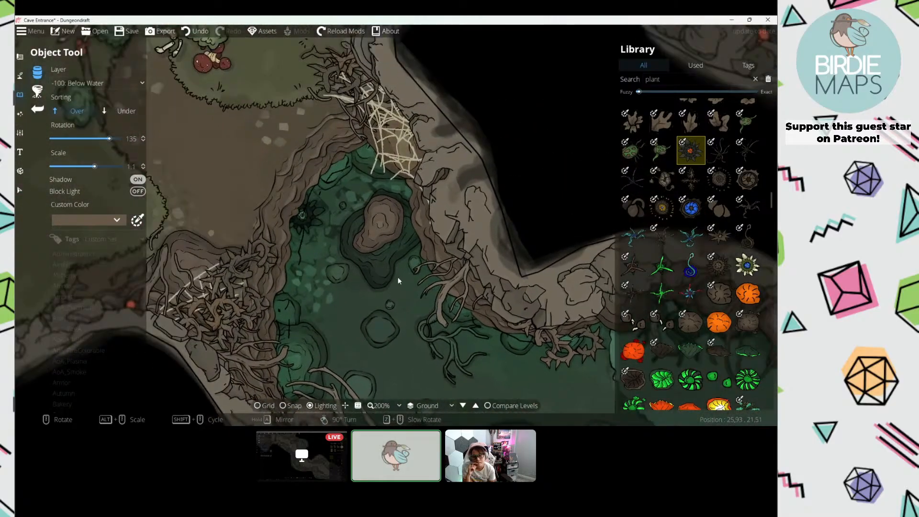
Step: Examine the pool and grassy cavern with the spiky plant in hand and browse the plant assets for alternatives
left_click_drag(221, 120, 432, 274)
left_click_drag(192, 240, 251, 217)
scroll(261, 230, "down", 3)
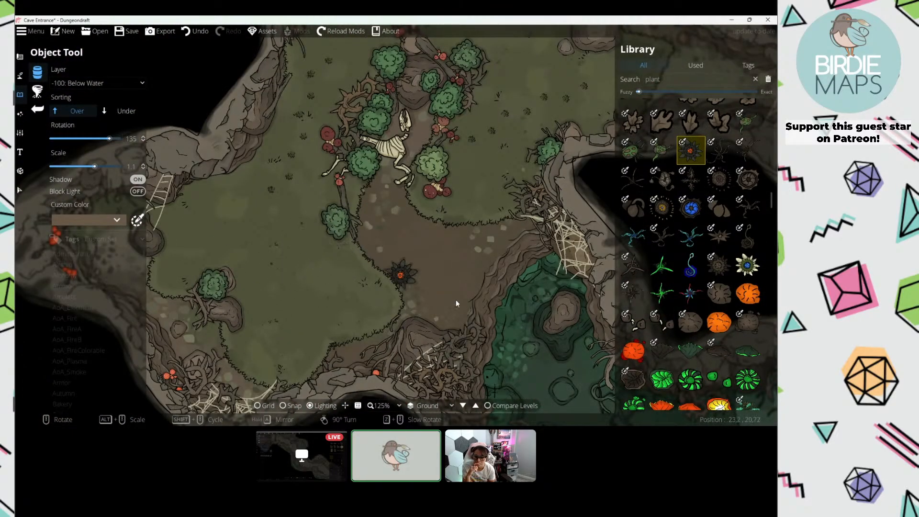
left_click_drag(545, 330, 332, 217)
left_click_drag(421, 266, 276, 187)
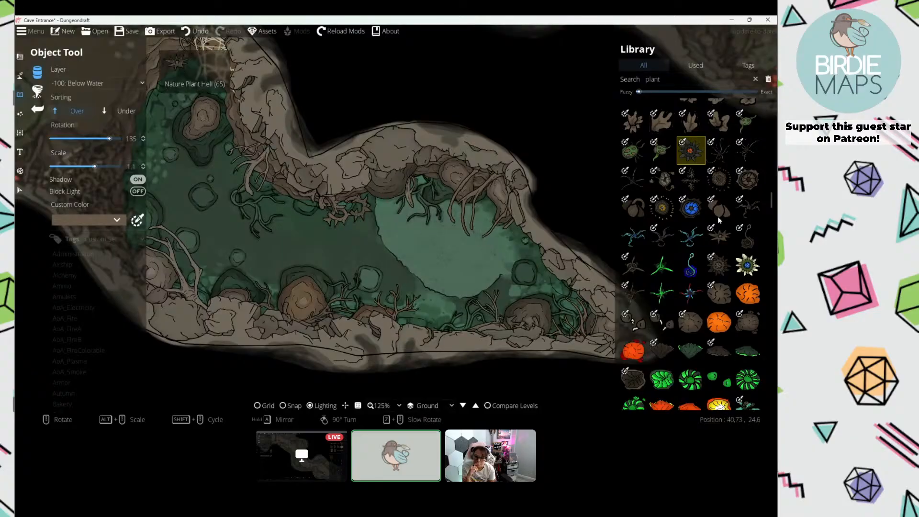
scroll(713, 221, "up", 5)
scroll(713, 221, "down", 5)
scroll(705, 220, "up", 8)
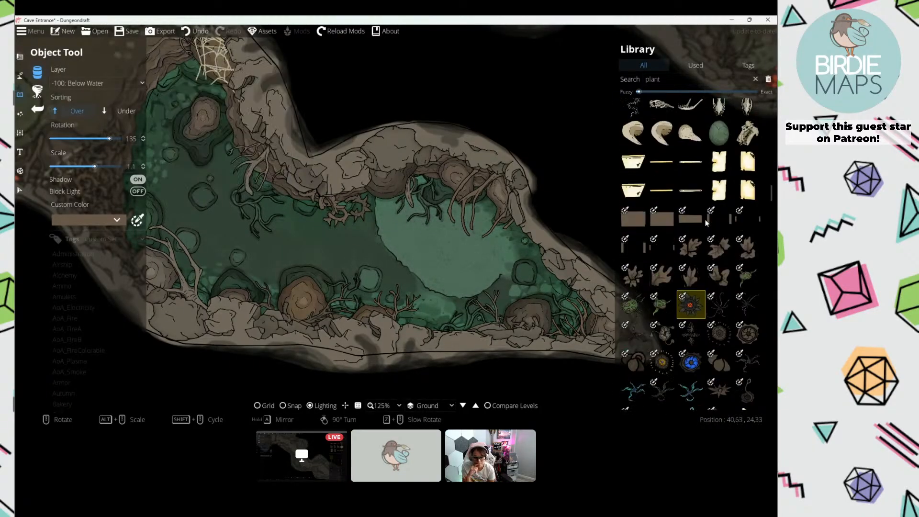
scroll(737, 237, "down", 4)
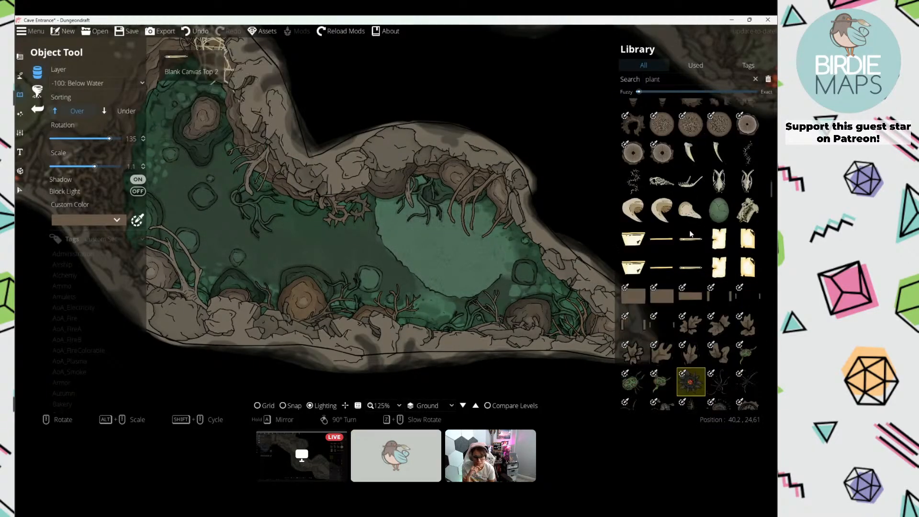
left_click_drag(404, 259, 482, 271)
Step: Switch the spiky plant to the 100: User Layer 1 layer and place it along the lower wall of the upper corridor
left_click(100, 83)
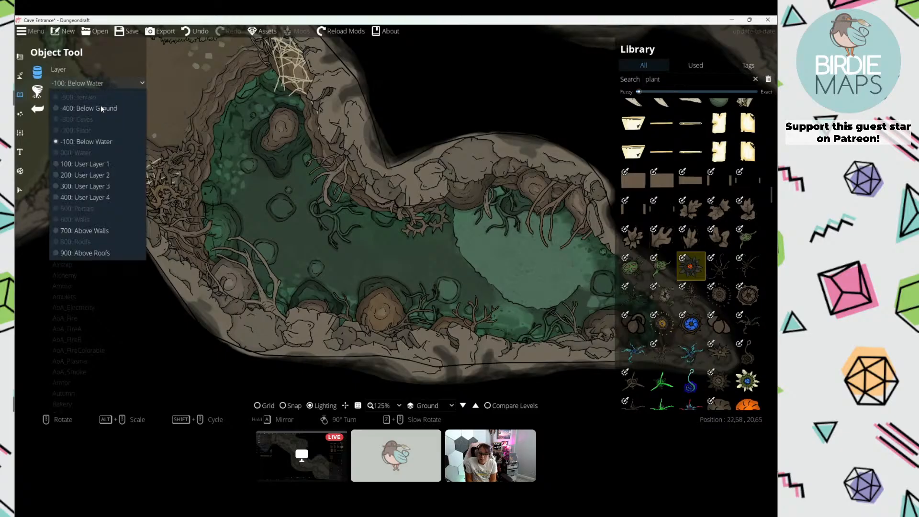
left_click(102, 165)
left_click_drag(579, 78, 398, 222)
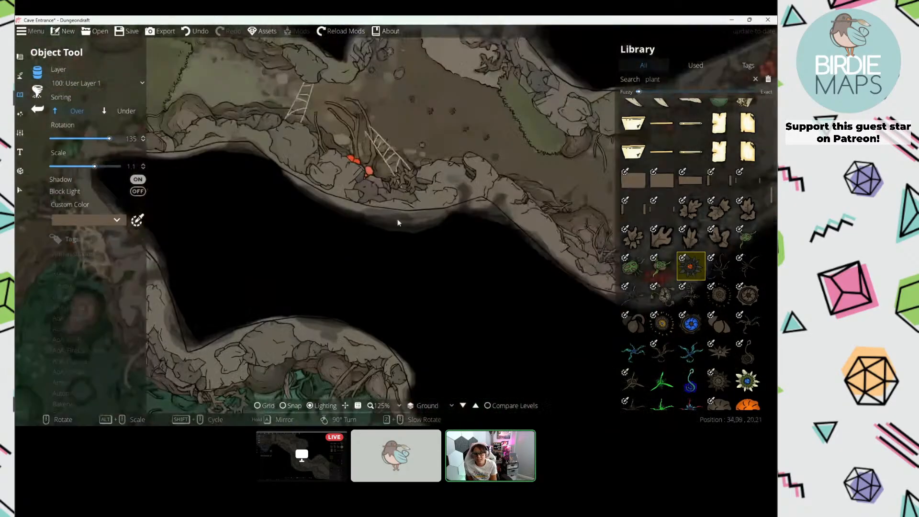
scroll(496, 144, "down", 2)
left_click_drag(605, 94, 417, 217)
scroll(416, 217, "up", 2)
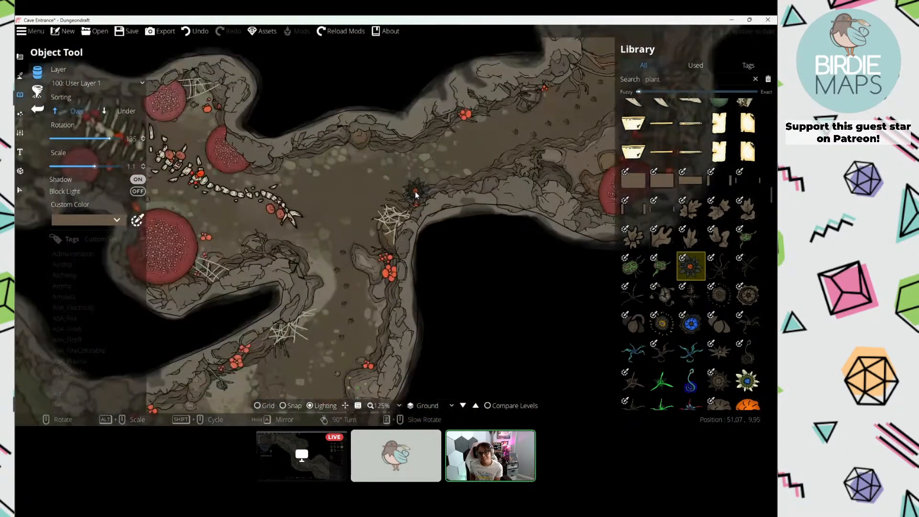
left_click(447, 189)
Step: Place rotated spiky plants on the boulder above the red mushroom cap, beside the upper ledge and along the opposite corridor wall
left_click_drag(439, 191, 227, 318)
left_click(443, 212)
scroll(467, 133, "up", 5)
scroll(484, 135, "up", 2)
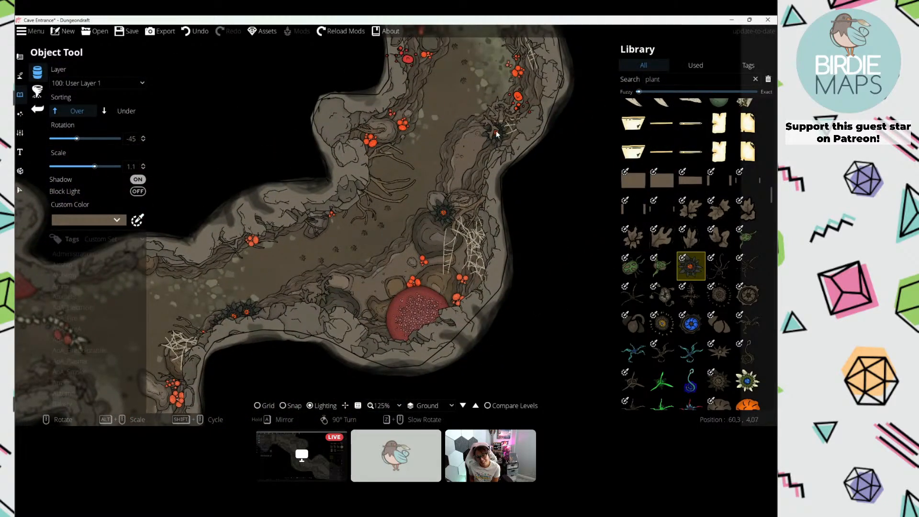
left_click(496, 132)
left_click_drag(413, 89, 386, 147)
scroll(386, 146, "up", 2)
left_click(386, 144)
scroll(397, 70, "up", 3)
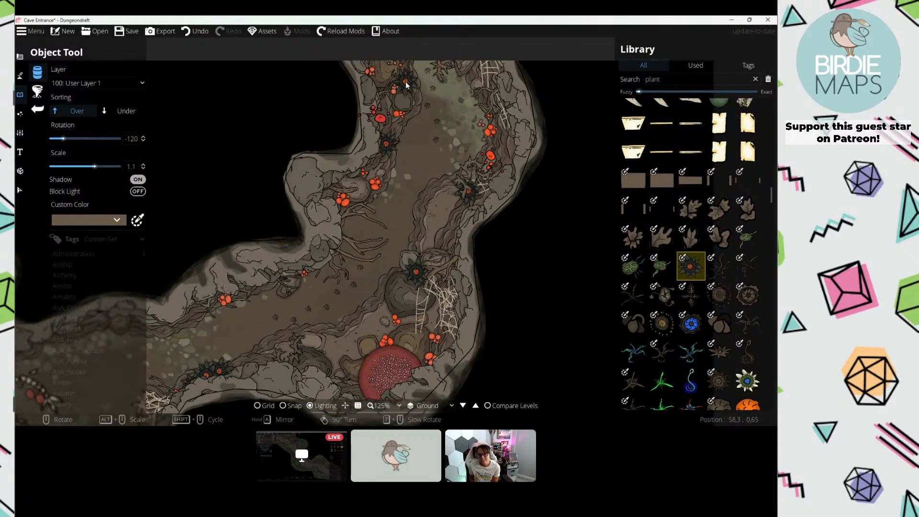
Step: Switch the spiky plant to the 400: User Layer 4 layer and place it on the rock wall above the skeleton's tail
left_click_drag(92, 317, 402, 174)
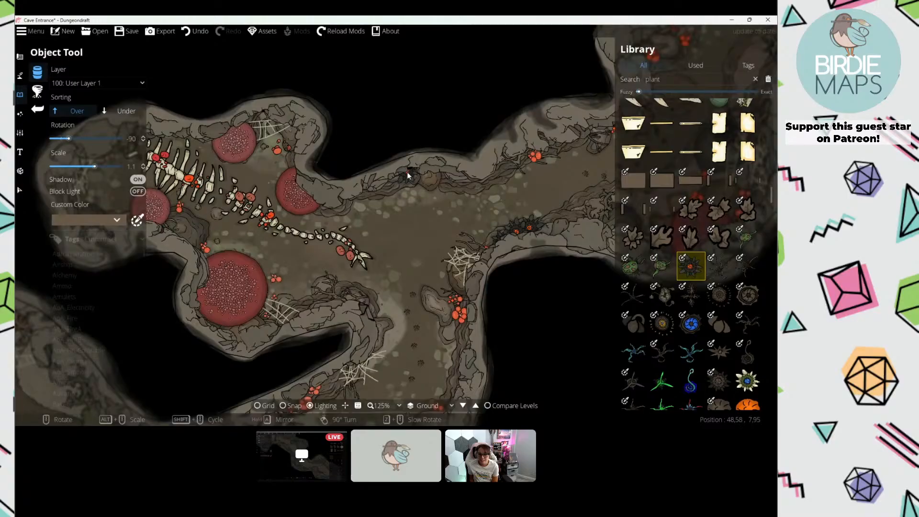
left_click(409, 178)
left_click(97, 83)
left_click(97, 197)
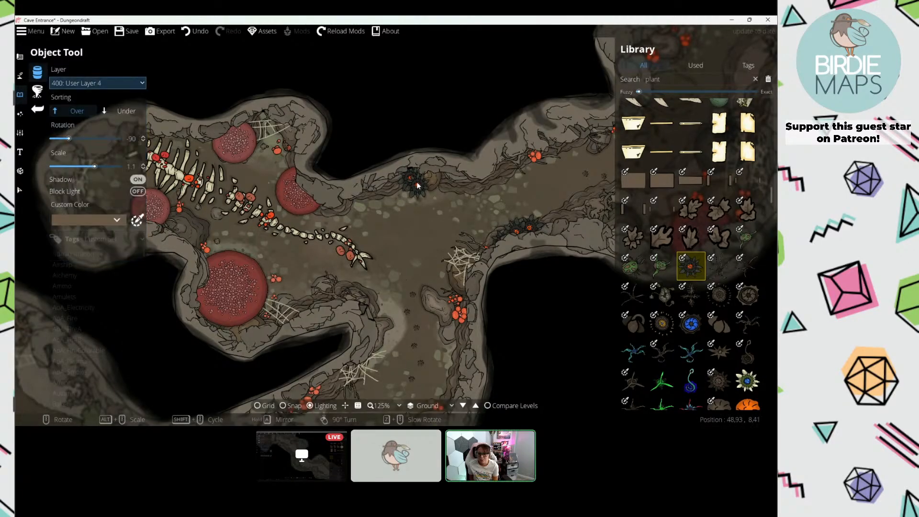
left_click(413, 174)
left_click_drag(355, 244, 355, 157)
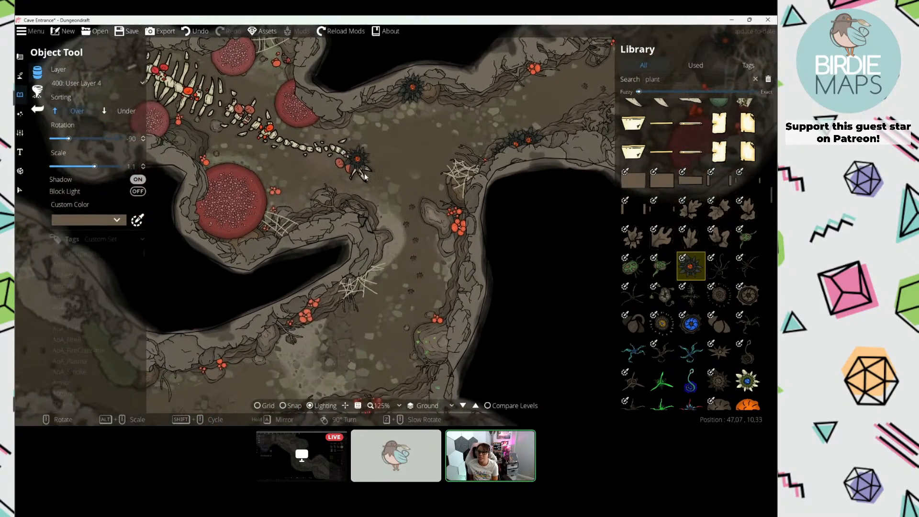
Step: Switch the spiky plant to the 100: User Layer 1 layer and place rotated copies in the rocky alcove of the middle passage
right_click(375, 238)
left_click_drag(373, 283, 450, 205)
scroll(451, 206, "down", 4)
left_click_drag(306, 190, 500, 209)
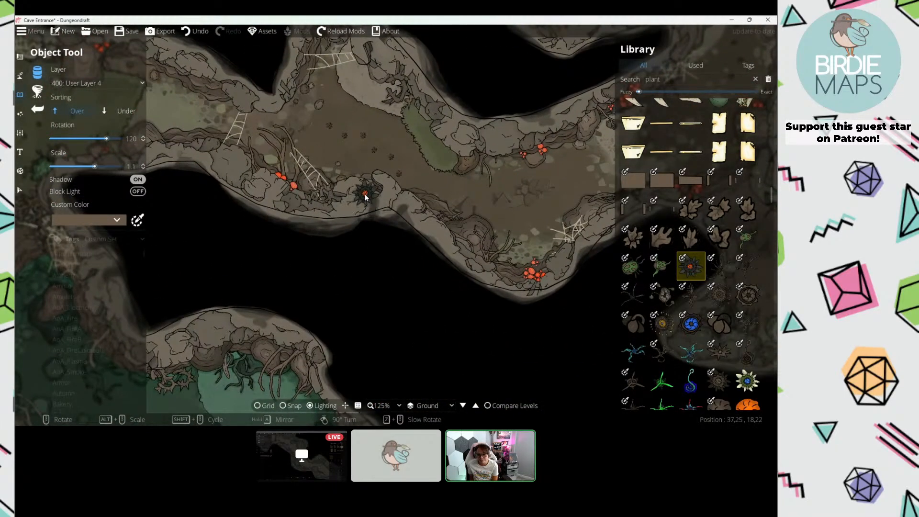
left_click_drag(310, 151, 297, 199)
left_click(110, 83)
left_click(110, 165)
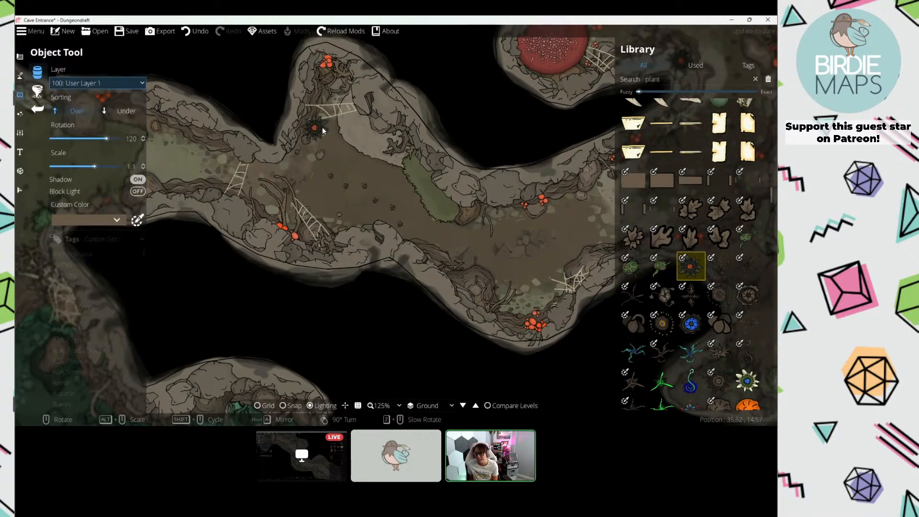
scroll(364, 125, "down", 5)
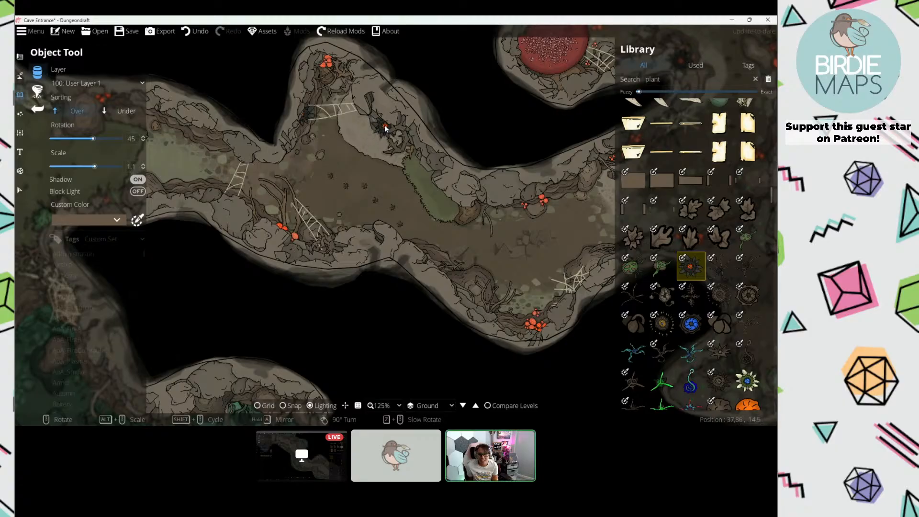
Step: Choose the glowing blue flower asset and place rotated copies on the boulders near the pool's pointed end
left_click_drag(148, 213, 297, 215)
left_click_drag(305, 302, 371, 199)
left_click_drag(481, 302, 434, 204)
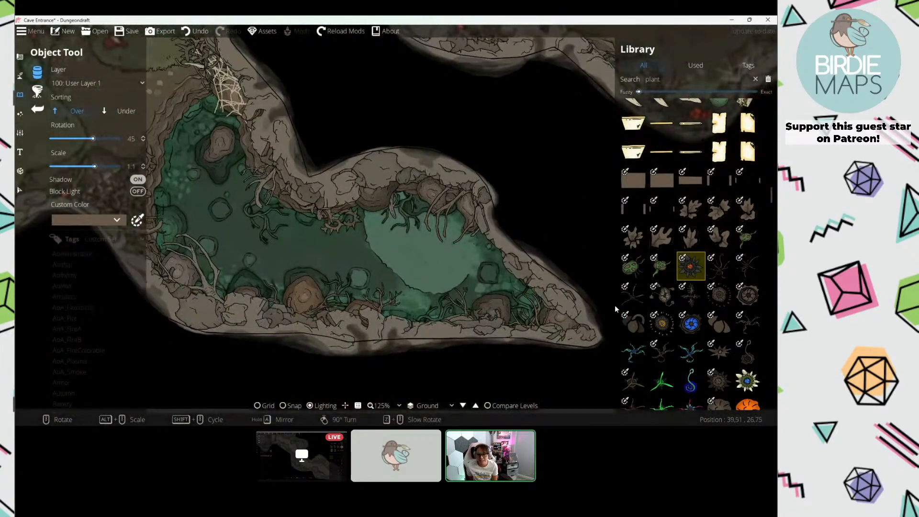
left_click(689, 324)
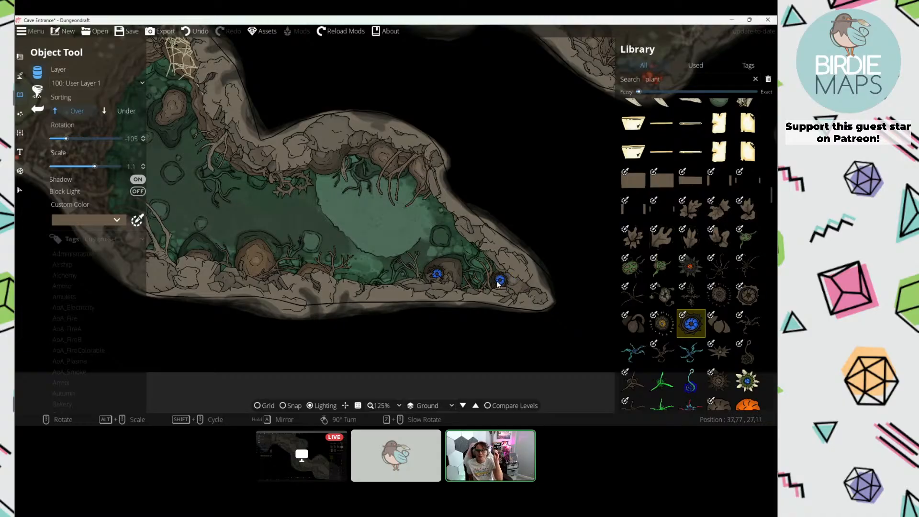
Step: Place rotated blue flowers on the rock wall above the pool's light patch and beside the round brown boulder on the lower shore
scroll(699, 295, "down", 4)
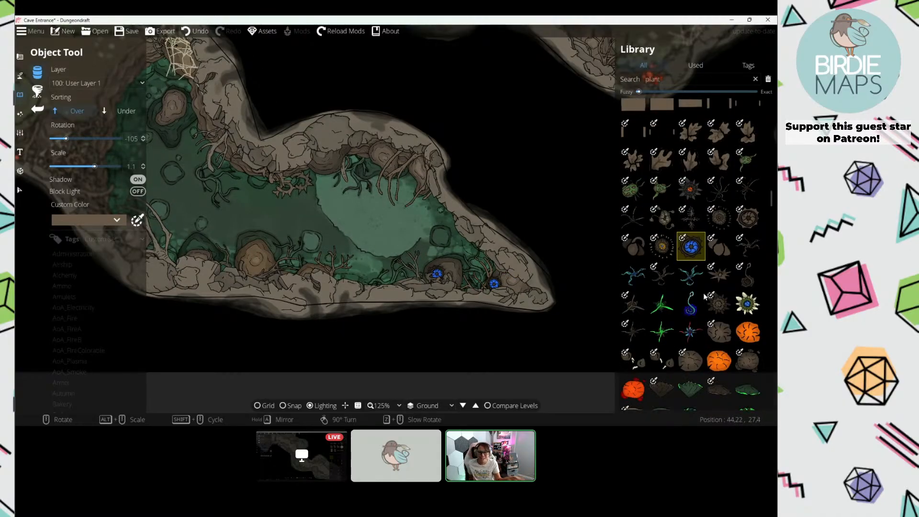
scroll(693, 299, "down", 3)
scroll(347, 161, "down", 3)
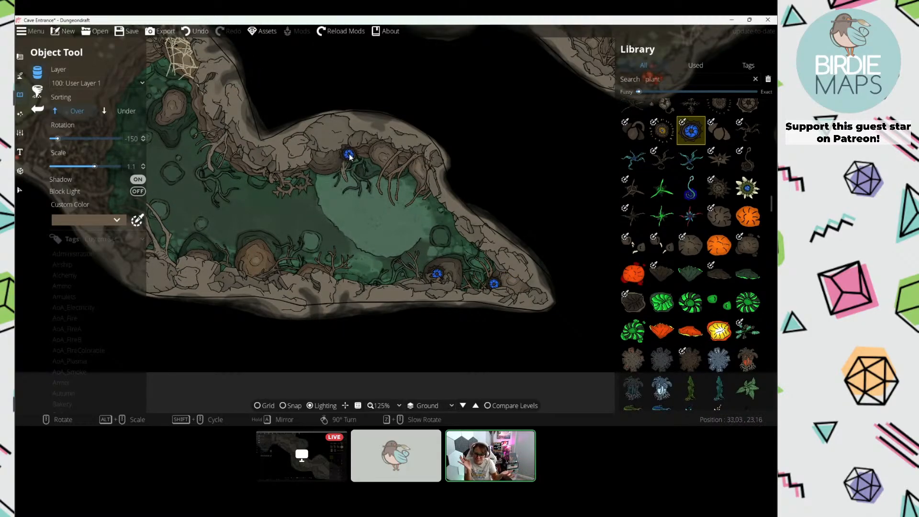
left_click(346, 151)
left_click_drag(322, 205, 443, 206)
scroll(680, 275, "down", 3)
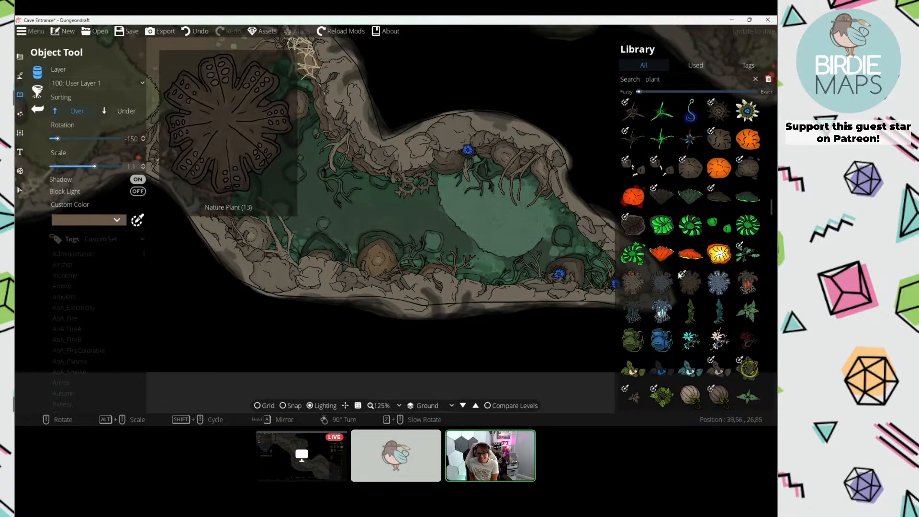
left_click_drag(353, 262, 361, 263)
scroll(361, 263, "down", 1)
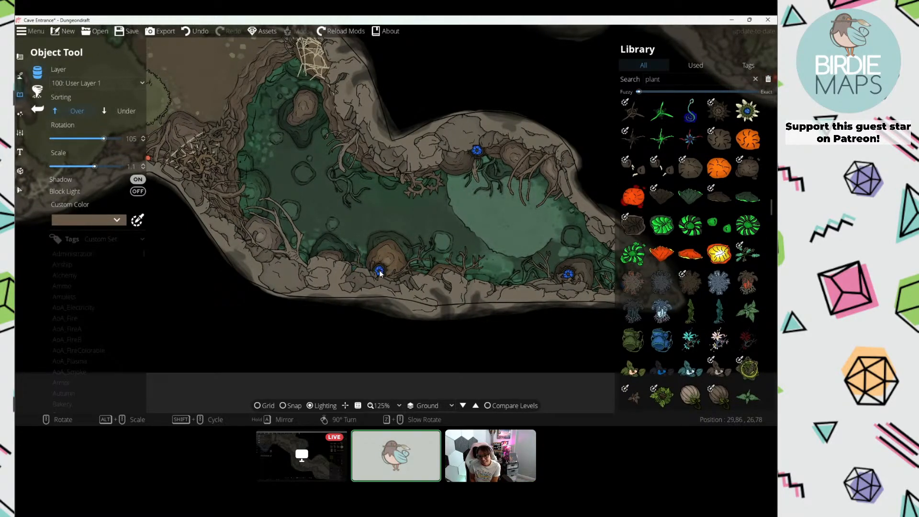
left_click(379, 274)
Step: Choose the dark-leaved plant with blue blossoms and place it on the rock wall beside the blue flower above the pool
left_click_drag(282, 193, 329, 230)
scroll(663, 262, "down", 5)
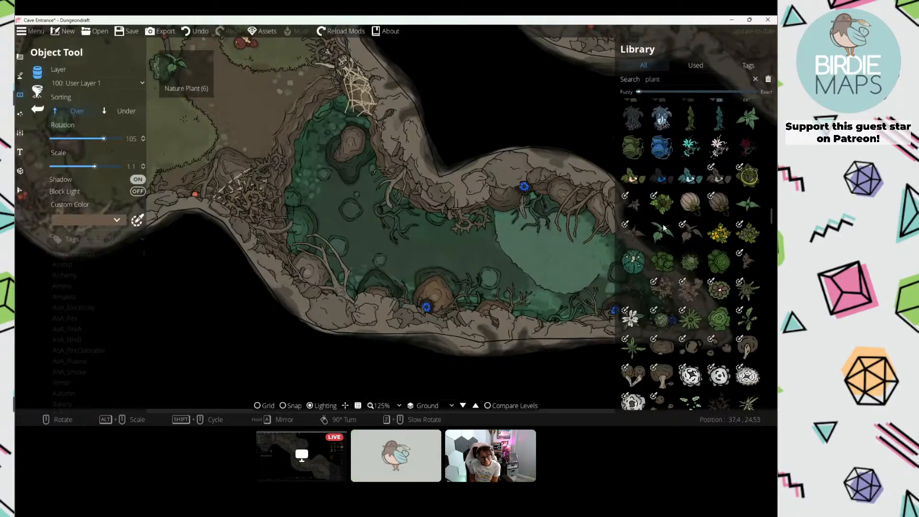
left_click_drag(461, 234, 351, 239)
scroll(713, 214, "up", 1)
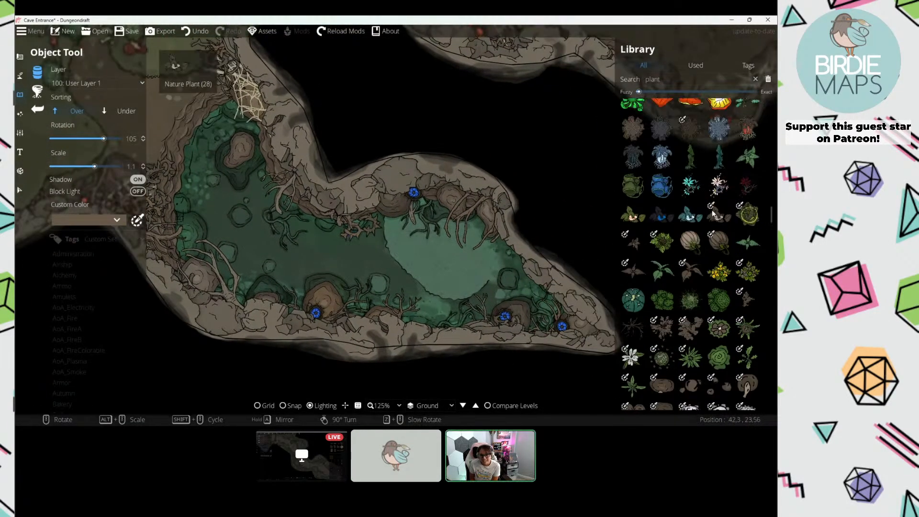
left_click(662, 214)
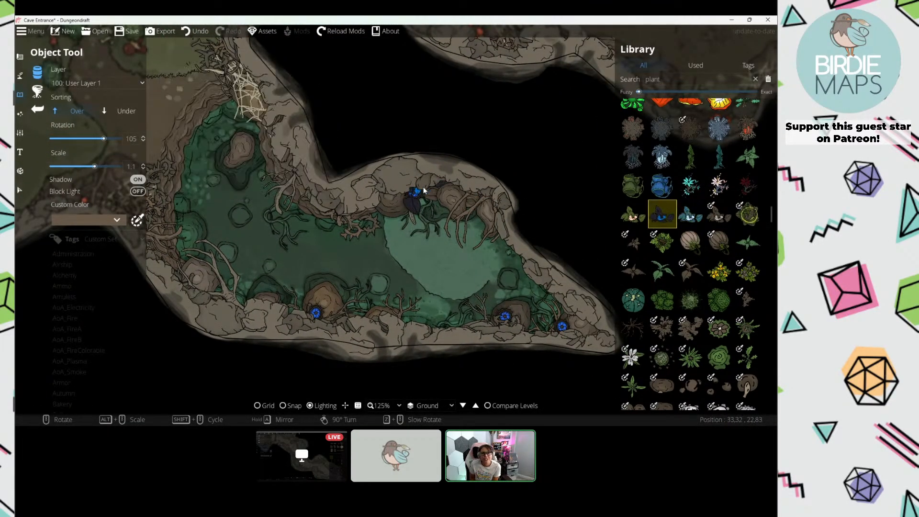
scroll(445, 189, "down", 7)
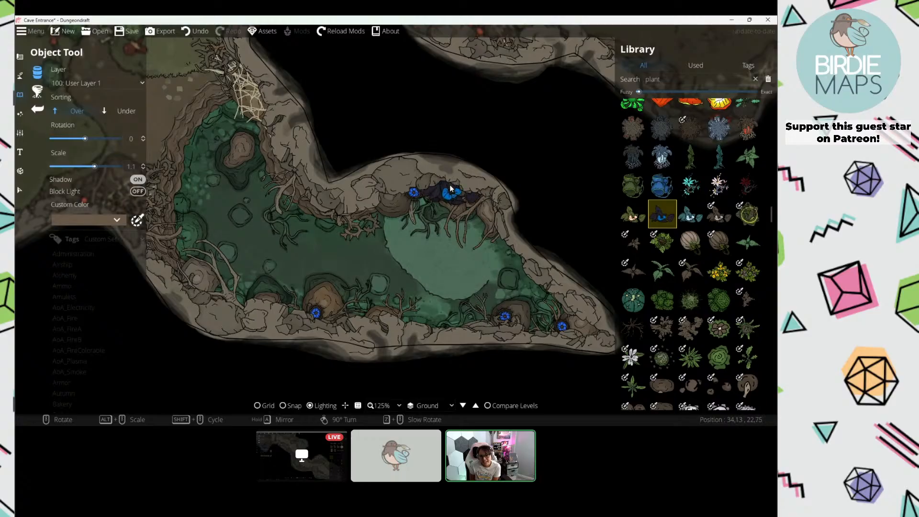
scroll(449, 188, "up", 2)
left_click(445, 189)
Step: Place rotated dark-leaved blue plants at the pool's pointed tip, beside the round brown boulder and under the roots on the western bank
left_click_drag(518, 288, 443, 247)
scroll(501, 284, "up", 9)
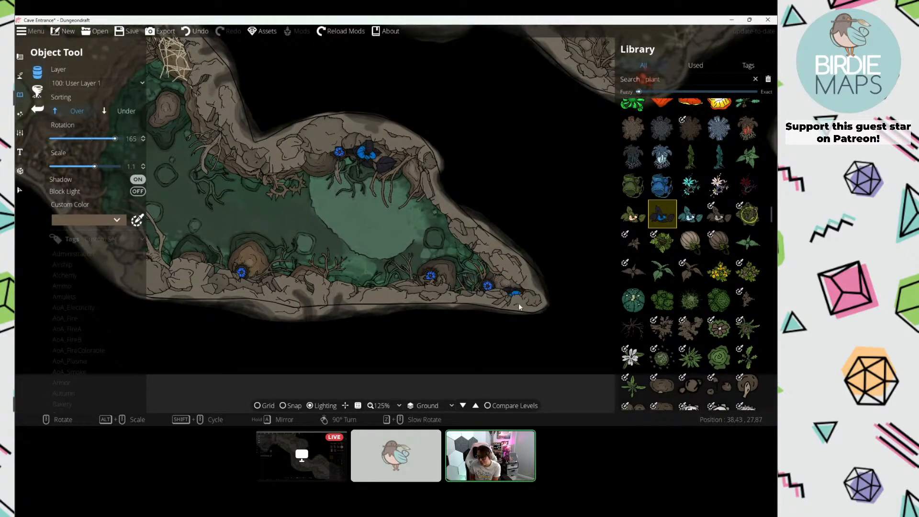
scroll(519, 303, "down", 1)
left_click(516, 295)
left_click_drag(278, 270, 322, 272)
scroll(322, 283, "up", 1)
left_click(322, 282)
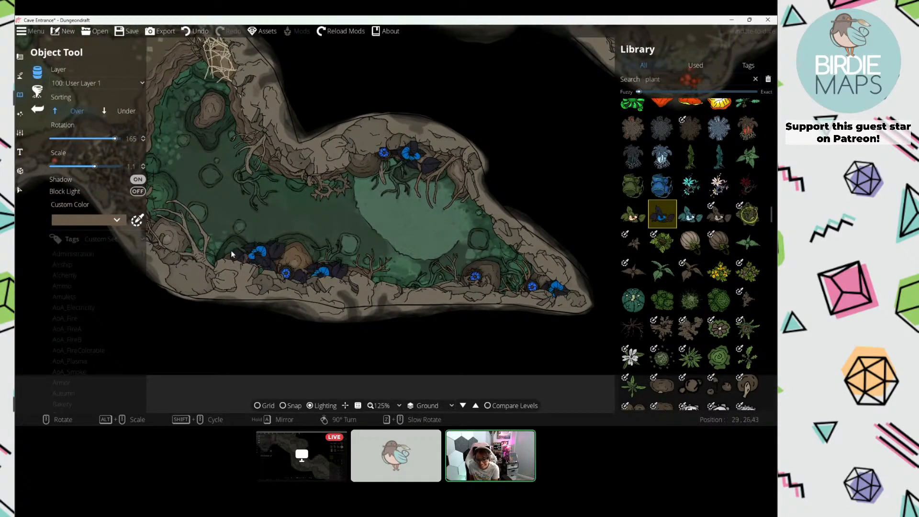
left_click_drag(167, 247, 276, 282)
left_click(281, 286)
Step: Place a rotated dark-leaved blue plant on the bank below the cobweb at the pool's northern end
left_click_drag(355, 161, 378, 222)
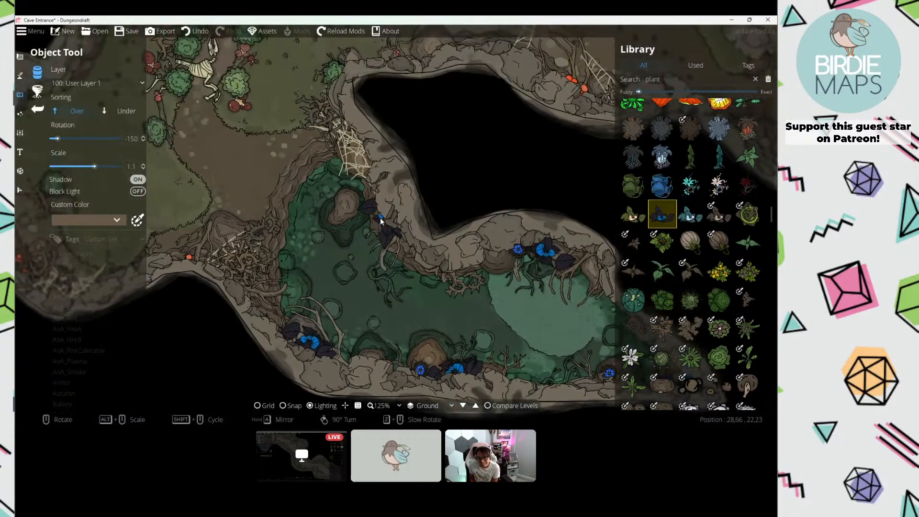
scroll(373, 187, "down", 9)
scroll(378, 201, "down", 5)
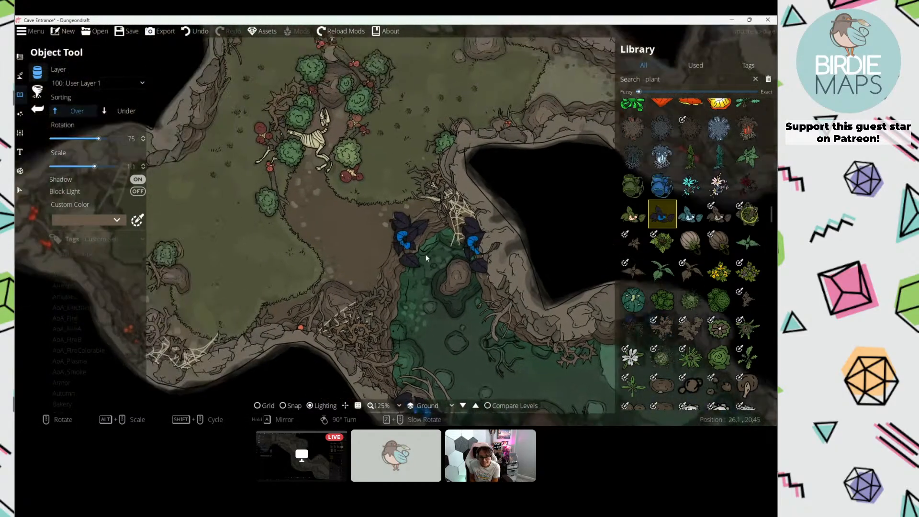
Step: Review the whole cave map and browse the plant assets for further vegetation
scroll(241, 229, "down", 4)
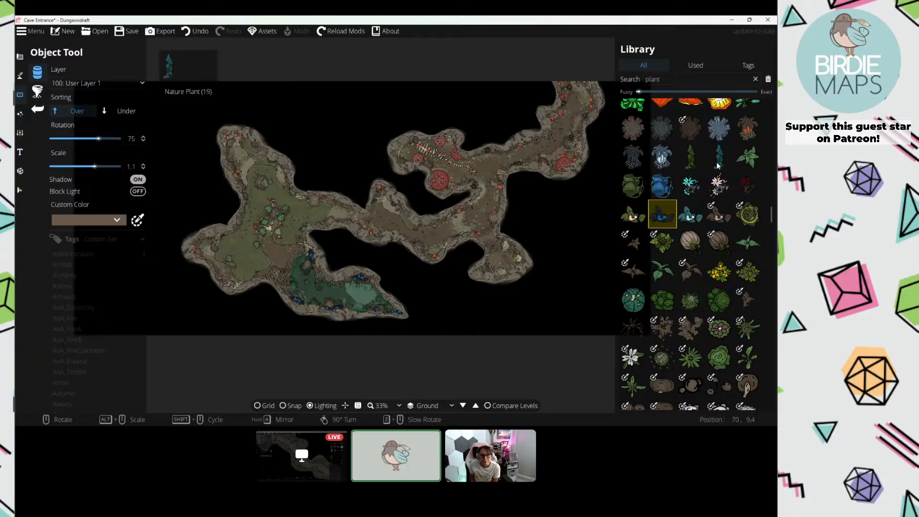
scroll(716, 162, "up", 2)
scroll(713, 169, "down", 4)
scroll(713, 171, "down", 8)
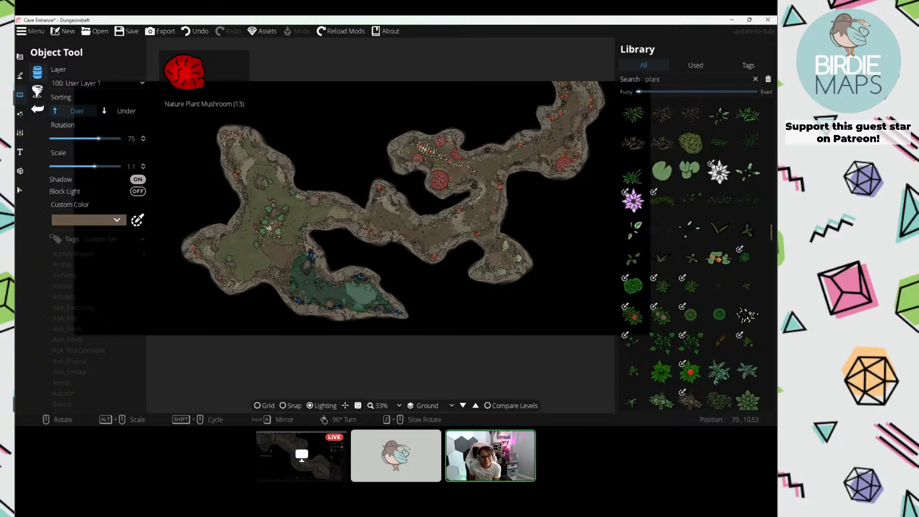
scroll(713, 170, "down", 10)
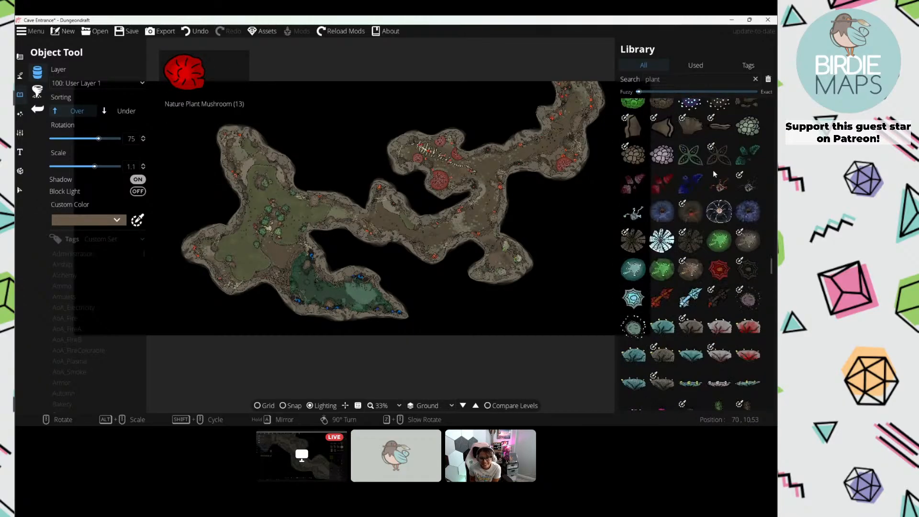
scroll(714, 170, "up", 7)
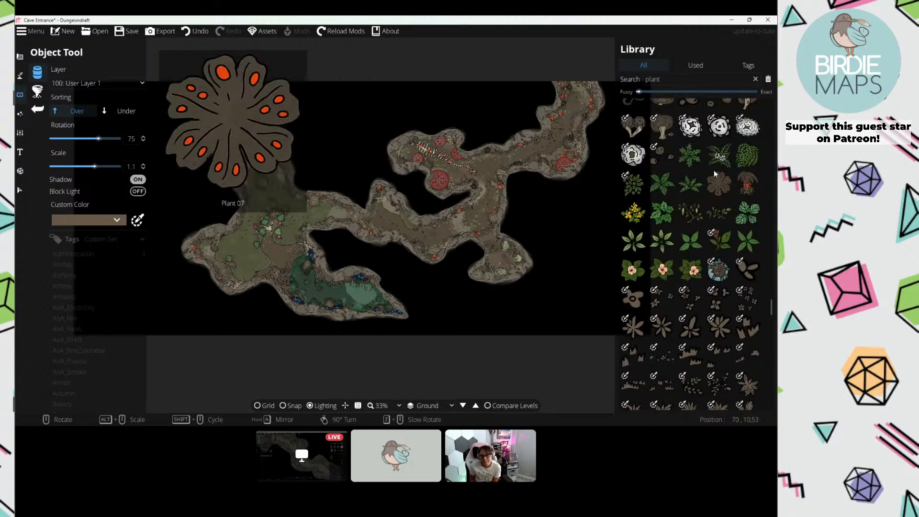
scroll(715, 173, "down", 5)
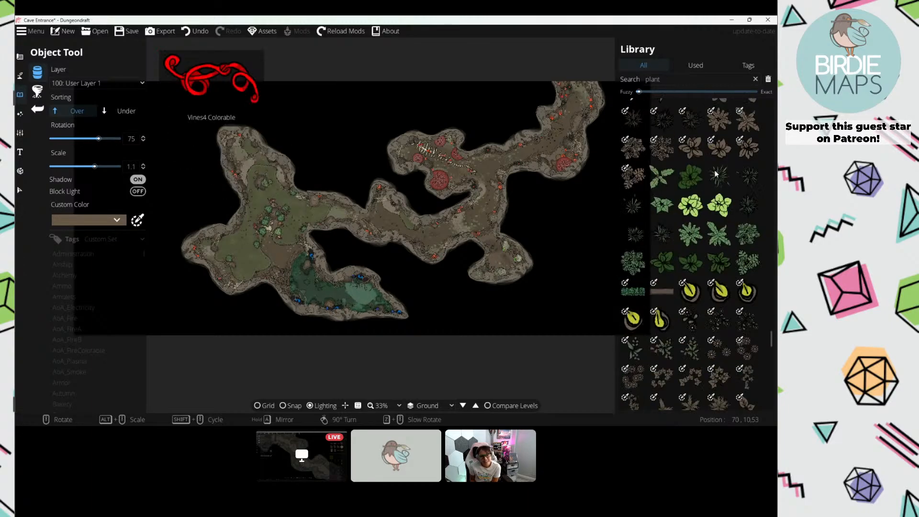
scroll(715, 174, "down", 8)
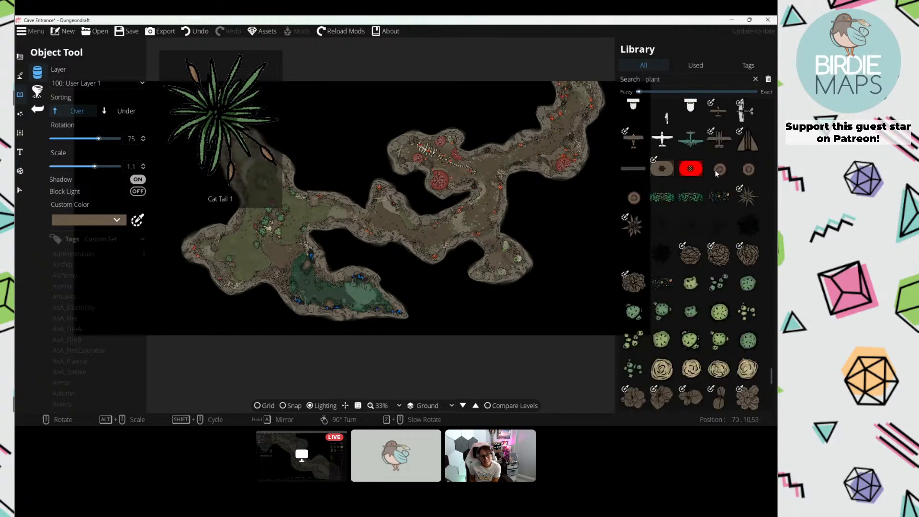
scroll(705, 175, "up", 8)
Step: Examine the skeleton chamber, the connecting passages and the grassy cavern for areas that need more detail
left_click_drag(335, 203, 327, 151)
scroll(328, 208, "up", 1)
scroll(326, 207, "up", 4)
scroll(327, 151, "down", 1)
left_click_drag(466, 181, 407, 205)
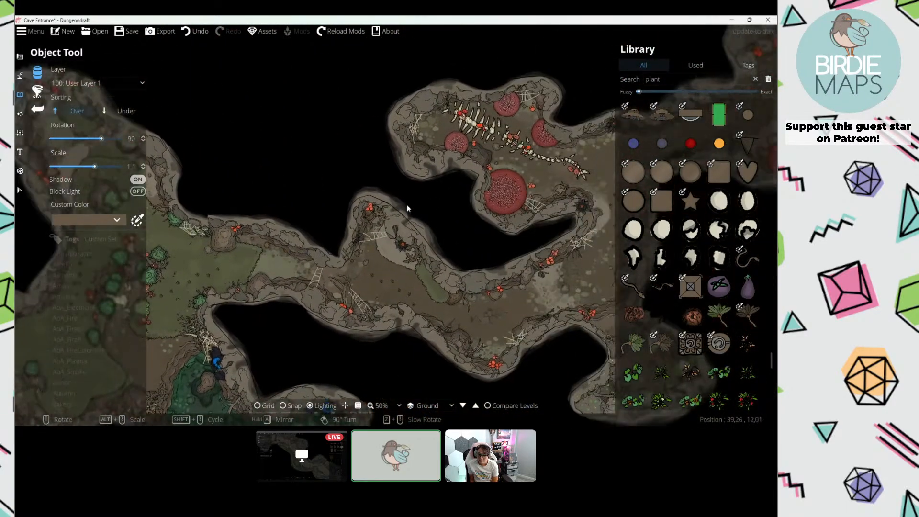
left_click_drag(570, 163, 402, 211)
left_click_drag(341, 196, 443, 196)
left_click_drag(347, 216, 531, 153)
left_click_drag(340, 215, 411, 195)
Step: Activate the Path Tool, search the path library for "hill" and choose the dark shaded hill path
left_click(19, 75)
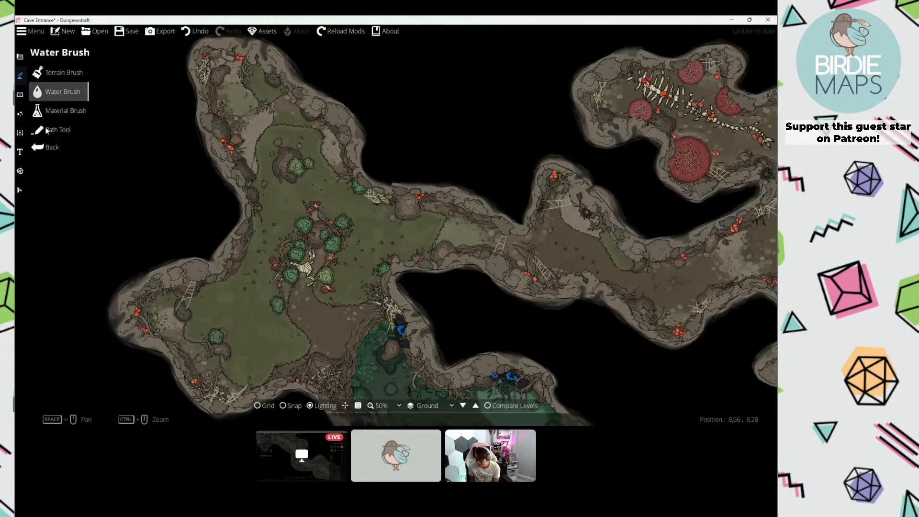
left_click(57, 131)
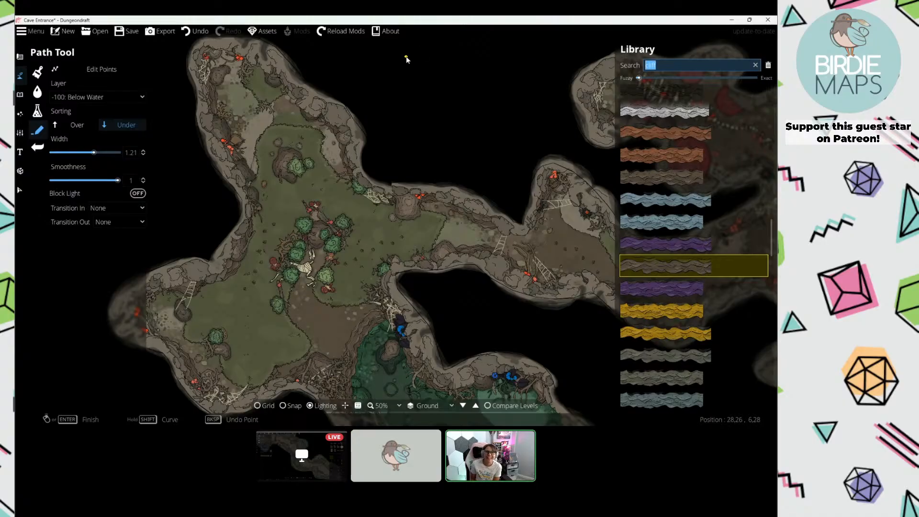
type("hill")
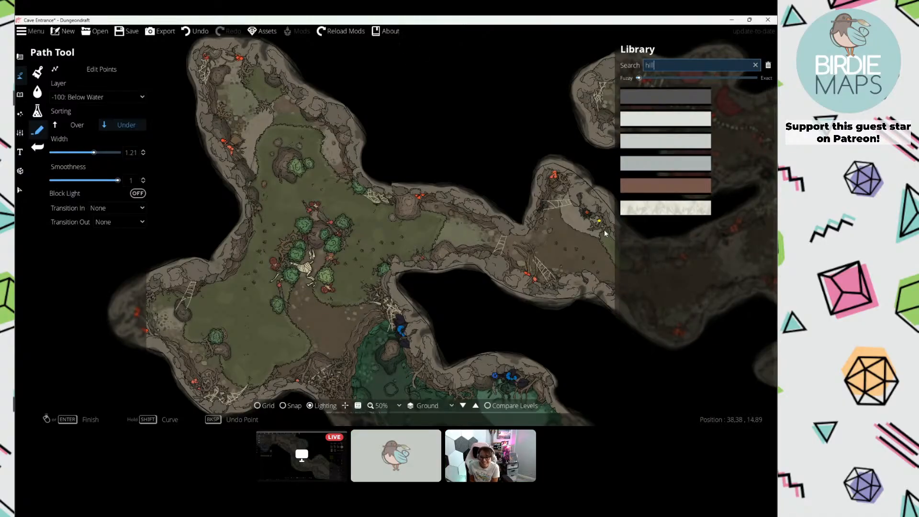
left_click(654, 261)
left_click(646, 231)
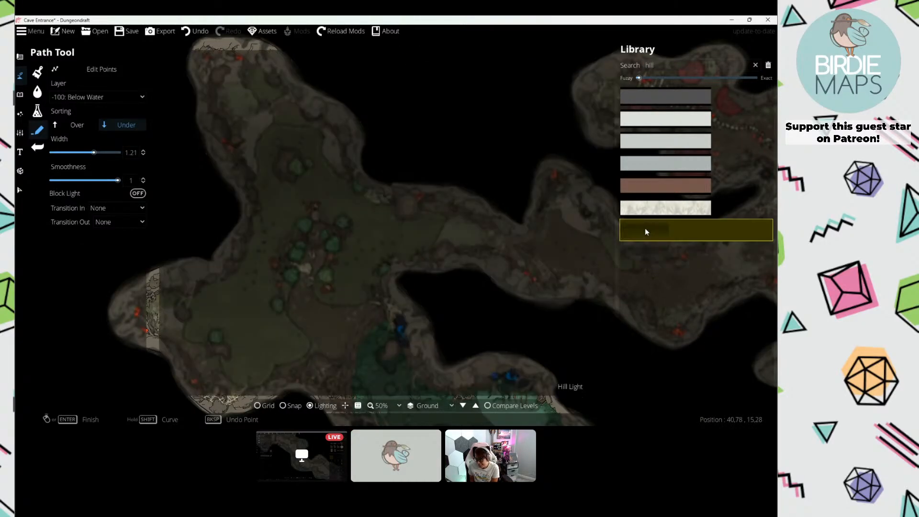
Step: Set the path to the 400: User Layer 4 layer with a width of 0.74 and Fade for both transitions
left_click_drag(245, 214, 393, 210)
left_click(87, 97)
left_click(88, 210)
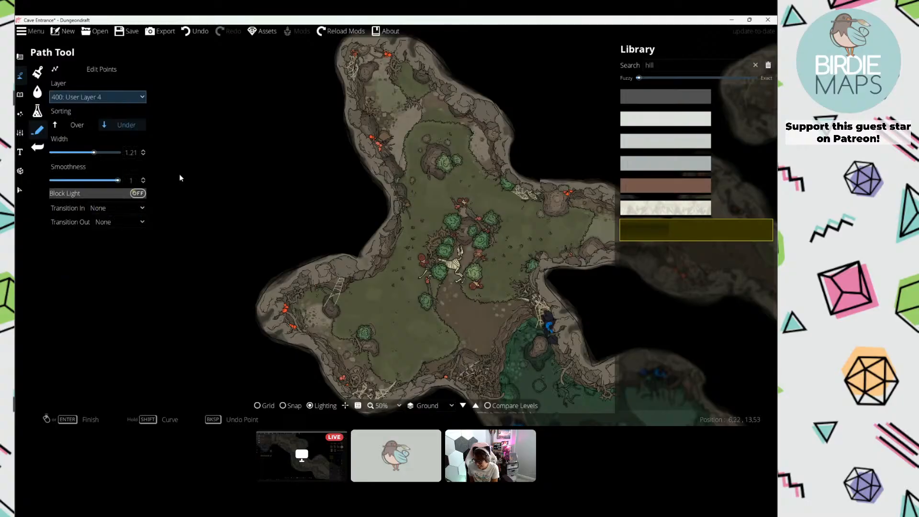
left_click_drag(180, 176, 149, 220)
left_click(88, 153)
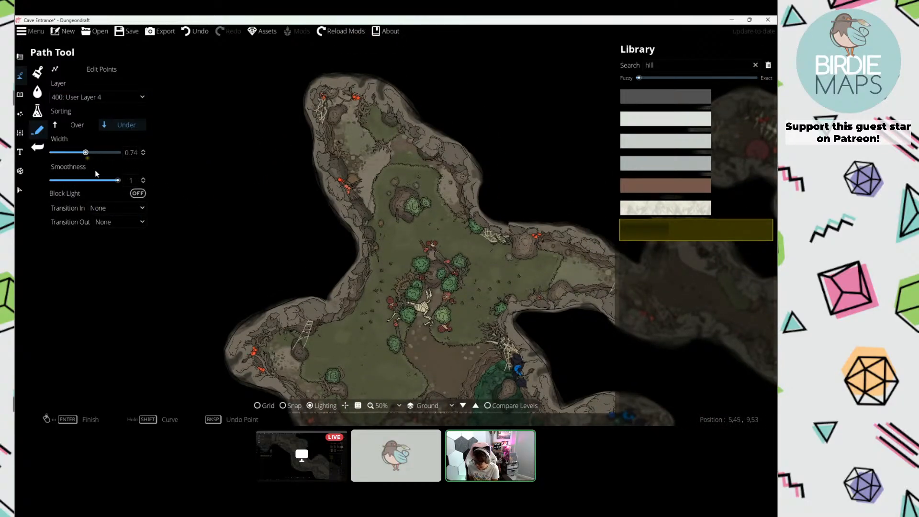
left_click(115, 208)
left_click(115, 233)
left_click(114, 222)
left_click(115, 248)
Step: Draw short dark hill paths along the outer rock walls of the grassy cavern to shade them
left_click_drag(383, 216, 299, 229)
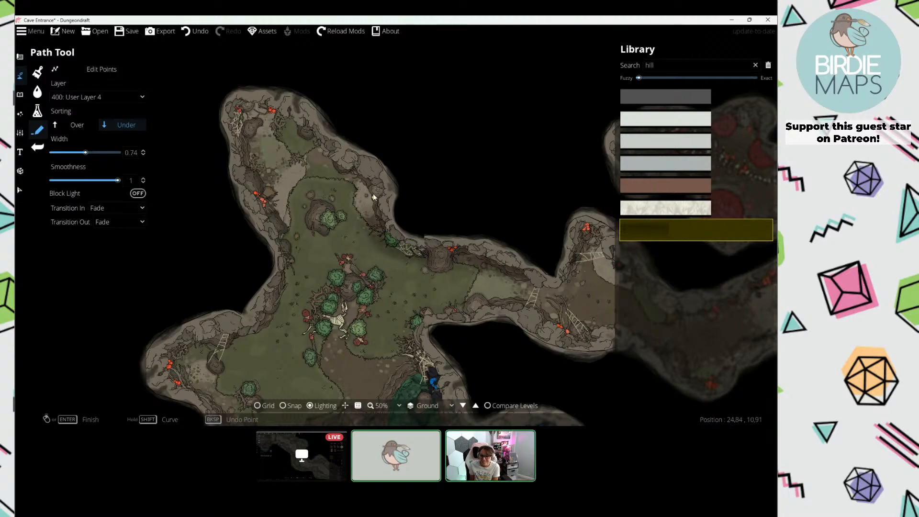
left_click_drag(369, 154, 414, 224)
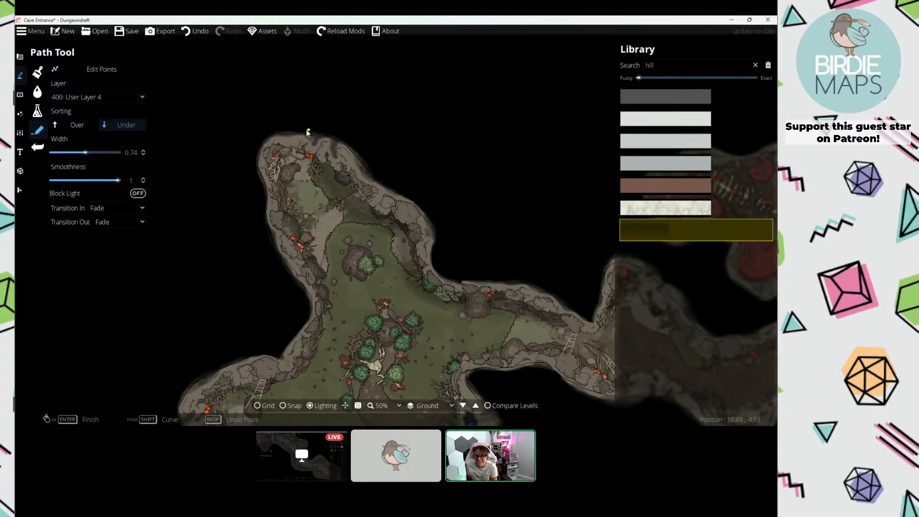
left_click_drag(312, 145, 314, 131)
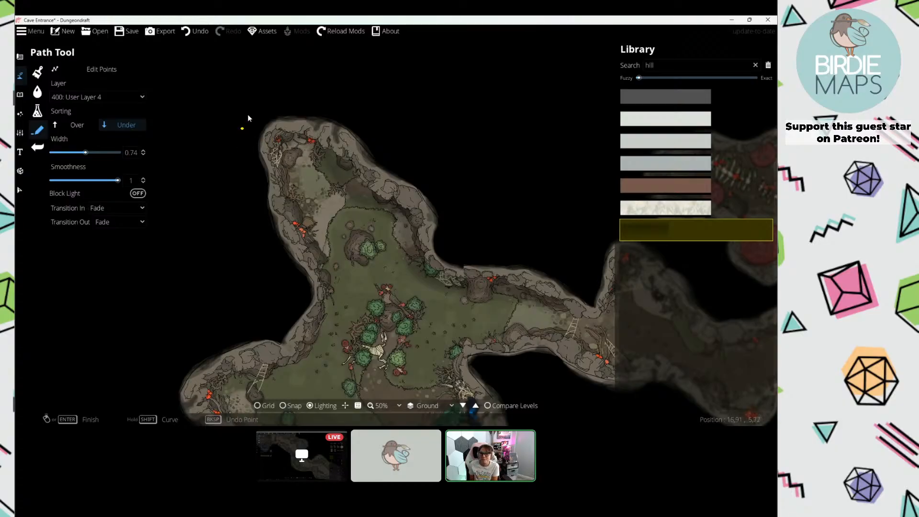
left_click_drag(248, 119, 255, 86)
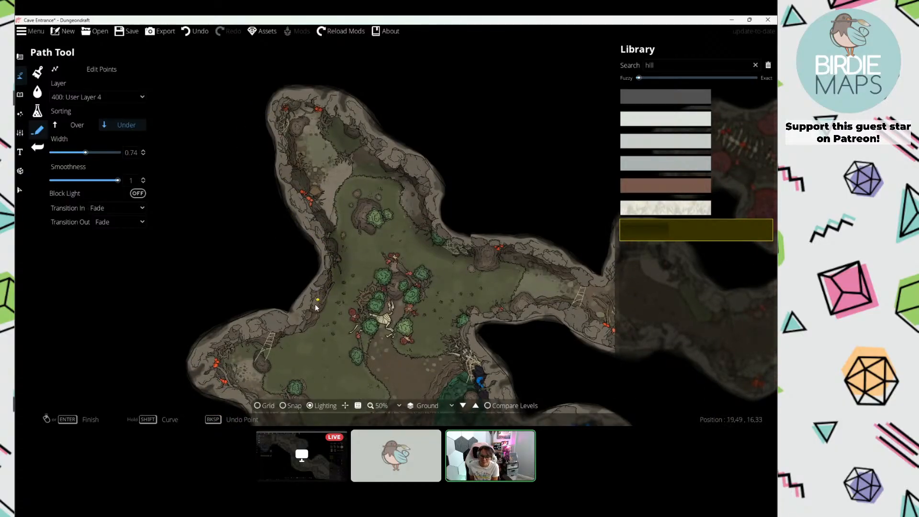
left_click_drag(212, 336, 251, 127)
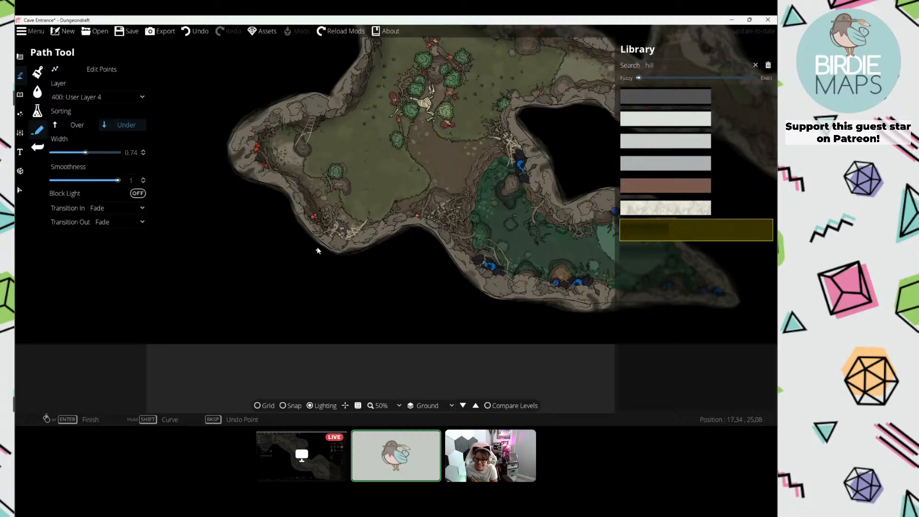
Step: Continue the hill path shading along the rock walls surrounding the green pool
left_click_drag(318, 250, 235, 241)
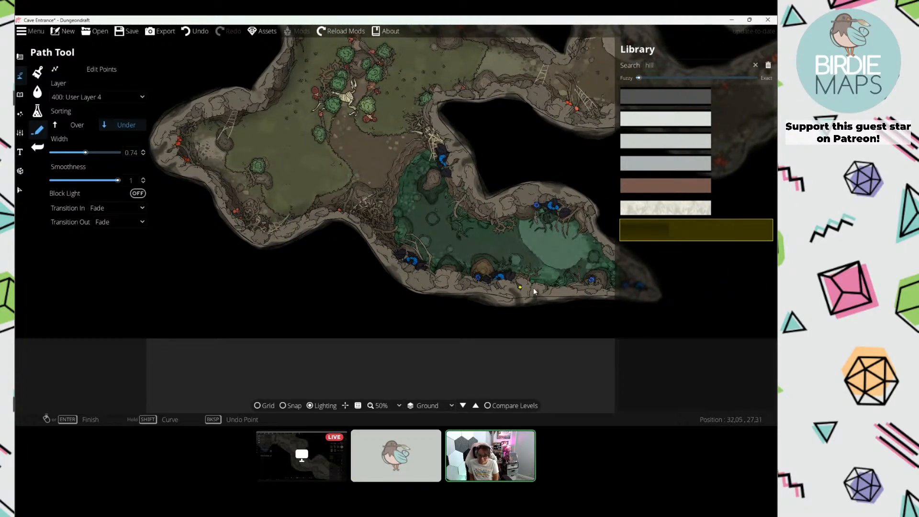
left_click_drag(574, 287, 402, 277)
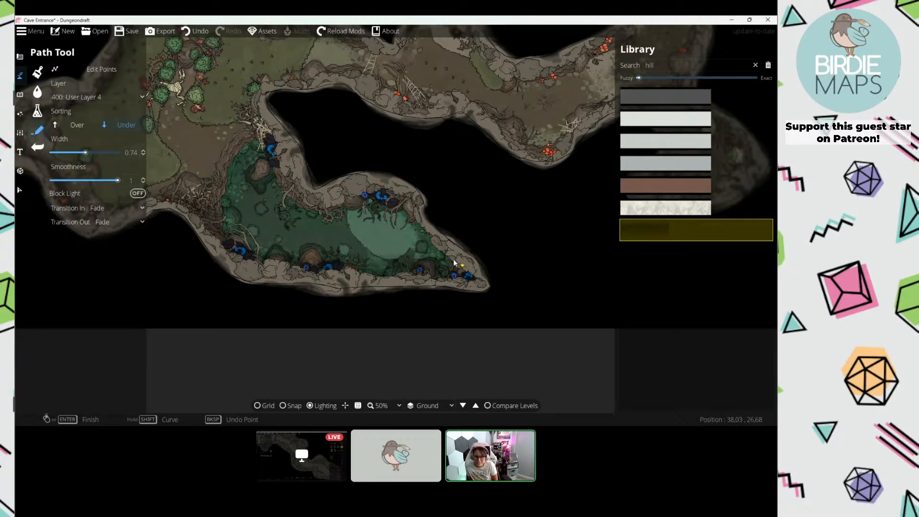
left_click_drag(398, 178, 461, 205)
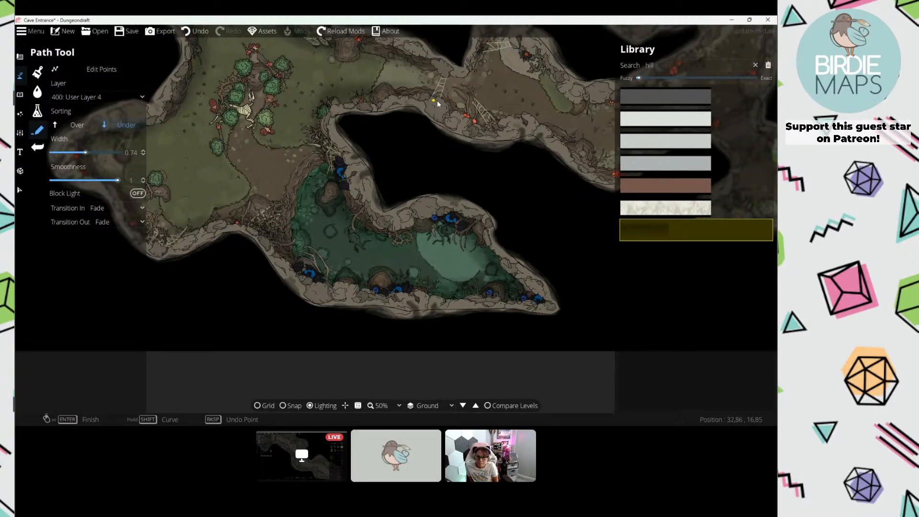
Step: Shade the walls of the central passage and the small southern chamber with hill paths
left_click_drag(437, 104, 270, 241)
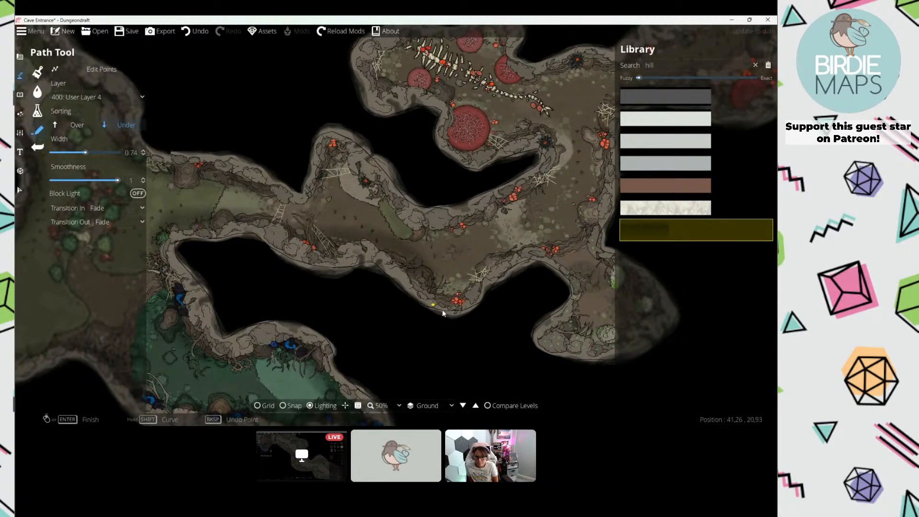
left_click_drag(443, 304, 279, 295)
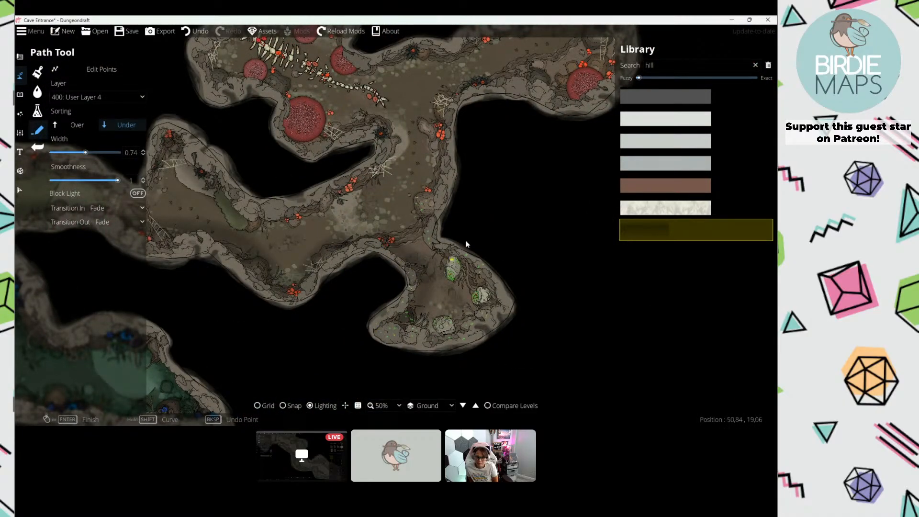
left_click_drag(467, 244, 416, 311)
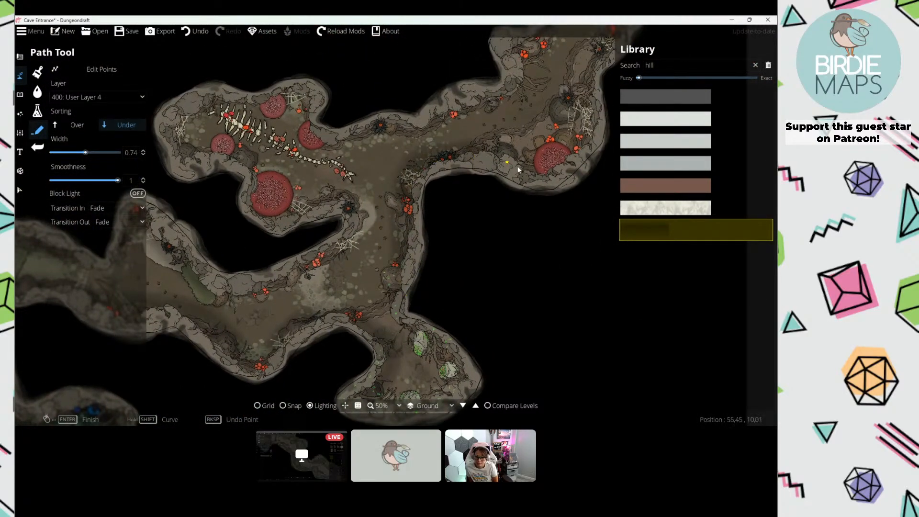
Step: Add hill path shading to the walls of the northeastern passage and the upper side of the skeleton chamber
left_click_drag(556, 177, 478, 316)
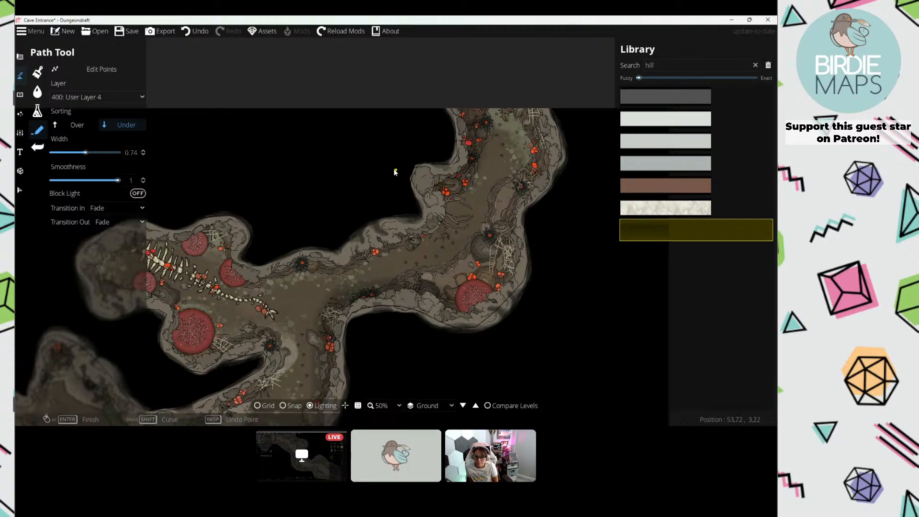
left_click_drag(426, 188, 445, 157)
left_click_drag(392, 200, 473, 161)
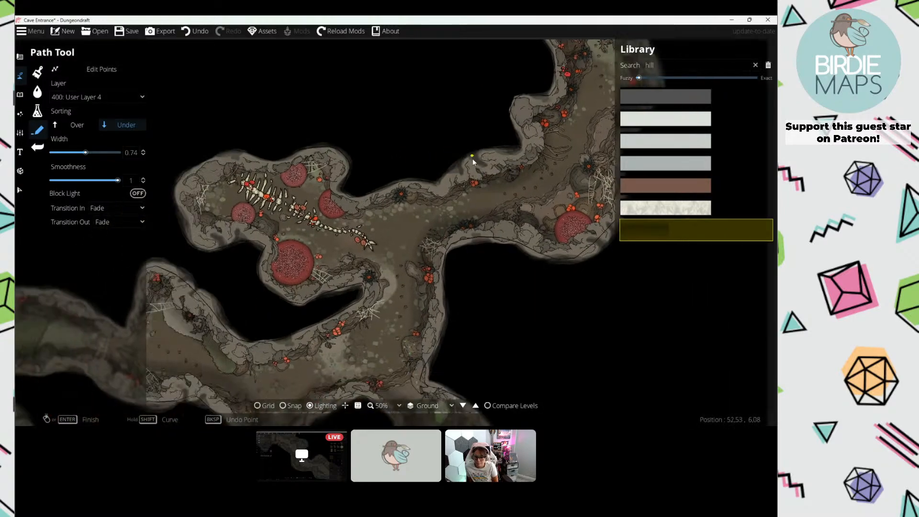
left_click_drag(356, 181, 450, 194)
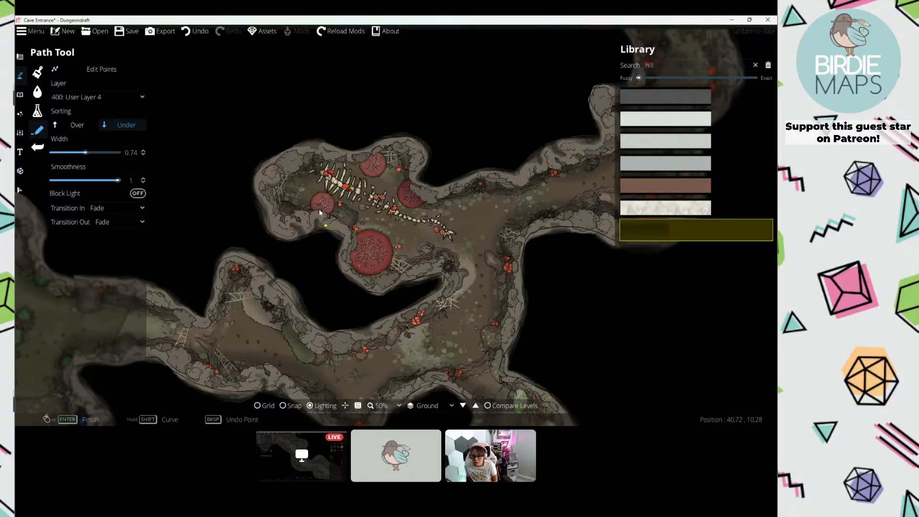
Step: Undo the last hill path and shade the skeleton chamber's lower wall and the passage wall below it
left_click_drag(319, 212, 312, 175)
left_click(194, 31)
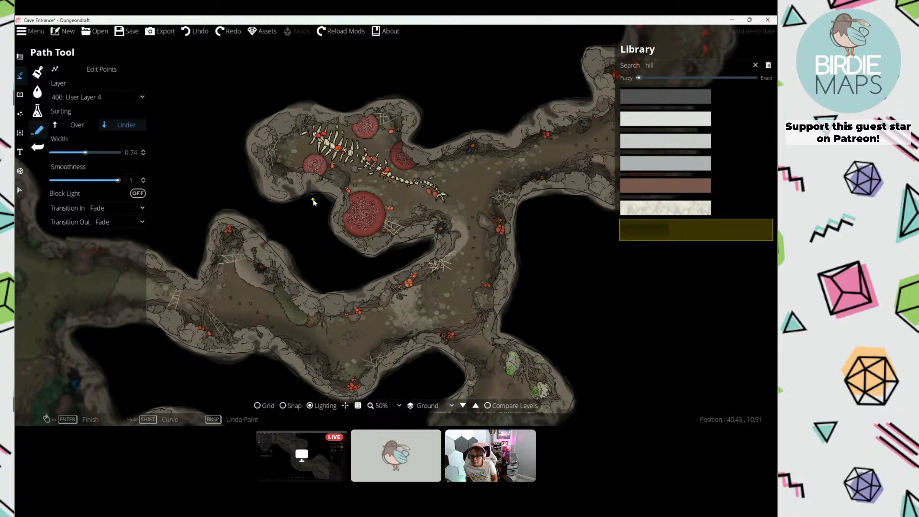
left_click(328, 167)
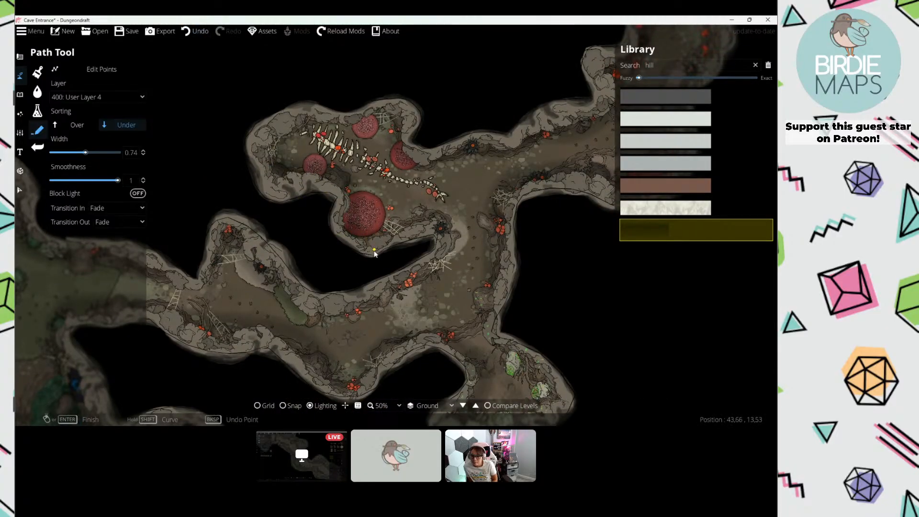
mouse_move(375, 251)
left_mouse_down()
mouse_move(450, 216)
mouse_move(404, 286)
mouse_move(309, 314)
left_mouse_up()
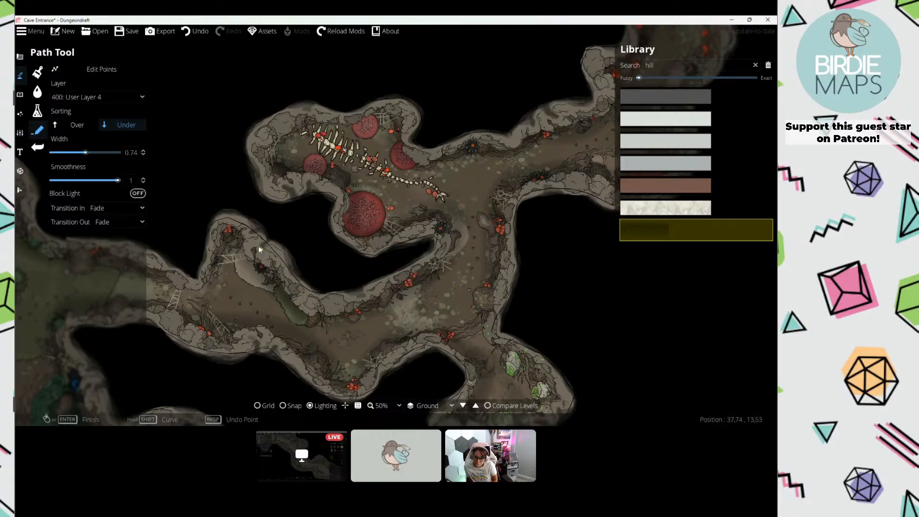
Step: Set the hill path width to 0.57 and try narrower shading in the northeastern passage, undoing the last stroke
scroll(259, 249, "down", 2)
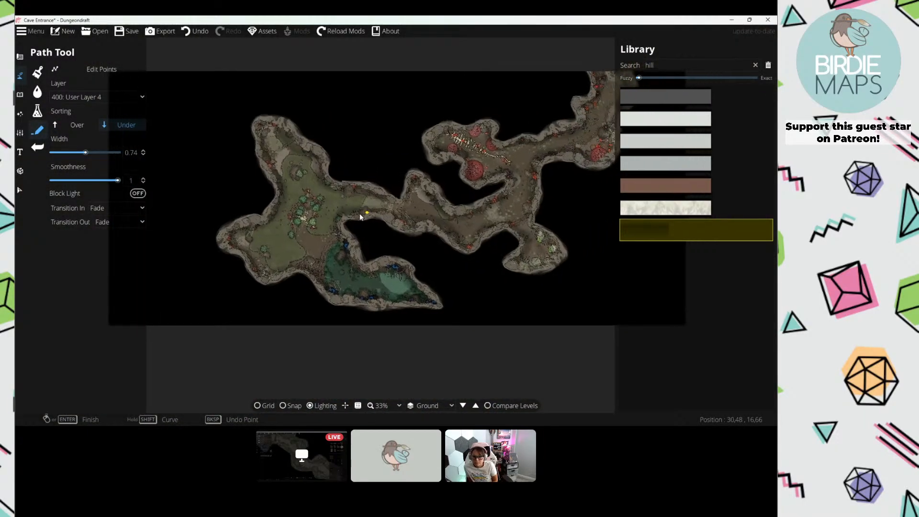
left_click_drag(477, 212, 400, 197)
scroll(416, 152, "up", 2)
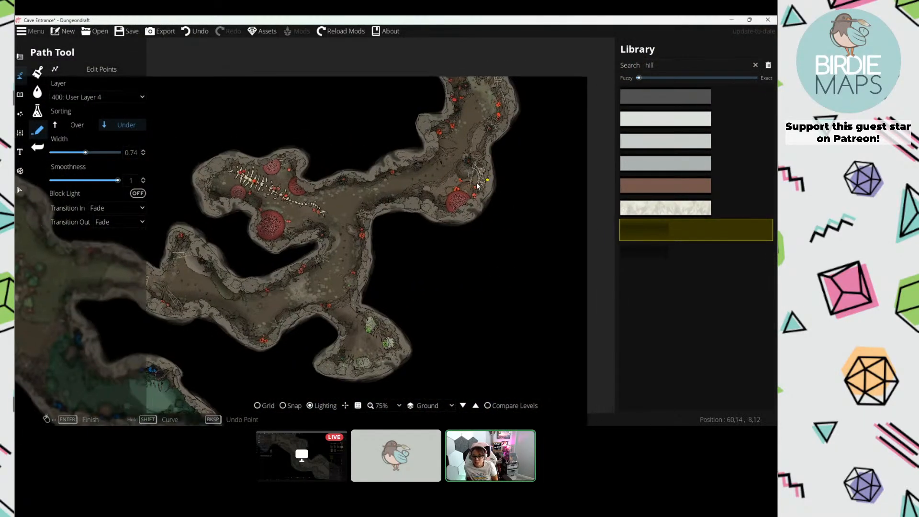
scroll(458, 161, "up", 2)
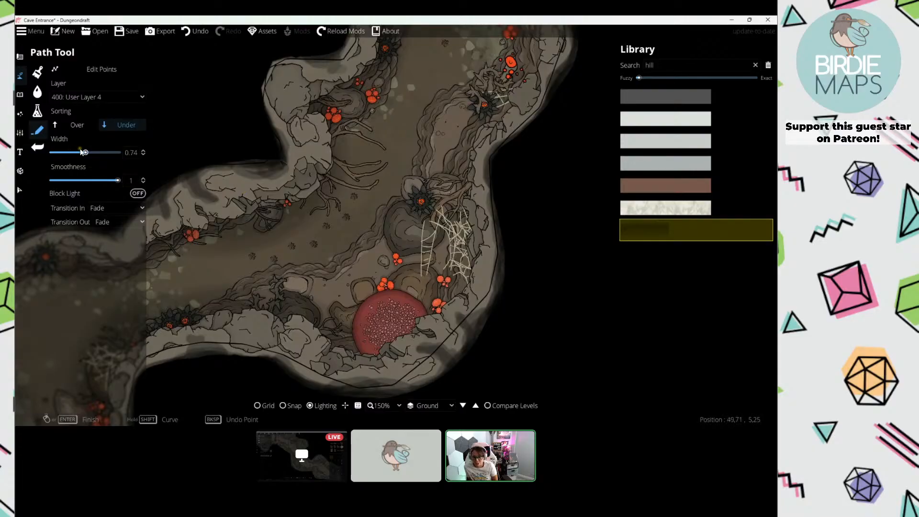
left_click_drag(480, 114, 465, 154)
left_click(507, 71)
left_click(383, 178)
right_click(387, 172)
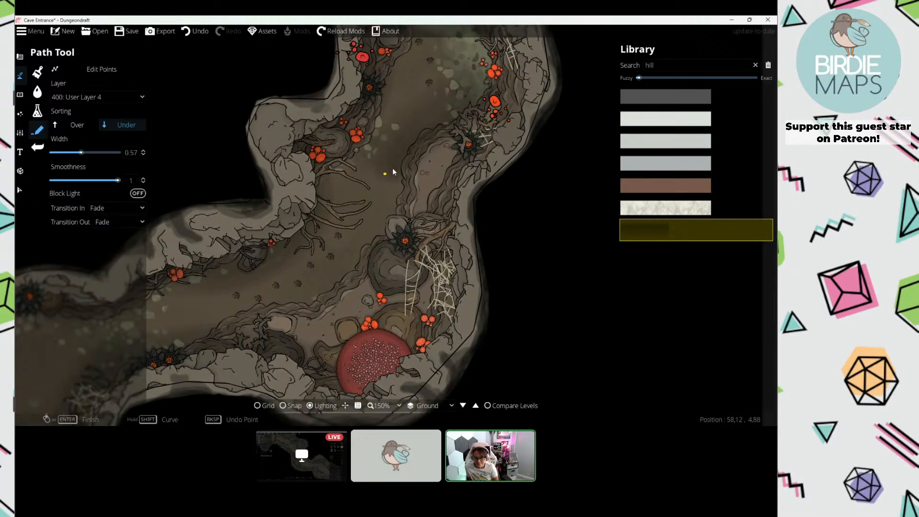
left_click_drag(387, 173, 409, 181)
key("ctrl+z")
Step: Set the hill path width to 0.47 and add finer shading along the cave walls toward the pool
scroll(85, 151, "down", 10)
left_click(521, 88)
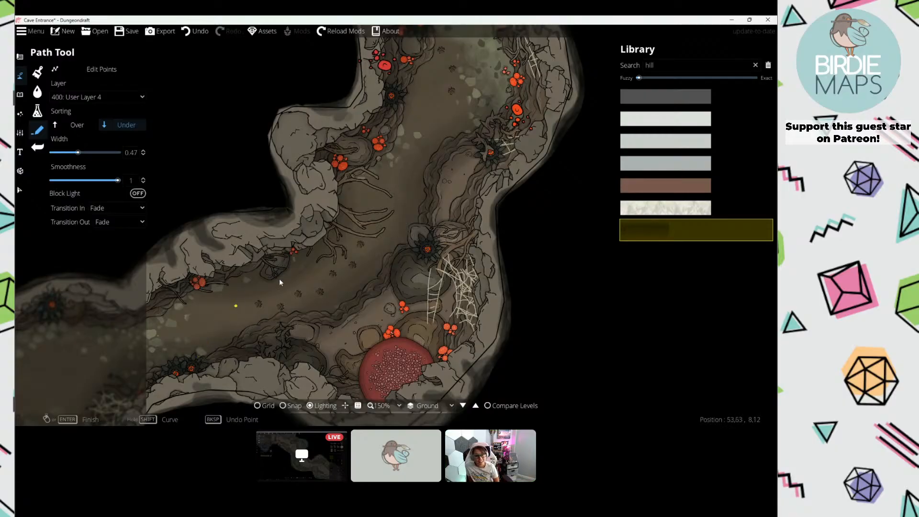
scroll(280, 283, "down", 4)
left_click_drag(332, 262, 455, 161)
left_click_drag(397, 177, 326, 105)
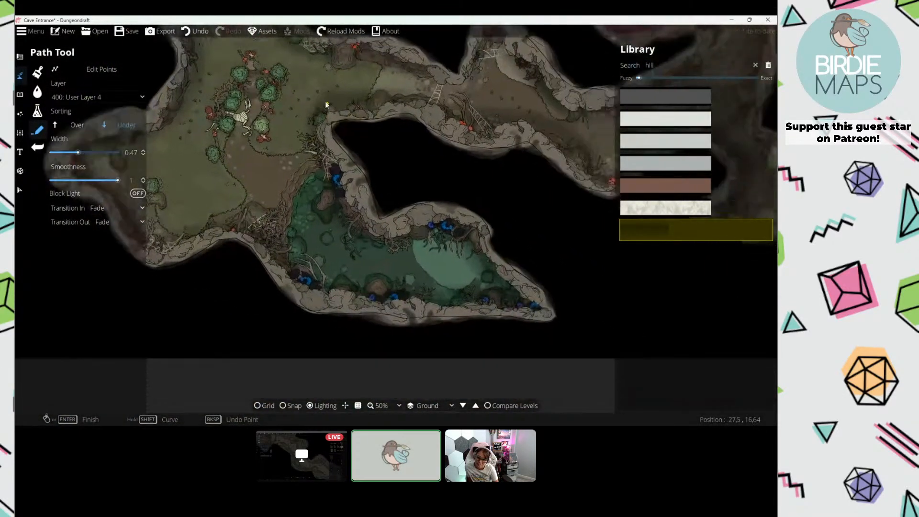
left_click_drag(418, 132, 319, 234)
Step: Finish drawing paths, open the effects tools and save the Cave Entrance map
scroll(380, 206, "down", 4)
scroll(363, 201, "up", 3)
left_click_drag(356, 192, 275, 191)
left_click(20, 114)
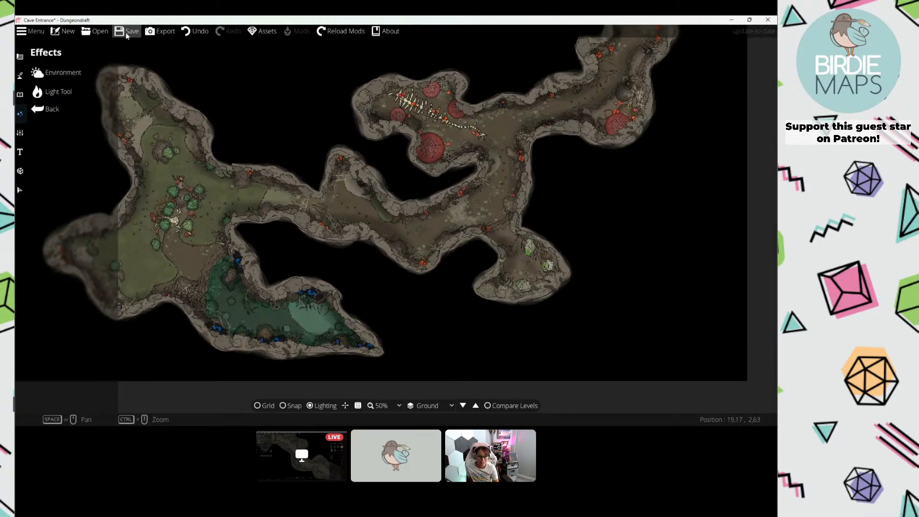
left_click_drag(254, 154, 302, 169)
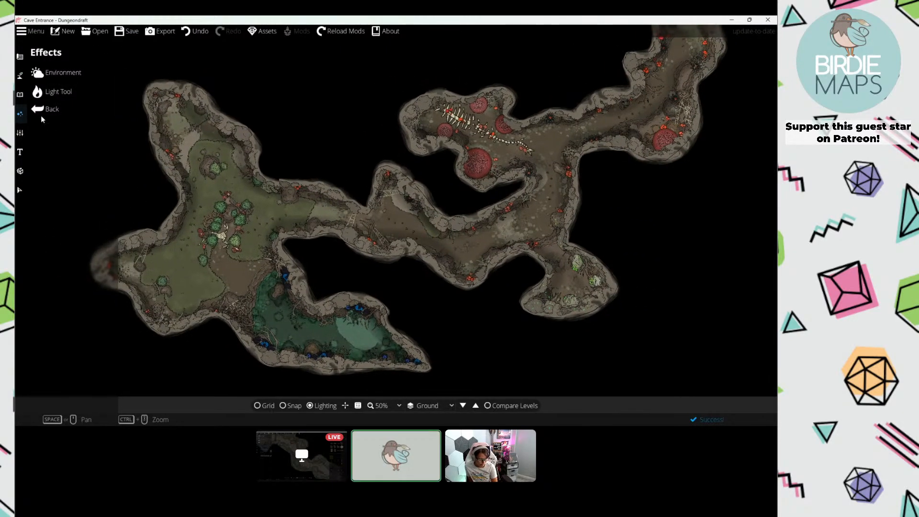
Step: Create a level named UndergroundLighting as a clone of the Ground level, switching to it on creation
left_click(20, 133)
left_click(59, 90)
left_click(71, 69)
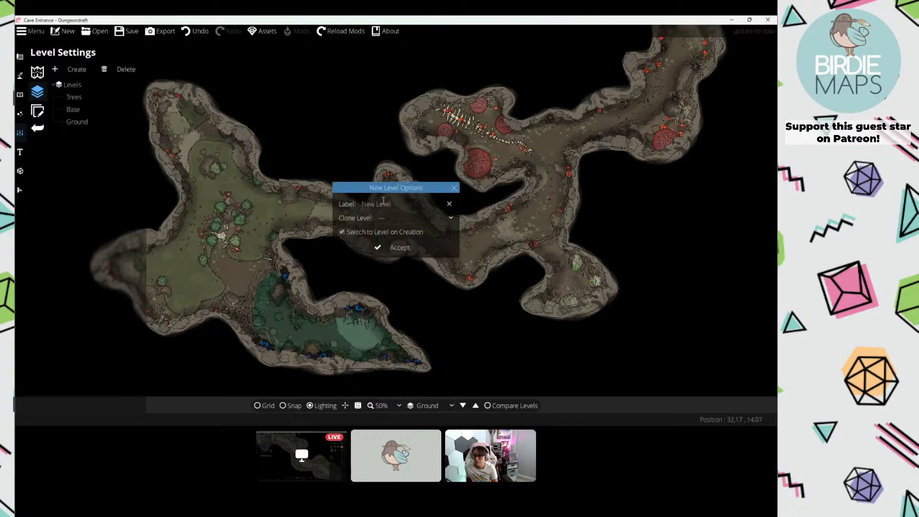
left_click(424, 205)
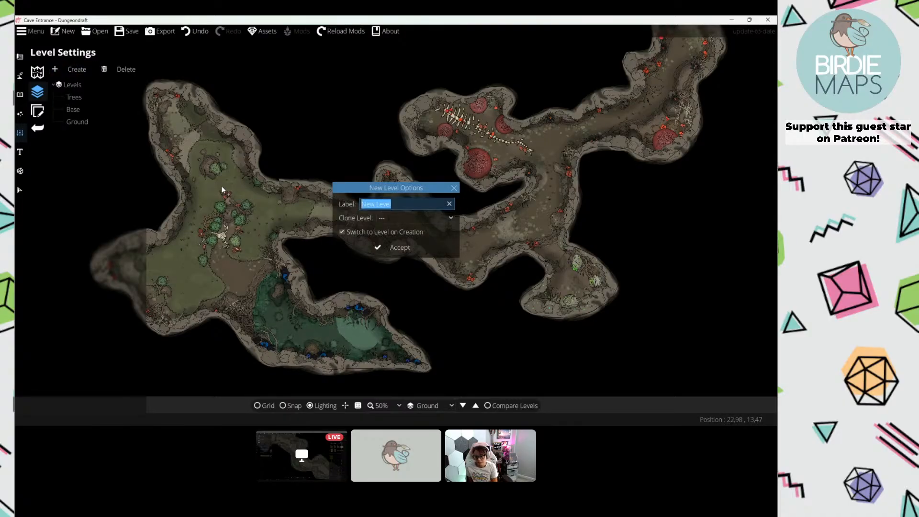
type("Under")
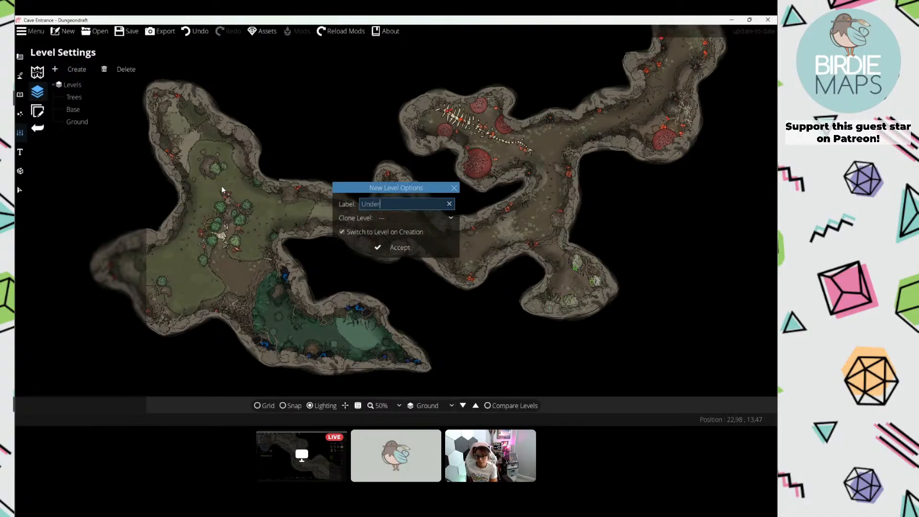
type("groundLightin")
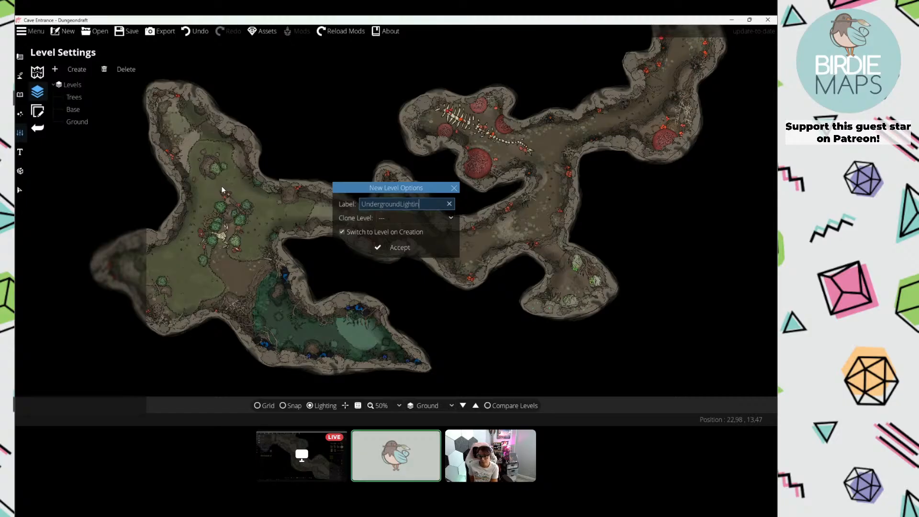
type("g")
left_click(400, 218)
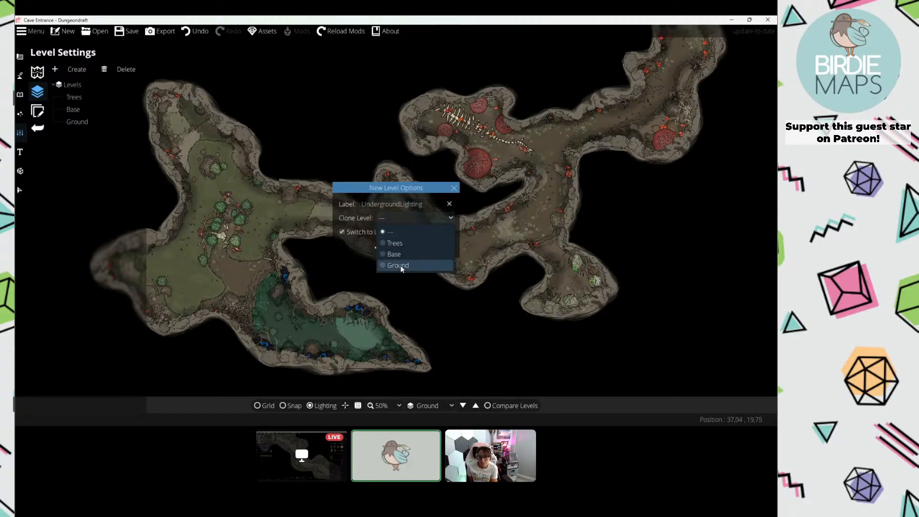
left_click(401, 265)
left_click(395, 247)
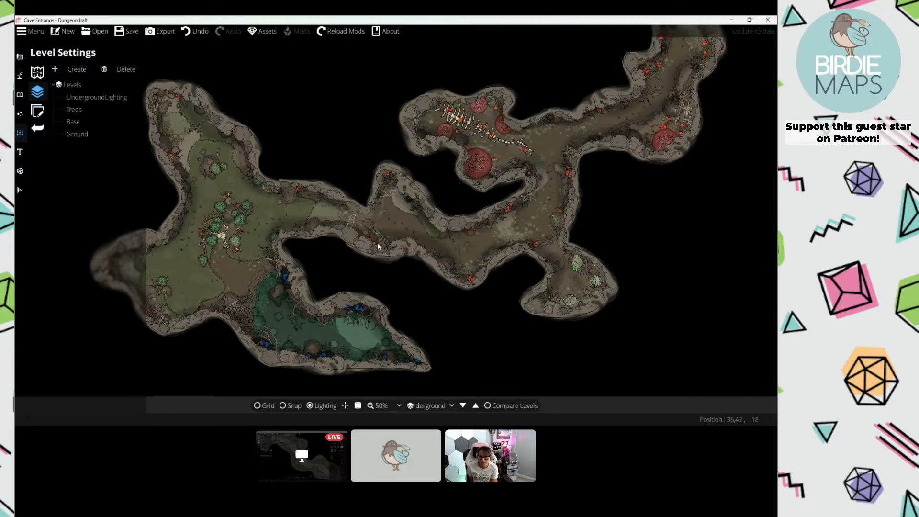
Step: Examine the caverns, passages and skeleton chamber on the UndergroundLighting level
left_click_drag(369, 201, 390, 212)
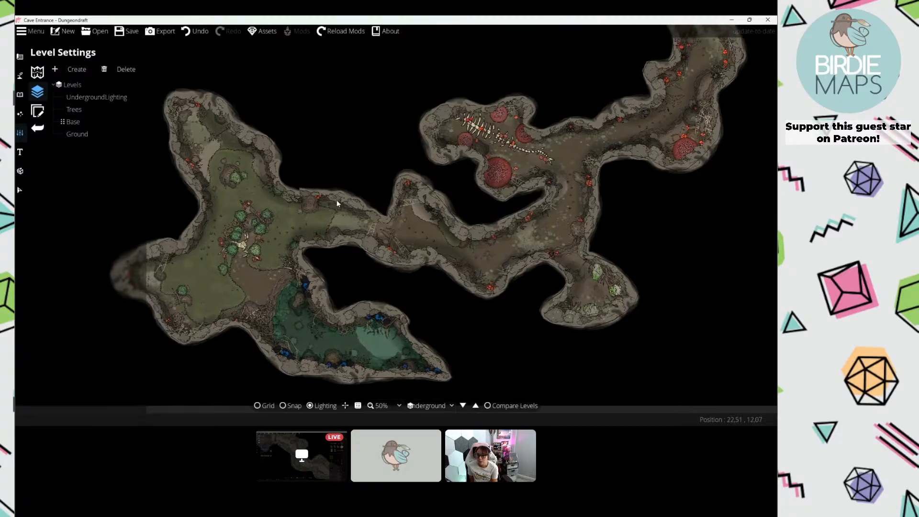
left_click_drag(467, 236, 485, 248)
left_click_drag(553, 202, 460, 223)
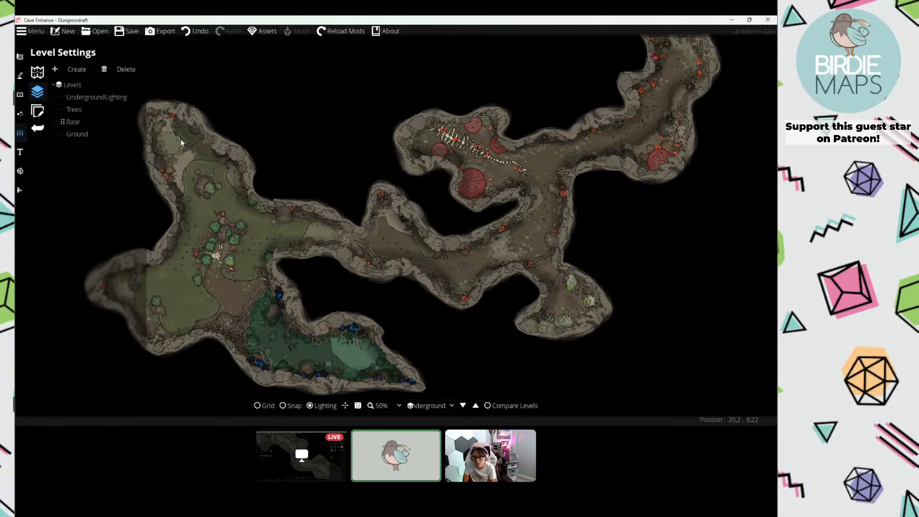
left_click_drag(448, 190, 406, 206)
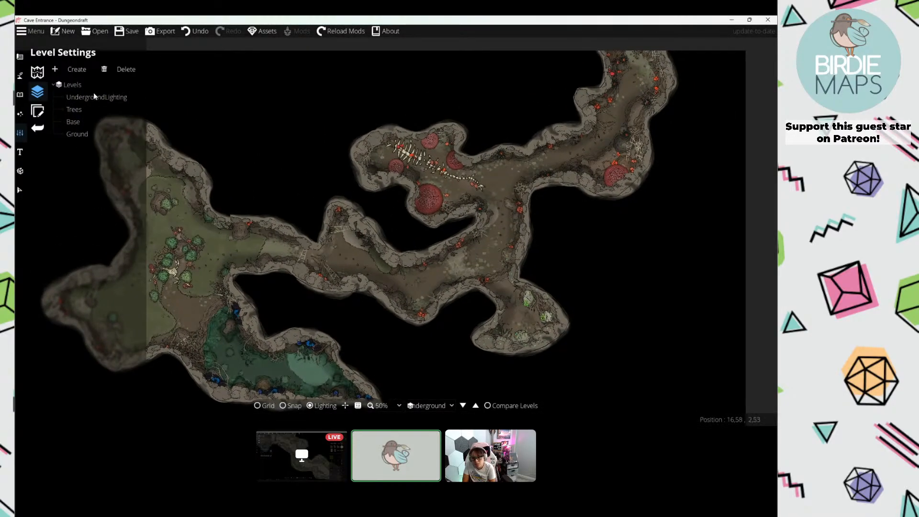
left_click_drag(455, 158, 359, 164)
scroll(327, 139, "up", 3)
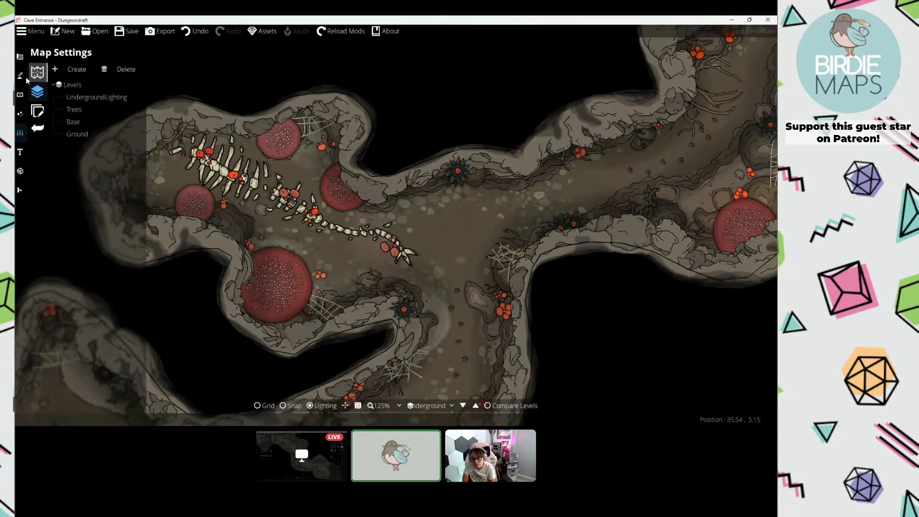
Step: Try placing light blue lights with range 2 on the blue mushrooms around the pool on the Ground level
left_click(20, 114)
left_click(55, 94)
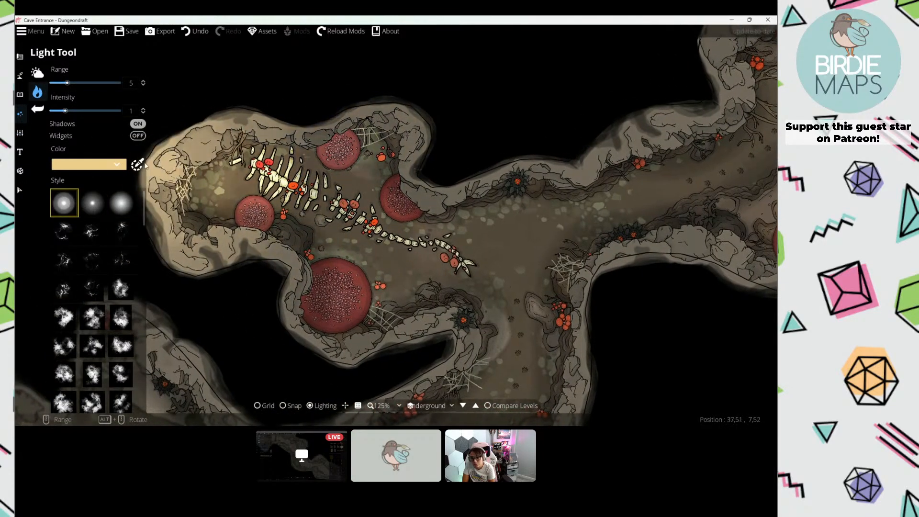
left_click(463, 406)
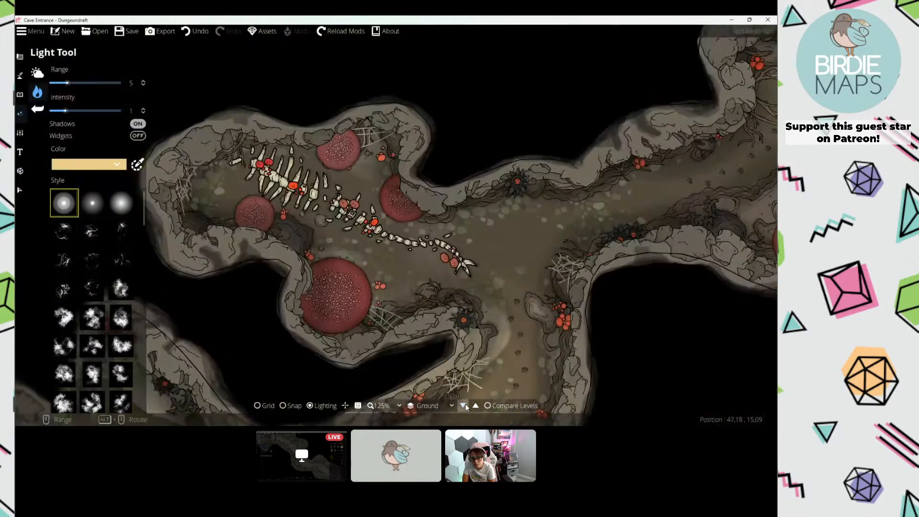
scroll(462, 268, "down", 3)
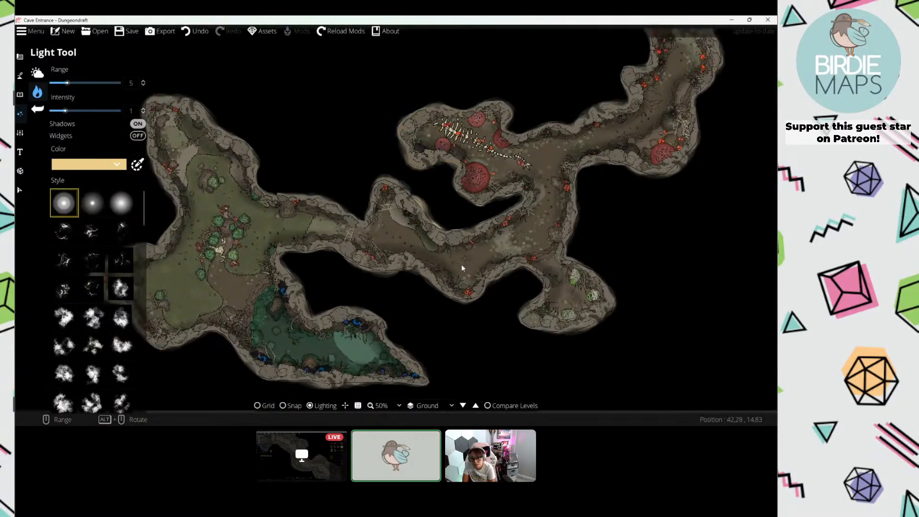
scroll(293, 245, "down", 1)
left_click_drag(293, 244, 314, 255)
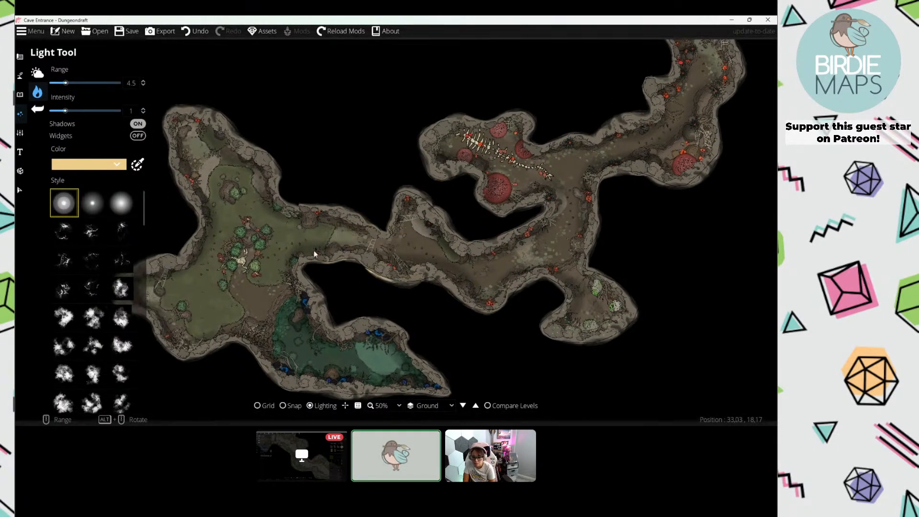
left_click(118, 166)
left_click(85, 180)
scroll(428, 255, "down", 5)
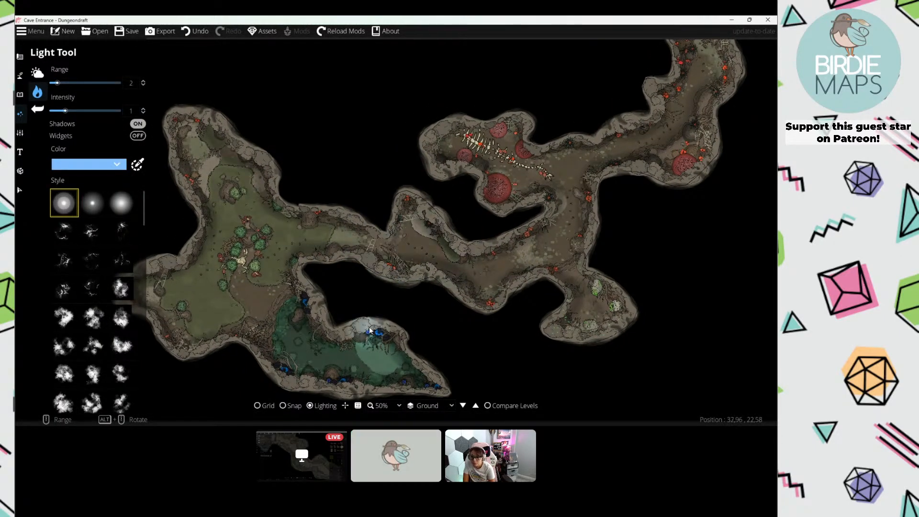
left_click(376, 333)
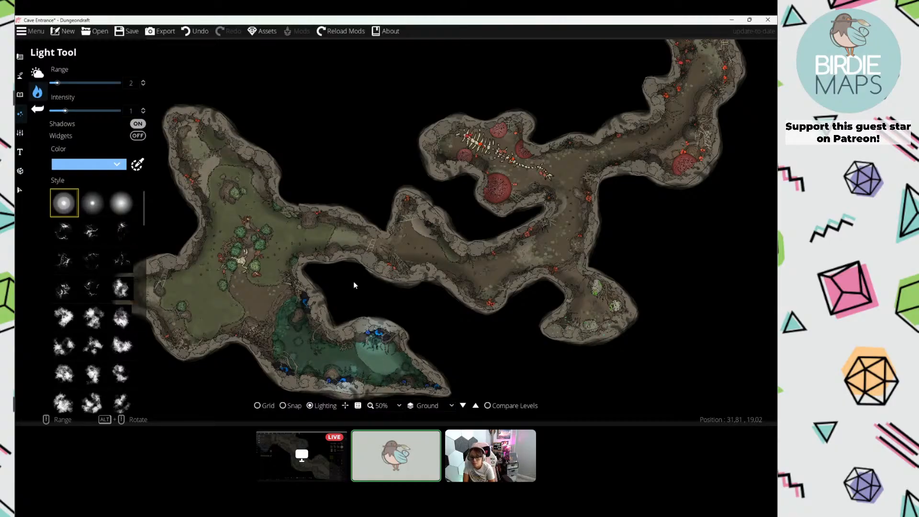
Step: Compare the Ground, Base and UndergroundLighting levels and look over the cavern layout
key("Page_Up")
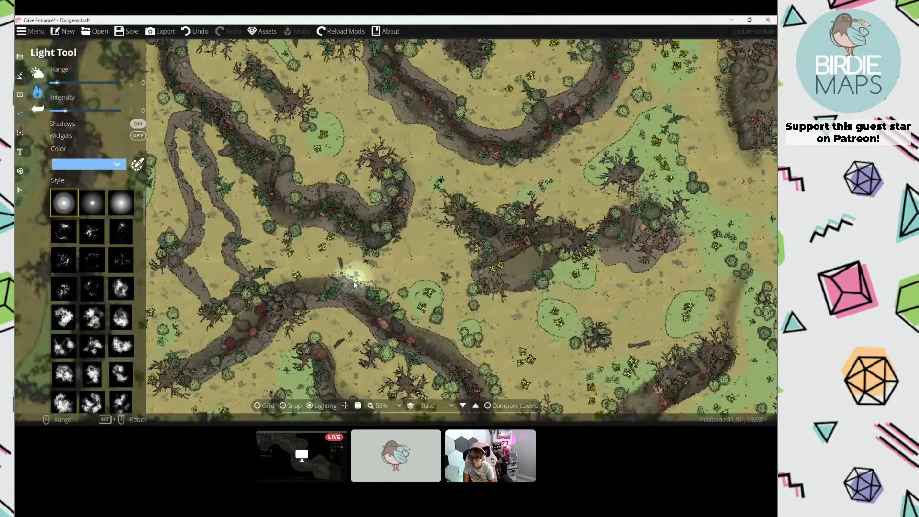
key("Page_Down")
key("Page_Up")
key("Page_Down")
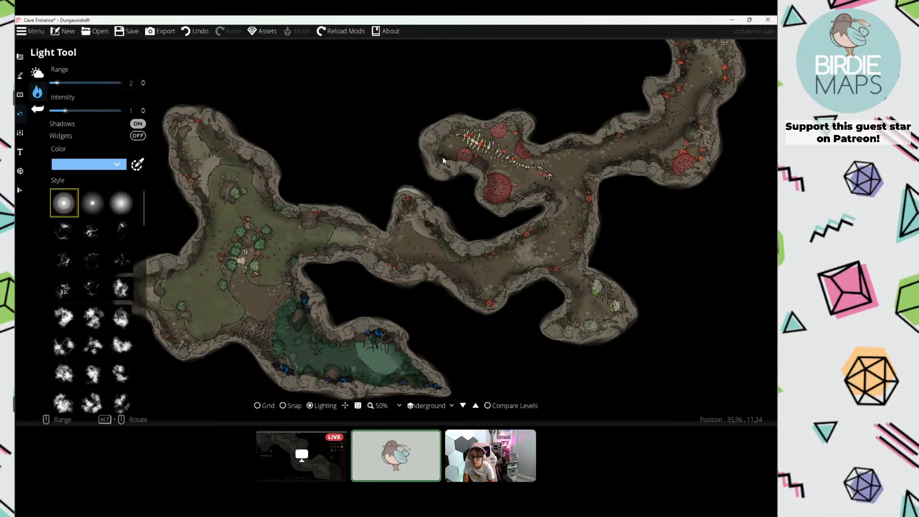
left_click_drag(456, 148, 406, 143)
left_click_drag(321, 193, 352, 200)
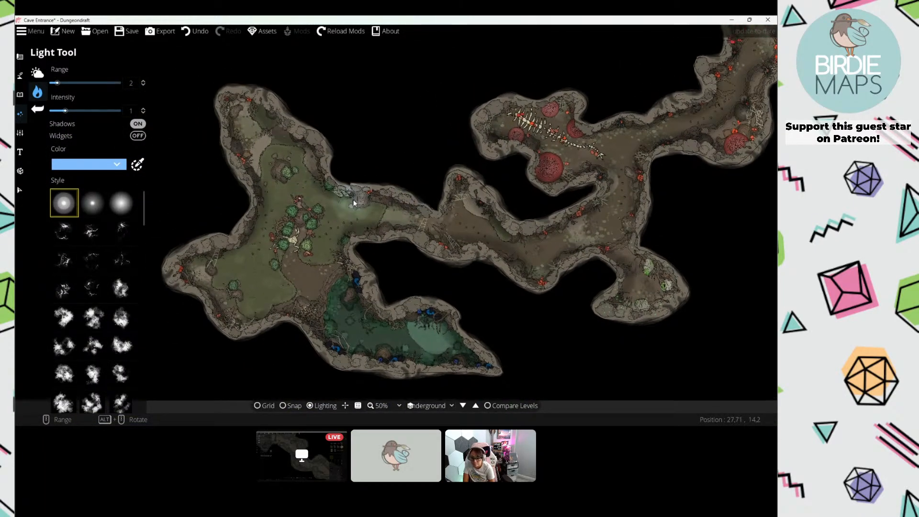
Step: Set the light to a cloudy texture style with range 9 and an orange color
scroll(89, 182, "up", 1)
left_click(115, 289)
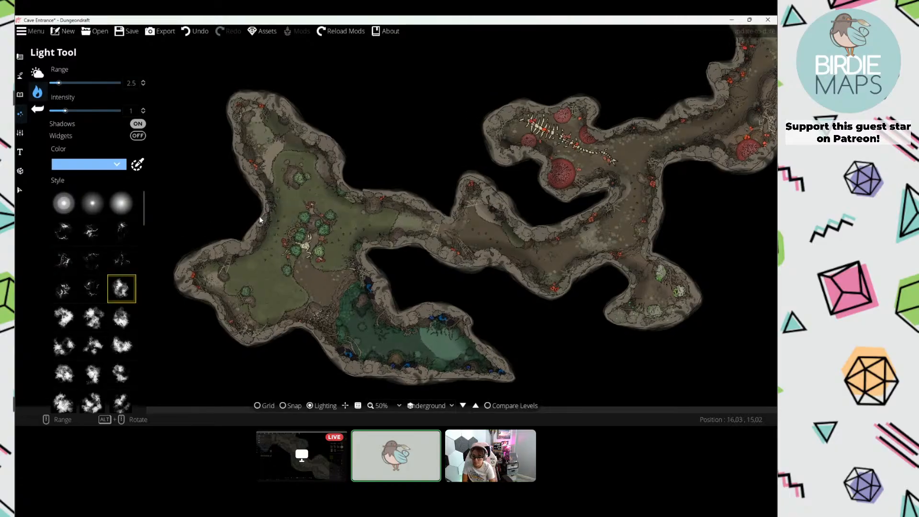
scroll(259, 217, "up", 10)
left_click_drag(463, 174, 306, 218)
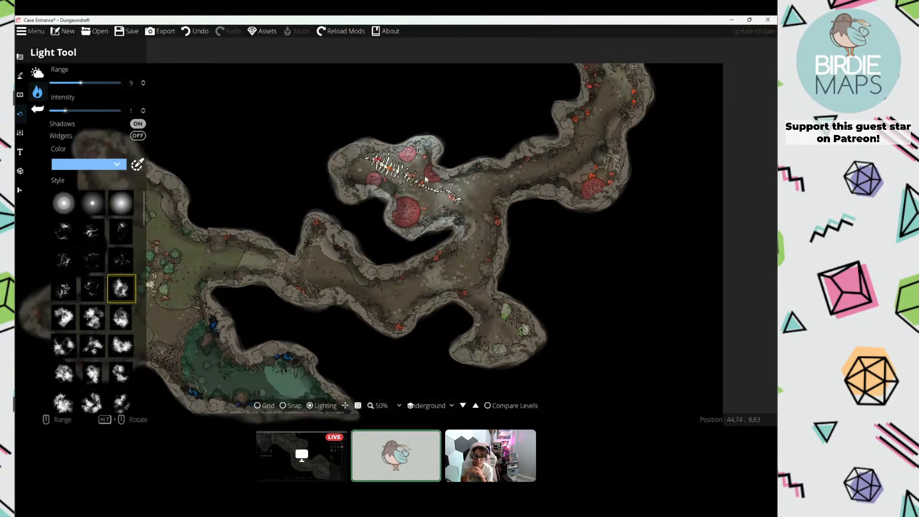
left_click_drag(249, 226, 289, 189)
left_click(97, 169)
left_click(99, 182)
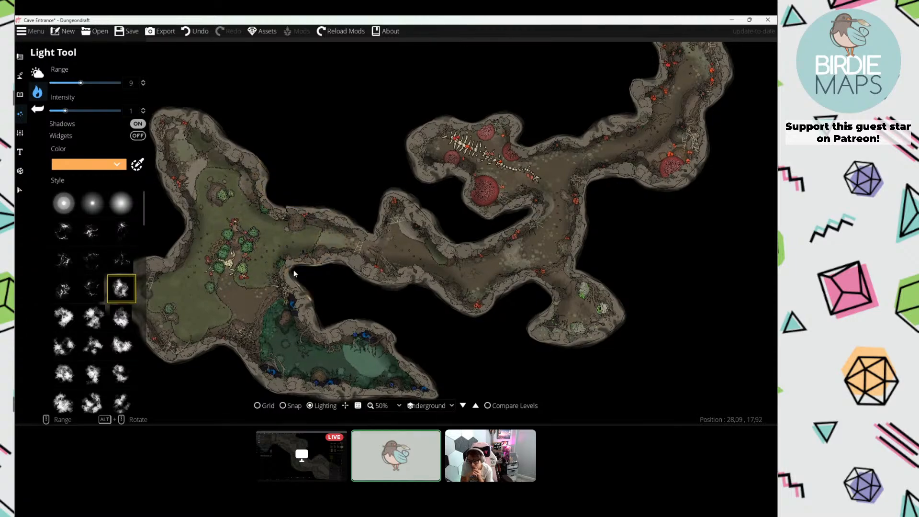
Step: Delete the UndergroundLighting level from the map and confirm its removal
left_click(20, 132)
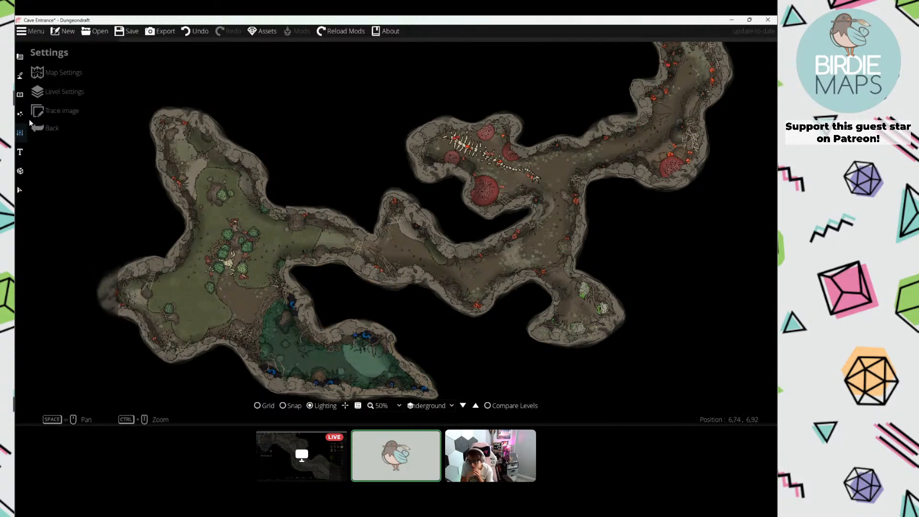
left_click(96, 97)
left_click(104, 69)
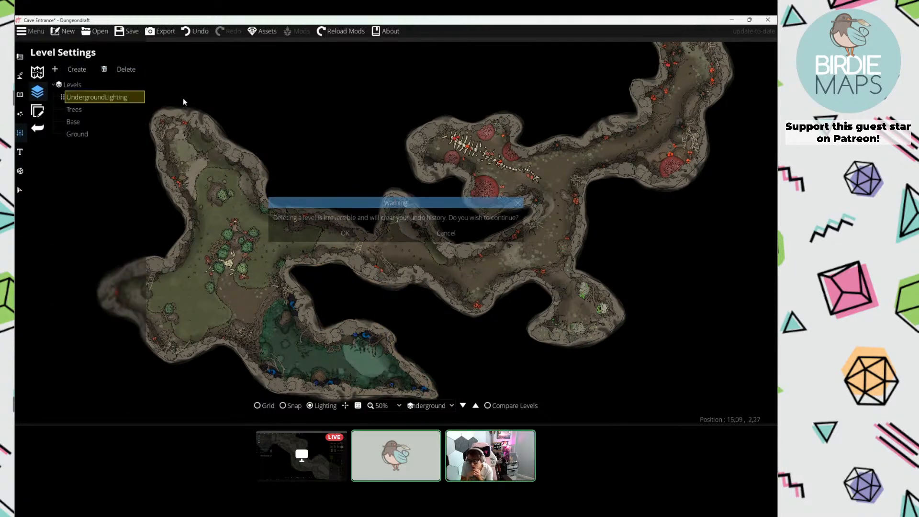
key("Return")
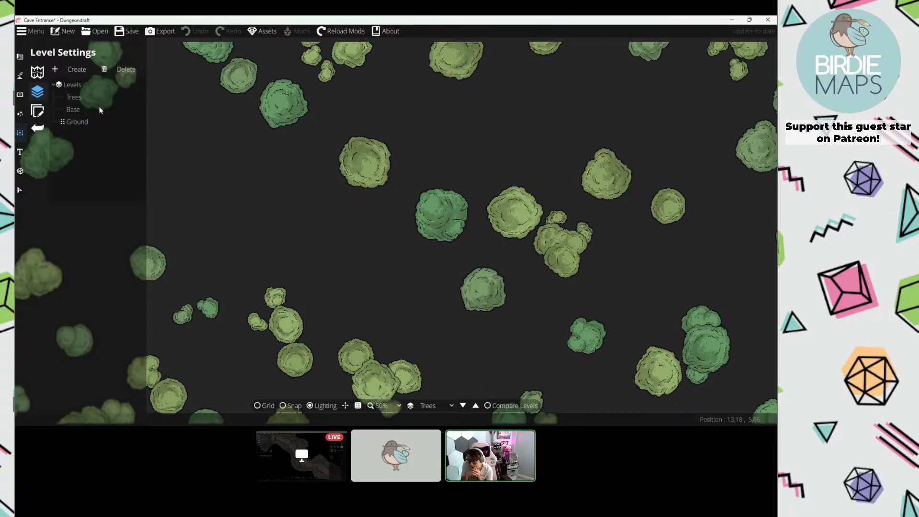
left_click(74, 70)
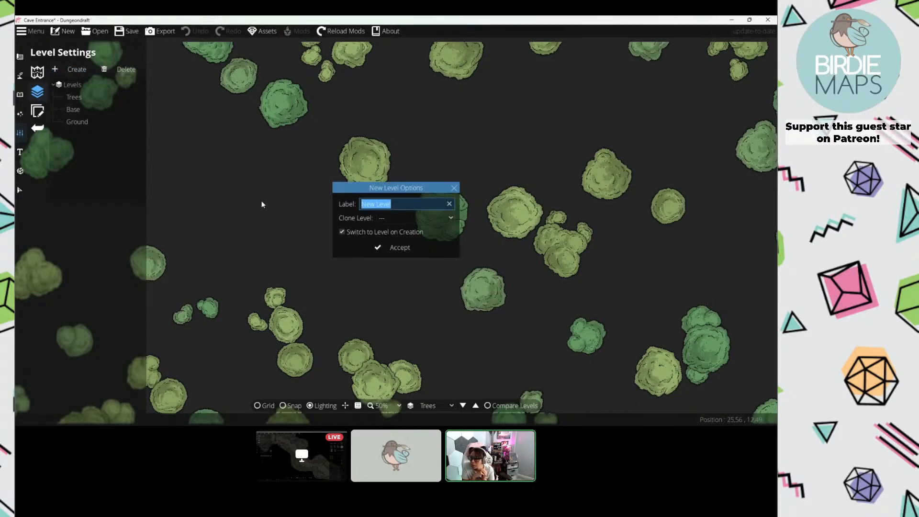
type("Underground")
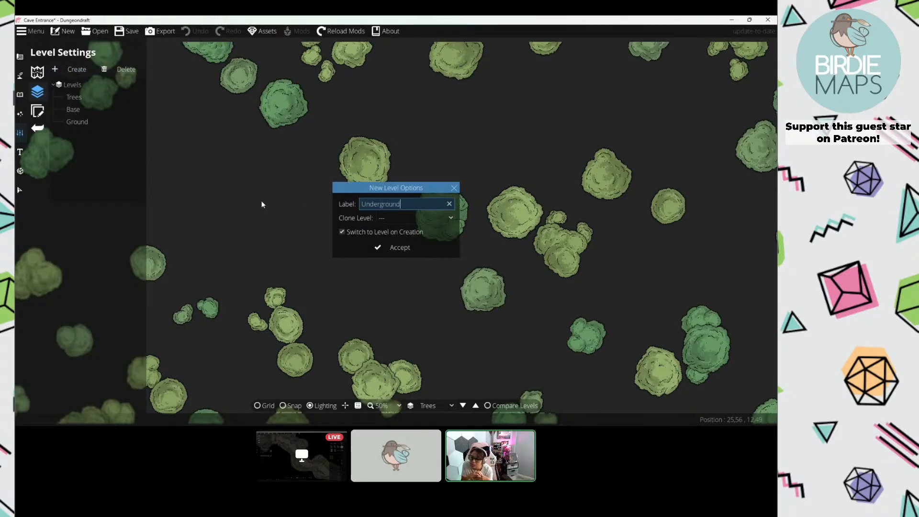
left_click(397, 248)
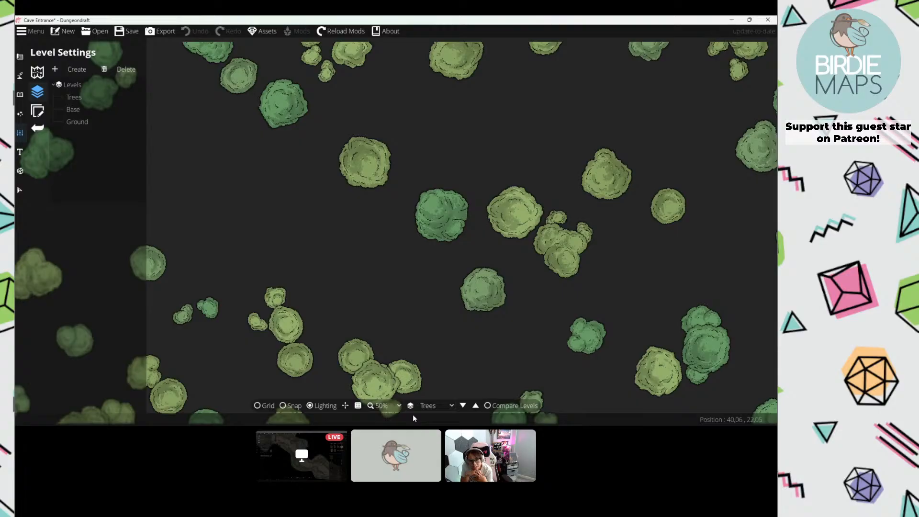
Step: Return to the Ground level and choose the round light style with a small bright core
left_click(463, 406)
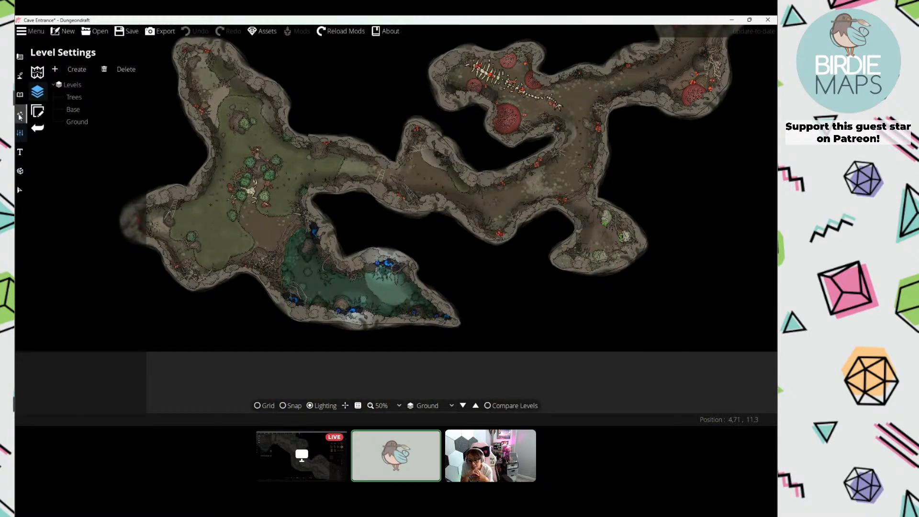
left_click(19, 115)
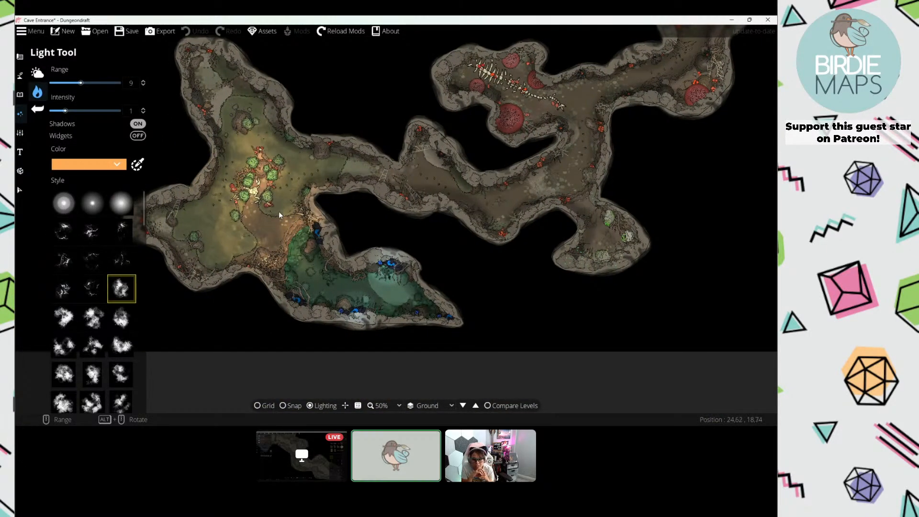
scroll(280, 215, "up", 5)
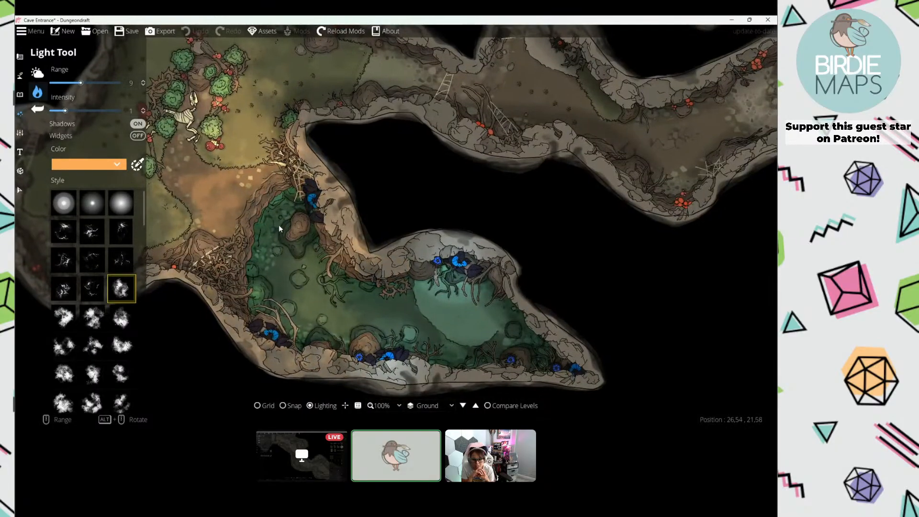
left_click_drag(312, 238, 286, 225)
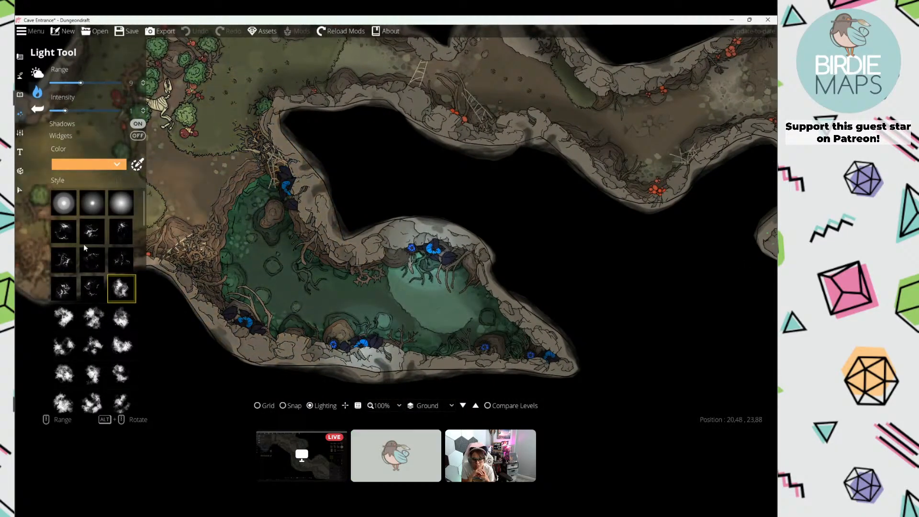
left_click(92, 209)
mouse_move(254, 184)
left_mouse_down()
mouse_move(278, 210)
mouse_move(255, 191)
left_mouse_up()
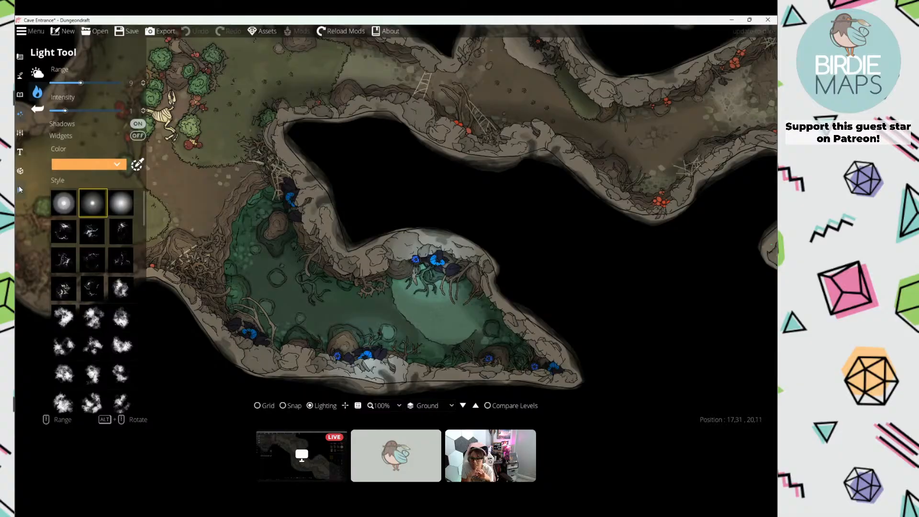
Step: Delete the two blue lights from the mushrooms on the pool's upper and lower walls
left_click(19, 189)
left_click(434, 263)
key("Delete")
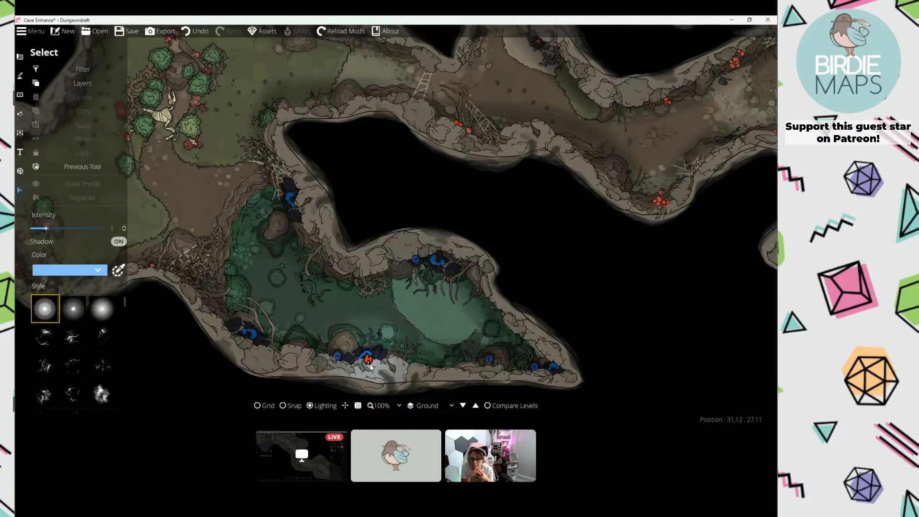
left_click(367, 358)
key("Delete")
Step: Sample the blue of the glowing mushrooms beside the pool as a new light color, 346bc0
left_click(20, 133)
left_click(19, 114)
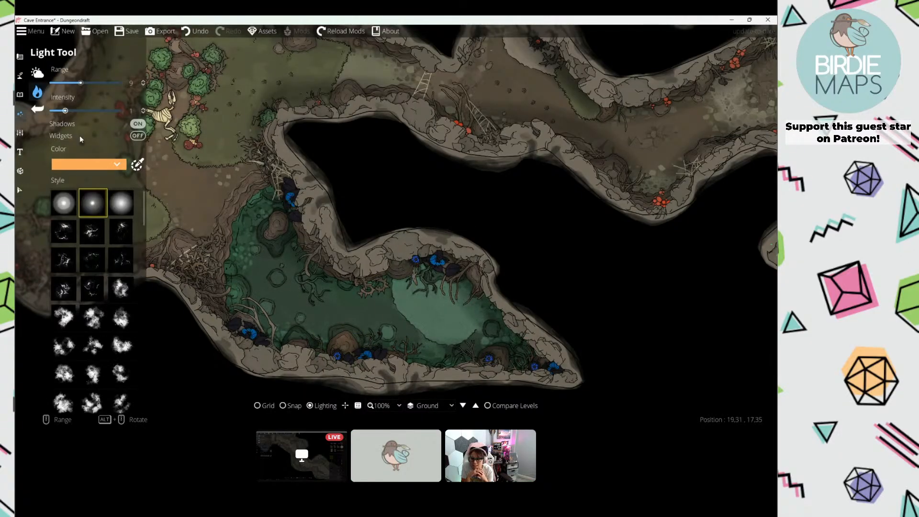
left_click(116, 165)
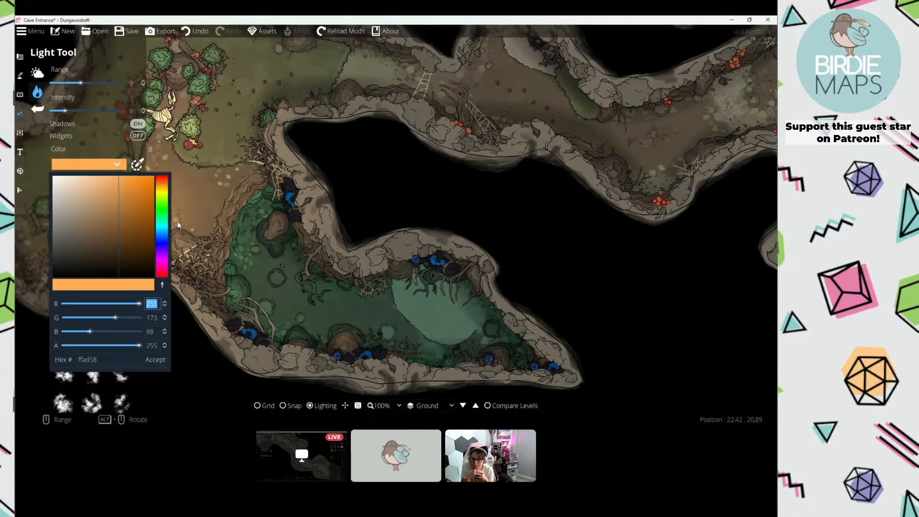
left_click(161, 285)
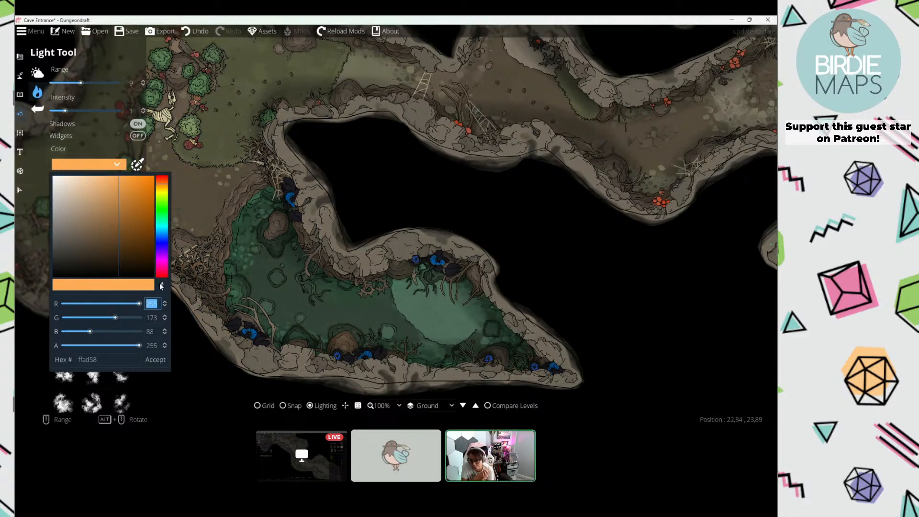
left_click(416, 261)
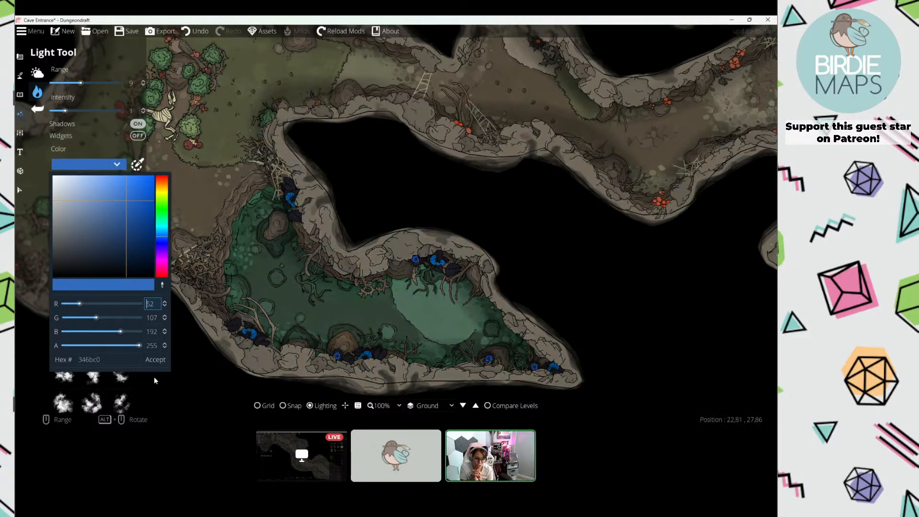
left_click(154, 377)
left_click_drag(405, 250, 471, 230)
Step: Add a teal-blue swatch to the light color palette by shifting the sampled blue's hue toward cyan
left_click(98, 164)
left_click(58, 196)
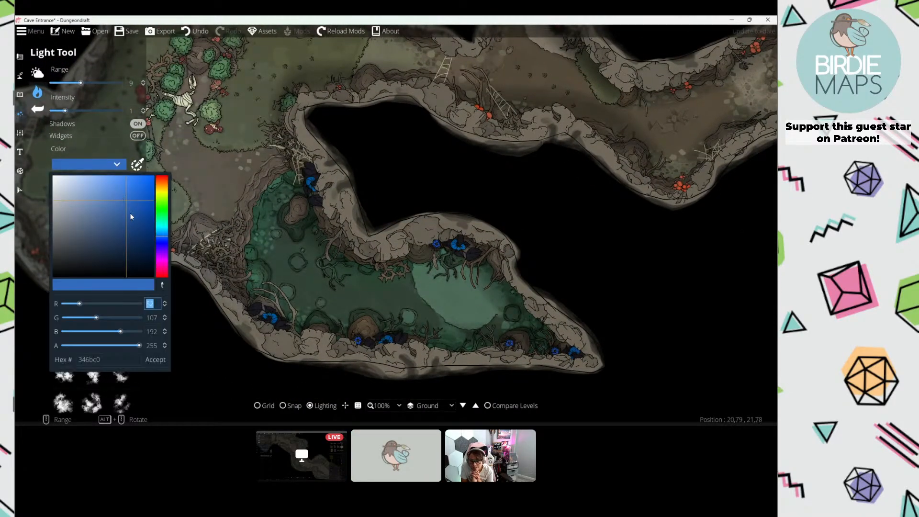
left_click(162, 230)
left_click(156, 359)
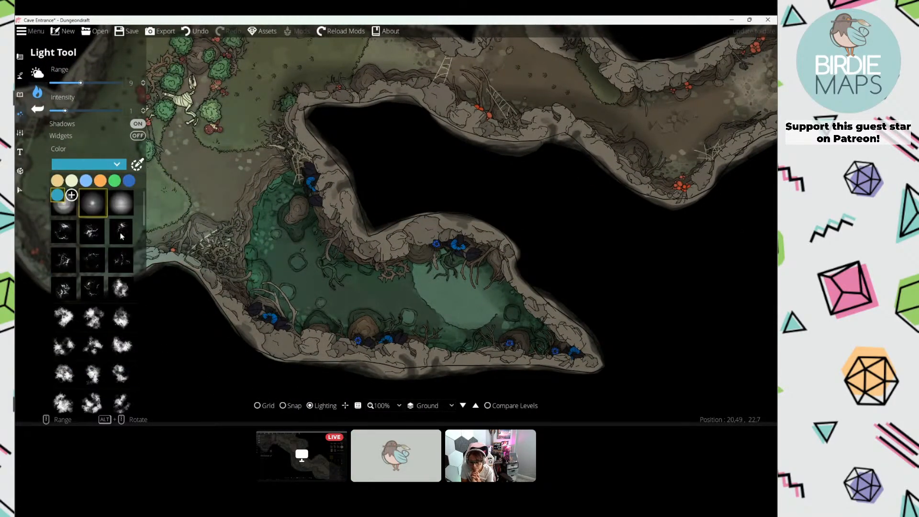
Step: Add a medium green swatch to the light color palette
left_click(72, 195)
left_click(129, 230)
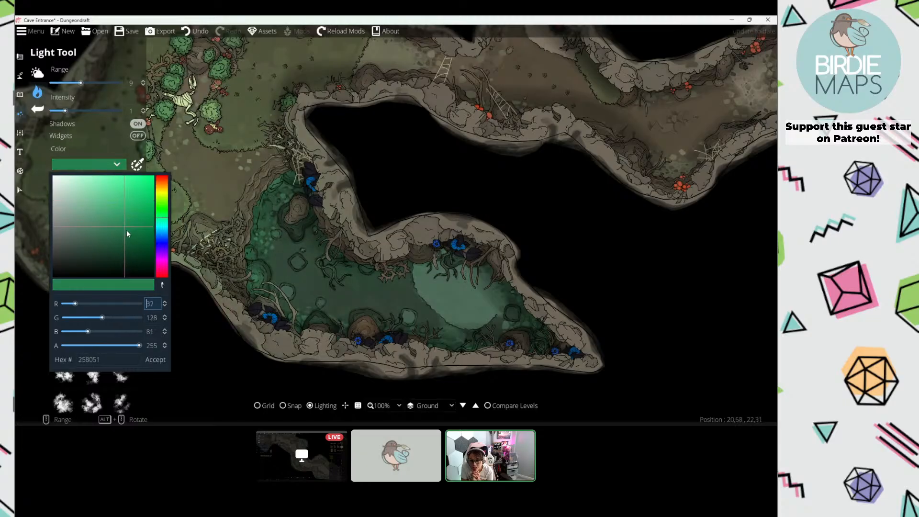
left_click(163, 209)
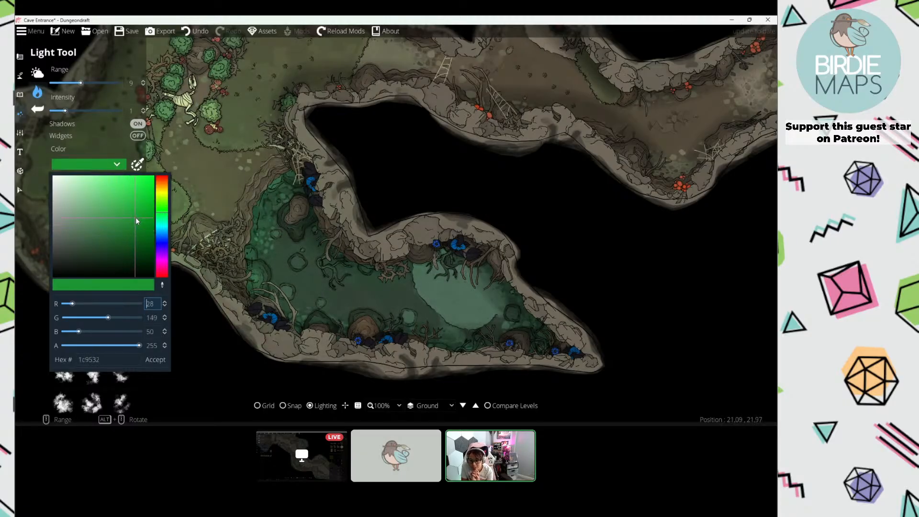
left_click(155, 360)
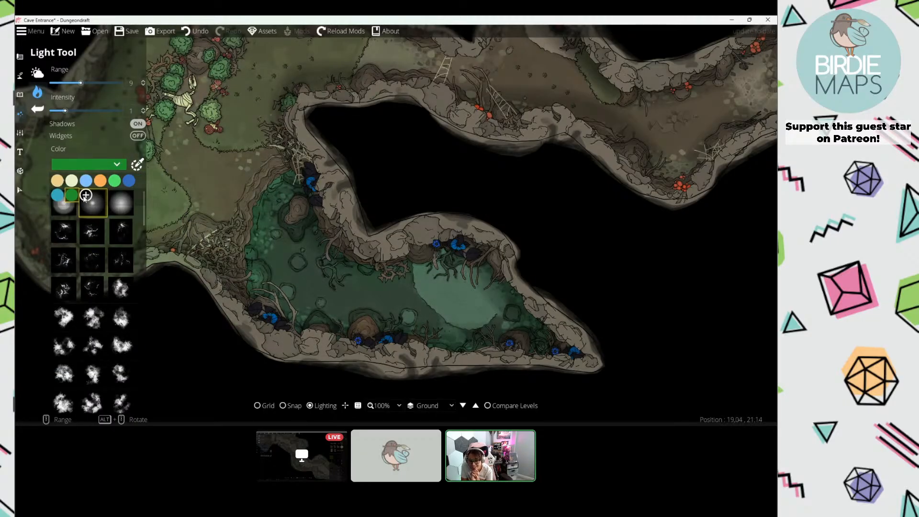
Step: Add two darker green swatches to the light color palette, 317c27 and the cooler 277c36
left_click(88, 164)
left_click(124, 227)
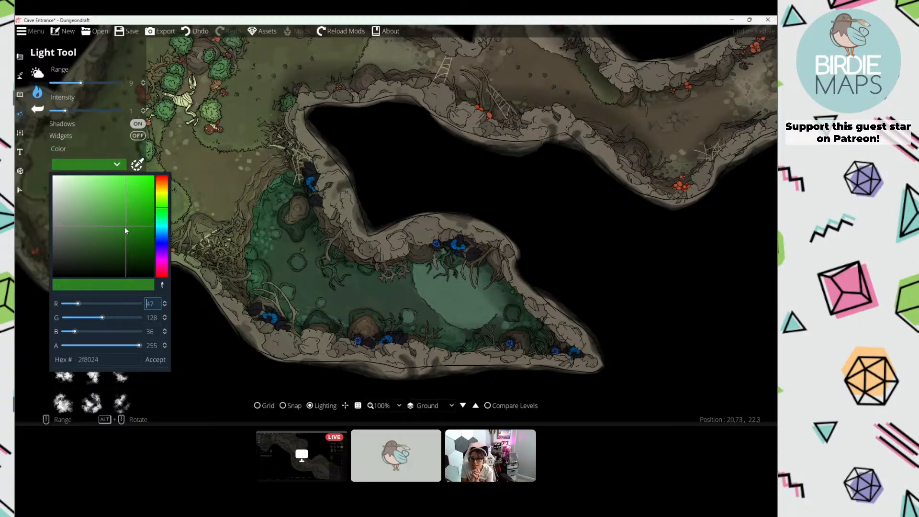
left_click(155, 360)
left_click(100, 195)
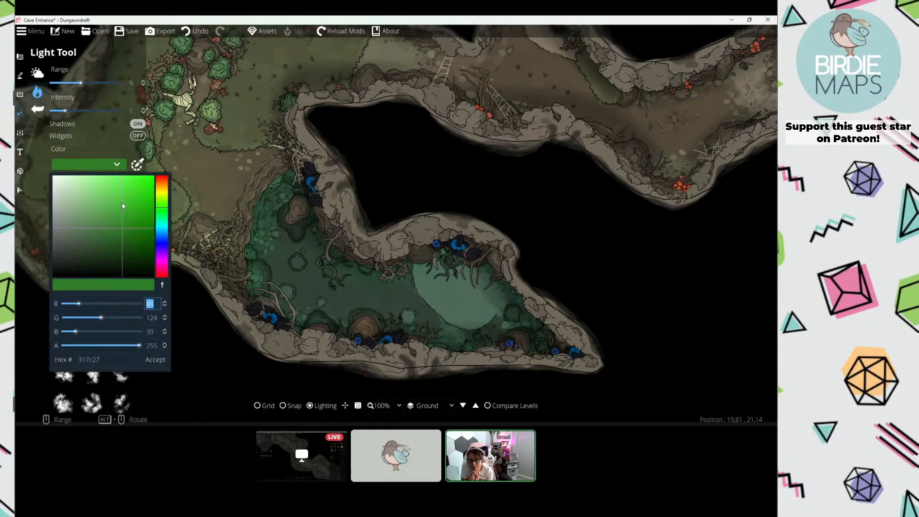
left_click(165, 215)
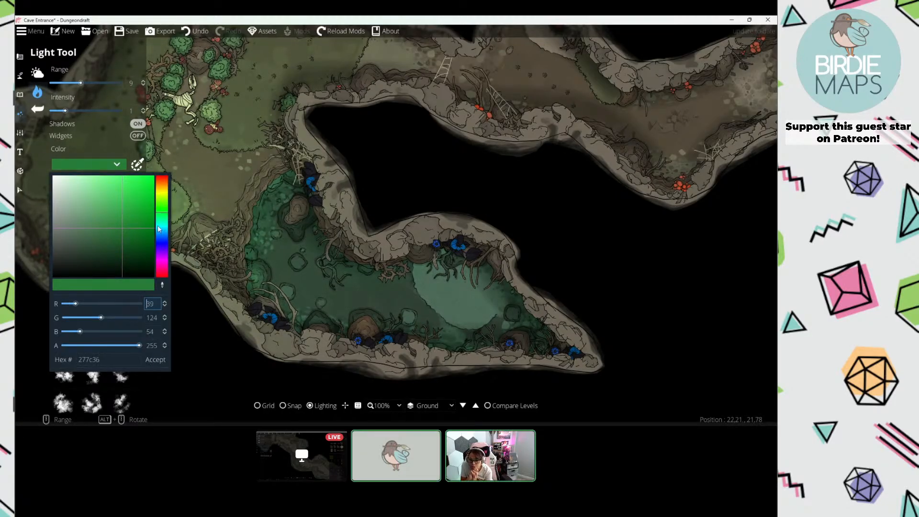
left_click(156, 359)
Step: Add a reddish-brown swatch, 8a3f21, to the light color palette
left_click(115, 195)
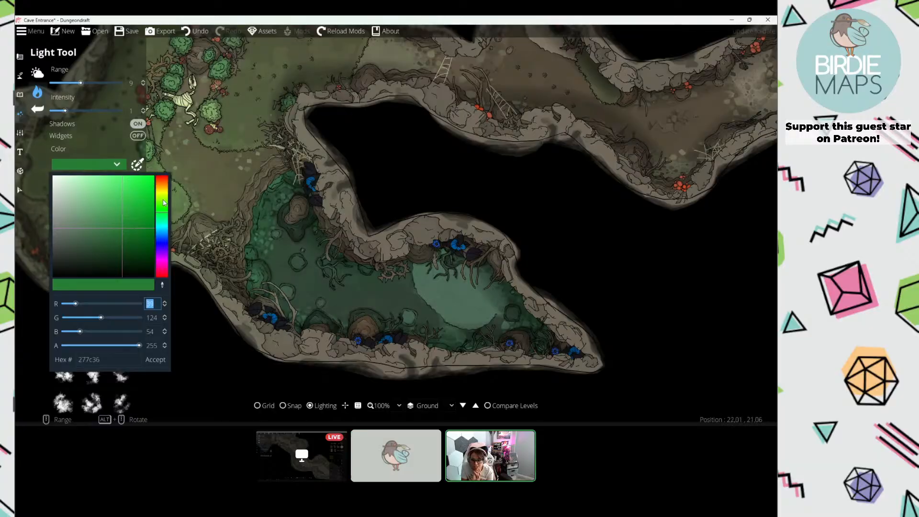
left_click_drag(166, 212, 165, 182)
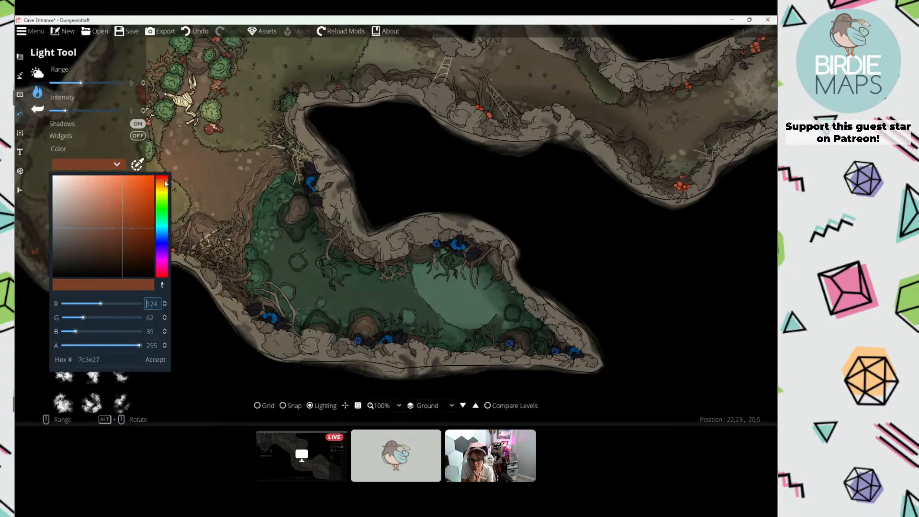
left_click(129, 222)
left_click(155, 360)
Step: Add a bright orange swatch and a red swatch, da3620, to the light color palette
left_click(126, 196)
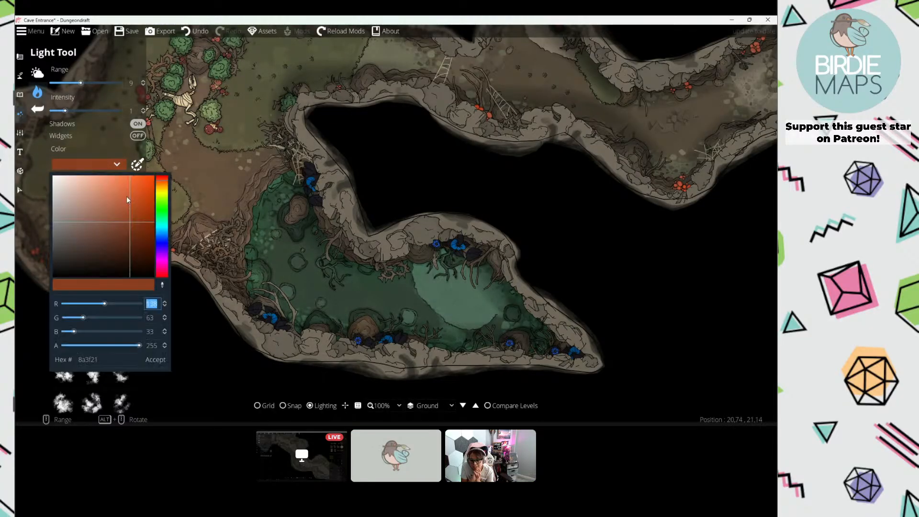
left_click(139, 197)
left_click(155, 359)
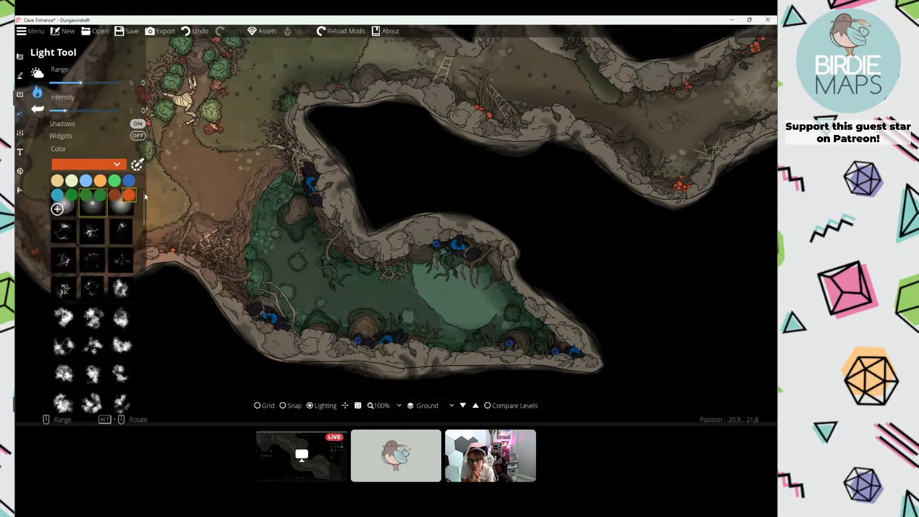
left_click(57, 209)
left_click(161, 178)
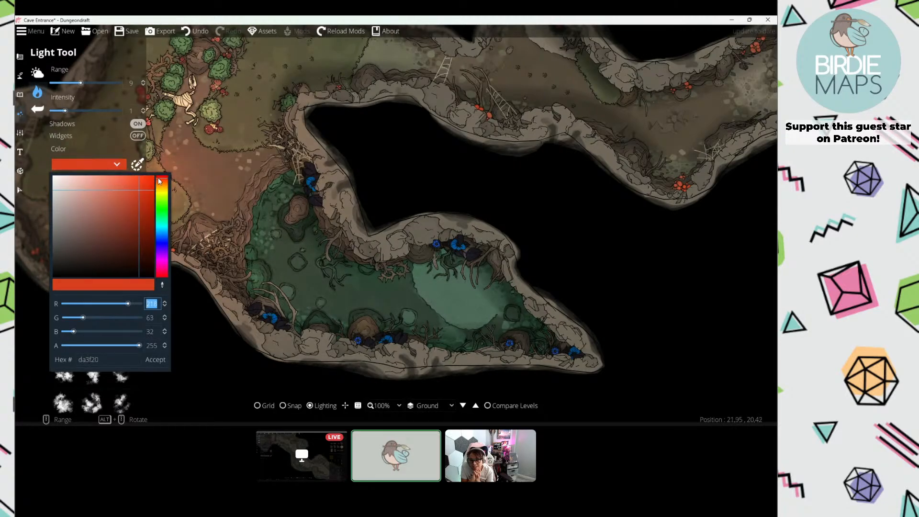
left_click(159, 359)
Step: Add an off-white f1ebe7 swatch with its alpha lowered to 120 to the light color palette
left_click(74, 210)
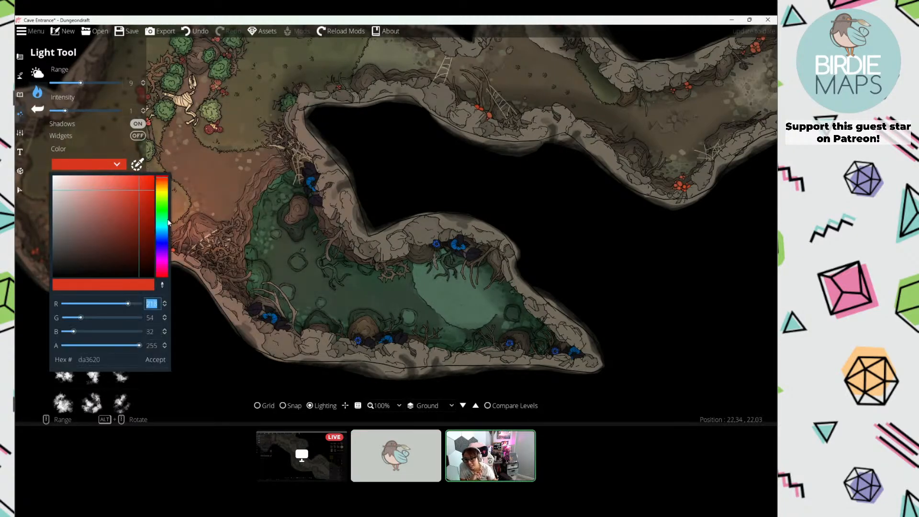
left_click(57, 181)
left_click(159, 183)
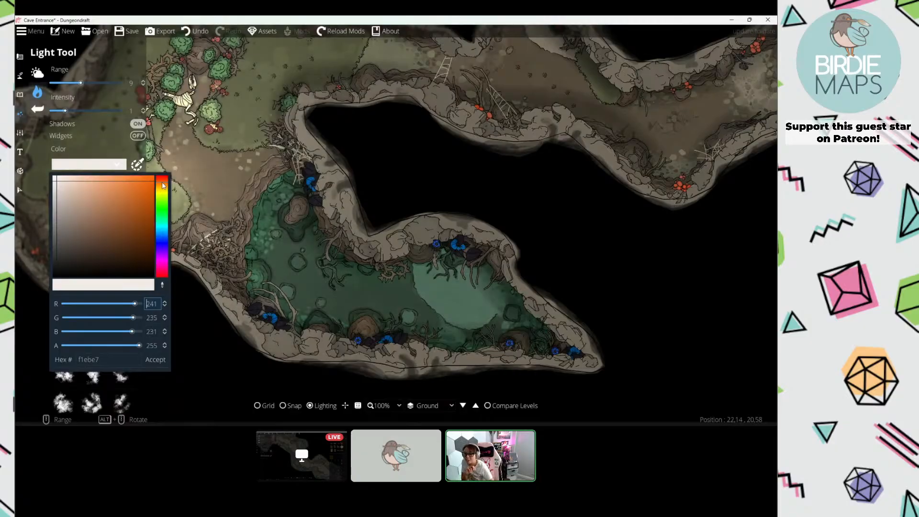
left_click_drag(139, 345, 112, 346)
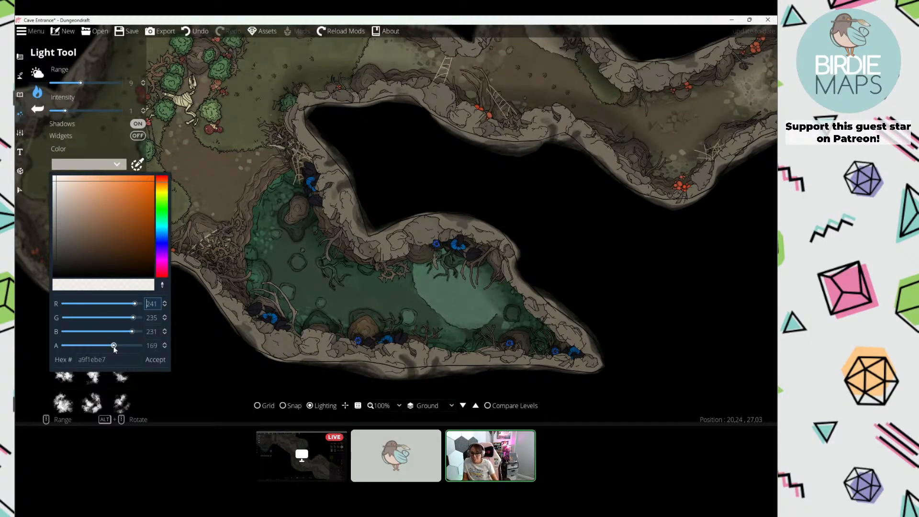
scroll(112, 347, "down", 20)
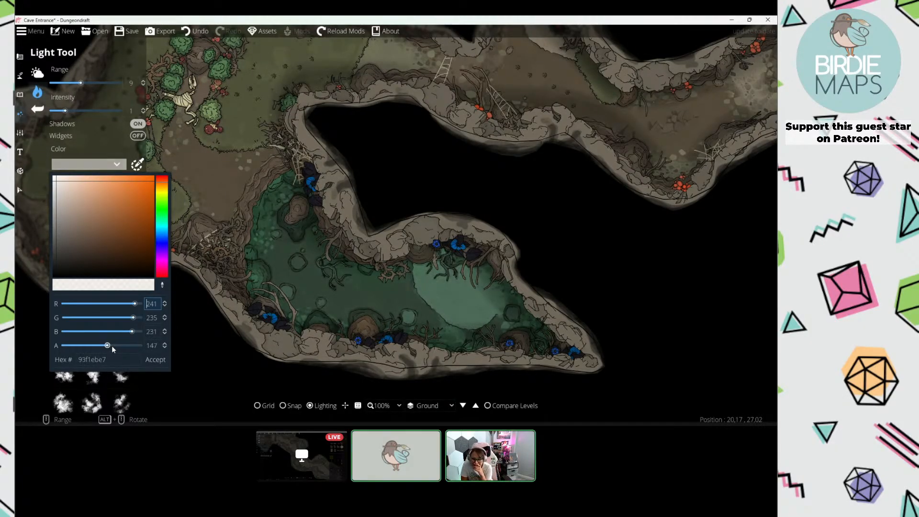
scroll(111, 345, "down", 17)
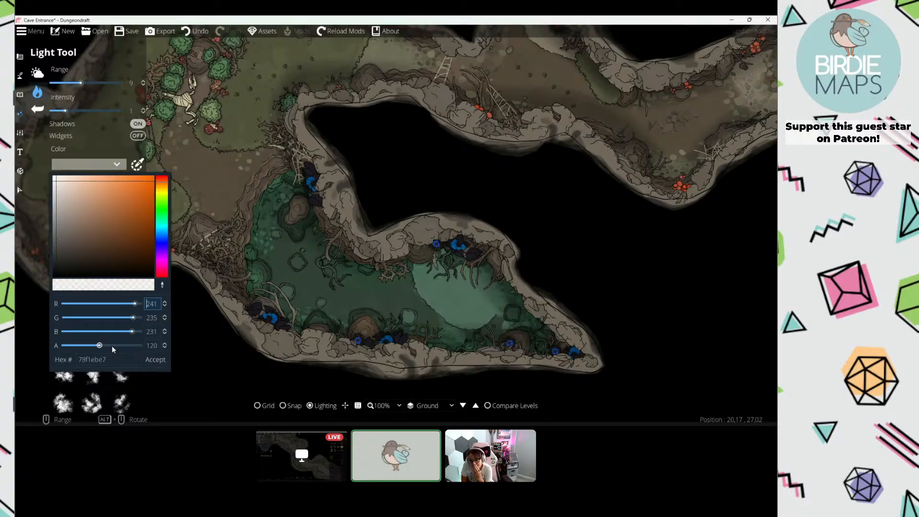
left_click(162, 361)
Step: Survey the cave passages from the pool to the green-speckled chamber and back to the grassy cavern
left_click_drag(368, 219, 320, 278)
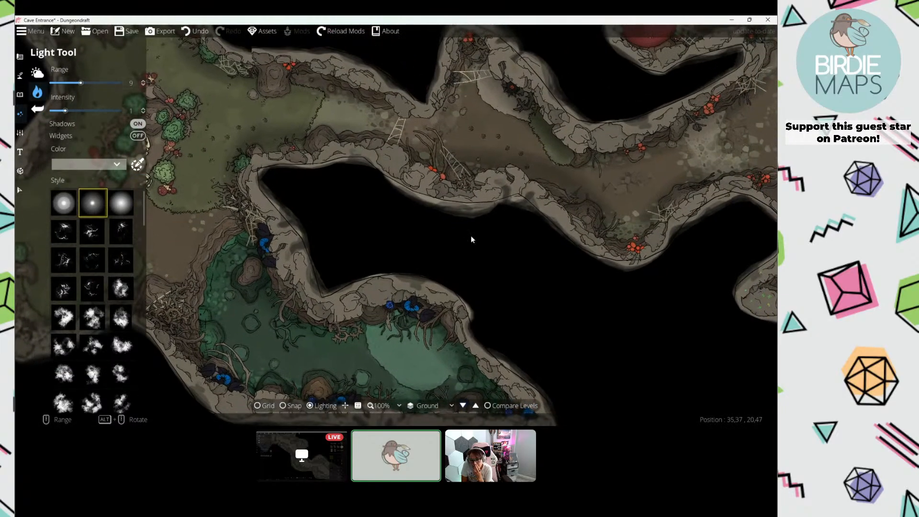
left_click_drag(470, 235, 311, 236)
left_click_drag(524, 205, 414, 280)
left_click_drag(380, 87, 373, 135)
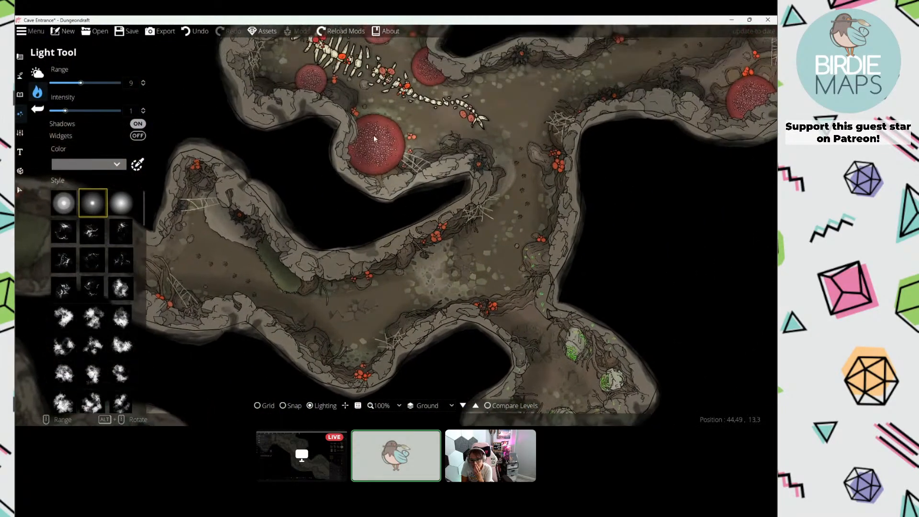
left_click_drag(459, 243, 423, 309)
left_click_drag(406, 193, 459, 104)
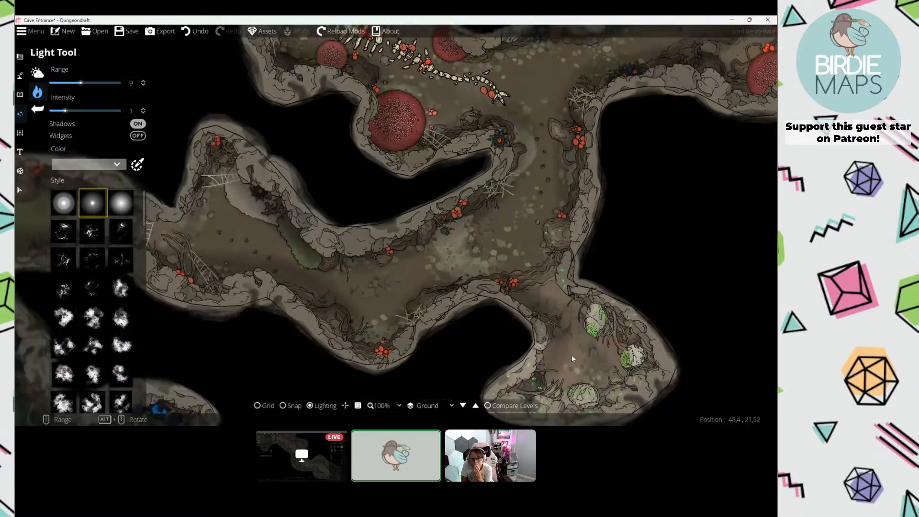
left_click_drag(452, 299, 413, 307)
left_click_drag(223, 380, 487, 229)
left_click_drag(316, 305, 488, 256)
left_click_drag(339, 135, 351, 254)
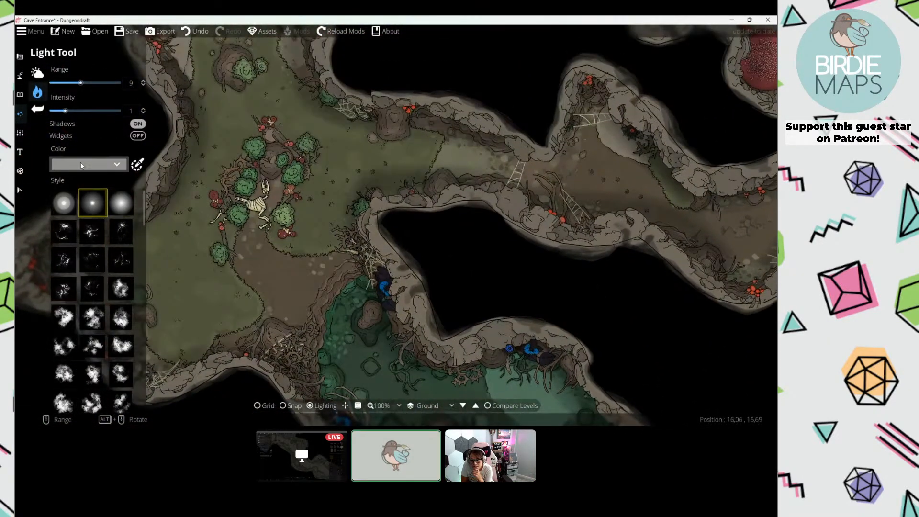
Step: Add a second, slightly lighter off-white swatch with alpha 120 to the light color palette
left_click(81, 159)
left_click(71, 210)
left_click(86, 209)
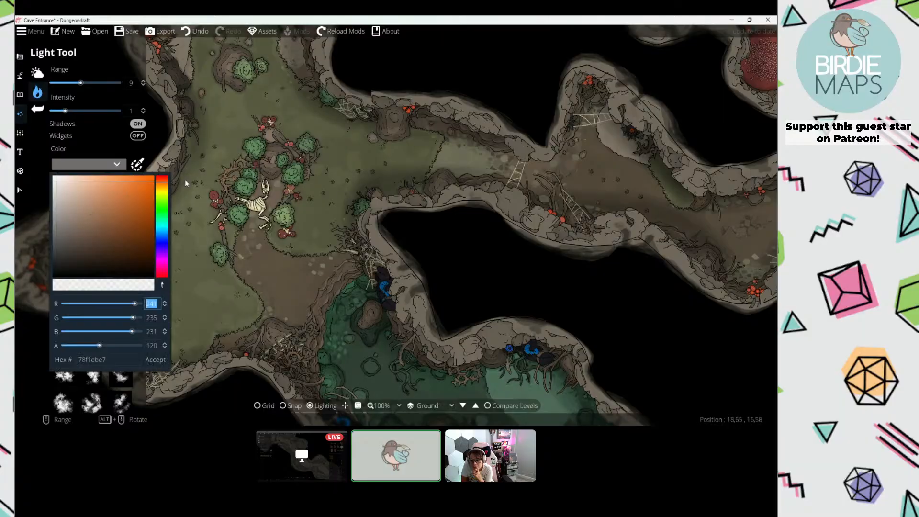
left_click_drag(57, 180, 59, 182)
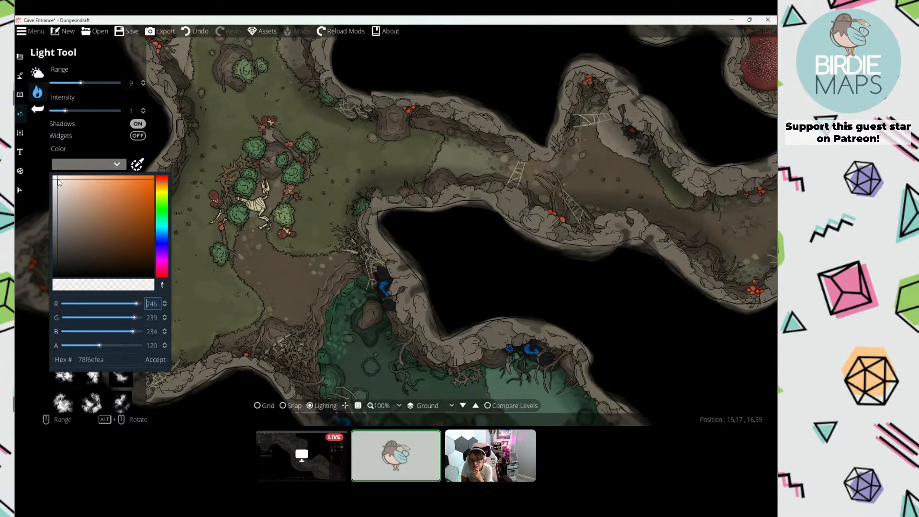
left_click(156, 359)
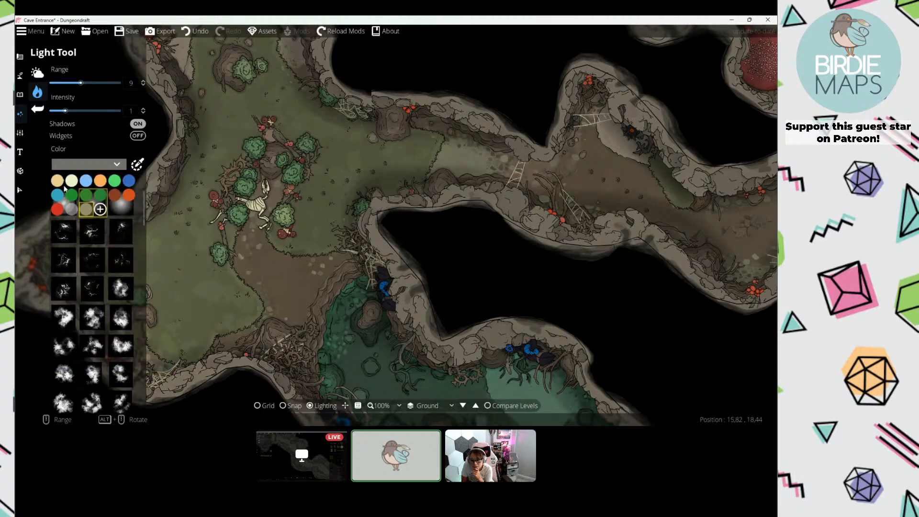
Step: Add a fully opaque off-white swatch, f5f0ec with alpha 255, to the light color palette
left_click(100, 209)
left_click_drag(99, 345, 193, 352)
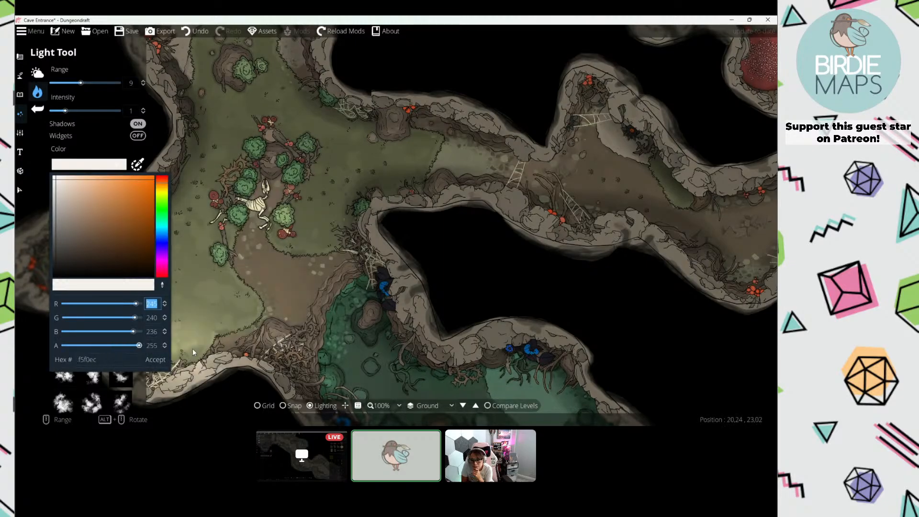
left_click(155, 359)
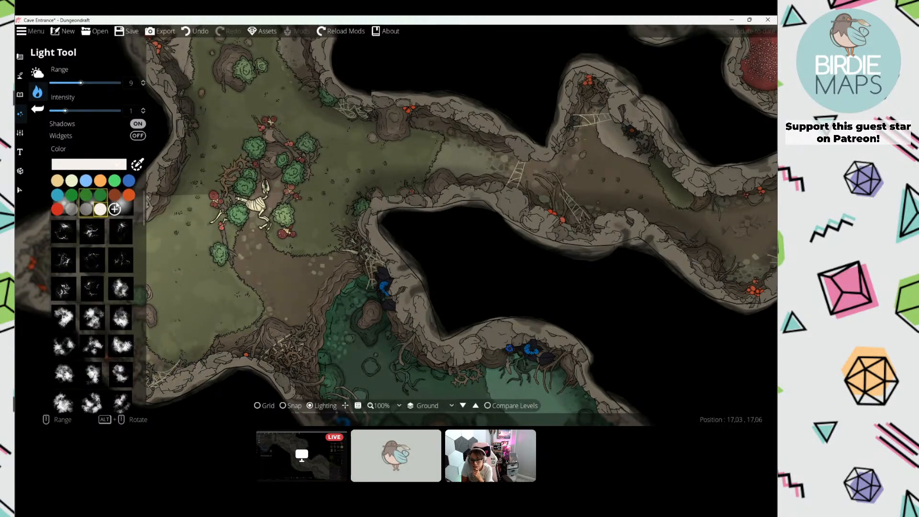
Step: Add a peach efd3bd swatch to the light color palette, both opaque and as a translucent version with alpha 105
left_click(115, 209)
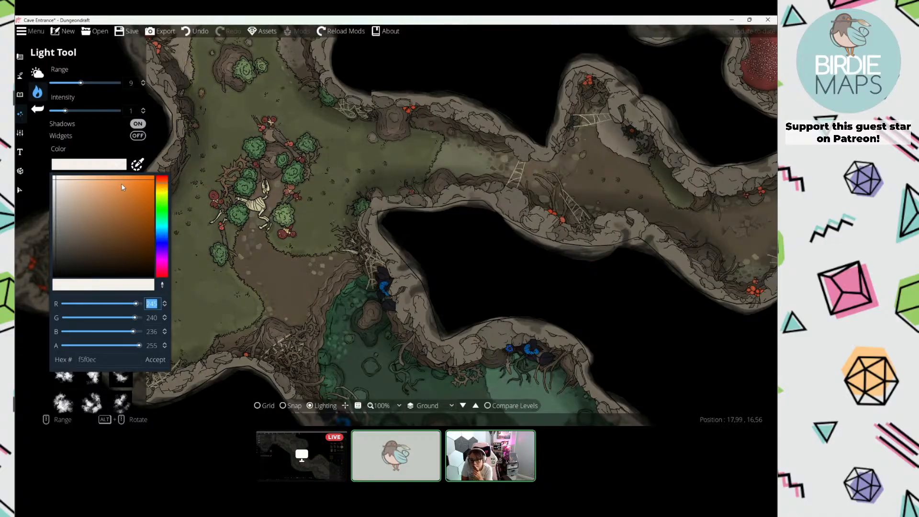
left_click(73, 183)
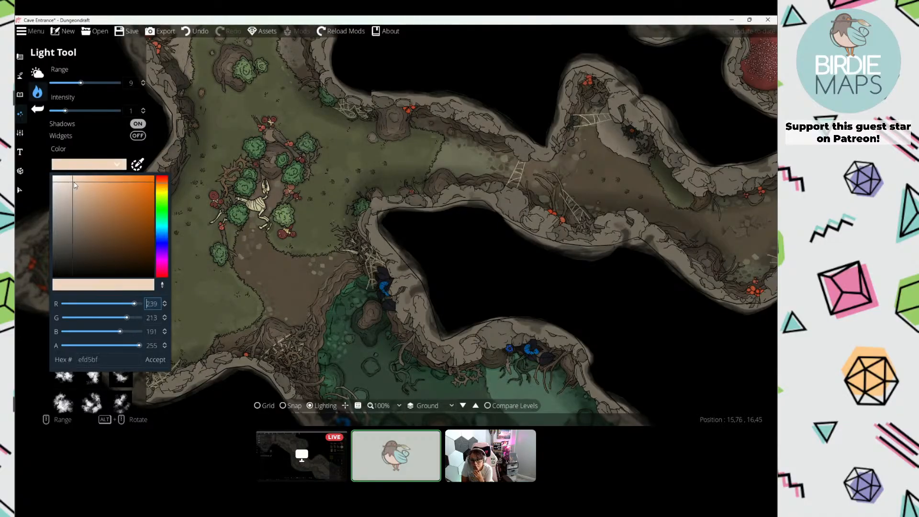
left_click(155, 359)
left_click(128, 212)
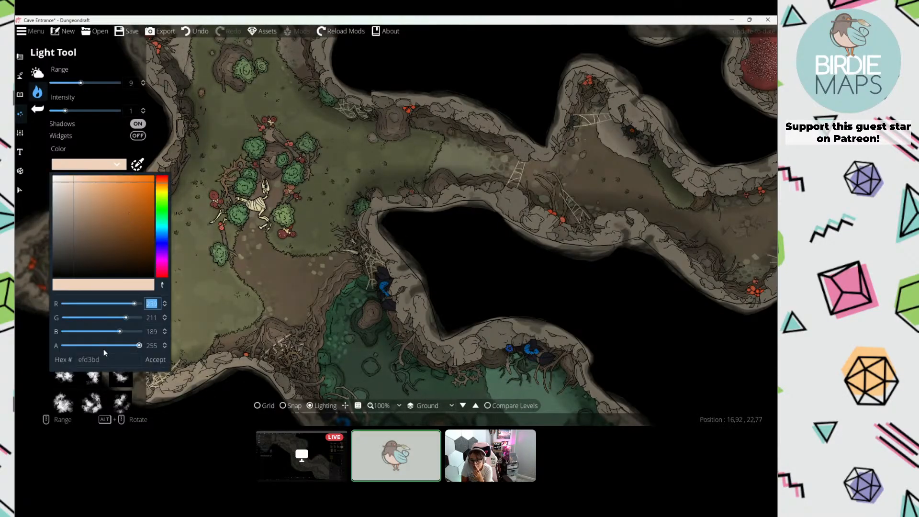
left_click_drag(103, 346, 95, 345)
left_click(151, 359)
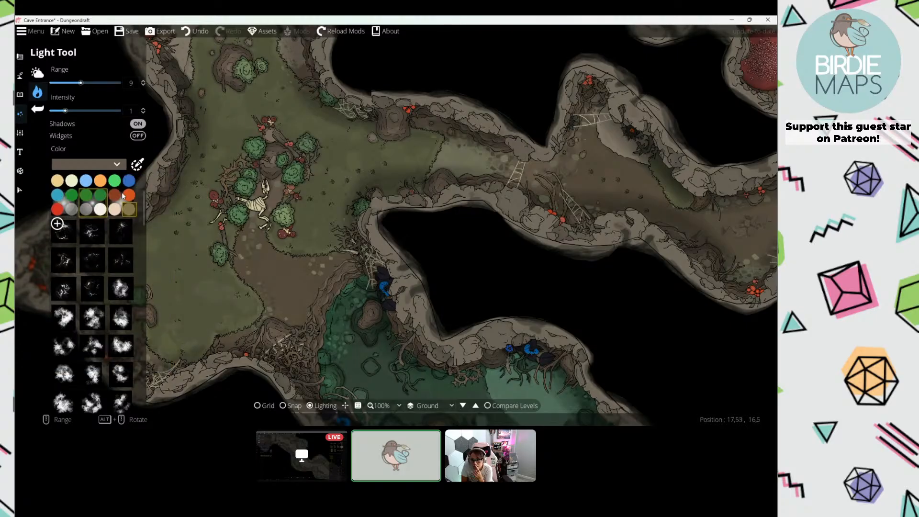
Step: Add a translucent pale blue swatch, bdd3ef with alpha 105, by shifting the peach's hue to blue
left_click(122, 164)
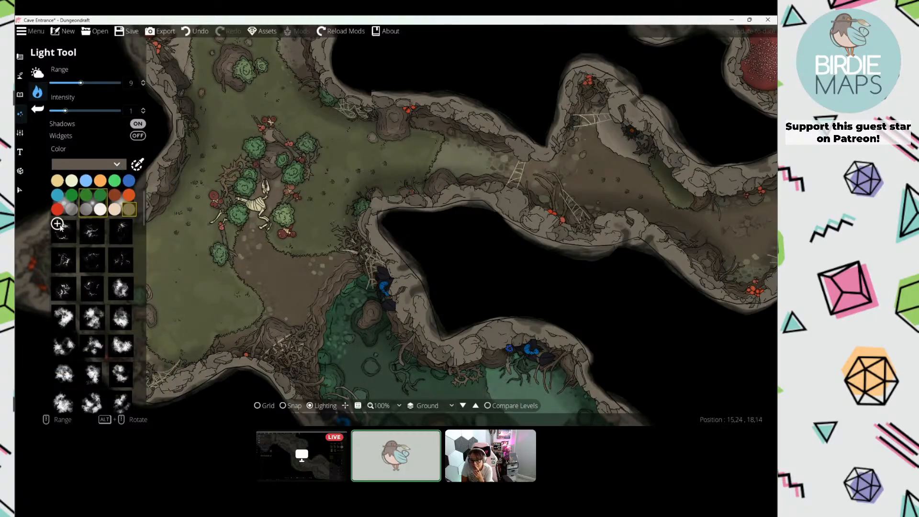
left_click_drag(161, 223, 162, 236)
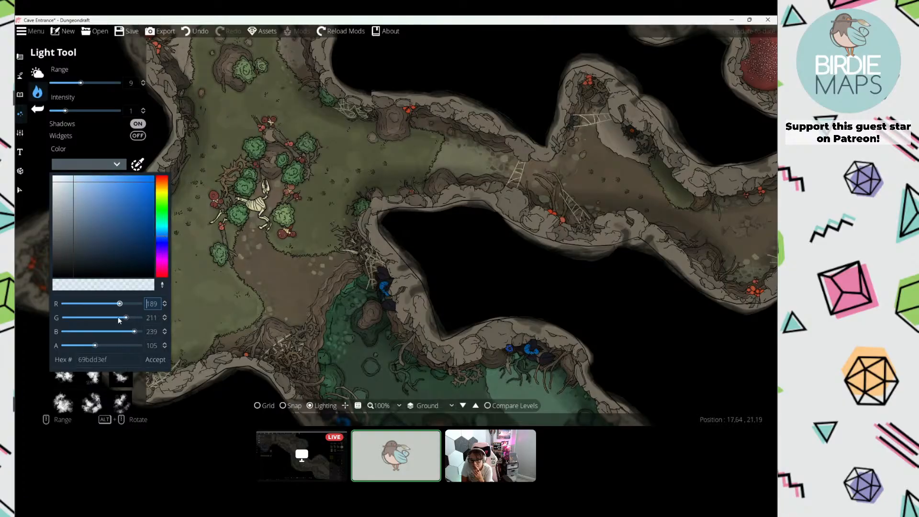
left_click(155, 360)
left_click_drag(266, 150, 294, 227)
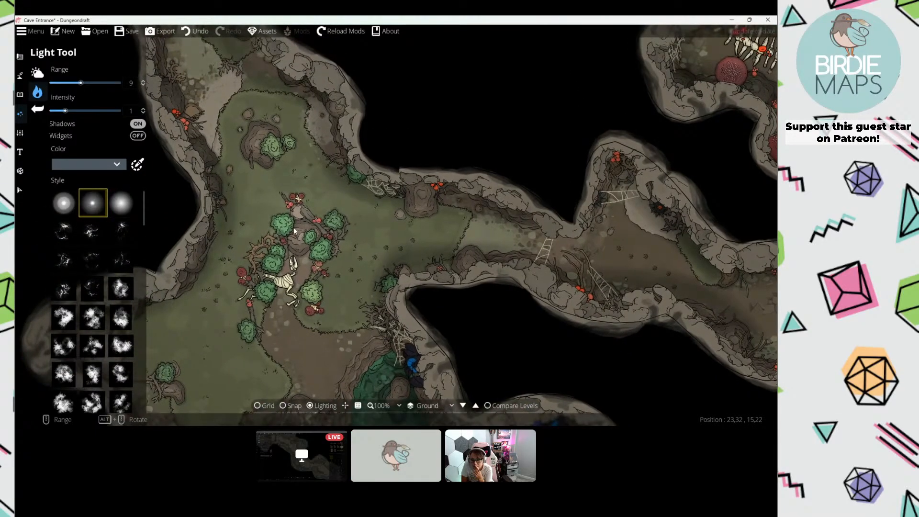
Step: Try the teal-blue and blue swatches over the pool with the light range reduced to 2.5
left_click(113, 163)
scroll(269, 177, "down", 4)
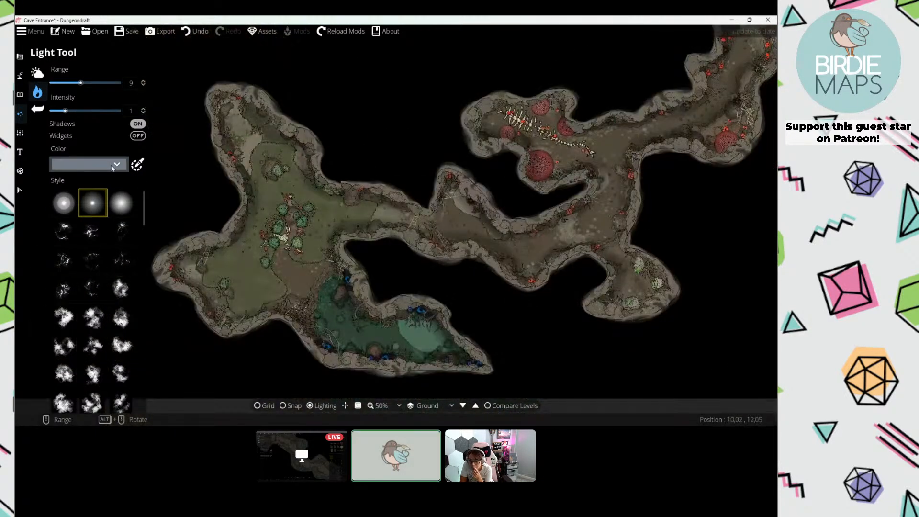
left_click(58, 195)
scroll(340, 191, "up", 8)
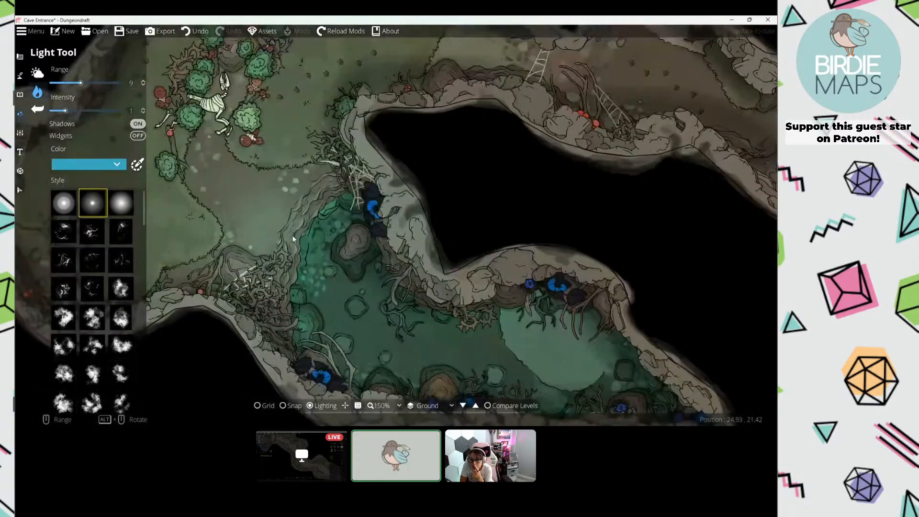
scroll(326, 190, "down", 13)
left_click_drag(456, 269, 318, 181)
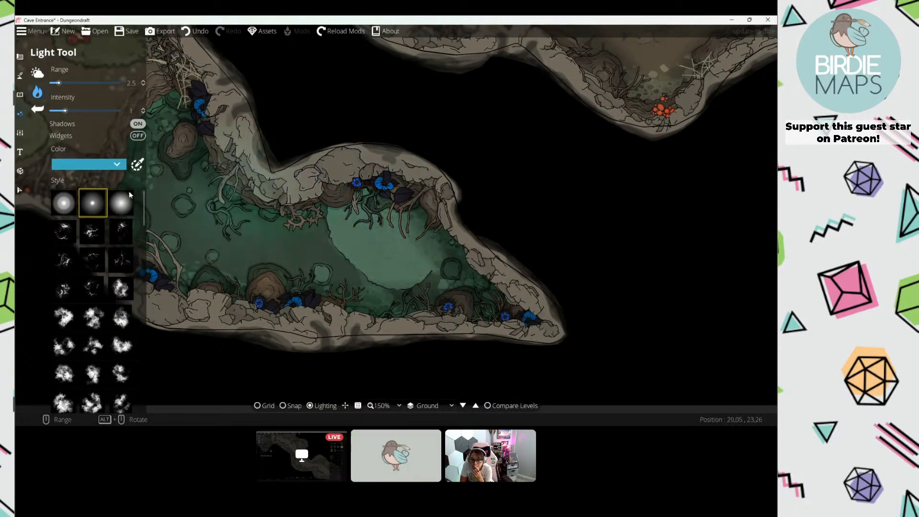
left_click(79, 161)
left_click(128, 181)
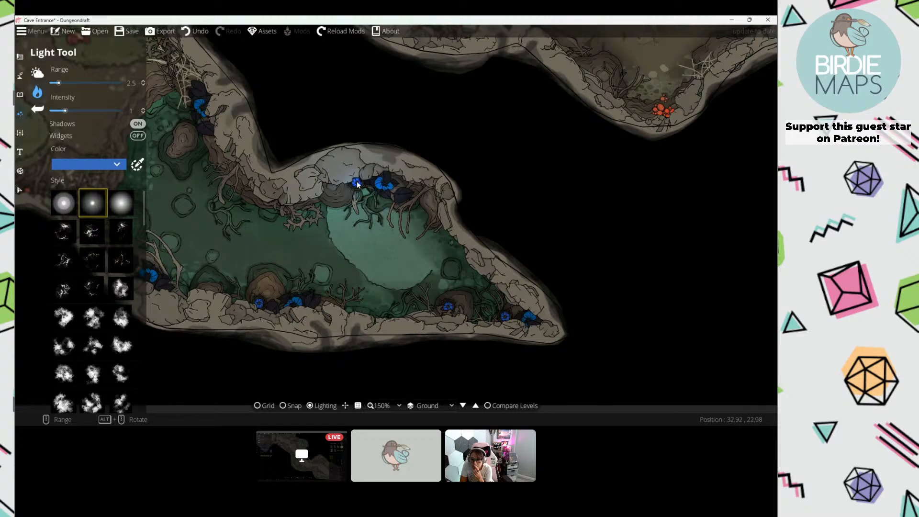
Step: Choose the bright green swatch and reduce the light range to 0.5 at the chamber with green-speckled boulders
left_click_drag(253, 268, 434, 352)
left_click_drag(535, 115, 282, 223)
left_click(104, 164)
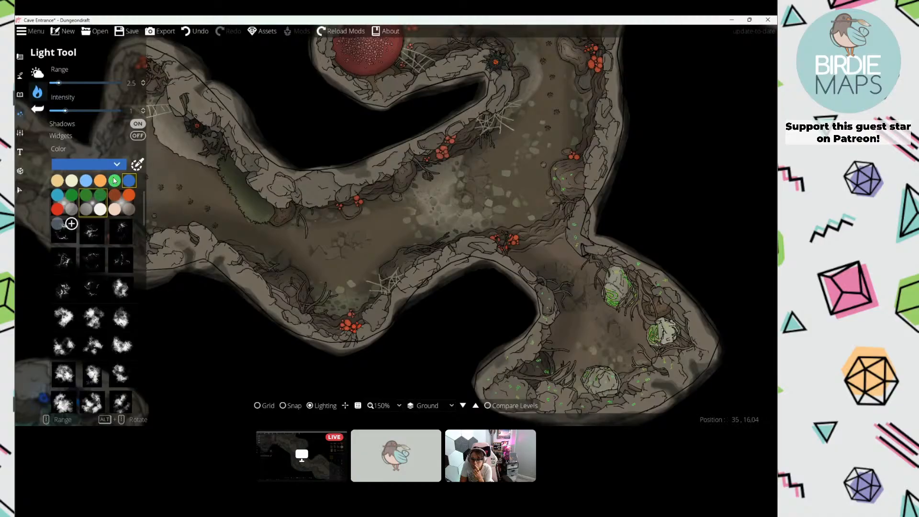
left_click(114, 180)
left_click_drag(443, 217, 297, 204)
scroll(386, 176, "down", 4)
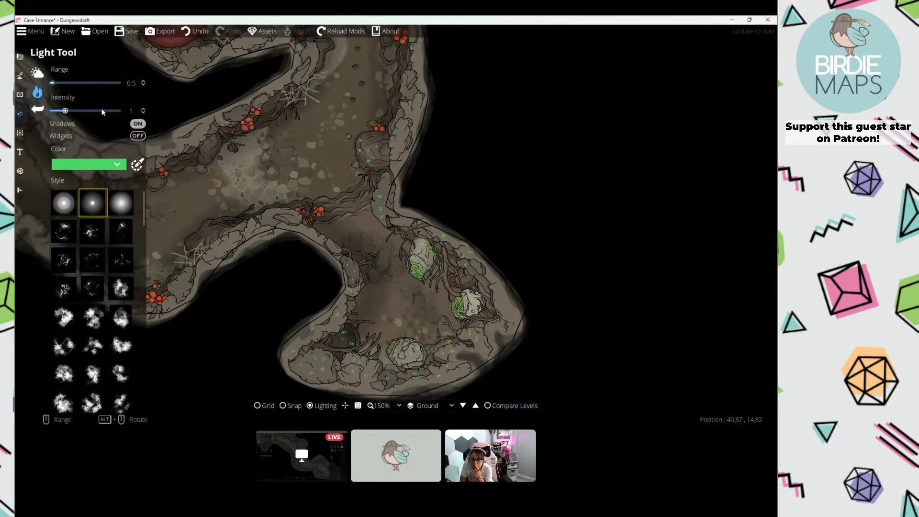
Step: Reduce the light intensity to 0.8 and place bright and darker green lights on the speckled rocks around the boulder chamber
scroll(103, 112, "down", 2)
left_click(404, 221)
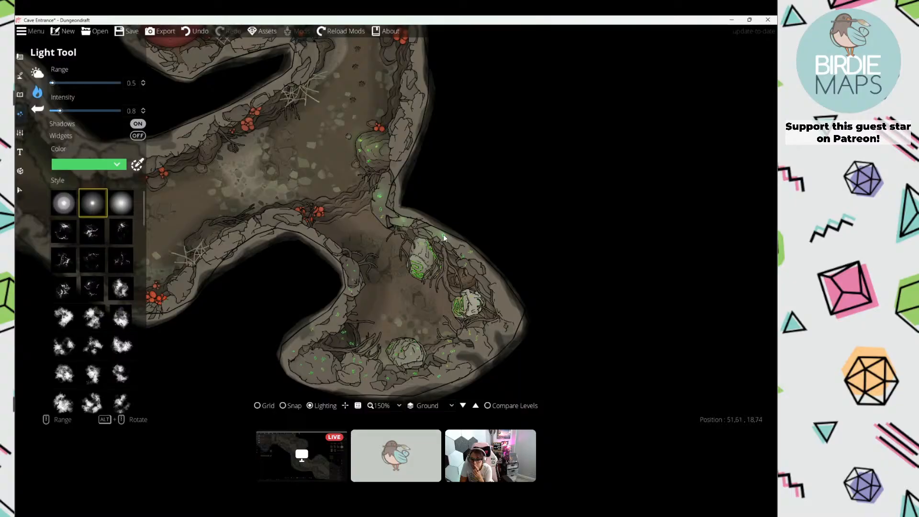
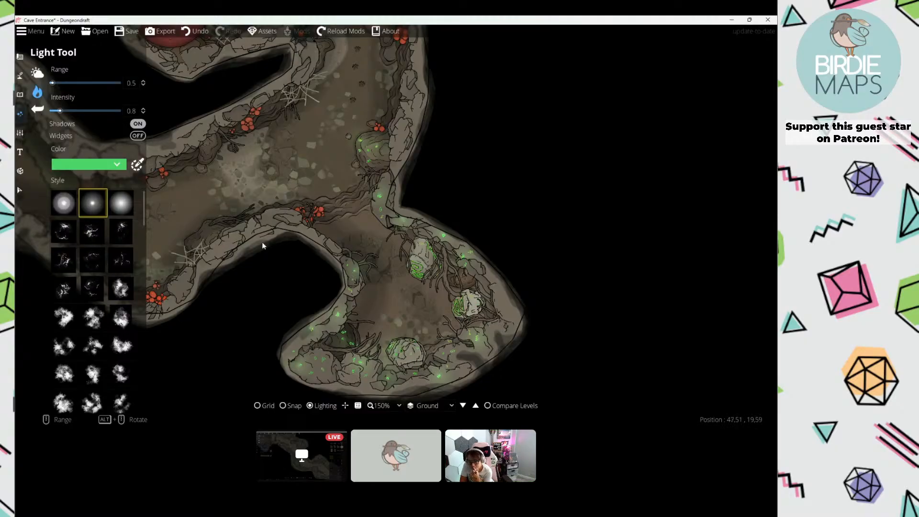
left_click(101, 165)
left_click(100, 196)
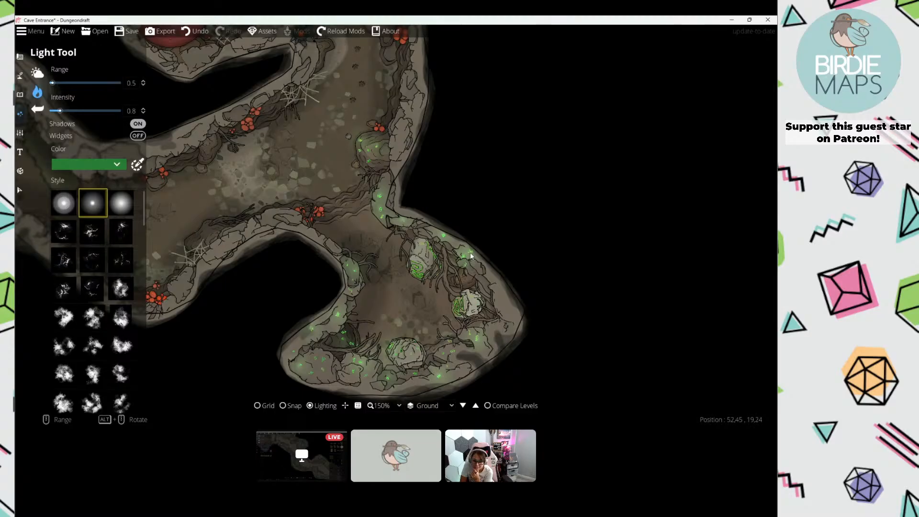
left_click_drag(453, 316, 430, 251)
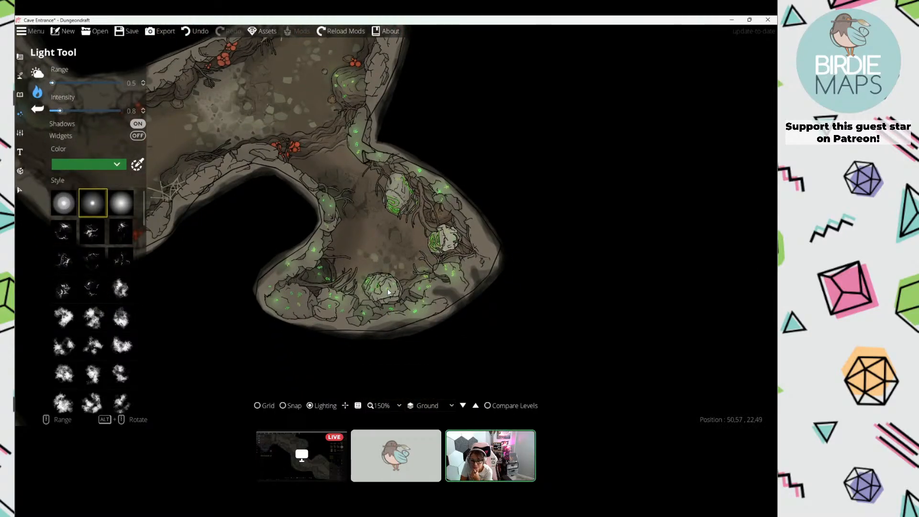
Step: Add more speckle lights on the chamber's rocks and green-striped boulders using the other two dark green swatches
left_click(96, 164)
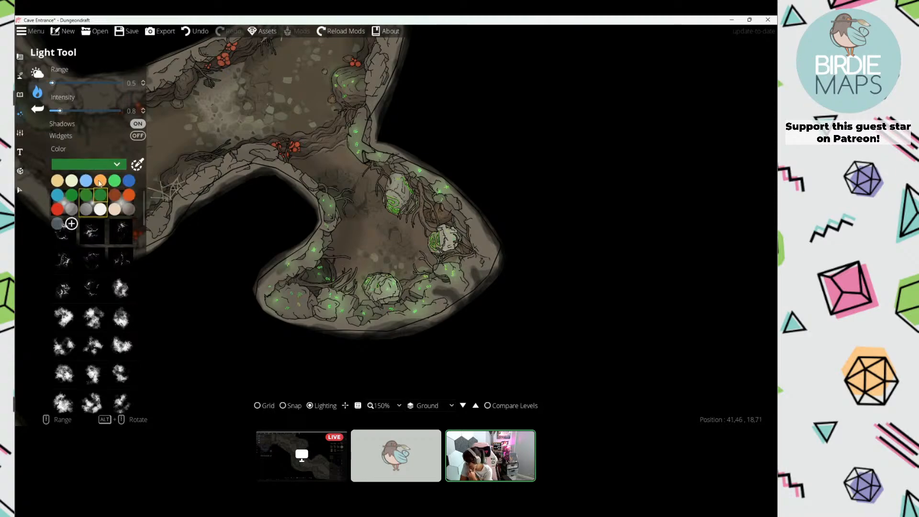
left_click(86, 196)
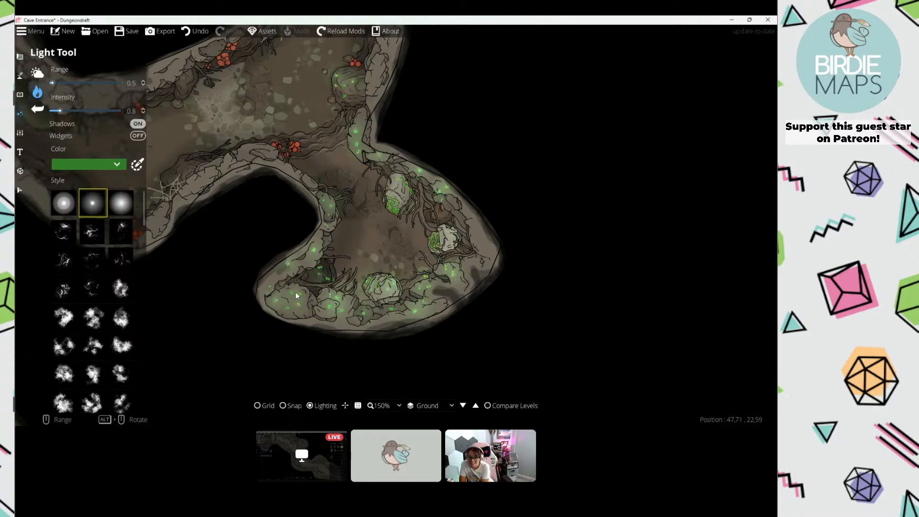
left_click(90, 166)
left_click(72, 195)
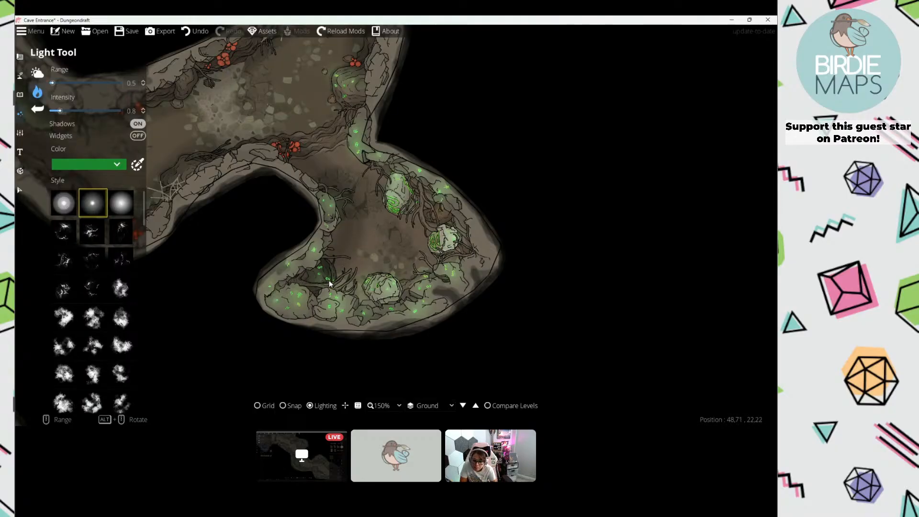
Step: Choose the orange swatch, raise the light range to 1, and light the mushrooms and spiky plant along the winding passage
left_click_drag(297, 202, 483, 334)
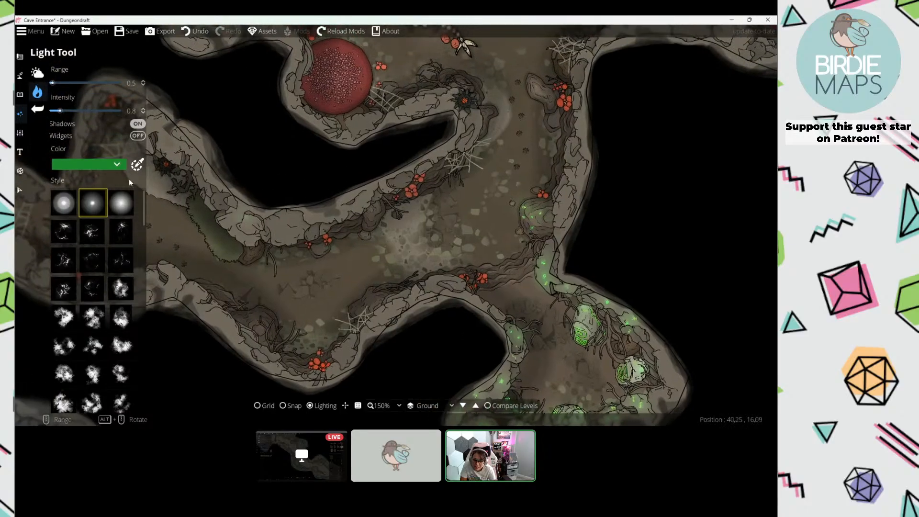
left_click(96, 165)
left_click(129, 196)
left_click_drag(178, 164, 271, 185)
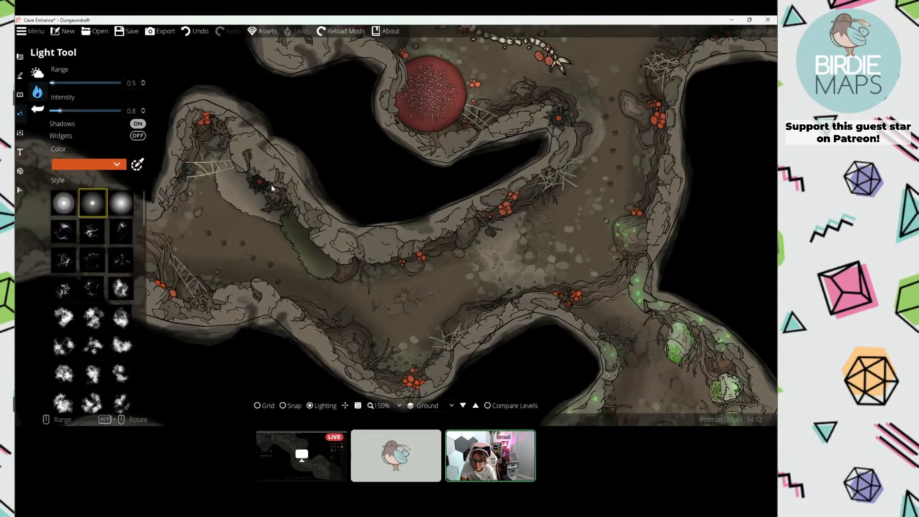
scroll(259, 182, "up", 5)
left_click_drag(418, 253, 354, 174)
left_click(351, 174)
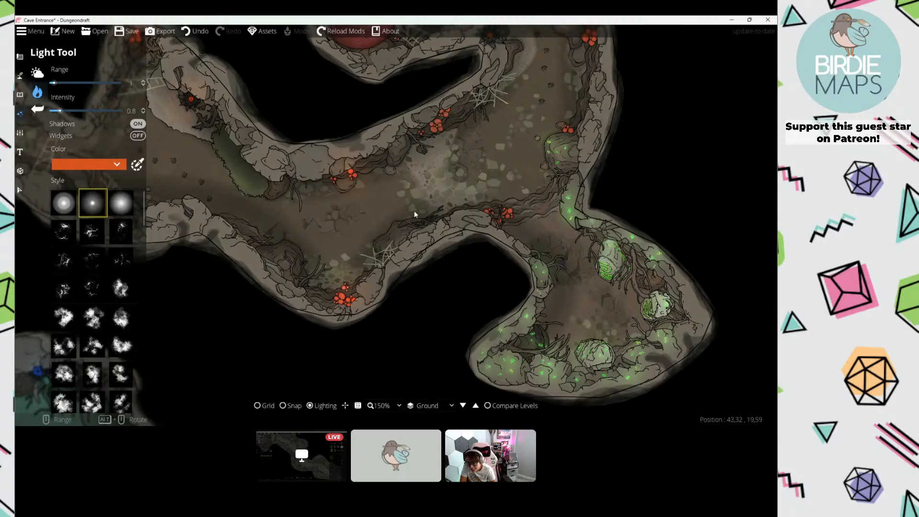
Step: Place orange lights on the mushroom clusters along the passage leading up to the skeleton chamber
left_click_drag(564, 81, 378, 233)
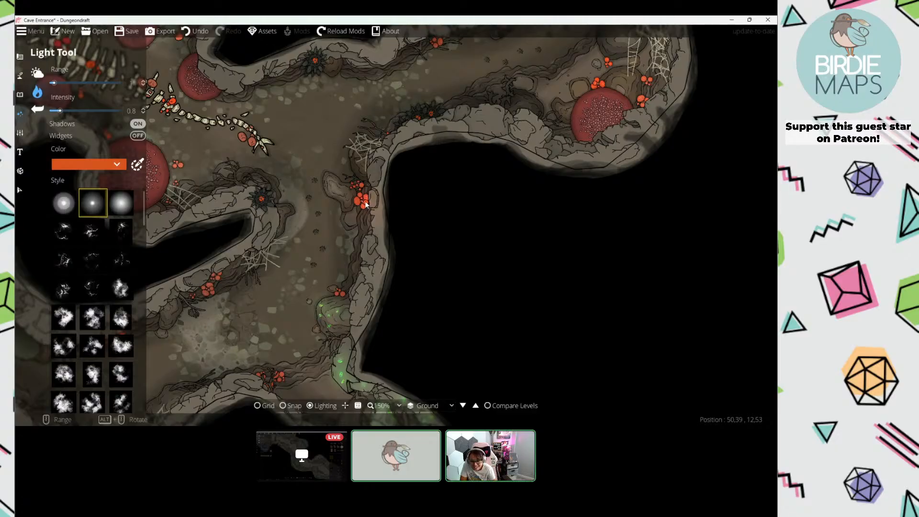
left_click(354, 180)
left_click_drag(353, 180, 519, 285)
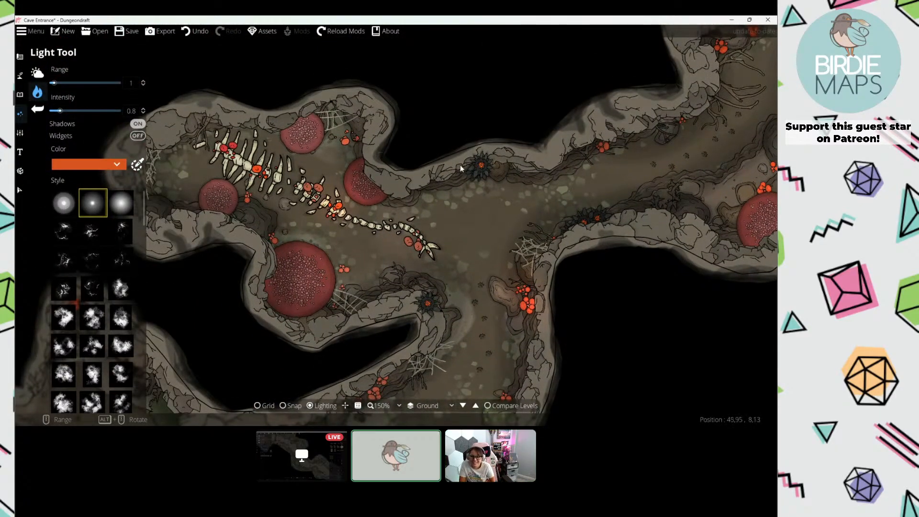
Step: Place orange lights on the mushrooms throughout the northeast tunnel, up to the map's upper edge
left_click_drag(572, 173, 405, 187)
left_click_drag(601, 185, 459, 214)
left_click_drag(450, 140, 390, 217)
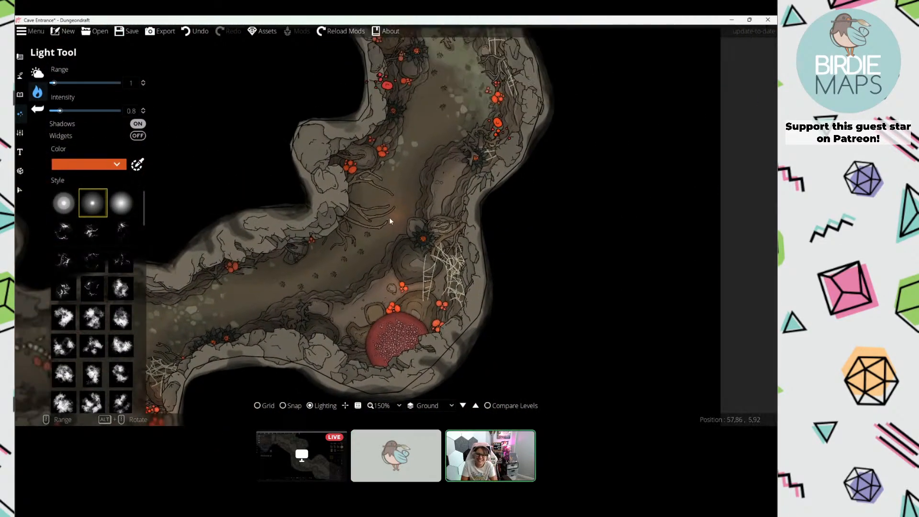
left_click(490, 130)
left_click_drag(410, 103, 404, 178)
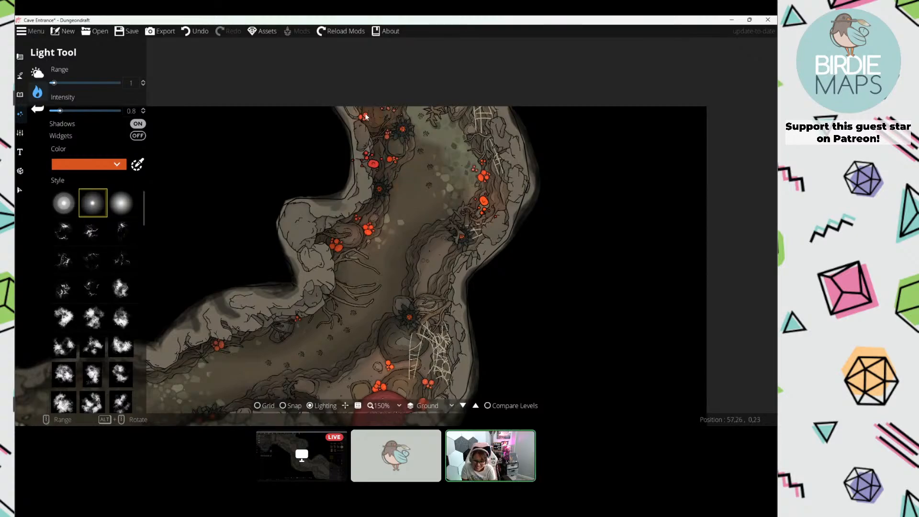
left_click_drag(432, 230, 454, 106)
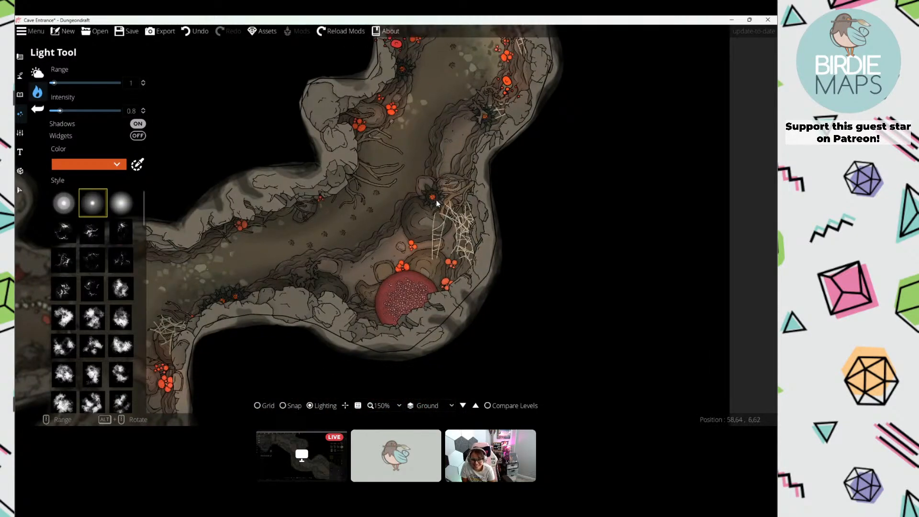
Step: Switch to the red swatch and light the spiky plants and the red domes in and around the skeleton chamber
left_click_drag(354, 215, 532, 194)
left_click(88, 164)
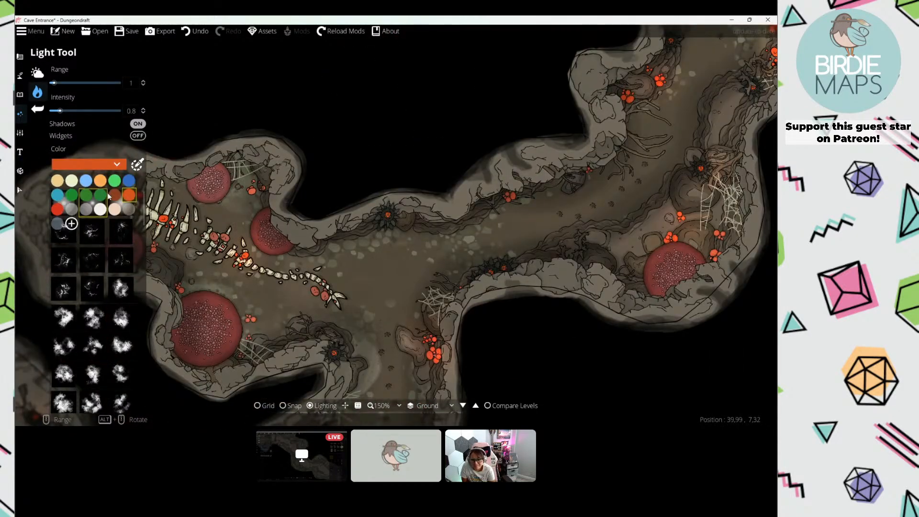
left_click(58, 210)
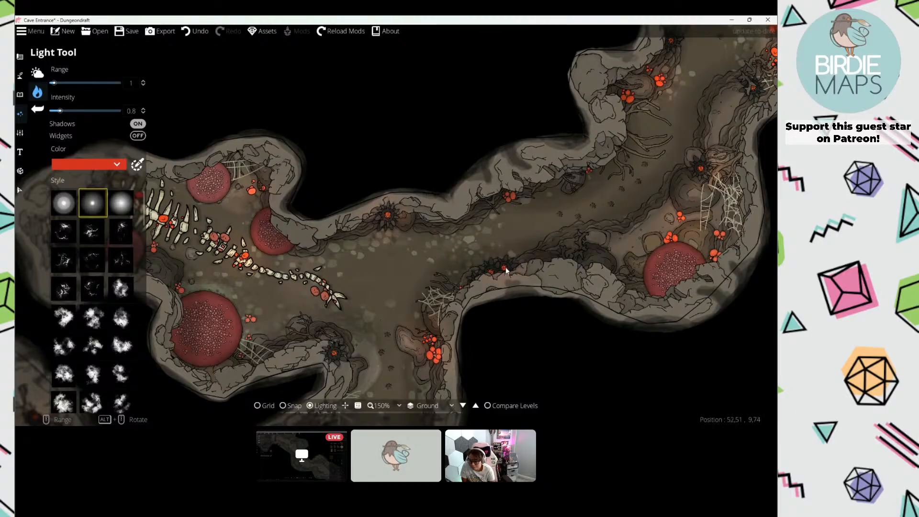
left_click_drag(214, 268, 326, 253)
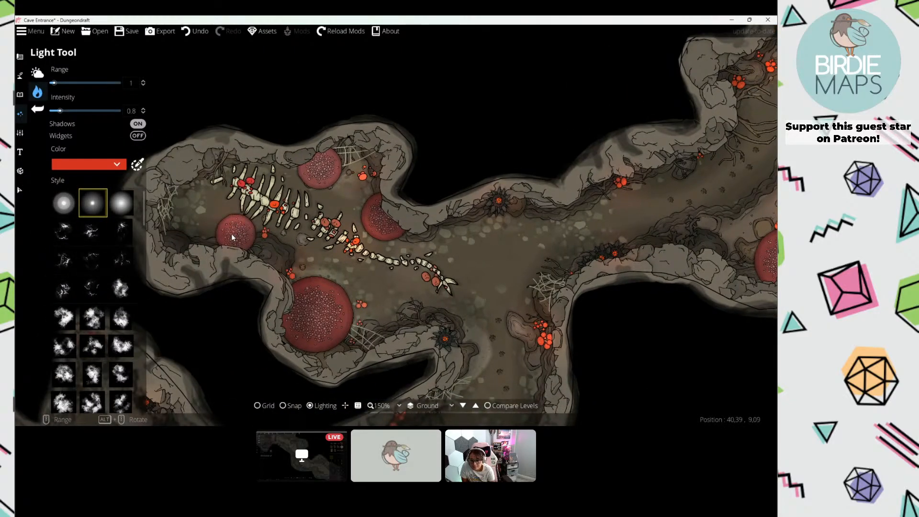
scroll(234, 237, "up", 1)
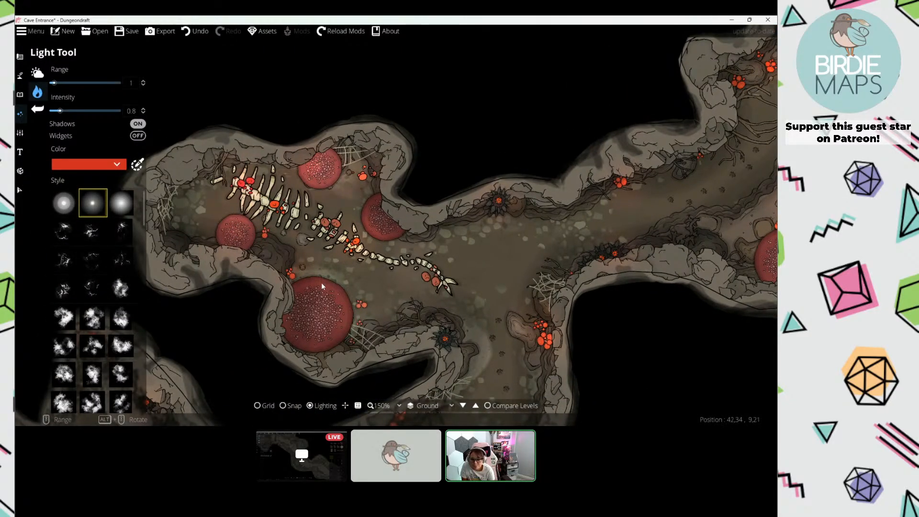
left_click_drag(315, 319, 245, 270)
Step: Light the small mushrooms around the skeleton and the passage below with the orange swatch, using light ranges of 0.5 and 1
scroll(245, 270, "down", 3)
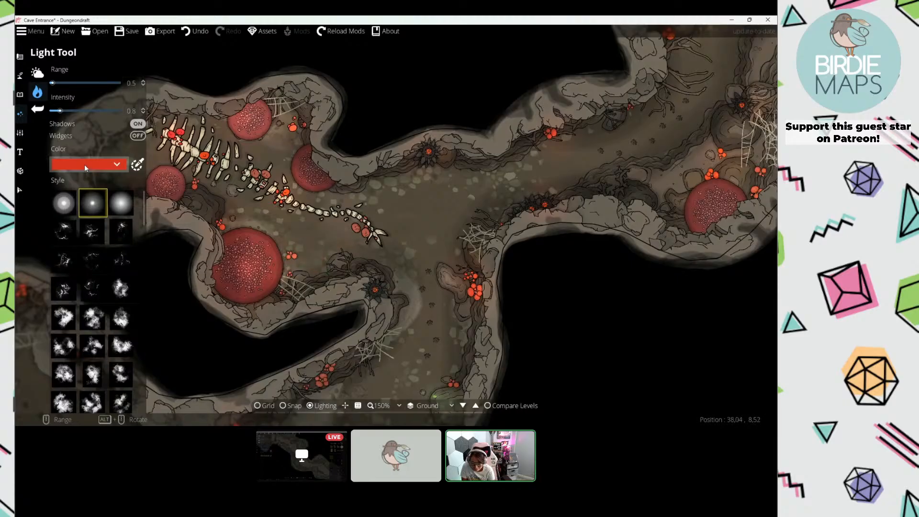
left_click(91, 164)
left_click(129, 196)
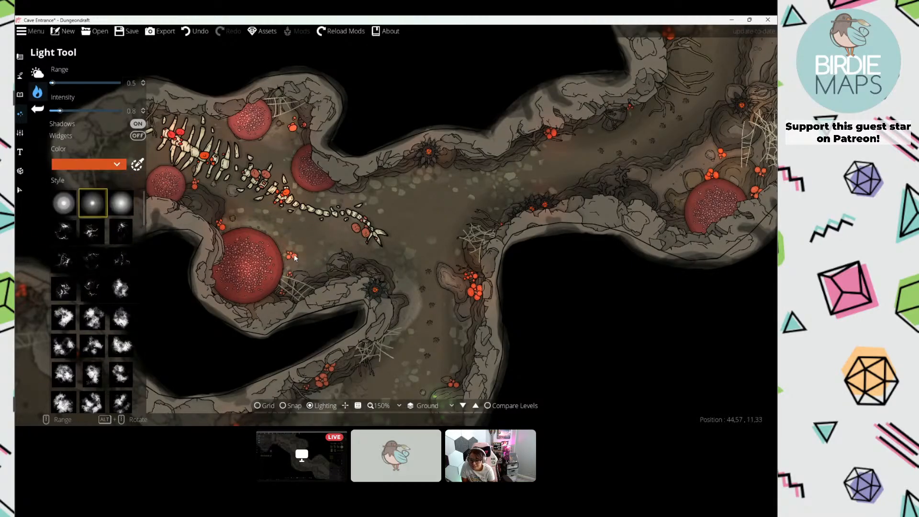
scroll(365, 237, "up", 1)
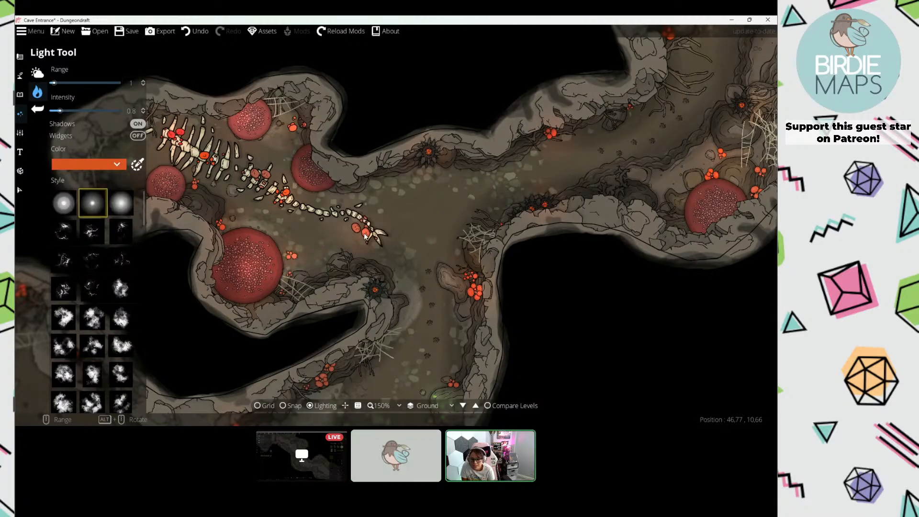
left_click(255, 177)
left_click_drag(297, 263, 323, 213)
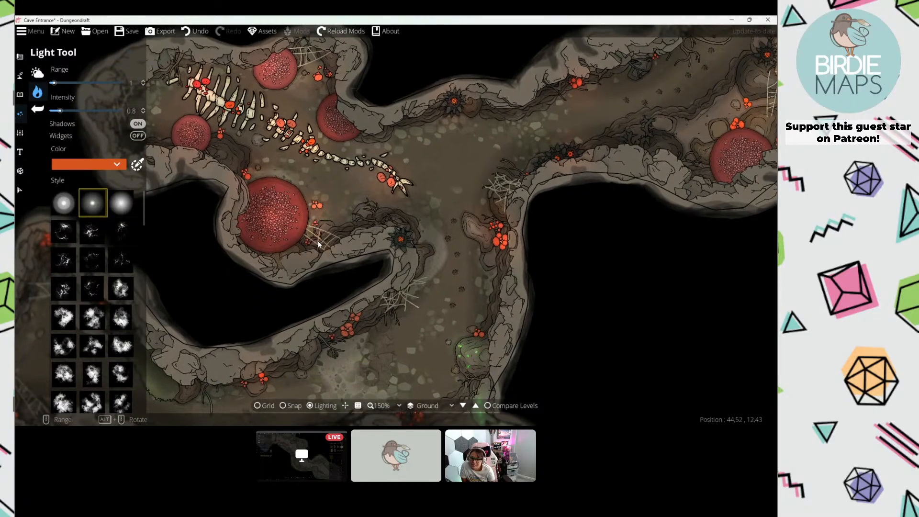
left_click_drag(431, 264, 390, 124)
scroll(438, 187, "up", 1)
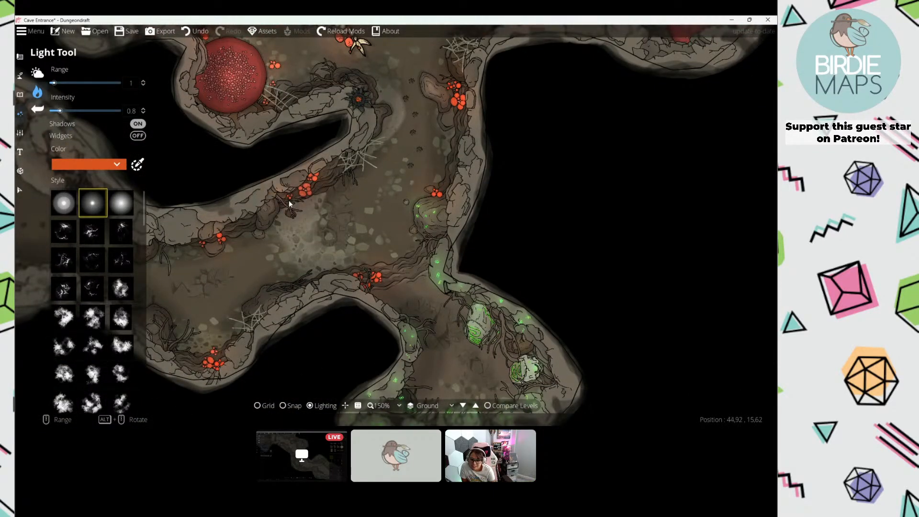
Step: Switch back to the red swatch and add range 1 lights to the mushrooms from the winding passage to the skeleton's tail
left_click(96, 162)
left_click(59, 207)
left_click_drag(212, 341, 496, 349)
left_click(243, 281)
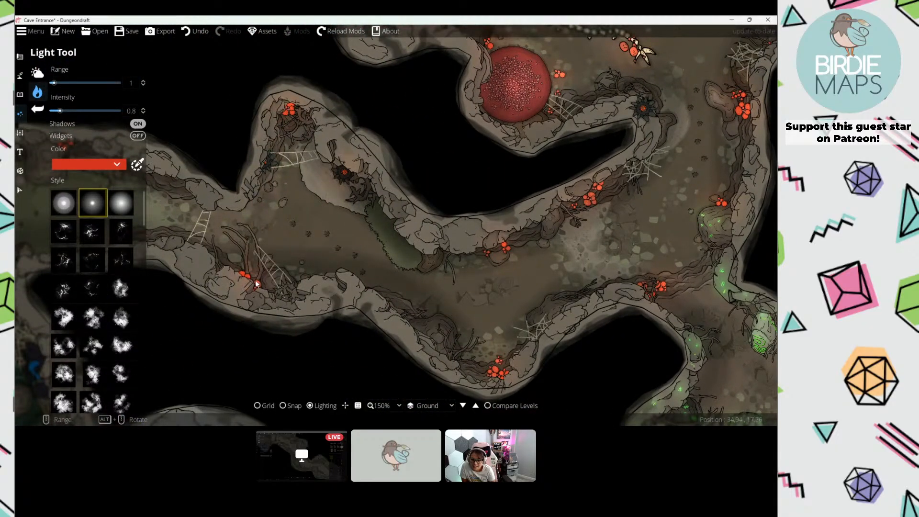
left_click_drag(515, 195, 459, 266)
left_click_drag(536, 158, 316, 195)
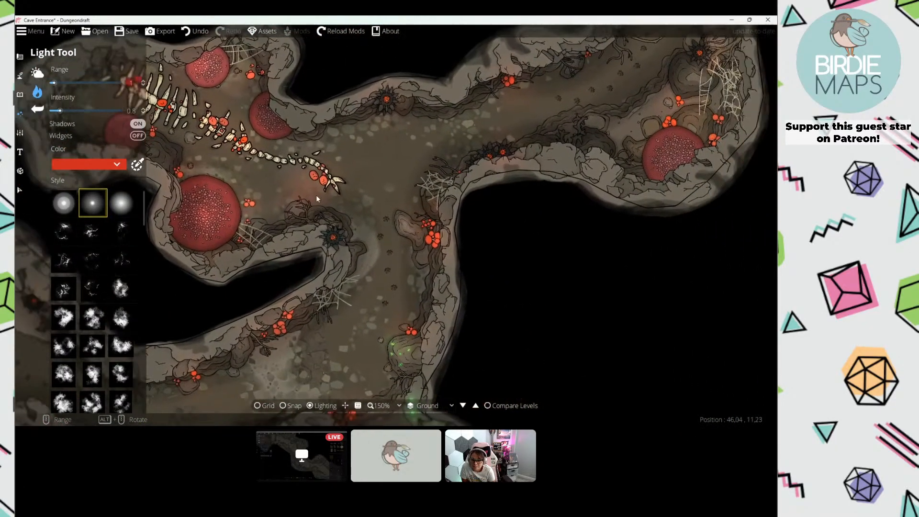
Step: Add red lights to the mushrooms and spiky plants along the northeast tunnel
left_click_drag(468, 162, 389, 227)
left_click_drag(507, 147, 377, 220)
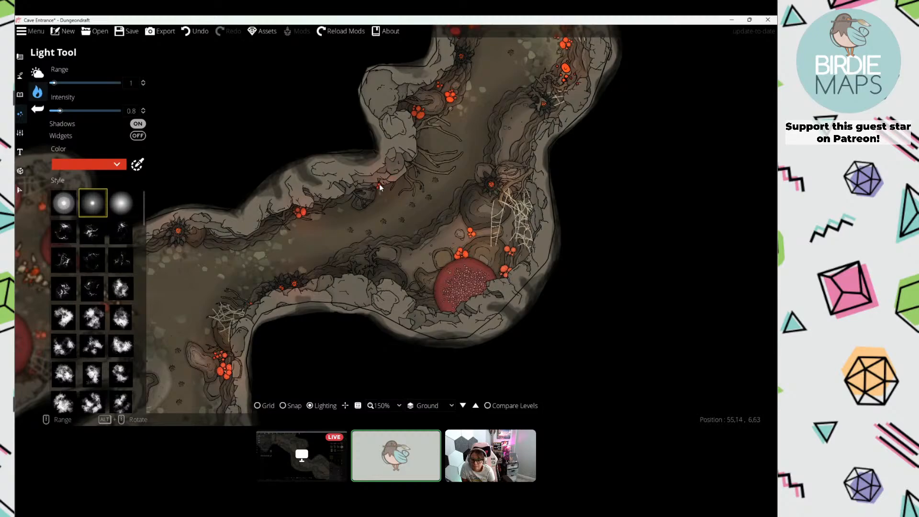
left_click_drag(463, 179, 367, 246)
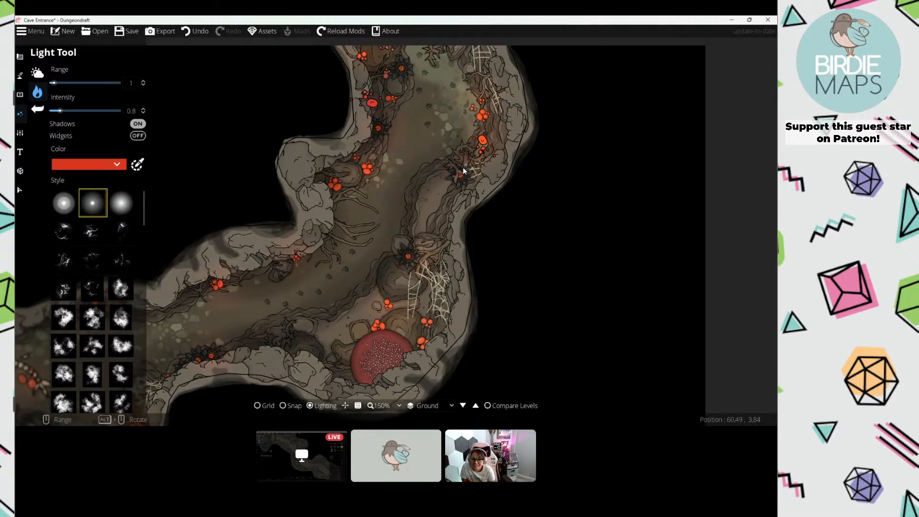
left_click_drag(433, 203, 545, 27)
Step: Add red lights to the mushroom clusters along the western passage and the entrance to the grassy cave
left_click_drag(208, 294, 642, 238)
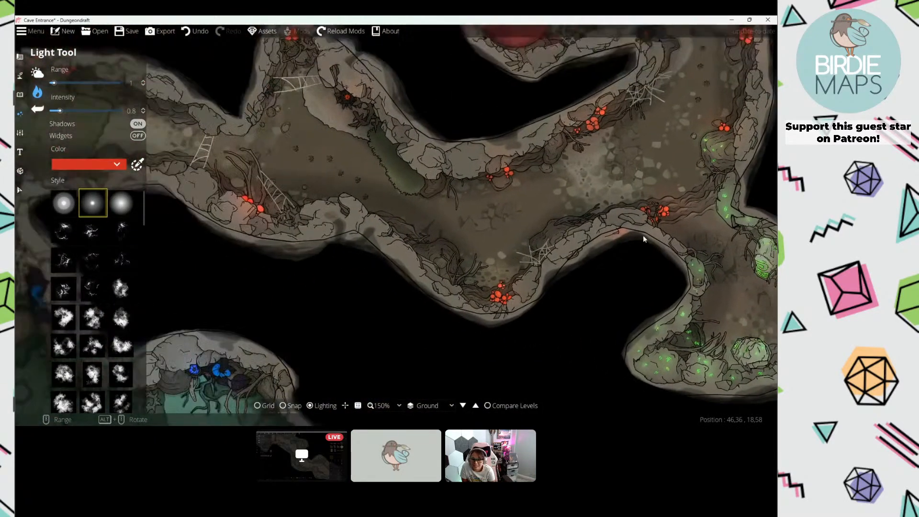
left_click_drag(331, 207, 577, 293)
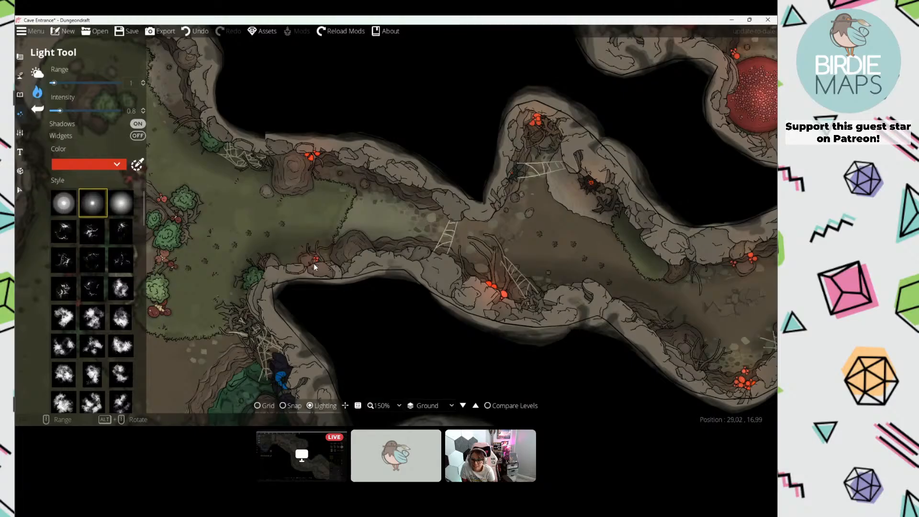
left_click_drag(338, 227, 434, 110)
left_click_drag(405, 189, 259, 280)
Step: Raise the light range to 1.5 and place red lights over the red domes in the skeleton chamber
scroll(463, 193, "down", 1)
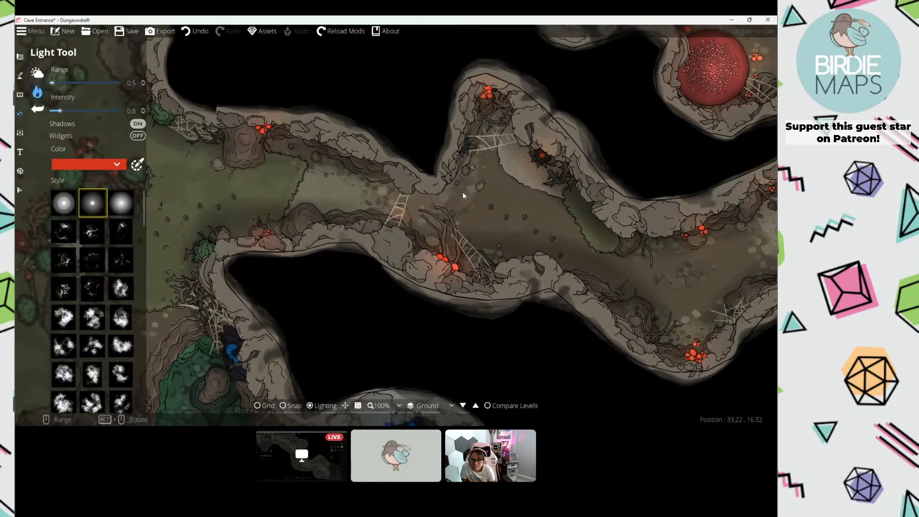
left_click_drag(463, 193, 349, 240)
scroll(467, 209, "down", 1)
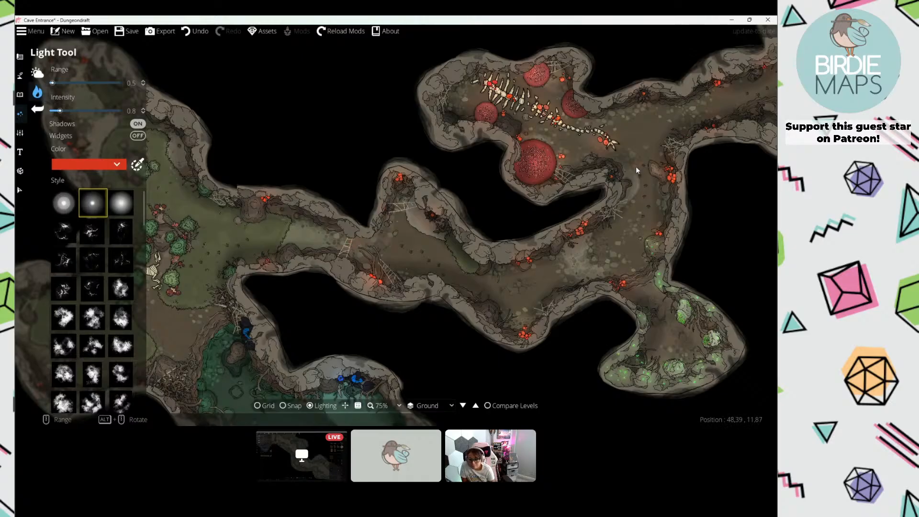
scroll(574, 112, "up", 2)
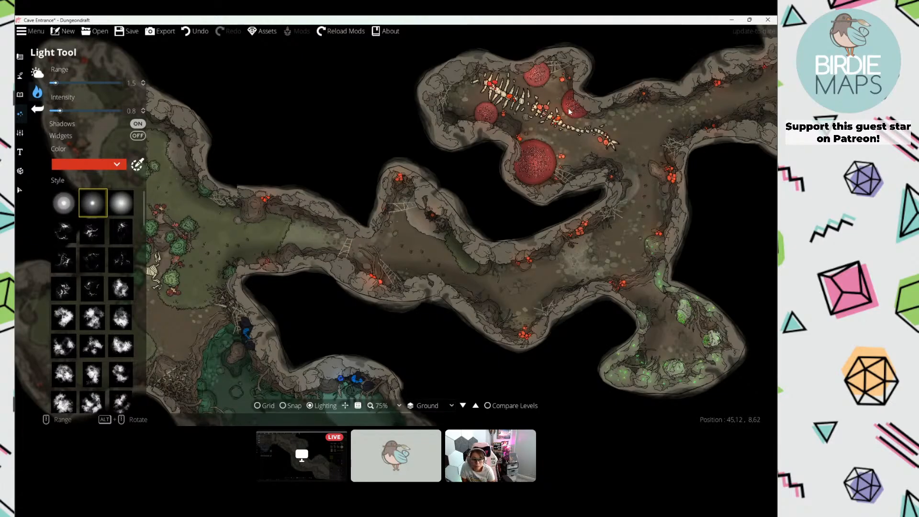
Step: Lower the light range to 1 and place red and orange lights over the mushrooms along the grassy cave's northwest walls
left_click_drag(219, 213, 402, 174)
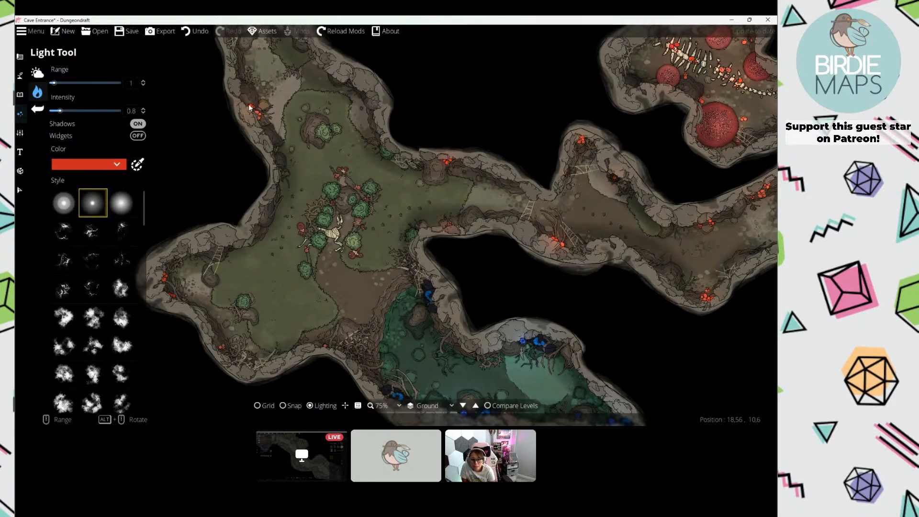
left_click(115, 163)
left_click(129, 196)
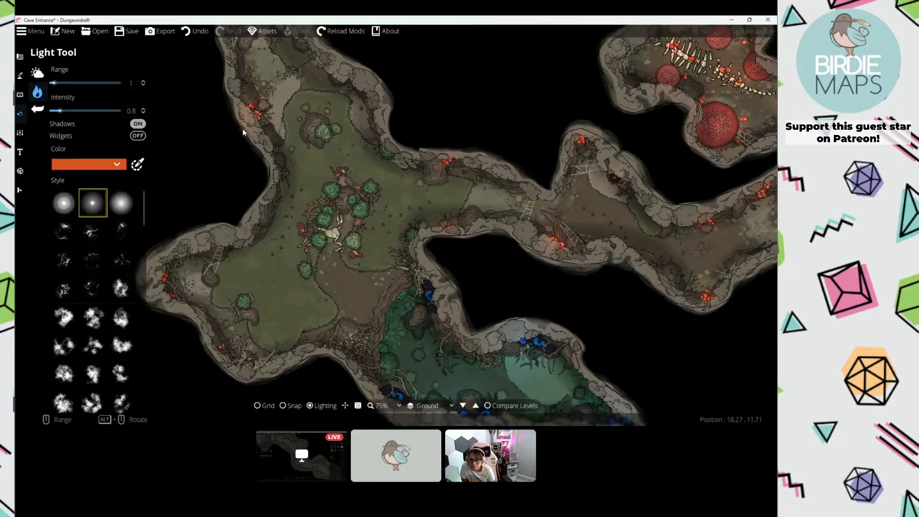
left_click_drag(259, 118, 274, 204)
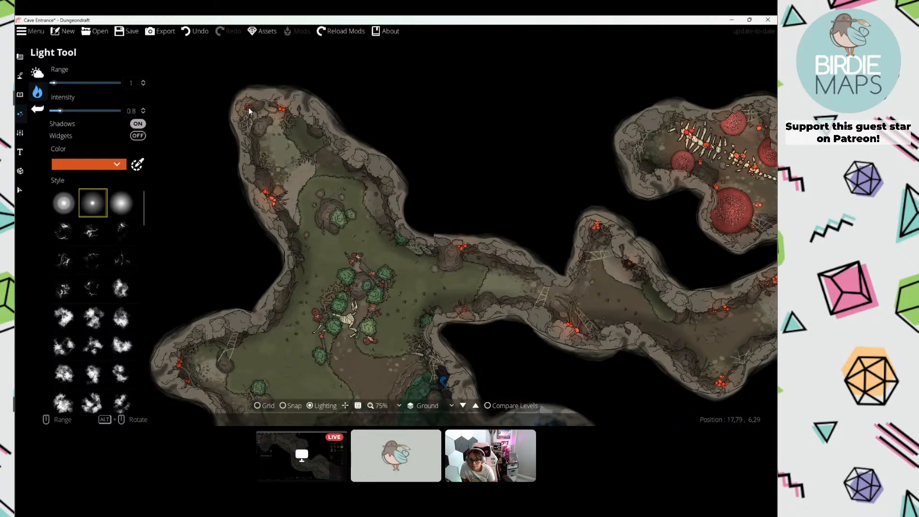
Step: Switch back to red, light the mushrooms along the grassy cave's southwest wall with ranges down to 0.5, and save the map
left_click(115, 164)
left_click(57, 210)
left_click_drag(260, 301, 262, 185)
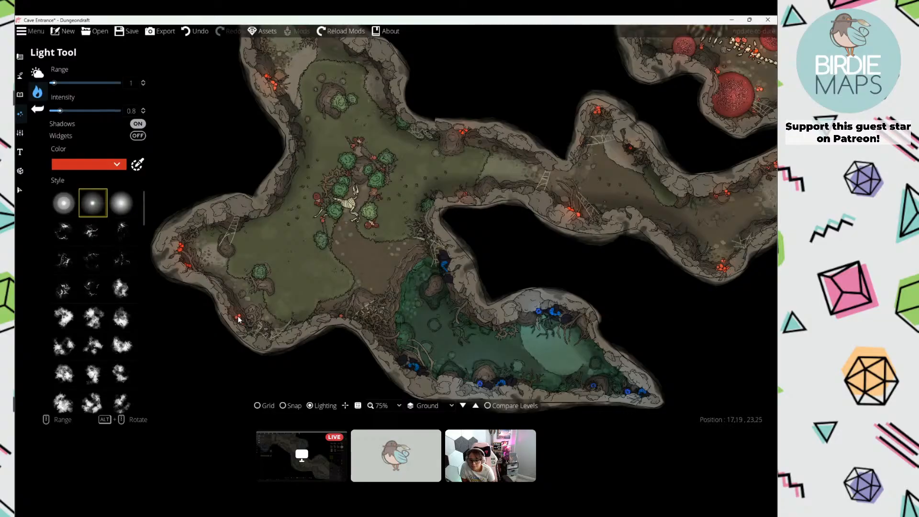
scroll(243, 323, "down", 1)
left_click_drag(511, 284, 294, 223)
scroll(294, 223, "down", 2)
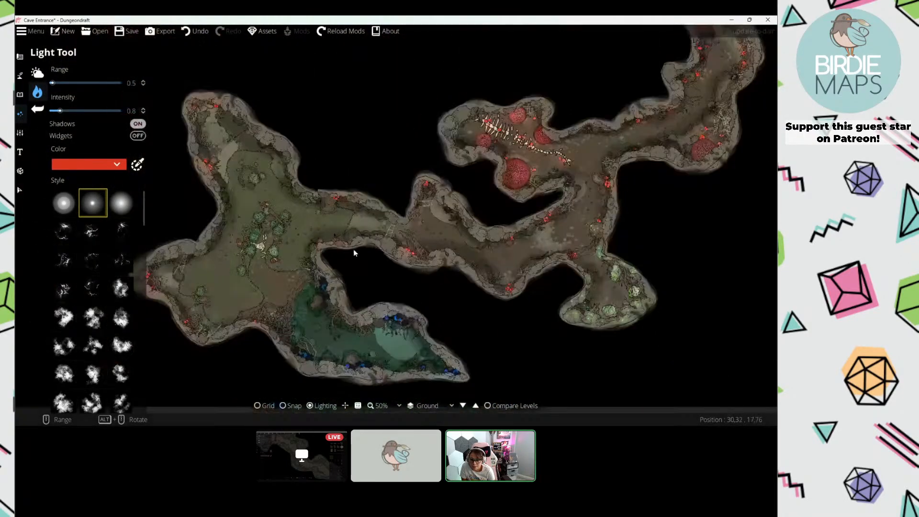
key("ctrl+s")
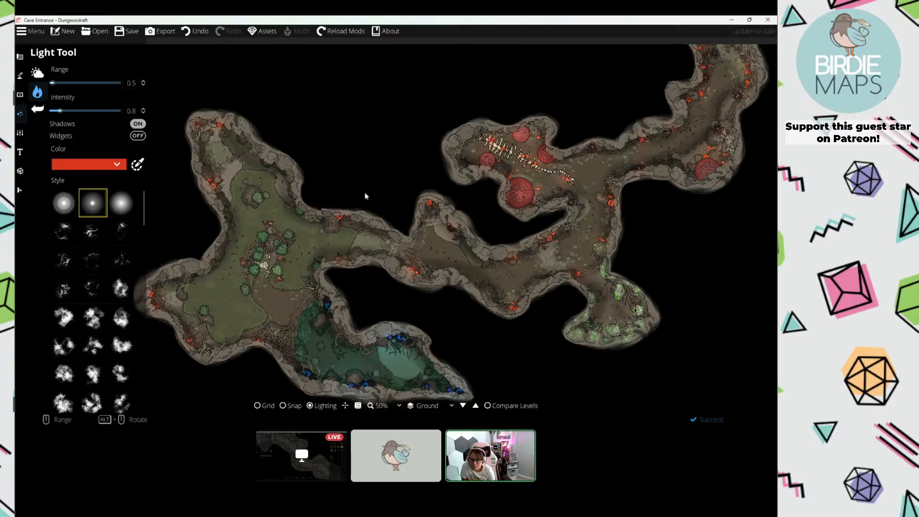
Step: Create a level labelled UndergroundLighting as a clone of the Ground level and switch to it
left_click(22, 134)
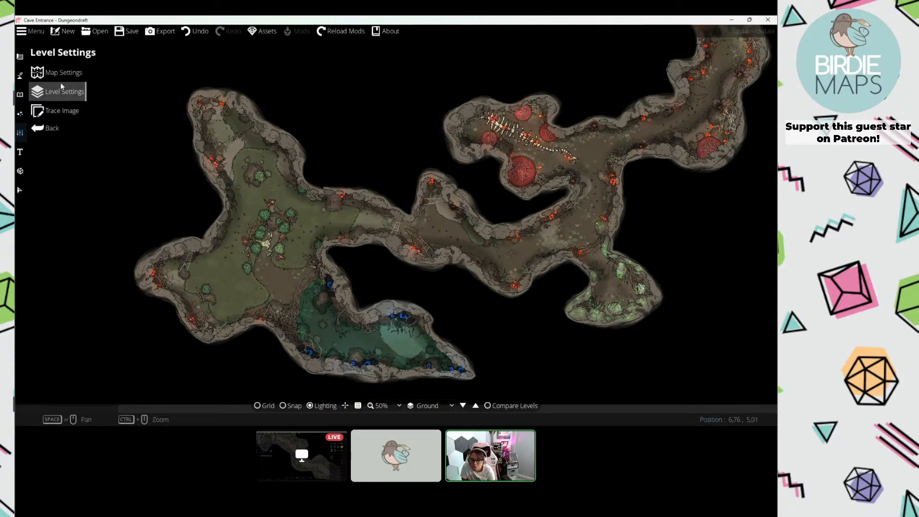
left_click(66, 91)
left_click(84, 71)
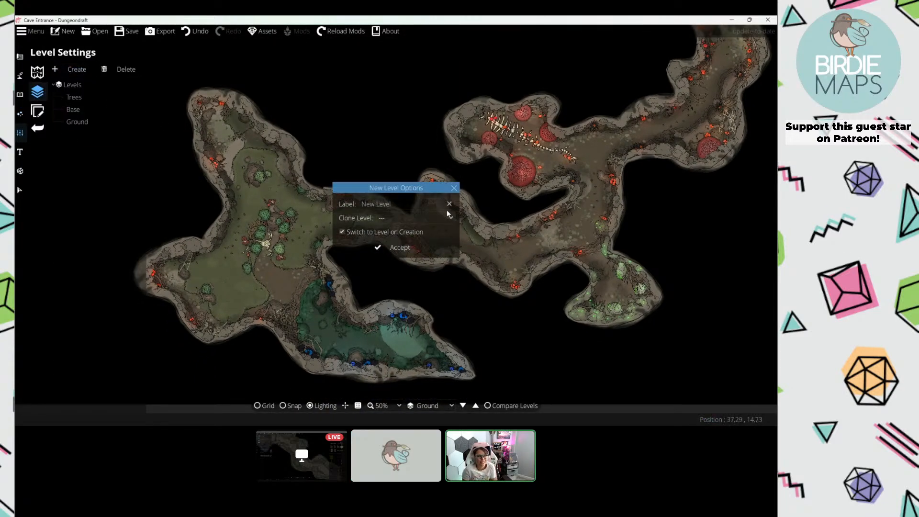
left_click(434, 205)
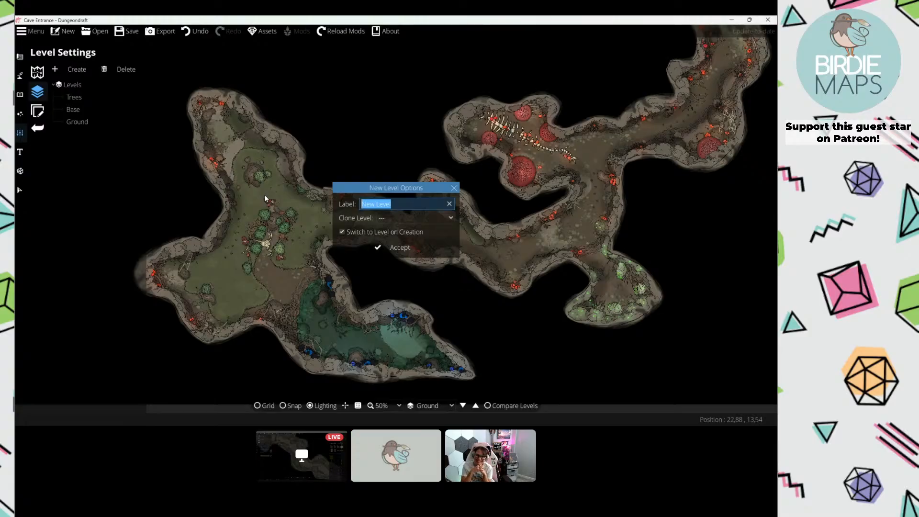
type("Underground")
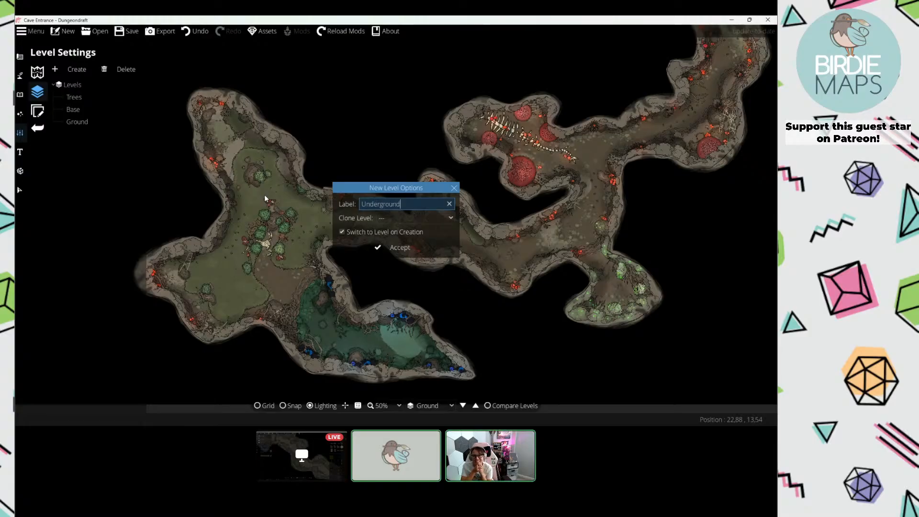
left_click(414, 218)
left_click(410, 264)
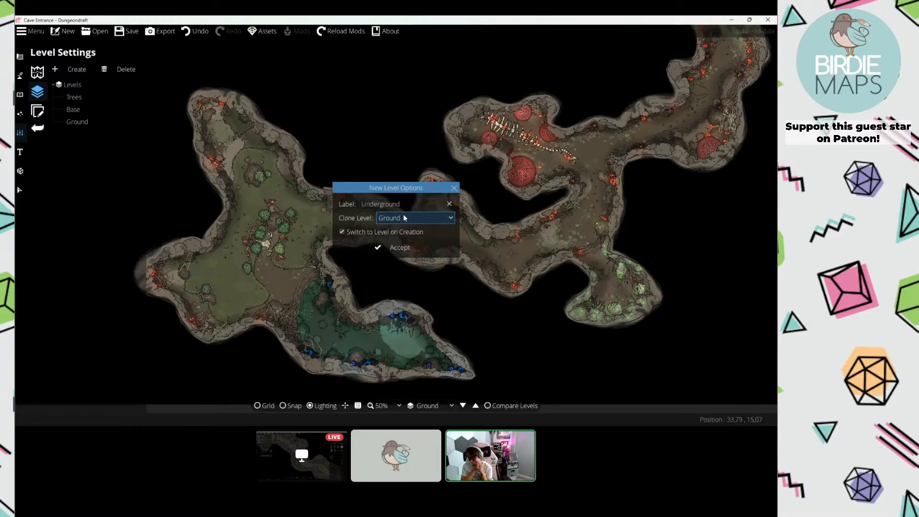
left_click(409, 203)
type("Lighting")
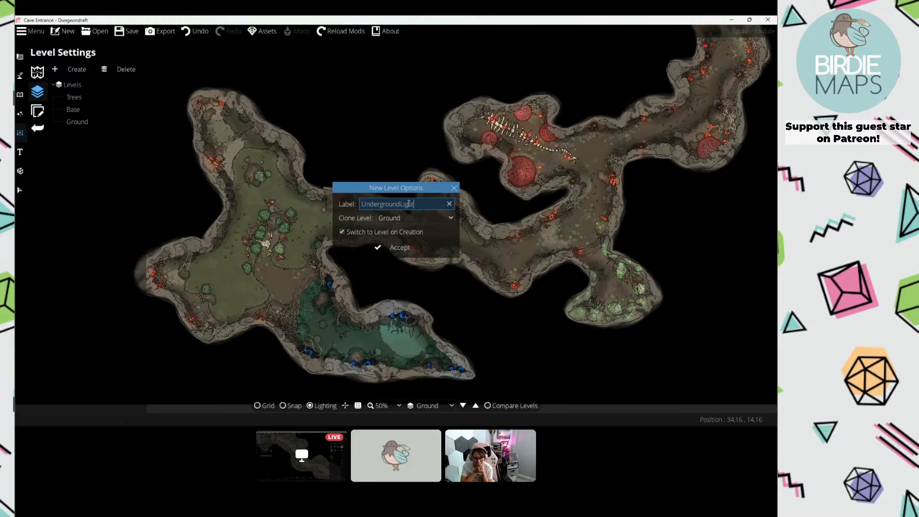
left_click(407, 248)
Step: Set the new level's ambient light color to R 55, G 50, B 45
left_click(19, 113)
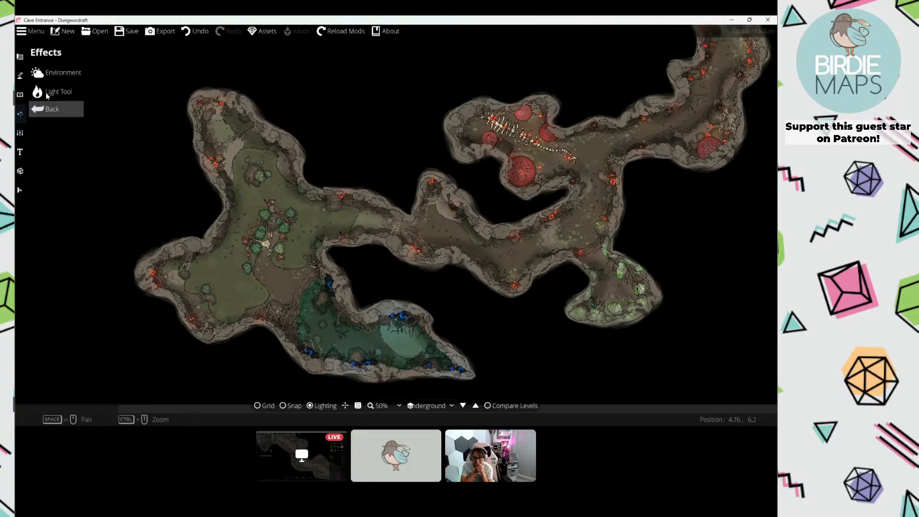
left_click(63, 72)
left_click(114, 83)
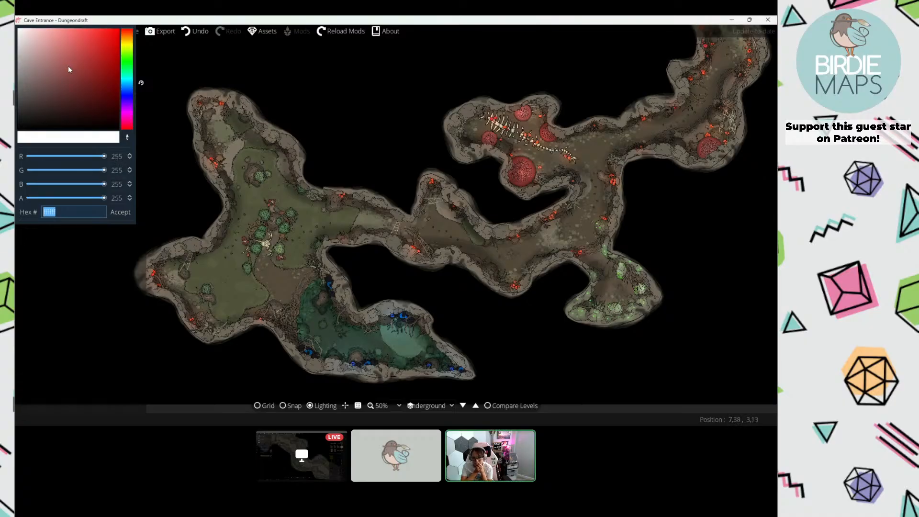
left_click(117, 157)
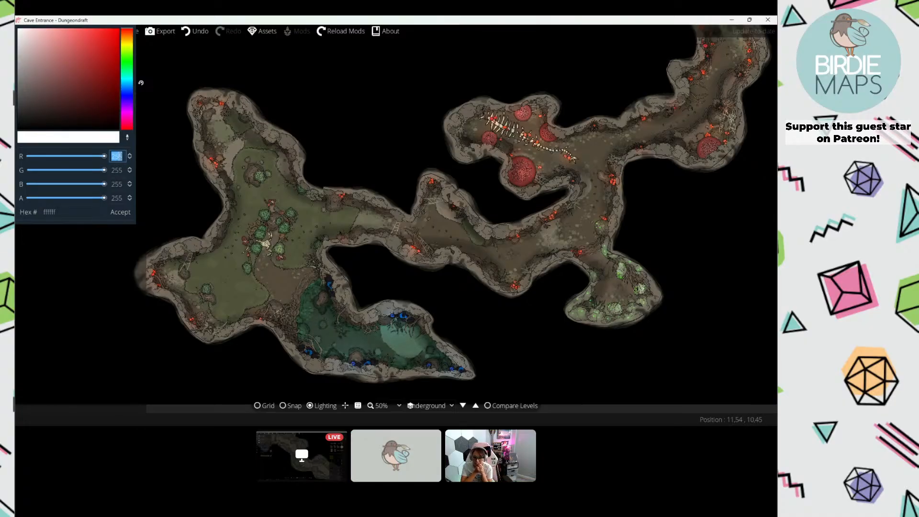
type("45")
key("Tab")
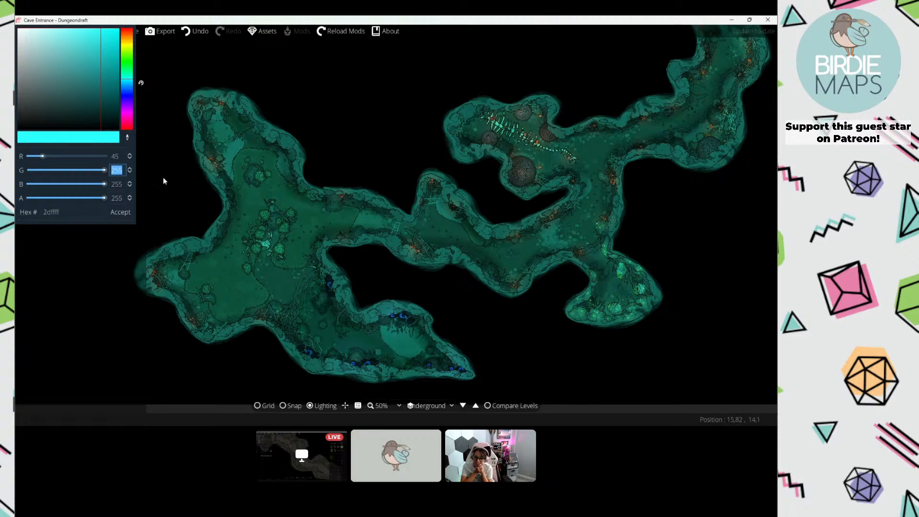
double_click(117, 156)
type("55")
key("Tab")
type("50")
key("Tab")
type("45")
key("Tab")
left_click(117, 214)
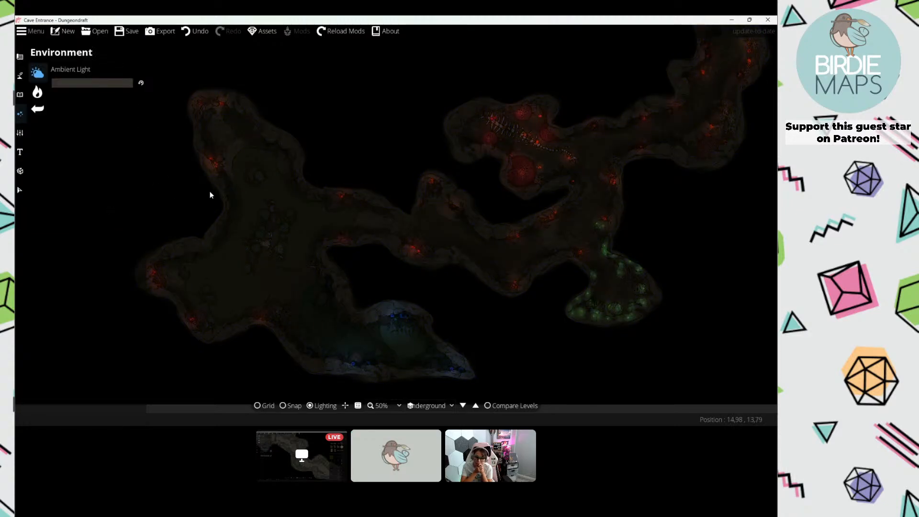
Step: Place large gray-brown cloud-textured lights over the grassy cave at intensity 0.5, with ranges up to 9.5
left_click_drag(210, 191, 242, 206)
left_click(37, 92)
left_click(121, 288)
left_click(96, 164)
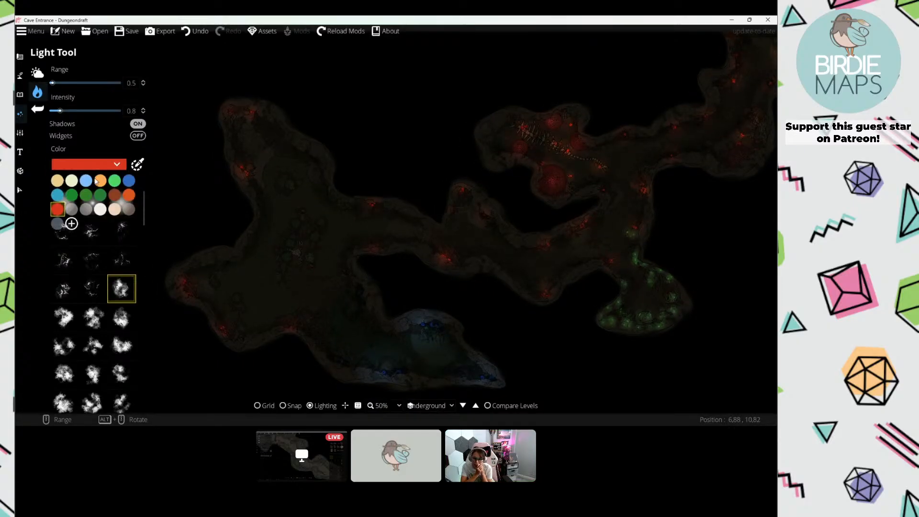
left_click(115, 210)
scroll(279, 191, "up", 7)
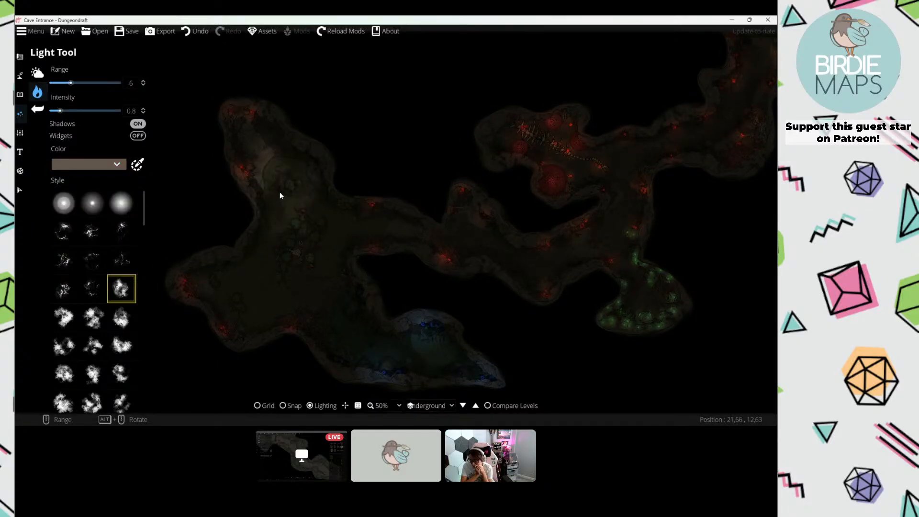
scroll(104, 114, "down", 3)
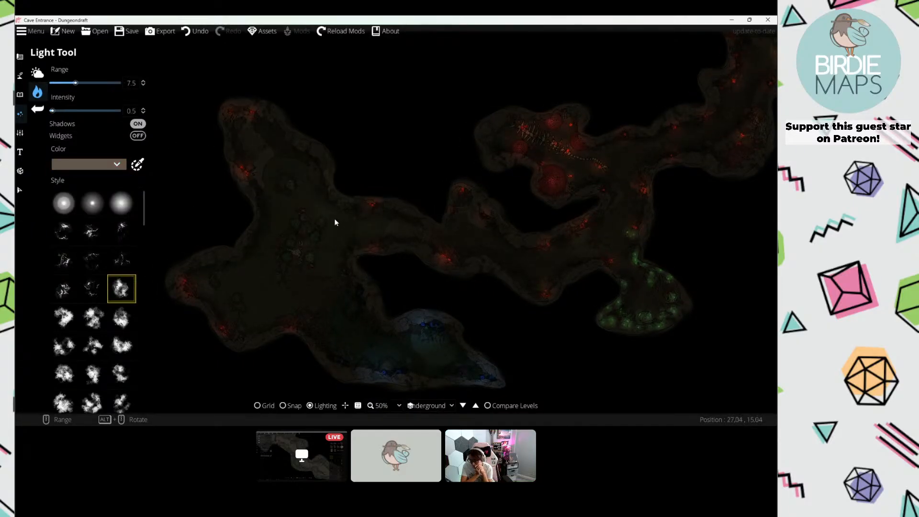
left_click(285, 189)
left_click(266, 286)
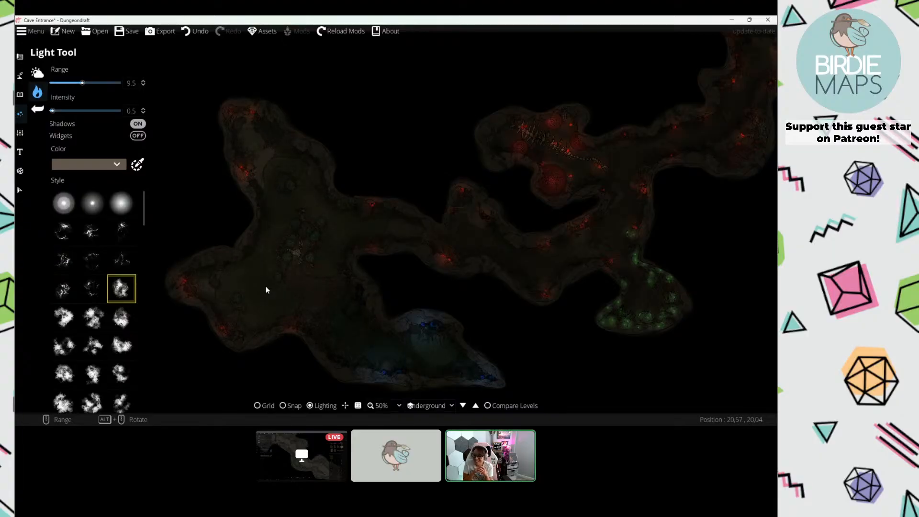
Step: Add gray-brown lights in two other cloud styles at range 6.5 across the grassy cave and its eastern exit
left_click(118, 317)
scroll(309, 274, "down", 5)
scroll(320, 289, "down", 1)
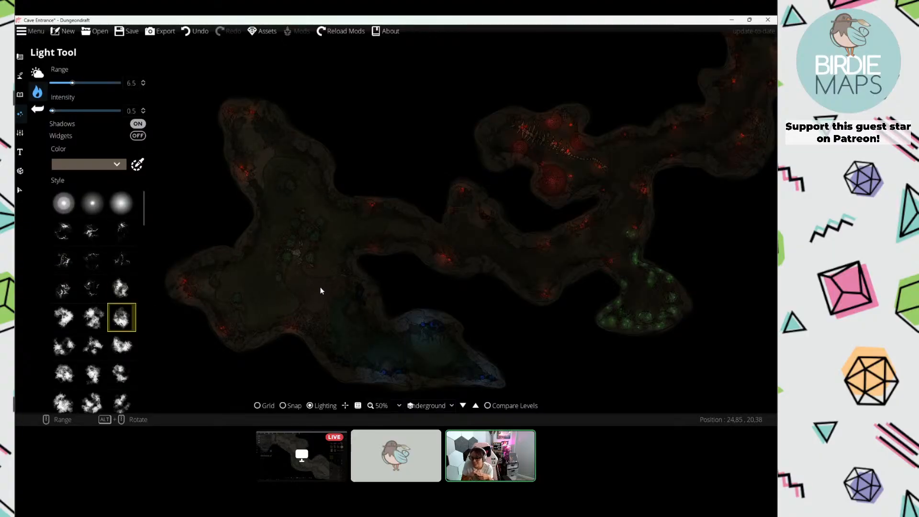
left_click(123, 341)
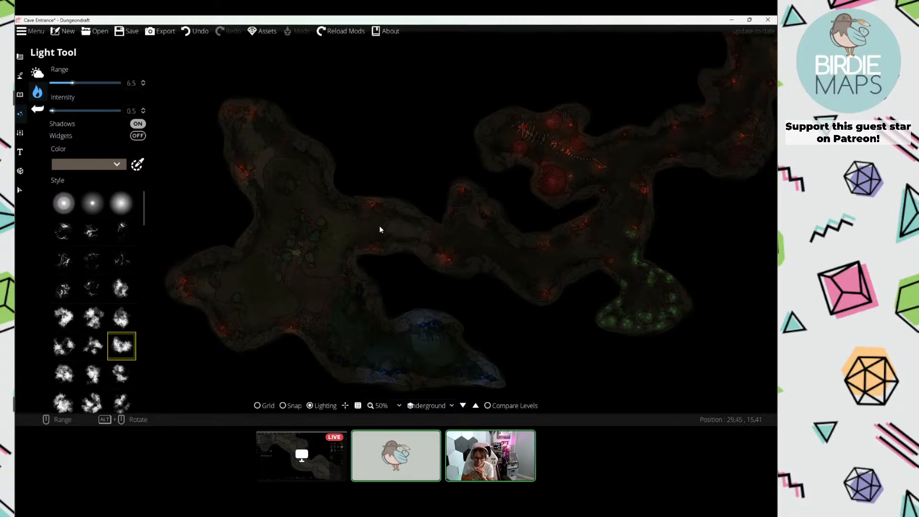
left_click_drag(276, 225, 286, 222)
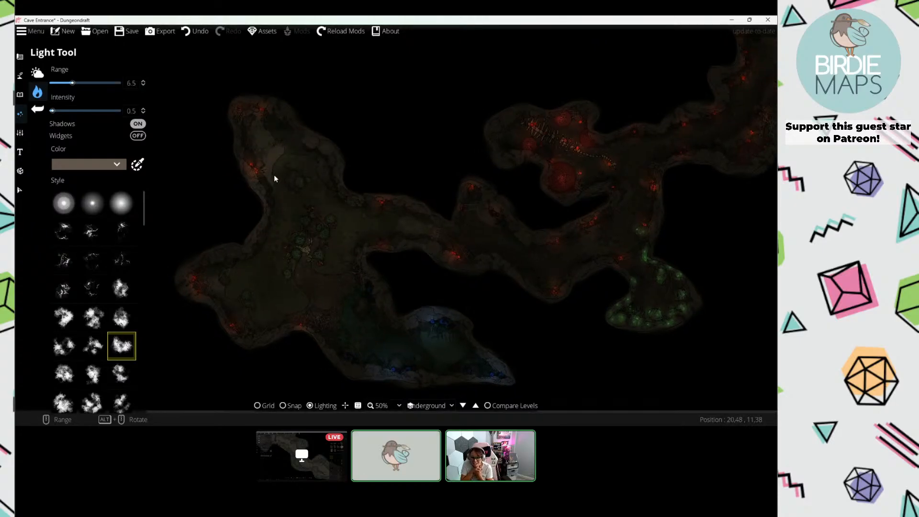
left_click_drag(275, 175, 287, 147)
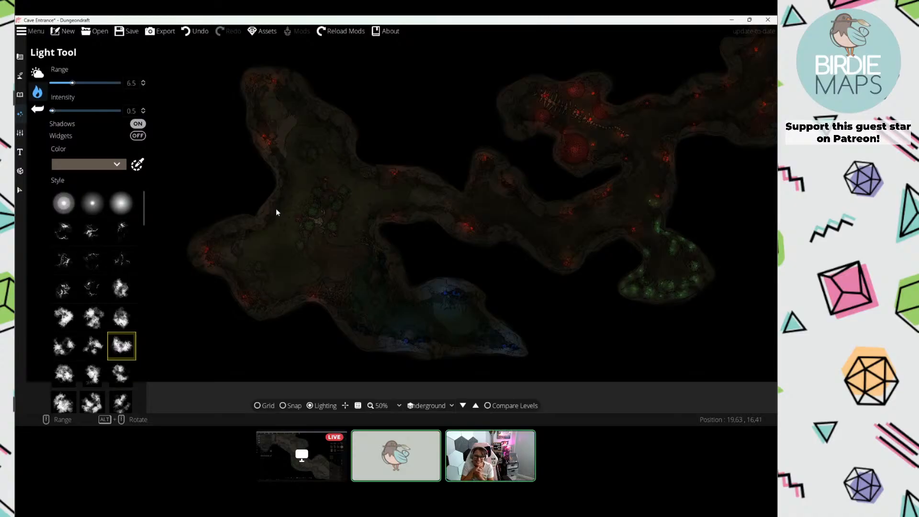
left_click_drag(392, 187, 277, 214)
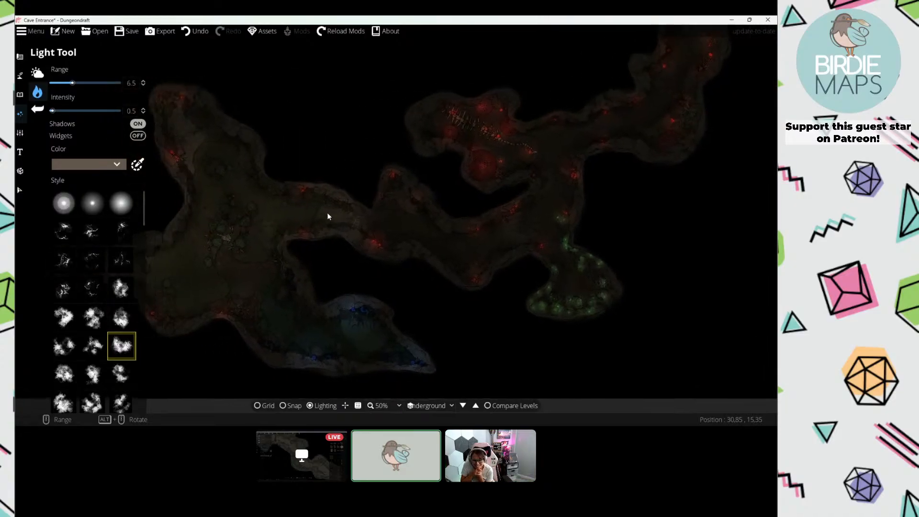
Step: Switch to the rusty brown swatch with reduced opacity and add cloud lights of range 7.5 to 8 through the eastern passages
left_click(86, 164)
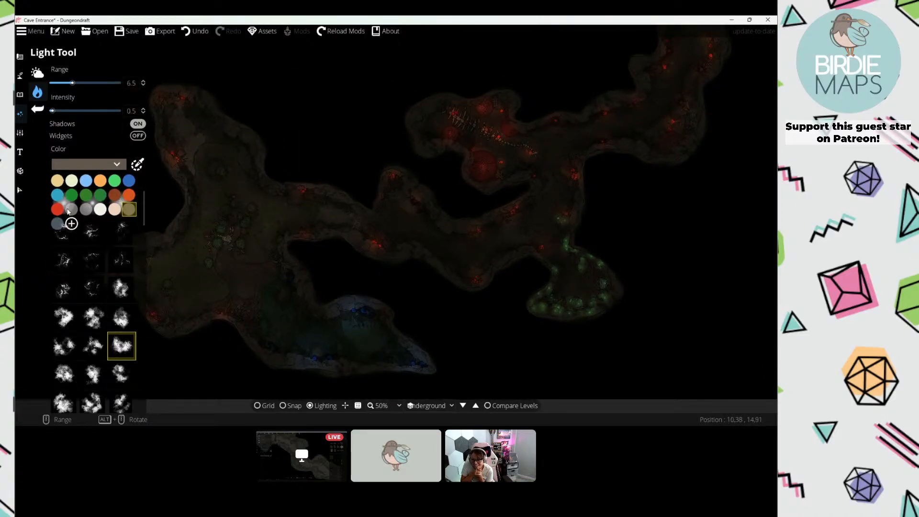
left_click(113, 195)
left_click(137, 164)
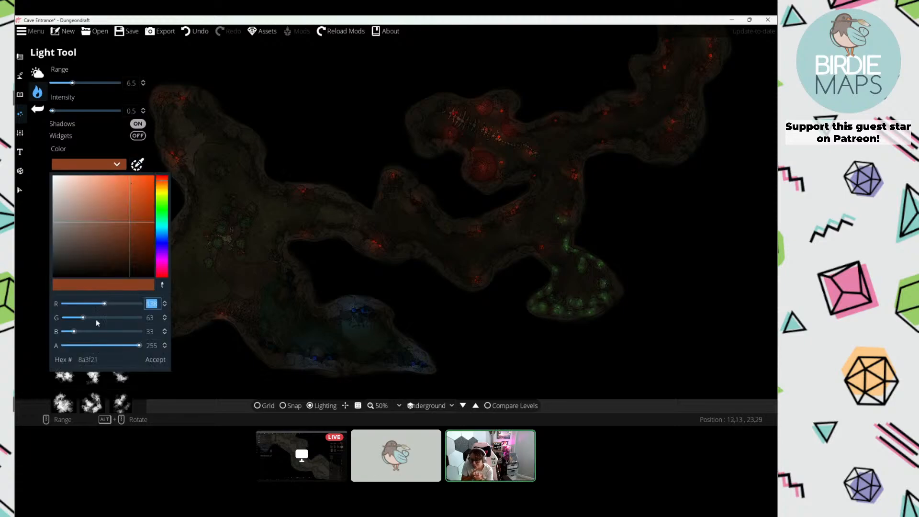
left_click(94, 345)
left_click(155, 359)
scroll(367, 222, "up", 2)
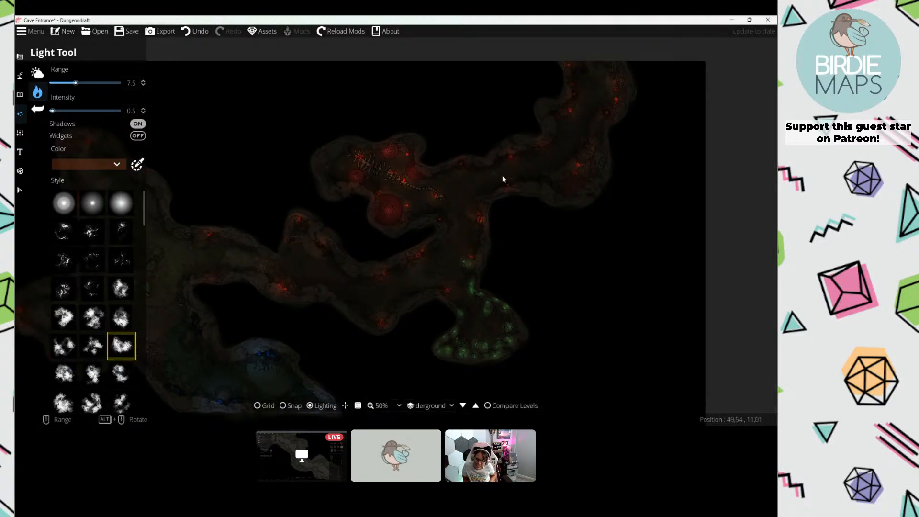
left_click_drag(502, 175, 452, 210)
scroll(486, 142, "up", 1)
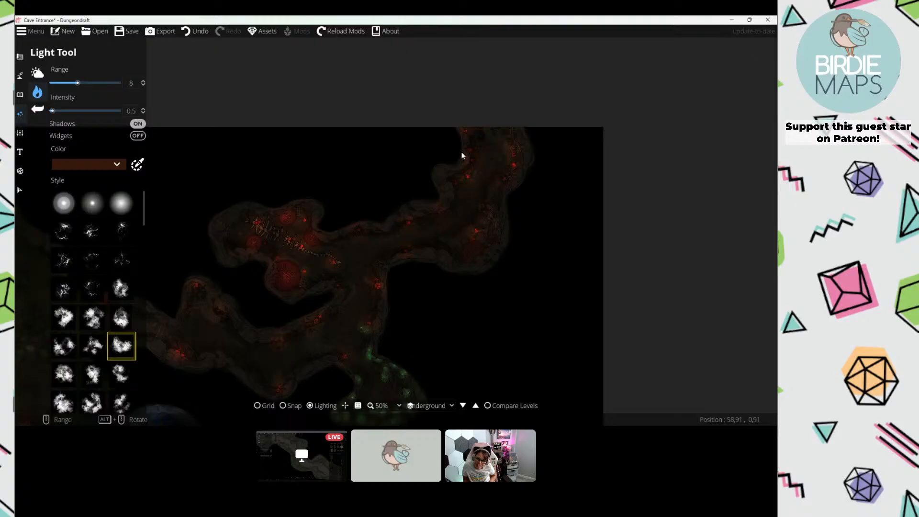
Step: Change the cloud style, set the range to 9, turn shadows off and spread brown lights along the middle and northeast passages
left_click(131, 291)
scroll(505, 177, "up", 1)
left_click_drag(502, 156, 480, 151)
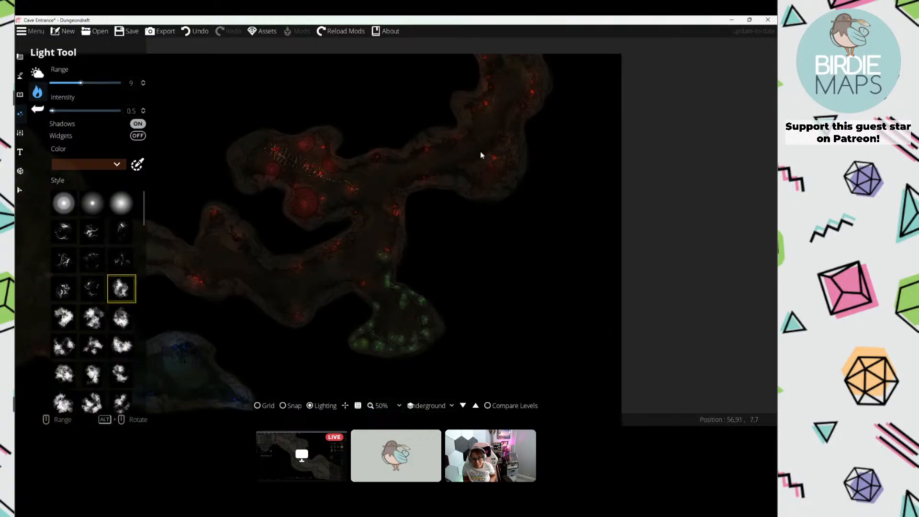
left_click_drag(283, 206, 420, 173)
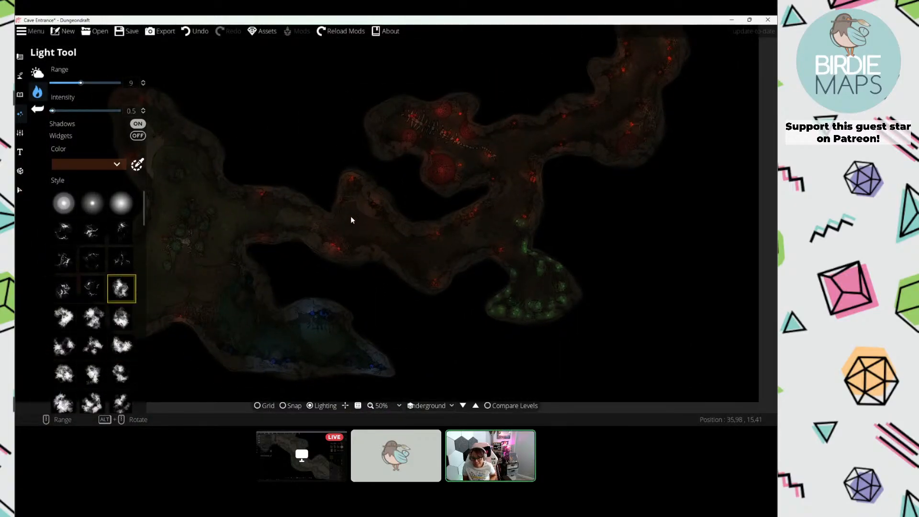
left_click(138, 123)
left_click_drag(446, 266, 347, 245)
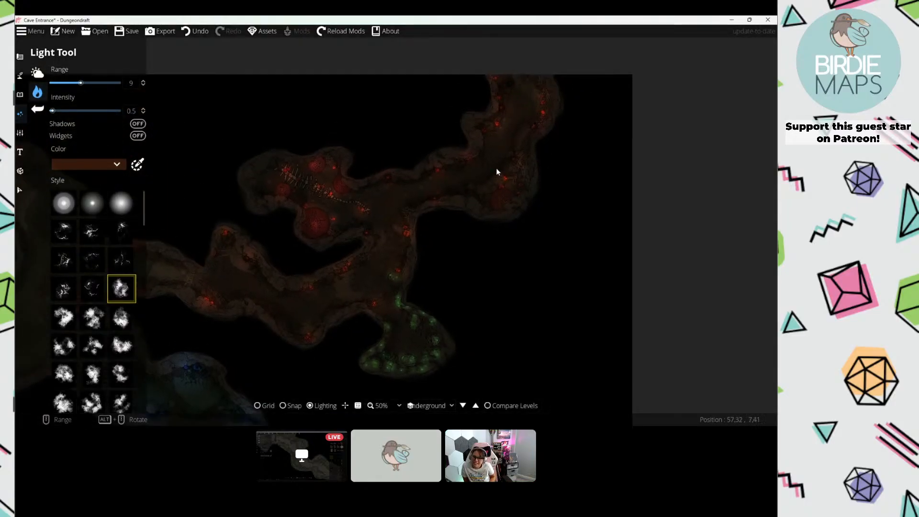
Step: Pick the green swatch, lower its alpha to 154 and add cloud lights at ranges 9 and 8 around the passages leading to the green mushroom cave
left_click(70, 166)
left_click(101, 196)
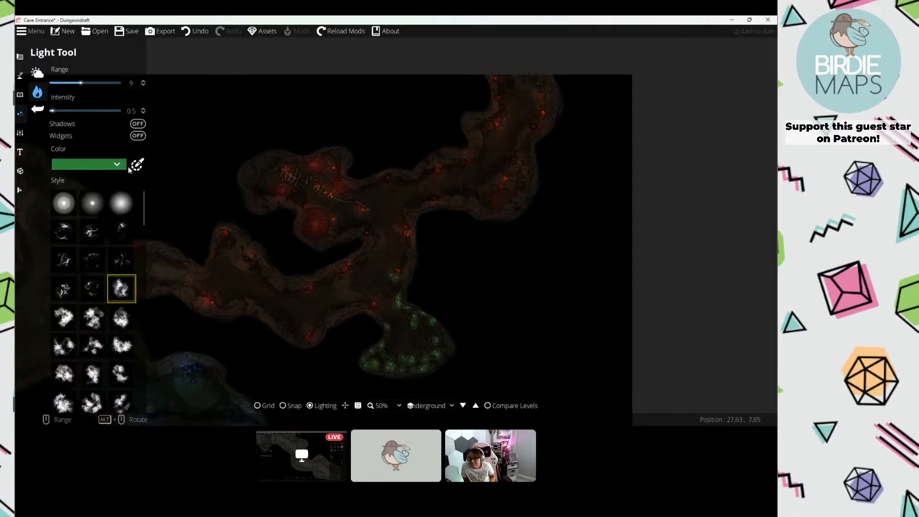
left_click(89, 164)
left_click_drag(90, 346, 109, 345)
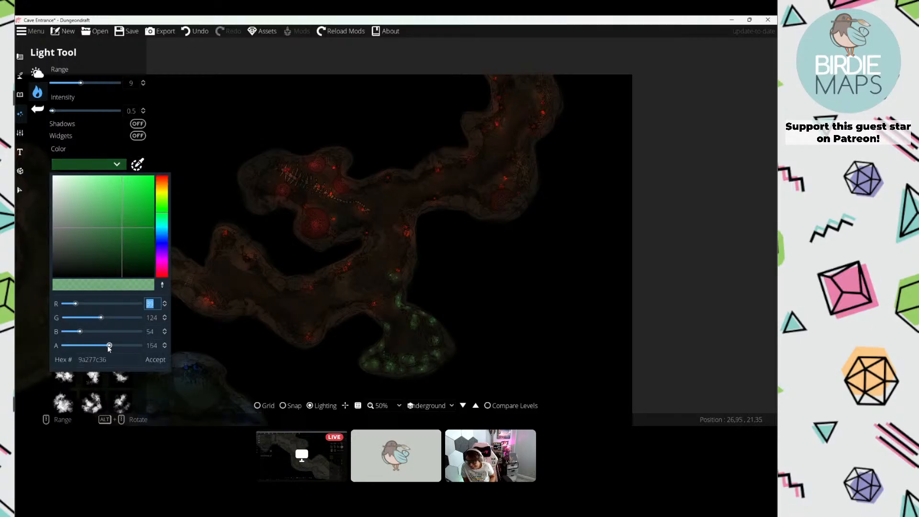
left_click(151, 361)
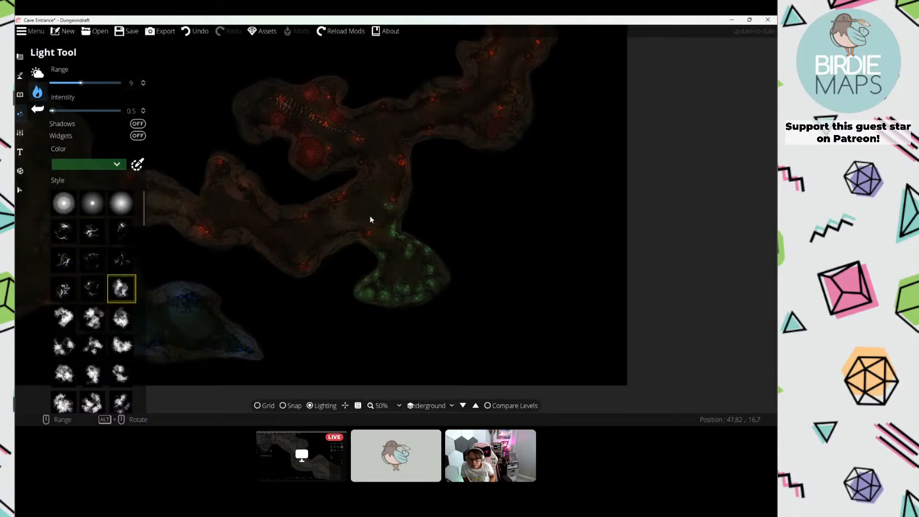
scroll(369, 216, "down", 1)
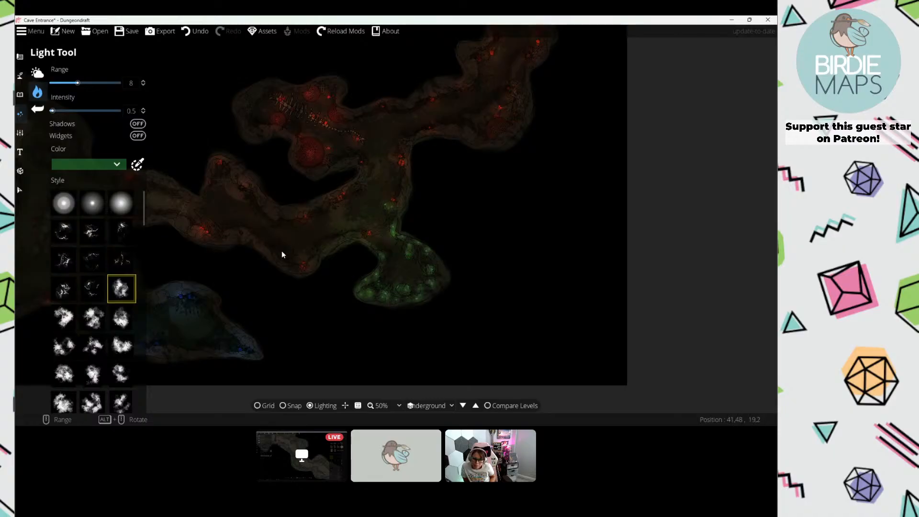
Step: Switch to the slate gray swatch, add range 8 cloud lights around the blue pool and grassy cave, and save the map
left_click_drag(154, 318, 353, 254)
left_click(87, 164)
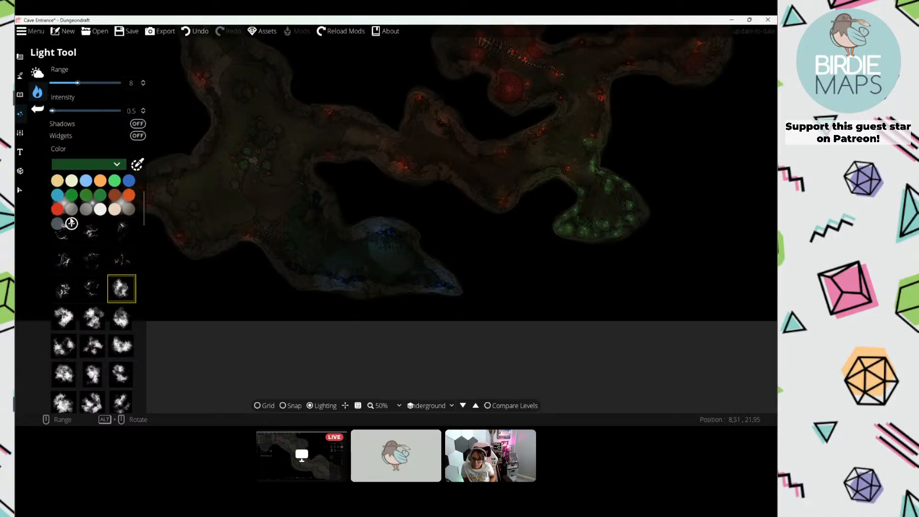
left_click(57, 224)
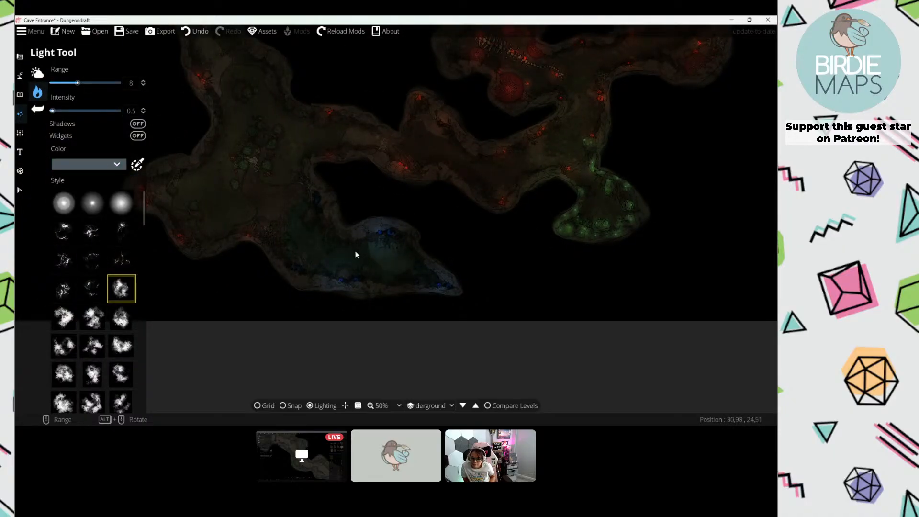
left_click_drag(294, 220, 379, 262)
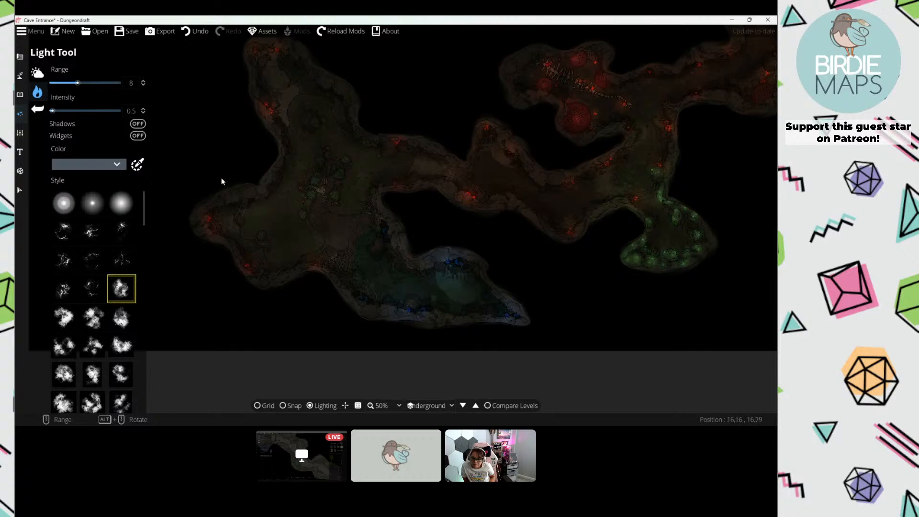
left_click_drag(221, 179, 238, 214)
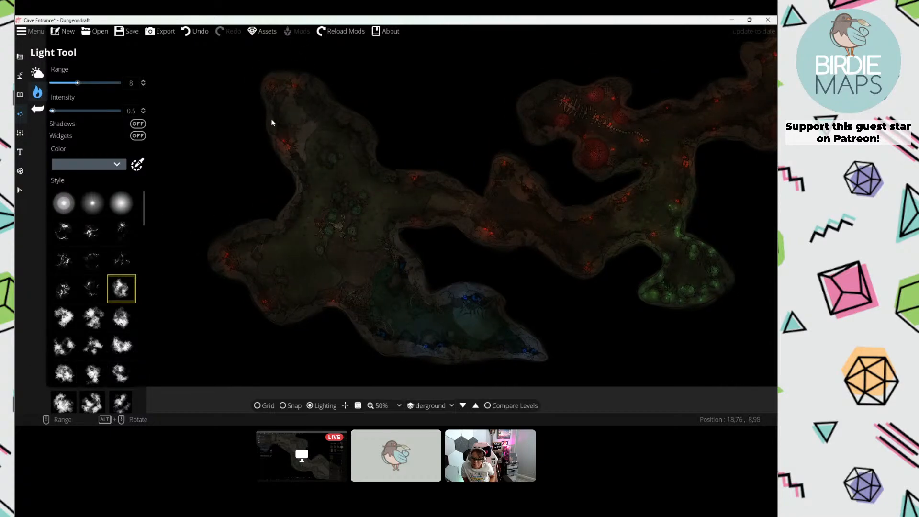
left_click(64, 165)
left_click_drag(375, 235, 326, 260)
left_click_drag(517, 200, 442, 186)
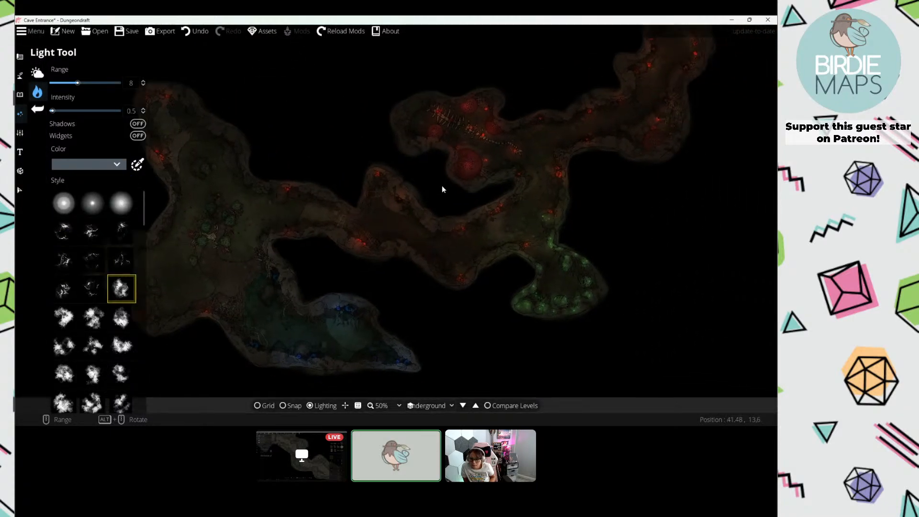
left_click_drag(283, 140, 408, 163)
left_click(126, 31)
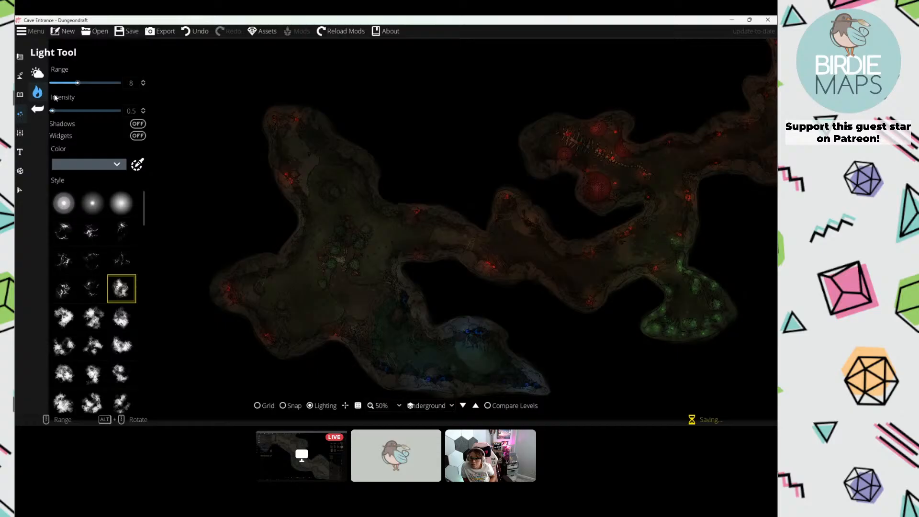
Step: Create a new level labeled UndergroundNight as a clone of the UndergroundLighting level
left_click(20, 132)
left_click(76, 69)
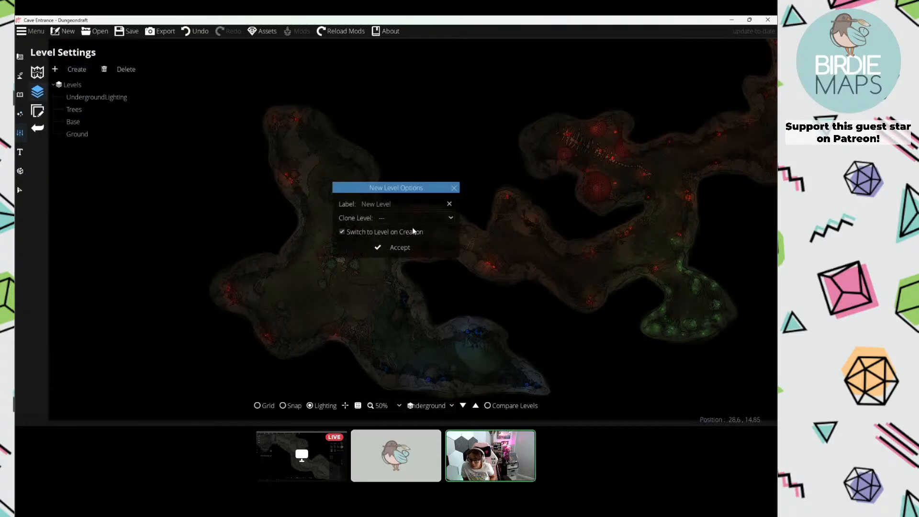
left_click(407, 204)
type("Under")
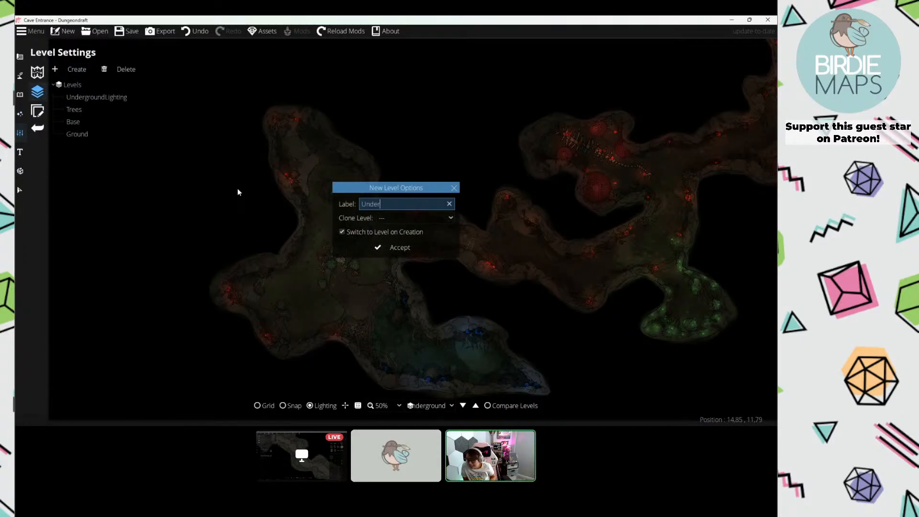
type("ground")
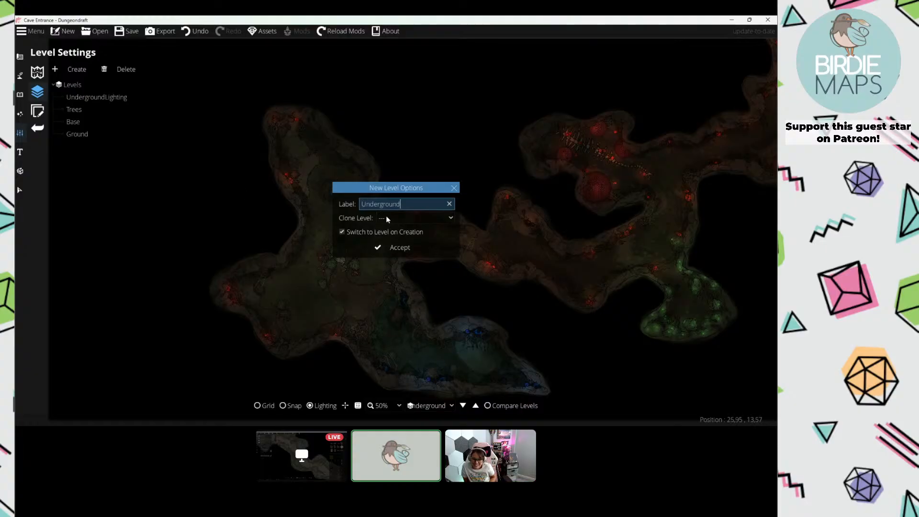
left_click(385, 218)
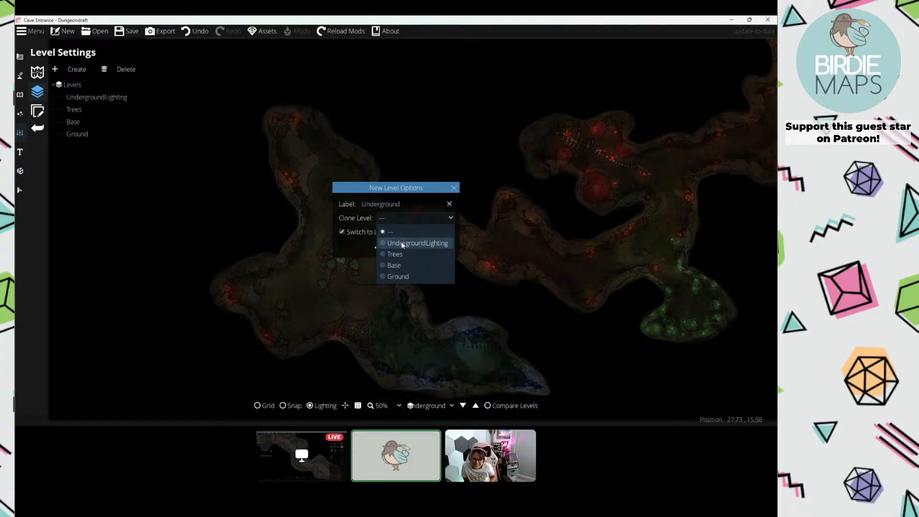
left_click(401, 242)
type("dNight")
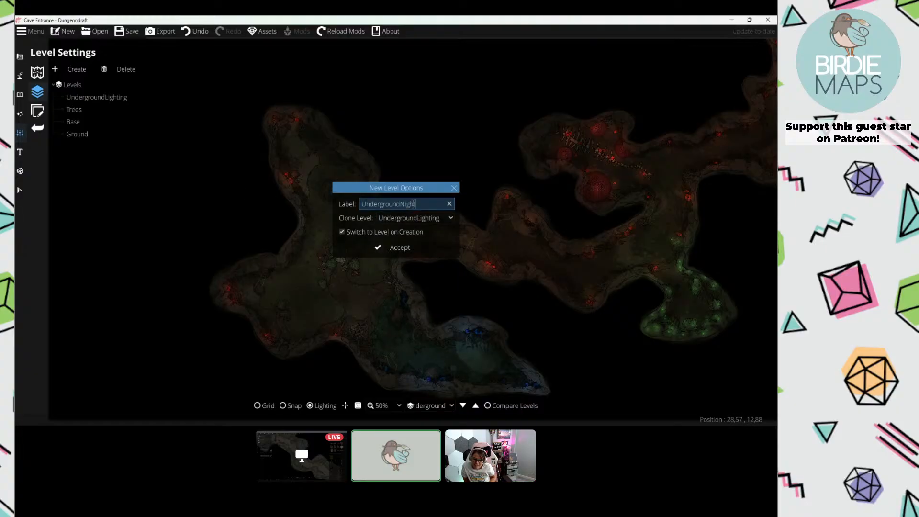
left_click(396, 247)
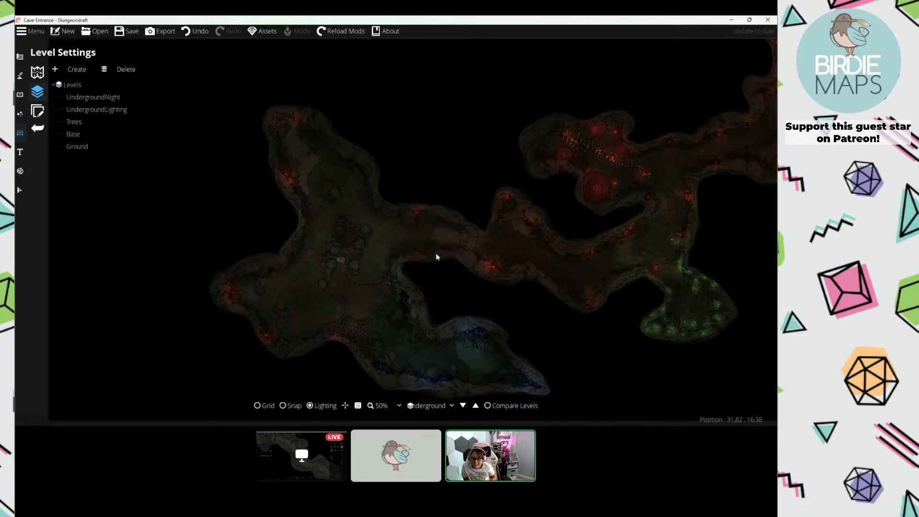
Step: Return to the Light tool, choose the white swatch and select the faint, soft round glow style
left_click_drag(328, 230, 303, 219)
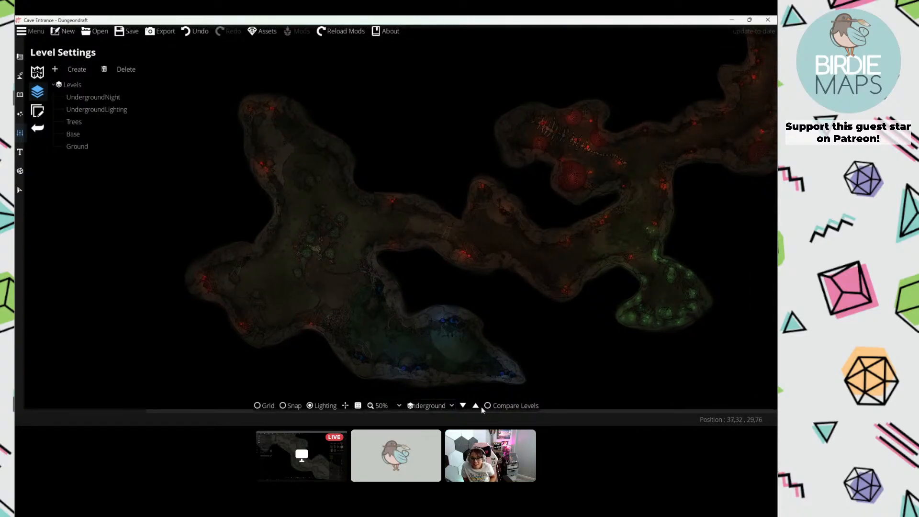
left_click(19, 114)
left_click(55, 91)
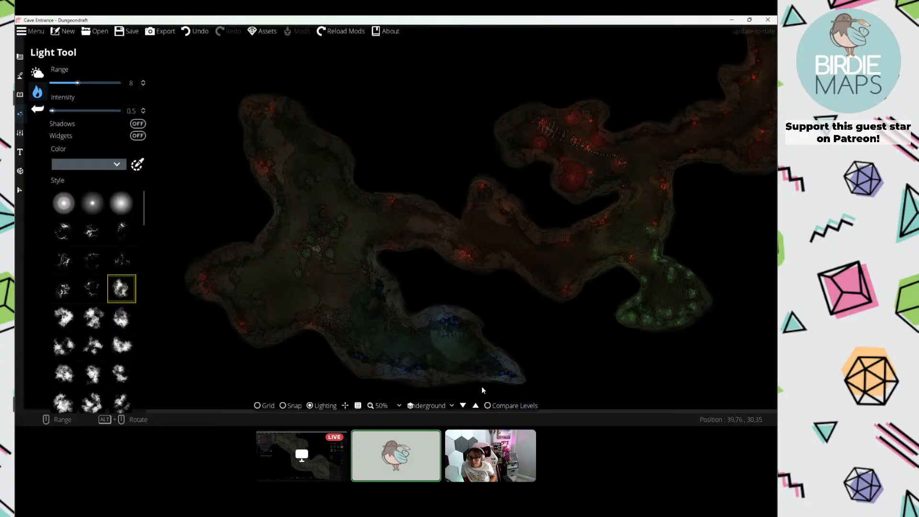
left_click_drag(396, 304, 420, 307)
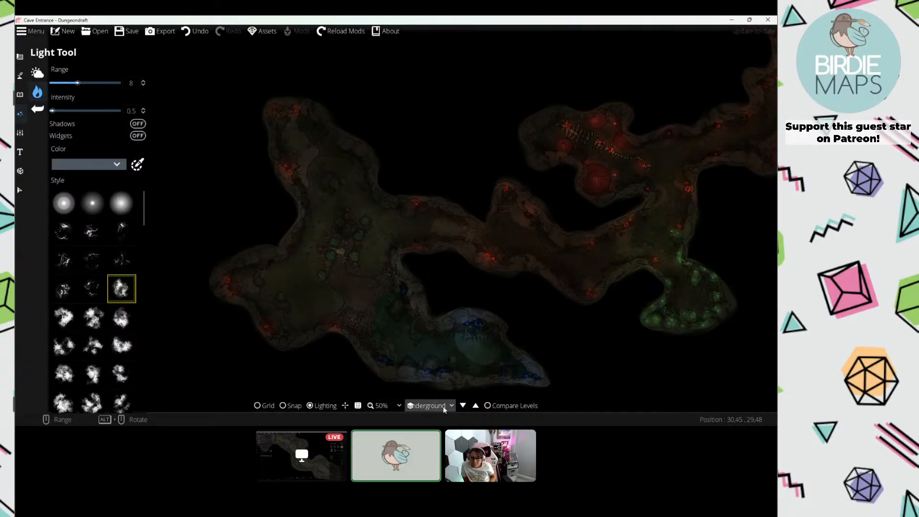
left_click(87, 165)
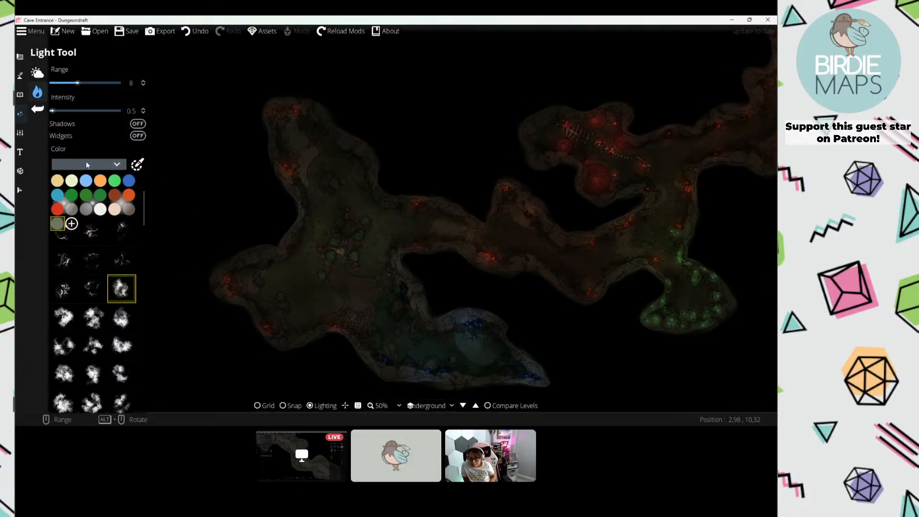
left_click(100, 210)
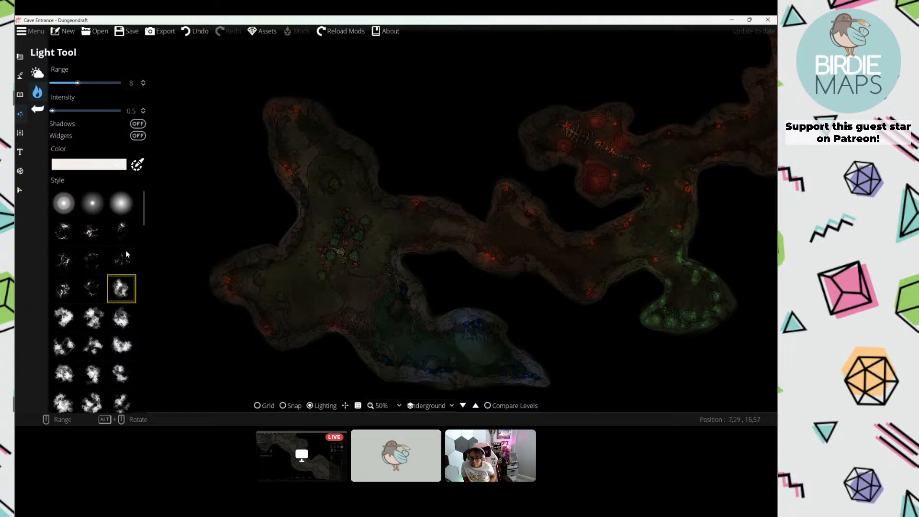
left_click(121, 317)
scroll(99, 213, "down", 10)
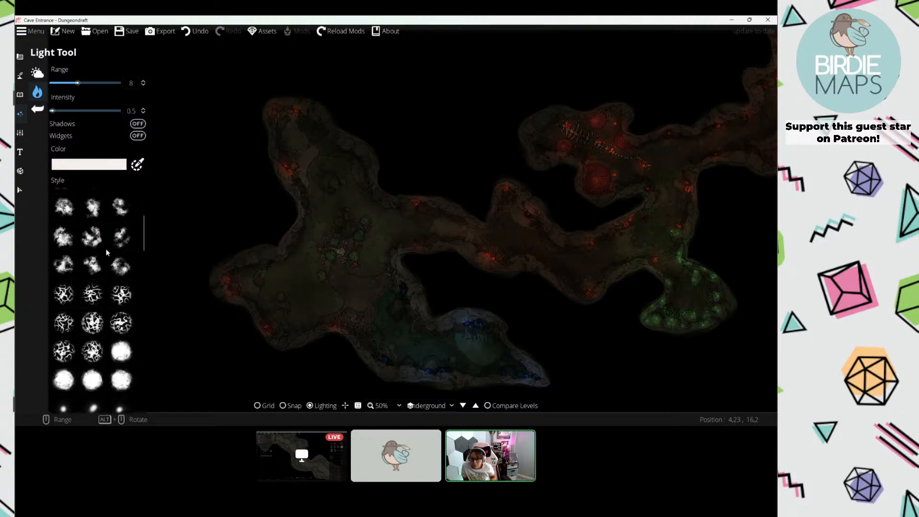
scroll(111, 301, "down", 5)
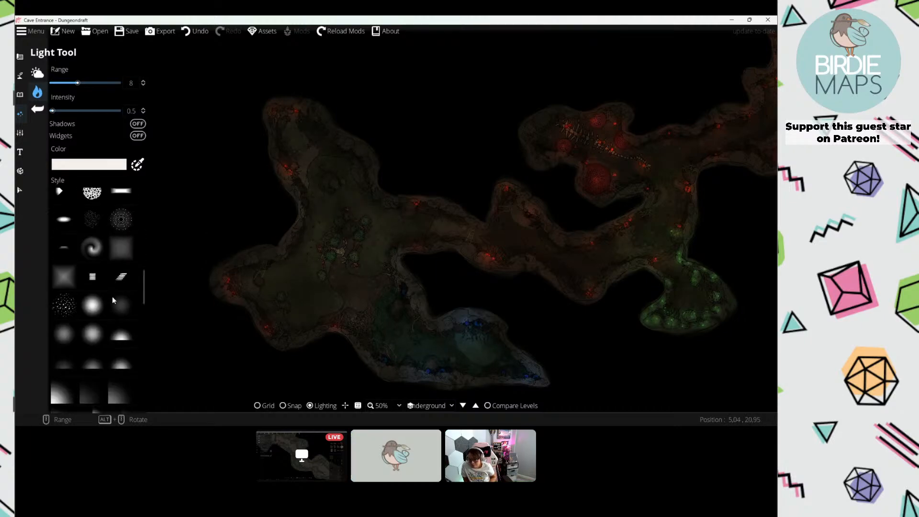
scroll(107, 318, "down", 1)
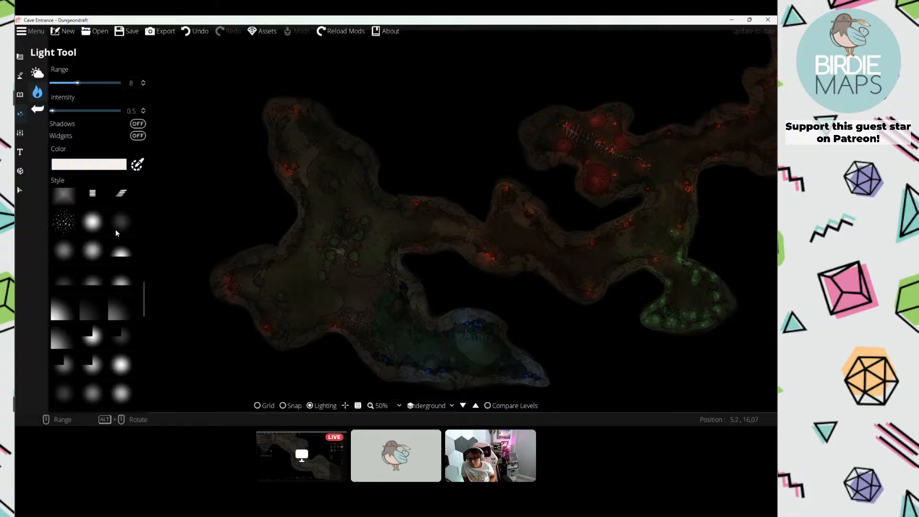
left_click(116, 229)
Step: Switch to the peach swatch, raise the range to 10.5 and place a soft glow in the northern part of the grassy cave
scroll(320, 265, "up", 2)
left_click(86, 164)
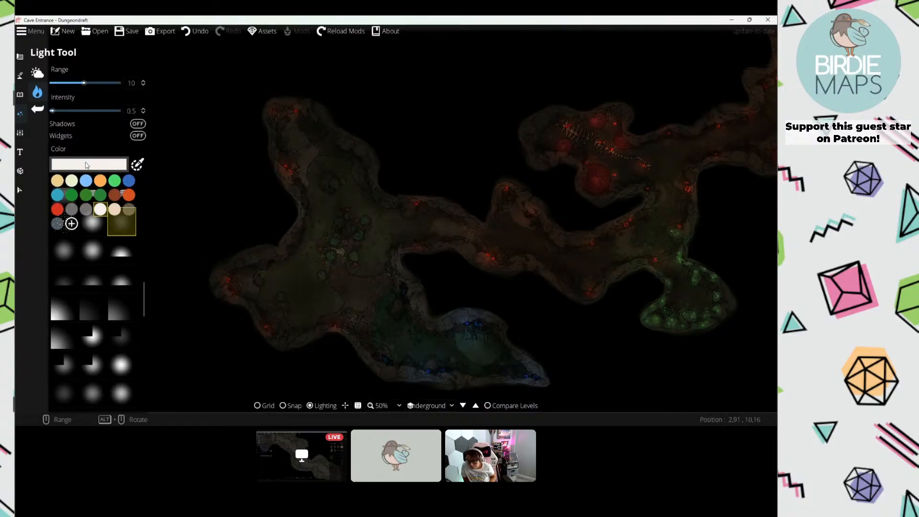
left_click(104, 209)
scroll(317, 169, "up", 1)
left_click(326, 172)
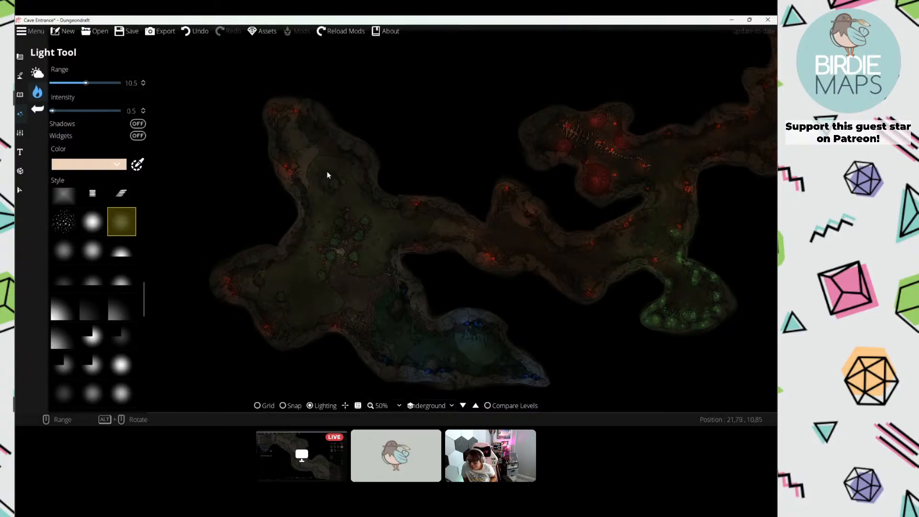
Step: Add peach soft glows across the grassy cave and toward the blue pool, reducing the range to 7 and down to 4.5
scroll(335, 187, "down", 4)
scroll(333, 273, "down", 1)
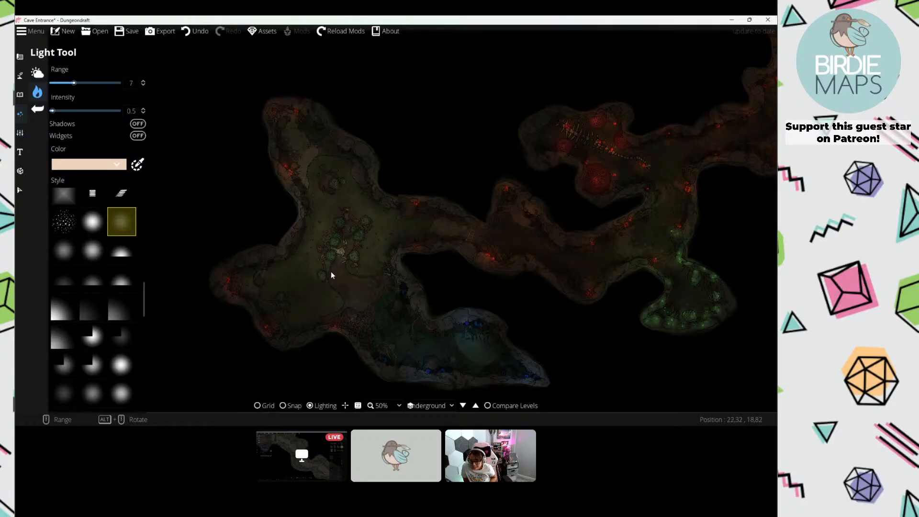
scroll(300, 293, "down", 1)
scroll(412, 344, "down", 1)
scroll(489, 363, "down", 1)
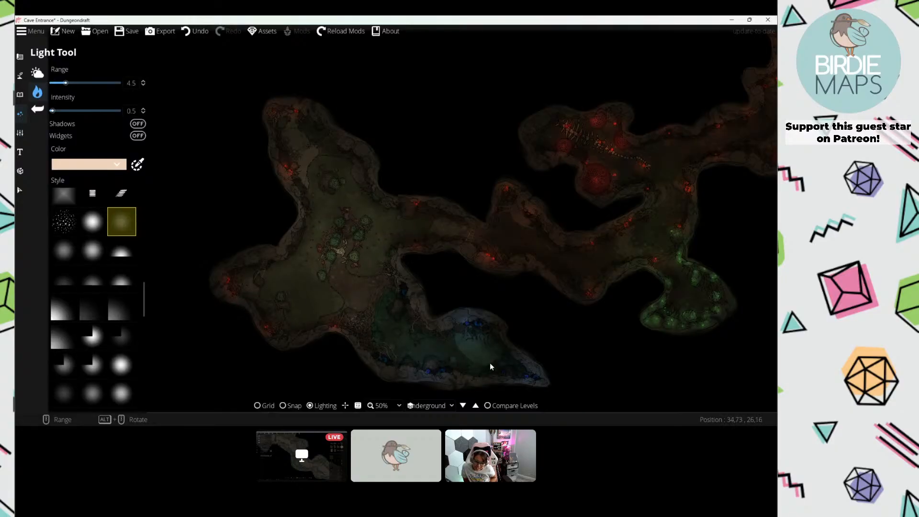
Step: Spread peach soft glows along the eastern passage, using range 6 and smaller ranges of 2.5 to 3
scroll(379, 249, "up", 5)
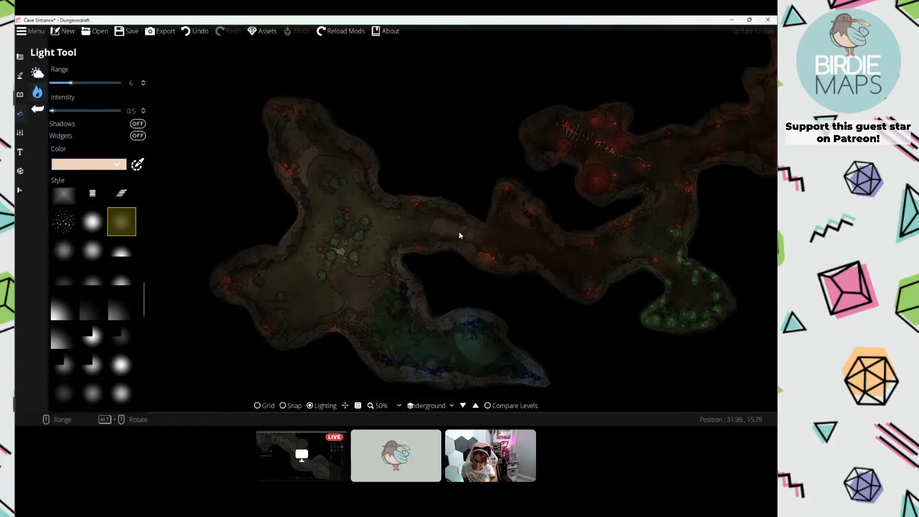
scroll(481, 239, "down", 4)
scroll(561, 245, "down", 5)
scroll(562, 256, "up", 2)
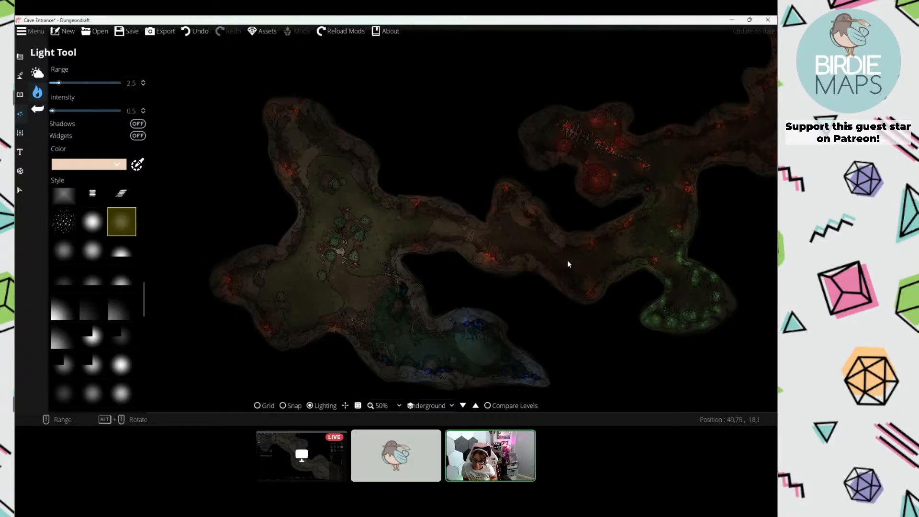
left_click_drag(425, 207, 411, 187)
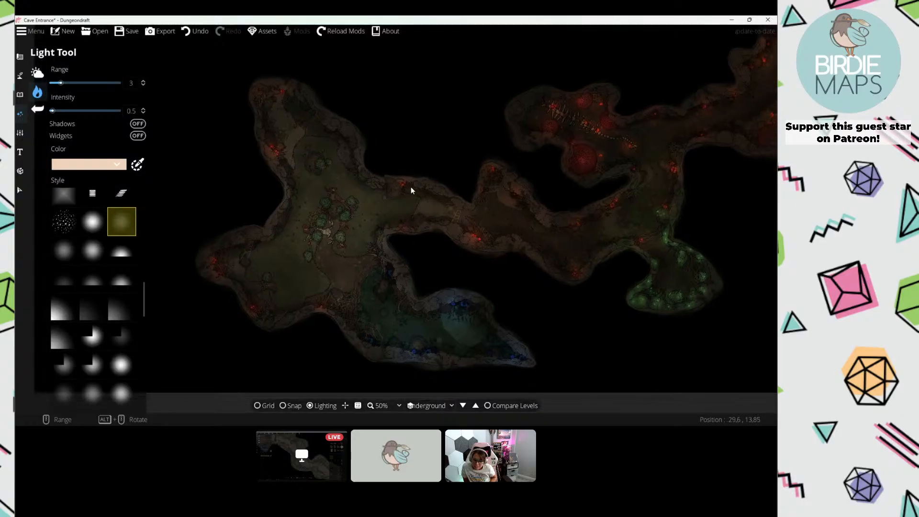
Step: Brighten the grassy cave with a range 8 peach glow, and add white soft glows there at range 7
scroll(355, 194, "up", 10)
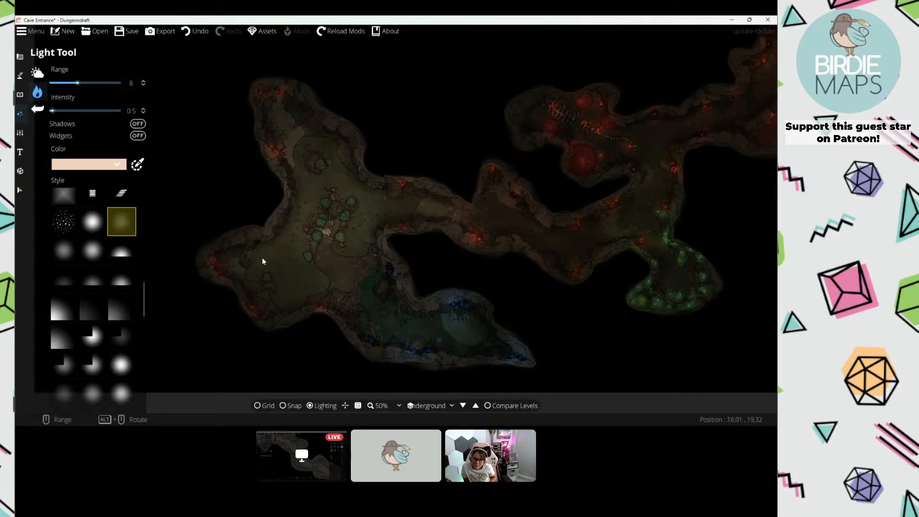
left_click(89, 164)
left_click(105, 208)
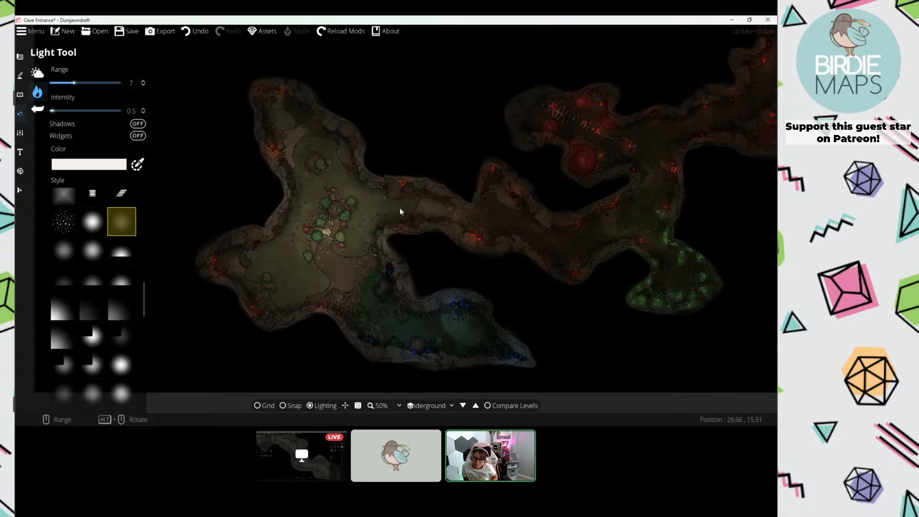
Step: Choose a cloudy light style with the taupe swatch and reduce the range to 6 for the grassy cave
left_click(108, 164)
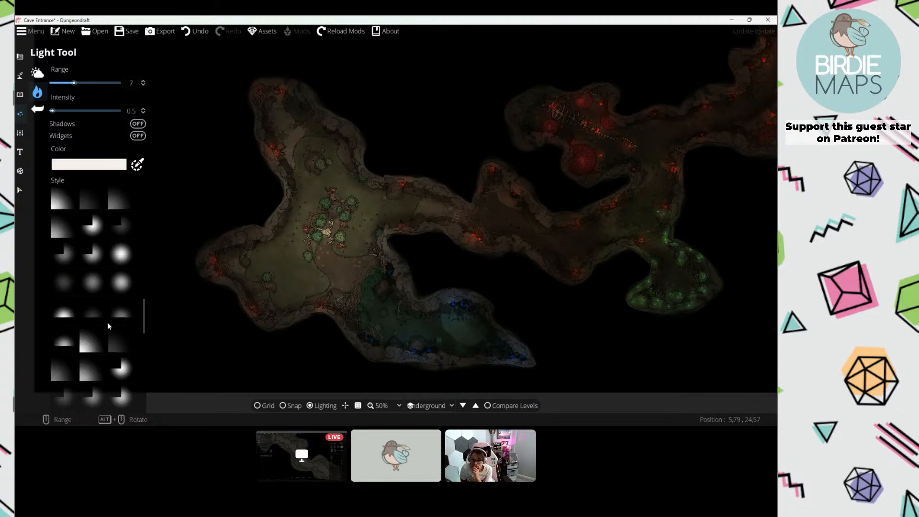
scroll(107, 322, "down", 3)
scroll(104, 316, "up", 10)
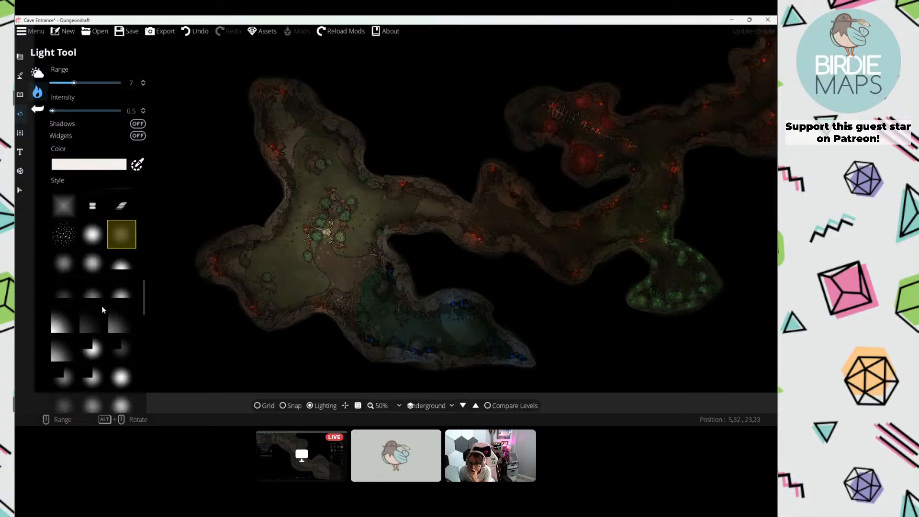
left_click(97, 256)
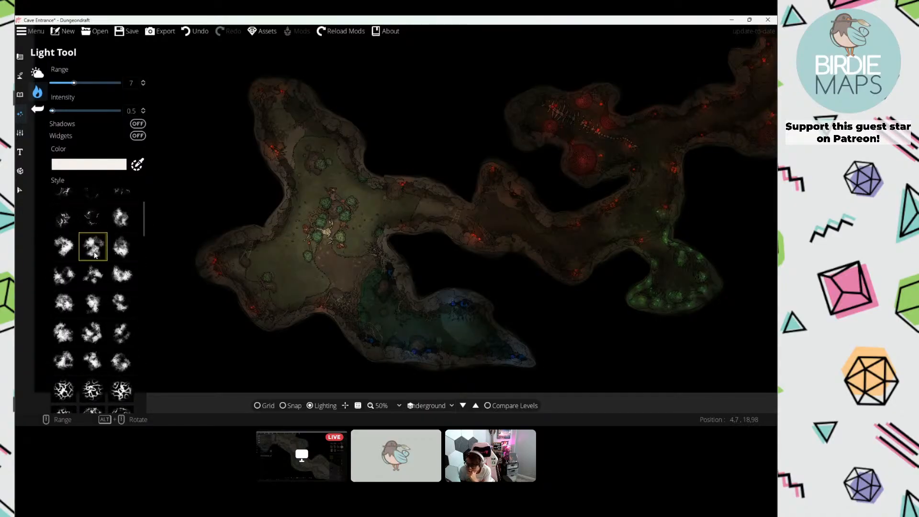
left_click(90, 164)
left_click(133, 210)
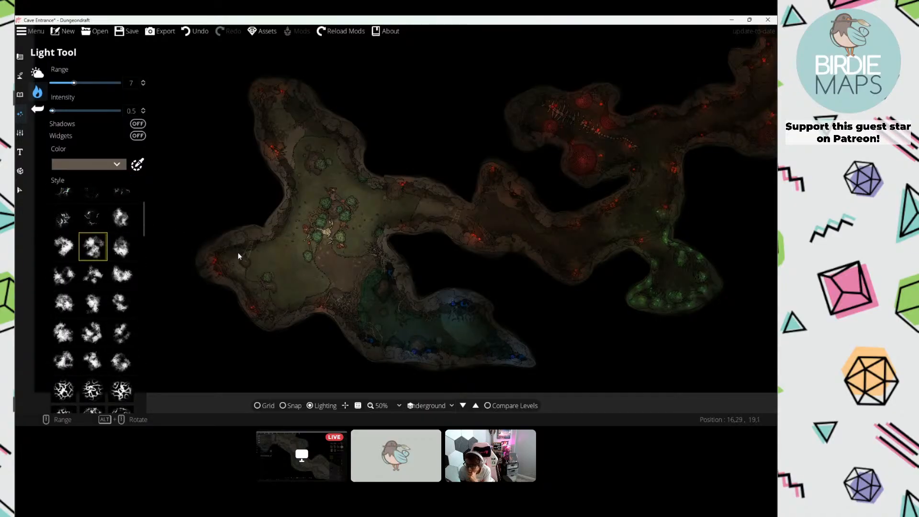
scroll(232, 257, "down", 1)
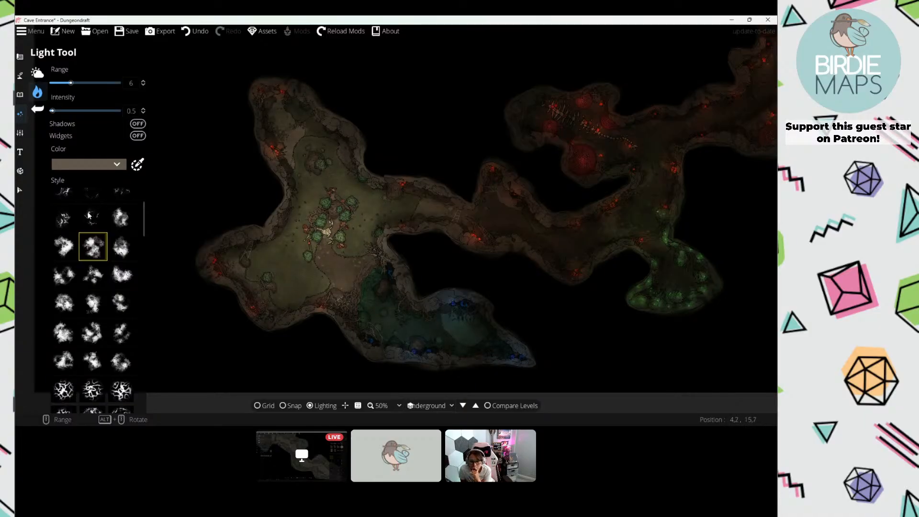
Step: Switch to the elliptical glow style at intensity 0.7 and light the trees in the grassy cave's centre, reducing the range from 7 to 5.5
scroll(89, 216, "down", 5)
left_click(97, 330)
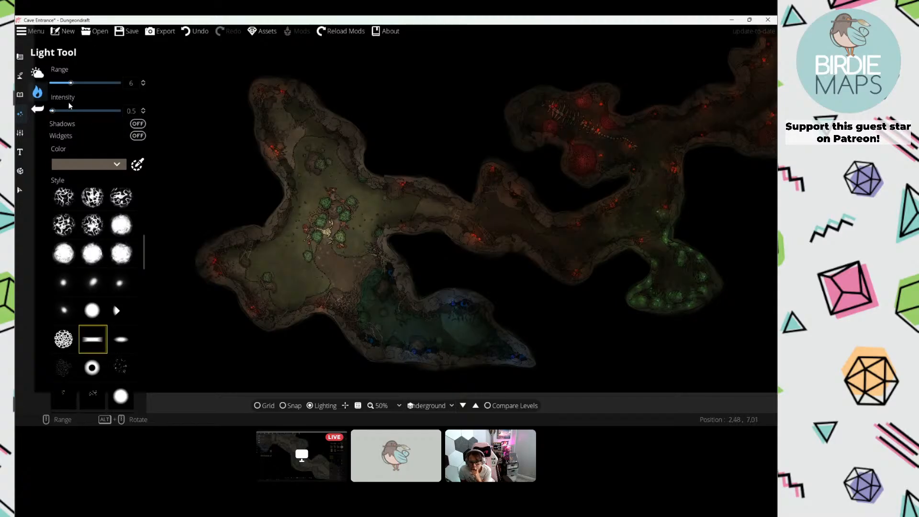
scroll(85, 115, "up", 2)
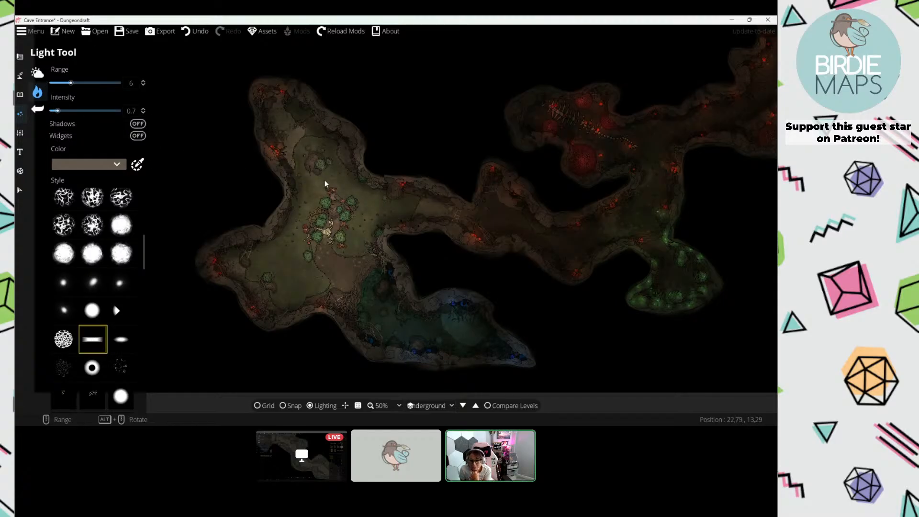
left_click(126, 336)
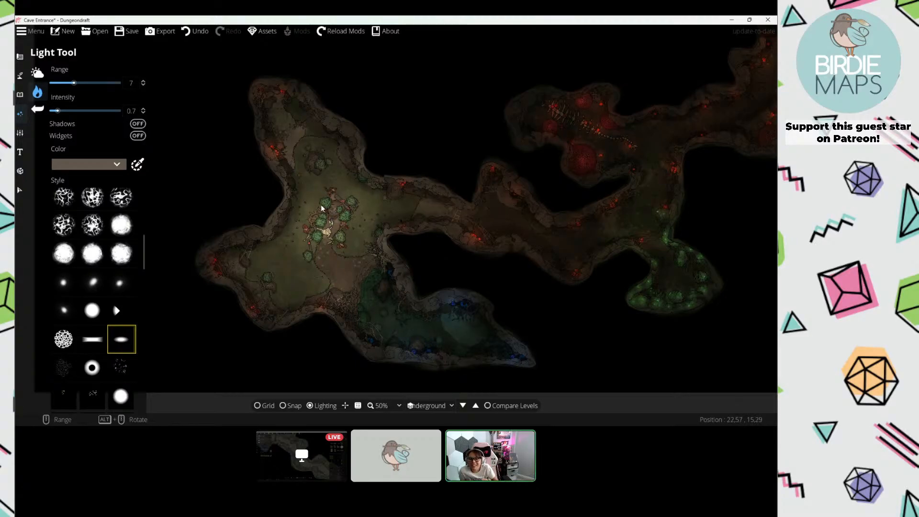
scroll(320, 211, "down", 1)
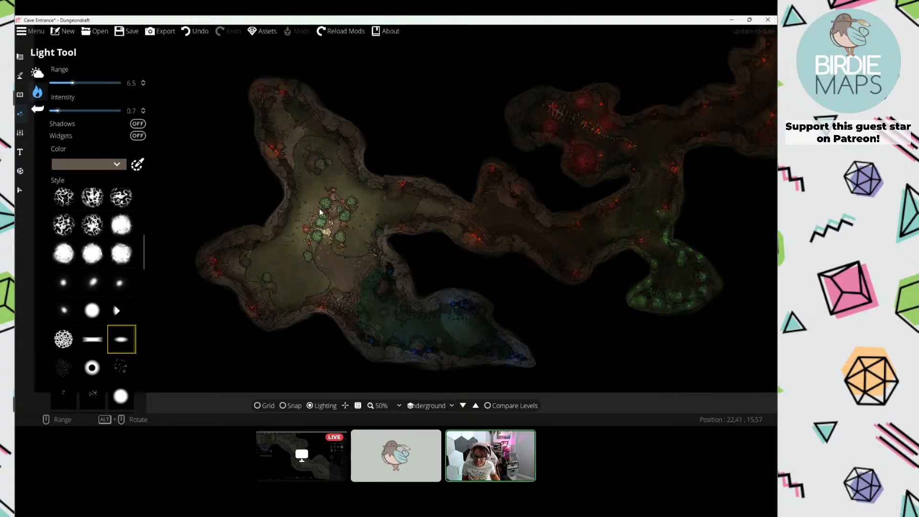
scroll(316, 210, "down", 1)
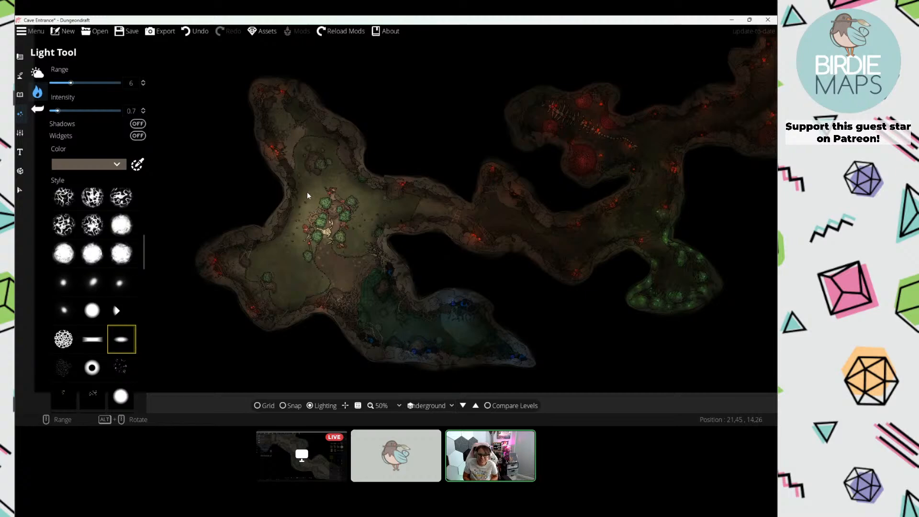
scroll(308, 195, "down", 1)
Step: Switch to the rust-brown swatch and place an elliptical range 5.5 glow at the entrance of the eastern passage
left_click_drag(492, 205, 338, 206)
scroll(421, 201, "down", 2)
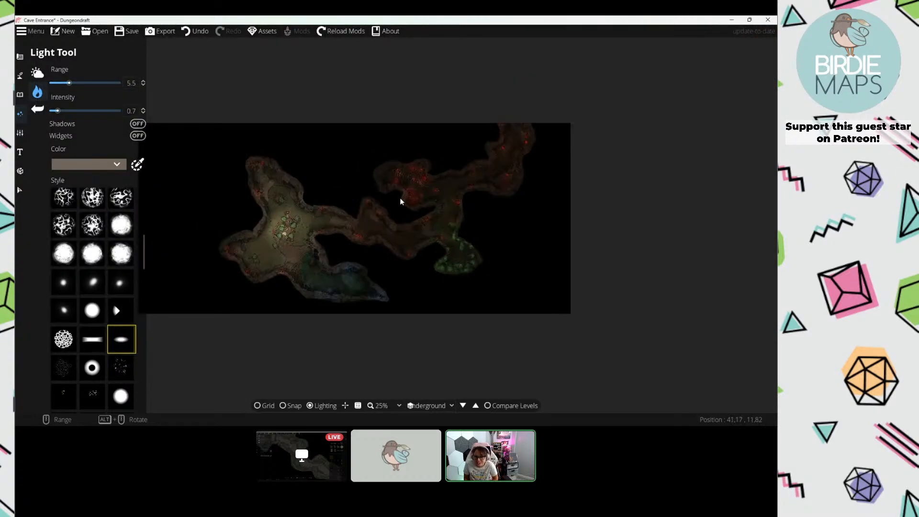
scroll(401, 201, "up", 4)
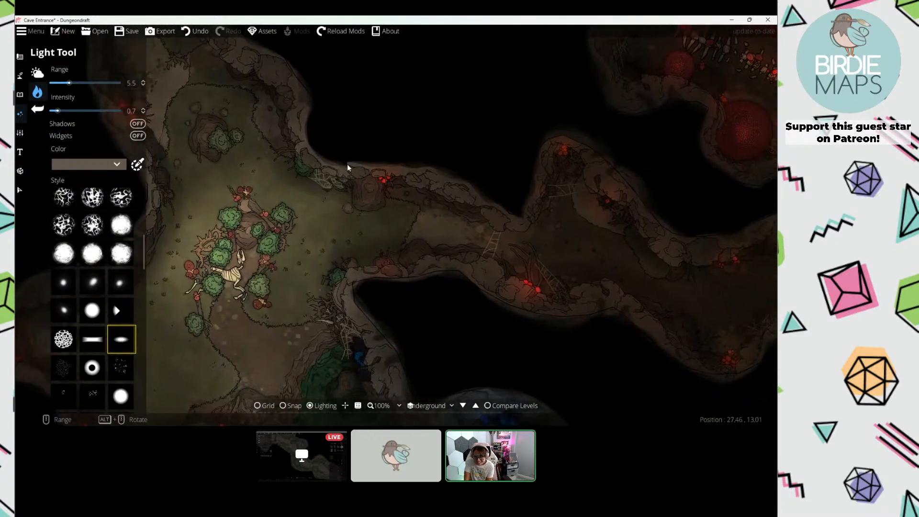
scroll(348, 168, "down", 1)
left_click_drag(489, 193, 271, 193)
left_click_drag(489, 226, 574, 241)
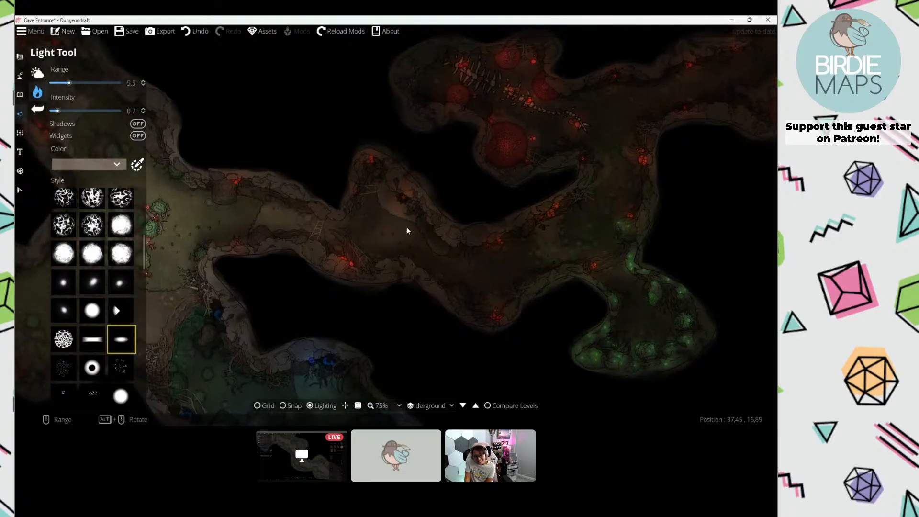
left_click(100, 165)
left_click_drag(401, 198, 425, 205)
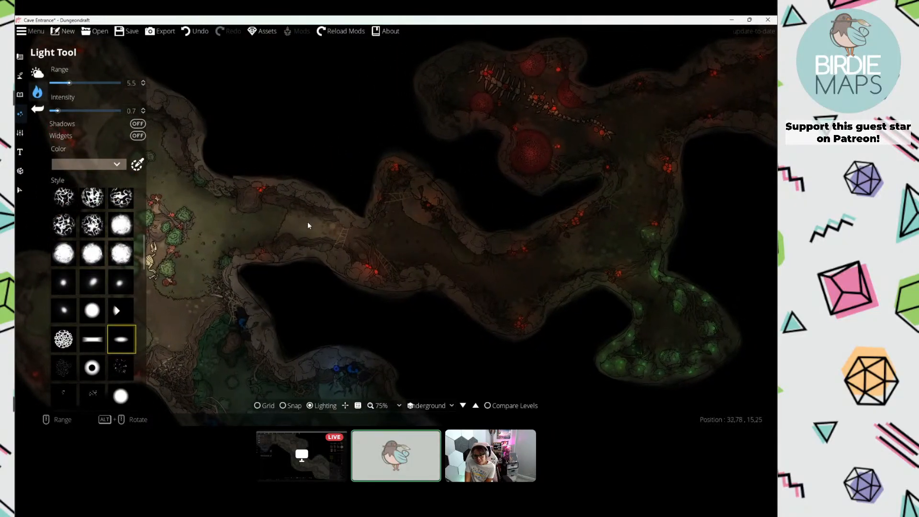
left_click_drag(309, 226, 361, 220)
left_click(95, 164)
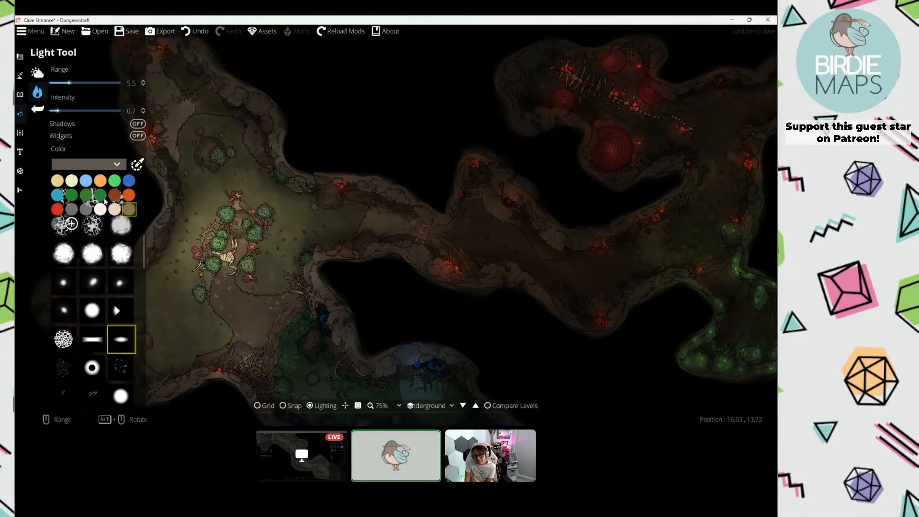
left_click(115, 196)
left_click(381, 226)
left_click_drag(427, 226, 407, 223)
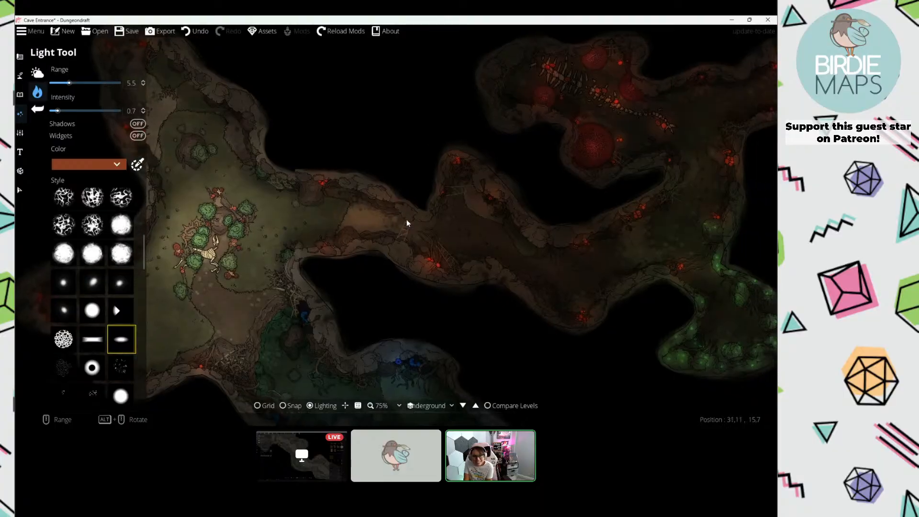
Step: Add cloudy lights at range 5, using rust-brown over the skeleton cavern and green in the green cave
left_click_drag(470, 214, 275, 272)
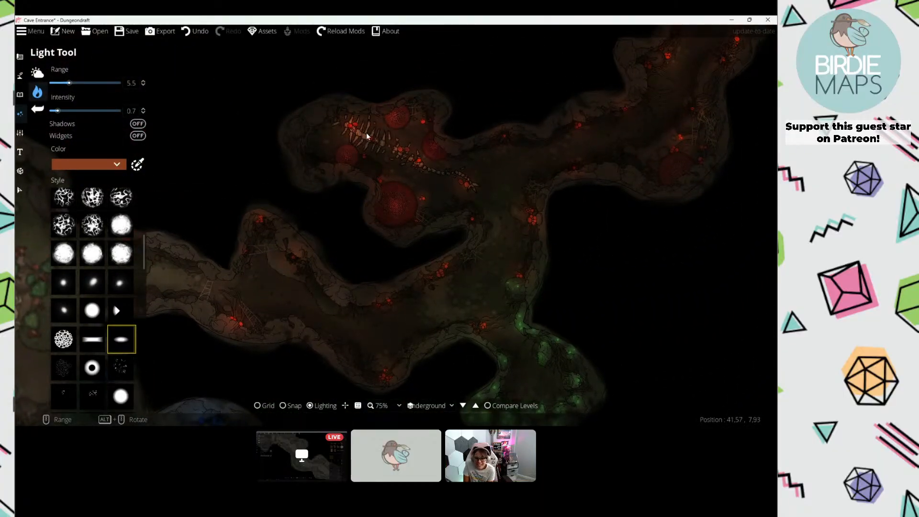
scroll(99, 261, "up", 5)
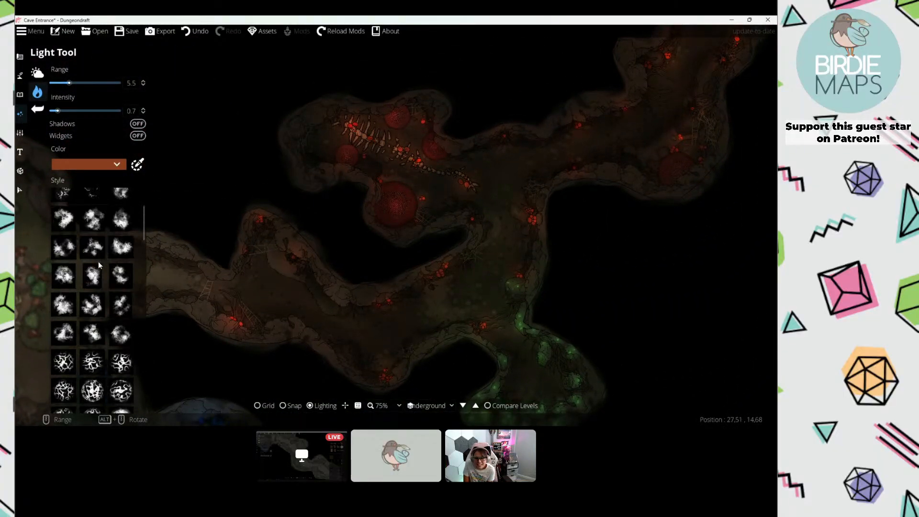
scroll(99, 261, "up", 1)
left_click(96, 253)
scroll(326, 142, "down", 1)
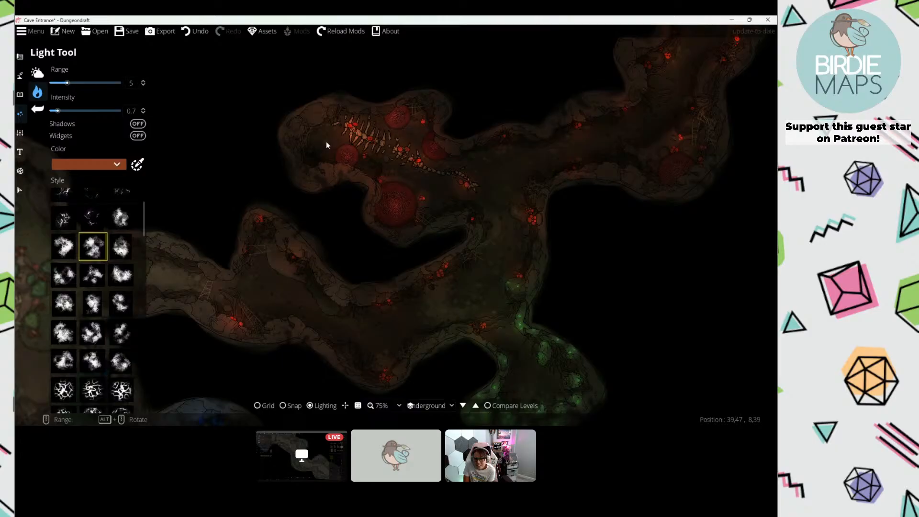
left_click_drag(423, 188, 288, 69)
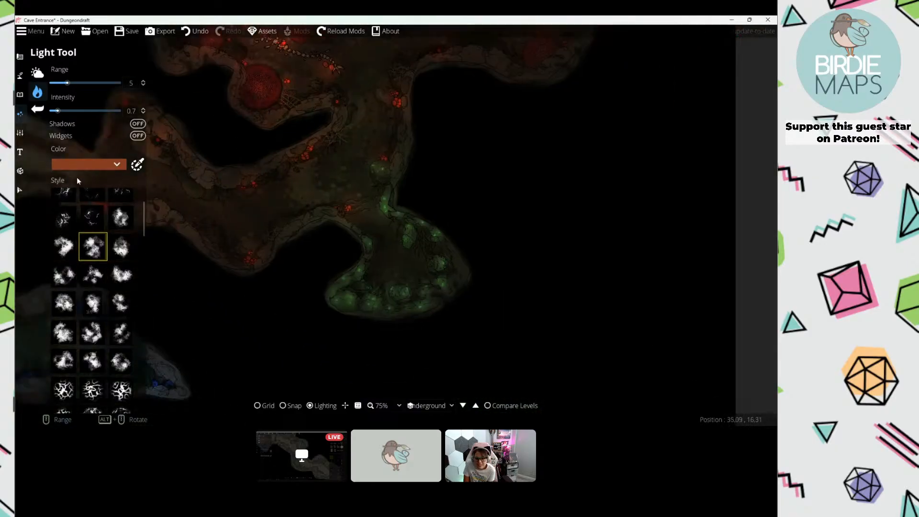
left_click(91, 164)
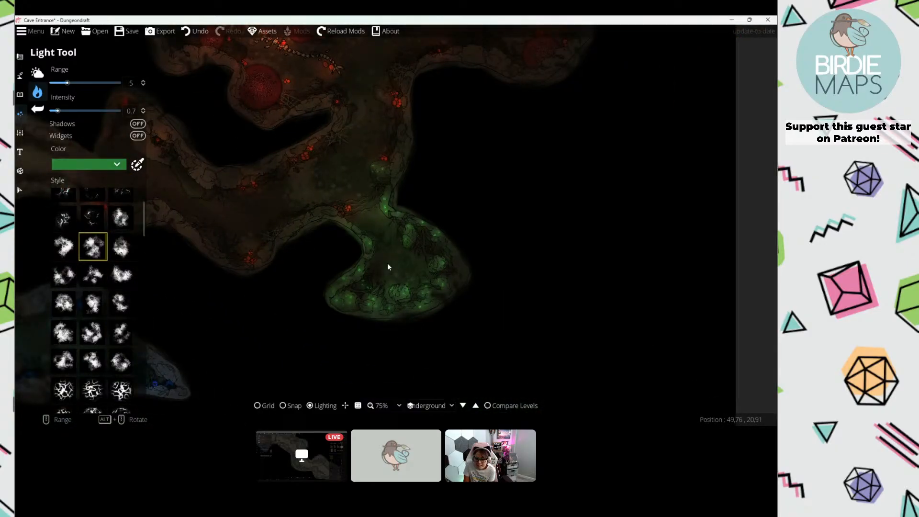
Step: Switch to the orange swatch and a soft round glow, and brighten the northeastern passage at range 5.5
left_click(95, 164)
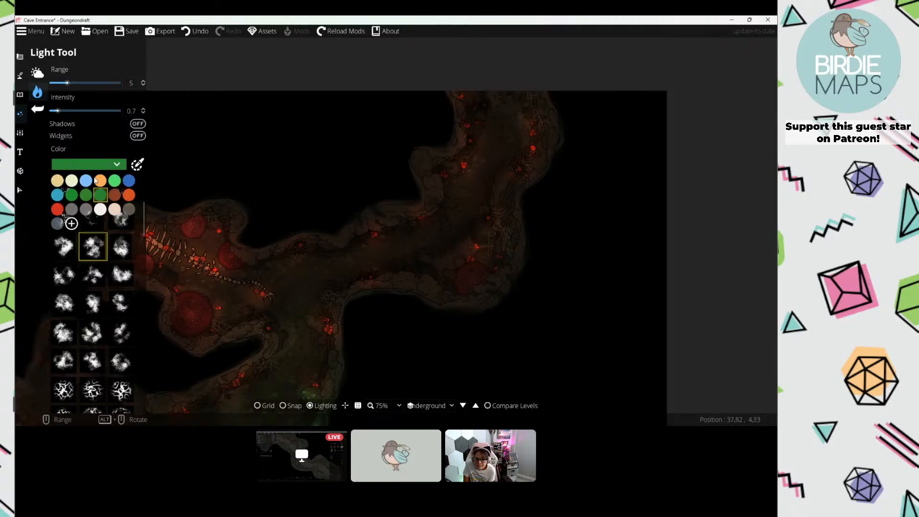
left_click(100, 181)
scroll(122, 265, "up", 3)
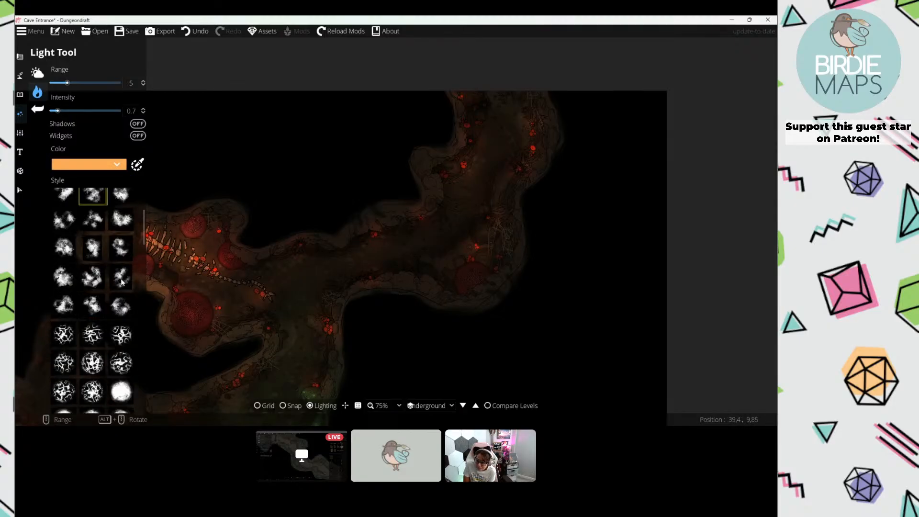
scroll(122, 268, "down", 10)
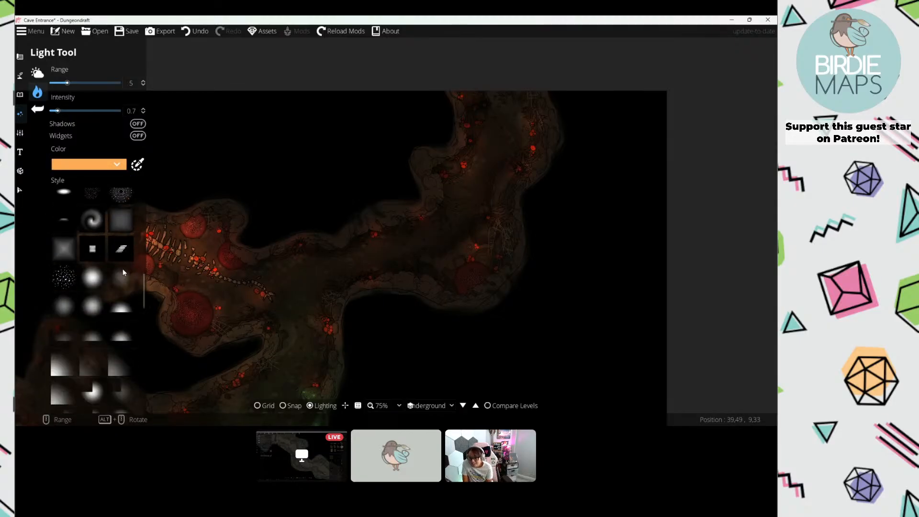
left_click(122, 278)
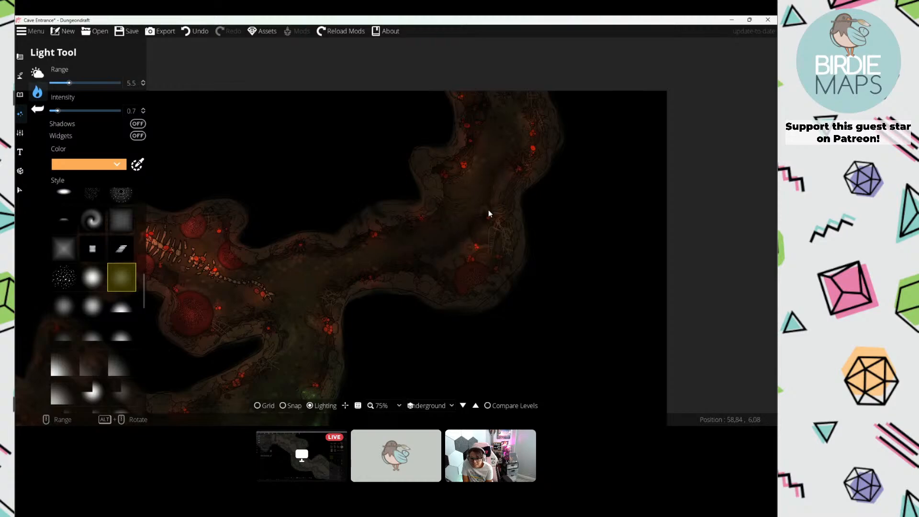
key("s")
key("a")
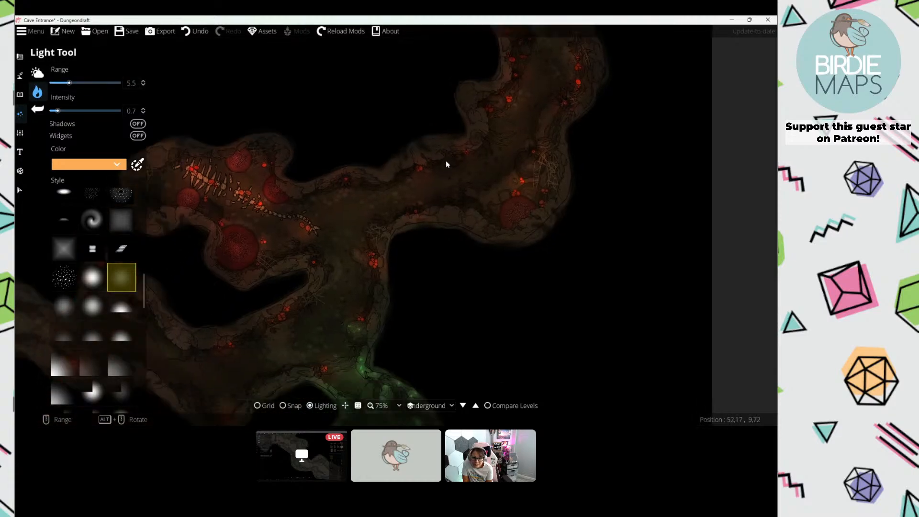
Step: Reduce the range to 3 and place small orange glows on the red growths along the passages and around the grassy cave
scroll(324, 260, "down", 3)
scroll(305, 255, "down", 2)
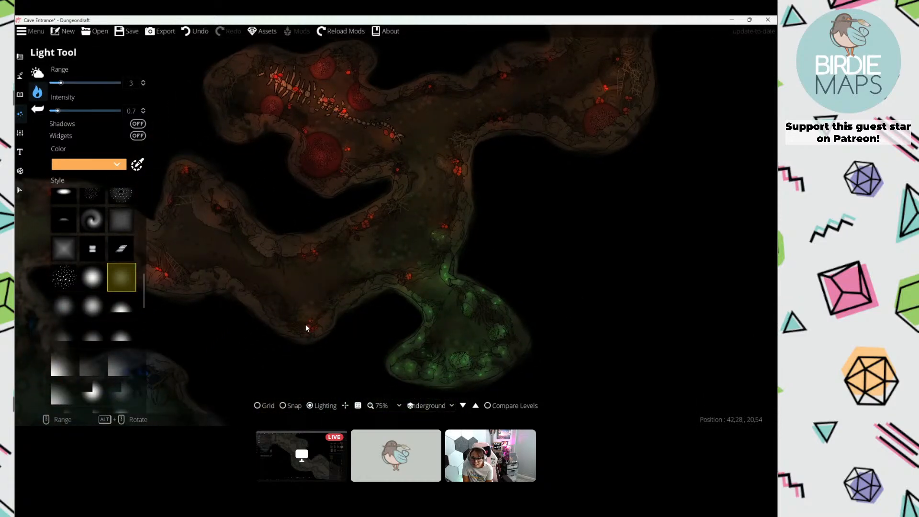
left_click_drag(280, 286, 651, 245)
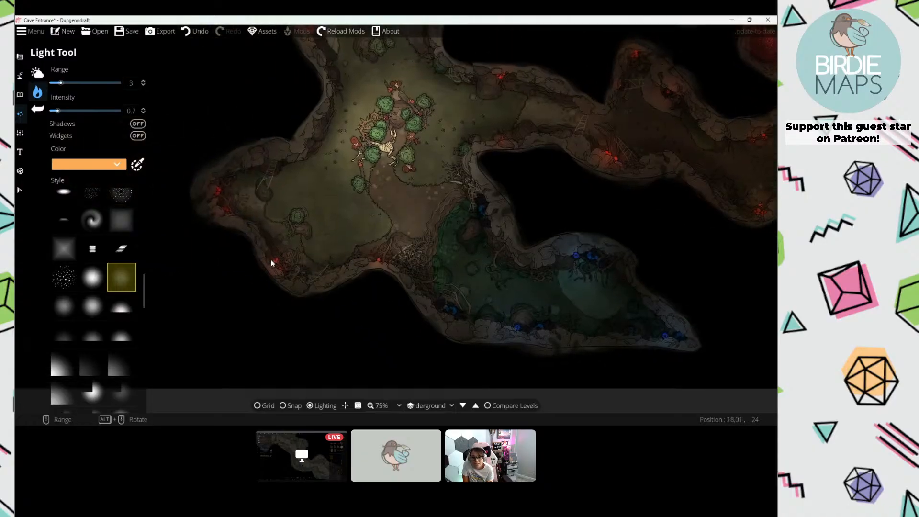
left_click_drag(308, 163, 260, 289)
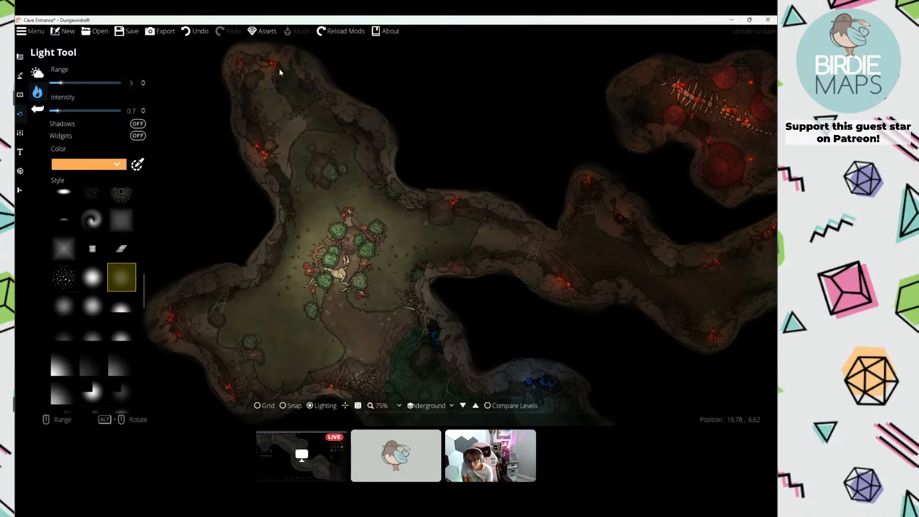
scroll(380, 202, "down", 3)
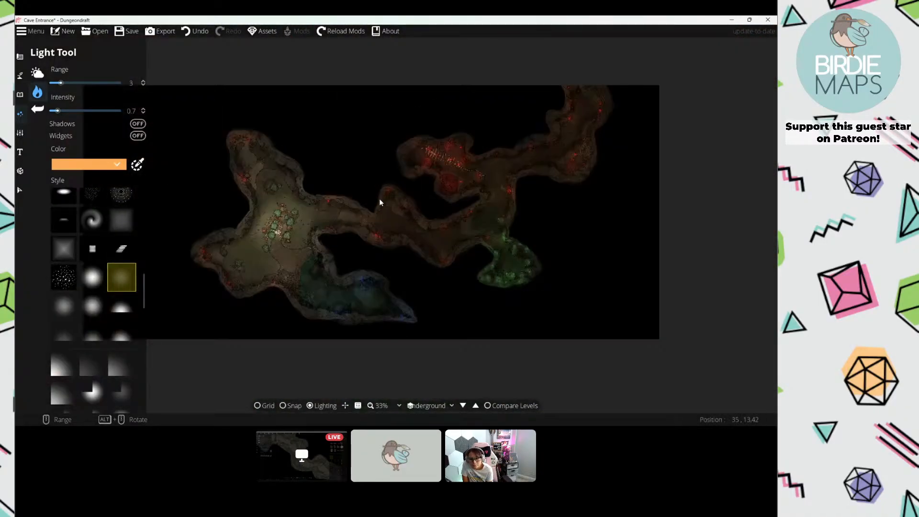
left_click_drag(379, 199, 483, 217)
scroll(412, 228, "up", 2)
left_click_drag(408, 204, 381, 173)
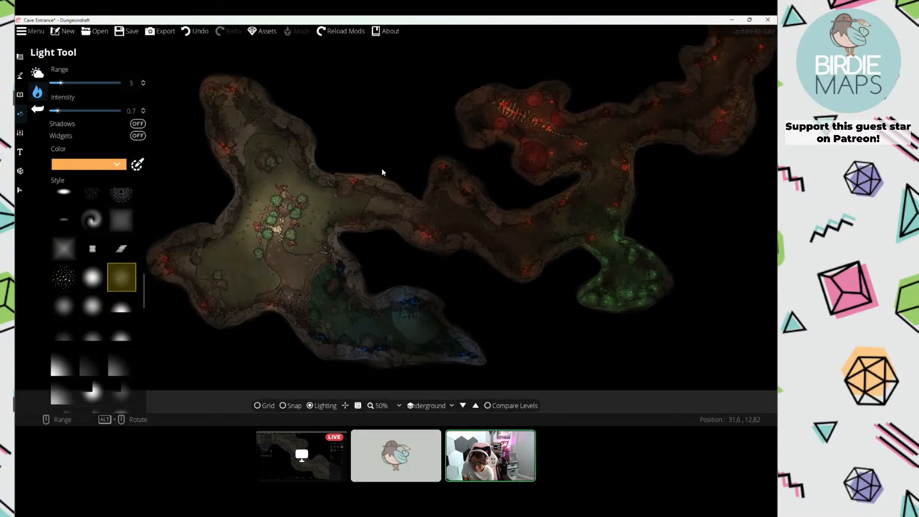
Step: Switch to the blue swatch, raise the range to 4 and place soft glows over the blue pool cave
left_click(96, 165)
left_click(115, 185)
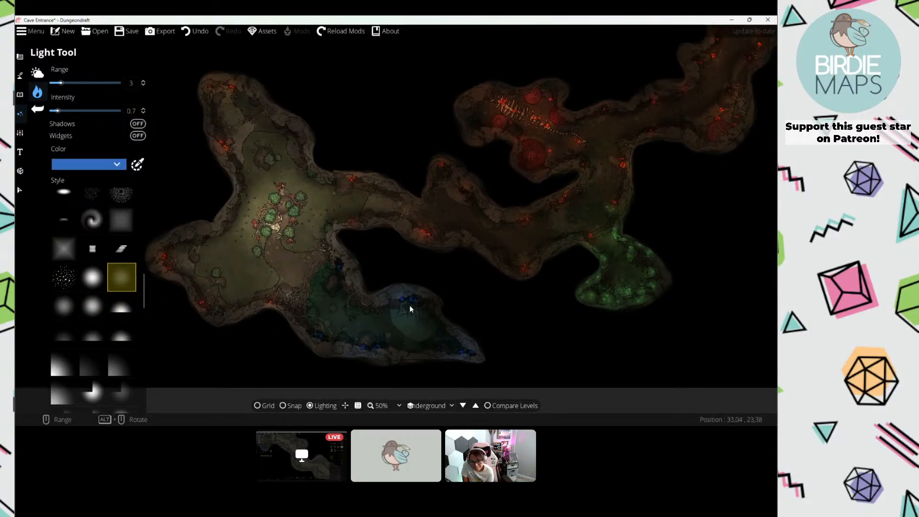
scroll(453, 343, "up", 1)
left_click_drag(415, 270, 349, 287)
Step: Switch to the rust-brown swatch and add soft range 4 glows along the eastern passage
left_click(111, 169)
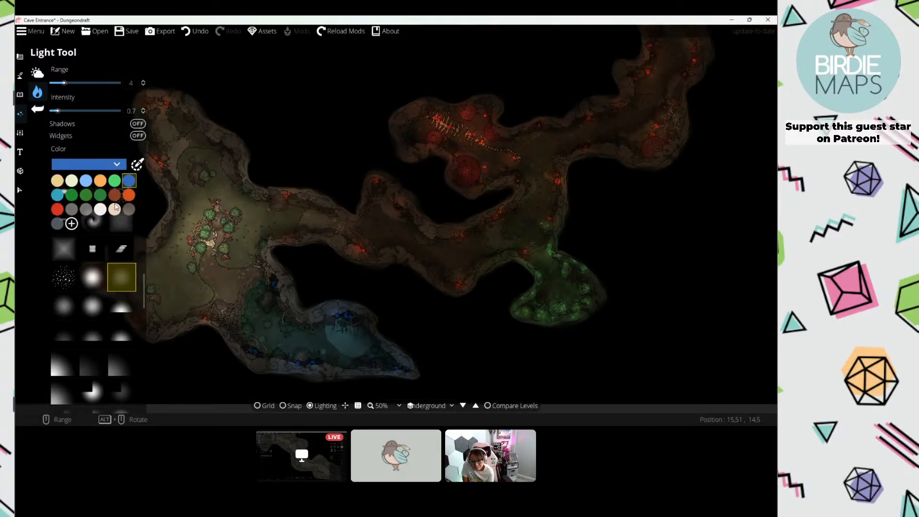
left_click(128, 195)
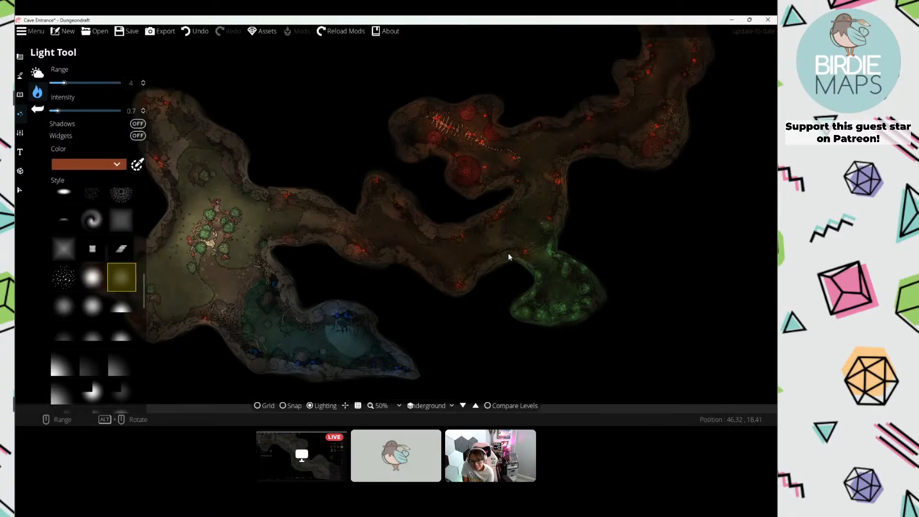
scroll(356, 219, "down", 2)
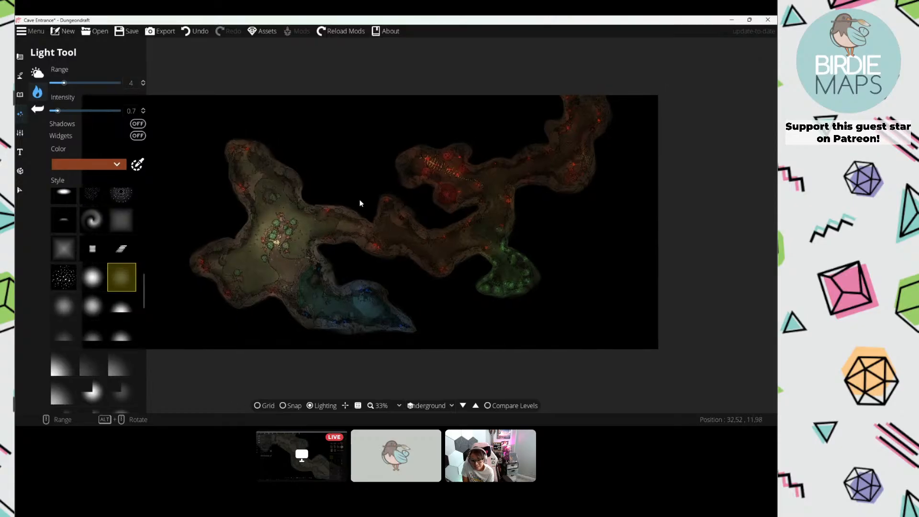
Step: Save the map and place a grey cloudy glow at range 10.5 and intensity 0.5 over the dark level's grassy cave
key("ctrl+s")
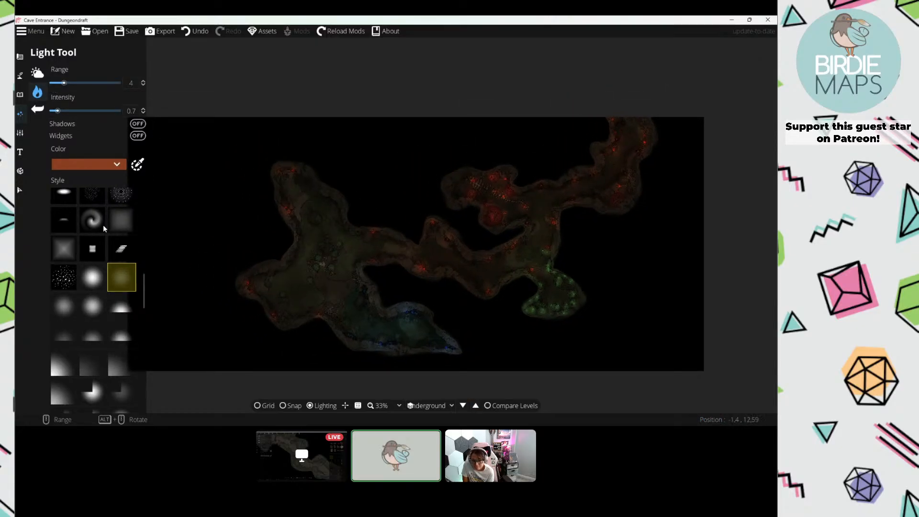
scroll(98, 222, "up", 10)
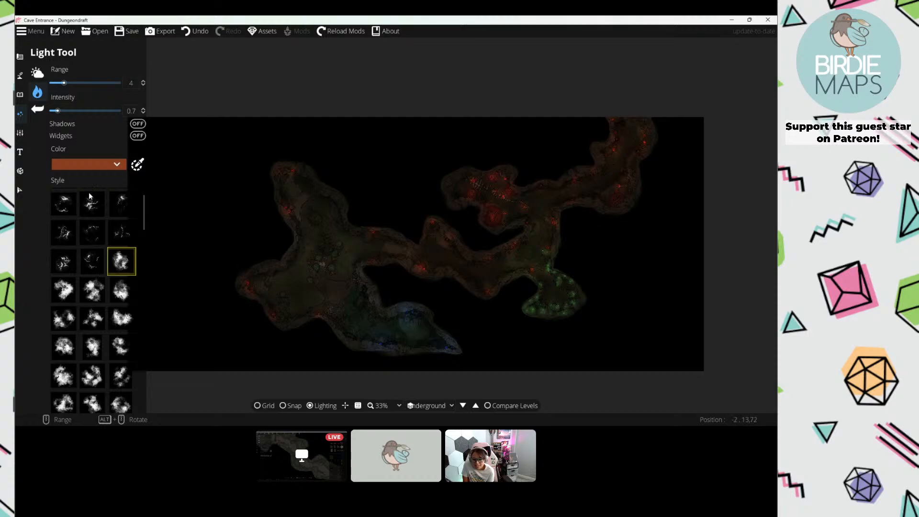
left_click(88, 164)
left_click(79, 208)
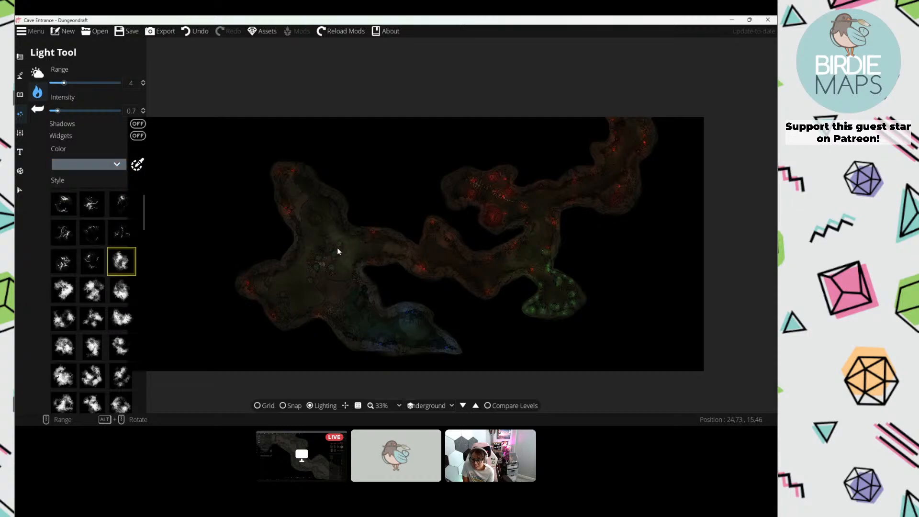
scroll(333, 249, "up", 7)
scroll(108, 110, "down", 2)
scroll(322, 246, "down", 3)
scroll(324, 246, "up", 4)
scroll(326, 251, "down", 3)
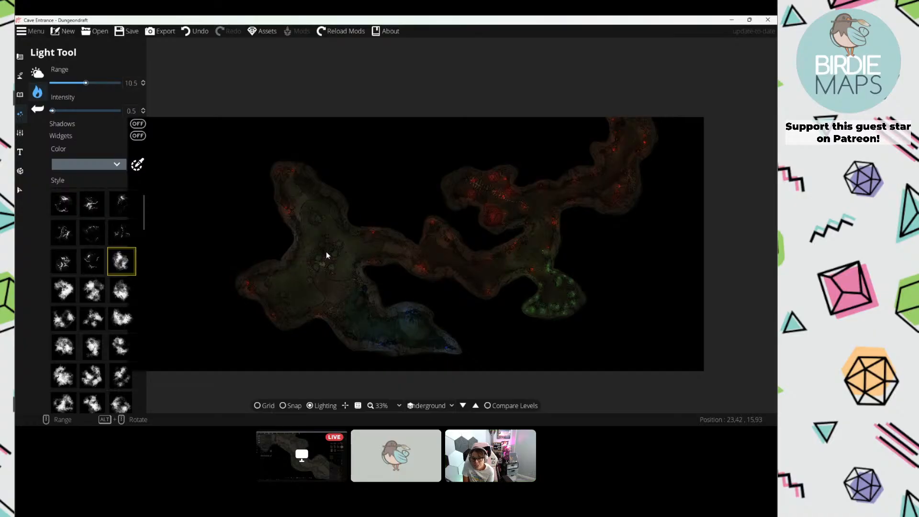
left_click(326, 251)
left_click_drag(331, 258, 375, 238)
scroll(123, 246, "down", 10)
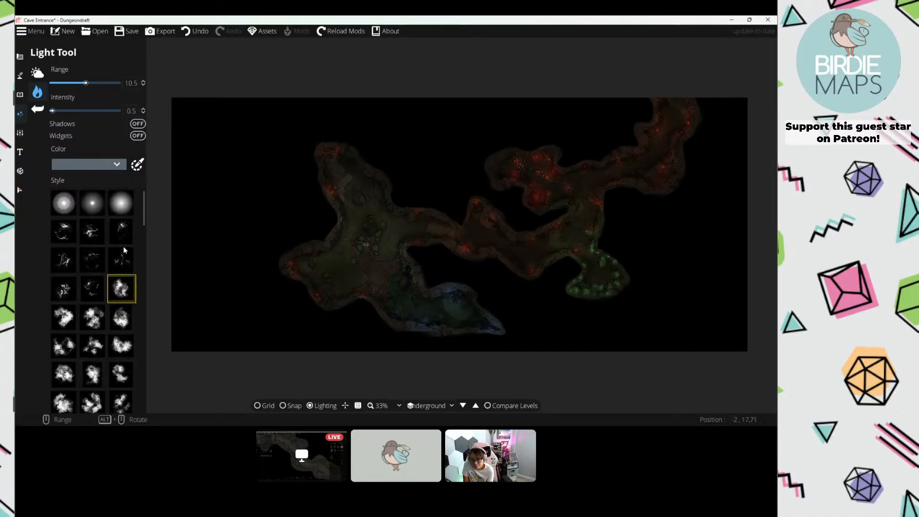
Step: Switch to the soft round glow style and the blue swatch, reducing the range to 5.5 for the grassy cave's trees
scroll(119, 302, "down", 5)
left_click(122, 333)
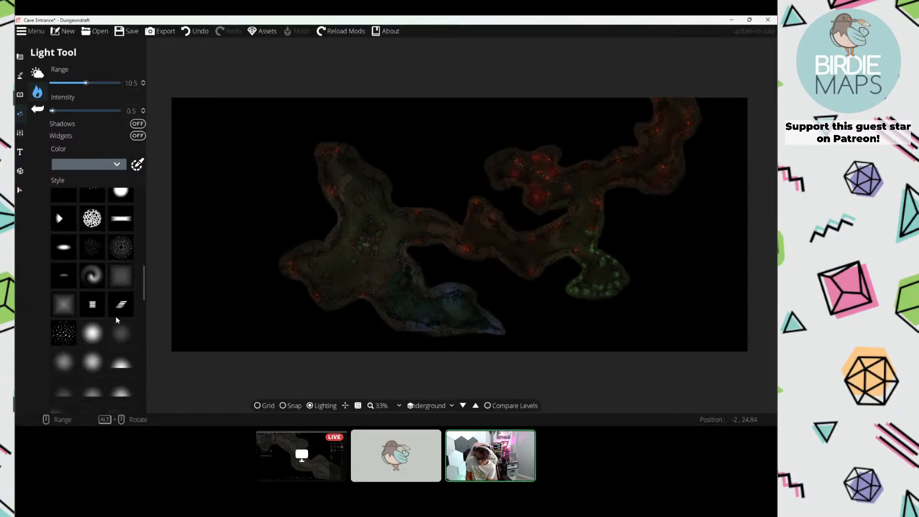
scroll(383, 243, "up", 4)
scroll(381, 242, "up", 2)
left_click(92, 163)
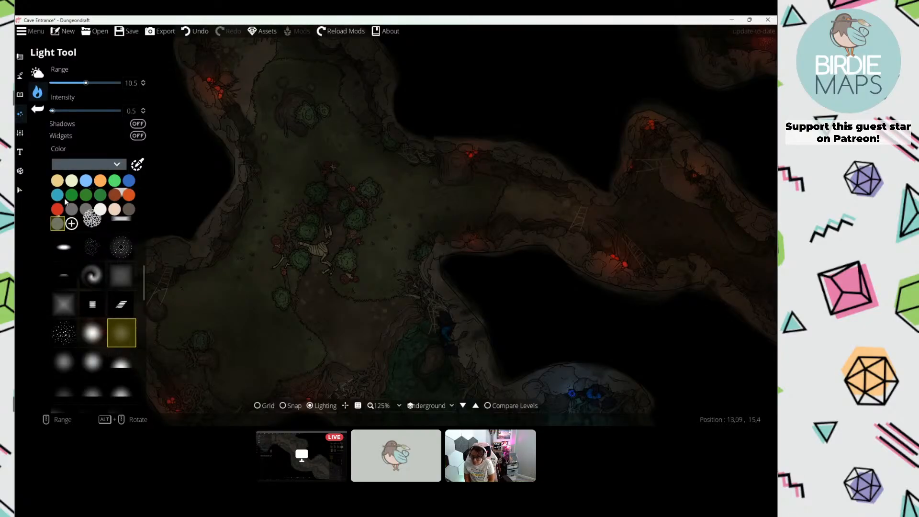
left_click(129, 181)
scroll(312, 209, "down", 6)
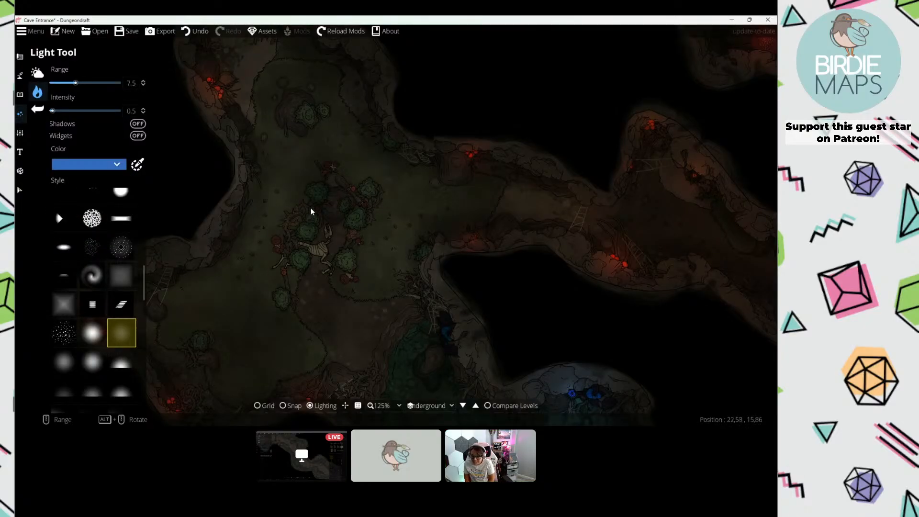
scroll(326, 171, "up", 1)
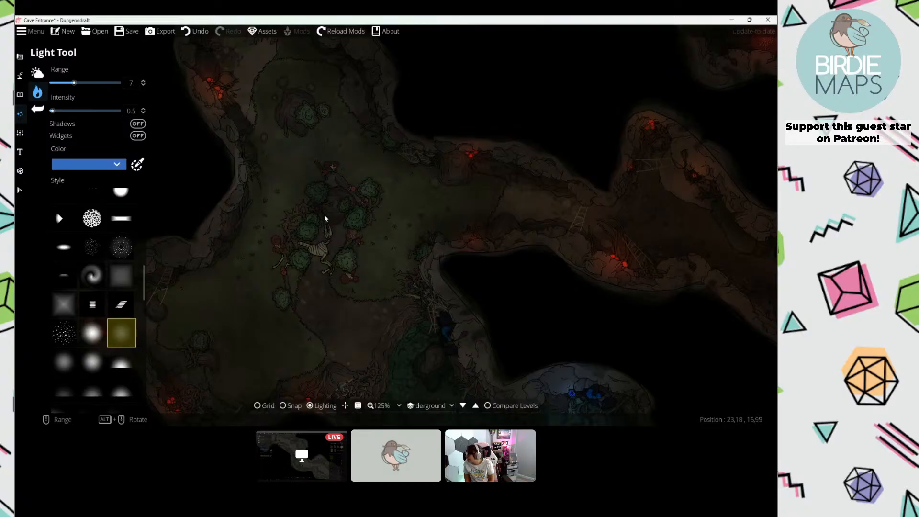
Step: Set the dark level's ambient light colour to R 45, G 50, B 55
left_click(37, 72)
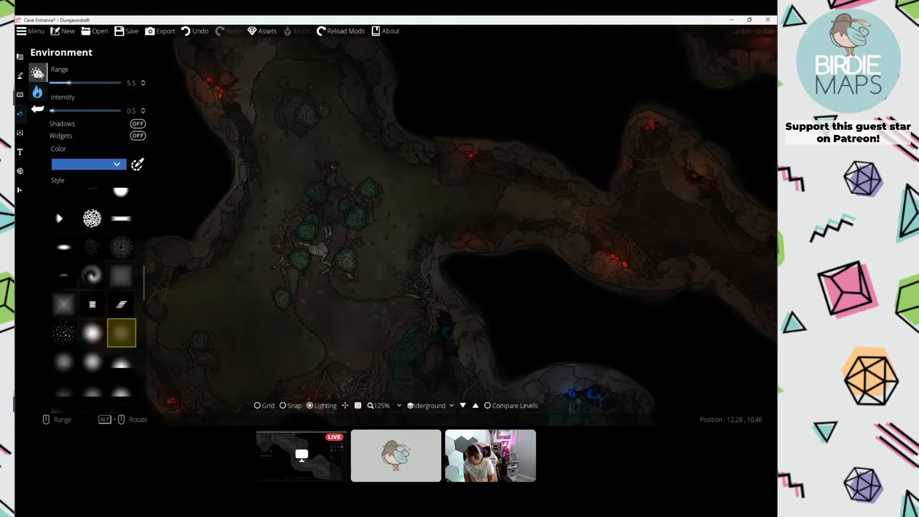
left_click(98, 84)
left_click(118, 158)
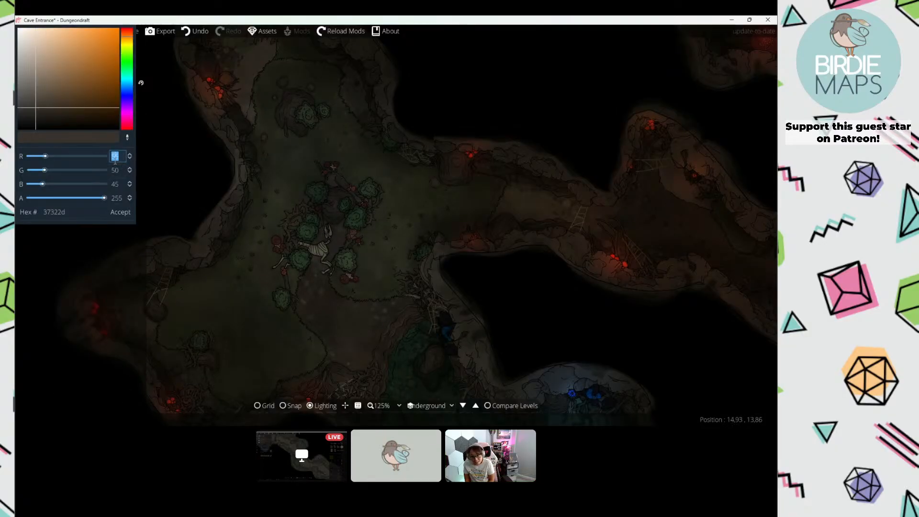
type("45")
key("Tab")
key("Tab")
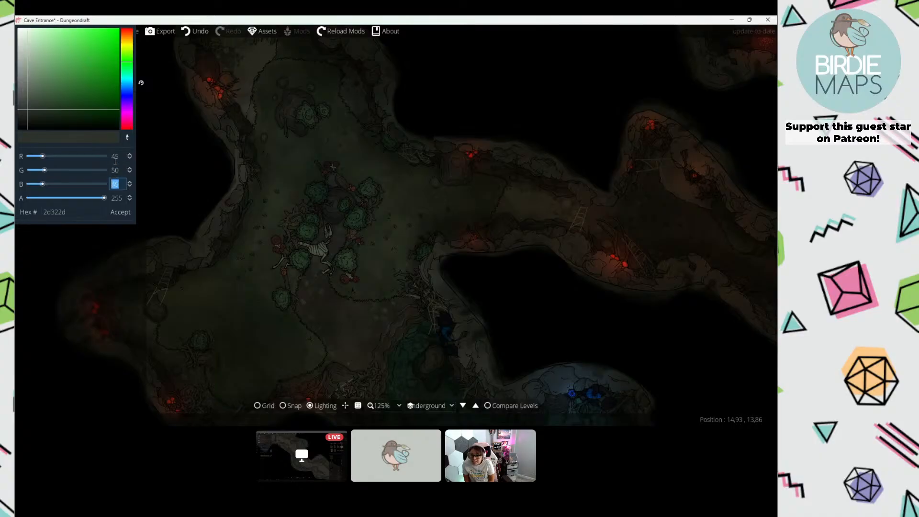
type("55")
key("Tab")
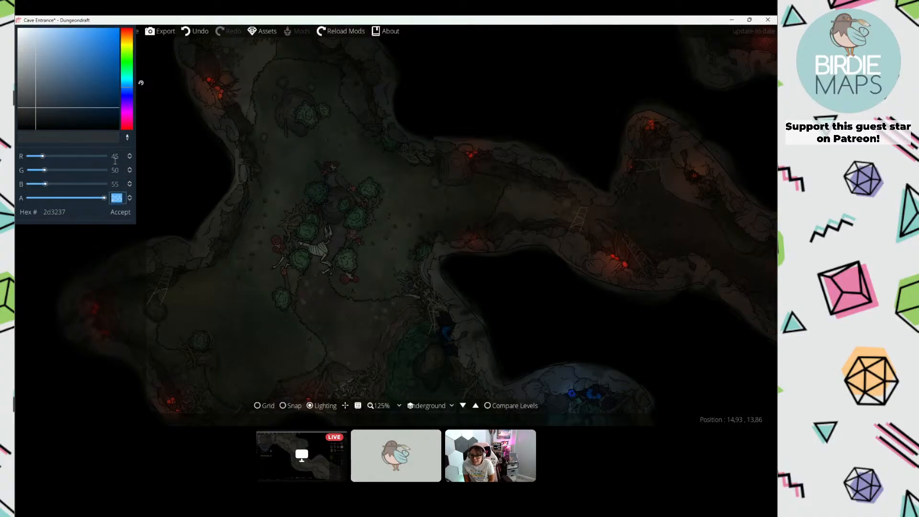
left_click(128, 213)
Step: Compare the ambient light RGB values of the dark and bright underground levels
left_click(82, 83)
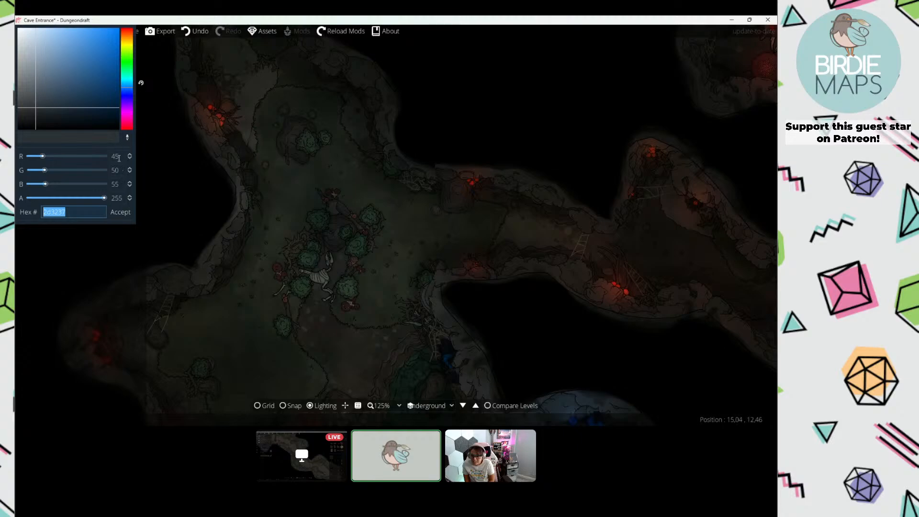
left_click(117, 188)
left_click(118, 171)
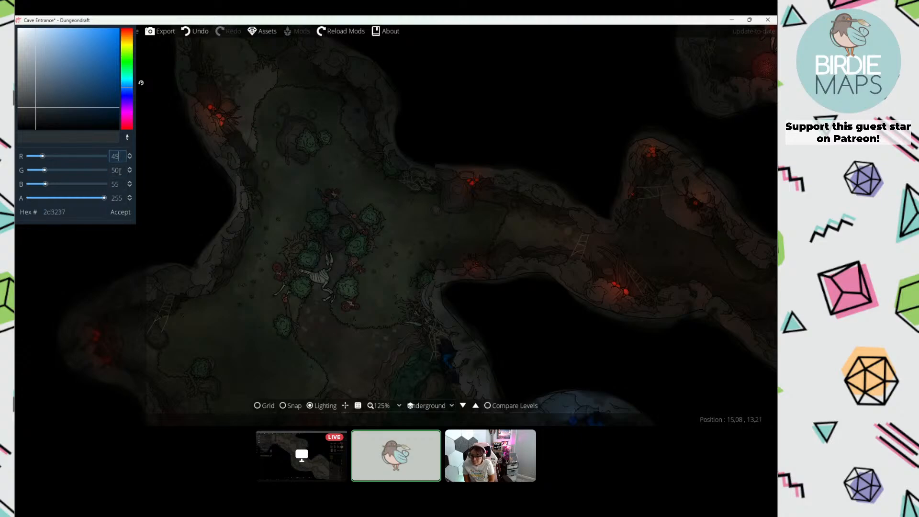
key("Tab")
left_click(121, 211)
left_click(464, 406)
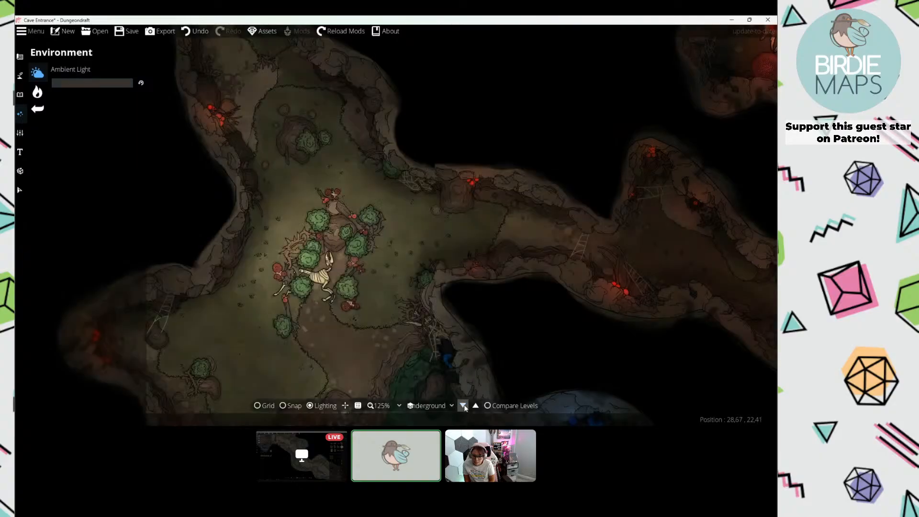
left_click(89, 83)
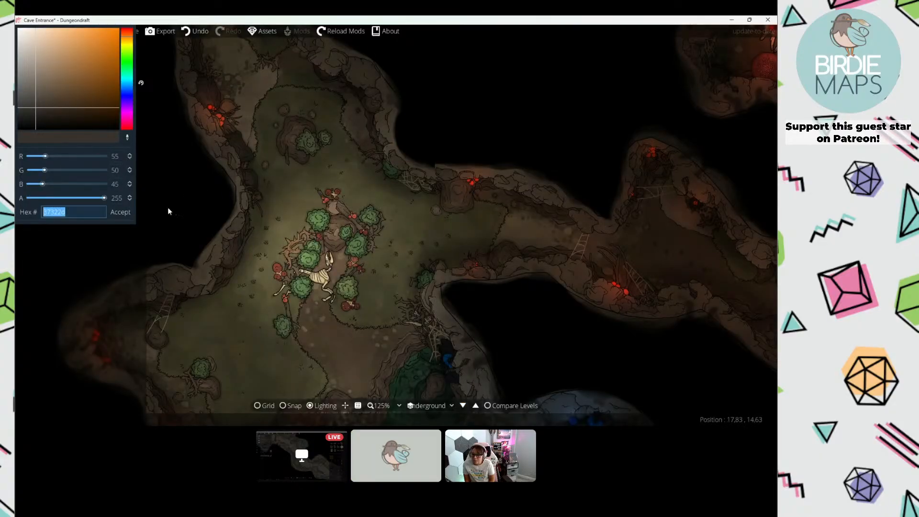
left_click(120, 213)
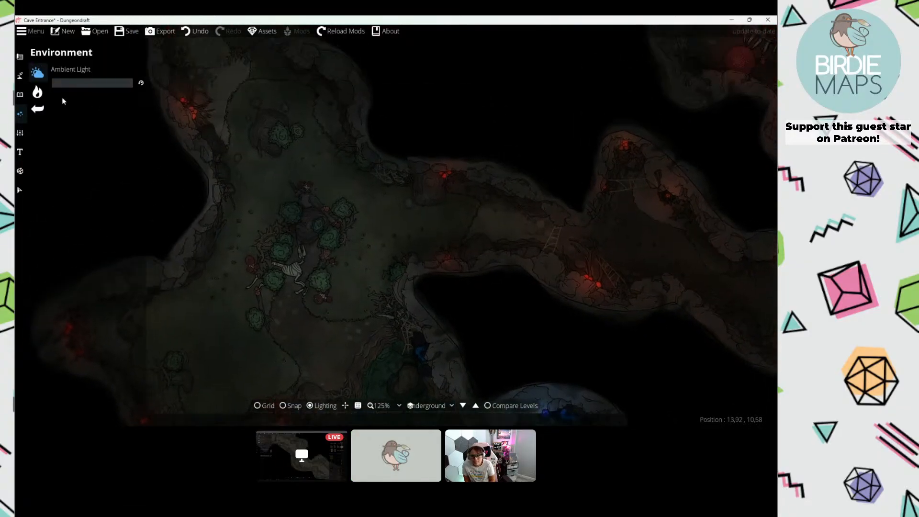
Step: Add soft blue glows over the trees and skeleton in the dark grassy cave, shrinking the range to 2
left_click(37, 92)
scroll(307, 194, "down", 2)
left_click_drag(310, 195, 325, 200)
scroll(314, 228, "up", 3)
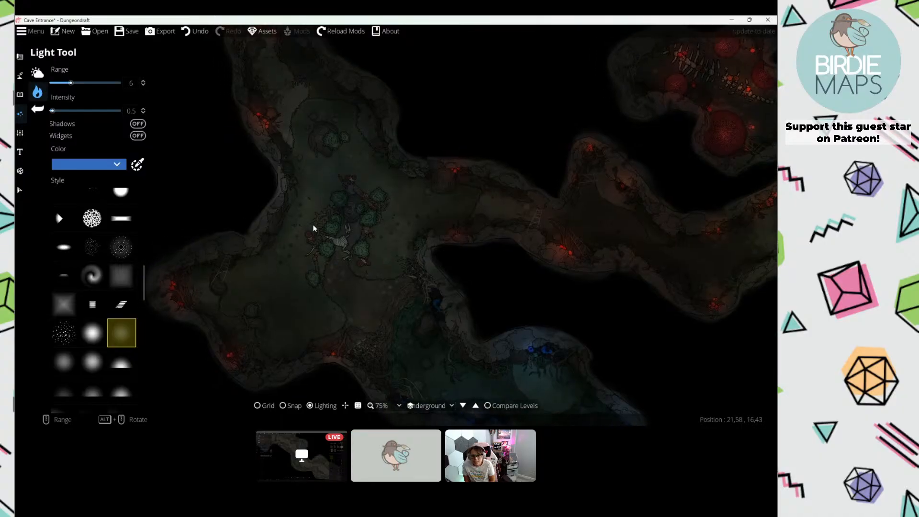
scroll(346, 233, "down", 2)
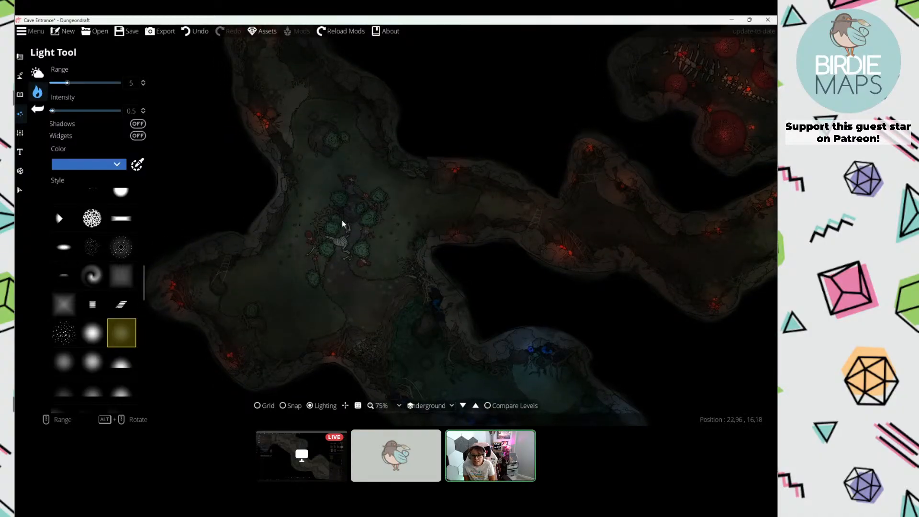
scroll(340, 230, "down", 10)
scroll(352, 205, "up", 1)
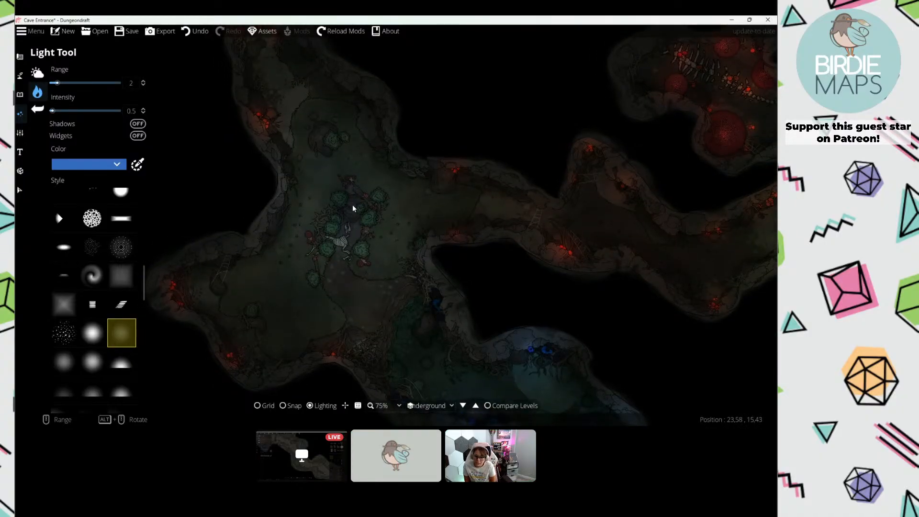
left_click_drag(345, 161, 343, 248)
Step: Switch to the light orange swatch and brighten the grassy cave's outer passages with soft glows at range 5
left_click(76, 168)
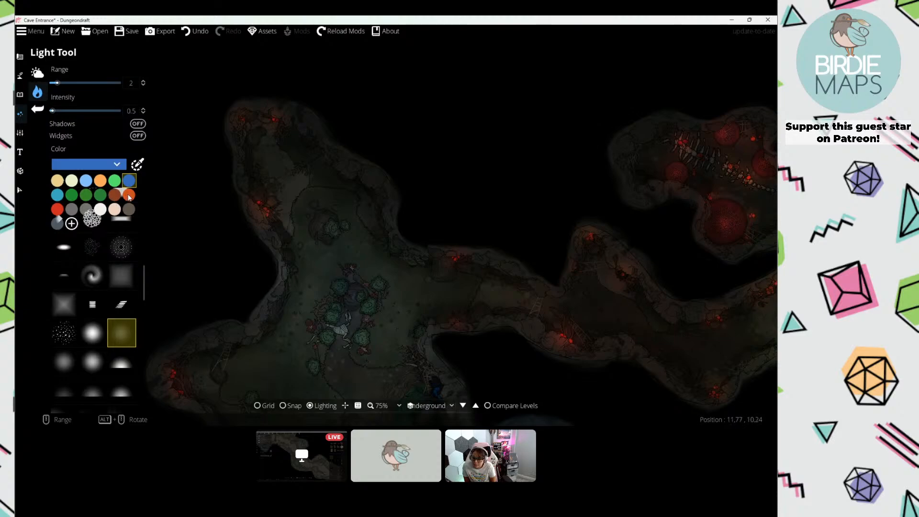
left_click(106, 182)
scroll(274, 152, "up", 3)
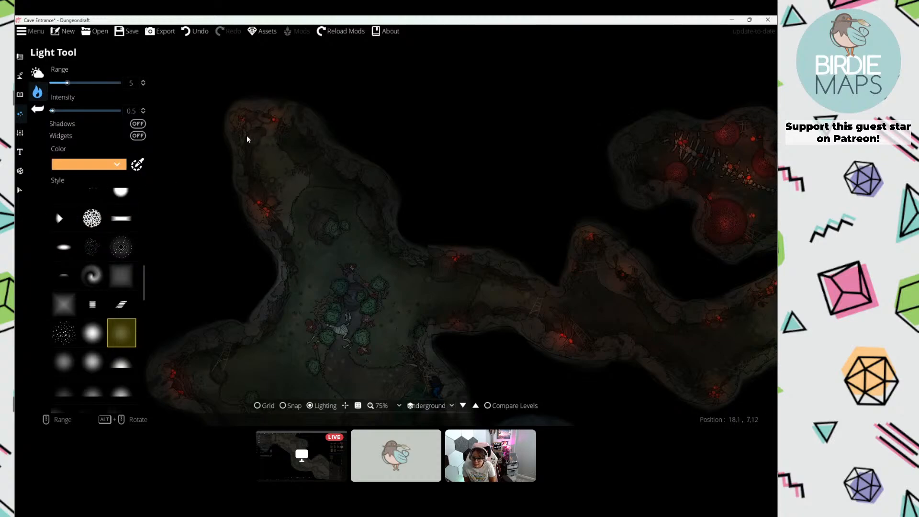
left_click_drag(250, 225, 276, 137)
left_click_drag(347, 330, 192, 244)
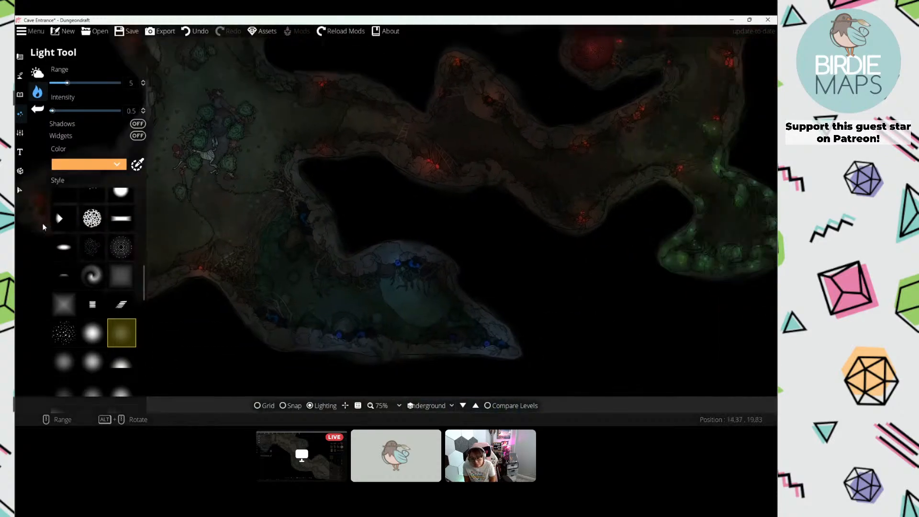
Step: Switch to the blue swatch and cloudy glow styles, and brighten the blue pool cave at range 5
scroll(110, 249, "up", 5)
left_click(121, 207)
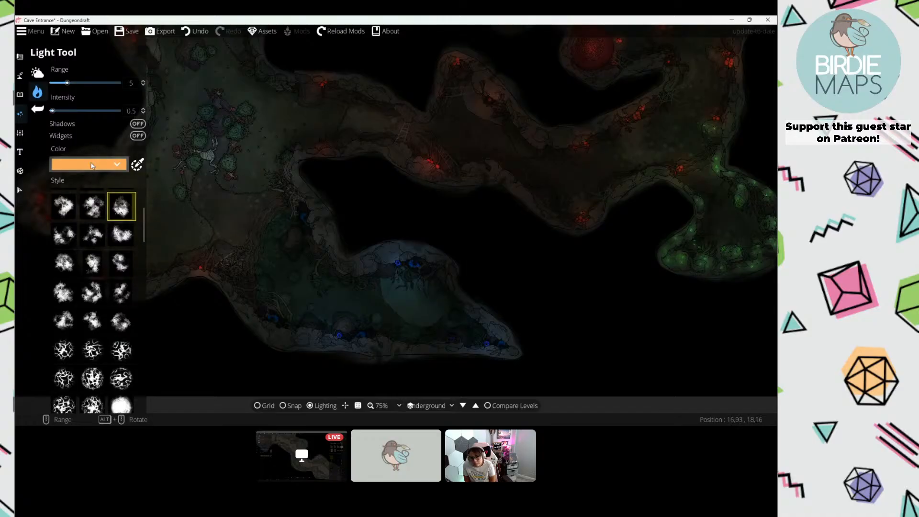
left_click(92, 165)
left_click(117, 192)
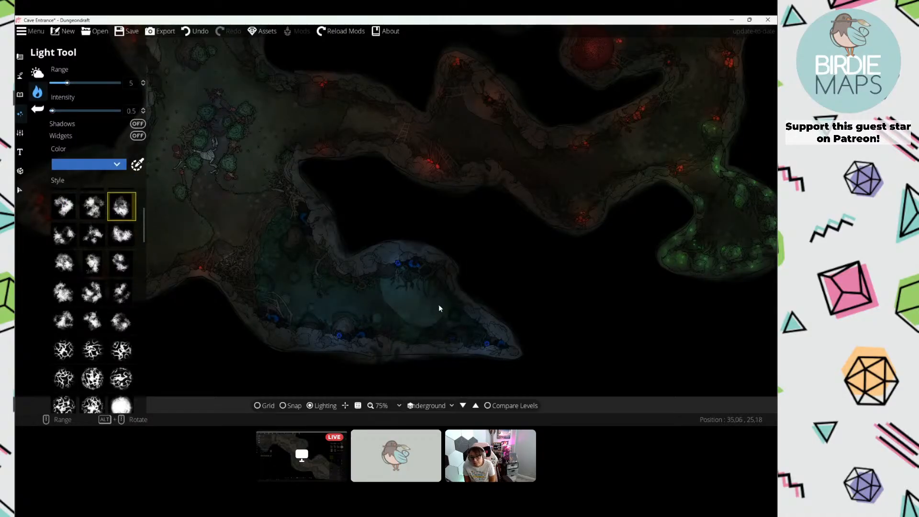
left_click(373, 305)
left_click(121, 324)
scroll(382, 304, "down", 5)
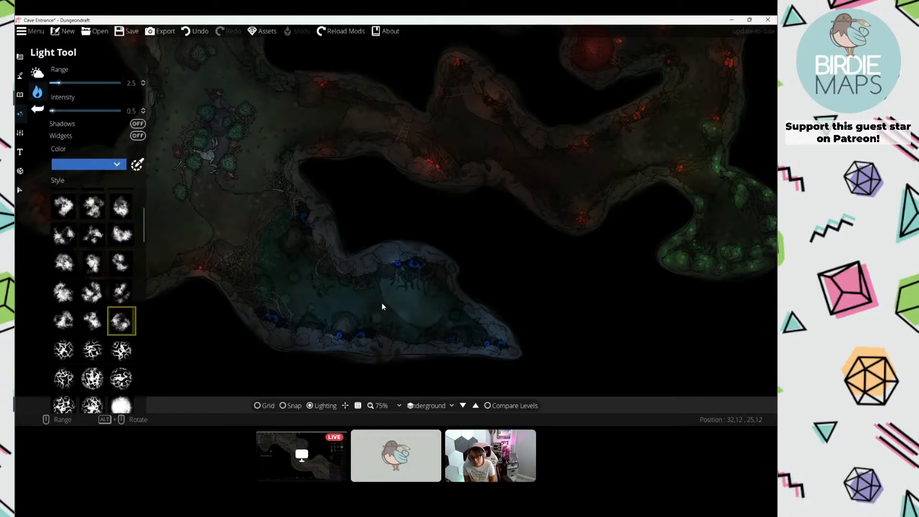
scroll(382, 296, "up", 5)
left_click_drag(347, 207, 278, 272)
left_click_drag(433, 237, 315, 257)
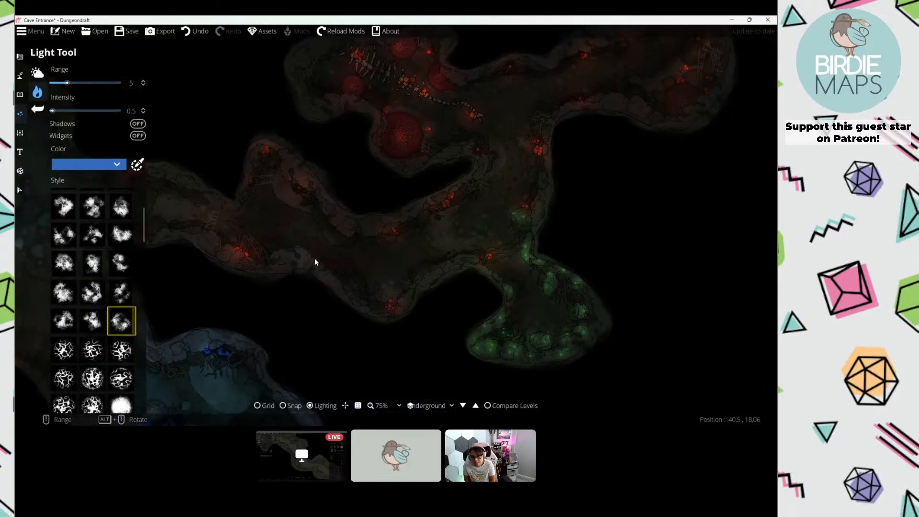
Step: Switch to the red swatch, lower its opacity and add cloudy range 5 glows around the red cave with the bones
left_click(104, 169)
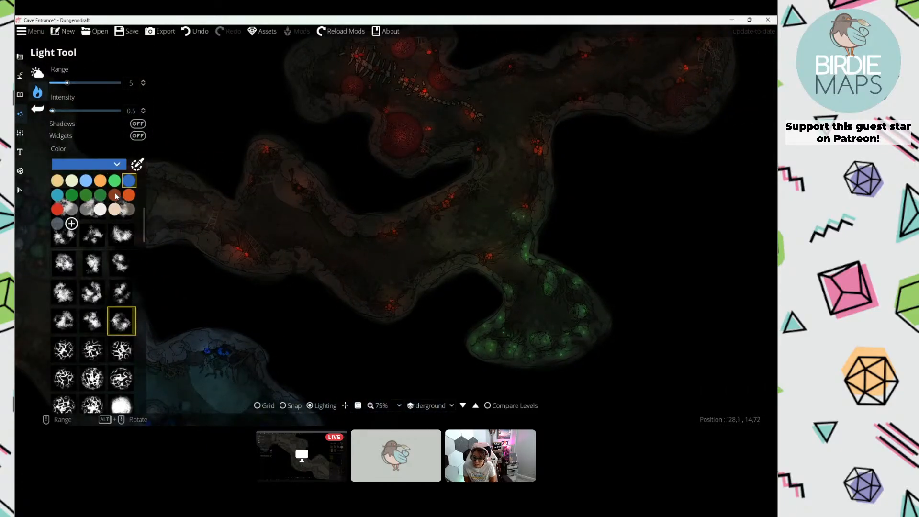
left_click(116, 195)
left_click(76, 168)
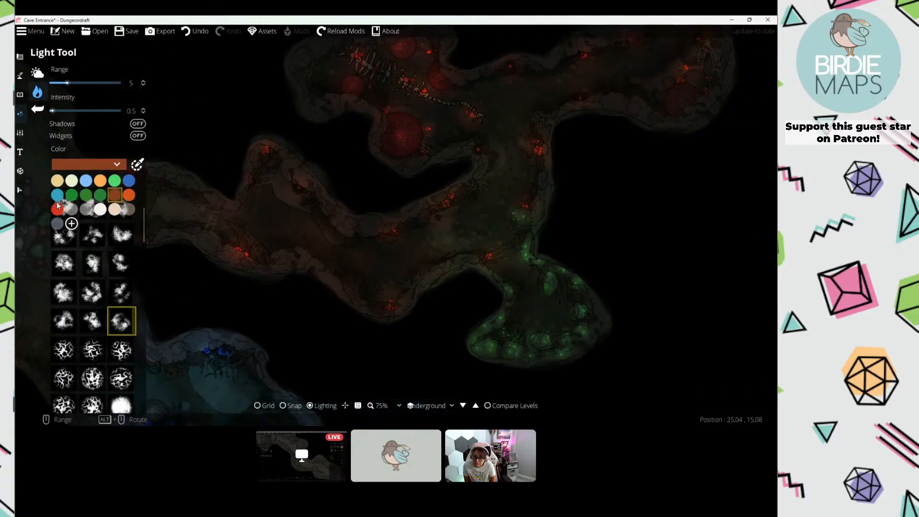
left_click(59, 212)
left_click(137, 165)
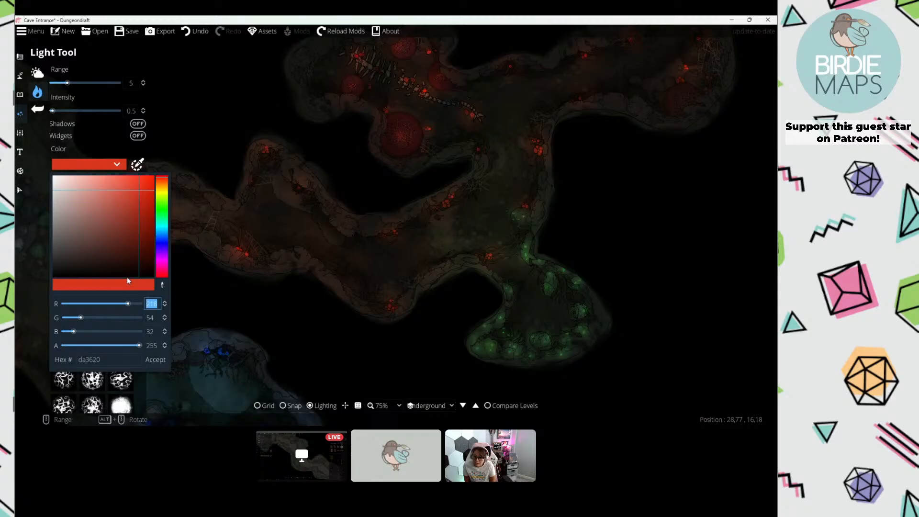
left_click(110, 346)
left_click(155, 360)
left_click_drag(423, 253, 371, 296)
left_click_drag(399, 152, 380, 200)
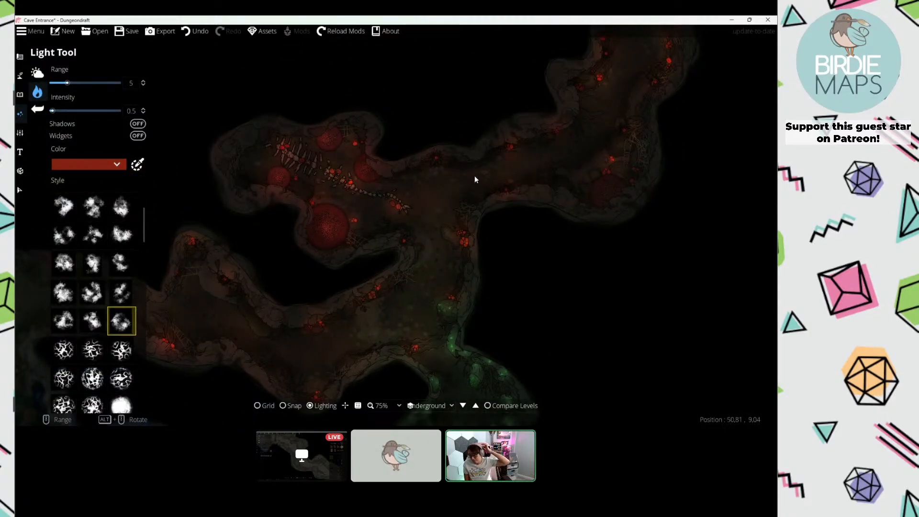
Step: Add cloudy range 5 glows along the northeastern passage using the rust-brown and red swatches
left_click(102, 160)
left_click(115, 196)
left_click_drag(487, 186, 305, 250)
left_click_drag(447, 108, 407, 152)
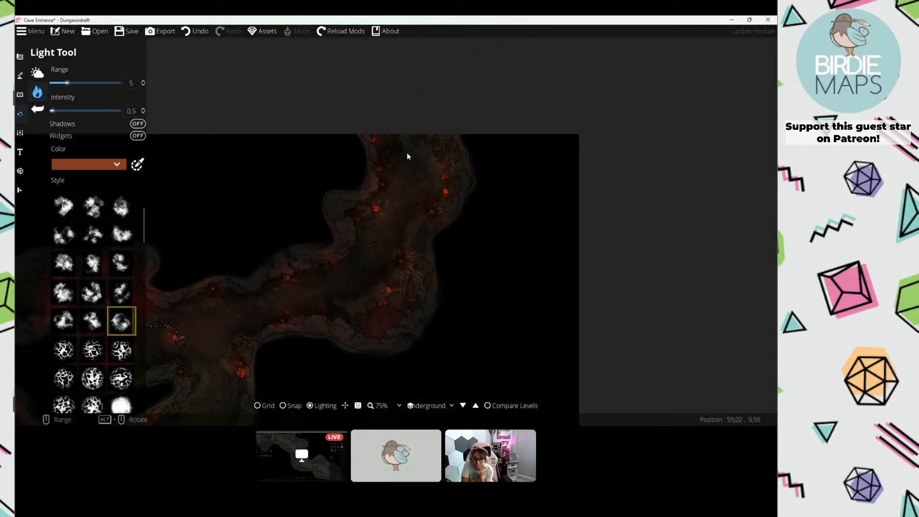
left_click(98, 163)
left_click(55, 211)
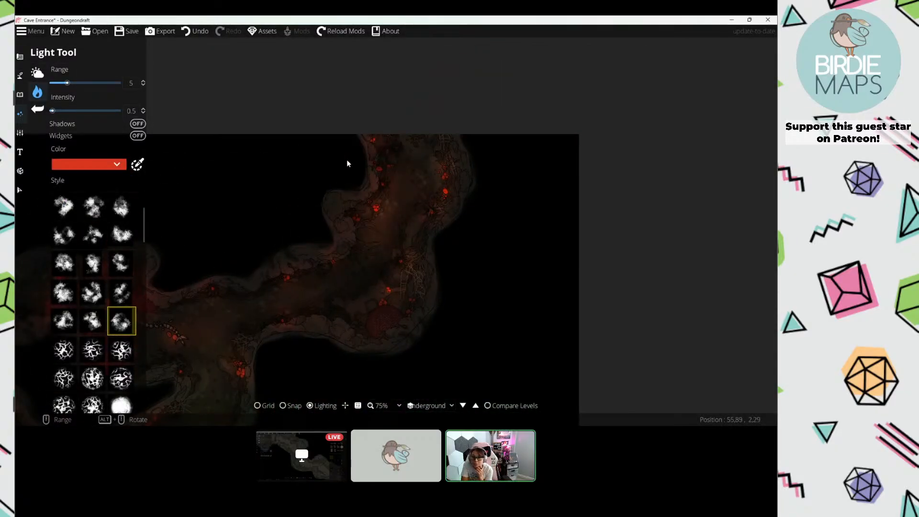
scroll(332, 232, "down", 5)
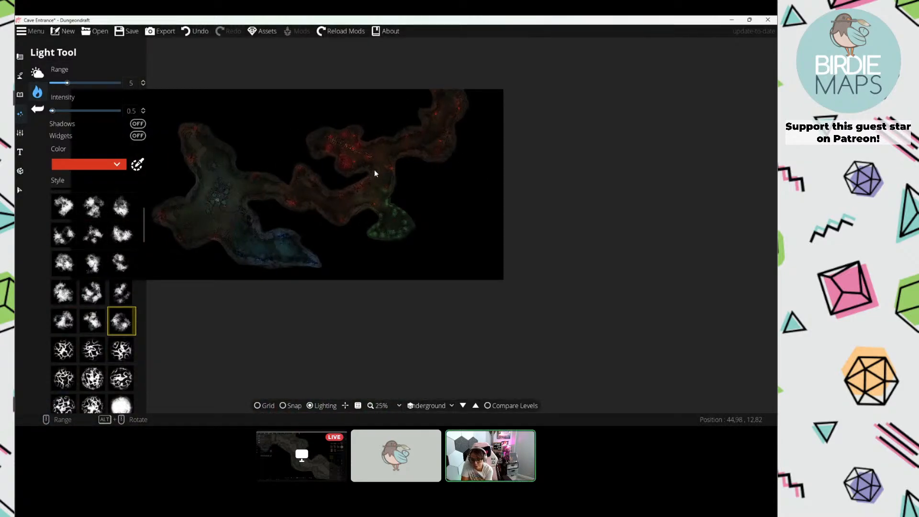
Step: Switch to the green swatch, add cloudy glows around the green plant cave and raise the light range to 6.5
scroll(376, 173, "up", 2)
left_click(105, 164)
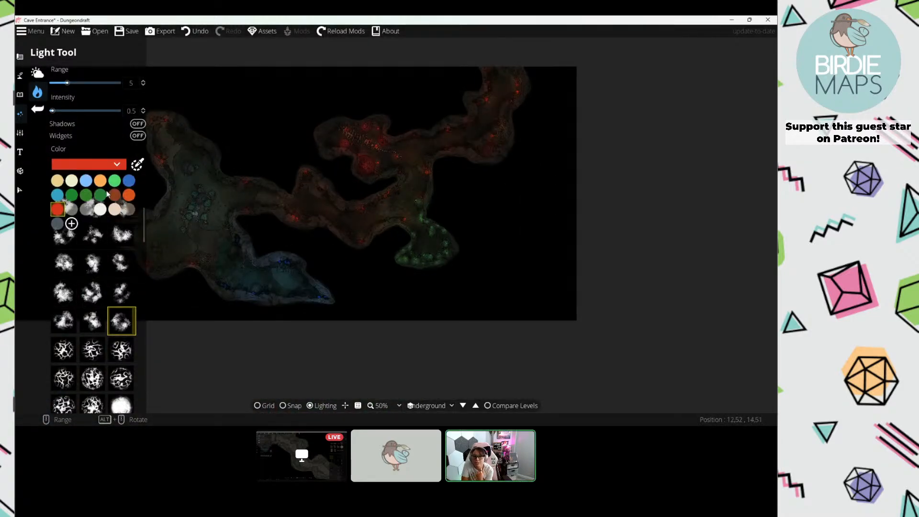
left_click(104, 194)
scroll(392, 241, "up", 4)
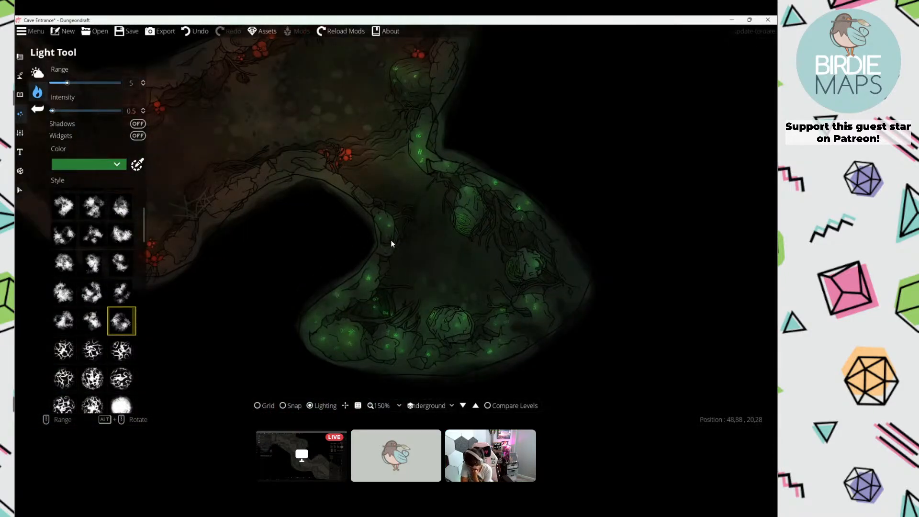
scroll(396, 204, "up", 3)
scroll(396, 208, "down", 7)
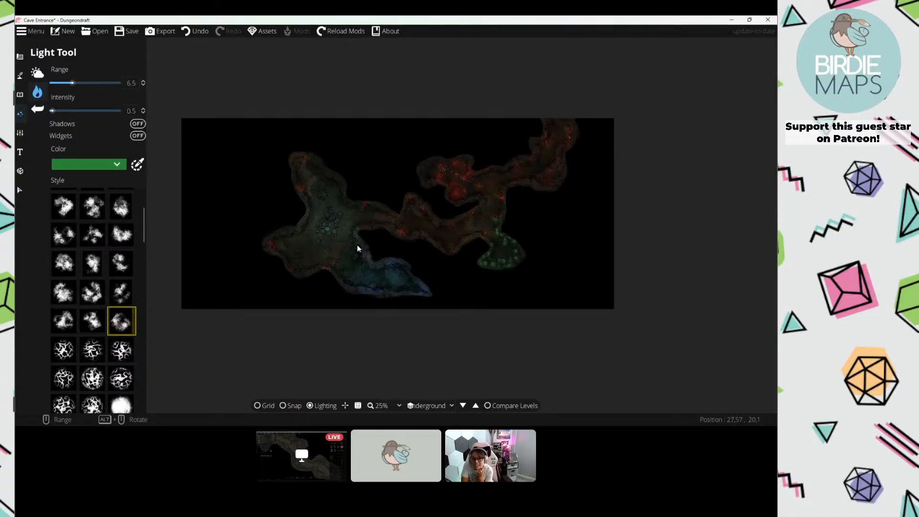
Step: Choose another cloudy style and extend the green glow into the passage junction above the green cave at range 6.5
left_click_drag(358, 244, 354, 246)
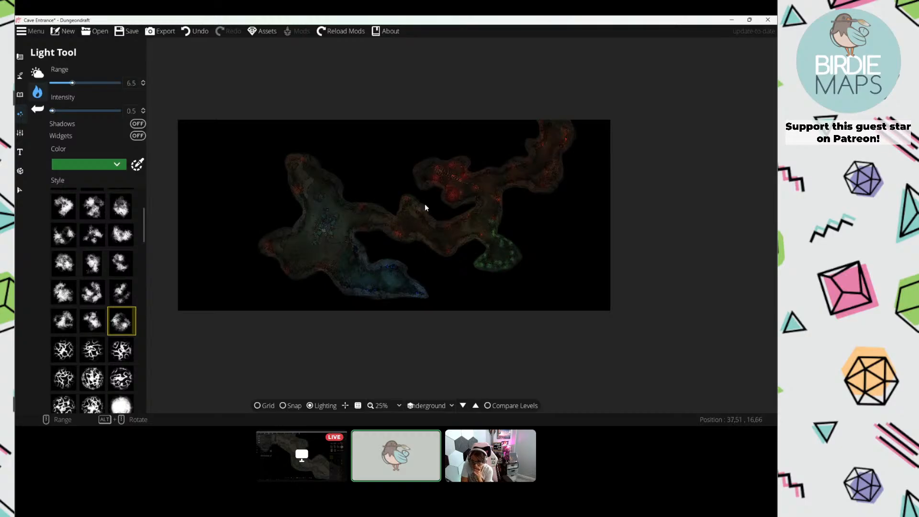
left_click_drag(419, 203, 335, 216)
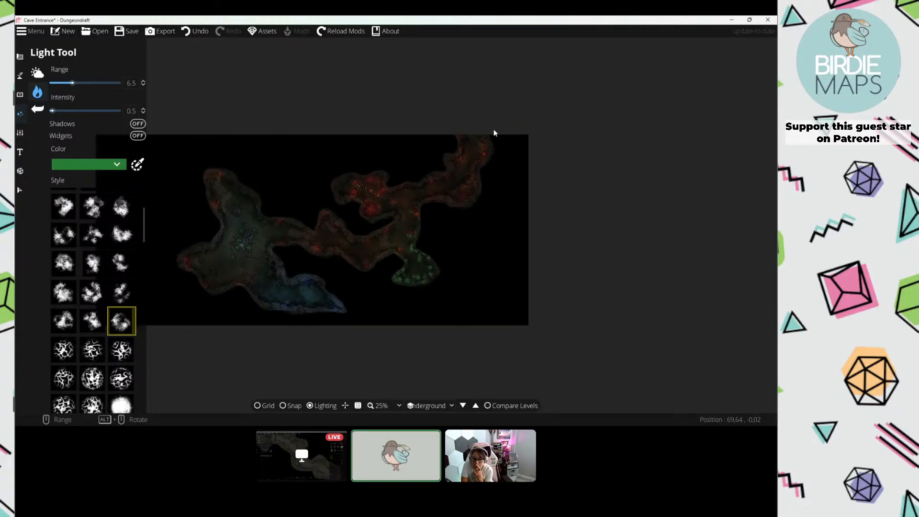
left_click_drag(463, 140, 465, 138)
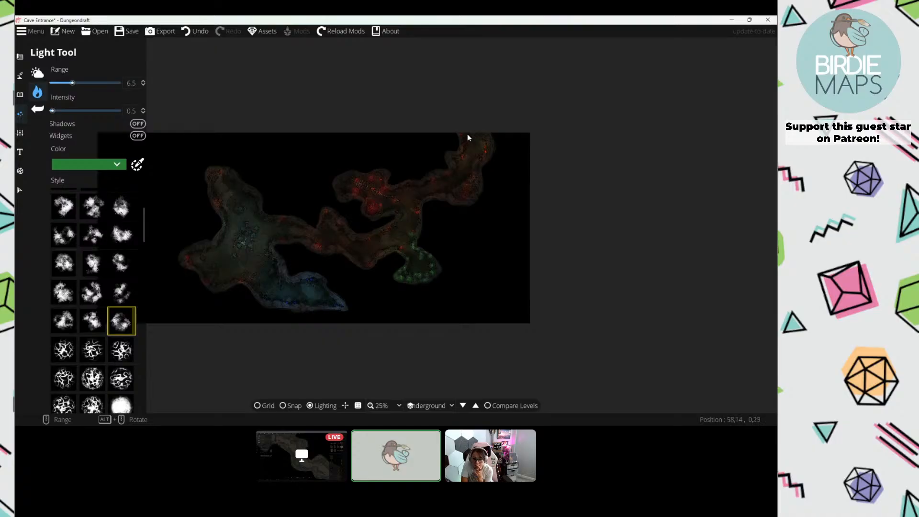
scroll(467, 134, "up", 1)
scroll(467, 134, "up", 2)
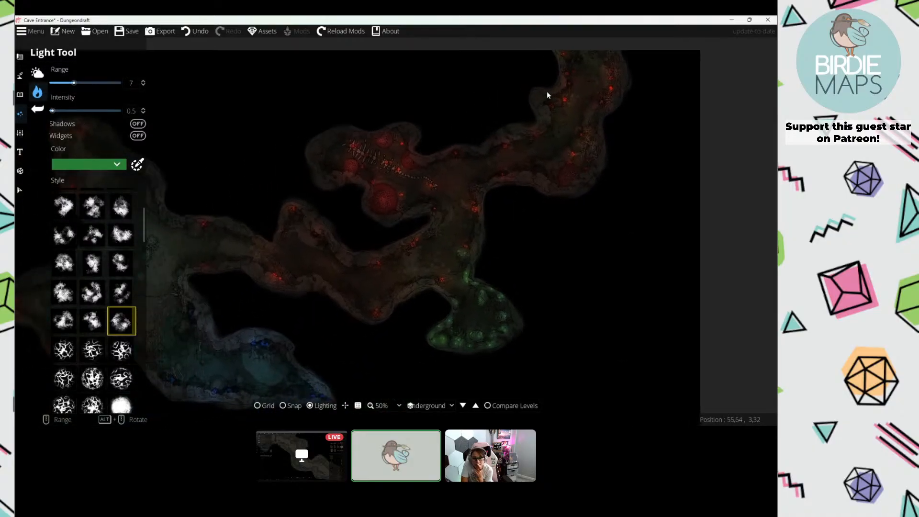
left_click_drag(376, 197, 432, 179)
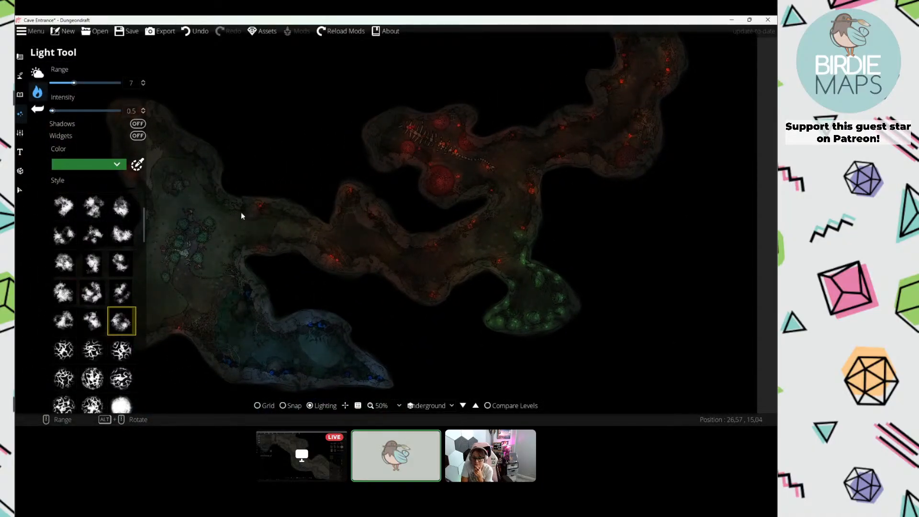
left_click_drag(483, 202, 428, 211)
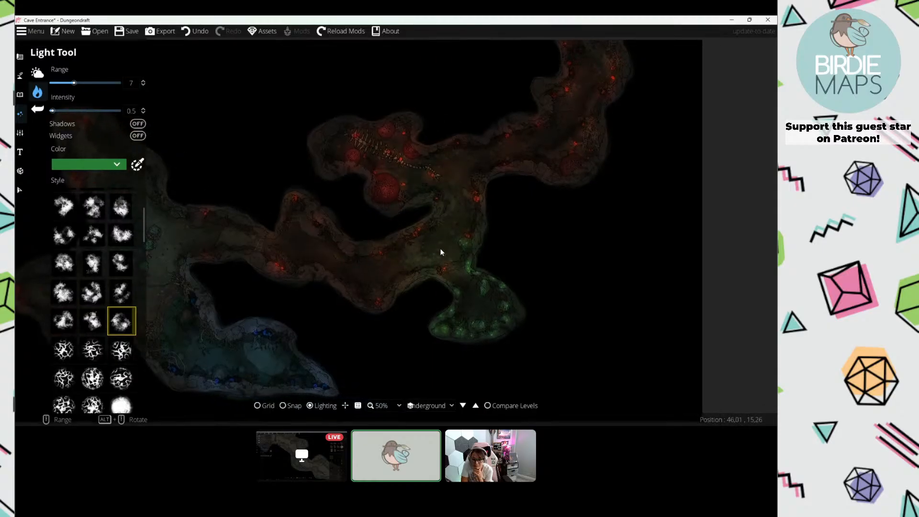
left_click(92, 316)
scroll(452, 248, "down", 1)
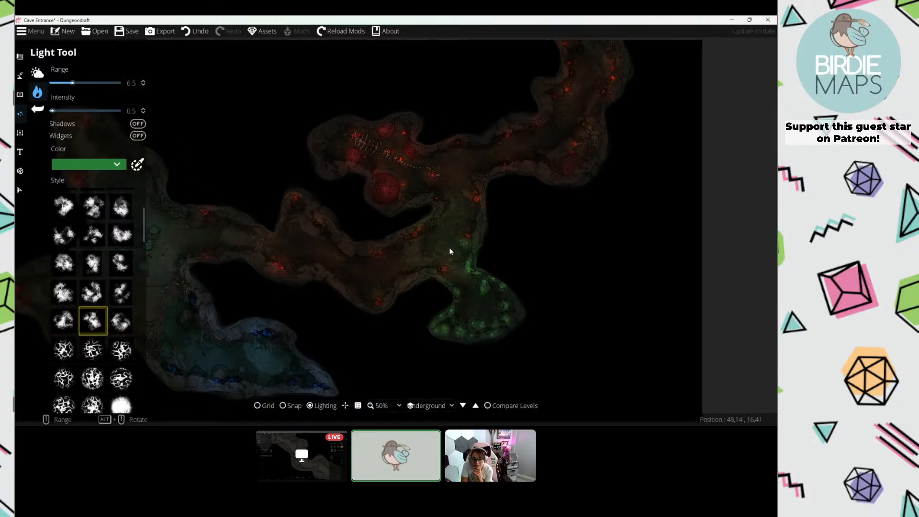
left_click_drag(400, 263, 432, 253)
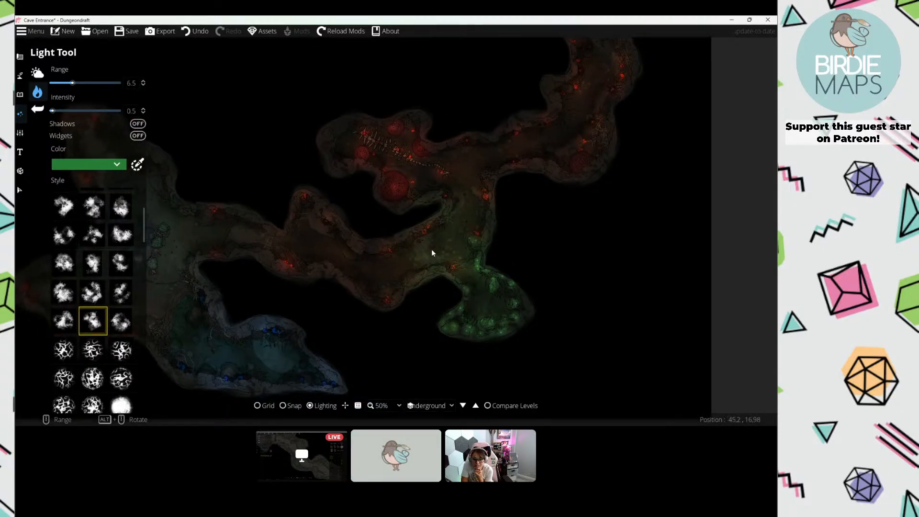
Step: Add cloudy range 6.5 glows along the connecting passages using the rust-brown swatch, and save the map
left_click(89, 164)
left_click(118, 193)
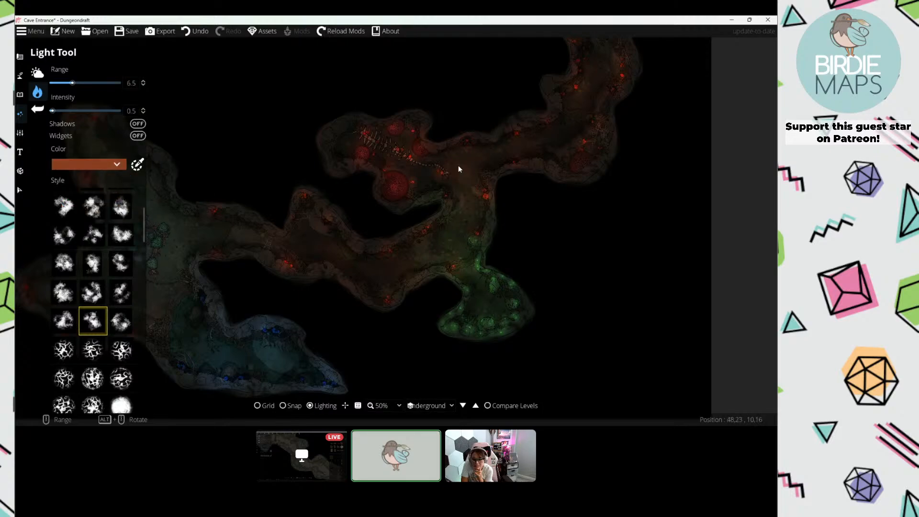
left_click_drag(580, 147, 545, 215)
left_click_drag(467, 170, 675, 64)
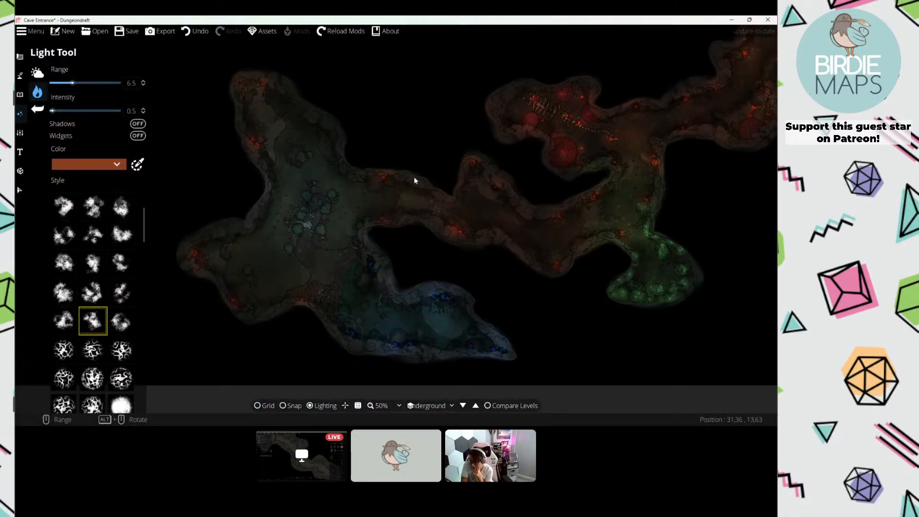
left_click_drag(415, 178, 408, 206)
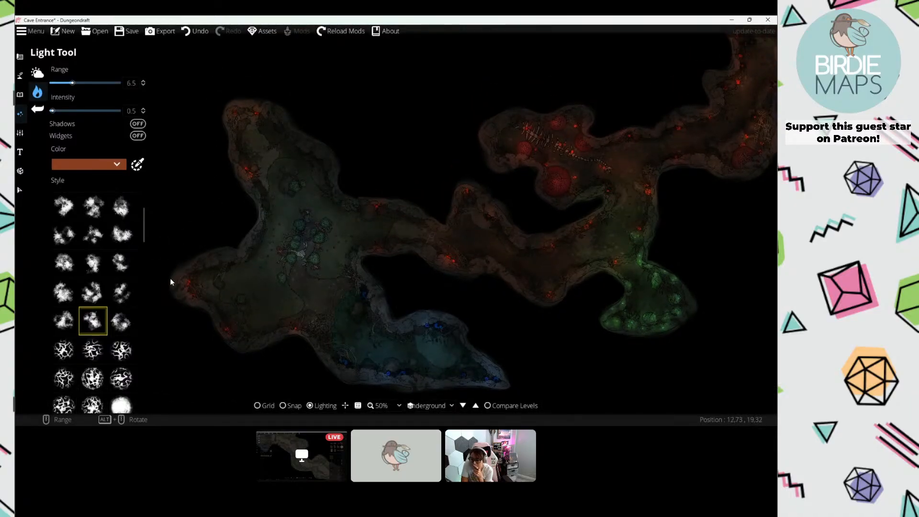
key("ctrl+s")
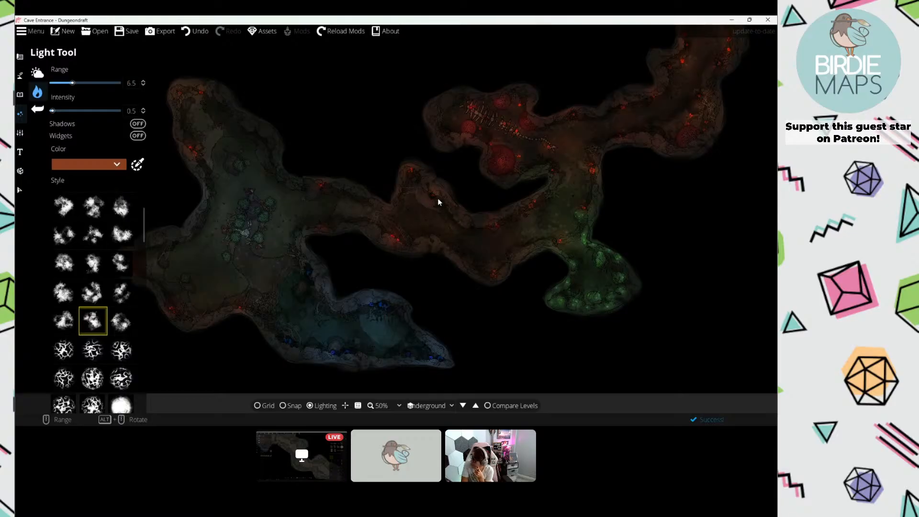
Step: Leave the Light tool, flip through the map levels and examine the dark underground level's lighting overall and up close
scroll(438, 198, "down", 2)
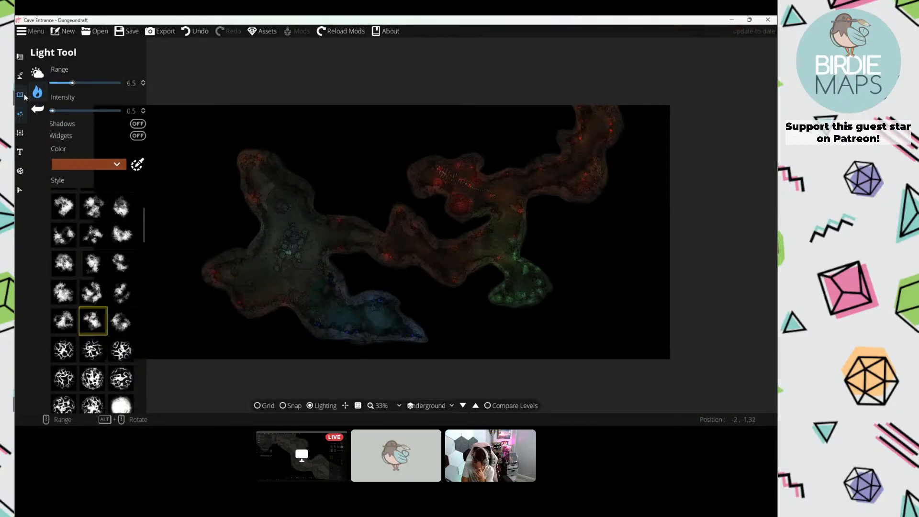
left_click(20, 94)
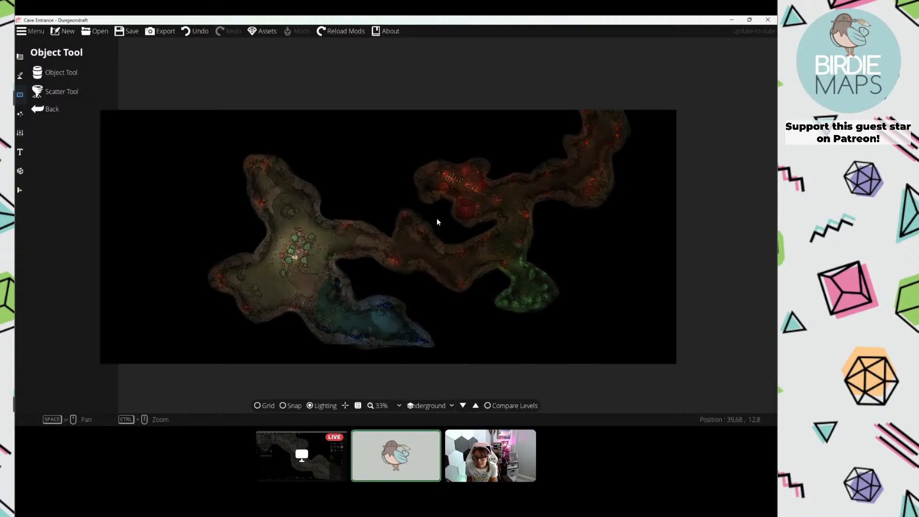
key("Page_Up")
key("Page_Up")
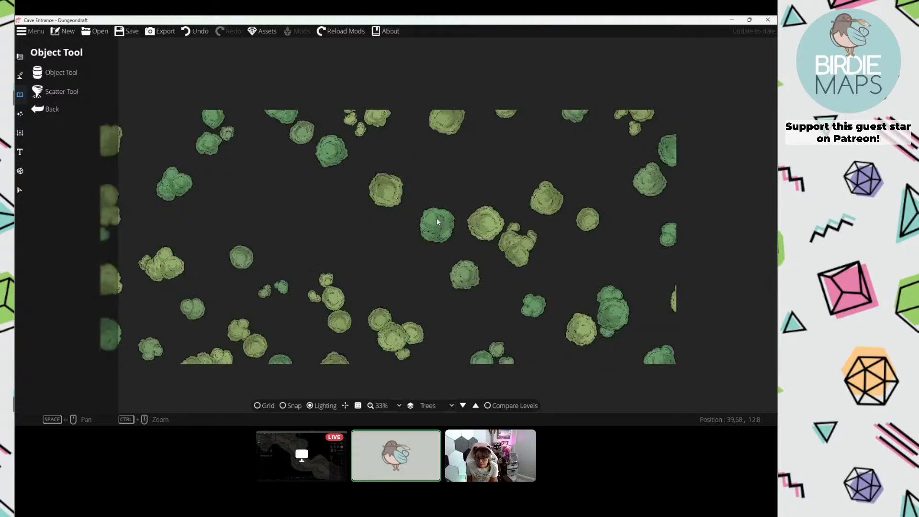
key("Page_Down")
key("Page_Down")
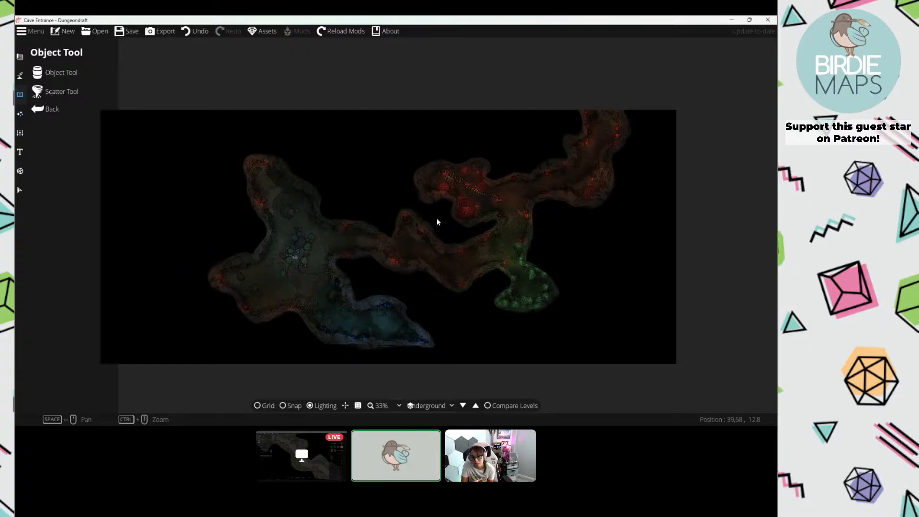
left_click_drag(412, 228, 377, 213)
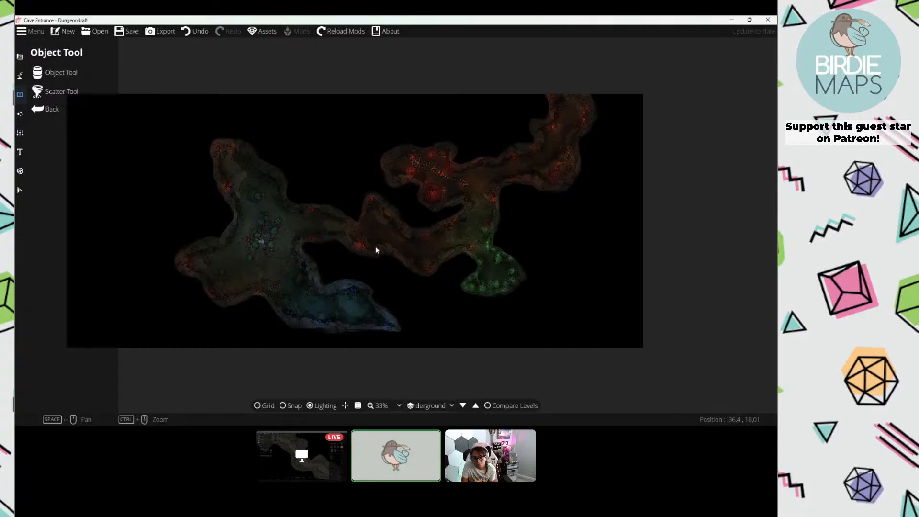
scroll(376, 247, "up", 5)
scroll(380, 242, "down", 8)
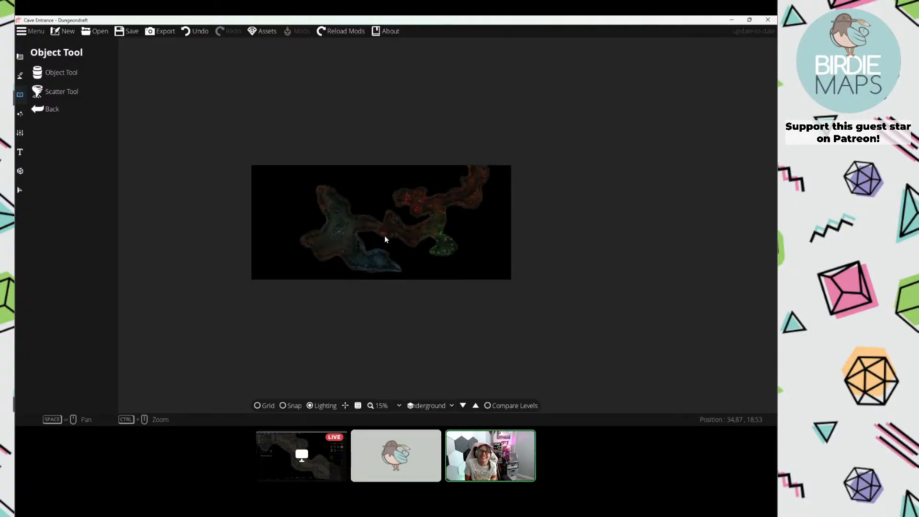
scroll(386, 238, "up", 5)
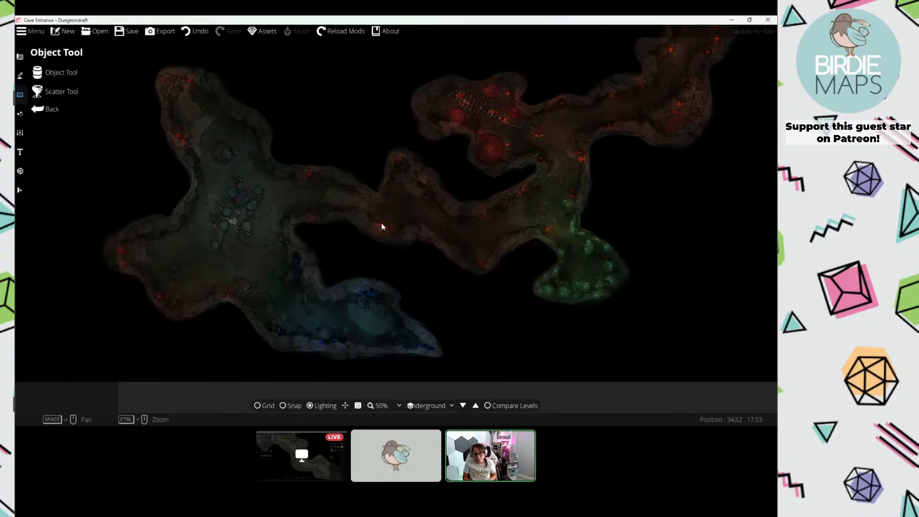
left_click_drag(378, 197, 376, 261)
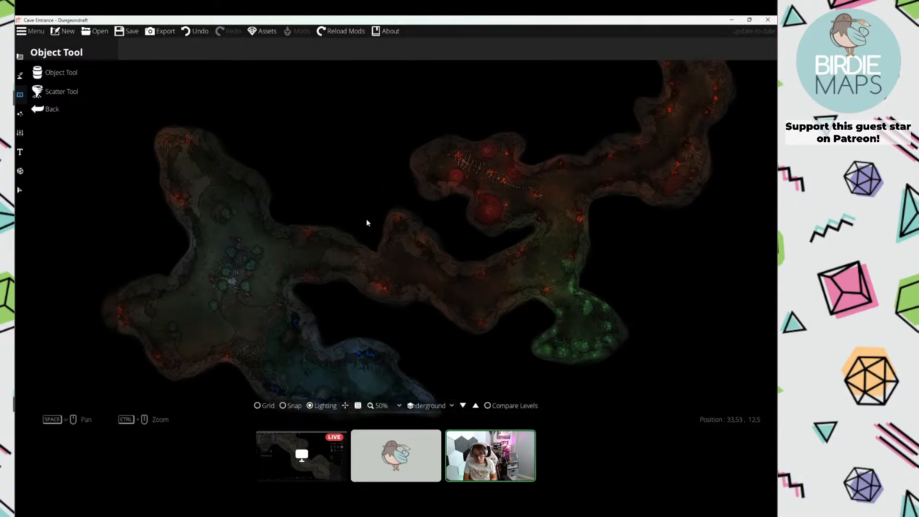